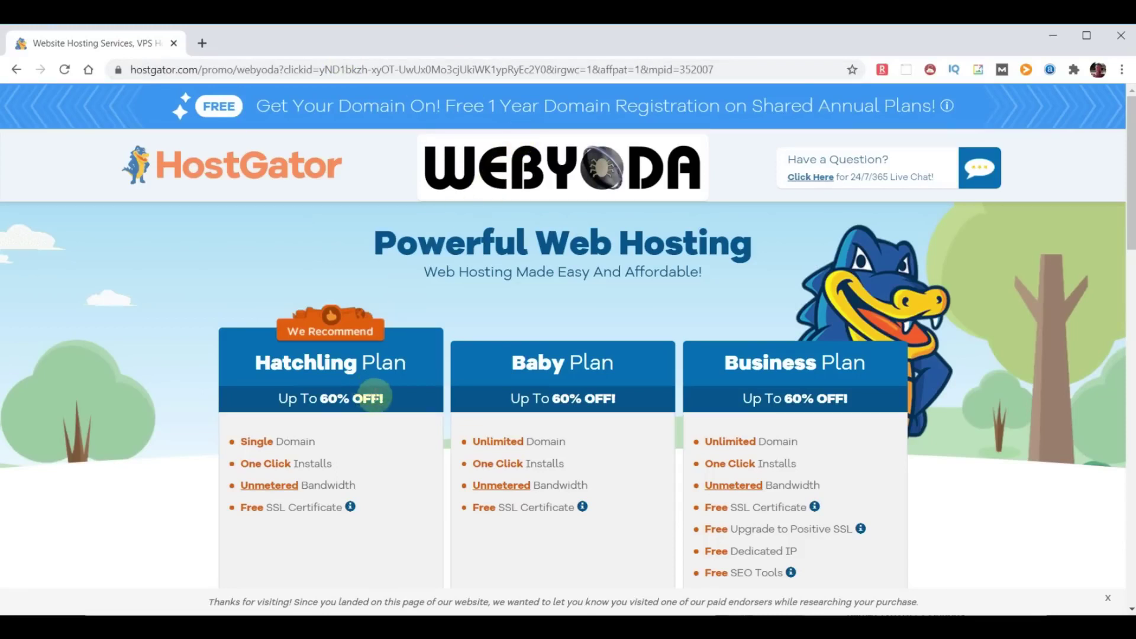
# Highlight the One Click Installs, Unmetered Bandwidth and Free SSL features, then the Hatchling, Baby and Business plan headings.
pyautogui.scroll(-2, 379, 404)
pyautogui.scroll(-1, 379, 404)
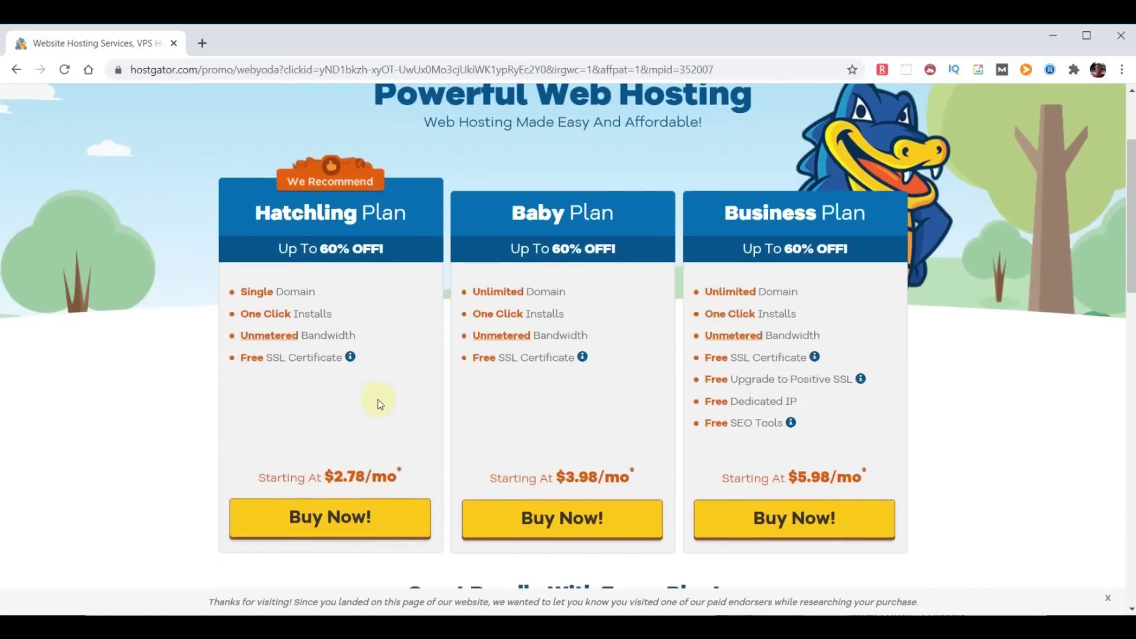
pyautogui.moveTo(340, 320); pyautogui.dragTo(239, 314)
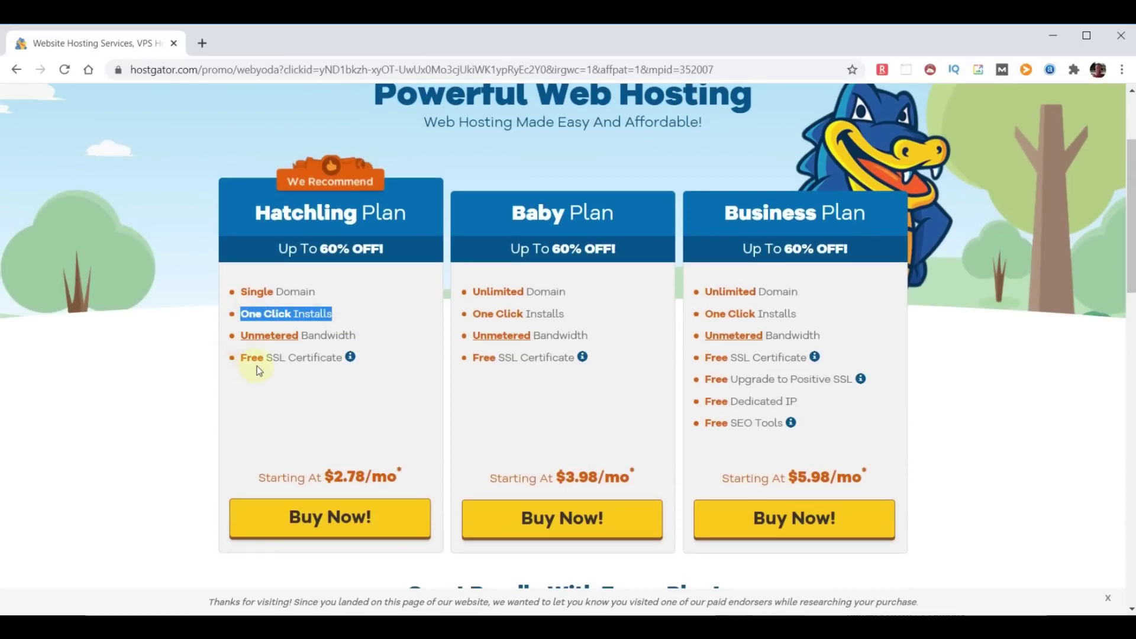
pyautogui.moveTo(357, 336); pyautogui.dragTo(238, 336)
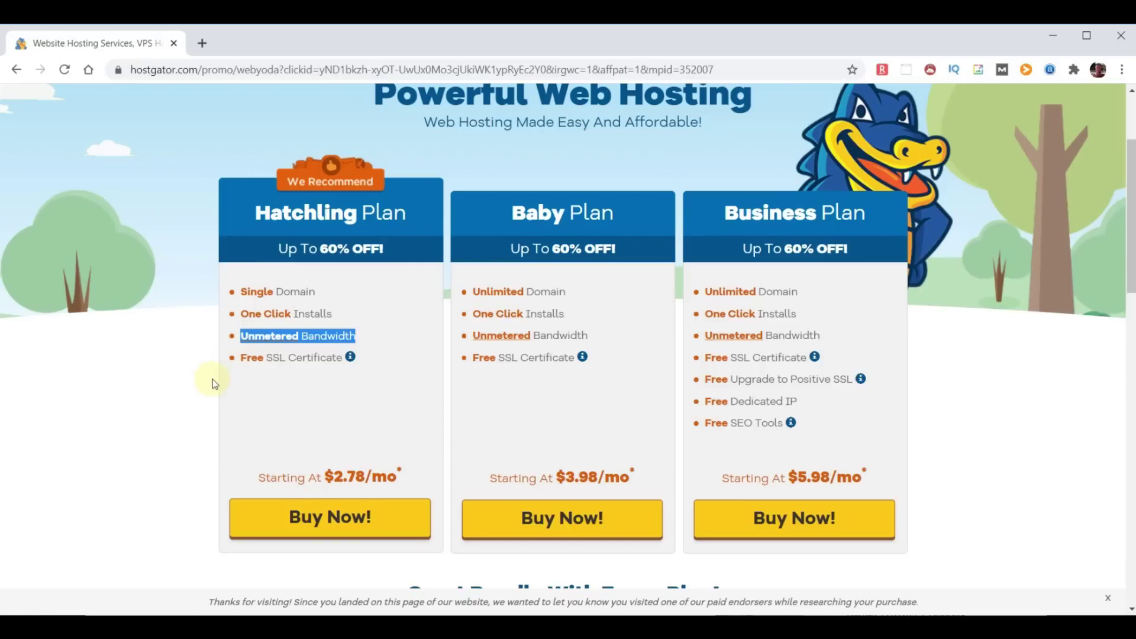
pyautogui.moveTo(343, 359); pyautogui.dragTo(242, 359)
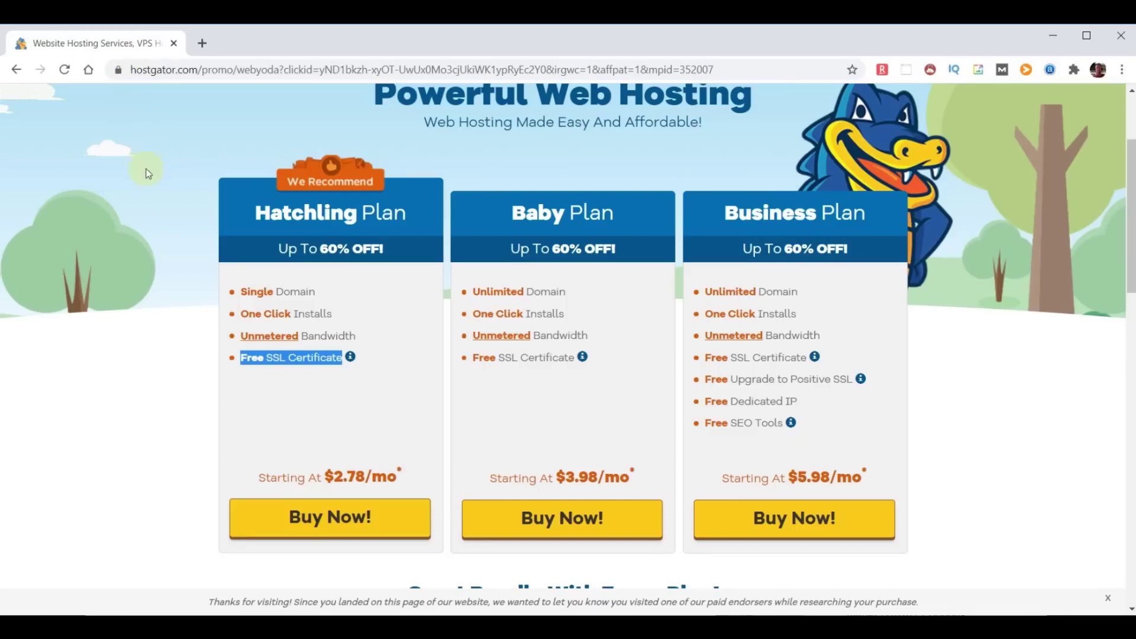
pyautogui.moveTo(258, 212); pyautogui.dragTo(402, 204)
pyautogui.moveTo(512, 213); pyautogui.dragTo(627, 214)
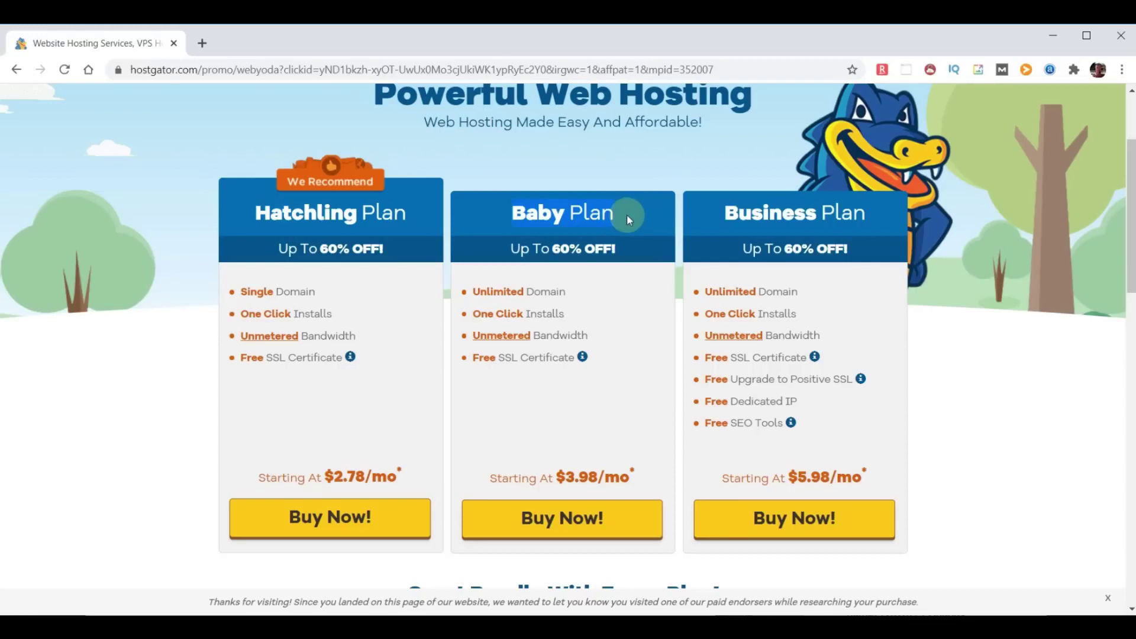
pyautogui.moveTo(712, 222); pyautogui.dragTo(864, 215)
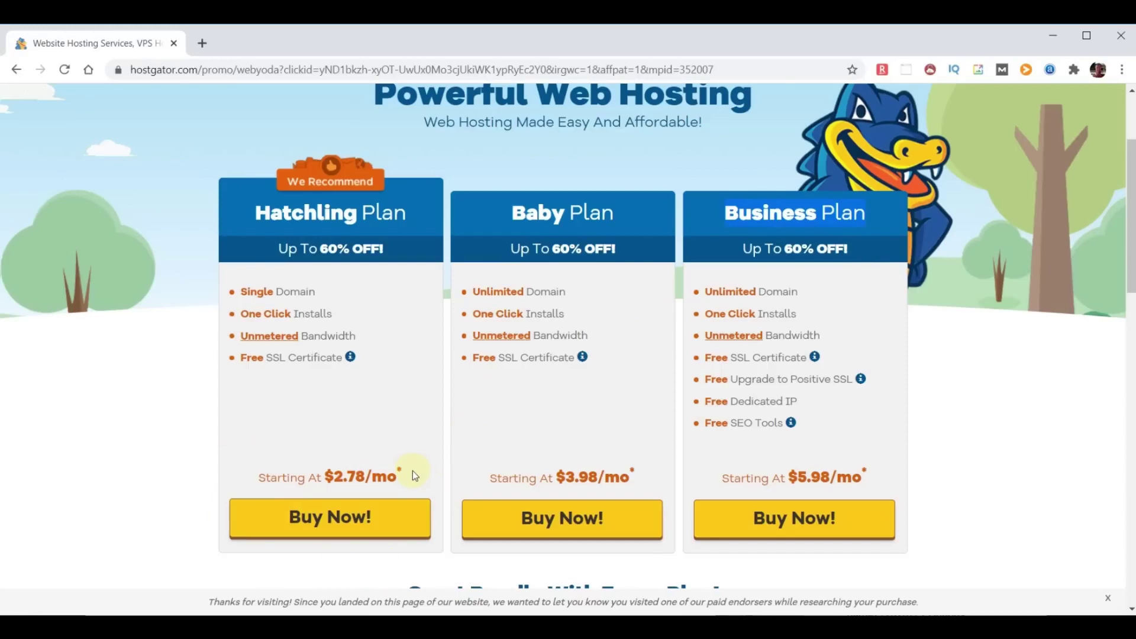
# Buy the Hatchling plan and search for choosemydomainname as its free domain.
pyautogui.click(334, 519)
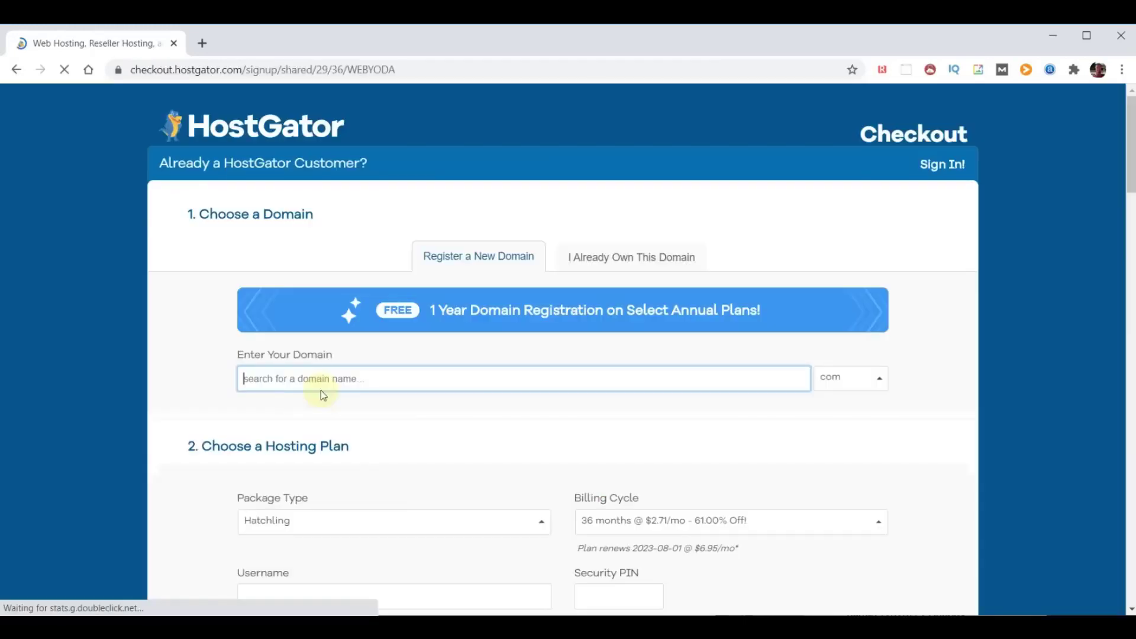
pyautogui.write('choosemydomainname')
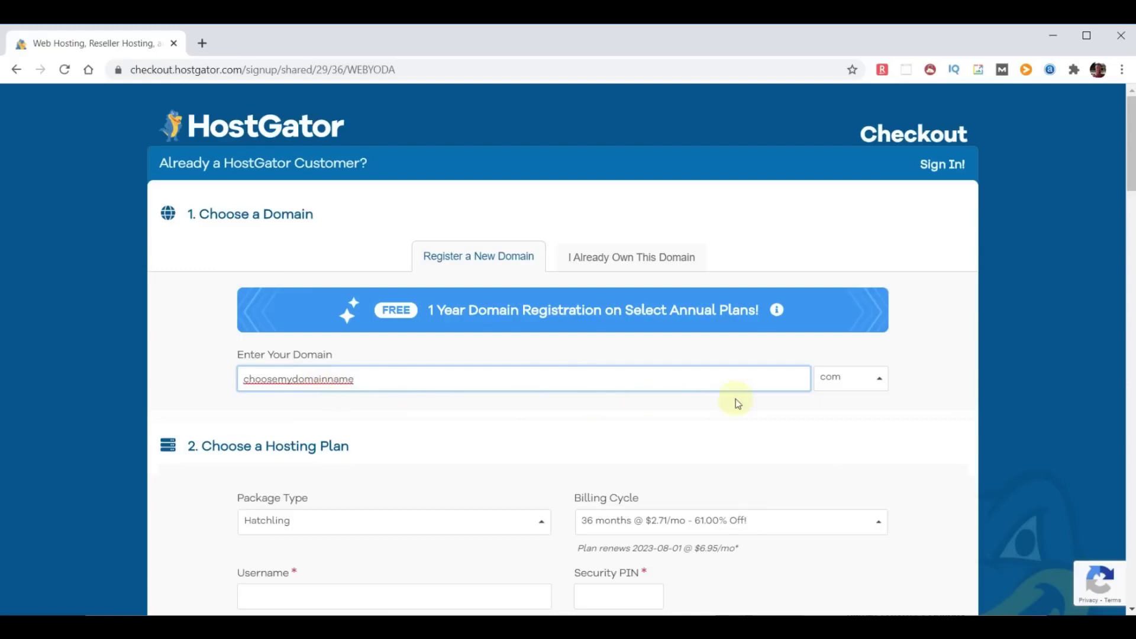
pyautogui.click(925, 381)
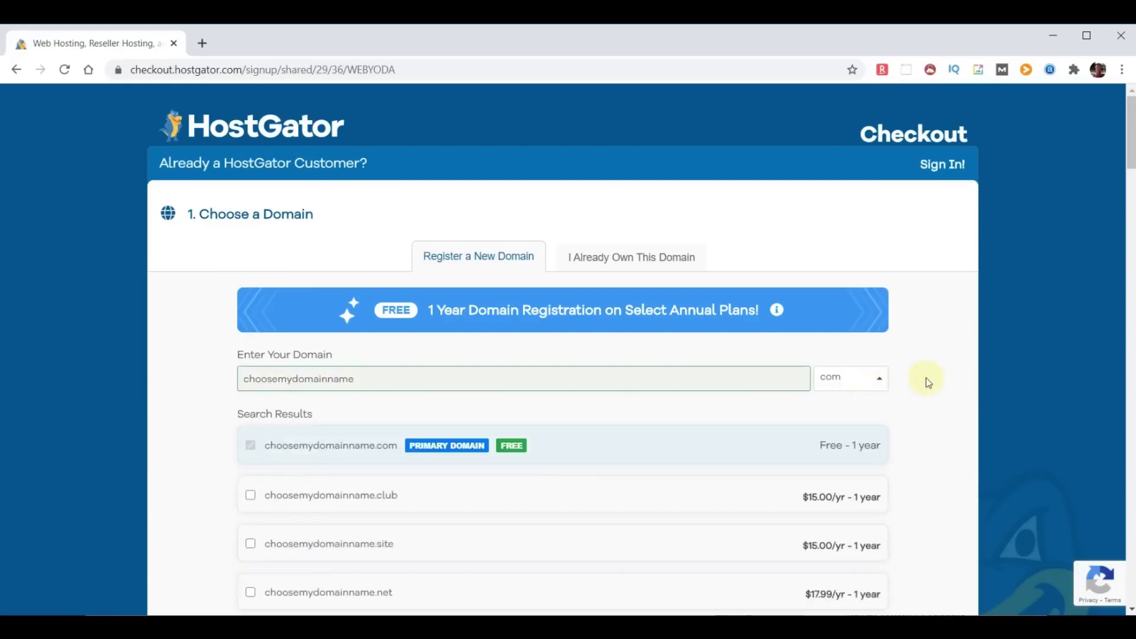
pyautogui.scroll(-7, 614, 420)
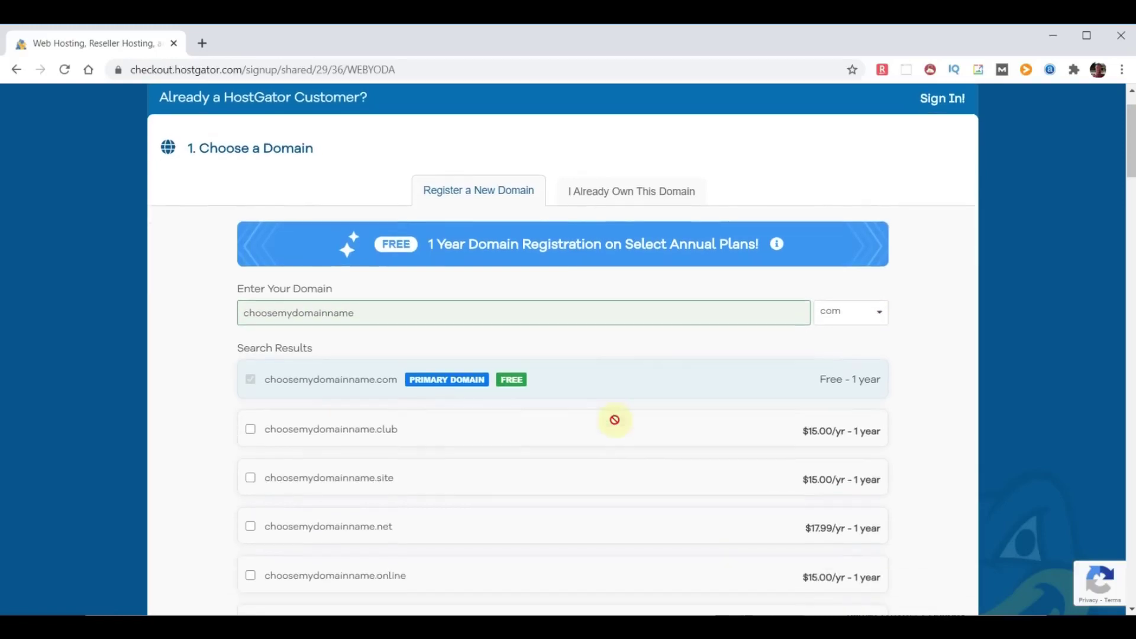
pyautogui.scroll(-6, 613, 426)
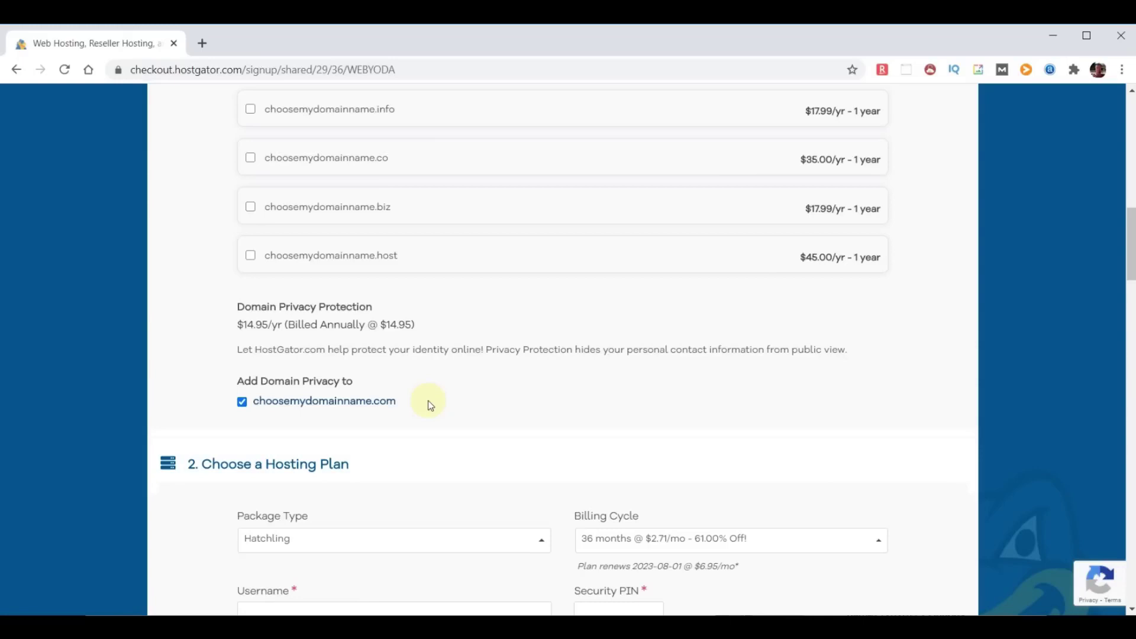
# Turn off domain privacy and switch billing to 12 months at $2.58/mo.
pyautogui.click(242, 402)
pyautogui.scroll(-5, 629, 392)
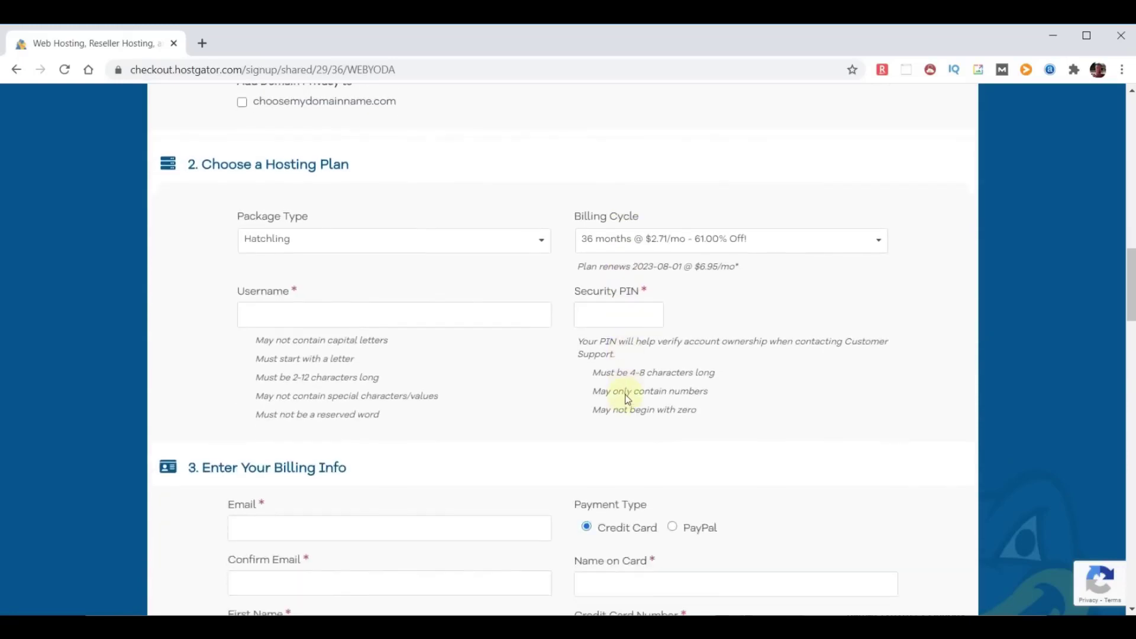
pyautogui.click(879, 241)
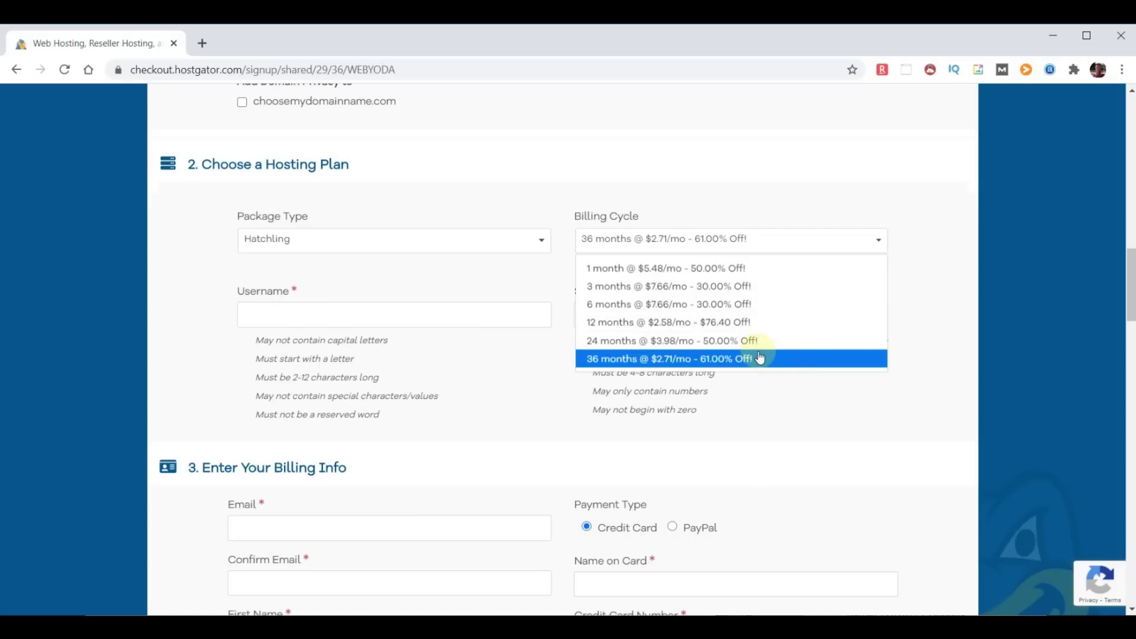
pyautogui.click(739, 322)
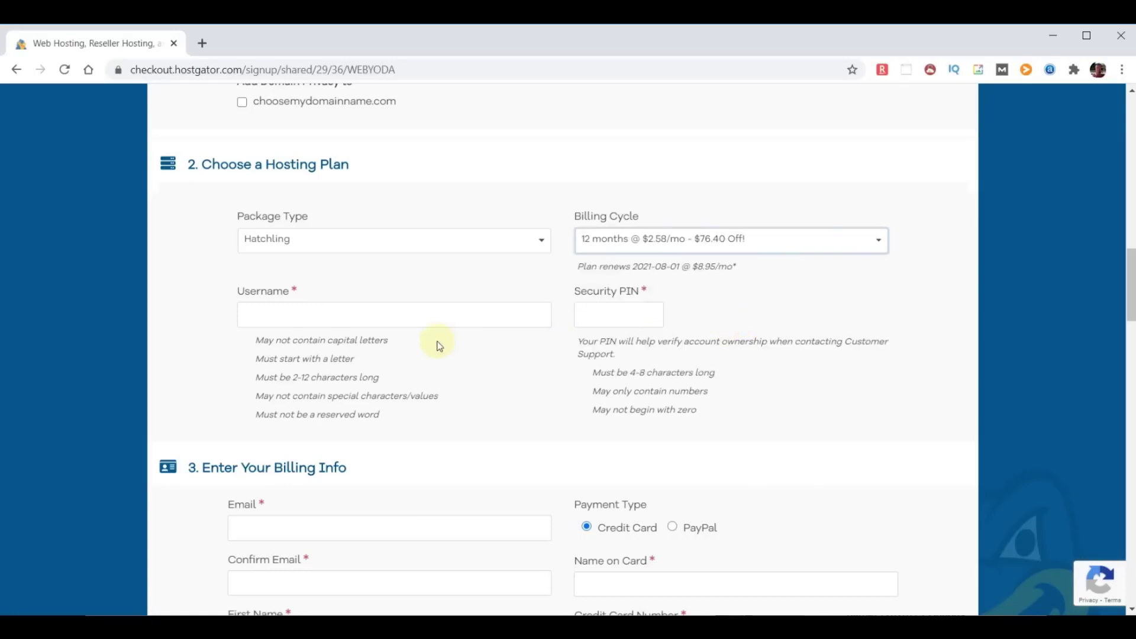
# Fill in the account username and a security PIN.
pyautogui.click(347, 315)
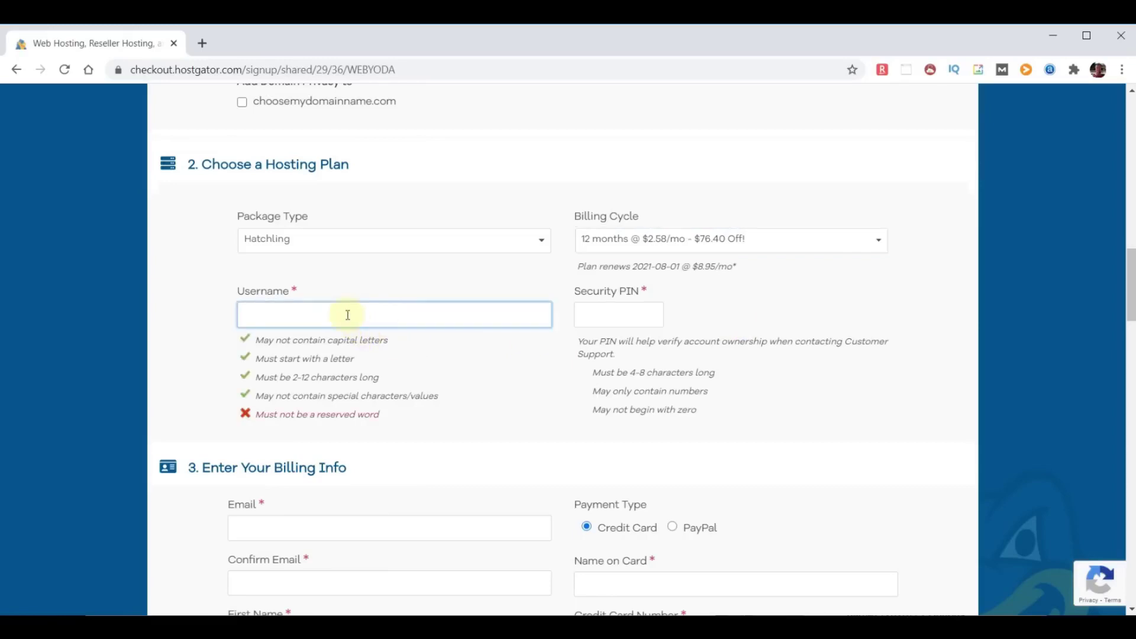
pyautogui.write('adminyoda')
pyautogui.click(603, 314)
pyautogui.write('1234')
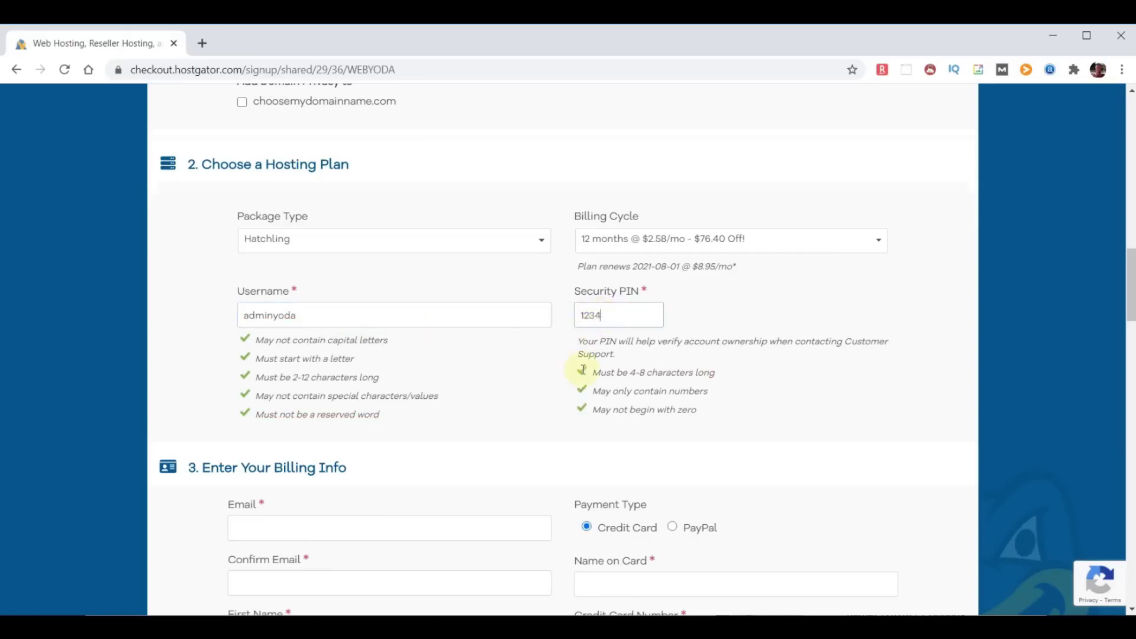
pyautogui.scroll(-1, 516, 442)
pyautogui.scroll(-15, 517, 443)
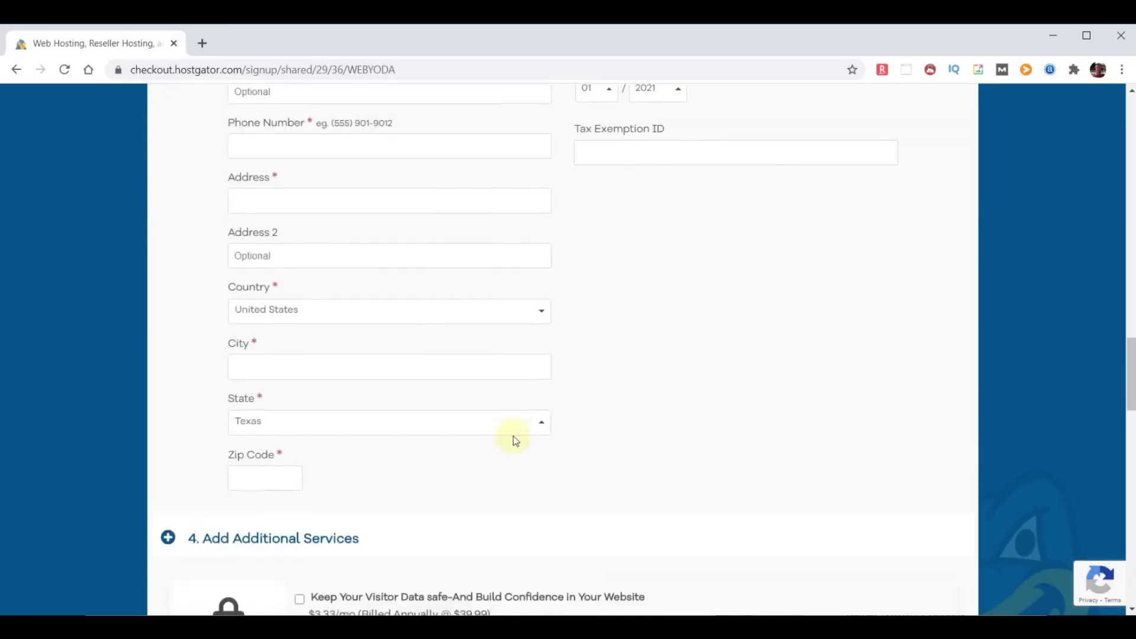
# Uncheck the SiteLock Essentials and Site Backup add-ons, then scroll down to the order review.
pyautogui.scroll(-4, 513, 435)
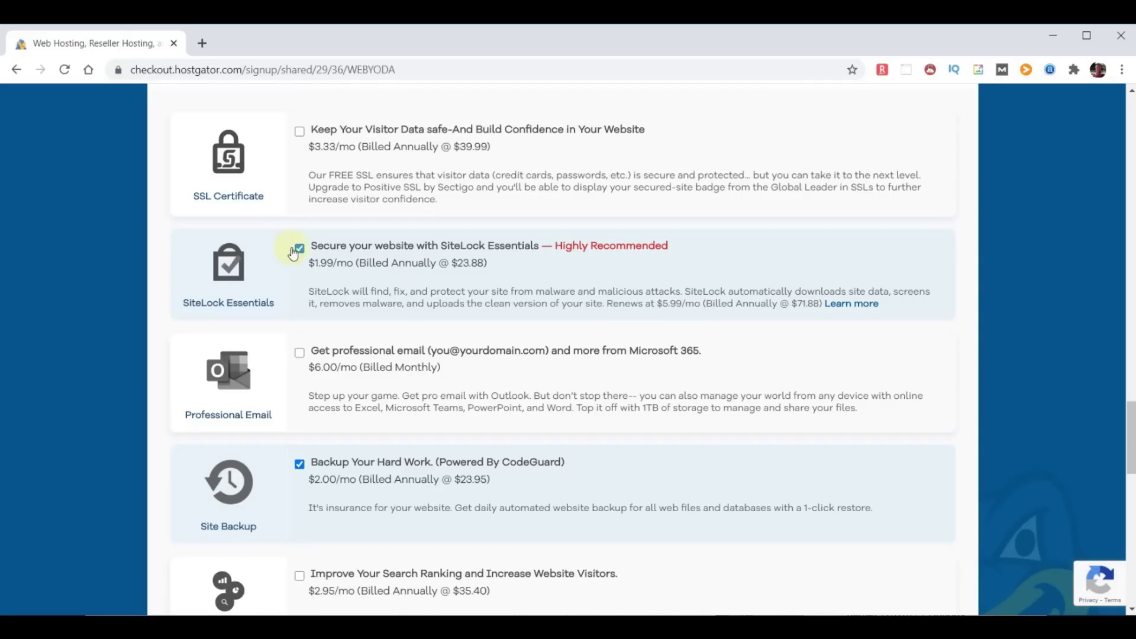
pyautogui.click(299, 248)
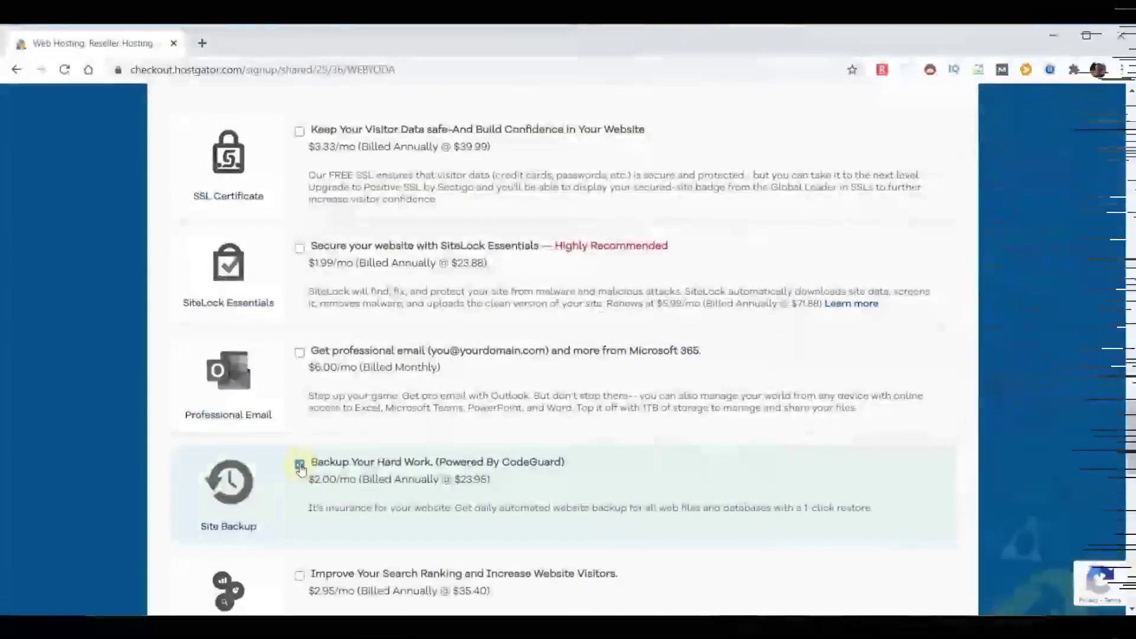
pyautogui.click(299, 465)
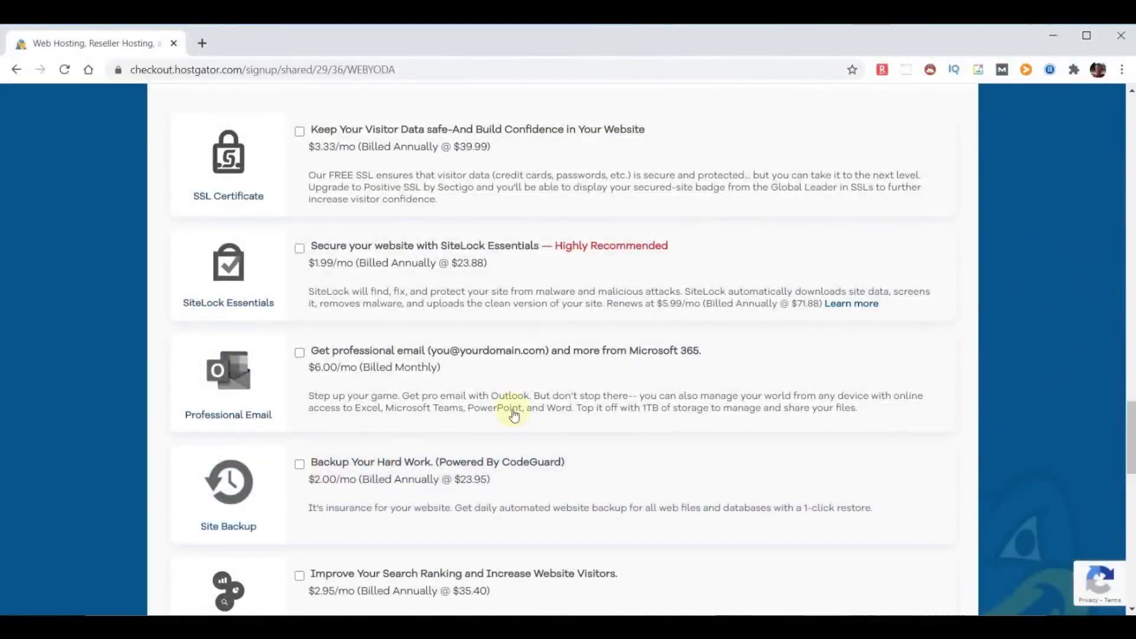
pyautogui.scroll(-1, 822, 382)
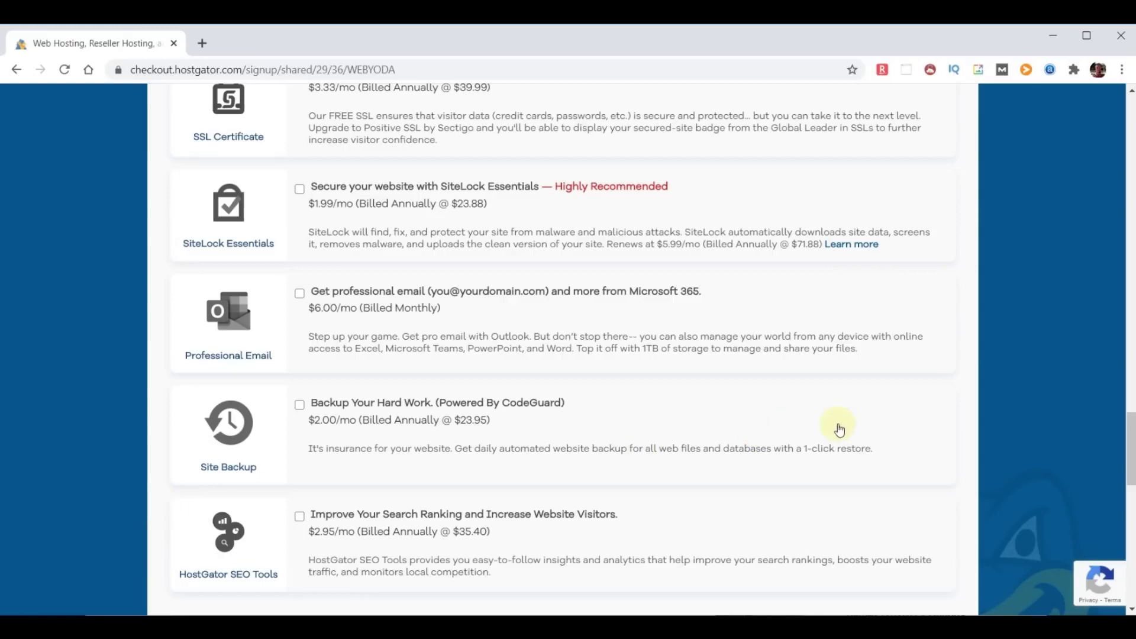
pyautogui.scroll(-4, 852, 446)
pyautogui.scroll(-3, 851, 446)
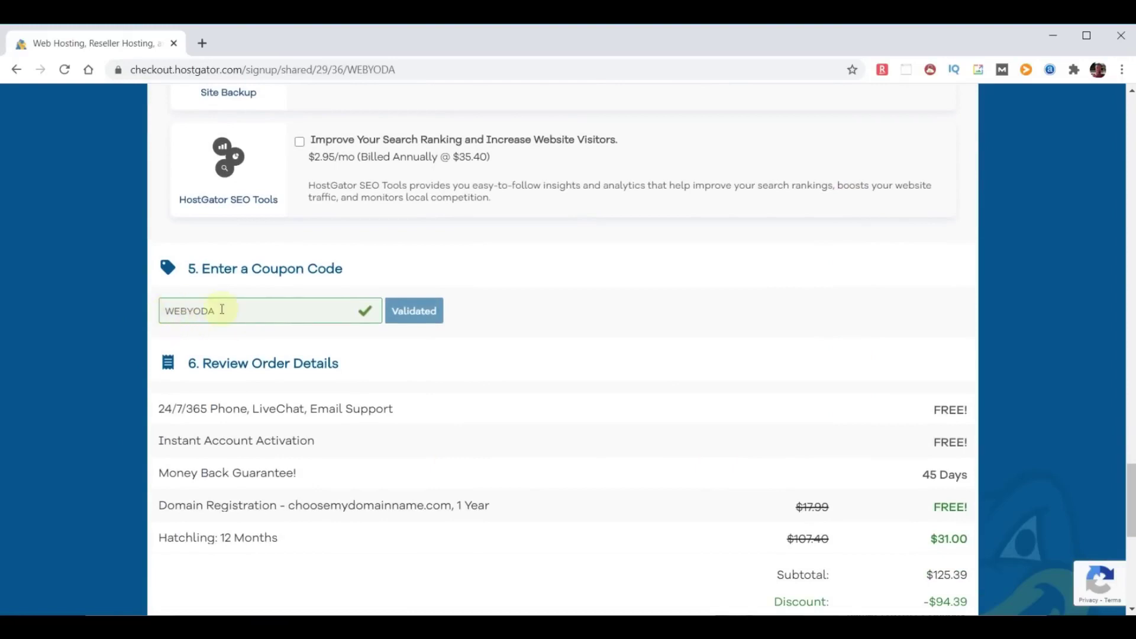
# Highlight the Domain Registration, 24/7/365 support and Money Back Guarantee lines in the order details.
pyautogui.scroll(-3, 684, 385)
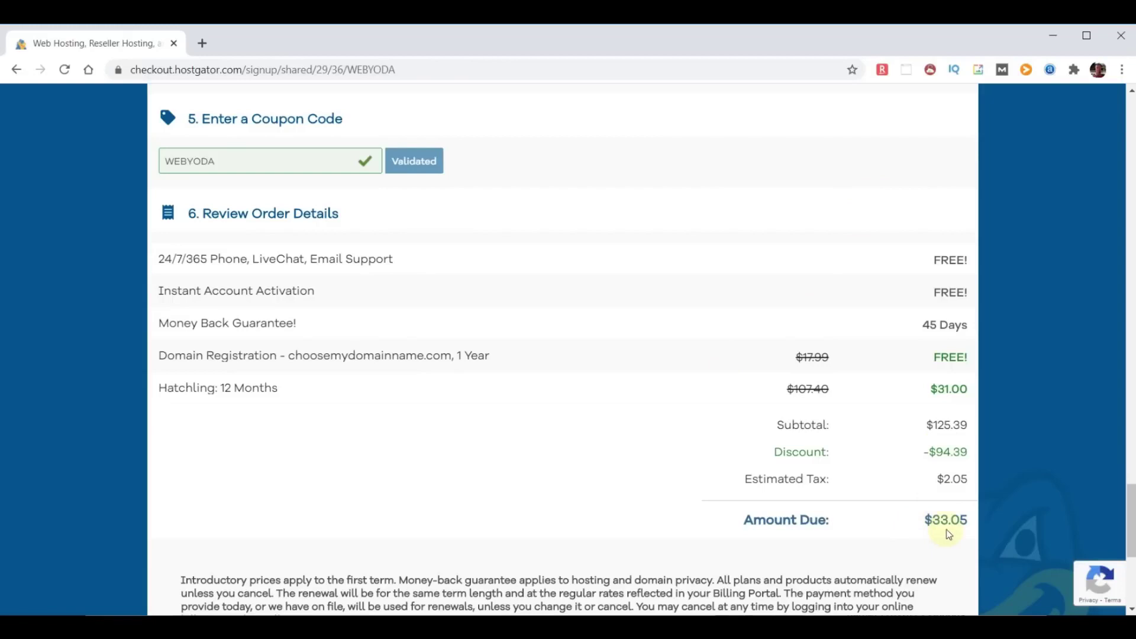
pyautogui.click(162, 358)
pyautogui.moveTo(219, 357); pyautogui.dragTo(507, 368)
pyautogui.click(937, 357)
pyautogui.scroll(-1, 591, 402)
pyautogui.click(161, 248)
pyautogui.moveTo(161, 248); pyautogui.dragTo(406, 257)
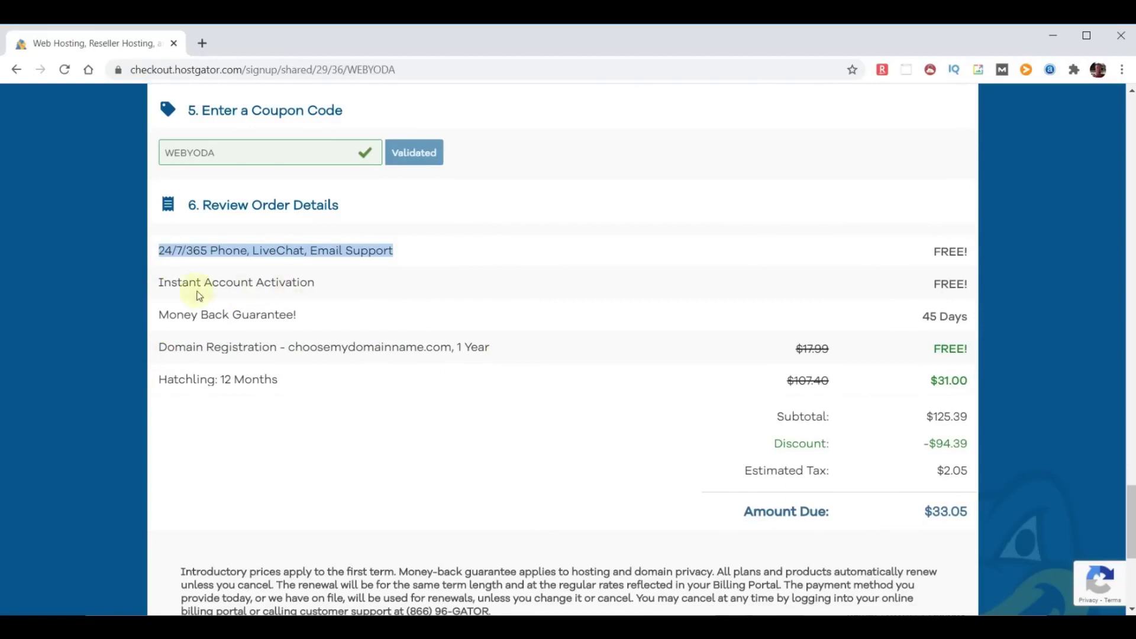
pyautogui.moveTo(160, 314); pyautogui.dragTo(354, 316)
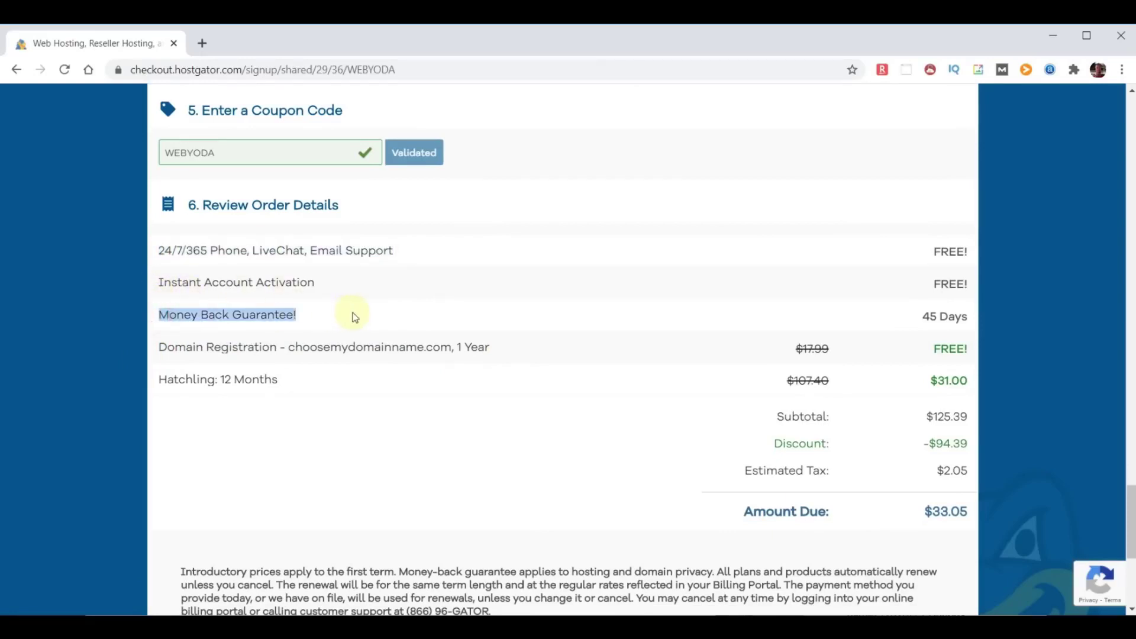
pyautogui.click(310, 376)
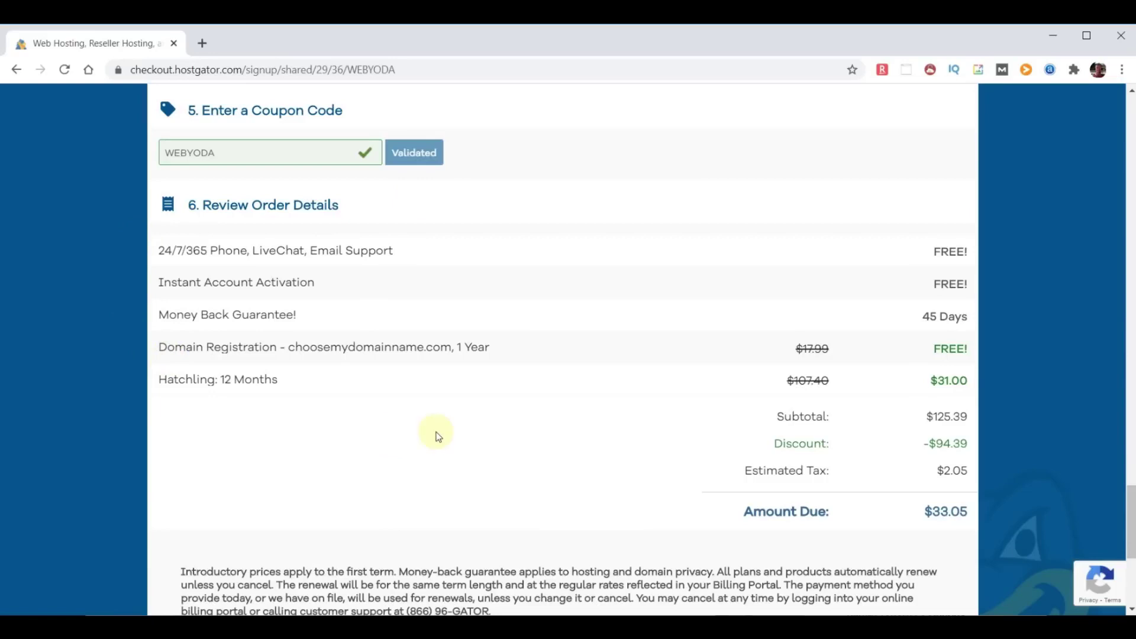
# Agree to the terms of service for the $33.05 order.
pyautogui.scroll(-5, 438, 437)
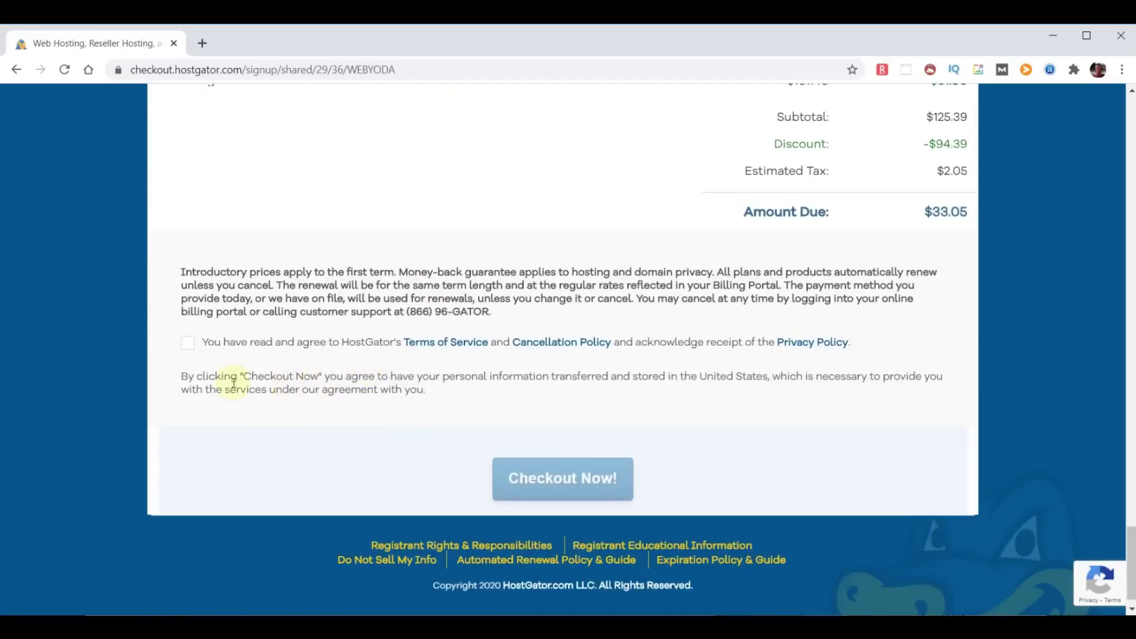
pyautogui.click(188, 342)
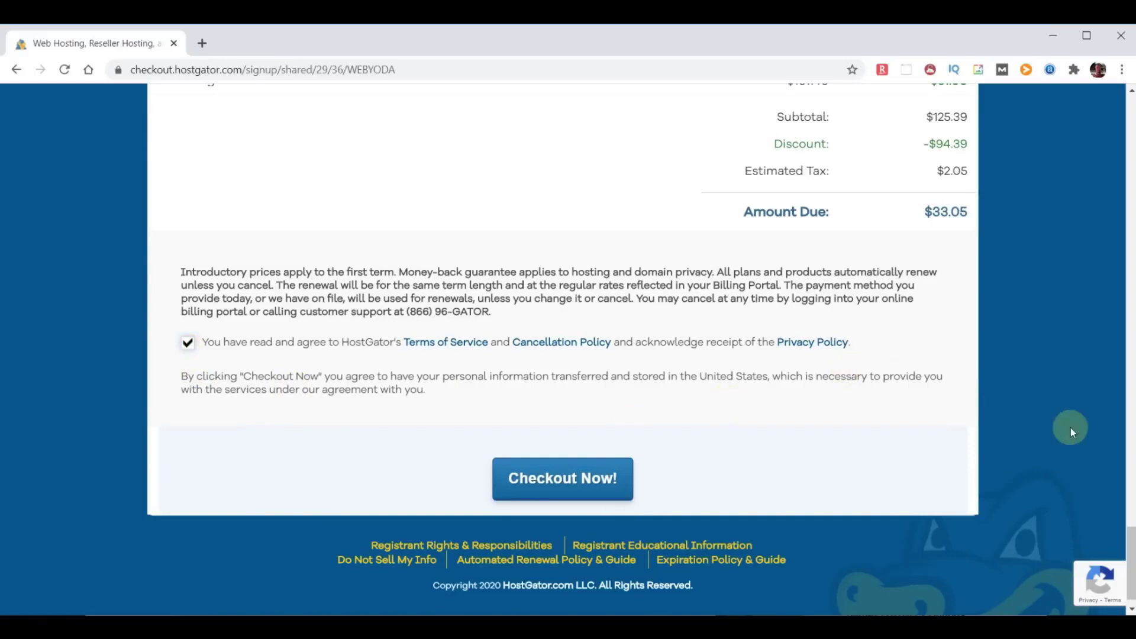
pyautogui.moveTo(1131, 575); pyautogui.dragTo(1131, 144)
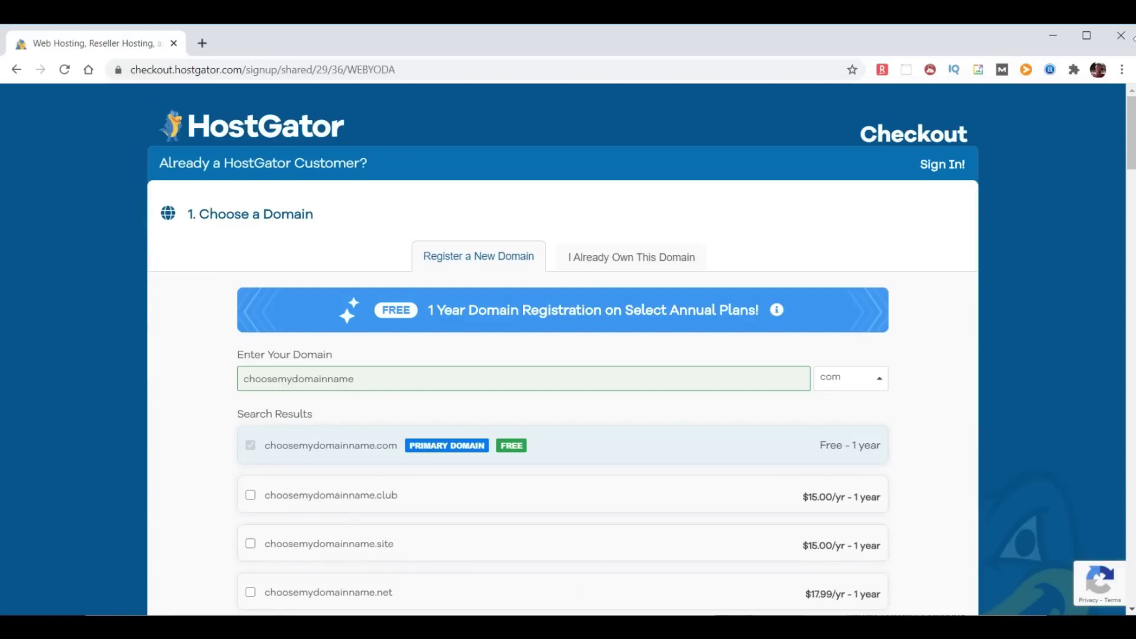
# Mark the domain as already owned, correct it to chooseyourdomainname.com, and submit the order.
pyautogui.click(621, 259)
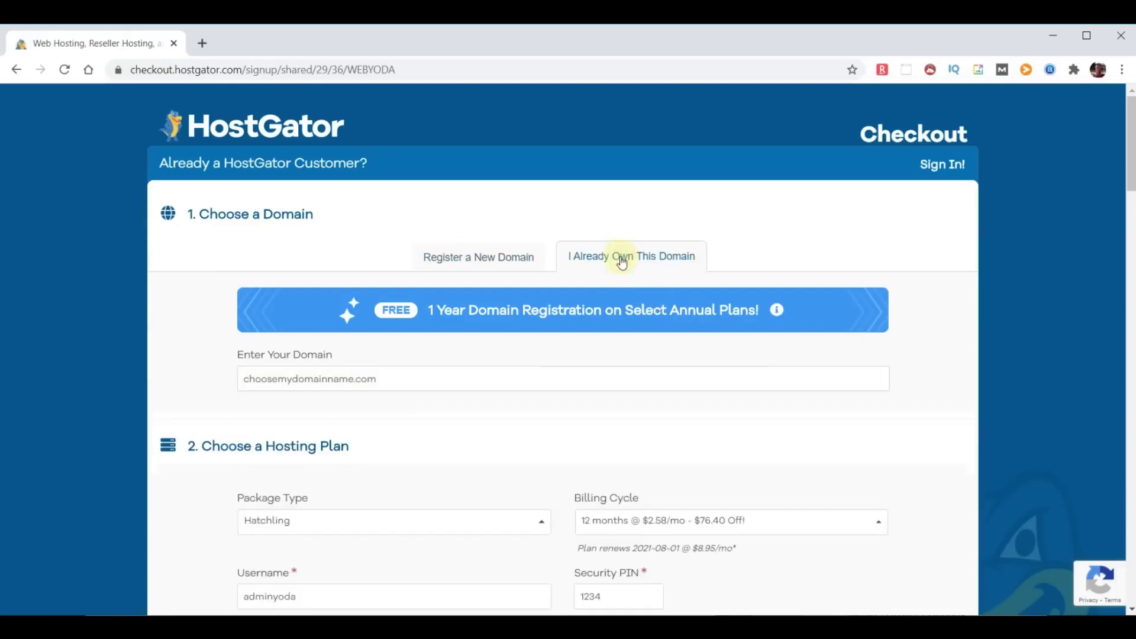
pyautogui.click(296, 384)
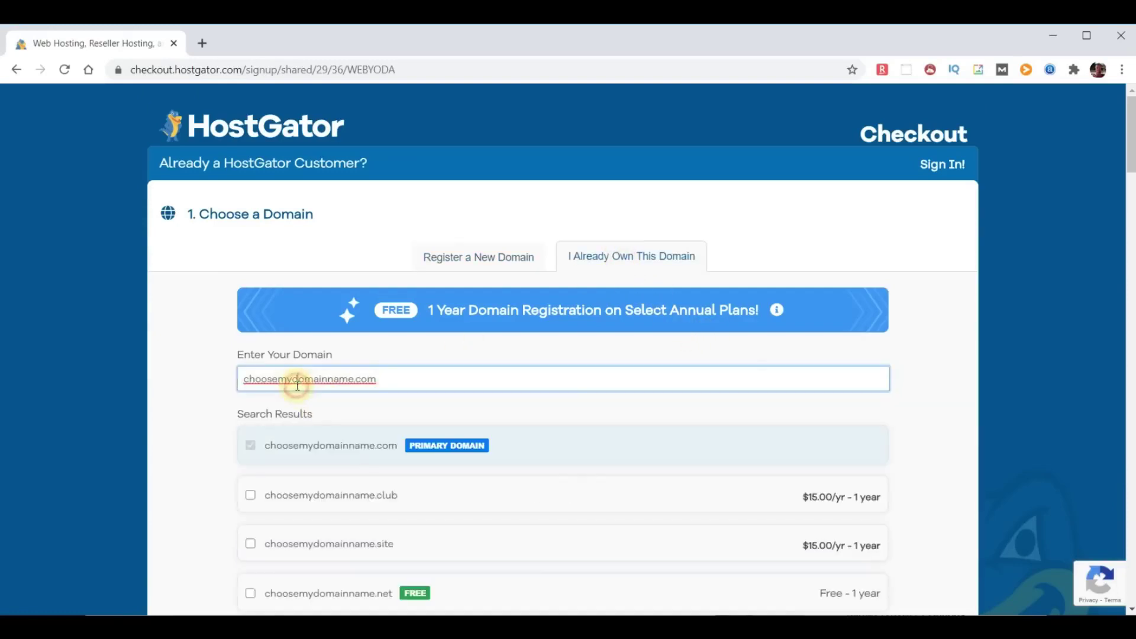
pyautogui.press('BackSpace')
pyautogui.press('BackSpace')
pyautogui.write('your')
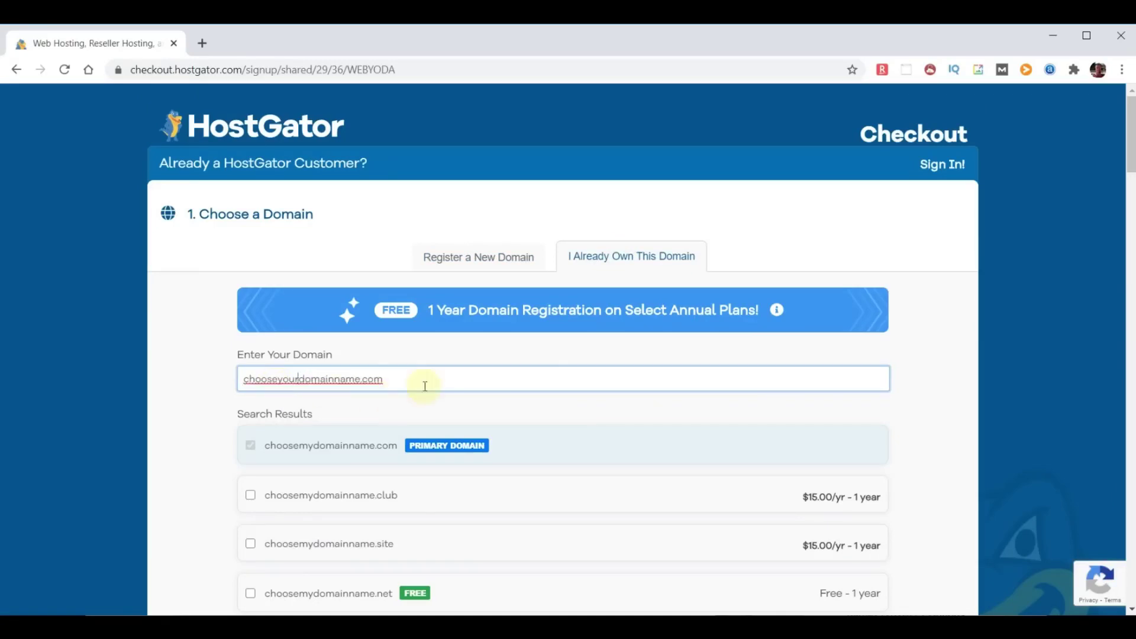
pyautogui.click(948, 399)
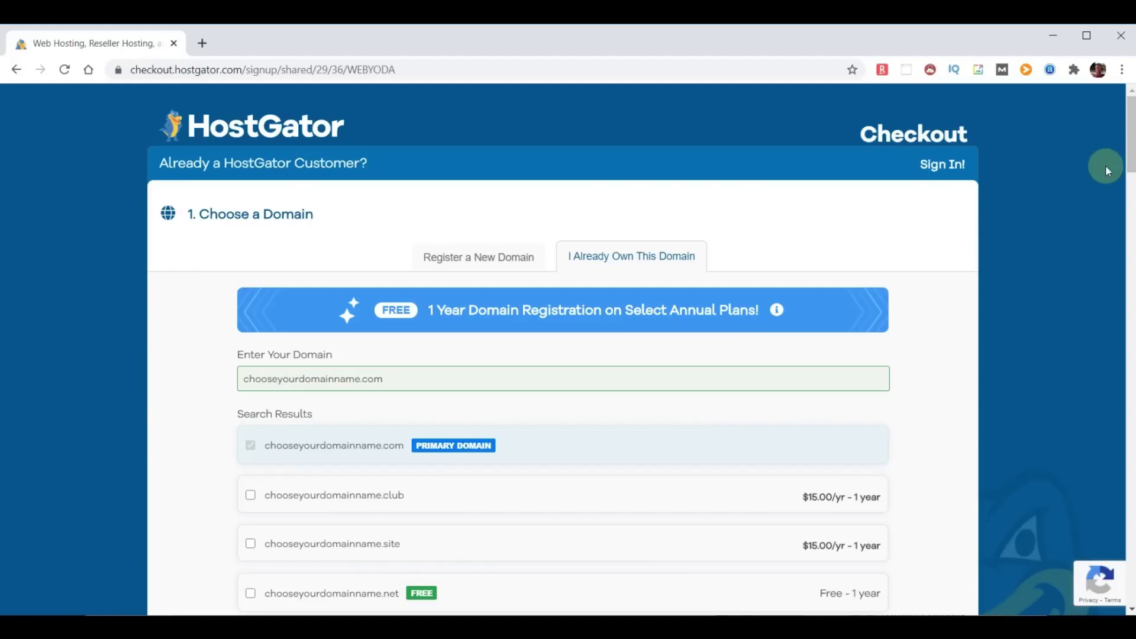
pyautogui.moveTo(1129, 133); pyautogui.dragTo(1129, 564)
pyautogui.click(530, 463)
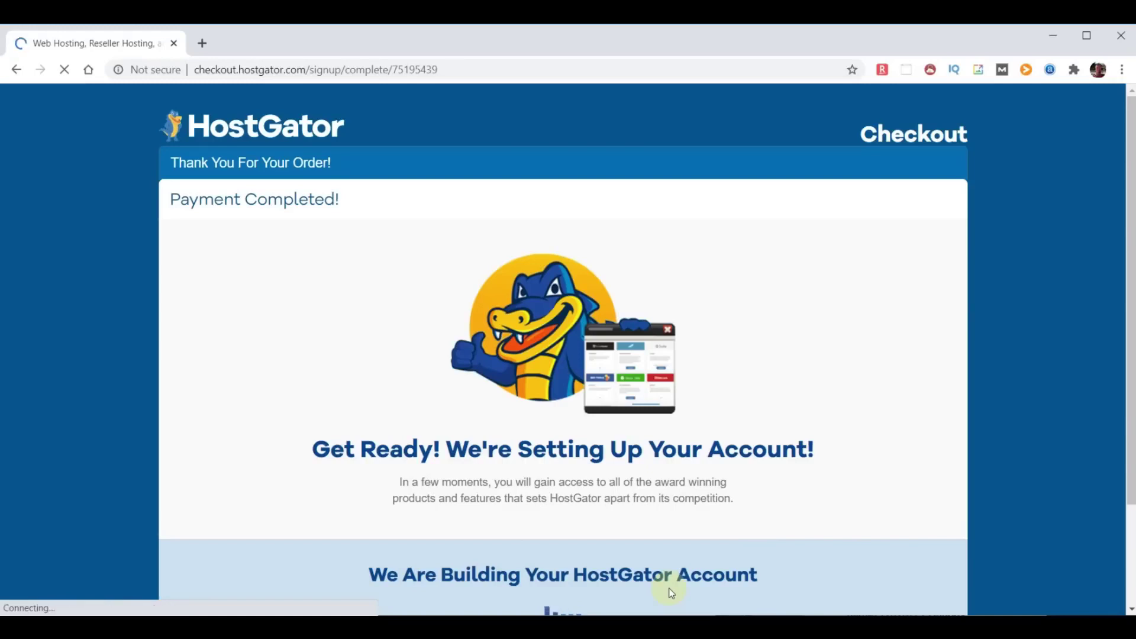
# Scroll the Payment Completed page while the new account finishes setting up.
pyautogui.scroll(-1, 786, 525)
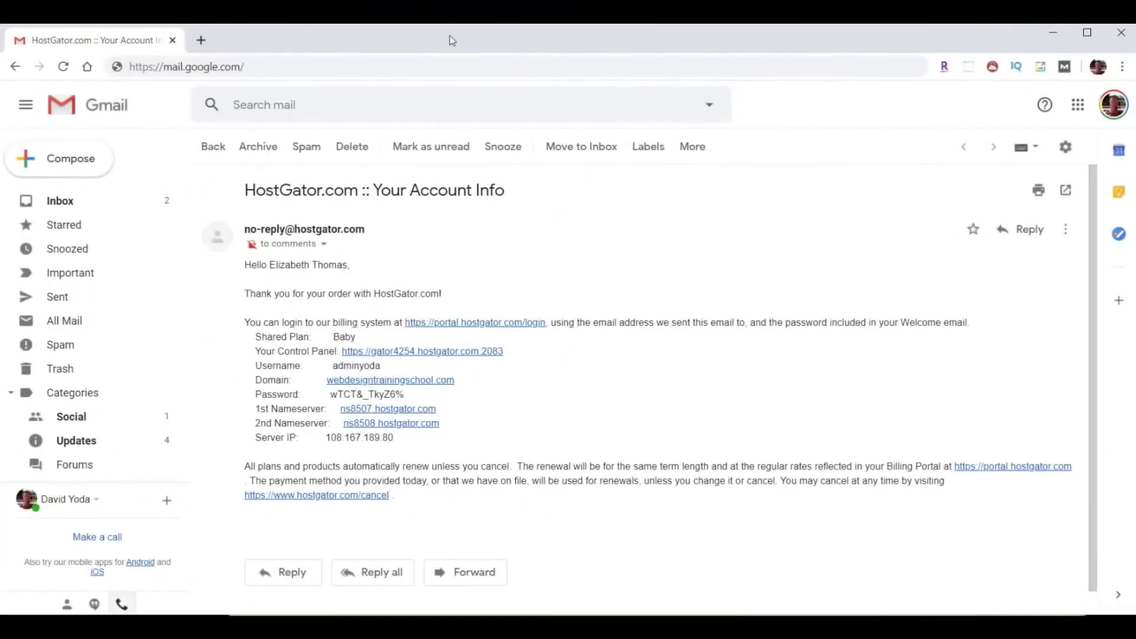
# Select the subject line of the 'HostGator.com :: Your Account Info' email.
pyautogui.moveTo(246, 190); pyautogui.dragTo(529, 202)
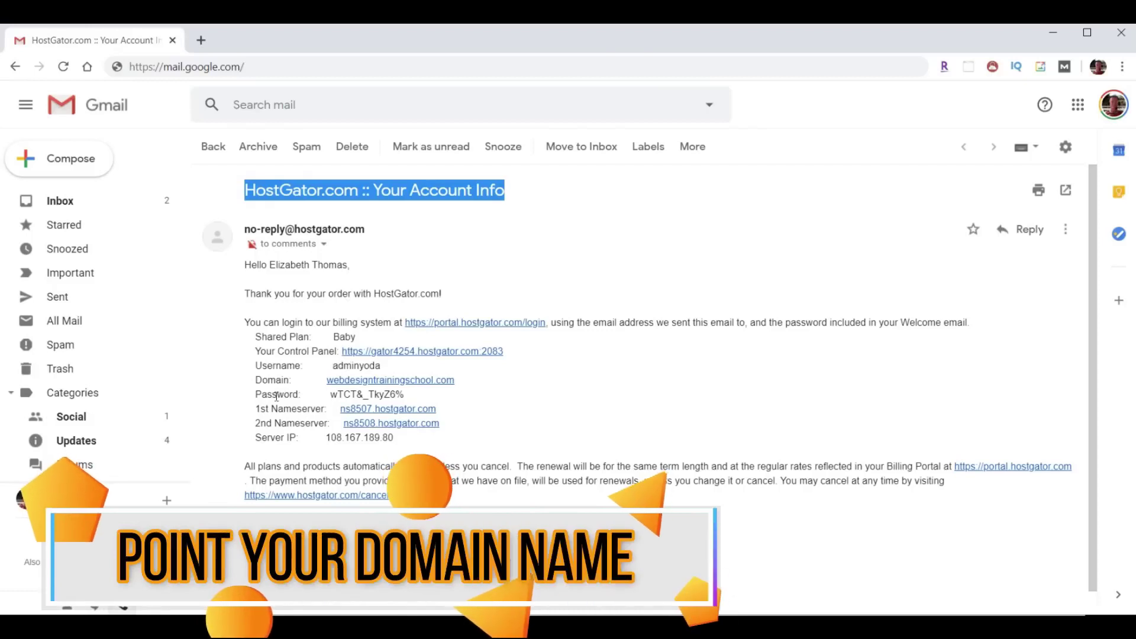
# Select the ns8507 and ns8508.hostgator.com nameserver lines in the email.
pyautogui.moveTo(249, 408); pyautogui.dragTo(503, 427)
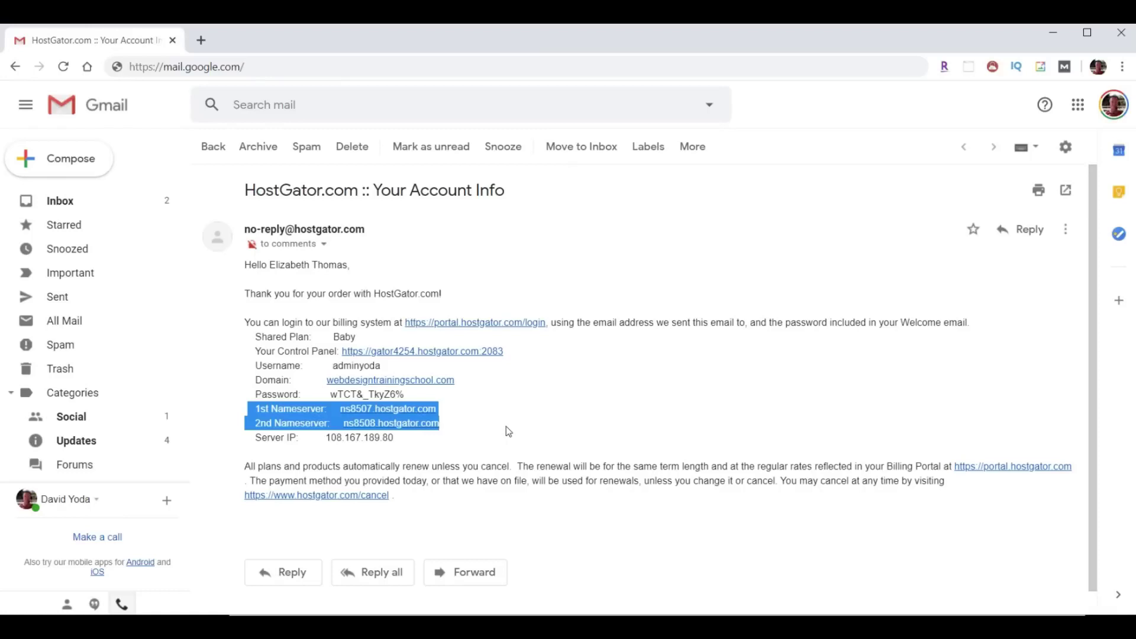
# Copy the account password and open the gator4254.hostgator.com:2083 control panel link.
pyautogui.moveTo(334, 366); pyautogui.dragTo(329, 395)
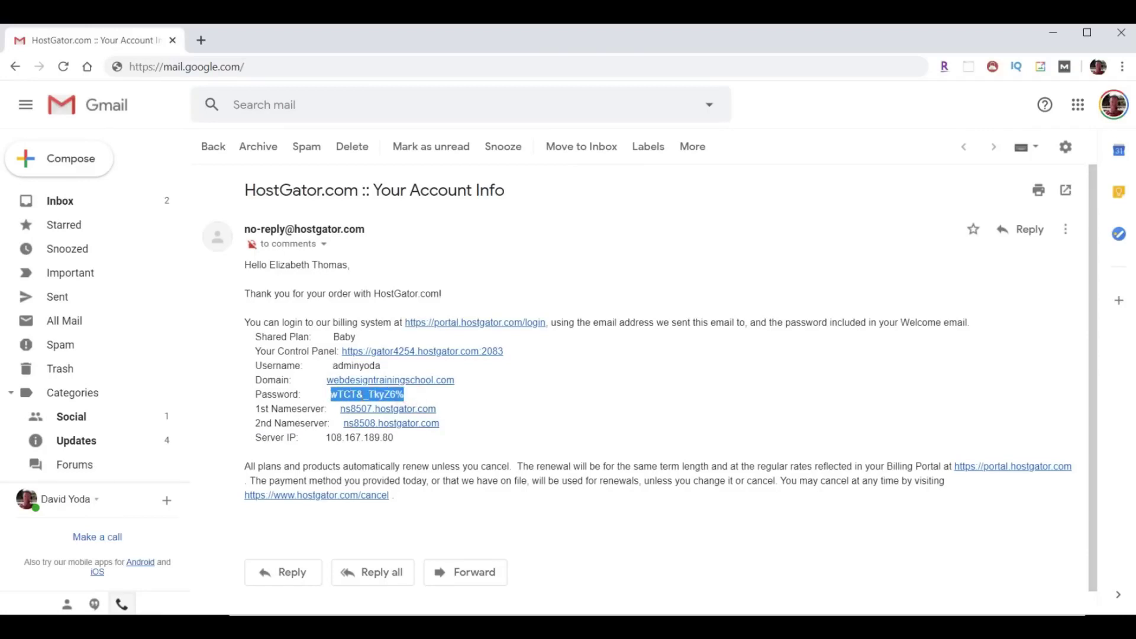
pyautogui.rightClick(360, 396)
pyautogui.click(384, 408)
pyautogui.moveTo(253, 351); pyautogui.dragTo(335, 351)
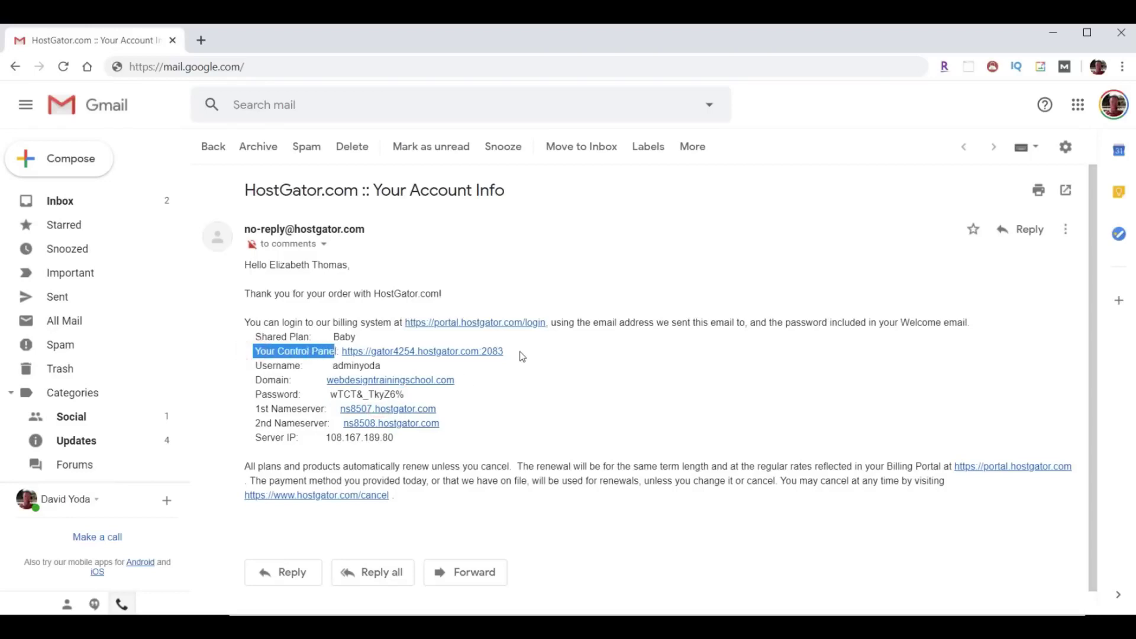
pyautogui.click(426, 351)
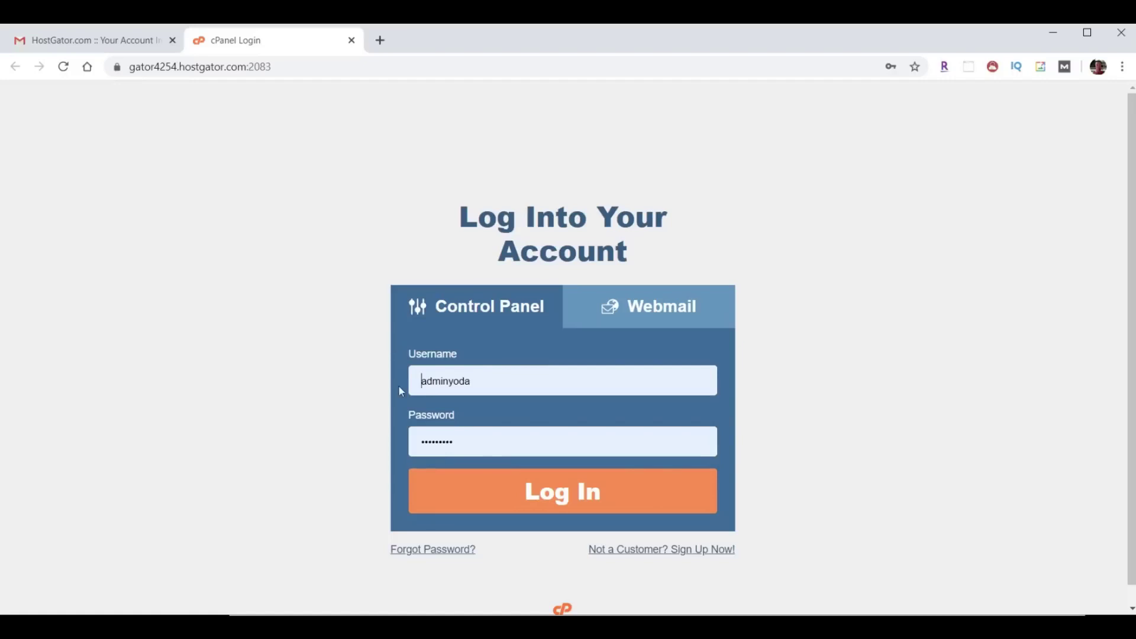
# Log into cPanel with the autofilled username and password.
pyautogui.click(580, 503)
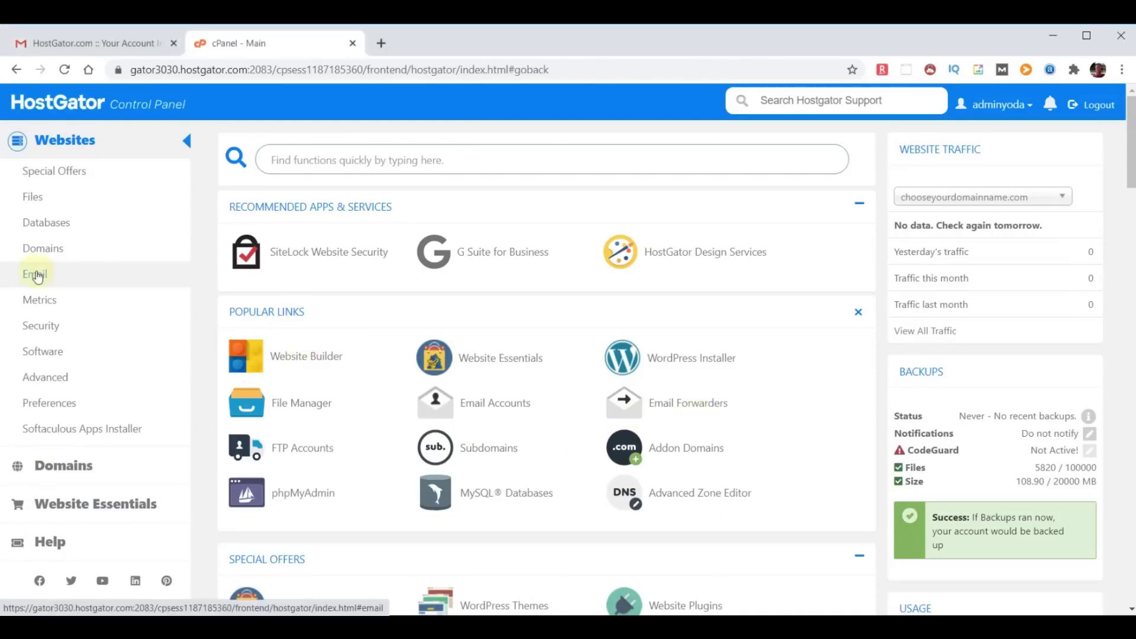
# Go to Email > Email Forwarders and open the Add Forwarder form.
pyautogui.click(37, 275)
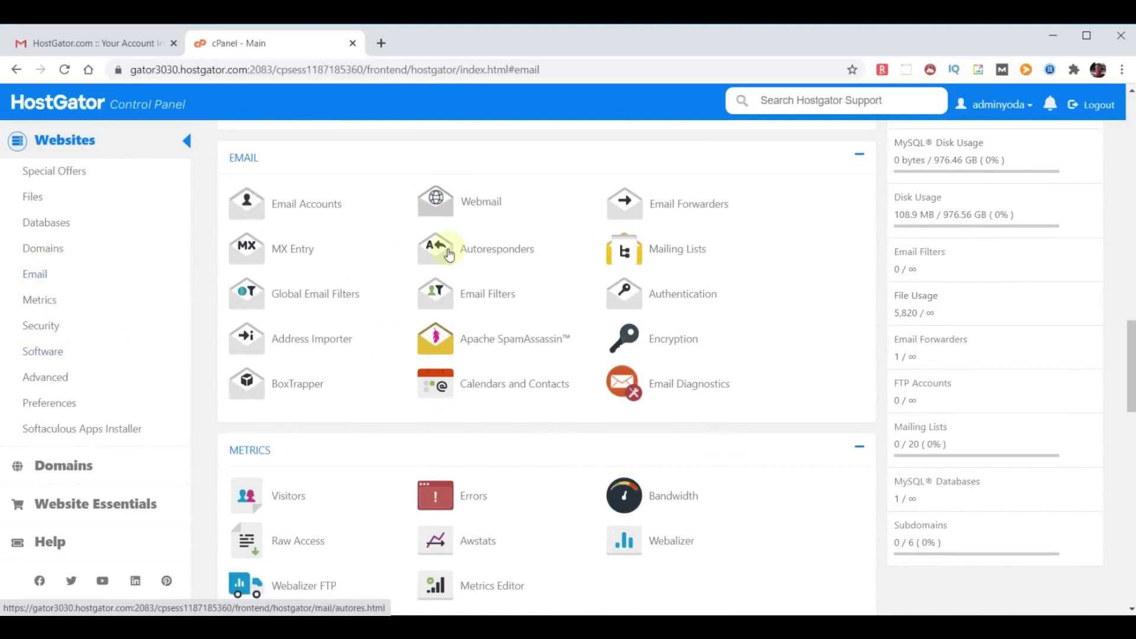
pyautogui.click(674, 208)
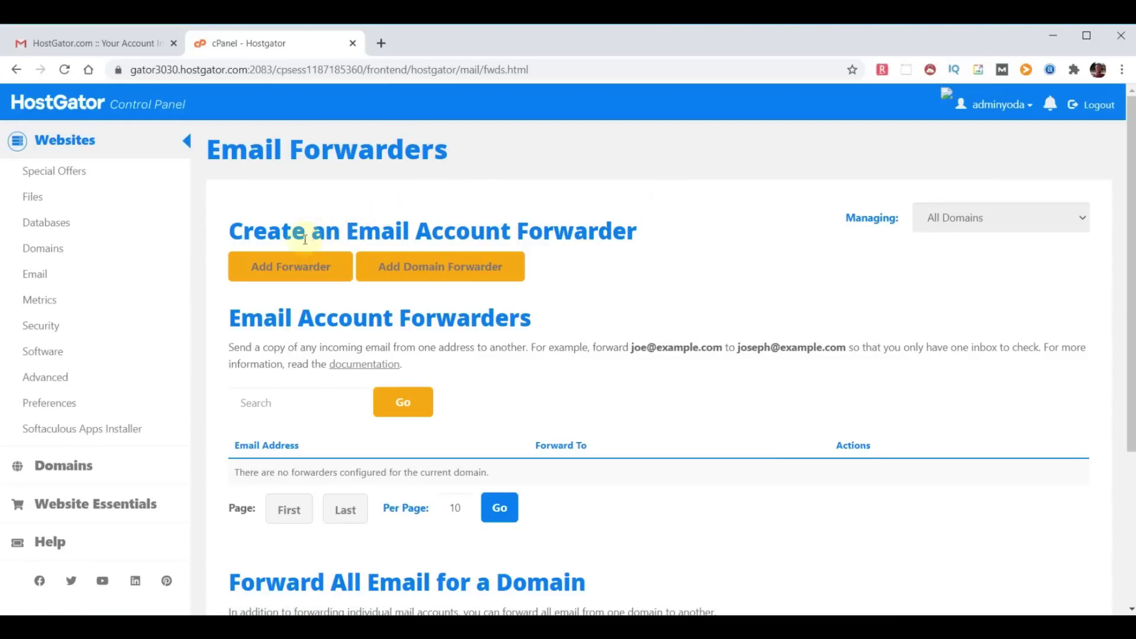
pyautogui.click(296, 267)
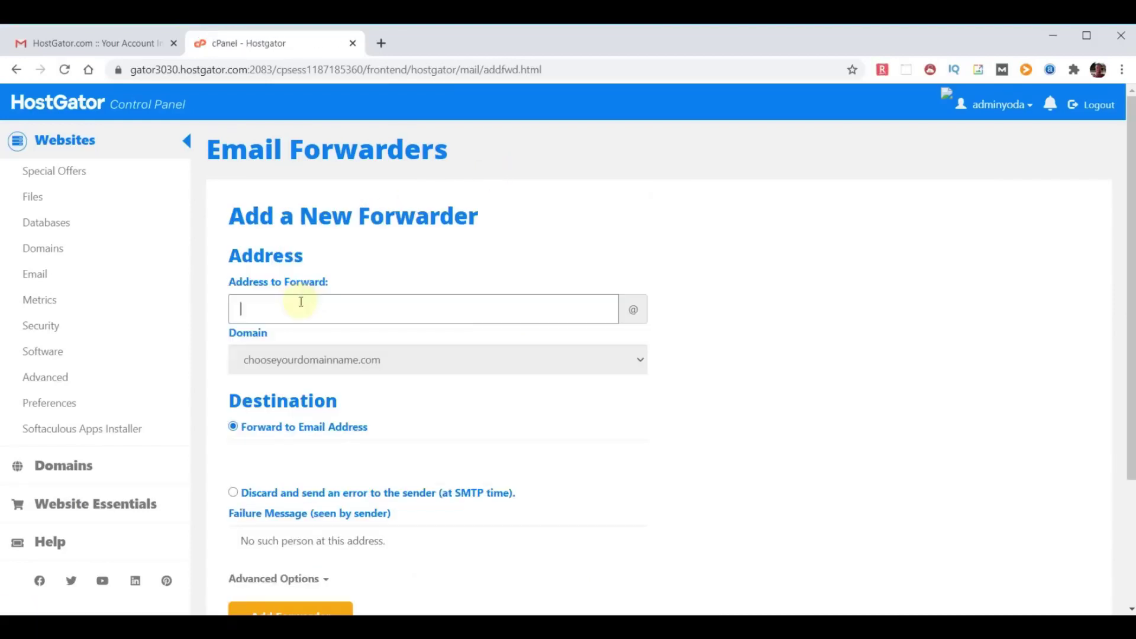
# Add a forwarder from the 'yoda' domain address to the existing external destination e-mail address.
pyautogui.write('yoda')
pyautogui.click(290, 453)
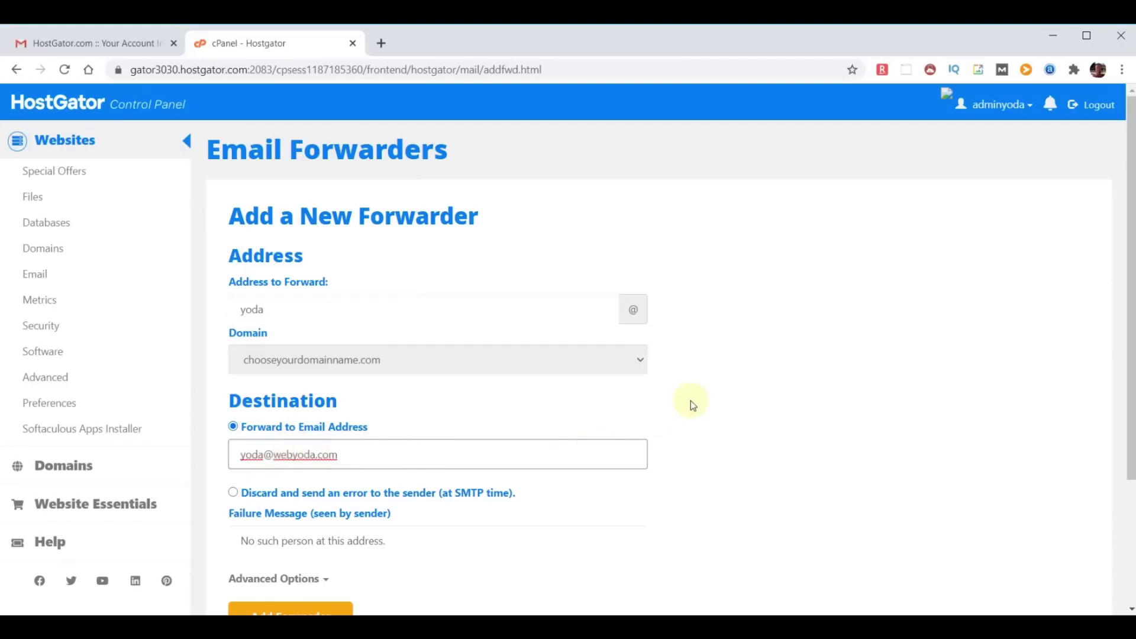
pyautogui.scroll(-1, 687, 404)
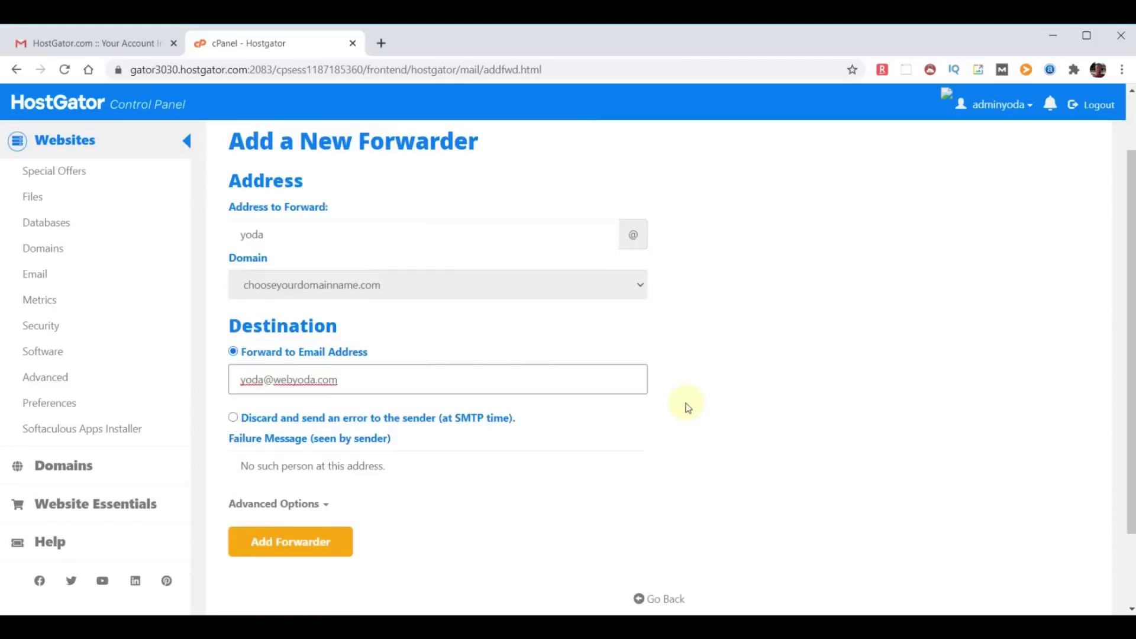
pyautogui.click(285, 541)
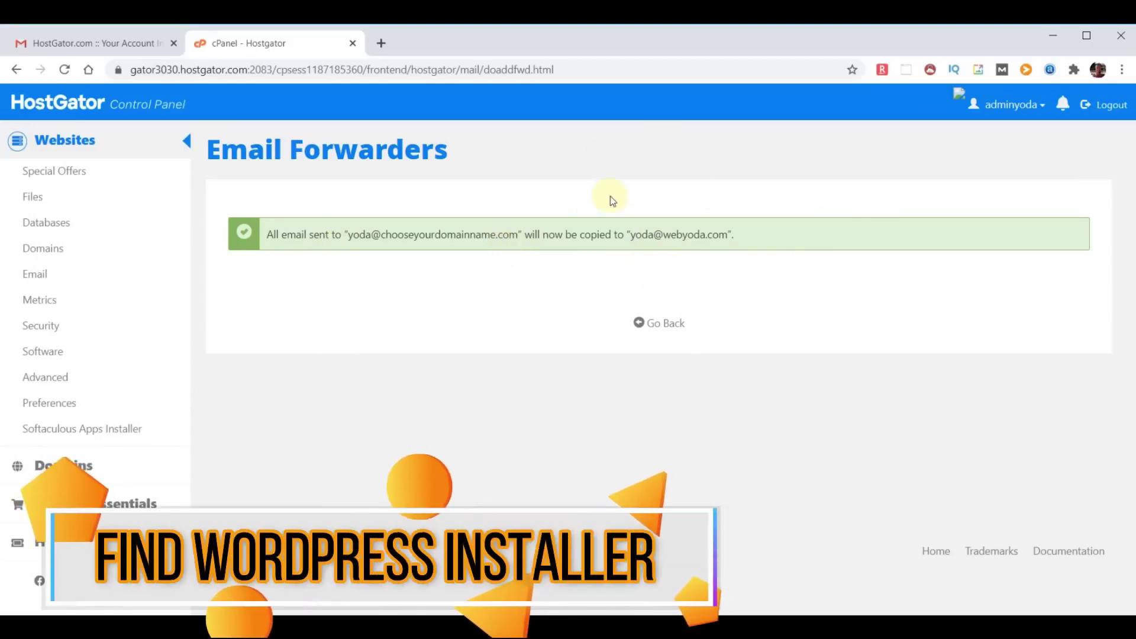
# Return to the cPanel dashboard and bring up the Softaculous Apps Installer scripts list.
pyautogui.click(53, 102)
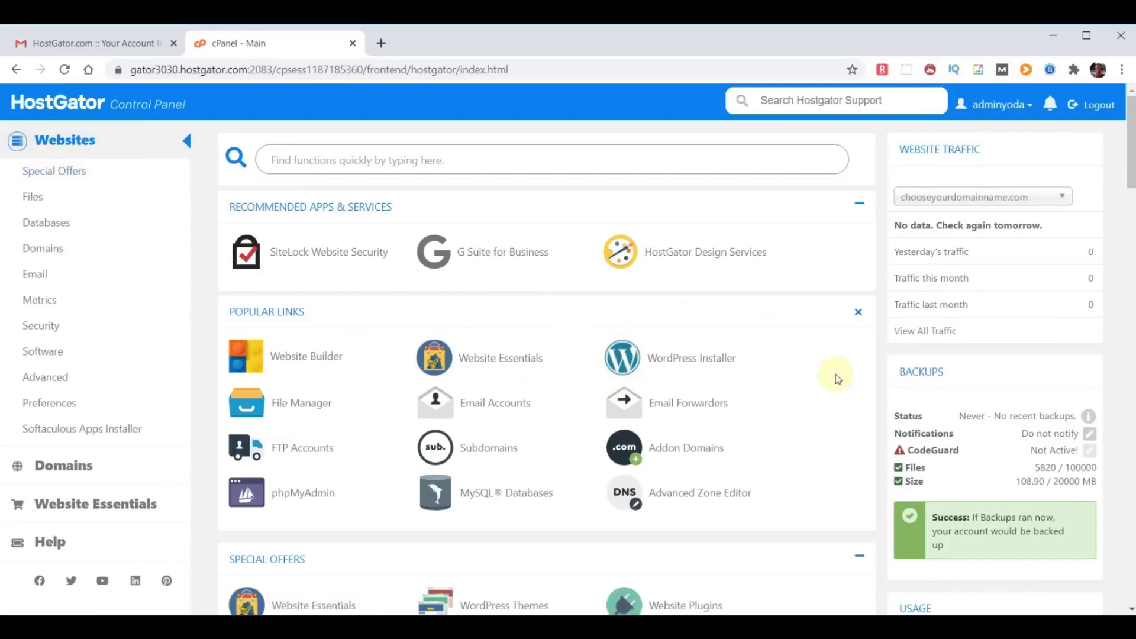
pyautogui.click(726, 402)
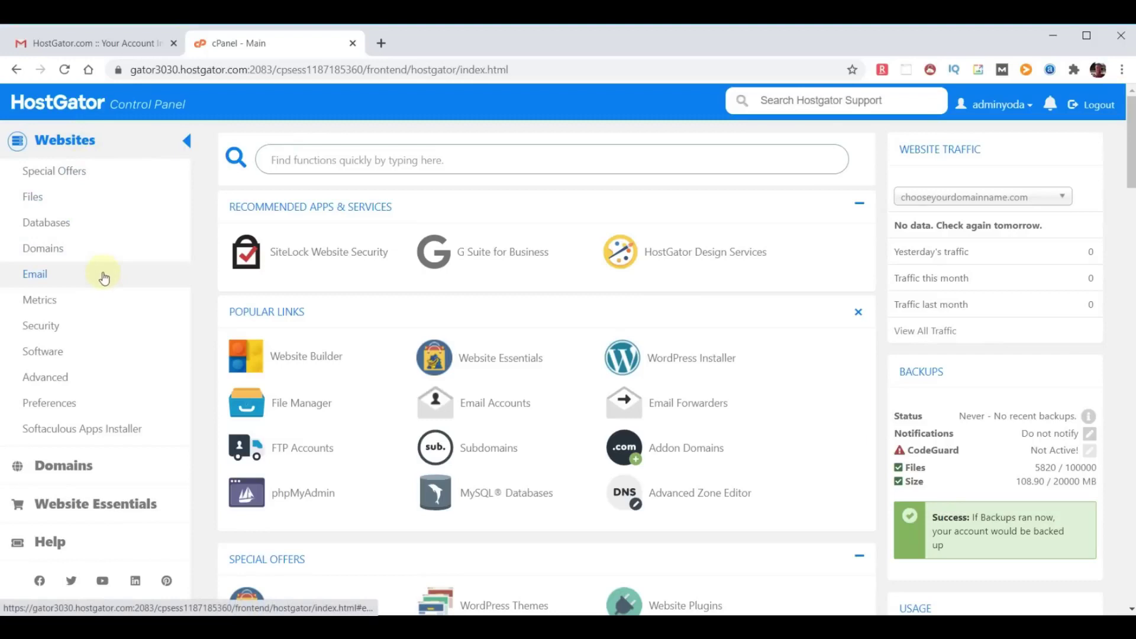
pyautogui.click(80, 433)
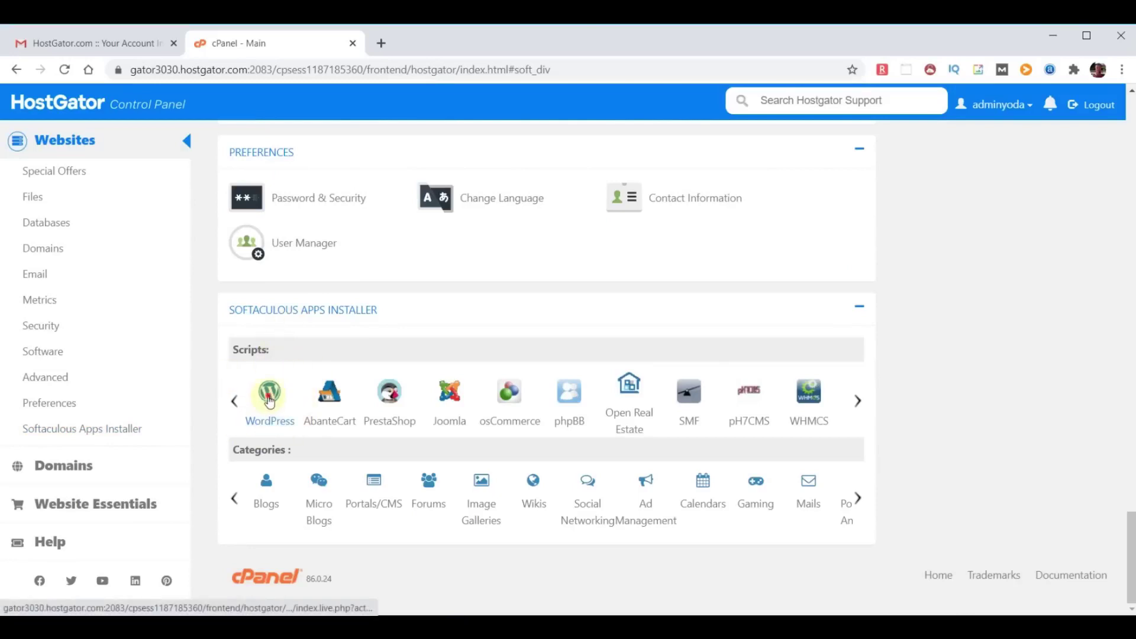
pyautogui.click(269, 396)
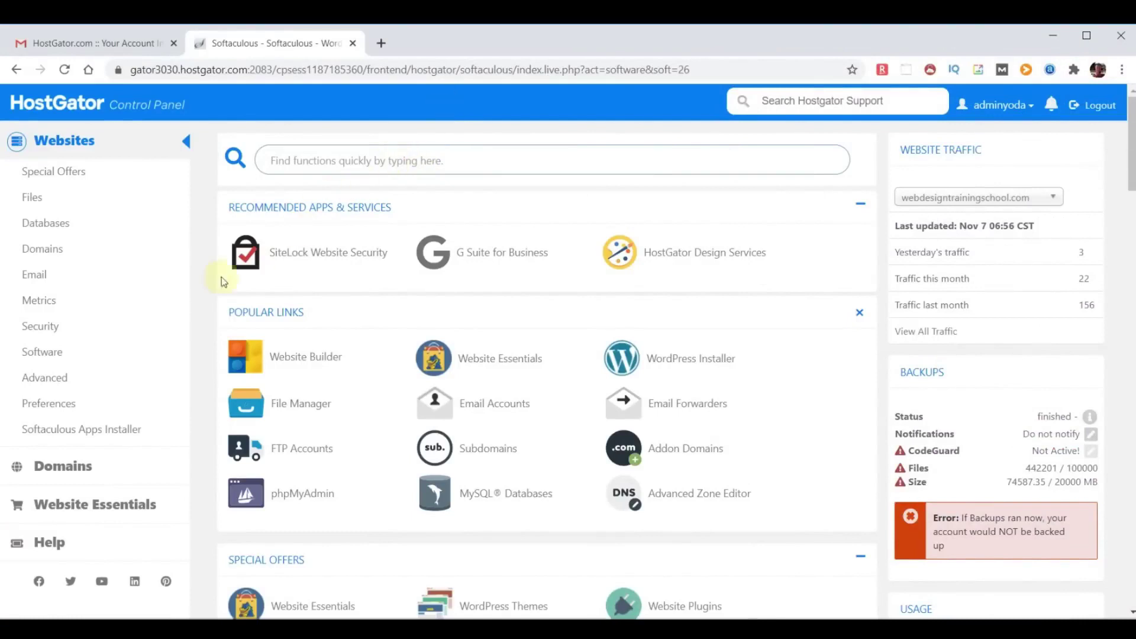
pyautogui.click(95, 430)
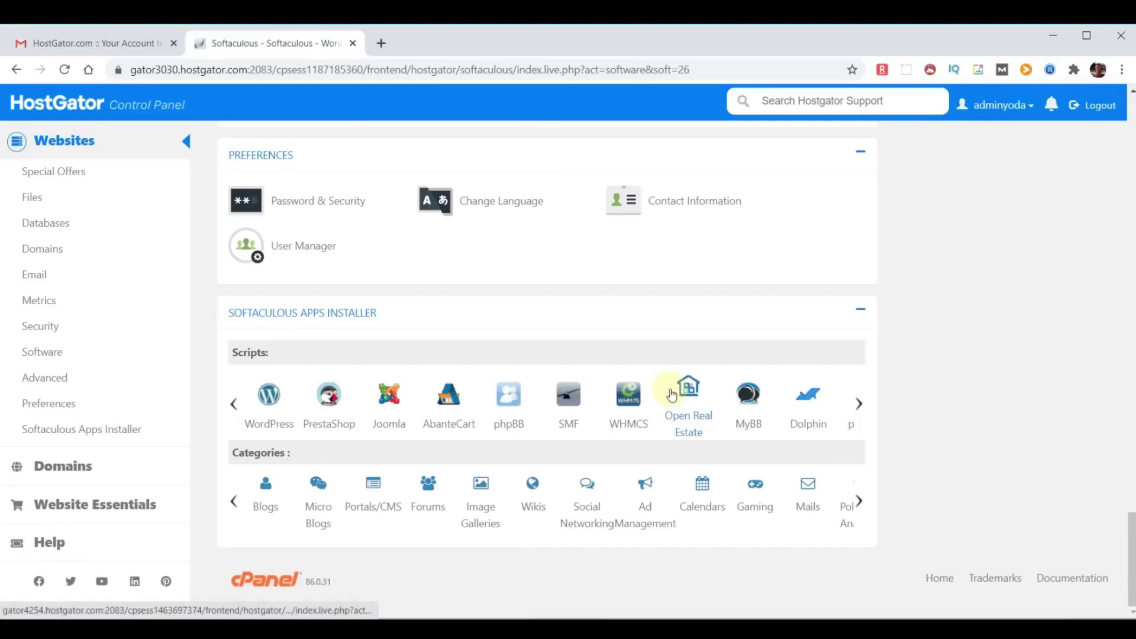
# Search Softaculous for 'wordpress' and open the WordPress script page.
pyautogui.click(330, 401)
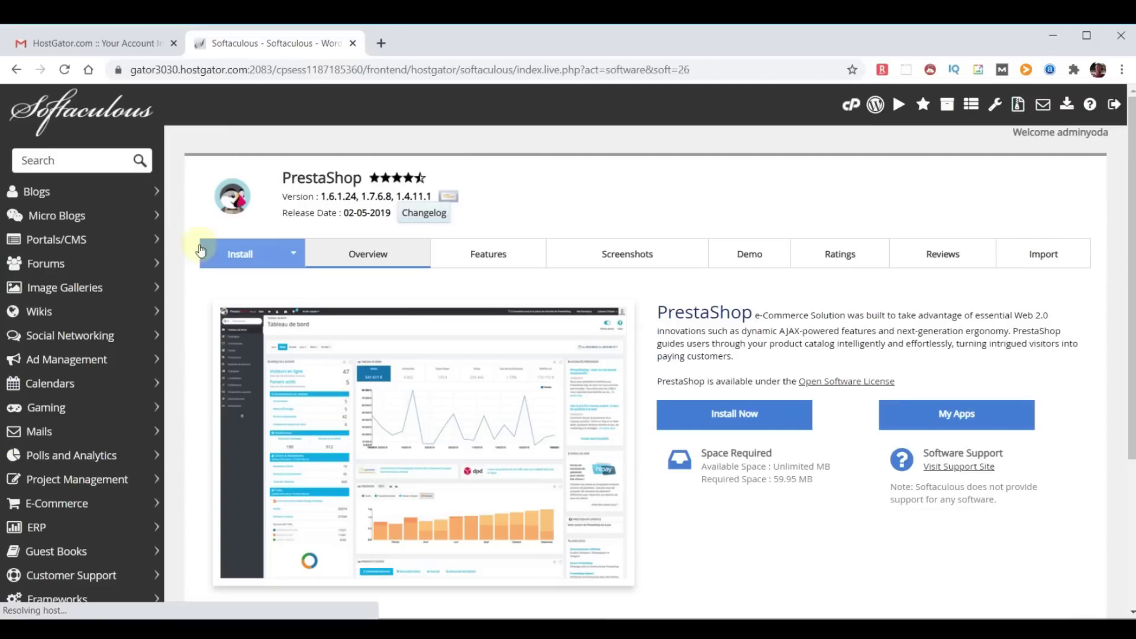
pyautogui.click(85, 160)
pyautogui.write('wordpress')
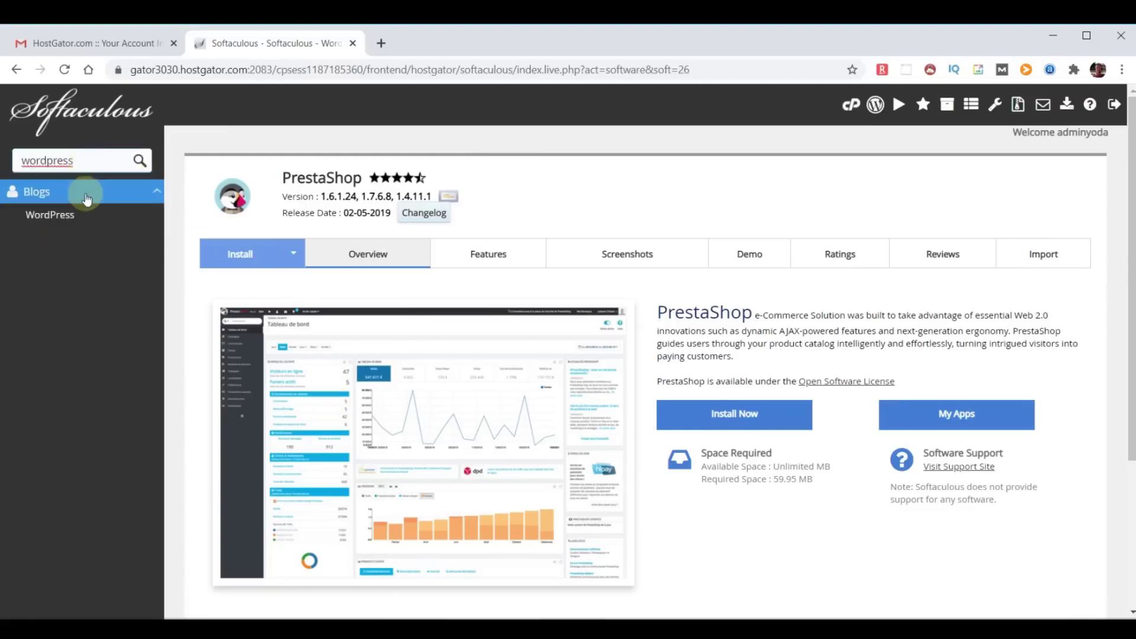
pyautogui.click(69, 215)
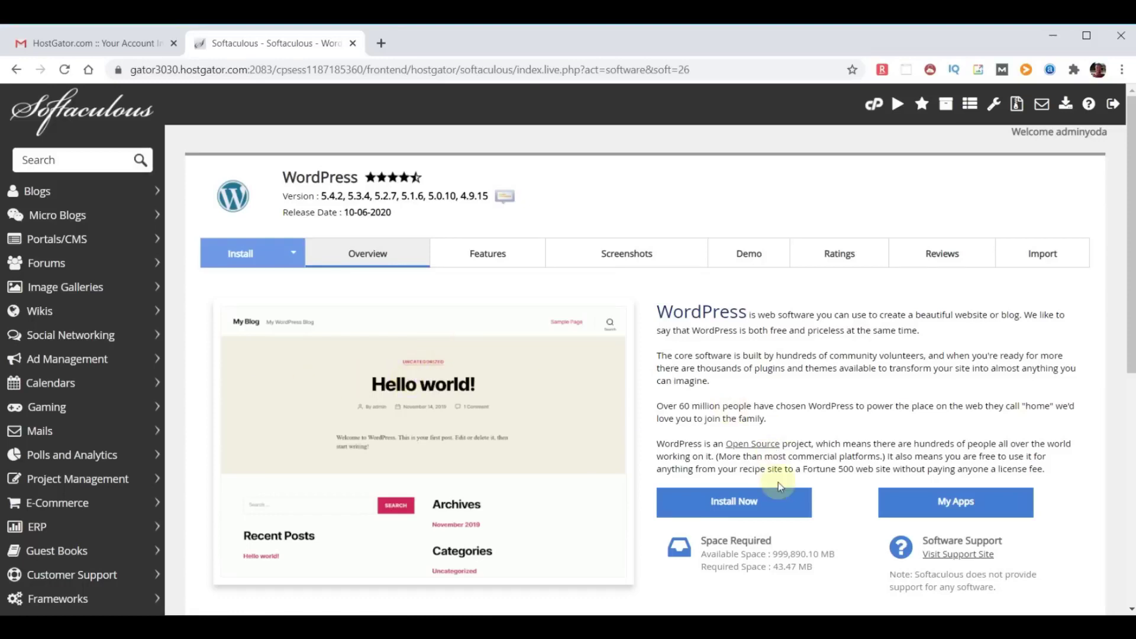
# Run the WordPress install with default settings, which reports an existing installation.
pyautogui.click(734, 506)
pyautogui.scroll(-3, 699, 400)
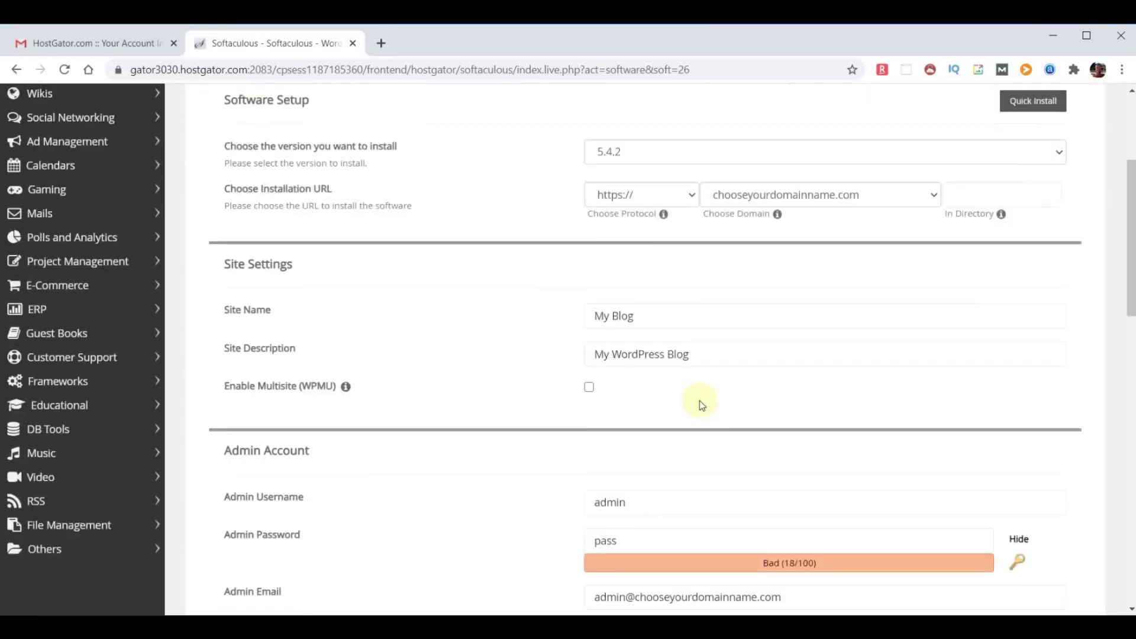
pyautogui.scroll(-10, 699, 400)
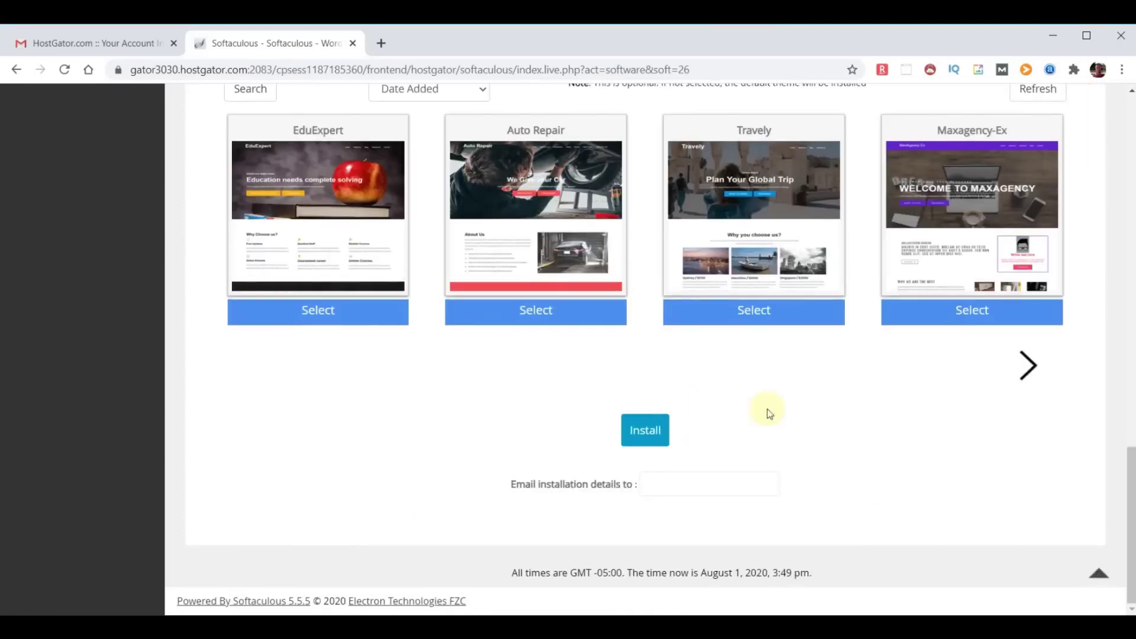
pyautogui.click(640, 430)
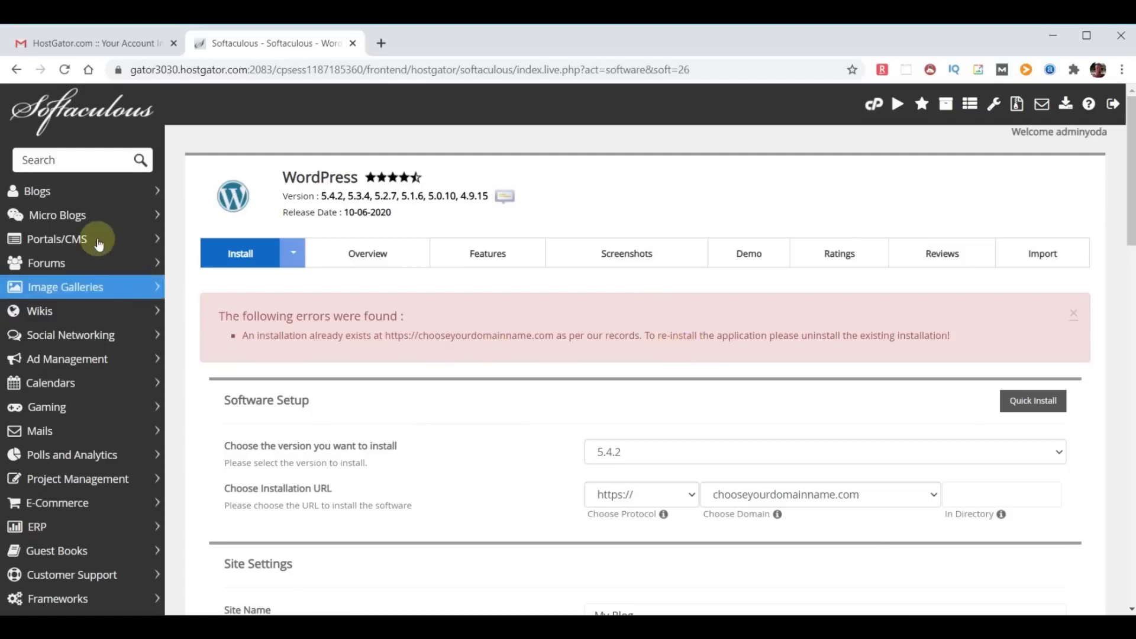
# Remove the existing WordPress installation from the Installations list, then return to Softaculous home.
pyautogui.click(81, 116)
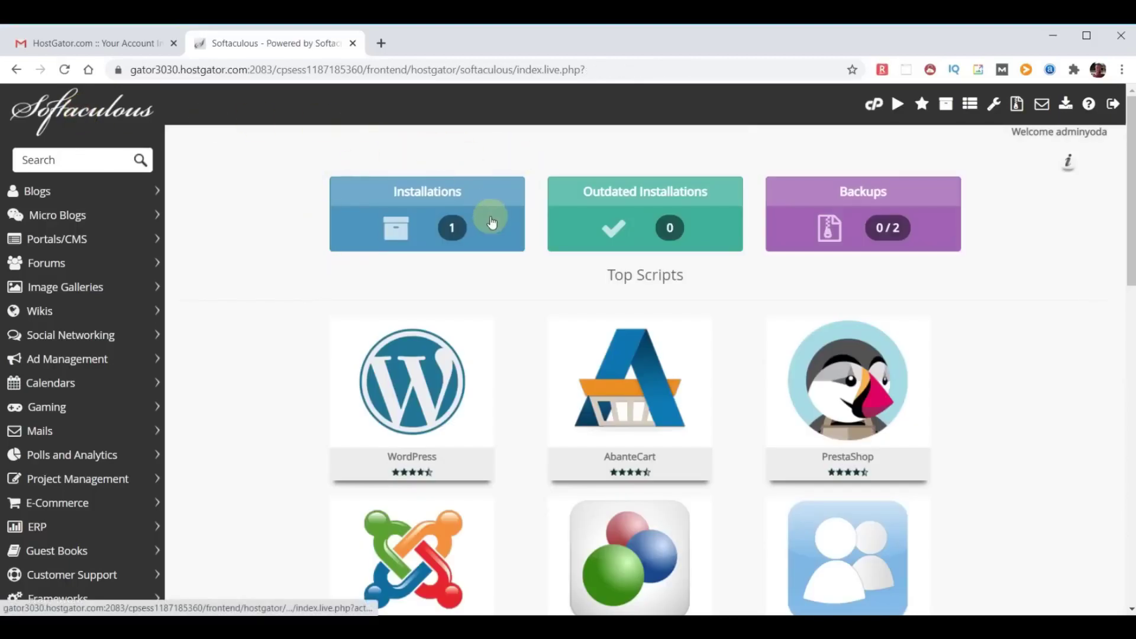
pyautogui.click(441, 228)
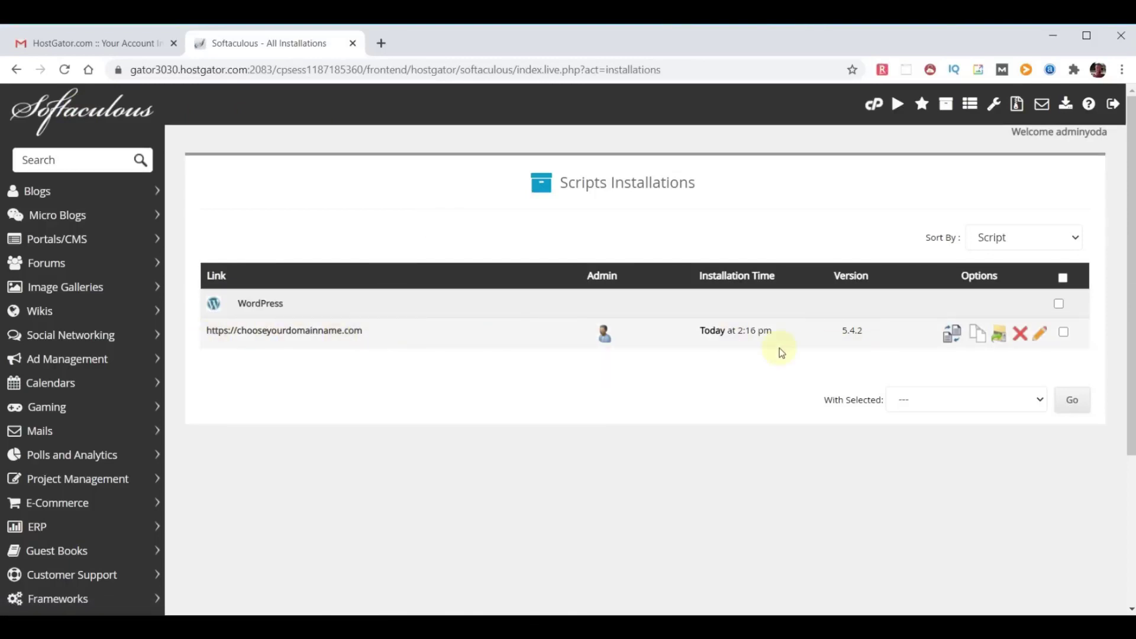
pyautogui.click(1020, 339)
pyautogui.scroll(-3, 889, 322)
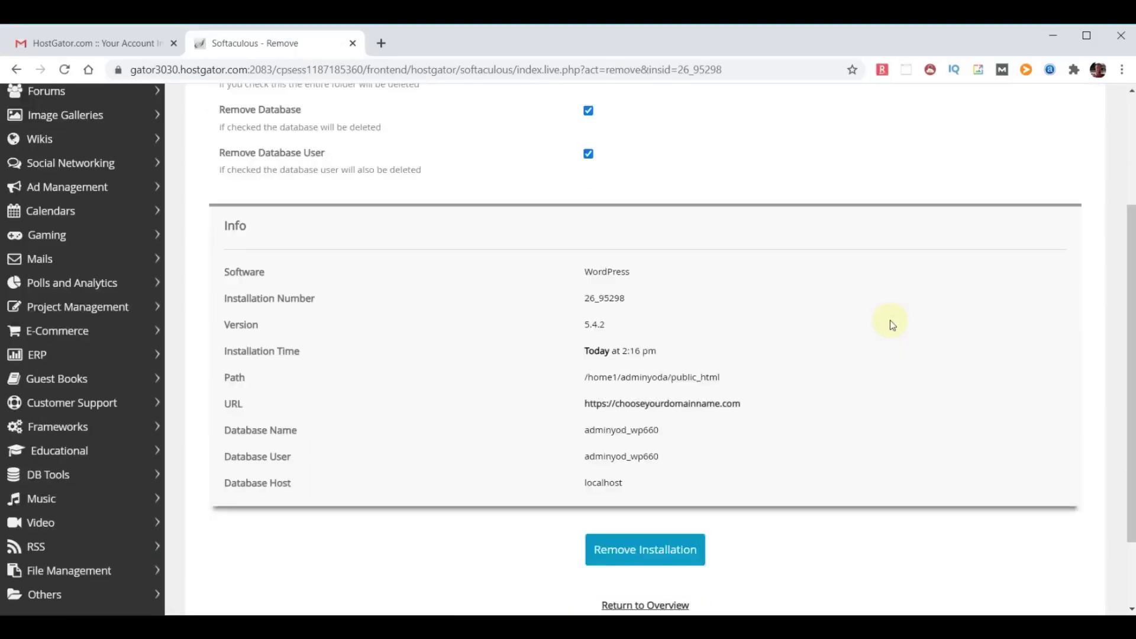
pyautogui.scroll(-2, 890, 321)
pyautogui.click(633, 455)
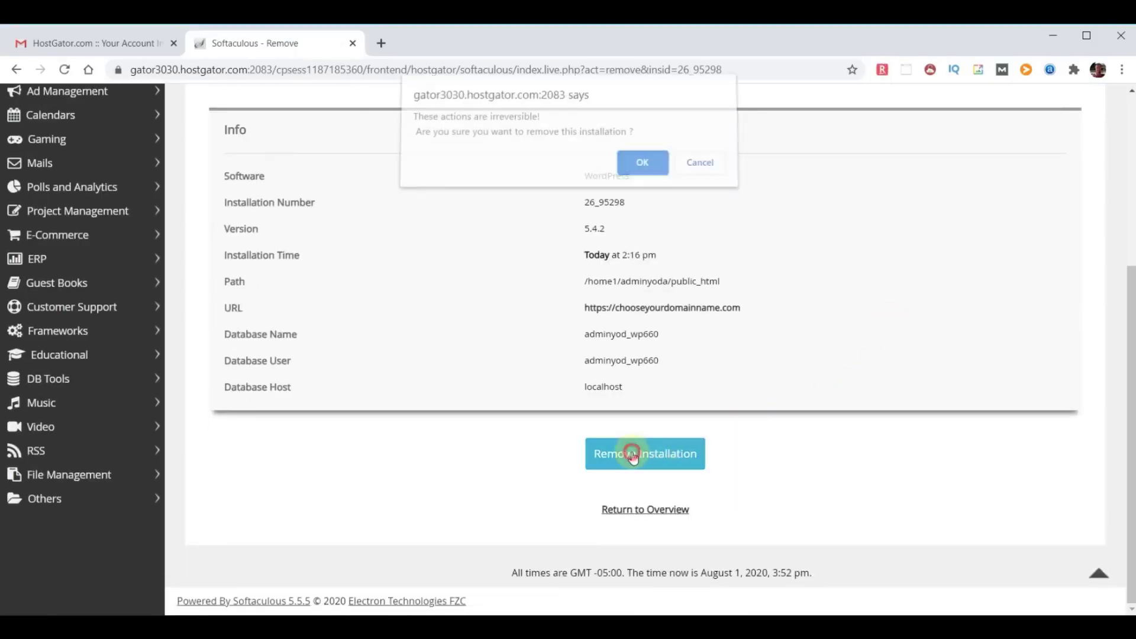
pyautogui.click(644, 170)
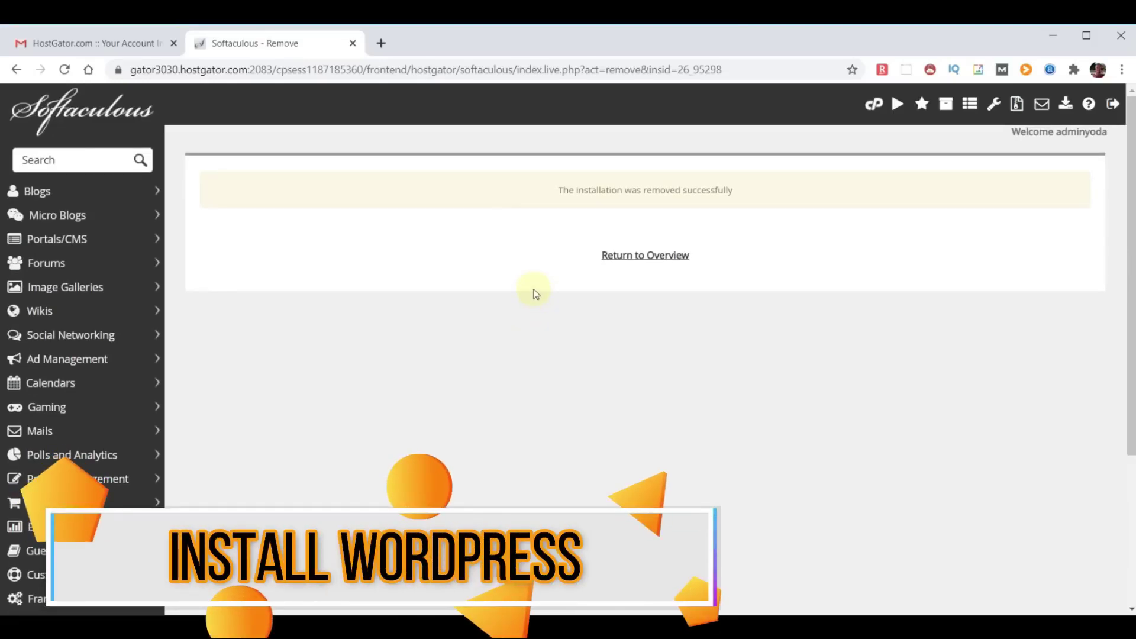
pyautogui.click(67, 109)
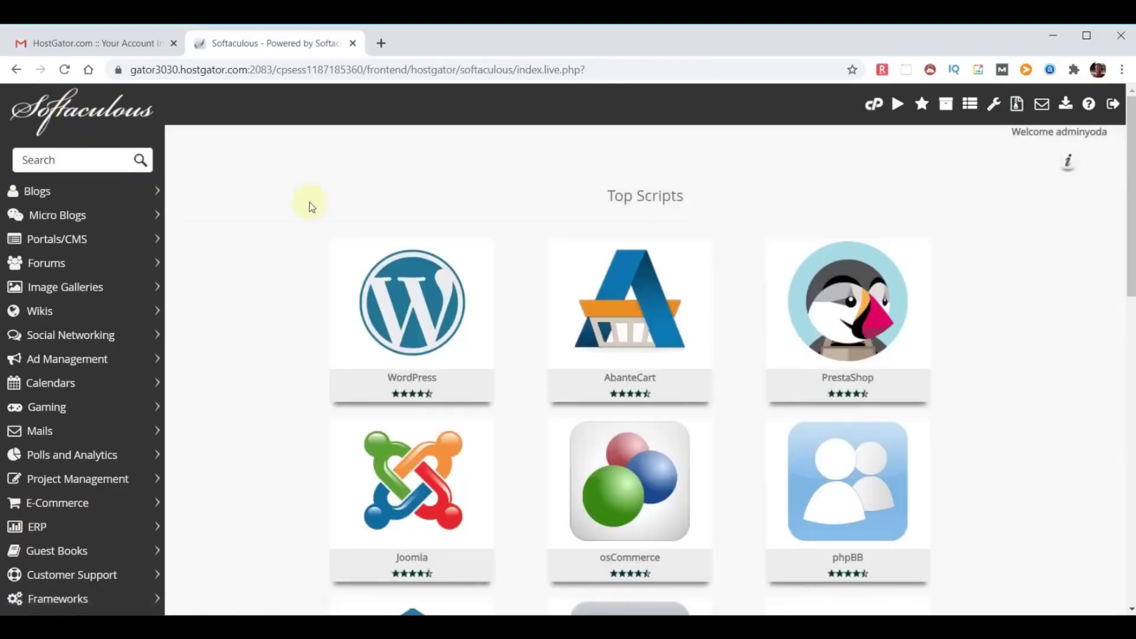
pyautogui.click(406, 298)
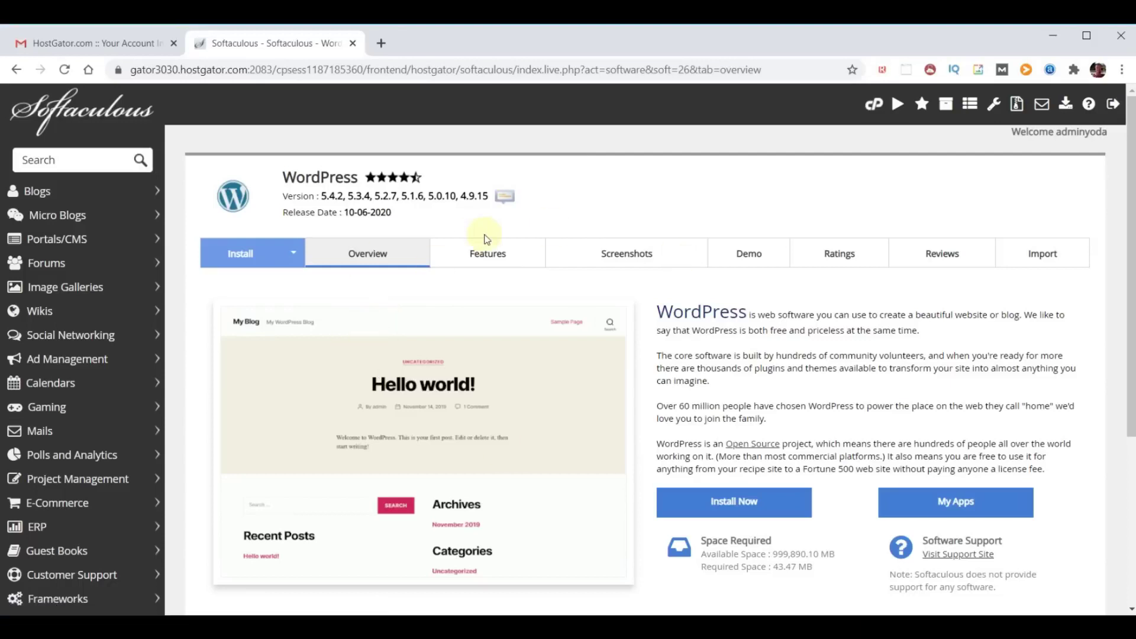
pyautogui.click(737, 505)
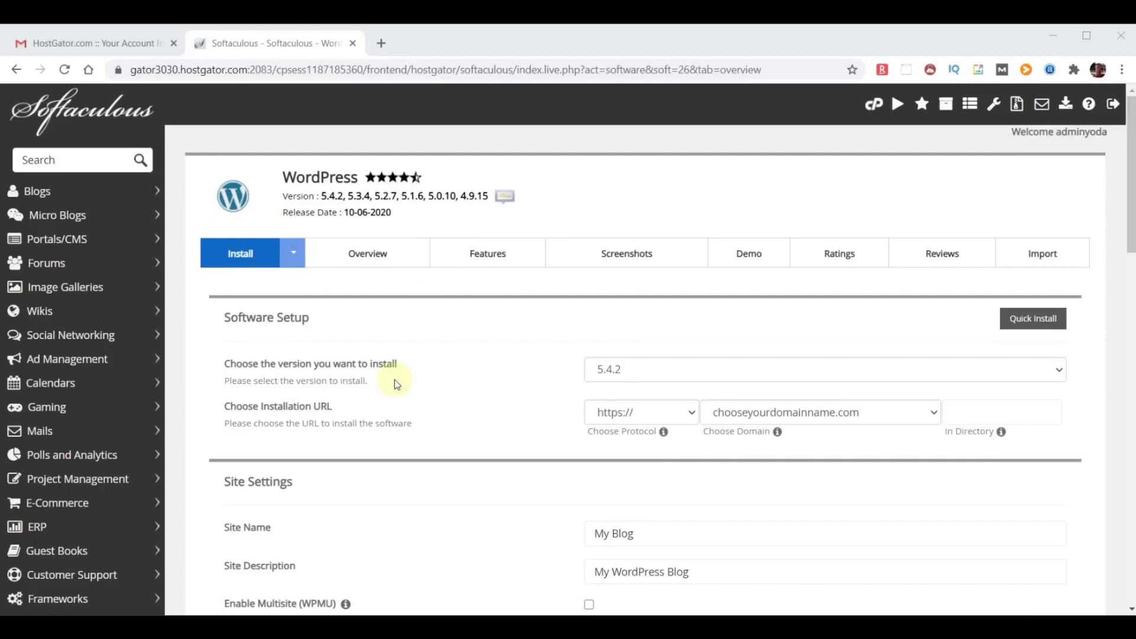
pyautogui.click(765, 378)
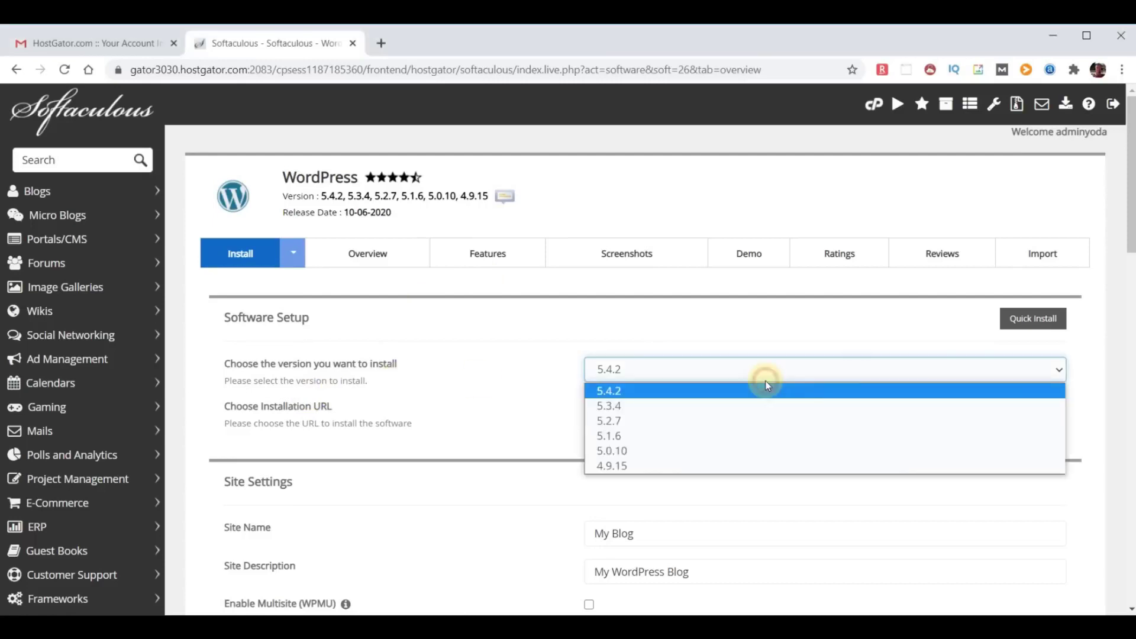
pyautogui.click(767, 388)
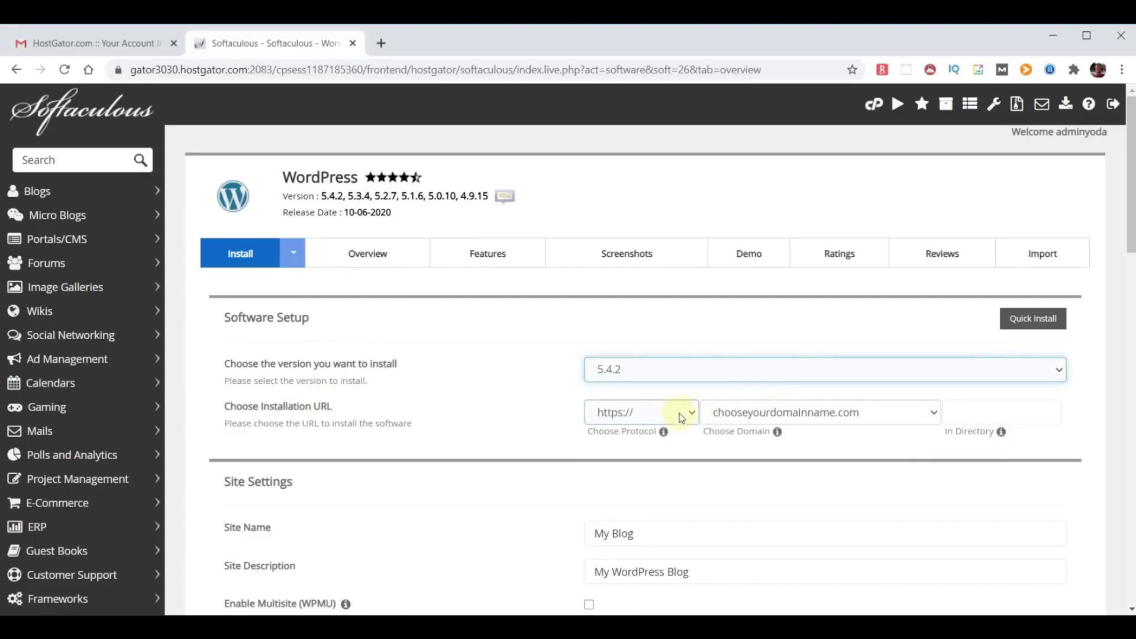
pyautogui.click(931, 413)
pyautogui.click(934, 414)
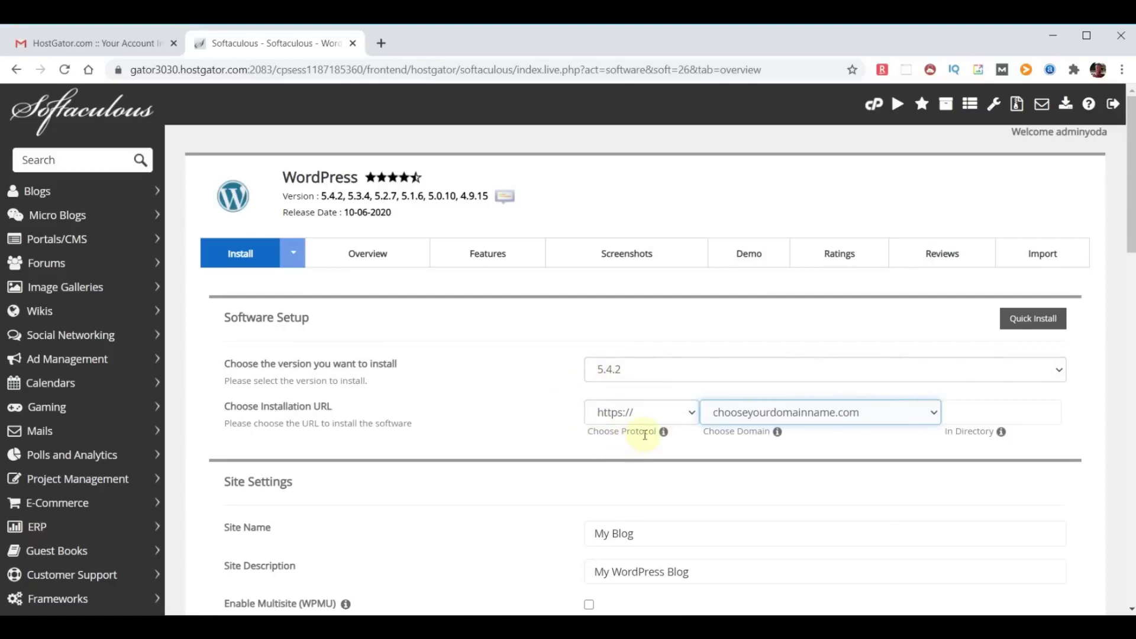
pyautogui.click(691, 413)
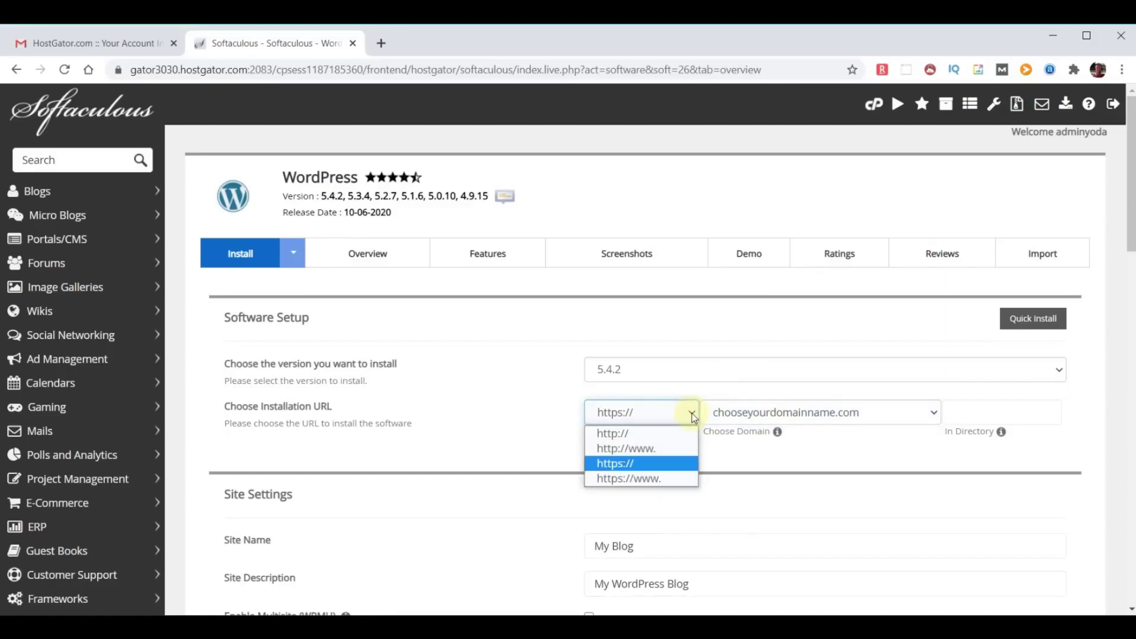
pyautogui.click(629, 433)
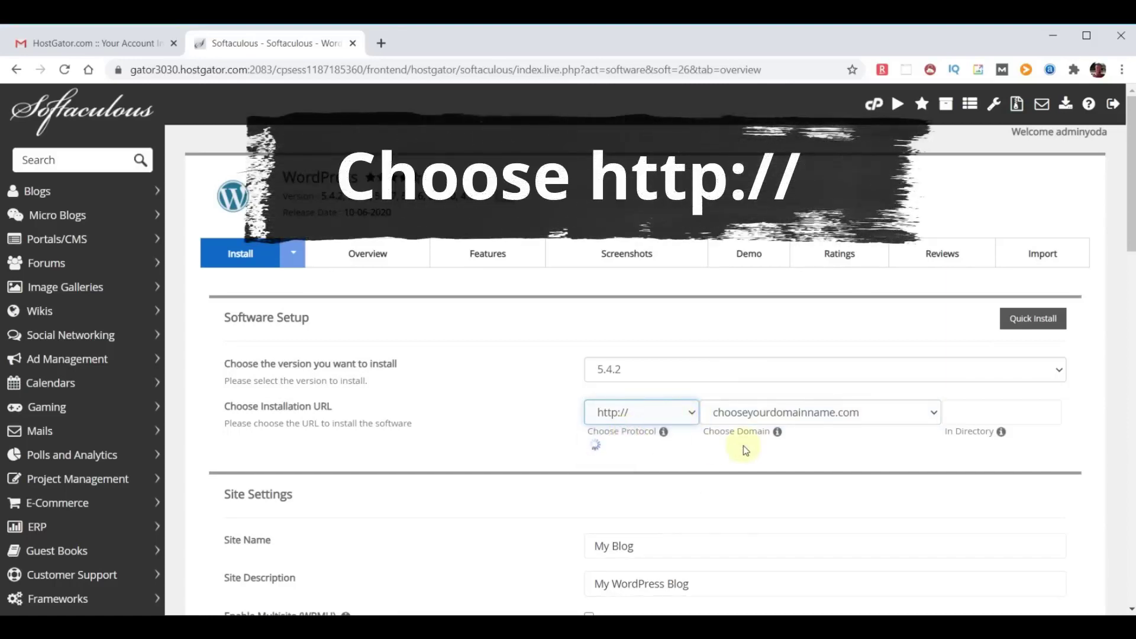
pyautogui.scroll(-2, 743, 445)
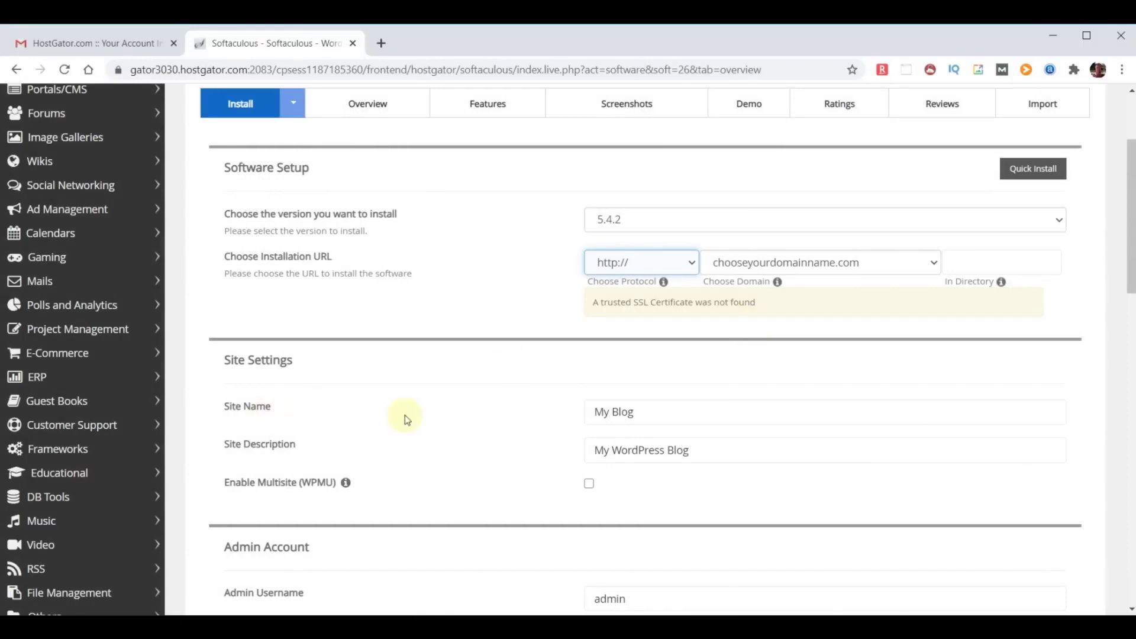
# Name the site WebYoda with the description 'Free Online Courses'.
pyautogui.moveTo(665, 411); pyautogui.dragTo(532, 413)
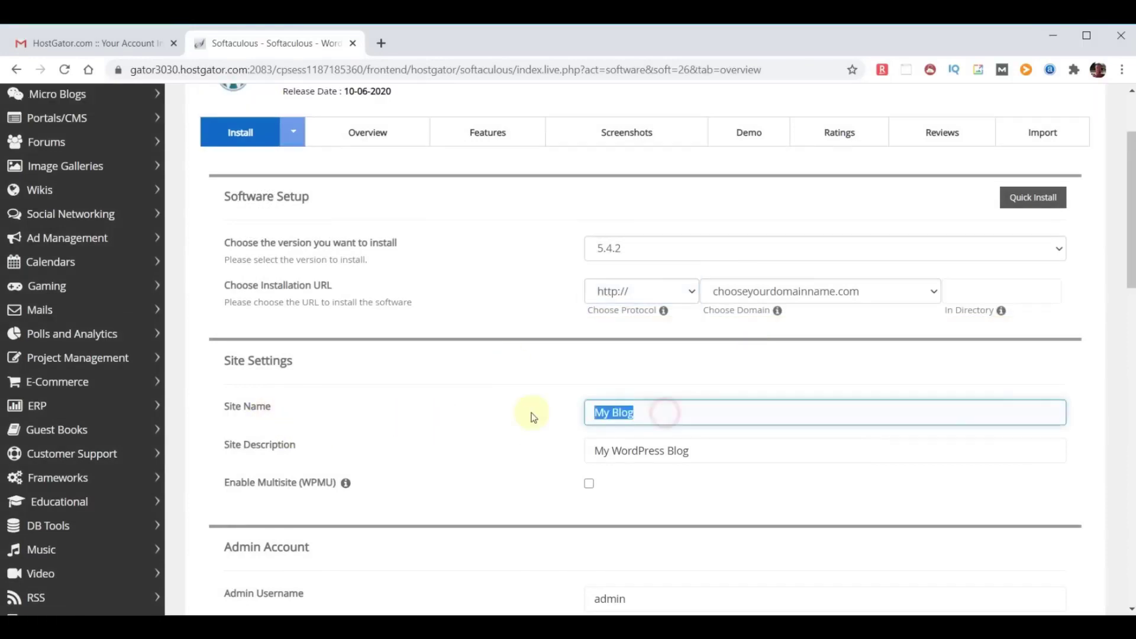
pyautogui.write('WebYoda')
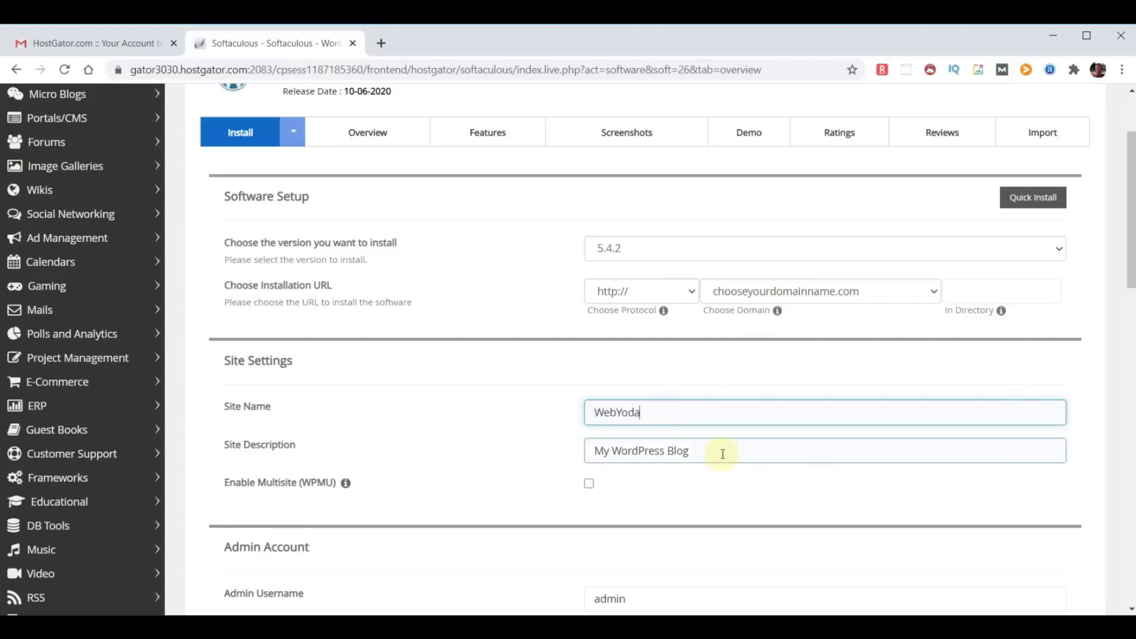
pyautogui.moveTo(722, 454); pyautogui.dragTo(446, 434)
pyautogui.write('Free Online Courses')
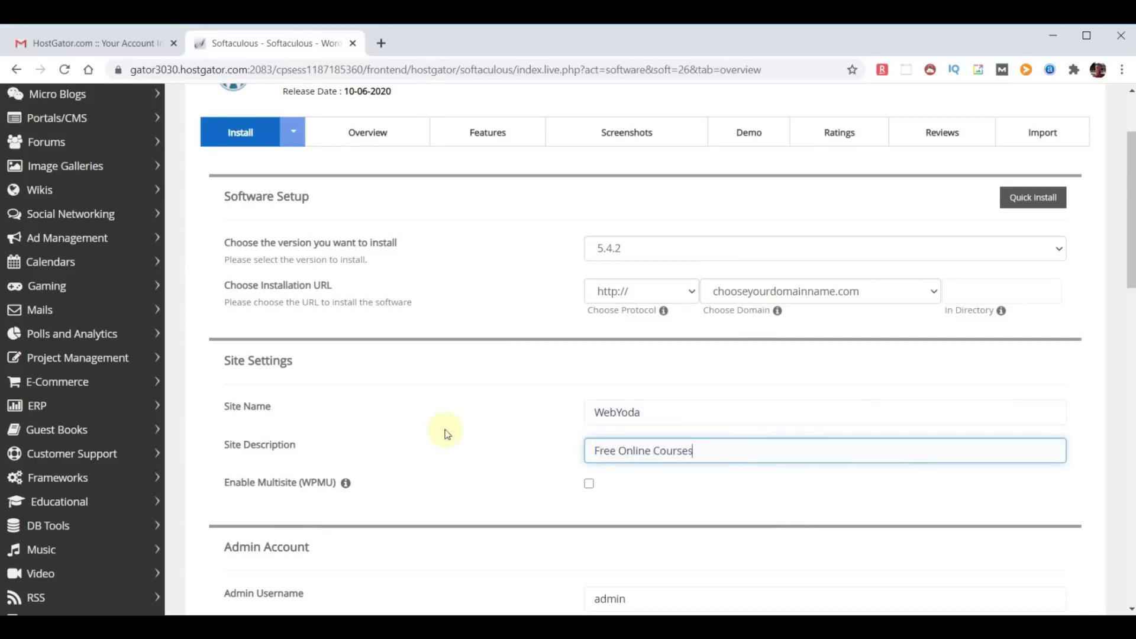
# Replace the default admin username and paste in a strong admin password.
pyautogui.scroll(-3, 758, 481)
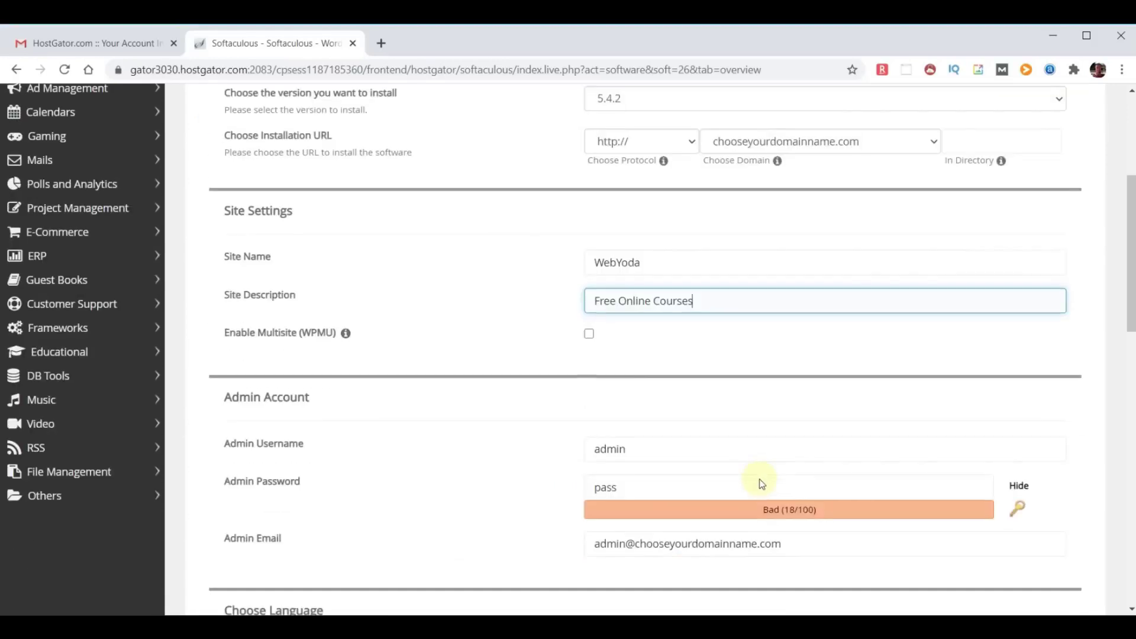
pyautogui.scroll(-3, 761, 484)
pyautogui.doubleClick(665, 300)
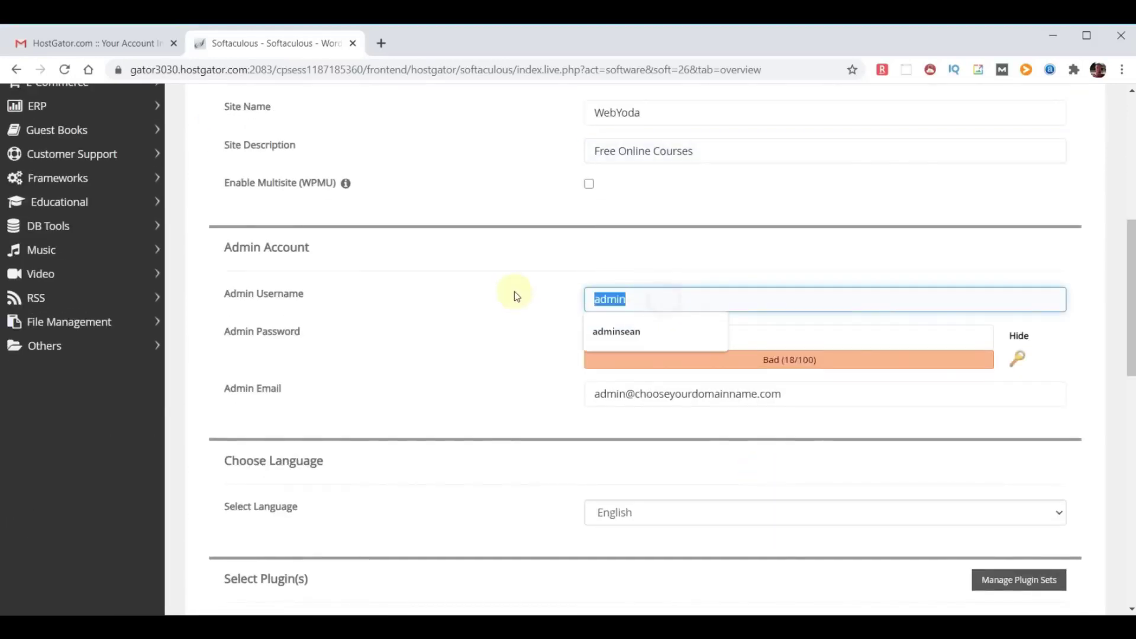
pyautogui.write('yodauser')
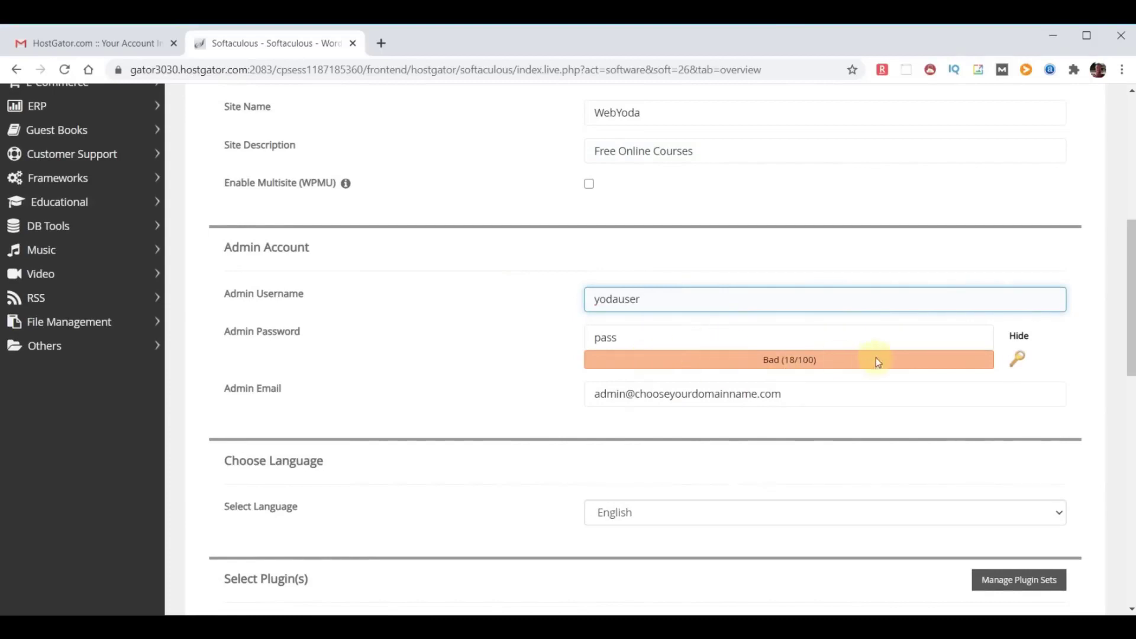
pyautogui.click(1019, 341)
pyautogui.click(627, 337)
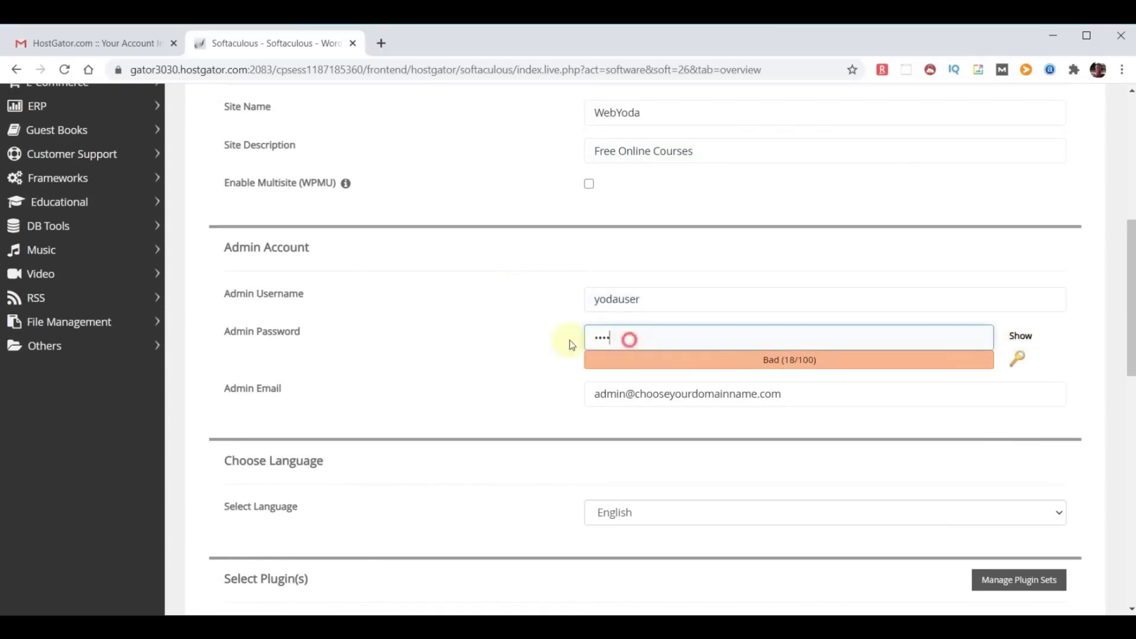
pyautogui.hotkey('ctrl', 'v')
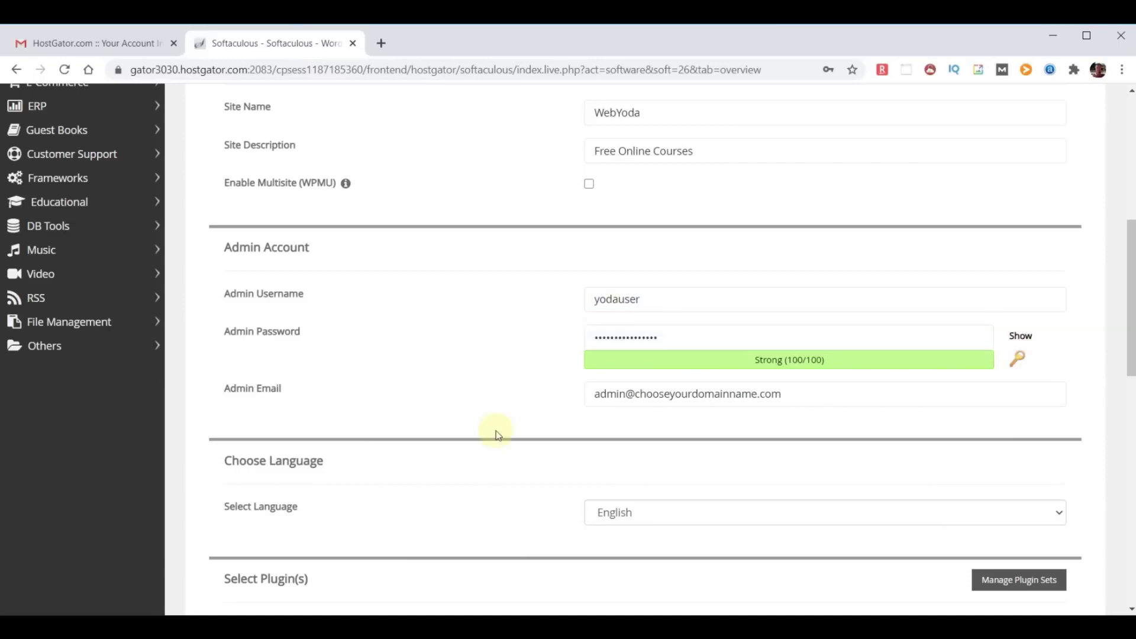
# Replace the admin e-mail field with the new e-mail address.
pyautogui.moveTo(222, 388); pyautogui.dragTo(327, 393)
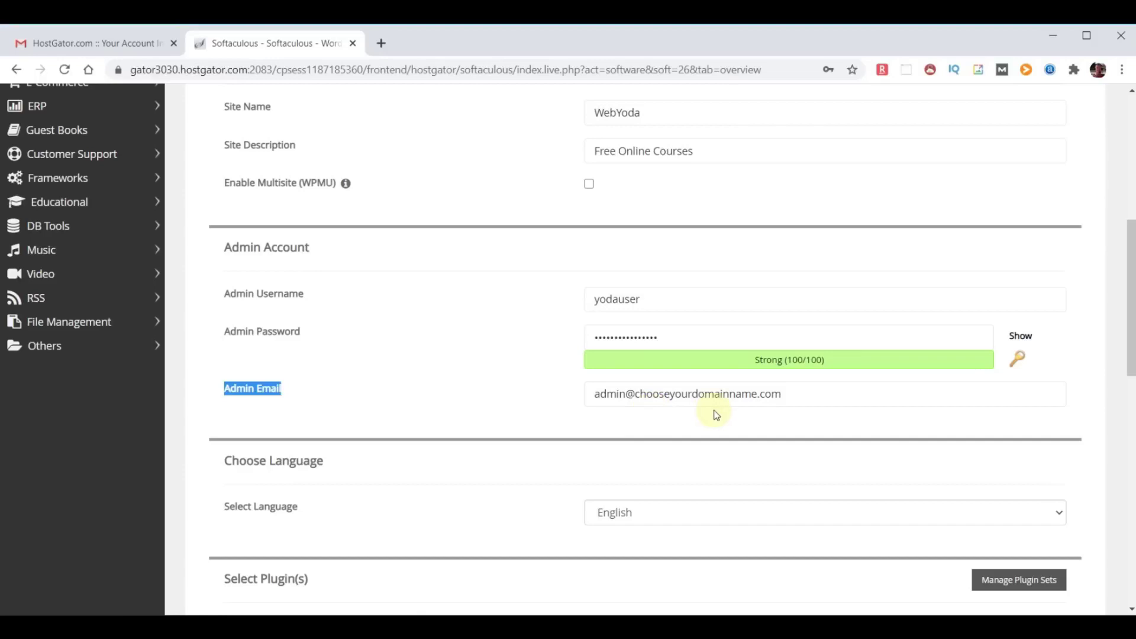
pyautogui.click(824, 401)
pyautogui.hotkey('ctrl', 'a')
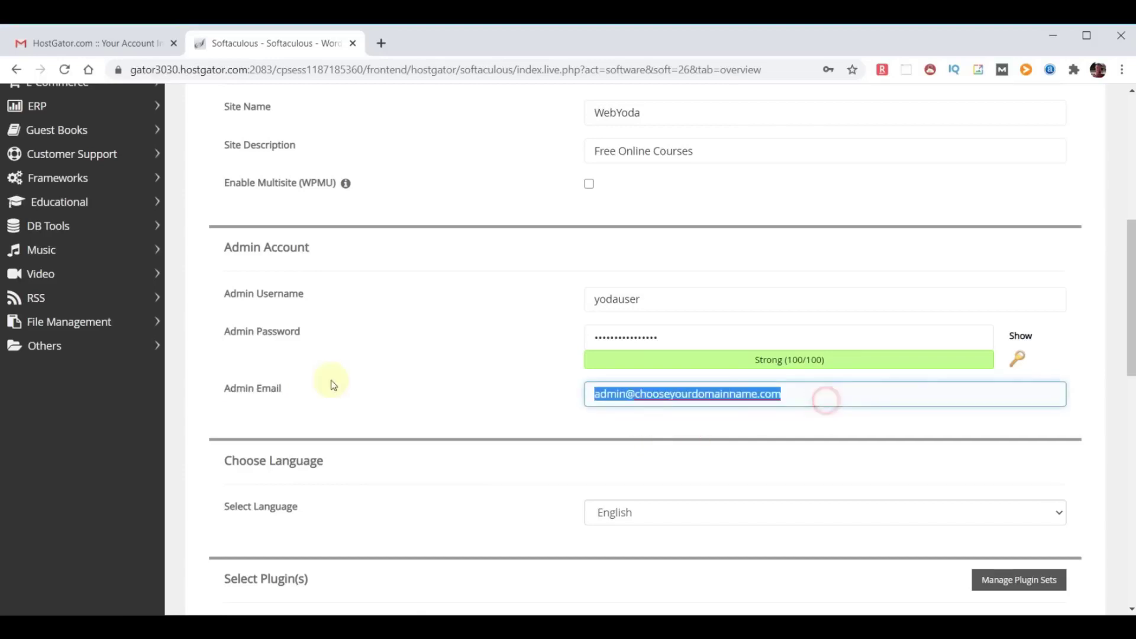
pyautogui.hotkey('ctrl', 'v')
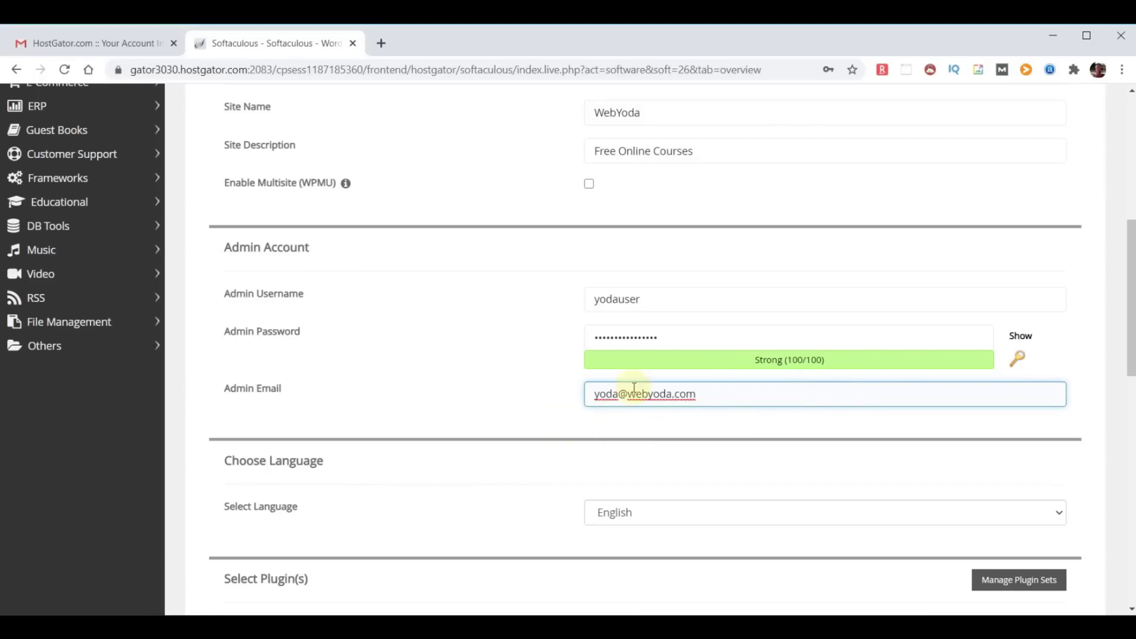
pyautogui.scroll(-3, 540, 352)
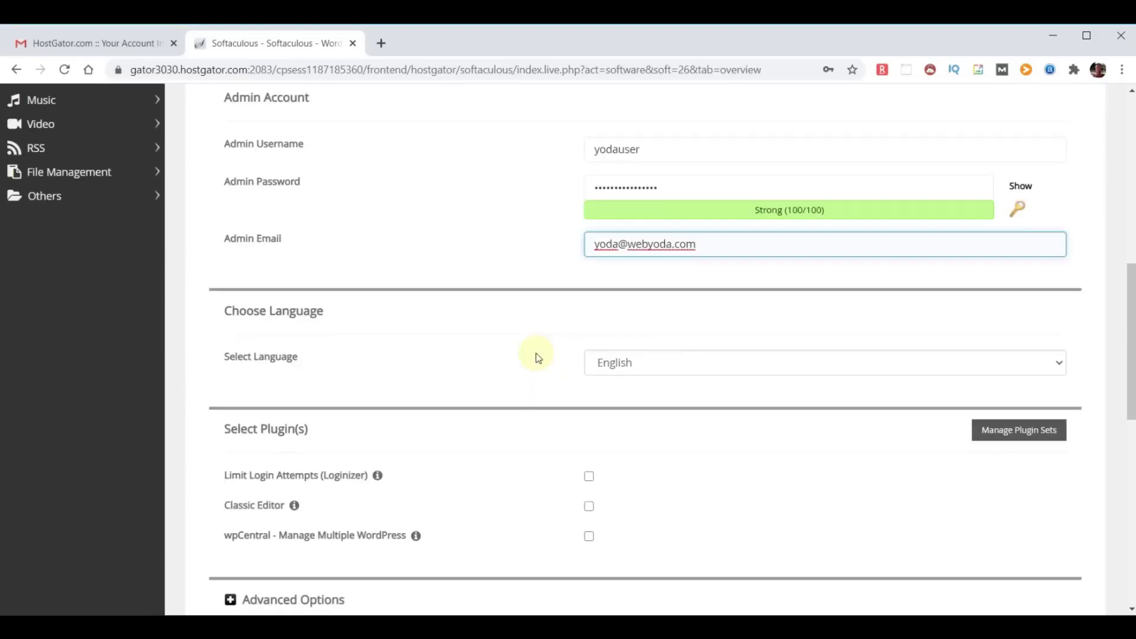
pyautogui.scroll(-3, 835, 432)
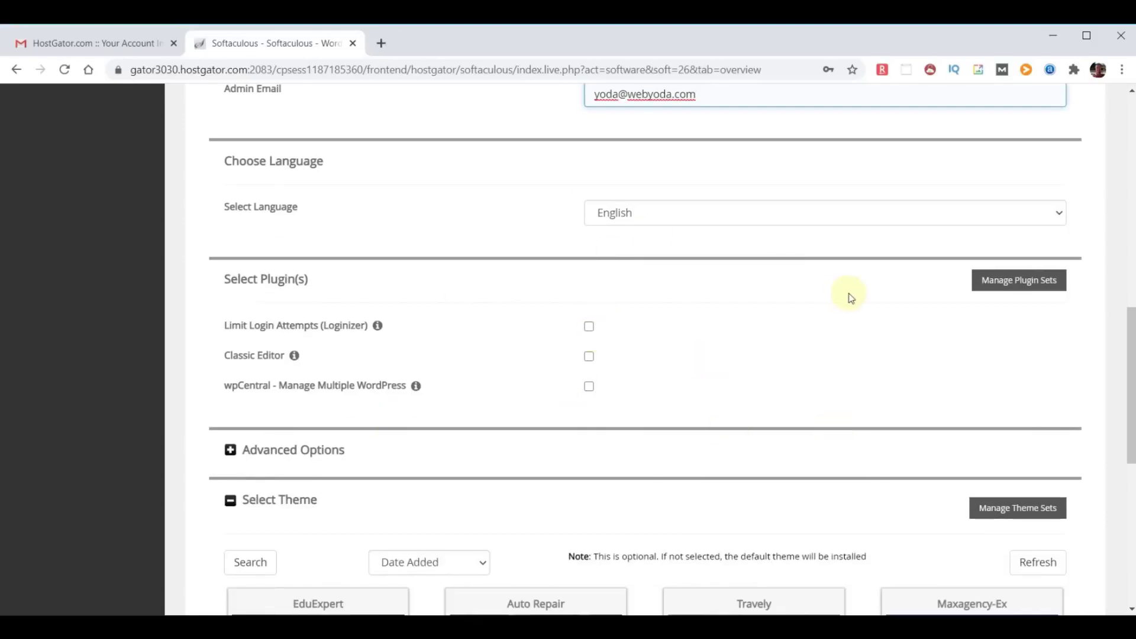
pyautogui.scroll(-3, 849, 296)
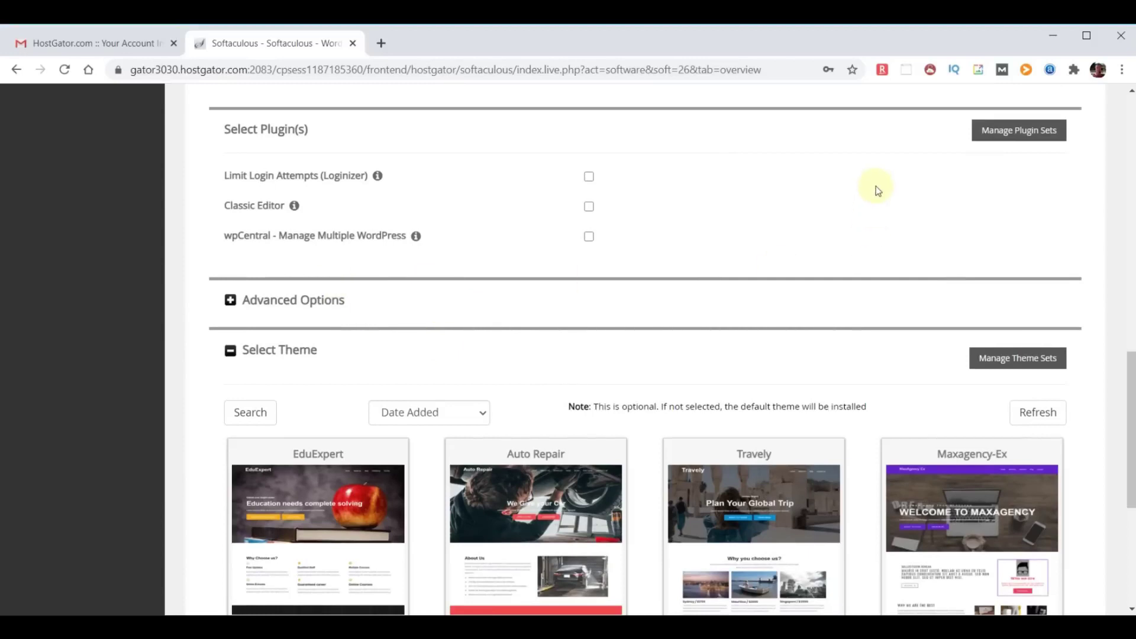
# Paste the installation-details e-mail, run the install, then load chooseyourdomainname.com.
pyautogui.scroll(-4, 875, 185)
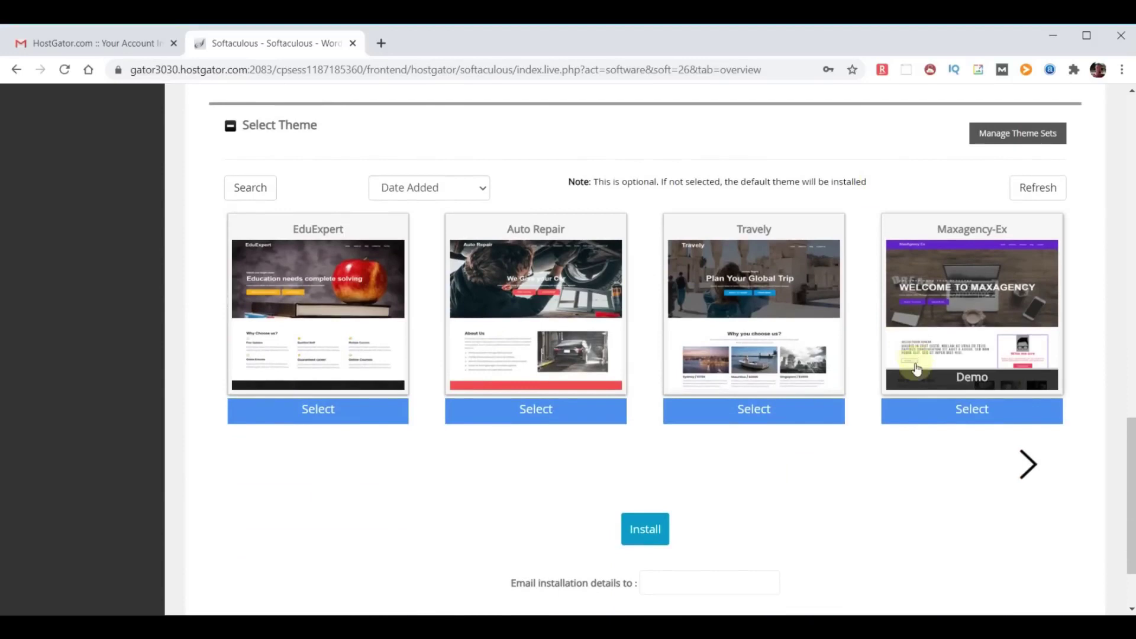
pyautogui.scroll(-2, 976, 409)
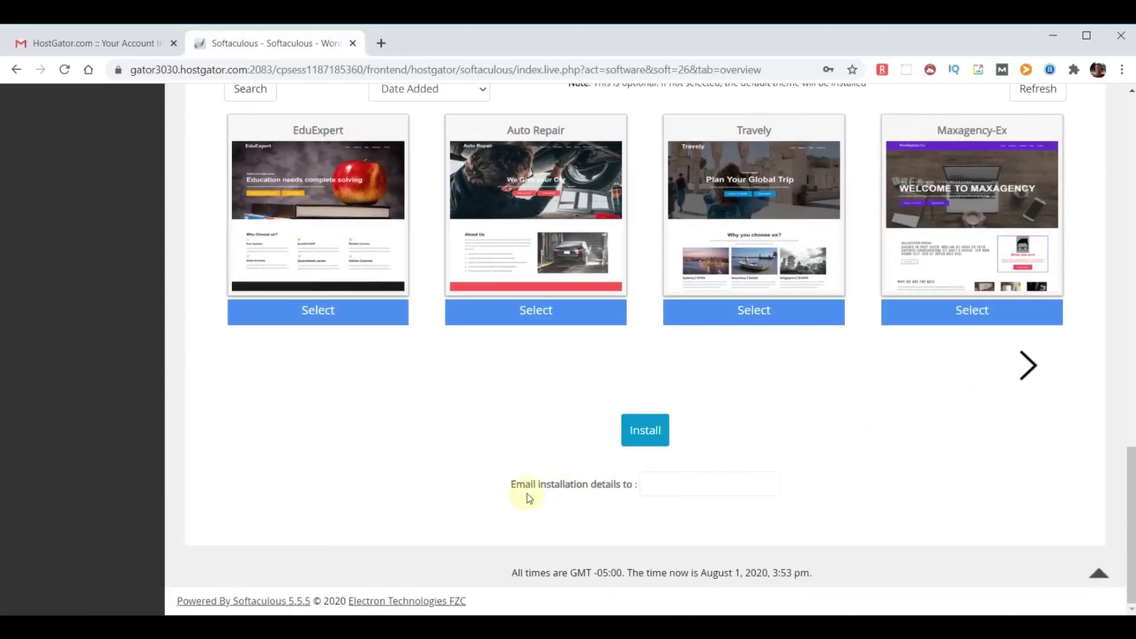
pyautogui.click(661, 490)
pyautogui.hotkey('ctrl', 'v')
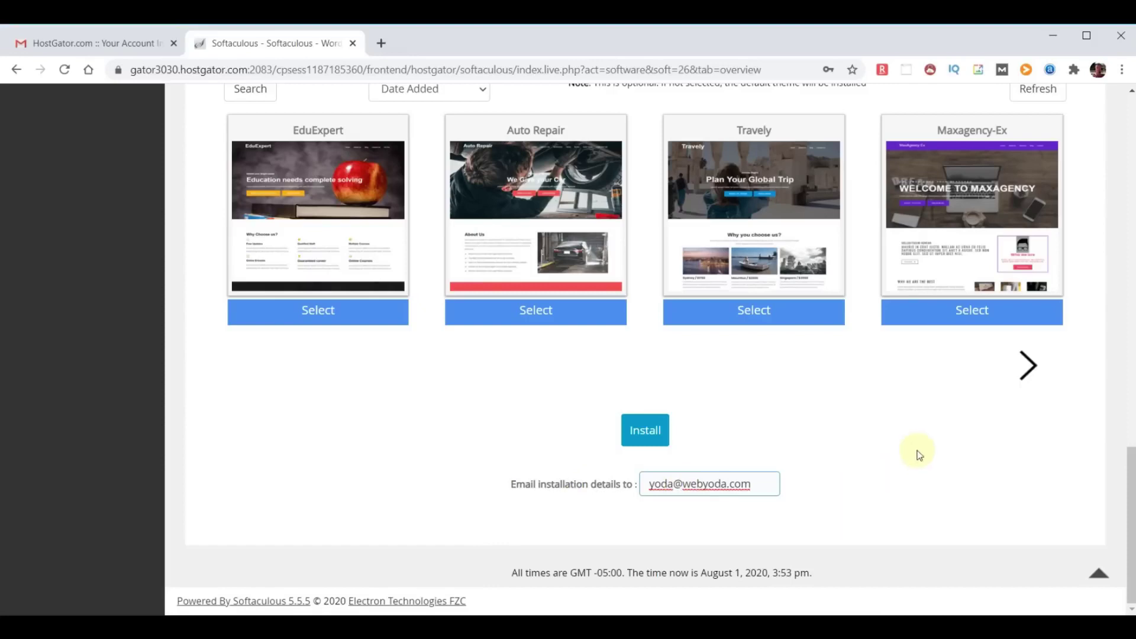
pyautogui.click(669, 435)
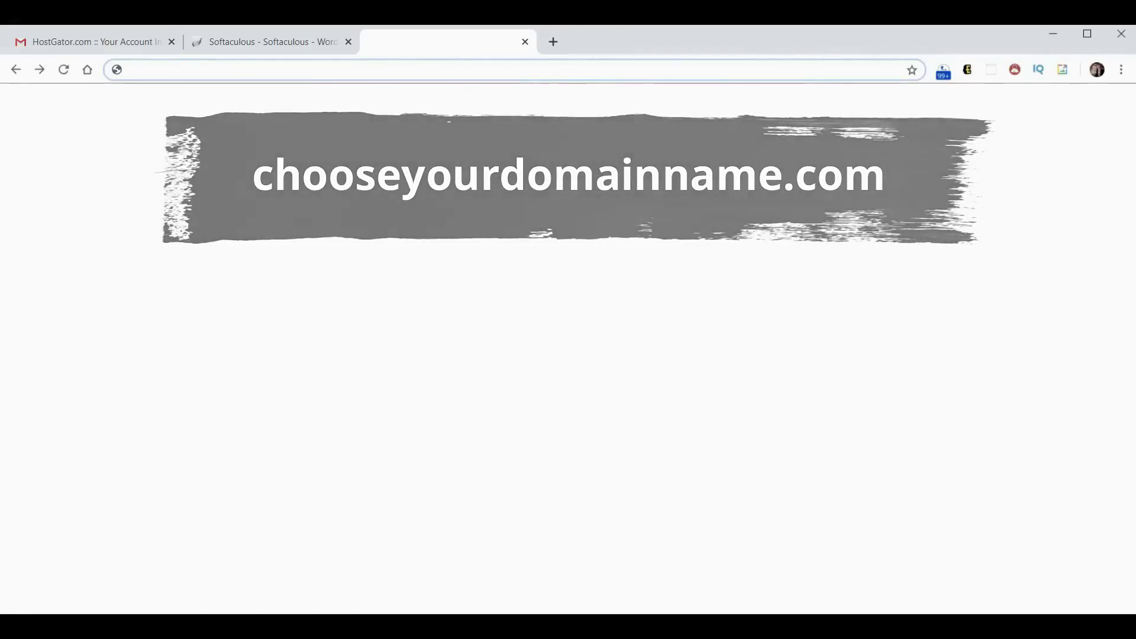
pyautogui.write('chooseyourdomainname.com')
pyautogui.press('Return')
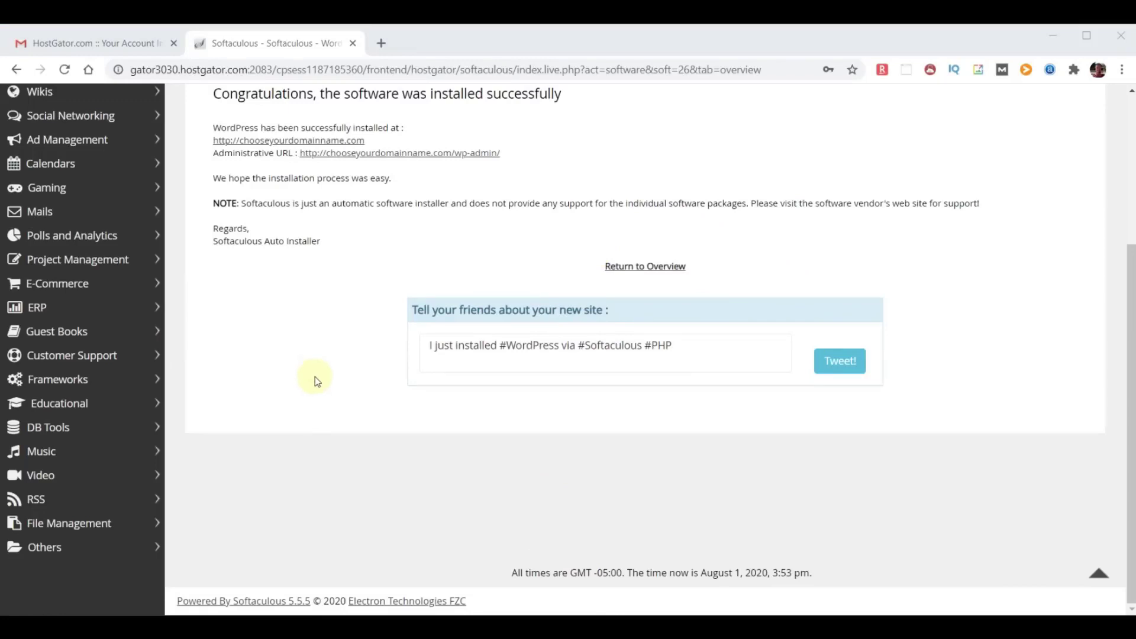
# Open chooseyourdomainname.com/wp-admin in a new tab.
pyautogui.click(382, 43)
pyautogui.write('chooseyourdomainname.com')
pyautogui.press('Return')
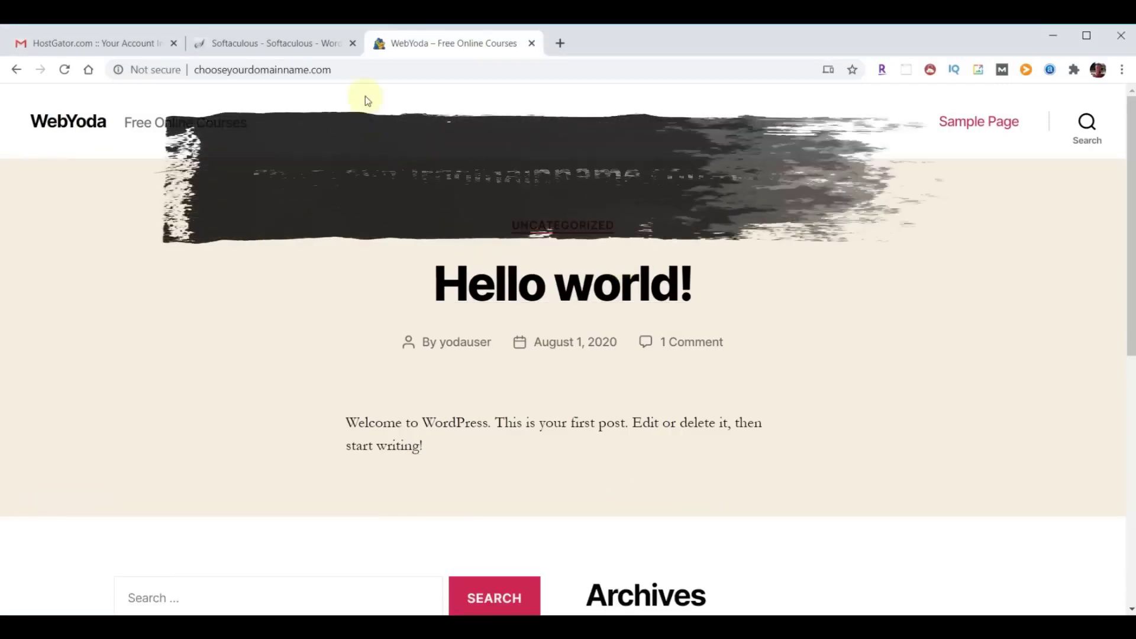
pyautogui.click(373, 70)
pyautogui.press('Right')
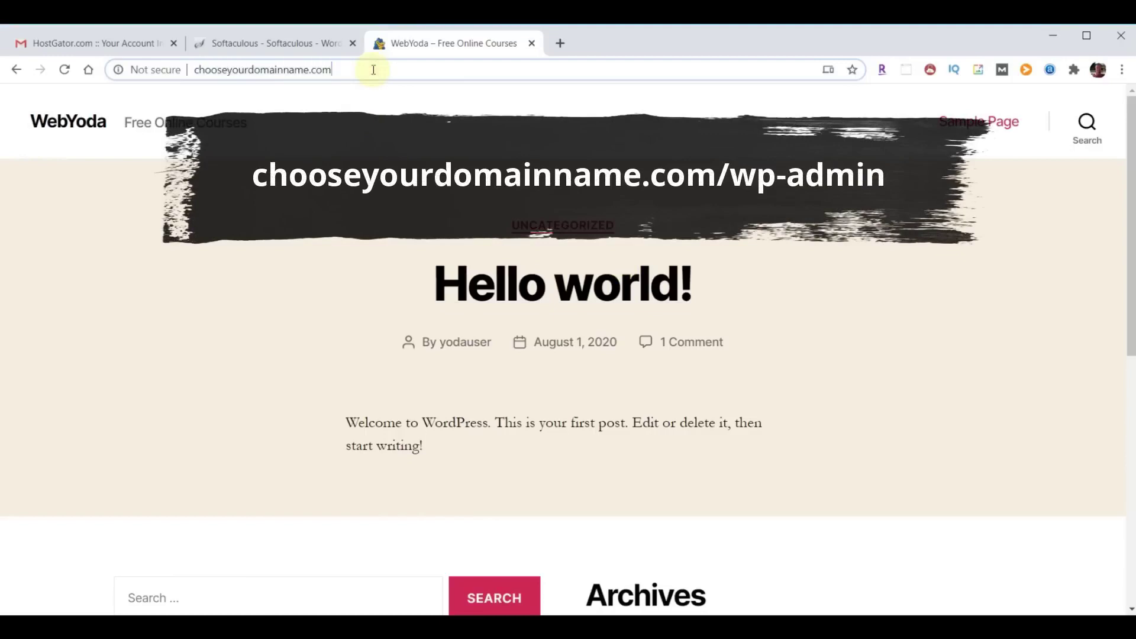
pyautogui.write('/wp-admin')
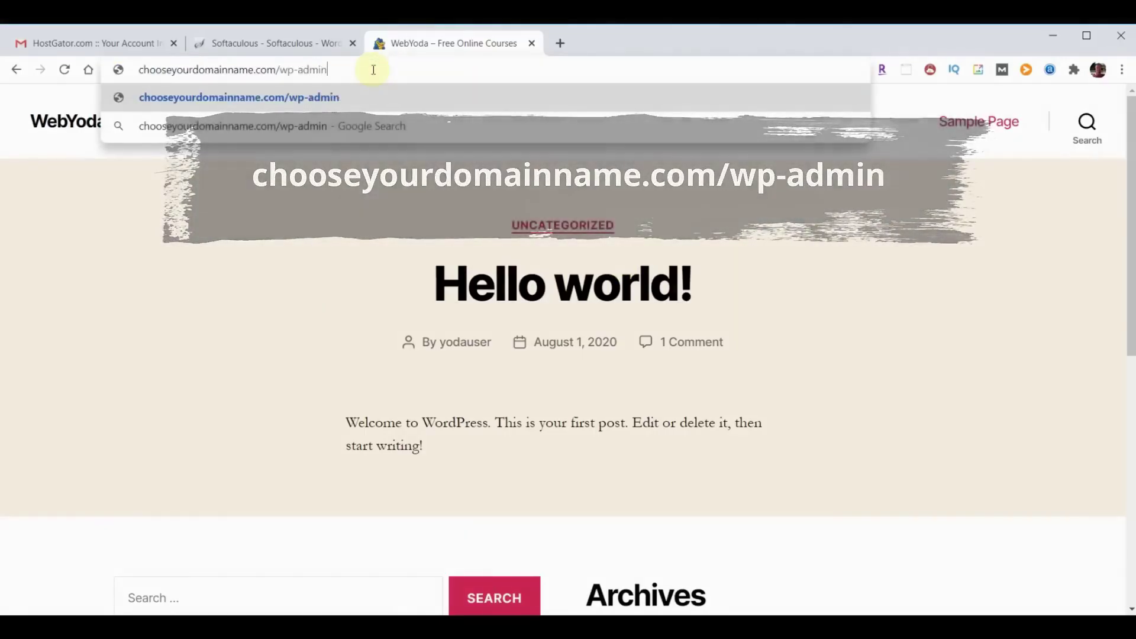
pyautogui.press('Return')
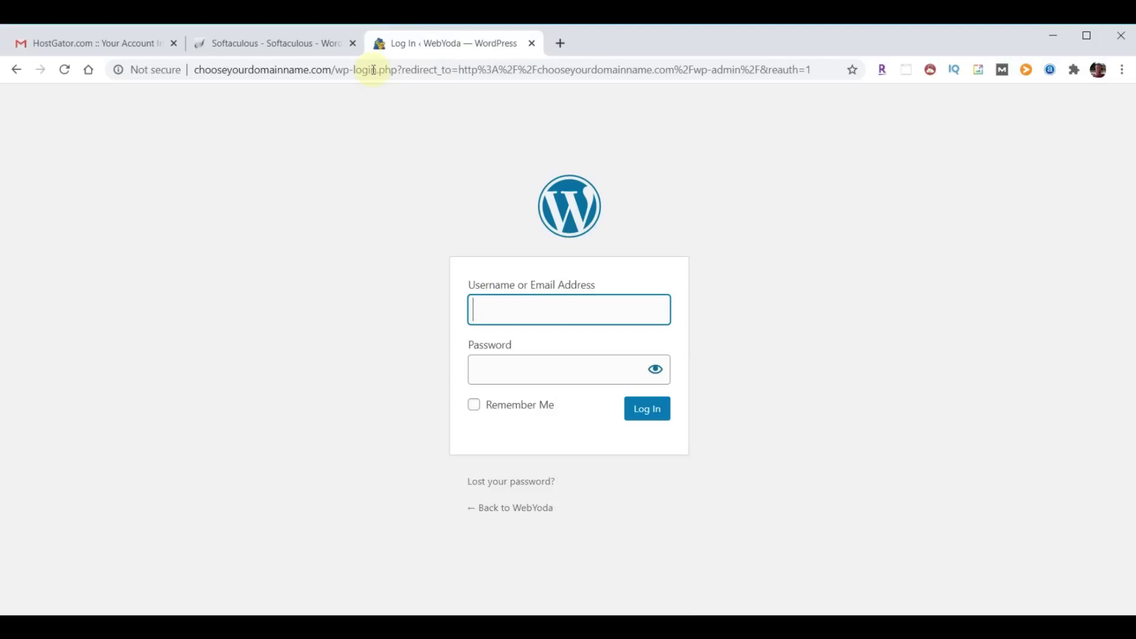
# Sign in with the admin username and the pasted account password.
pyautogui.write('yodauser')
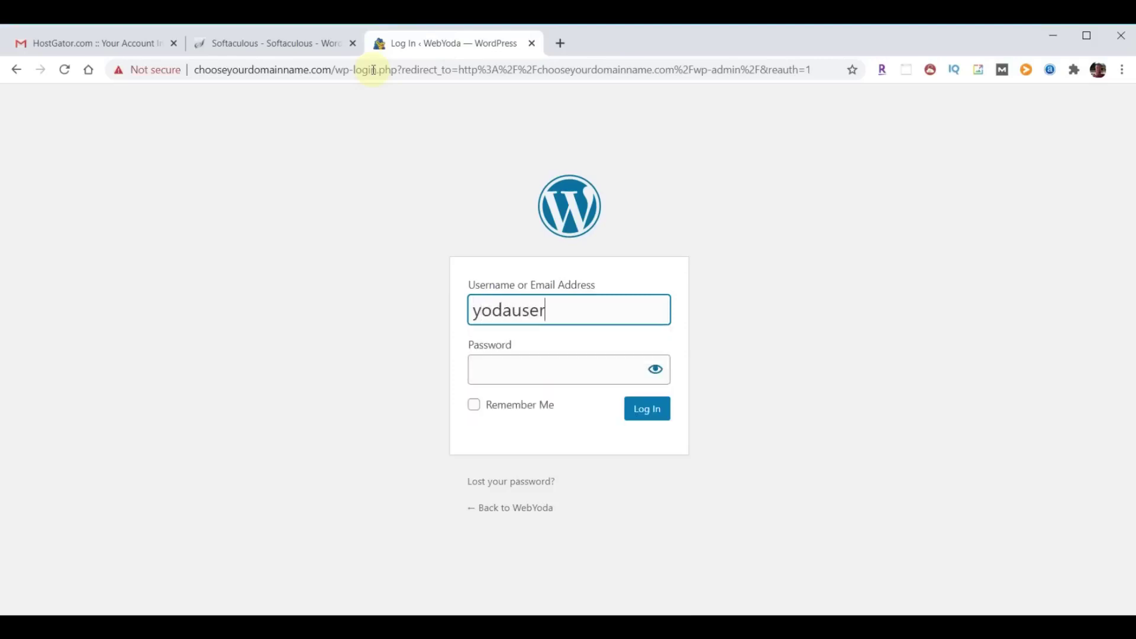
pyautogui.press('Tab')
pyautogui.hotkey('ctrl', 'v')
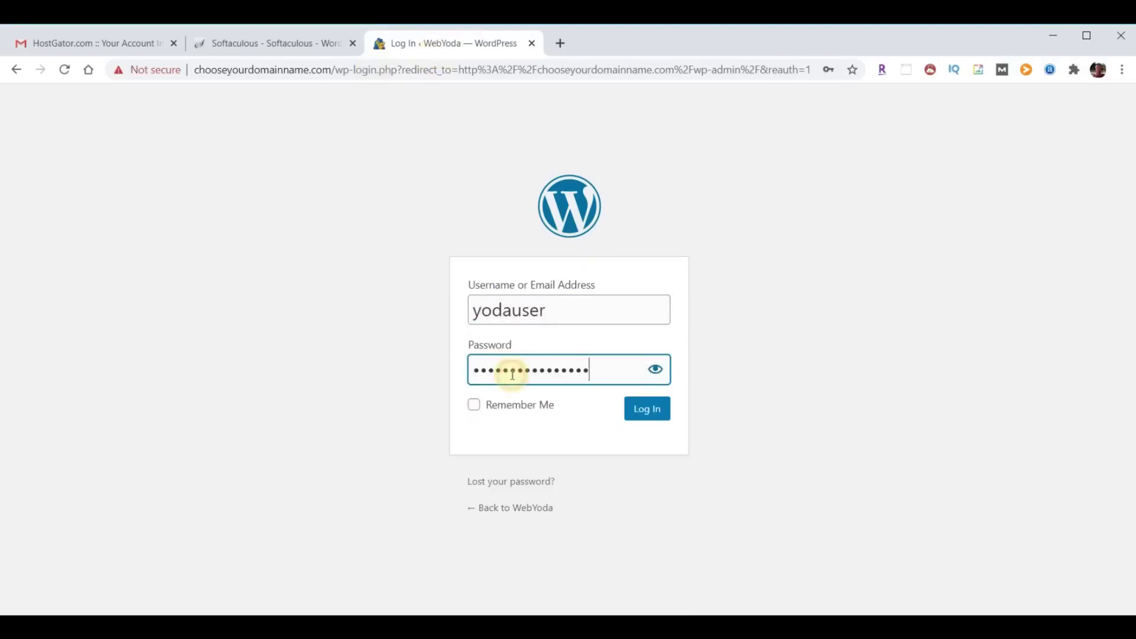
pyautogui.click(648, 410)
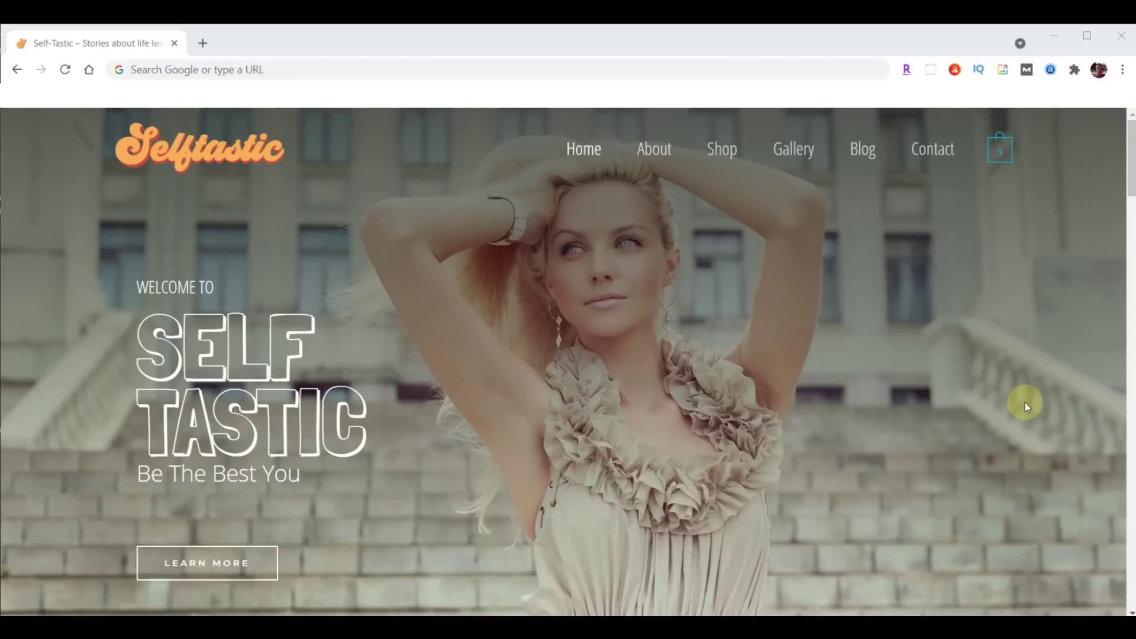
# Log in at the sample.self-tastic.com admin page with the pasted password.
pyautogui.click(293, 71)
pyautogui.write('sample.self-tastic.com/wp-admin')
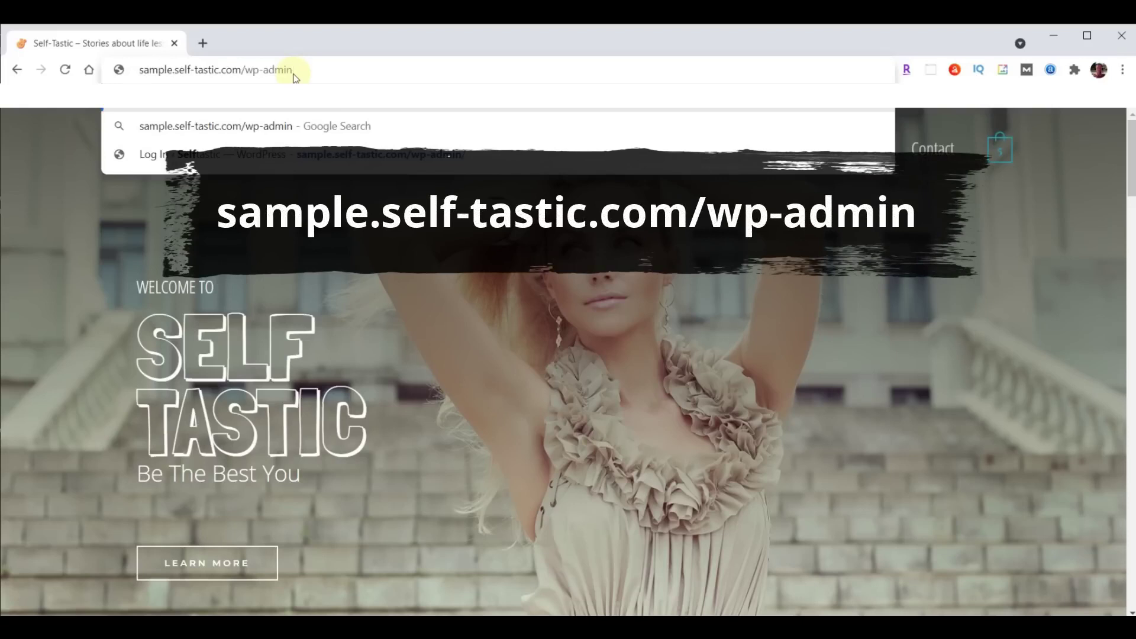
pyautogui.press('Return')
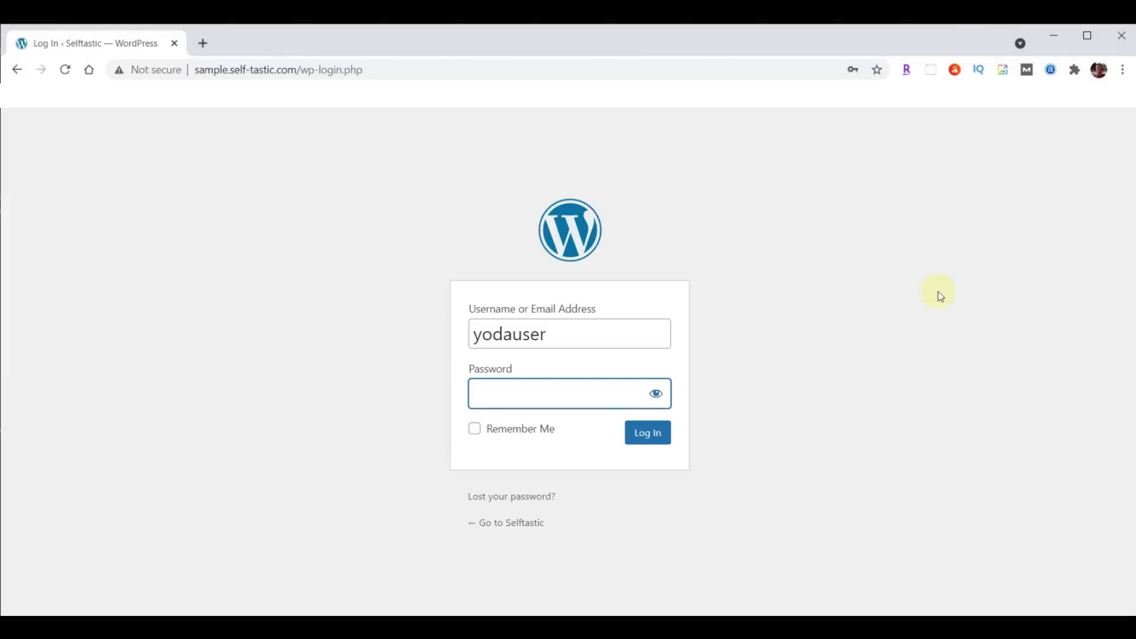
pyautogui.hotkey('ctrl', 'v')
pyautogui.click(634, 438)
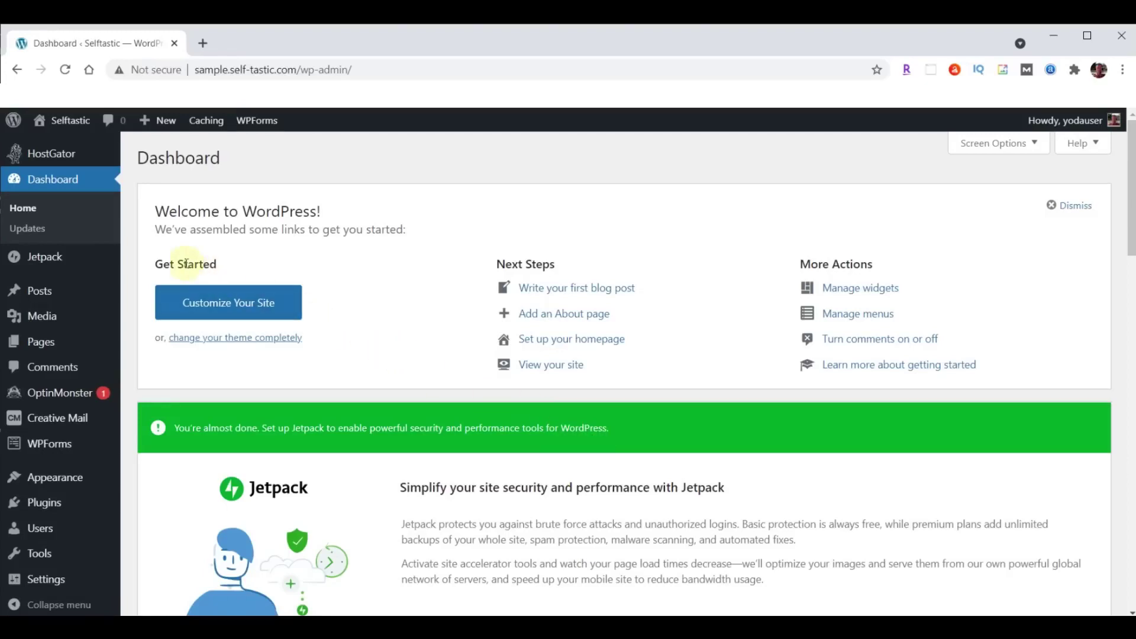
# Open the site's front page in a new tab via Visit Site, then add a blank tab.
pyautogui.moveTo(71, 122)
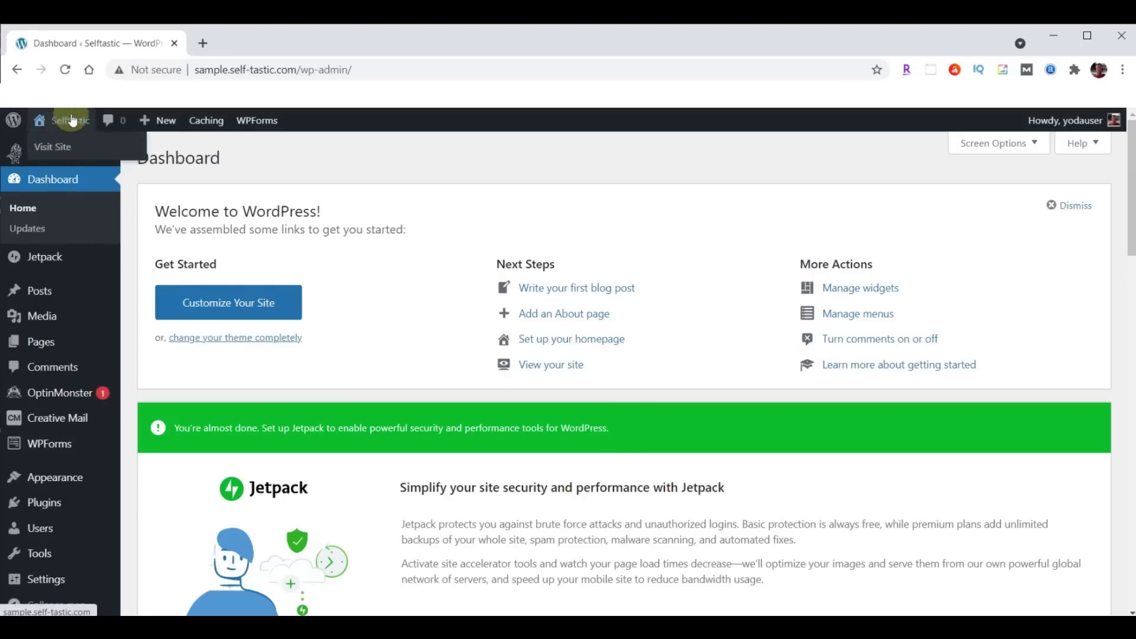
pyautogui.rightClick(73, 148)
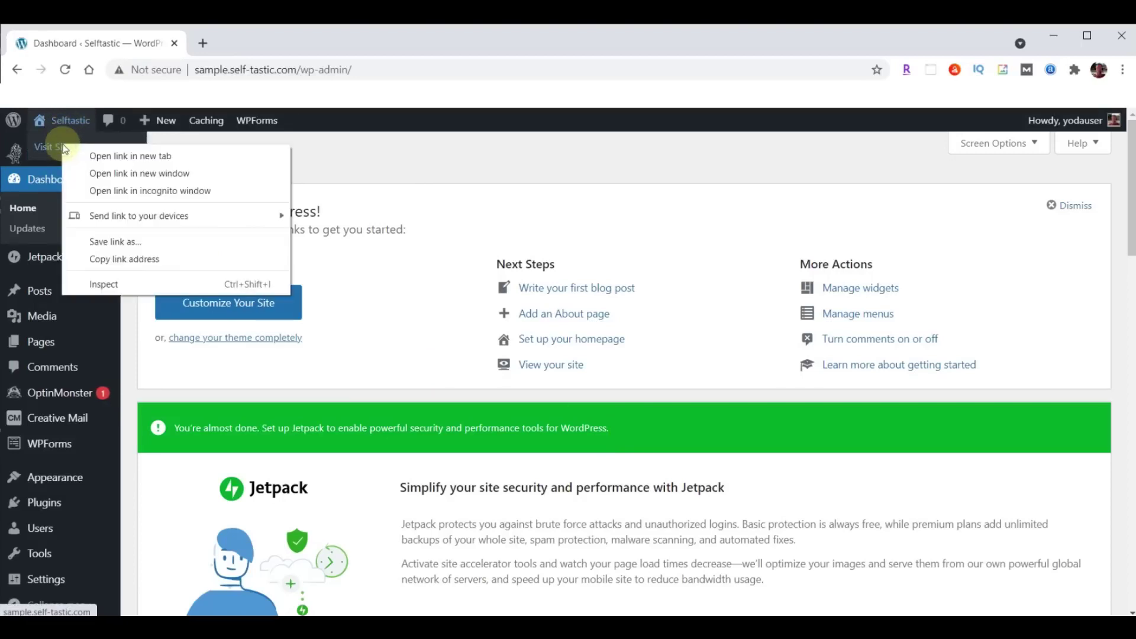
pyautogui.click(127, 157)
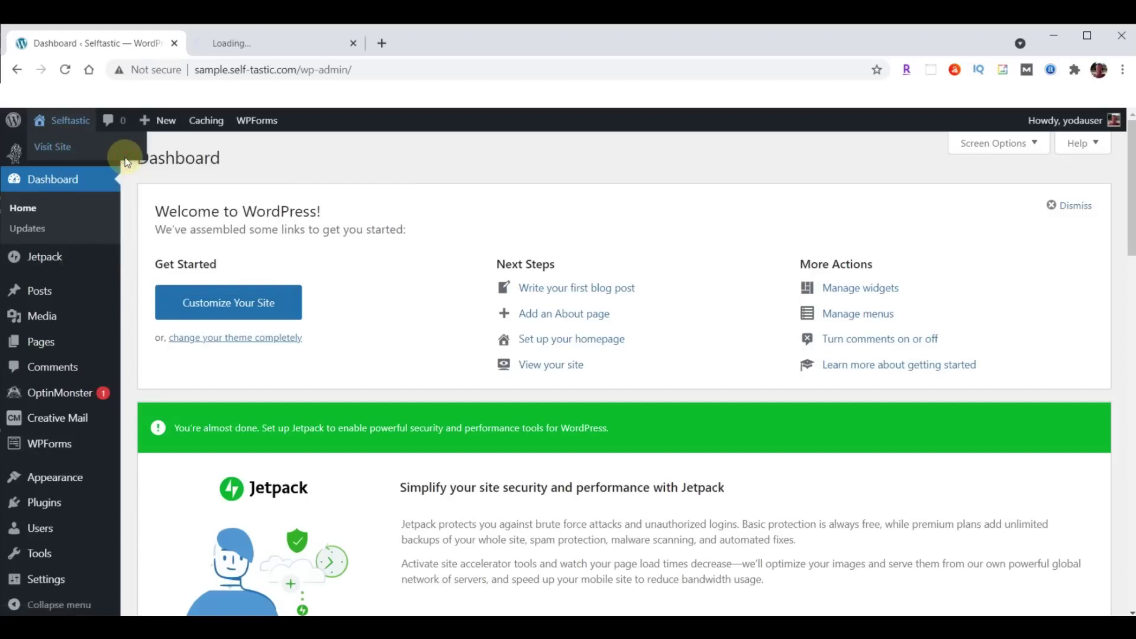
pyautogui.click(266, 44)
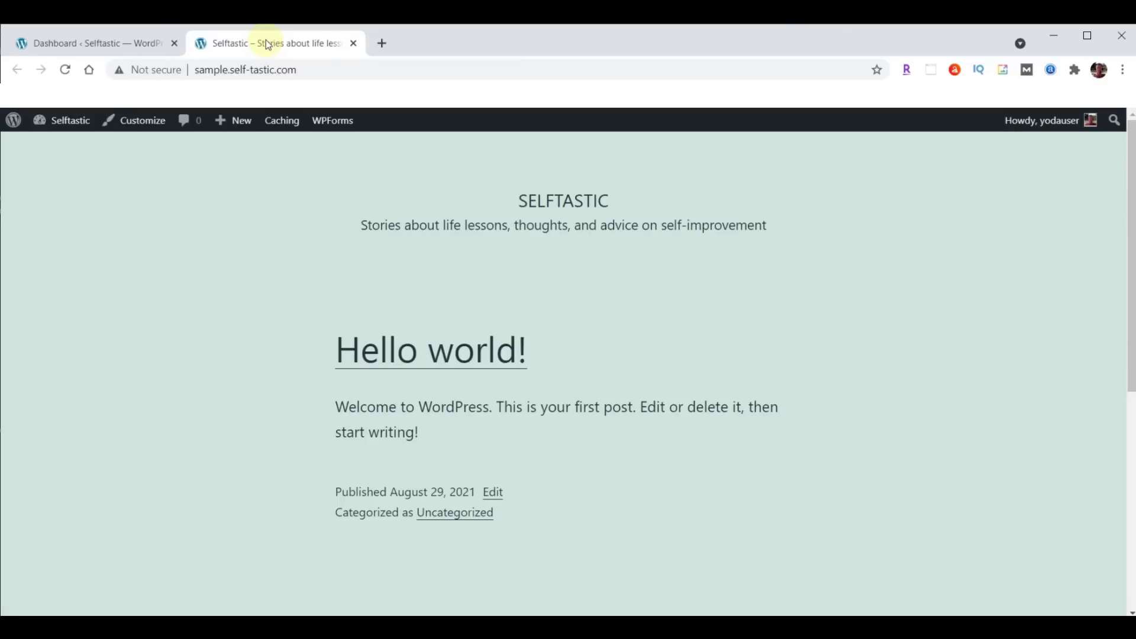
pyautogui.moveTo(231, 69); pyautogui.dragTo(304, 70)
pyautogui.hotkey('ctrl', 'c')
pyautogui.click(381, 44)
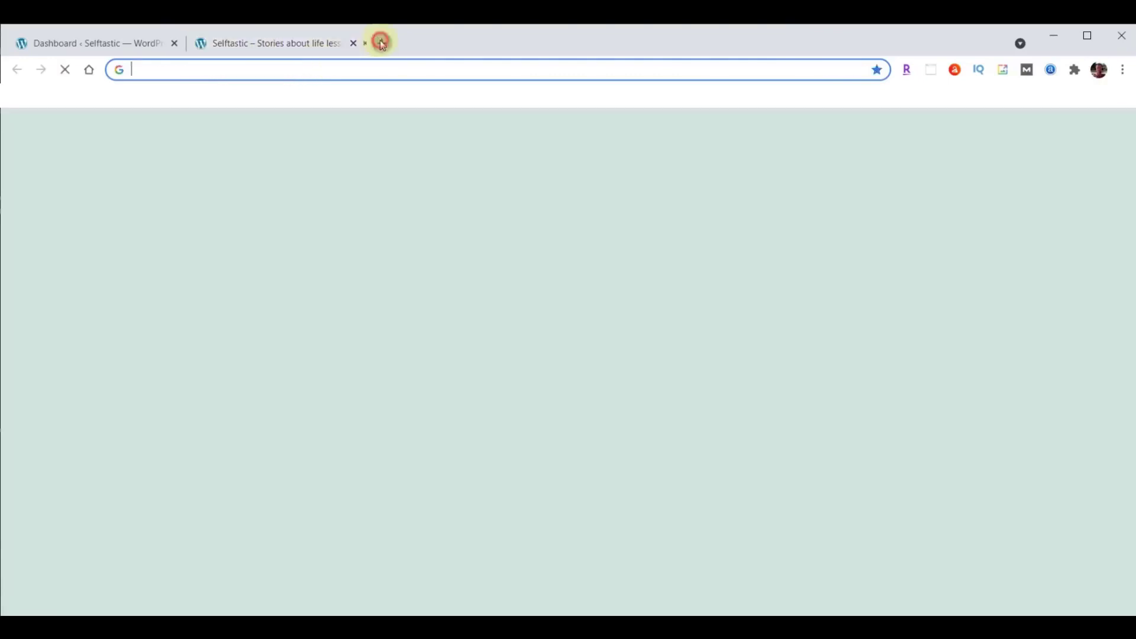
# Load the live self-tastic.com site in the new tab.
pyautogui.click(348, 72)
pyautogui.hotkey('ctrl', 'v')
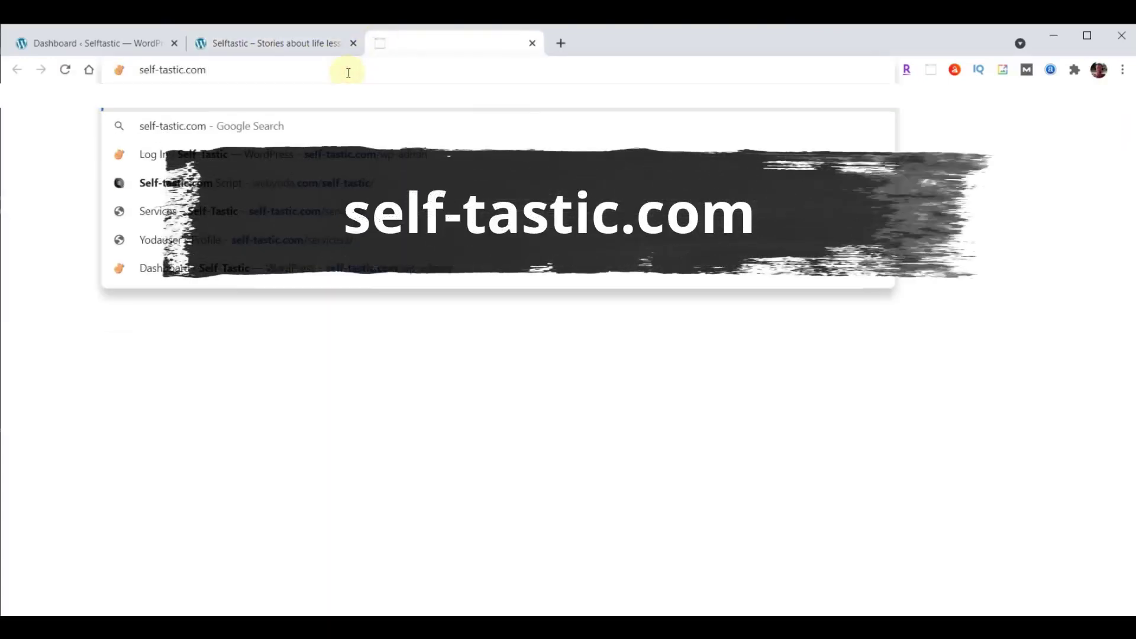
pyautogui.press('Return')
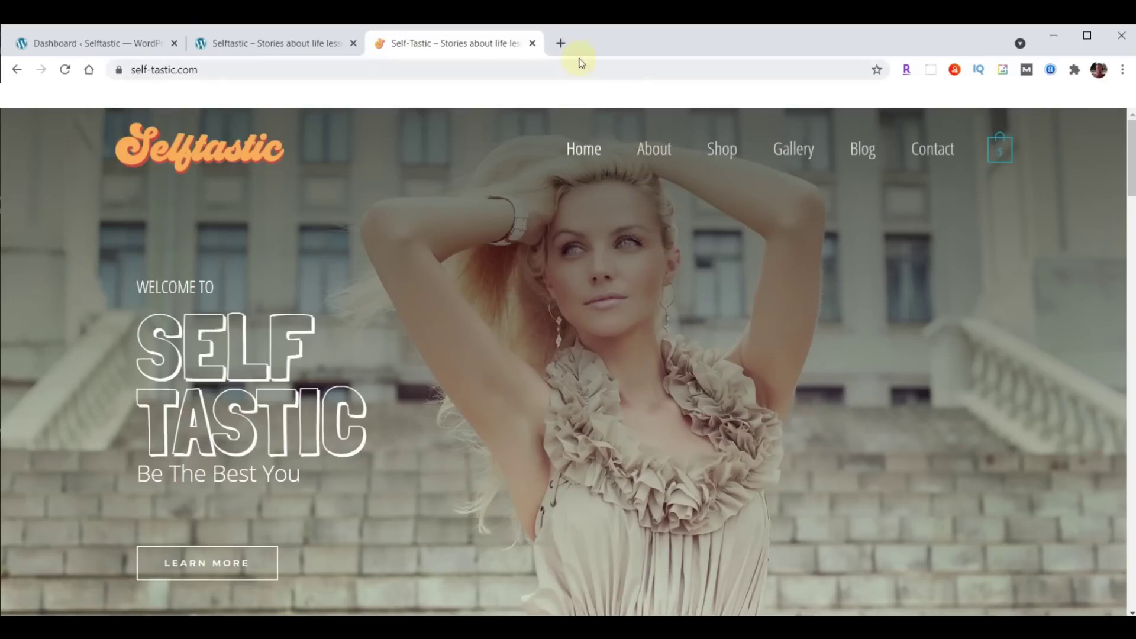
# Open the Self-Tastic.com Script doc at webyoda.com/selftastic in another new tab.
pyautogui.click(560, 44)
pyautogui.write('webyoda.com/selftastic')
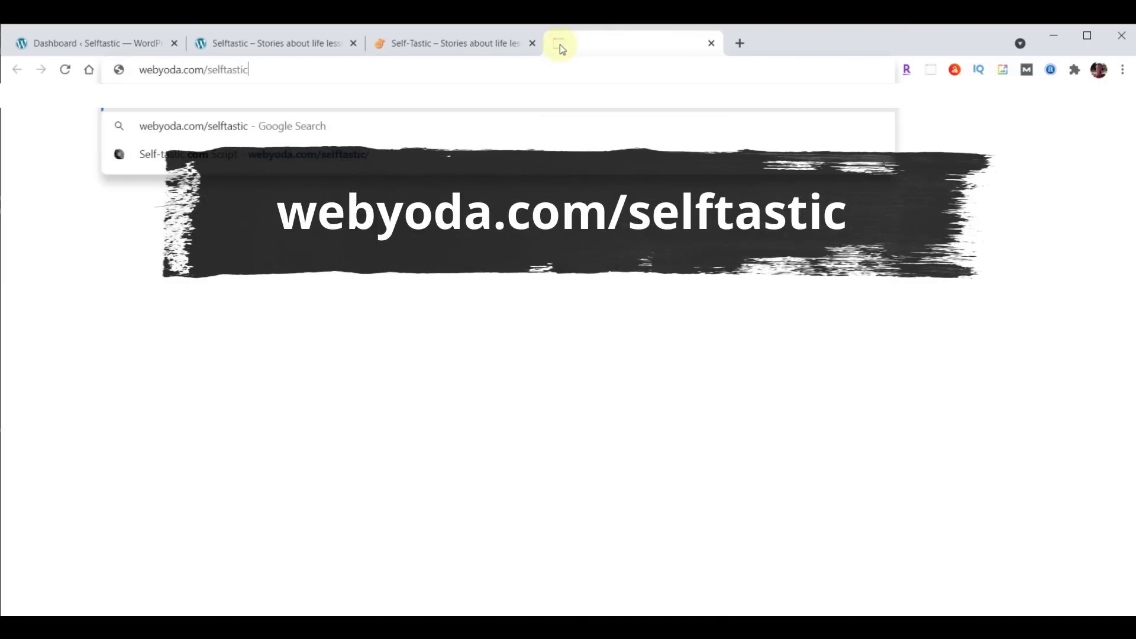
pyautogui.press('Return')
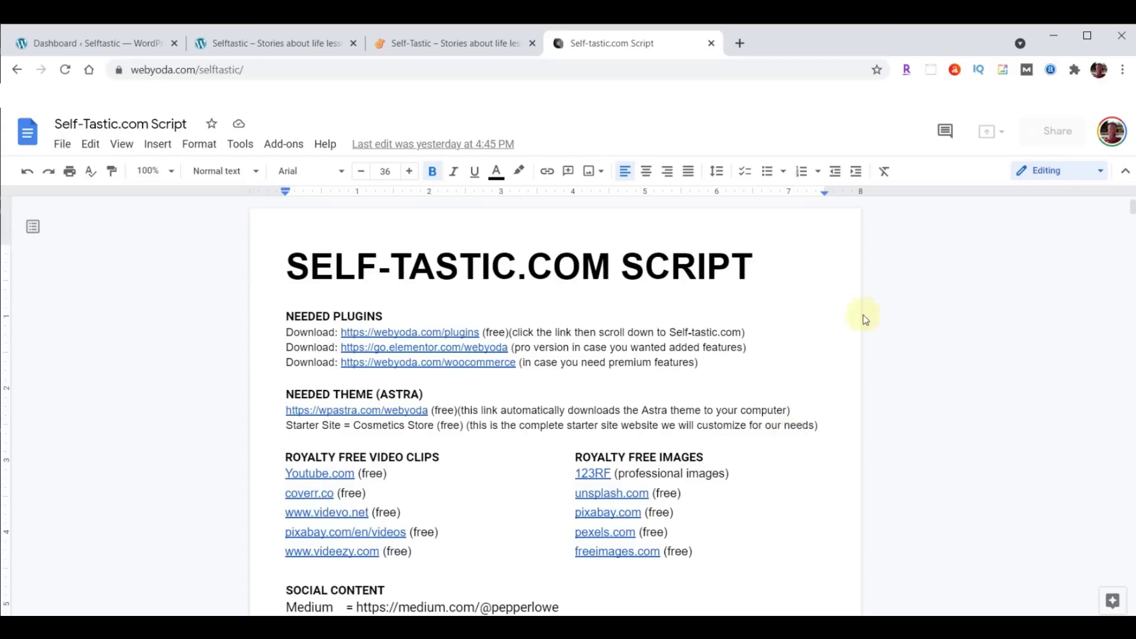
# Load webyoda.com/content in a new tab and scroll down to the downloads.
pyautogui.click(740, 43)
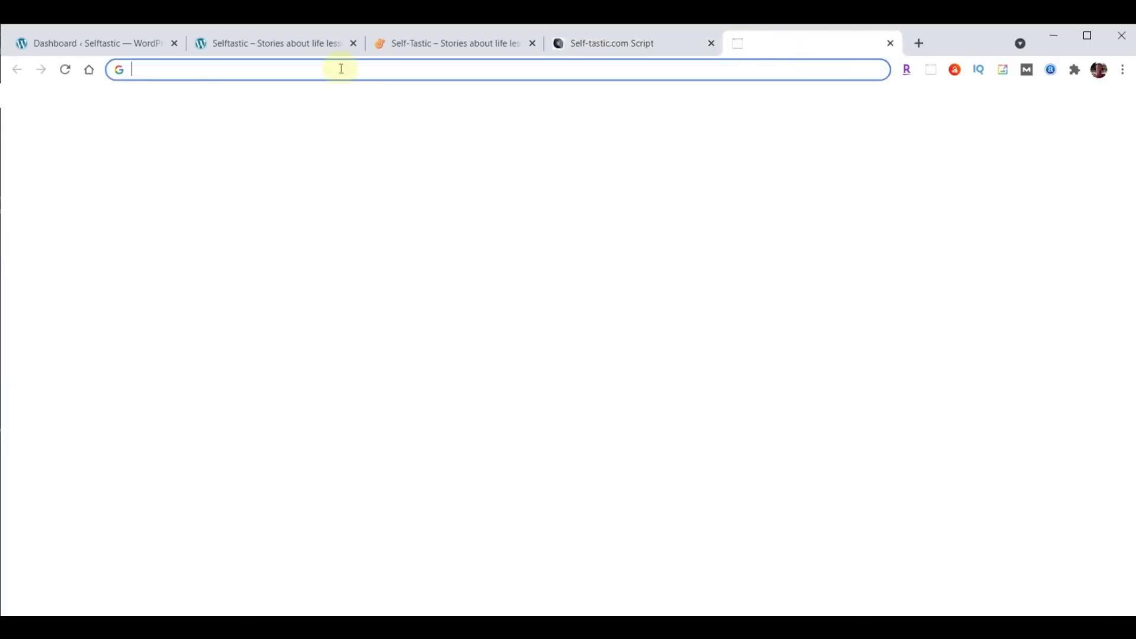
pyautogui.write('webyoda.com/content')
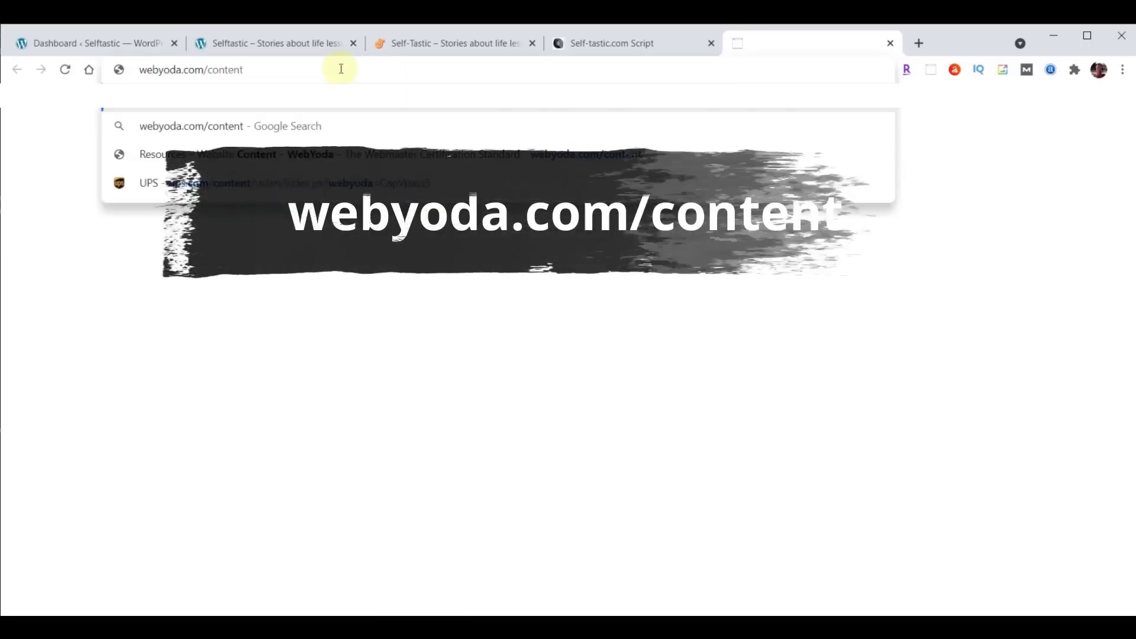
pyautogui.press('Return')
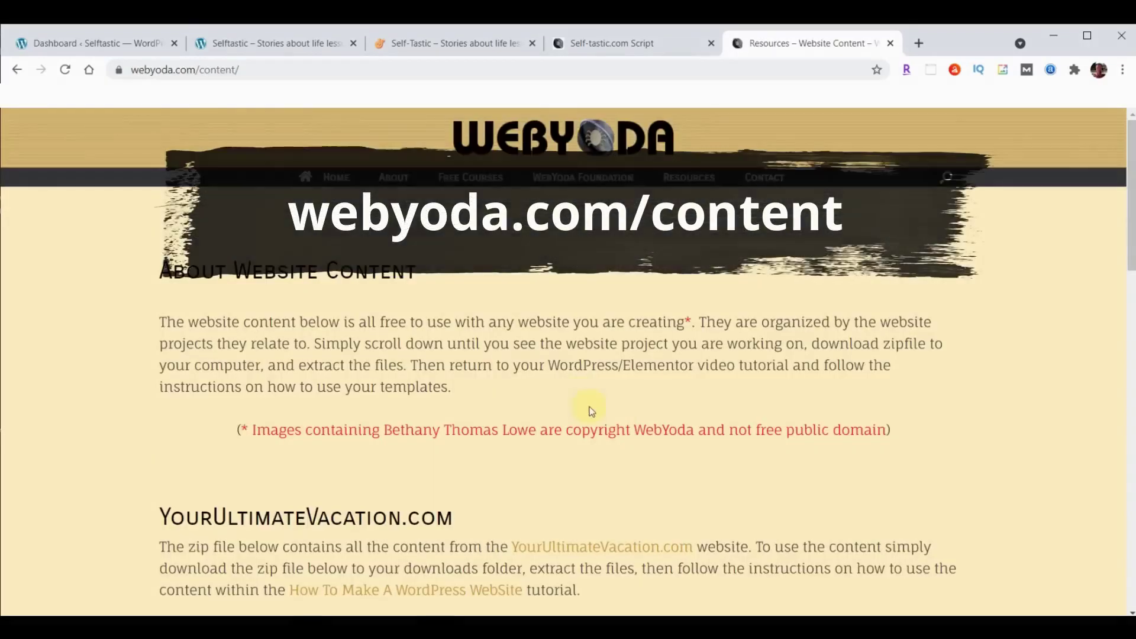
pyautogui.scroll(-2, 1021, 324)
pyautogui.scroll(-10, 1027, 316)
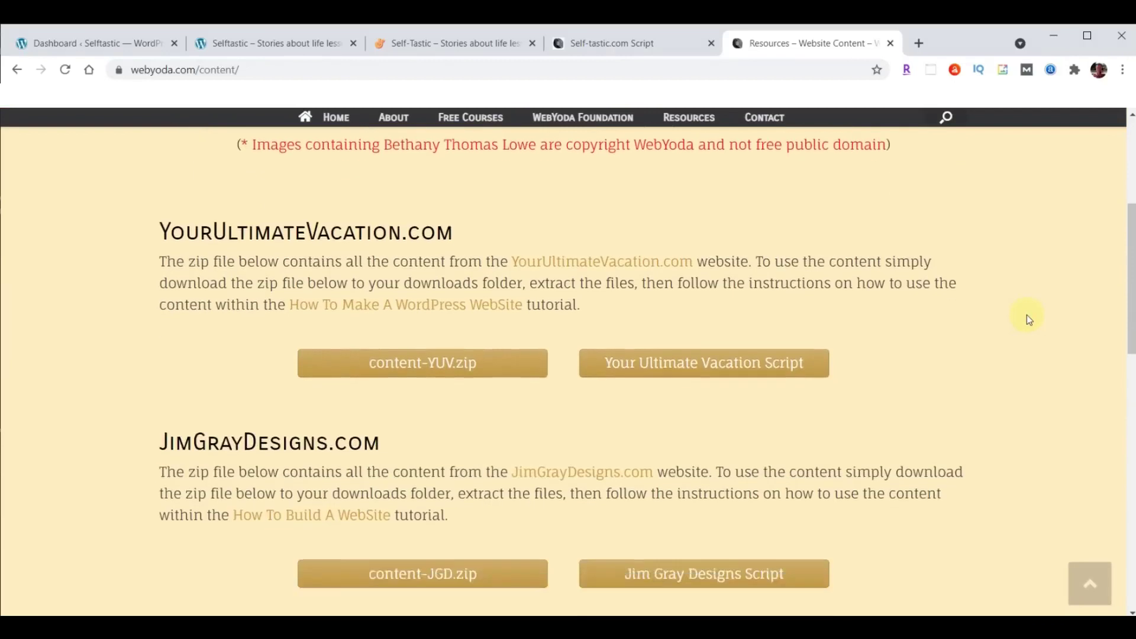
pyautogui.scroll(-3, 1027, 318)
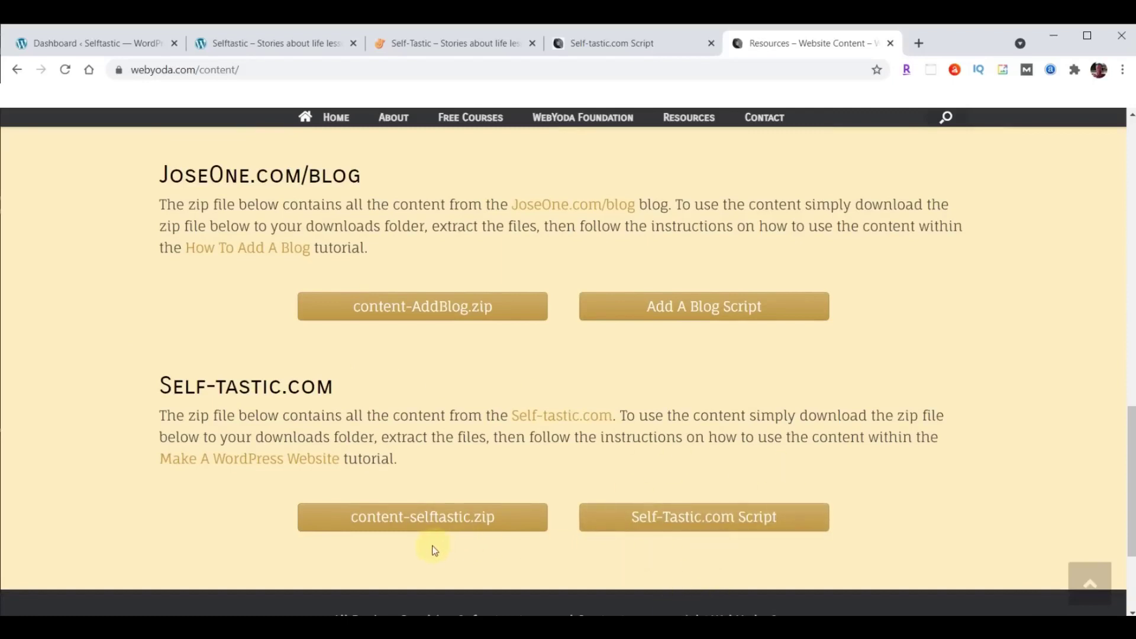
# Download content-selftastic.zip and show it in the Downloads folder.
pyautogui.click(425, 516)
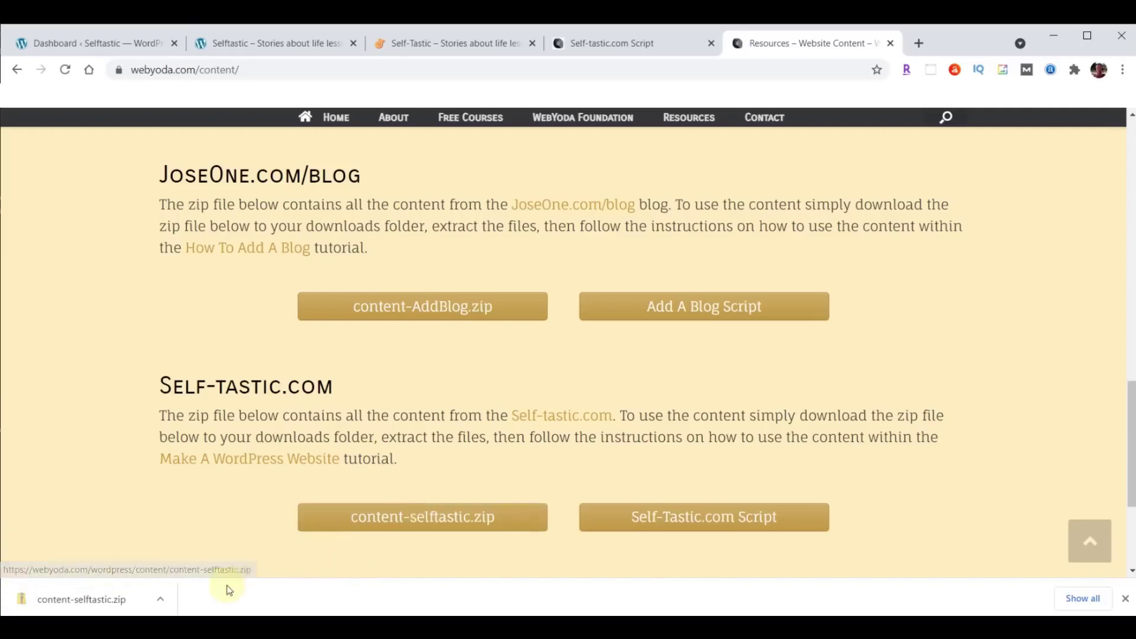
pyautogui.click(160, 601)
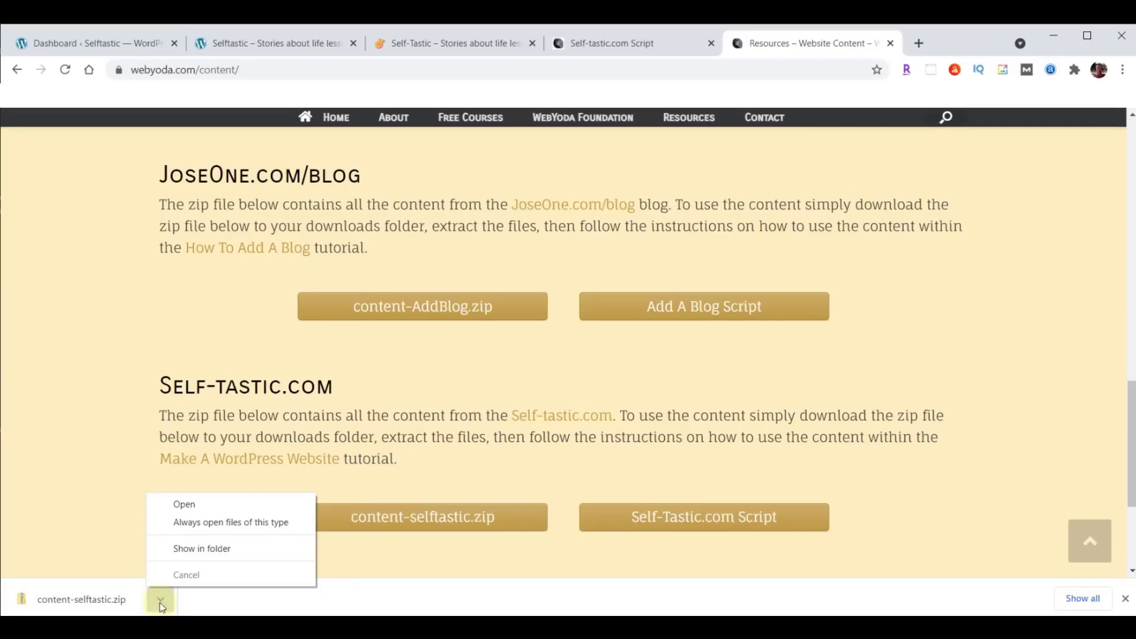
pyautogui.click(188, 547)
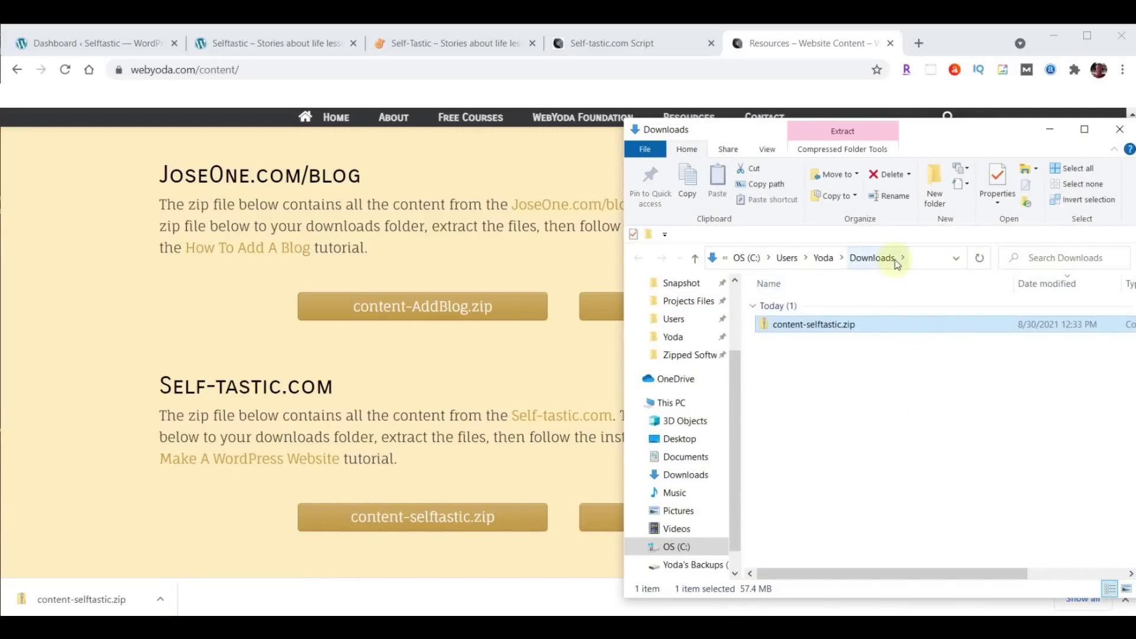
# Extract content-selftastic.zip into a content-selftastic folder.
pyautogui.rightClick(794, 327)
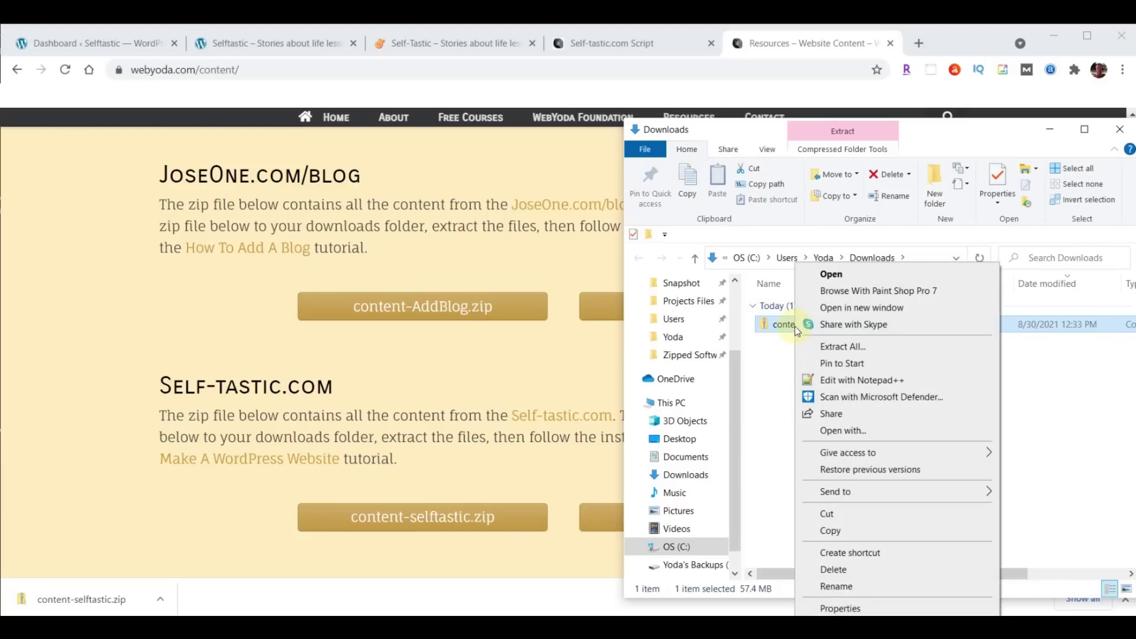
pyautogui.click(840, 346)
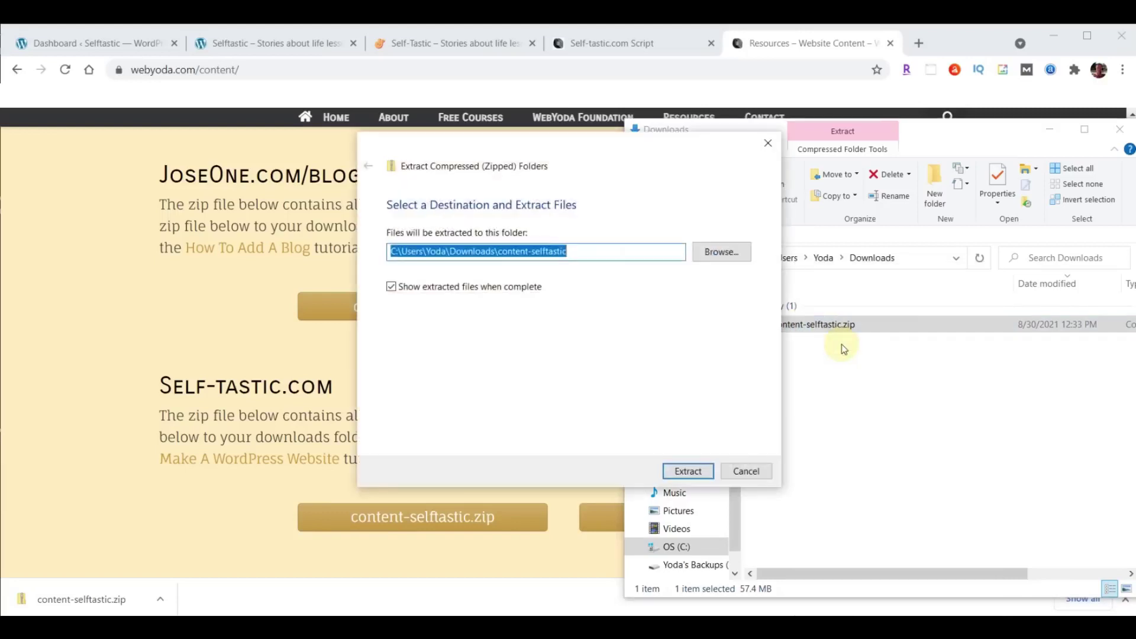
pyautogui.click(684, 472)
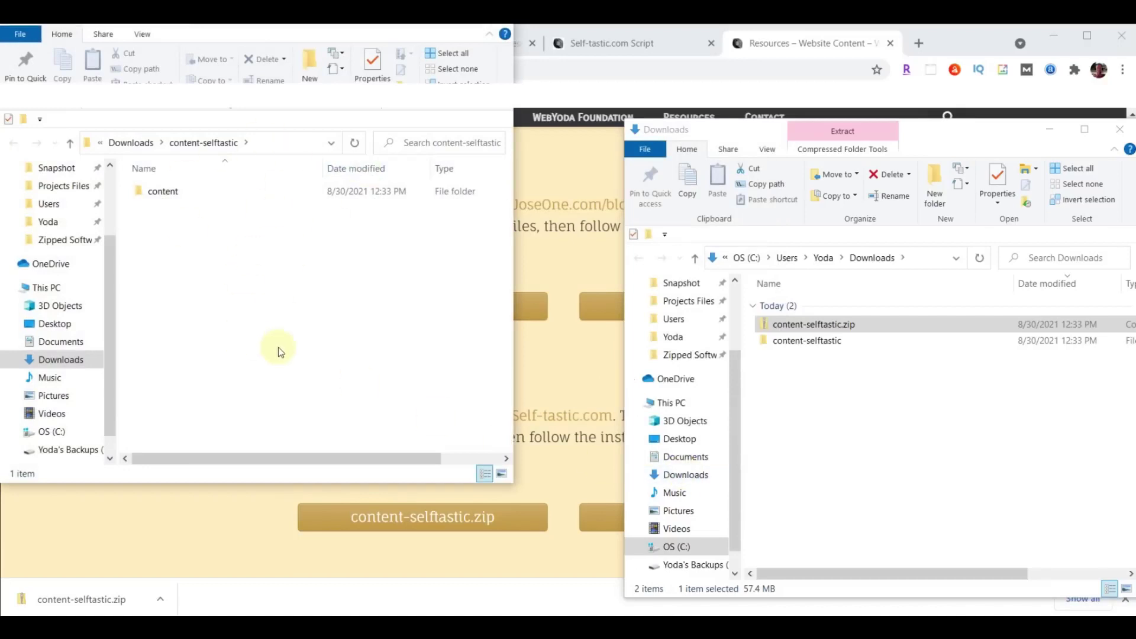
# Browse the 139 images in the extracted content folder, then close the WebYoda resources tab.
pyautogui.click(1121, 132)
pyautogui.moveTo(357, 24); pyautogui.dragTo(943, 114)
pyautogui.click(745, 285)
pyautogui.doubleClick(746, 283)
pyautogui.scroll(-10, 1035, 384)
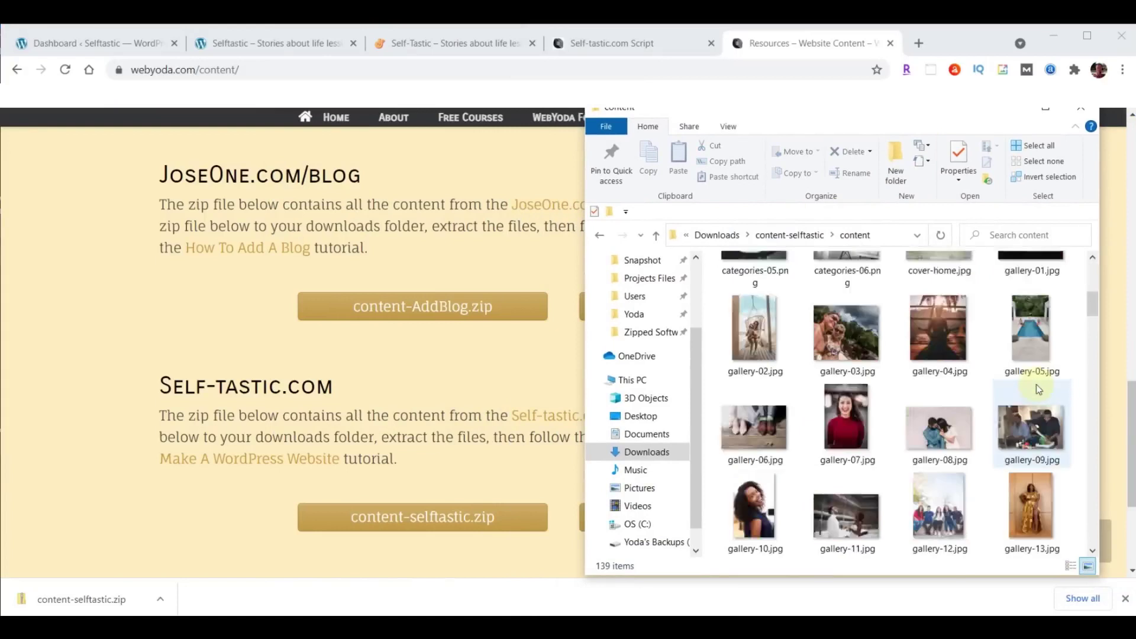
pyautogui.scroll(-6, 1036, 389)
pyautogui.scroll(-10, 1035, 388)
pyautogui.scroll(20, 1035, 387)
pyautogui.scroll(3, 1035, 384)
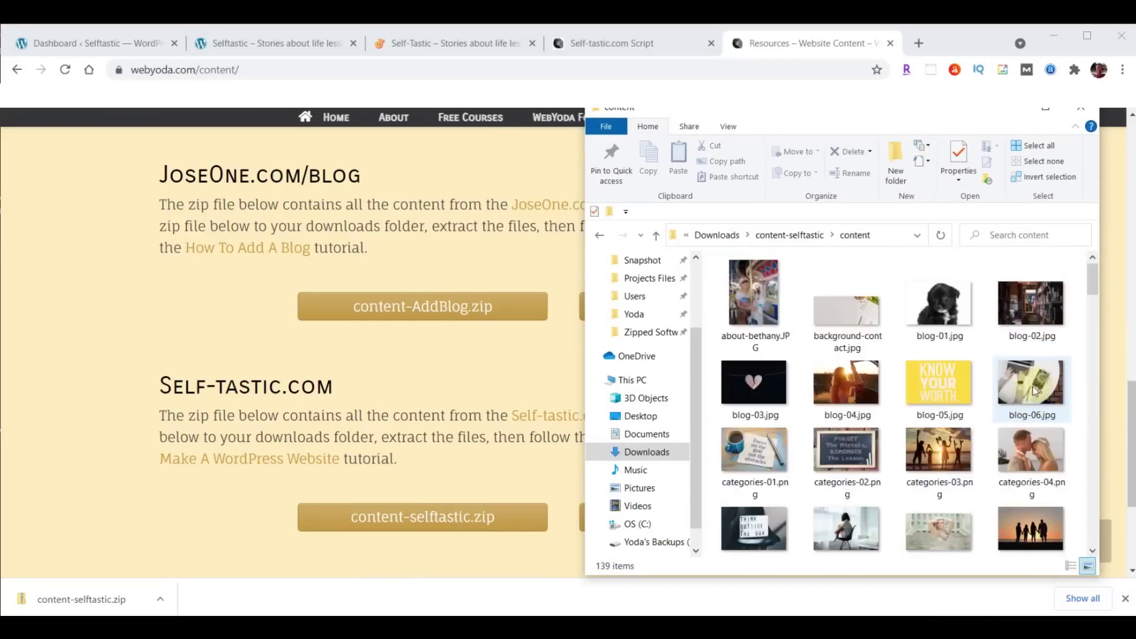
pyautogui.click(891, 45)
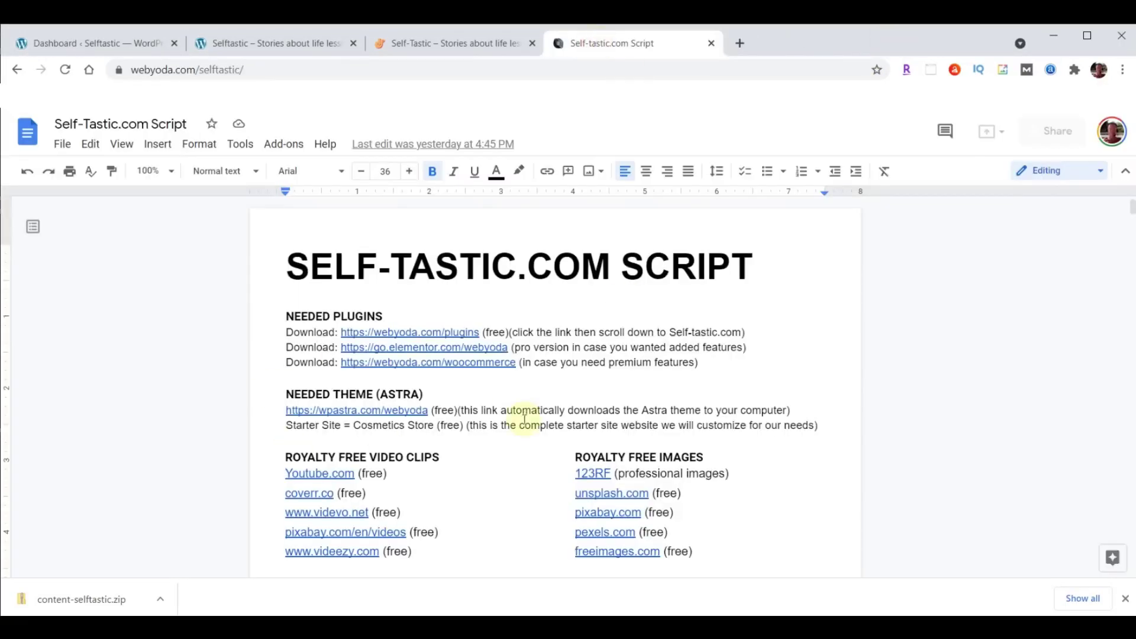
# Flip through the live Self-Tastic site, WordPress sample site and admin dashboard tabs.
pyautogui.click(437, 45)
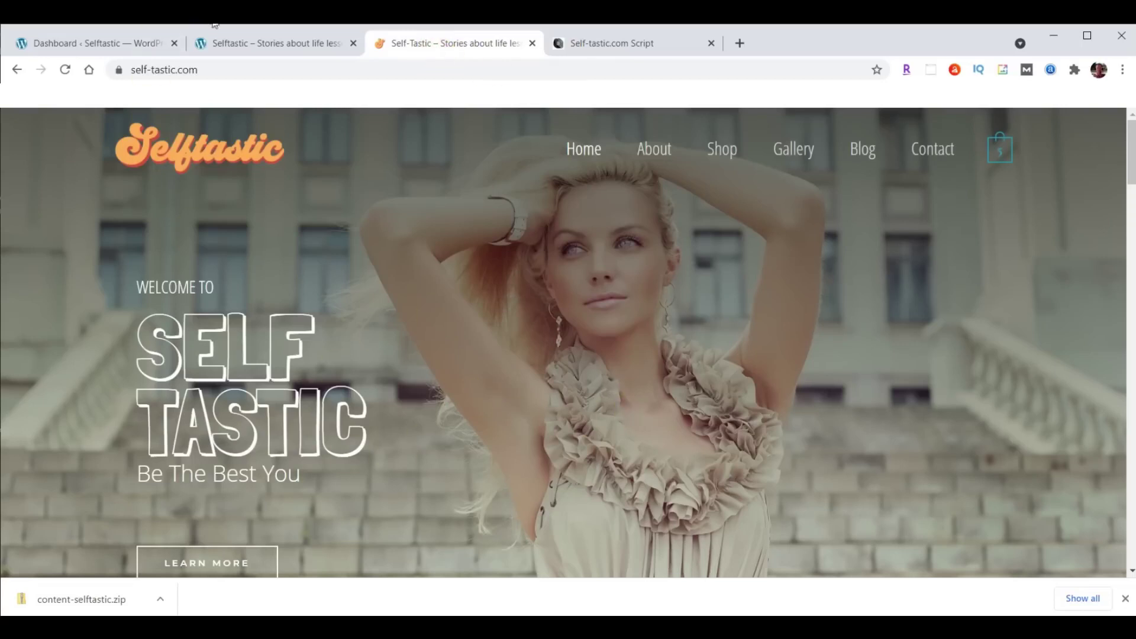
pyautogui.click(247, 45)
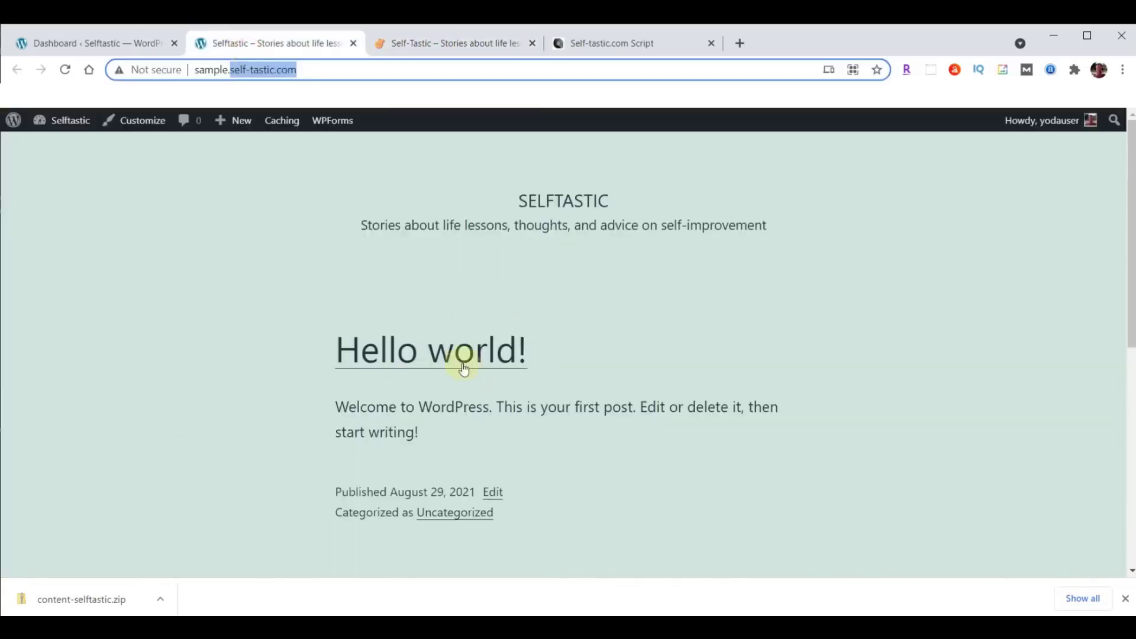
pyautogui.click(66, 42)
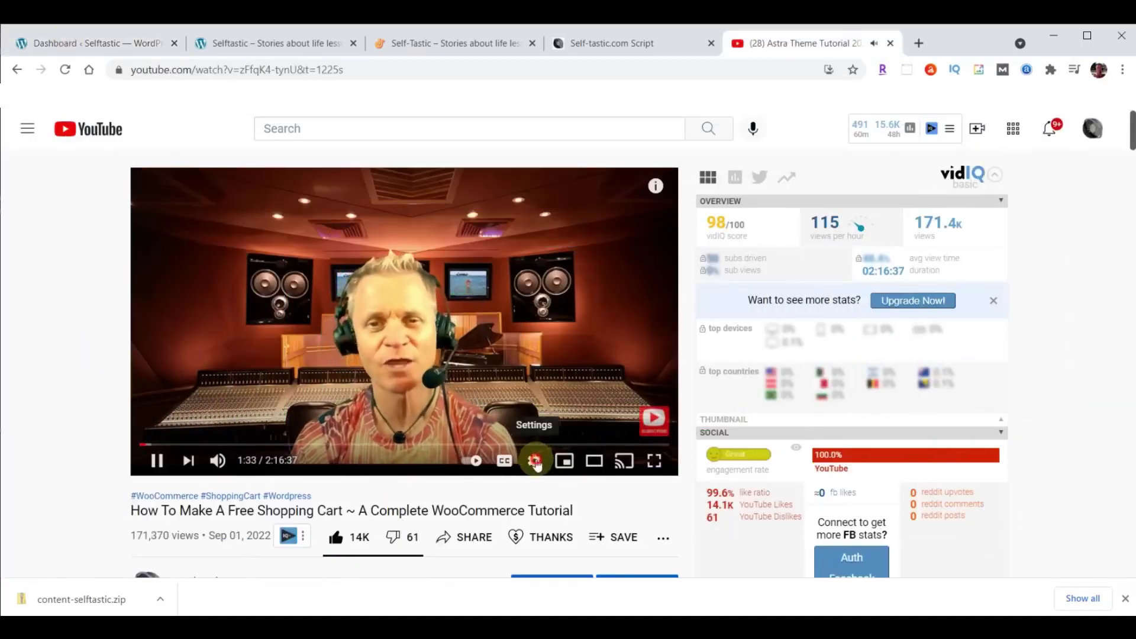
pyautogui.click(535, 461)
pyautogui.click(543, 354)
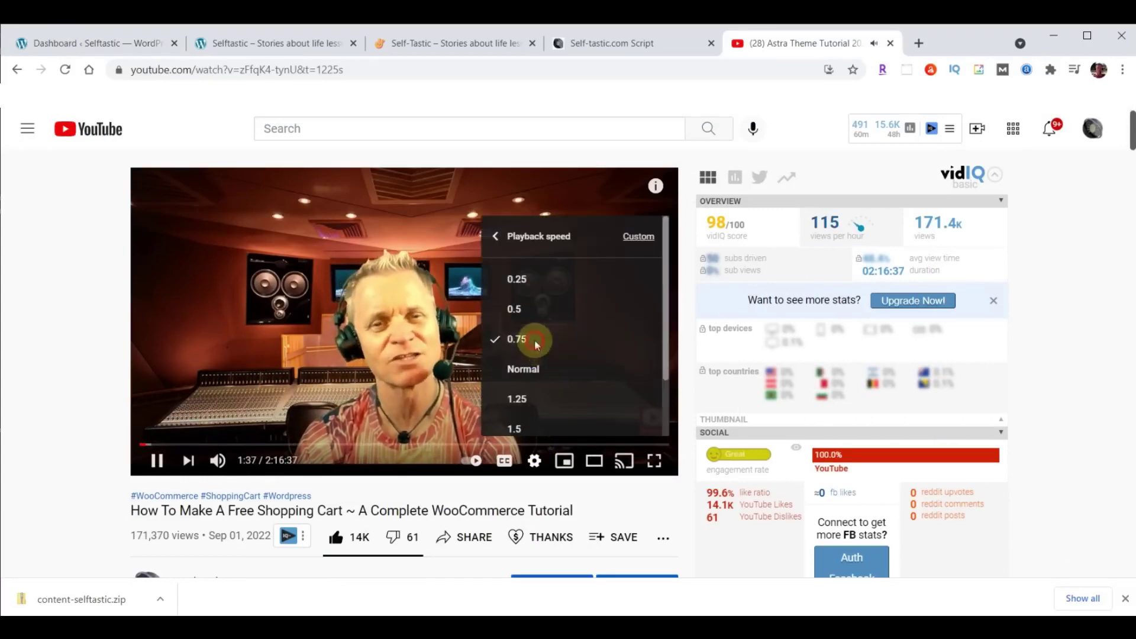
pyautogui.click(536, 346)
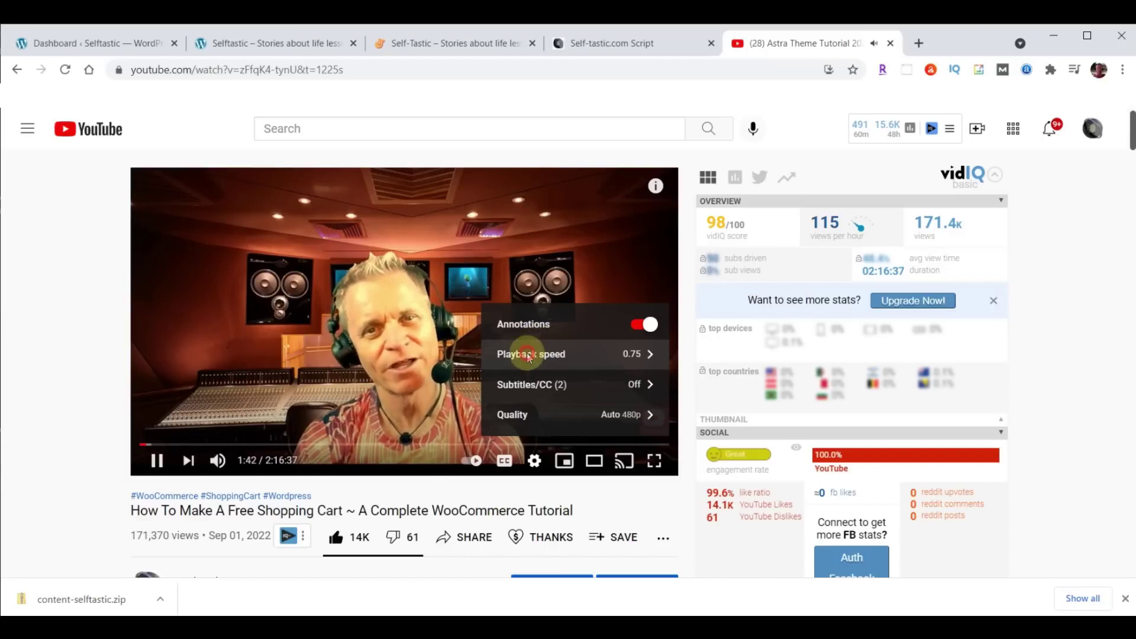
pyautogui.click(528, 356)
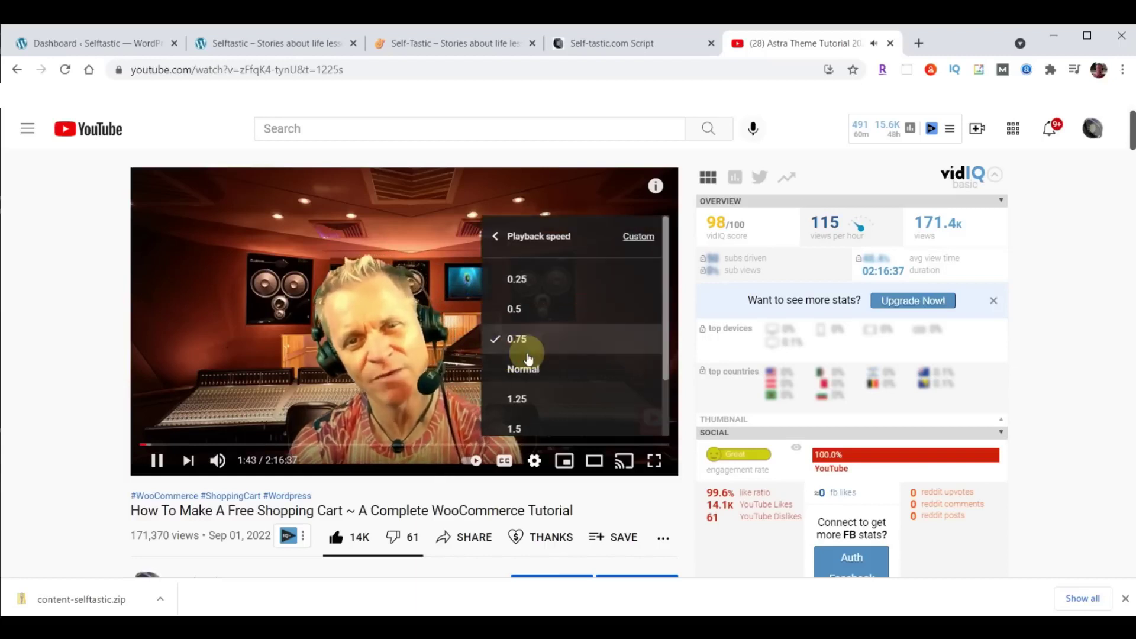
pyautogui.click(527, 369)
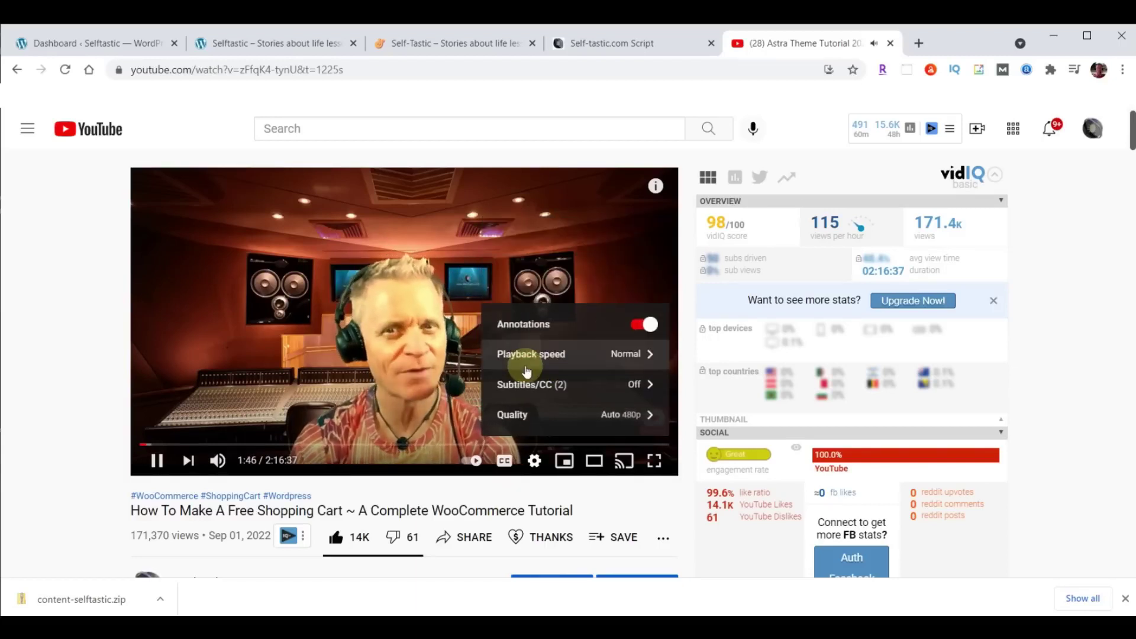
pyautogui.scroll(-5, 79, 329)
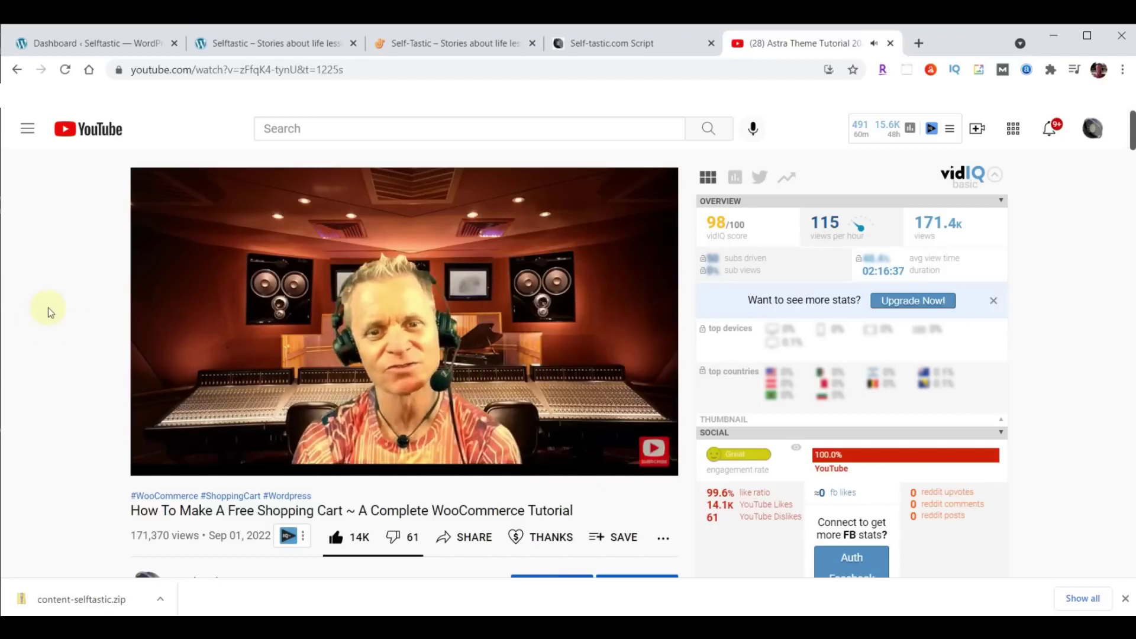
pyautogui.scroll(-2, 50, 313)
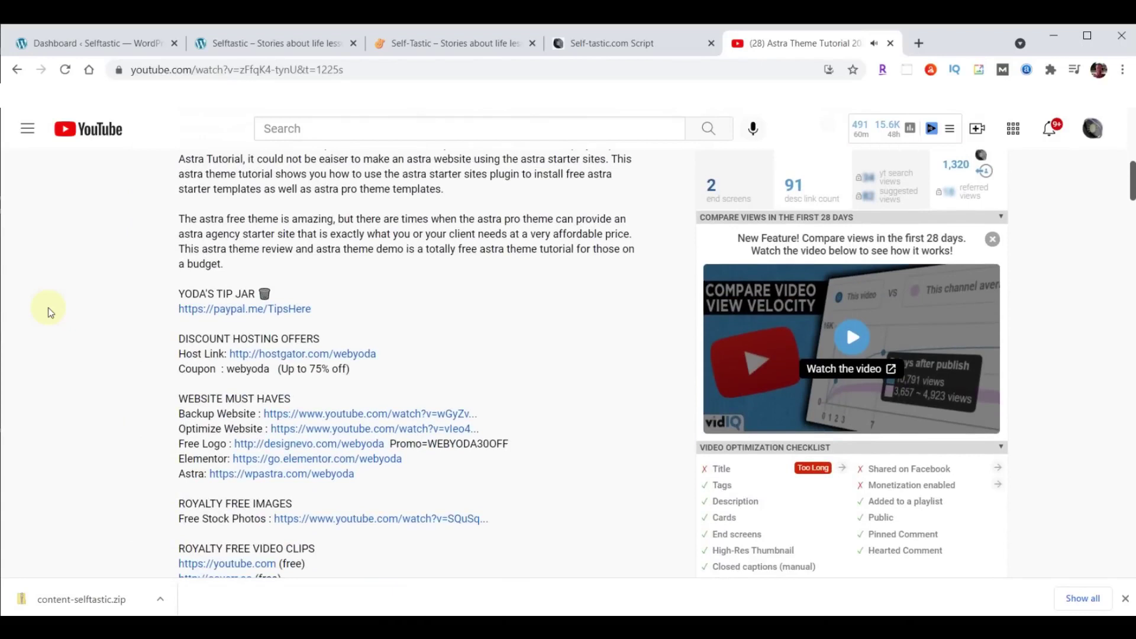
pyautogui.scroll(-8, 423, 297)
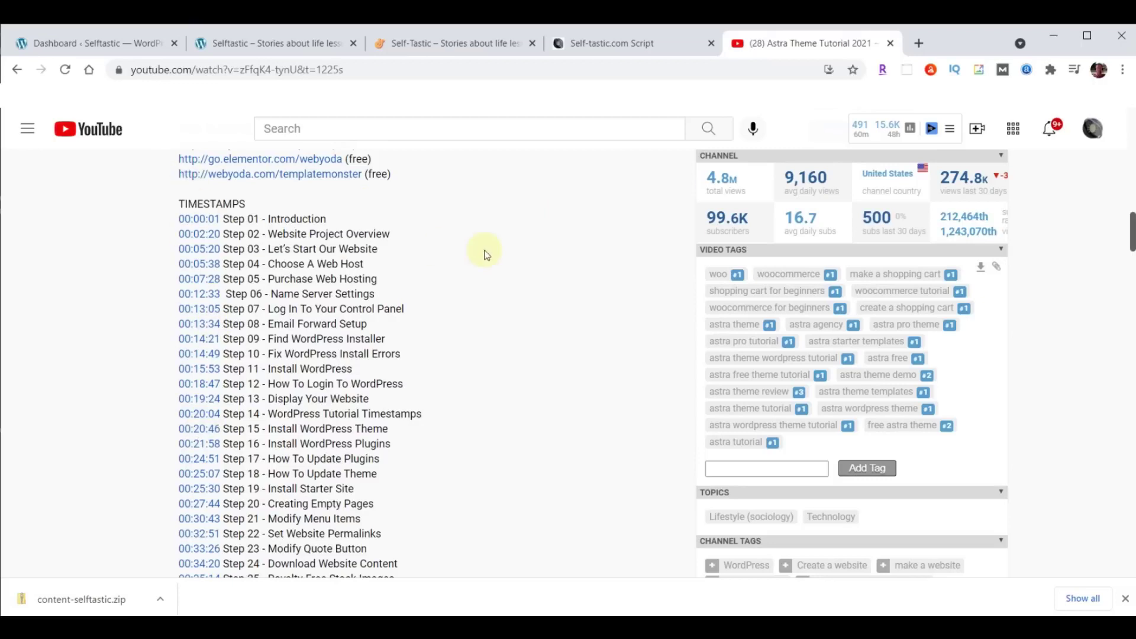
# Close the YouTube tab and scroll the script to the SELFTASTIC COLORS hex list.
pyautogui.click(889, 45)
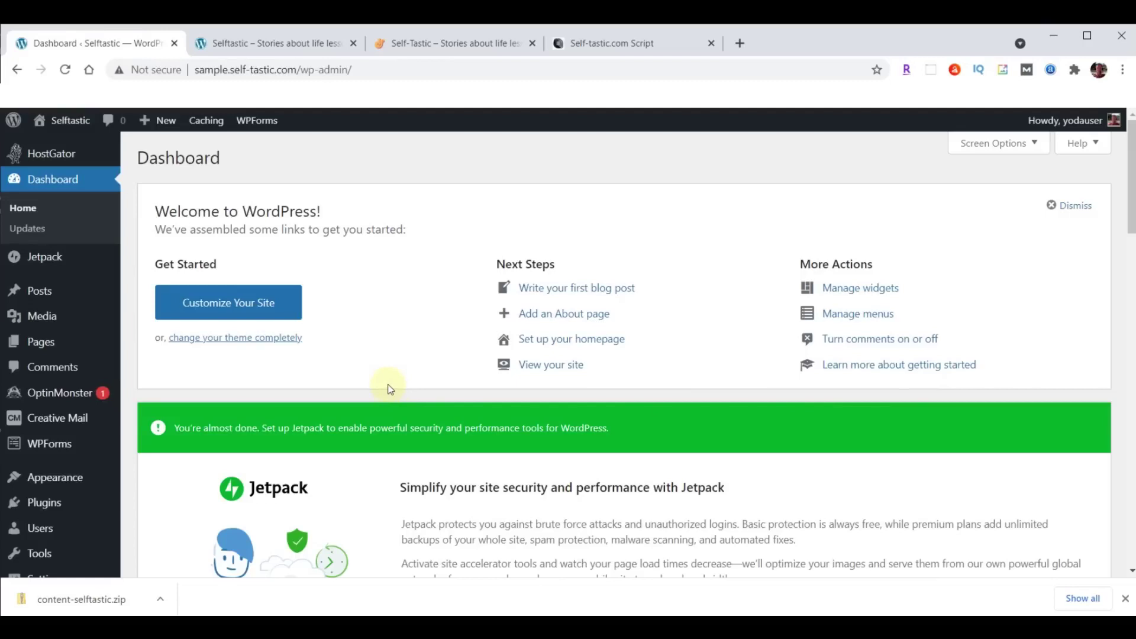
pyautogui.click(619, 56)
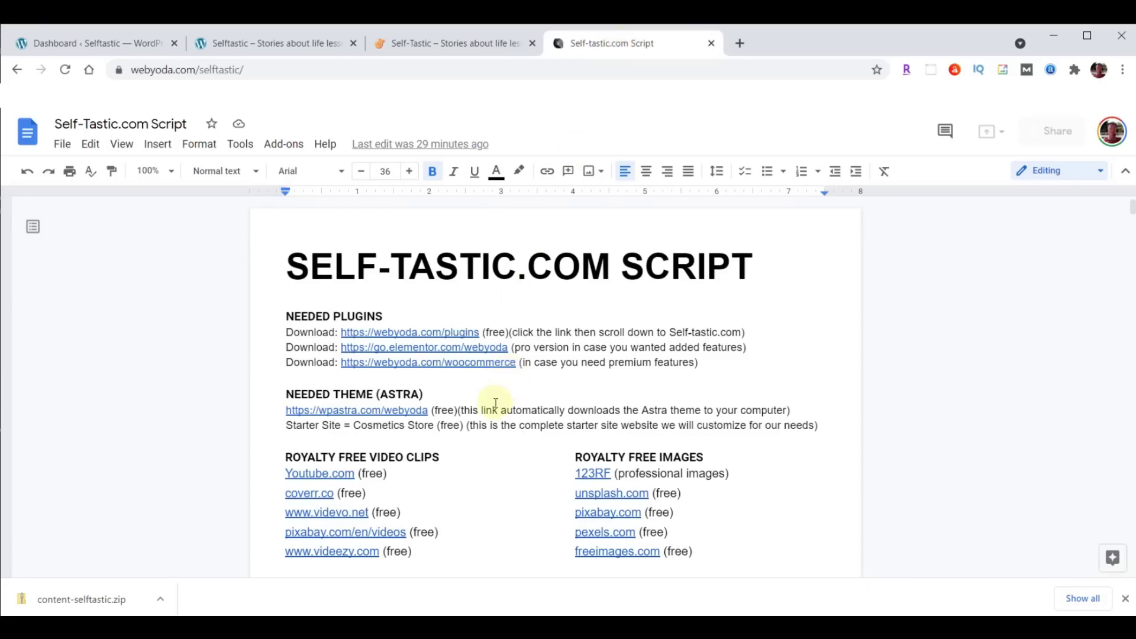
pyautogui.scroll(-1, 887, 347)
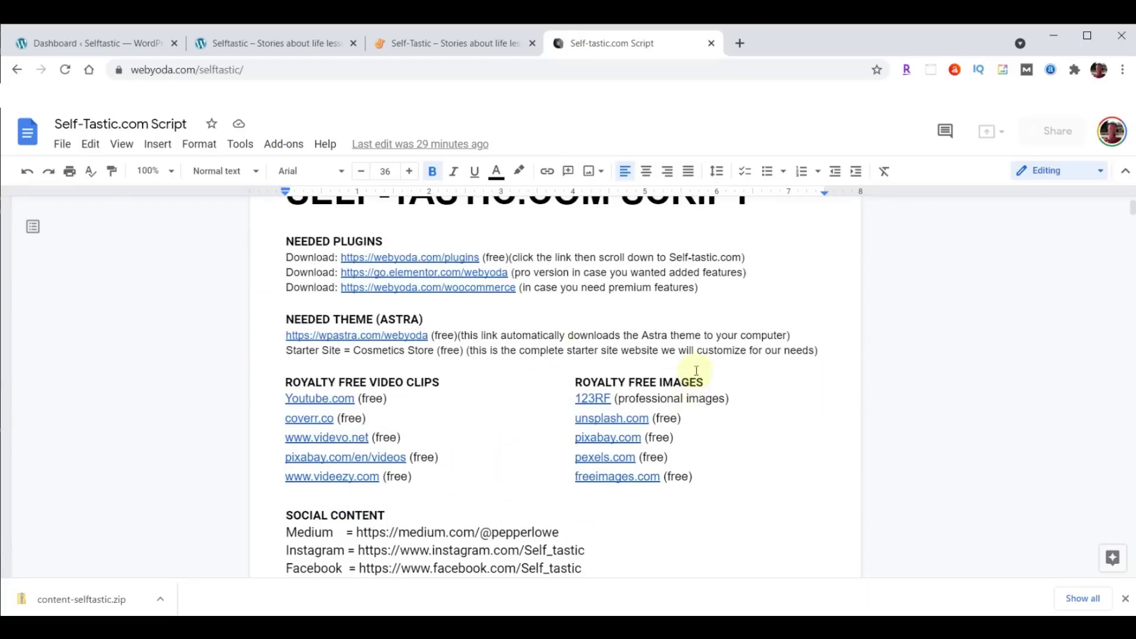
pyautogui.scroll(-3, 696, 370)
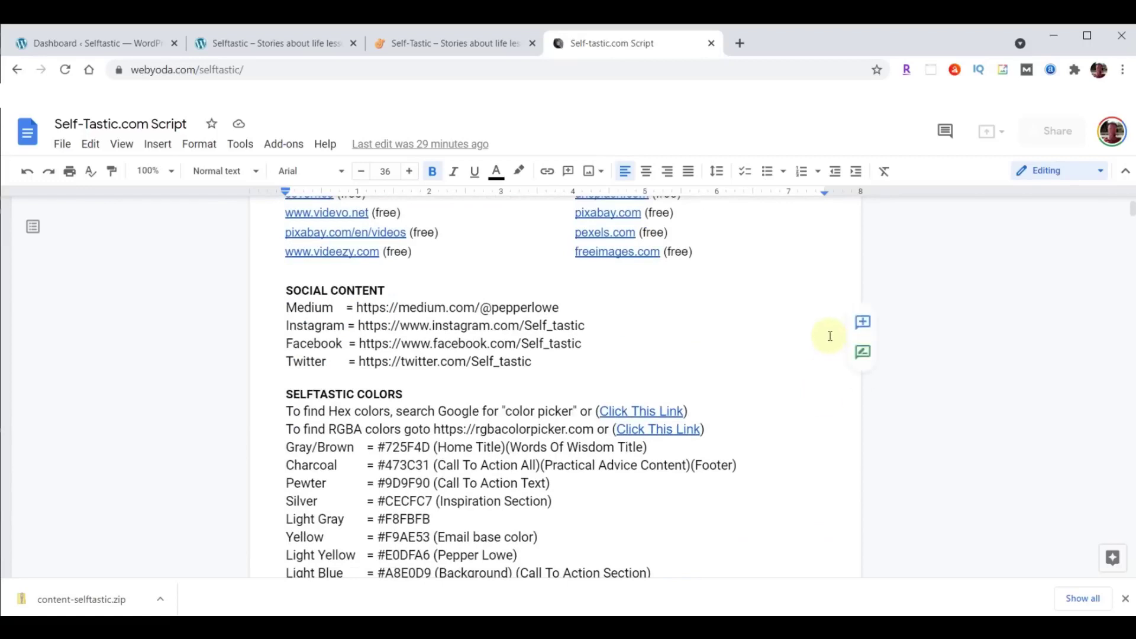
pyautogui.scroll(-3, 812, 327)
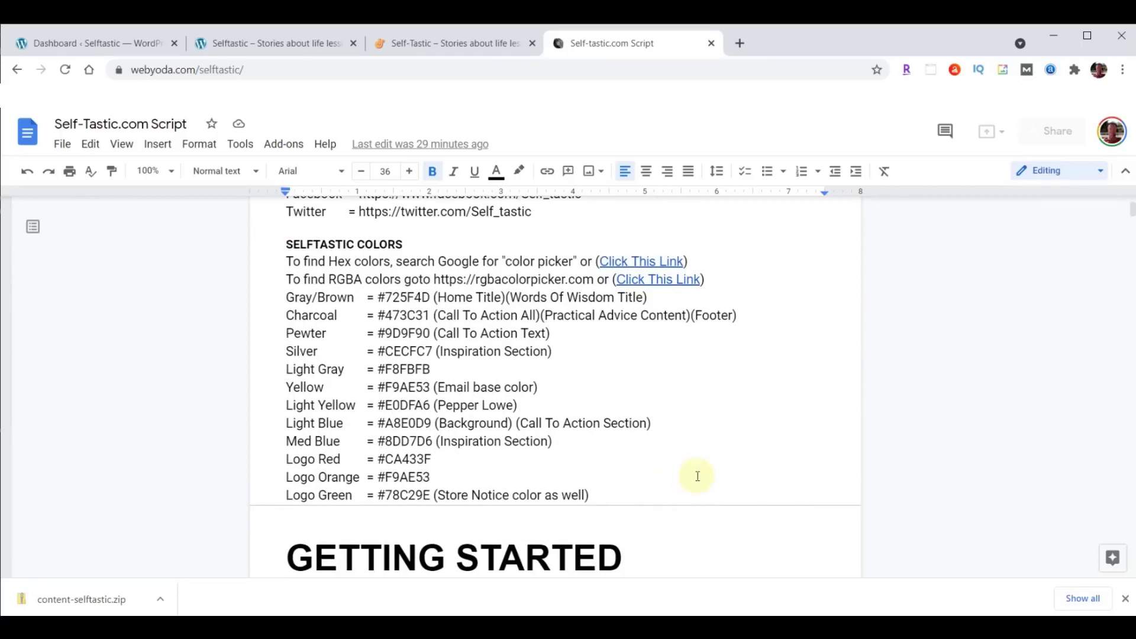
# Use the linked Google color picker to pick red and copy hex #de3d1d.
pyautogui.rightClick(654, 258)
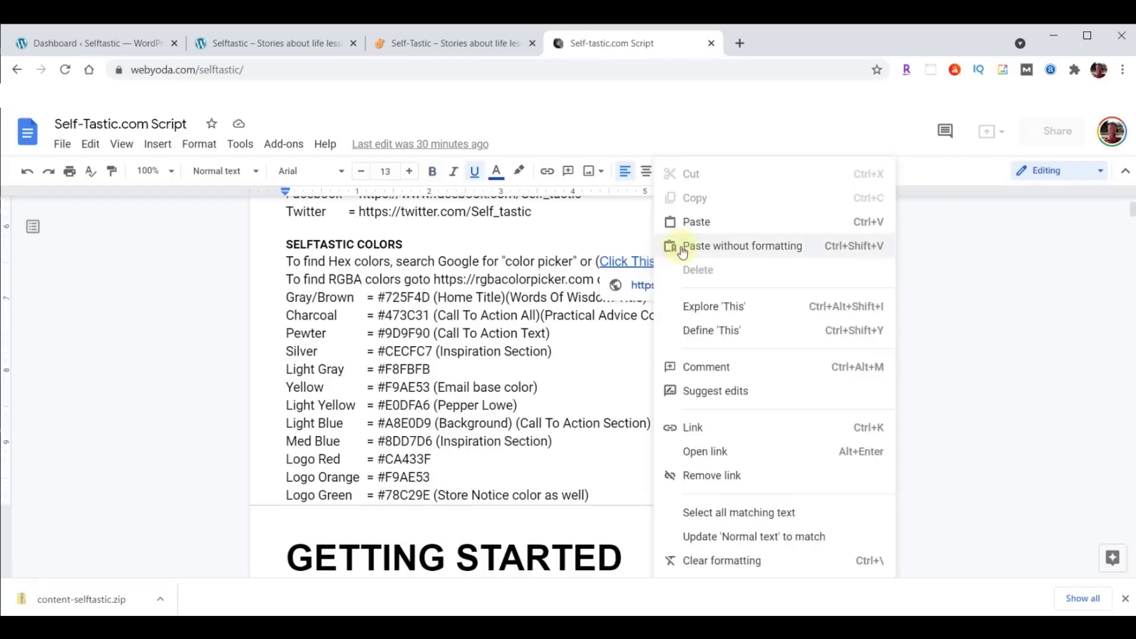
pyautogui.click(703, 450)
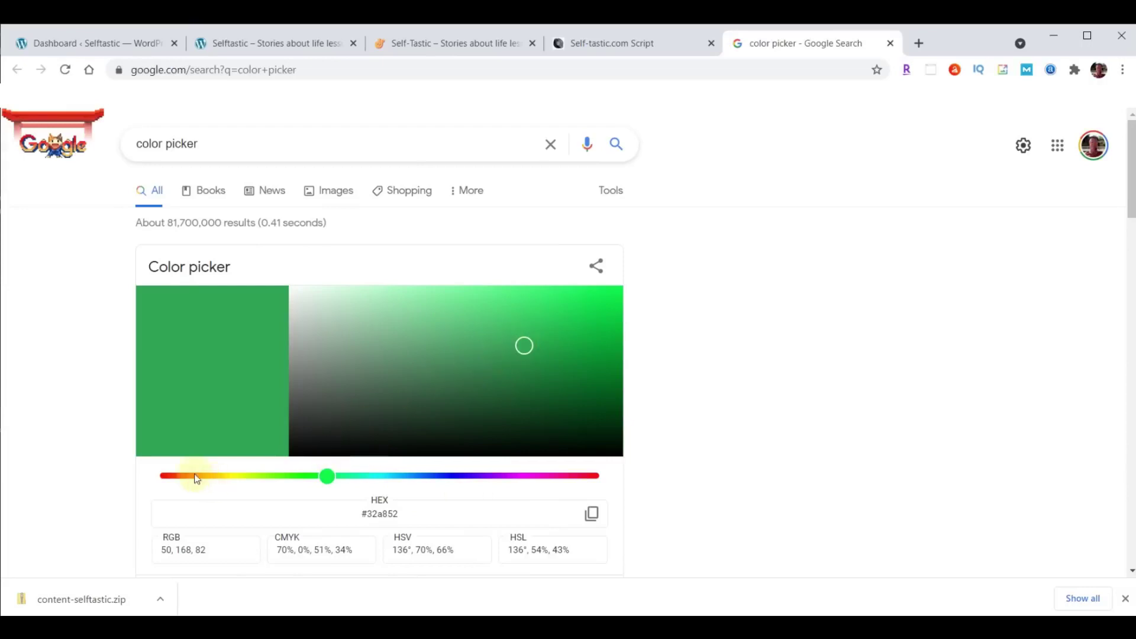
pyautogui.moveTo(183, 475); pyautogui.dragTo(172, 475)
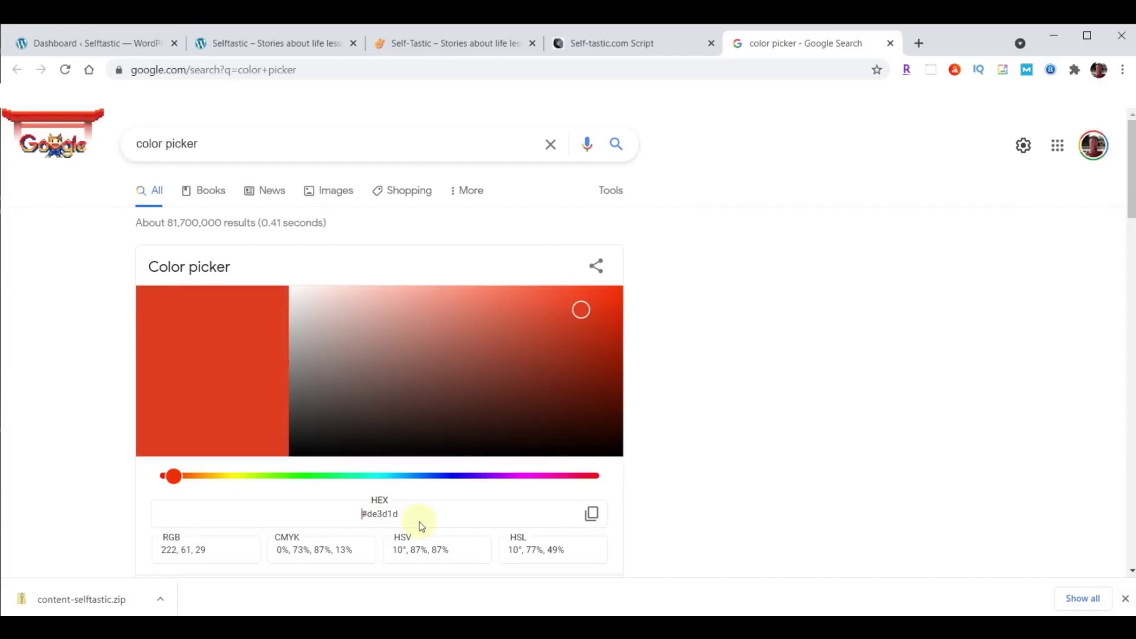
pyautogui.click(592, 513)
pyautogui.click(890, 43)
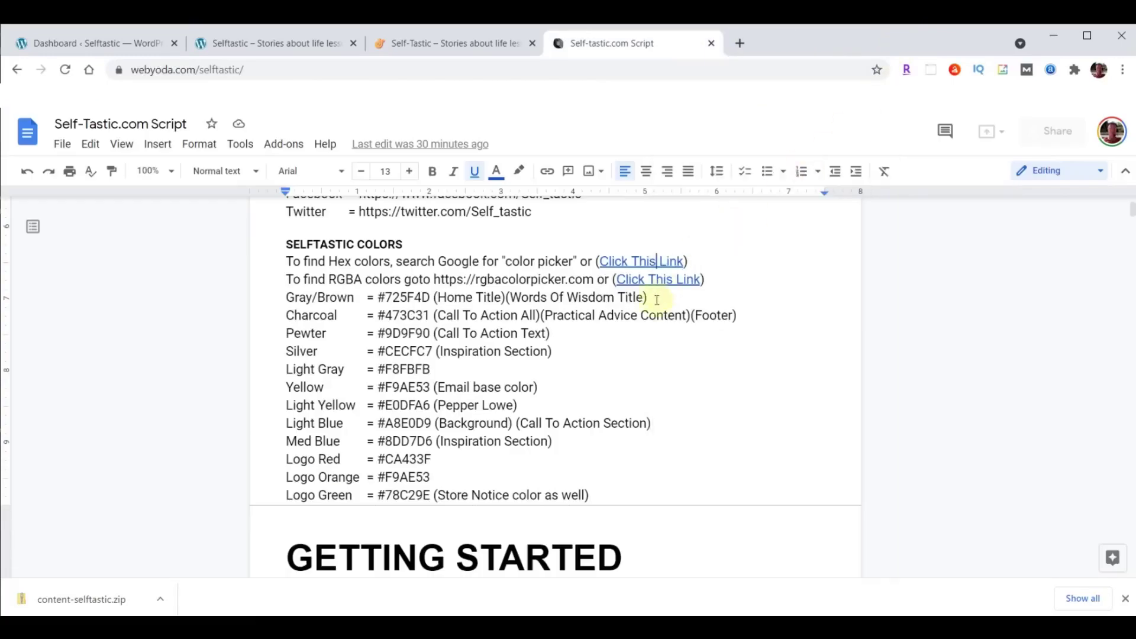
# In the linked RGBA Color Picker, set the yellow's alpha to get rgba(255, 255, 0, 0.88).
pyautogui.rightClick(657, 283)
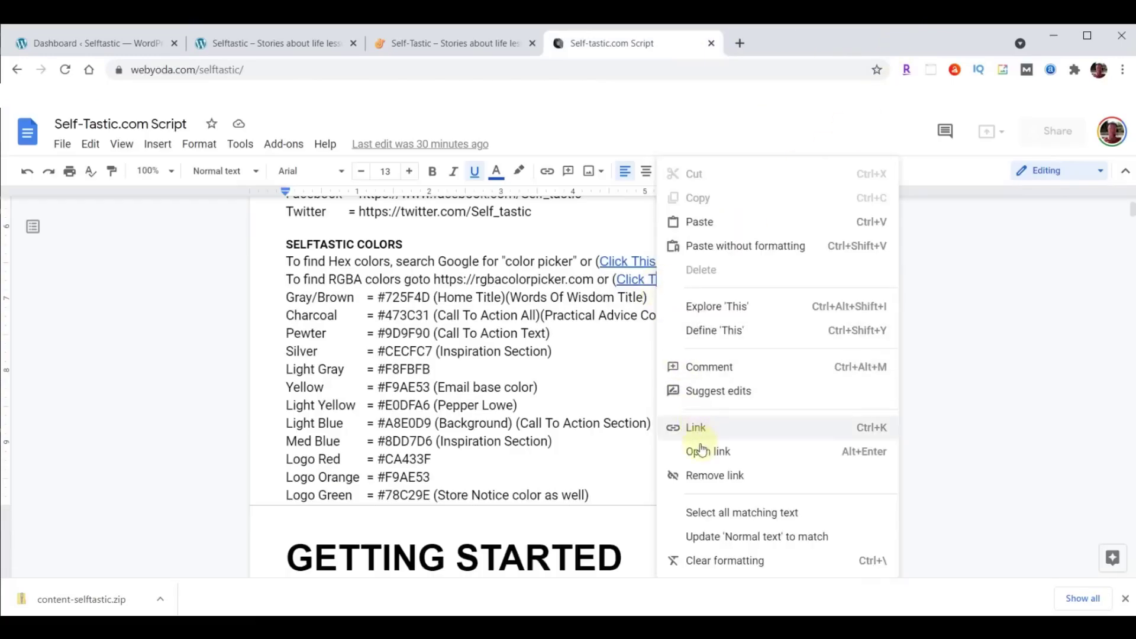
pyautogui.click(701, 450)
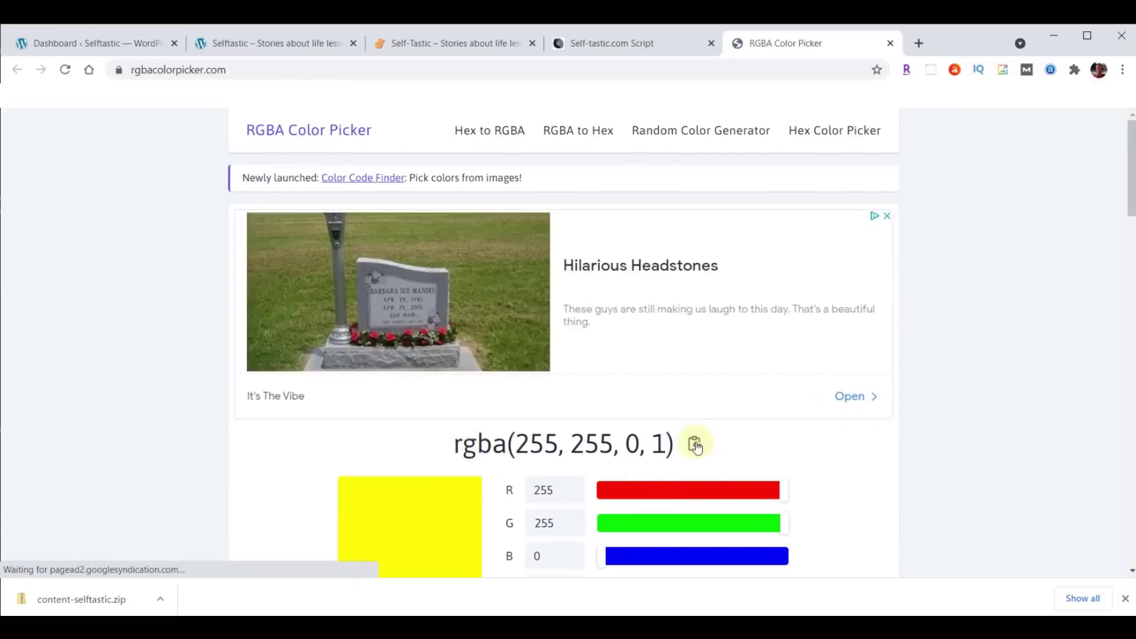
pyautogui.doubleClick(656, 445)
pyautogui.scroll(-1, 992, 348)
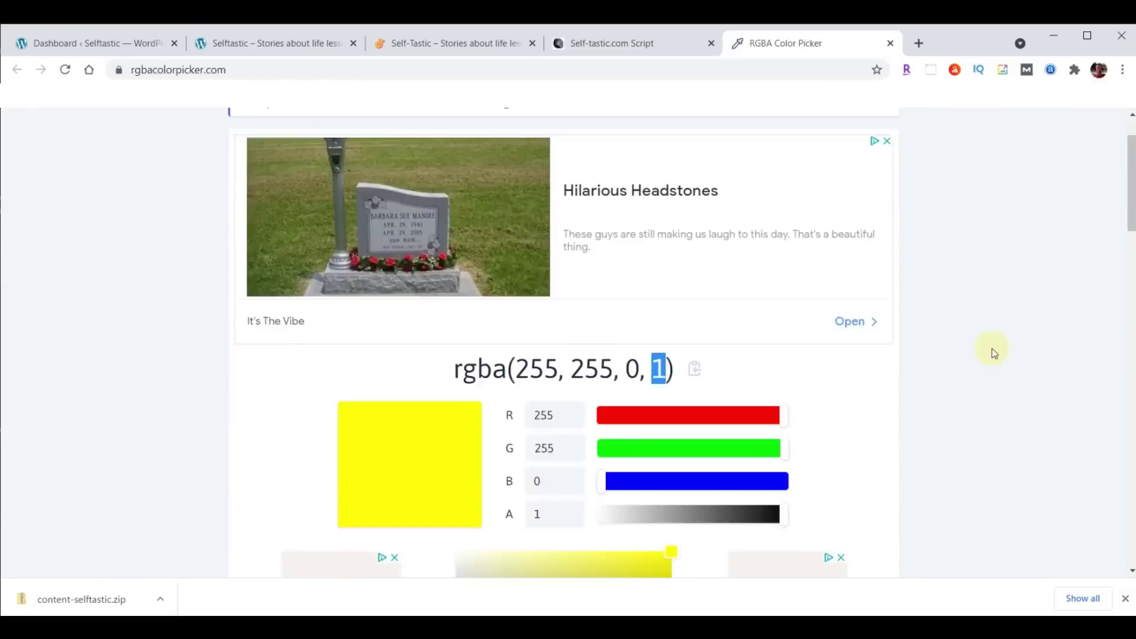
pyautogui.moveTo(785, 521); pyautogui.dragTo(646, 525)
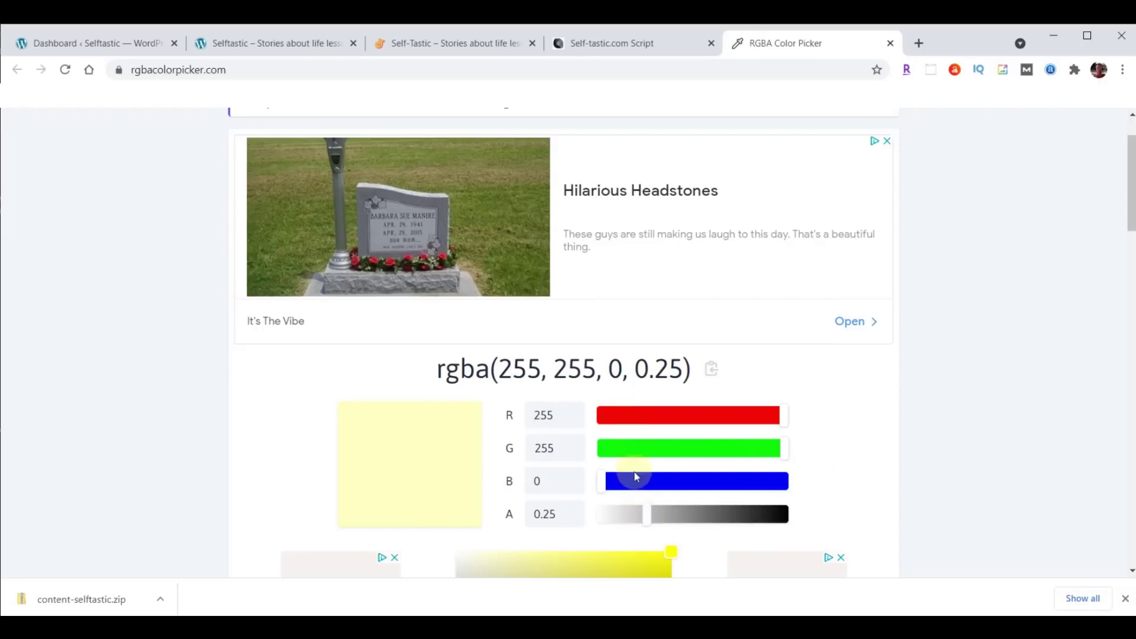
pyautogui.moveTo(646, 516); pyautogui.dragTo(763, 512)
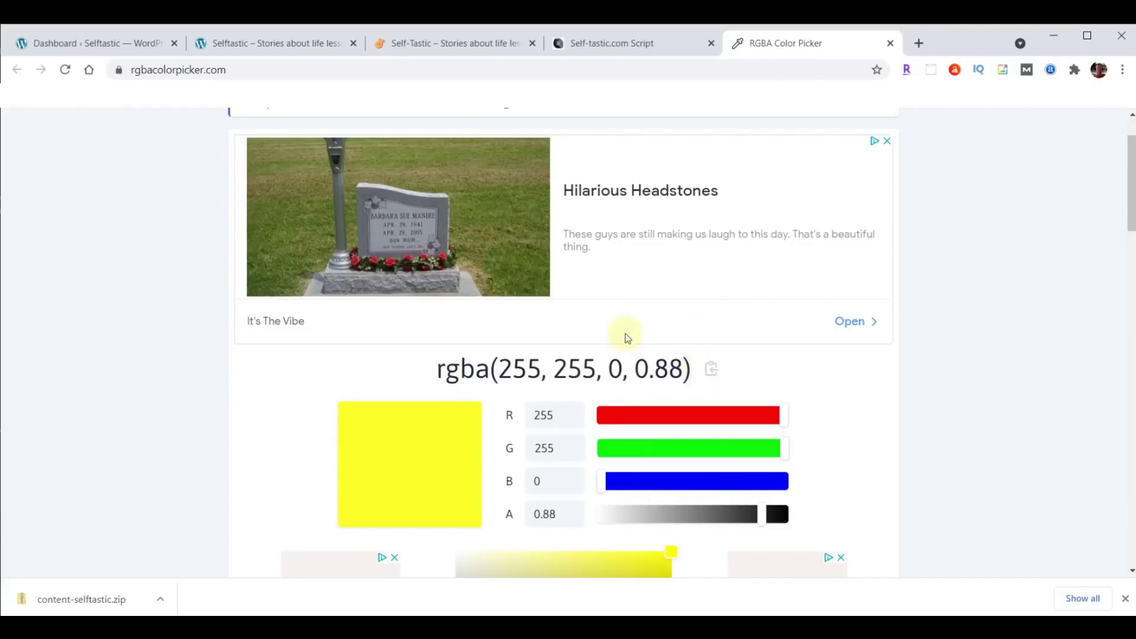
pyautogui.click(890, 42)
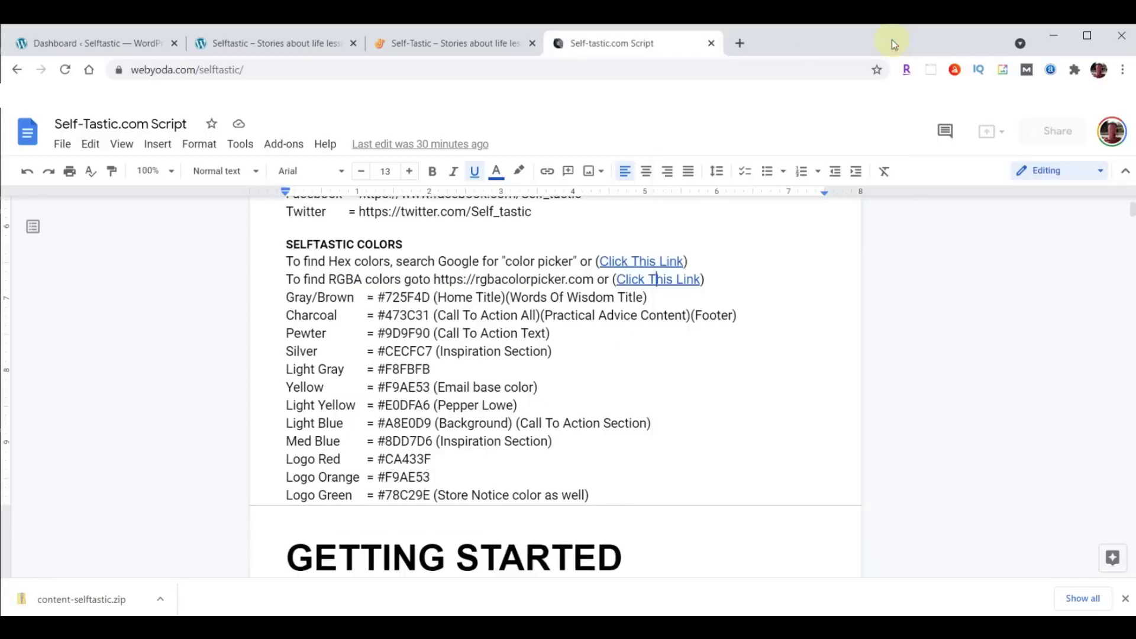
# Scroll the script past GETTING STARTED to the HOSTING & WORDPRESS and THEME & PLUGINS sections.
pyautogui.scroll(-4, 741, 243)
pyautogui.scroll(-1, 741, 243)
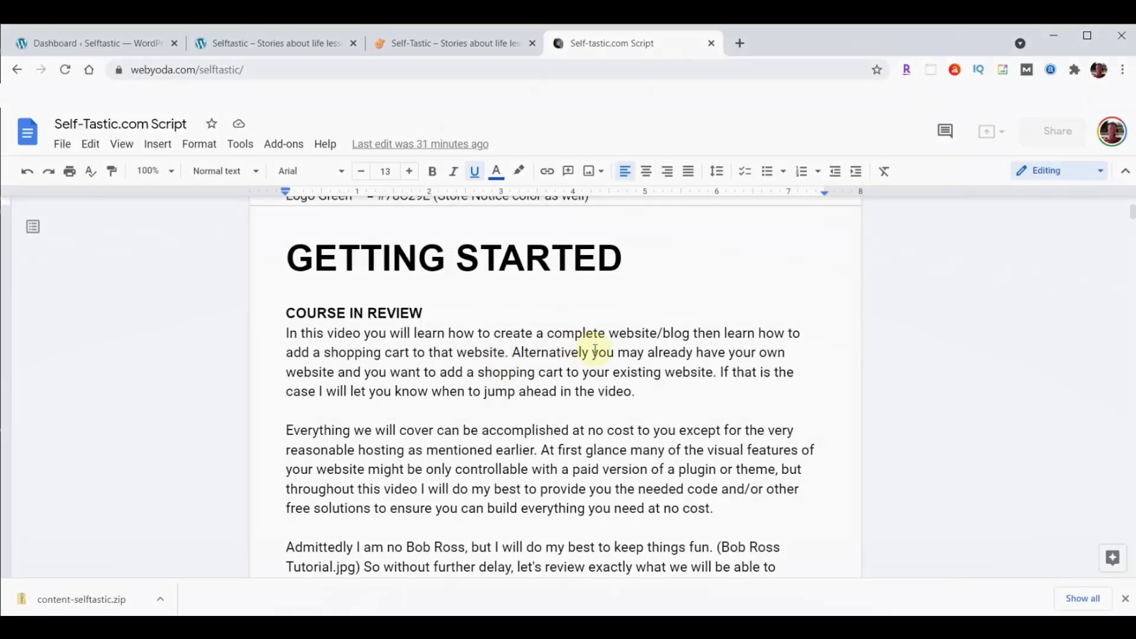
pyautogui.scroll(-5, 664, 355)
pyautogui.scroll(-7, 669, 355)
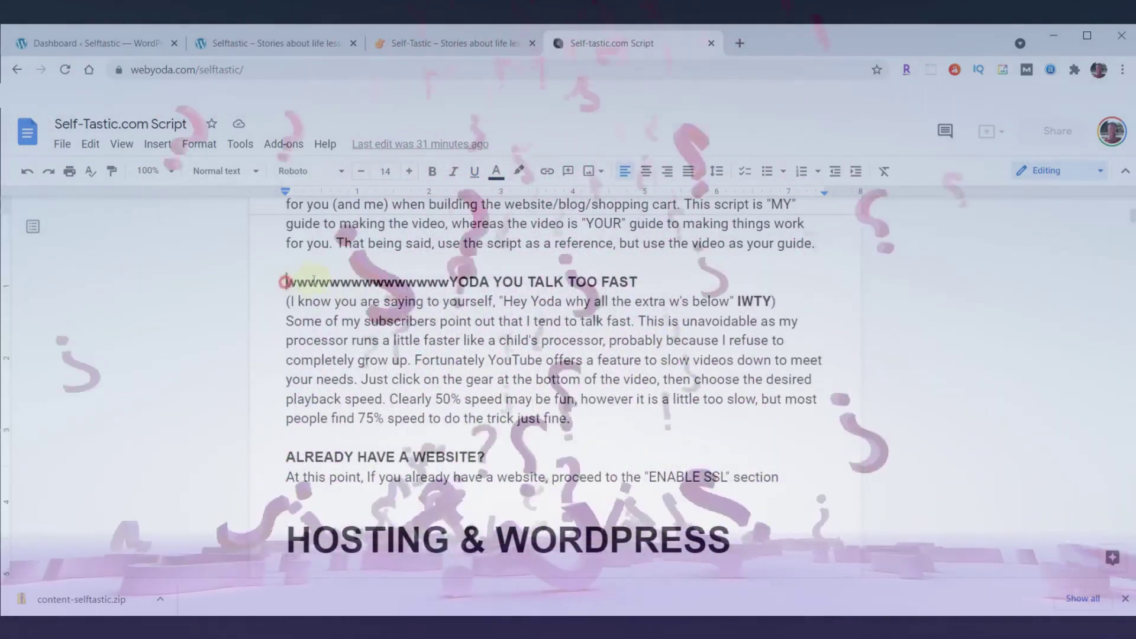
pyautogui.moveTo(286, 282); pyautogui.dragTo(450, 278)
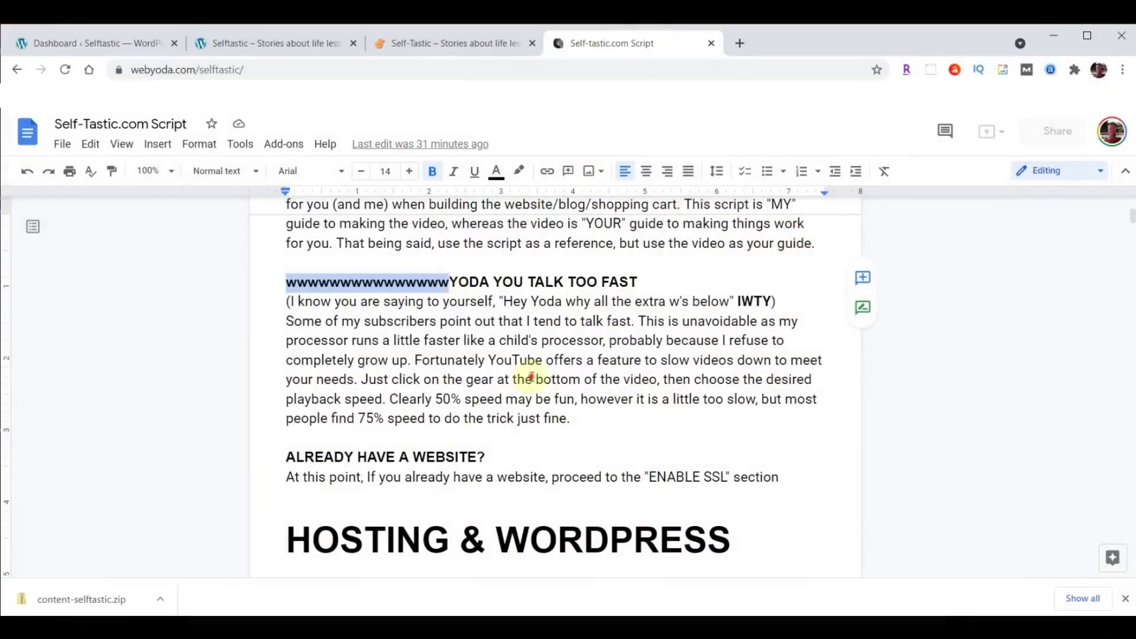
pyautogui.click(520, 382)
pyautogui.scroll(-5, 610, 364)
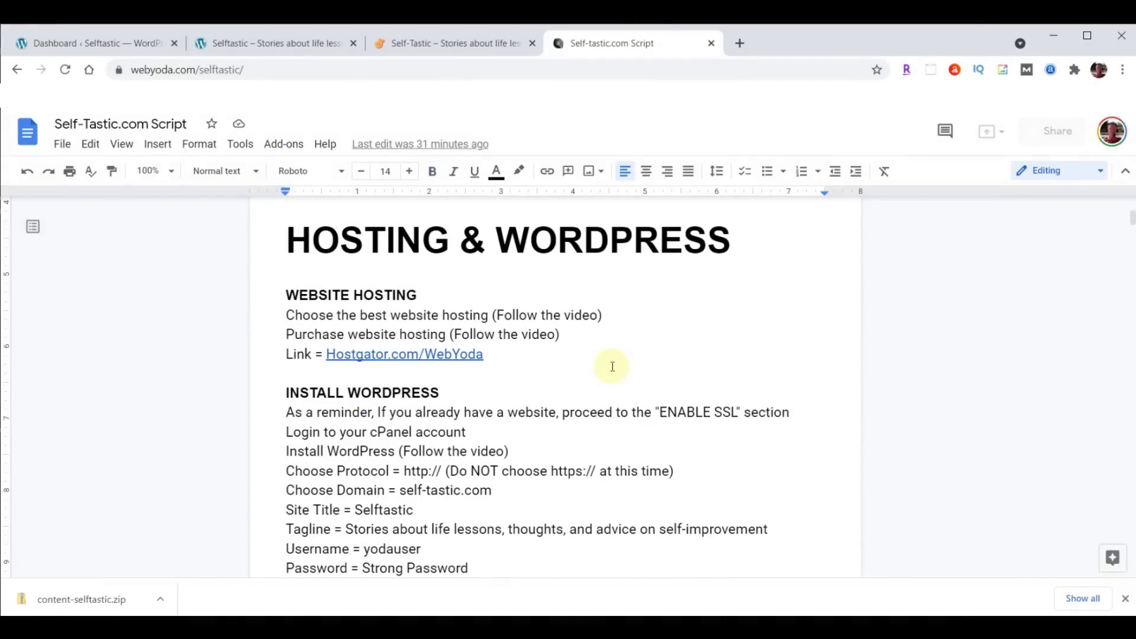
pyautogui.scroll(-4, 612, 366)
pyautogui.scroll(-4, 612, 366)
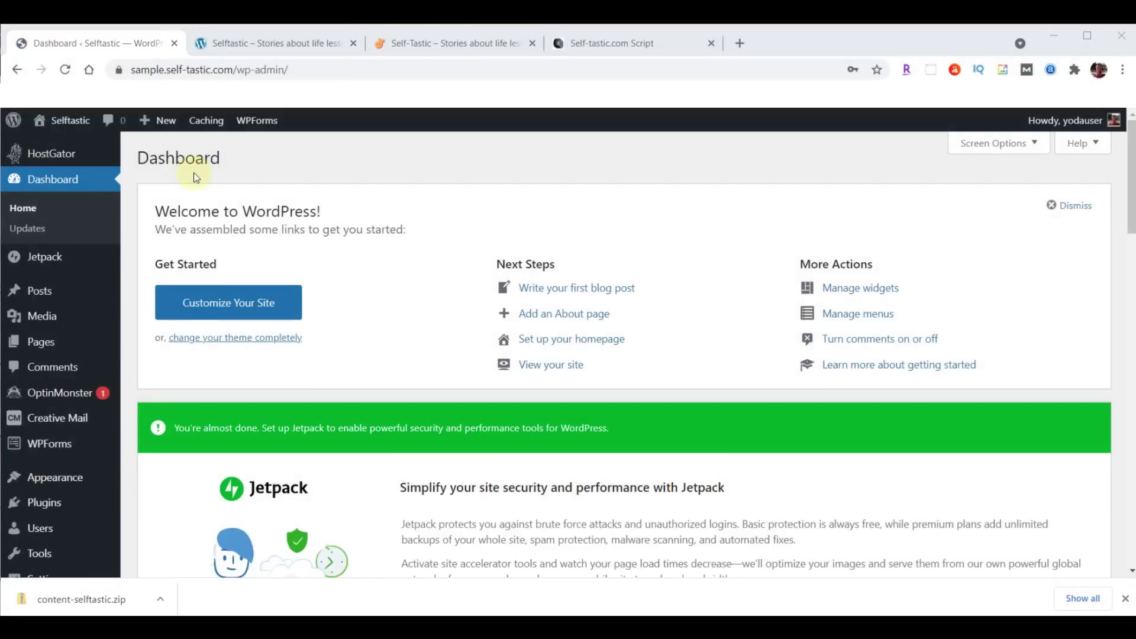
# Move the Privacy Policy and Sample Page pages to the Trash.
pyautogui.click(35, 346)
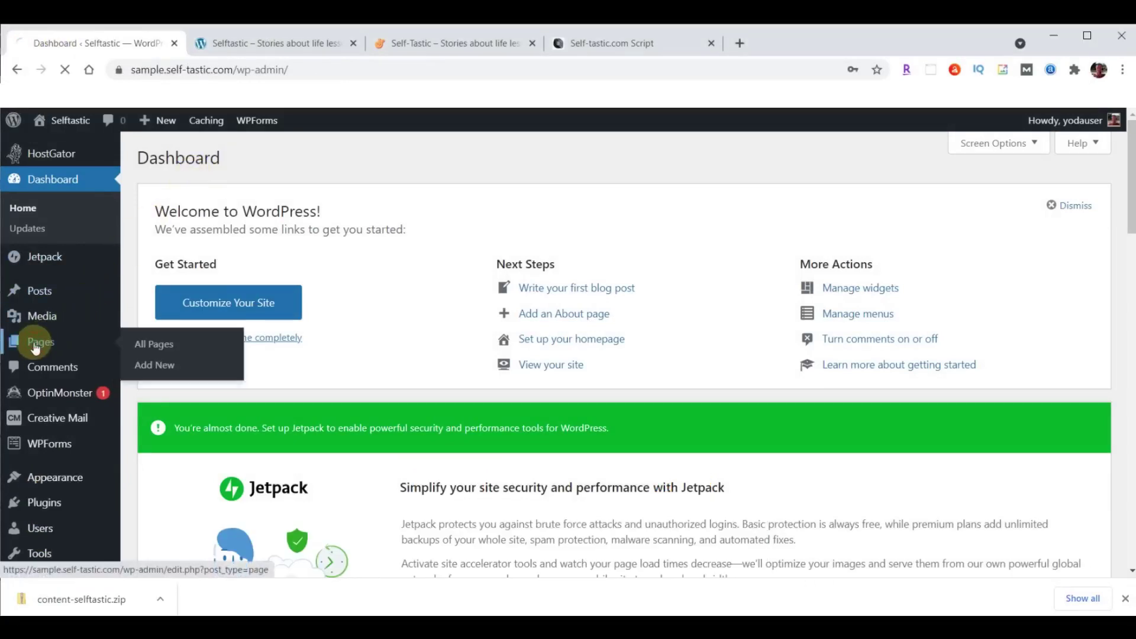
pyautogui.click(152, 341)
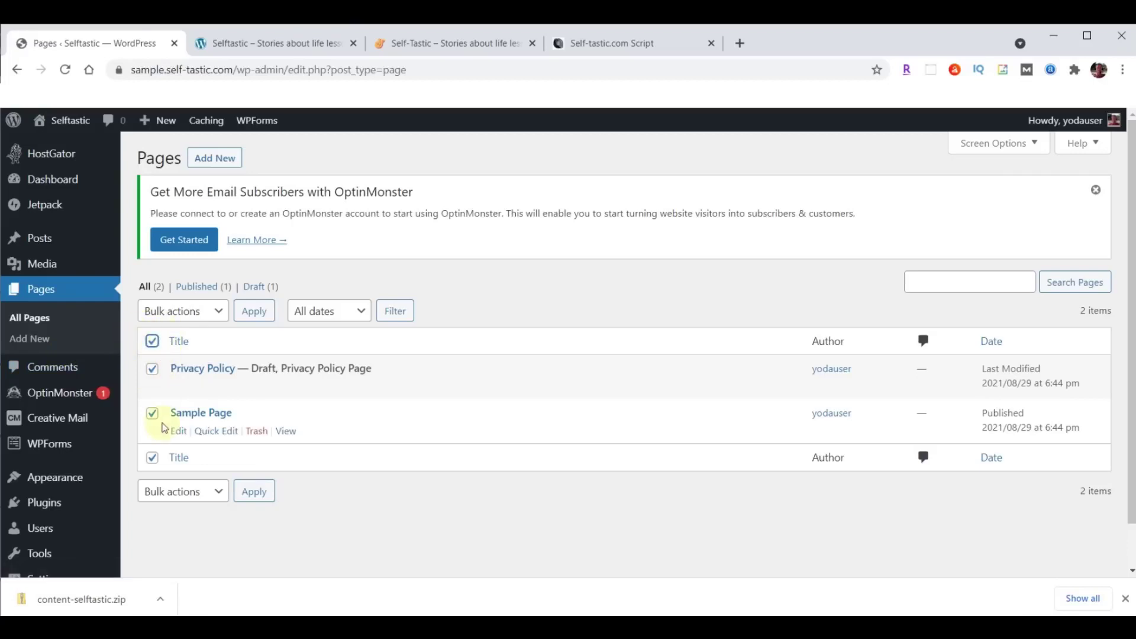
pyautogui.click(220, 311)
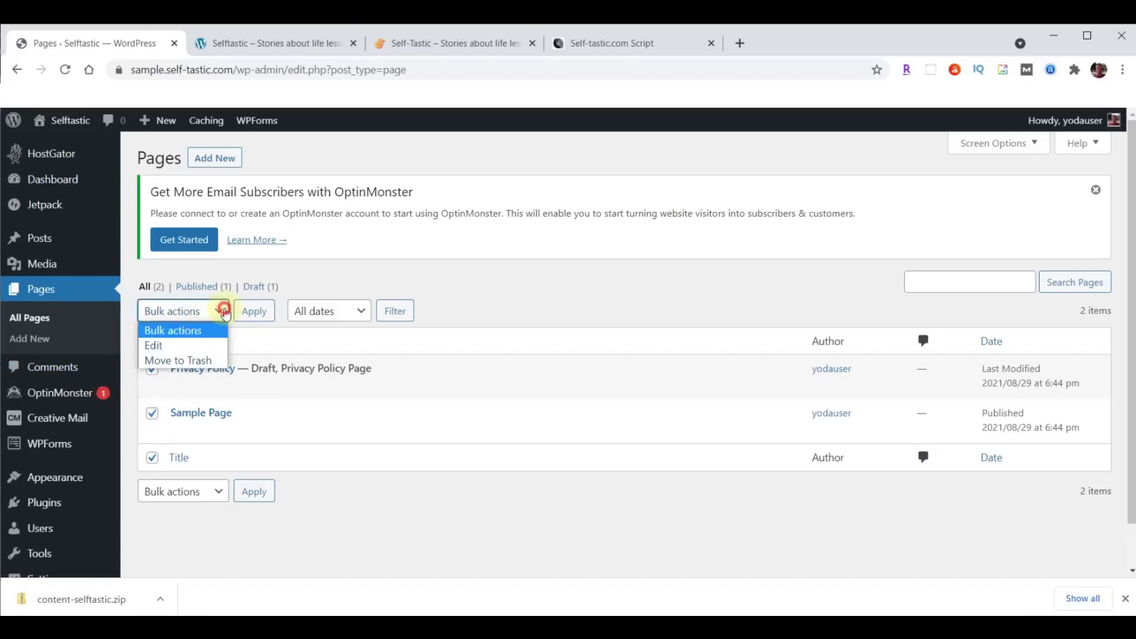
pyautogui.click(180, 360)
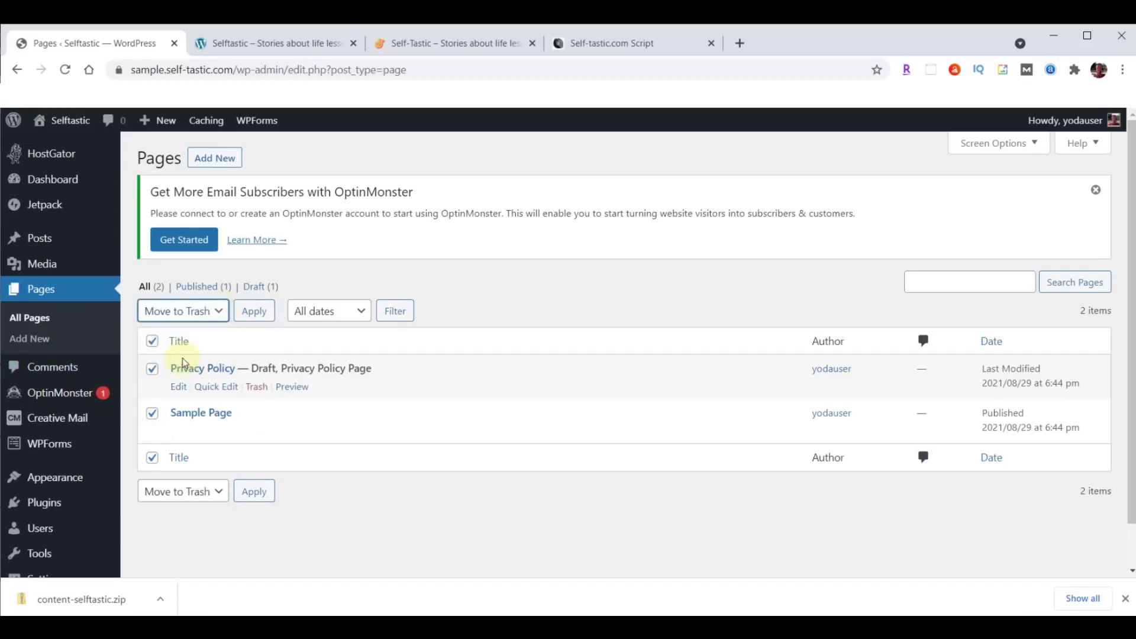
pyautogui.click(250, 318)
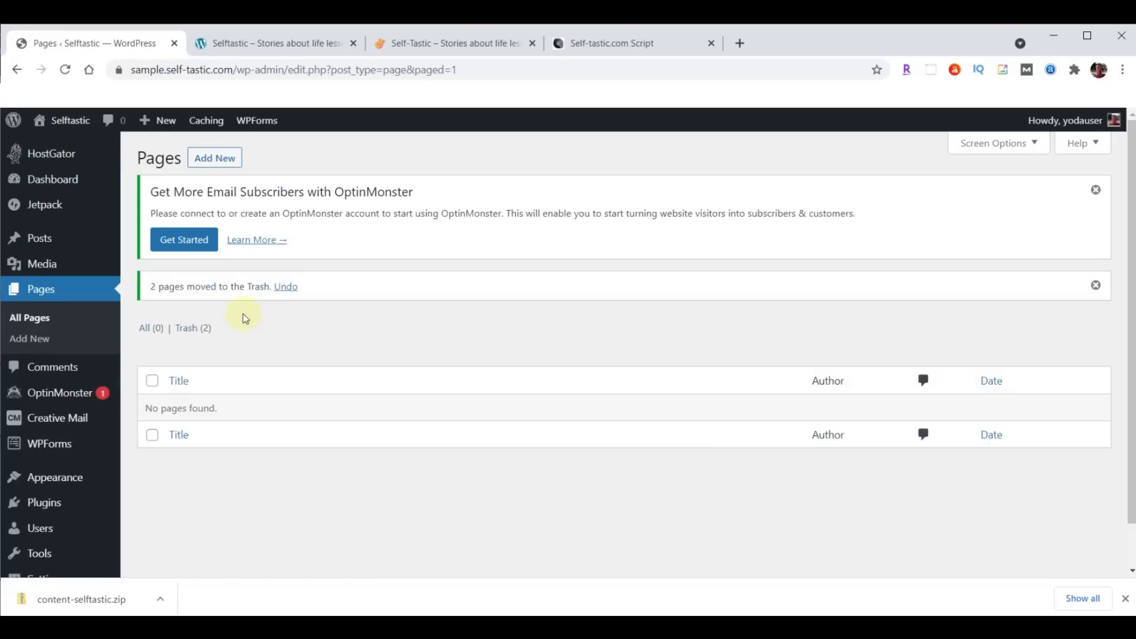
# Permanently delete both trashed pages from the Trash.
pyautogui.click(183, 331)
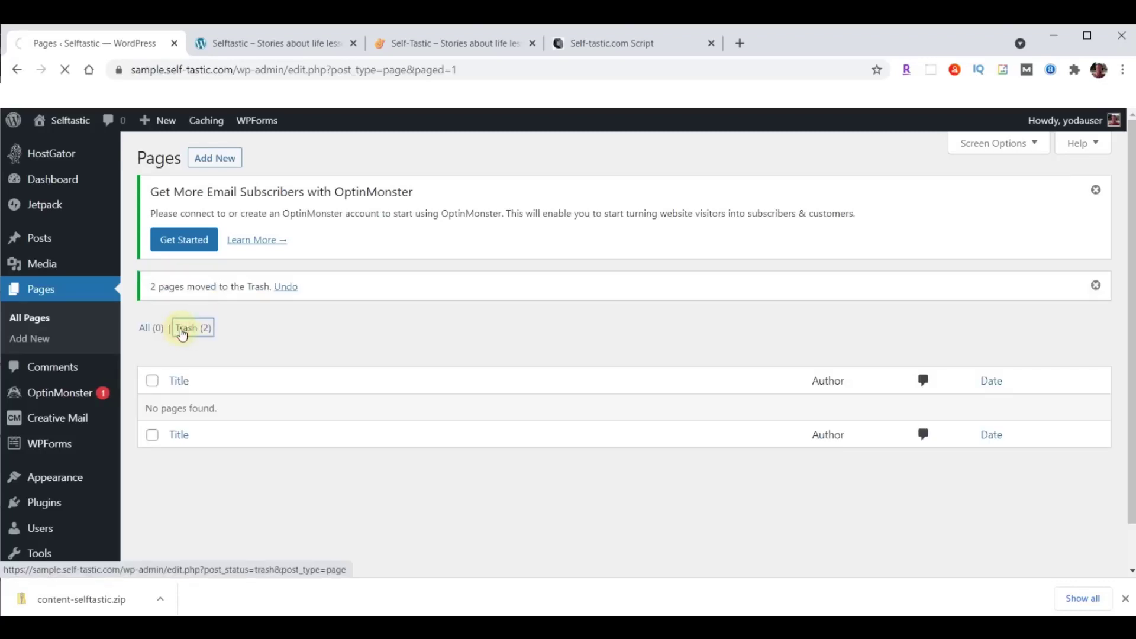
pyautogui.click(152, 341)
pyautogui.click(227, 309)
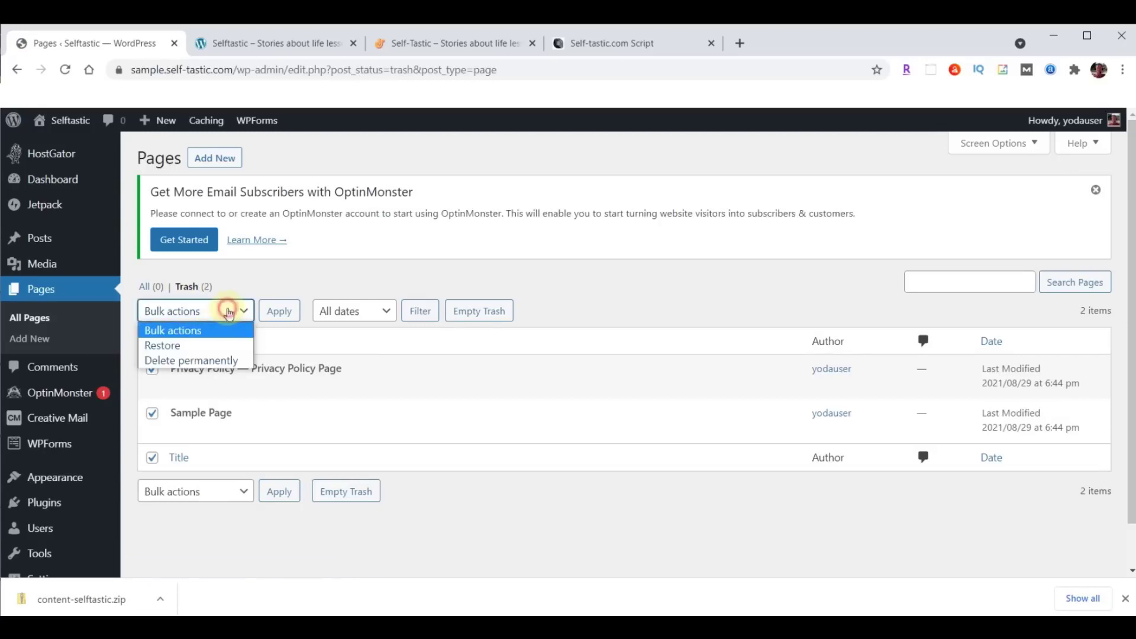
pyautogui.click(198, 360)
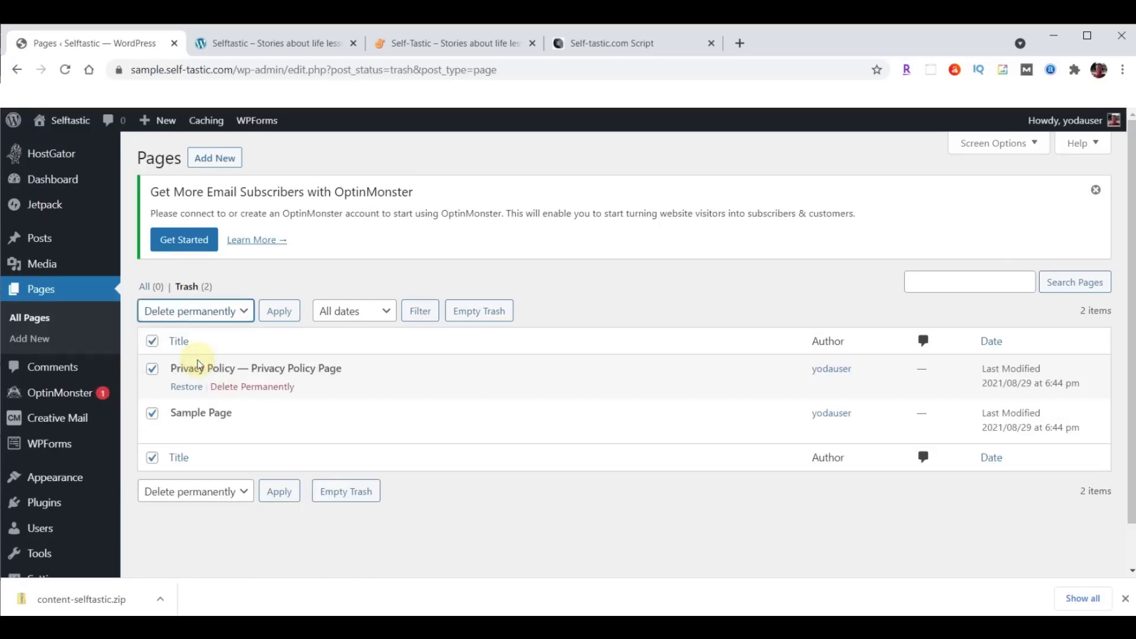
pyautogui.click(273, 312)
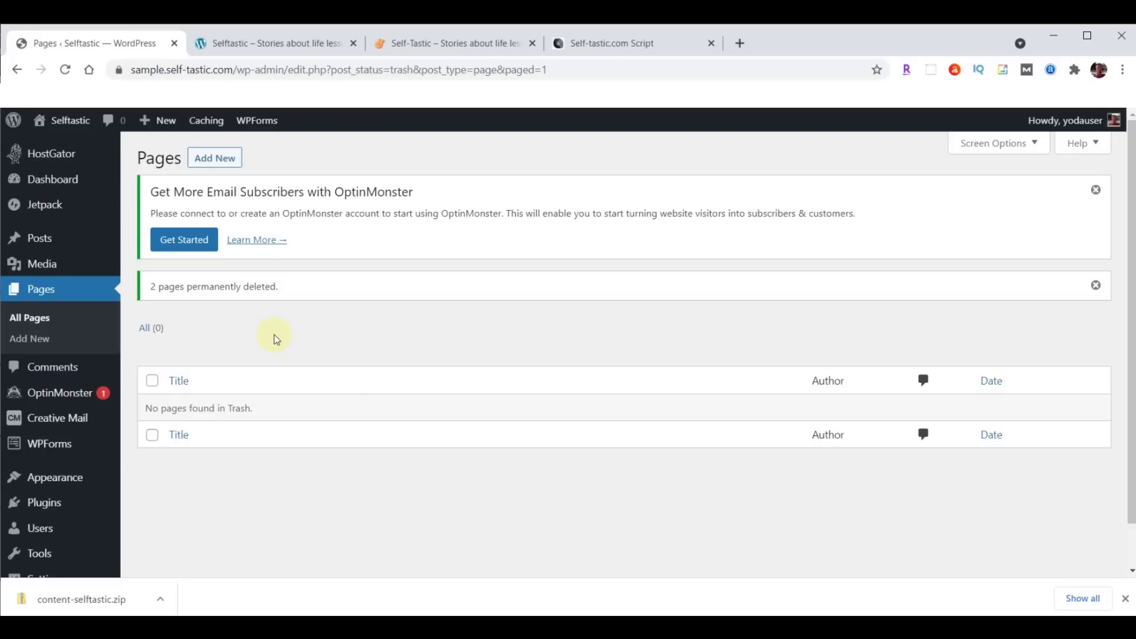
# Bulk-deactivate all seven installed plugins.
pyautogui.click(39, 507)
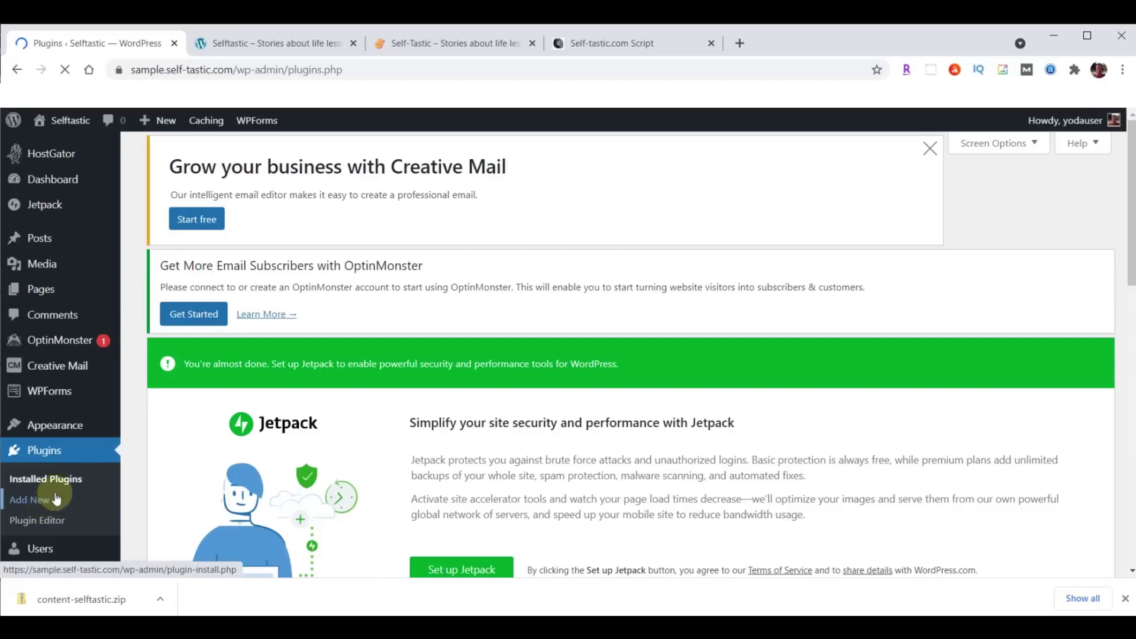
pyautogui.scroll(-10, 530, 272)
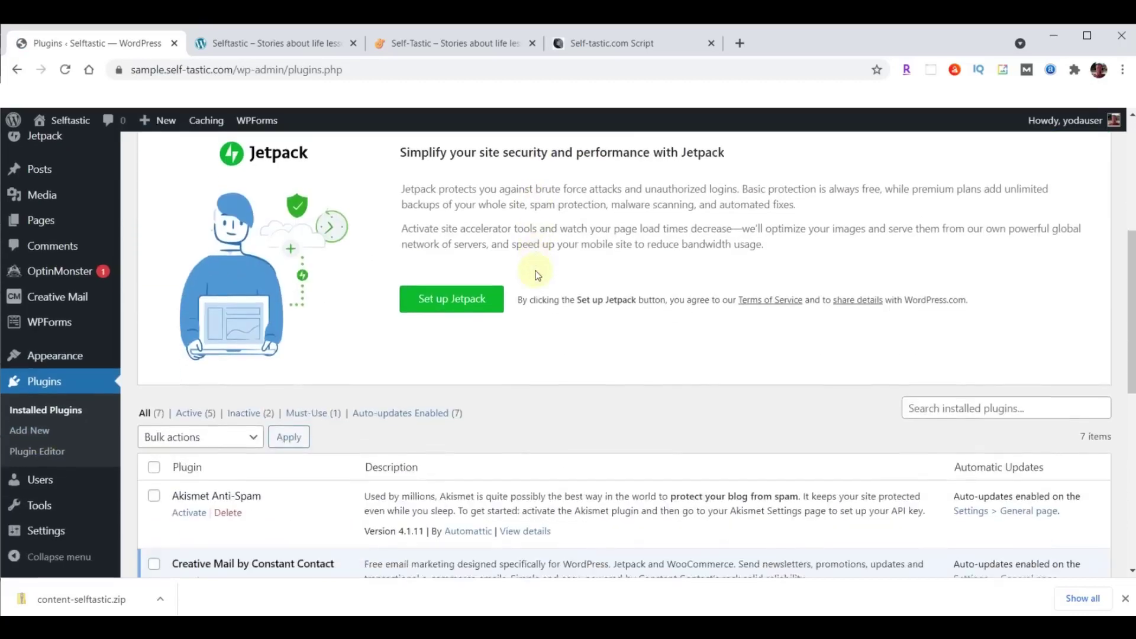
pyautogui.scroll(1, 265, 243)
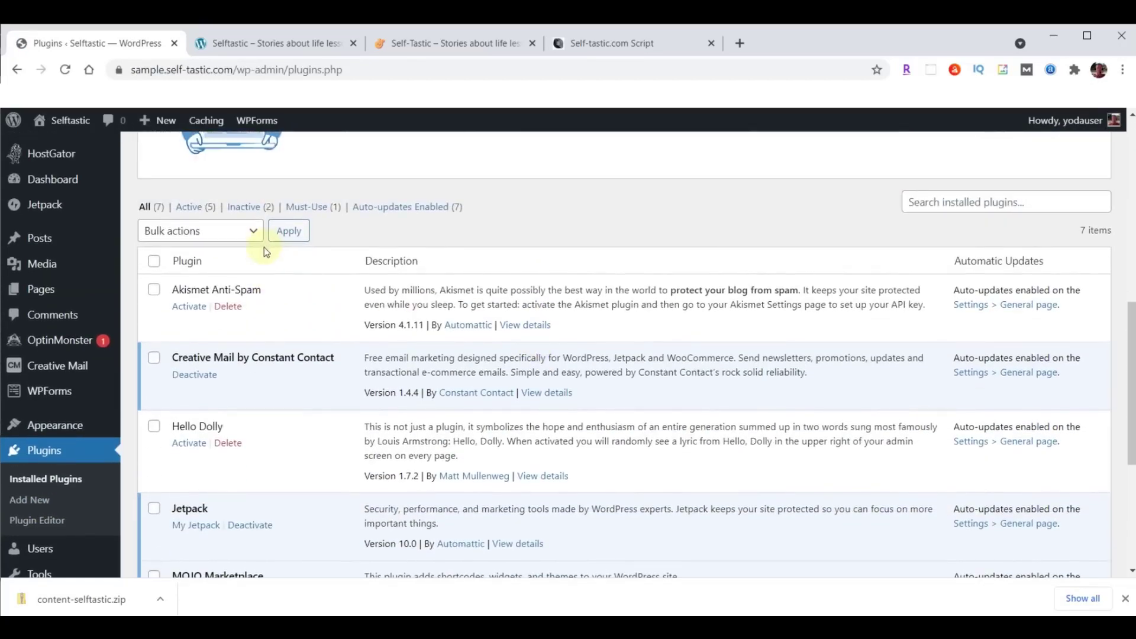
pyautogui.click(154, 262)
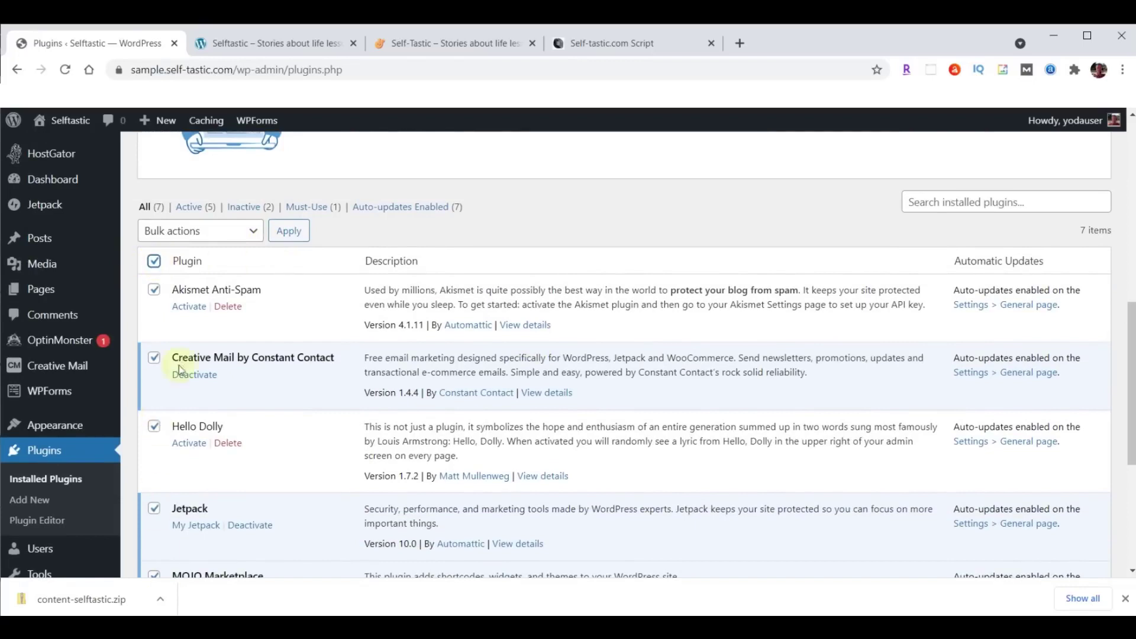
pyautogui.click(255, 234)
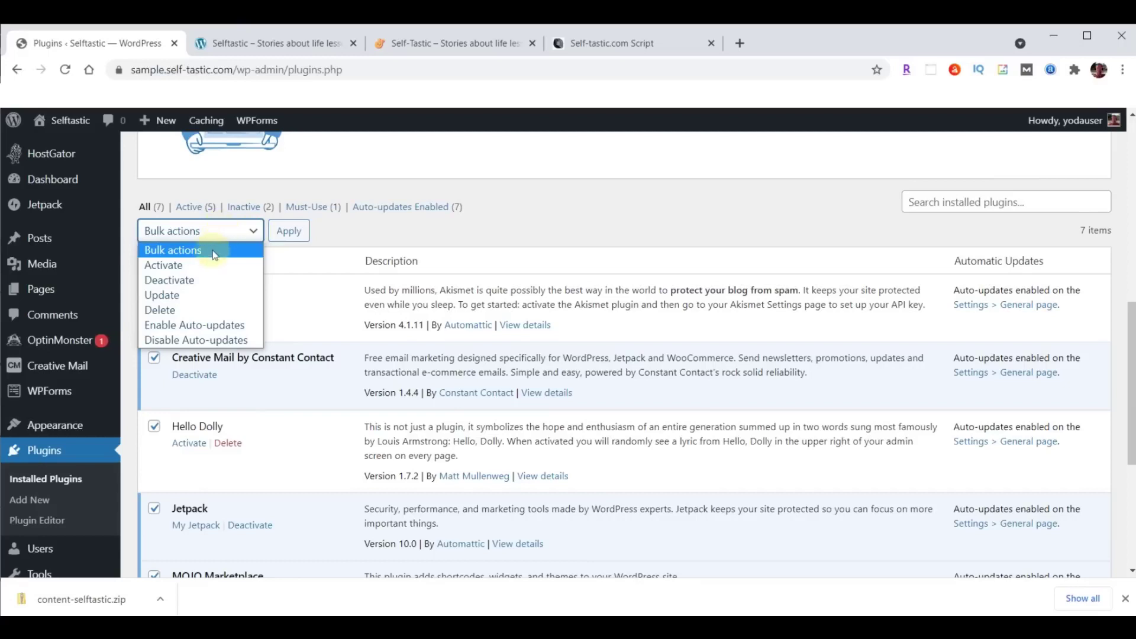
pyautogui.click(168, 280)
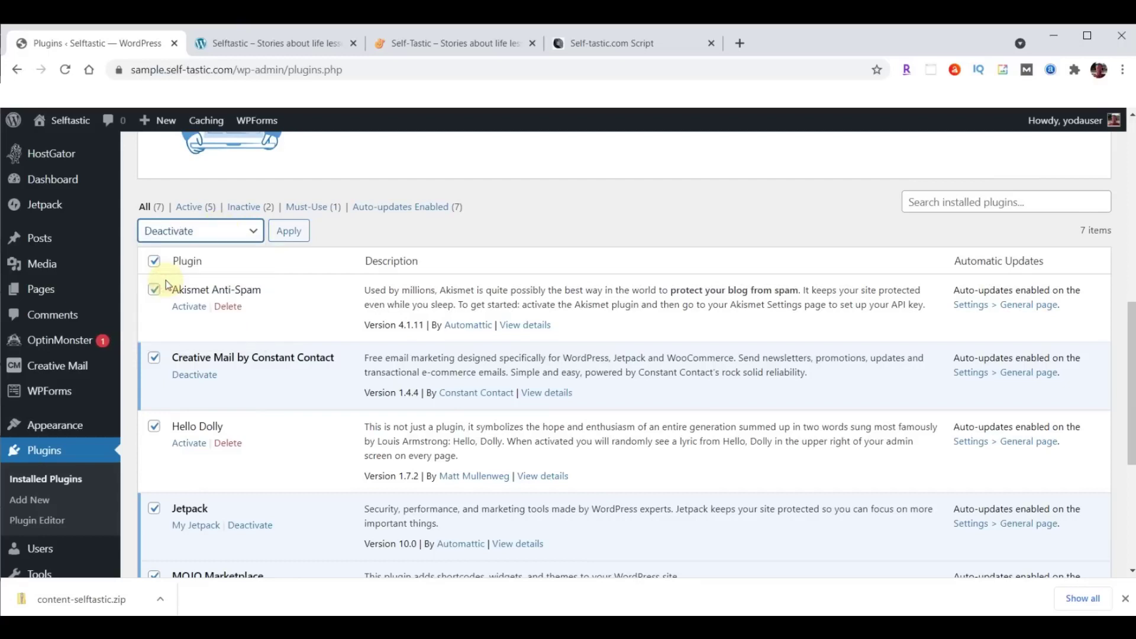
pyautogui.click(289, 231)
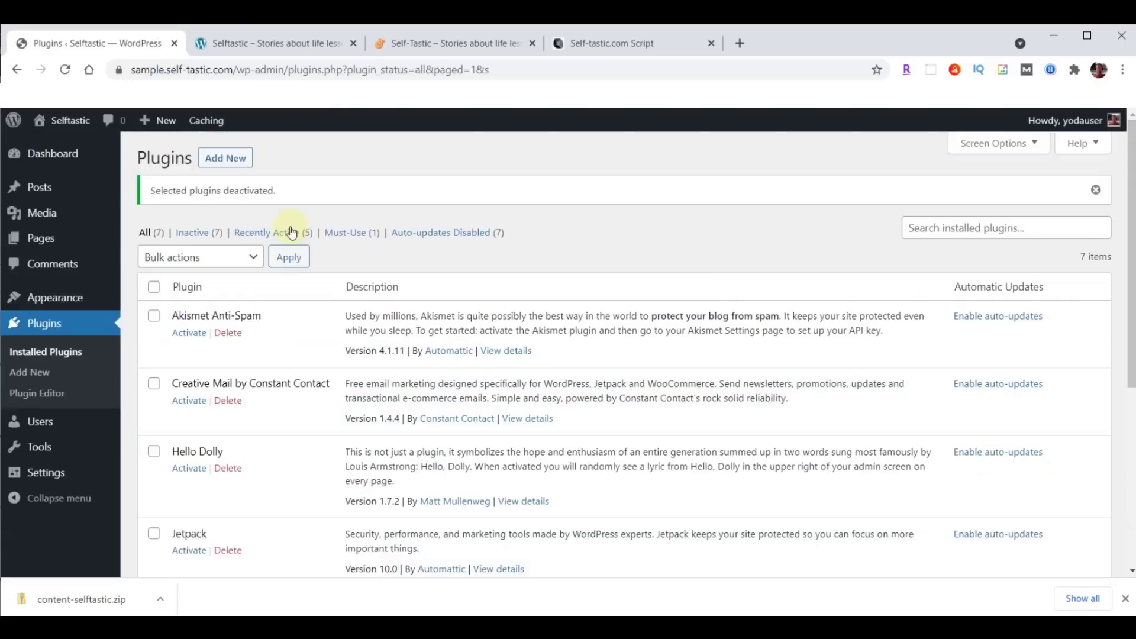
# Bulk-delete the seven deactivated plugins along with their data.
pyautogui.click(155, 290)
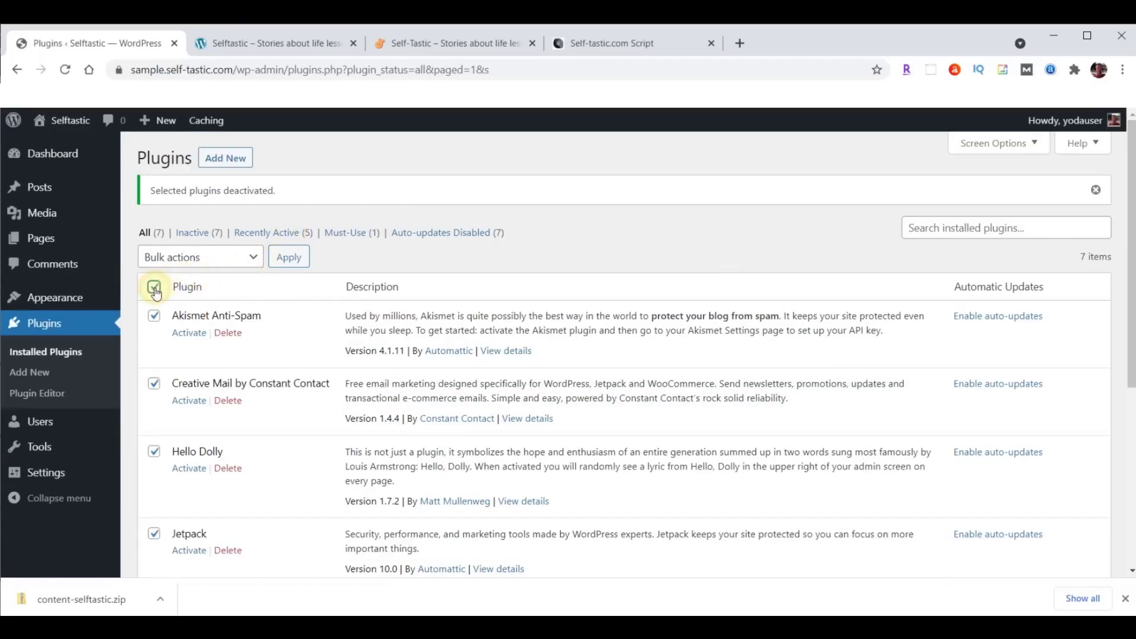
pyautogui.click(228, 257)
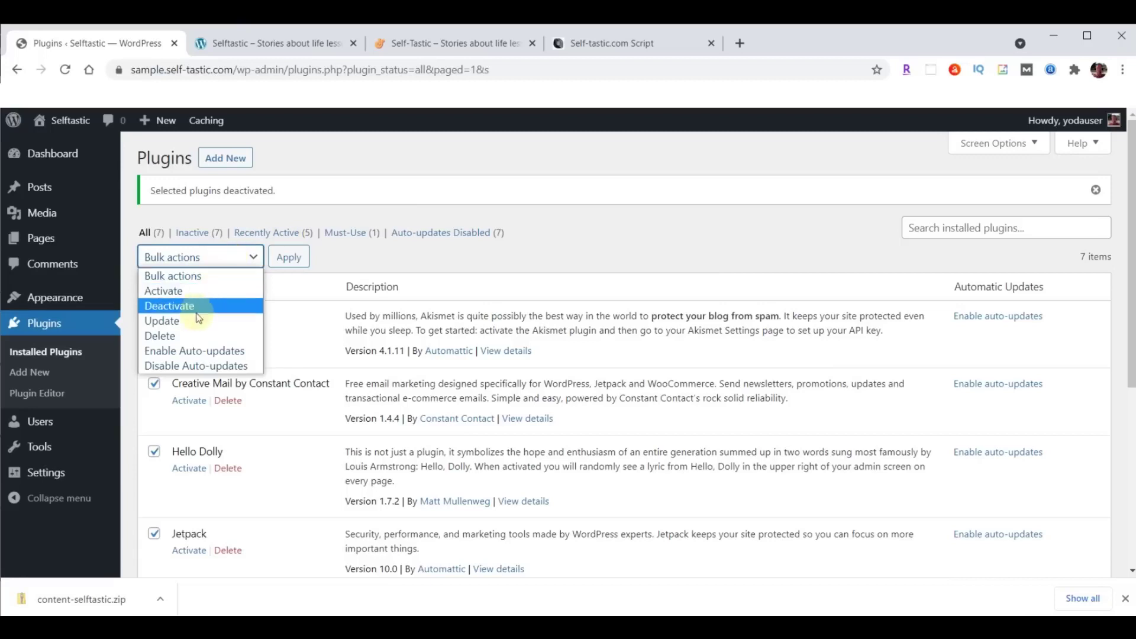
pyautogui.click(172, 335)
pyautogui.click(291, 263)
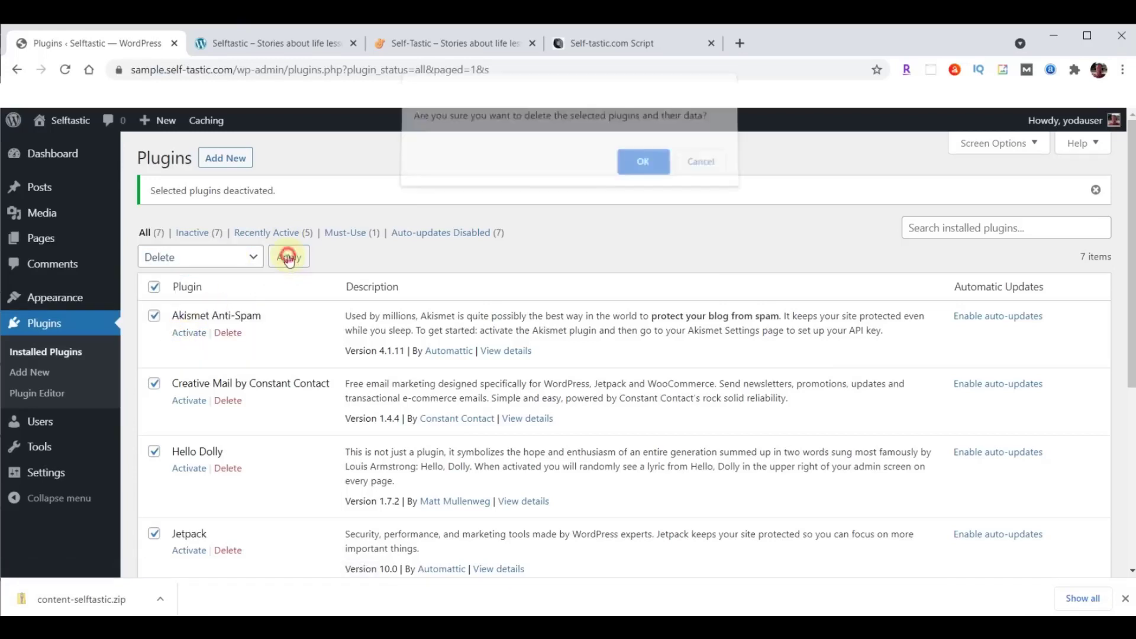
pyautogui.click(641, 170)
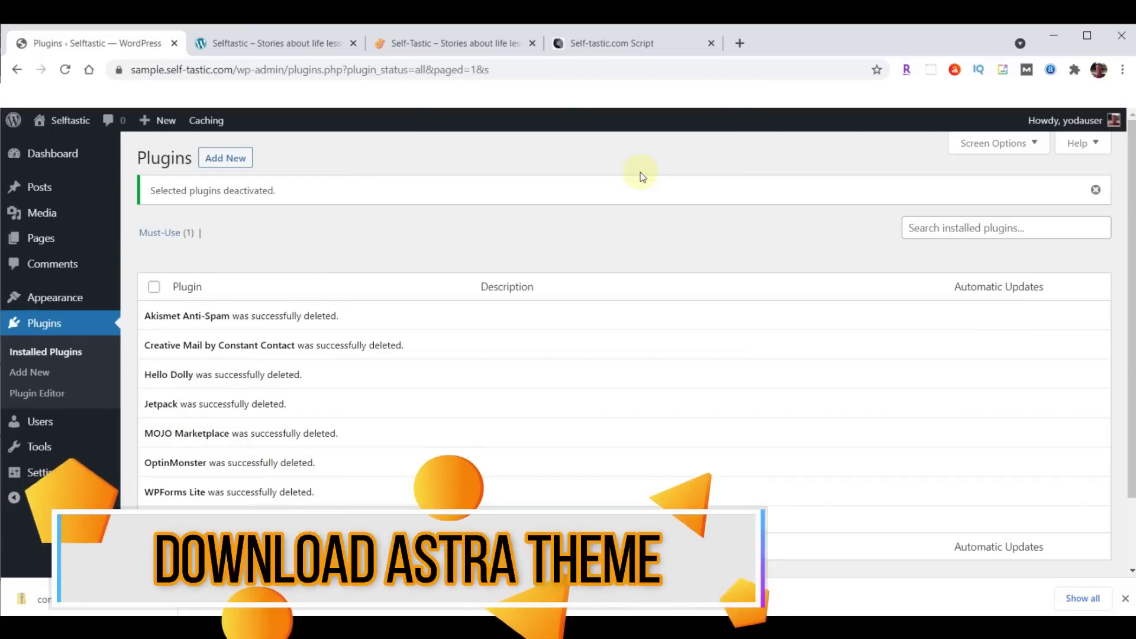
# Go from Appearance > Themes to the Add Themes page listing popular themes.
pyautogui.click(39, 299)
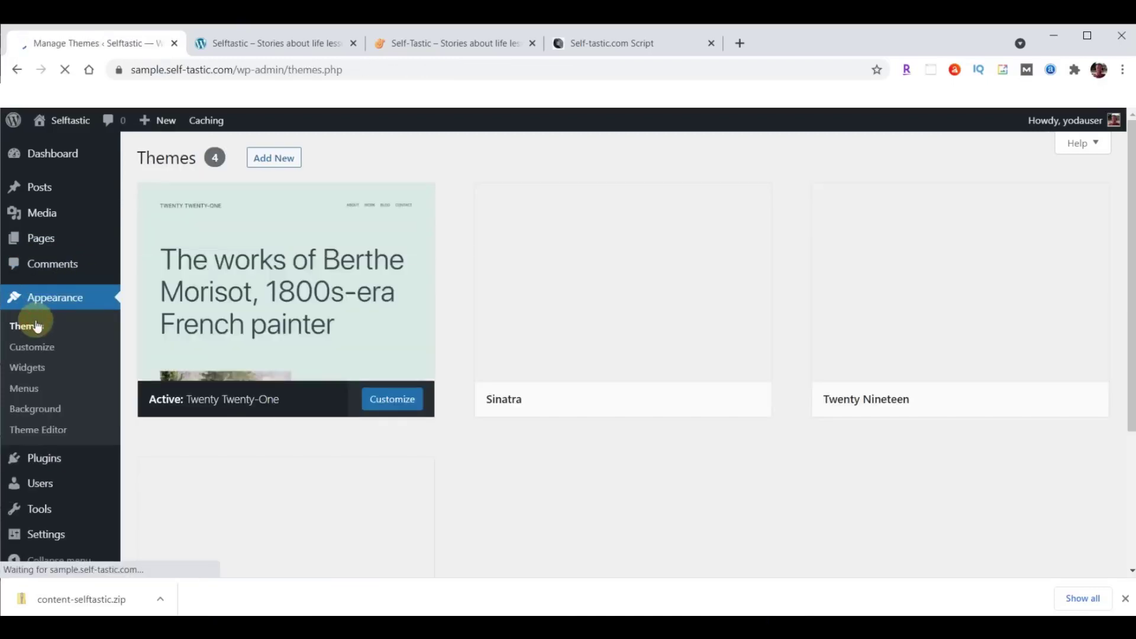
pyautogui.click(279, 160)
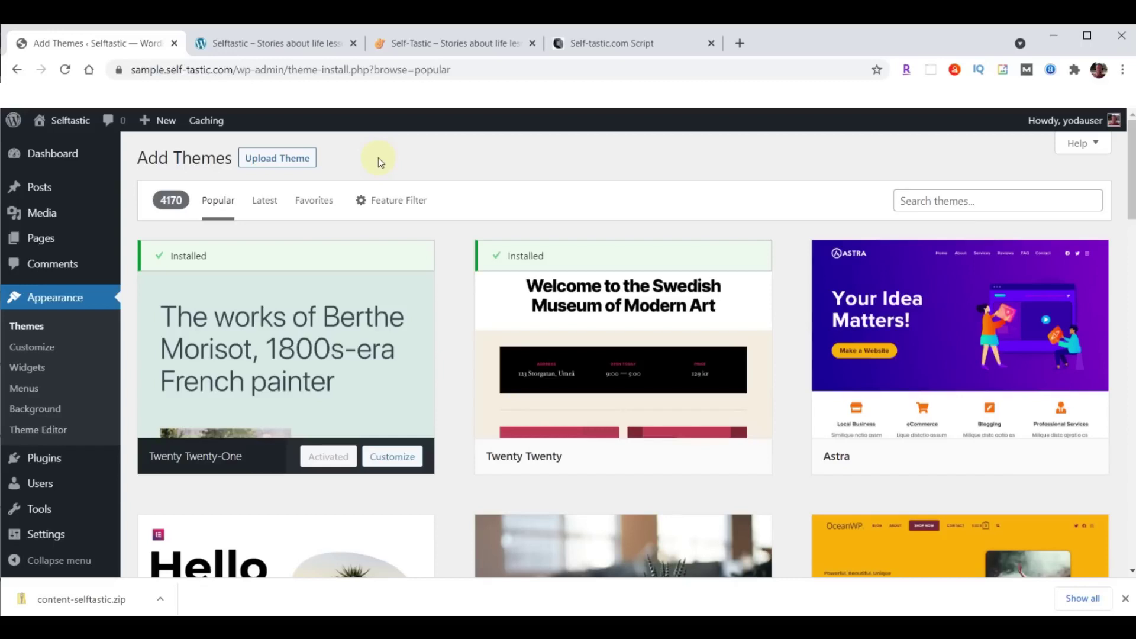
# In a new tab, load webyoda.com/themes and download astra.zip from the Self-Tastic.com section.
pyautogui.click(740, 43)
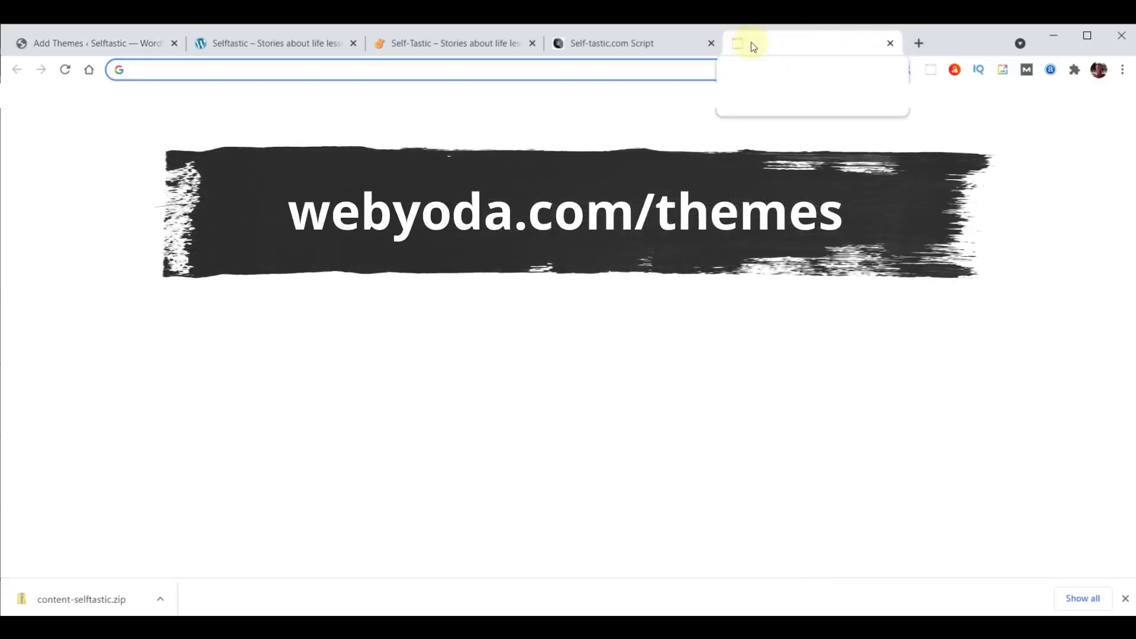
pyautogui.write('webyoda.com/themes')
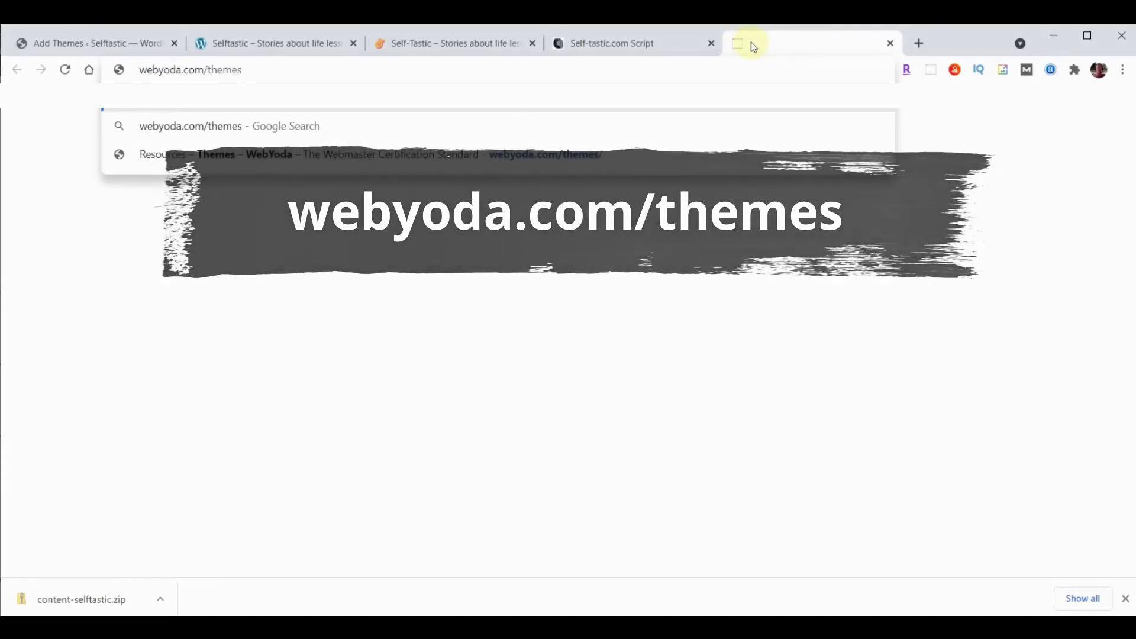
pyautogui.press('Return')
pyautogui.scroll(-10, 899, 317)
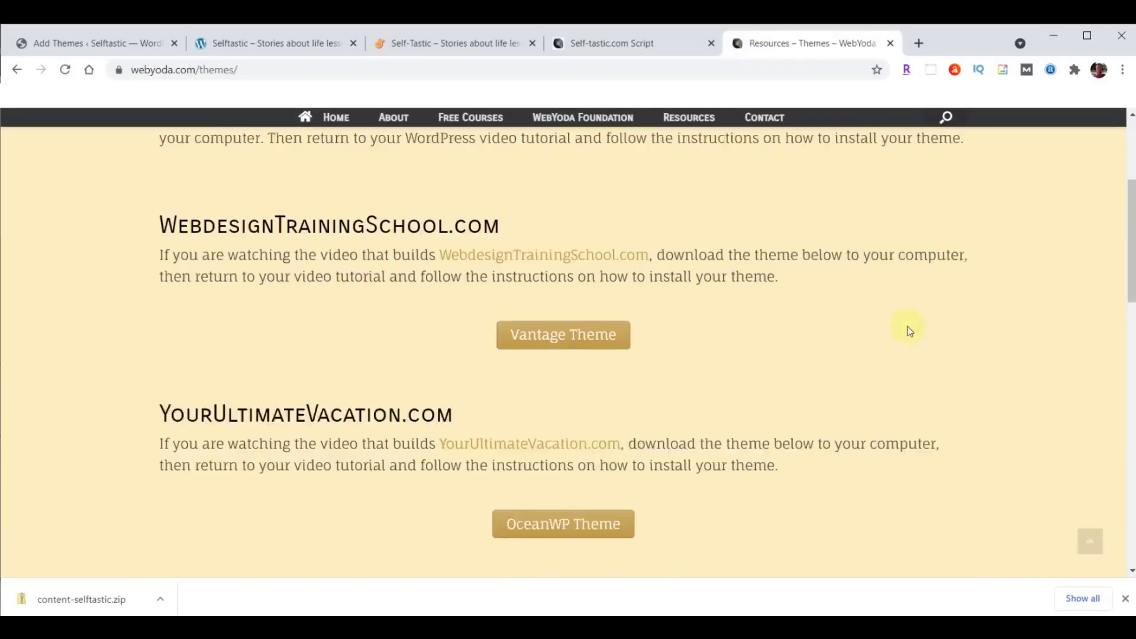
pyautogui.scroll(-6, 908, 329)
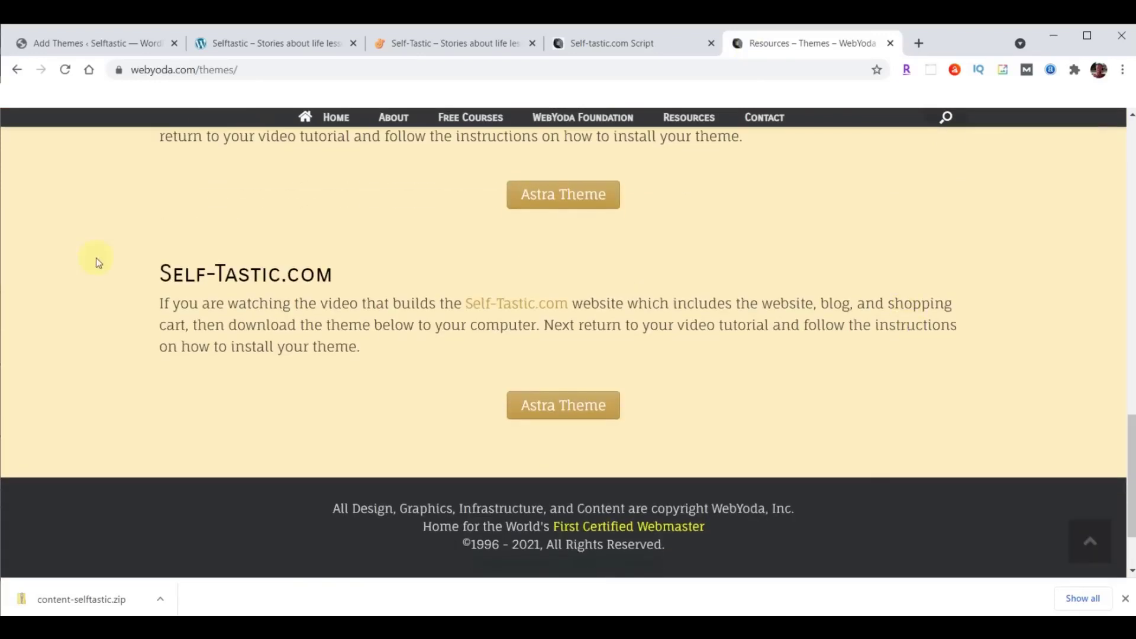
pyautogui.click(584, 406)
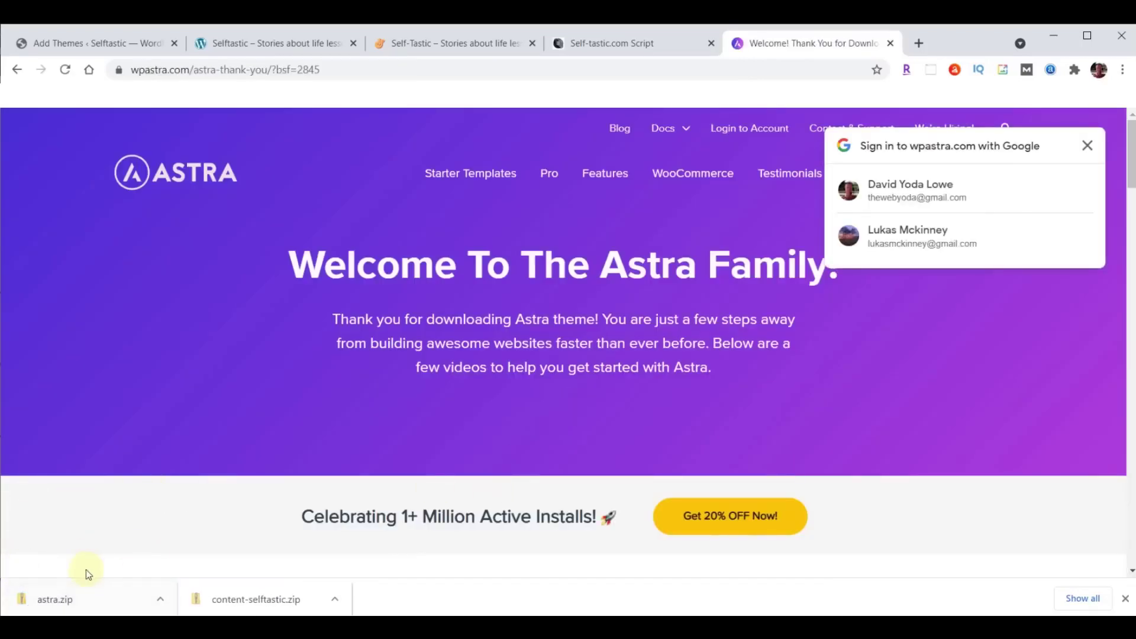
# Load webyoda.com/plugins and scroll down to the Self-Tastic.com plugin section.
pyautogui.click(1125, 599)
pyautogui.click(462, 69)
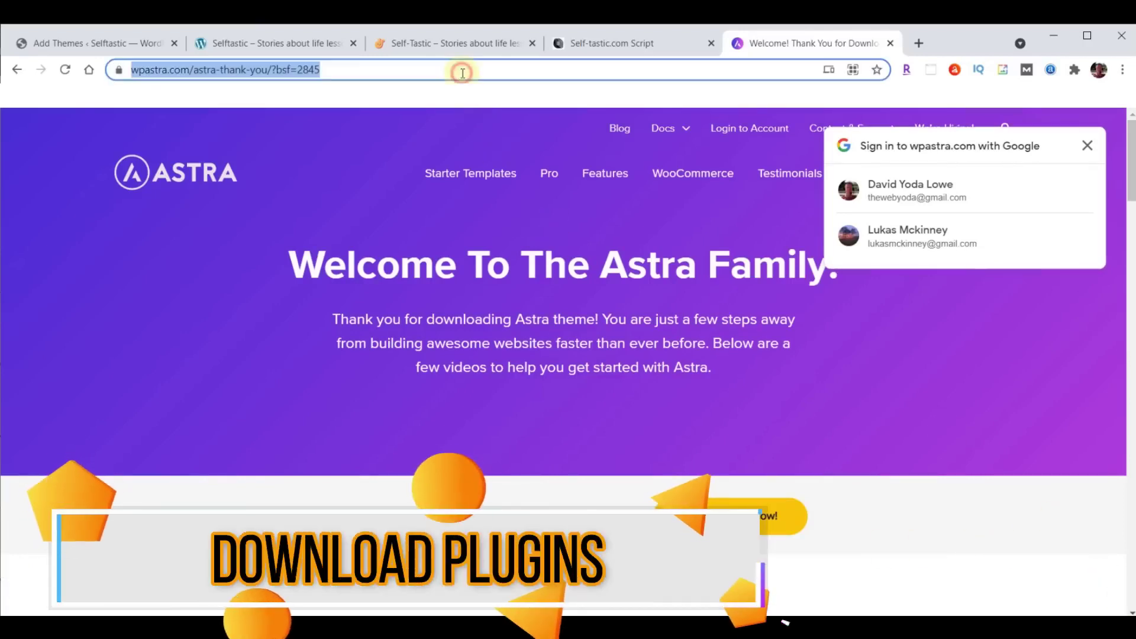
pyautogui.write('webyoda.com/')
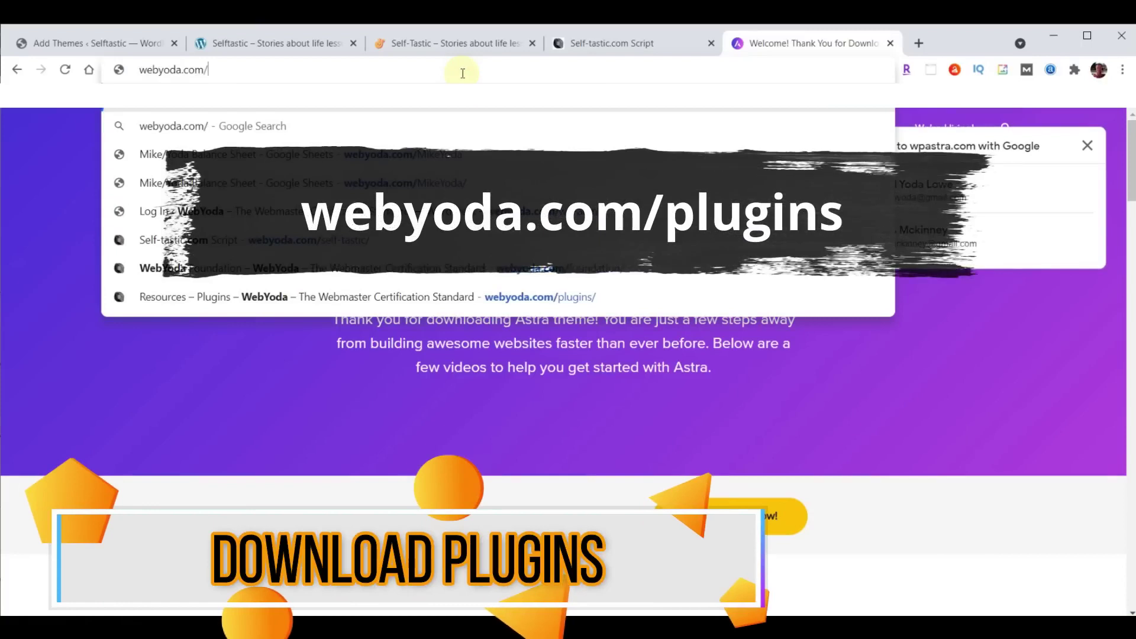
pyautogui.write('plugins')
pyautogui.press('Return')
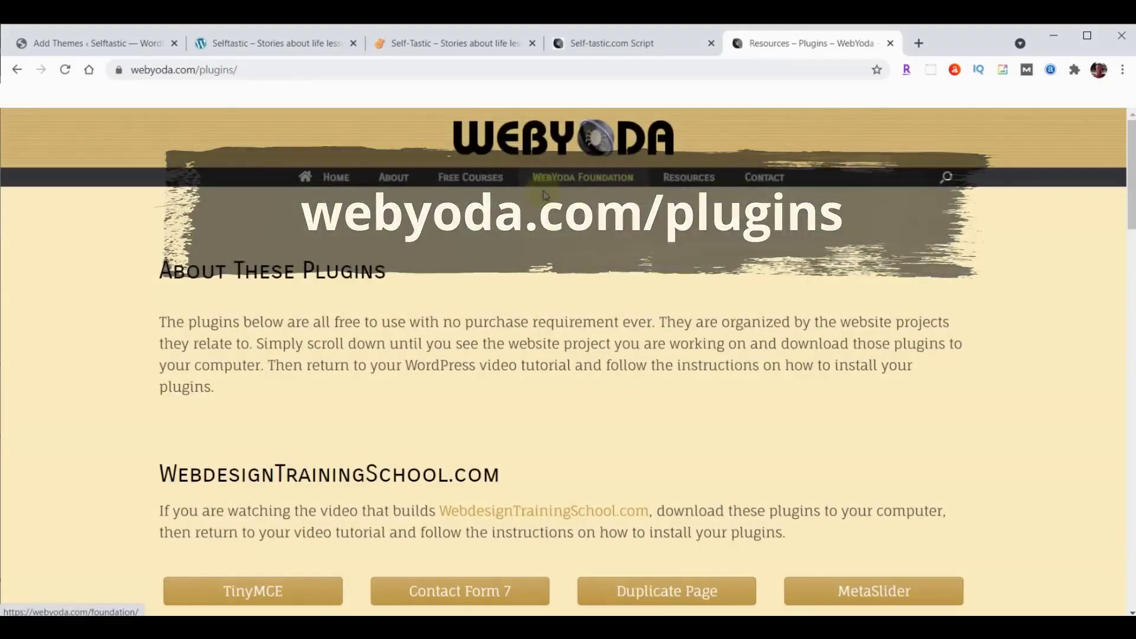
pyautogui.scroll(-20, 606, 207)
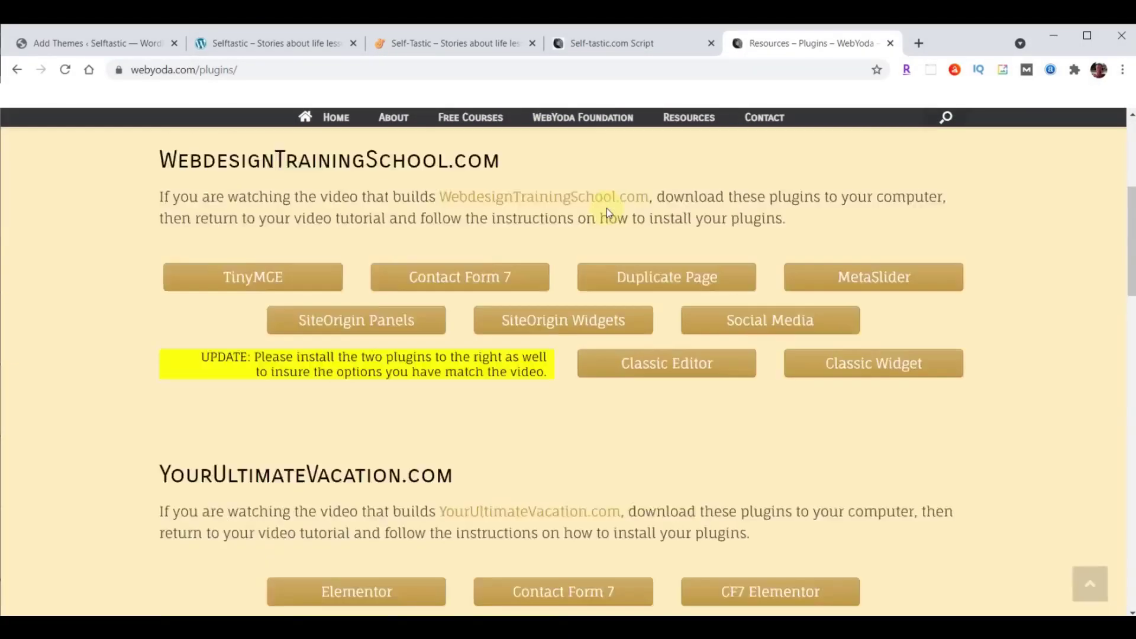
pyautogui.scroll(-5, 606, 208)
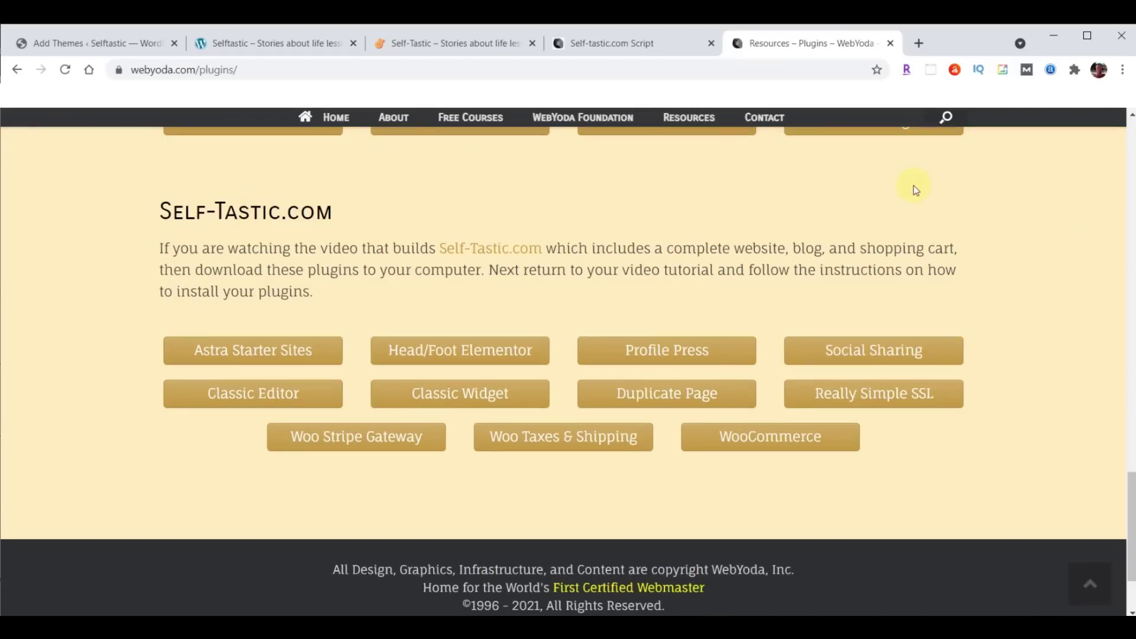
# Download the Astra Starter Sites, Head/Foot Elementor, Profile Press, Social Sharing and Classic Editor plugins.
pyautogui.click(236, 356)
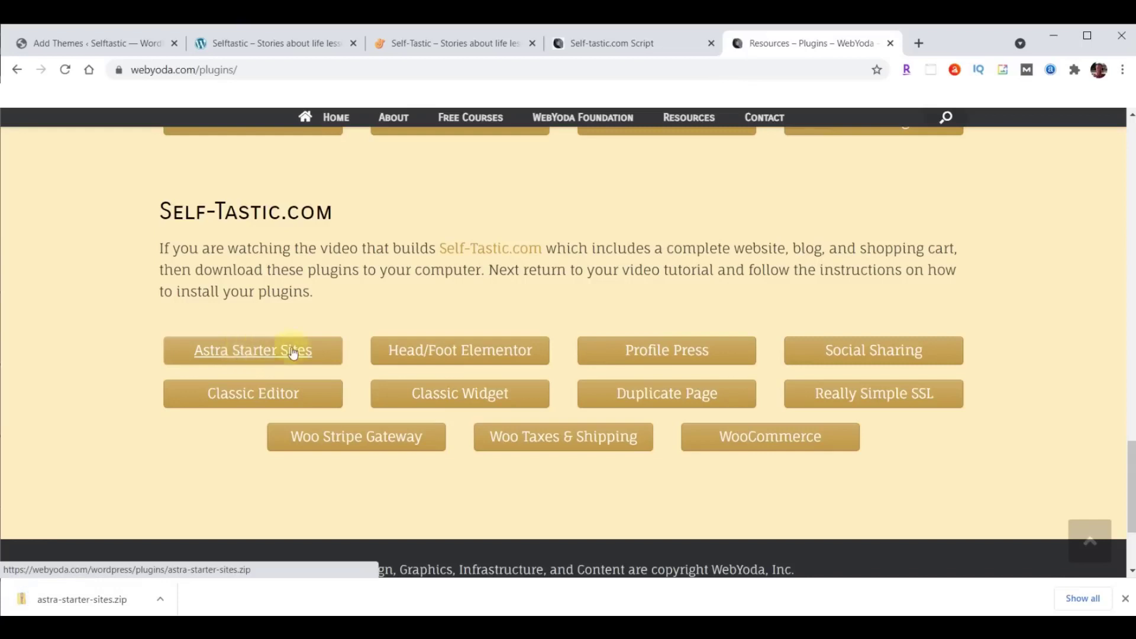
pyautogui.click(494, 351)
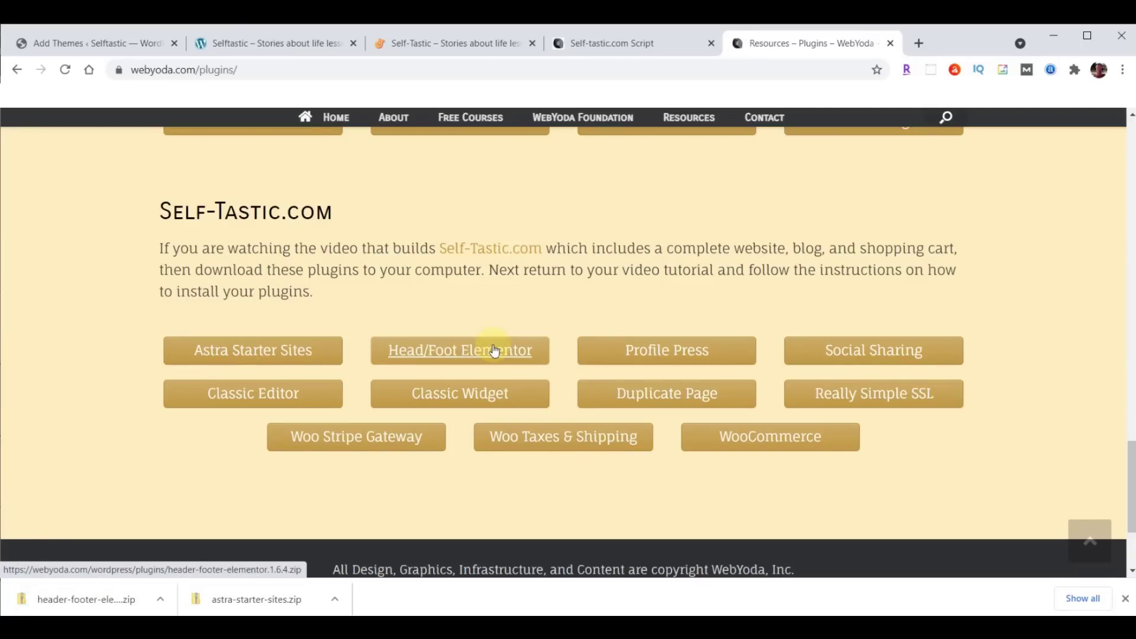
pyautogui.click(686, 352)
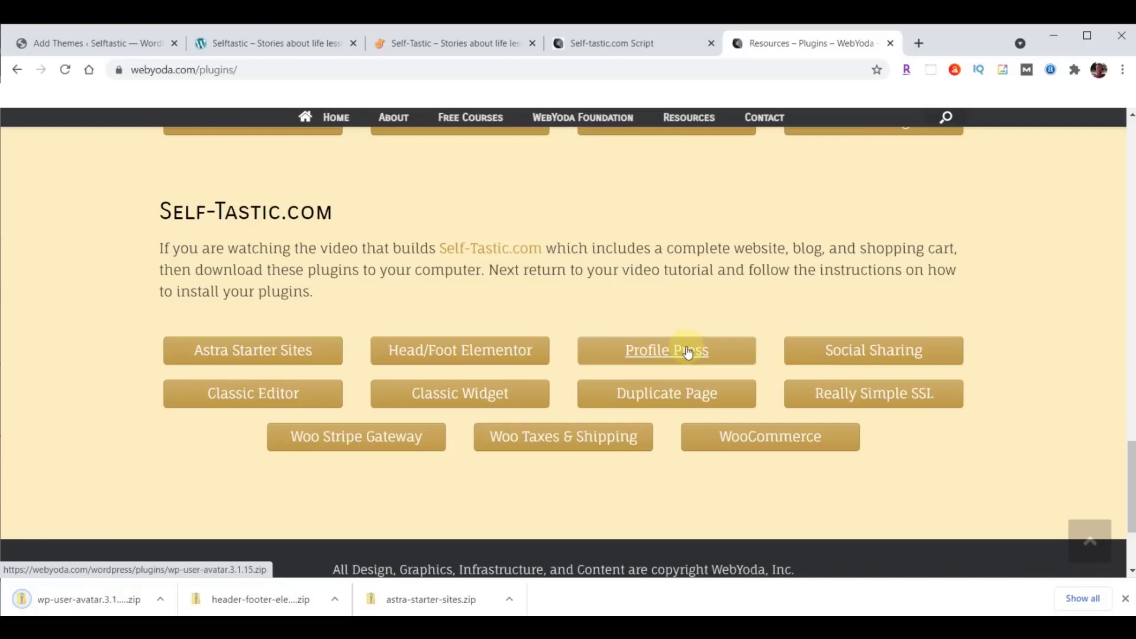
pyautogui.click(895, 349)
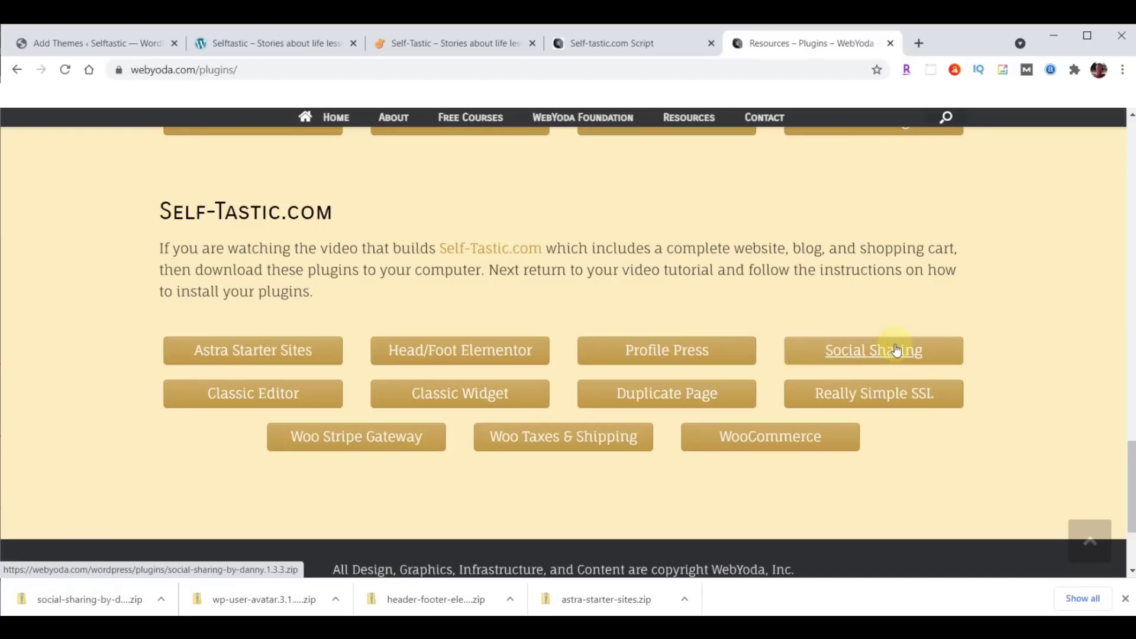
pyautogui.click(248, 395)
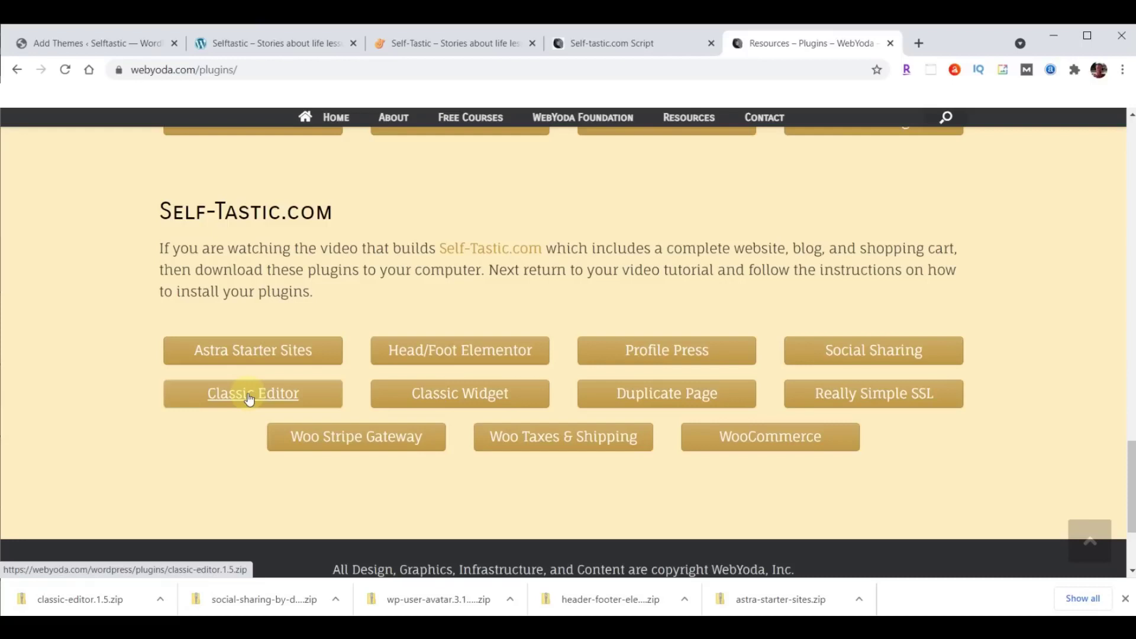
# Download Classic Widget, Duplicate Page, Really Simple SSL, Woo Stripe Gateway, Woo Taxes & Shipping and WooCommerce plugins.
pyautogui.click(464, 394)
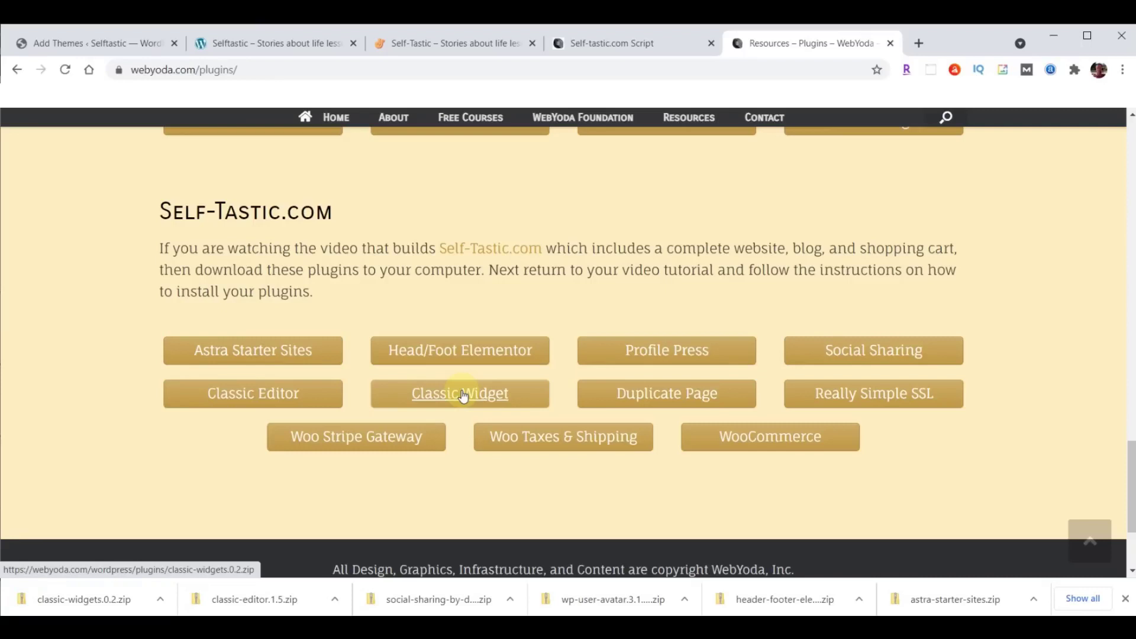
pyautogui.click(665, 395)
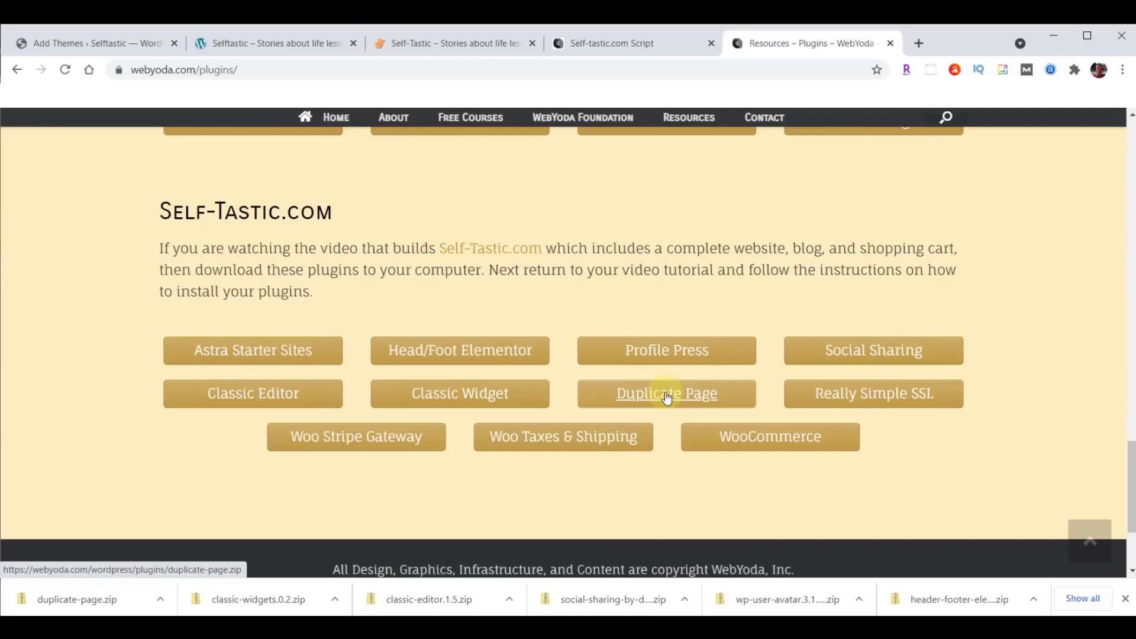
pyautogui.click(873, 395)
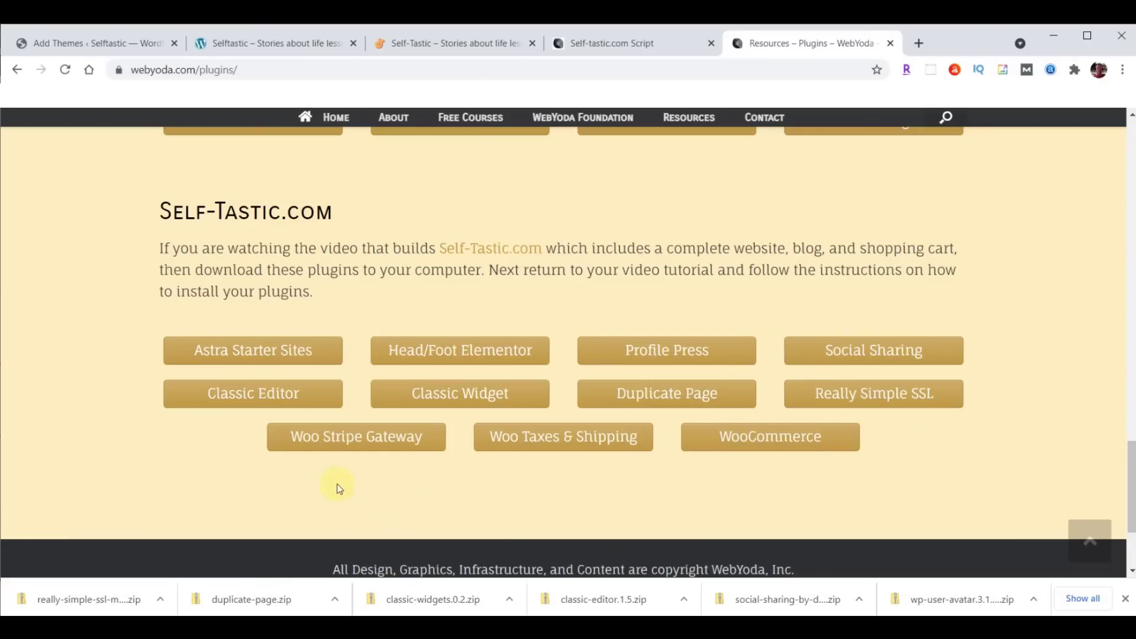
pyautogui.click(342, 440)
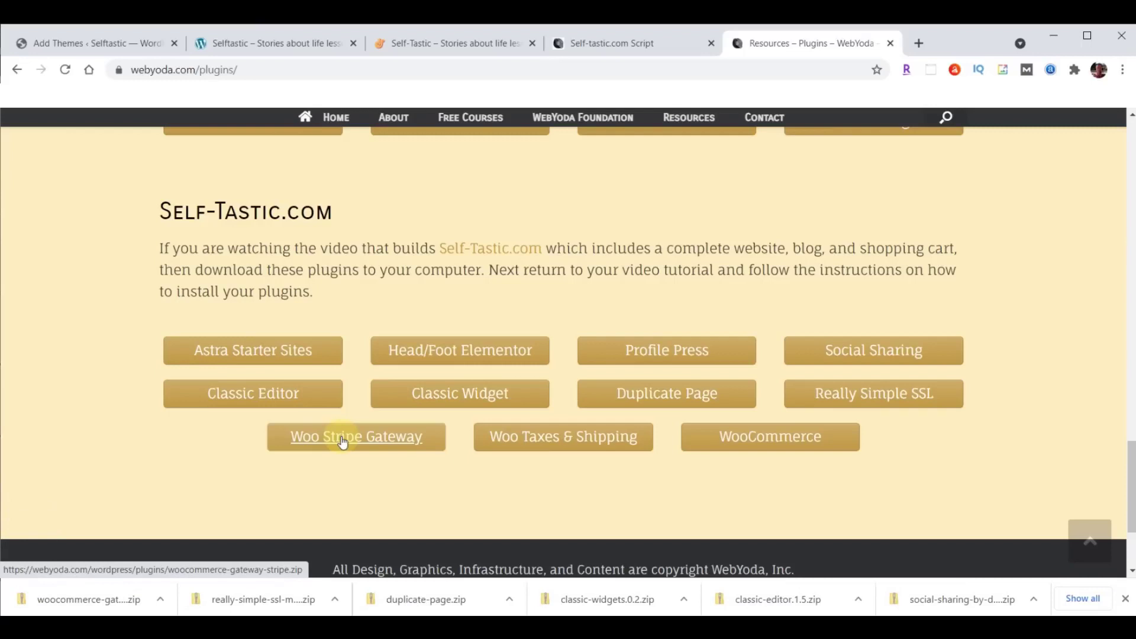
pyautogui.click(567, 443)
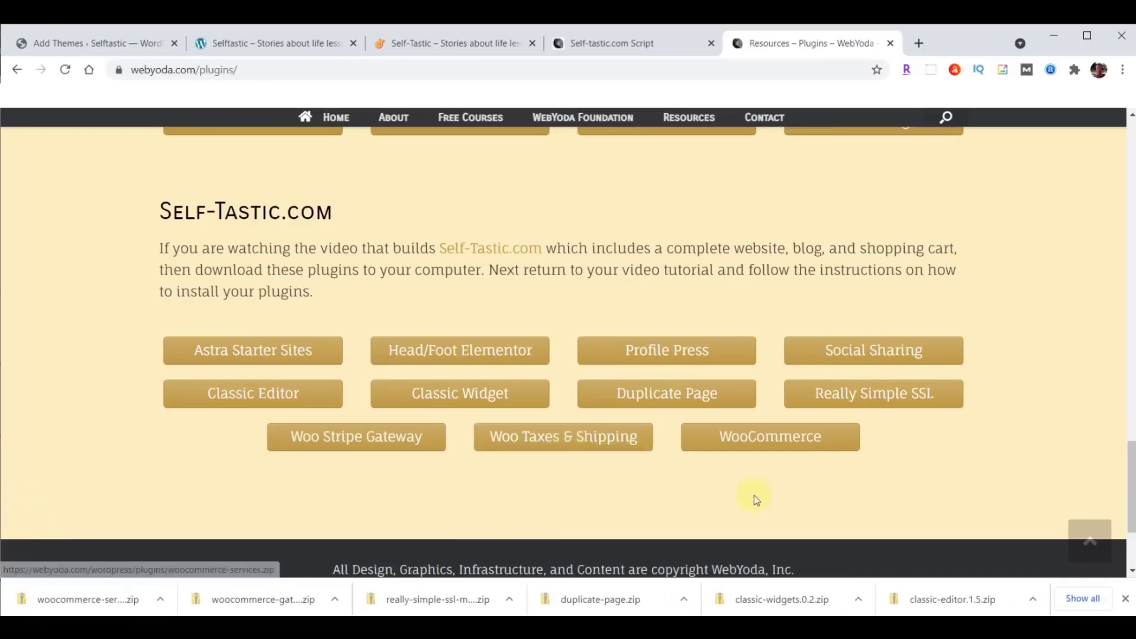
pyautogui.click(772, 436)
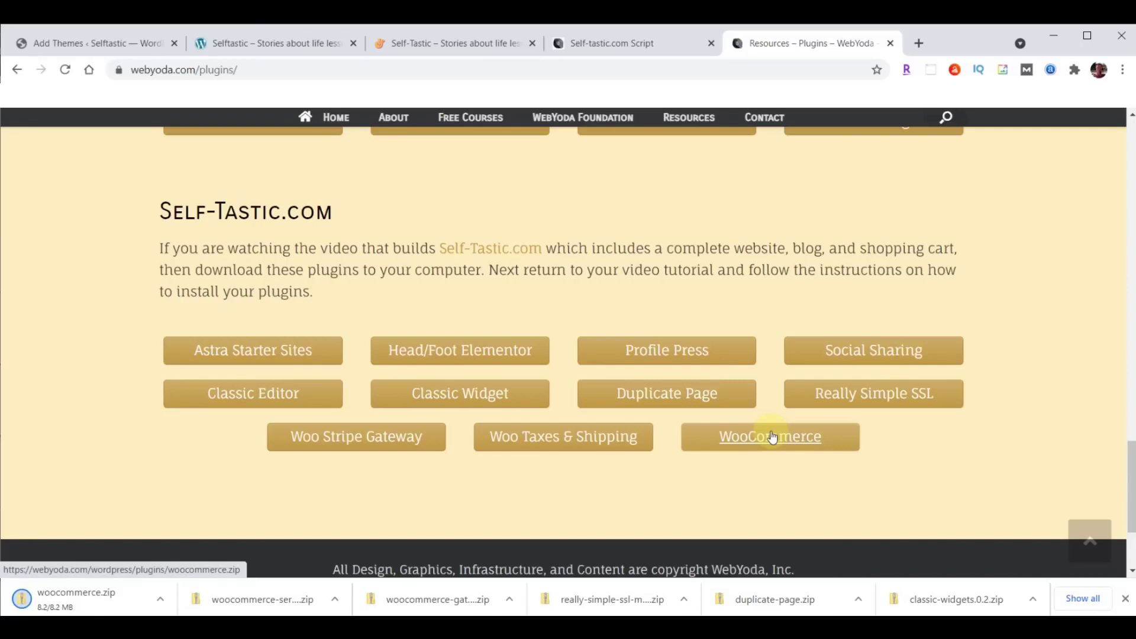
pyautogui.click(1125, 599)
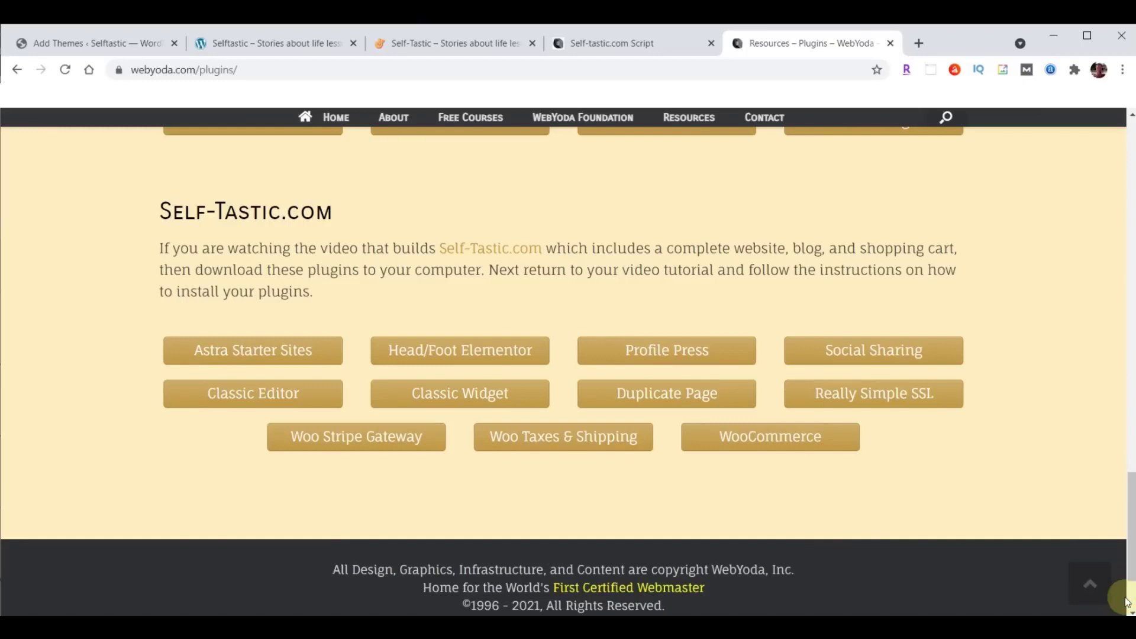
pyautogui.hotkey('alt', 'Tab')
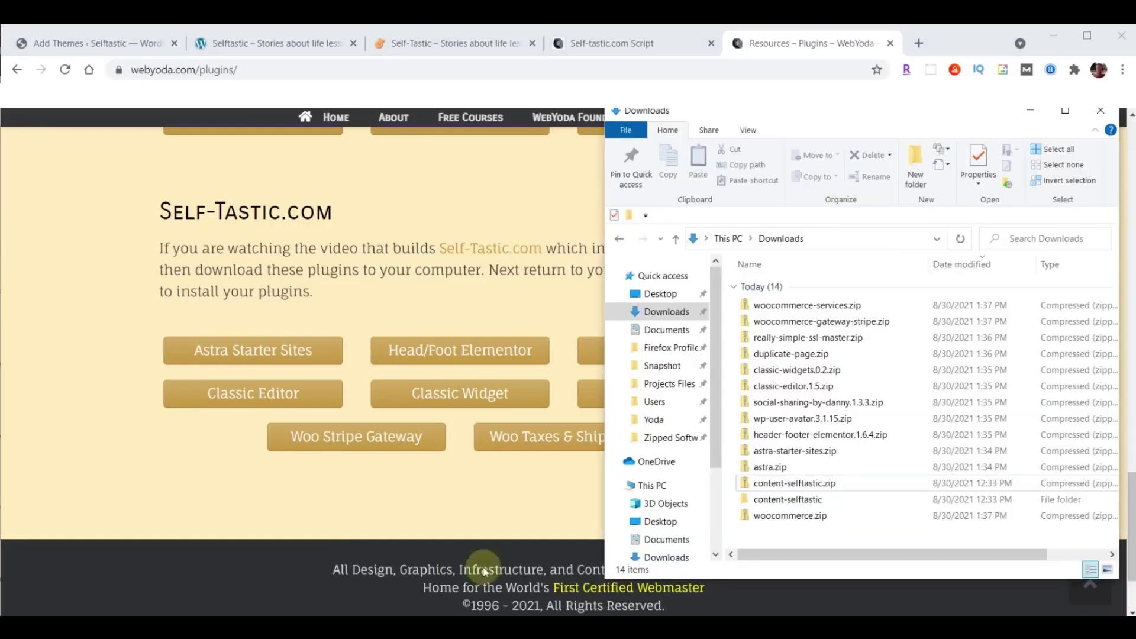
# Sort the Downloads folder by Date modified, oldest first, and return to WordPress Add Themes.
pyautogui.click(956, 265)
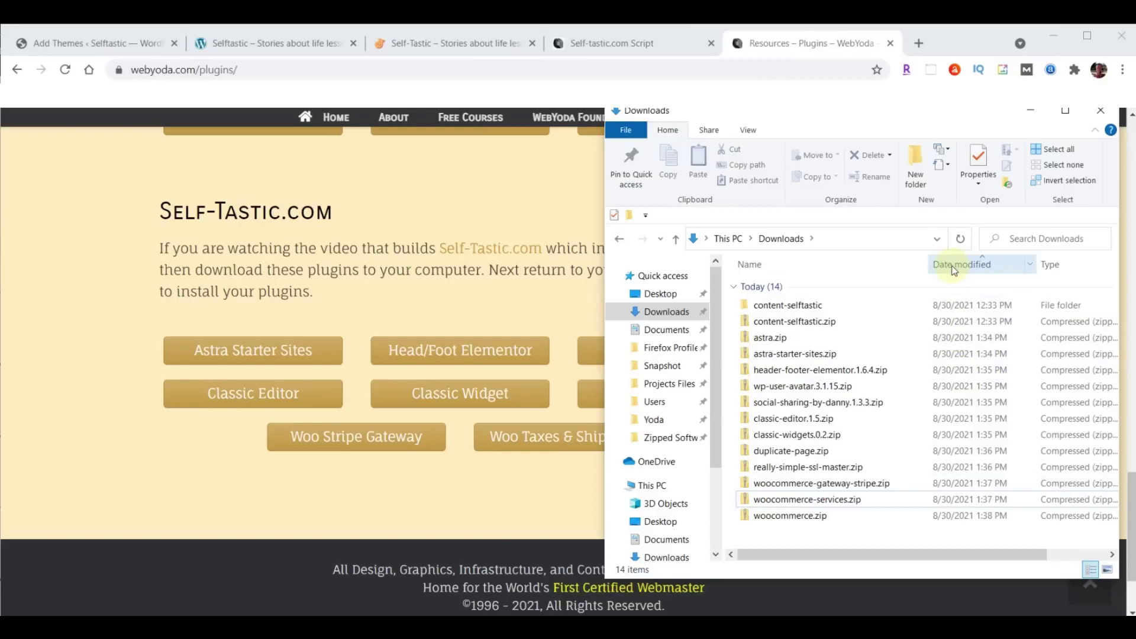
pyautogui.click(62, 47)
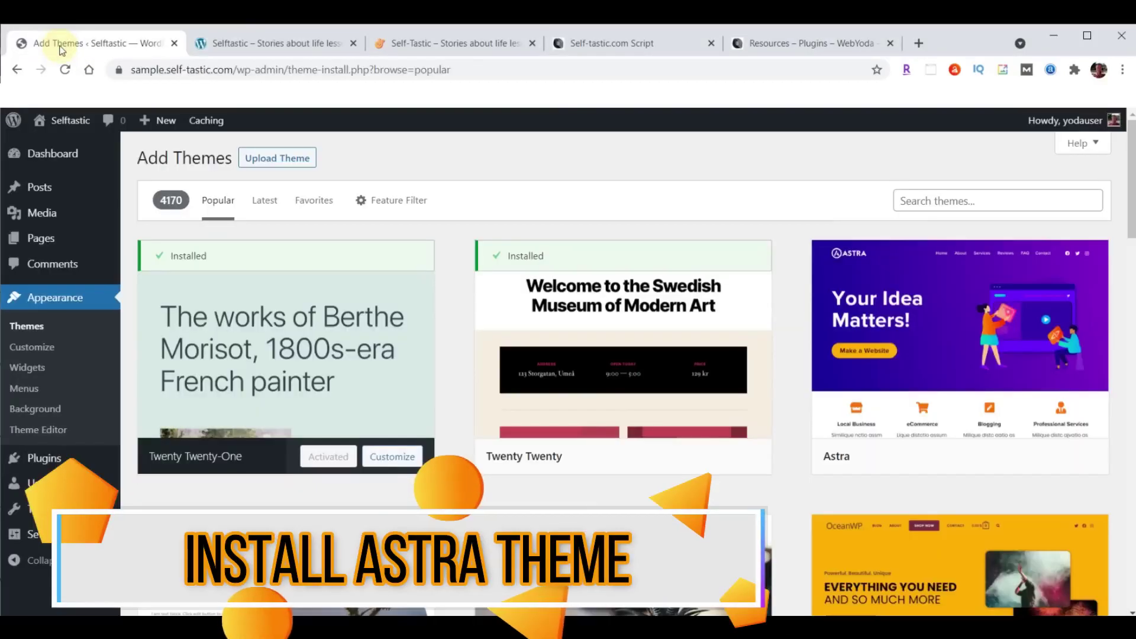
# Upload and install astra.zip, activate Astra, and update it to the newer version.
pyautogui.click(265, 165)
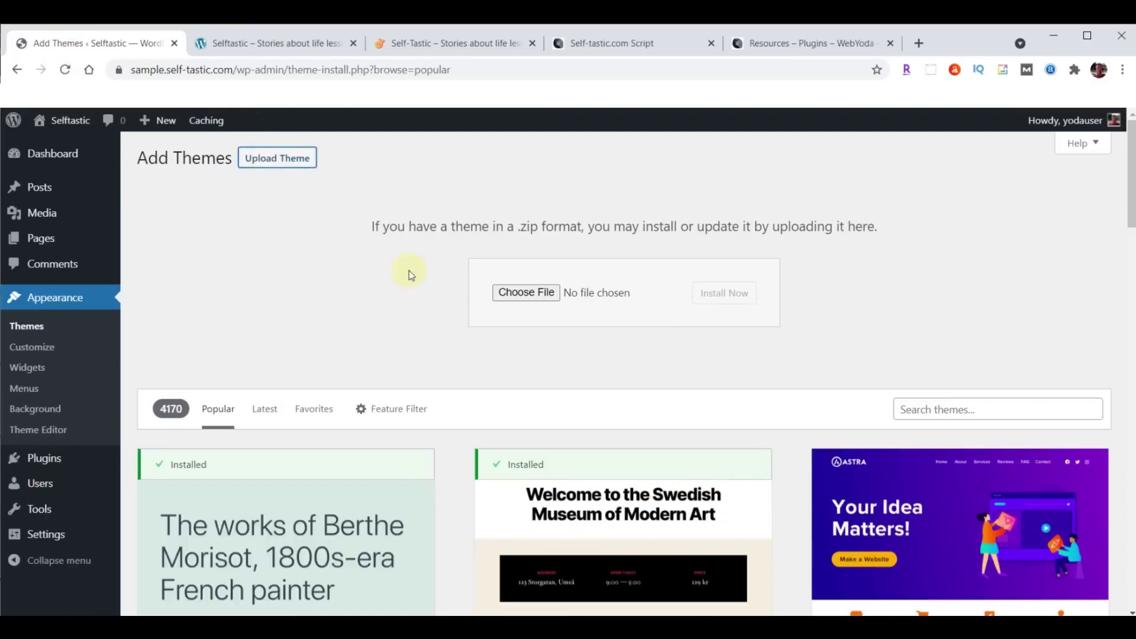
pyautogui.click(526, 292)
pyautogui.click(54, 216)
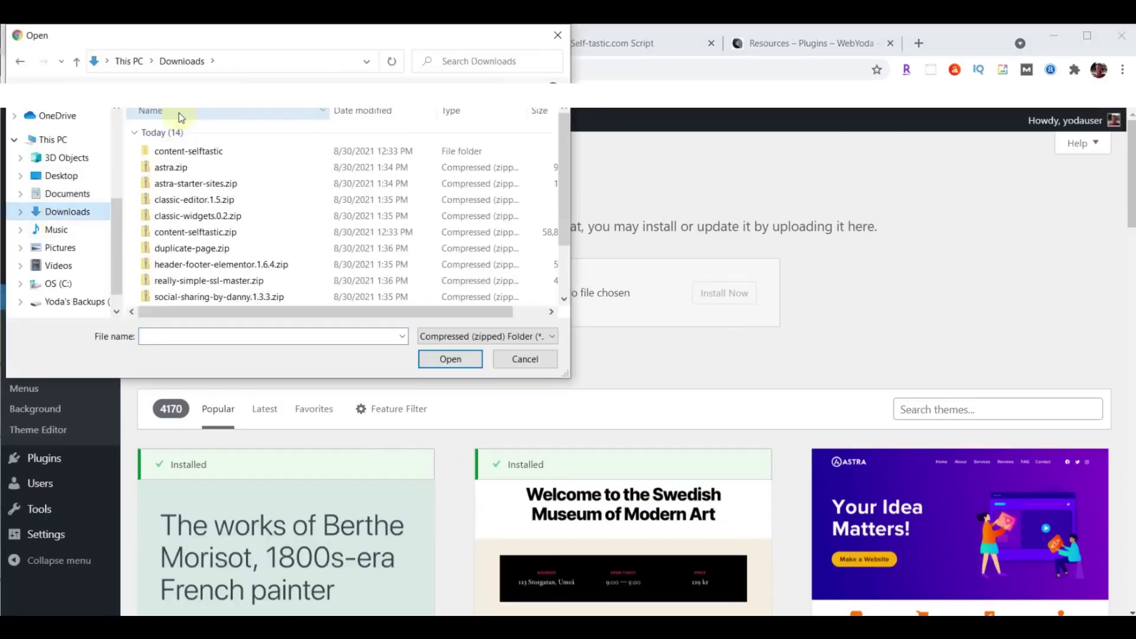
pyautogui.click(184, 168)
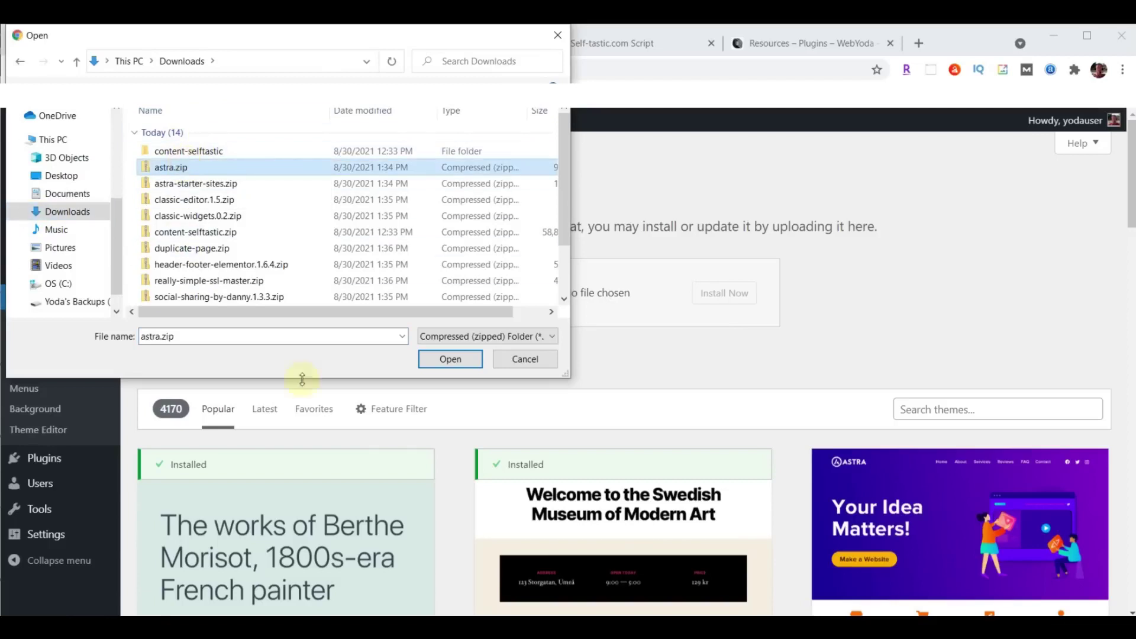
pyautogui.click(448, 359)
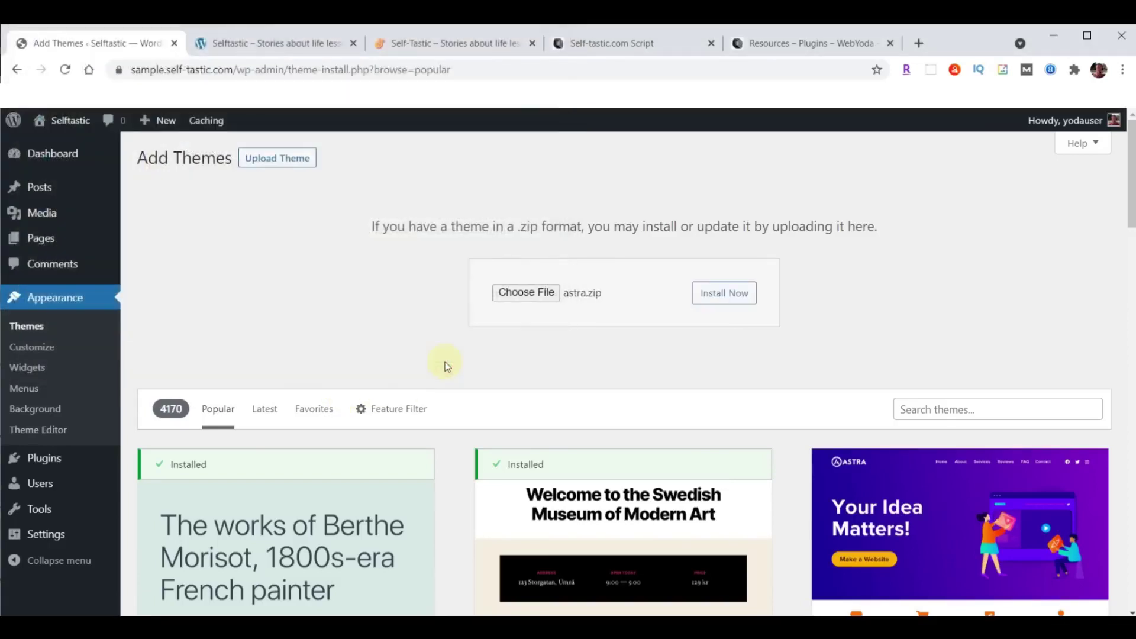
pyautogui.click(736, 295)
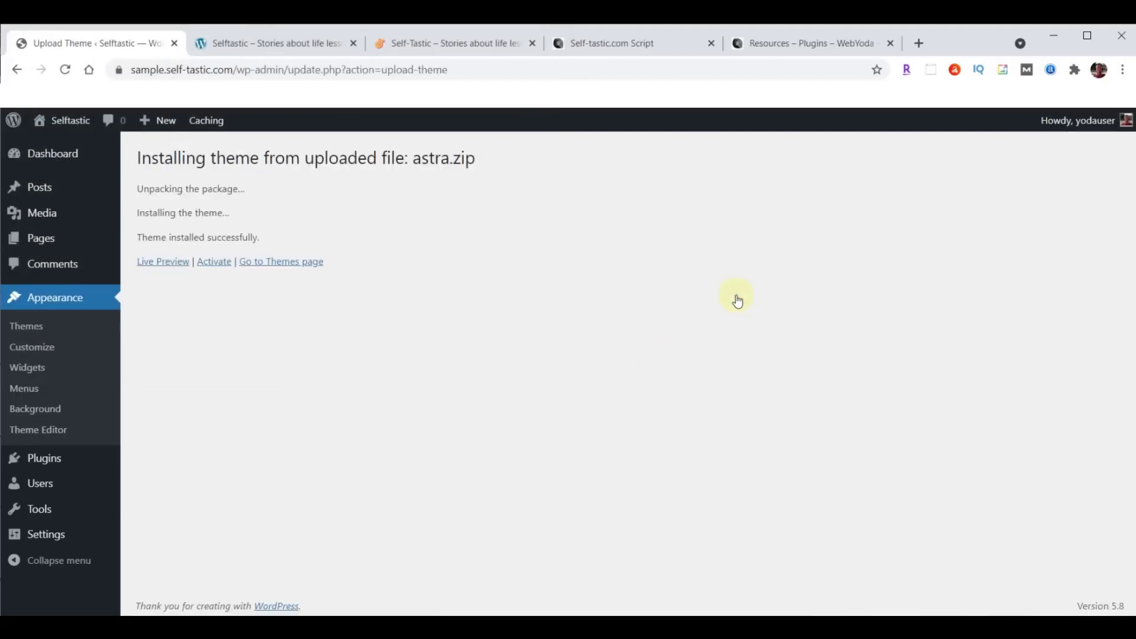
pyautogui.click(209, 263)
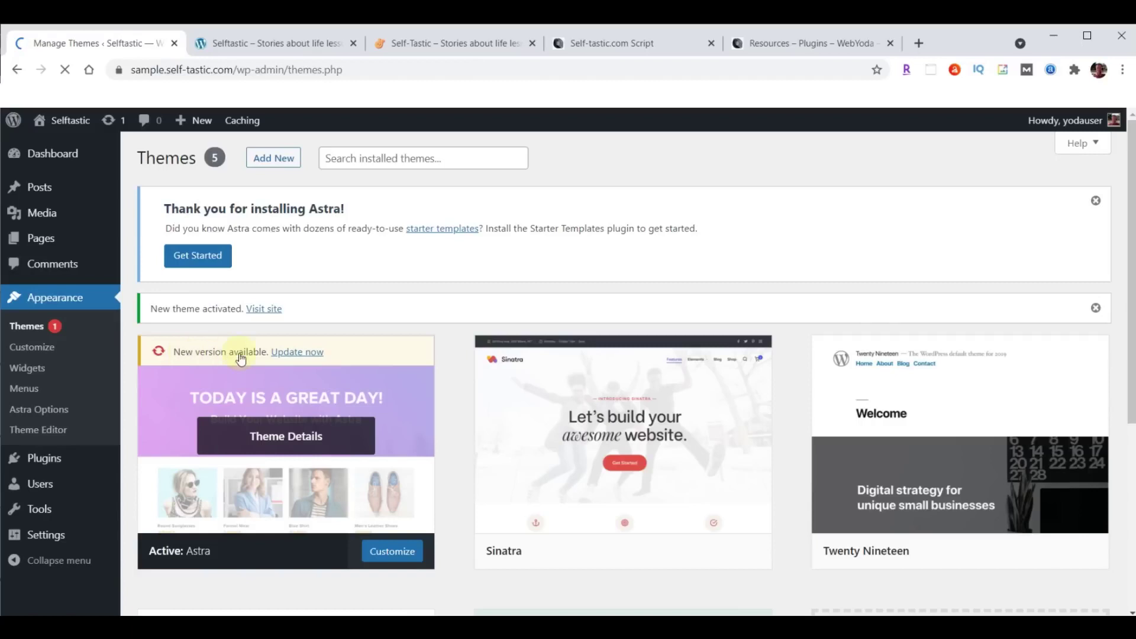
pyautogui.click(298, 354)
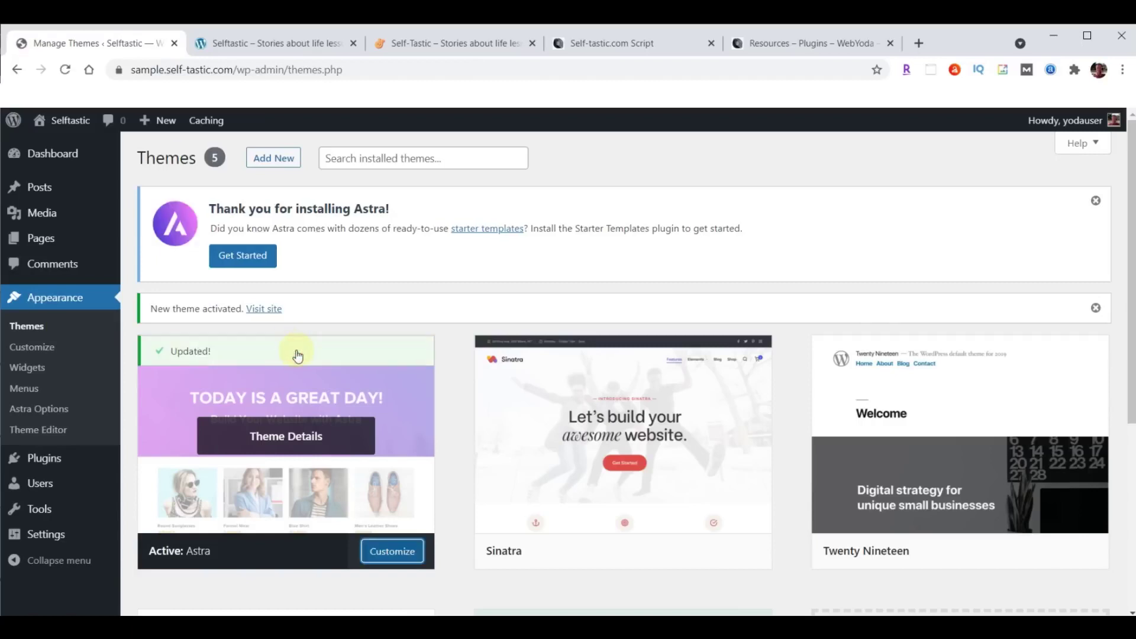
pyautogui.click(268, 43)
pyautogui.click(65, 70)
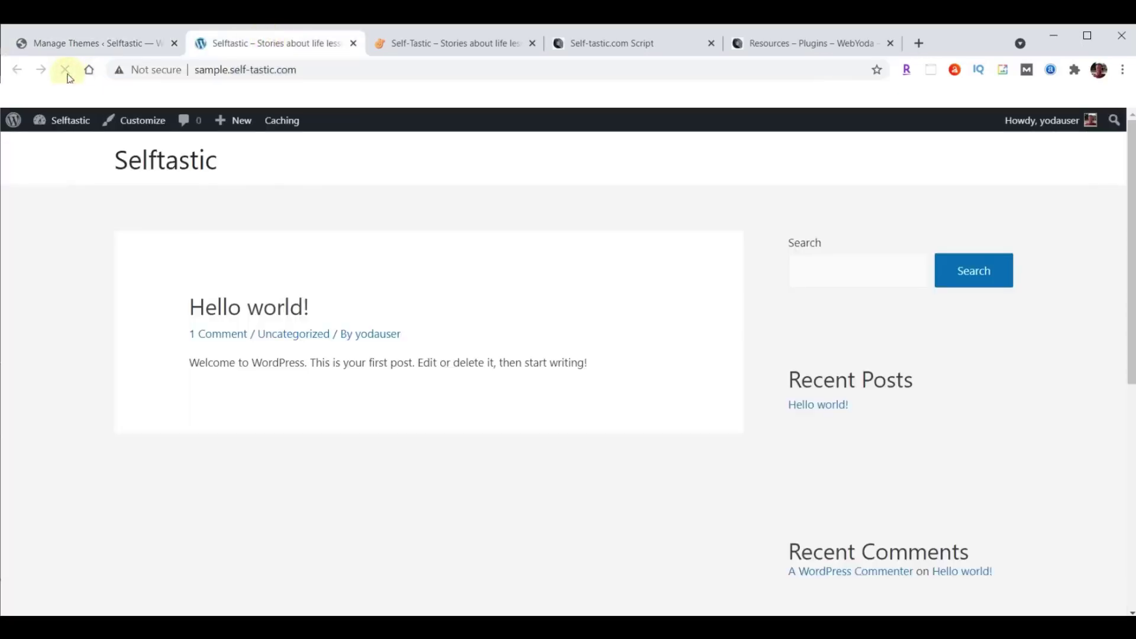
pyautogui.click(459, 43)
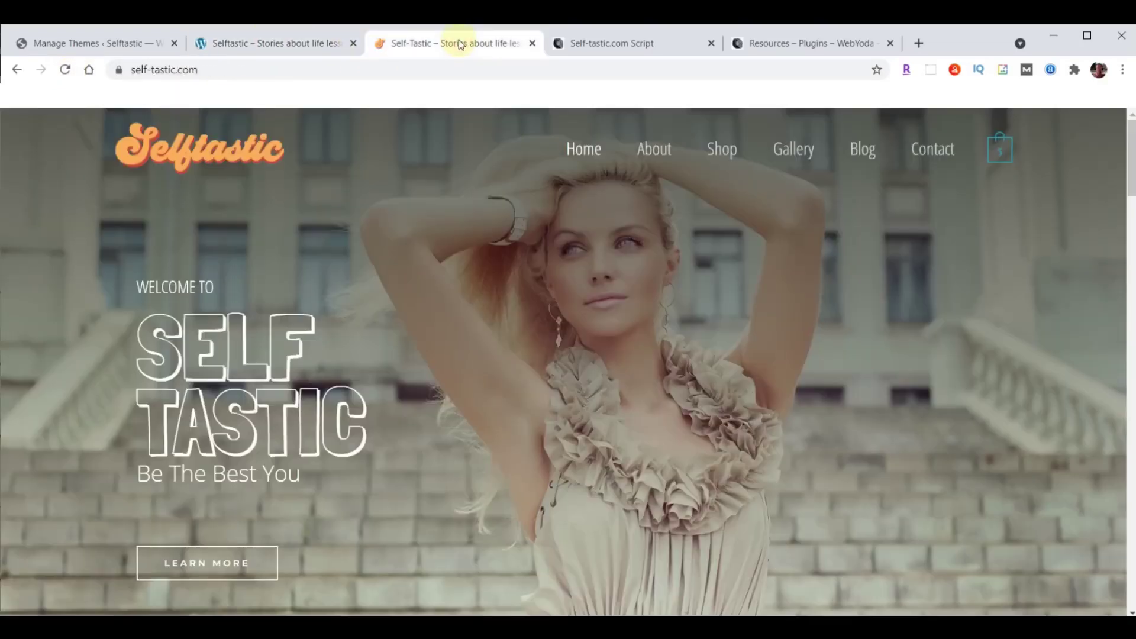
pyautogui.click(274, 48)
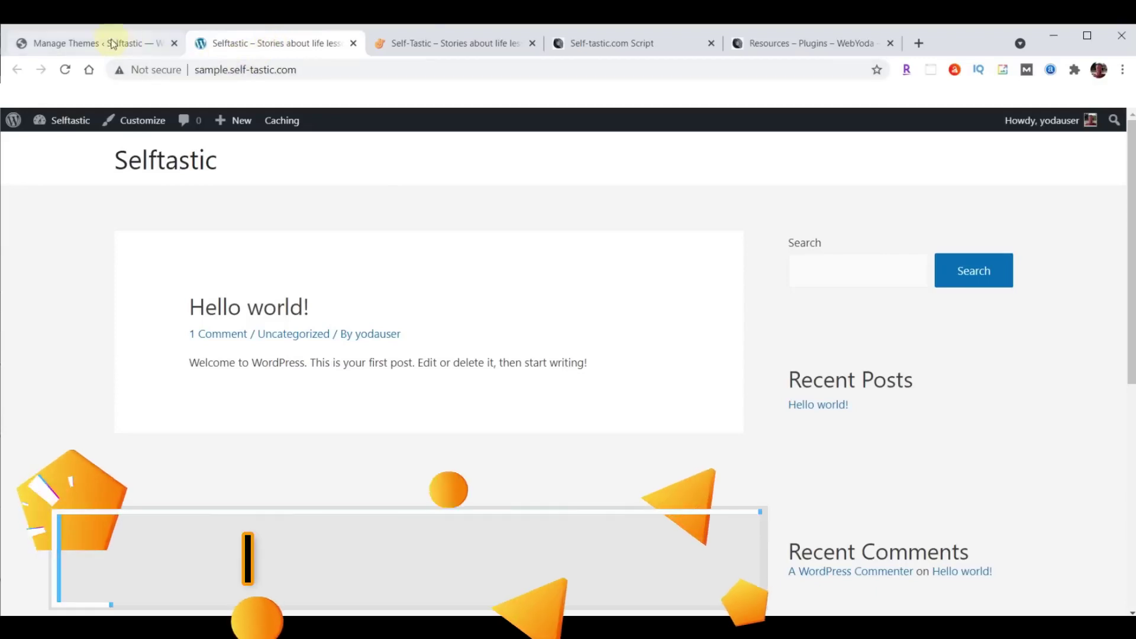
pyautogui.click(76, 48)
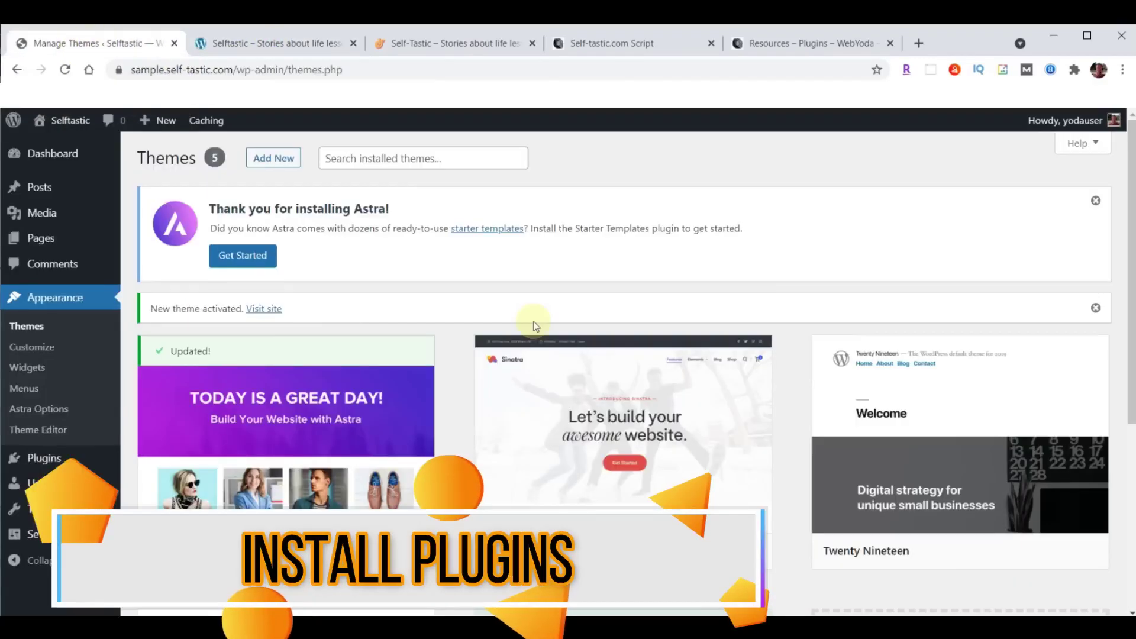
# Upload astra-starter-sites.zip via Plugins > Add New, install it and activate Astra Starter Sites.
pyautogui.moveTo(47, 466)
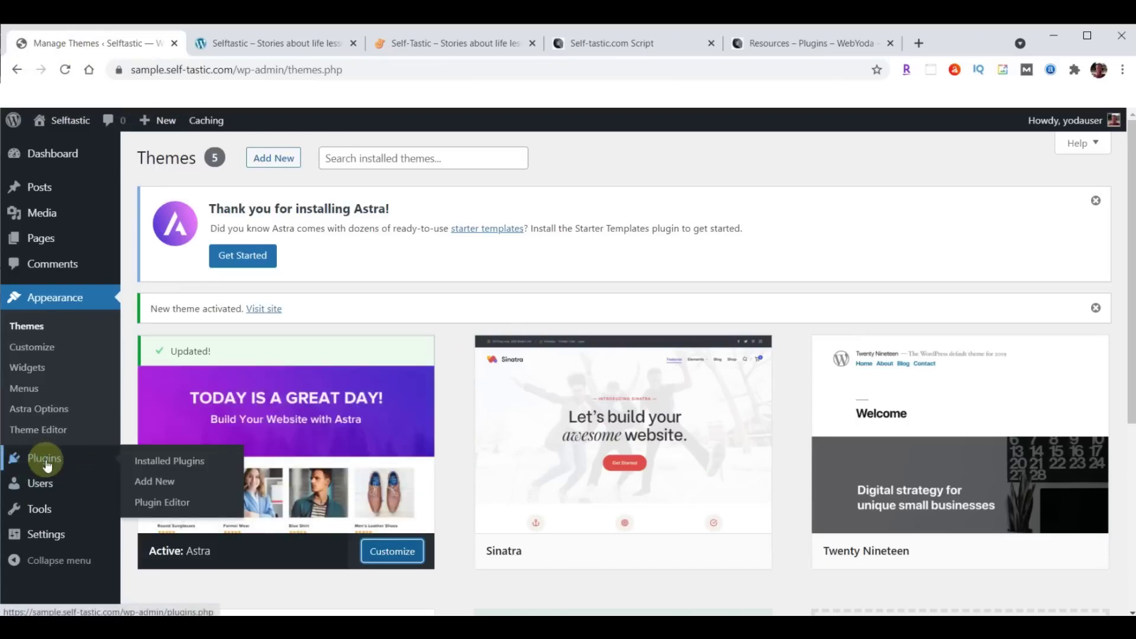
pyautogui.click(153, 486)
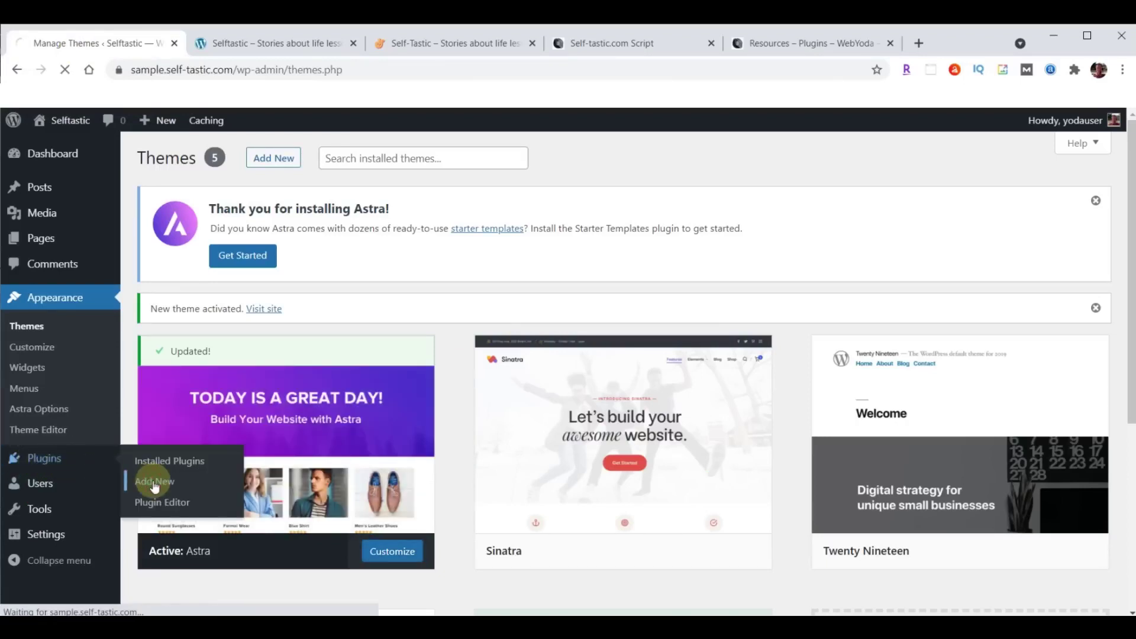
pyautogui.click(271, 158)
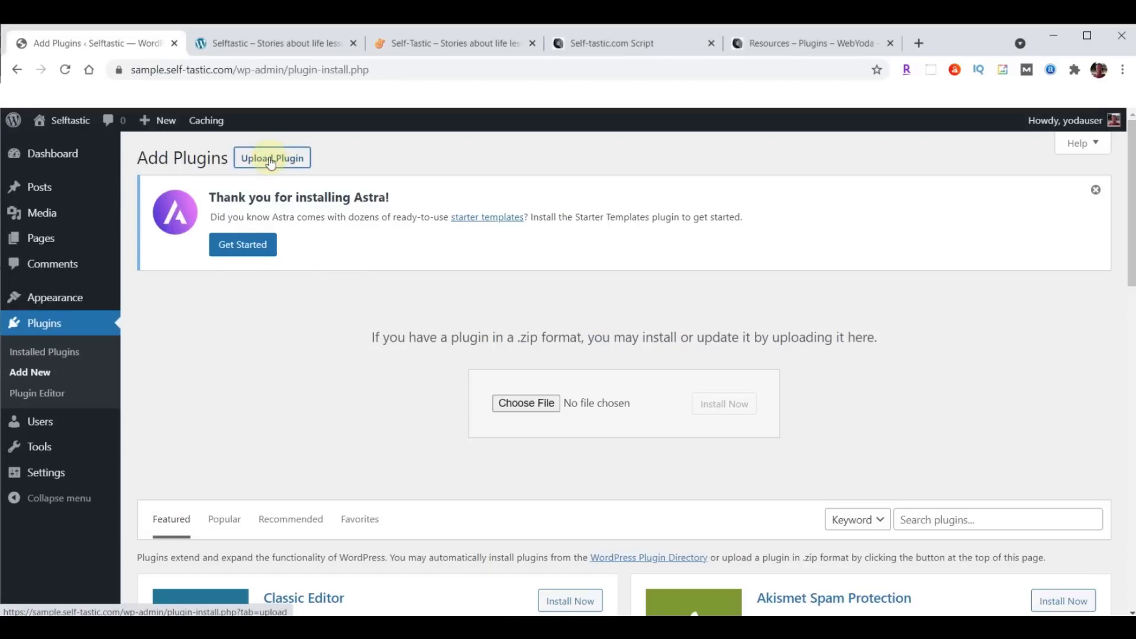
pyautogui.click(524, 404)
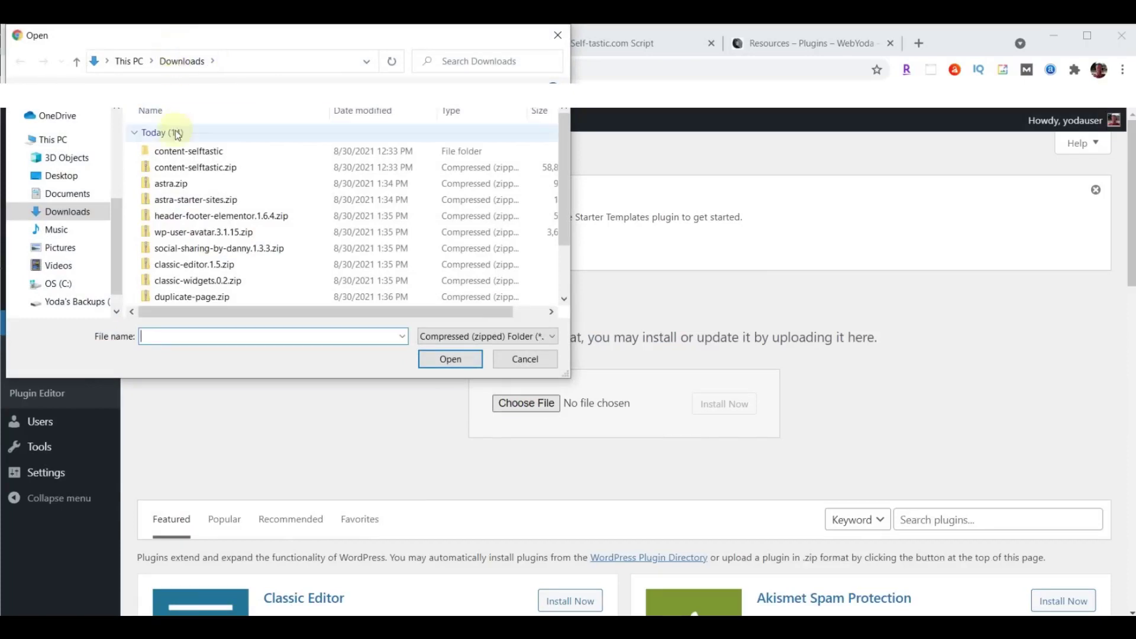
pyautogui.click(185, 206)
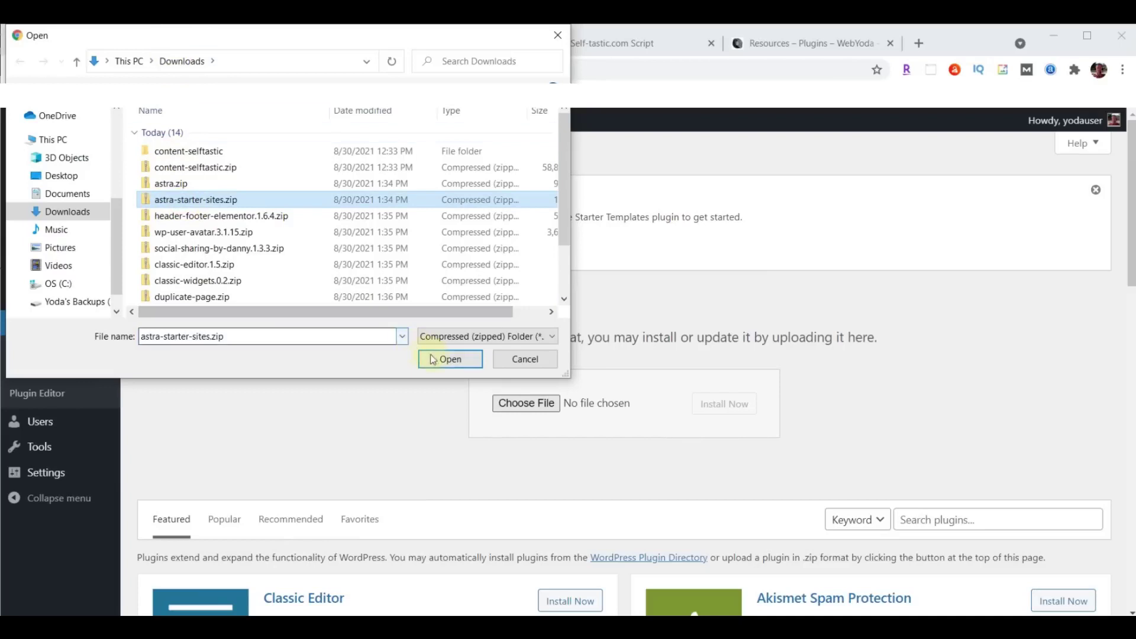
pyautogui.click(448, 360)
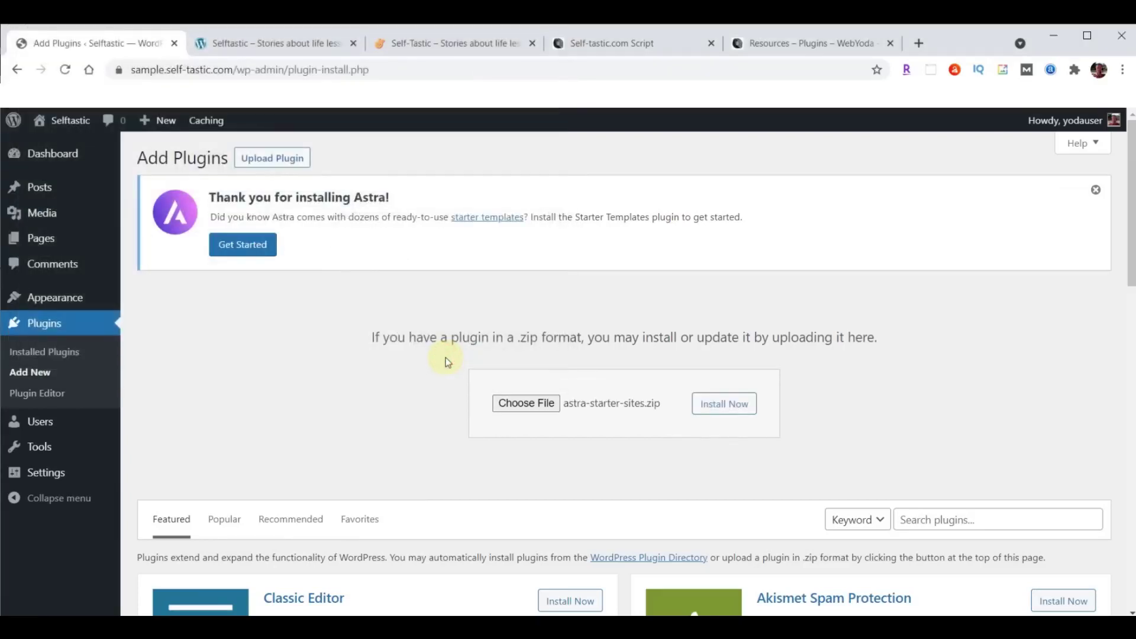
pyautogui.click(717, 405)
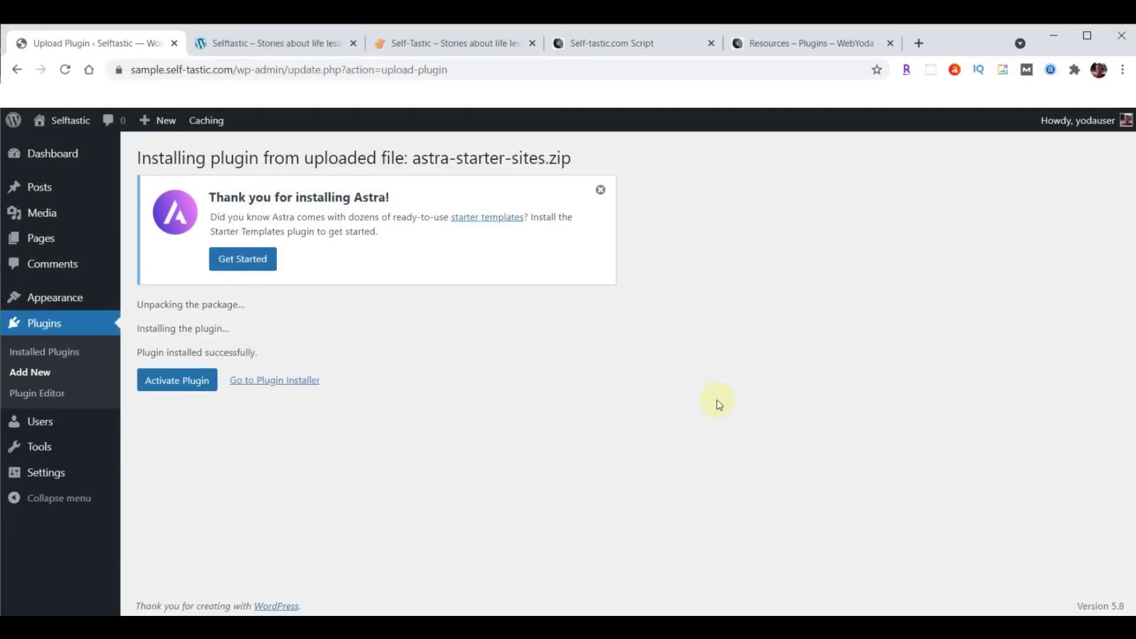
pyautogui.click(172, 386)
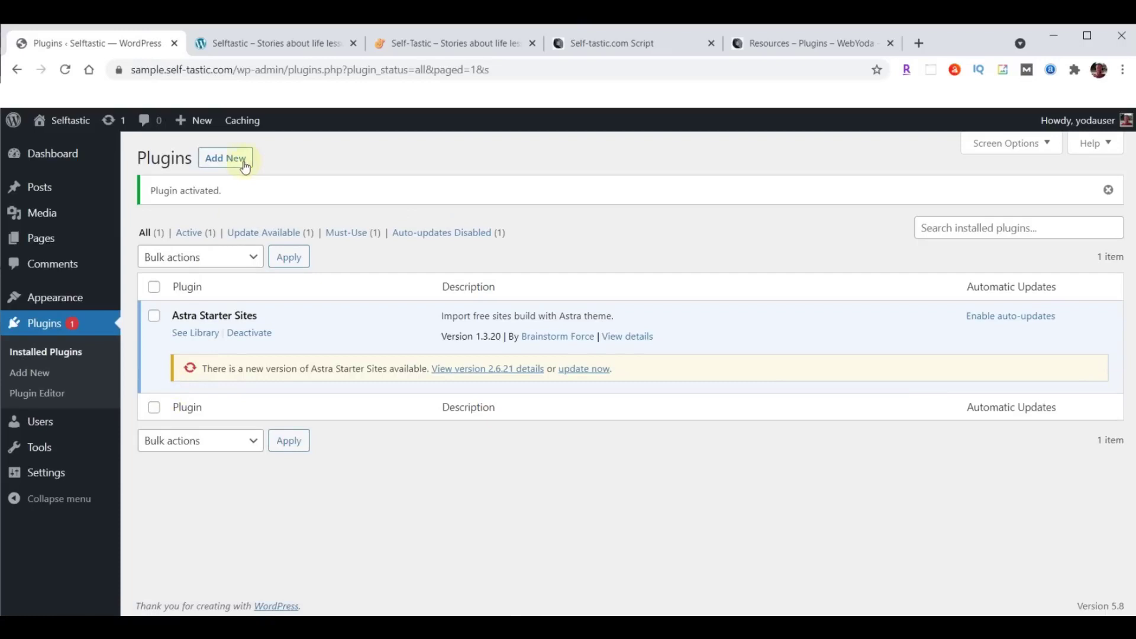
# Upload header-footer-elementor.1.6.4.zip, install it and activate Elementor Header & Footer Builder.
pyautogui.click(226, 159)
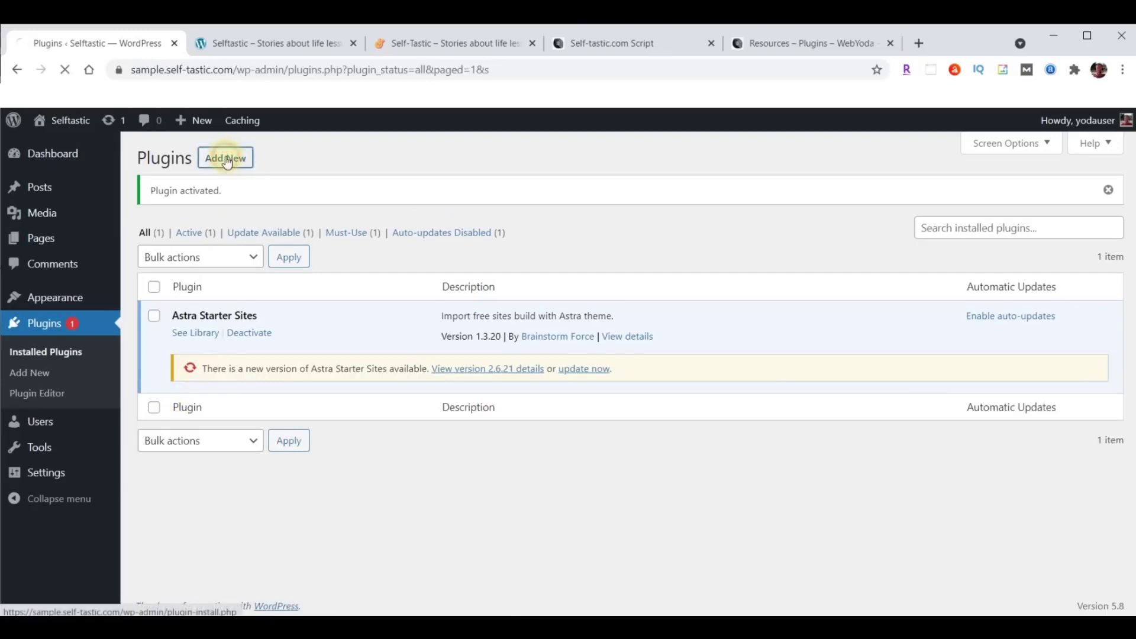
pyautogui.click(243, 158)
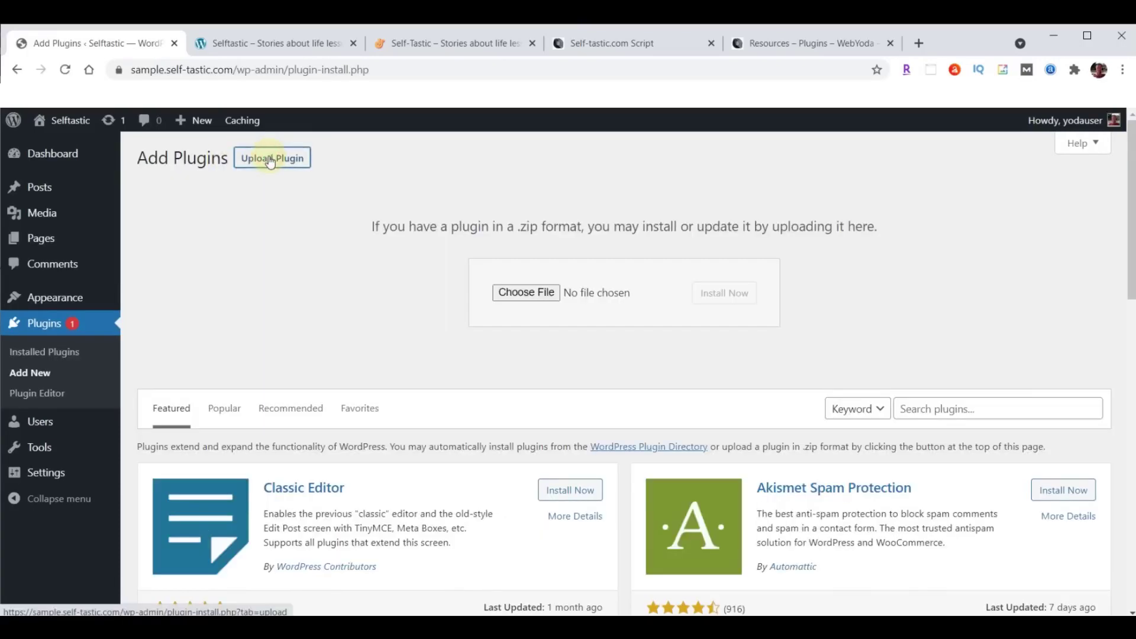
pyautogui.click(535, 294)
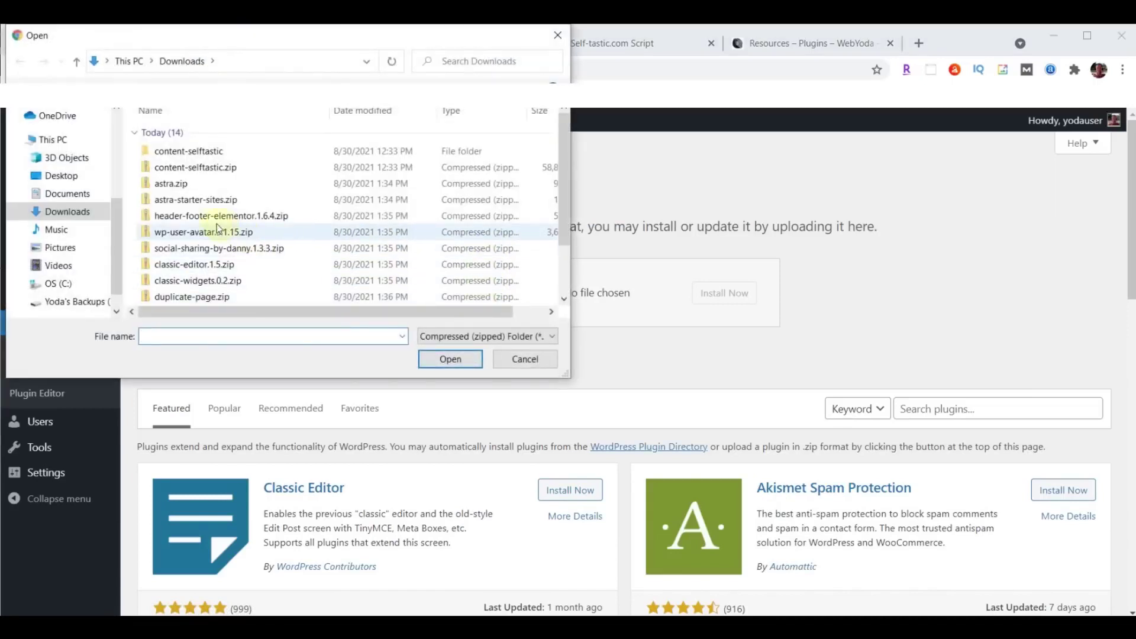
pyautogui.click(195, 220)
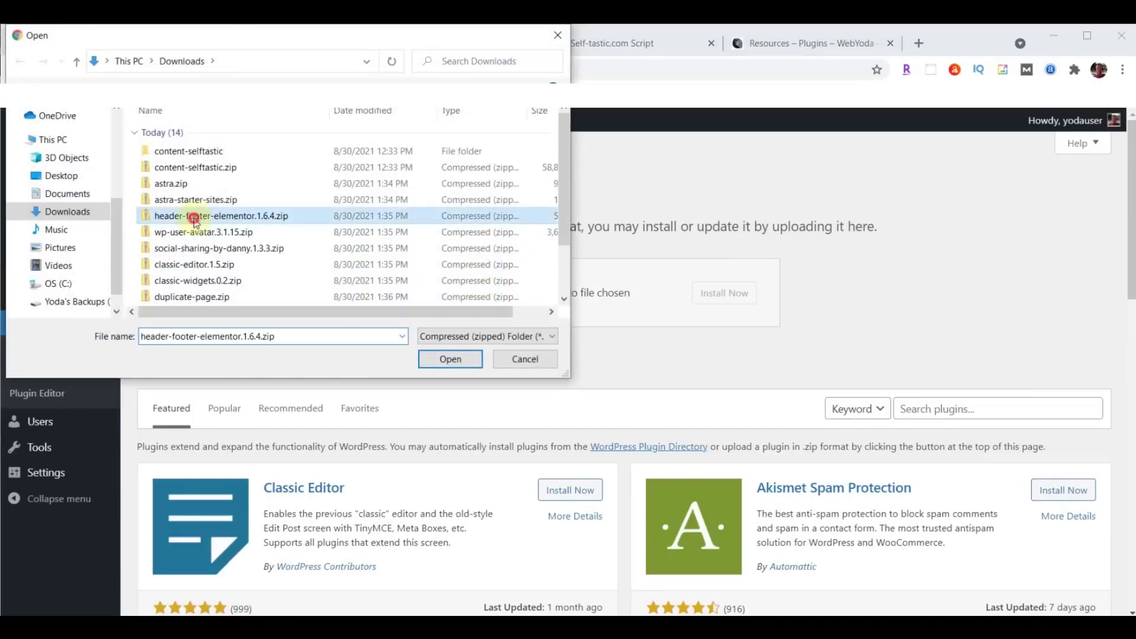
pyautogui.click(449, 360)
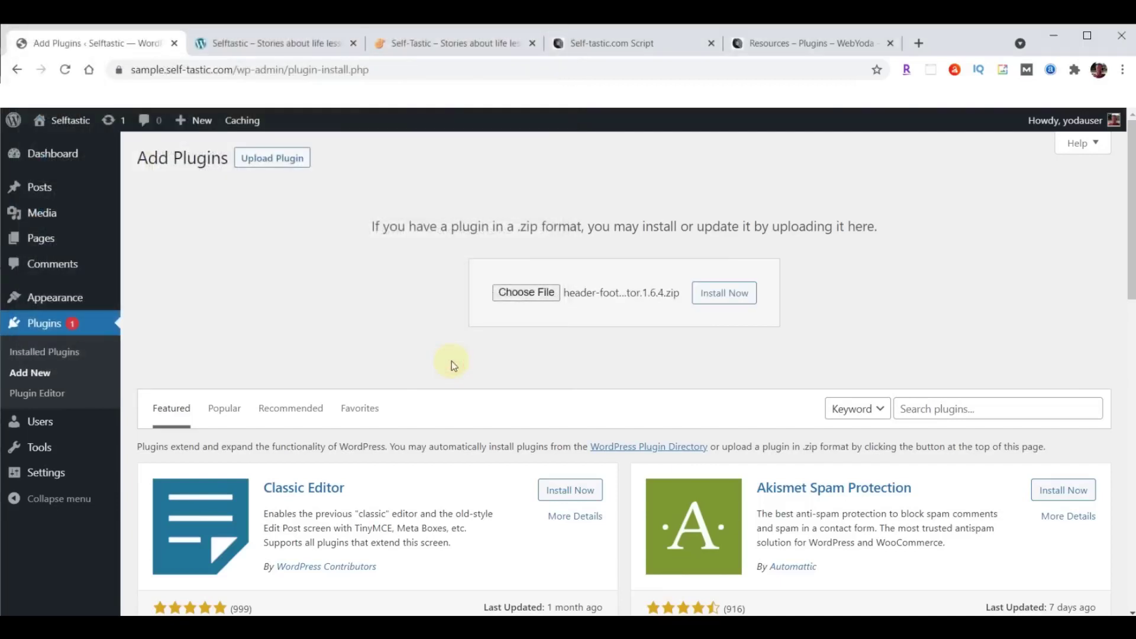
pyautogui.click(733, 304)
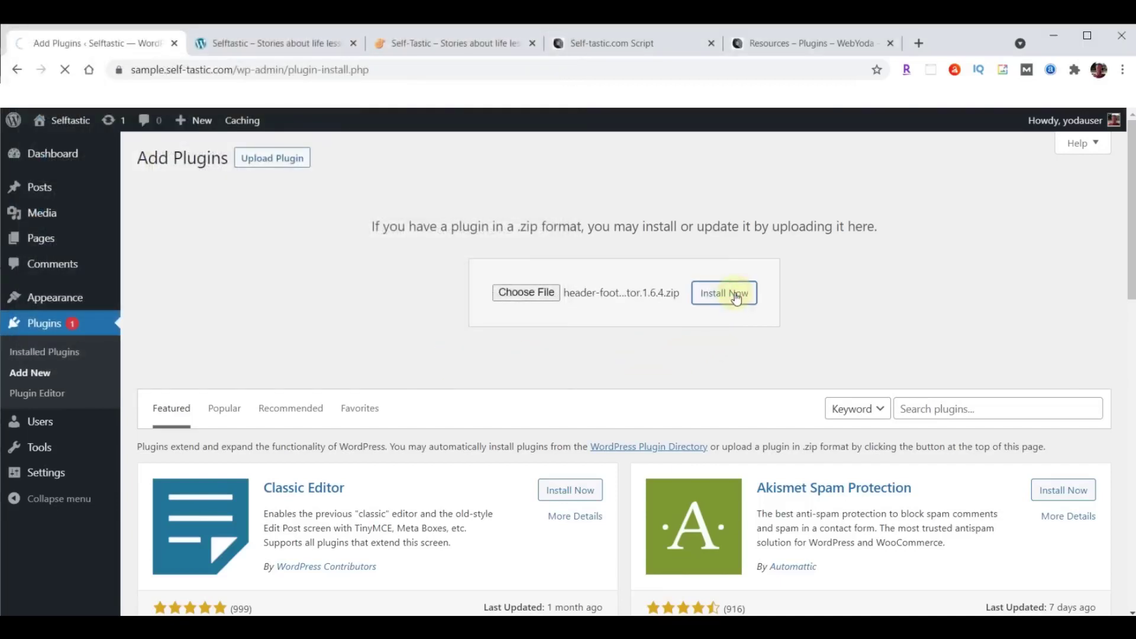
pyautogui.click(175, 289)
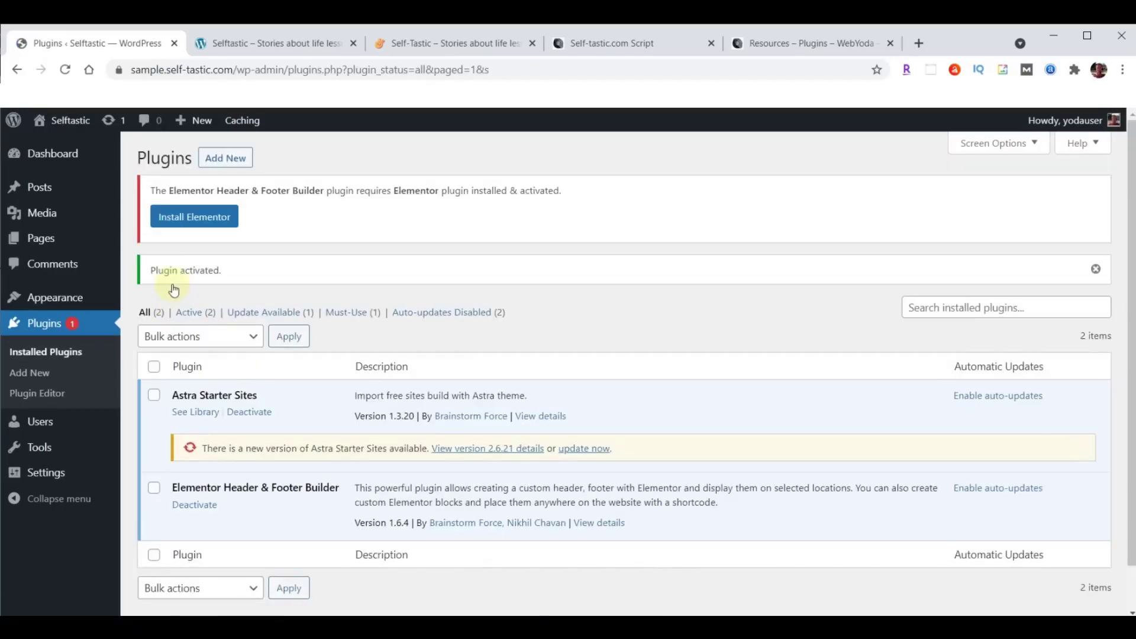
# Upload wp-user-avatar.3.1.15.zip, install it and activate the ProfilePress plugin.
pyautogui.click(225, 160)
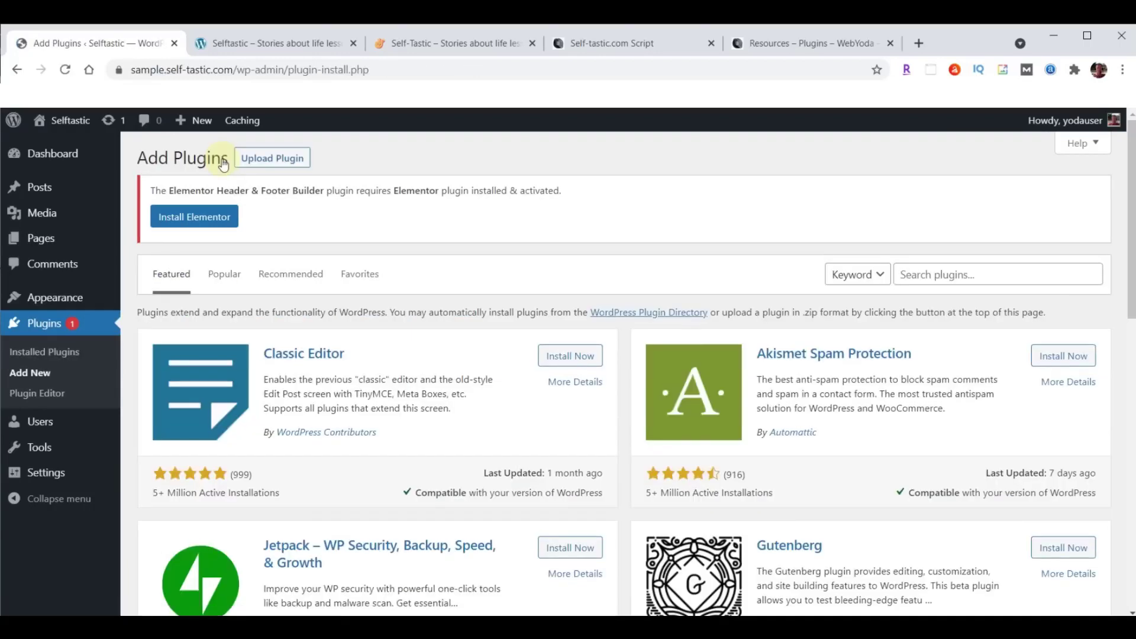
pyautogui.click(272, 158)
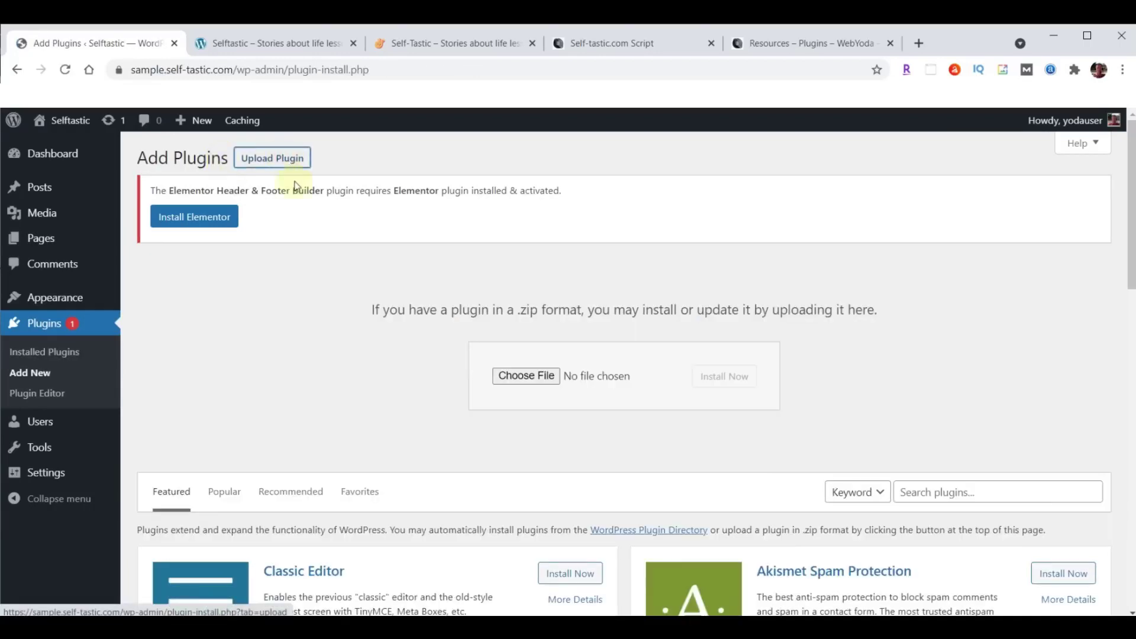
pyautogui.click(519, 375)
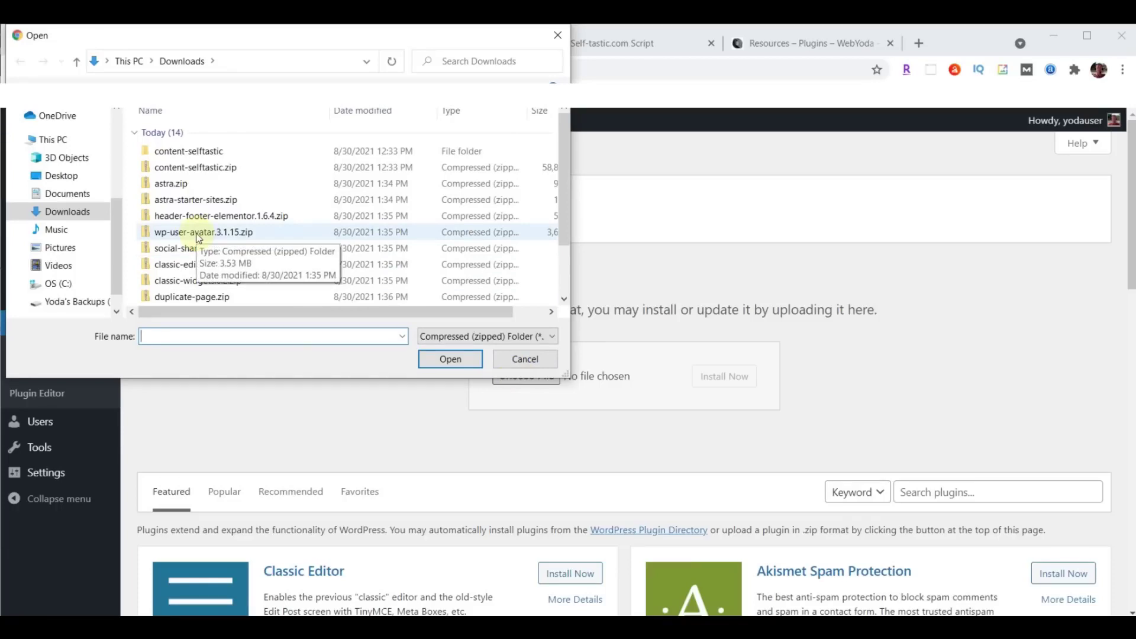
pyautogui.click(202, 236)
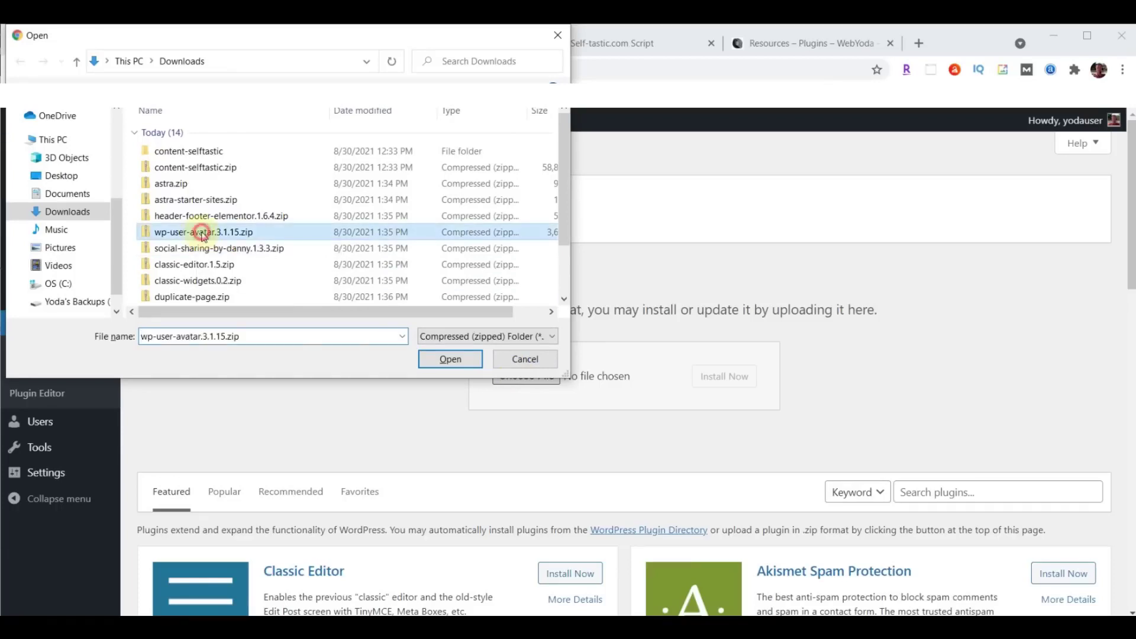
pyautogui.click(447, 358)
pyautogui.click(736, 384)
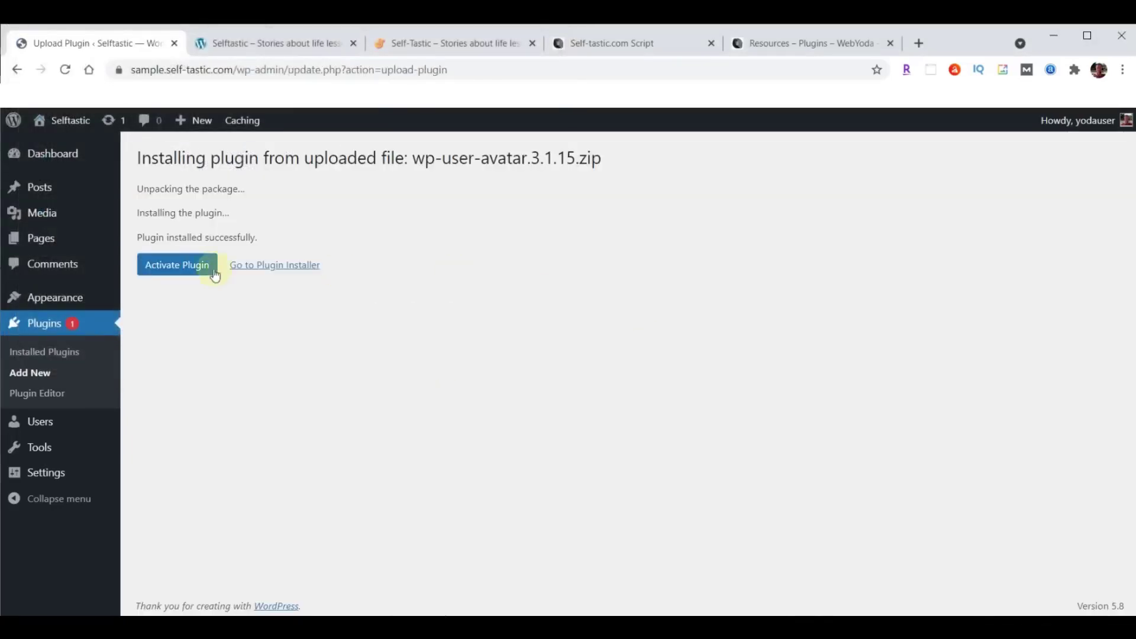
pyautogui.click(156, 267)
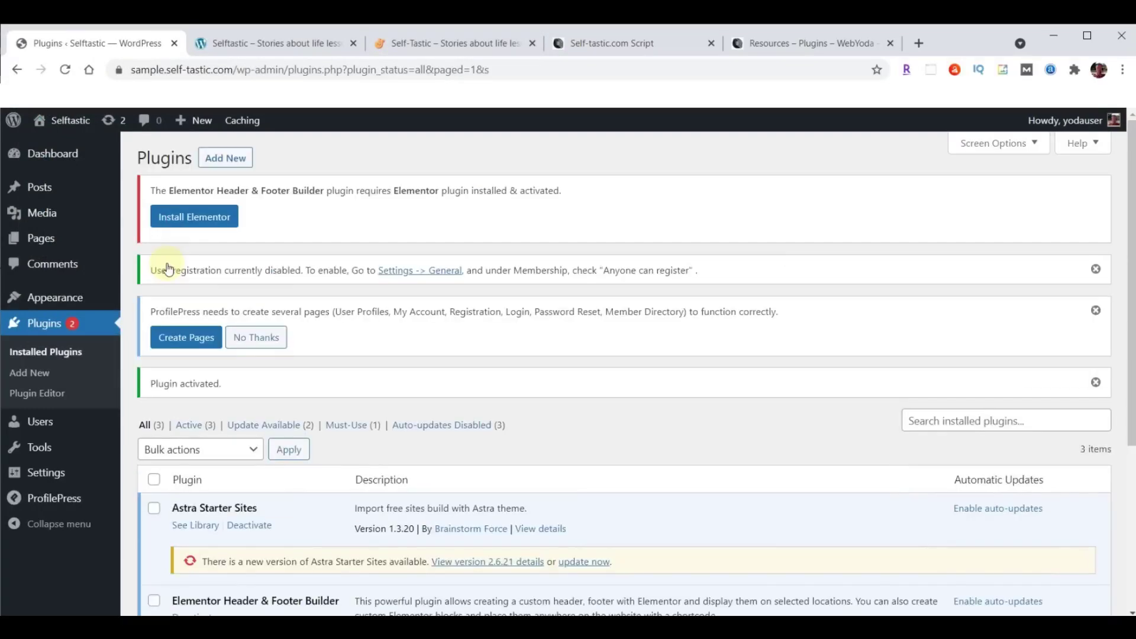
# Upload social-sharing-by-danny.1.3.3.zip, install it and activate the social sharing plugin.
pyautogui.click(228, 159)
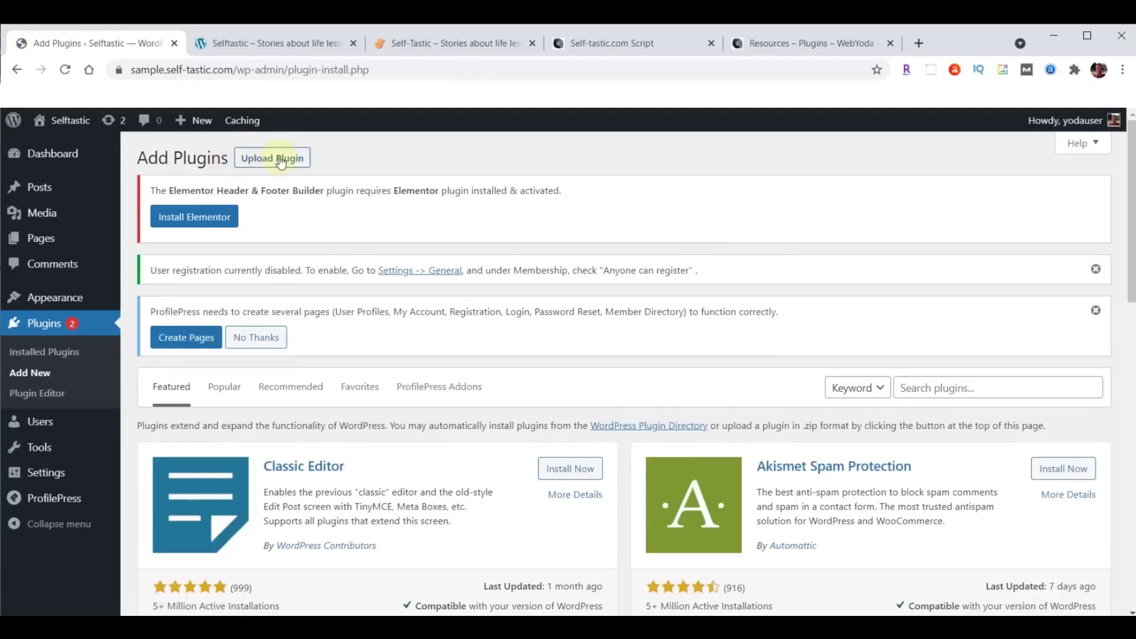
pyautogui.click(279, 161)
pyautogui.click(516, 489)
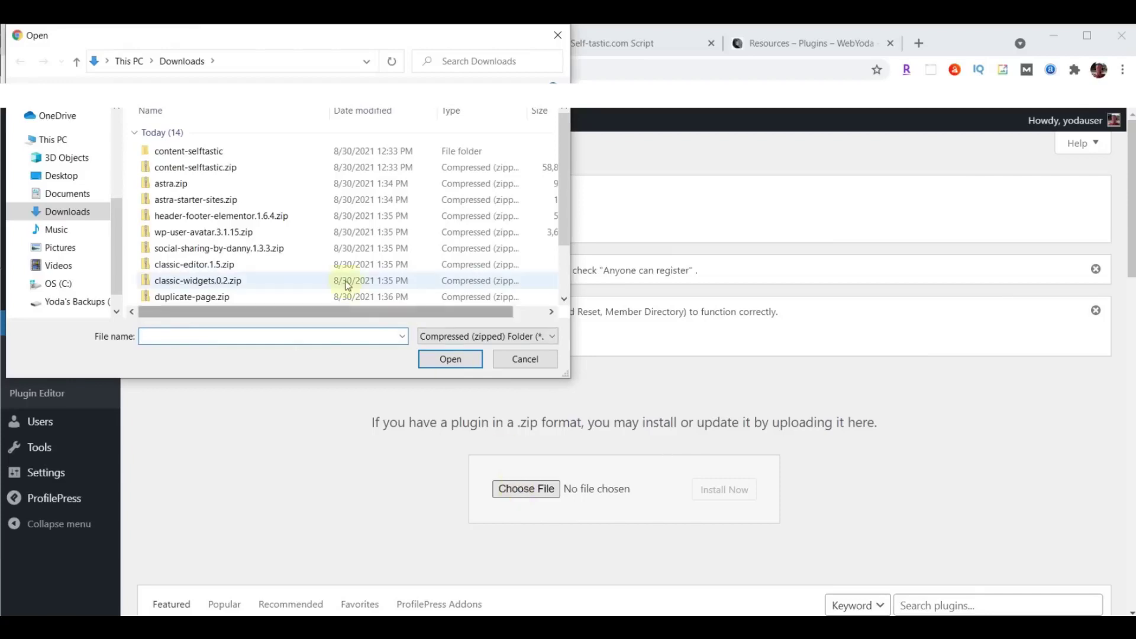
pyautogui.click(222, 254)
pyautogui.click(446, 358)
pyautogui.click(725, 489)
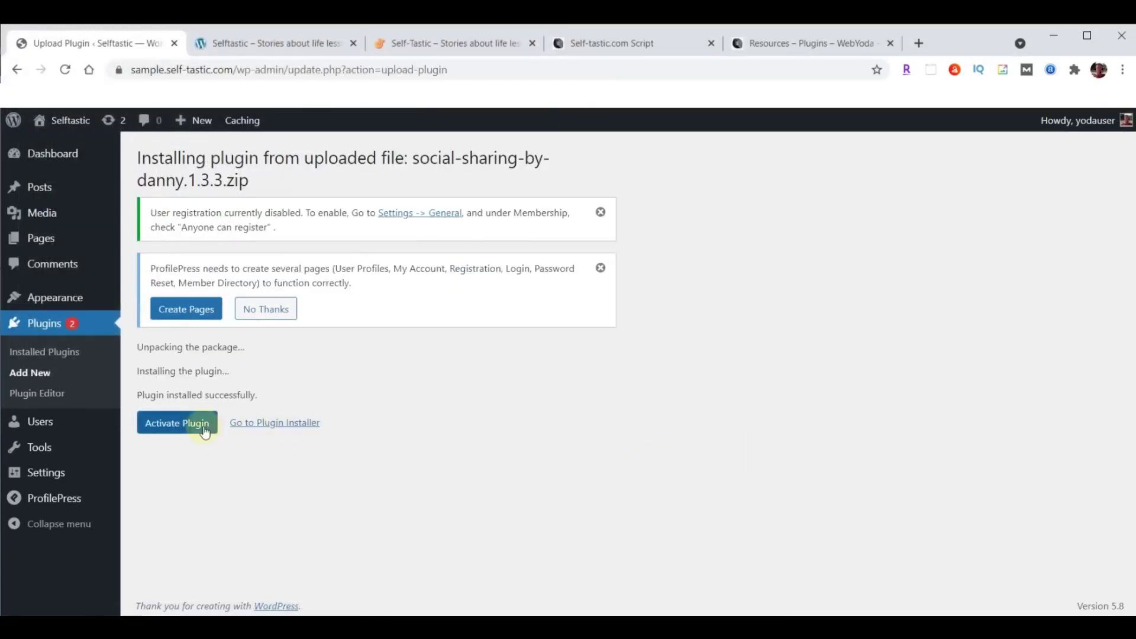
pyautogui.click(185, 430)
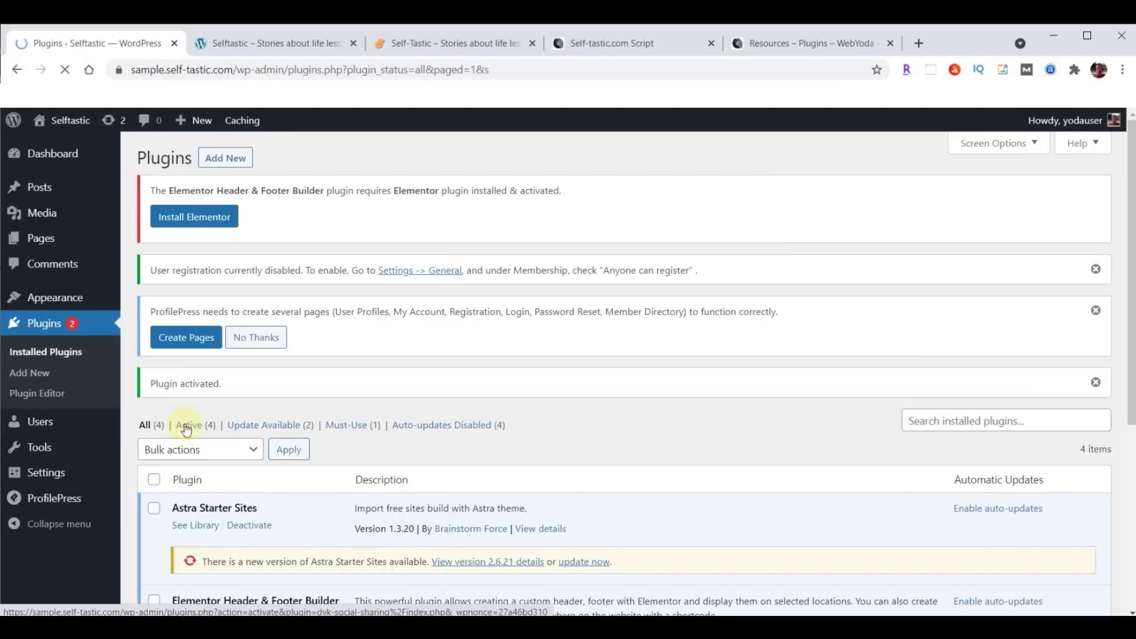
# Upload classic-editor.1.5.zip, install it and activate Classic Editor.
pyautogui.click(233, 162)
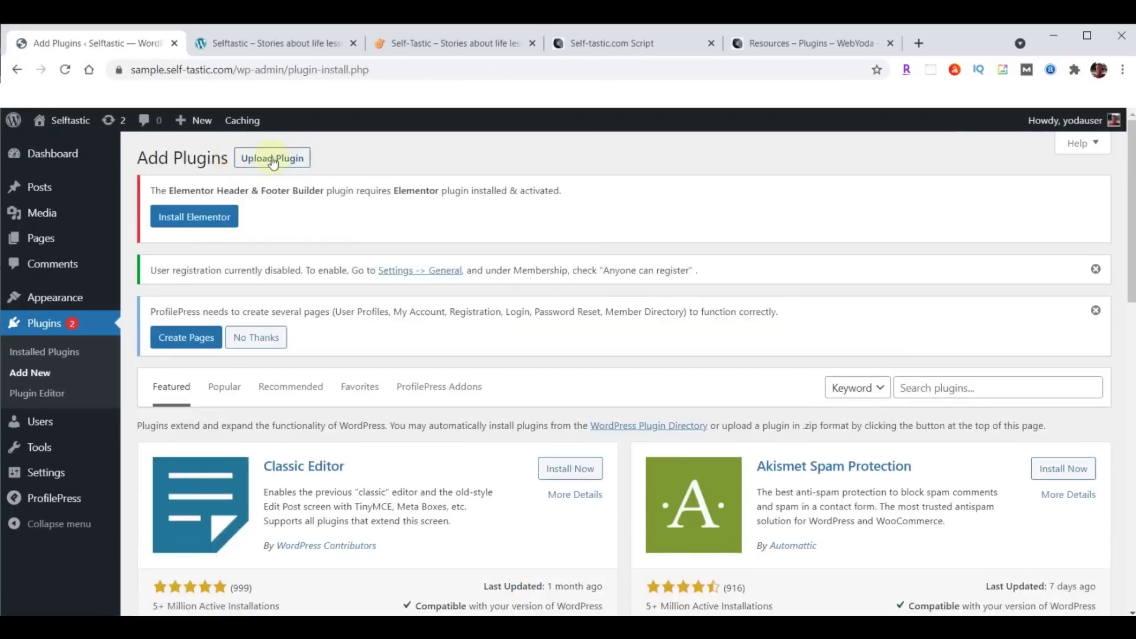
pyautogui.click(275, 160)
pyautogui.click(539, 488)
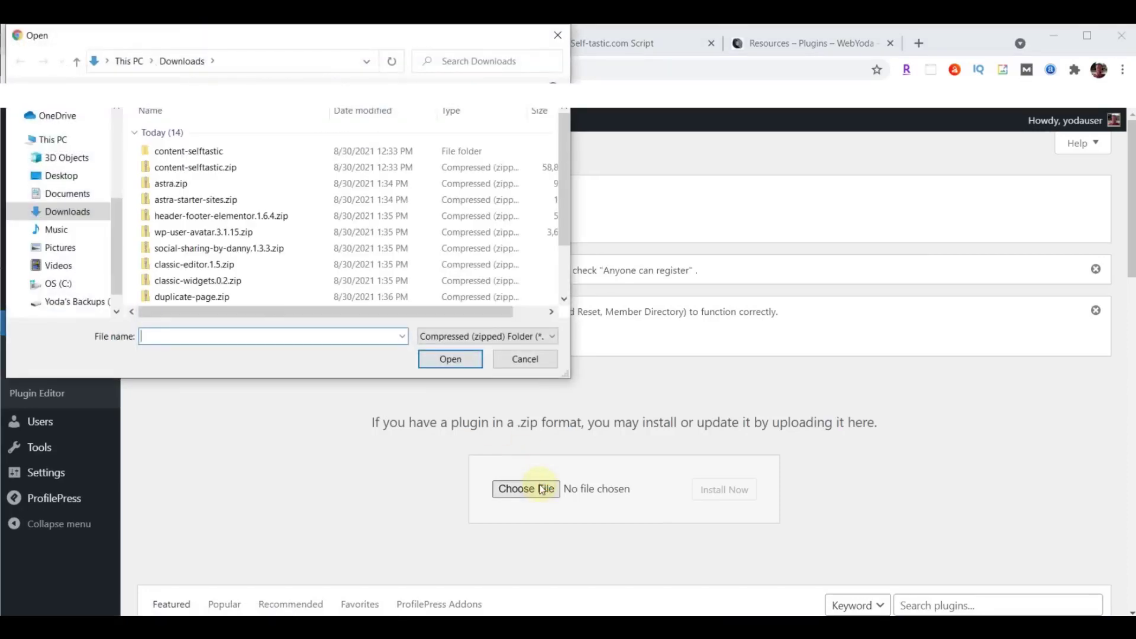
pyautogui.click(165, 267)
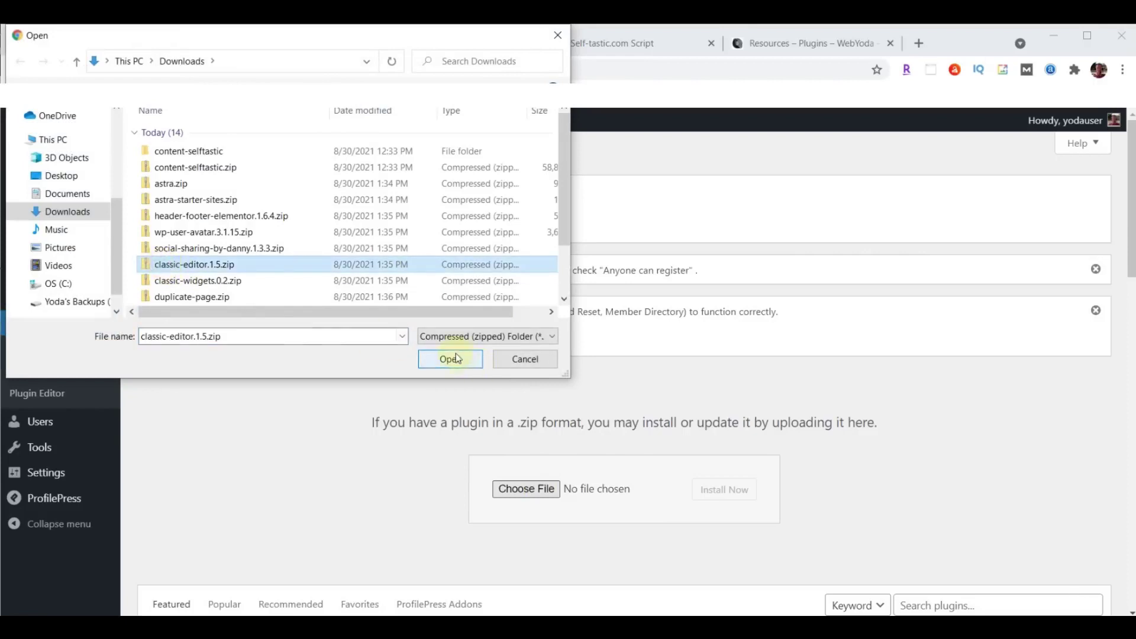
pyautogui.click(451, 358)
pyautogui.click(714, 493)
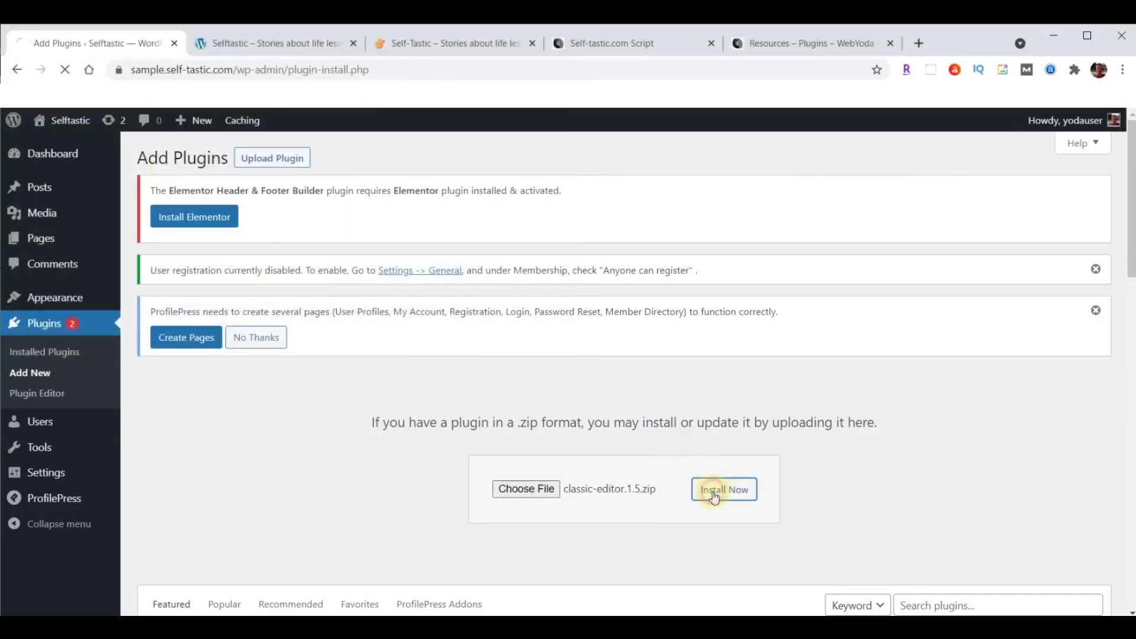
pyautogui.click(170, 402)
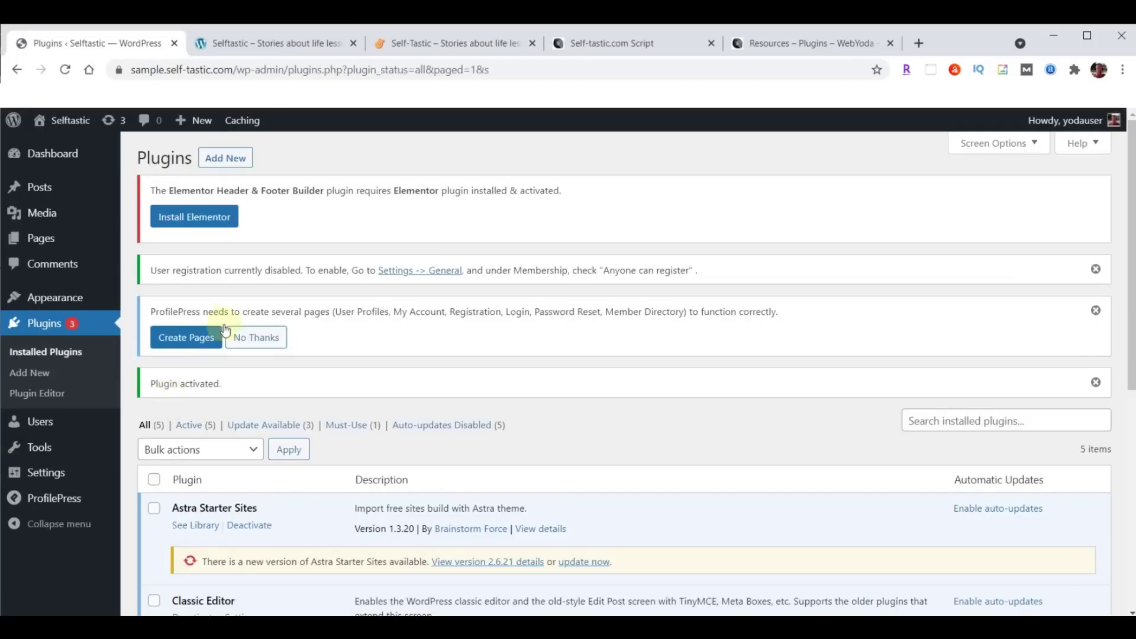
# Upload classic-widgets.0.2.zip, install it and activate Classic Widgets.
pyautogui.click(226, 159)
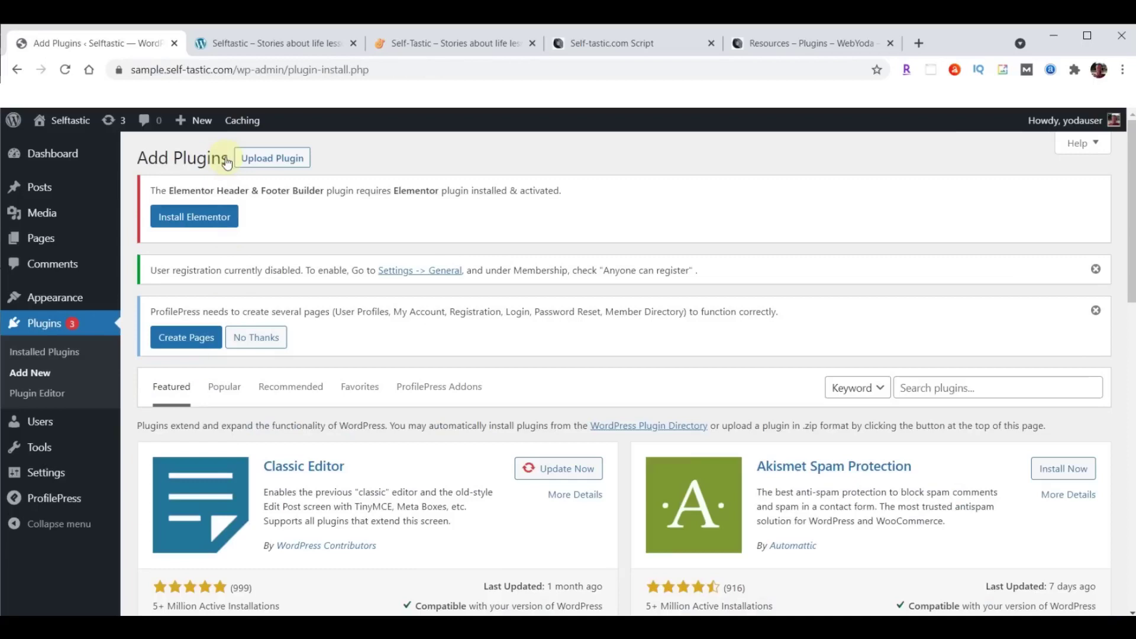
pyautogui.click(280, 158)
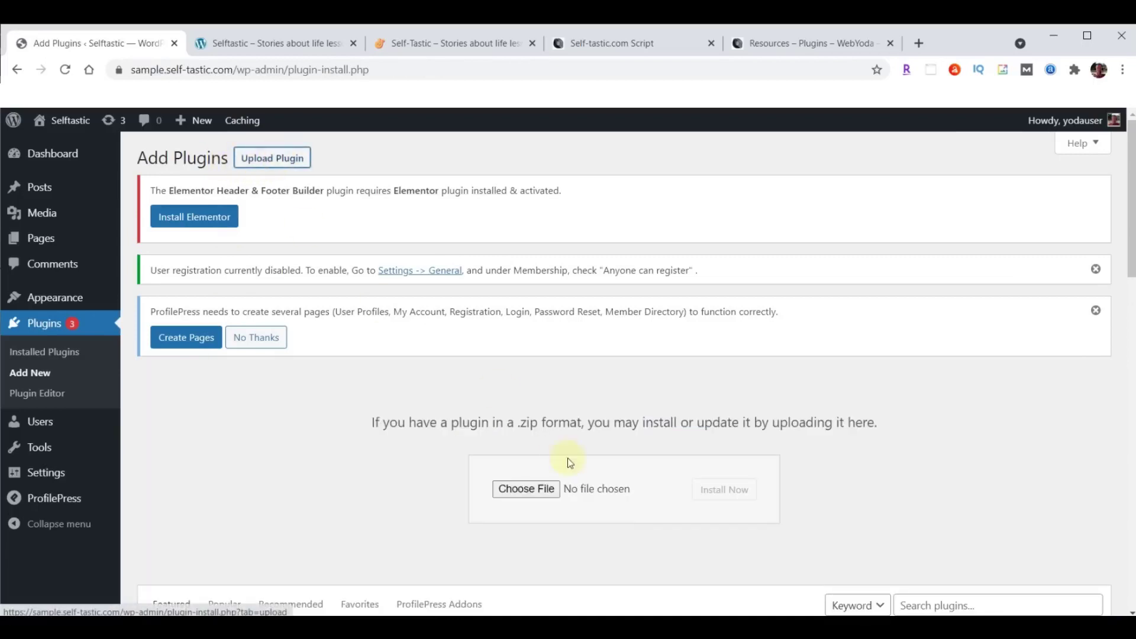
pyautogui.click(528, 490)
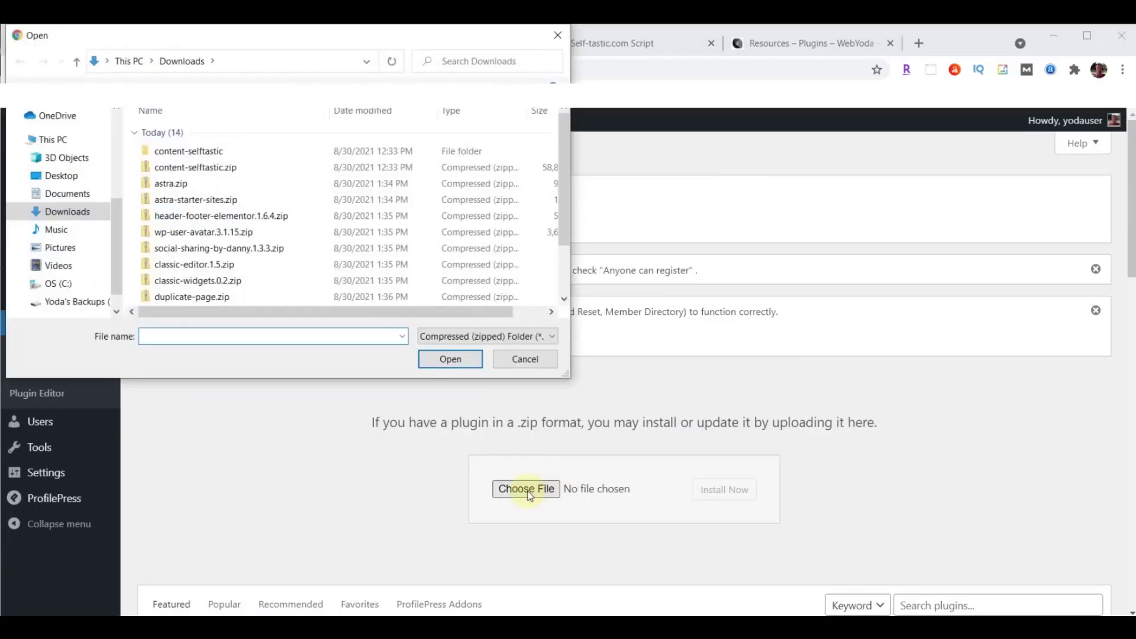
pyautogui.click(207, 283)
pyautogui.click(453, 361)
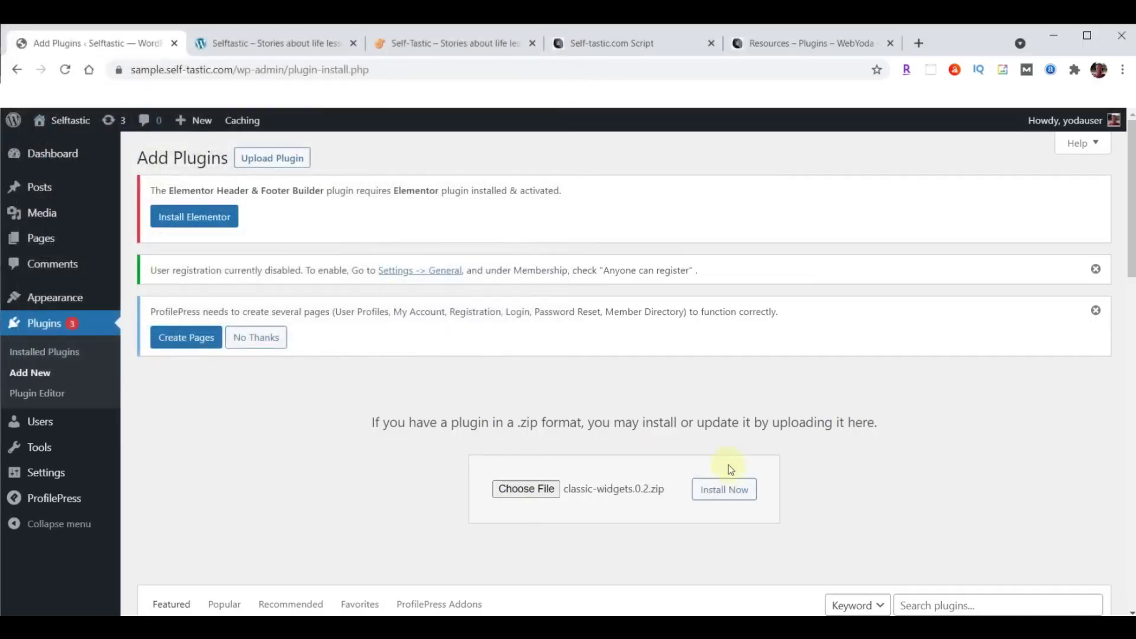
pyautogui.click(727, 497)
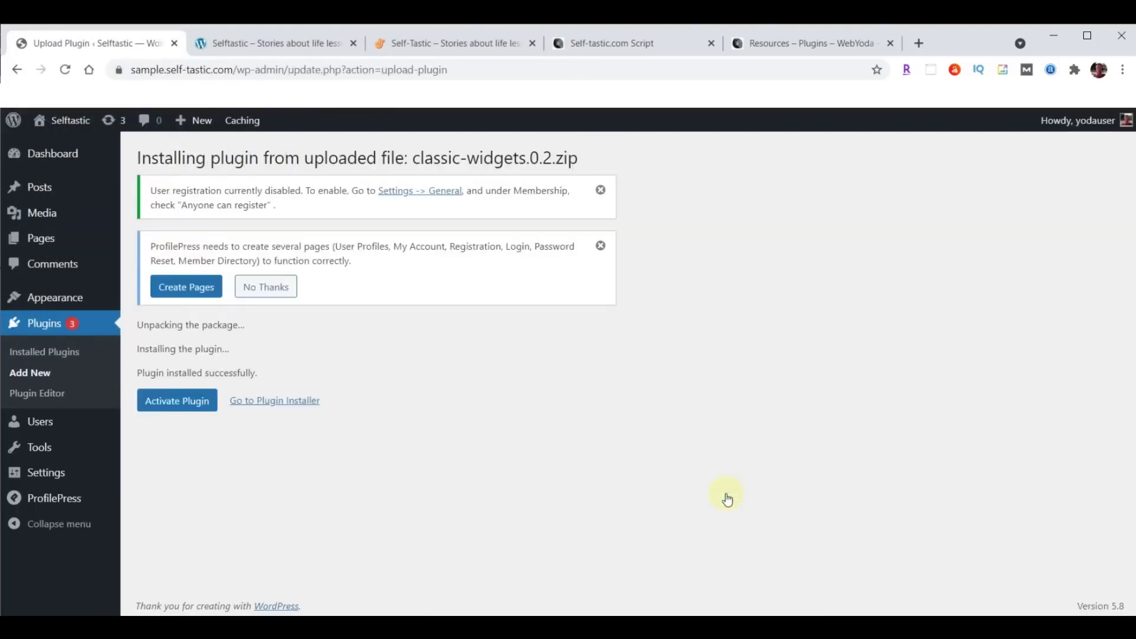
pyautogui.click(178, 399)
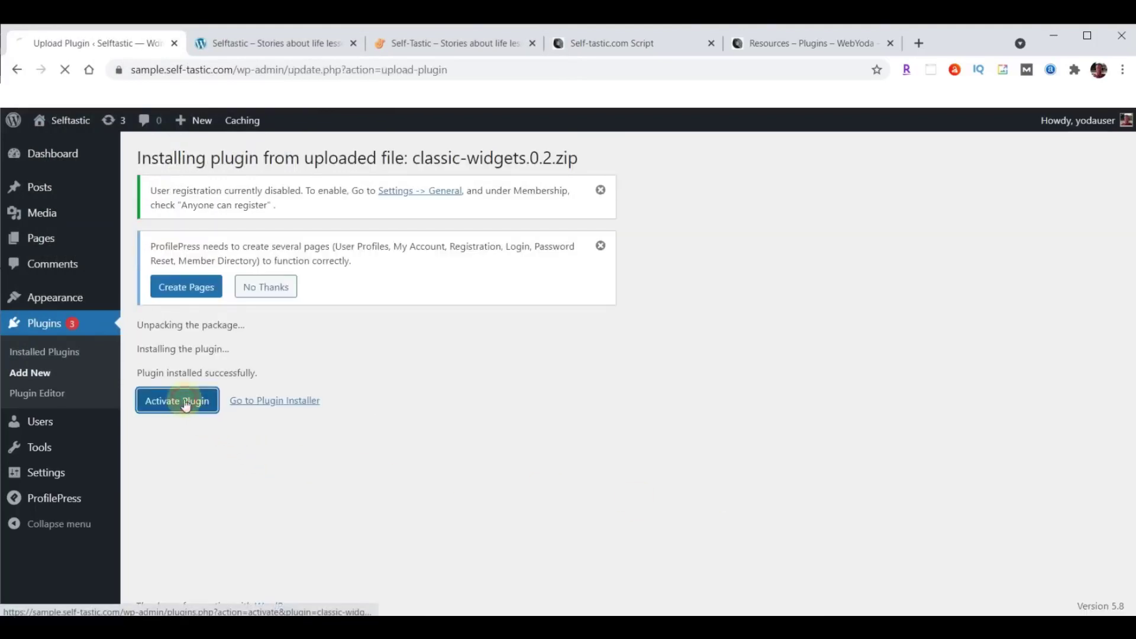
# Upload duplicate-page.zip, install it and activate Duplicate Page.
pyautogui.click(216, 159)
pyautogui.click(287, 163)
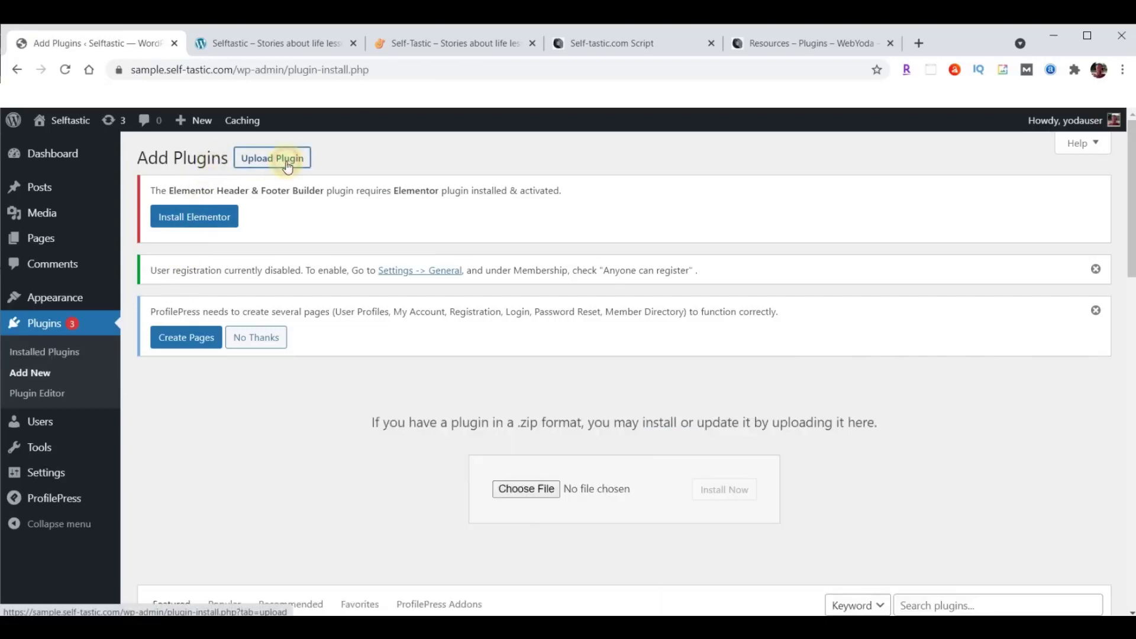
pyautogui.click(526, 490)
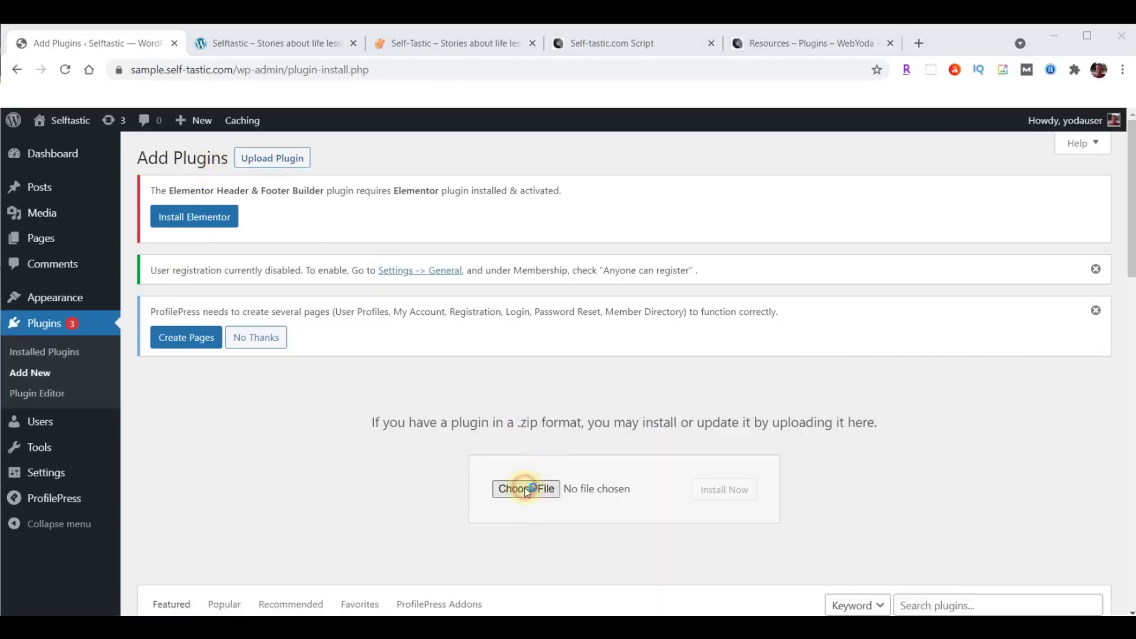
pyautogui.click(223, 298)
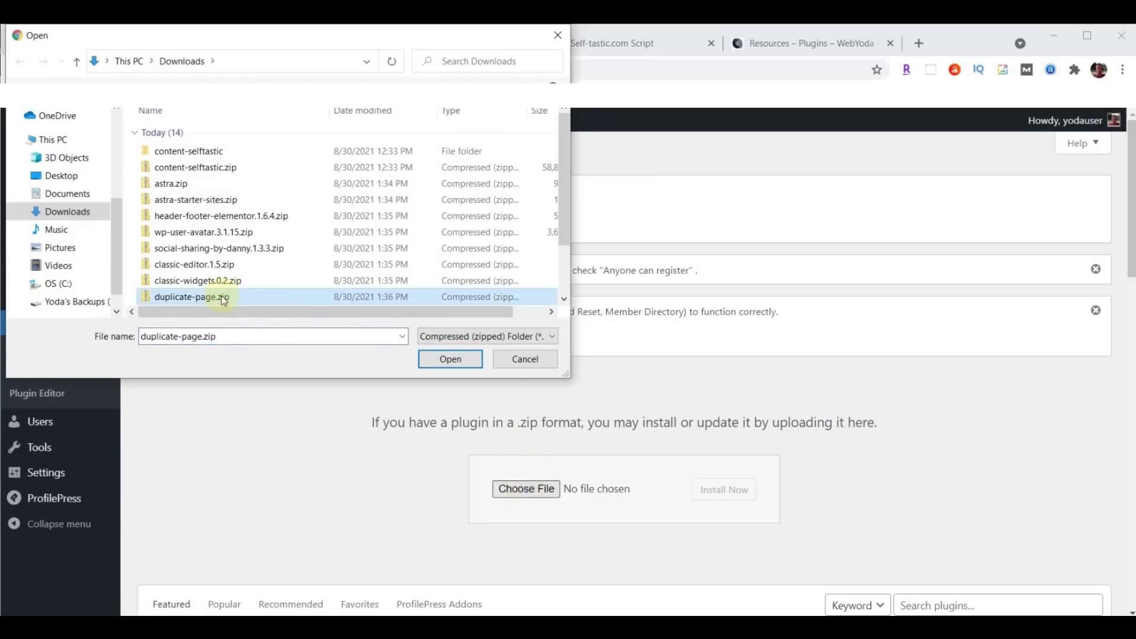
pyautogui.click(448, 359)
pyautogui.click(735, 496)
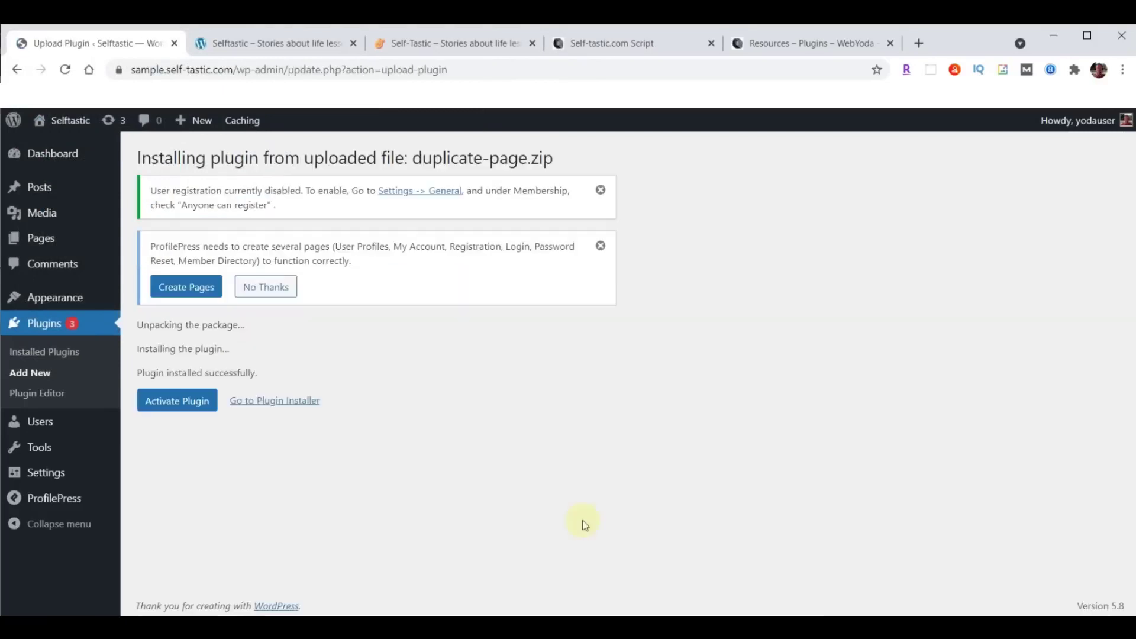
pyautogui.click(170, 407)
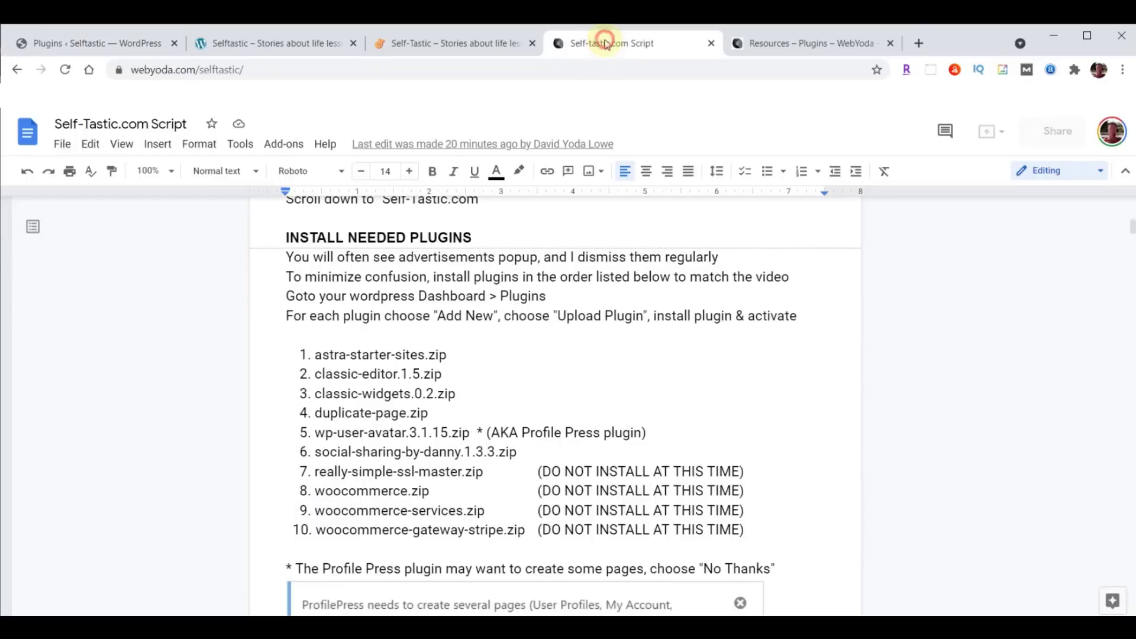
# Review script plugin items 7–10 and the ProfilePress note, then return to WordPress Plugins.
pyautogui.click(605, 43)
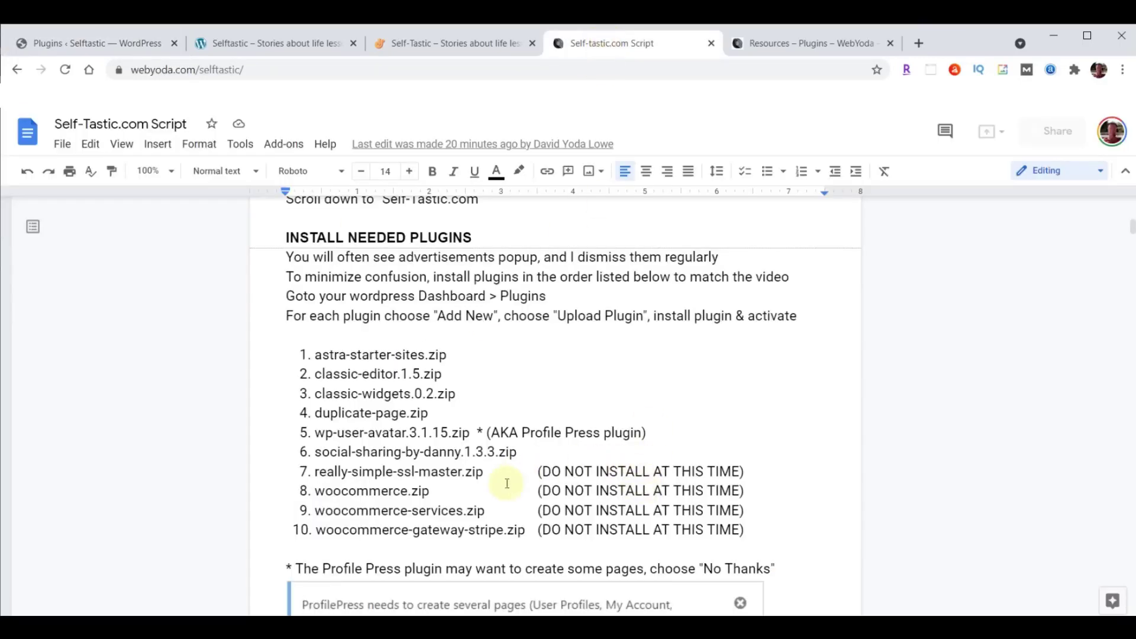
pyautogui.moveTo(302, 471); pyautogui.dragTo(753, 529)
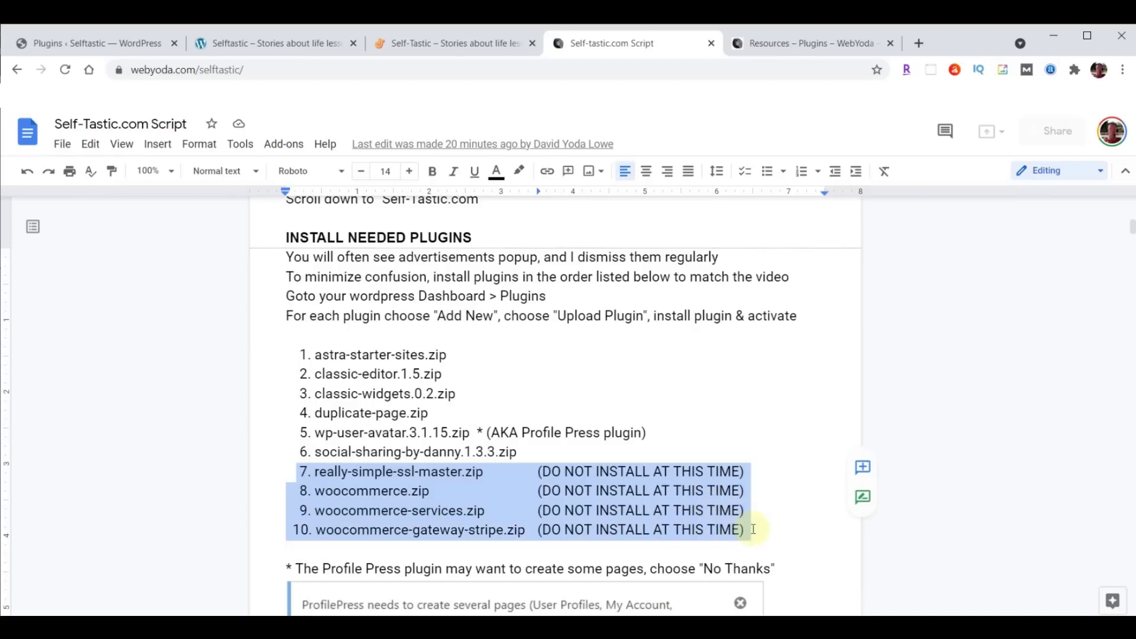
pyautogui.click(441, 518)
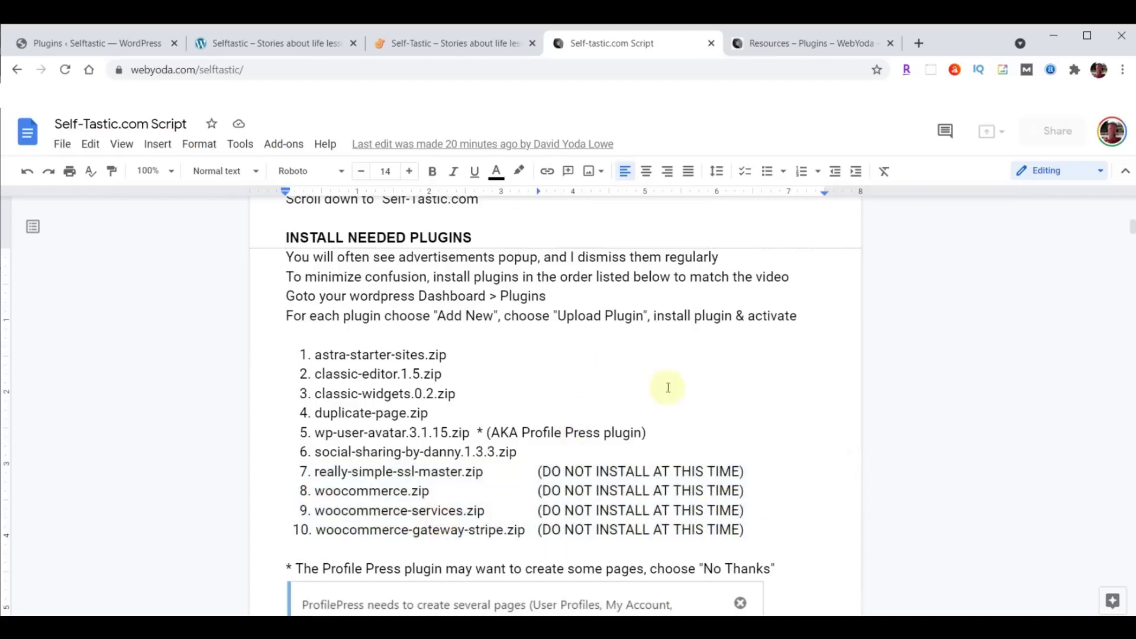
pyautogui.scroll(-3, 730, 374)
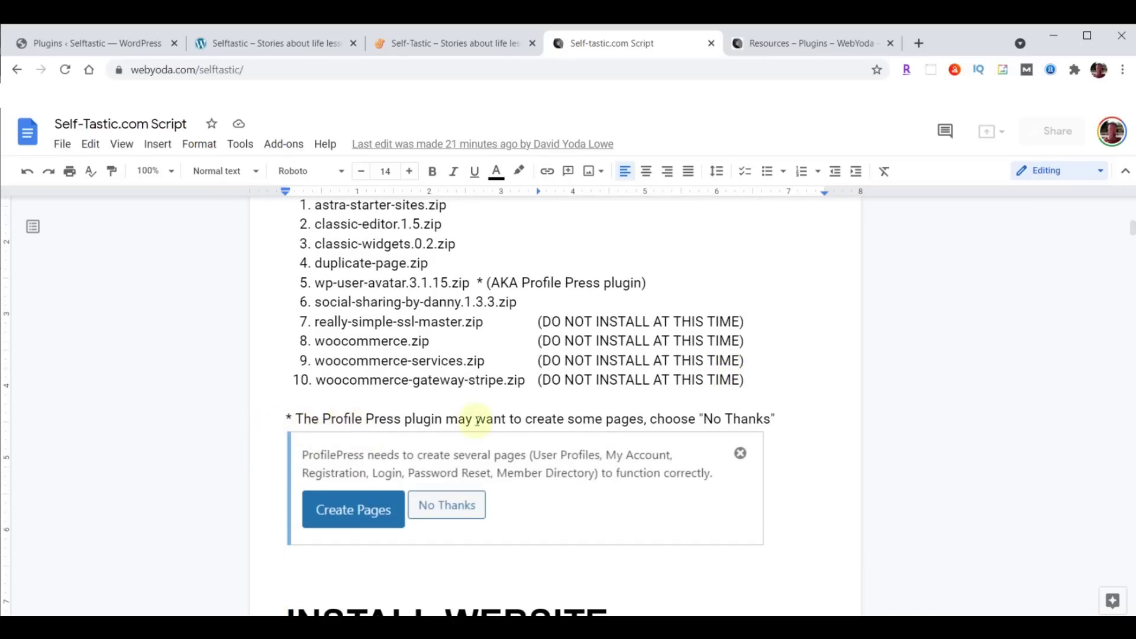
pyautogui.click(80, 46)
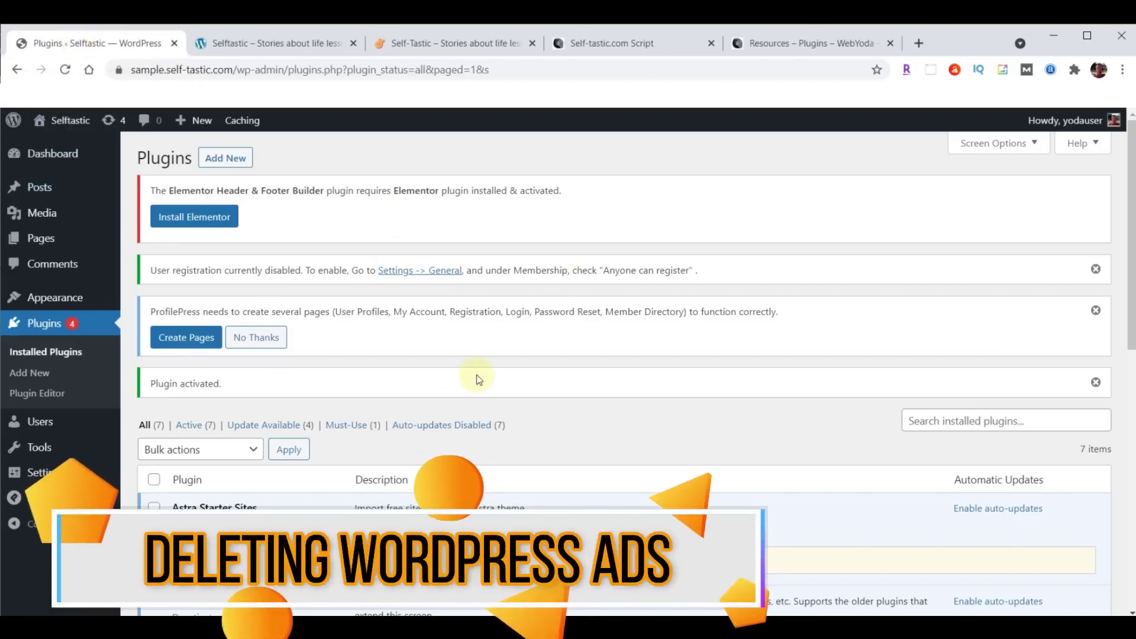
# Dismiss the user-registration-disabled, ProfilePress create-pages and plugin-activated notices, leaving only Elementor's.
pyautogui.click(1095, 270)
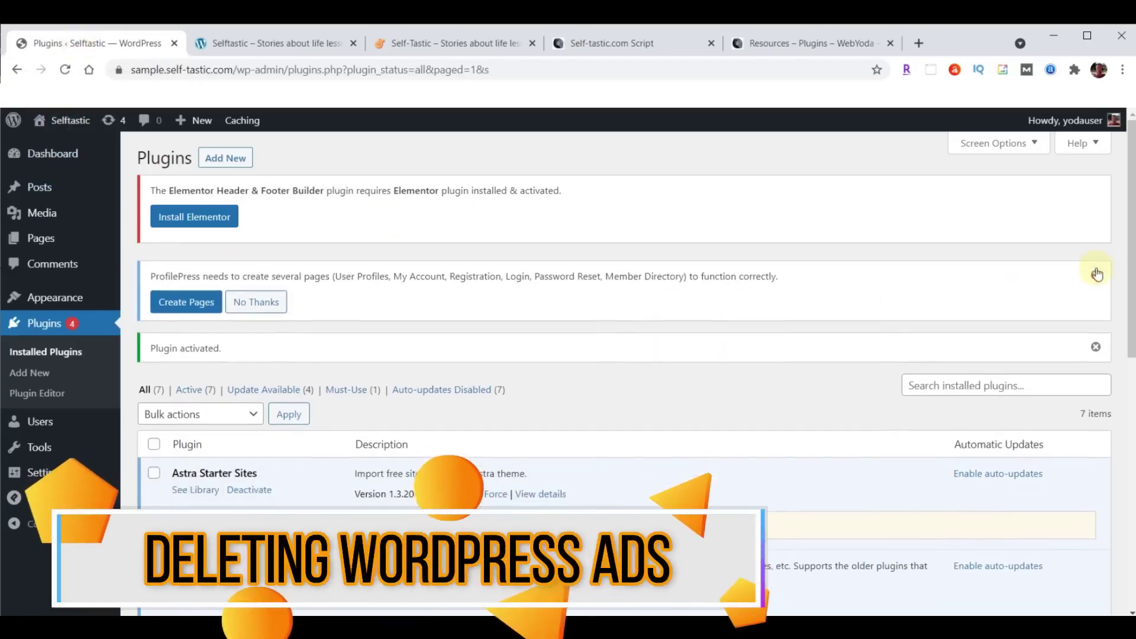
pyautogui.click(1095, 272)
pyautogui.click(1096, 269)
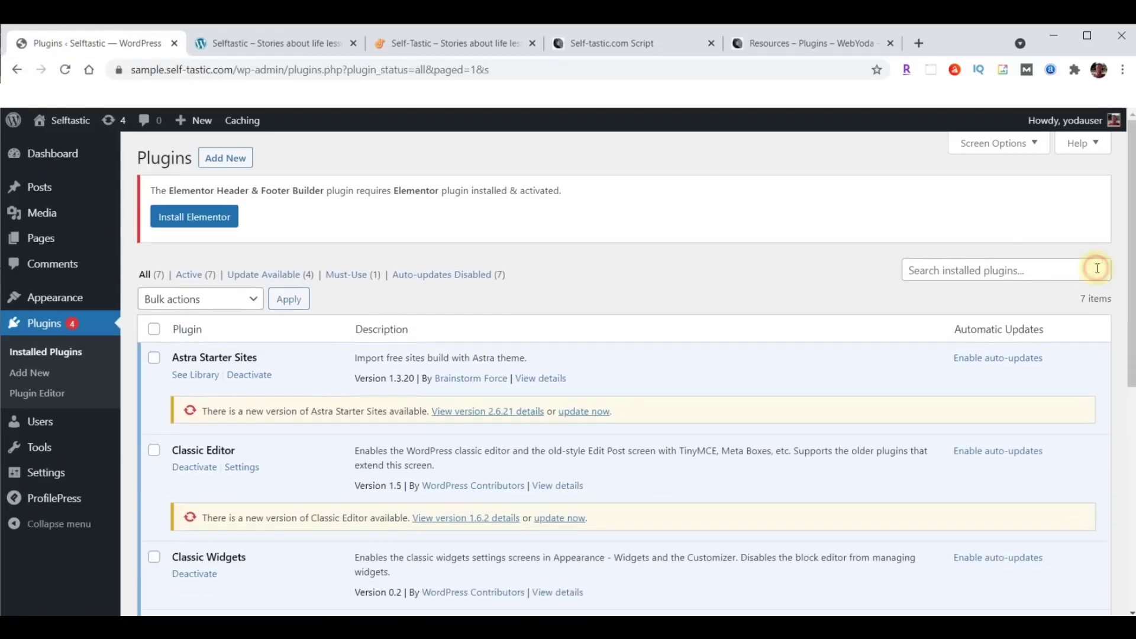
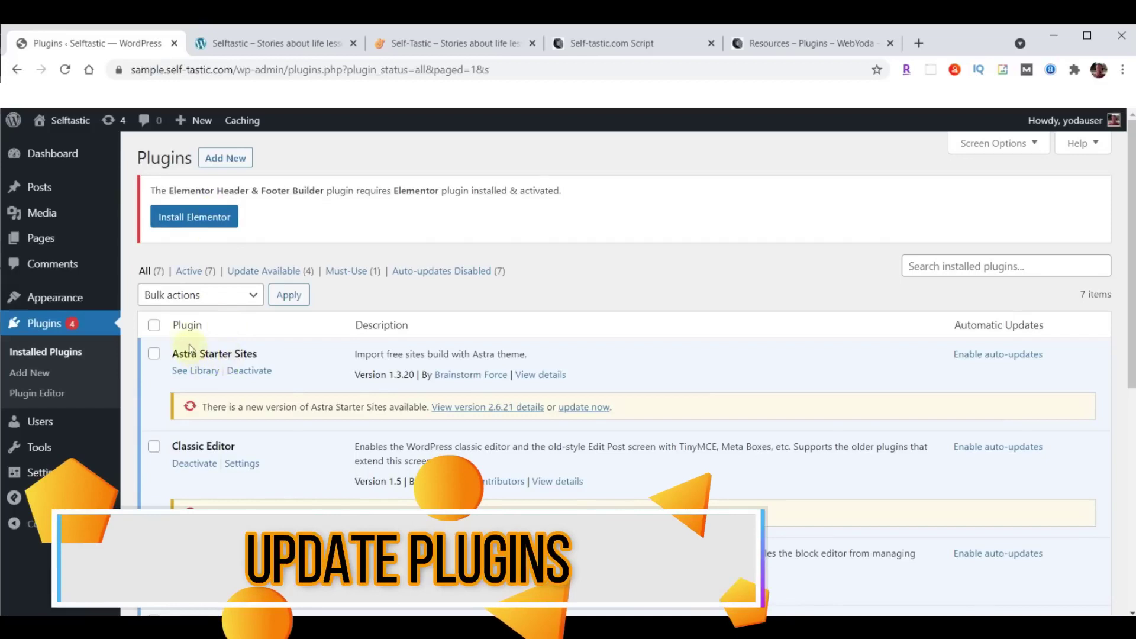
# Select all plugins and apply the Update bulk action, then scroll through the results.
pyautogui.click(154, 326)
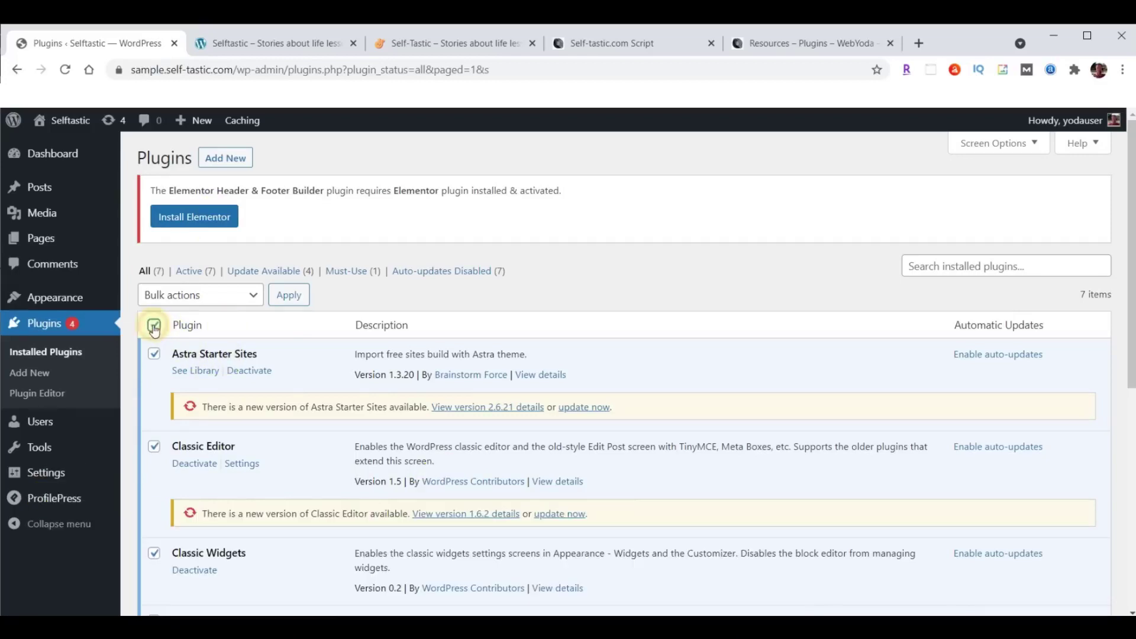
pyautogui.click(180, 294)
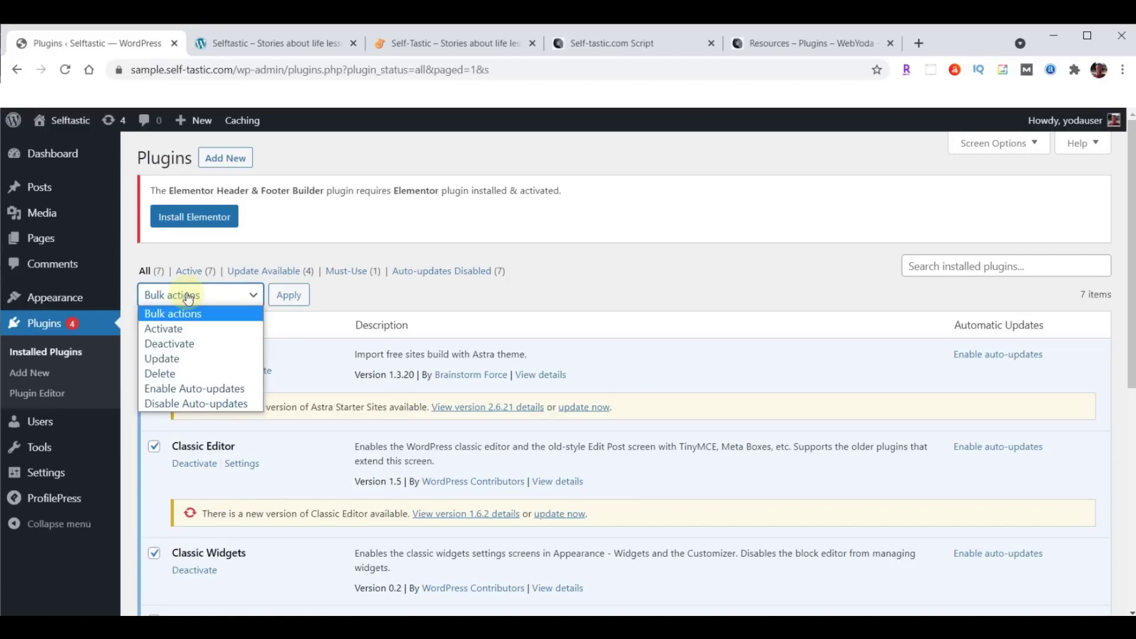
pyautogui.click(177, 359)
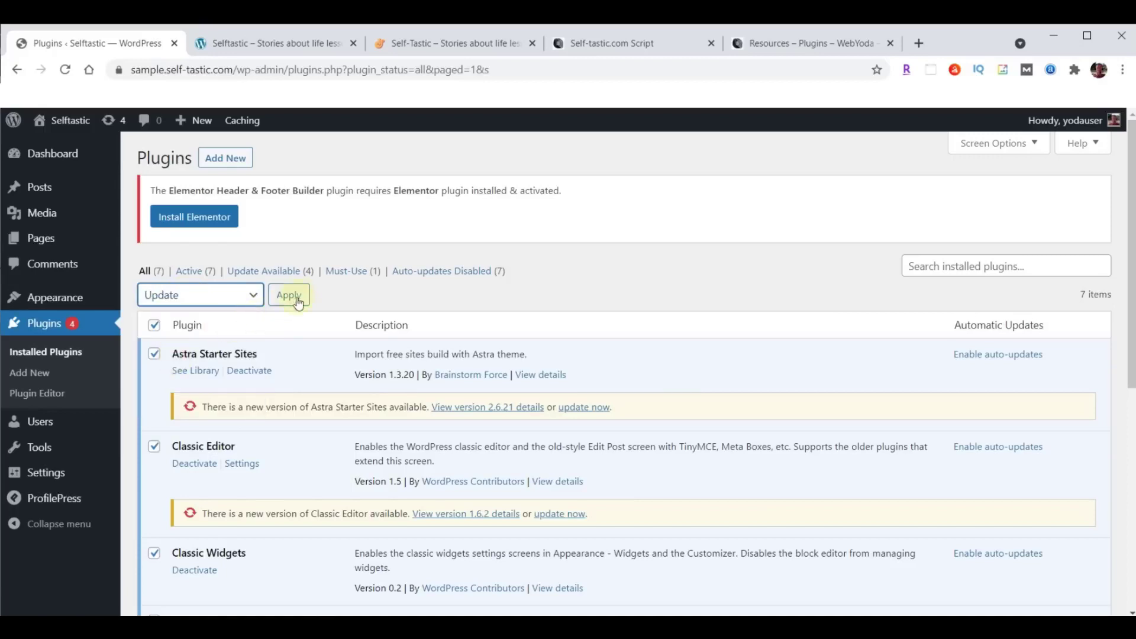
pyautogui.click(294, 295)
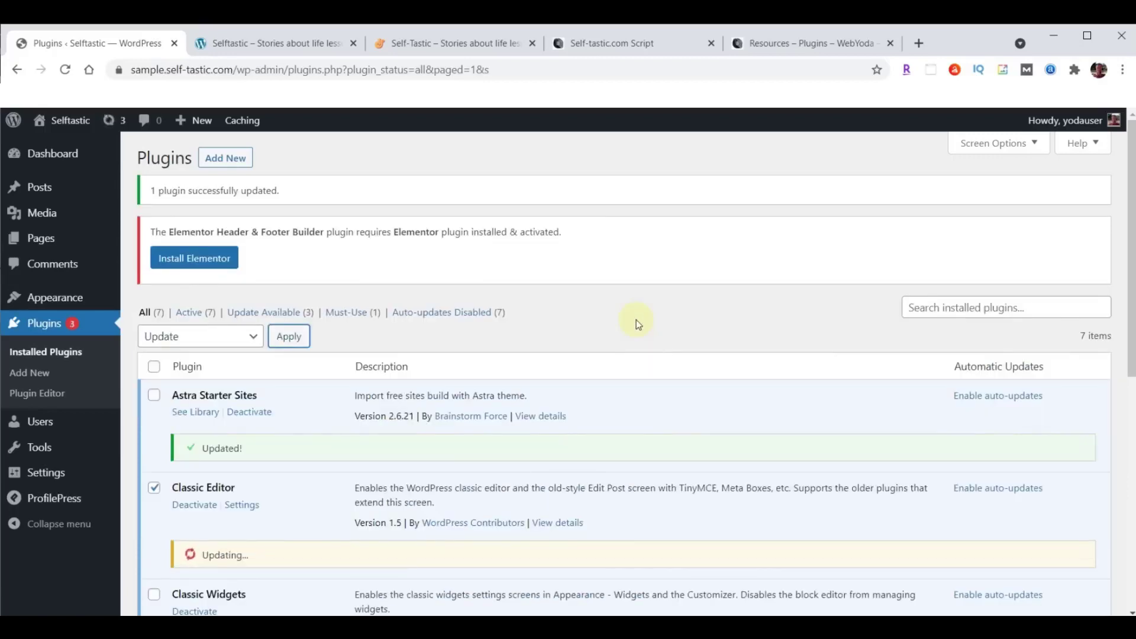
pyautogui.scroll(-4, 636, 320)
pyautogui.scroll(-3, 636, 320)
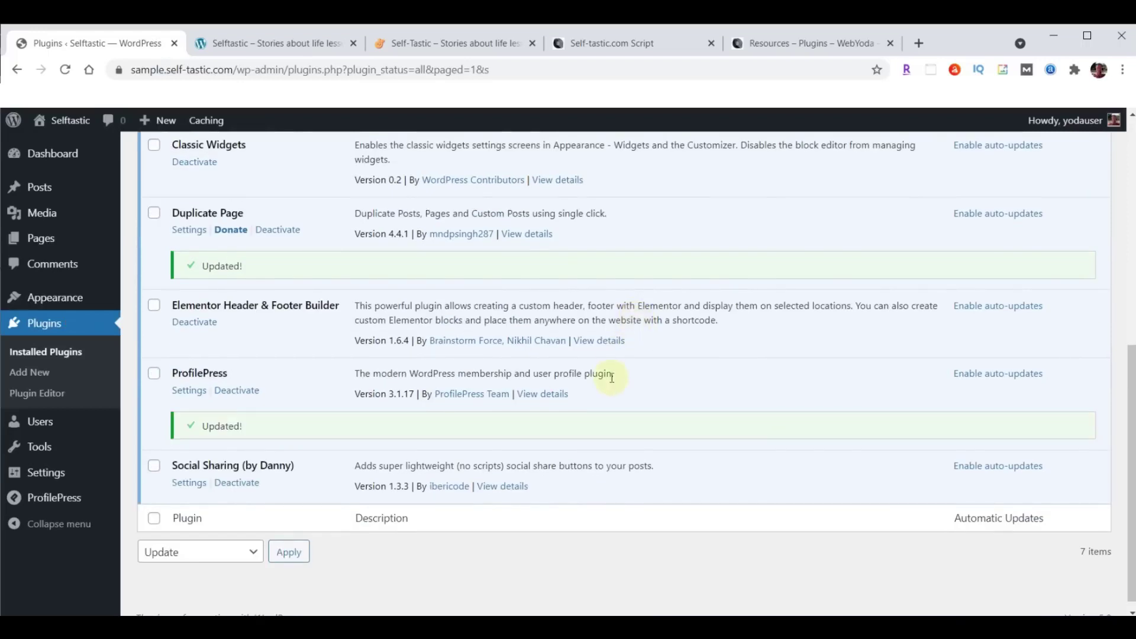
pyautogui.scroll(6, 584, 414)
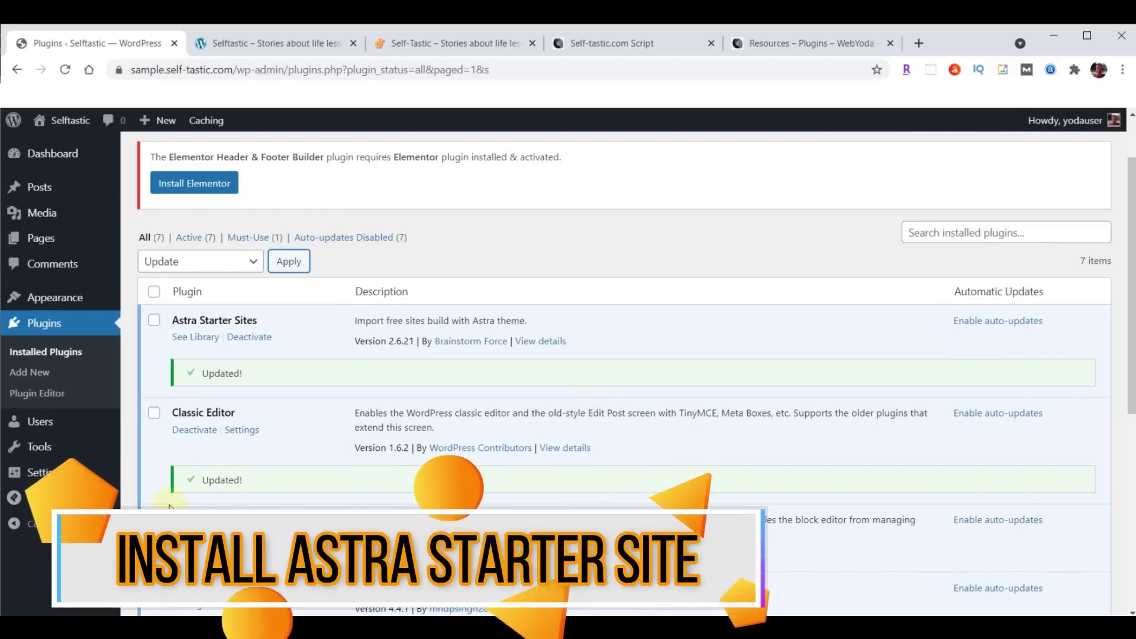
# Open the Starter Templates library from See Library, retrying after the access error.
pyautogui.click(195, 338)
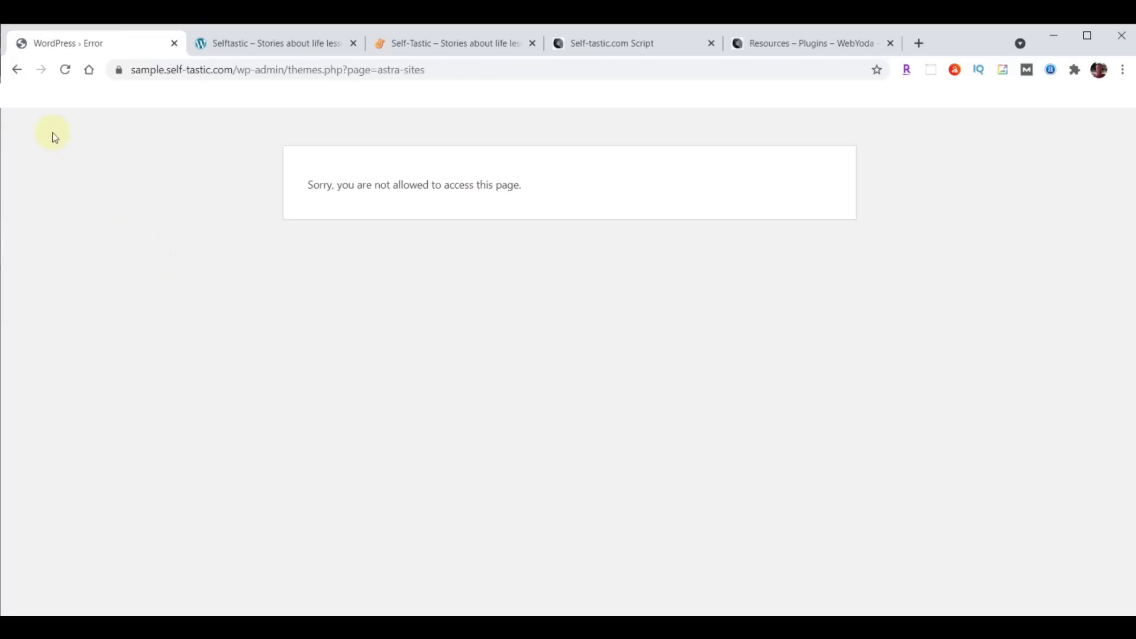
pyautogui.click(17, 70)
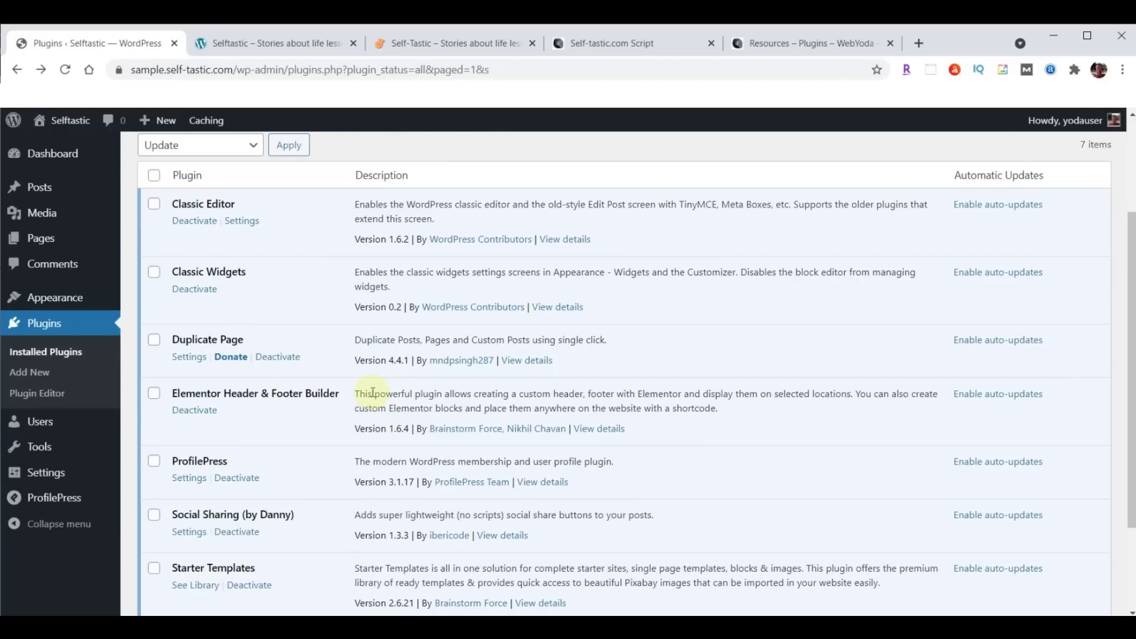
pyautogui.scroll(-3, 372, 392)
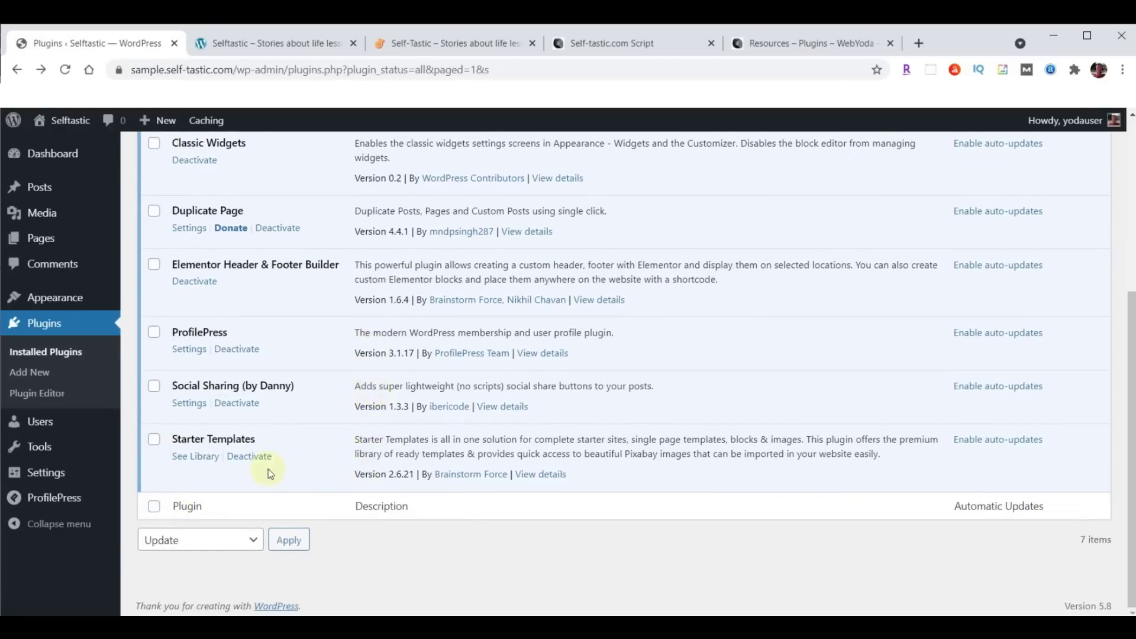
pyautogui.click(196, 460)
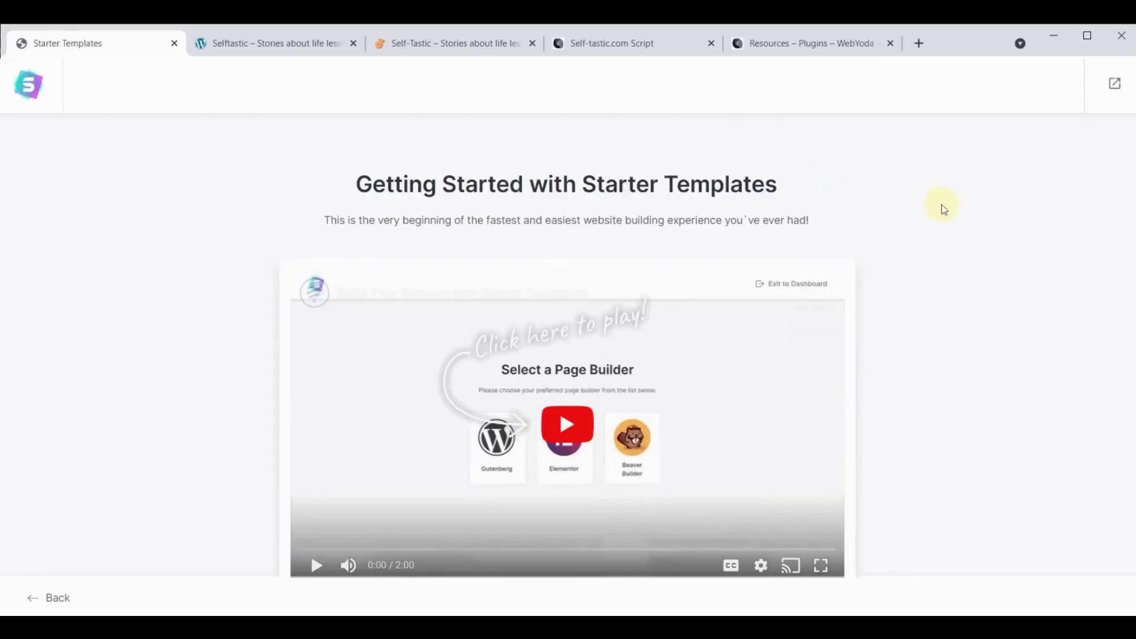
pyautogui.scroll(-2, 943, 208)
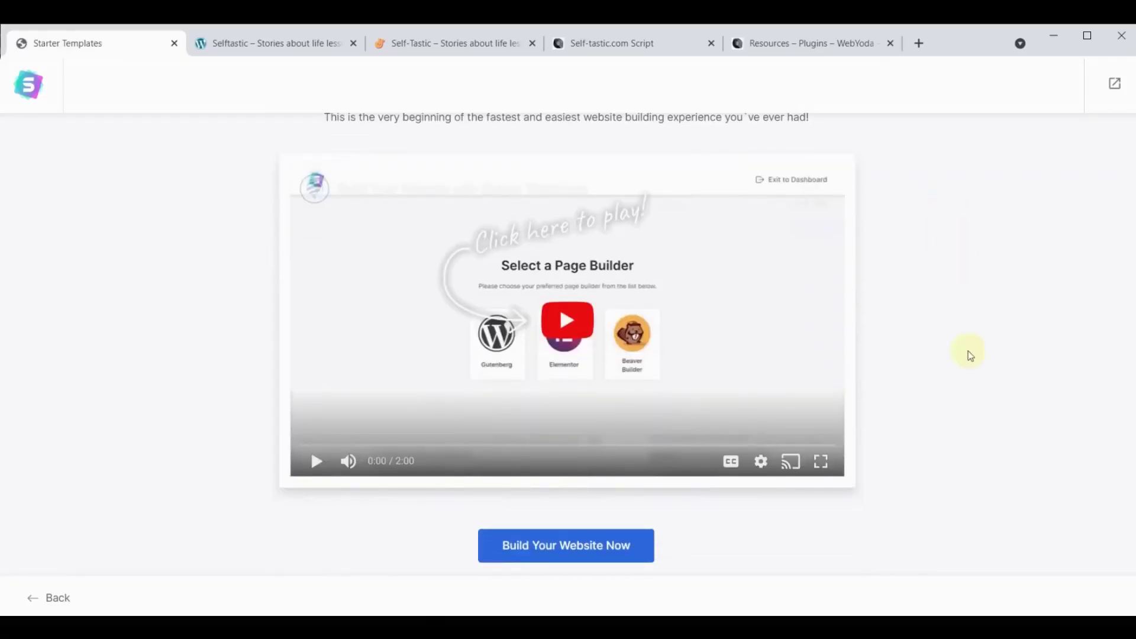
# Start building with Elementor as the page builder and browse the template grid.
pyautogui.click(580, 543)
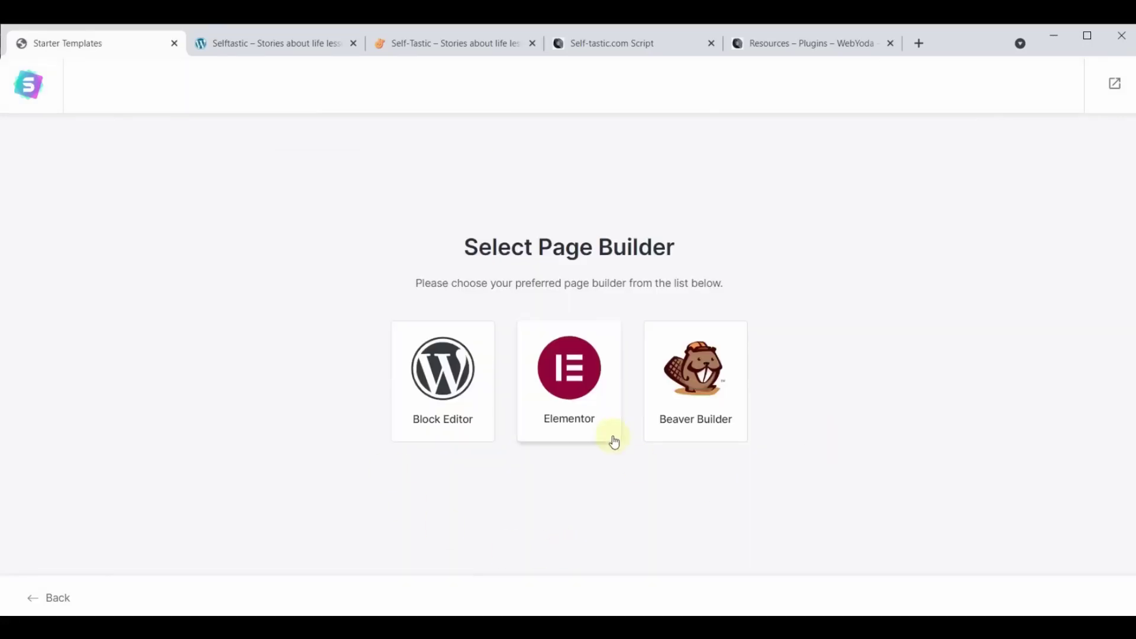
pyautogui.click(581, 378)
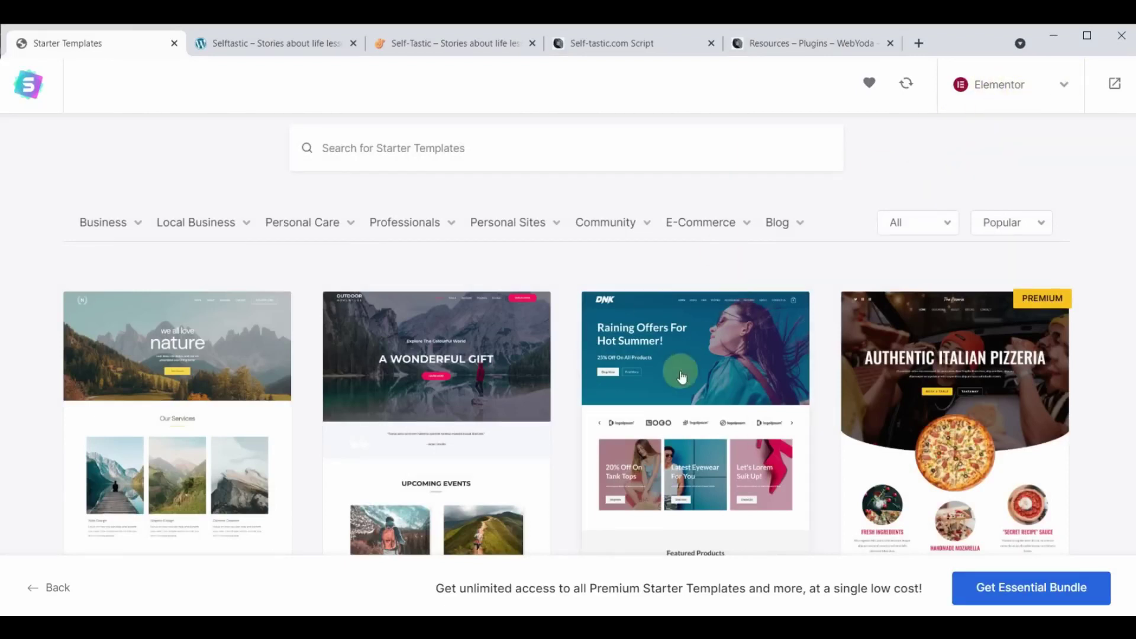
pyautogui.scroll(-10, 682, 375)
pyautogui.scroll(-15, 681, 376)
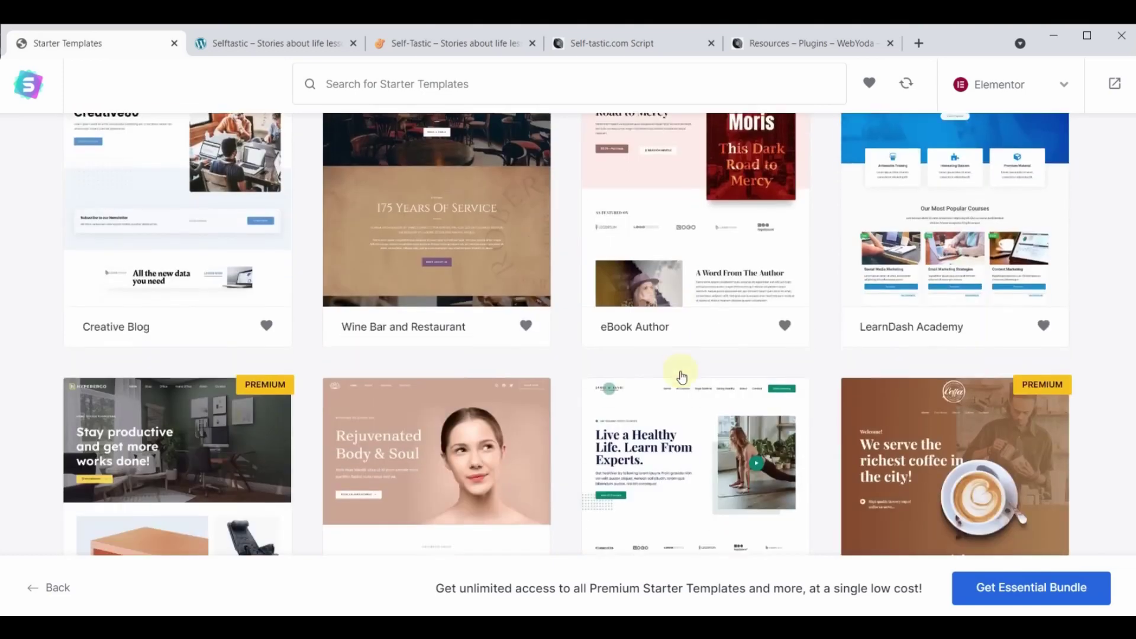
pyautogui.scroll(-12, 681, 379)
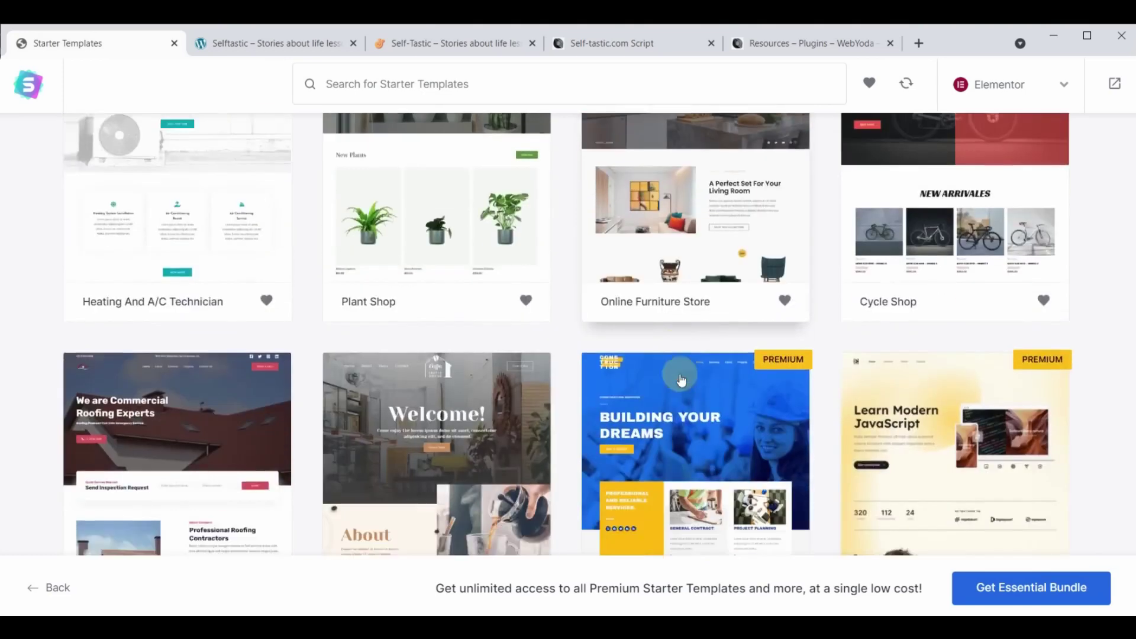
pyautogui.scroll(-14, 681, 380)
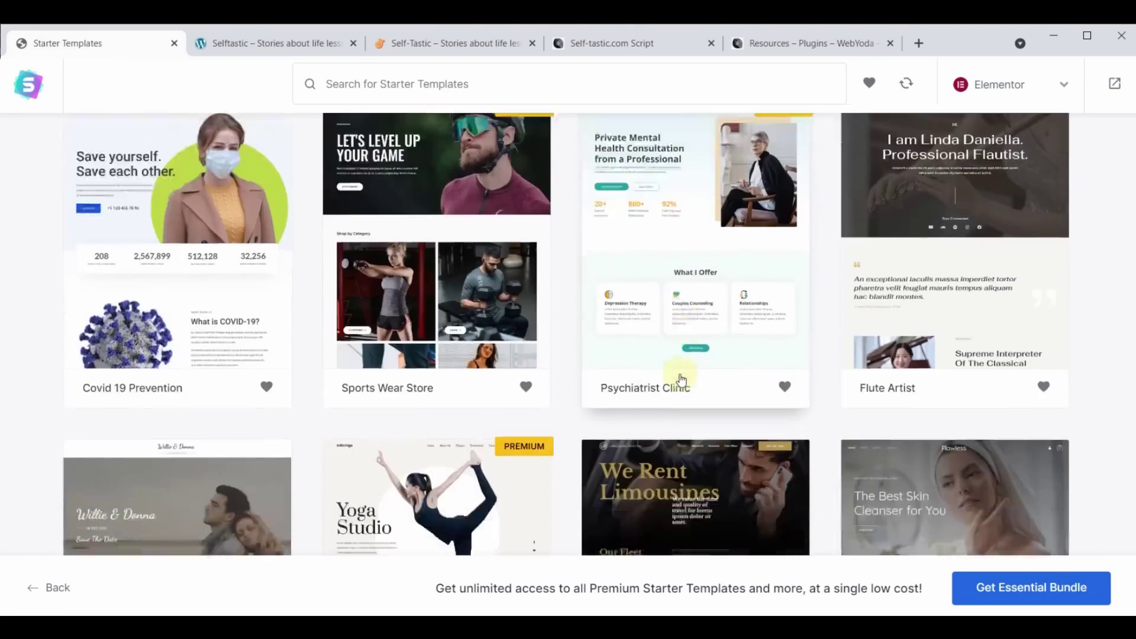
pyautogui.scroll(10, 681, 381)
pyautogui.scroll(20, 682, 380)
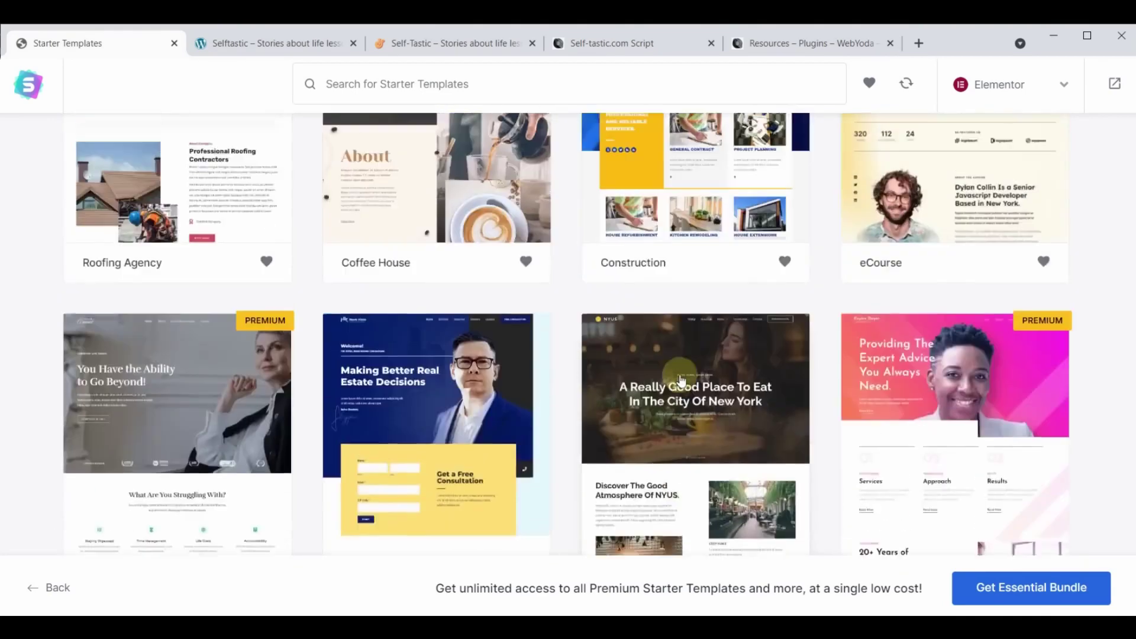
pyautogui.scroll(15, 682, 380)
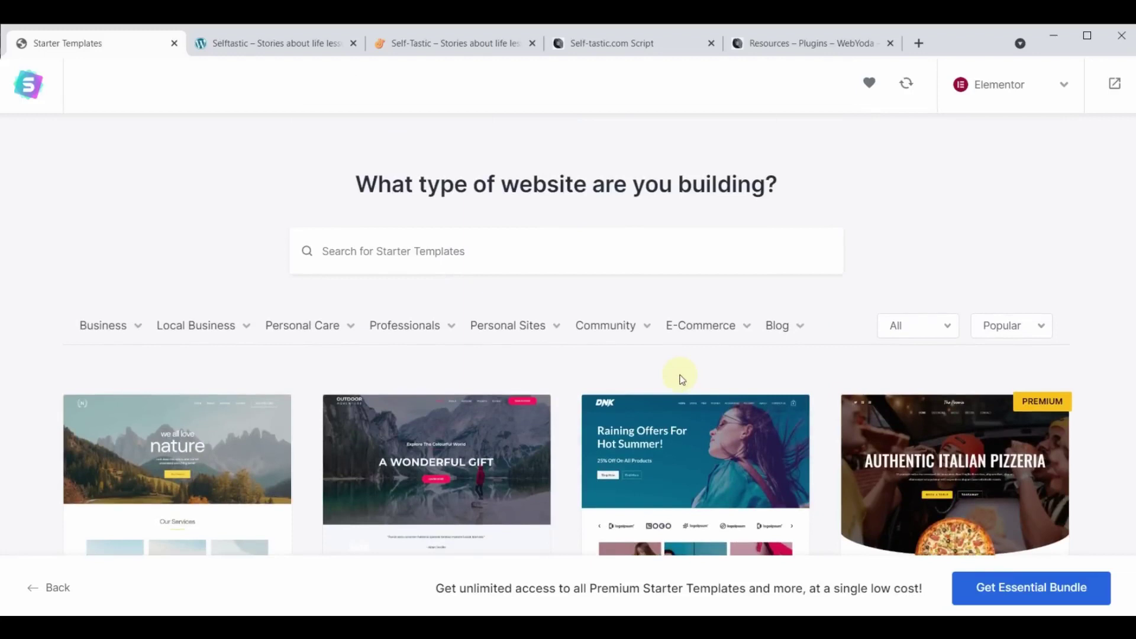
# Filter the template library to Premium templates and scroll through them.
pyautogui.click(946, 332)
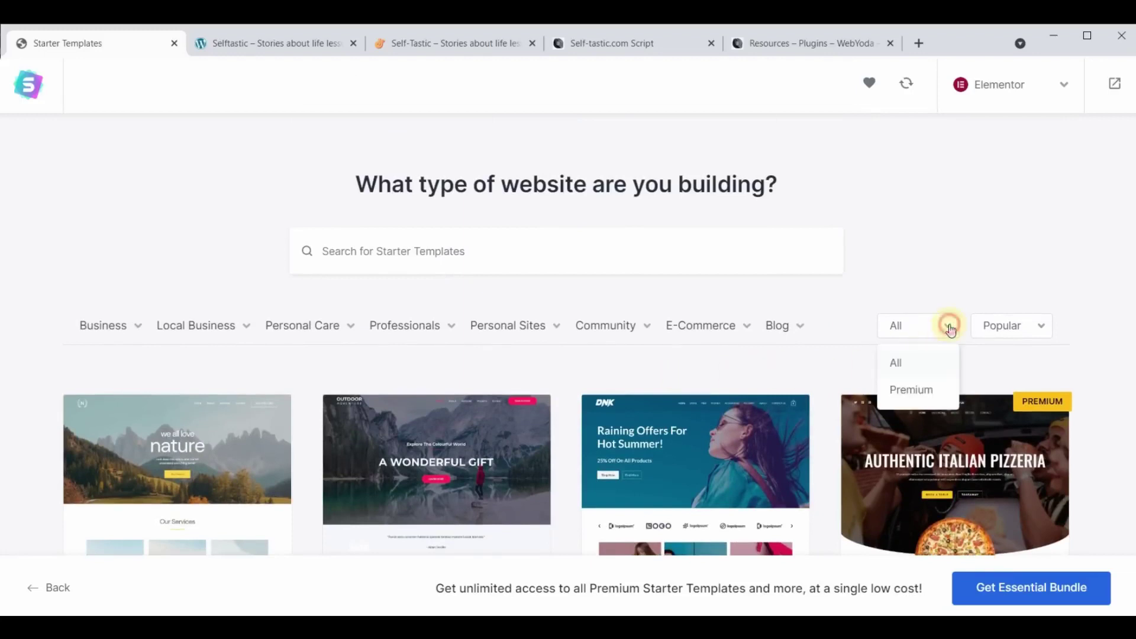
pyautogui.click(908, 387)
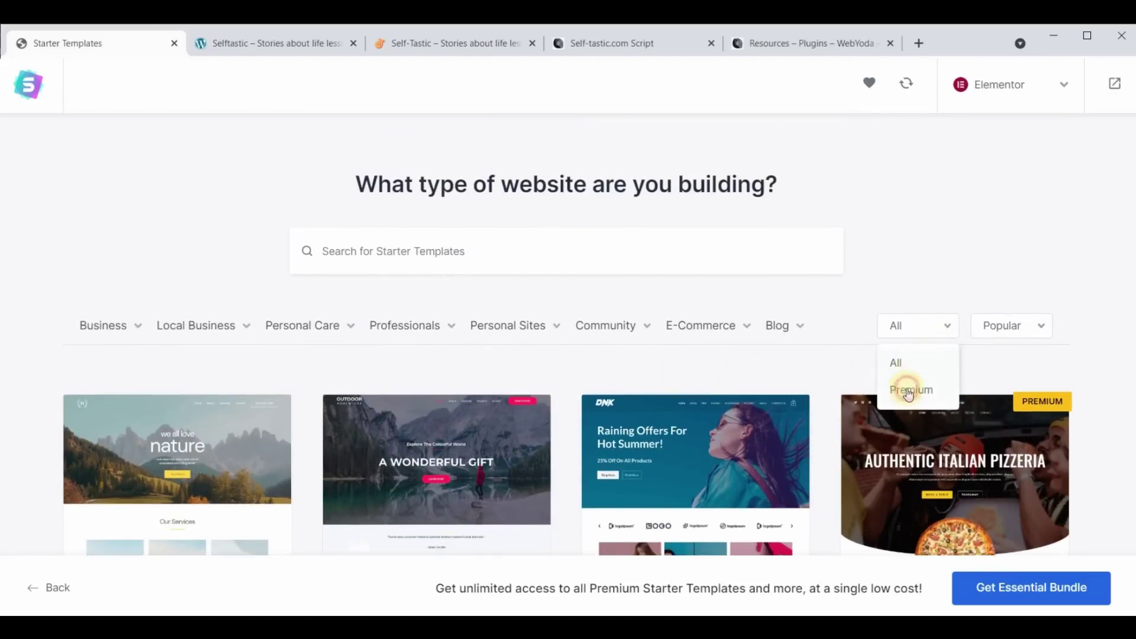
pyautogui.scroll(-1, 627, 370)
pyautogui.scroll(-20, 627, 370)
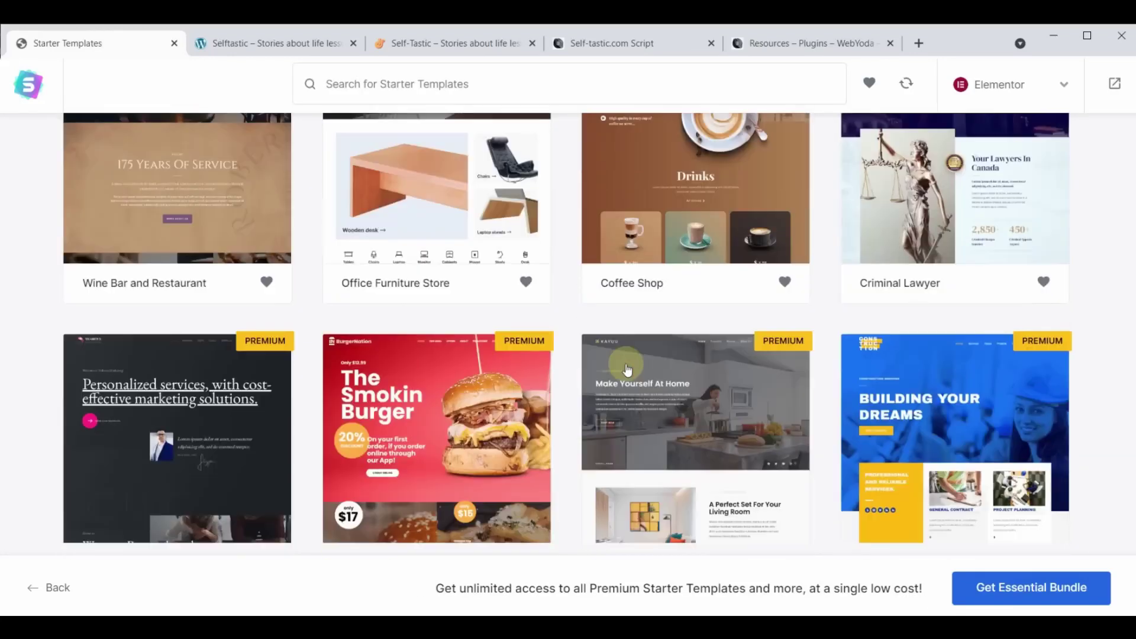
pyautogui.scroll(-15, 627, 369)
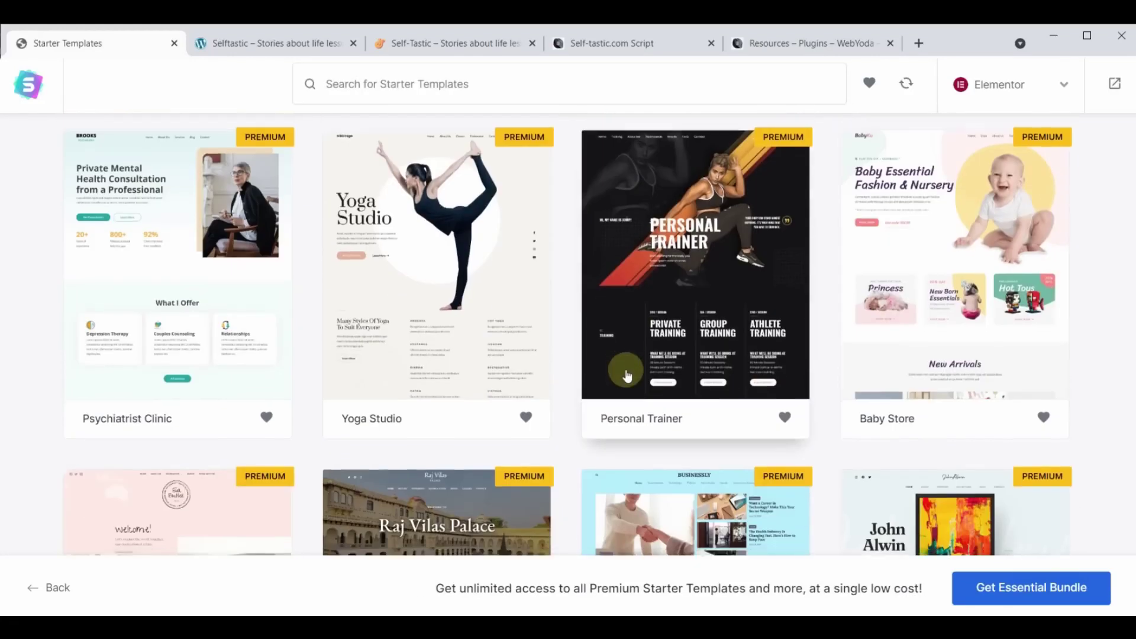
pyautogui.scroll(-1, 627, 377)
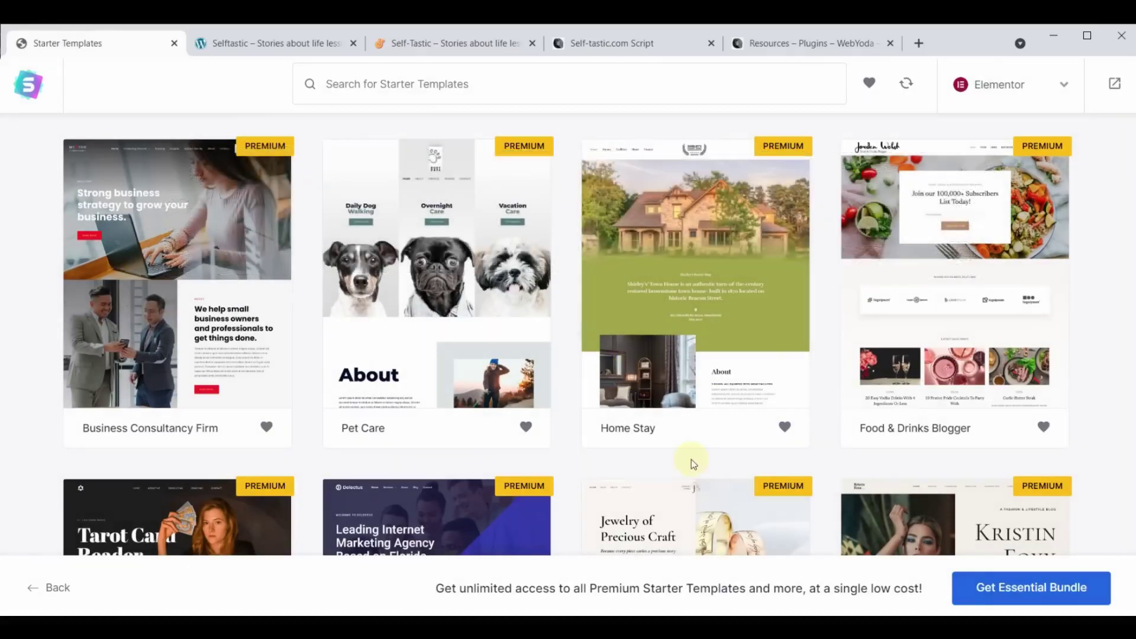
pyautogui.scroll(20, 692, 464)
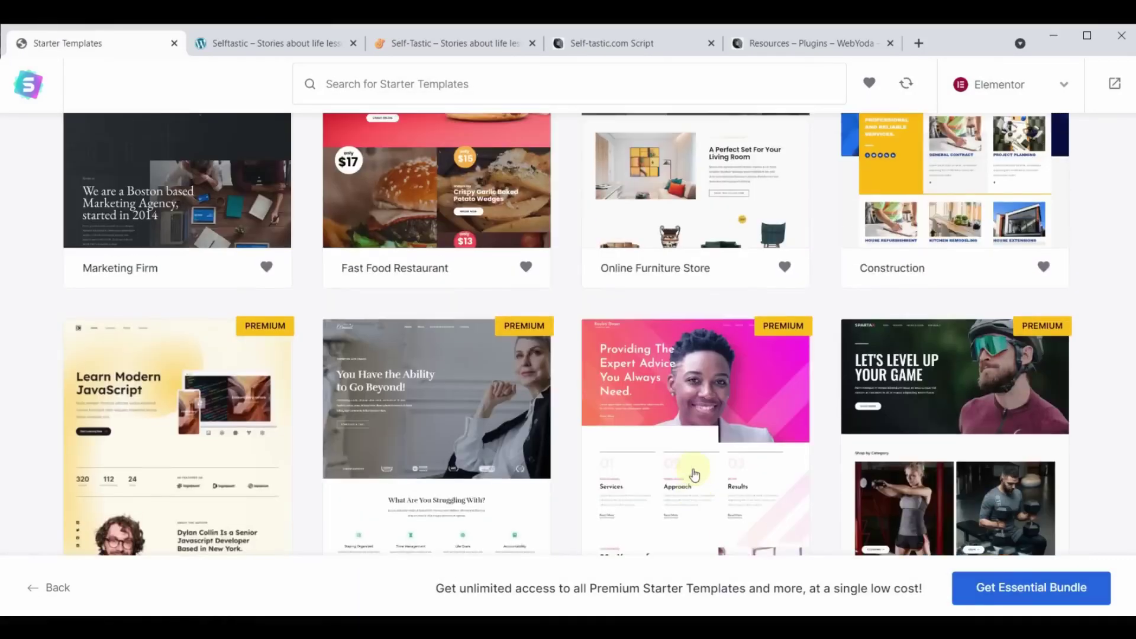
pyautogui.scroll(10, 692, 469)
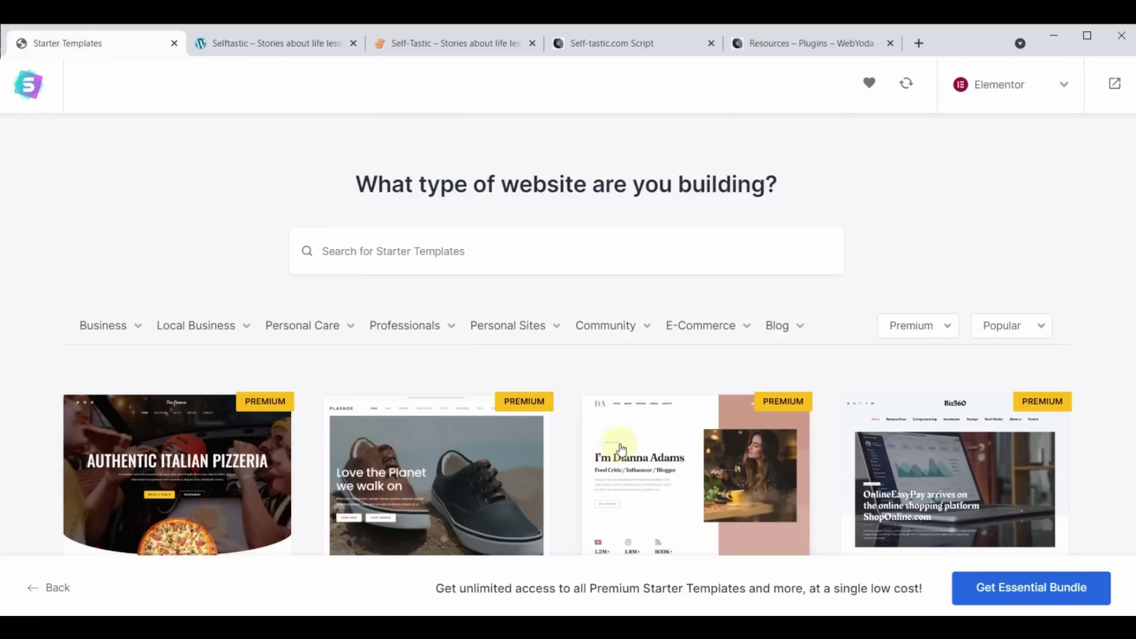
# Reset the filter to All templates and search for 'cosmetics', scrolling through the matches.
pyautogui.click(926, 327)
pyautogui.click(915, 360)
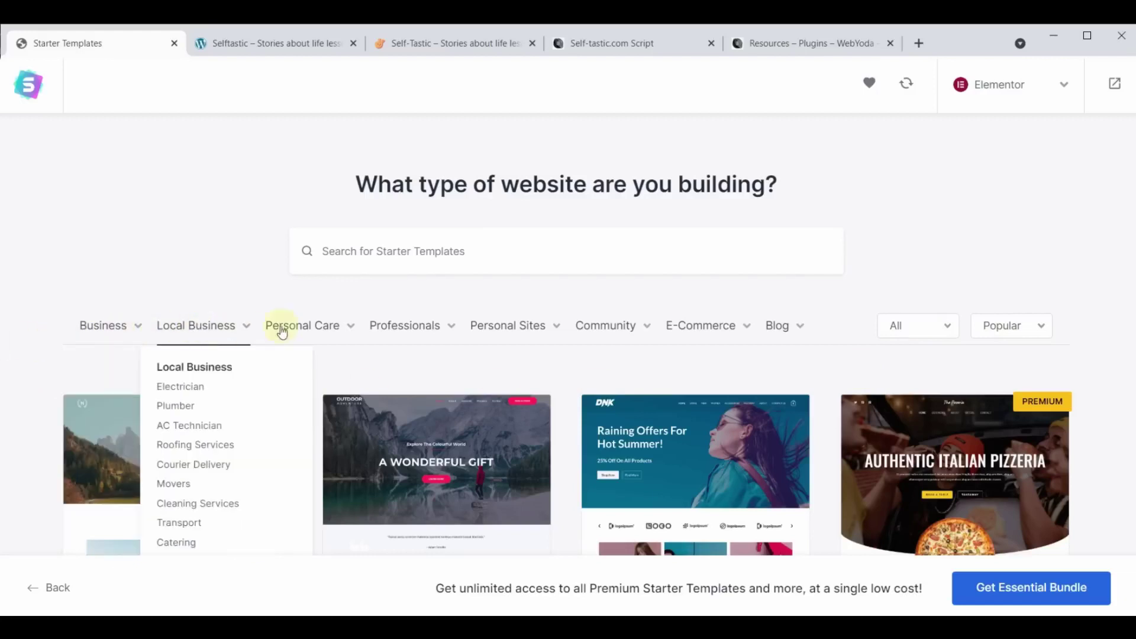
pyautogui.moveTo(536, 329)
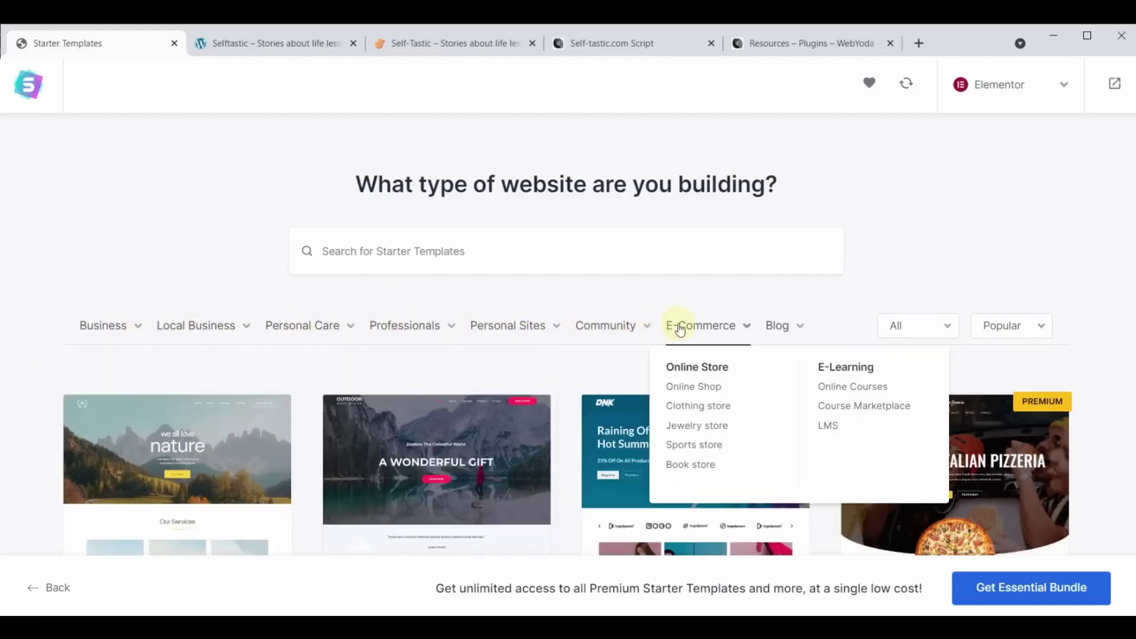
pyautogui.moveTo(782, 330)
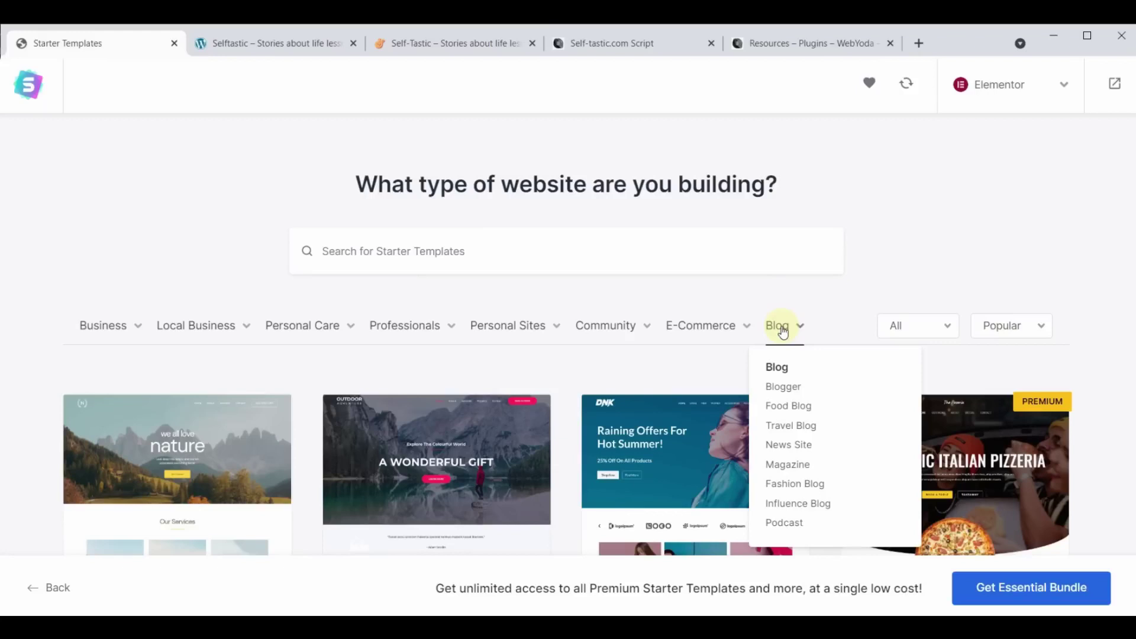
pyautogui.click(509, 249)
pyautogui.write('cos')
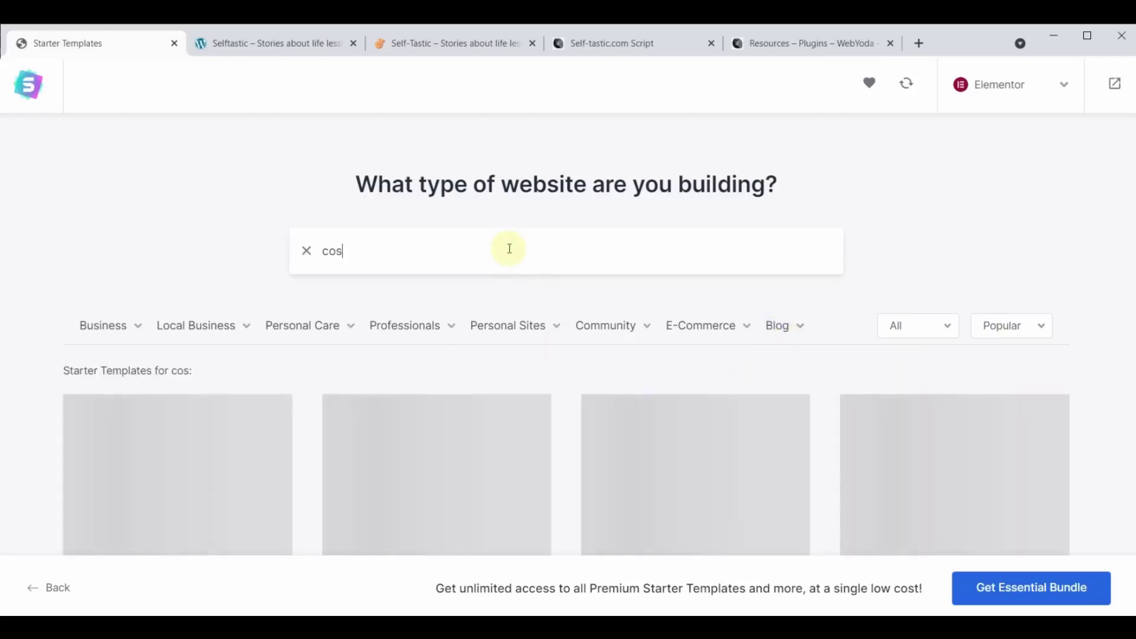
pyautogui.write('metics')
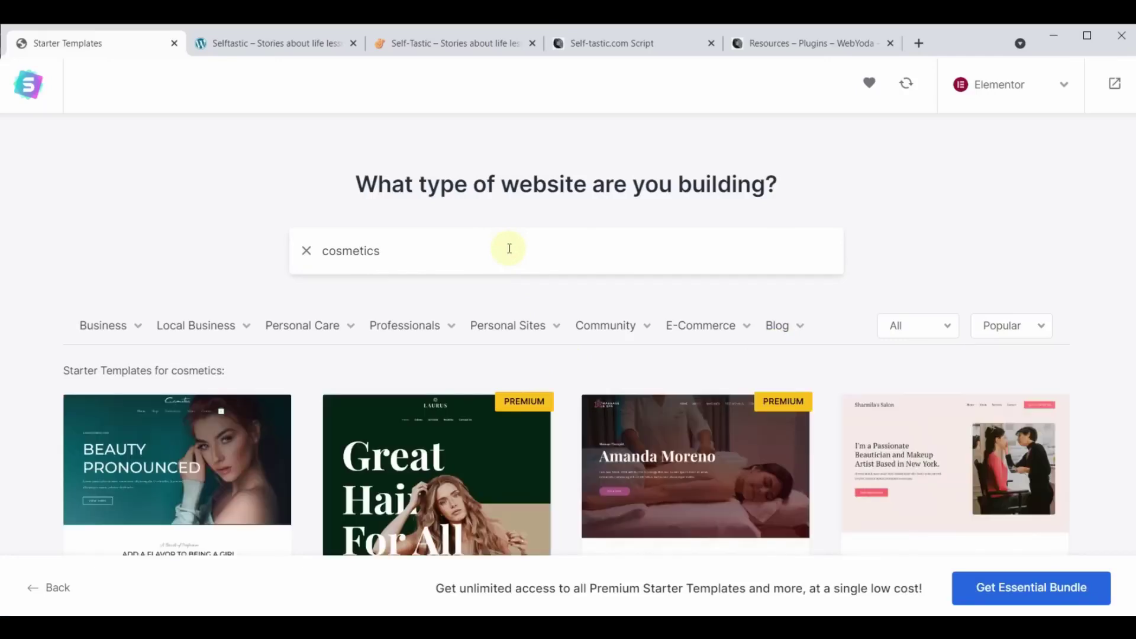
pyautogui.scroll(-5, 514, 378)
pyautogui.scroll(5, 532, 461)
pyautogui.scroll(-3, 533, 463)
pyautogui.scroll(2, 609, 382)
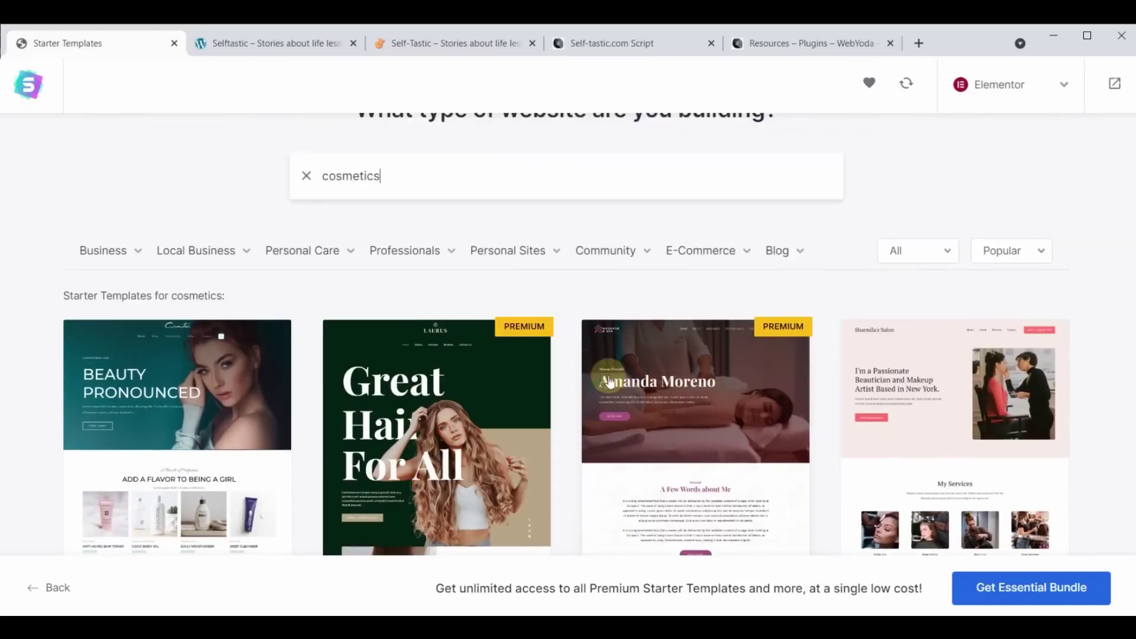
pyautogui.scroll(-5, 577, 331)
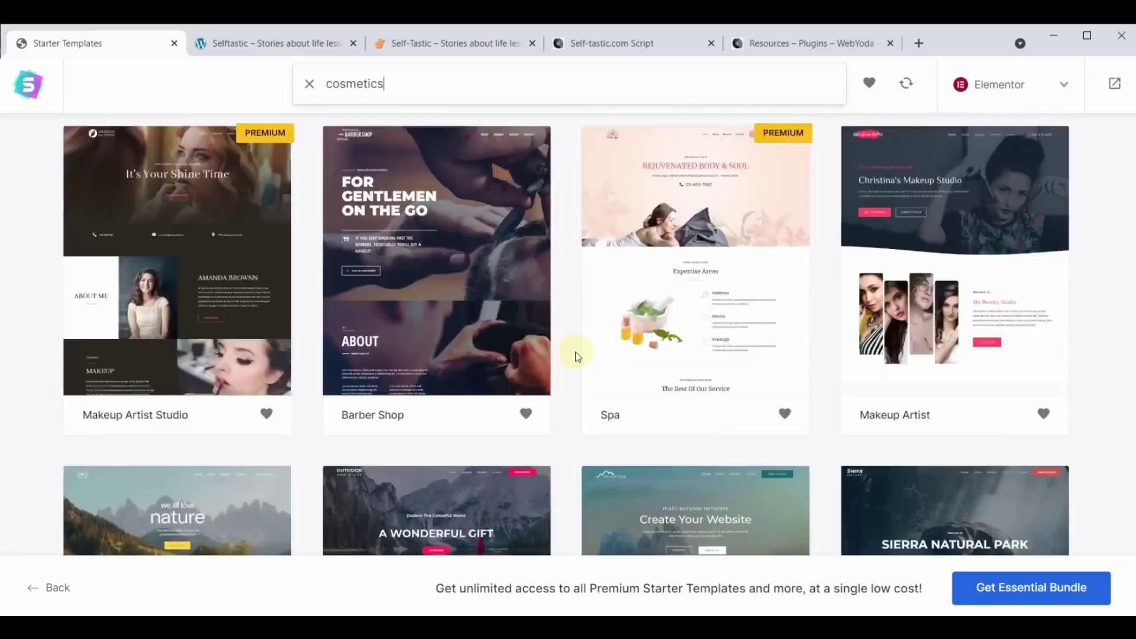
pyautogui.scroll(6, 578, 355)
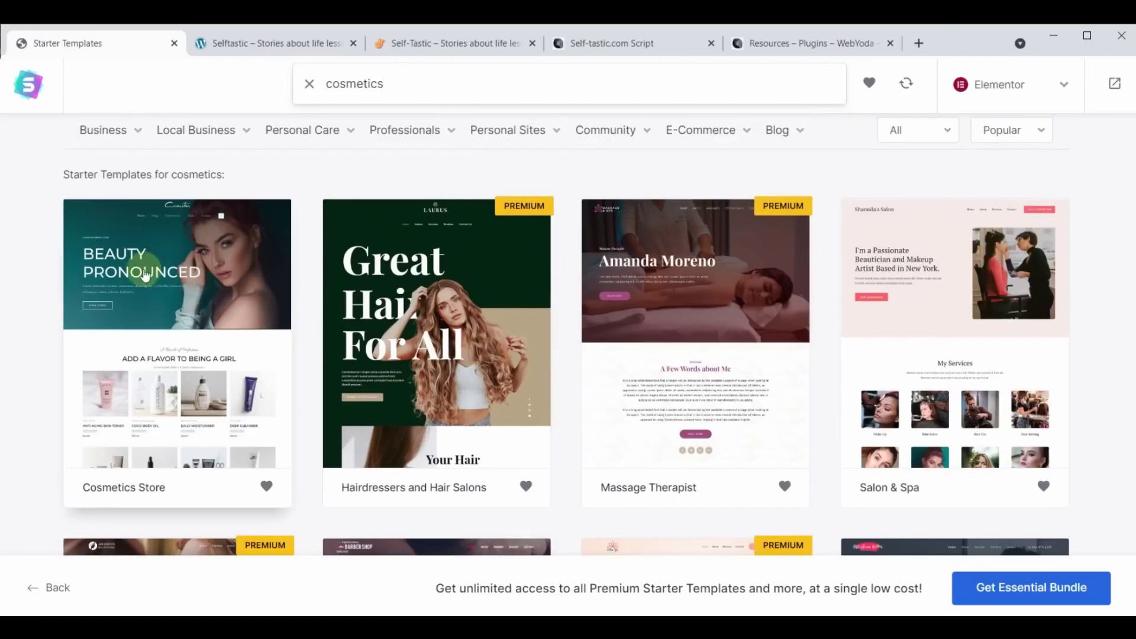
# Choose the Cosmetics Store template, skip the logo, and keep default colours and fonts.
pyautogui.click(145, 274)
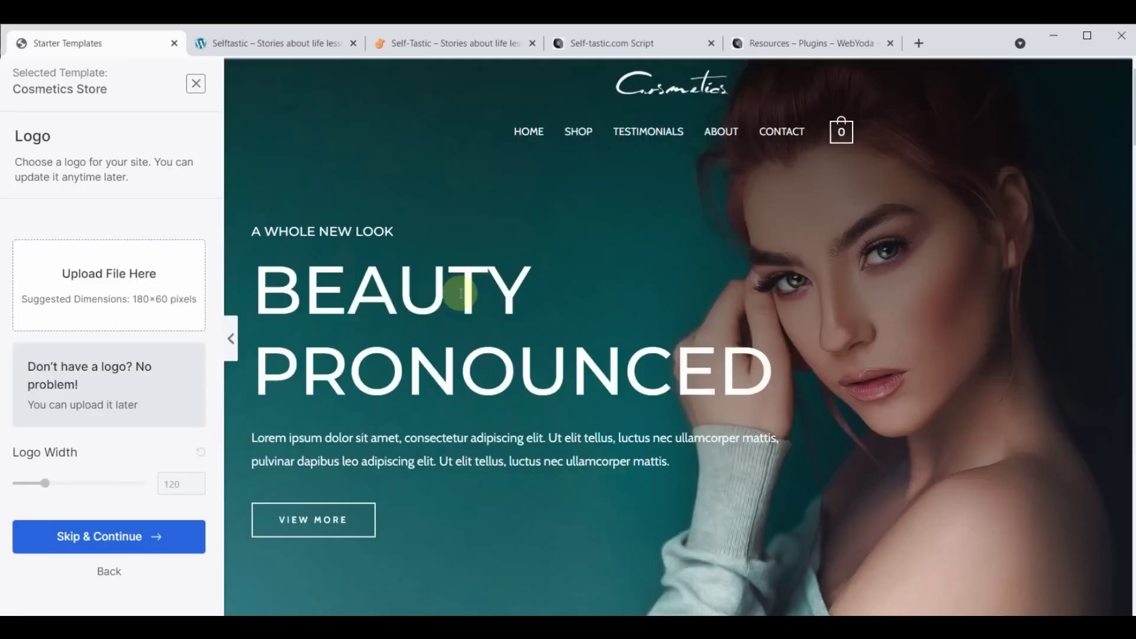
pyautogui.moveTo(818, 138)
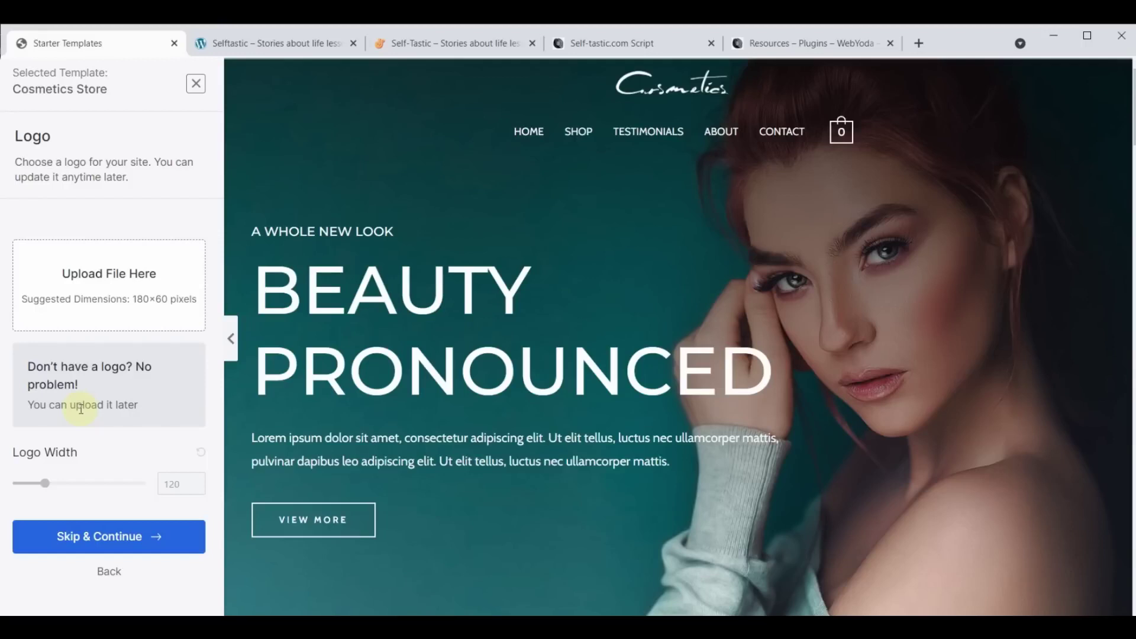
pyautogui.click(95, 536)
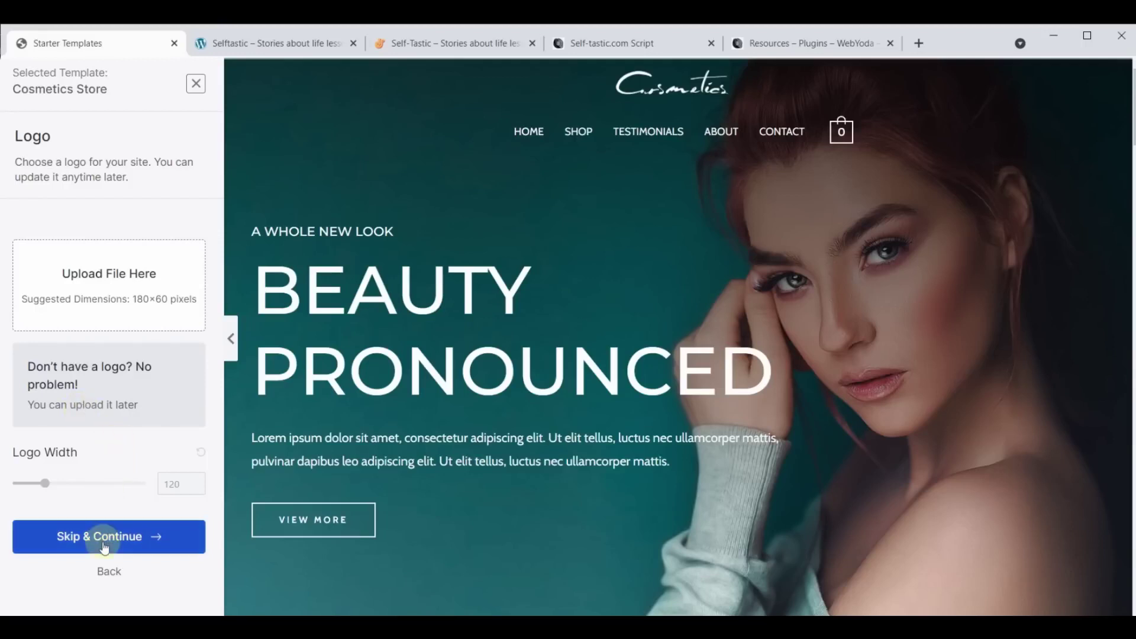
pyautogui.scroll(-4, 104, 545)
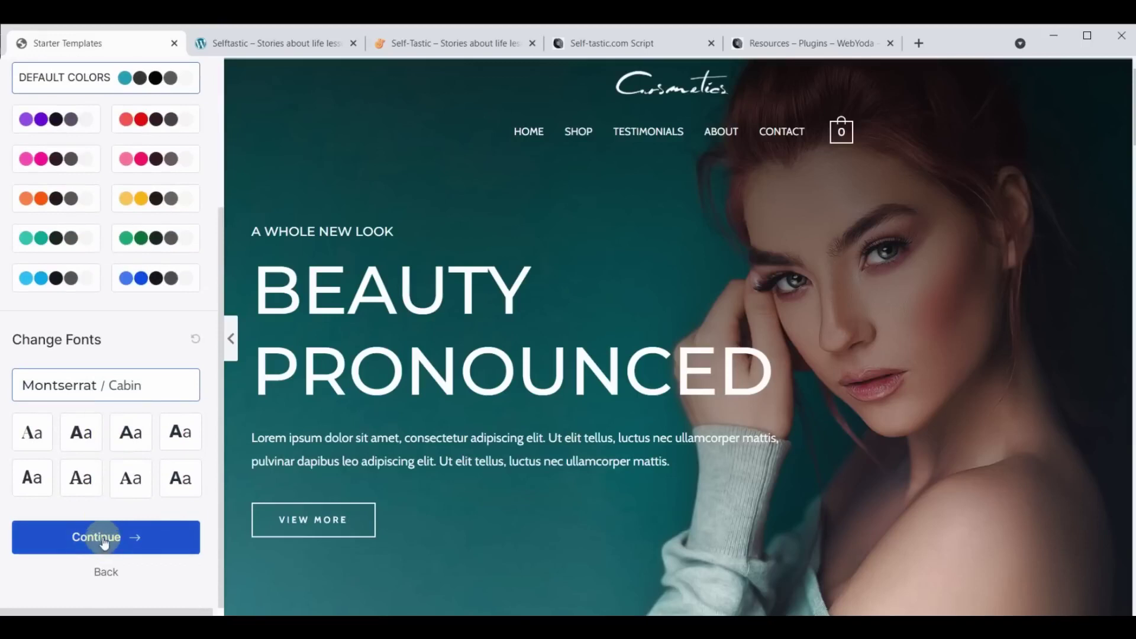
pyautogui.click(104, 537)
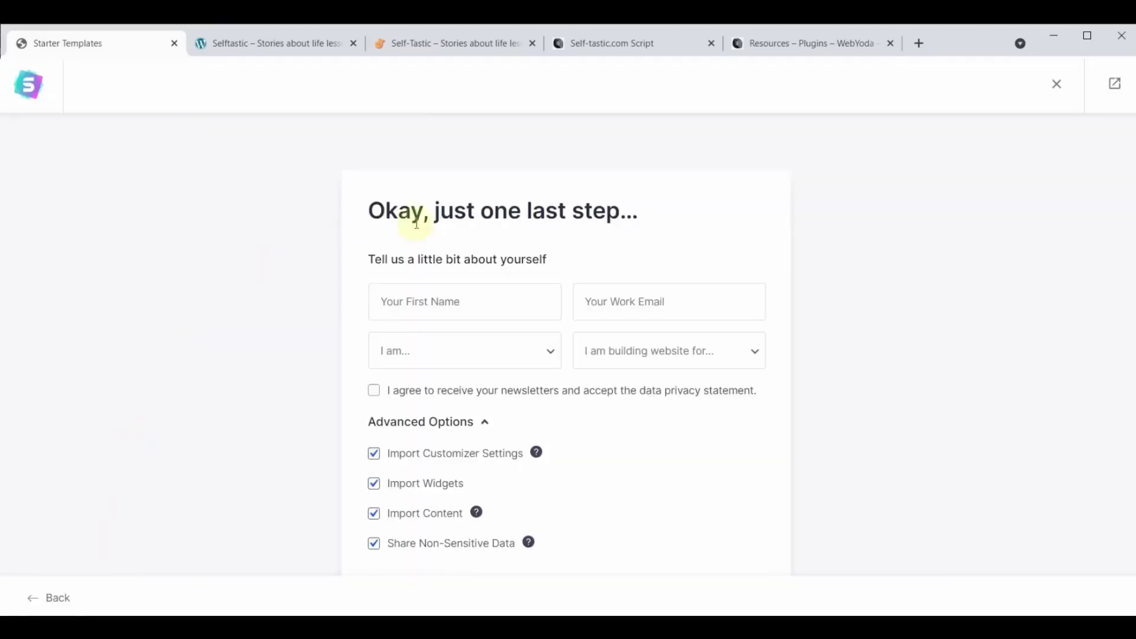
# Enter a first name and work e-mail, with Intermediate experience and Myself/My Company as purpose.
pyautogui.click(438, 296)
pyautogui.write('Yoda')
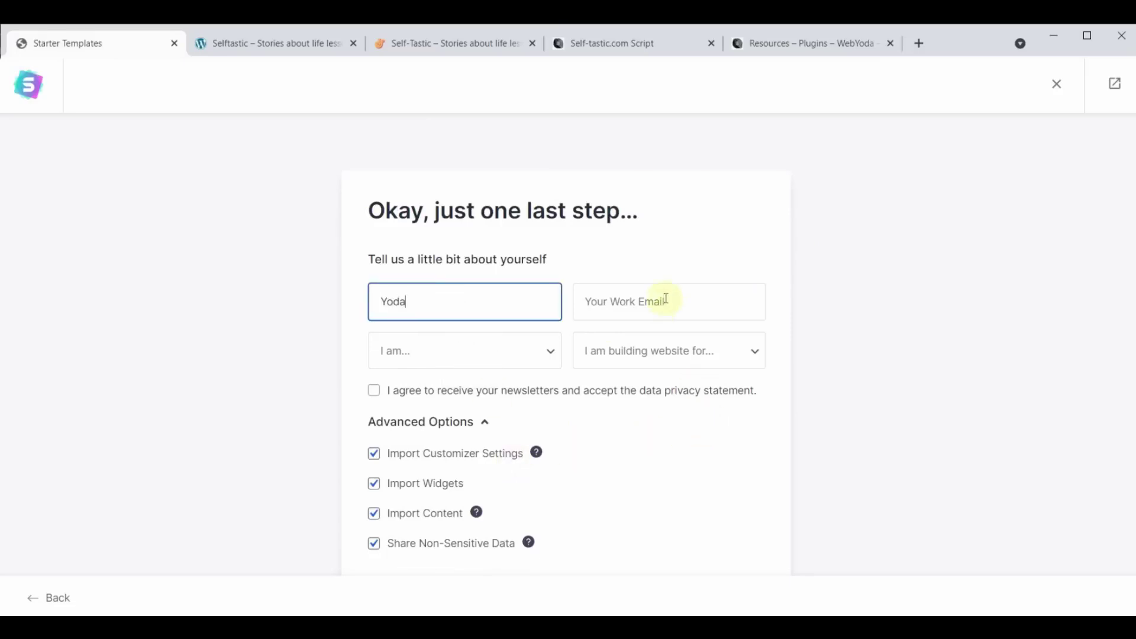
pyautogui.click(666, 298)
pyautogui.click(710, 372)
pyautogui.click(553, 353)
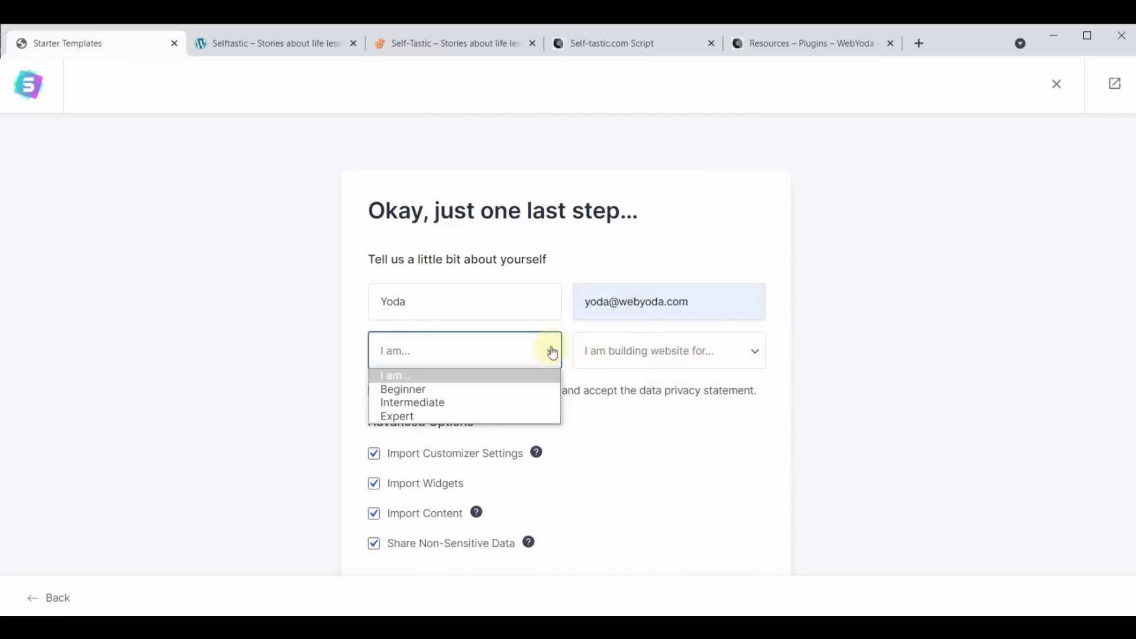
pyautogui.click(426, 404)
pyautogui.click(711, 363)
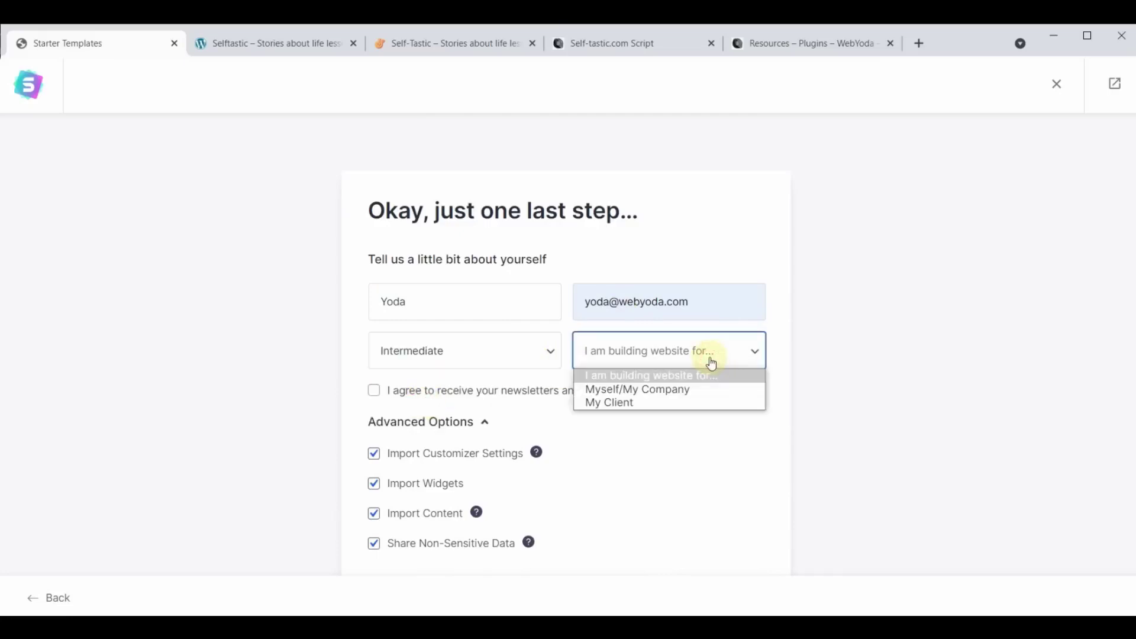
pyautogui.click(674, 388)
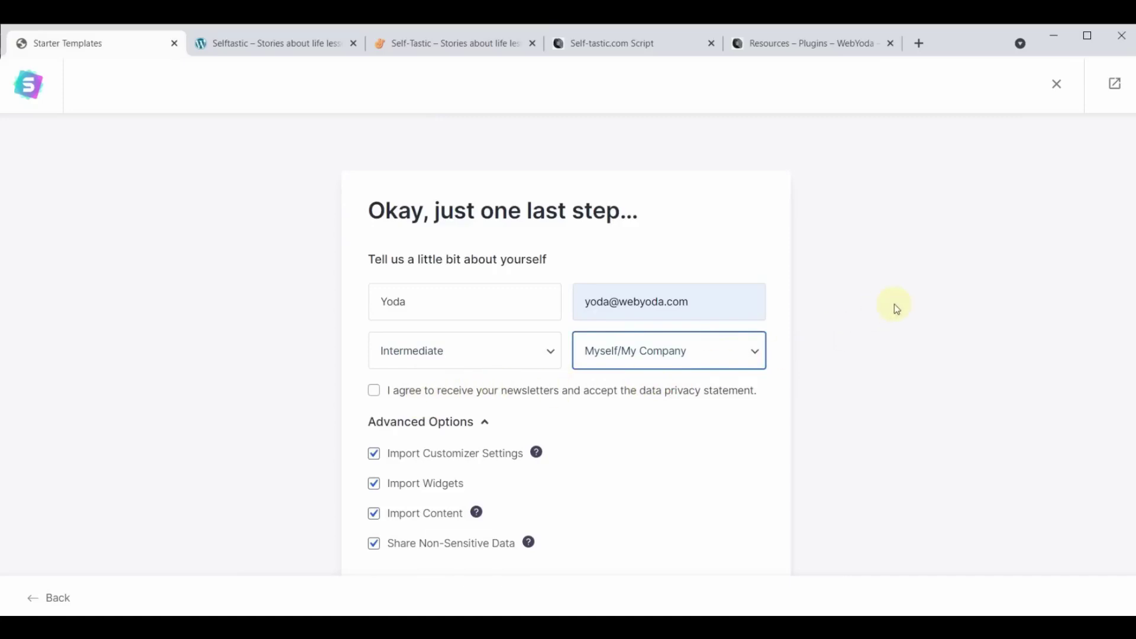
pyautogui.scroll(-2, 897, 308)
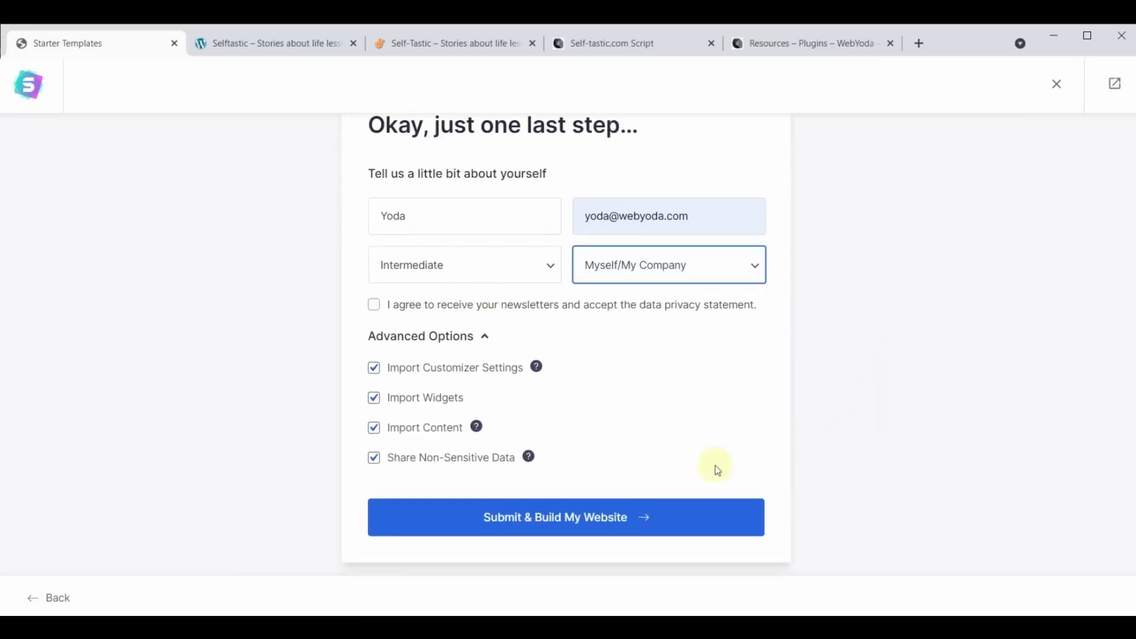
# Submit the form to build the Cosmetics Store site, then reload the Selftastic tab.
pyautogui.click(548, 520)
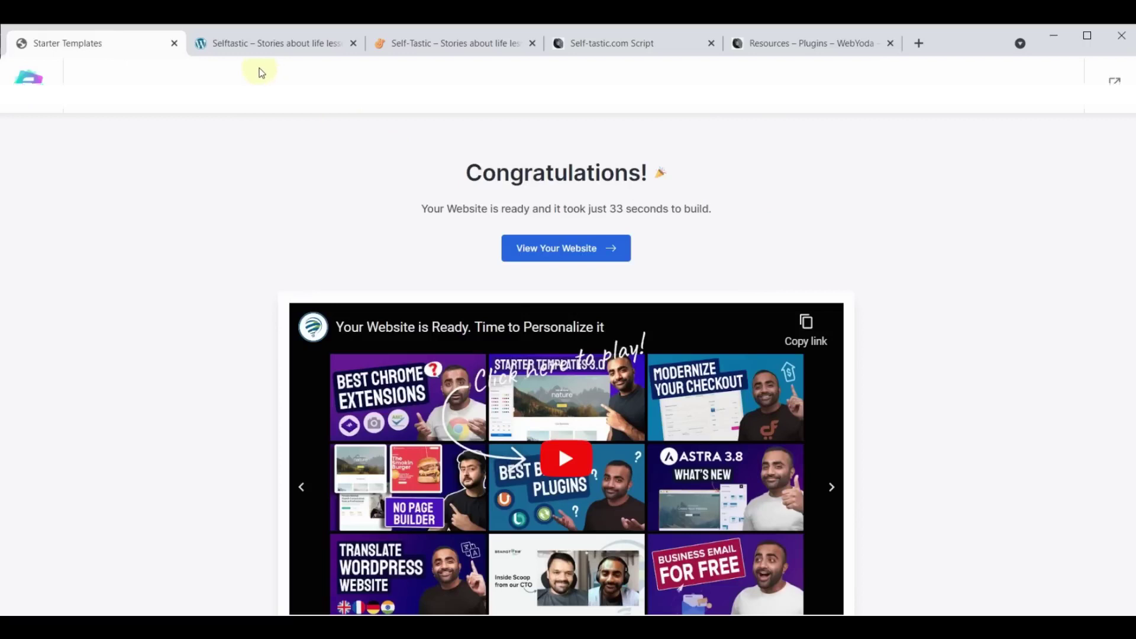
pyautogui.click(266, 43)
pyautogui.click(67, 70)
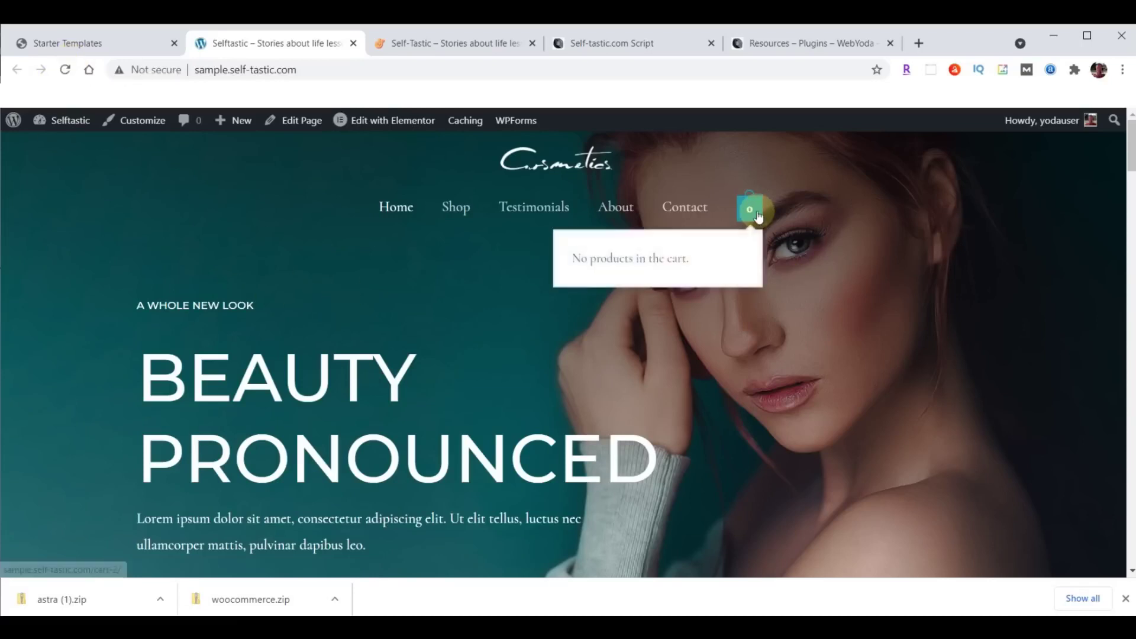
# Scroll the new Cosmetics design, compare it with the live self-tastic.com home, then go back to Starter Templates.
pyautogui.scroll(-5, 346, 290)
pyautogui.scroll(-12, 347, 295)
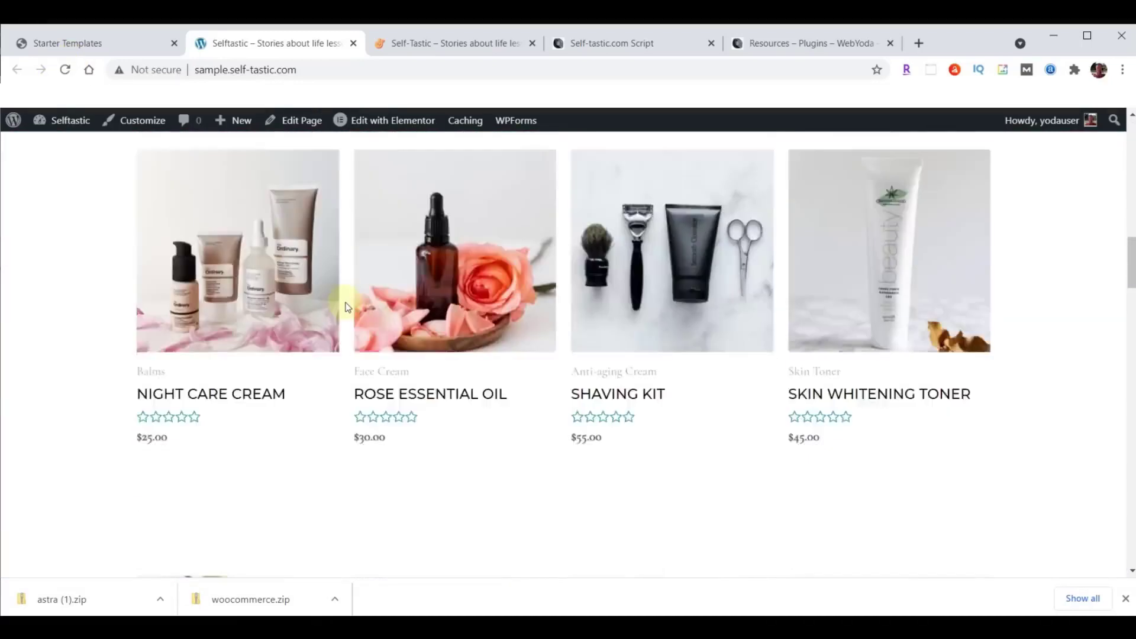
pyautogui.scroll(9, 343, 402)
pyautogui.scroll(5, 343, 406)
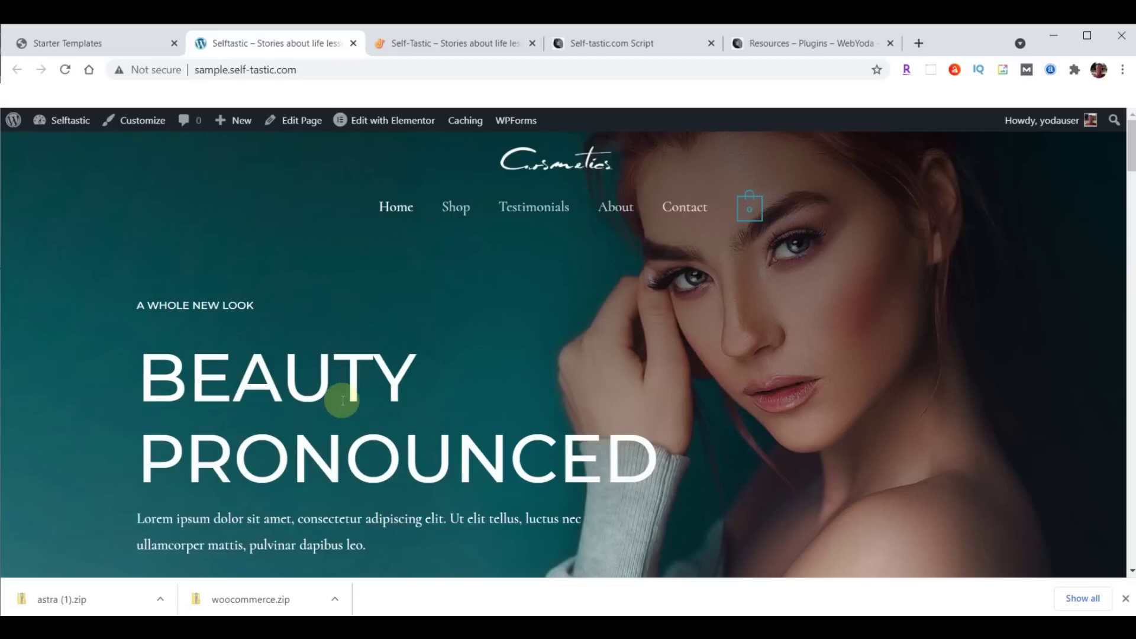
pyautogui.scroll(-7, 432, 406)
pyautogui.scroll(7, 445, 401)
pyautogui.click(449, 44)
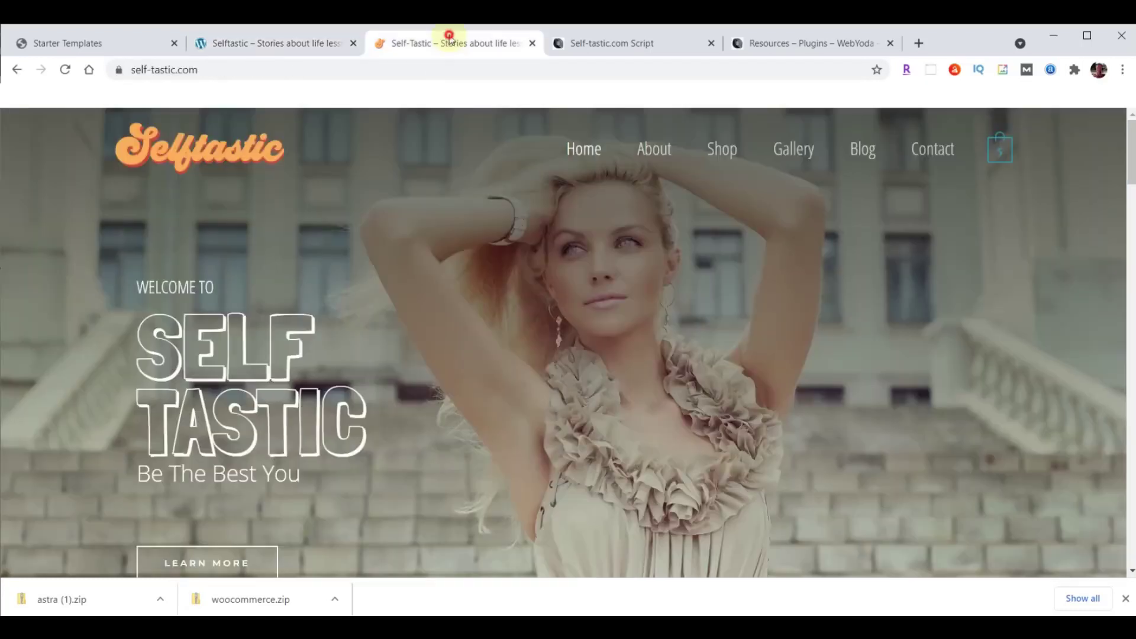
pyautogui.scroll(-20, 694, 344)
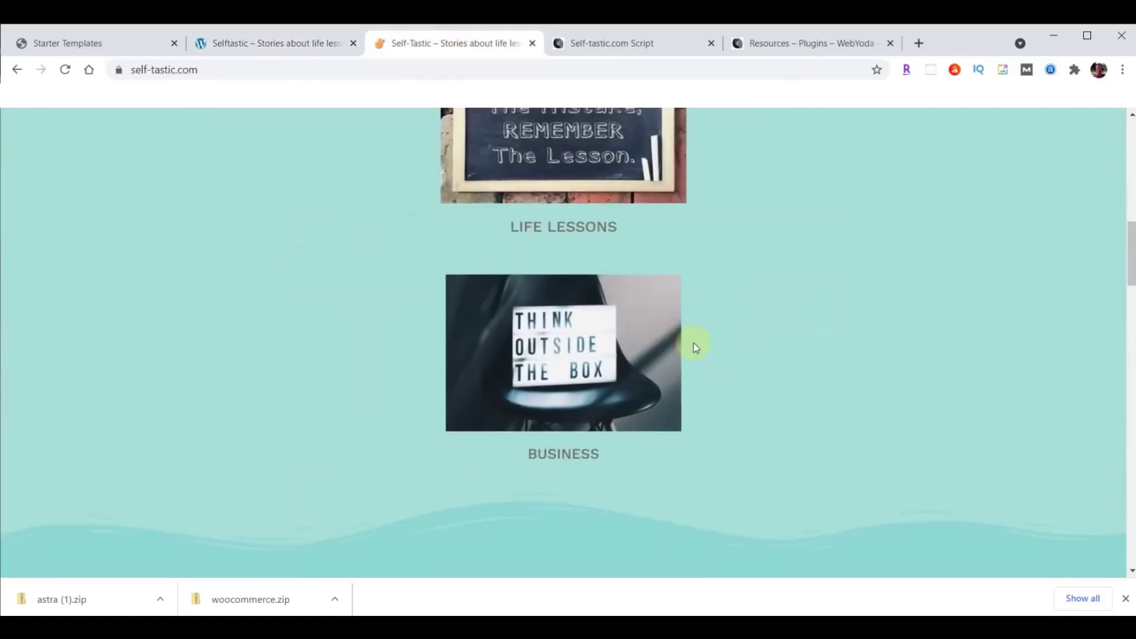
pyautogui.scroll(20, 694, 343)
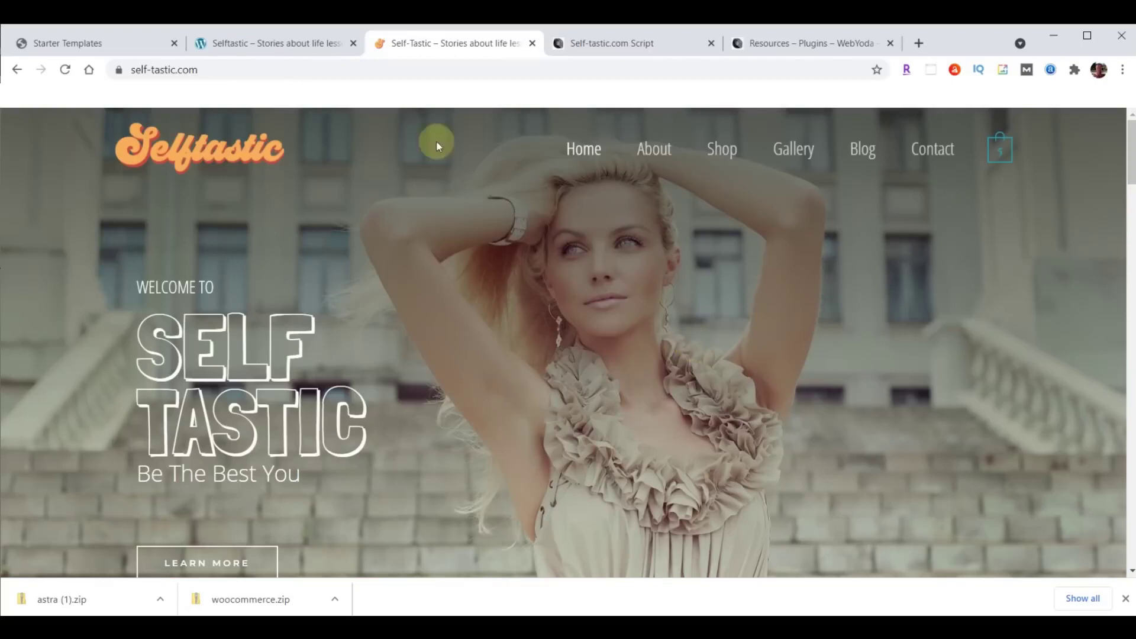
pyautogui.click(271, 45)
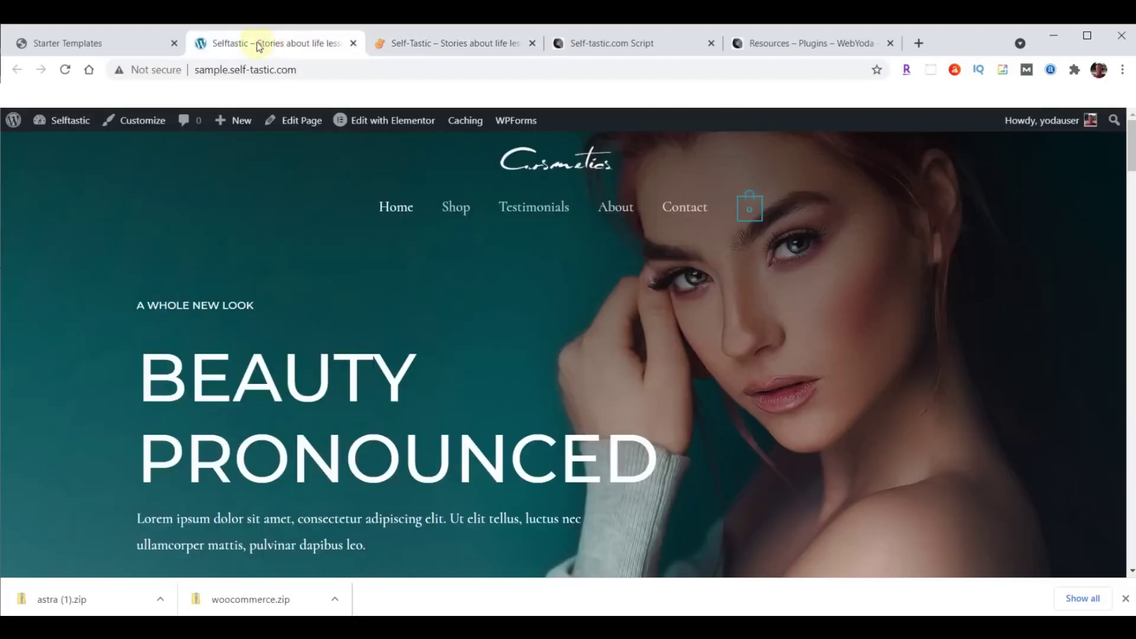
pyautogui.click(81, 43)
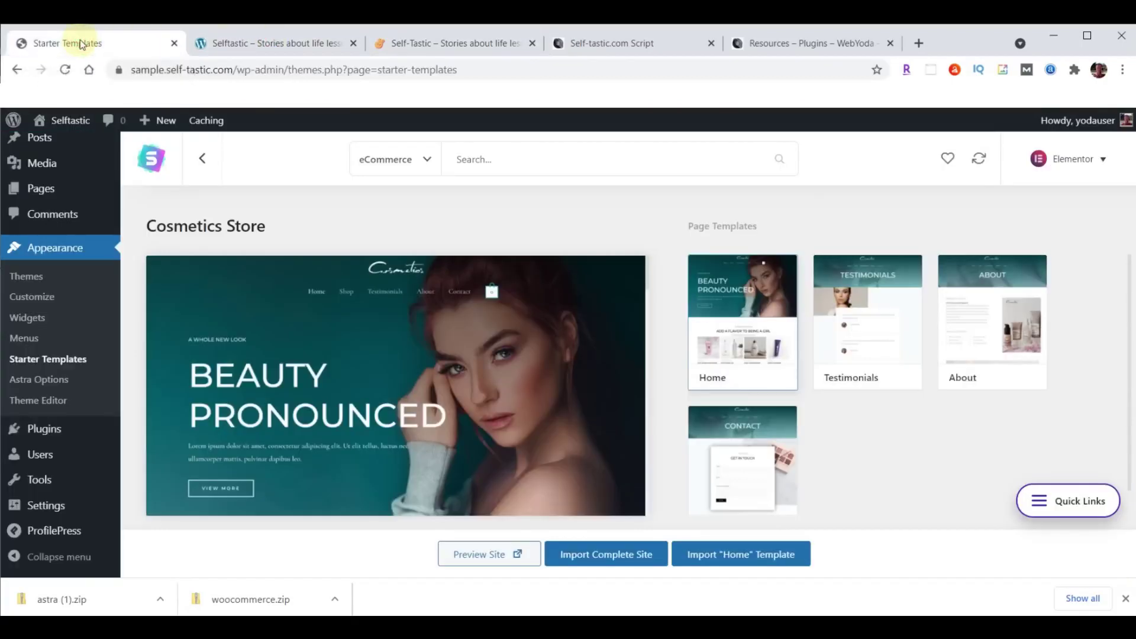
# Close the downloads bar and open the staging site's Installed Plugins list.
pyautogui.click(1125, 602)
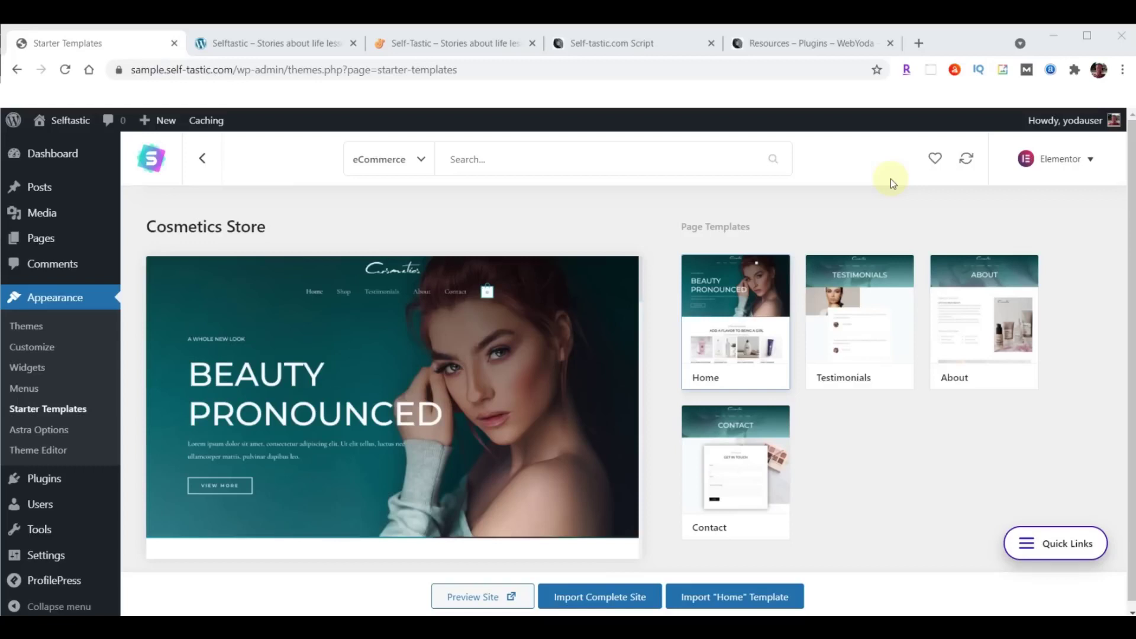
pyautogui.click(890, 179)
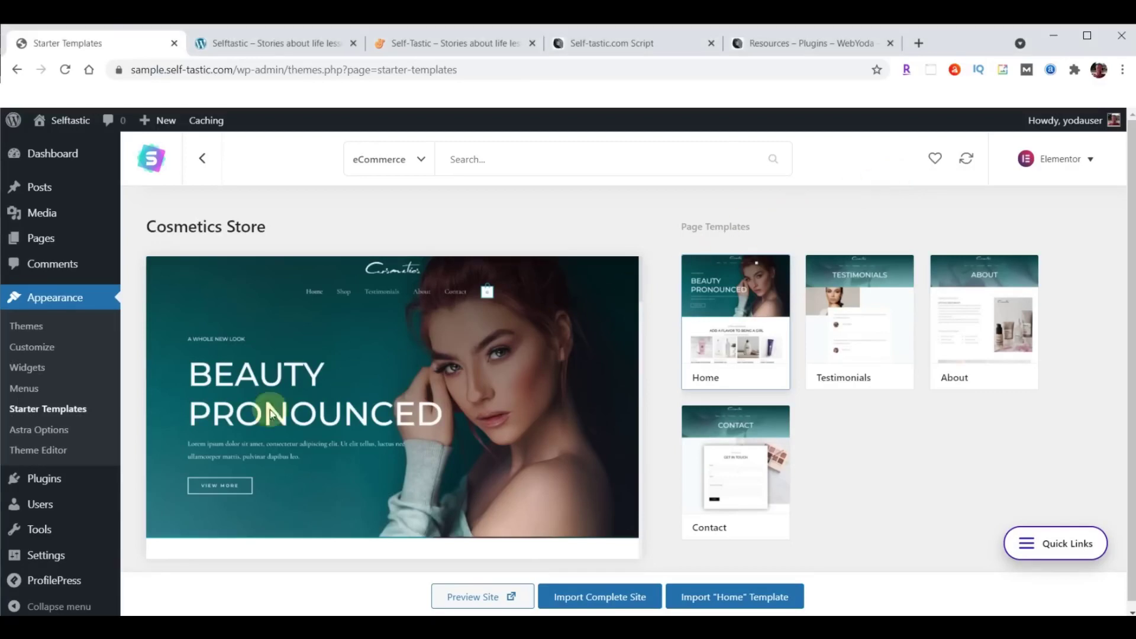
pyautogui.click(44, 480)
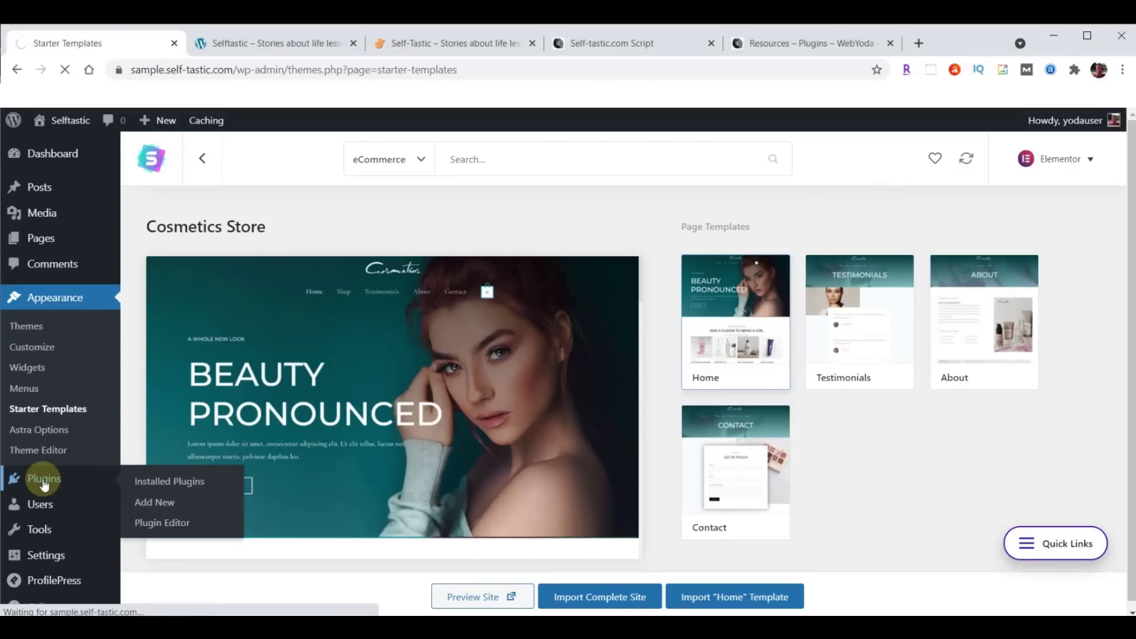
pyautogui.scroll(-7, 337, 355)
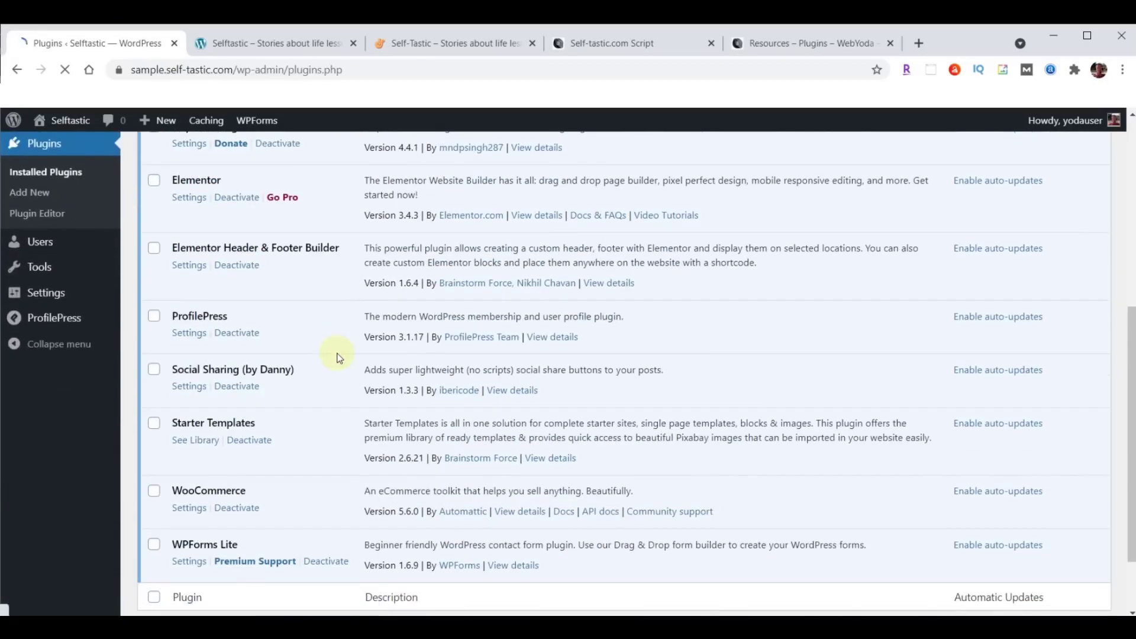
# Deactivate WooCommerce, check the sample site's Shop page, and return to Plugins.
pyautogui.click(237, 508)
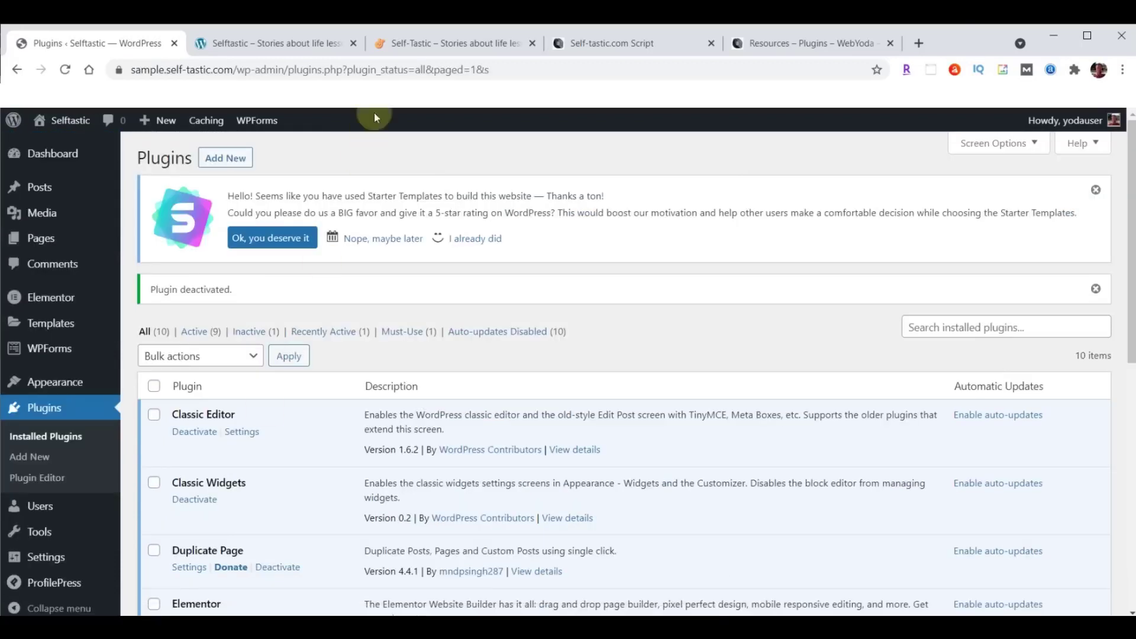
pyautogui.click(416, 47)
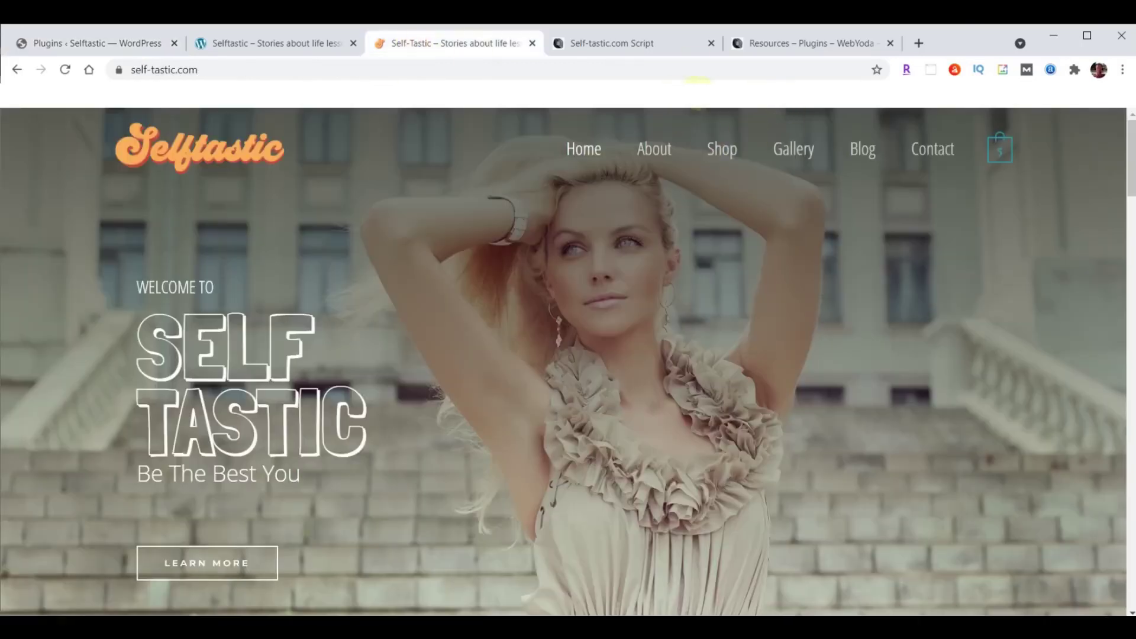
pyautogui.click(304, 39)
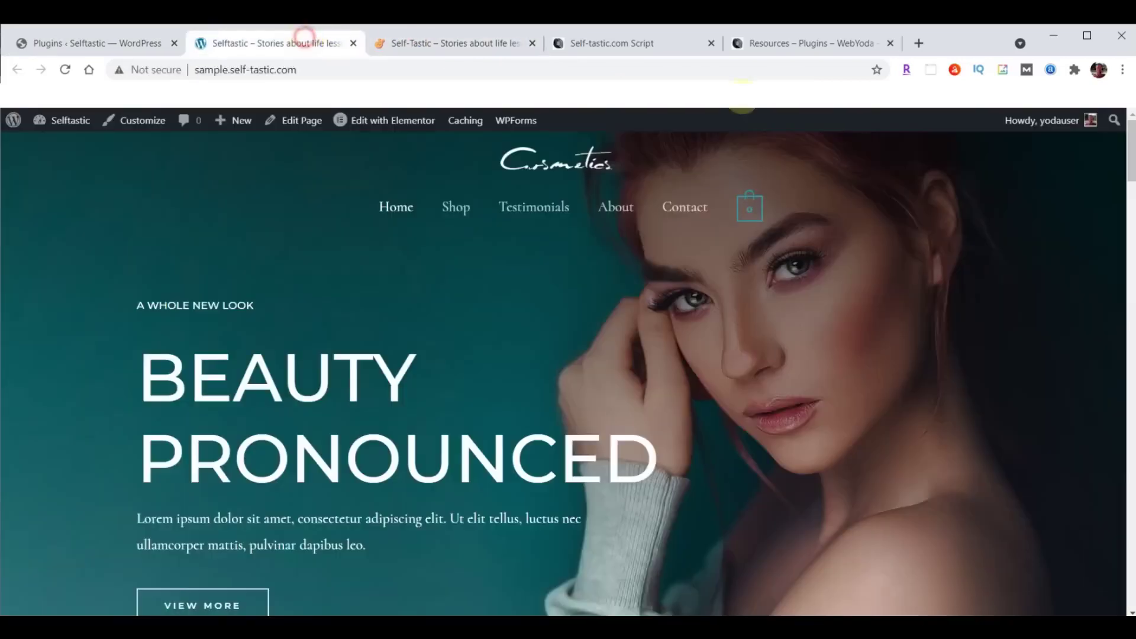
pyautogui.click(454, 201)
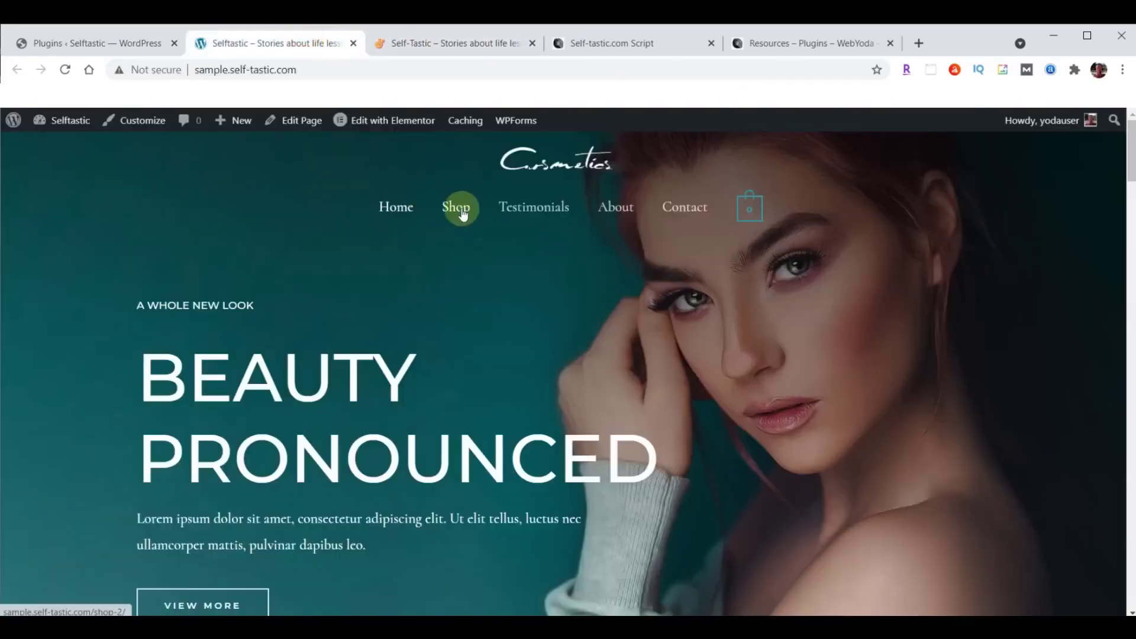
pyautogui.click(93, 47)
# Delete the Shop item from the Primary Menu and save the menu.
pyautogui.moveTo(101, 304)
pyautogui.moveTo(66, 389)
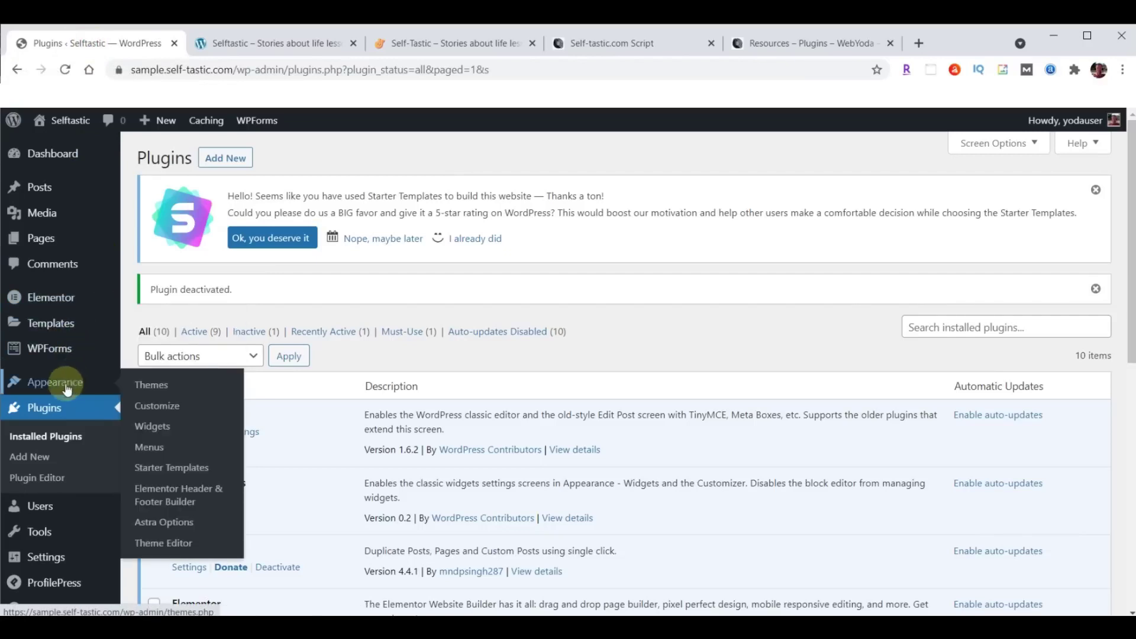
pyautogui.click(144, 449)
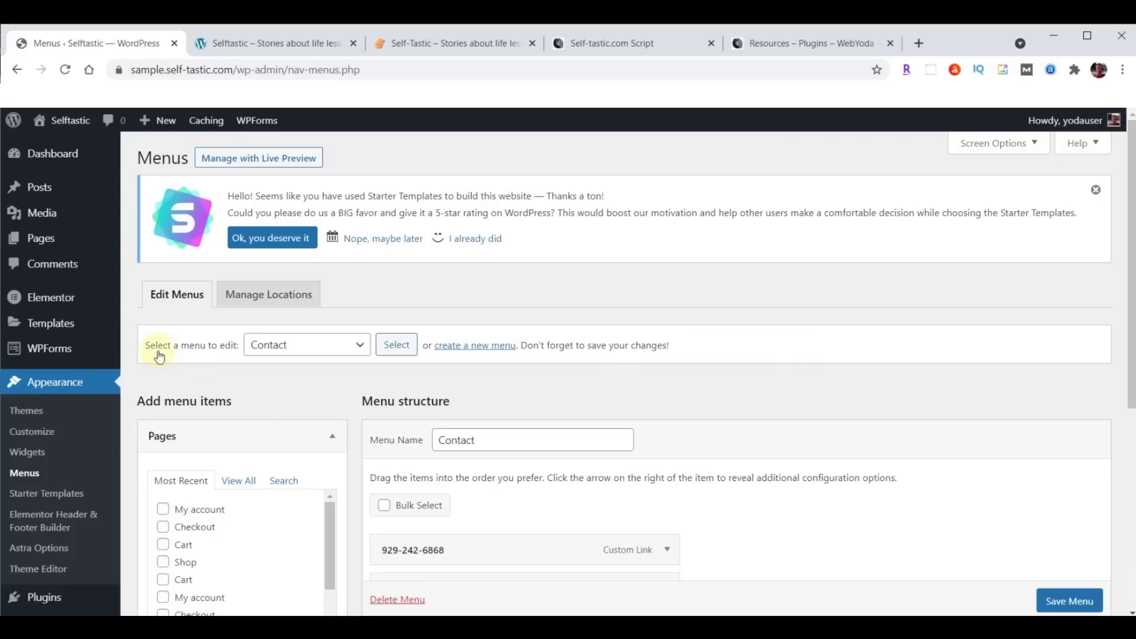
pyautogui.click(360, 346)
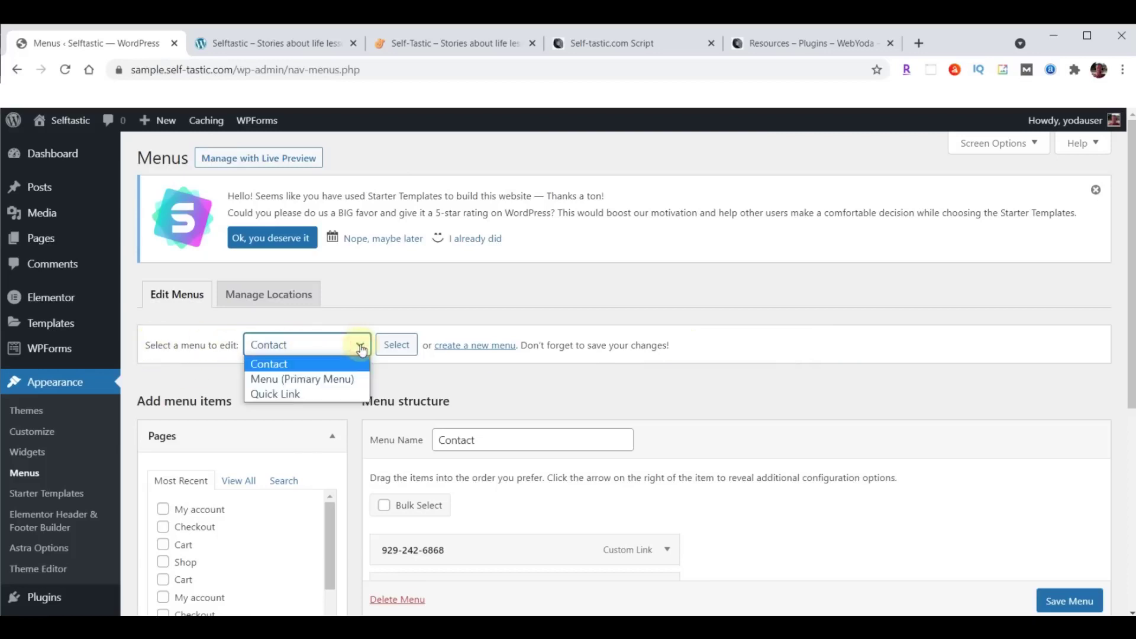
pyautogui.click(313, 379)
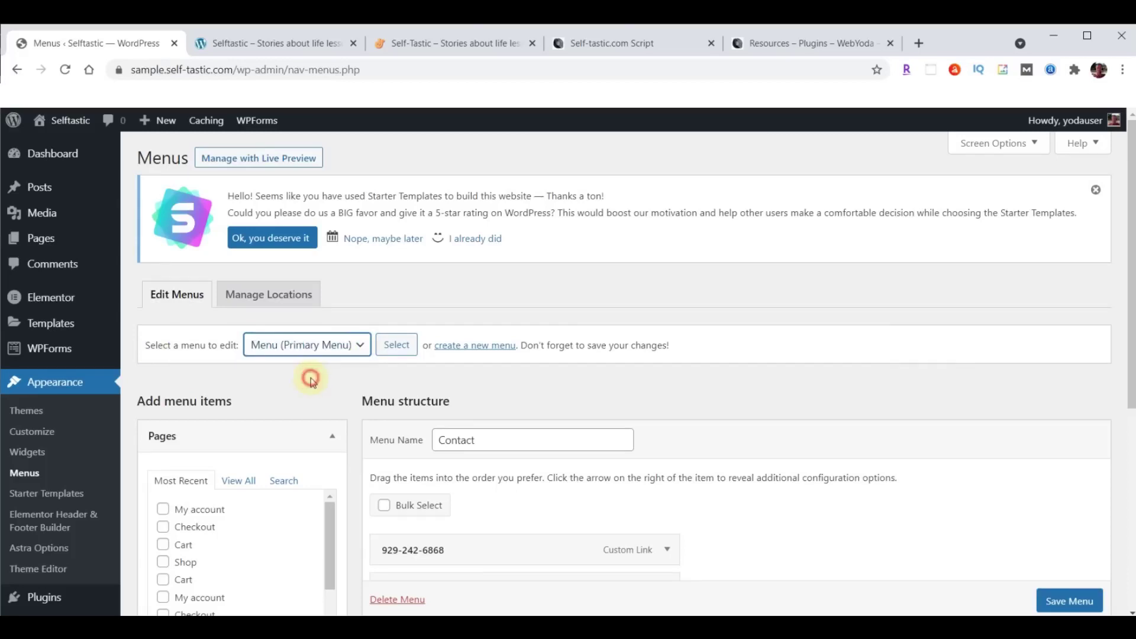
pyautogui.click(396, 344)
pyautogui.scroll(-3, 1001, 278)
pyautogui.scroll(-2, 1000, 291)
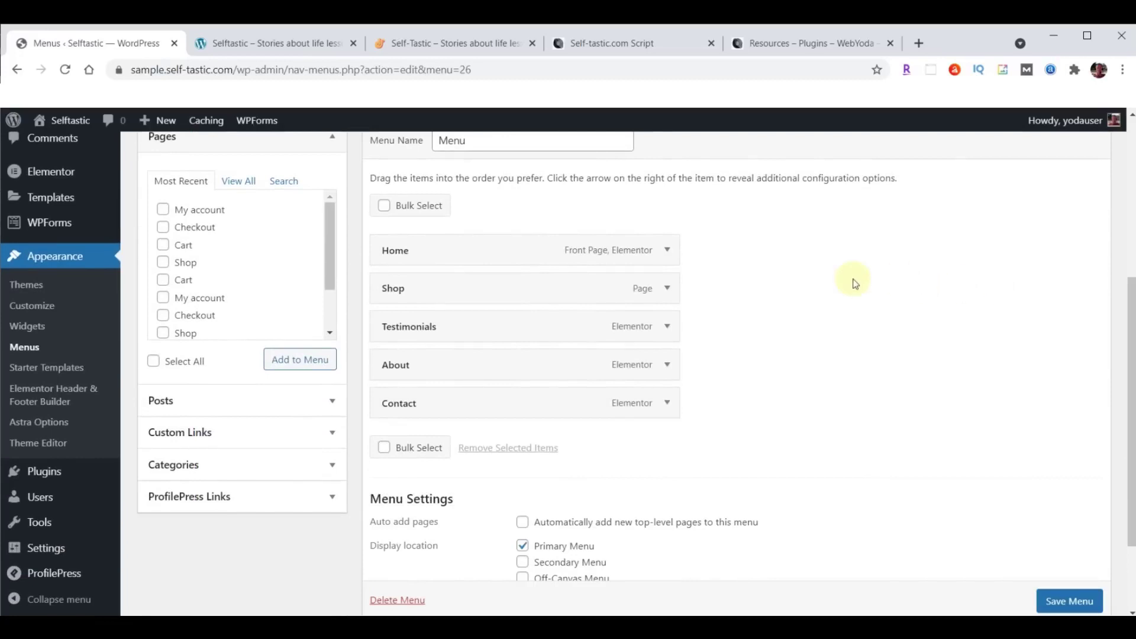
pyautogui.click(667, 290)
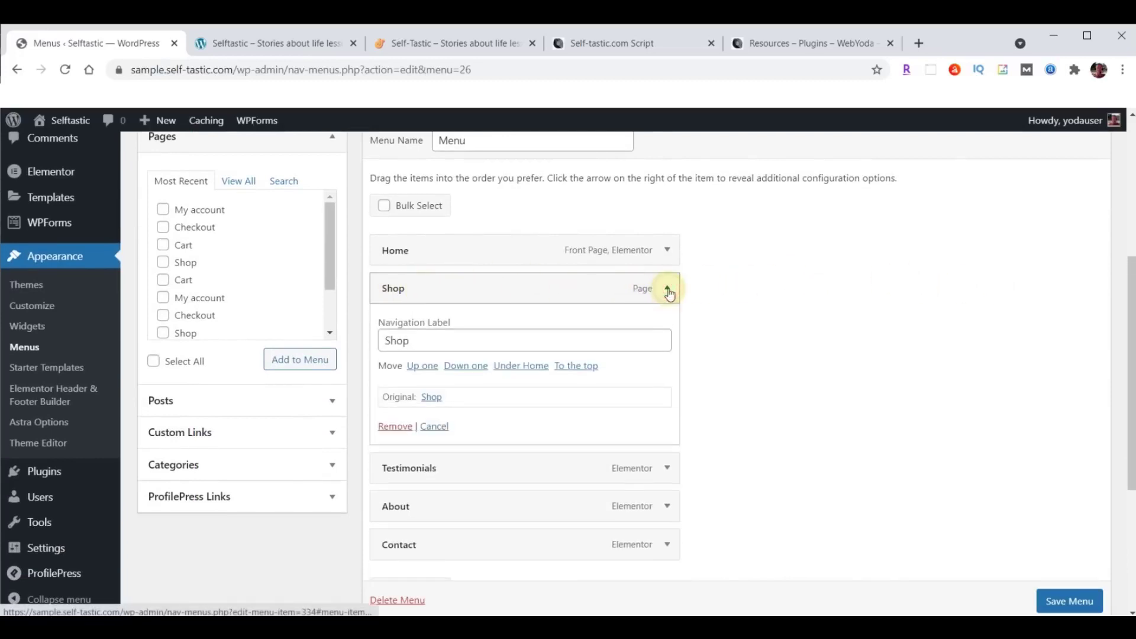
pyautogui.click(394, 428)
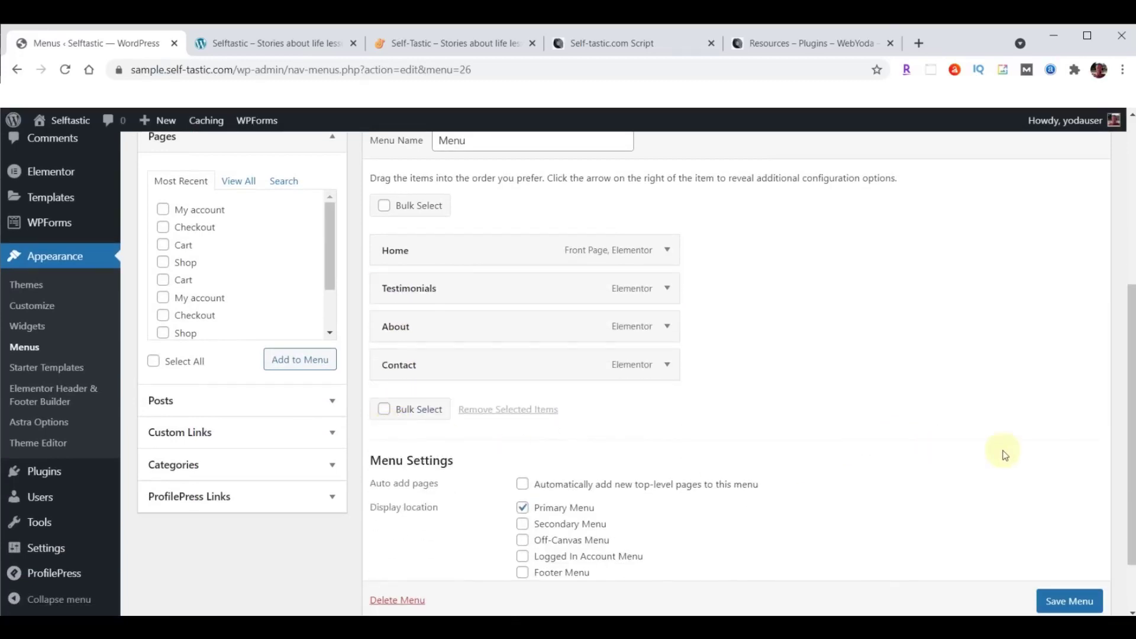
pyautogui.scroll(-2, 1029, 449)
pyautogui.click(1069, 537)
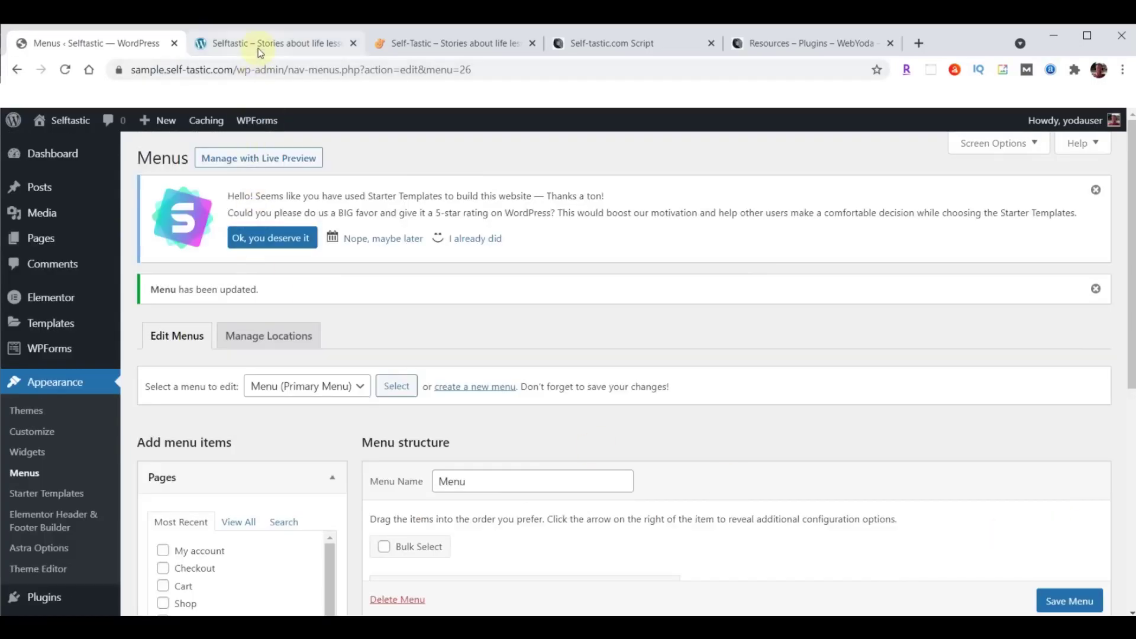
# Reload the live front page to confirm Shop is gone, then go back to the Menus page.
pyautogui.click(257, 44)
pyautogui.click(65, 69)
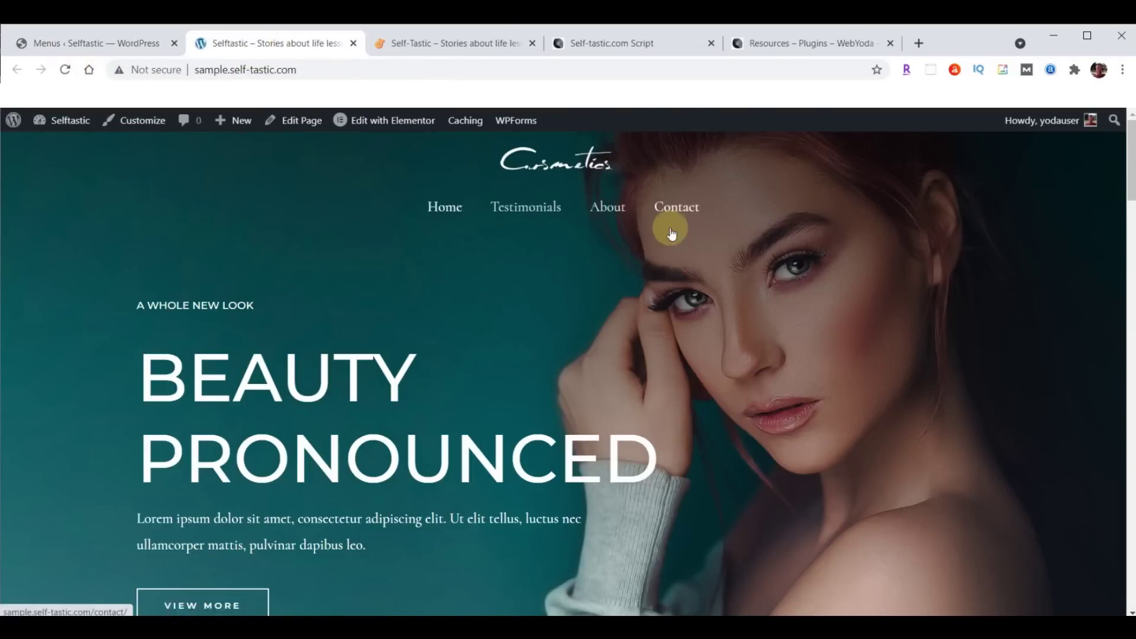
pyautogui.click(70, 39)
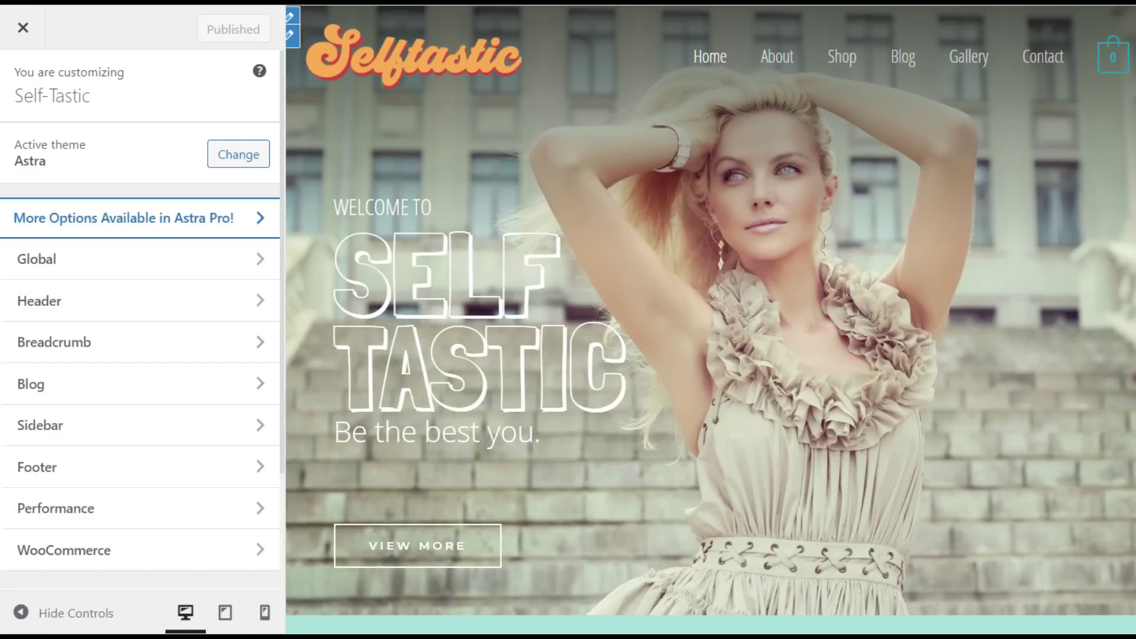
pyautogui.scroll(-5, 140, 355)
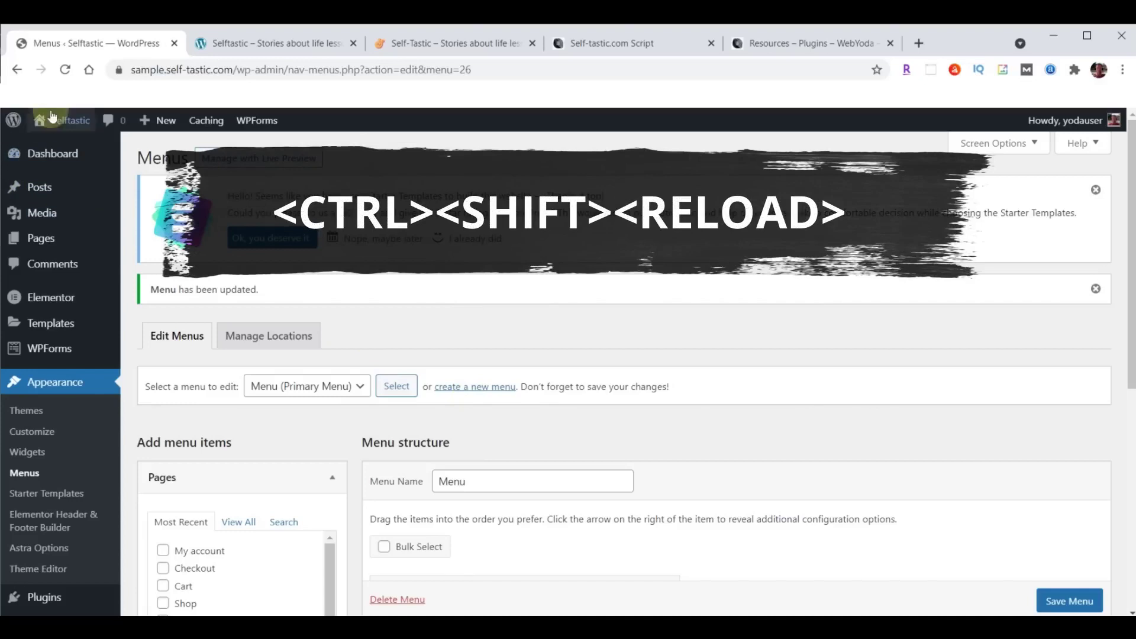
pyautogui.keyDown('ctrl'); pyautogui.keyDown('shift'); pyautogui.click(65, 70); pyautogui.keyUp('shift'); pyautogui.keyUp('ctrl')
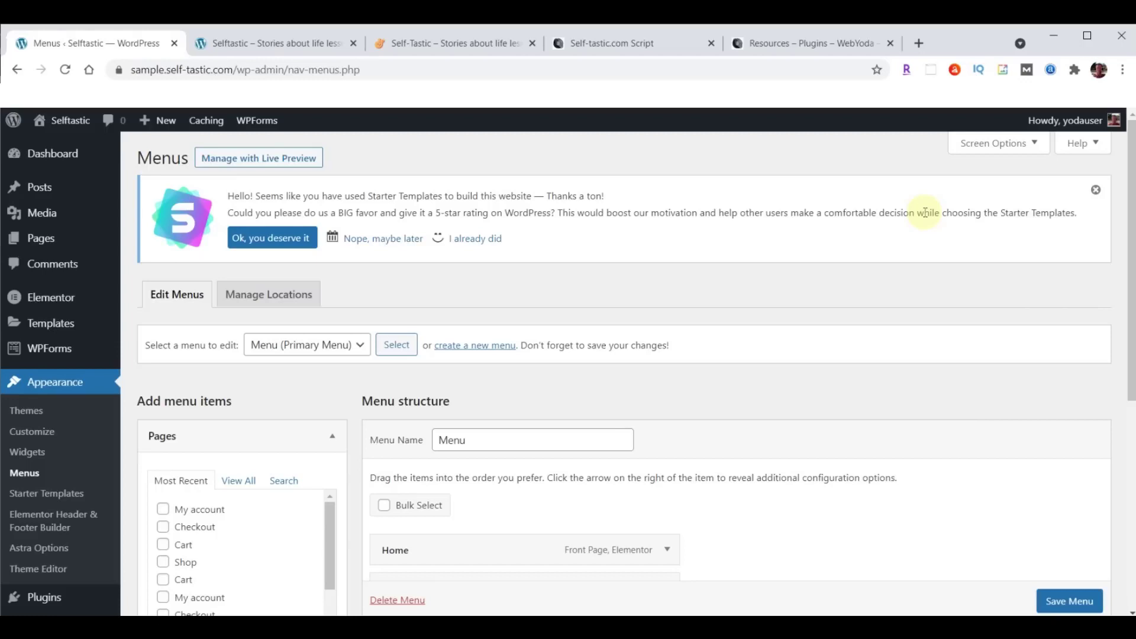
pyautogui.scroll(-5, 94, 464)
pyautogui.moveTo(98, 469)
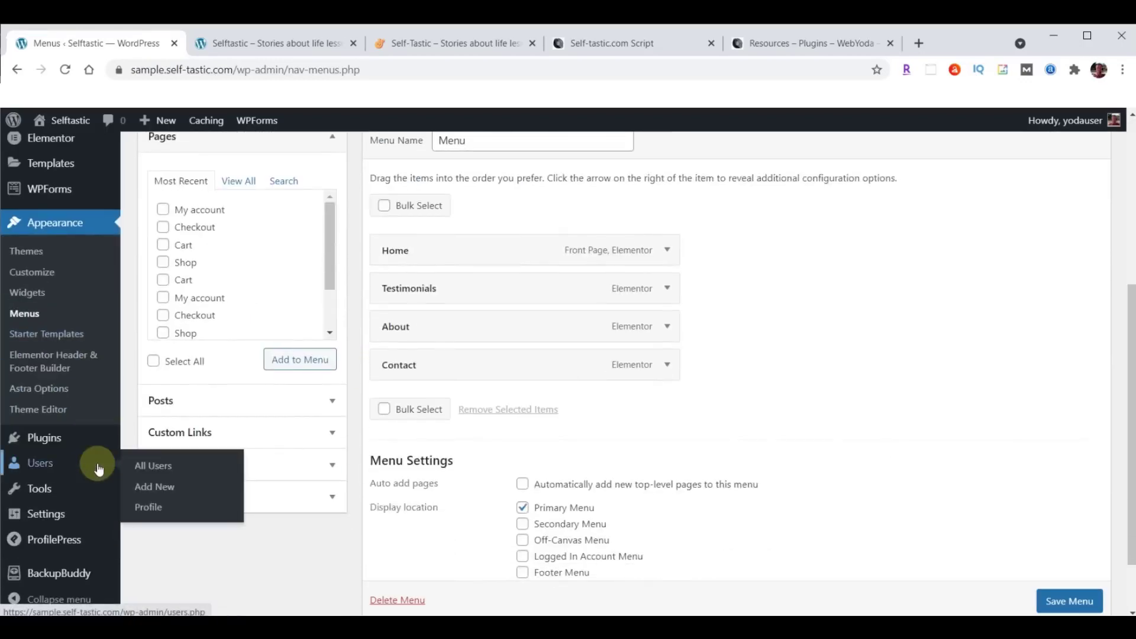
# Run a BackupBuddy Complete Backup and download the finished 68.53 MB backup zip.
pyautogui.click(58, 574)
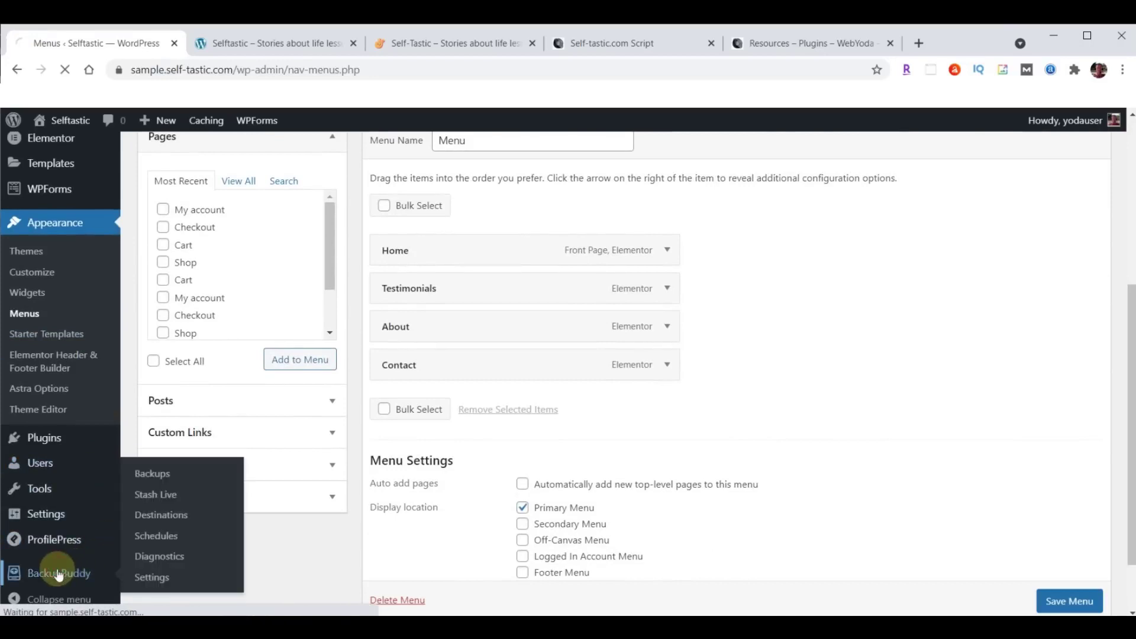
pyautogui.click(253, 416)
pyautogui.scroll(-2, 930, 420)
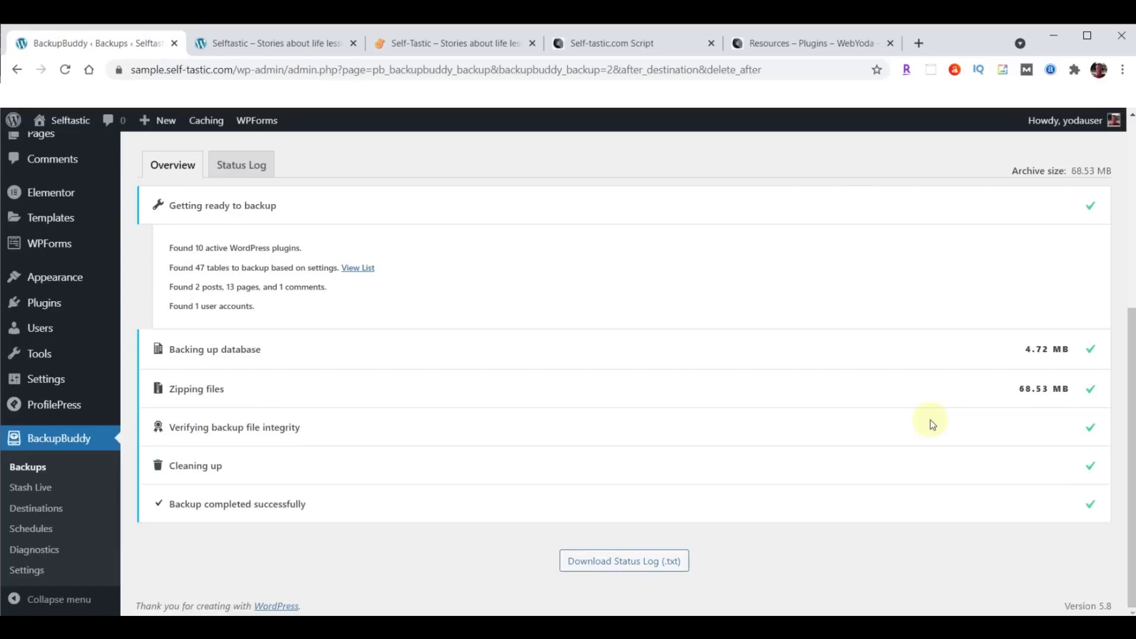
pyautogui.scroll(4, 810, 434)
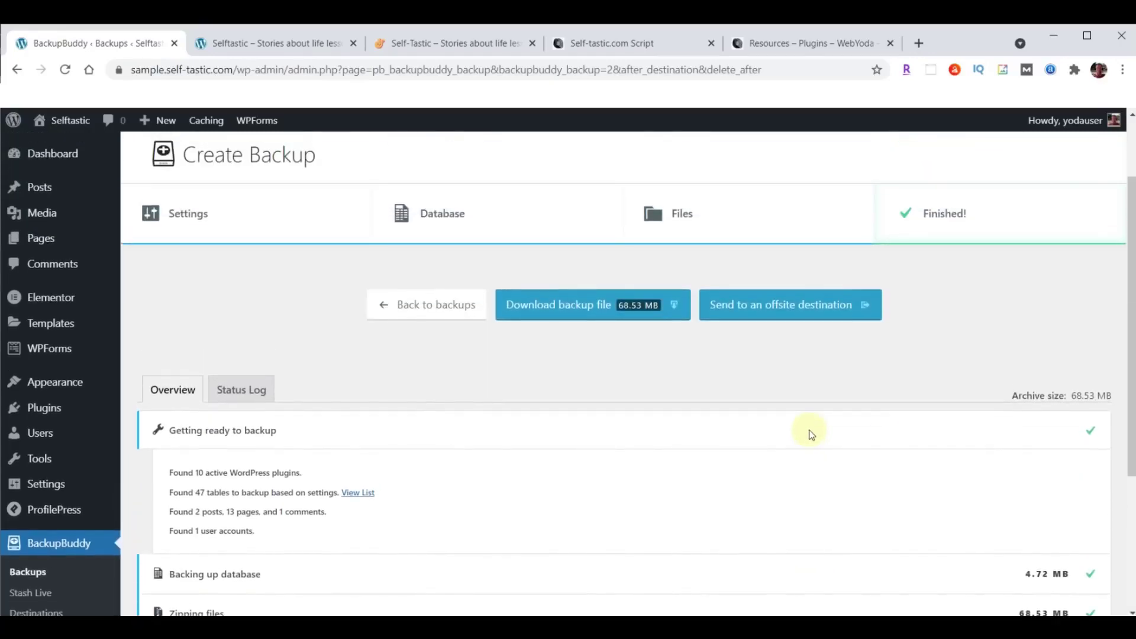
pyautogui.click(599, 311)
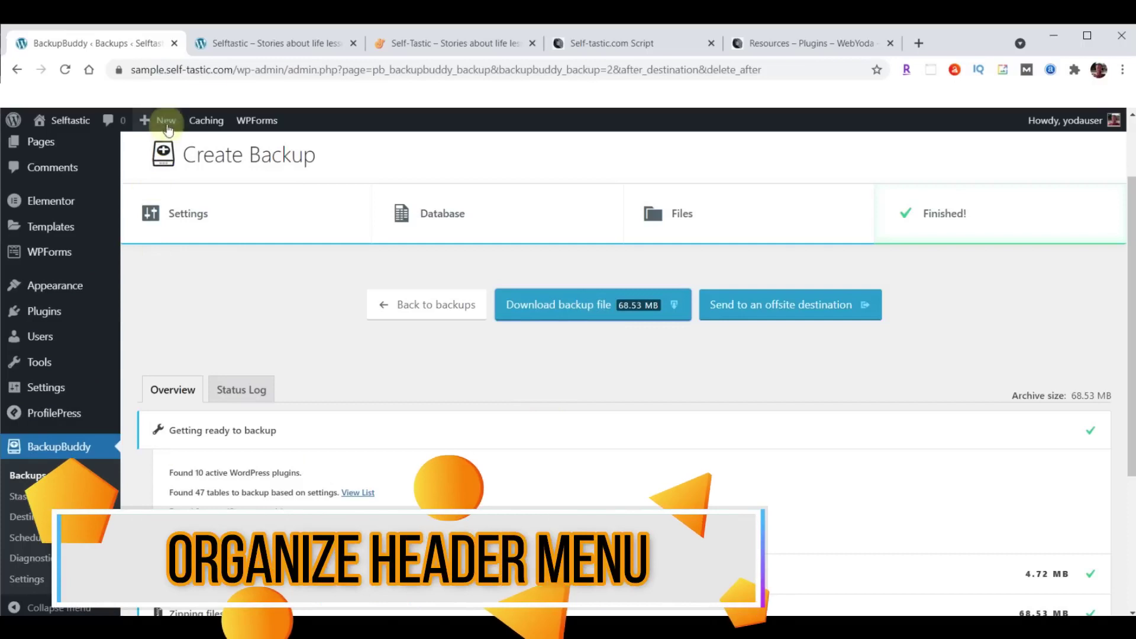
pyautogui.click(444, 45)
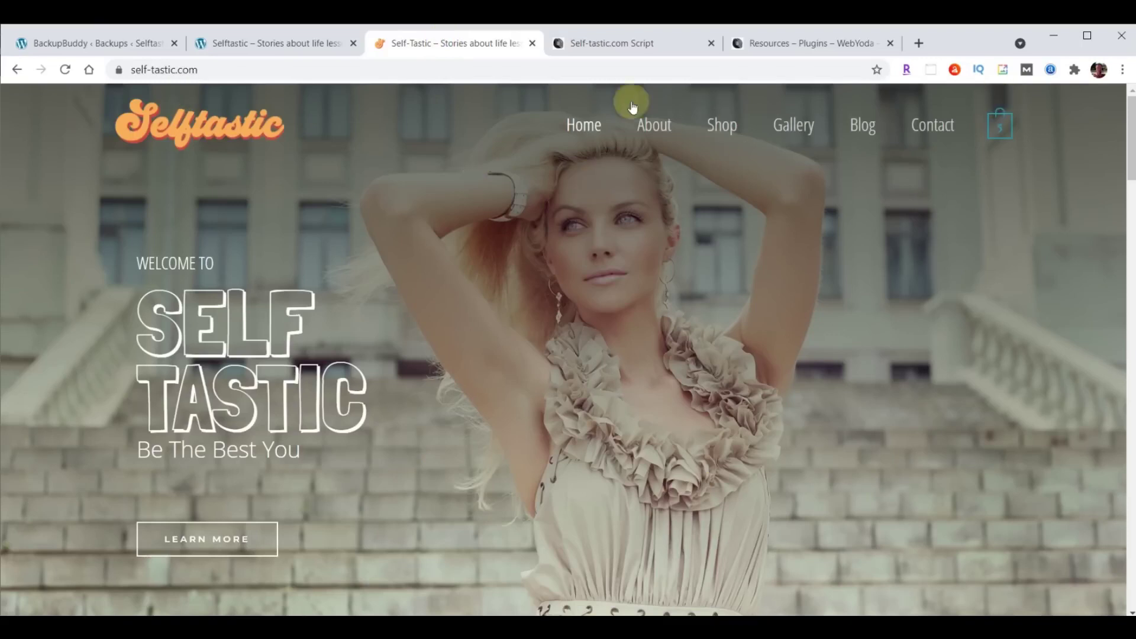
pyautogui.click(254, 43)
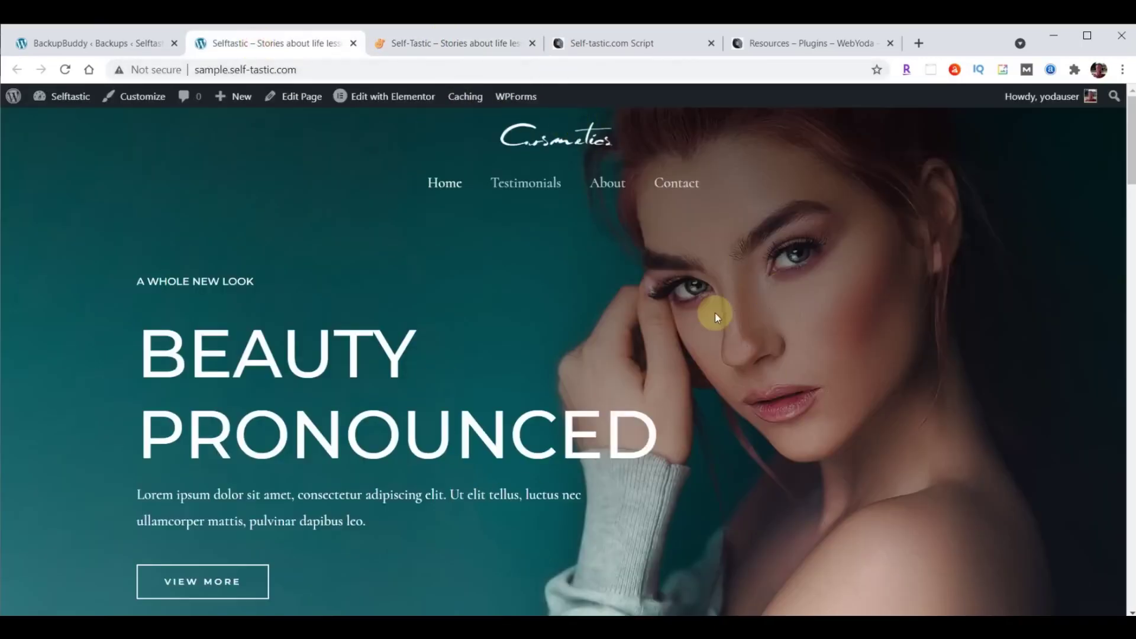
pyautogui.click(90, 40)
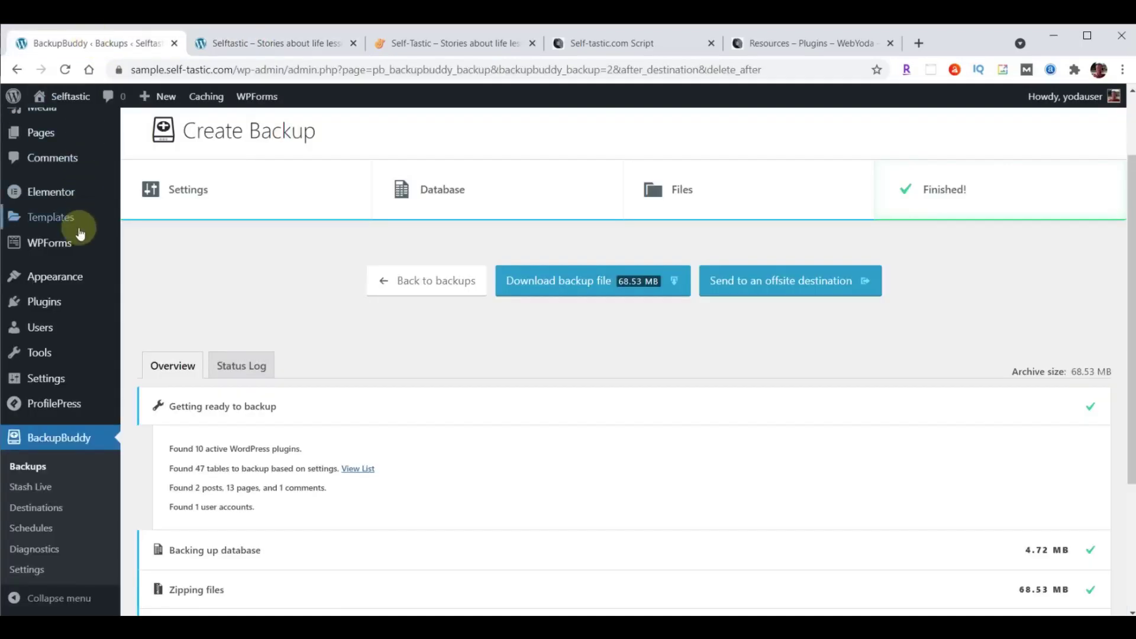
# In the Header Builder, place Site Identity & Logo left and Primary Menu right in the main row.
pyautogui.moveTo(62, 276)
pyautogui.click(155, 300)
pyautogui.click(97, 317)
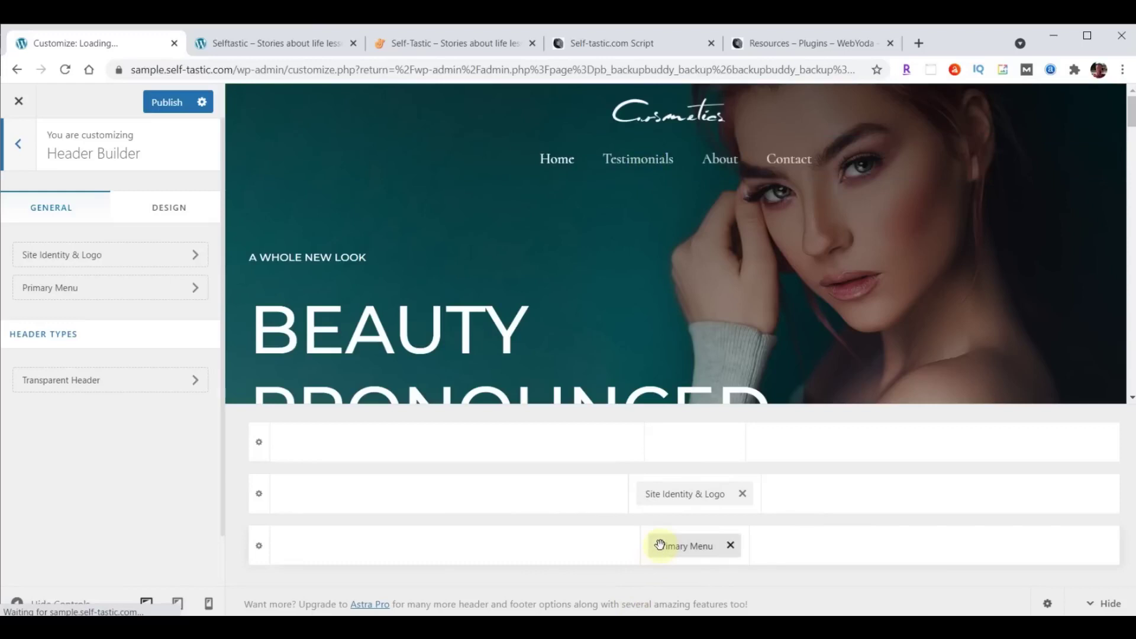
pyautogui.moveTo(679, 497); pyautogui.dragTo(349, 528)
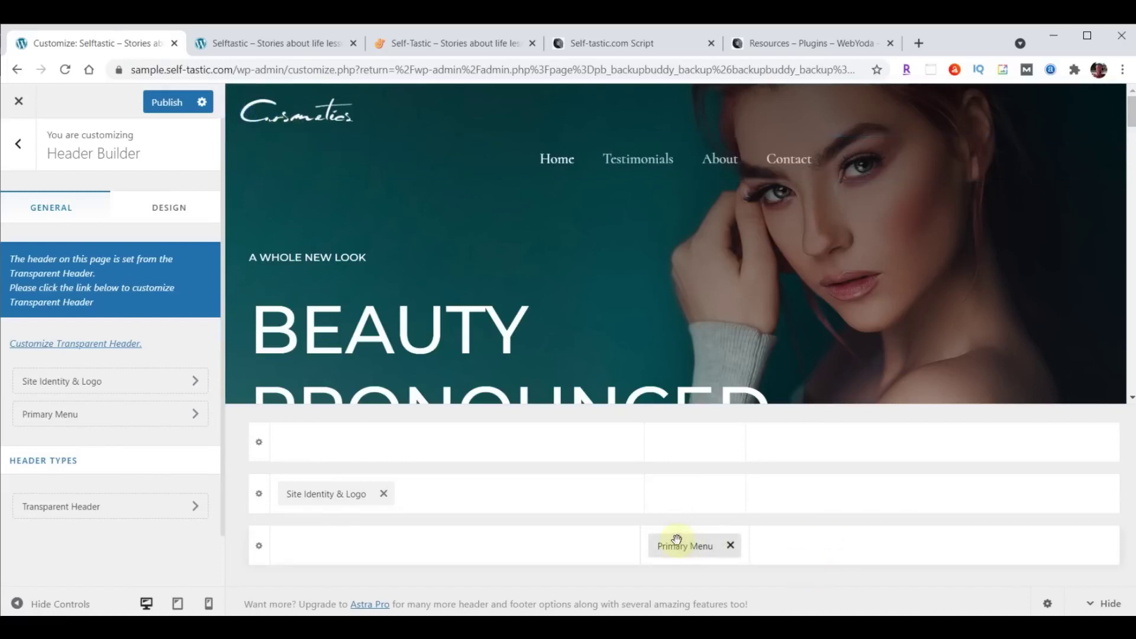
pyautogui.moveTo(679, 548); pyautogui.dragTo(1032, 512)
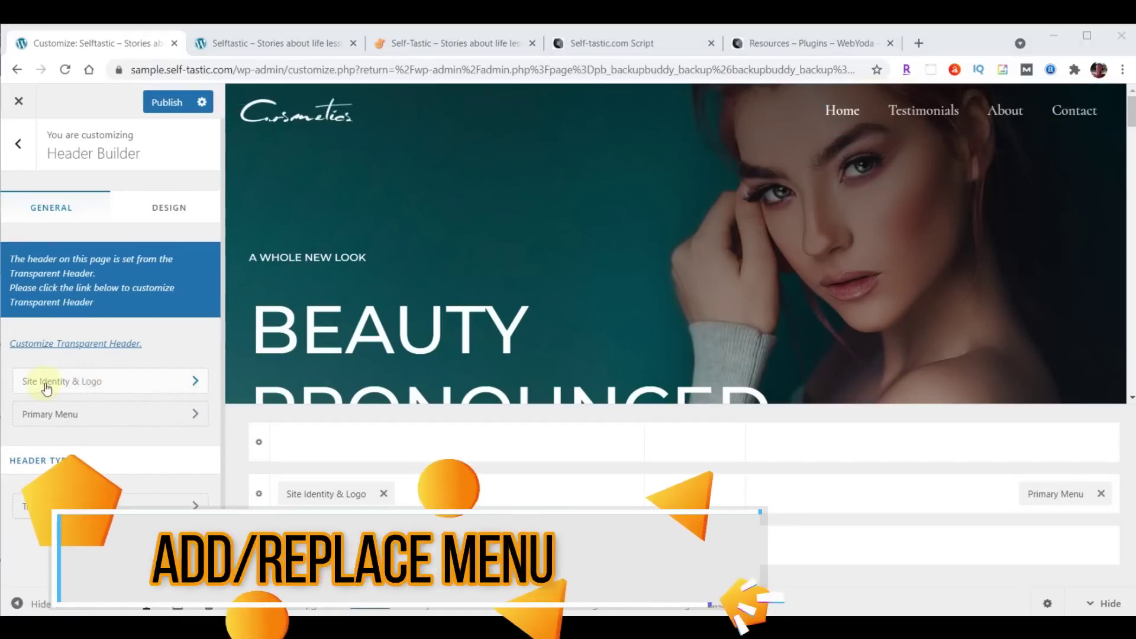
# Start replacing the Cosmetics logo under Site Identity & Logo, checking the Media Library, then Upload files.
pyautogui.click(119, 385)
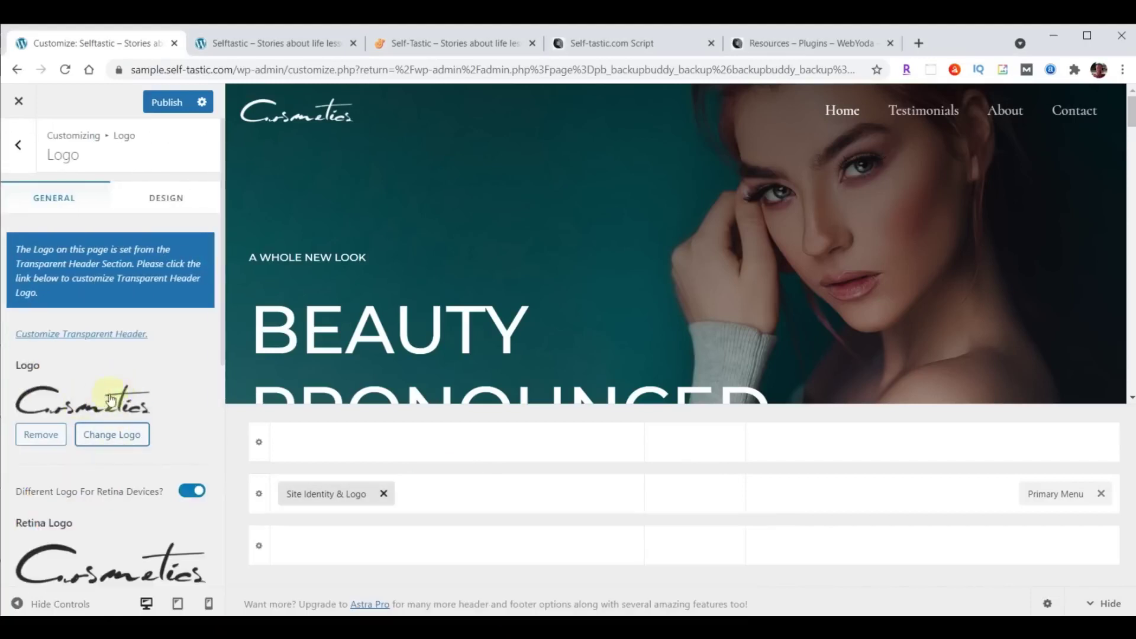
pyautogui.click(121, 431)
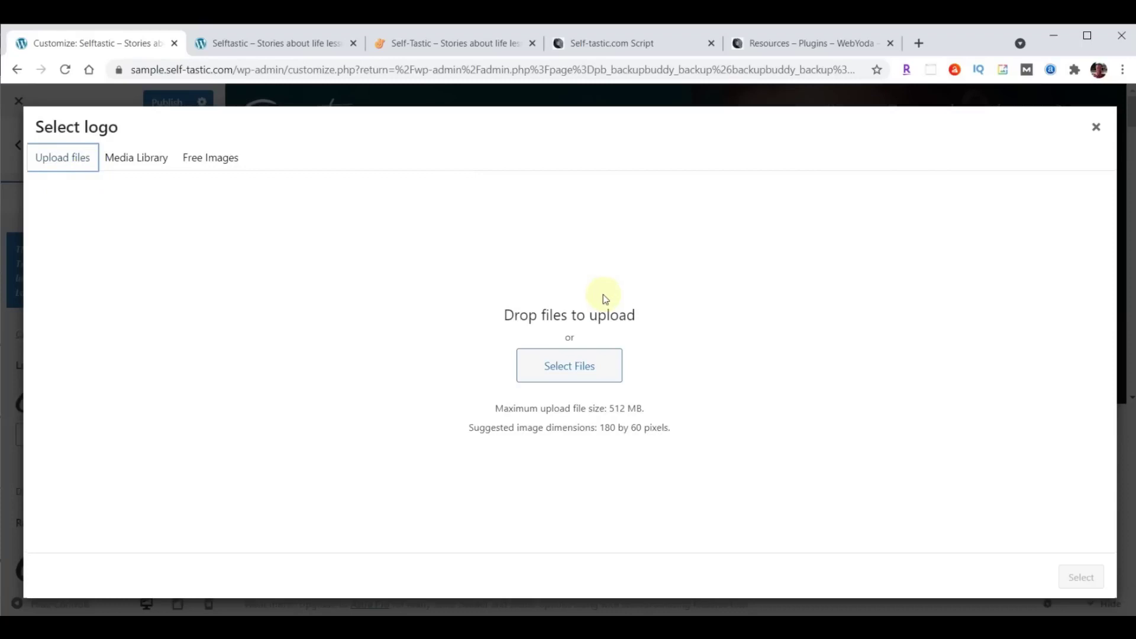
pyautogui.click(136, 163)
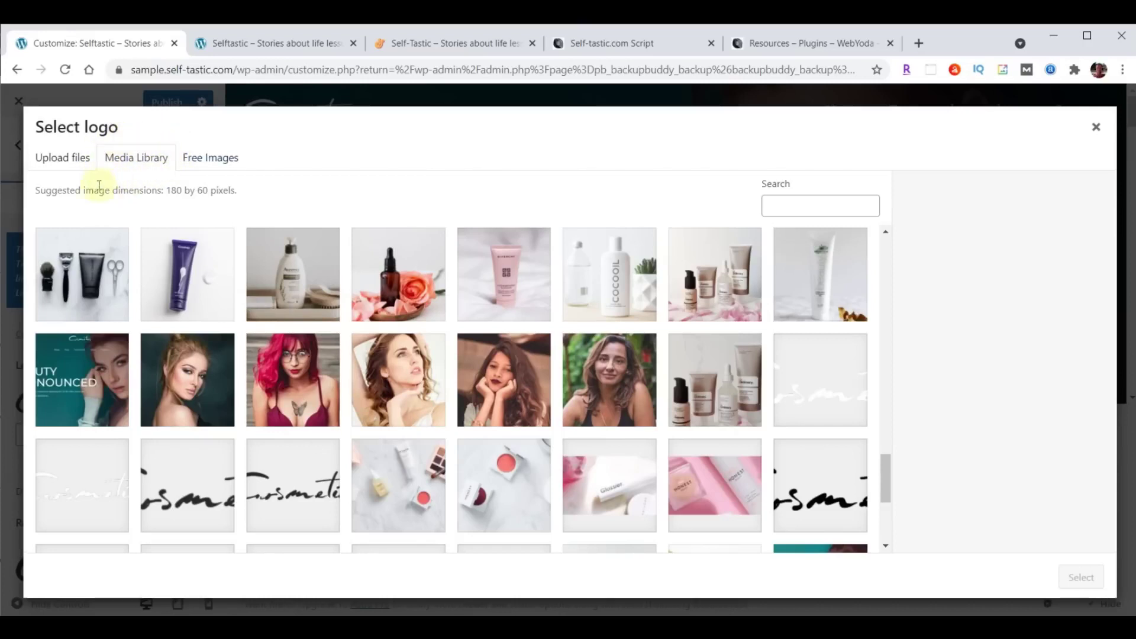
pyautogui.click(66, 162)
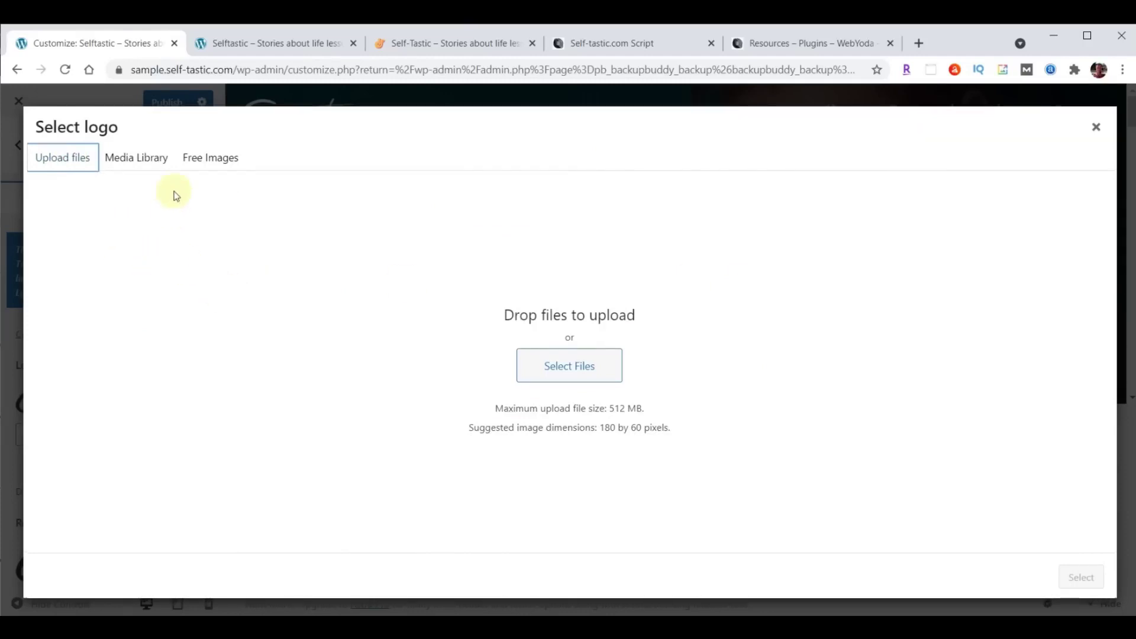
pyautogui.click(138, 159)
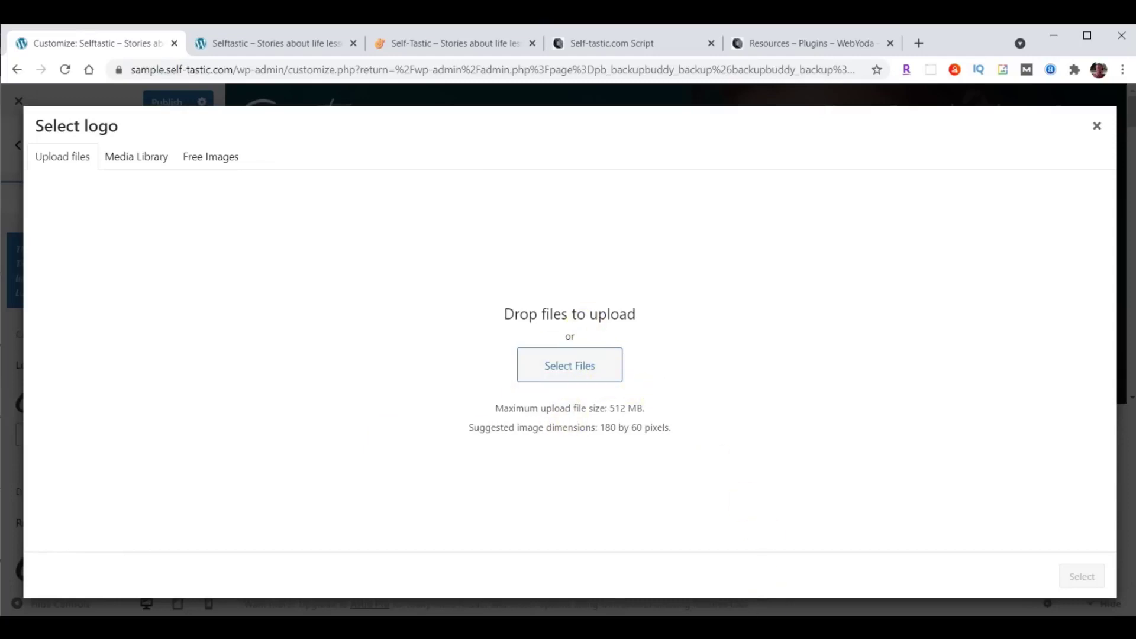
# Upload logo-menu.png from the Selftastic folder and apply it, cropped, as the site logo.
pyautogui.click(532, 568)
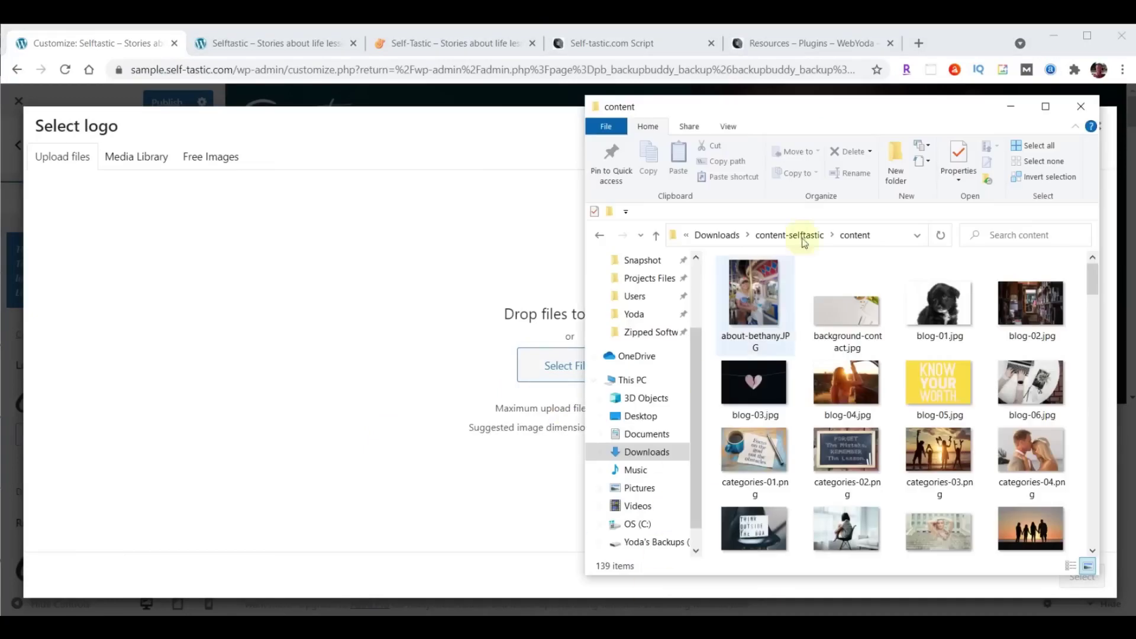
pyautogui.moveTo(883, 113); pyautogui.dragTo(917, 106)
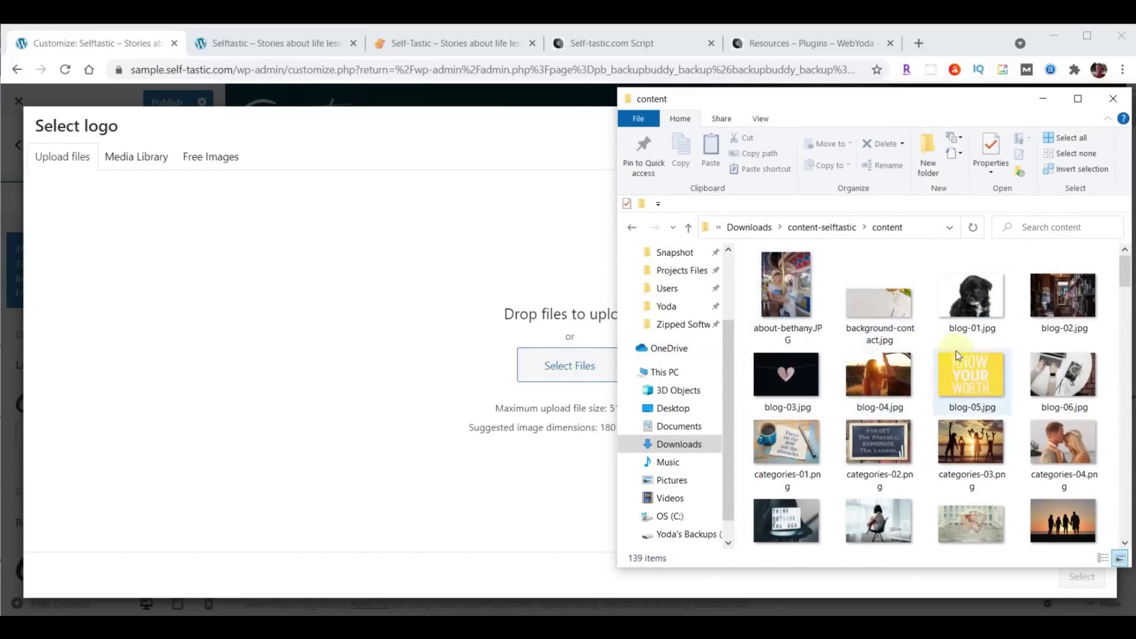
pyautogui.scroll(-5, 957, 355)
pyautogui.scroll(-10, 957, 355)
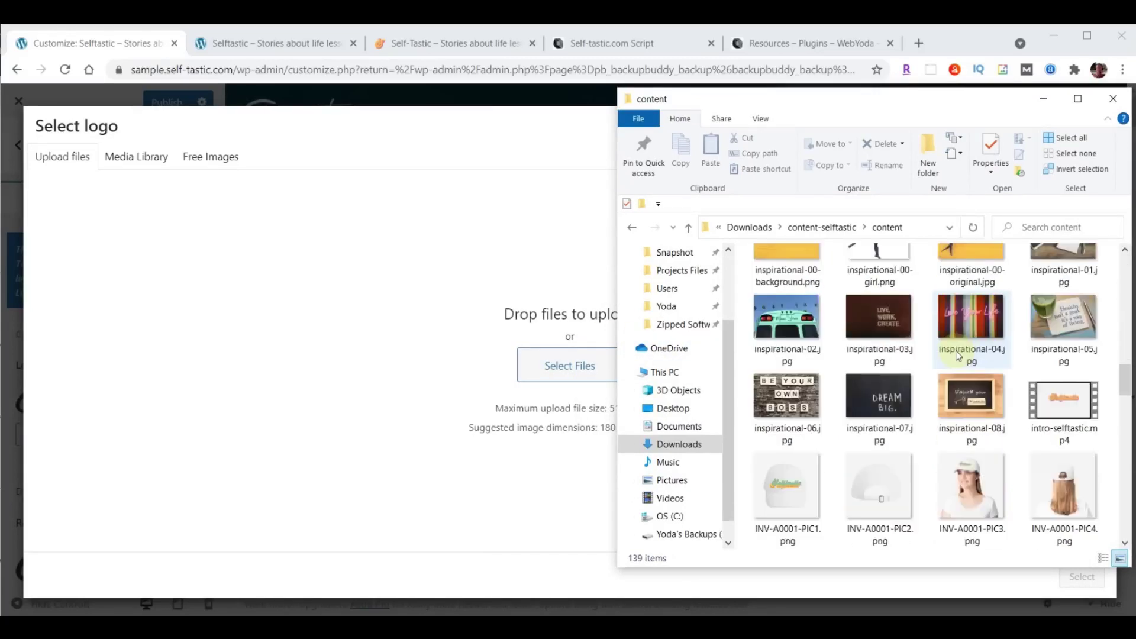
pyautogui.scroll(-5, 957, 355)
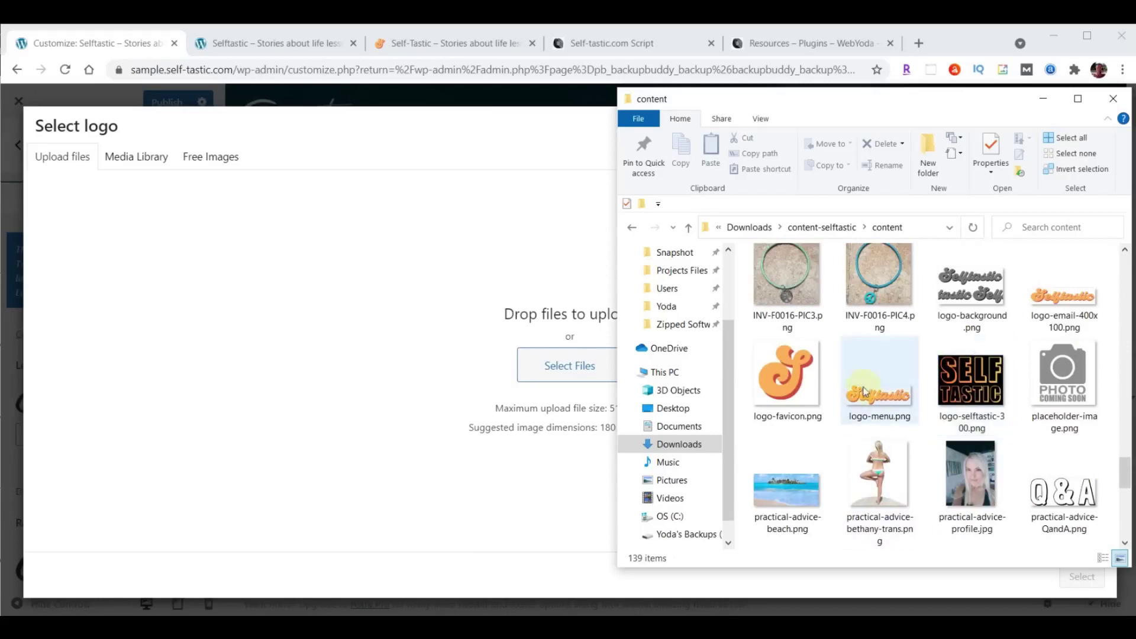
pyautogui.moveTo(879, 400); pyautogui.dragTo(545, 360)
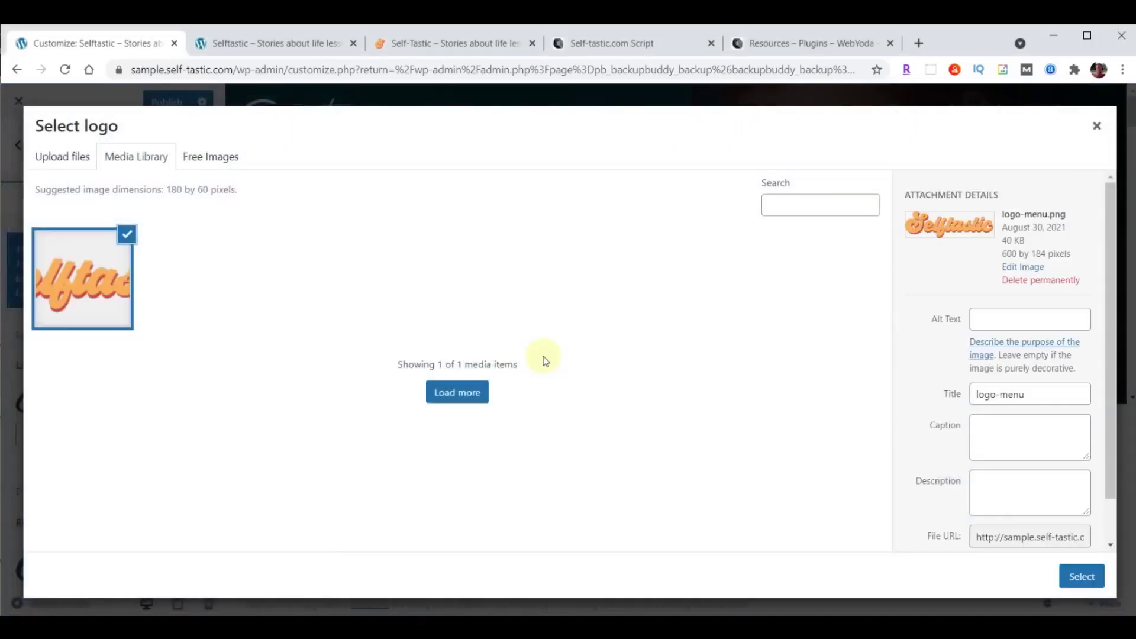
pyautogui.click(1080, 579)
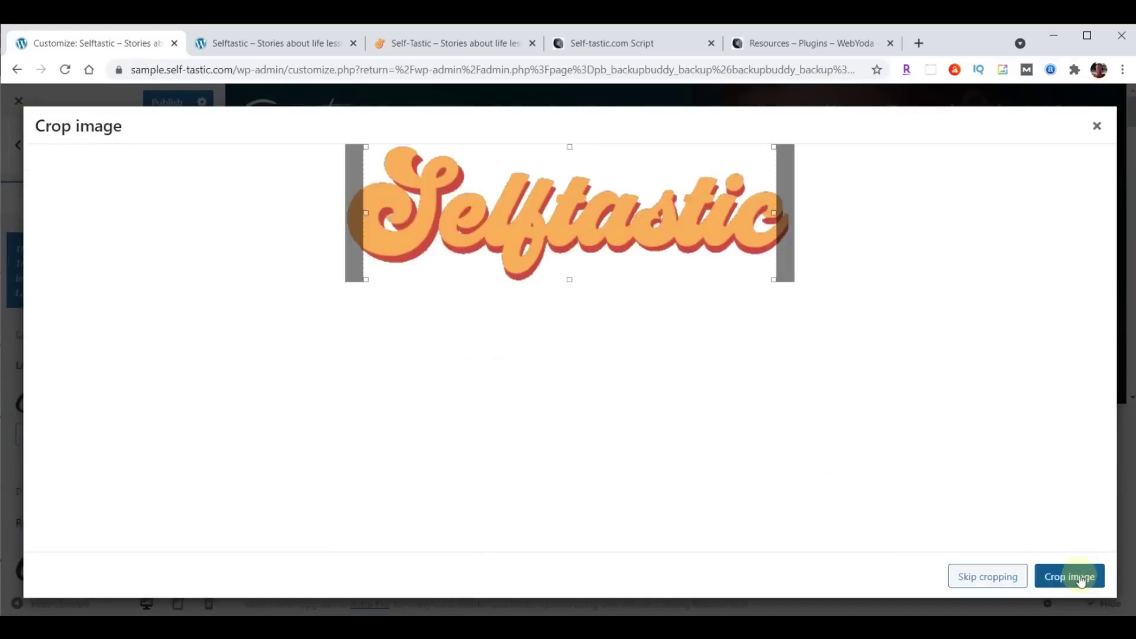
pyautogui.click(985, 577)
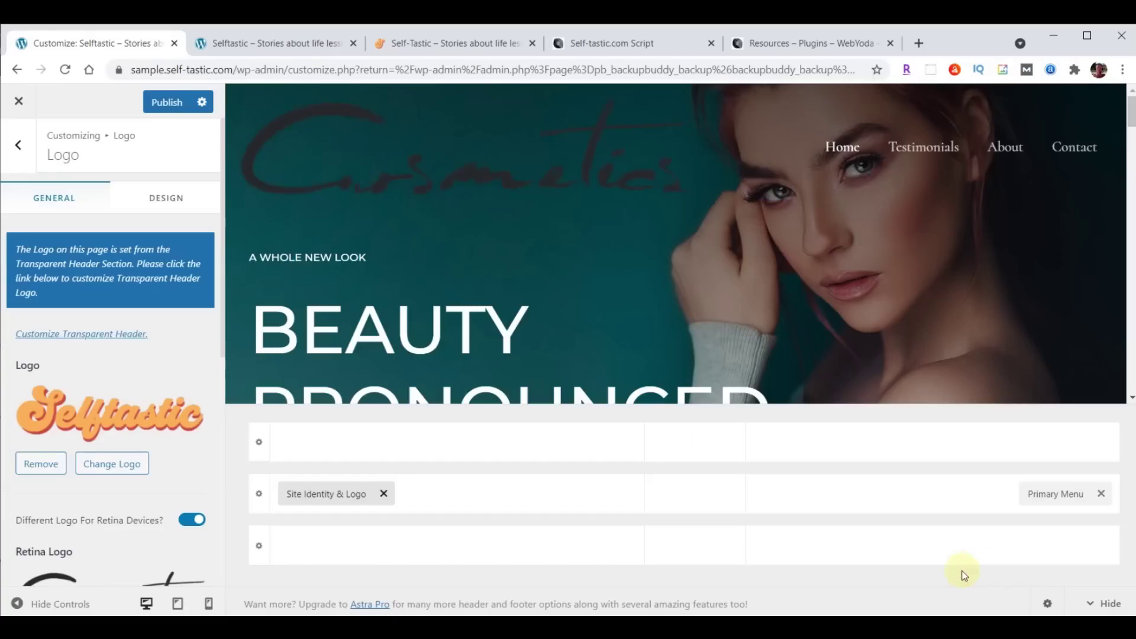
# Set logo-menu.png as the Retina Logo image.
pyautogui.scroll(-3, 118, 355)
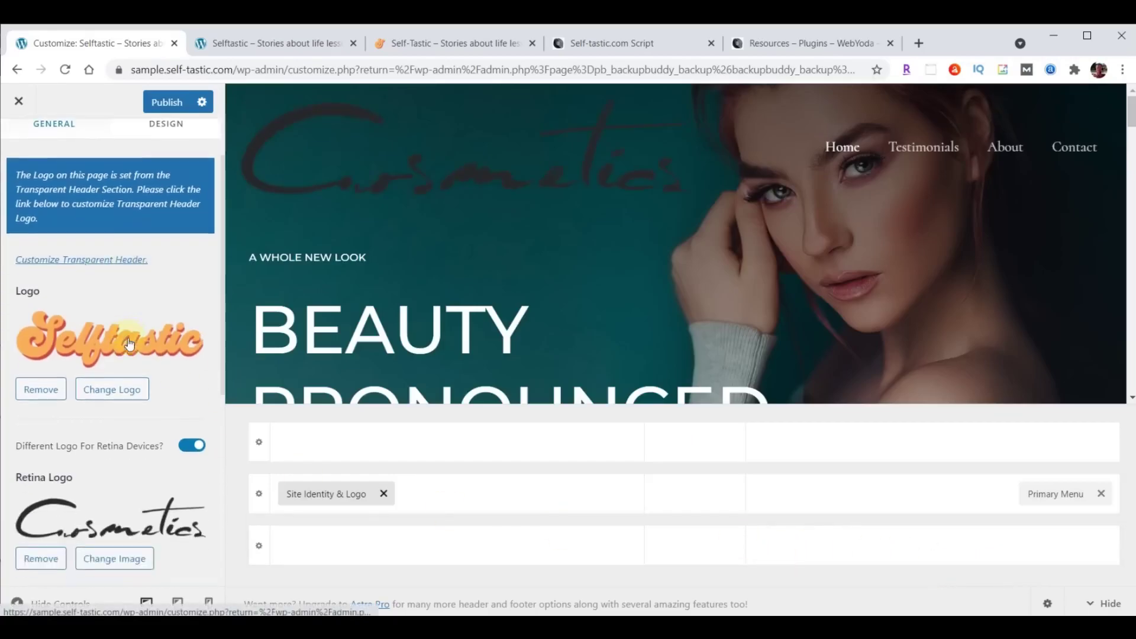
pyautogui.click(114, 483)
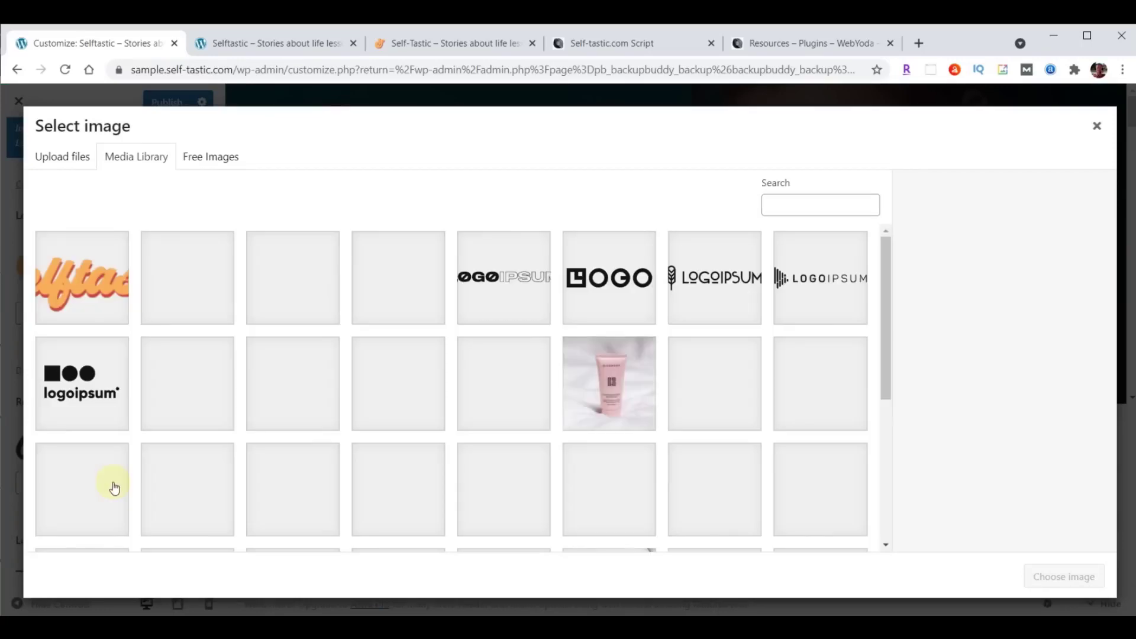
pyautogui.click(90, 285)
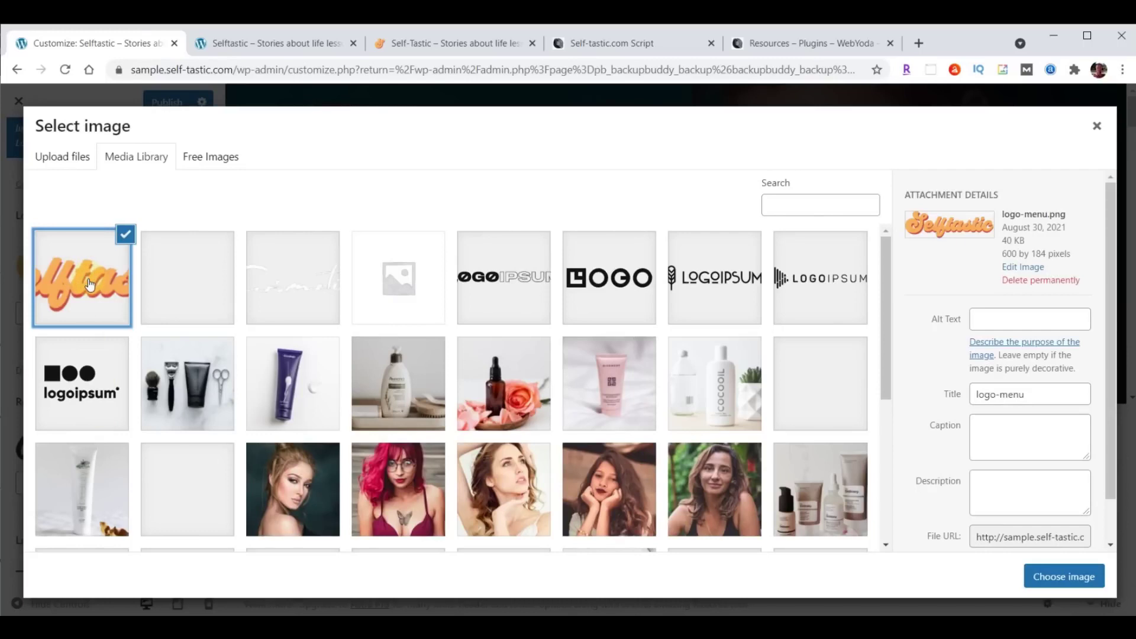
pyautogui.click(1063, 576)
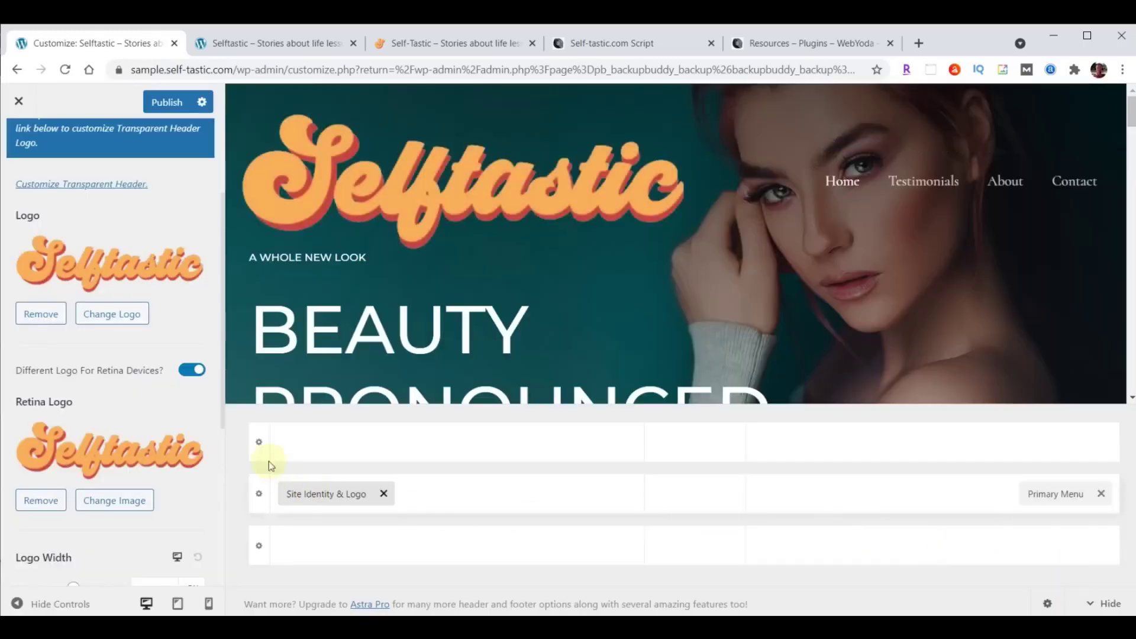
# Set the desktop Logo Width to 230 px.
pyautogui.scroll(-3, 198, 390)
pyautogui.scroll(-1, 197, 391)
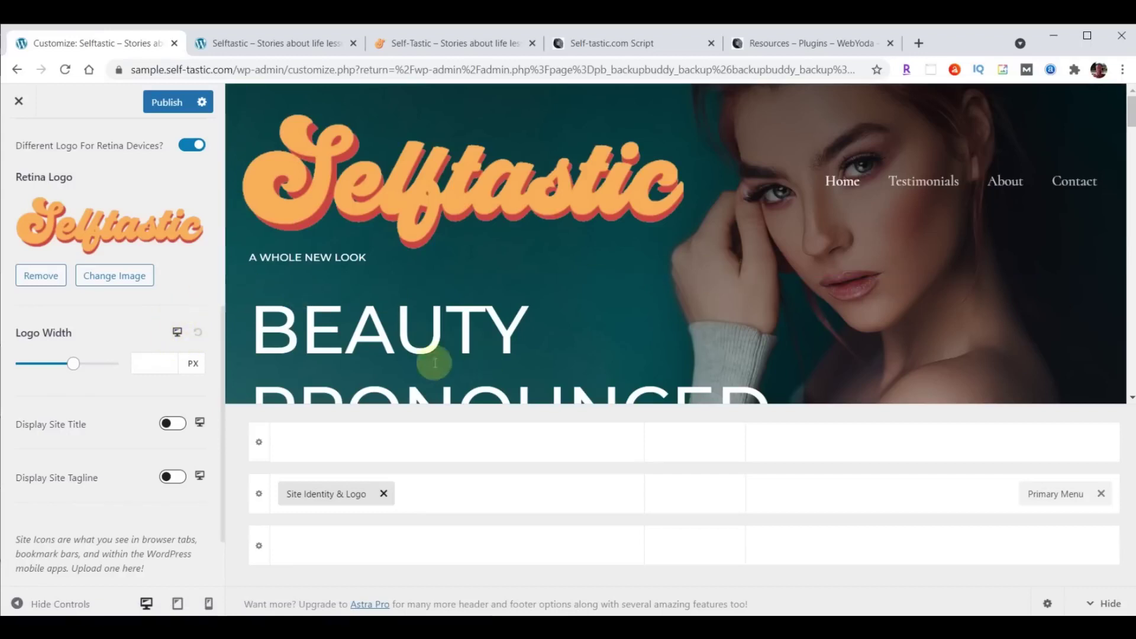
pyautogui.click(149, 363)
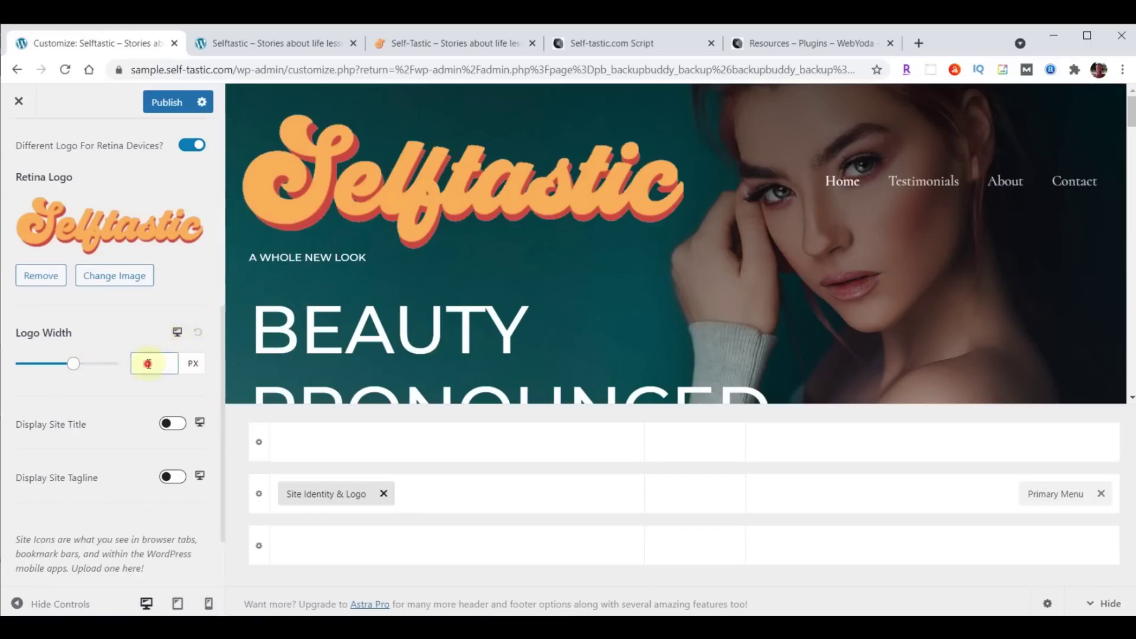
pyautogui.write('230')
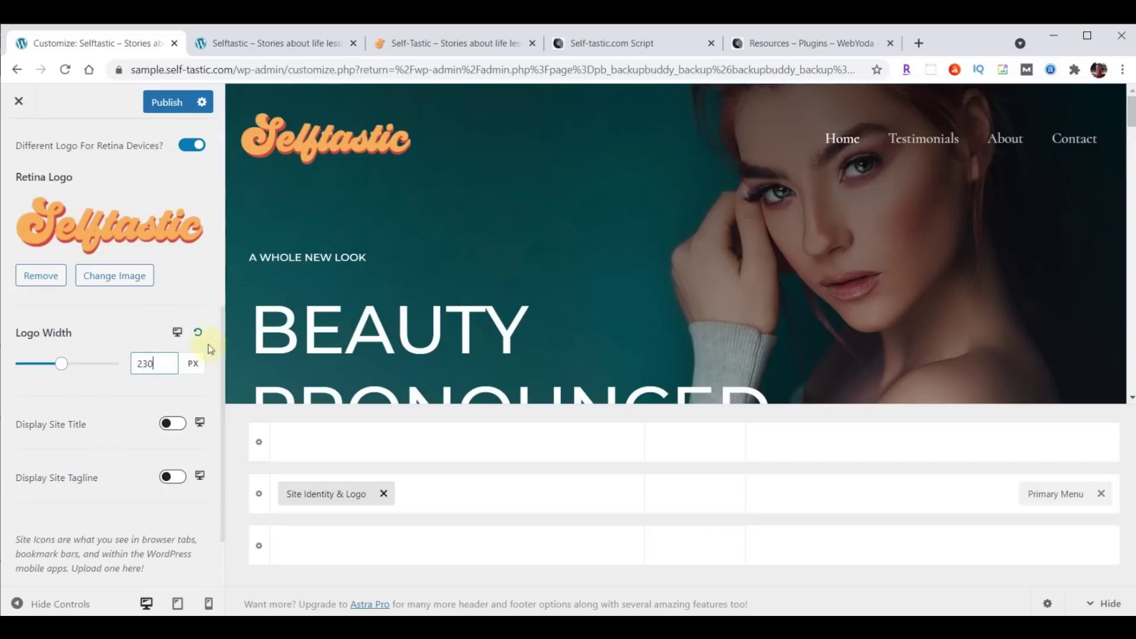
# Set the tablet logo width to 200 px, with the logo left and the menu toggle right.
pyautogui.click(177, 331)
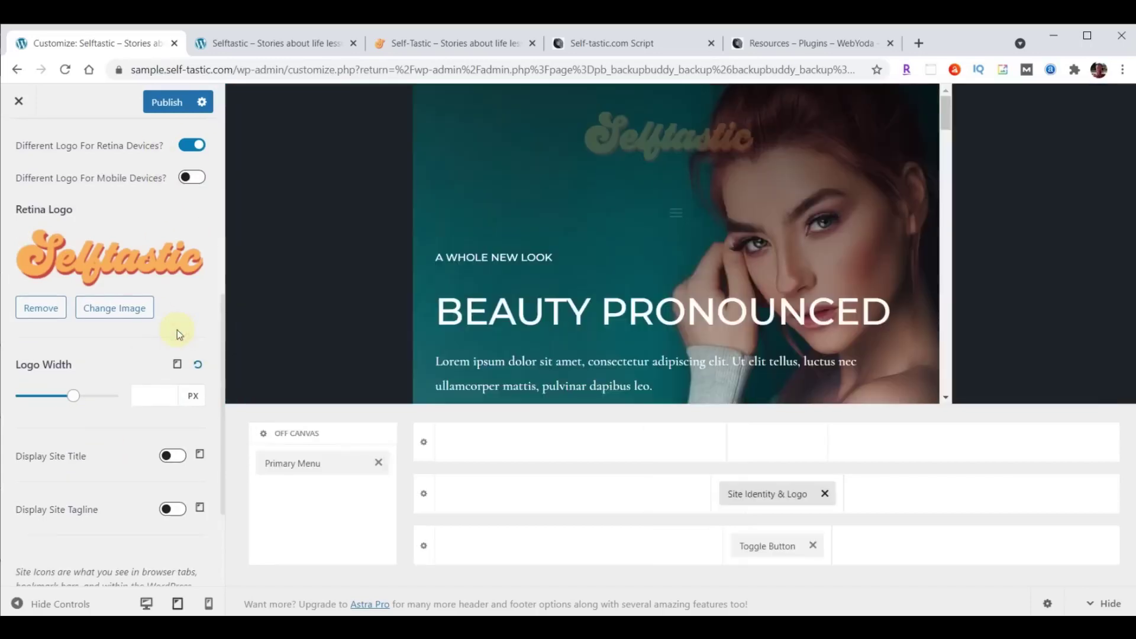
pyautogui.click(144, 390)
pyautogui.write('200')
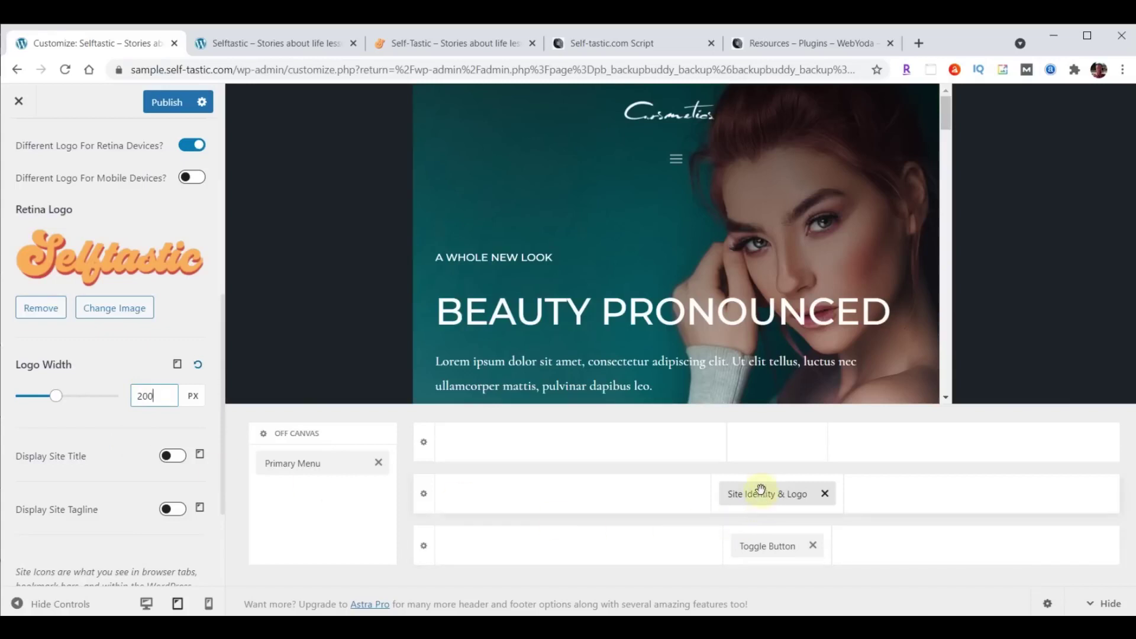
pyautogui.moveTo(765, 499); pyautogui.dragTo(510, 503)
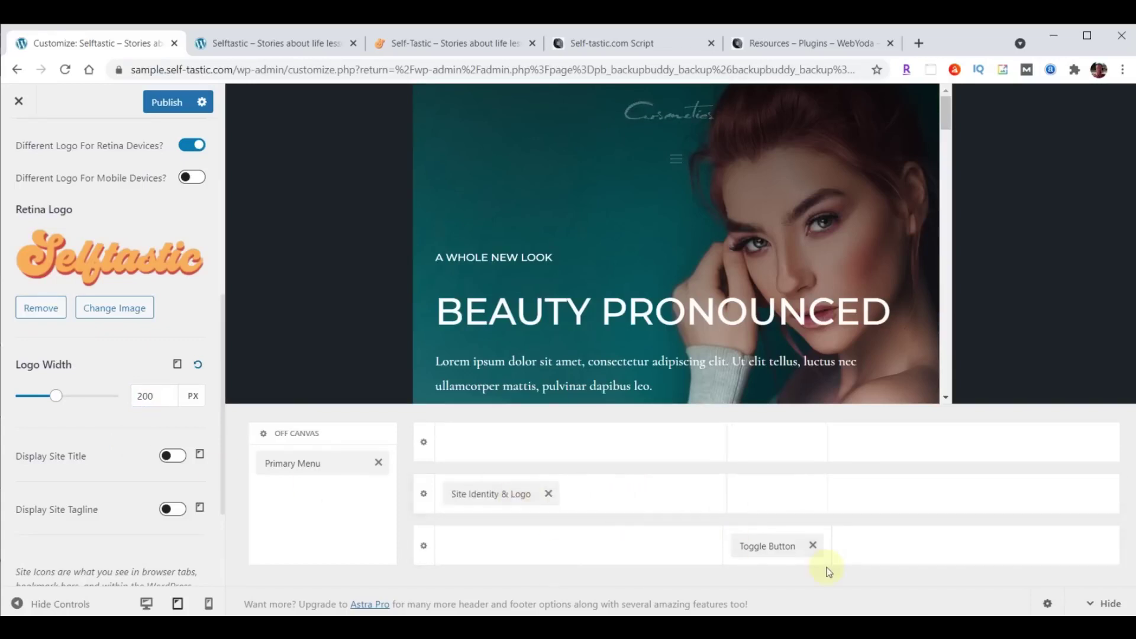
pyautogui.moveTo(775, 547); pyautogui.dragTo(964, 510)
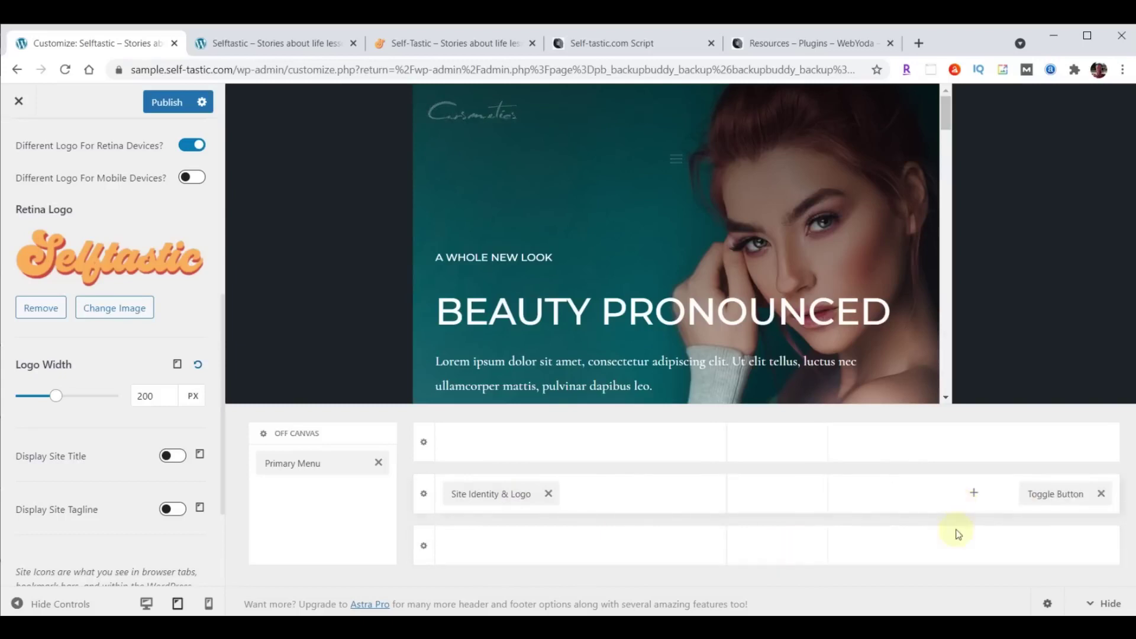
# Set the phone logo width to 180 px.
pyautogui.click(178, 365)
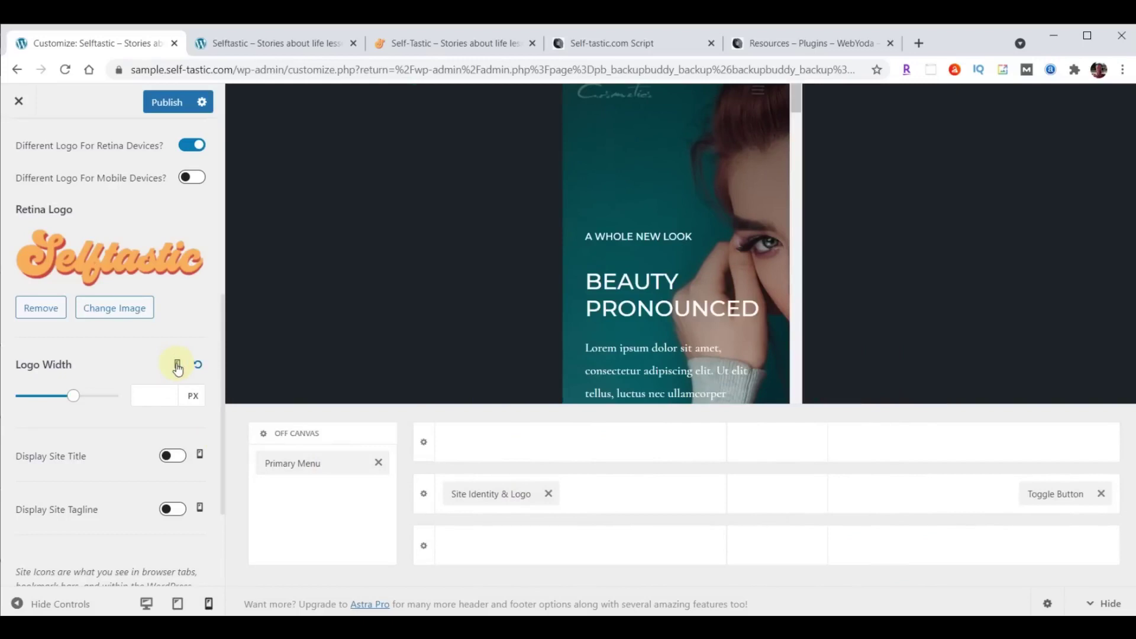
pyautogui.click(178, 365)
pyautogui.click(160, 392)
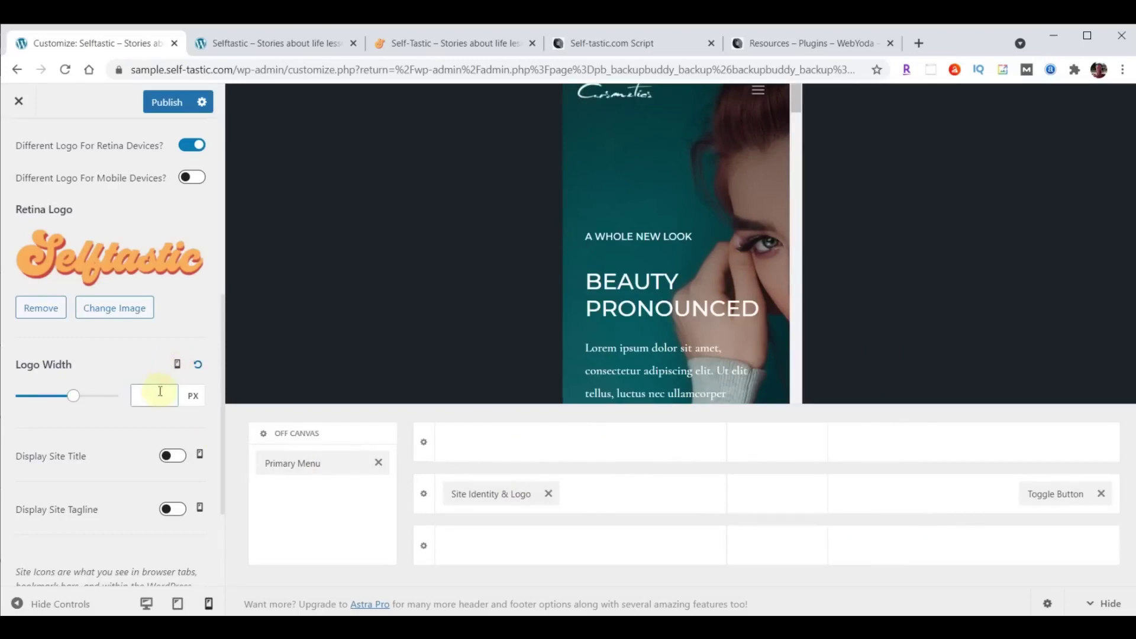
pyautogui.write('180')
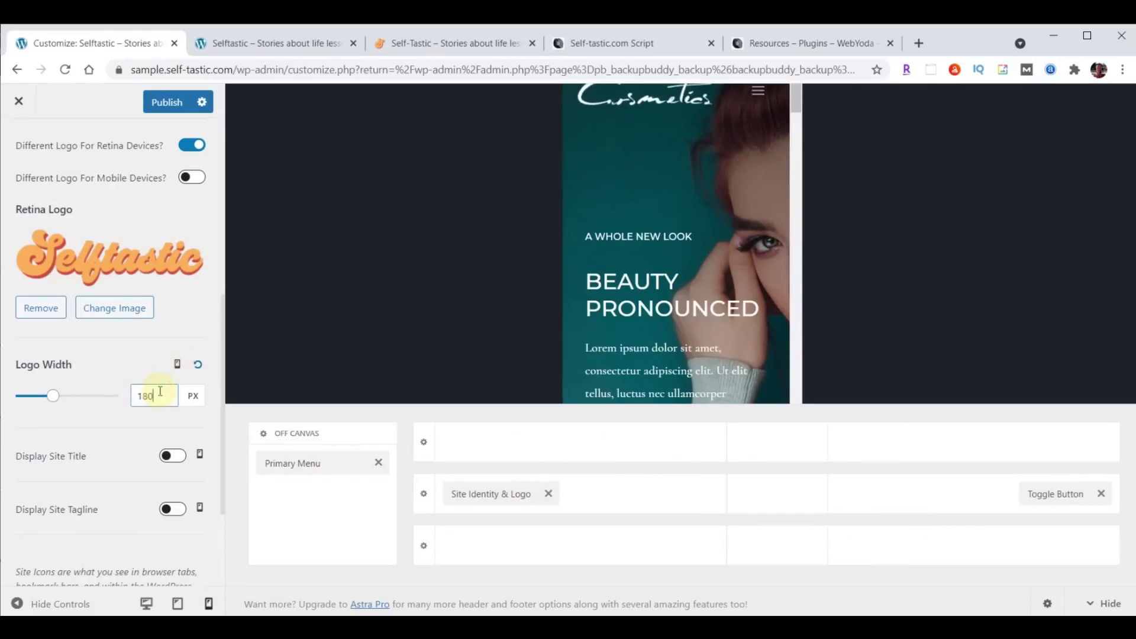
pyautogui.scroll(-3, 94, 423)
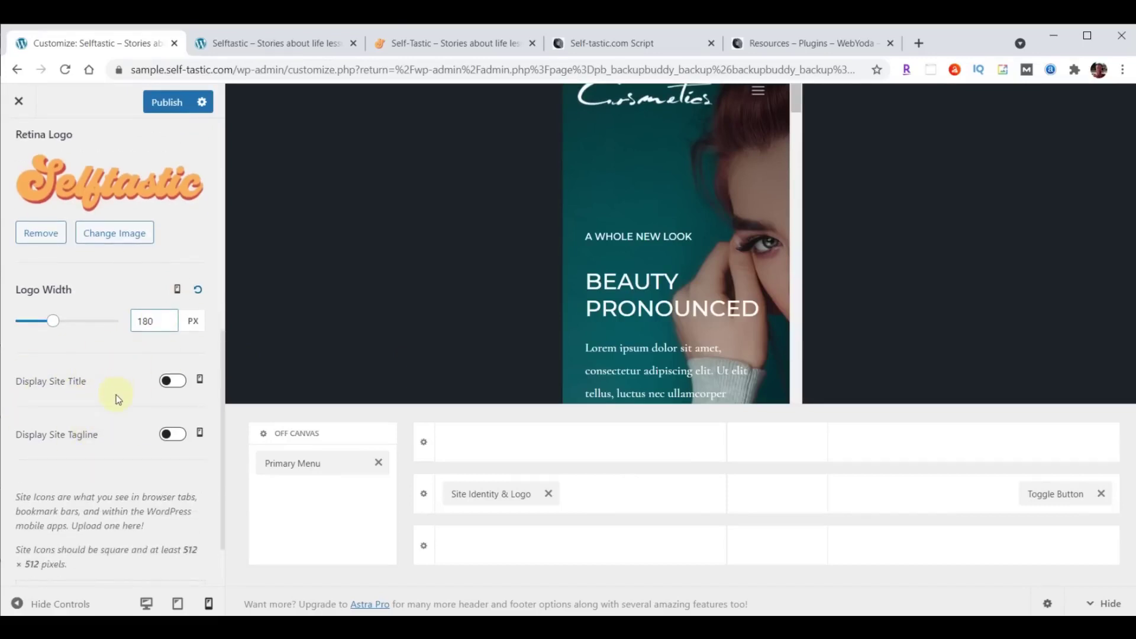
pyautogui.scroll(-1, 116, 395)
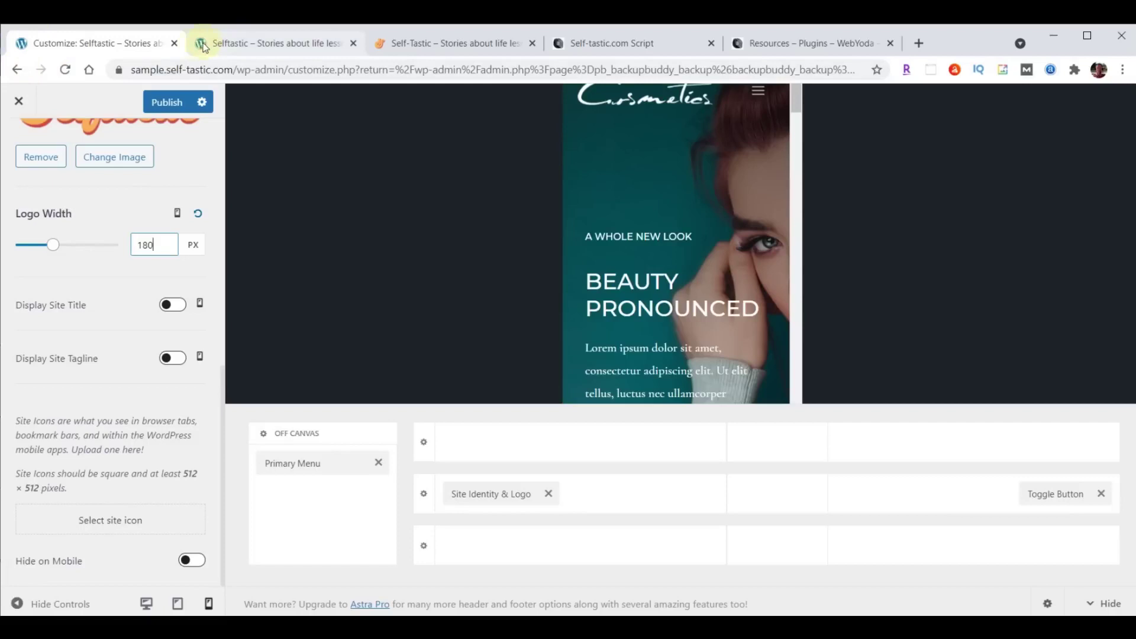
# Upload logo-favicon.png and set the full square orange 'S' image as the site icon.
pyautogui.click(107, 521)
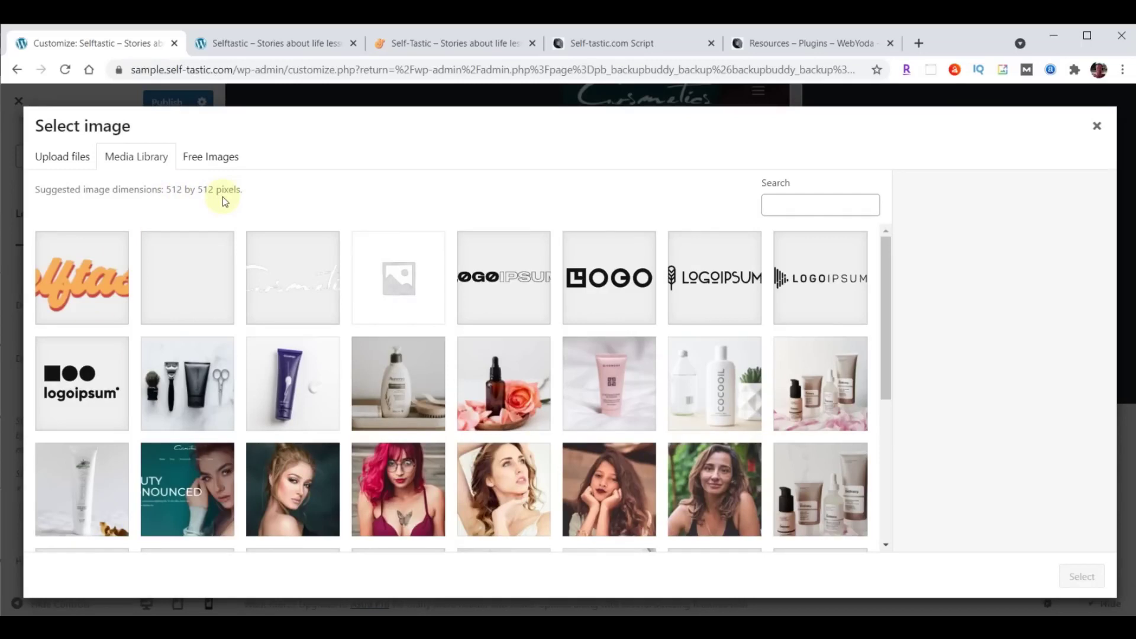
pyautogui.hotkey('alt', 'Tab')
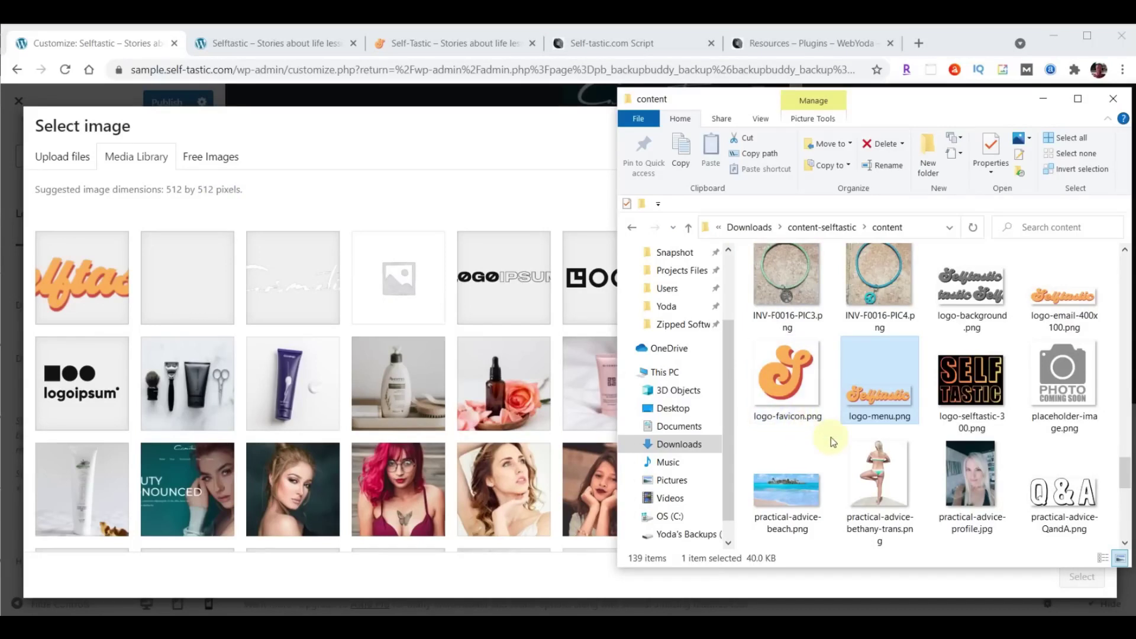
pyautogui.moveTo(787, 379); pyautogui.dragTo(367, 336)
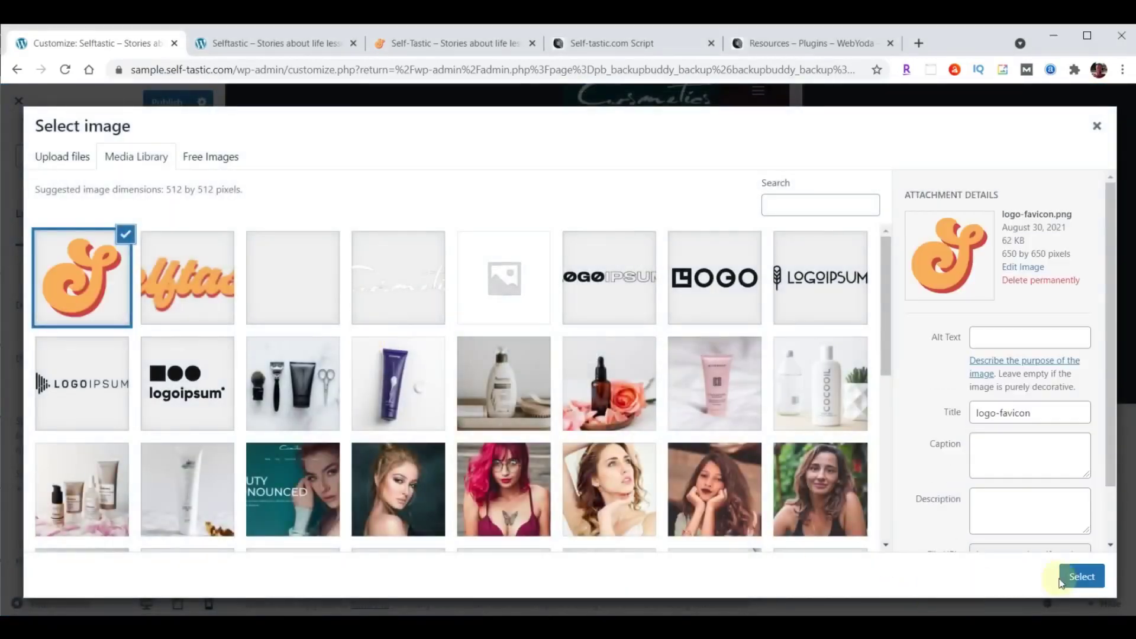
pyautogui.click(1080, 577)
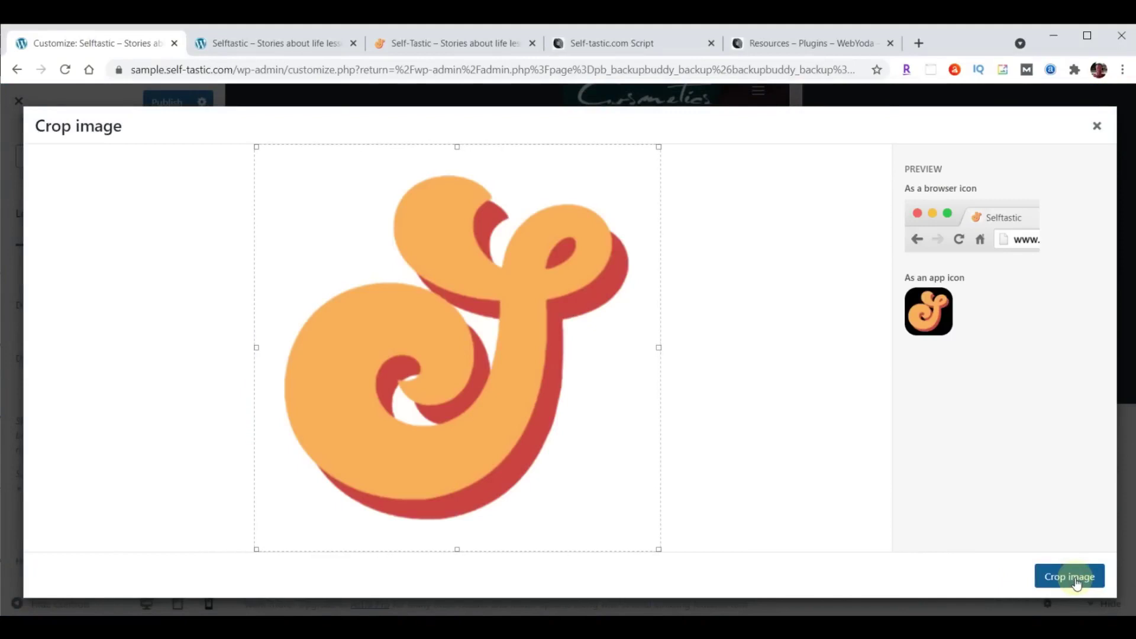
pyautogui.click(1075, 578)
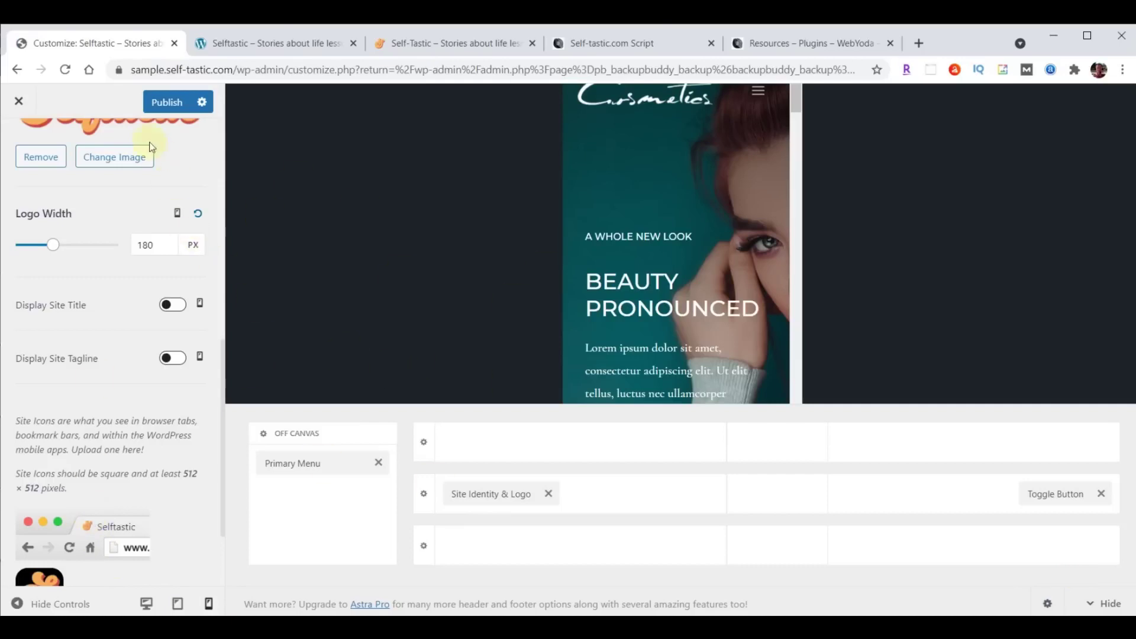
# Publish the Customizer changes, reload the live site to check the header, then return to the Customizer.
pyautogui.click(164, 104)
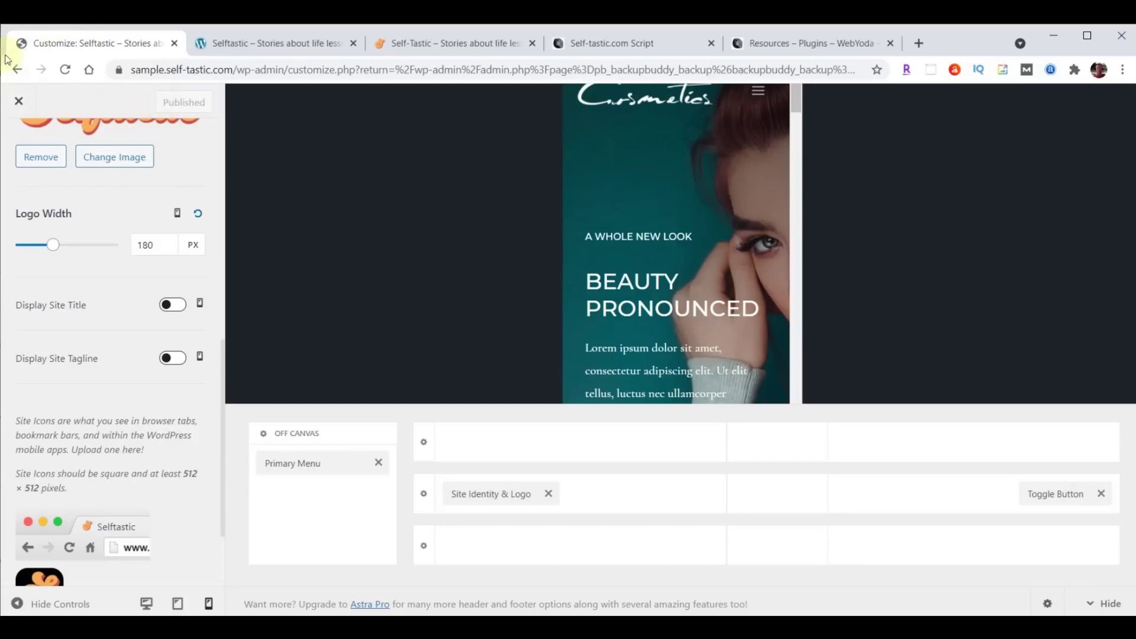
pyautogui.click(261, 45)
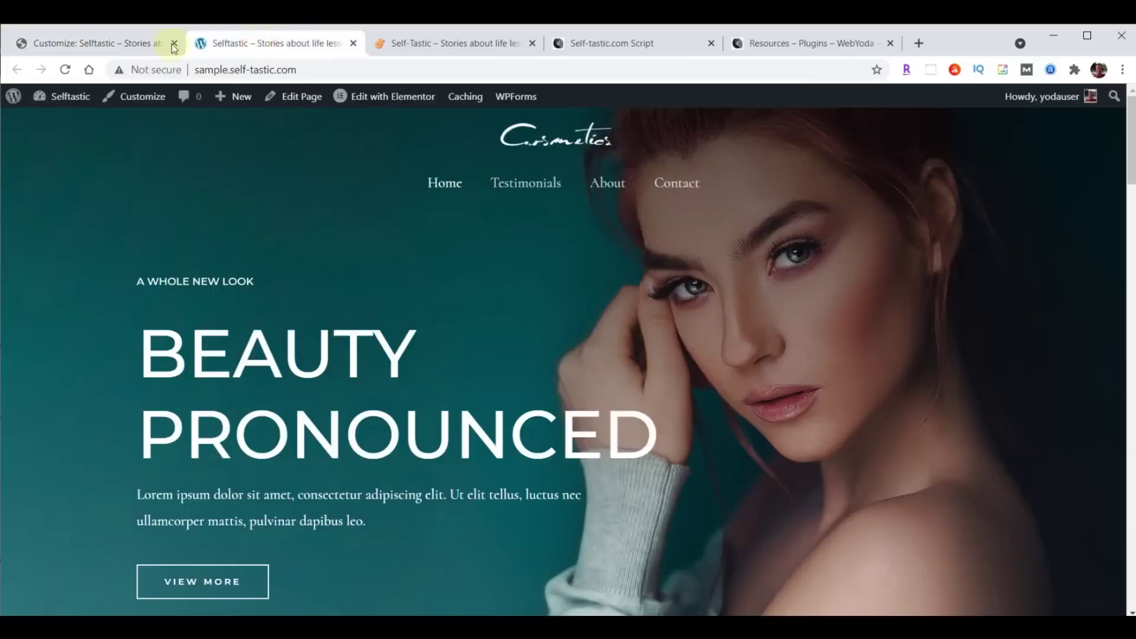
pyautogui.click(65, 70)
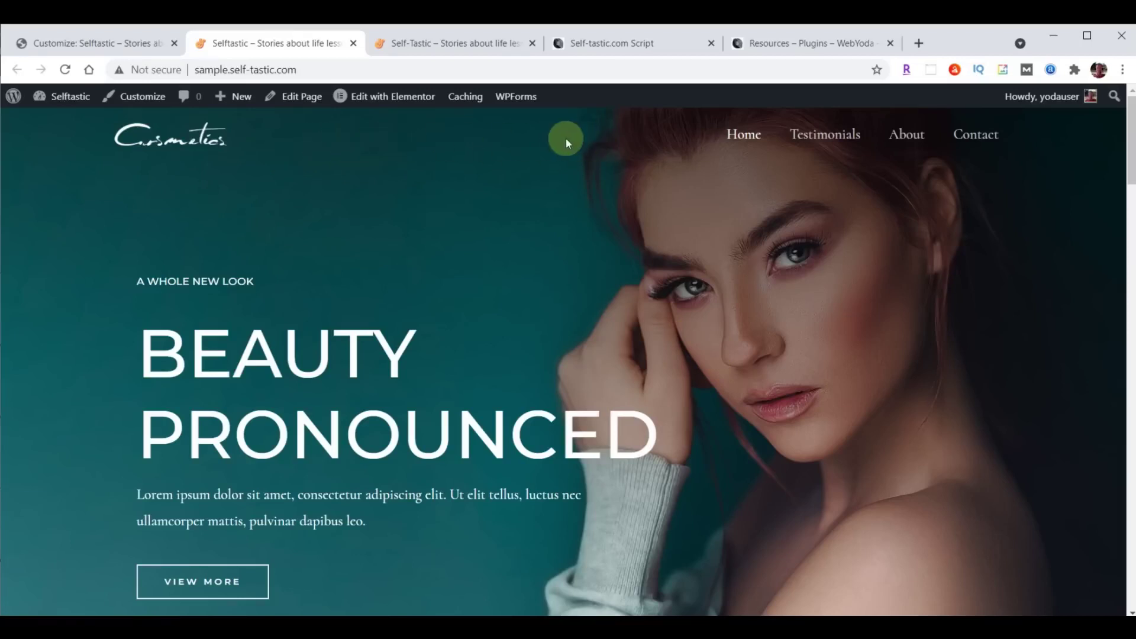
pyautogui.click(90, 38)
pyautogui.scroll(6, 107, 372)
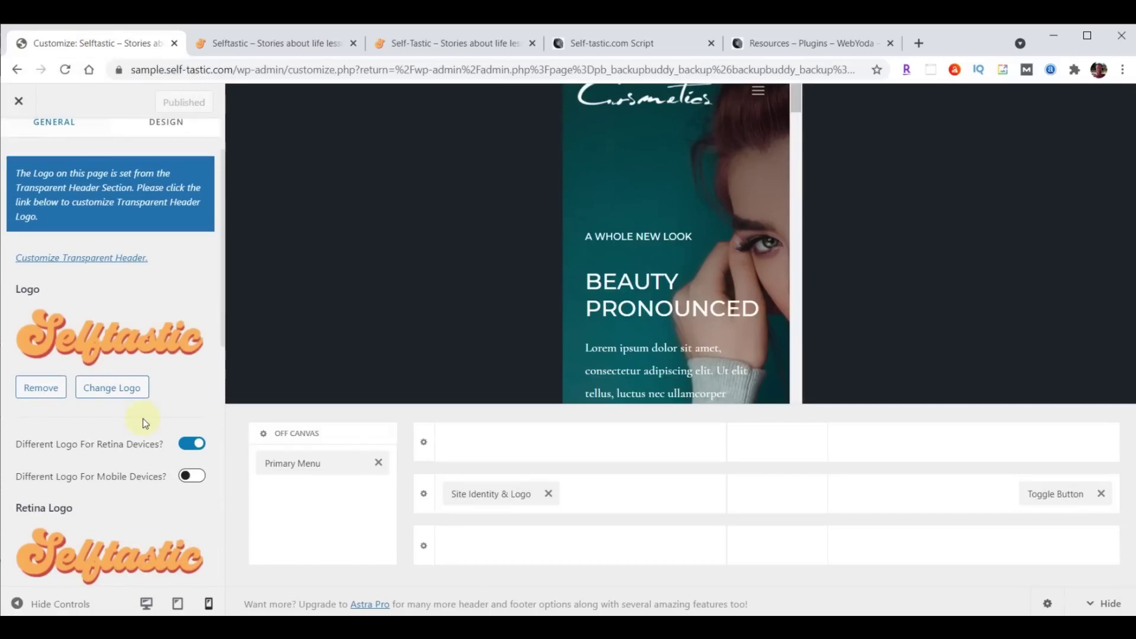
# Set the Transparent Header logo to the Selftastic logo-menu.png image.
pyautogui.scroll(2, 125, 457)
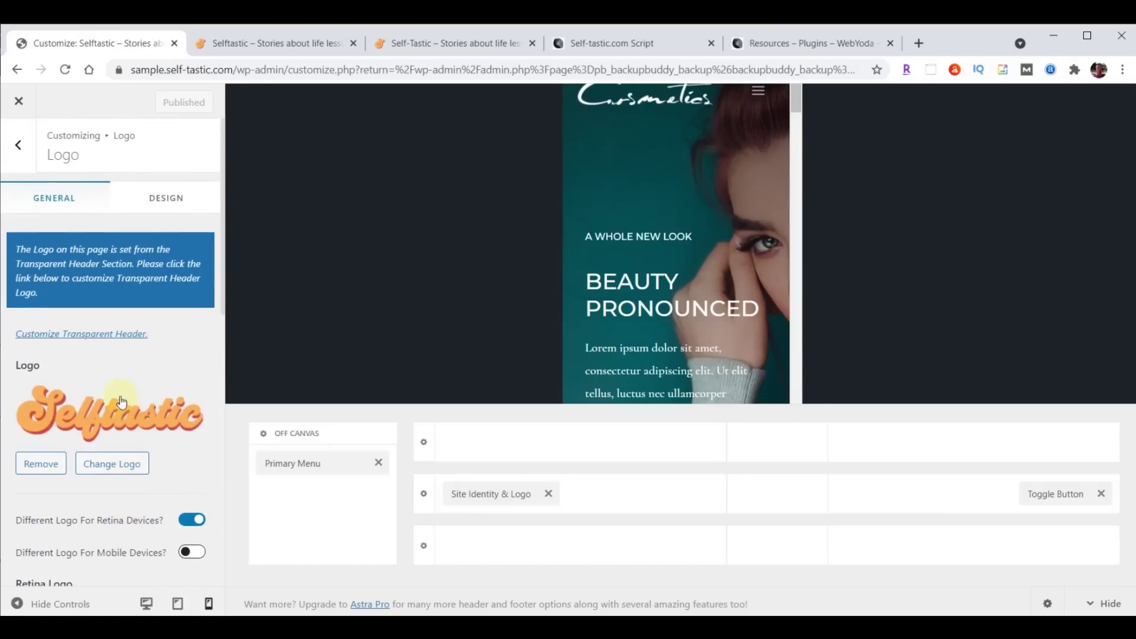
pyautogui.click(95, 340)
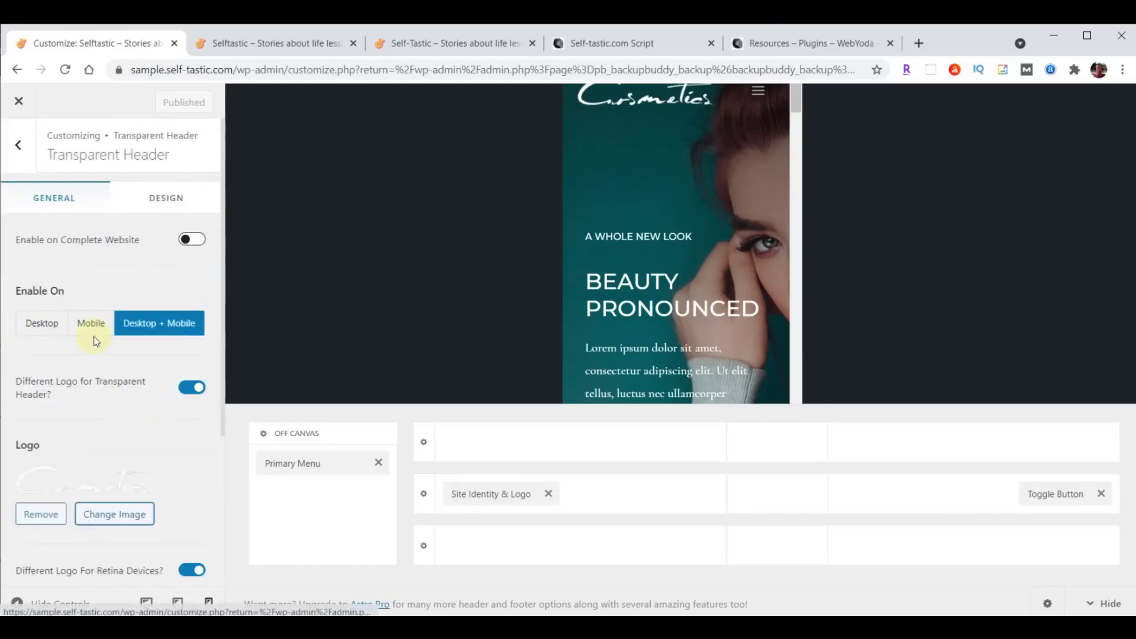
pyautogui.scroll(-4, 104, 326)
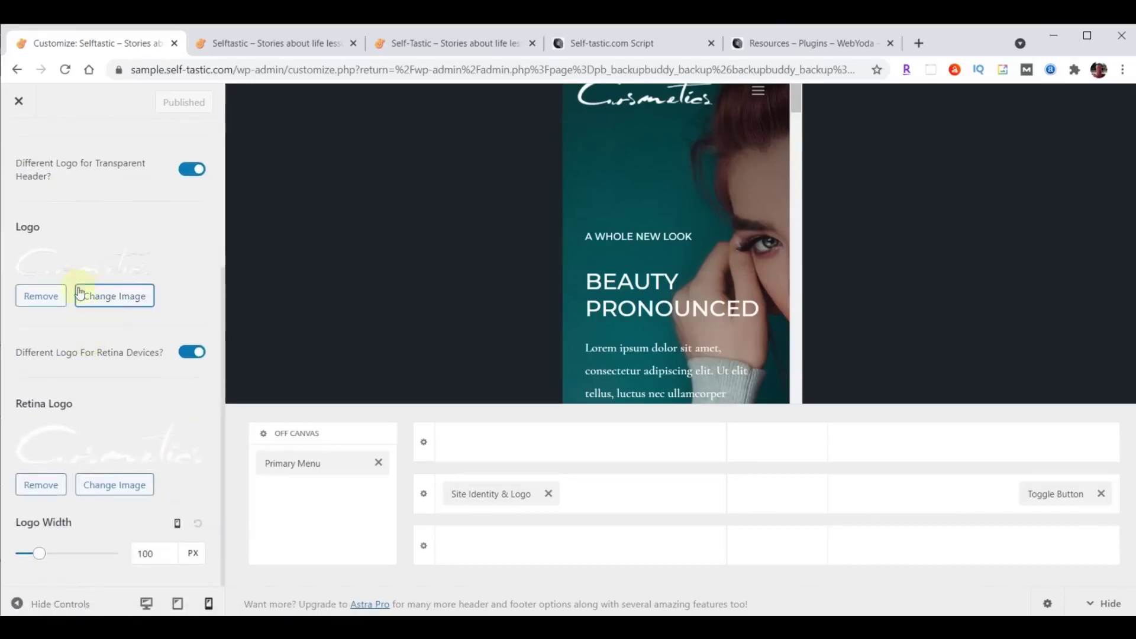
pyautogui.click(115, 304)
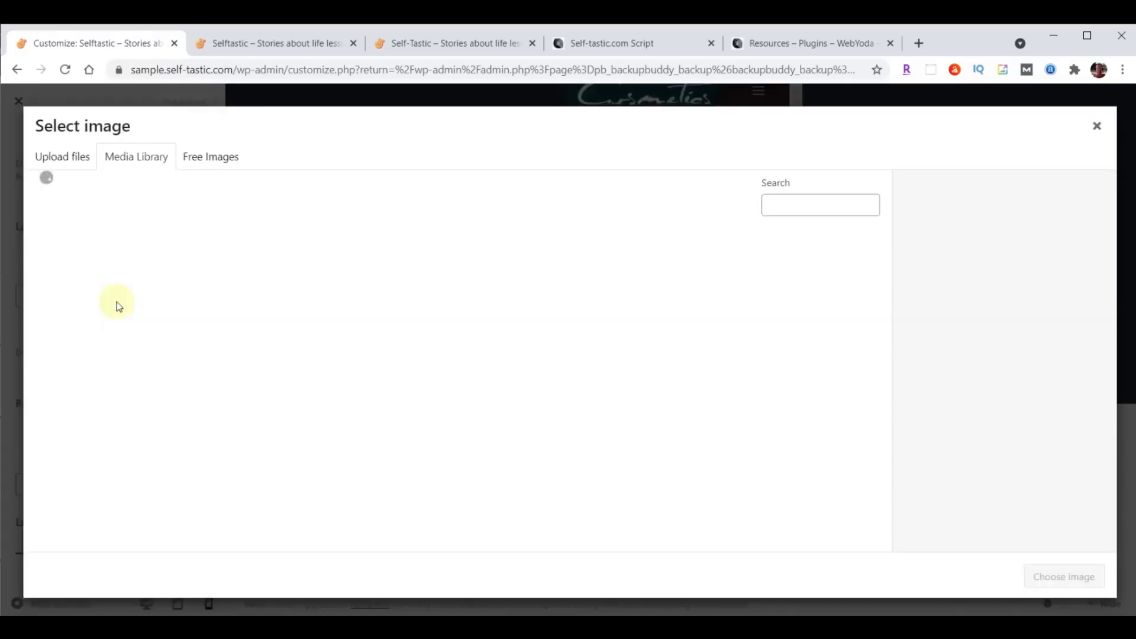
pyautogui.click(283, 290)
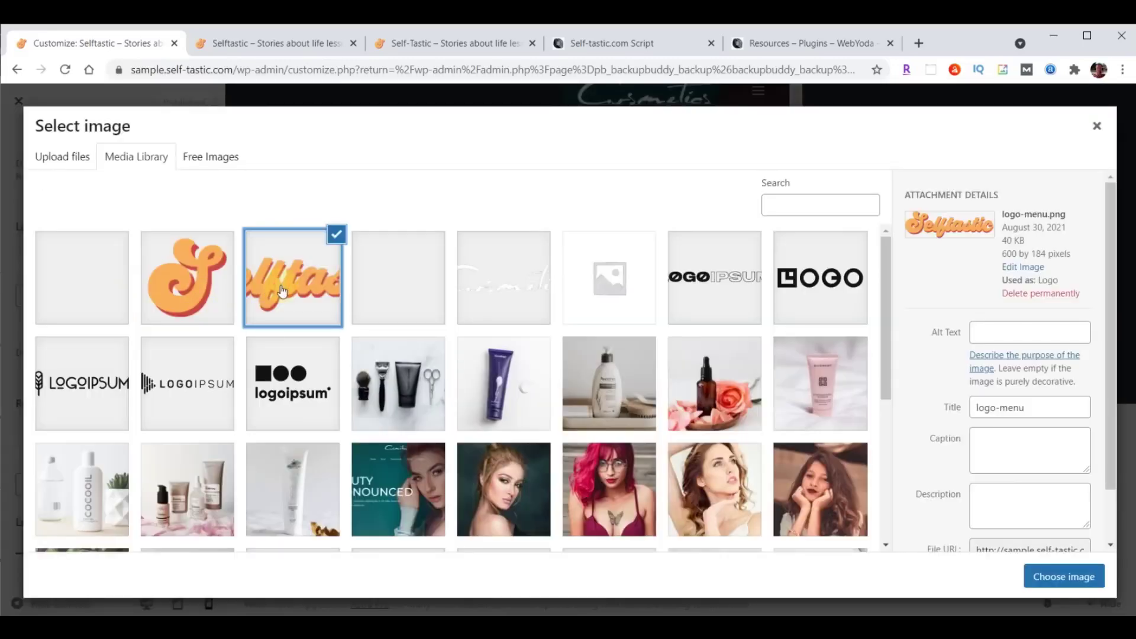
pyautogui.click(1063, 577)
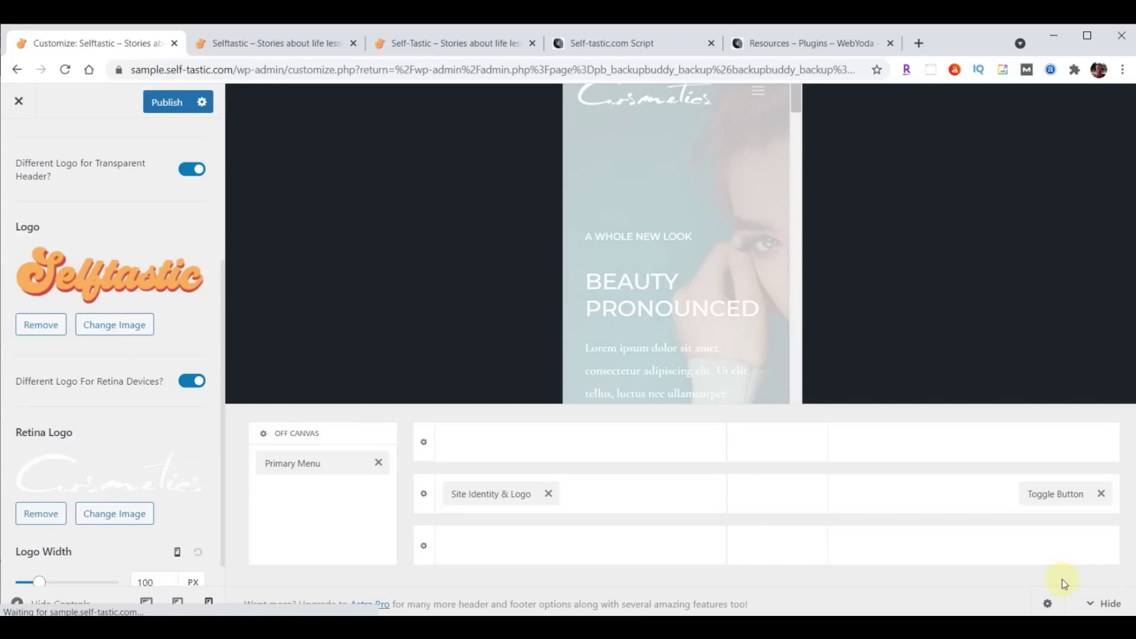
# Set the Transparent Header retina logo to logo-menu.png as well.
pyautogui.click(112, 513)
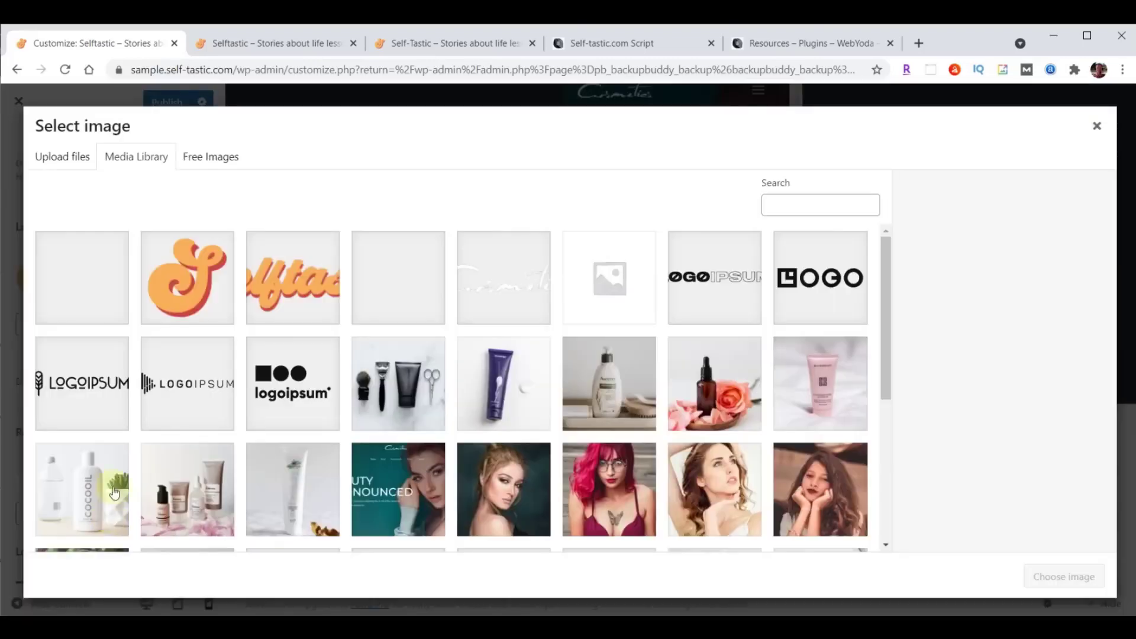
pyautogui.click(283, 288)
pyautogui.click(1058, 576)
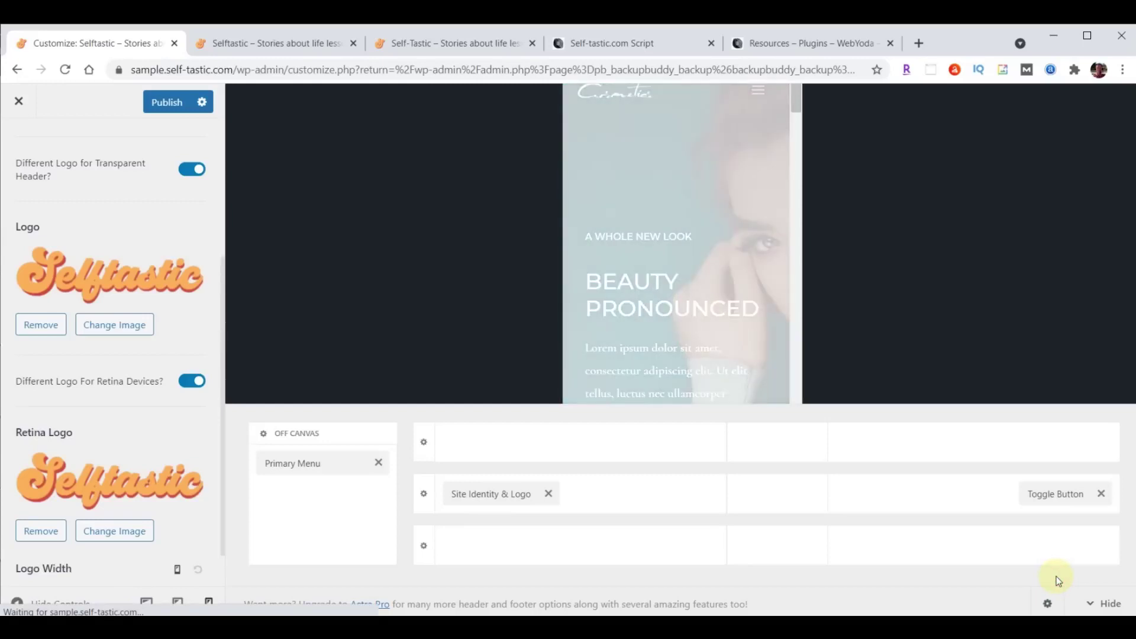
pyautogui.scroll(-1, 136, 375)
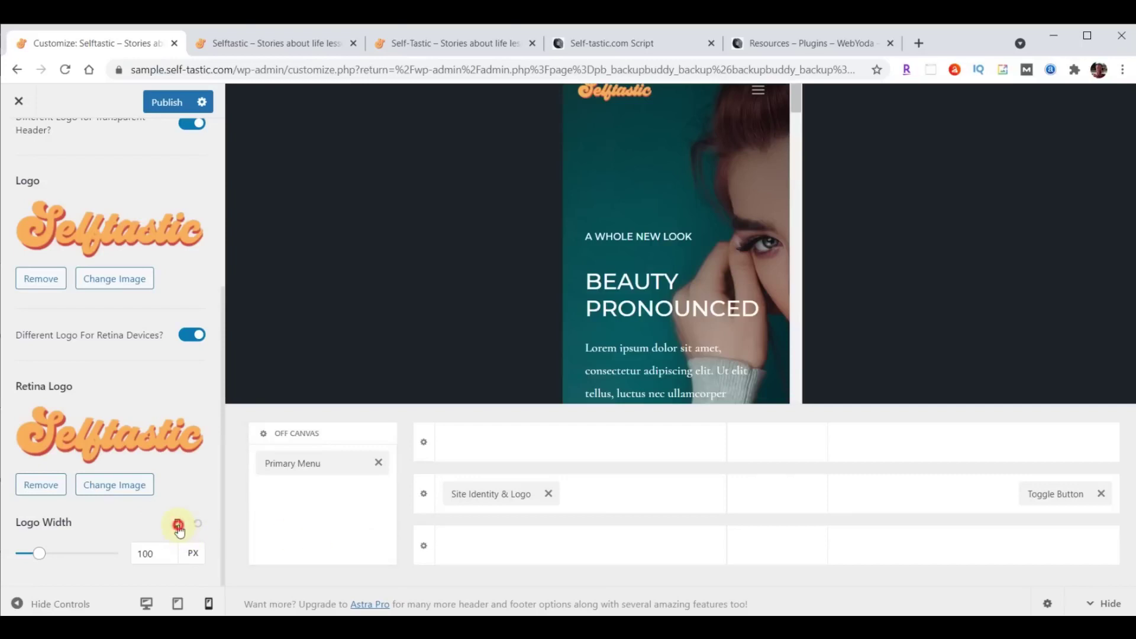
# Make the logo 230 px on desktop, 200 px on tablet and 180 px on mobile, then publish.
pyautogui.click(178, 525)
pyautogui.doubleClick(151, 553)
pyautogui.write('230')
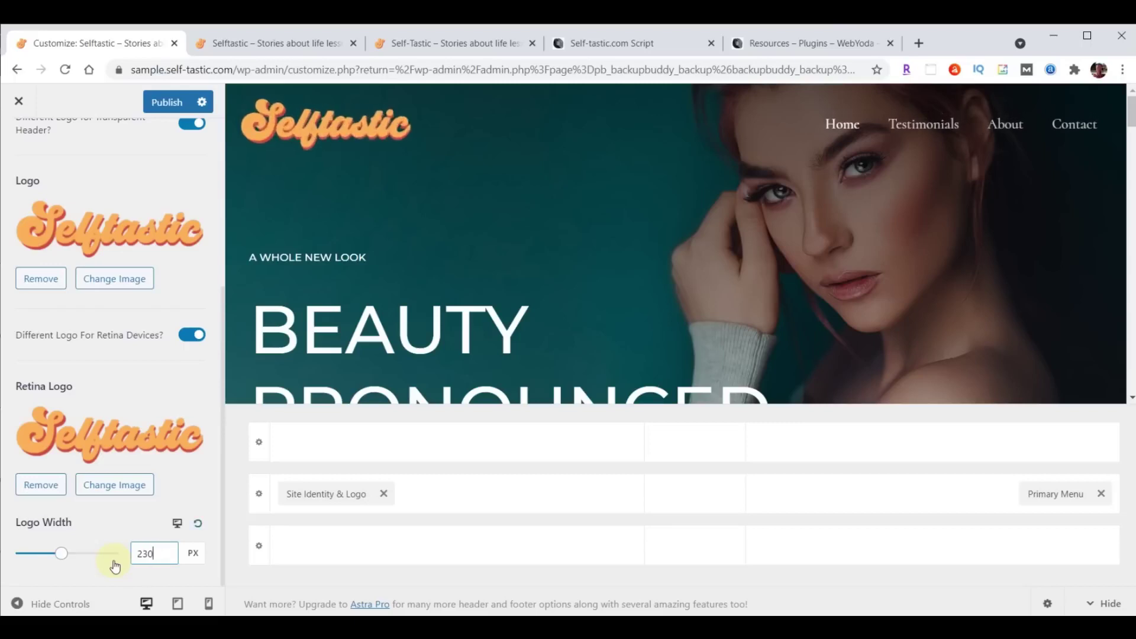
pyautogui.click(176, 522)
pyautogui.click(161, 553)
pyautogui.doubleClick(145, 553)
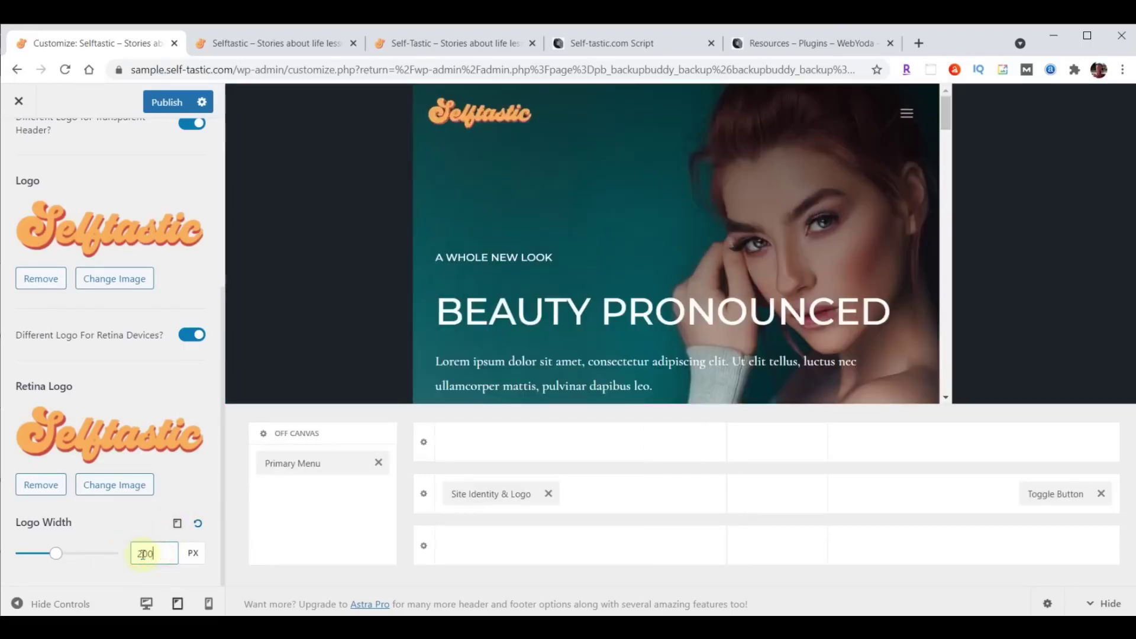
pyautogui.write('200')
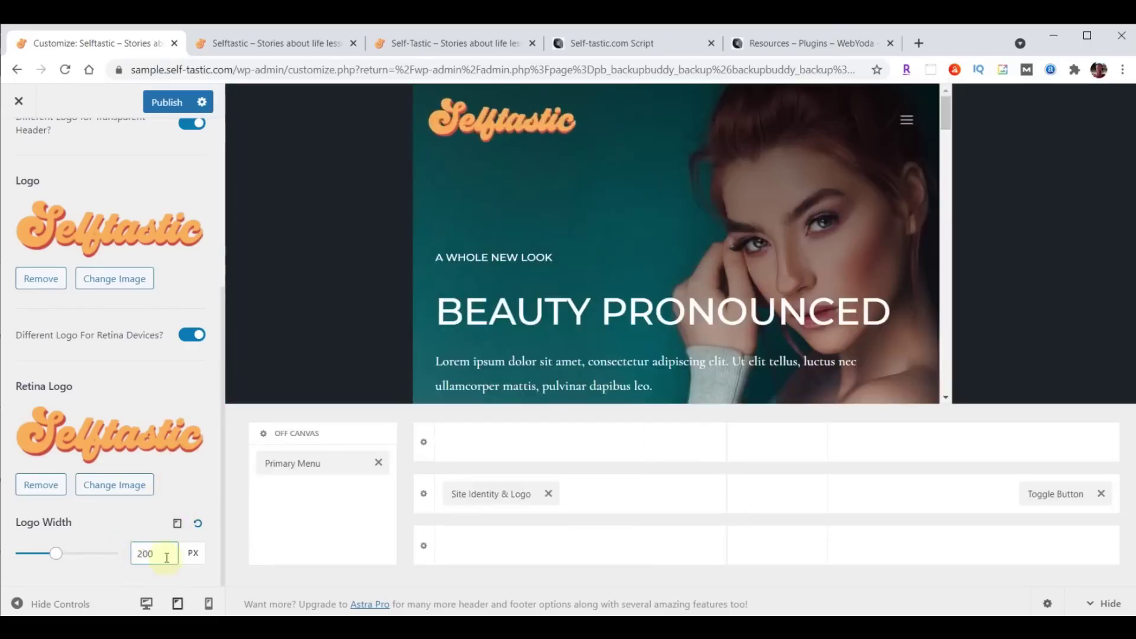
pyautogui.click(177, 524)
pyautogui.doubleClick(144, 553)
pyautogui.write('180')
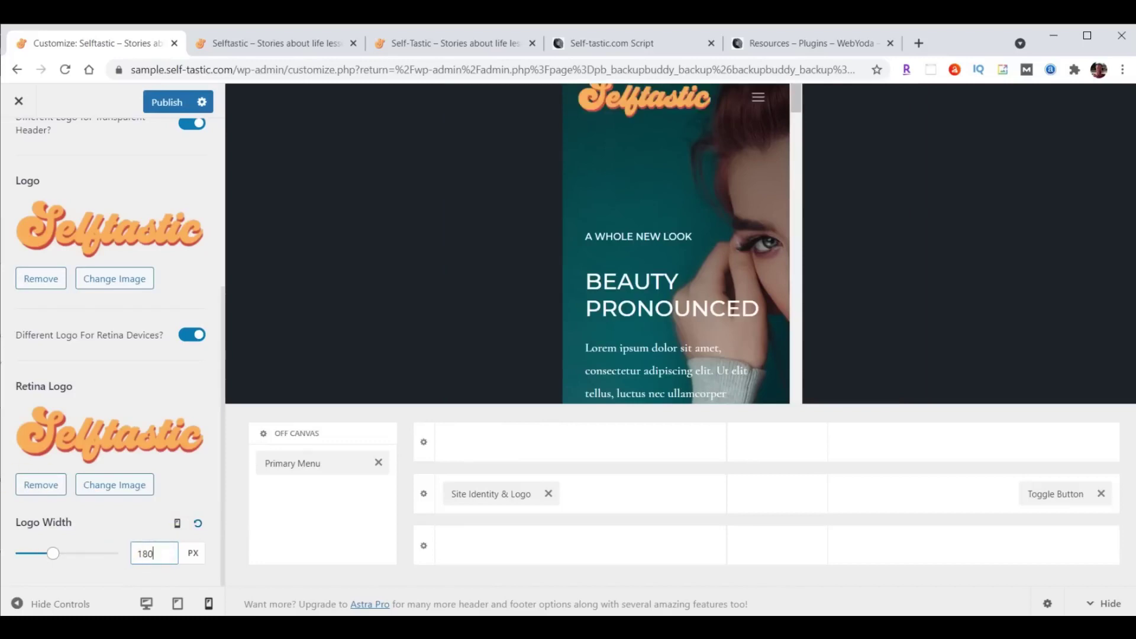
pyautogui.click(164, 104)
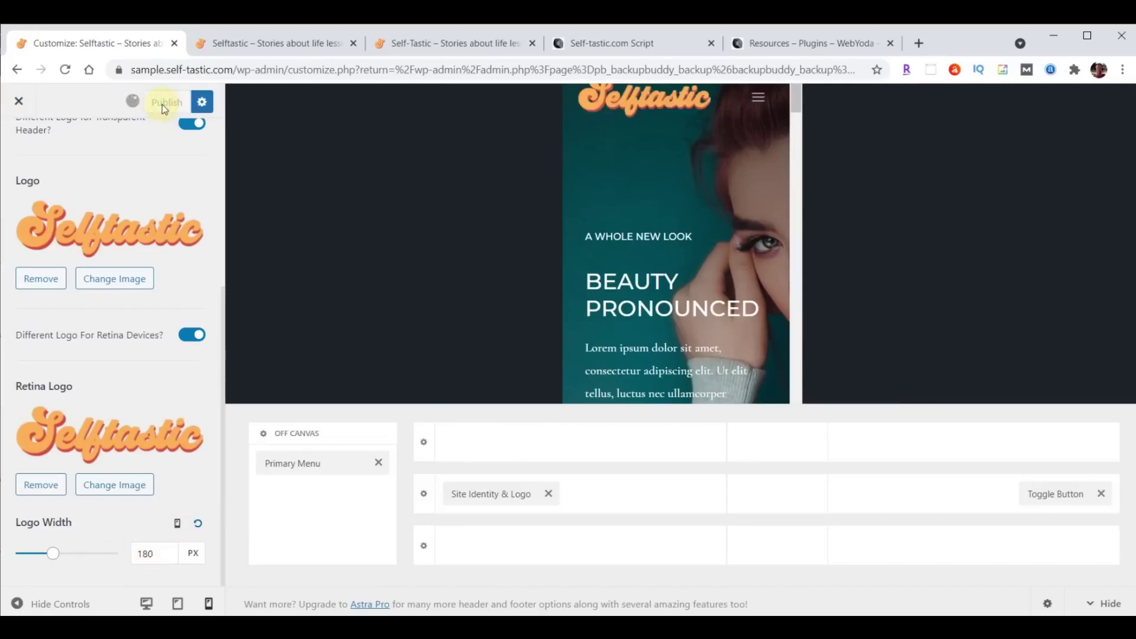
pyautogui.click(224, 43)
# Reload the live site to check the new logo, then close the customizer.
pyautogui.click(65, 70)
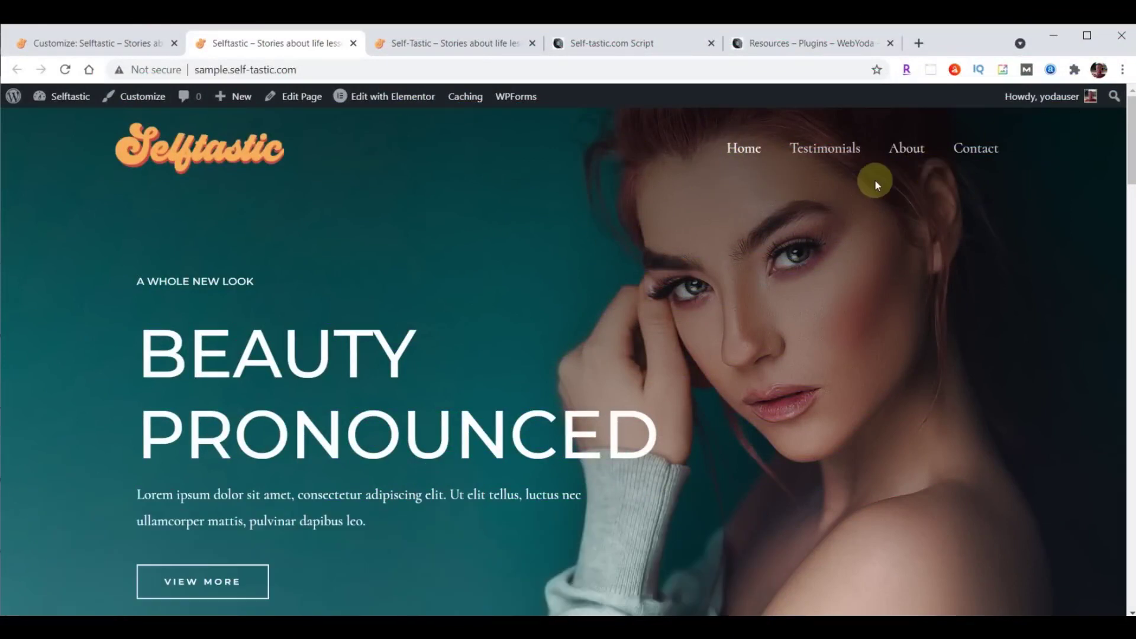
pyautogui.click(95, 44)
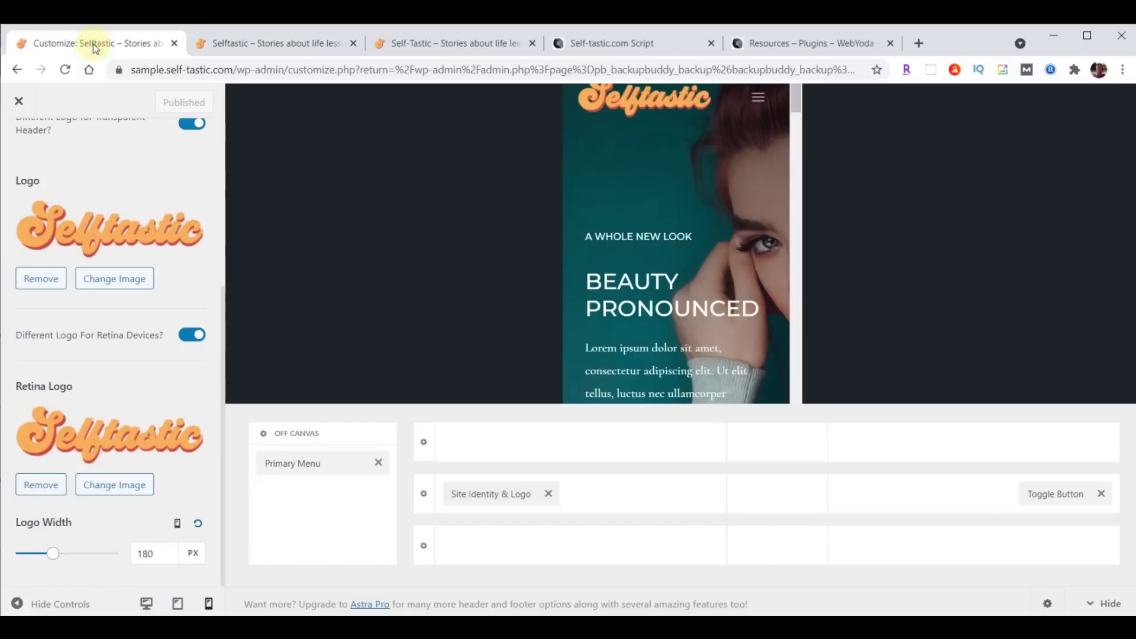
pyautogui.click(17, 101)
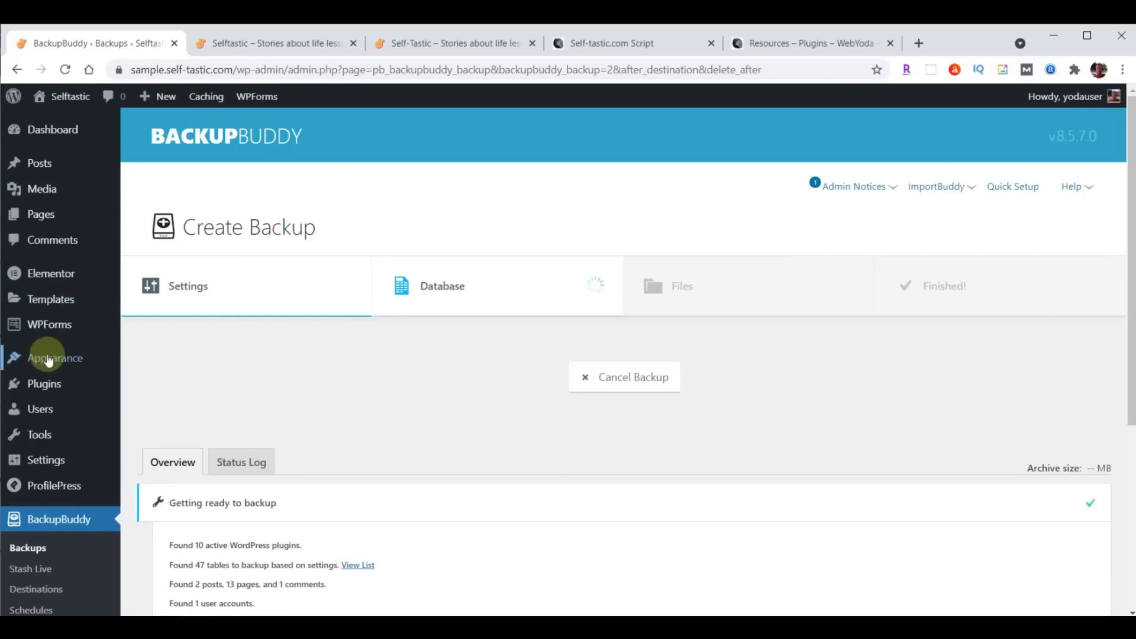
# Go to the Header Builder's Primary Menu design settings in the customizer.
pyautogui.moveTo(48, 361)
pyautogui.click(156, 381)
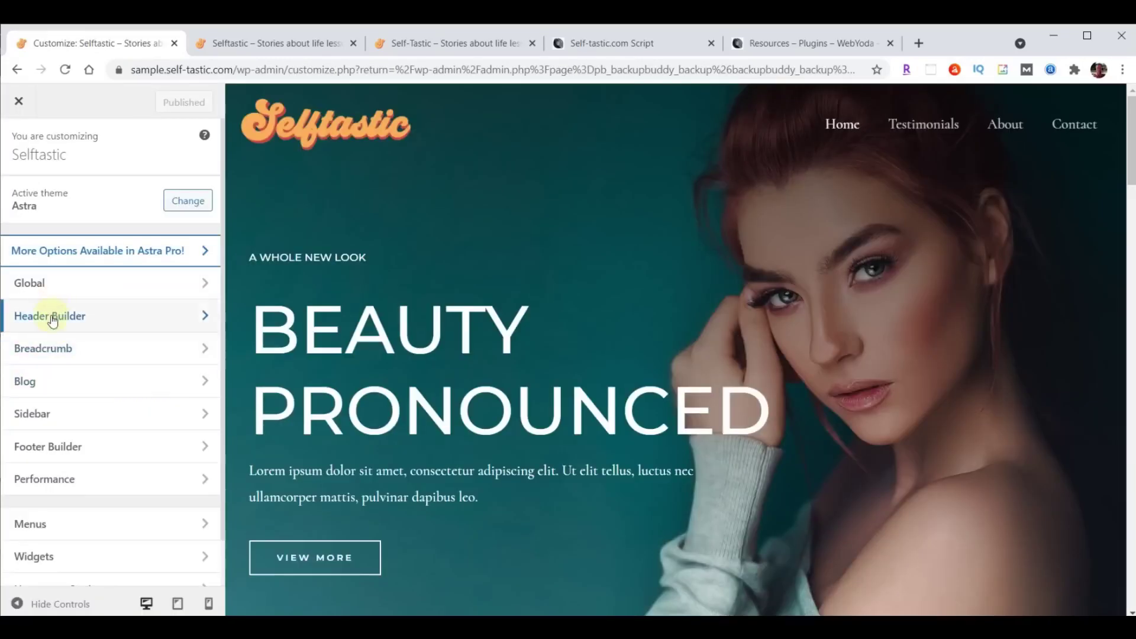
pyautogui.click(52, 317)
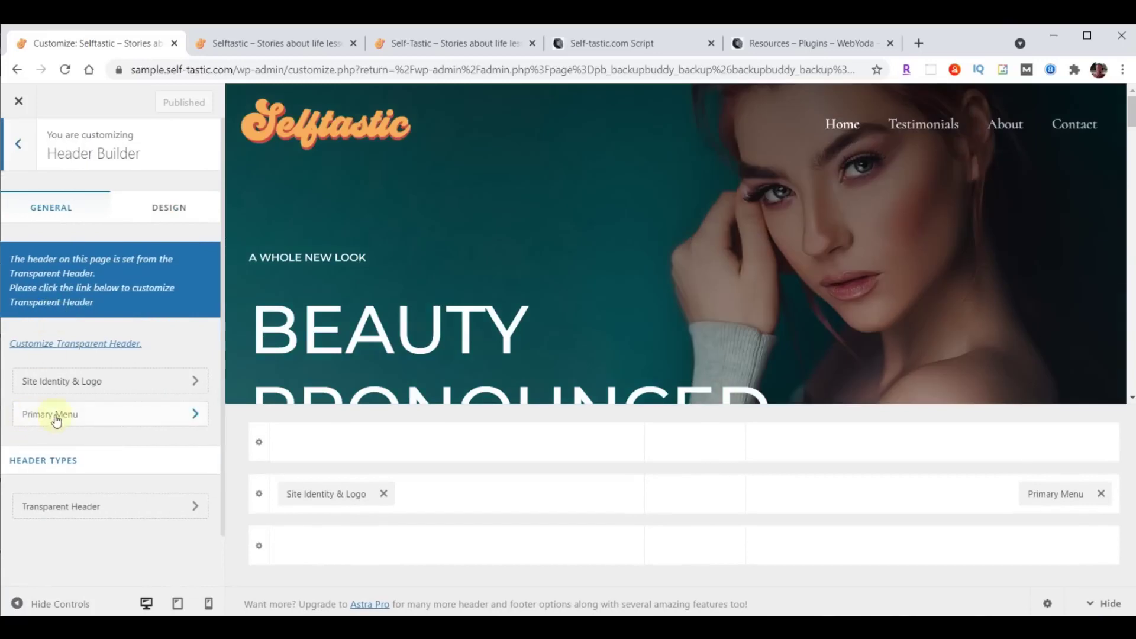
pyautogui.click(58, 417)
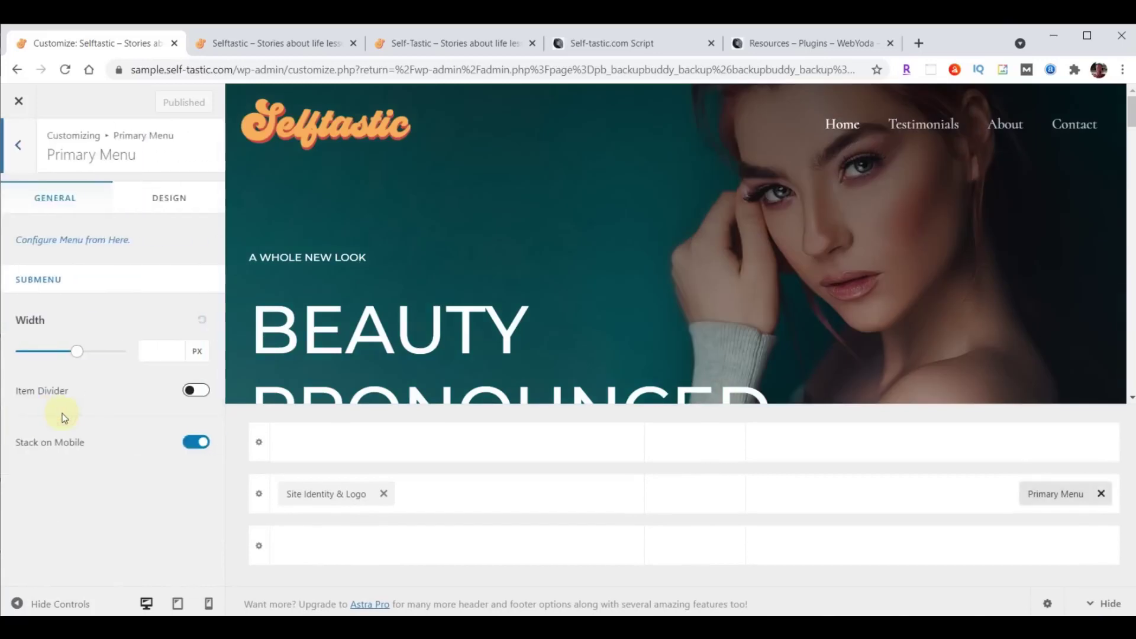
pyautogui.click(166, 205)
pyautogui.scroll(-4, 166, 268)
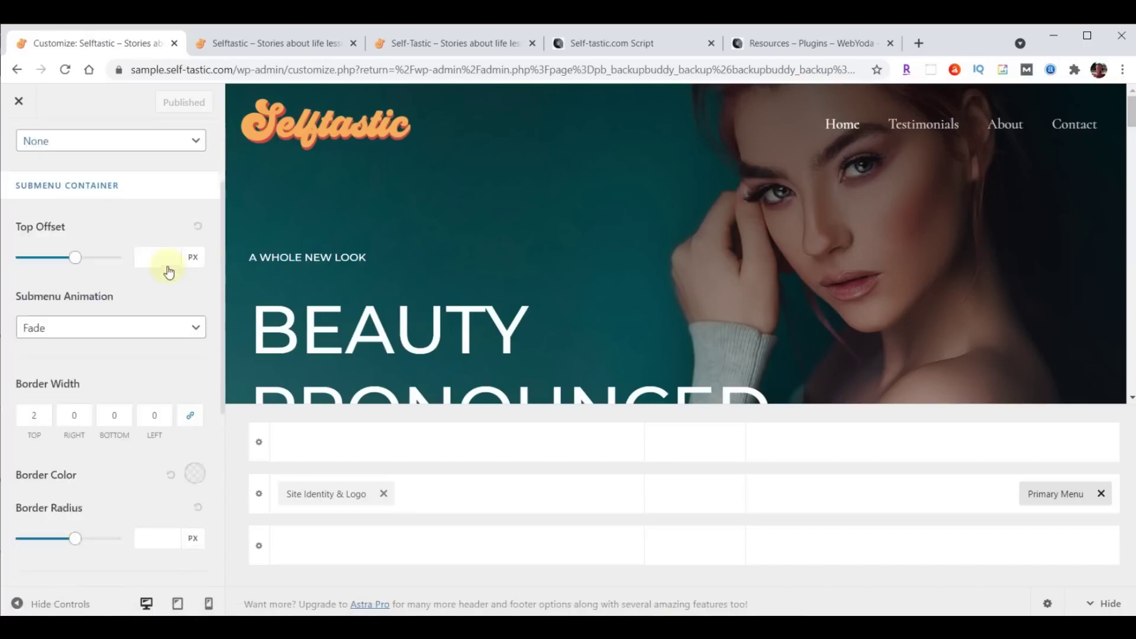
pyautogui.scroll(-3, 165, 268)
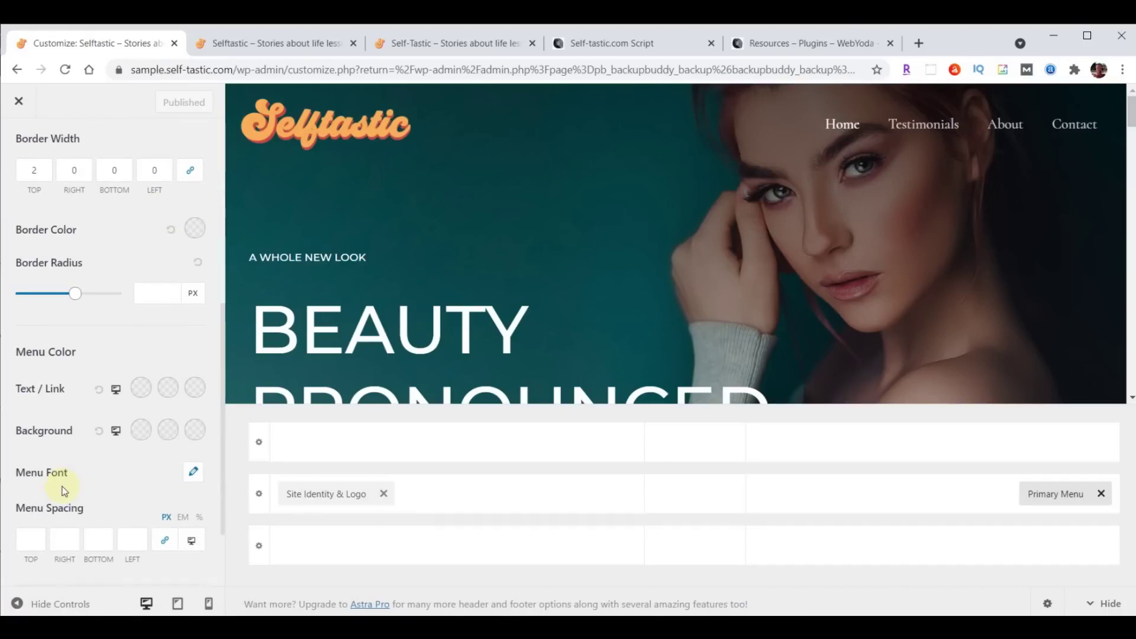
# Set the menu font to Open Sans Condensed at 24 px and publish.
pyautogui.click(193, 477)
pyautogui.scroll(-3, 189, 479)
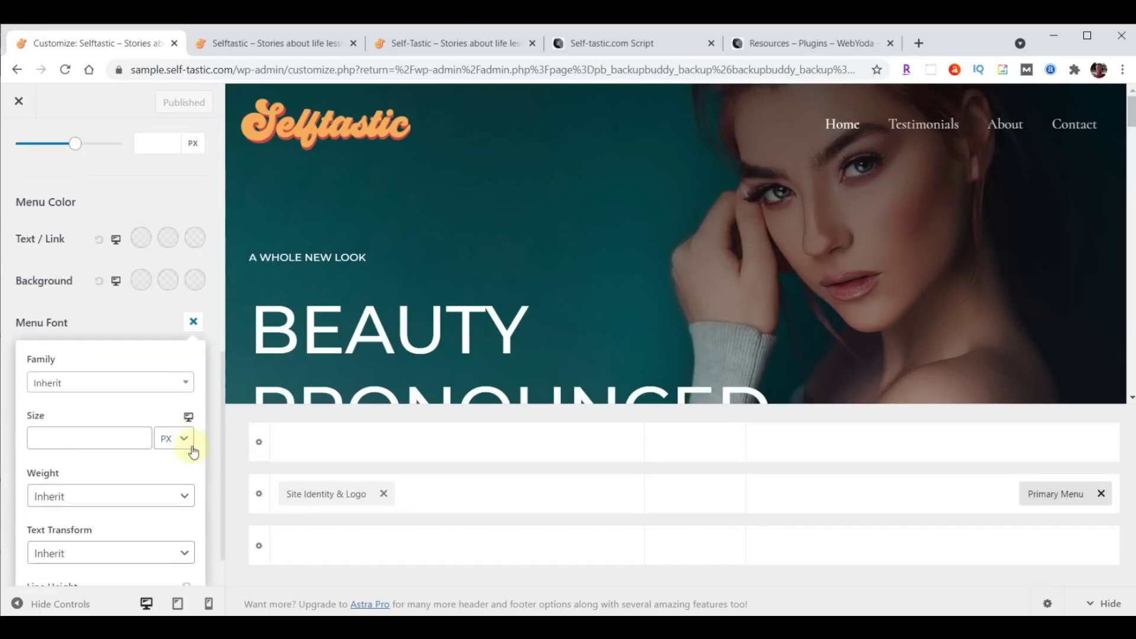
pyautogui.click(90, 388)
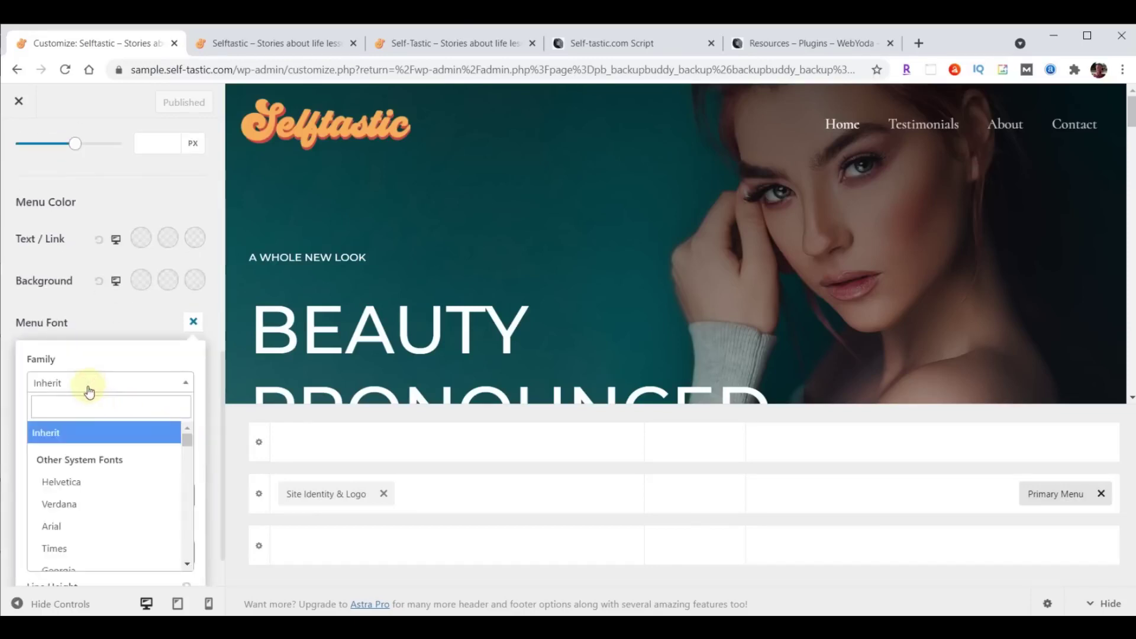
pyautogui.write('open')
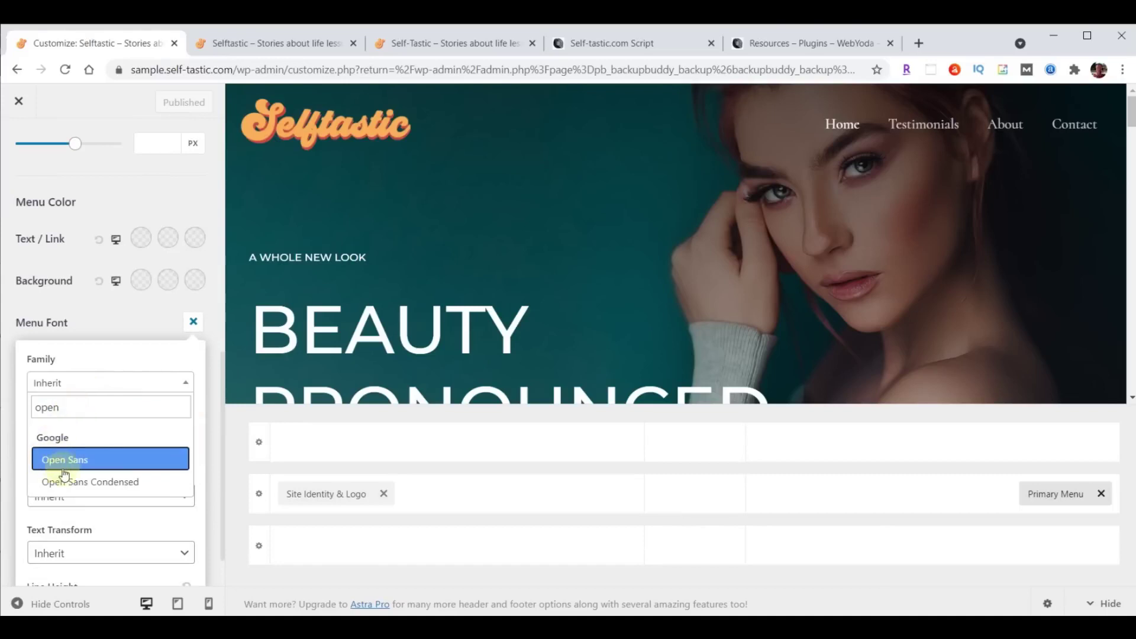
pyautogui.click(79, 480)
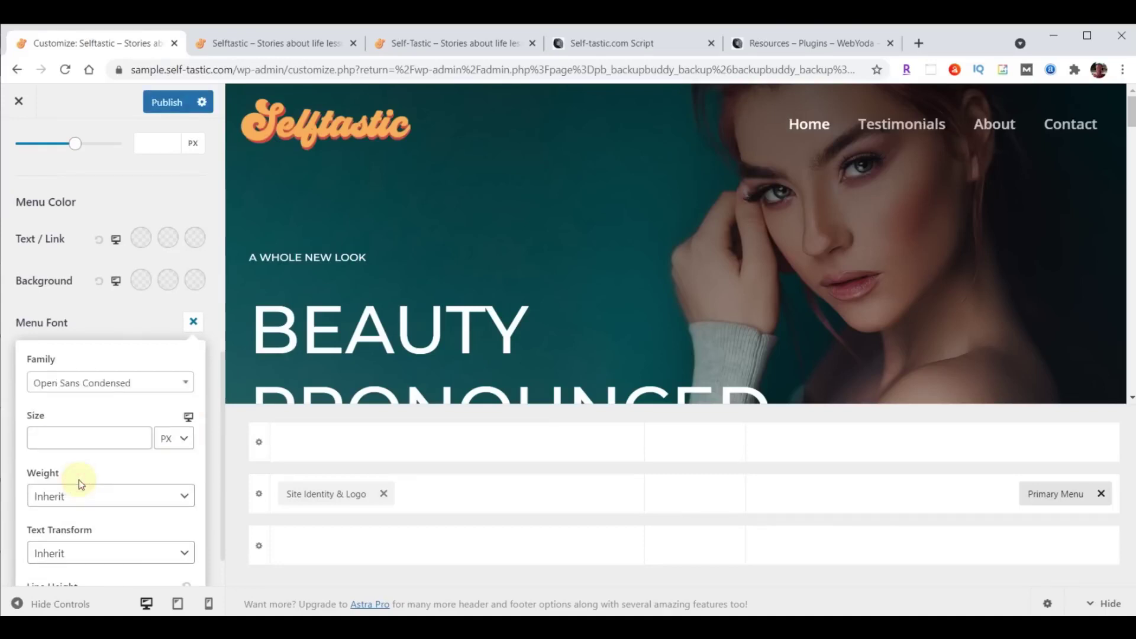
pyautogui.click(75, 446)
pyautogui.write('24')
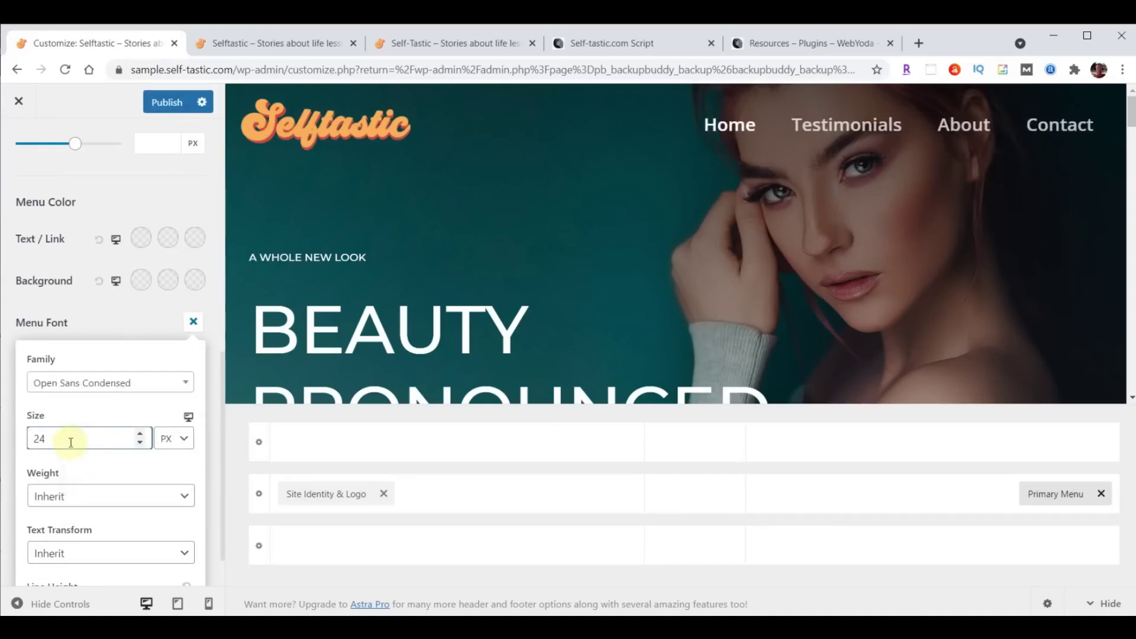
pyautogui.click(164, 104)
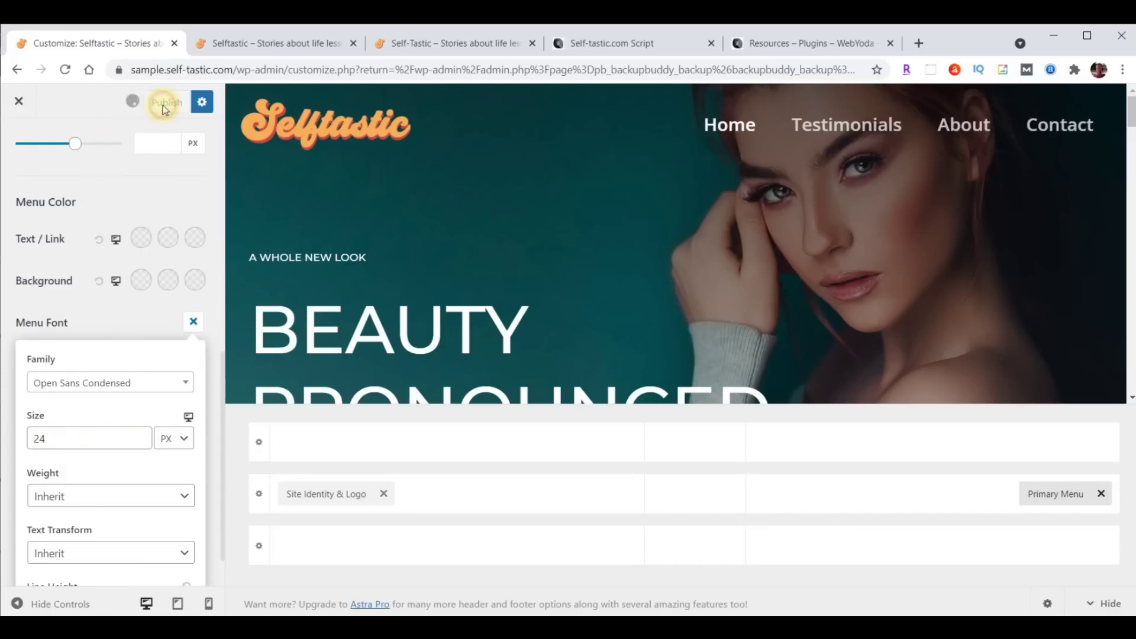
# Reload the live site to check the new menu font, then return to the customizer.
pyautogui.click(279, 42)
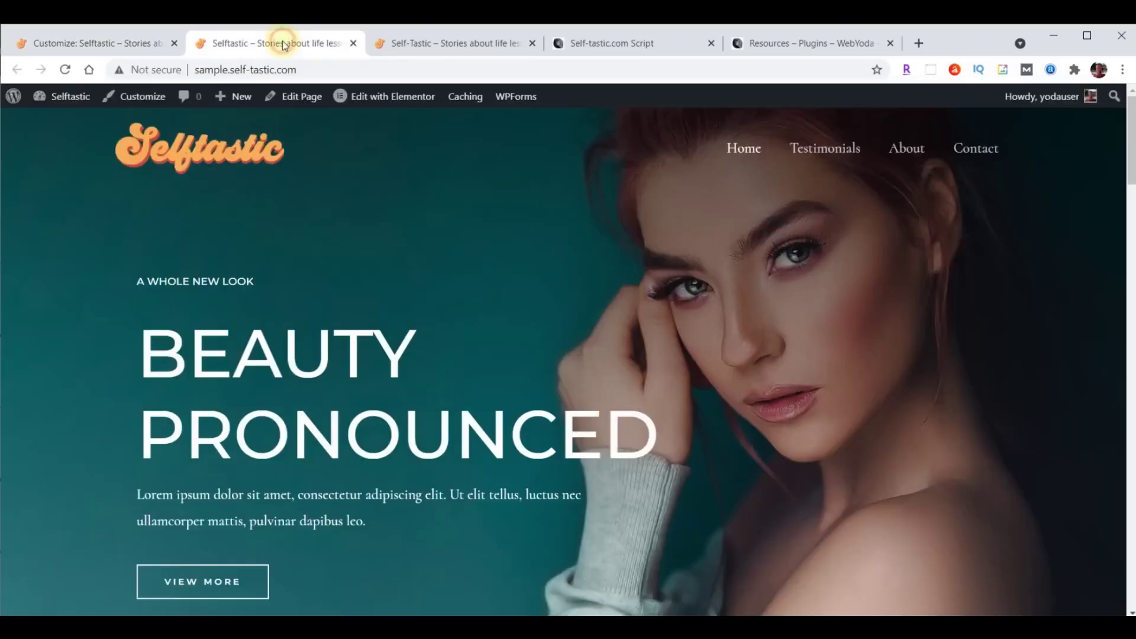
pyautogui.click(65, 69)
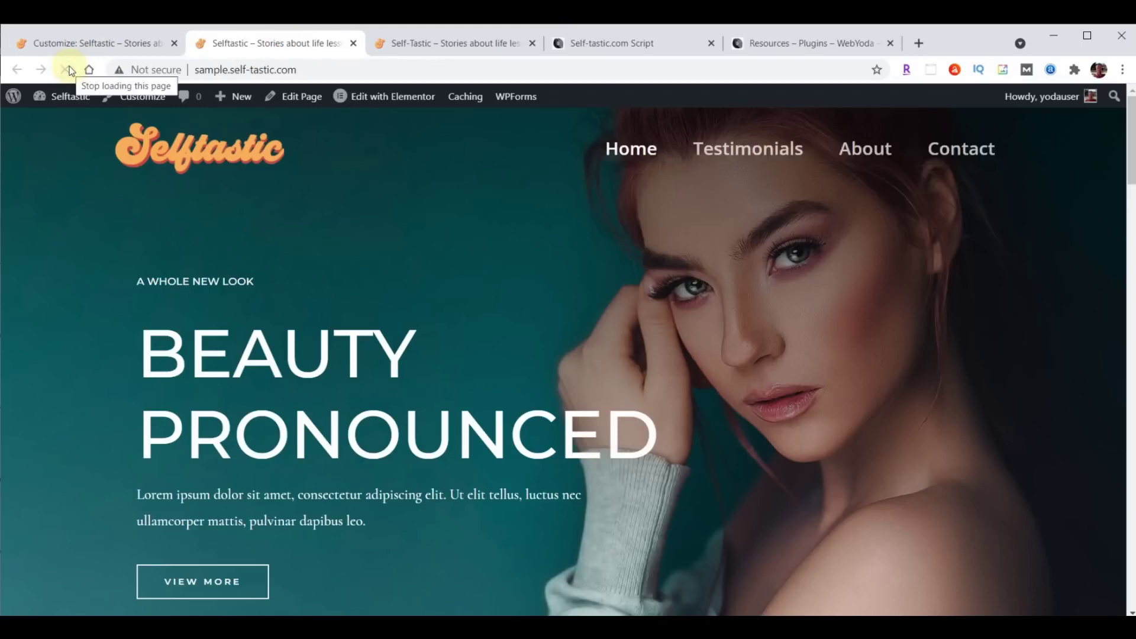
pyautogui.click(69, 45)
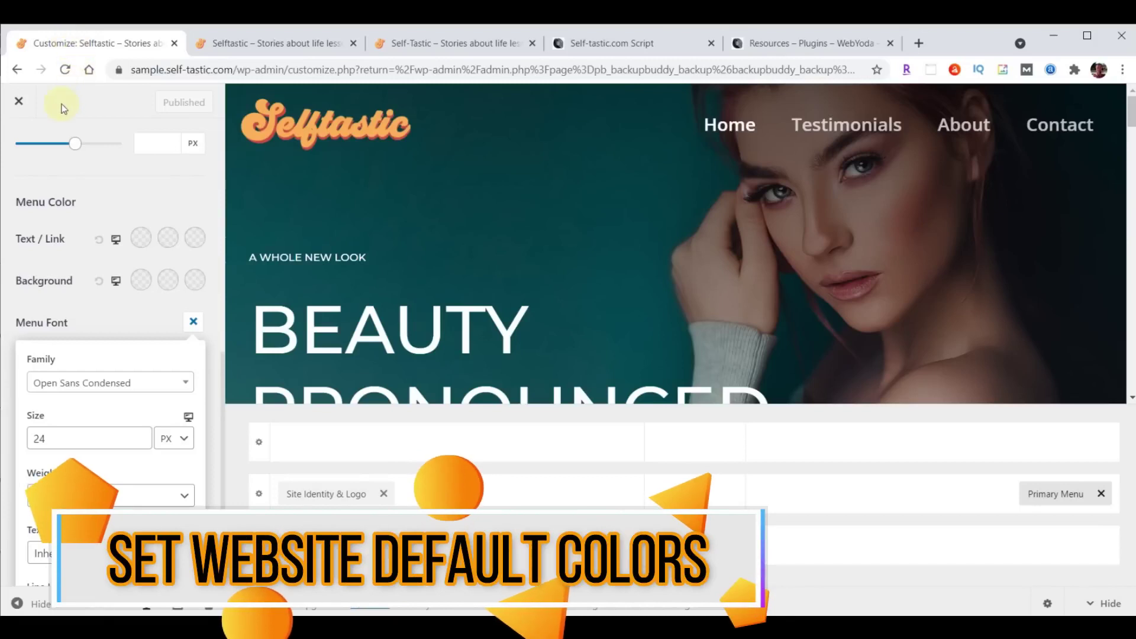
# Reopen the customizer at the global colour settings.
pyautogui.click(18, 101)
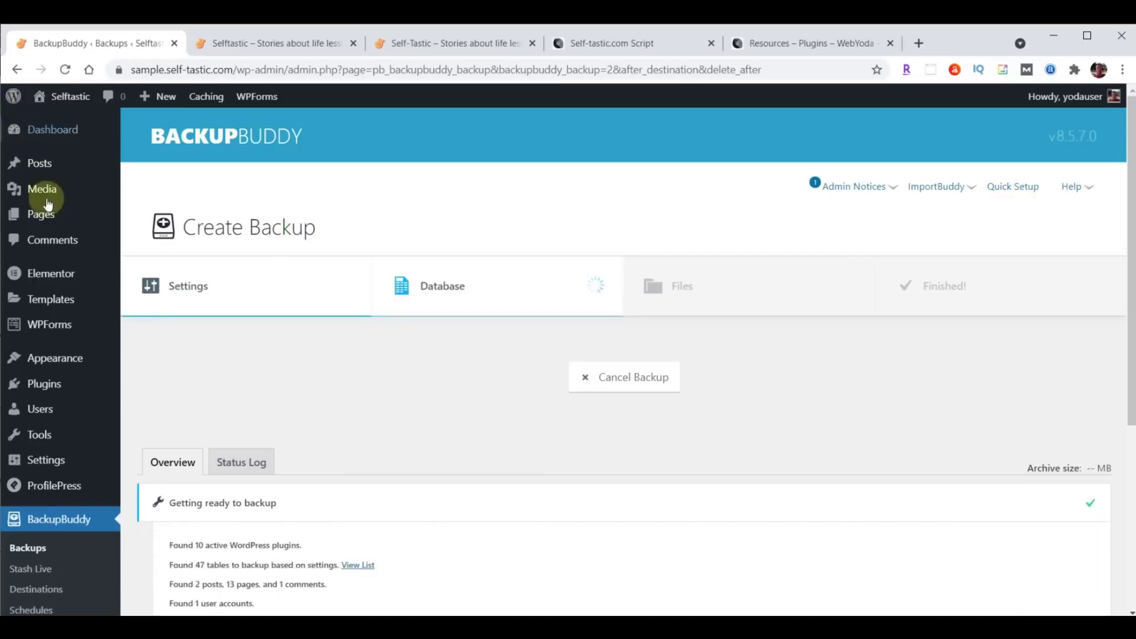
pyautogui.moveTo(42, 359)
pyautogui.click(151, 378)
pyautogui.click(53, 282)
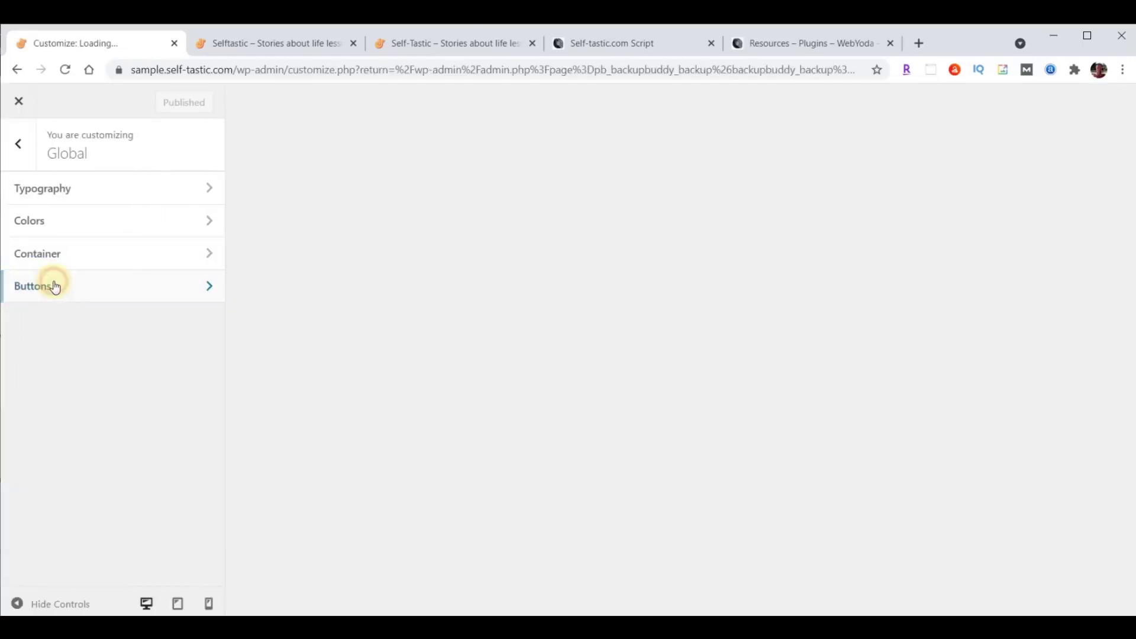
pyautogui.click(60, 218)
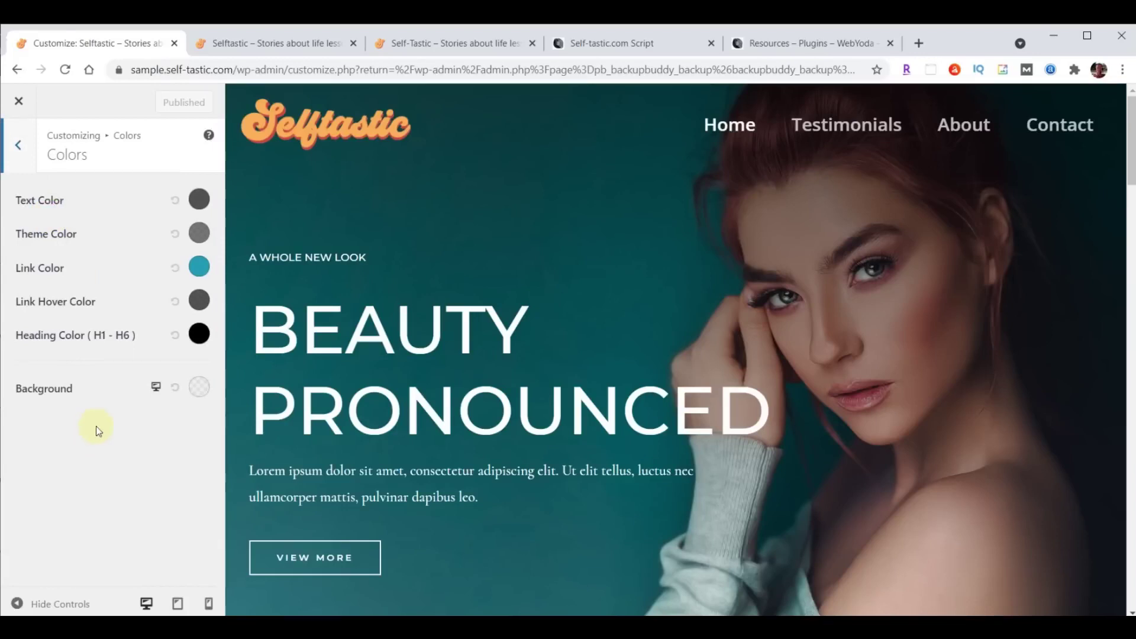
# Paste #a8e0d9 as the site background colour, then switch to the Self-tastic.com Script document.
pyautogui.click(199, 387)
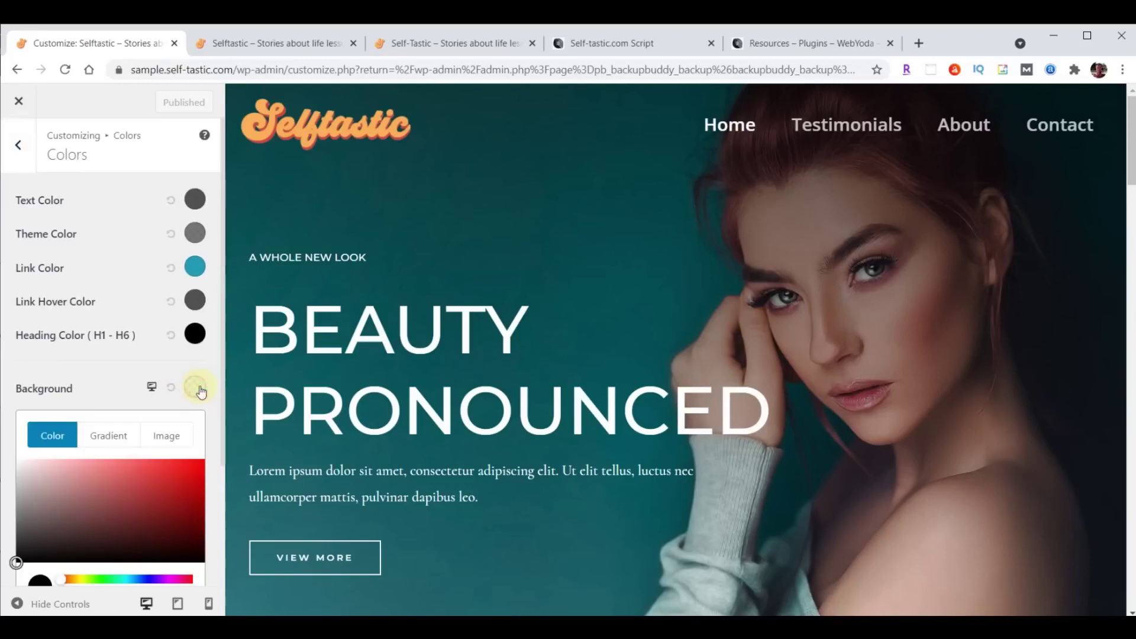
pyautogui.scroll(-3, 156, 427)
pyautogui.click(96, 481)
pyautogui.hotkey('ctrl', 'a')
pyautogui.write('#a8e0d9')
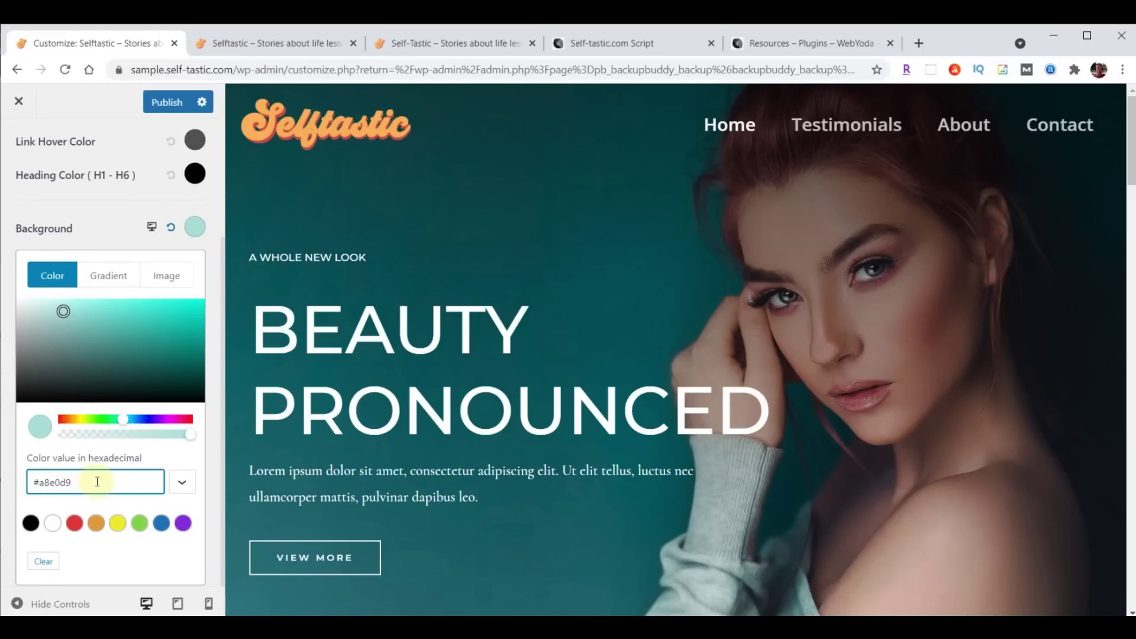
pyautogui.click(609, 44)
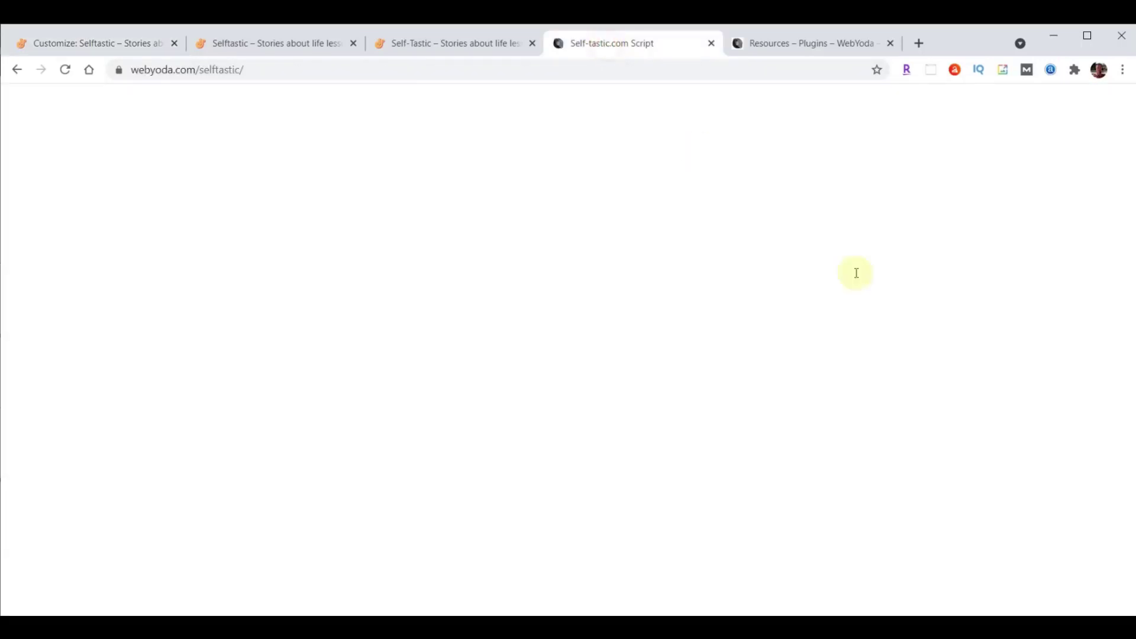
# Find the Light Blue line in the Selftastic colour list and select its hex #A8E0D9.
pyautogui.scroll(20, 1065, 405)
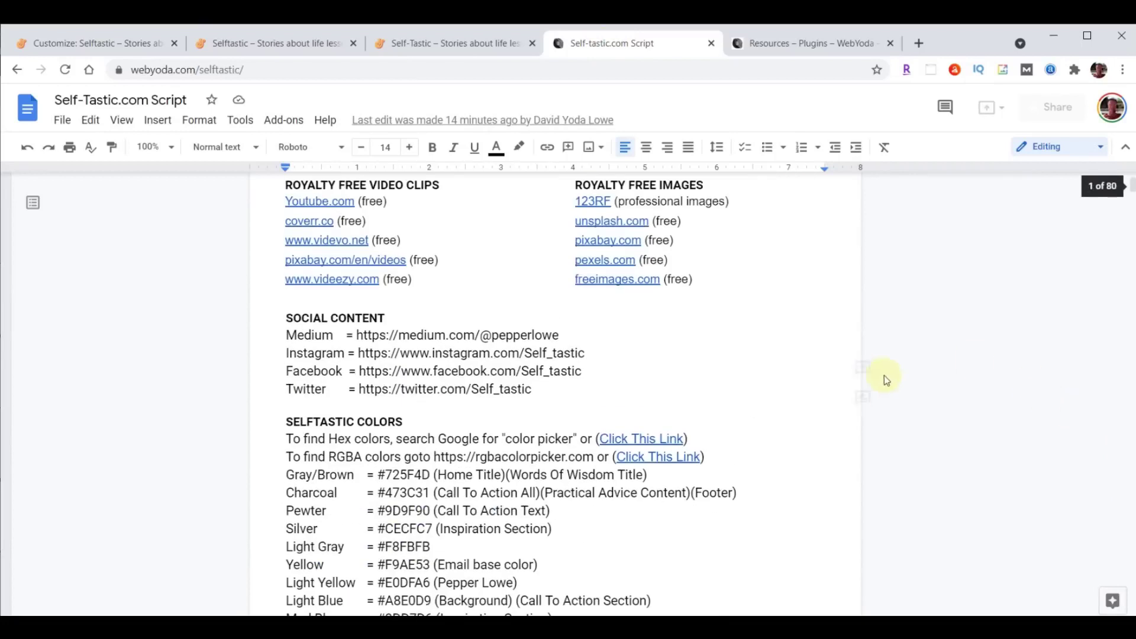
pyautogui.scroll(3, 621, 393)
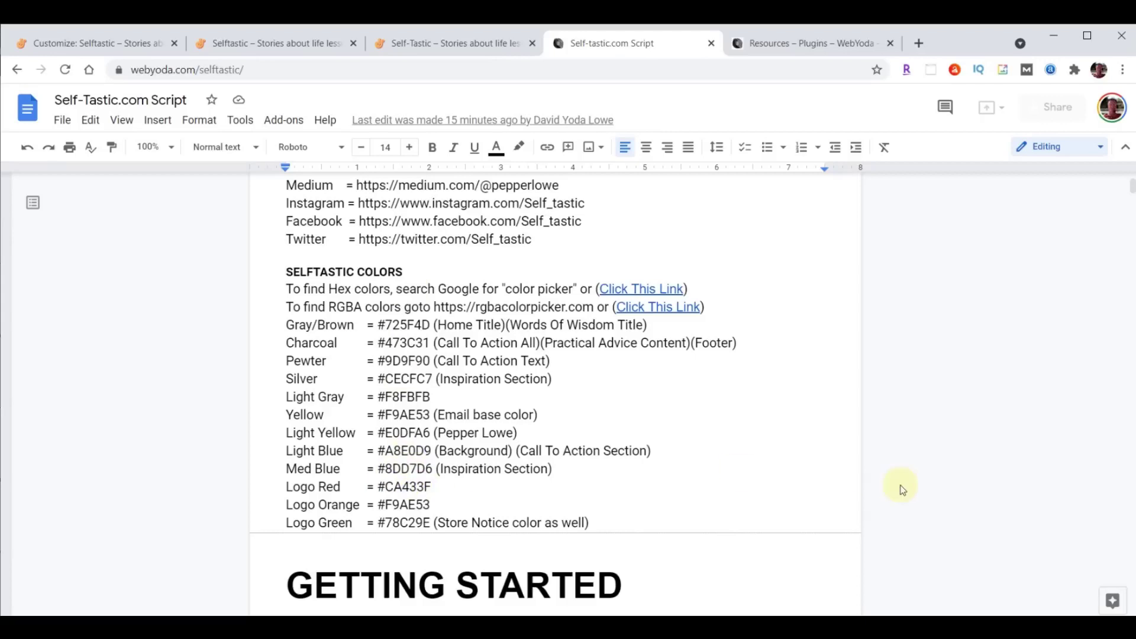
pyautogui.moveTo(899, 488)
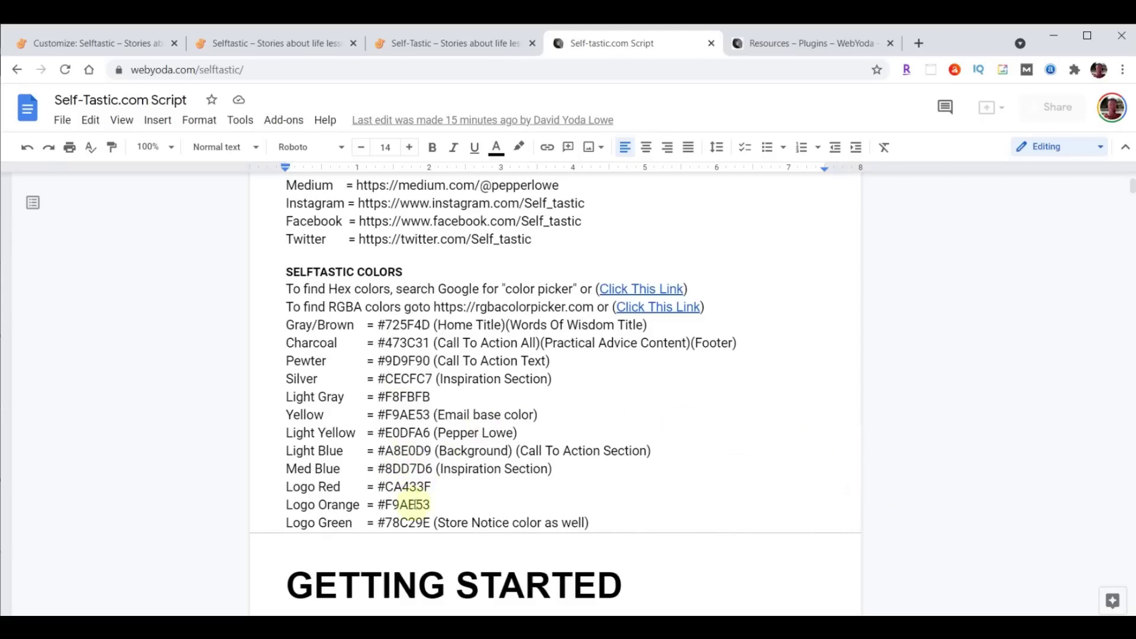
pyautogui.moveTo(276, 451); pyautogui.dragTo(736, 452)
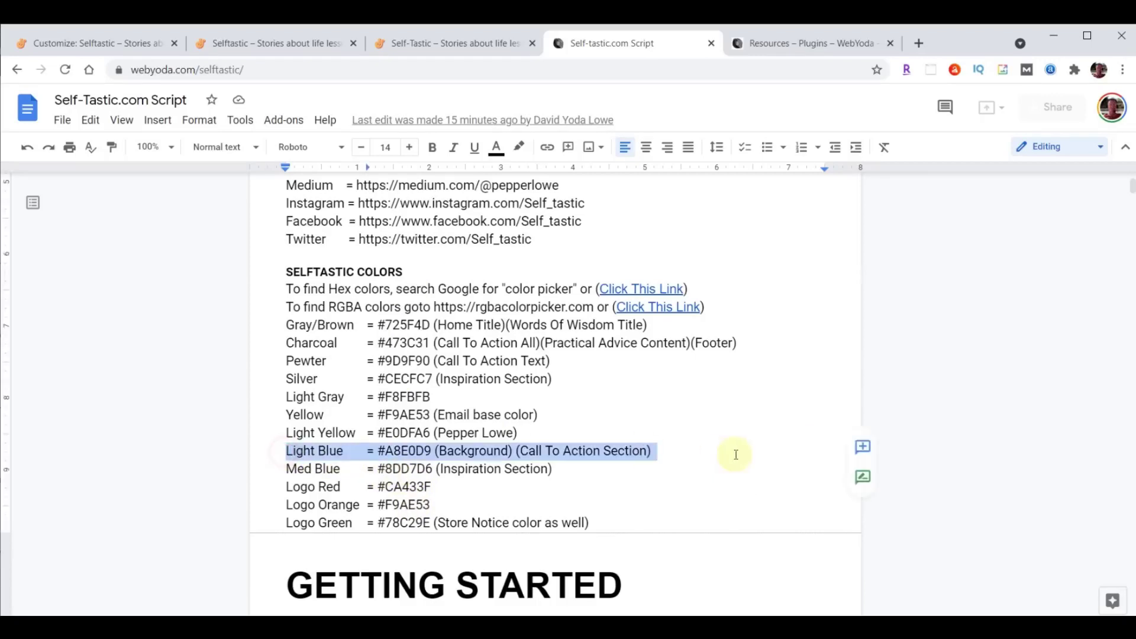
pyautogui.click(378, 451)
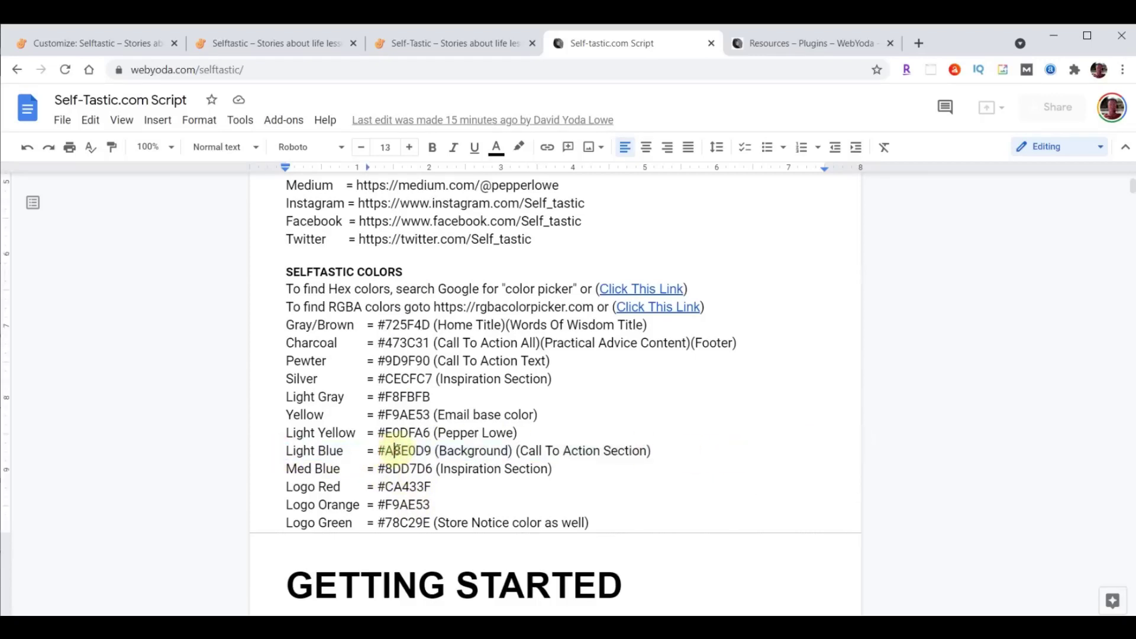
pyautogui.moveTo(377, 451); pyautogui.dragTo(431, 450)
pyautogui.click(98, 43)
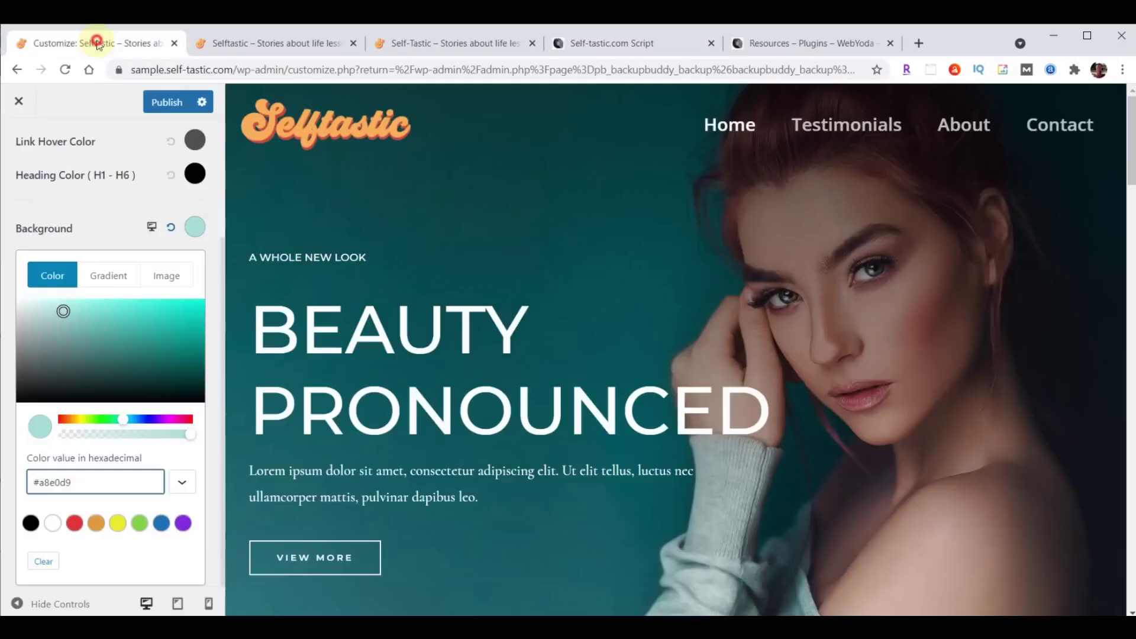
# Publish the #a8e0d9 background, close the customizer and view the live homepage.
pyautogui.click(166, 102)
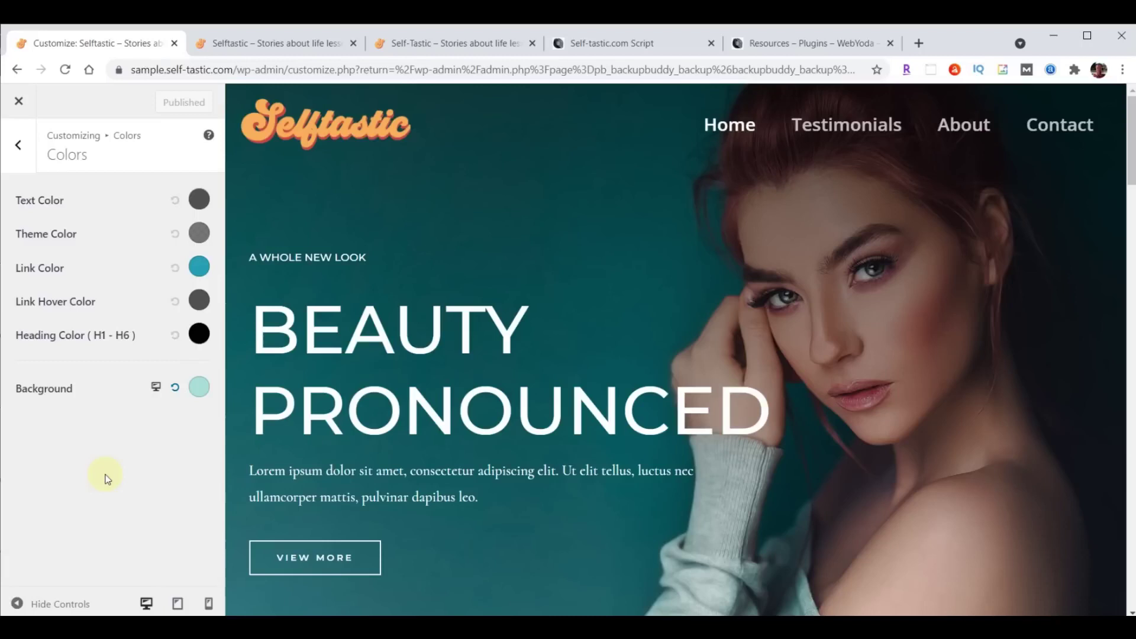
pyautogui.click(22, 108)
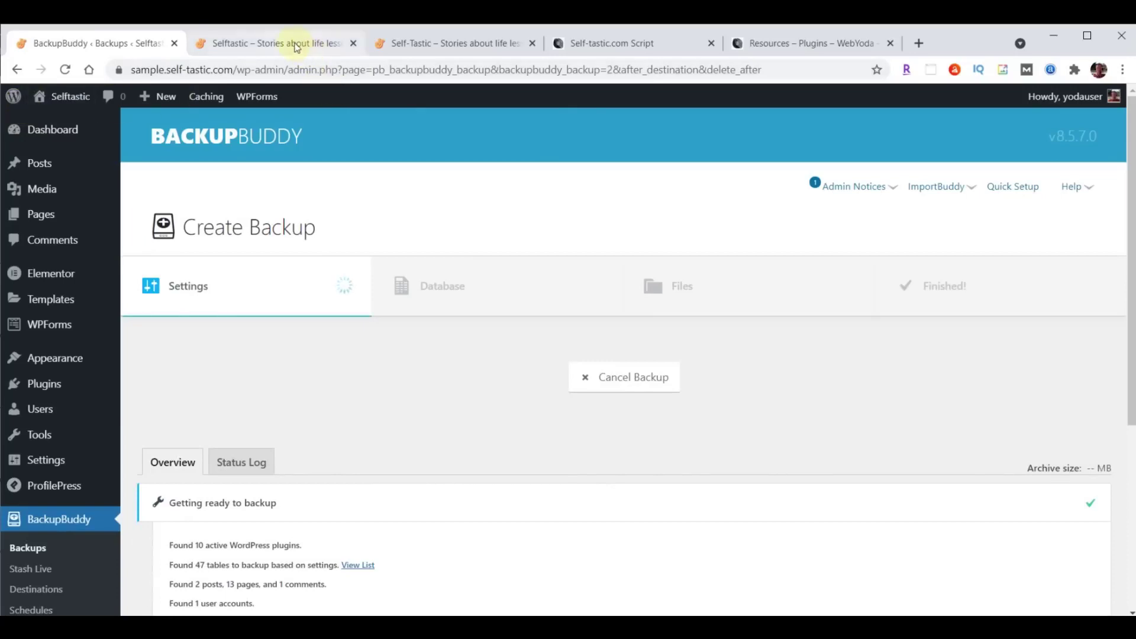
pyautogui.click(294, 45)
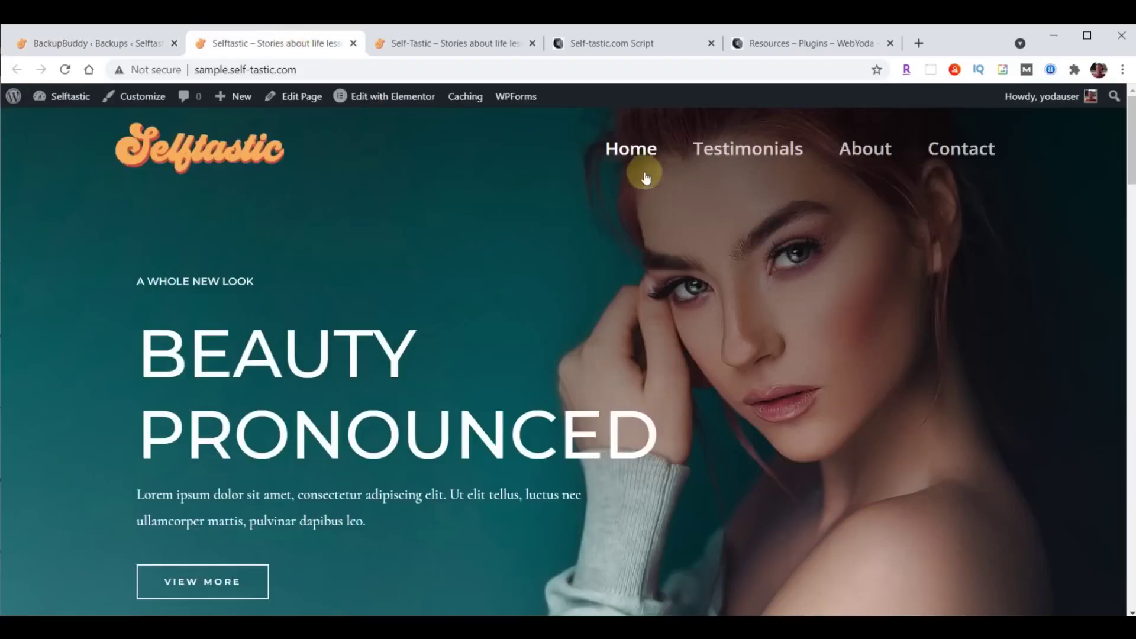
# Preview the live Testimonials page, then return to the WordPress admin tab.
pyautogui.click(740, 155)
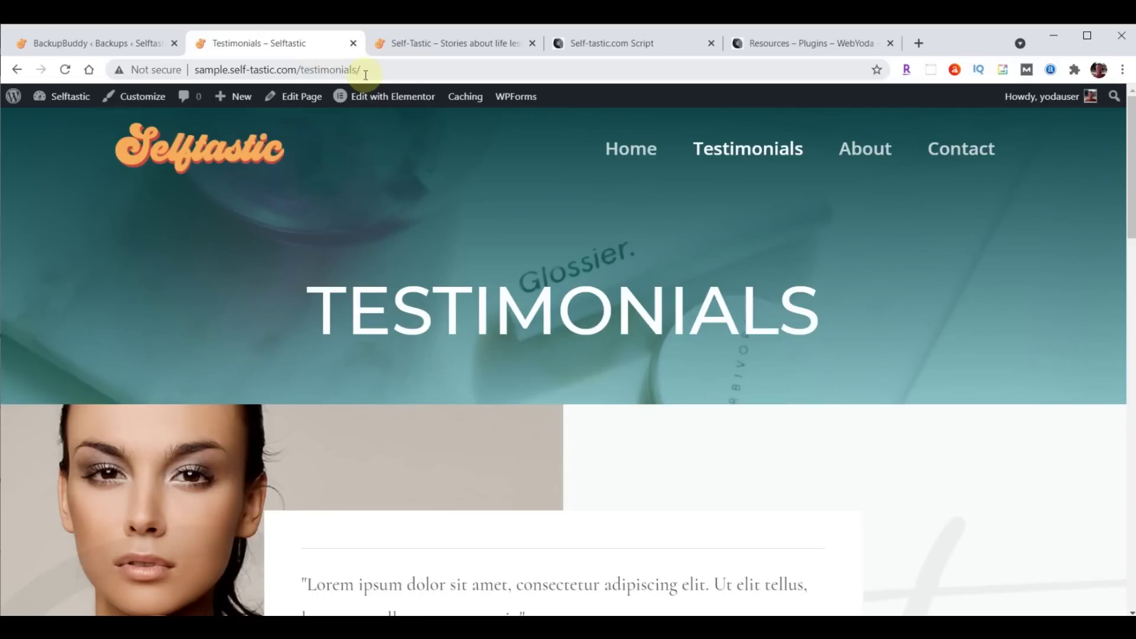
pyautogui.click(61, 42)
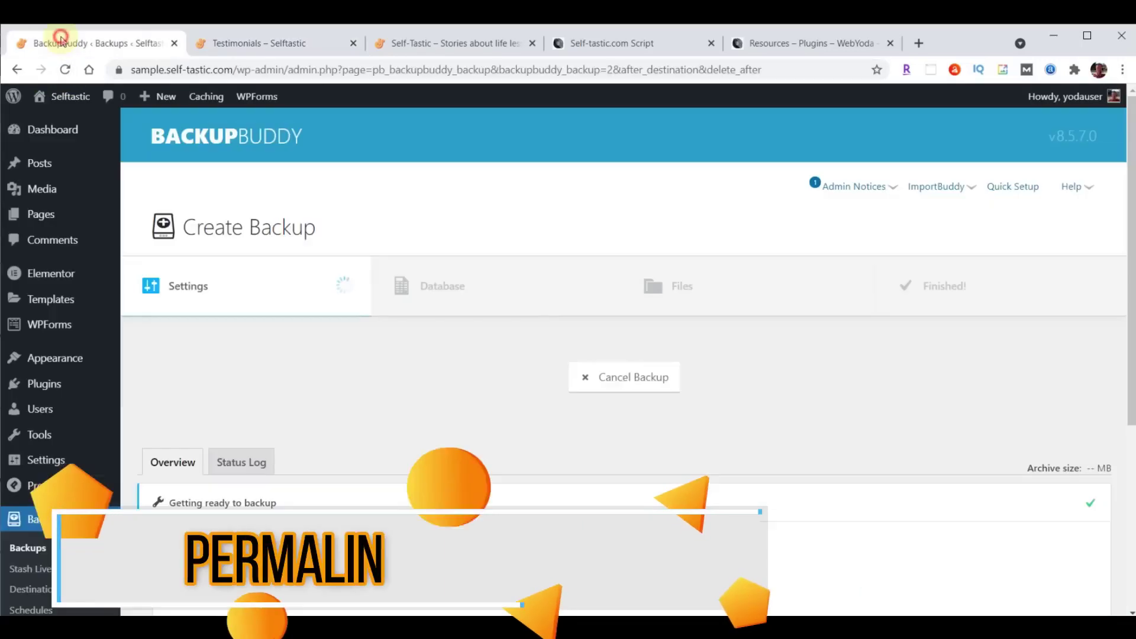
# Change the permalink structure to Post name and save.
pyautogui.click(43, 463)
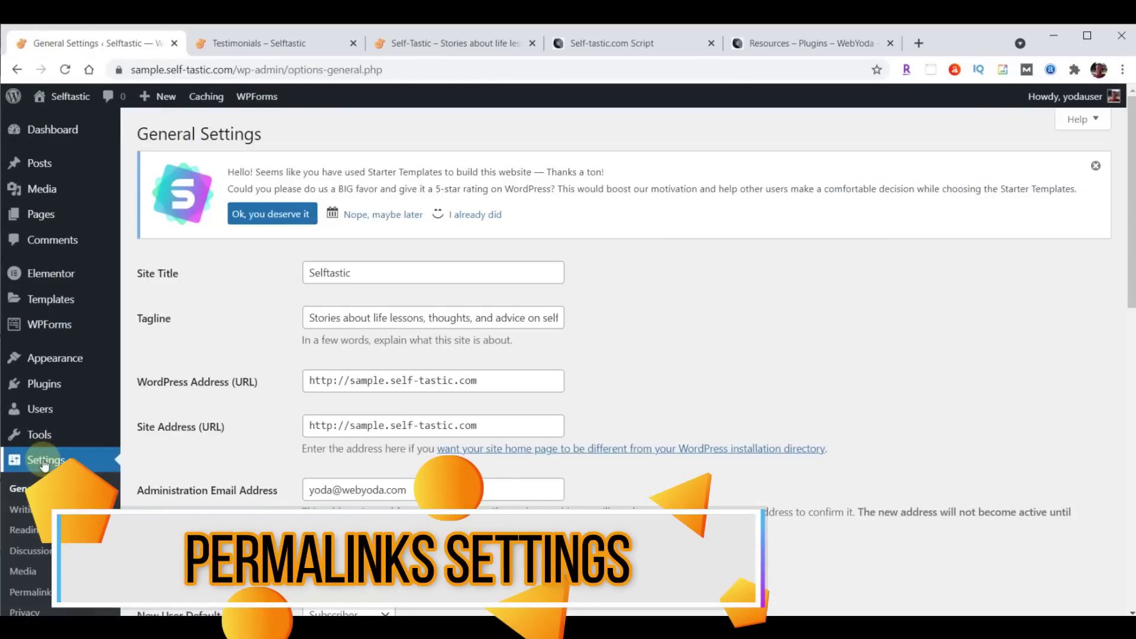
pyautogui.click(34, 594)
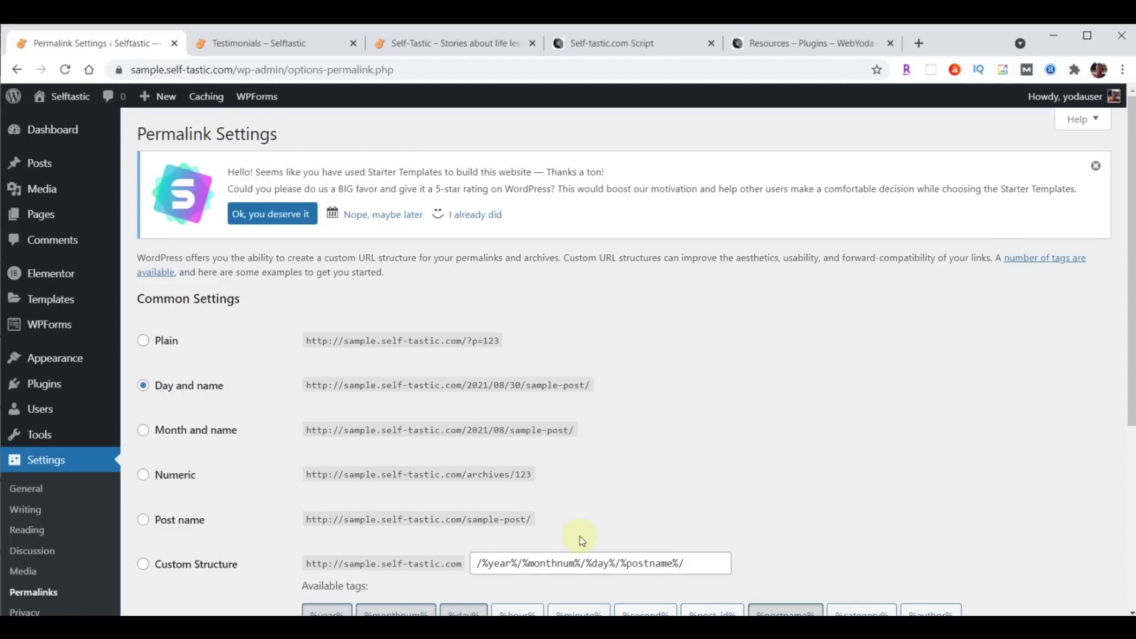
pyautogui.click(591, 519)
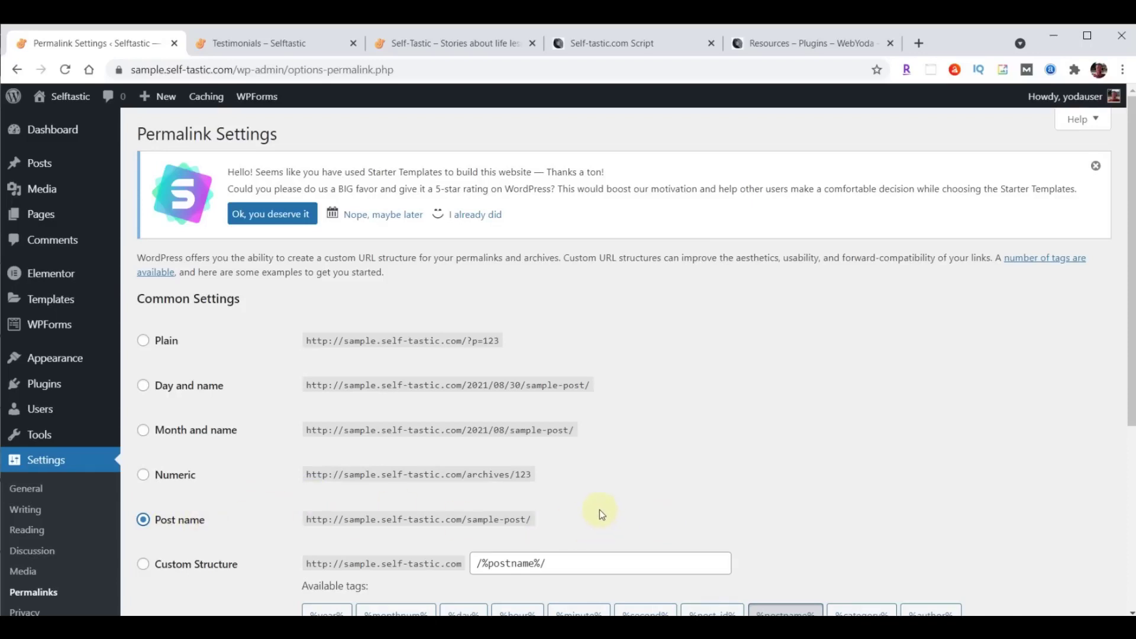
pyautogui.scroll(-5, 748, 337)
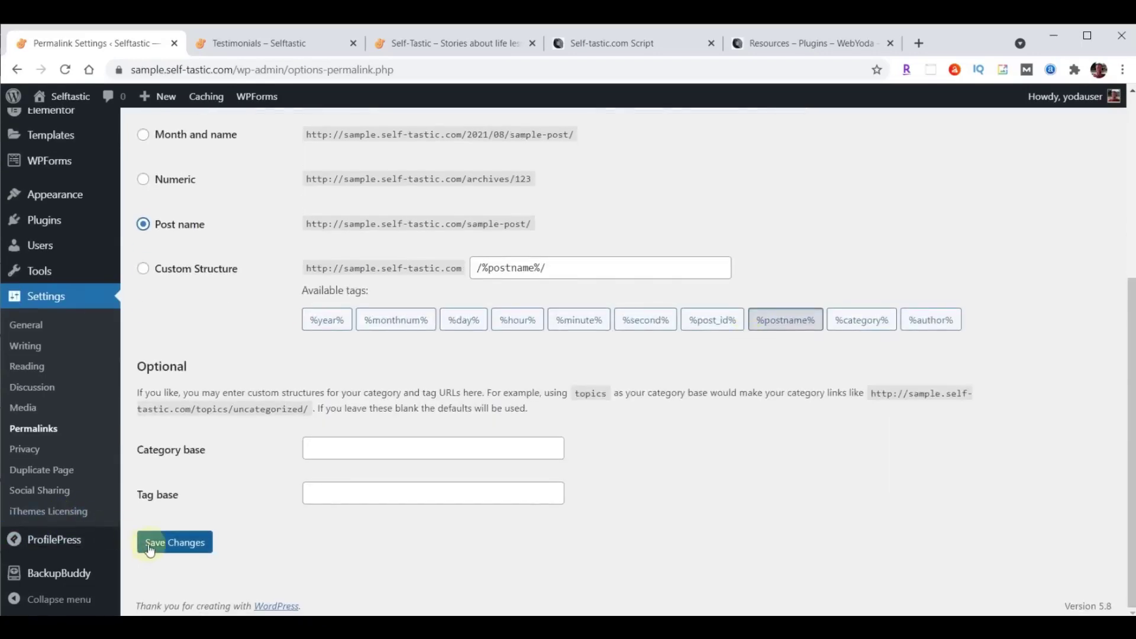
pyautogui.click(155, 542)
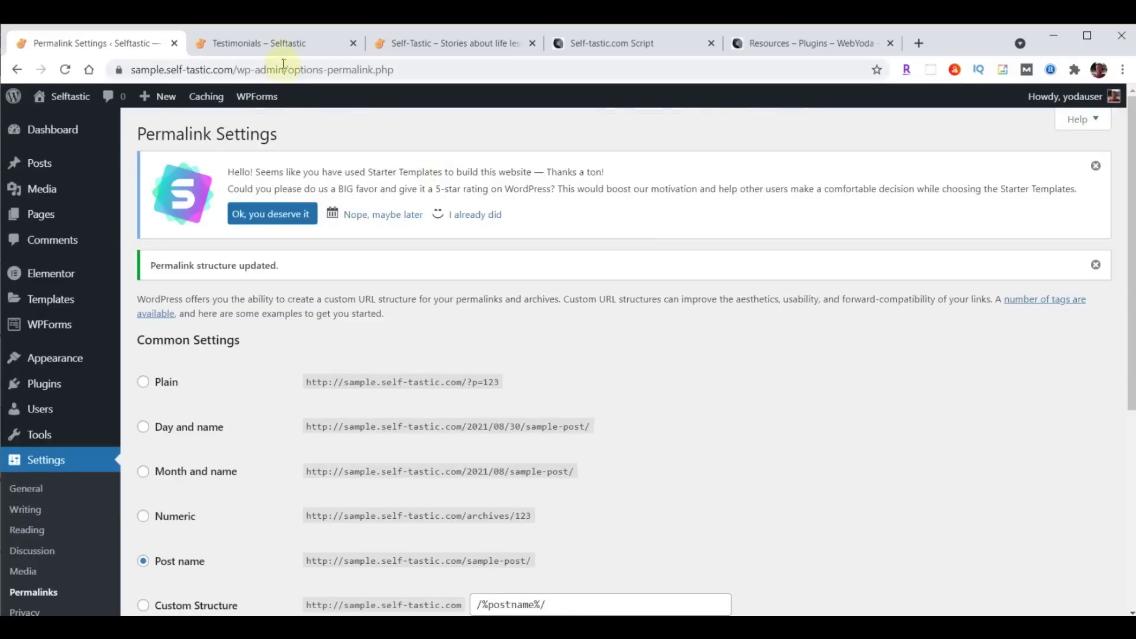
# Check the live Testimonials and Home pages, then return to the permalink settings.
pyautogui.click(251, 45)
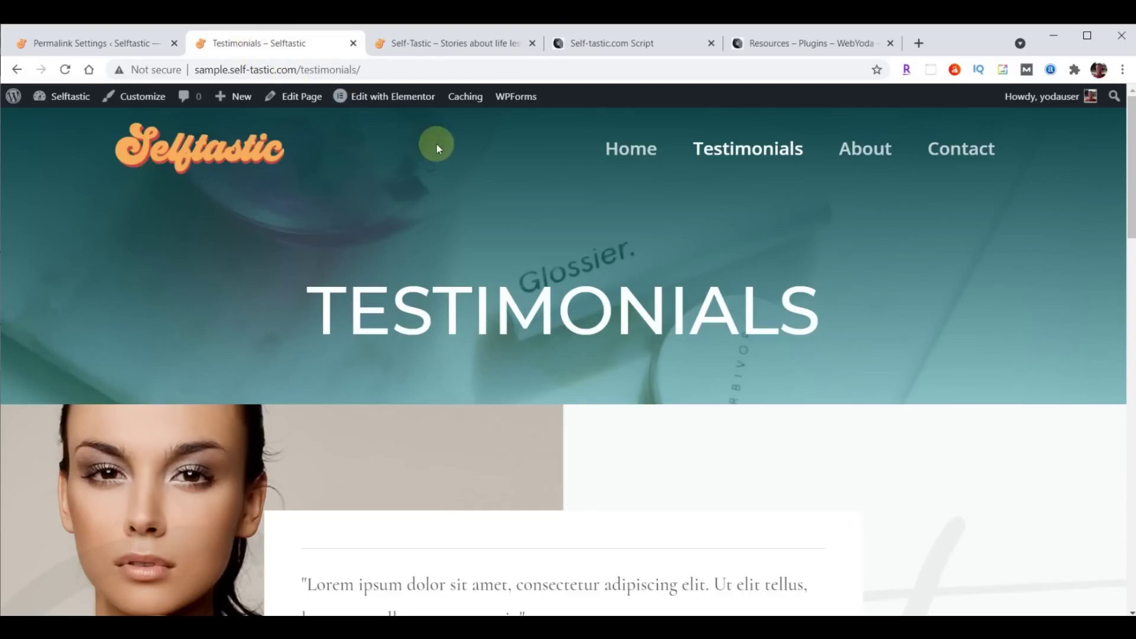
pyautogui.click(617, 149)
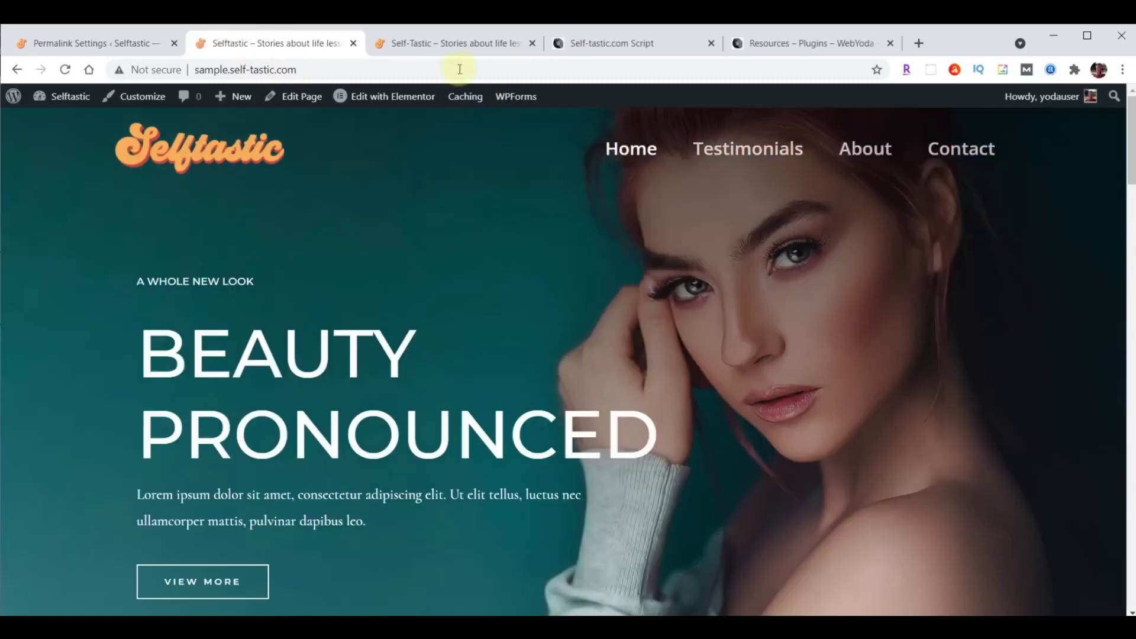
pyautogui.click(459, 45)
pyautogui.click(292, 44)
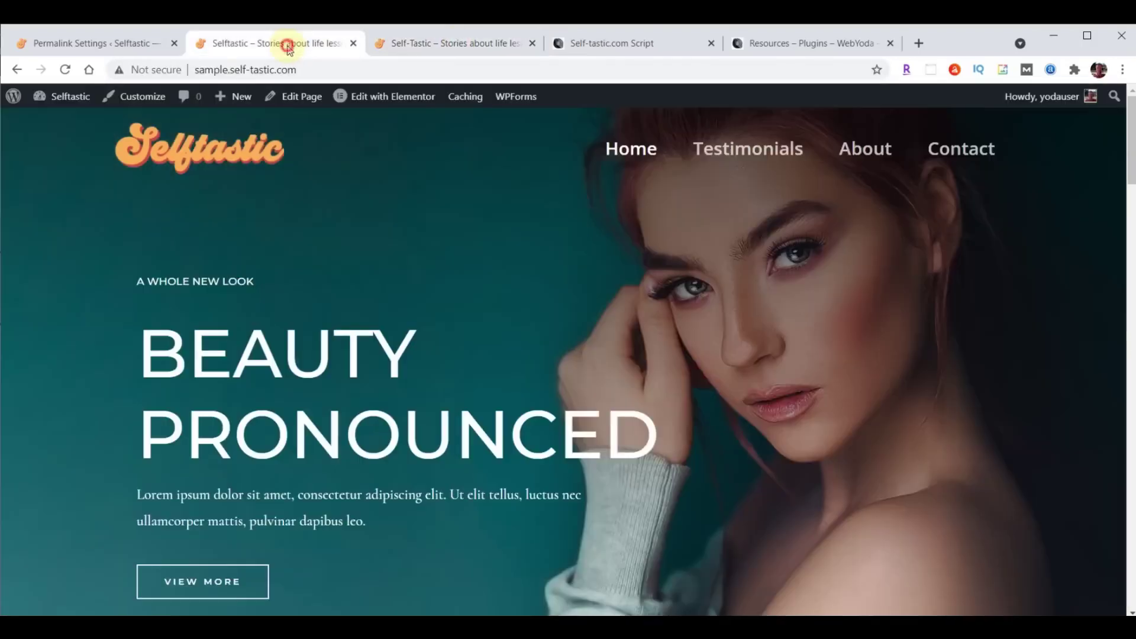
pyautogui.click(94, 44)
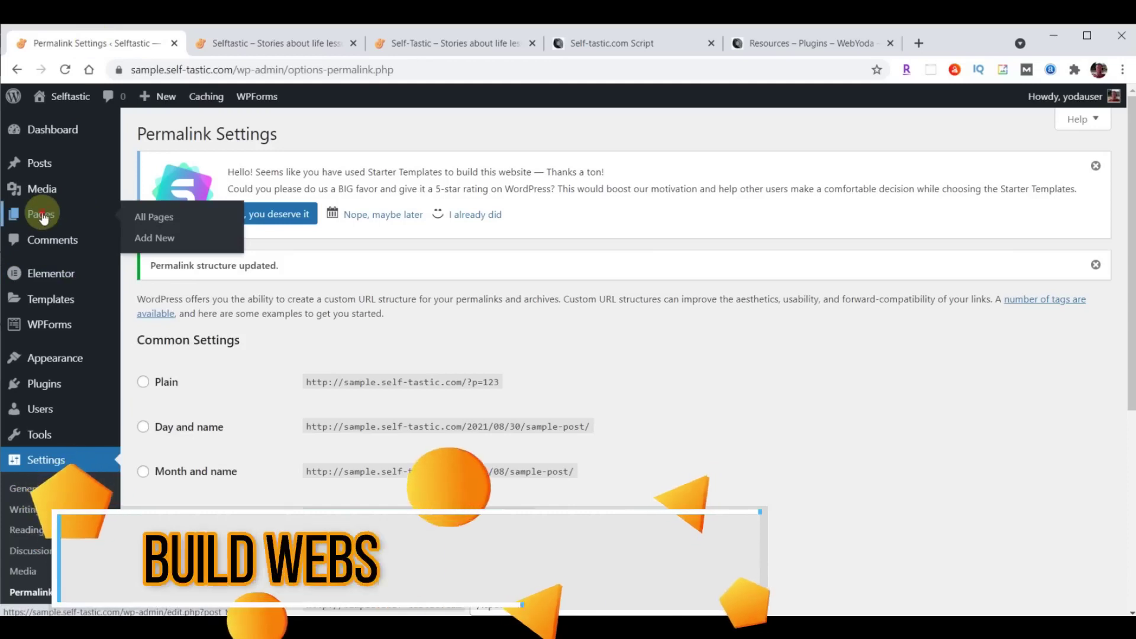
# From All Pages, open the Home page with Edit with Elementor.
pyautogui.click(43, 218)
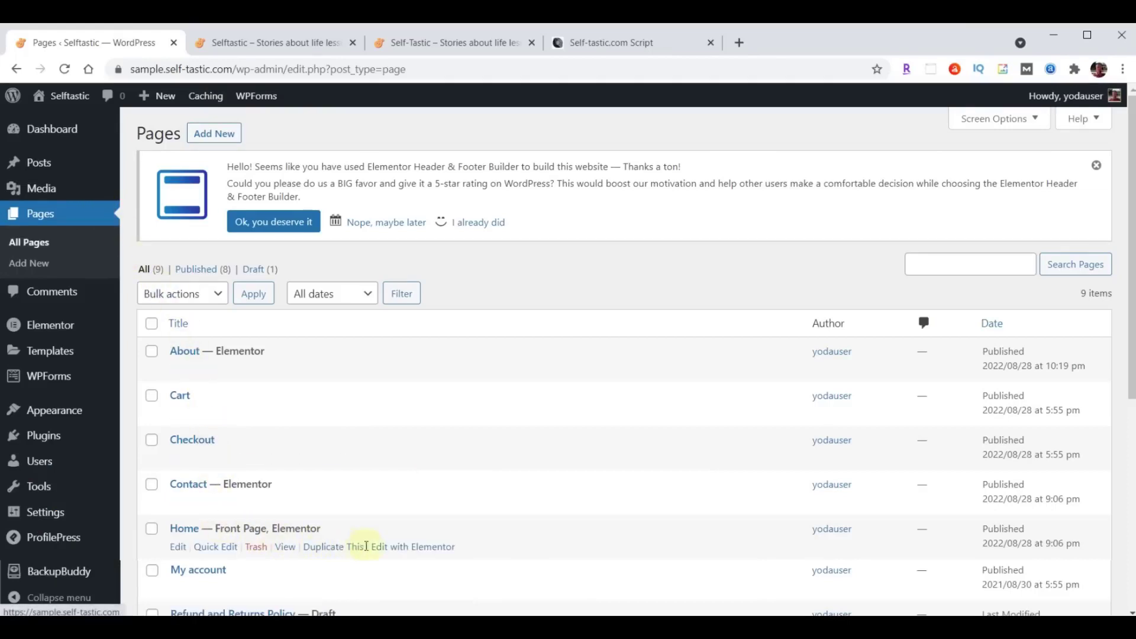
pyautogui.click(413, 546)
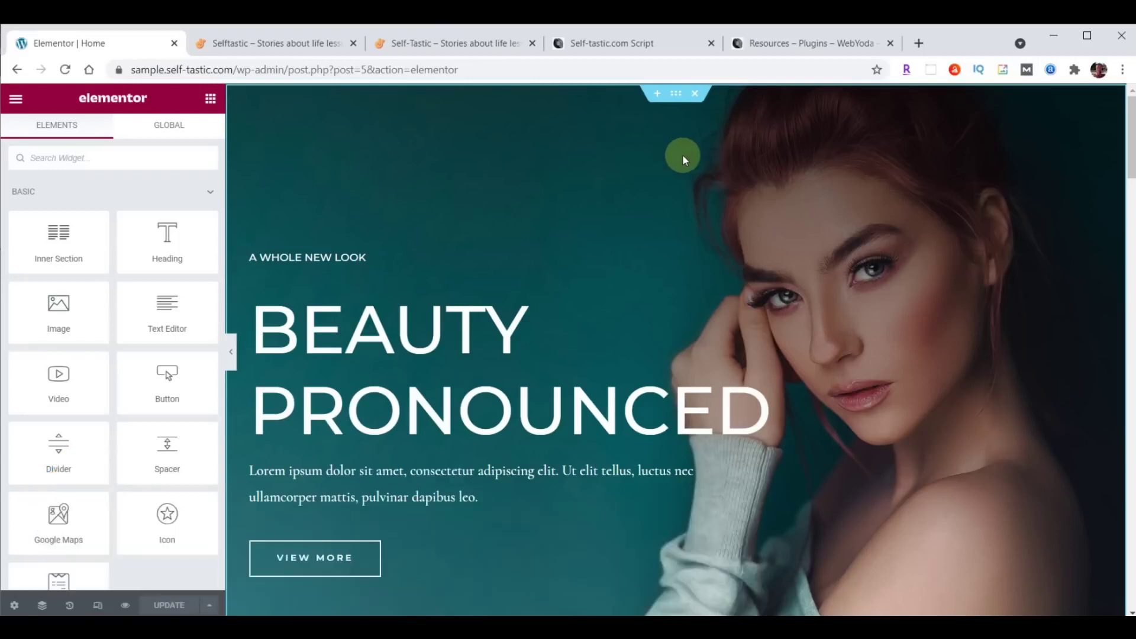
pyautogui.click(678, 104)
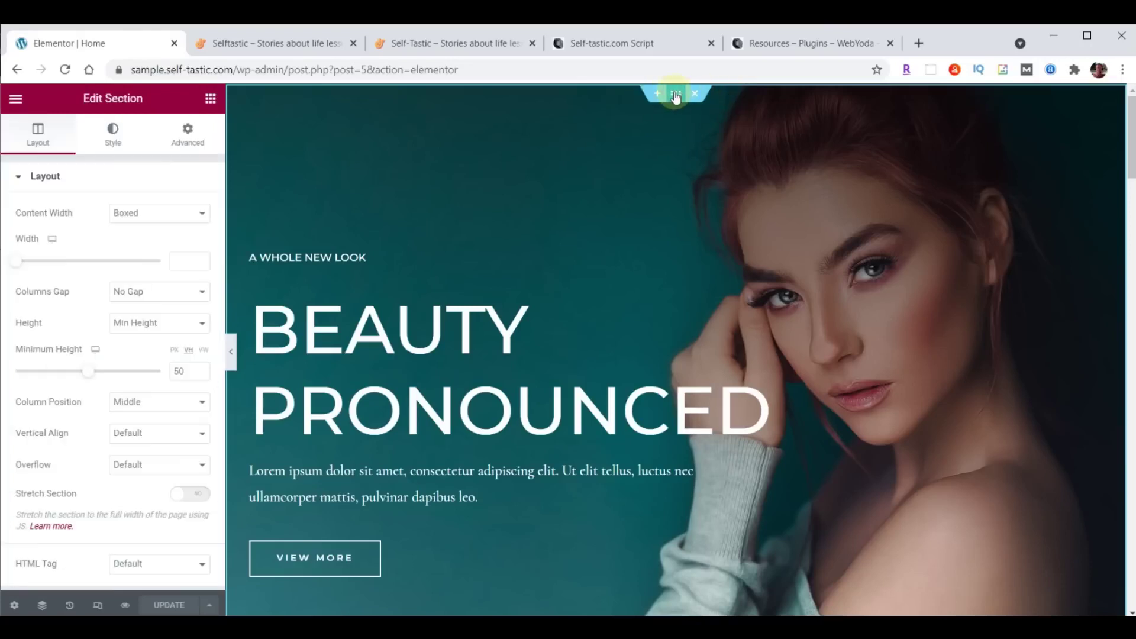
pyautogui.scroll(-4, 691, 273)
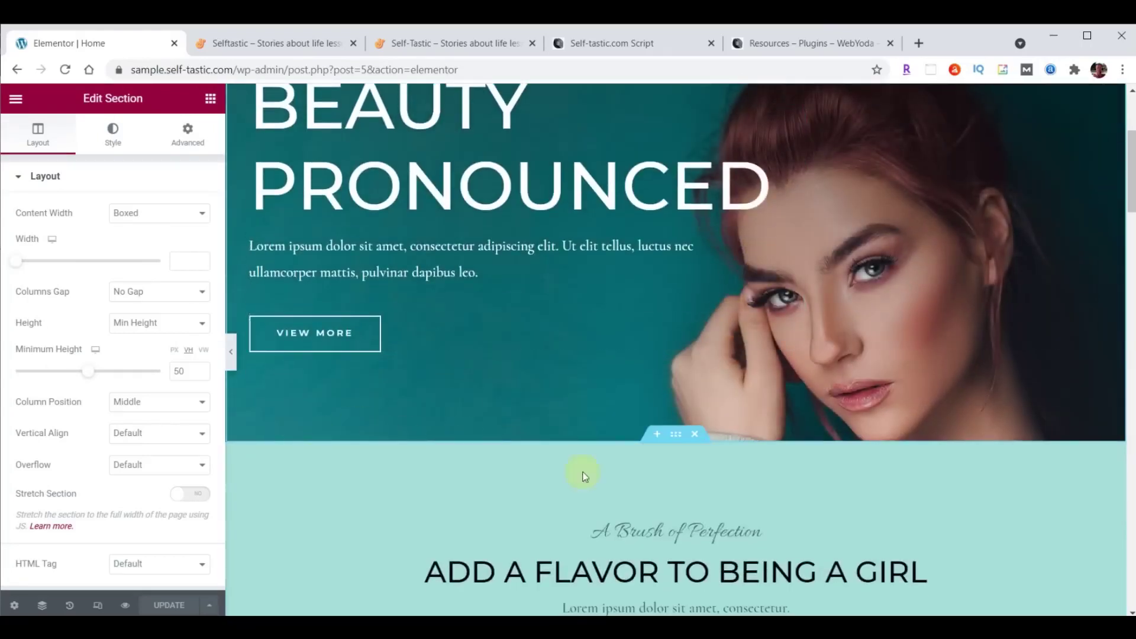
pyautogui.scroll(-3, 761, 485)
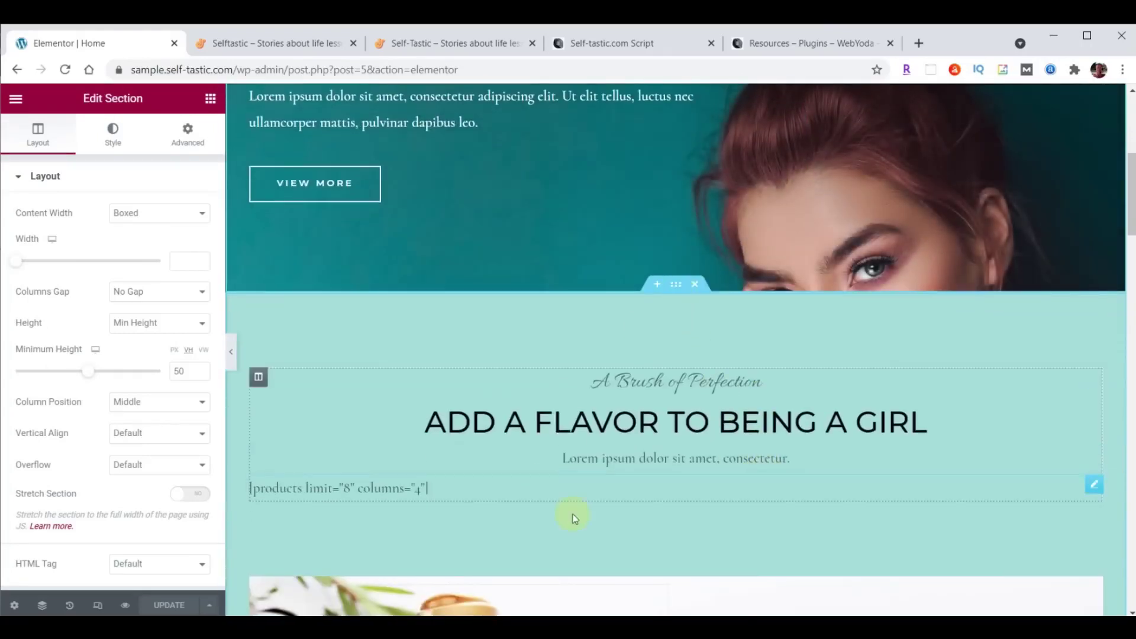
pyautogui.scroll(-5, 787, 379)
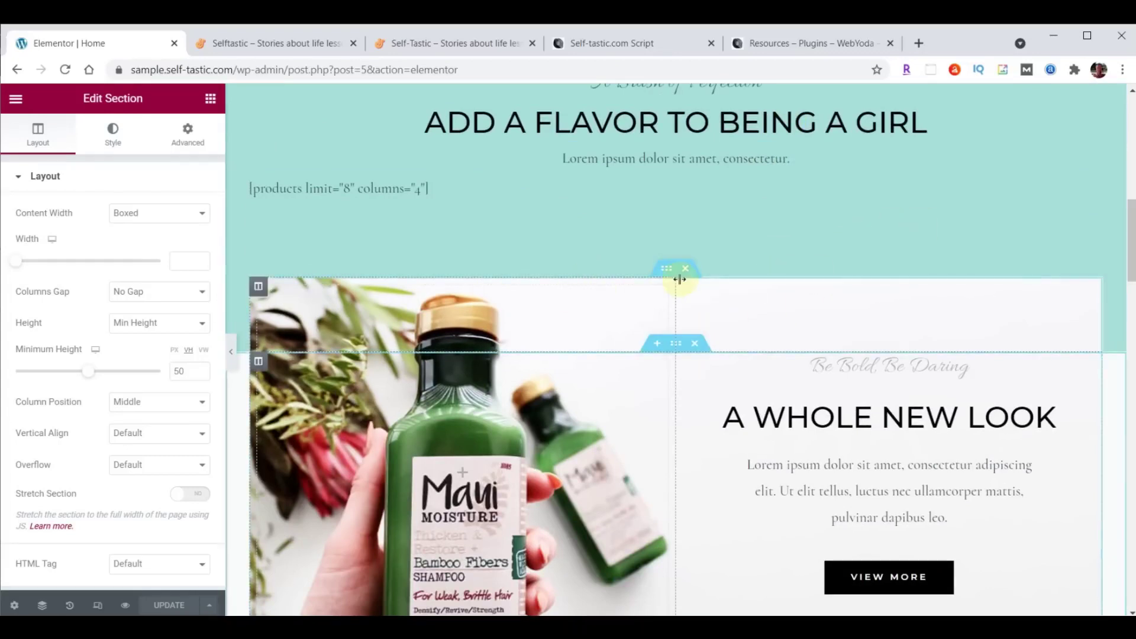
pyautogui.click(665, 268)
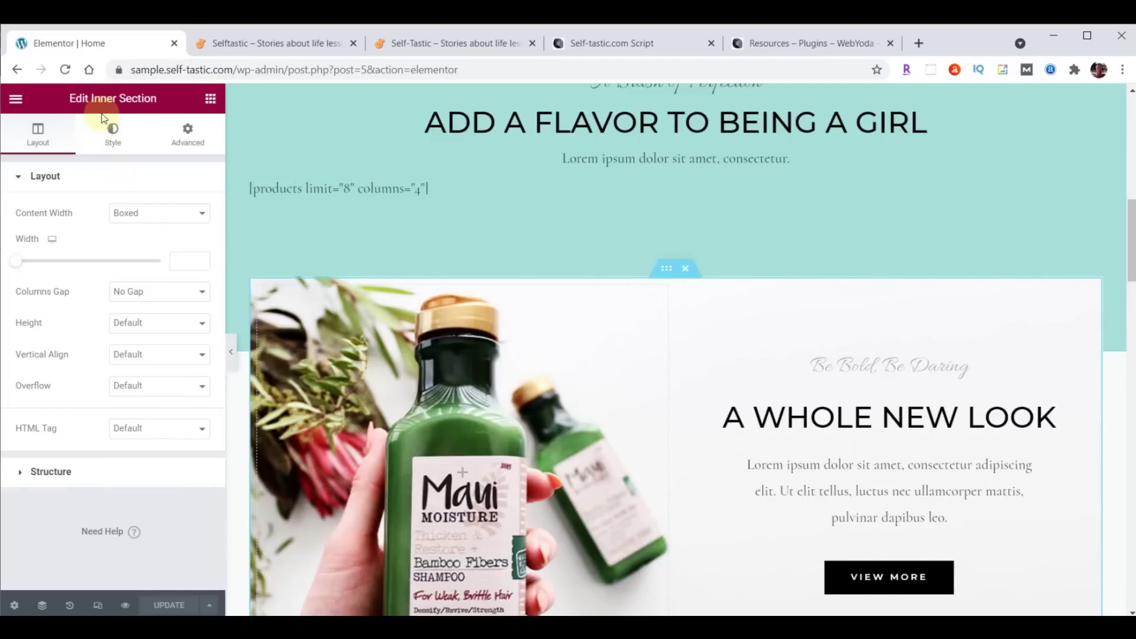
pyautogui.scroll(-2, 769, 331)
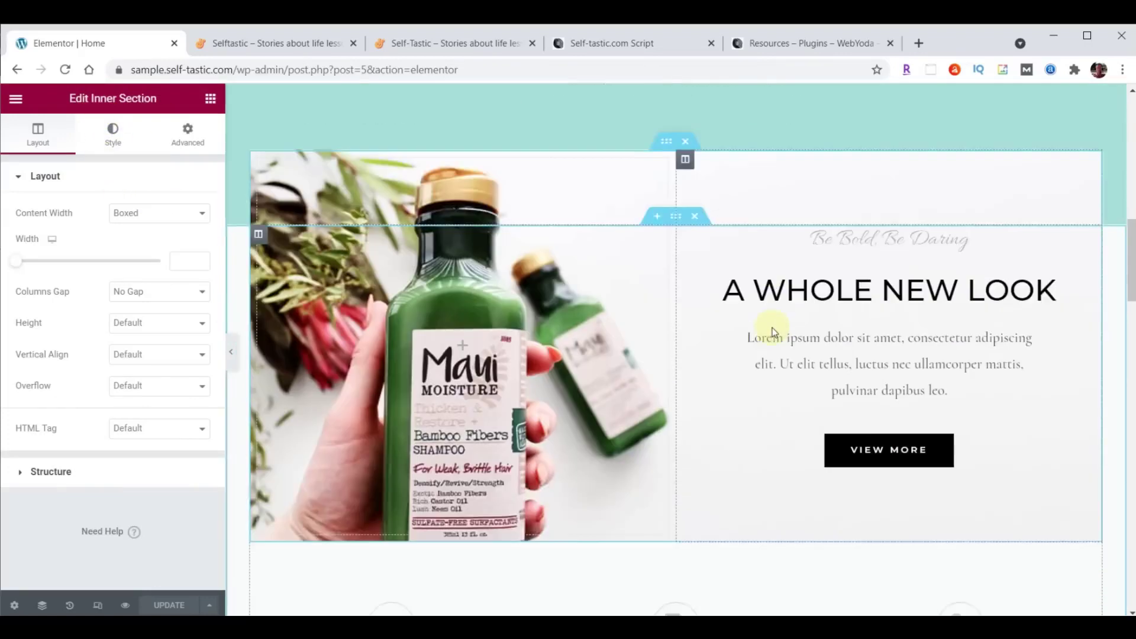
pyautogui.scroll(-6, 772, 331)
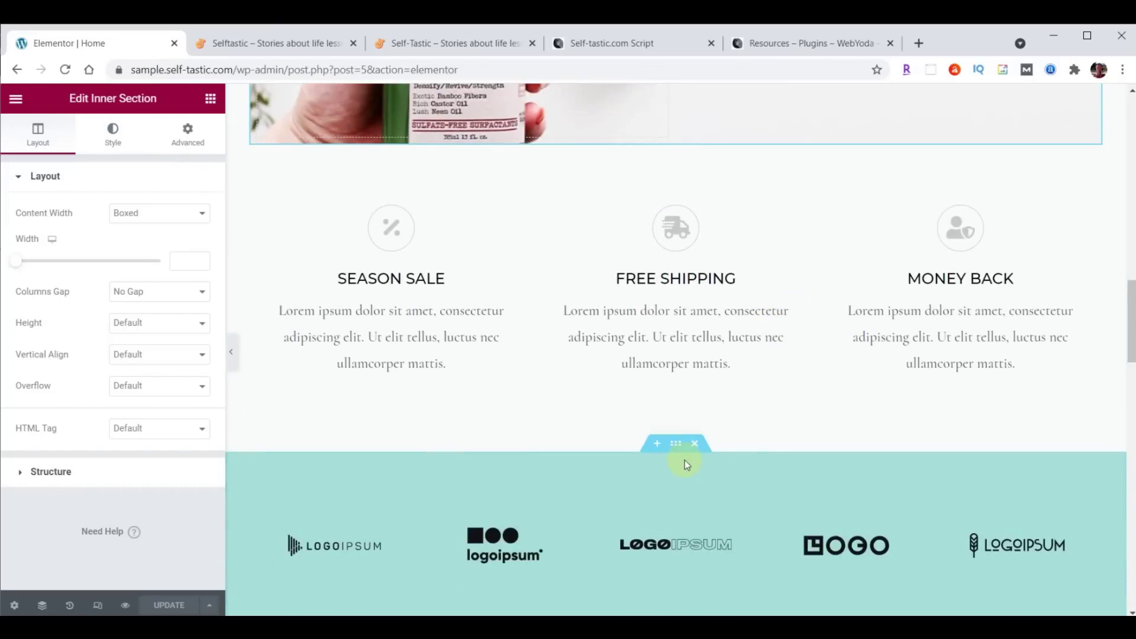
pyautogui.click(675, 444)
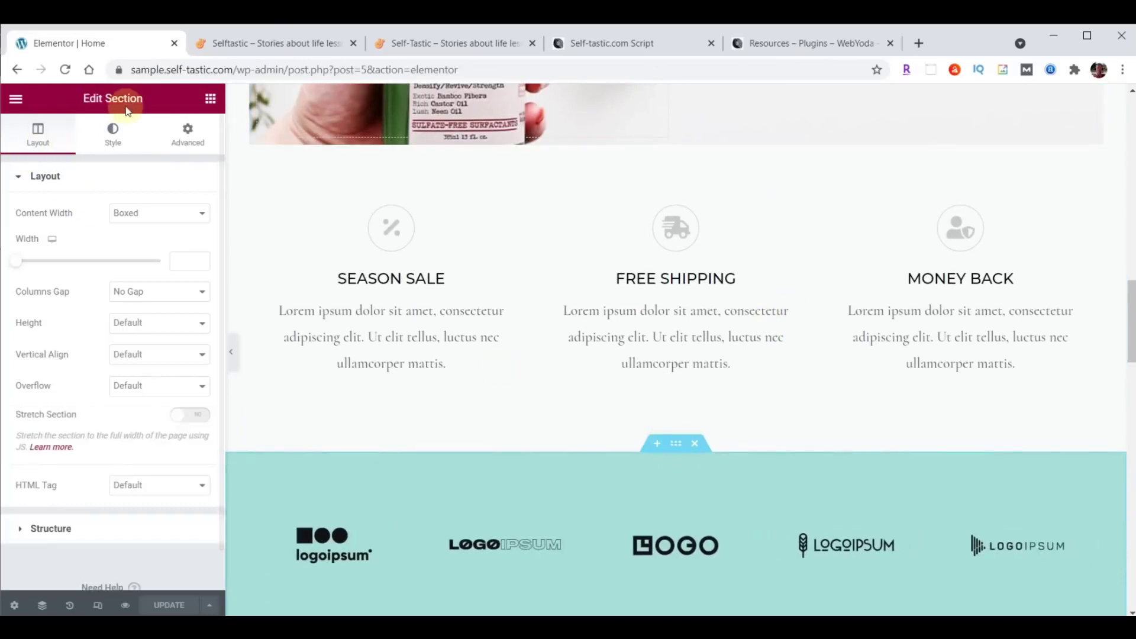
pyautogui.scroll(-3, 876, 285)
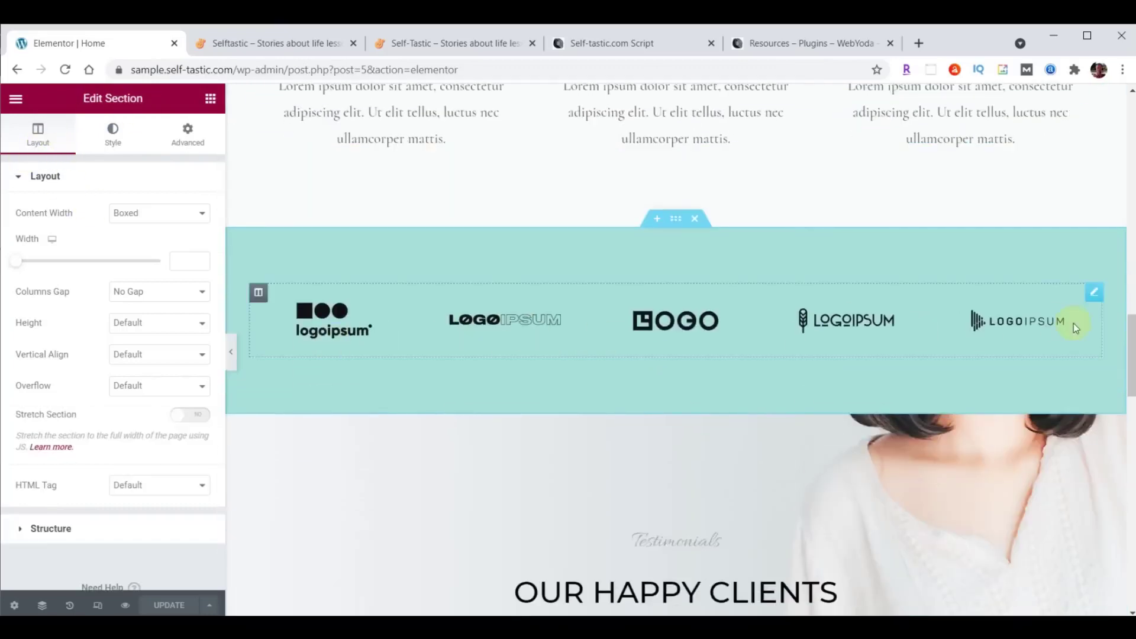
pyautogui.scroll(-3, 1073, 323)
pyautogui.click(676, 181)
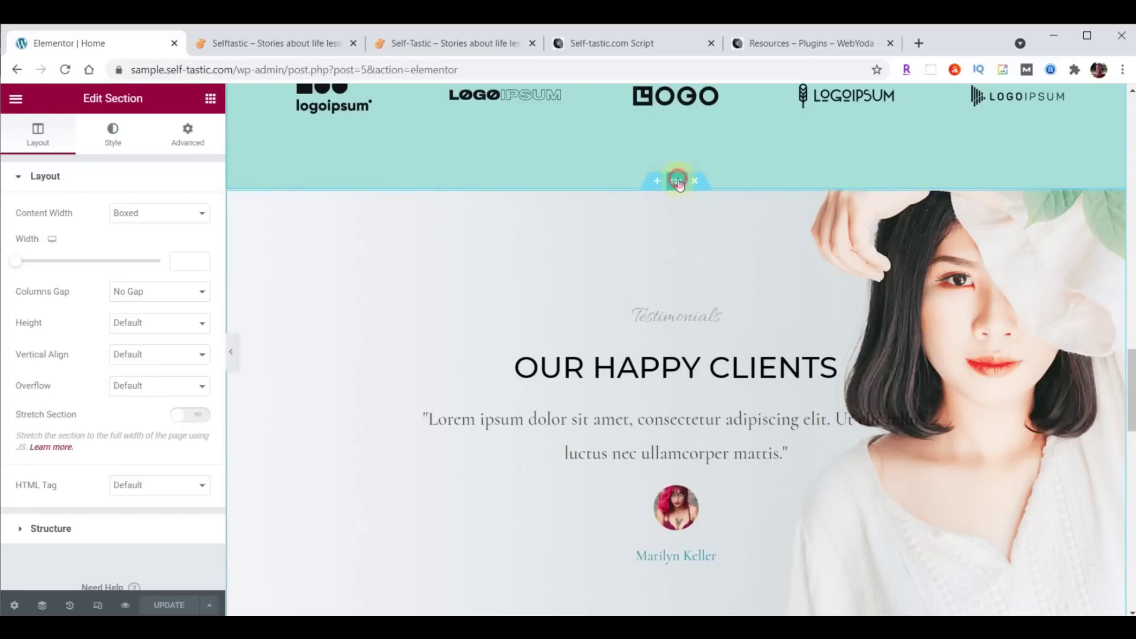
pyautogui.scroll(8, 691, 321)
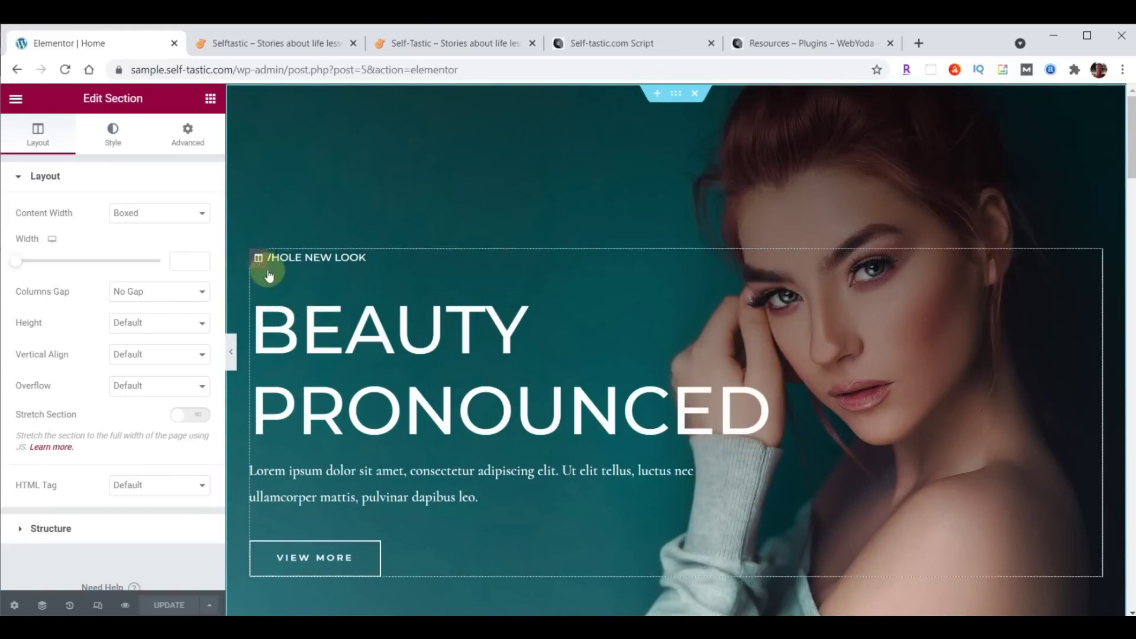
pyautogui.scroll(-12, 520, 299)
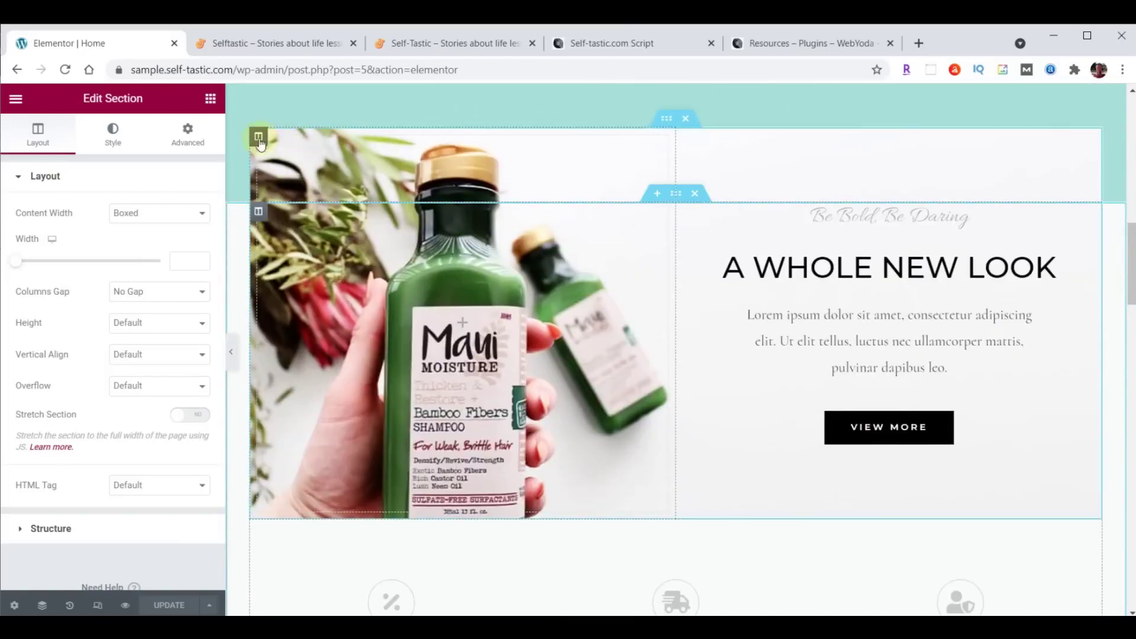
pyautogui.scroll(-6, 645, 260)
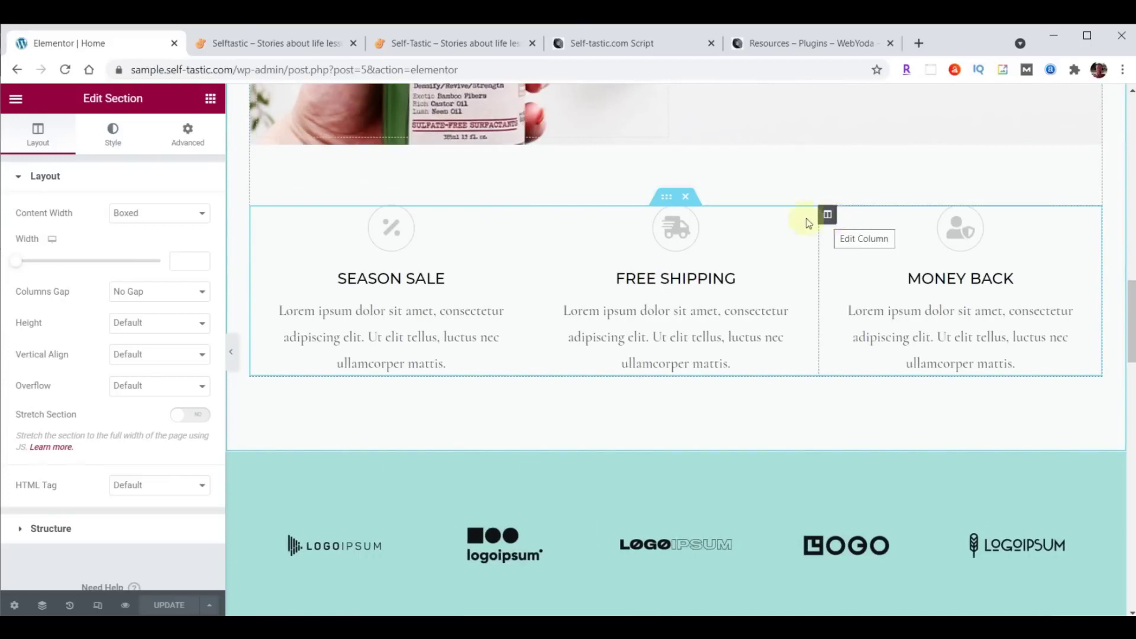
pyautogui.click(666, 197)
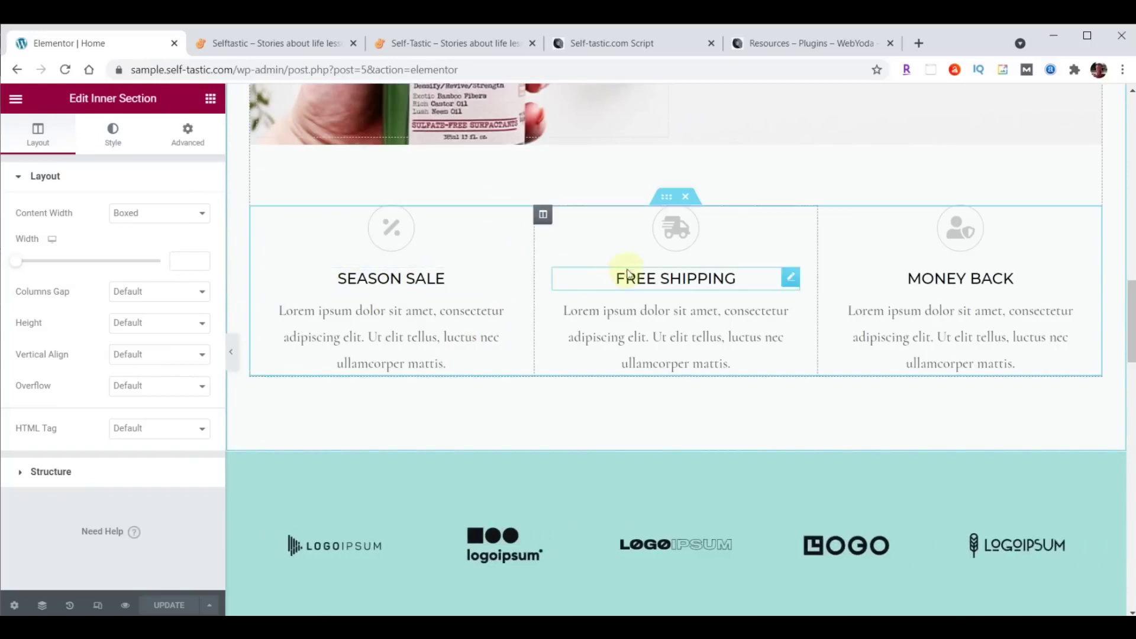
pyautogui.scroll(-8, 836, 186)
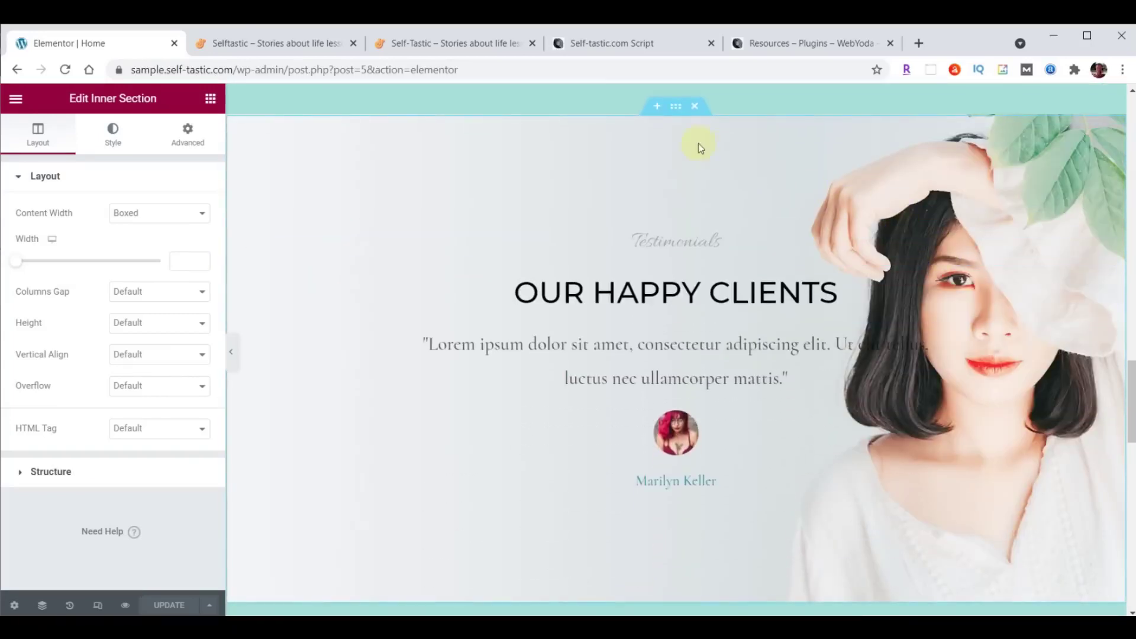
pyautogui.click(676, 106)
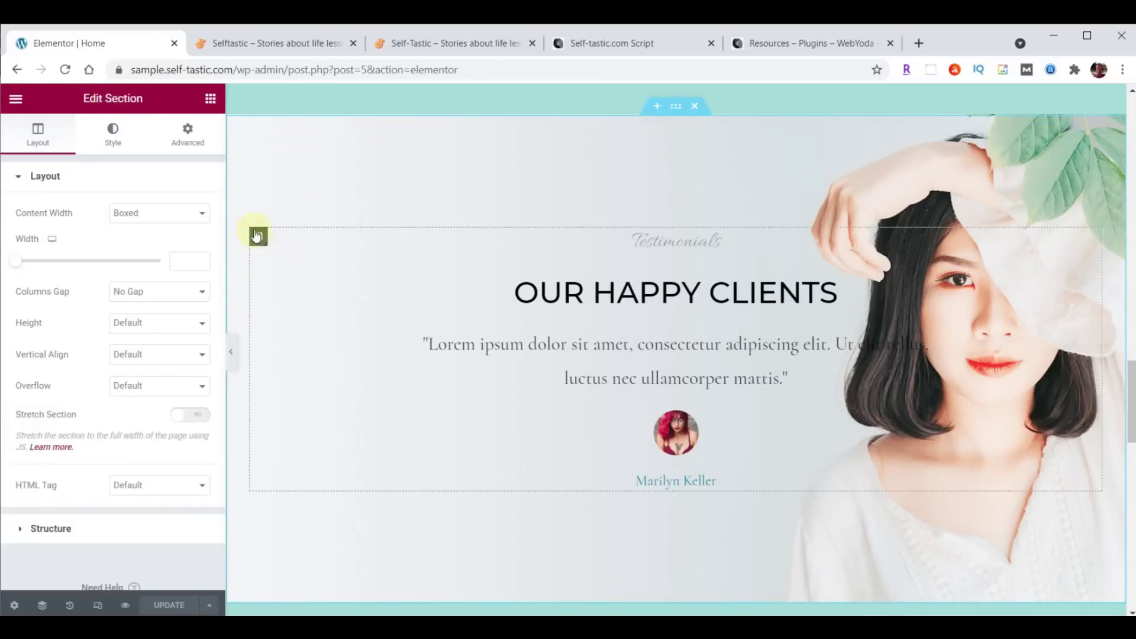
pyautogui.click(258, 236)
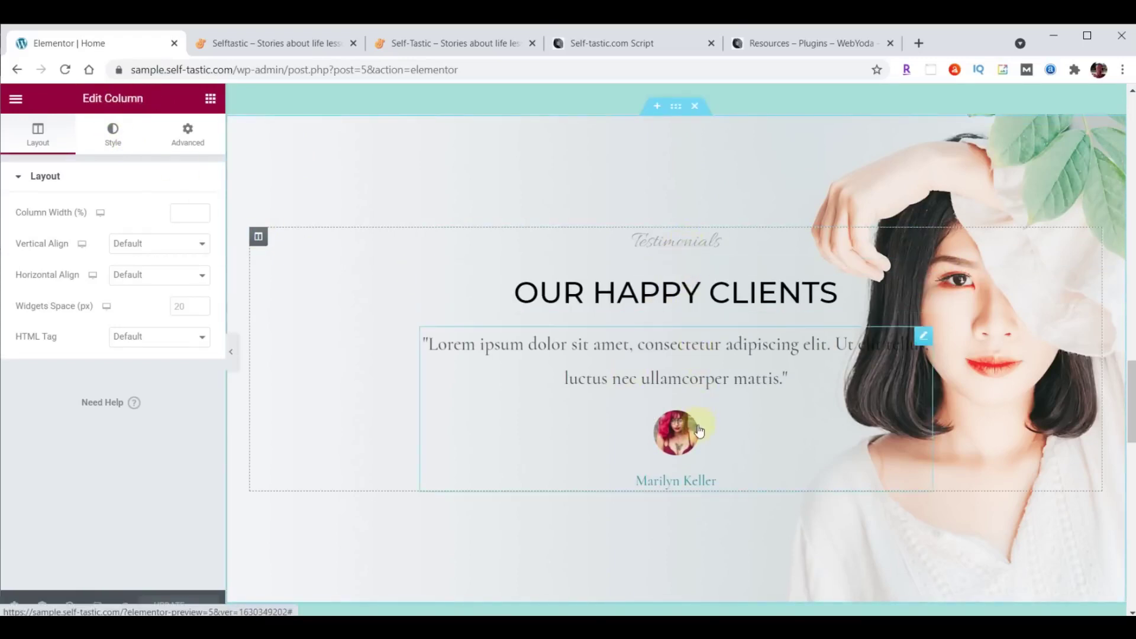
pyautogui.click(758, 278)
pyautogui.click(922, 239)
pyautogui.click(922, 285)
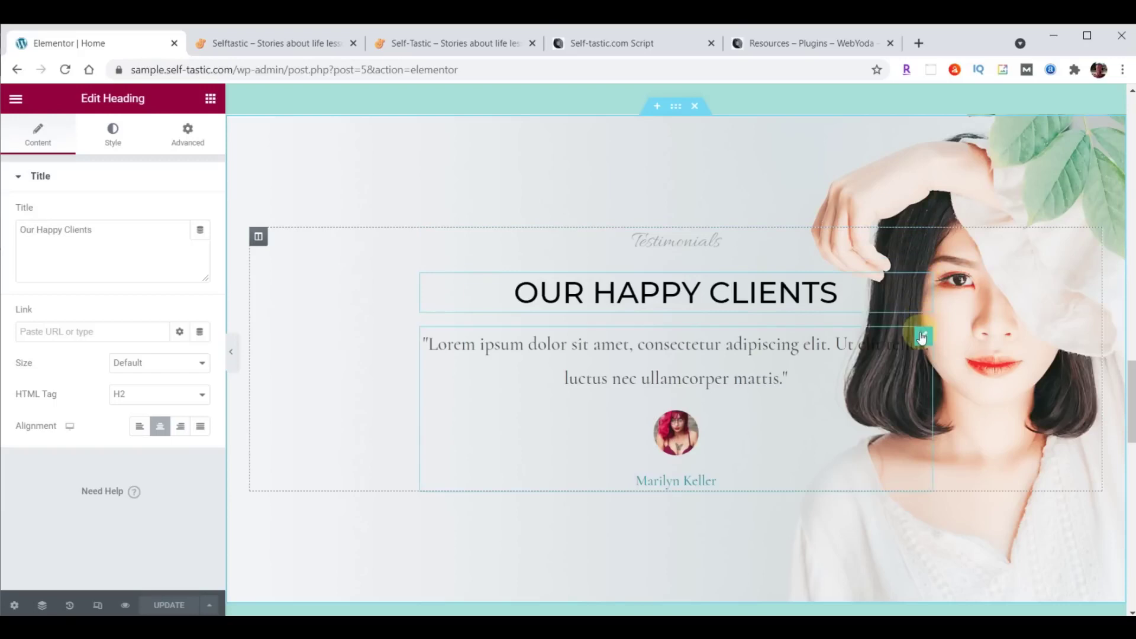
pyautogui.click(922, 336)
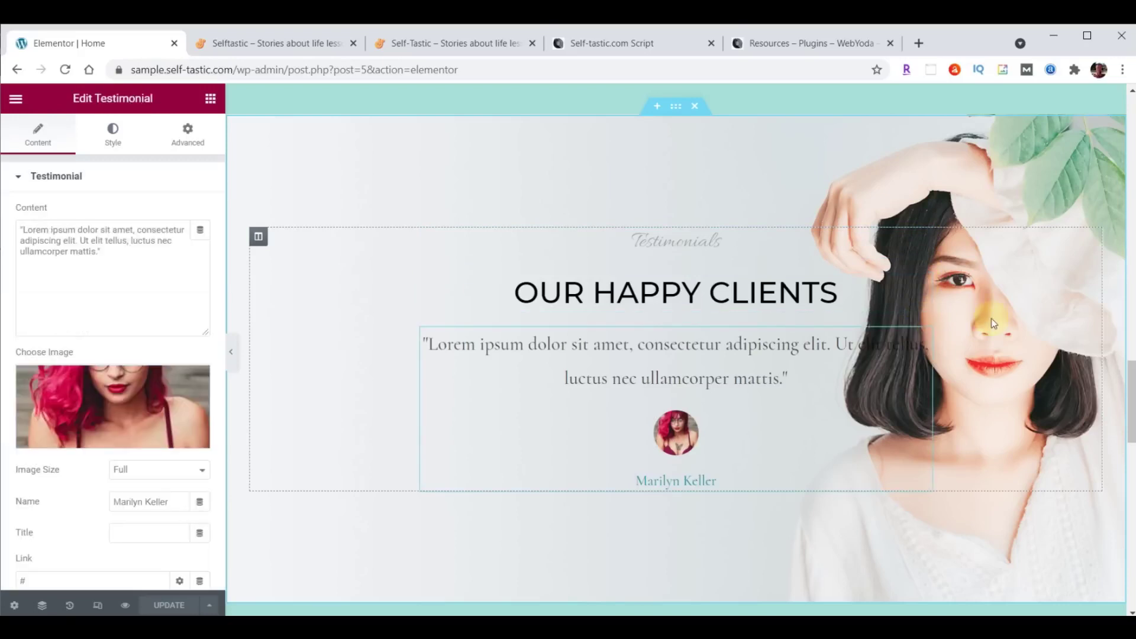
pyautogui.click(676, 106)
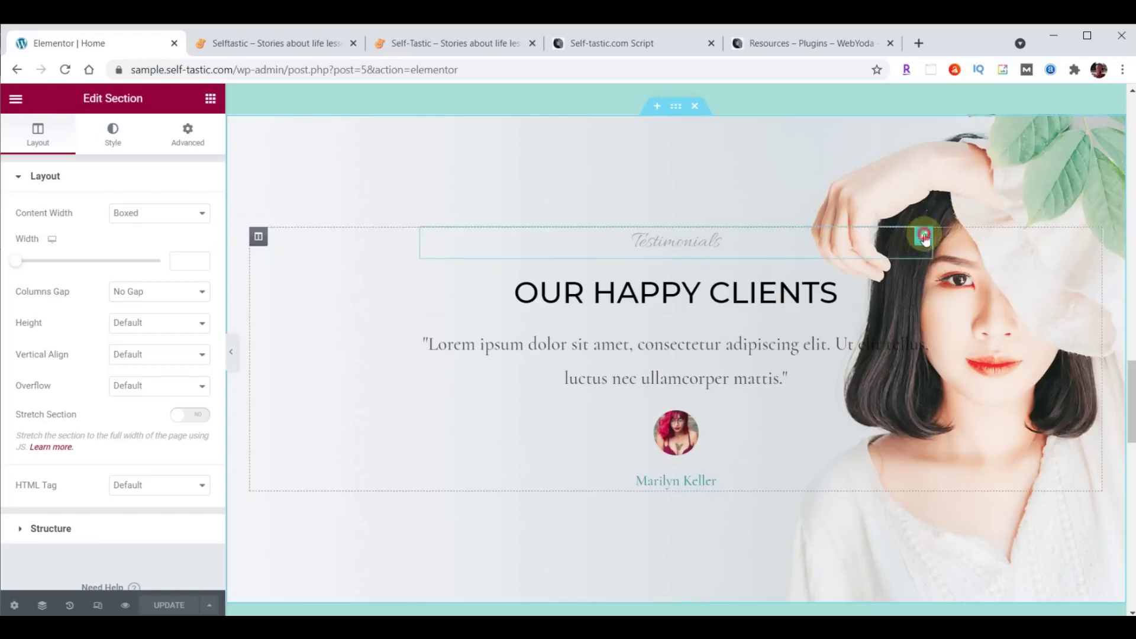
pyautogui.click(915, 240)
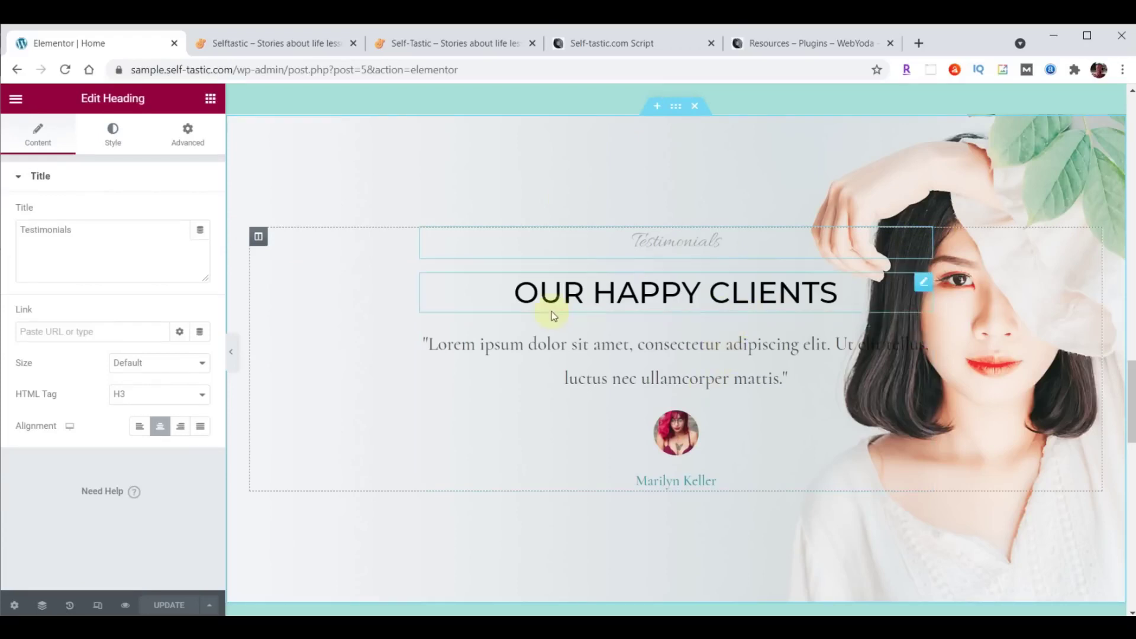
pyautogui.click(925, 286)
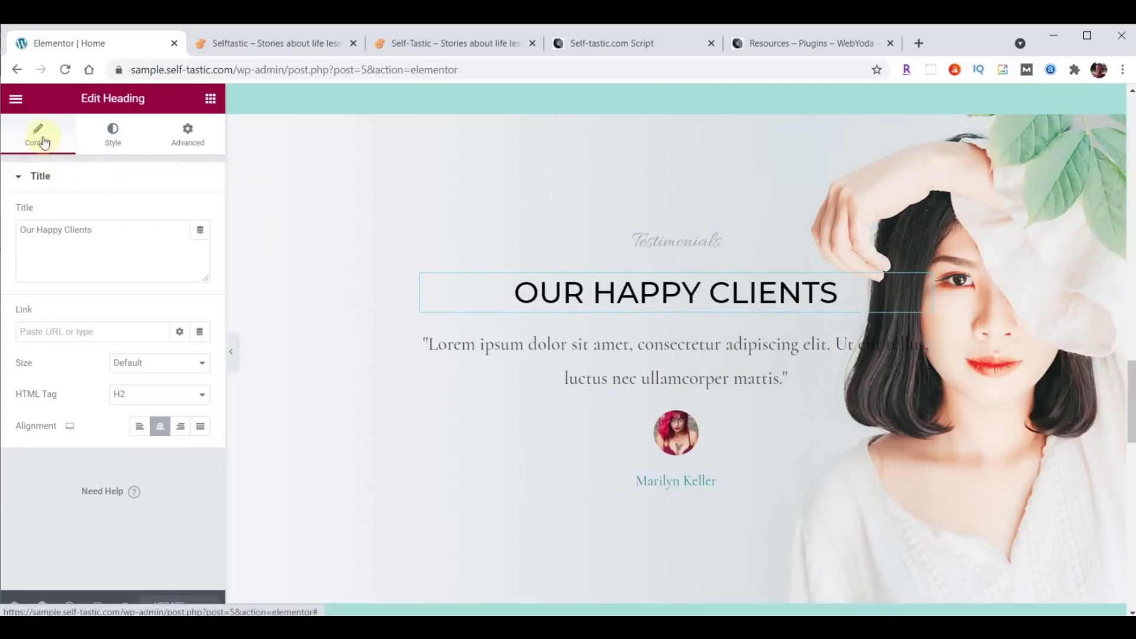
pyautogui.click(115, 228)
pyautogui.click(112, 135)
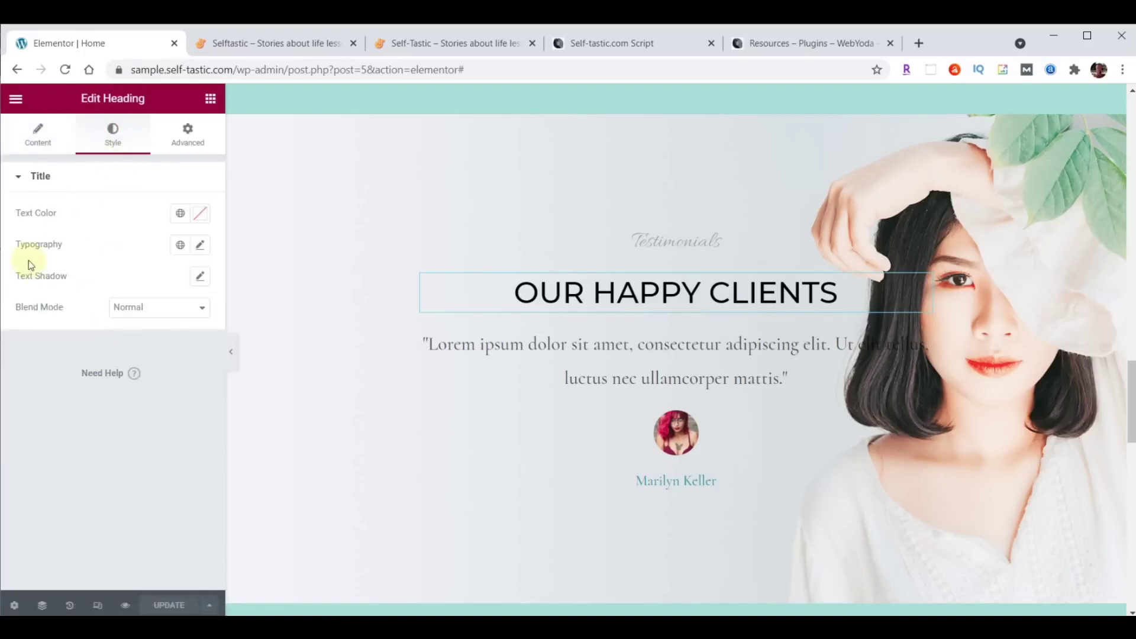
pyautogui.click(187, 142)
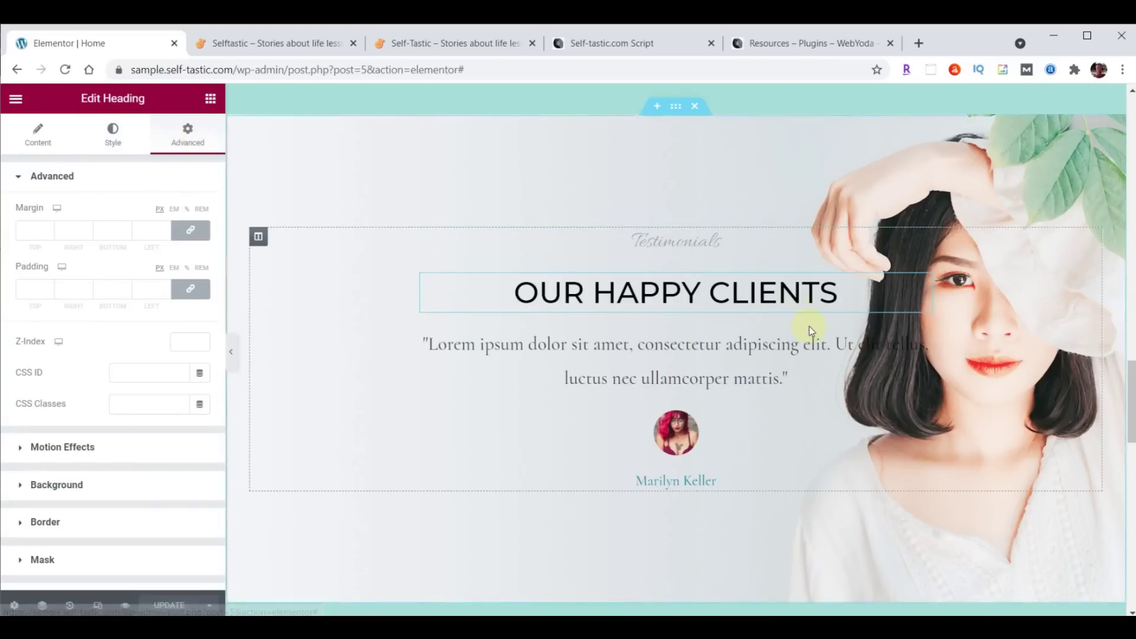
pyautogui.scroll(10, 808, 326)
pyautogui.scroll(5, 808, 325)
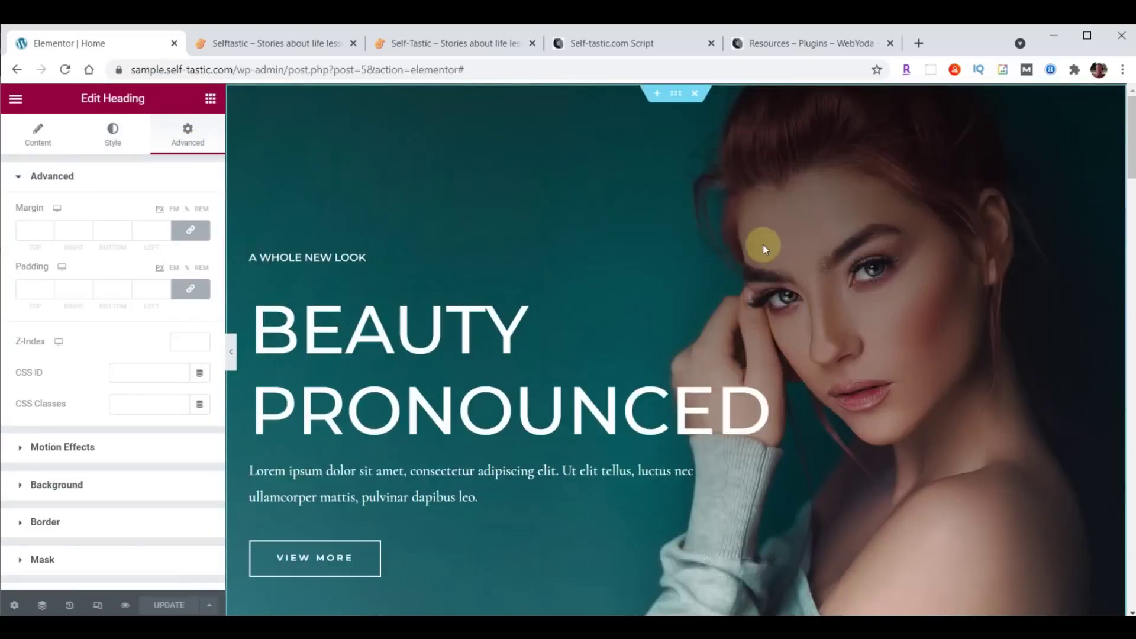
pyautogui.click(675, 94)
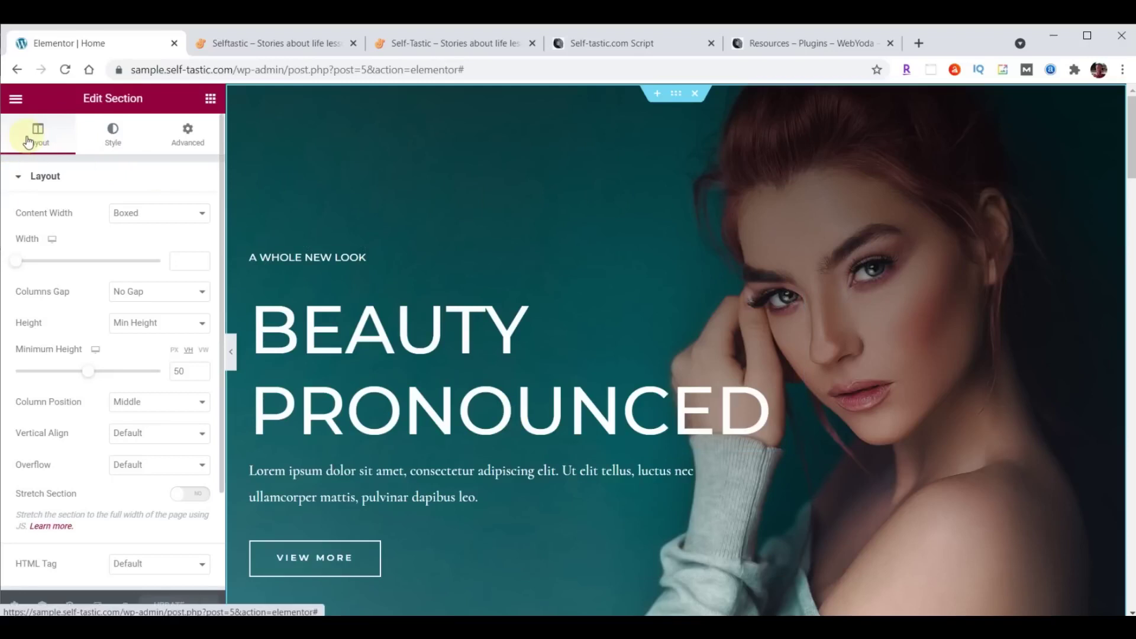
pyautogui.click(107, 134)
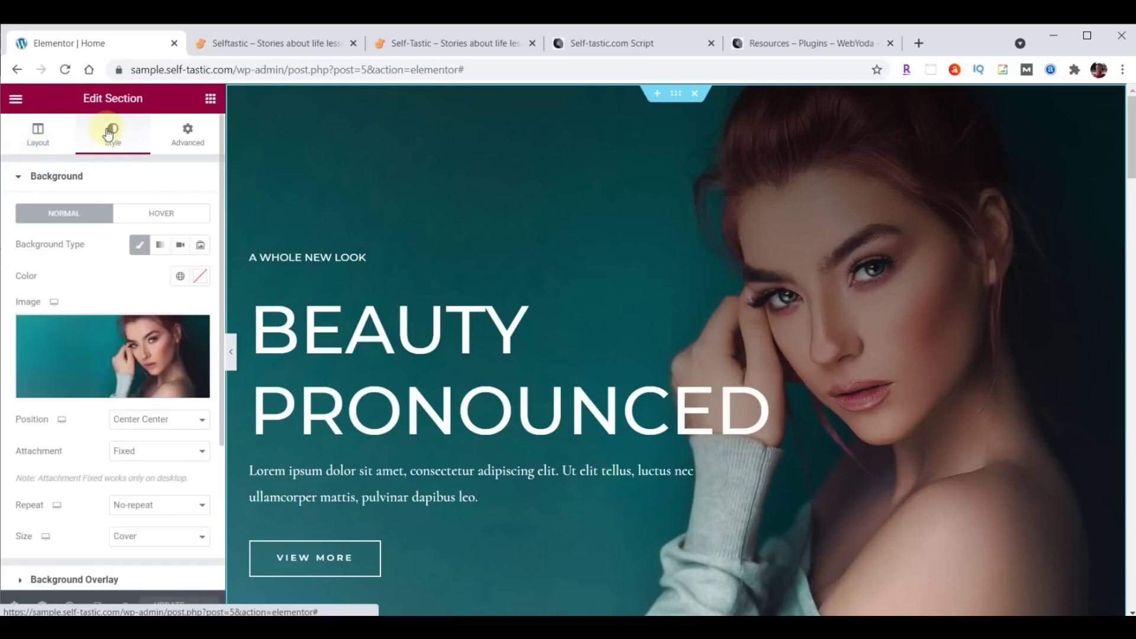
pyautogui.click(186, 135)
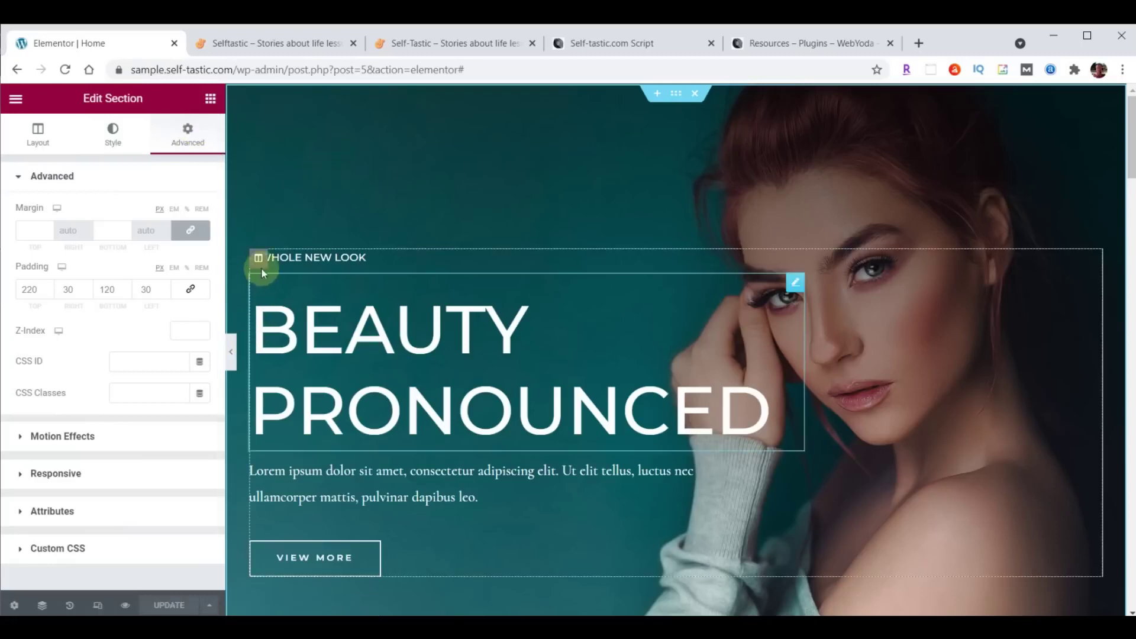
pyautogui.click(258, 258)
pyautogui.click(49, 148)
pyautogui.click(115, 137)
pyautogui.click(188, 134)
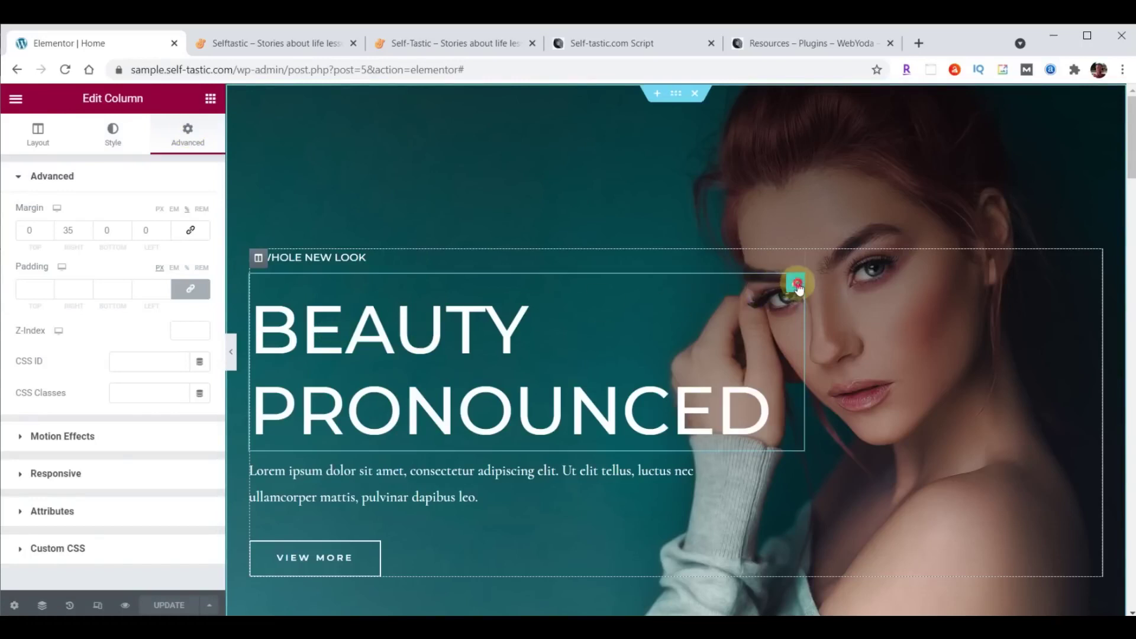
pyautogui.click(796, 285)
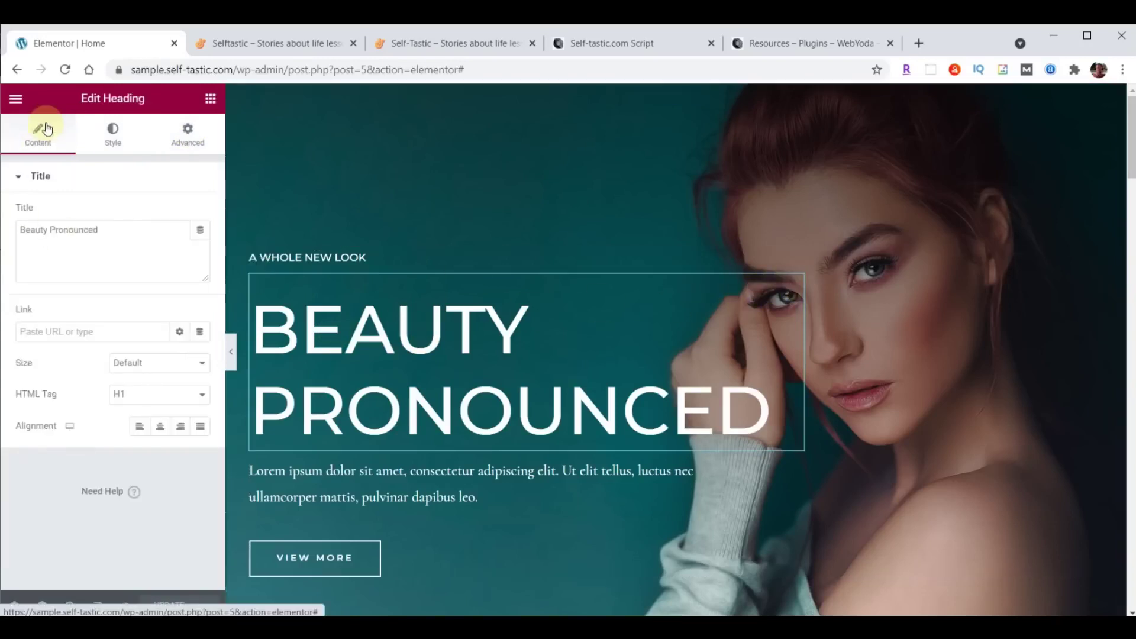
pyautogui.click(106, 137)
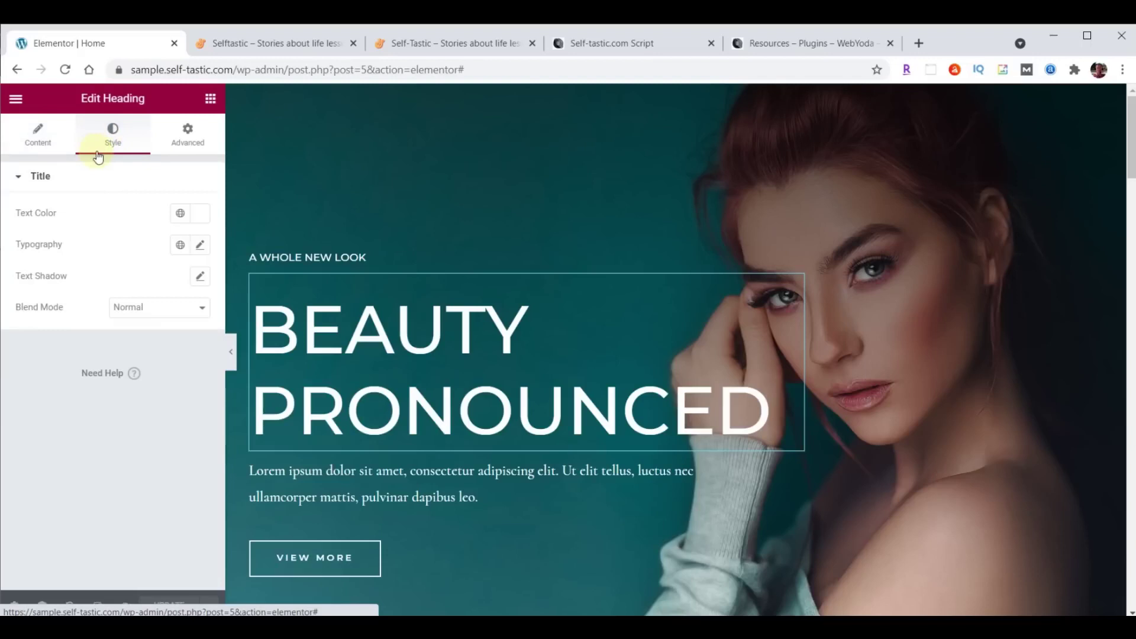
pyautogui.click(180, 134)
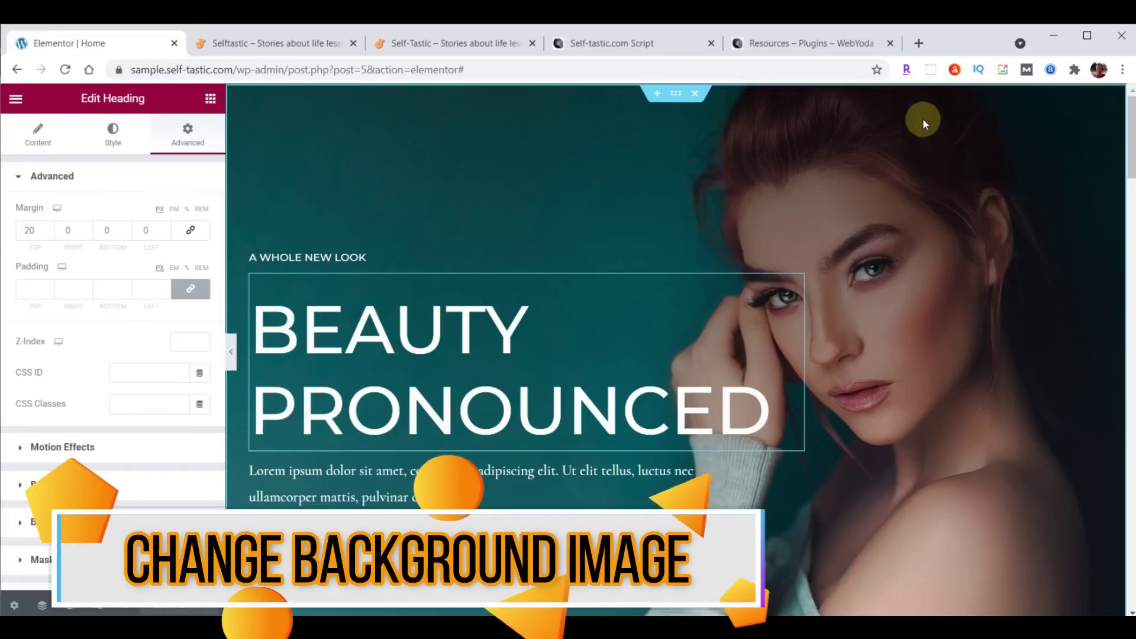
# Open the hero section's background style settings and choose a new background image.
pyautogui.click(677, 99)
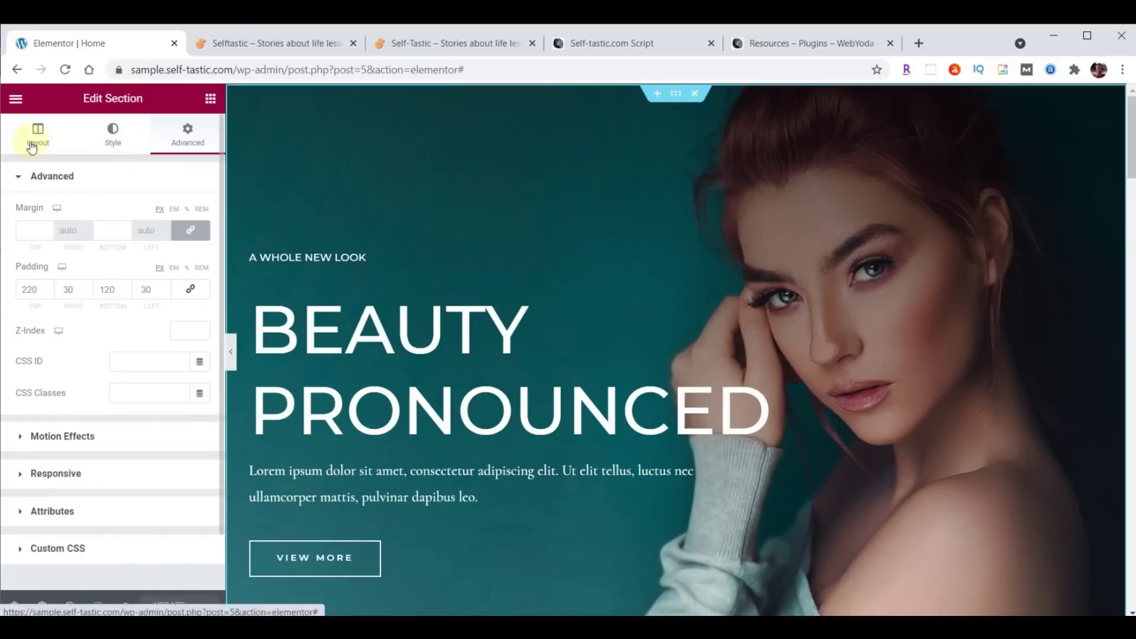
pyautogui.click(114, 138)
pyautogui.moveTo(149, 365)
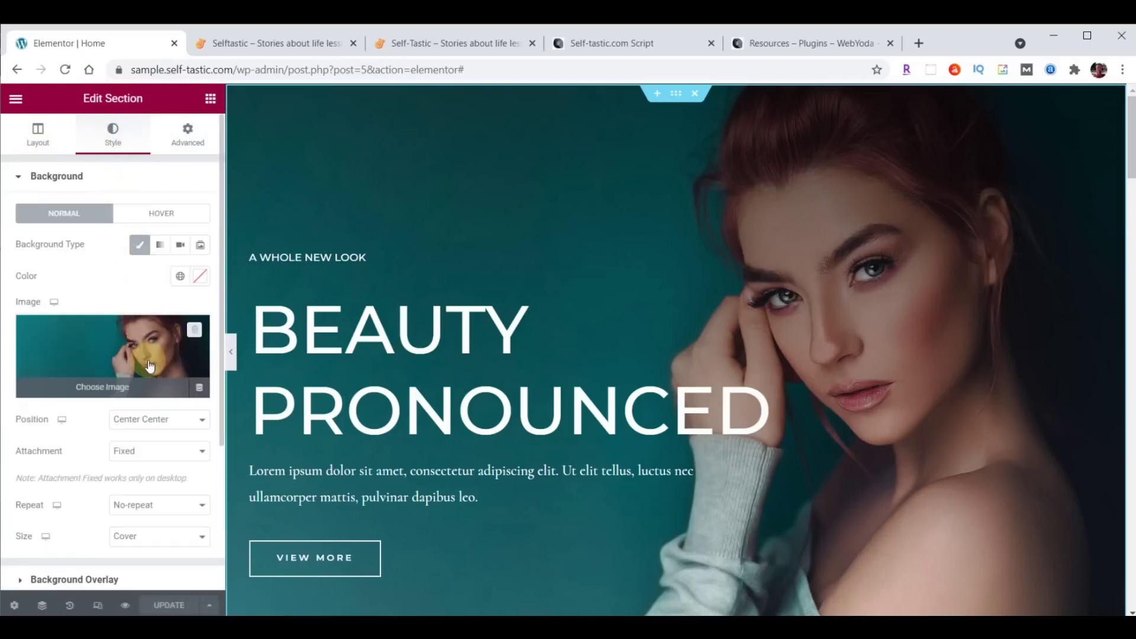
pyautogui.scroll(-2, 107, 253)
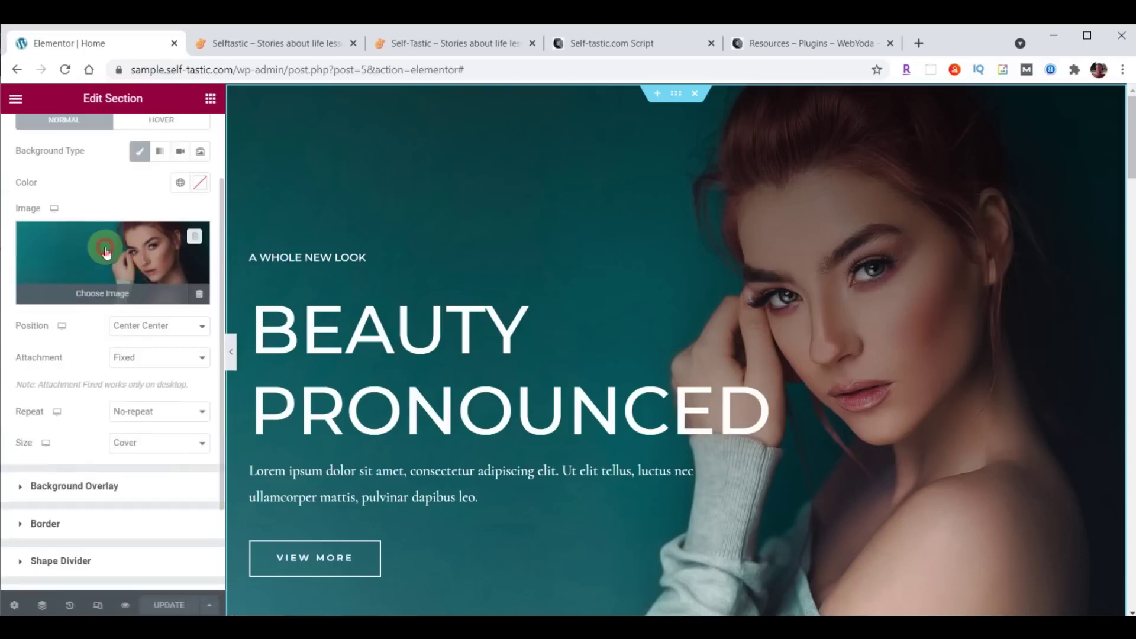
pyautogui.click(106, 253)
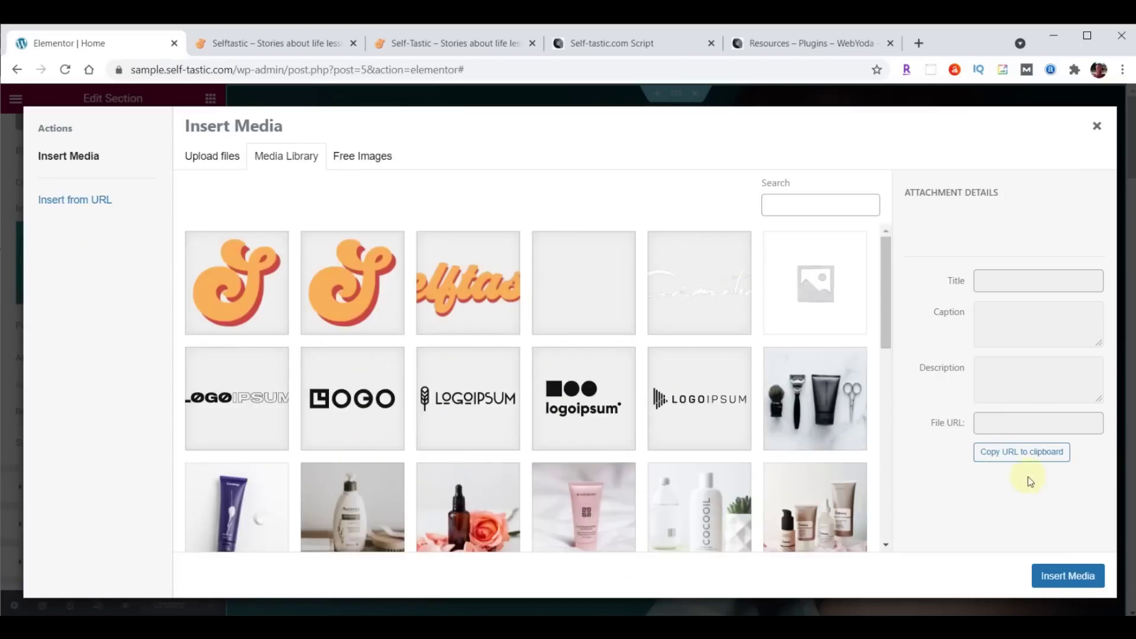
# Upload cover-home.jpg from the image folder and insert it as the hero background.
pyautogui.hotkey('alt', 'Tab')
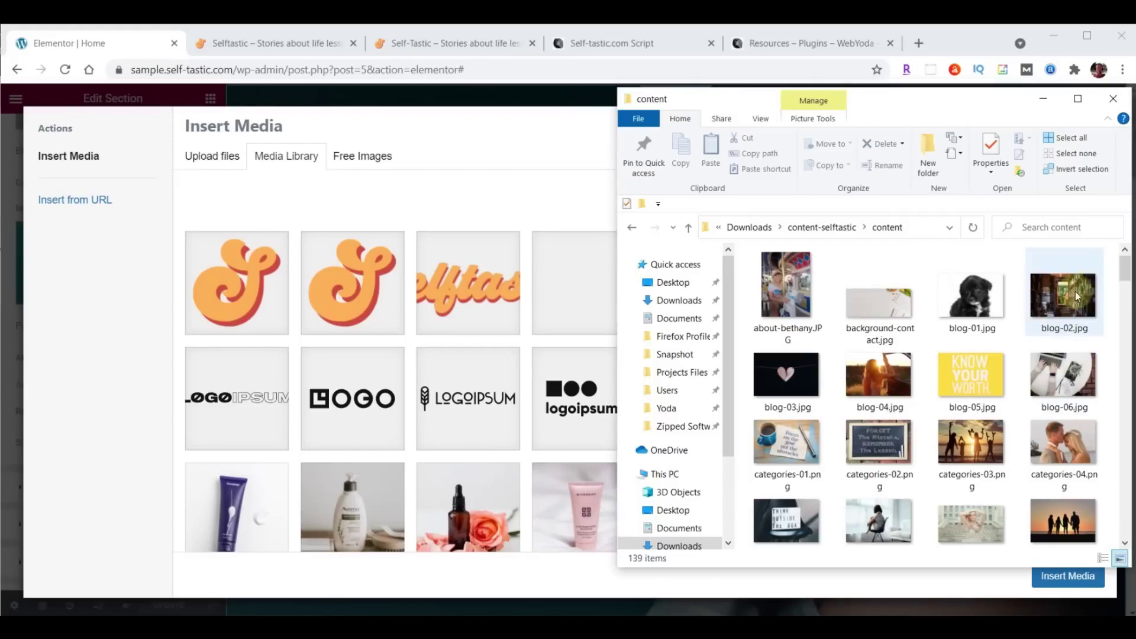
pyautogui.scroll(-5, 1056, 257)
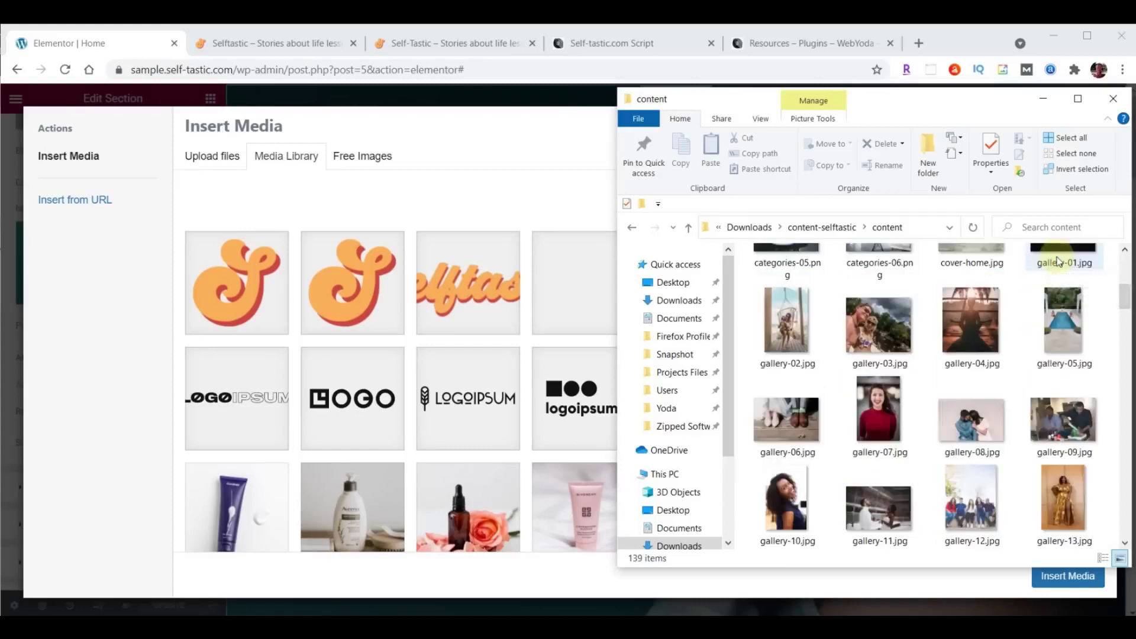
pyautogui.scroll(2, 1057, 260)
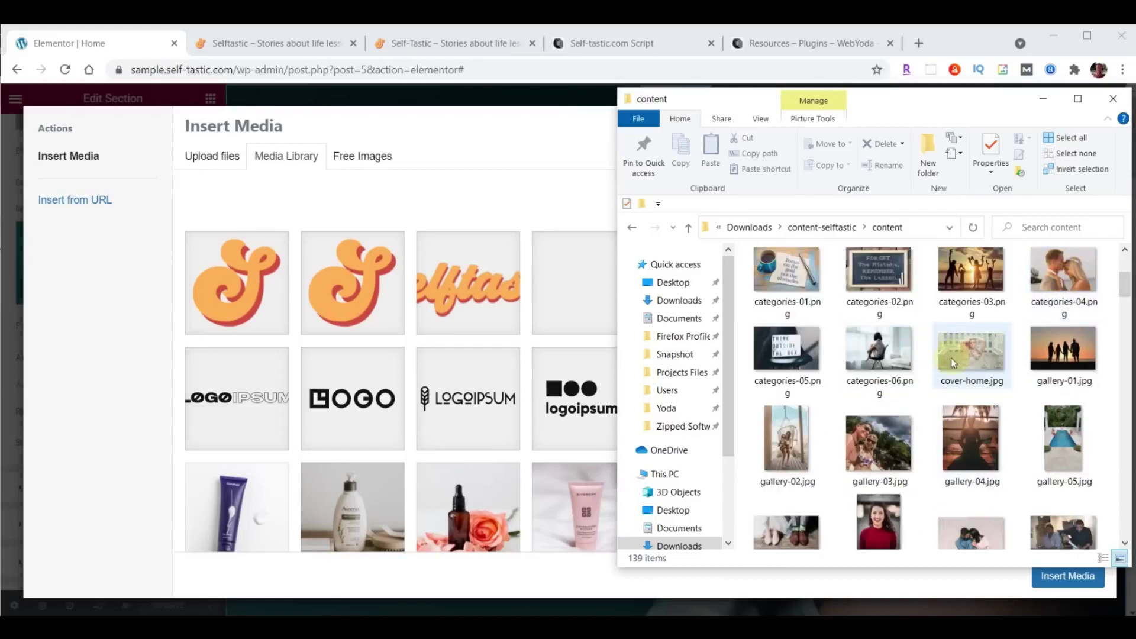
pyautogui.moveTo(966, 350); pyautogui.dragTo(462, 359)
pyautogui.click(1068, 577)
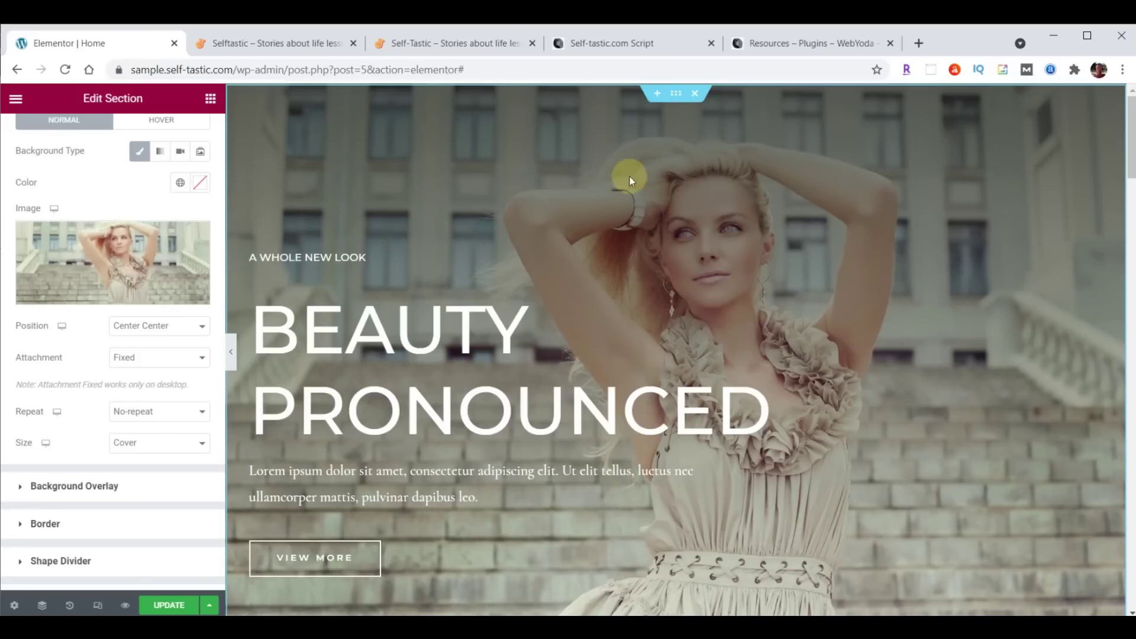
pyautogui.click(169, 606)
pyautogui.click(294, 45)
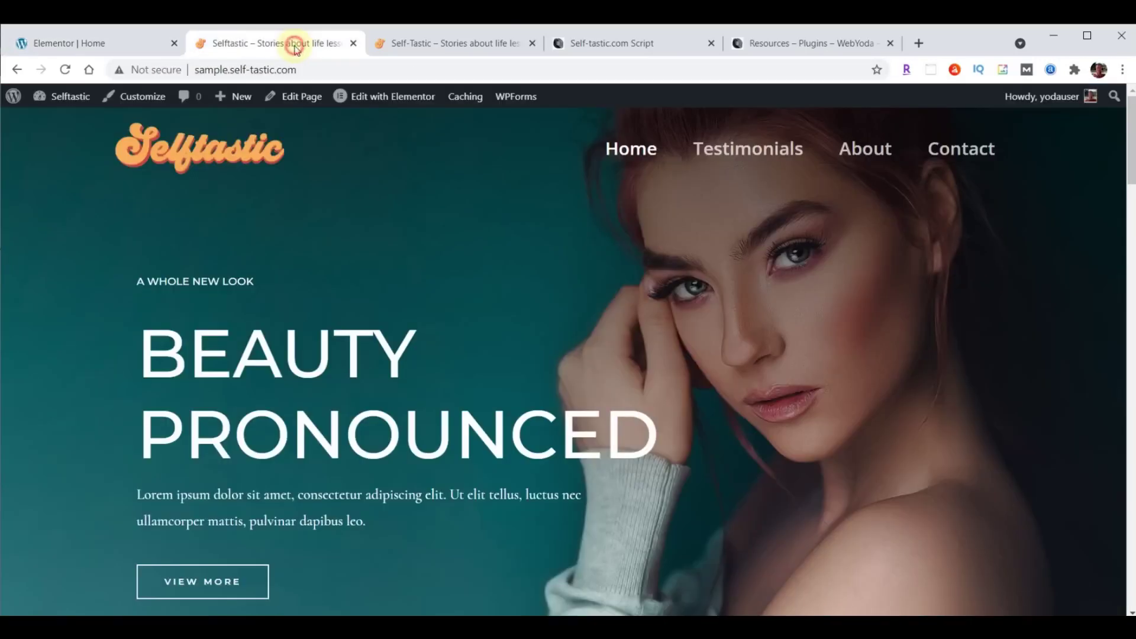
pyautogui.click(66, 70)
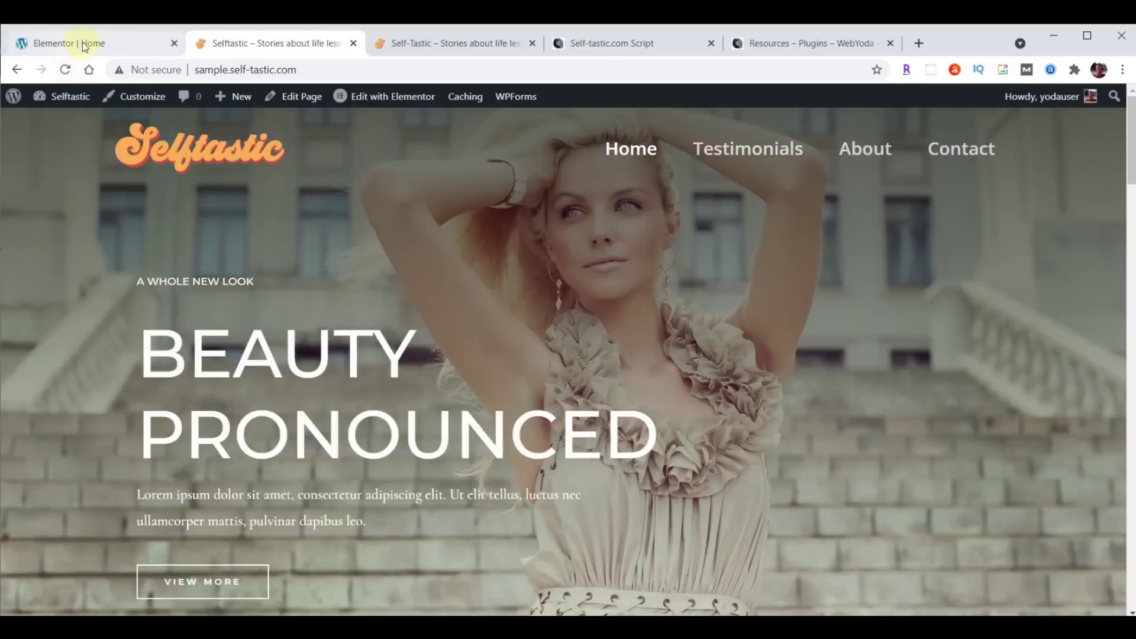
pyautogui.click(83, 45)
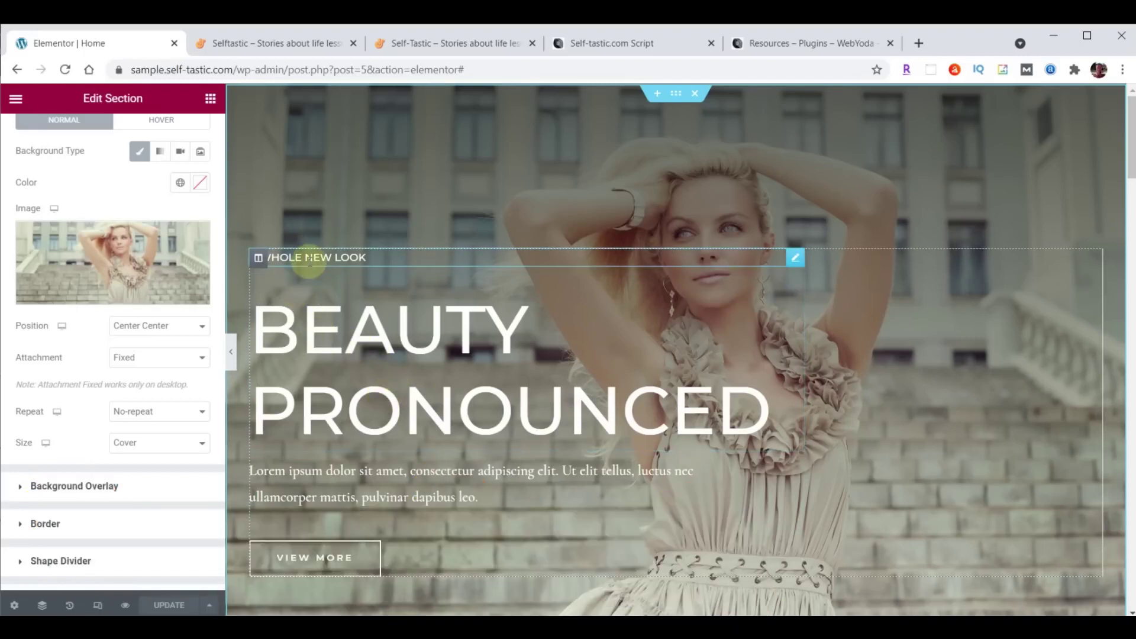
# Replace the hero subheading text with 'WELCOME TO'.
pyautogui.click(796, 259)
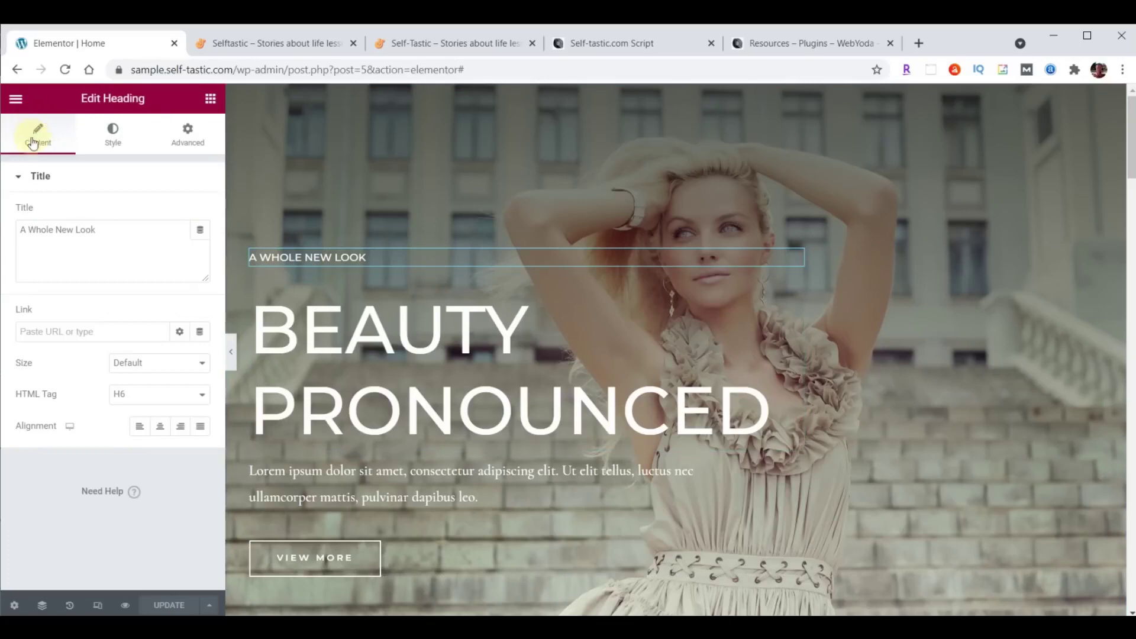
pyautogui.moveTo(22, 231); pyautogui.dragTo(135, 231)
pyautogui.write('WELCOME TO')
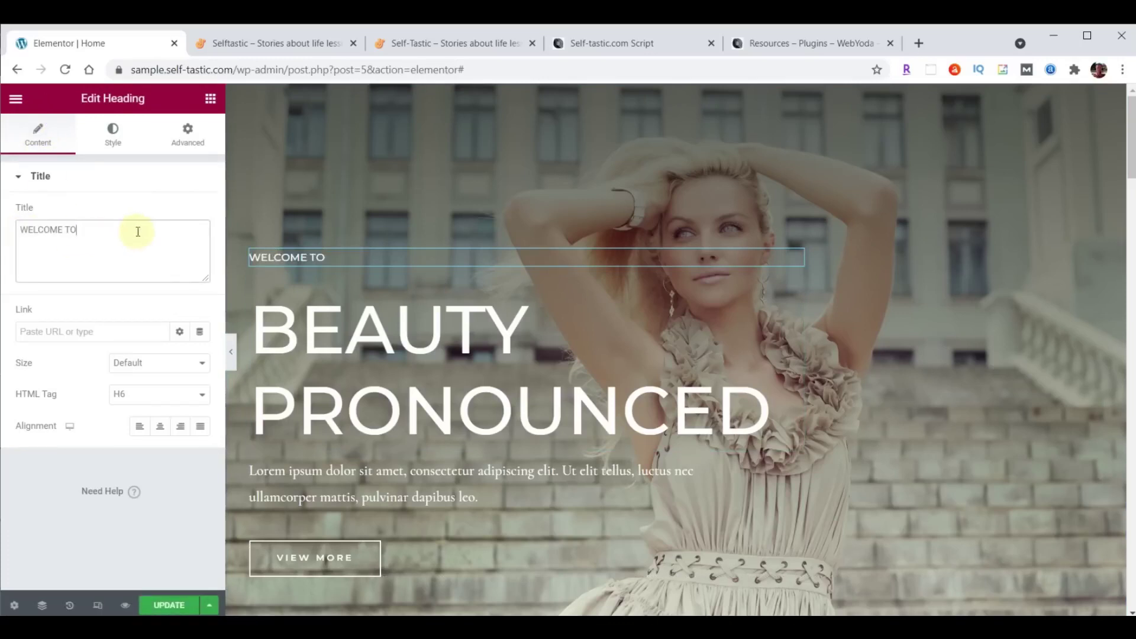
# Set the subheading typography to Open Sans Condensed at size 23.
pyautogui.click(114, 136)
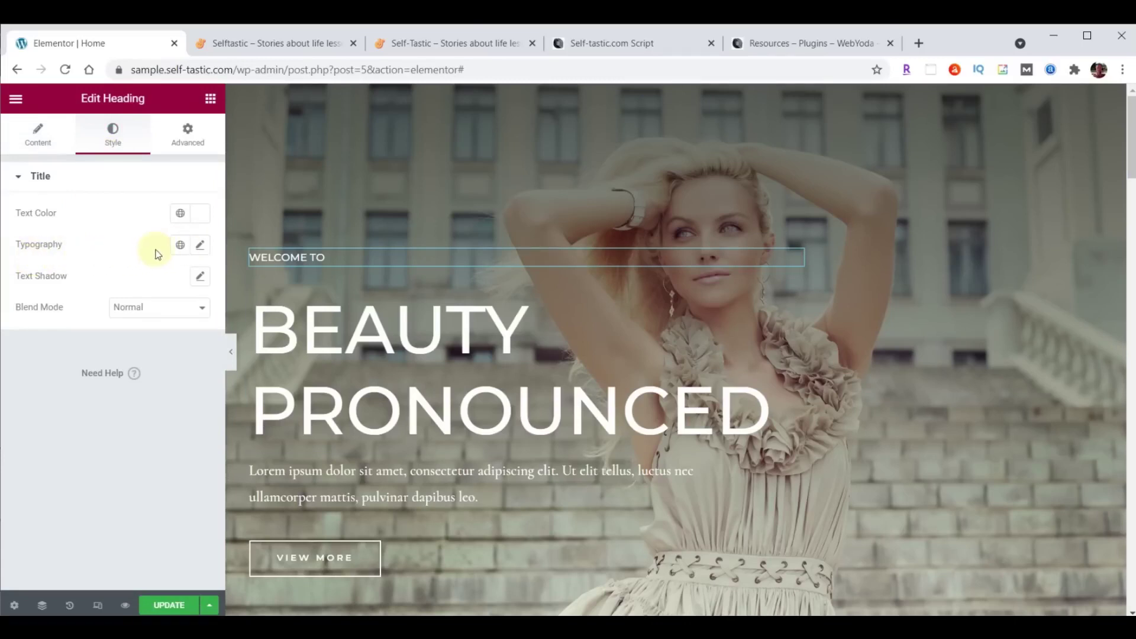
pyautogui.click(201, 246)
pyautogui.click(165, 315)
pyautogui.write('Open')
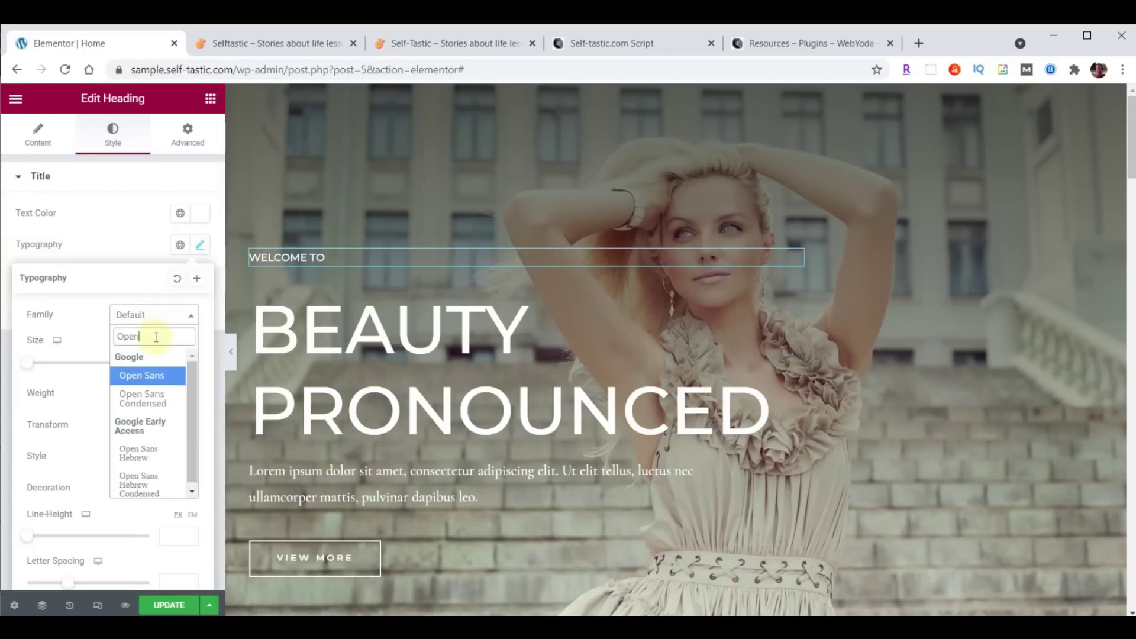
pyautogui.click(127, 397)
pyautogui.click(174, 362)
pyautogui.write('23')
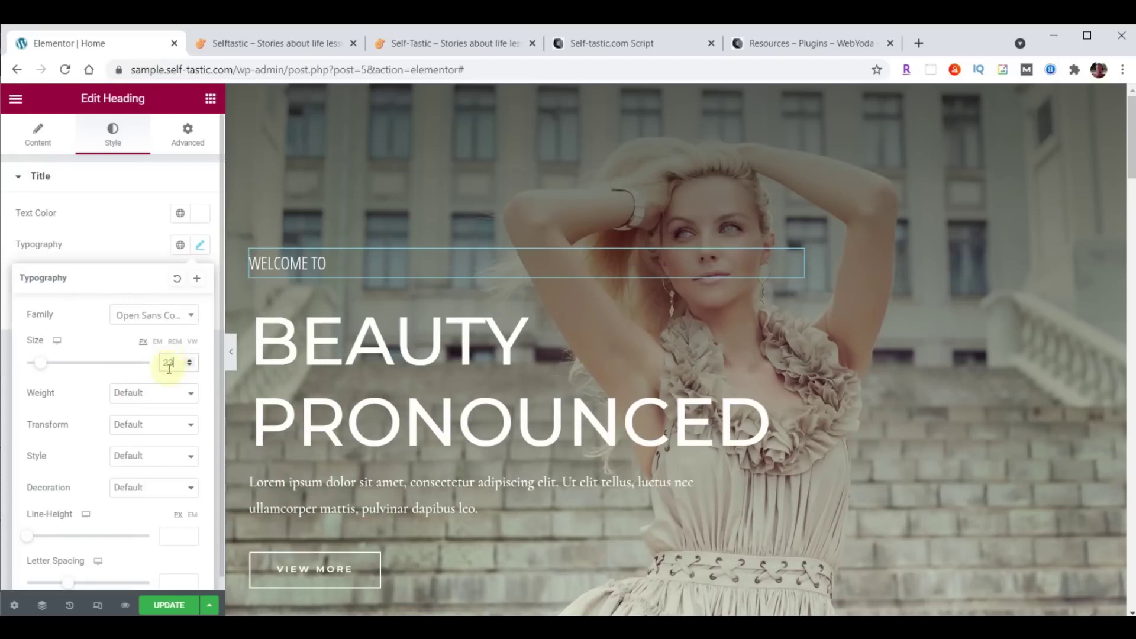
# Compare weights 900 and 600, then settle on thin weight 100 for the subheading.
pyautogui.click(130, 393)
pyautogui.click(133, 412)
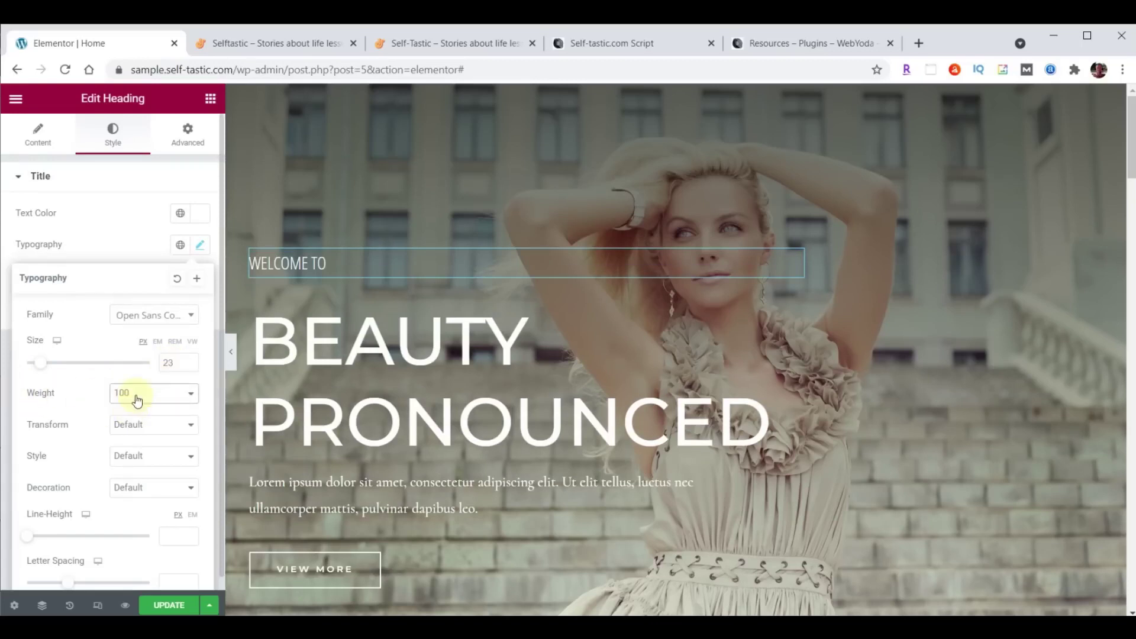
pyautogui.click(131, 395)
pyautogui.click(139, 494)
pyautogui.click(136, 396)
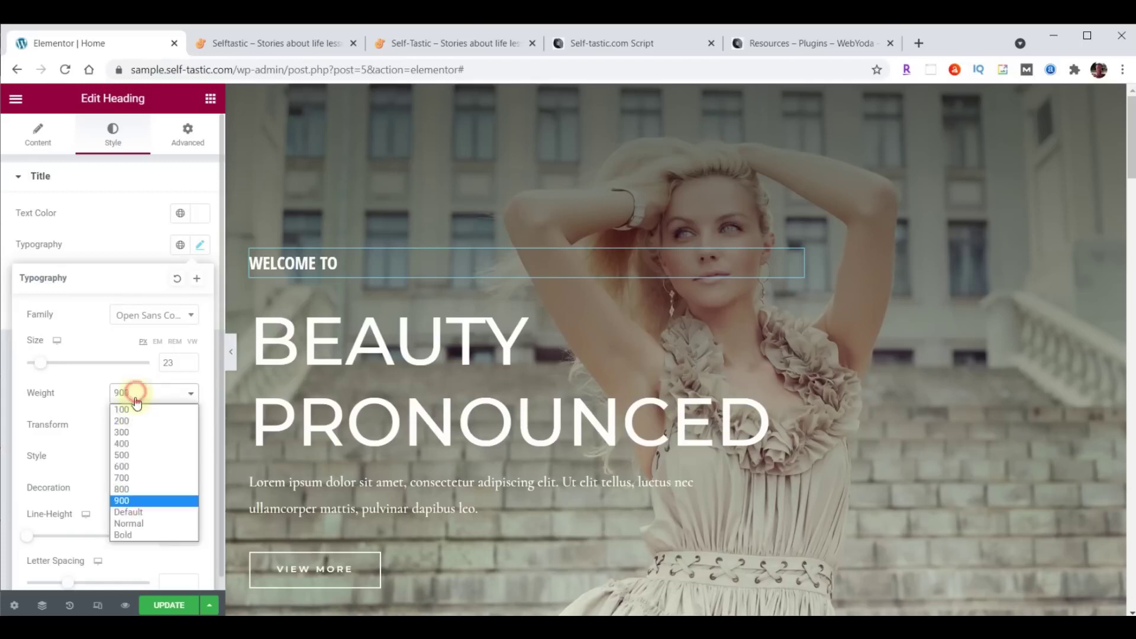
pyautogui.click(134, 466)
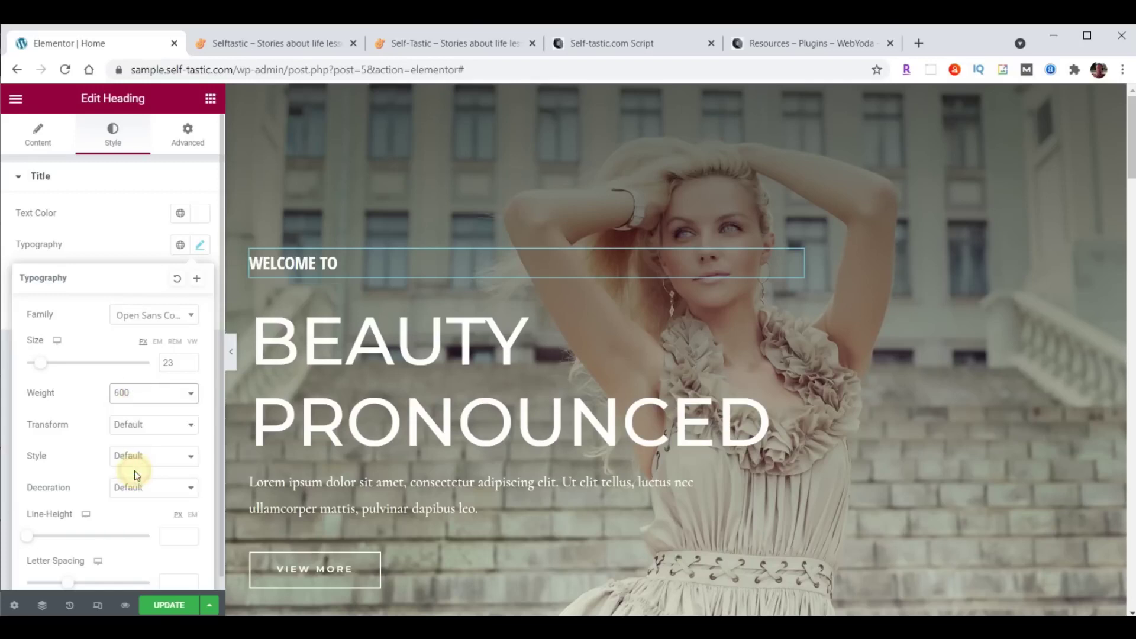
pyautogui.click(137, 393)
pyautogui.click(136, 408)
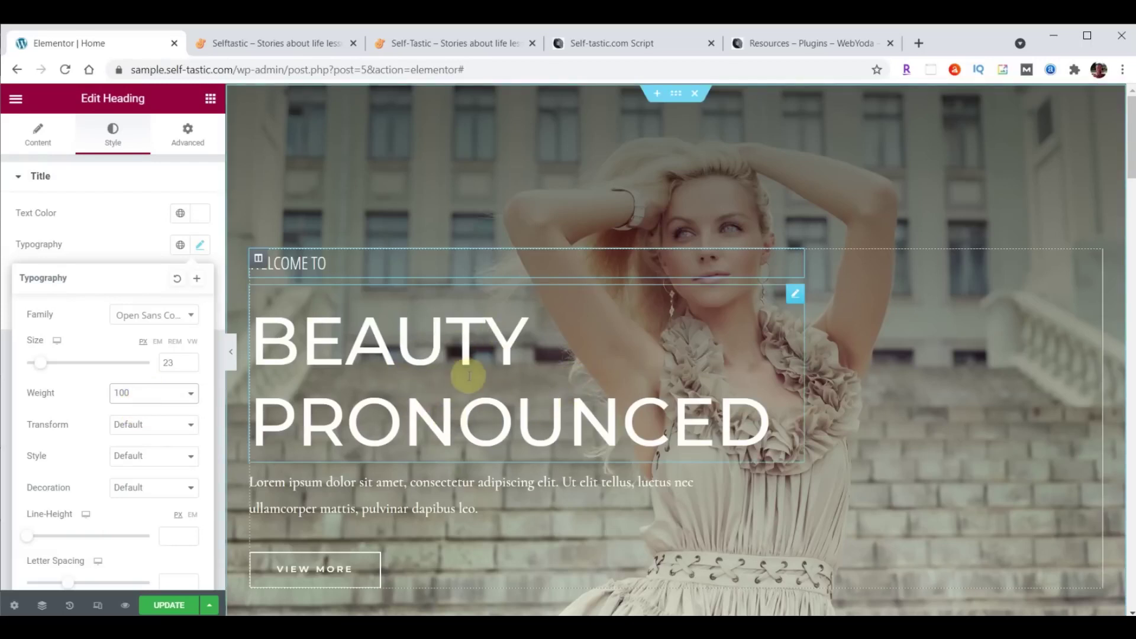
pyautogui.moveTo(794, 296); pyautogui.dragTo(795, 294)
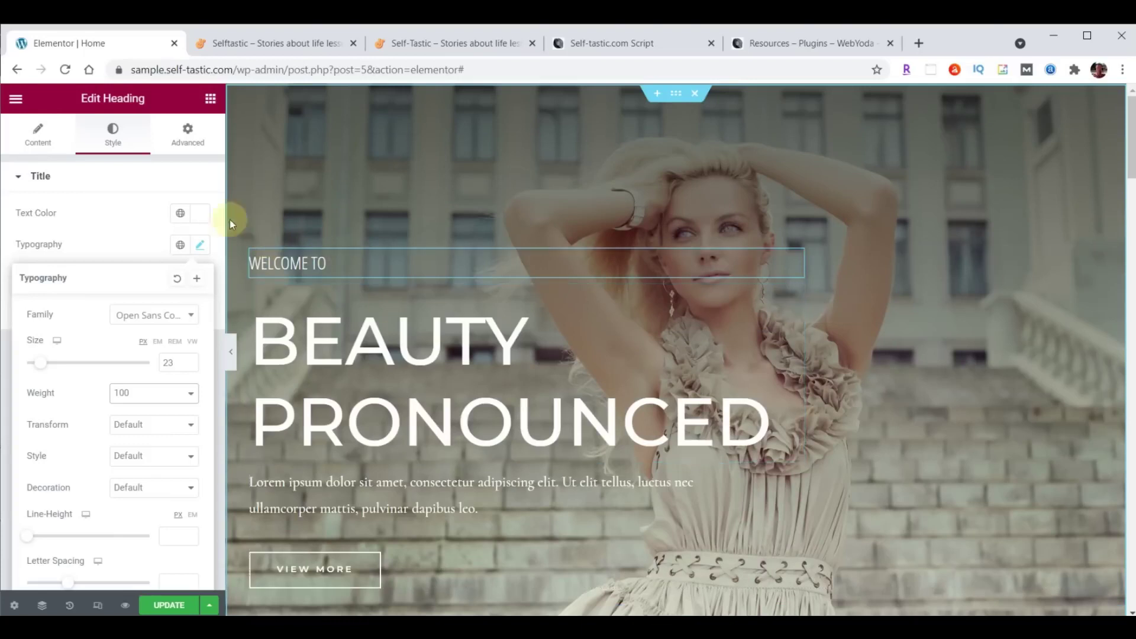
# Replace the BEAUTY PRONOUNCED title with SELF<BR>TASTIC so it shows on two lines.
pyautogui.click(38, 139)
pyautogui.tripleClick(136, 225)
pyautogui.write('SELFTASTIC')
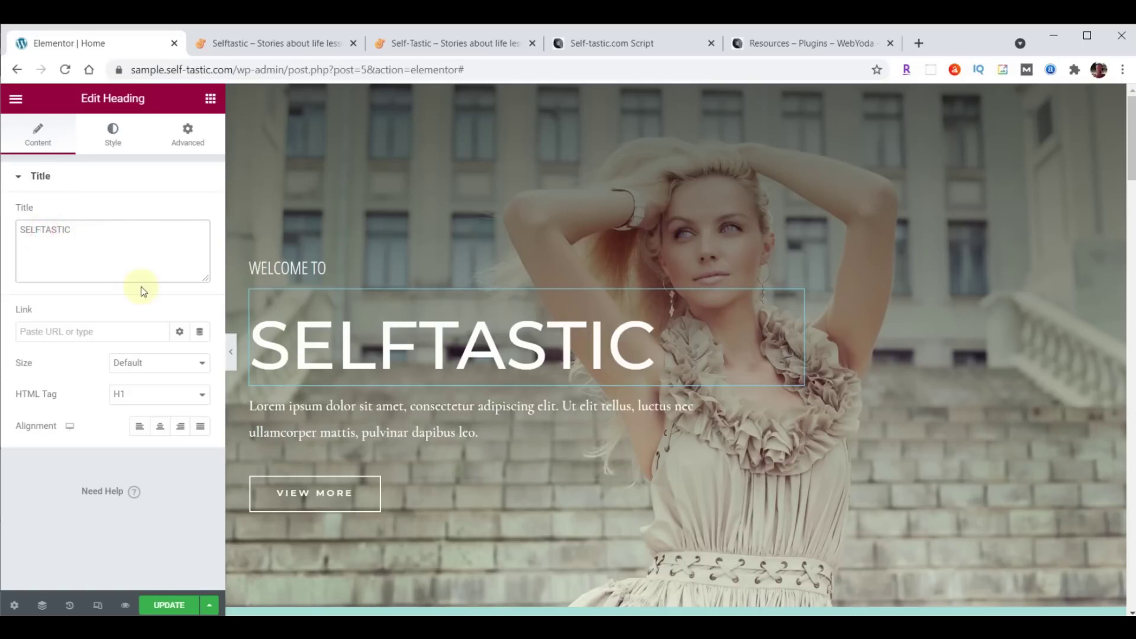
pyautogui.write('<')
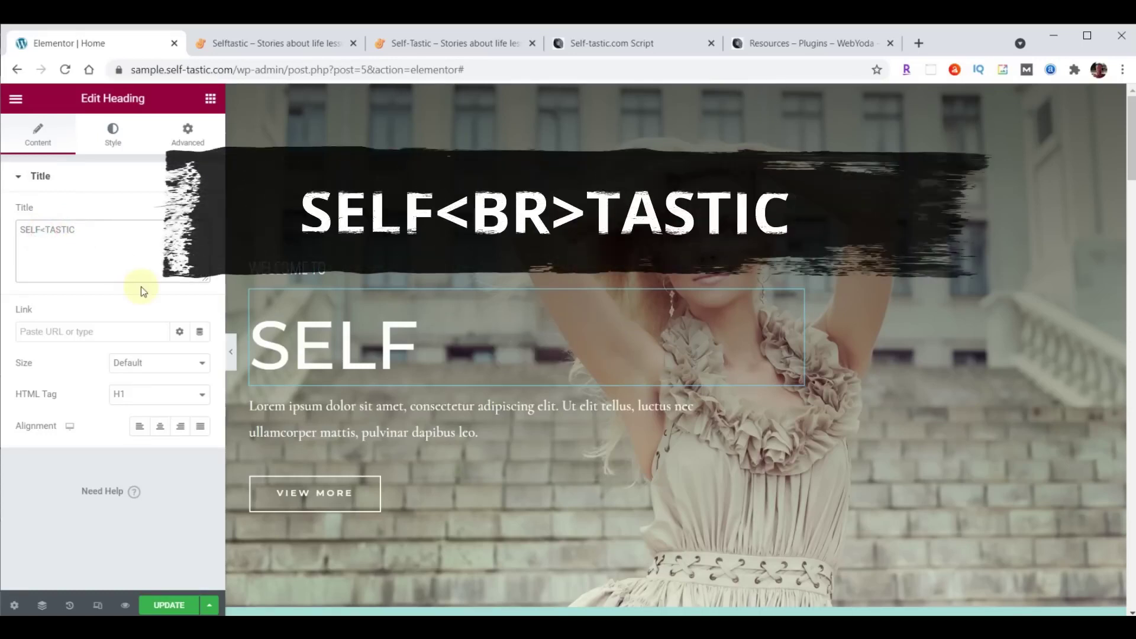
pyautogui.write('BR')
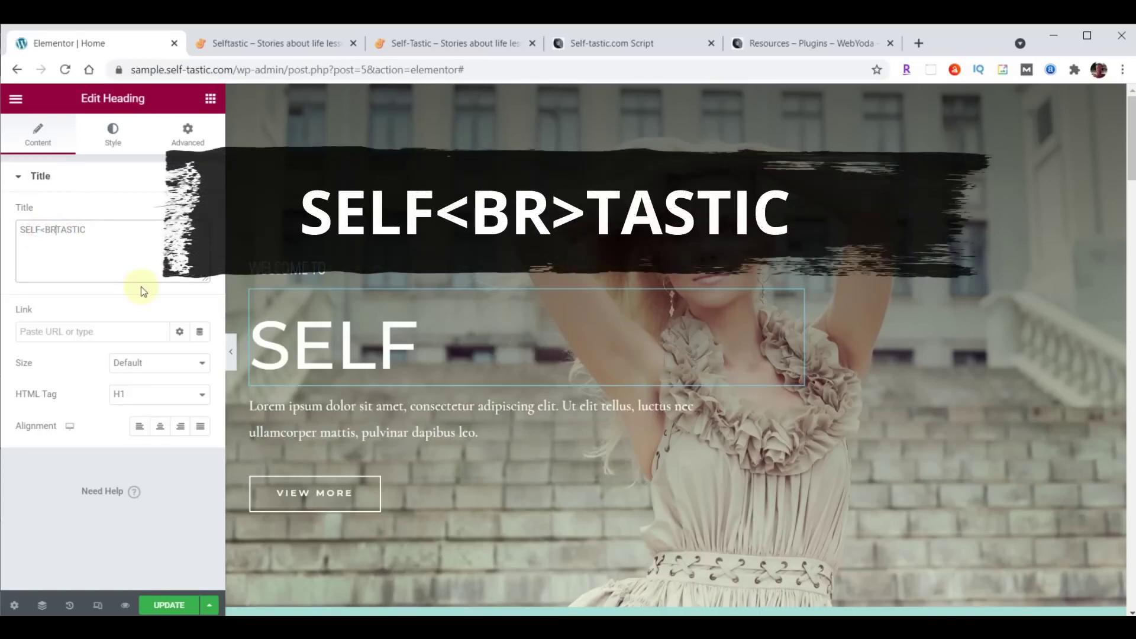
pyautogui.write('>')
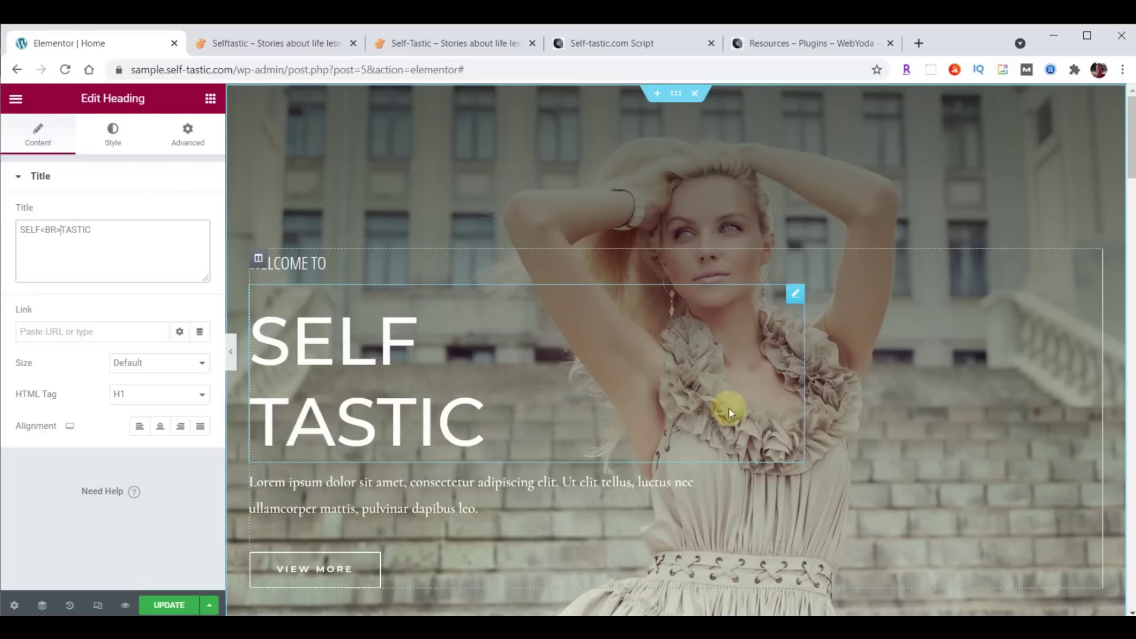
pyautogui.click(107, 132)
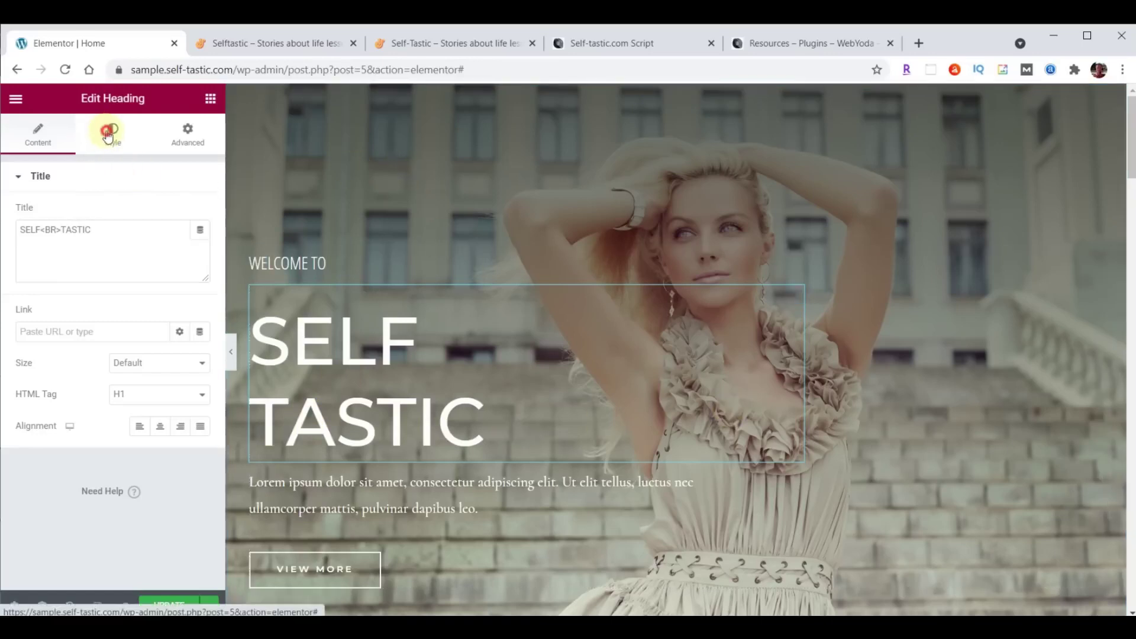
# Set the title font to Londrina Shadow, size 122, line height 100.
pyautogui.click(200, 247)
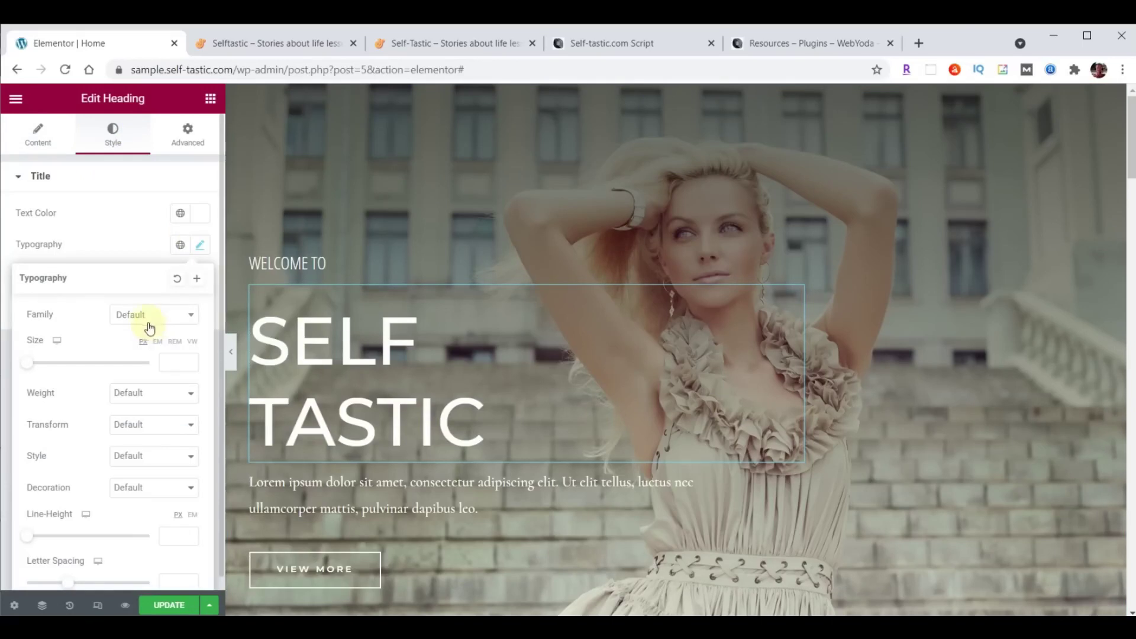
pyautogui.click(144, 320)
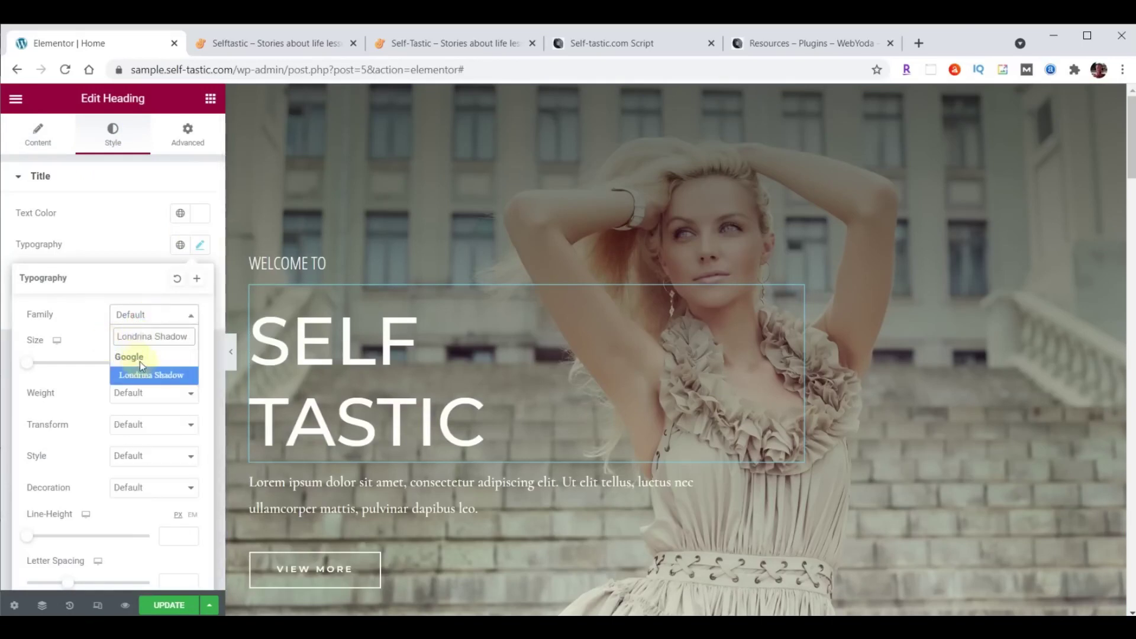
pyautogui.click(143, 377)
pyautogui.click(169, 357)
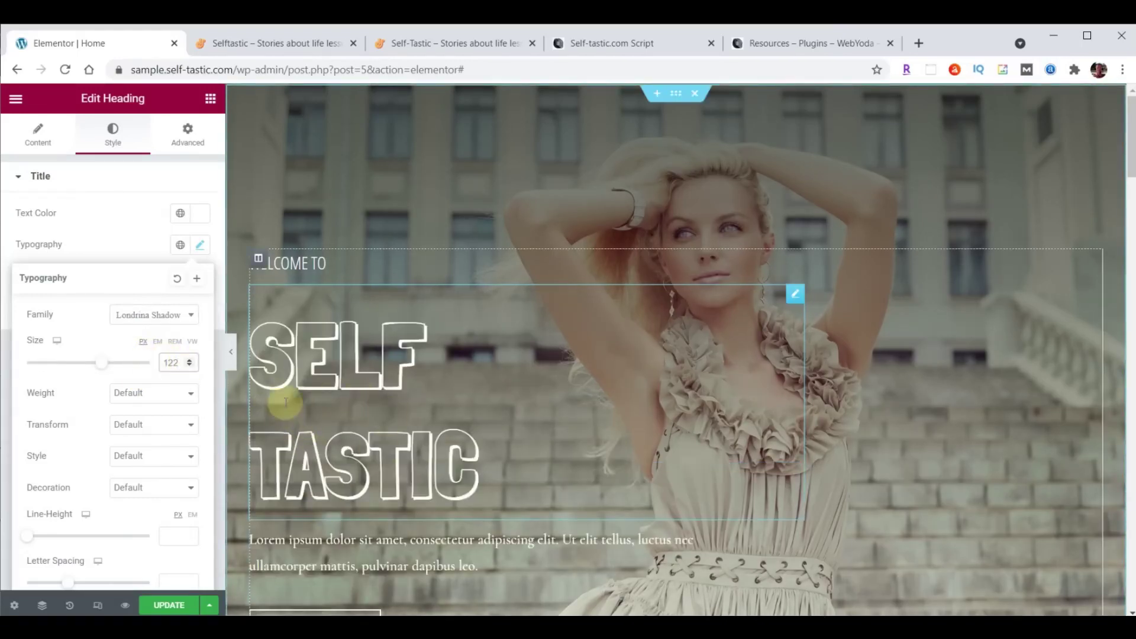
pyautogui.hotkey('ctrl', '4')
pyautogui.hotkey('ctrl', '1')
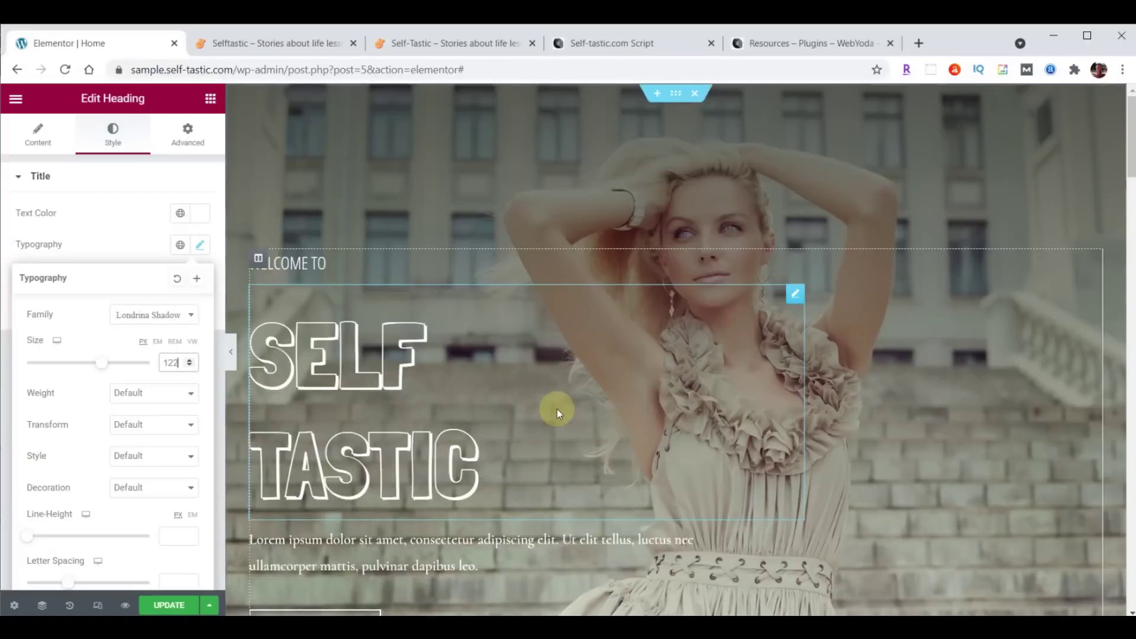
pyautogui.scroll(-1, 83, 438)
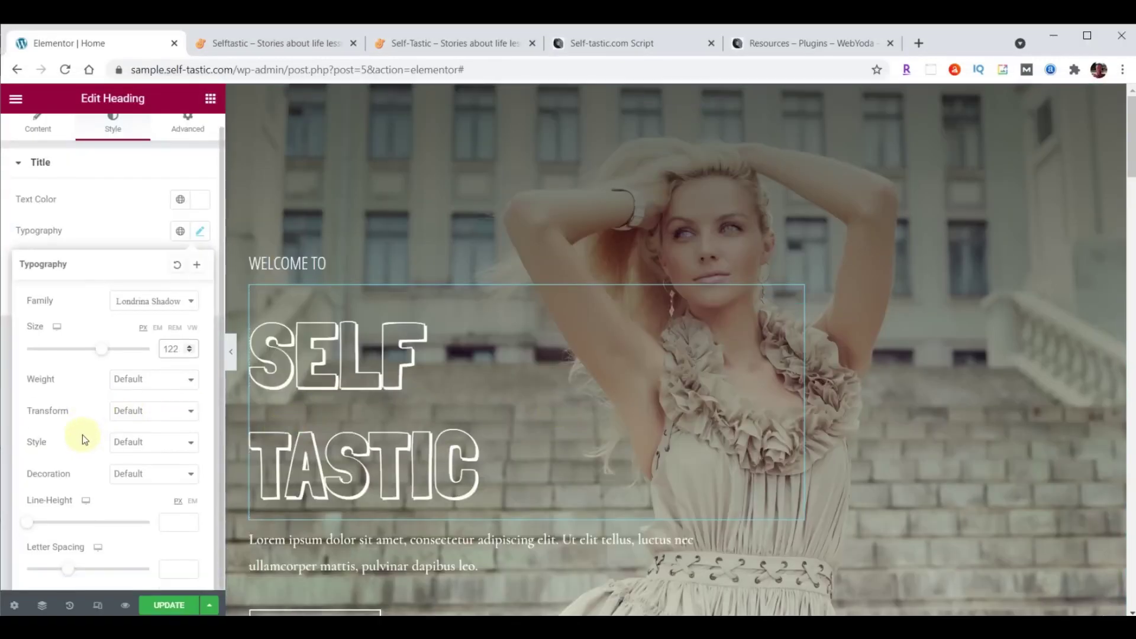
pyautogui.click(173, 523)
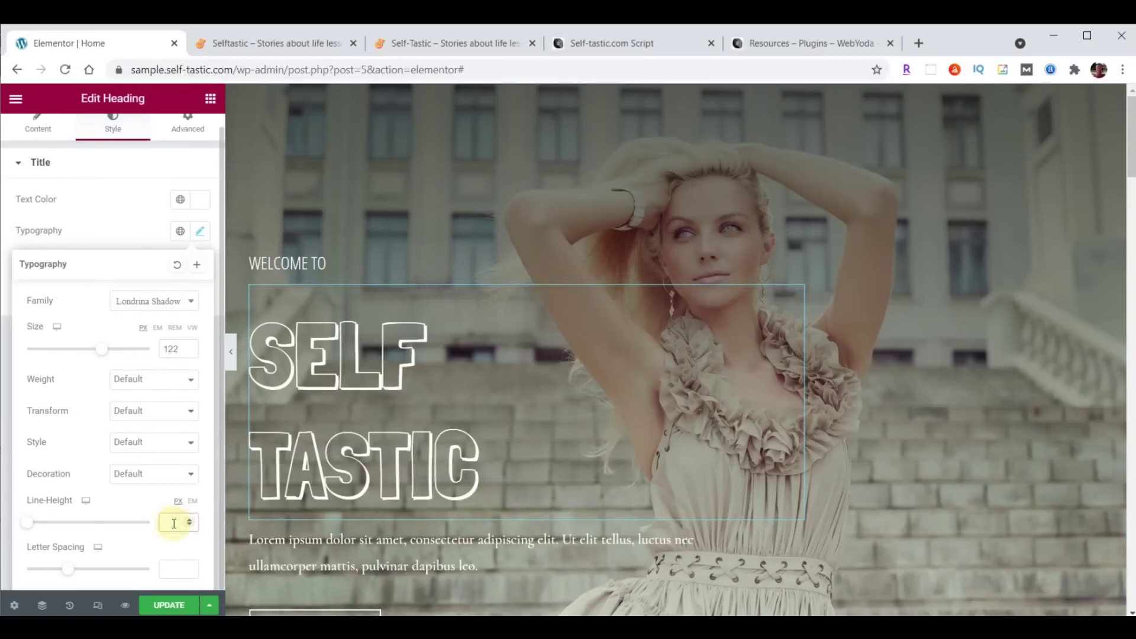
pyautogui.write('100')
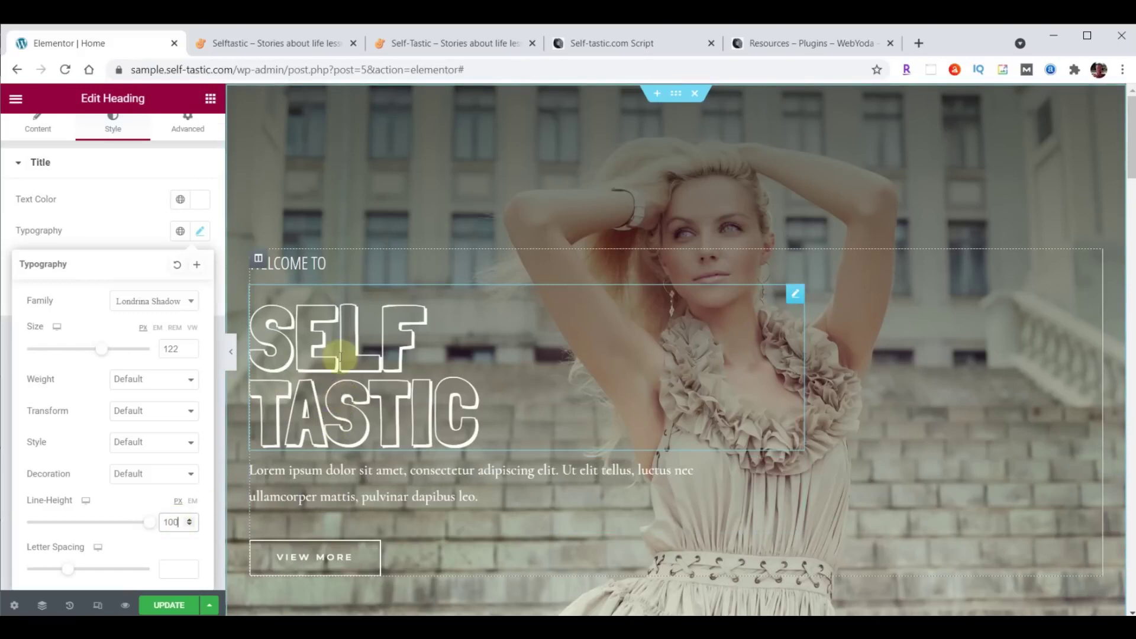
pyautogui.scroll(1, 134, 201)
# Set the title's top margin to 0 in the Advanced settings.
pyautogui.click(185, 138)
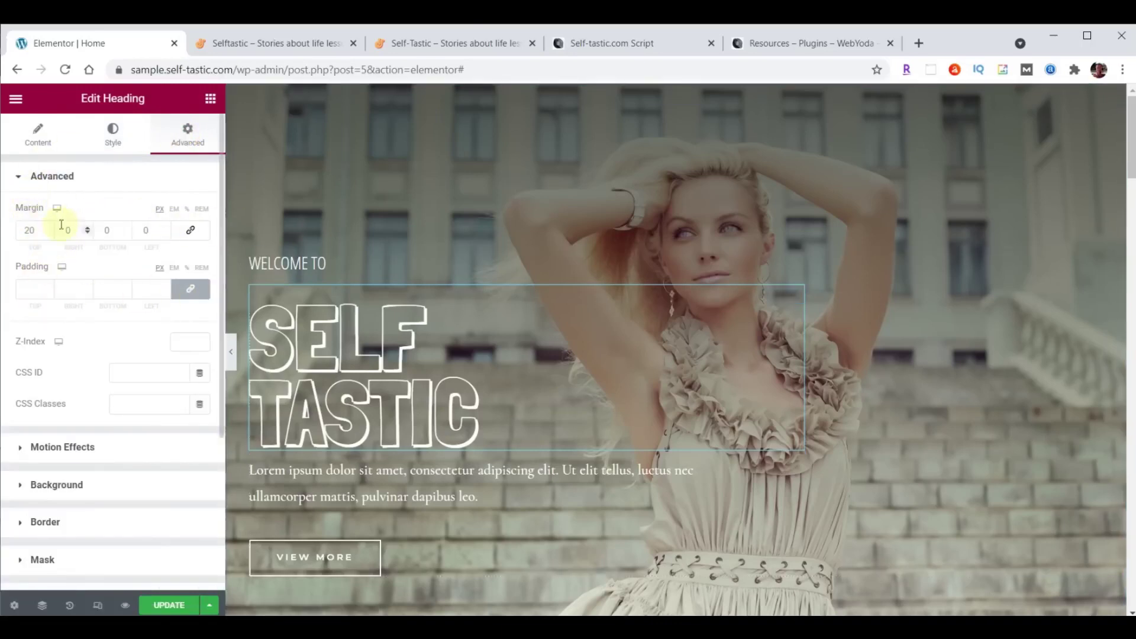
pyautogui.click(29, 231)
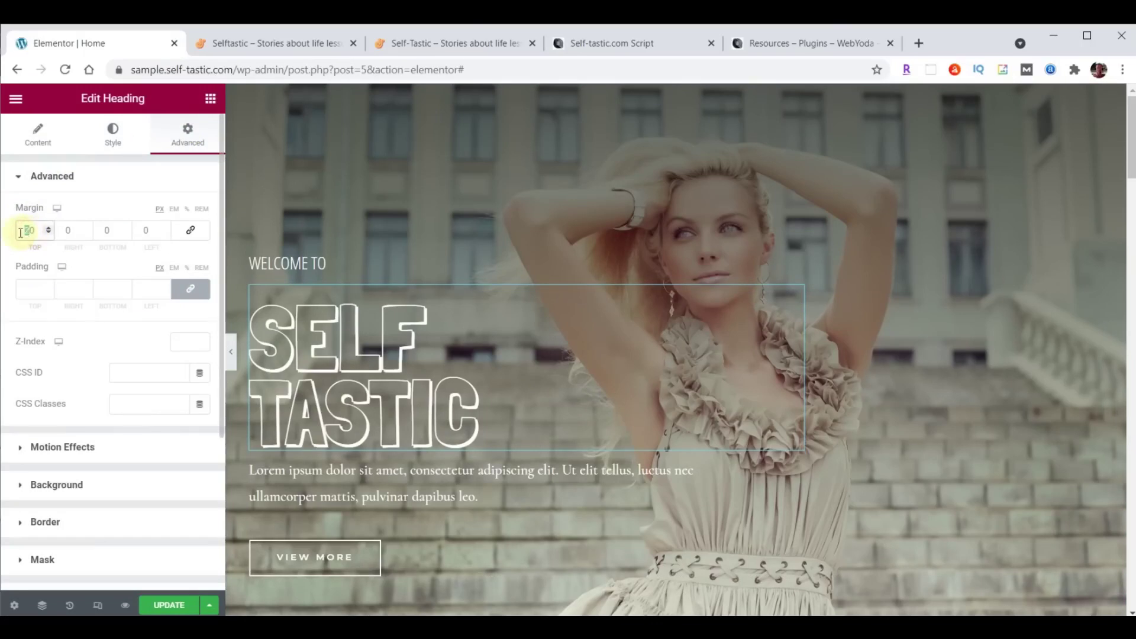
pyautogui.write('0')
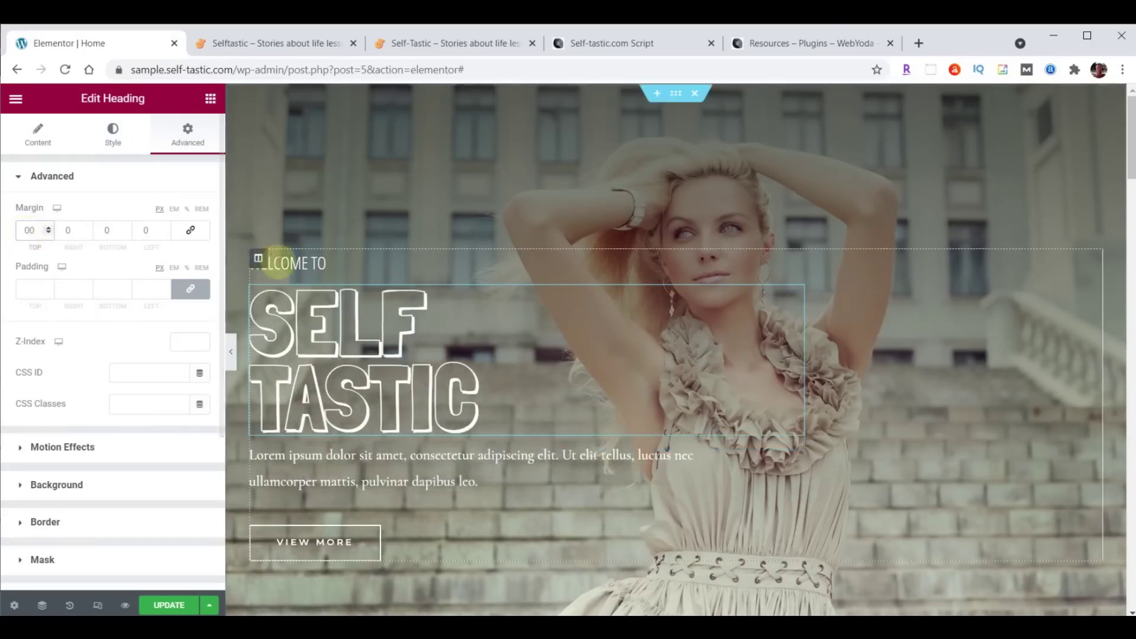
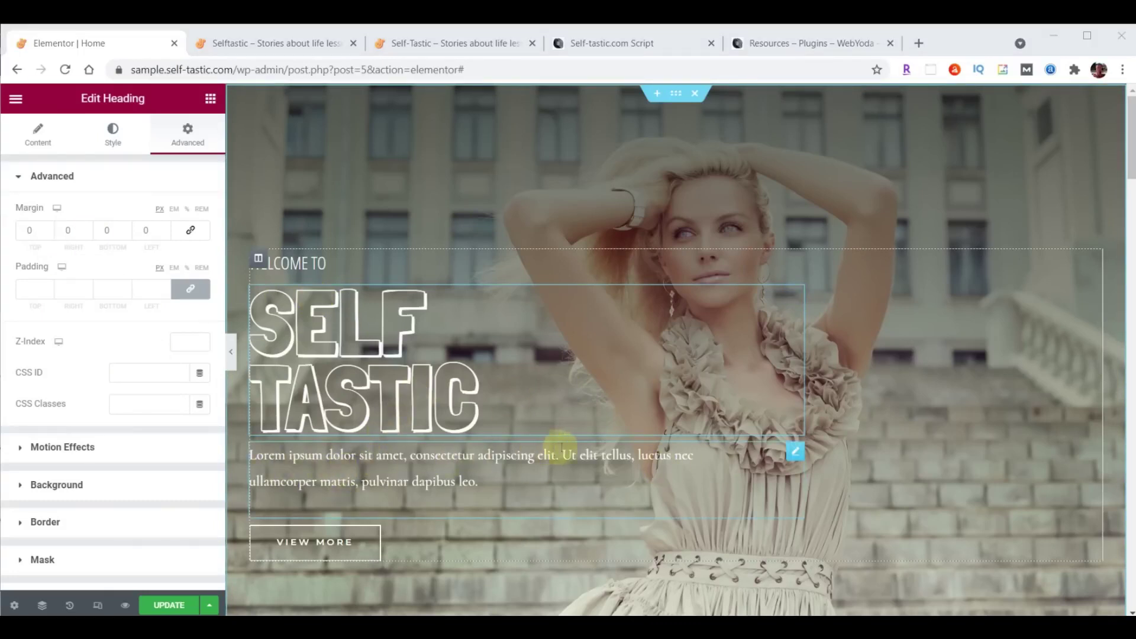
# Replace the hero paragraph's placeholder text with 'Be The Best You'.
pyautogui.click(794, 453)
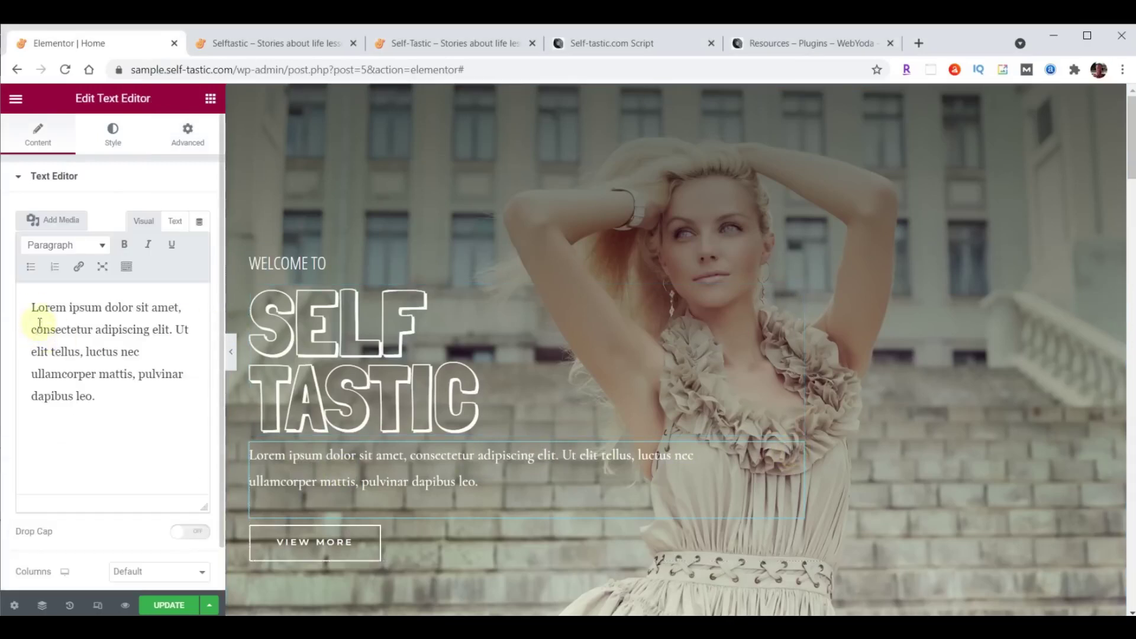
pyautogui.moveTo(32, 308); pyautogui.dragTo(150, 425)
pyautogui.write('Be The Best You')
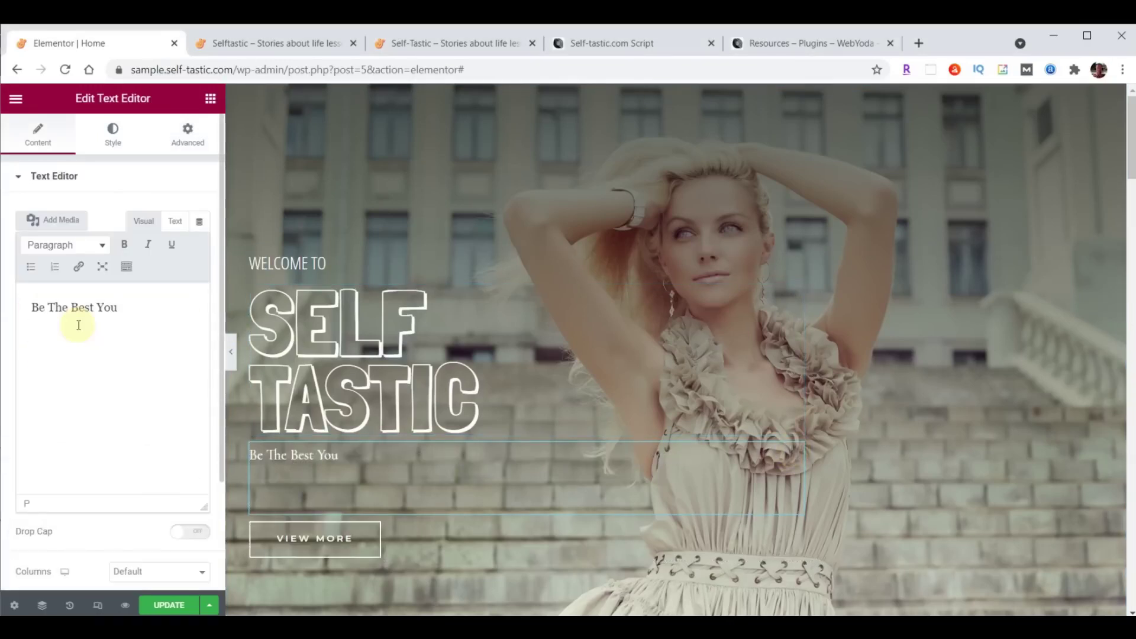
# Set the tagline to Open Sans Condensed, size 30, weight 100, line height 19 px.
pyautogui.click(113, 137)
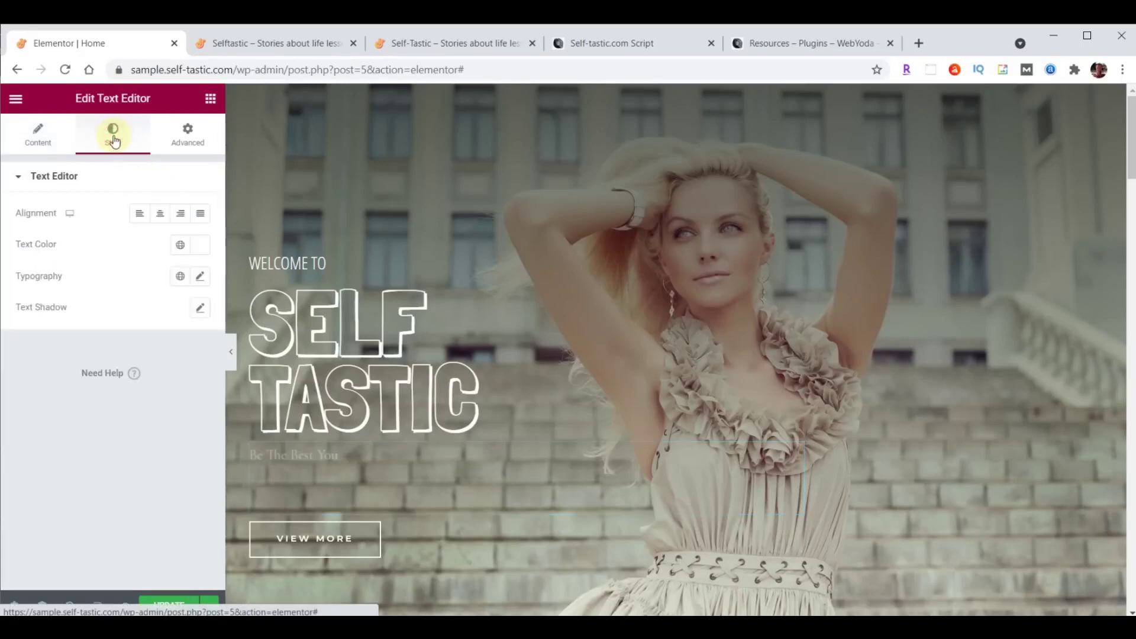
pyautogui.click(200, 276)
pyautogui.click(168, 345)
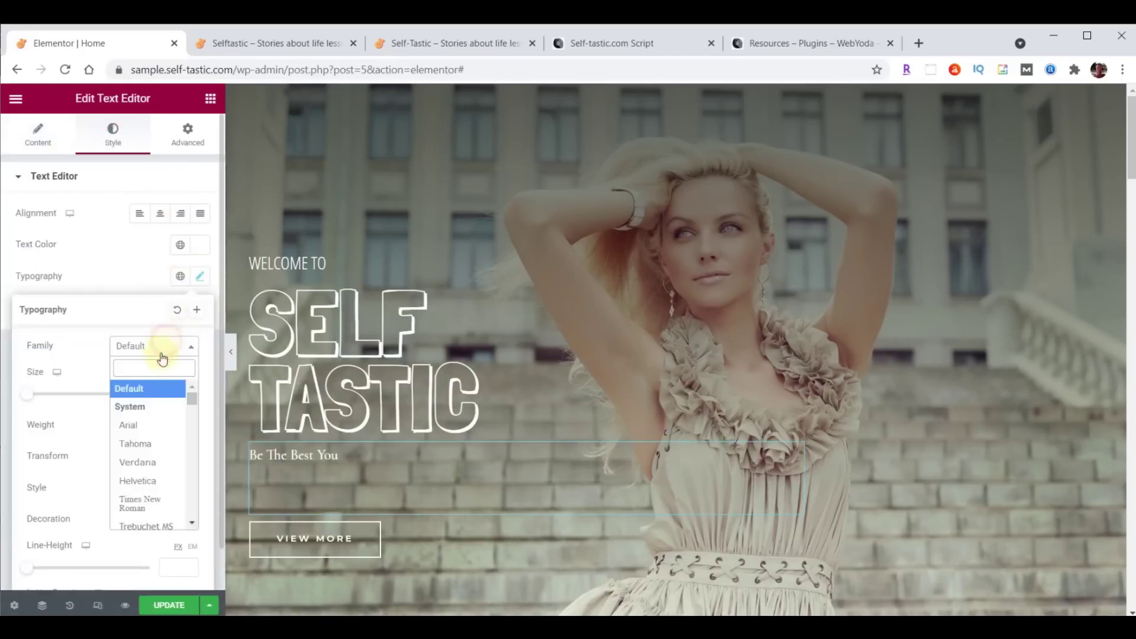
pyautogui.write('open')
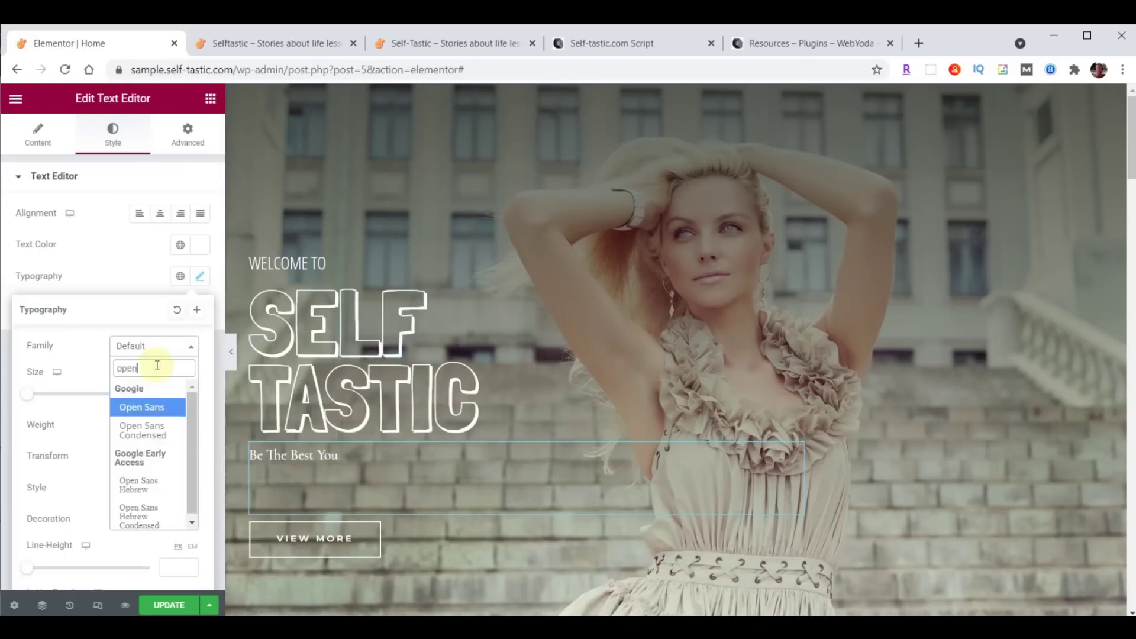
pyautogui.click(148, 431)
pyautogui.click(170, 391)
pyautogui.write('30')
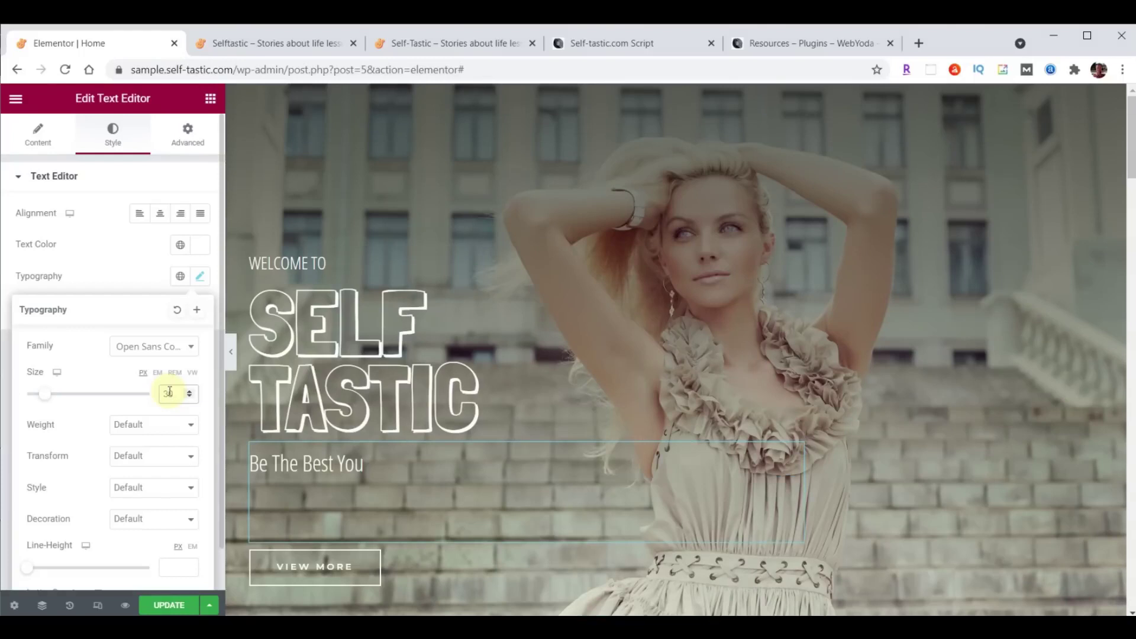
pyautogui.click(136, 426)
pyautogui.click(125, 442)
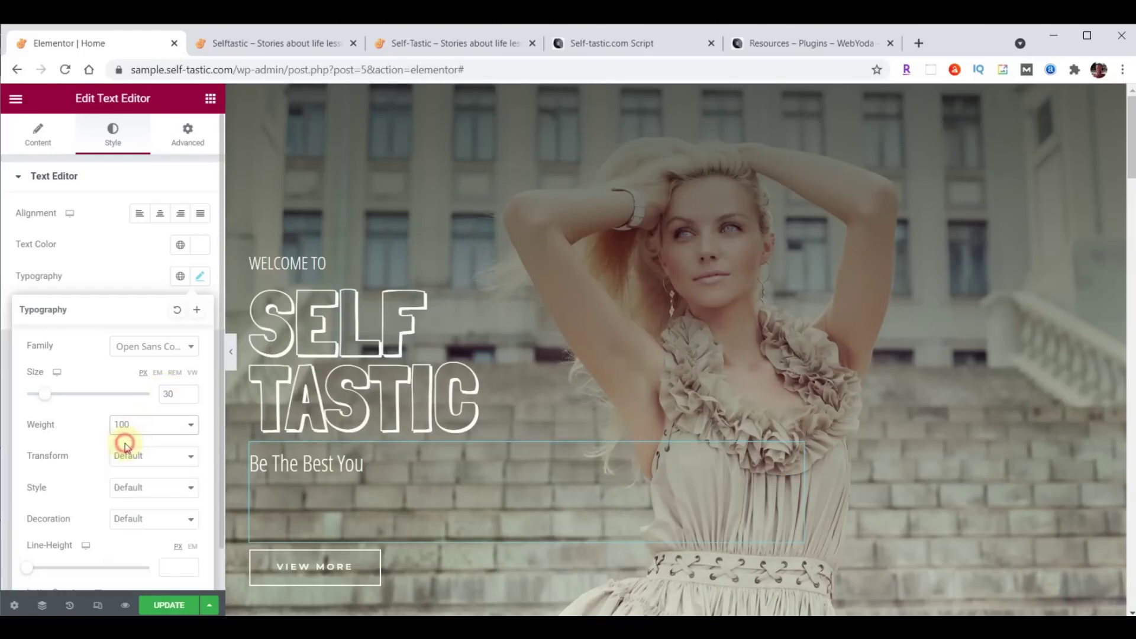
pyautogui.scroll(-1, 101, 507)
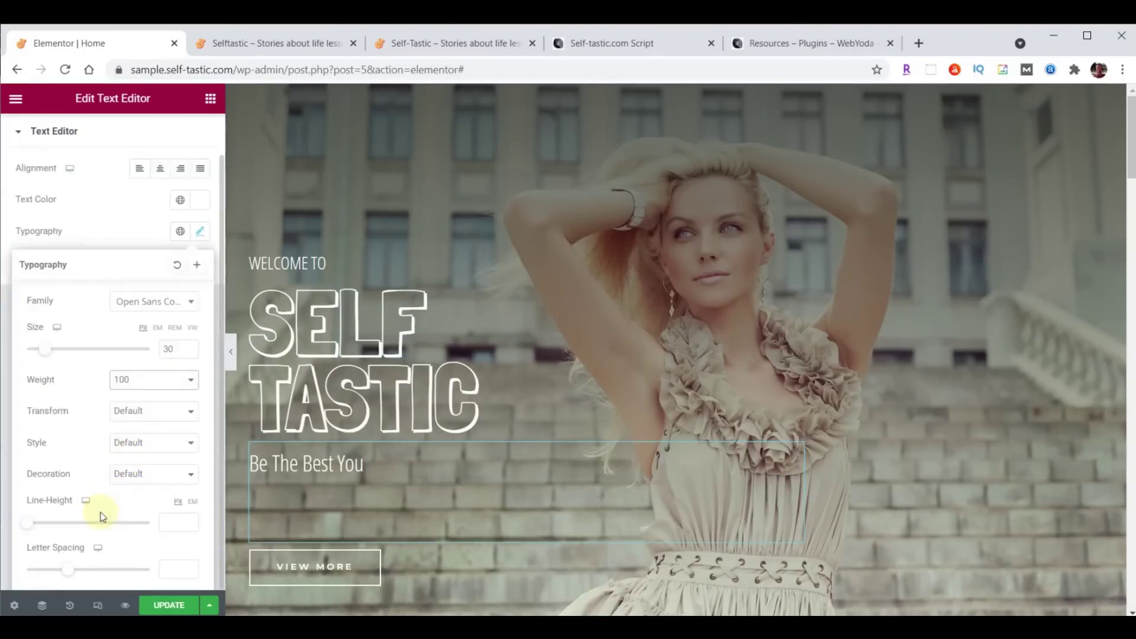
pyautogui.click(168, 524)
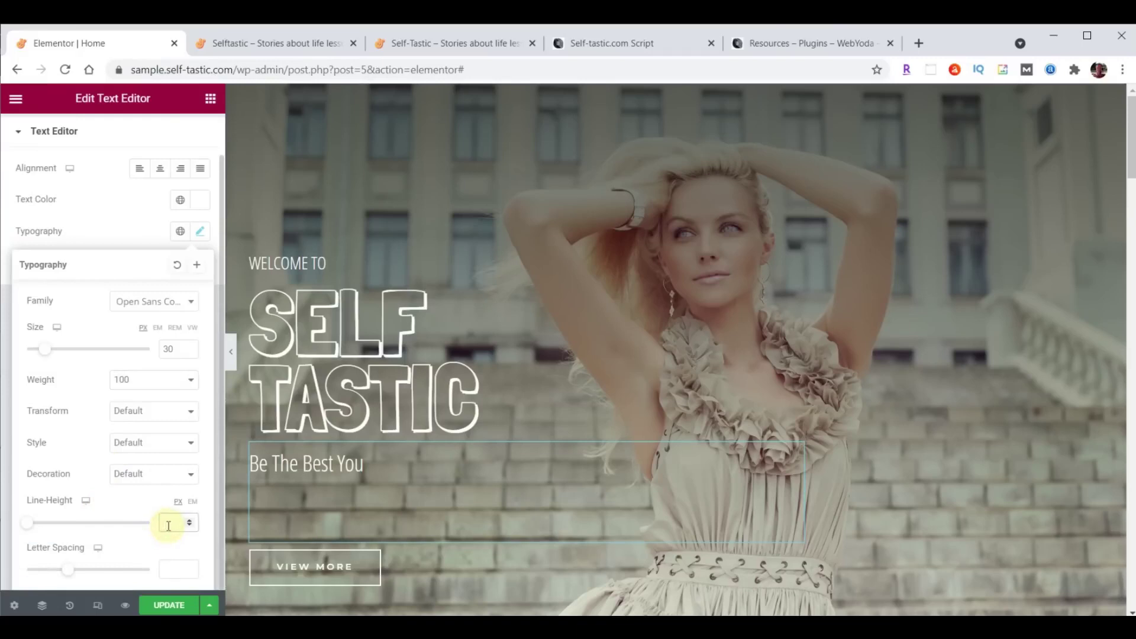
pyautogui.write('19')
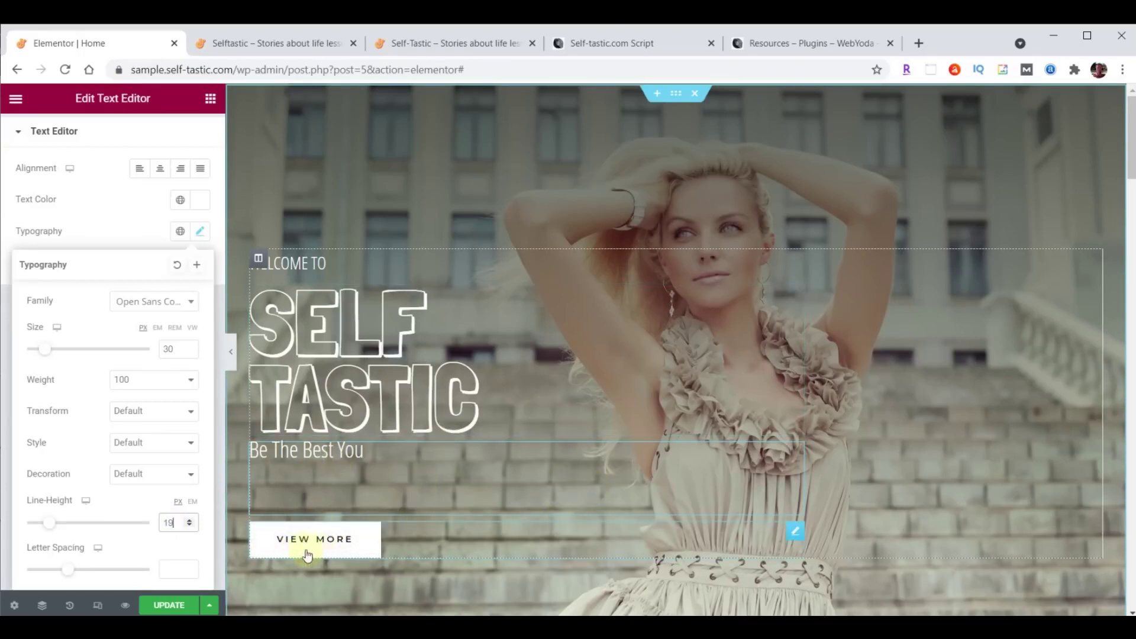
# Relabel the hero button 'Learn More', link it to /about/, and save the page.
pyautogui.click(796, 536)
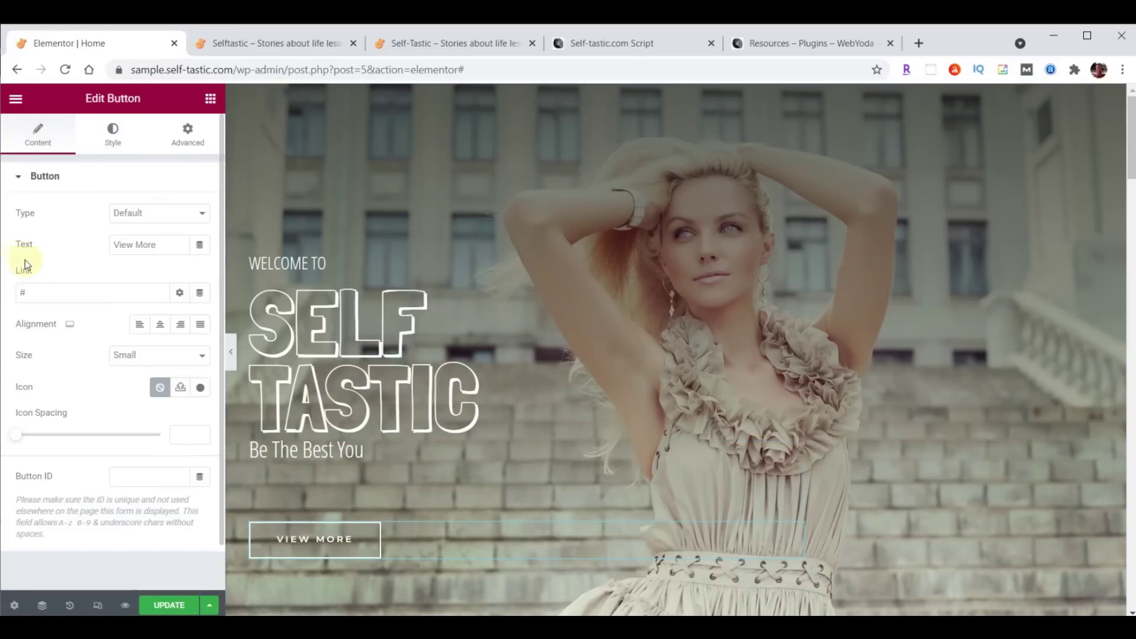
pyautogui.tripleClick(158, 245)
pyautogui.write('Learn More')
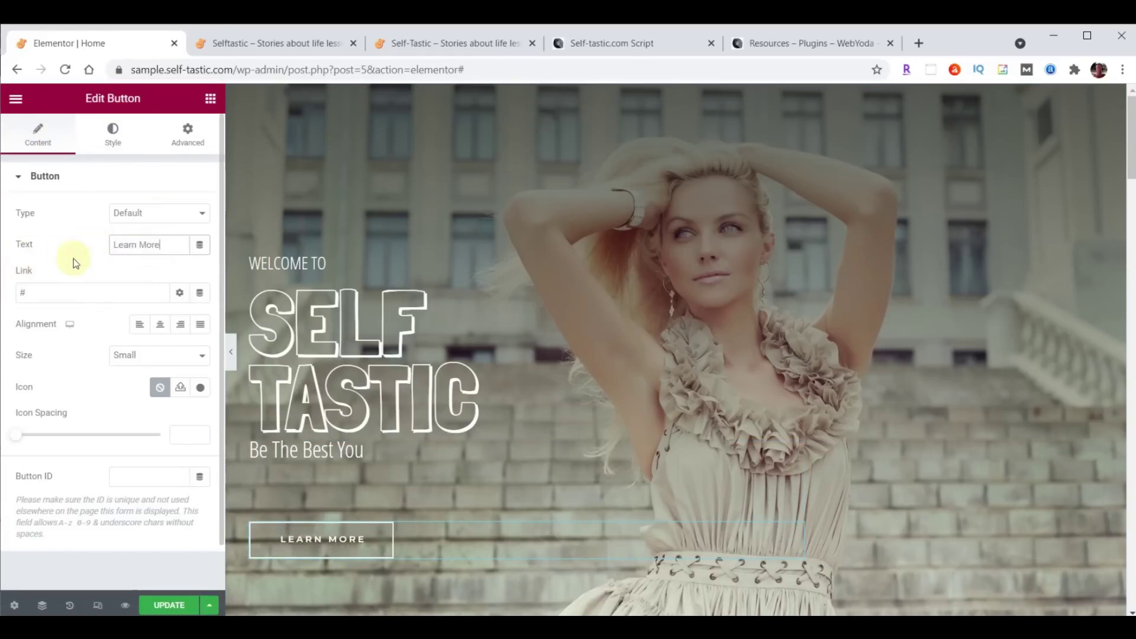
pyautogui.doubleClick(45, 292)
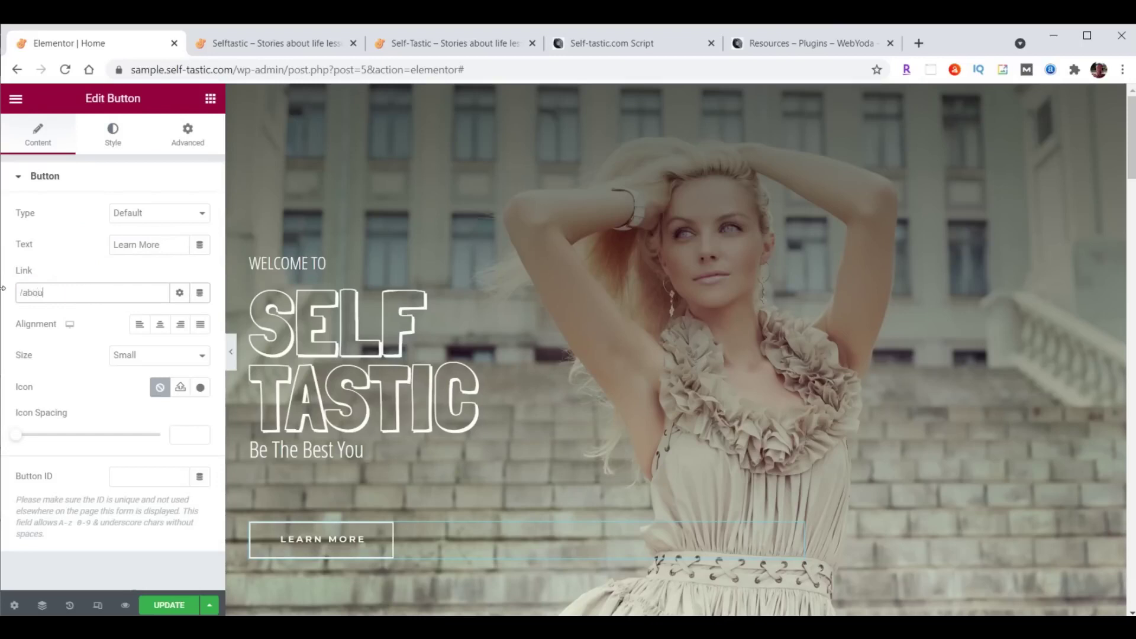
pyautogui.write('/about/')
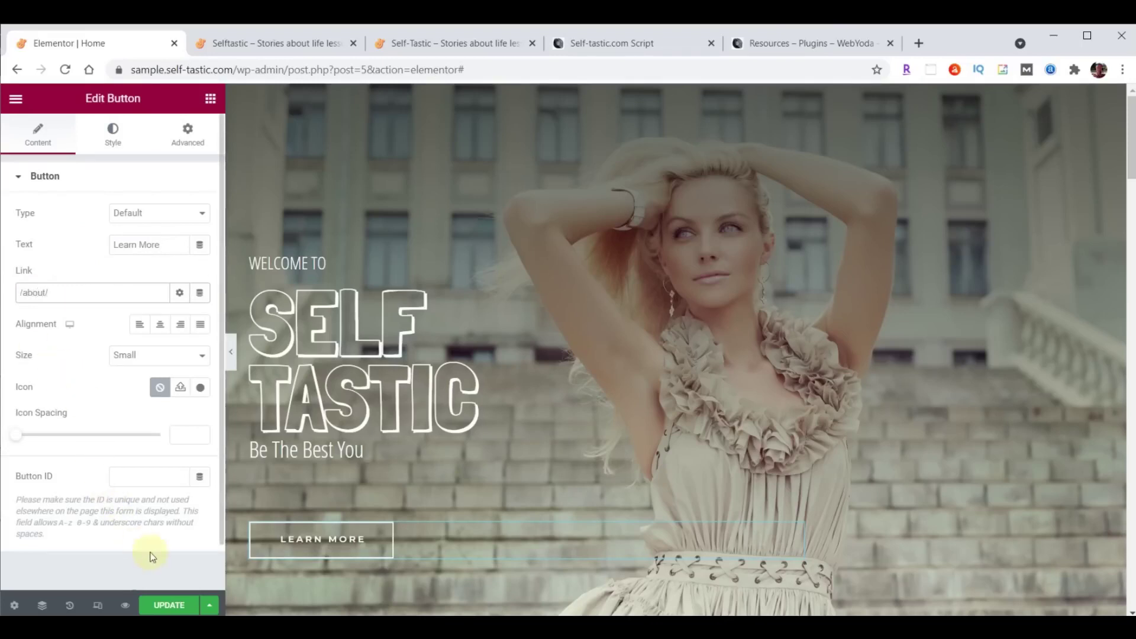
pyautogui.click(154, 605)
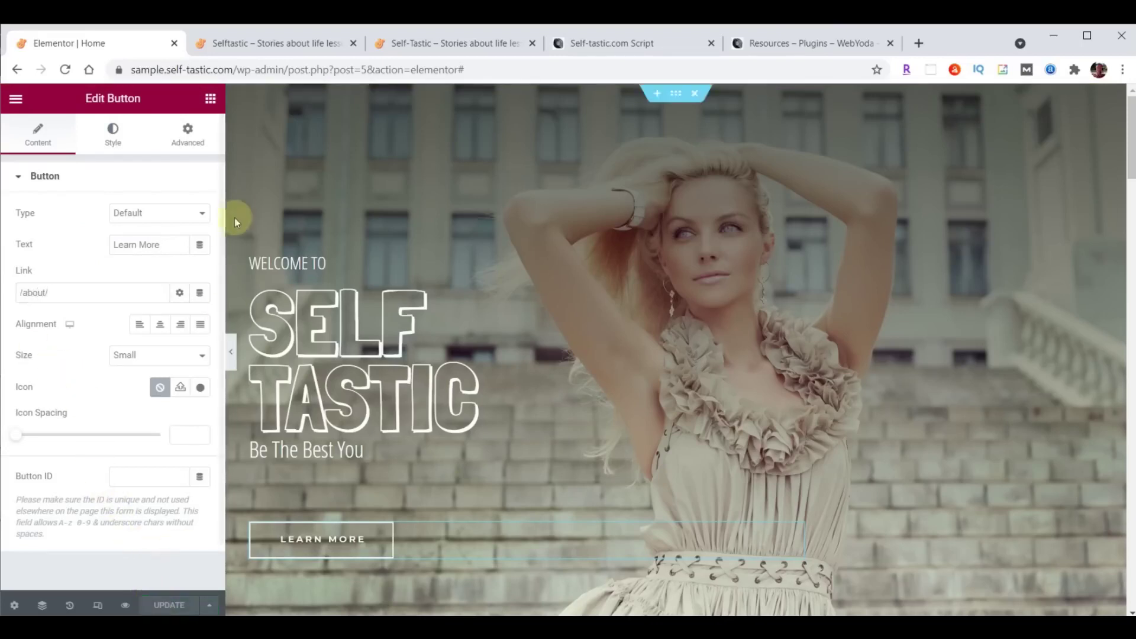
pyautogui.click(274, 44)
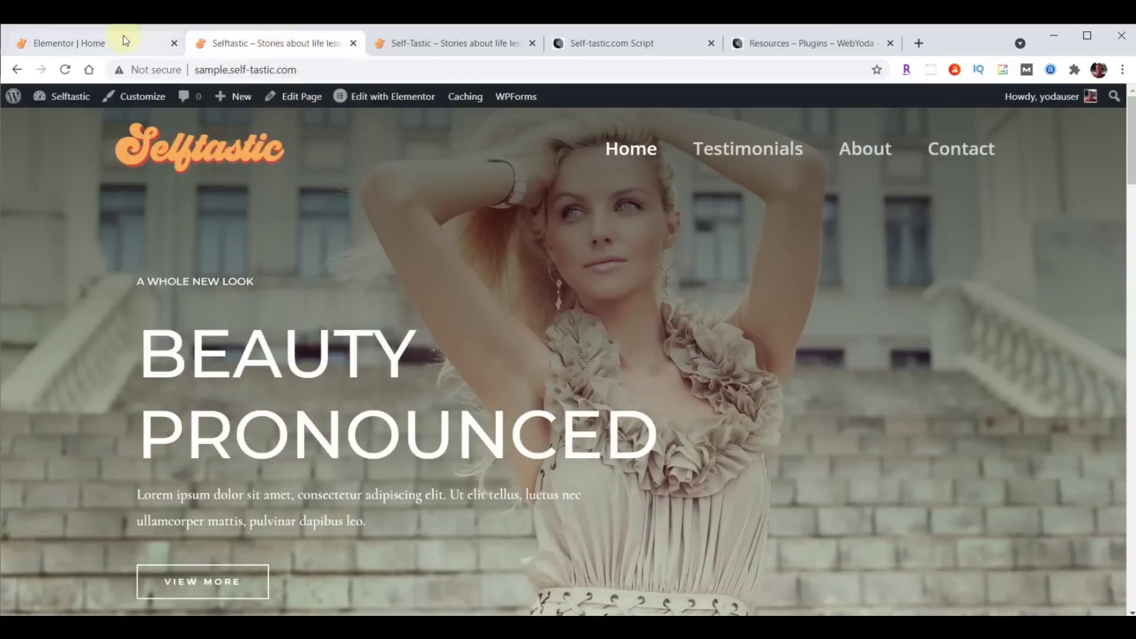
# Reload the live home page to check the new hero, then return to the editor's main menu.
pyautogui.click(65, 69)
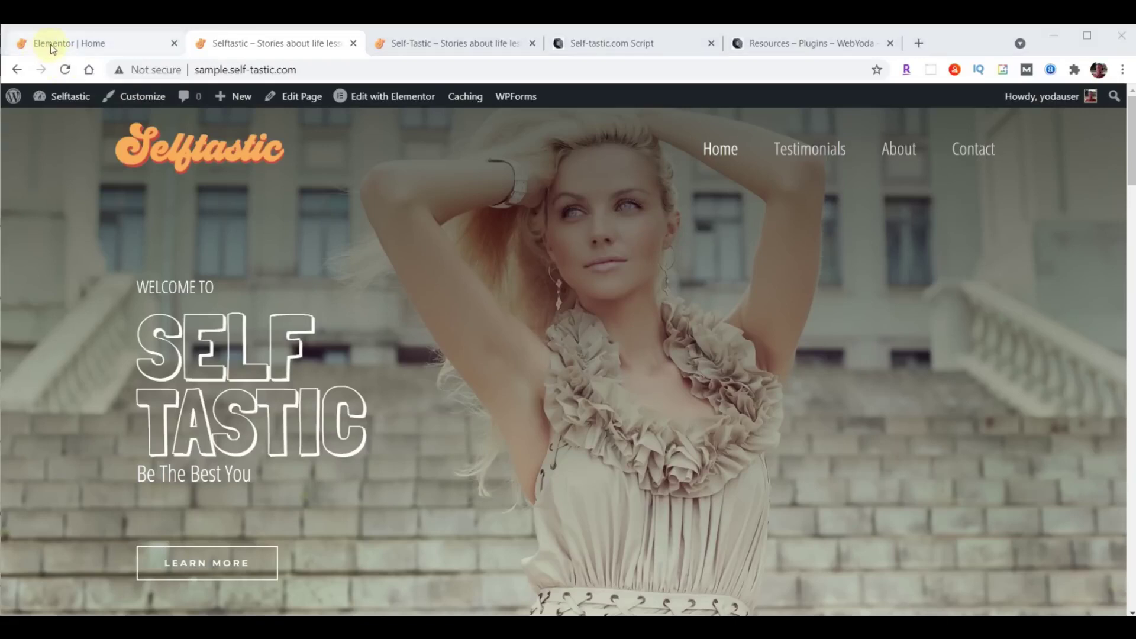
pyautogui.click(49, 46)
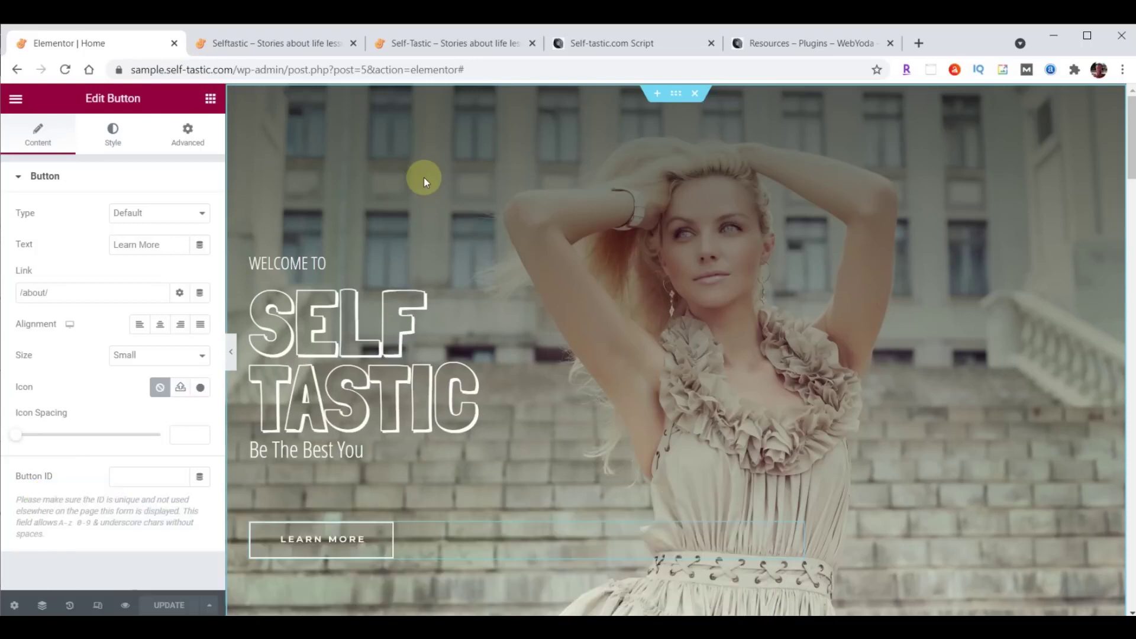
pyautogui.click(17, 102)
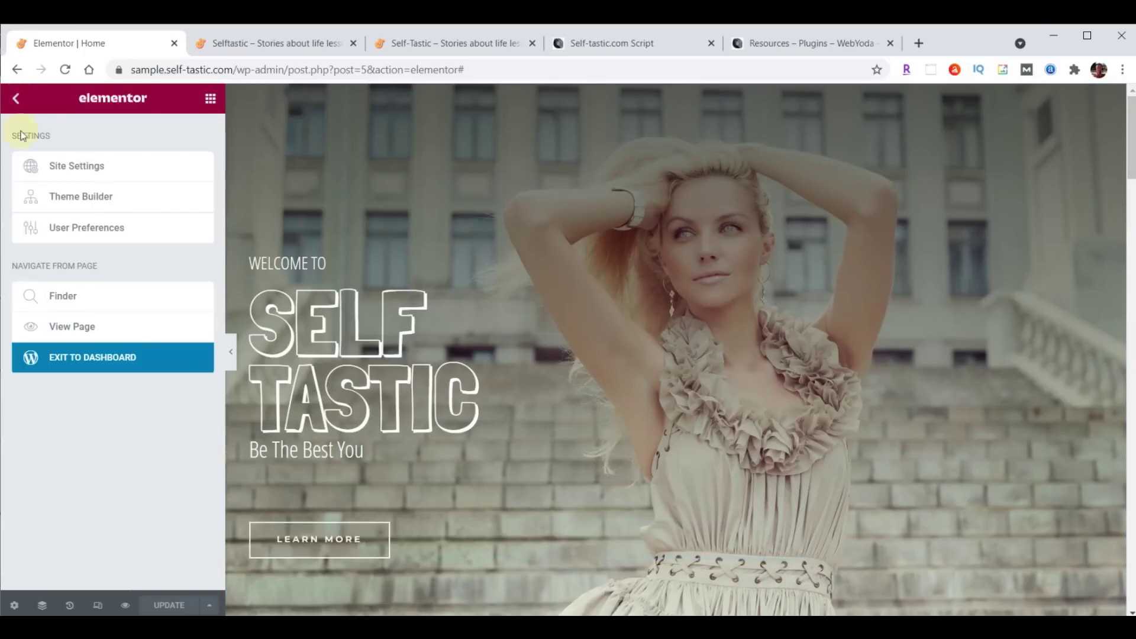
# Upload intro-selftastic.mp4 from the site content folder to the WordPress media library.
pyautogui.click(92, 365)
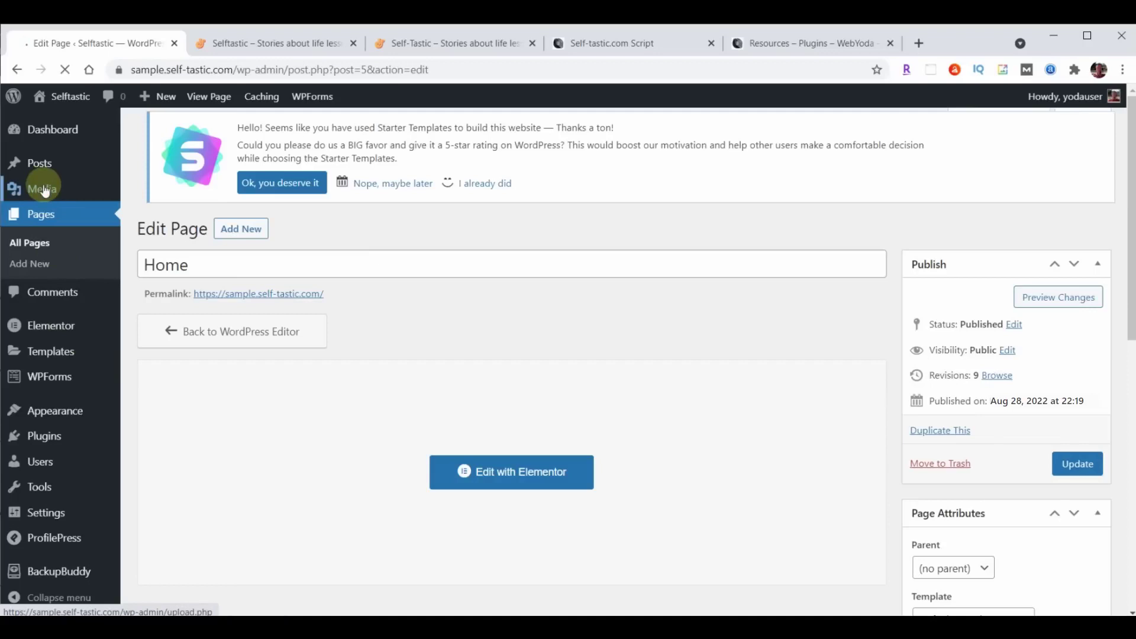
pyautogui.click(45, 190)
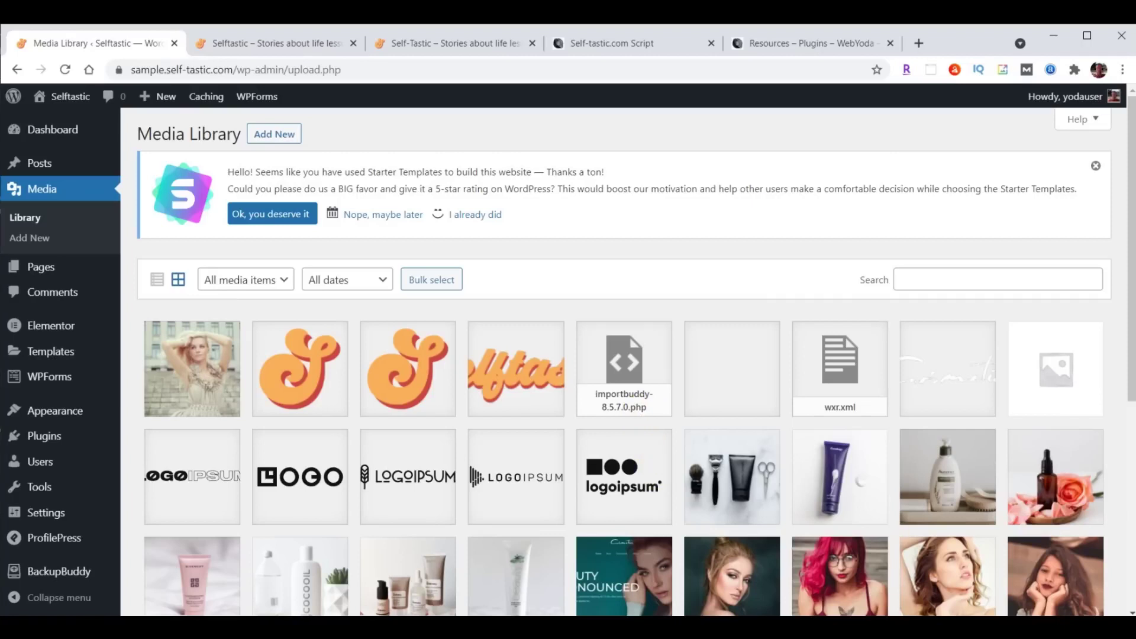
pyautogui.hotkey('alt', 'Tab')
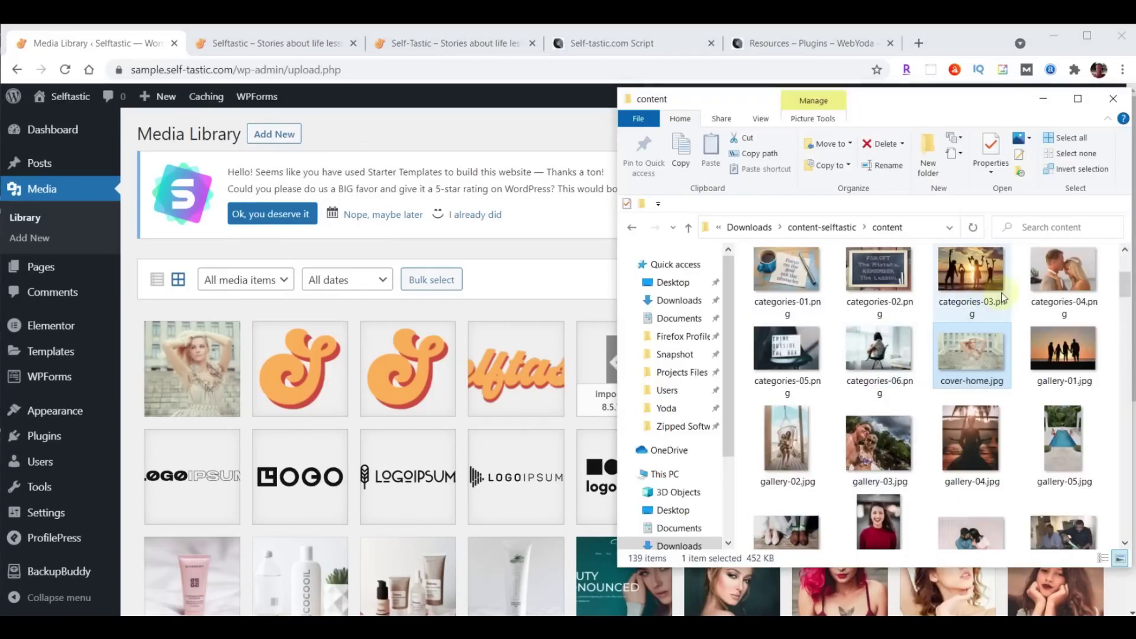
pyautogui.scroll(-5, 1006, 299)
pyautogui.scroll(-5, 1005, 300)
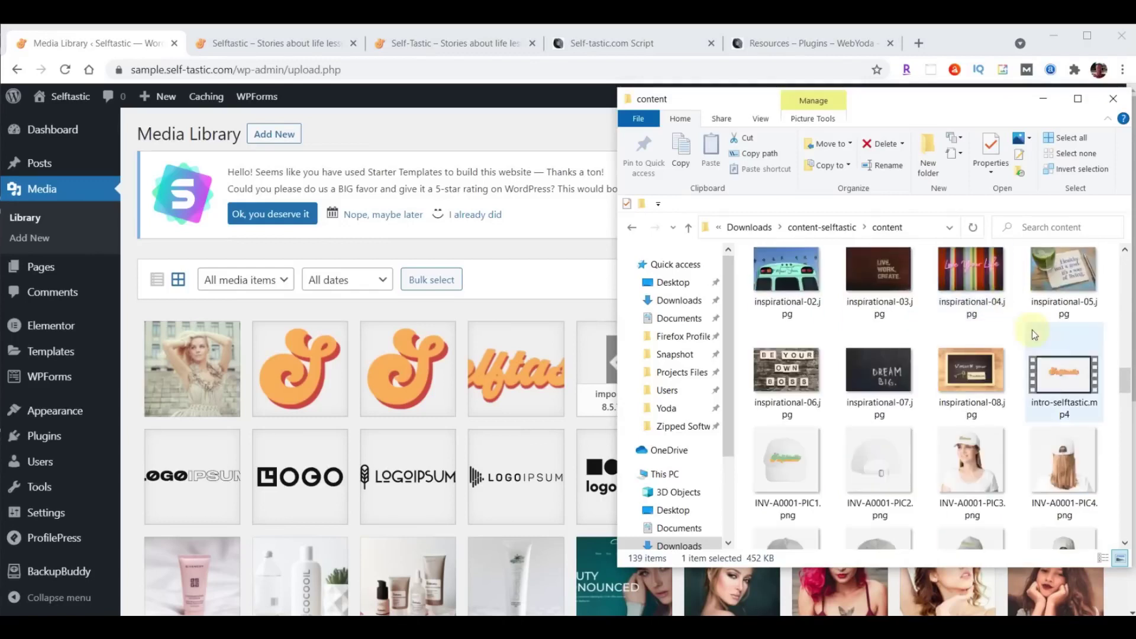
pyautogui.moveTo(1062, 382); pyautogui.dragTo(401, 396)
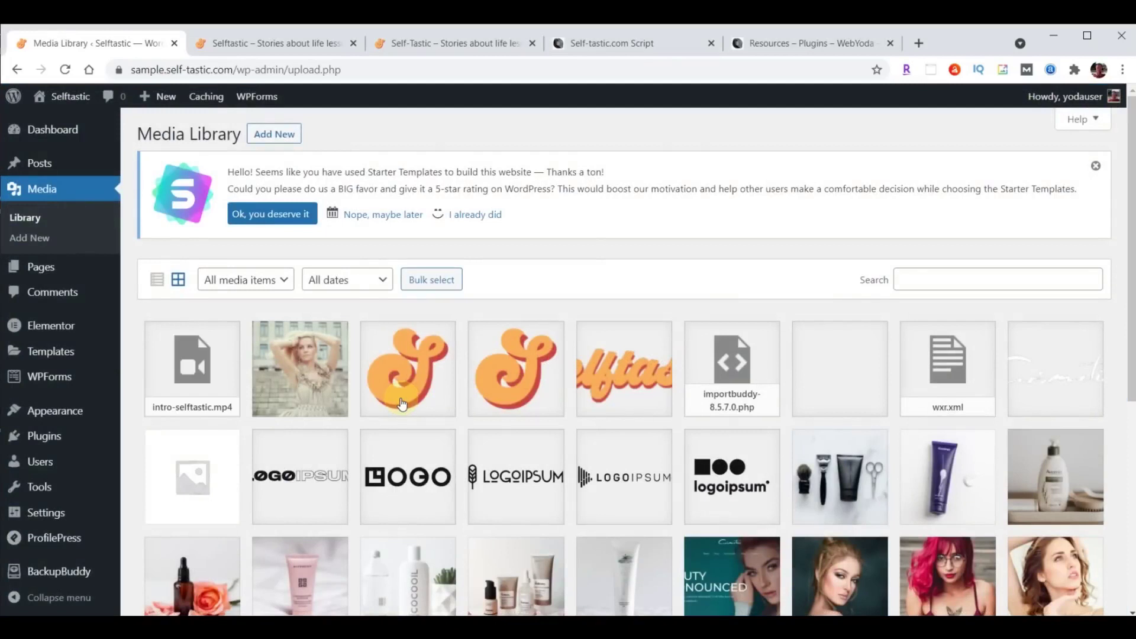
# Copy the intro video's file URL and go to the Pages list.
pyautogui.click(211, 375)
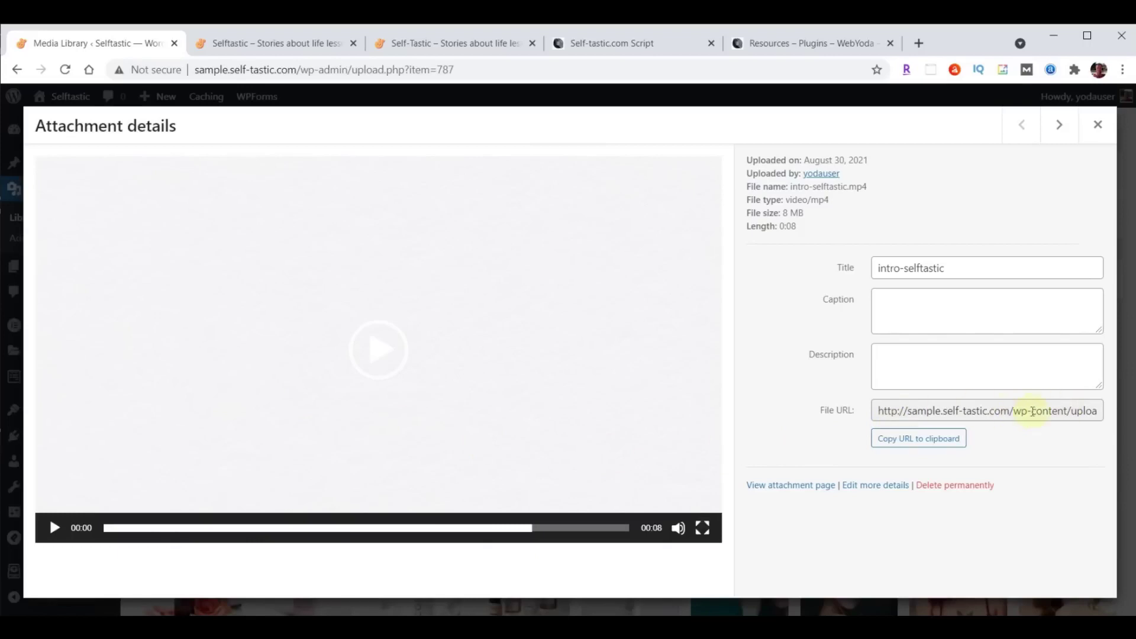
pyautogui.click(912, 442)
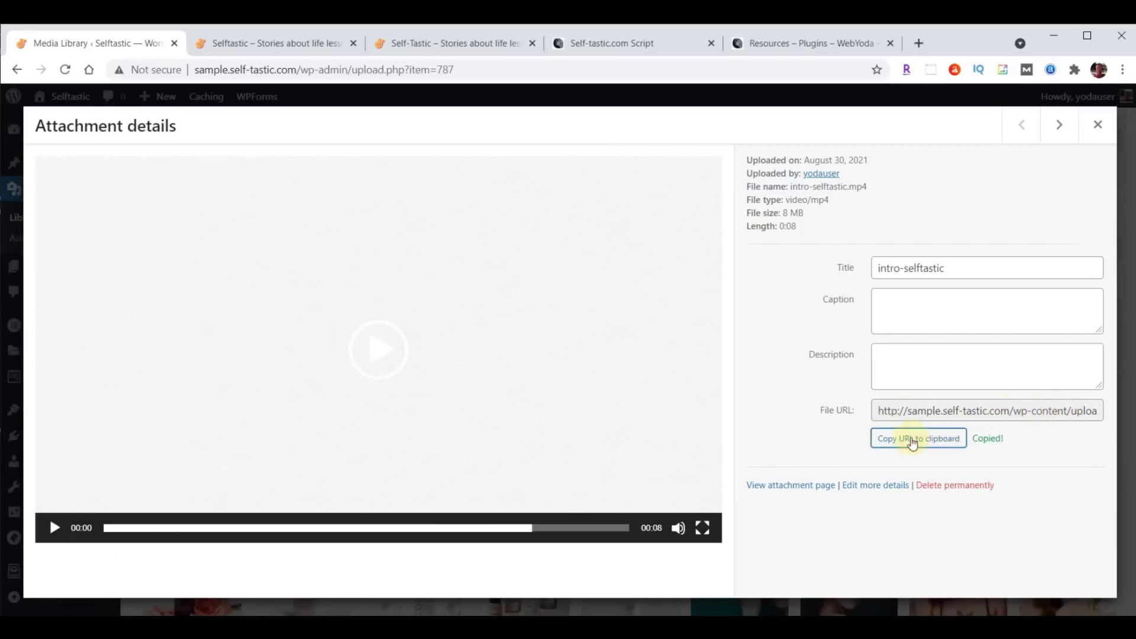
pyautogui.click(1099, 125)
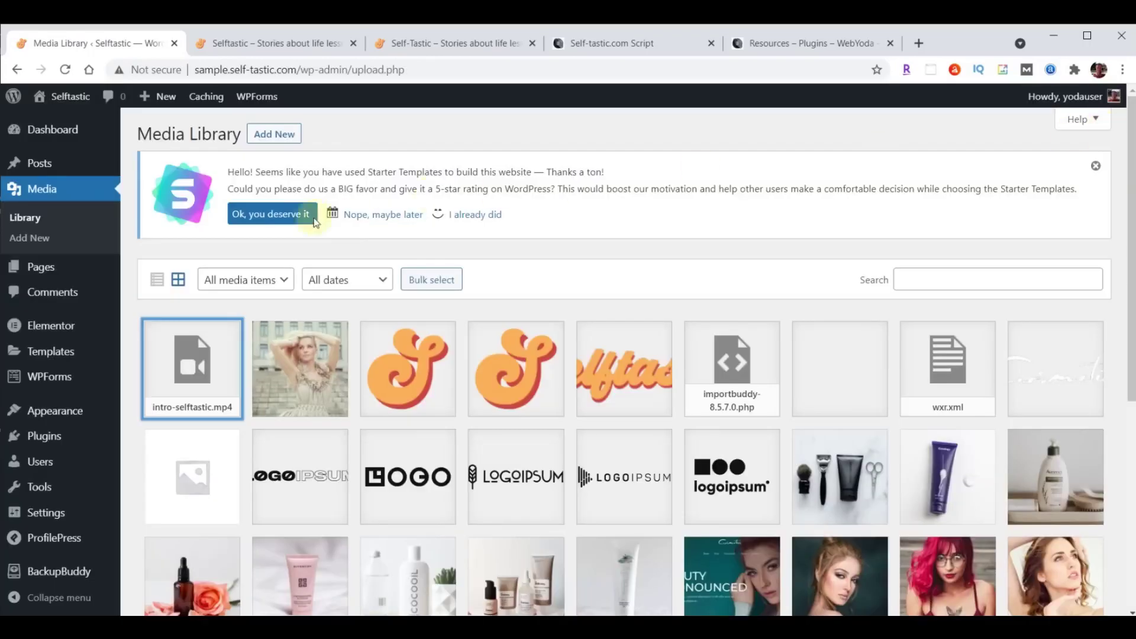
pyautogui.click(40, 271)
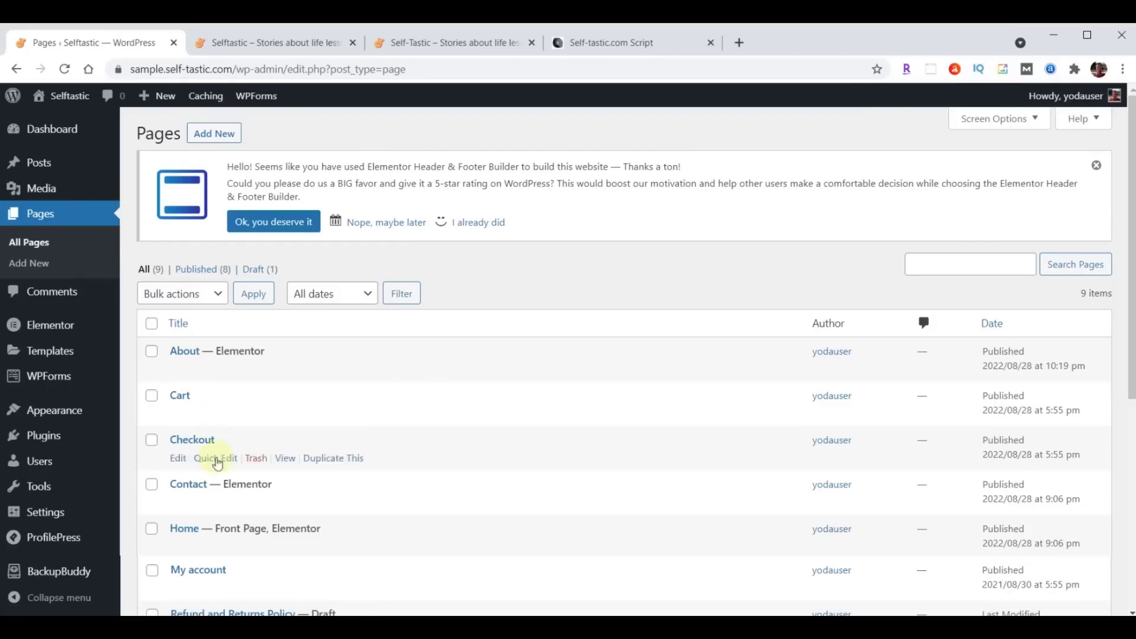
# Make the hero section's background the intro-selftastic.mp4 video, set to play once.
pyautogui.click(413, 547)
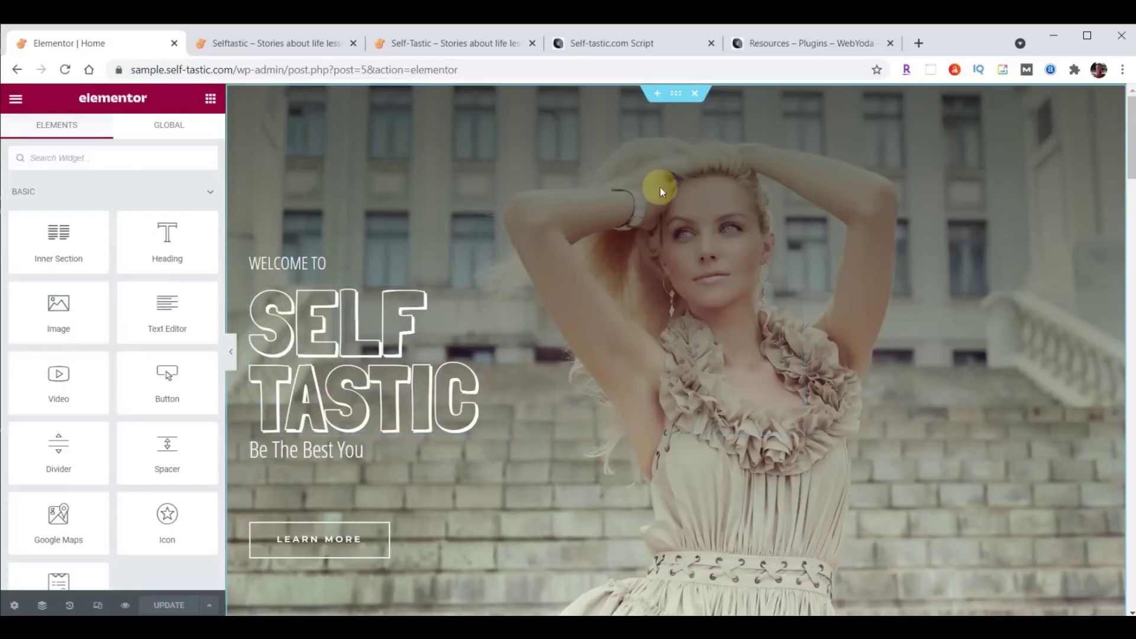
pyautogui.click(676, 93)
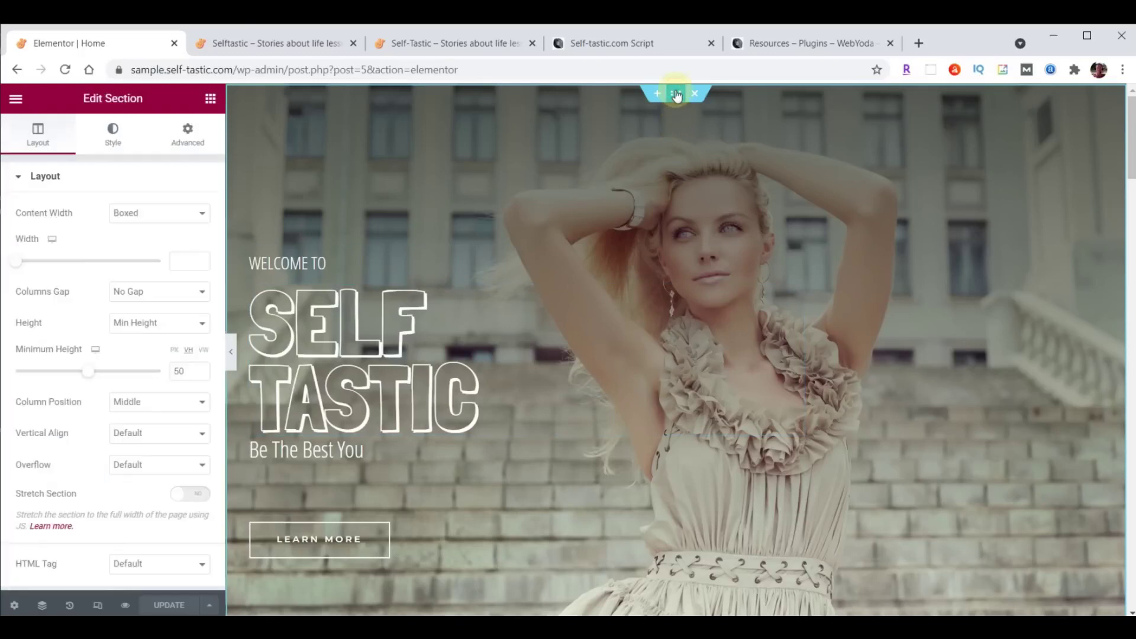
pyautogui.click(113, 136)
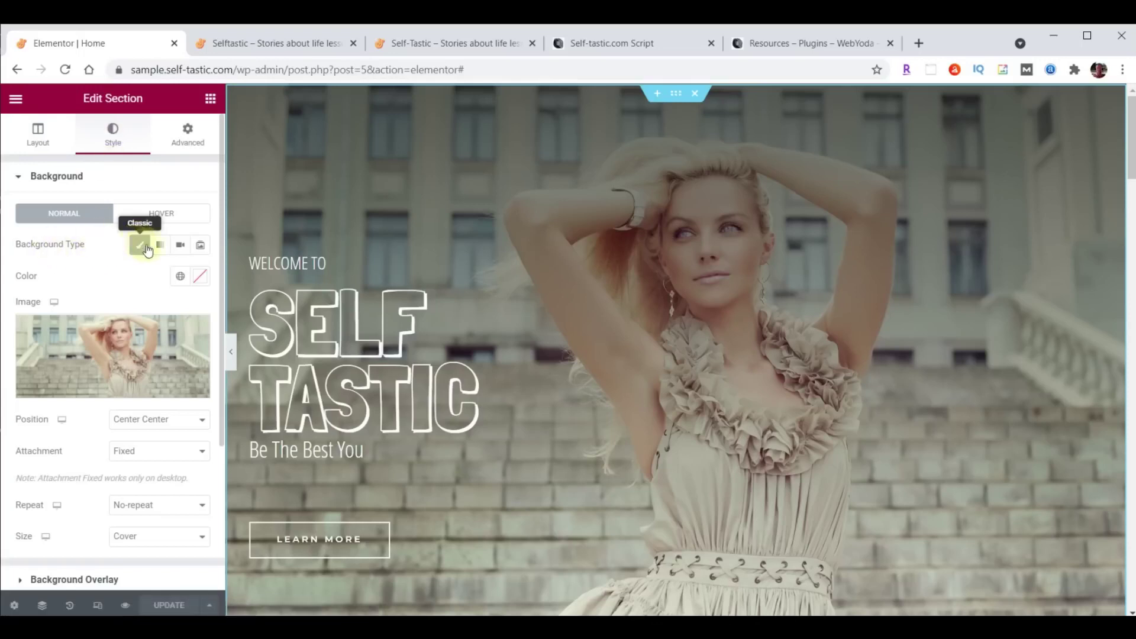
pyautogui.click(180, 246)
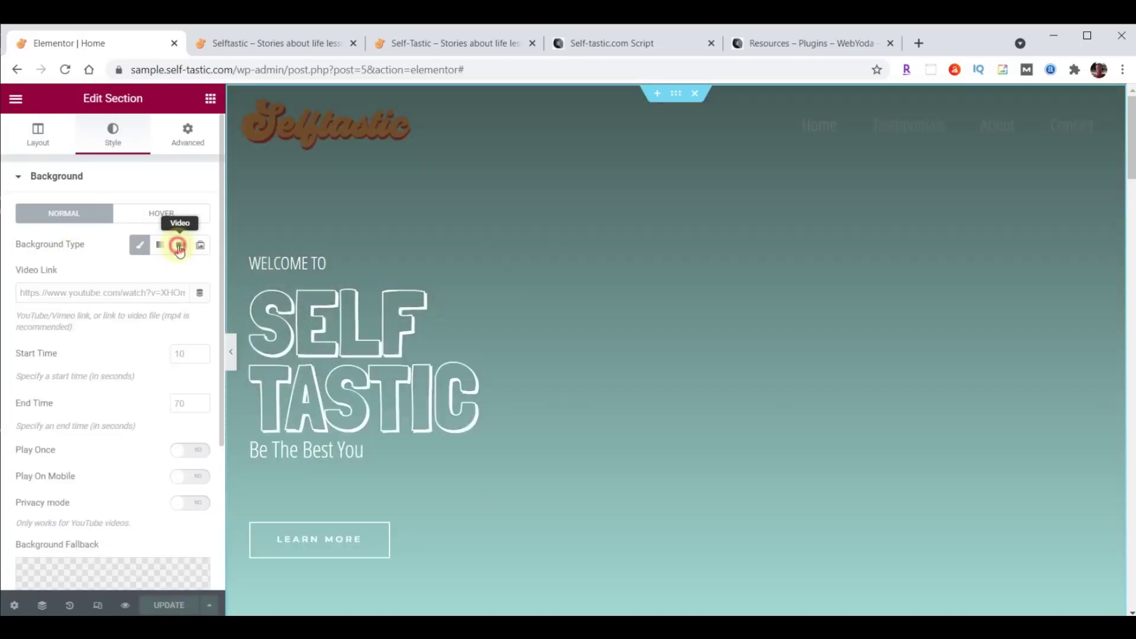
pyautogui.click(92, 290)
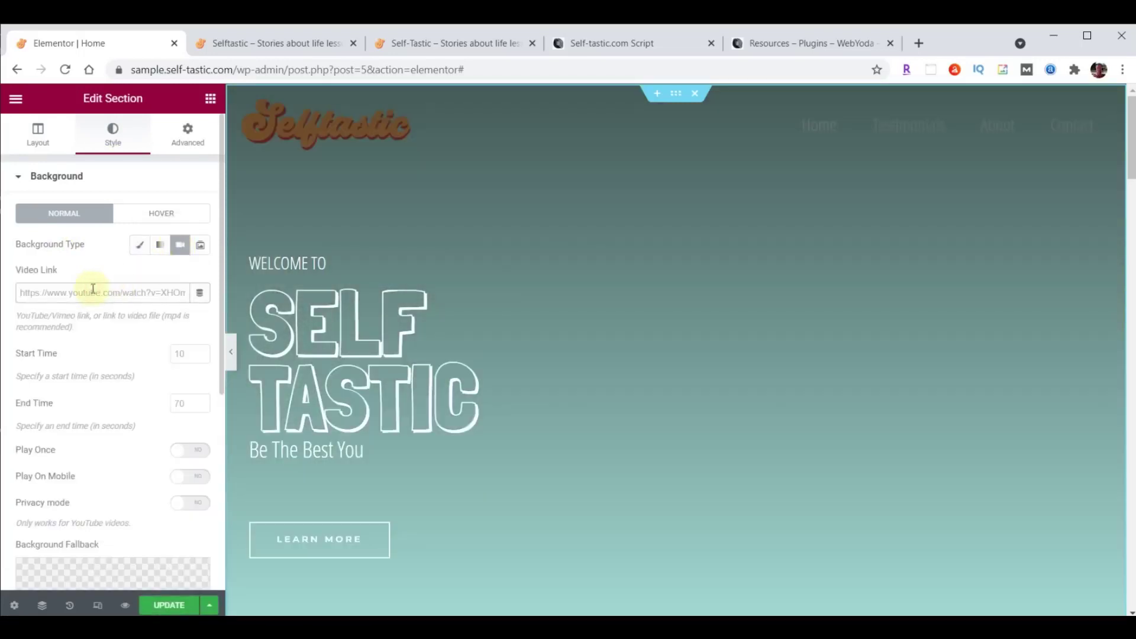
pyautogui.hotkey('ctrl', 'v')
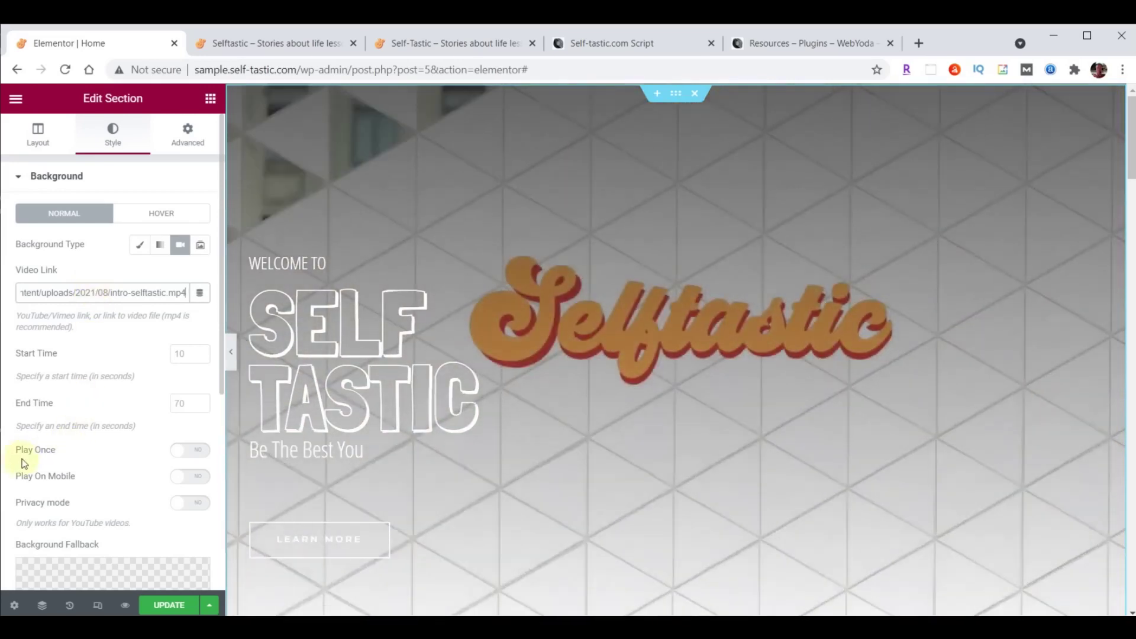
pyautogui.click(195, 454)
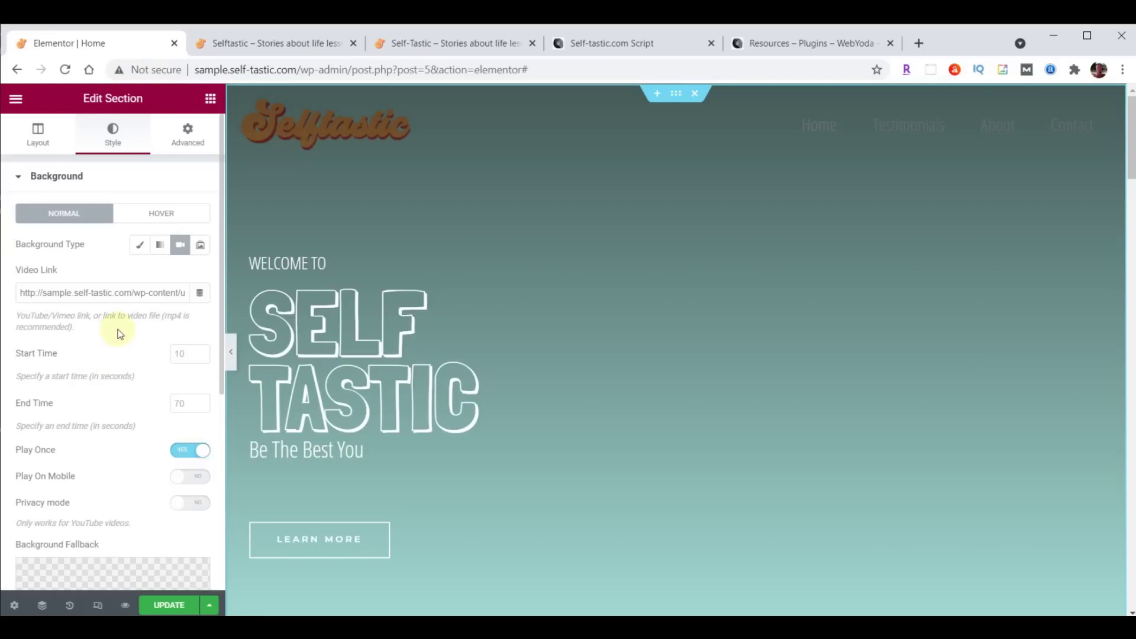
pyautogui.scroll(-5, 118, 334)
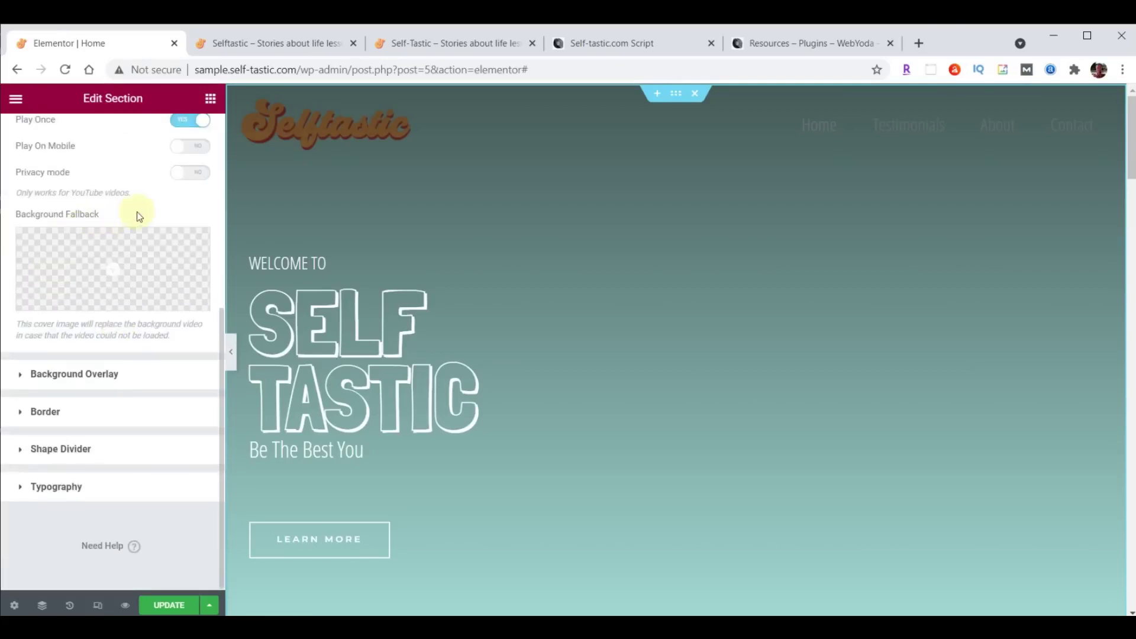
# Use cover-home.jpg as the background video's fallback image and save the Home page.
pyautogui.click(114, 270)
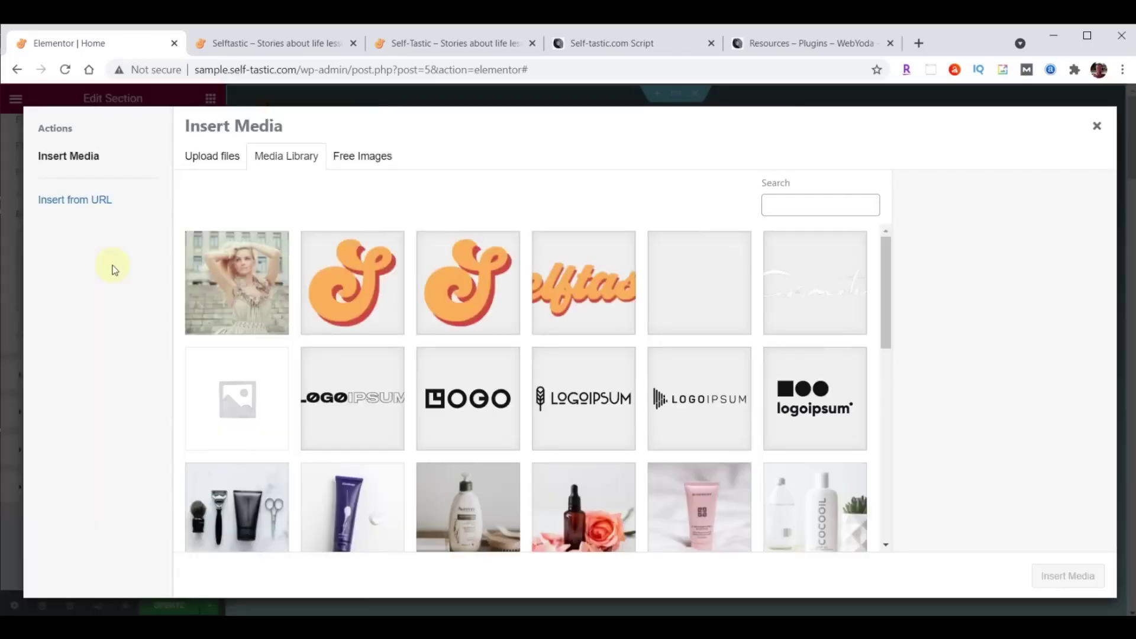
pyautogui.click(249, 288)
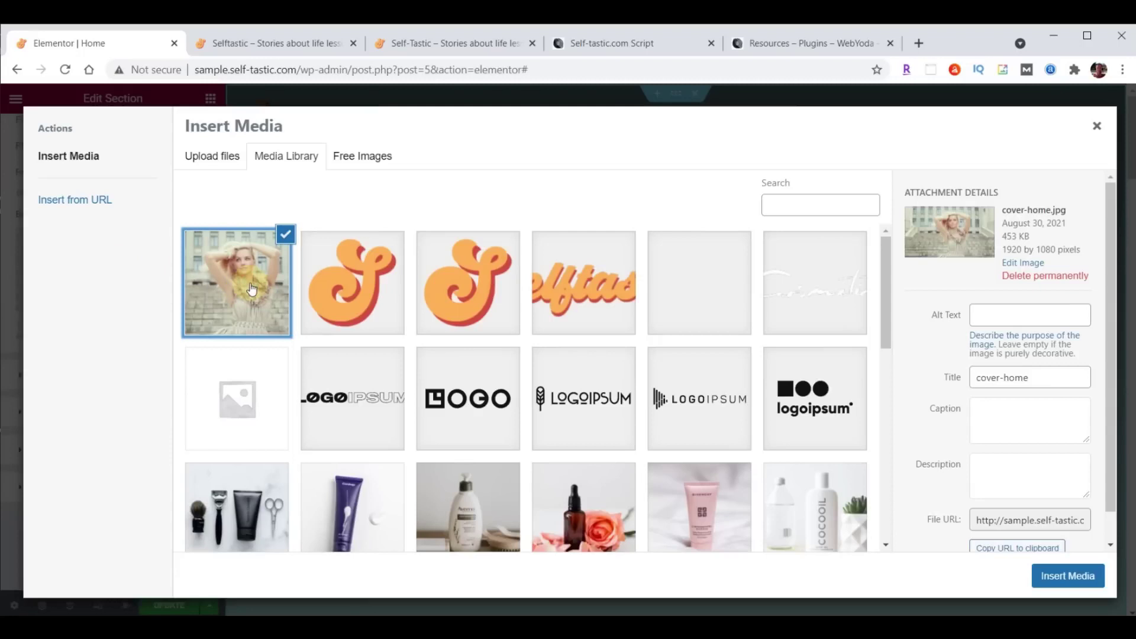
pyautogui.click(1074, 577)
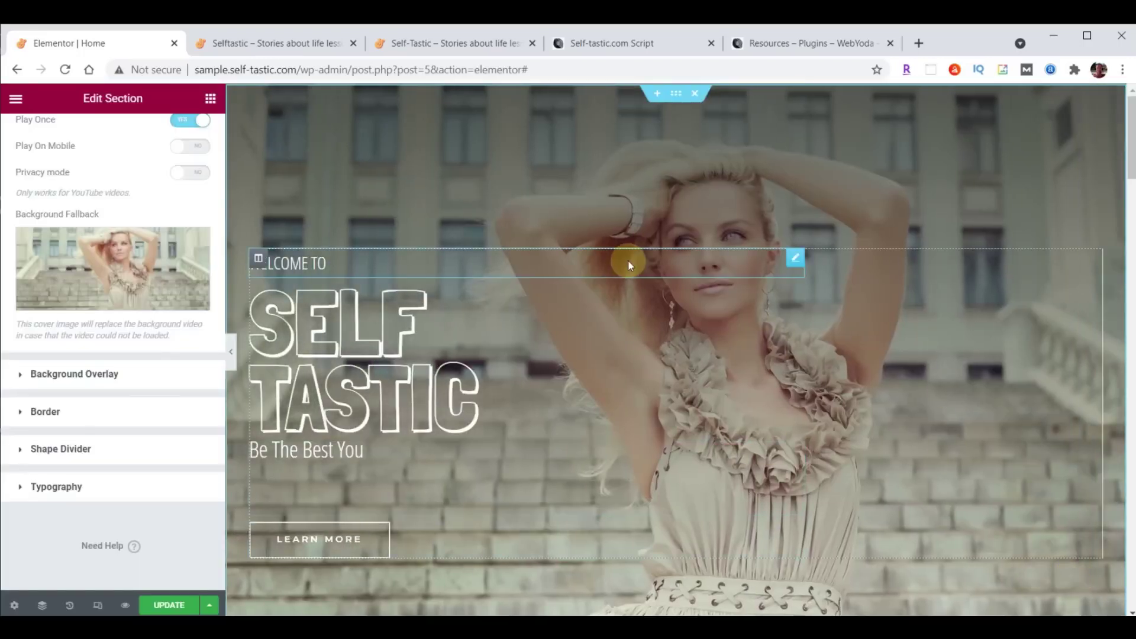
pyautogui.click(168, 604)
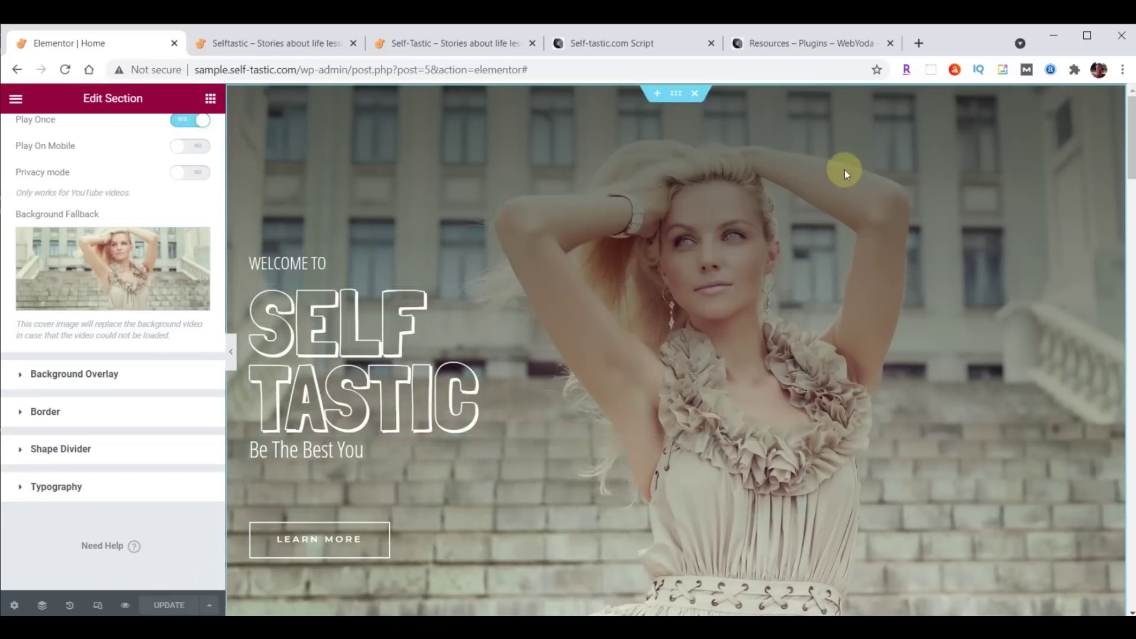
pyautogui.click(274, 44)
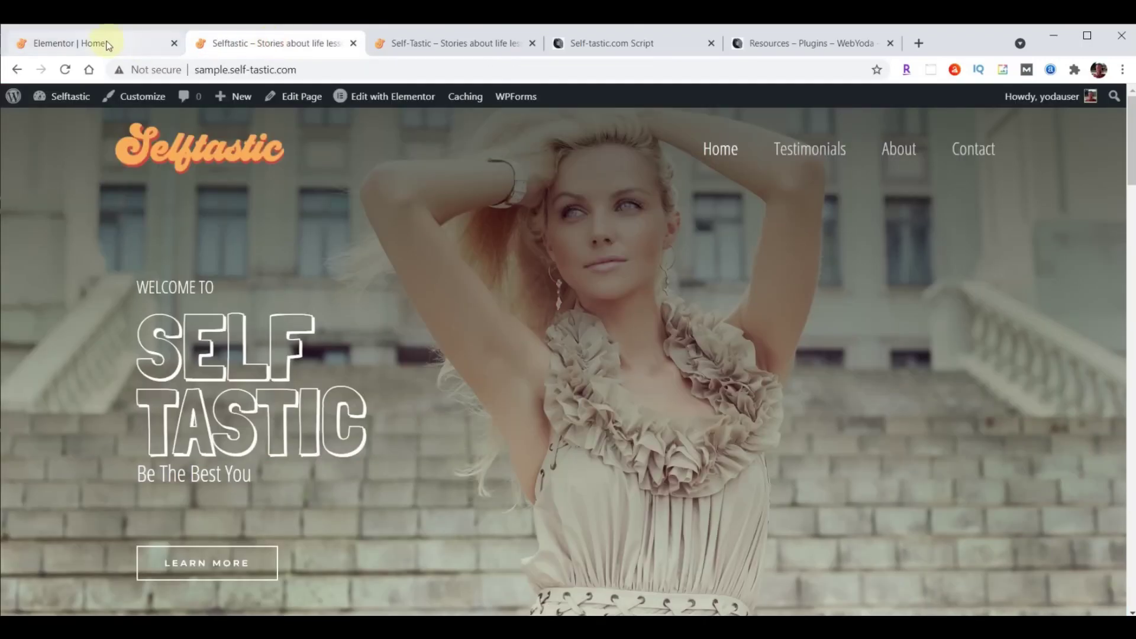
# Reload both live site versions to check the video hero, then return to the Home editor.
pyautogui.click(66, 70)
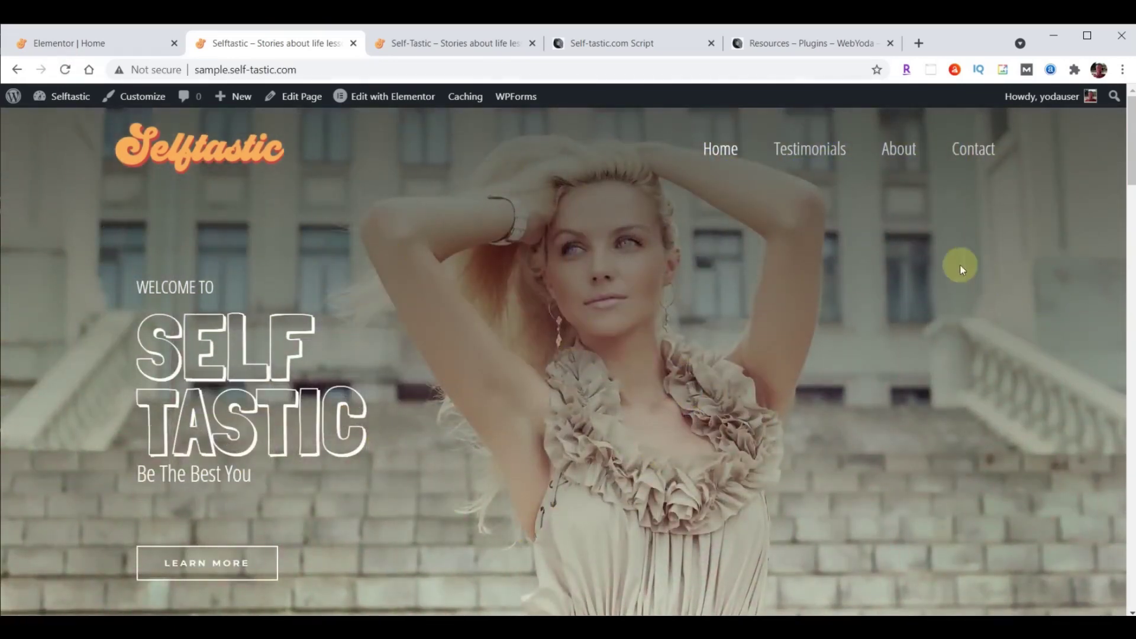
pyautogui.click(400, 36)
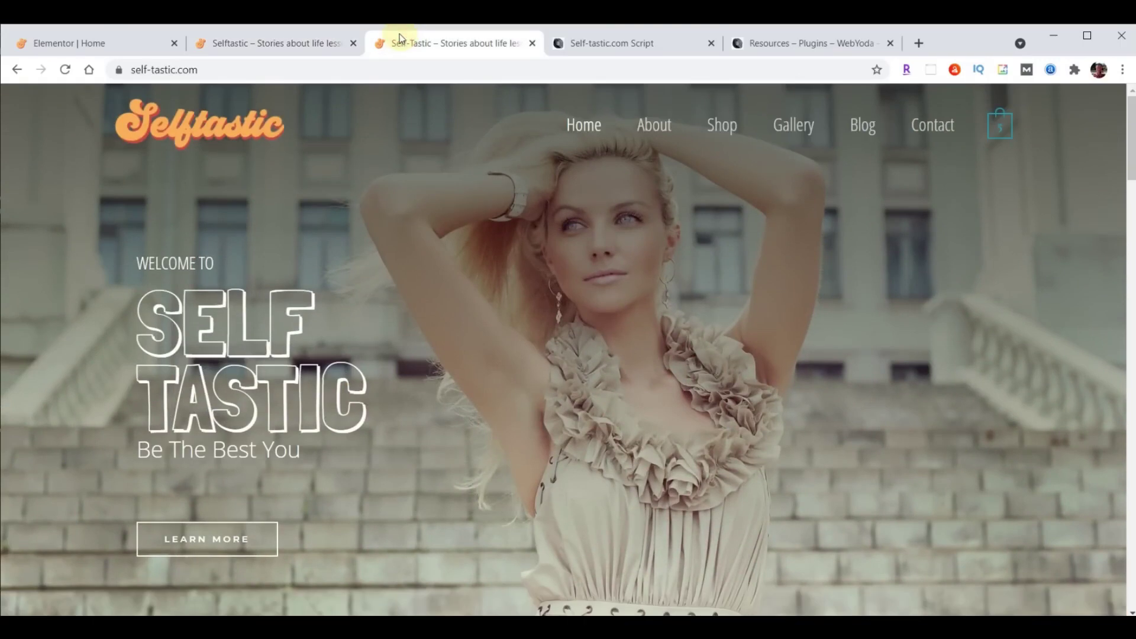
pyautogui.click(66, 70)
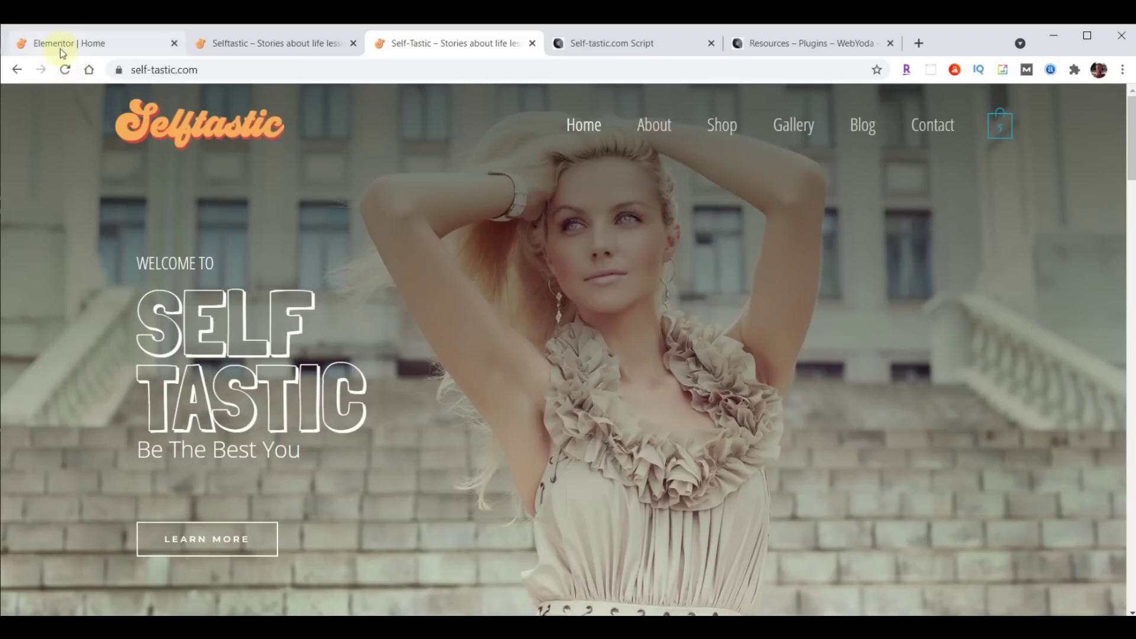
pyautogui.click(65, 44)
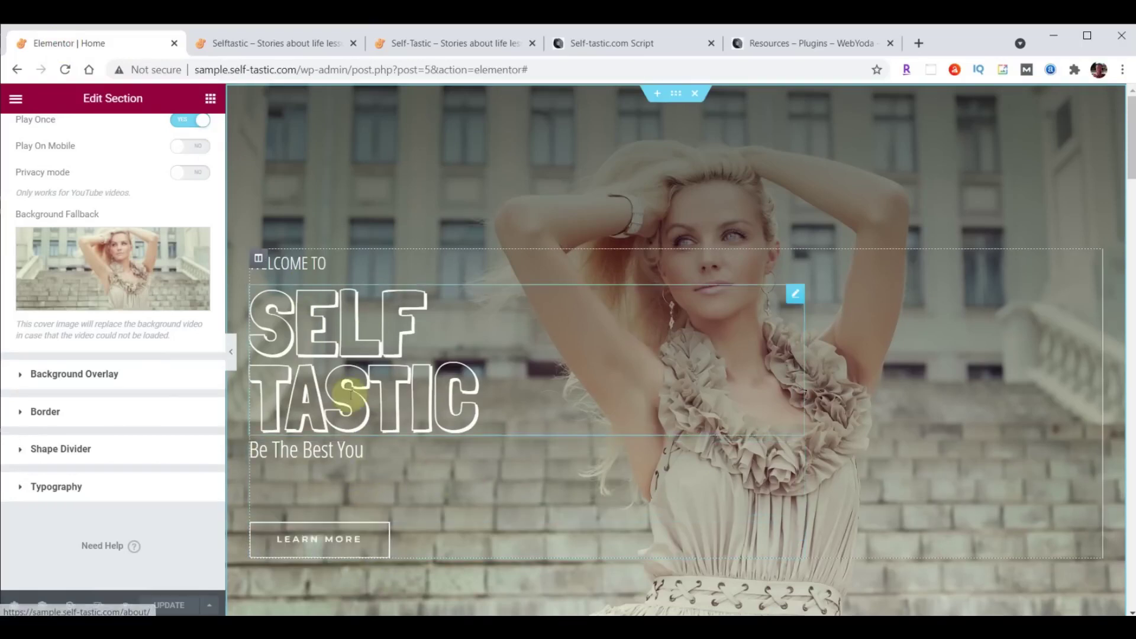
# Give the hero column a Fade In Left entrance with an 8000 ms delay and save.
pyautogui.click(258, 261)
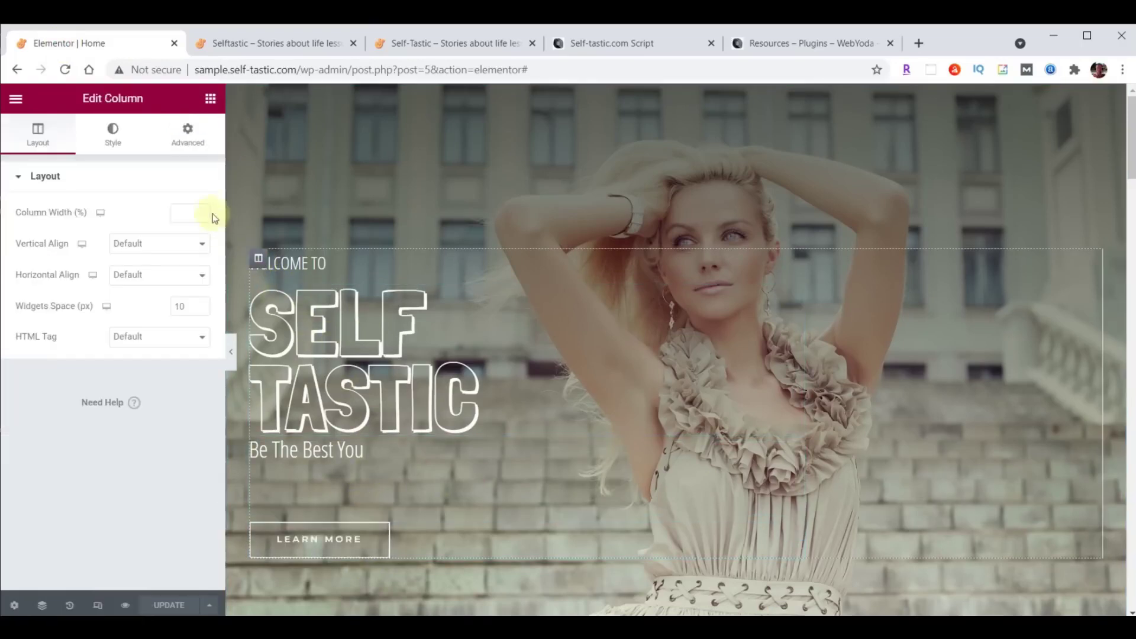
pyautogui.click(189, 139)
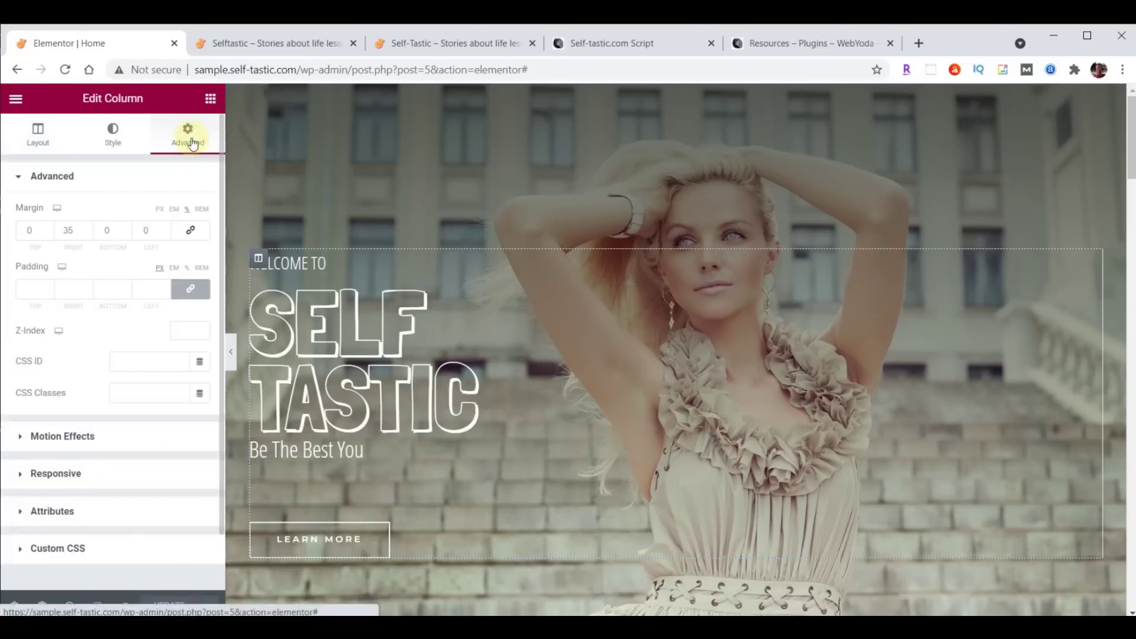
pyautogui.click(46, 438)
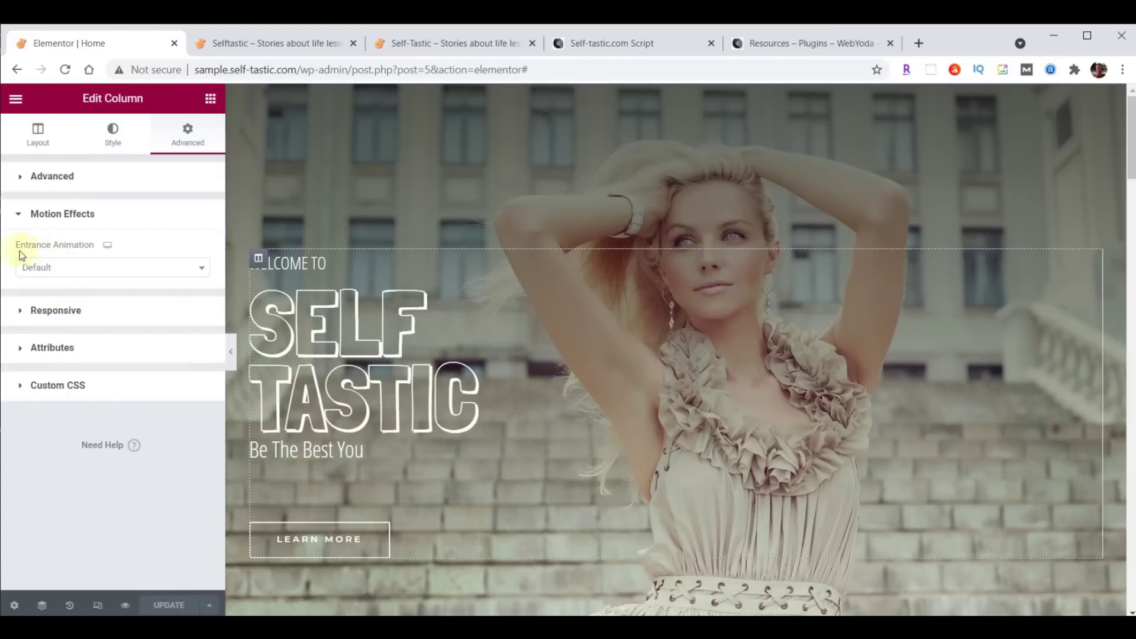
pyautogui.click(200, 269)
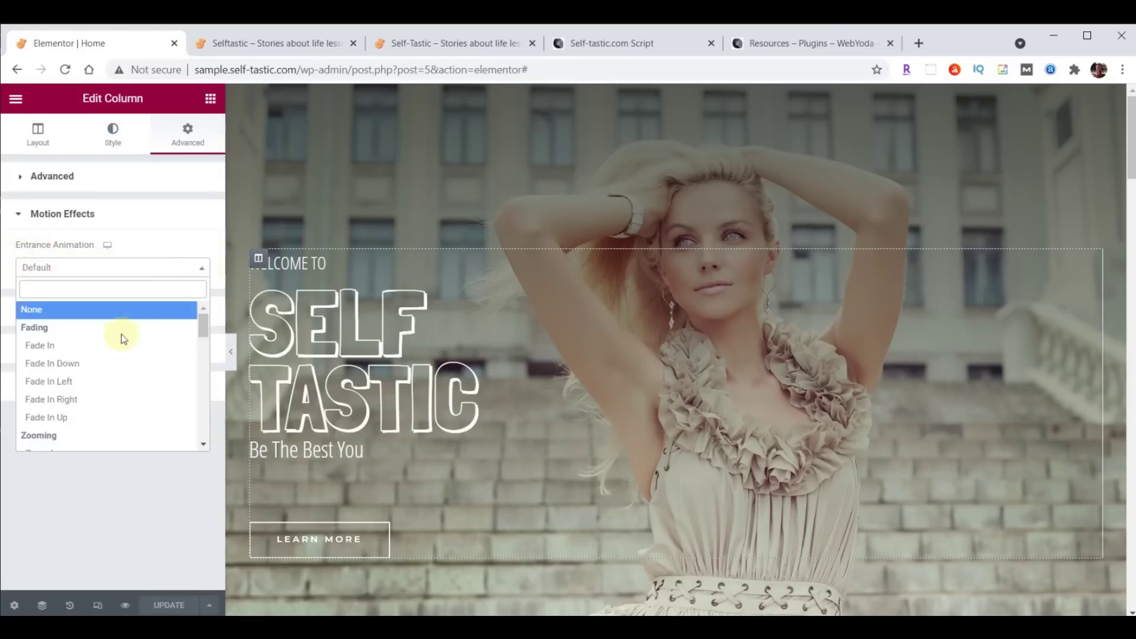
pyautogui.click(65, 386)
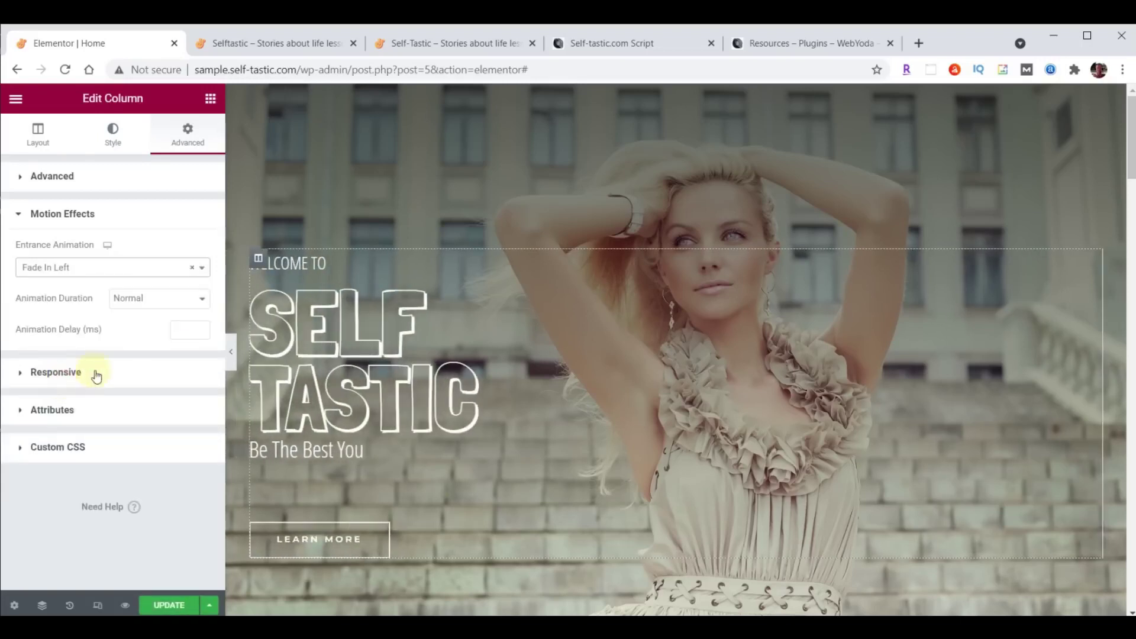
pyautogui.click(185, 333)
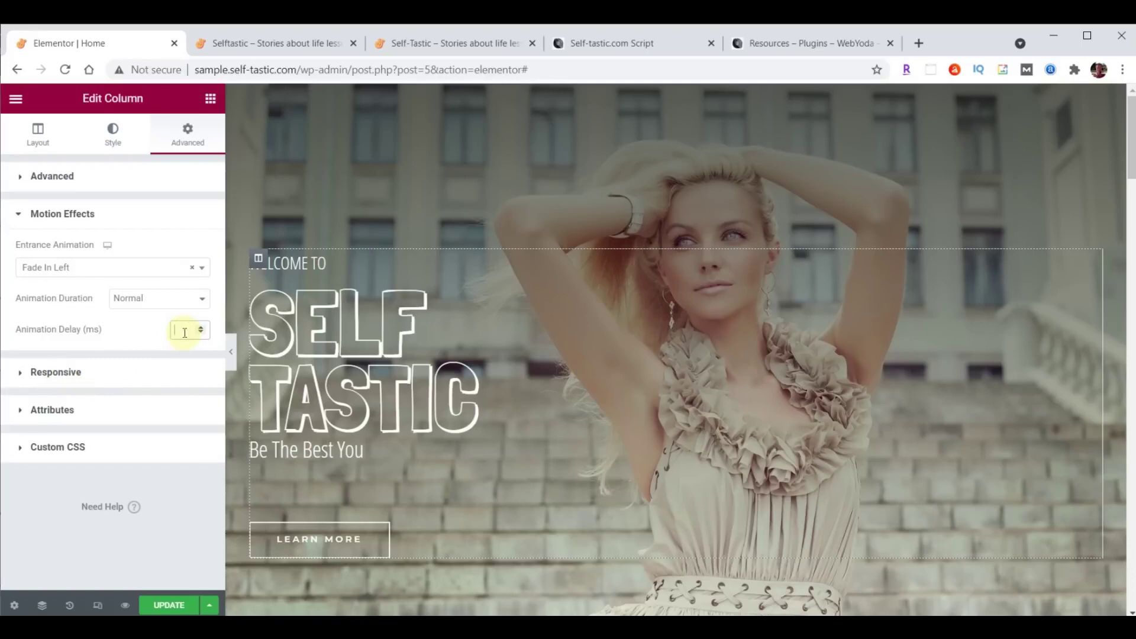
pyautogui.write('8000')
pyautogui.click(163, 603)
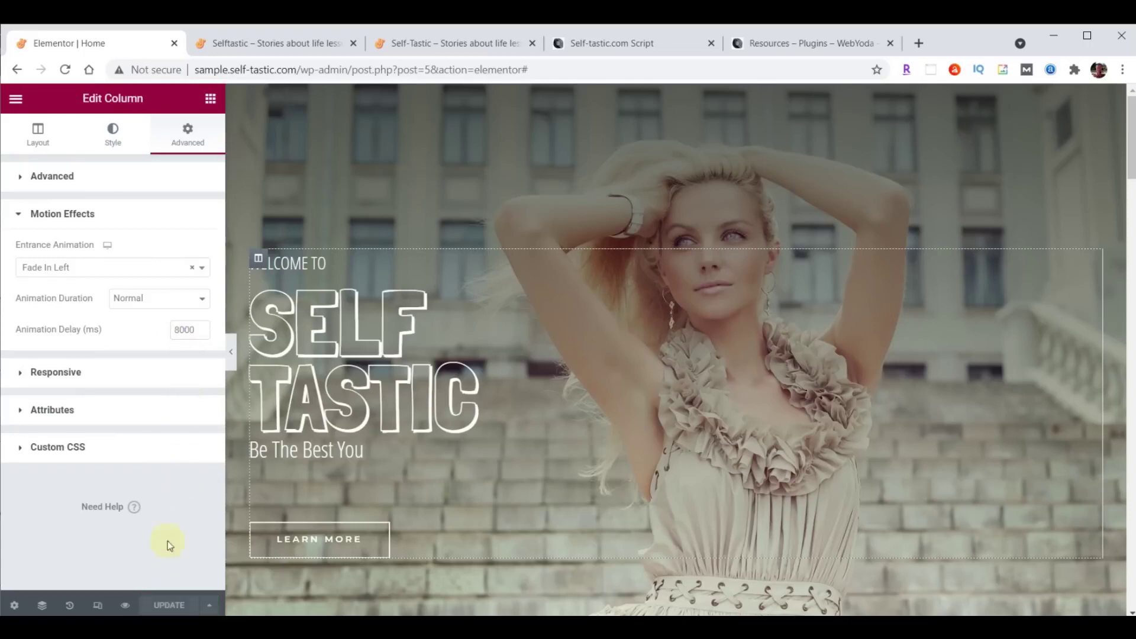
pyautogui.click(261, 41)
# Reload the live home page to watch the delayed hero animation, then return to the editor.
pyautogui.click(65, 70)
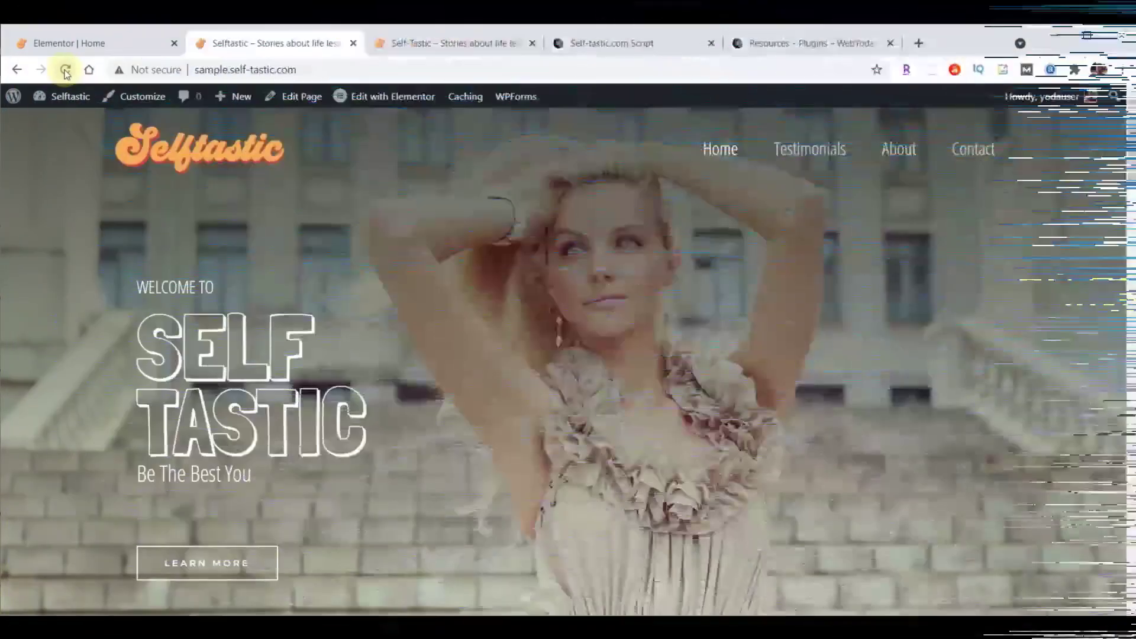
pyautogui.moveTo(70, 95)
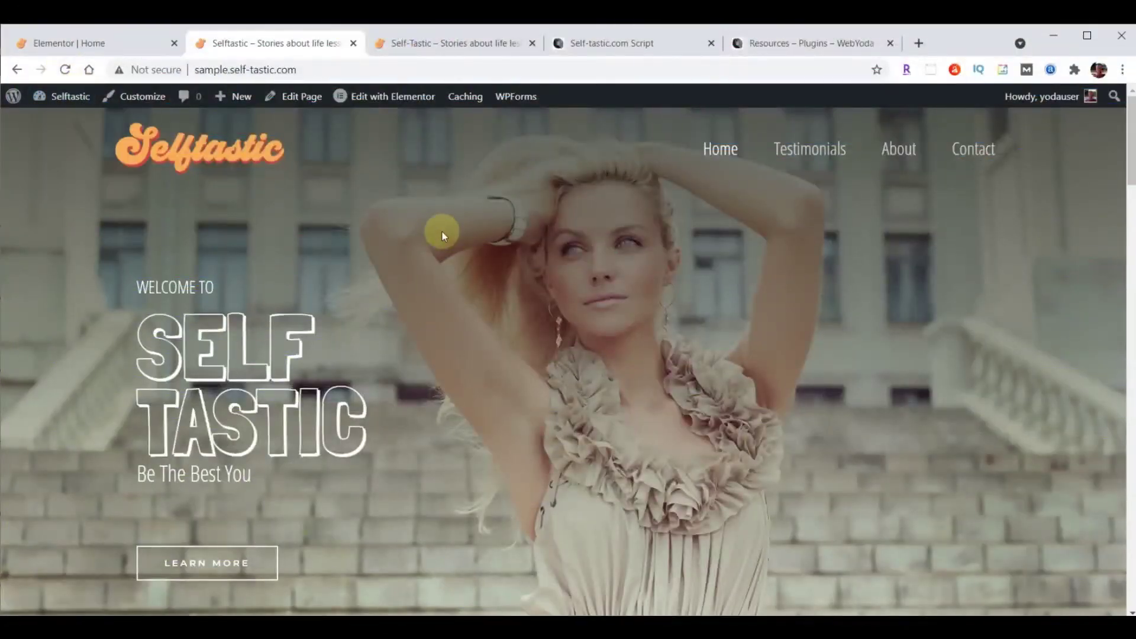
pyautogui.click(97, 43)
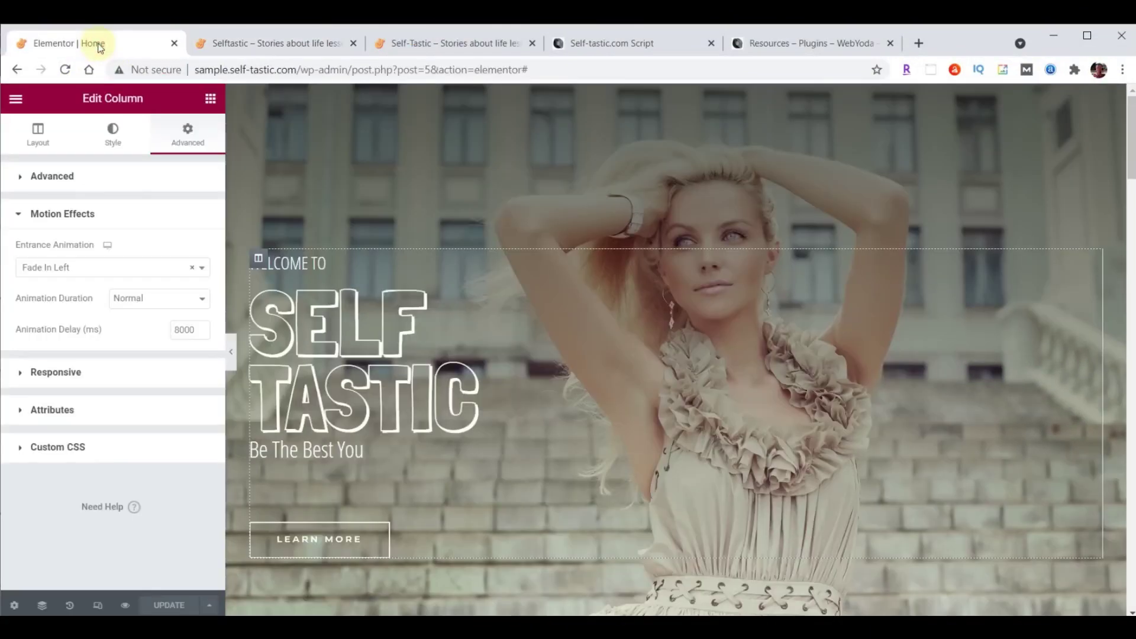
# Delete the product shortcode and the 'A Brush of Perfection' script subheading.
pyautogui.scroll(-10, 1023, 254)
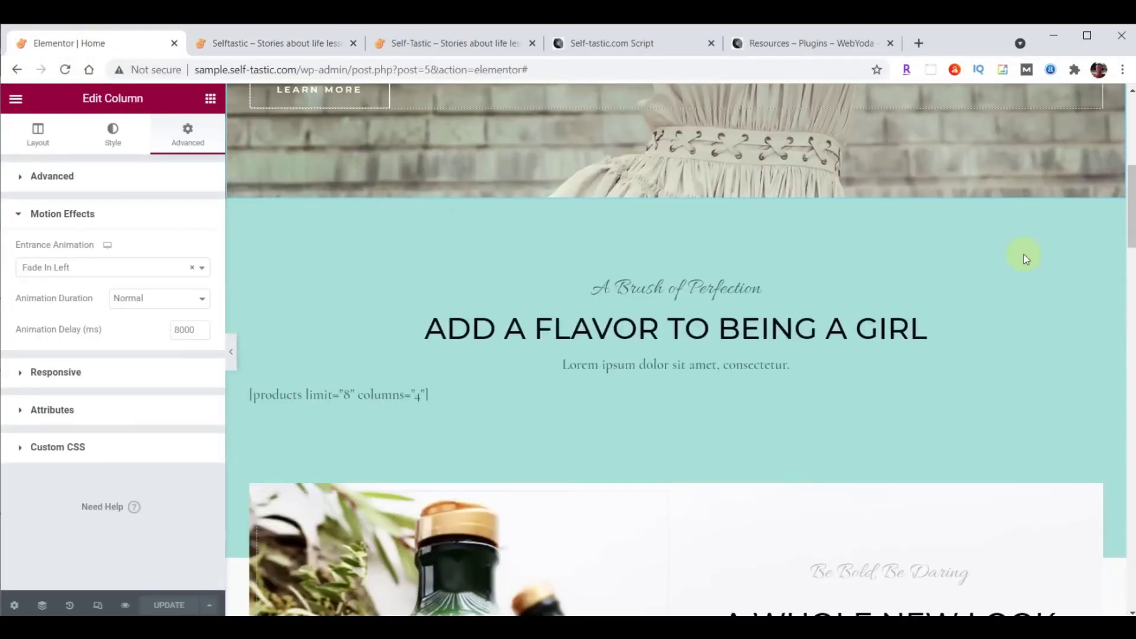
pyautogui.scroll(2, 1023, 256)
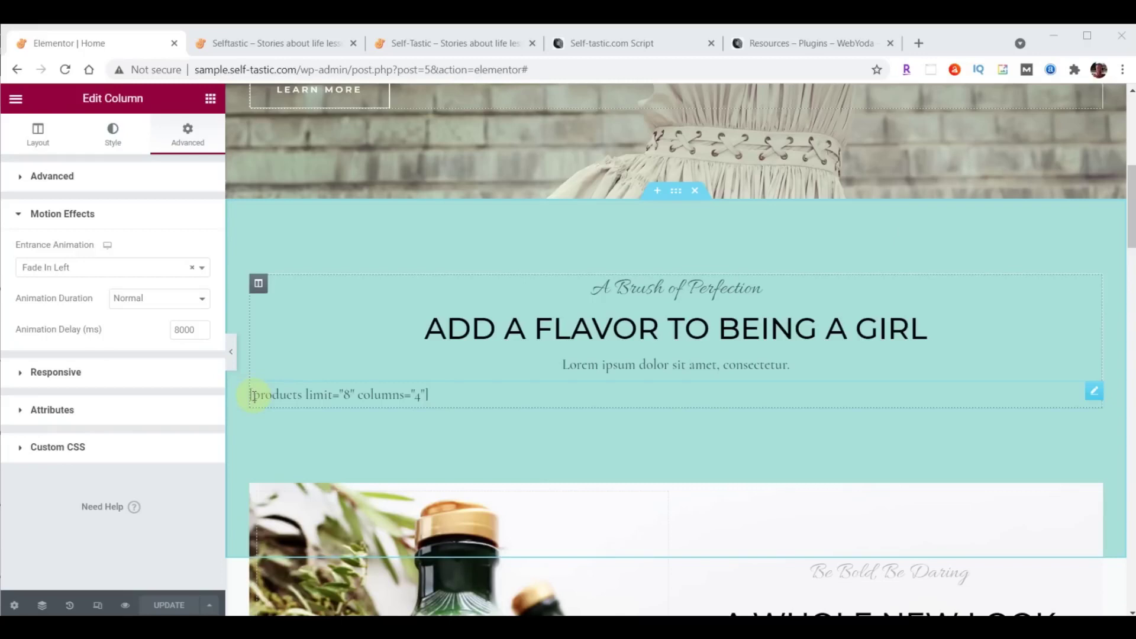
pyautogui.click(1093, 391)
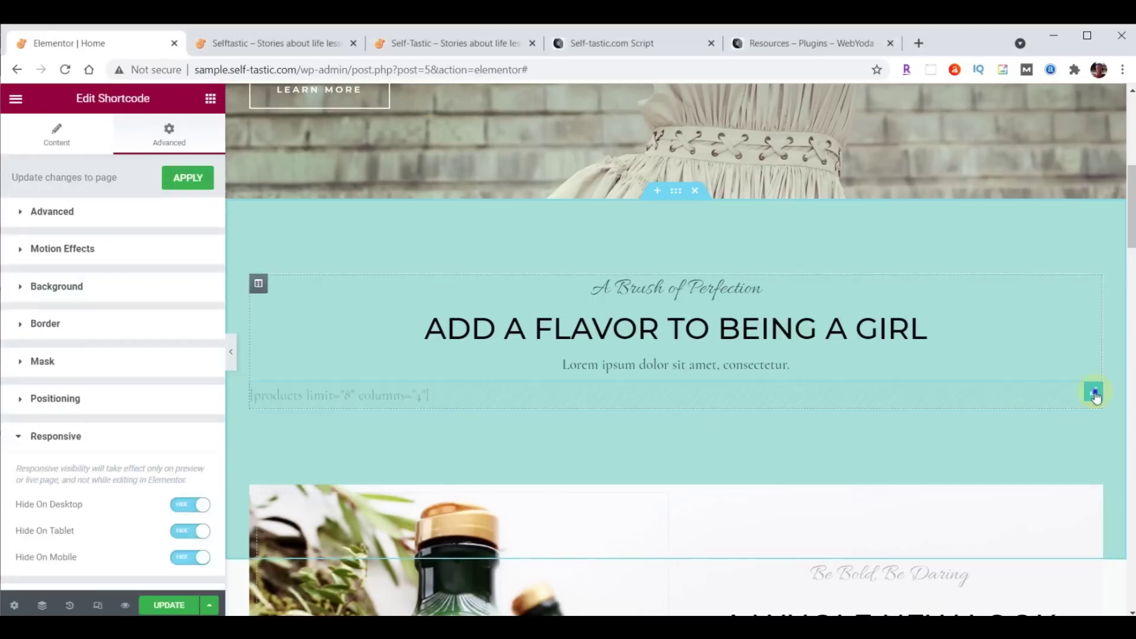
pyautogui.rightClick(1095, 393)
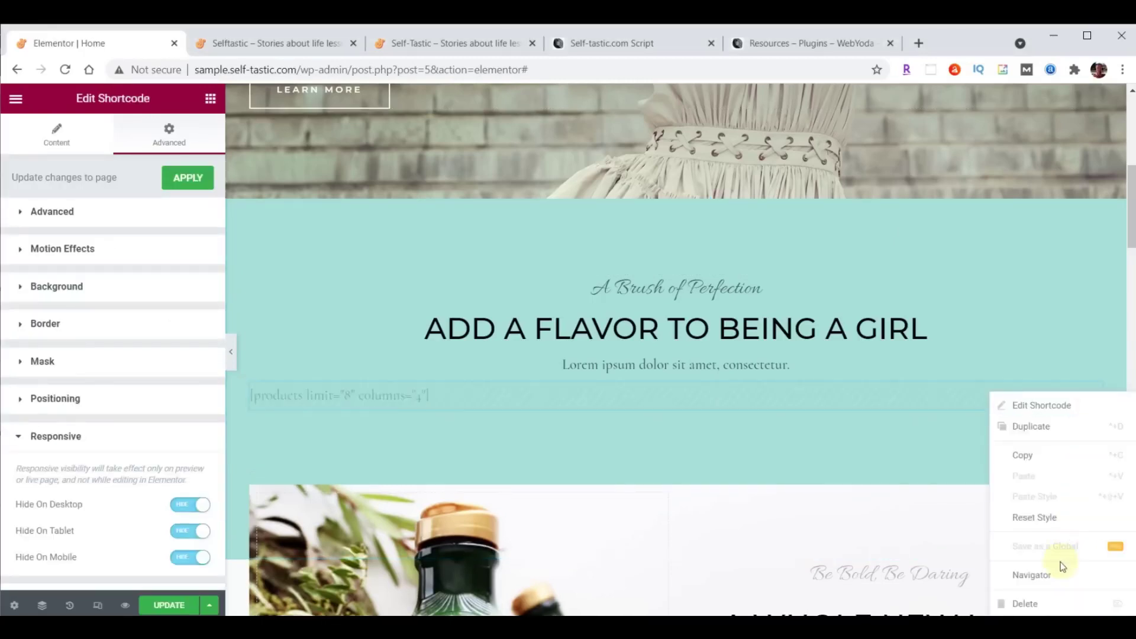
pyautogui.click(1026, 603)
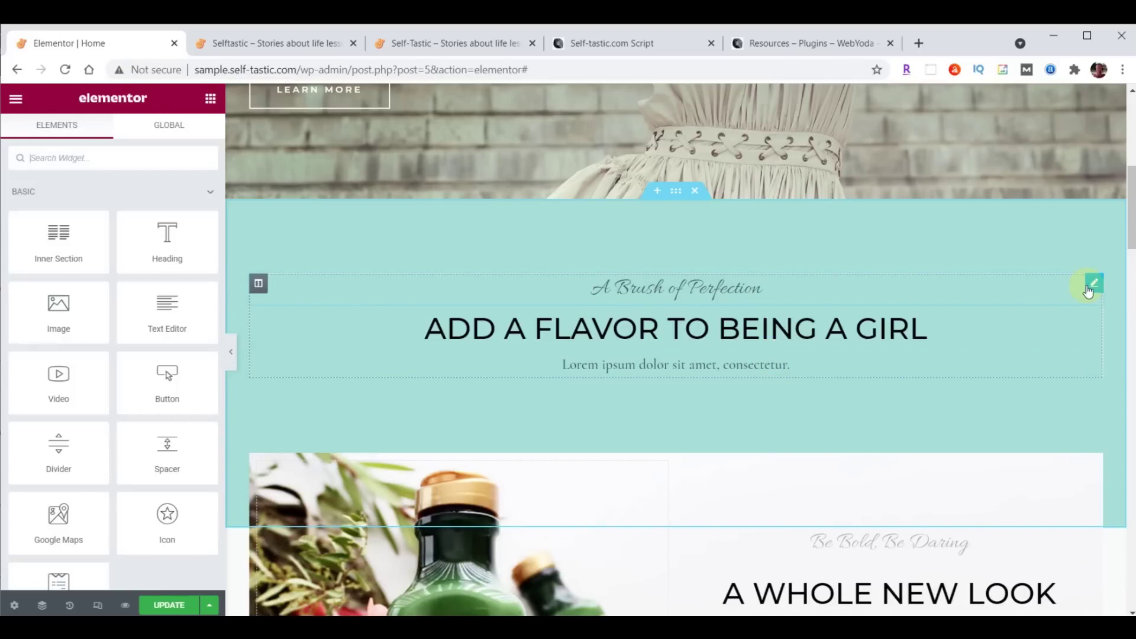
pyautogui.rightClick(1093, 289)
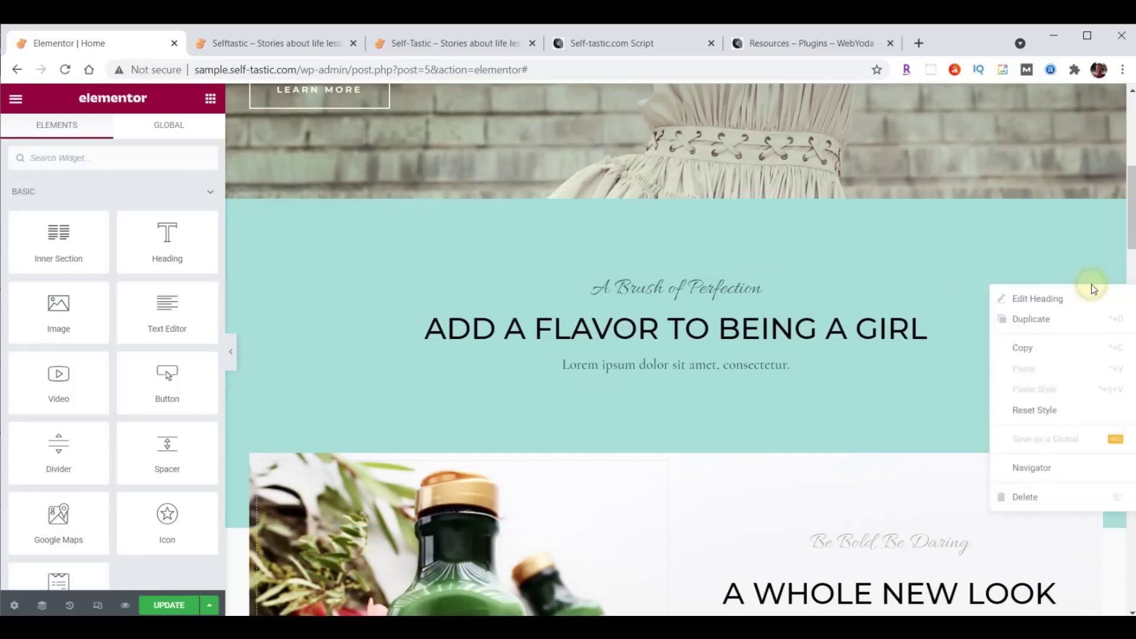
pyautogui.click(1032, 498)
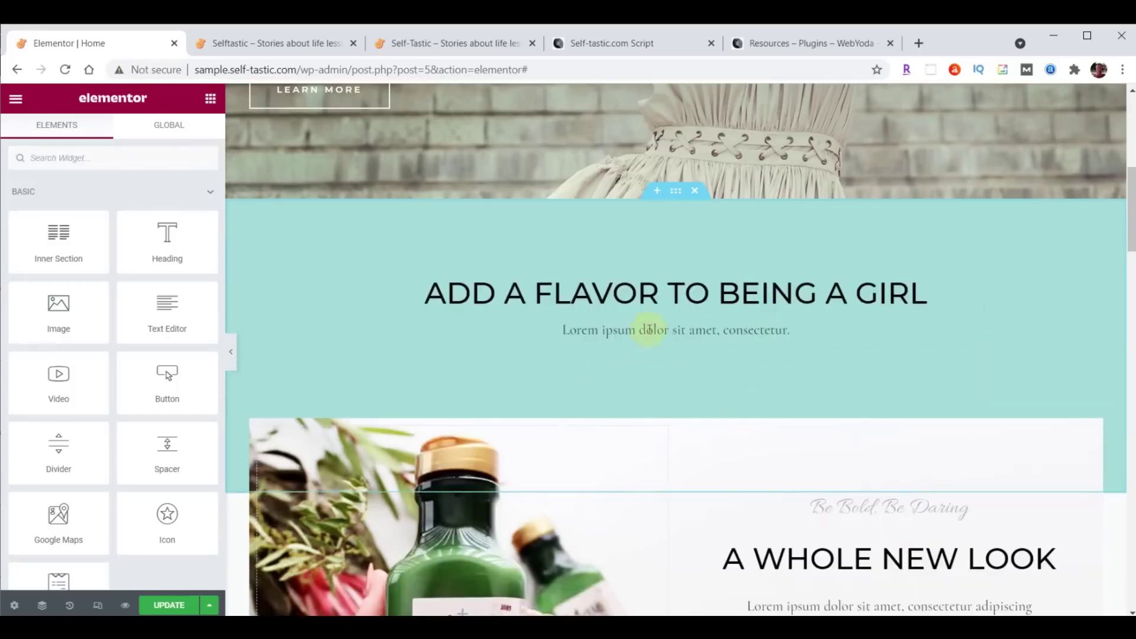
# Retitle the ADD A FLAVOR heading to 'Advice and encouragement on improving yourself'.
pyautogui.click(627, 294)
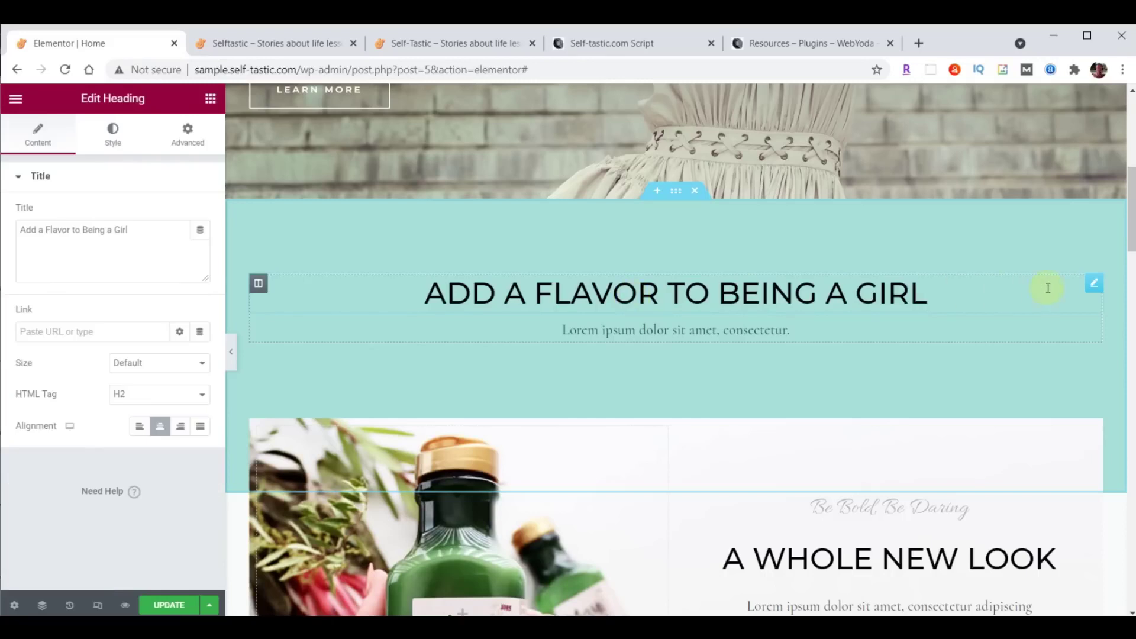
pyautogui.click(21, 234)
pyautogui.moveTo(22, 234); pyautogui.dragTo(177, 231)
pyautogui.write('Advice and encouragement on improving yourself')
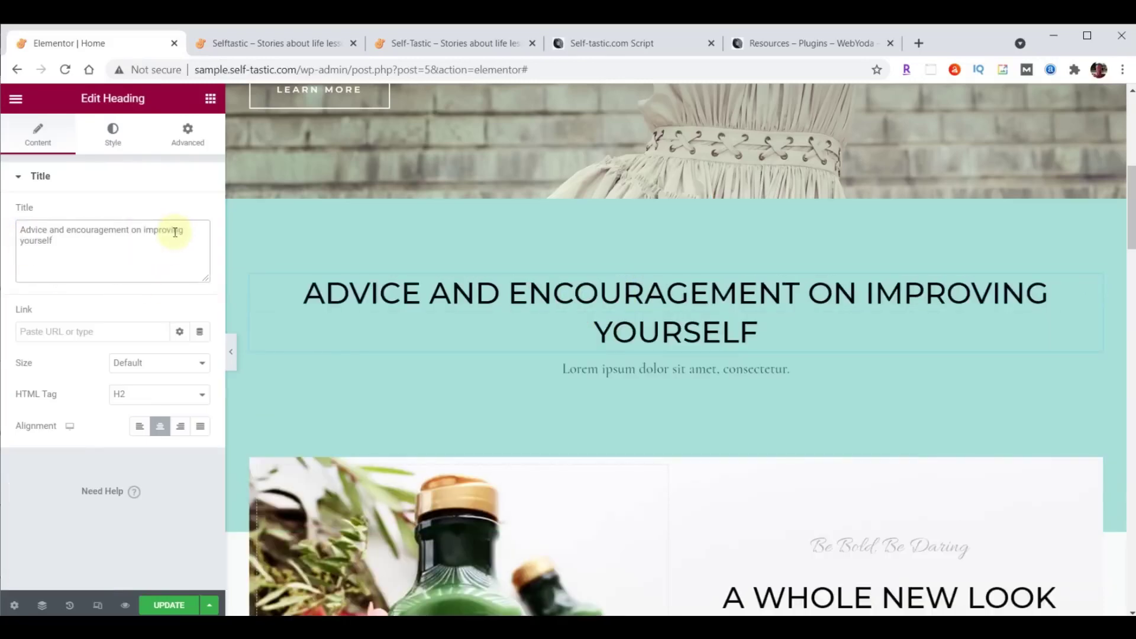
pyautogui.click(115, 140)
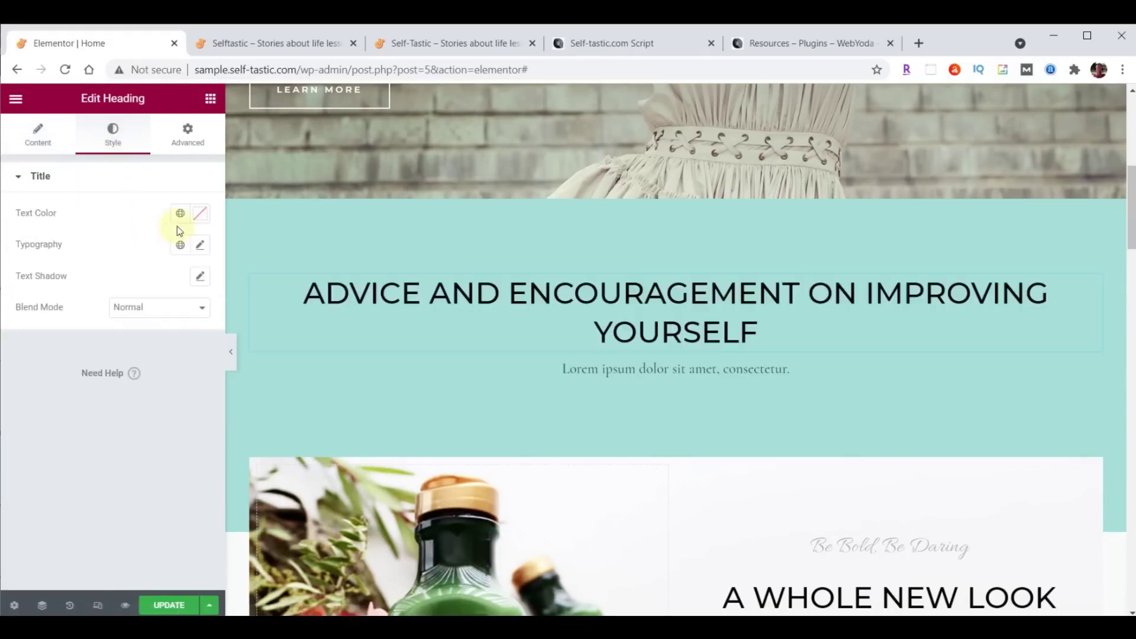
pyautogui.click(201, 214)
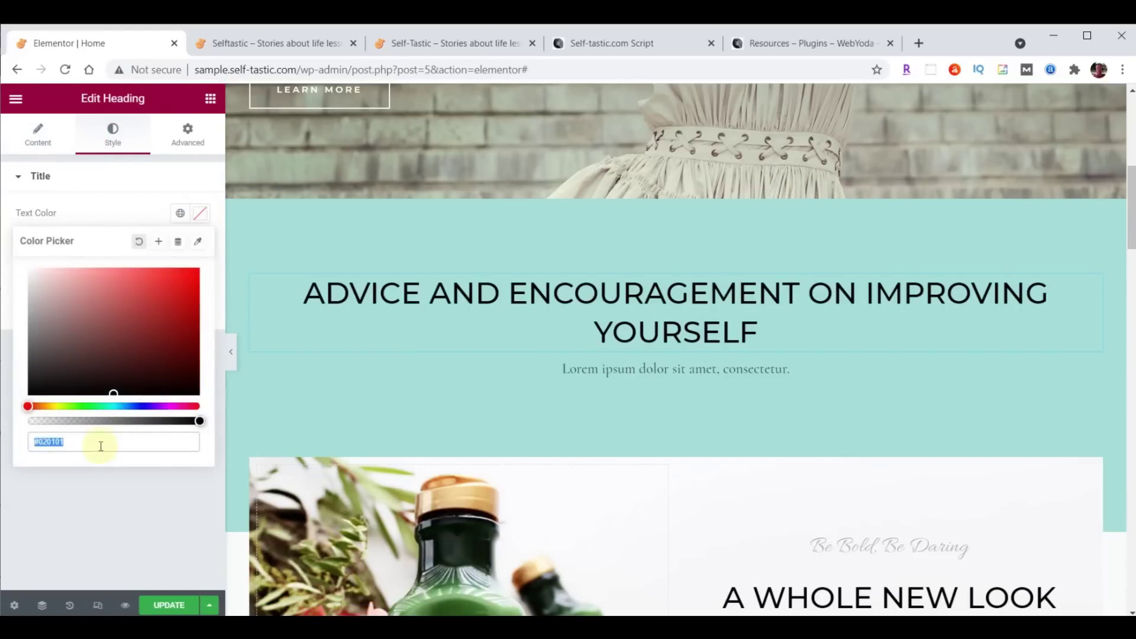
# Set the advice heading's text colour to brown-grey #725F4D.
pyautogui.write('725F4D')
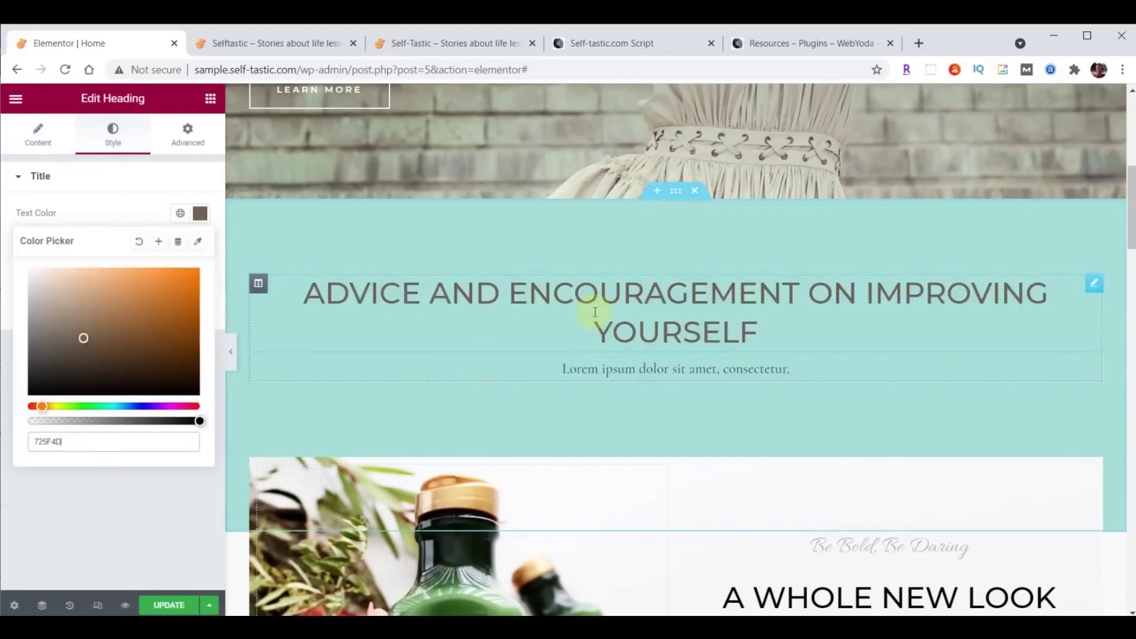
pyautogui.click(202, 215)
pyautogui.click(203, 215)
pyautogui.click(202, 216)
pyautogui.click(202, 217)
pyautogui.click(202, 217)
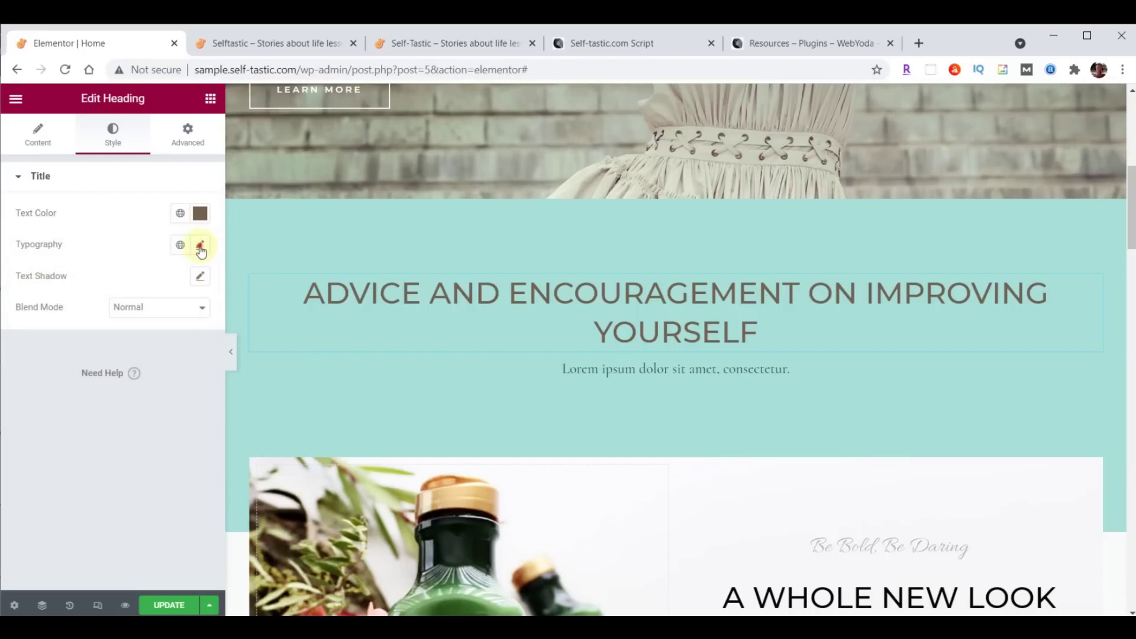
# Change the advice heading's font family to Open Sans Condensed.
pyautogui.click(200, 247)
pyautogui.click(152, 318)
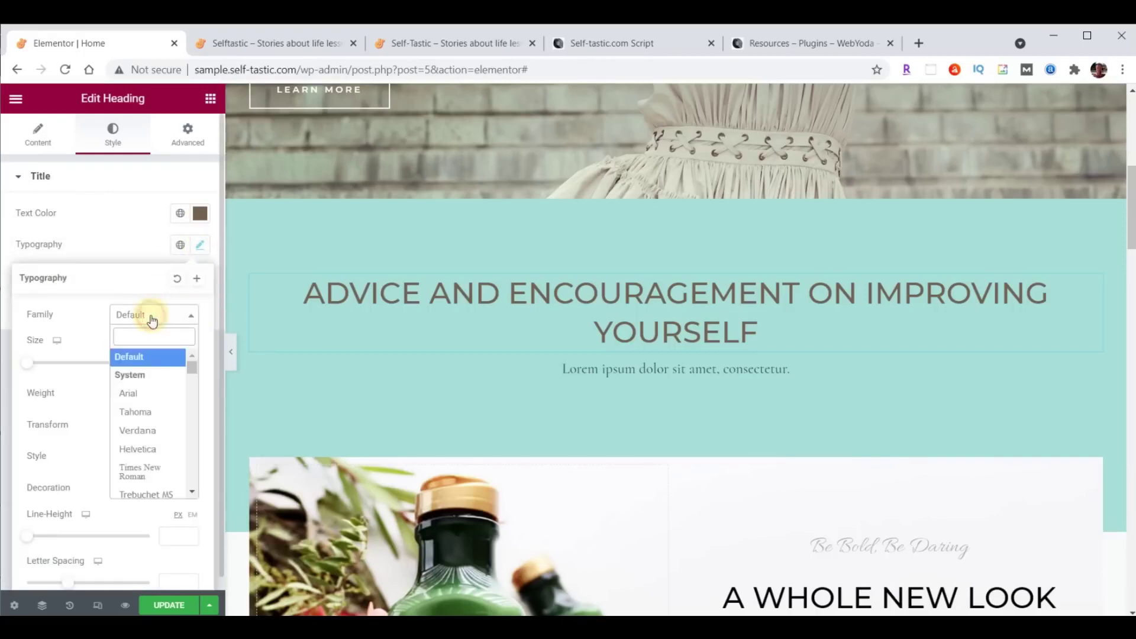
pyautogui.write('Open')
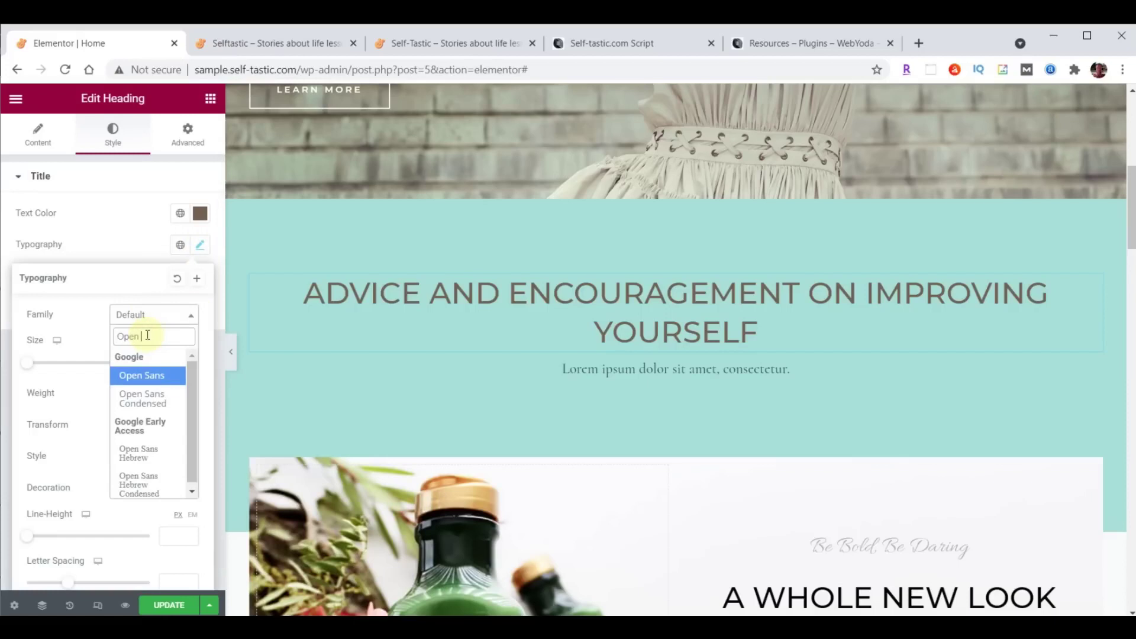
pyautogui.click(142, 400)
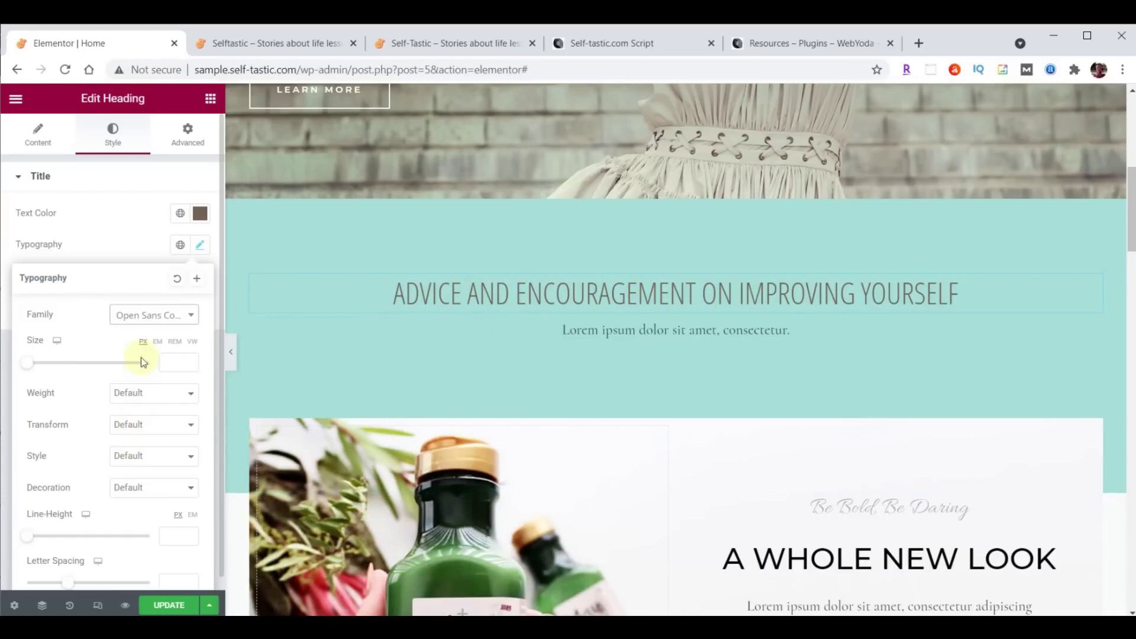
pyautogui.click(188, 142)
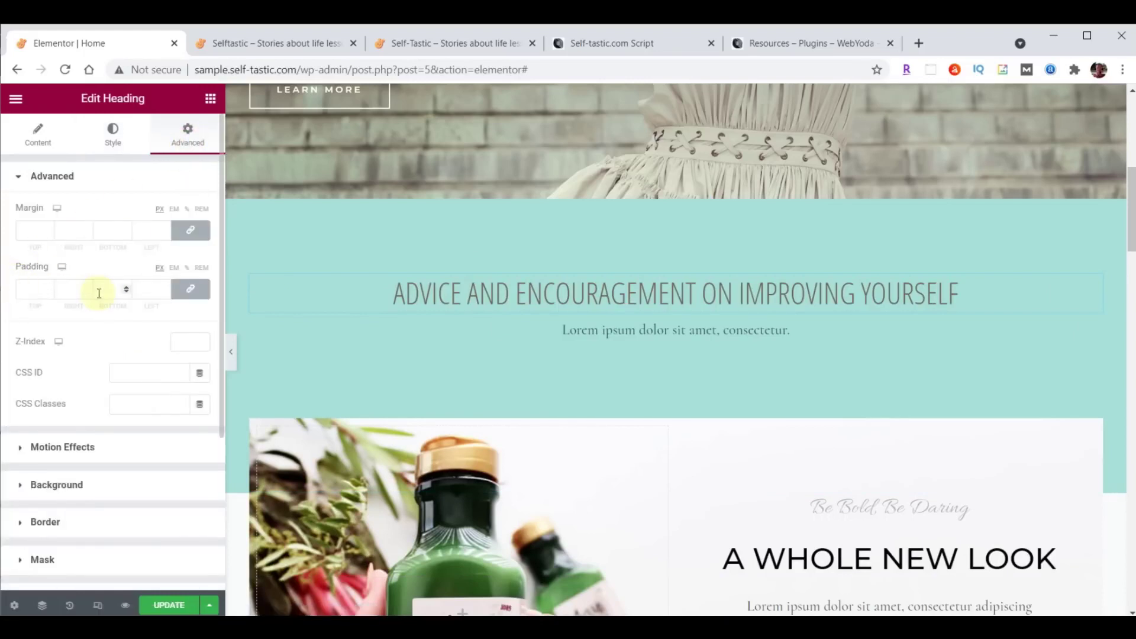
# Link the heading's padding values and raise padding on all sides to 6.
pyautogui.click(191, 290)
pyautogui.click(193, 298)
pyautogui.click(193, 296)
pyautogui.click(193, 296)
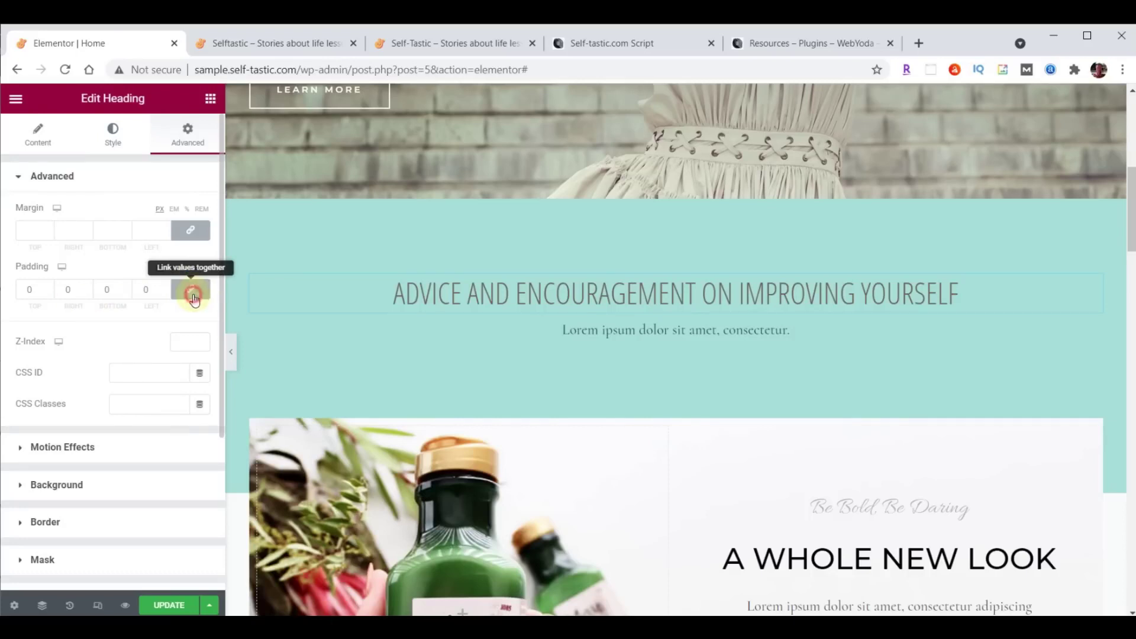
pyautogui.click(49, 287)
pyautogui.click(50, 286)
pyautogui.click(49, 287)
pyautogui.click(49, 287)
pyautogui.click(50, 287)
pyautogui.click(49, 287)
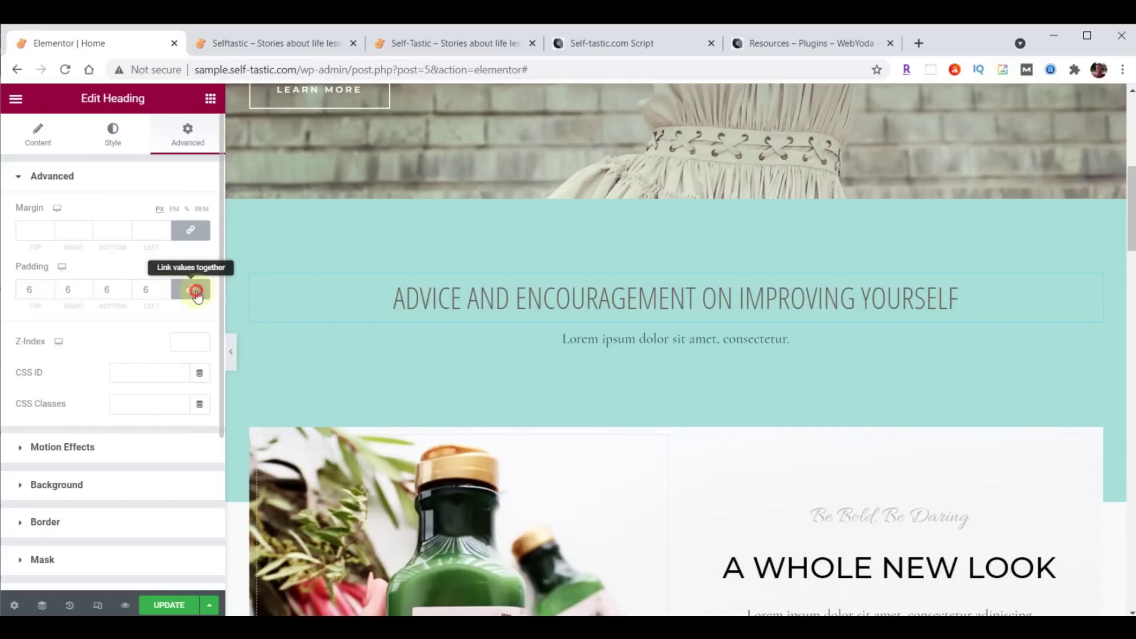
# Reset the padding, relink the values and enter 20px padding on all four sides.
pyautogui.click(200, 298)
pyautogui.click(48, 293)
pyautogui.click(48, 292)
pyautogui.click(49, 292)
pyautogui.click(49, 293)
pyautogui.click(49, 293)
pyautogui.click(49, 293)
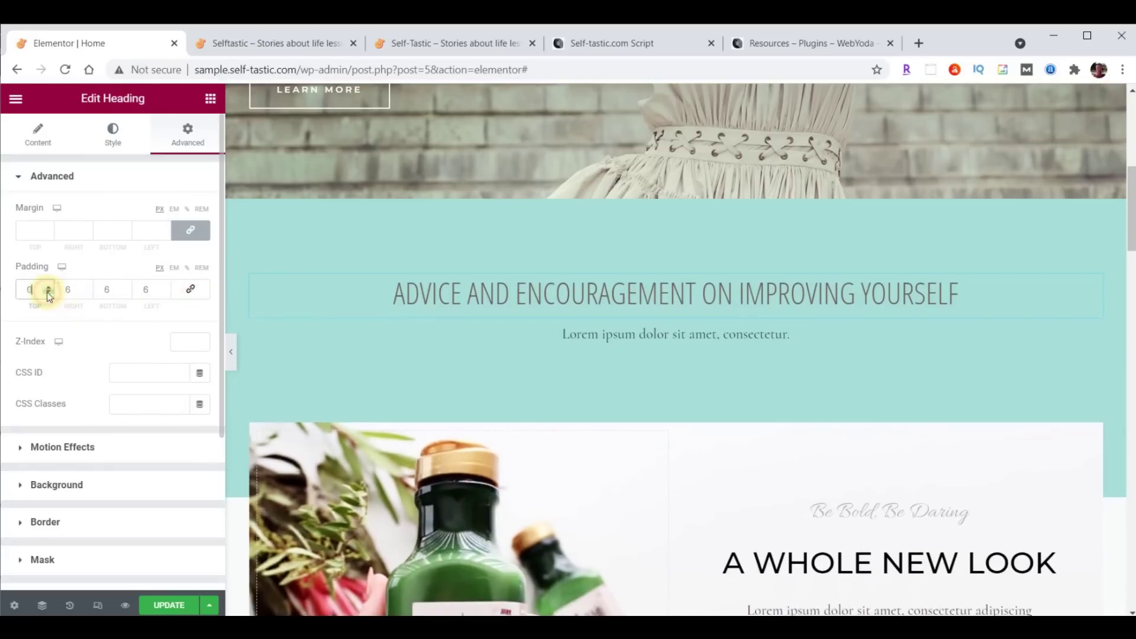
pyautogui.click(192, 294)
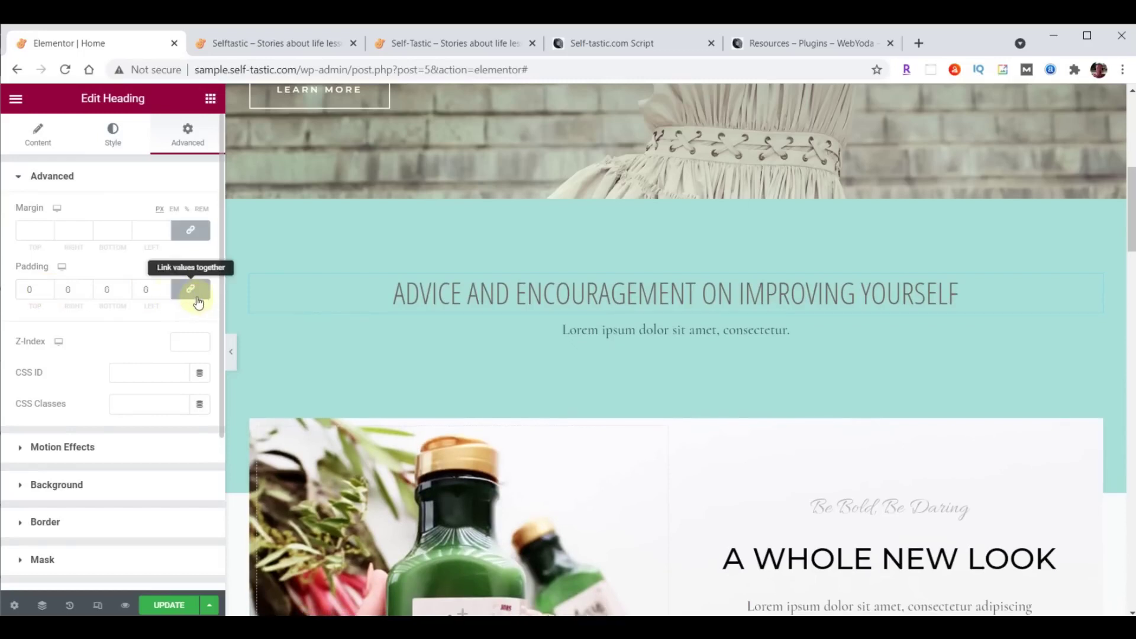
pyautogui.doubleClick(30, 289)
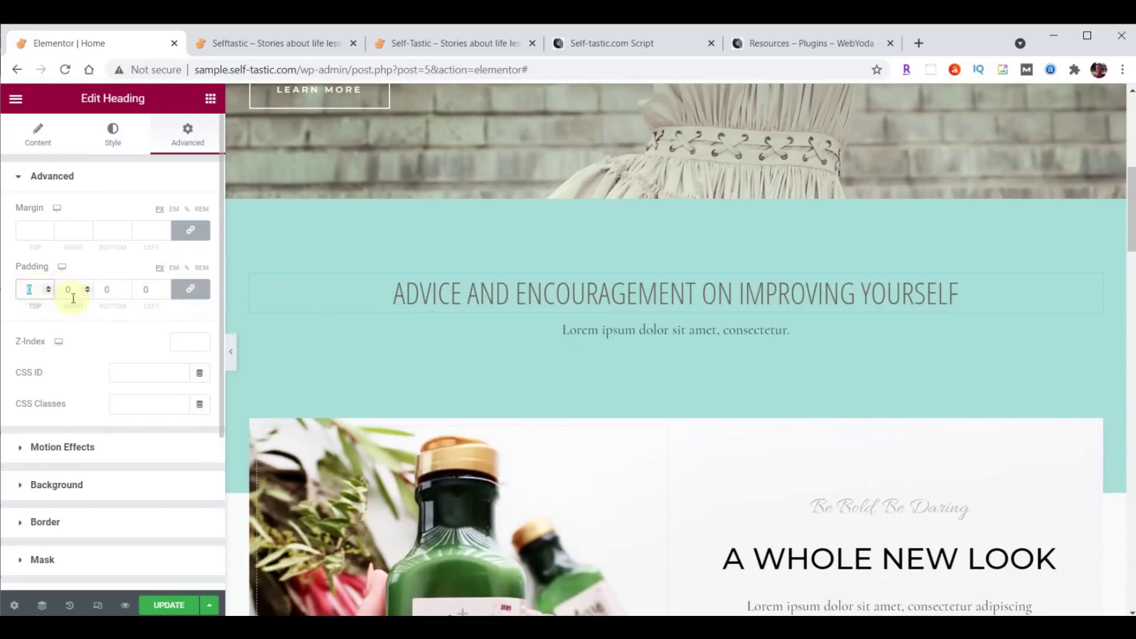
pyautogui.write('20')
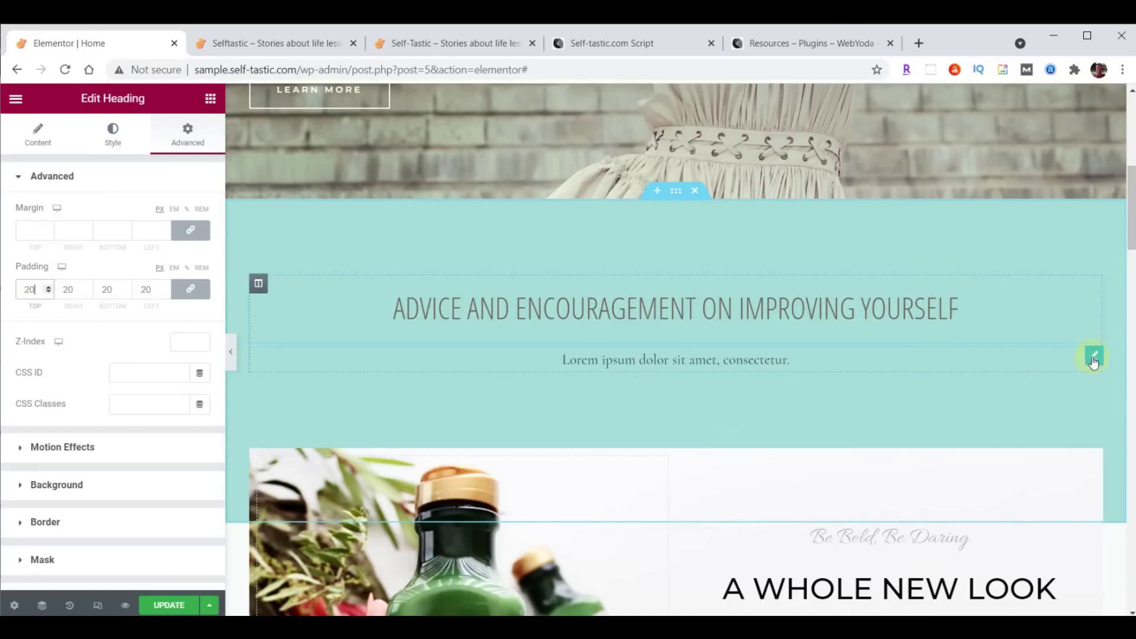
# Delete the lorem ipsum text widget under the heading and browse the Elementor widget list.
pyautogui.rightClick(1093, 360)
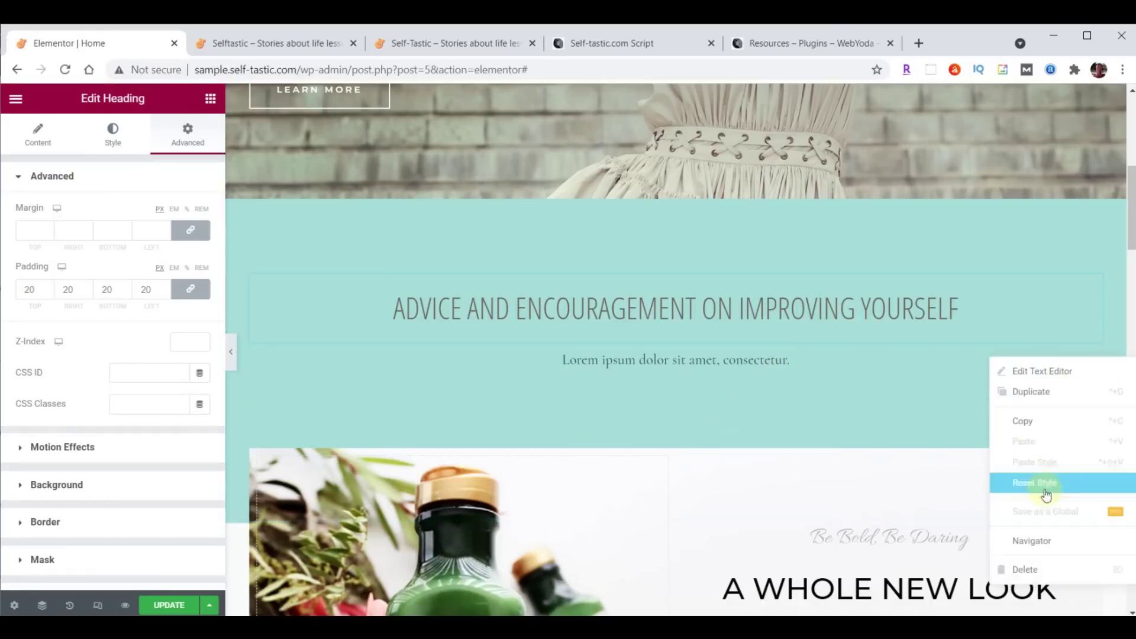
pyautogui.click(1034, 569)
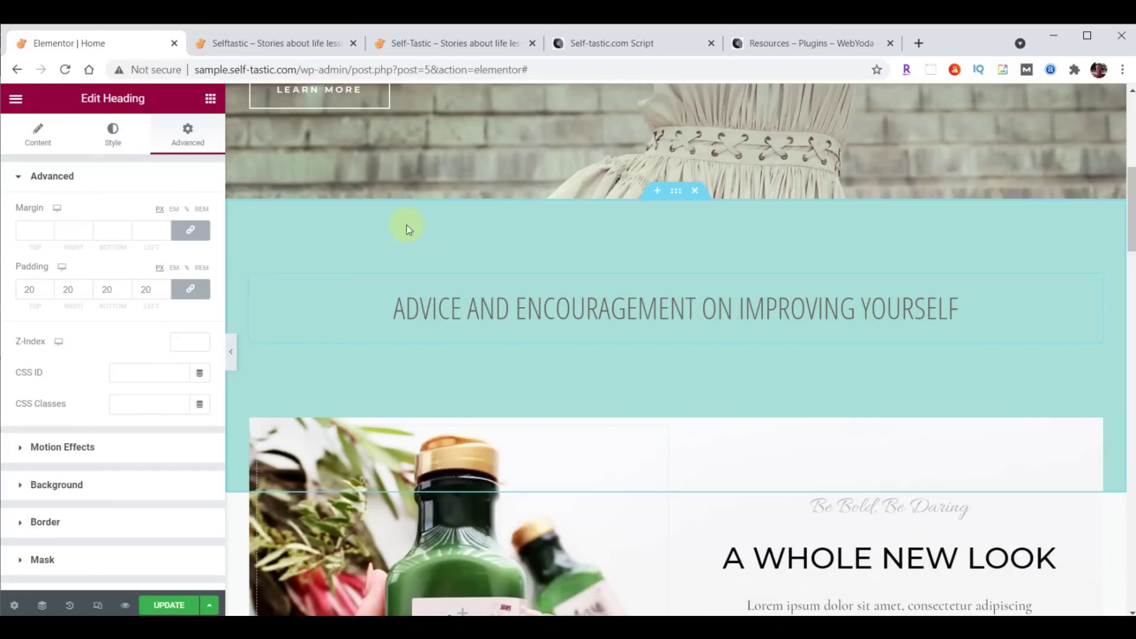
pyautogui.click(211, 100)
pyautogui.scroll(-10, 165, 343)
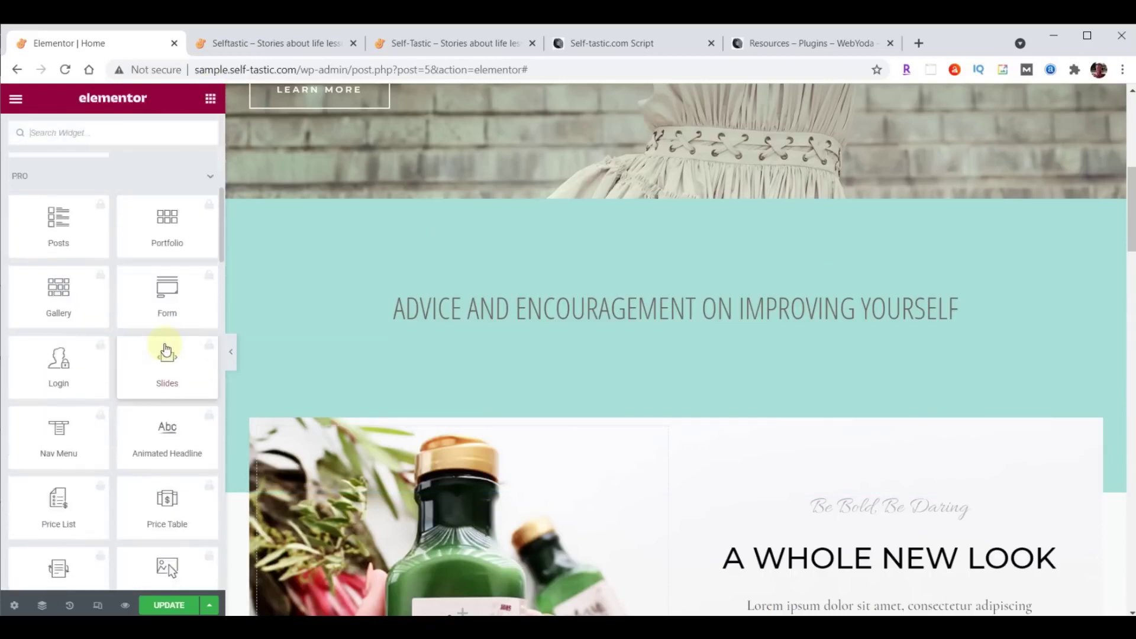
pyautogui.scroll(-15, 165, 343)
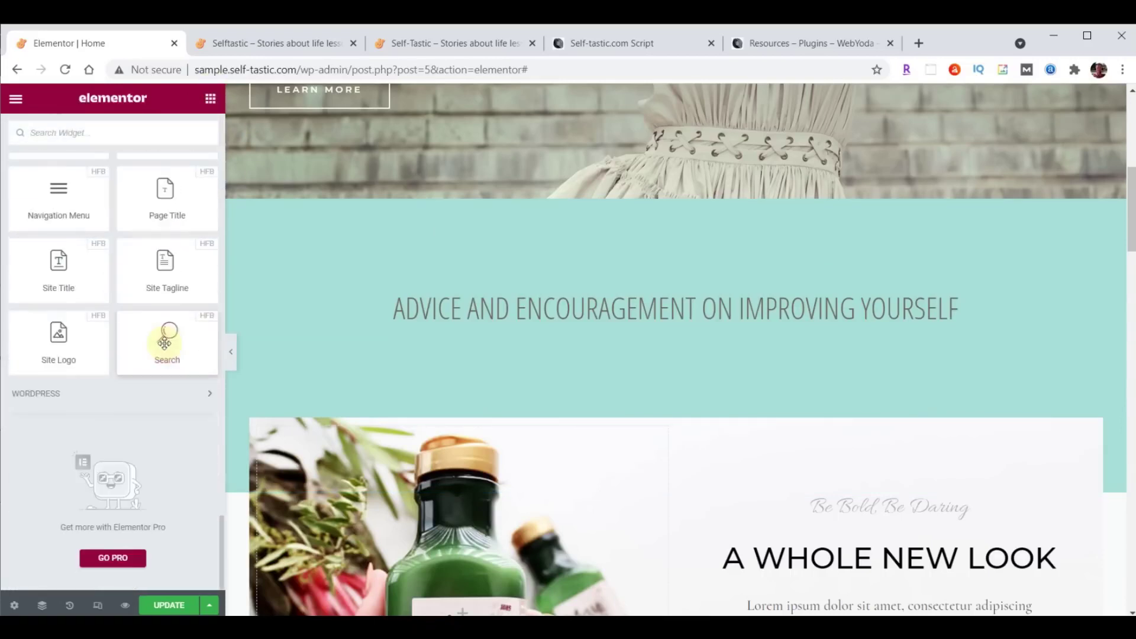
pyautogui.scroll(12, 165, 343)
pyautogui.scroll(-15, 164, 343)
pyautogui.scroll(5, 165, 340)
pyautogui.scroll(-6, 163, 331)
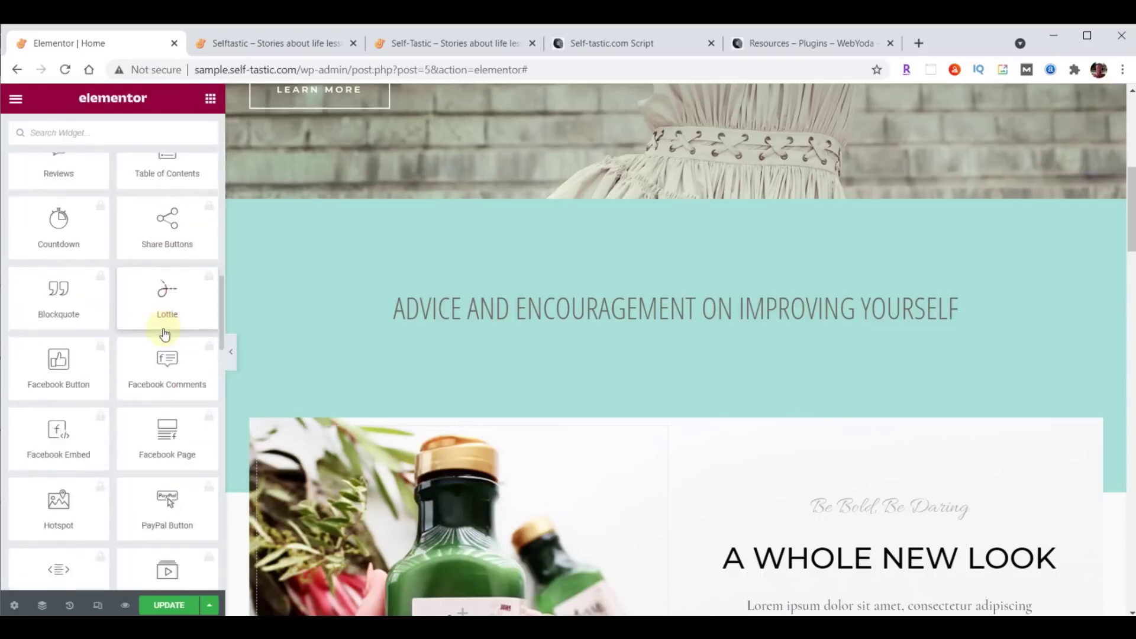
pyautogui.scroll(20, 151, 431)
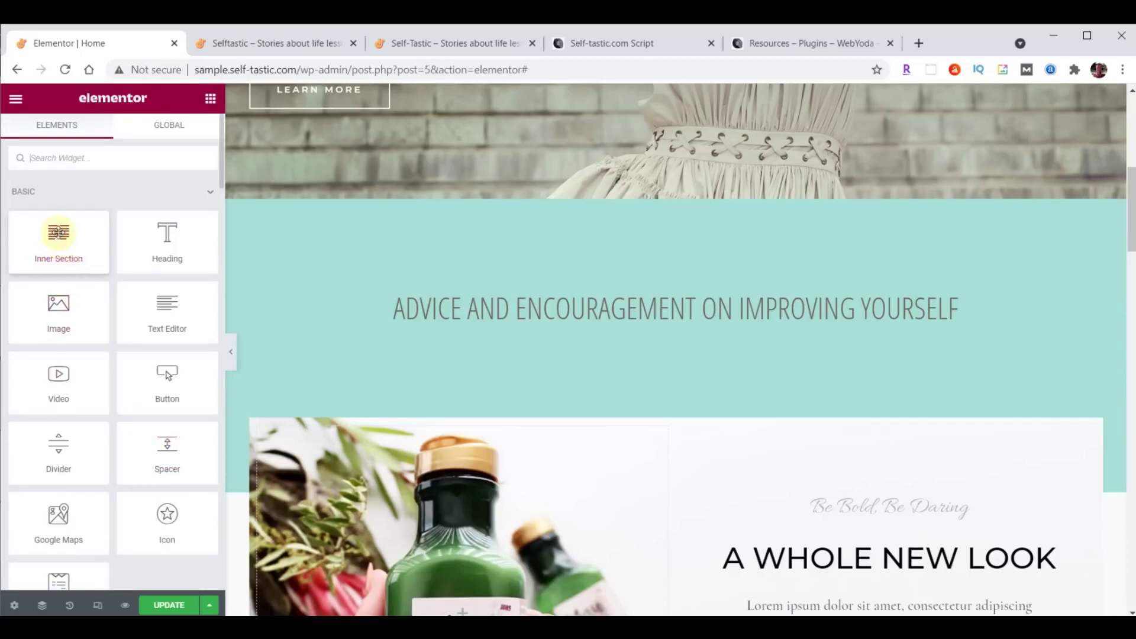
# Drop an Inner Section below the advice heading and an Image widget into its left column.
pyautogui.moveTo(59, 232); pyautogui.dragTo(697, 323)
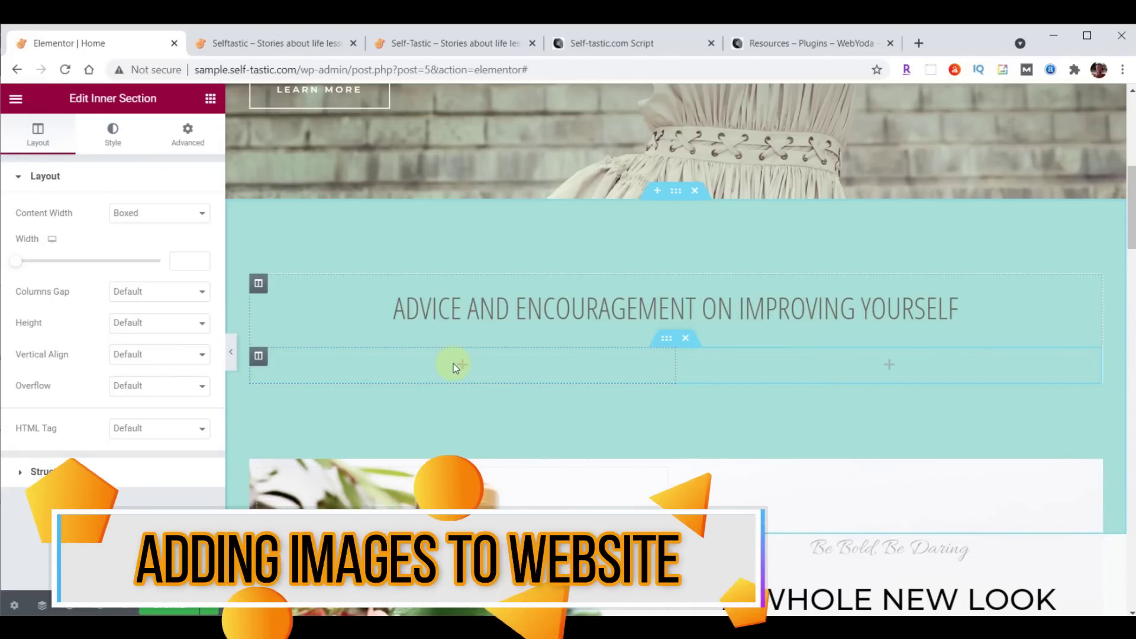
pyautogui.click(211, 98)
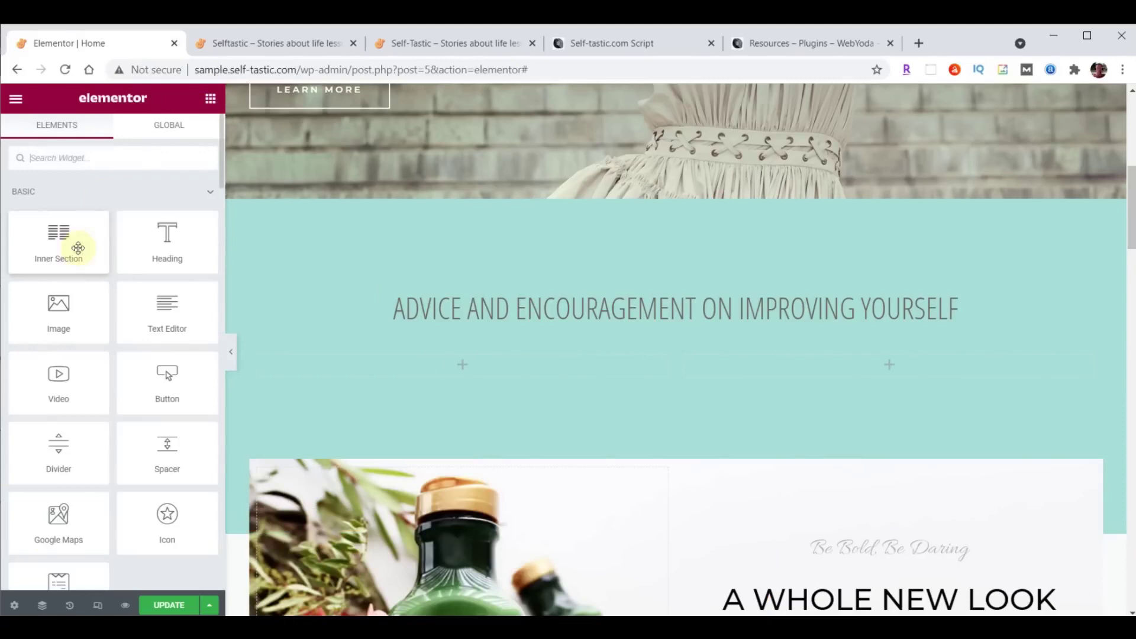
pyautogui.moveTo(53, 314); pyautogui.dragTo(454, 363)
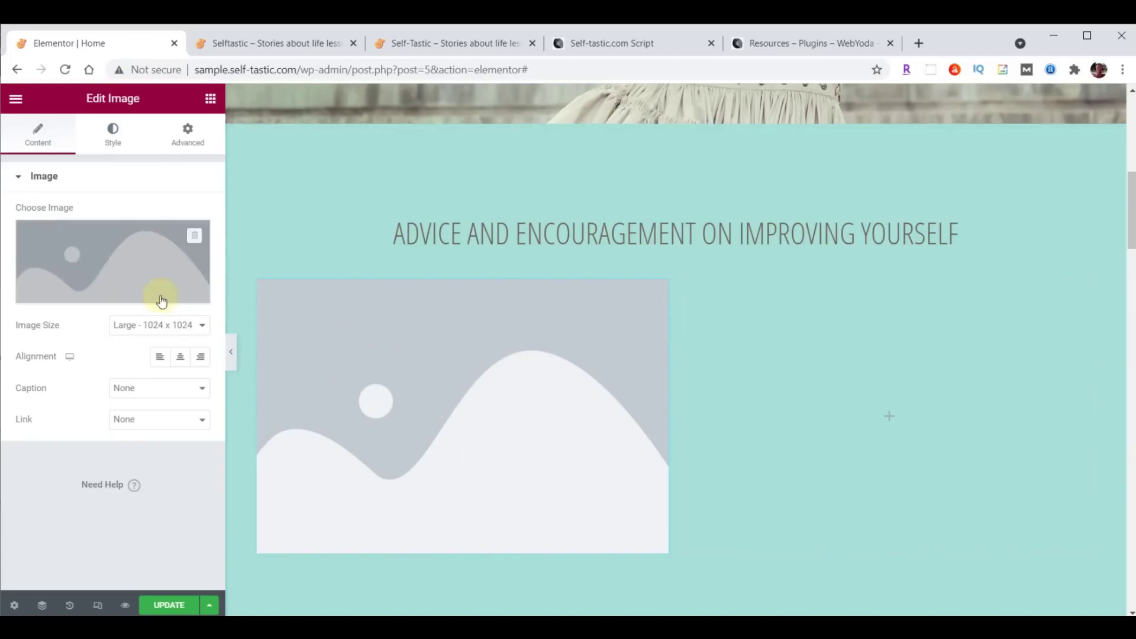
# Upload categories-01 through categories-06 images into the Media Library.
pyautogui.click(106, 250)
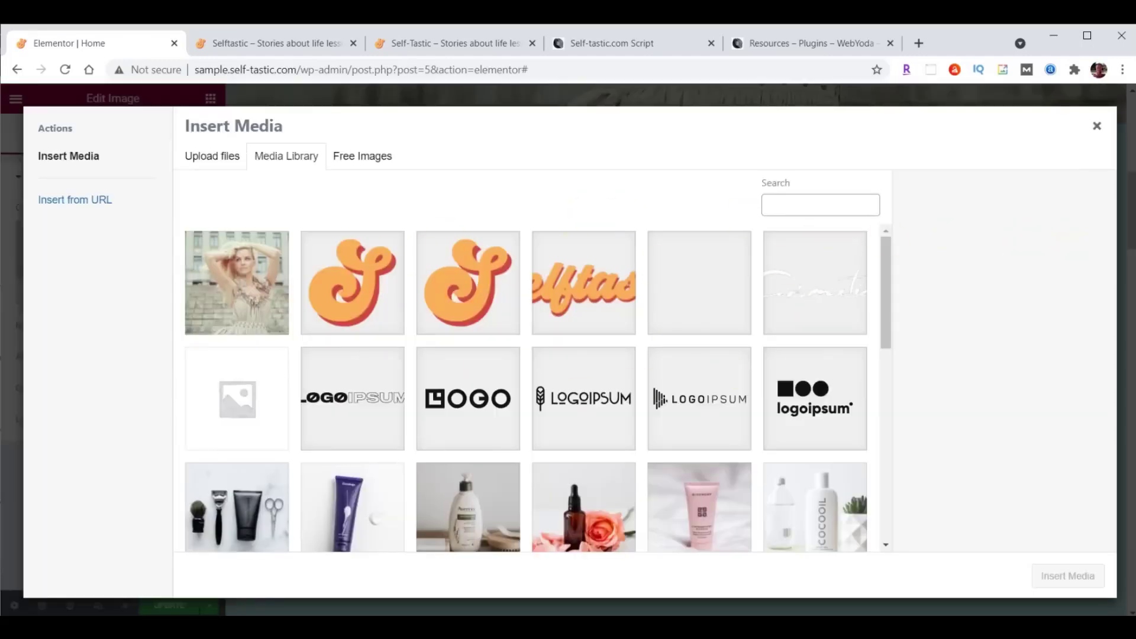
pyautogui.hotkey('alt', 'Tab')
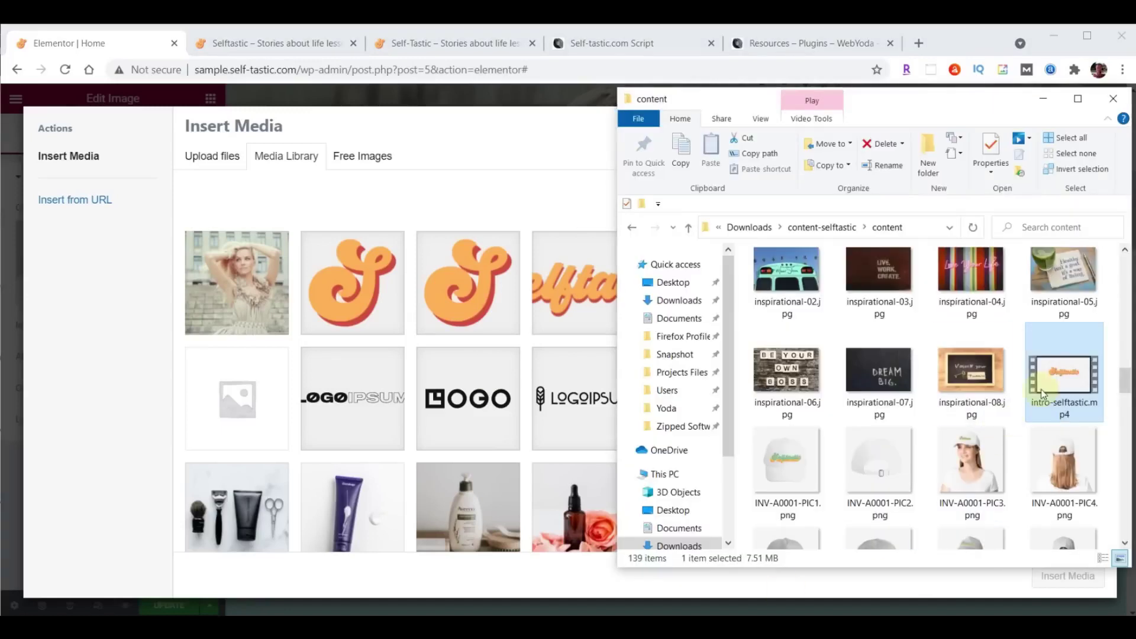
pyautogui.scroll(10, 1024, 389)
pyautogui.scroll(5, 1024, 388)
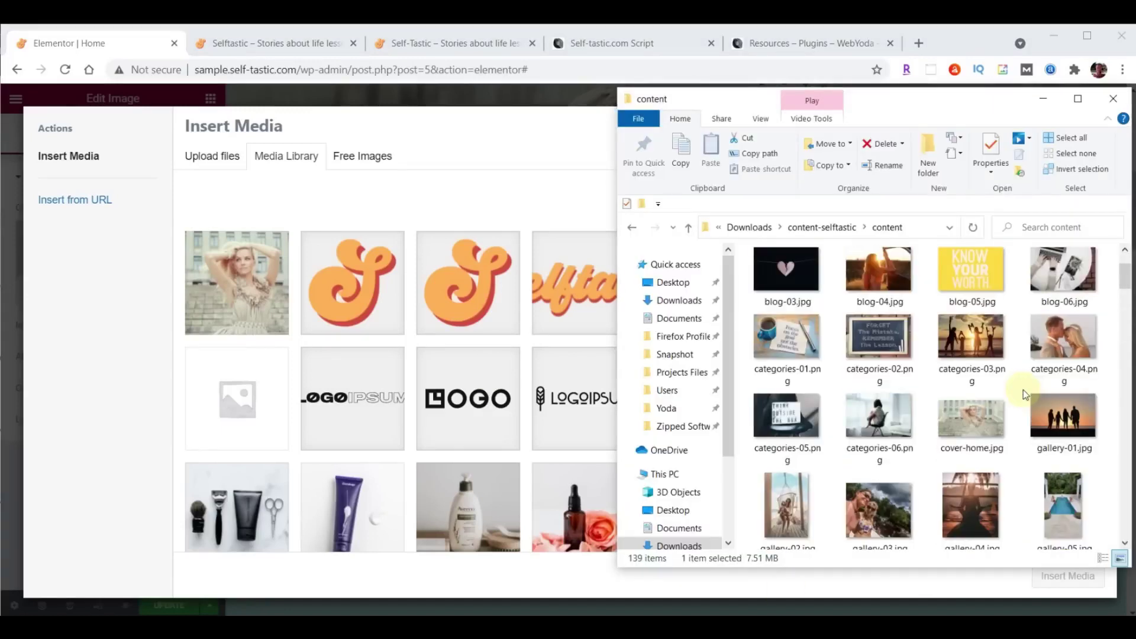
pyautogui.click(789, 345)
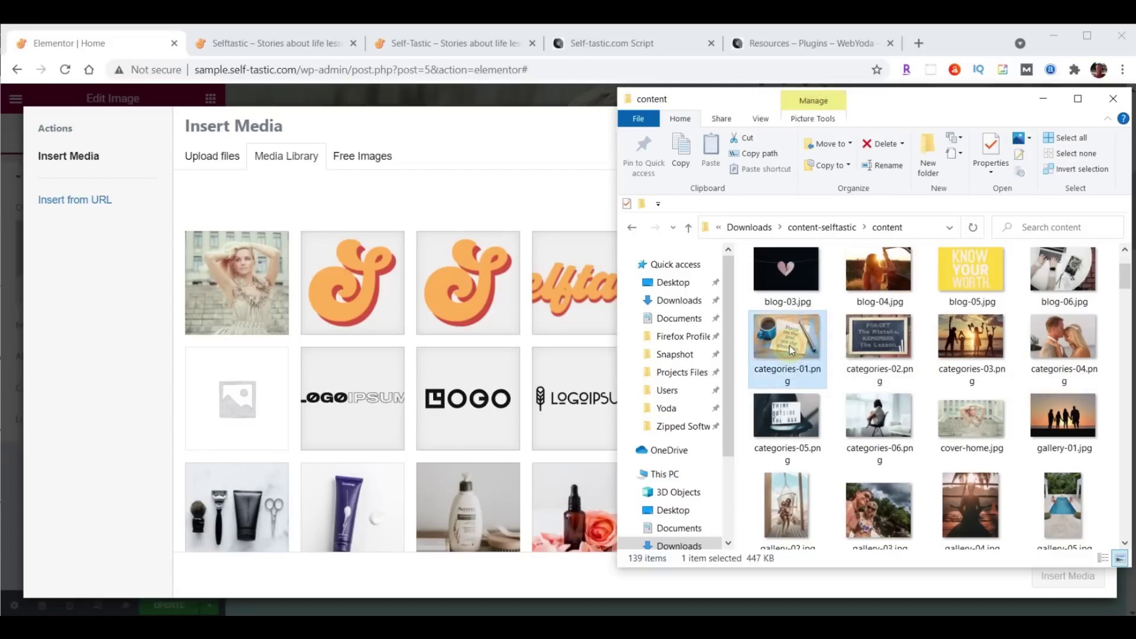
pyautogui.keyDown('shift'); pyautogui.click(874, 425); pyautogui.keyUp('shift')
pyautogui.moveTo(875, 425); pyautogui.dragTo(442, 346)
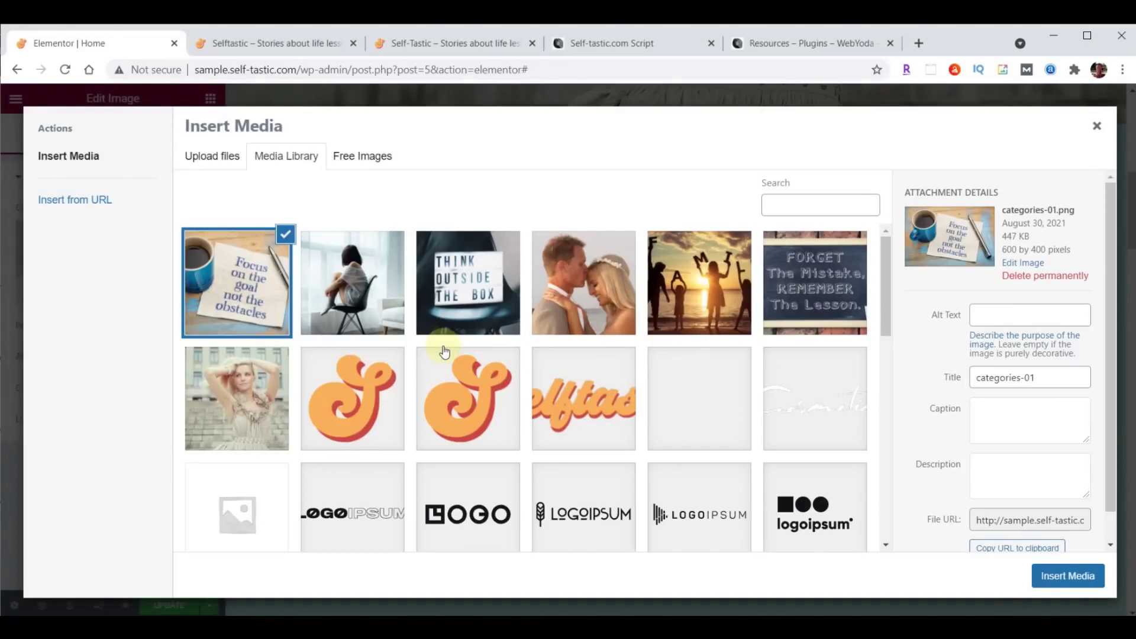
# Insert the 'Focus on the goal' coffee-cup photo into the left column's image placeholder.
pyautogui.click(364, 281)
pyautogui.click(461, 283)
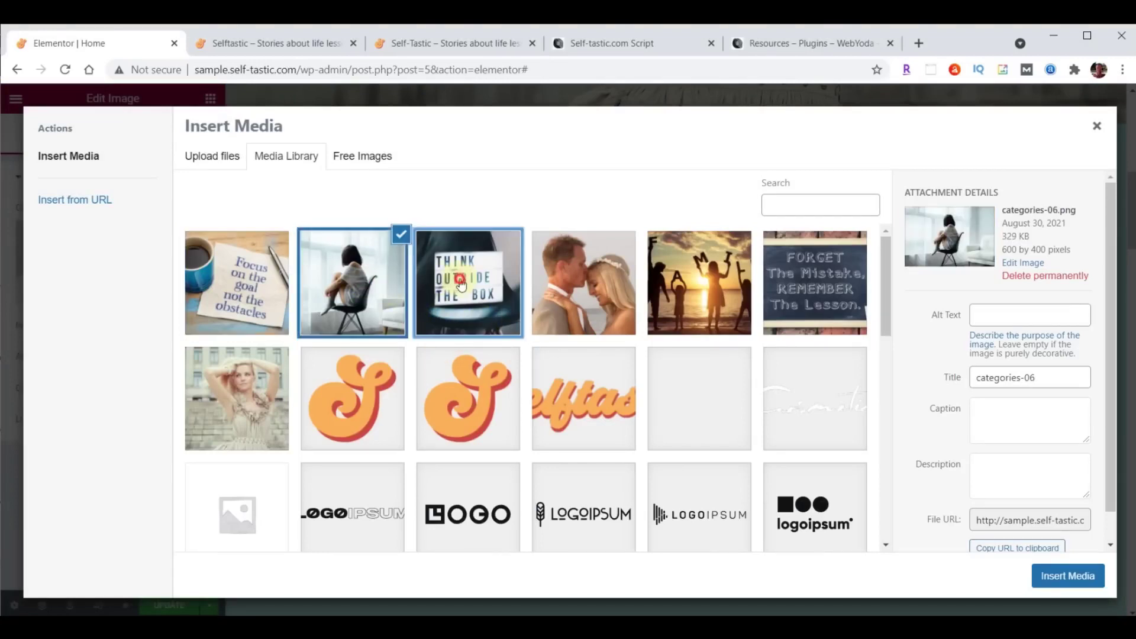
pyautogui.click(585, 278)
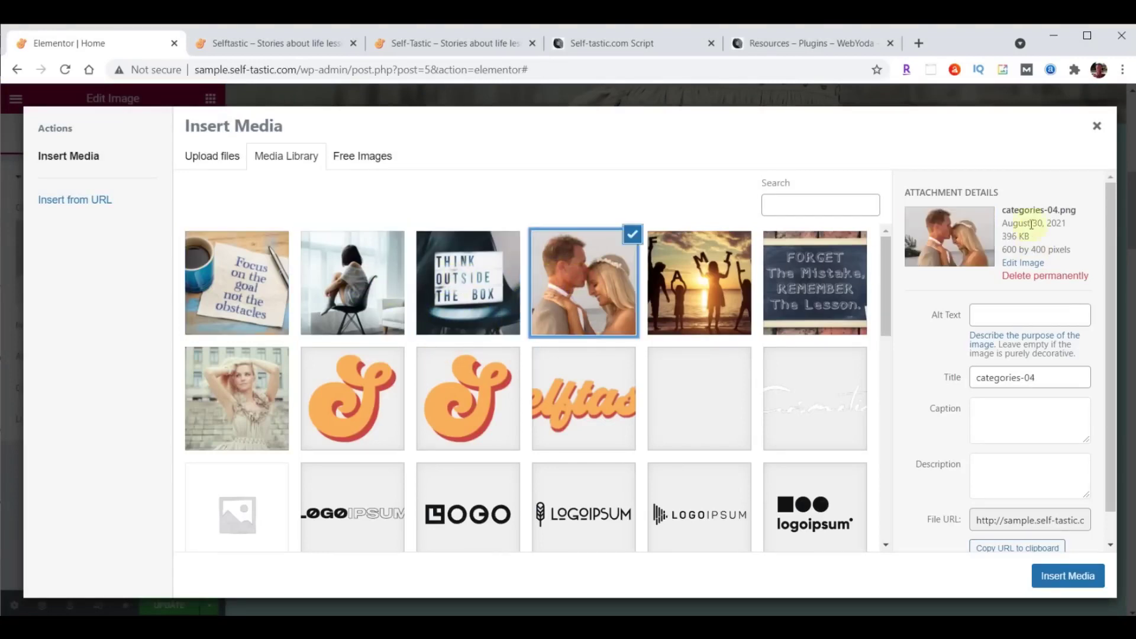
pyautogui.click(716, 271)
pyautogui.click(802, 276)
pyautogui.click(717, 277)
pyautogui.click(214, 277)
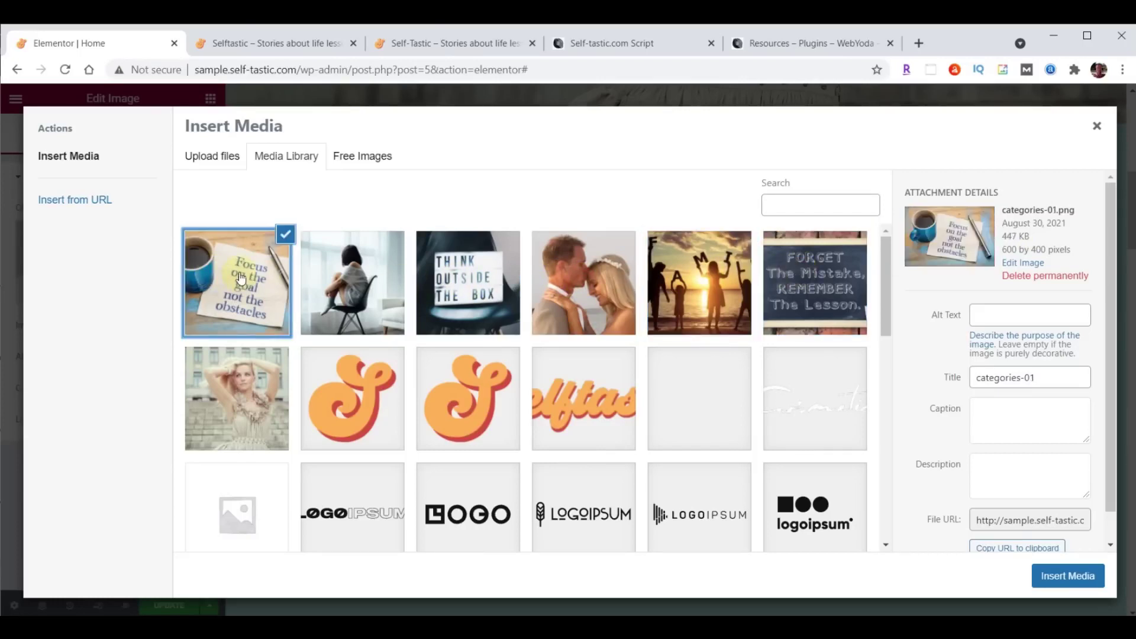
pyautogui.click(1067, 576)
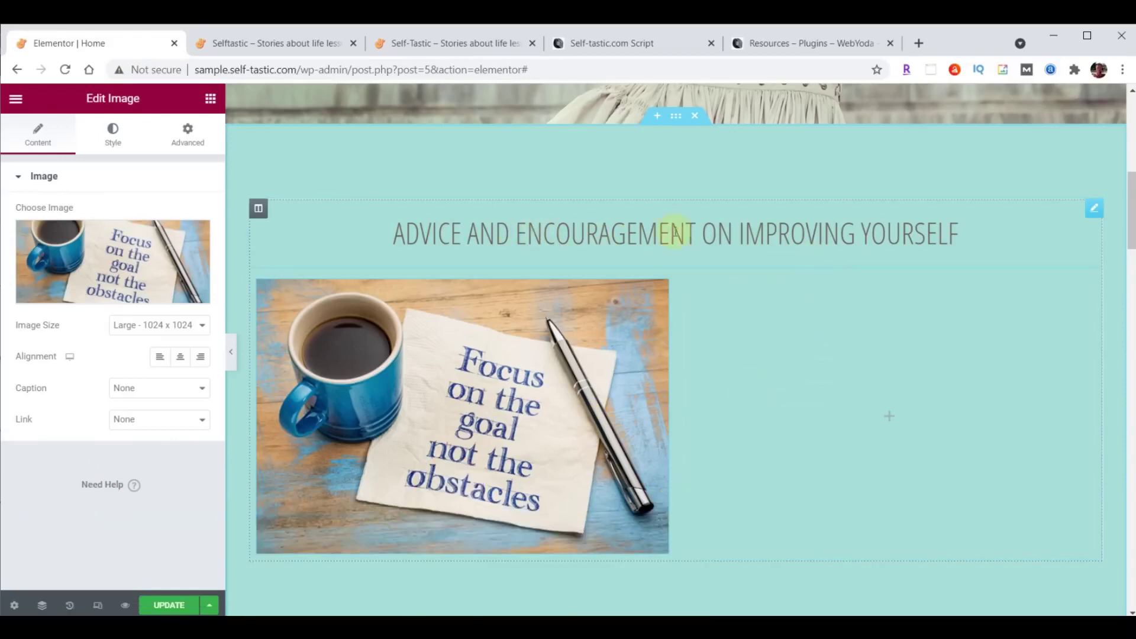
pyautogui.click(1096, 212)
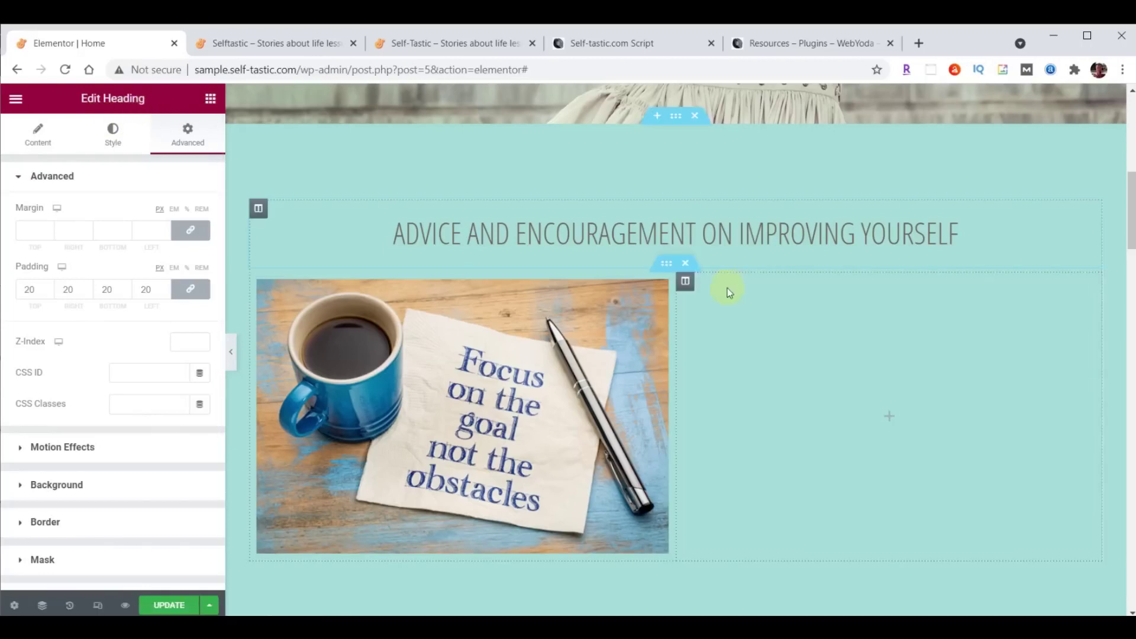
pyautogui.rightClick(1093, 218)
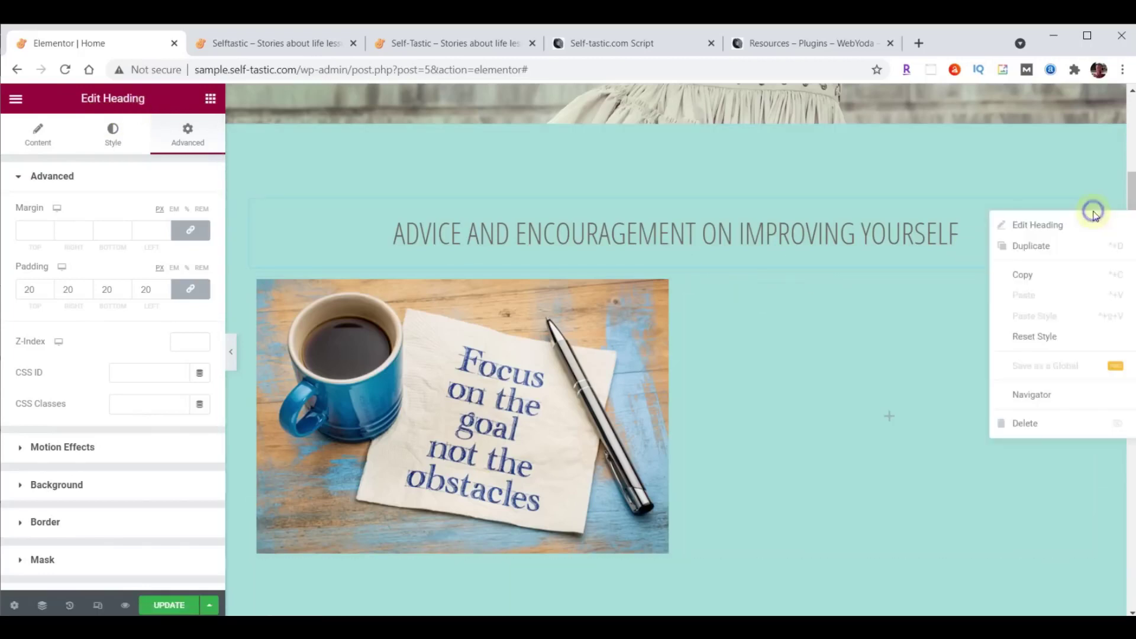
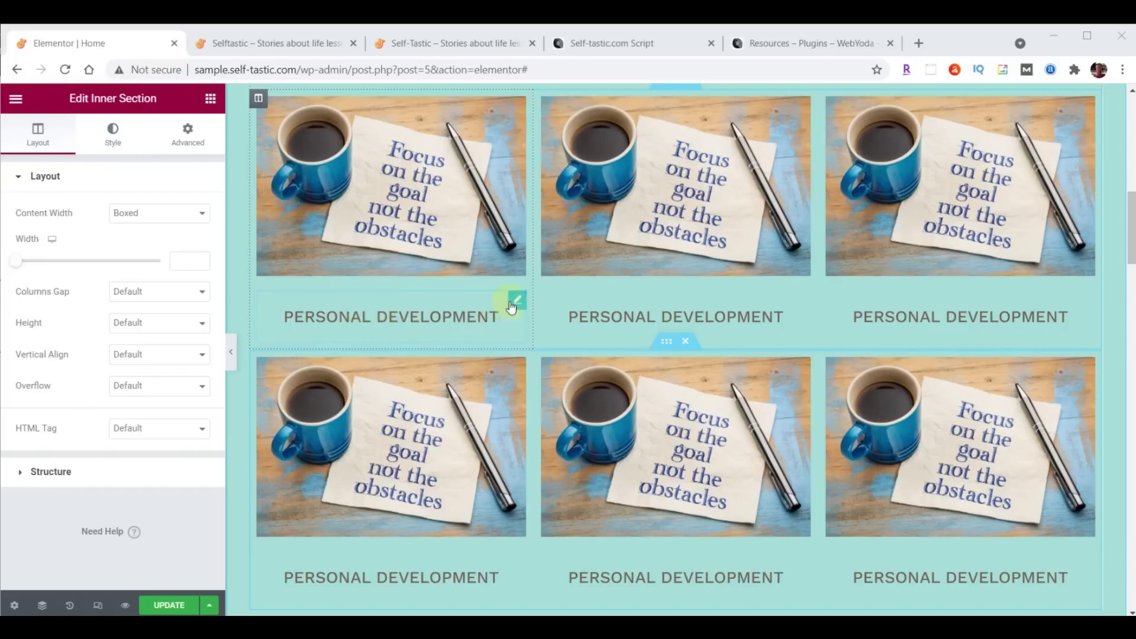
# Set the first PERSONAL DEVELOPMENT heading's padding to 0, with 20 px unlinked bottom padding.
pyautogui.click(517, 303)
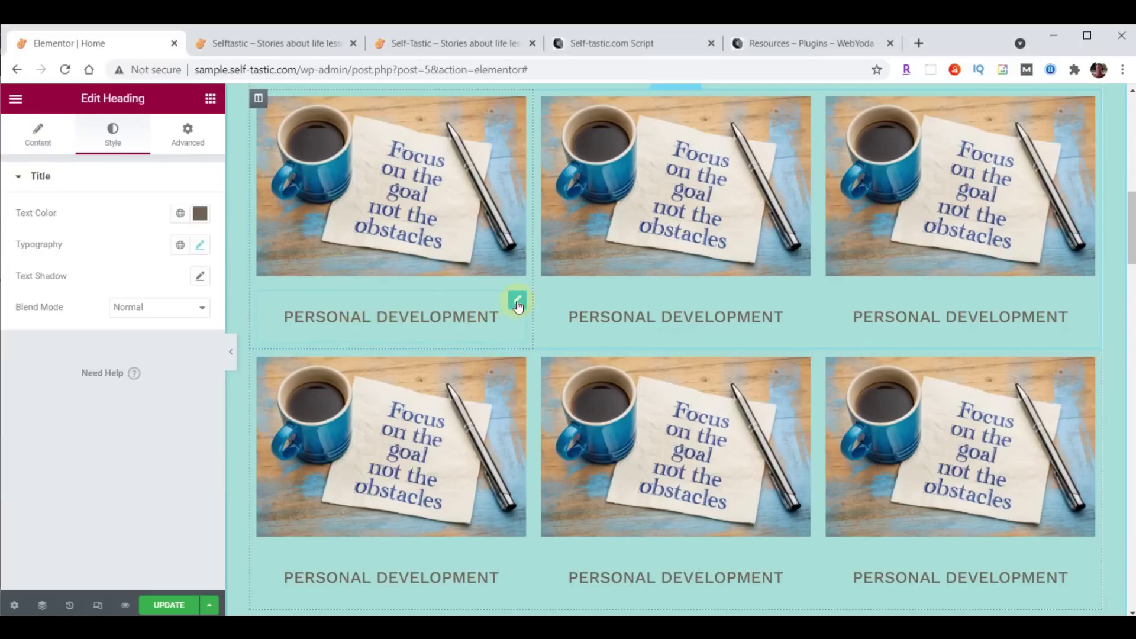
pyautogui.click(185, 147)
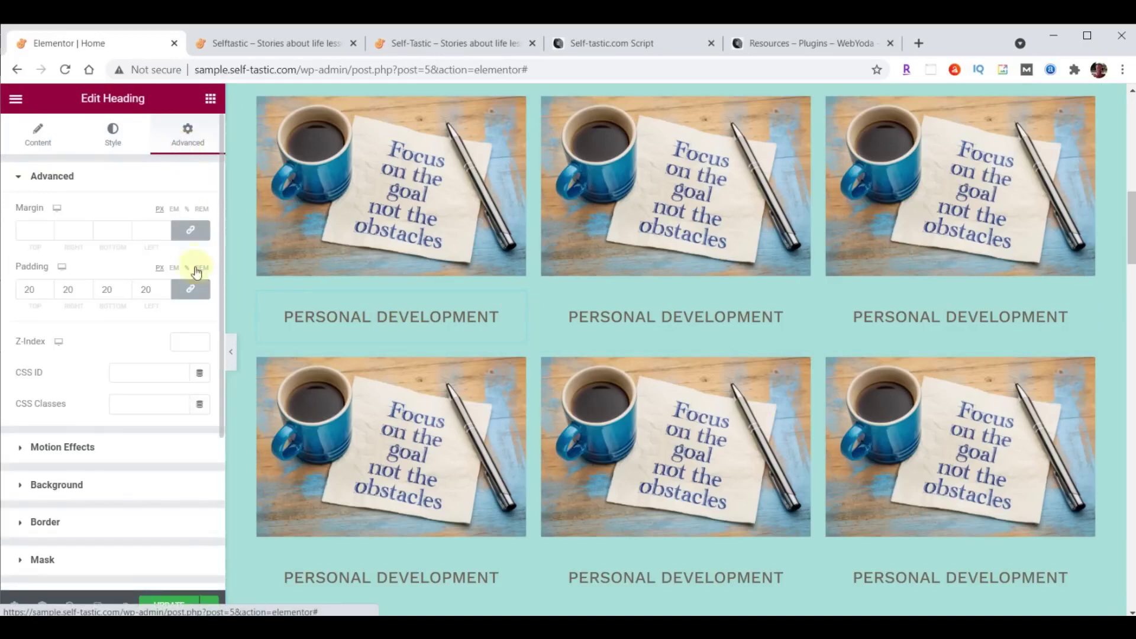
pyautogui.moveTo(37, 297); pyautogui.dragTo(26, 295)
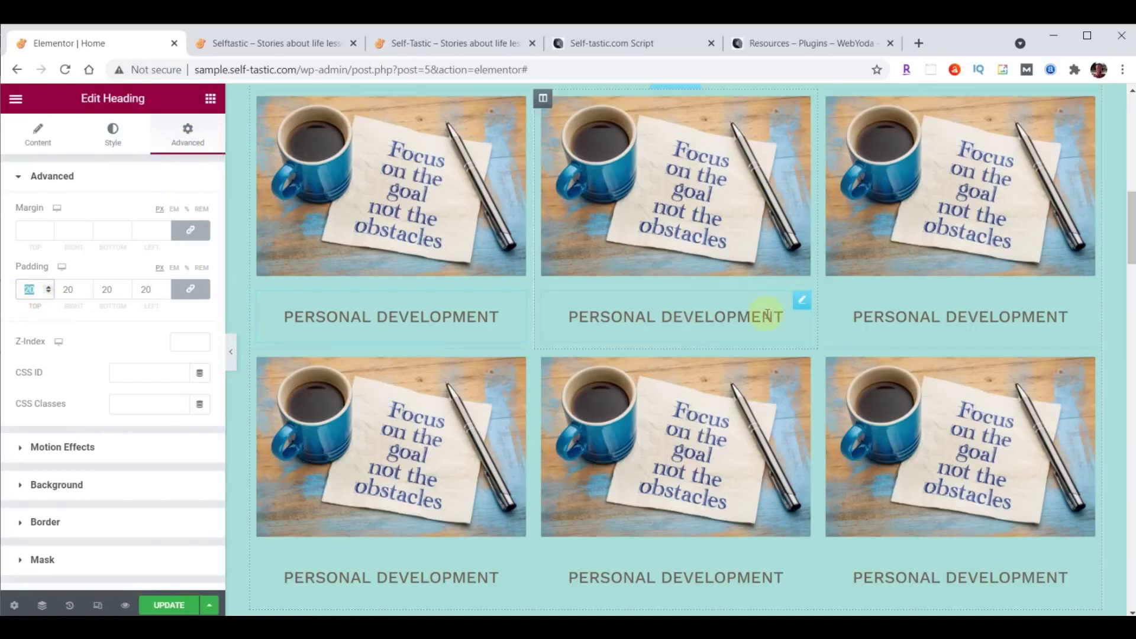
pyautogui.scroll(1, 760, 310)
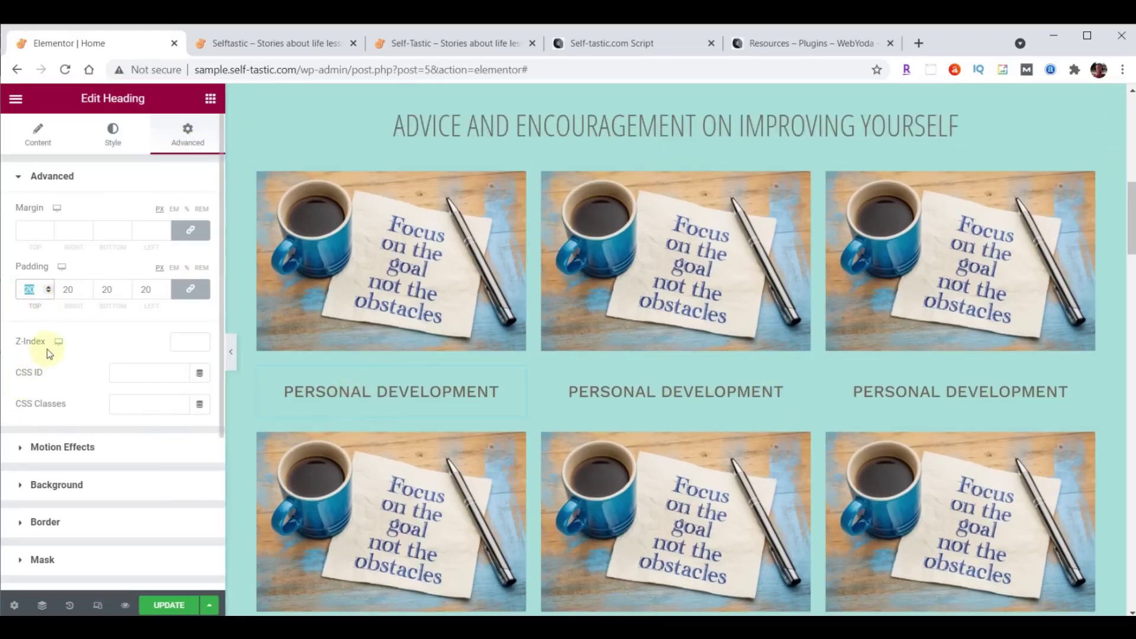
pyautogui.write('0')
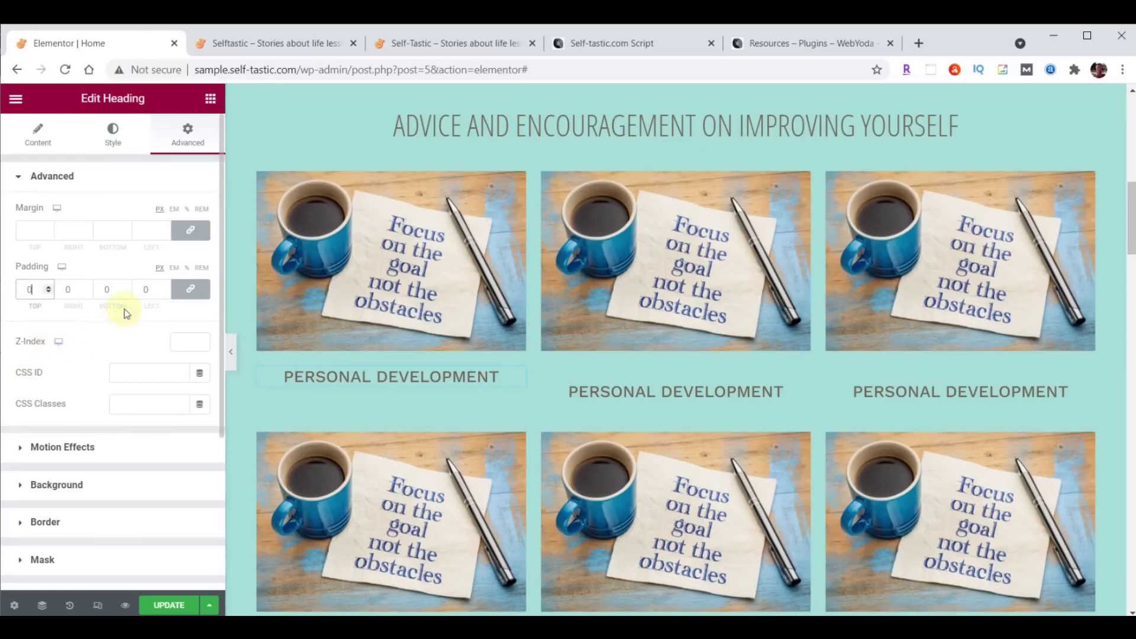
pyautogui.click(191, 291)
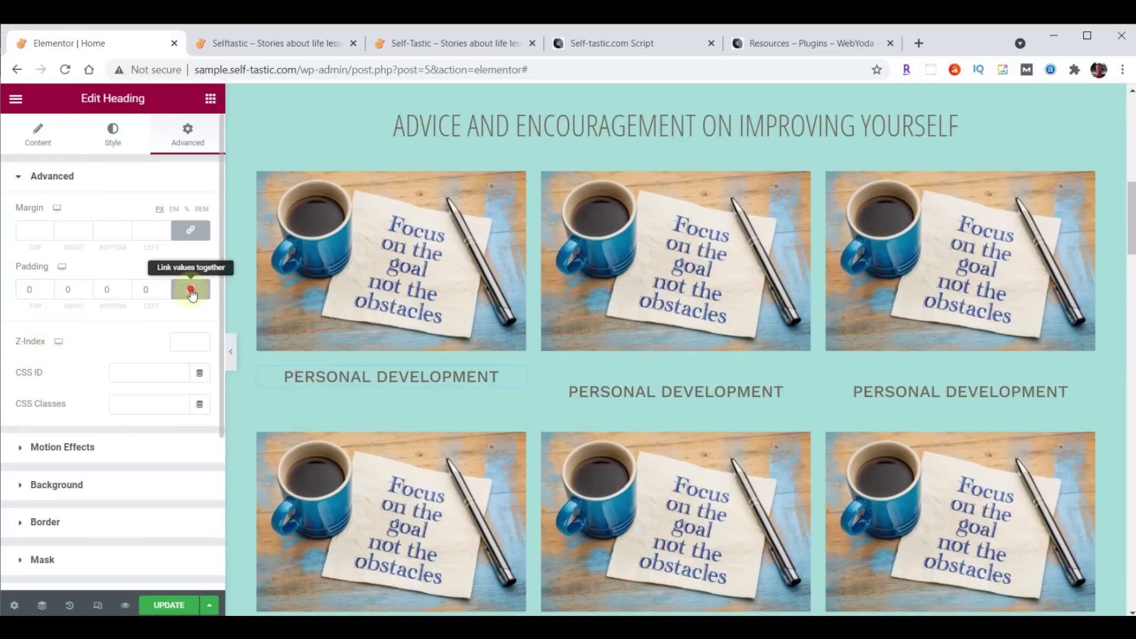
pyautogui.click(126, 289)
pyautogui.write('2')
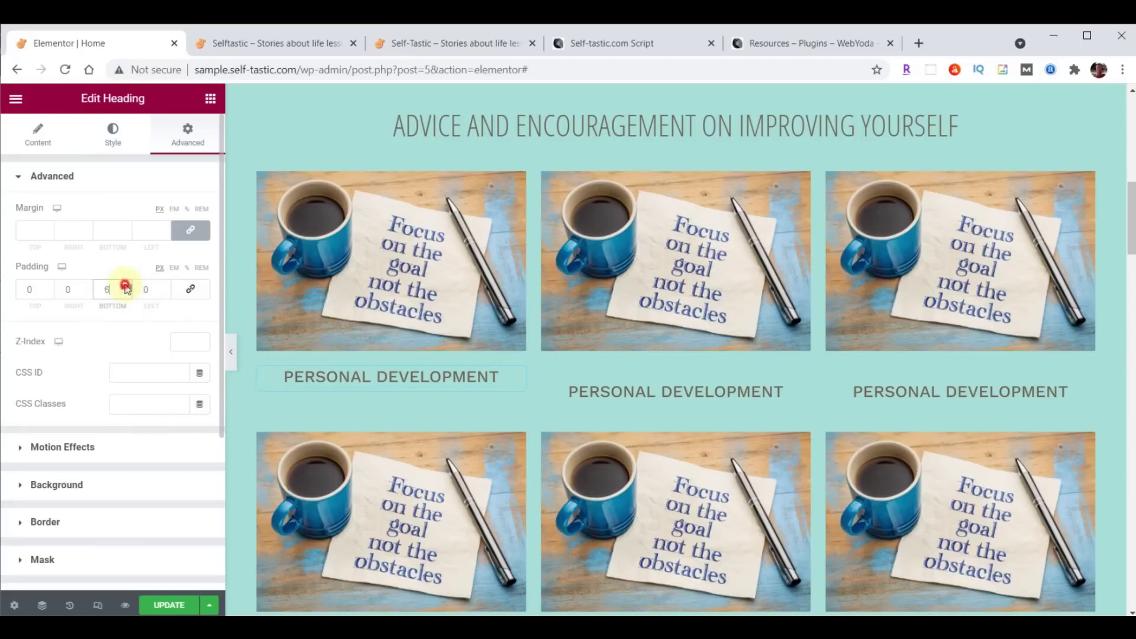
pyautogui.click(126, 286)
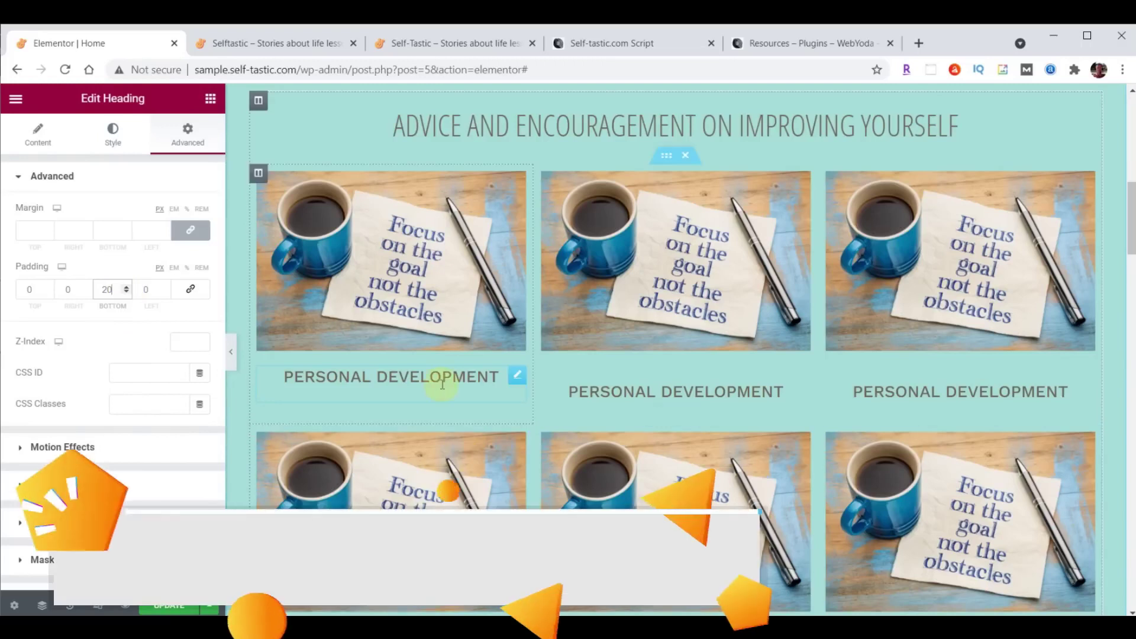
pyautogui.scroll(-1, 876, 396)
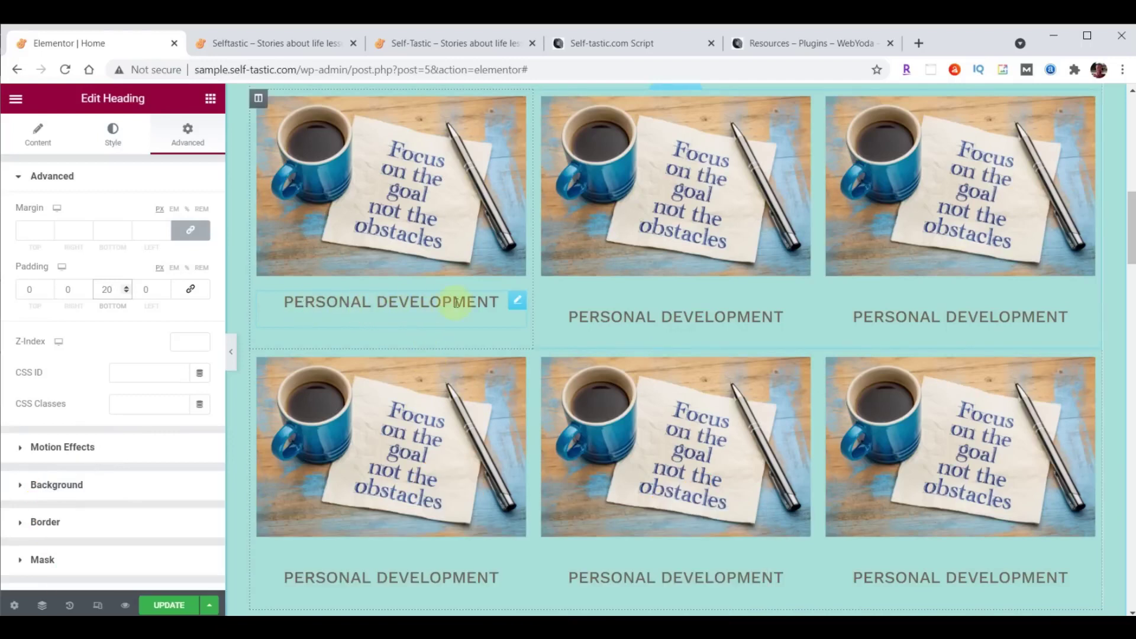
# Copy the first heading and paste its style onto the top-middle and top-right headings.
pyautogui.click(518, 304)
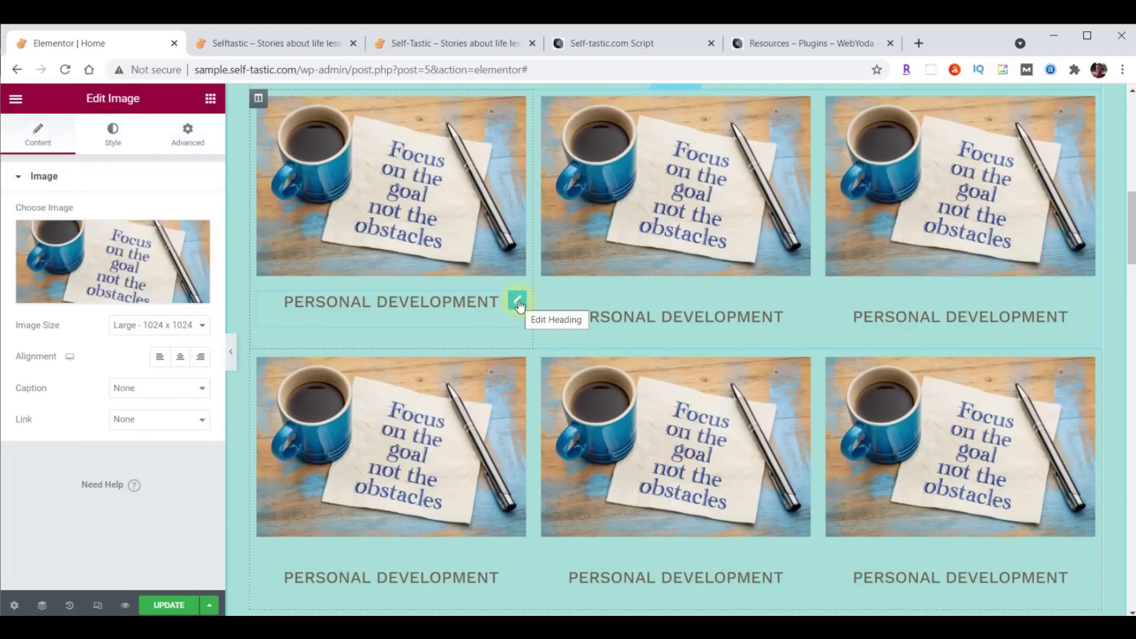
pyautogui.rightClick(518, 304)
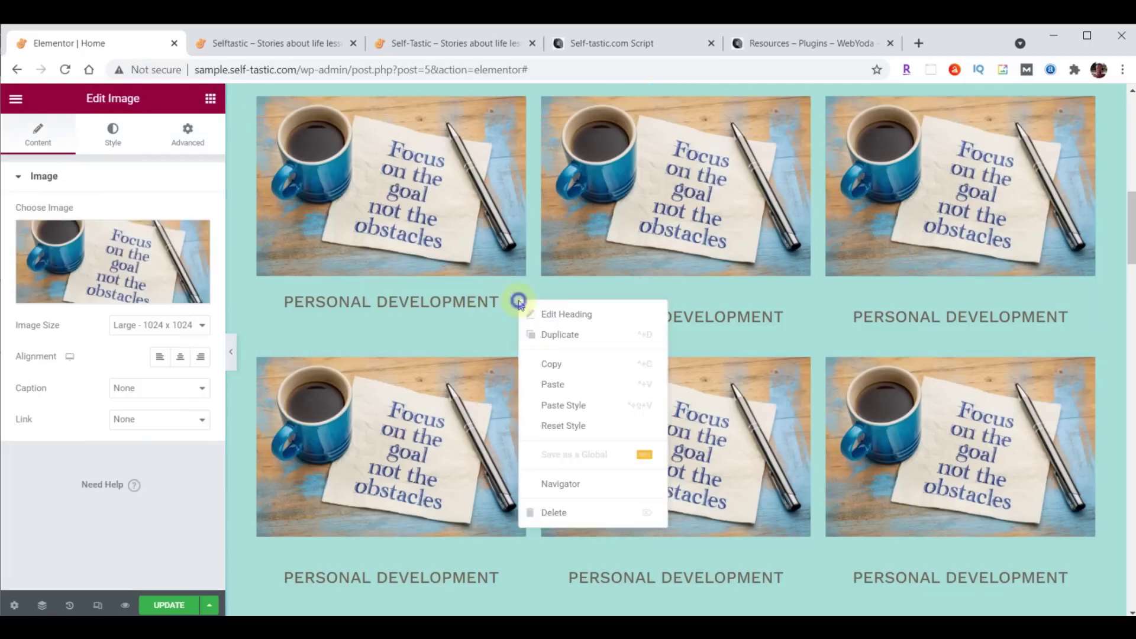
pyautogui.click(551, 363)
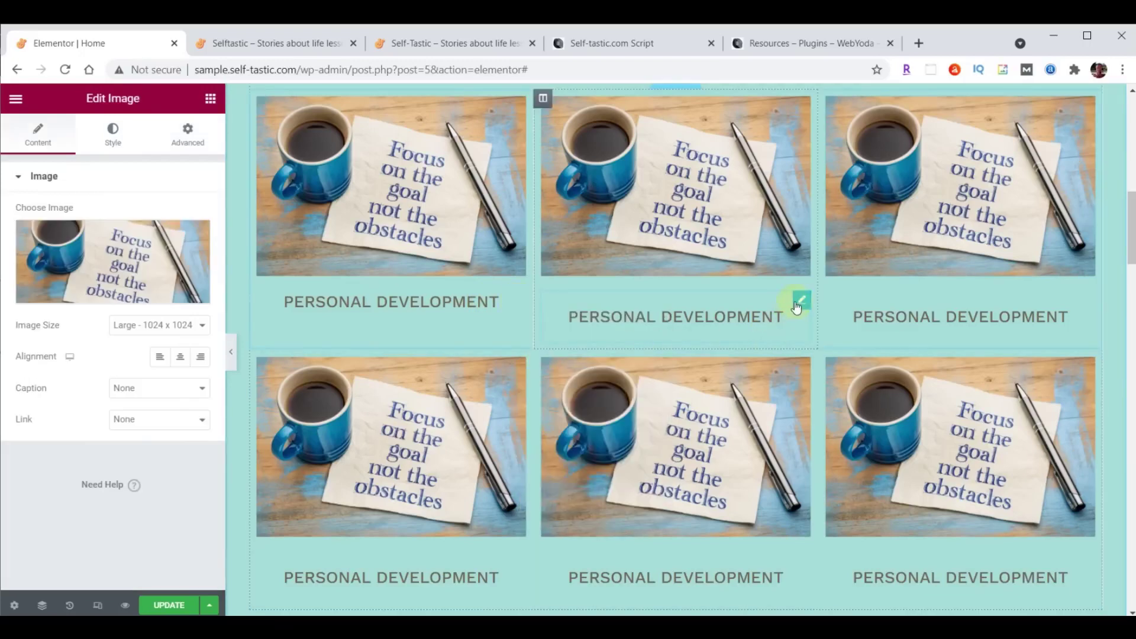
pyautogui.rightClick(796, 309)
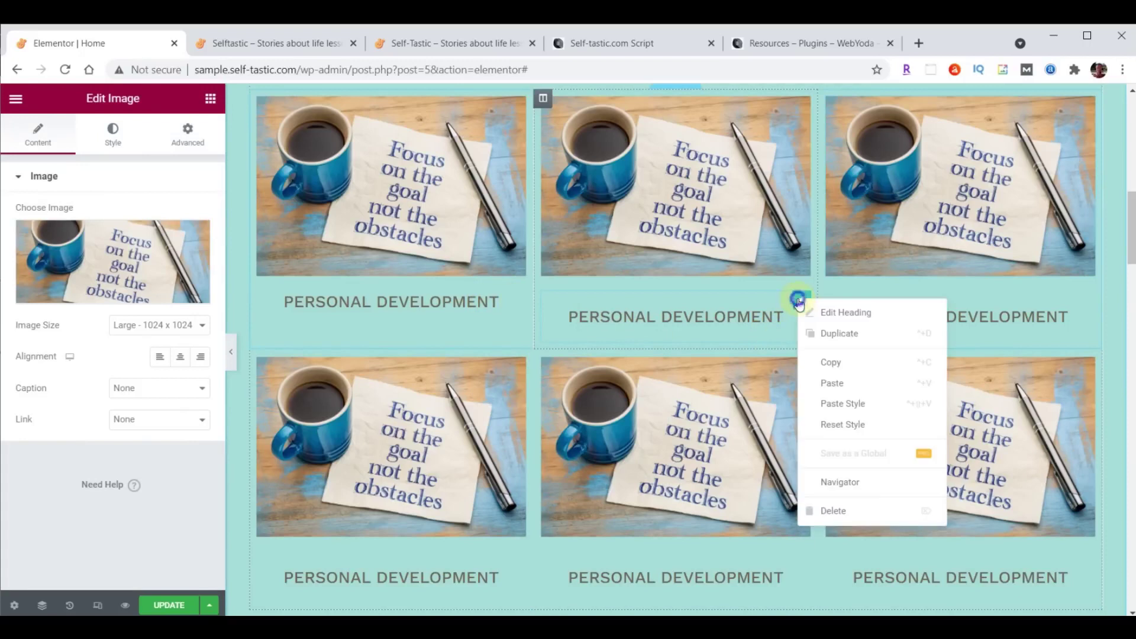
pyautogui.click(840, 406)
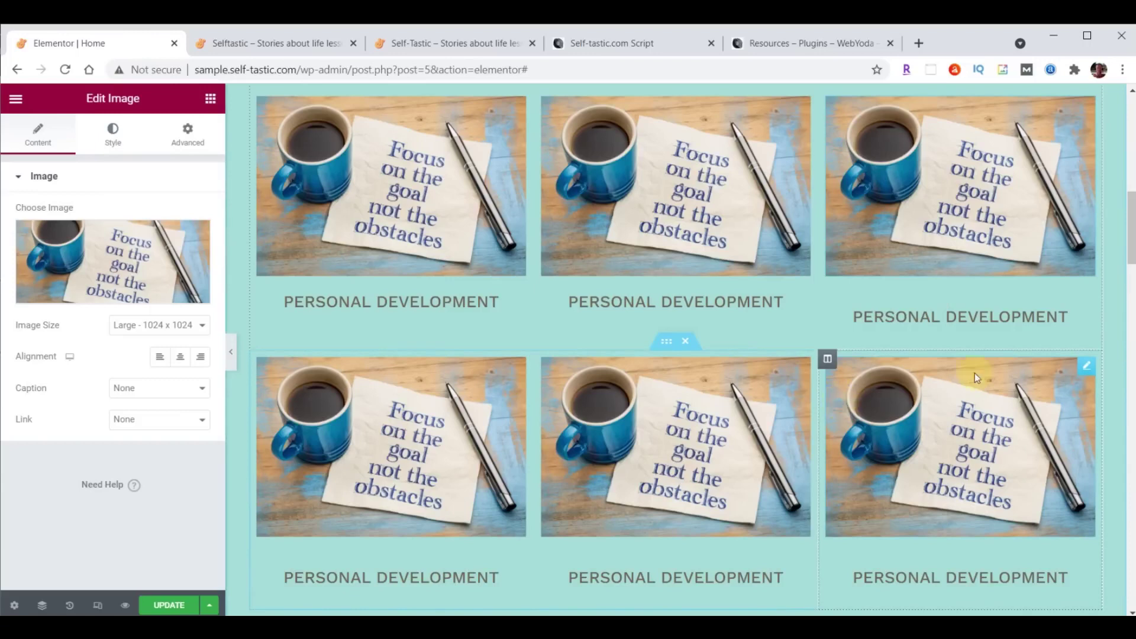
pyautogui.rightClick(1083, 308)
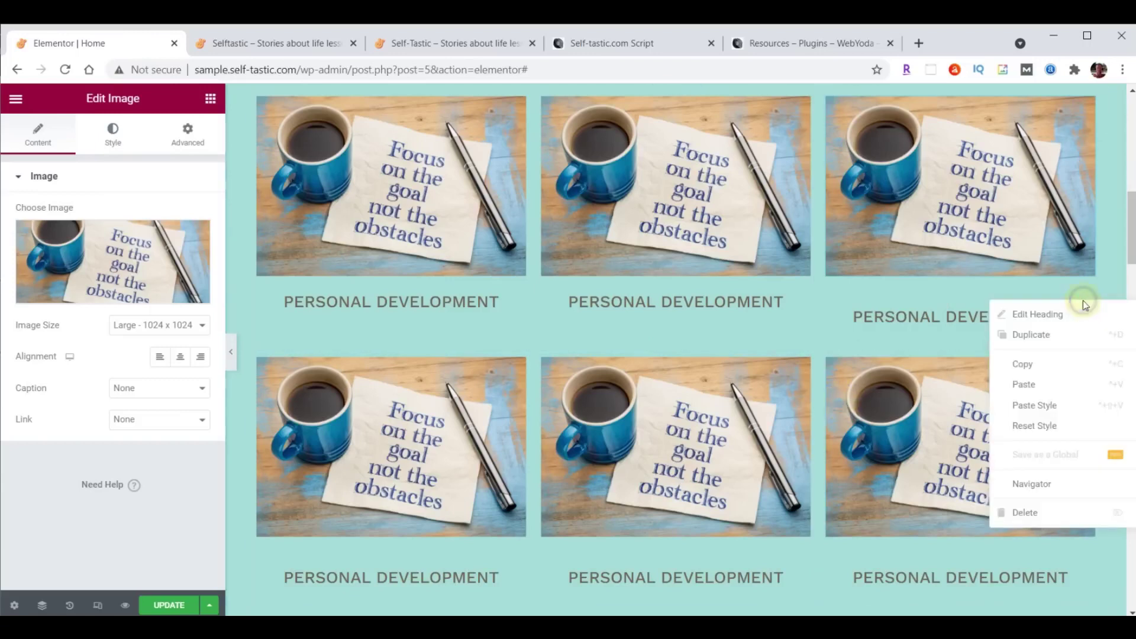
pyautogui.click(1053, 405)
# Paste the copied heading style onto the bottom-right, bottom-middle and bottom-left headings.
pyautogui.rightClick(1081, 543)
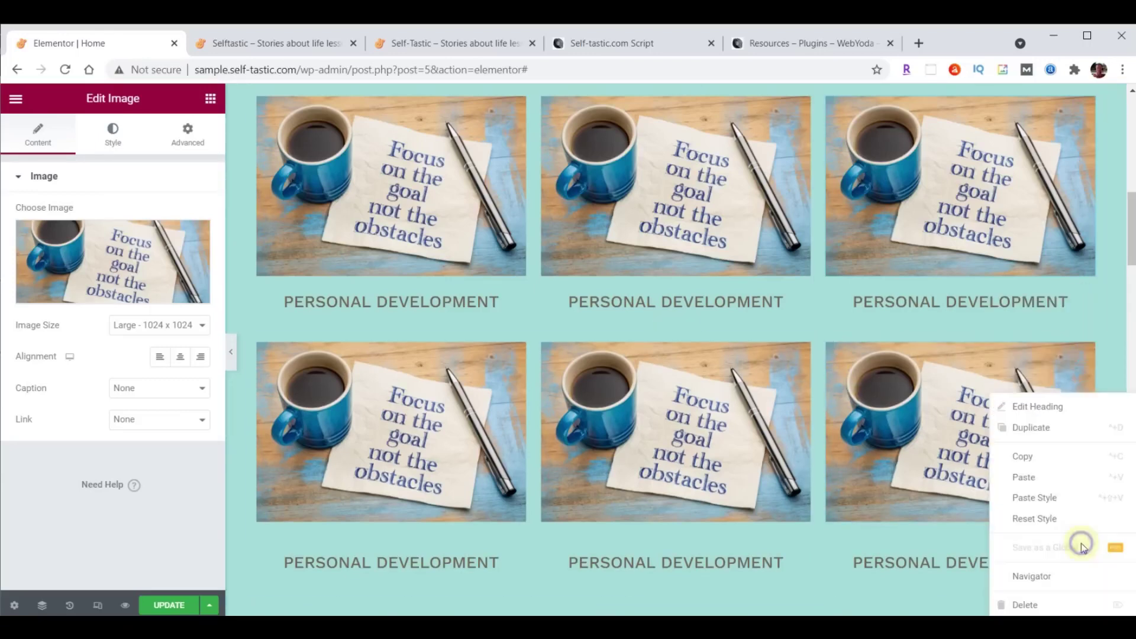
pyautogui.click(1058, 506)
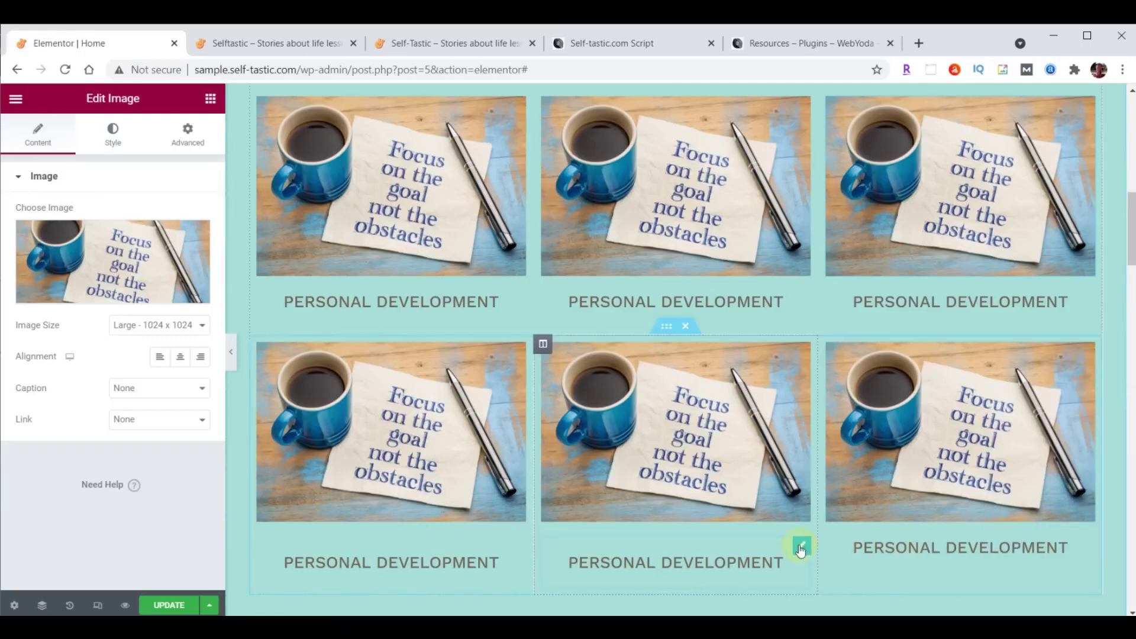
pyautogui.rightClick(799, 545)
pyautogui.click(840, 497)
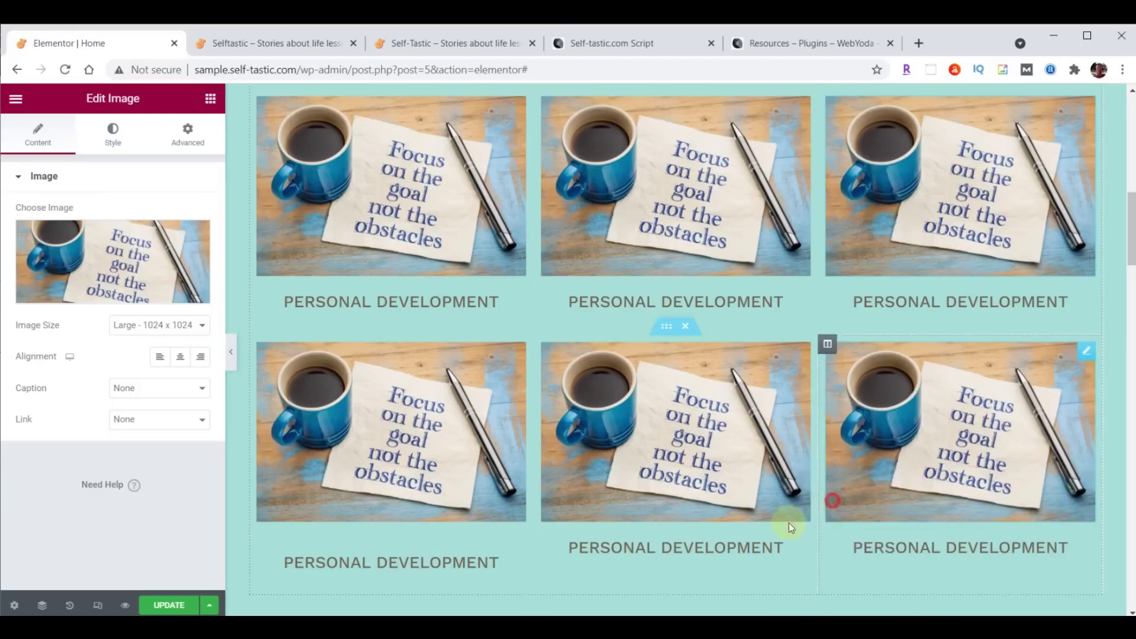
pyautogui.rightClick(519, 548)
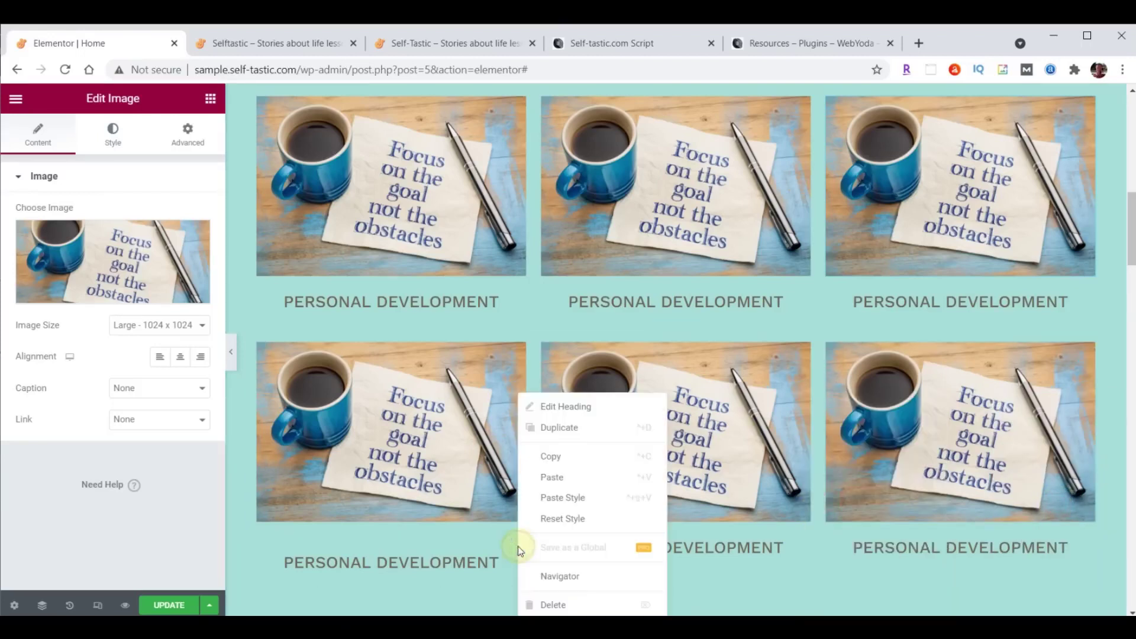
pyautogui.click(547, 498)
pyautogui.scroll(1, 761, 507)
pyautogui.scroll(-1, 763, 512)
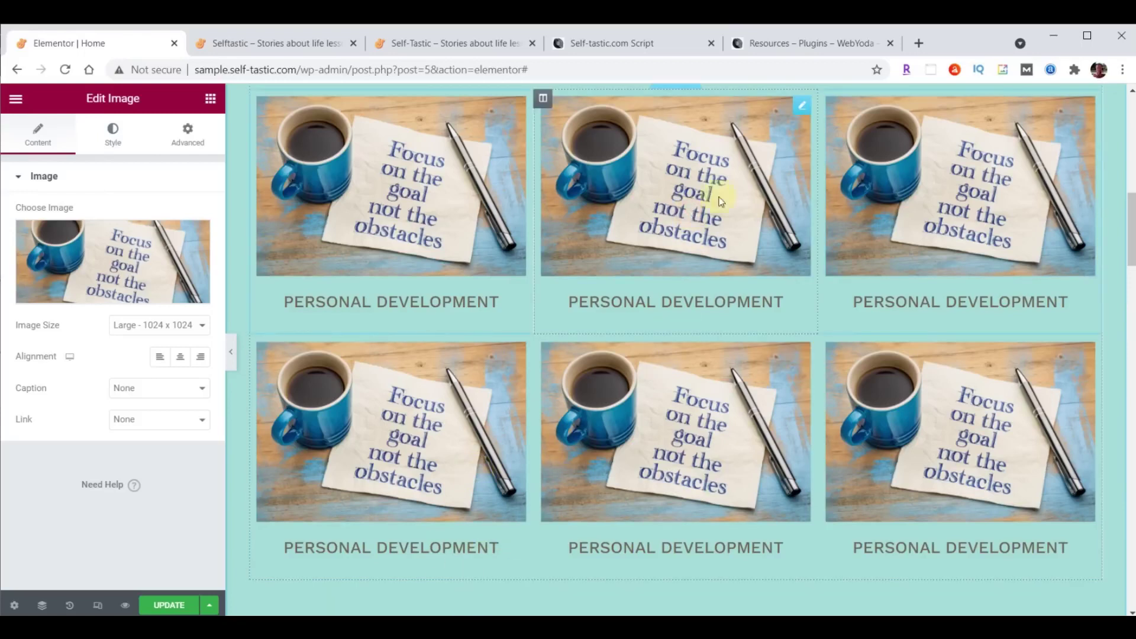
# Give the middle card the Forget the Mistake chalkboard photo and retitle its heading 'Life Lessons'.
pyautogui.click(78, 253)
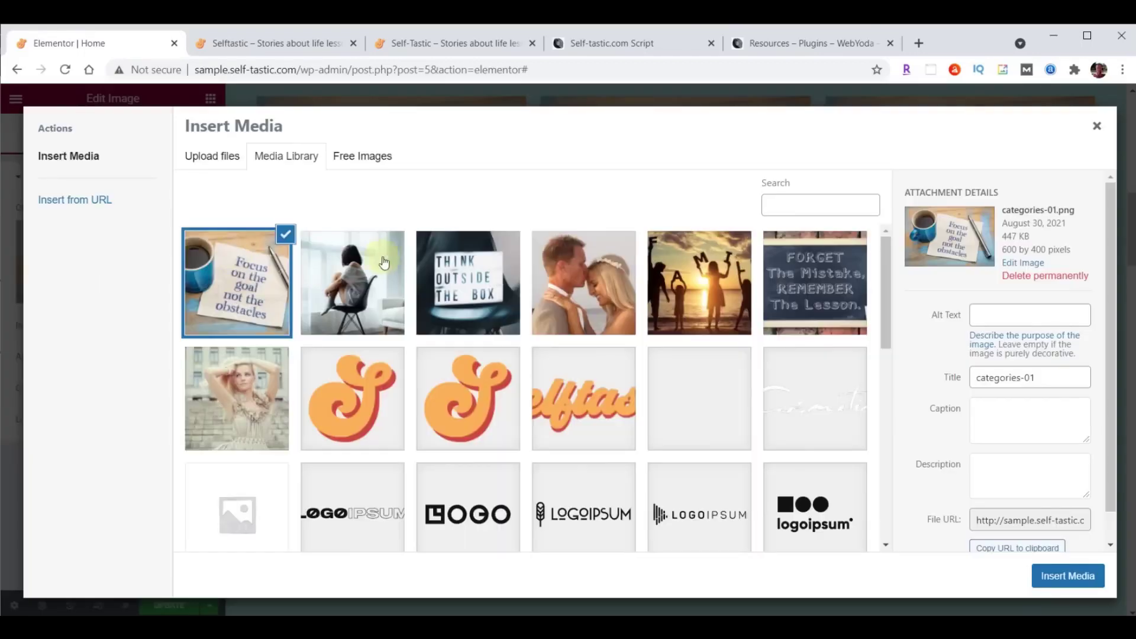
pyautogui.click(810, 280)
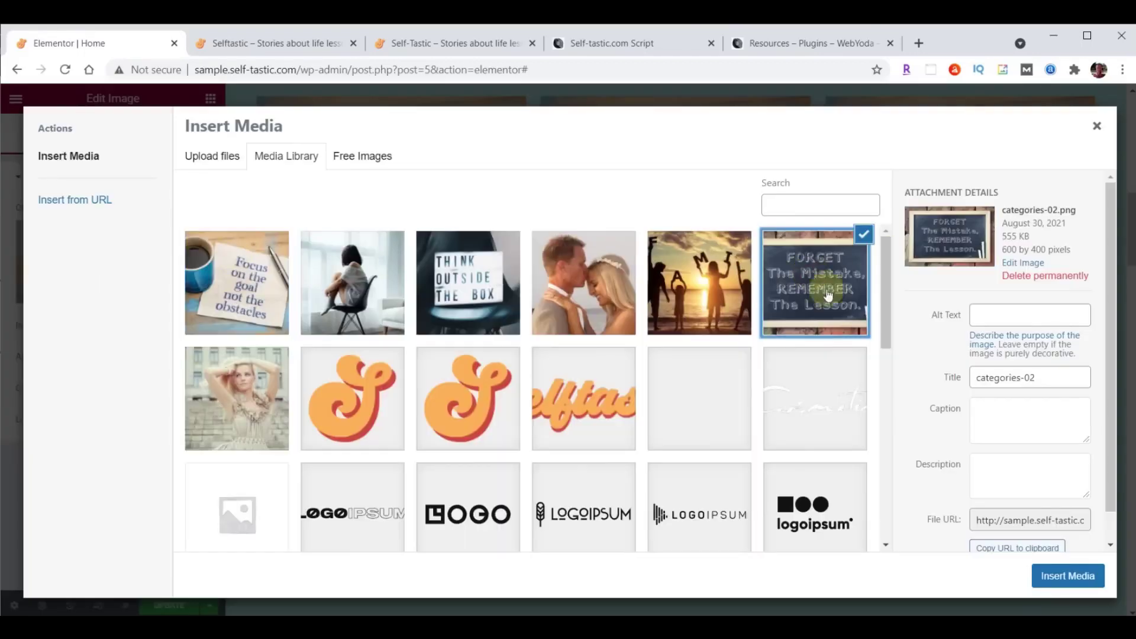
pyautogui.click(1052, 576)
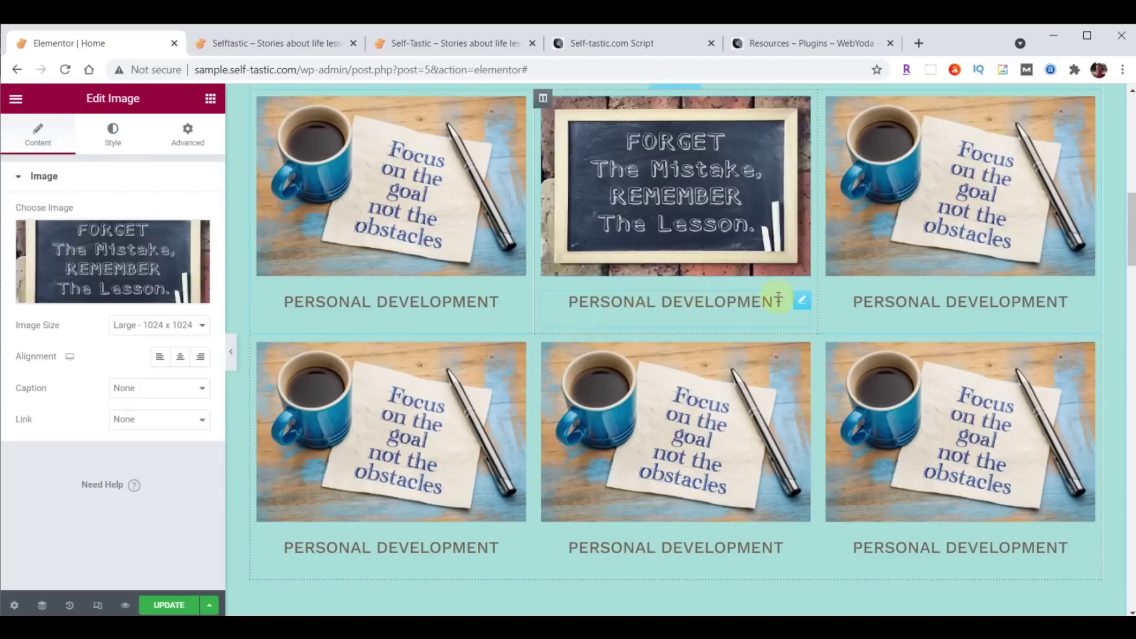
pyautogui.click(802, 300)
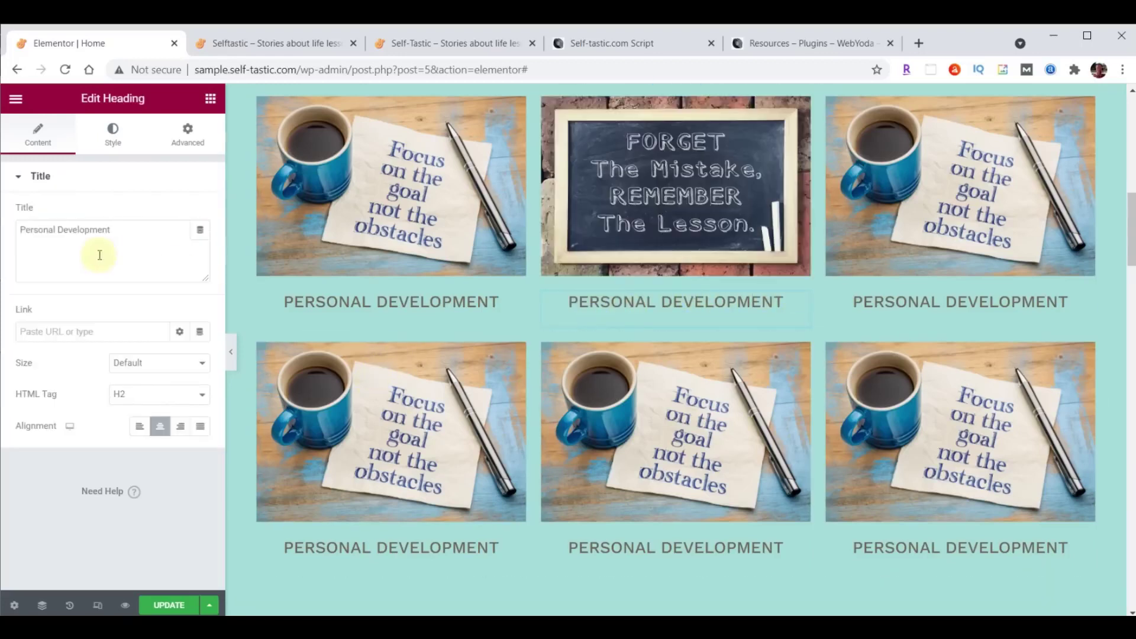
pyautogui.moveTo(21, 231); pyautogui.dragTo(126, 228)
pyautogui.write('Life Lessons')
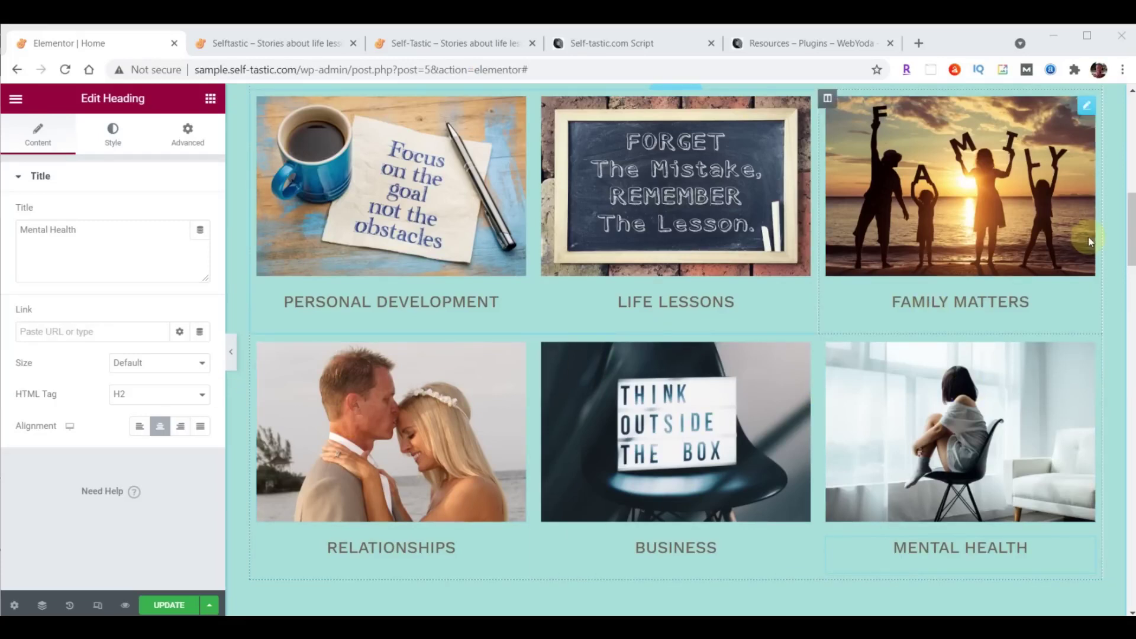
# Save the page and reload the live homepage to review the image grid.
pyautogui.click(168, 604)
pyautogui.click(284, 43)
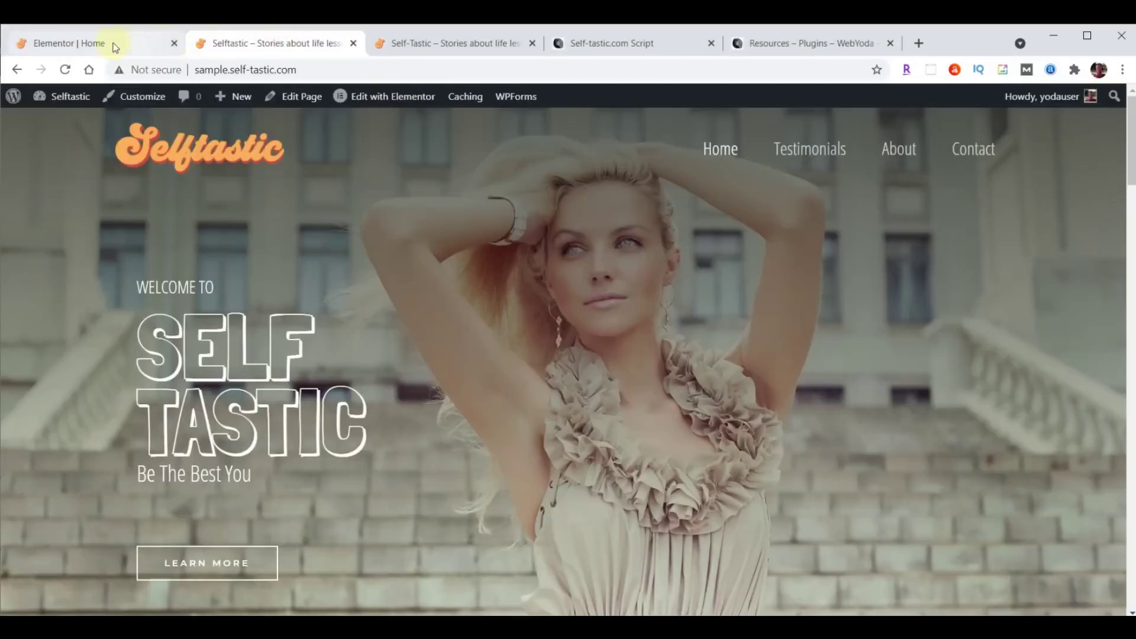
pyautogui.click(65, 69)
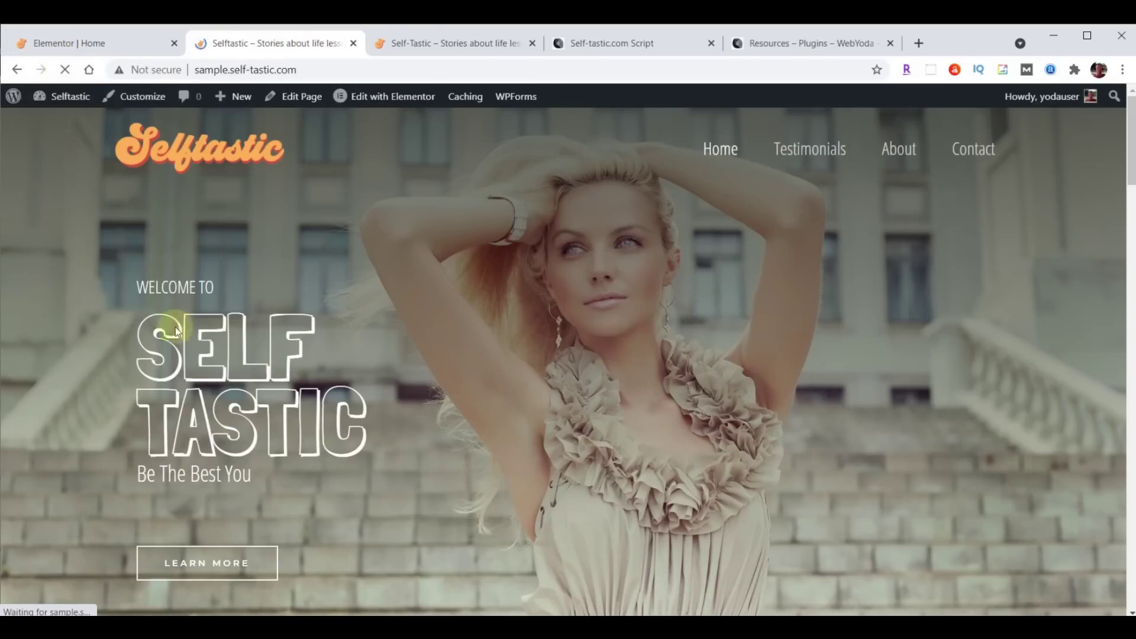
pyautogui.scroll(-8, 765, 246)
pyautogui.scroll(-2, 767, 251)
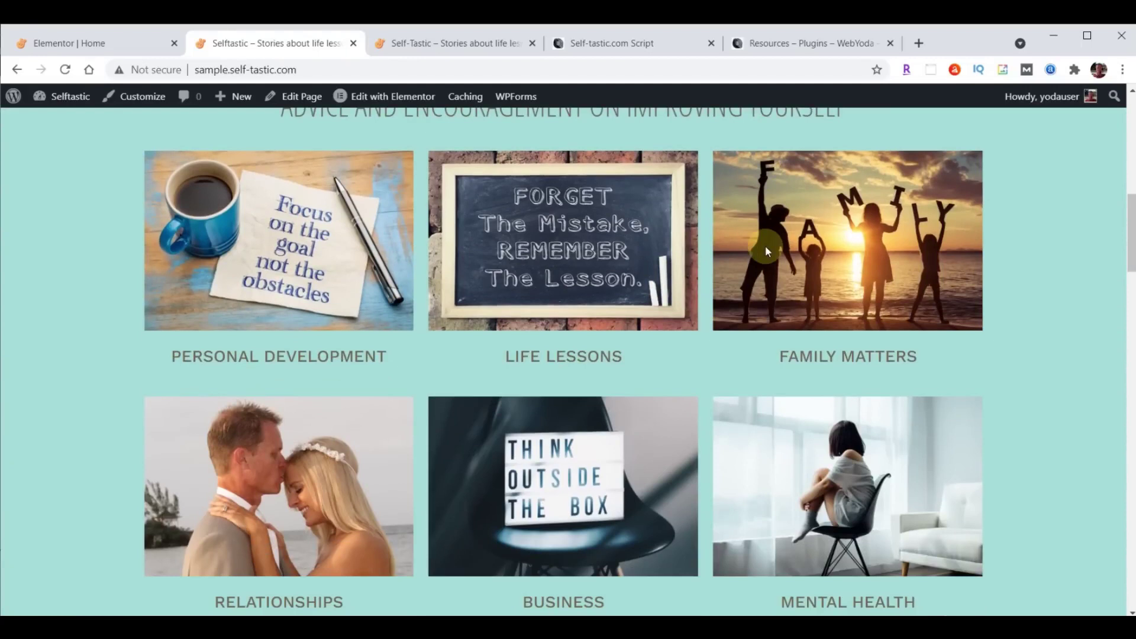
# Compare against the other Self-Tastic site's homepage, then return to the Home page editor.
pyautogui.click(473, 43)
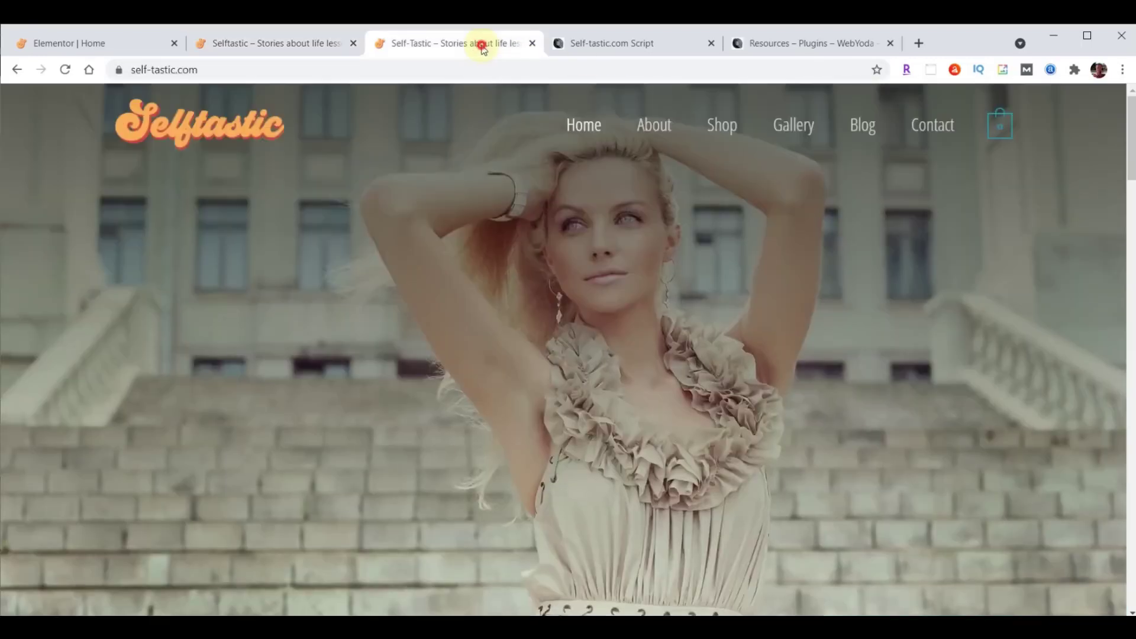
pyautogui.click(65, 70)
pyautogui.scroll(-5, 674, 290)
pyautogui.scroll(-5, 675, 292)
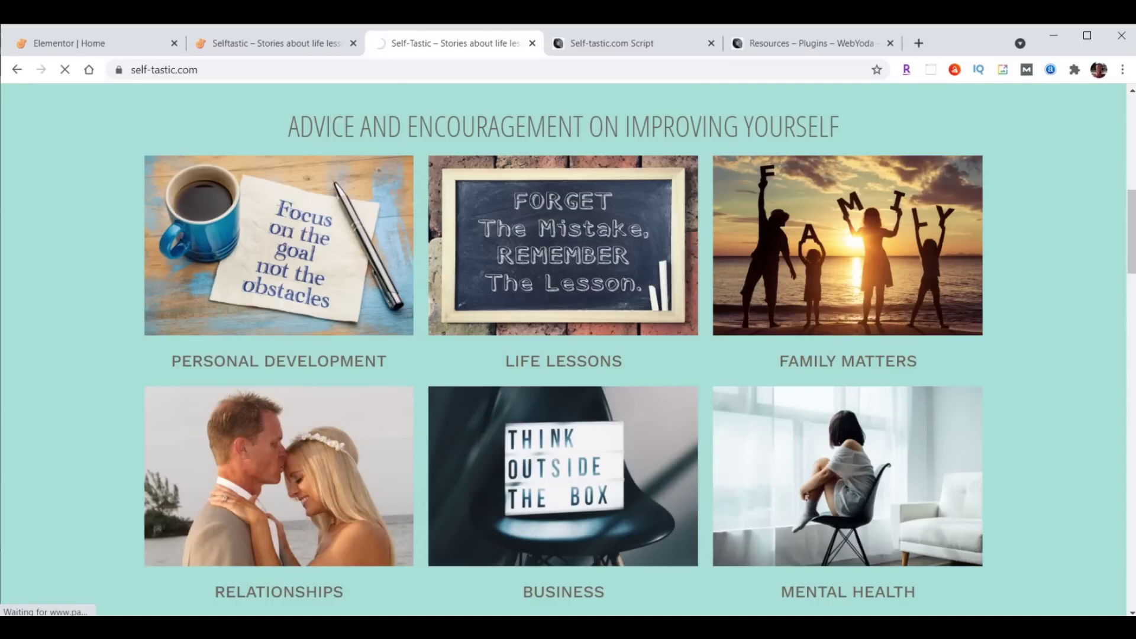
pyautogui.click(59, 41)
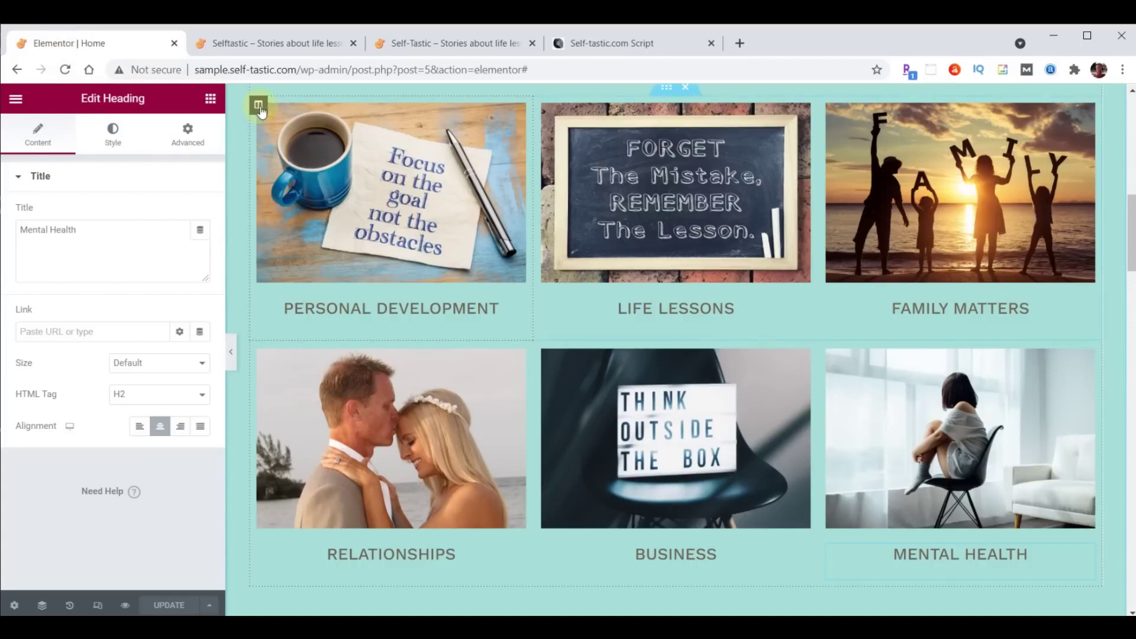
# Give the Personal Development column a Slide In Right entrance animation with 1000 ms delay.
pyautogui.click(258, 106)
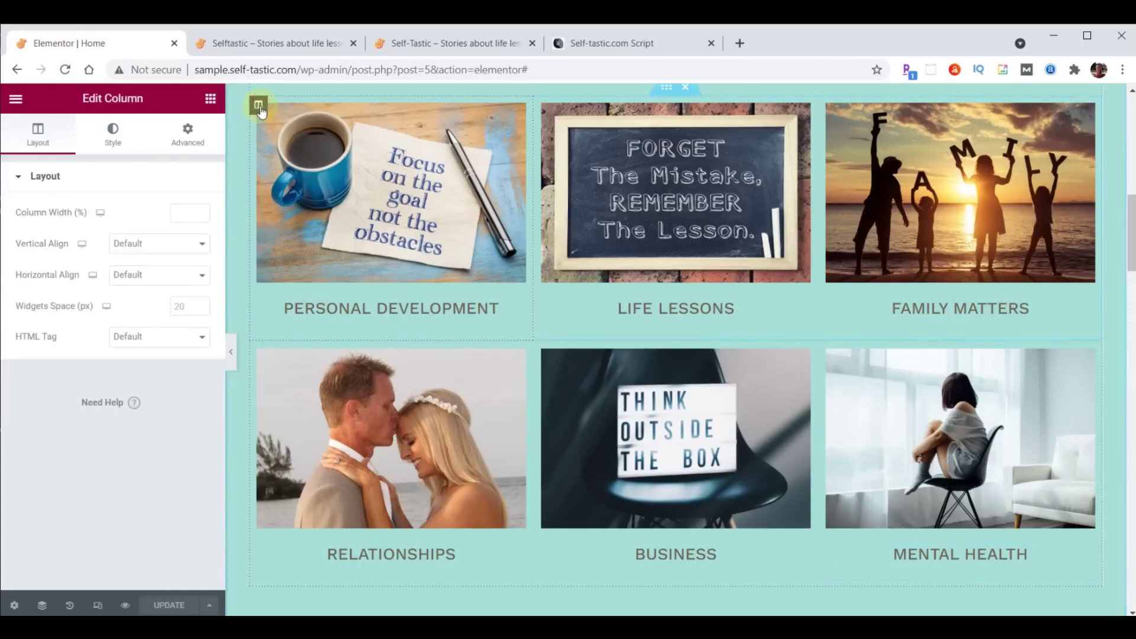
pyautogui.click(188, 136)
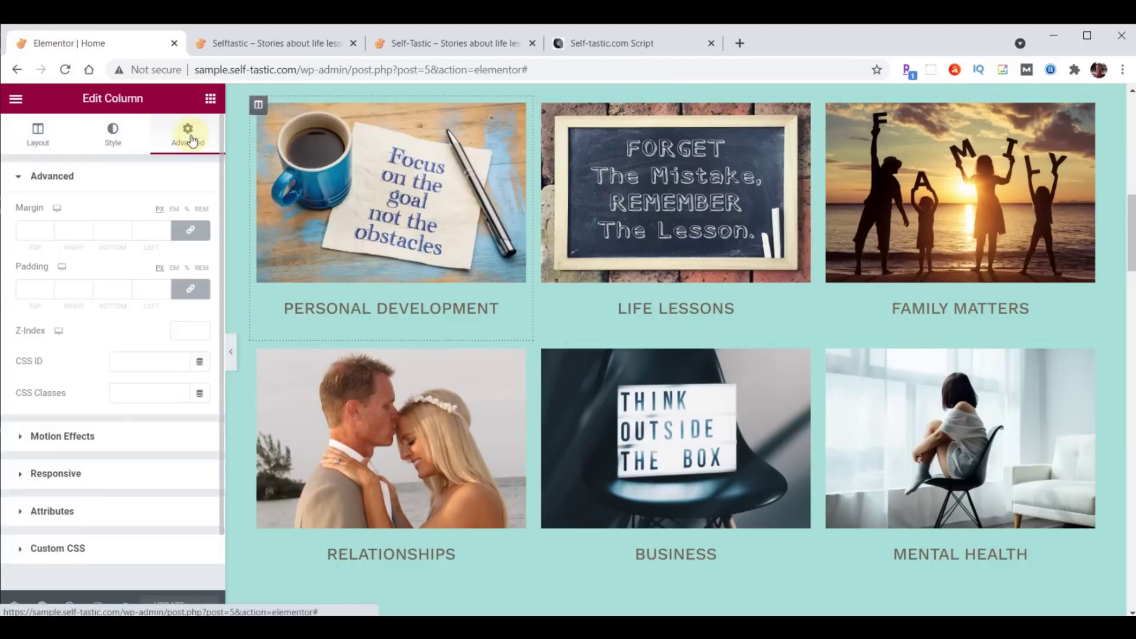
pyautogui.click(79, 437)
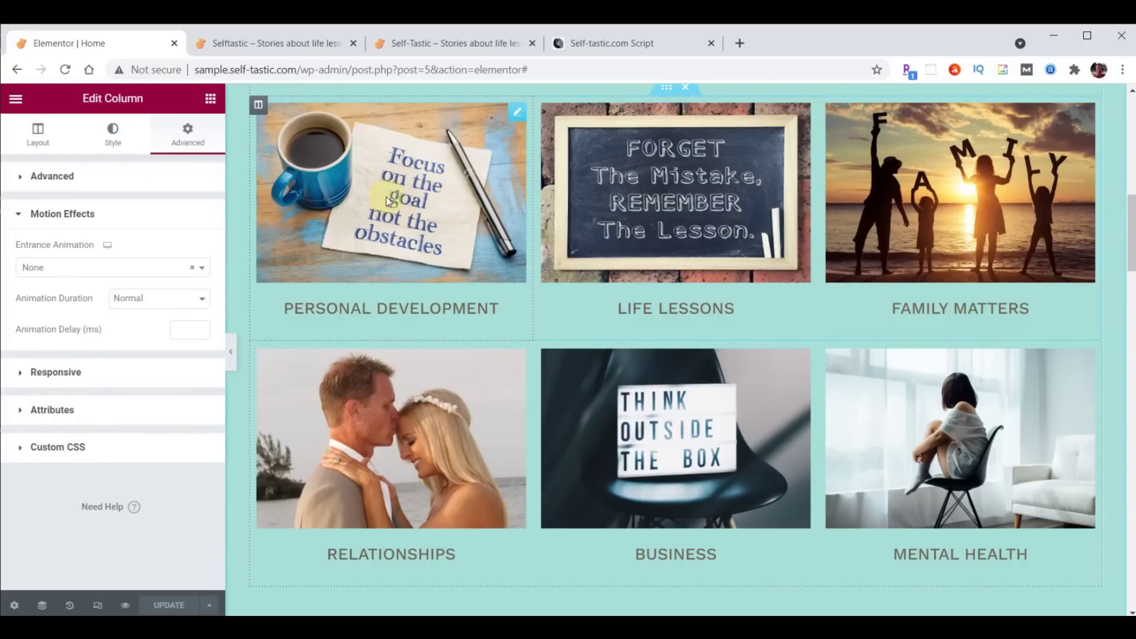
pyautogui.click(90, 269)
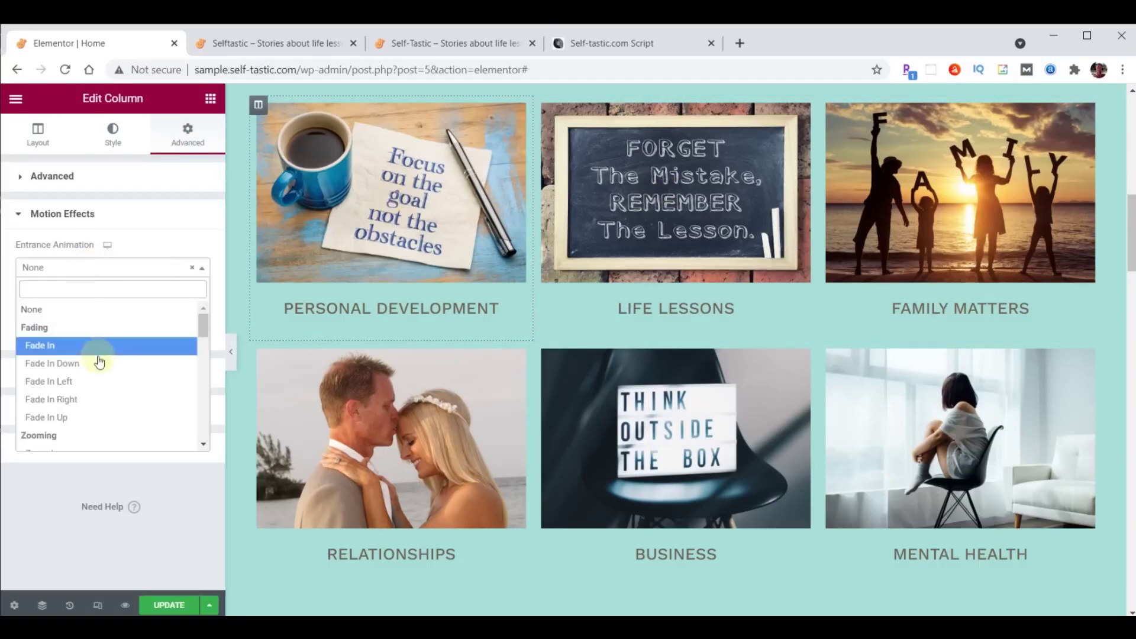
pyautogui.scroll(-4, 97, 357)
pyautogui.scroll(-2, 101, 367)
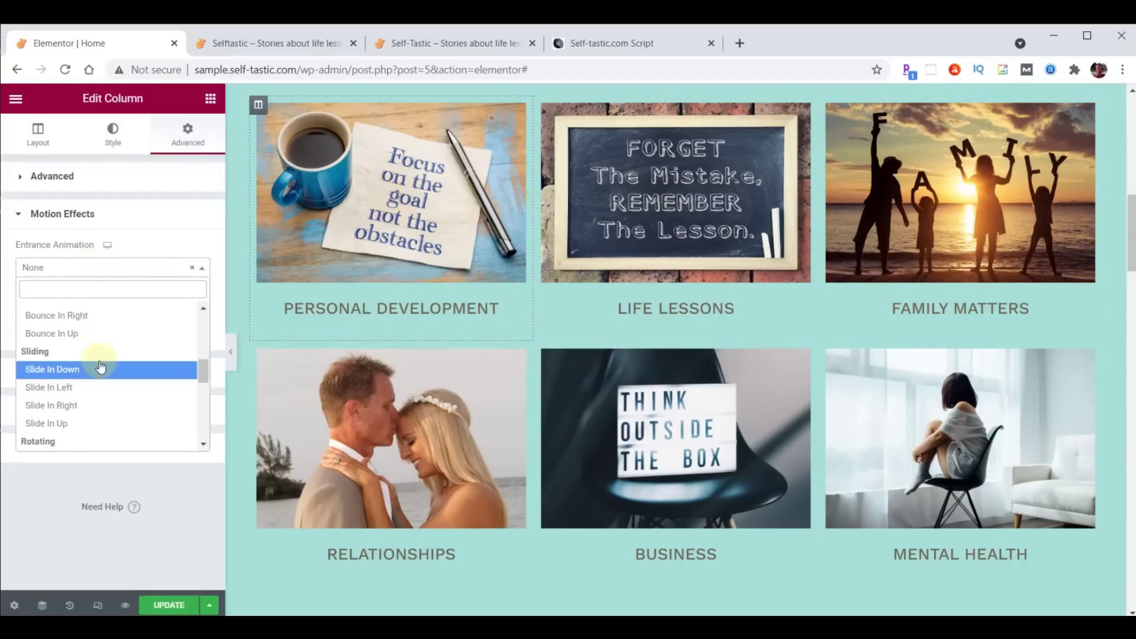
pyautogui.click(69, 406)
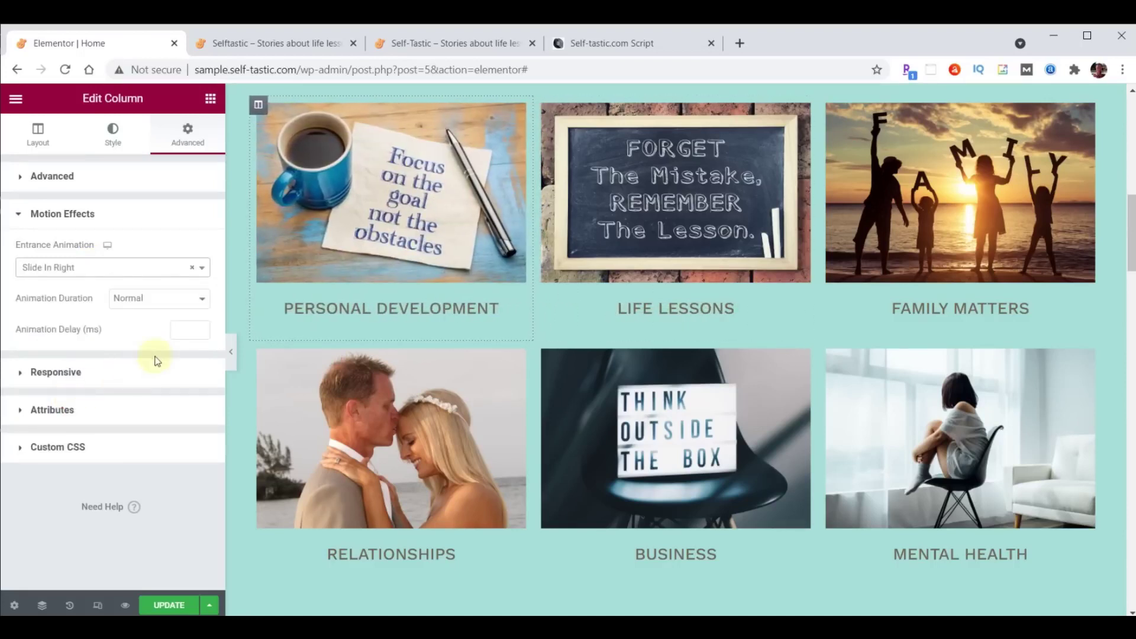
pyautogui.click(183, 331)
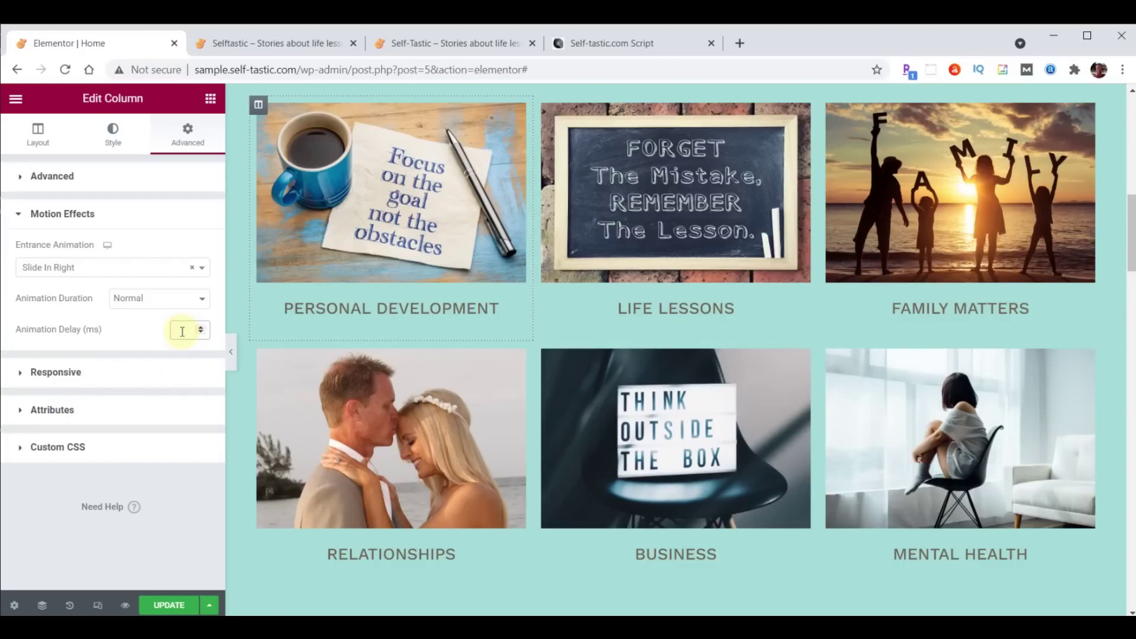
pyautogui.write('1000')
# Copy the Personal Development column's style onto the Relationships column.
pyautogui.rightClick(259, 106)
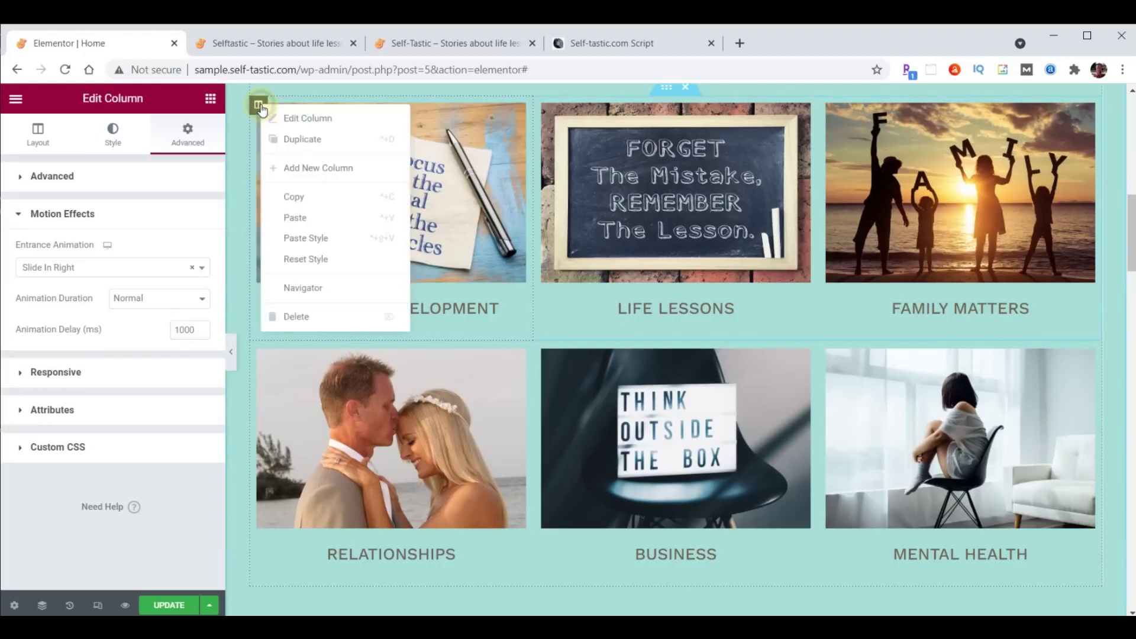
pyautogui.click(291, 195)
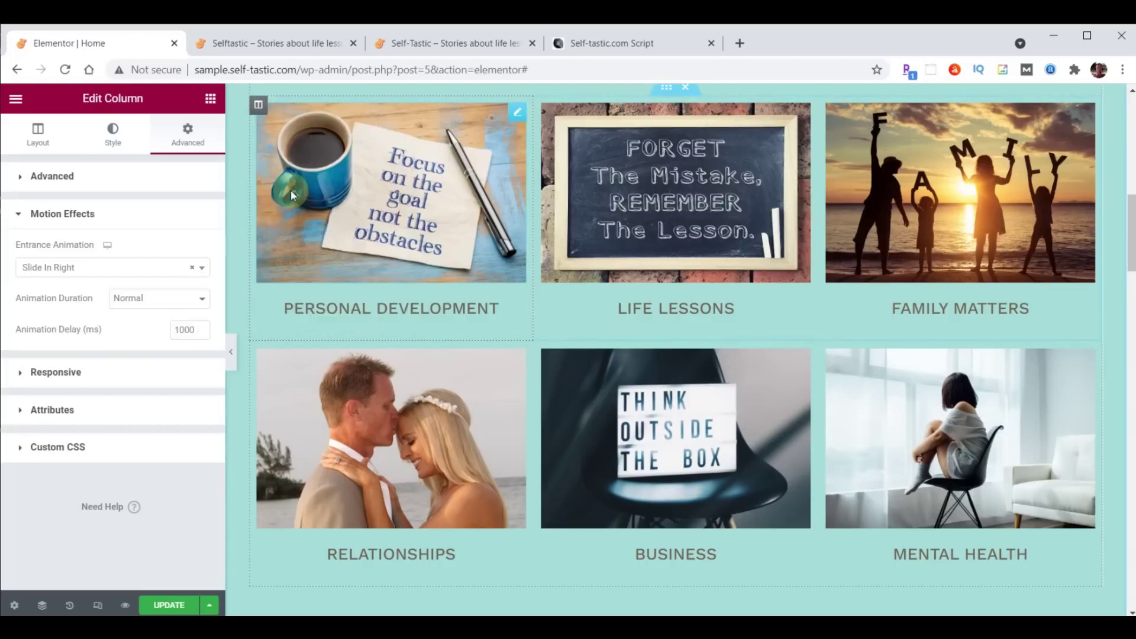
pyautogui.rightClick(259, 352)
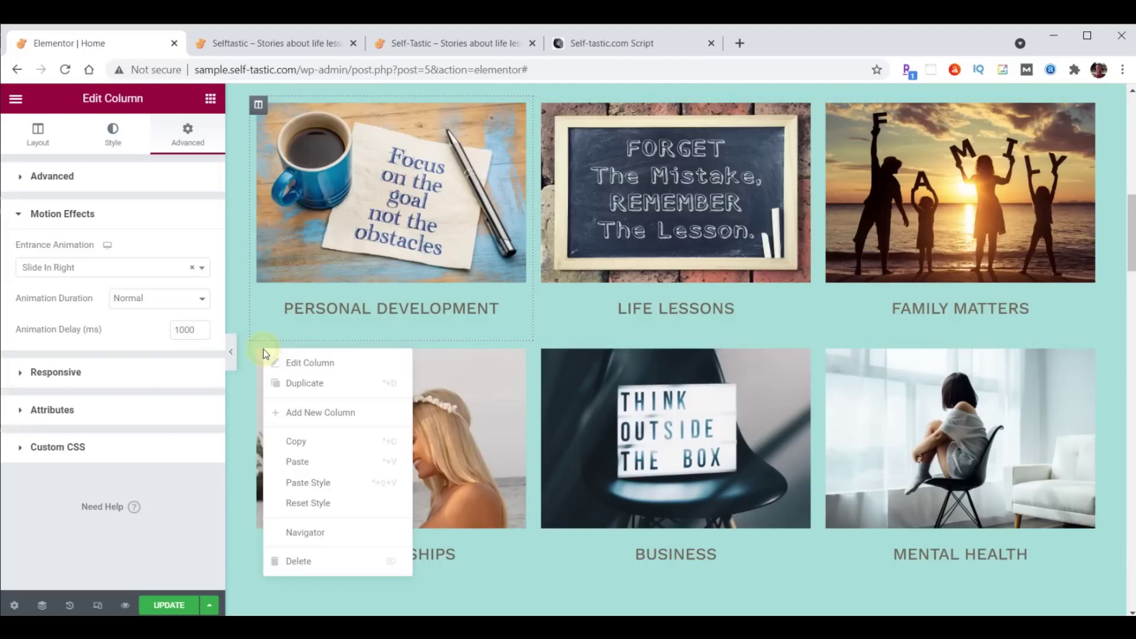
pyautogui.click(314, 481)
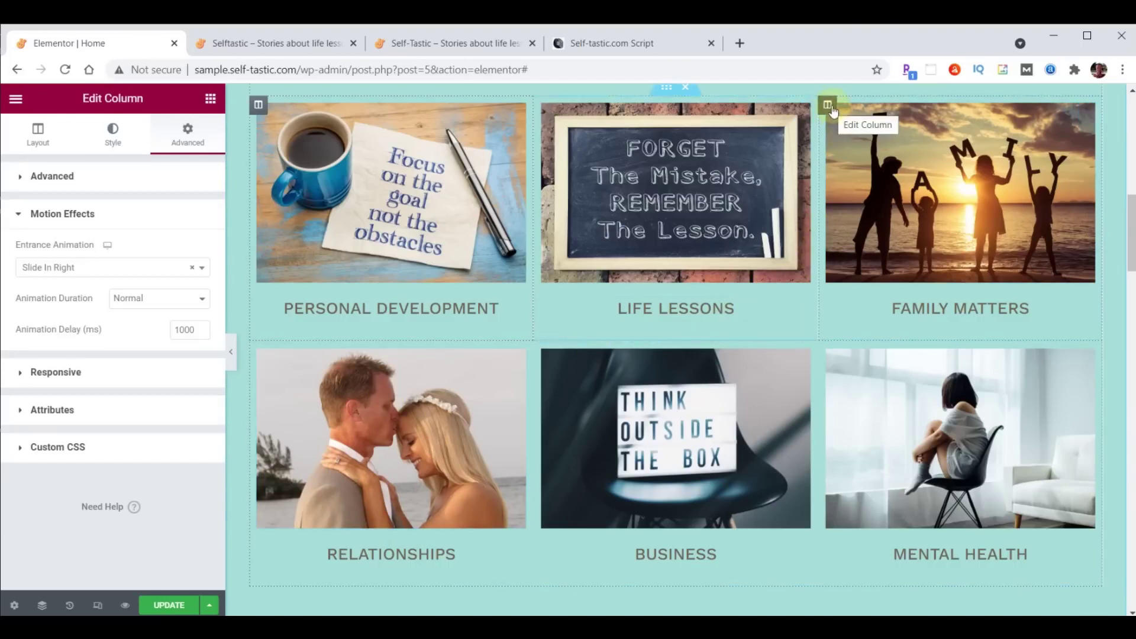
# Give the Family Matters column a Slide In Left entrance animation with 1000 ms delay.
pyautogui.click(829, 106)
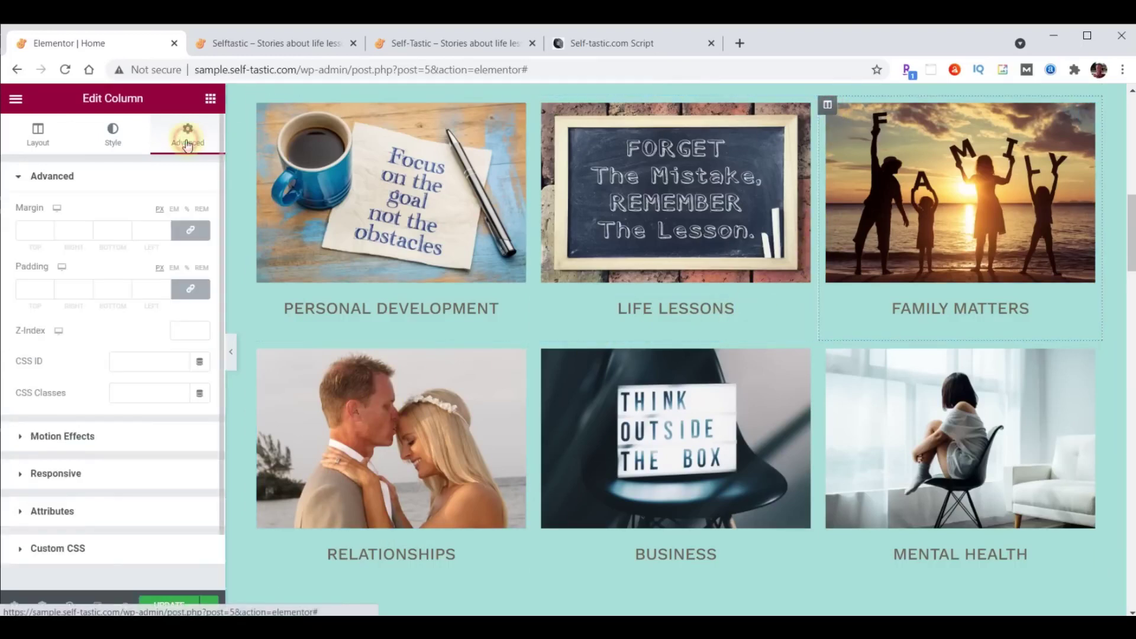
pyautogui.click(62, 436)
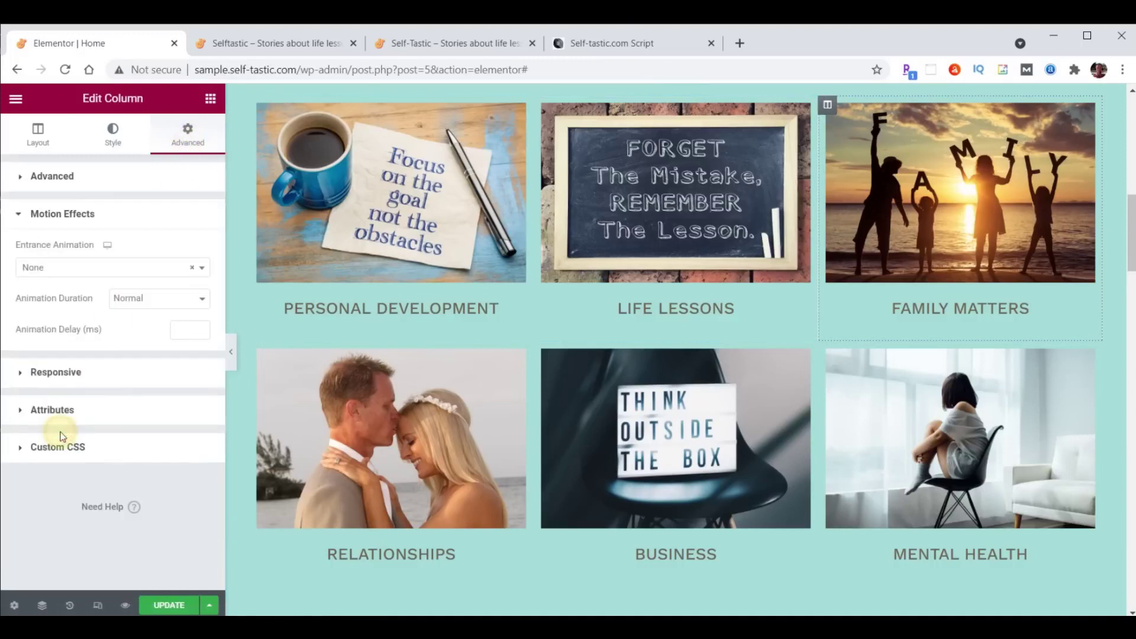
pyautogui.click(89, 268)
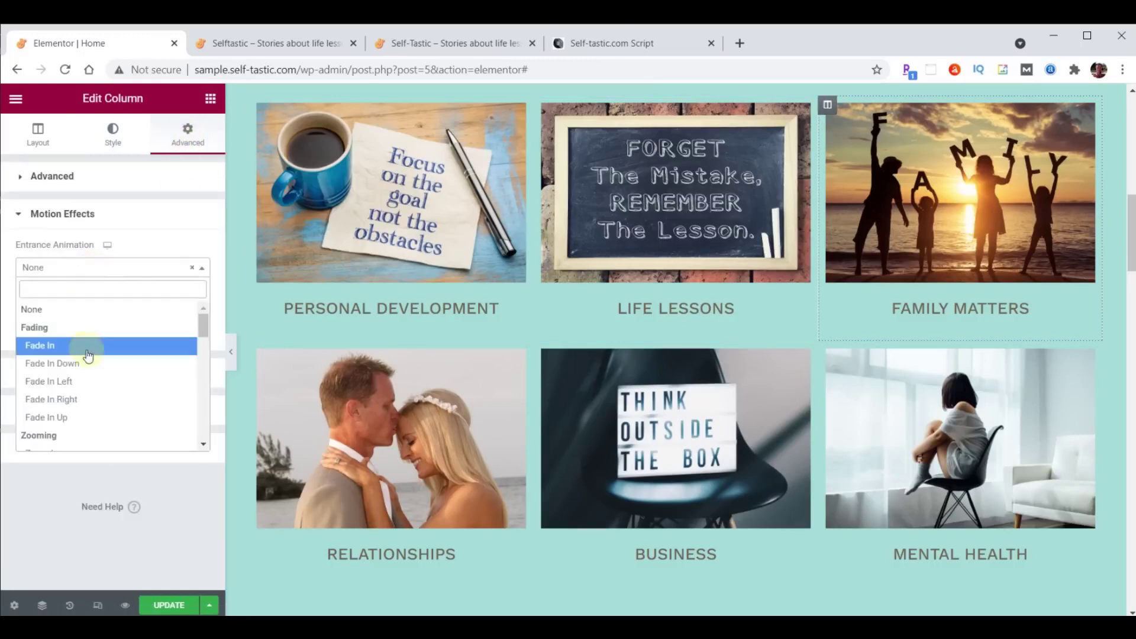
pyautogui.scroll(-4, 89, 349)
pyautogui.scroll(-2, 89, 355)
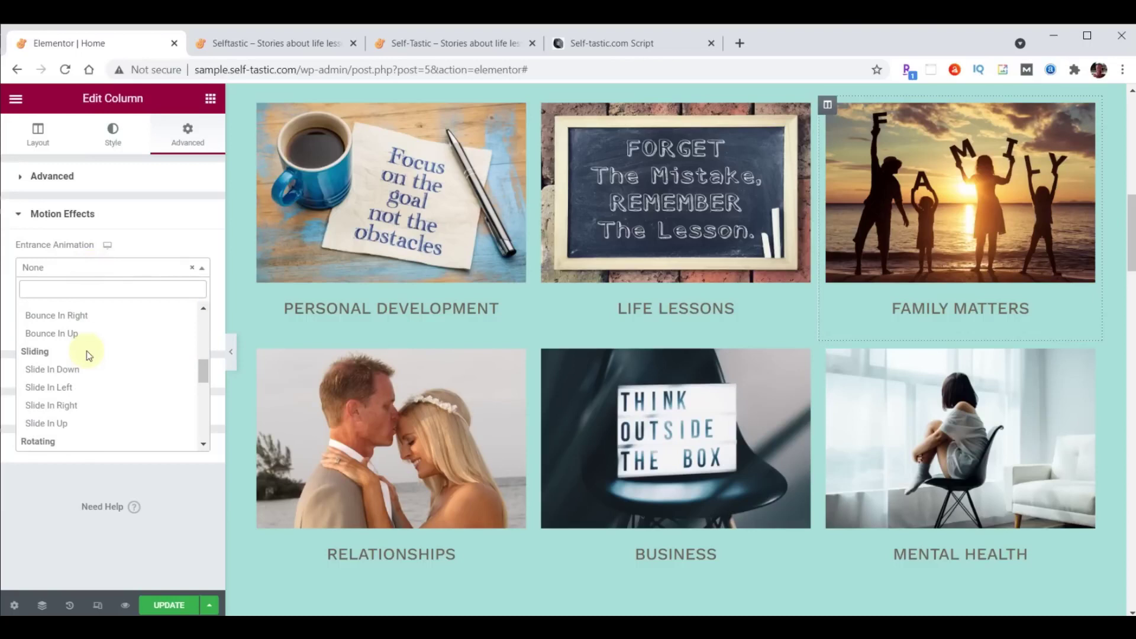
pyautogui.click(58, 388)
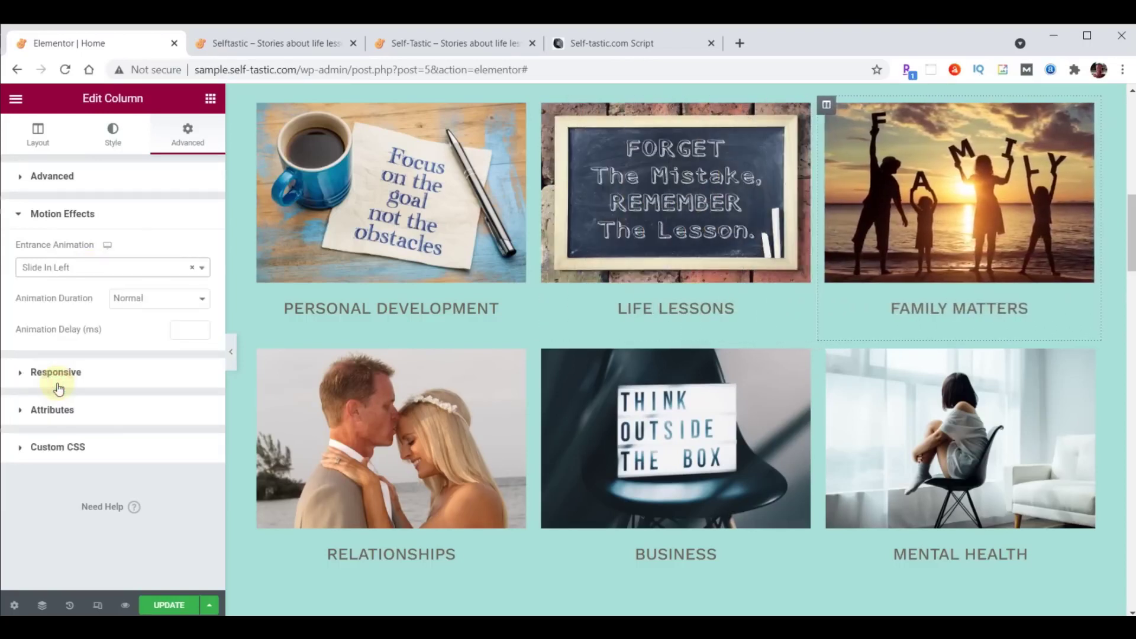
pyautogui.doubleClick(181, 330)
pyautogui.write('1000')
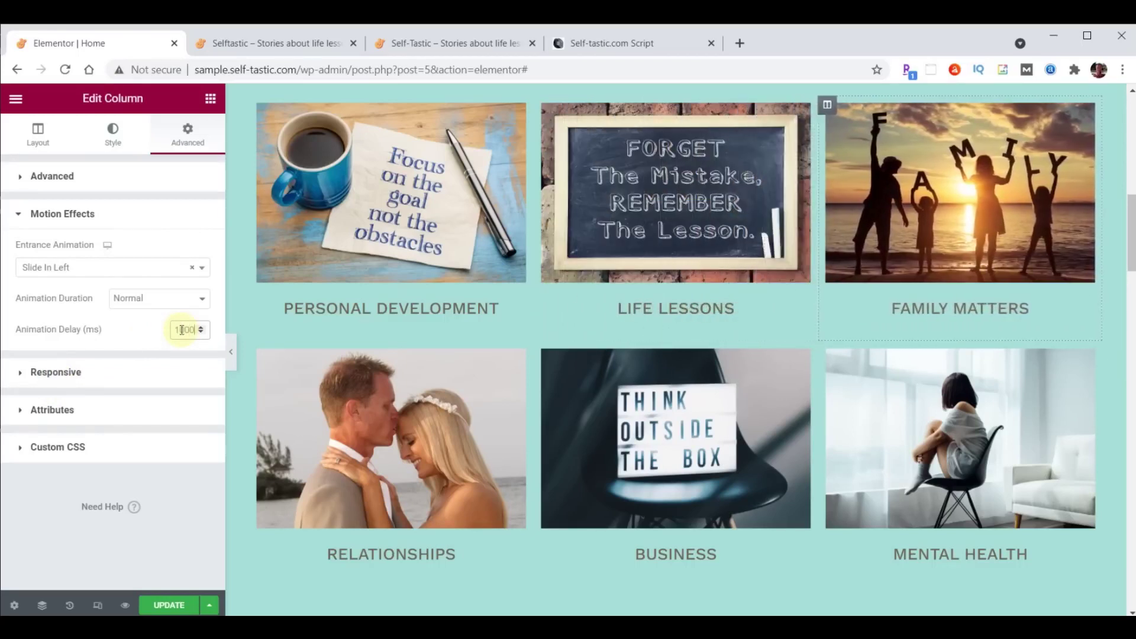
# Copy the Family Matters column's style onto the Mental Health column.
pyautogui.rightClick(827, 105)
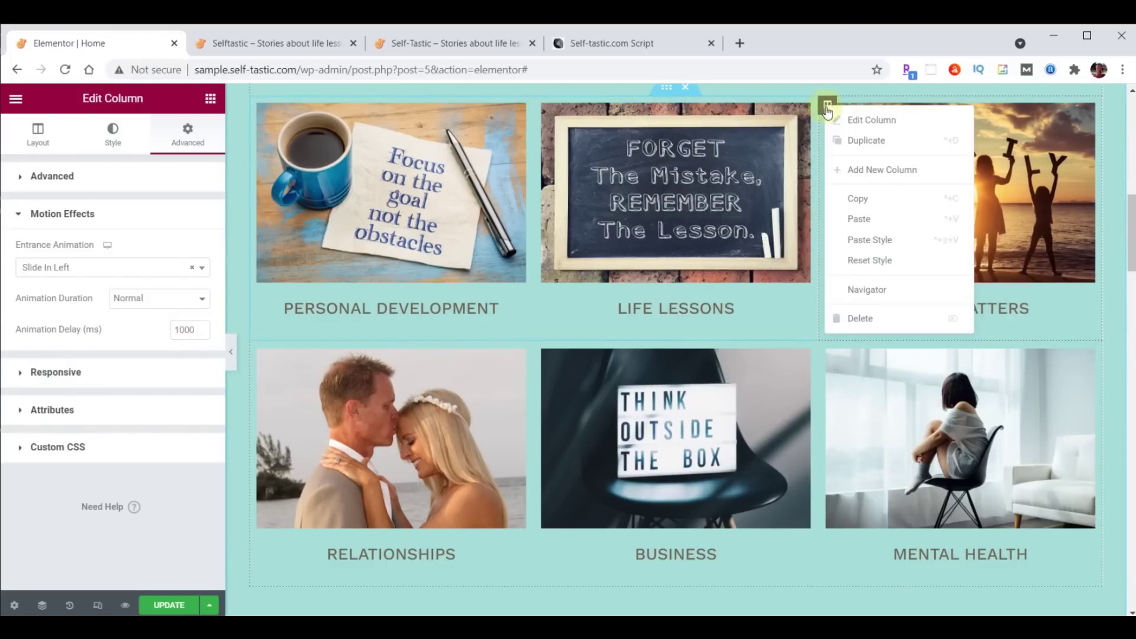
pyautogui.click(864, 204)
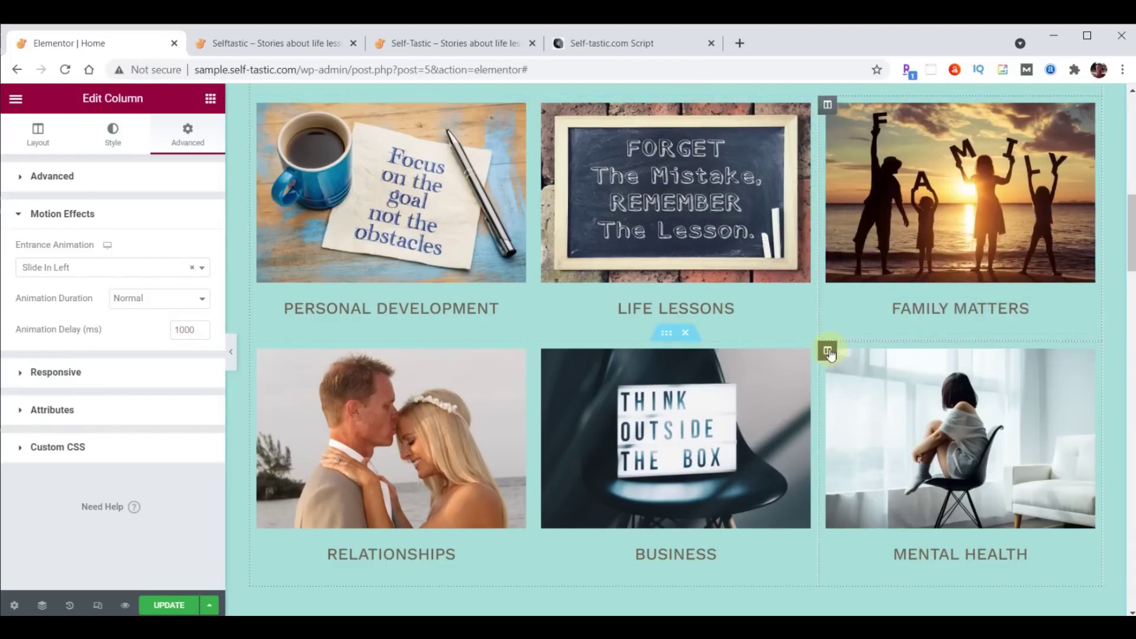
pyautogui.rightClick(828, 350)
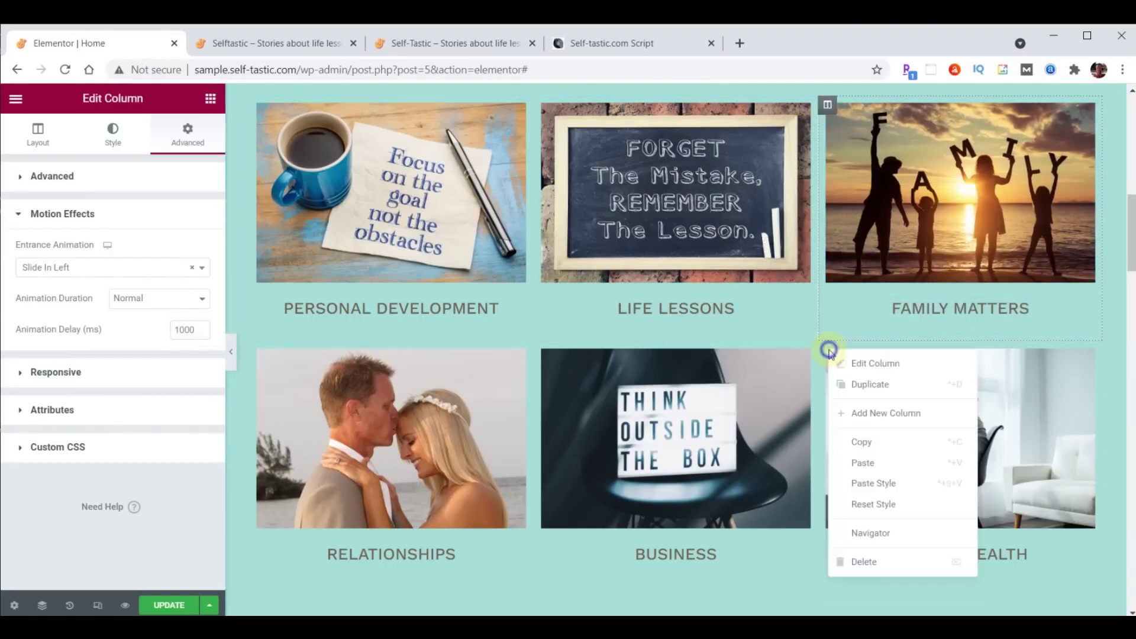
pyautogui.click(868, 481)
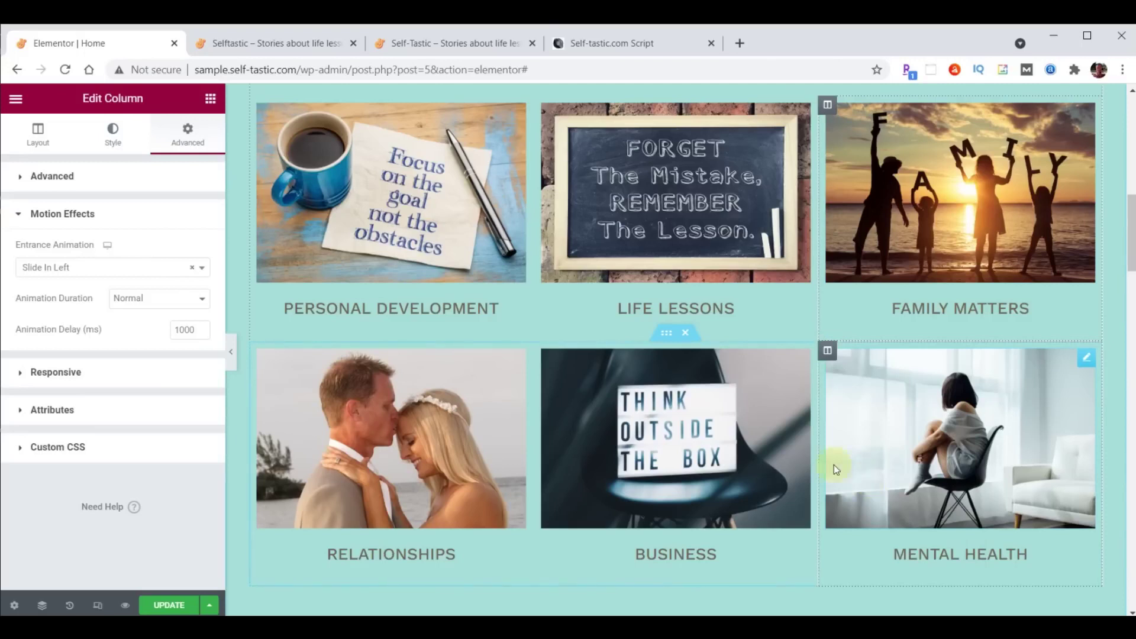
# Give the Life Lessons column a Zoom In entrance animation with 1000 ms delay.
pyautogui.click(543, 106)
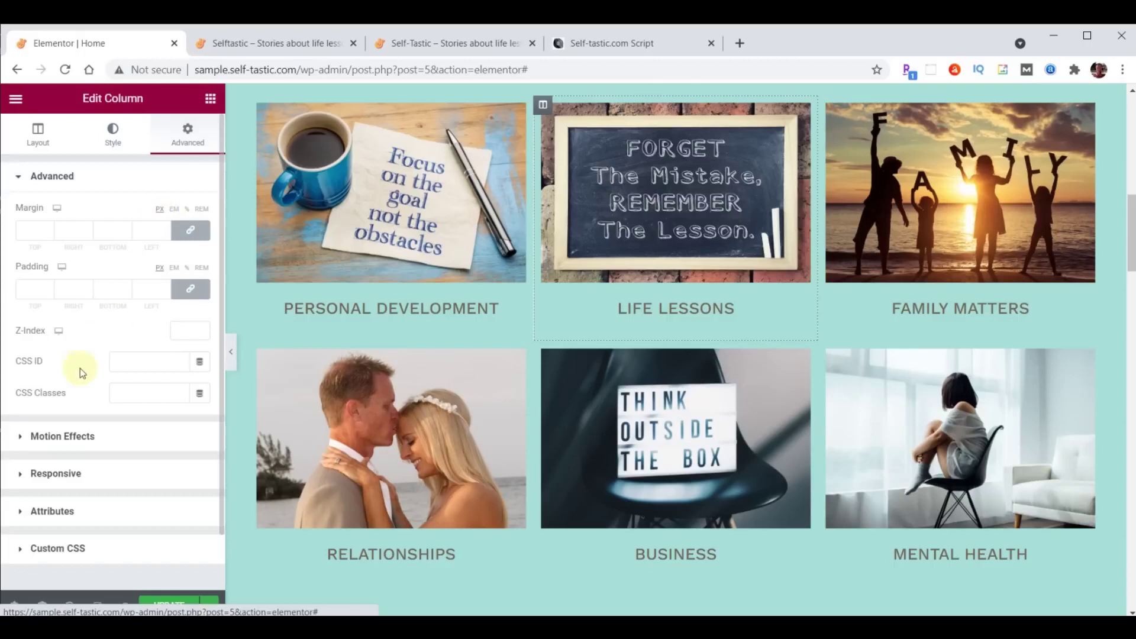
pyautogui.click(54, 438)
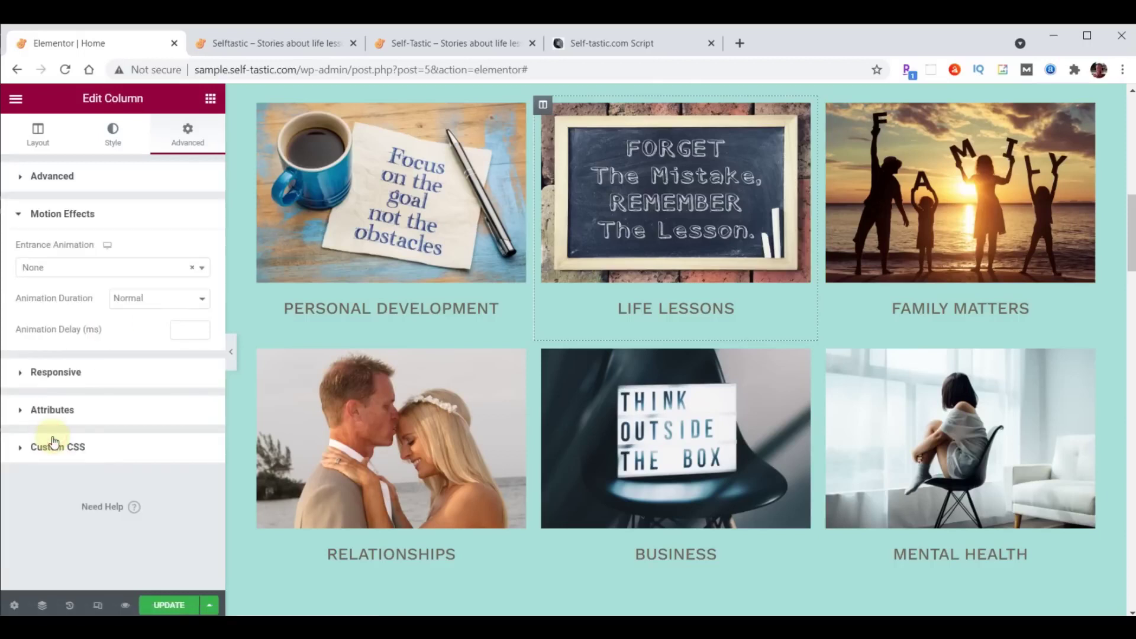
pyautogui.click(75, 270)
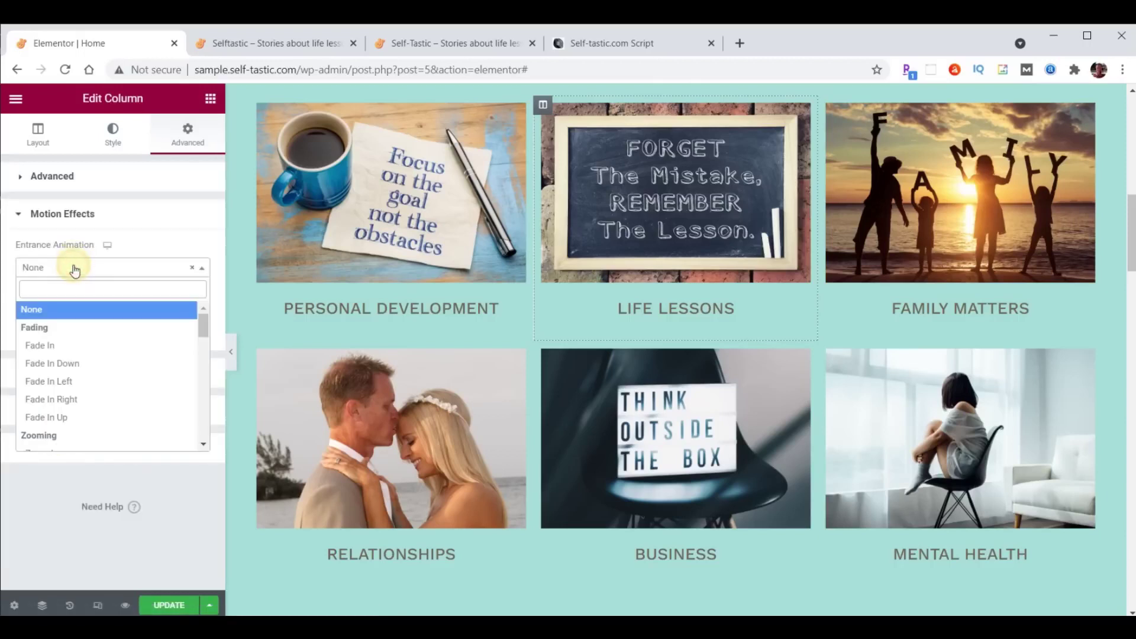
pyautogui.scroll(-3, 78, 331)
pyautogui.click(62, 379)
pyautogui.click(179, 333)
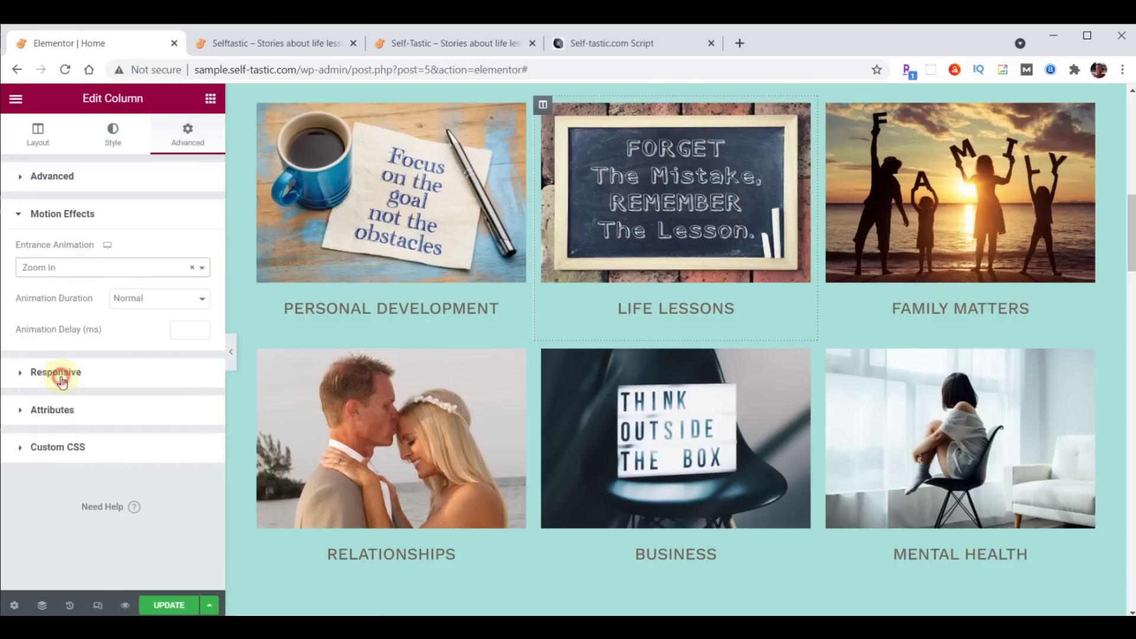
pyautogui.write('1000')
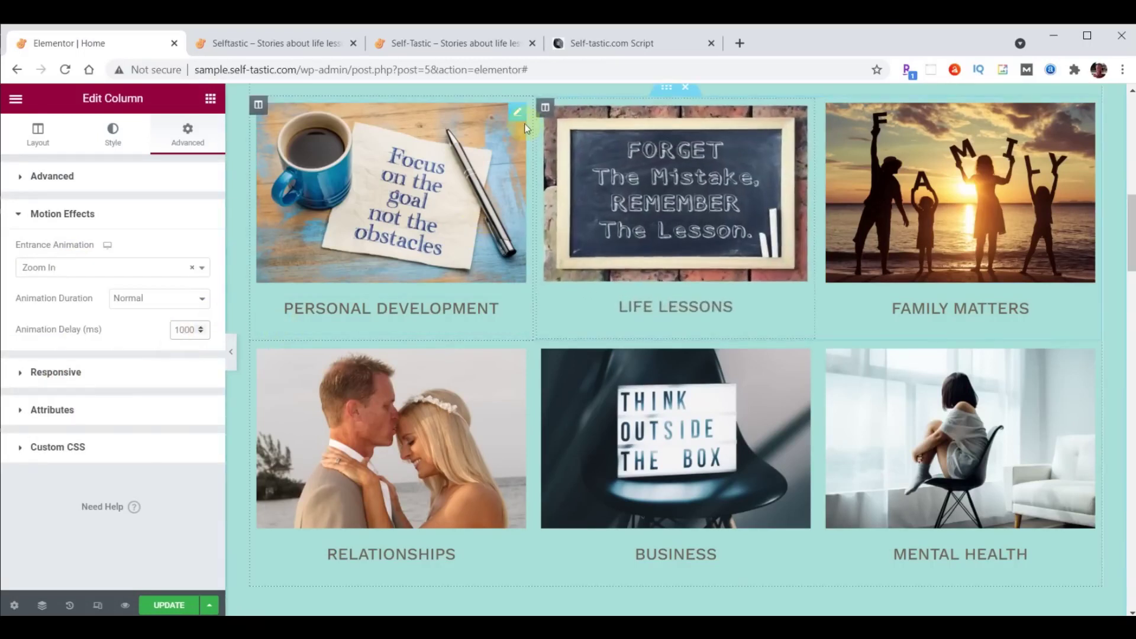
# Copy the Life Lessons column for the Business column and save the page.
pyautogui.rightClick(543, 107)
pyautogui.click(577, 198)
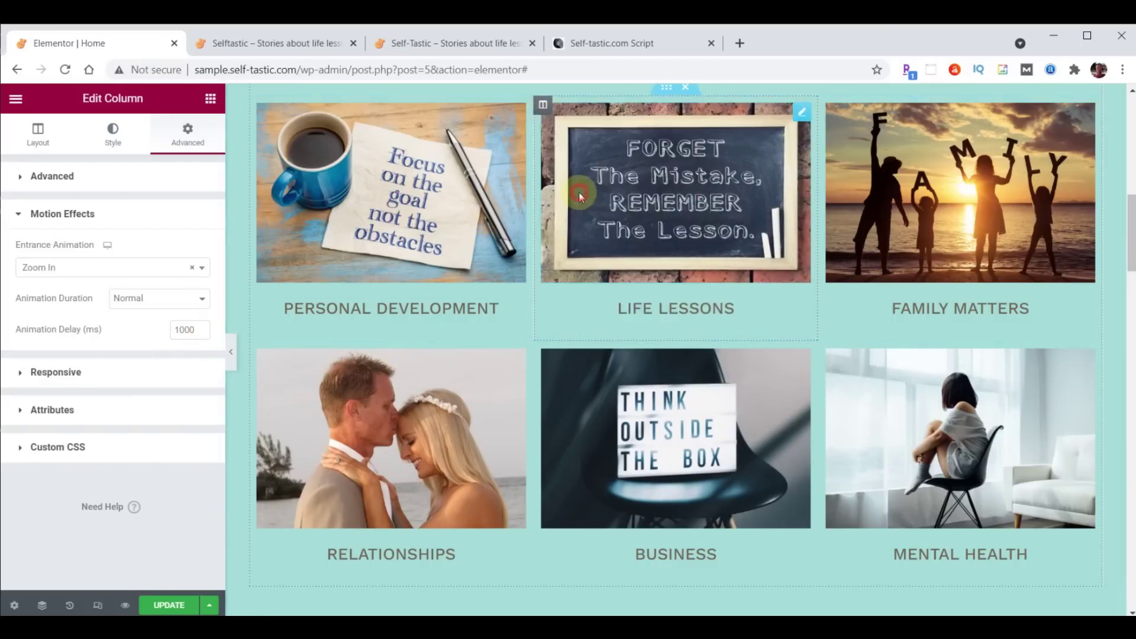
pyautogui.rightClick(543, 350)
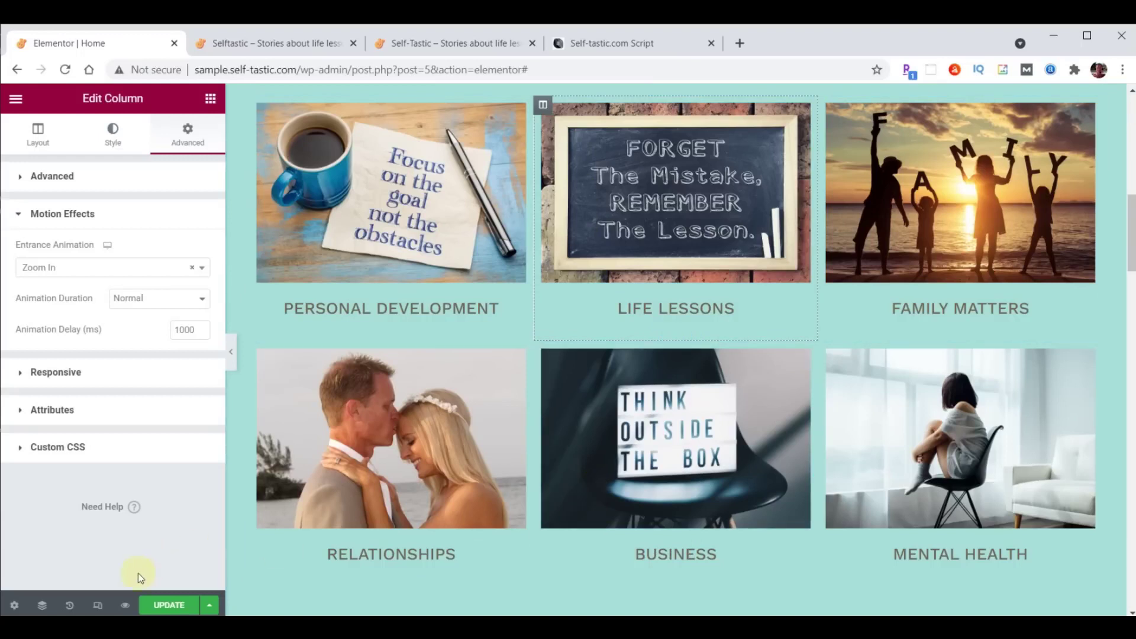
pyautogui.click(169, 605)
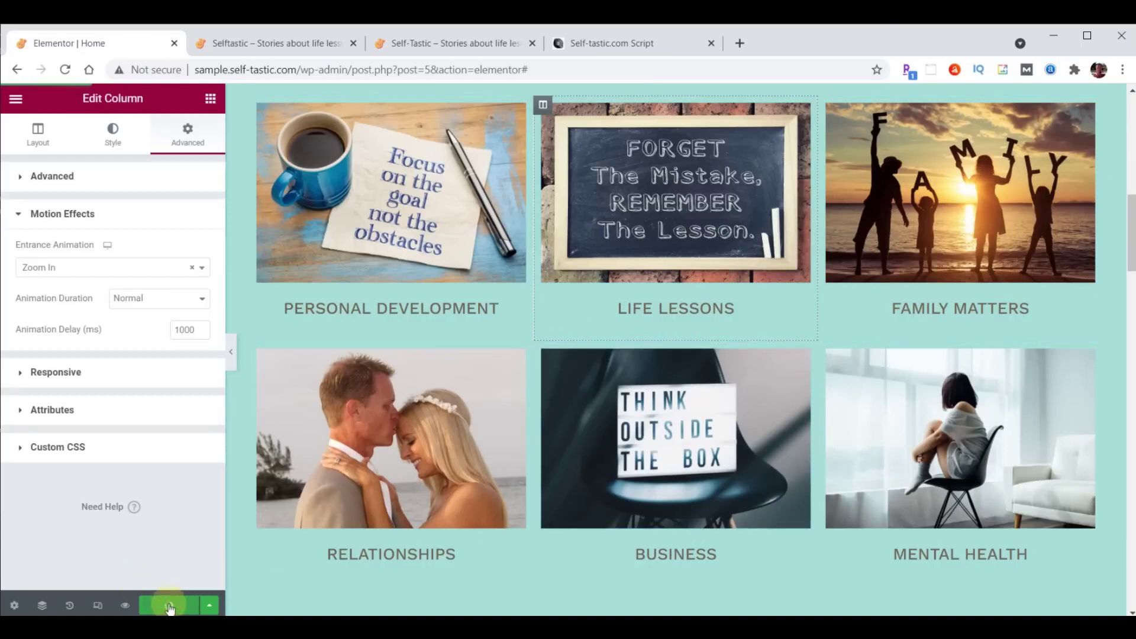
pyautogui.click(250, 44)
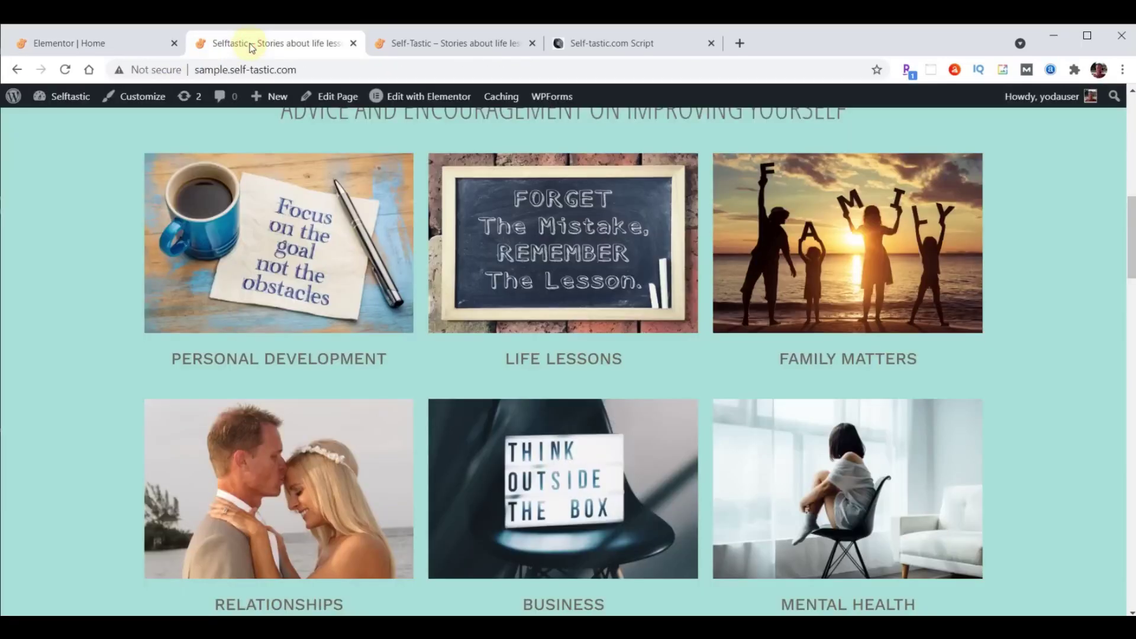
pyautogui.click(65, 70)
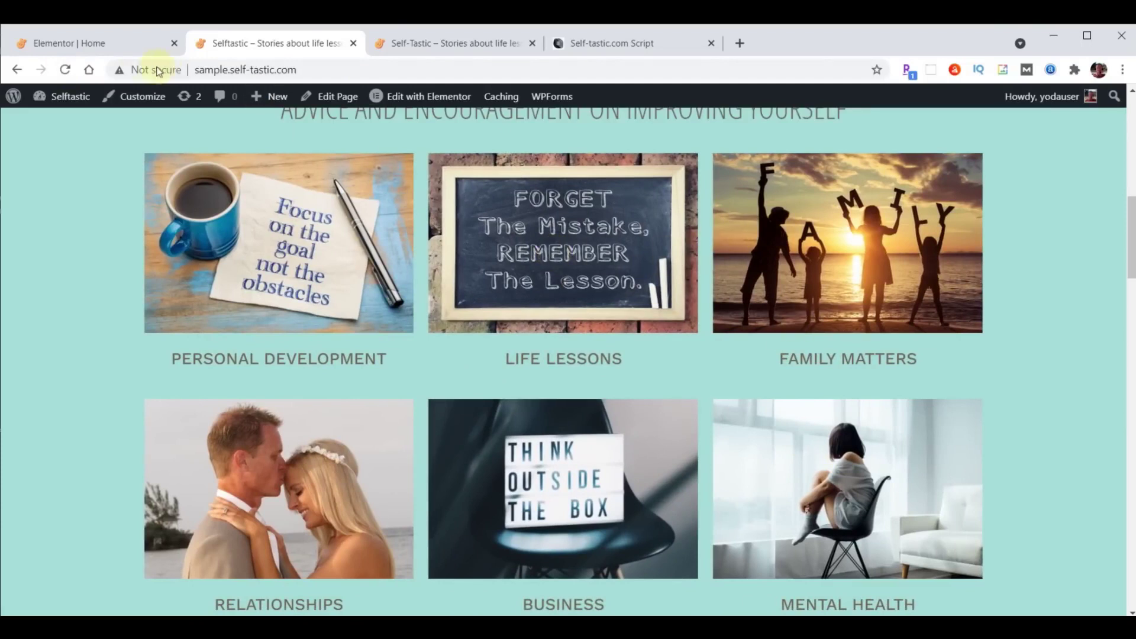
pyautogui.click(65, 70)
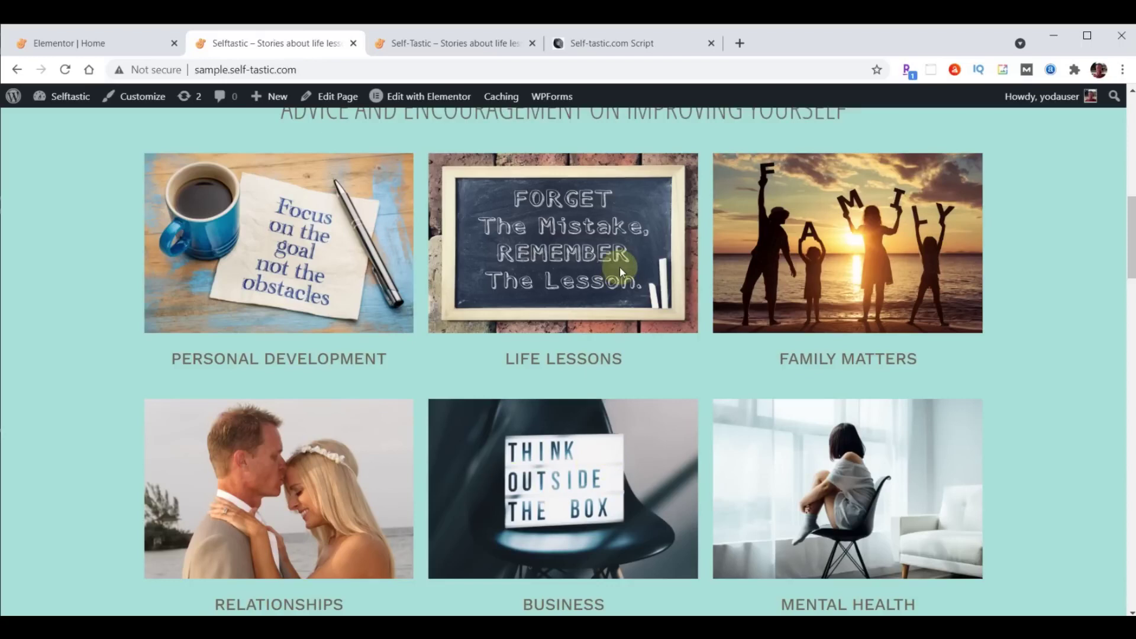
pyautogui.click(71, 52)
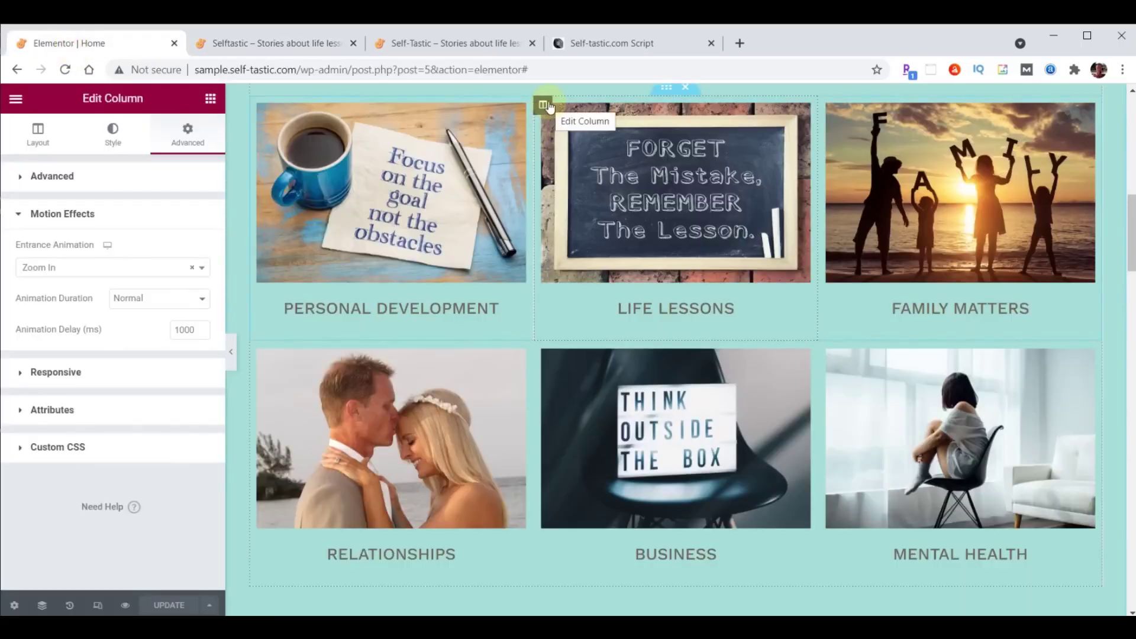
# Set the Life Lessons column's z-index to 1.
pyautogui.click(22, 176)
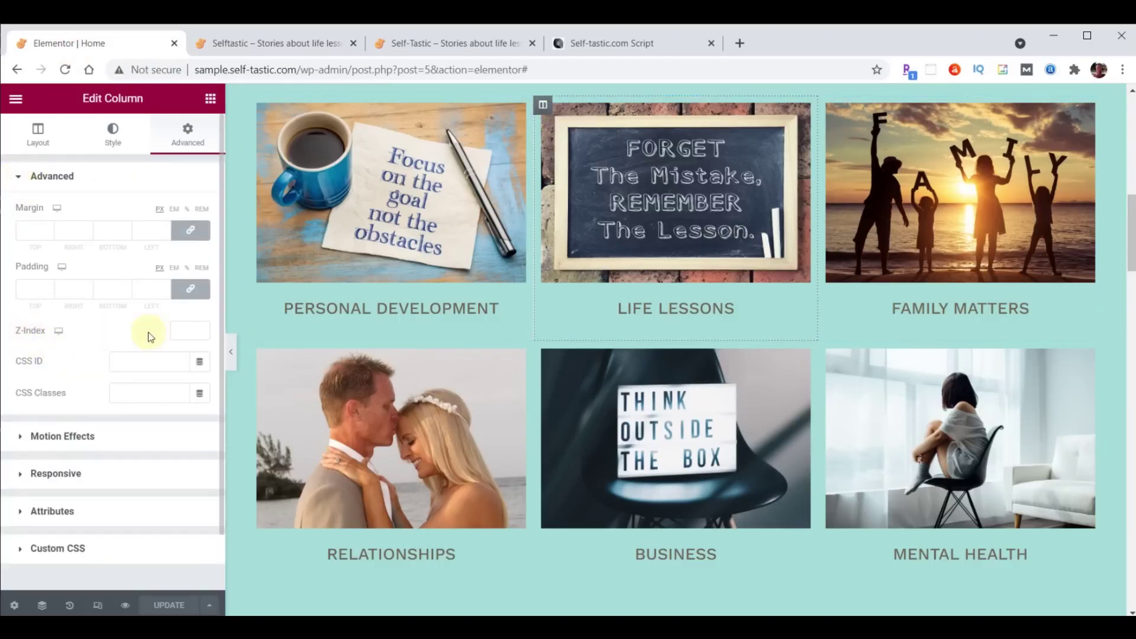
pyautogui.click(183, 329)
pyautogui.write('1')
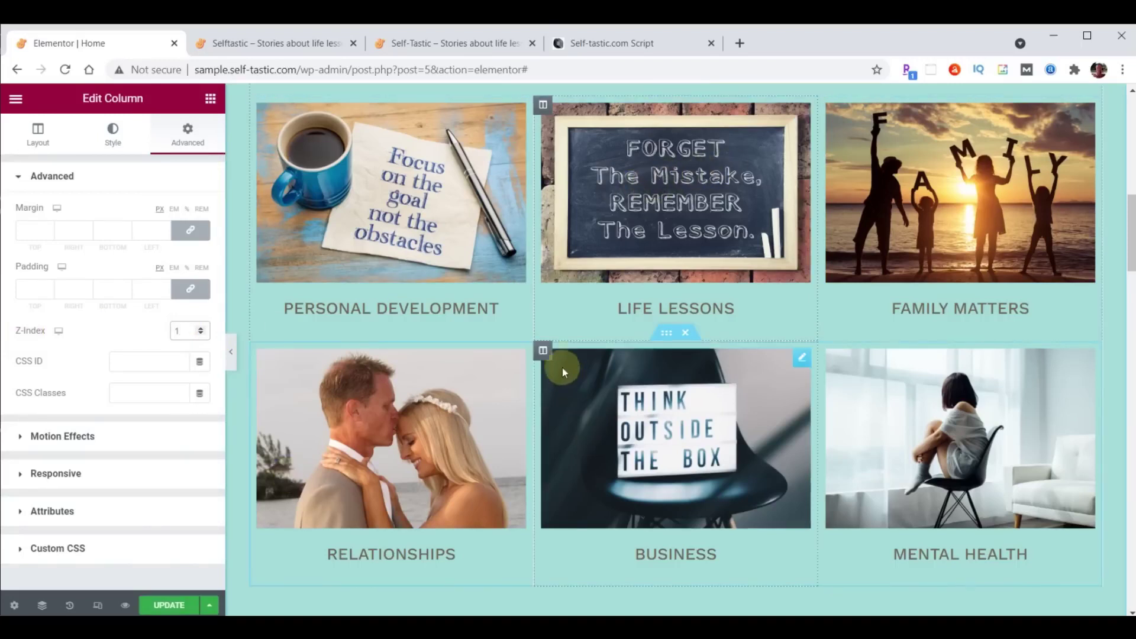
# Set the Business column's z-index to 1, save the page and view the live site.
pyautogui.click(542, 350)
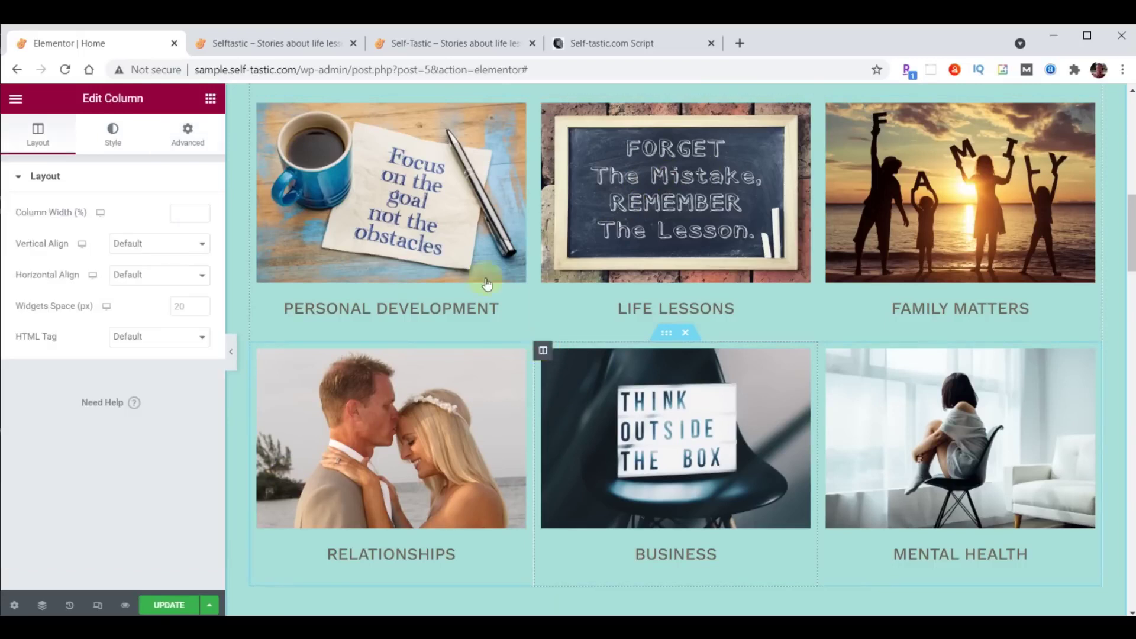
pyautogui.click(195, 137)
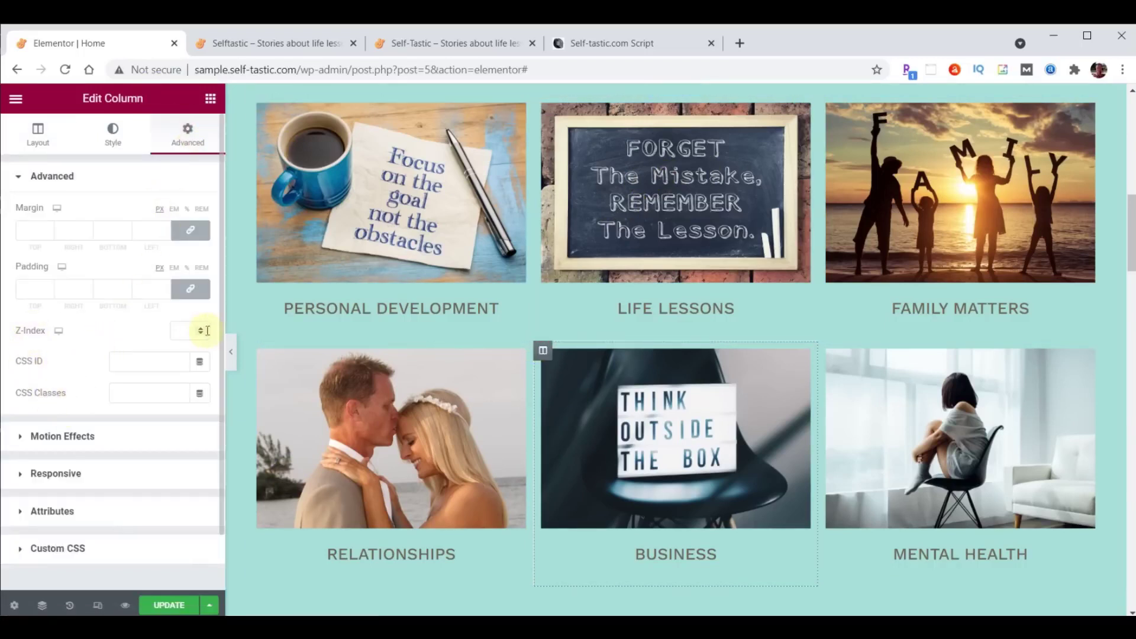
pyautogui.click(186, 330)
pyautogui.write('1')
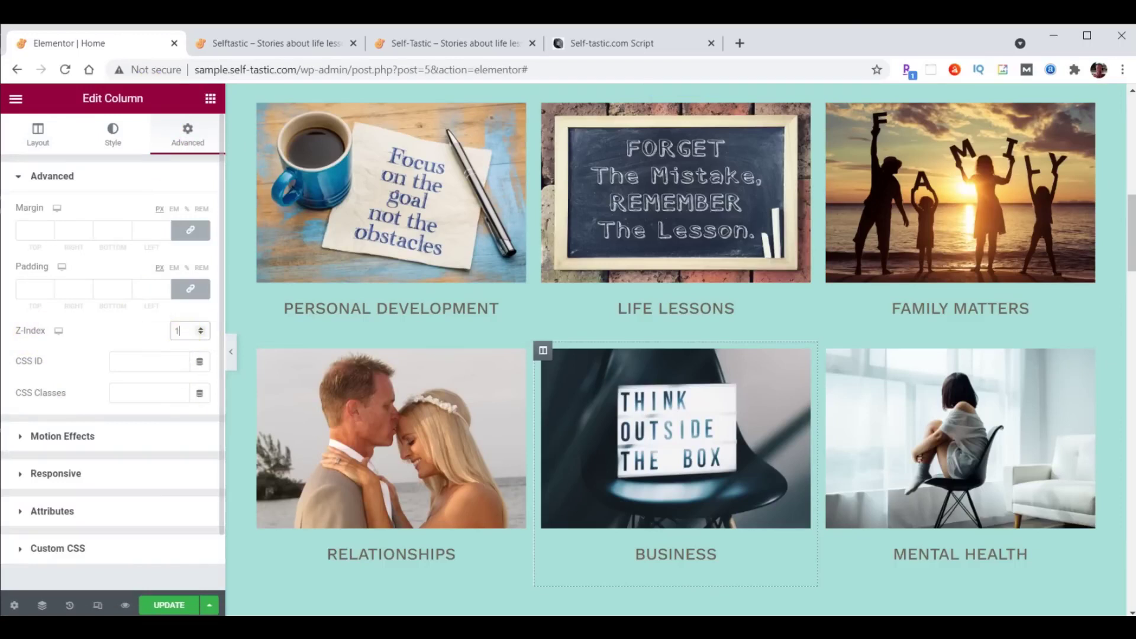
pyautogui.click(166, 605)
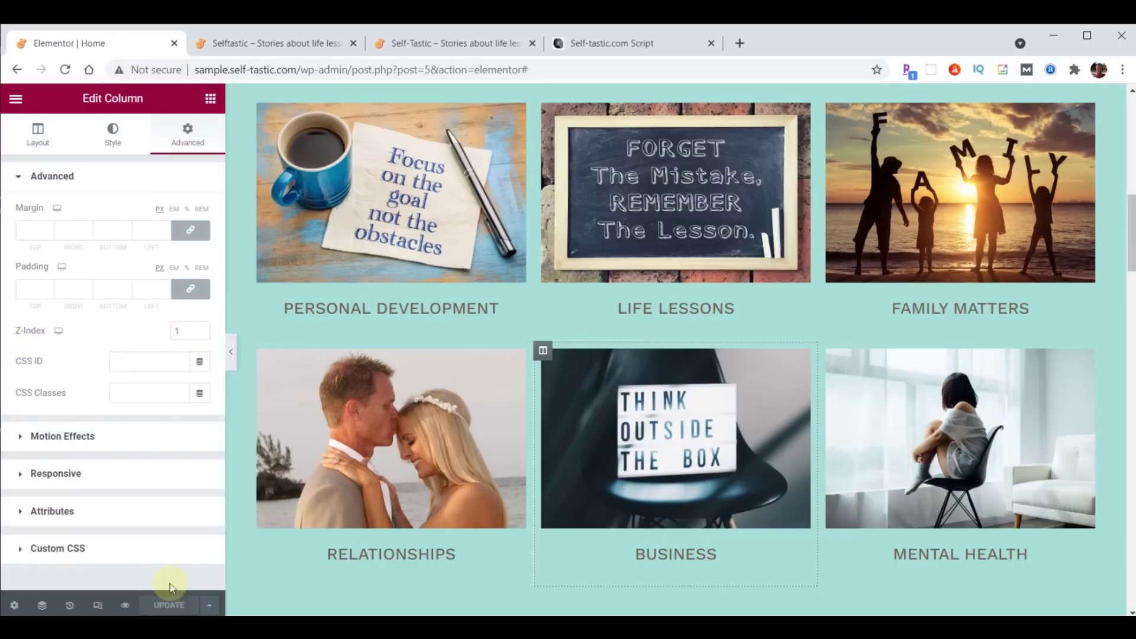
pyautogui.click(277, 48)
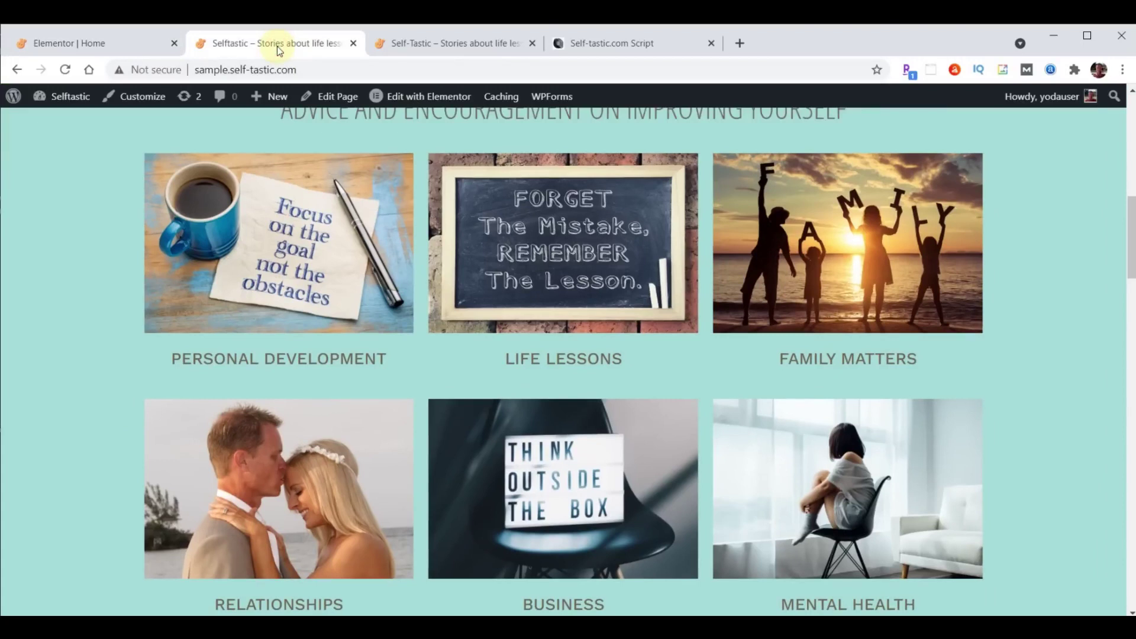
# Reload the site, scroll the self-tastic.com homepage to Be Inspired, then switch to the Script document.
pyautogui.click(65, 70)
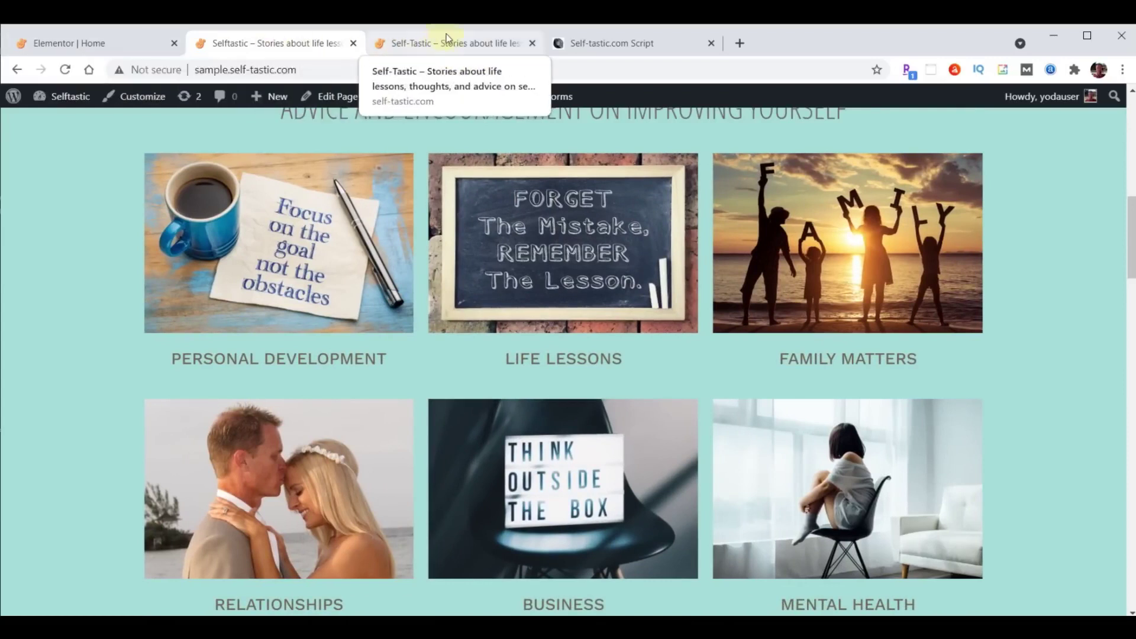
pyautogui.click(450, 41)
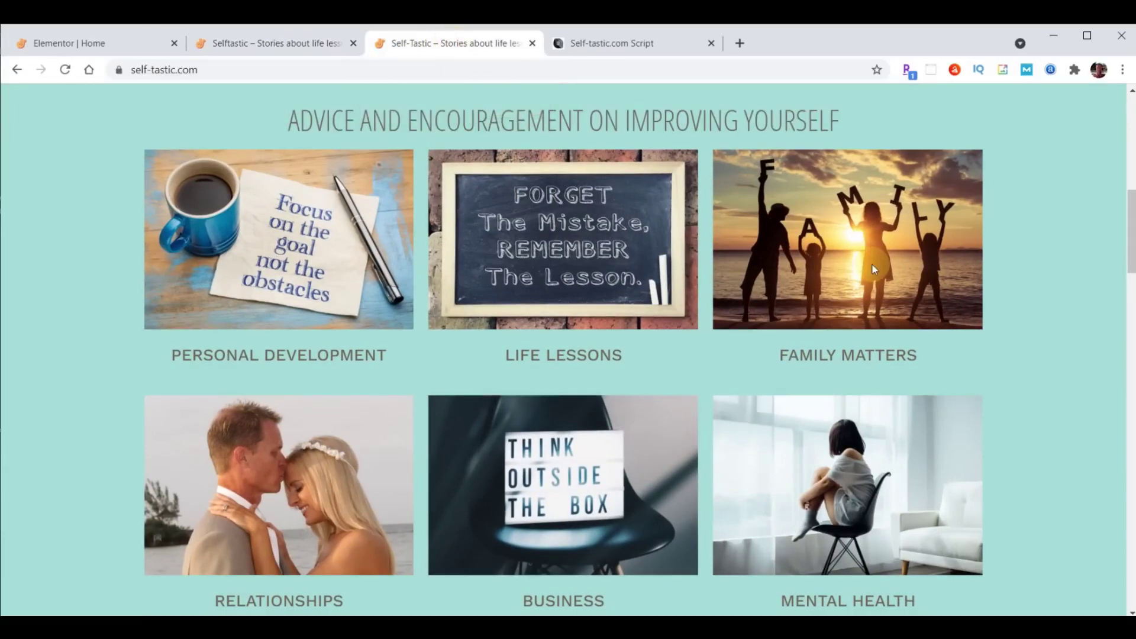
pyautogui.scroll(-7, 704, 204)
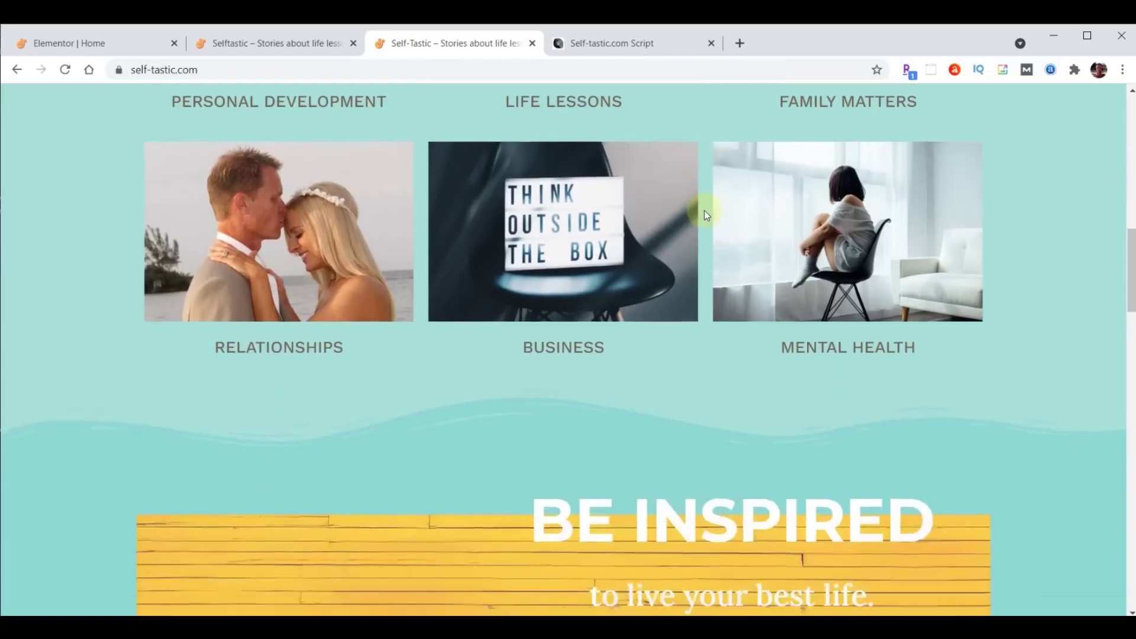
pyautogui.scroll(-1, 703, 219)
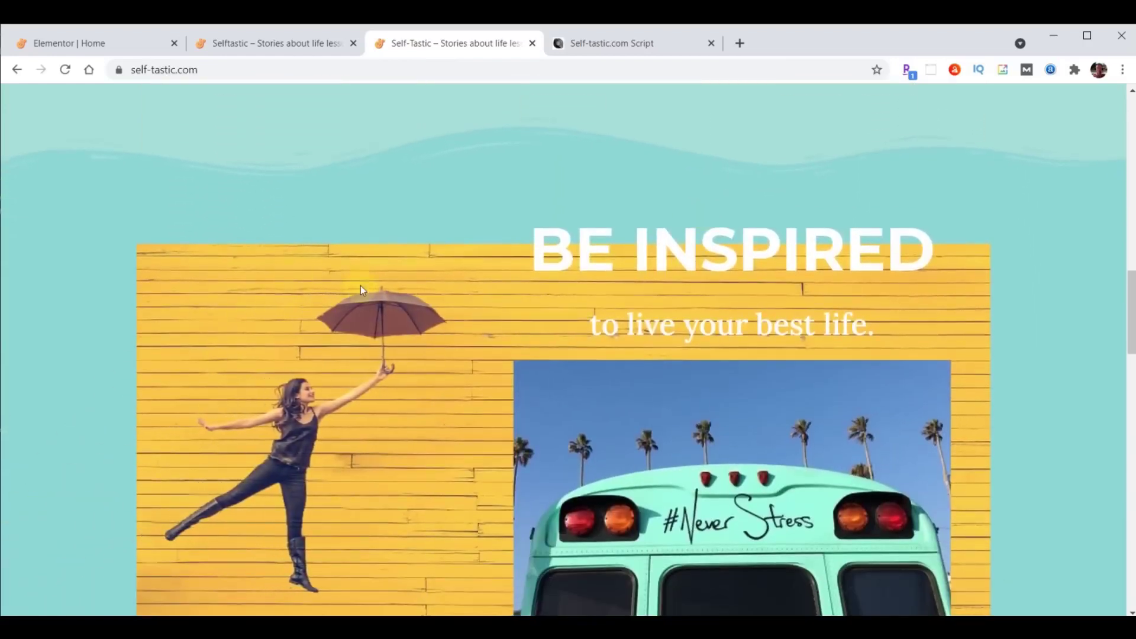
pyautogui.scroll(-1, 462, 397)
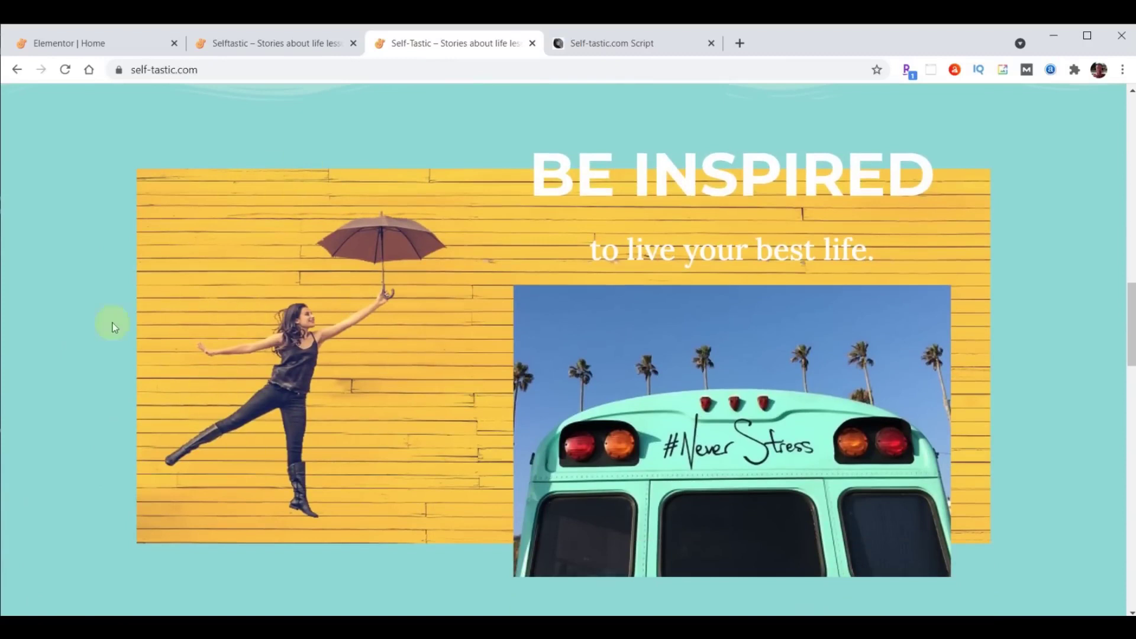
pyautogui.scroll(-1, 218, 371)
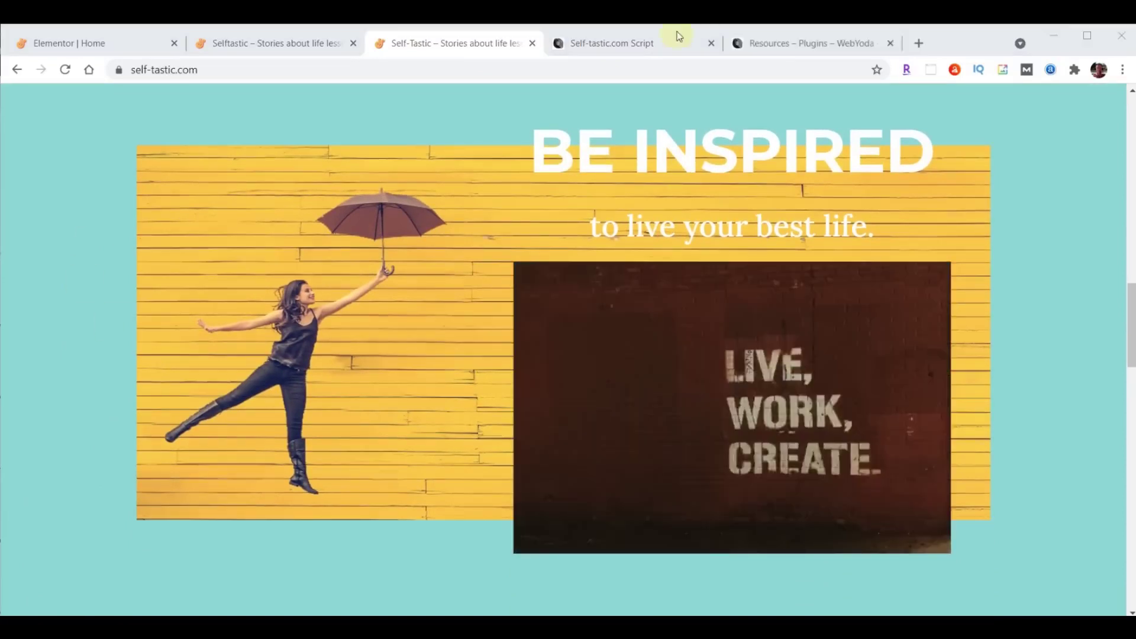
pyautogui.click(606, 48)
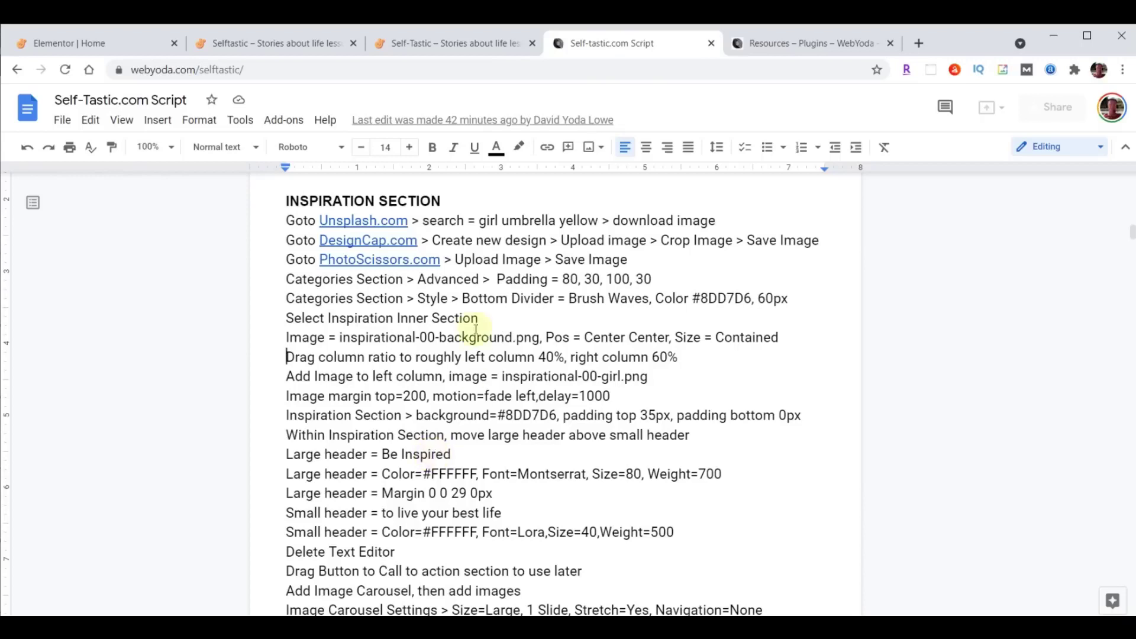
# Search Unsplash for 'girl umbrella yellow' and download the umbrella girl on yellow wall photo.
pyautogui.click(357, 220)
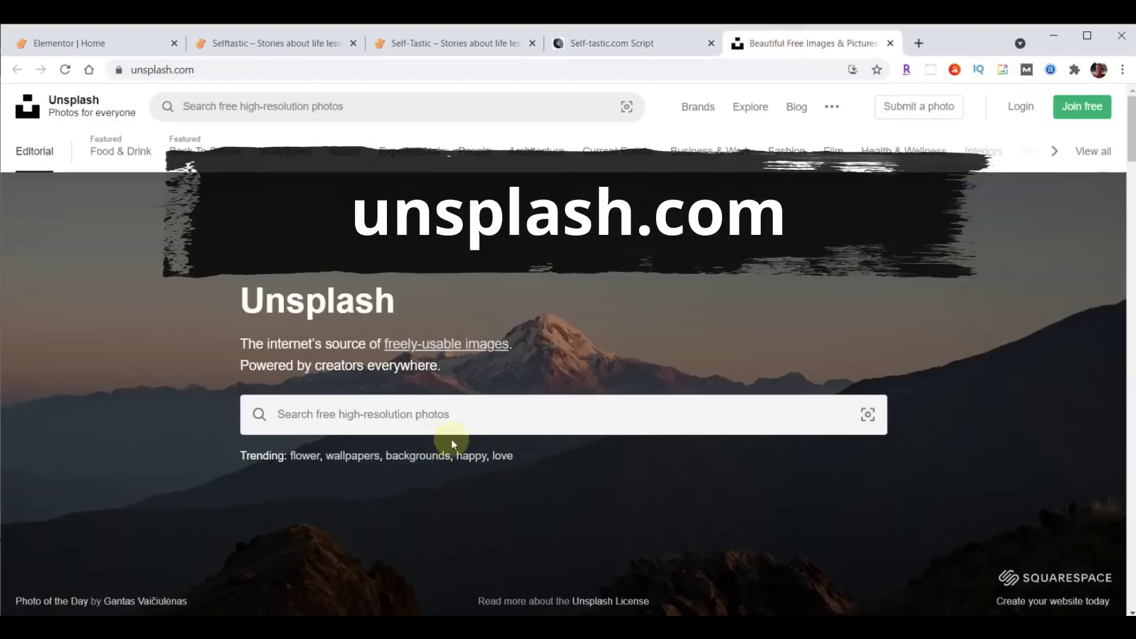
pyautogui.click(547, 404)
pyautogui.write('girl umbrella yellow')
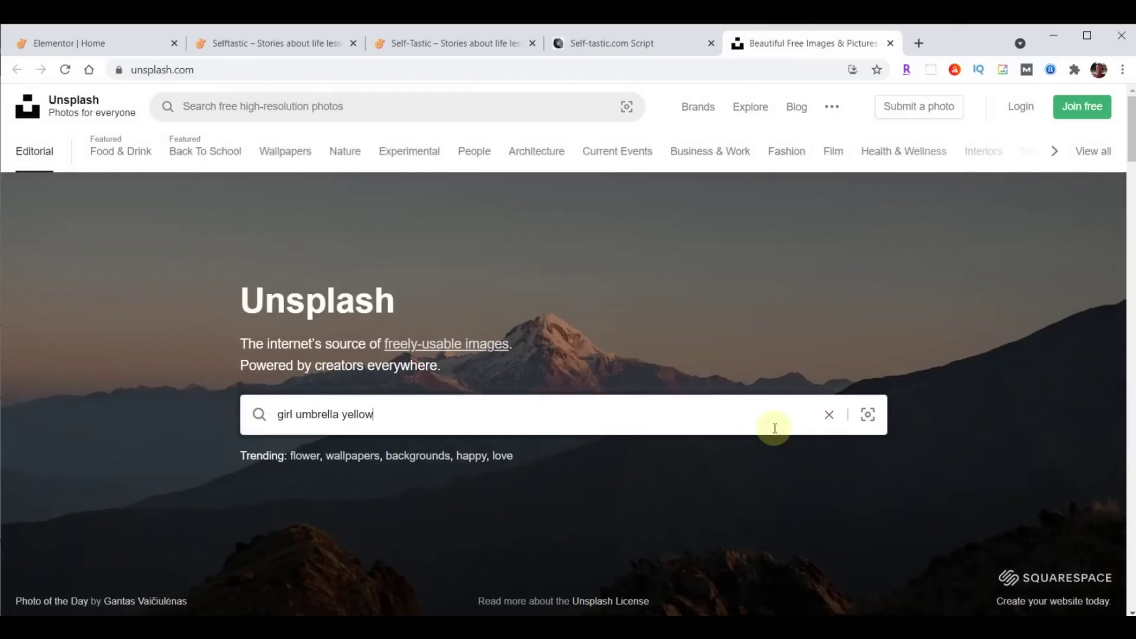
pyautogui.press('Return')
pyautogui.scroll(-3, 438, 520)
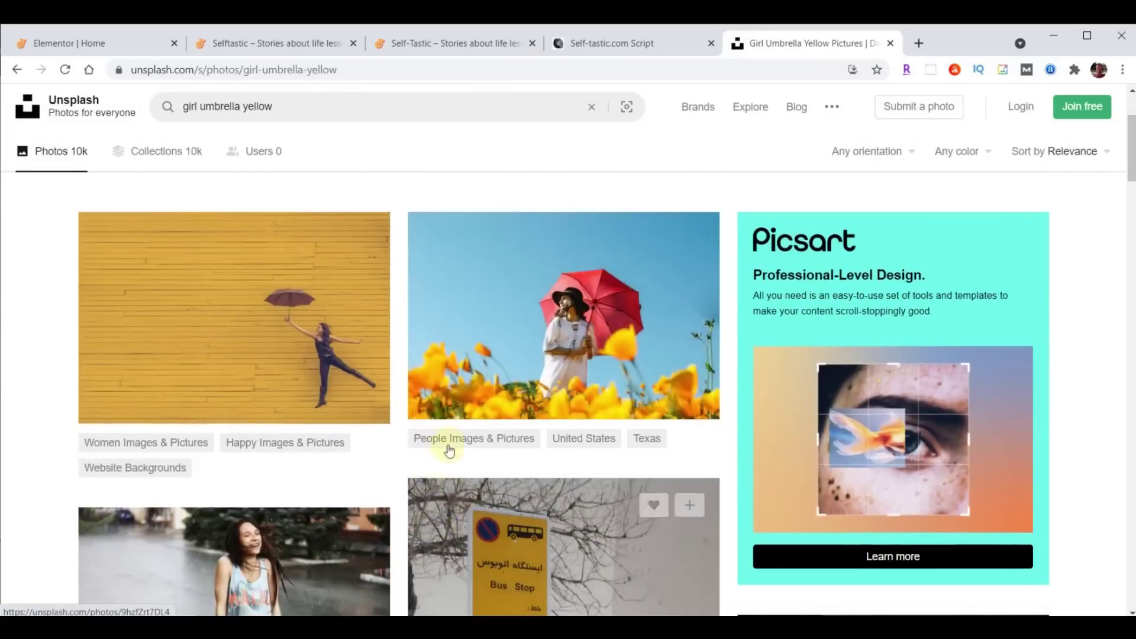
pyautogui.click(359, 397)
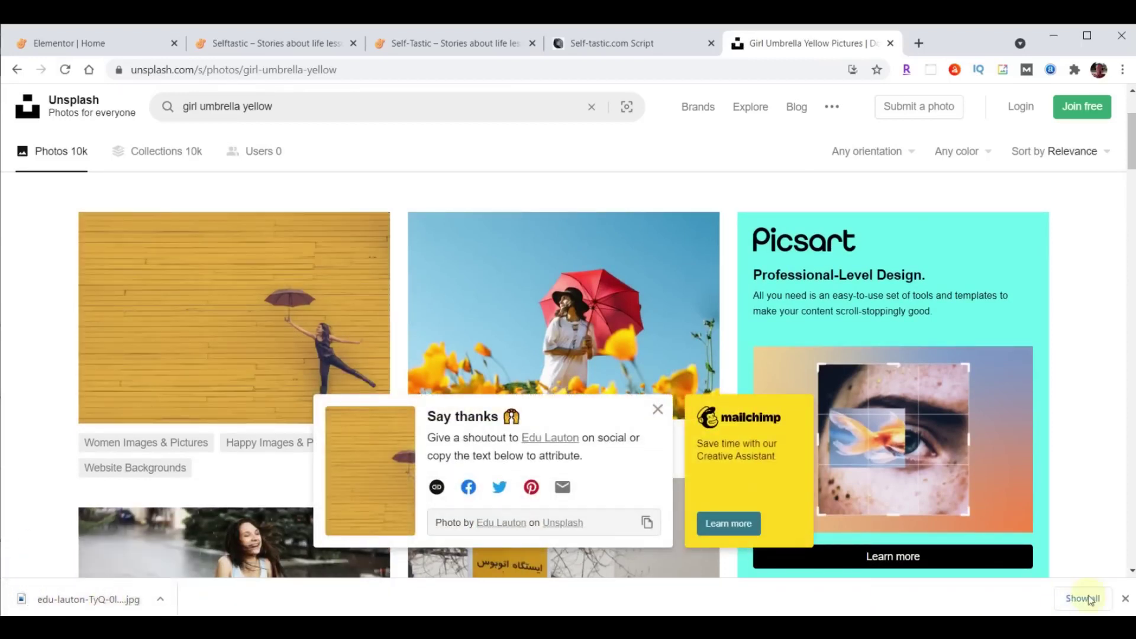
# Locate the downloaded photo in its folder and close the Unsplash tab.
pyautogui.click(1125, 598)
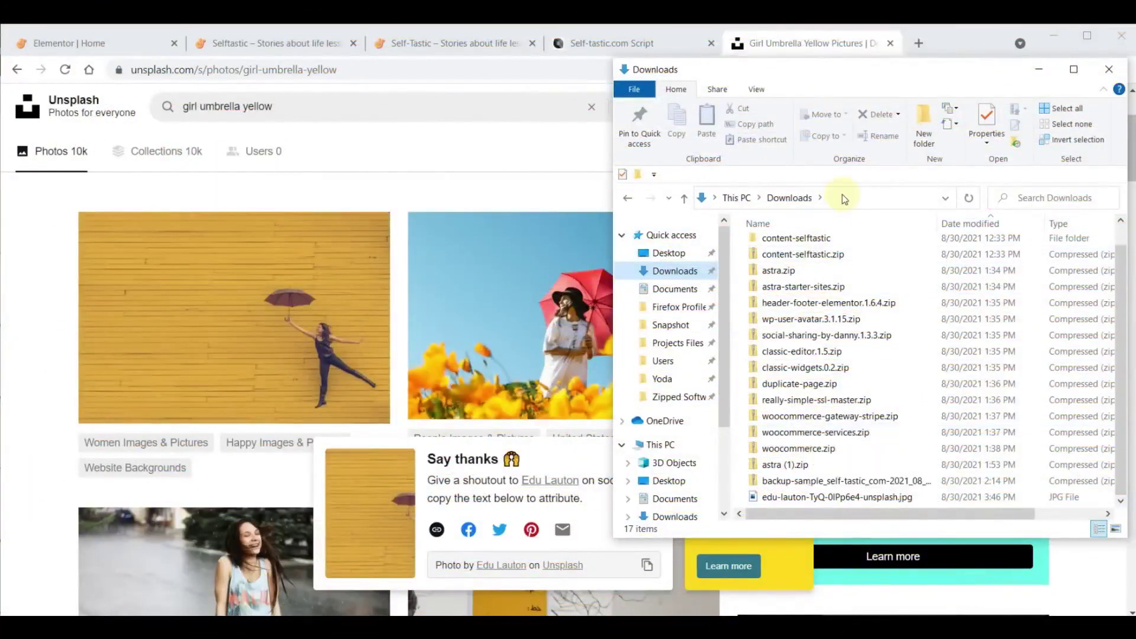
pyautogui.click(811, 50)
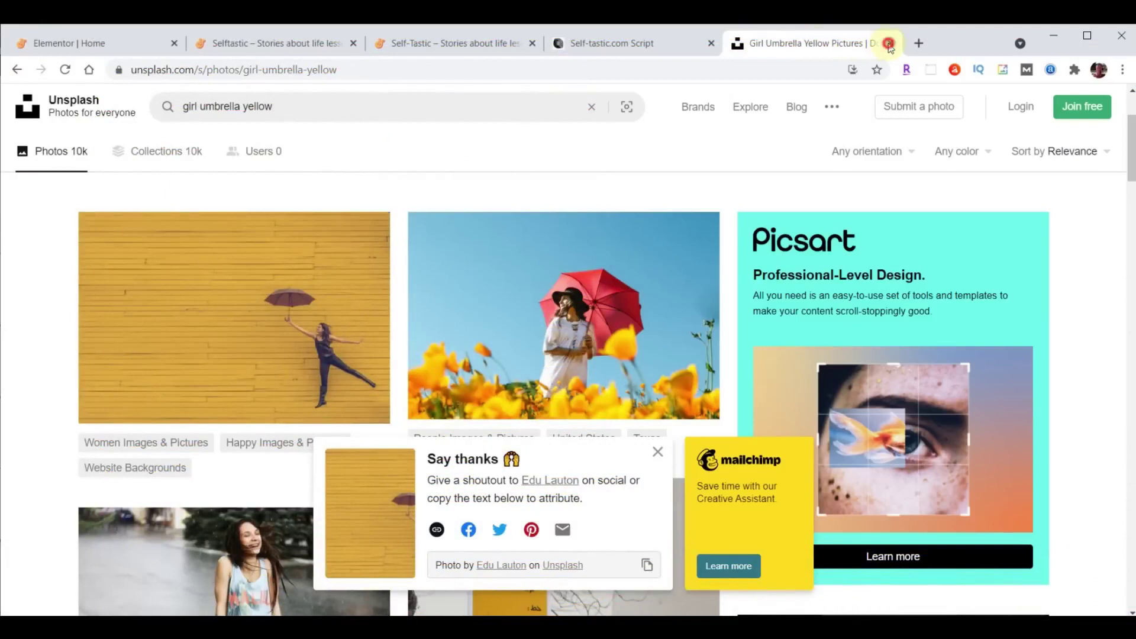
pyautogui.click(889, 43)
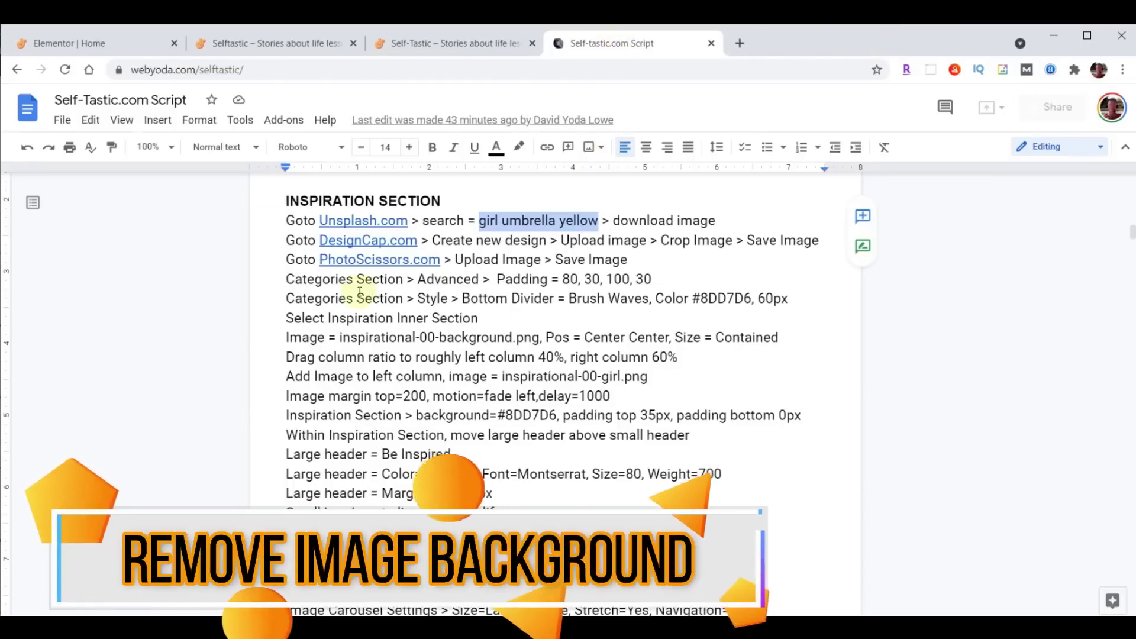
# Upload the downloaded umbrella photo to PhotoScissors to remove its background.
pyautogui.click(365, 258)
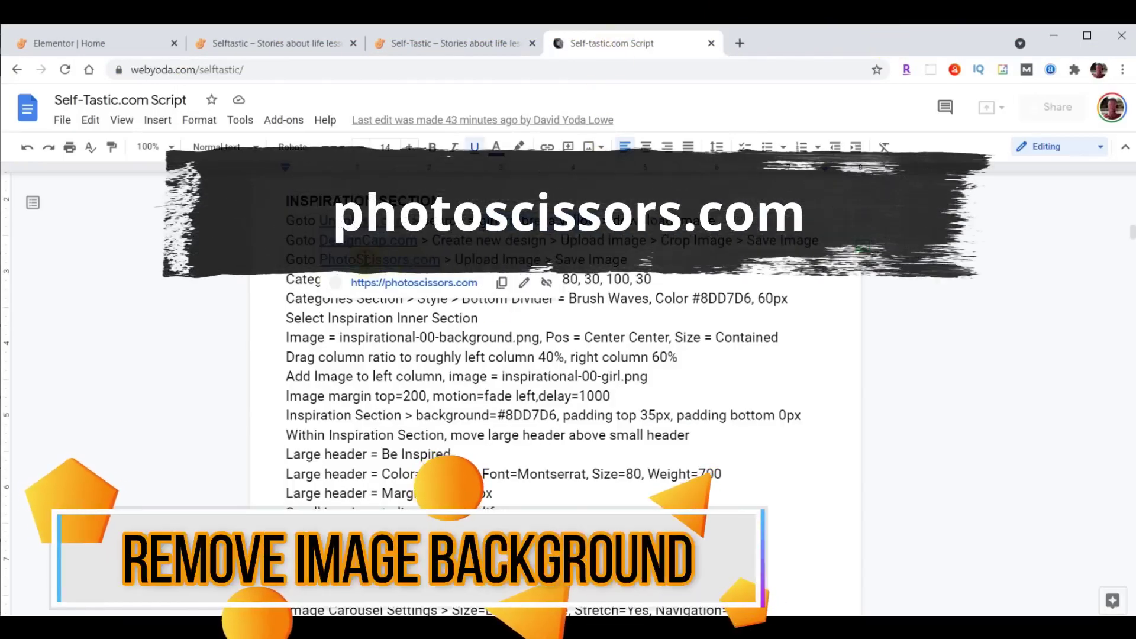
pyautogui.click(405, 282)
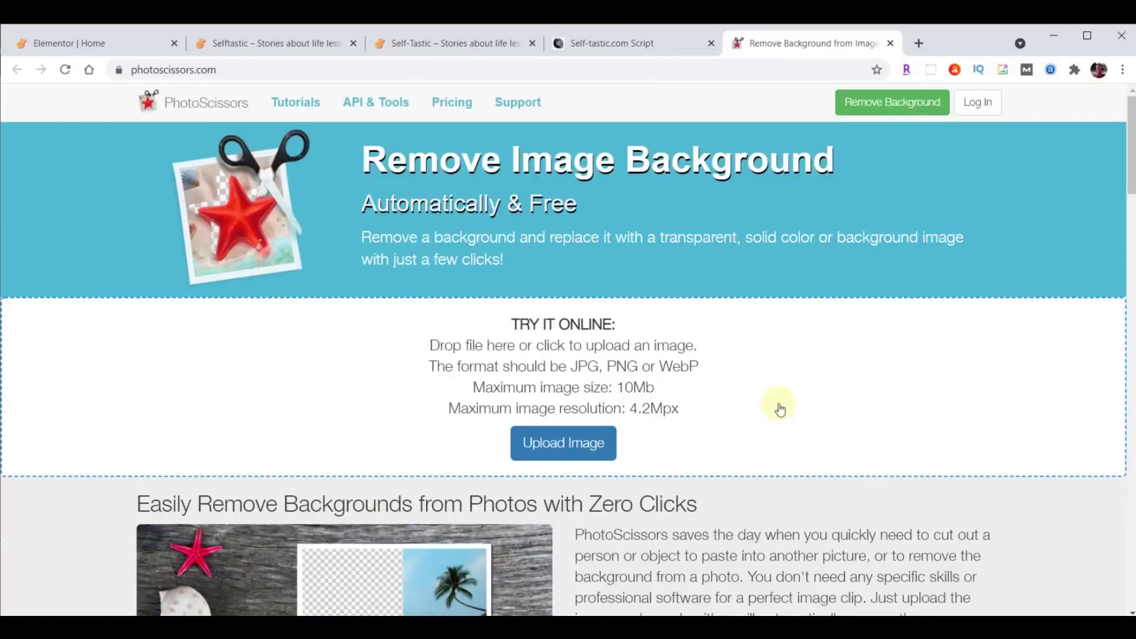
pyautogui.click(559, 450)
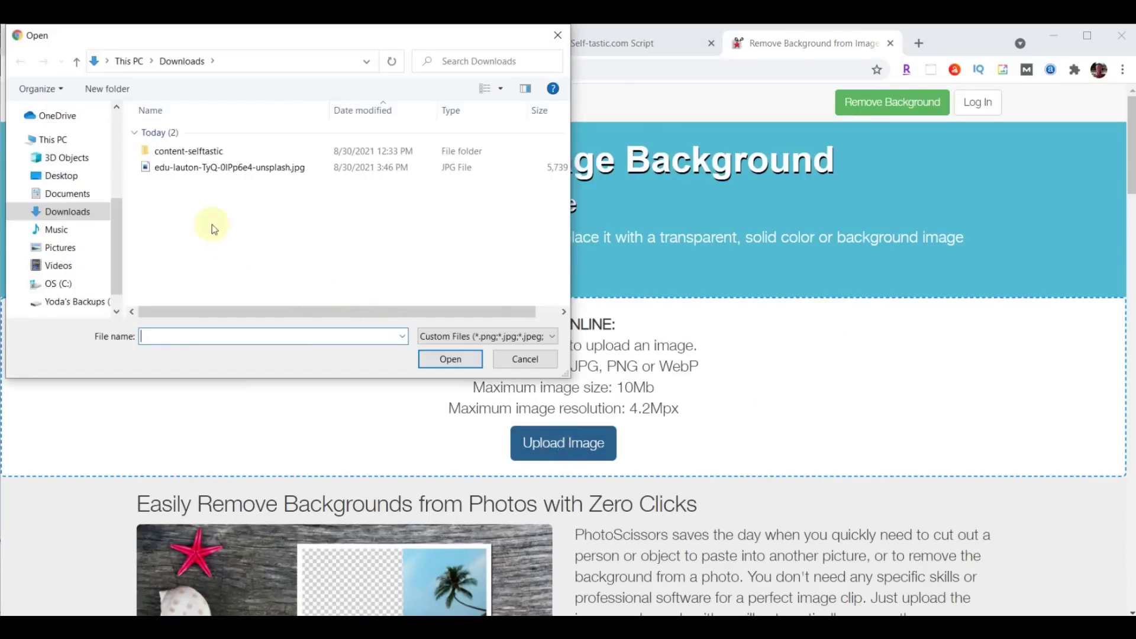
pyautogui.click(196, 167)
pyautogui.click(451, 359)
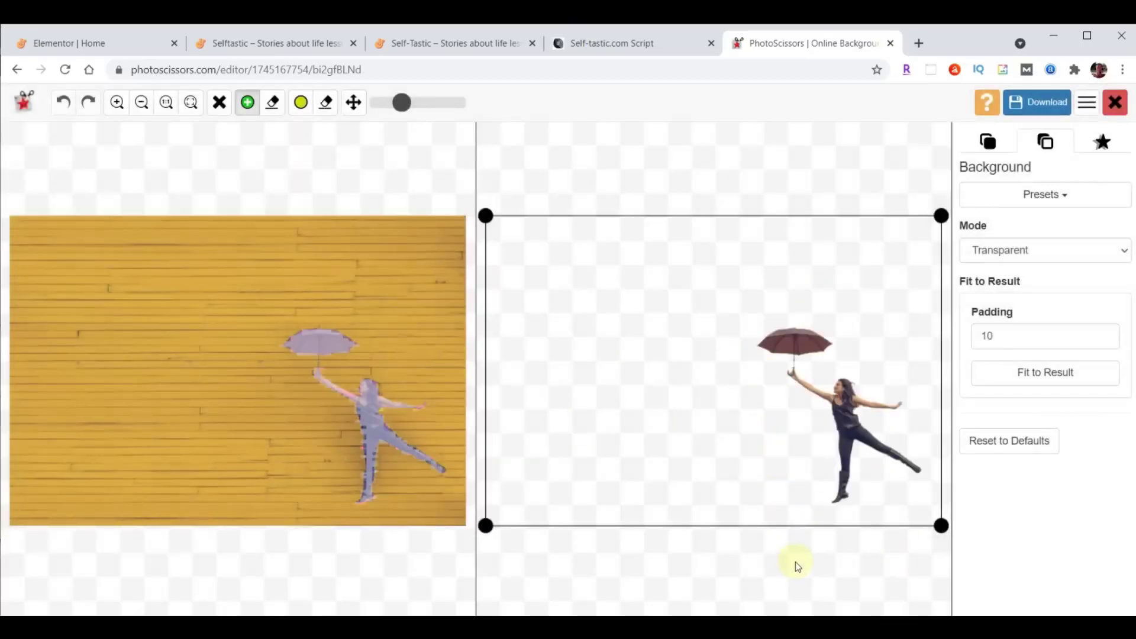
# Tighten the crop around the figure, download the free low-resolution PNG and close the editor.
pyautogui.moveTo(485, 525); pyautogui.dragTo(736, 511)
pyautogui.moveTo(739, 219); pyautogui.dragTo(745, 306)
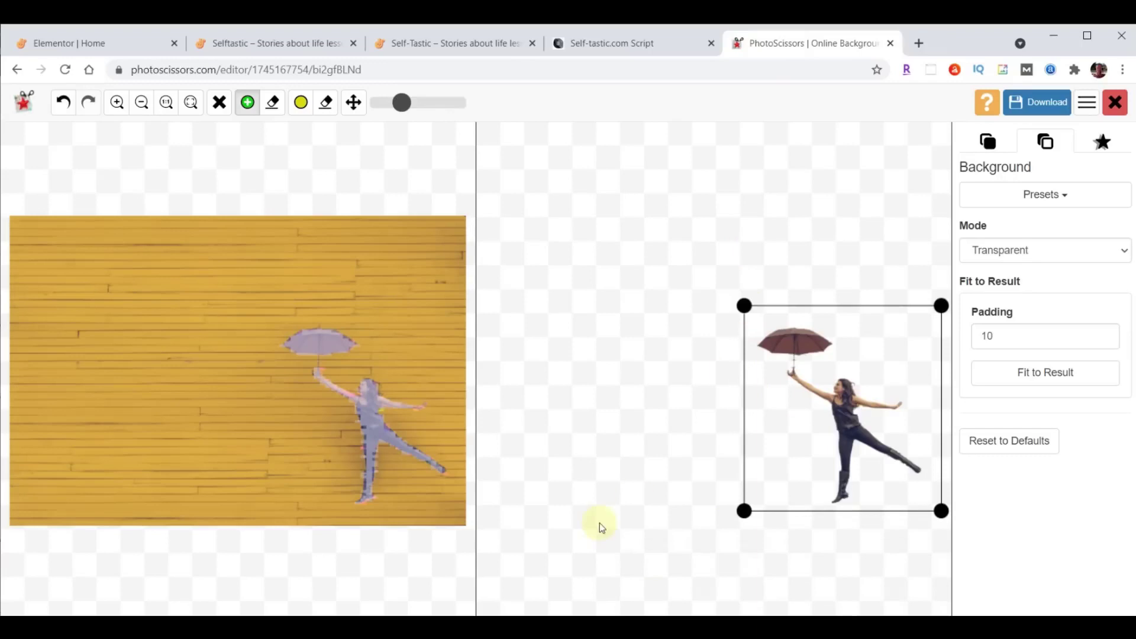
pyautogui.click(1027, 101)
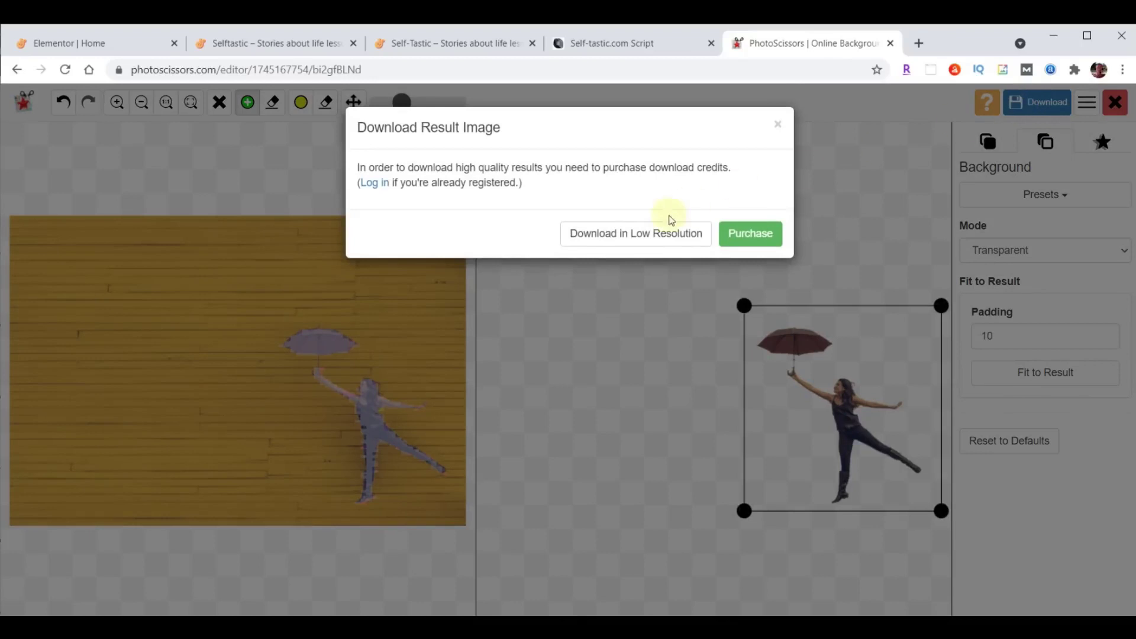
pyautogui.click(637, 234)
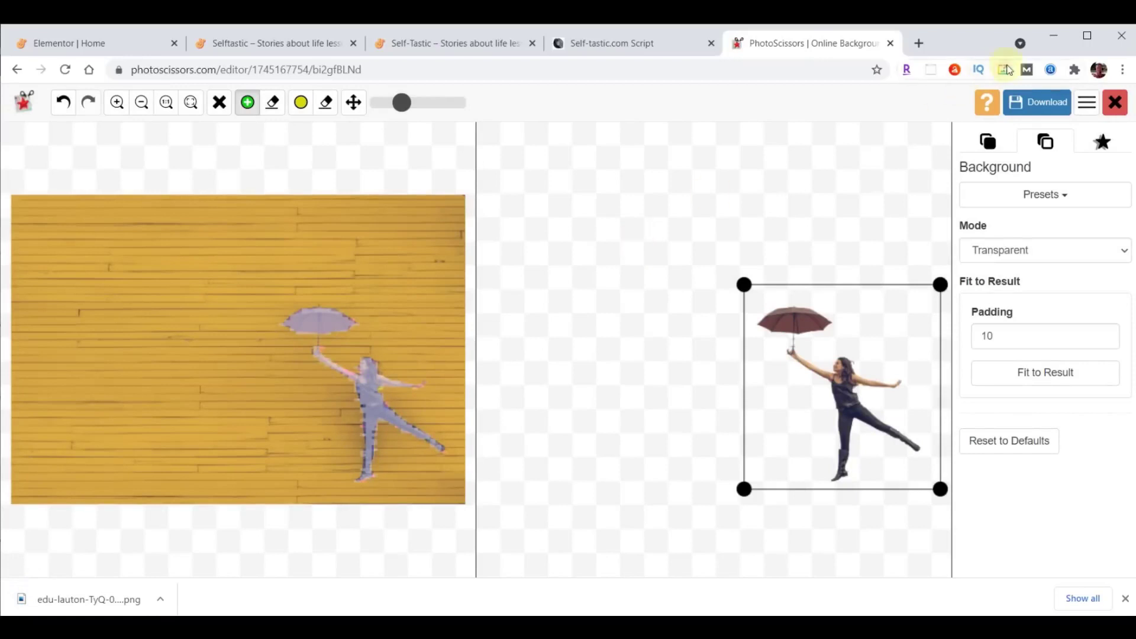
pyautogui.click(892, 44)
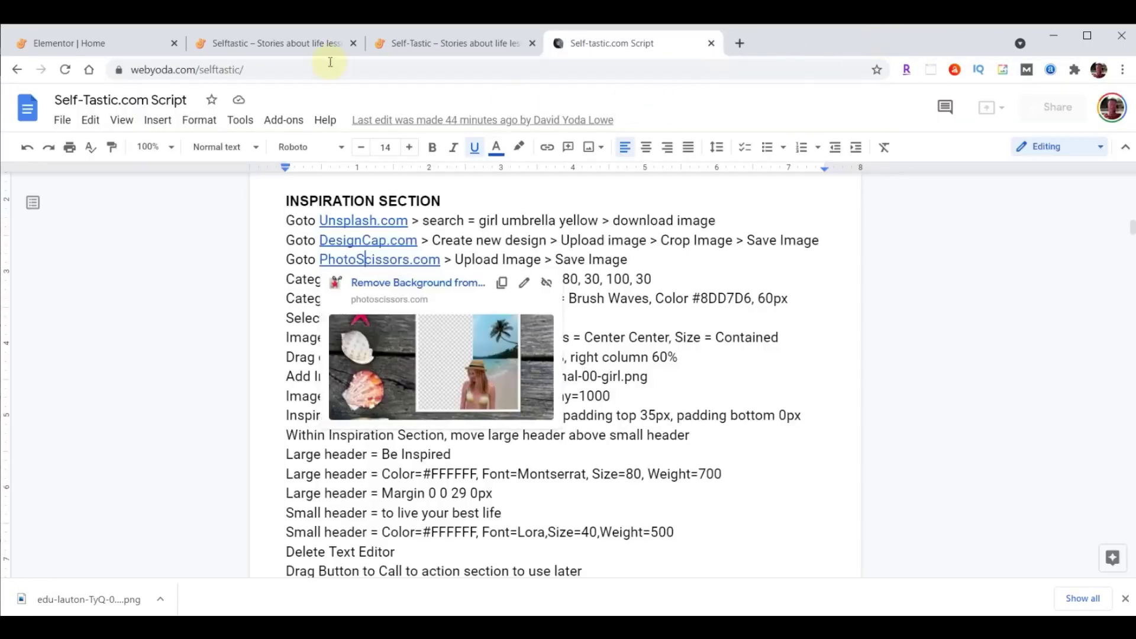
# Return to the Elementor editor and select the inner section holding A WHOLE NEW LOOK.
pyautogui.click(113, 47)
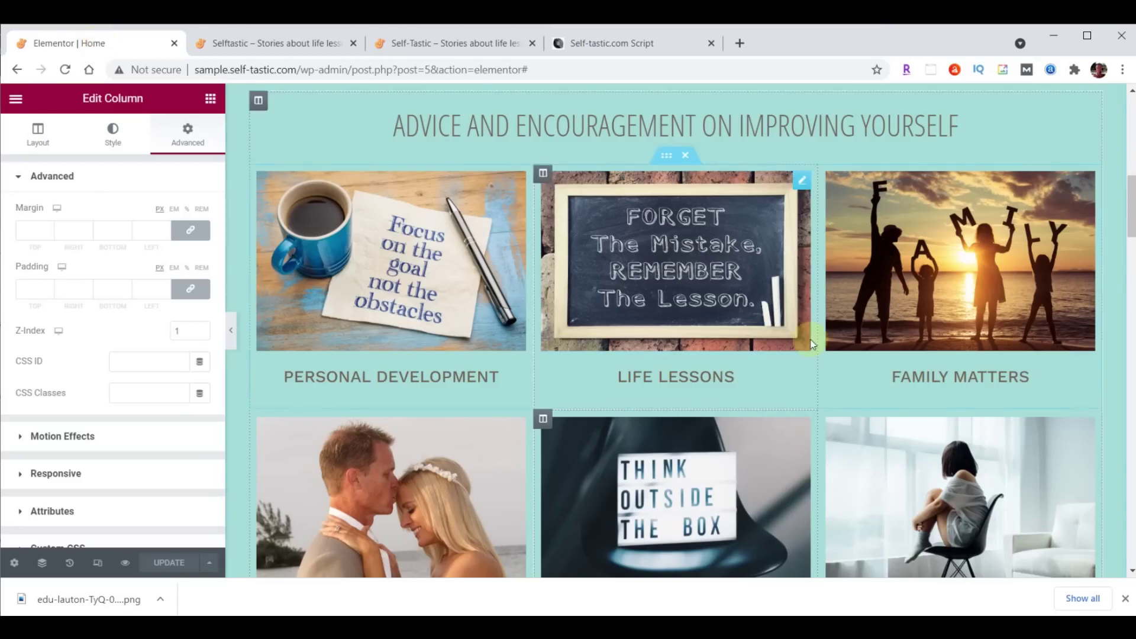
pyautogui.scroll(-9, 811, 312)
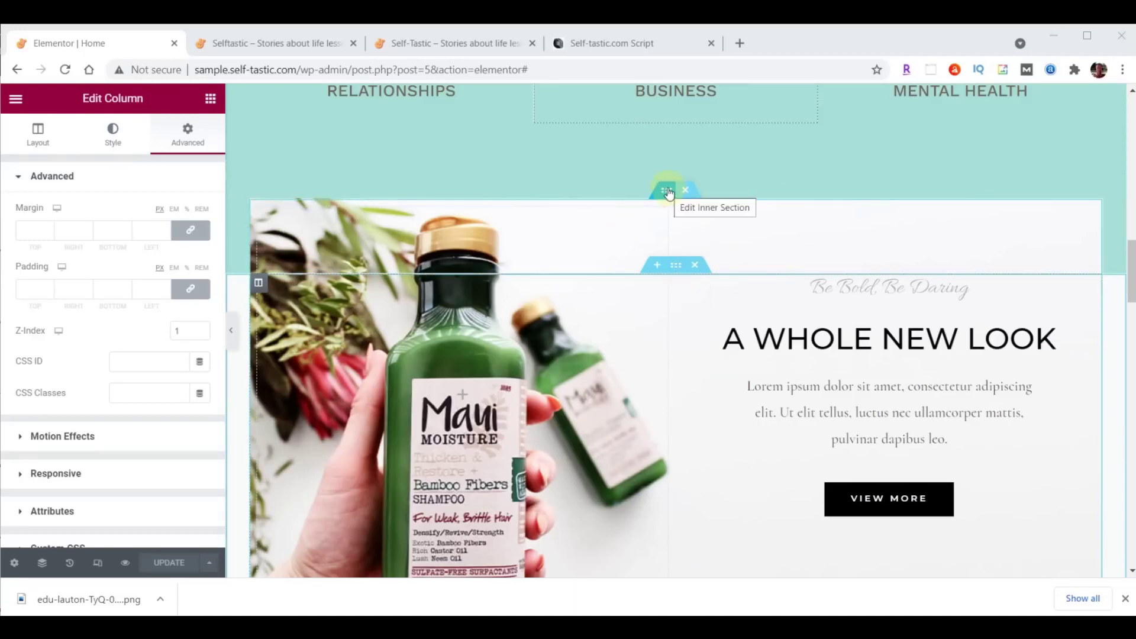
pyautogui.click(667, 191)
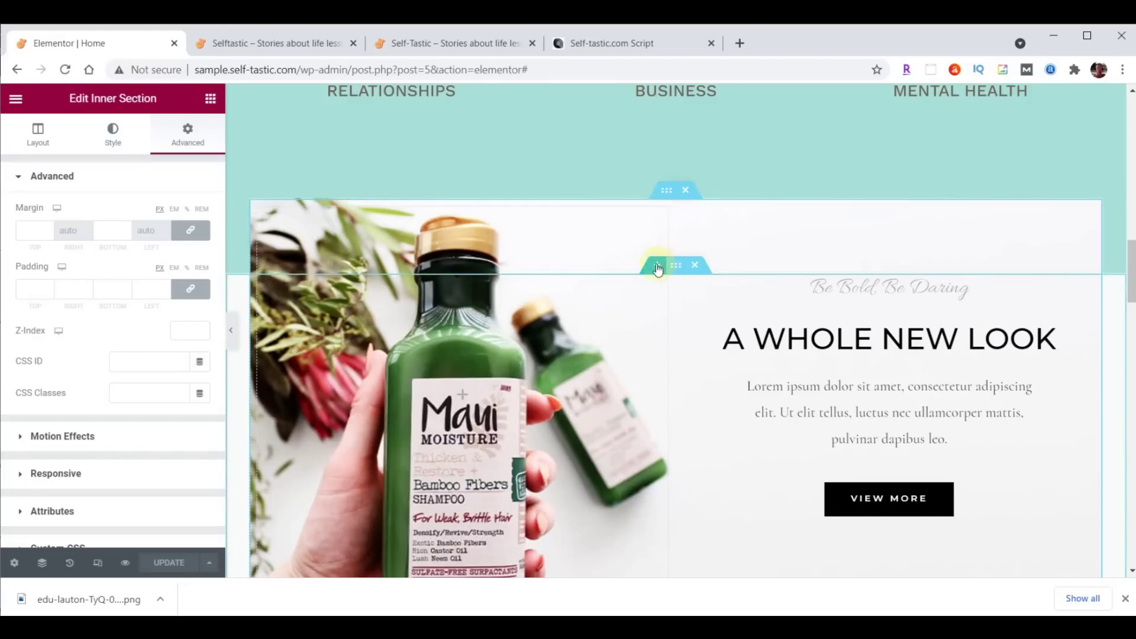
pyautogui.click(676, 264)
pyautogui.click(676, 191)
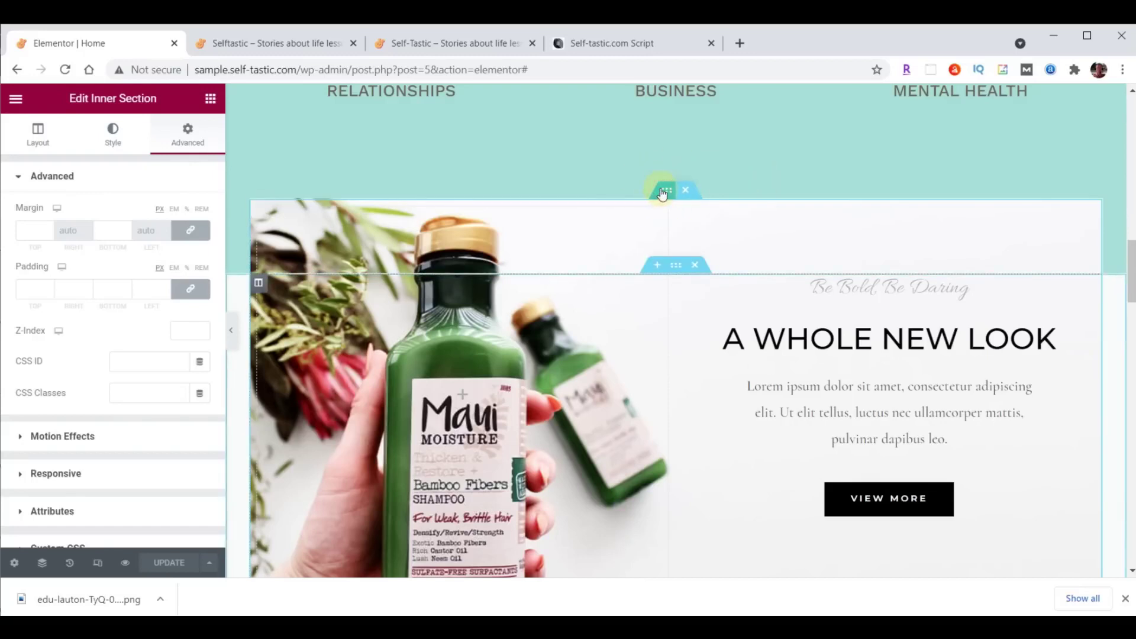
# Upload inspirational-00-background.png and insert it as the inner section's background image.
pyautogui.click(112, 133)
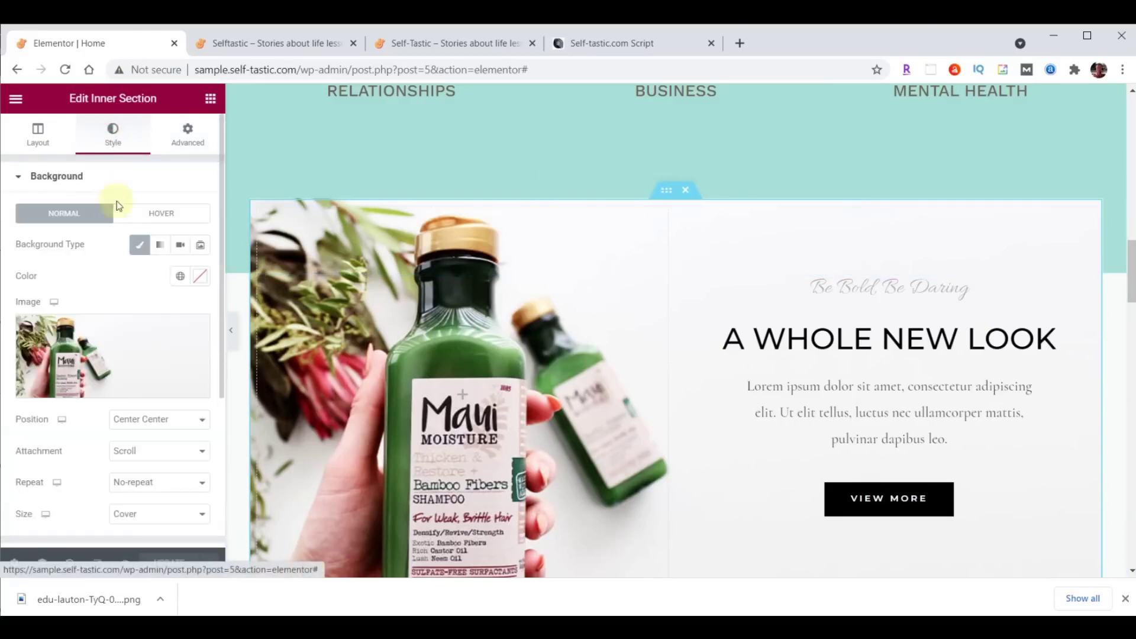
pyautogui.click(117, 344)
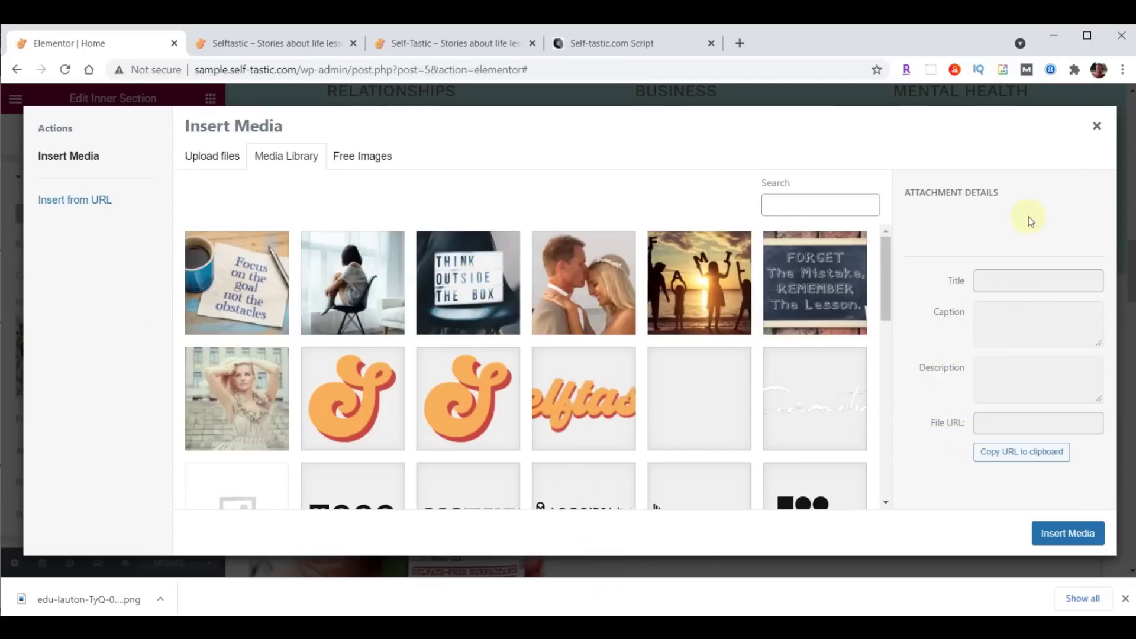
pyautogui.hotkey('alt', 'Tab')
pyautogui.scroll(-10, 1034, 273)
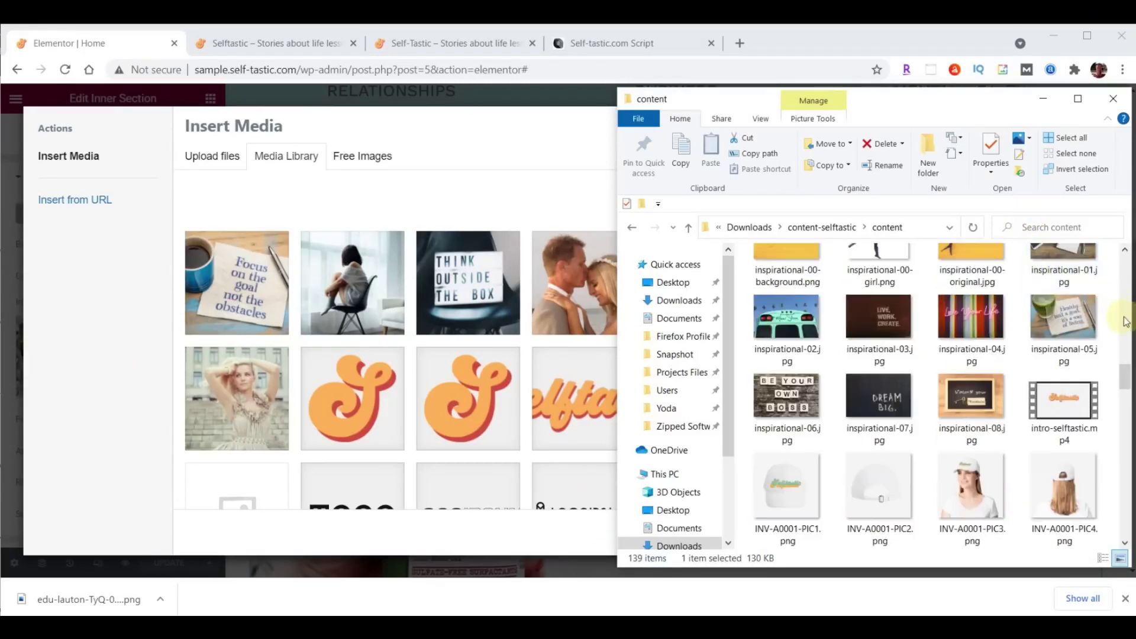
pyautogui.moveTo(1125, 377); pyautogui.dragTo(1125, 372)
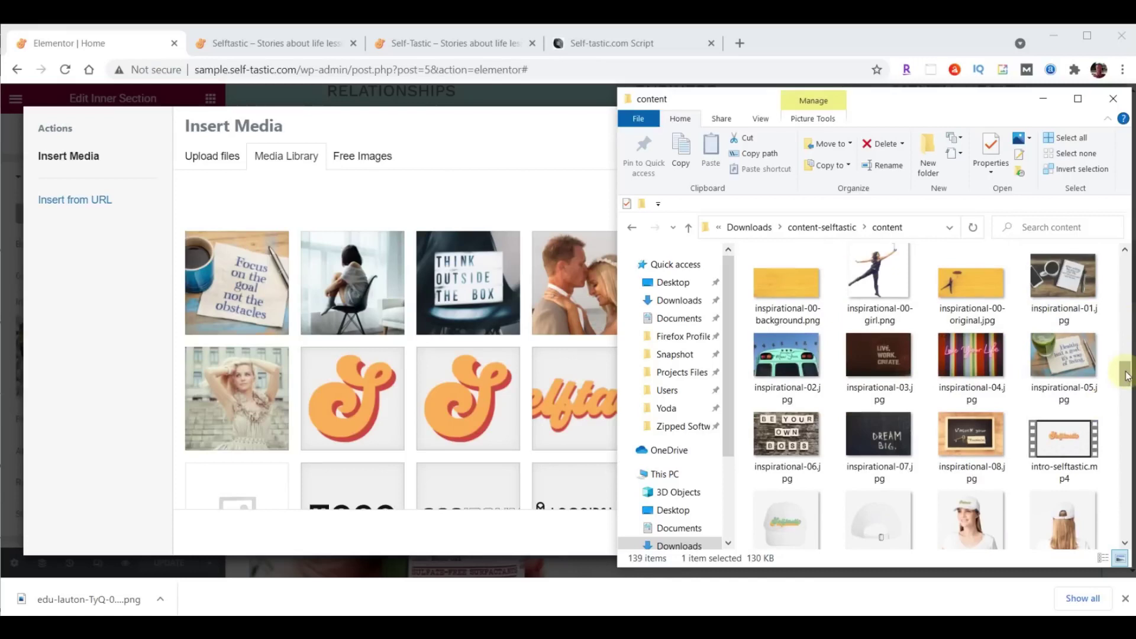
pyautogui.click(787, 287)
pyautogui.moveTo(735, 310); pyautogui.dragTo(400, 308)
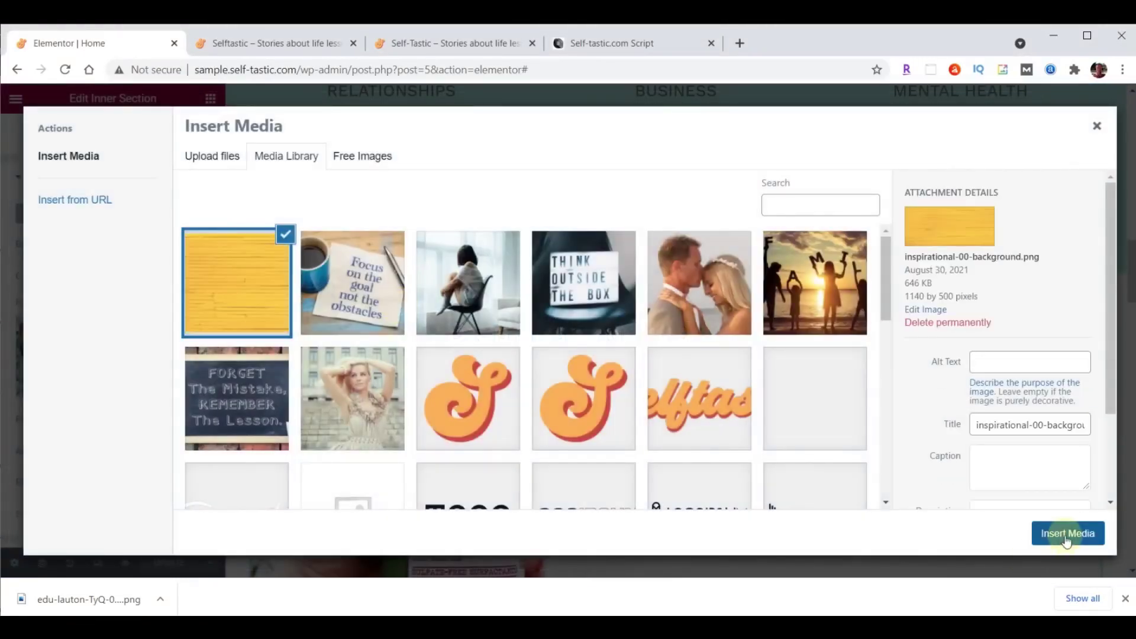
pyautogui.click(1065, 536)
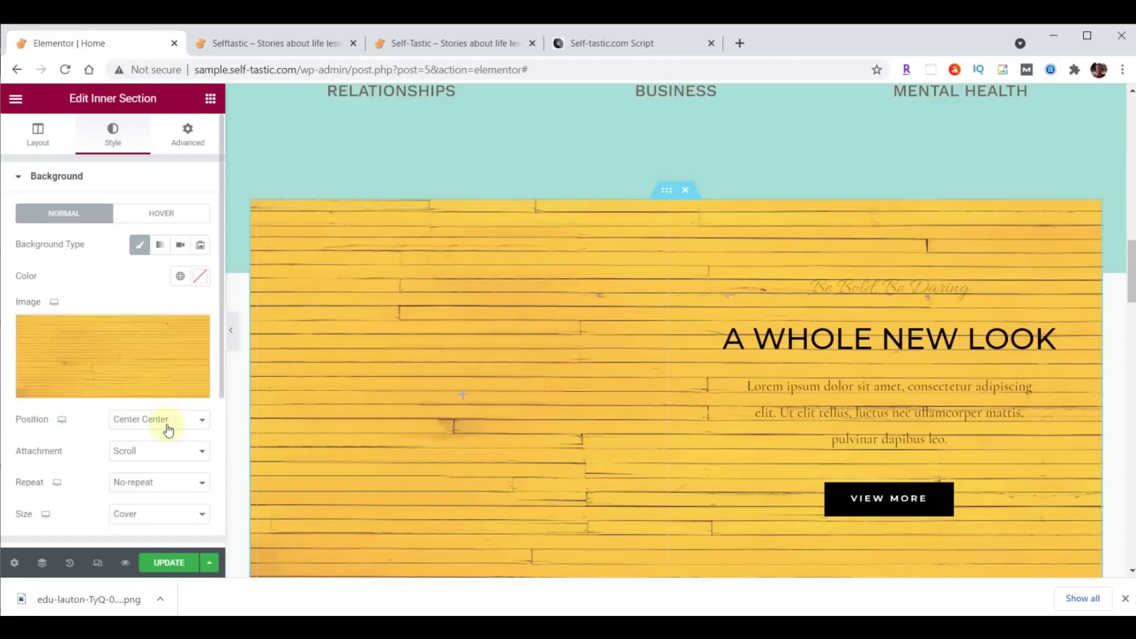
# Set the yellow wood background size to Contain and set the left column width to 40.
pyautogui.click(137, 518)
pyautogui.click(136, 569)
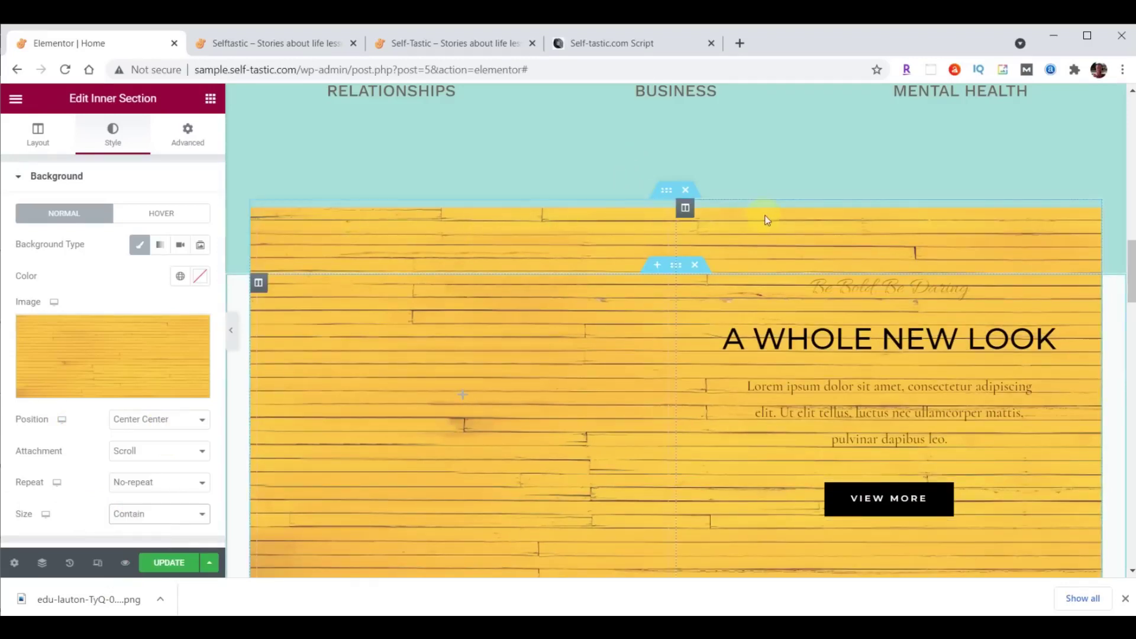
pyautogui.moveTo(676, 227); pyautogui.dragTo(598, 229)
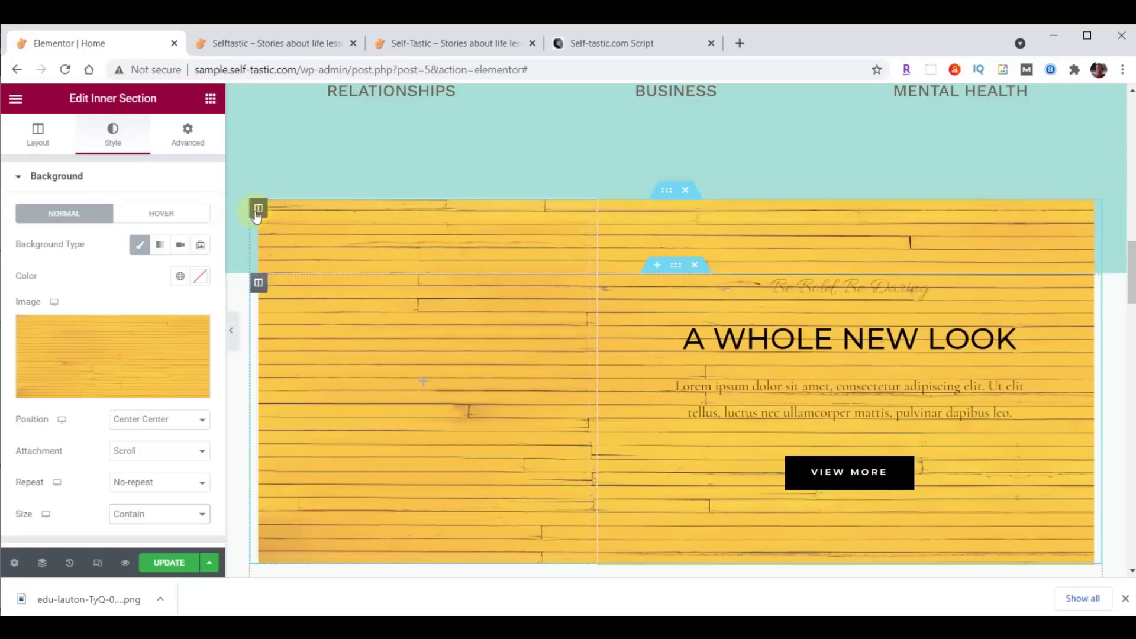
pyautogui.click(251, 212)
pyautogui.doubleClick(180, 212)
pyautogui.write('40')
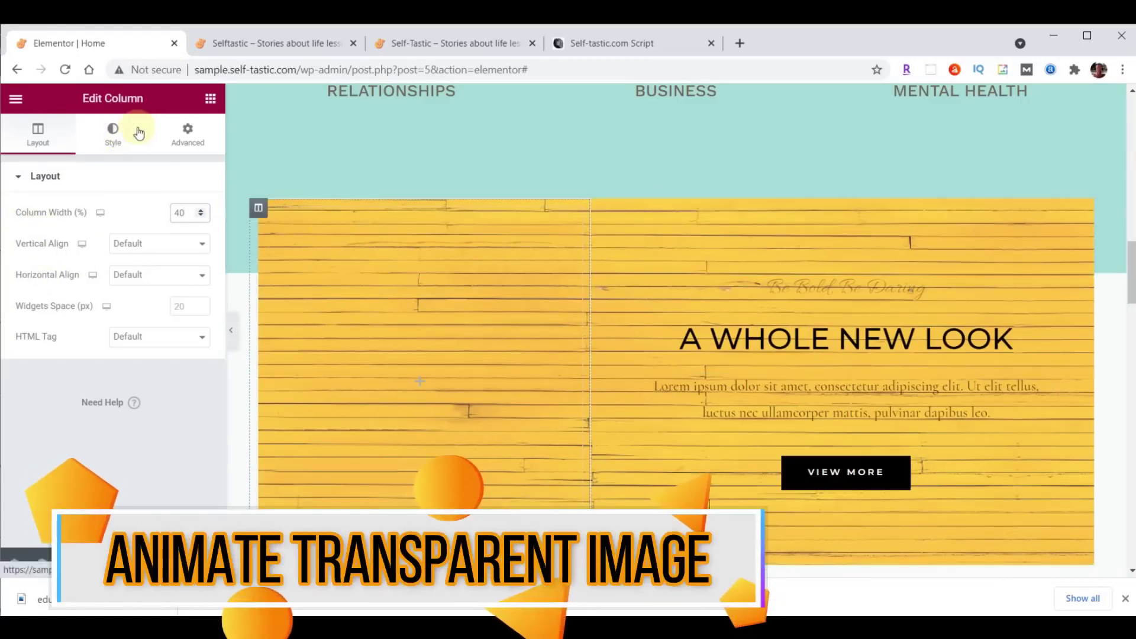
# Add an Image widget to the left column and upload inspirational-00-girl.png into it.
pyautogui.click(210, 100)
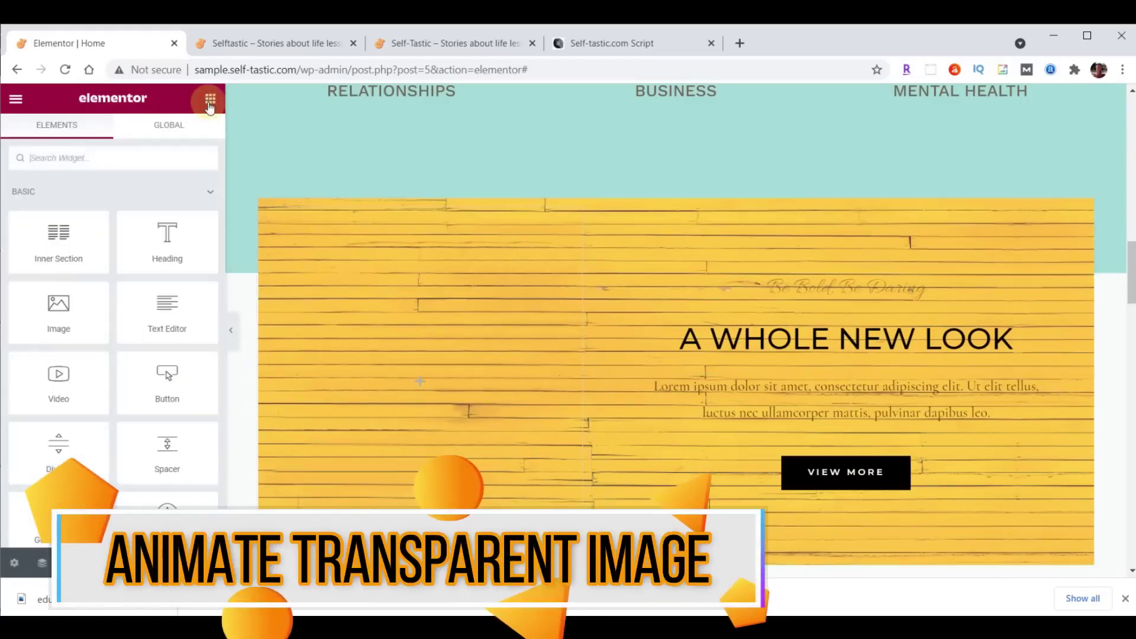
pyautogui.moveTo(62, 308); pyautogui.dragTo(410, 379)
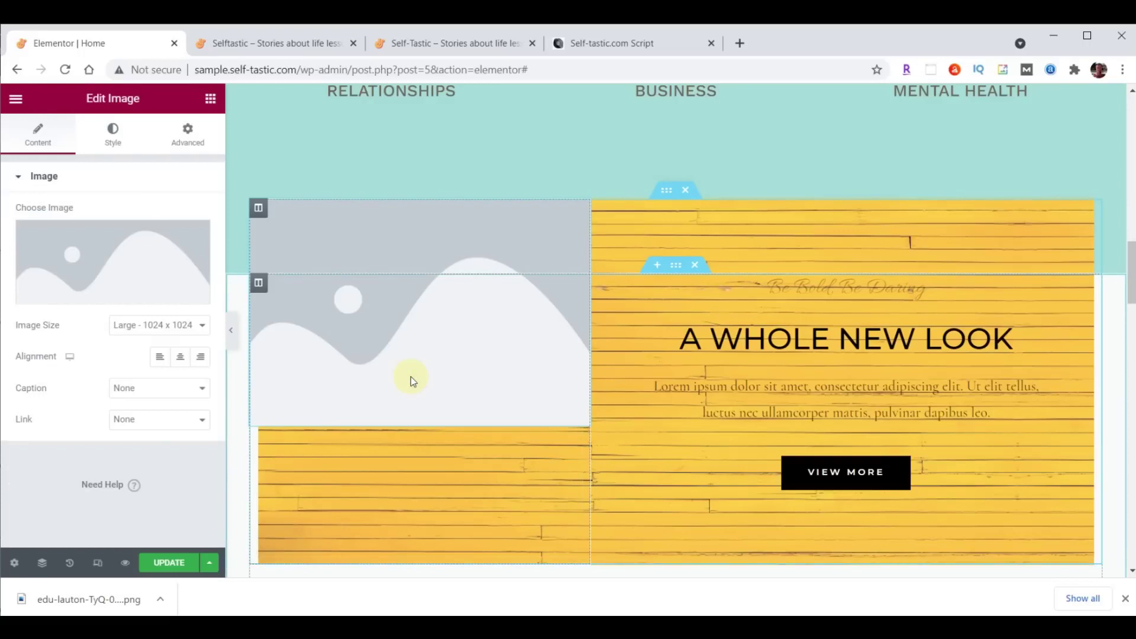
pyautogui.click(114, 251)
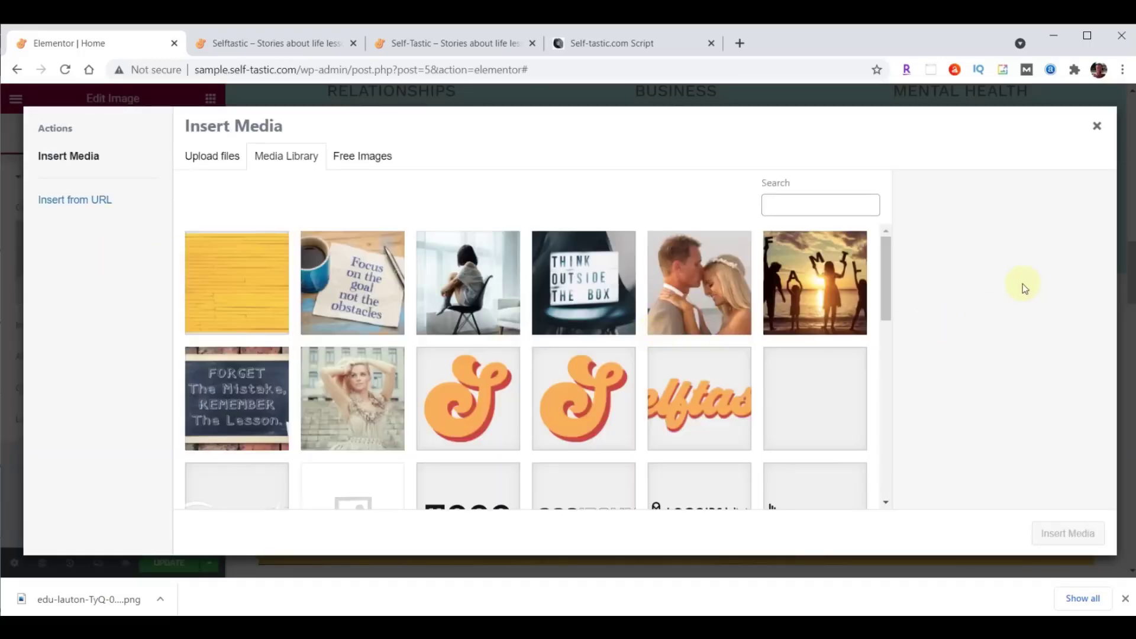
pyautogui.hotkey('alt', 'Tab')
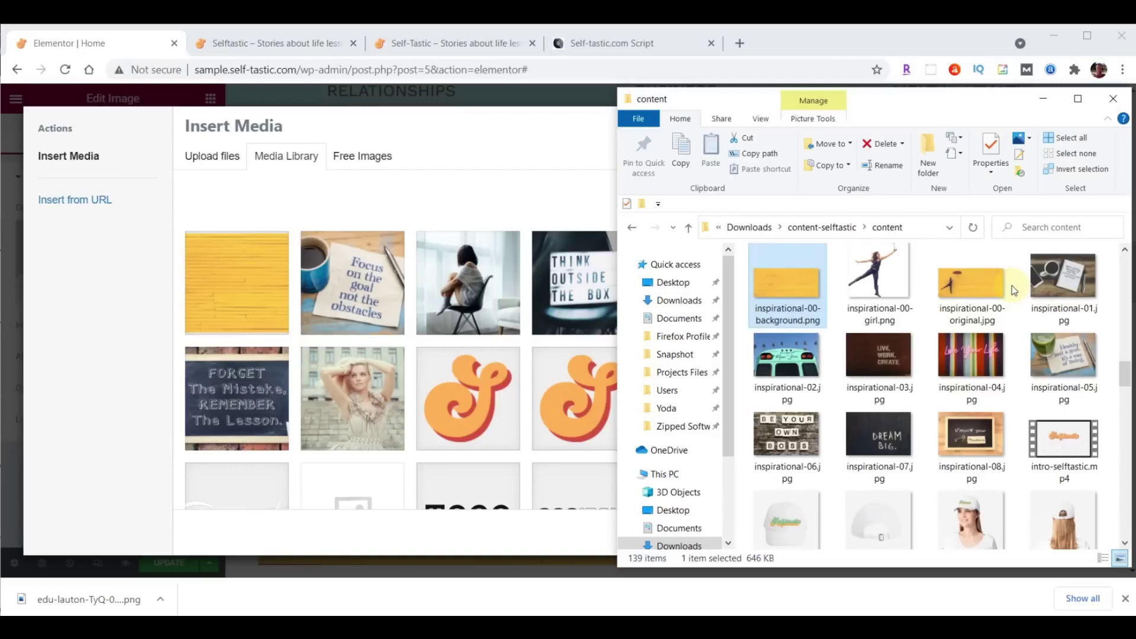
pyautogui.moveTo(889, 282); pyautogui.dragTo(386, 300)
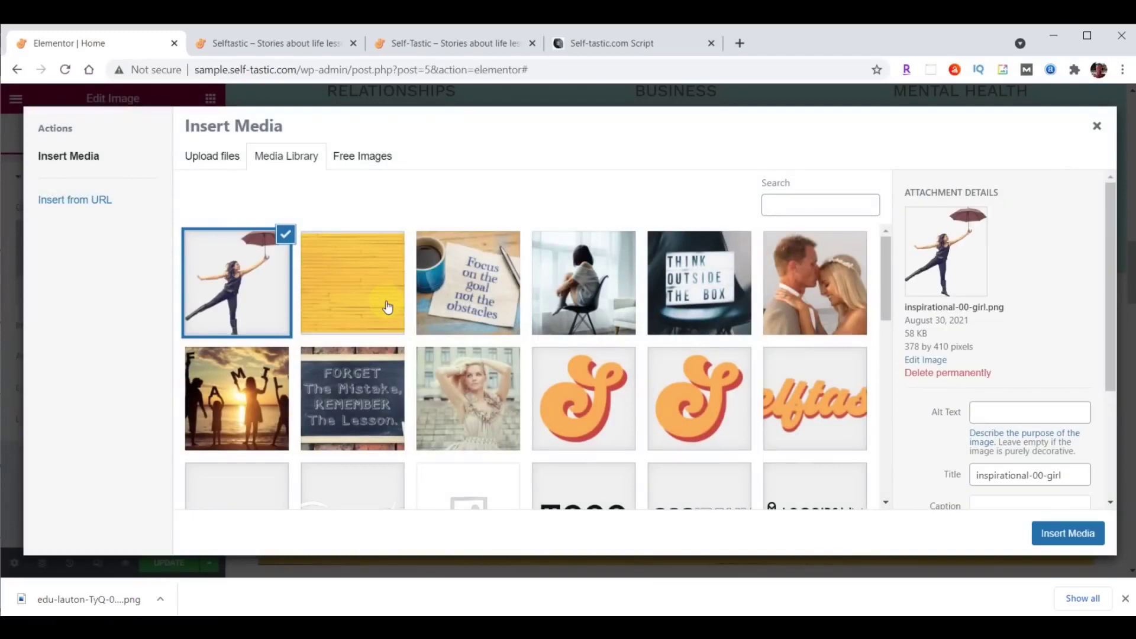
pyautogui.click(1067, 533)
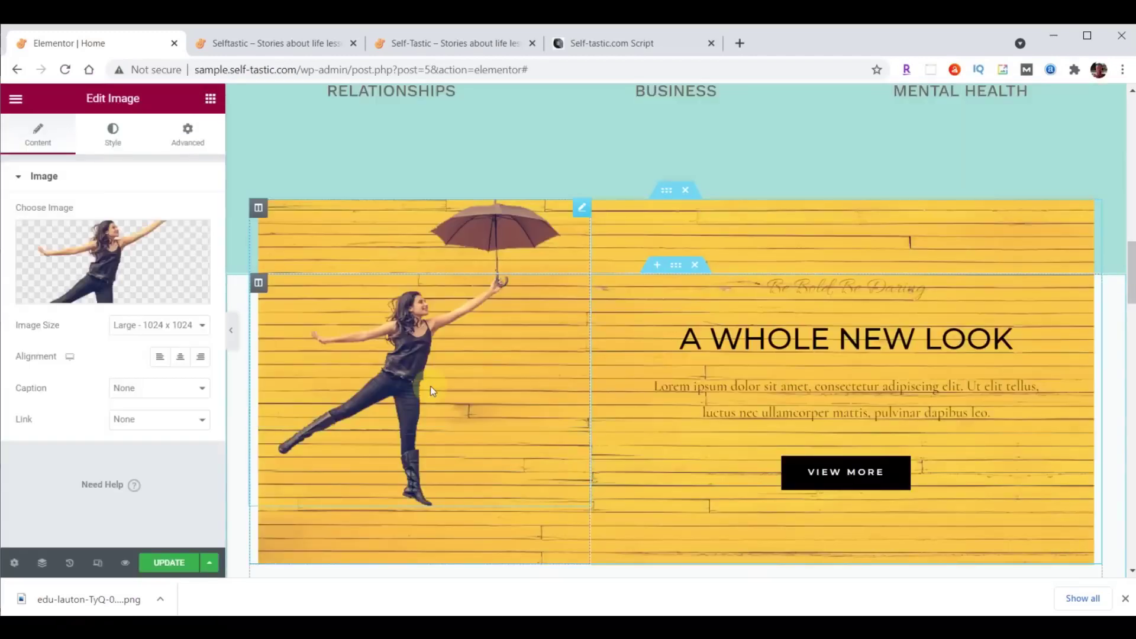
pyautogui.click(188, 131)
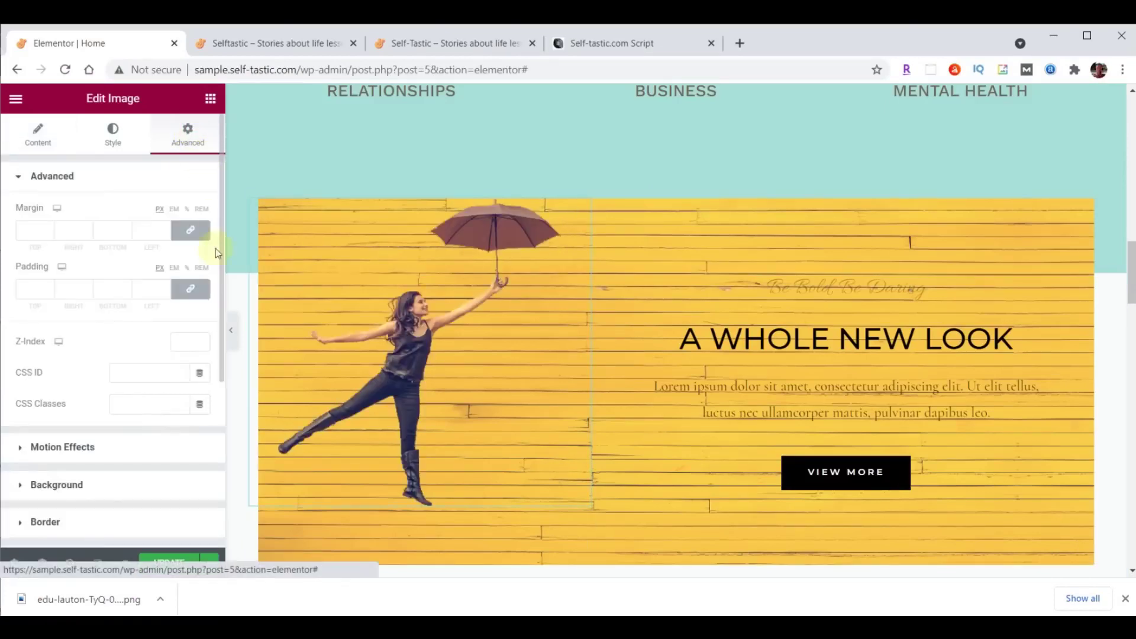
# Unlink the image's padding and set its top padding to 20.
pyautogui.click(190, 288)
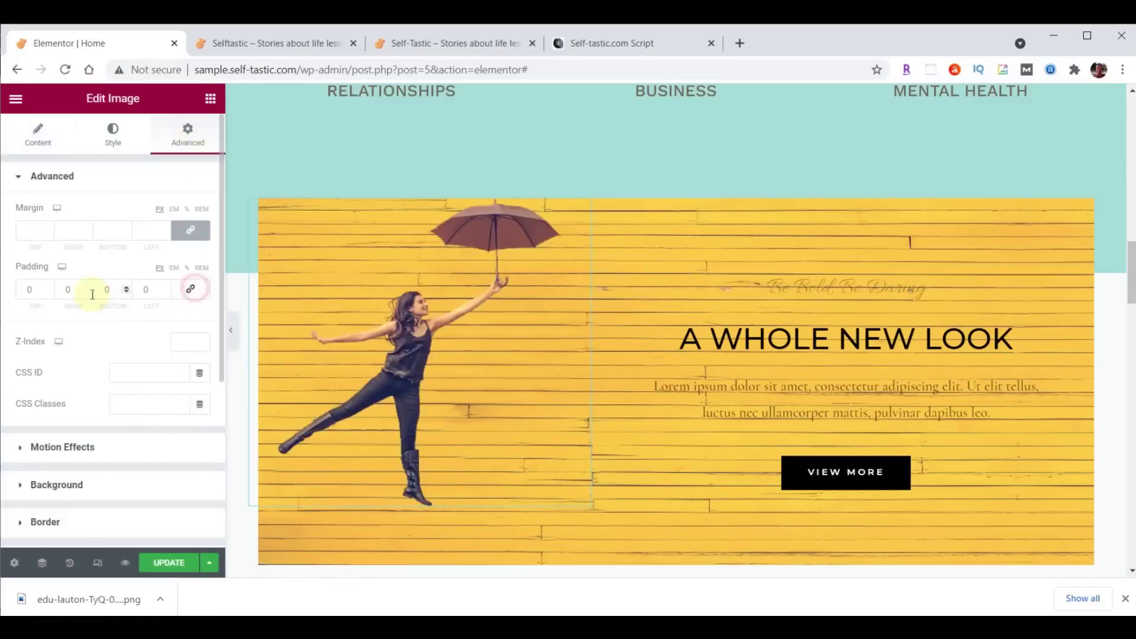
pyautogui.click(49, 293)
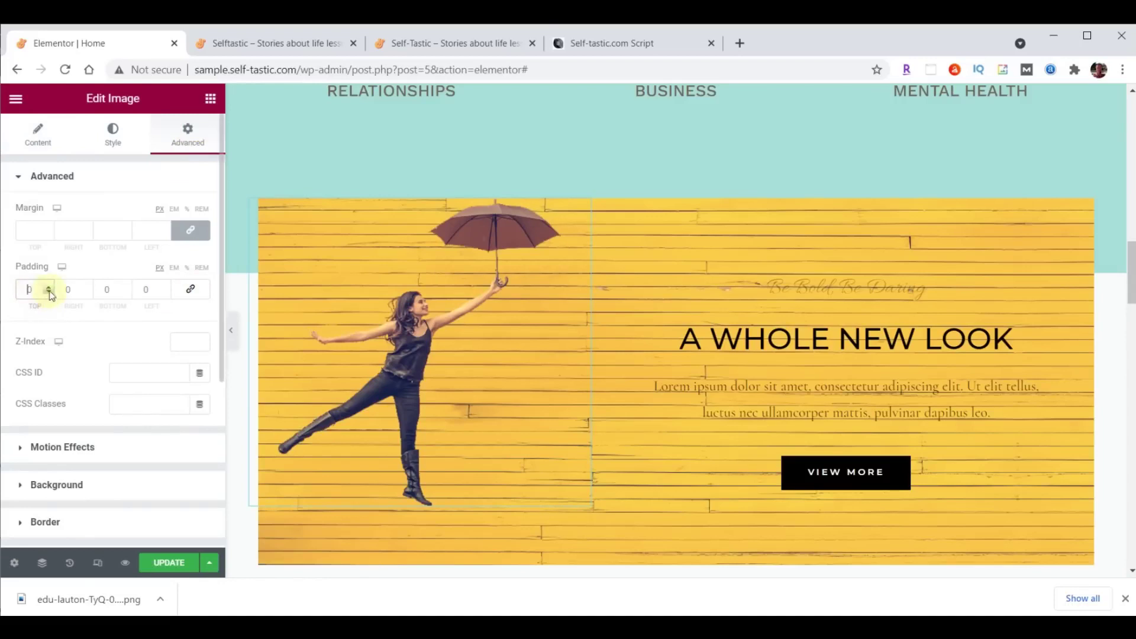
pyautogui.write('200')
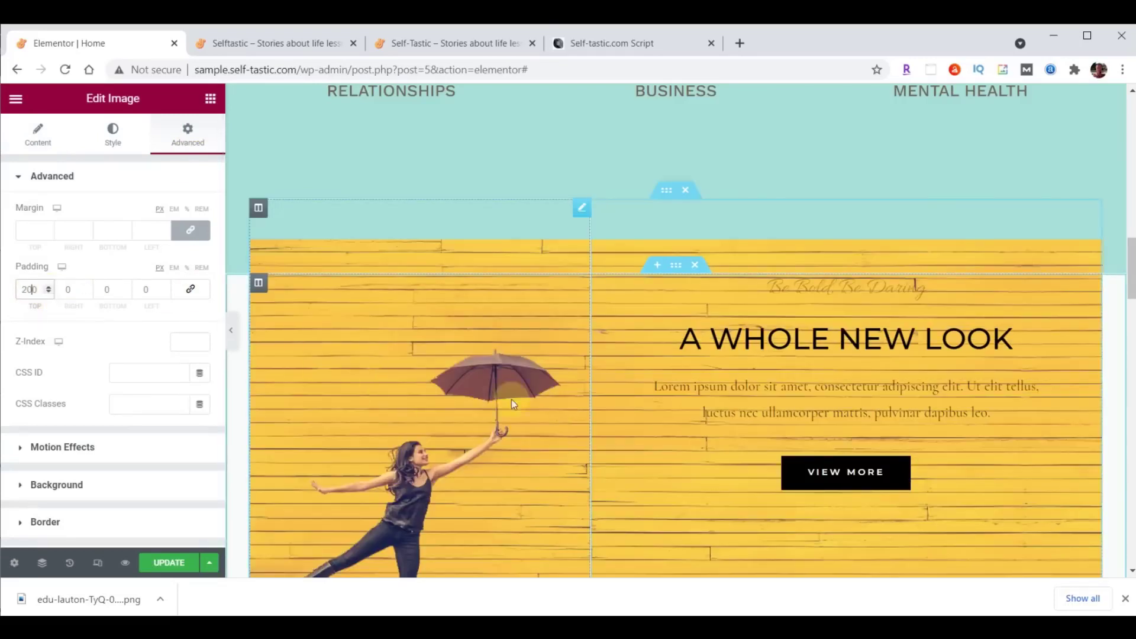
# Give the image a Fade In Left entrance, 1000 ms delay and Slow duration, then update the page.
pyautogui.click(36, 448)
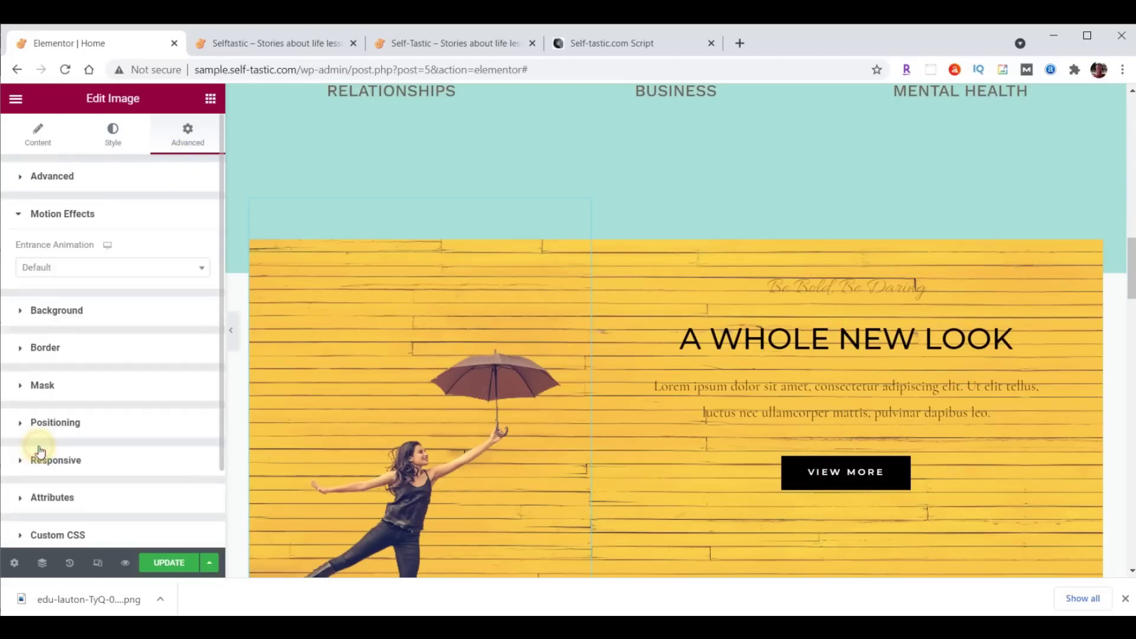
pyautogui.click(104, 270)
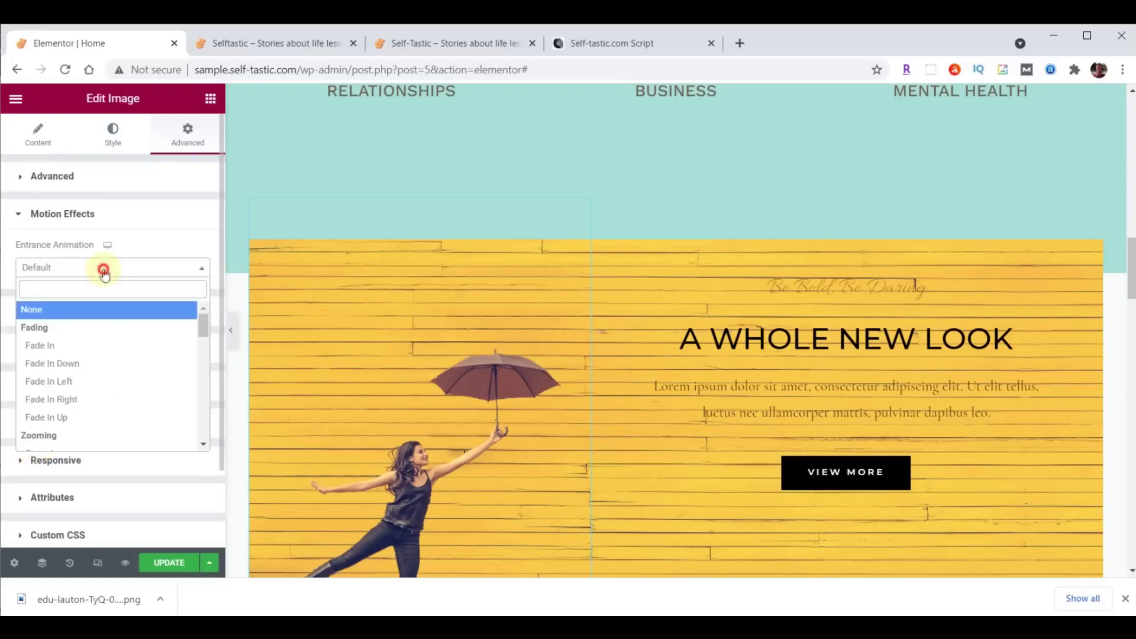
pyautogui.click(58, 382)
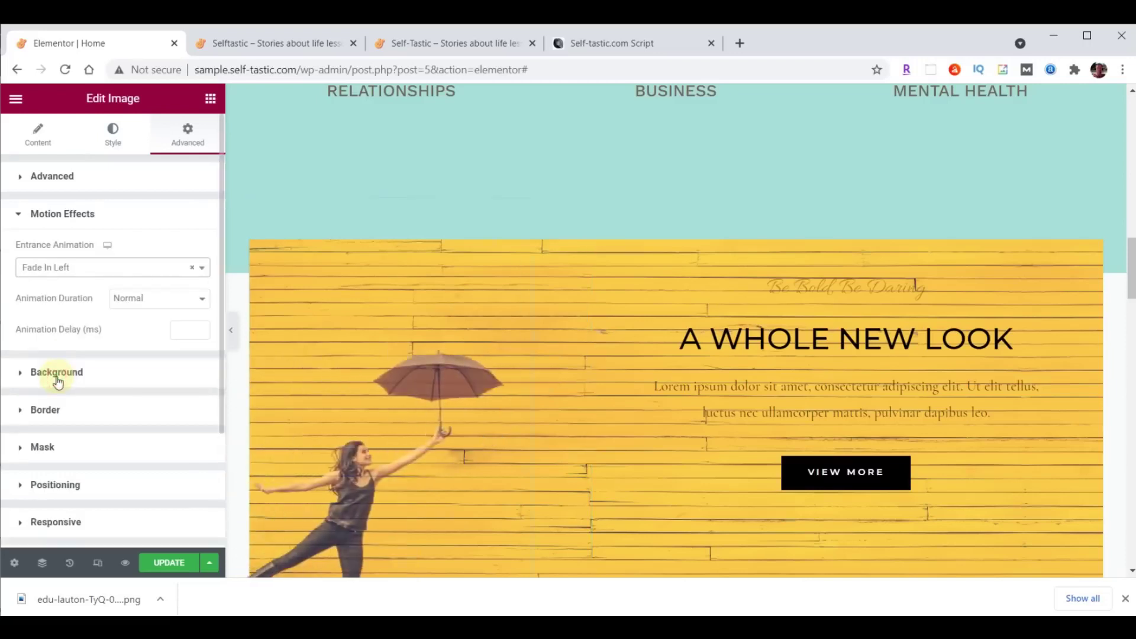
pyautogui.click(180, 329)
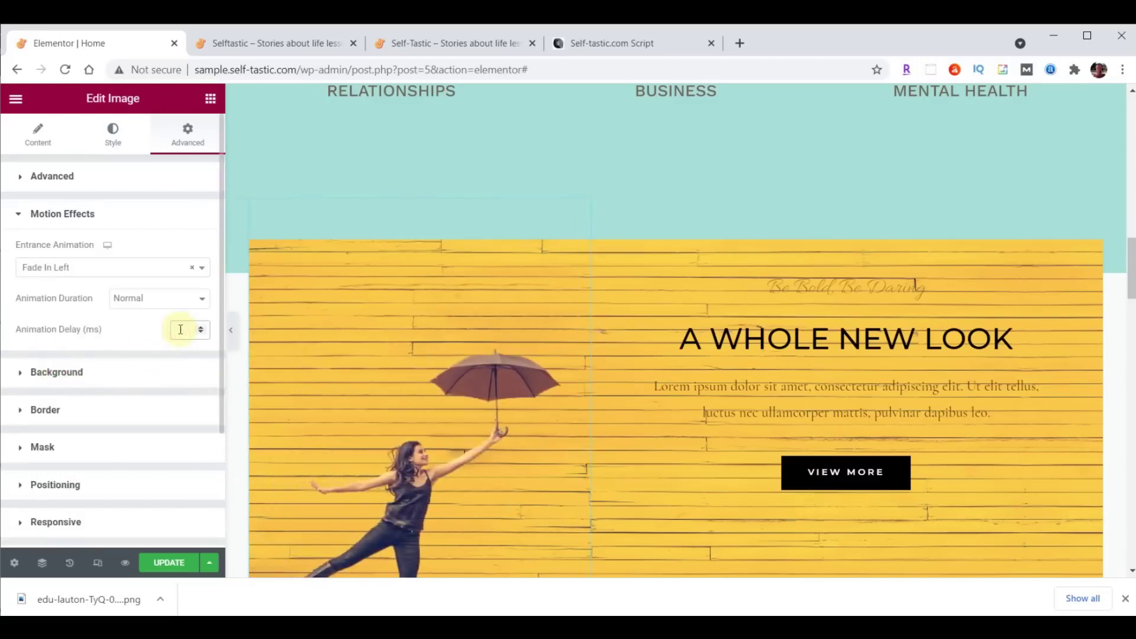
pyautogui.write('1000')
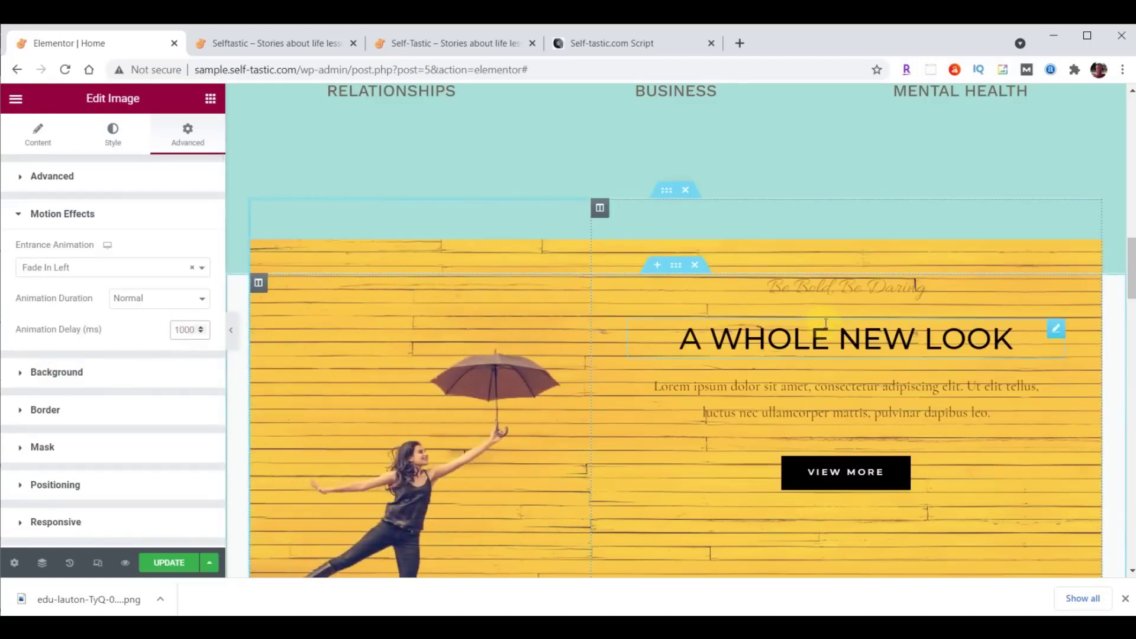
pyautogui.click(153, 300)
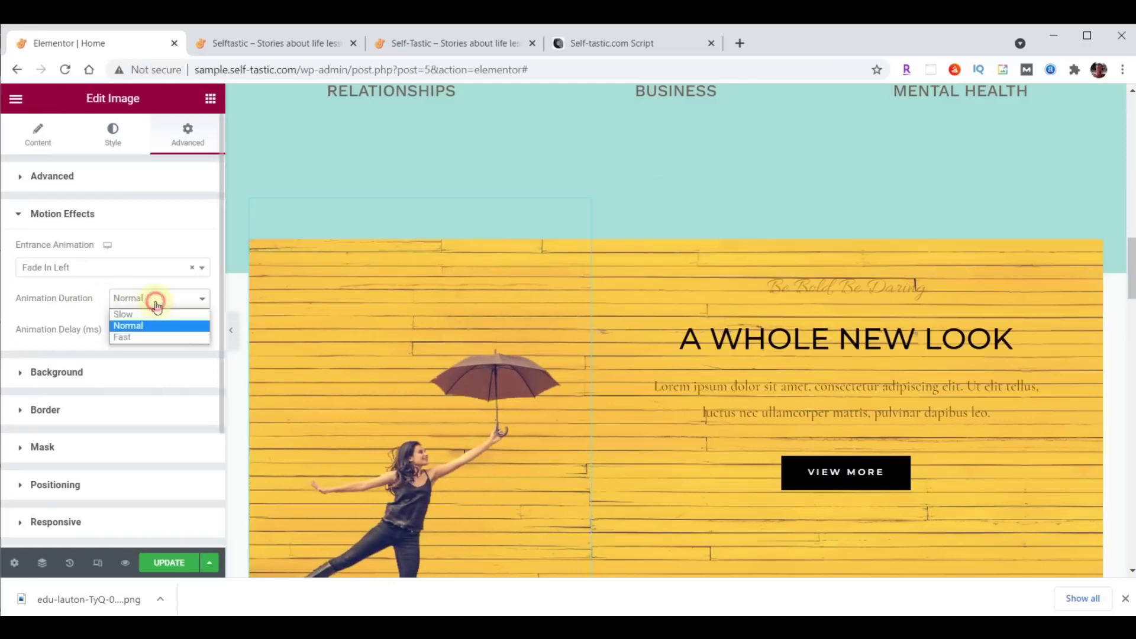
pyautogui.click(151, 314)
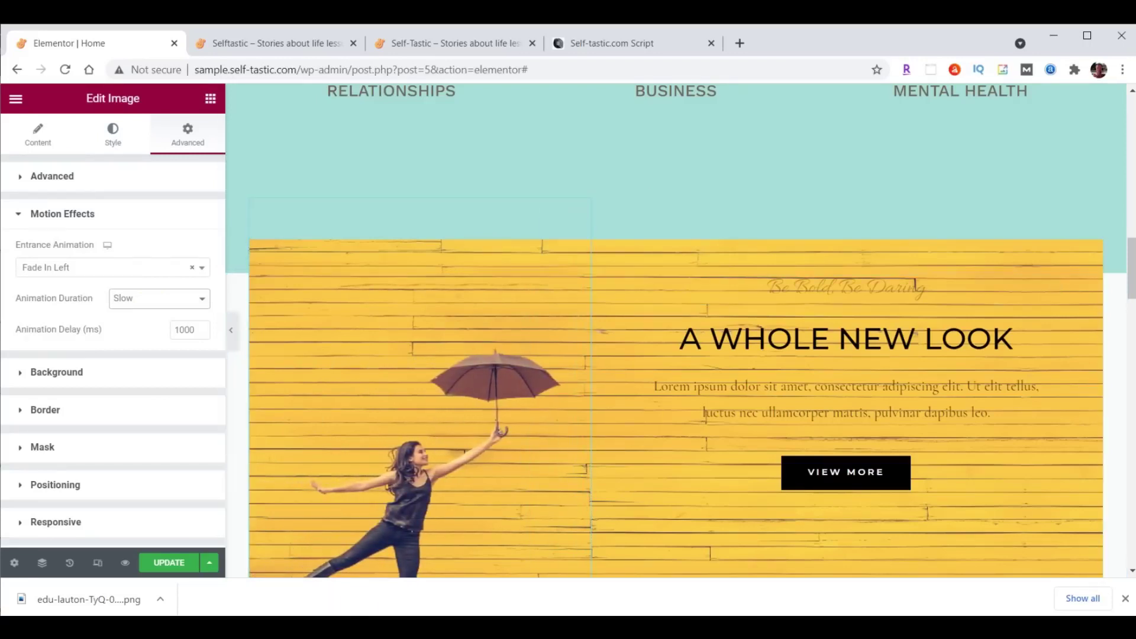
pyautogui.click(163, 565)
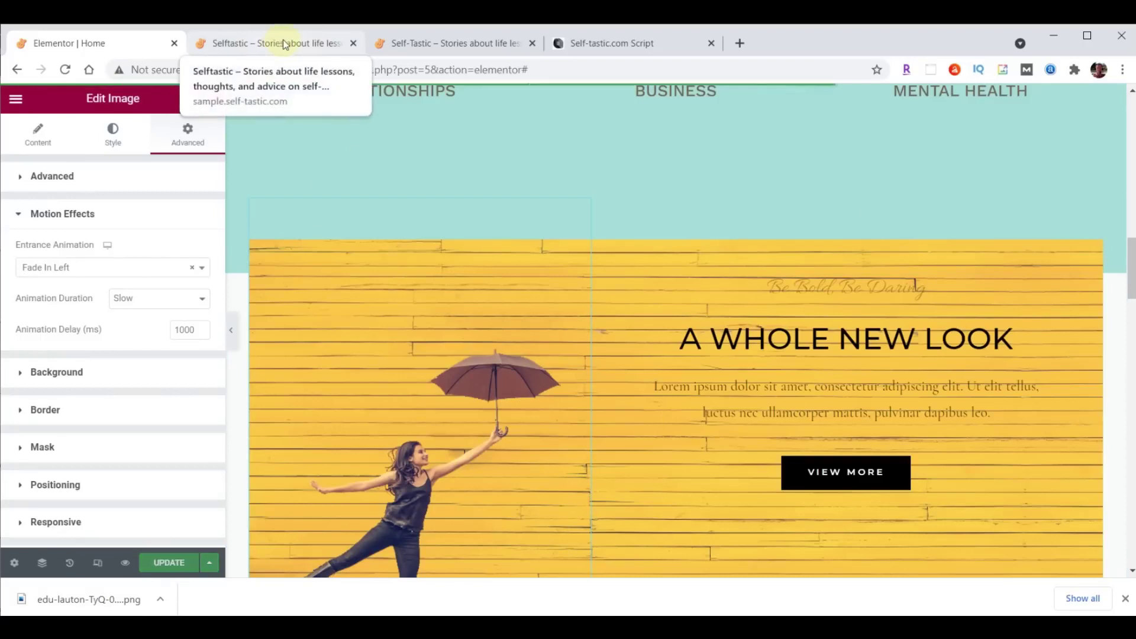
pyautogui.click(284, 44)
pyautogui.click(65, 69)
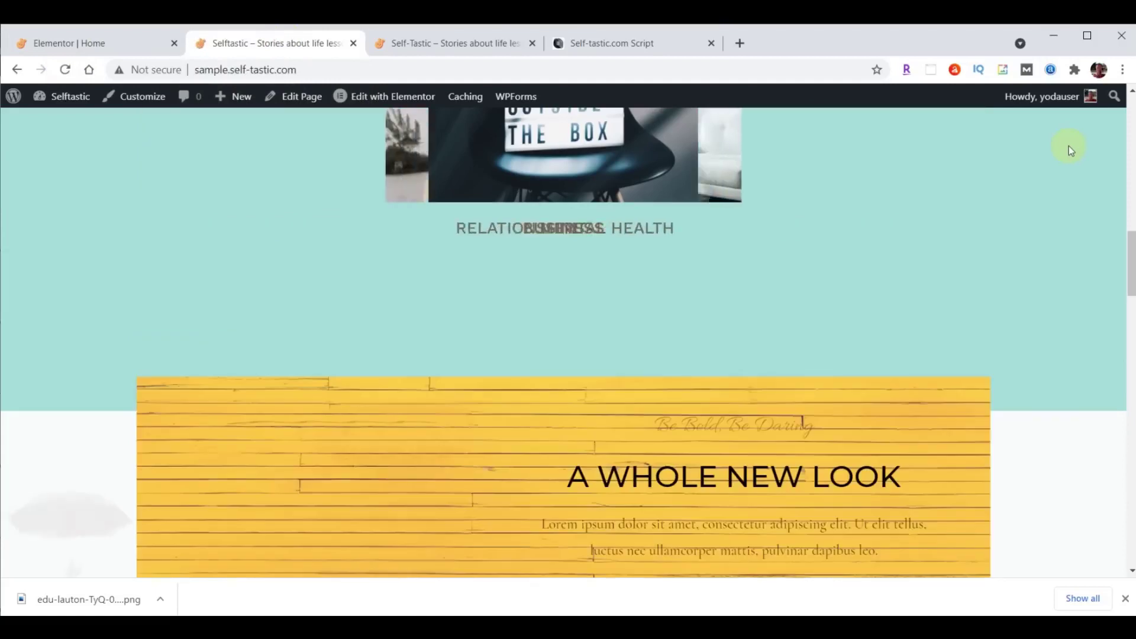
pyautogui.scroll(3, 1068, 146)
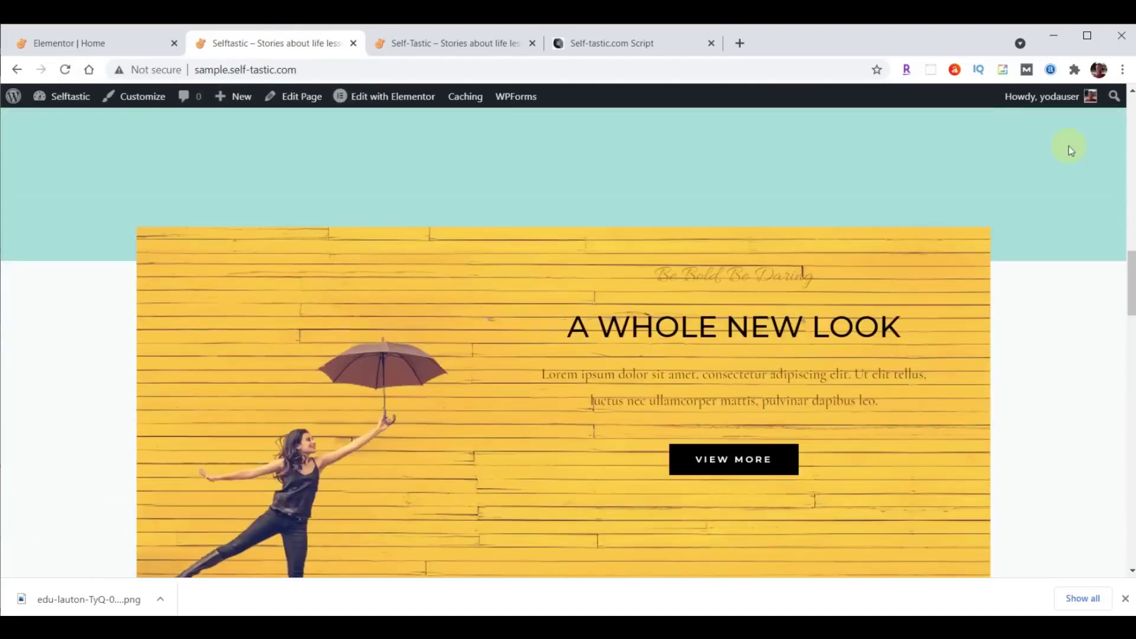
pyautogui.scroll(3, 1069, 145)
pyautogui.scroll(-3, 1068, 145)
pyautogui.scroll(1, 1113, 157)
pyautogui.click(107, 44)
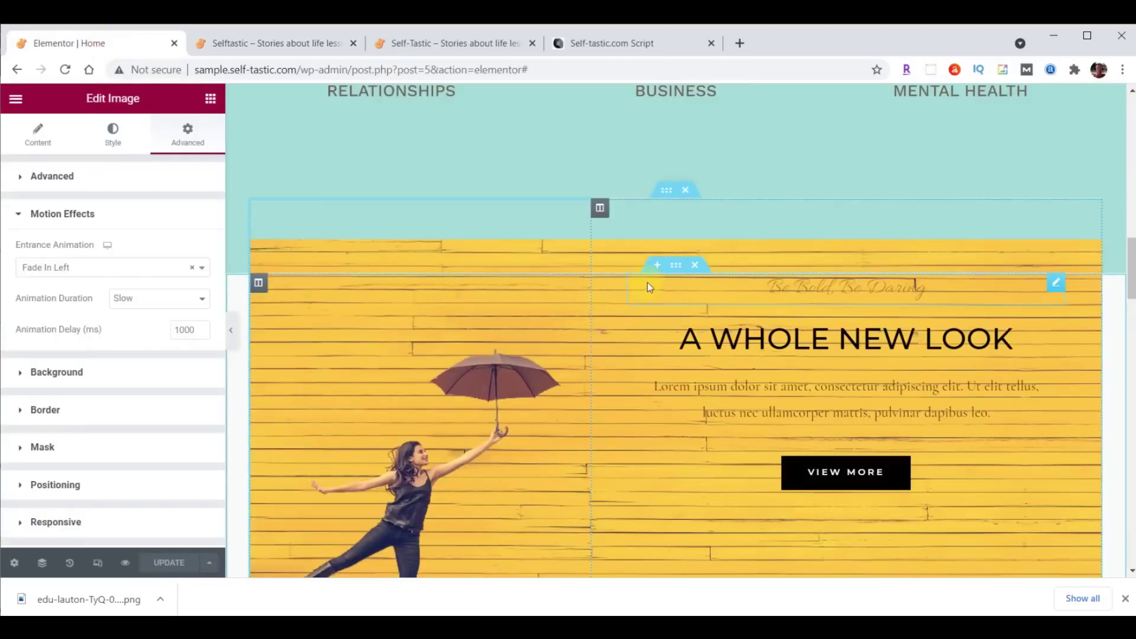
pyautogui.click(677, 267)
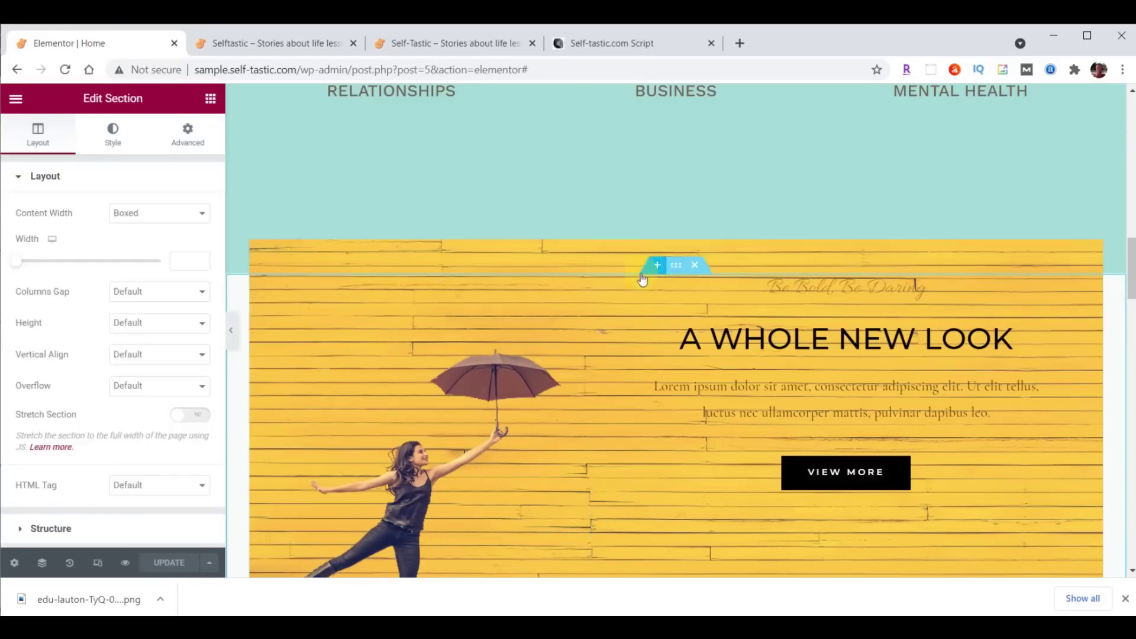
# Set the section's background colour to teal #8DD7D6.
pyautogui.click(115, 139)
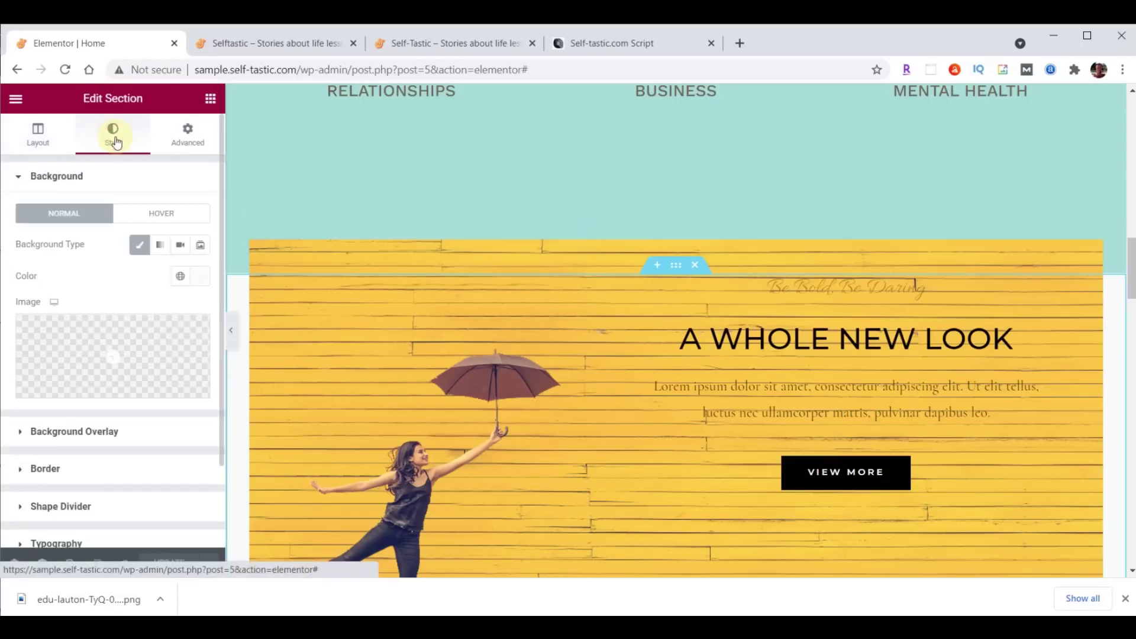
pyautogui.click(198, 277)
pyautogui.write('#8DD7D6')
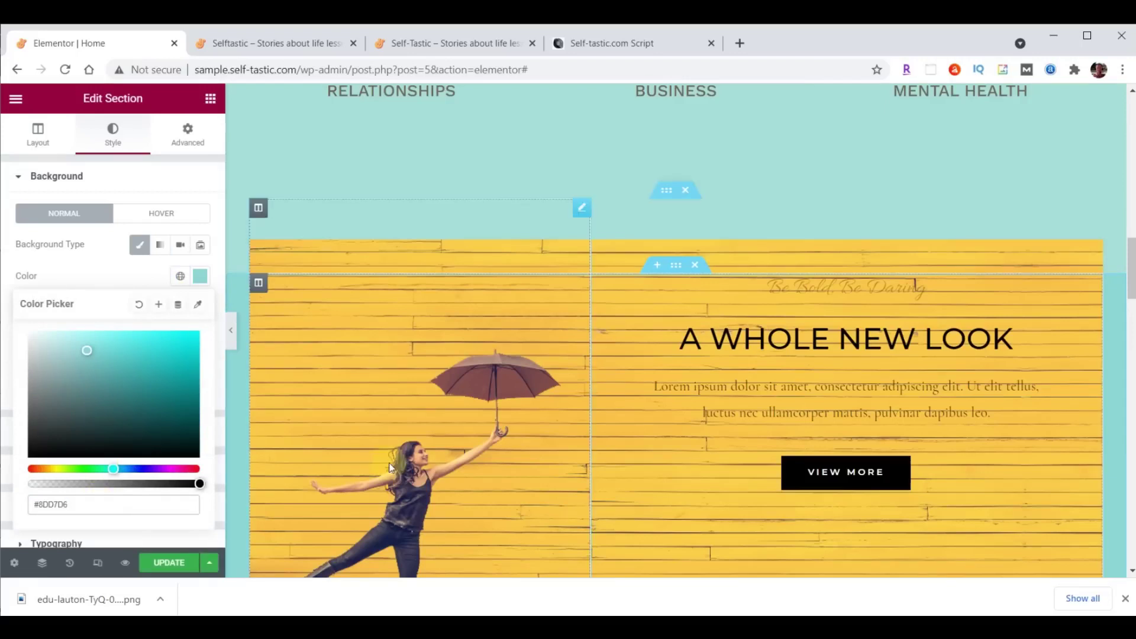
# Set the section padding to 35 top and 0 bottom, then view the live self-tastic.com page.
pyautogui.click(187, 135)
pyautogui.moveTo(36, 289); pyautogui.dragTo(10, 294)
pyautogui.write('35')
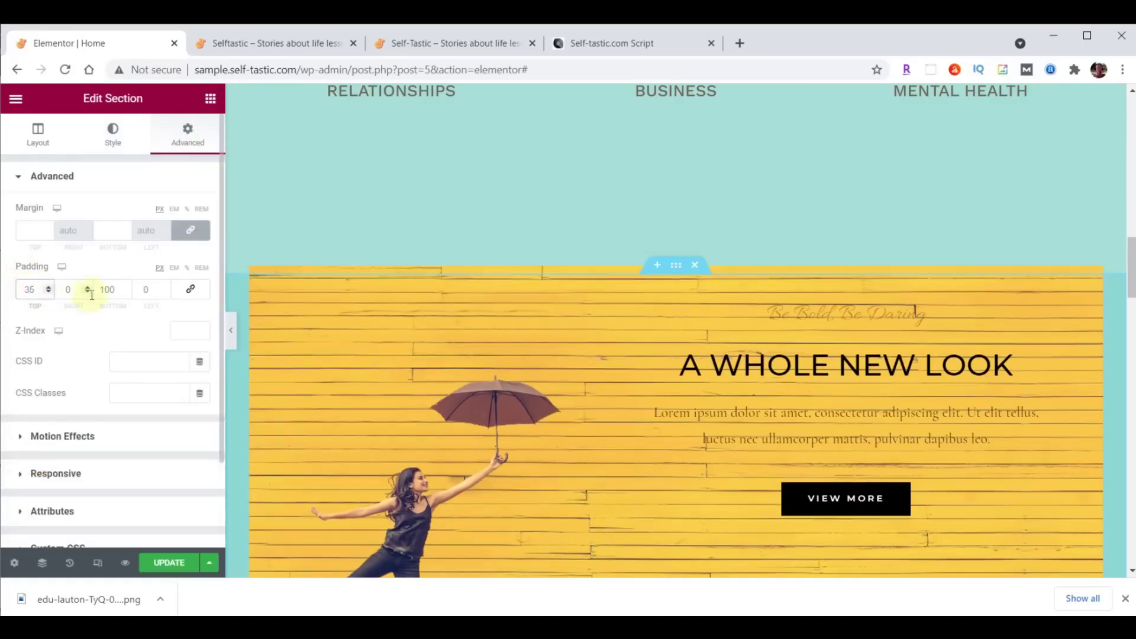
pyautogui.moveTo(102, 290); pyautogui.dragTo(118, 291)
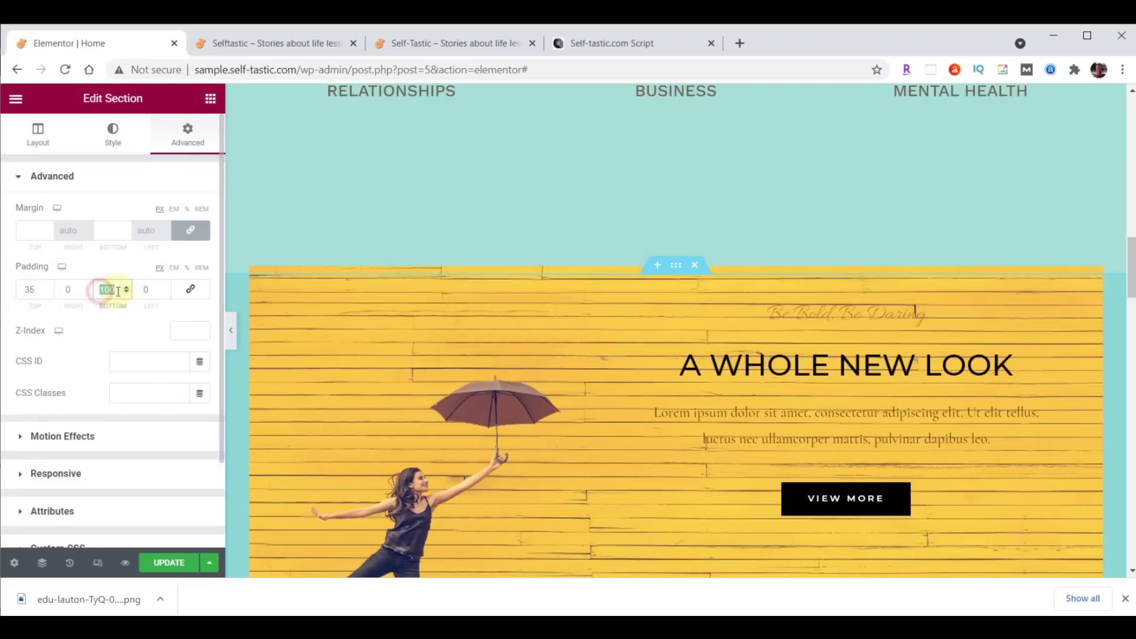
pyautogui.write('0')
pyautogui.click(436, 40)
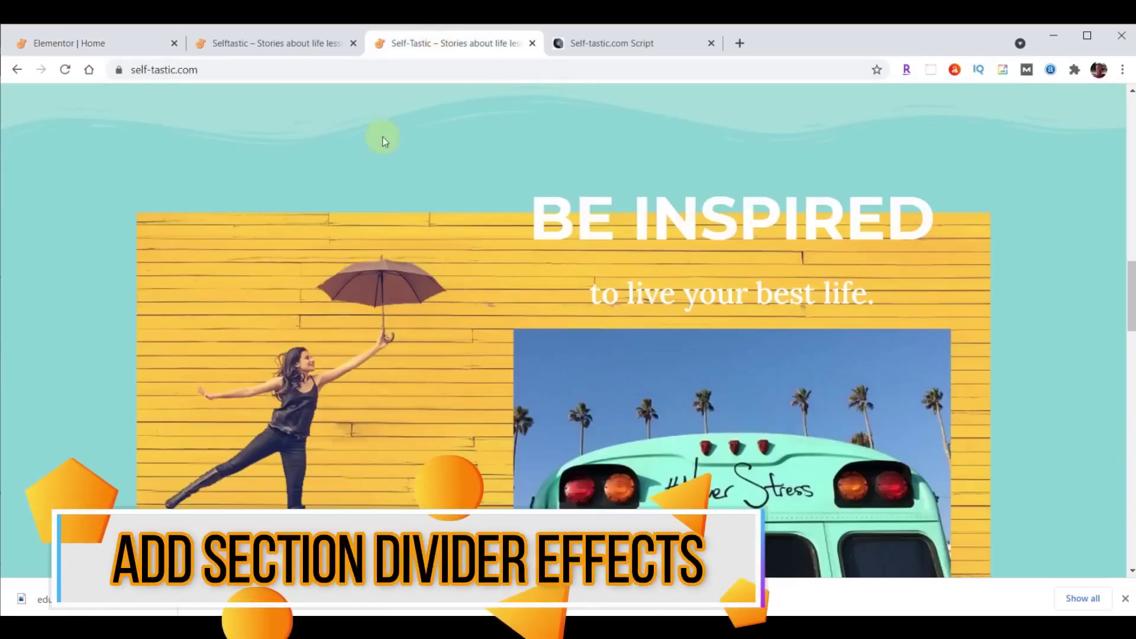
# Go back to the Elementor | Home tab and scroll up the canvas.
pyautogui.click(103, 43)
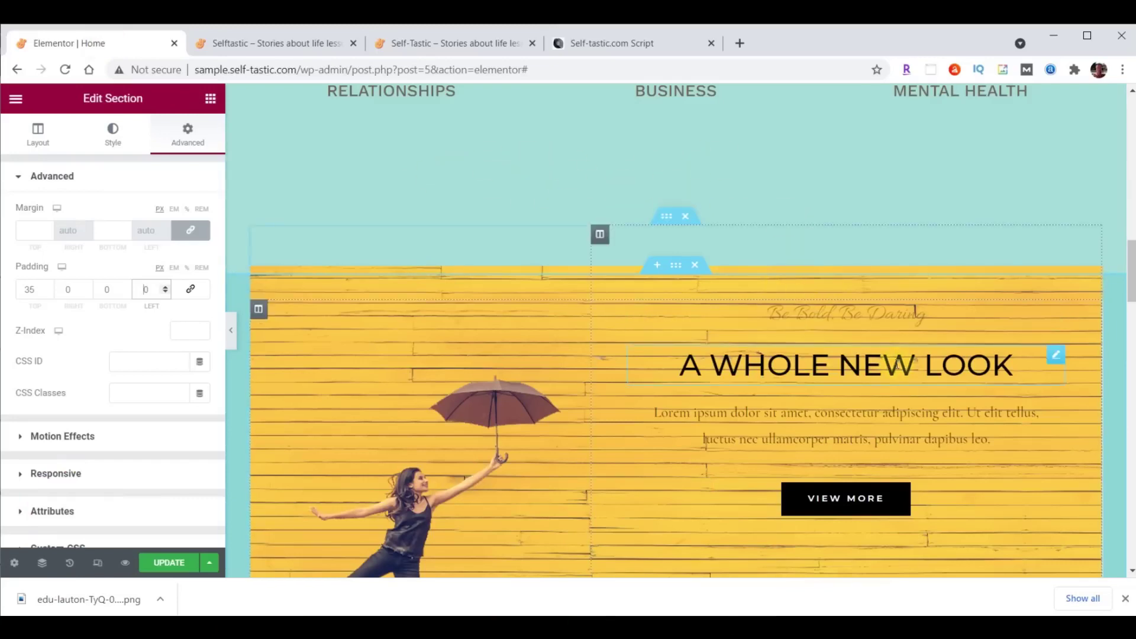
pyautogui.scroll(7, 891, 367)
pyautogui.scroll(4, 875, 381)
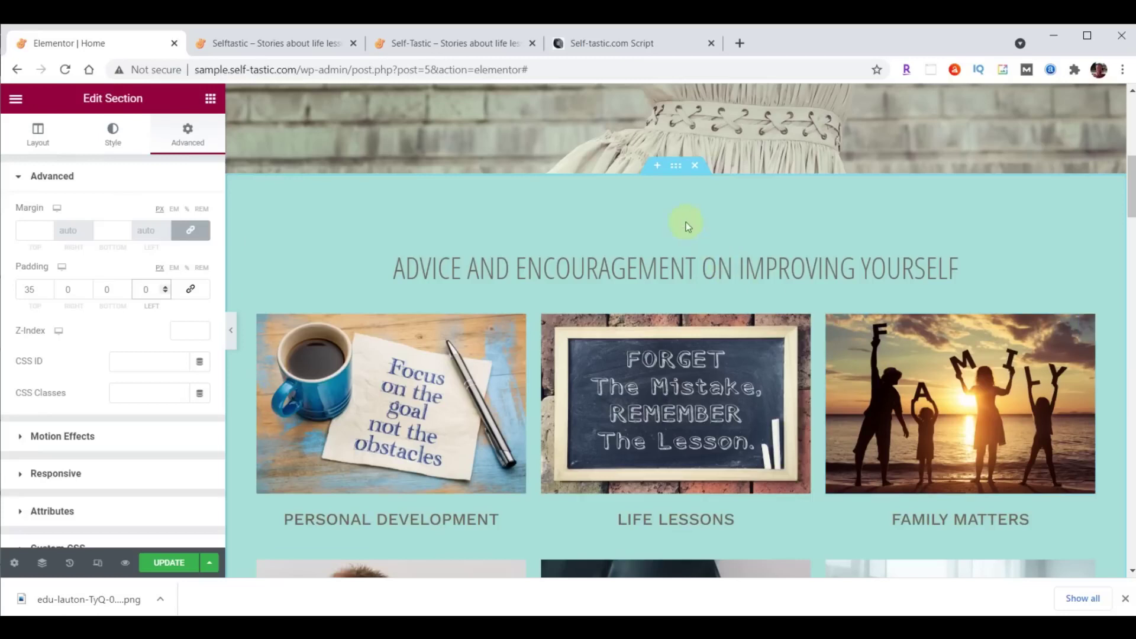
# Select the ADVICE AND ENCOURAGEMENT section and add a Waves Brush bottom shape divider.
pyautogui.click(679, 169)
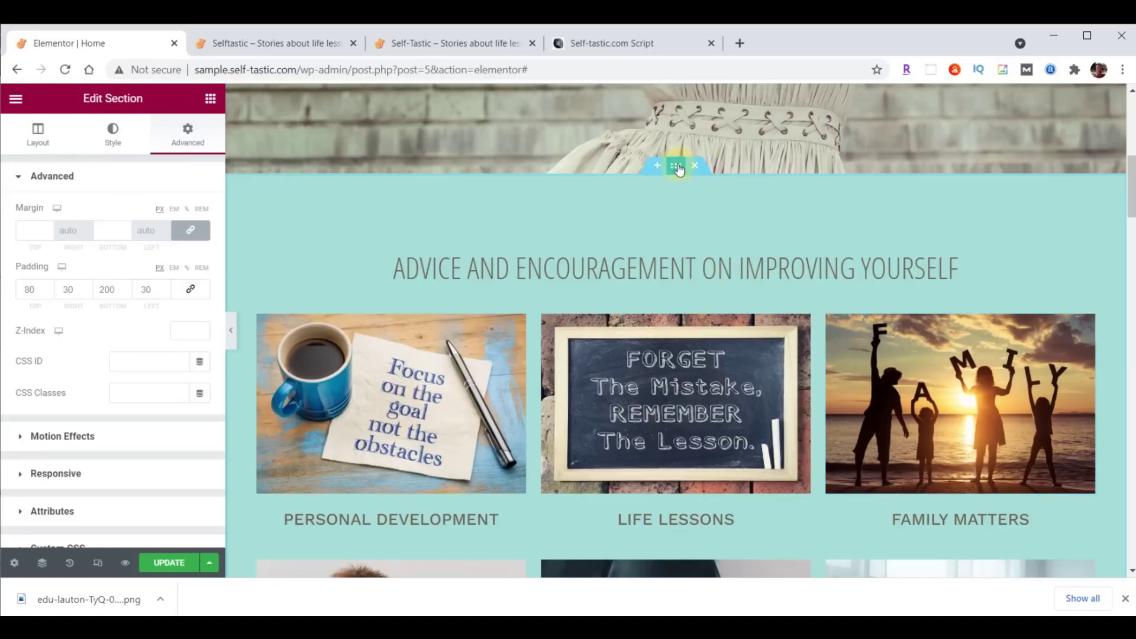
pyautogui.click(113, 143)
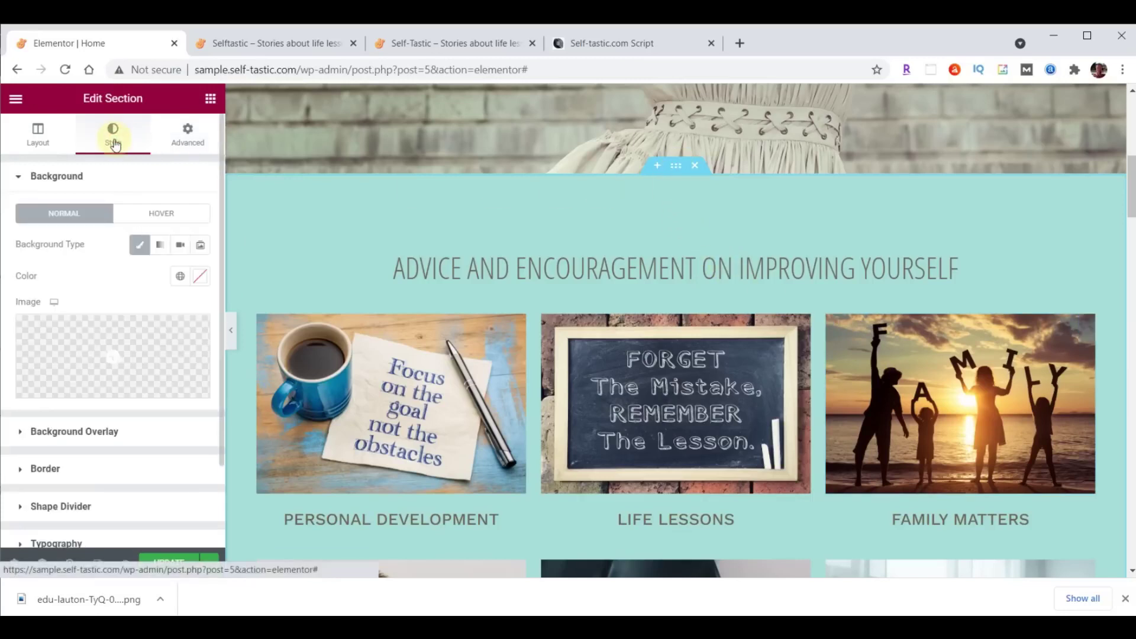
pyautogui.click(88, 507)
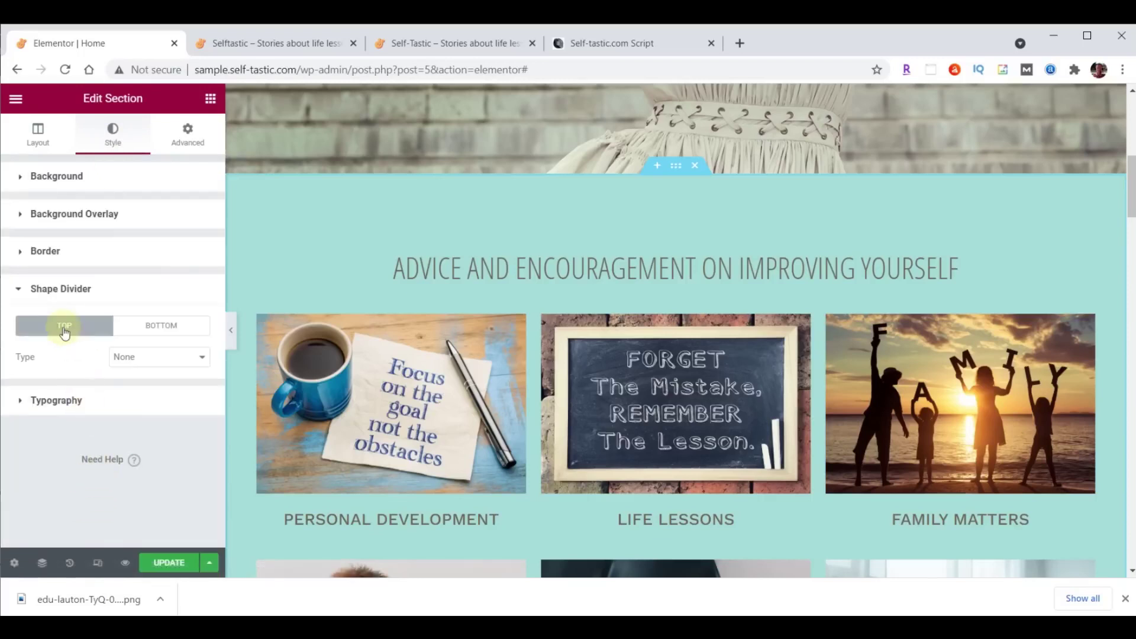
pyautogui.click(152, 326)
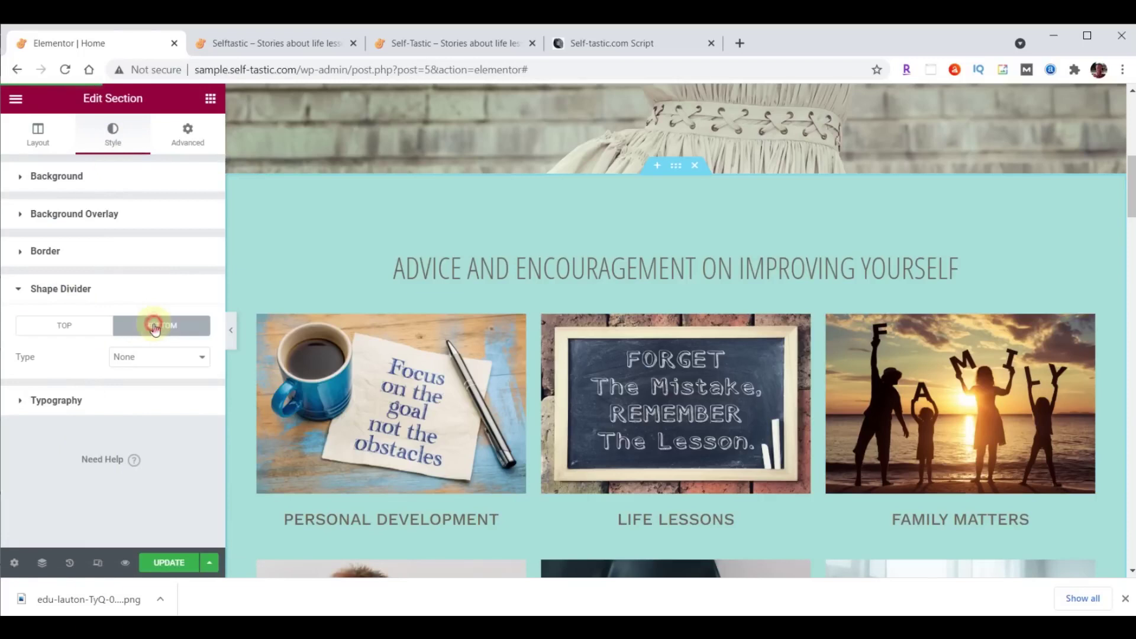
pyautogui.click(159, 358)
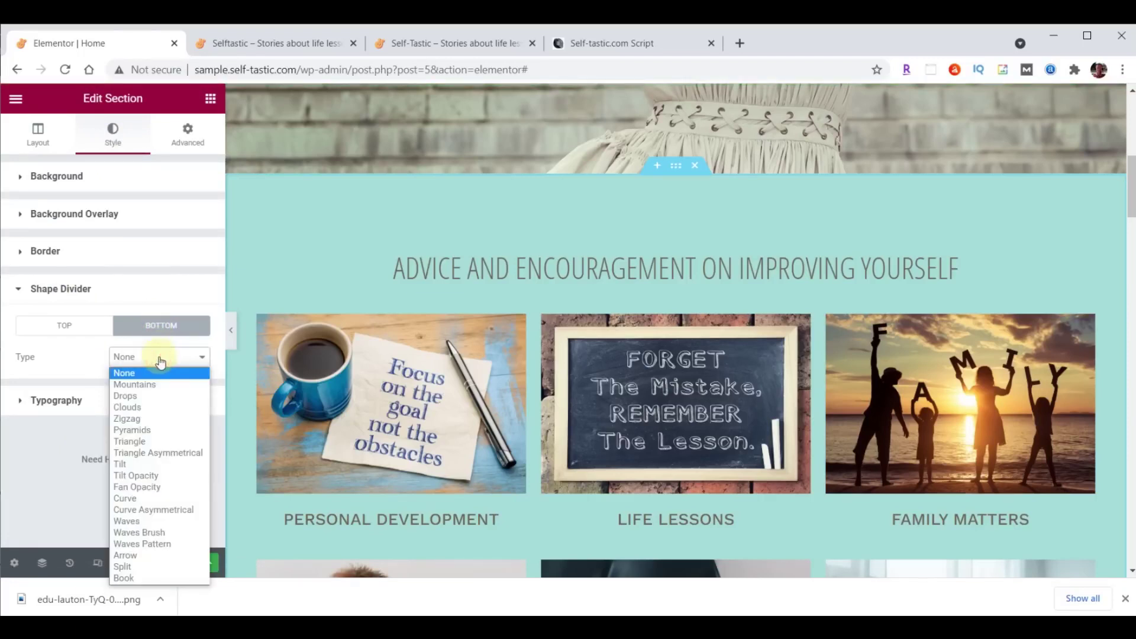
pyautogui.click(161, 533)
# Preview the Drops, Pyramids, Triangle Asymmetrical and Fan Opacity dividers, then settle on Waves Brush.
pyautogui.scroll(-4, 467, 387)
pyautogui.scroll(-3, 467, 387)
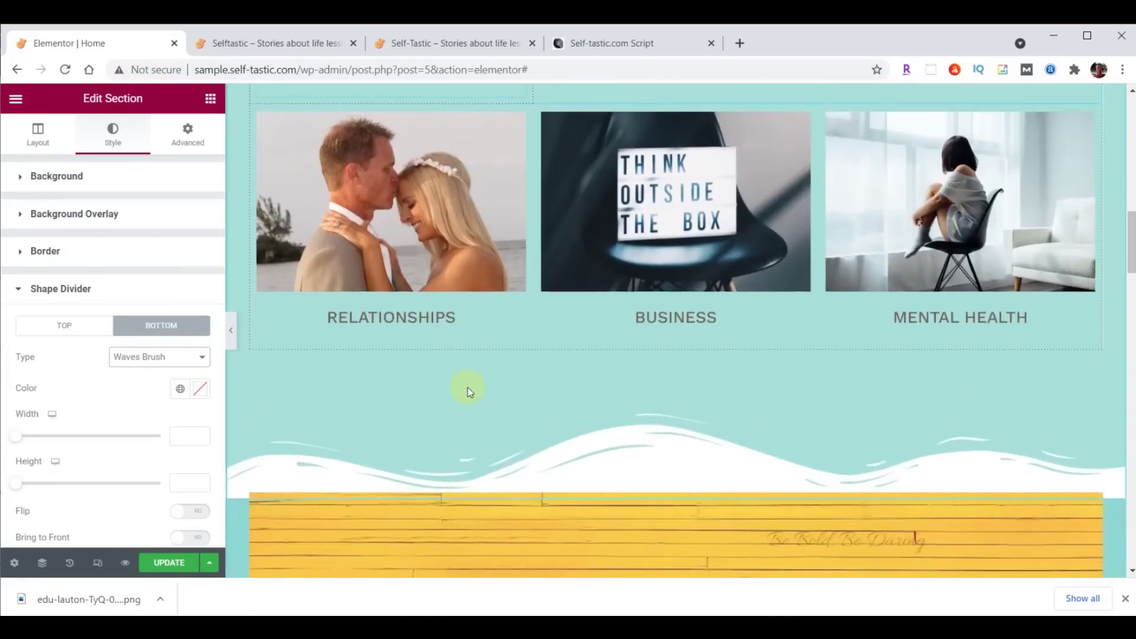
pyautogui.click(152, 357)
pyautogui.click(138, 392)
pyautogui.click(146, 362)
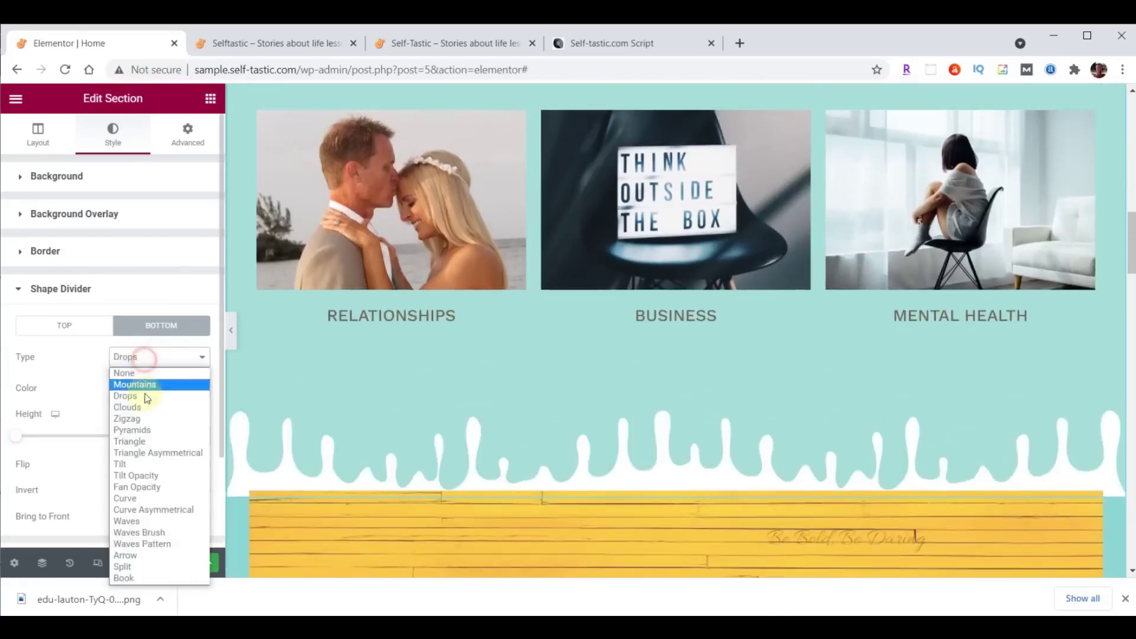
pyautogui.click(136, 428)
pyautogui.click(140, 356)
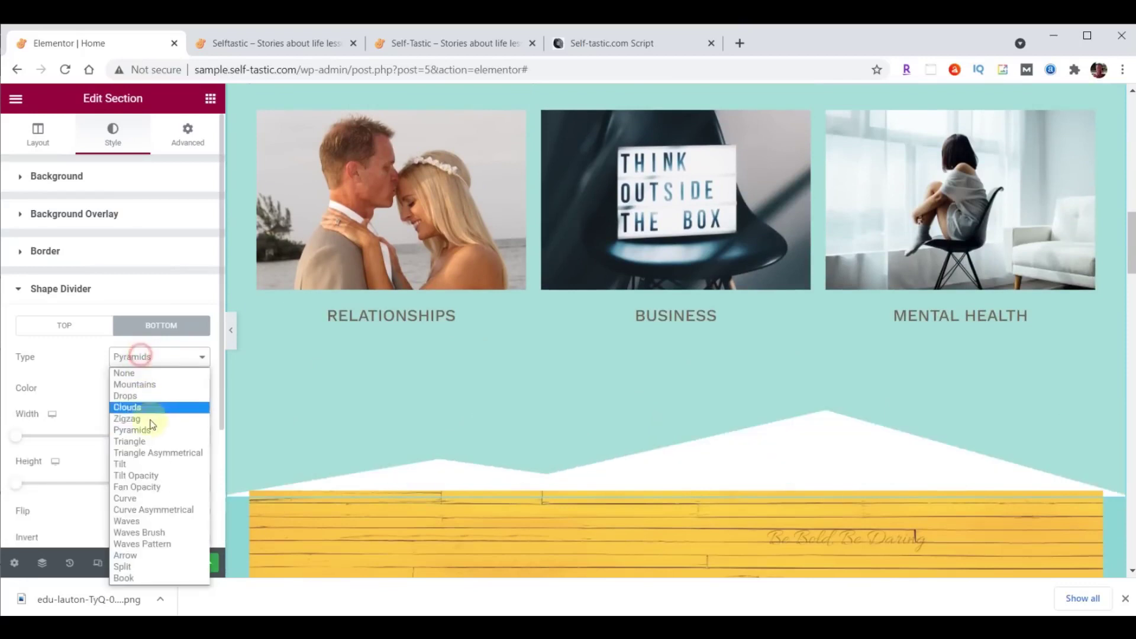
pyautogui.click(155, 452)
pyautogui.click(157, 359)
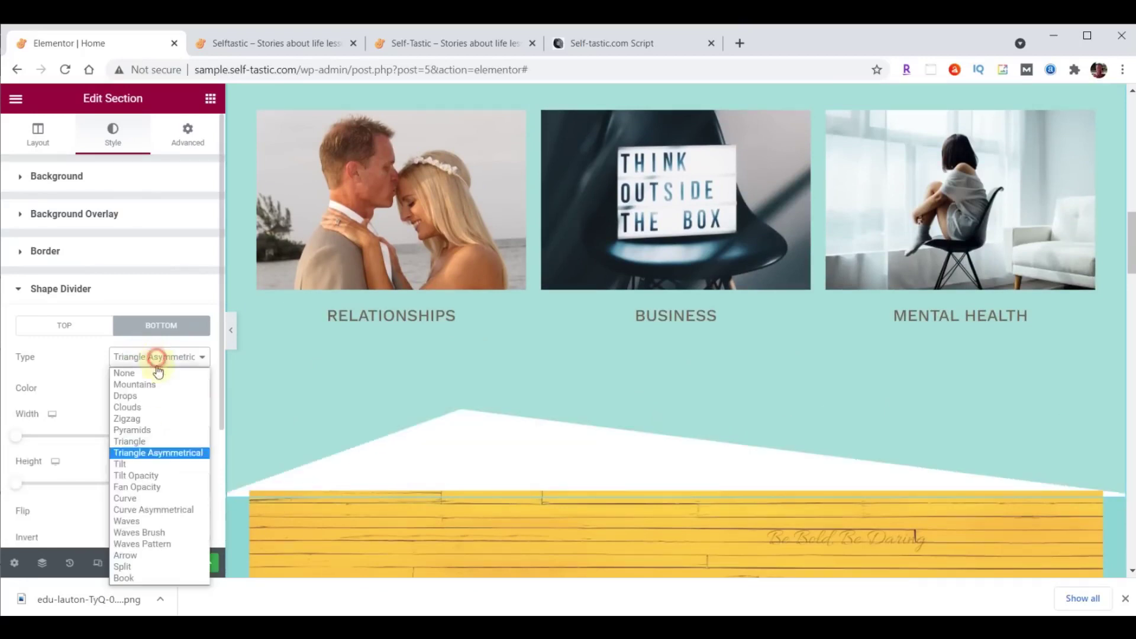
pyautogui.click(155, 486)
pyautogui.click(148, 362)
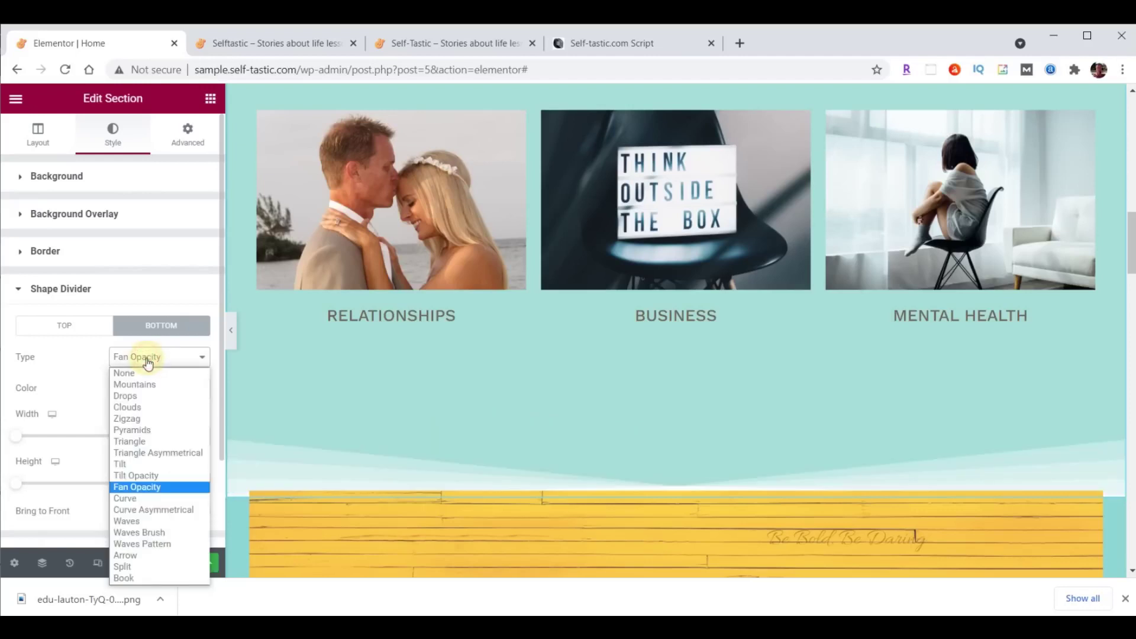
pyautogui.click(152, 533)
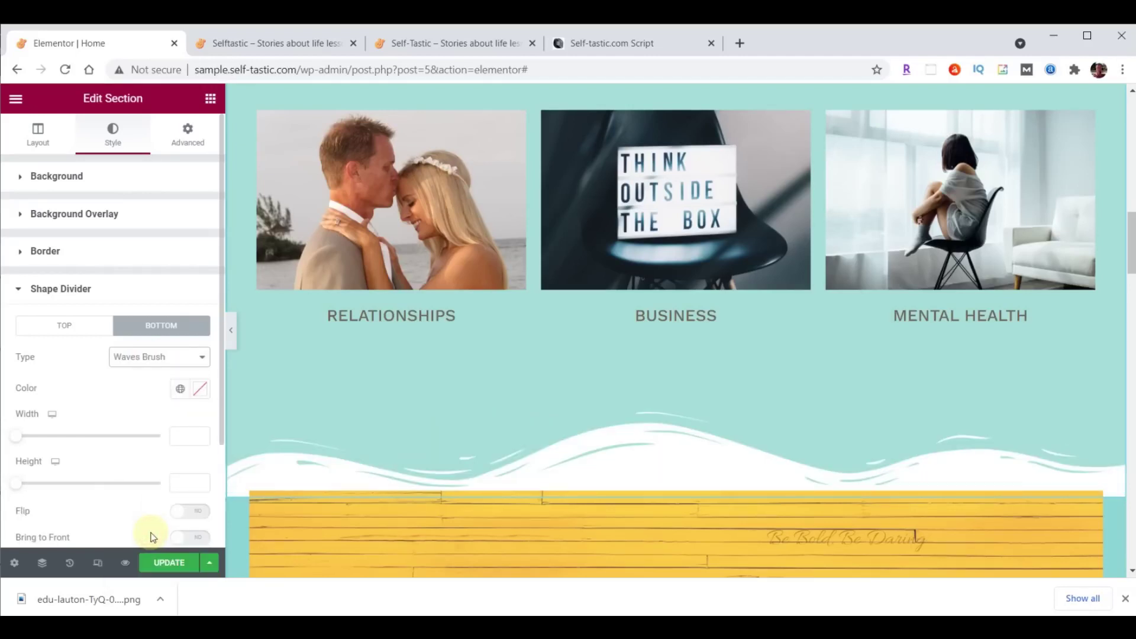
# Colour the wave divider teal #8DD7D6 and set its height to 60.
pyautogui.click(200, 389)
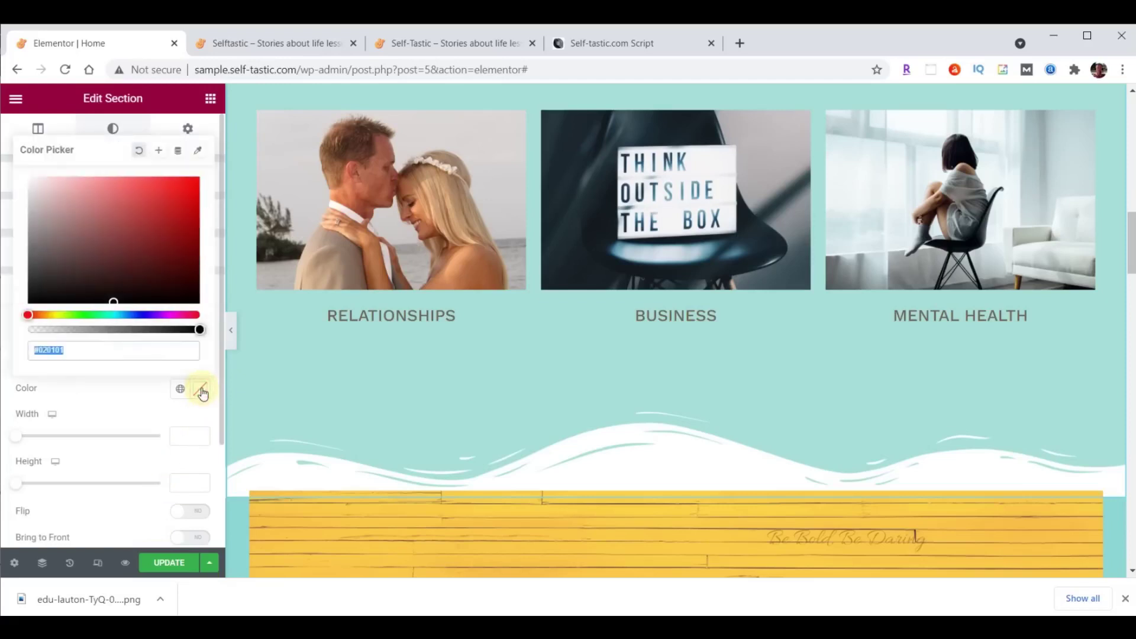
pyautogui.write('#8DD7D6')
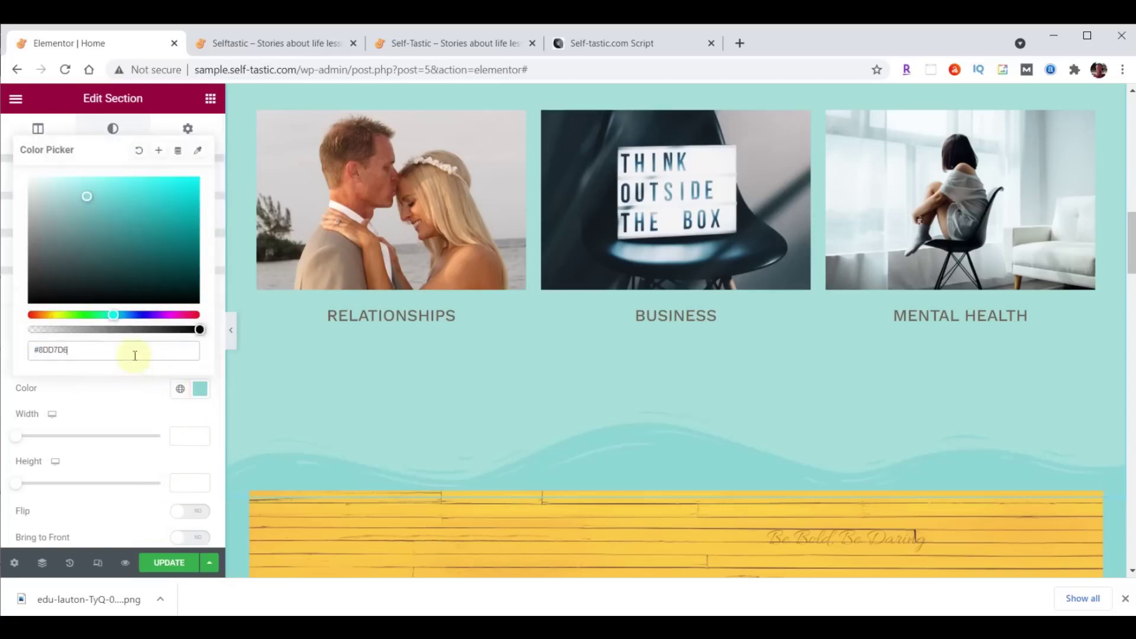
pyautogui.scroll(-4, 533, 502)
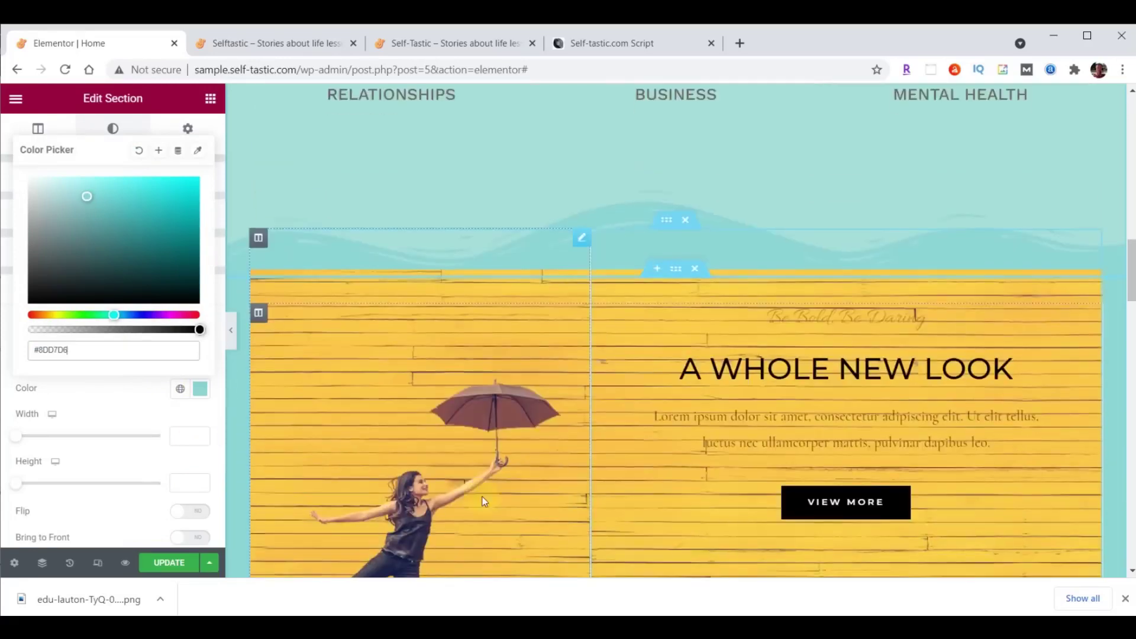
pyautogui.scroll(1, 664, 268)
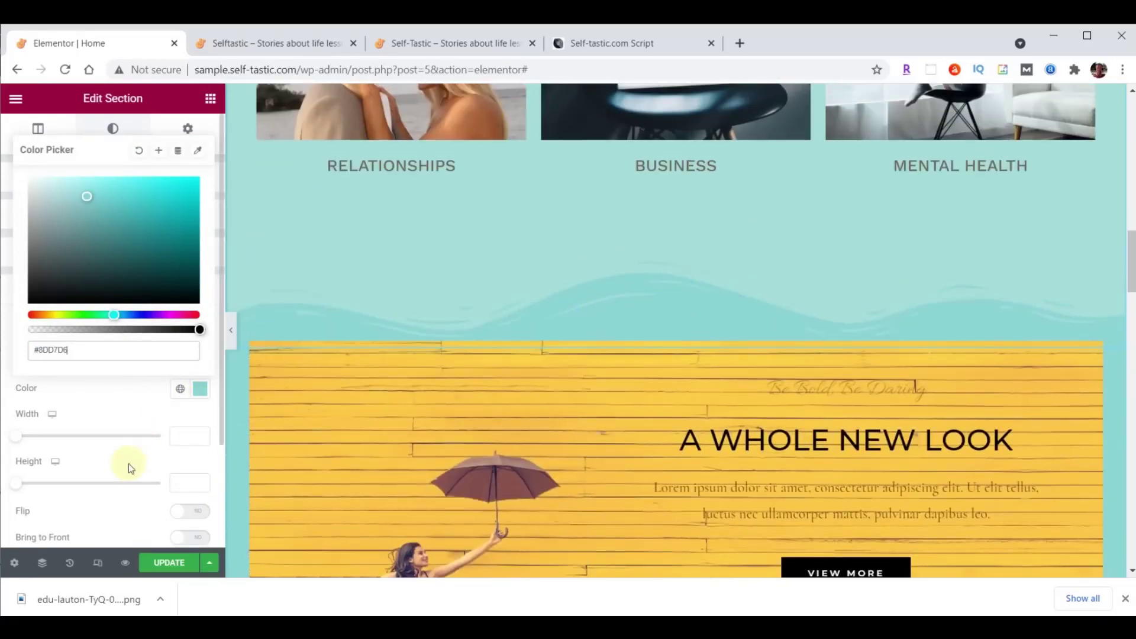
pyautogui.click(186, 483)
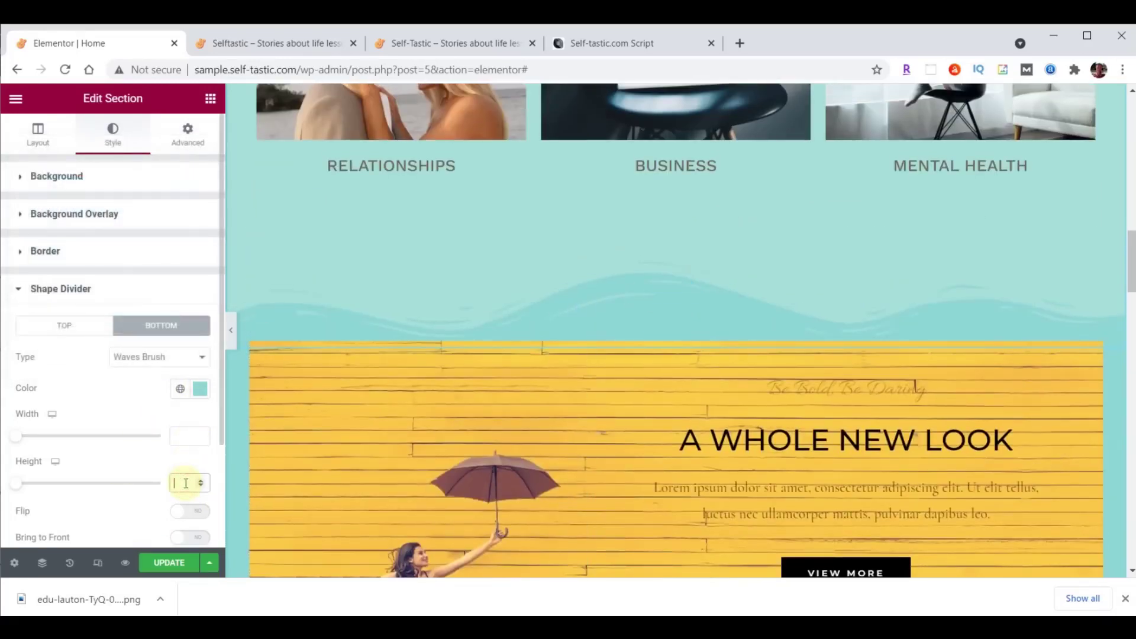
pyautogui.write('60')
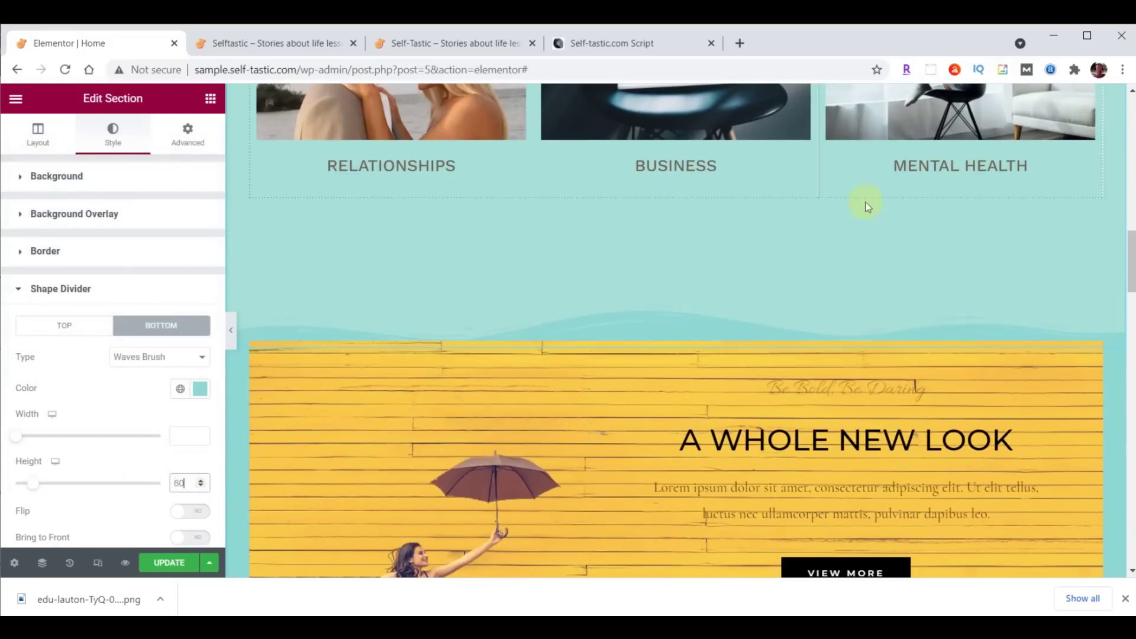
# Change the section's bottom padding from 200 to 100.
pyautogui.scroll(10, 839, 413)
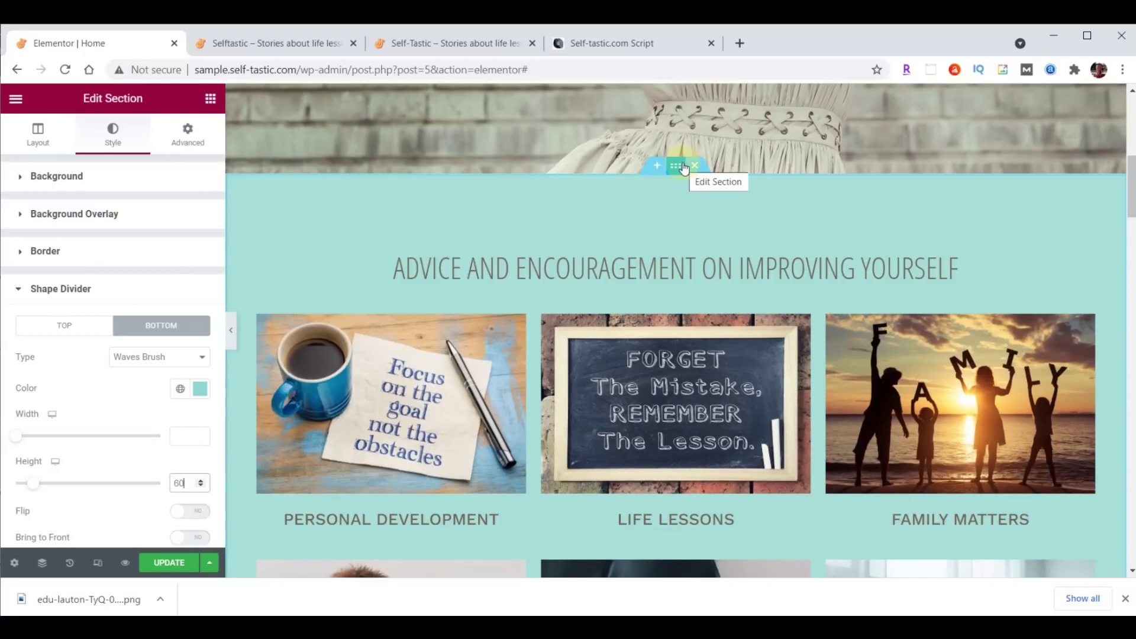
pyautogui.click(190, 134)
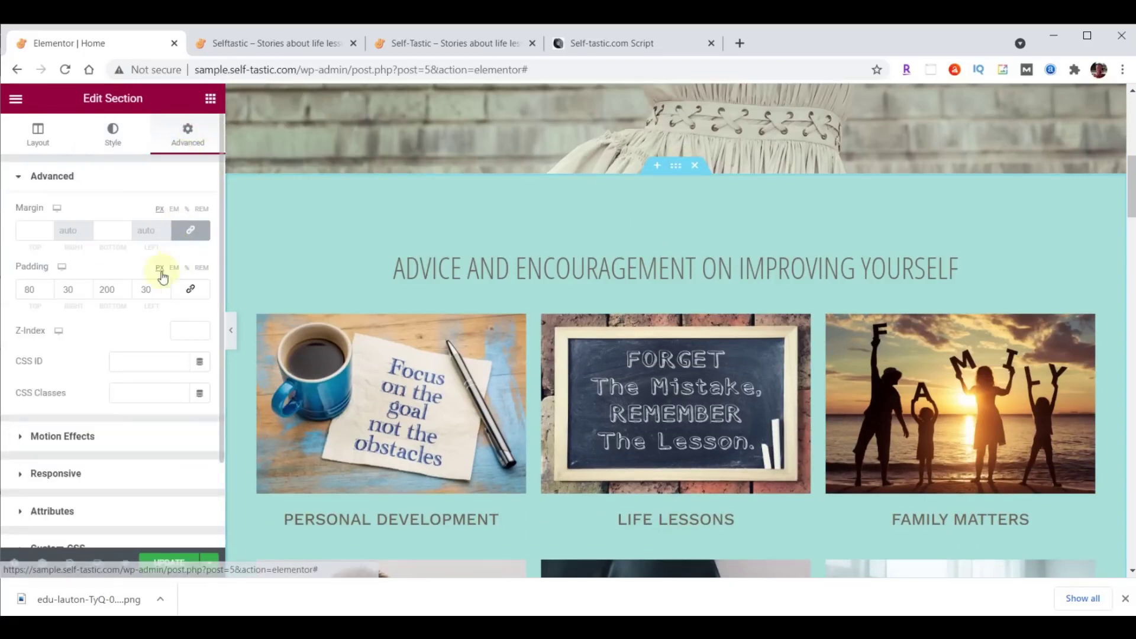
pyautogui.click(105, 289)
pyautogui.press('BackSpace')
pyautogui.write('1')
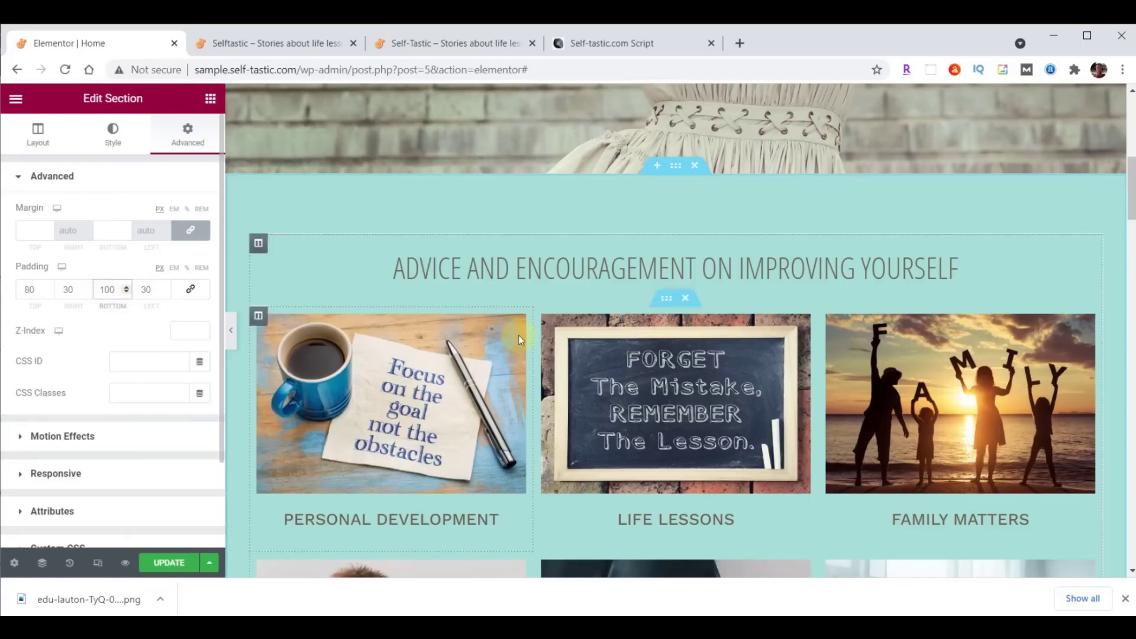
pyautogui.scroll(-7, 755, 295)
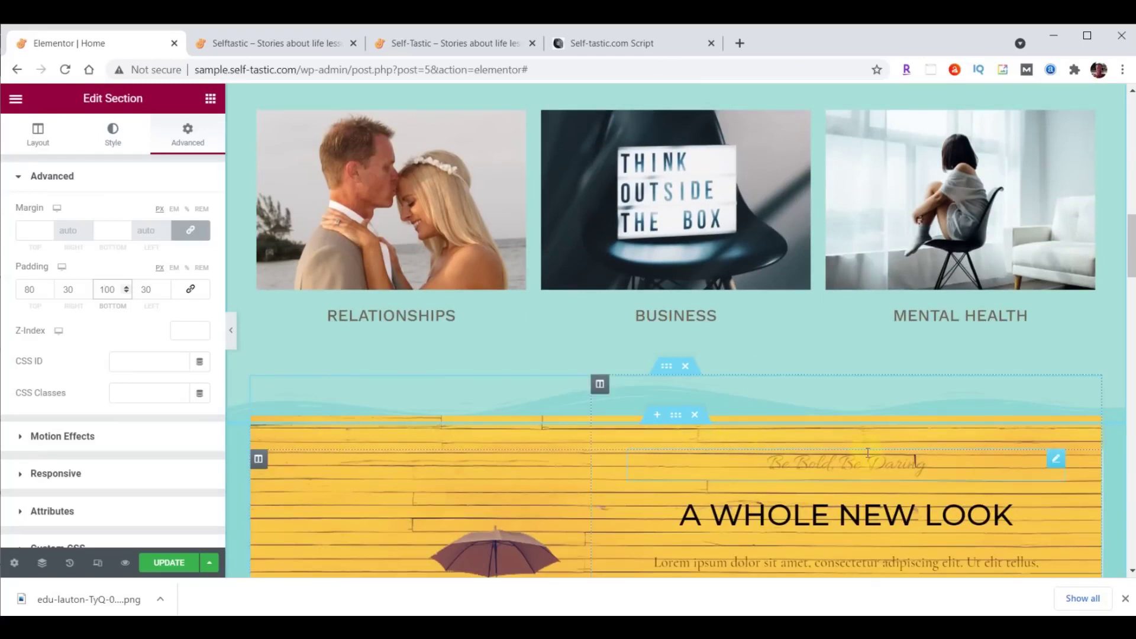
# Drag the Be Bold, Be Daring tagline under the headline, delete the Lorem ipsum text, and relocate VIEW MORE to Season Sale.
pyautogui.scroll(-3, 867, 453)
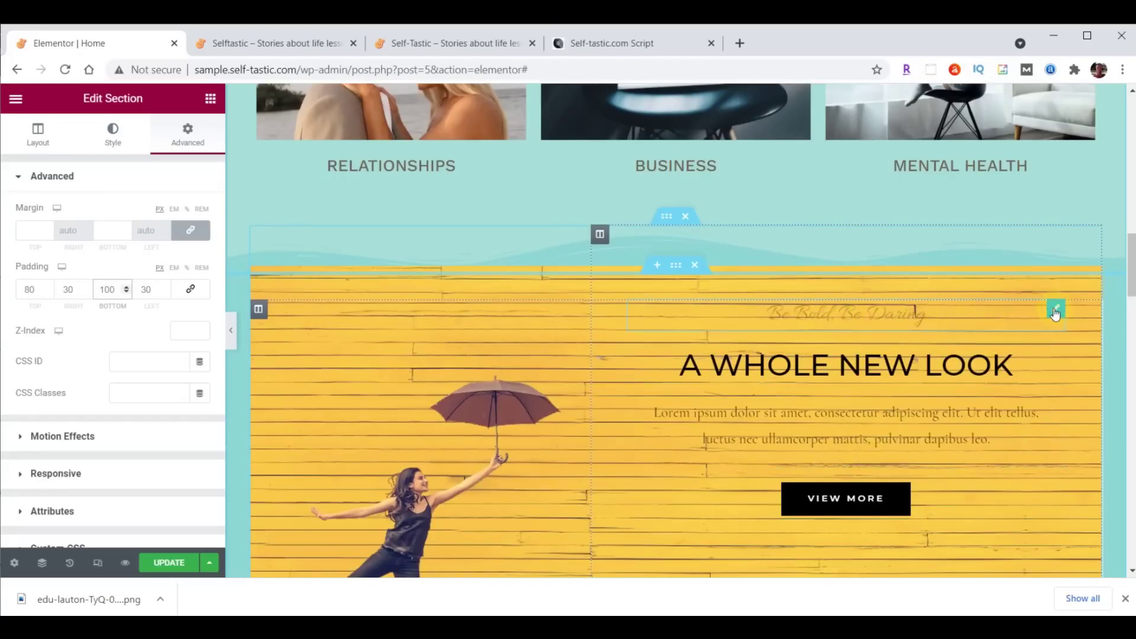
pyautogui.moveTo(1055, 311); pyautogui.dragTo(1028, 452)
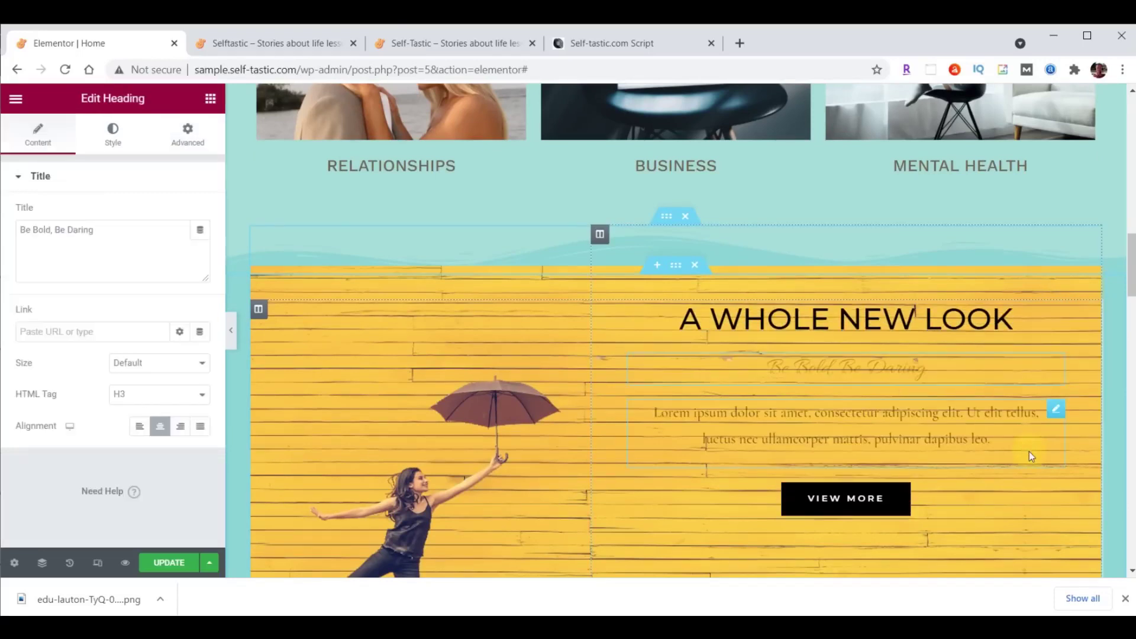
pyautogui.rightClick(1055, 420)
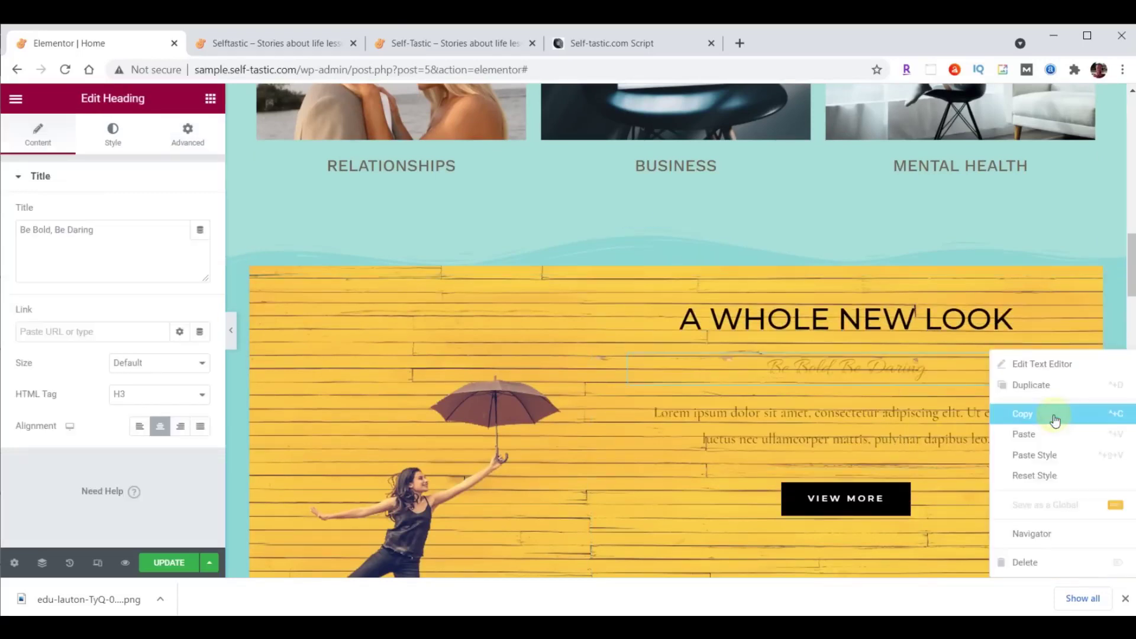
pyautogui.click(1037, 560)
pyautogui.scroll(-5, 1026, 490)
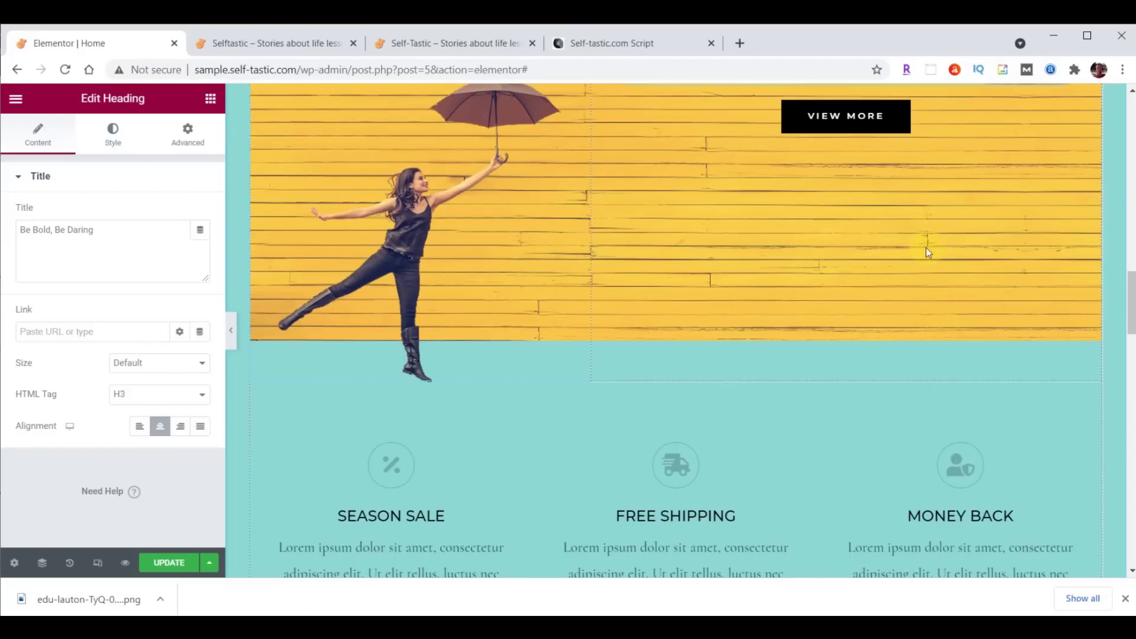
pyautogui.moveTo(888, 118); pyautogui.dragTo(399, 427)
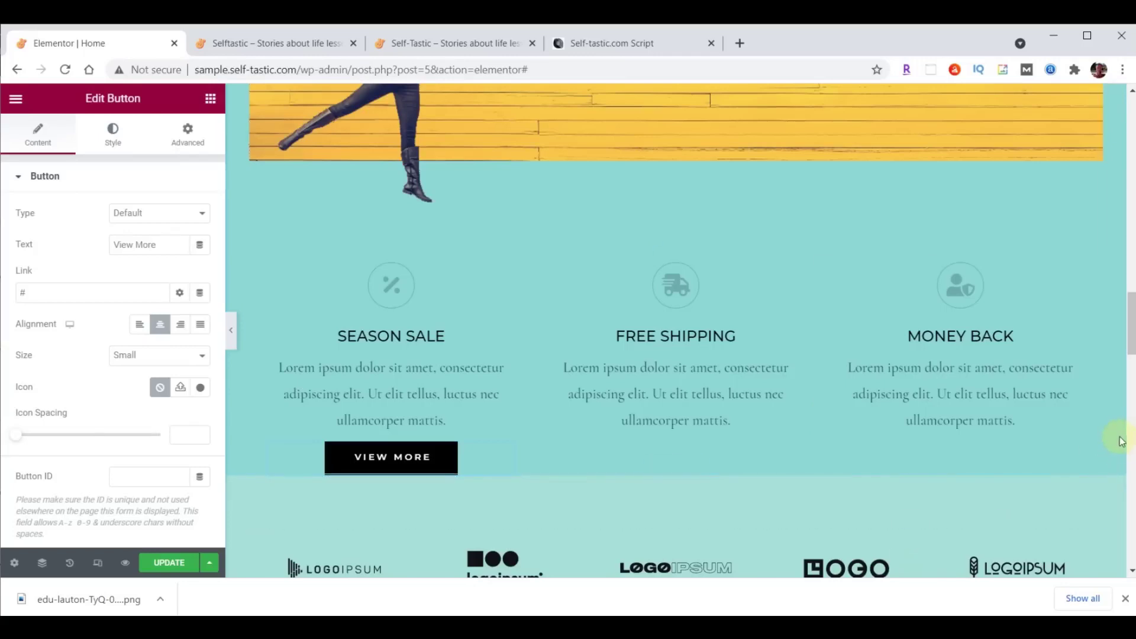
# Change the A WHOLE NEW LOOK heading text to 'Be Inspired'.
pyautogui.scroll(6, 914, 350)
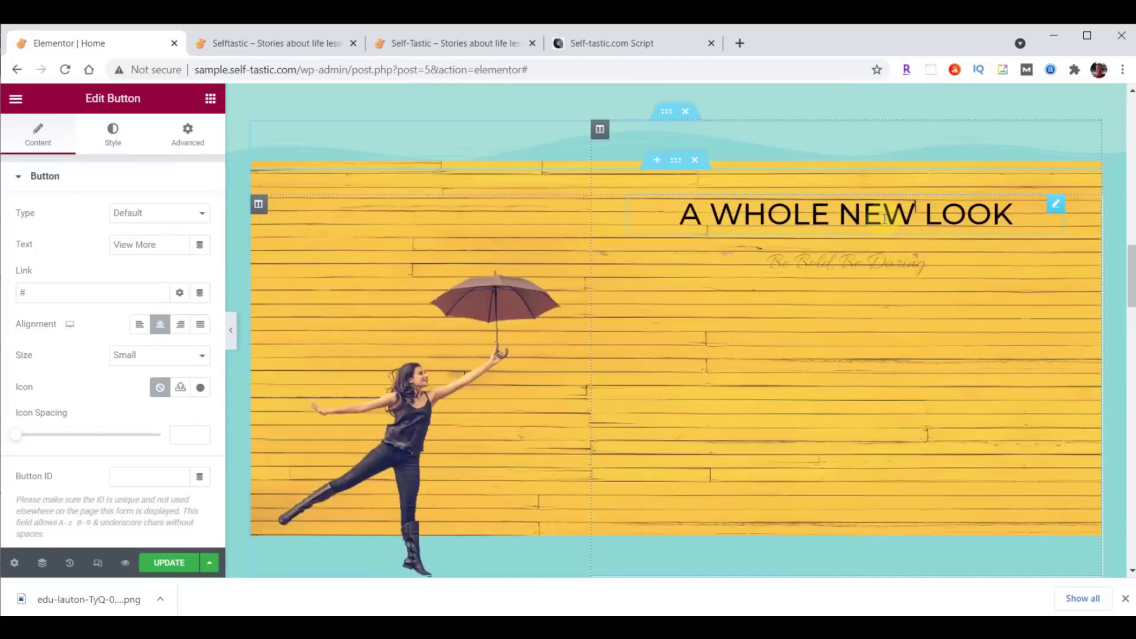
pyautogui.click(885, 214)
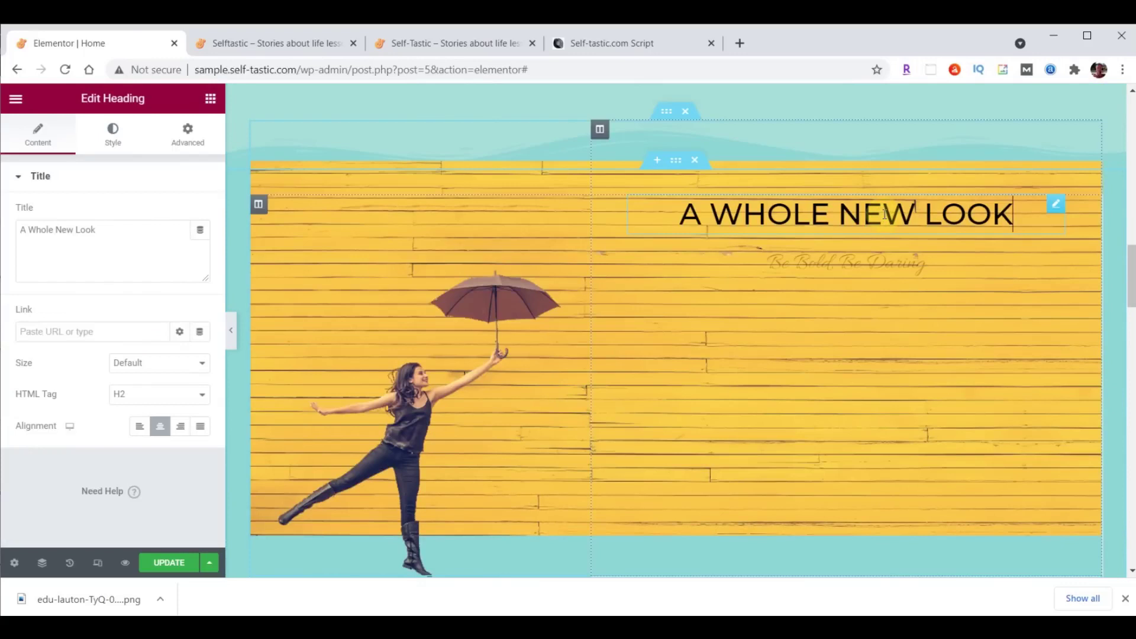
pyautogui.click(42, 243)
pyautogui.moveTo(22, 235); pyautogui.dragTo(101, 233)
pyautogui.write('Be Inspired')
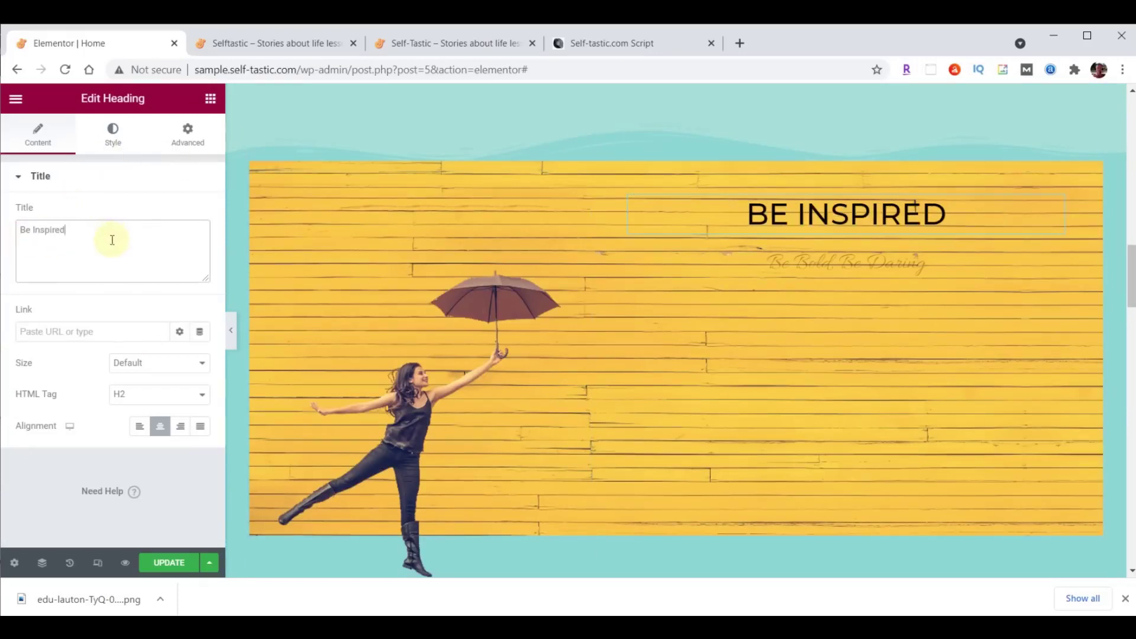
# Style the heading white #ffffff in Montserrat at 80 px, weight 700.
pyautogui.click(112, 133)
pyautogui.click(201, 214)
pyautogui.write('#ffffff')
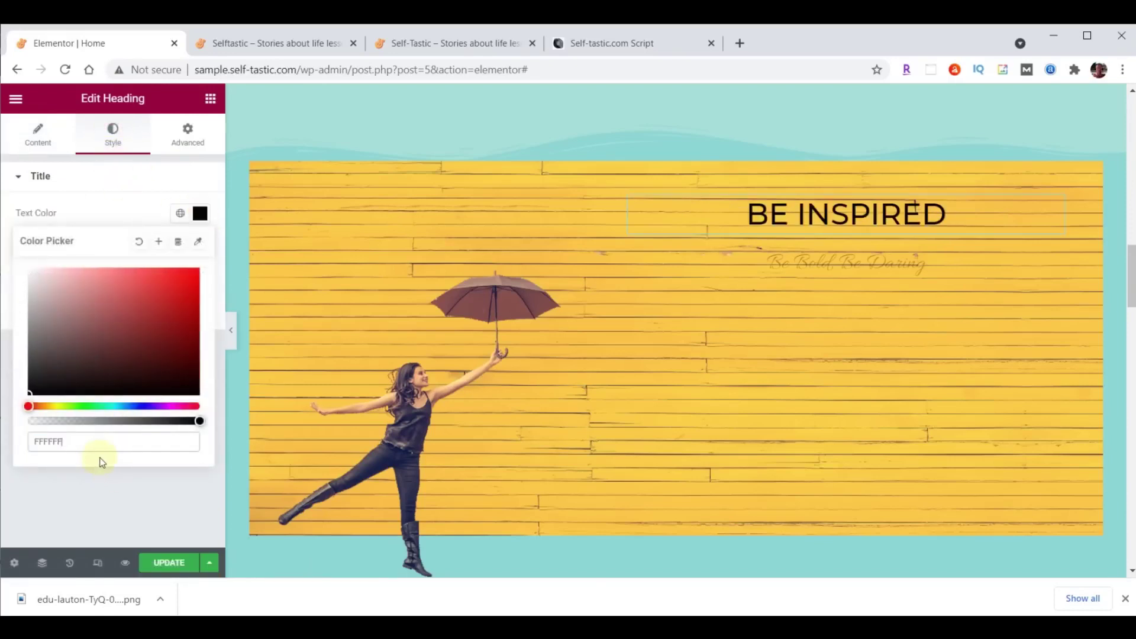
pyautogui.click(201, 216)
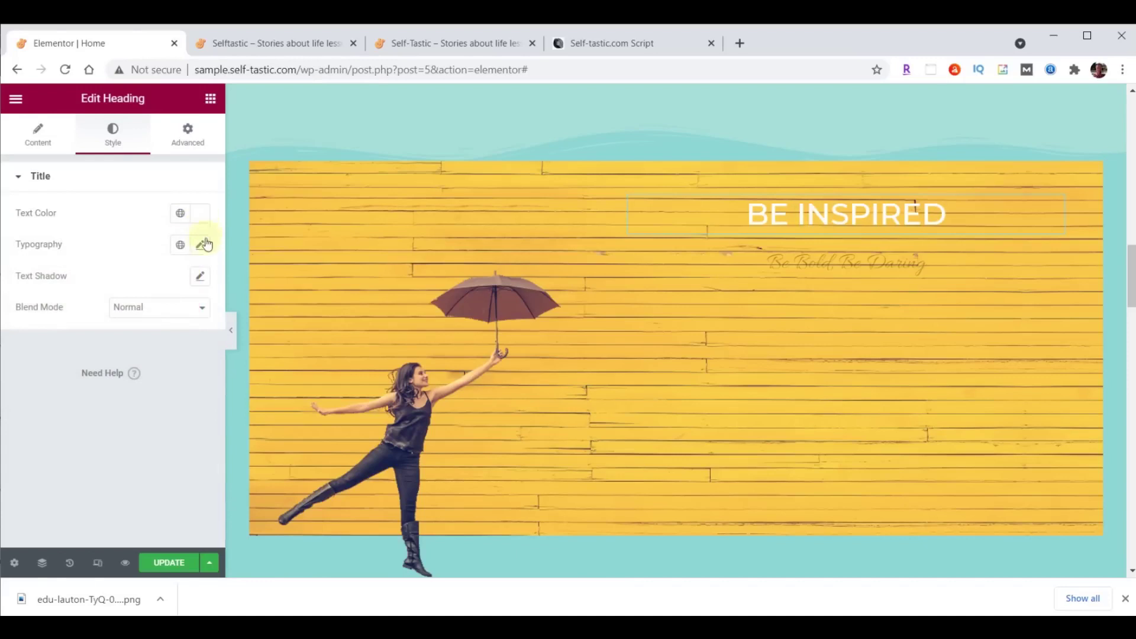
pyautogui.click(201, 245)
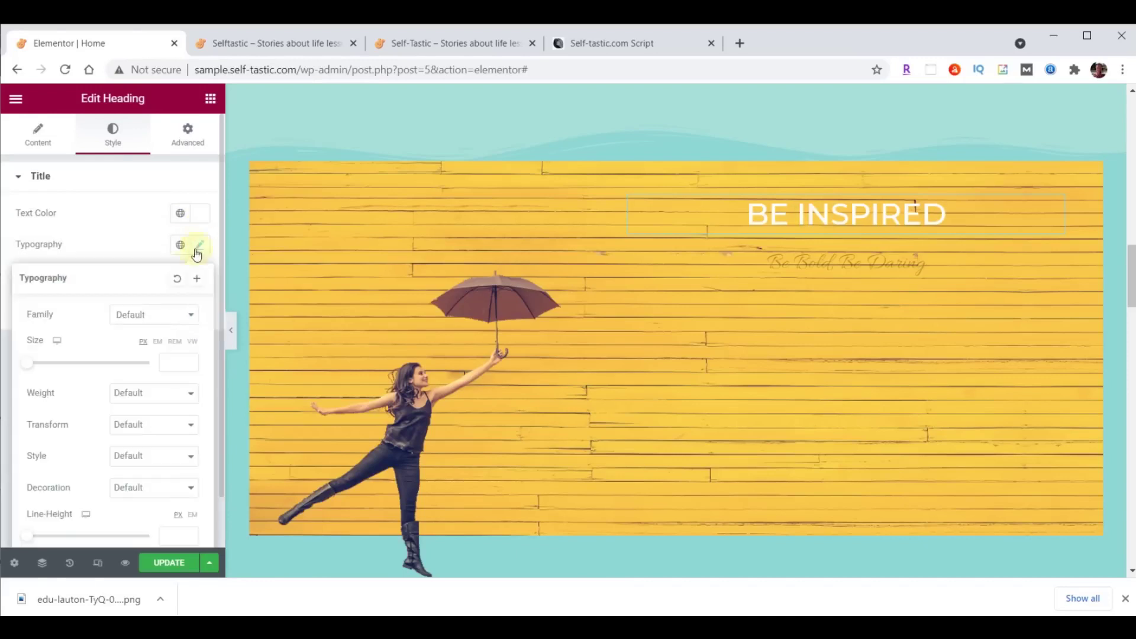
pyautogui.click(161, 317)
pyautogui.write('mont')
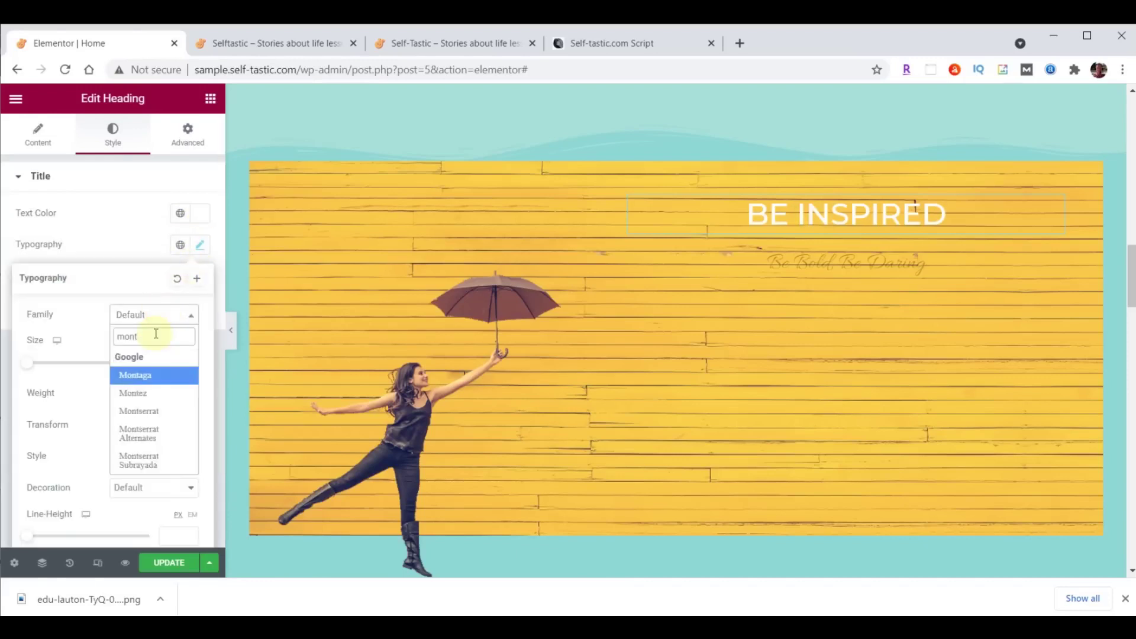
pyautogui.click(155, 393)
pyautogui.click(167, 363)
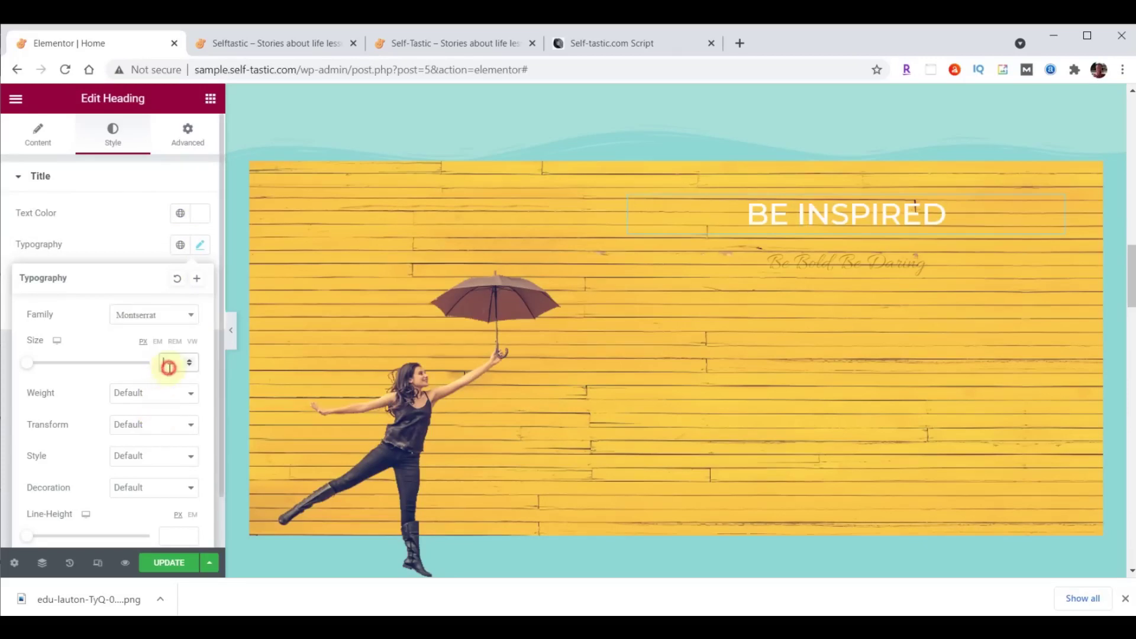
pyautogui.write('80')
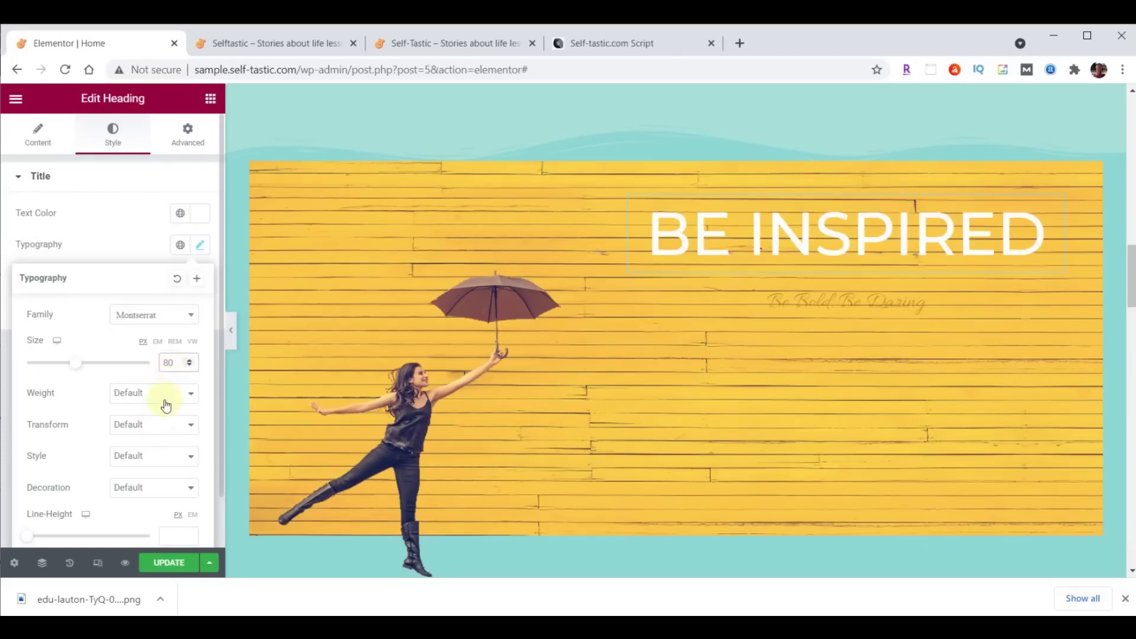
pyautogui.click(163, 394)
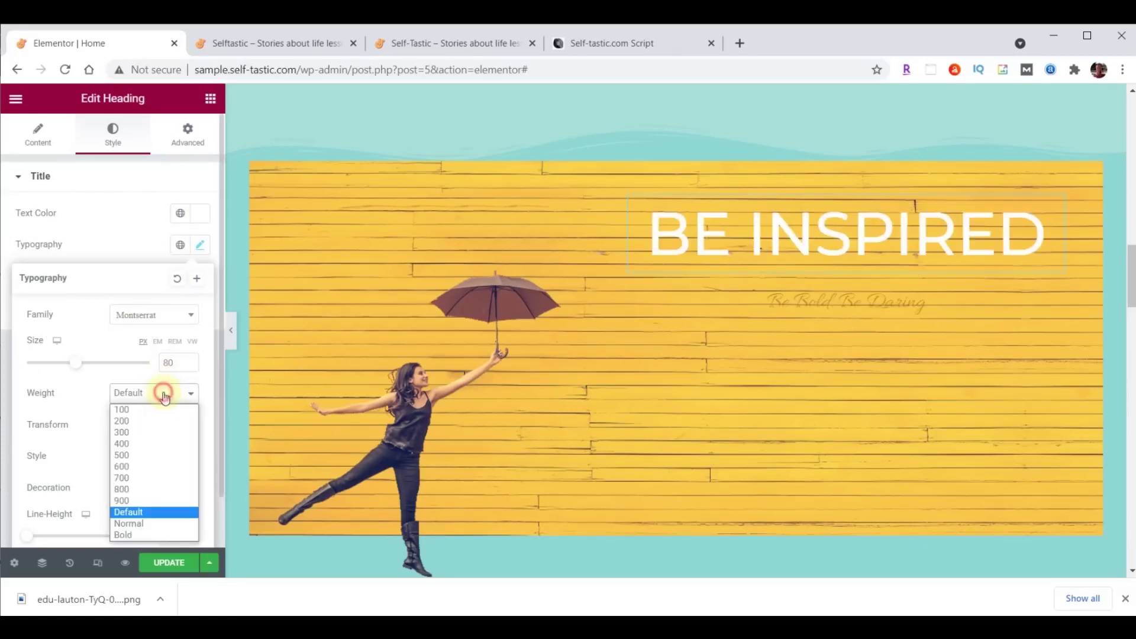
pyautogui.click(141, 478)
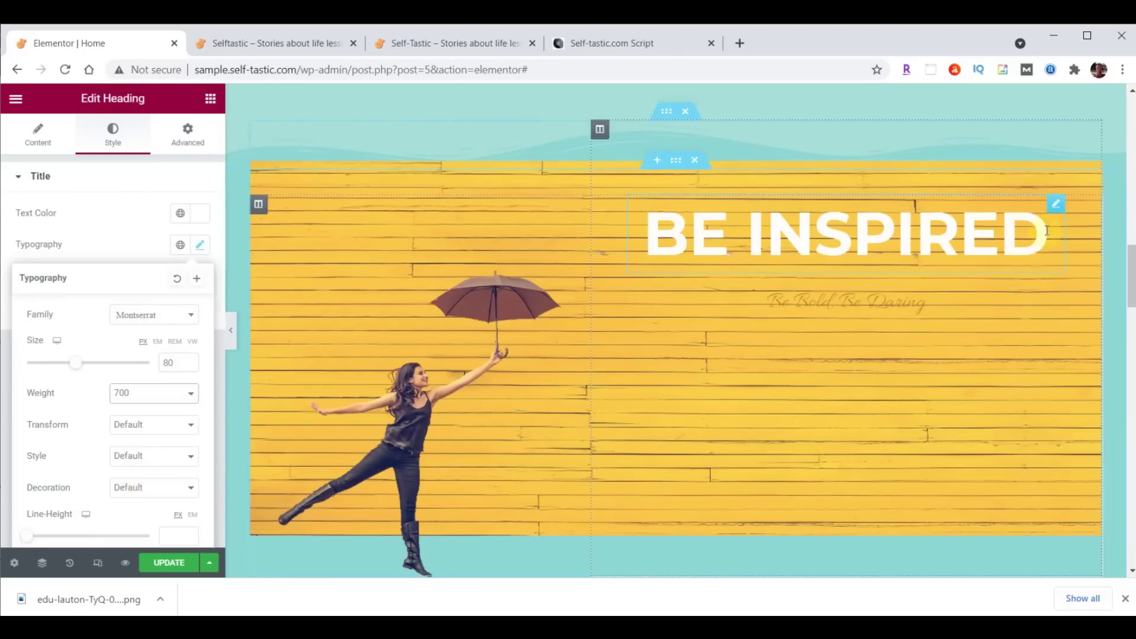
pyautogui.click(1056, 211)
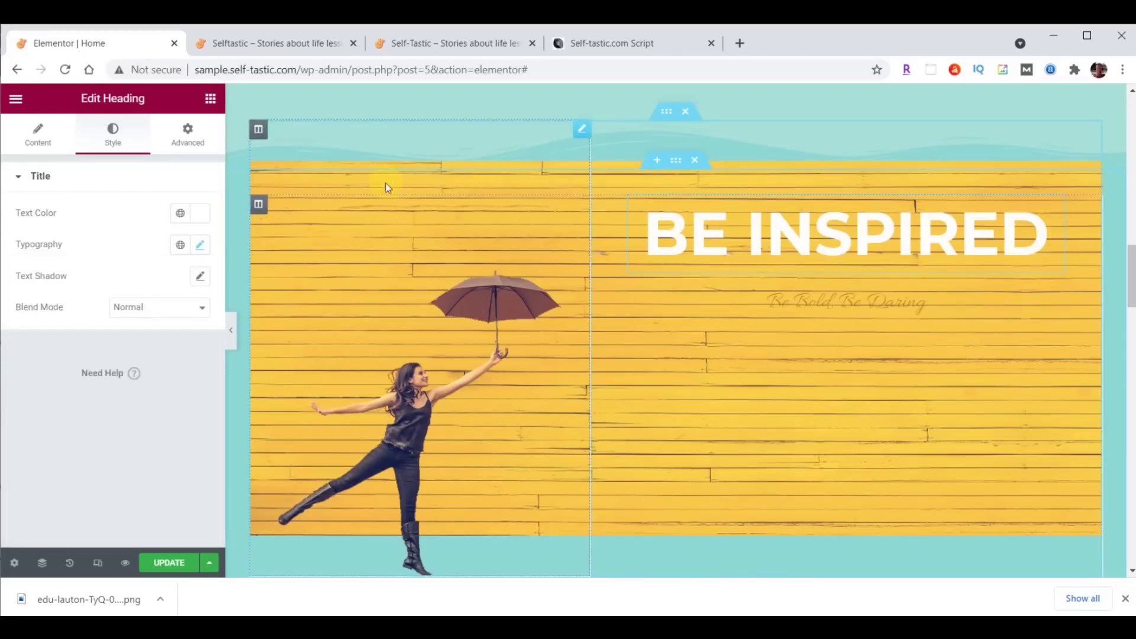
# Unlink the heading's margins and set the bottom margin to 29.
pyautogui.click(197, 141)
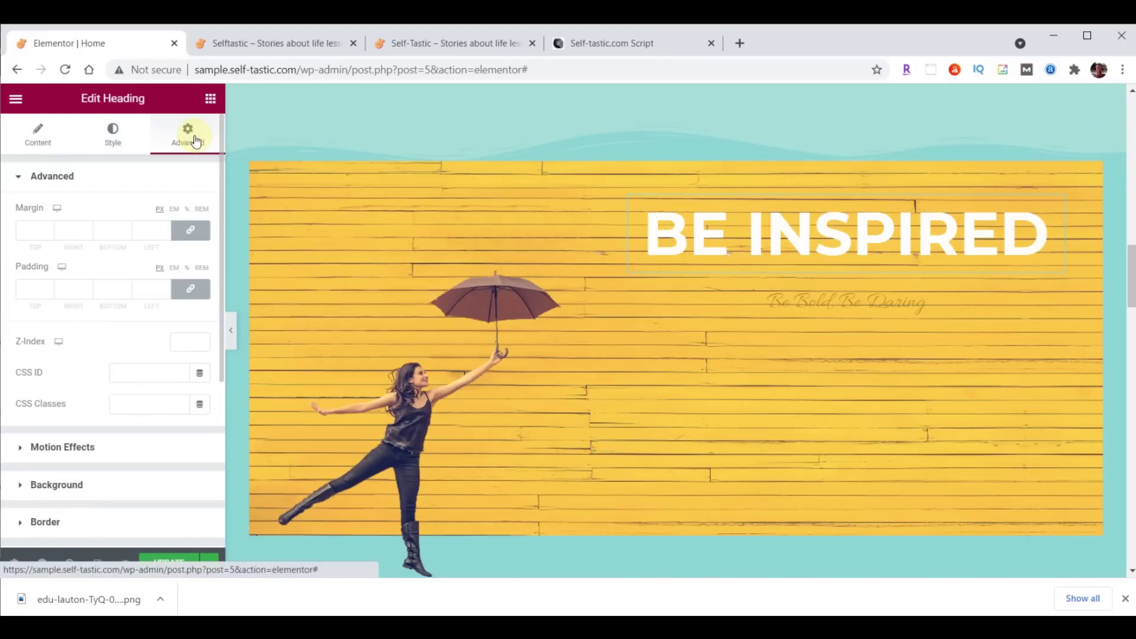
pyautogui.click(191, 231)
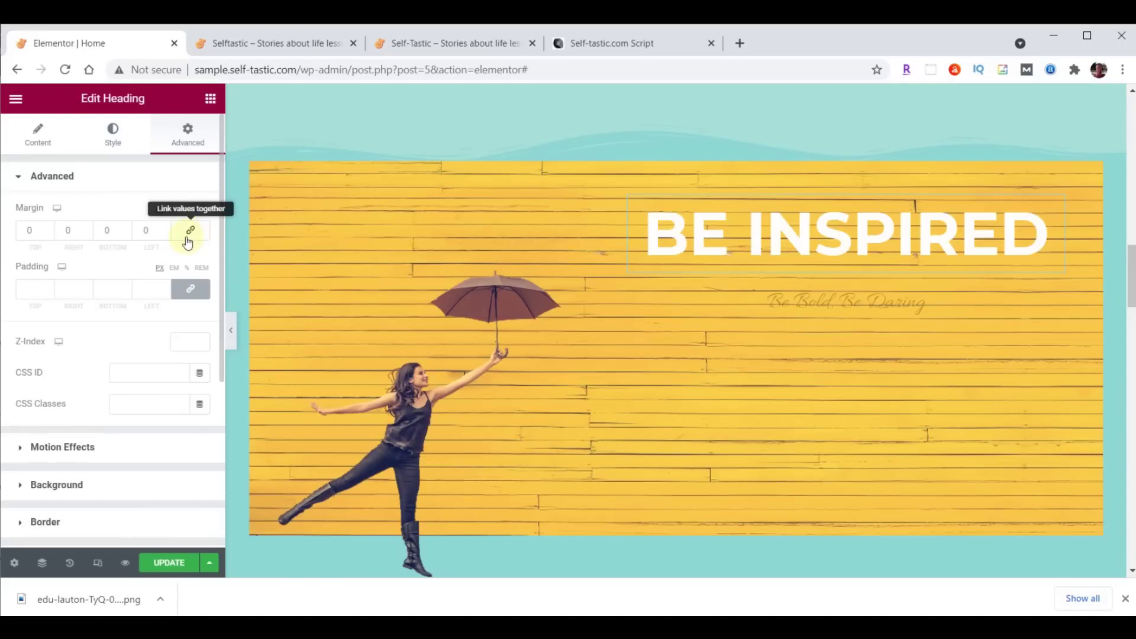
pyautogui.doubleClick(115, 230)
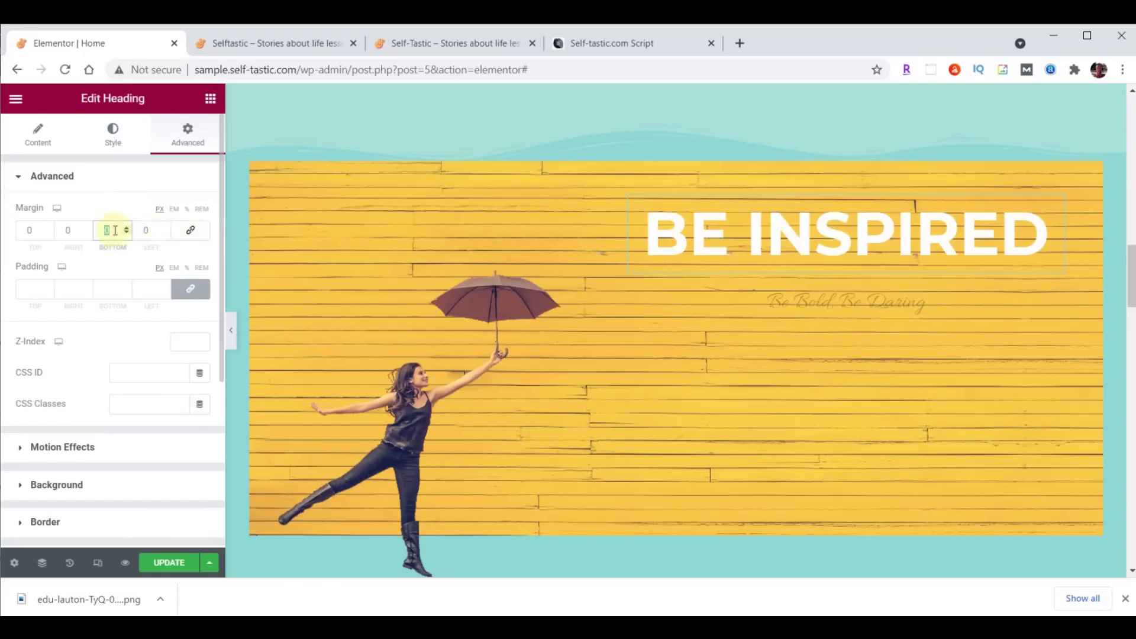
pyautogui.write('29')
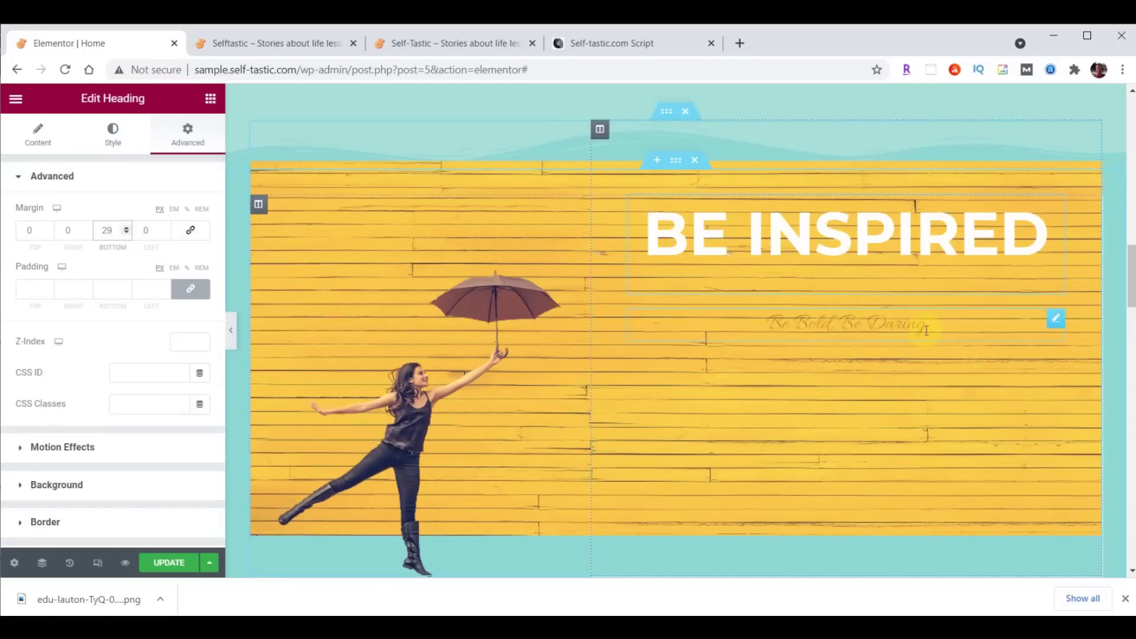
# Replace the subtitle with the pasted wording 'to live your best life' and make it white.
pyautogui.click(880, 323)
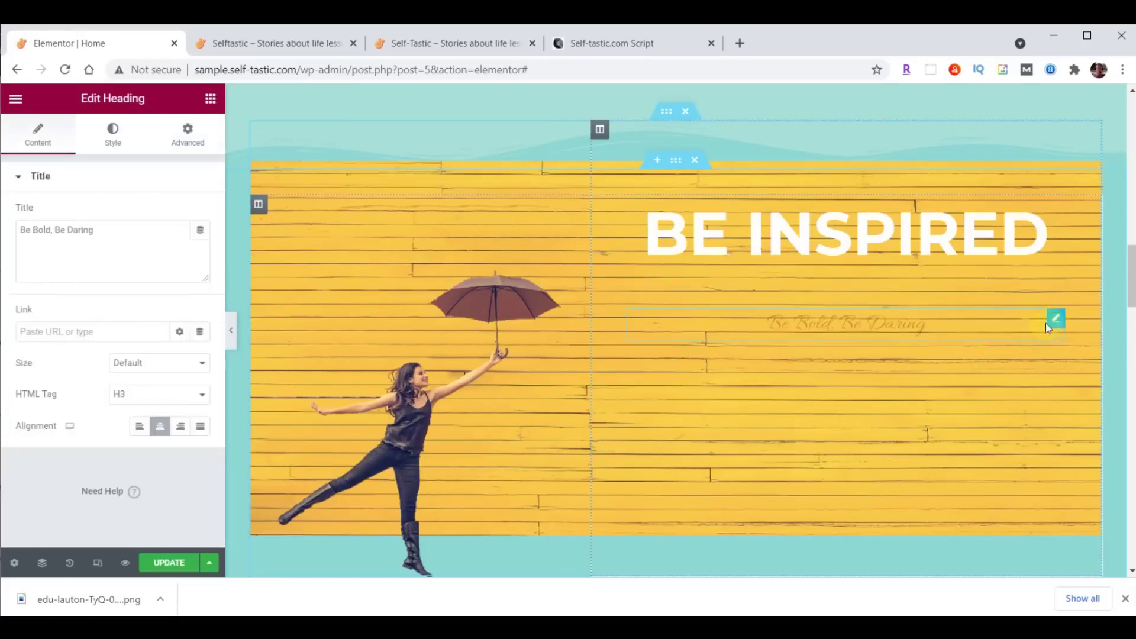
pyautogui.moveTo(20, 229); pyautogui.dragTo(126, 223)
pyautogui.write('to live your best life')
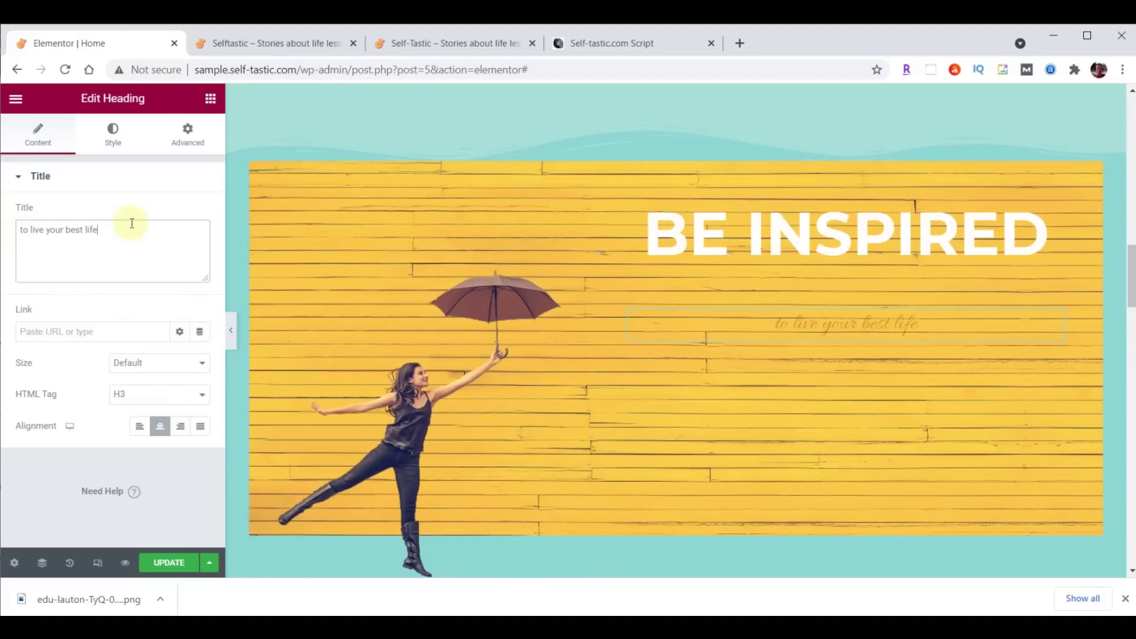
pyautogui.click(117, 141)
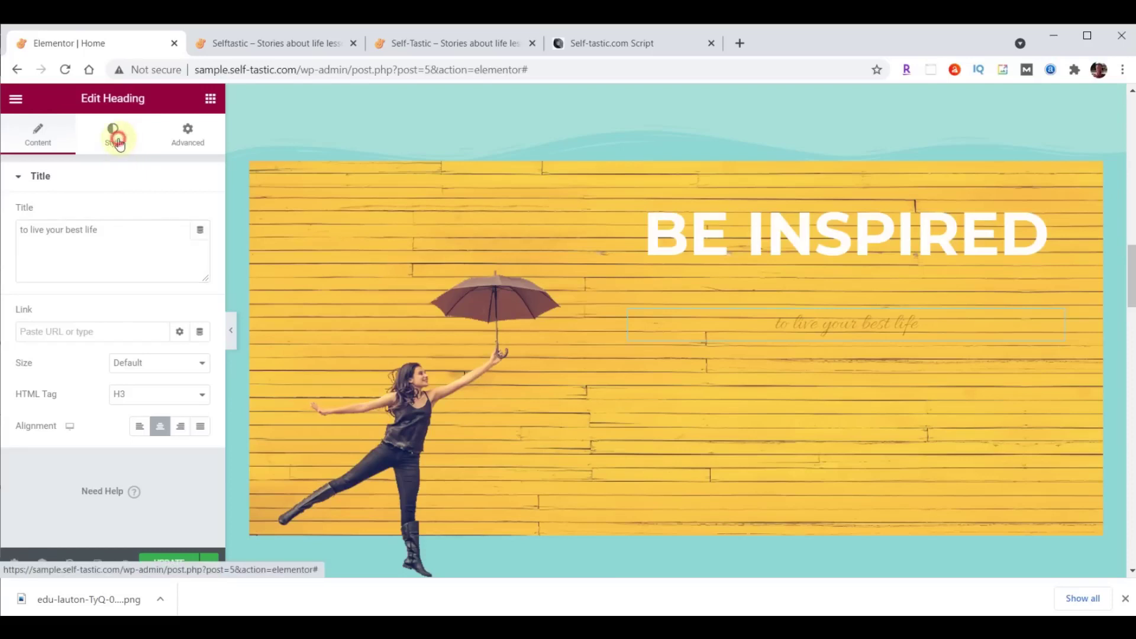
pyautogui.click(201, 213)
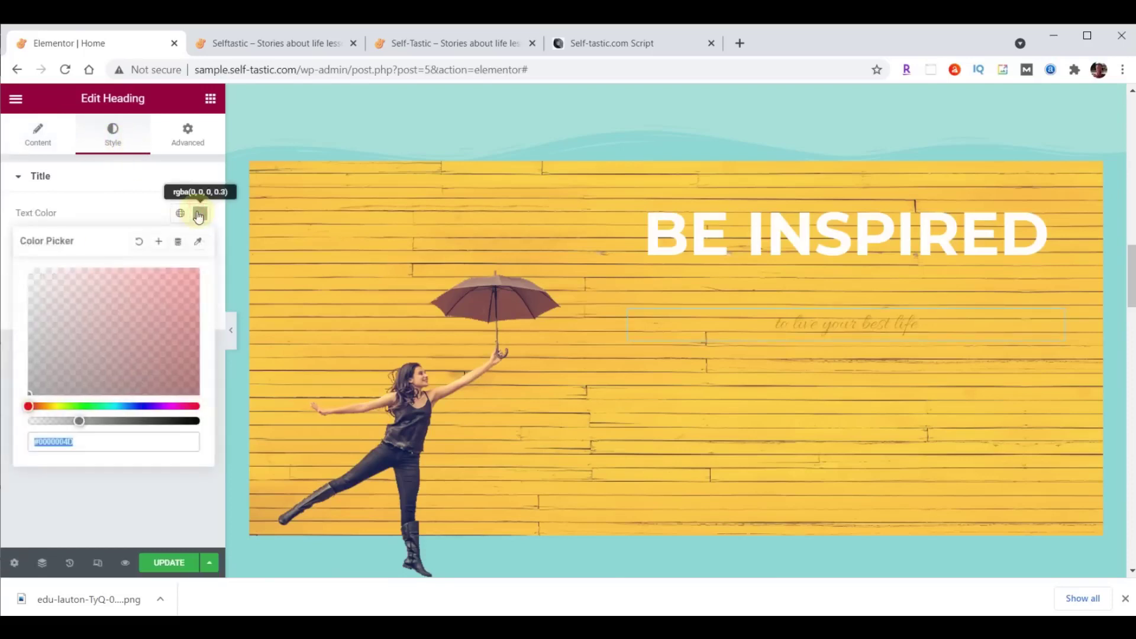
pyautogui.write('#FFFFFF')
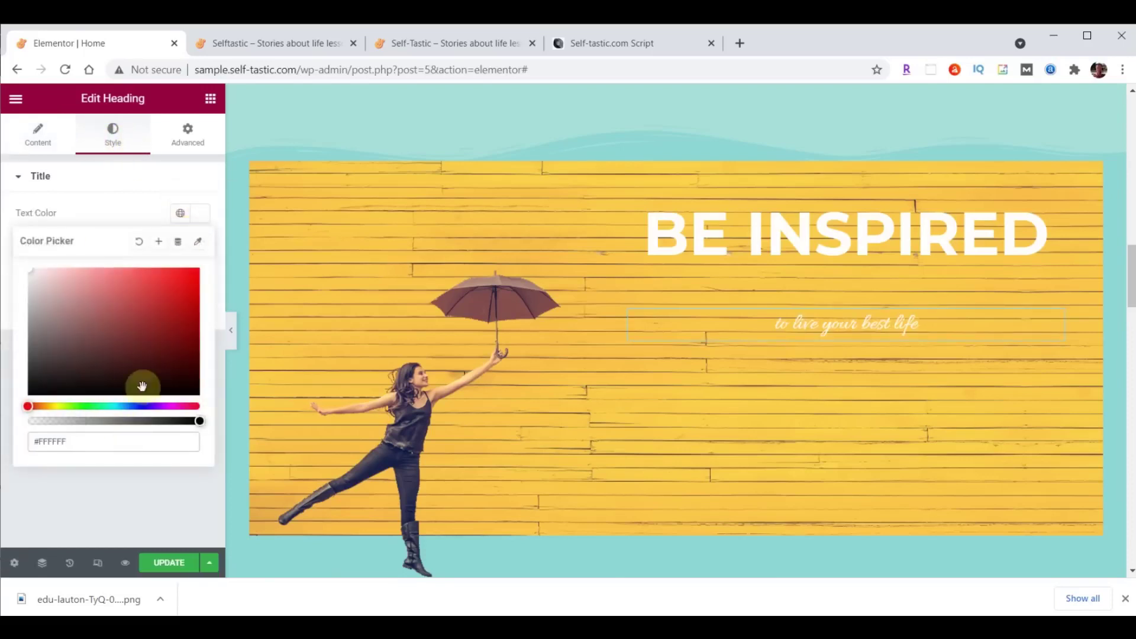
pyautogui.click(201, 214)
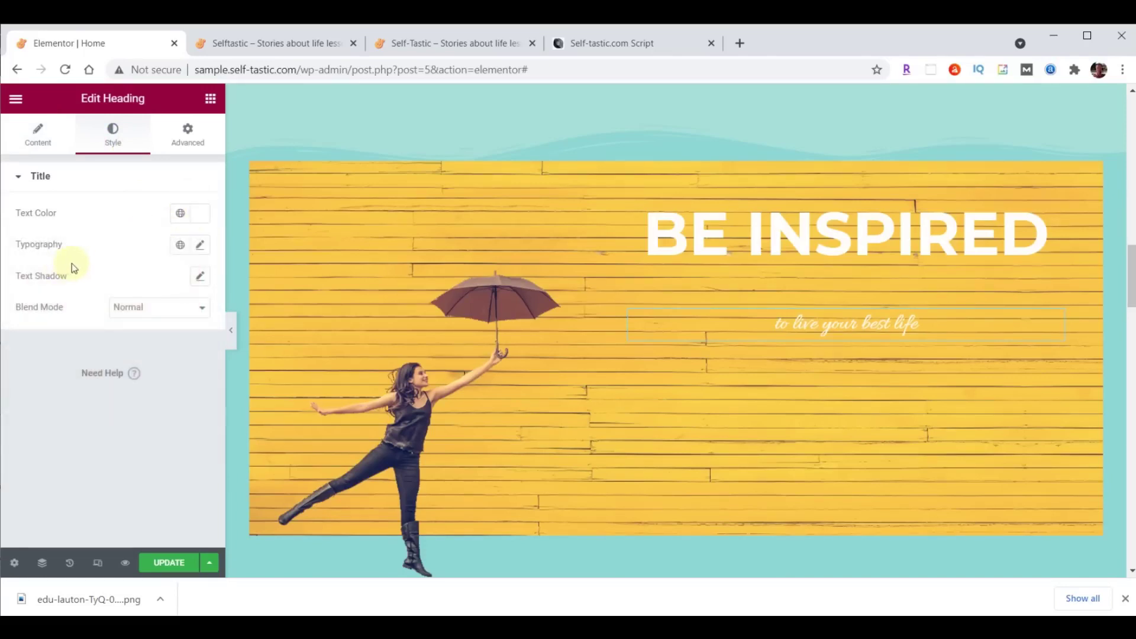
# Set the subtitle typography to Lora, 40 px, weight 500.
pyautogui.click(200, 245)
pyautogui.click(152, 314)
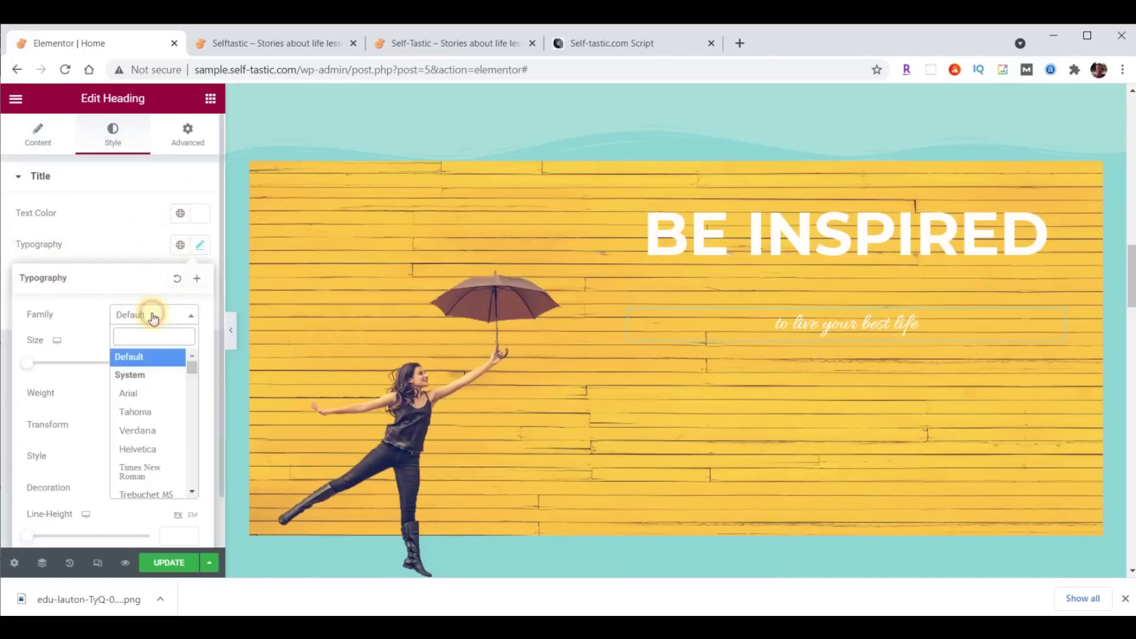
pyautogui.write('lora')
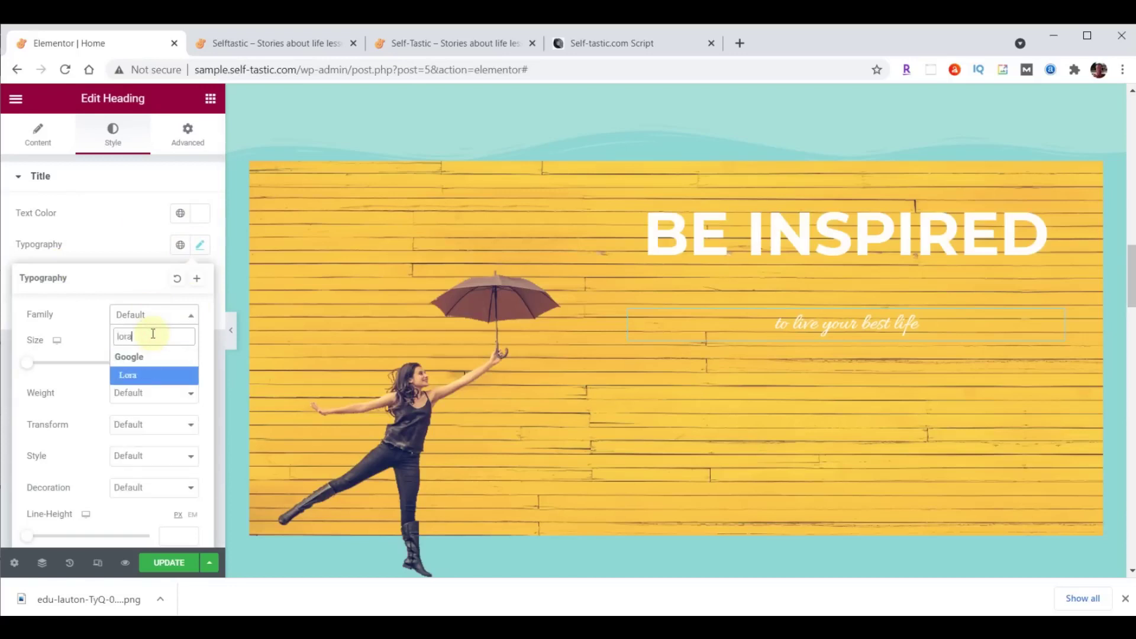
pyautogui.click(139, 375)
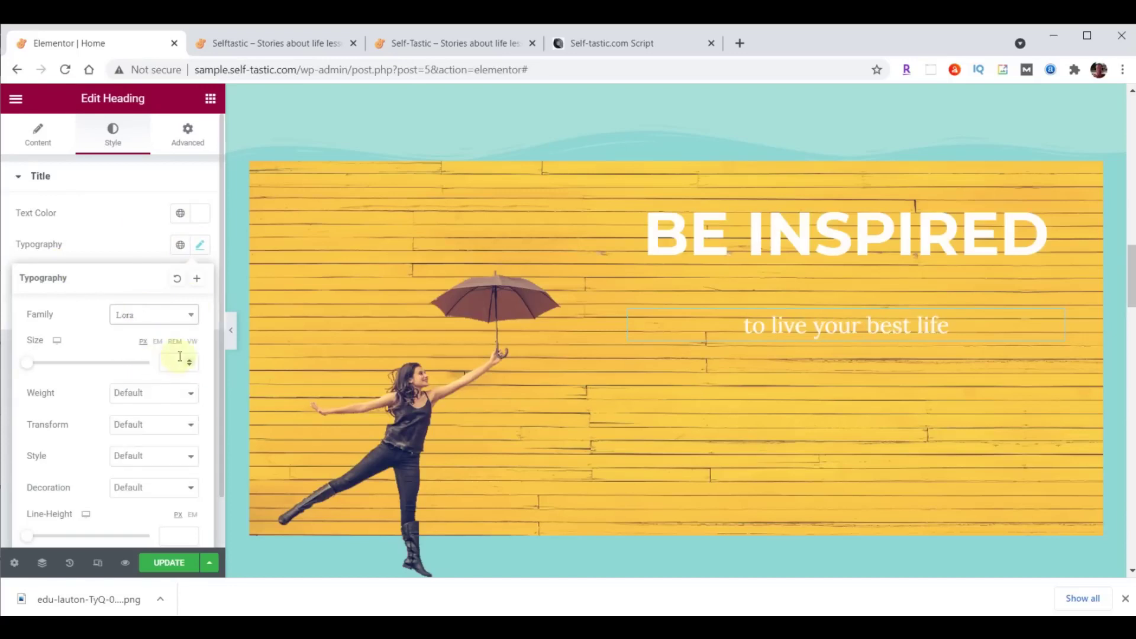
pyautogui.write('40')
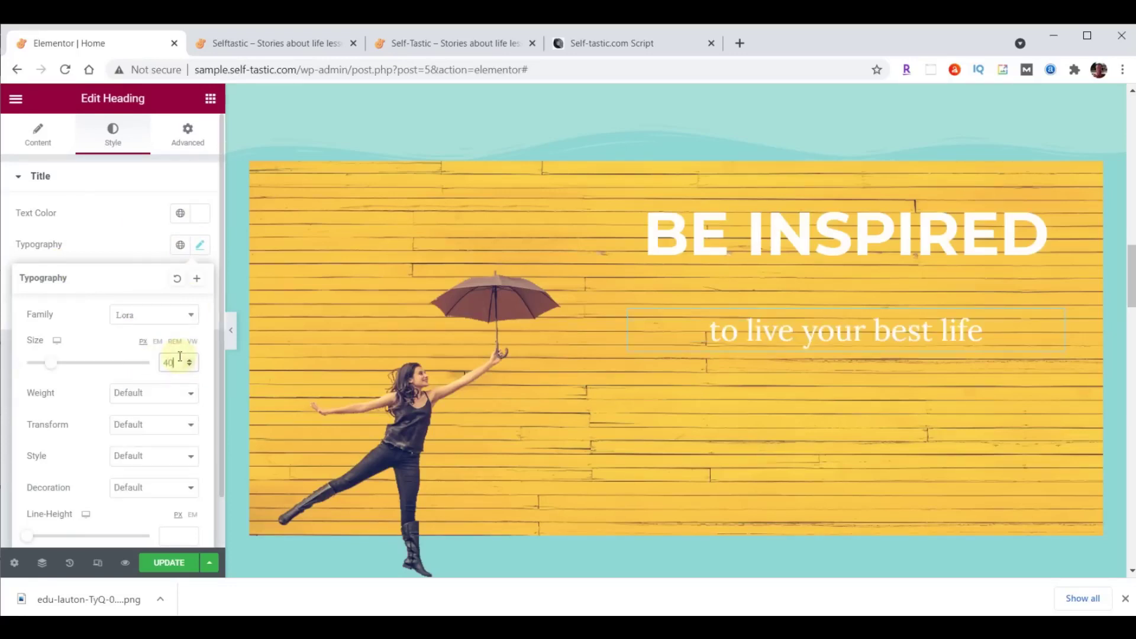
pyautogui.click(169, 395)
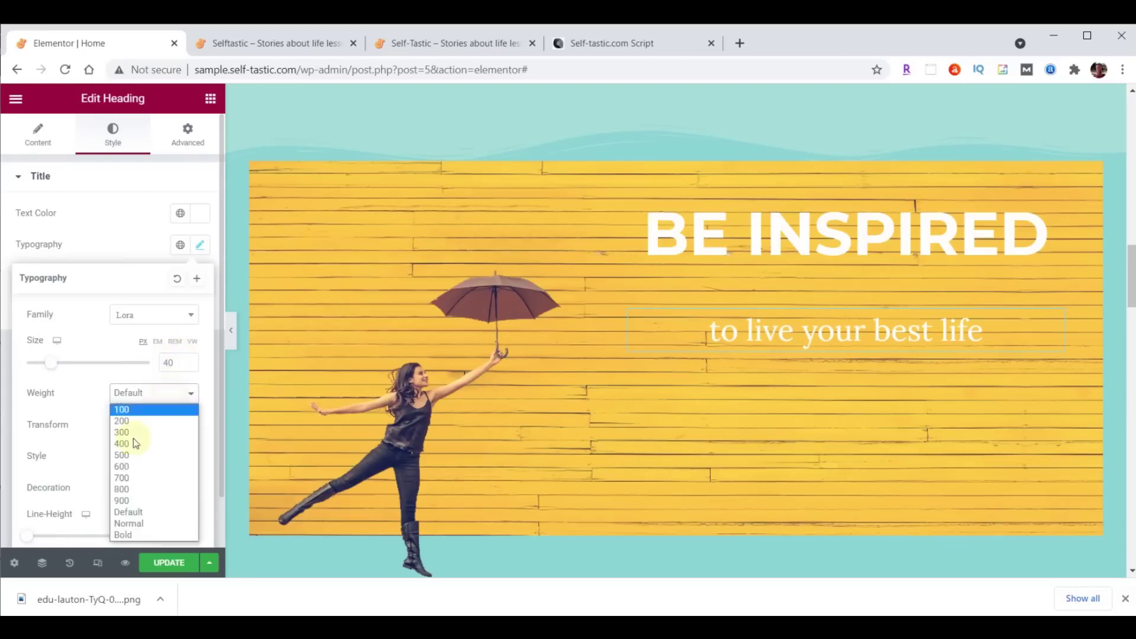
pyautogui.click(124, 455)
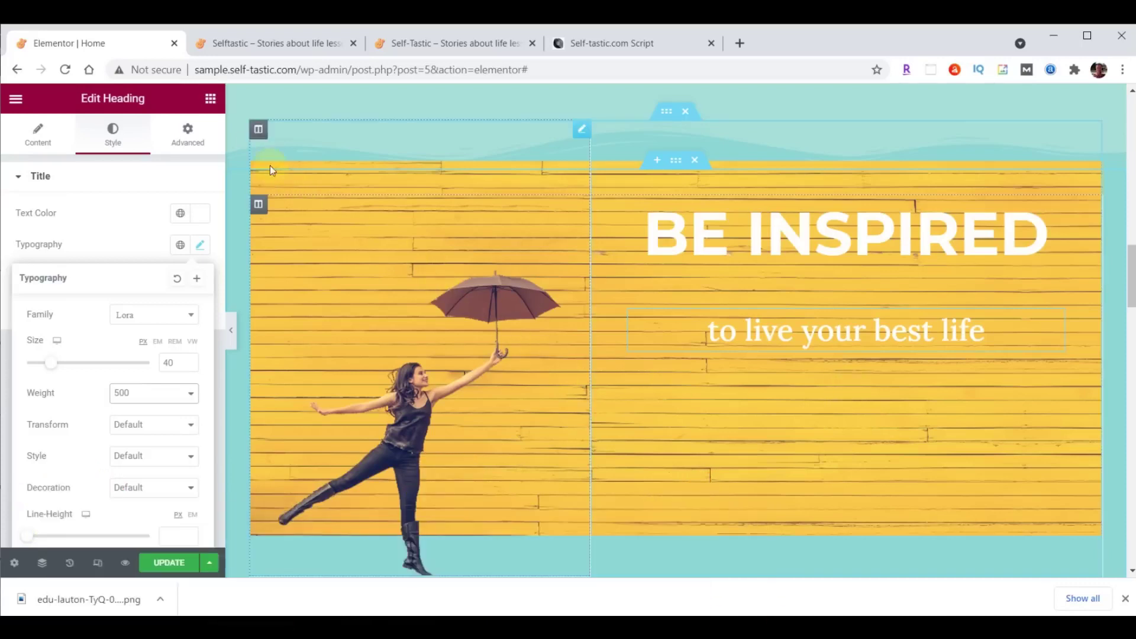
# Search the widgets for 'image' and drop an Image Carousel below the BE INSPIRED subtitle.
pyautogui.click(211, 99)
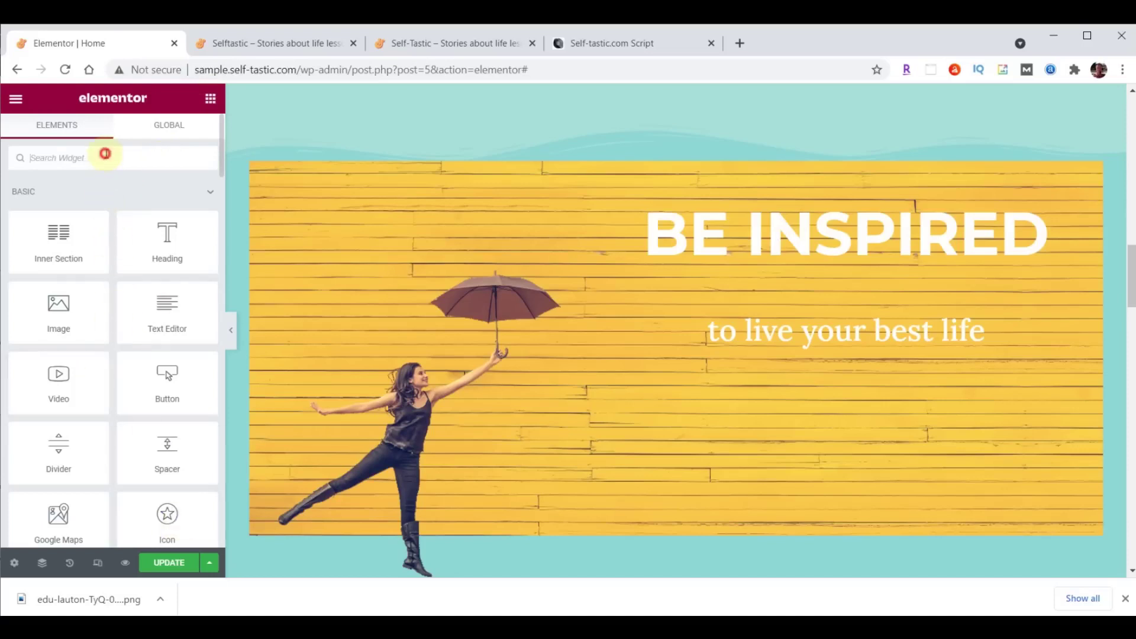
pyautogui.write('image')
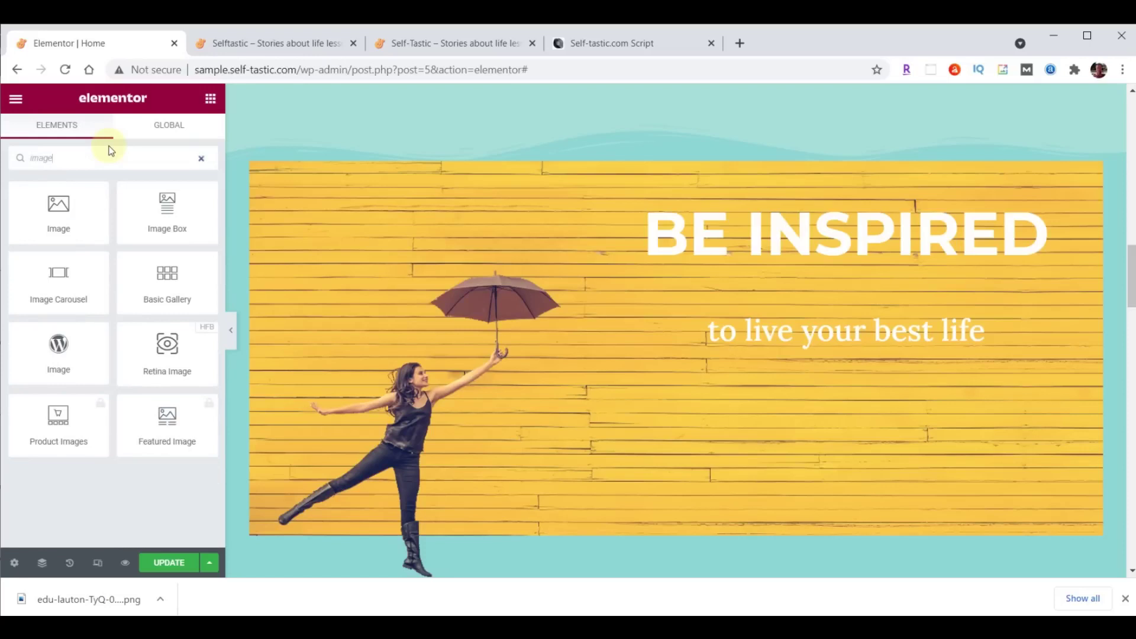
pyautogui.moveTo(53, 273); pyautogui.dragTo(864, 343)
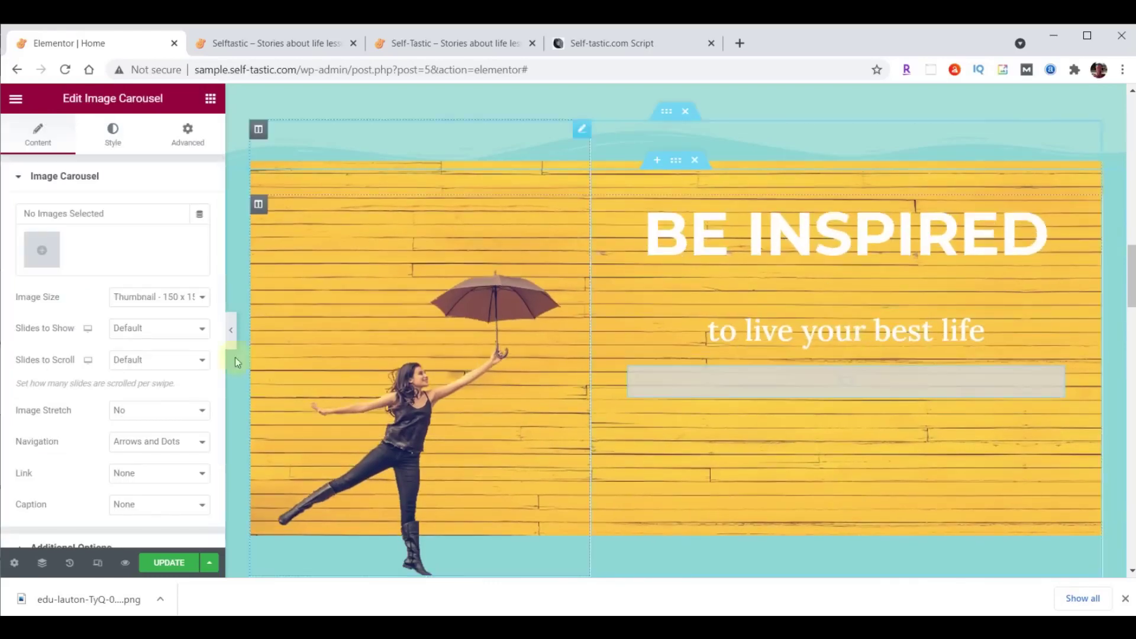
# Upload inspirational-01 through inspirational-06 and insert them into the carousel as a new gallery.
pyautogui.click(46, 254)
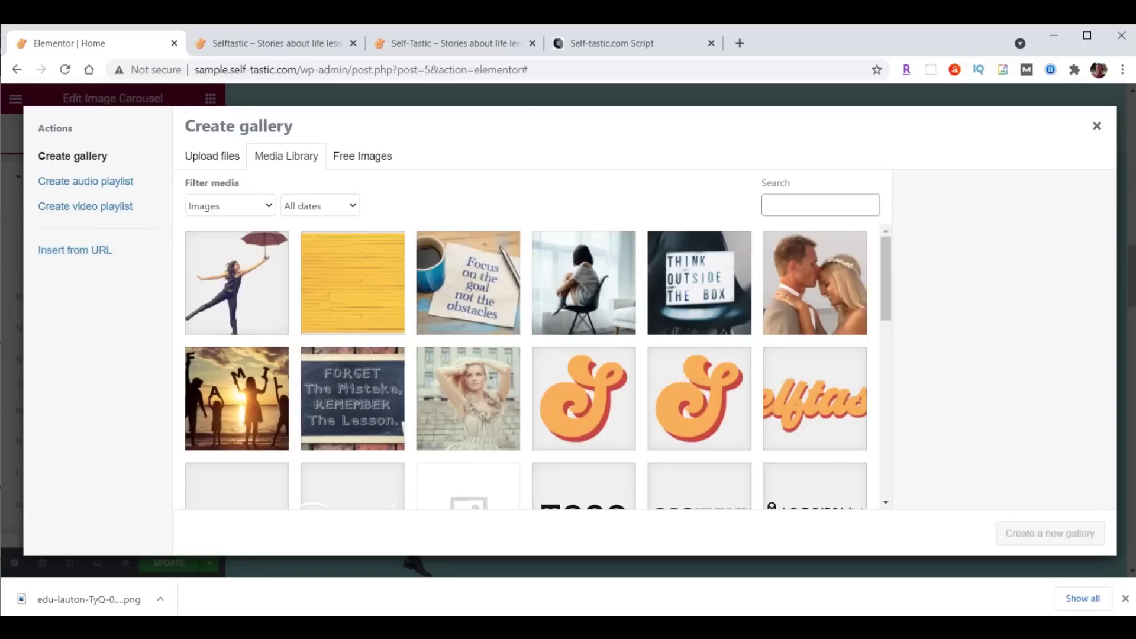
pyautogui.hotkey('alt', 'Tab')
pyautogui.click(1063, 278)
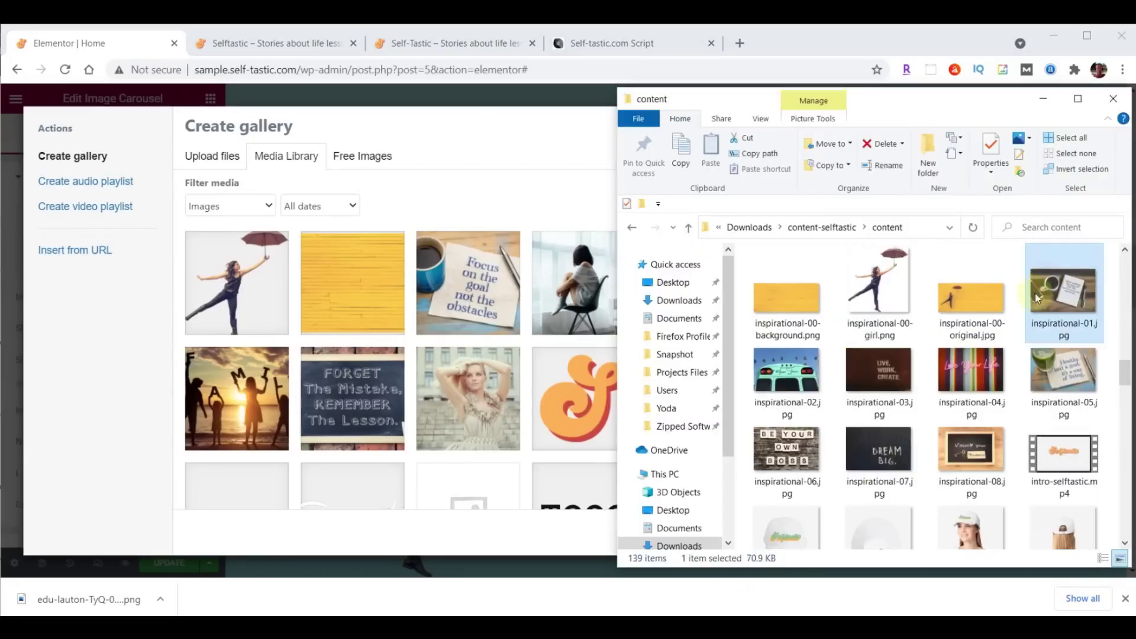
pyautogui.keyDown('shift'); pyautogui.click(789, 455); pyautogui.keyUp('shift')
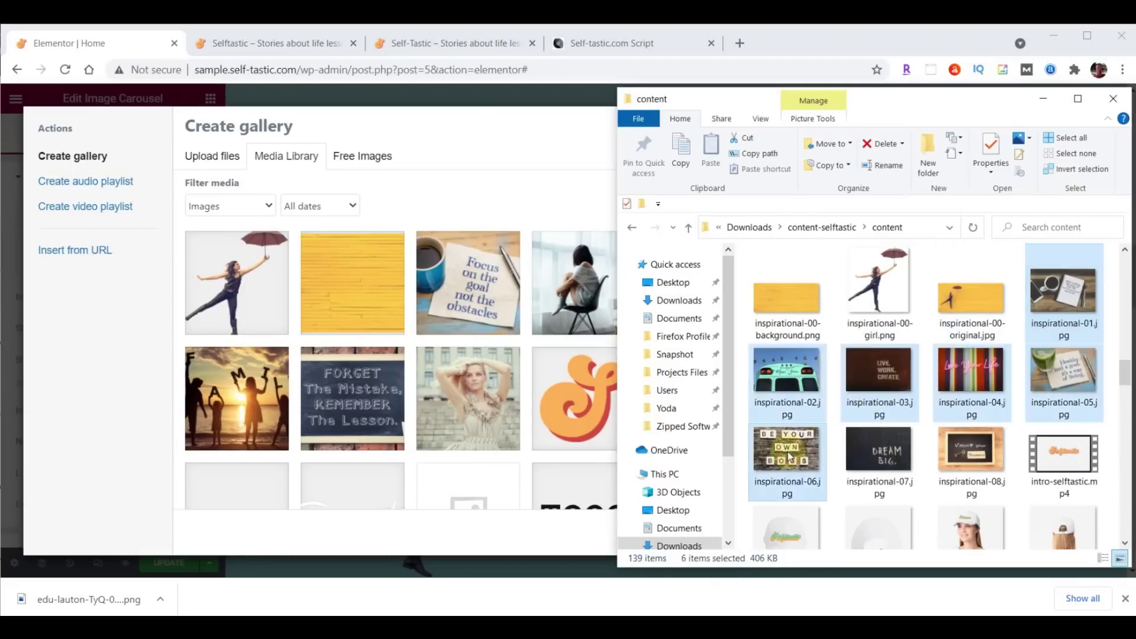
pyautogui.moveTo(789, 455); pyautogui.dragTo(361, 338)
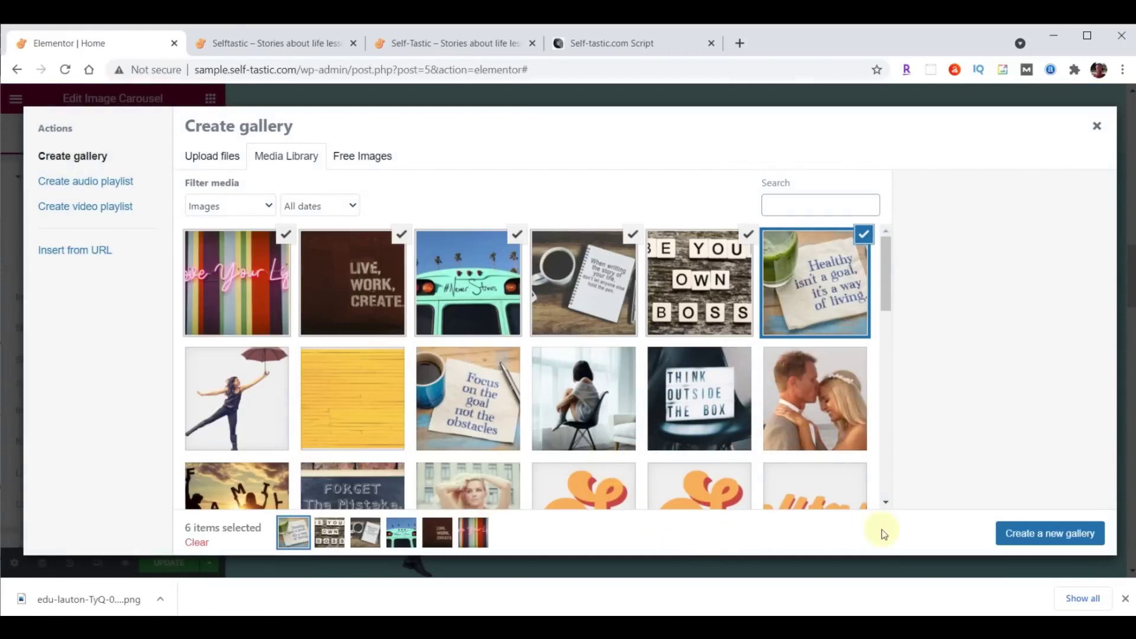
pyautogui.click(1056, 536)
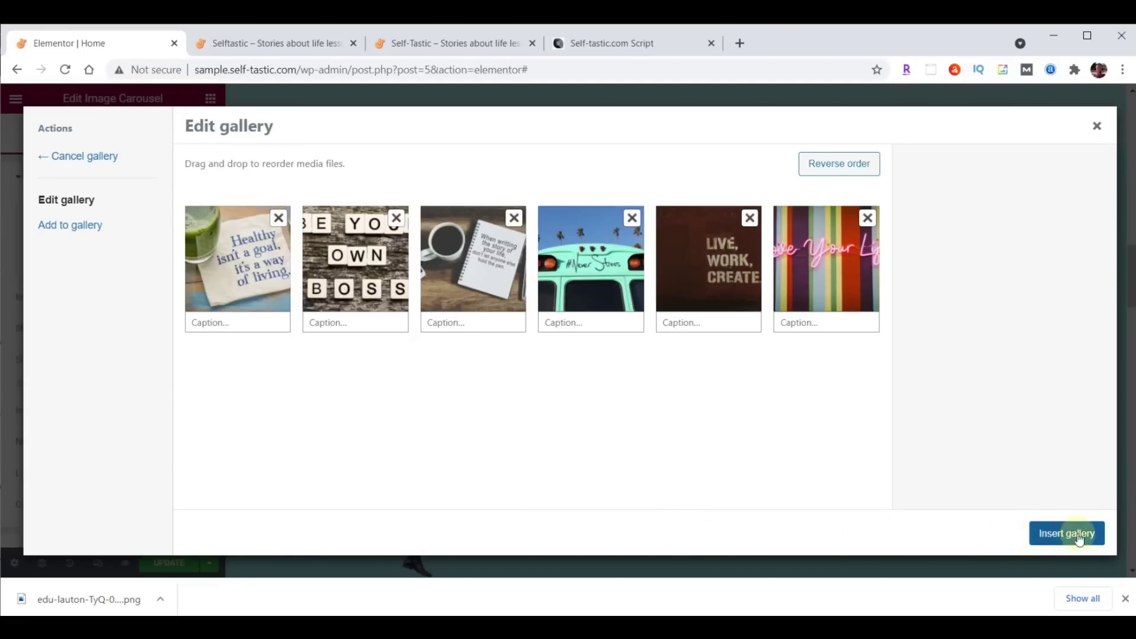
pyautogui.click(1077, 534)
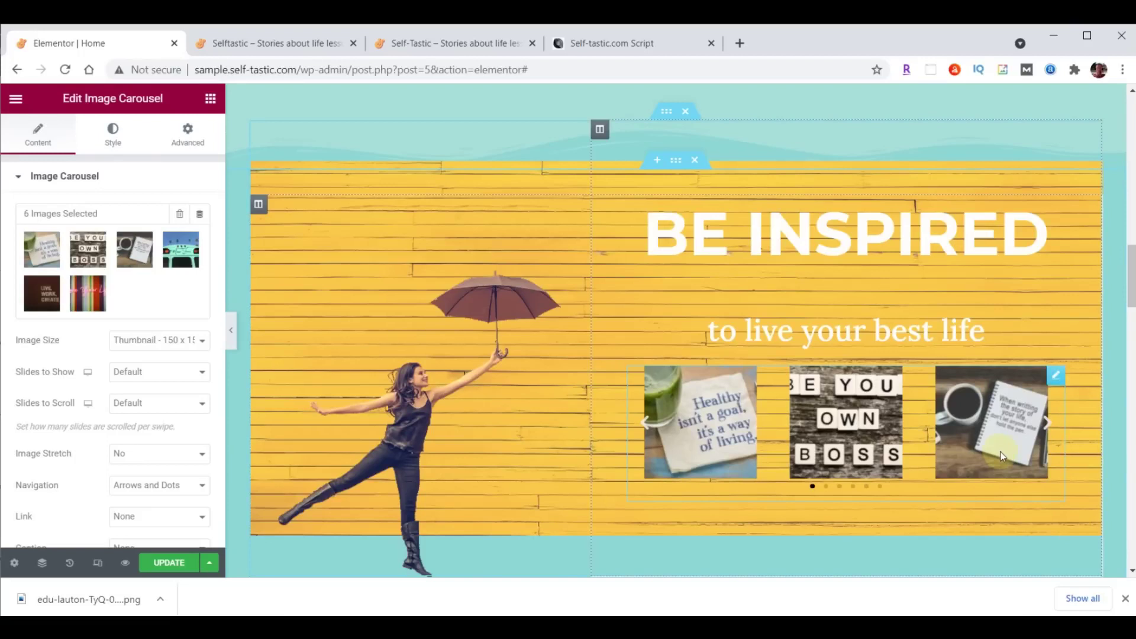
# Set the carousel to Large 1024 x 1024 images, 1 slide to show, and Image Stretch Yes.
pyautogui.click(126, 341)
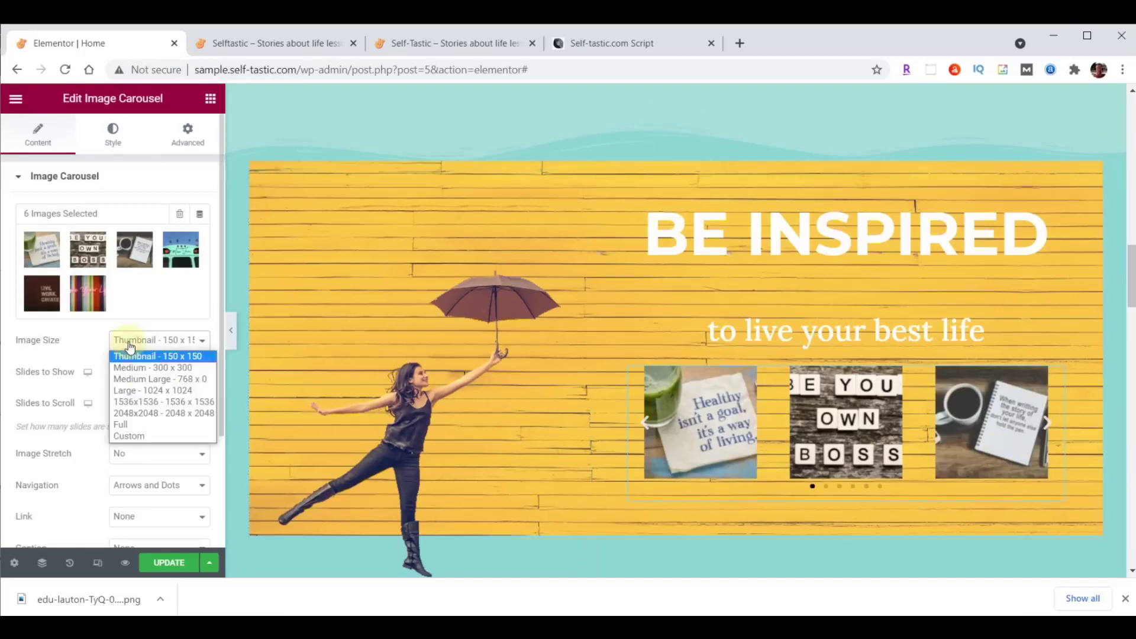
pyautogui.click(141, 389)
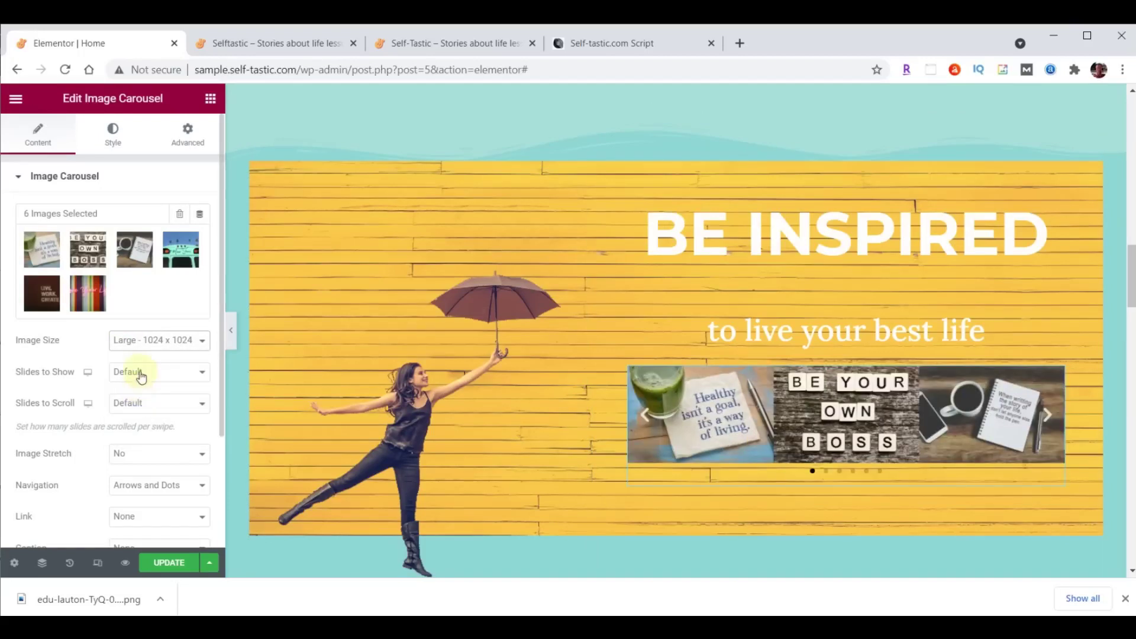
pyautogui.click(141, 372)
pyautogui.click(141, 387)
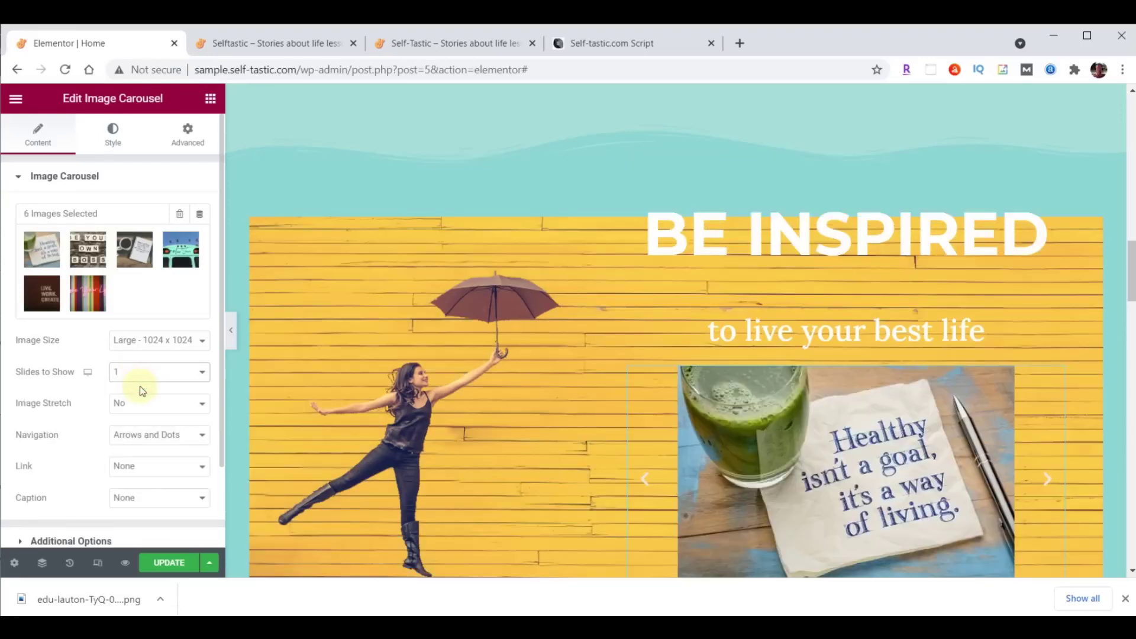
pyautogui.click(141, 402)
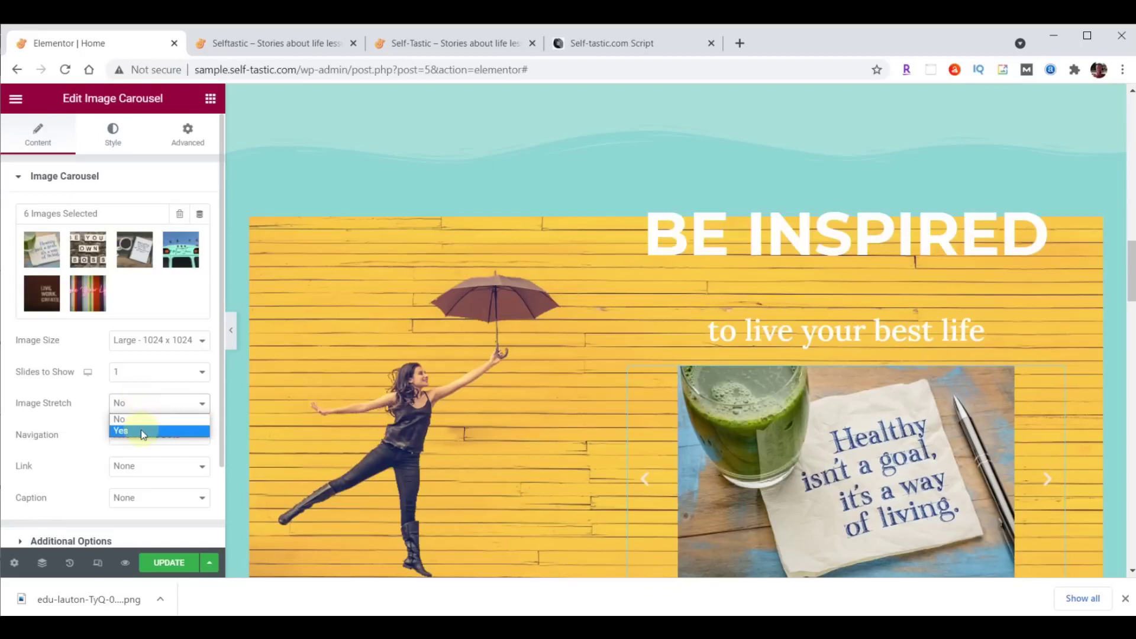
pyautogui.click(141, 430)
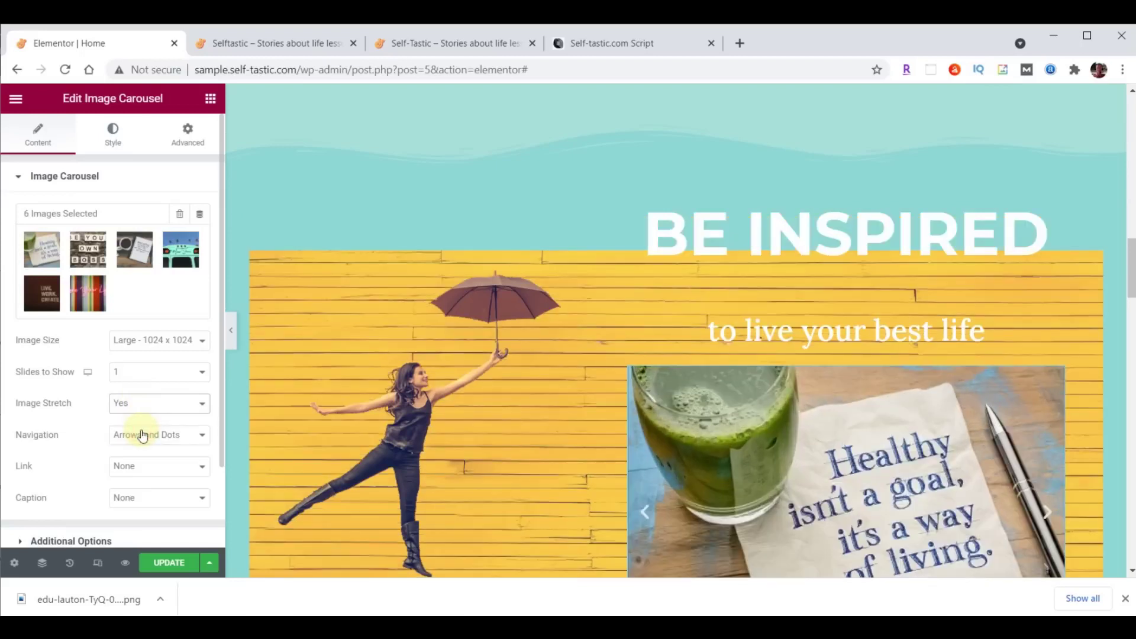
# Set the carousel Navigation to None to hide its arrows and dots.
pyautogui.scroll(-3, 506, 432)
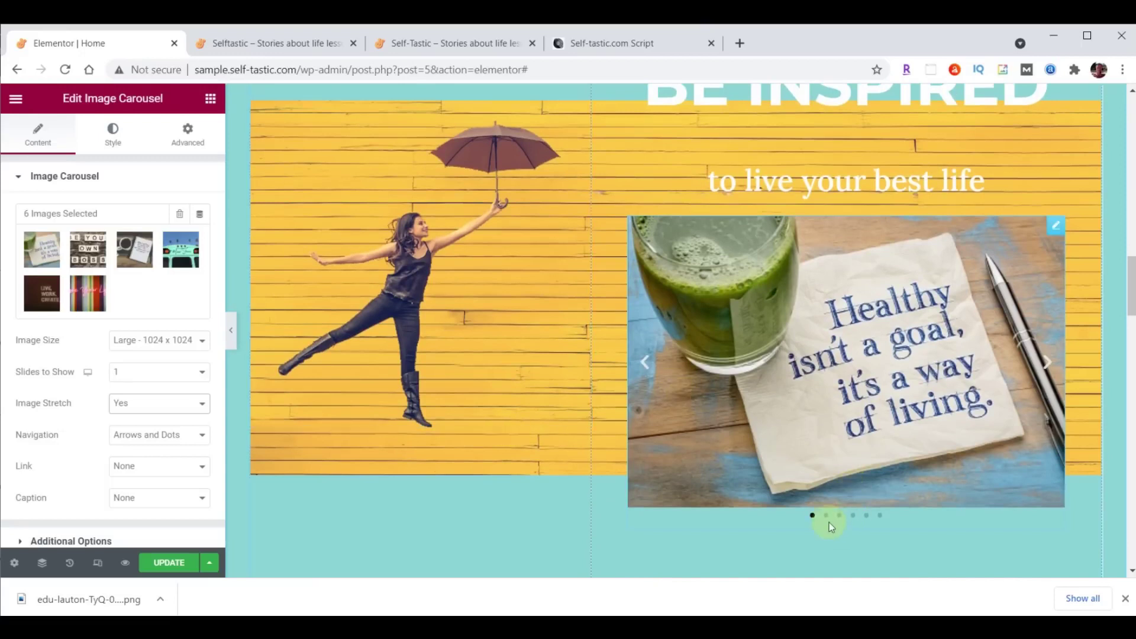
pyautogui.click(1047, 362)
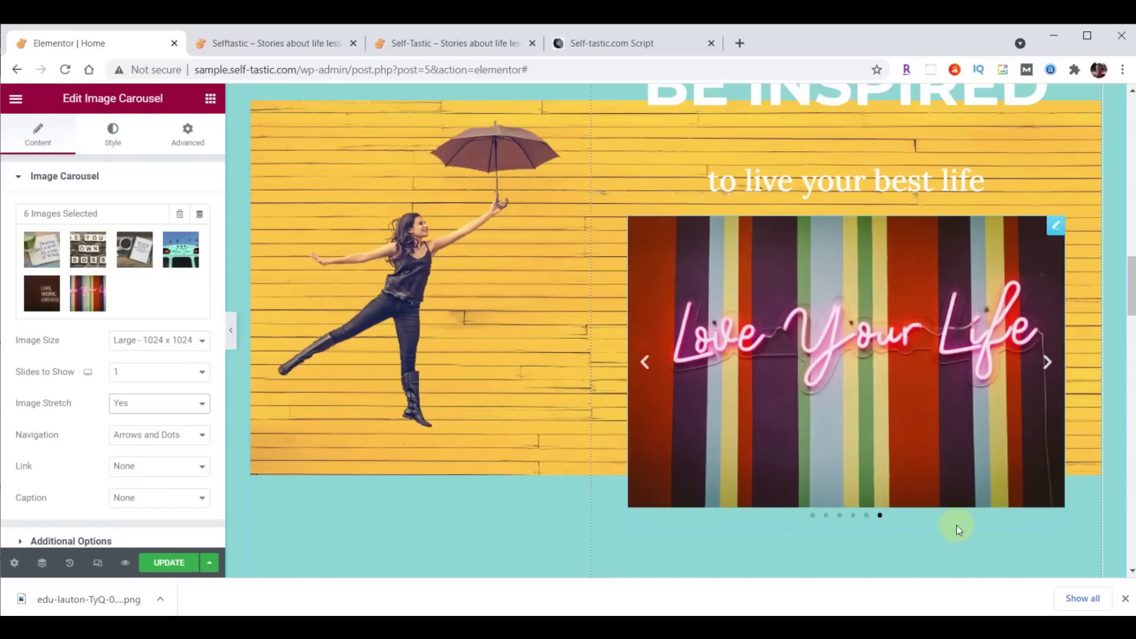
pyautogui.click(176, 443)
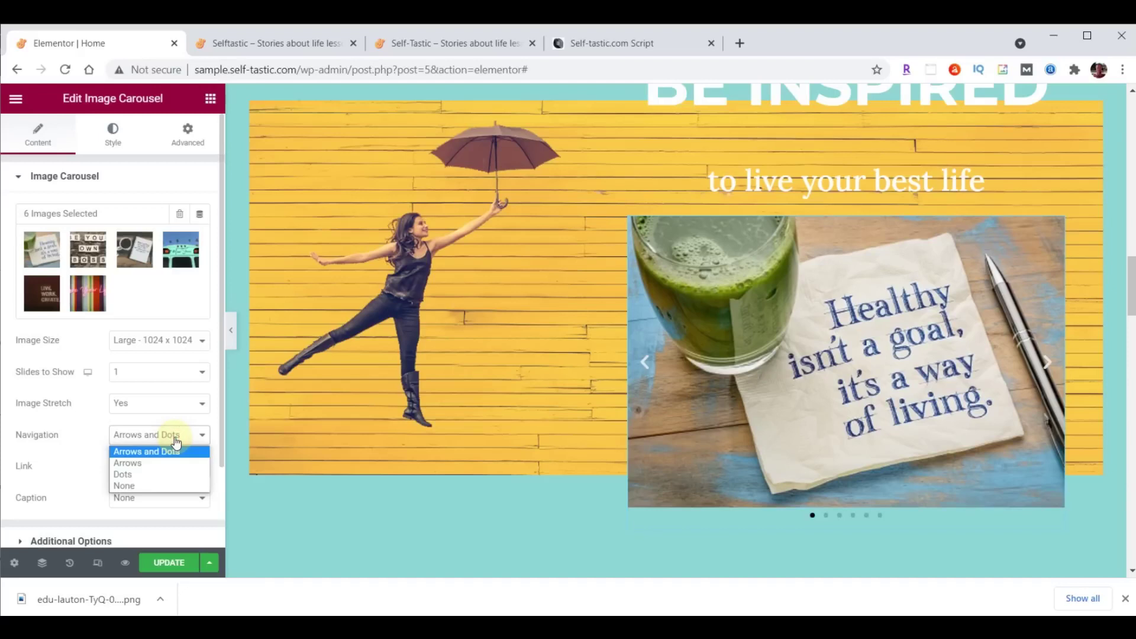
pyautogui.click(158, 485)
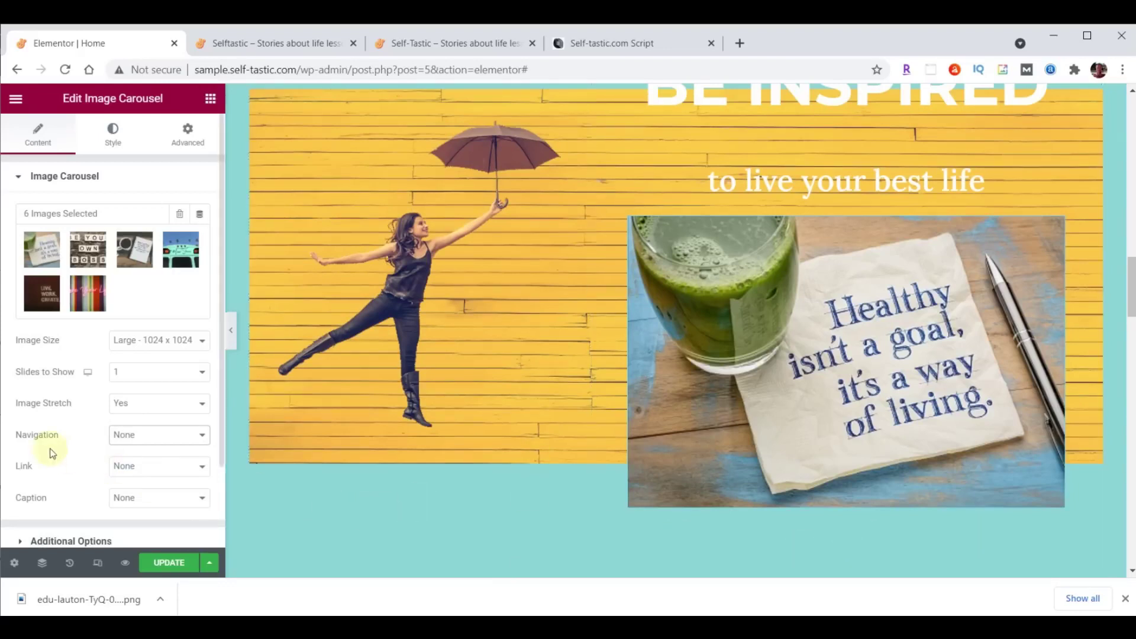
pyautogui.scroll(-2, 48, 445)
# In Additional Options set Pause on Hover No, Autoplay Speed 4000, Effect Fade, then save.
pyautogui.click(49, 444)
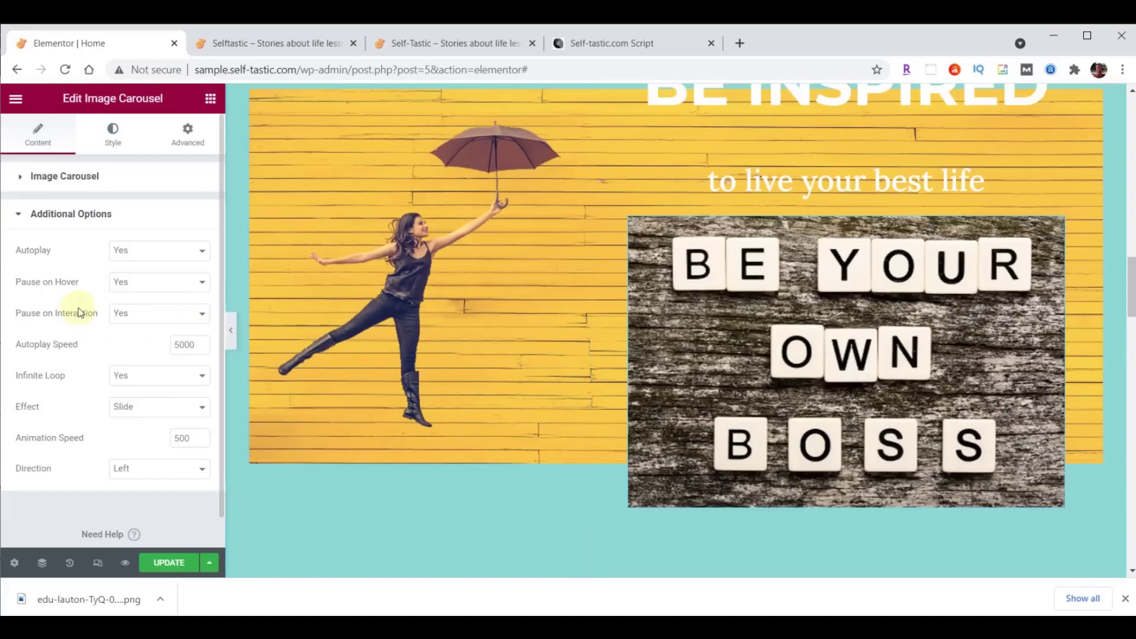
pyautogui.click(129, 281)
pyautogui.click(133, 306)
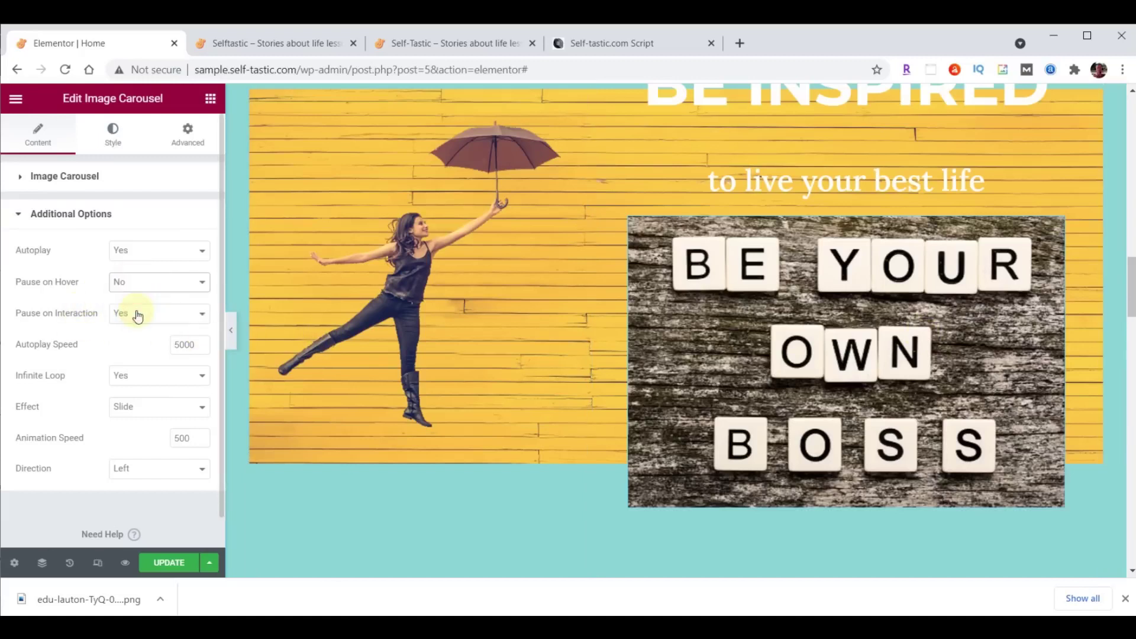
pyautogui.doubleClick(175, 348)
pyautogui.write('4000')
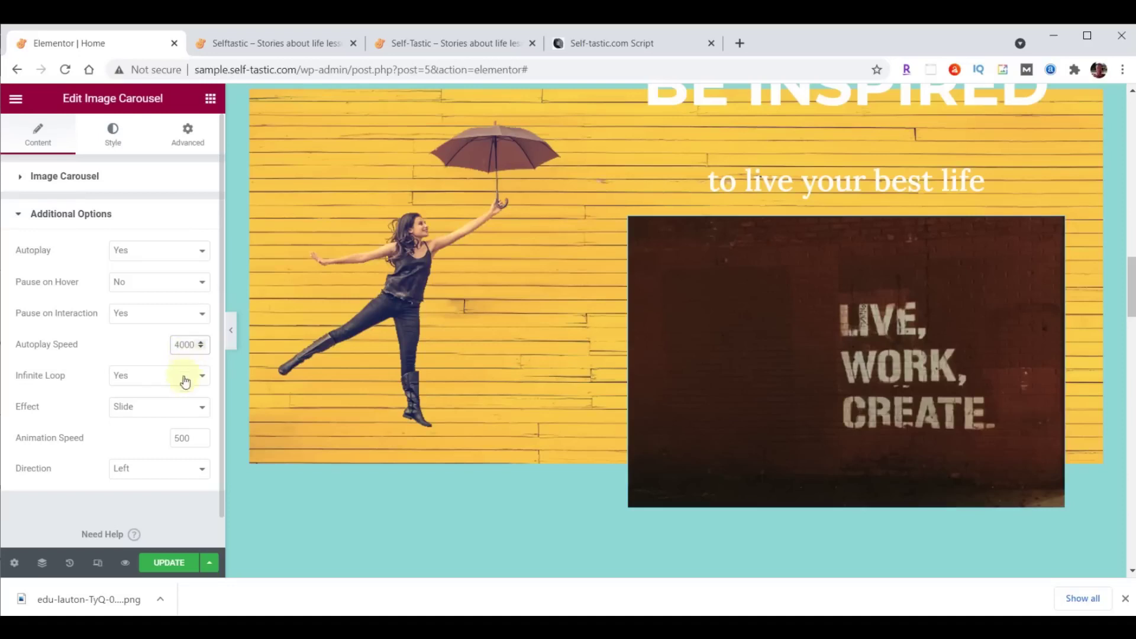
pyautogui.click(154, 416)
pyautogui.click(151, 433)
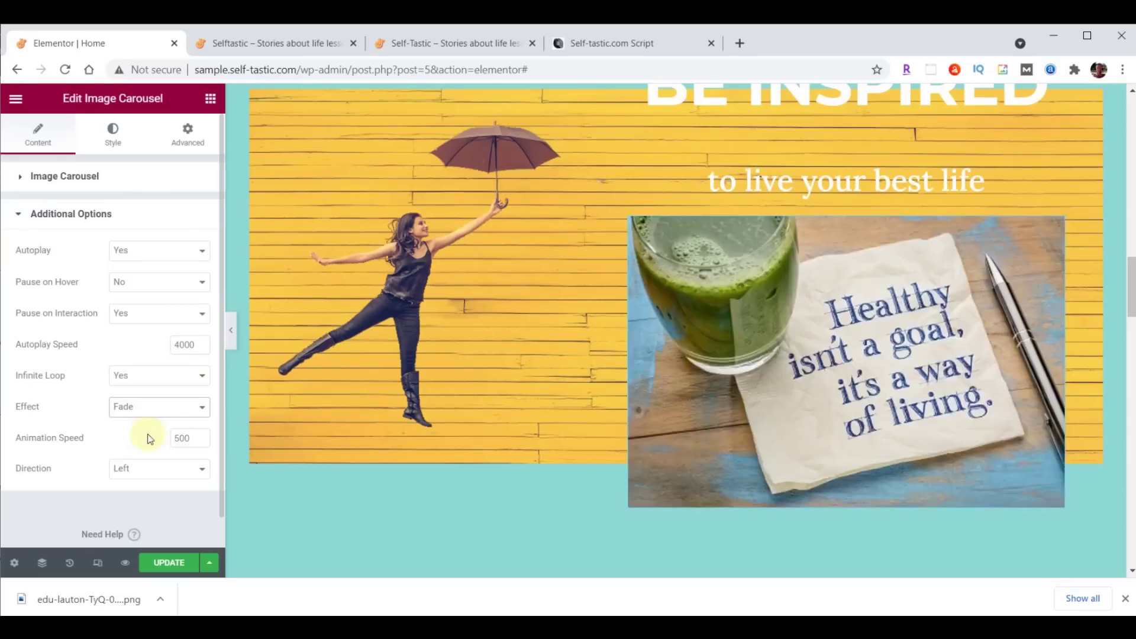
pyautogui.scroll(6, 535, 439)
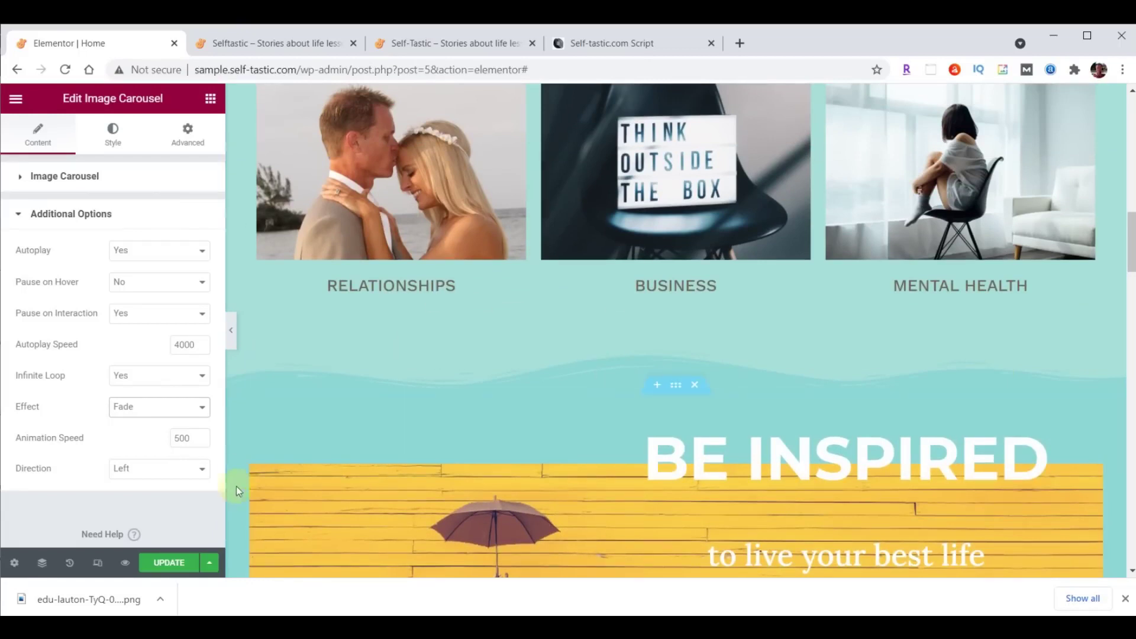
pyautogui.click(172, 563)
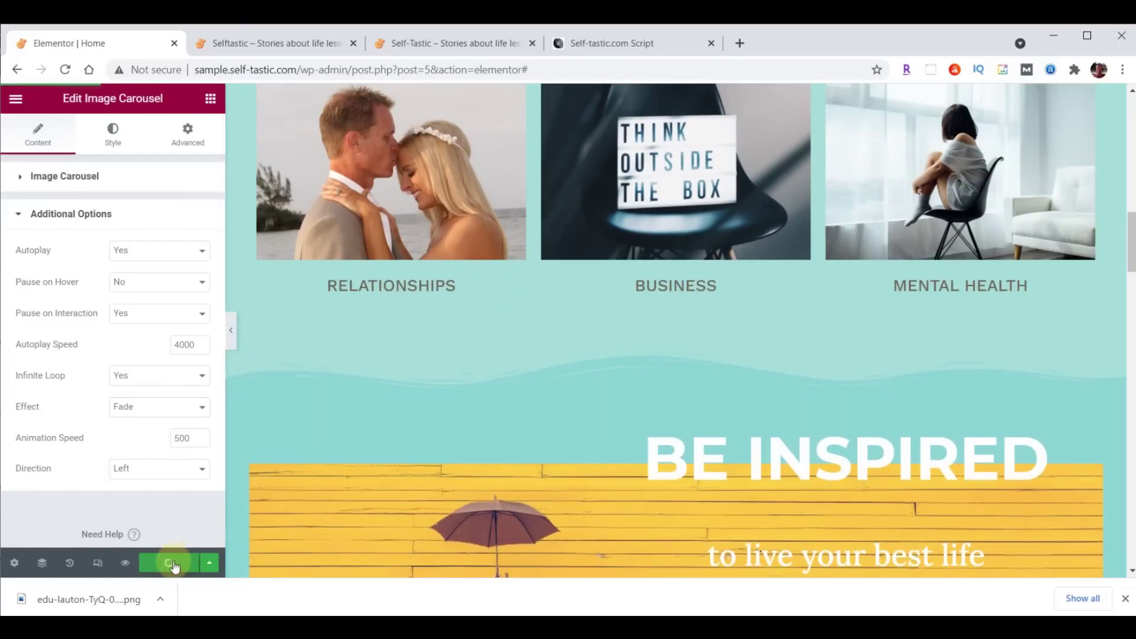
pyautogui.click(288, 47)
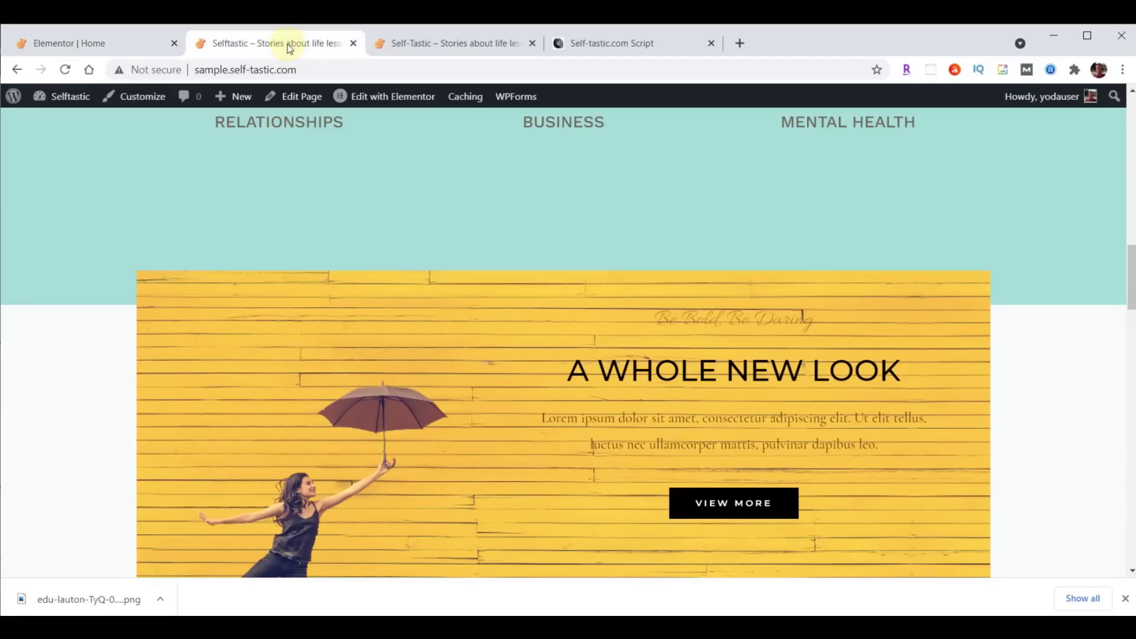
pyautogui.click(65, 69)
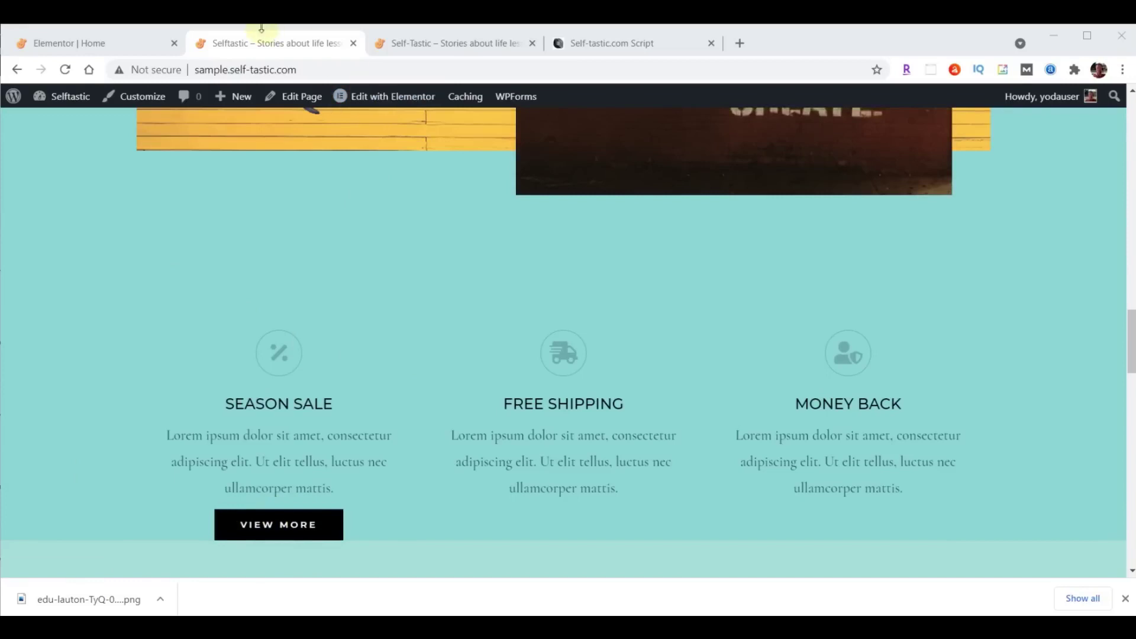
pyautogui.click(95, 44)
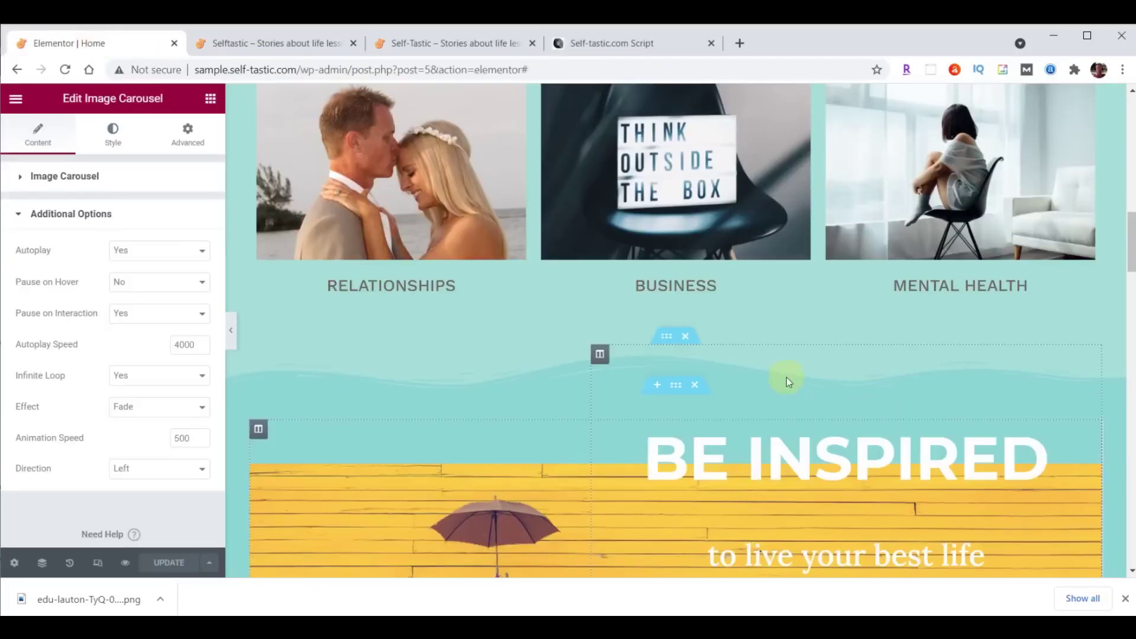
# Move the three-column features row below the logo carousel.
pyautogui.scroll(-12, 787, 379)
pyautogui.scroll(-3, 790, 374)
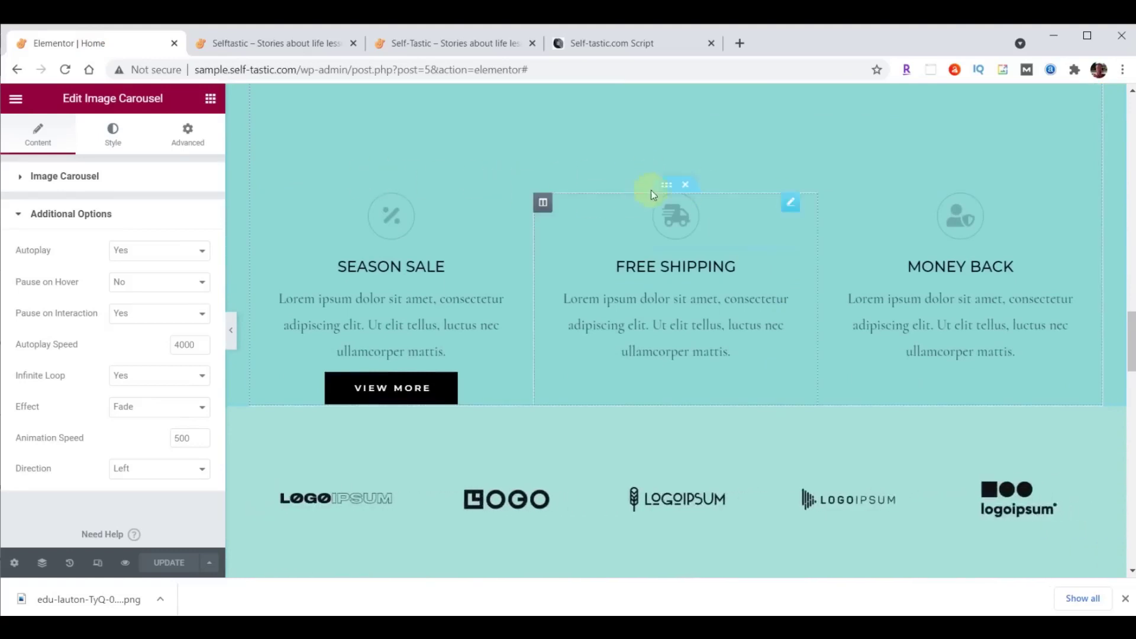
pyautogui.click(664, 183)
pyautogui.moveTo(664, 182); pyautogui.dragTo(672, 299)
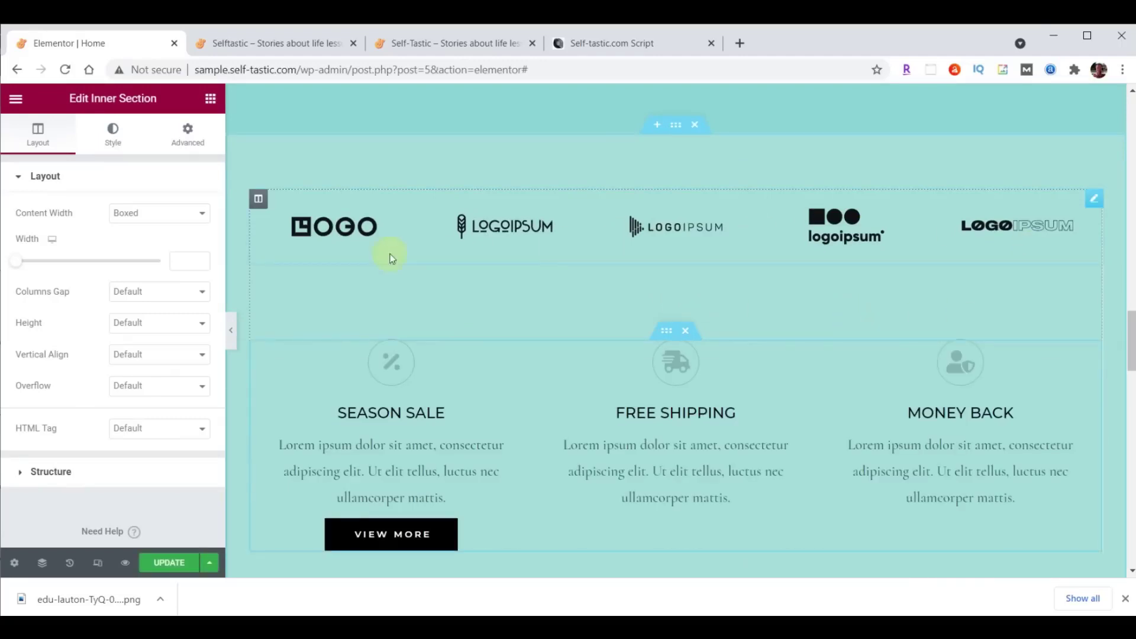
# Delete the logo carousel, leaving the features row in the section.
pyautogui.rightClick(1091, 198)
pyautogui.click(1020, 408)
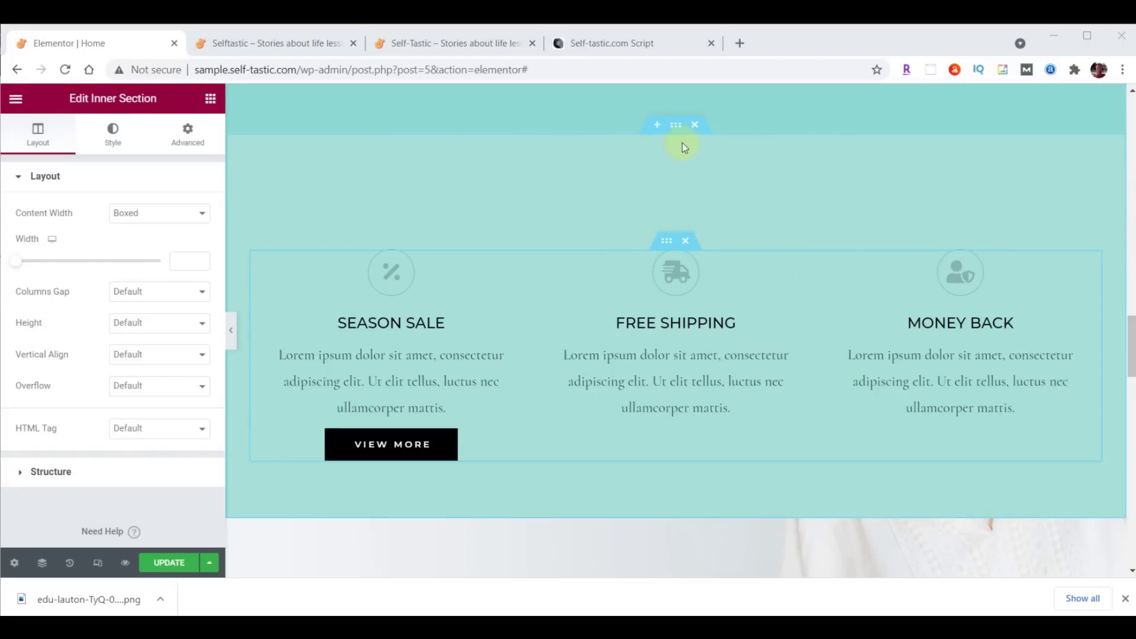
pyautogui.click(675, 126)
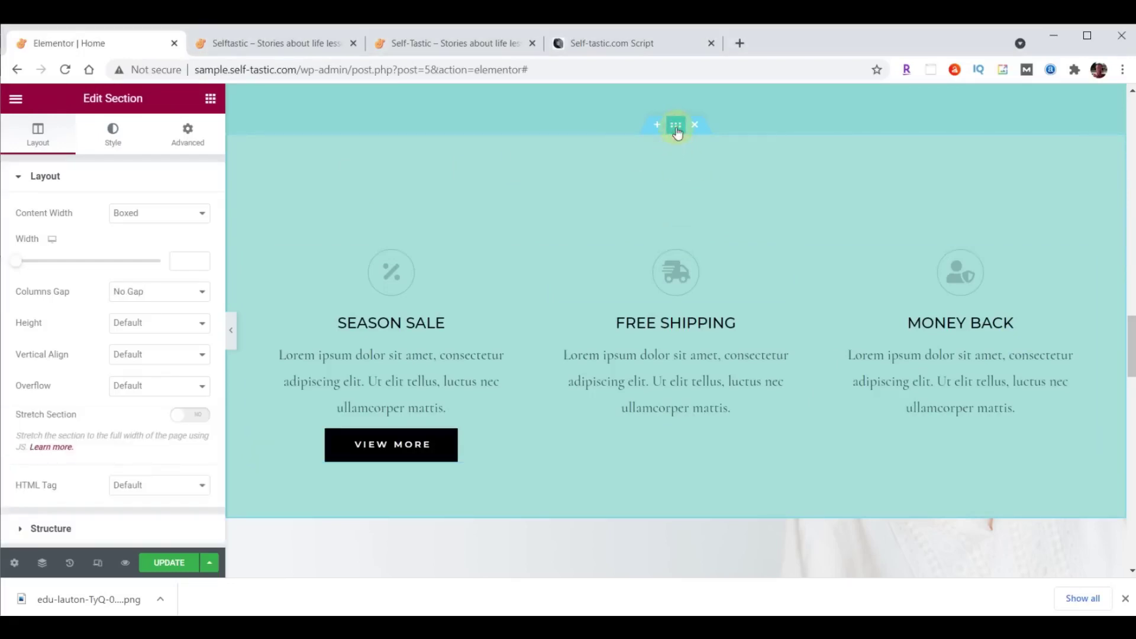
# Add a Waves Brush top shape divider coloured teal #8DD7D6 with height 60.
pyautogui.click(111, 135)
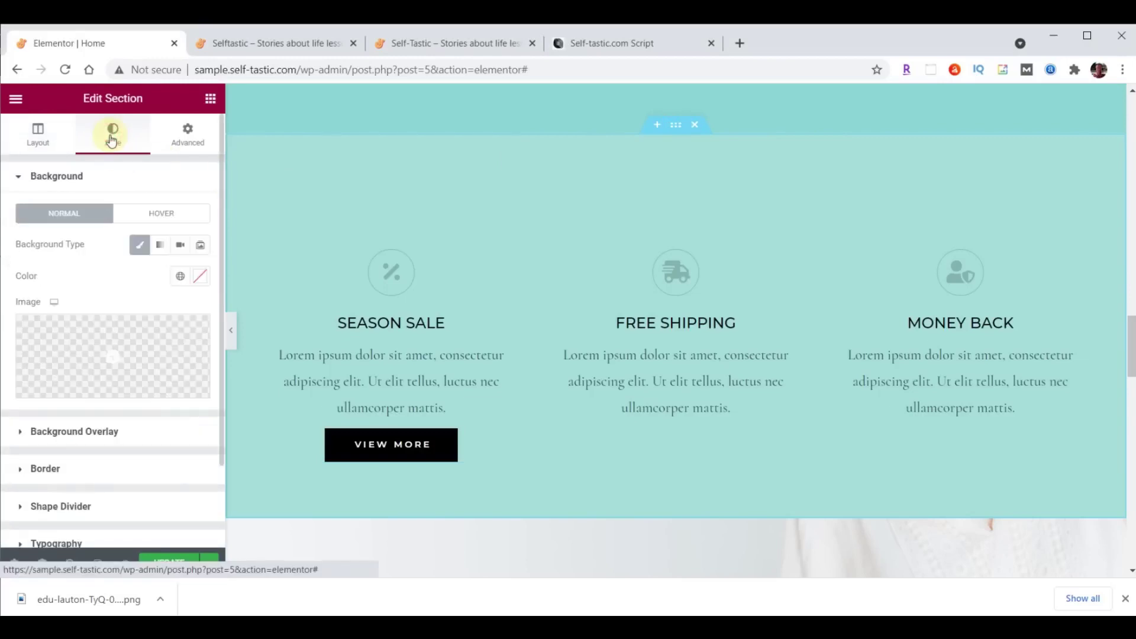
pyautogui.click(64, 506)
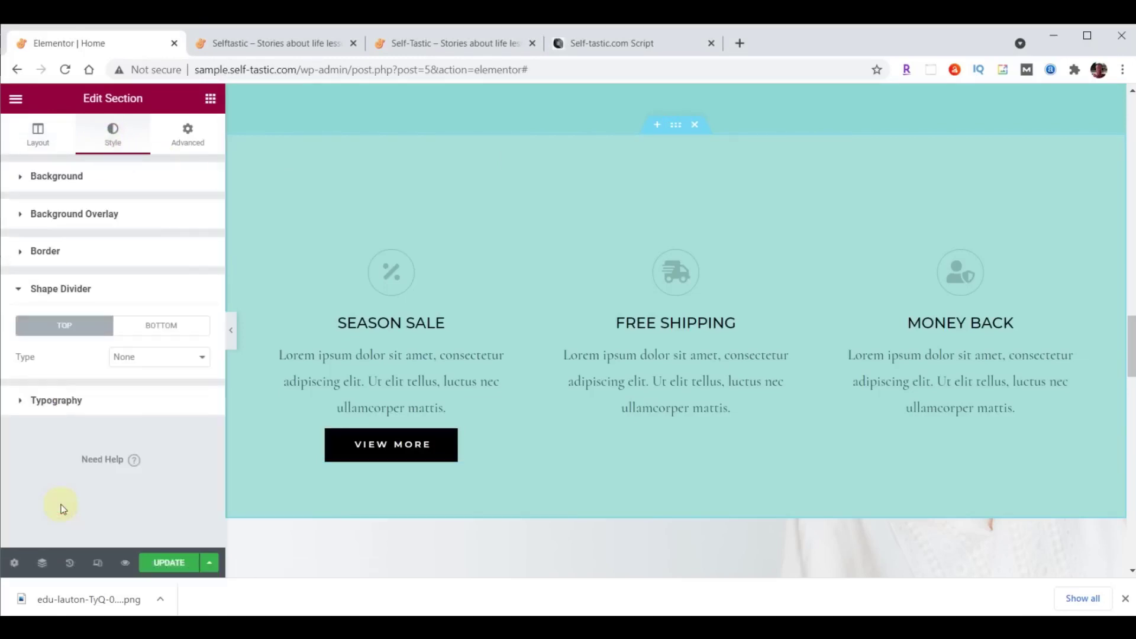
pyautogui.click(171, 359)
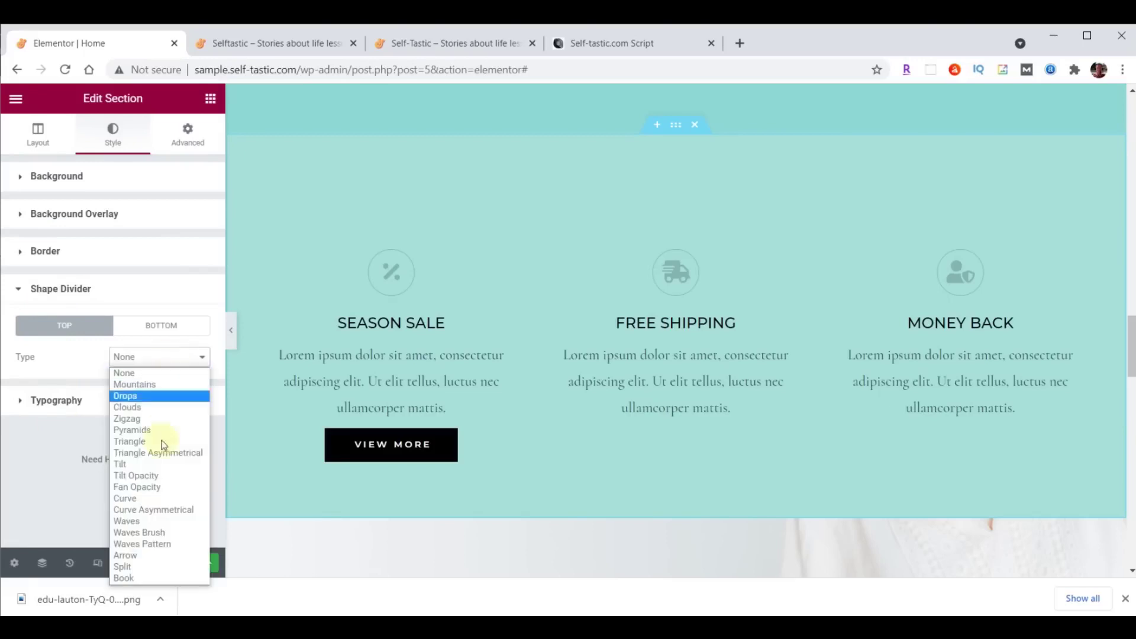
pyautogui.click(157, 533)
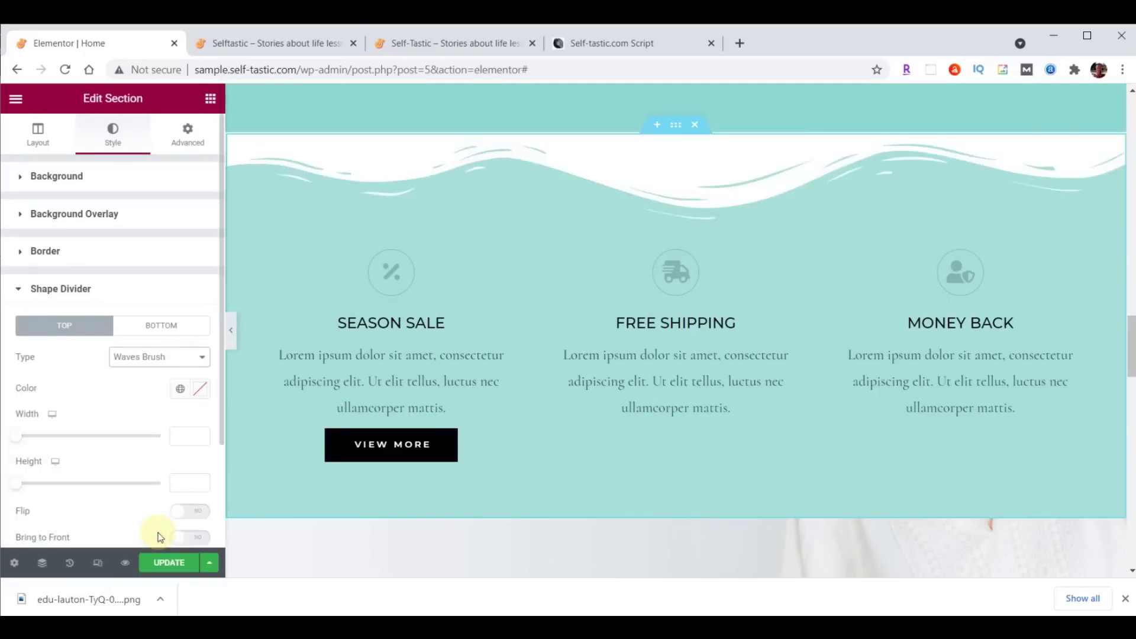
pyautogui.click(201, 389)
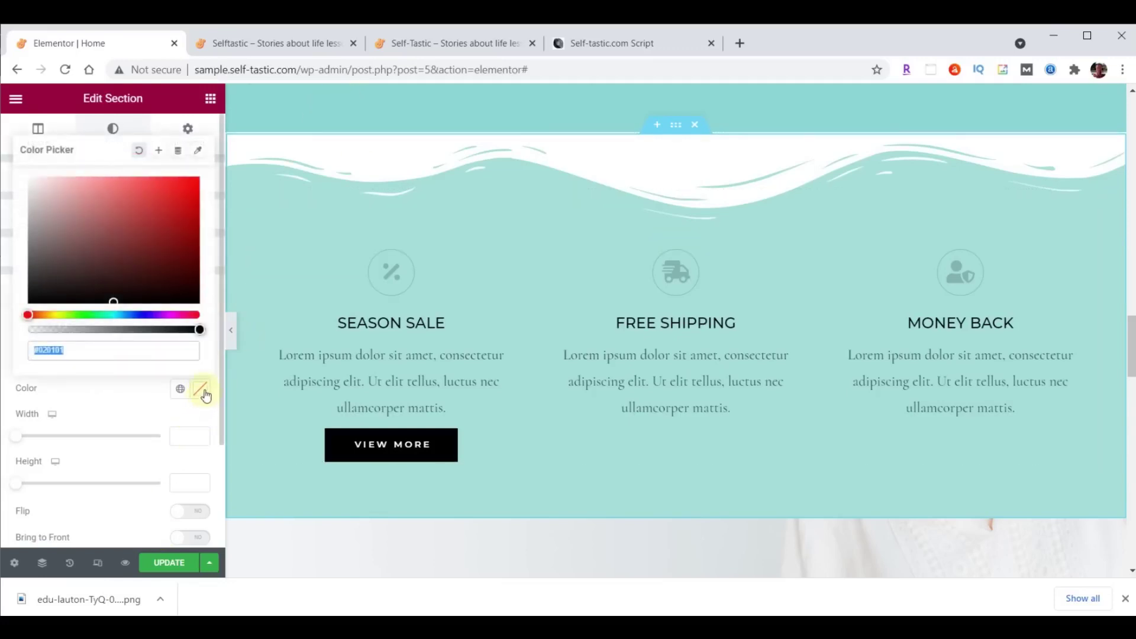
pyautogui.write('#8DD7D6')
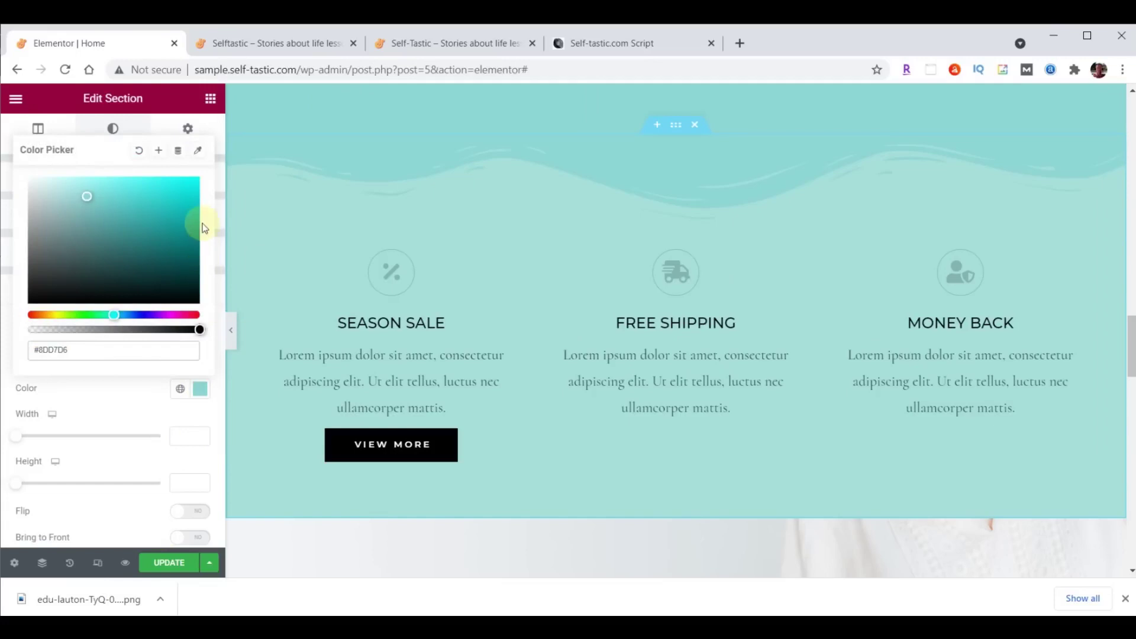
pyautogui.click(201, 389)
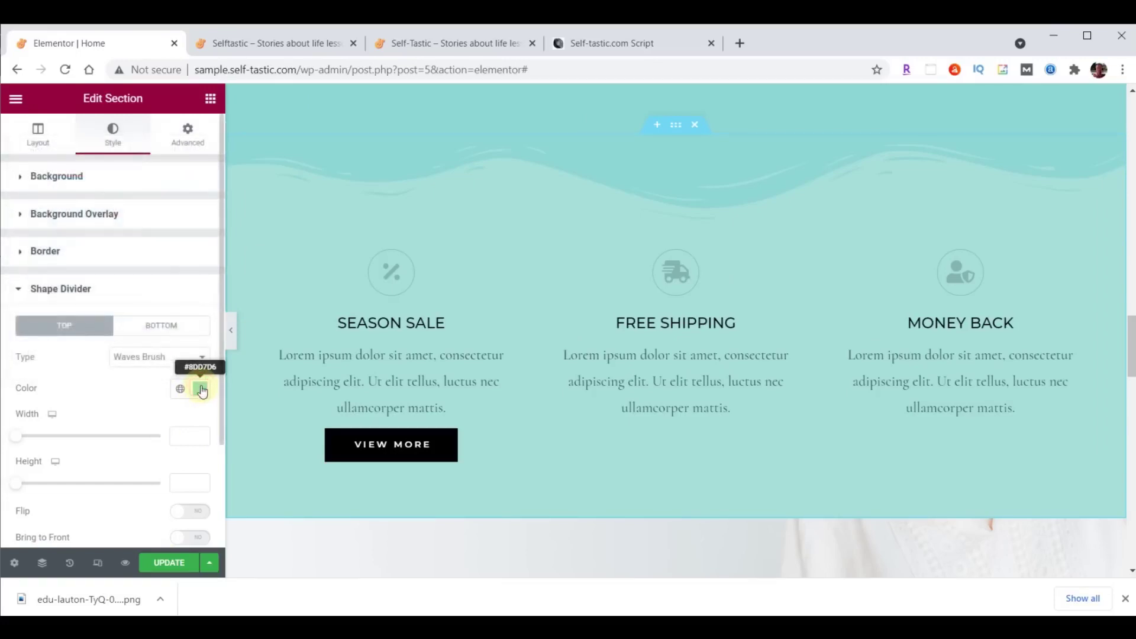
pyautogui.click(191, 481)
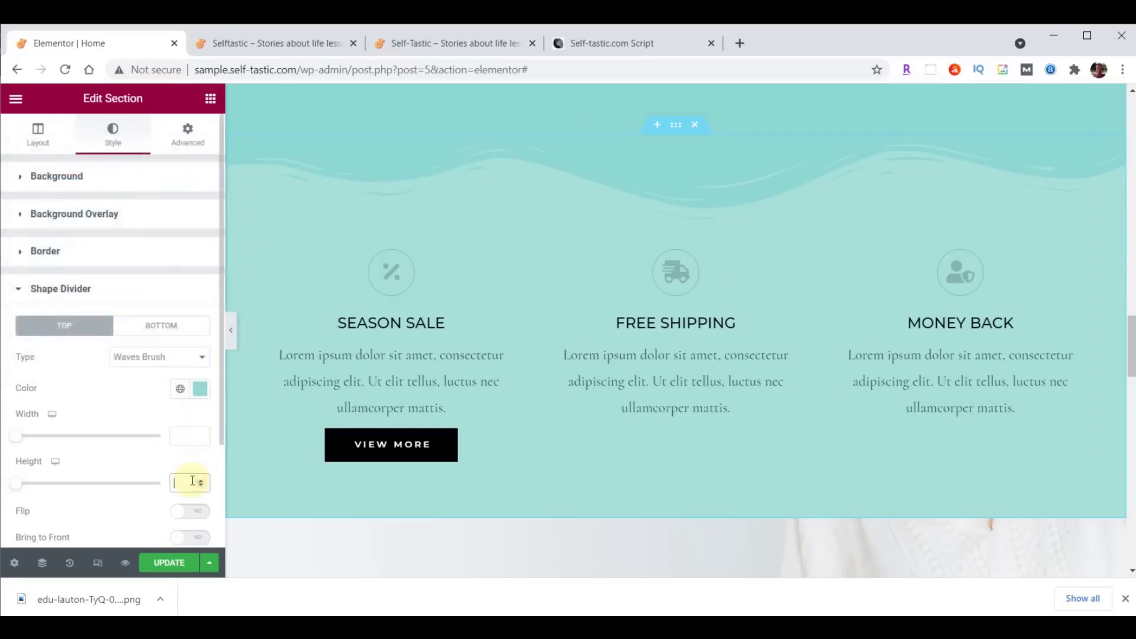
pyautogui.write('60')
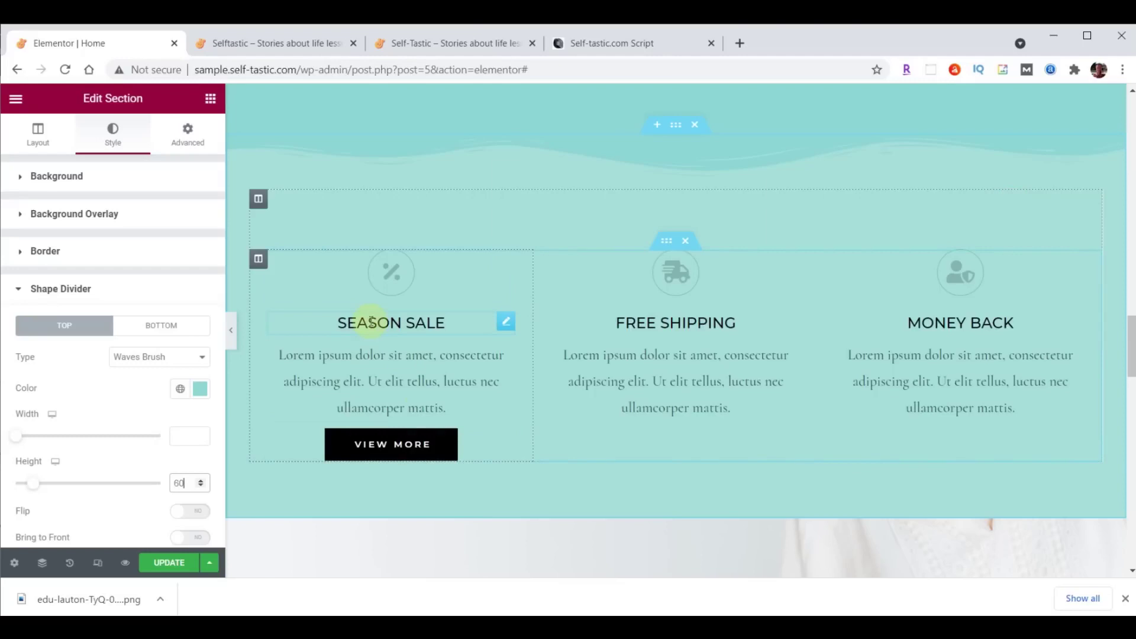
# Change the Season Sale column's right and left padding to 20.
pyautogui.click(258, 260)
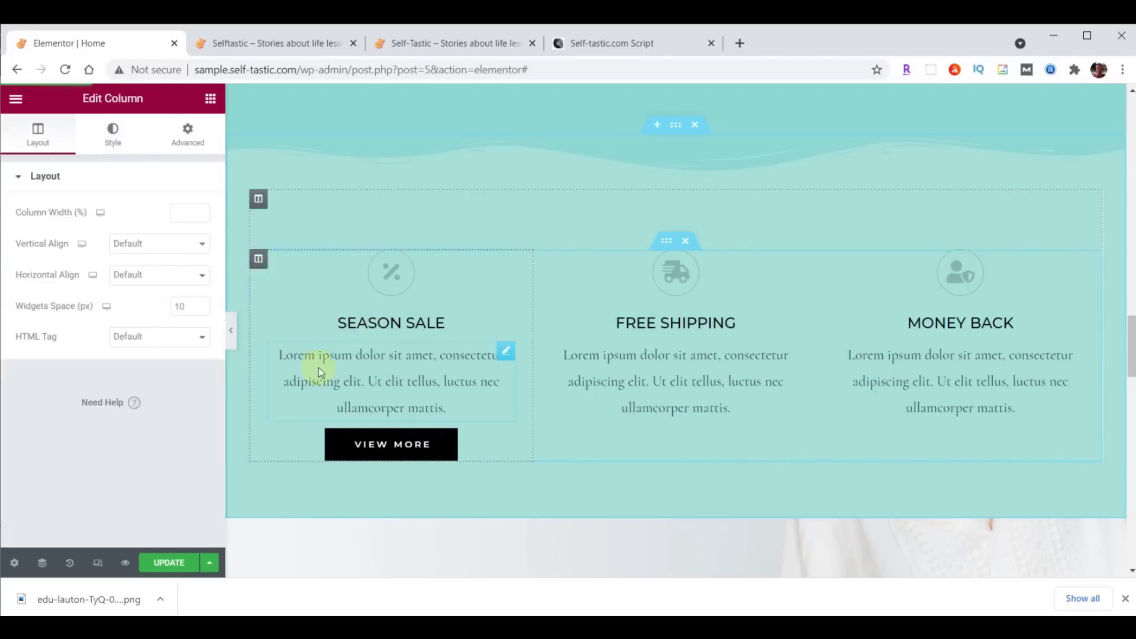
pyautogui.click(189, 142)
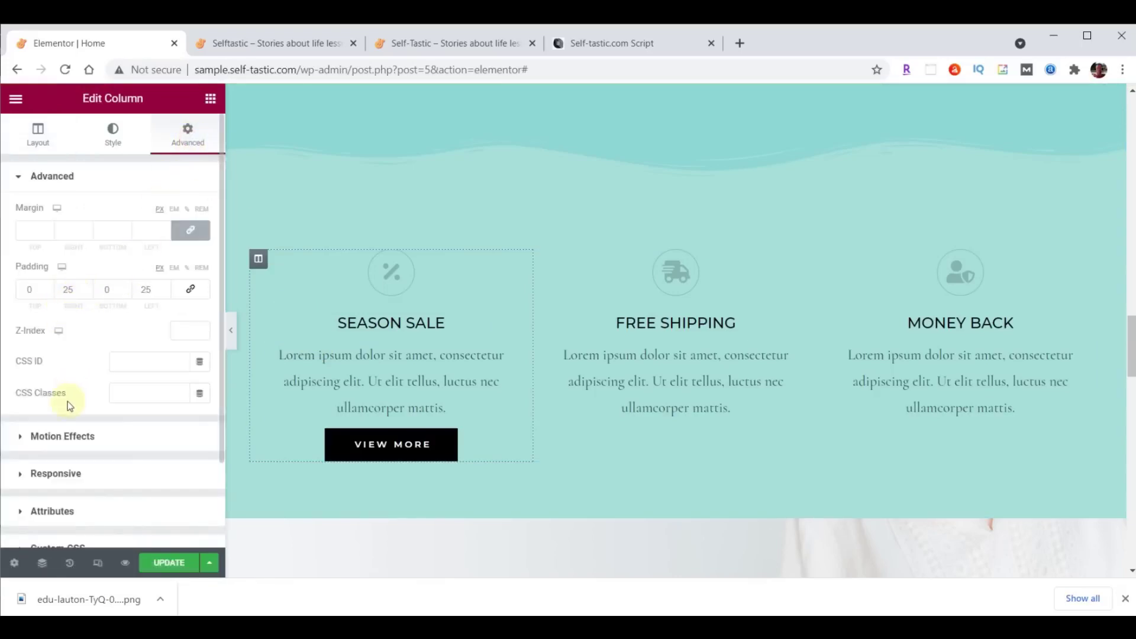
pyautogui.doubleClick(69, 290)
pyautogui.write('20')
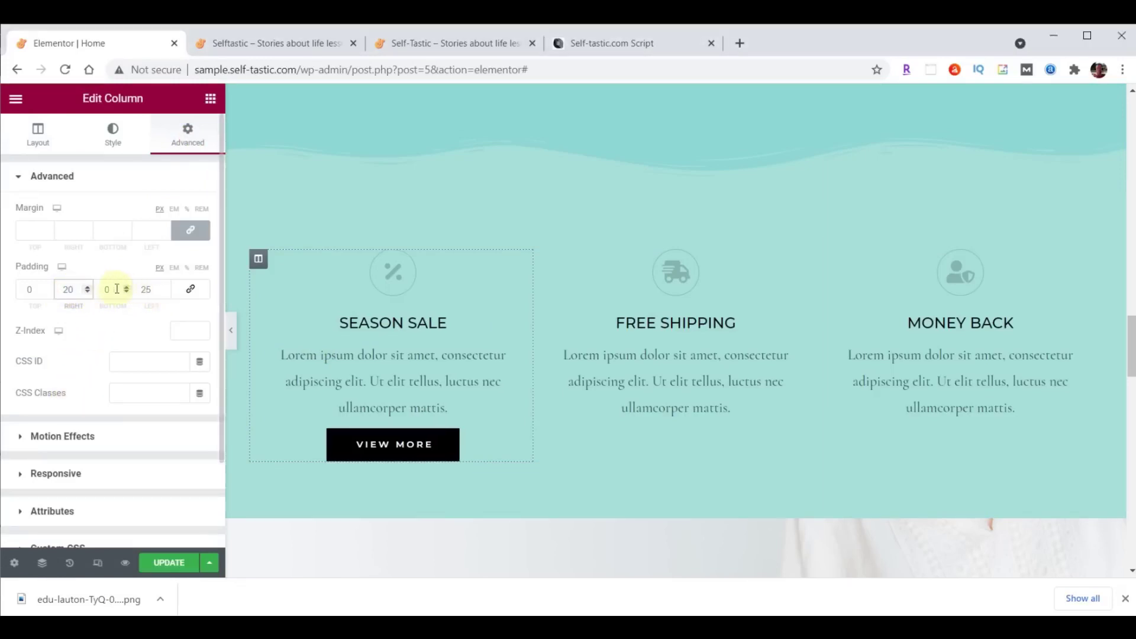
pyautogui.doubleClick(146, 290)
pyautogui.write('20')
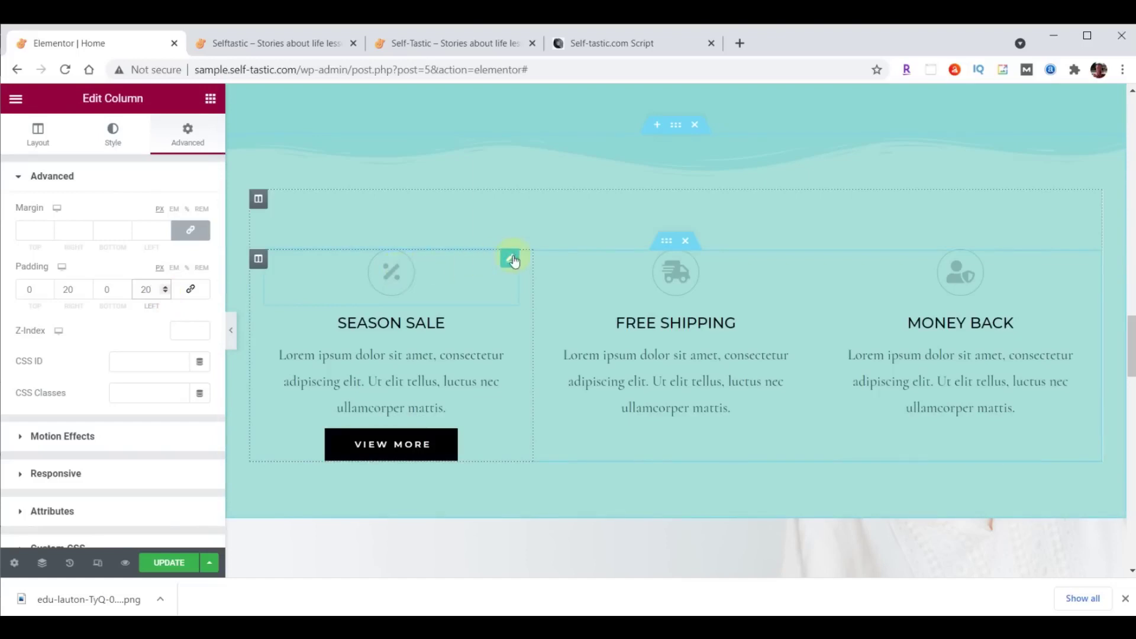
pyautogui.click(512, 260)
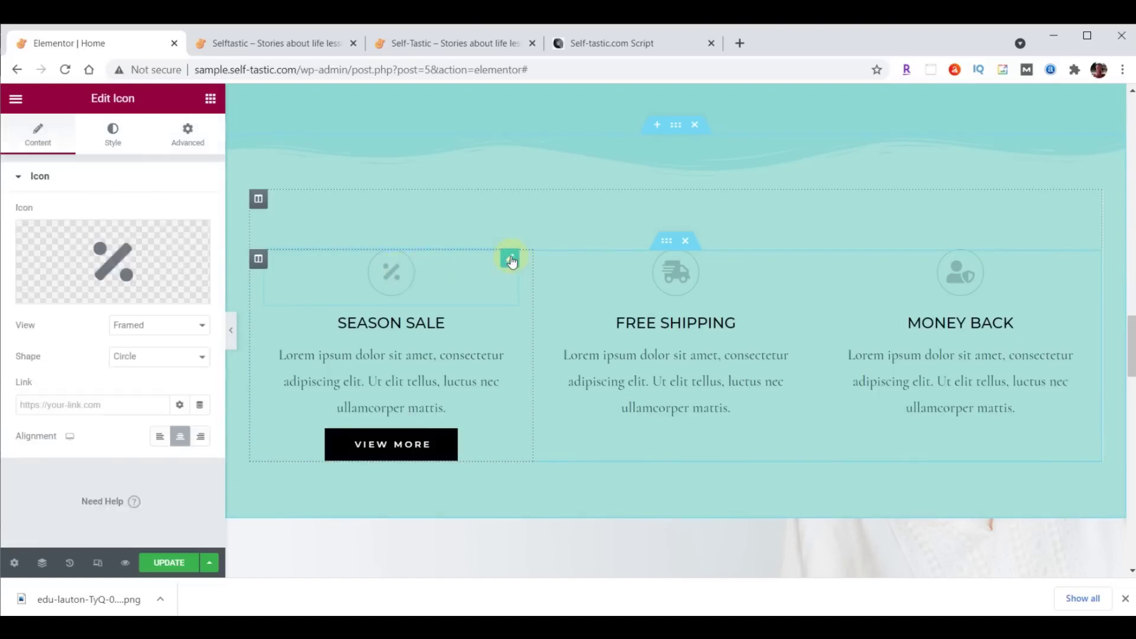
# Colour the Season Sale icon and SEASON SALE heading text dark brown #473C31.
pyautogui.click(114, 140)
pyautogui.click(200, 245)
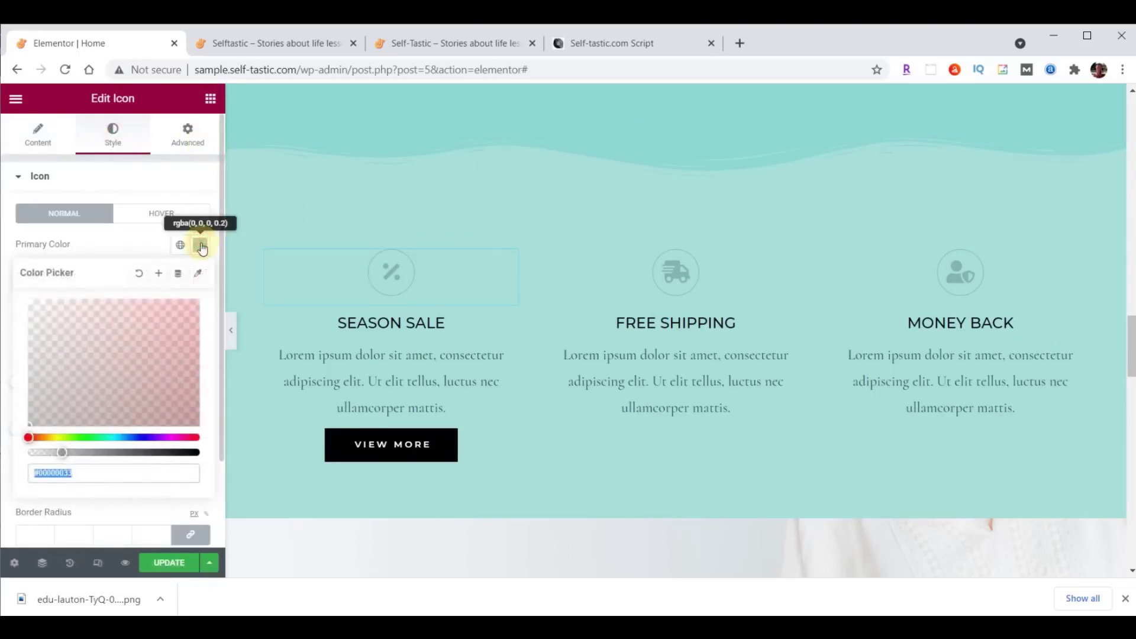
pyautogui.write('#473C31')
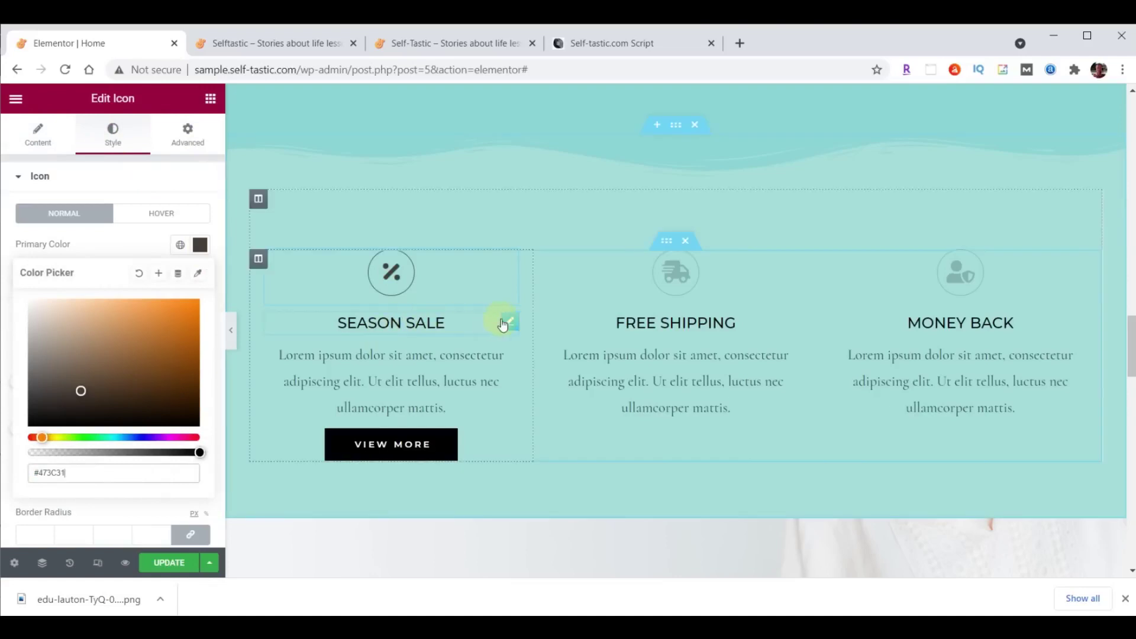
pyautogui.click(510, 323)
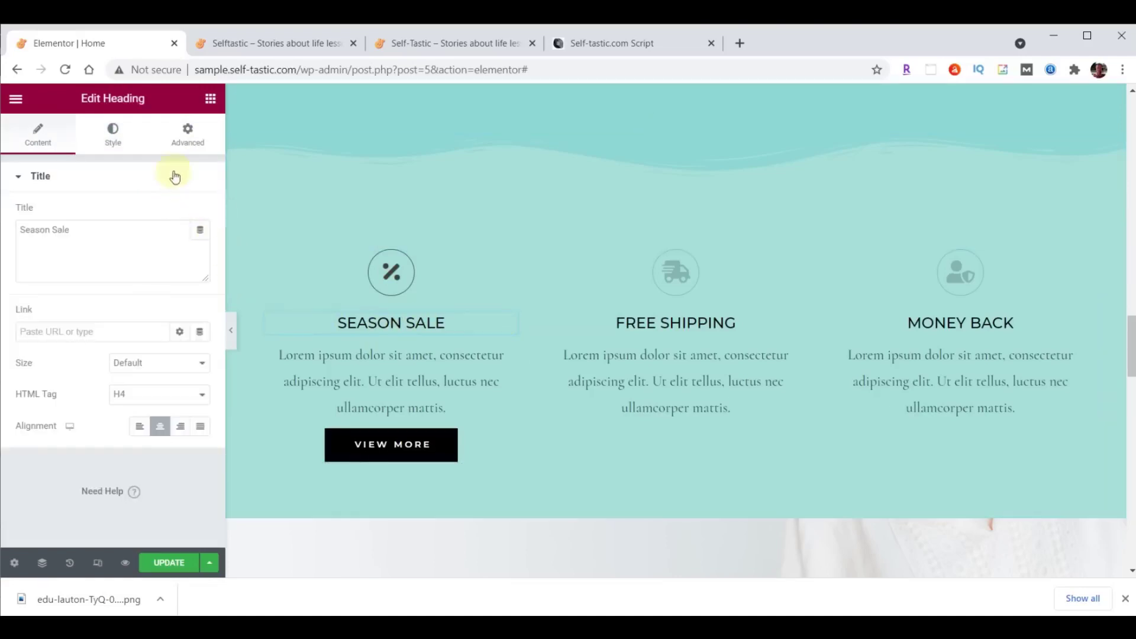
pyautogui.click(121, 135)
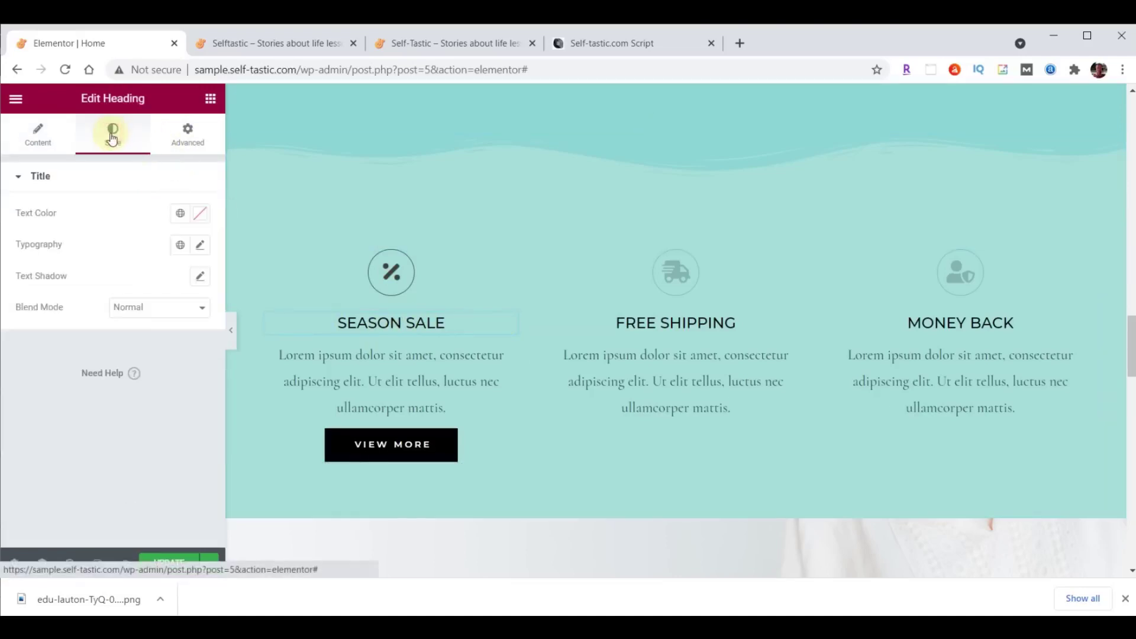
pyautogui.click(203, 215)
pyautogui.write('#473C31')
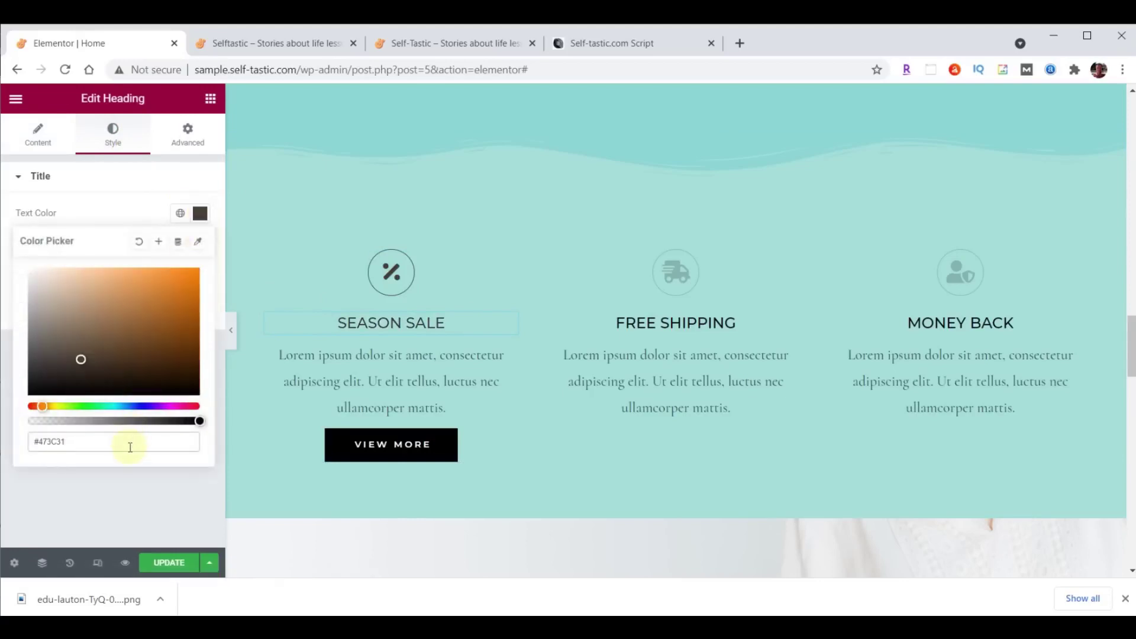
pyautogui.click(200, 213)
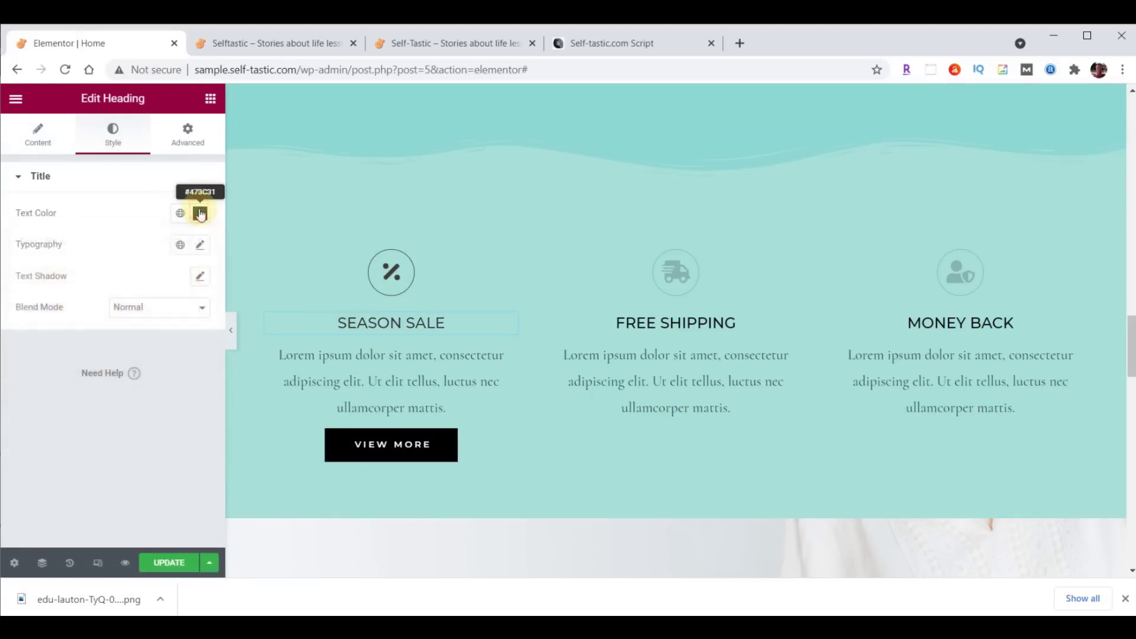
# Set the SEASON SALE heading typography to Montserrat, size 32, weight 300.
pyautogui.click(200, 244)
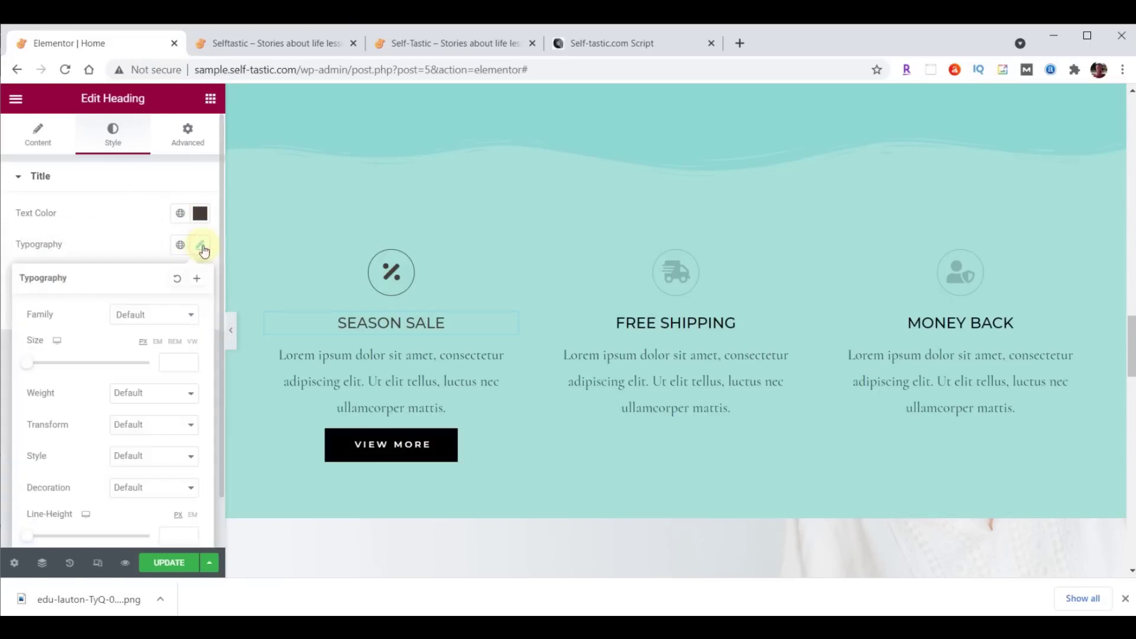
pyautogui.click(153, 318)
pyautogui.click(145, 412)
pyautogui.click(183, 360)
pyautogui.write('32')
pyautogui.click(170, 395)
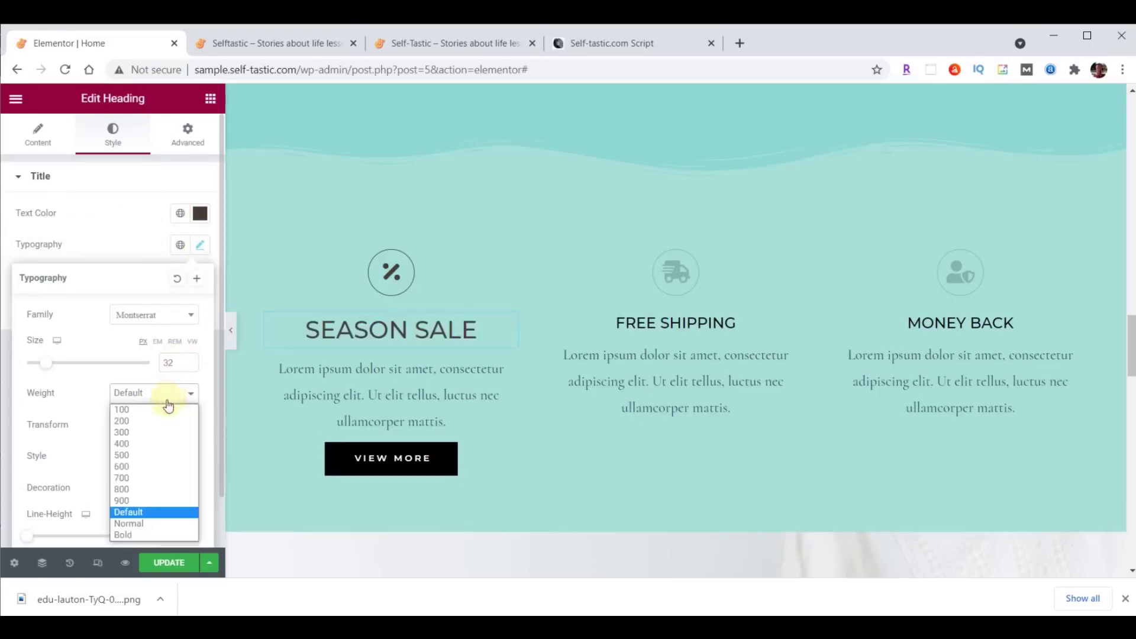
pyautogui.click(149, 433)
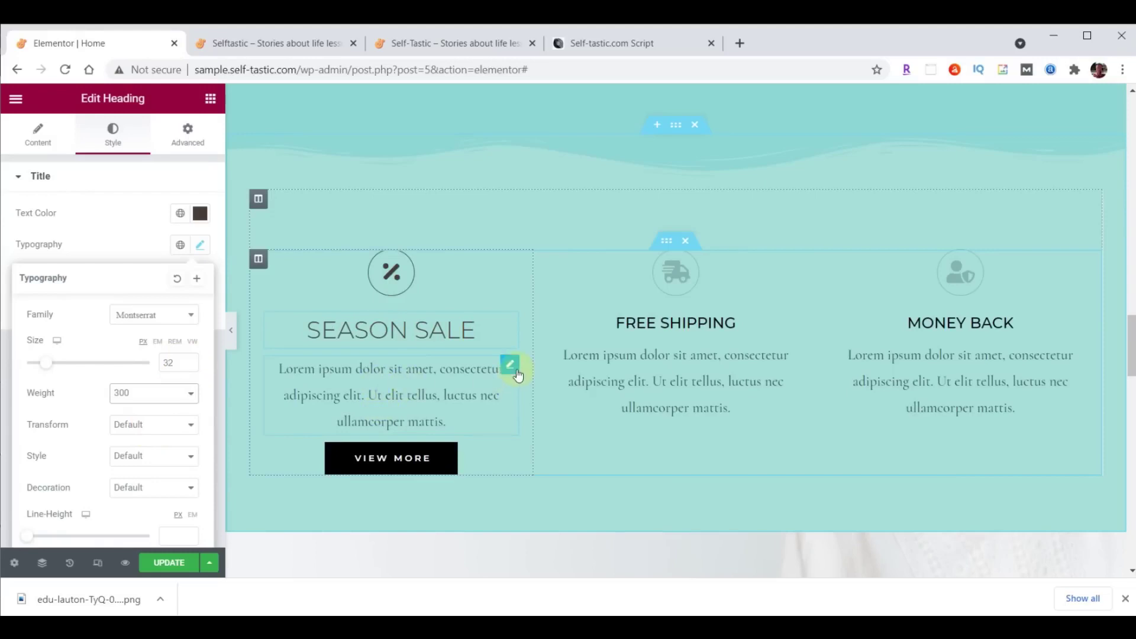
pyautogui.click(510, 370)
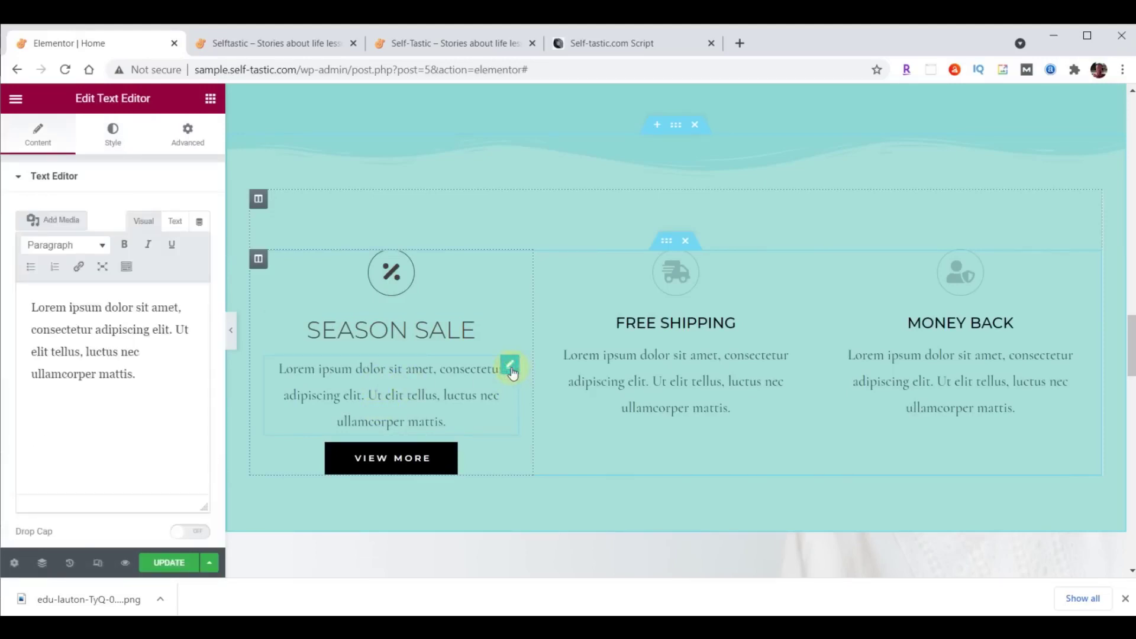
# Justify the SEASON SALE paragraph and set it to Raleway, size 21, weight 200.
pyautogui.click(111, 137)
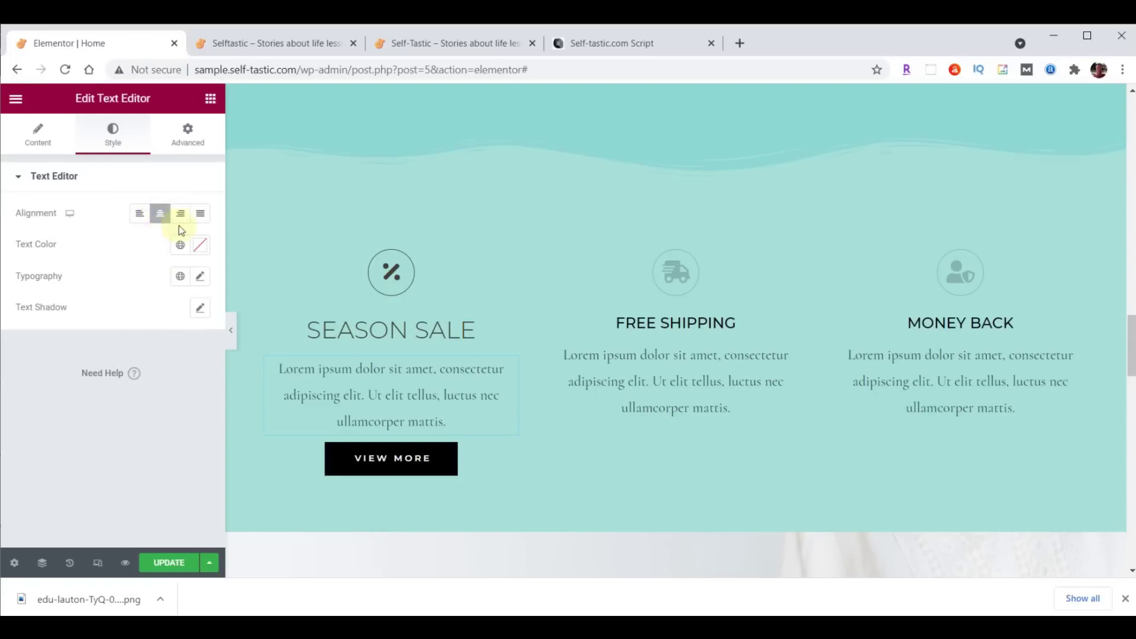
pyautogui.click(201, 214)
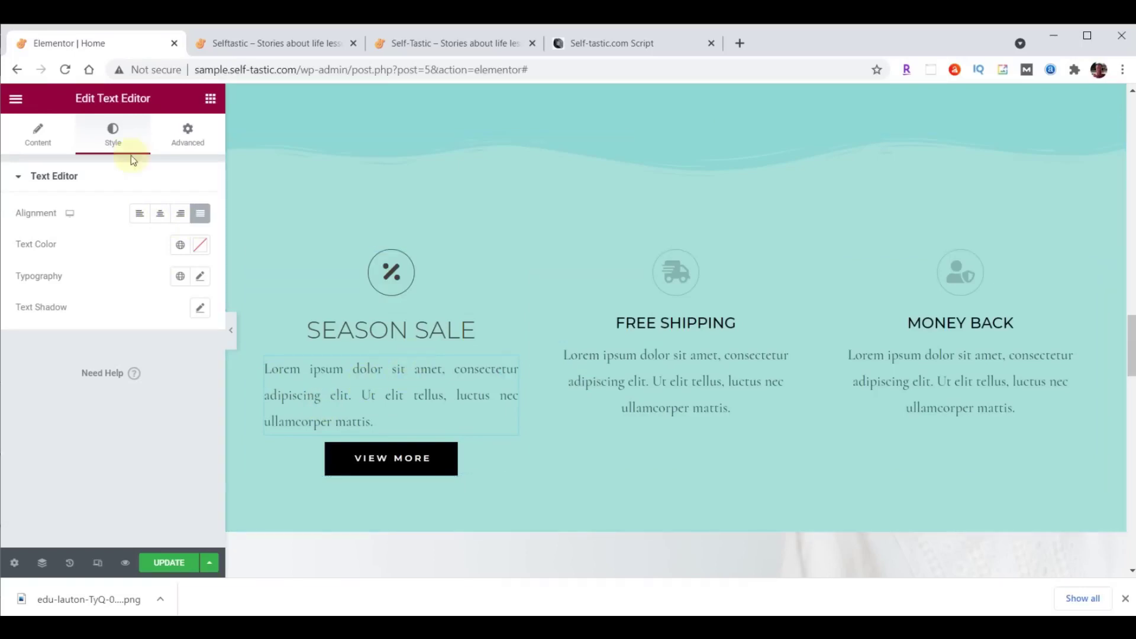
pyautogui.click(201, 276)
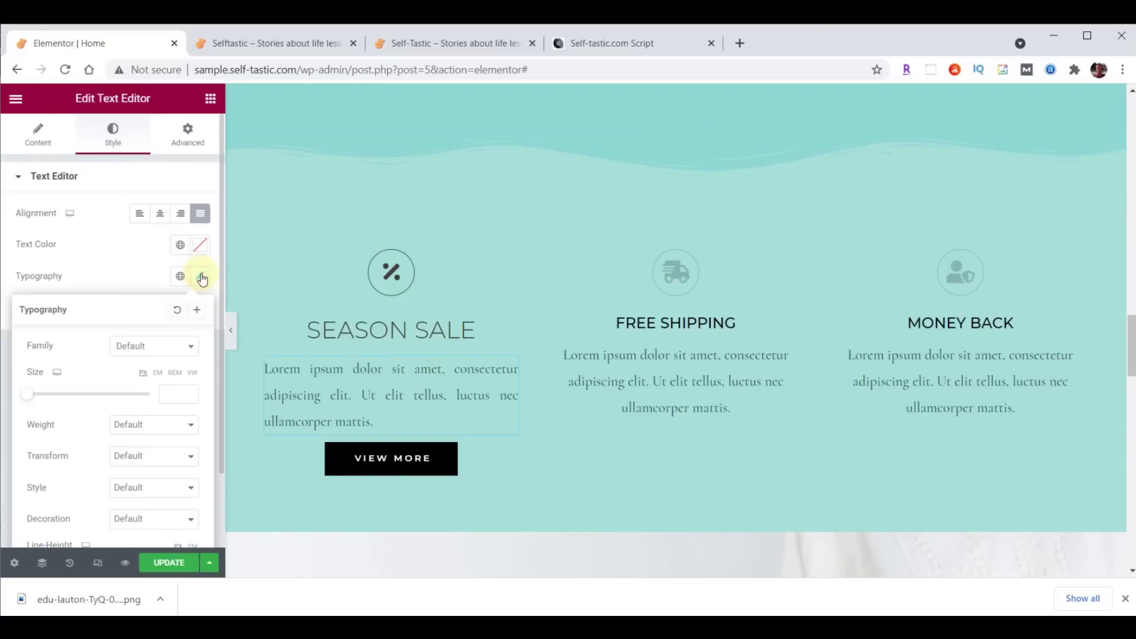
pyautogui.click(165, 346)
pyautogui.write('Rale')
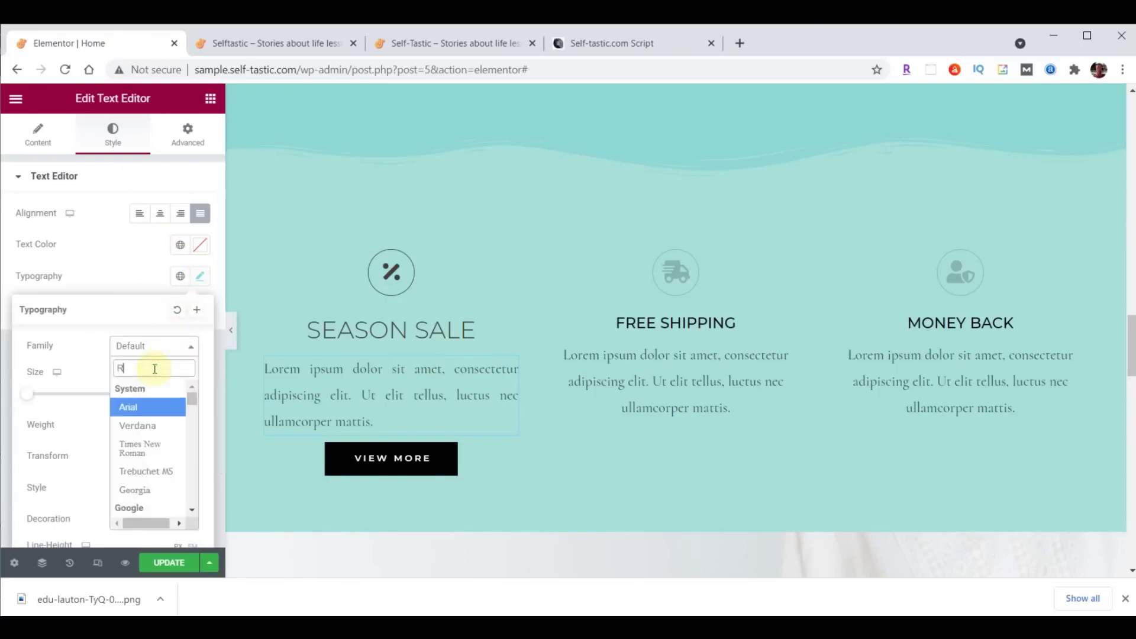
pyautogui.click(141, 426)
pyautogui.click(165, 394)
pyautogui.write('21')
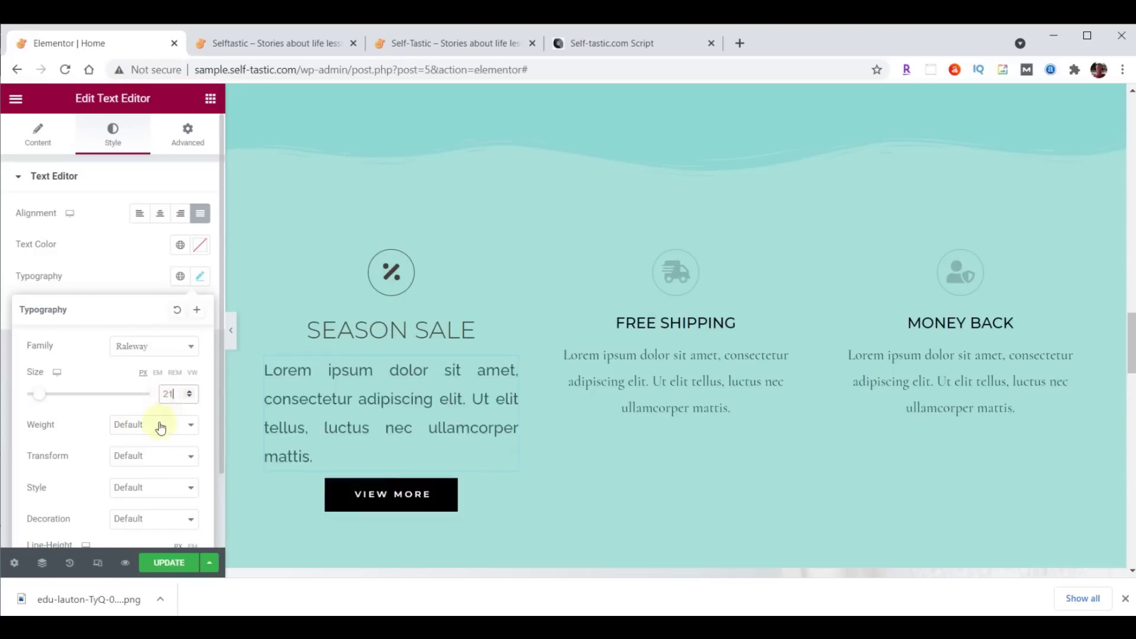
pyautogui.click(160, 426)
pyautogui.click(157, 451)
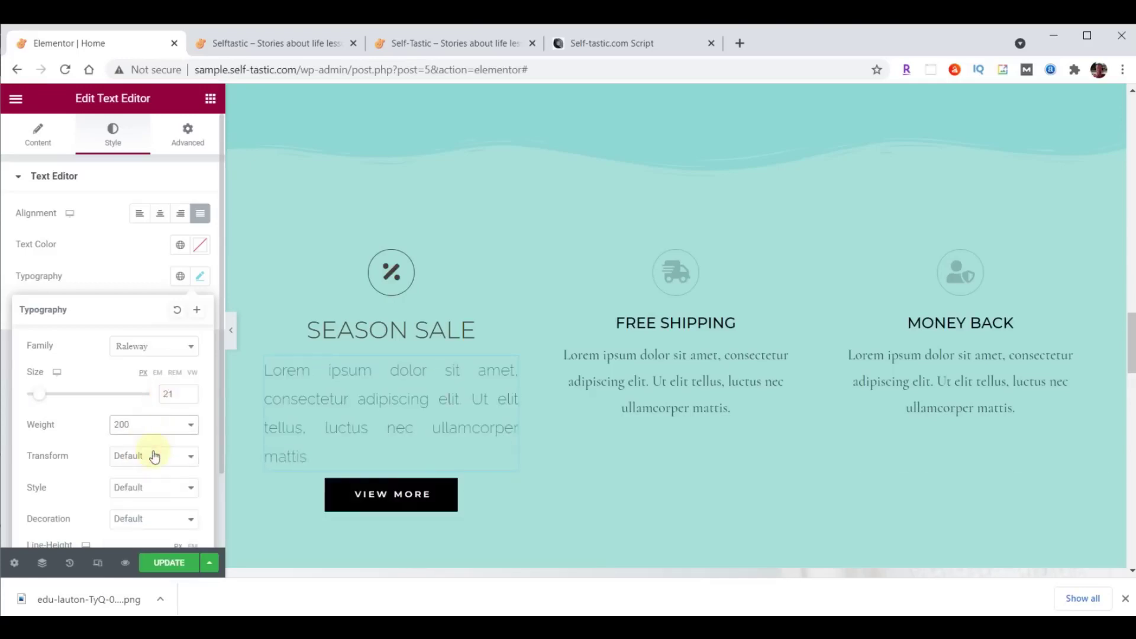
# Set the paragraph text colour to dark brown #473C31.
pyautogui.click(201, 246)
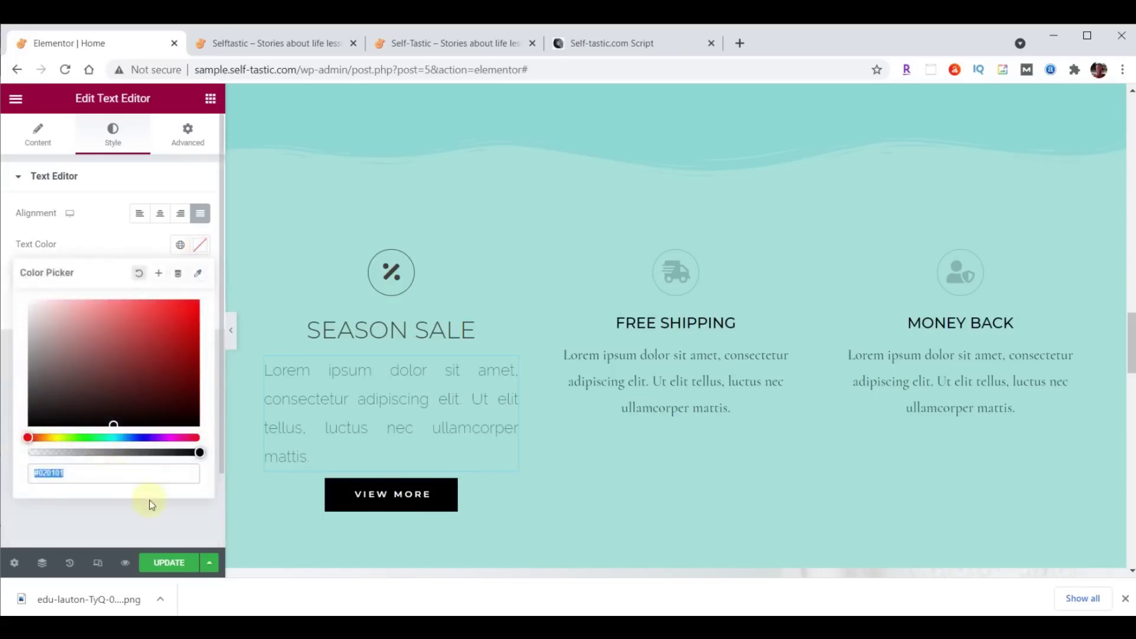
pyautogui.write('#473C31')
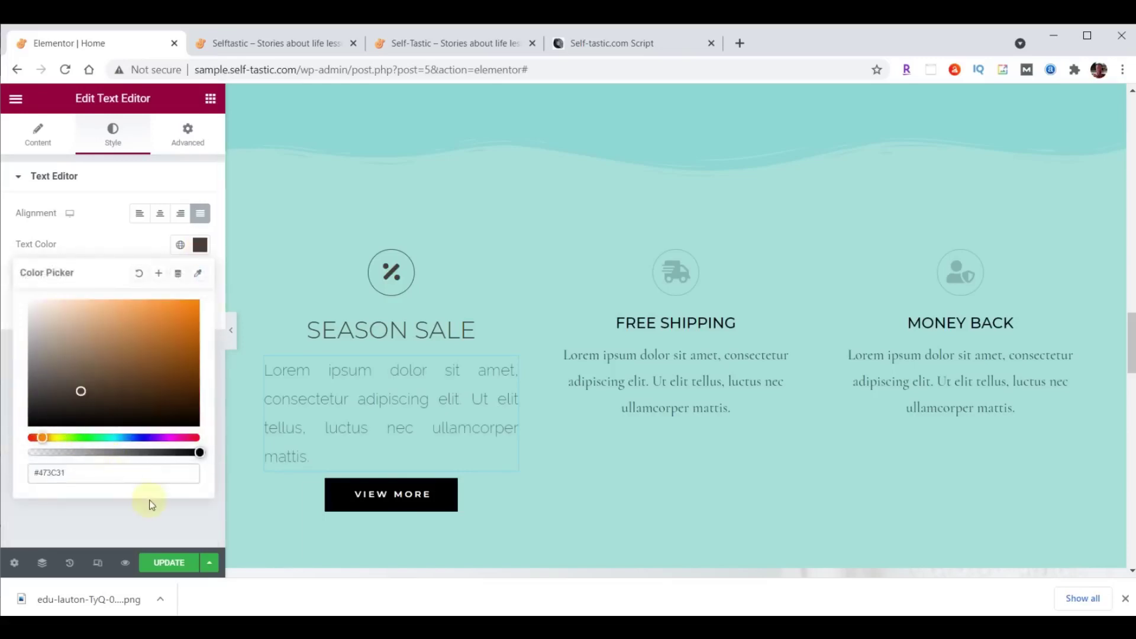
pyautogui.click(200, 244)
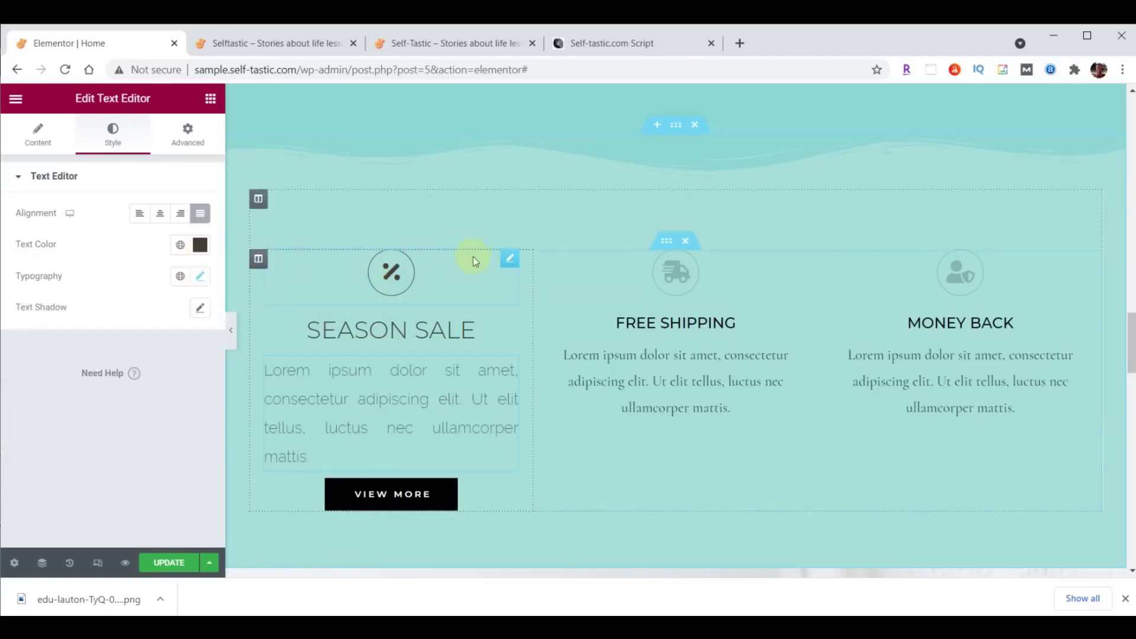
pyautogui.rightClick(513, 260)
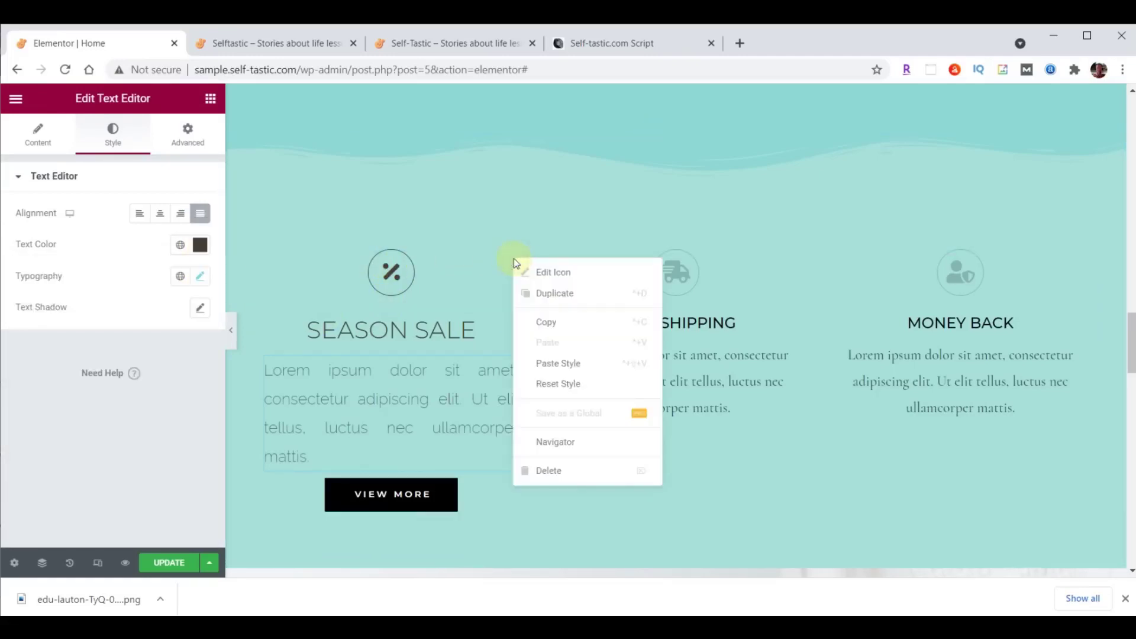
# Paste the Season Sale icon's style onto the Free Shipping and Money Back icons.
pyautogui.click(550, 321)
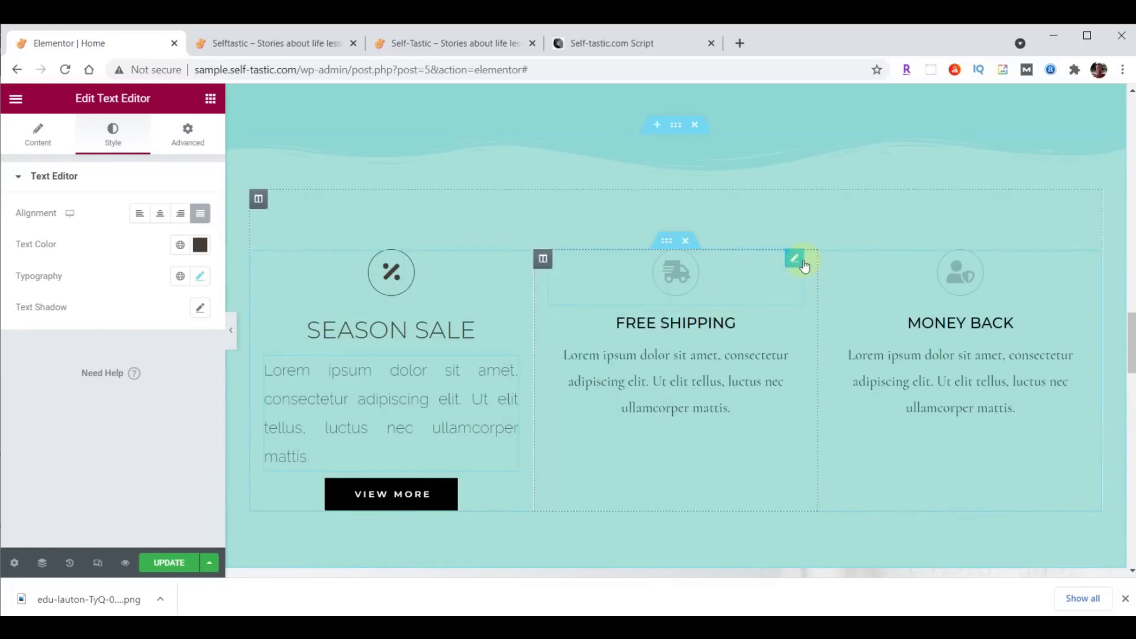
pyautogui.rightClick(795, 264)
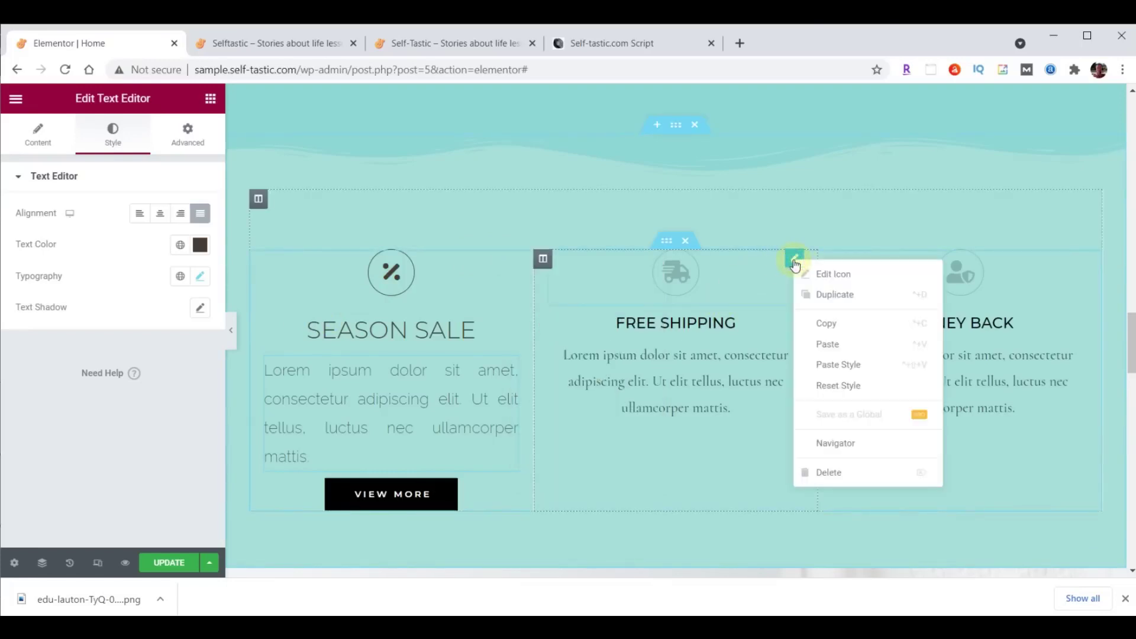
pyautogui.click(835, 363)
pyautogui.rightClick(1075, 267)
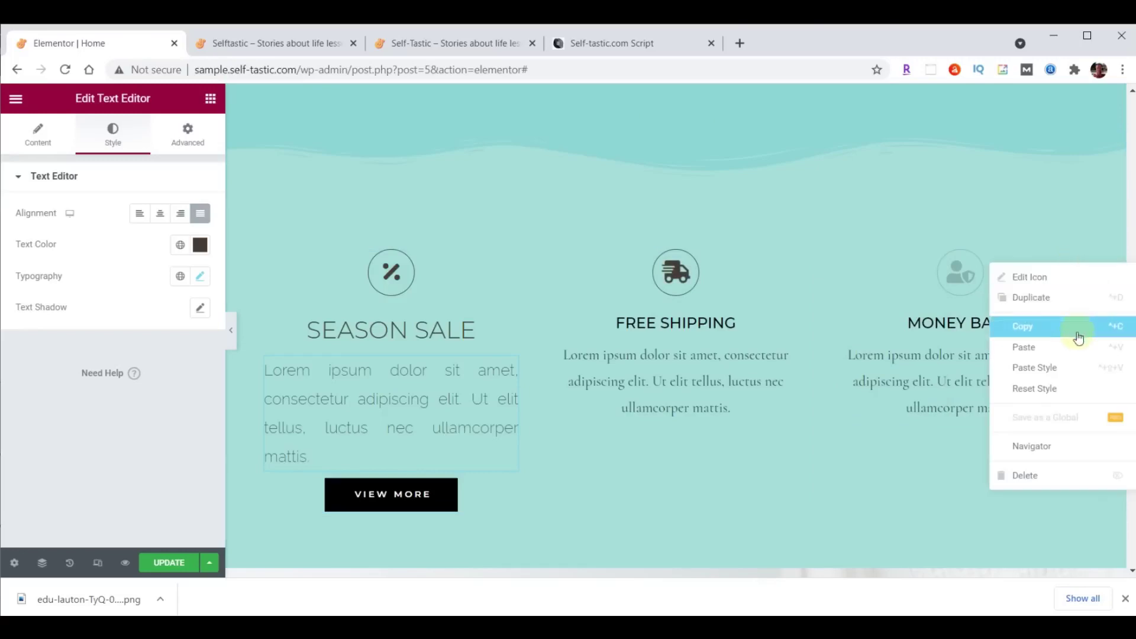
pyautogui.click(1053, 367)
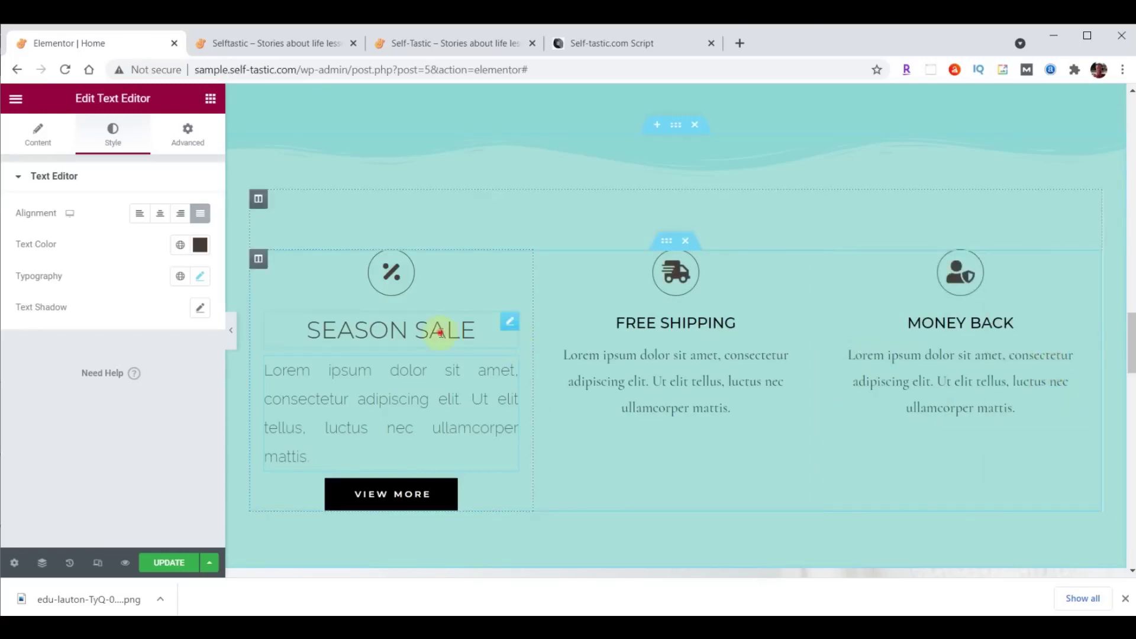
# Paste the SEASON SALE heading style onto the FREE SHIPPING and MONEY BACK headings.
pyautogui.click(494, 330)
pyautogui.rightClick(506, 326)
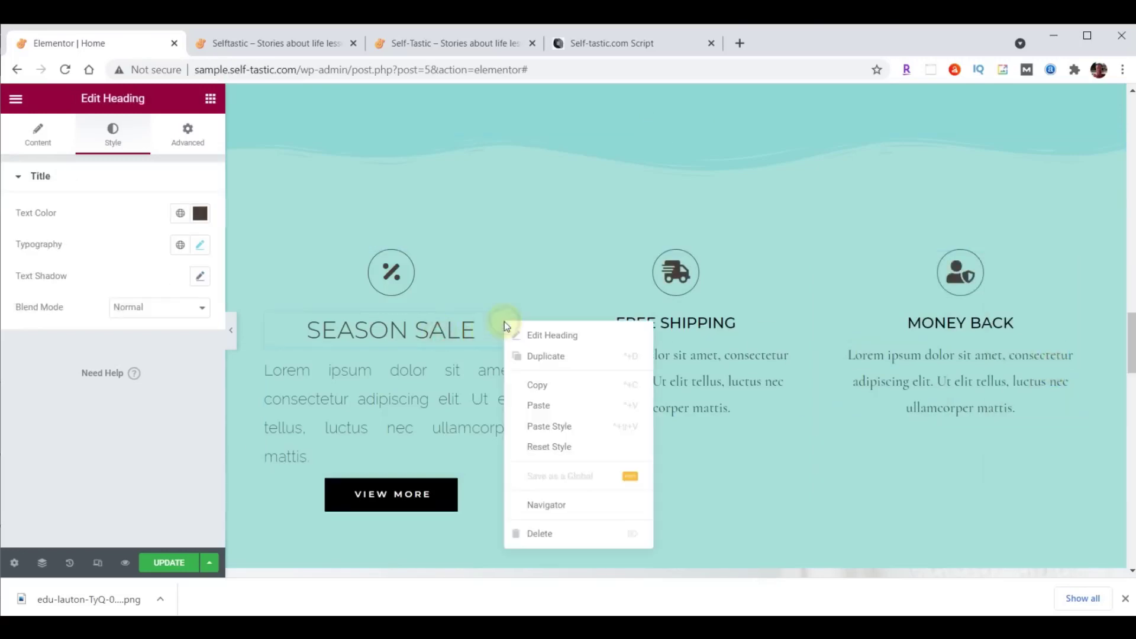
pyautogui.click(536, 383)
pyautogui.rightClick(795, 328)
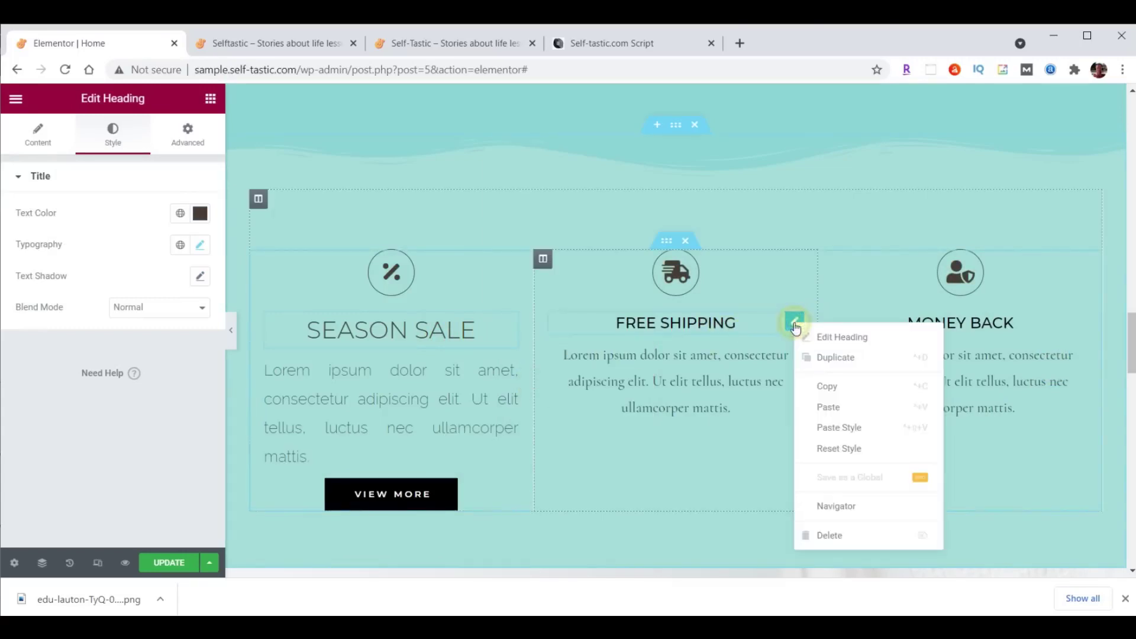
pyautogui.click(844, 426)
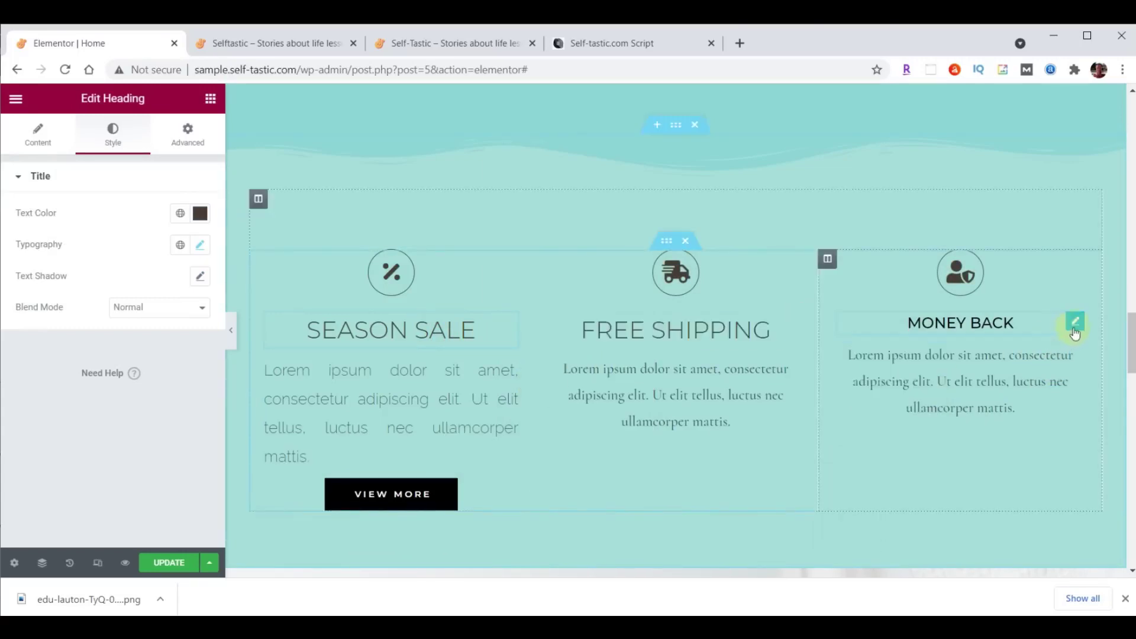
pyautogui.rightClick(1074, 334)
pyautogui.click(1061, 432)
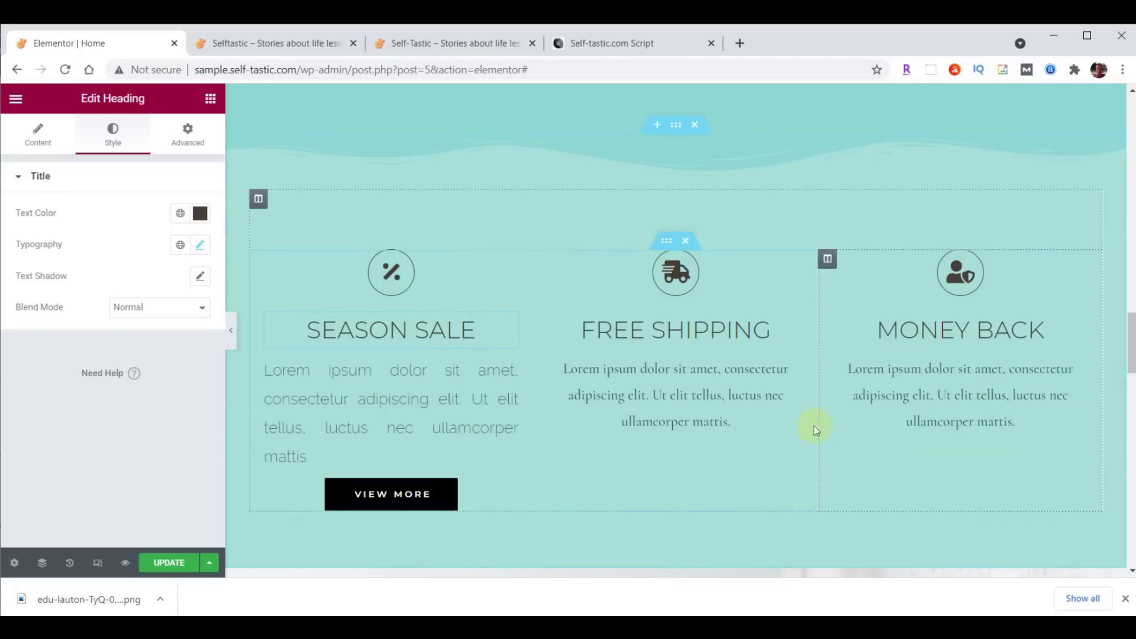
# Paste the SEASON SALE paragraph style onto the FREE SHIPPING and MONEY BACK paragraphs.
pyautogui.click(512, 375)
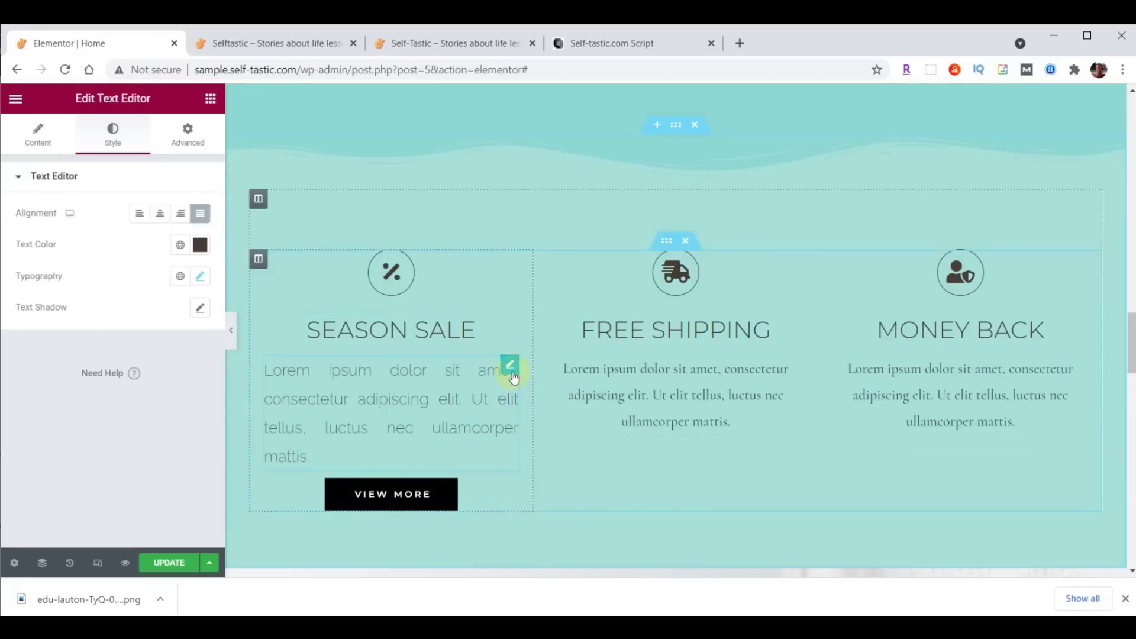
pyautogui.rightClick(513, 377)
pyautogui.click(544, 414)
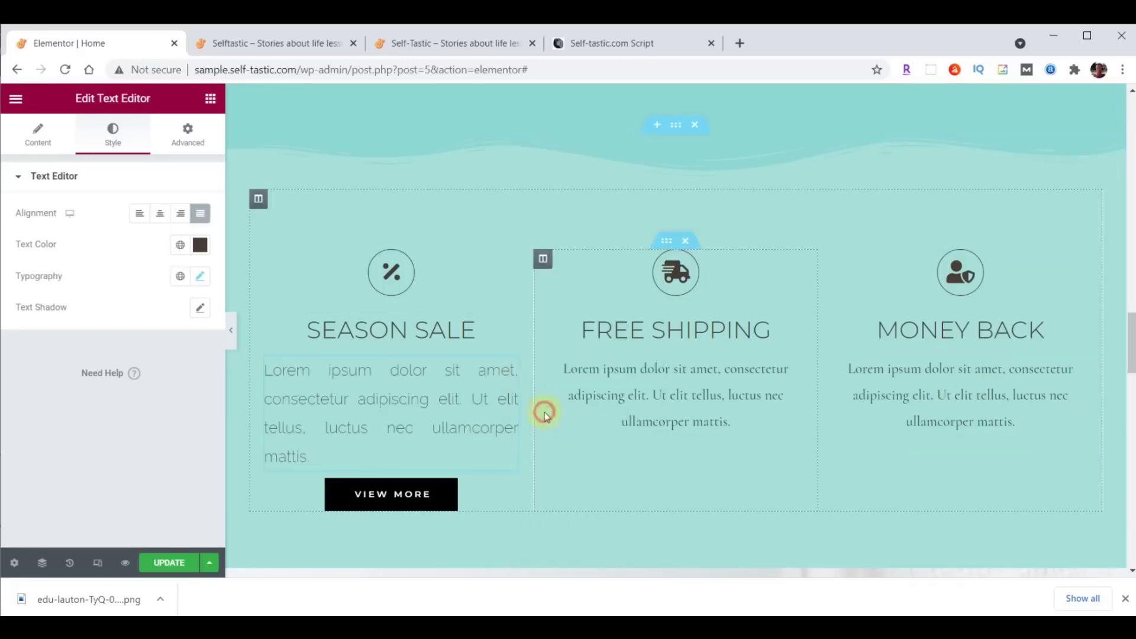
pyautogui.rightClick(793, 362)
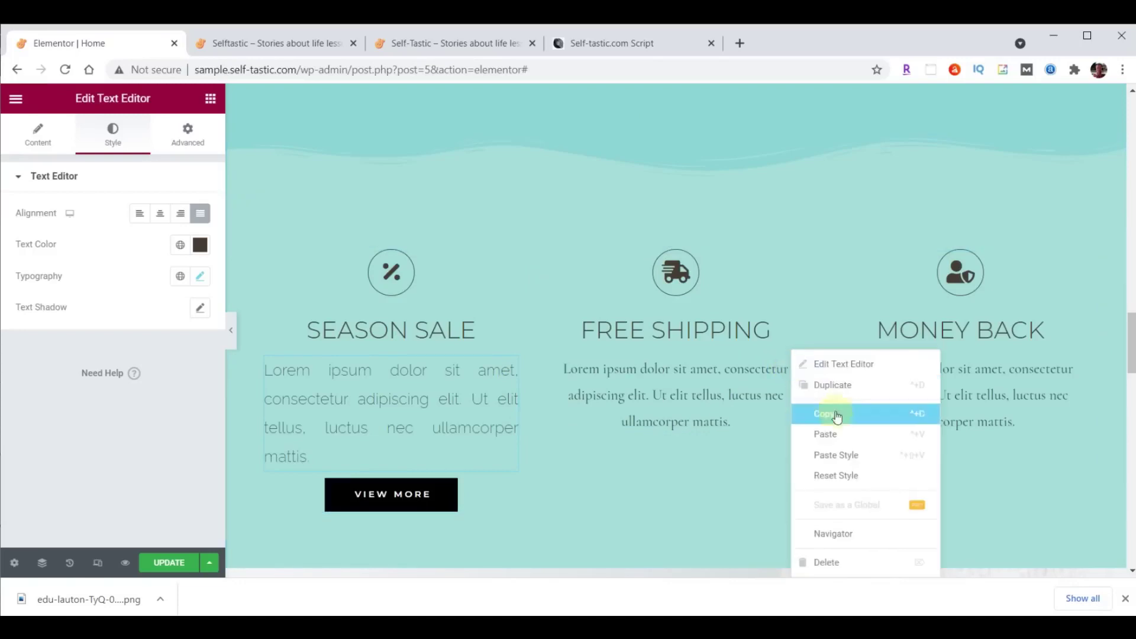
pyautogui.click(846, 454)
pyautogui.rightClick(1075, 367)
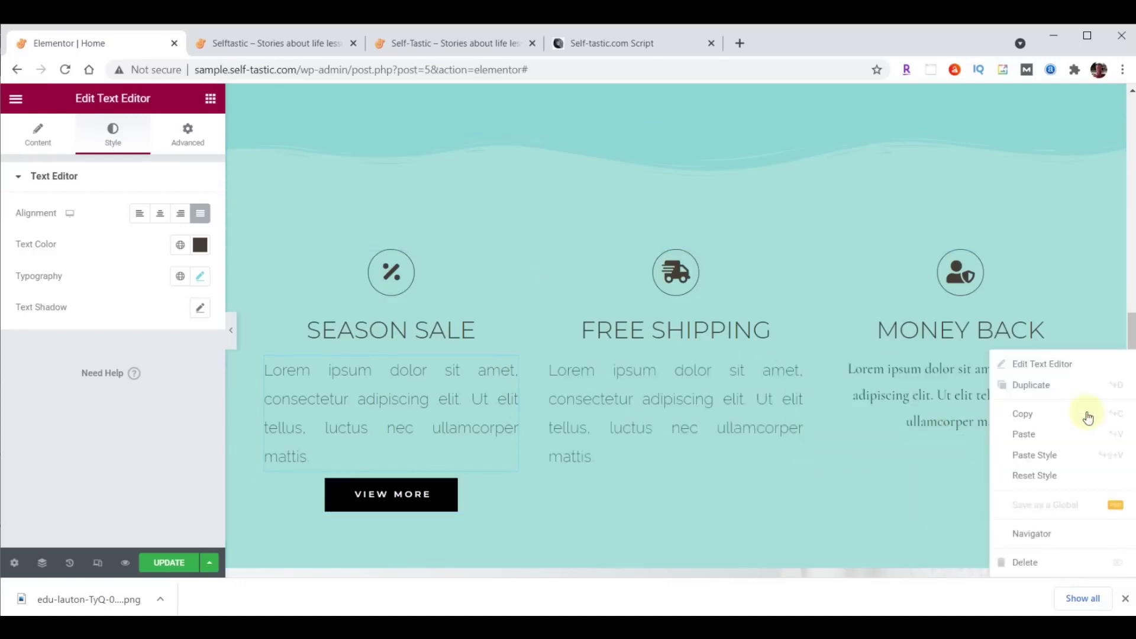
pyautogui.click(1072, 453)
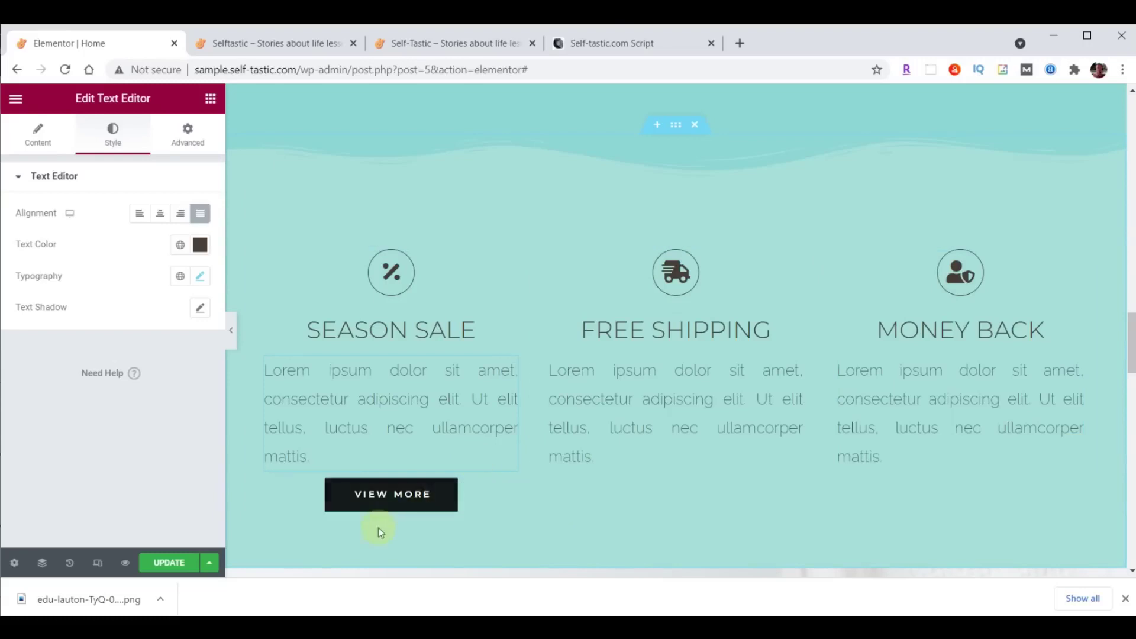
# Give the Season Sale View More button a dark grey #333333 background.
pyautogui.click(509, 490)
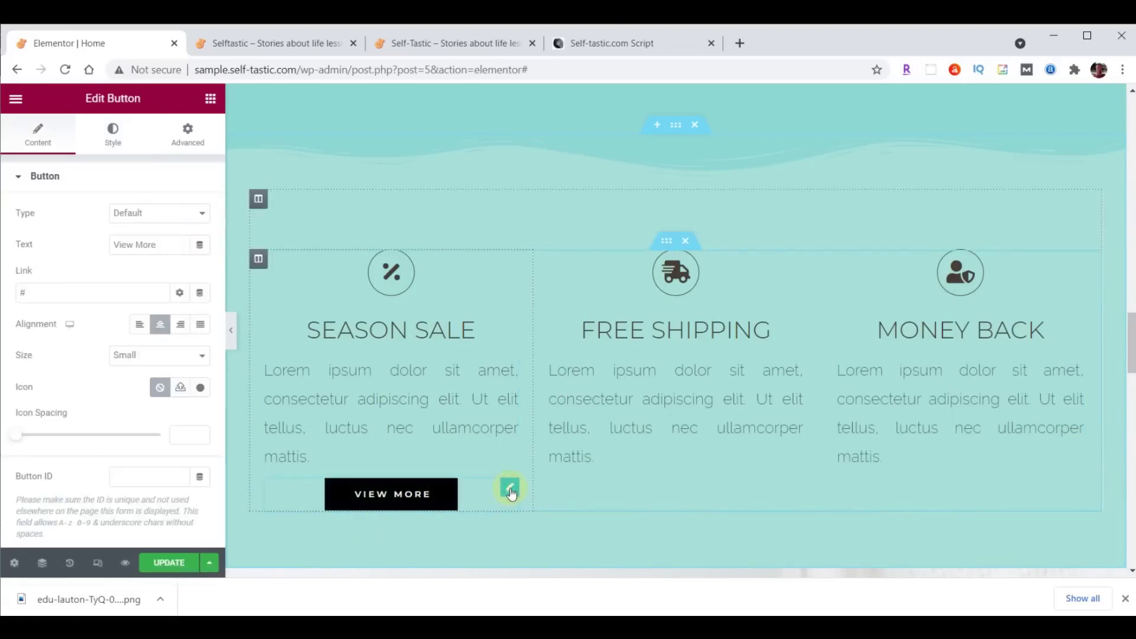
pyautogui.click(107, 130)
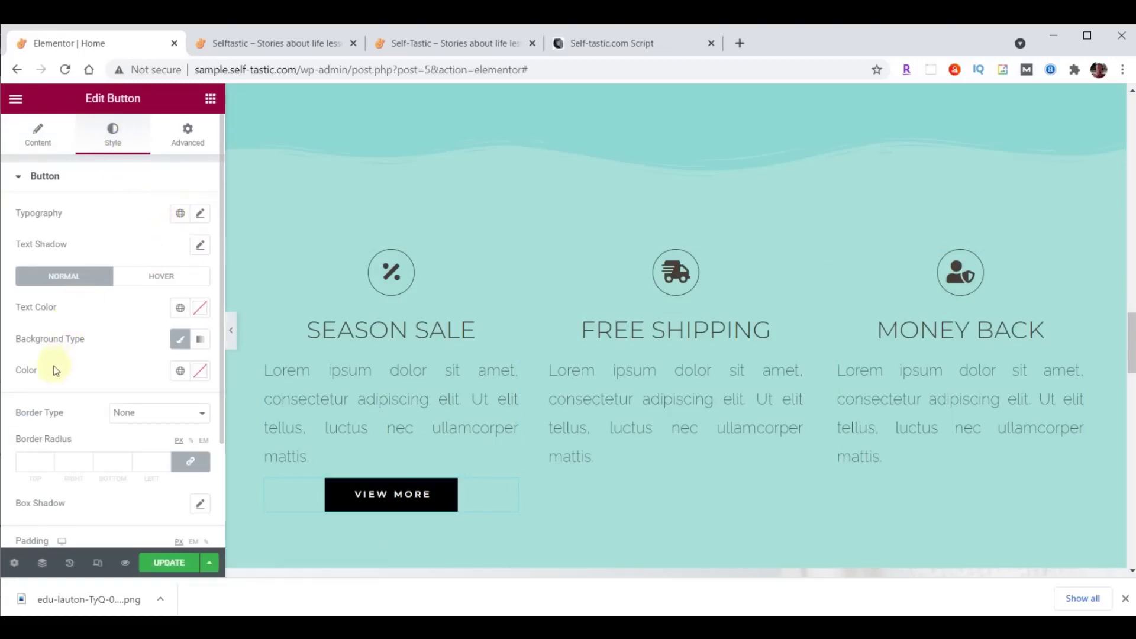
pyautogui.click(200, 370)
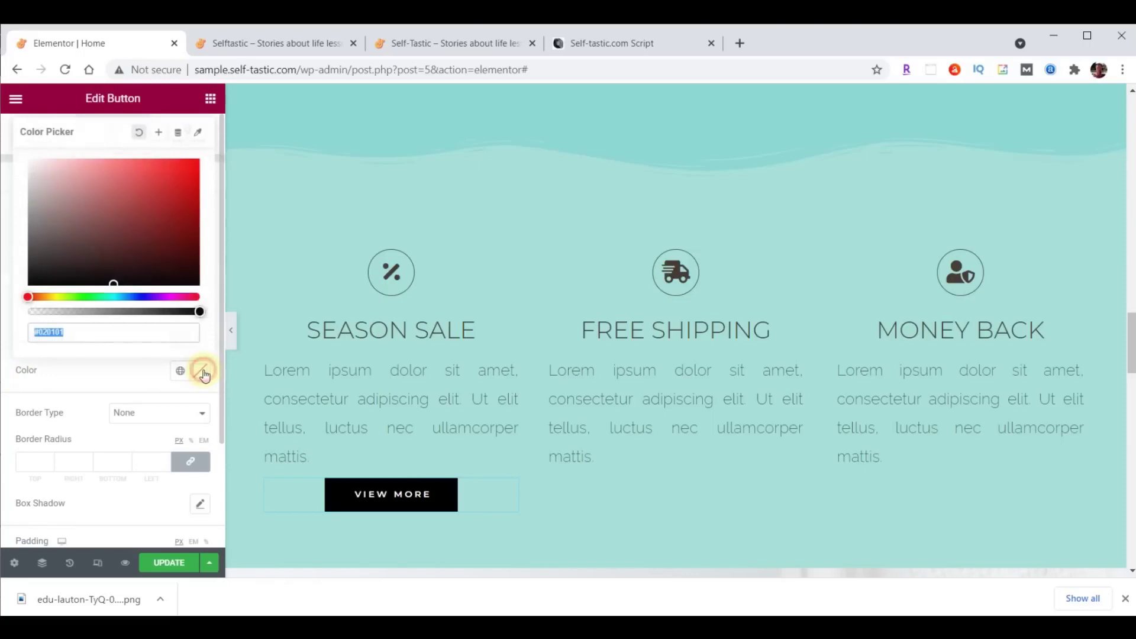
pyautogui.hotkey('ctrl', 'v')
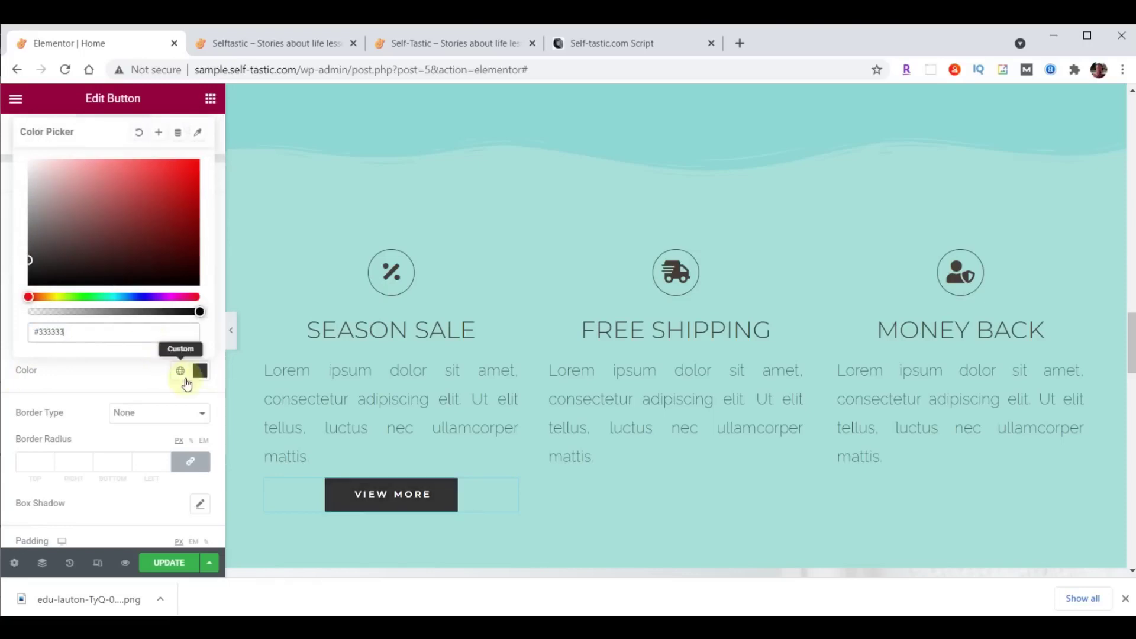
pyautogui.click(200, 371)
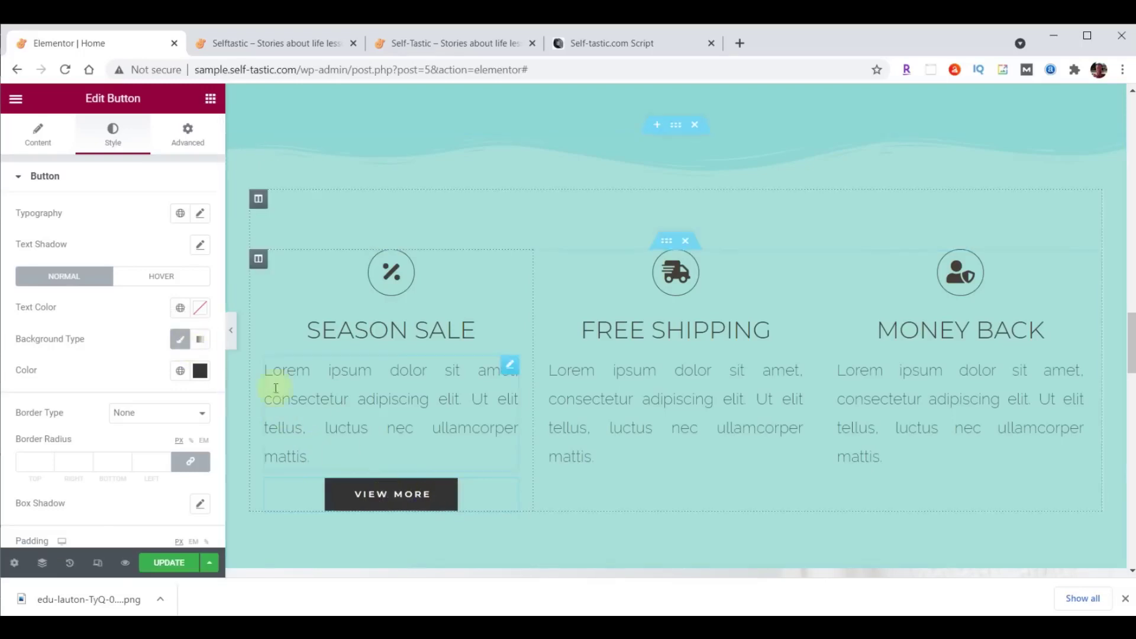
# Set the button's hover animation to Grow.
pyautogui.click(162, 277)
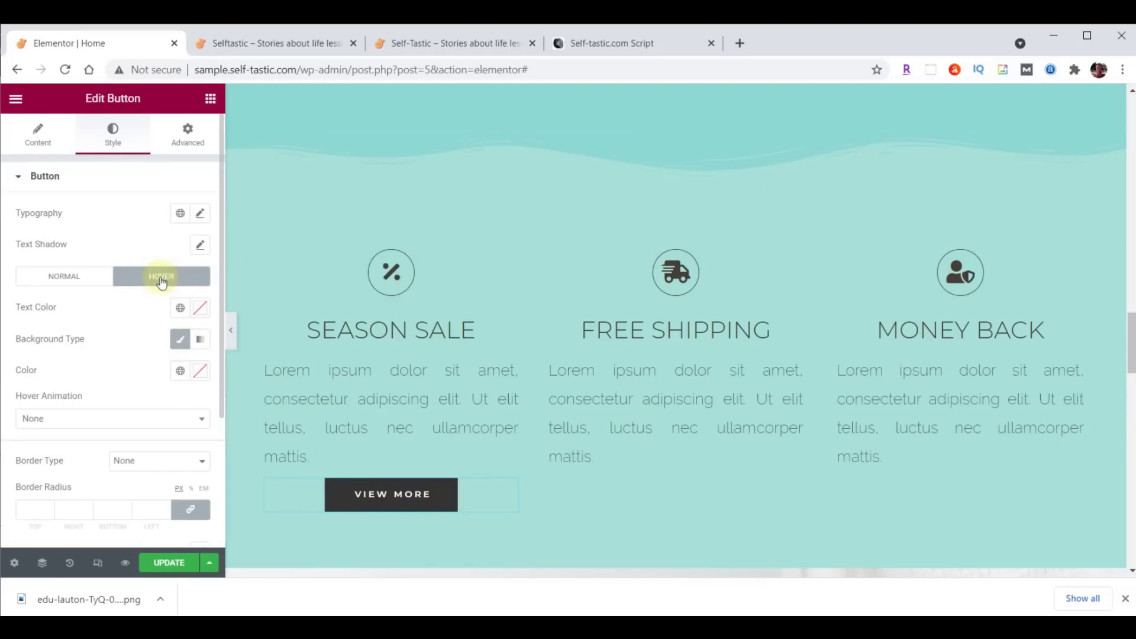
pyautogui.click(139, 423)
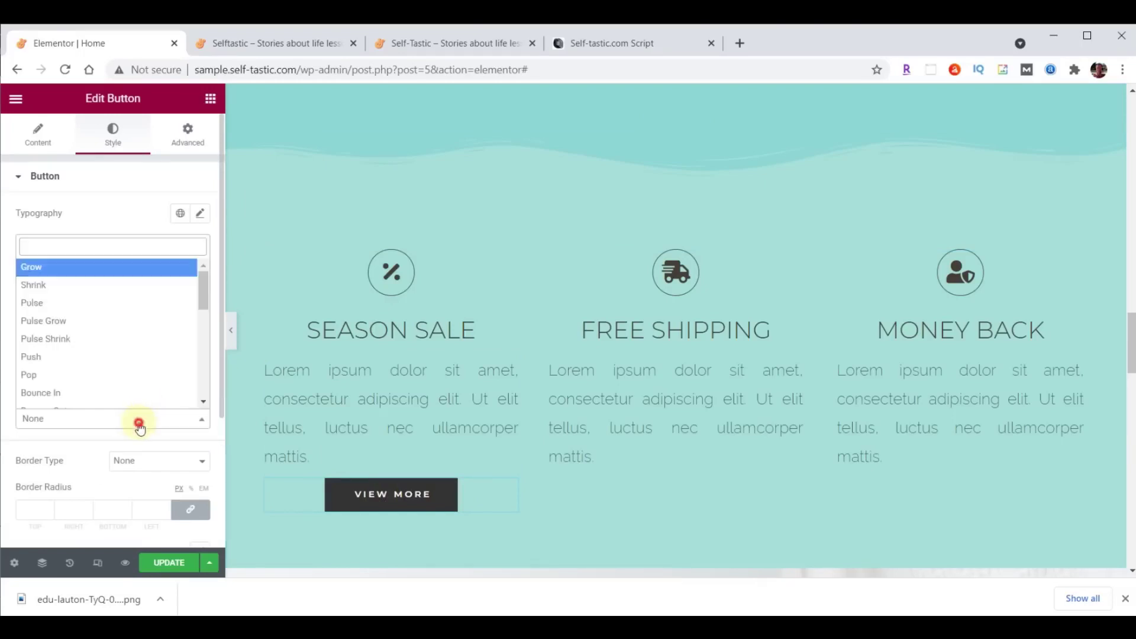
pyautogui.click(106, 266)
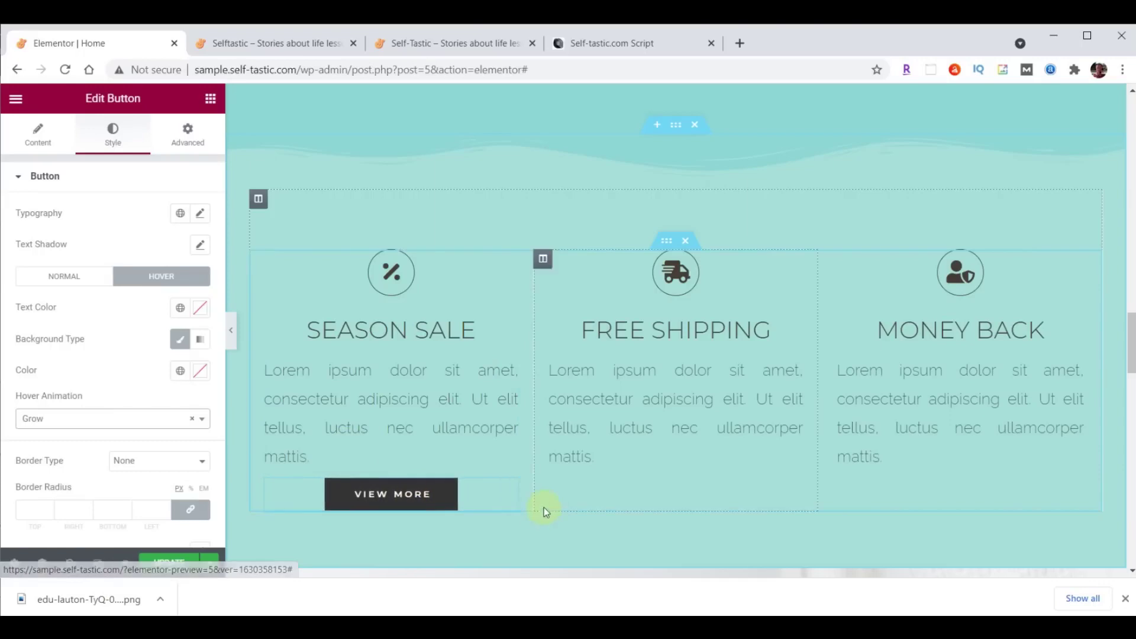
pyautogui.click(510, 489)
# Copy the View More button and paste two duplicates of it.
pyautogui.rightClick(509, 489)
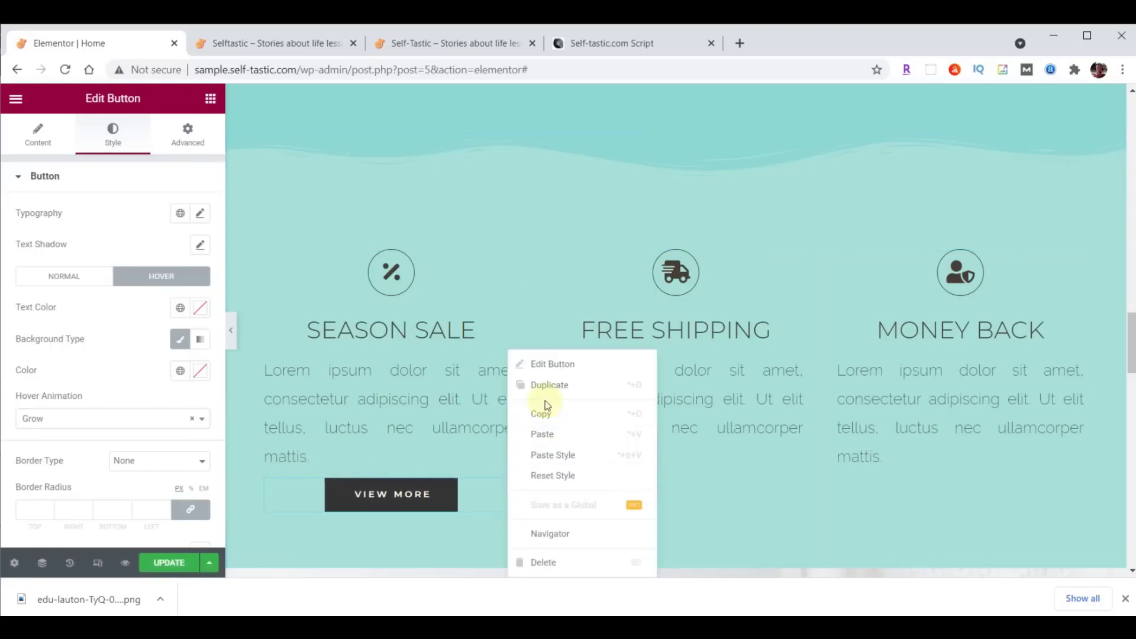
pyautogui.click(545, 417)
pyautogui.rightClick(507, 488)
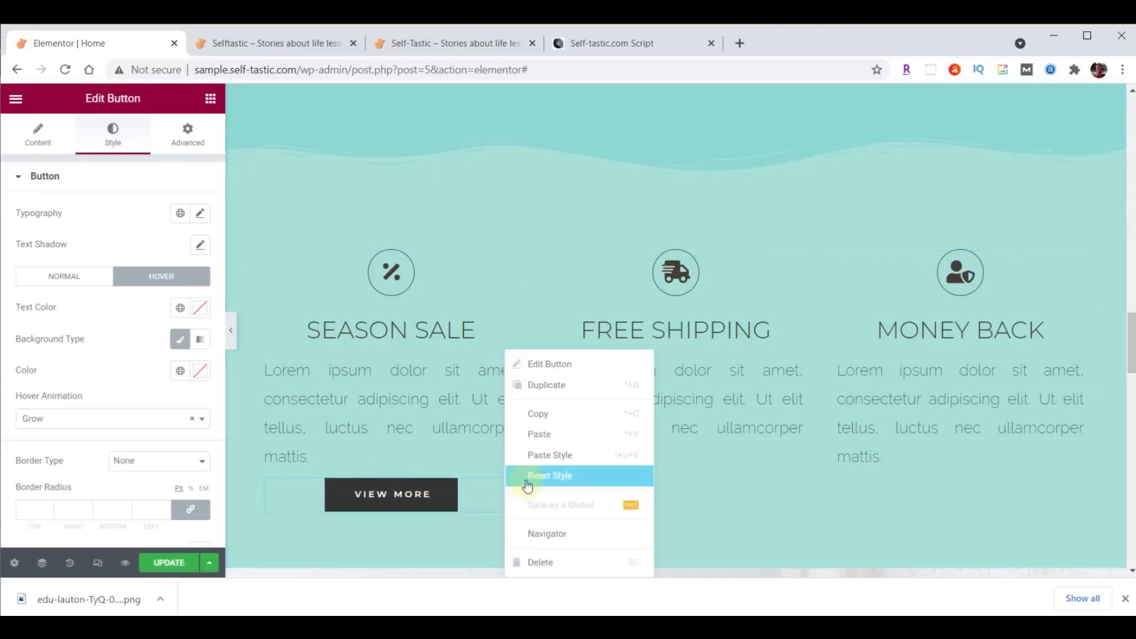
pyautogui.click(538, 432)
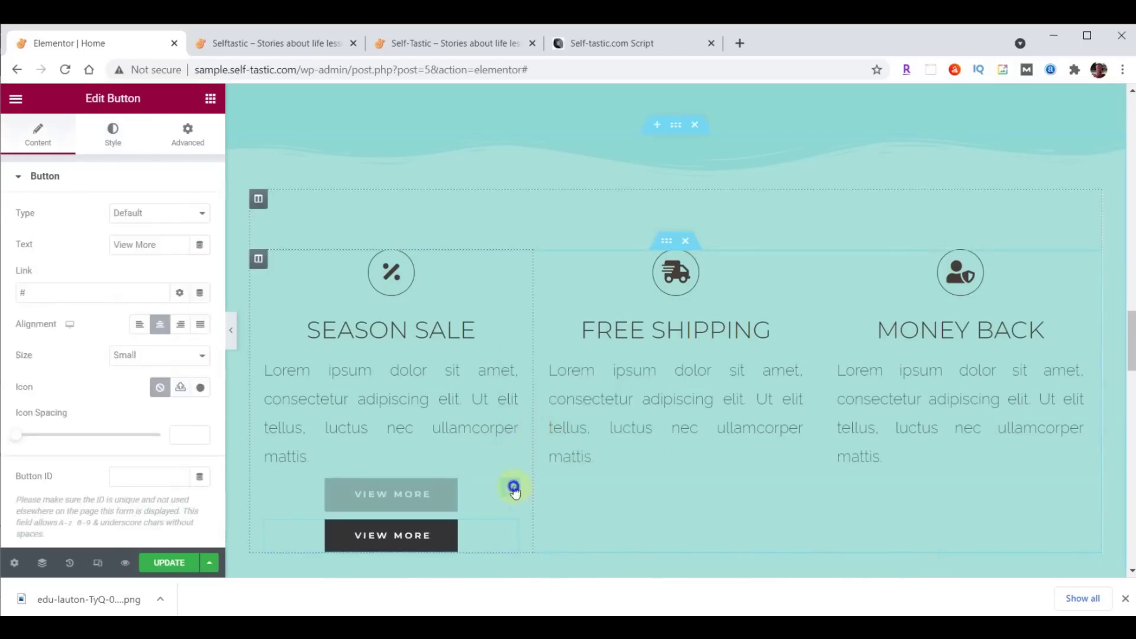
pyautogui.rightClick(514, 490)
pyautogui.click(548, 436)
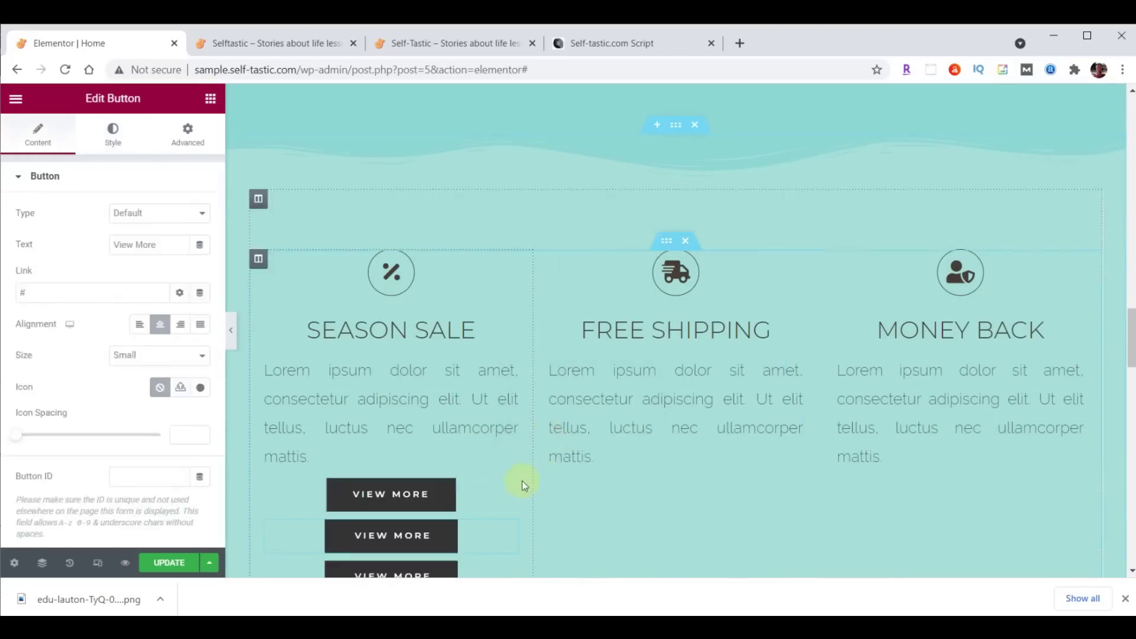
# Move the button copies into the Free Shipping and Money Back columns.
pyautogui.moveTo(506, 486); pyautogui.dragTo(687, 482)
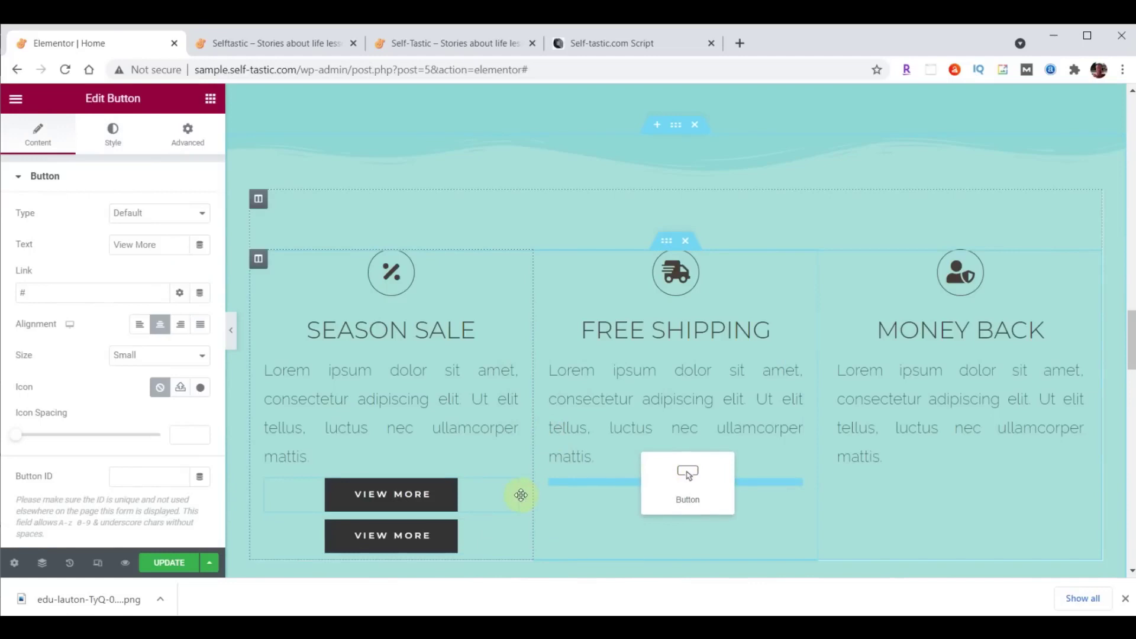
pyautogui.moveTo(514, 490); pyautogui.dragTo(926, 481)
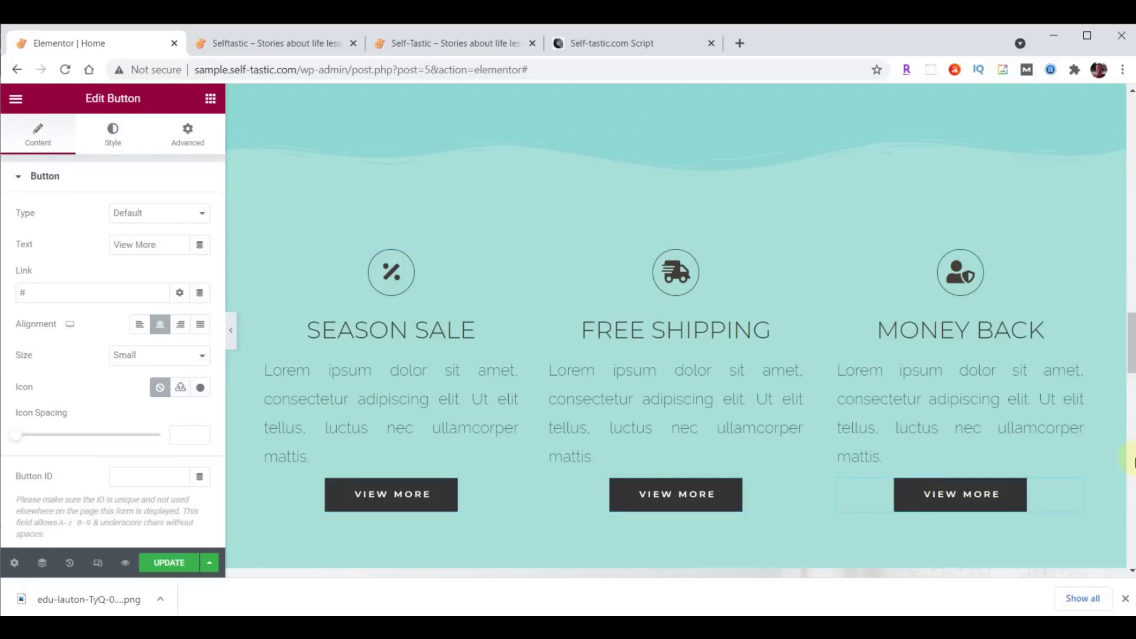
pyautogui.moveTo(1130, 343); pyautogui.dragTo(1131, 350)
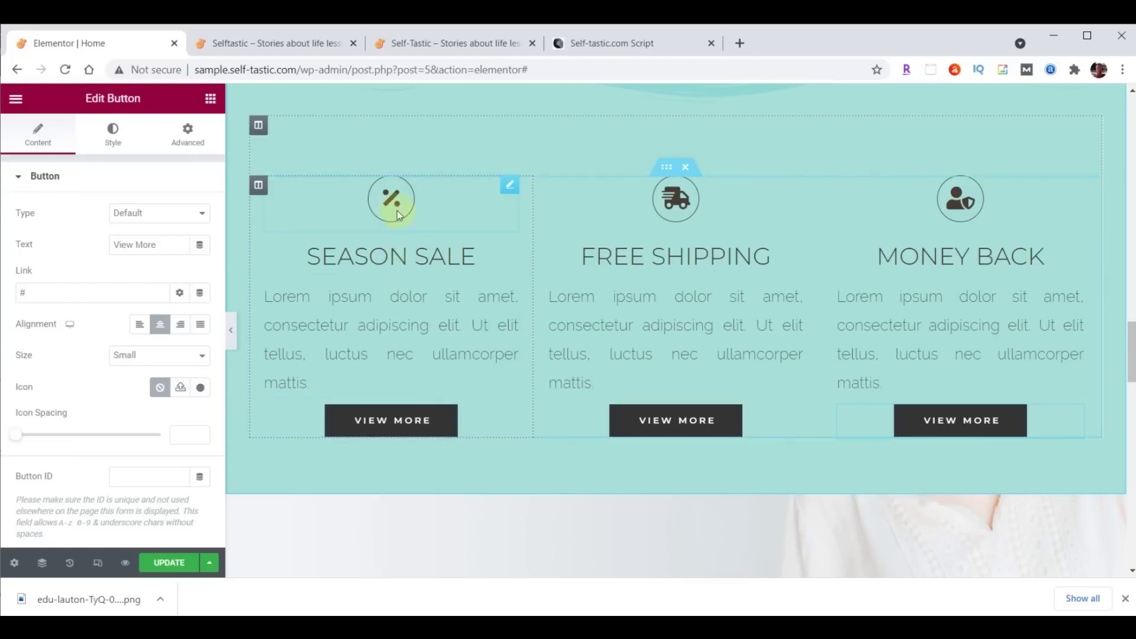
# Replace the Season Sale icon with the solid Heart icon from the Icon Library.
pyautogui.click(509, 187)
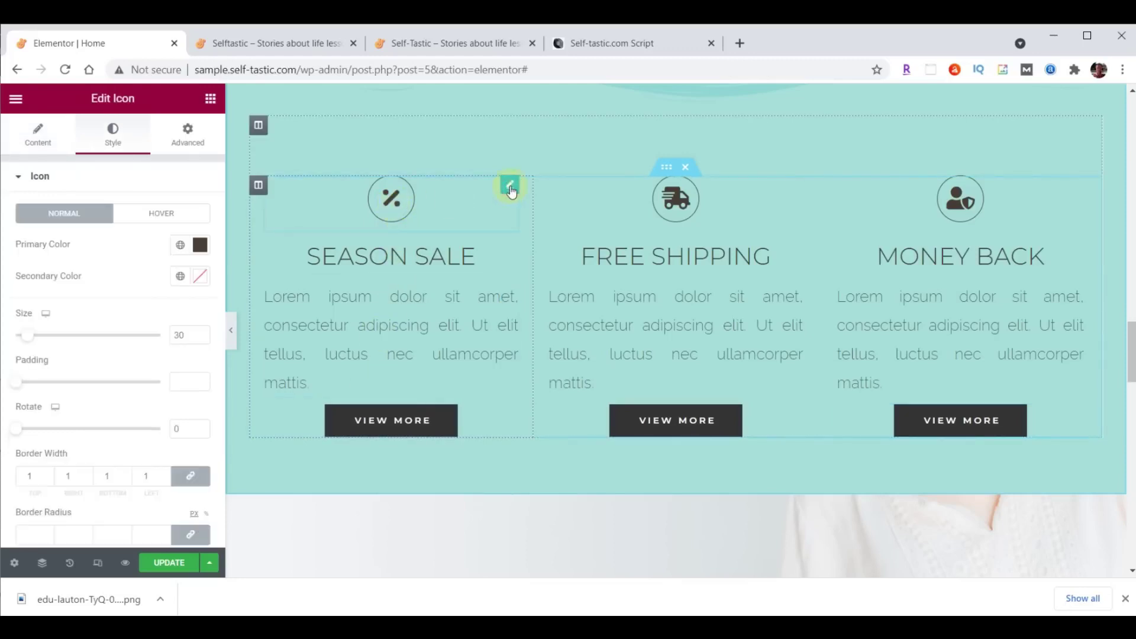
pyautogui.click(38, 134)
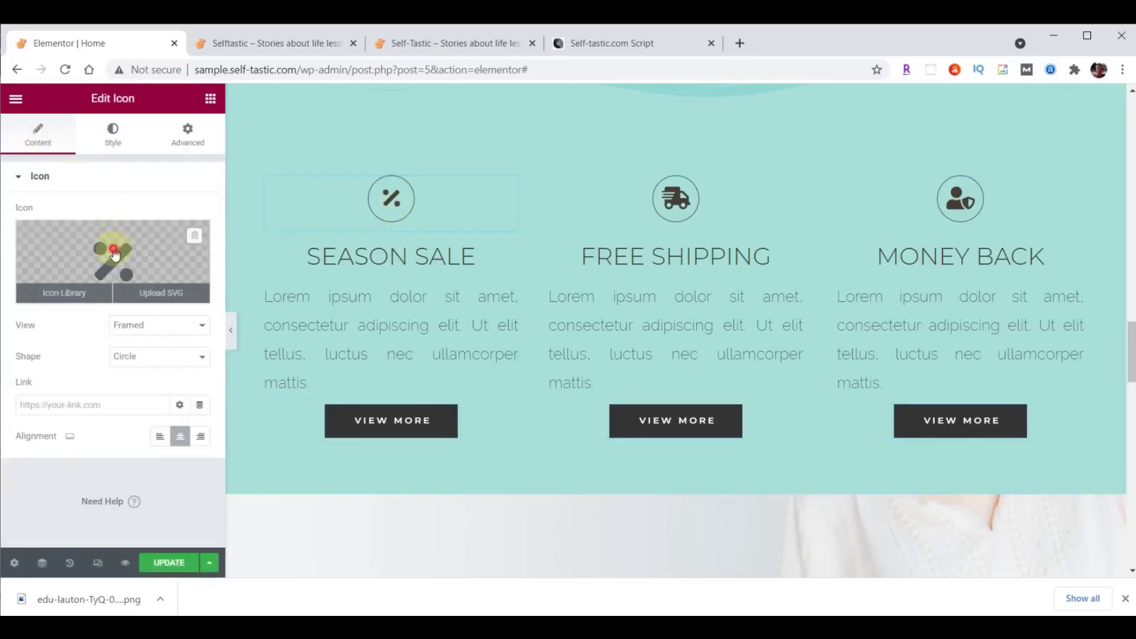
pyautogui.click(114, 255)
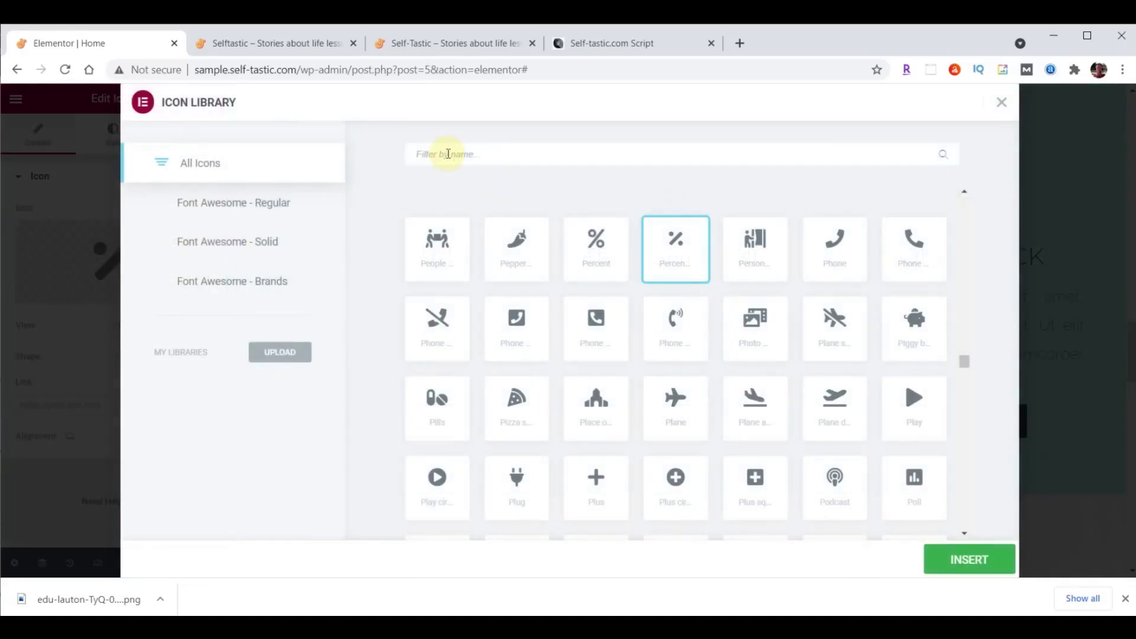
pyautogui.write('Heart')
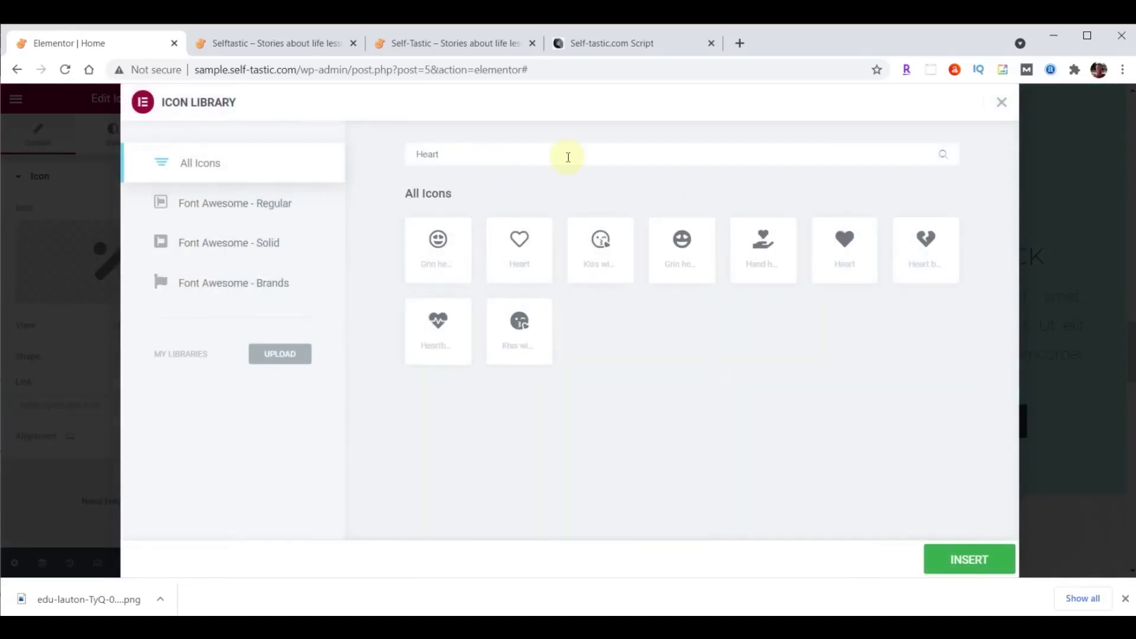
pyautogui.click(848, 244)
pyautogui.doubleClick(848, 245)
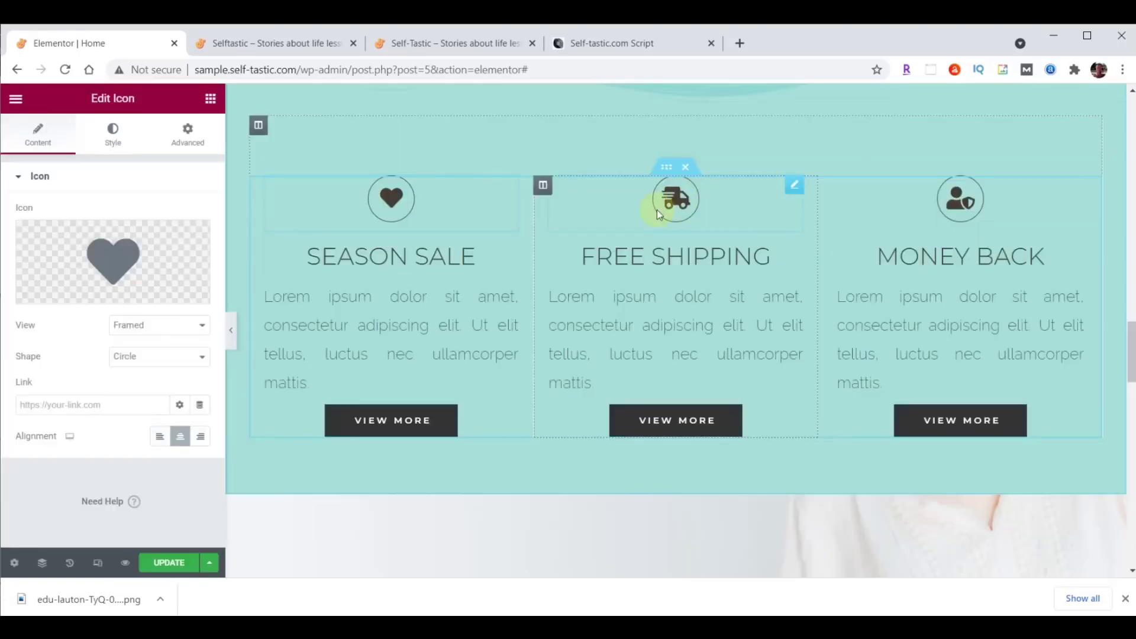
# Replace the Free Shipping truck icon with the comment-dots icon.
pyautogui.click(679, 198)
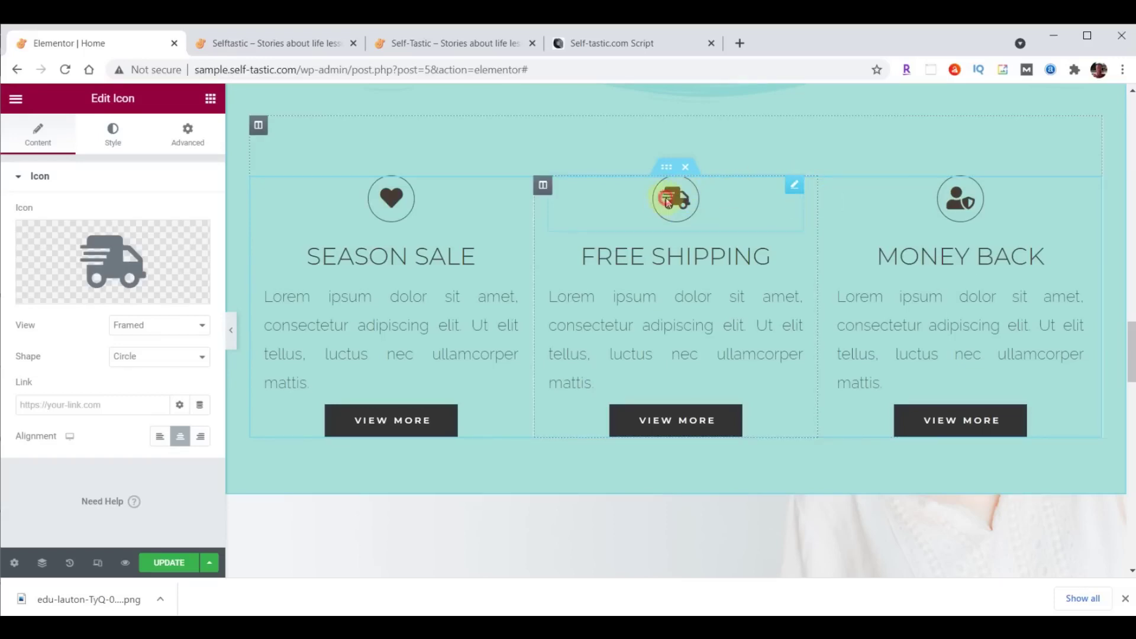
pyautogui.click(112, 258)
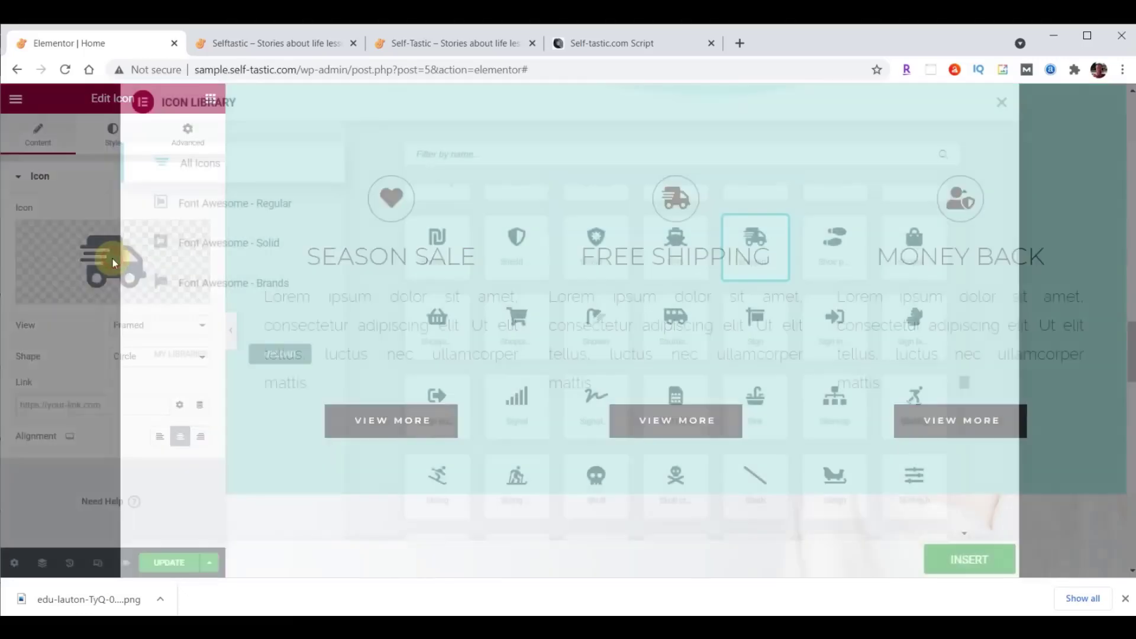
pyautogui.click(508, 153)
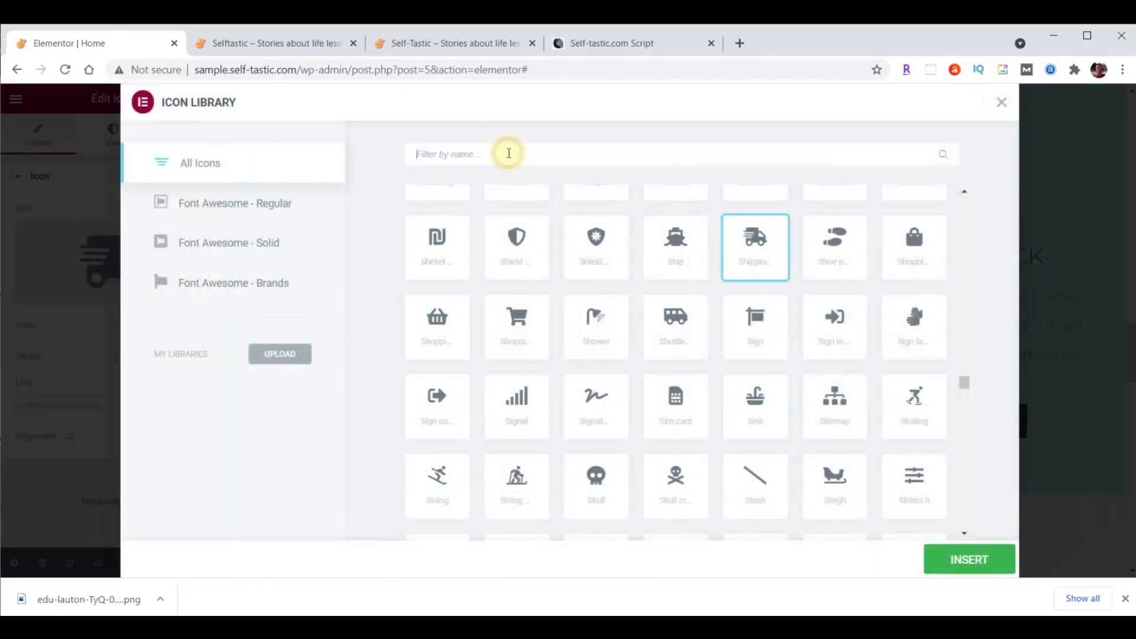
pyautogui.write('comments')
pyautogui.press('BackSpace')
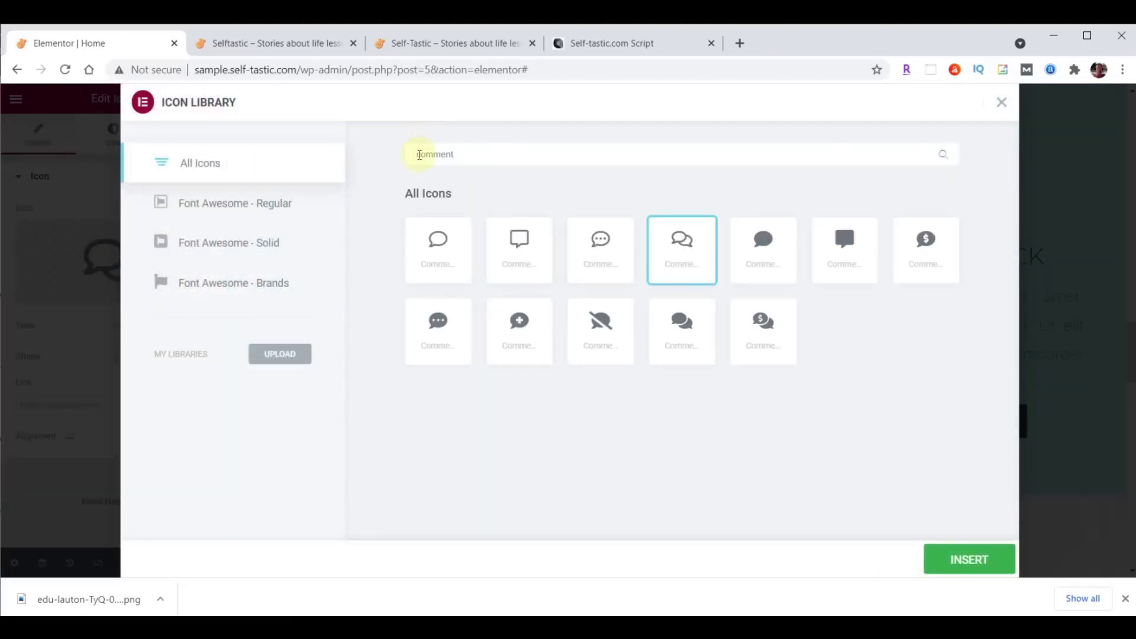
pyautogui.click(607, 242)
pyautogui.click(964, 560)
# Replace the Money Back icon with the circled question mark icon.
pyautogui.click(964, 203)
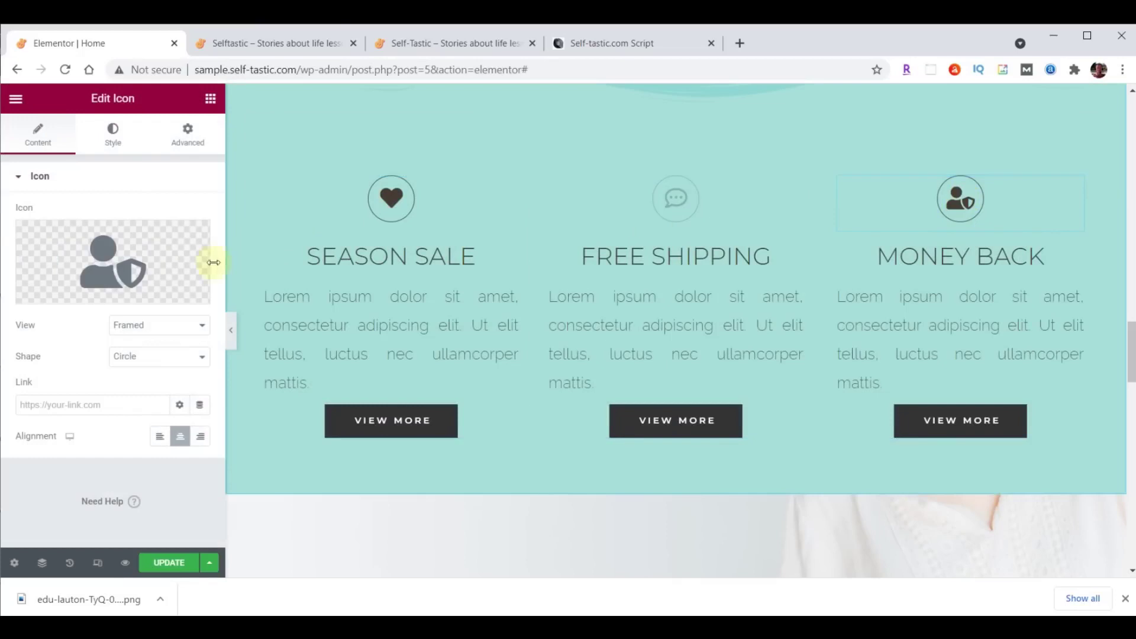
pyautogui.click(108, 261)
pyautogui.write('Question')
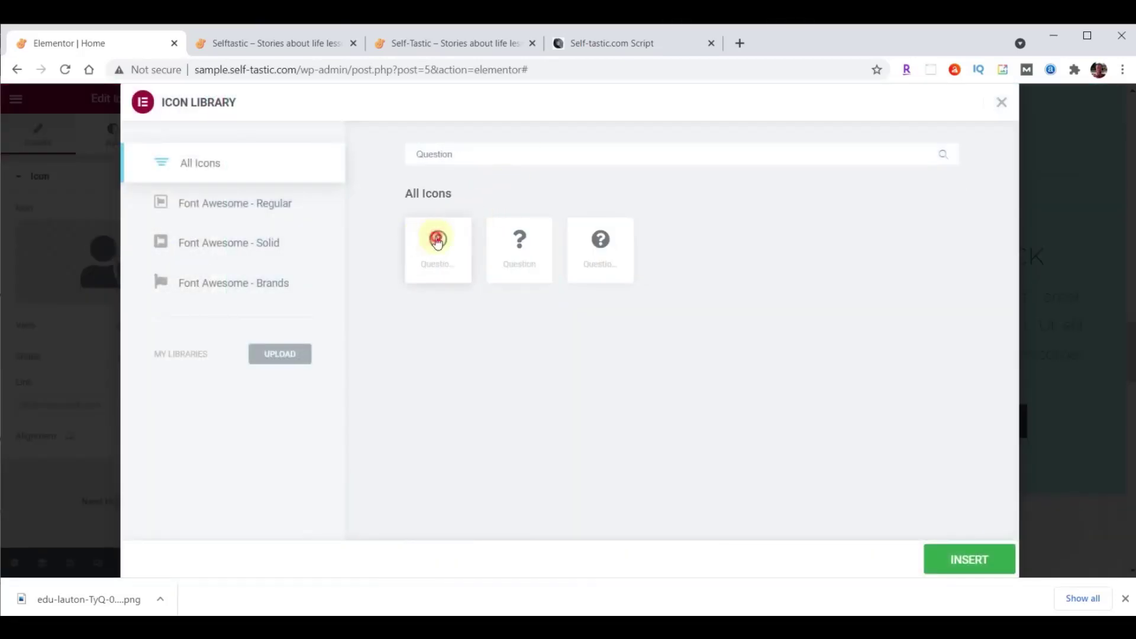
pyautogui.click(437, 241)
pyautogui.click(964, 568)
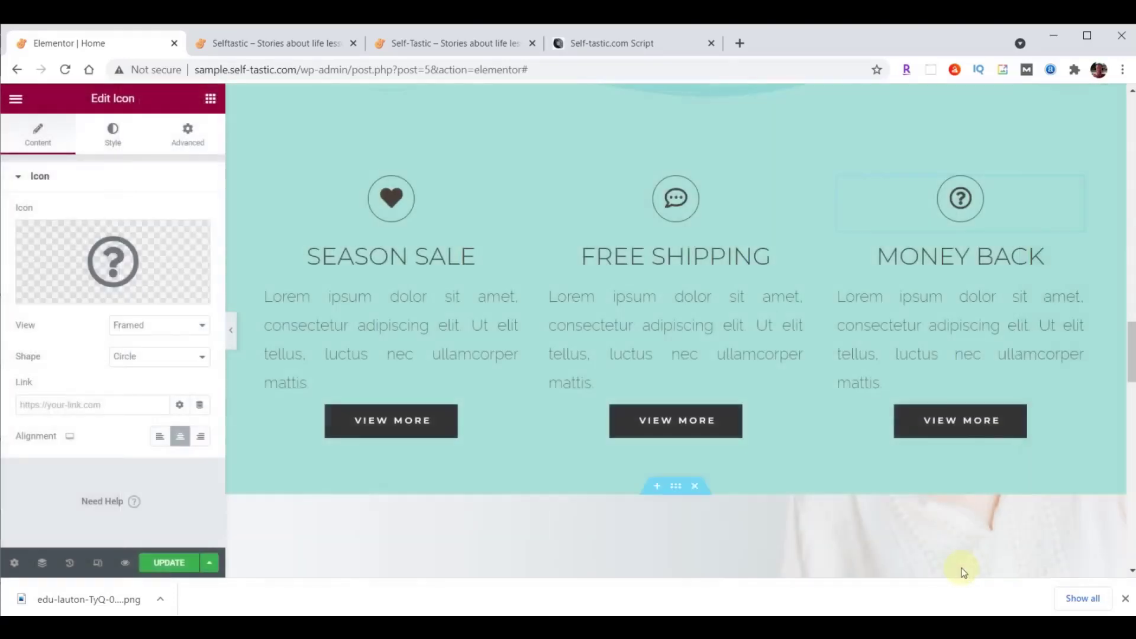
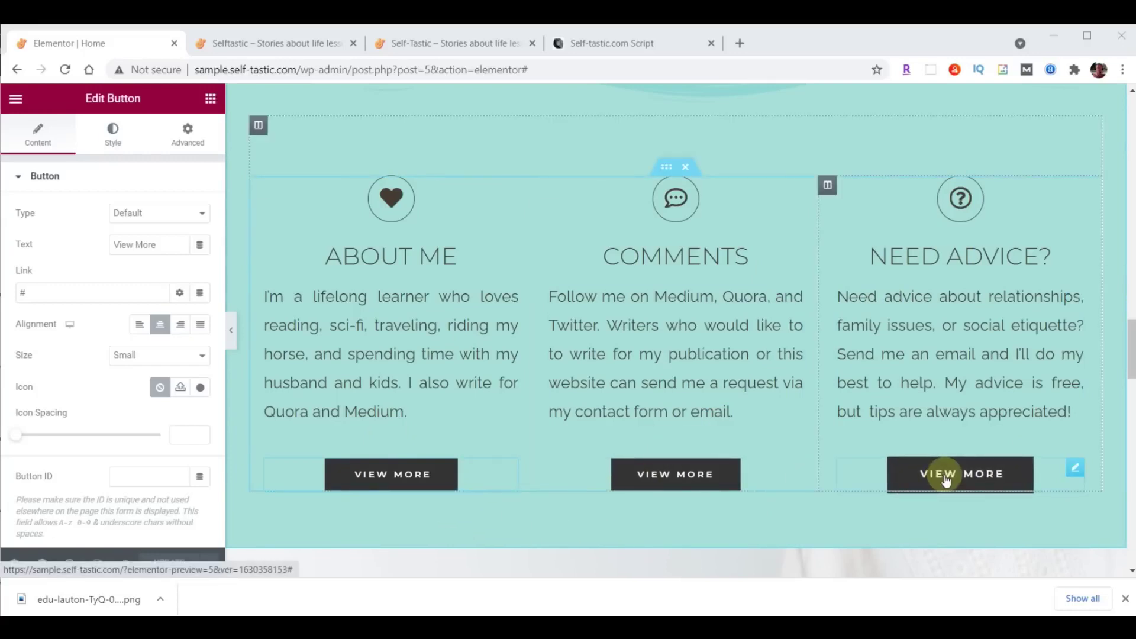
# Rename the About Me button to 'Learn More' and link it to /about/.
pyautogui.click(417, 490)
pyautogui.moveTo(155, 246); pyautogui.dragTo(81, 253)
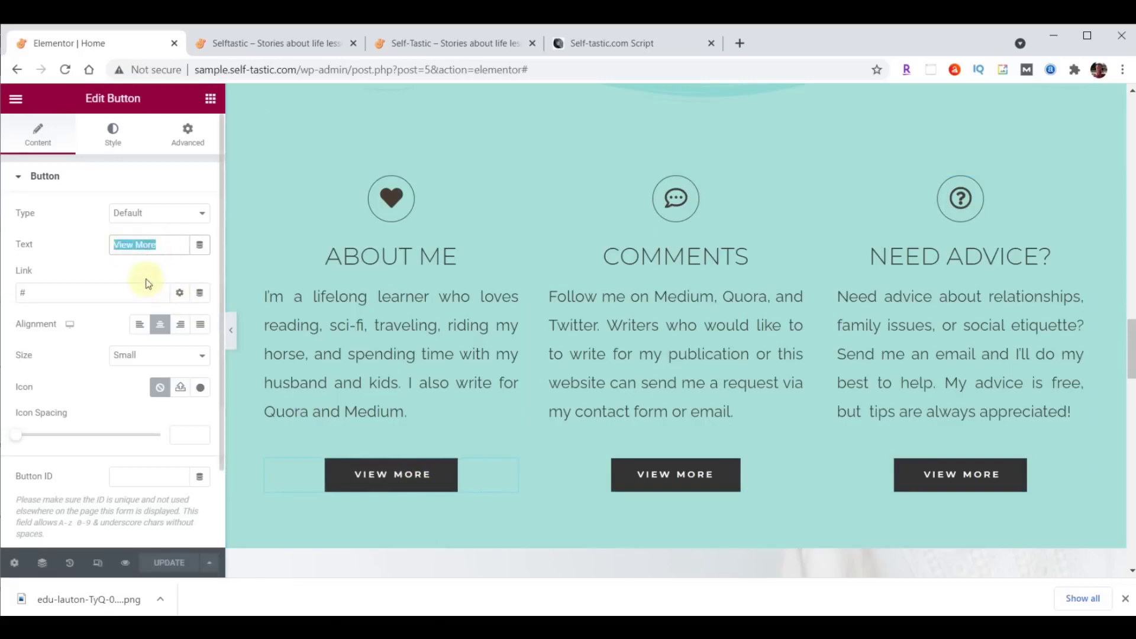
pyautogui.write('Learn More')
pyautogui.click(84, 290)
pyautogui.press('BackSpace')
pyautogui.write('/about/')
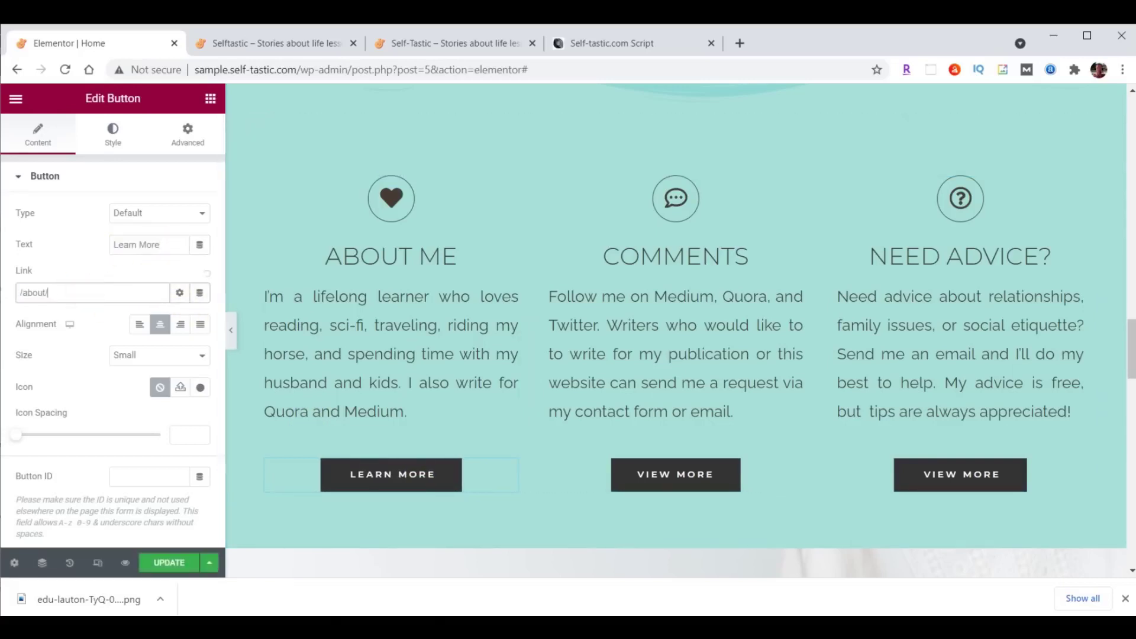
# Rename the Comments column button to 'Contact Me' and link it to /contact/.
pyautogui.click(685, 476)
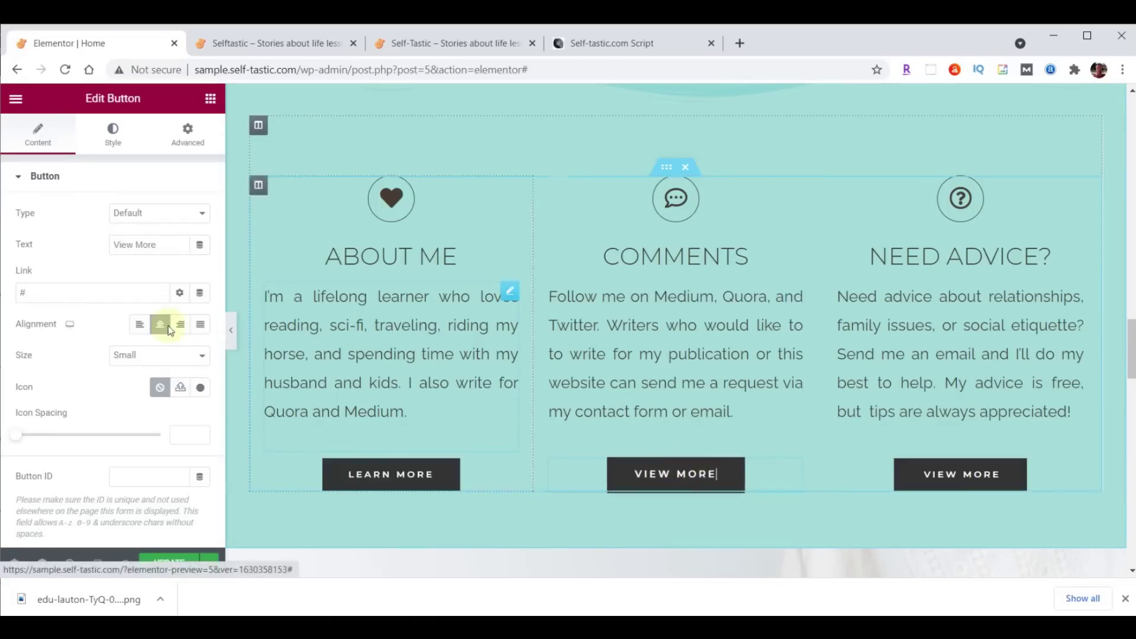
pyautogui.moveTo(158, 242); pyautogui.dragTo(76, 245)
pyautogui.write('Contact Me')
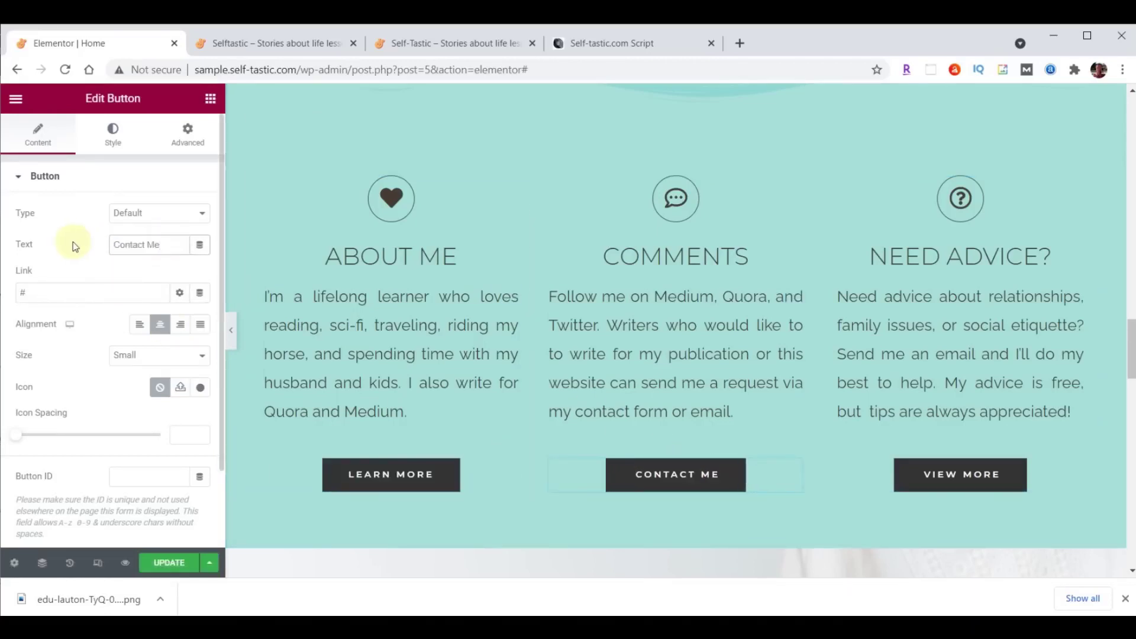
pyautogui.click(74, 291)
pyautogui.press('BackSpace')
pyautogui.write('/contact/')
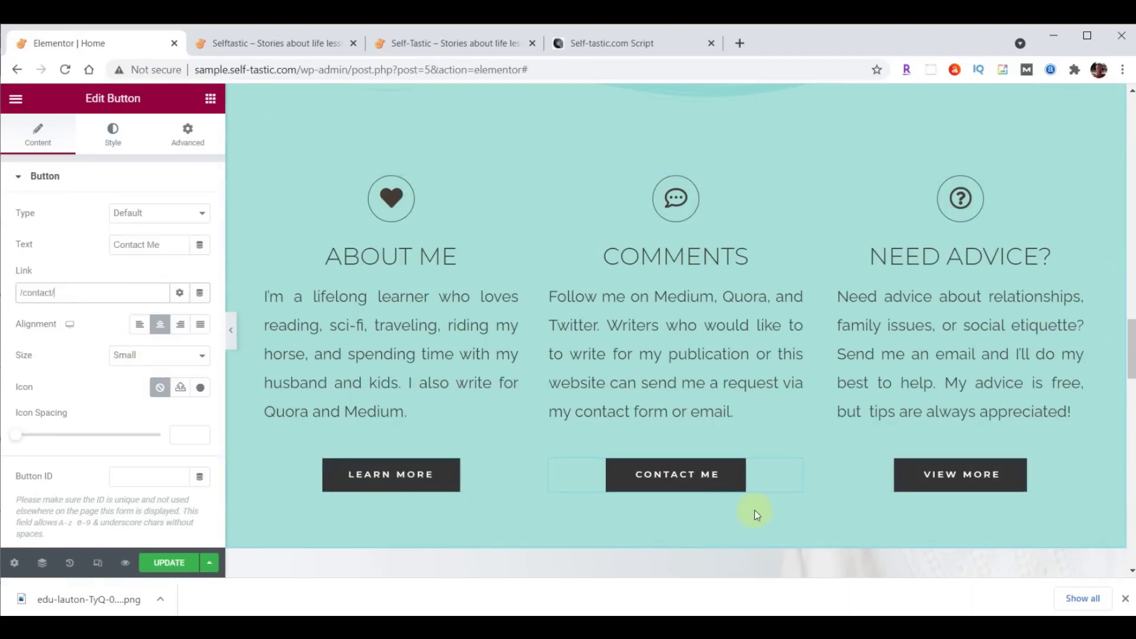
# Rename the Need Advice button to 'Tips Here' and link it to the PayPal tips page.
pyautogui.click(940, 476)
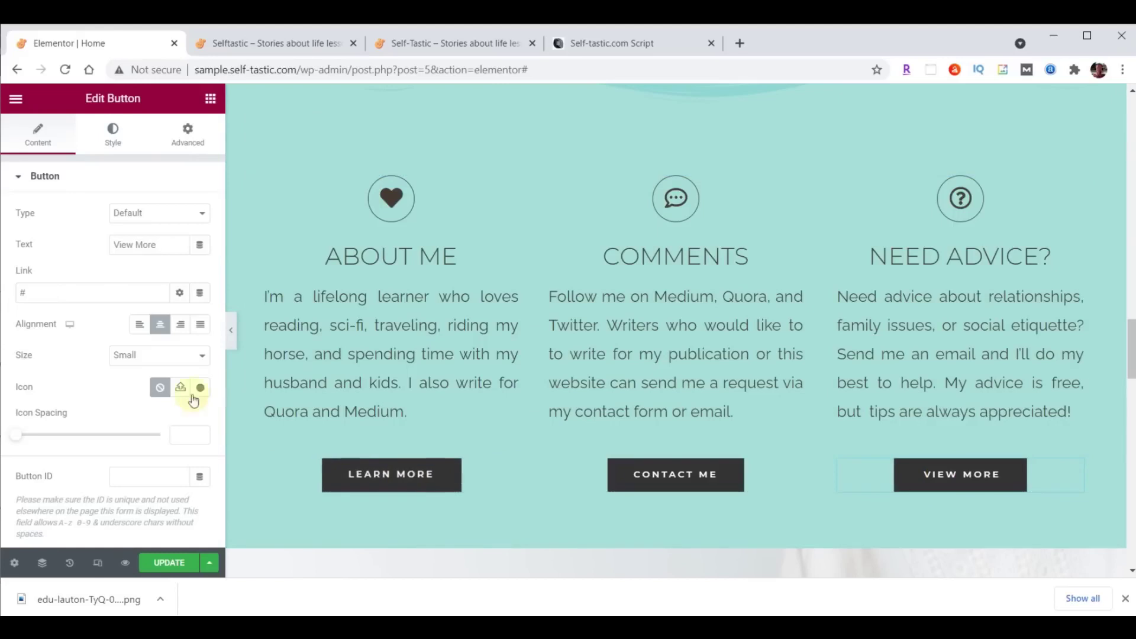
pyautogui.moveTo(89, 244); pyautogui.dragTo(166, 242)
pyautogui.write('Tips Here')
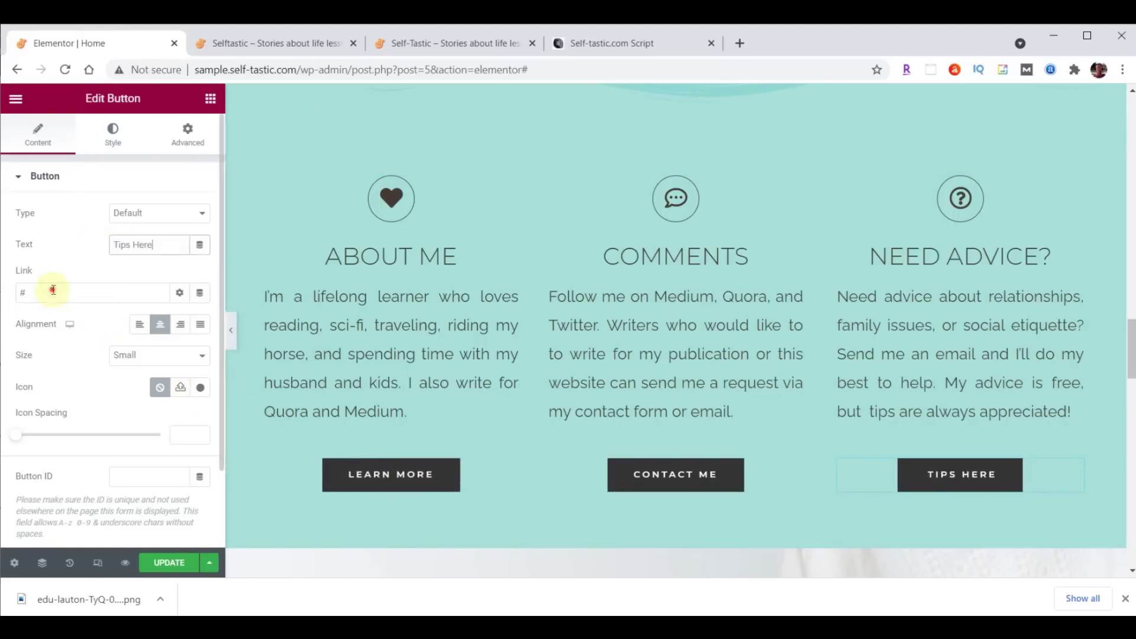
pyautogui.click(55, 291)
pyautogui.press('BackSpace')
pyautogui.write('https://paypal.me/TipsHere')
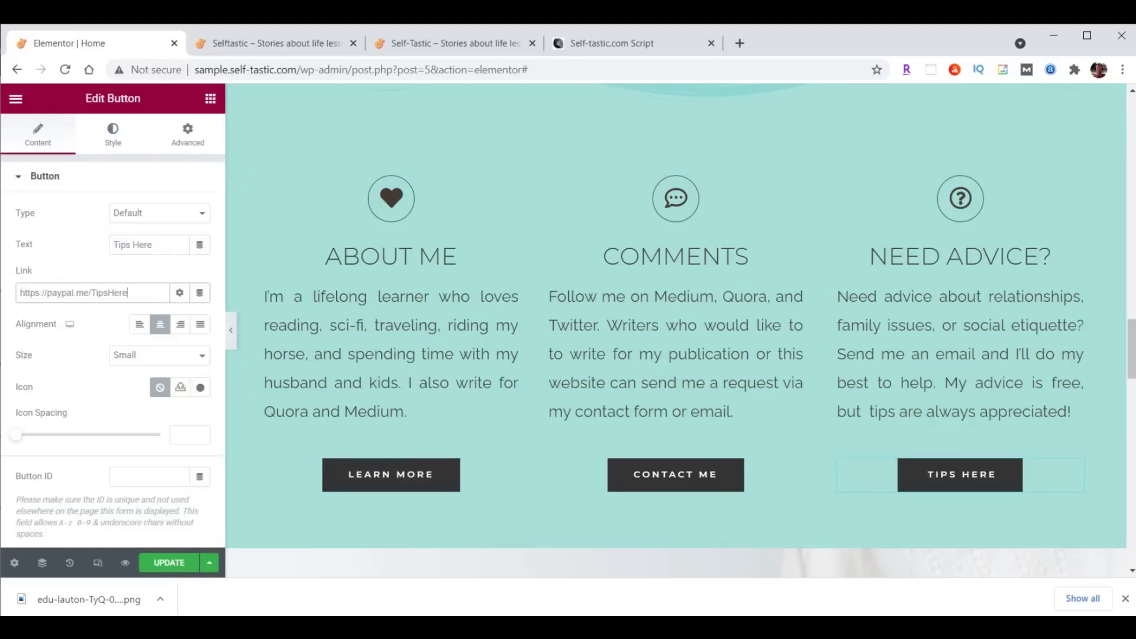
# Save the page, check the updated buttons on the live site, and return to the editor.
pyautogui.click(167, 562)
pyautogui.click(286, 45)
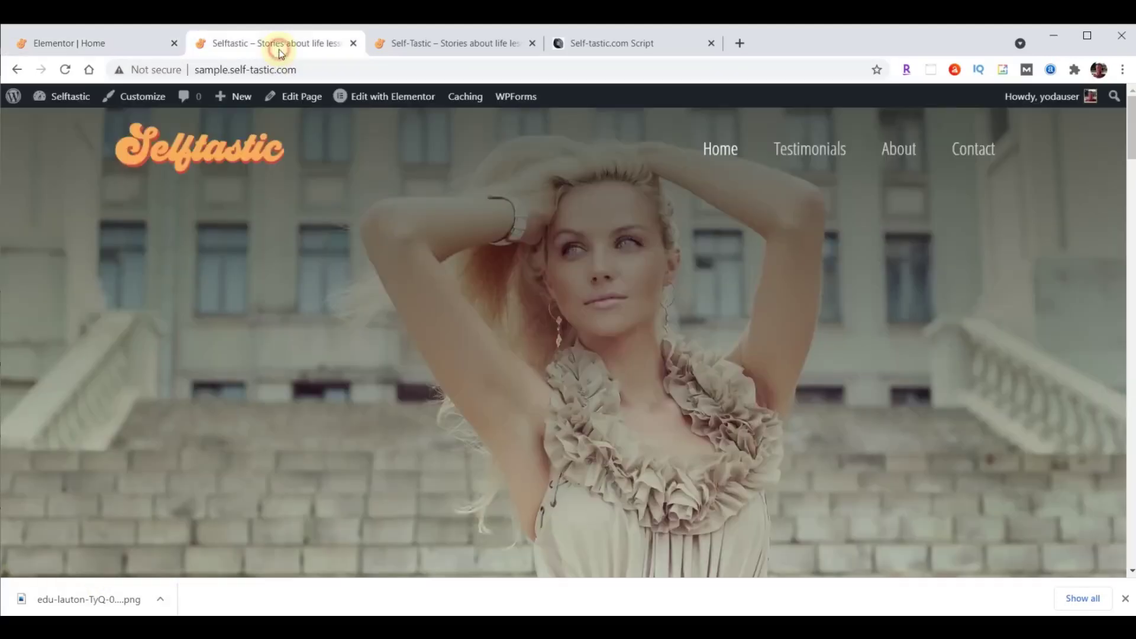
pyautogui.click(90, 70)
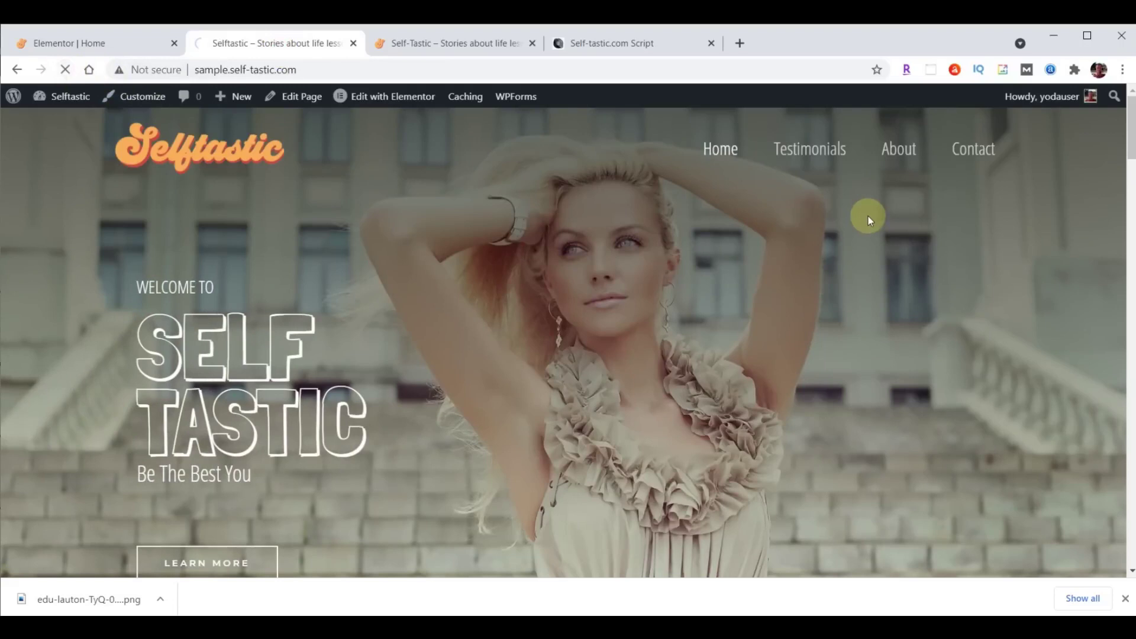
pyautogui.scroll(-15, 858, 223)
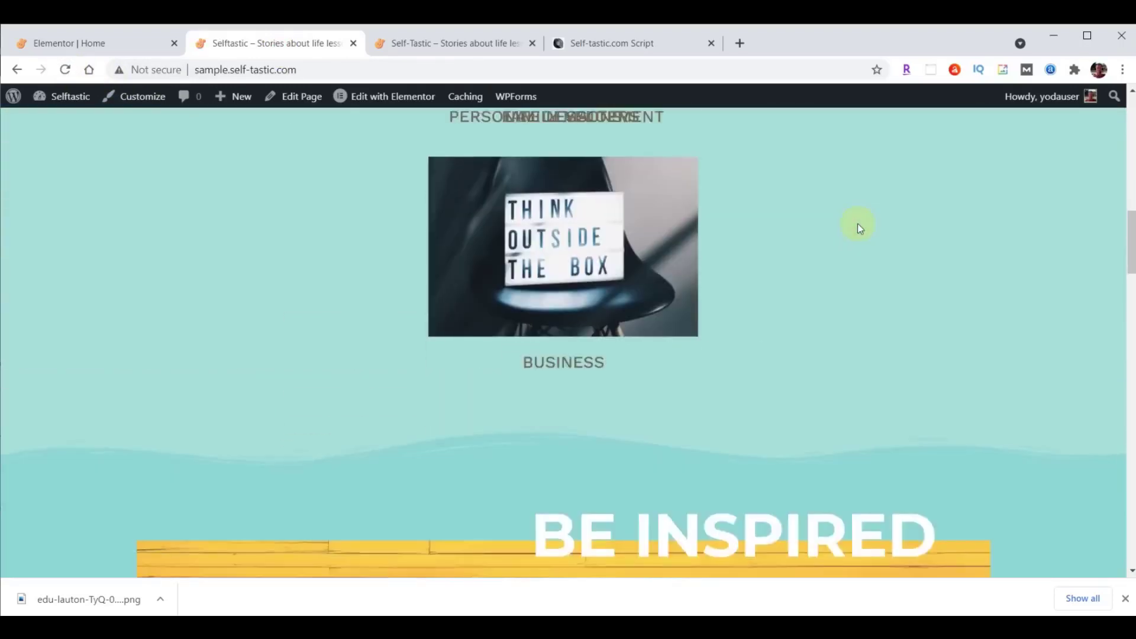
pyautogui.scroll(-5, 857, 222)
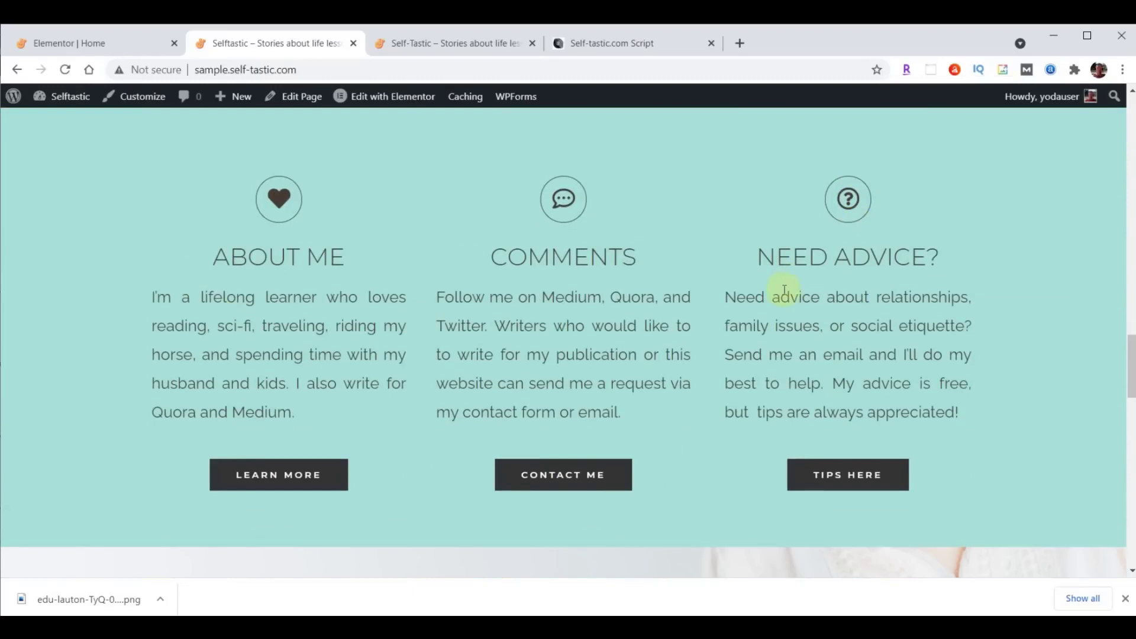
pyautogui.click(79, 48)
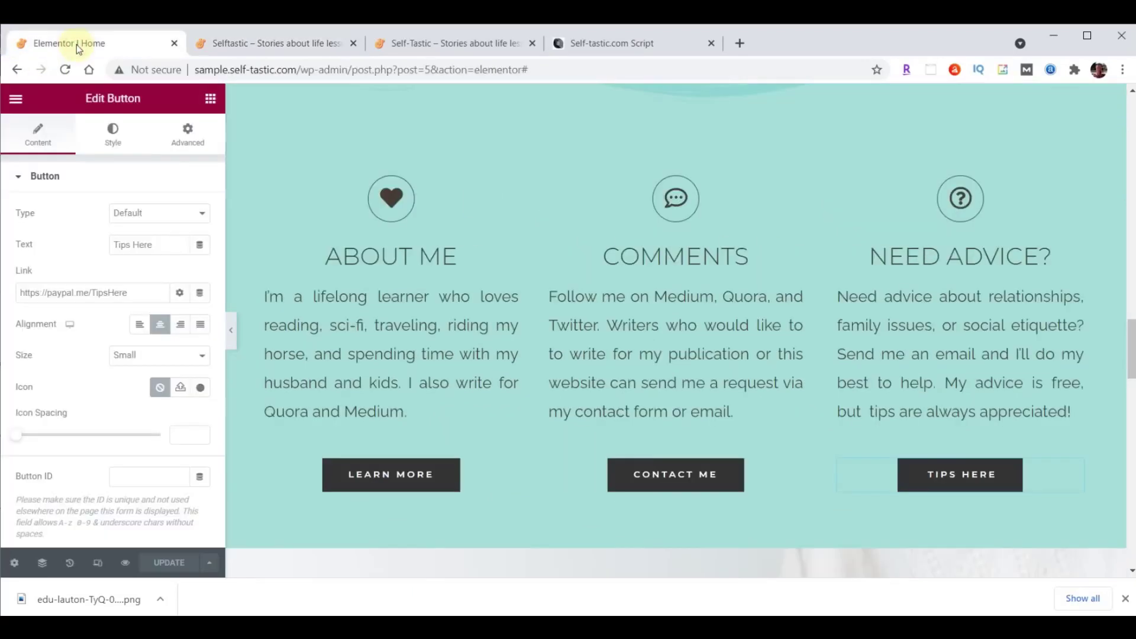
# Give the About Me column a Fade In Left entrance animation.
pyautogui.click(257, 189)
pyautogui.click(192, 145)
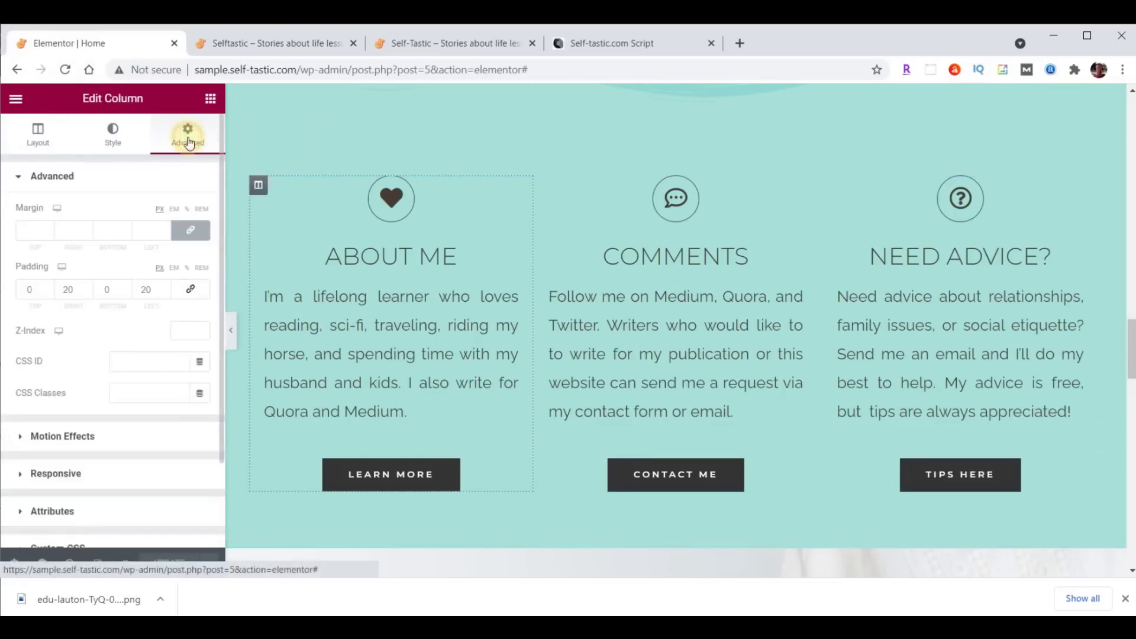
pyautogui.click(65, 437)
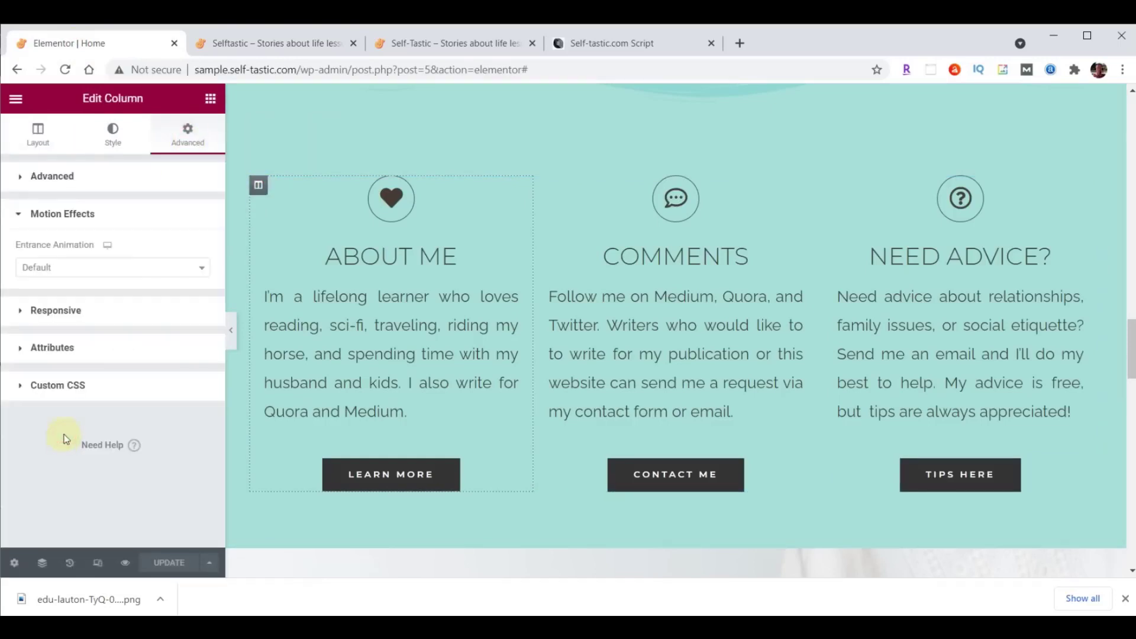
pyautogui.click(69, 267)
pyautogui.click(46, 383)
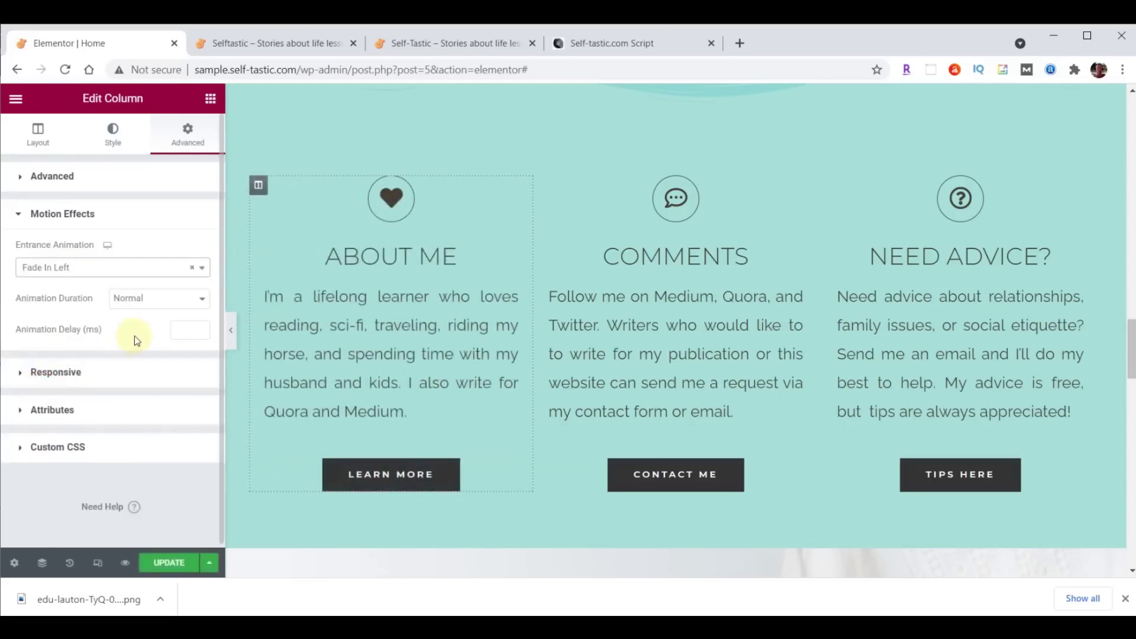
# Give the Need Advice column a Fade In Right entrance animation.
pyautogui.click(828, 186)
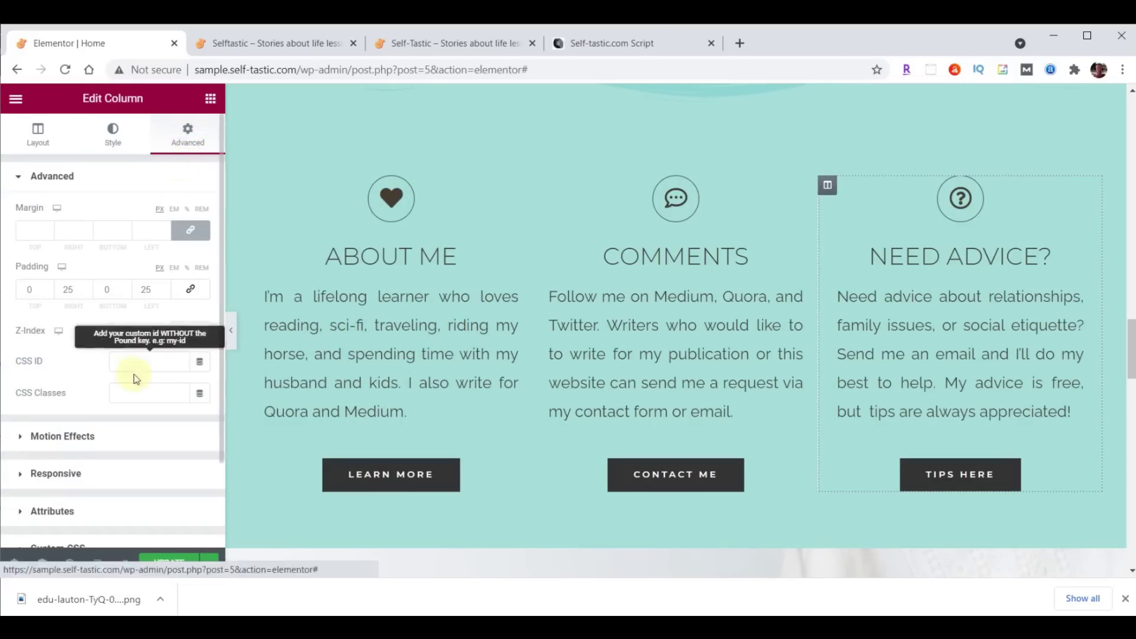
pyautogui.click(66, 436)
pyautogui.click(54, 273)
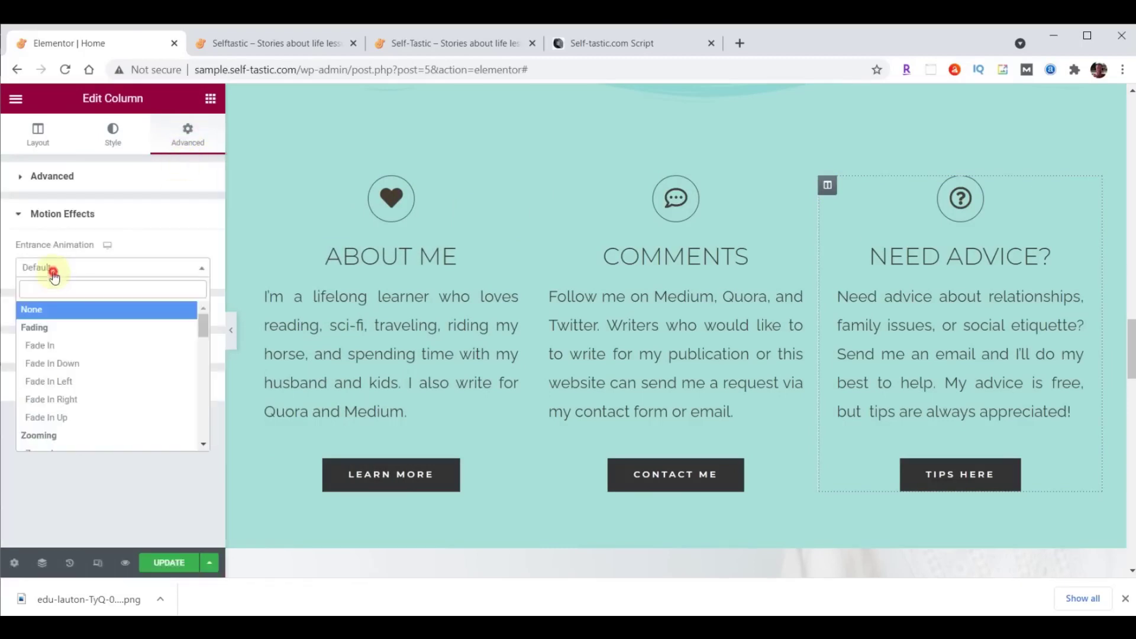
pyautogui.click(56, 401)
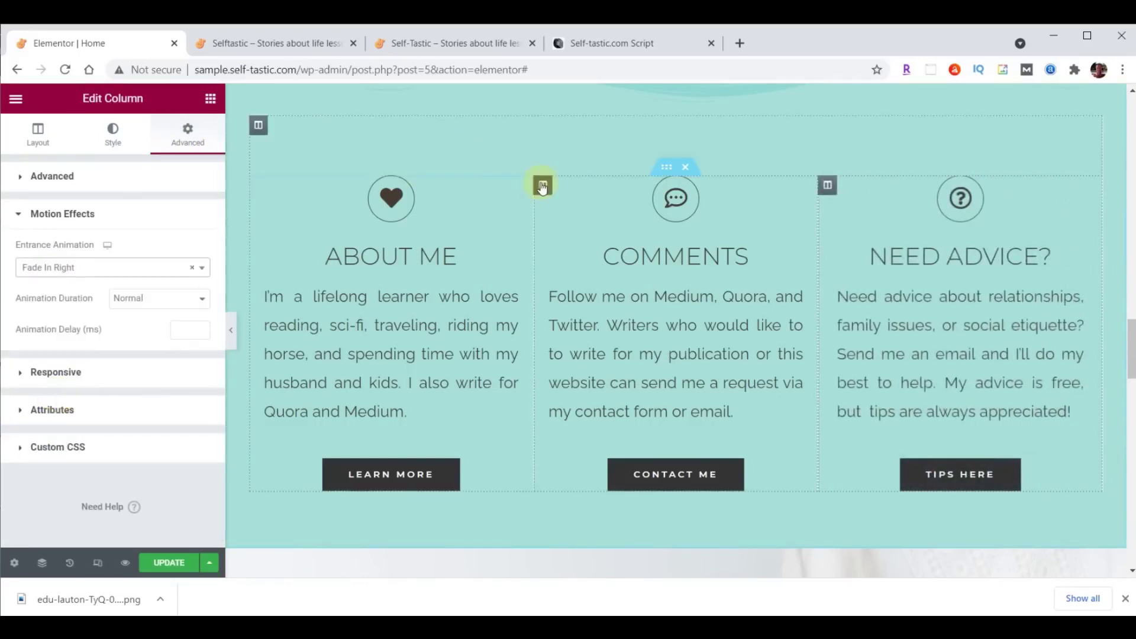
# Give the Comments column a Zoom In entrance animation.
pyautogui.click(542, 185)
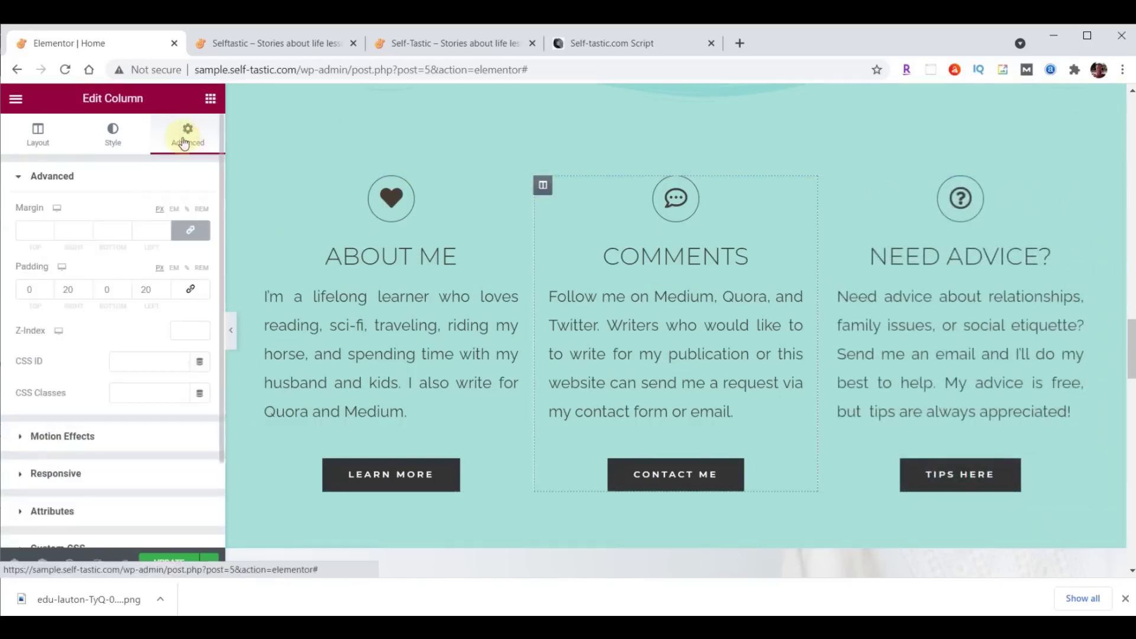
pyautogui.click(81, 438)
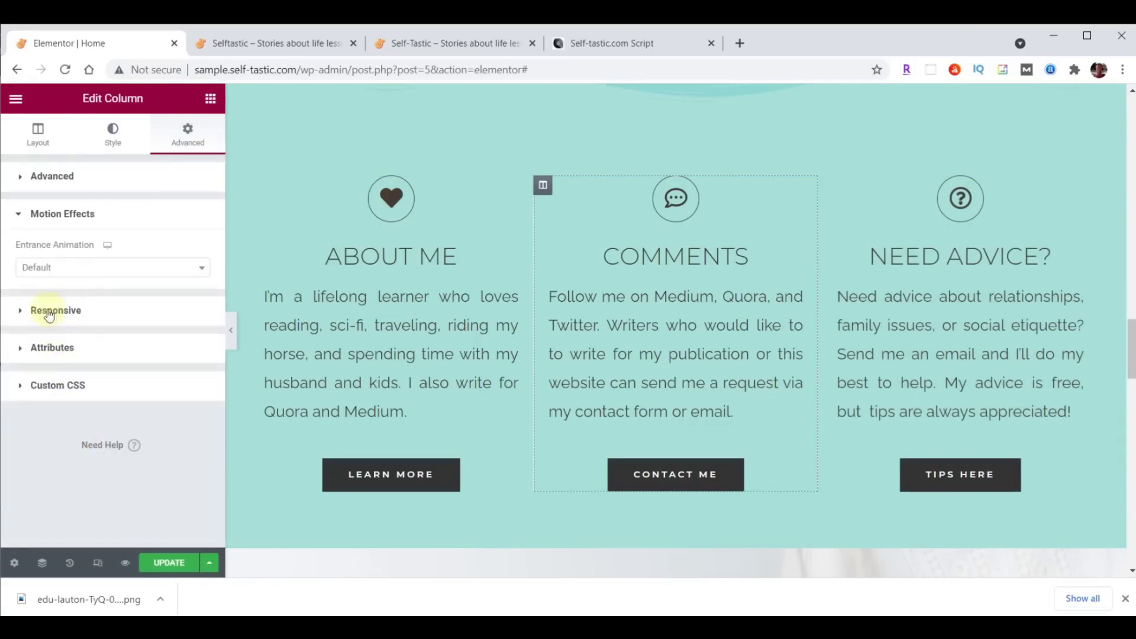
pyautogui.click(47, 267)
pyautogui.scroll(-3, 76, 331)
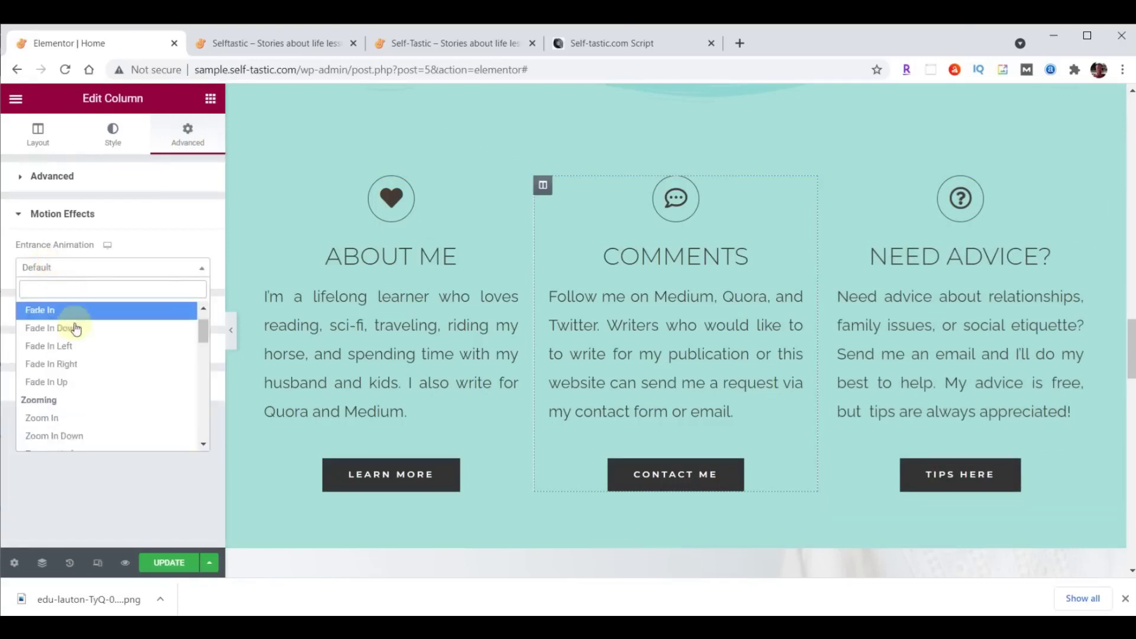
pyautogui.click(56, 379)
# Save the page, preview the animations live, and compare with the original Self-Tastic site.
pyautogui.click(171, 563)
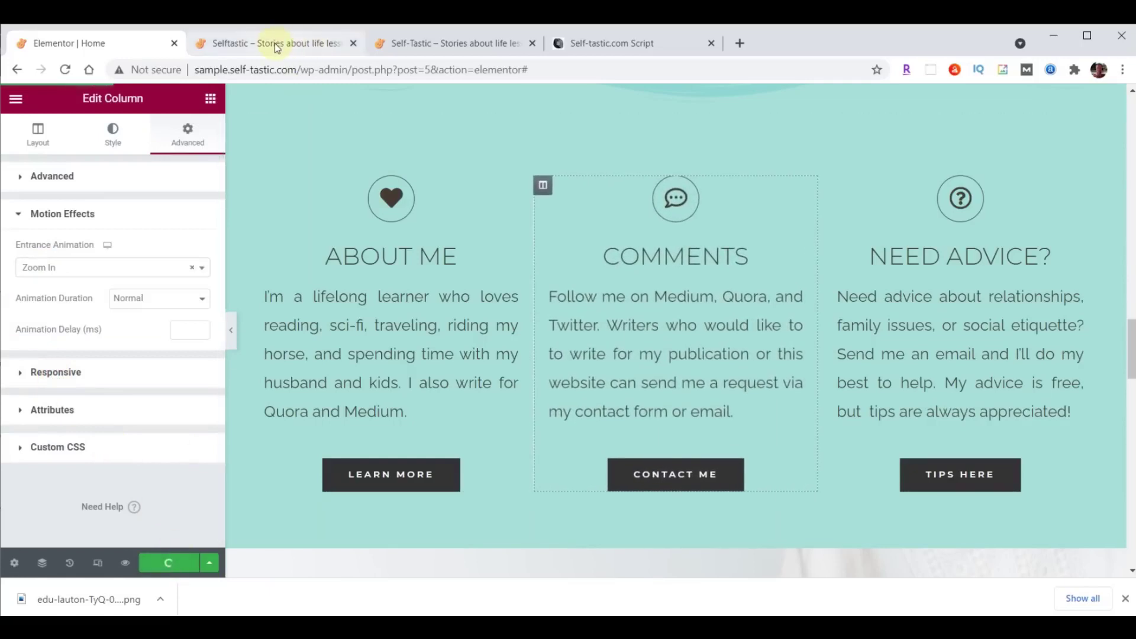
pyautogui.click(270, 41)
pyautogui.click(66, 71)
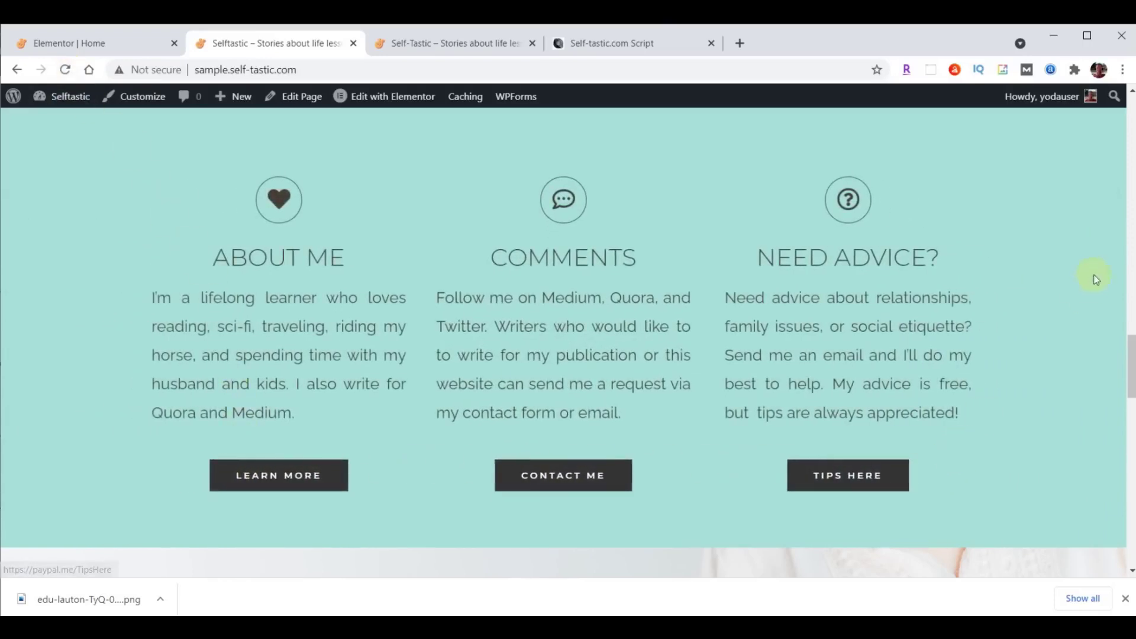
pyautogui.click(469, 45)
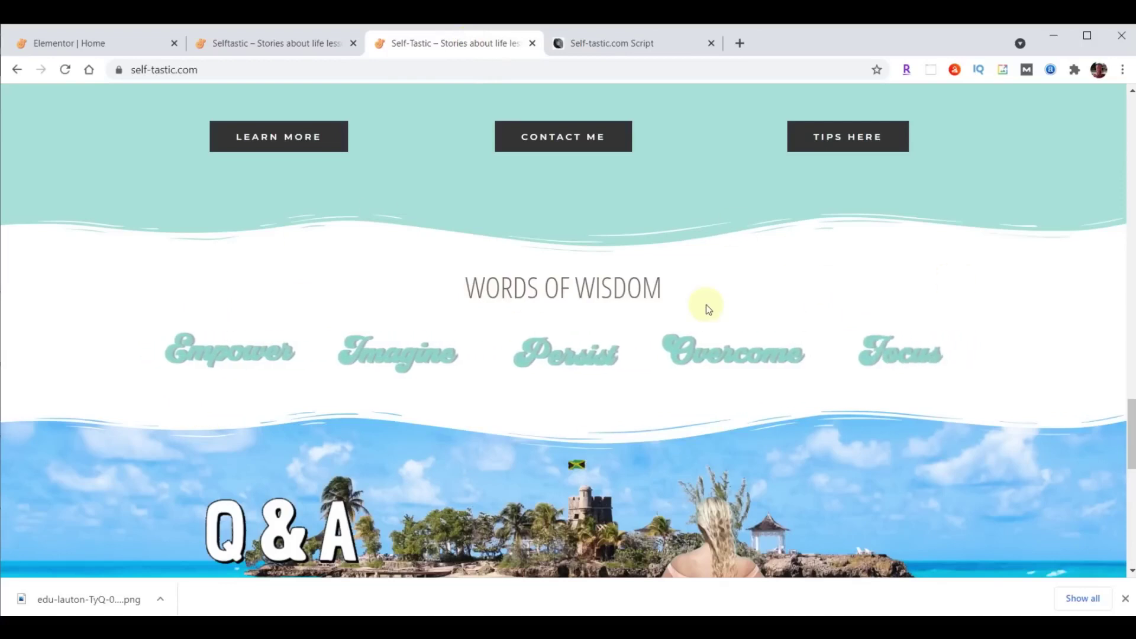
pyautogui.click(245, 43)
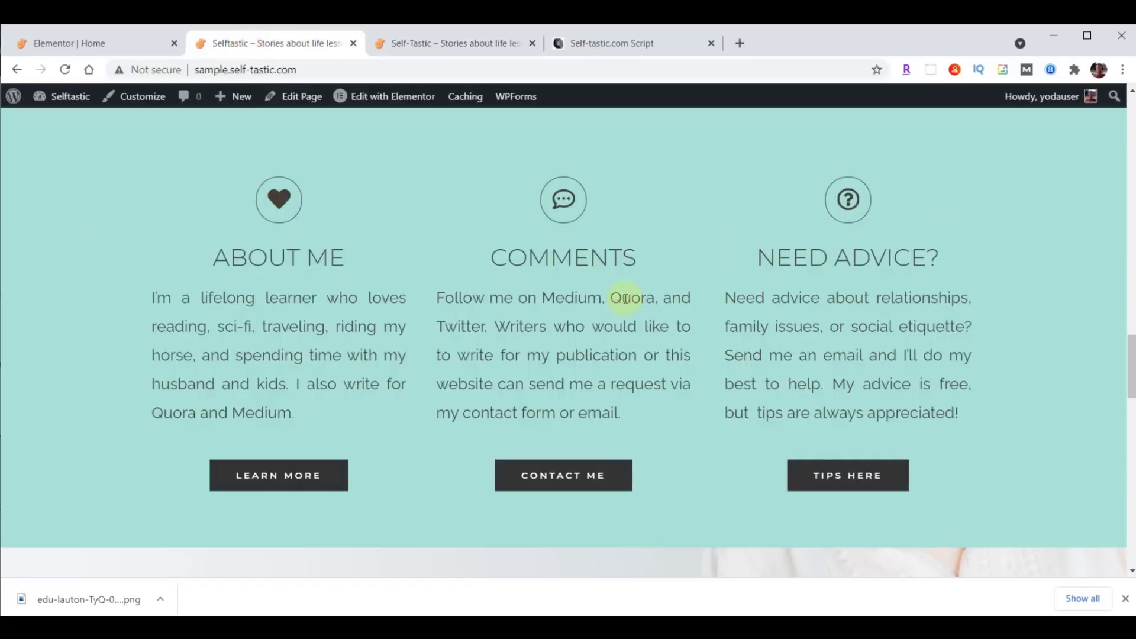
pyautogui.scroll(-6, 625, 299)
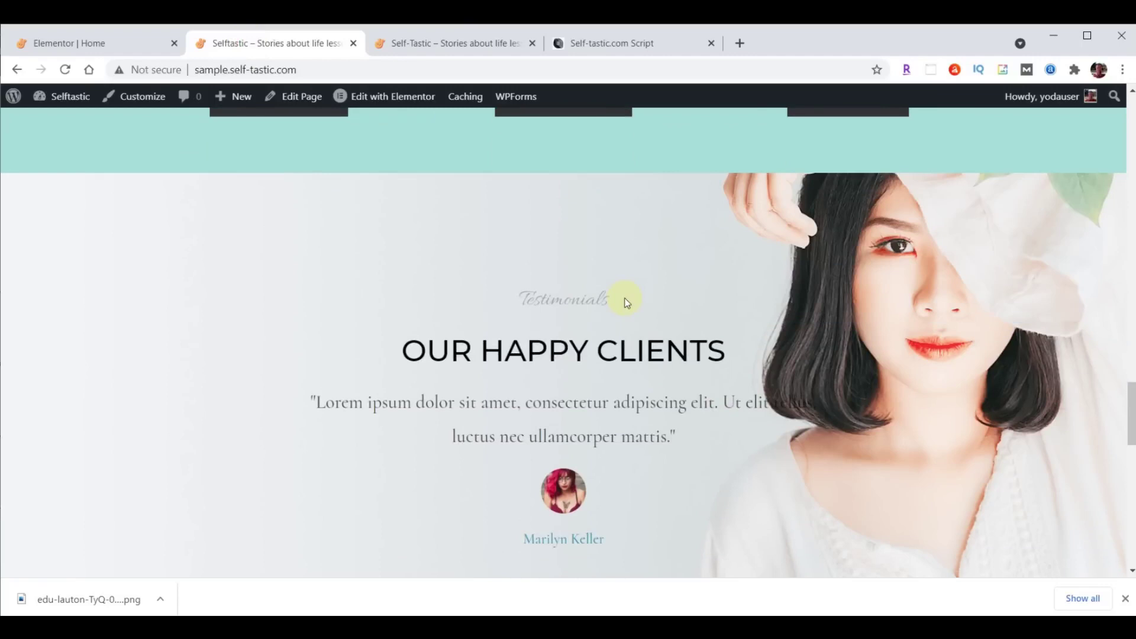
pyautogui.click(97, 42)
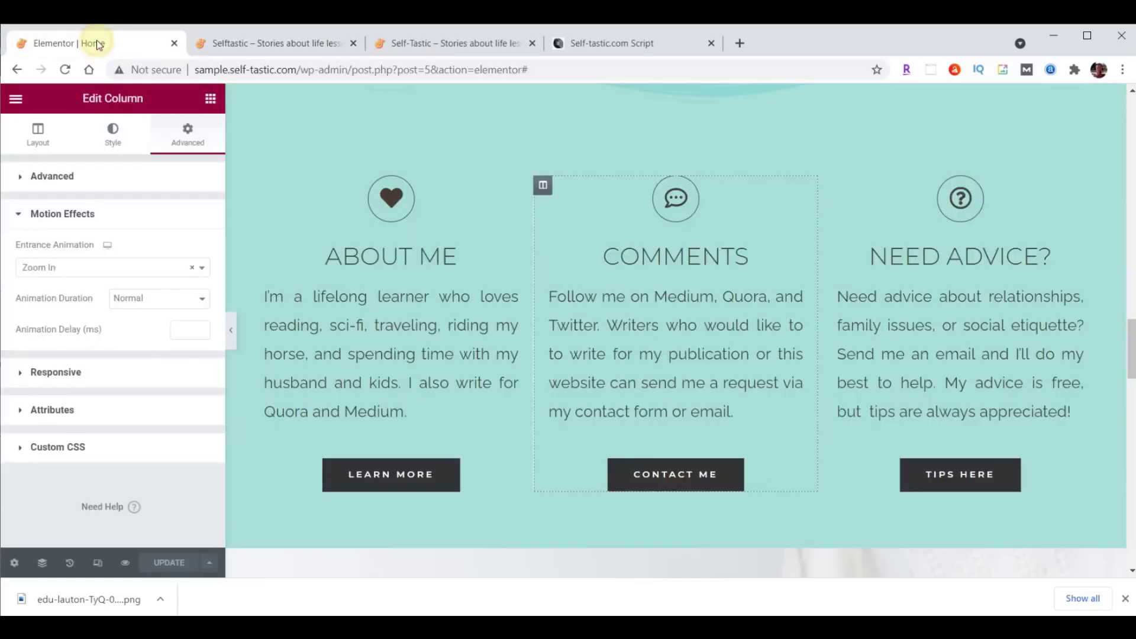
pyautogui.scroll(-6, 760, 230)
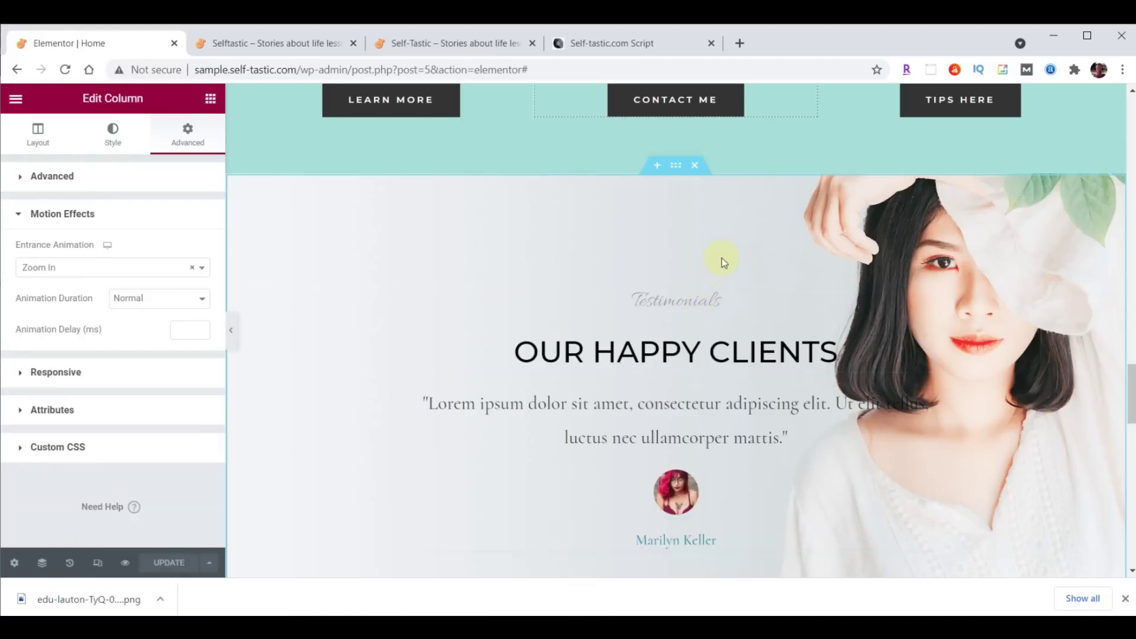
# Add a new single-column section above the testimonials.
pyautogui.click(657, 167)
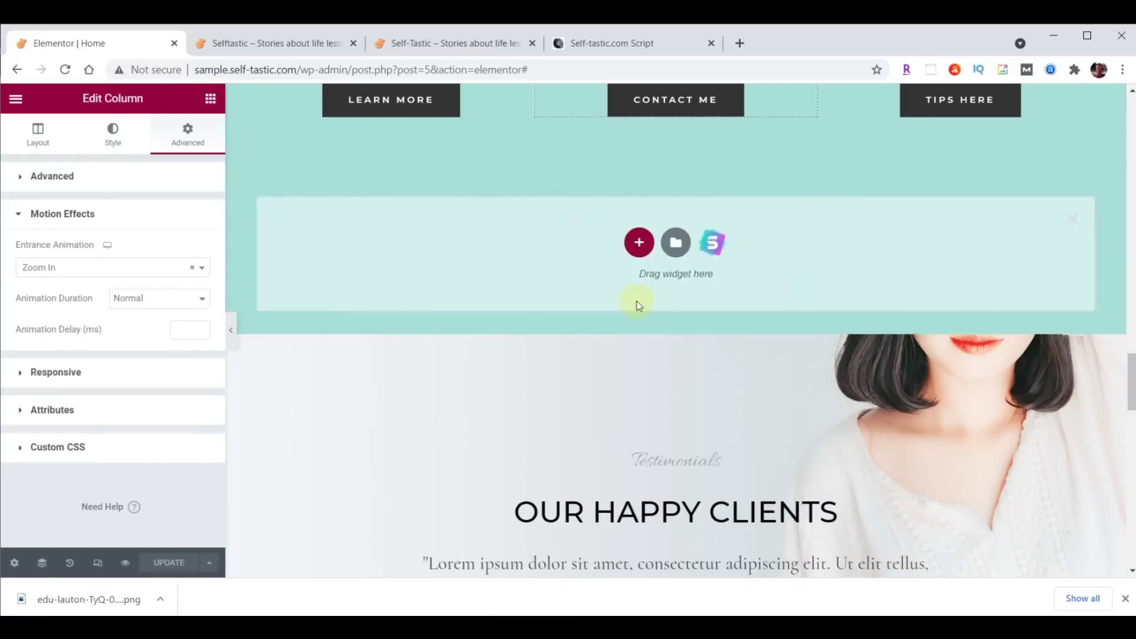
pyautogui.click(639, 241)
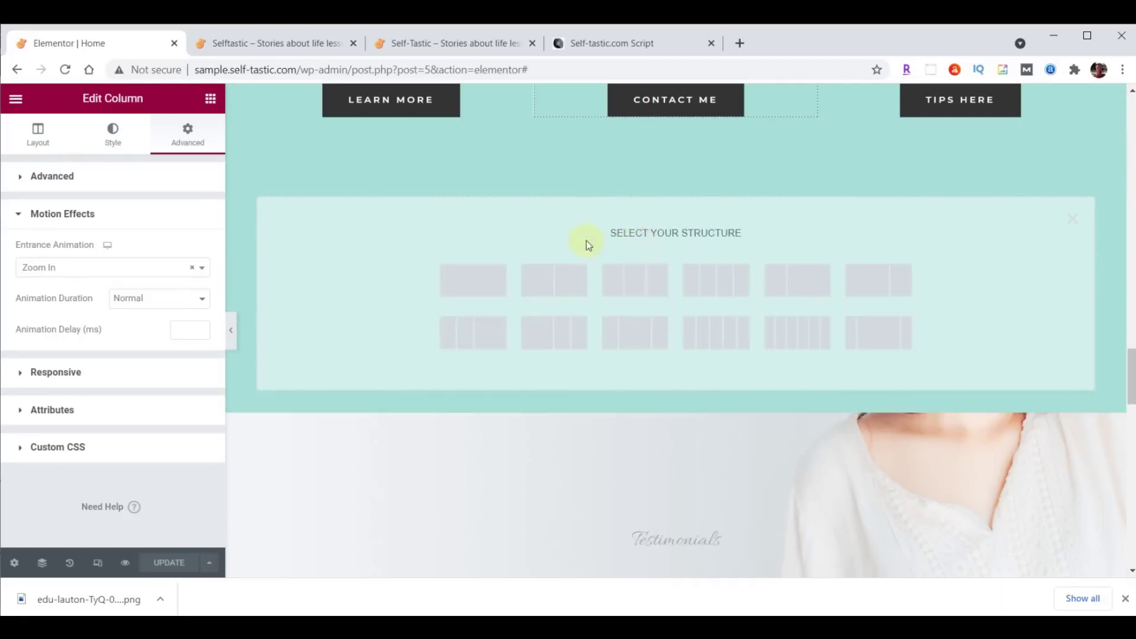
pyautogui.click(471, 279)
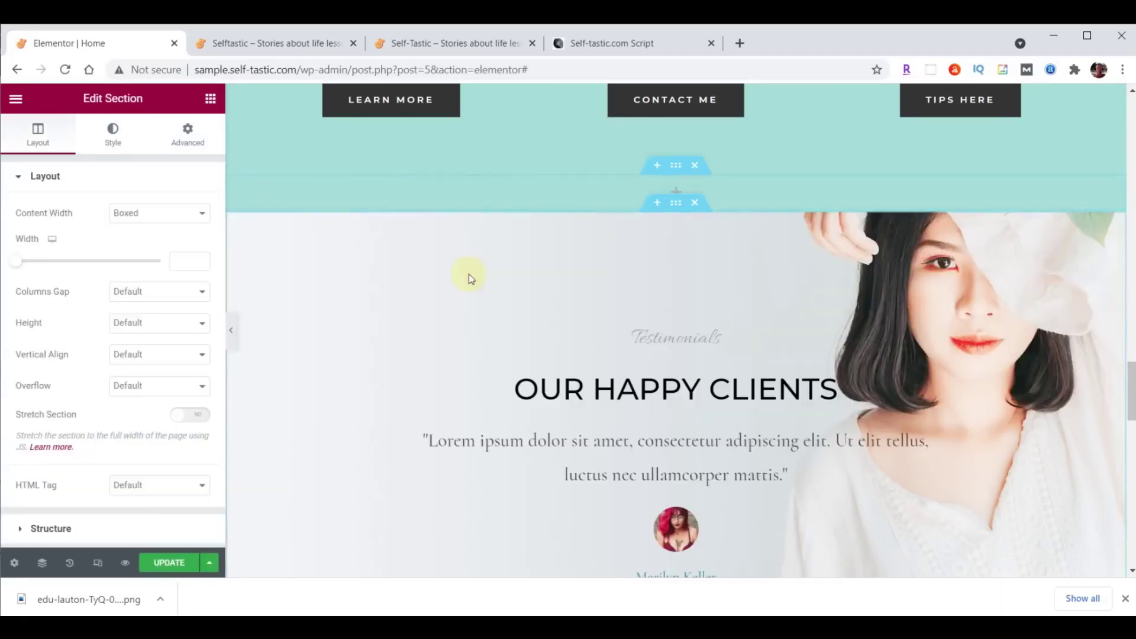
# Give the new section a classic white #FFFFFF background.
pyautogui.click(677, 168)
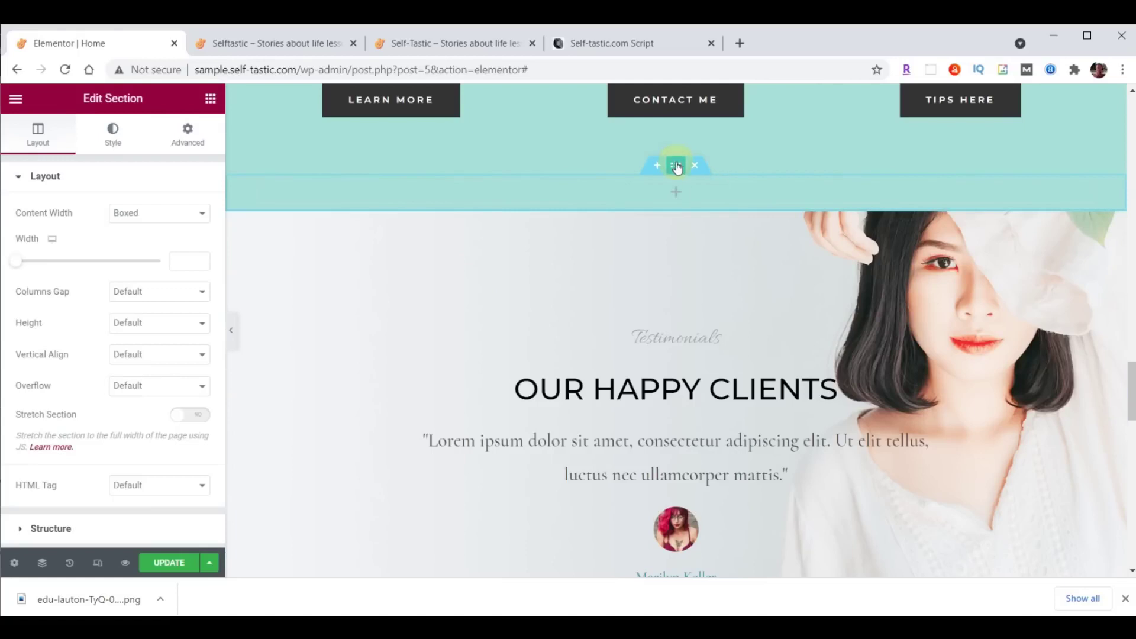
pyautogui.click(113, 132)
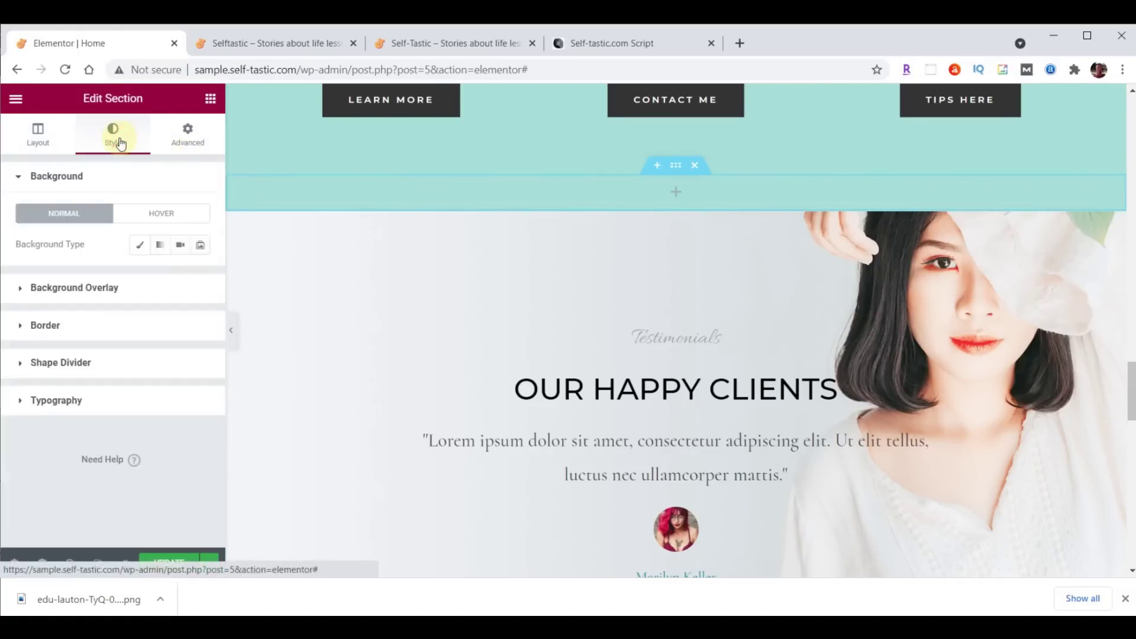
pyautogui.click(140, 245)
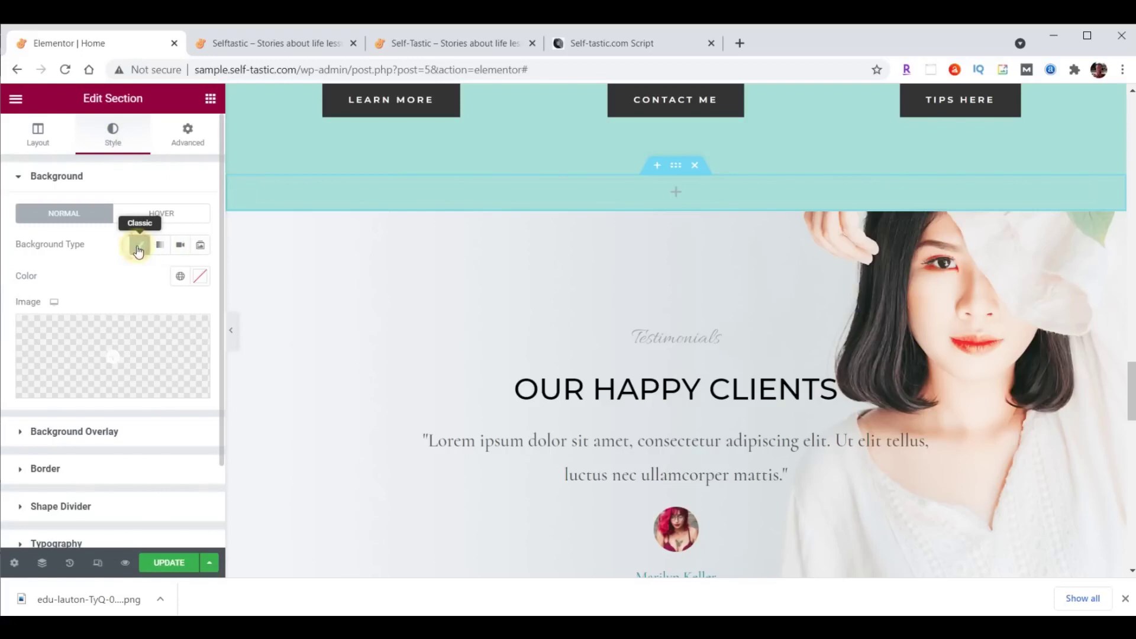
pyautogui.click(199, 278)
pyautogui.click(113, 503)
pyautogui.write('#FFFFFF')
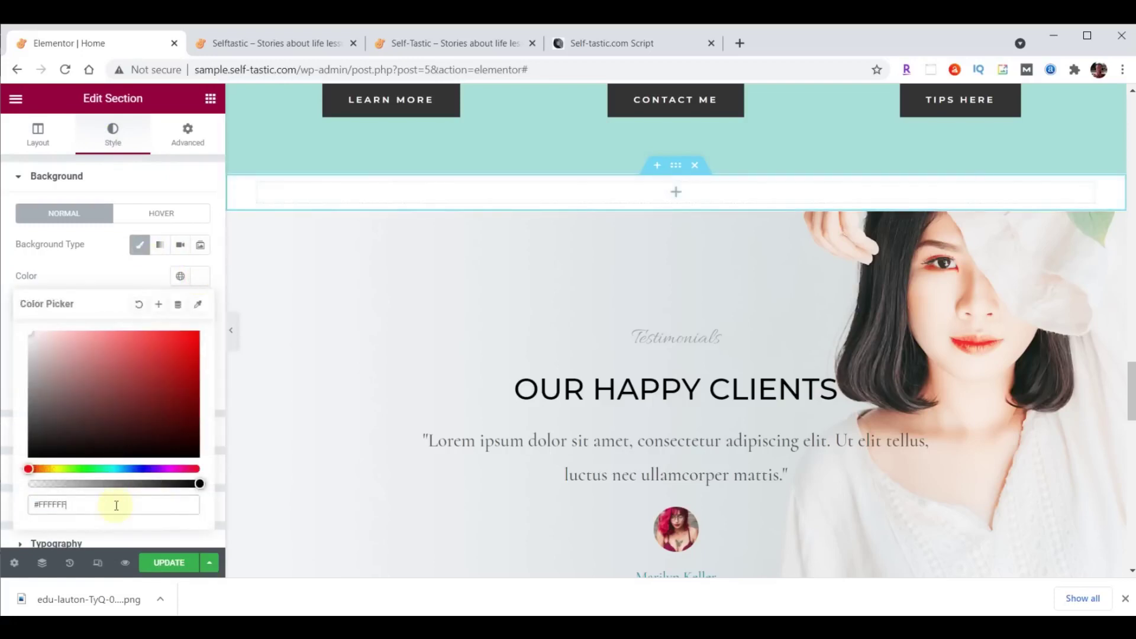
# Copy the Advice and encouragement heading and bring up the empty column's options.
pyautogui.scroll(10, 911, 312)
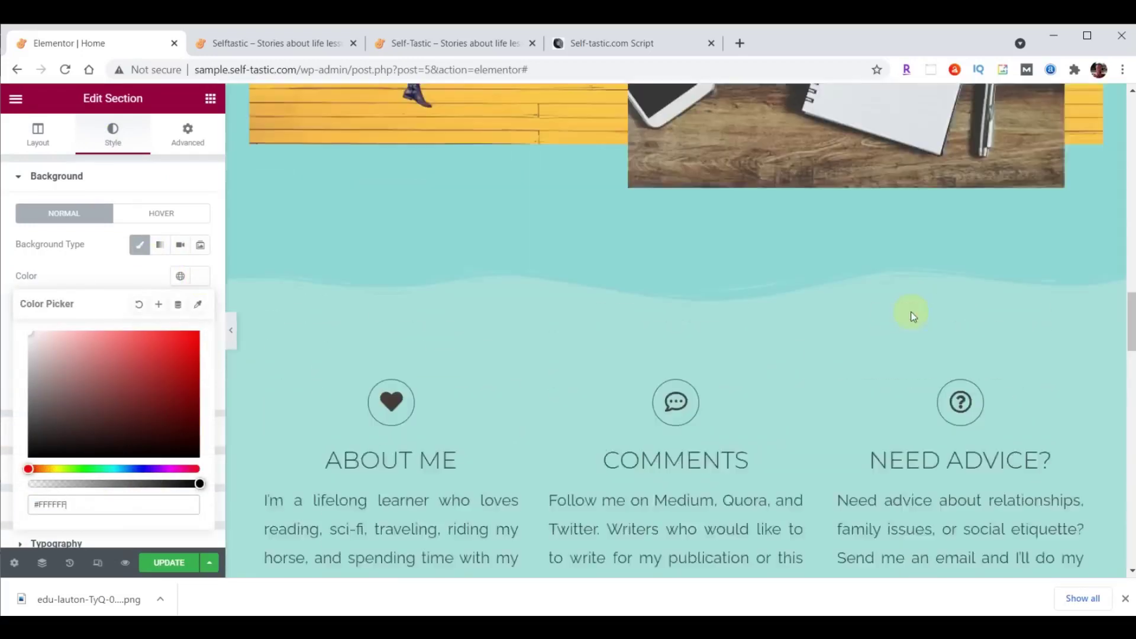
pyautogui.scroll(10, 911, 312)
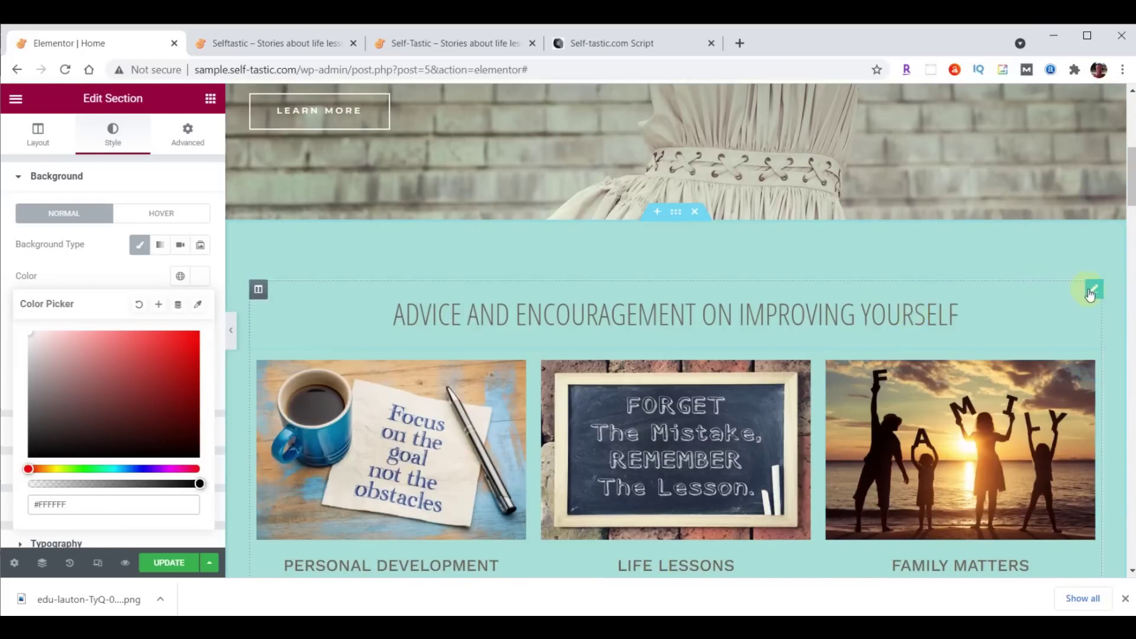
pyautogui.rightClick(1092, 290)
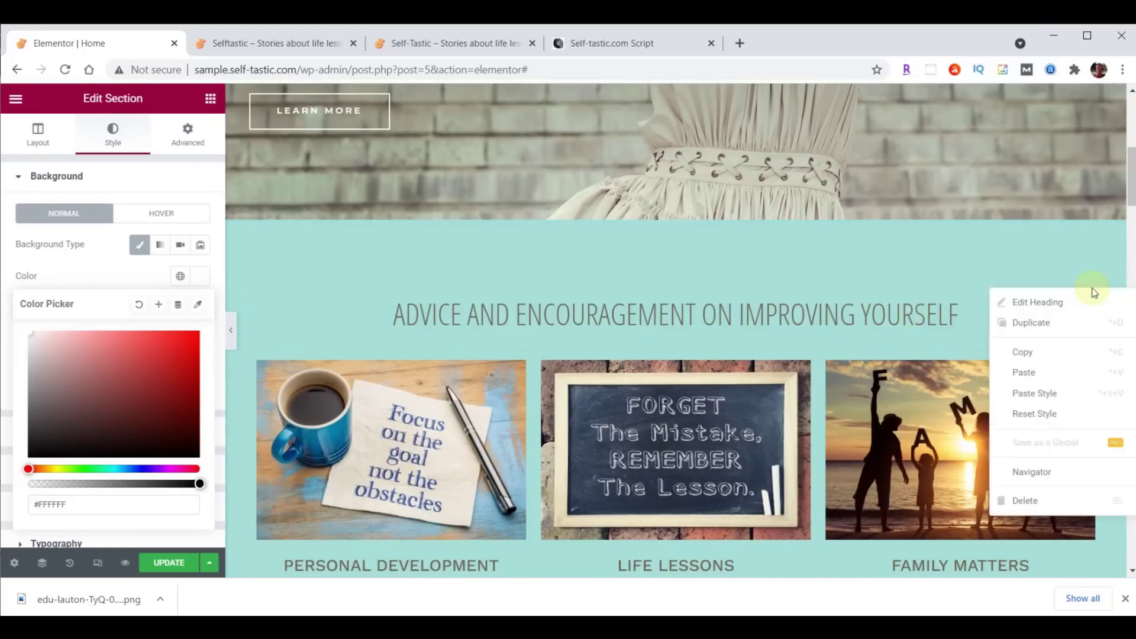
pyautogui.click(1037, 351)
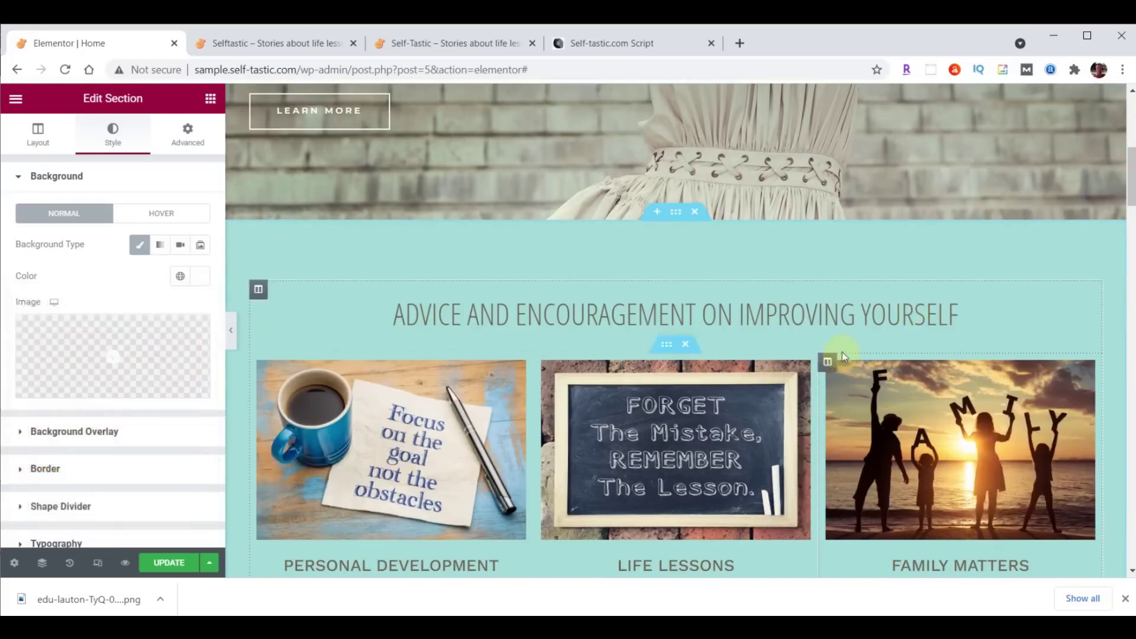
pyautogui.scroll(-4, 858, 343)
pyautogui.scroll(-15, 876, 332)
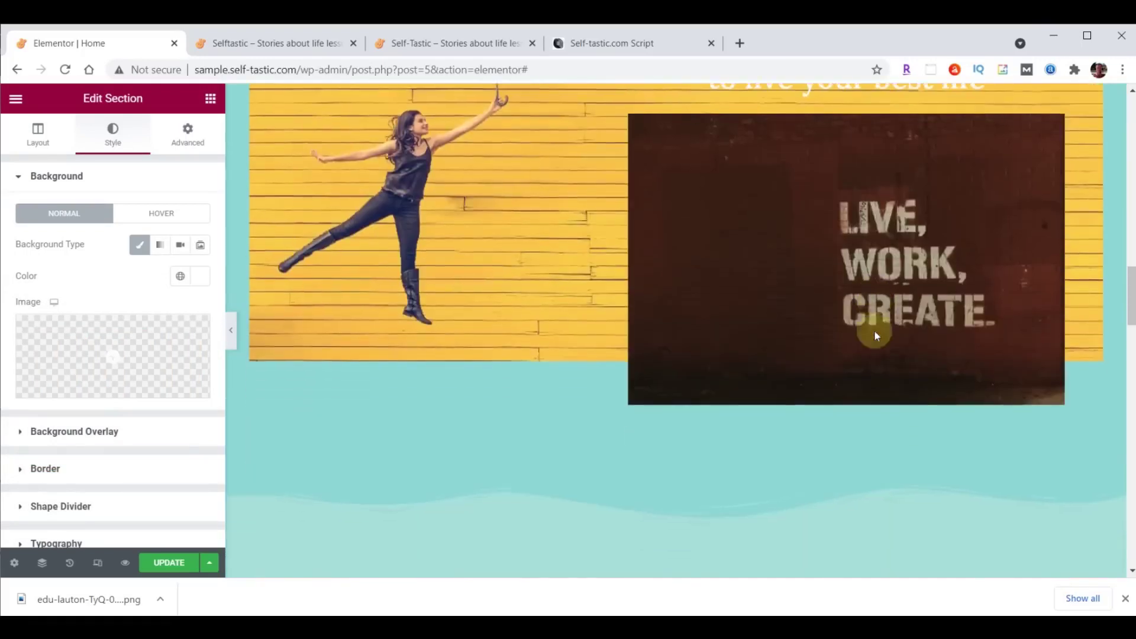
pyautogui.scroll(-6, 874, 332)
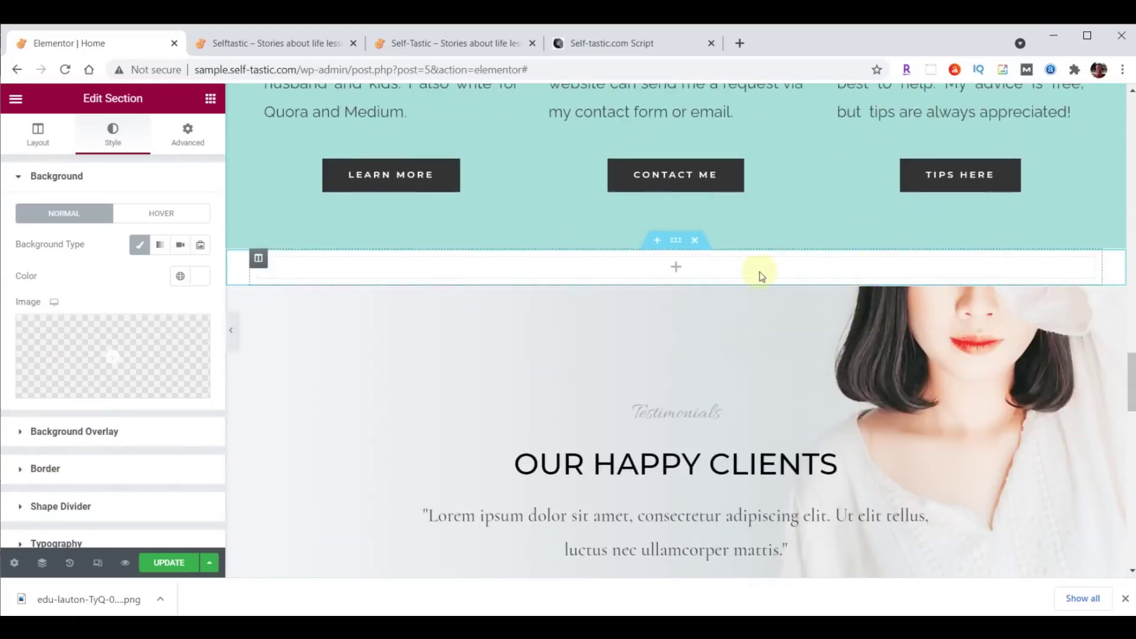
pyautogui.rightClick(702, 268)
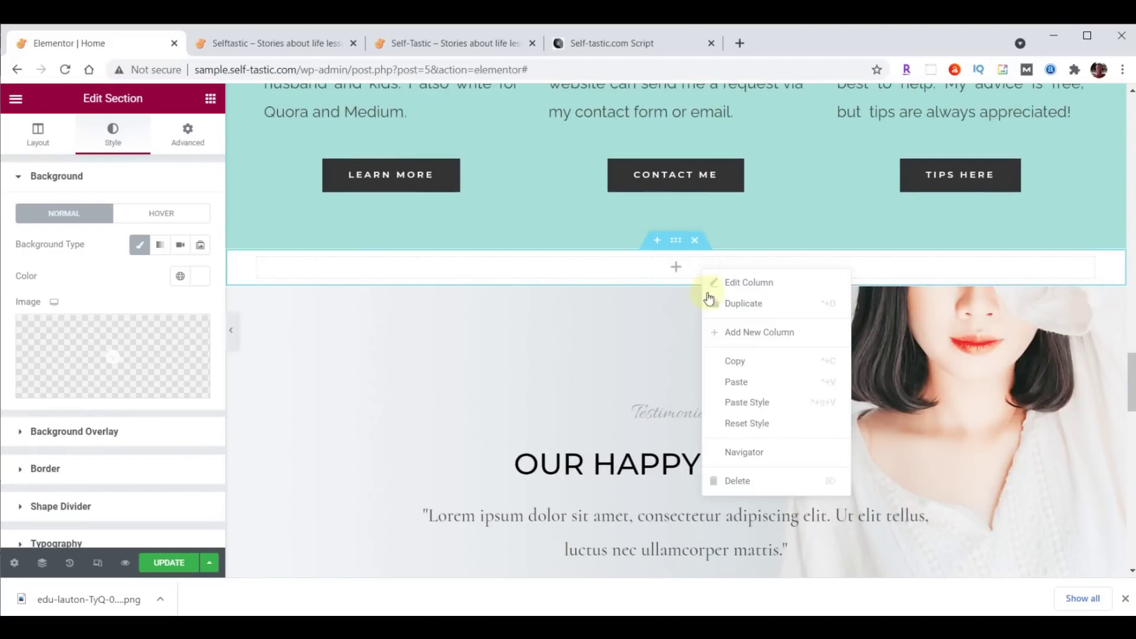
# Paste the copied heading into the new section and retitle it 'Words Of Wisdom'.
pyautogui.click(735, 380)
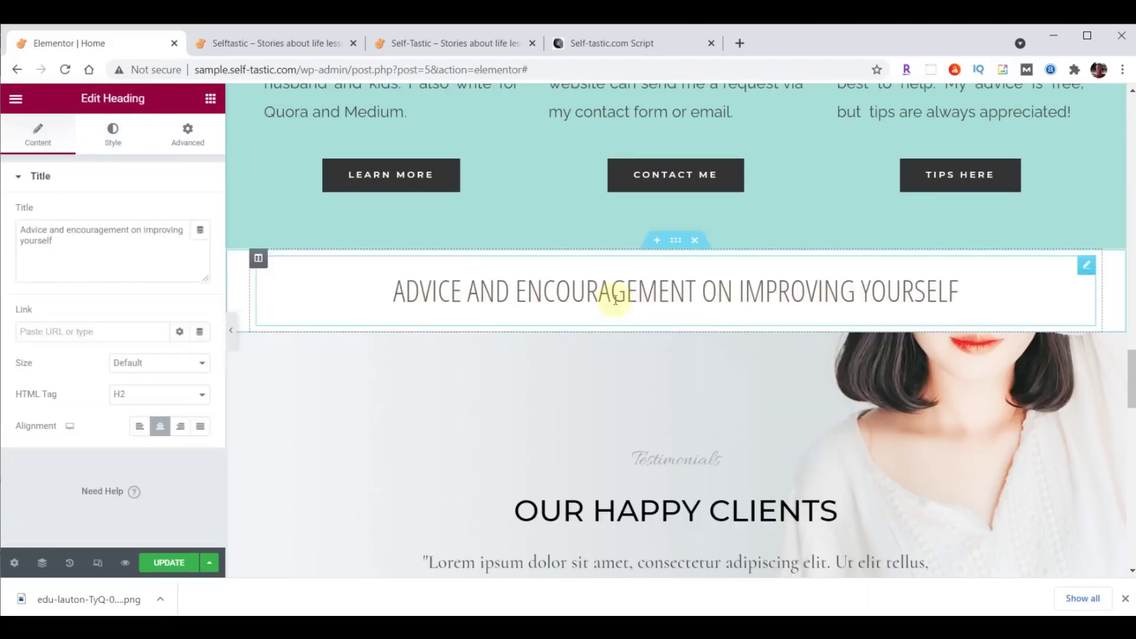
pyautogui.moveTo(24, 229); pyautogui.dragTo(91, 251)
pyautogui.click(45, 239)
pyautogui.moveTo(17, 228); pyautogui.dragTo(109, 249)
pyautogui.write('Words Of Wisdom')
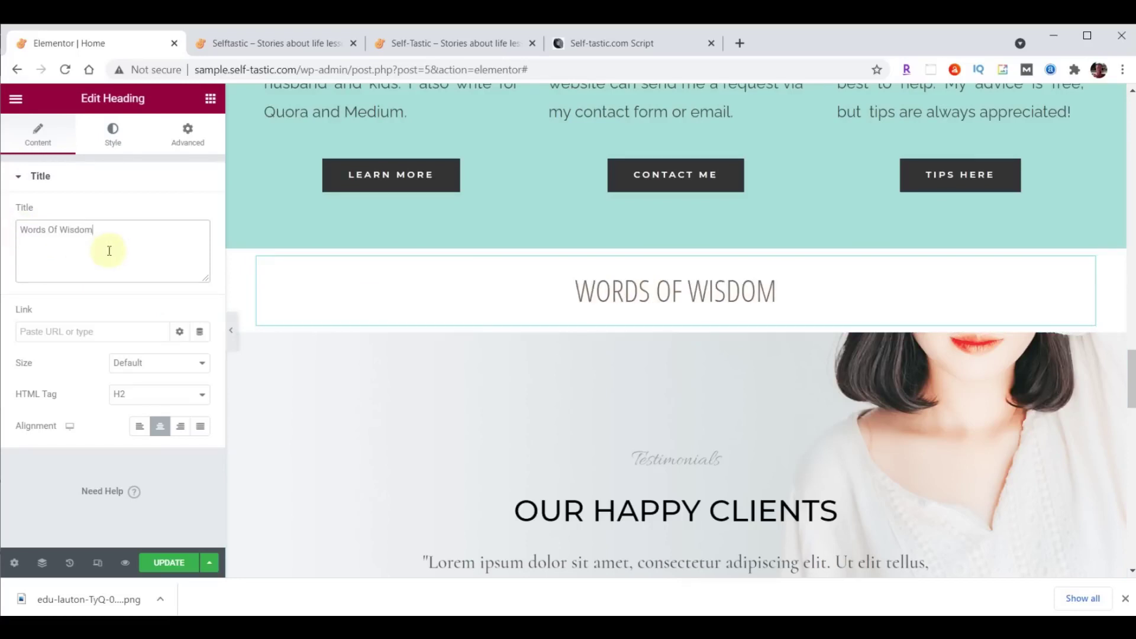
# Add an Image Carousel widget below the Words Of Wisdom heading.
pyautogui.click(211, 99)
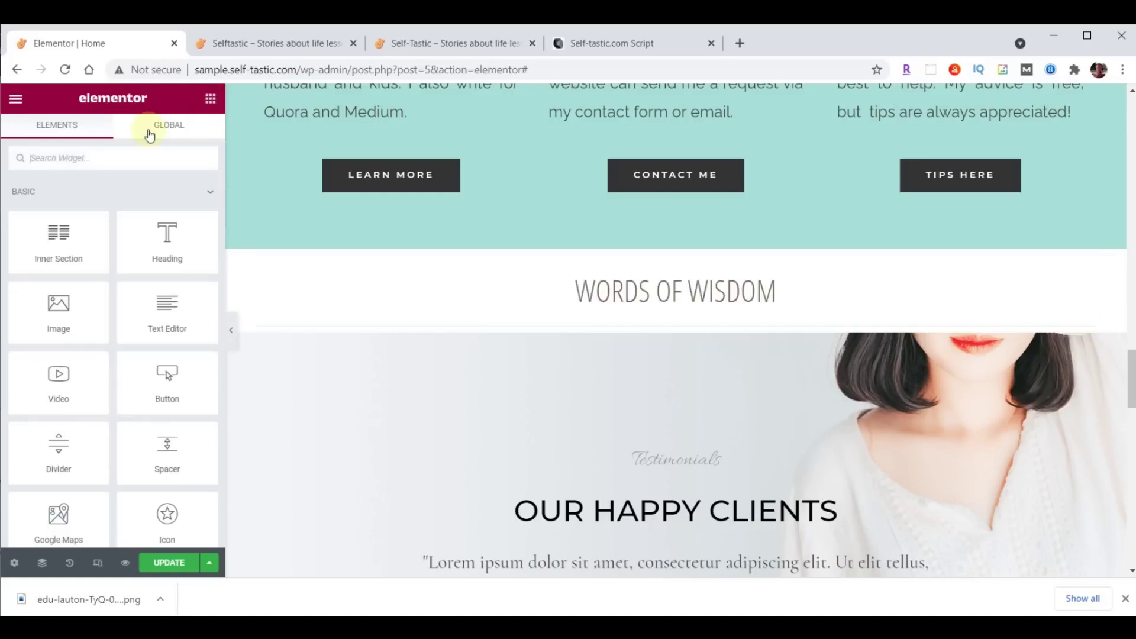
pyautogui.write('image')
pyautogui.moveTo(58, 275); pyautogui.dragTo(664, 322)
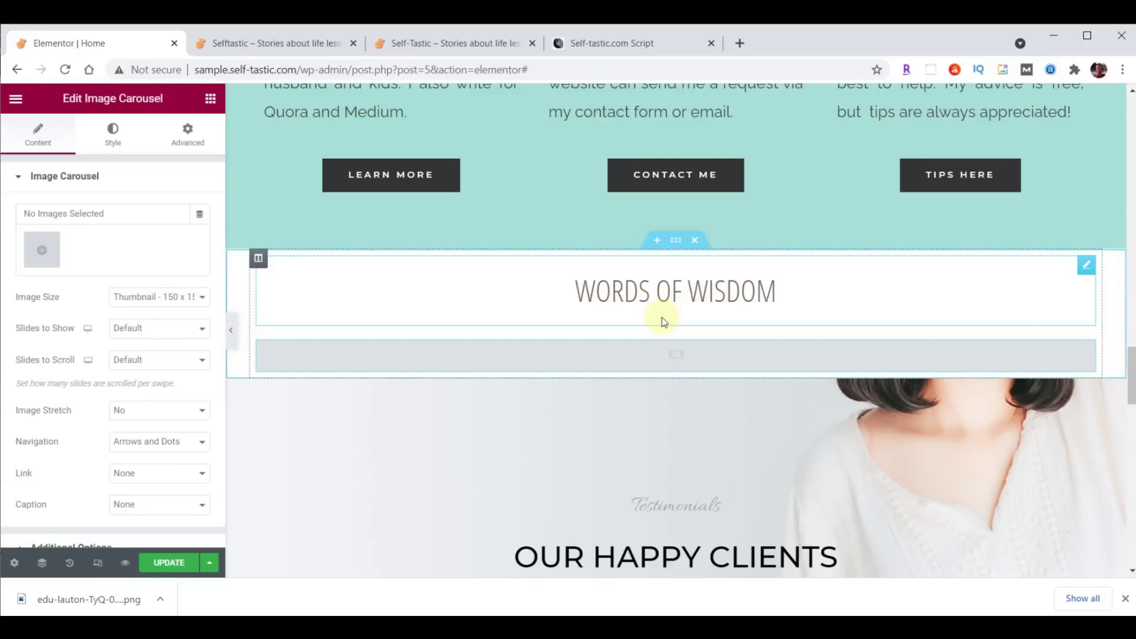
# Upload the 14 words-of-wisdom GIFs and insert them as the carousel's gallery.
pyautogui.click(36, 251)
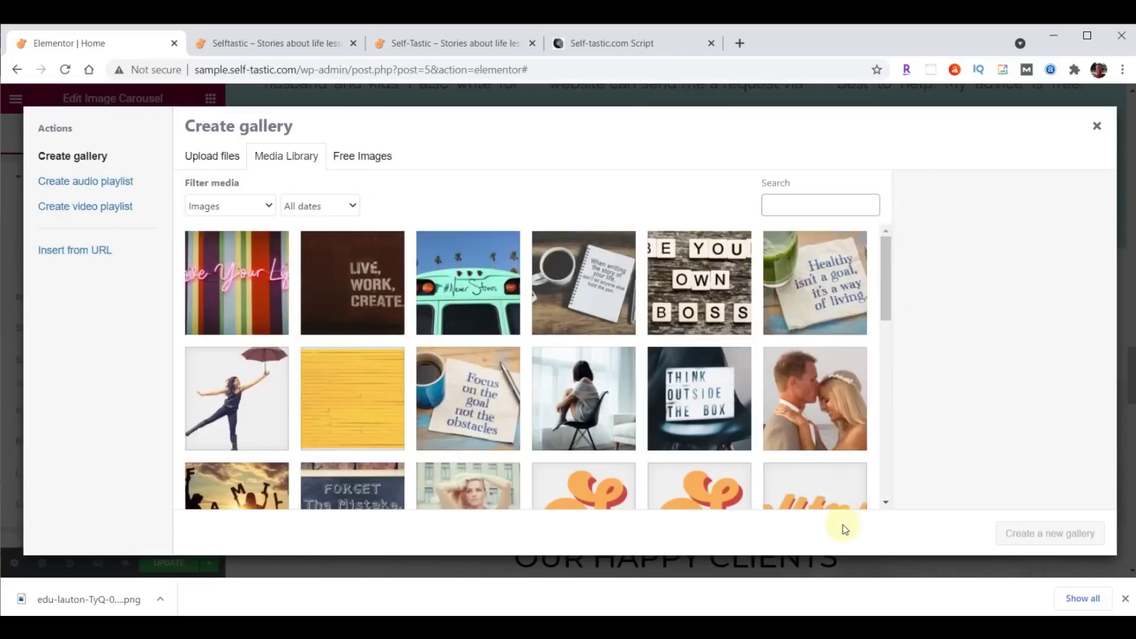
pyautogui.click(728, 626)
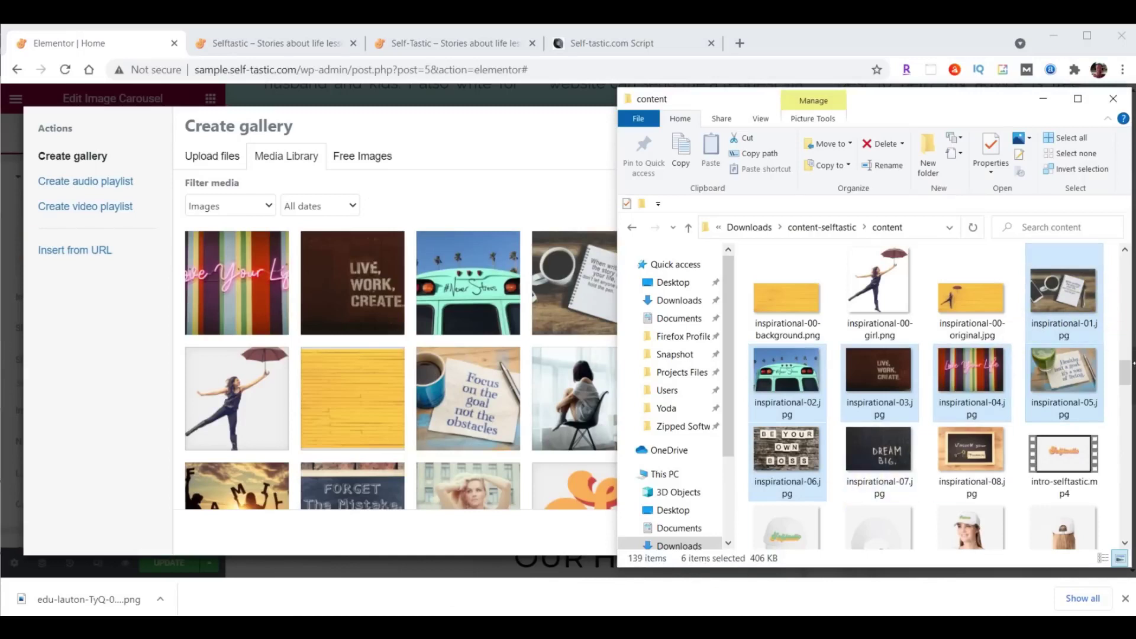
pyautogui.moveTo(1124, 372); pyautogui.dragTo(1124, 513)
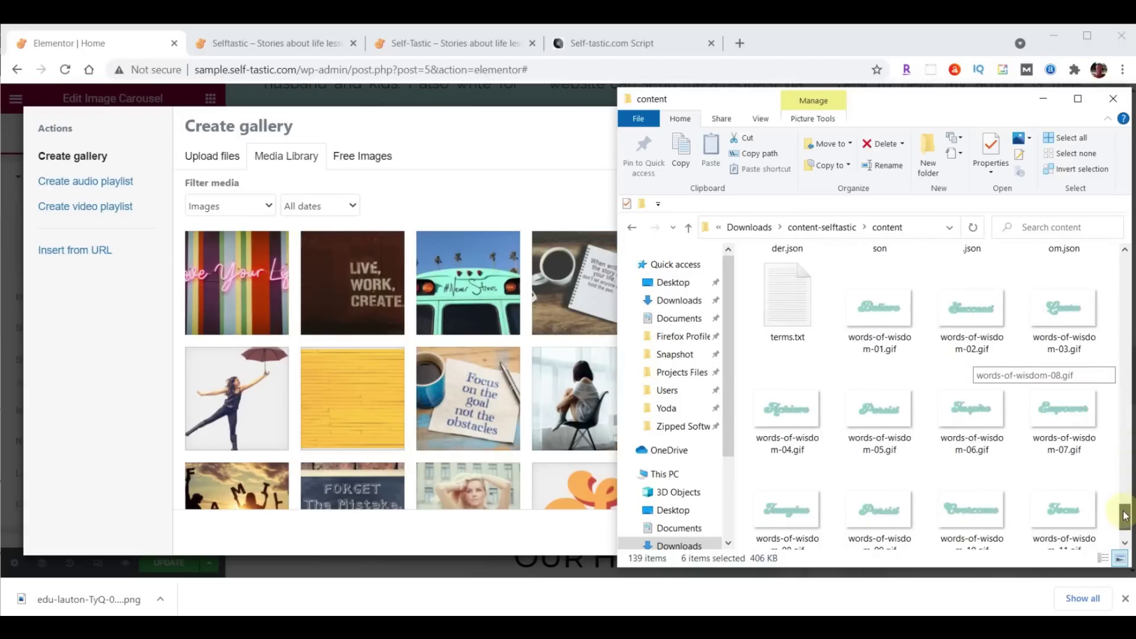
pyautogui.click(882, 306)
pyautogui.scroll(-1, 976, 367)
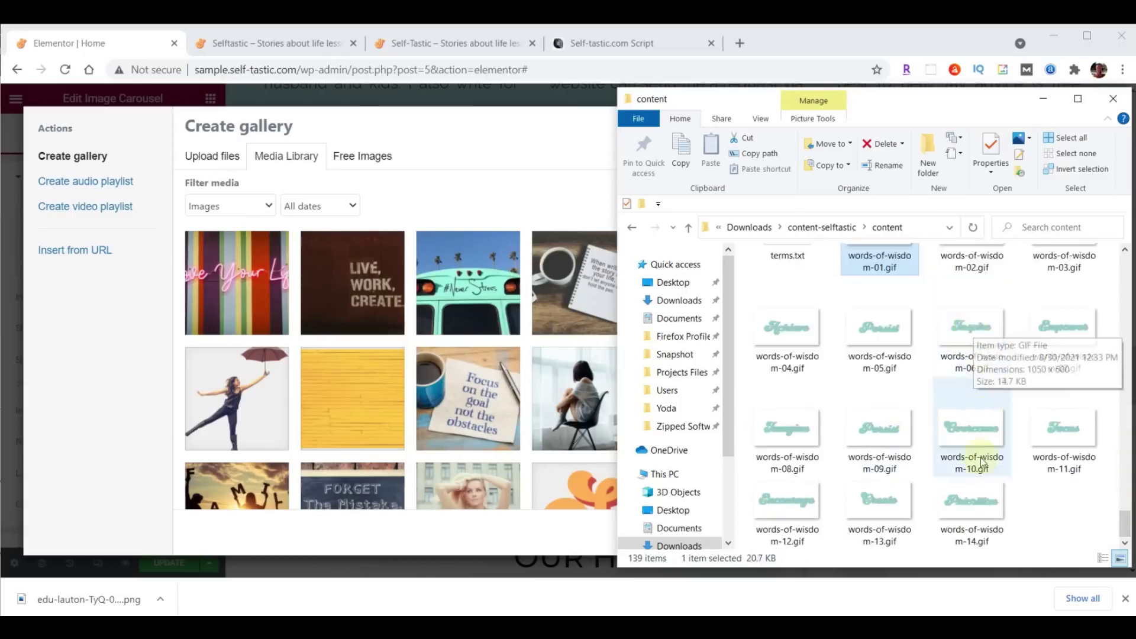
pyautogui.keyDown('shift'); pyautogui.click(977, 486); pyautogui.keyUp('shift')
pyautogui.moveTo(985, 503); pyautogui.dragTo(402, 356)
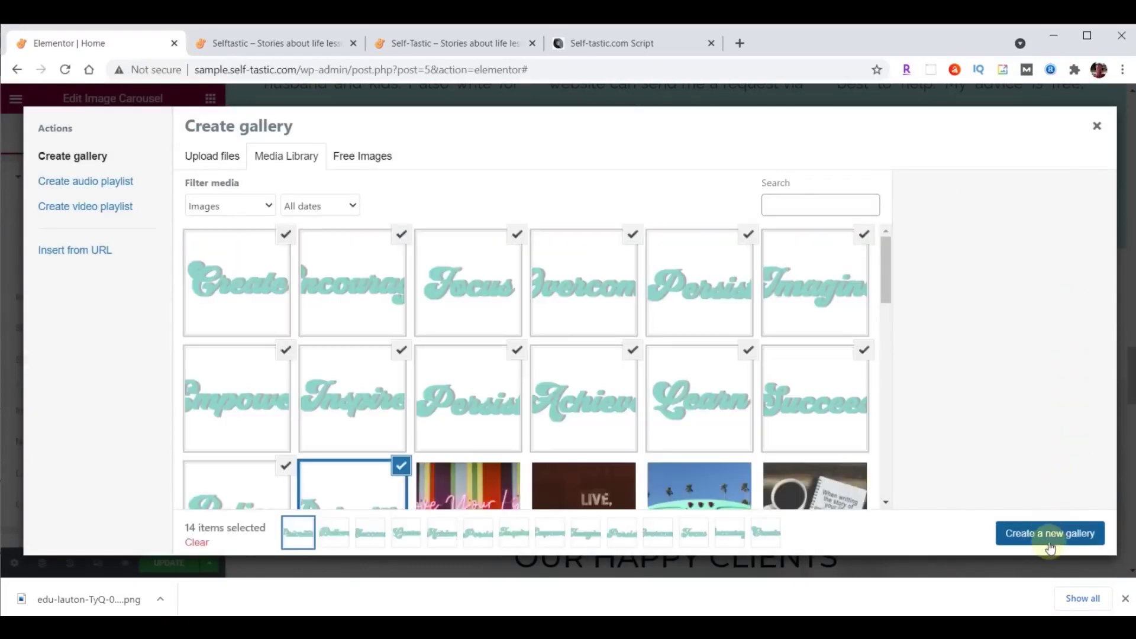
pyautogui.click(1062, 543)
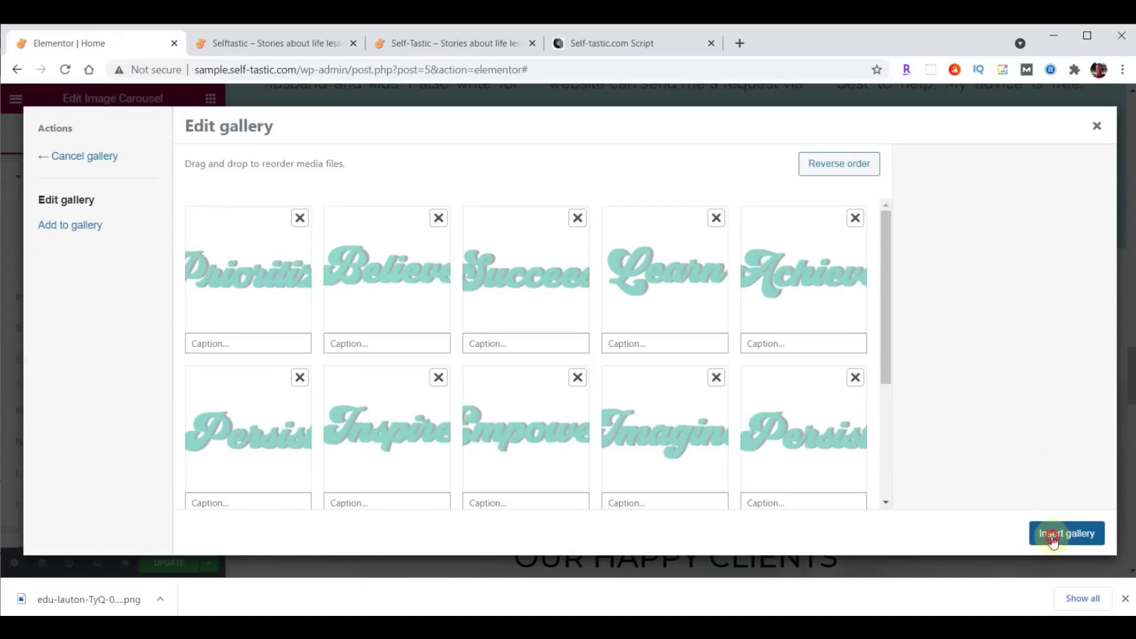
pyautogui.click(1052, 537)
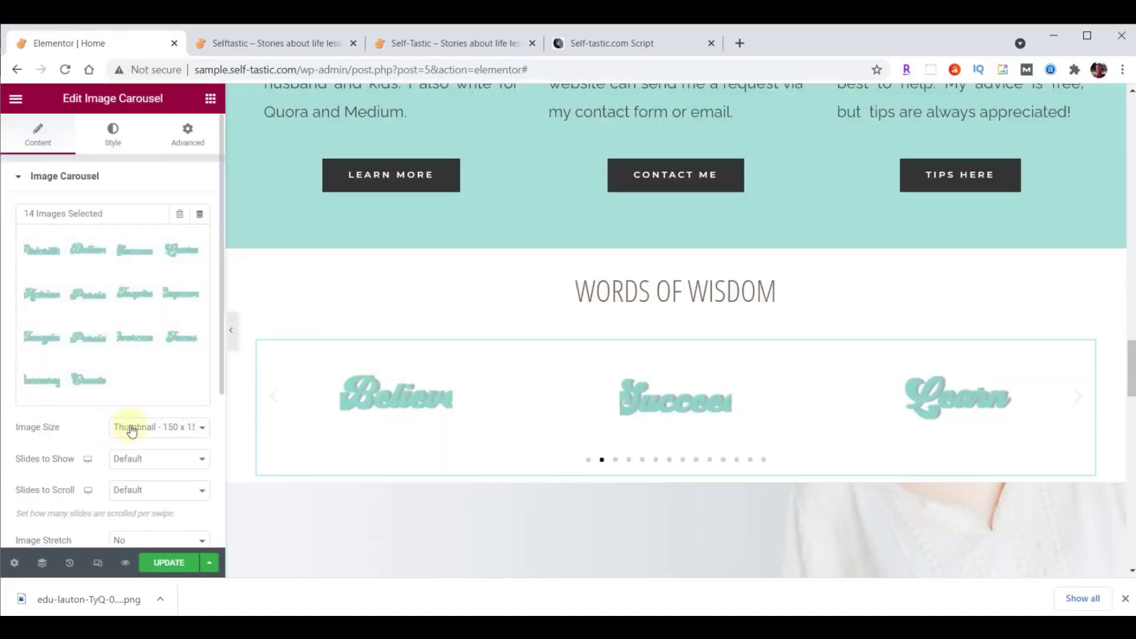
# Set the carousel to full-size images, 5 slides to show, and 1 slide to scroll.
pyautogui.click(140, 428)
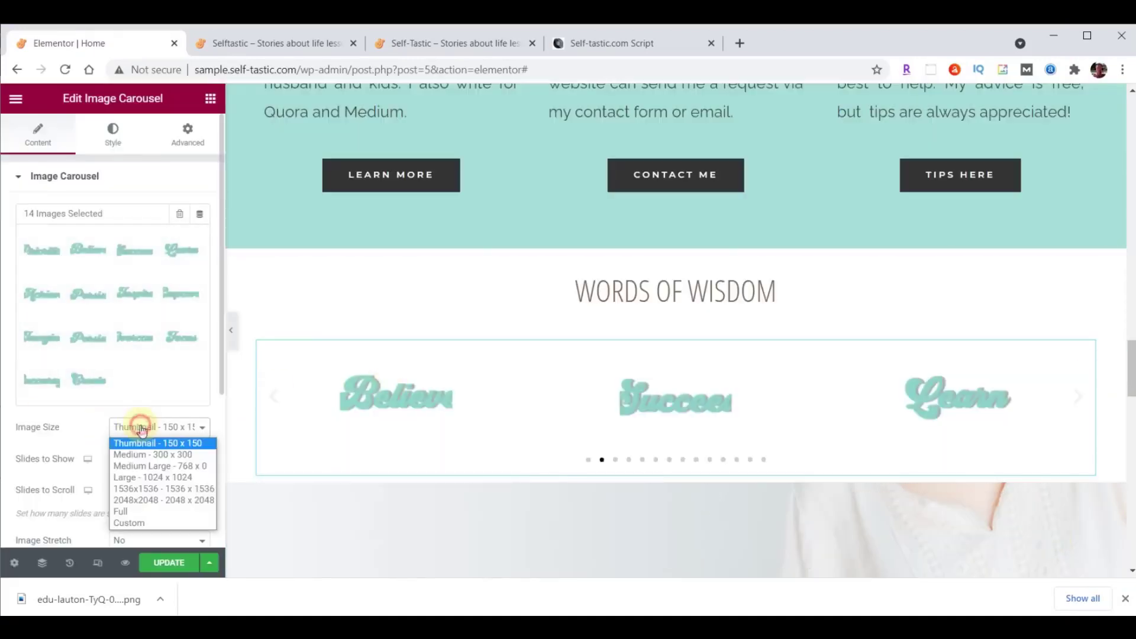
pyautogui.click(147, 511)
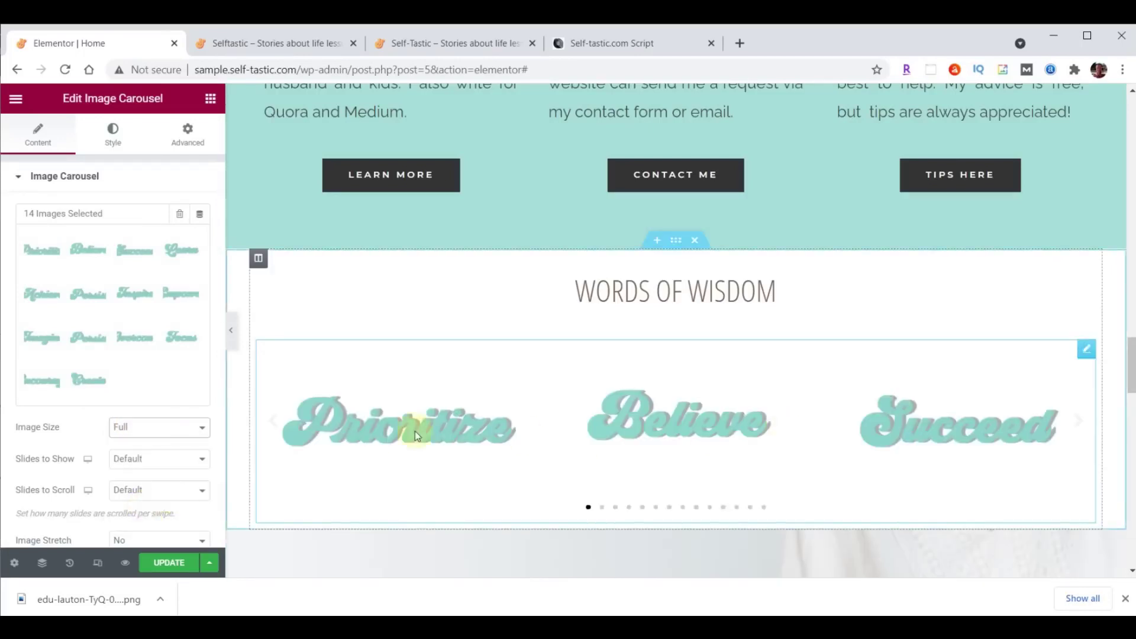
pyautogui.click(202, 460)
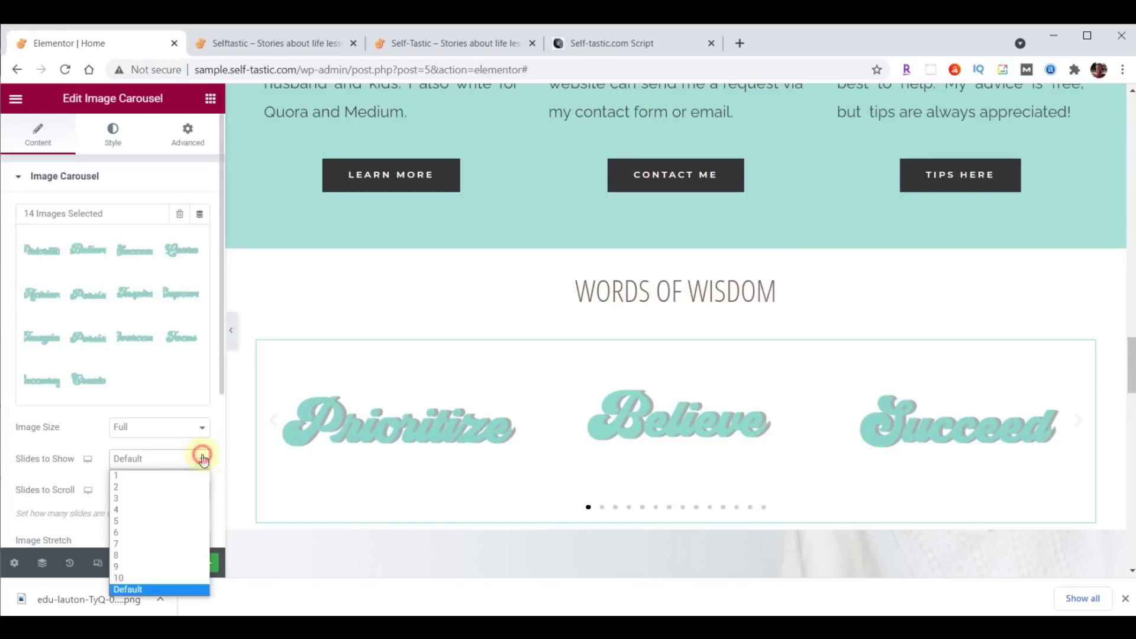
pyautogui.click(166, 521)
pyautogui.click(175, 493)
pyautogui.click(166, 360)
# Set carousel navigation to None, Pause on Hover to No, and animation speed 2000.
pyautogui.scroll(-4, 152, 341)
pyautogui.click(152, 341)
pyautogui.click(146, 389)
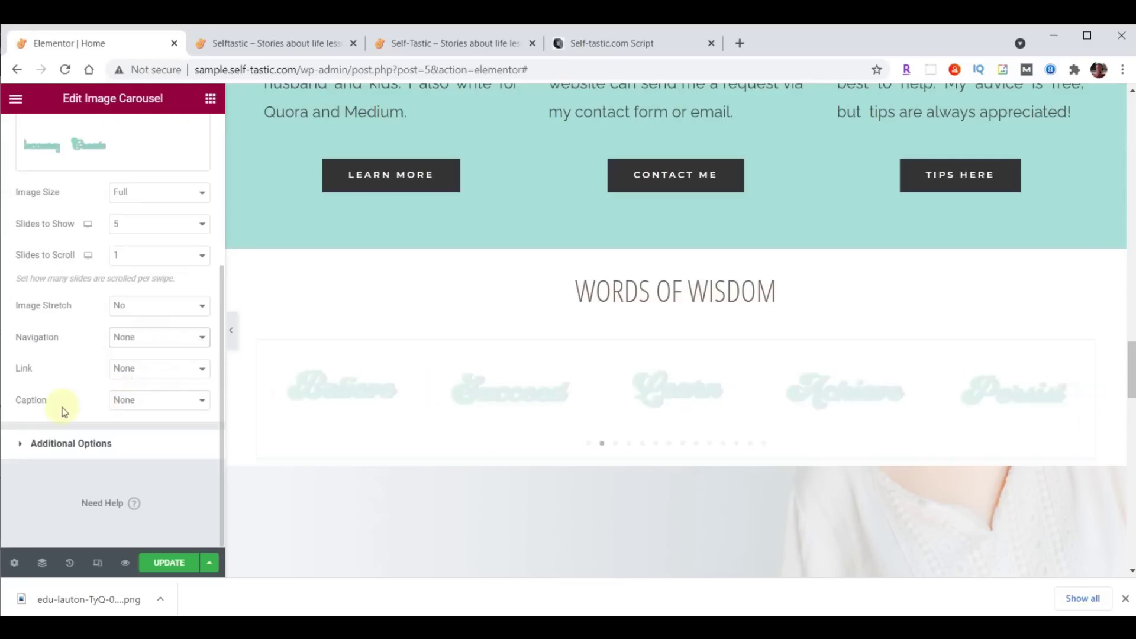
pyautogui.click(66, 443)
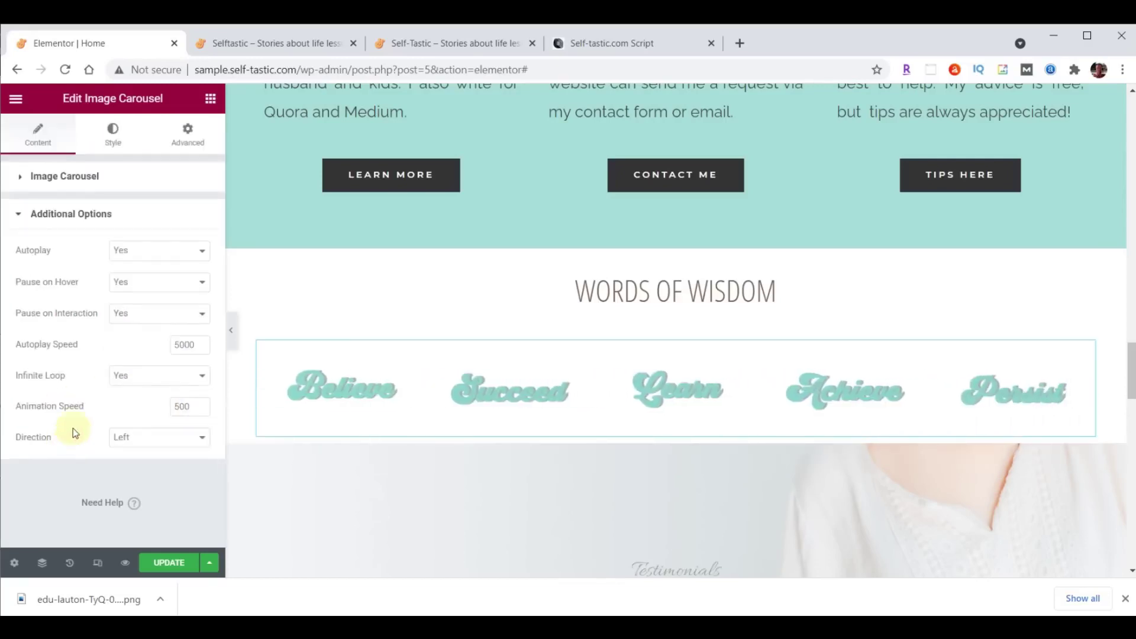
pyautogui.click(145, 283)
pyautogui.click(136, 309)
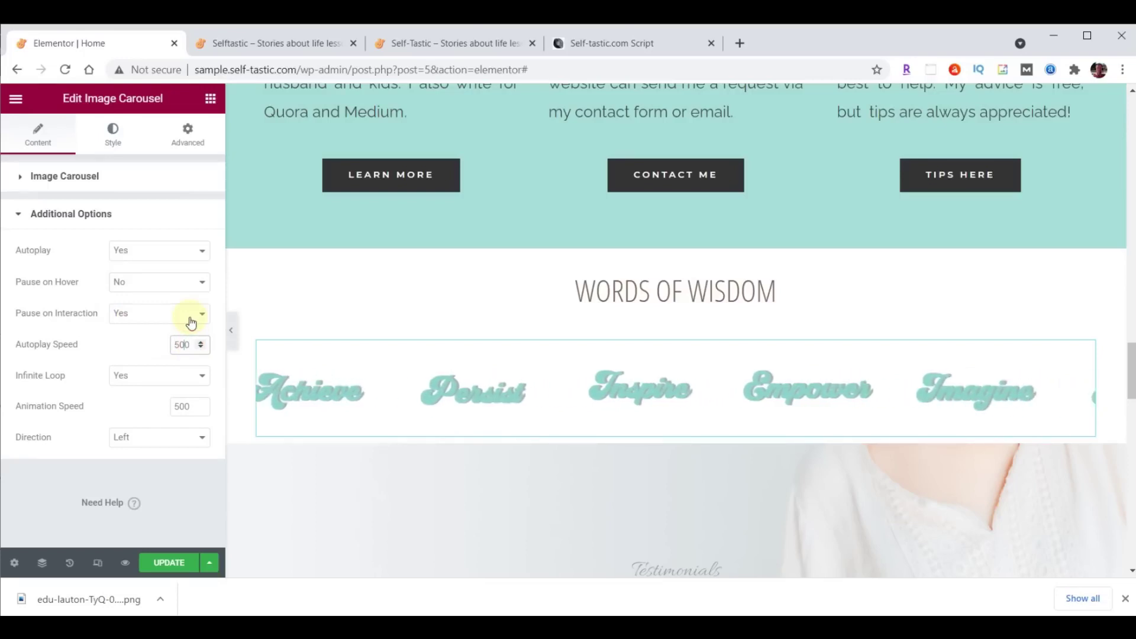
pyautogui.doubleClick(179, 405)
pyautogui.write('2000')
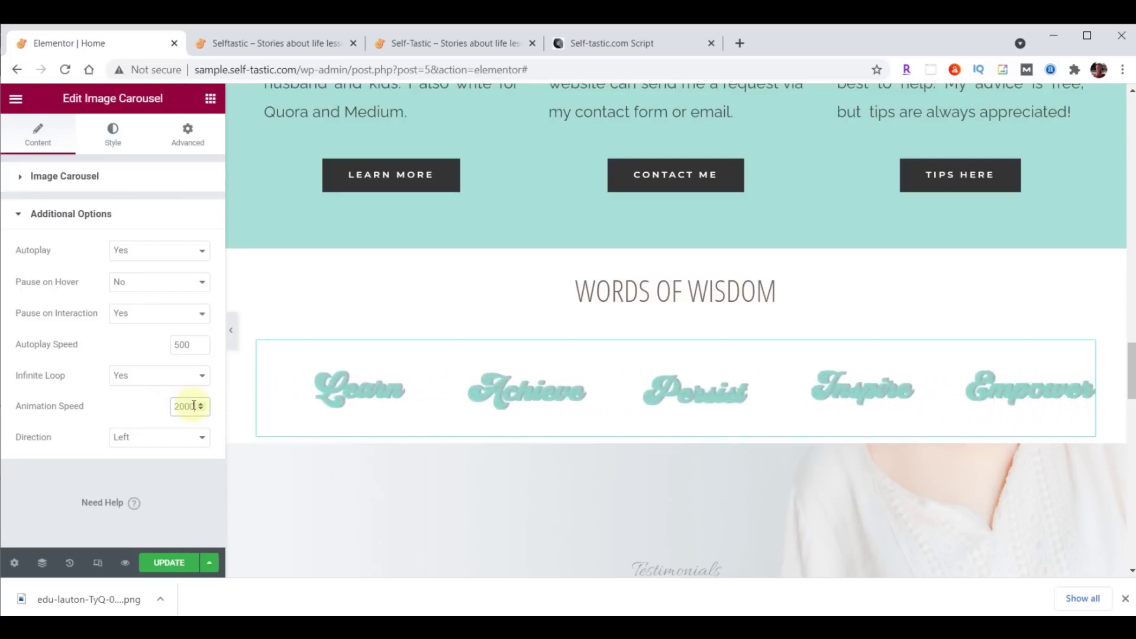
# Save the page and check the carousel on the live site.
pyautogui.click(171, 564)
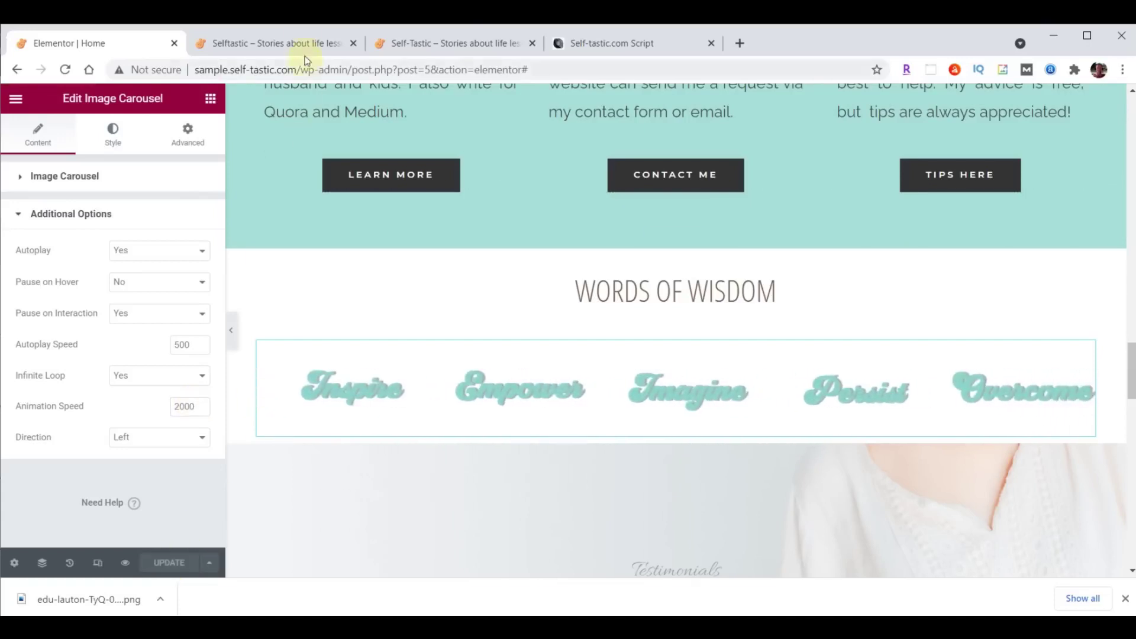
pyautogui.click(291, 39)
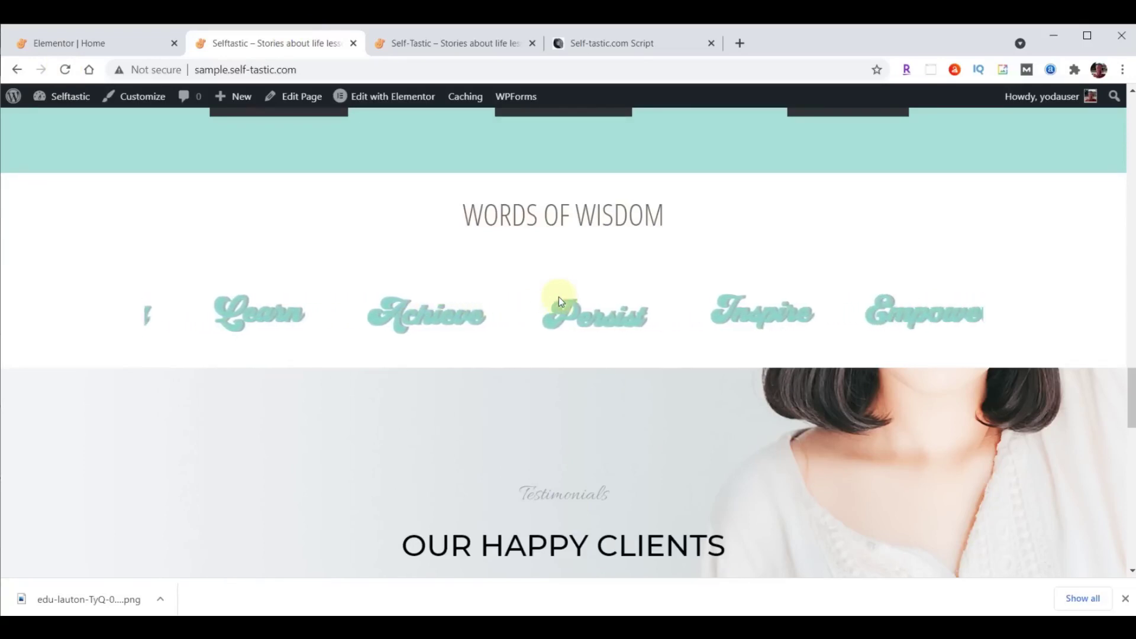
pyautogui.click(79, 43)
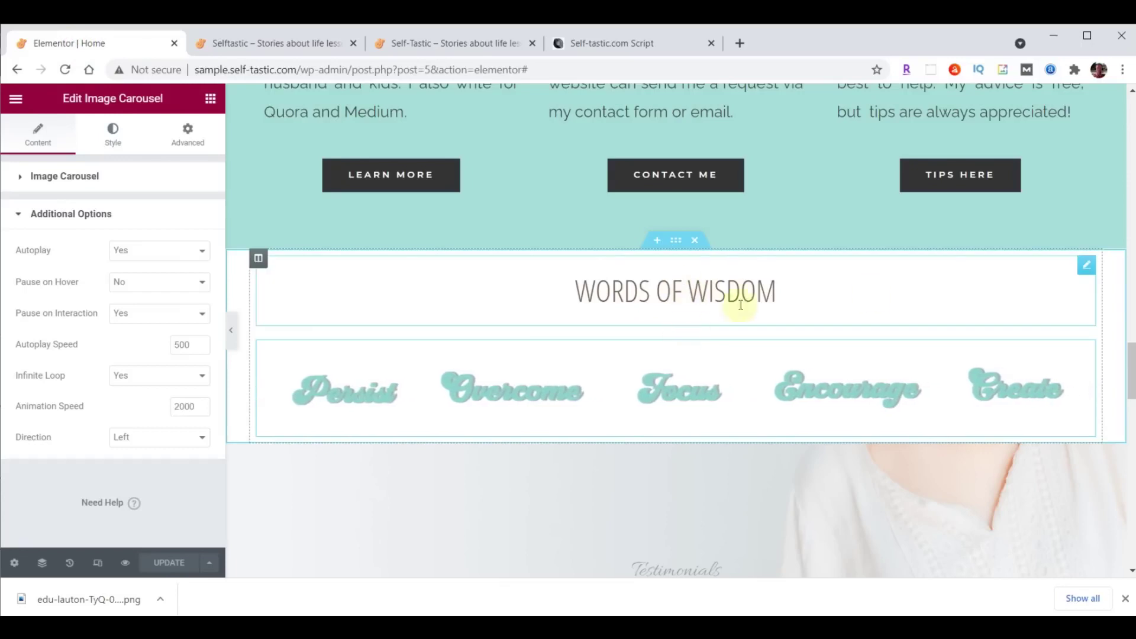
# Give the Words Of Wisdom heading 70 px top padding and zero padding elsewhere.
pyautogui.click(1089, 267)
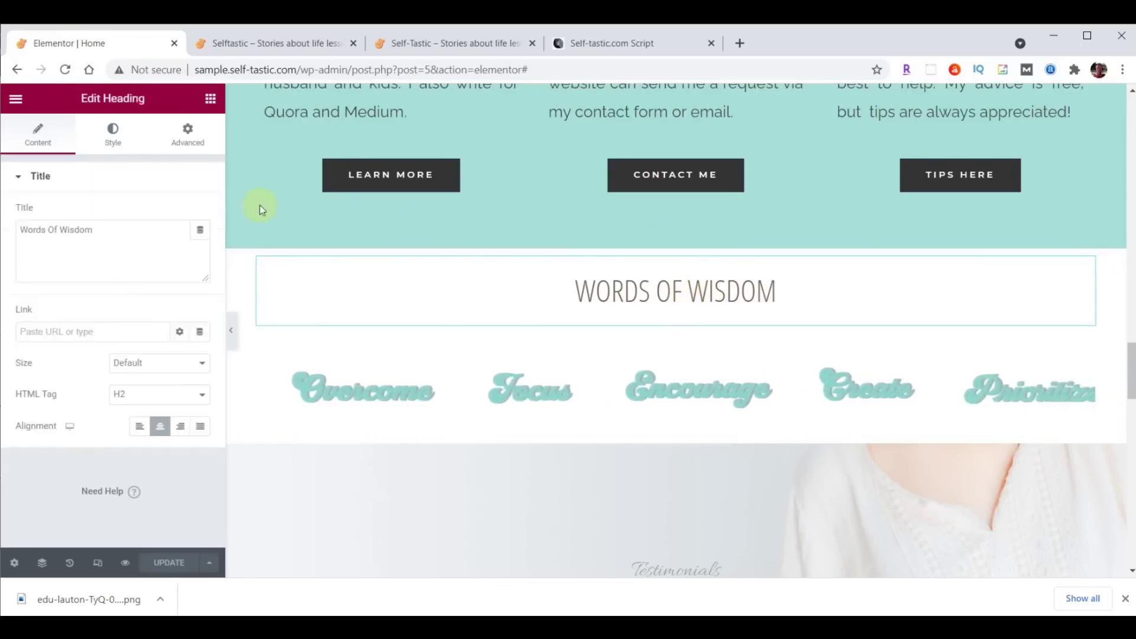
pyautogui.click(187, 136)
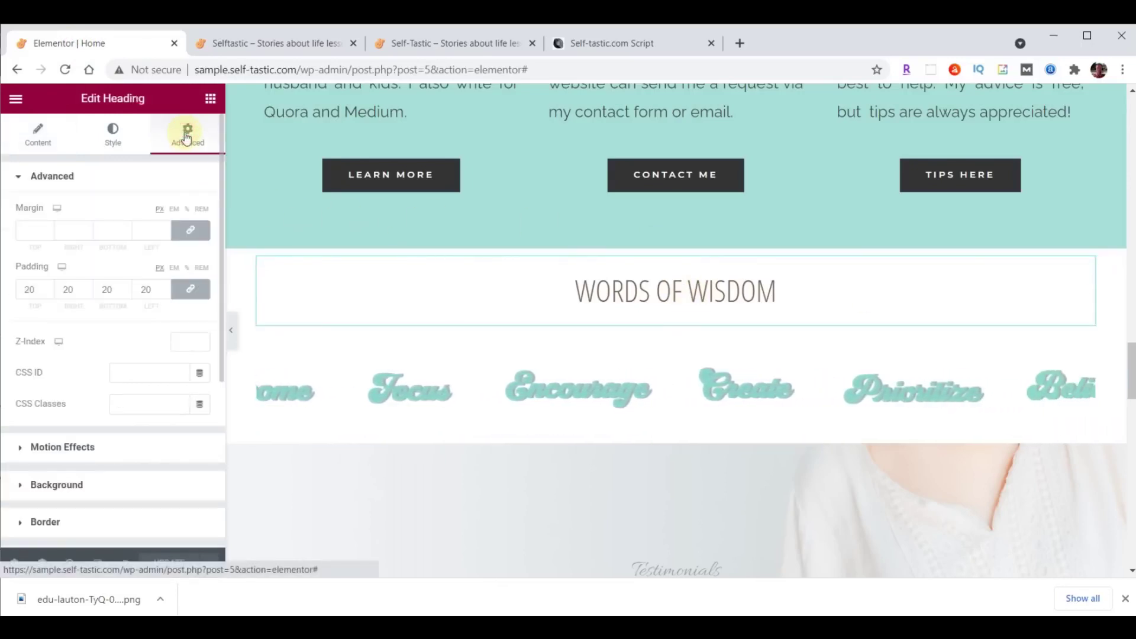
pyautogui.scroll(-20, 43, 293)
pyautogui.click(190, 289)
pyautogui.click(38, 292)
pyautogui.click(35, 290)
pyautogui.click(144, 290)
pyautogui.write('7')
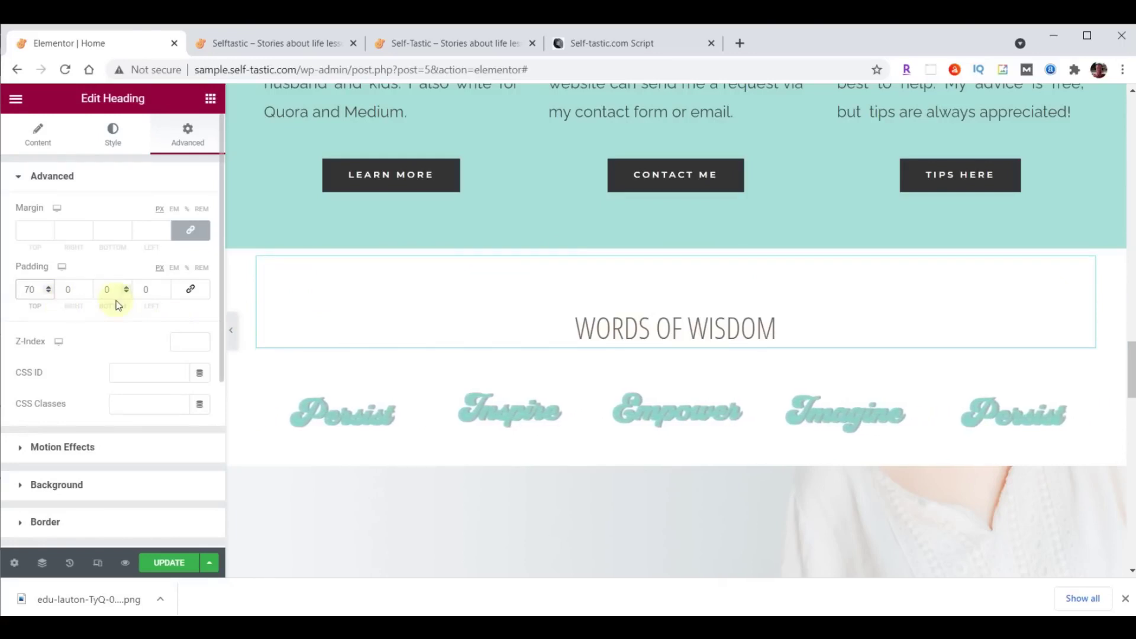
# Lower the heading's bottom margin to -25 to pull the carousel closer.
pyautogui.click(192, 231)
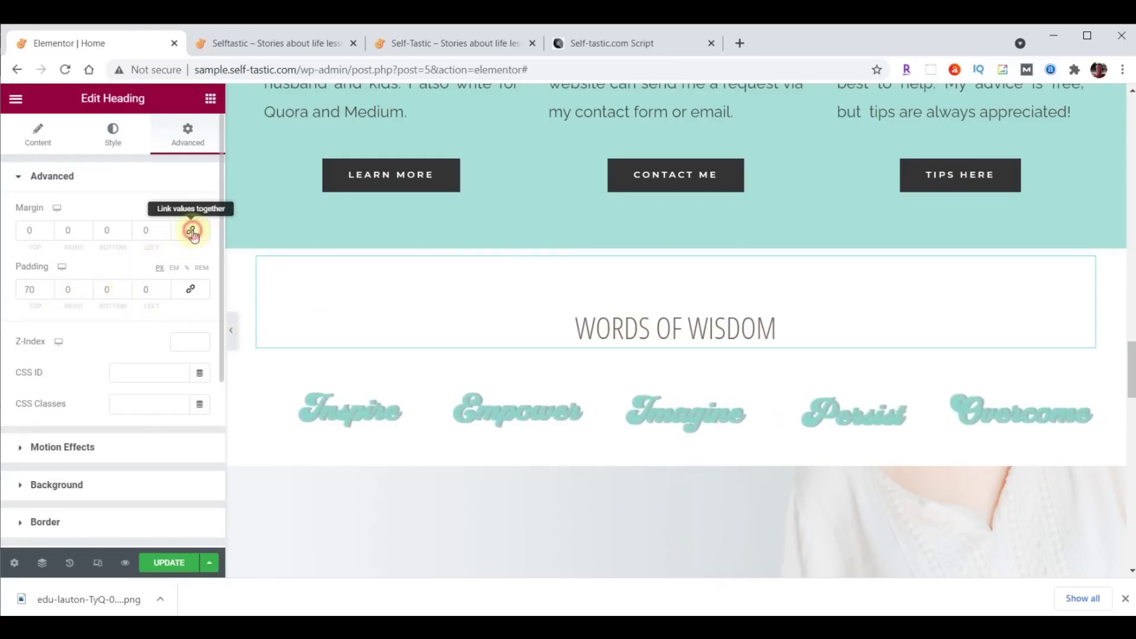
pyautogui.click(125, 233)
pyautogui.click(126, 233)
pyautogui.click(126, 233)
pyautogui.click(126, 233)
pyautogui.click(126, 233)
pyautogui.click(126, 233)
pyautogui.click(125, 233)
pyautogui.click(126, 233)
pyautogui.click(125, 233)
pyautogui.click(125, 233)
pyautogui.click(125, 233)
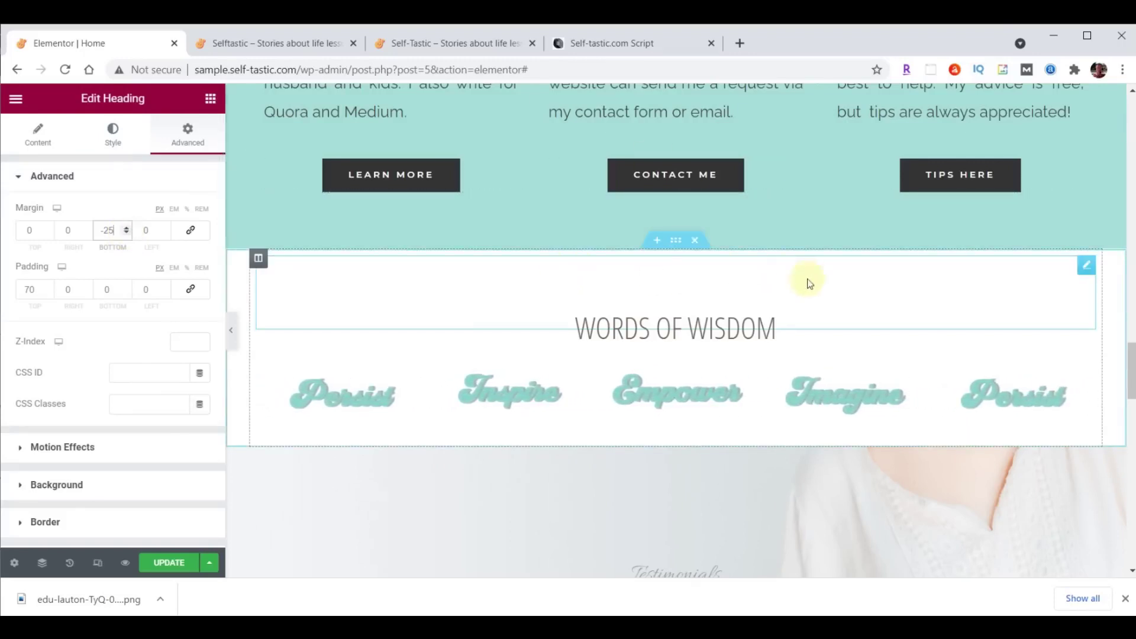
pyautogui.click(676, 245)
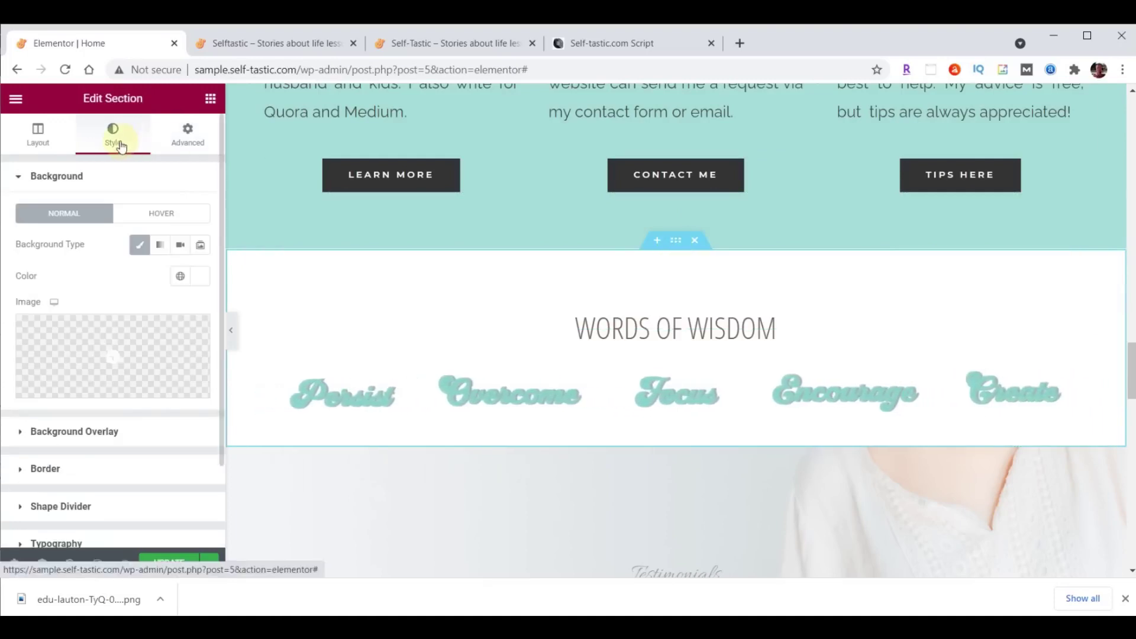
# Add a Waves Brush top shape divider in #A8E0D9 at height 60, then save.
pyautogui.click(80, 508)
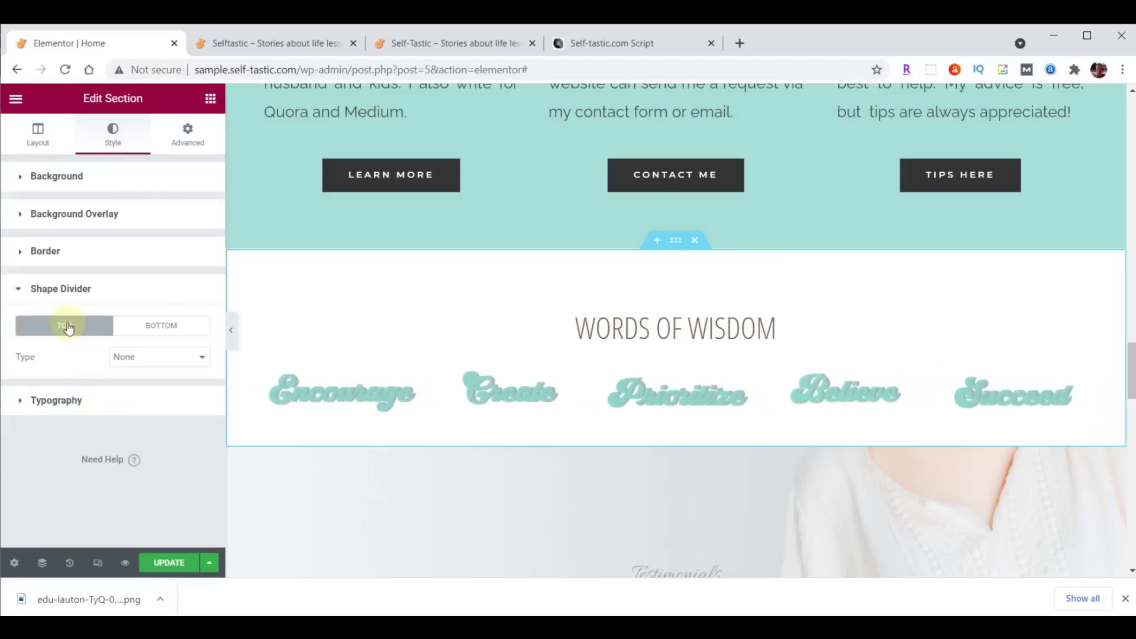
pyautogui.click(135, 358)
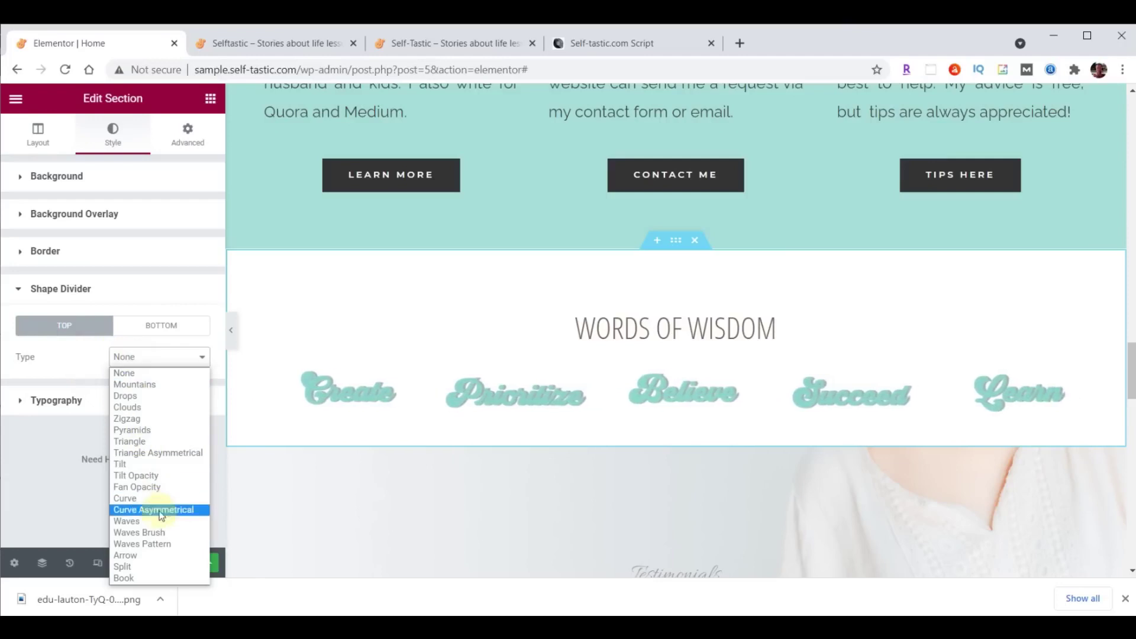
pyautogui.click(146, 523)
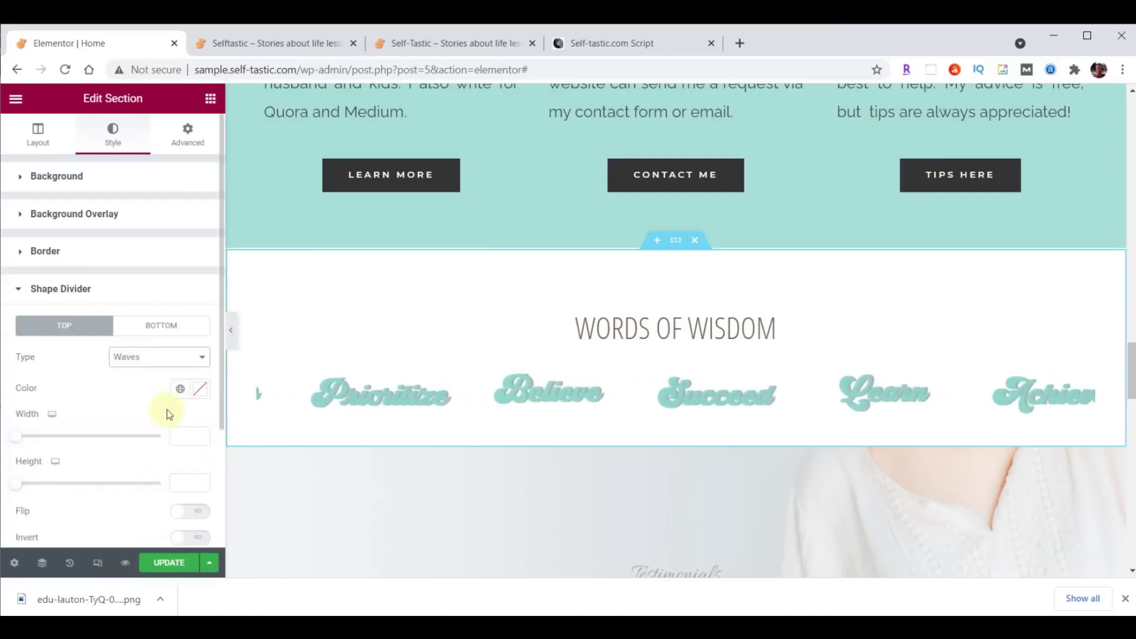
pyautogui.click(201, 389)
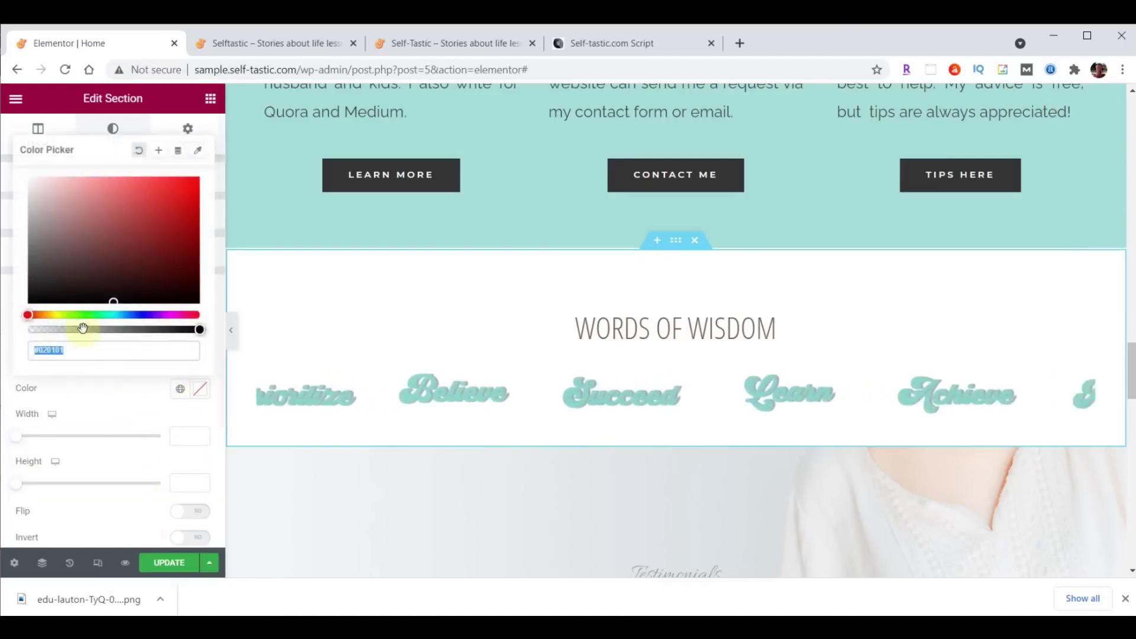
pyautogui.write('#A8E0D9')
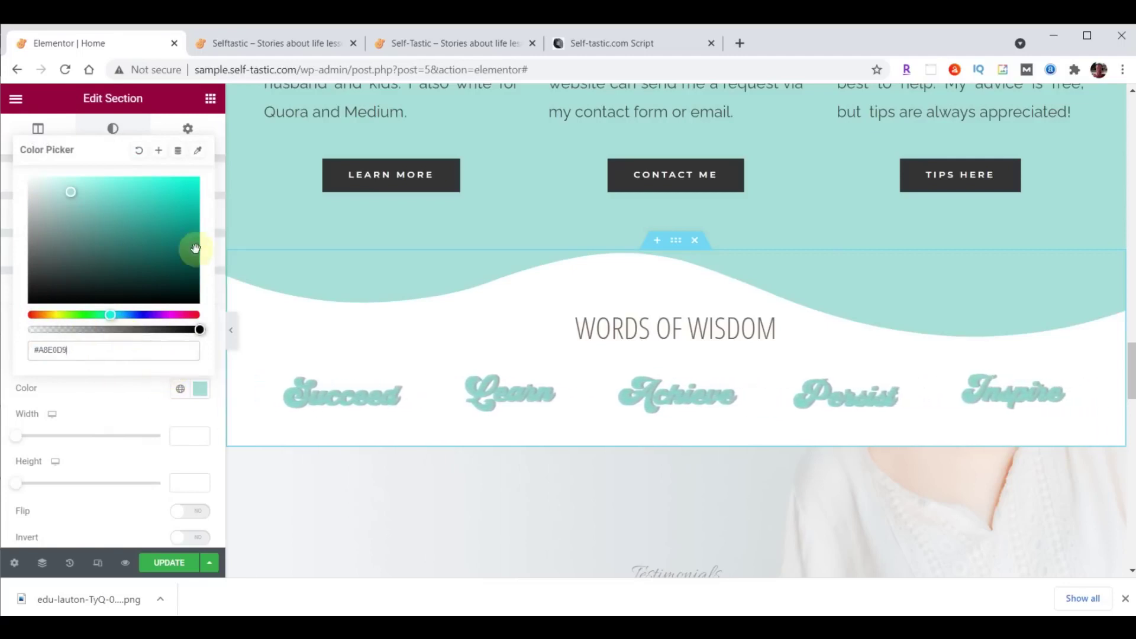
pyautogui.click(199, 387)
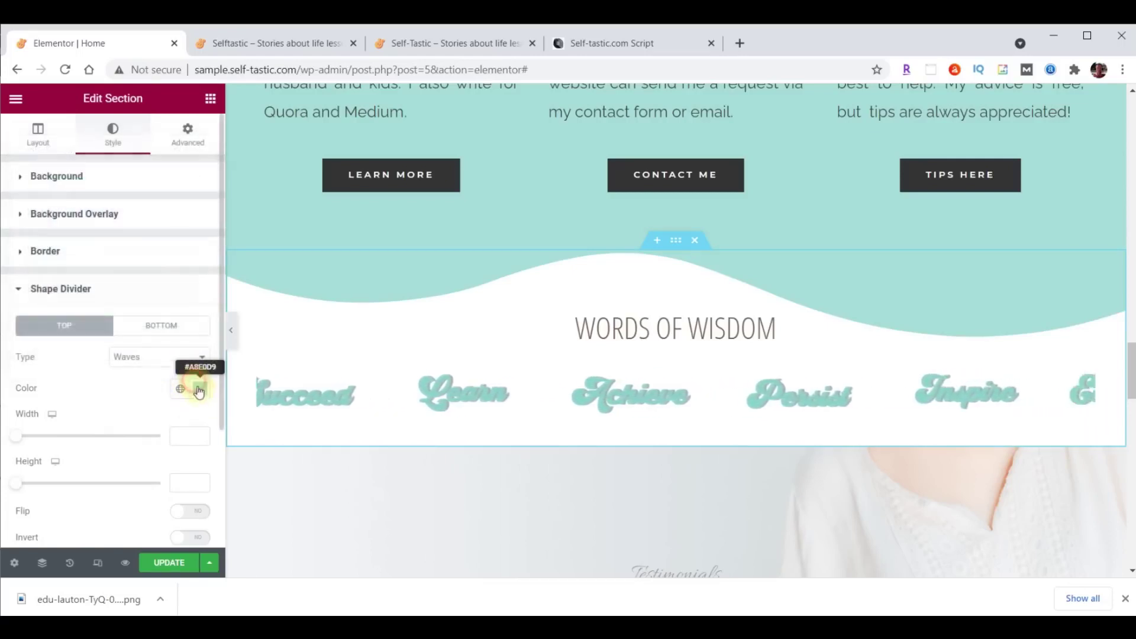
pyautogui.click(174, 365)
pyautogui.click(169, 530)
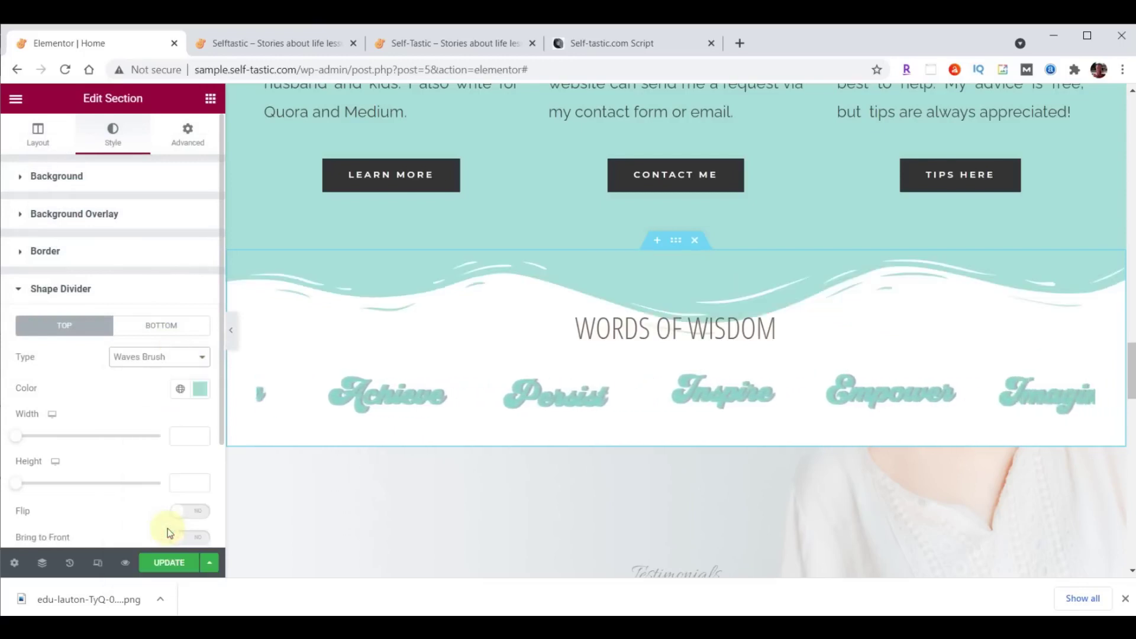
pyautogui.click(189, 485)
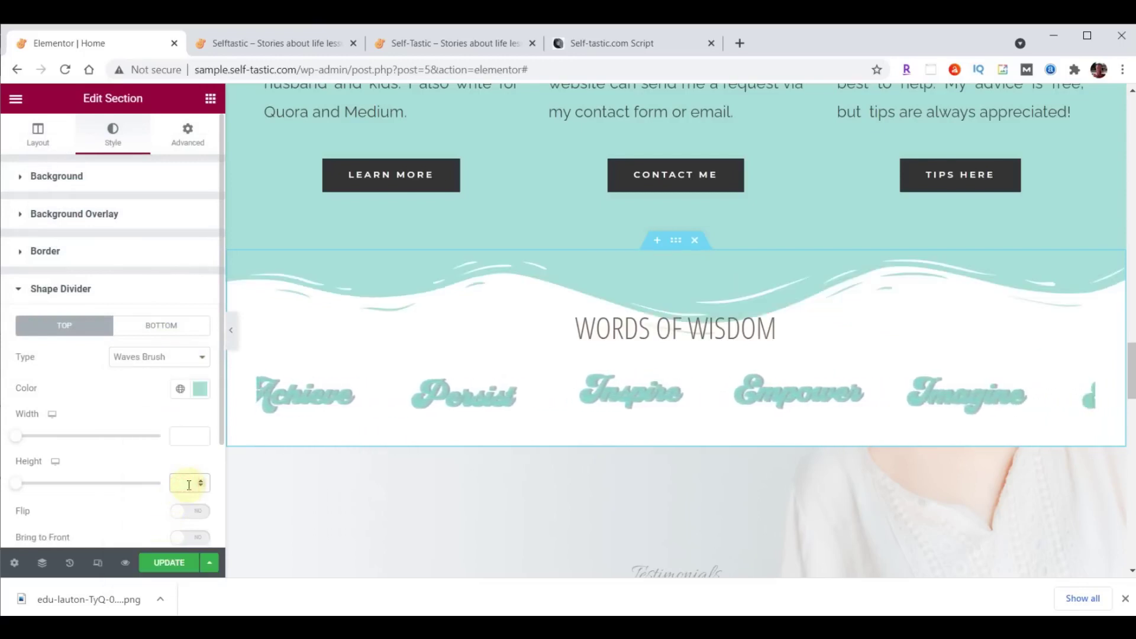
pyautogui.write('60')
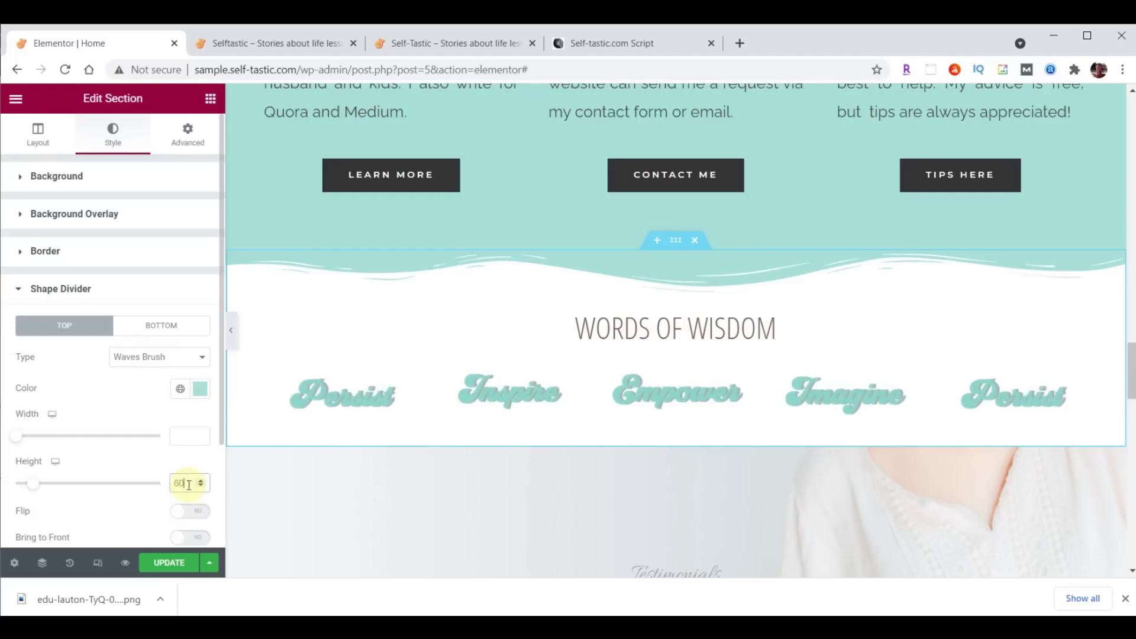
pyautogui.click(164, 569)
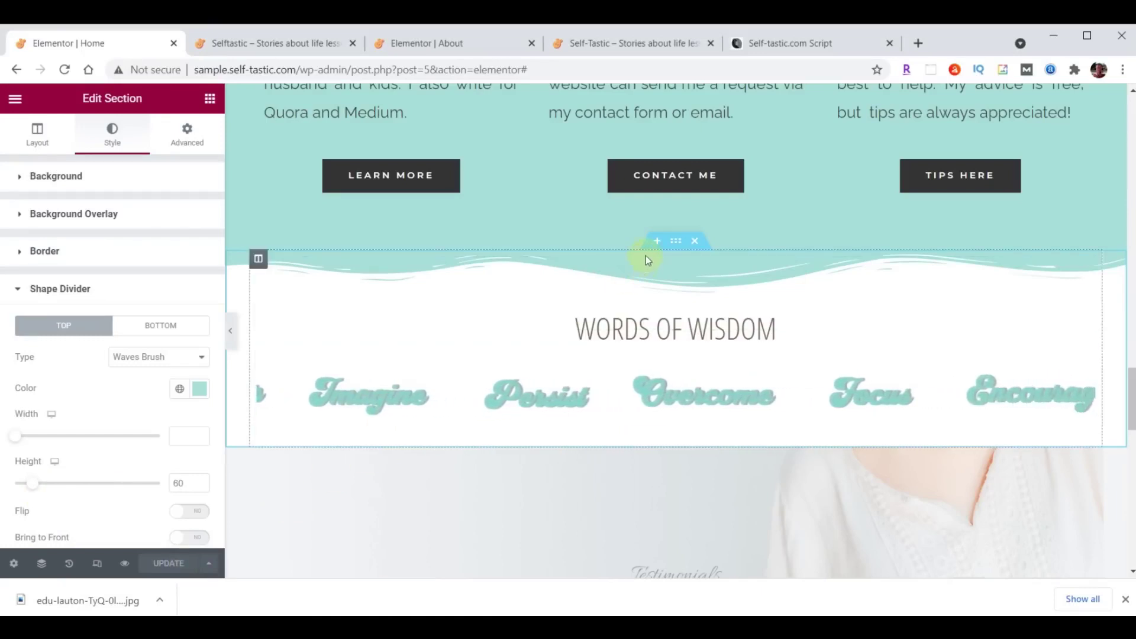
# Save the Words Of Wisdom section as a reusable template.
pyautogui.rightClick(674, 240)
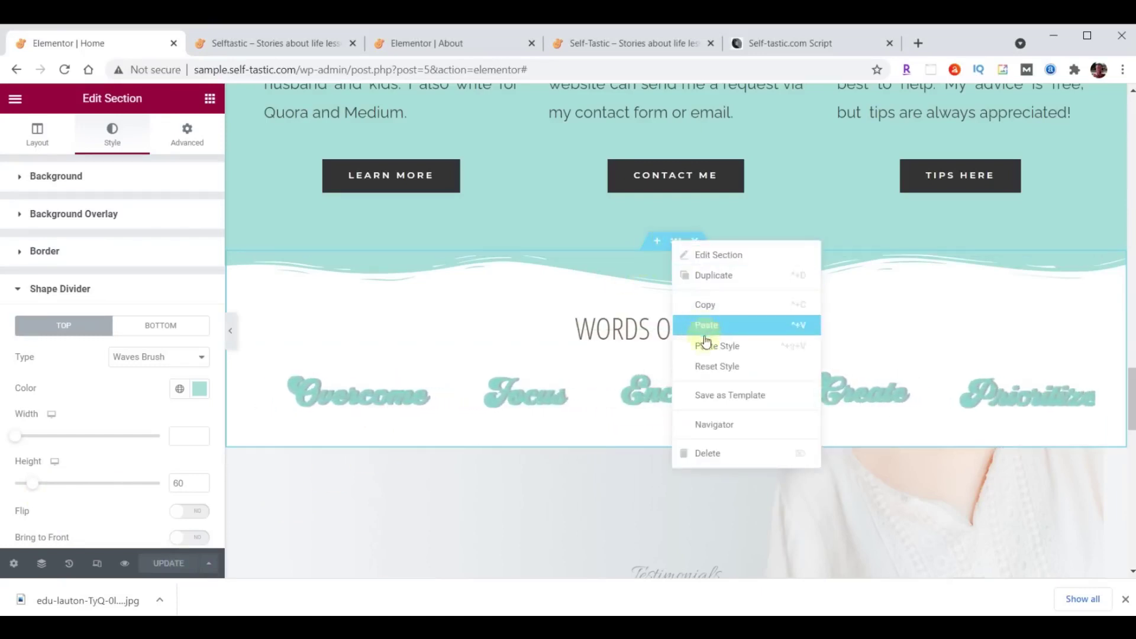
pyautogui.click(710, 394)
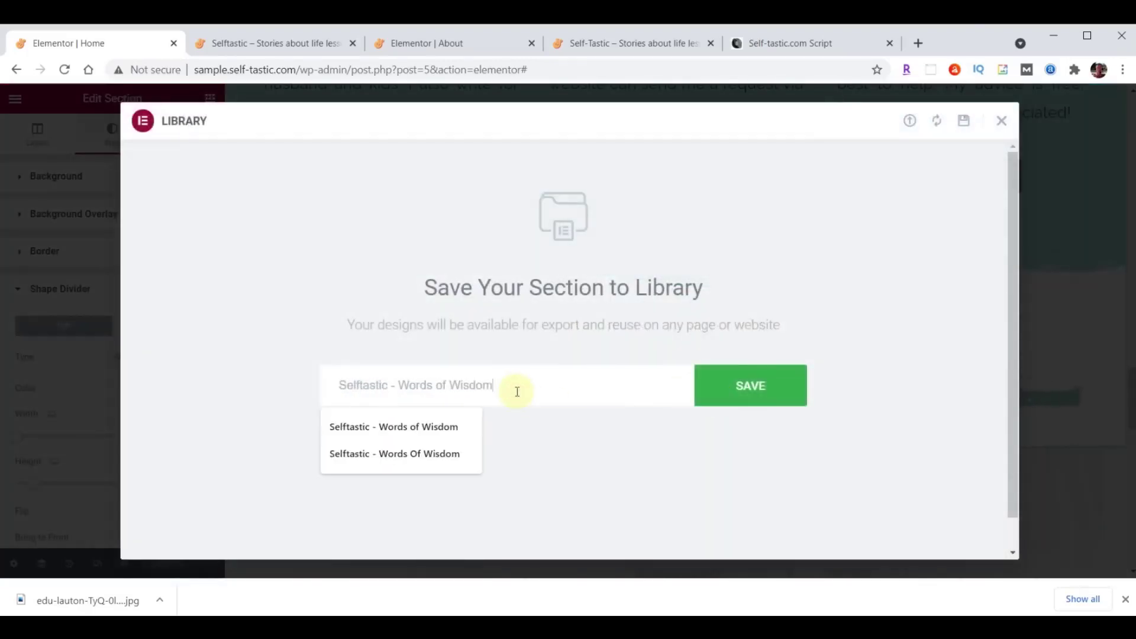
pyautogui.click(753, 392)
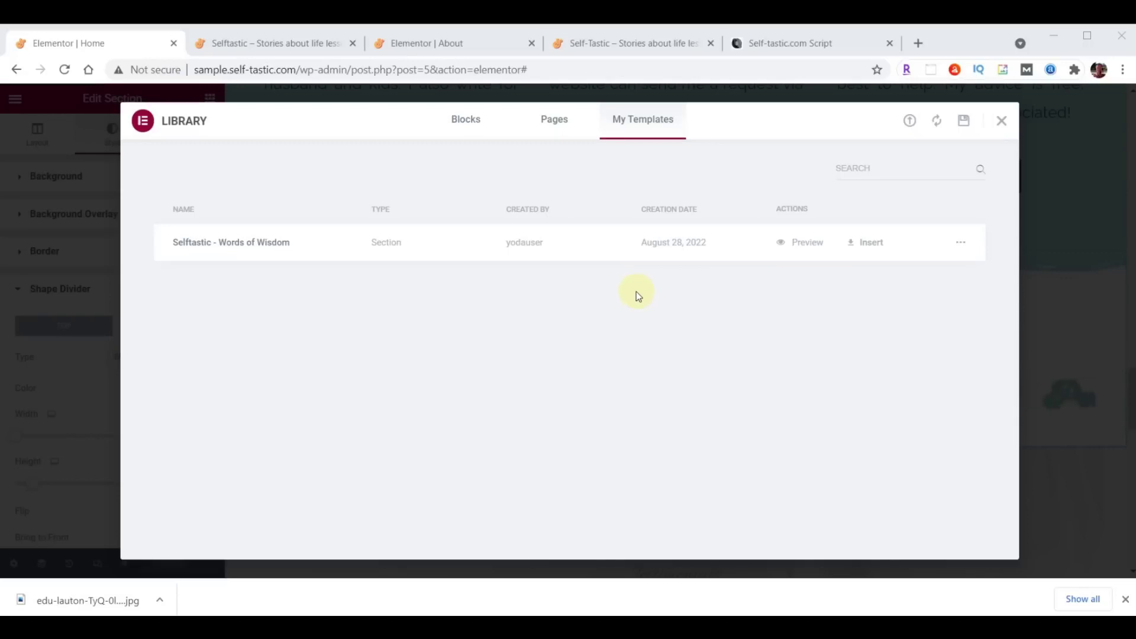
pyautogui.click(1002, 120)
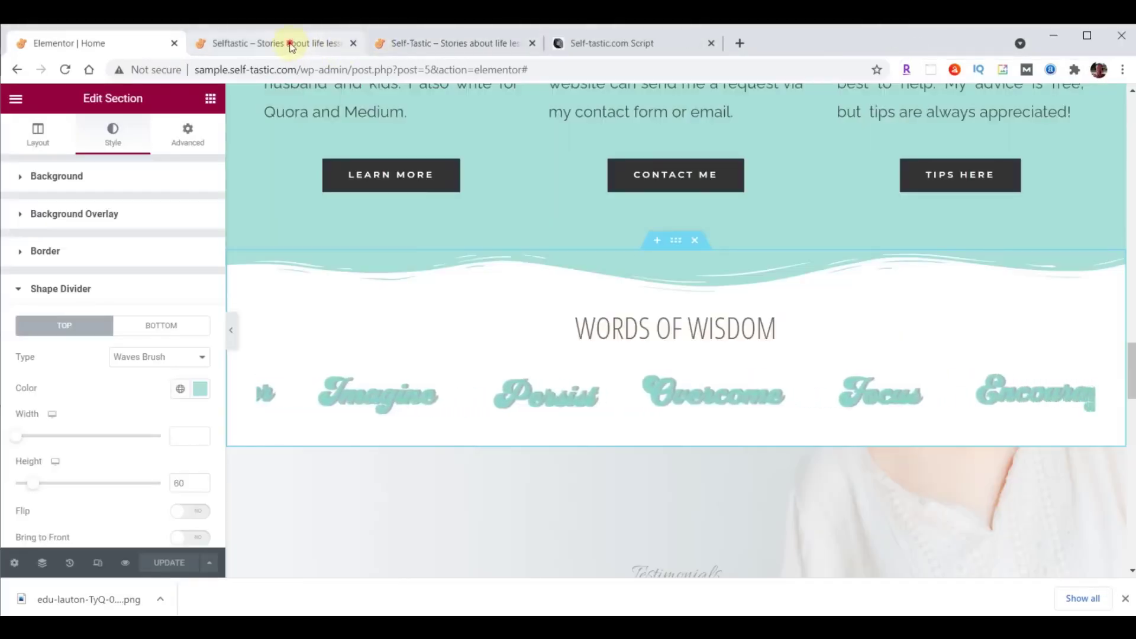
# Check the wavy divider on the live site, then view the original site's Q&A Practical Advice section.
pyautogui.click(291, 46)
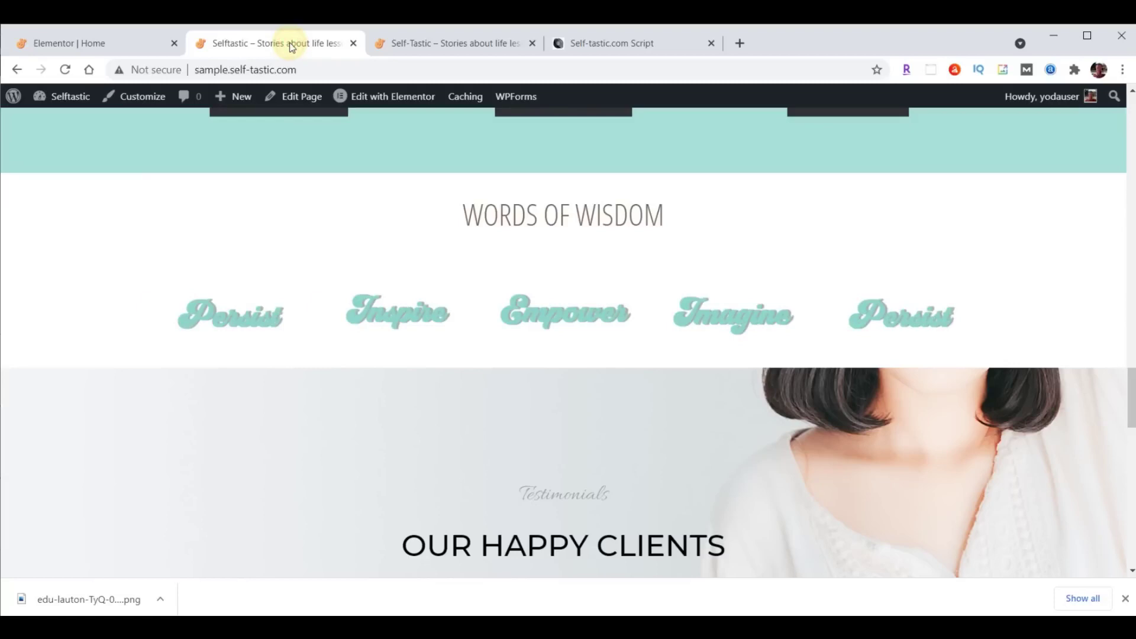
pyautogui.click(67, 70)
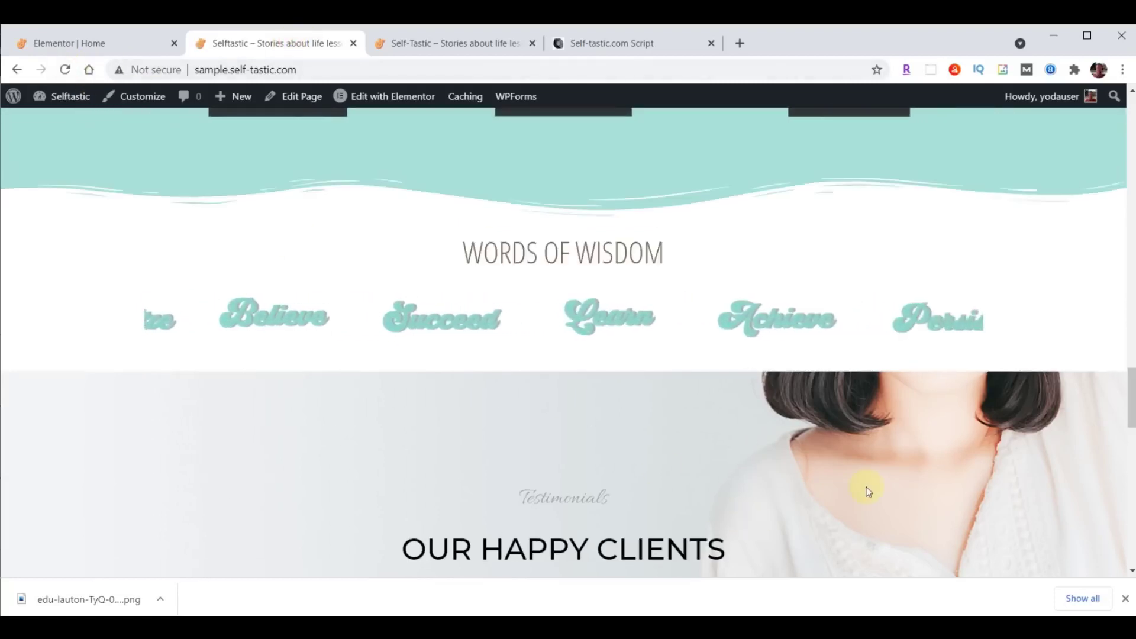
pyautogui.click(449, 43)
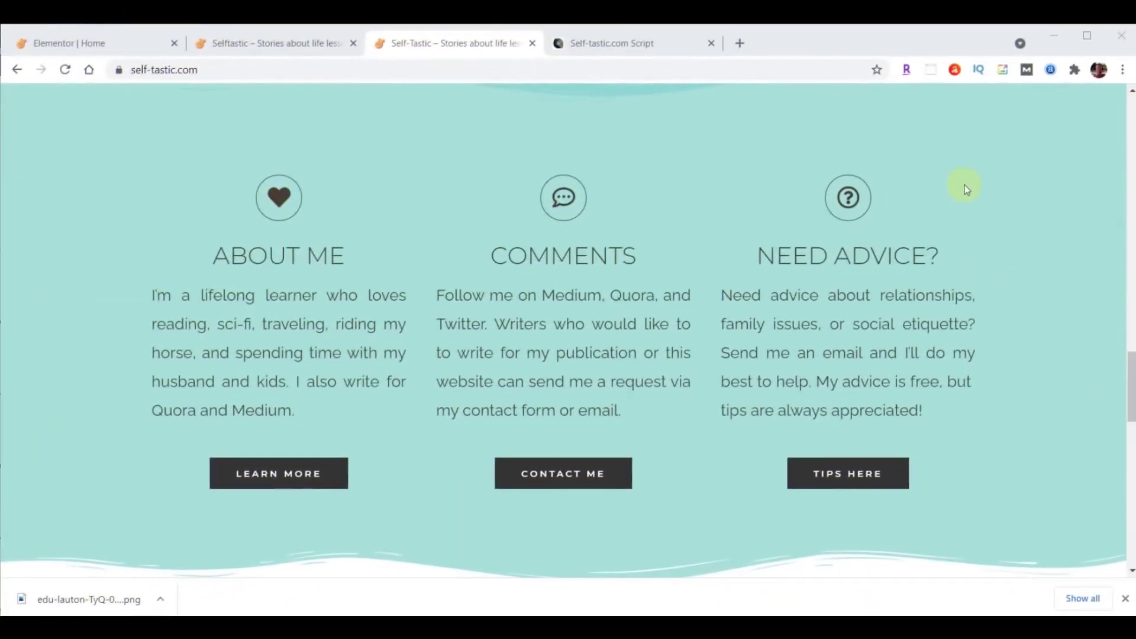
pyautogui.scroll(-6, 978, 183)
pyautogui.scroll(-5, 979, 186)
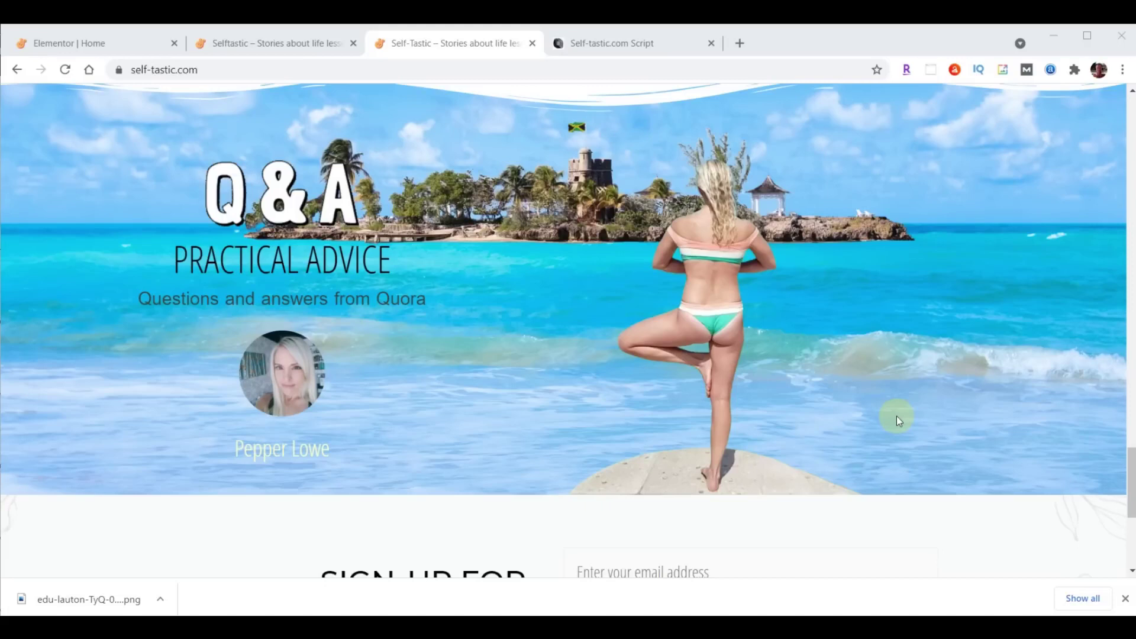
# Copy the Learn More button and paste it beneath the testimonial avatar on the Home page.
pyautogui.click(97, 42)
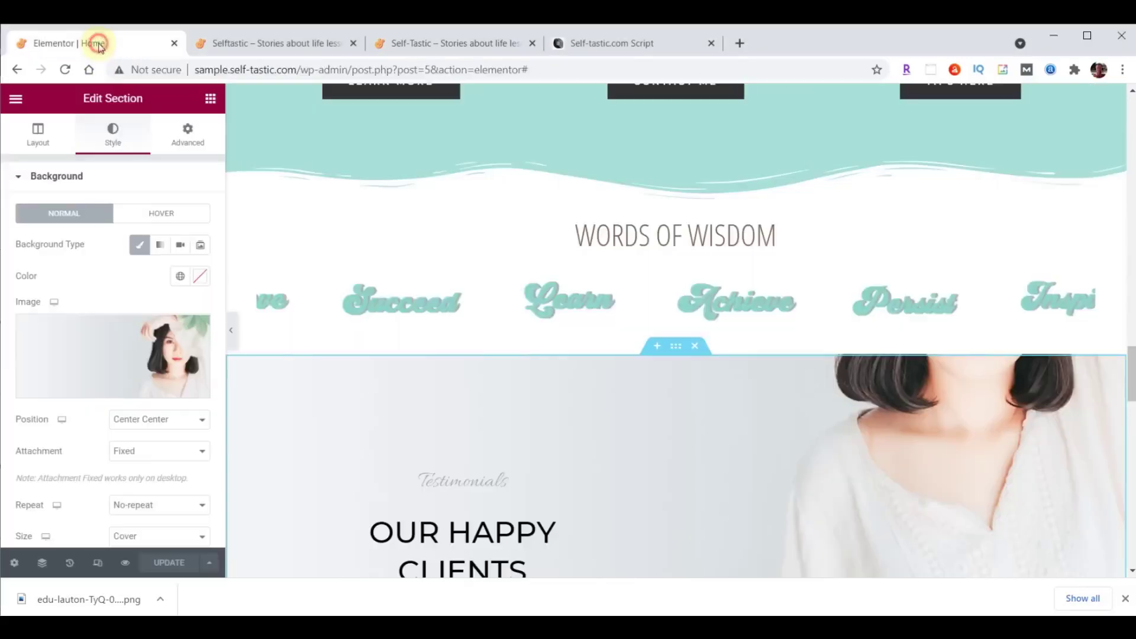
pyautogui.scroll(-3, 1131, 395)
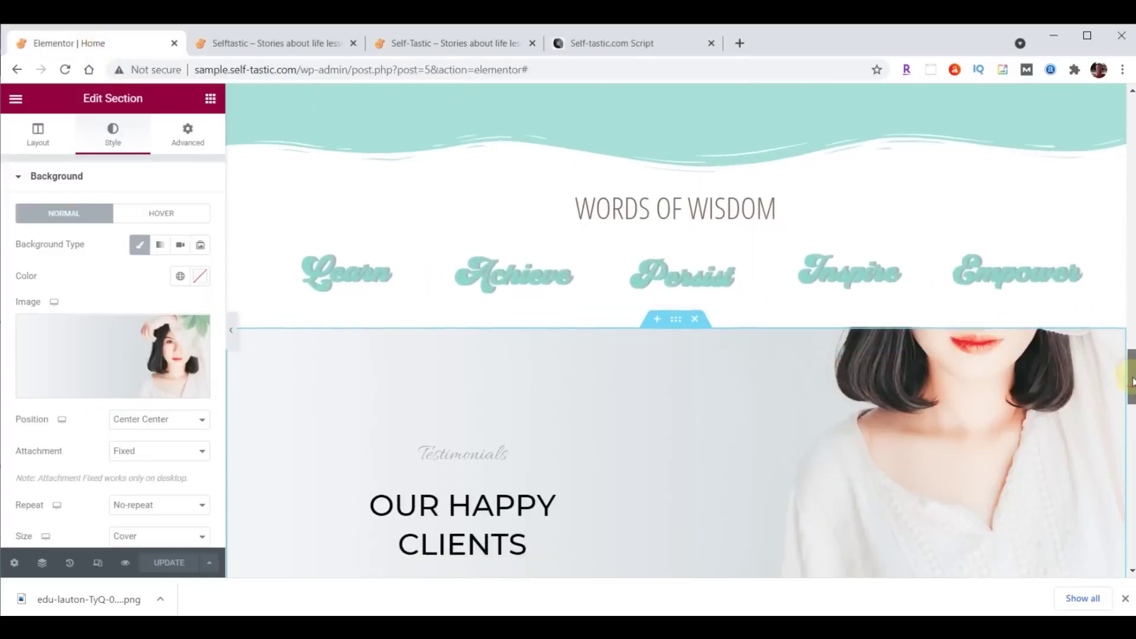
pyautogui.moveTo(1131, 395); pyautogui.dragTo(1130, 404)
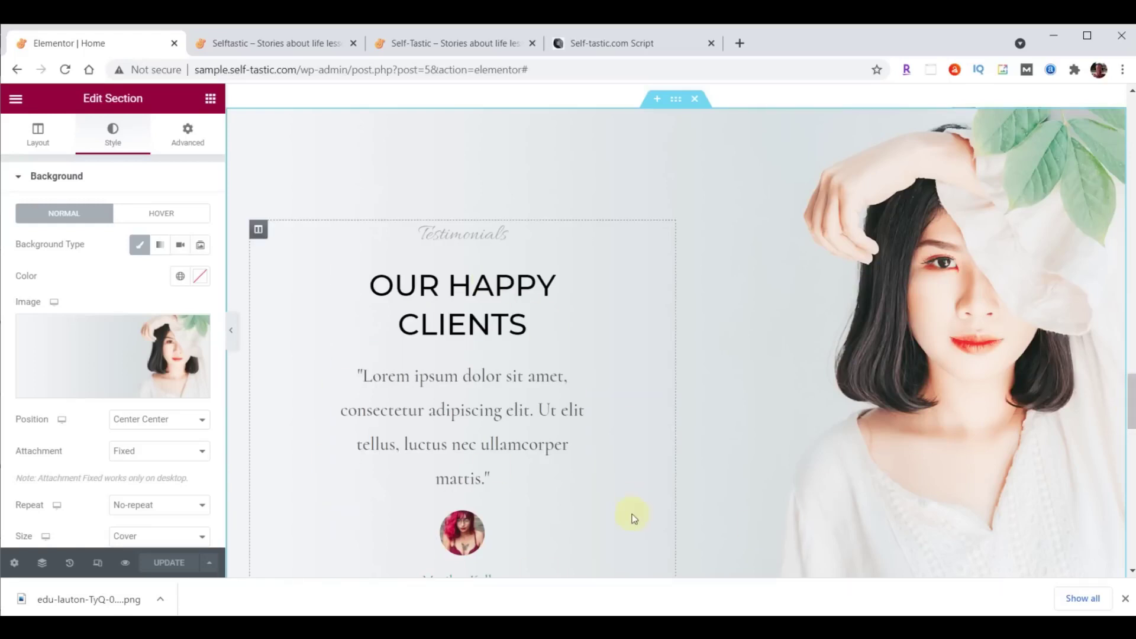
pyautogui.scroll(-3, 648, 395)
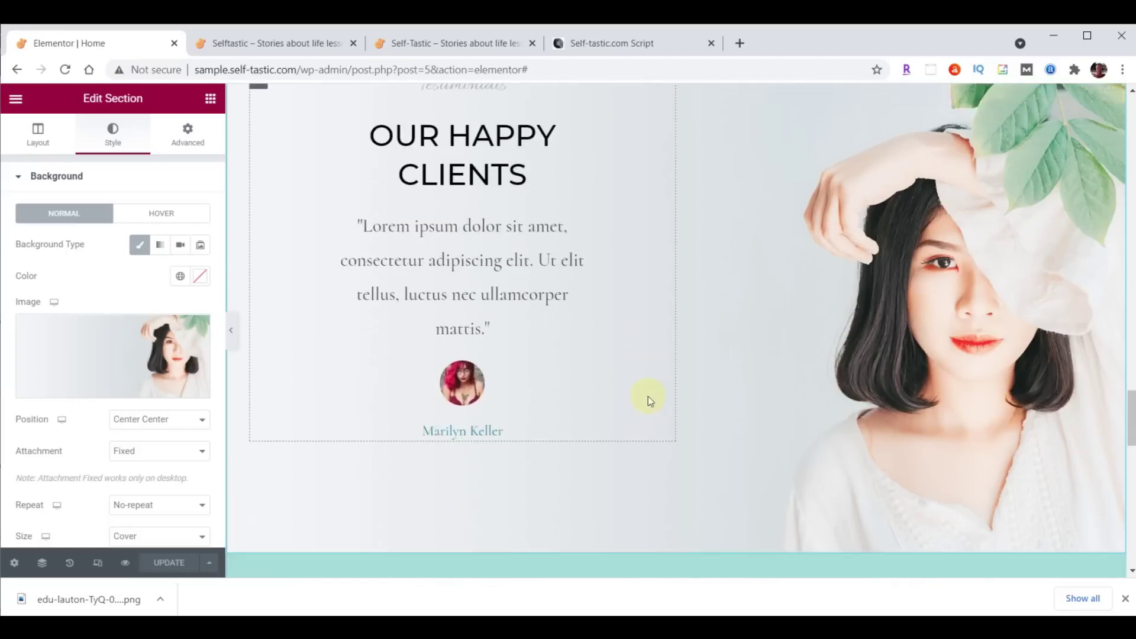
pyautogui.scroll(6, 633, 408)
pyautogui.scroll(5, 637, 338)
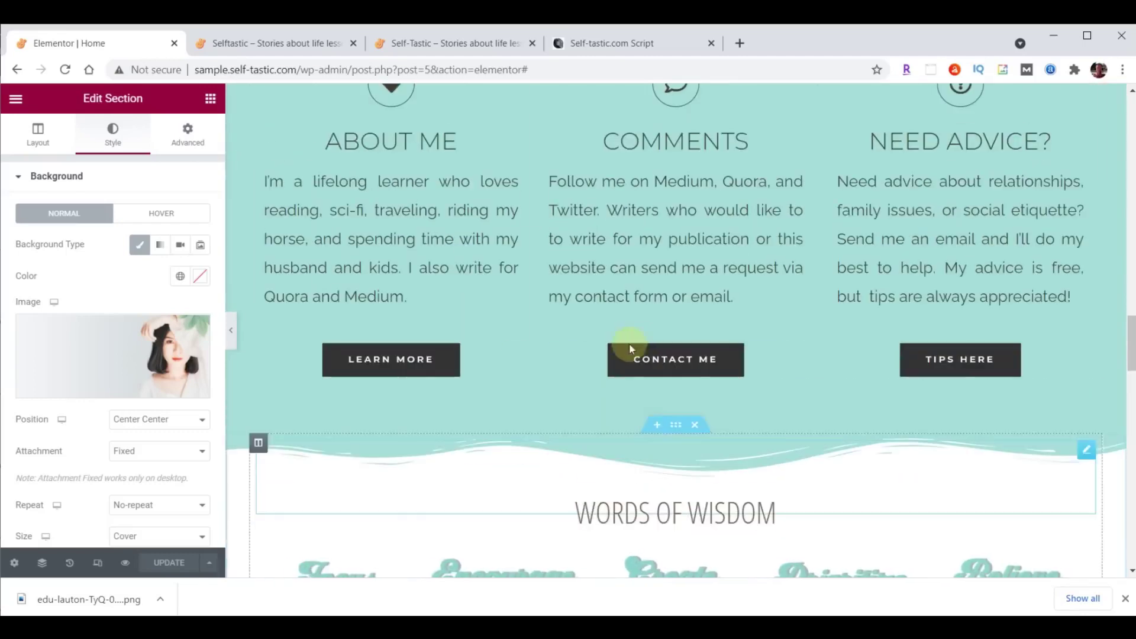
pyautogui.rightClick(411, 357)
pyautogui.click(455, 413)
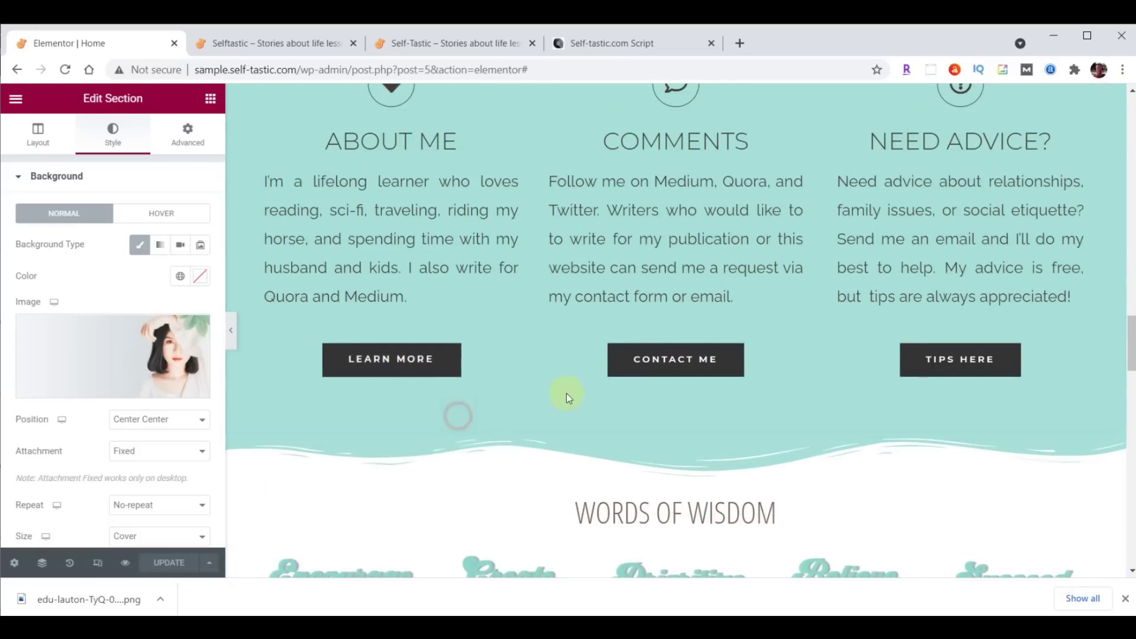
pyautogui.scroll(-13, 562, 393)
pyautogui.rightClick(470, 314)
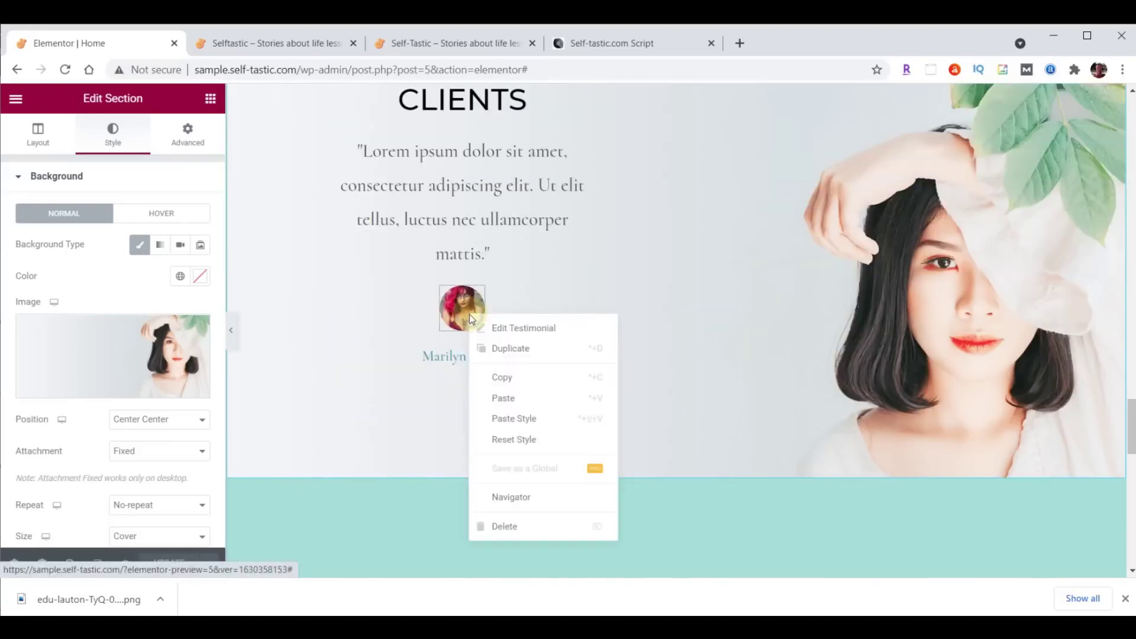
pyautogui.click(520, 407)
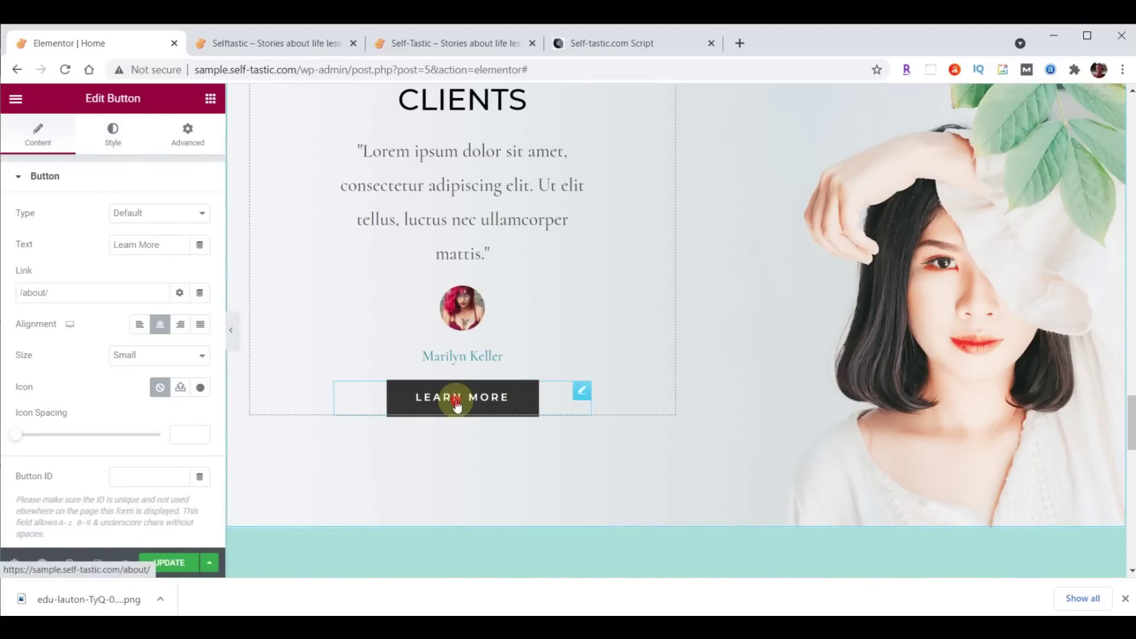
# Change the pasted button's label to More Testimonials.
pyautogui.tripleClick(164, 248)
pyautogui.hotkey('ctrl', 'v')
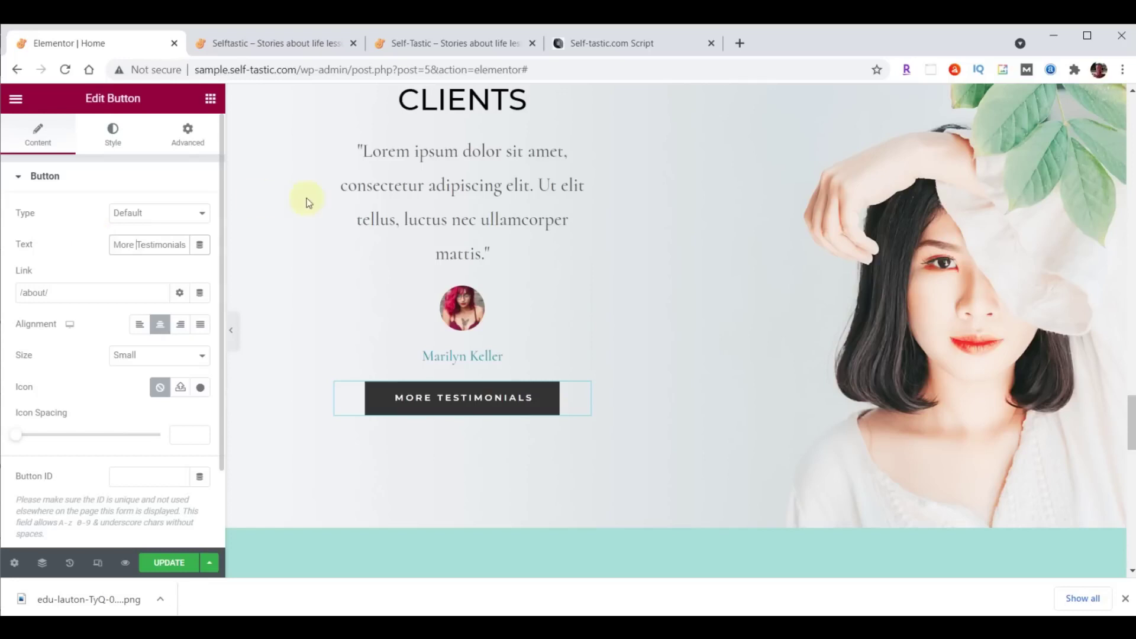
pyautogui.scroll(3, 913, 270)
pyautogui.scroll(1, 615, 408)
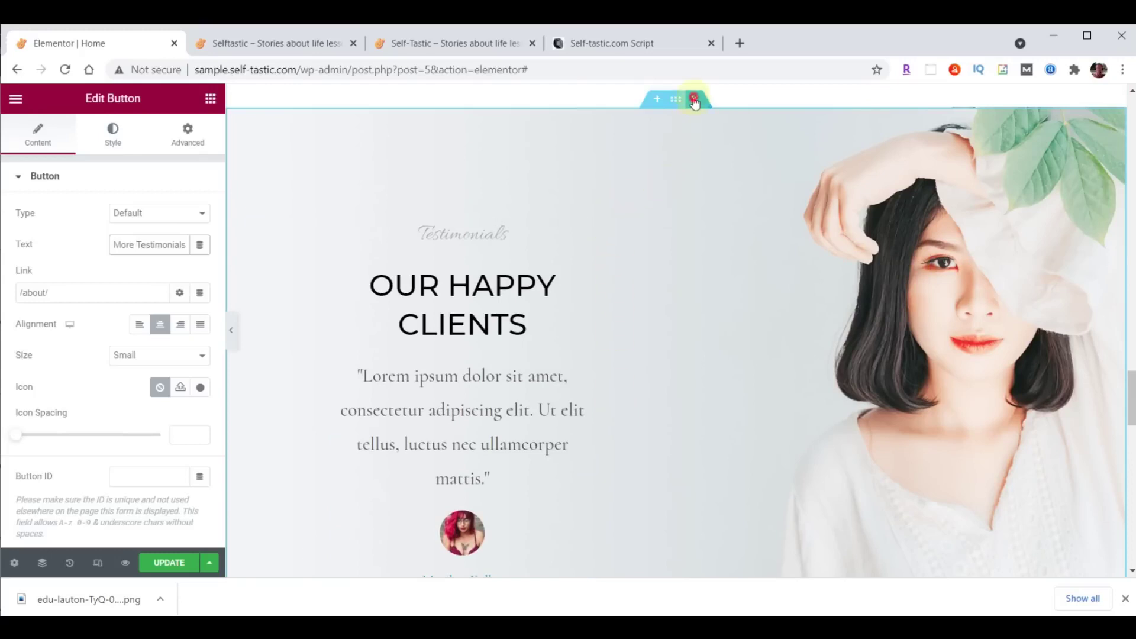
# Delete the Testimonials and Latest Products sections from the Home page.
pyautogui.click(695, 101)
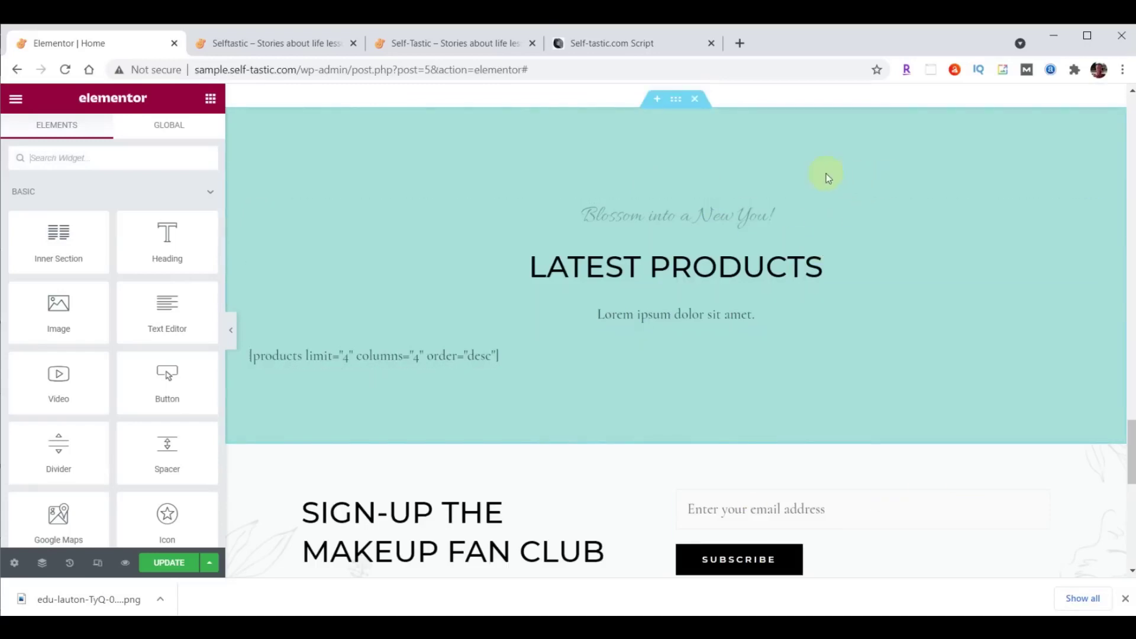
pyautogui.click(696, 99)
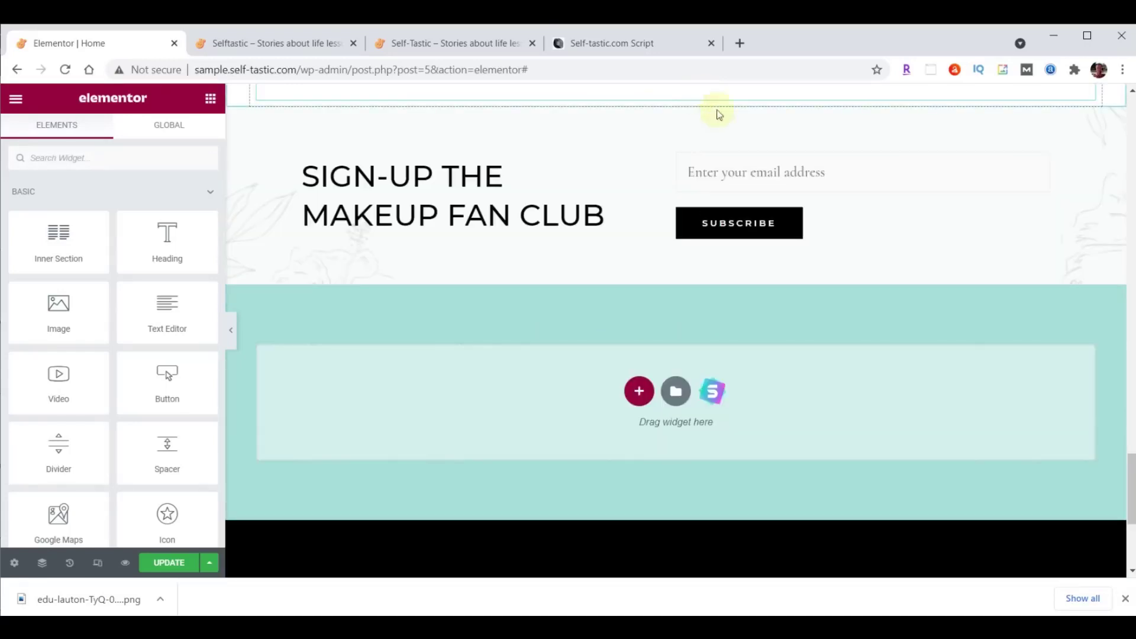
pyautogui.scroll(1, 956, 217)
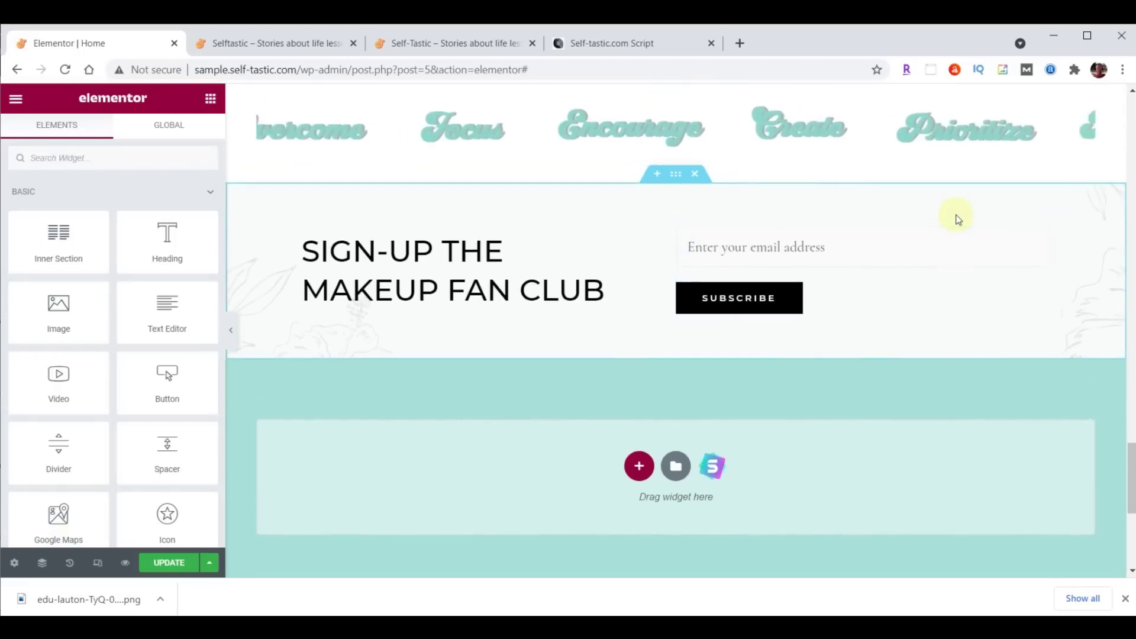
# Add a full-width two-column section above the sign-up area.
pyautogui.click(657, 174)
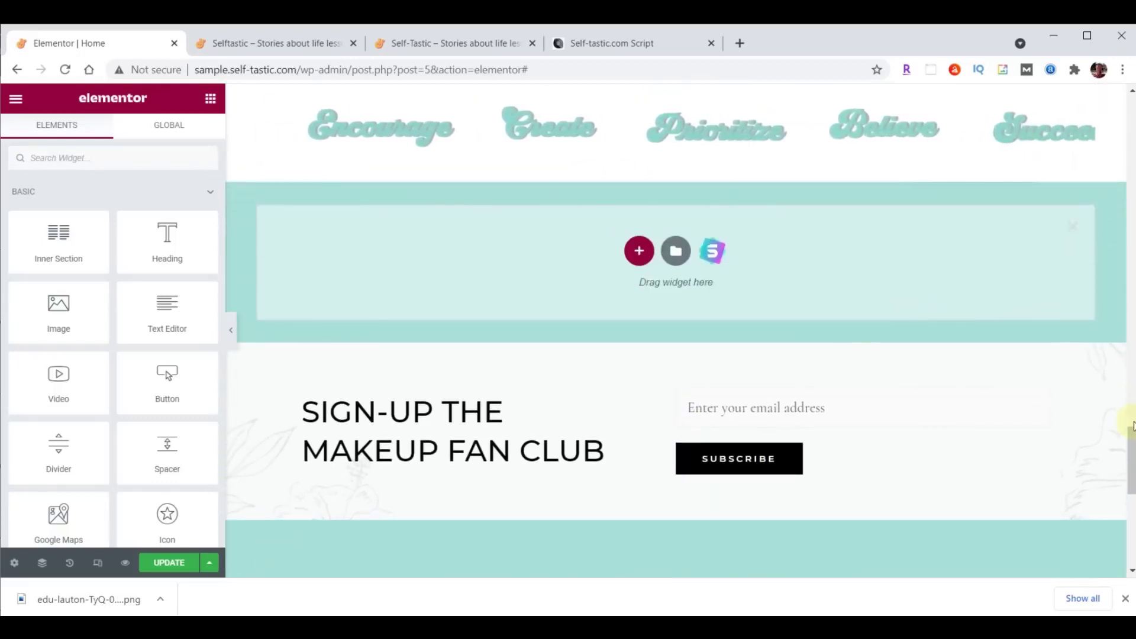
pyautogui.moveTo(1130, 439); pyautogui.dragTo(1131, 463)
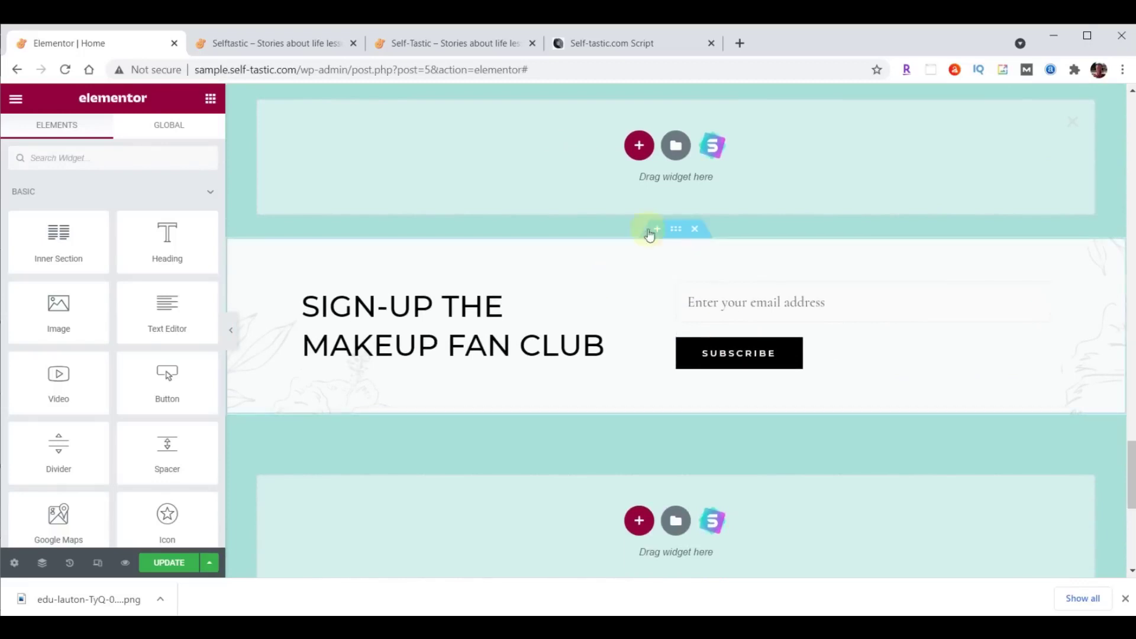
pyautogui.click(639, 147)
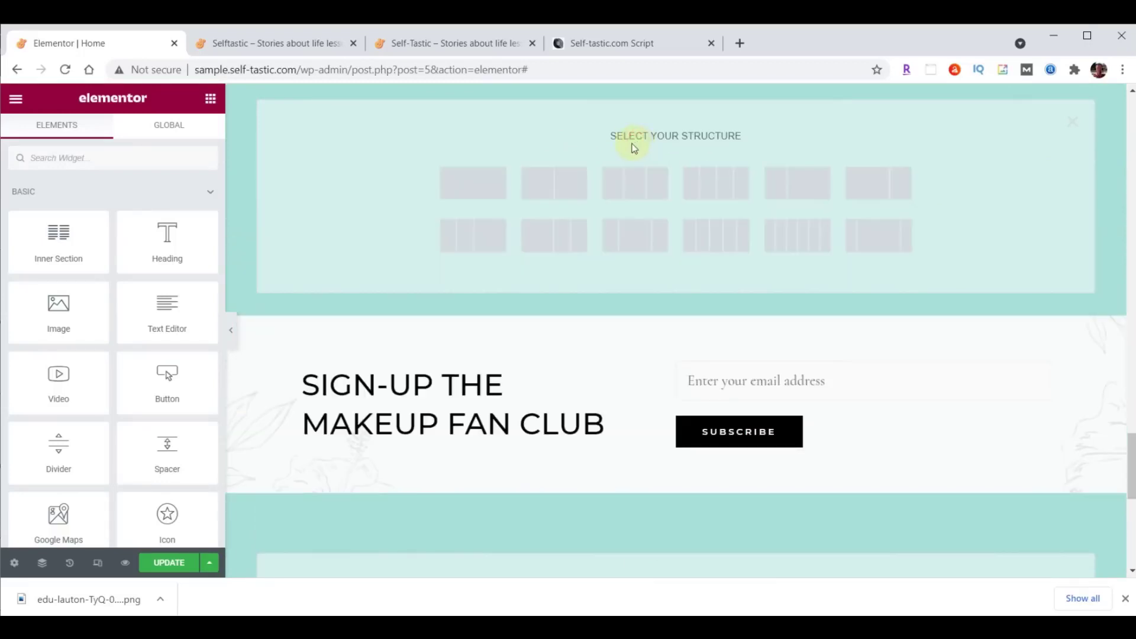
pyautogui.click(569, 188)
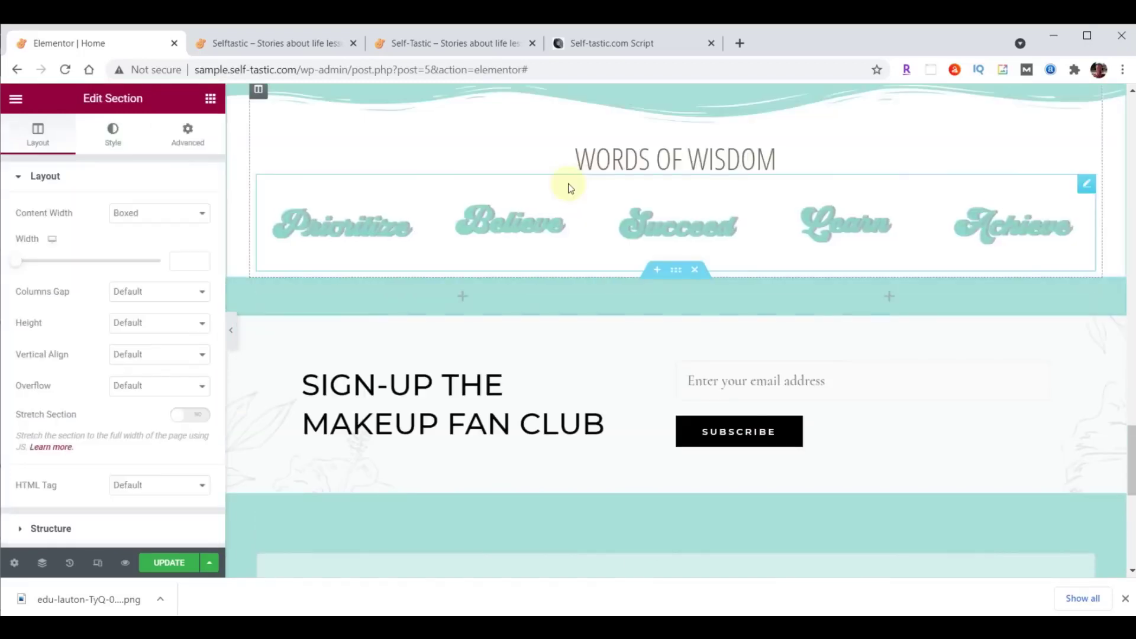
pyautogui.scroll(-3, 733, 246)
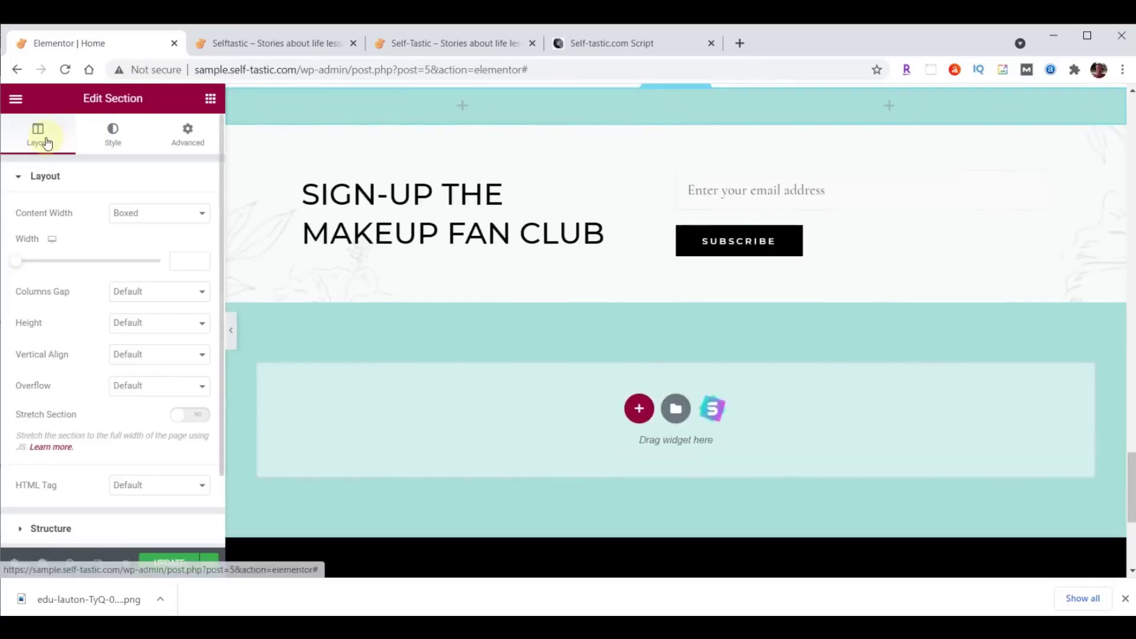
pyautogui.click(152, 213)
pyautogui.click(149, 241)
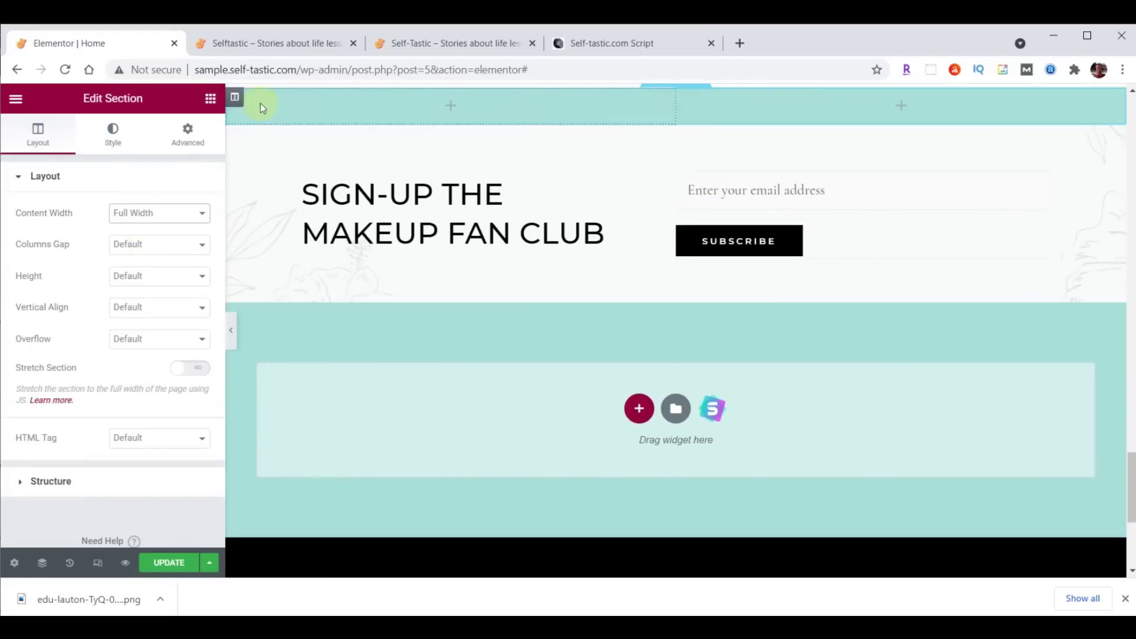
# Set the new section's first column width to 55%.
pyautogui.click(233, 98)
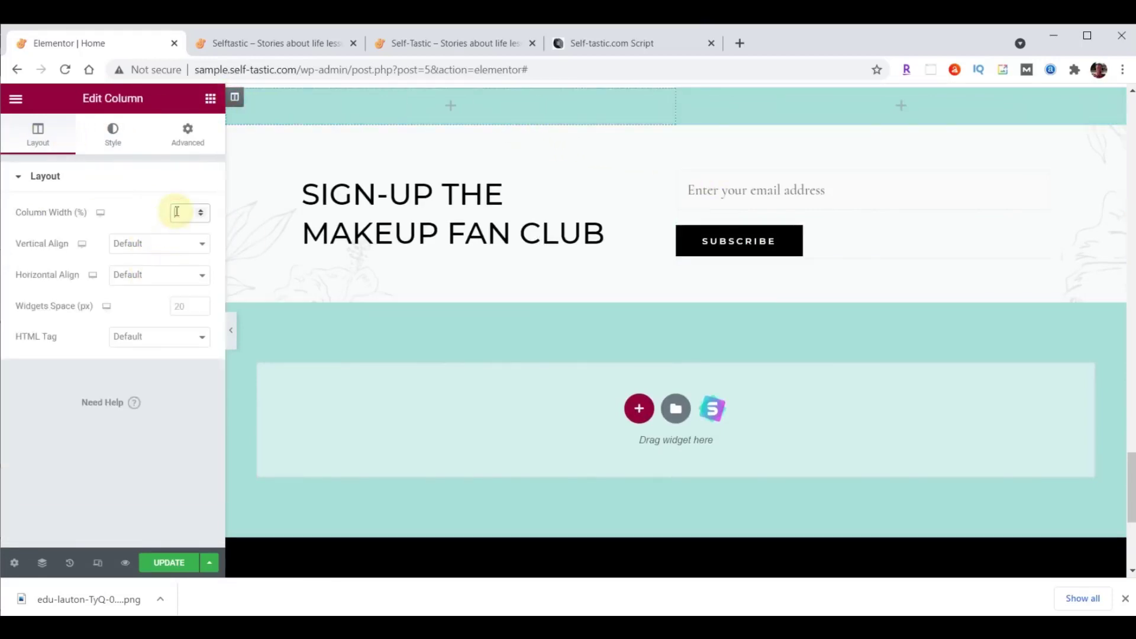
pyautogui.write('55')
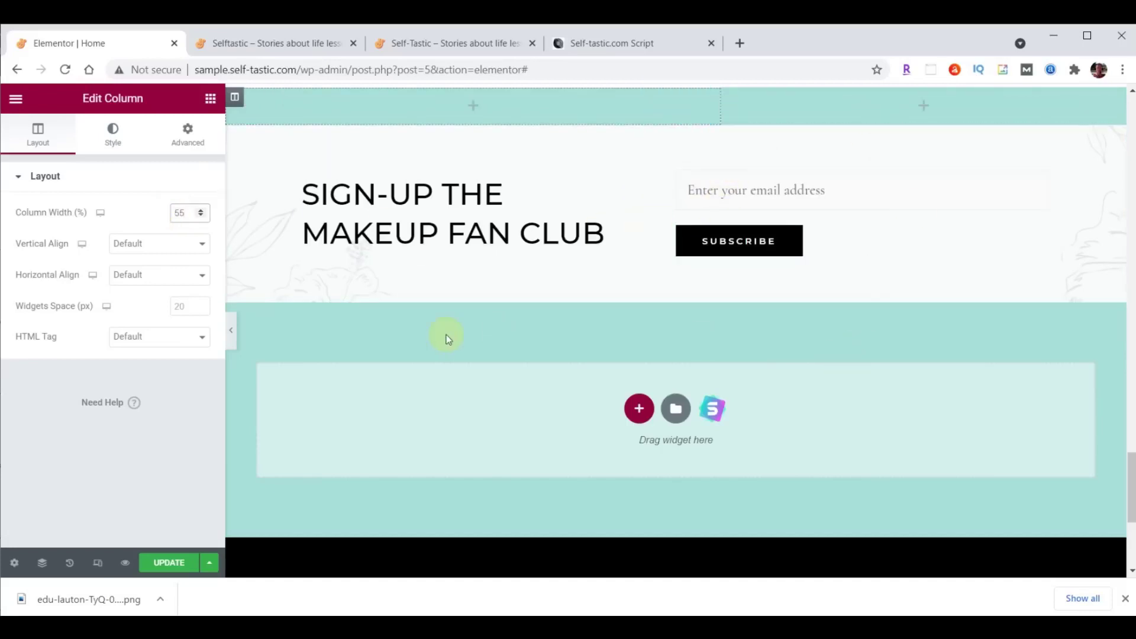
pyautogui.click(675, 94)
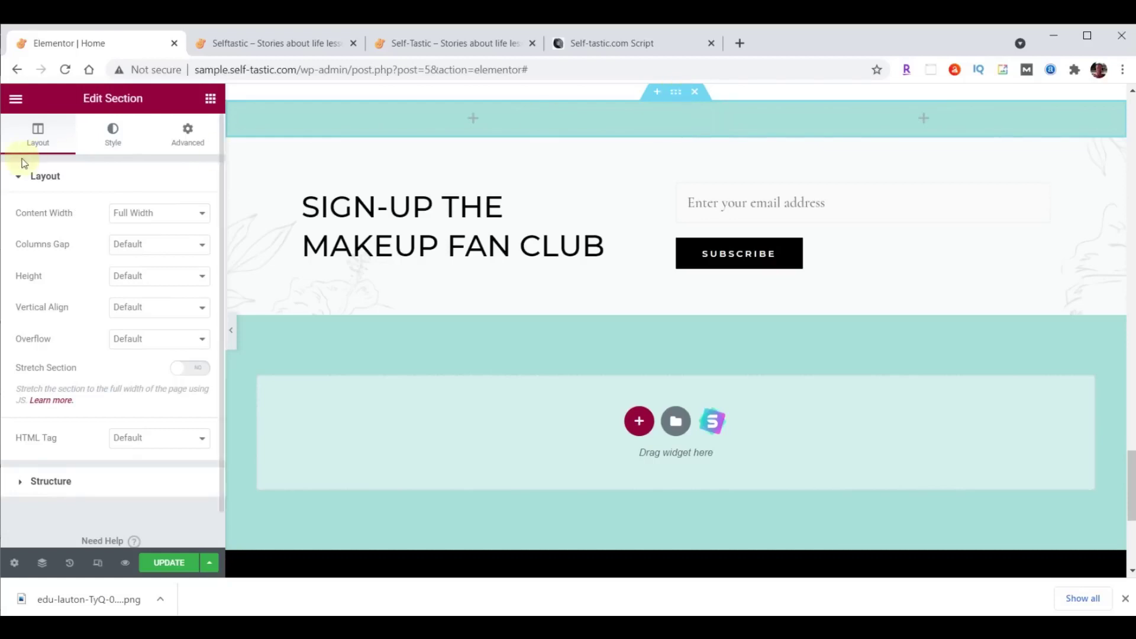
pyautogui.click(114, 132)
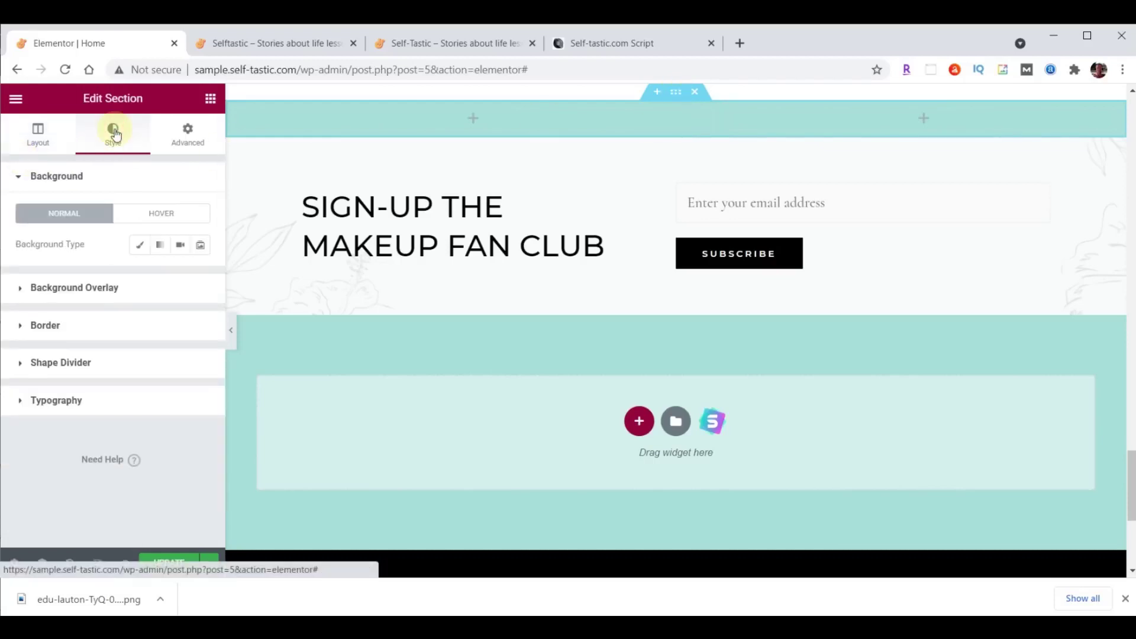
# Give the section a classic background image using the uploaded practical-advice-beach.png.
pyautogui.click(139, 247)
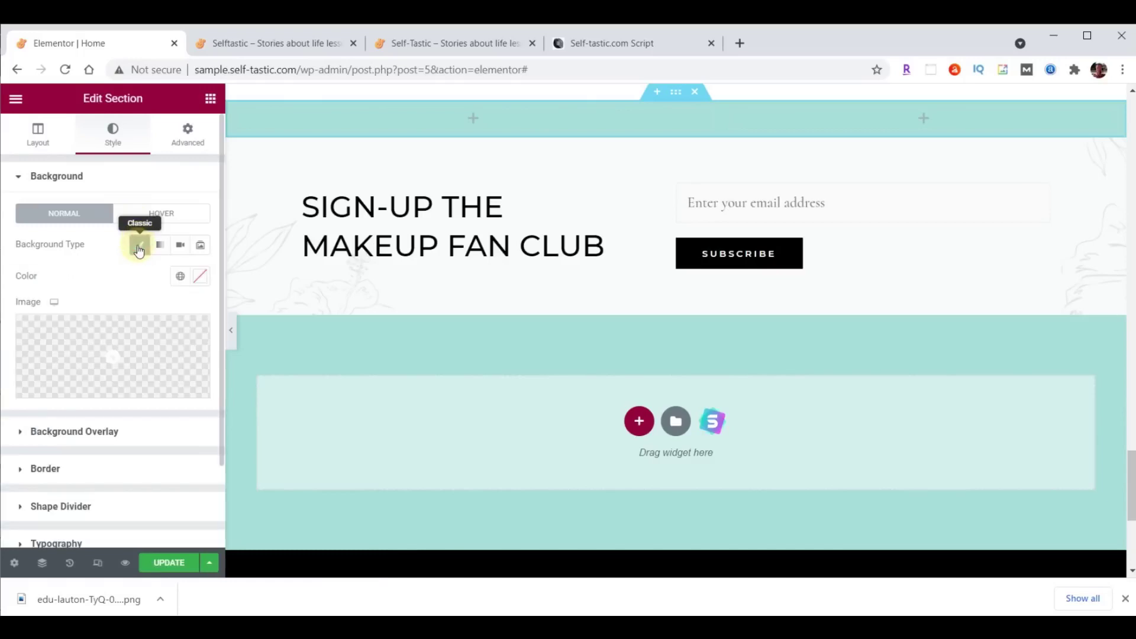
pyautogui.click(125, 348)
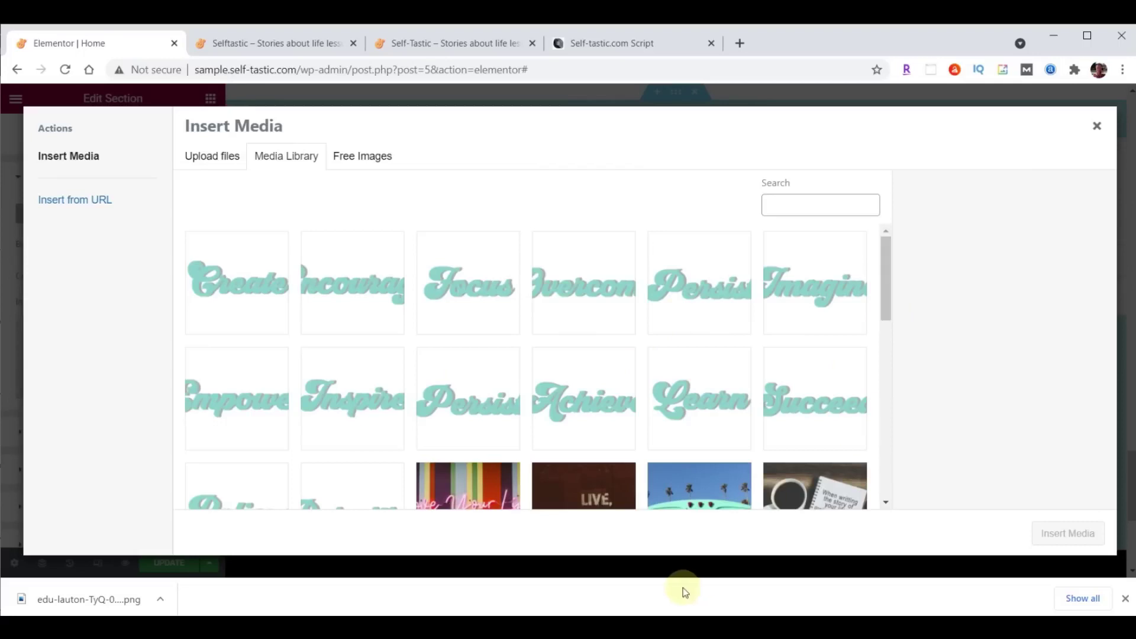
pyautogui.hotkey('alt', 'Tab')
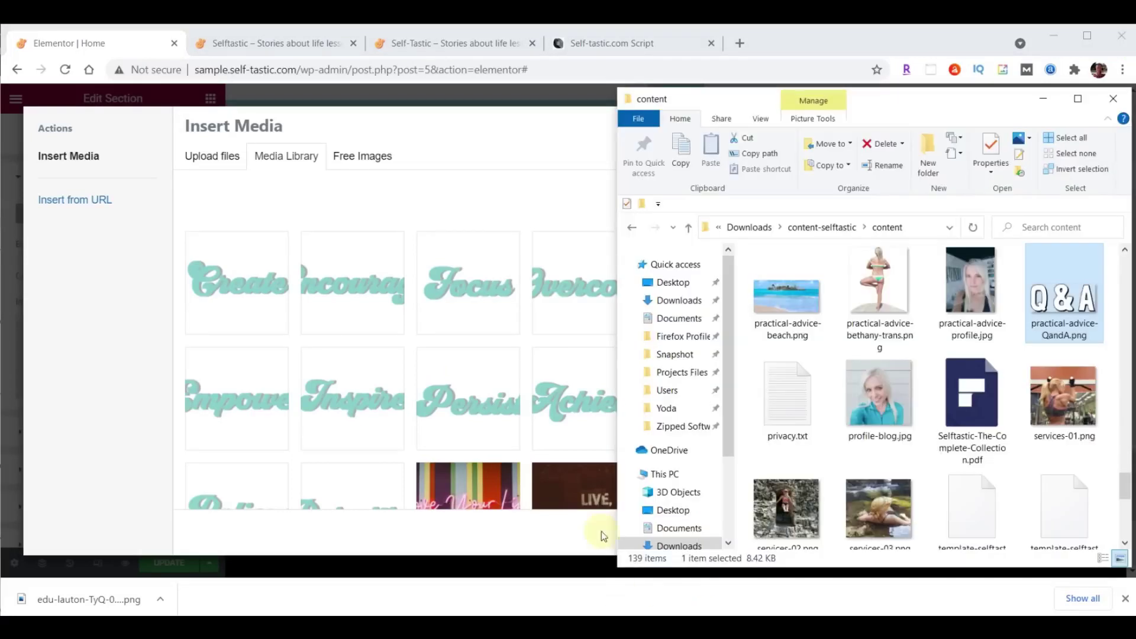
pyautogui.moveTo(797, 303); pyautogui.dragTo(401, 305)
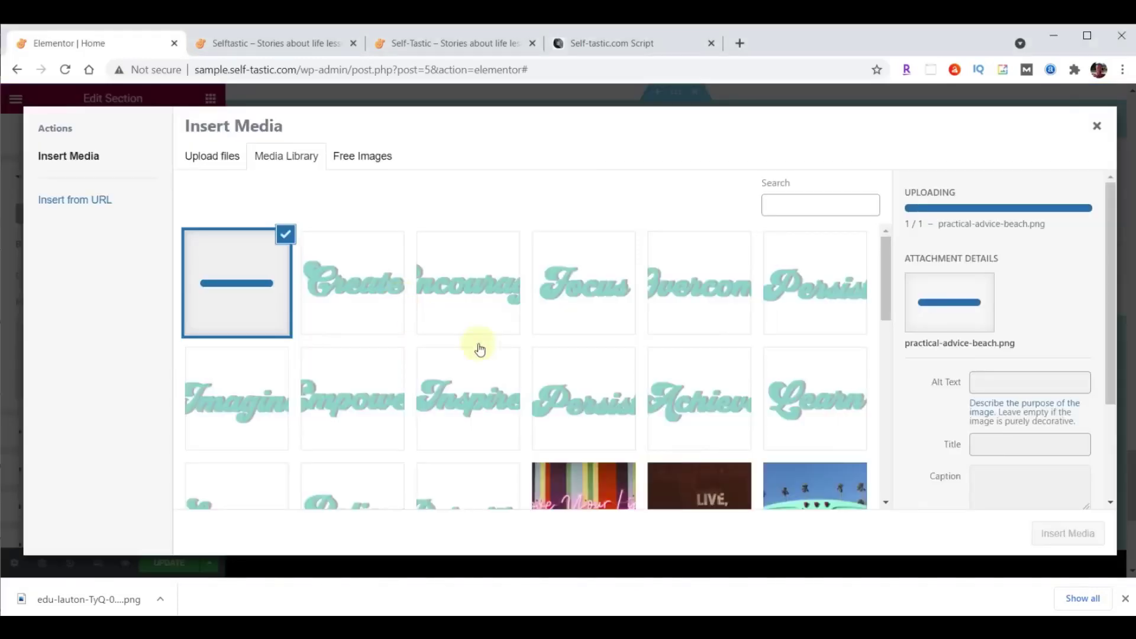
pyautogui.click(1074, 530)
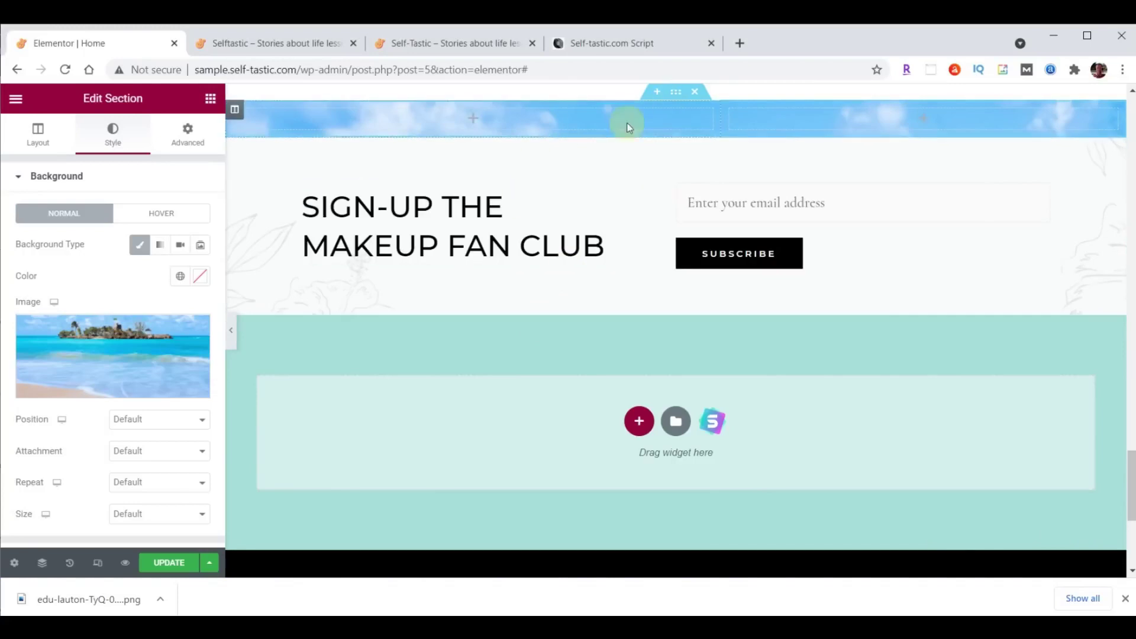
# Set the background position to Top Center and its size to Cover.
pyautogui.click(129, 420)
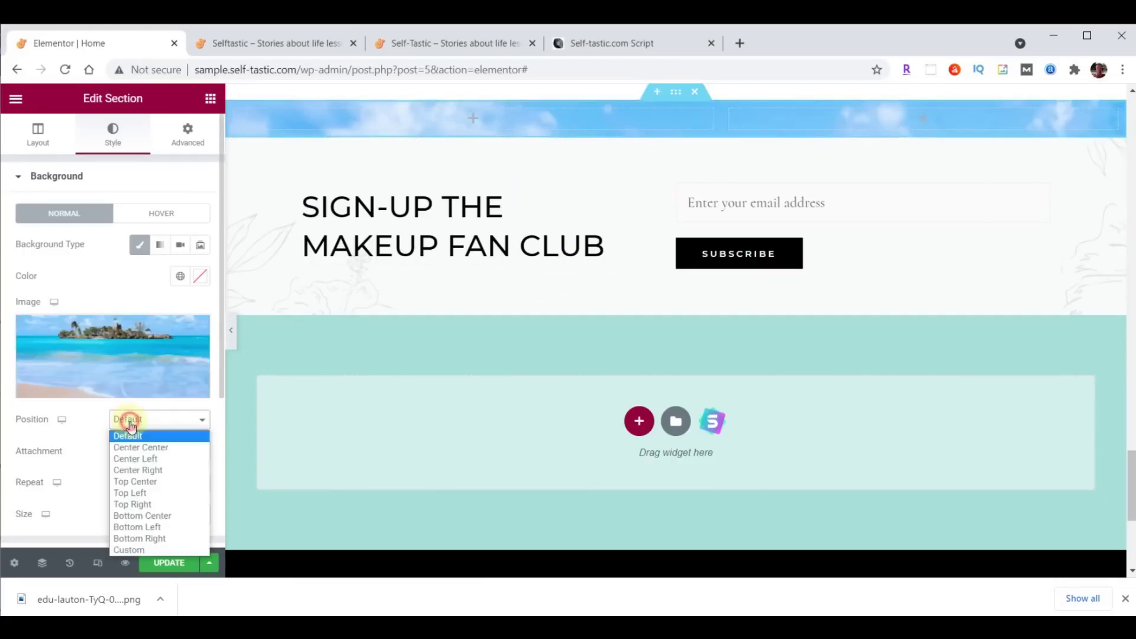
pyautogui.click(138, 481)
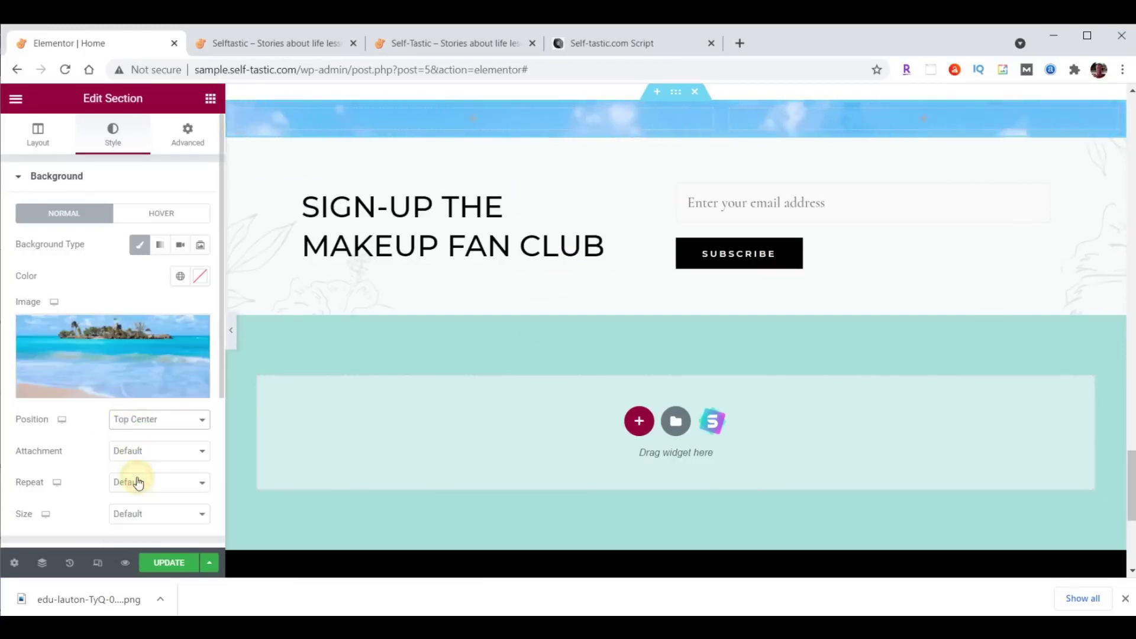
pyautogui.click(146, 519)
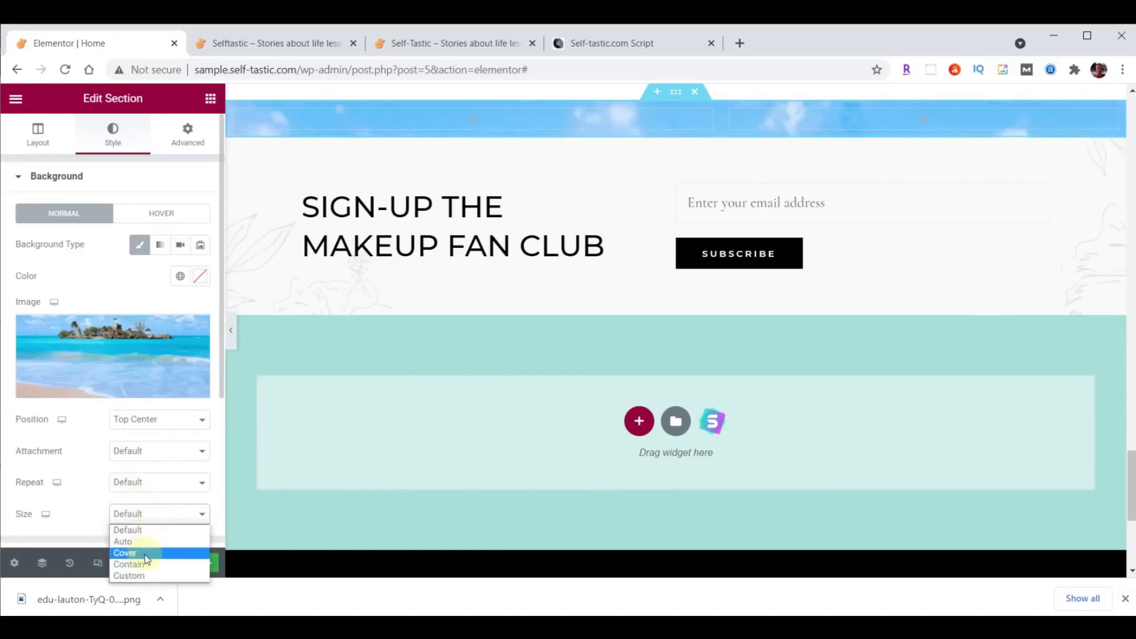
pyautogui.click(149, 559)
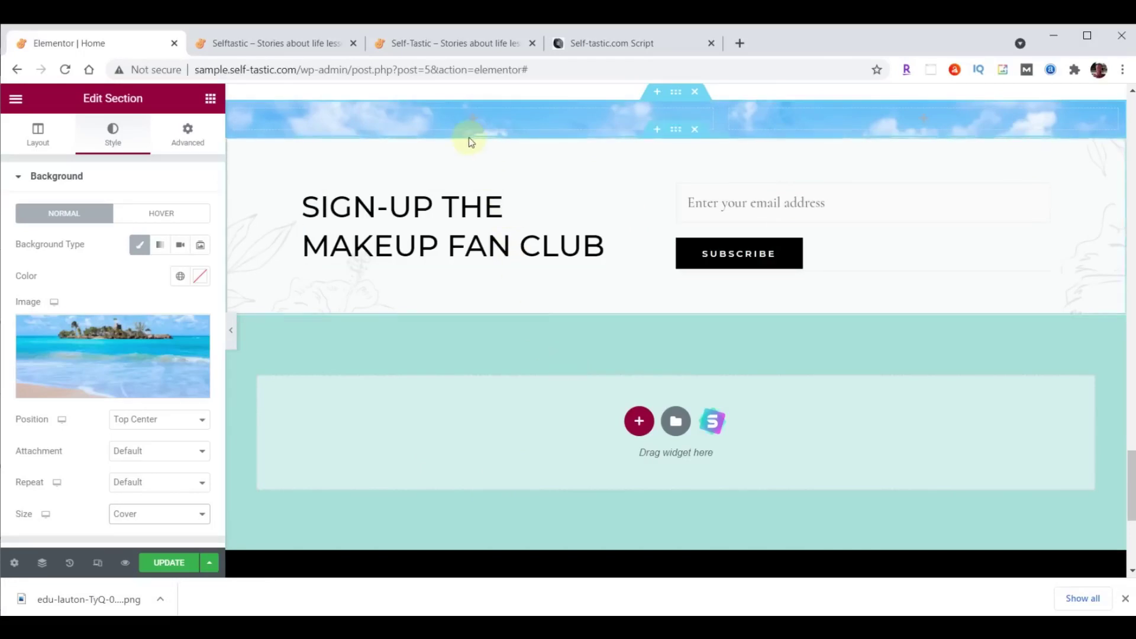
# Add an Image widget to the left column showing the uploaded practical-advice-QandA.png.
pyautogui.click(214, 102)
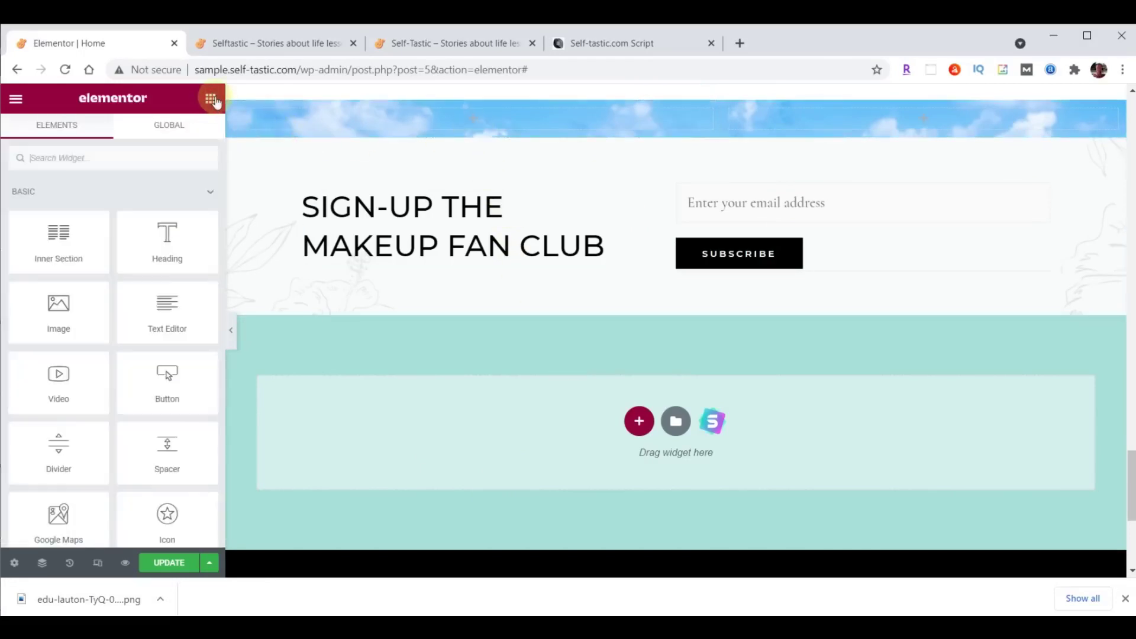
pyautogui.moveTo(60, 313); pyautogui.dragTo(467, 111)
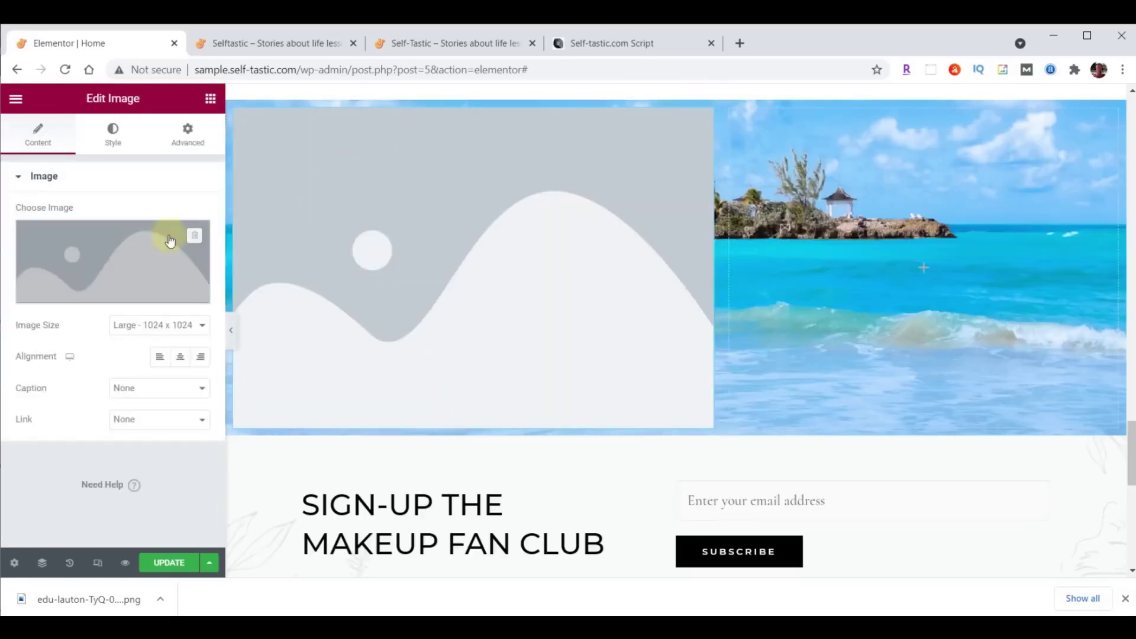
pyautogui.click(95, 250)
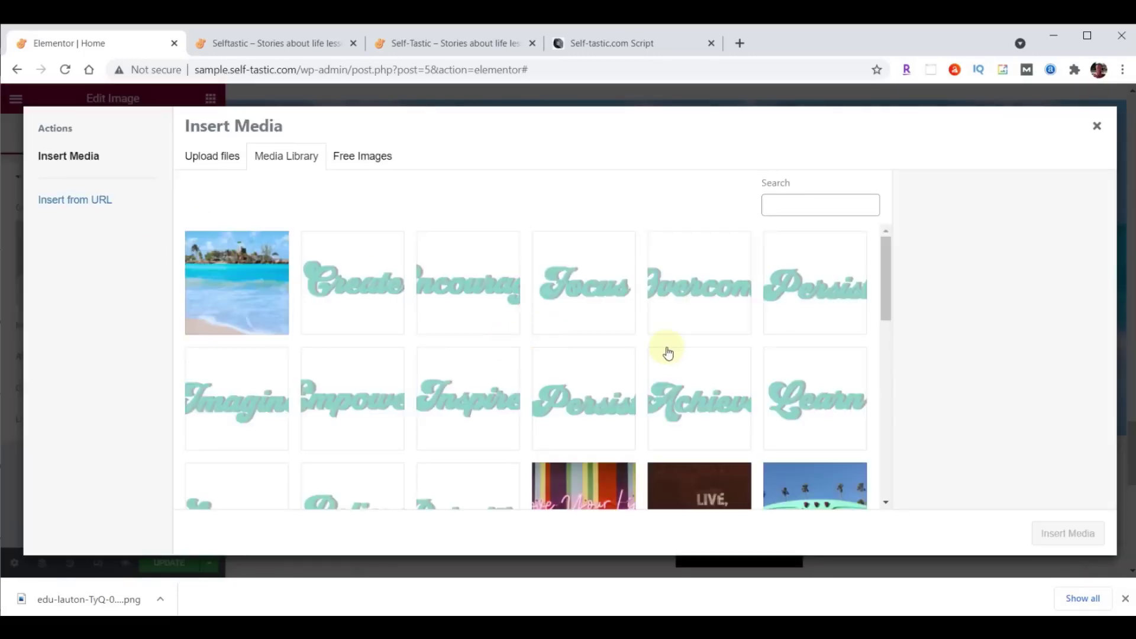
pyautogui.click(621, 627)
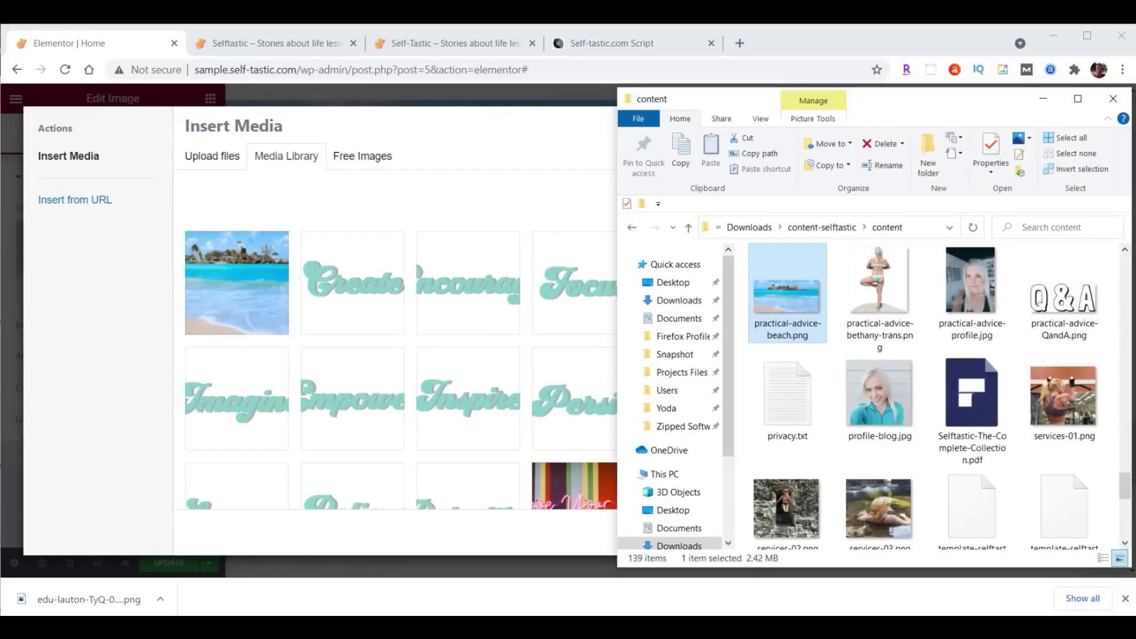
pyautogui.moveTo(1064, 295); pyautogui.dragTo(364, 290)
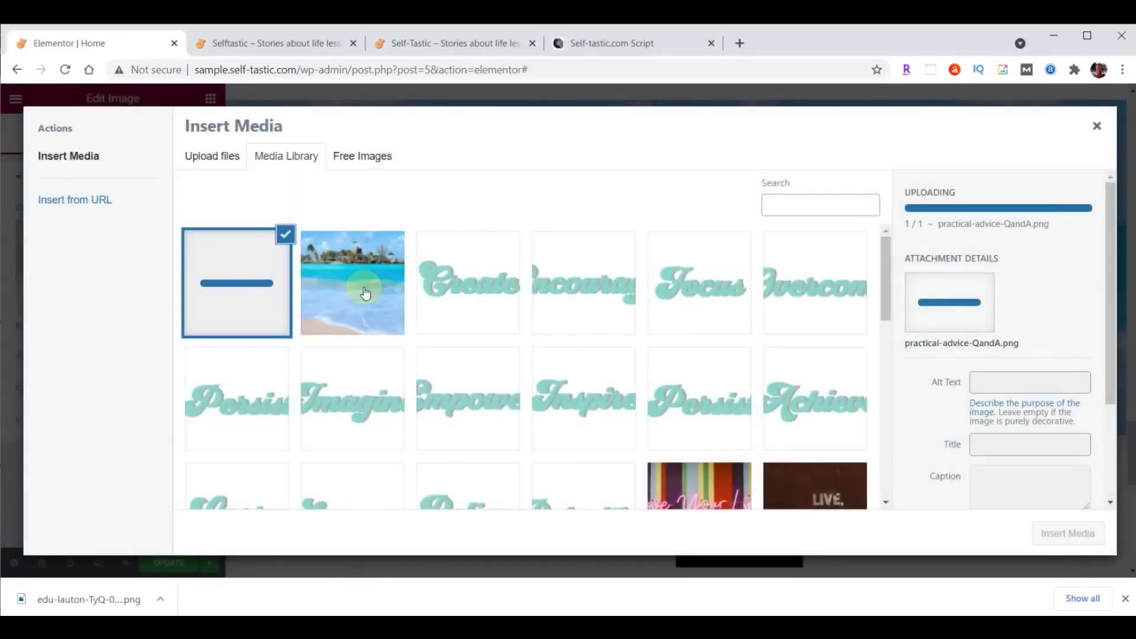
pyautogui.click(1076, 530)
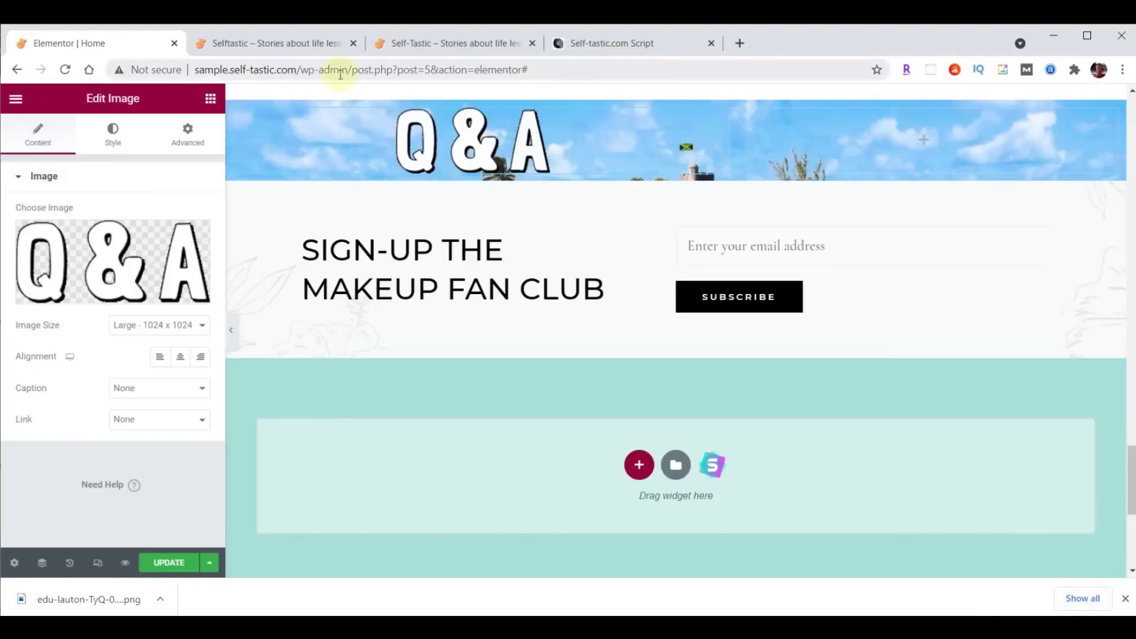
# Unlink the column's padding and set it to 90 top and 40 bottom.
pyautogui.click(234, 109)
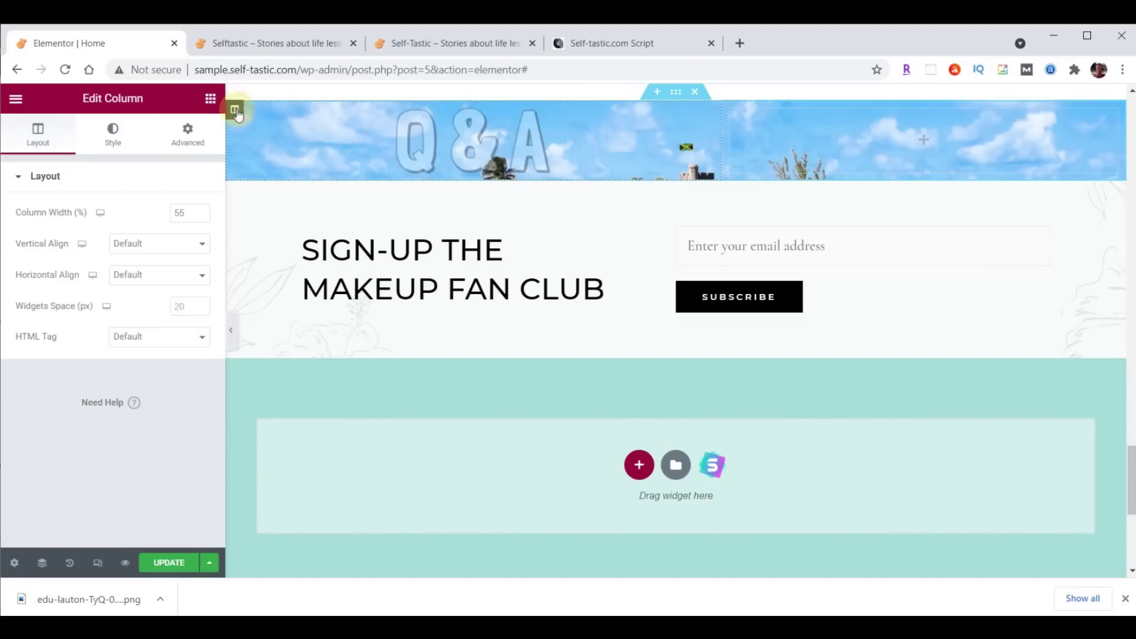
pyautogui.click(188, 133)
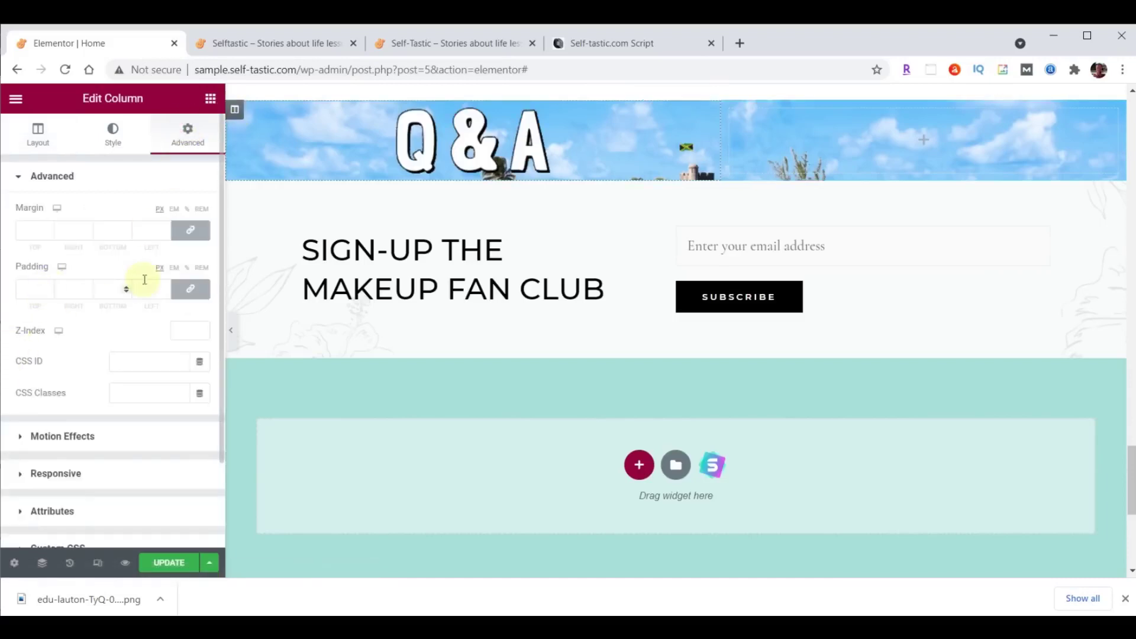
pyautogui.click(180, 291)
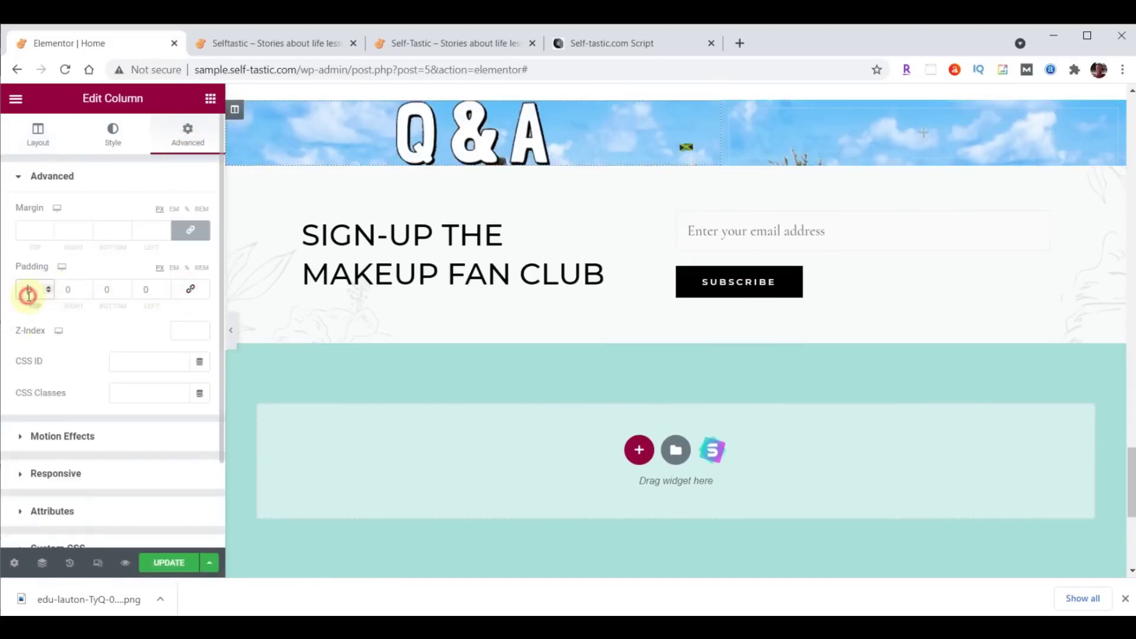
pyautogui.write('9')
pyautogui.click(103, 289)
pyautogui.write('5')
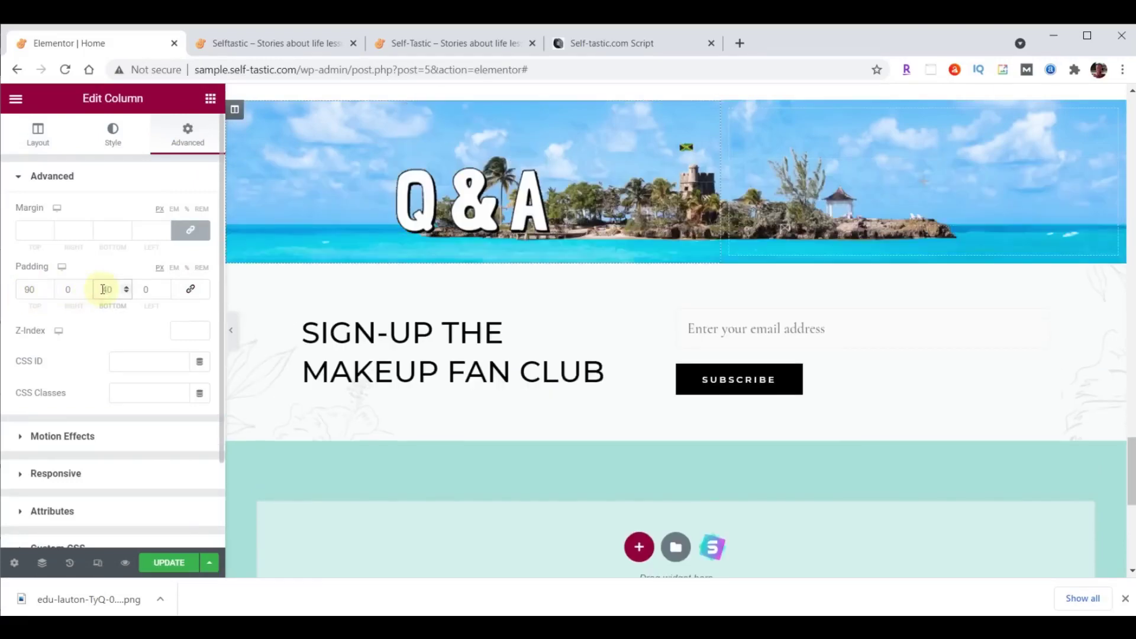
pyautogui.scroll(3, 1041, 248)
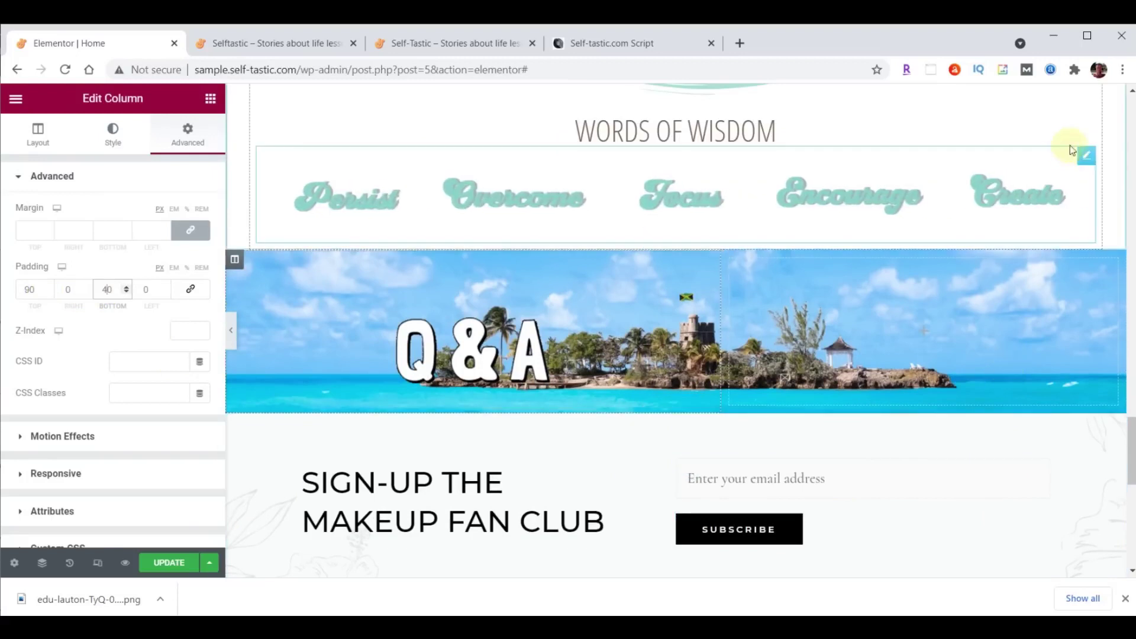
pyautogui.scroll(2, 1068, 154)
pyautogui.rightClick(1086, 152)
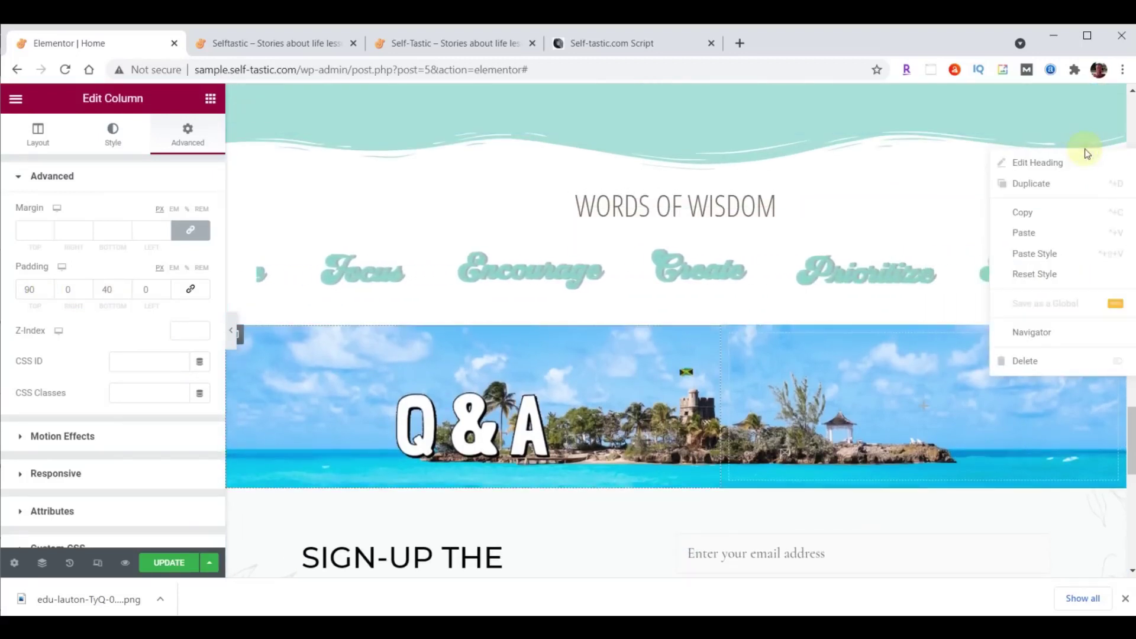
# Copy the Words of Wisdom heading and paste it beneath the Q&A image.
pyautogui.click(1029, 211)
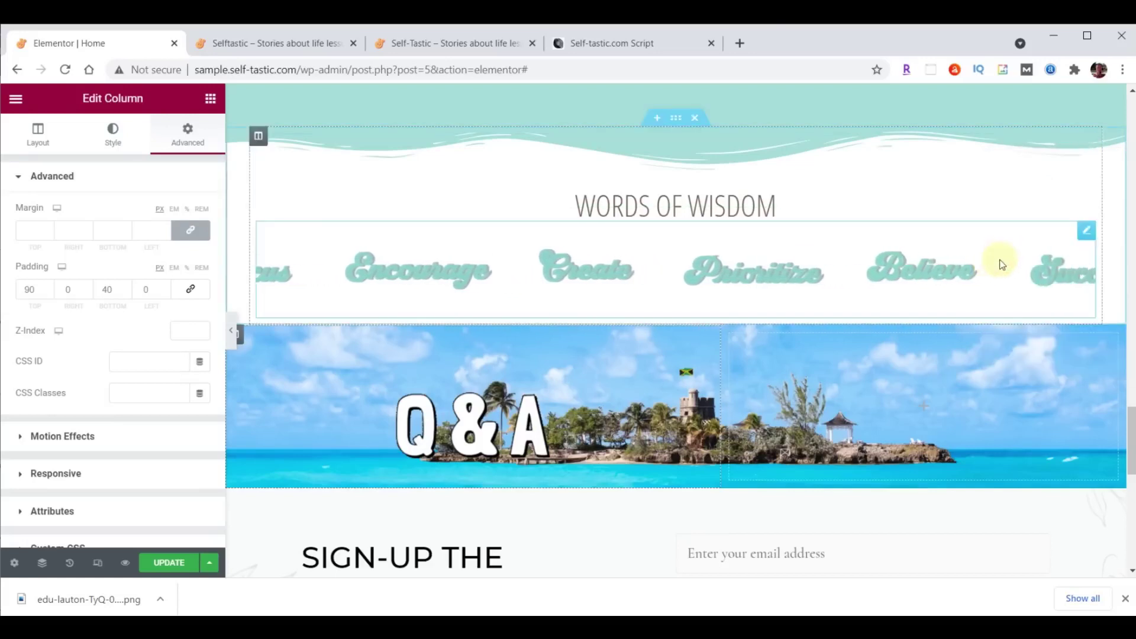
pyautogui.scroll(-4, 1000, 264)
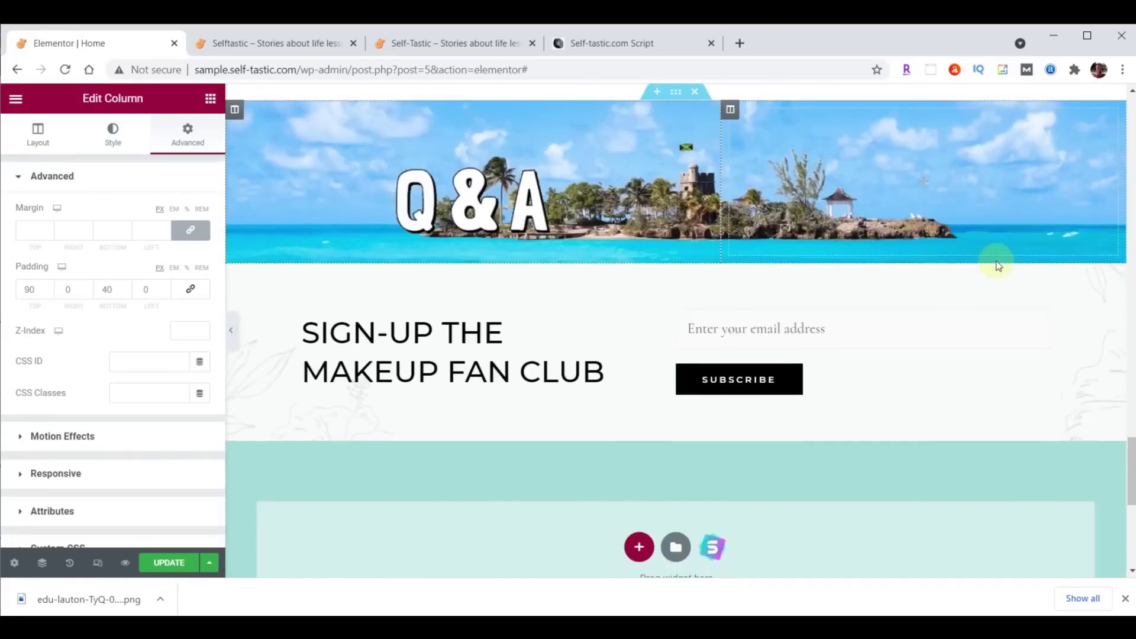
pyautogui.rightClick(533, 213)
pyautogui.click(571, 292)
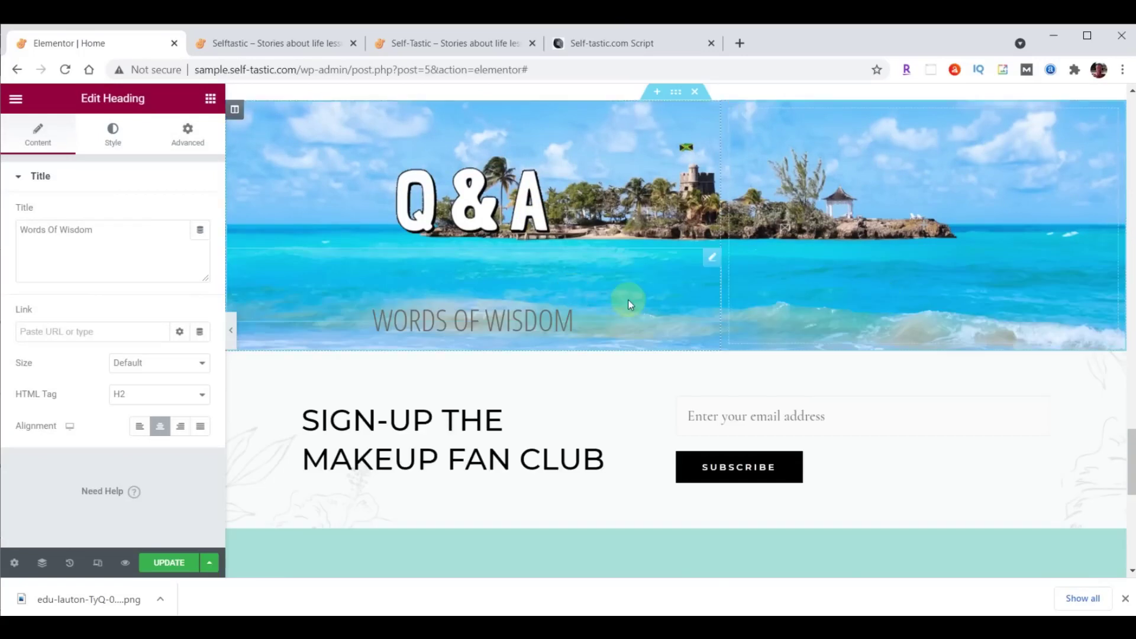
# Set the pasted heading's text colour to #000000 and font size to 50.
pyautogui.click(125, 146)
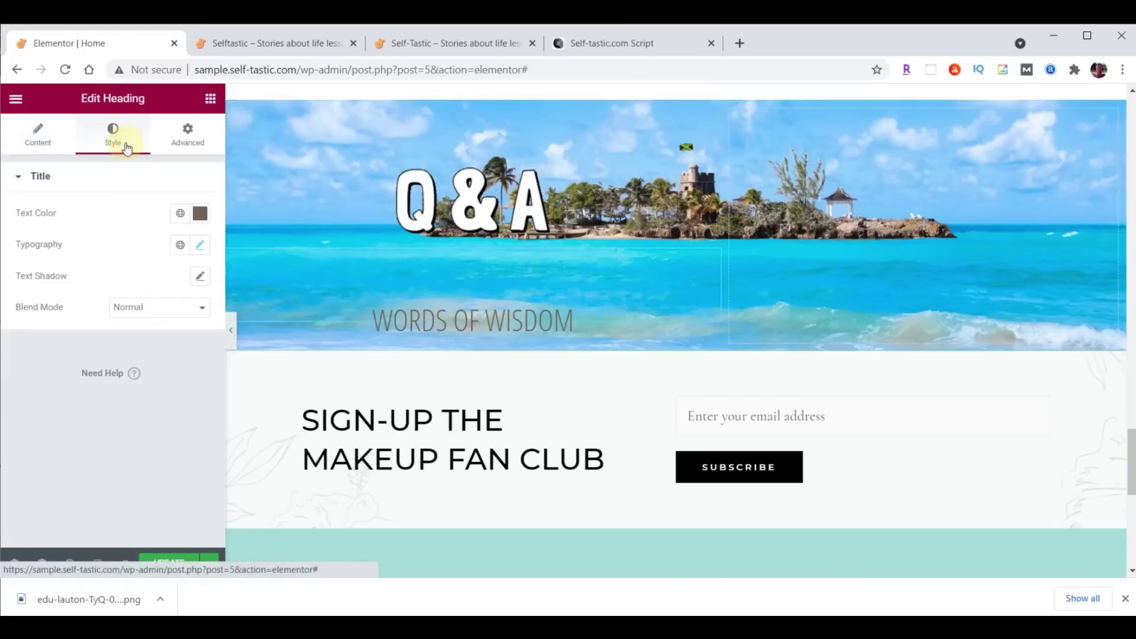
pyautogui.click(199, 211)
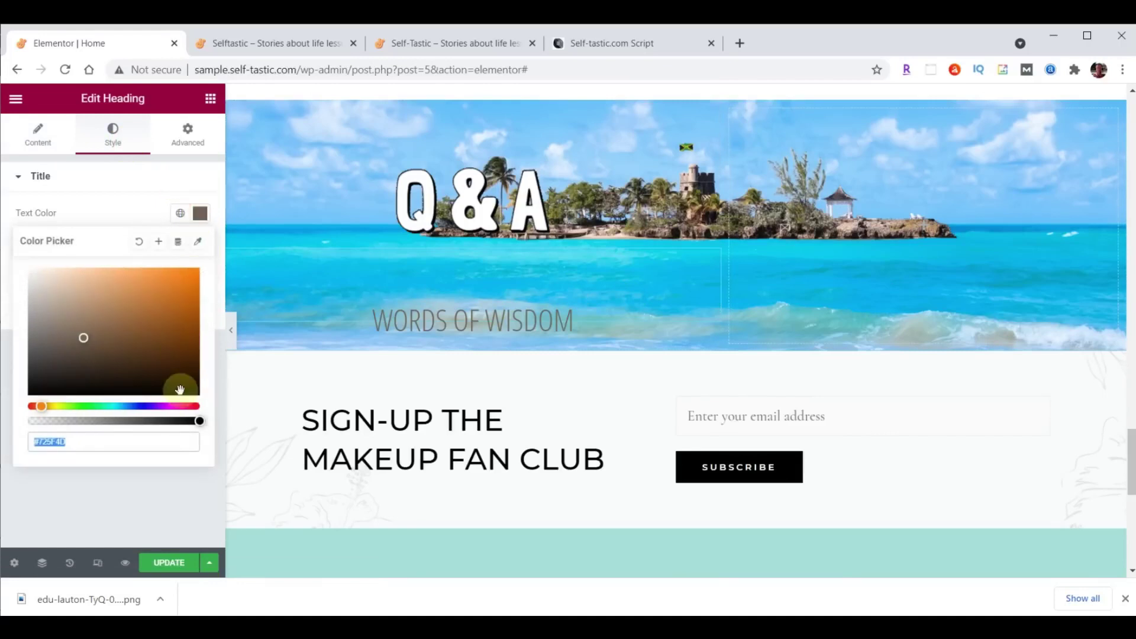
pyautogui.write('#000000')
pyautogui.click(185, 243)
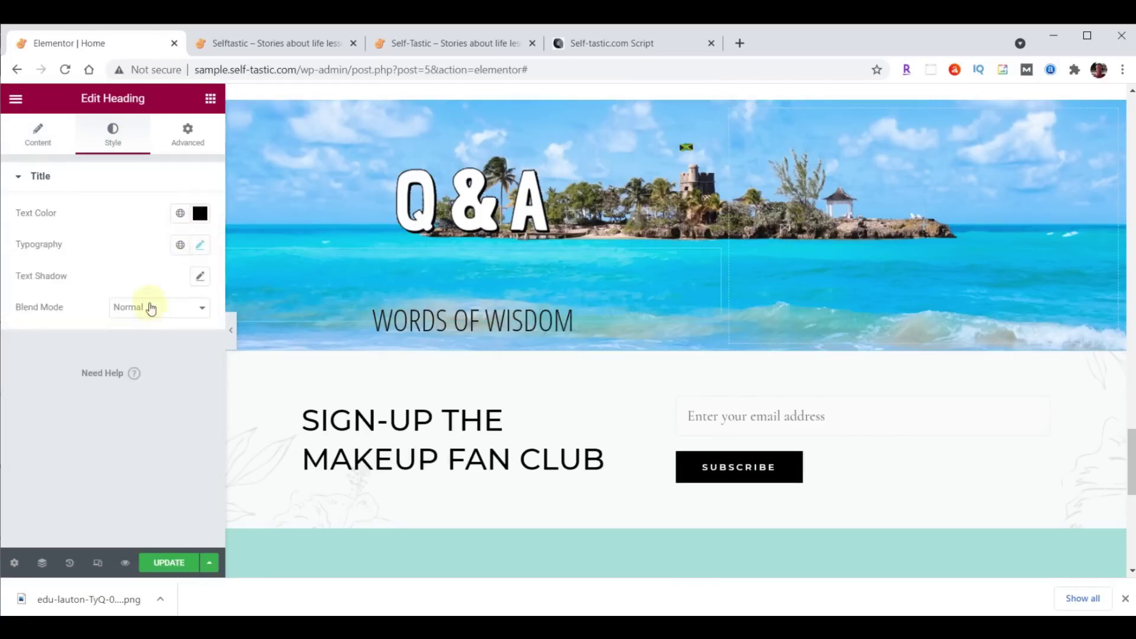
pyautogui.click(205, 247)
pyautogui.click(186, 360)
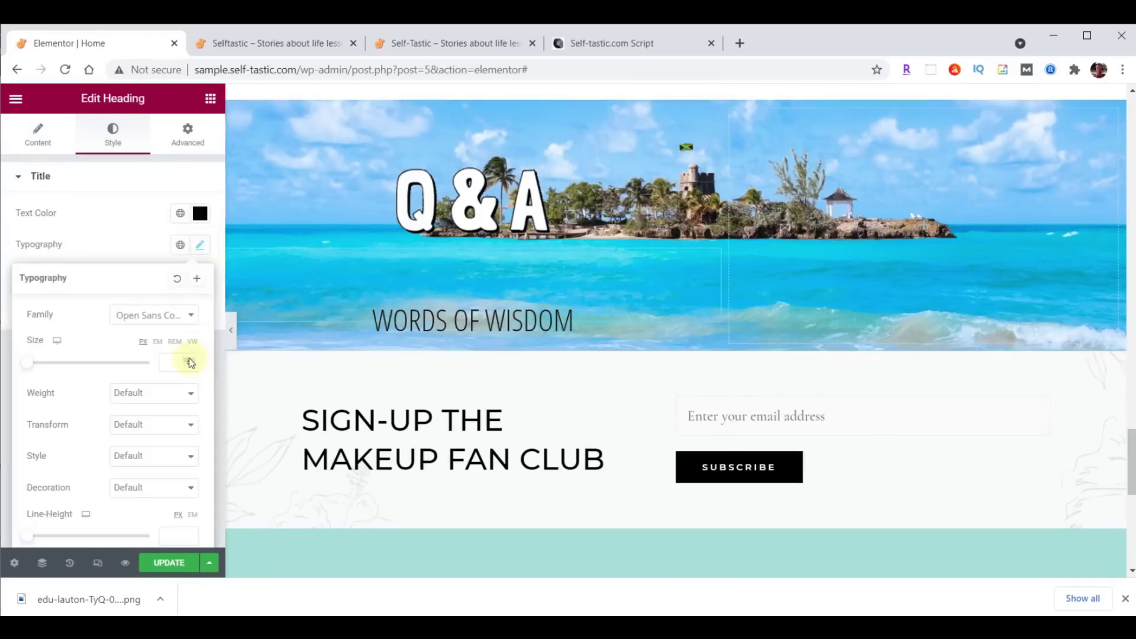
pyautogui.write('50')
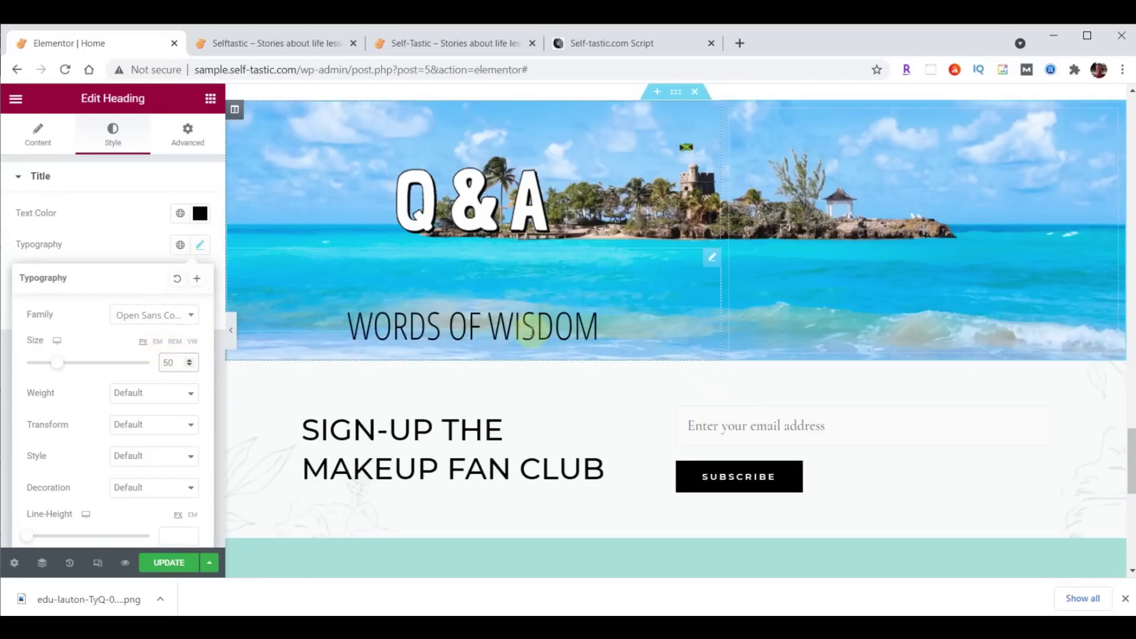
pyautogui.click(210, 101)
# Add a Testimonial widget under the heading, uploading practical-advice-profile.jpg as its image.
pyautogui.click(90, 154)
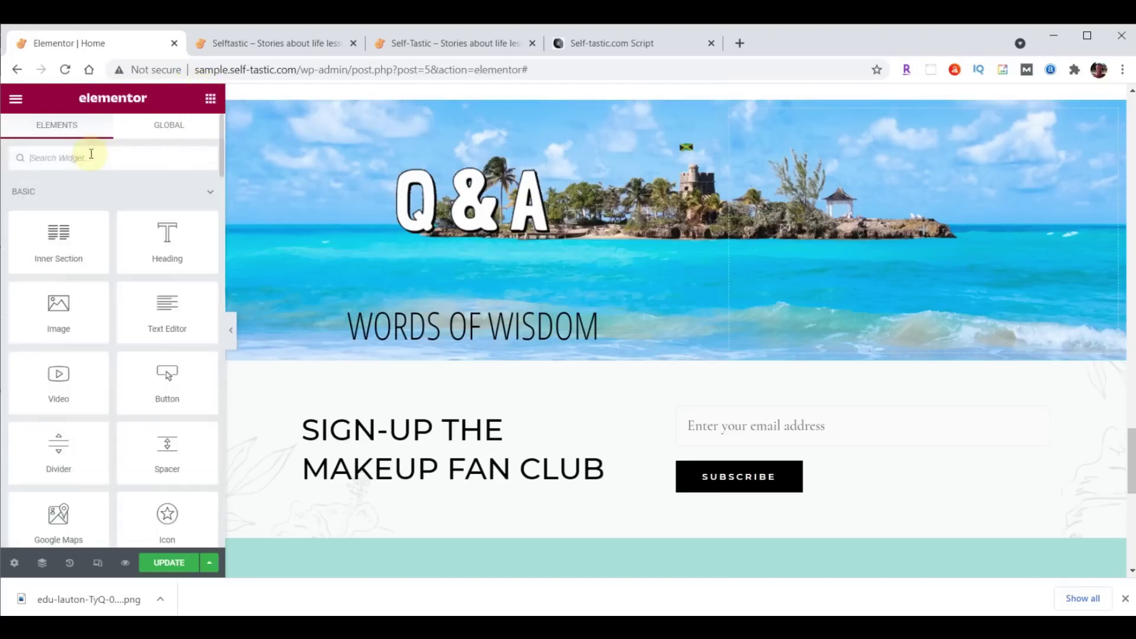
pyautogui.write('test')
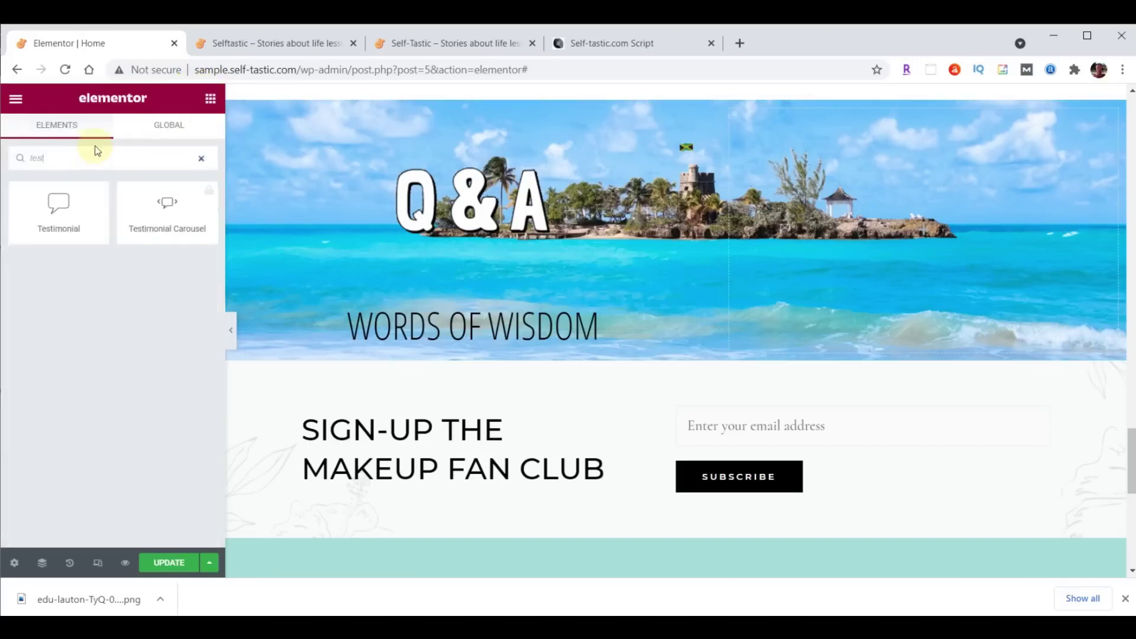
pyautogui.moveTo(59, 206); pyautogui.dragTo(524, 331)
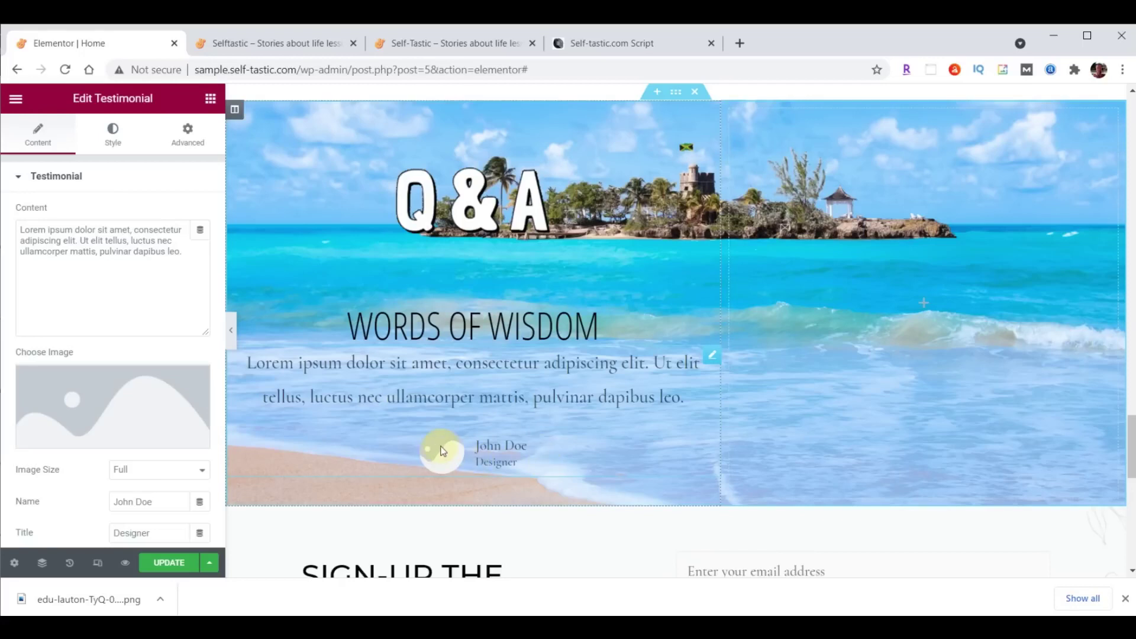
pyautogui.click(101, 407)
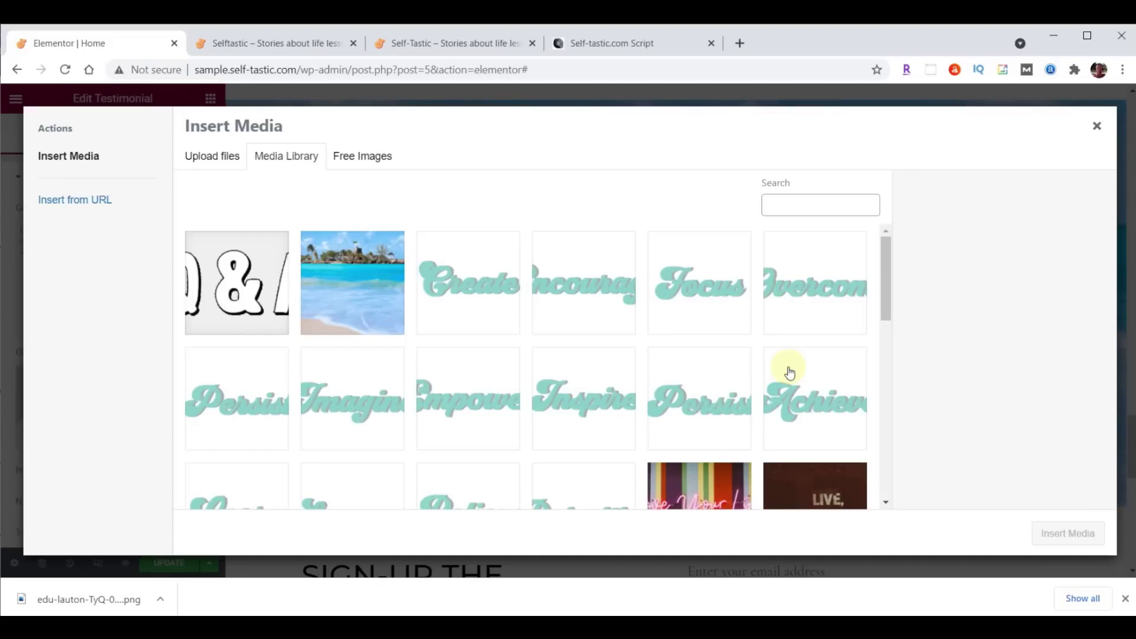
pyautogui.click(636, 627)
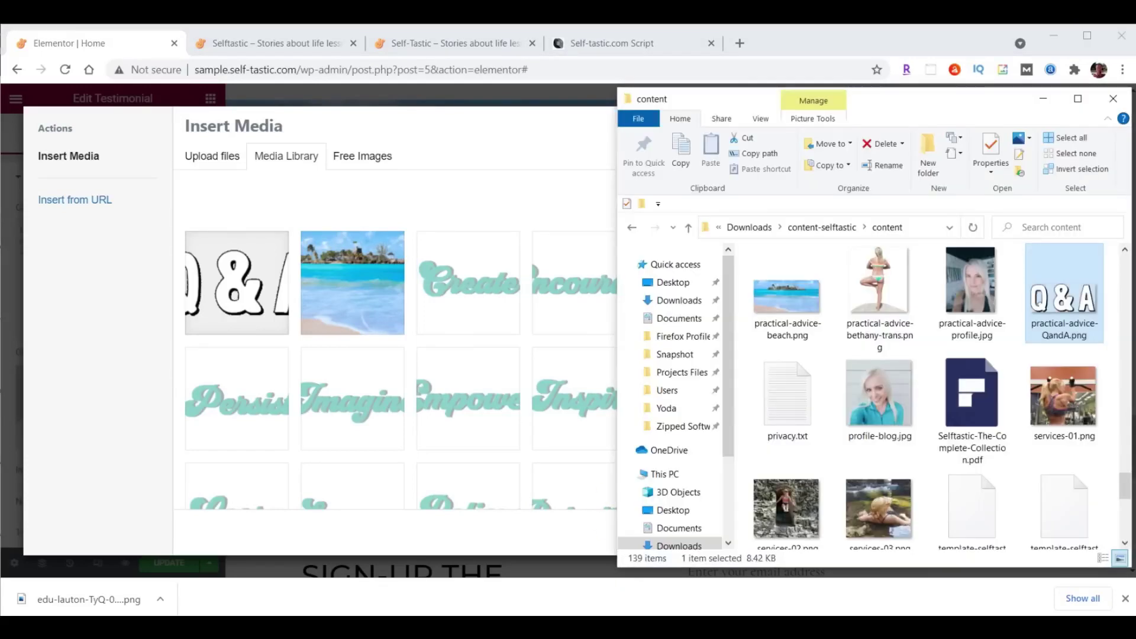
pyautogui.click(973, 290)
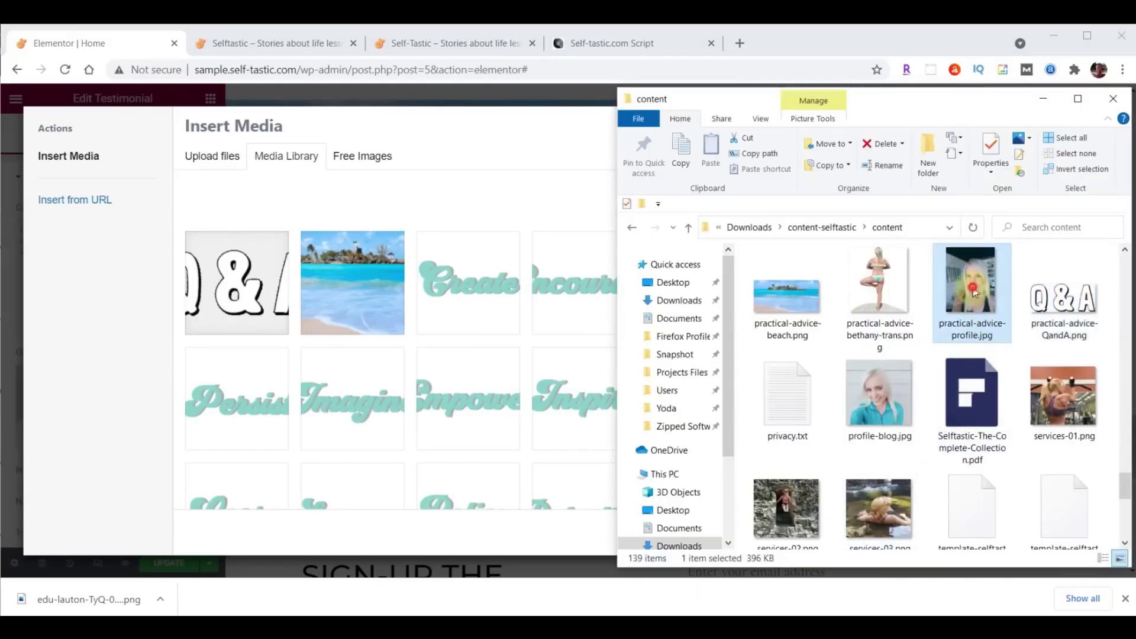
pyautogui.moveTo(972, 287); pyautogui.dragTo(328, 316)
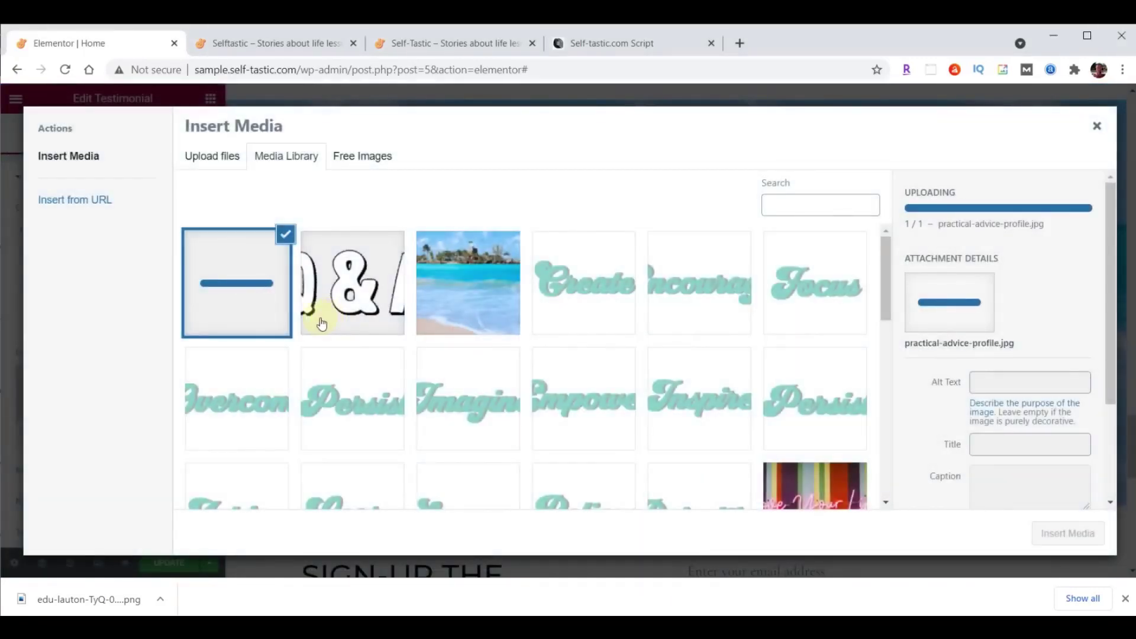
pyautogui.click(1067, 535)
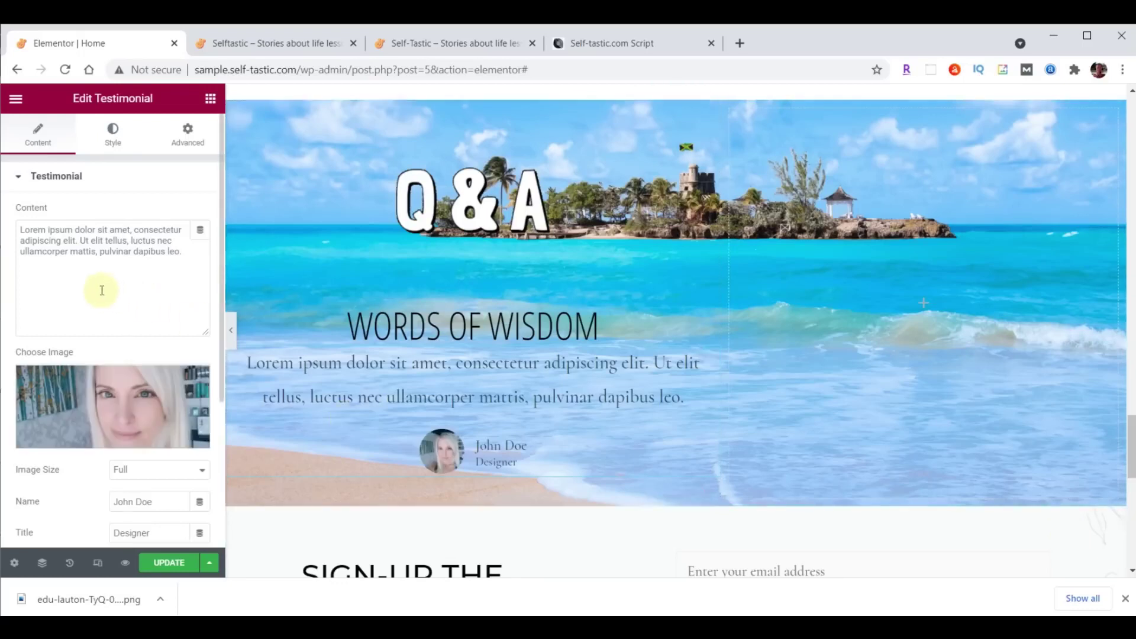
# Replace the testimonial quote with 'Questions and answers from Quora' and enter the author's name.
pyautogui.moveTo(21, 230); pyautogui.dragTo(193, 251)
pyautogui.write('Questions and answers from Quora')
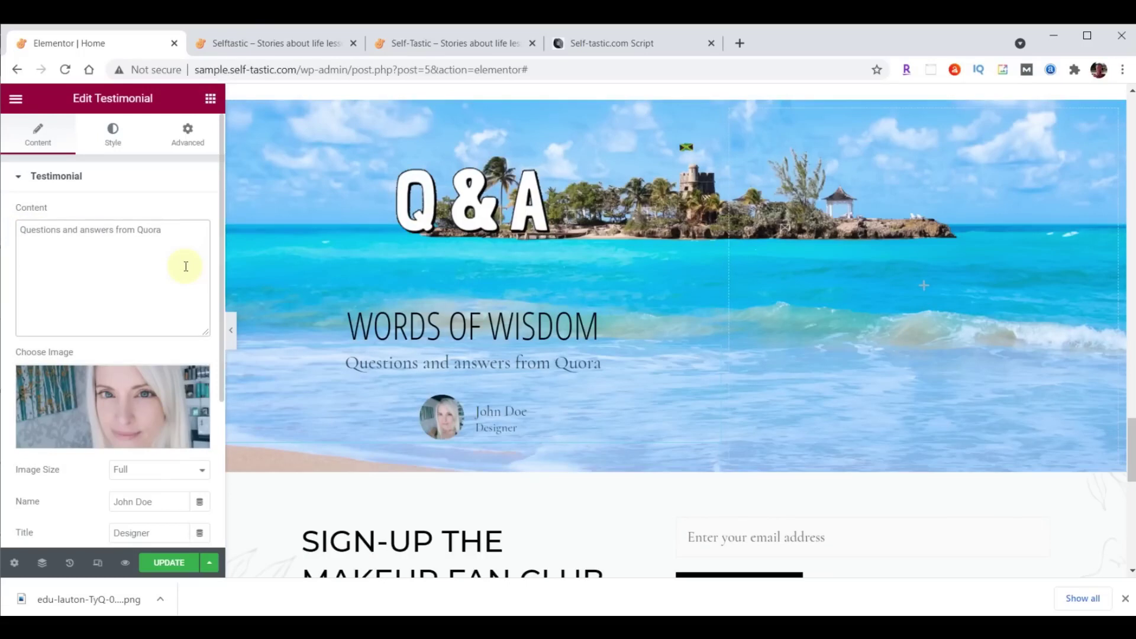
pyautogui.scroll(-3, 186, 266)
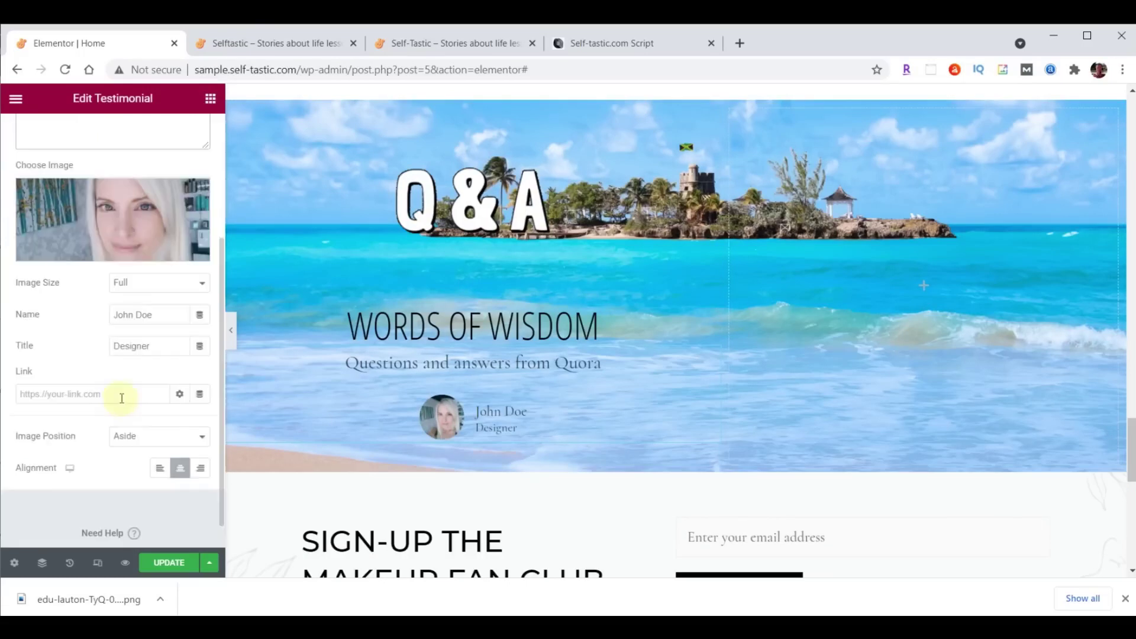
pyautogui.moveTo(161, 315); pyautogui.dragTo(94, 314)
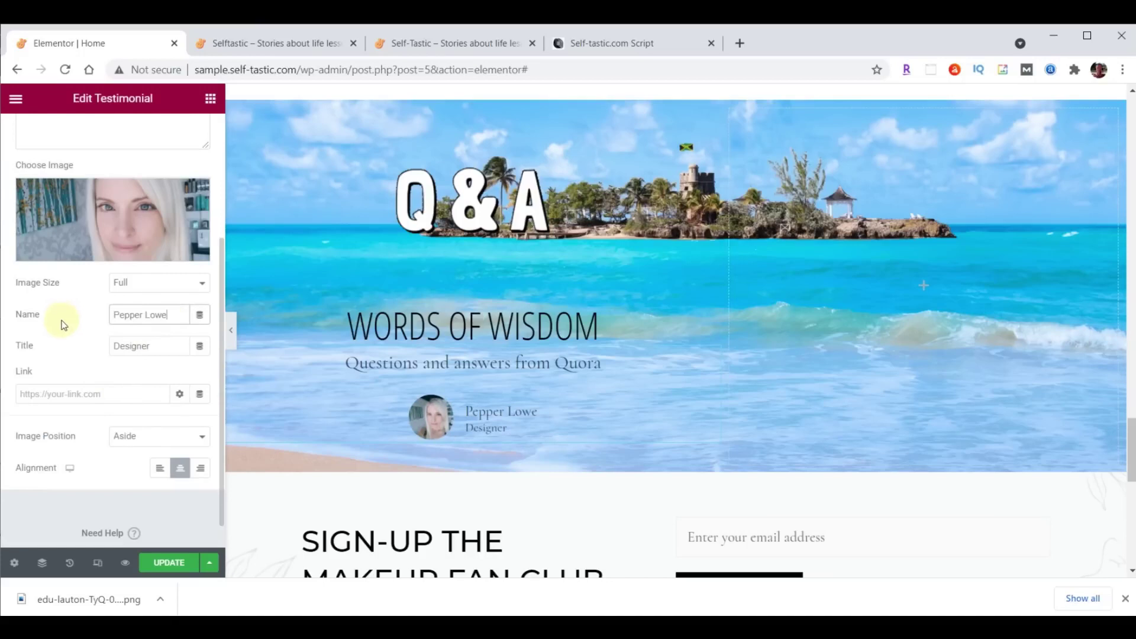
# Set the testimonial's Image Position to Top.
pyautogui.click(137, 437)
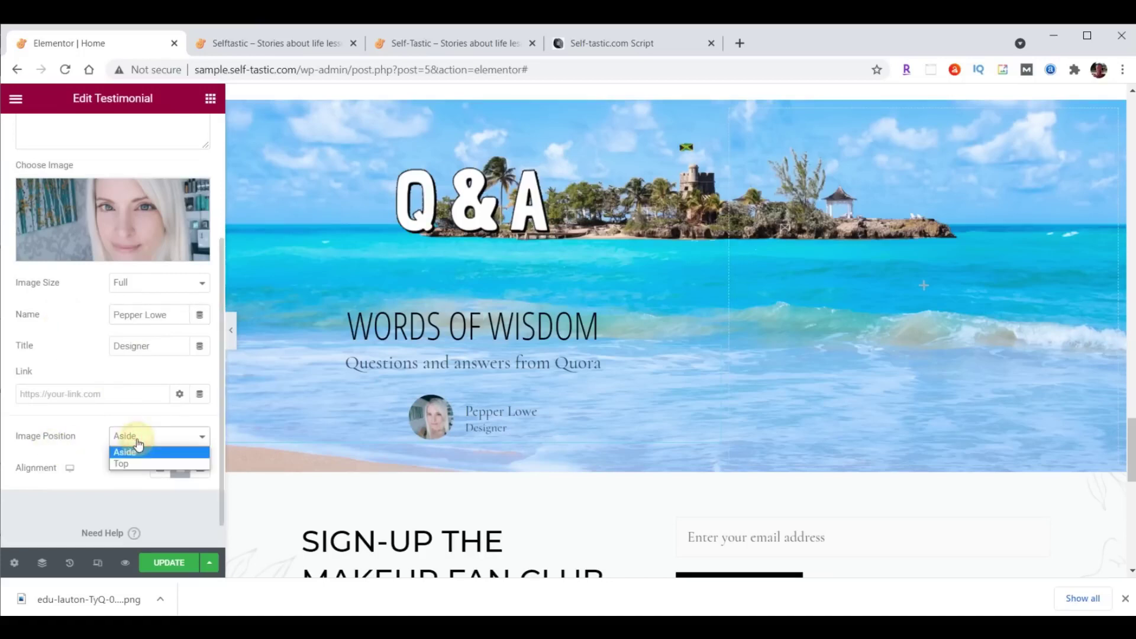
pyautogui.click(127, 463)
pyautogui.moveTo(127, 251)
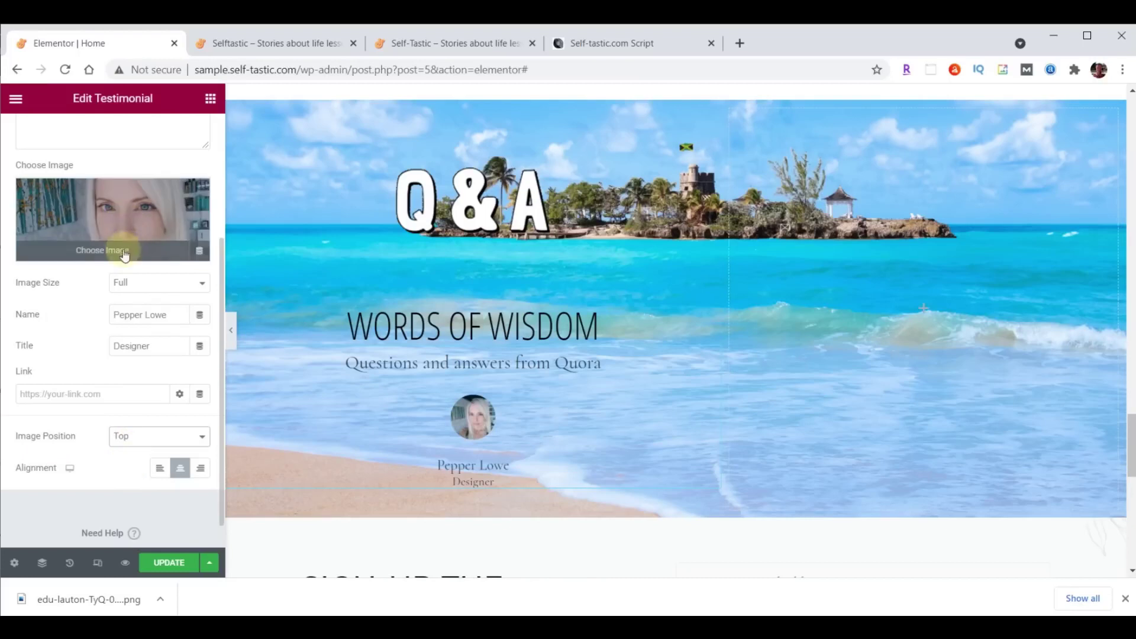
pyautogui.scroll(3, 133, 172)
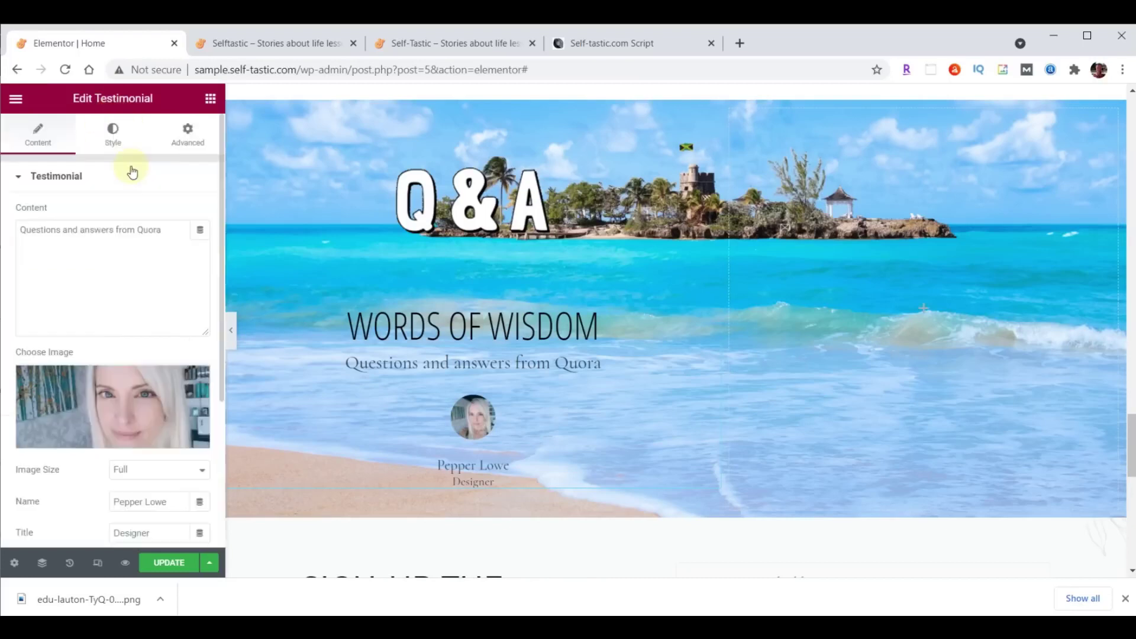
# Set the testimonial image size to 115.
pyautogui.click(112, 137)
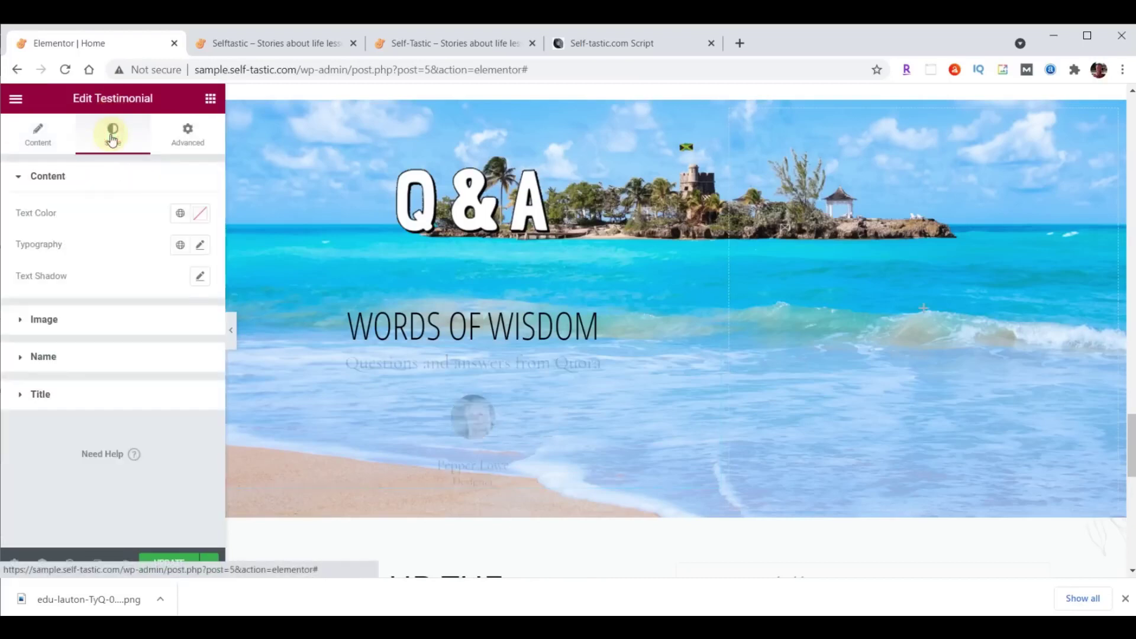
pyautogui.click(45, 319)
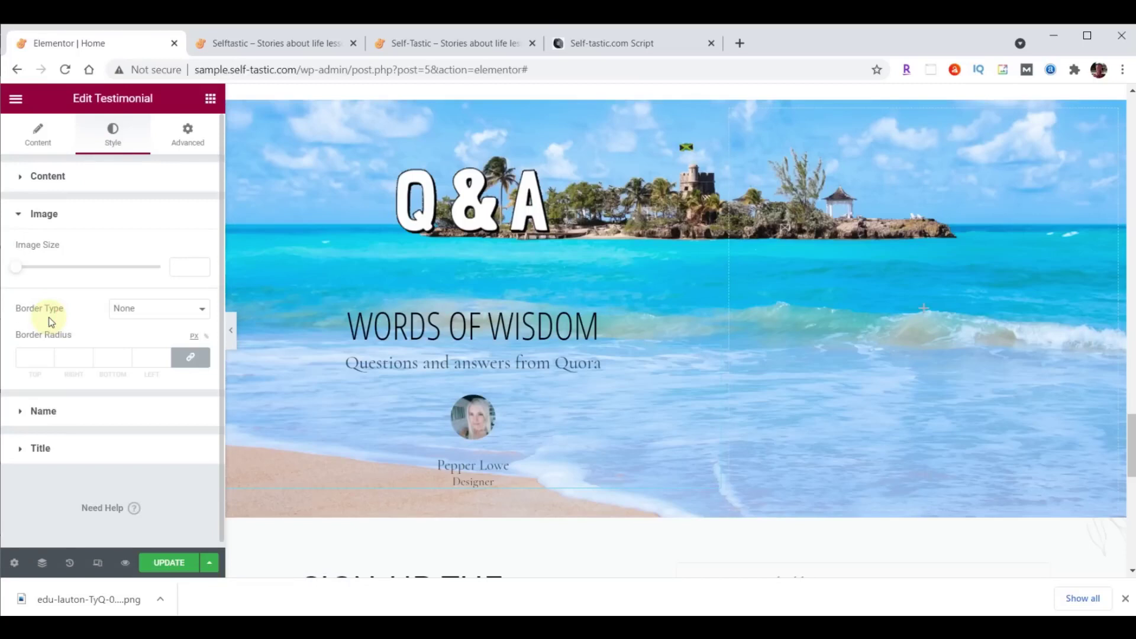
pyautogui.click(178, 267)
pyautogui.write('115')
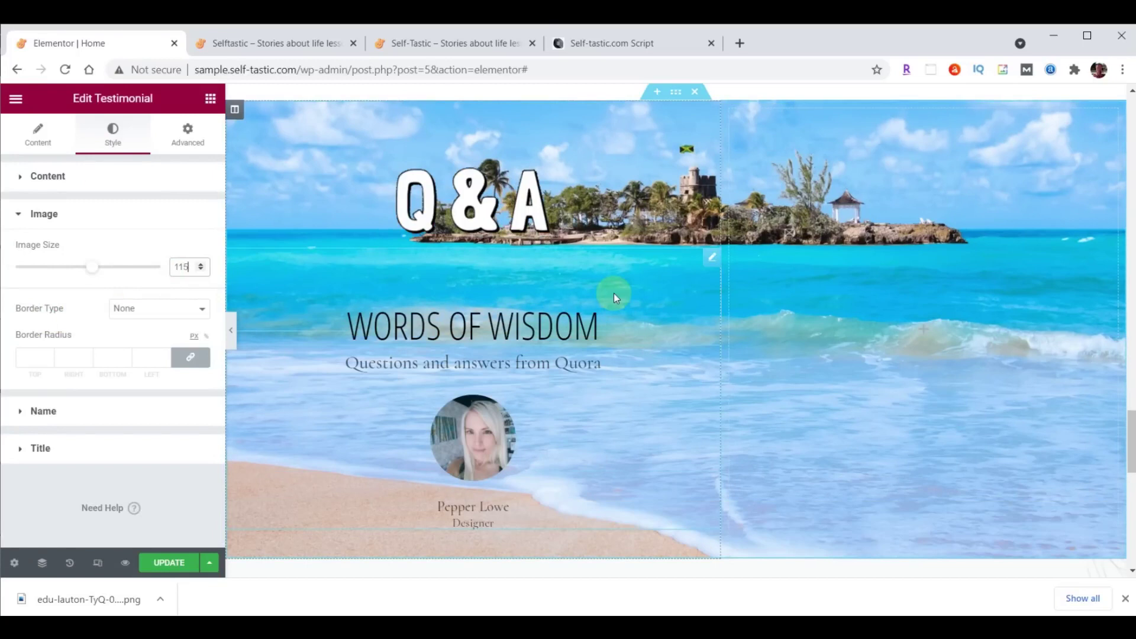
# Set the quote text font to Droid Arabic Kufi with colour #473C31.
pyautogui.click(48, 176)
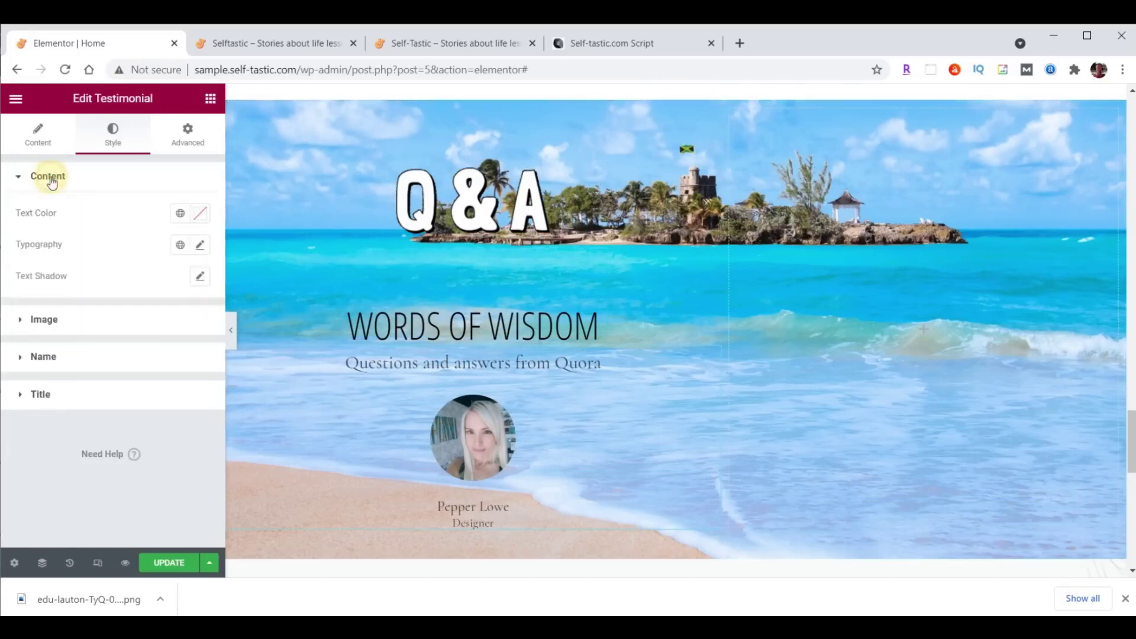
pyautogui.click(201, 246)
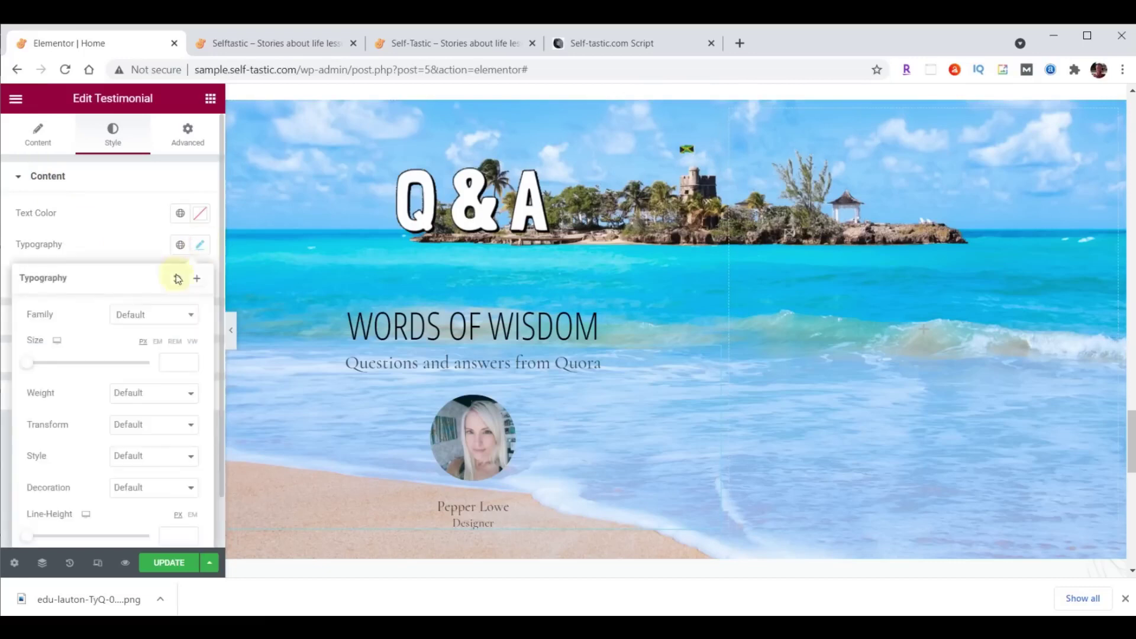
pyautogui.click(155, 313)
pyautogui.write('droid')
pyautogui.click(164, 388)
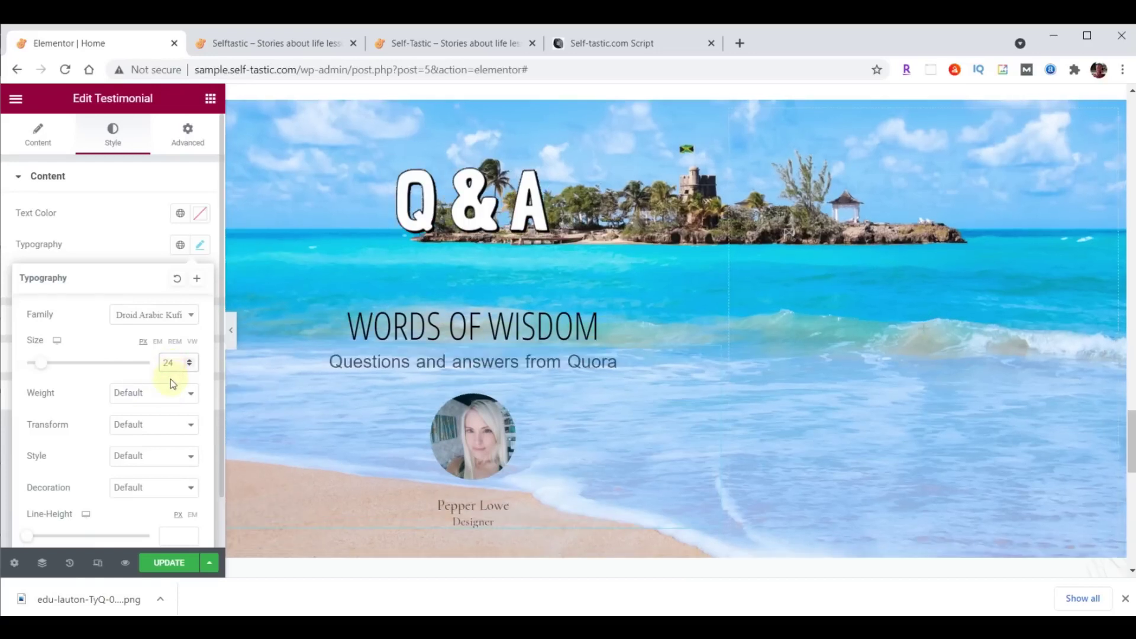
pyautogui.click(200, 214)
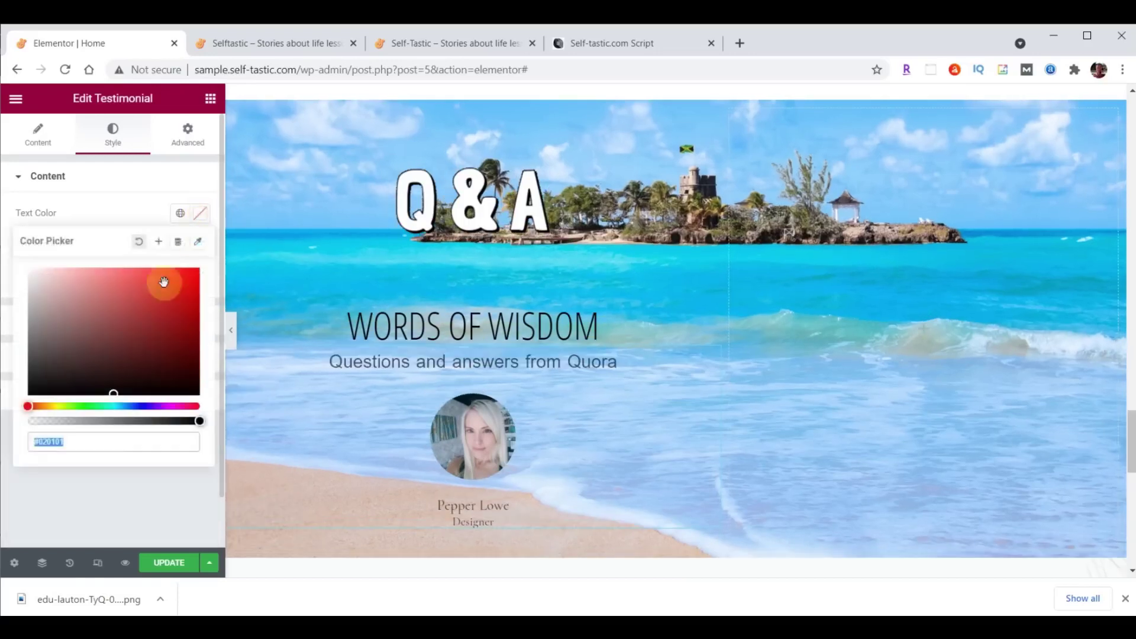
pyautogui.write('#473C31')
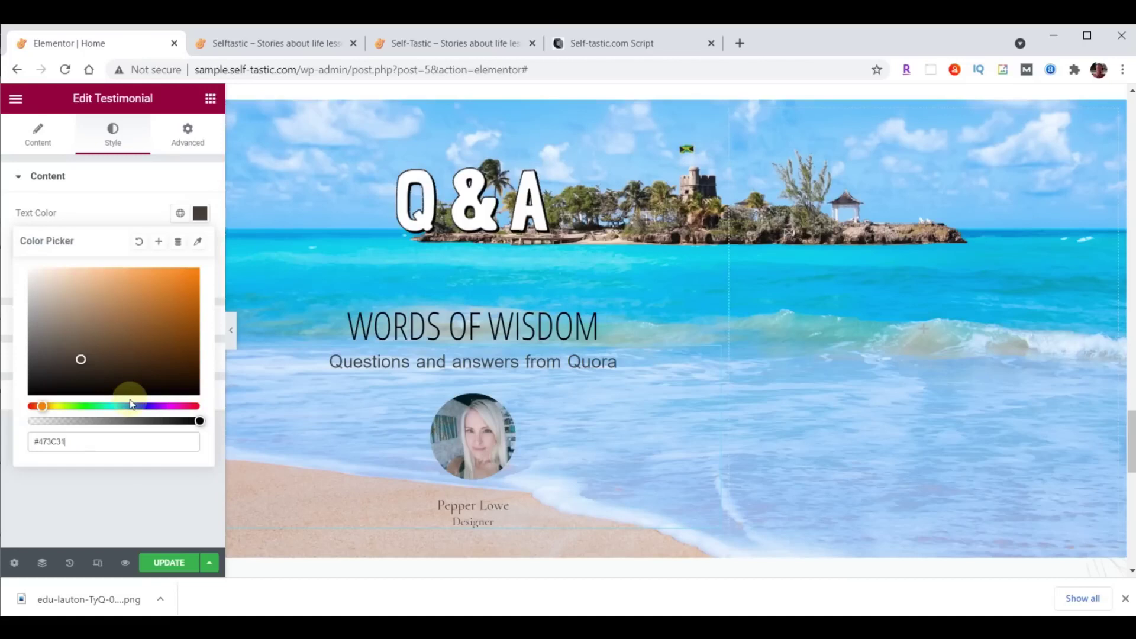
pyautogui.click(211, 223)
# Style the author name in Open Sans Condensed at 30px, coloured #FFFFC0.
pyautogui.click(43, 356)
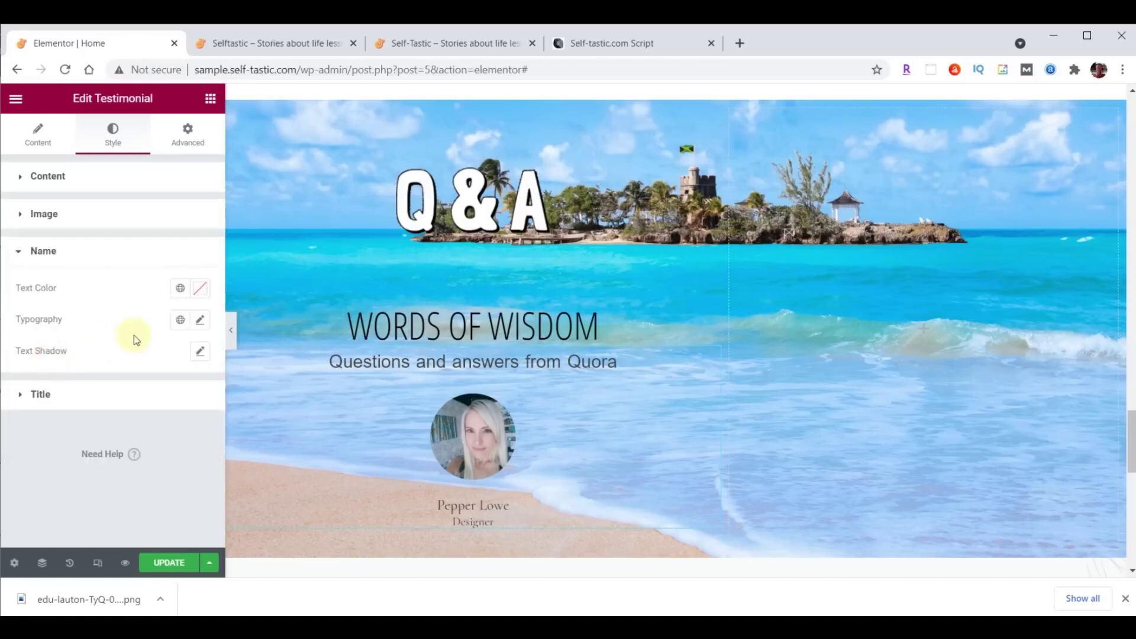
pyautogui.click(201, 322)
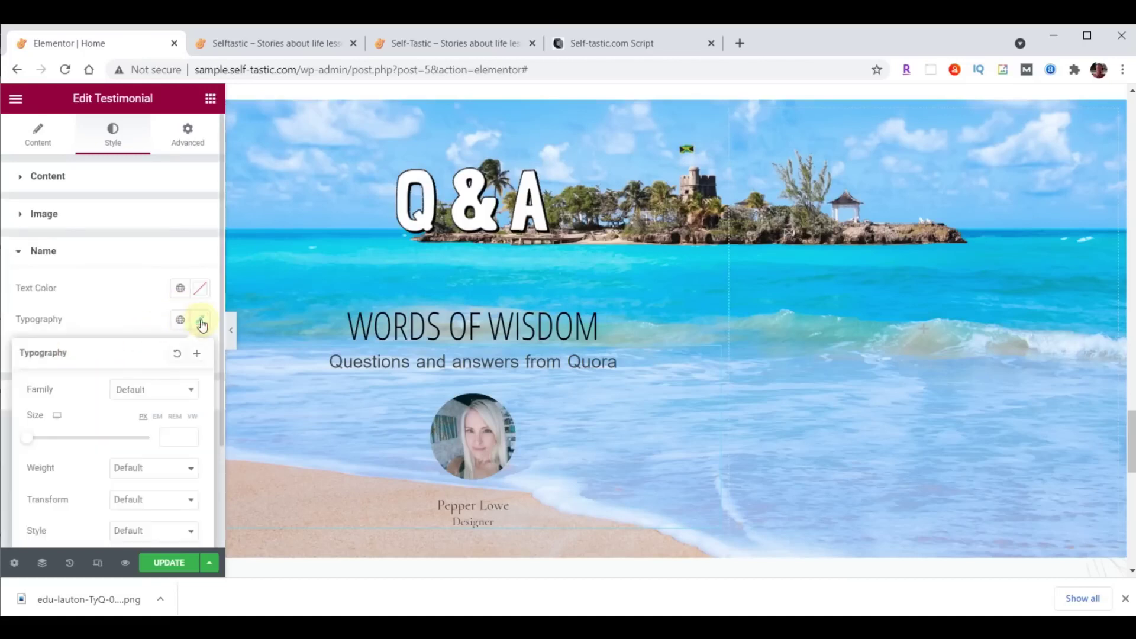
pyautogui.click(158, 390)
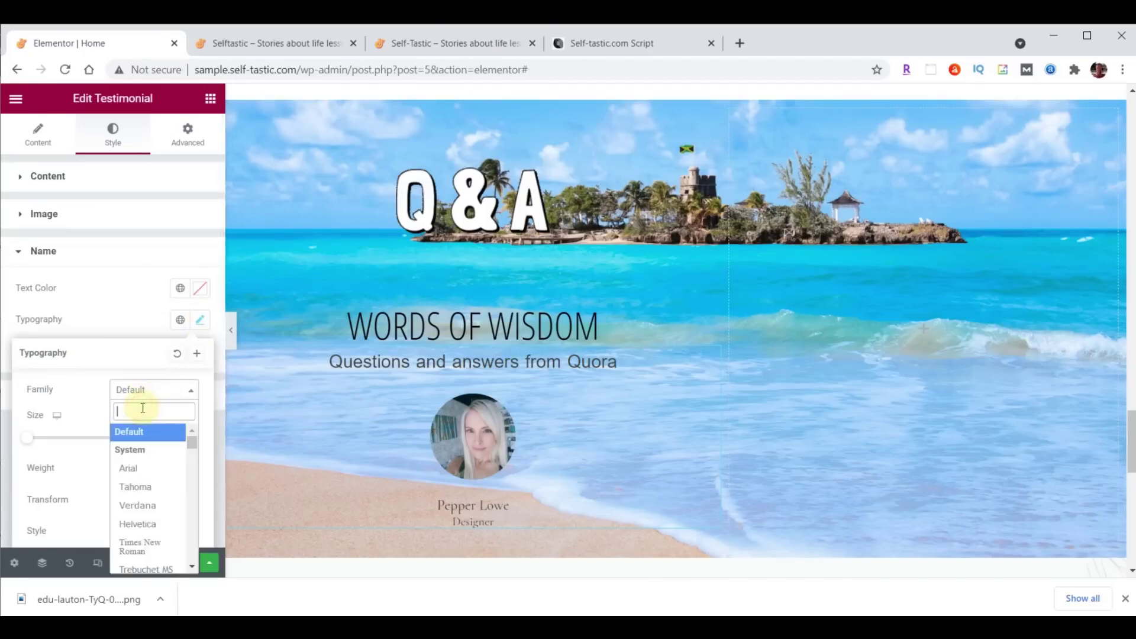
pyautogui.write('Open')
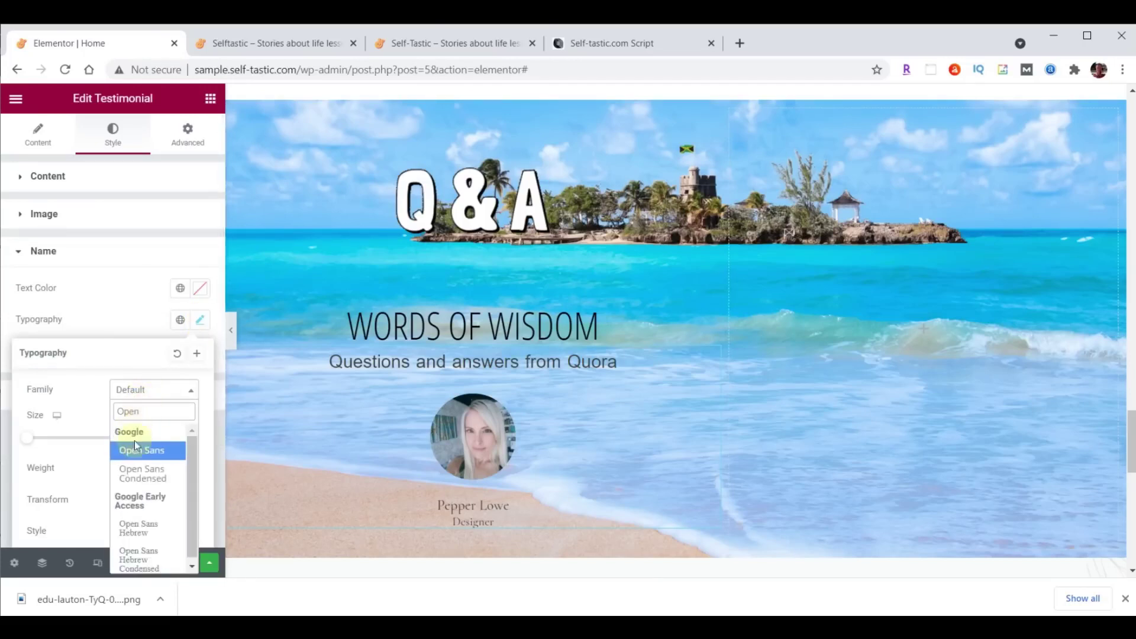
pyautogui.click(142, 473)
pyautogui.click(169, 438)
pyautogui.write('30')
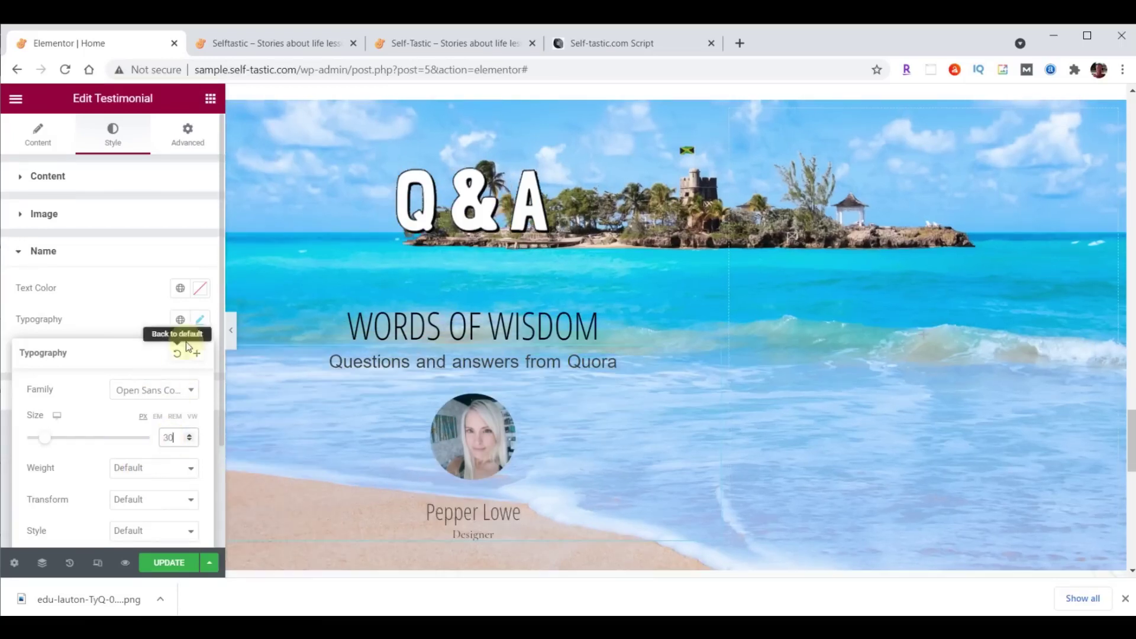
pyautogui.click(201, 290)
pyautogui.write('#FFFFC0')
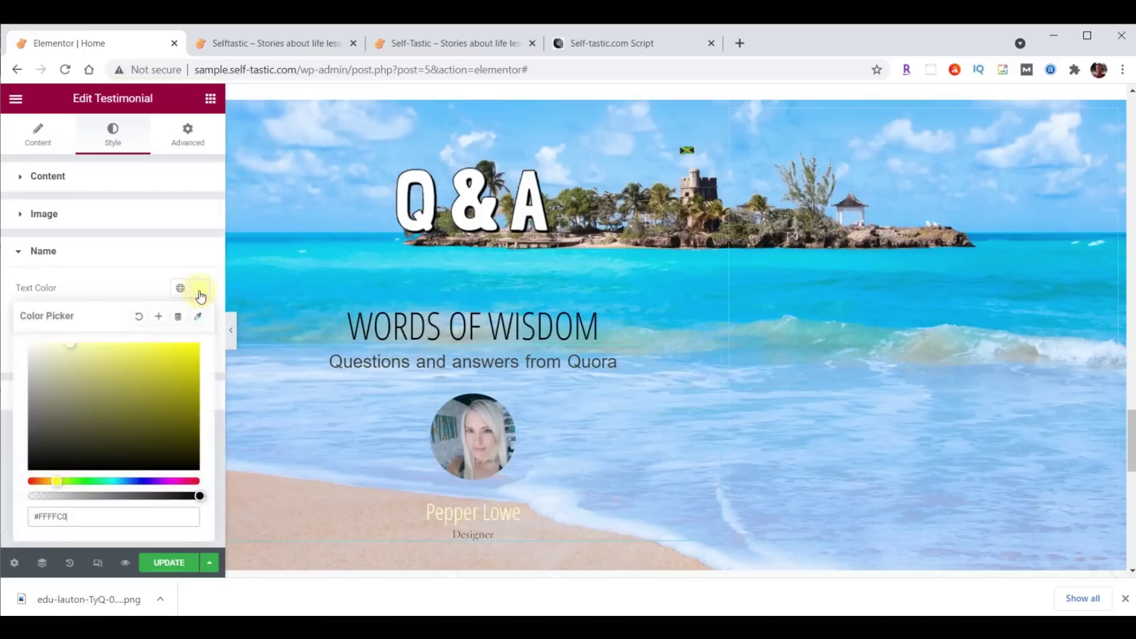
pyautogui.scroll(-1, 678, 312)
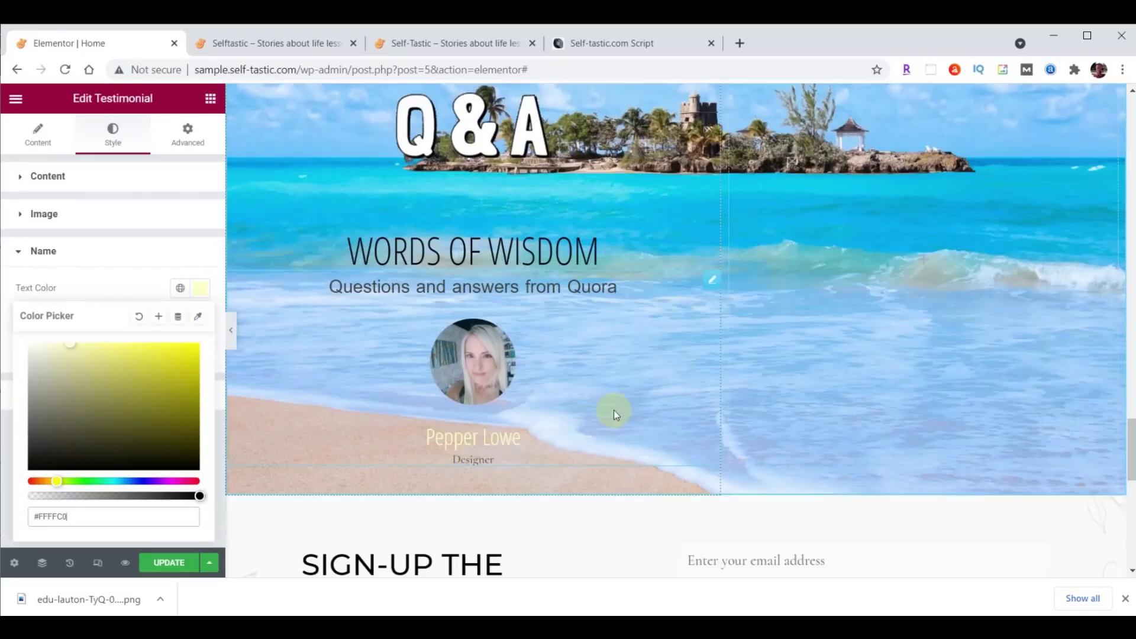
pyautogui.click(38, 133)
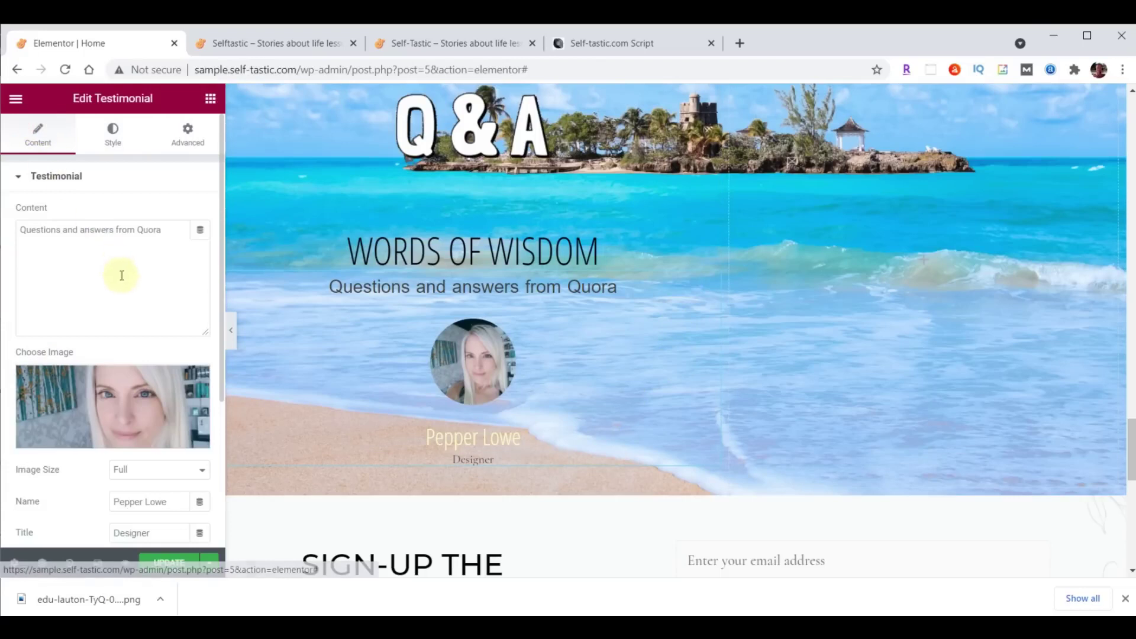
# Clear 'Designer' from the testimonial's Title field.
pyautogui.scroll(-2, 120, 274)
pyautogui.moveTo(157, 441); pyautogui.dragTo(94, 444)
pyautogui.press('BackSpace')
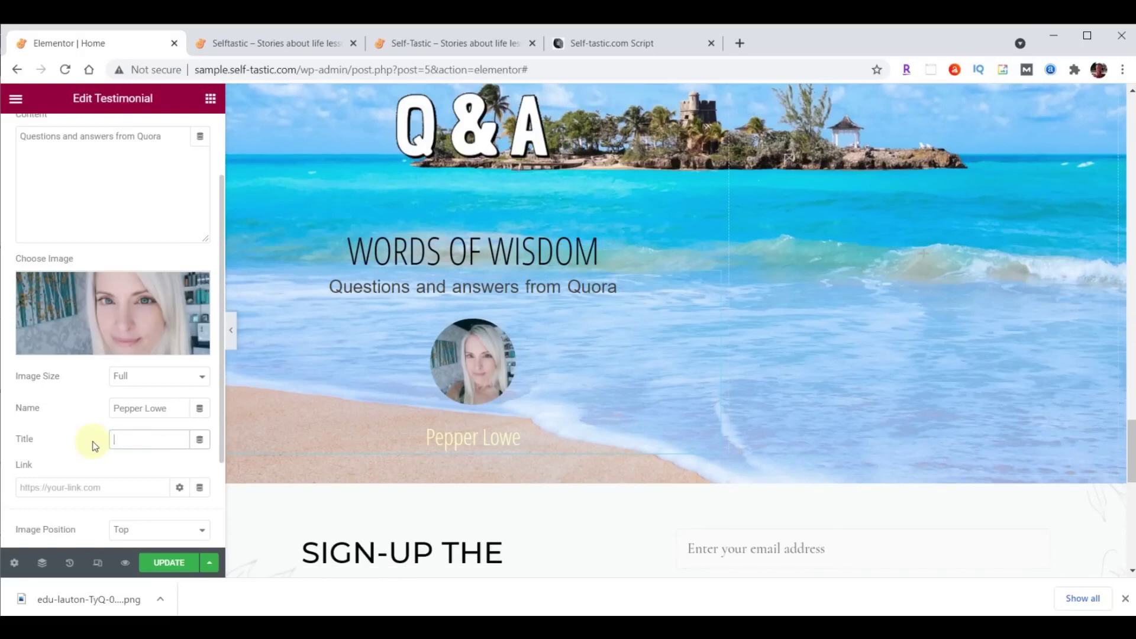
pyautogui.scroll(1, 828, 378)
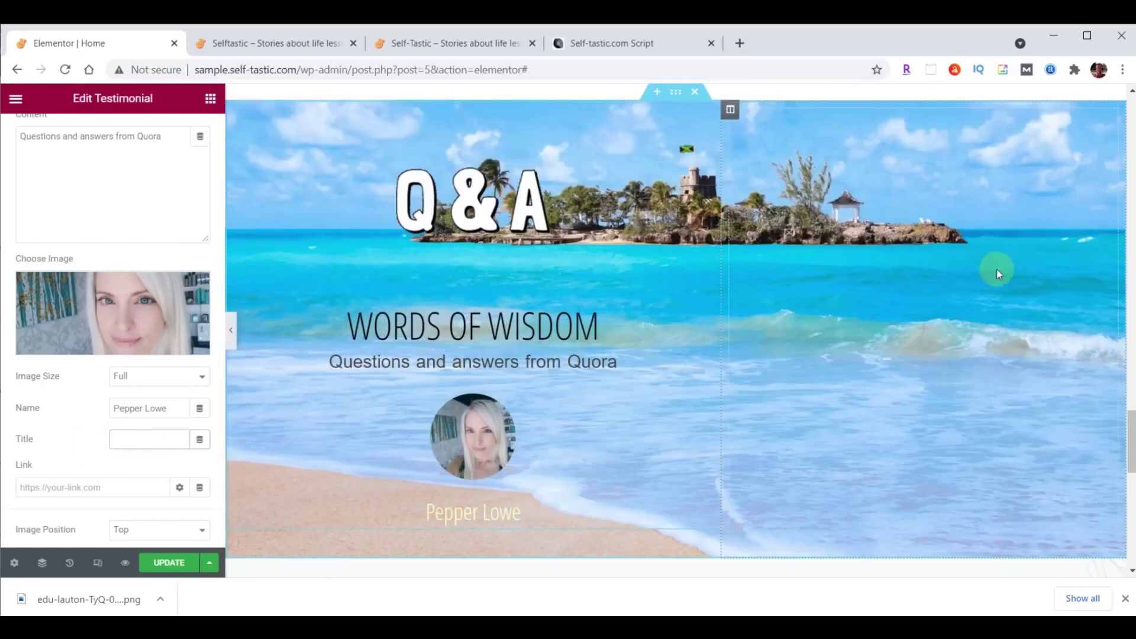
# Set the testimonial column's vertical alignment to Bottom.
pyautogui.click(730, 111)
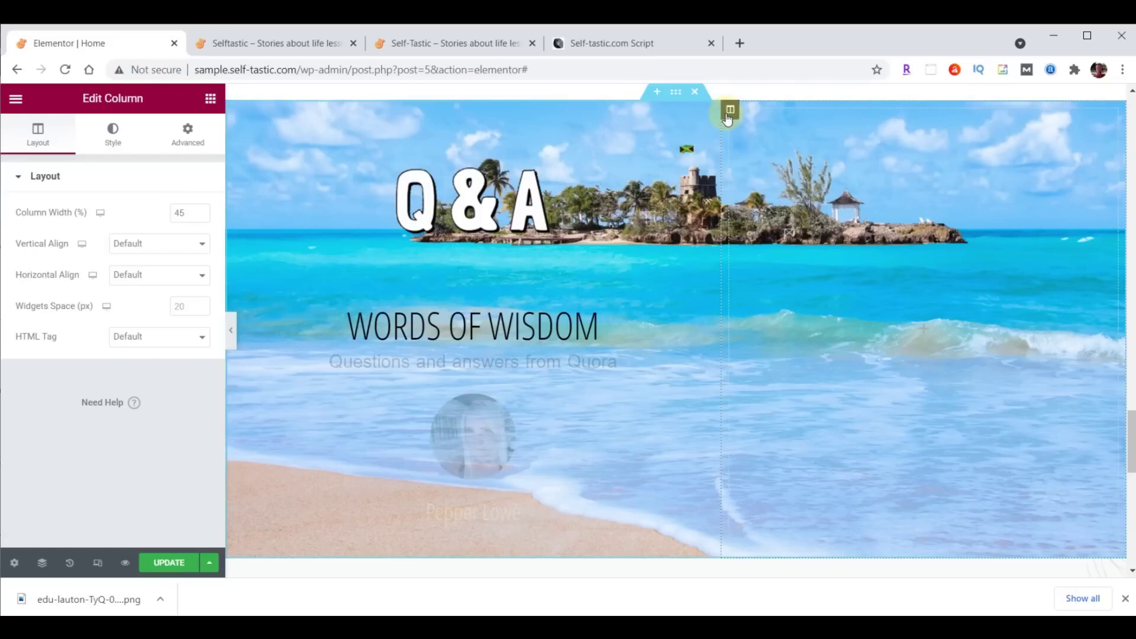
pyautogui.click(138, 245)
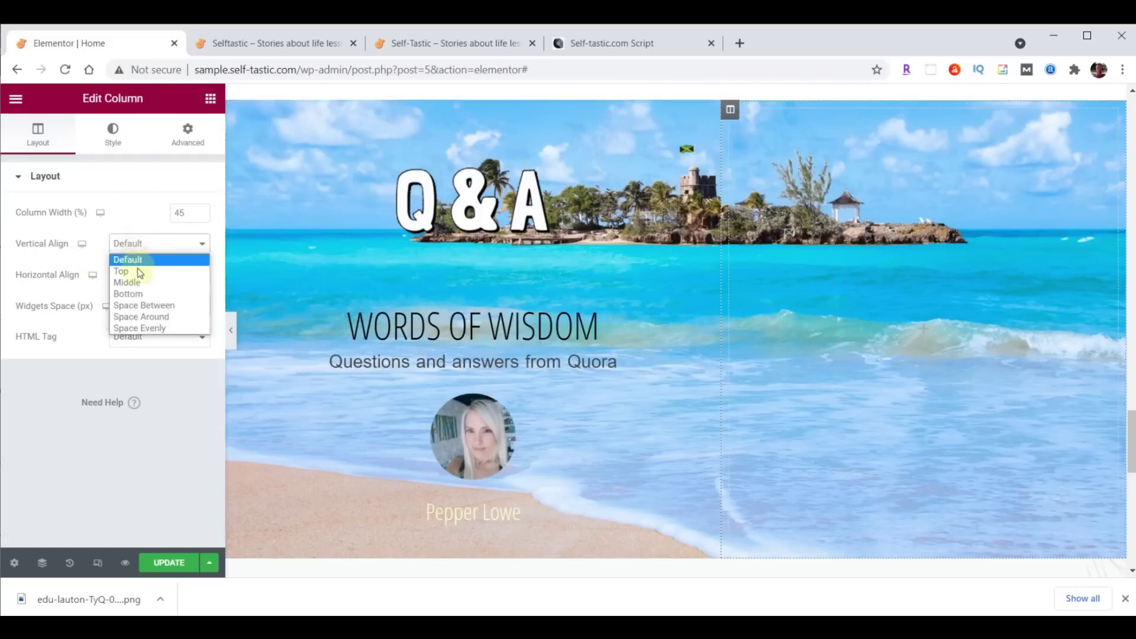
pyautogui.click(137, 294)
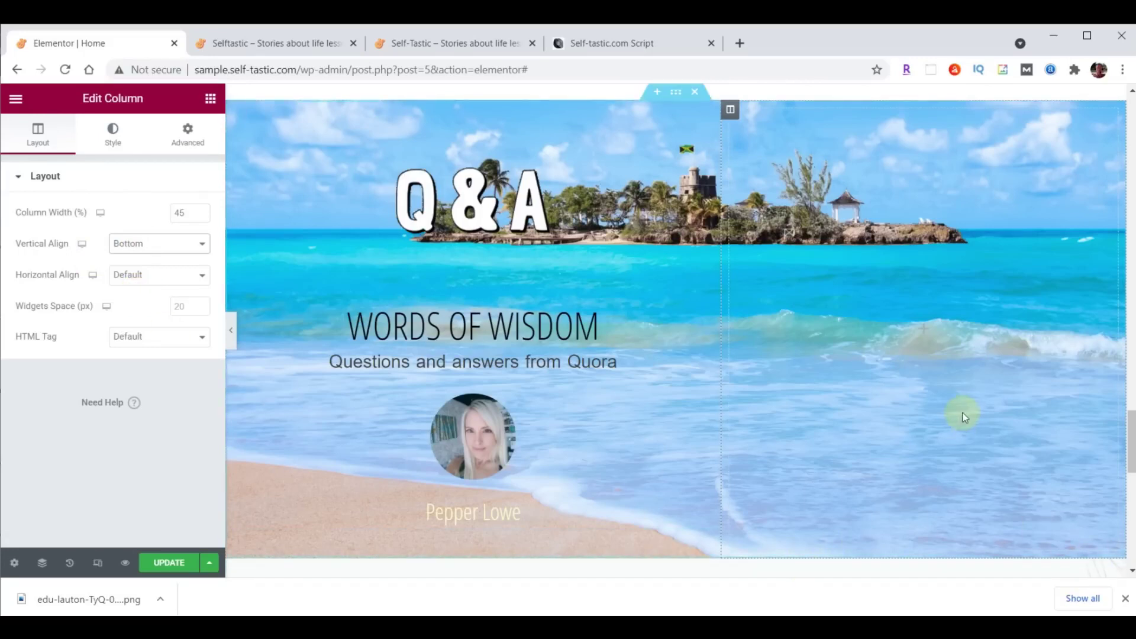
# Zero the column's margin and padding on every side.
pyautogui.click(186, 141)
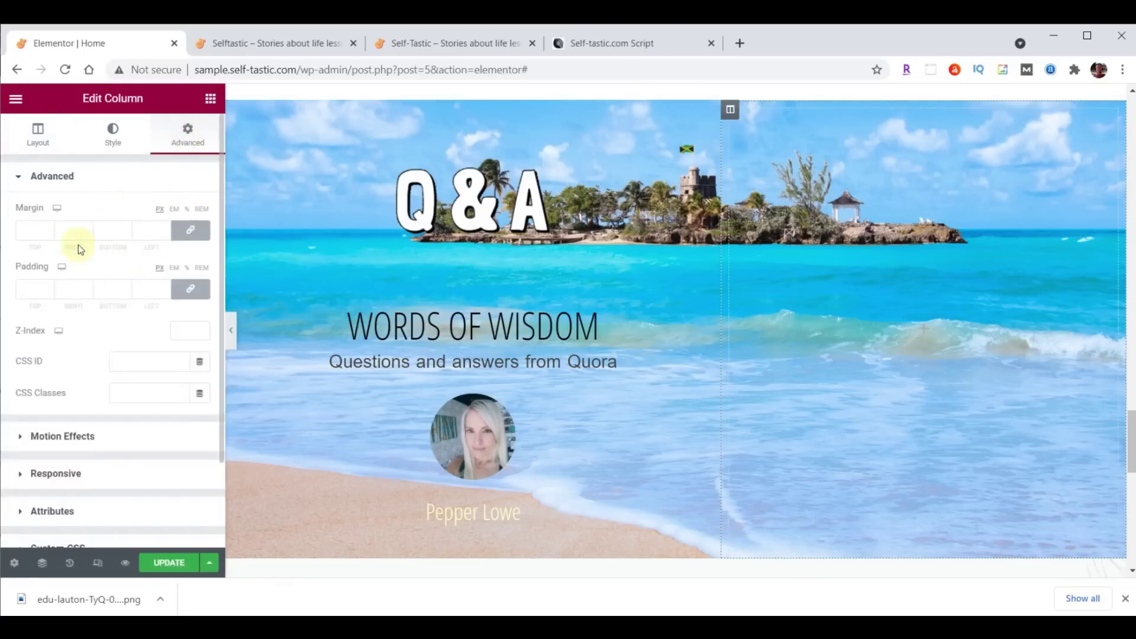
pyautogui.click(190, 233)
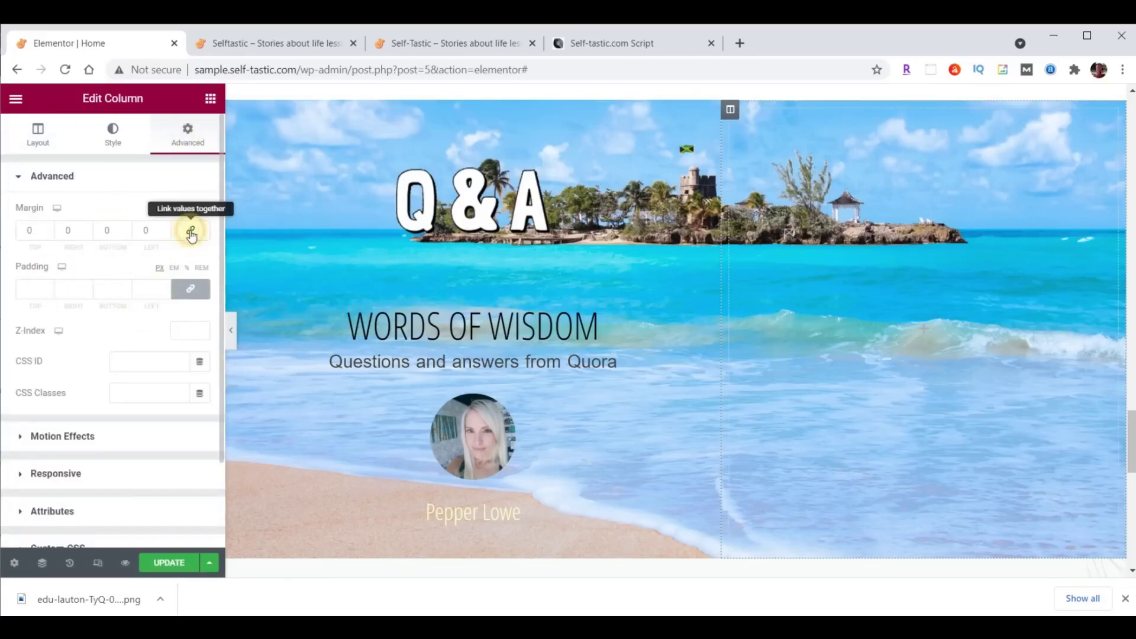
pyautogui.click(190, 291)
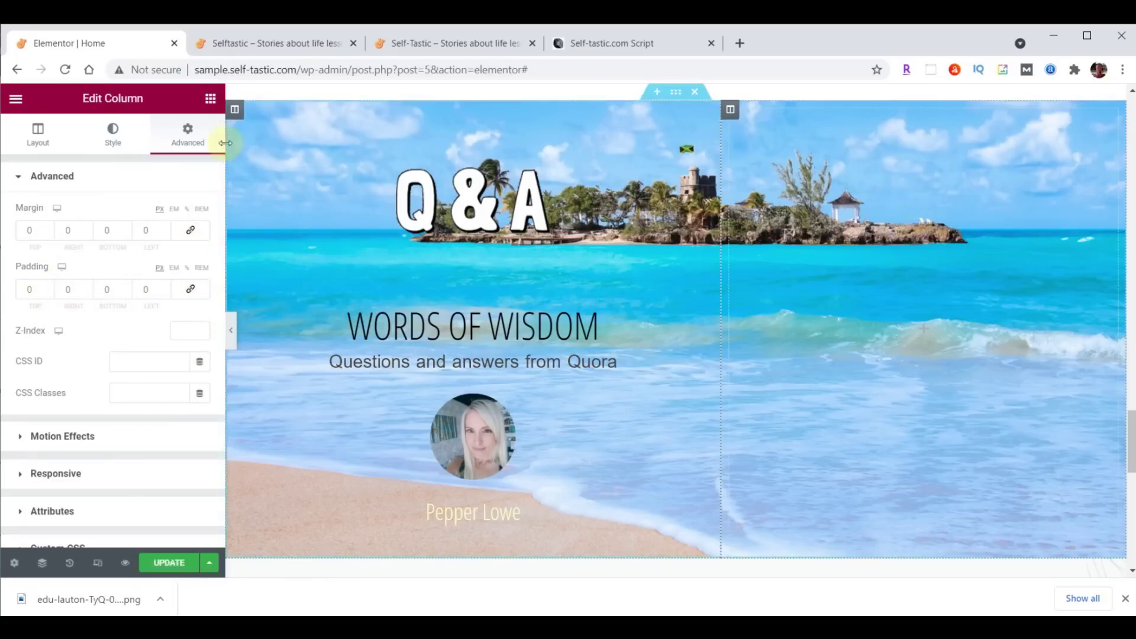
# Add an Image widget to the banner's right column.
pyautogui.click(212, 100)
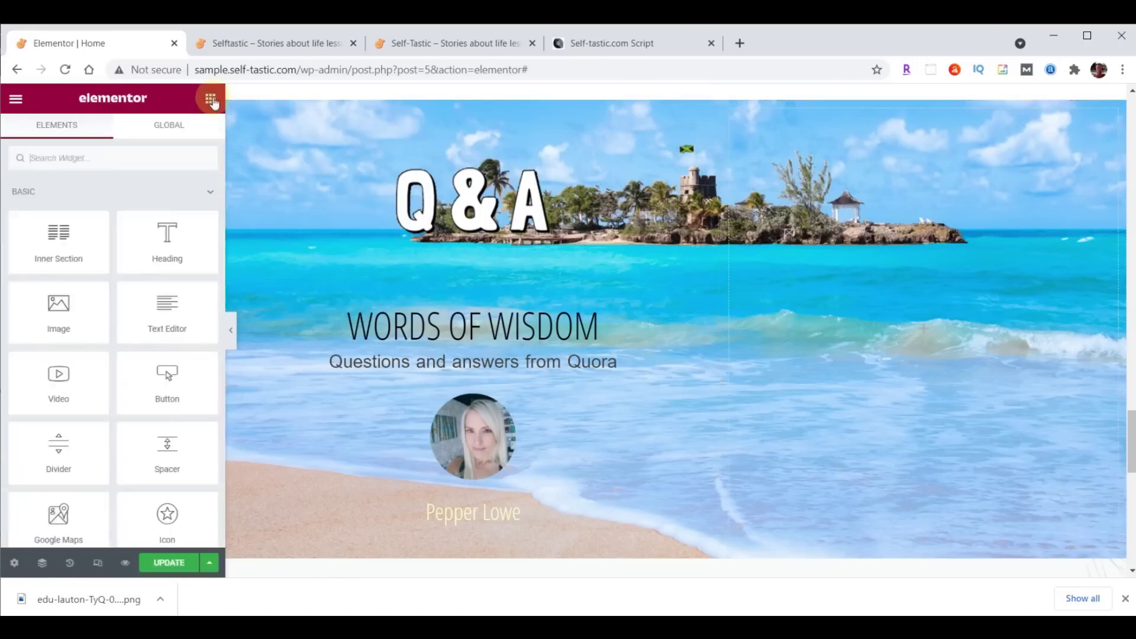
pyautogui.moveTo(61, 299); pyautogui.dragTo(846, 258)
pyautogui.click(111, 268)
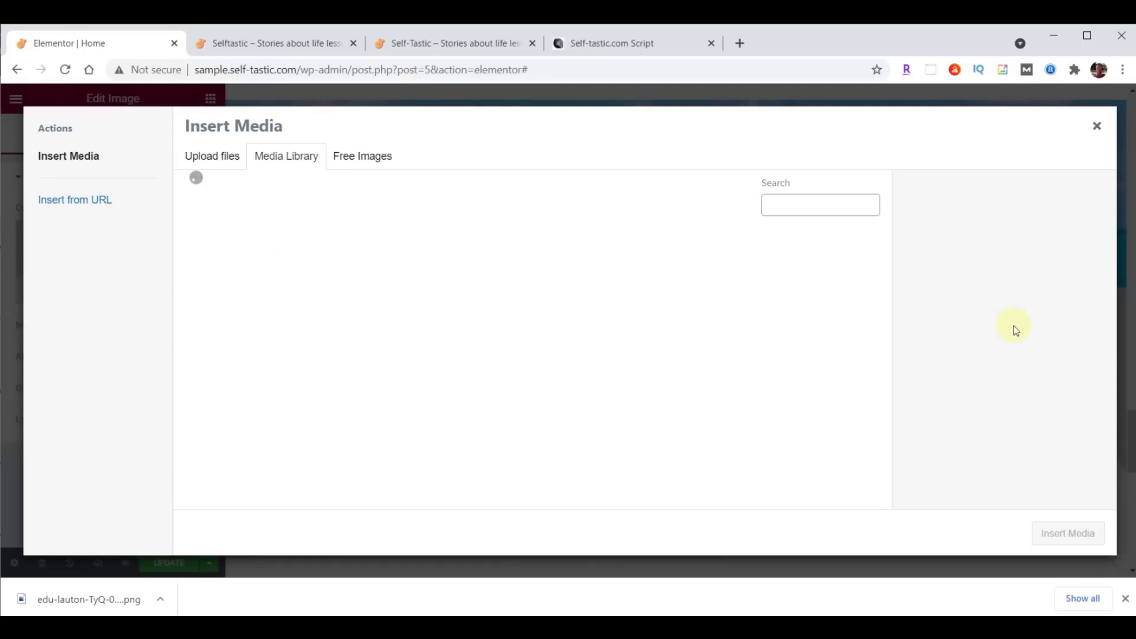
# Upload the yoga-pose PNG to the Media Library and insert it into the image widget.
pyautogui.moveTo(481, 627)
pyautogui.click(603, 583)
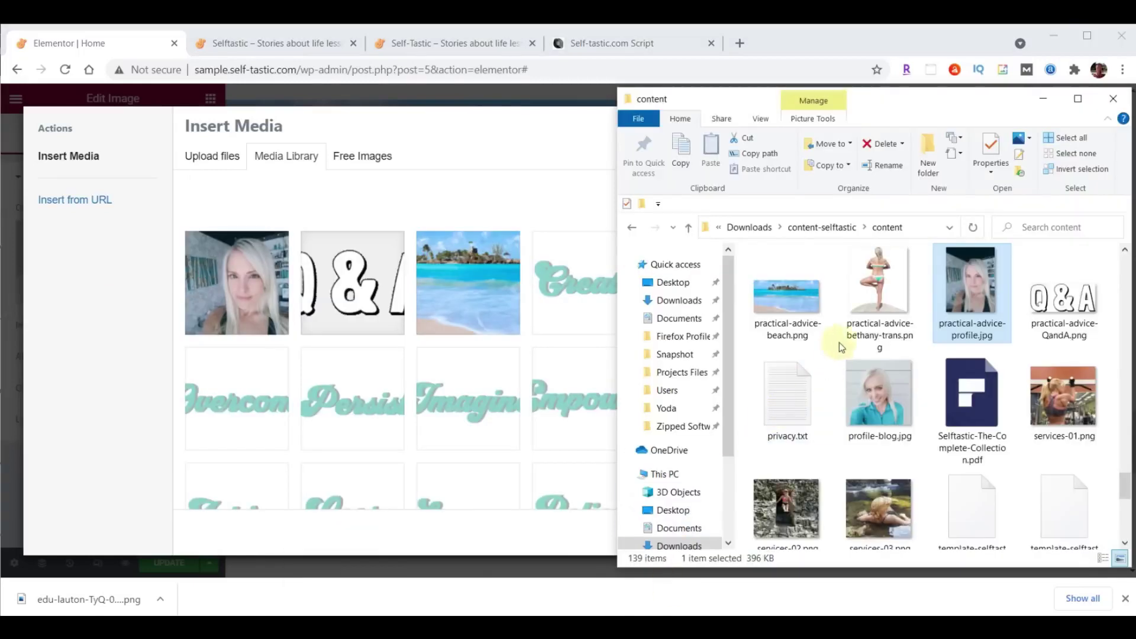
pyautogui.moveTo(879, 284); pyautogui.dragTo(387, 308)
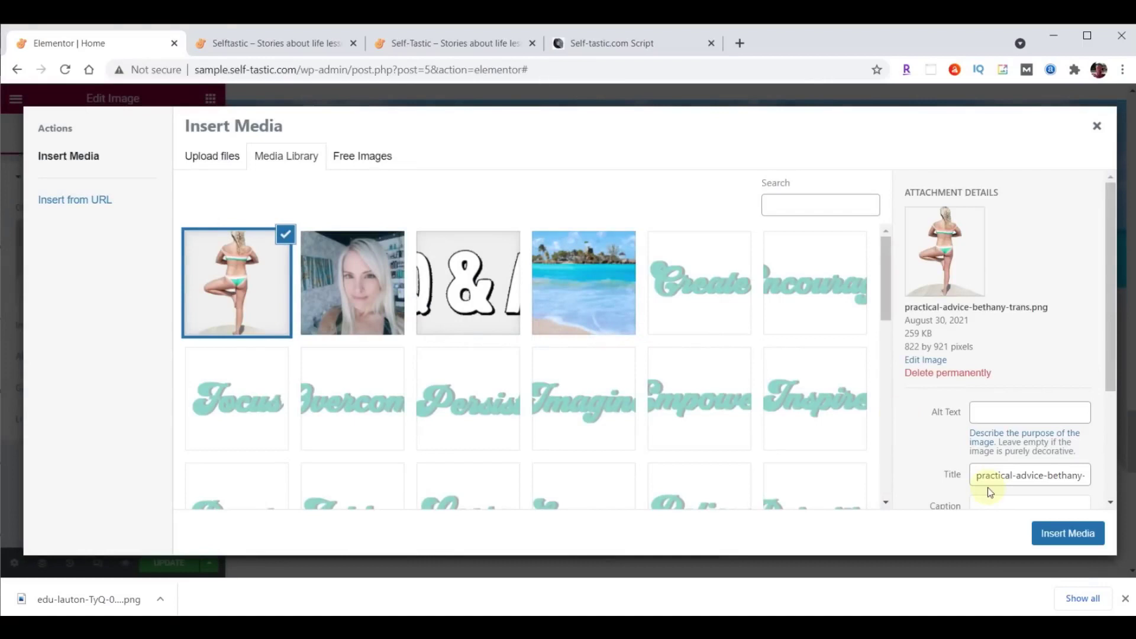
pyautogui.click(1078, 531)
pyautogui.click(175, 327)
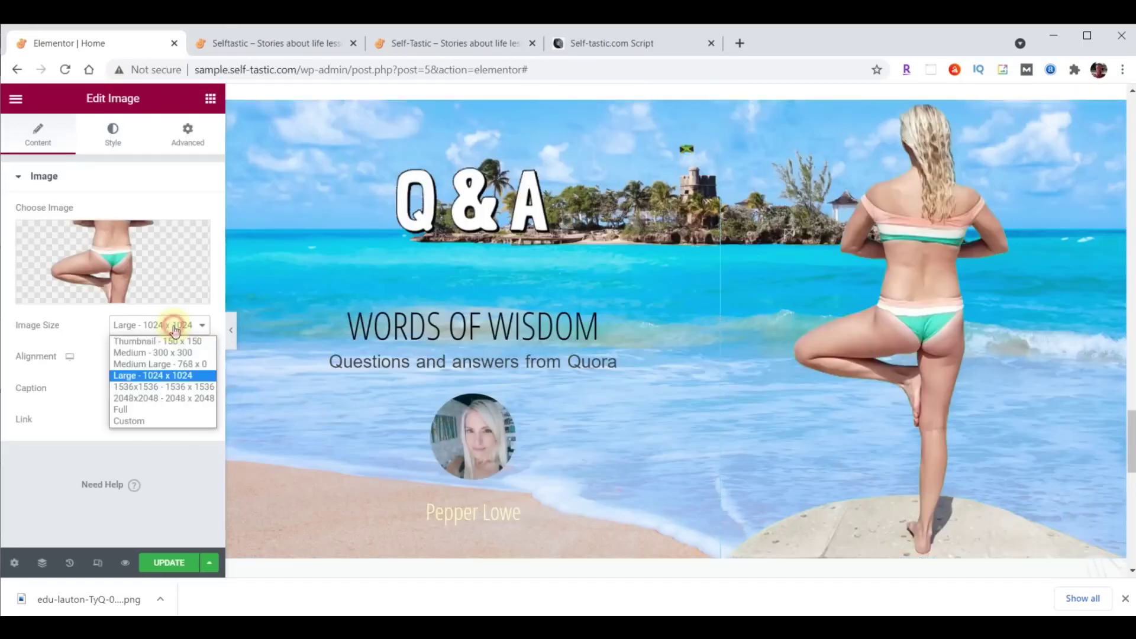
# Set the yoga image to Full size, left alignment and a 400 px width.
pyautogui.click(158, 409)
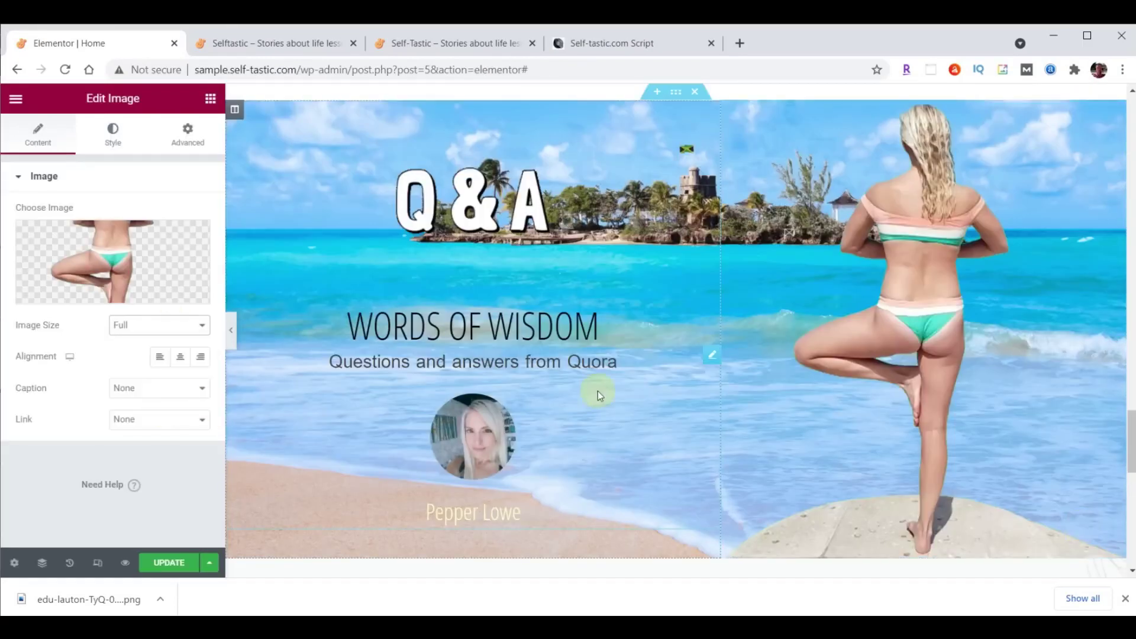
pyautogui.click(164, 362)
pyautogui.click(110, 145)
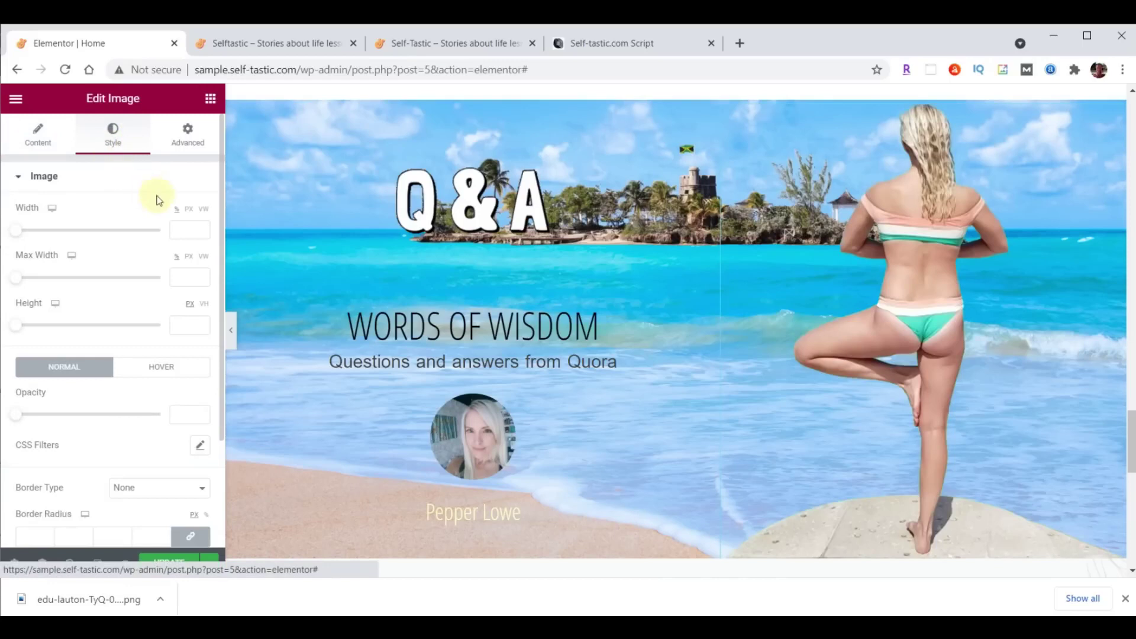
pyautogui.click(183, 230)
pyautogui.write('400')
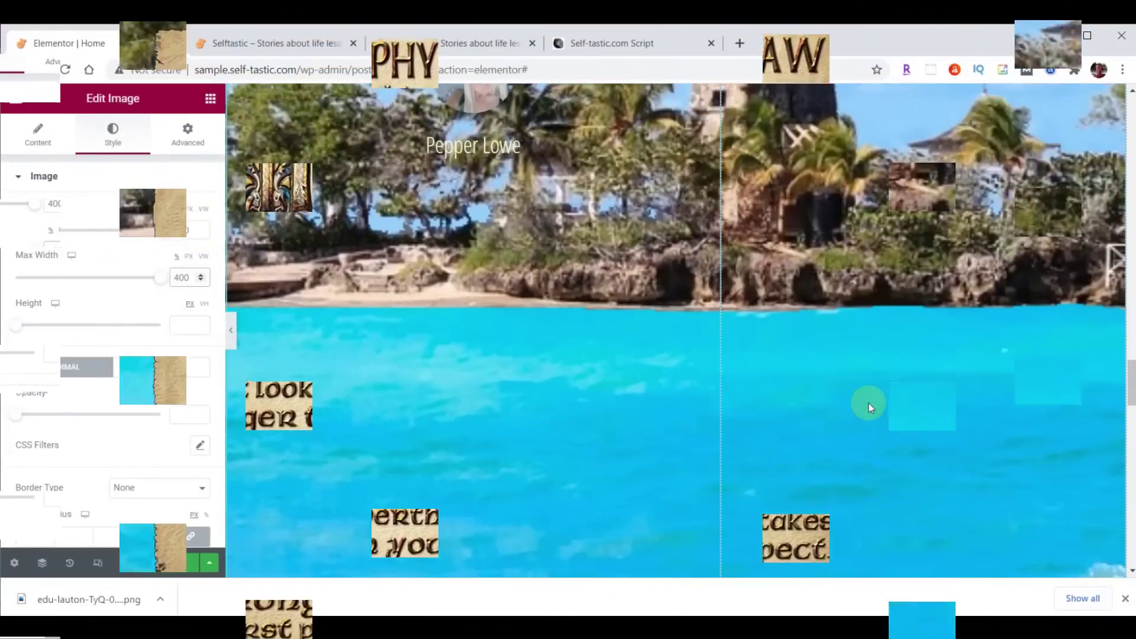
pyautogui.scroll(5, 868, 403)
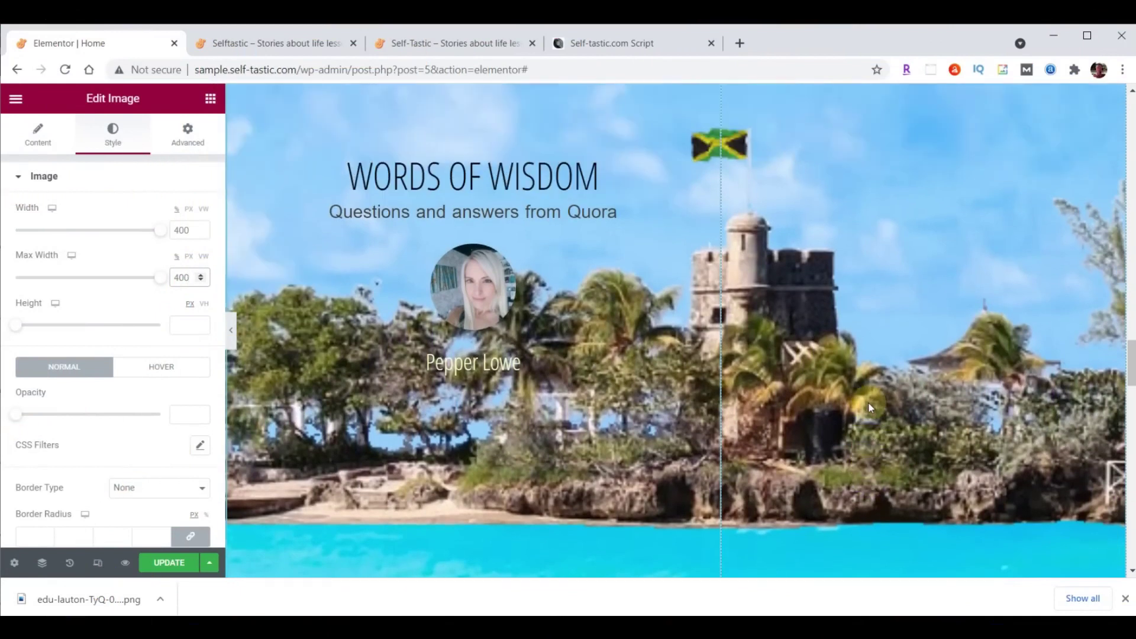
pyautogui.scroll(3, 868, 403)
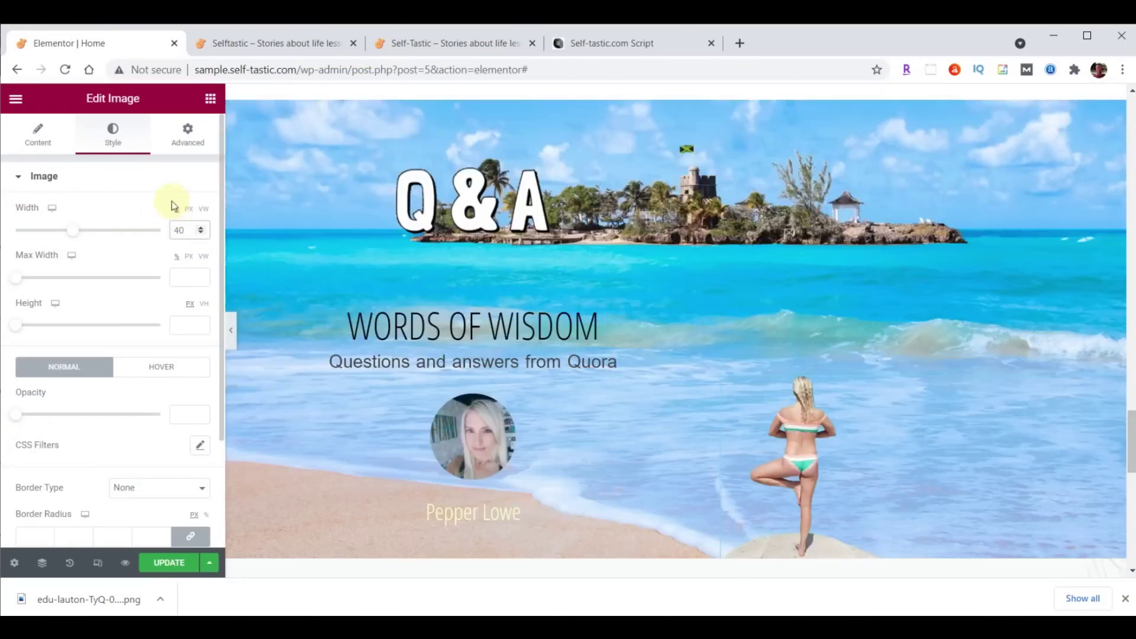
pyautogui.click(188, 210)
pyautogui.doubleClick(181, 230)
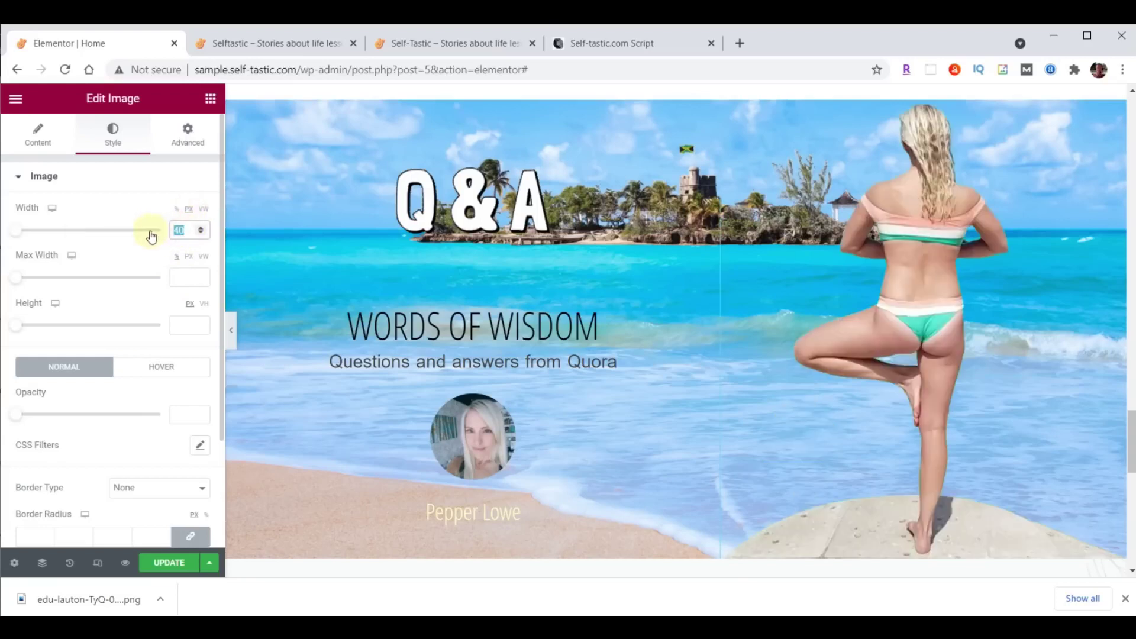
pyautogui.write('400')
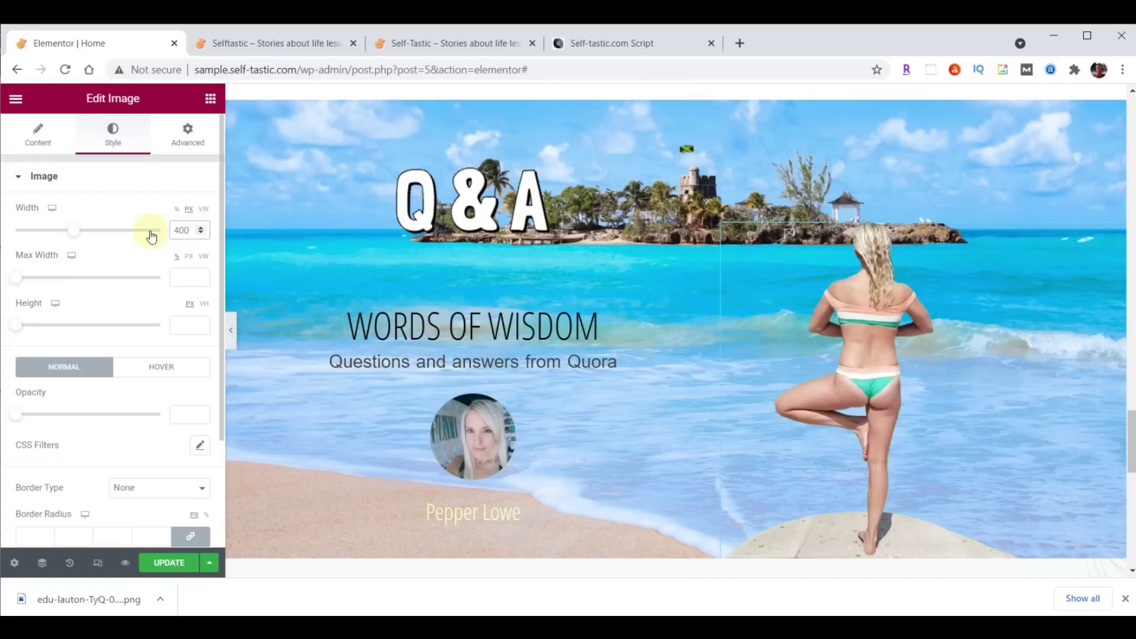
# Give the yoga image a slow Fade In Right entrance animation with 1000 ms delay, then save.
pyautogui.click(188, 149)
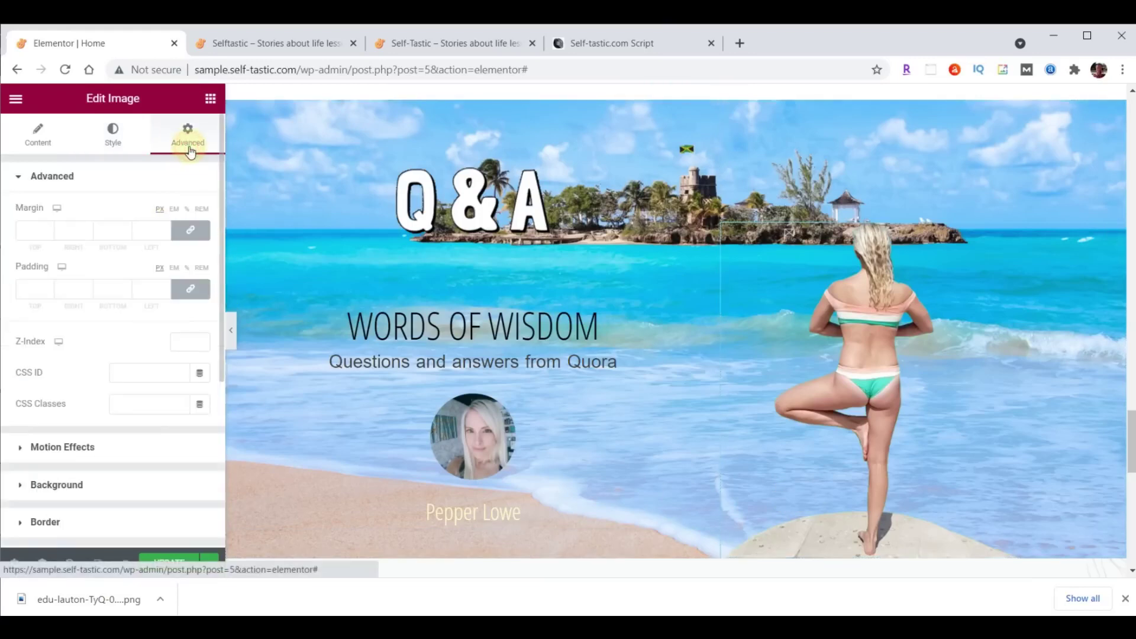
pyautogui.click(71, 443)
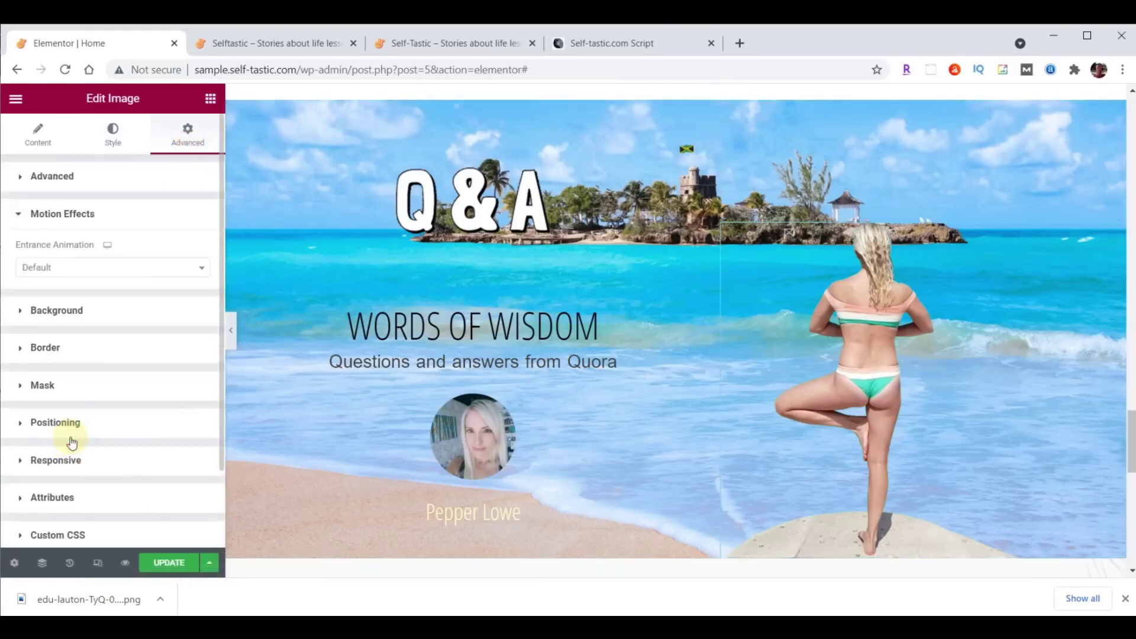
pyautogui.click(75, 265)
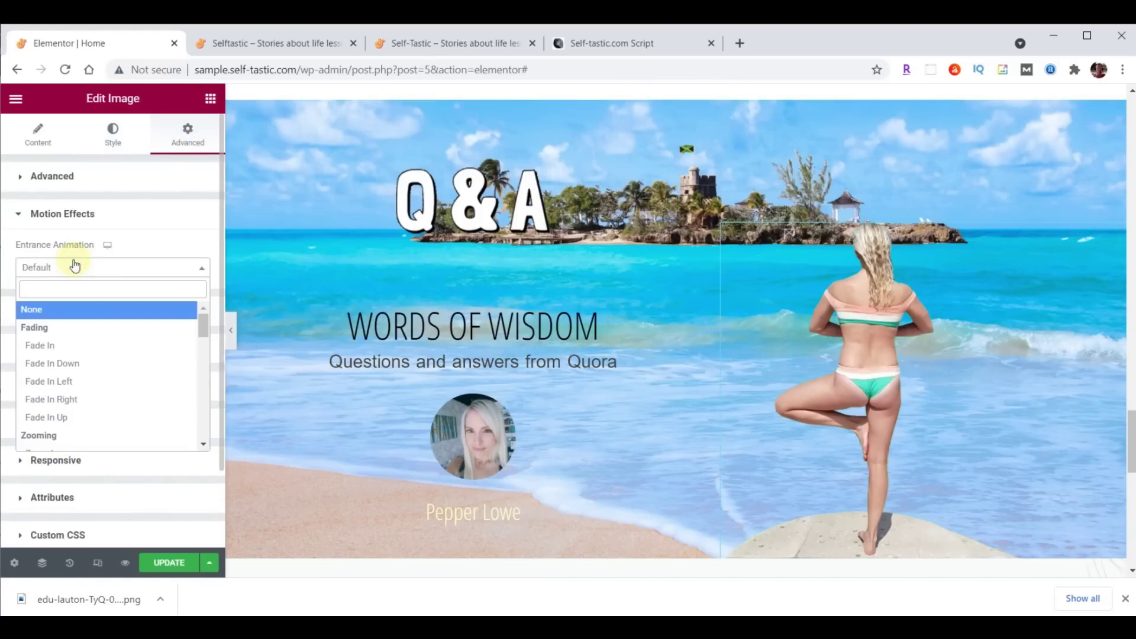
pyautogui.click(56, 399)
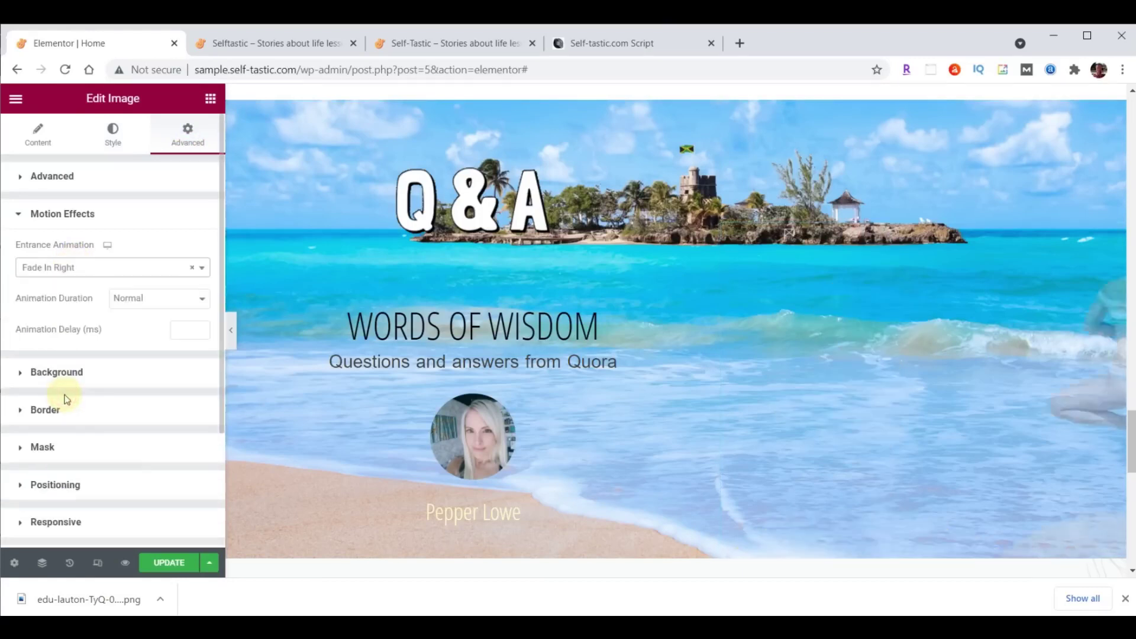
pyautogui.click(138, 297)
pyautogui.click(135, 315)
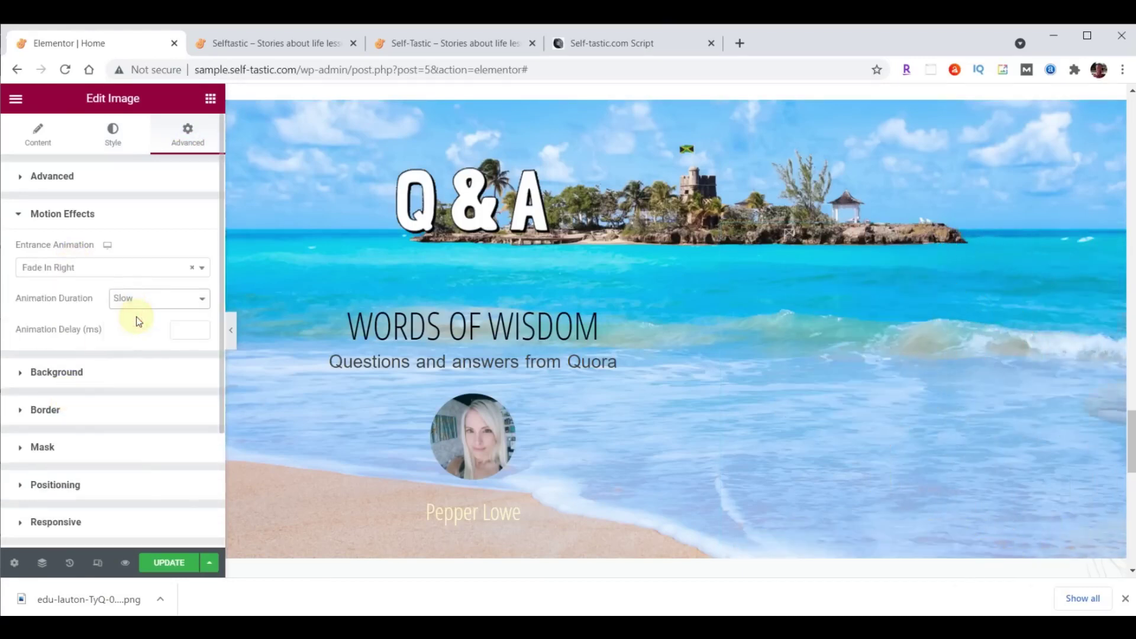
pyautogui.write('1000')
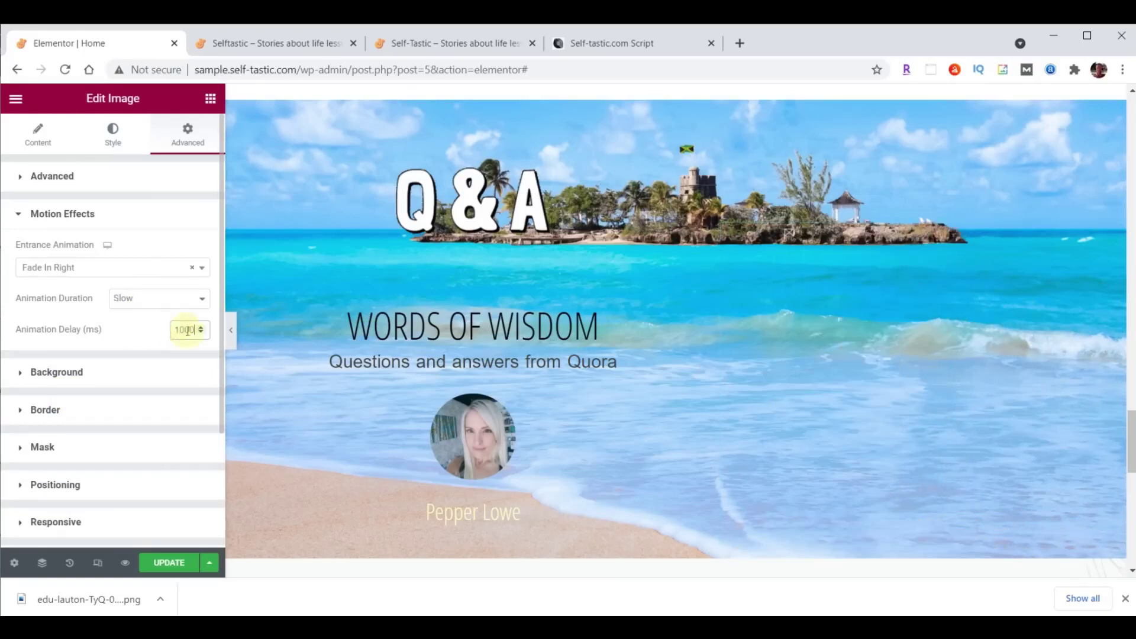
pyautogui.hotkey('ctrl', 's')
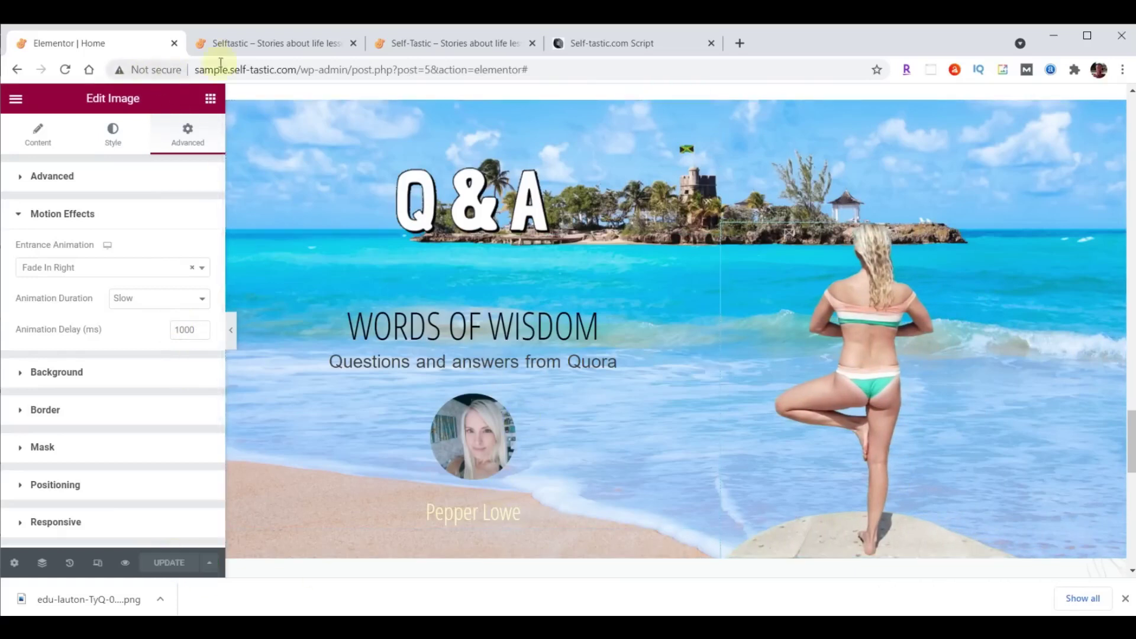
pyautogui.click(233, 45)
pyautogui.click(65, 70)
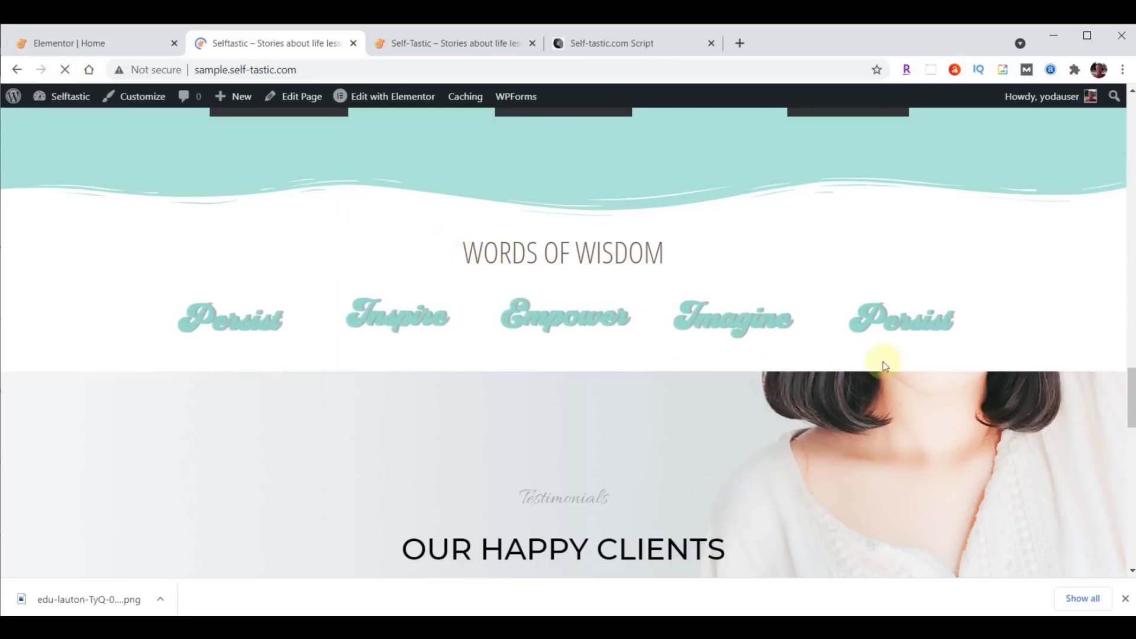
pyautogui.scroll(-2, 924, 349)
pyautogui.scroll(-1, 924, 349)
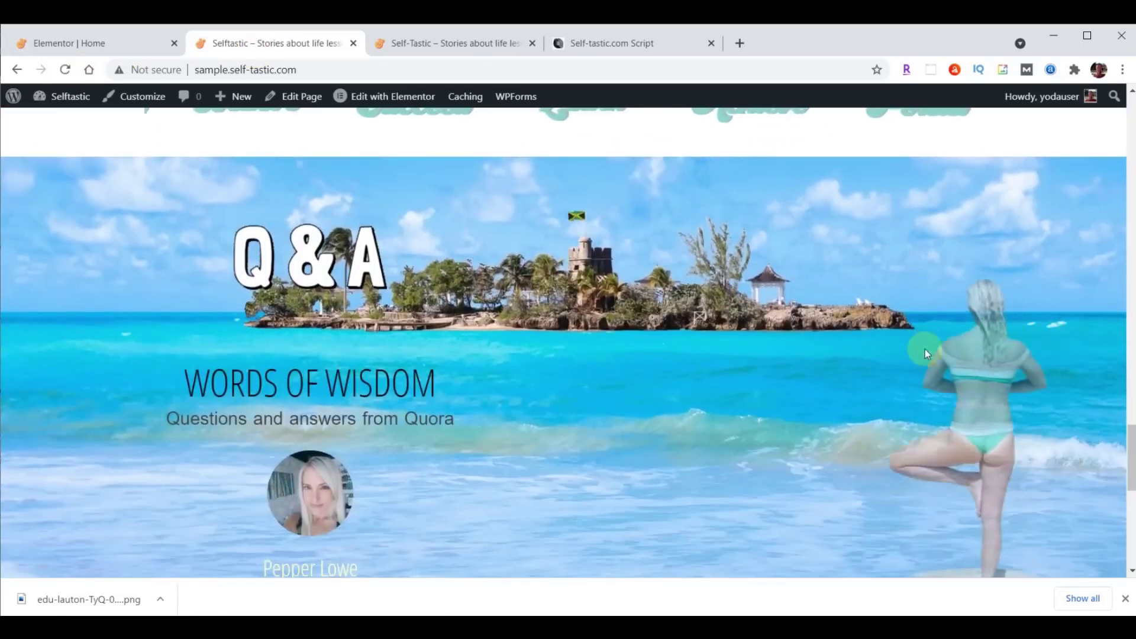
pyautogui.scroll(-1, 924, 349)
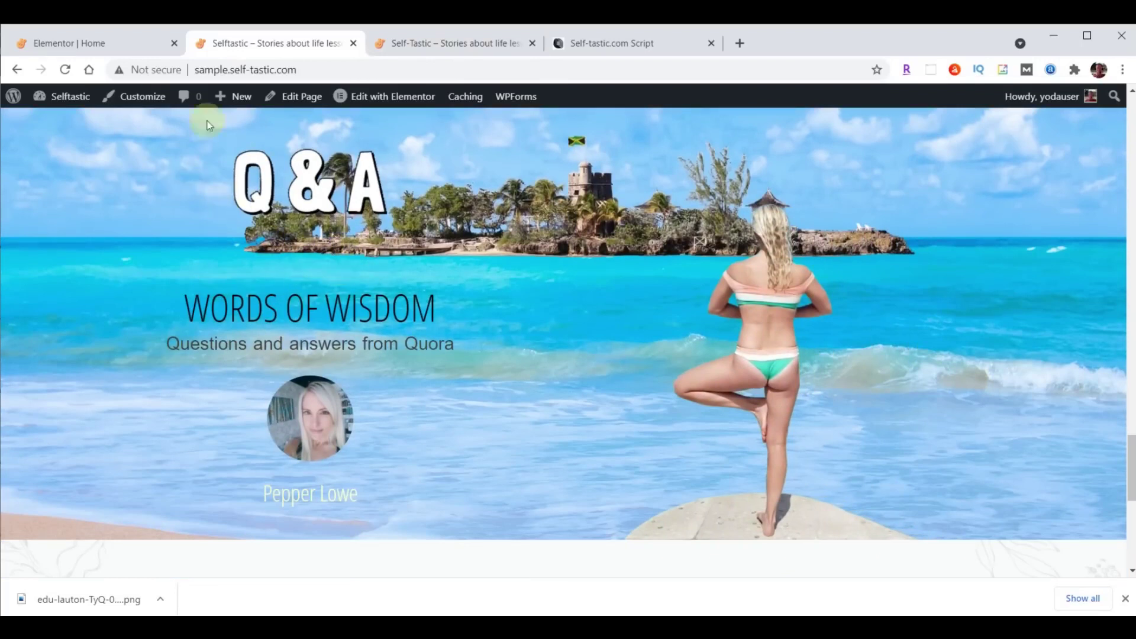
pyautogui.click(115, 45)
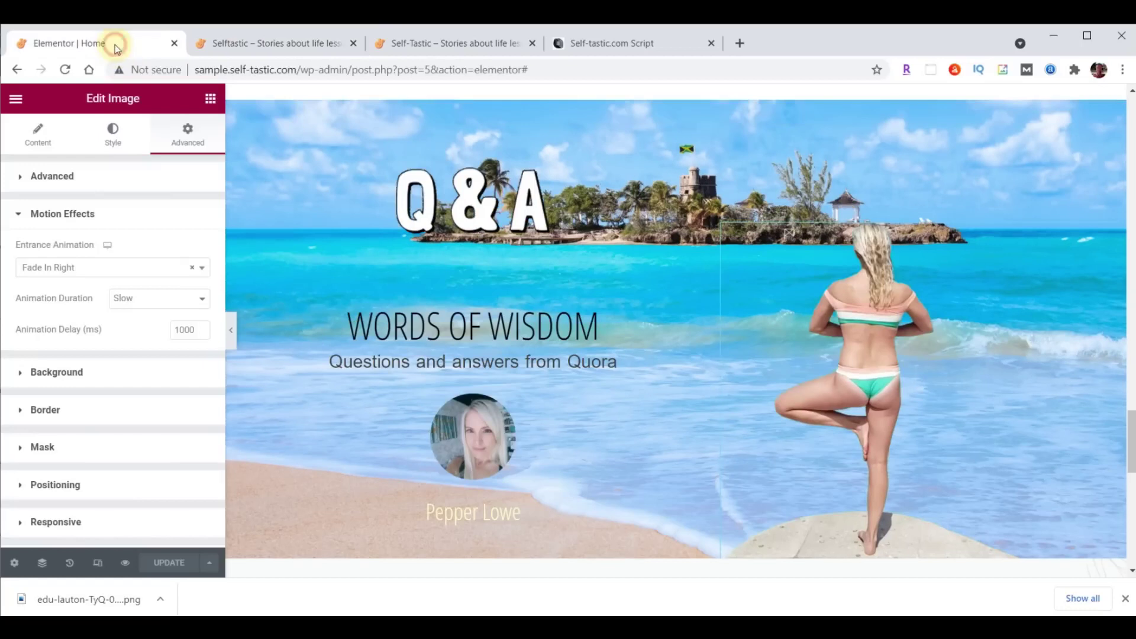
# Set the banner heading's top padding to 0 and update the page.
pyautogui.click(711, 259)
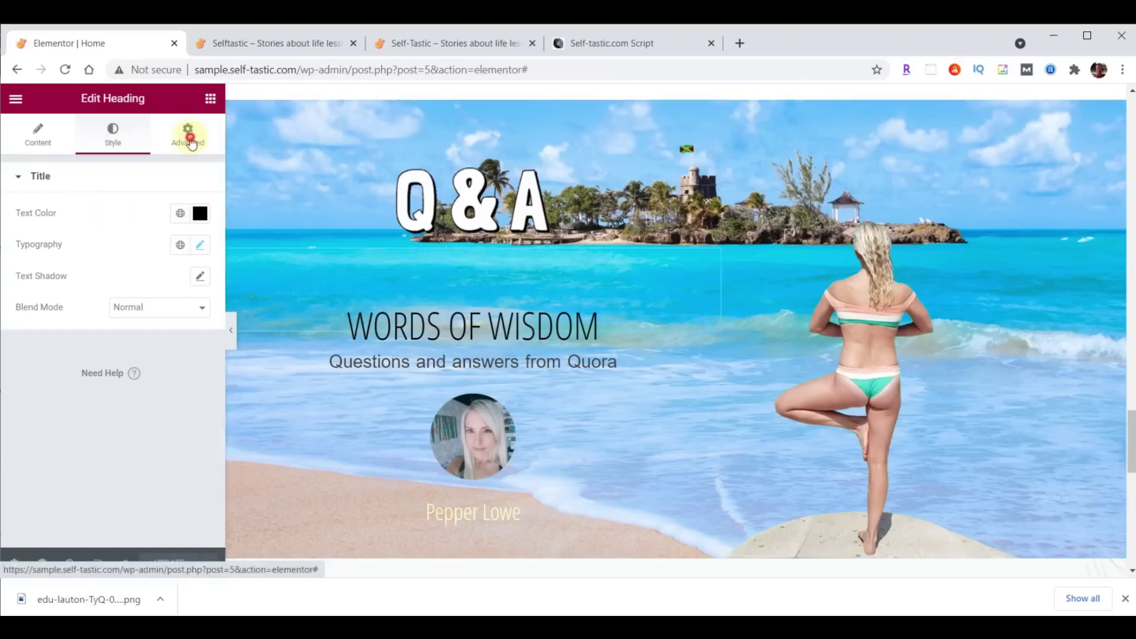
pyautogui.click(190, 142)
pyautogui.doubleClick(31, 288)
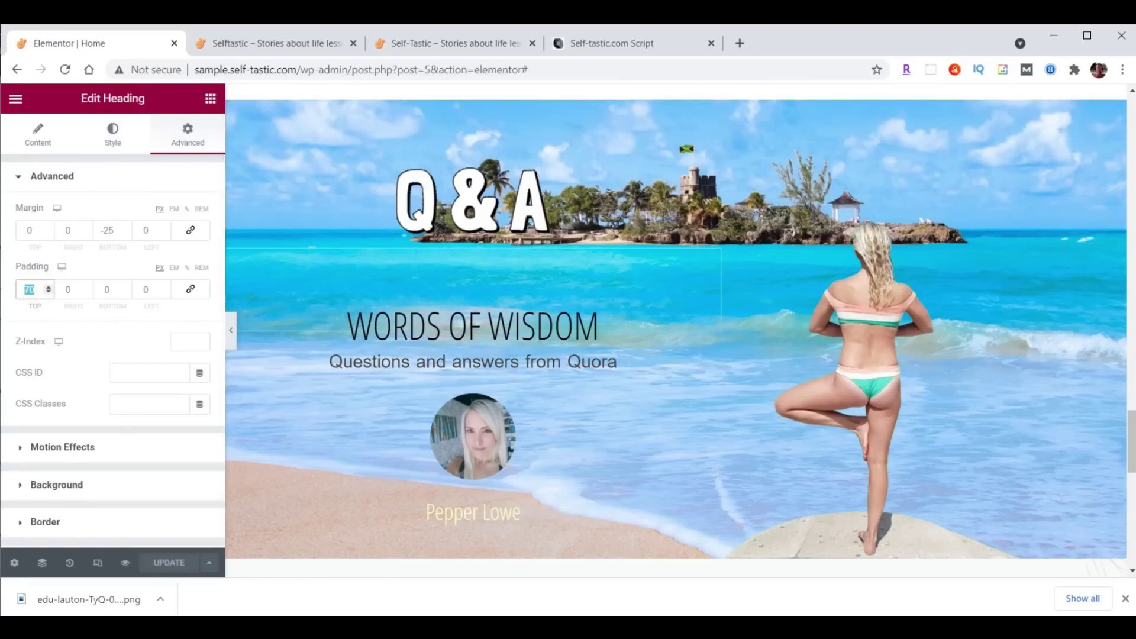
pyautogui.write('0')
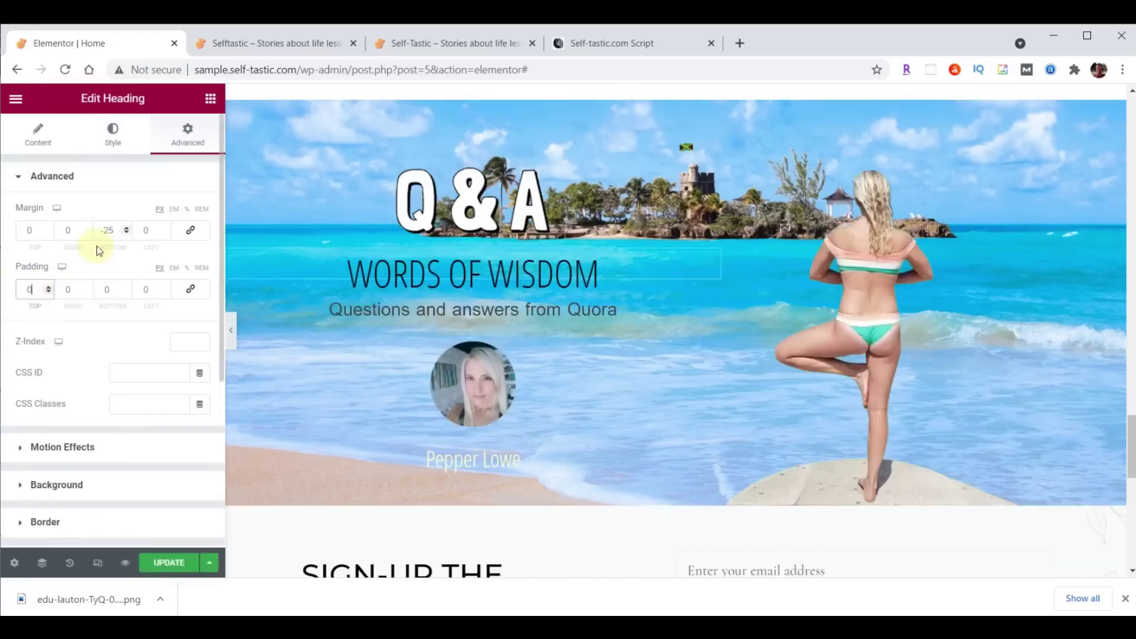
pyautogui.click(168, 562)
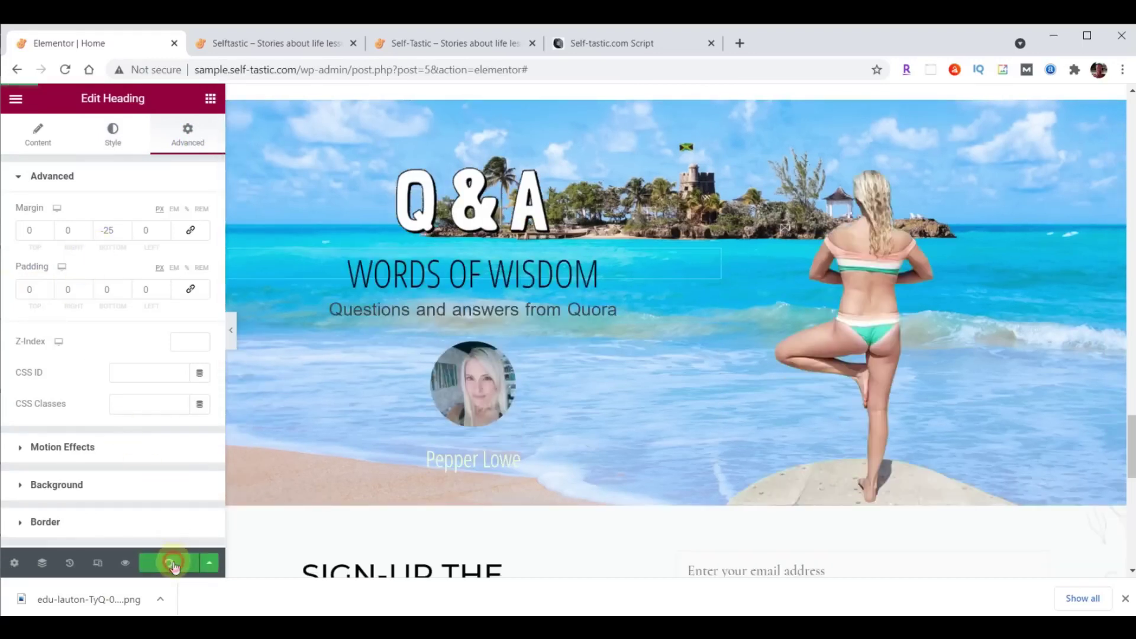
# Link the testimonial to /contact/, update the page, and go to the live site.
pyautogui.click(707, 316)
pyautogui.scroll(-3, 89, 503)
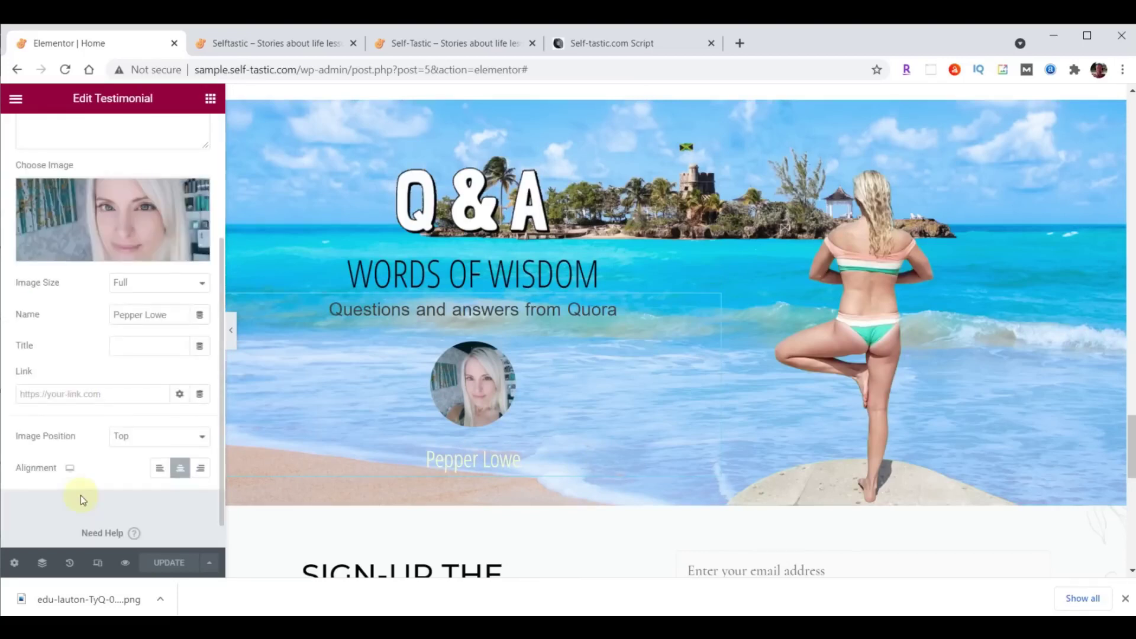
pyautogui.click(122, 390)
pyautogui.write('/contact/')
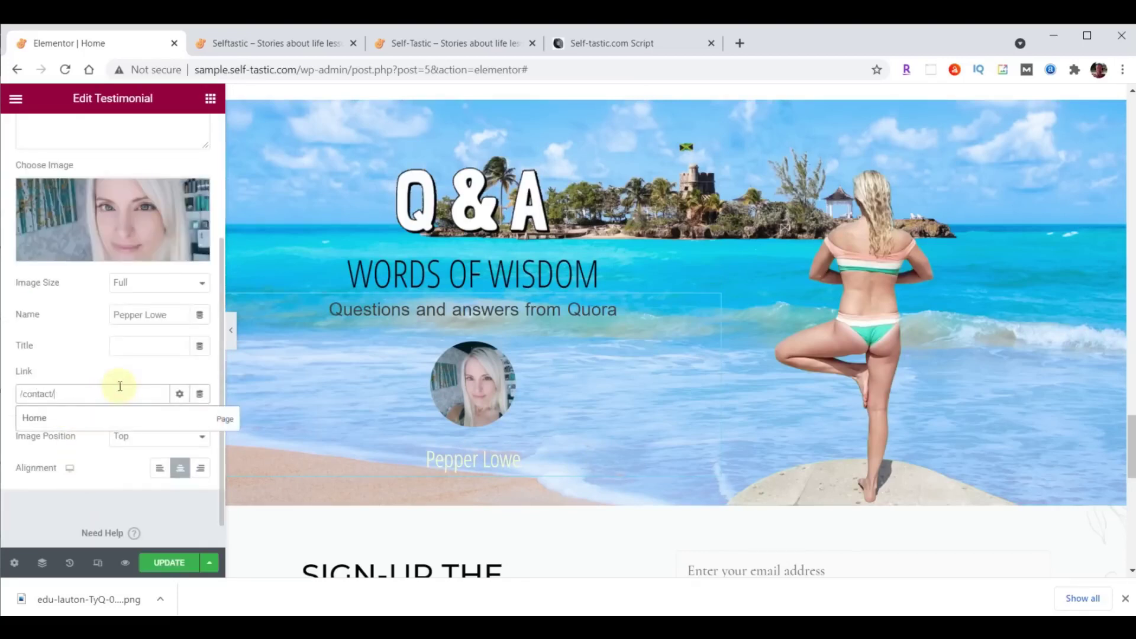
pyautogui.click(167, 562)
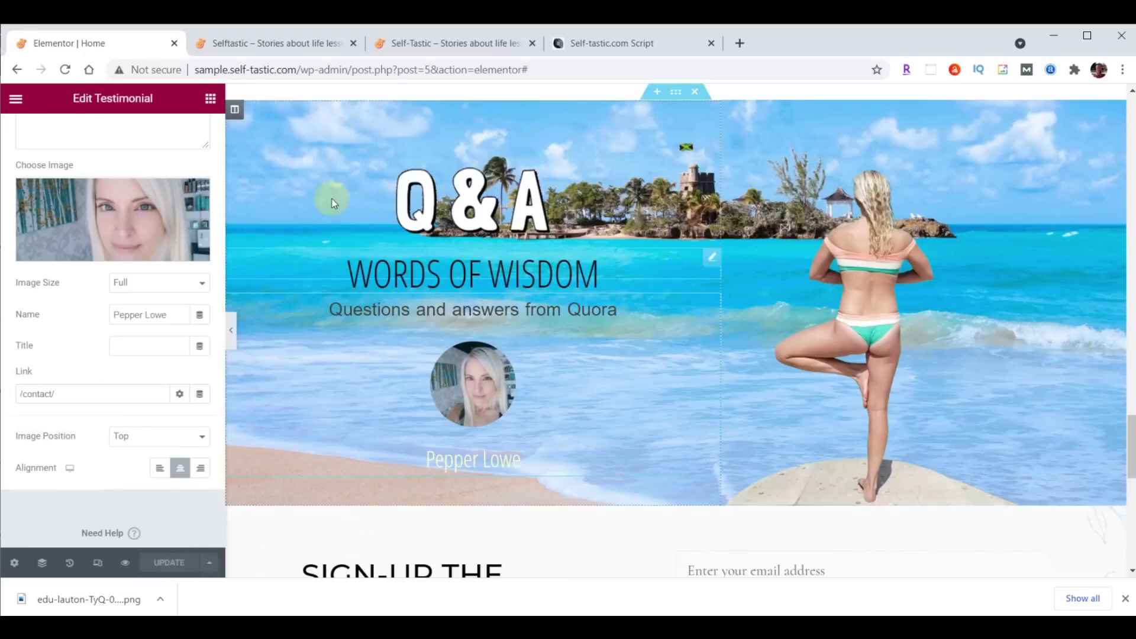
pyautogui.click(292, 43)
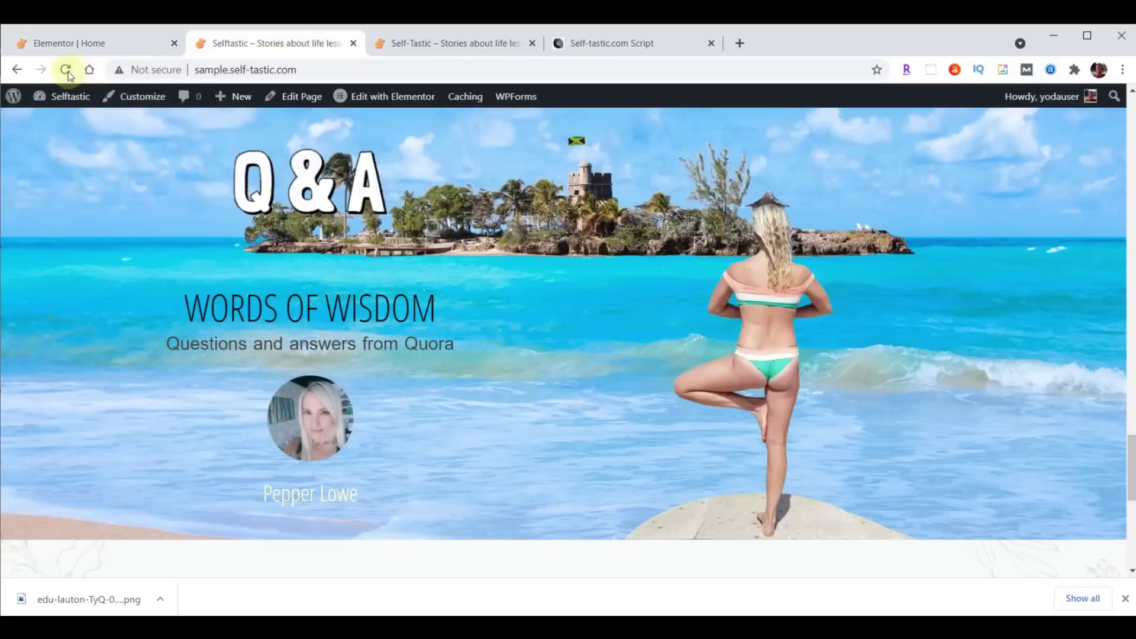
# Reload the live sign-up section, compare it with self-tastic.com, and return to the Home editor.
pyautogui.click(66, 71)
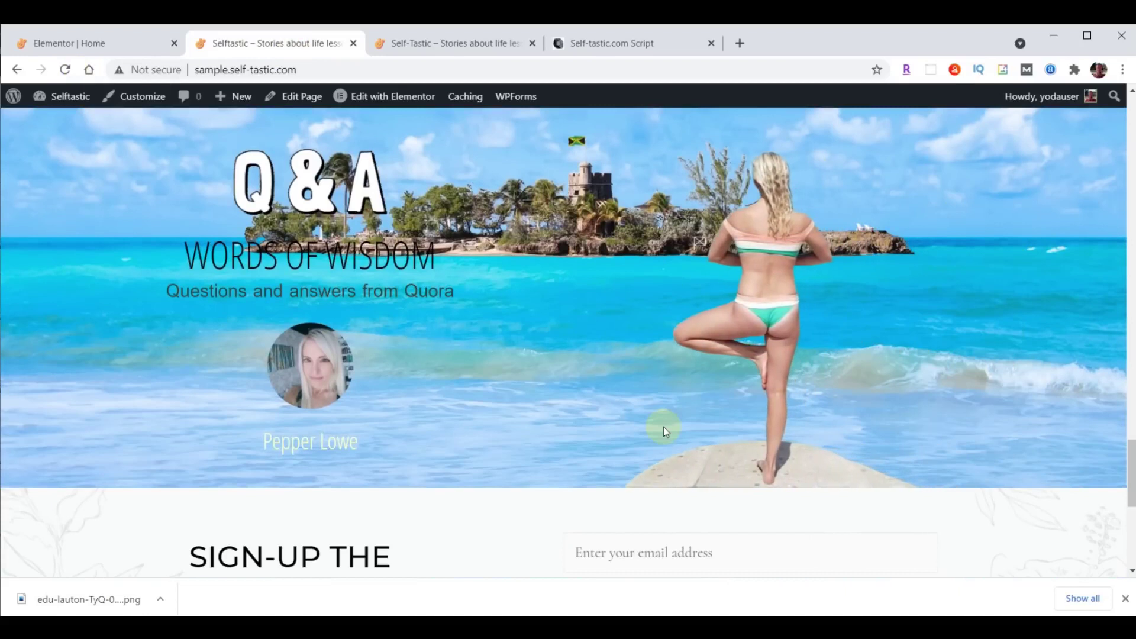
pyautogui.scroll(-3, 961, 409)
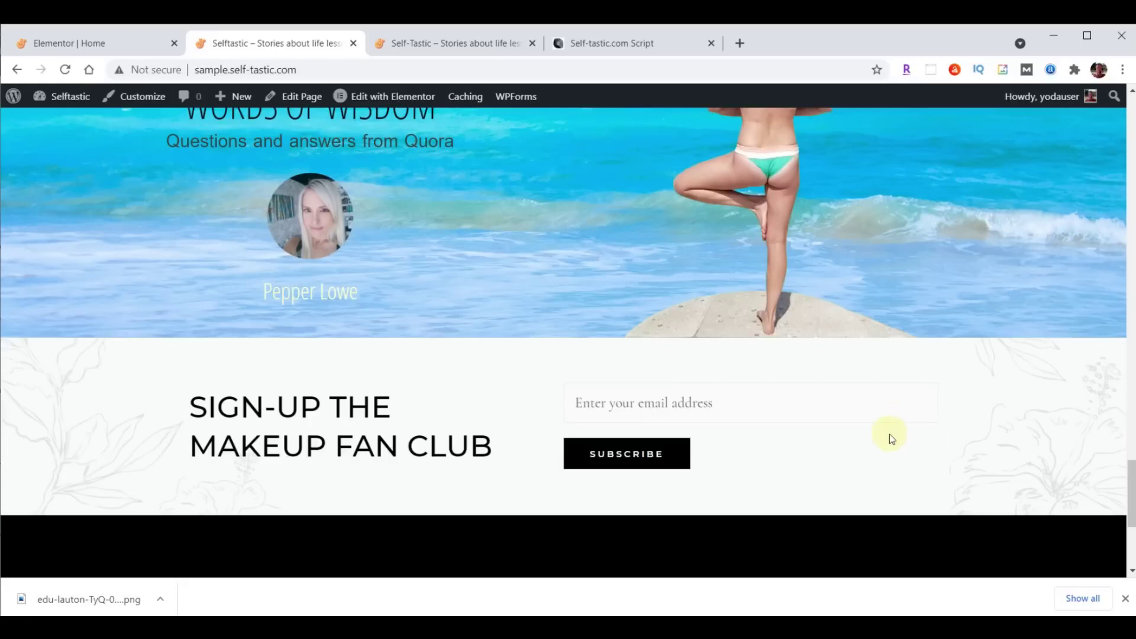
pyautogui.click(474, 46)
pyautogui.scroll(-4, 903, 300)
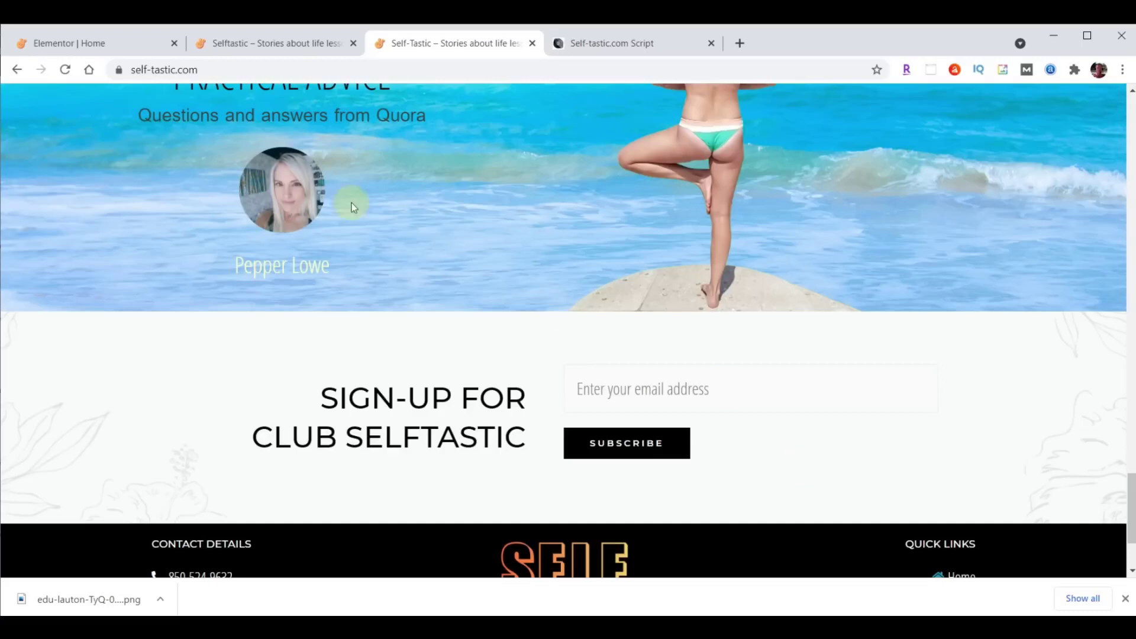
pyautogui.click(115, 42)
pyautogui.scroll(-2, 929, 425)
pyautogui.scroll(-2, 942, 428)
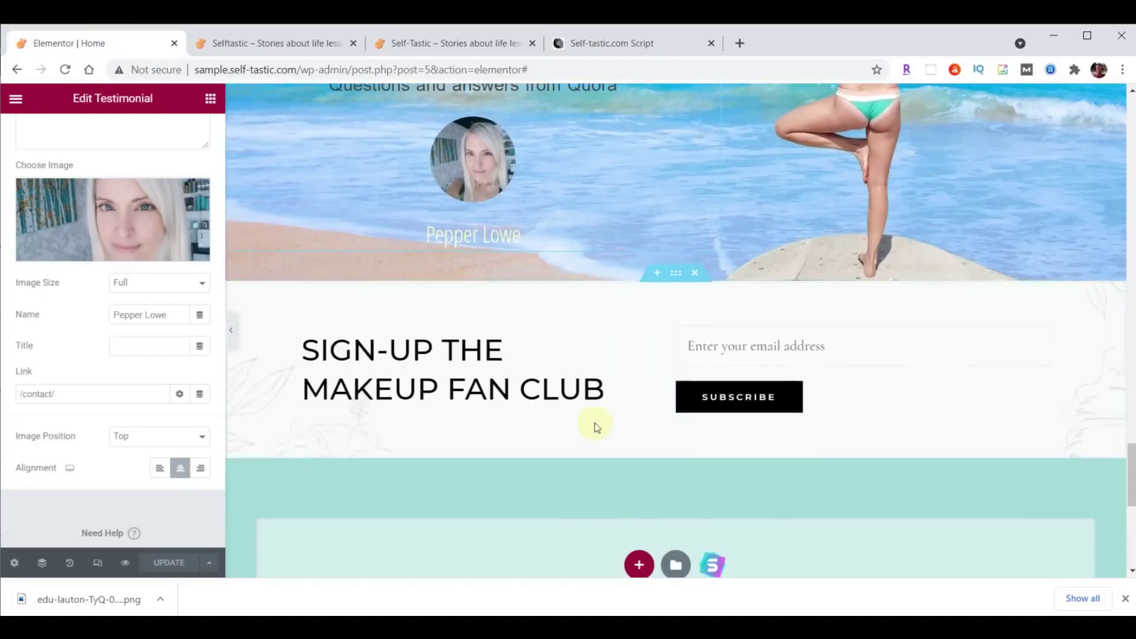
# Retitle the sign-up heading 'Sign-up For<br>Club Selftastic' and right-align it.
pyautogui.click(624, 349)
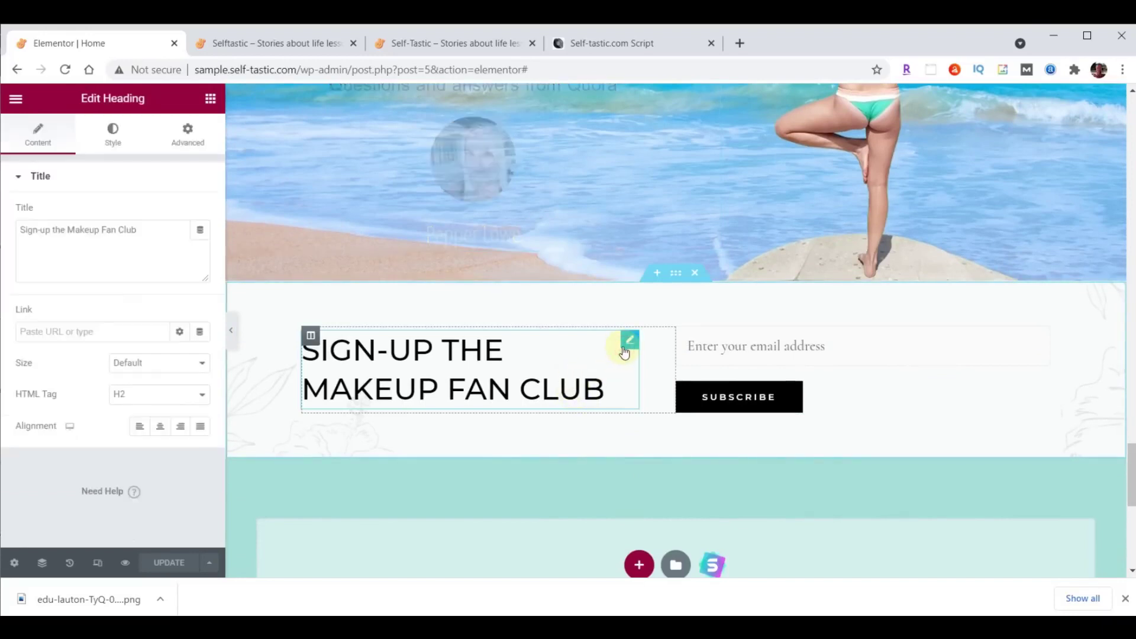
pyautogui.tripleClick(145, 231)
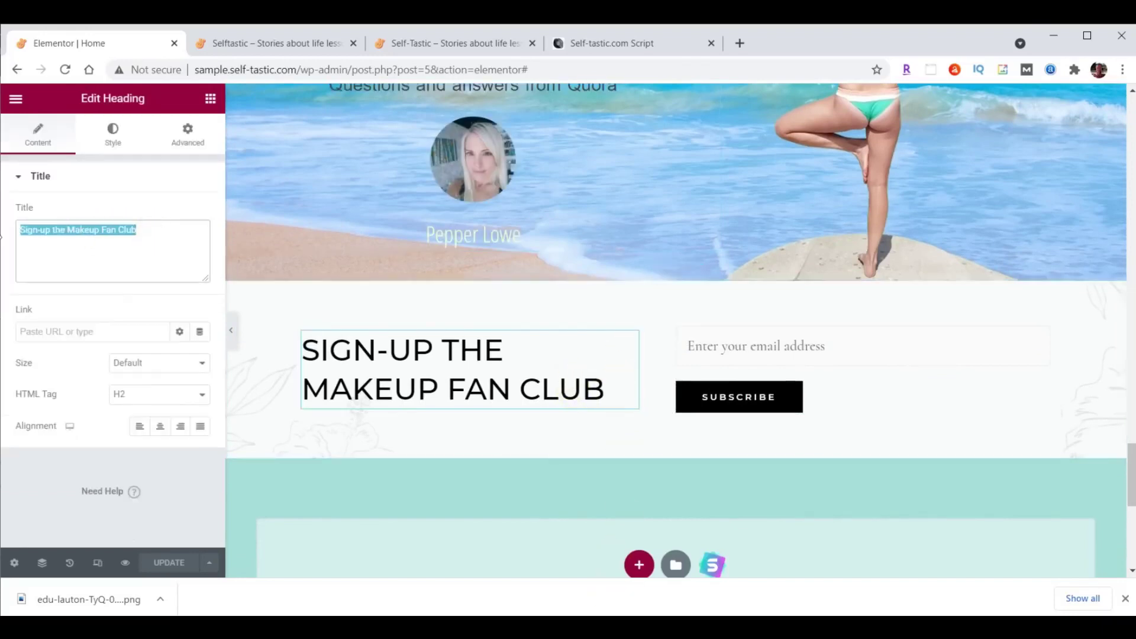
pyautogui.write('Sign-up For<br>Club Selftastic')
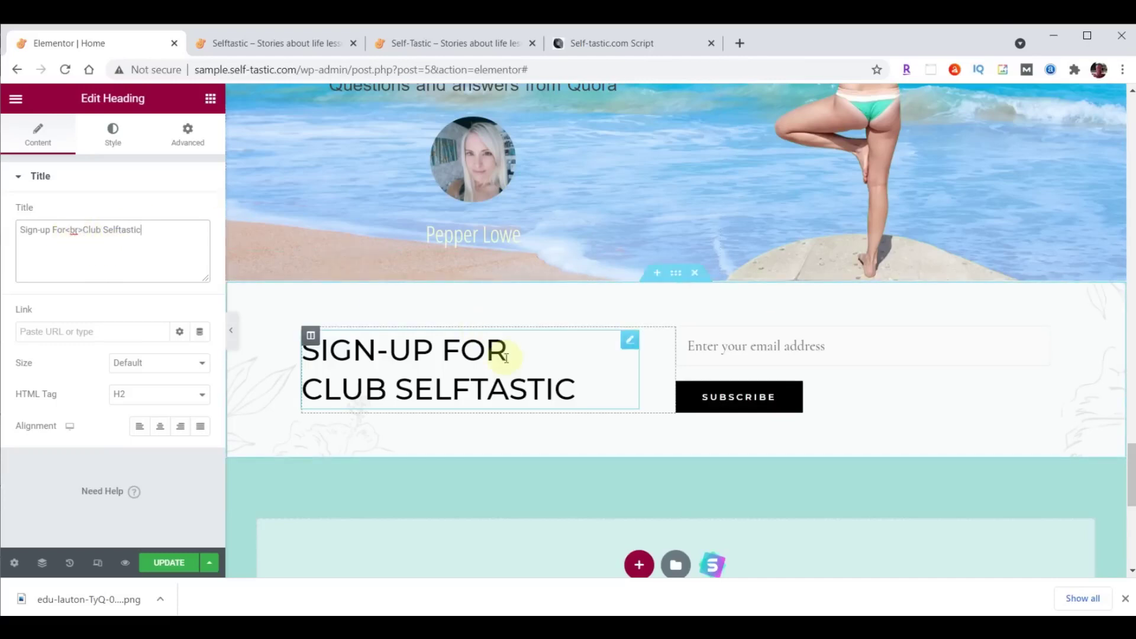
pyautogui.click(181, 429)
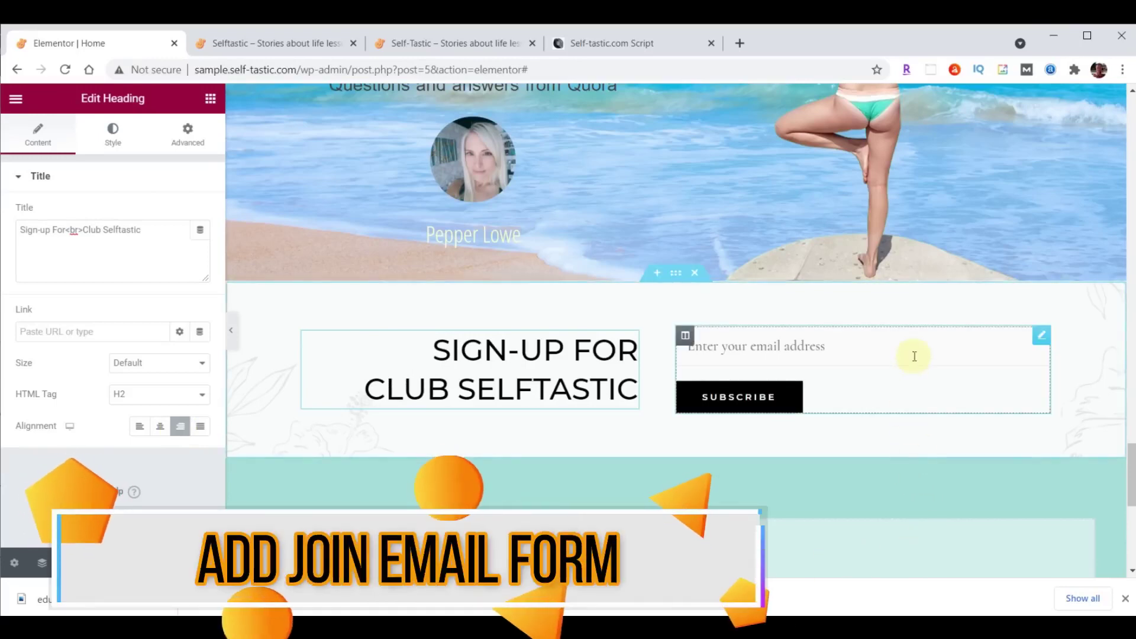
# Delete the old shortcode email-form widget, then search widgets for 'wpf'.
pyautogui.click(1041, 335)
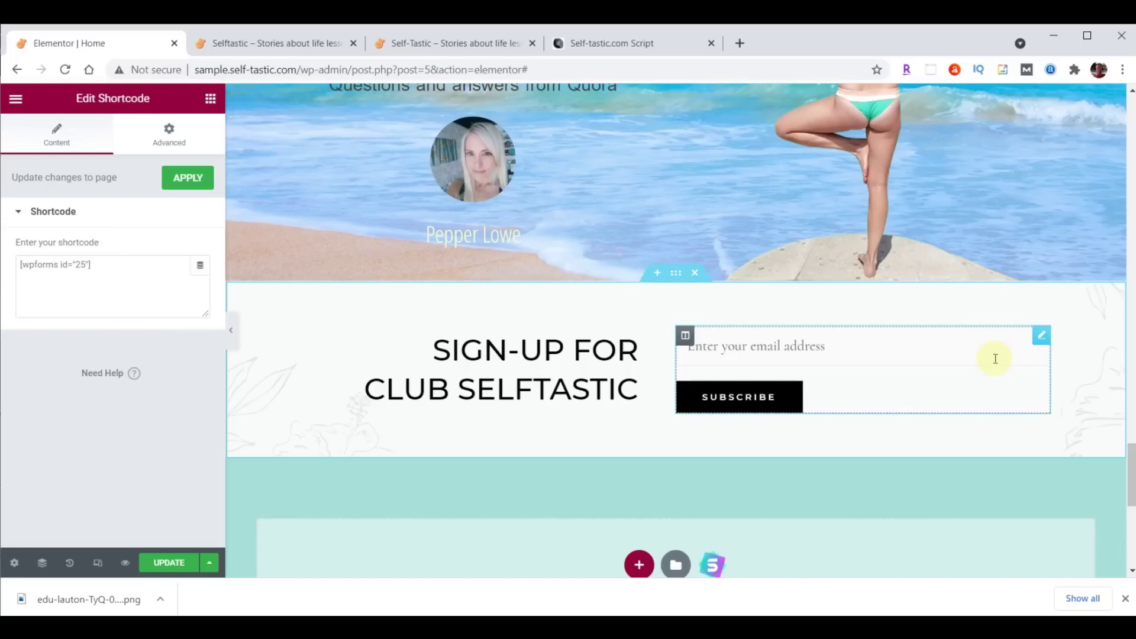
pyautogui.rightClick(1041, 338)
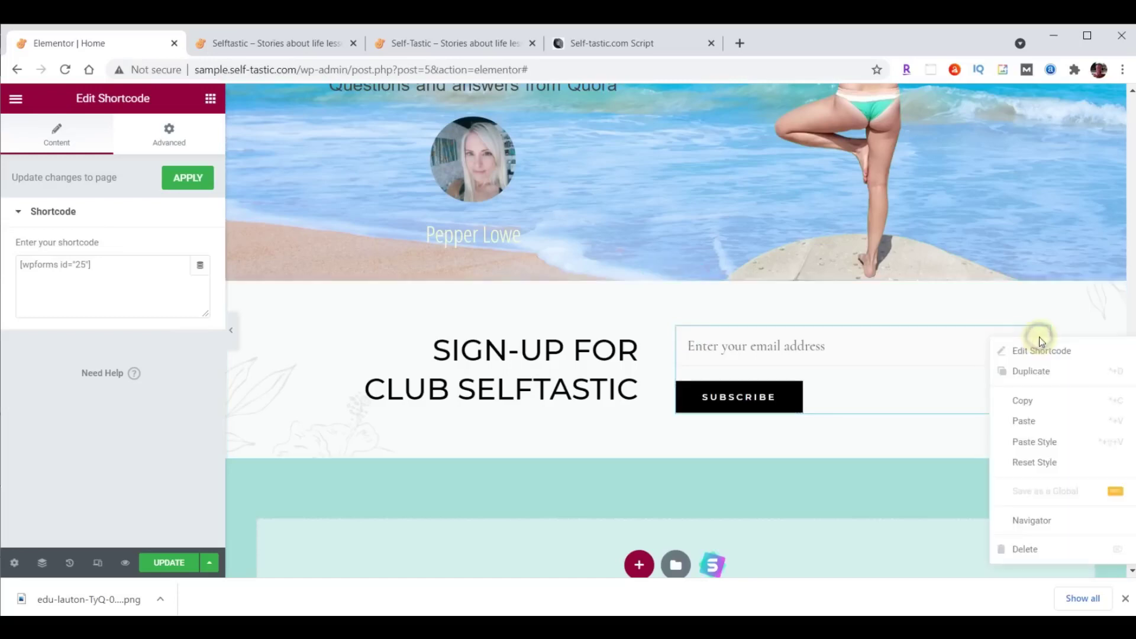
pyautogui.click(1040, 550)
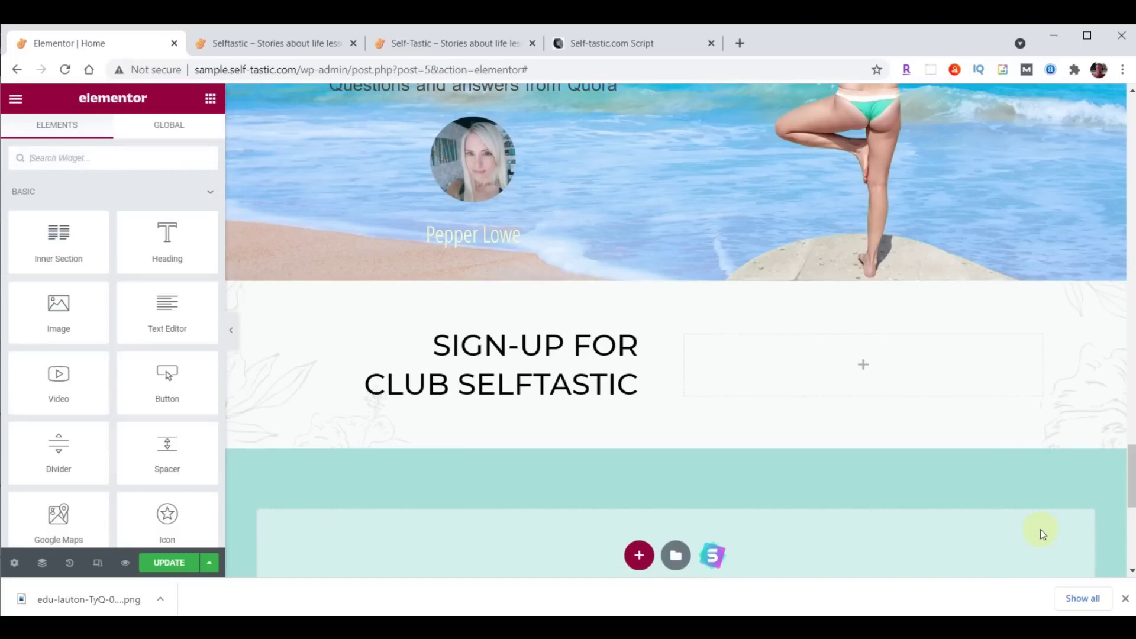
pyautogui.click(66, 151)
pyautogui.write('wpforms')
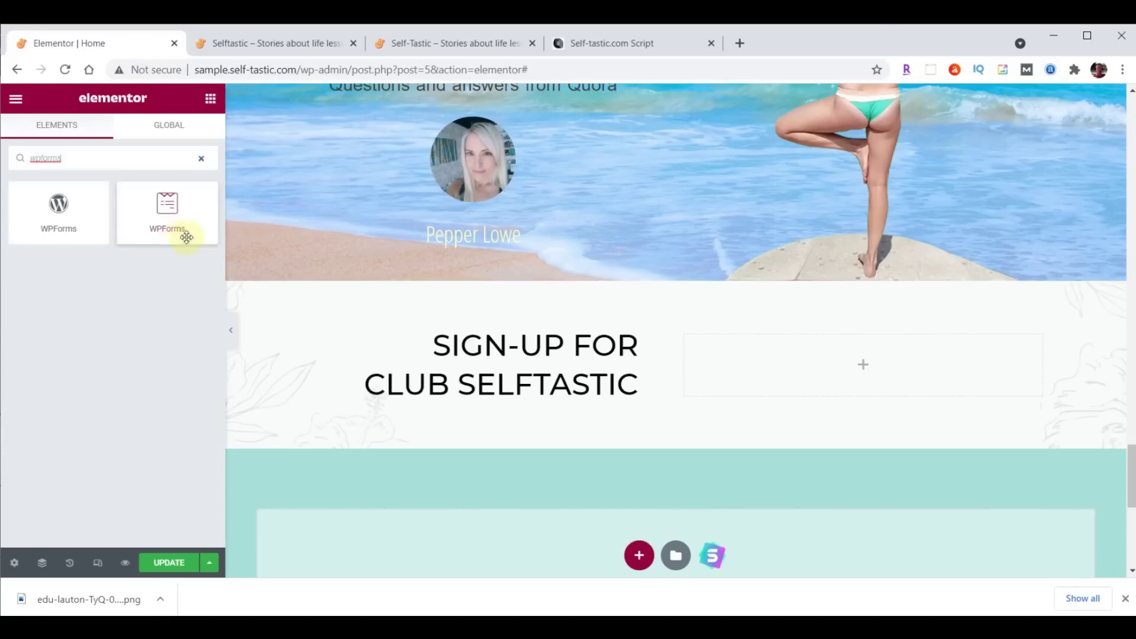
# Add a WPForms widget showing the Signup Form, update the page, and reload the live site.
pyautogui.moveTo(162, 207); pyautogui.dragTo(870, 349)
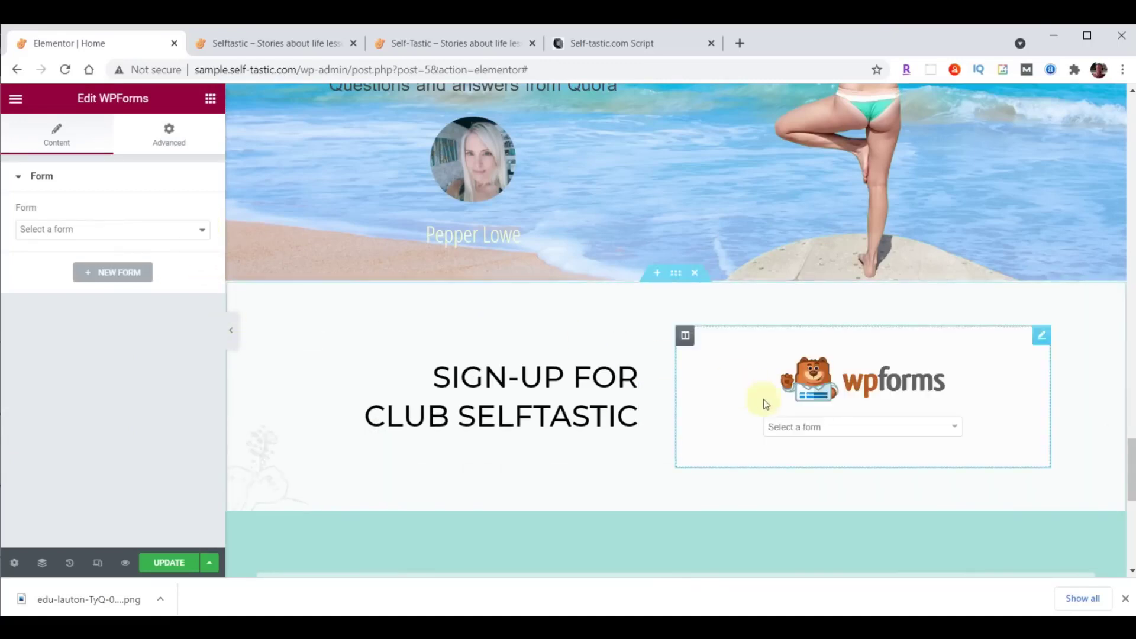
pyautogui.click(954, 428)
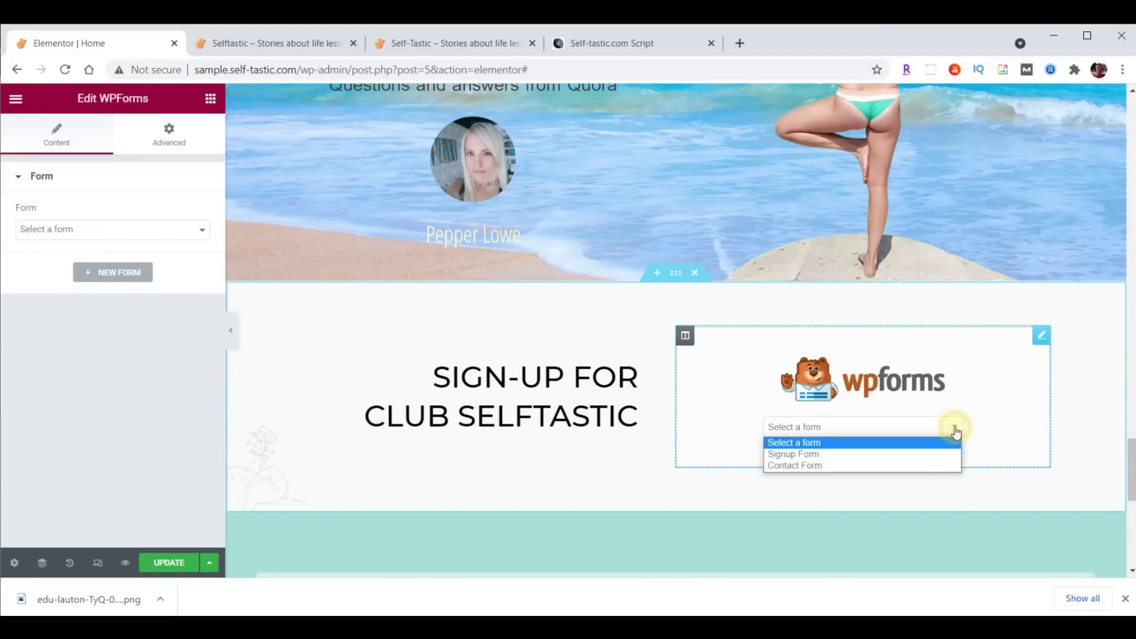
pyautogui.click(822, 454)
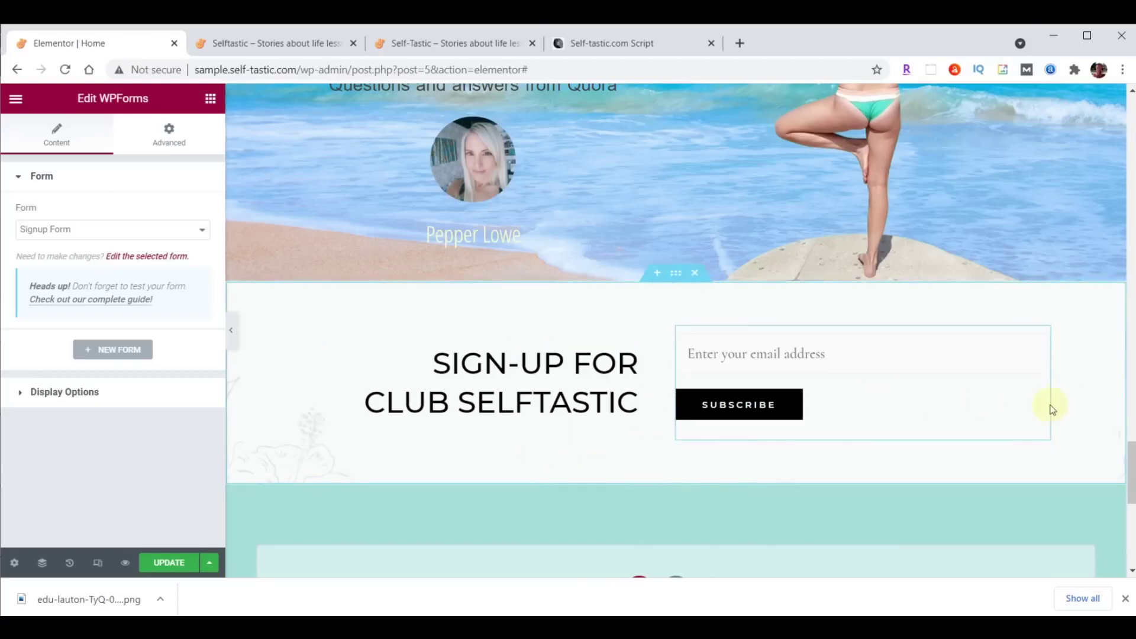
pyautogui.click(160, 565)
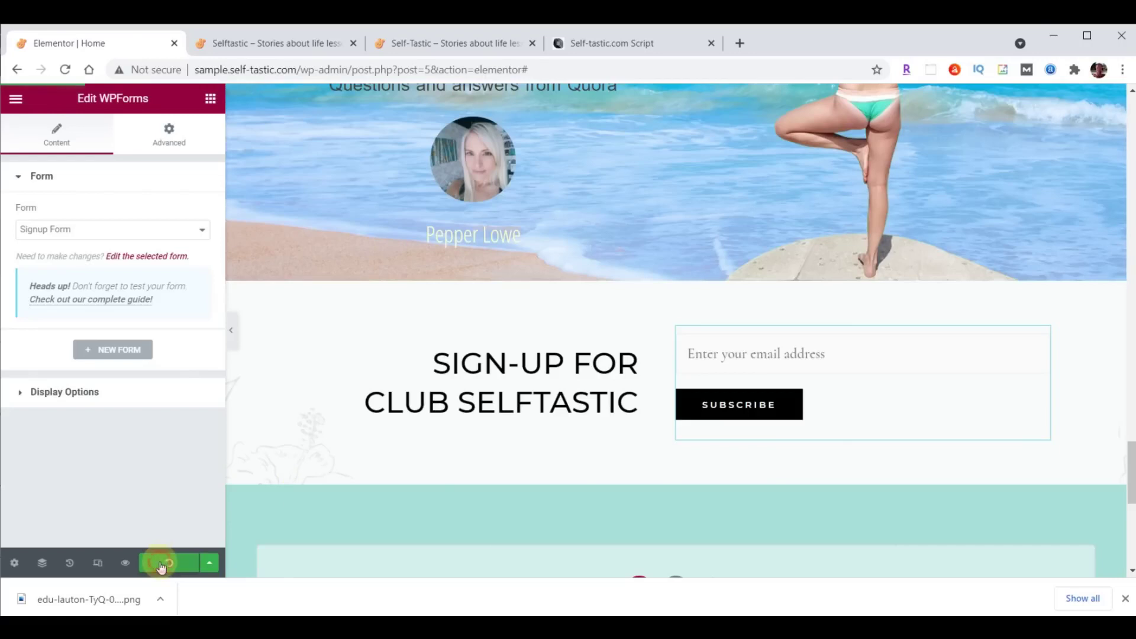
pyautogui.click(261, 44)
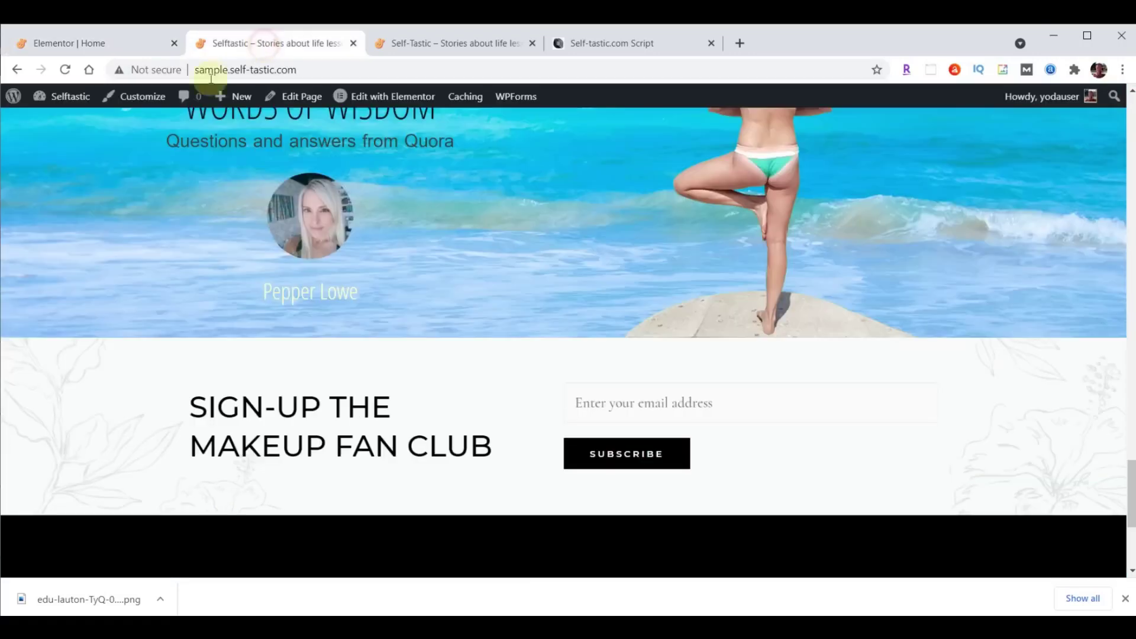
pyautogui.click(65, 70)
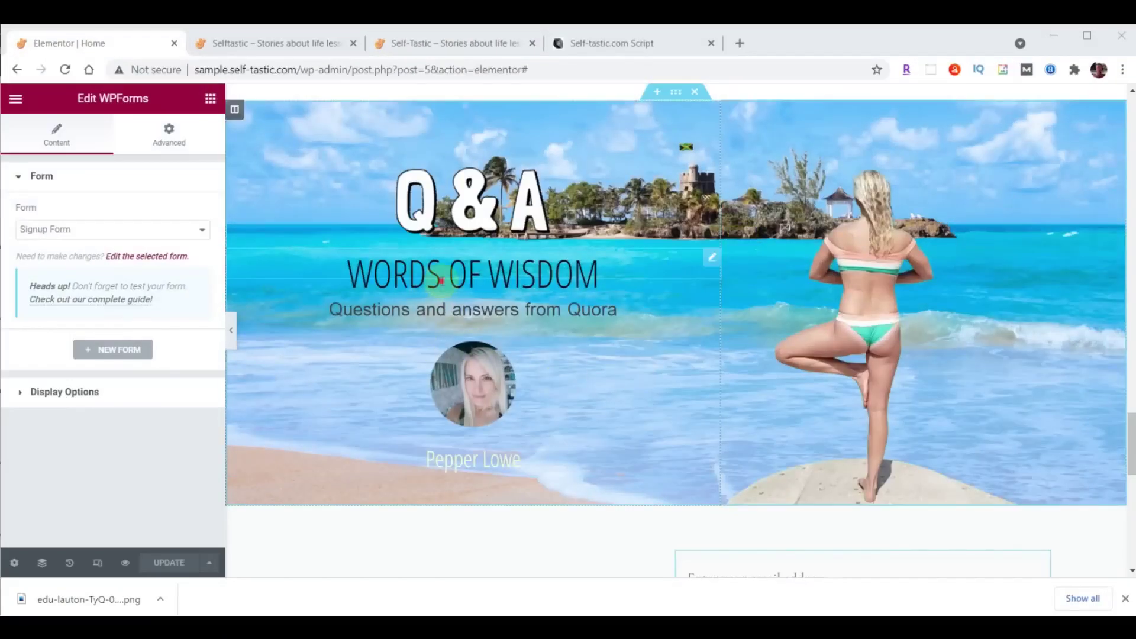
# Change the WORDS OF WISDOM heading title to Practical Advice and update the page.
pyautogui.click(440, 275)
pyautogui.click(45, 138)
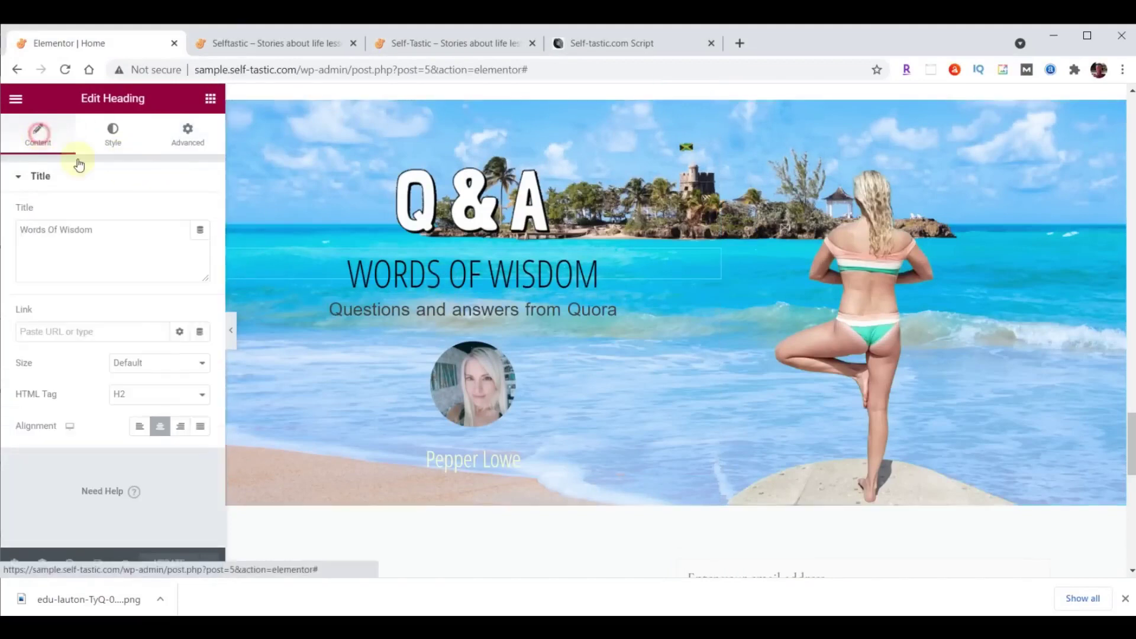
pyautogui.moveTo(126, 231); pyautogui.dragTo(13, 231)
pyautogui.write('Practical Advice')
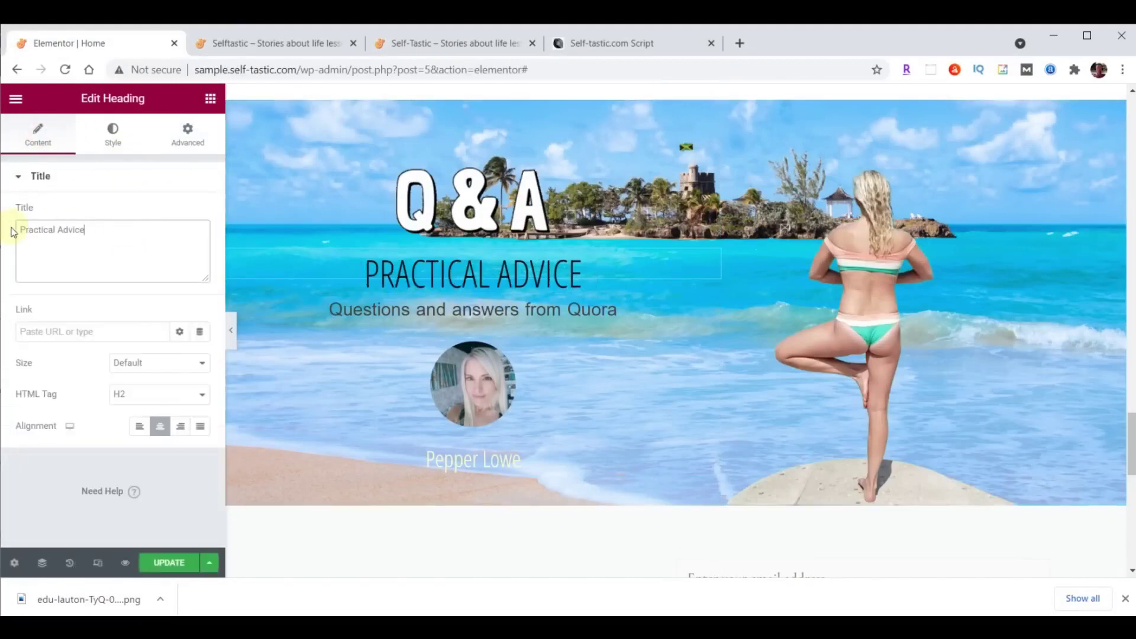
pyautogui.click(169, 564)
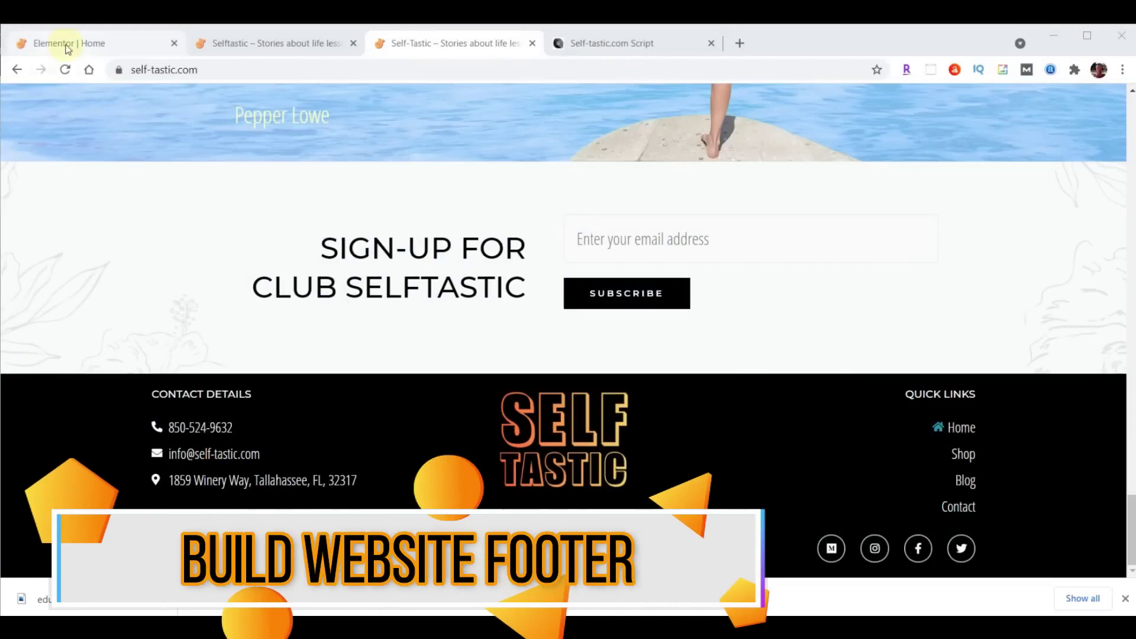
pyautogui.click(93, 46)
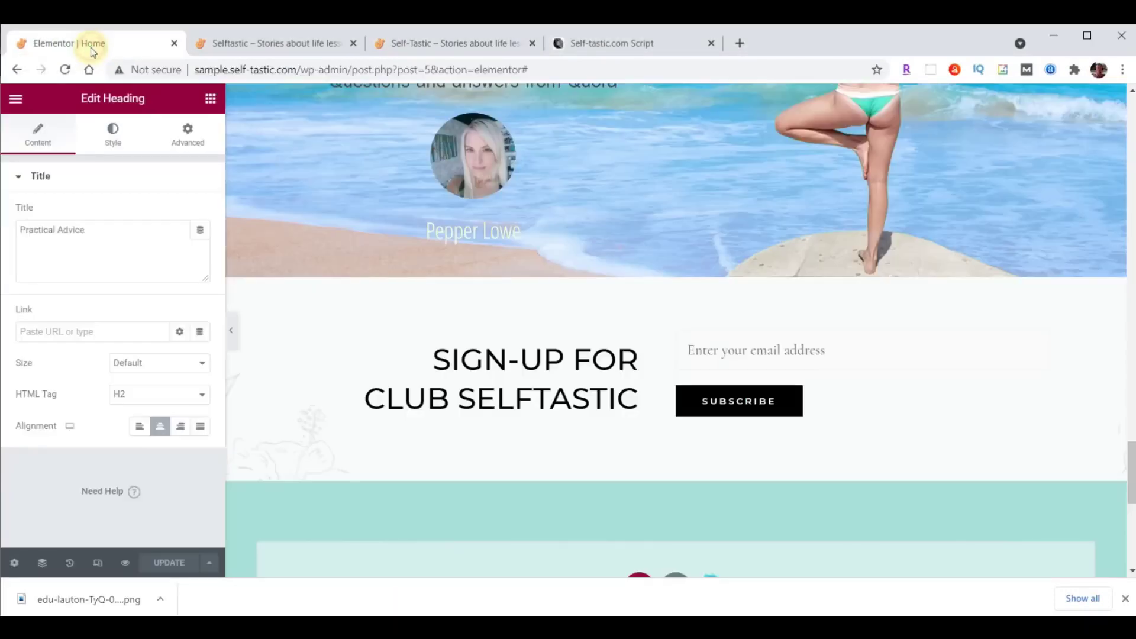
# Exit Elementor to the WordPress dashboard and open the theme Customizer.
pyautogui.click(16, 101)
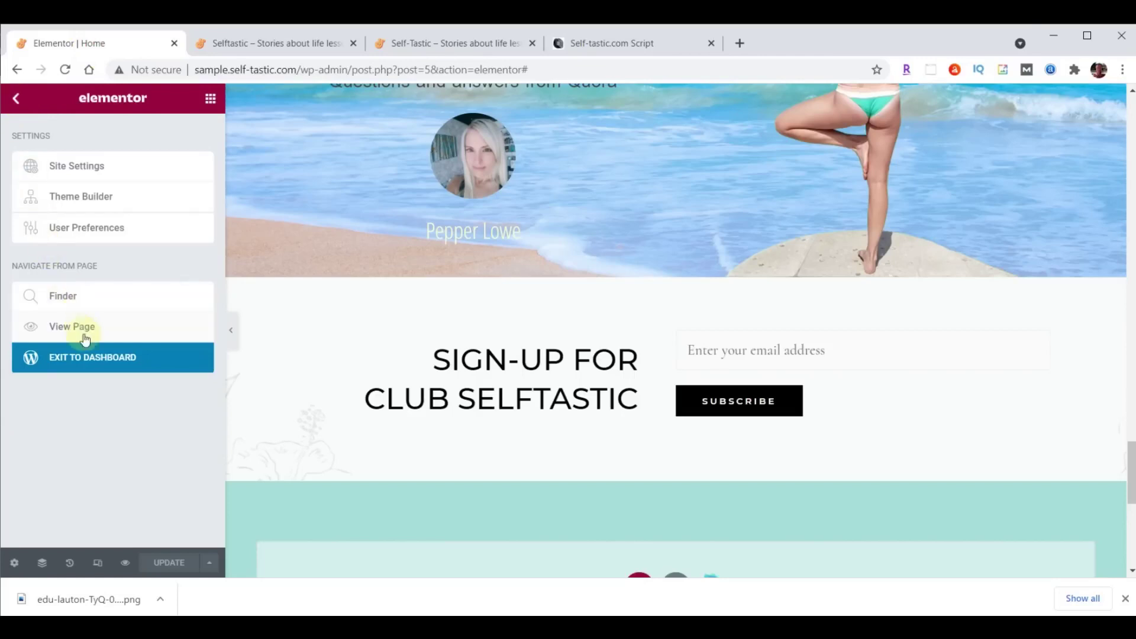
pyautogui.click(90, 362)
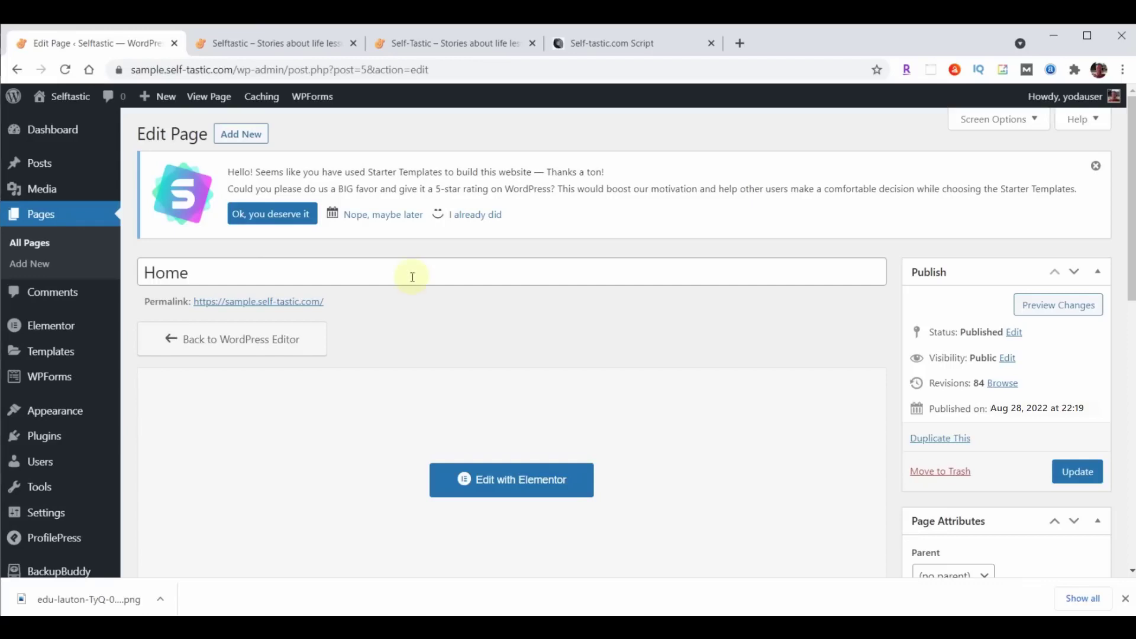
pyautogui.moveTo(61, 412)
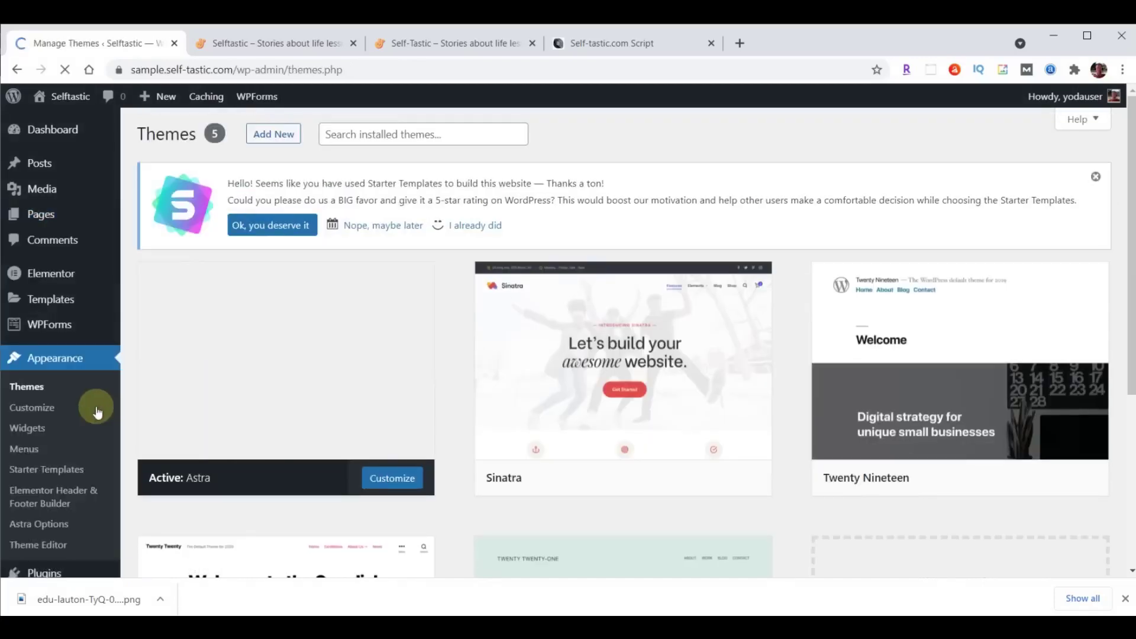
pyautogui.click(51, 409)
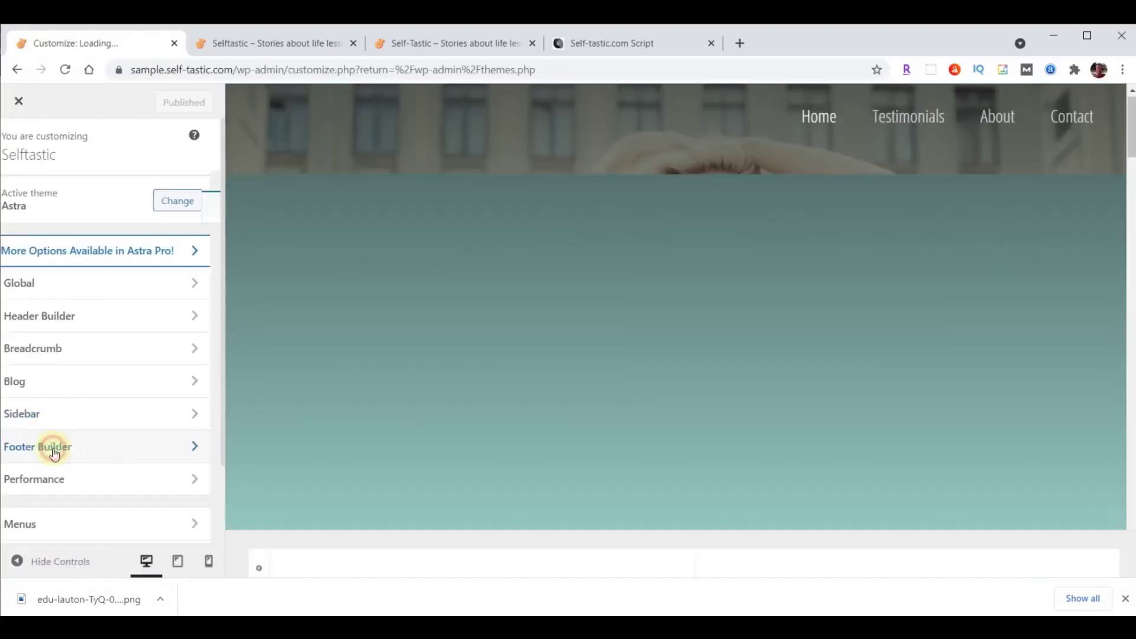
# Remove Widgets 1–3, Social and Copyright from the Footer Builder, publish, and close the Customizer.
pyautogui.click(53, 450)
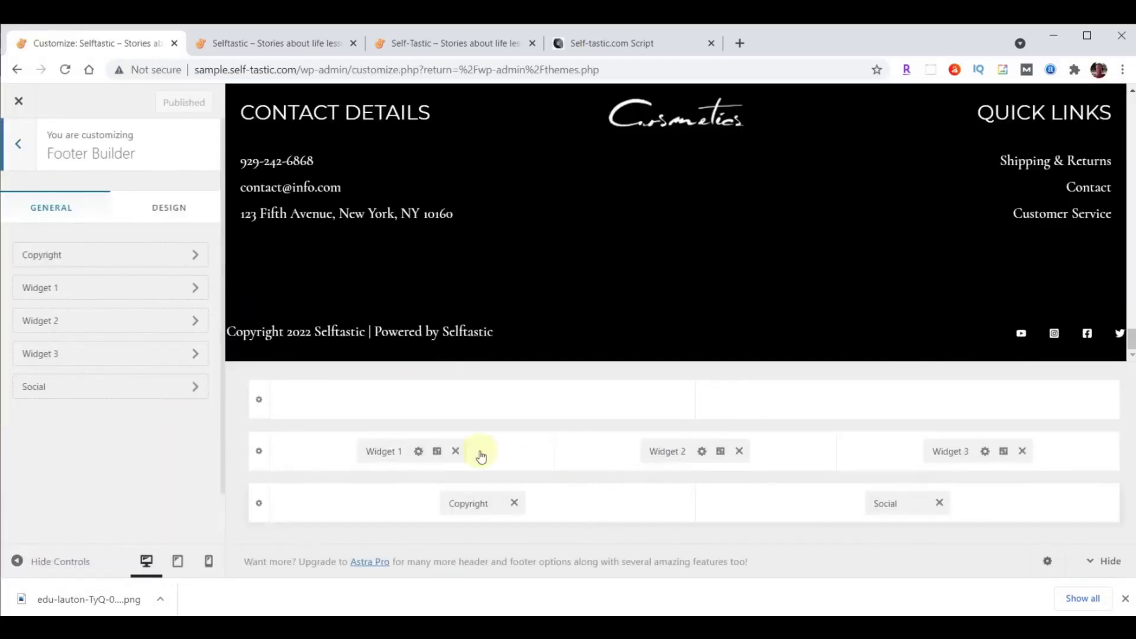
pyautogui.click(456, 451)
pyautogui.click(738, 451)
pyautogui.click(1022, 451)
pyautogui.click(938, 503)
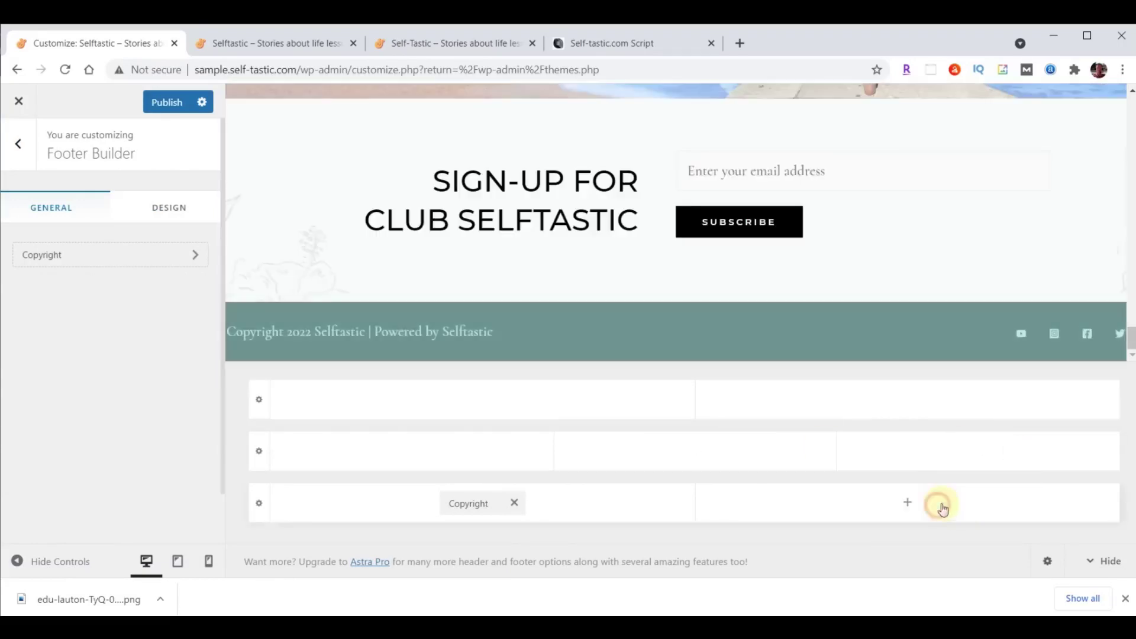
pyautogui.click(514, 503)
pyautogui.click(154, 105)
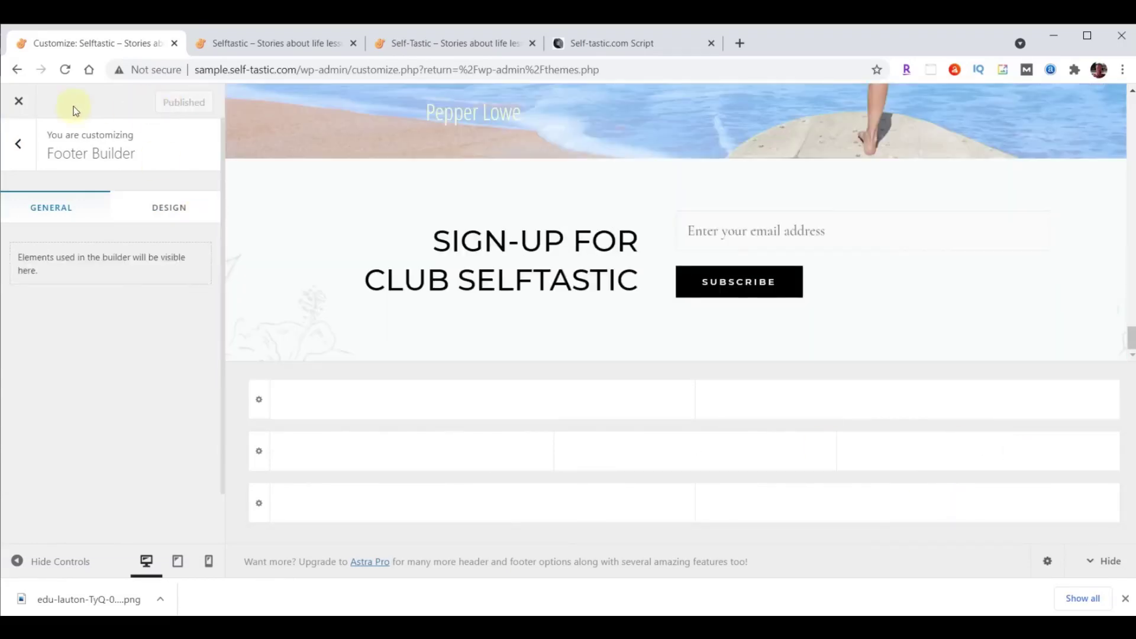
pyautogui.click(17, 104)
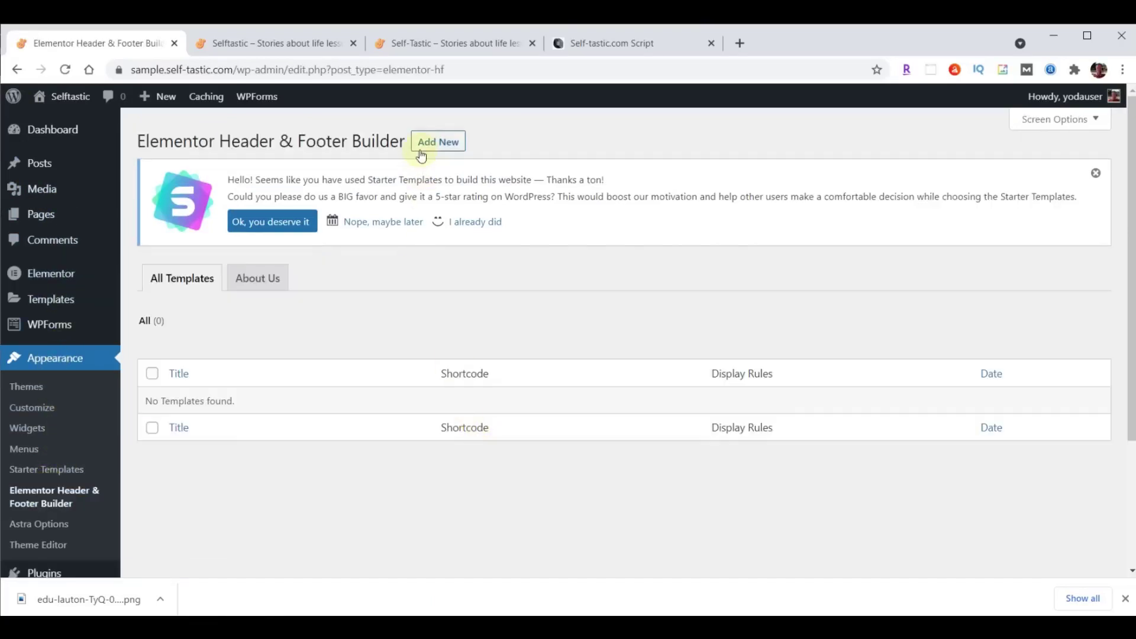
# Start a new template, answer onboarding as Intermediate for myself/my company, then skip the rest.
pyautogui.click(429, 144)
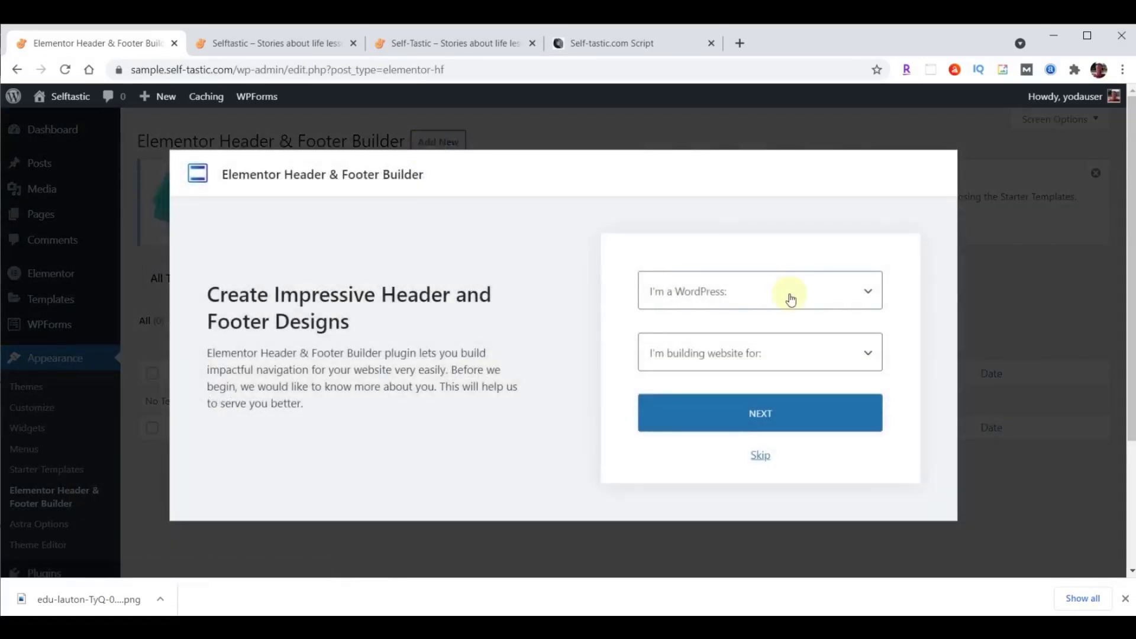
pyautogui.click(790, 291)
pyautogui.click(719, 350)
pyautogui.click(707, 353)
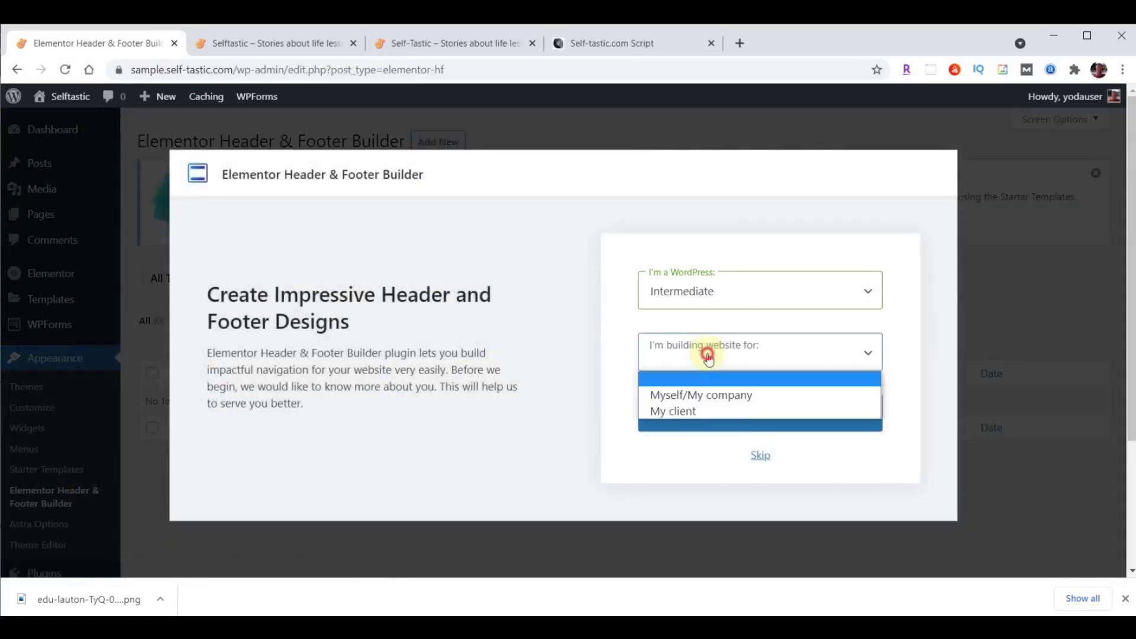
pyautogui.click(709, 394)
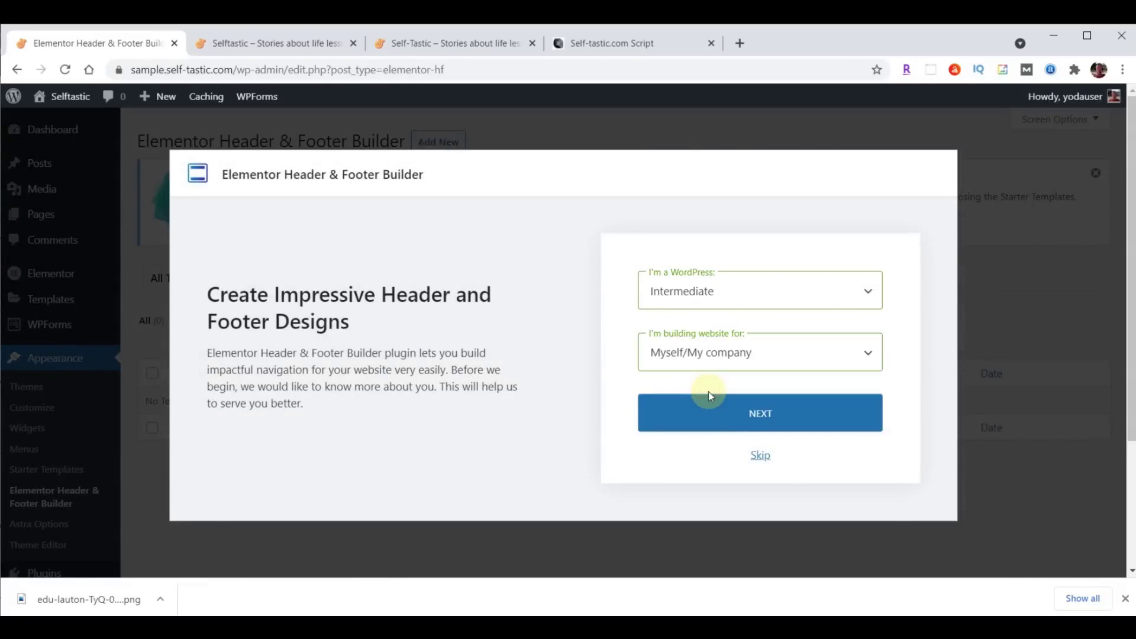
pyautogui.click(760, 454)
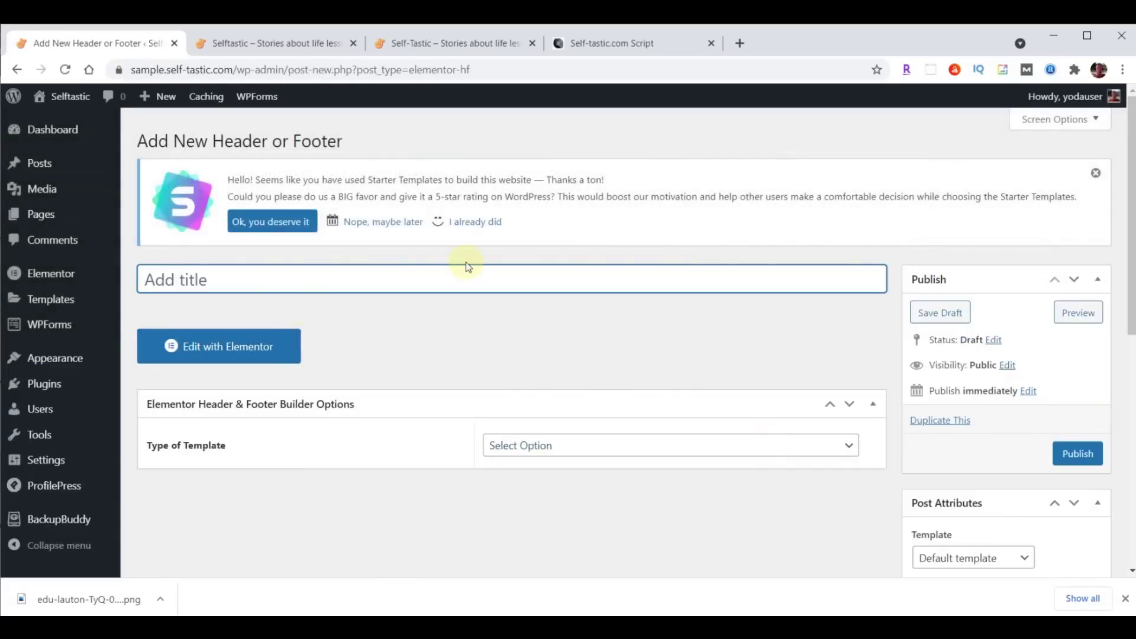
# Name the template Website Footer, make it a Footer, and display it on the Entire Website.
pyautogui.write('Website Footer')
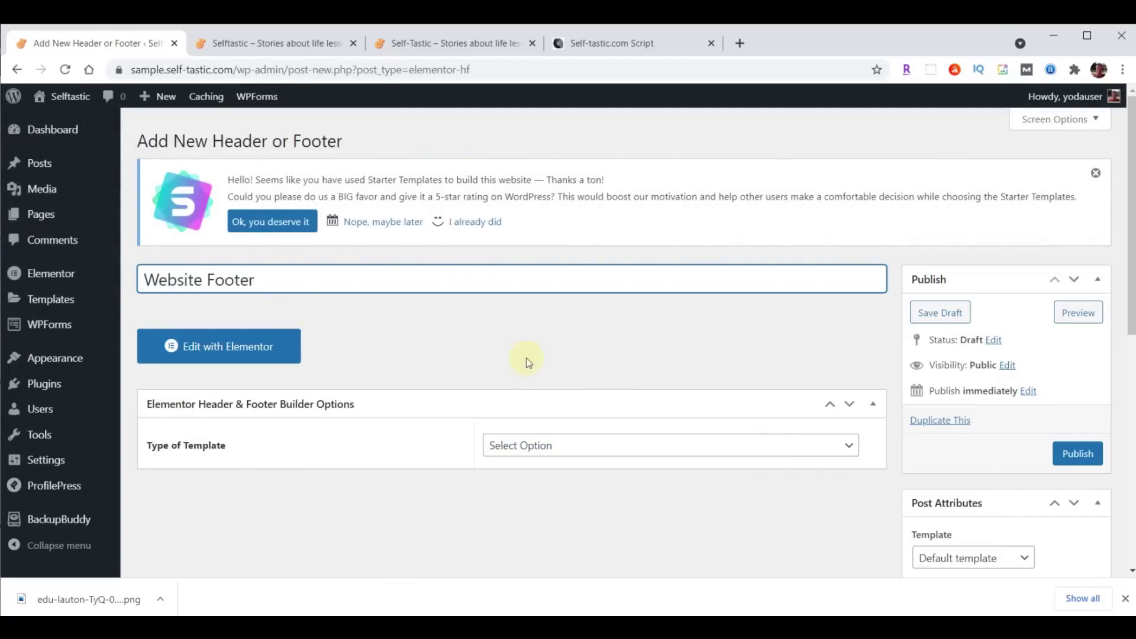
pyautogui.click(603, 444)
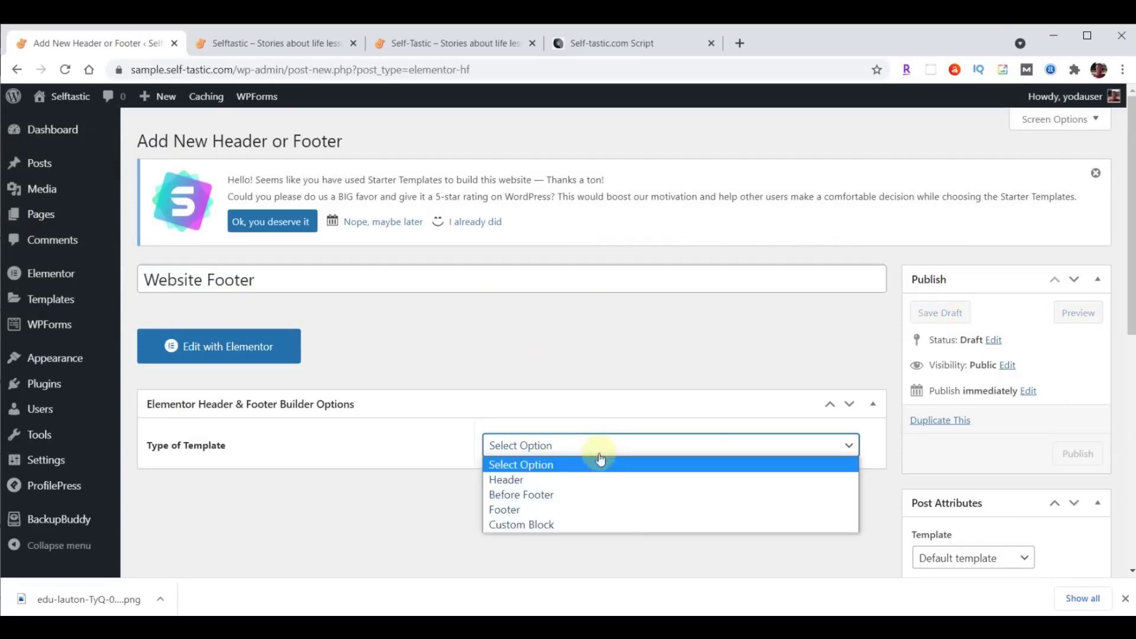
pyautogui.click(581, 516)
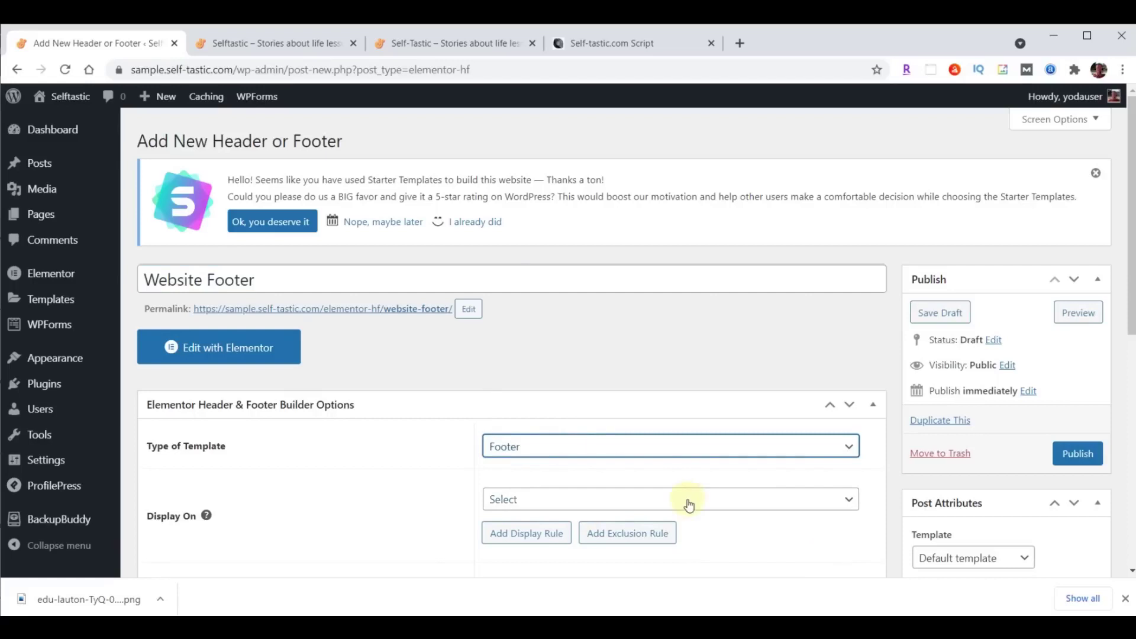
pyautogui.click(686, 500)
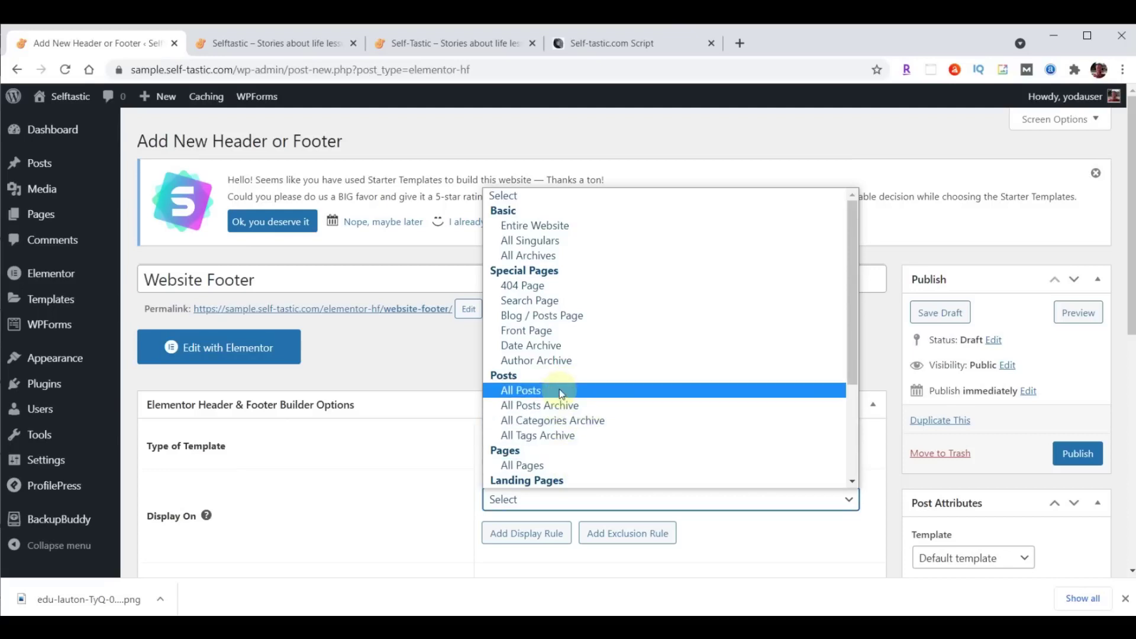
pyautogui.click(570, 224)
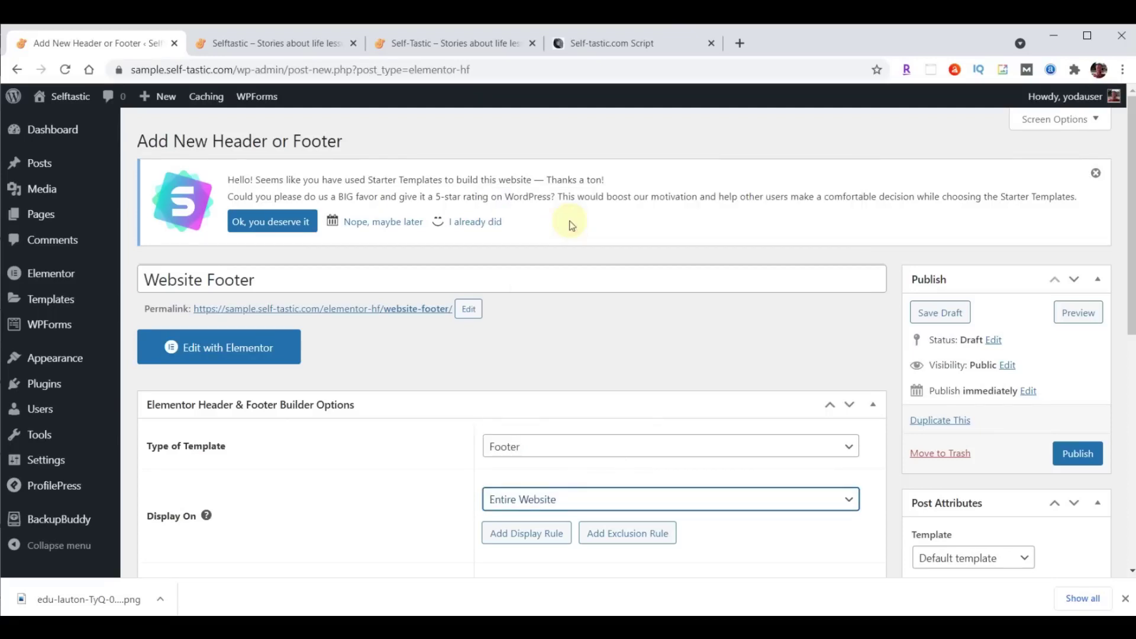
# Apply the footer to All user roles, enable the Canvas layout, and publish it.
pyautogui.scroll(-4, 813, 338)
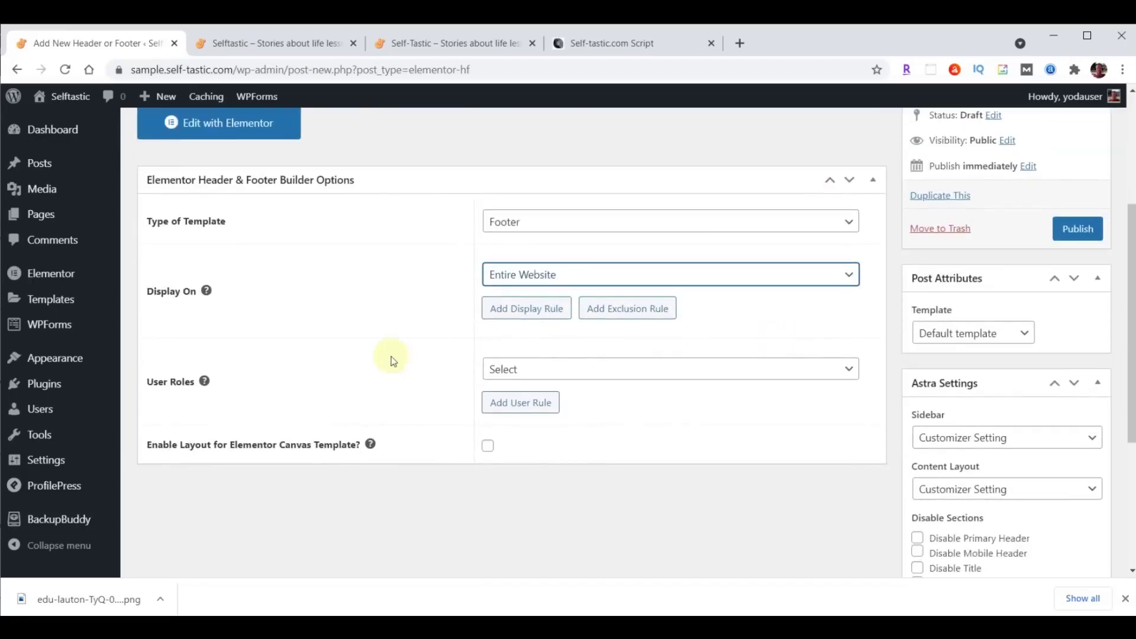
pyautogui.click(594, 372)
pyautogui.click(538, 420)
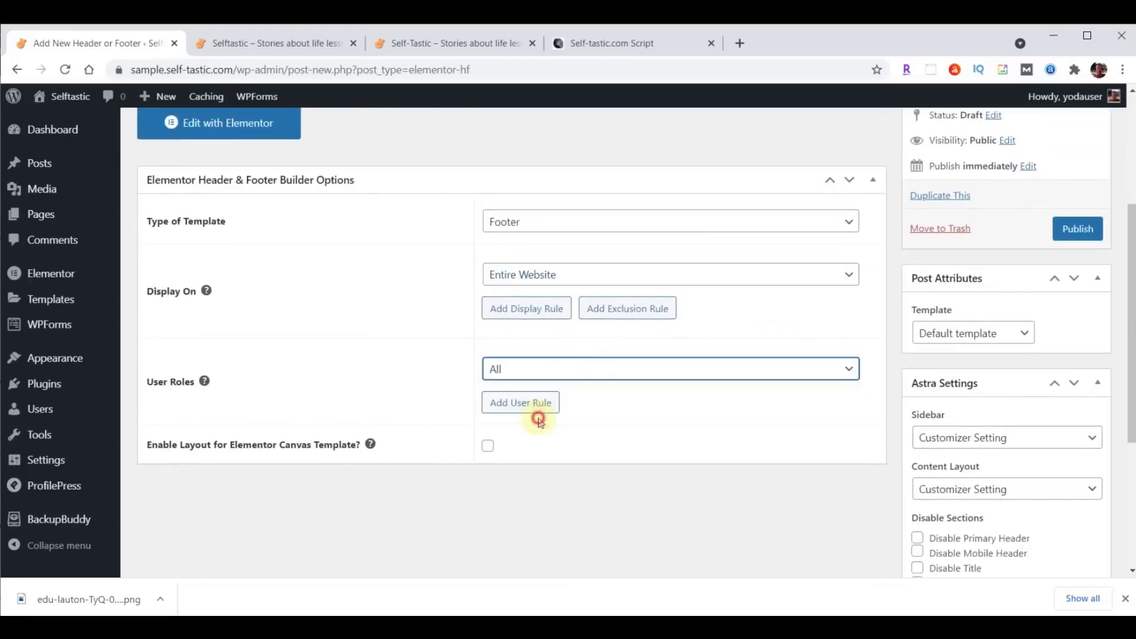
pyautogui.click(488, 446)
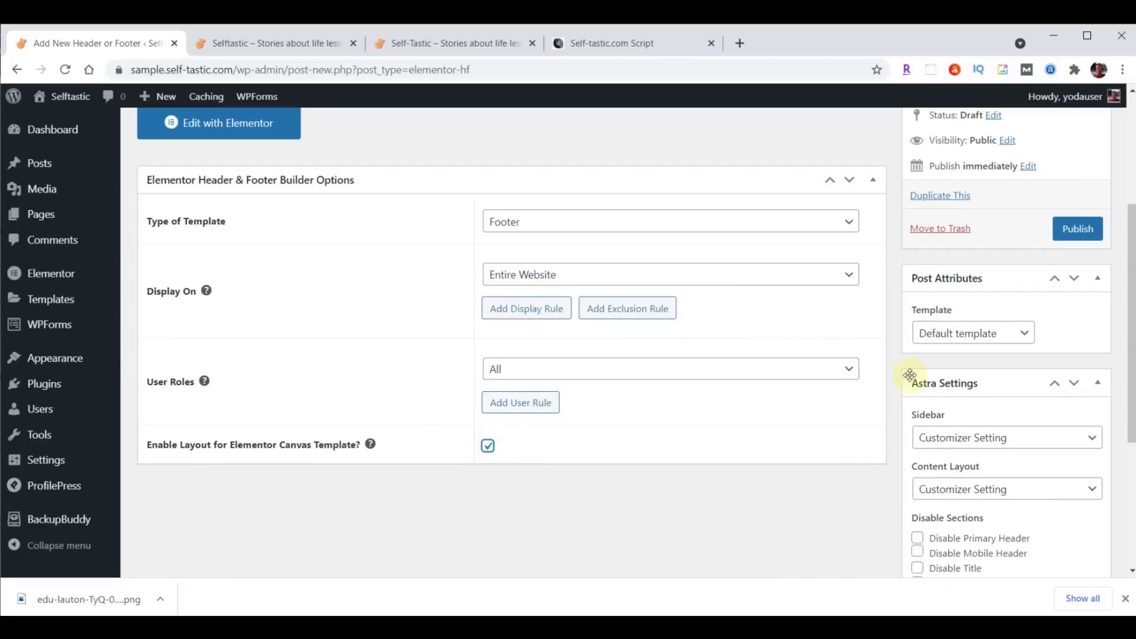
pyautogui.click(1075, 229)
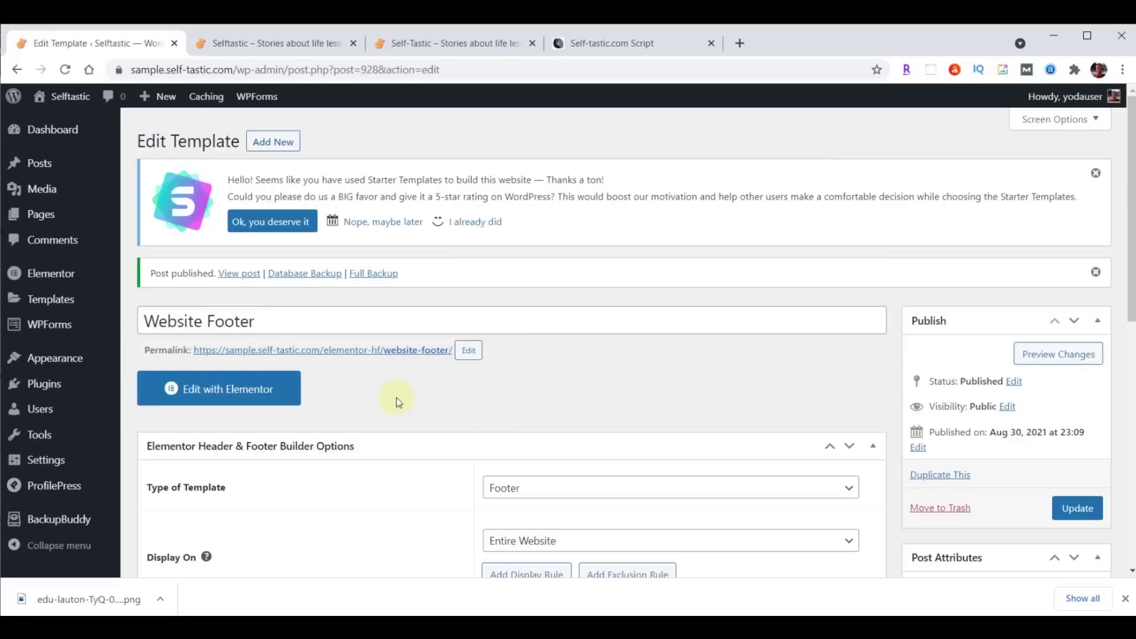
# In Elementor, import the website-footer .json file and insert the Selftastic Website Footer section.
pyautogui.click(222, 394)
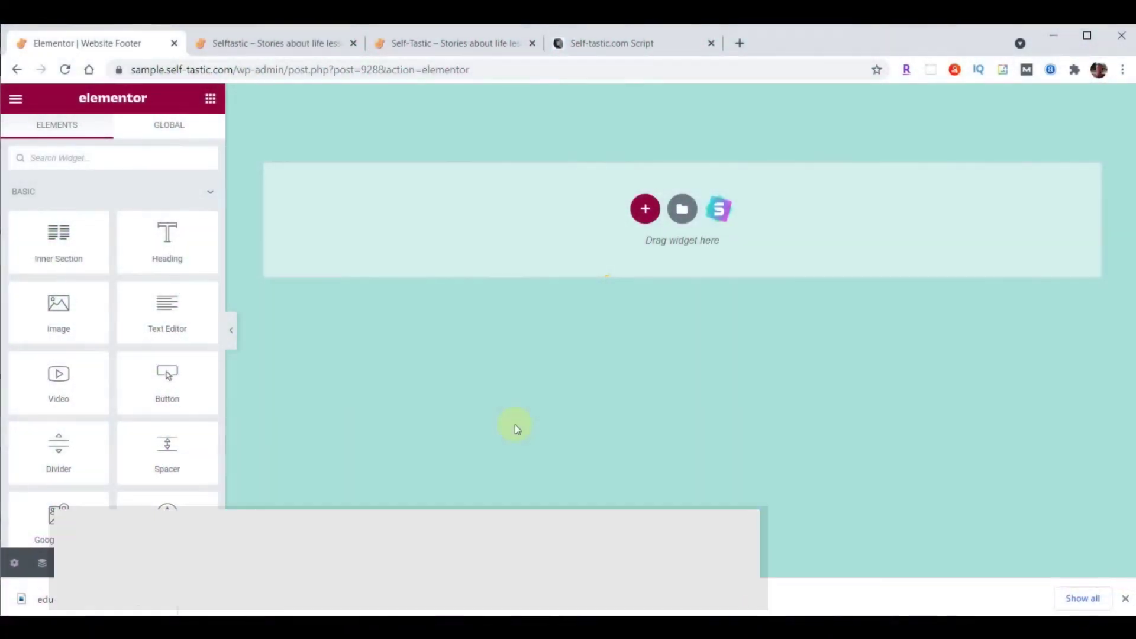
pyautogui.click(681, 210)
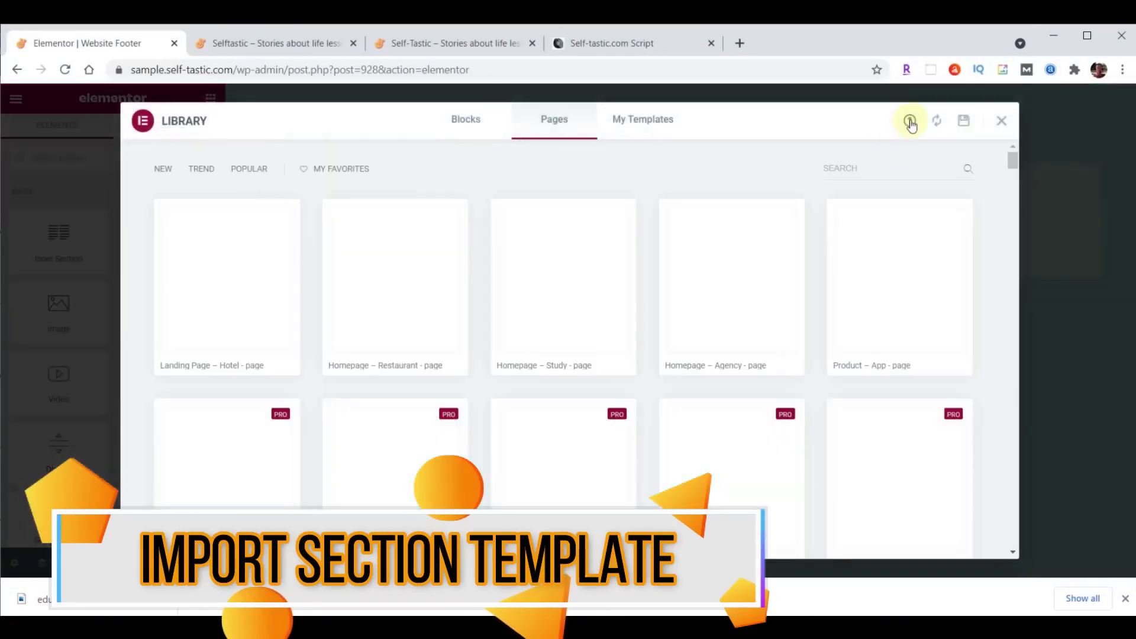
pyautogui.click(909, 122)
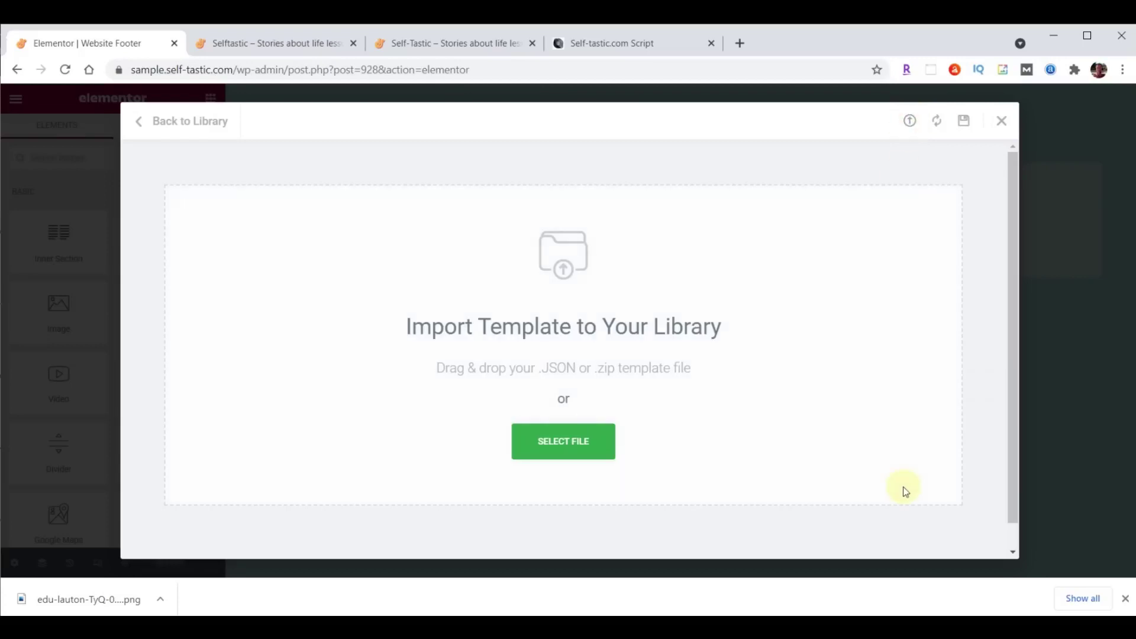
pyautogui.hotkey('alt', 'Tab')
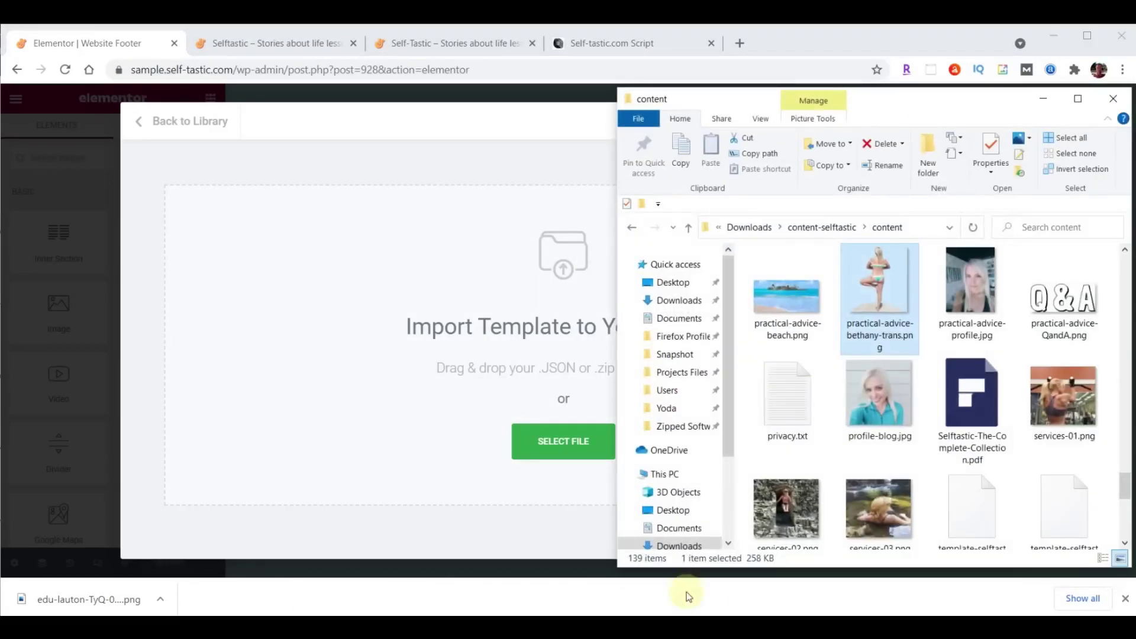
pyautogui.scroll(-5, 987, 343)
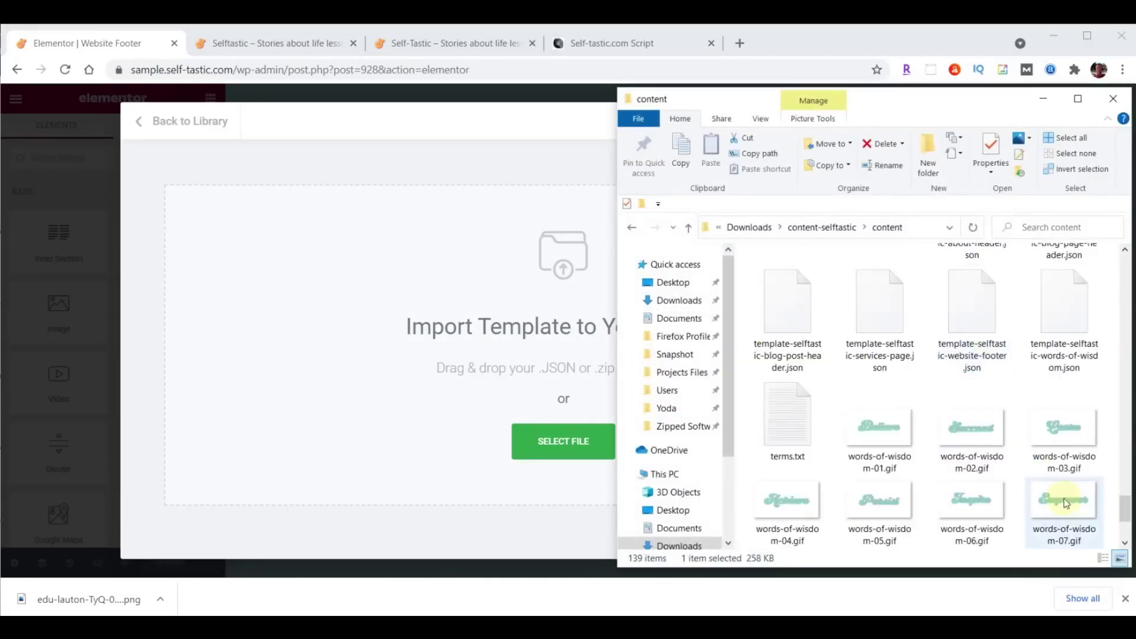
pyautogui.scroll(1, 1070, 482)
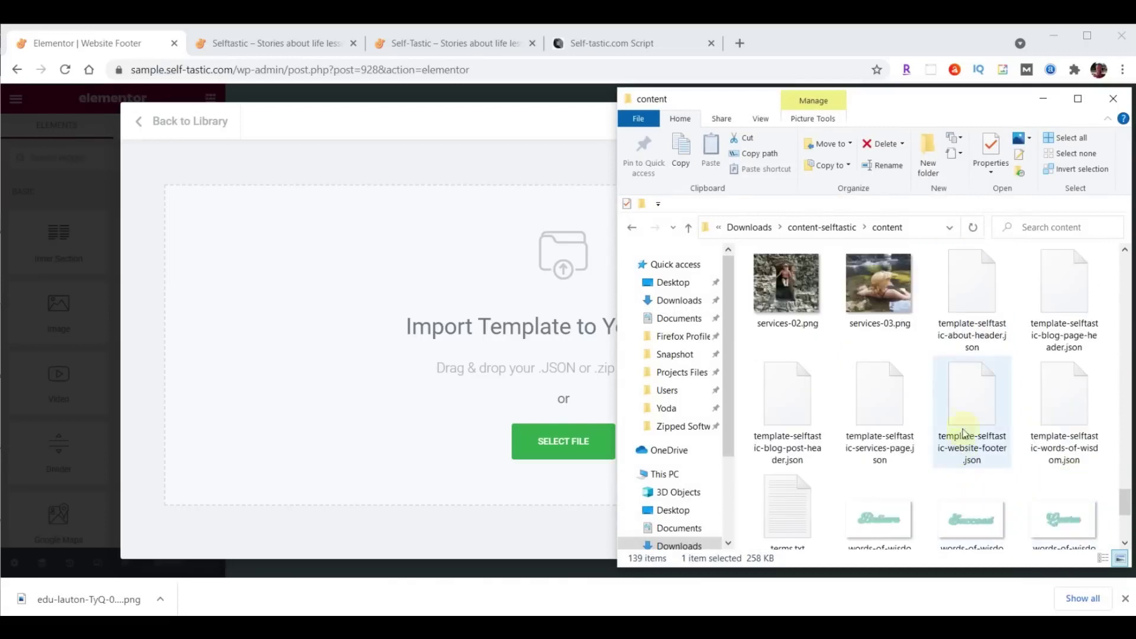
pyautogui.click(976, 393)
pyautogui.moveTo(976, 395); pyautogui.dragTo(552, 445)
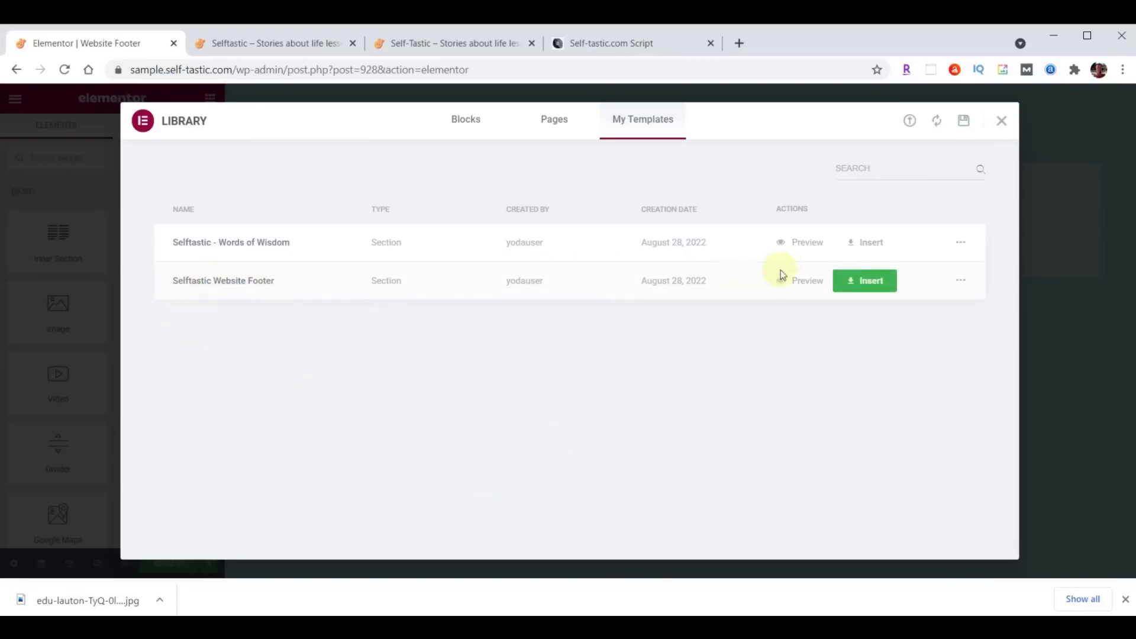
pyautogui.click(873, 284)
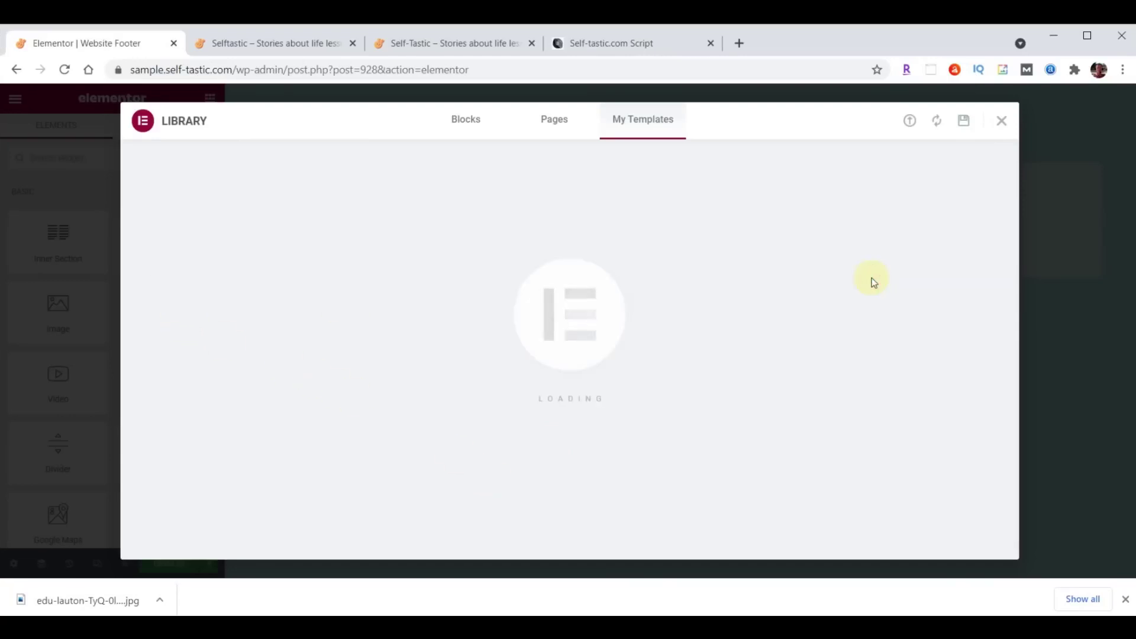
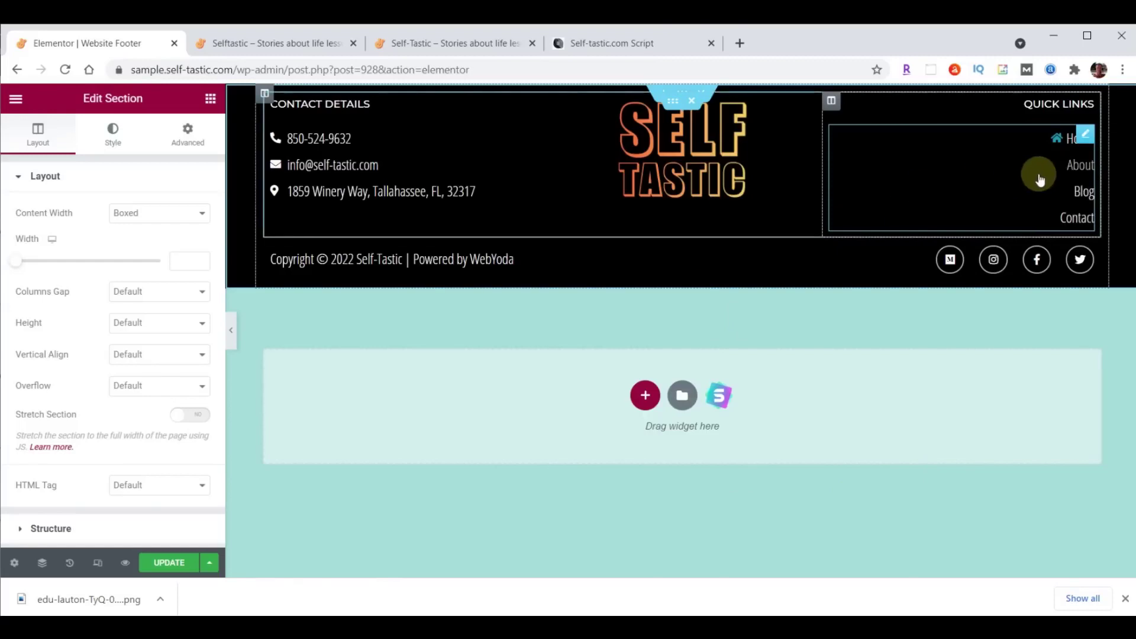
# Rename the footer's About quick link to Shop, link it to /shop/, and update the footer.
pyautogui.click(1078, 165)
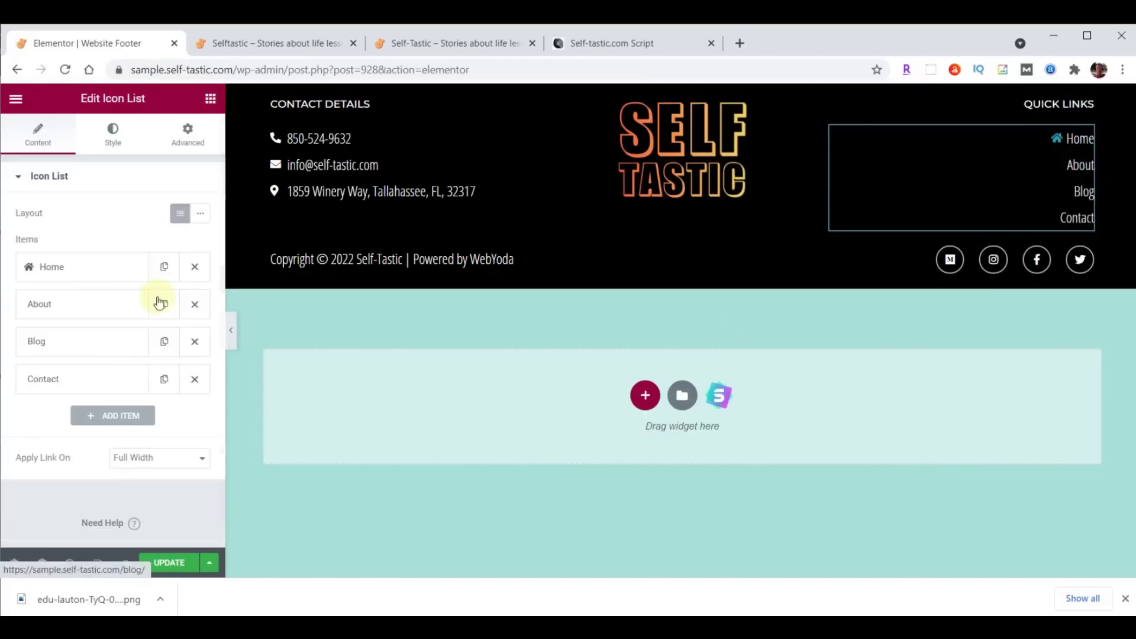
pyautogui.click(56, 309)
pyautogui.doubleClick(71, 357)
pyautogui.write('Shop')
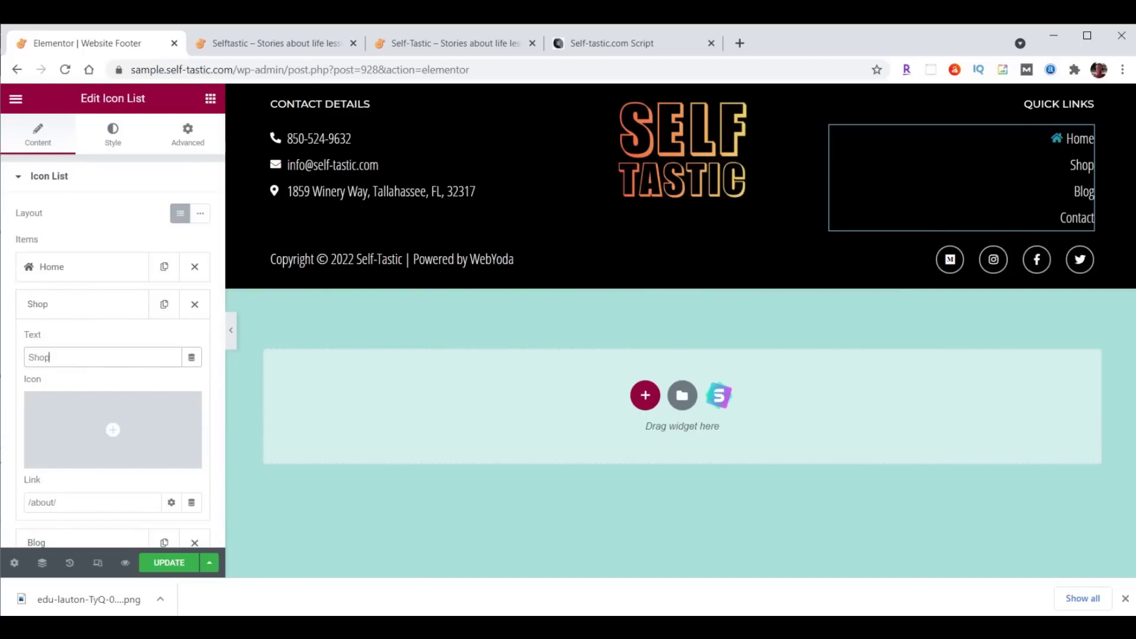
pyautogui.click(43, 502)
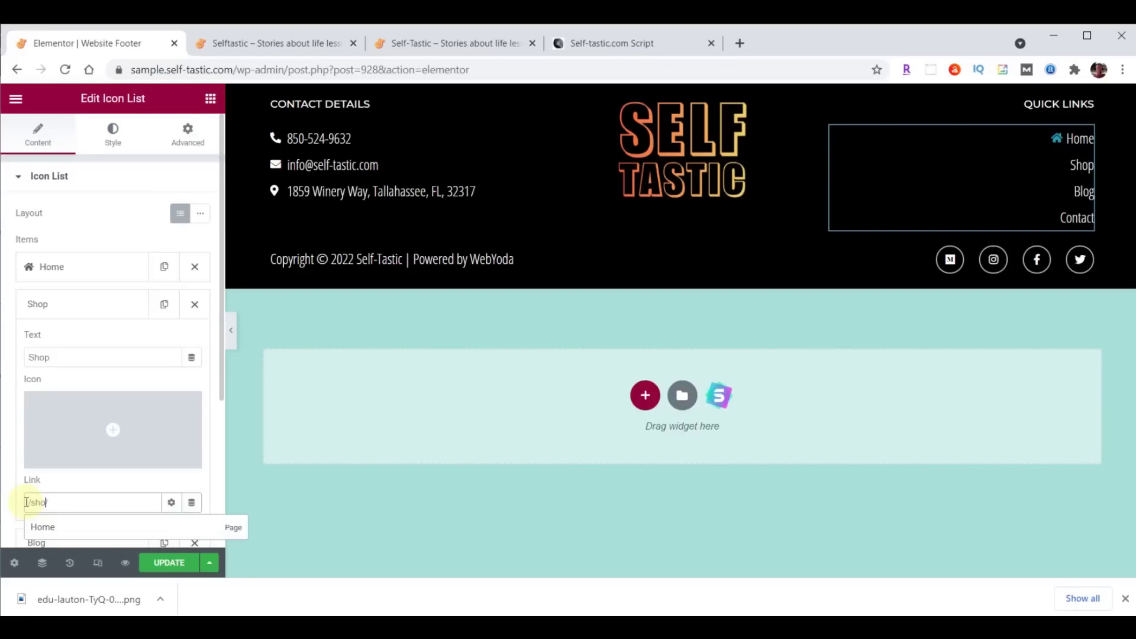
pyautogui.click(97, 304)
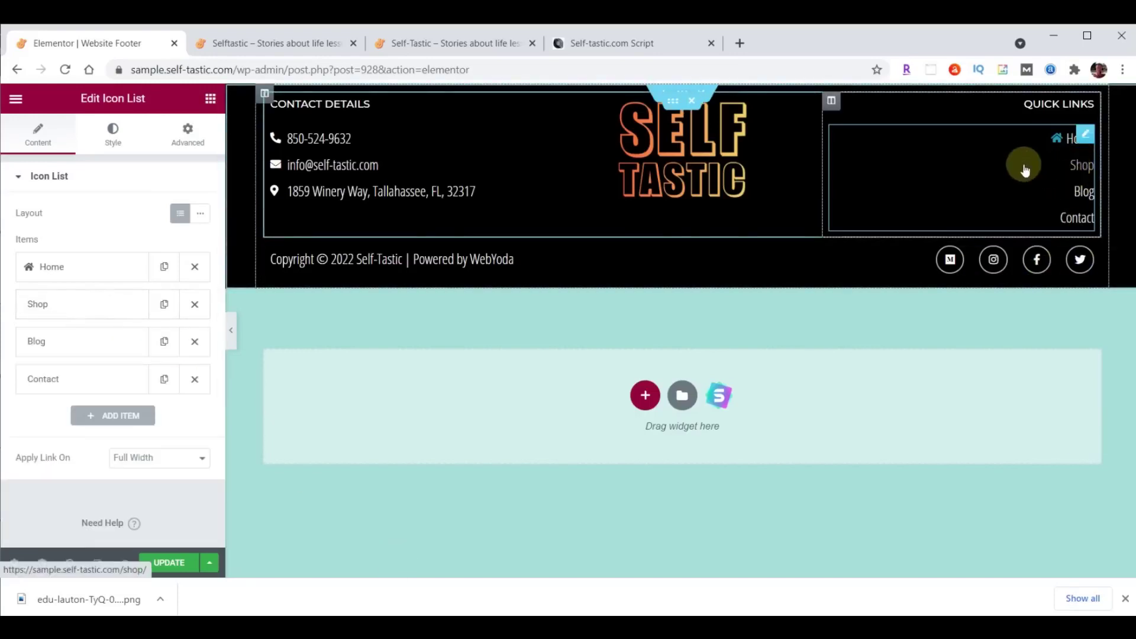
pyautogui.click(167, 565)
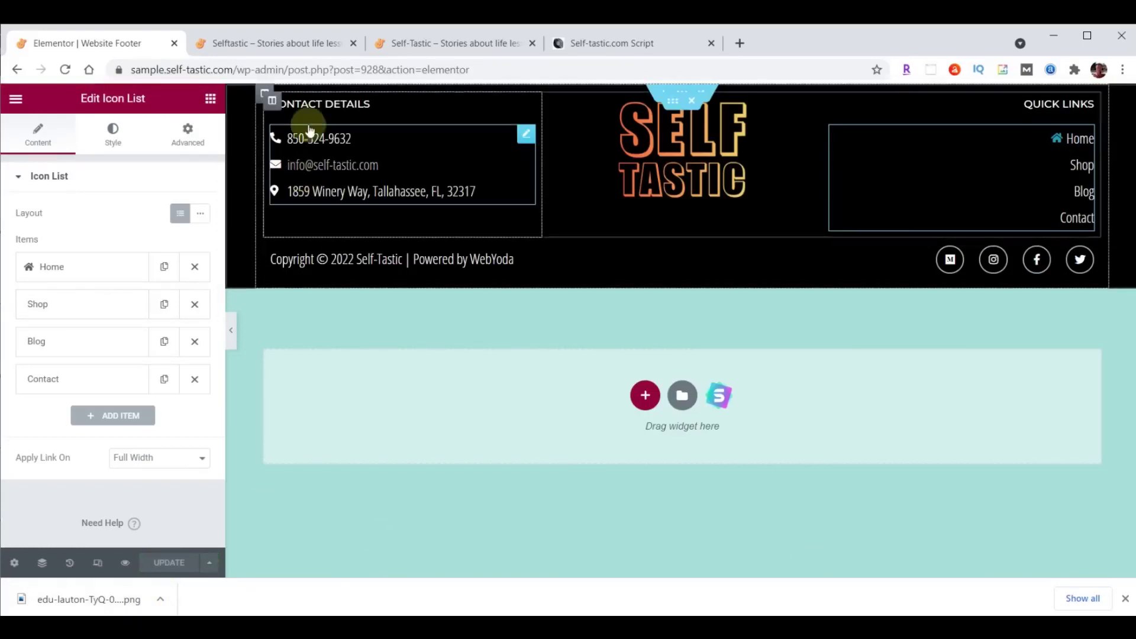
pyautogui.click(278, 43)
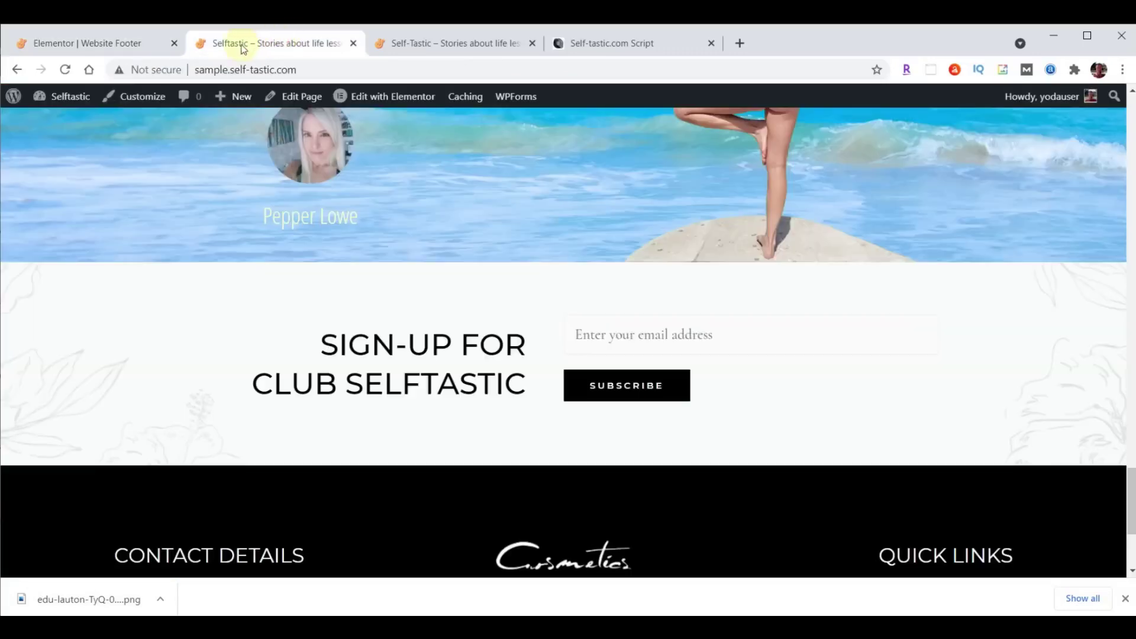
# Reload the live site and check that the footer Quick Links now list Shop.
pyautogui.click(65, 70)
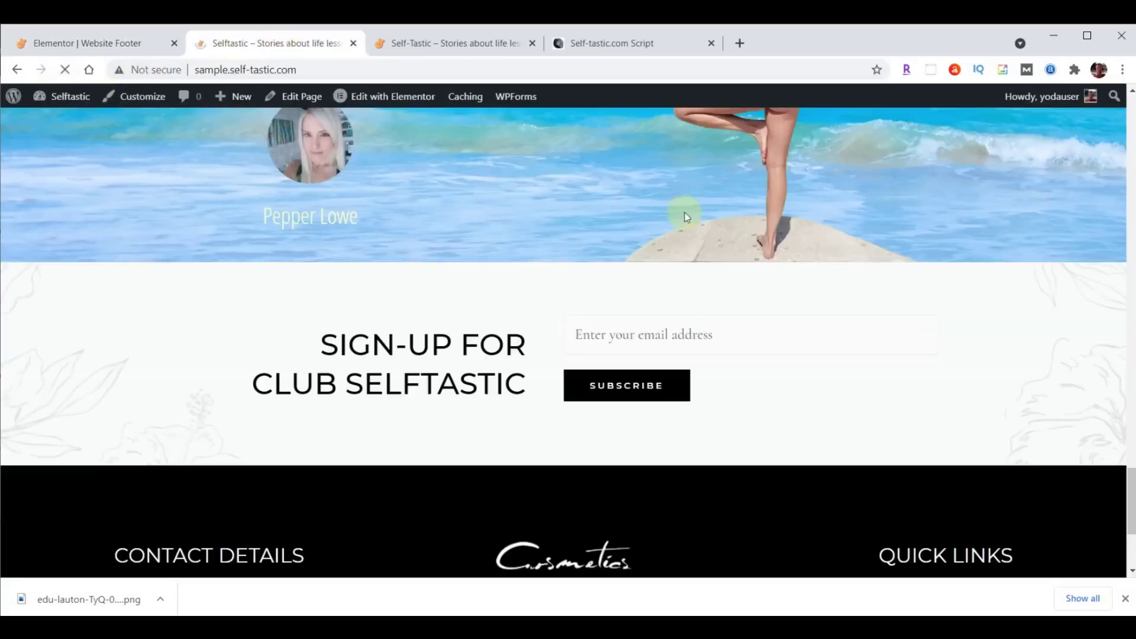
pyautogui.scroll(-2, 715, 229)
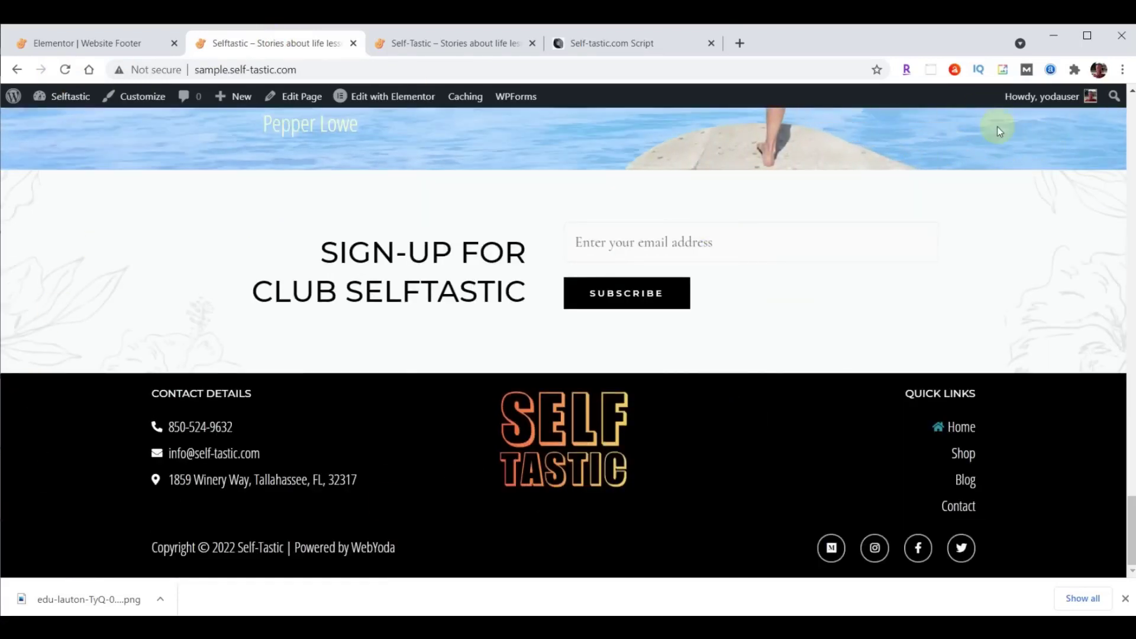
pyautogui.scroll(13, 435, 268)
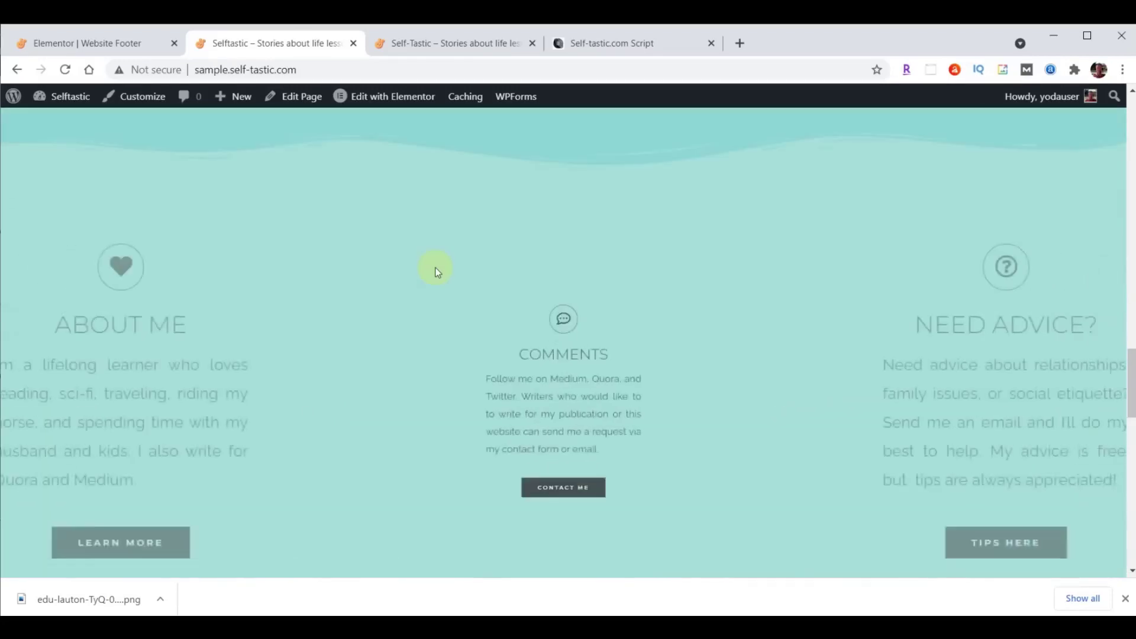
pyautogui.scroll(15, 435, 270)
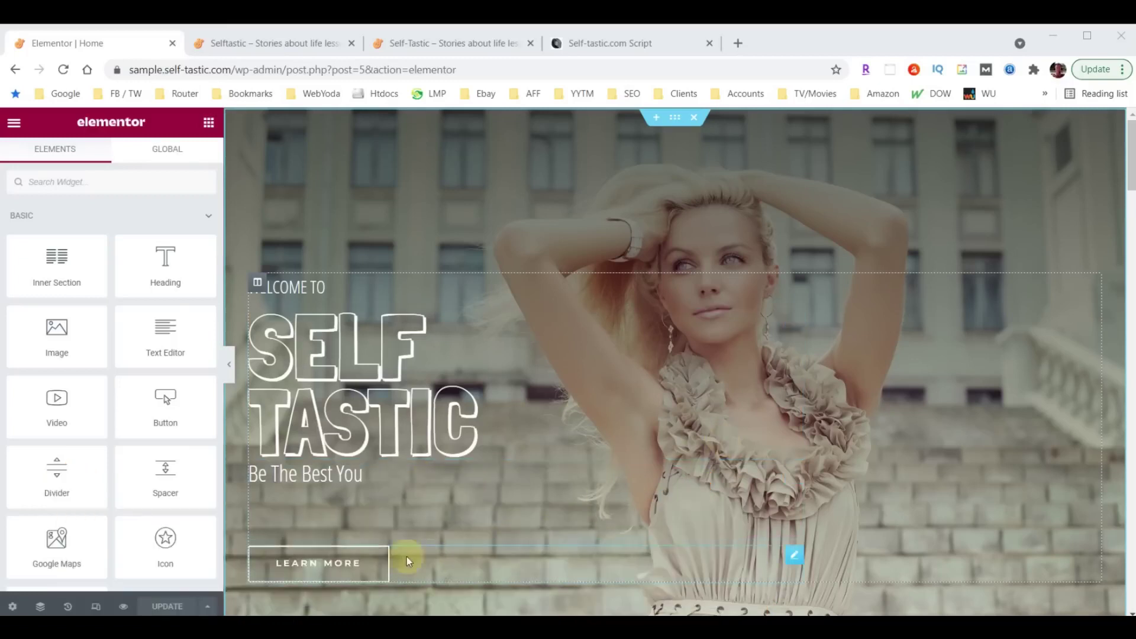
# Switch Elementor's responsive preview to Tablet, then to Mobile width.
pyautogui.click(96, 607)
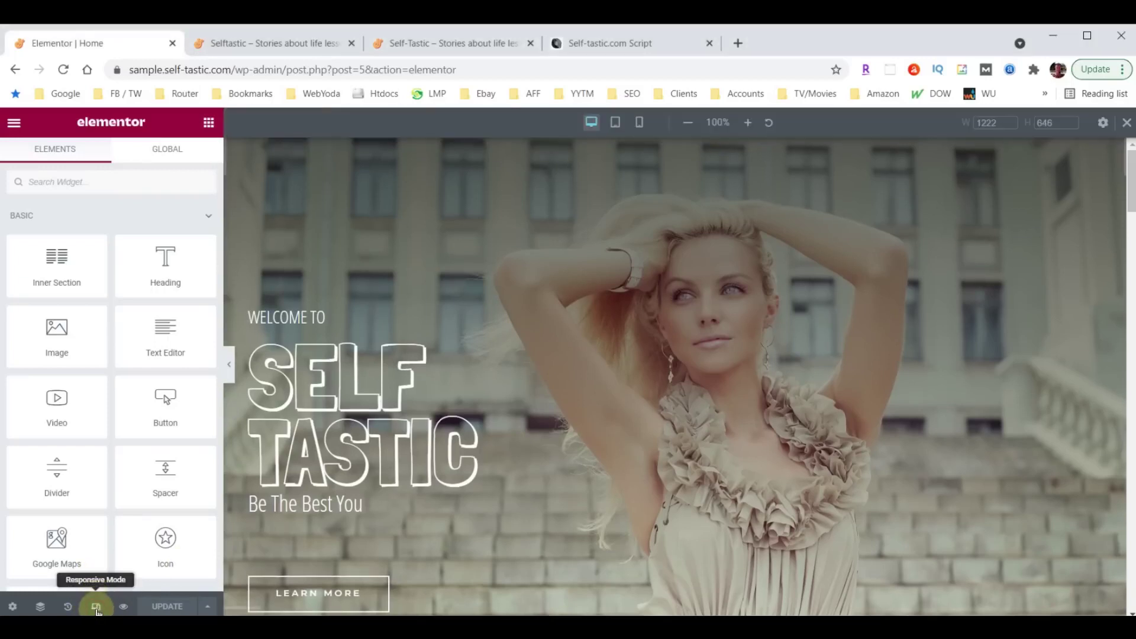
pyautogui.click(616, 123)
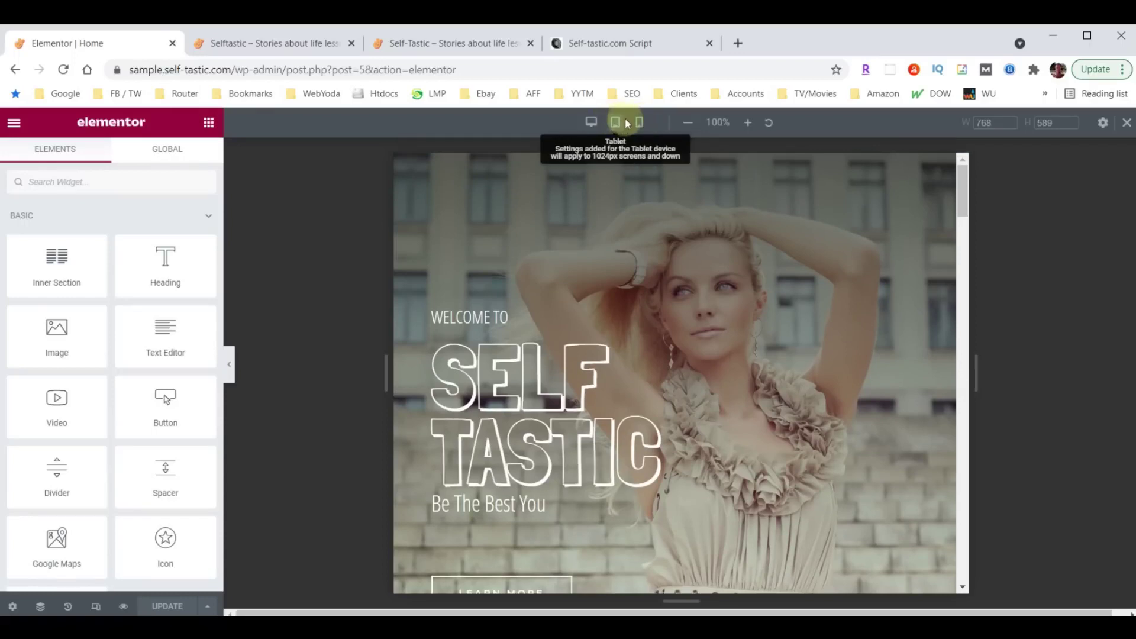
pyautogui.click(639, 125)
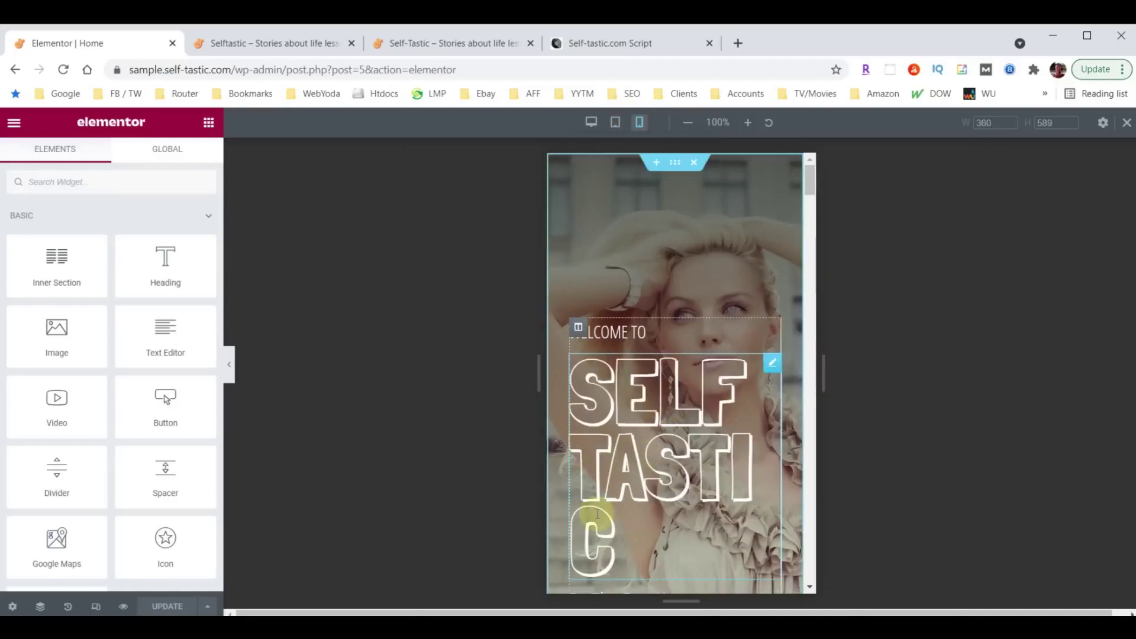
# Set the SELF TASTIC heading's mobile typography size to 100.
pyautogui.click(772, 363)
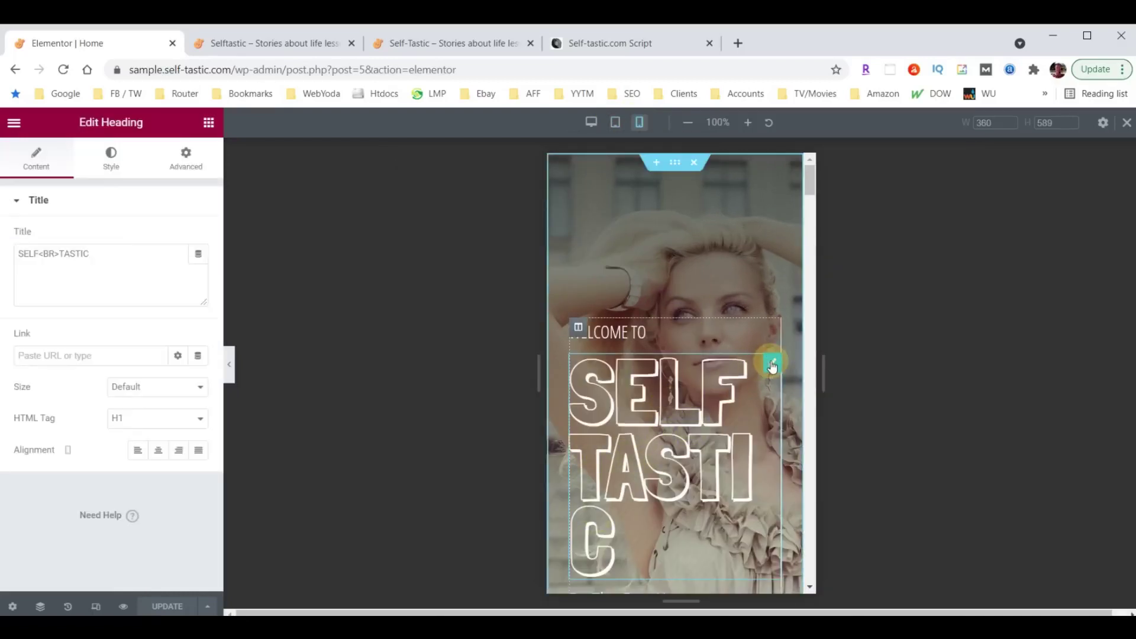
pyautogui.click(115, 156)
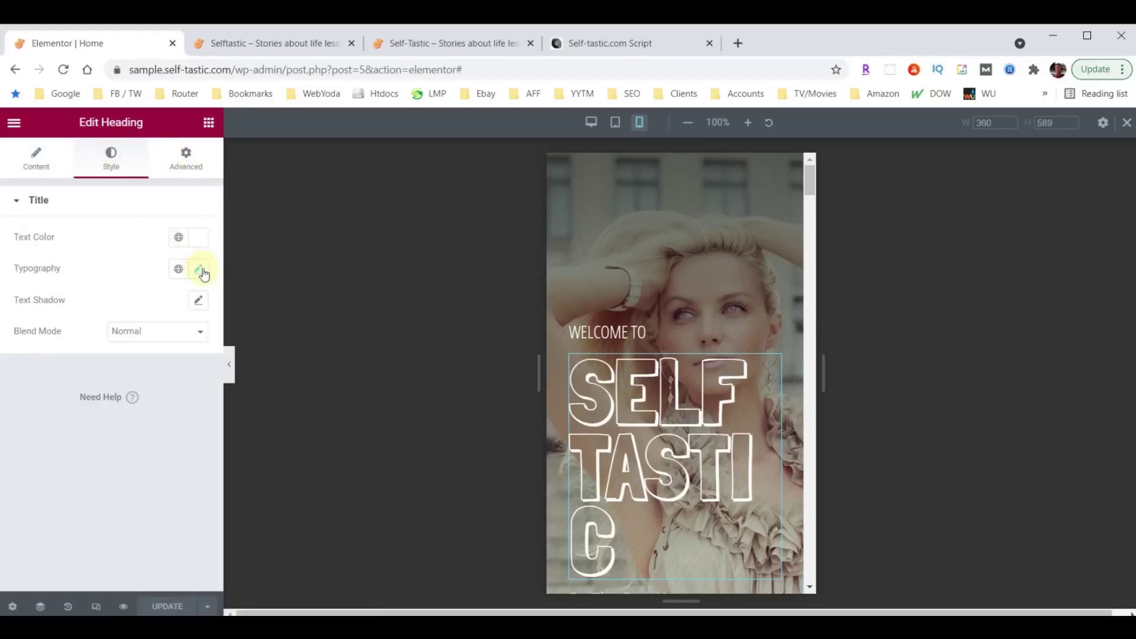
pyautogui.click(198, 270)
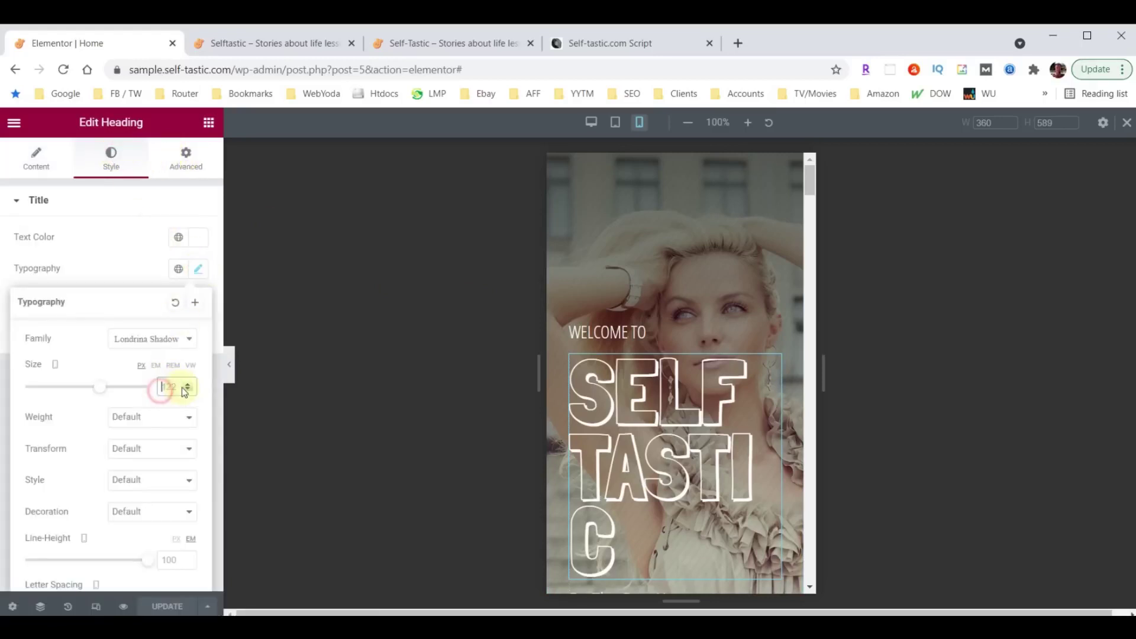
pyautogui.write('100')
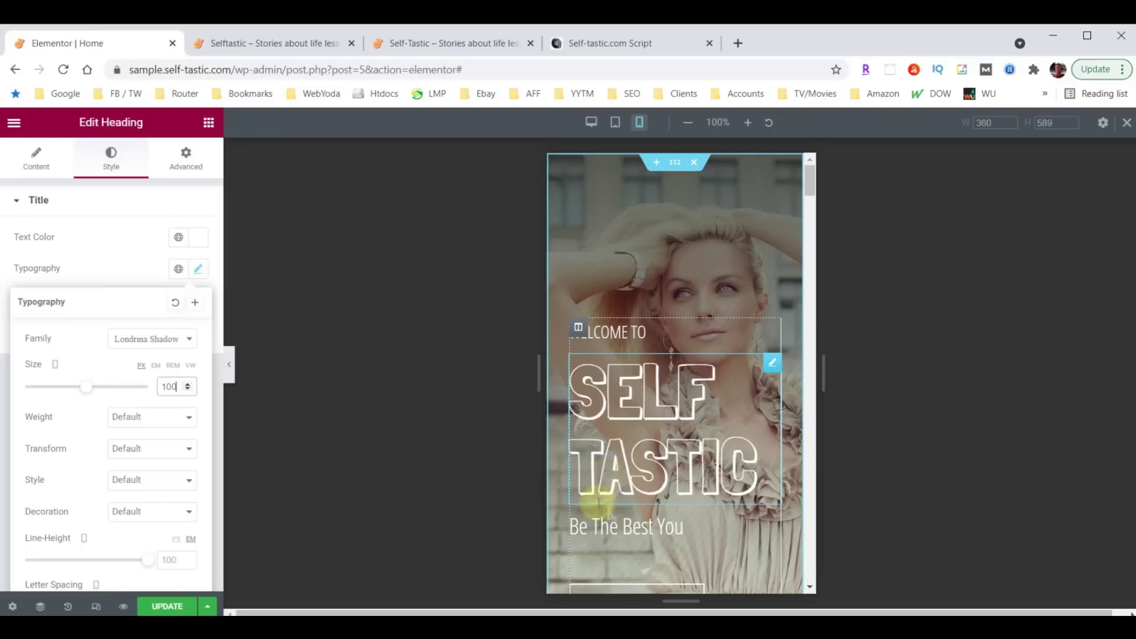
pyautogui.scroll(-1, 680, 329)
pyautogui.scroll(-8, 679, 328)
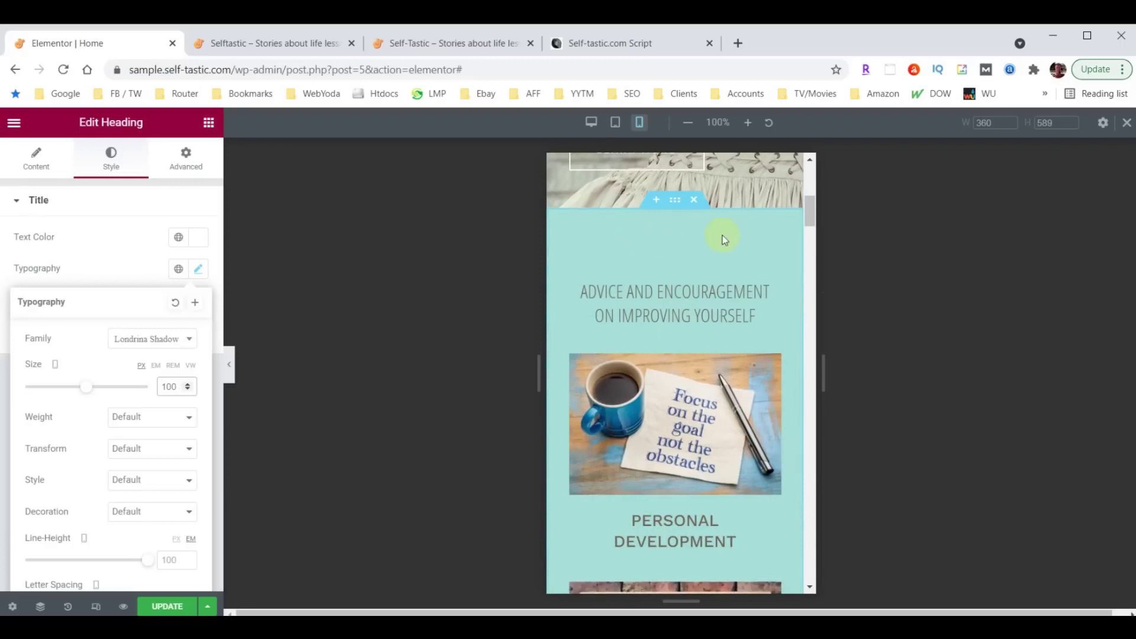
pyautogui.scroll(-15, 704, 325)
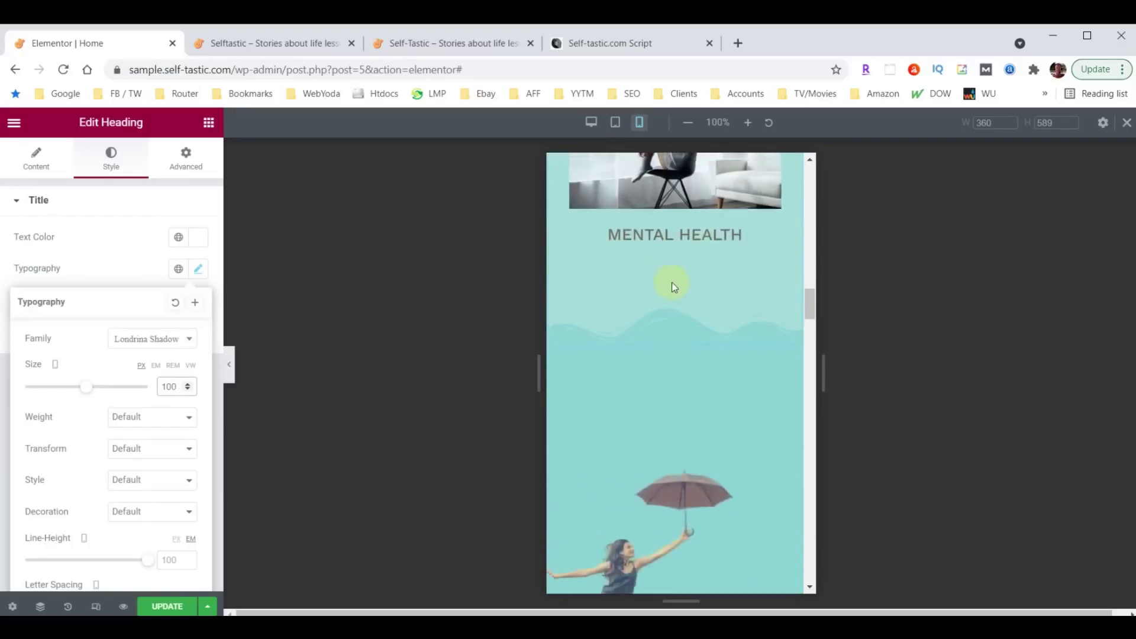
pyautogui.scroll(10, 674, 296)
pyautogui.scroll(8, 677, 320)
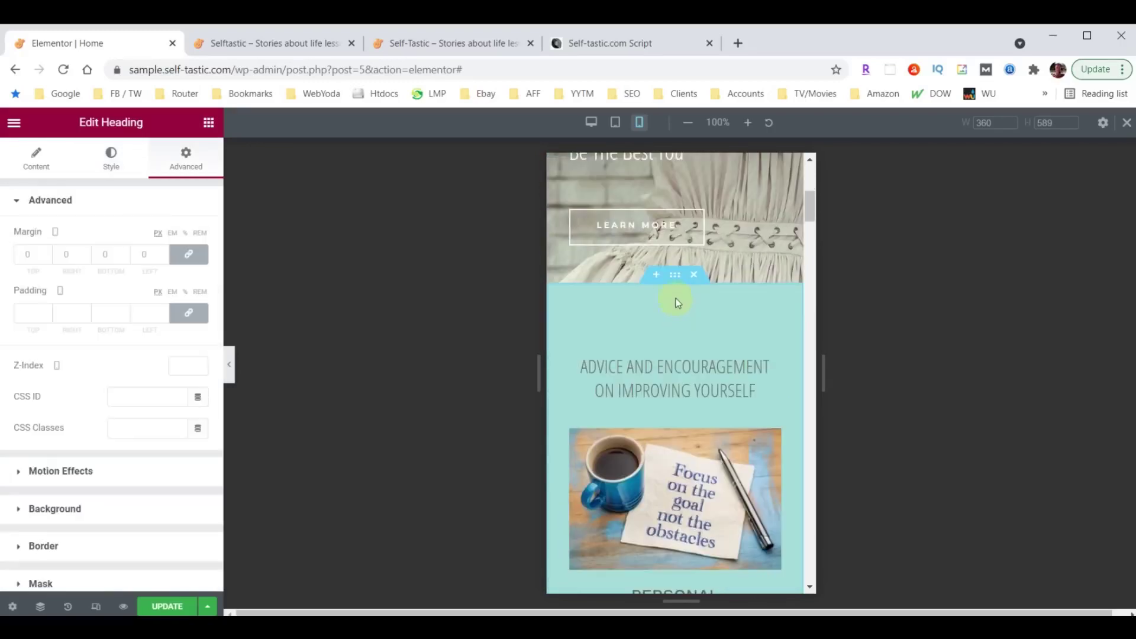
# Set the Advice and Encouragement section's mobile top and bottom padding to 40.
pyautogui.click(671, 278)
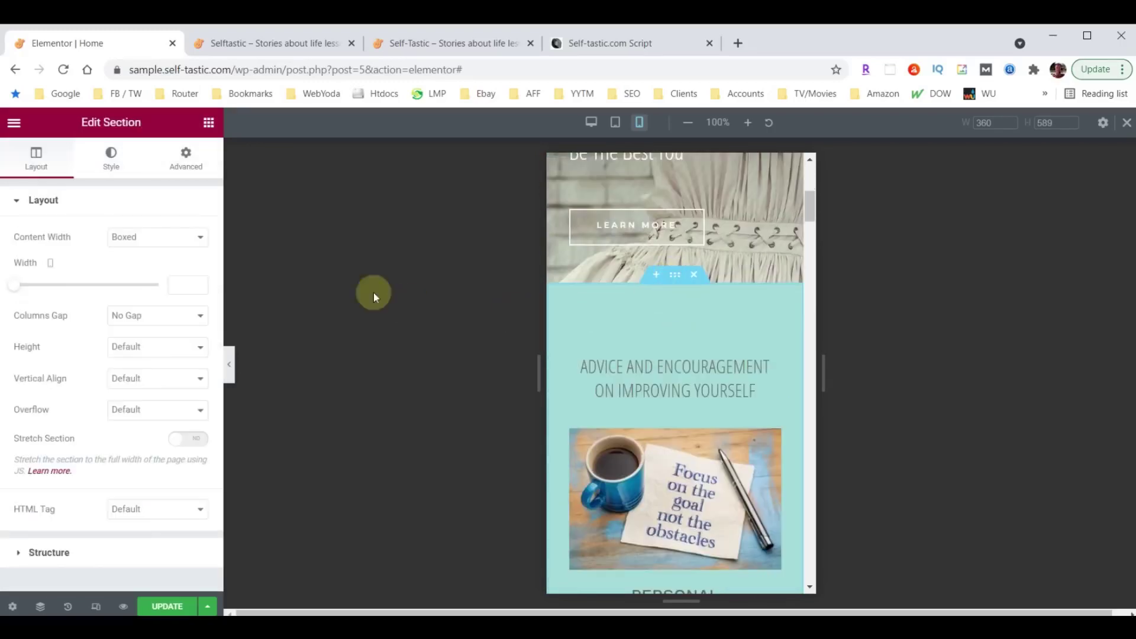
pyautogui.click(185, 157)
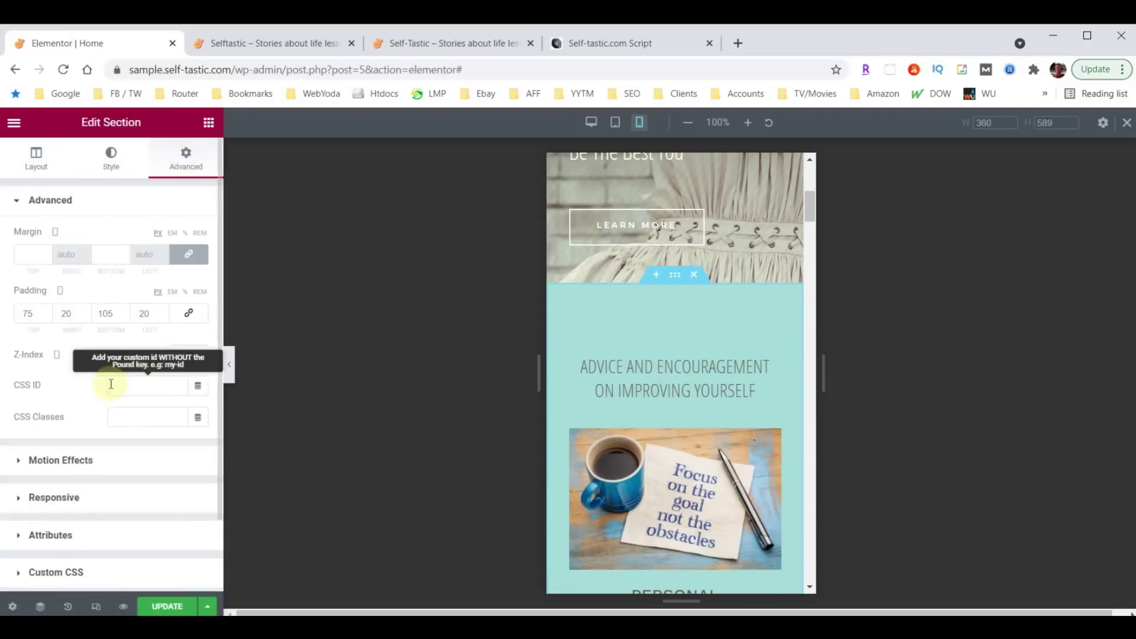
pyautogui.click(30, 316)
pyautogui.press('BackSpace')
pyautogui.press('BackSpace')
pyautogui.write('40')
pyautogui.doubleClick(102, 313)
pyautogui.write('40')
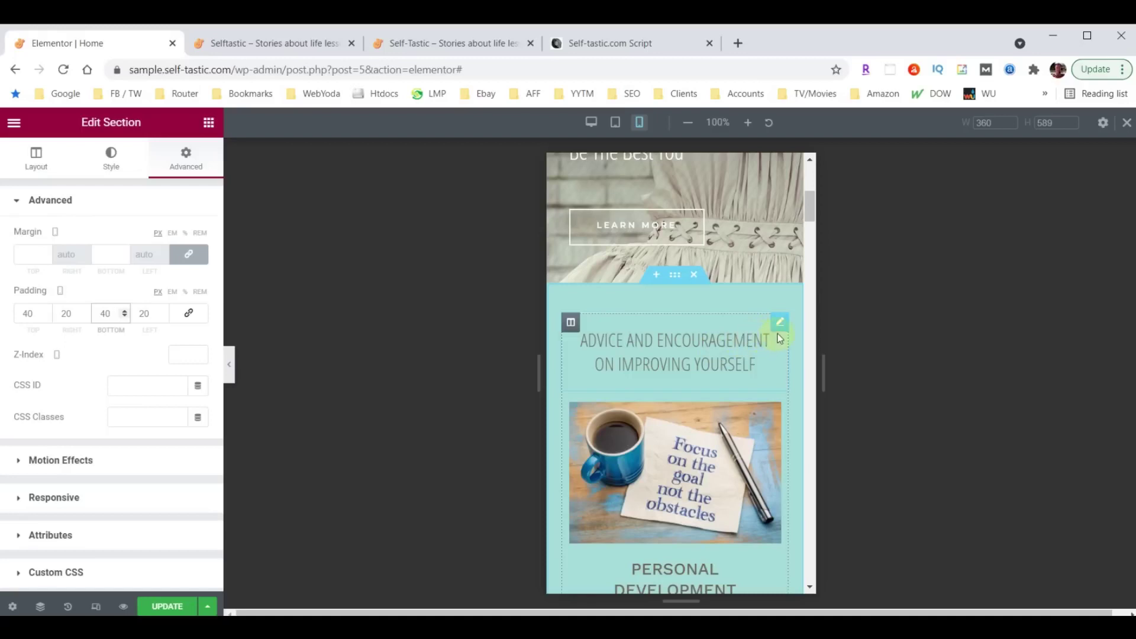
# Set the ADVICE AND ENCOURAGEMENT heading's mobile typography size to 26.
pyautogui.click(779, 322)
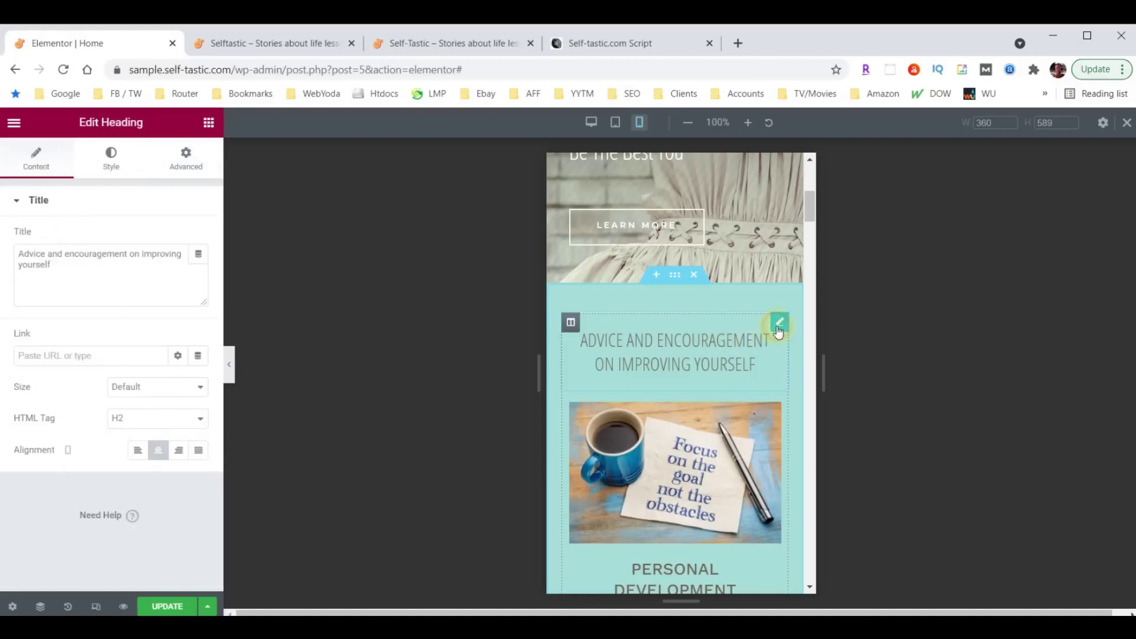
pyautogui.click(112, 159)
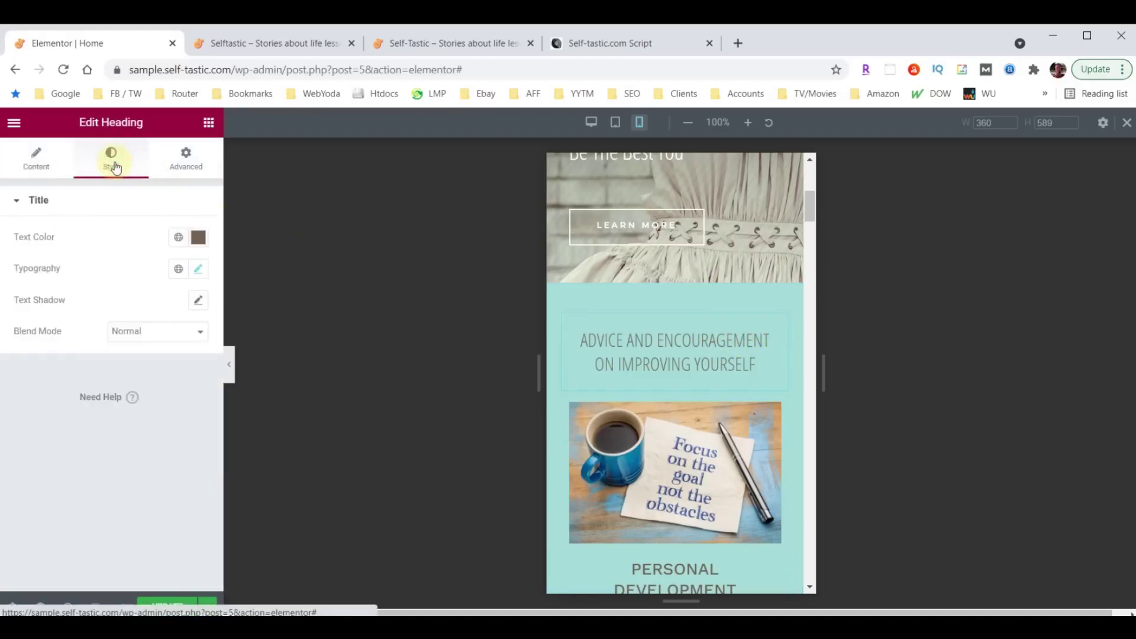
pyautogui.click(198, 272)
pyautogui.click(174, 384)
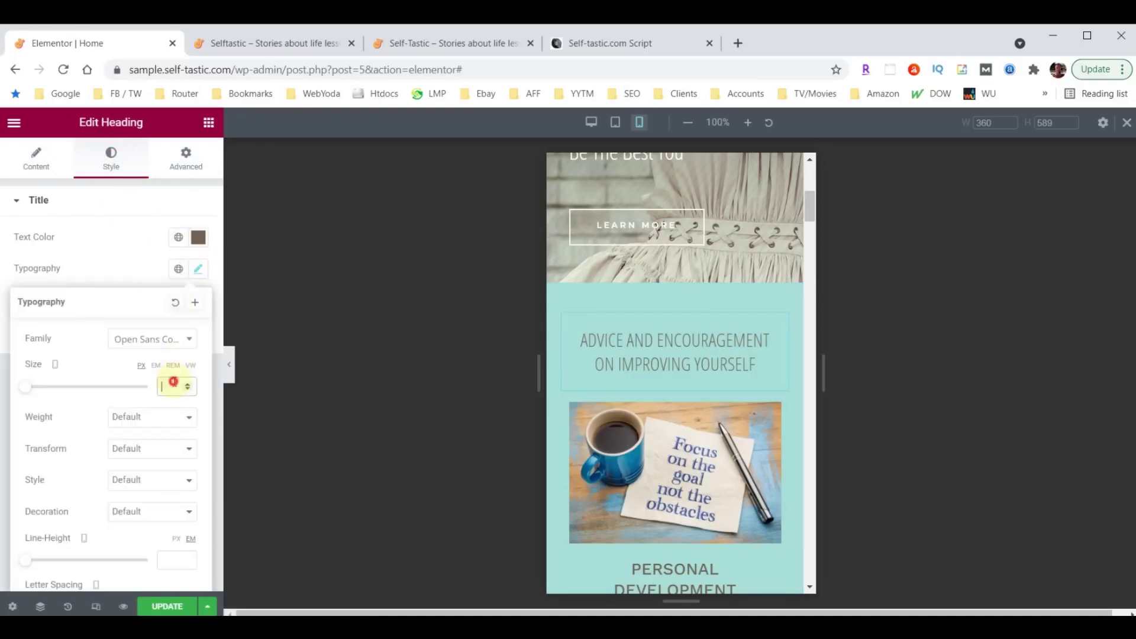
pyautogui.write('26')
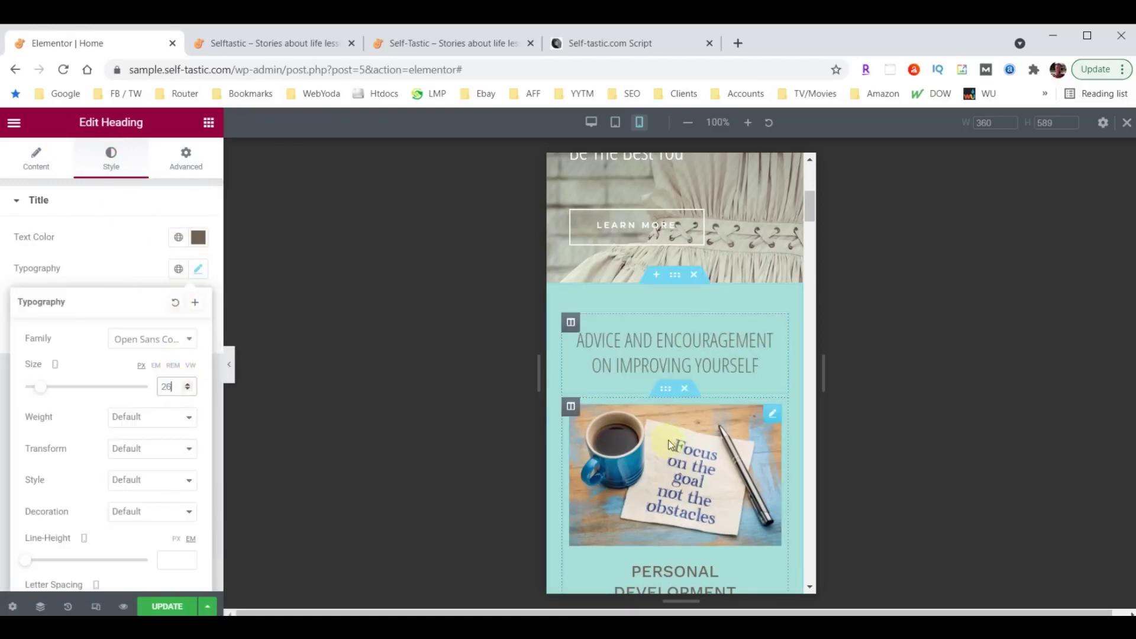
pyautogui.scroll(-6, 680, 385)
pyautogui.scroll(-15, 680, 386)
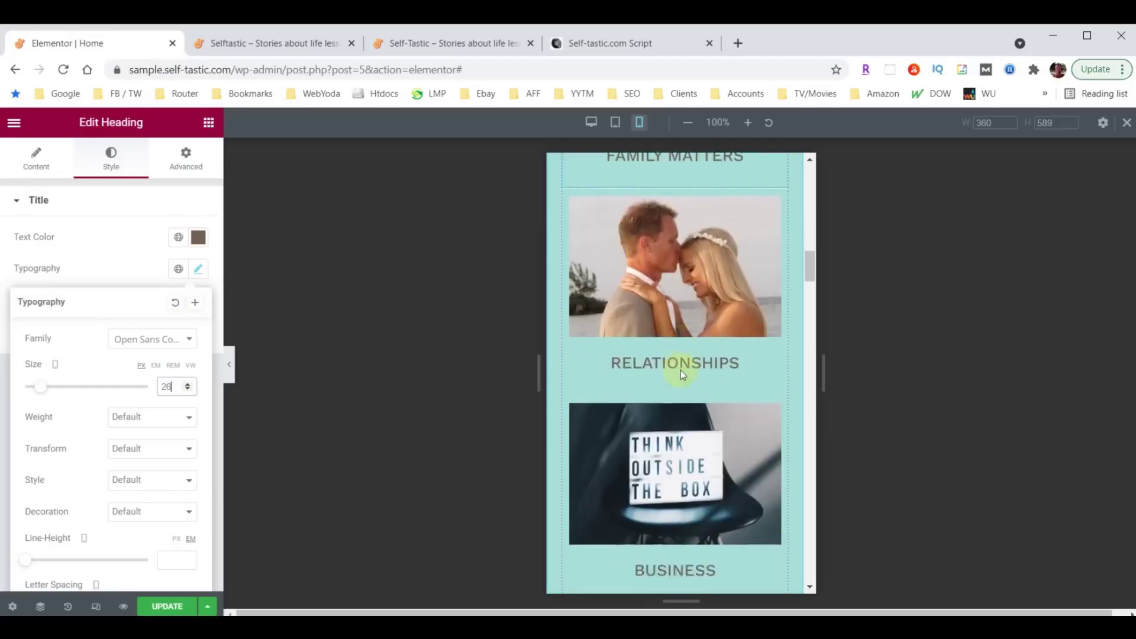
pyautogui.scroll(-1, 681, 374)
pyautogui.moveTo(669, 316)
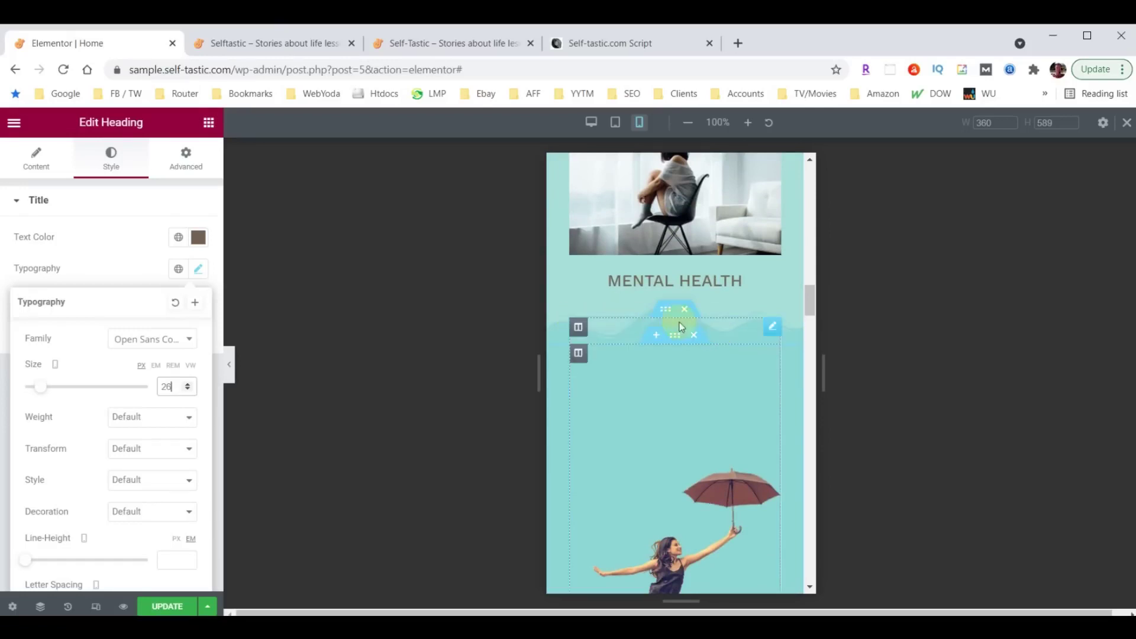
pyautogui.scroll(15, 737, 310)
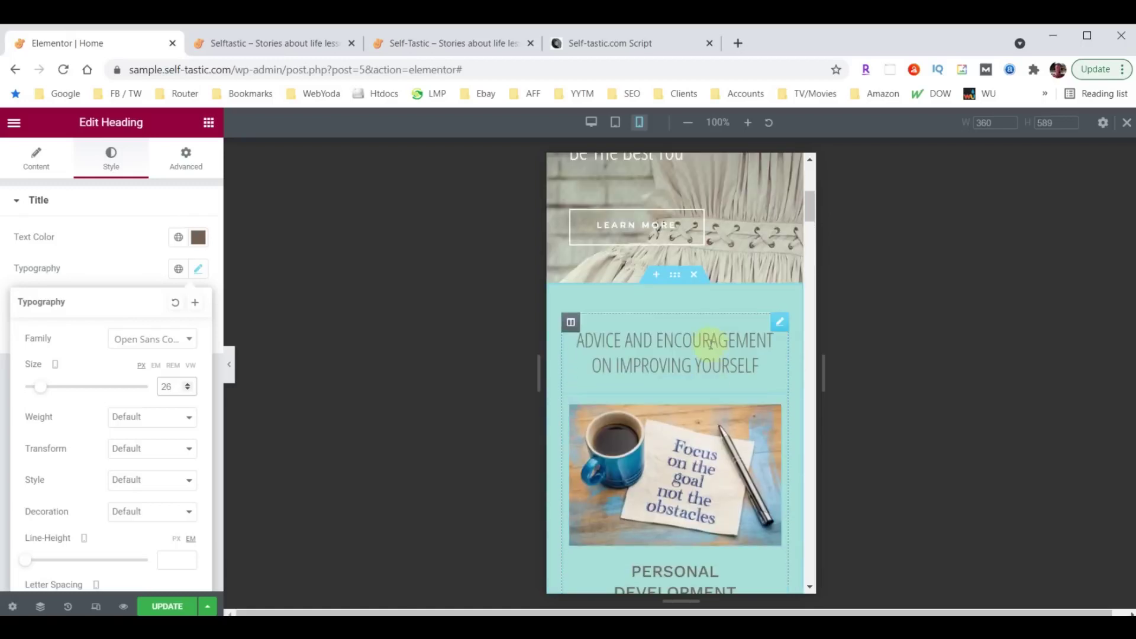
# Set the bottom wave divider of the teal section below the hero to 30 high.
pyautogui.click(674, 275)
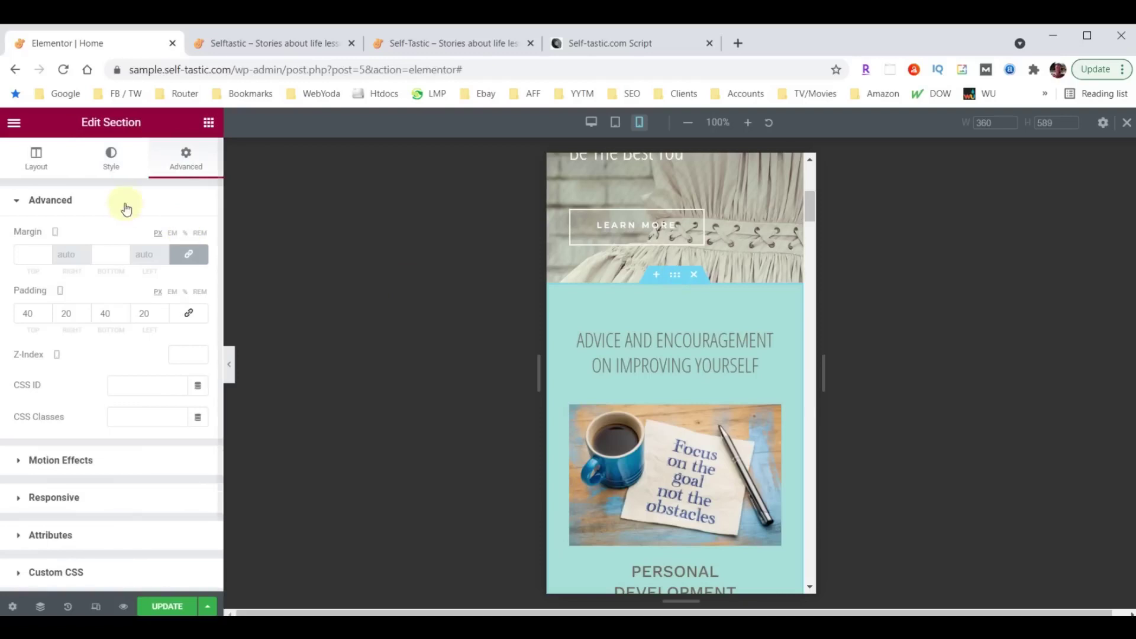
pyautogui.click(110, 160)
pyautogui.scroll(-3, 106, 349)
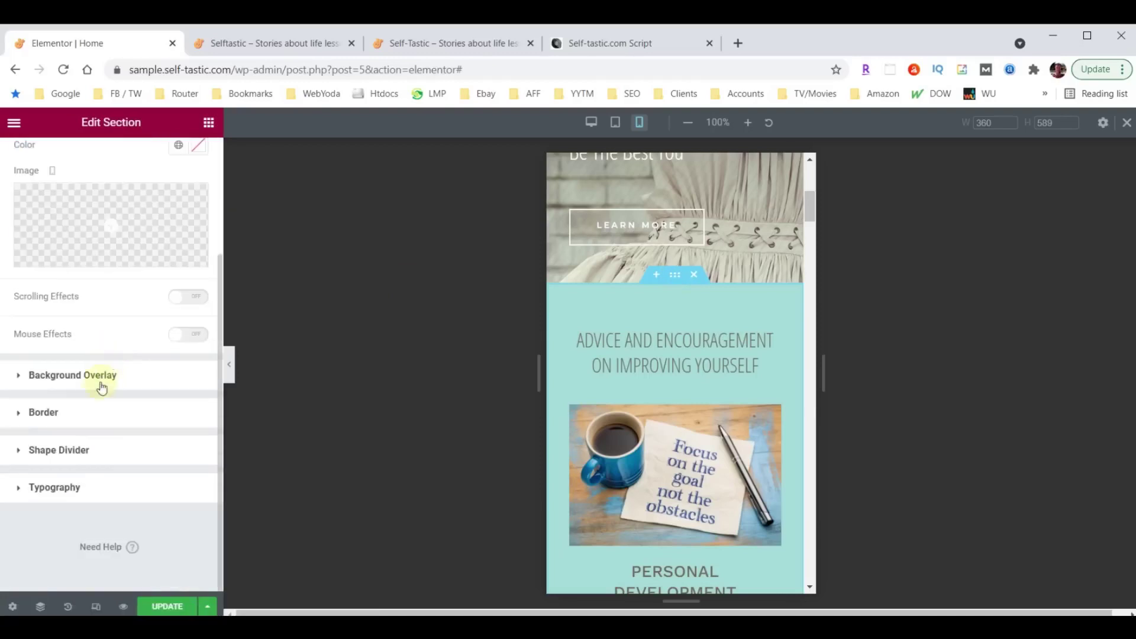
pyautogui.click(52, 451)
pyautogui.click(159, 350)
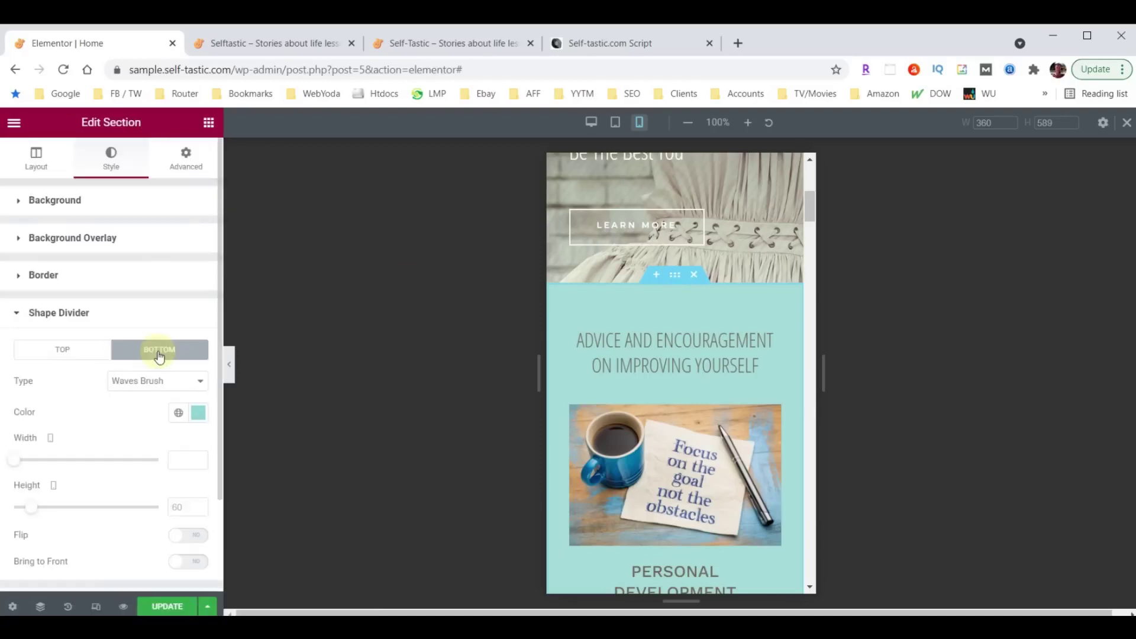
pyautogui.doubleClick(181, 506)
pyautogui.write('30')
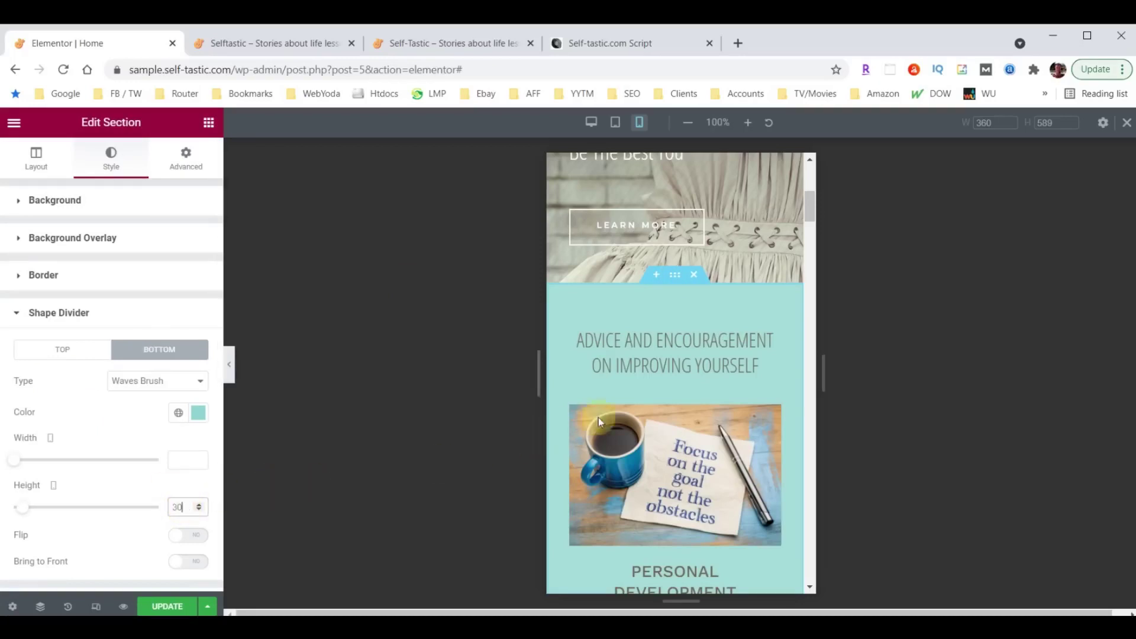
pyautogui.scroll(-10, 672, 399)
pyautogui.scroll(-10, 672, 399)
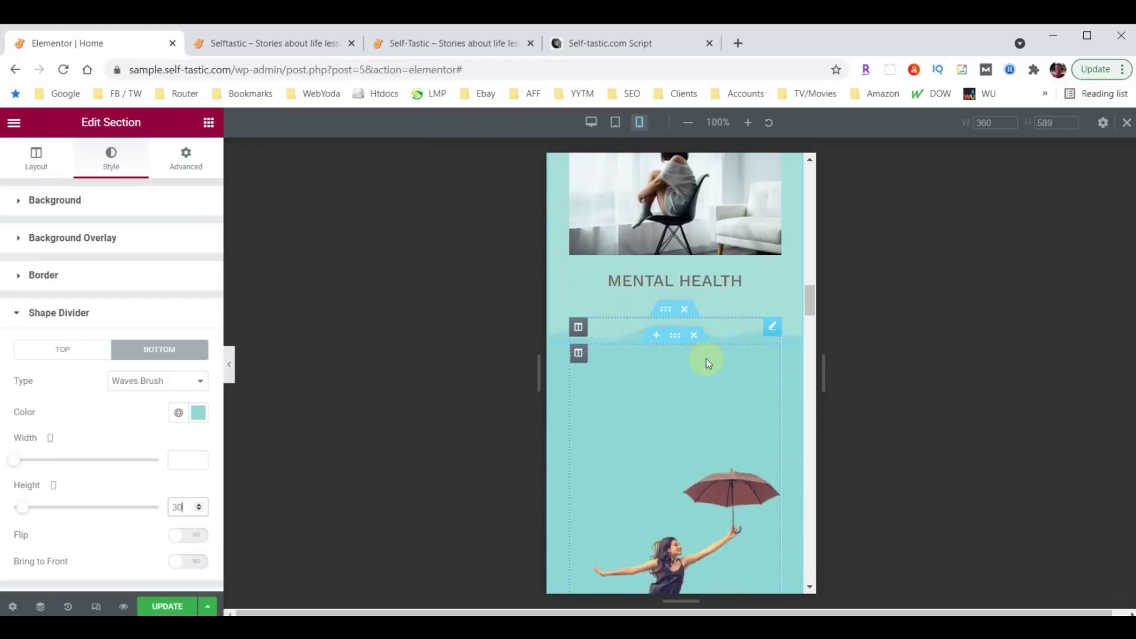
pyautogui.scroll(-10, 708, 362)
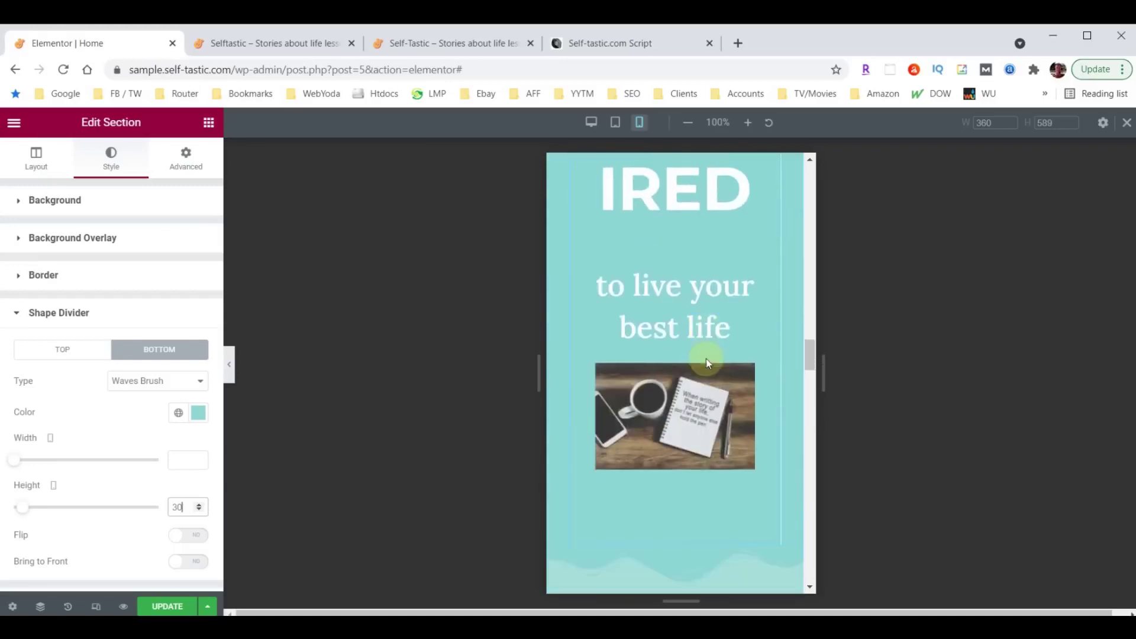
pyautogui.scroll(-10, 707, 362)
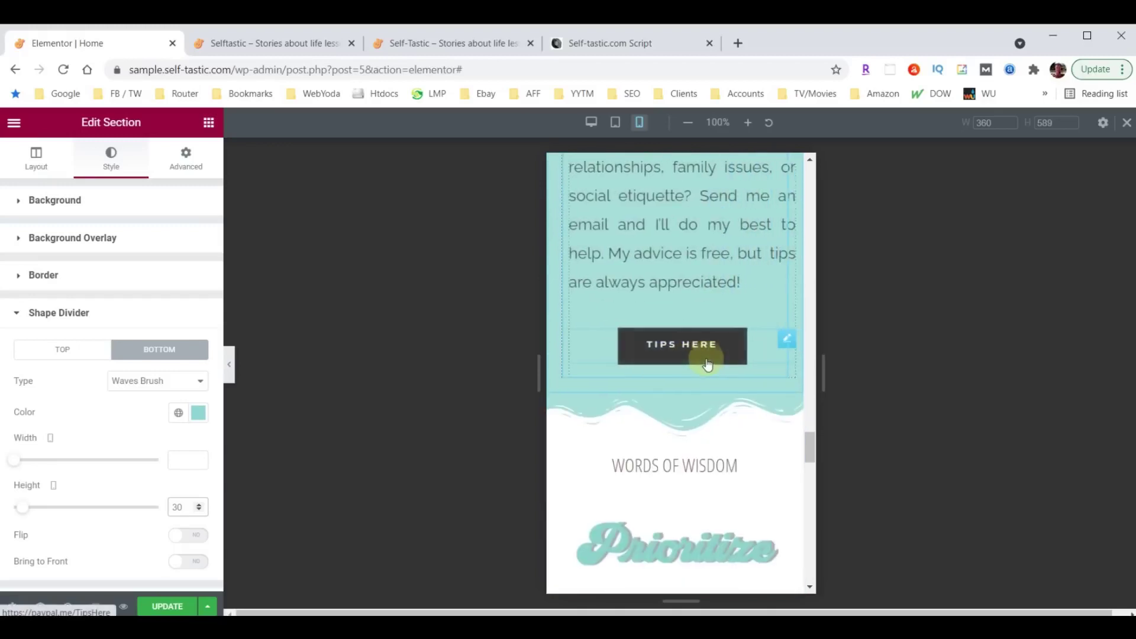
# Set the shape divider of the section above Words of Wisdom to 30 high.
pyautogui.click(674, 385)
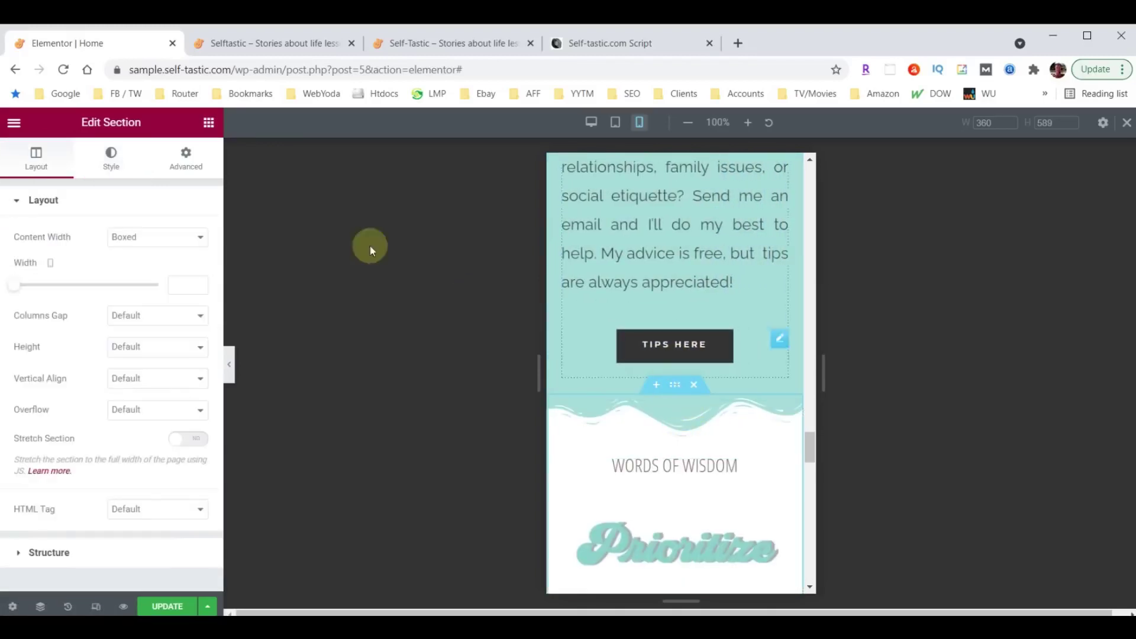
pyautogui.click(106, 166)
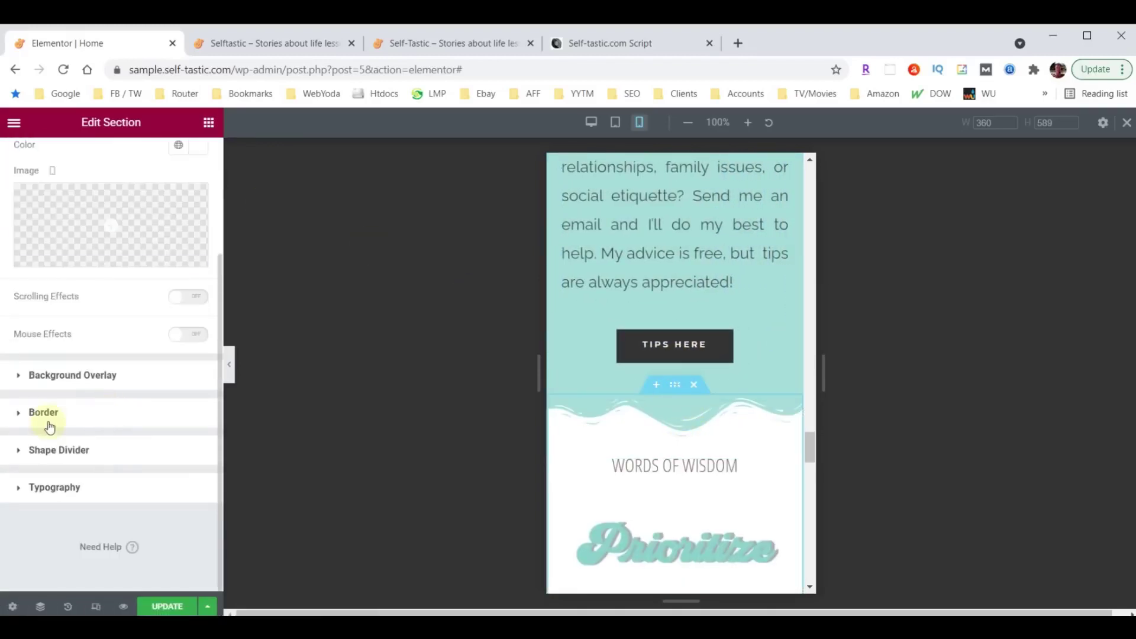
pyautogui.click(44, 450)
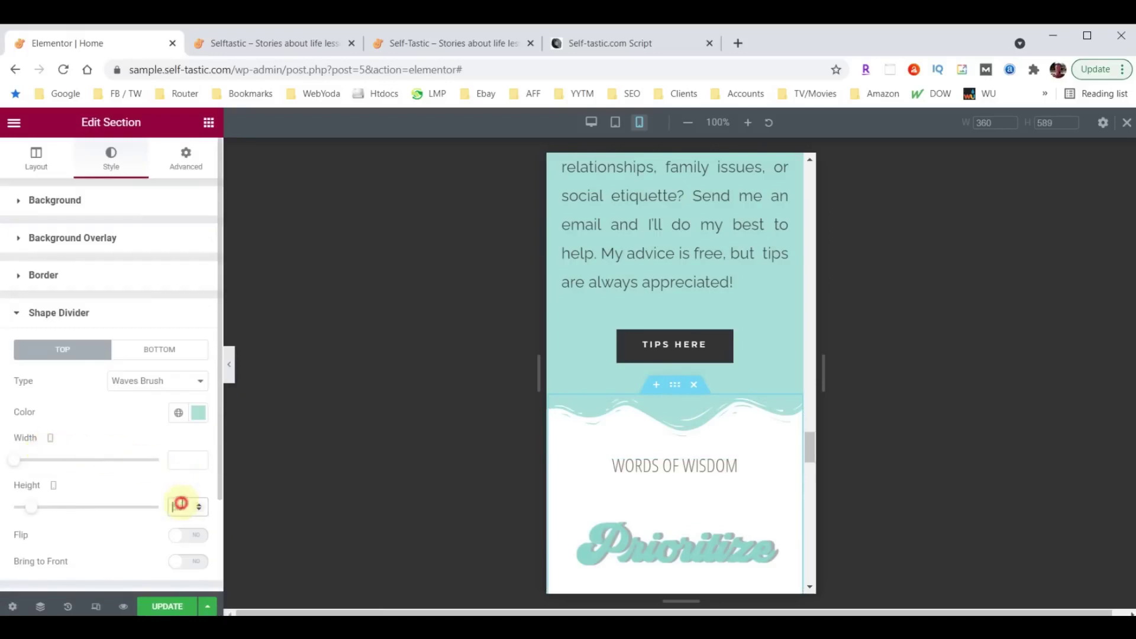
pyautogui.write('30')
pyautogui.scroll(-2, 679, 430)
pyautogui.scroll(10, 680, 430)
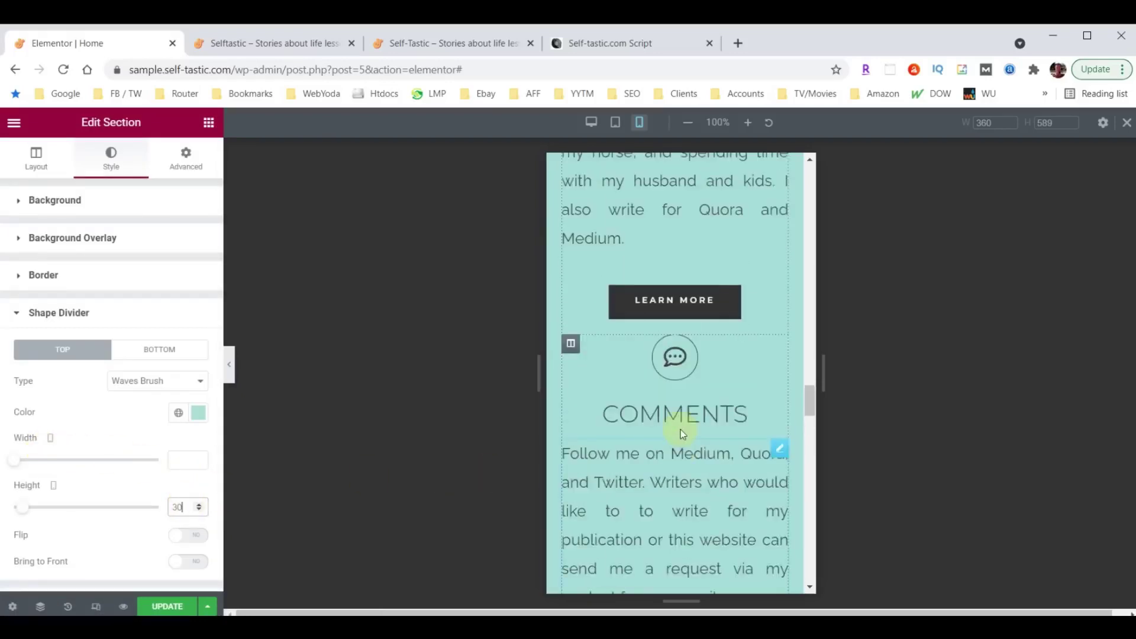
pyautogui.scroll(8, 680, 430)
# Set the top wave divider of the section above About Me to 30 high.
pyautogui.click(679, 418)
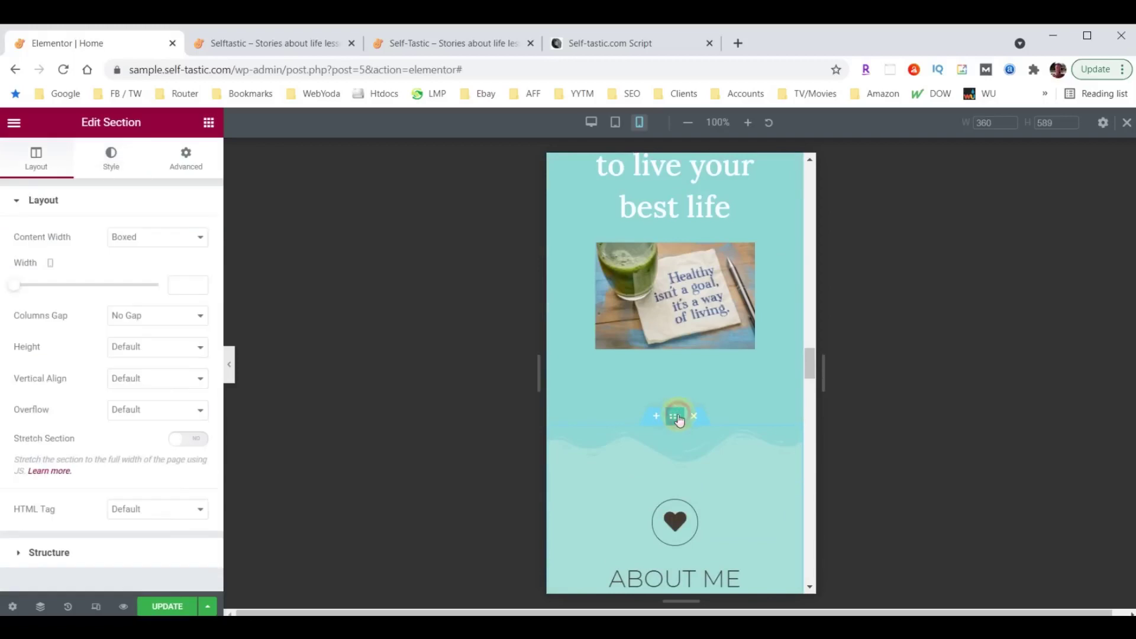
pyautogui.click(111, 164)
pyautogui.scroll(-3, 68, 435)
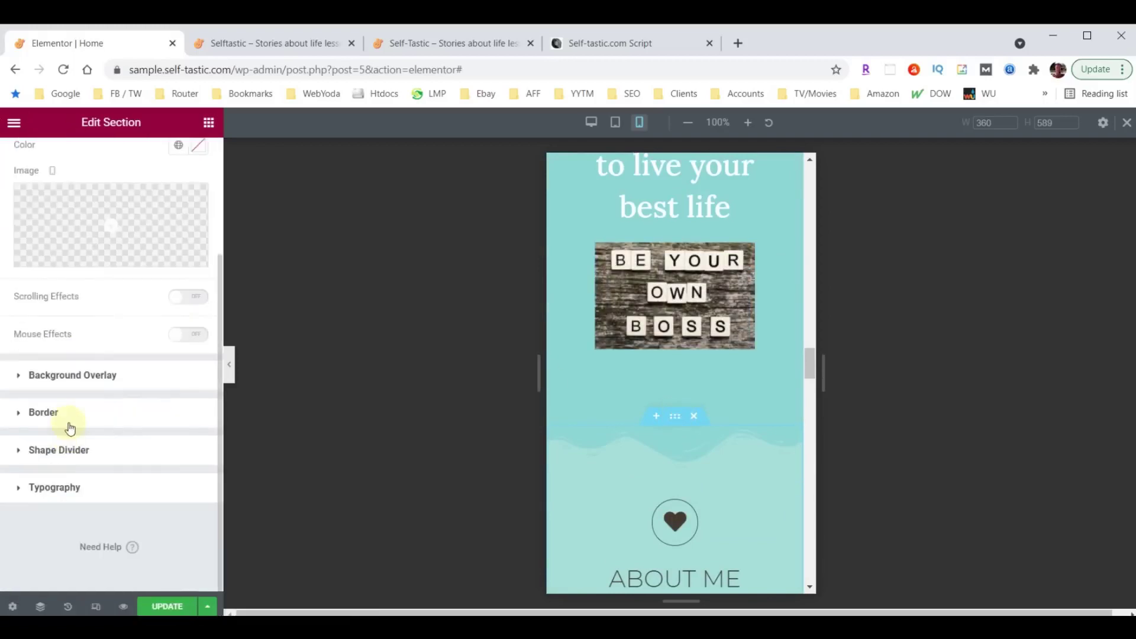
pyautogui.click(57, 448)
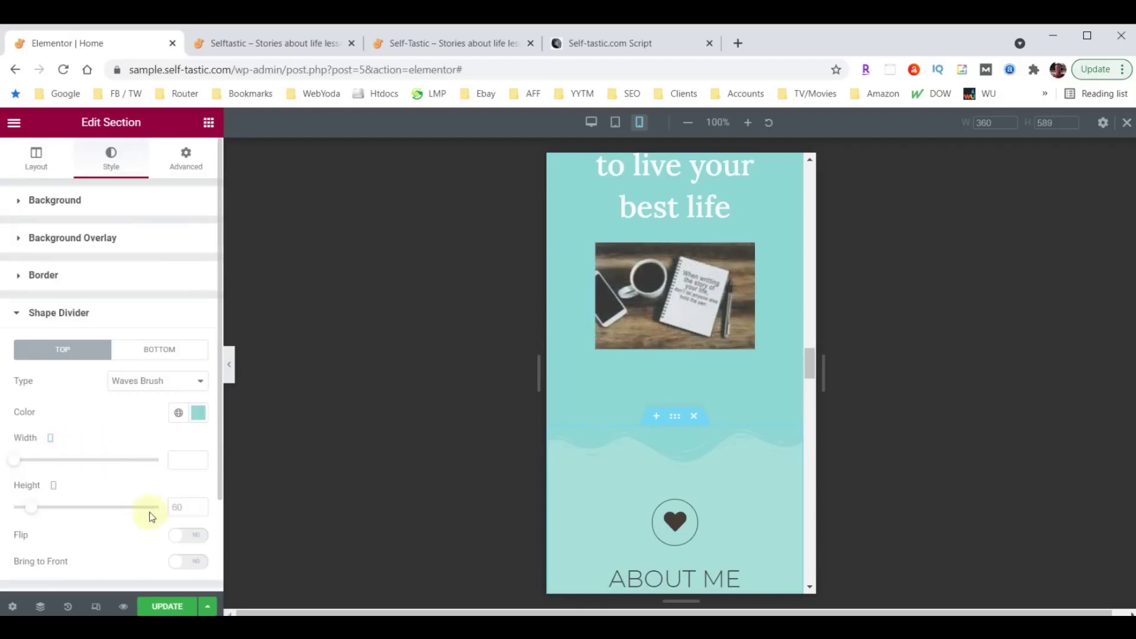
pyautogui.click(179, 507)
pyautogui.write('30')
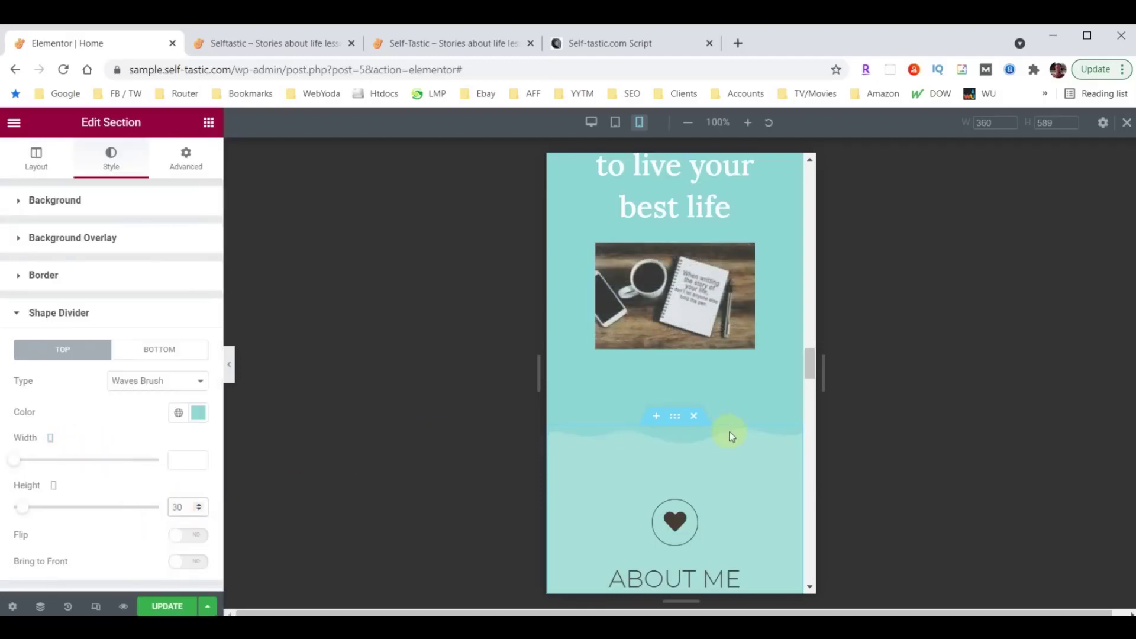
pyautogui.scroll(-15, 729, 429)
pyautogui.scroll(10, 728, 428)
pyautogui.scroll(-10, 693, 265)
pyautogui.scroll(-10, 685, 336)
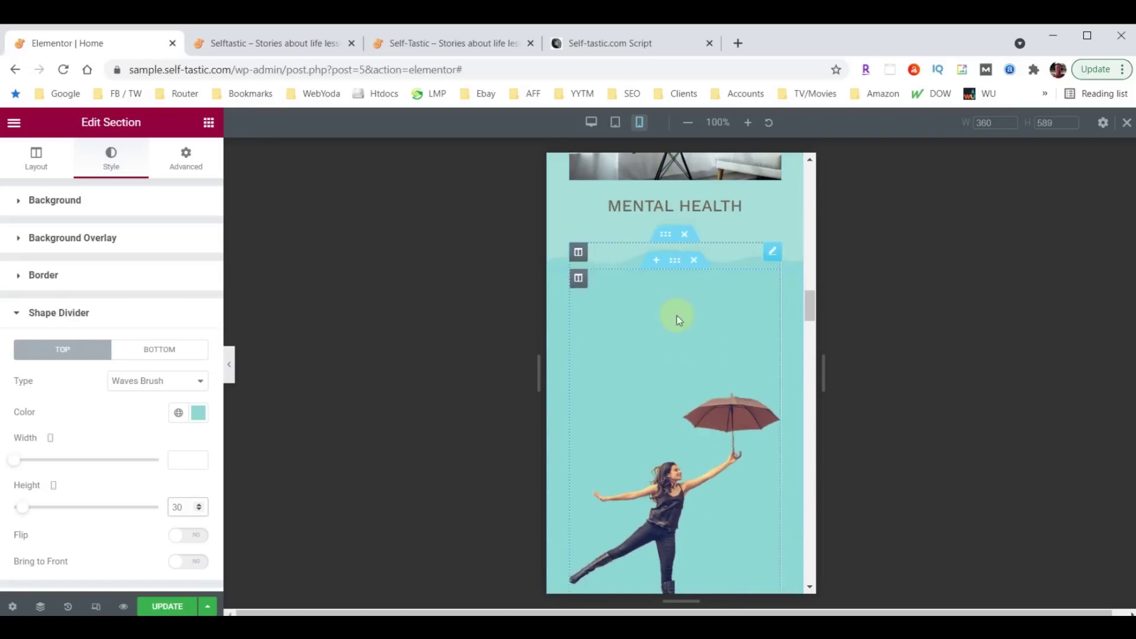
pyautogui.scroll(-3, 709, 336)
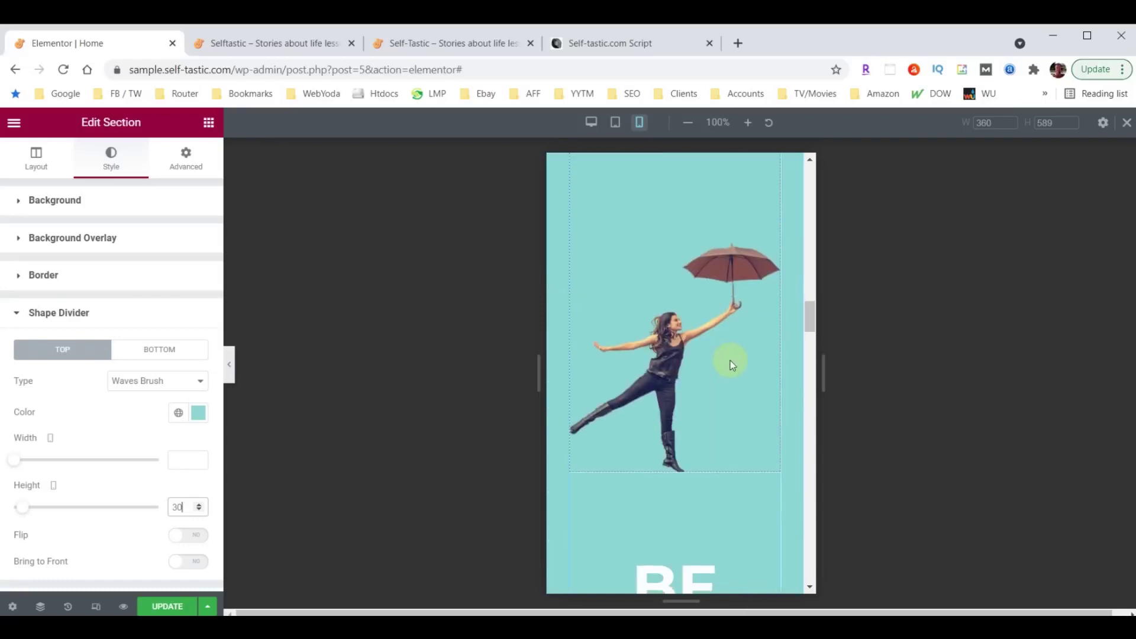
pyautogui.scroll(4, 724, 371)
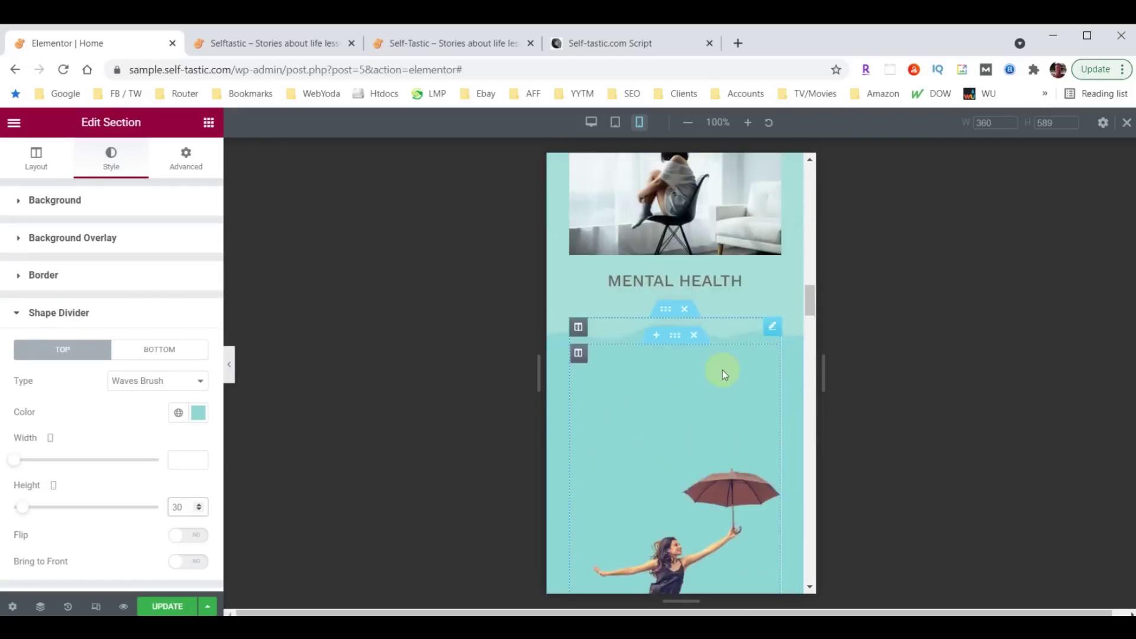
# Give the umbrella image mobile padding of 60 top, 30 right, 0 bottom and 30 left.
pyautogui.click(772, 327)
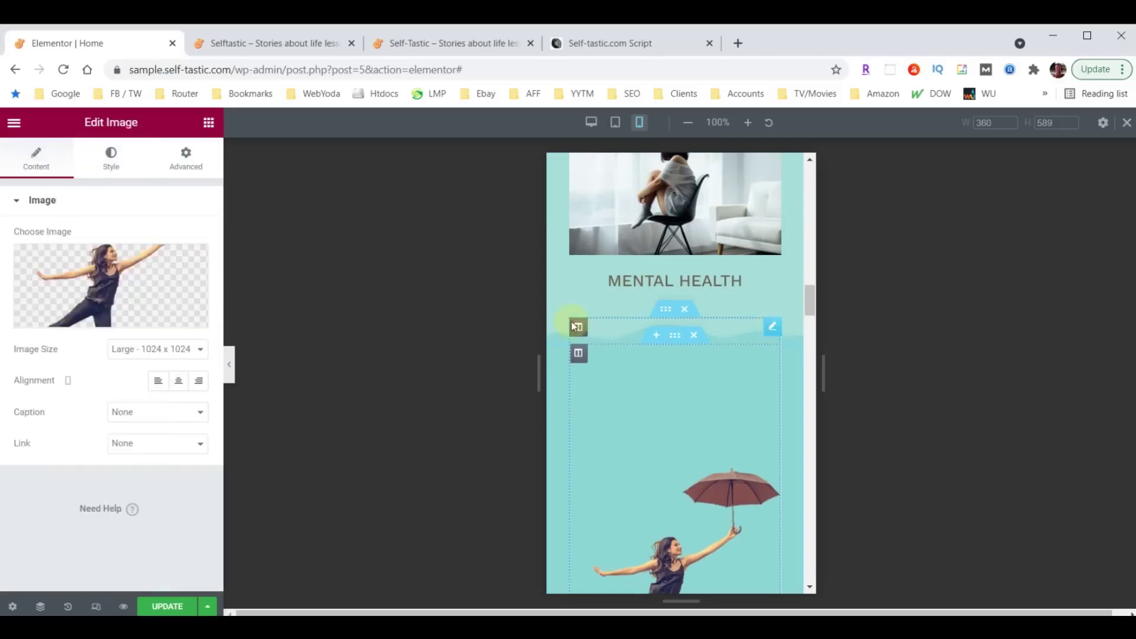
pyautogui.click(191, 164)
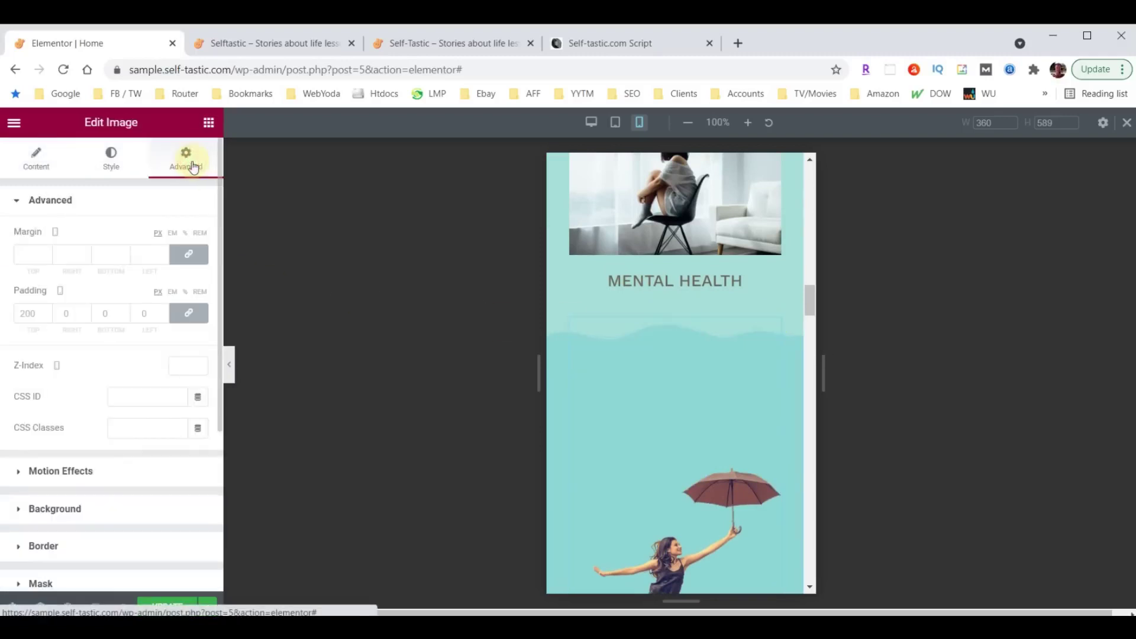
pyautogui.click(34, 313)
pyautogui.doubleClick(34, 313)
pyautogui.write('60')
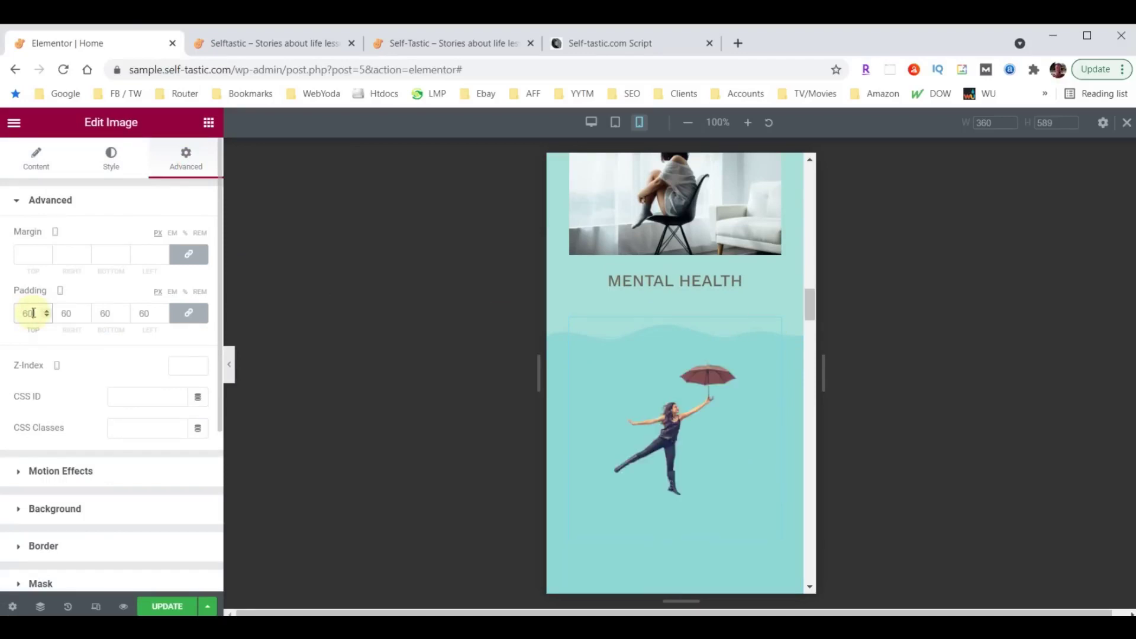
pyautogui.click(188, 312)
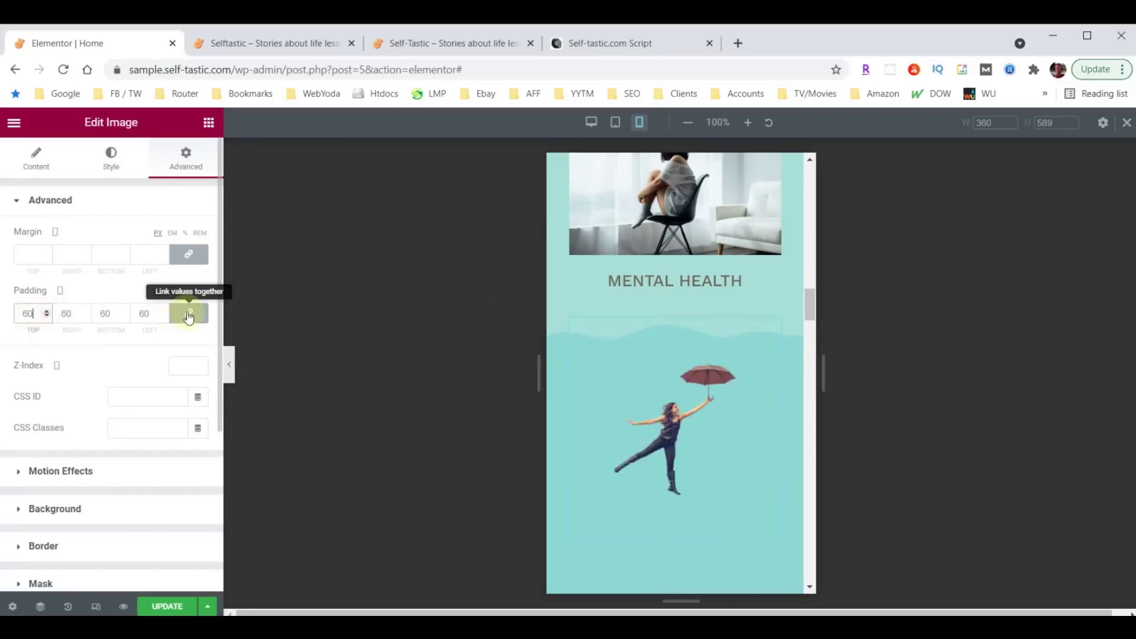
pyautogui.doubleClick(64, 314)
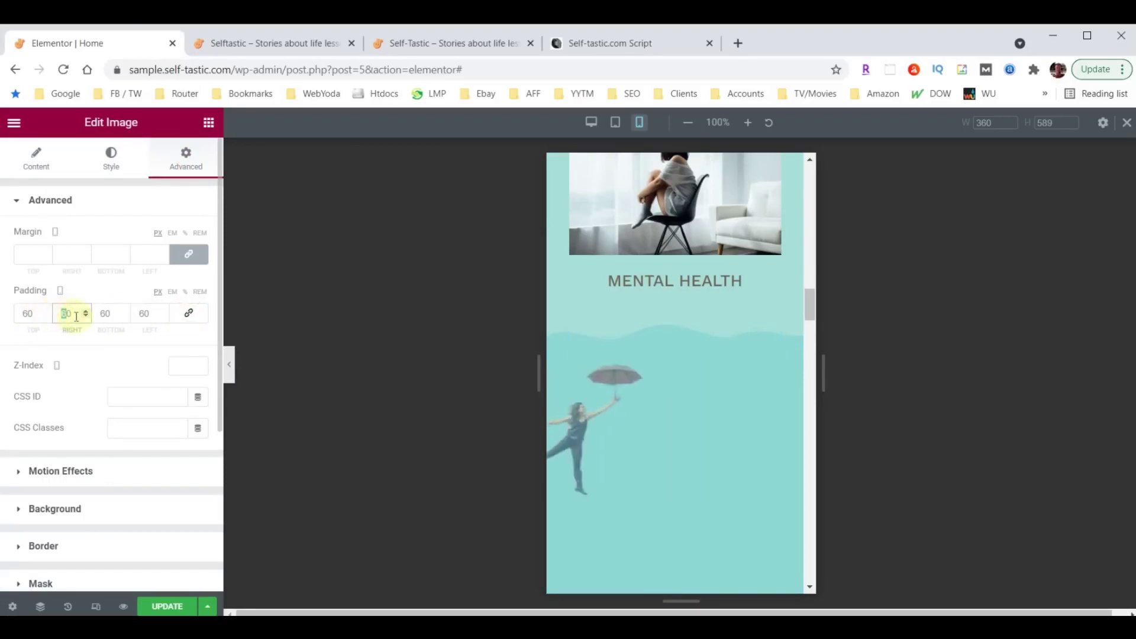
pyautogui.write('30')
pyautogui.doubleClick(144, 314)
pyautogui.write('30')
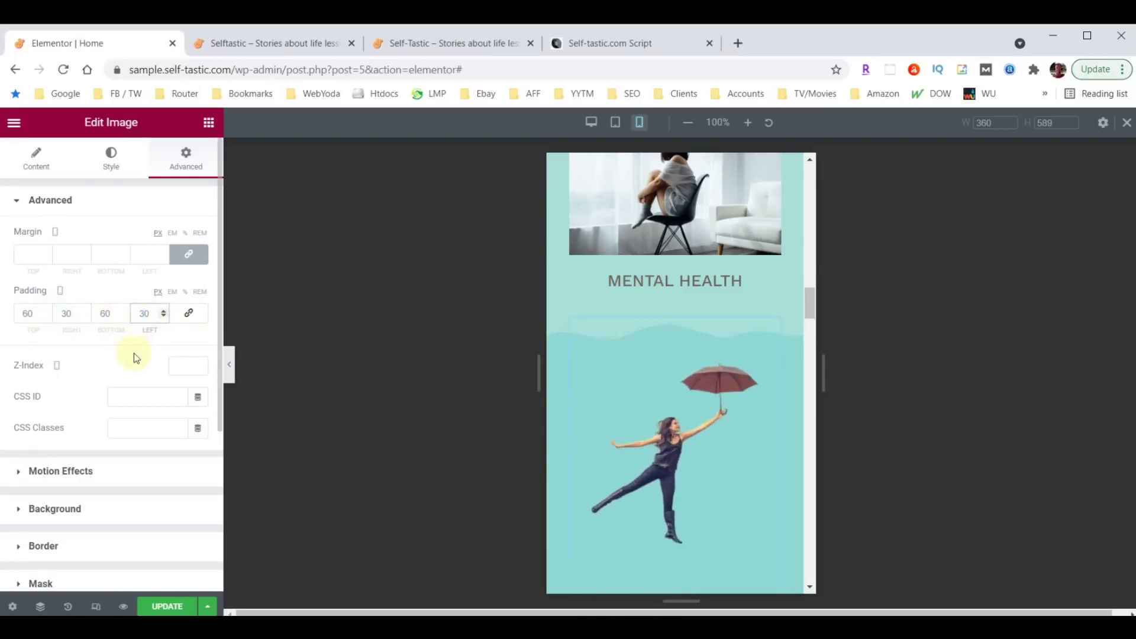
pyautogui.doubleClick(100, 313)
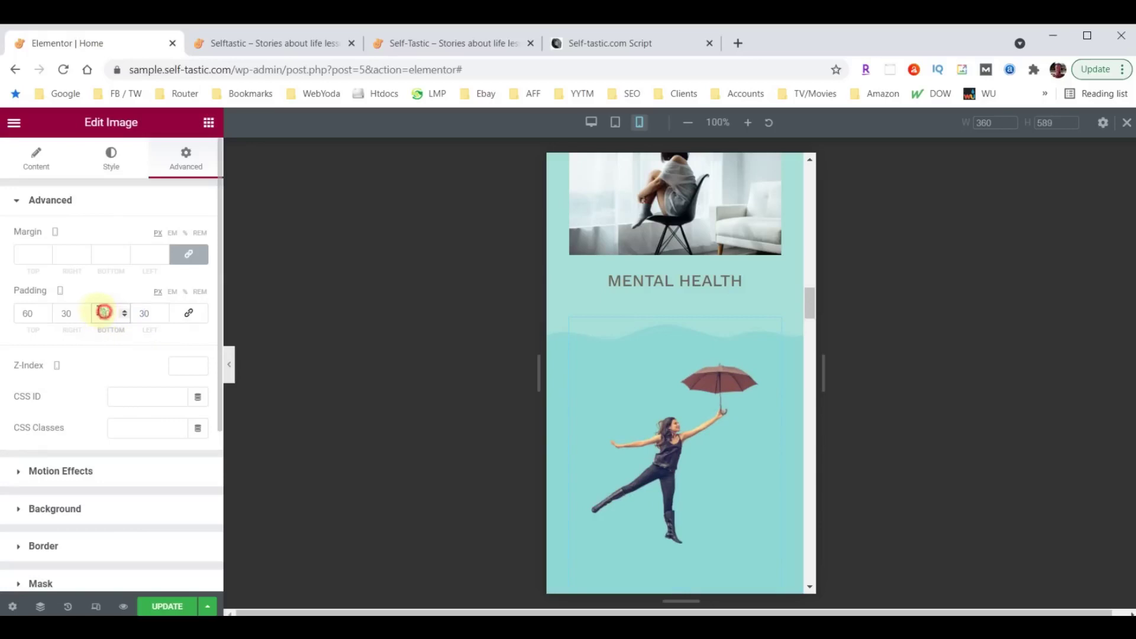
pyautogui.write('0')
pyautogui.scroll(-4, 667, 438)
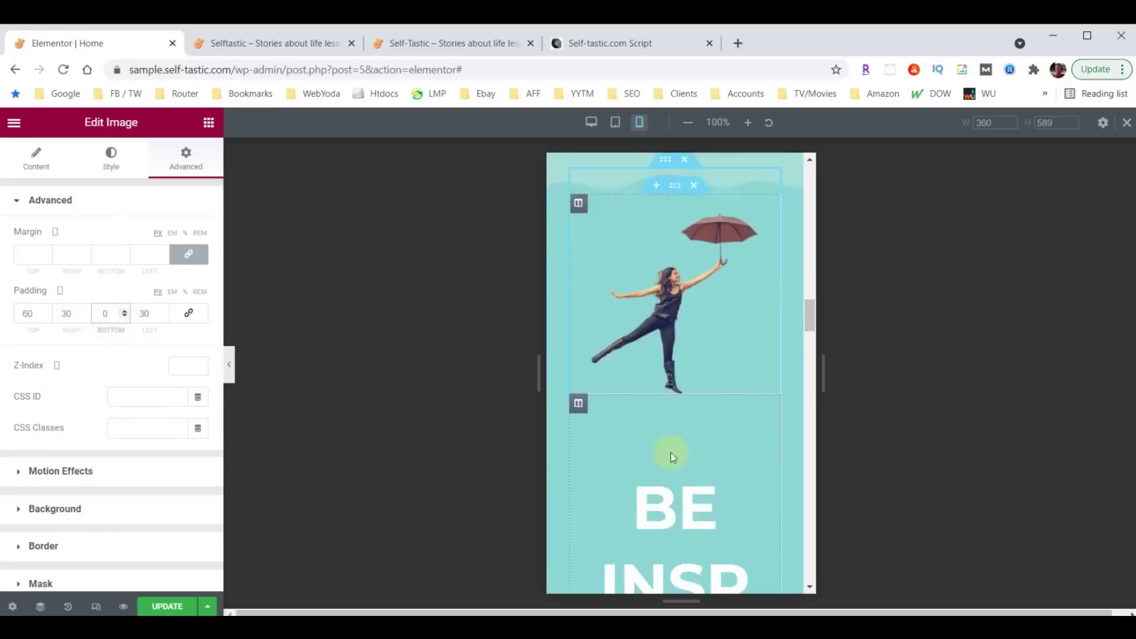
pyautogui.scroll(-1, 656, 473)
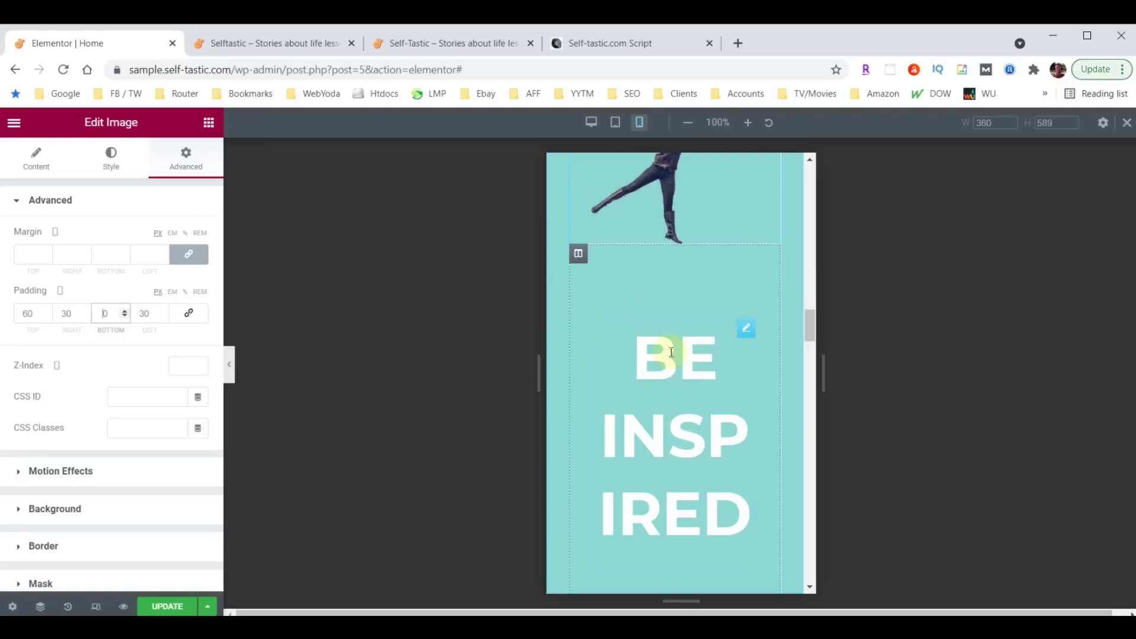
pyautogui.click(578, 255)
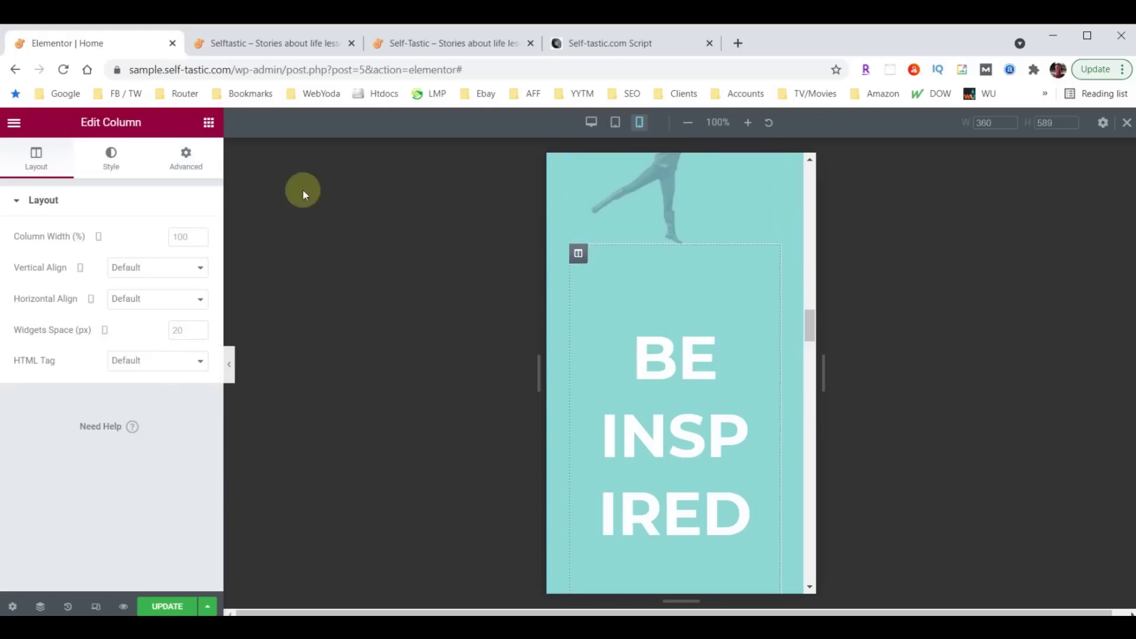
# Link the BE INSPIRED column's padding and set all sides to 10.
pyautogui.click(185, 161)
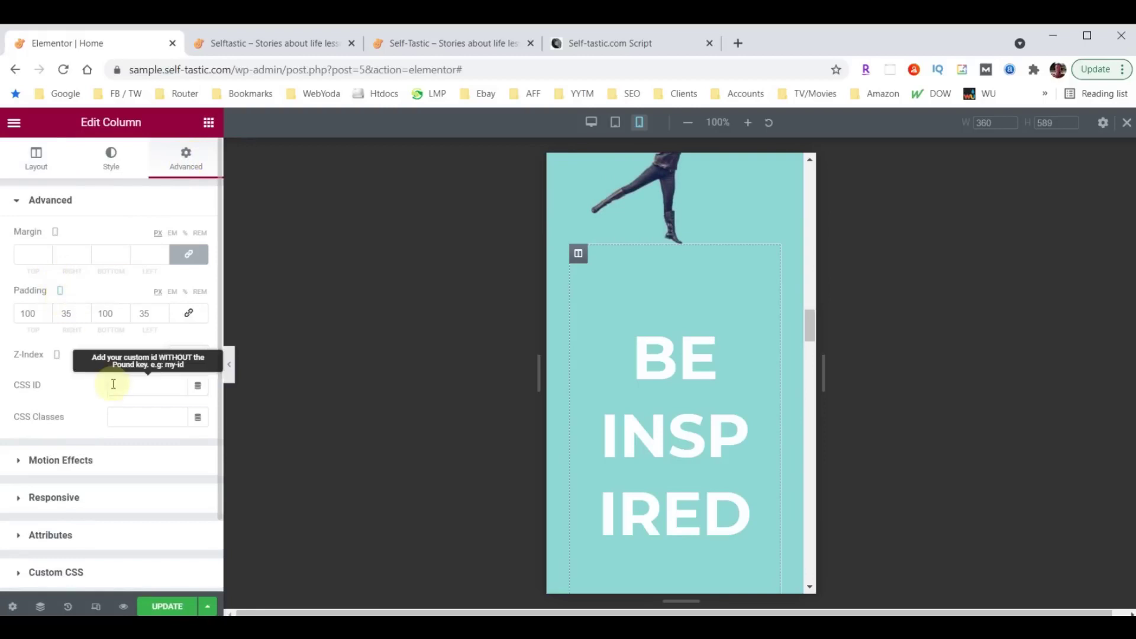
pyautogui.click(67, 316)
pyautogui.write('10')
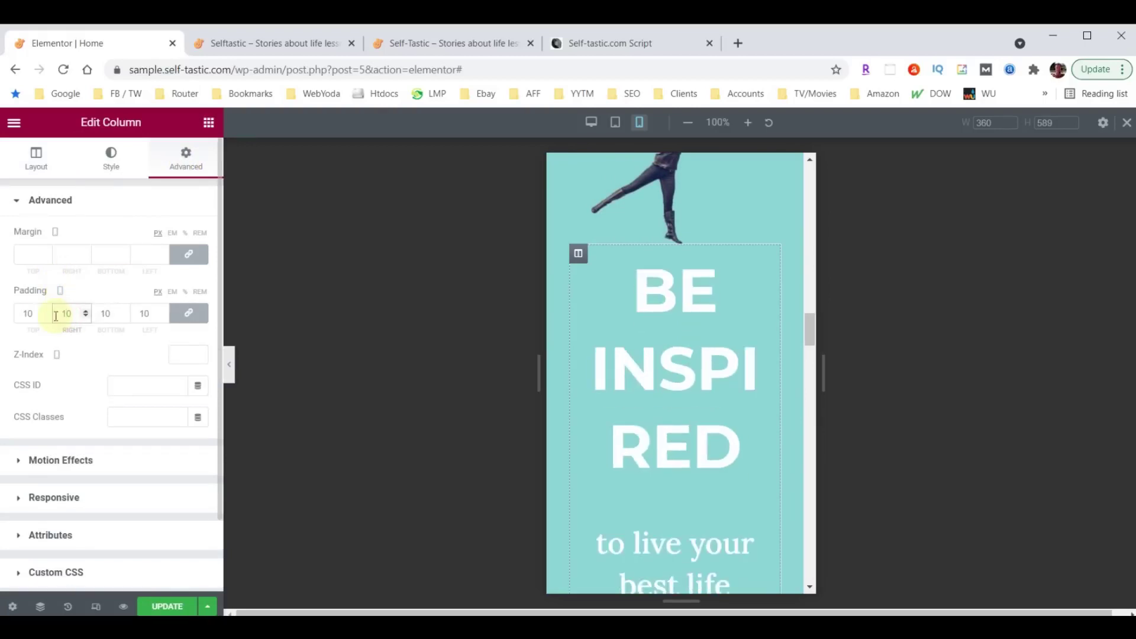
# Set the BE INSPIRED heading's mobile typography size to 38.
pyautogui.click(763, 262)
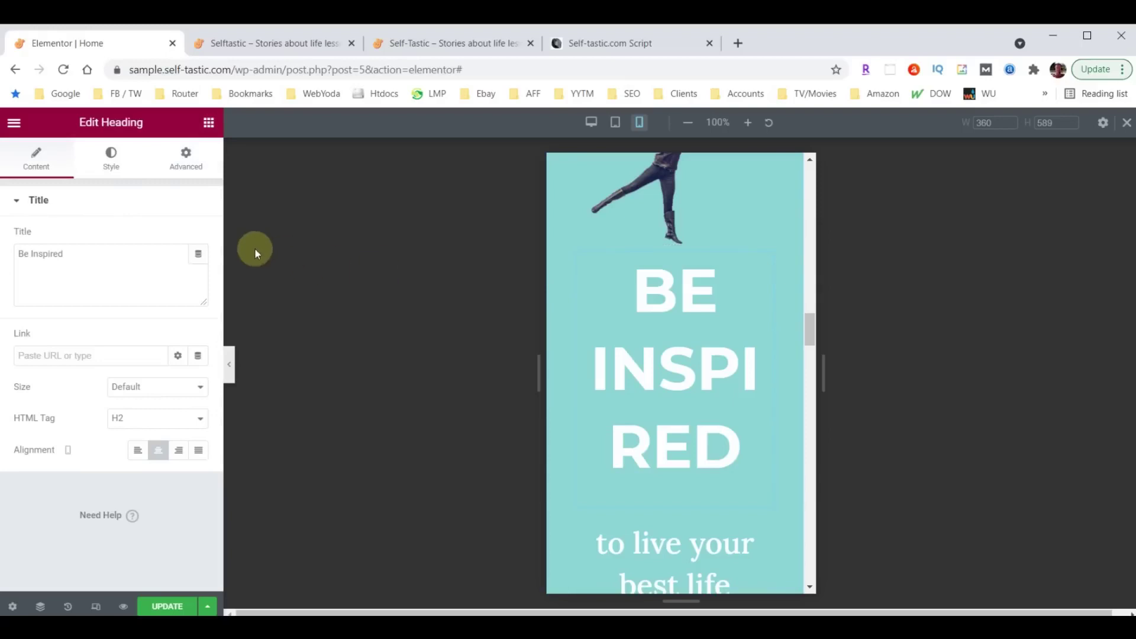
pyautogui.click(111, 158)
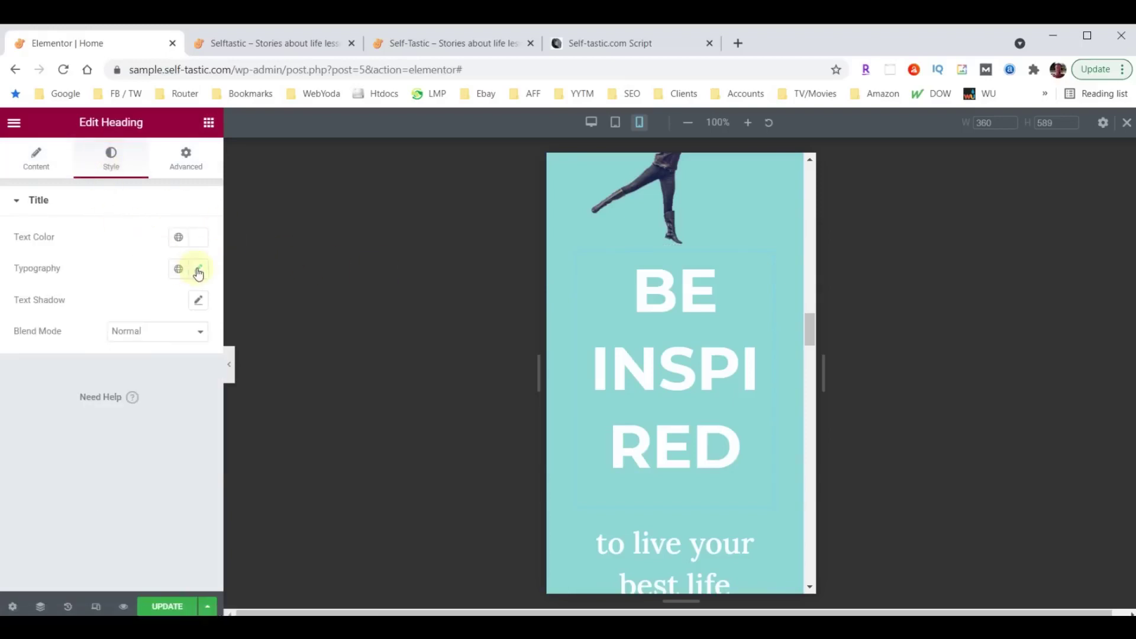
pyautogui.click(198, 270)
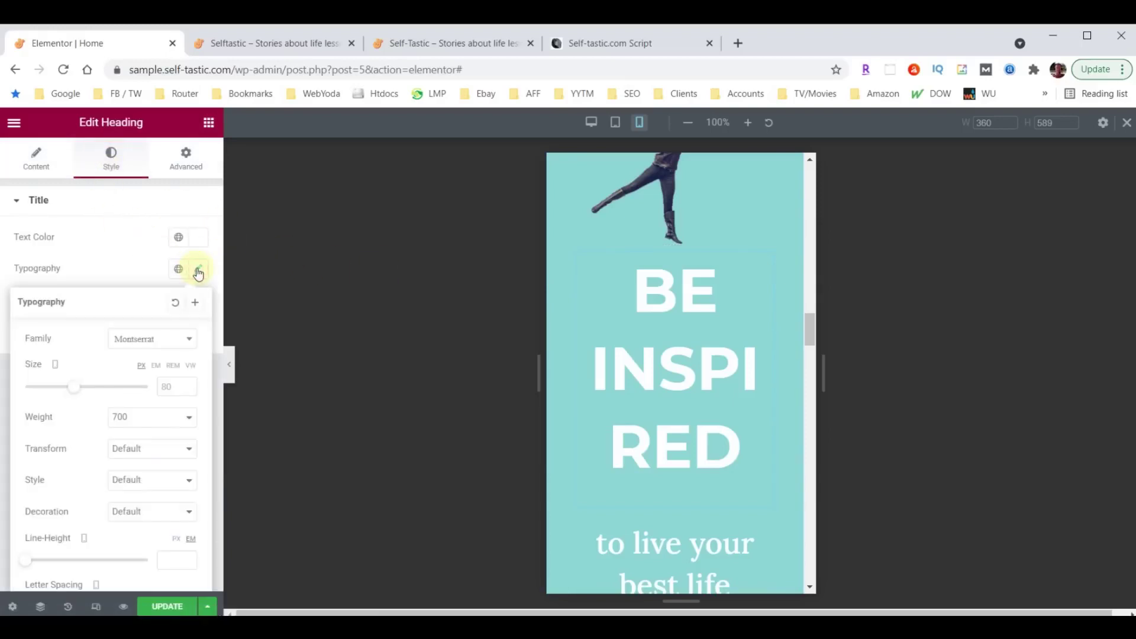
pyautogui.doubleClick(170, 384)
pyautogui.write('40')
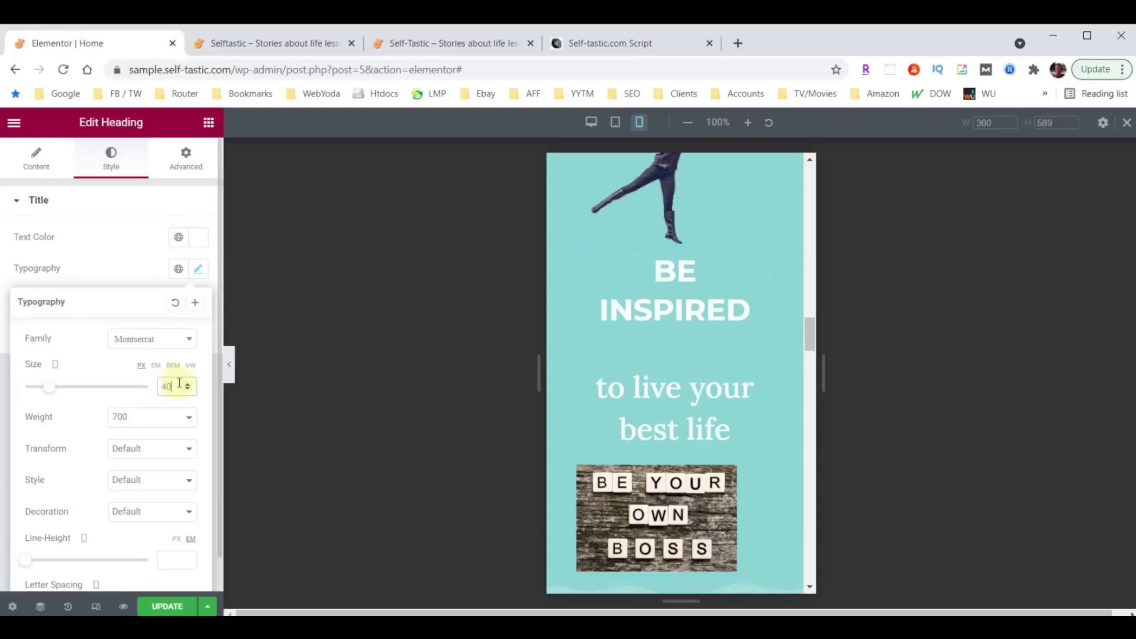
pyautogui.click(187, 390)
pyautogui.click(187, 390)
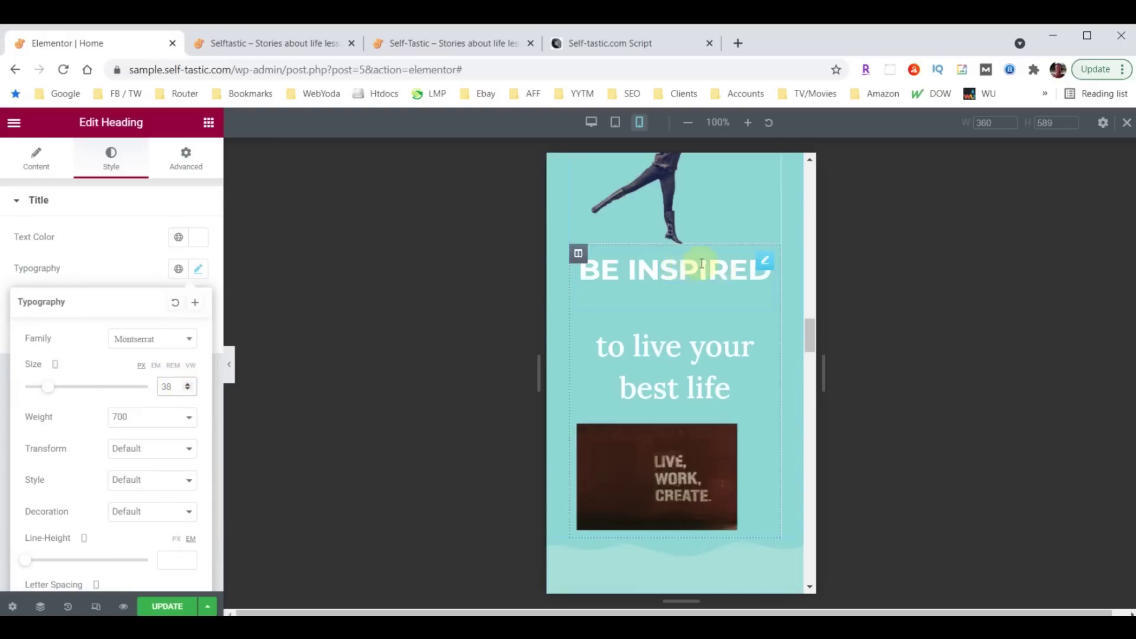
# Unlink the column's padding and set its top padding to 30.
pyautogui.click(579, 256)
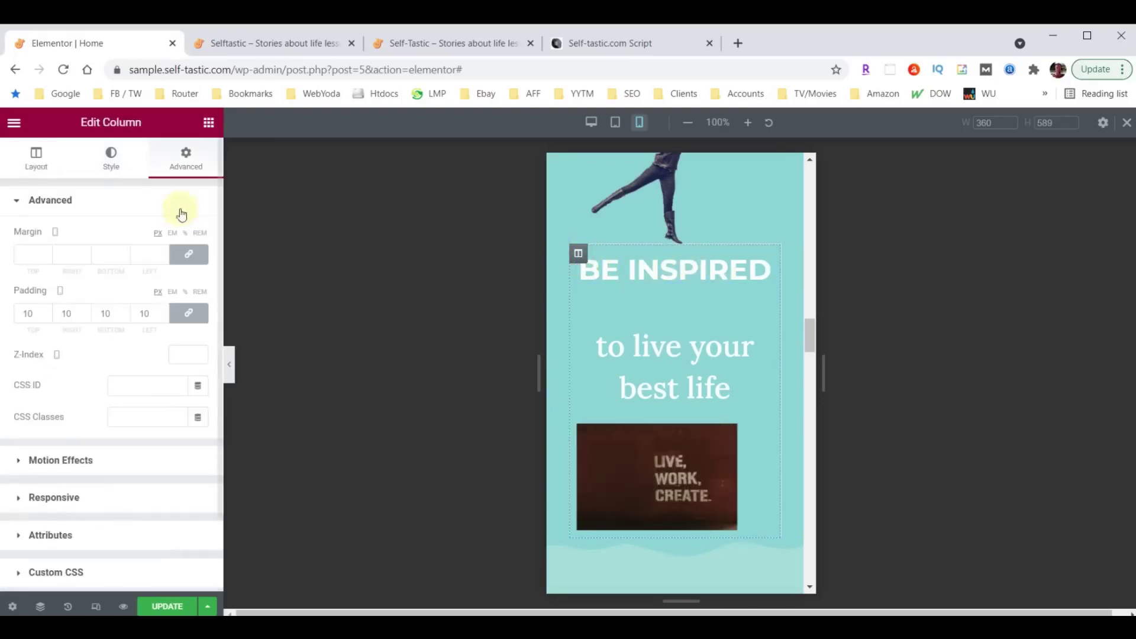
pyautogui.click(189, 312)
pyautogui.click(30, 315)
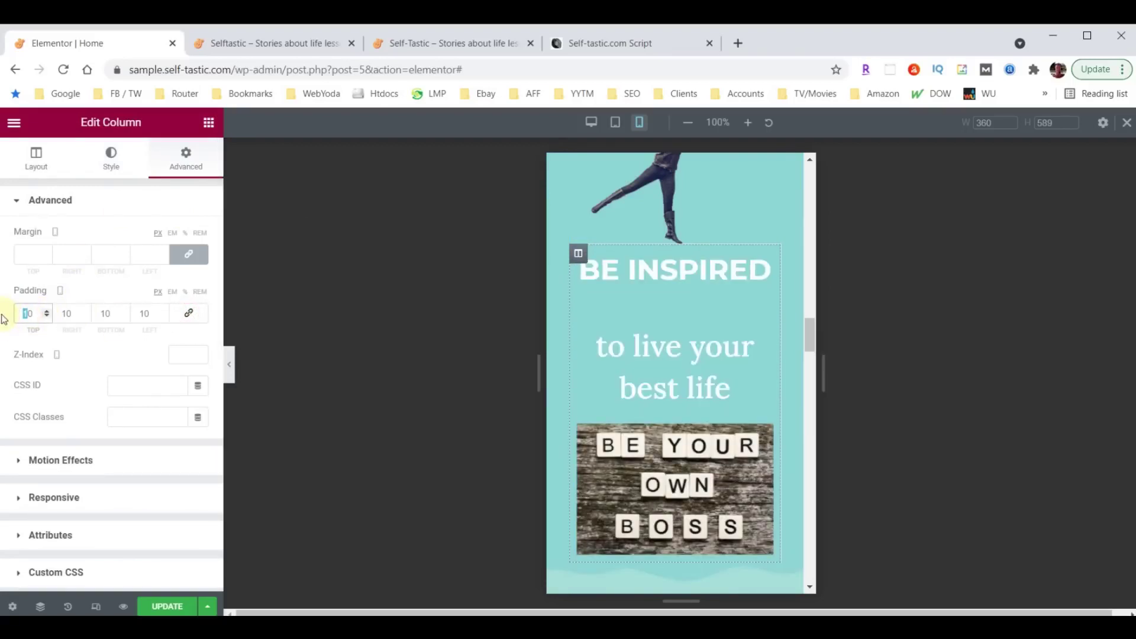
pyautogui.write('3')
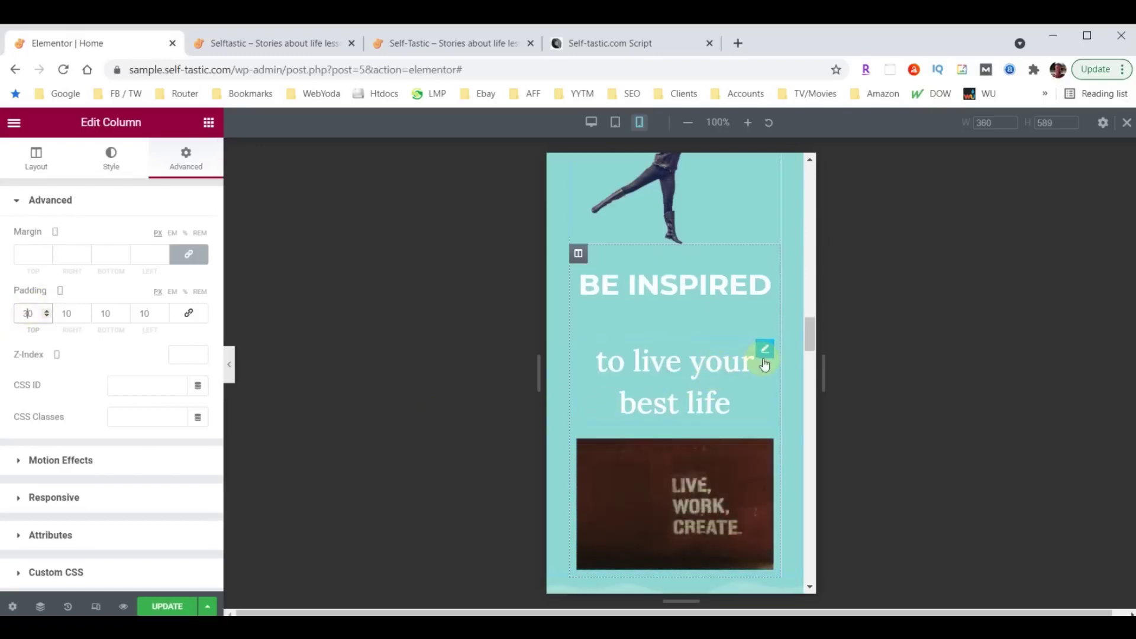
# Set the 'to live your best life' subheading's mobile typography size to 28.
pyautogui.click(765, 350)
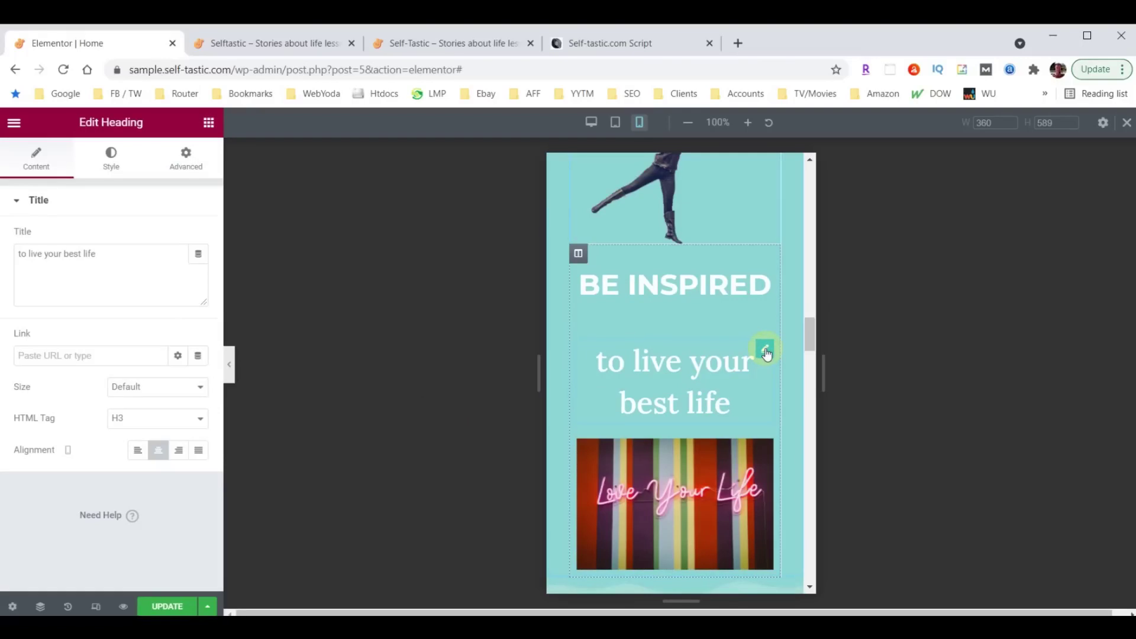
pyautogui.click(111, 167)
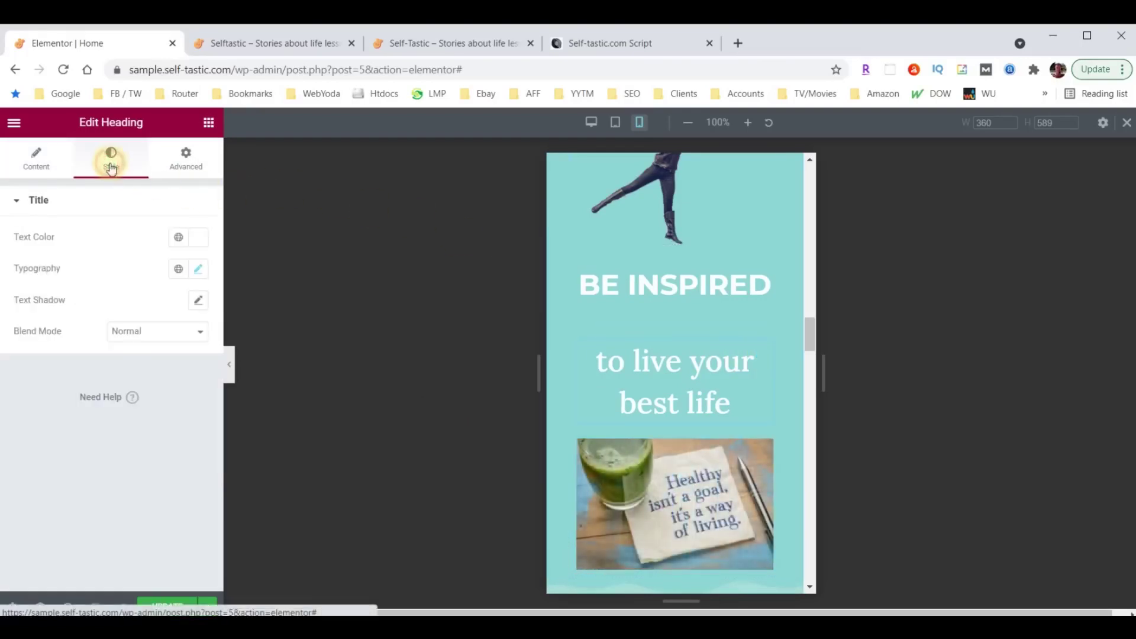
pyautogui.click(198, 269)
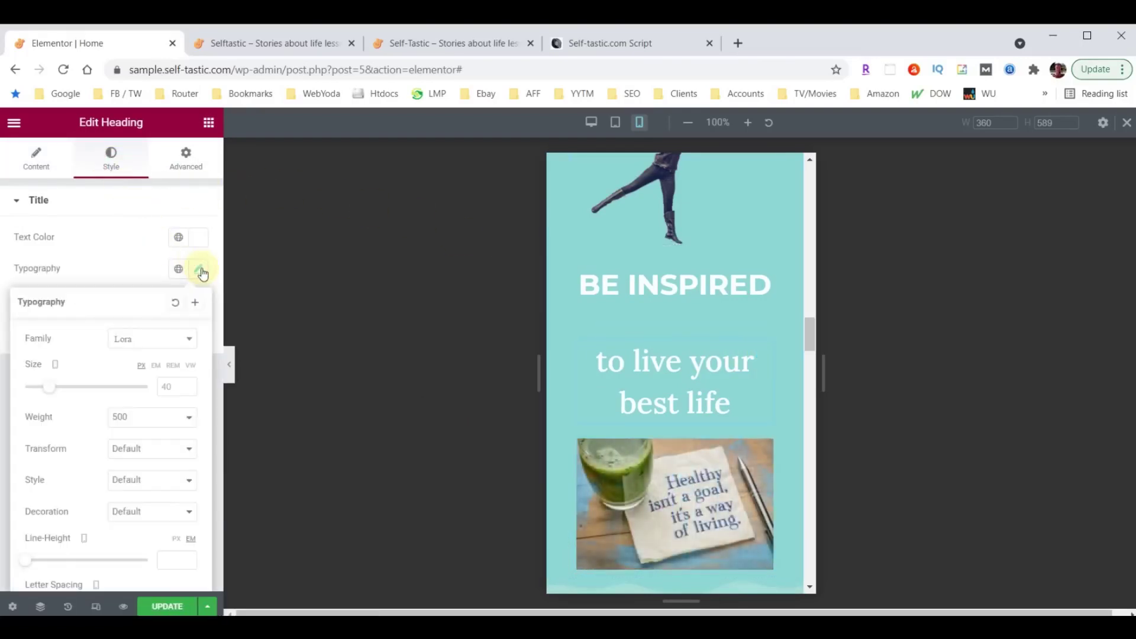
pyautogui.click(163, 388)
pyautogui.write('28')
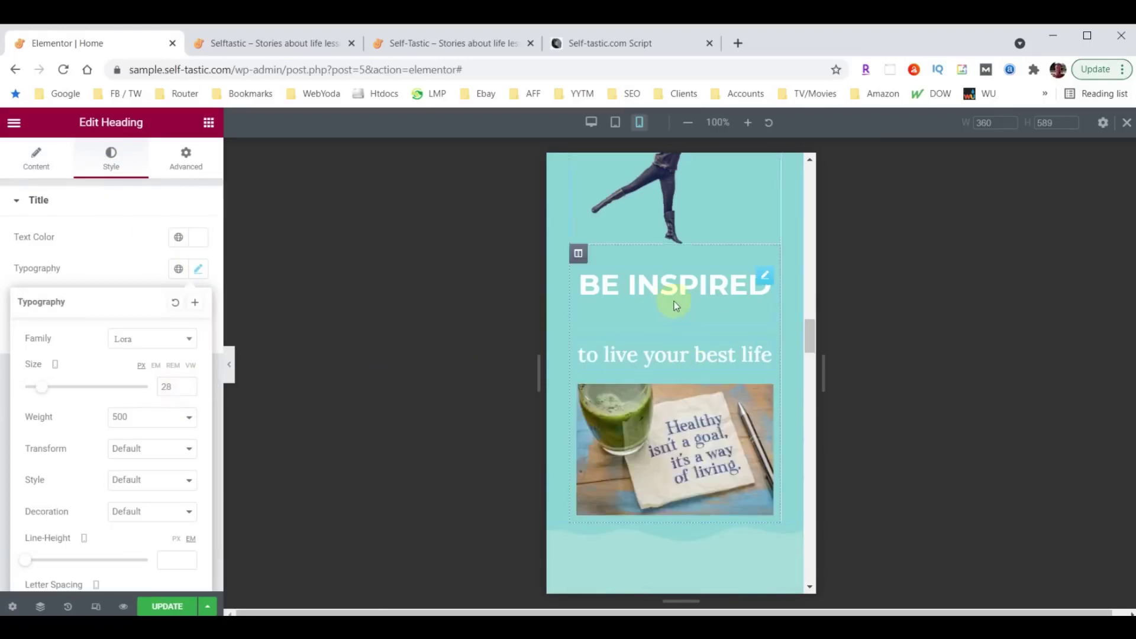
# Set the subheading's bottom margin to 0.
pyautogui.click(766, 279)
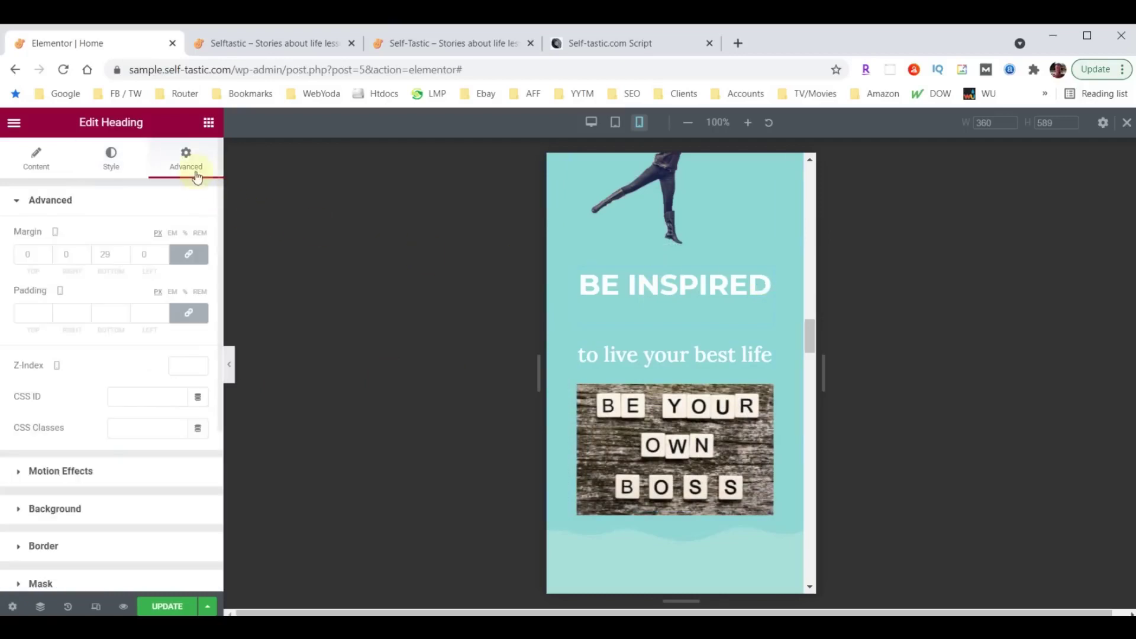
pyautogui.click(114, 254)
pyautogui.write('0')
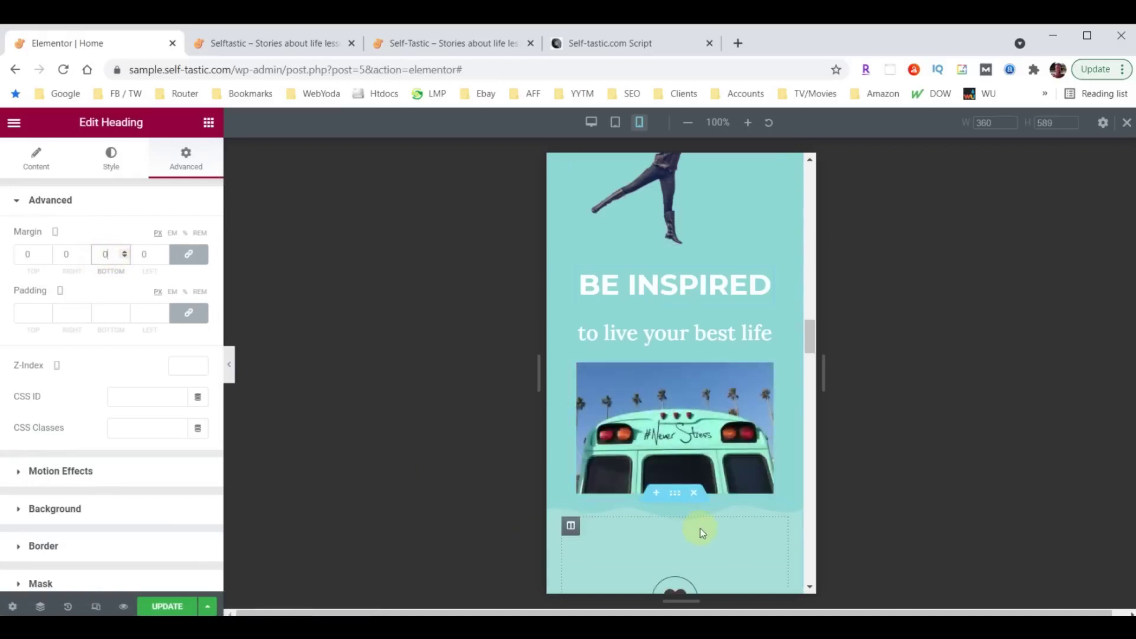
pyautogui.scroll(-3, 754, 514)
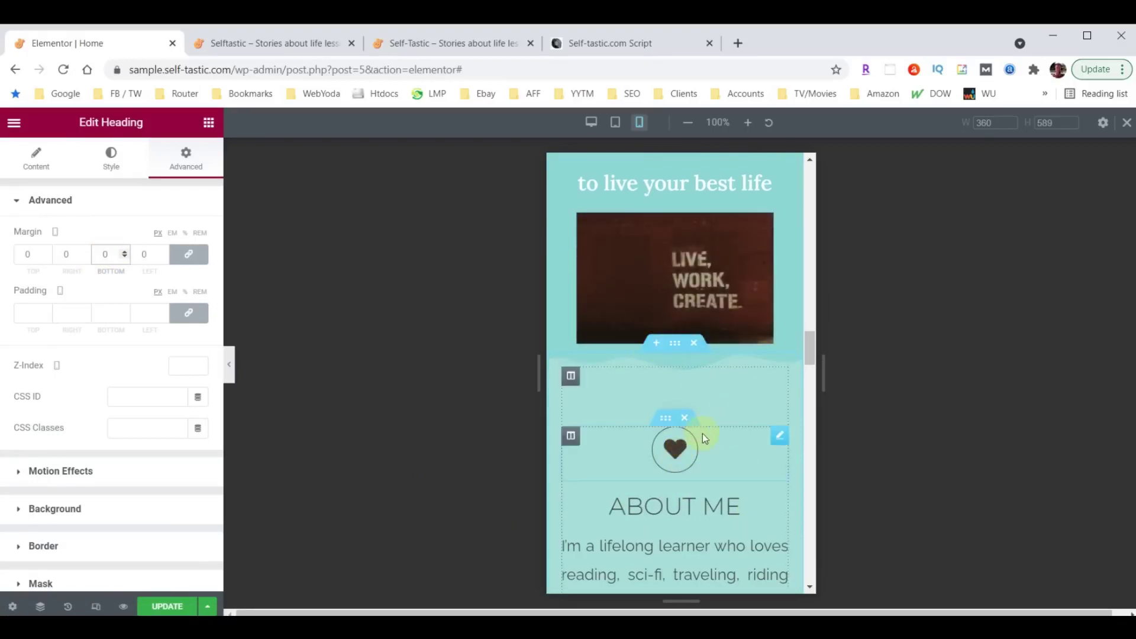
pyautogui.scroll(3, 642, 277)
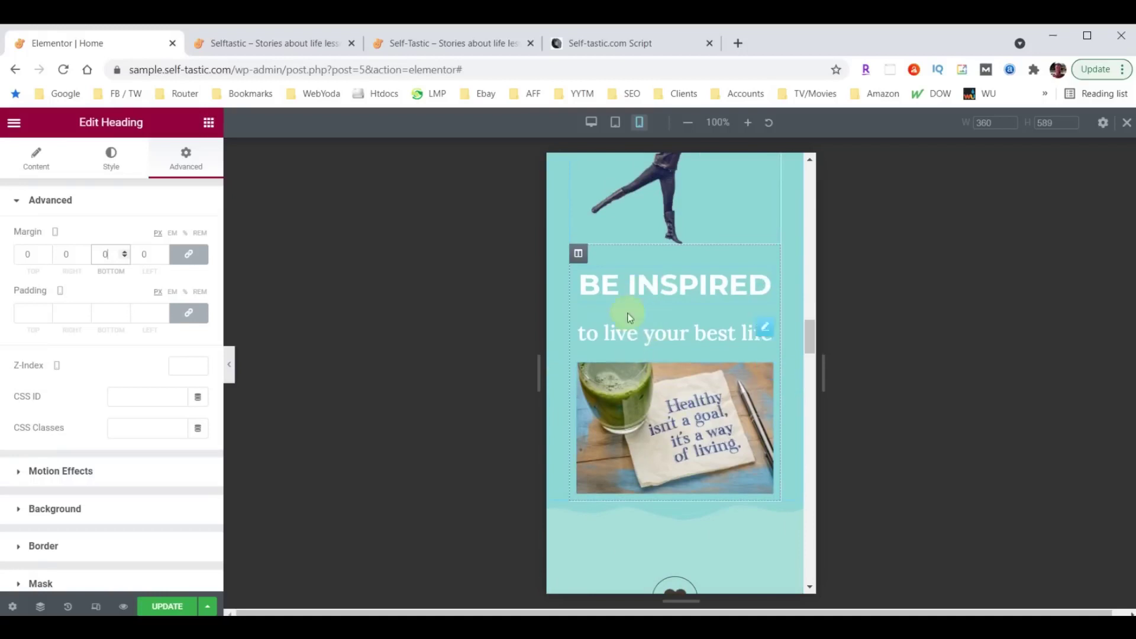
# Set the BE INSPIRED column's mobile bottom padding to 50.
pyautogui.click(577, 255)
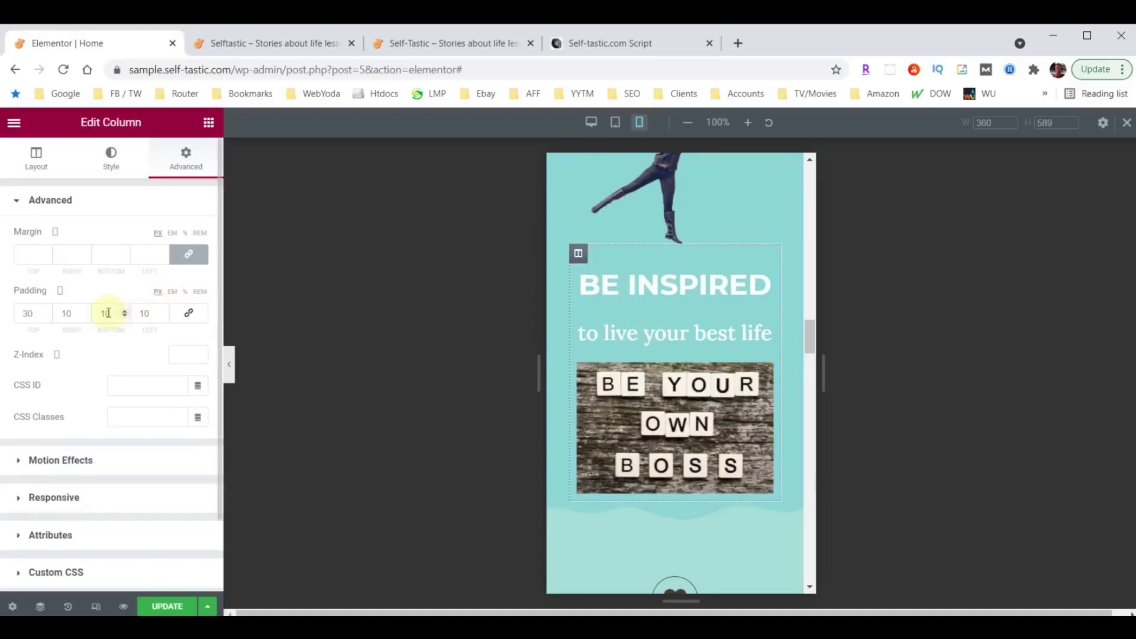
pyautogui.moveTo(110, 313); pyautogui.dragTo(88, 316)
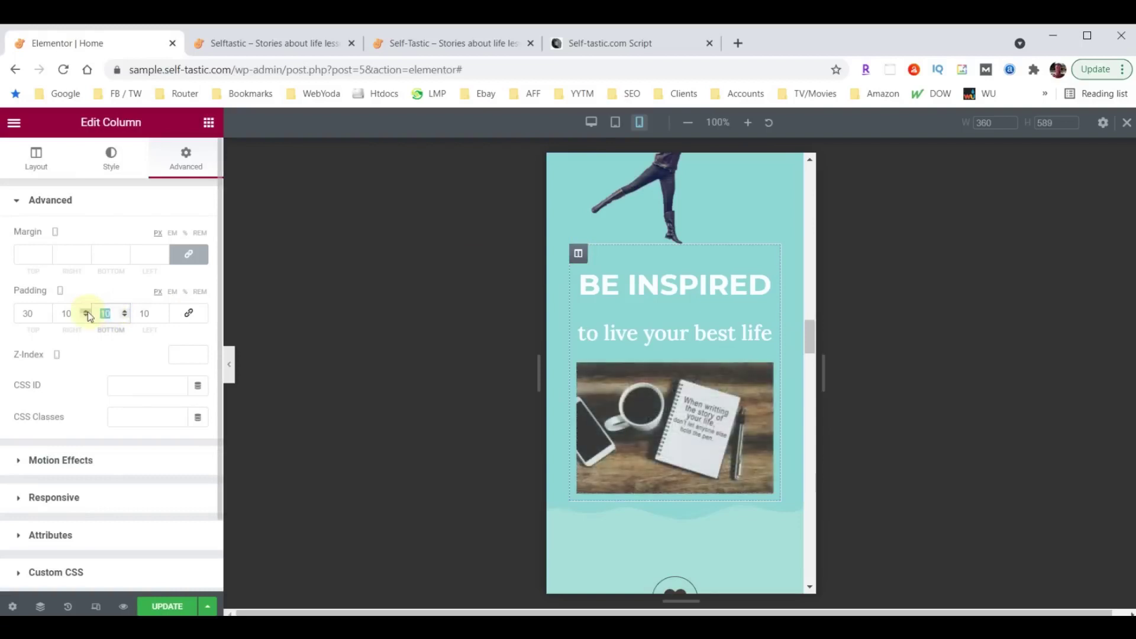
pyautogui.write('50')
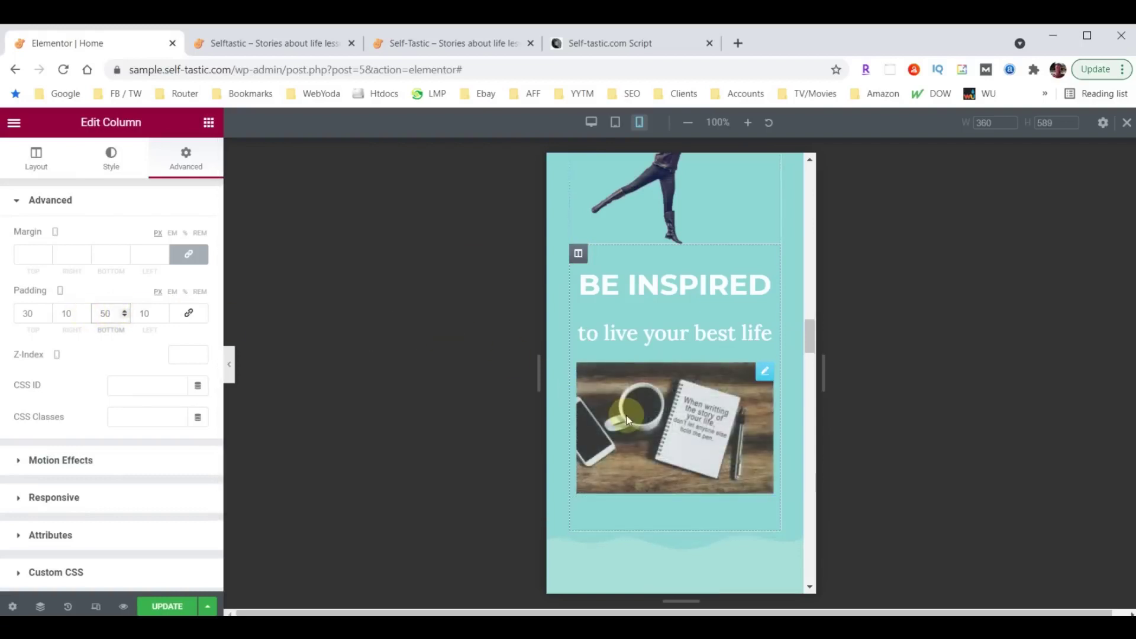
pyautogui.scroll(-1, 708, 473)
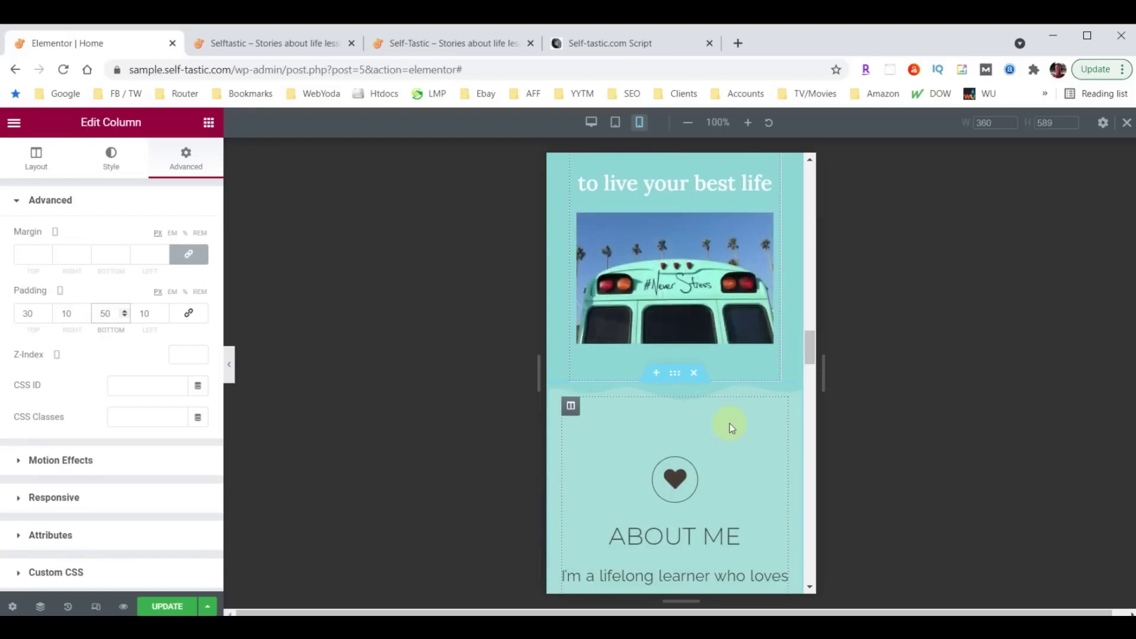
pyautogui.scroll(-3, 728, 426)
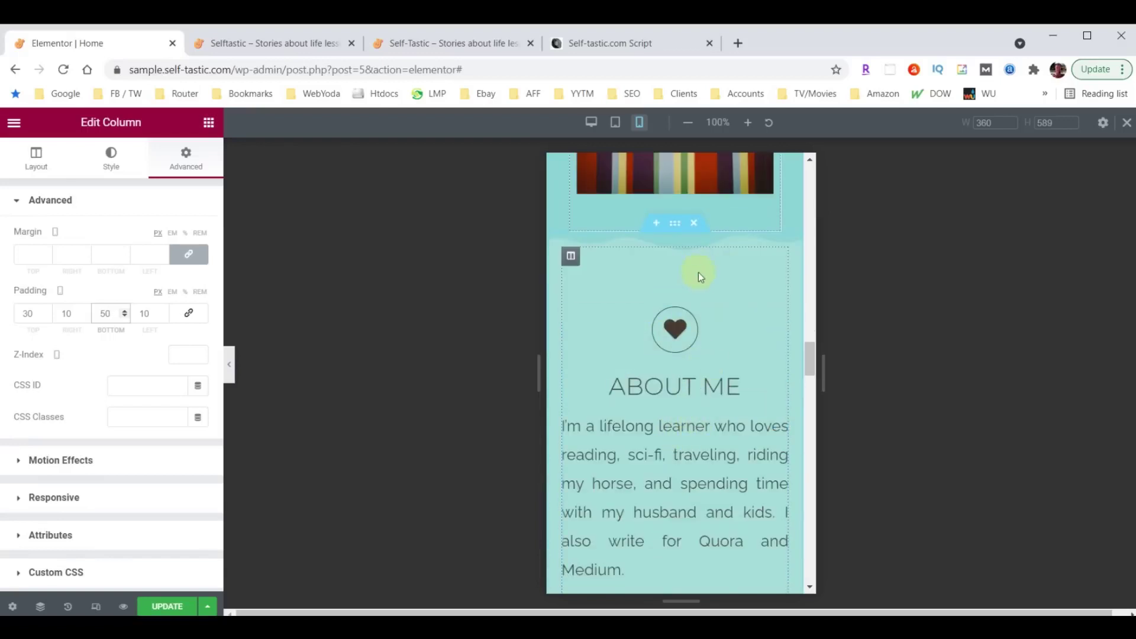
pyautogui.scroll(-1, 704, 353)
pyautogui.scroll(-3, 708, 351)
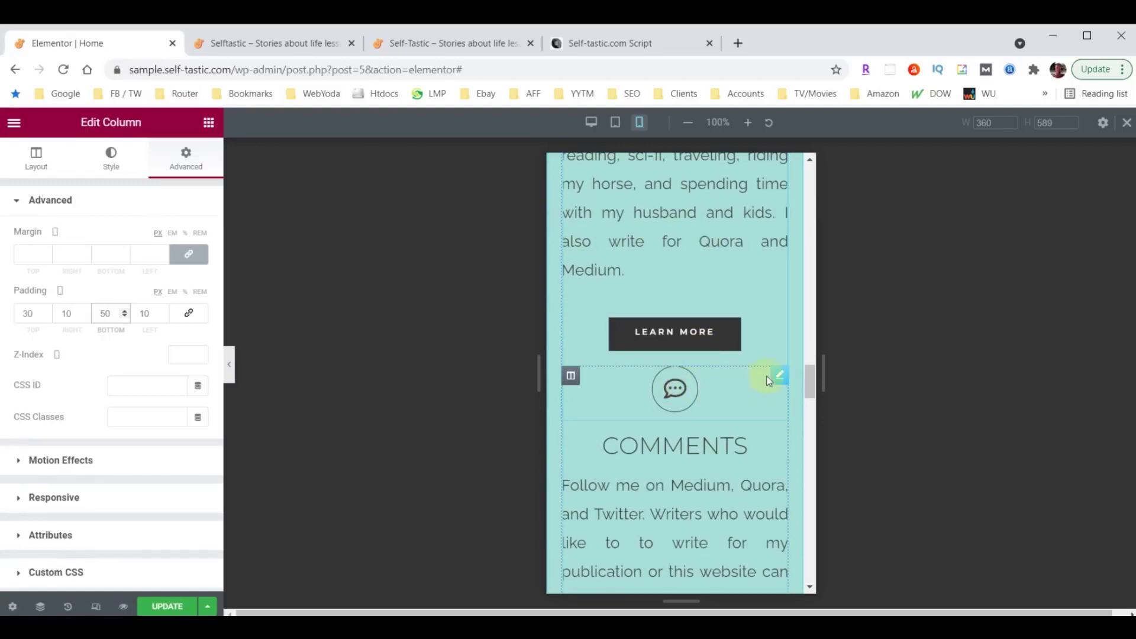
# Unlink the COMMENTS icon's margin and set its top margin to 60.
pyautogui.click(779, 375)
pyautogui.click(188, 158)
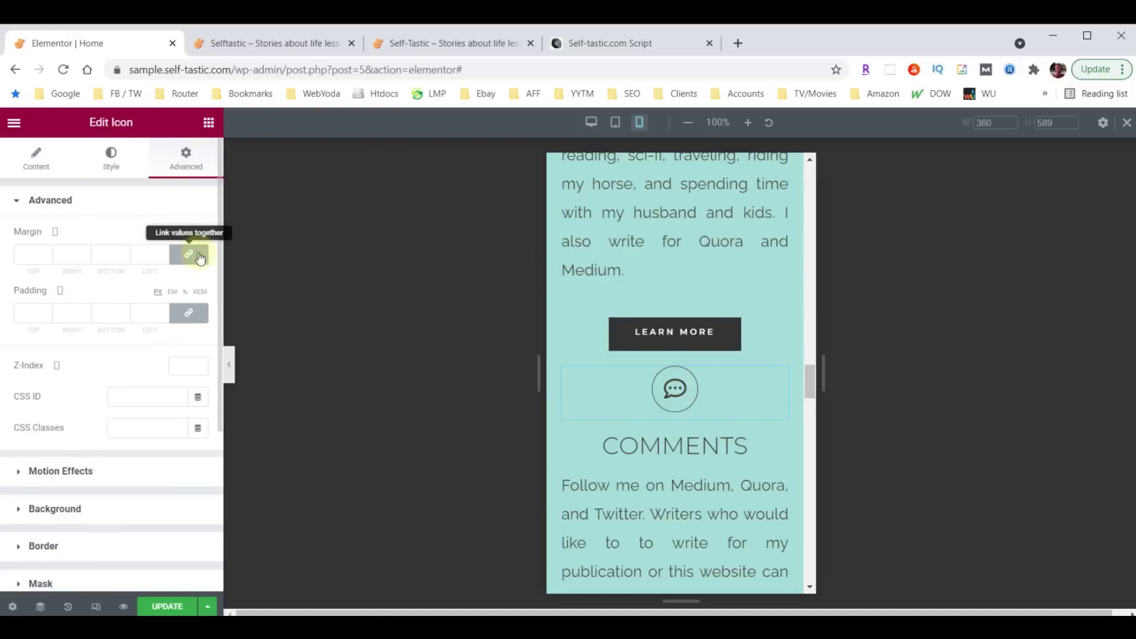
pyautogui.click(191, 255)
pyautogui.click(31, 253)
pyautogui.write('600')
pyautogui.press('BackSpace')
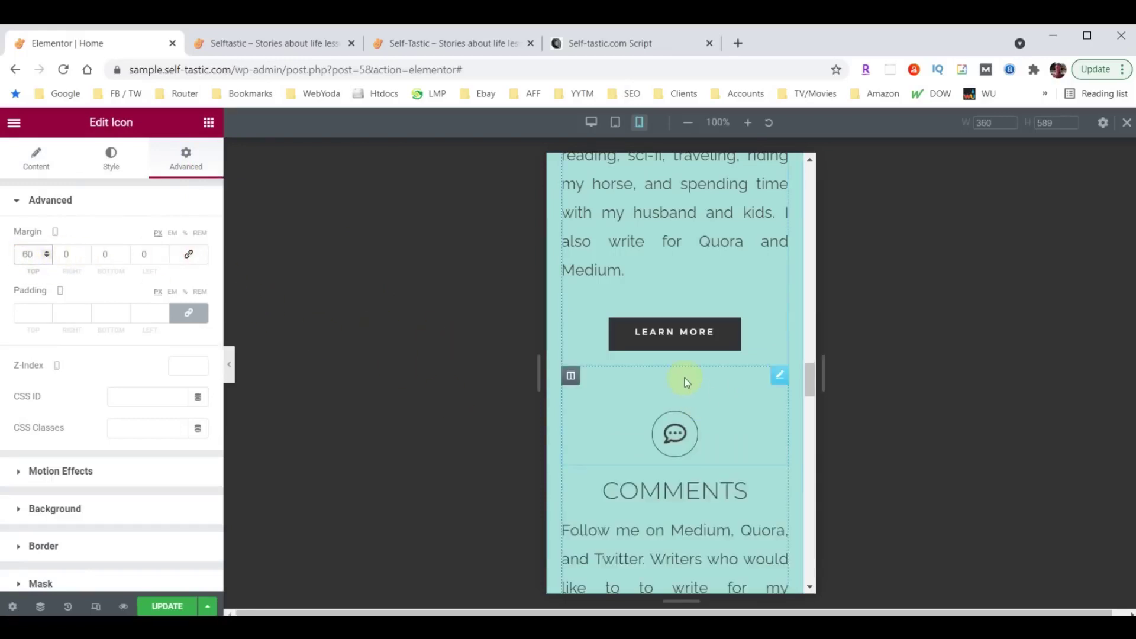
pyautogui.scroll(-5, 686, 379)
pyautogui.scroll(-2, 711, 340)
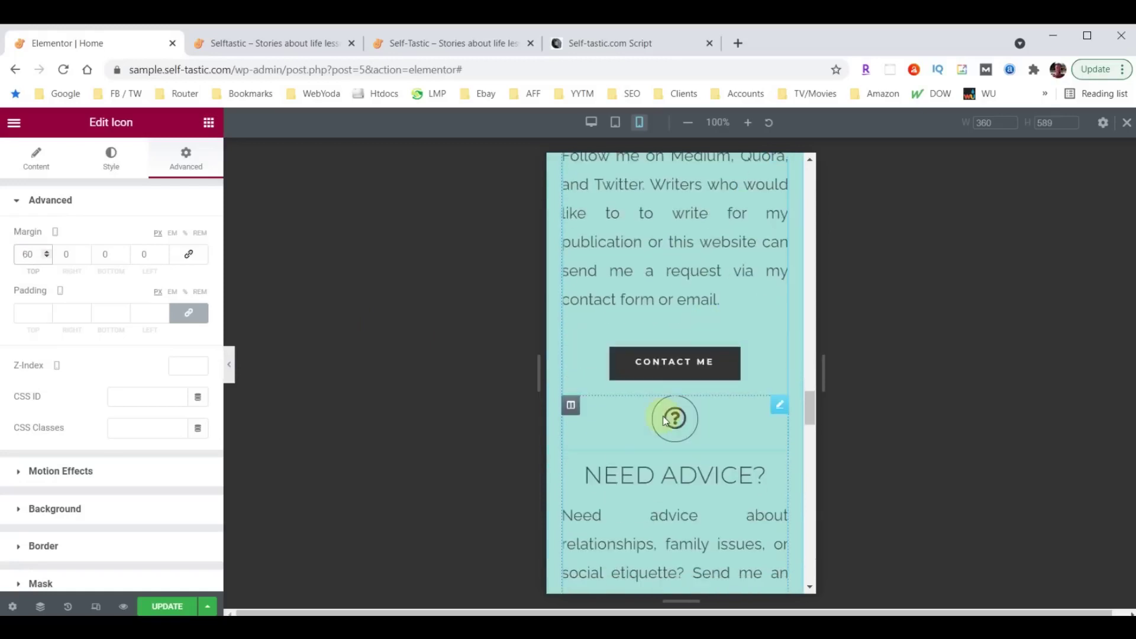
# Unlink the NEED ADVICE icon's margin and set its top margin to 60.
pyautogui.click(778, 407)
pyautogui.click(185, 158)
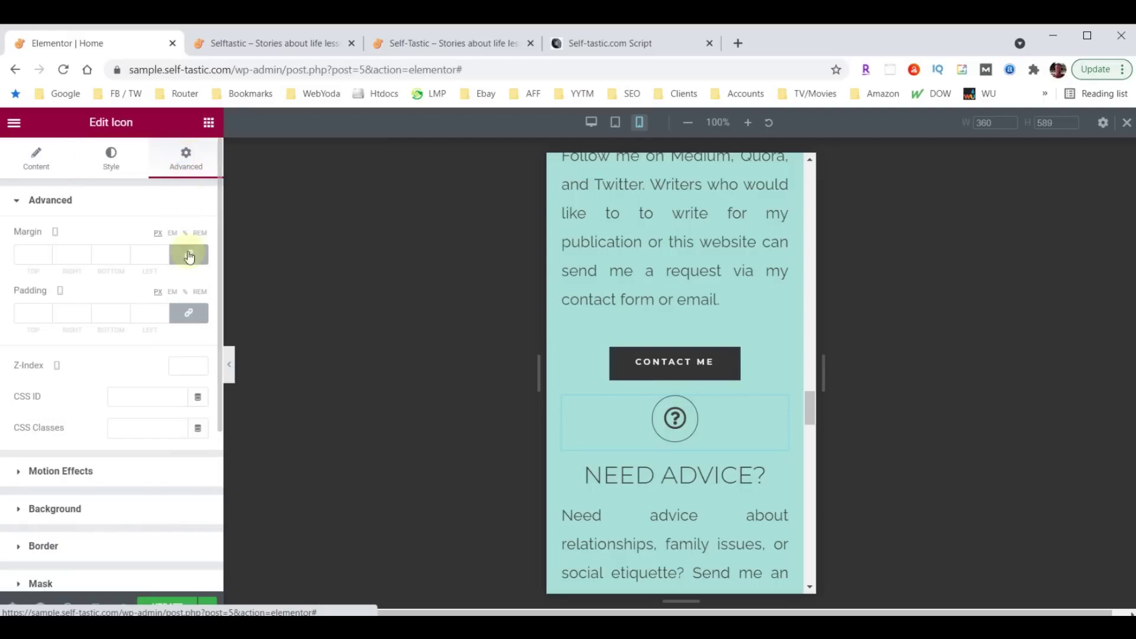
pyautogui.click(188, 253)
pyautogui.click(35, 253)
pyautogui.write('60')
pyautogui.scroll(-2, 724, 406)
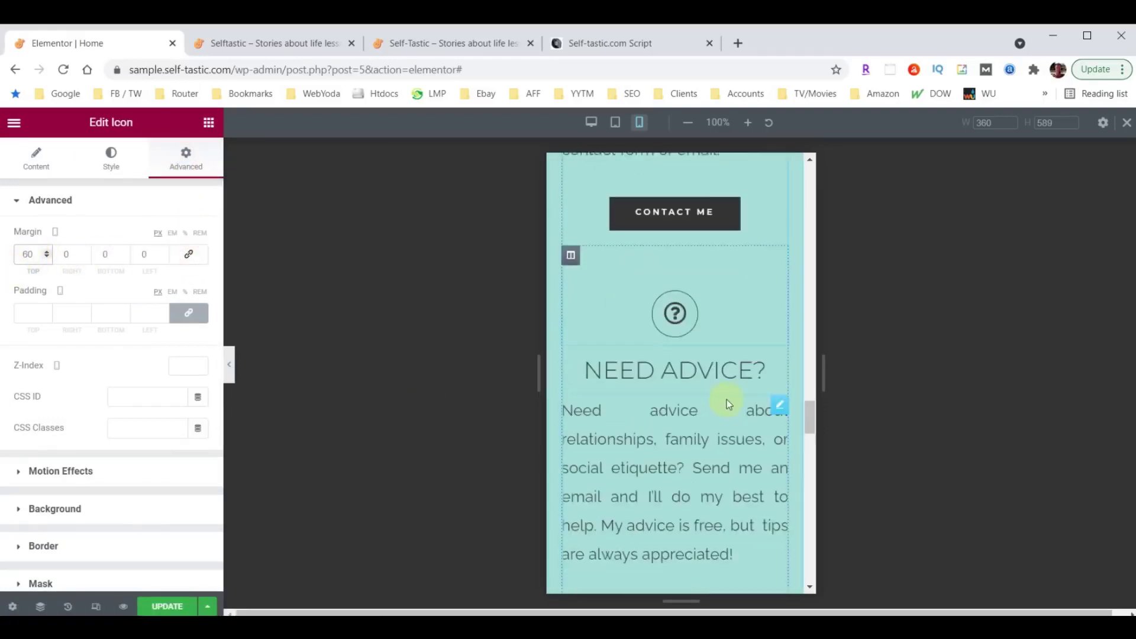
pyautogui.scroll(-5, 725, 406)
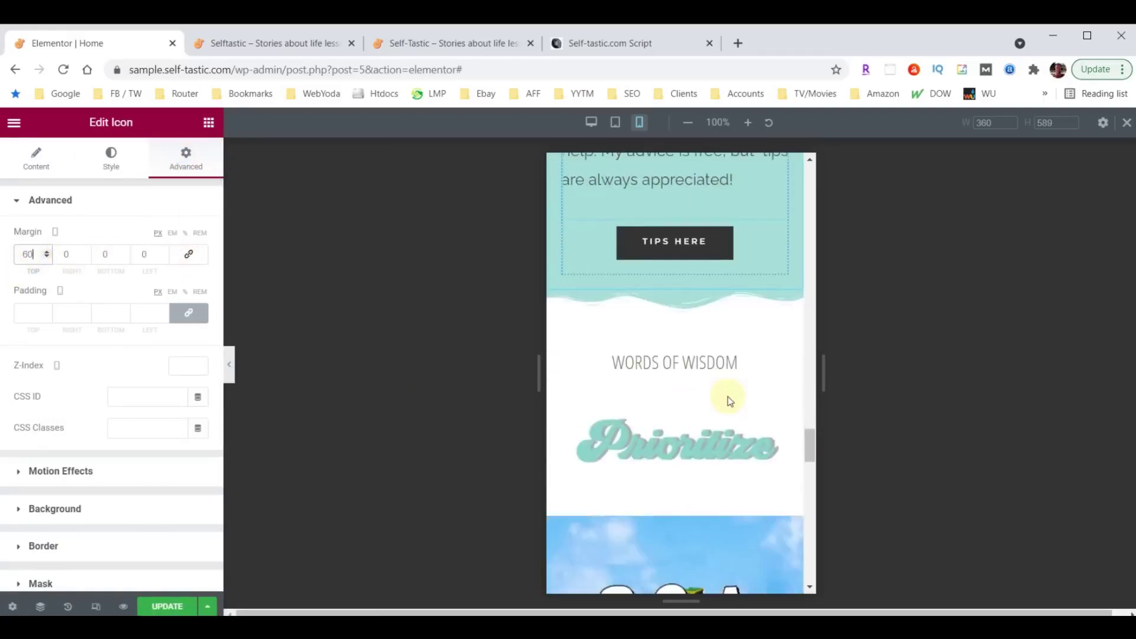
# Give the Words of Wisdom heading a 40 px mobile font size and review it in the preview.
pyautogui.click(708, 363)
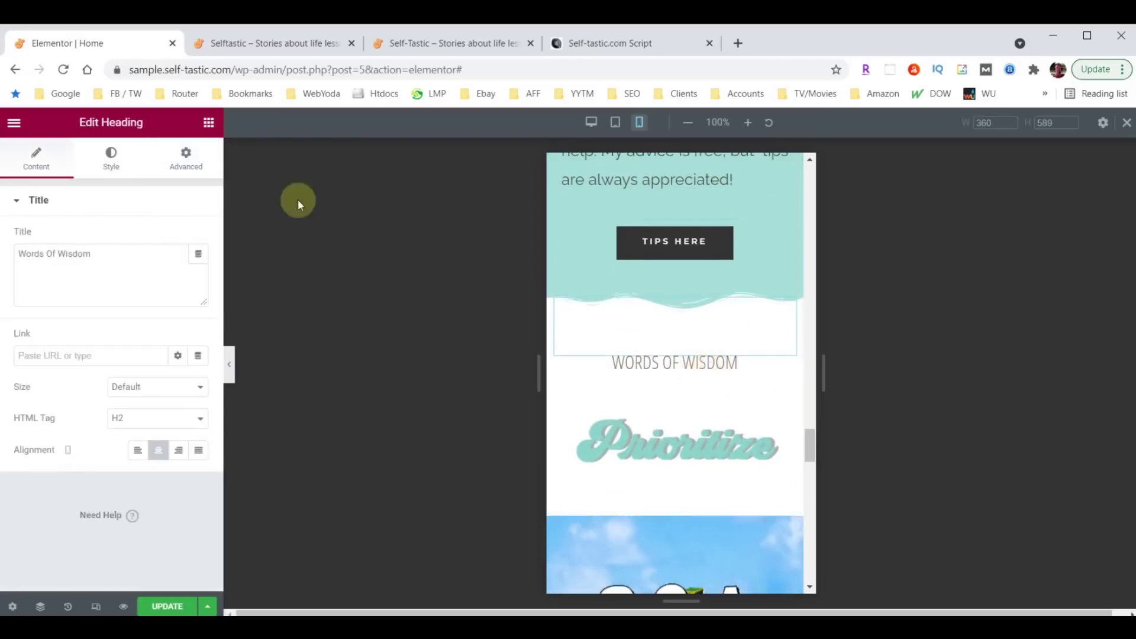
pyautogui.click(112, 154)
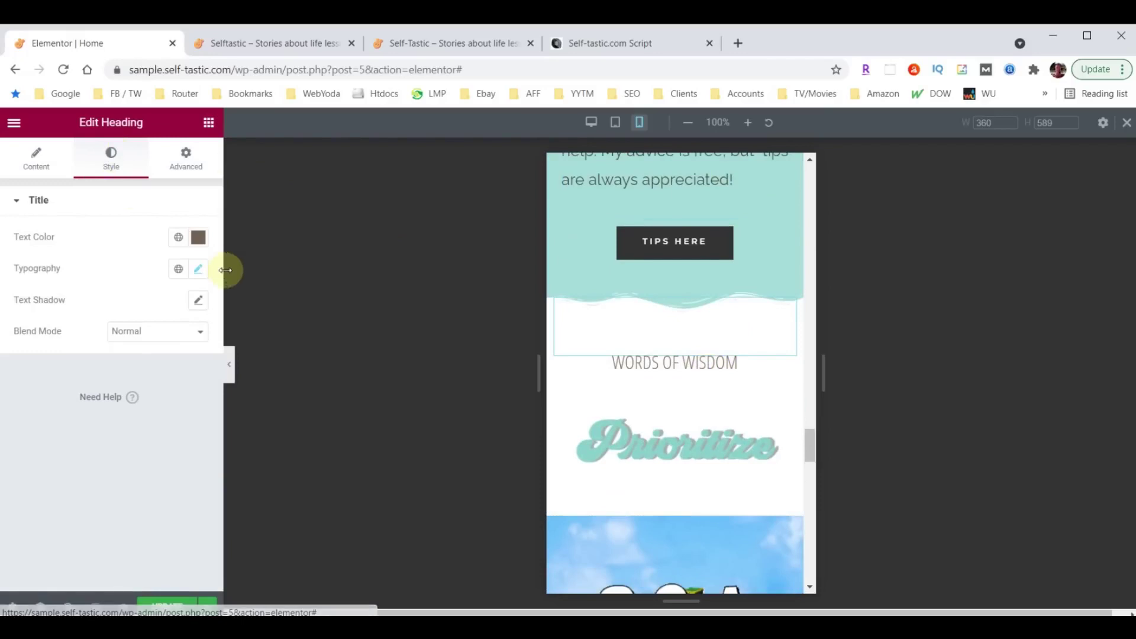
pyautogui.click(201, 271)
pyautogui.click(170, 388)
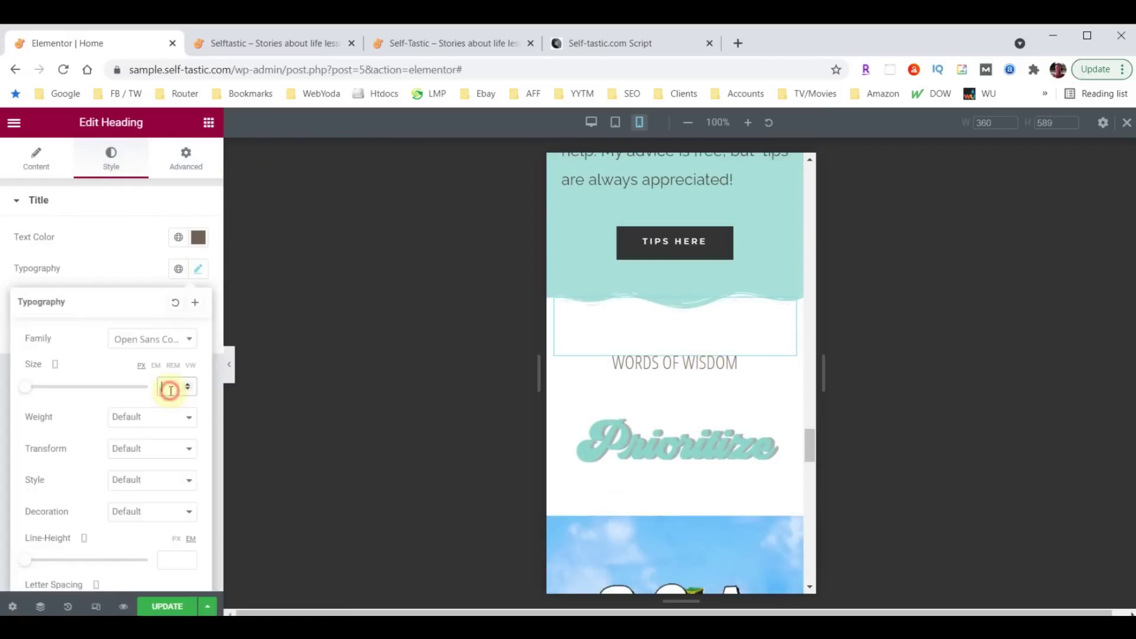
pyautogui.write('40')
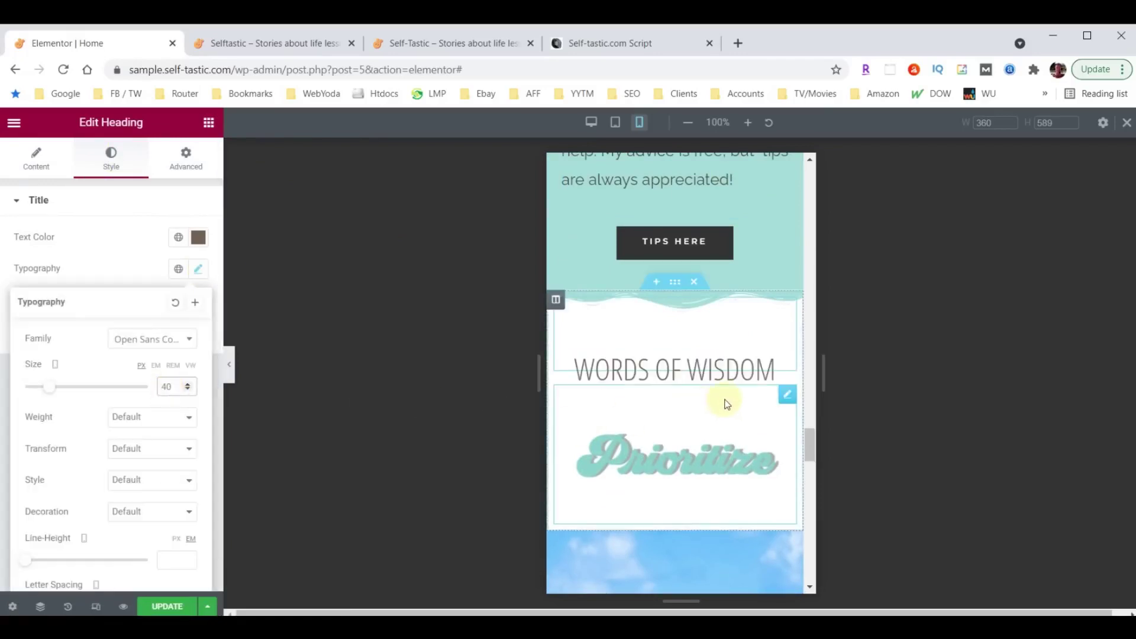
pyautogui.scroll(-4, 722, 400)
pyautogui.scroll(-8, 726, 402)
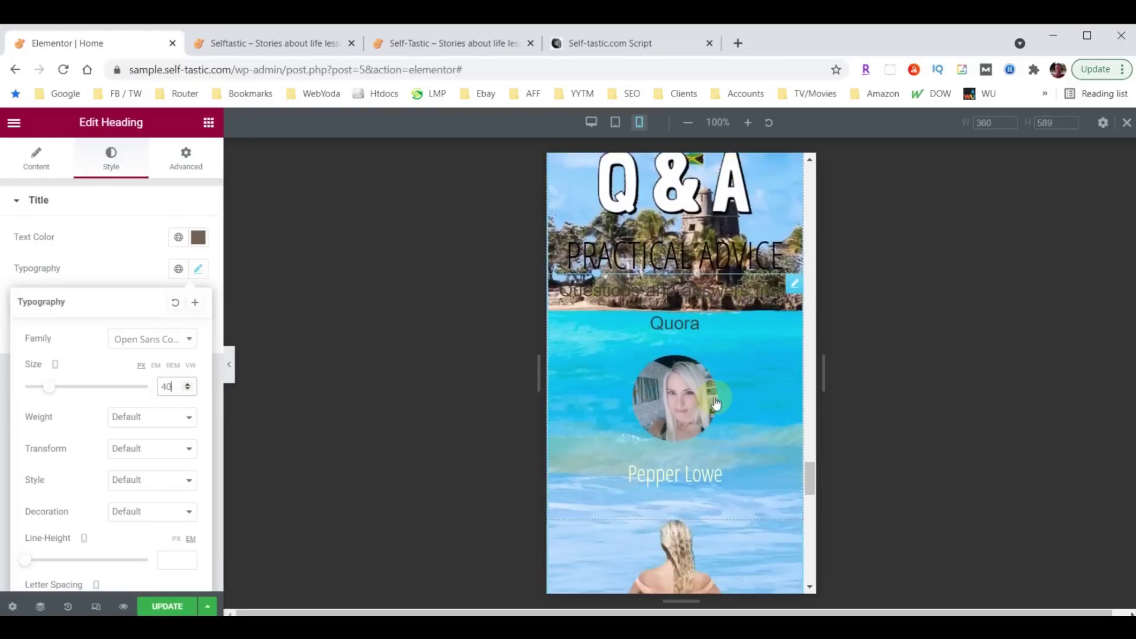
pyautogui.scroll(8, 691, 417)
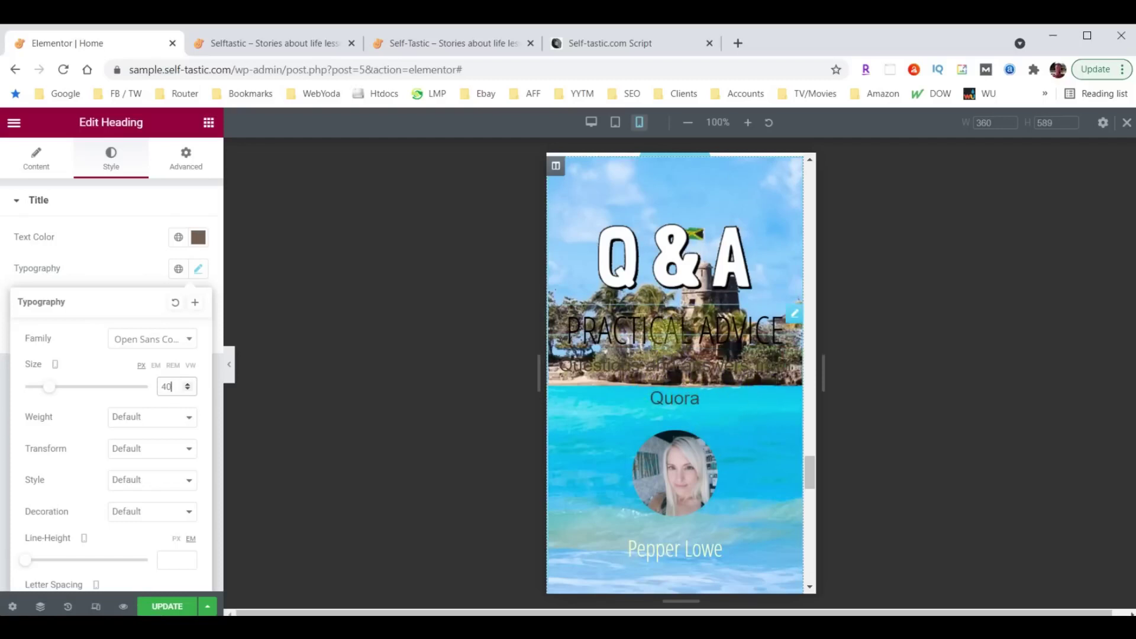
pyautogui.scroll(-2, 715, 373)
pyautogui.scroll(-7, 714, 373)
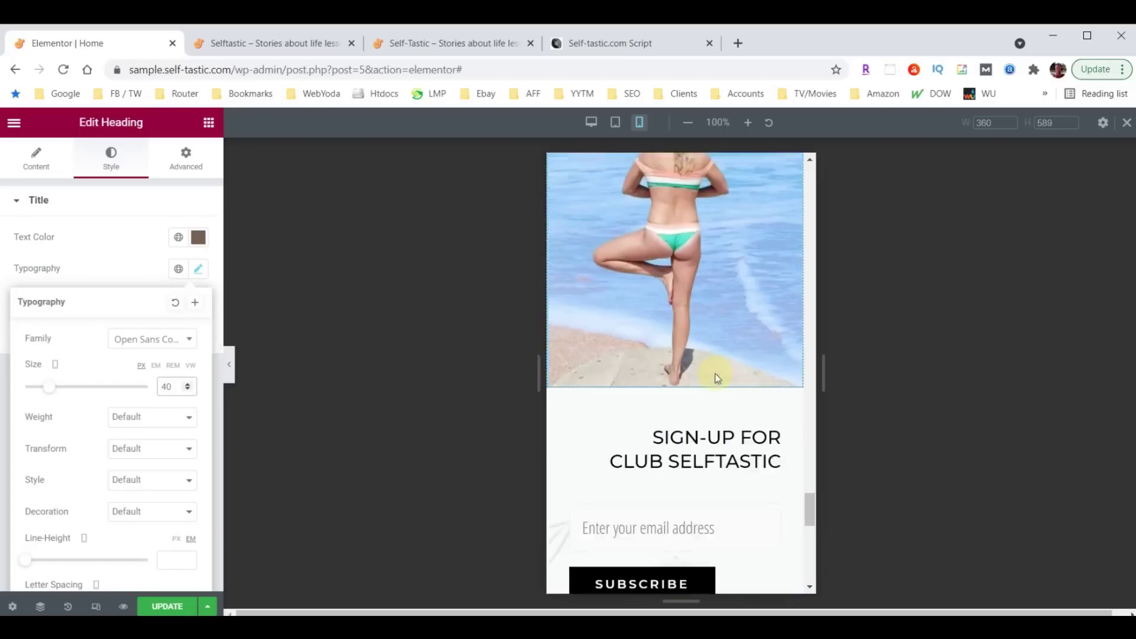
pyautogui.scroll(4, 716, 376)
pyautogui.scroll(5, 717, 435)
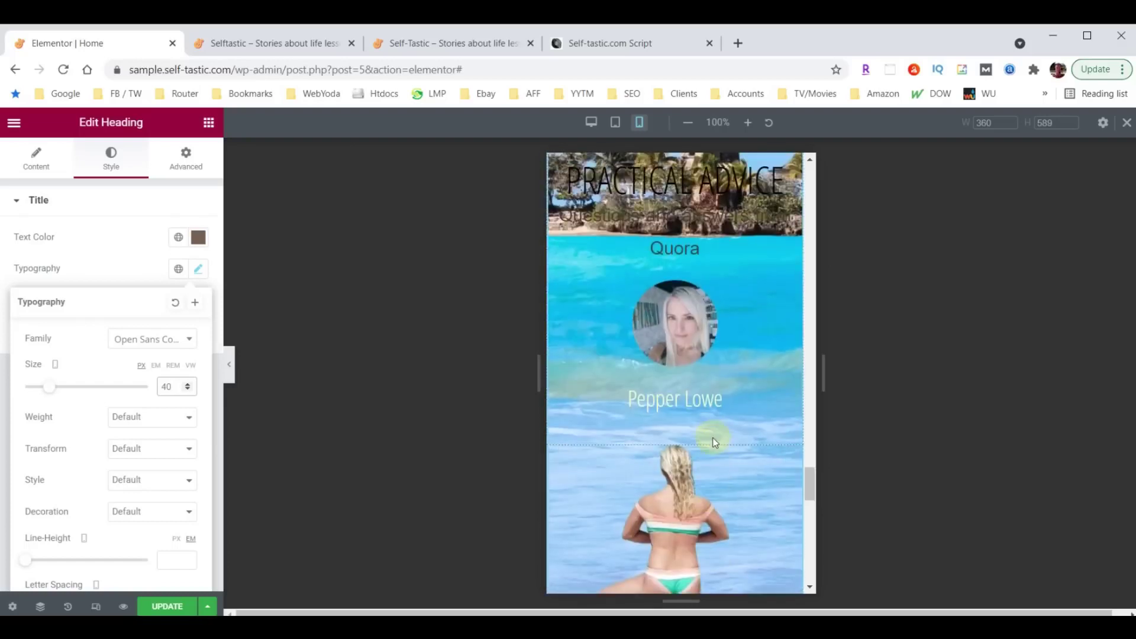
pyautogui.scroll(1, 709, 447)
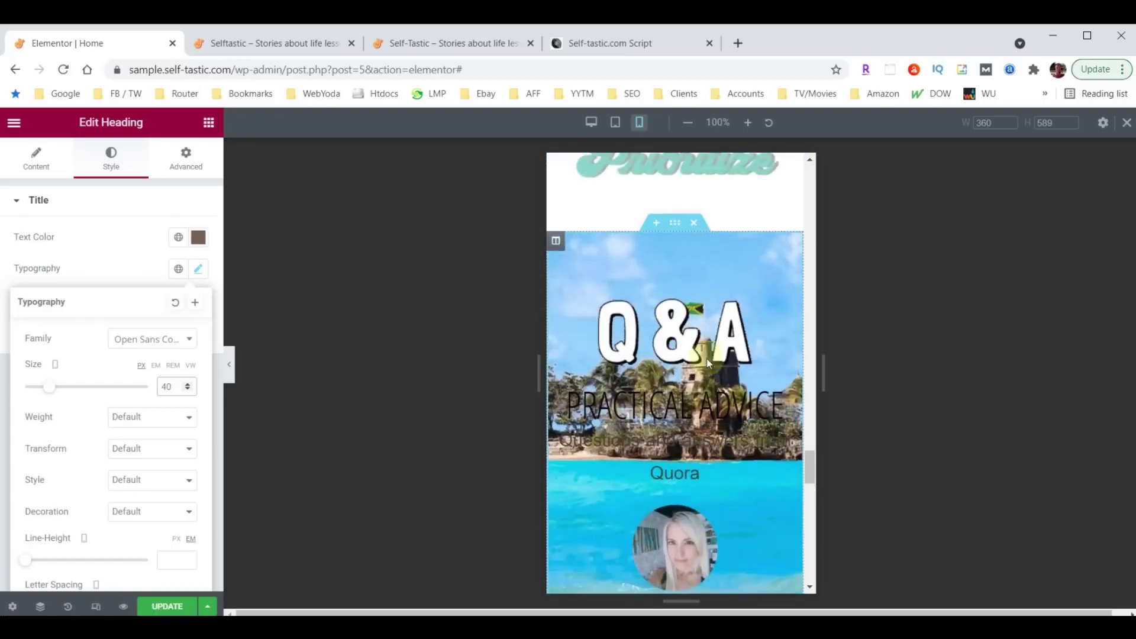
# Switch on Hide On Mobile under Advanced > Responsive for the Q&A section.
pyautogui.click(674, 223)
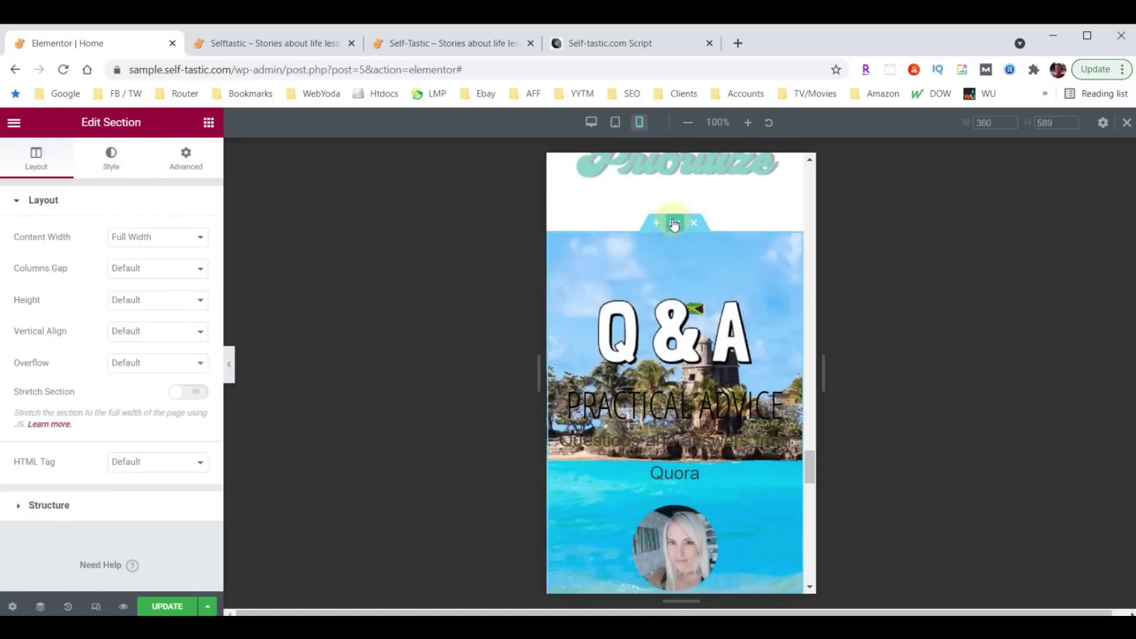
pyautogui.click(174, 162)
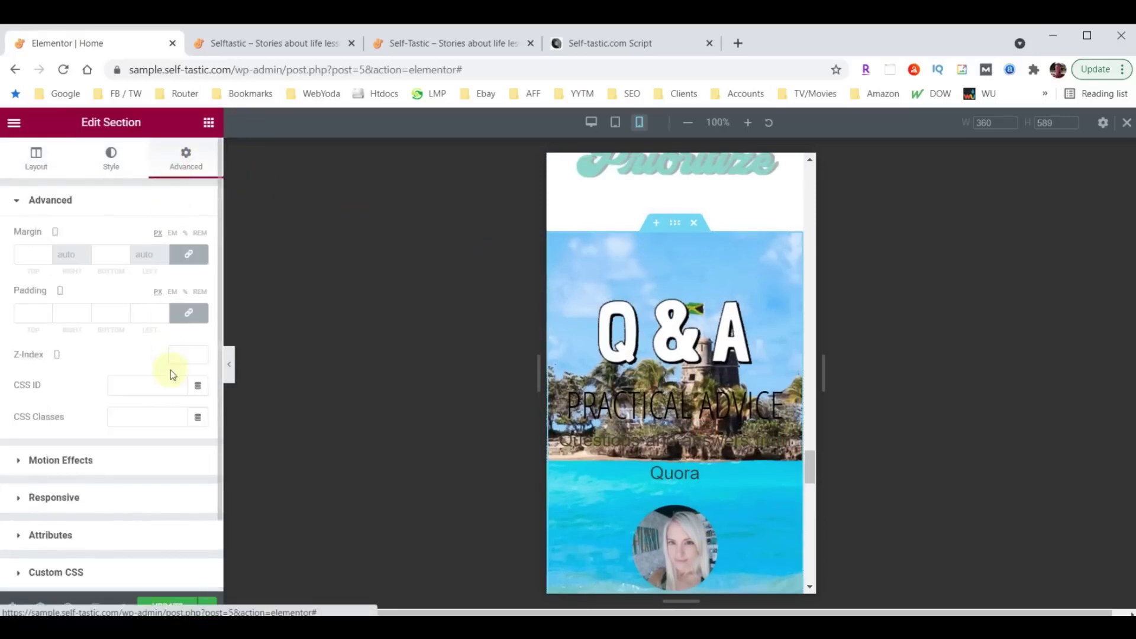
pyautogui.scroll(-1, 170, 373)
pyautogui.click(45, 412)
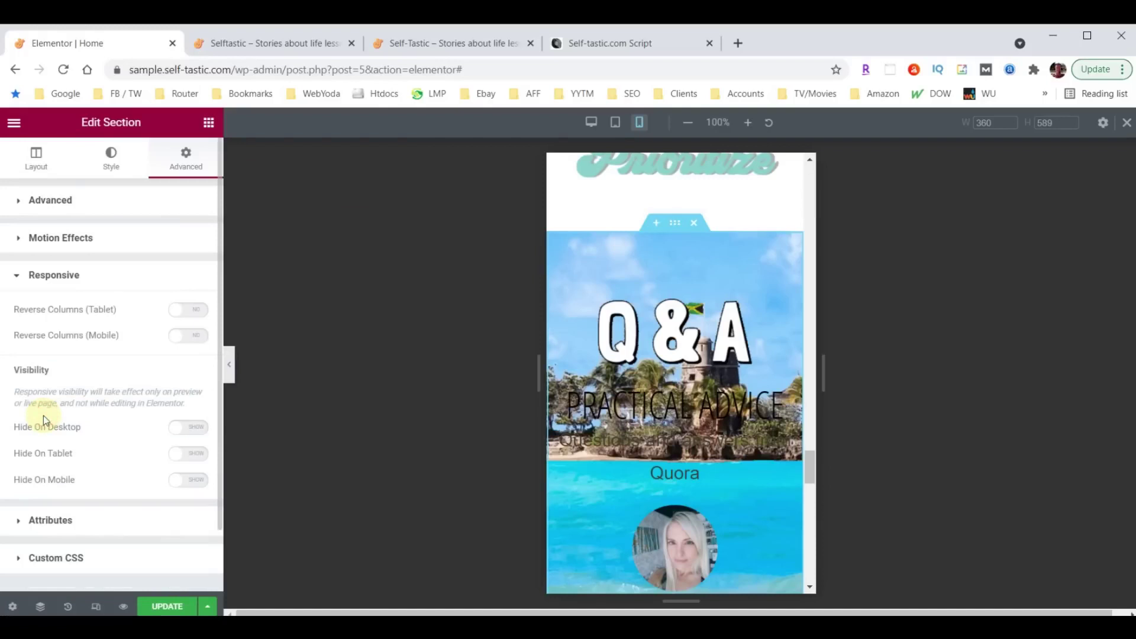
pyautogui.click(198, 486)
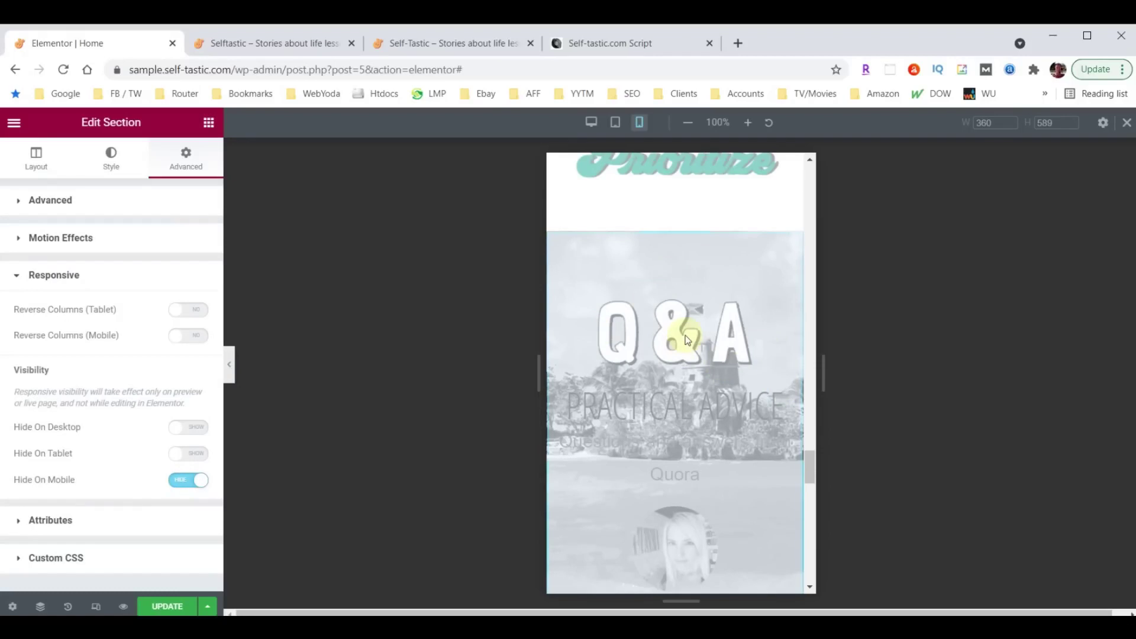
pyautogui.scroll(-10, 686, 339)
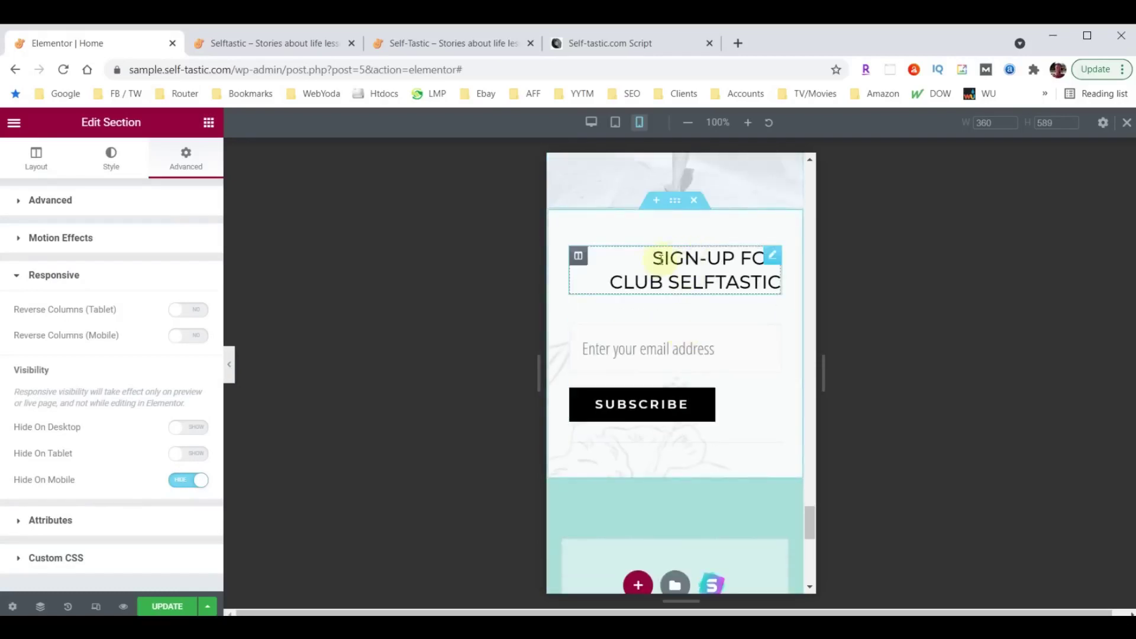
# Set the Sign-up for Club Selftastic heading's alignment to Center.
pyautogui.click(772, 258)
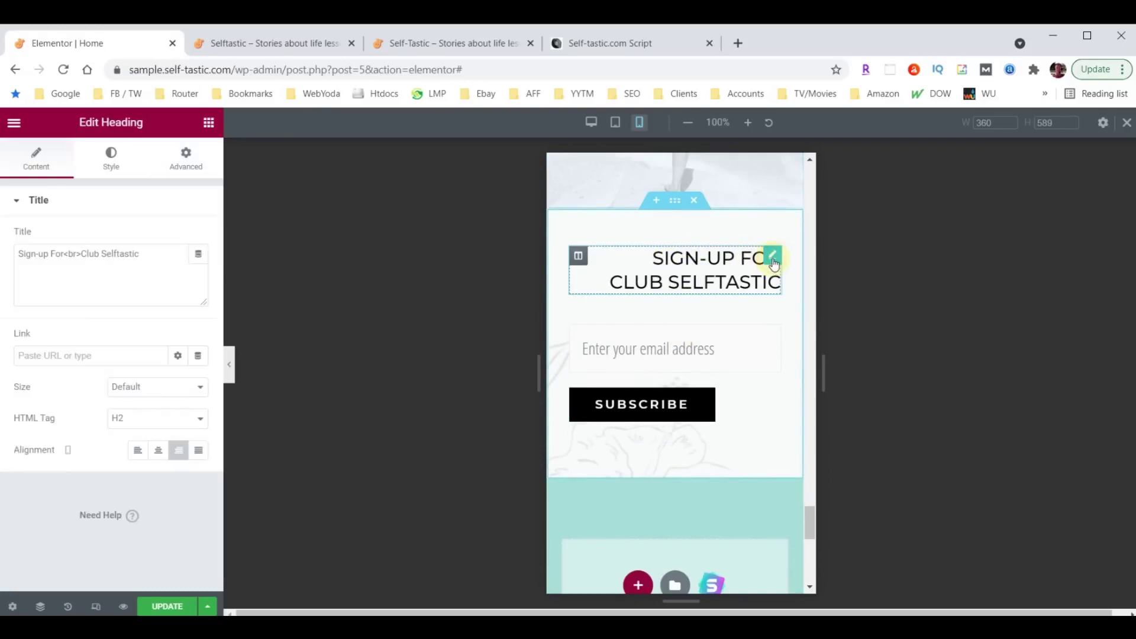
pyautogui.click(158, 457)
pyautogui.scroll(-2, 674, 385)
pyautogui.scroll(1, 673, 424)
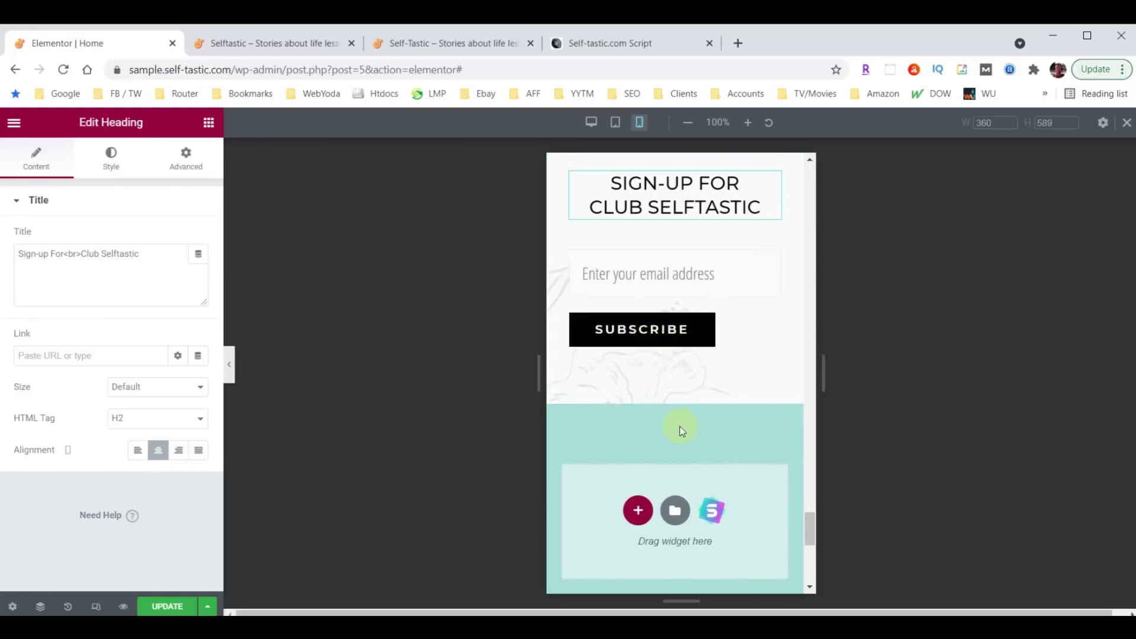
pyautogui.scroll(-5, 680, 431)
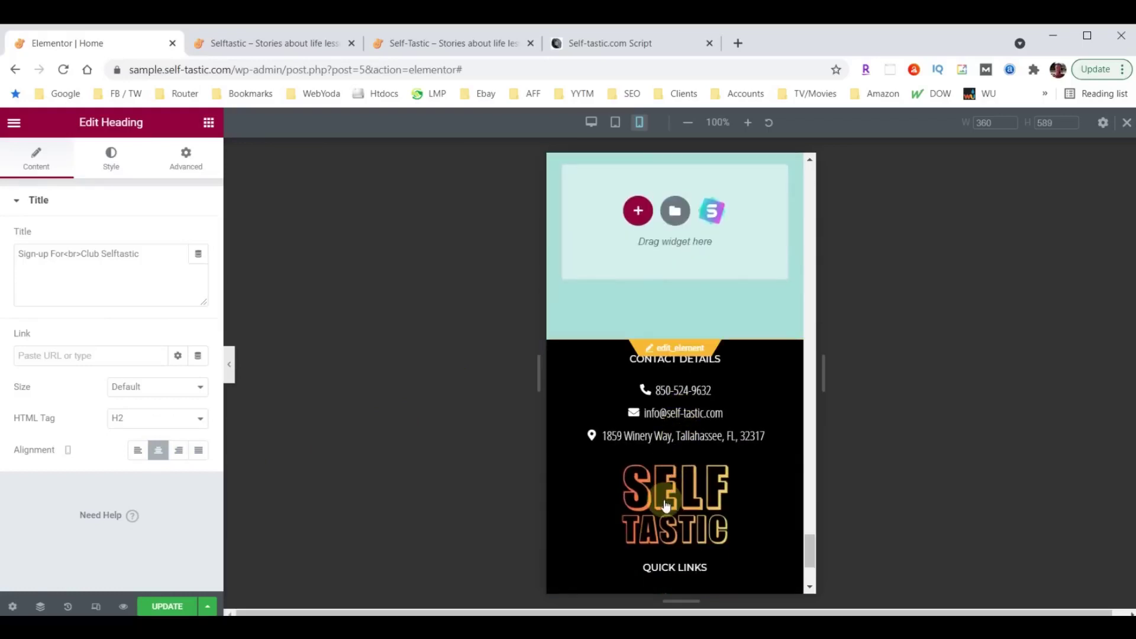
pyautogui.scroll(4, 703, 442)
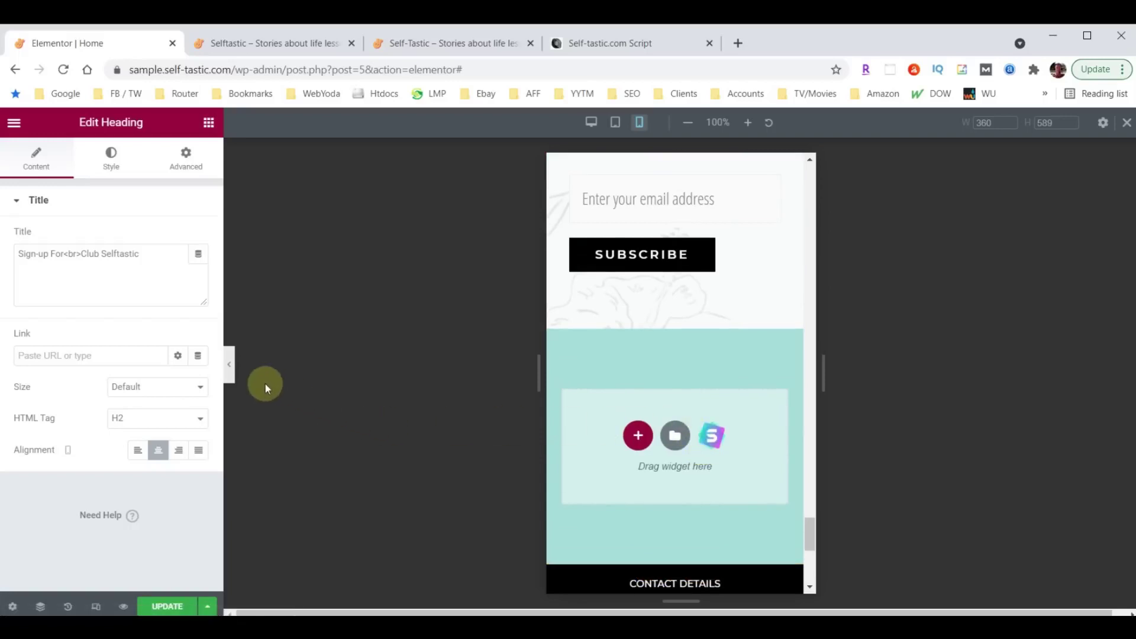
# Hide the editing panel to preview the full mobile page, then restore the panel.
pyautogui.click(230, 368)
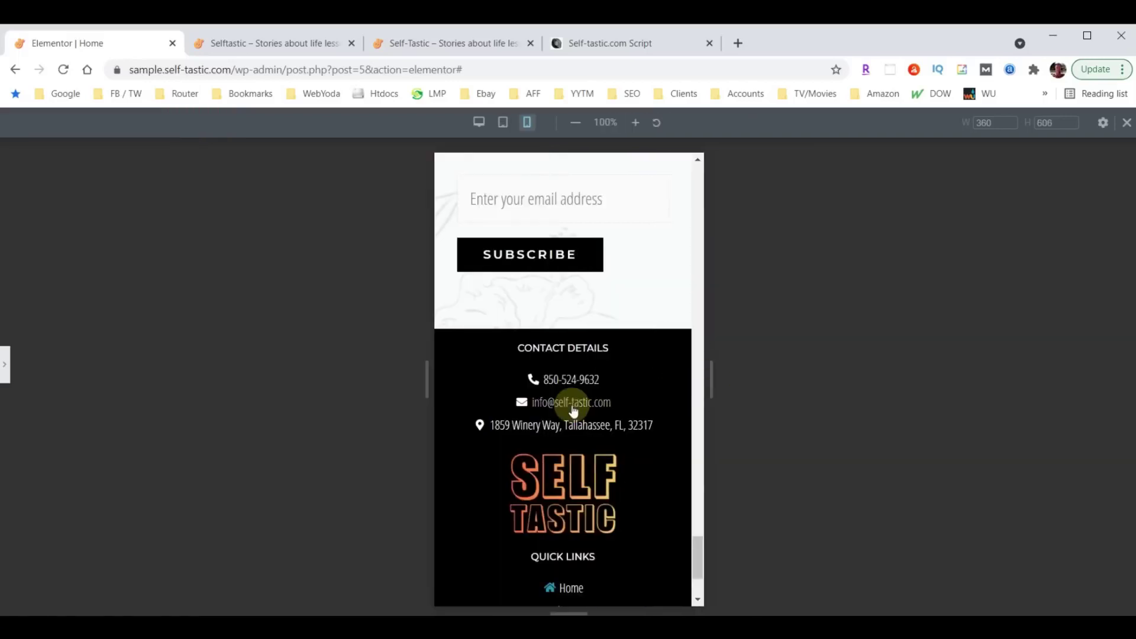
pyautogui.scroll(12, 573, 410)
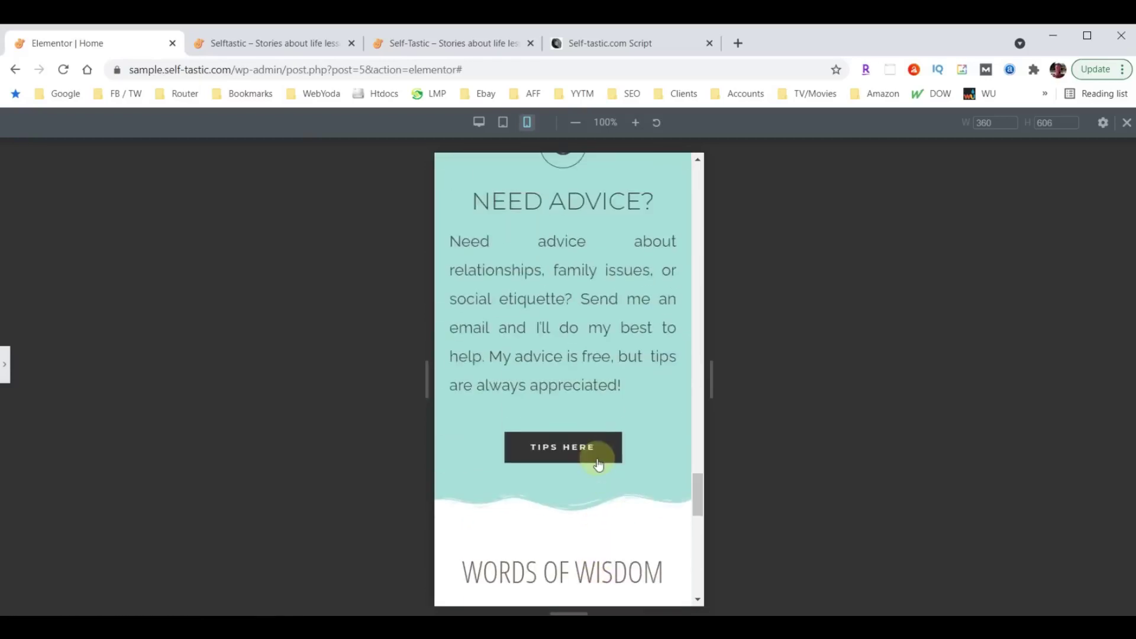
pyautogui.scroll(10, 598, 464)
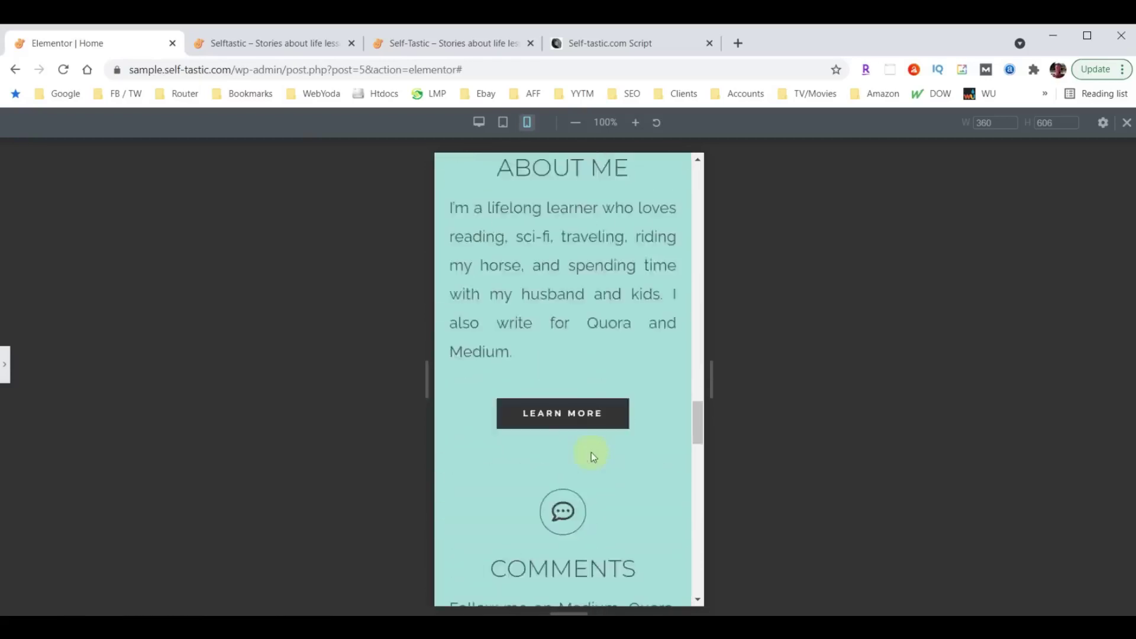
pyautogui.scroll(10, 593, 456)
pyautogui.scroll(10, 588, 449)
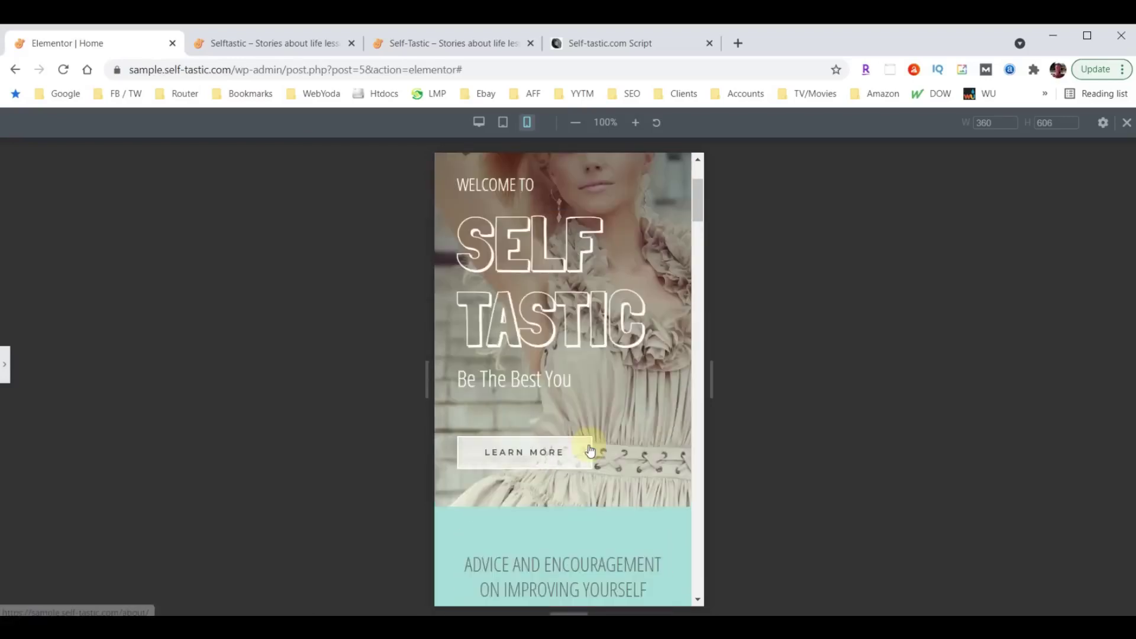
pyautogui.scroll(3, 589, 451)
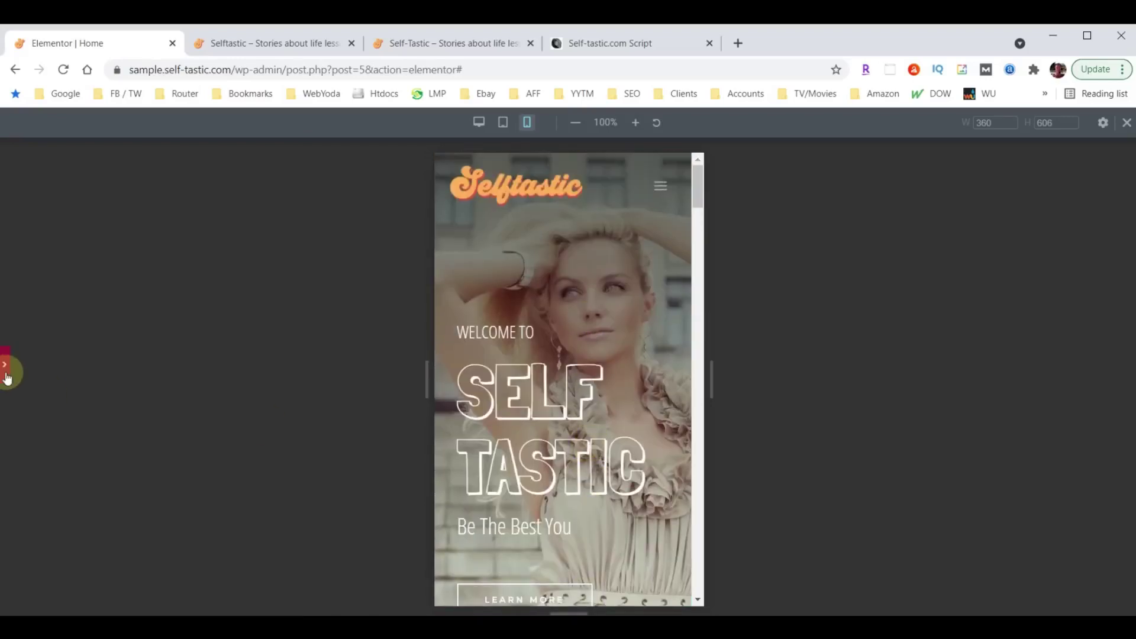
pyautogui.click(6, 374)
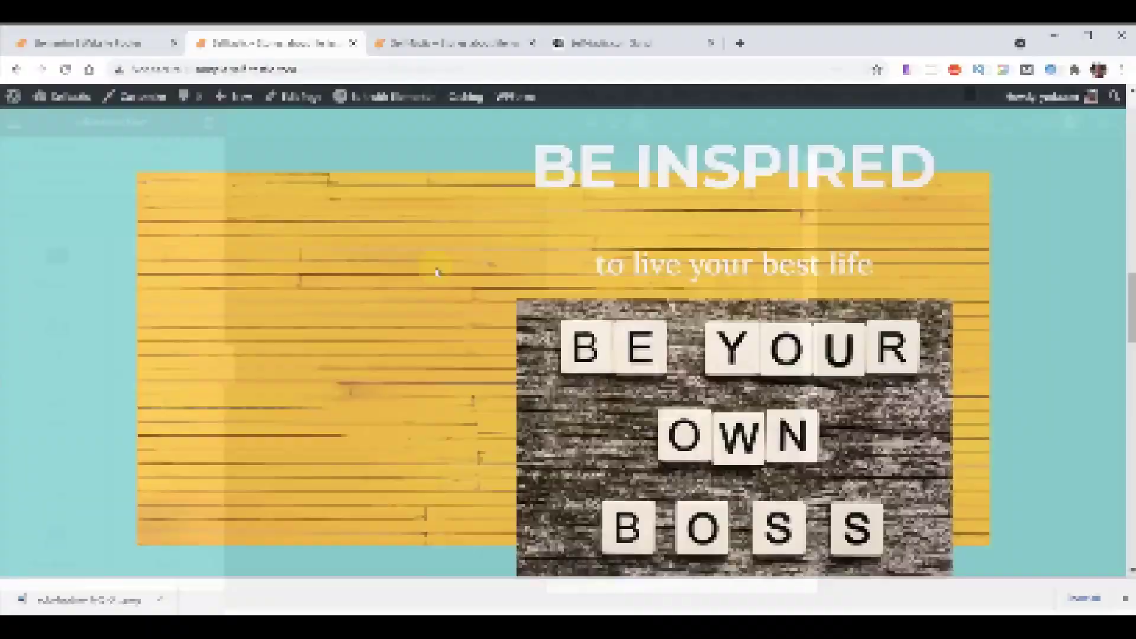
# Exit the Website Footer editor to the dashboard and go to the BackupBuddy backups page.
pyautogui.scroll(-5, 436, 272)
pyautogui.scroll(5, 436, 272)
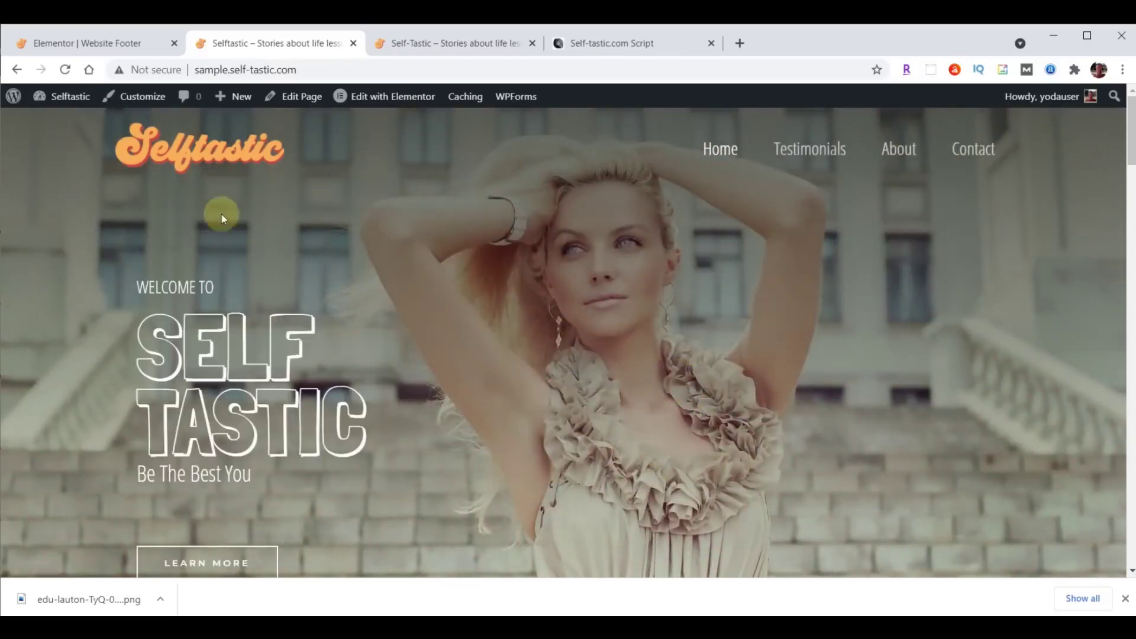
pyautogui.click(74, 41)
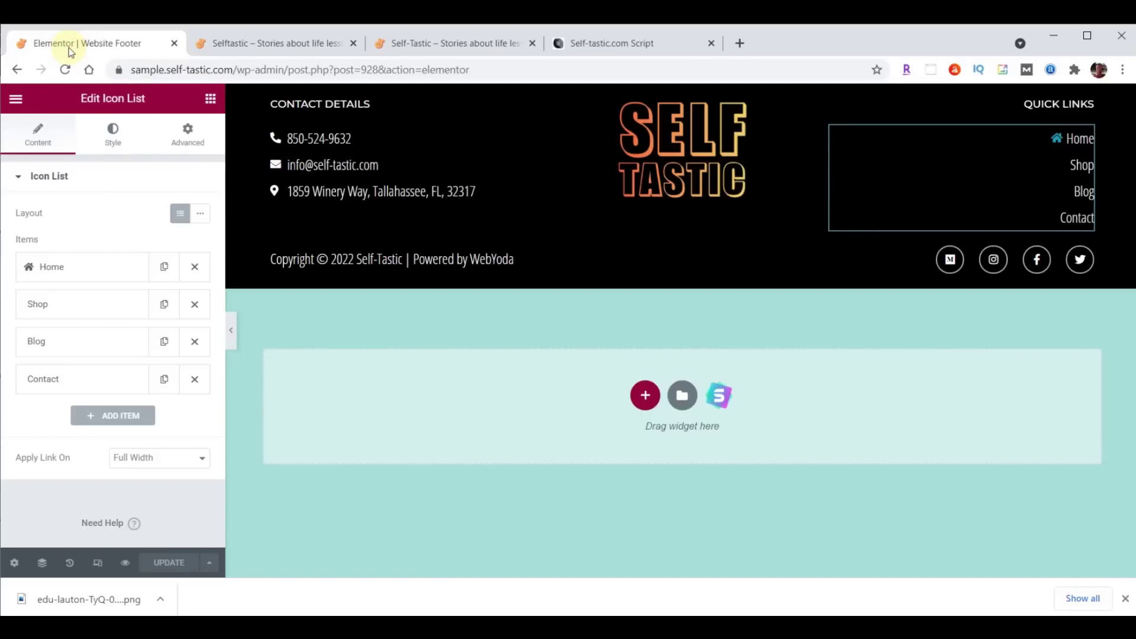
pyautogui.click(16, 98)
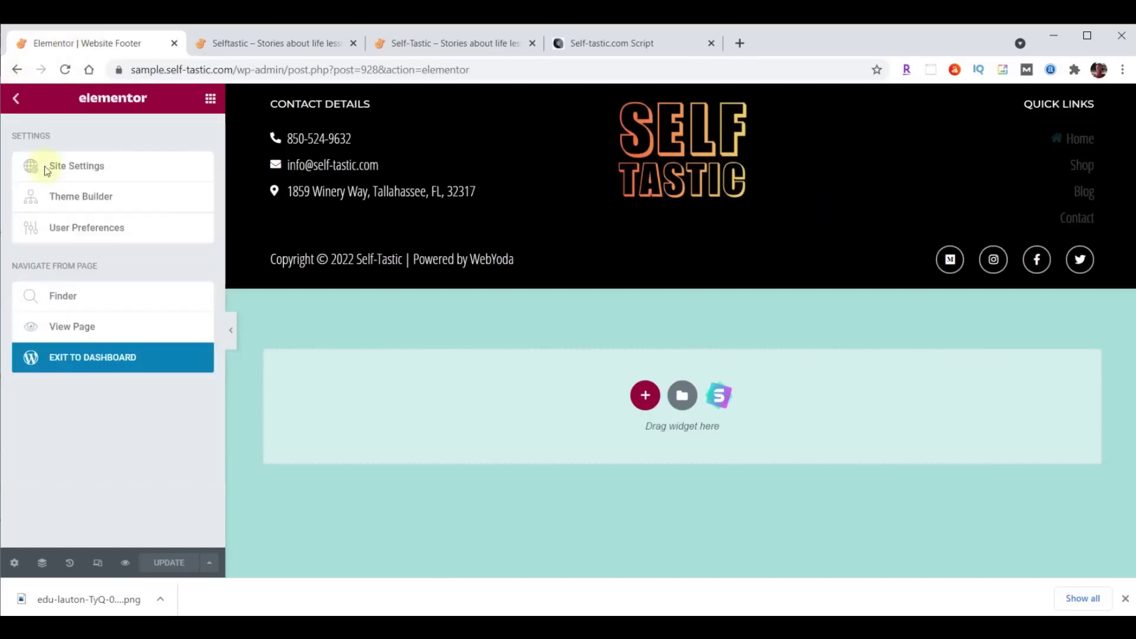
pyautogui.click(79, 362)
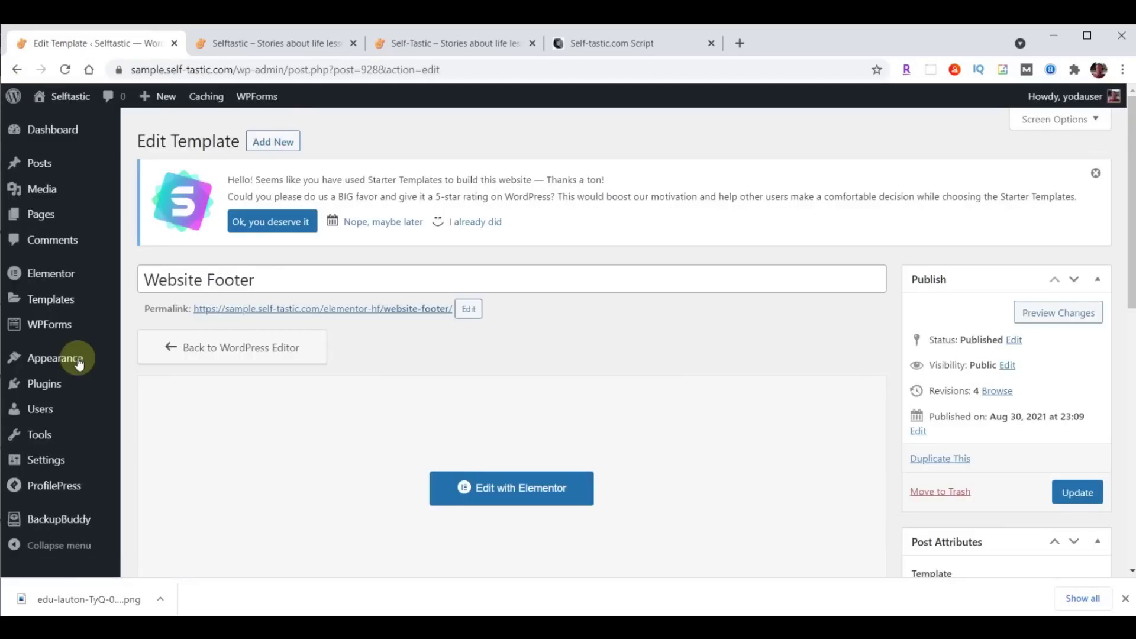
pyautogui.click(62, 520)
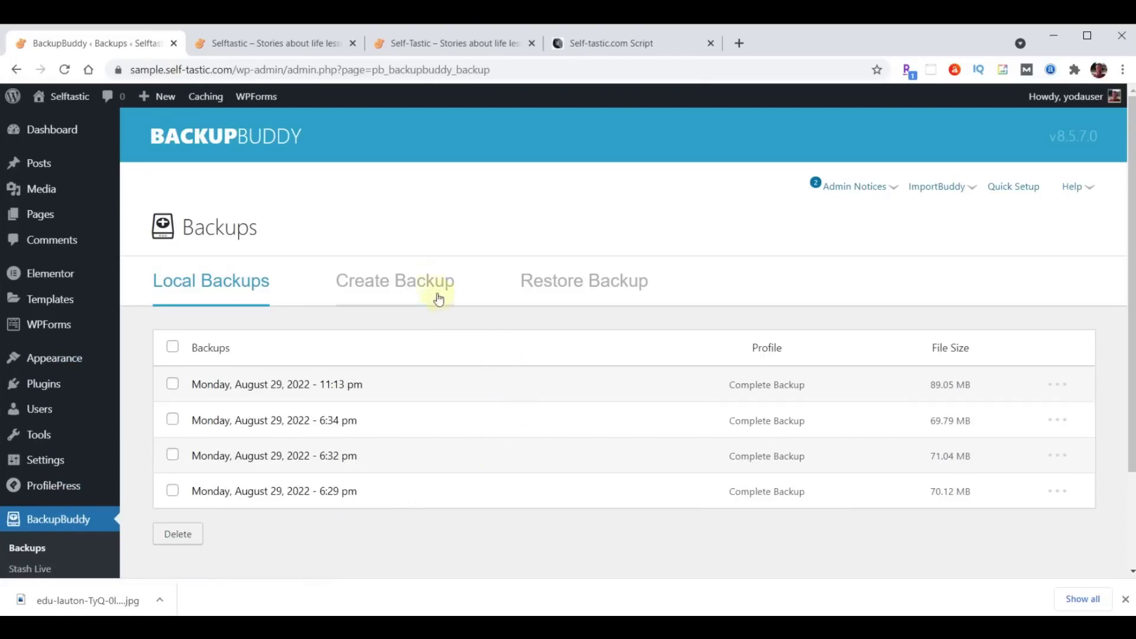
# Run a complete BackupBuddy site backup, download the 89.05 MB archive, and return to the Dashboard.
pyautogui.click(415, 283)
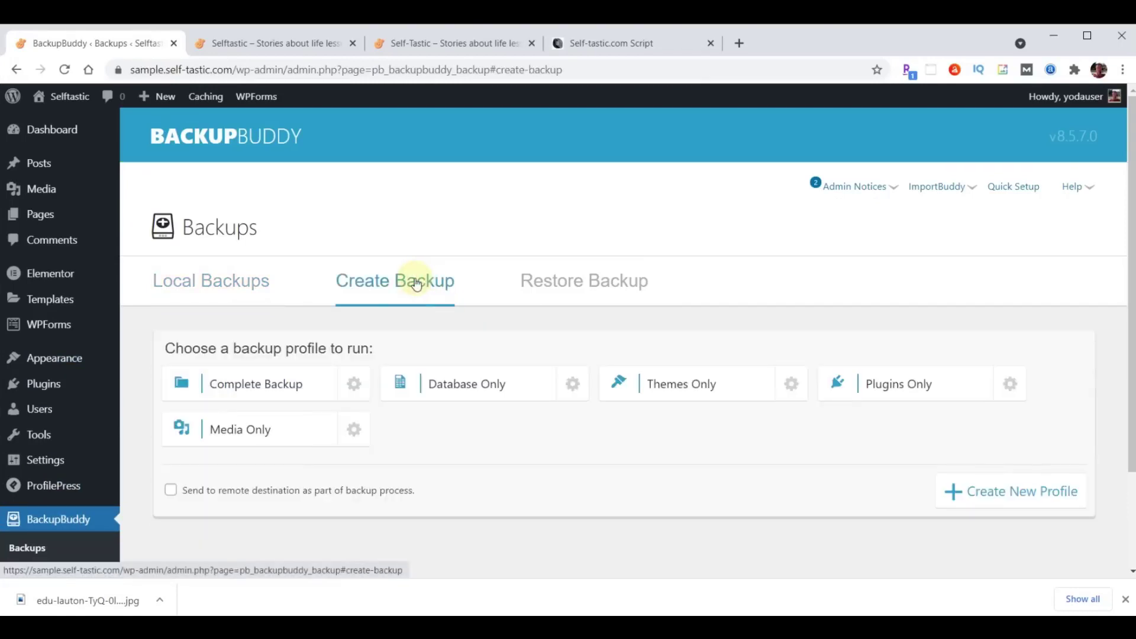
pyautogui.click(262, 386)
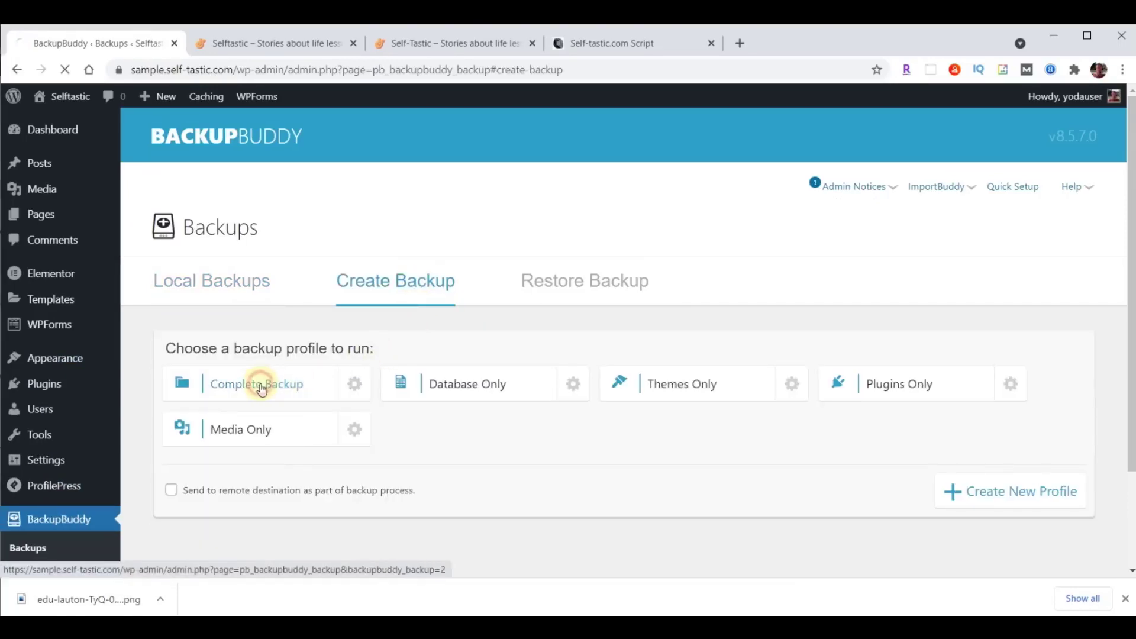
pyautogui.scroll(-4, 832, 446)
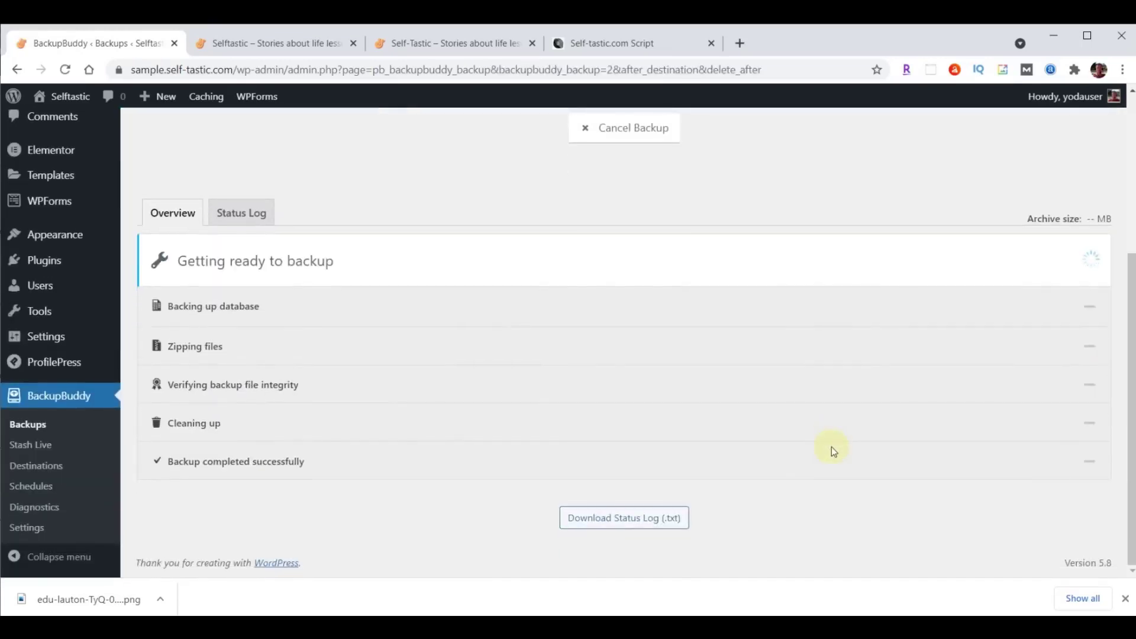
pyautogui.scroll(-2, 832, 446)
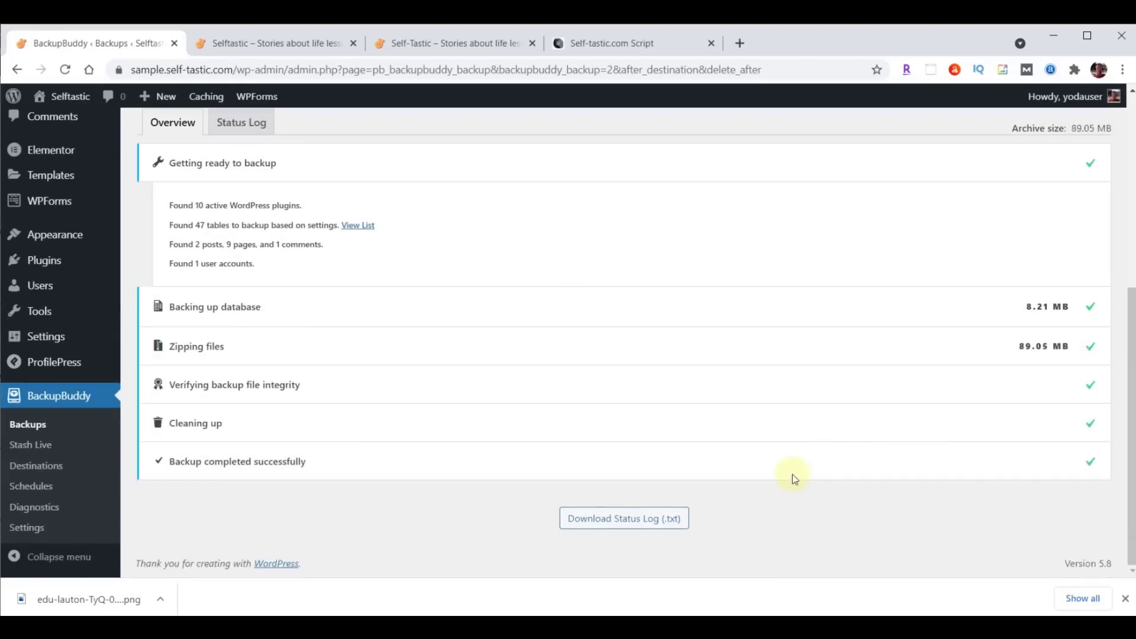
pyautogui.scroll(5, 790, 430)
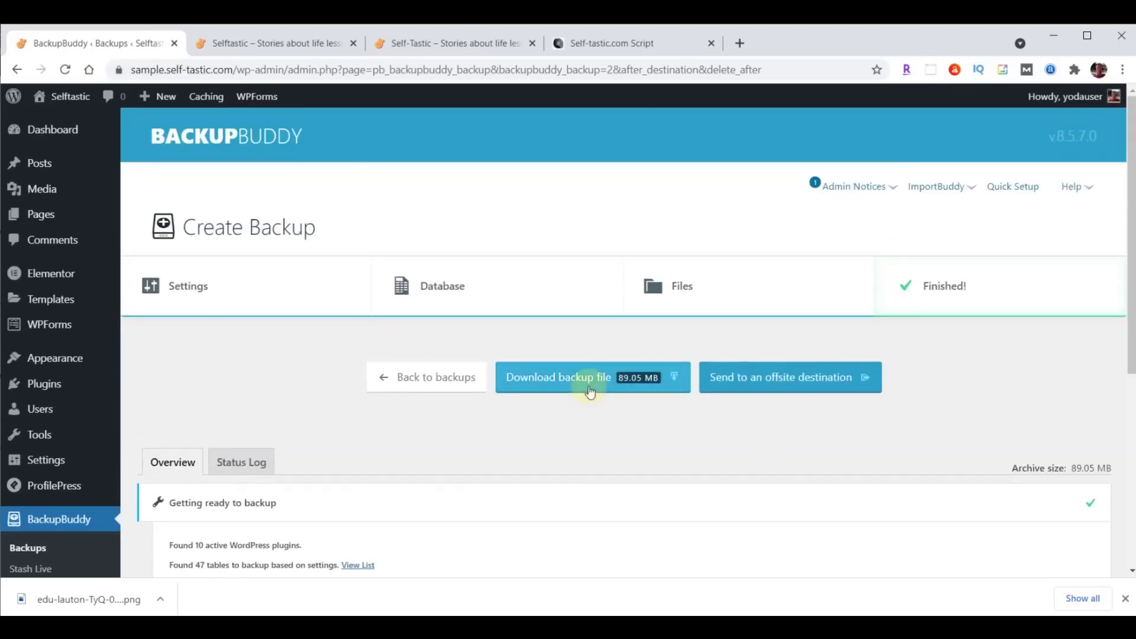
pyautogui.click(589, 388)
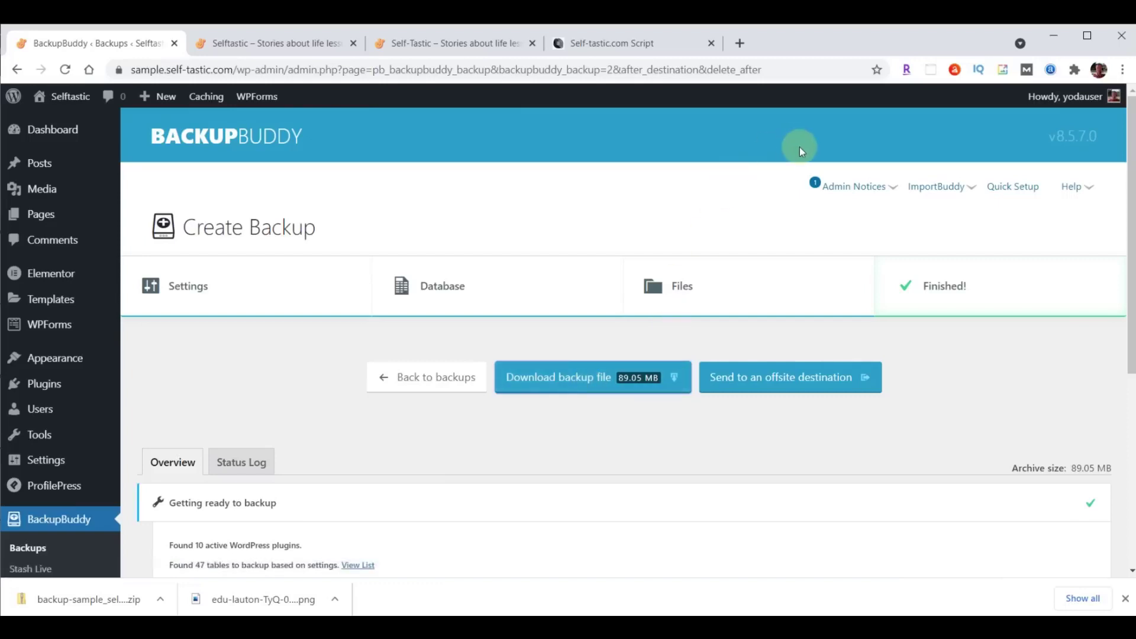
pyautogui.click(55, 130)
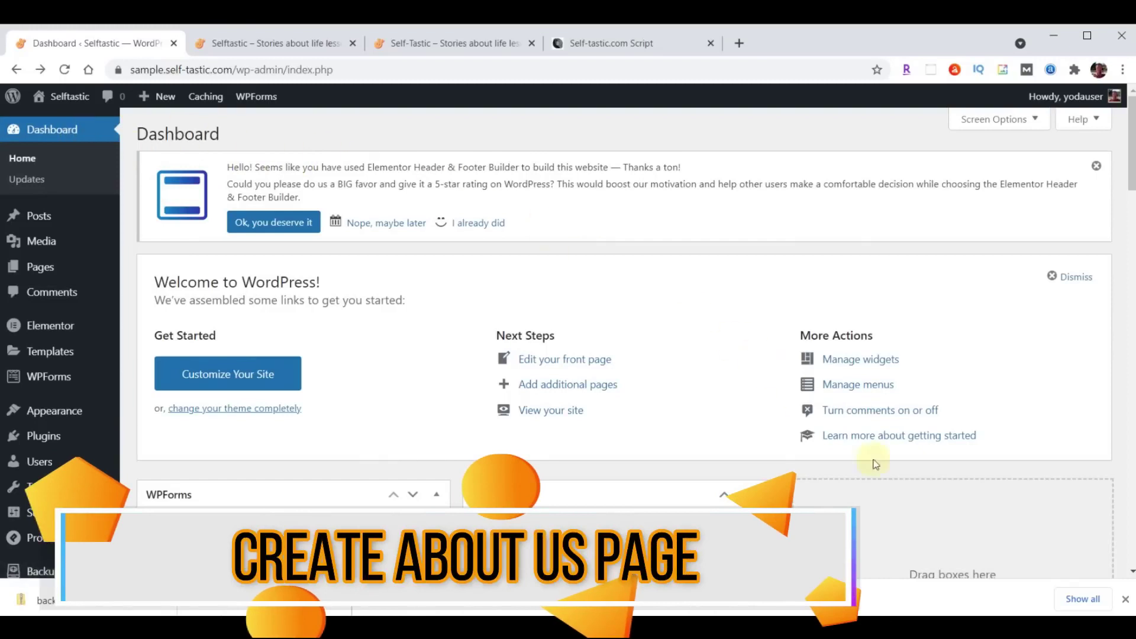
# Dismiss the downloads bar and open the About page on the live site.
pyautogui.click(1125, 599)
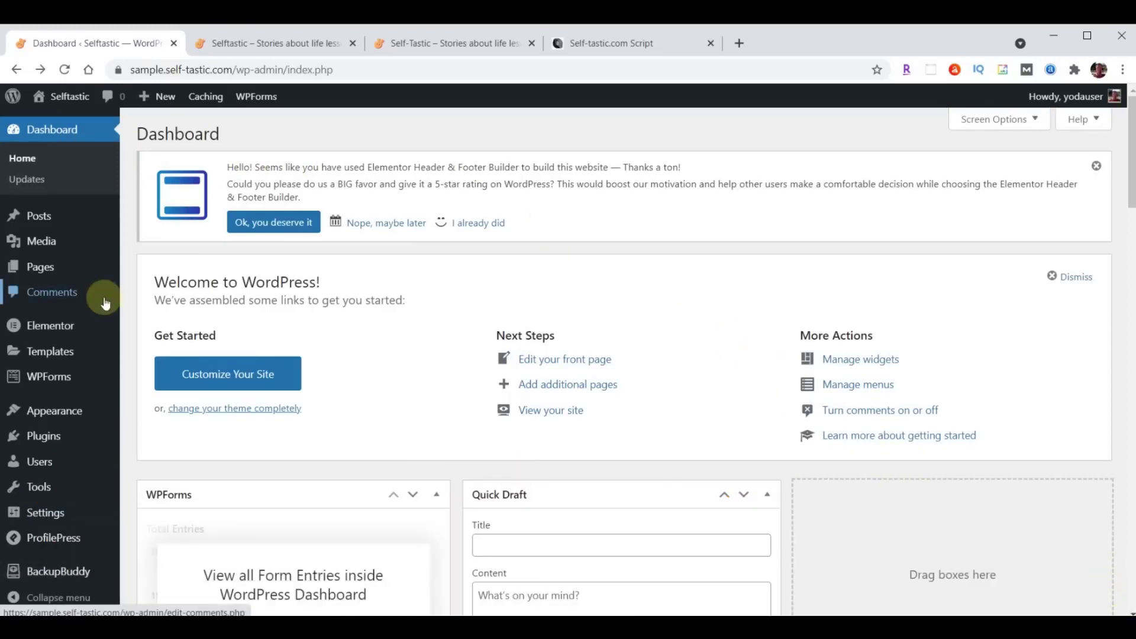
pyautogui.moveTo(47, 271)
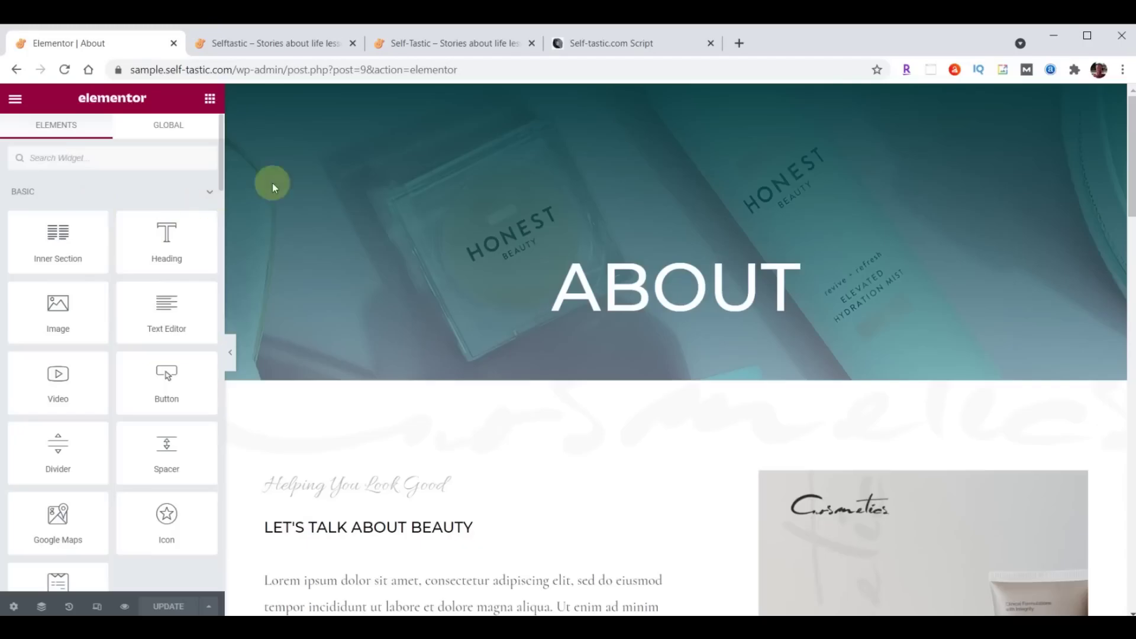
pyautogui.click(438, 45)
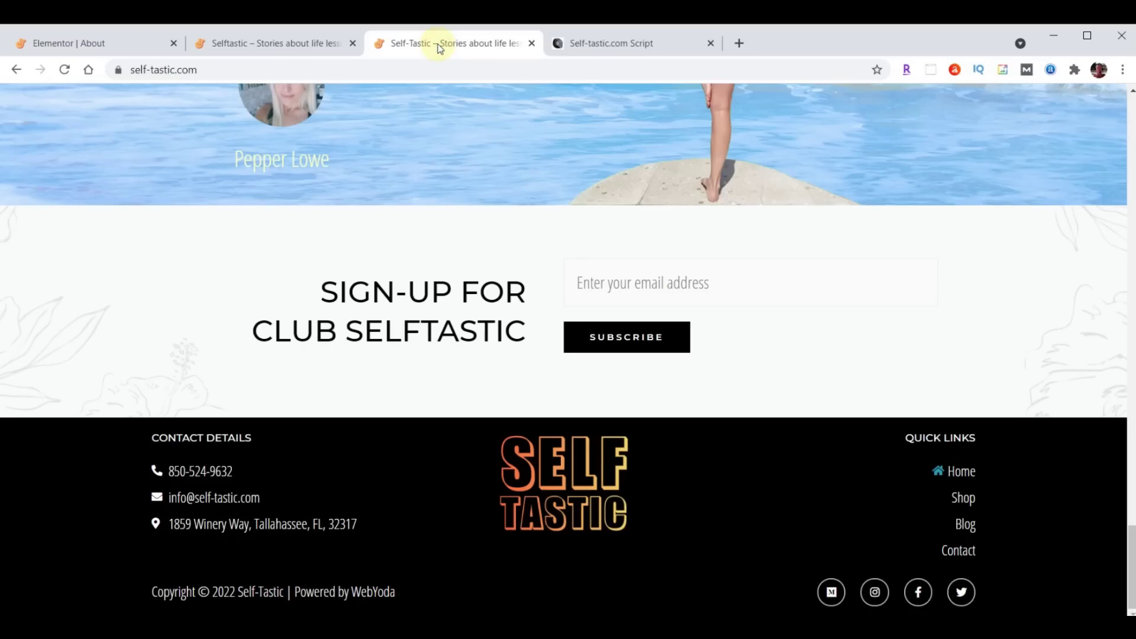
pyautogui.scroll(15, 823, 454)
pyautogui.scroll(5, 824, 453)
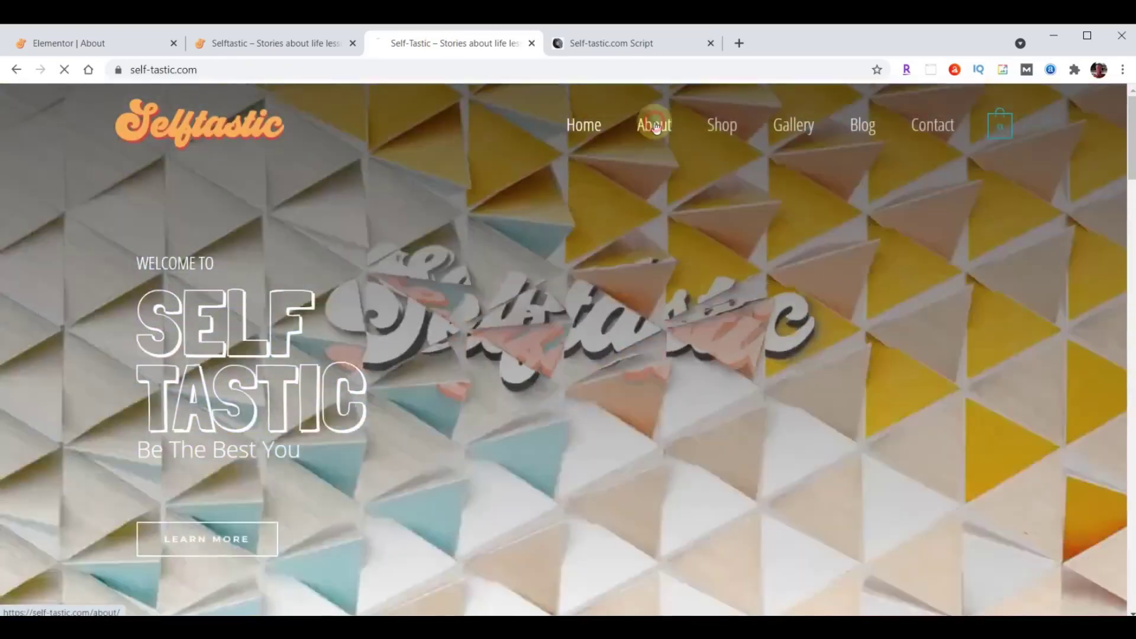
pyautogui.click(654, 126)
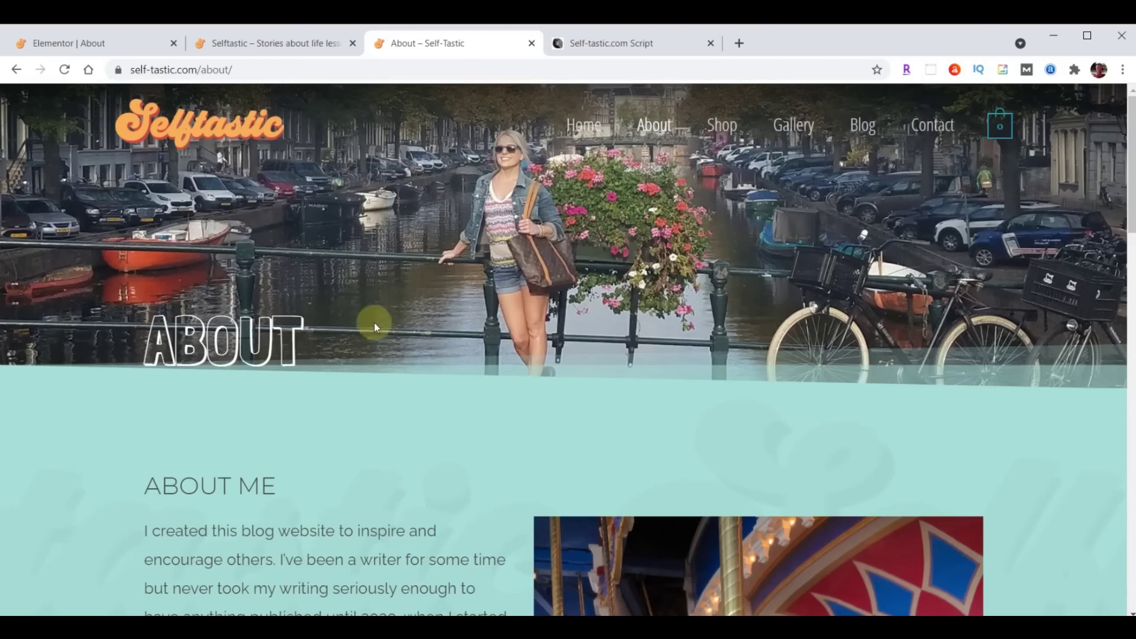
# Scroll through the live About page for reference, then return to the Elementor About editor.
pyautogui.scroll(-6, 719, 230)
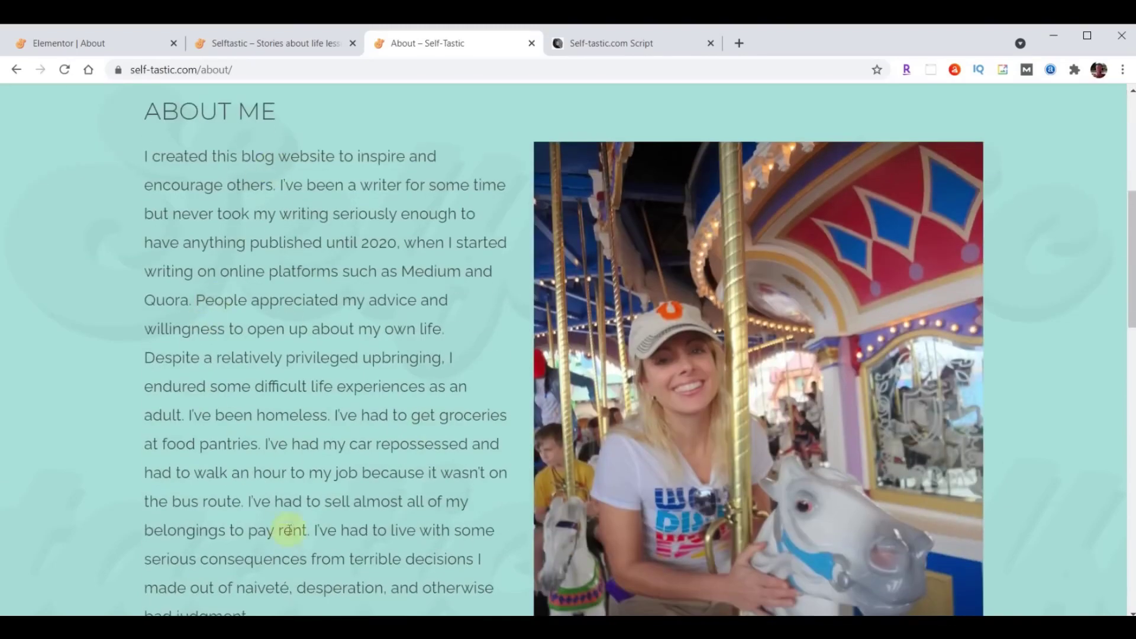
pyautogui.scroll(-4, 336, 416)
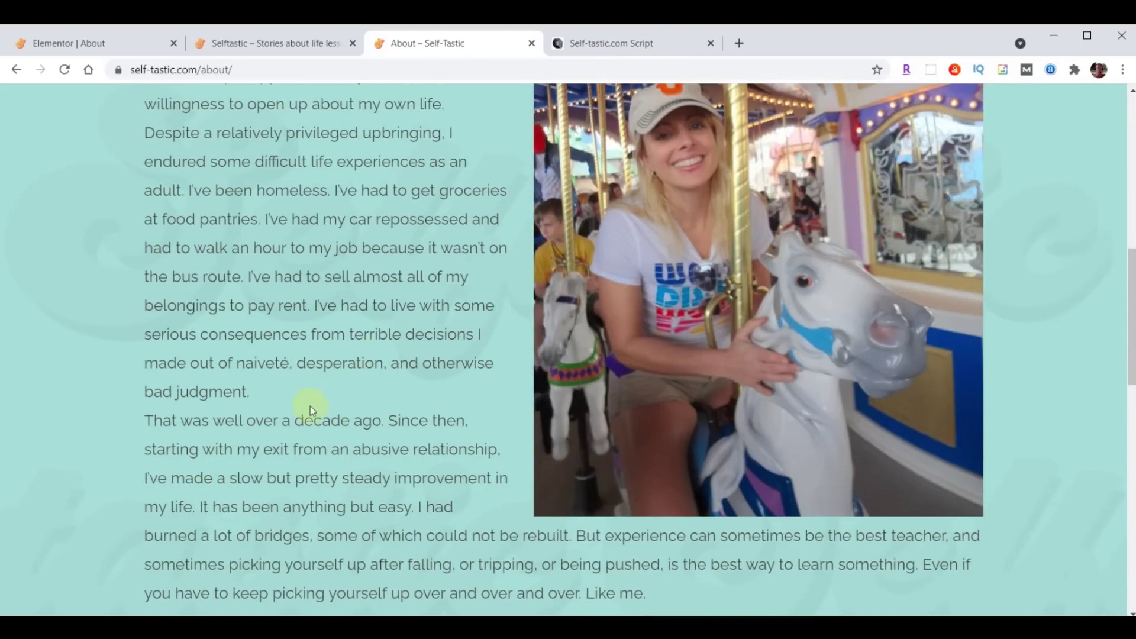
pyautogui.scroll(5, 372, 359)
pyautogui.scroll(-1, 373, 358)
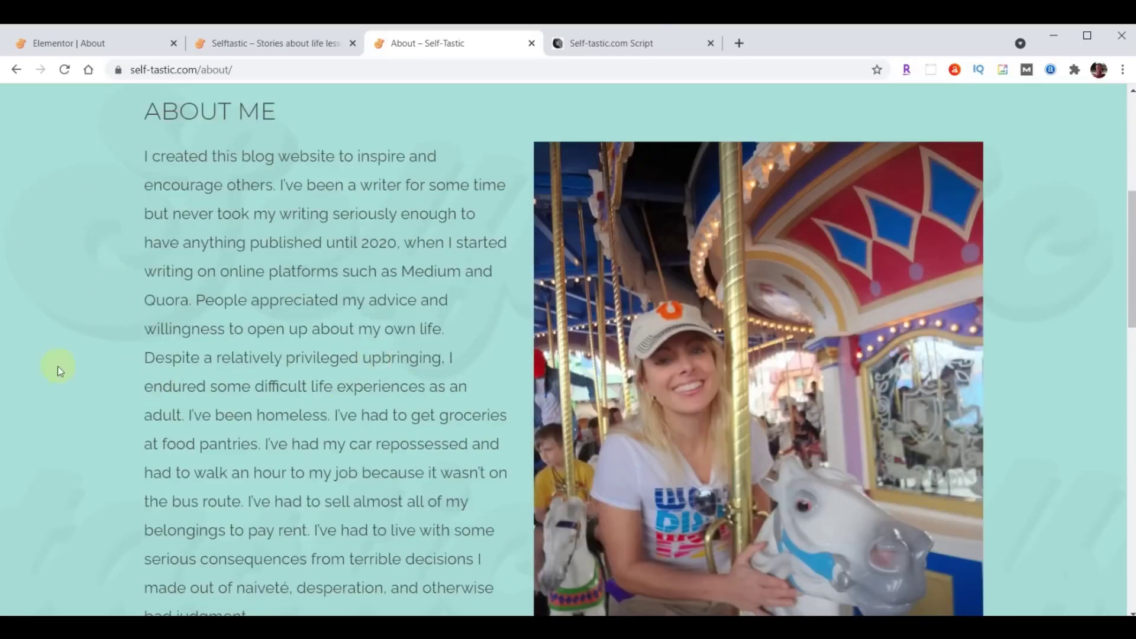
pyautogui.scroll(5, 370, 436)
pyautogui.scroll(1, 370, 435)
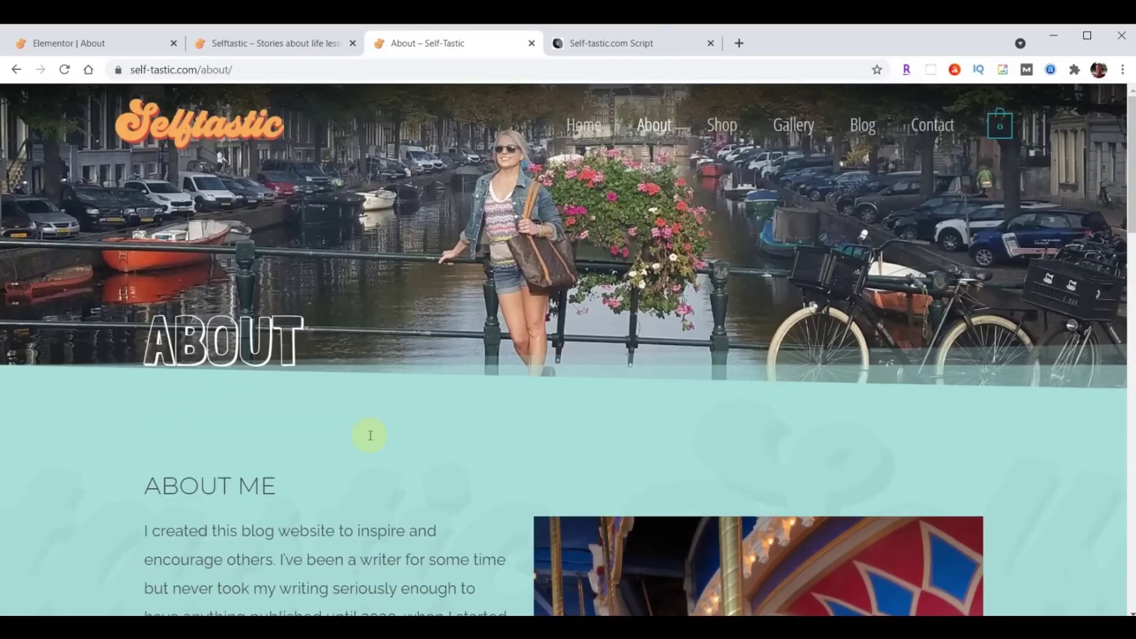
pyautogui.click(87, 43)
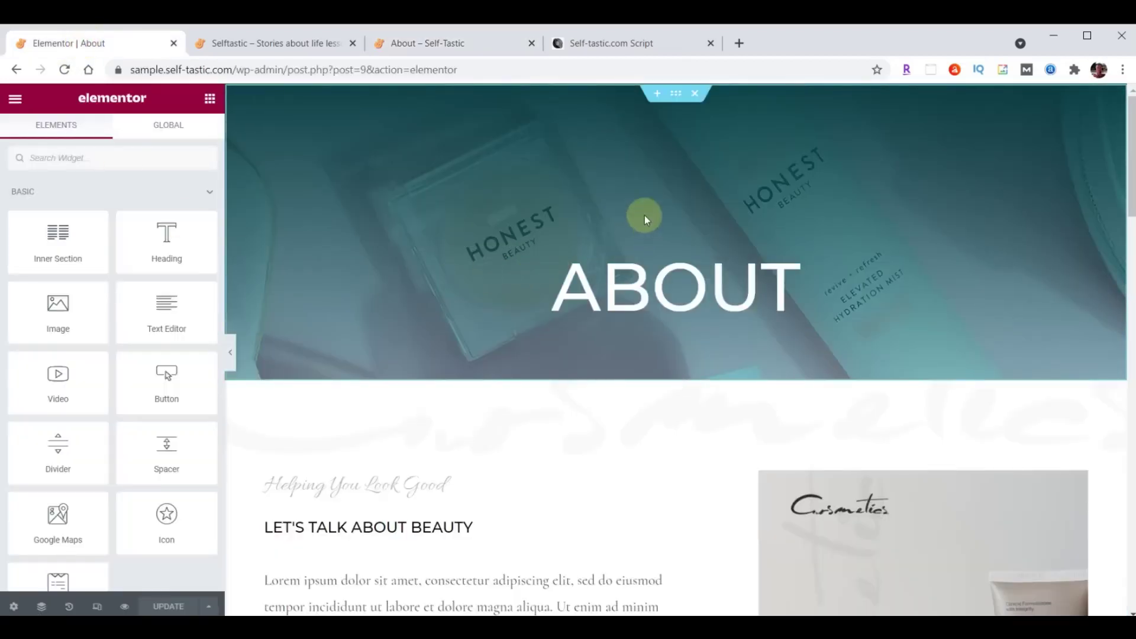
# Upload header-about.jpg from the site content folder and set it as the hero section's background image.
pyautogui.click(675, 95)
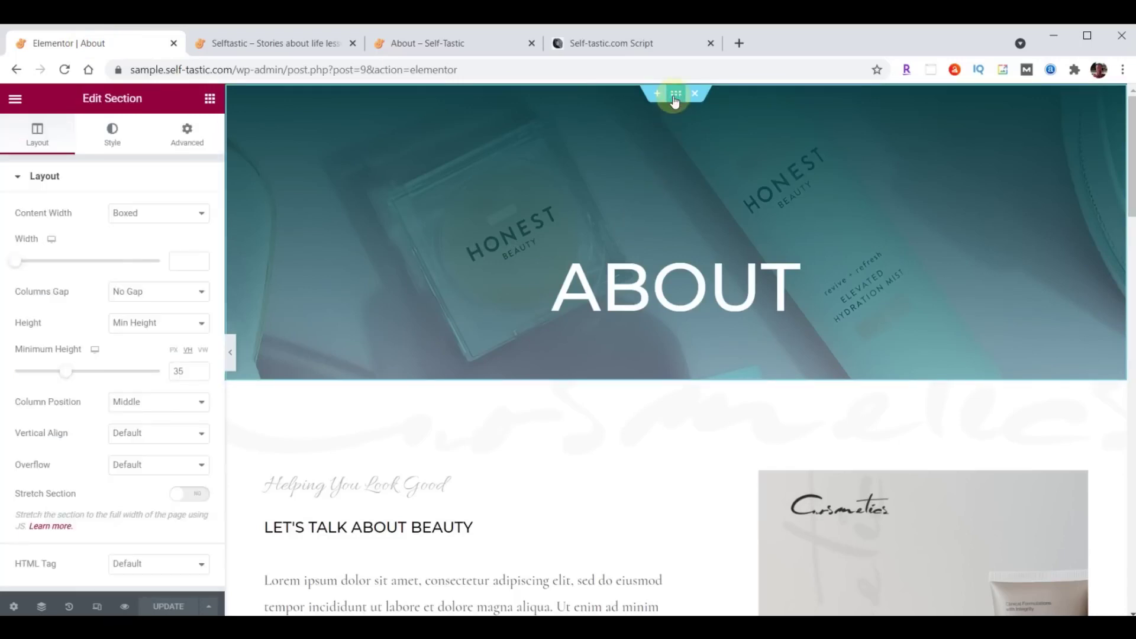
pyautogui.click(113, 141)
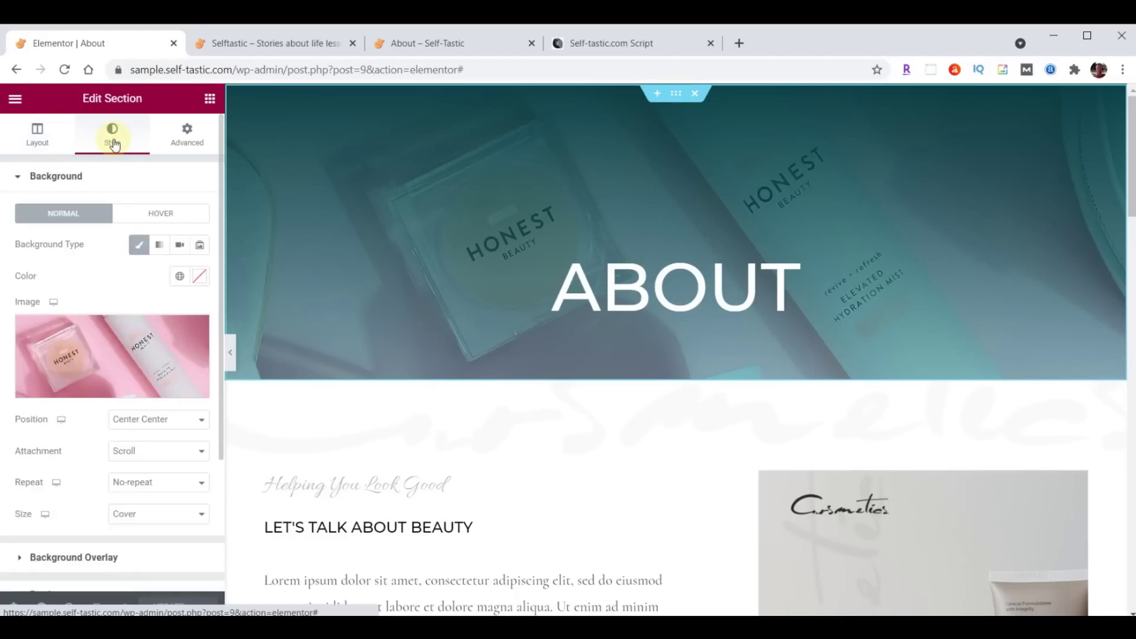
pyautogui.click(117, 353)
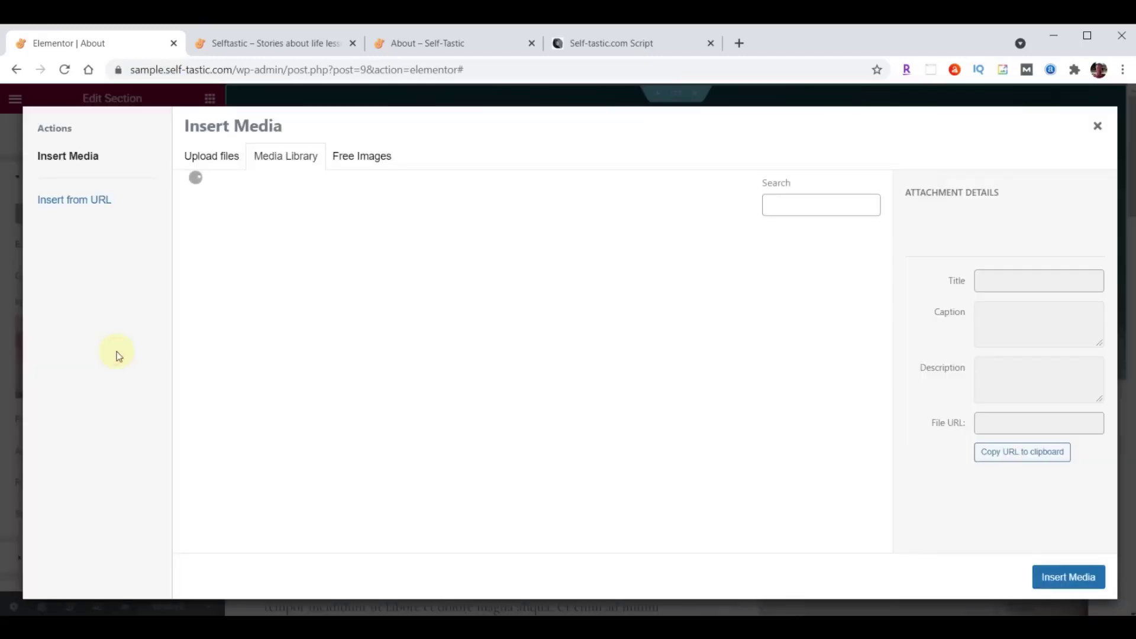
pyautogui.hotkey('alt', 'Tab')
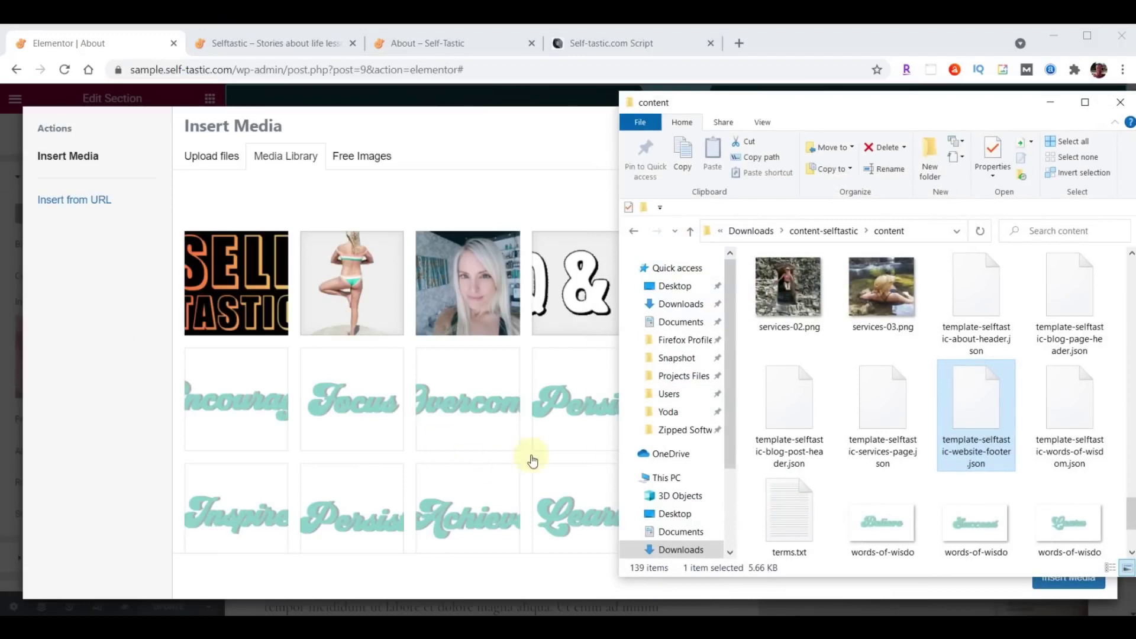
pyautogui.scroll(10, 921, 390)
pyautogui.scroll(5, 921, 393)
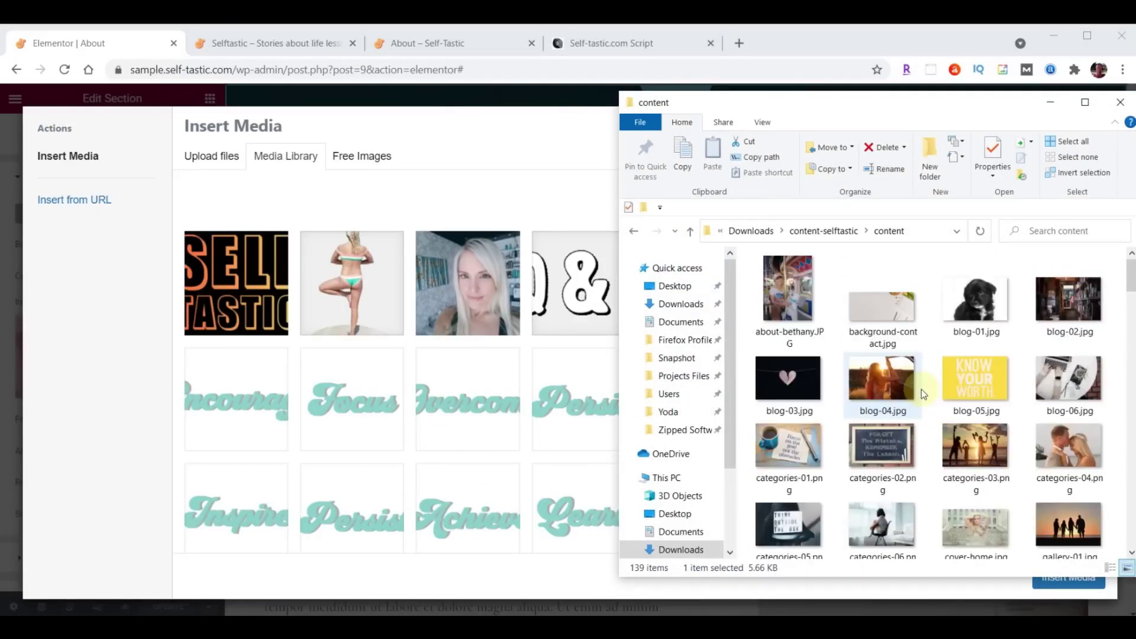
pyautogui.scroll(-5, 926, 379)
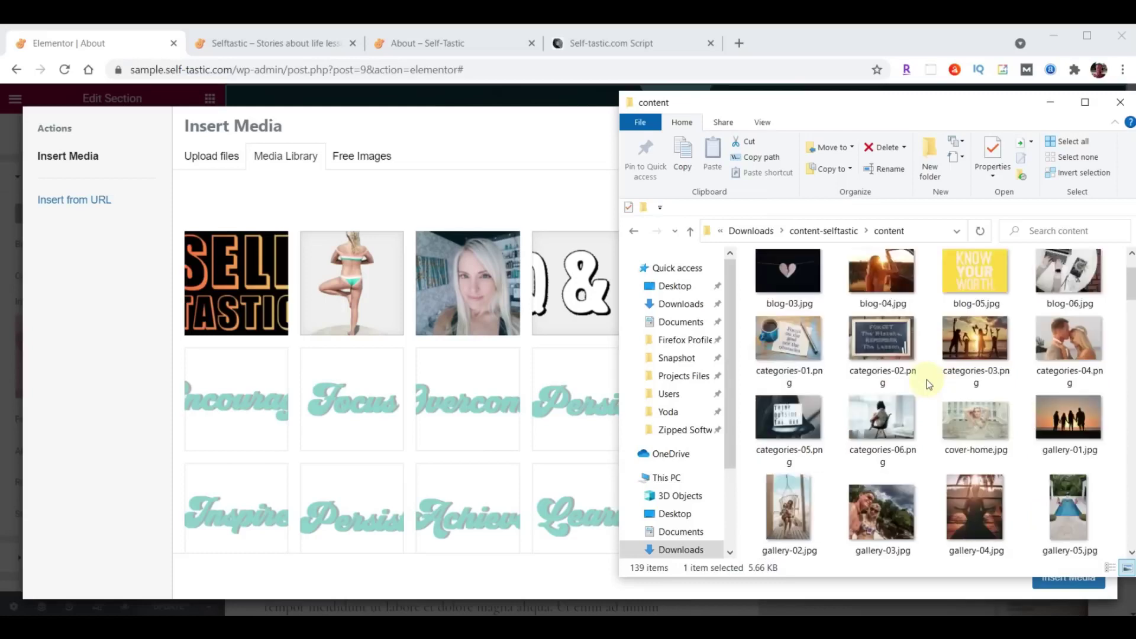
pyautogui.scroll(-6, 926, 378)
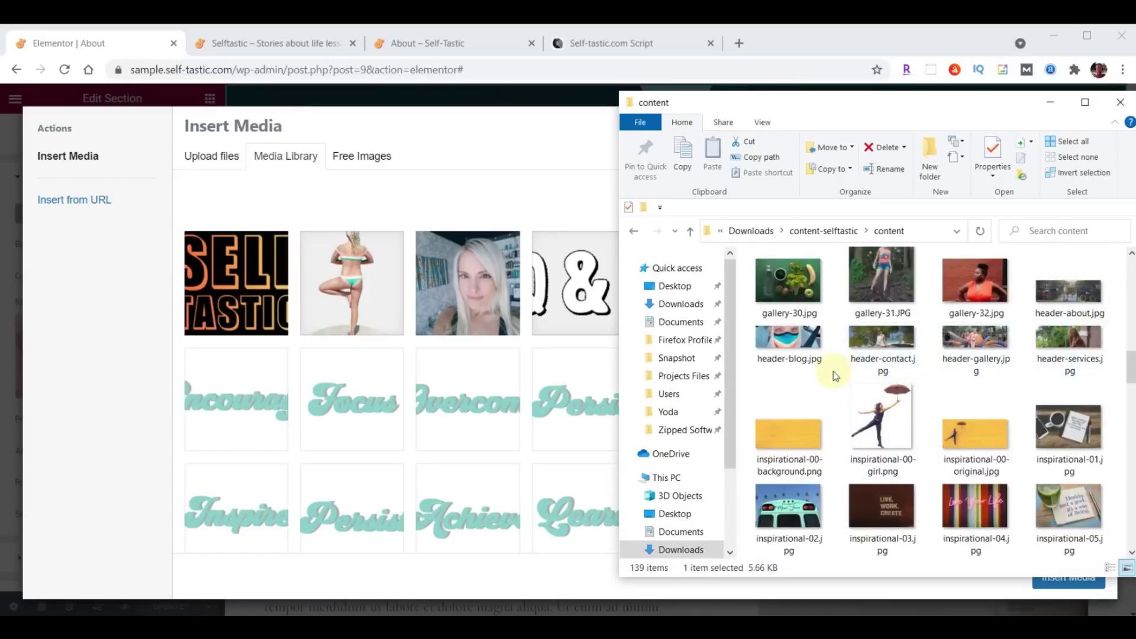
pyautogui.click(1072, 290)
pyautogui.moveTo(996, 334); pyautogui.dragTo(410, 377)
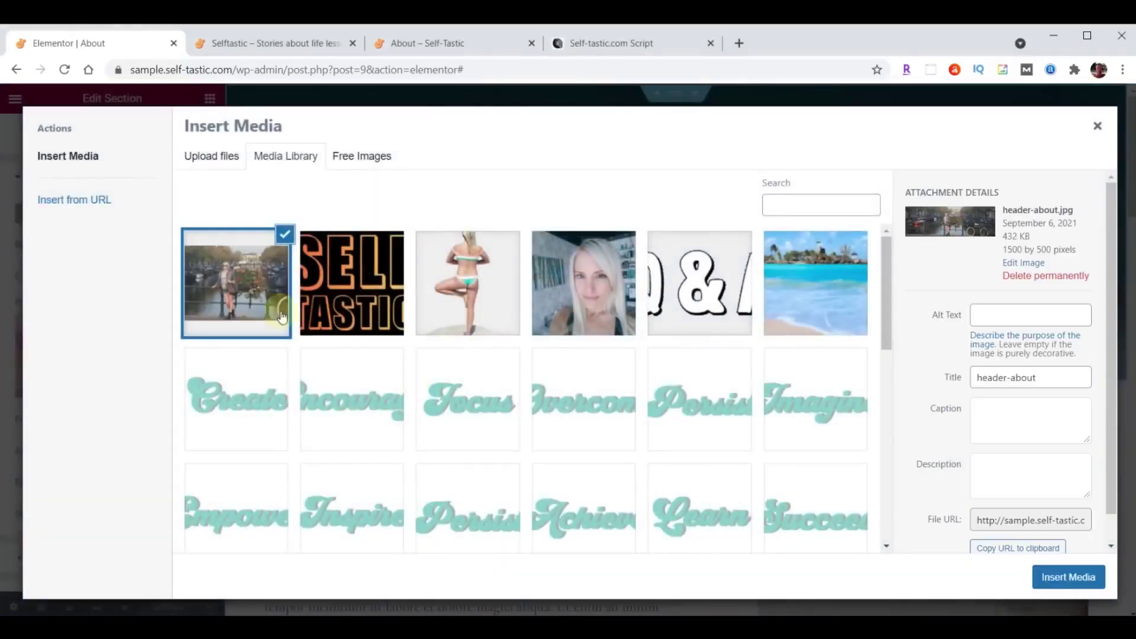
pyautogui.click(1078, 575)
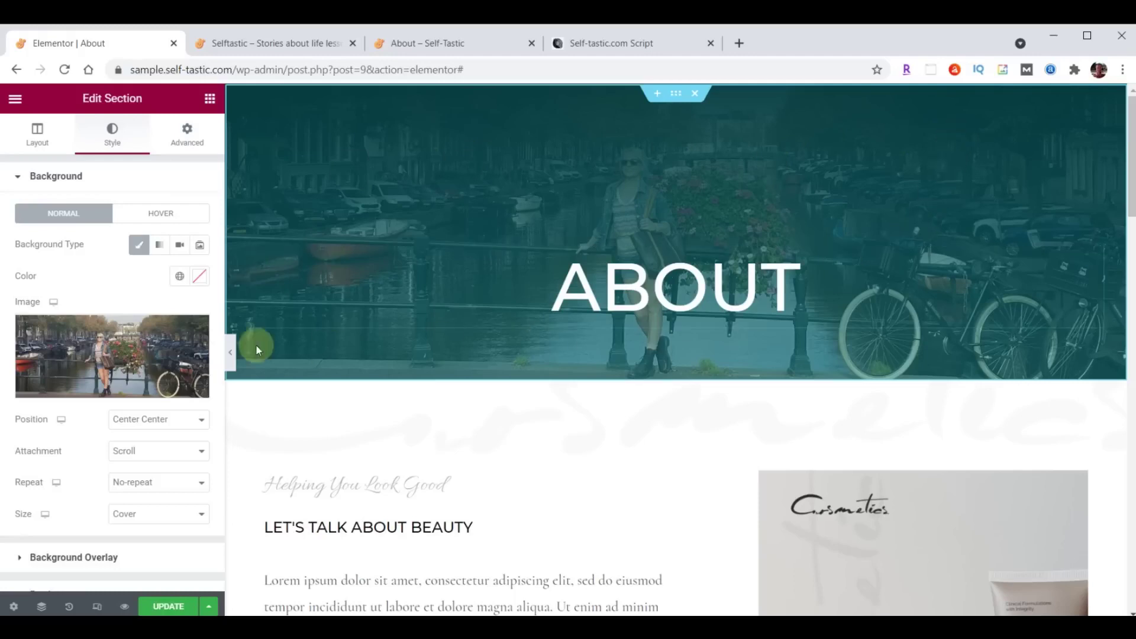
pyautogui.scroll(-2, 118, 343)
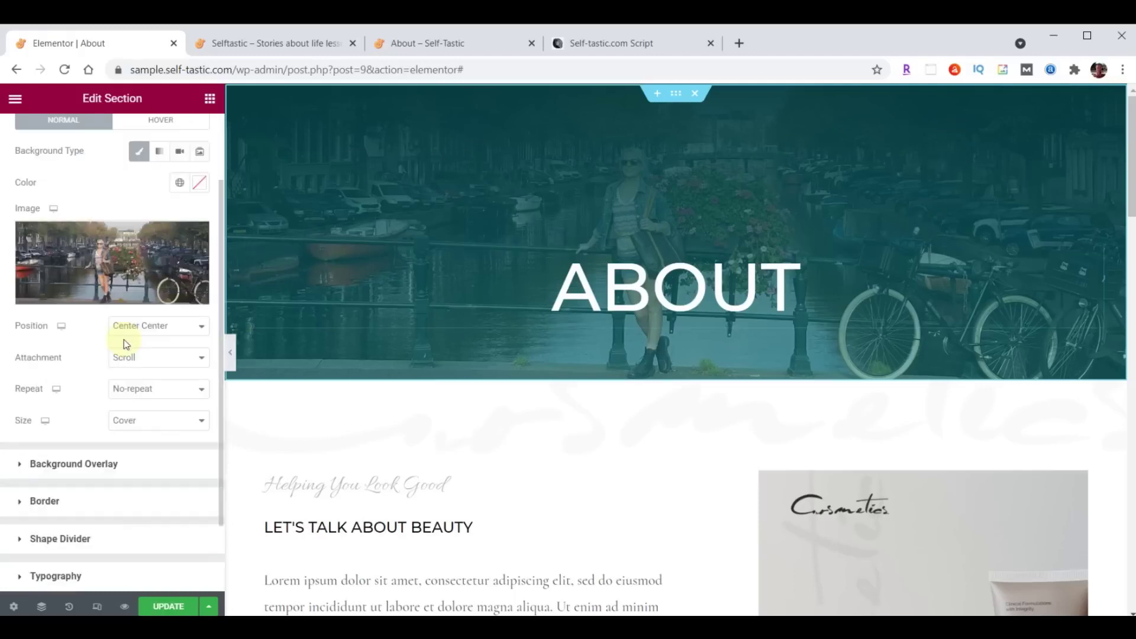
# Set the hero overlay's first colour to translucent black and the second to transparent #033B3F00.
pyautogui.click(21, 465)
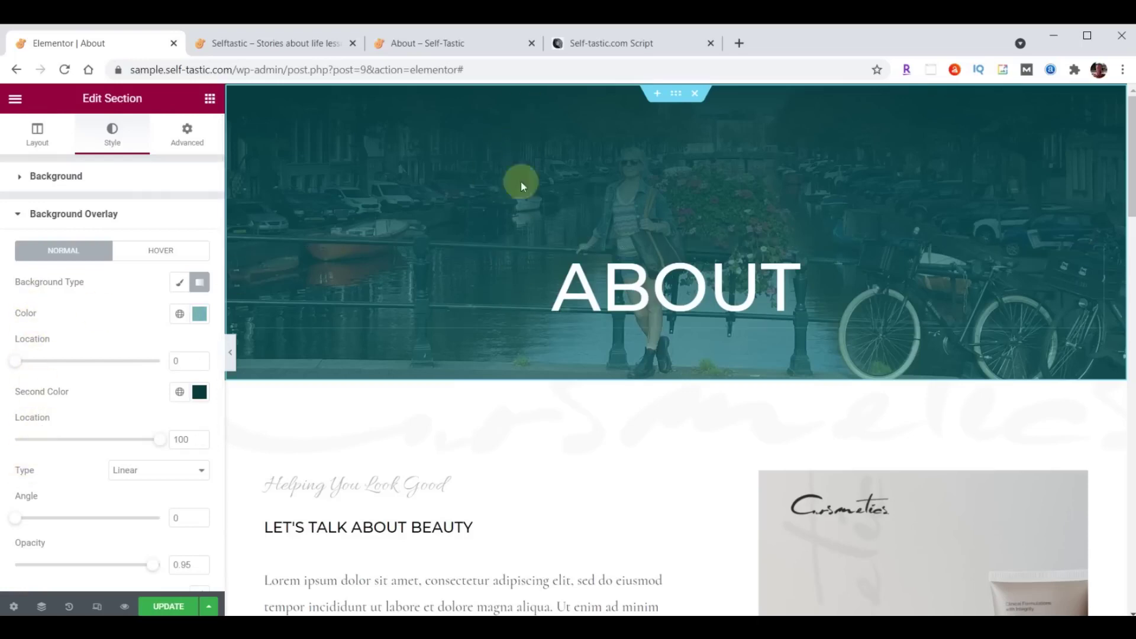
pyautogui.click(201, 316)
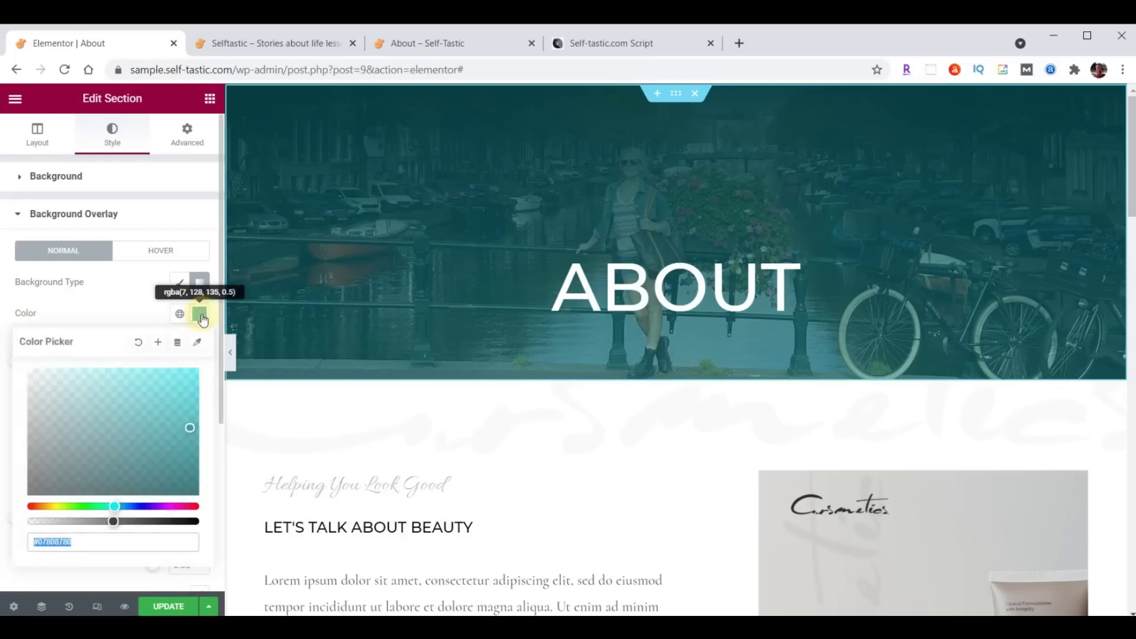
pyautogui.write('#000000B3')
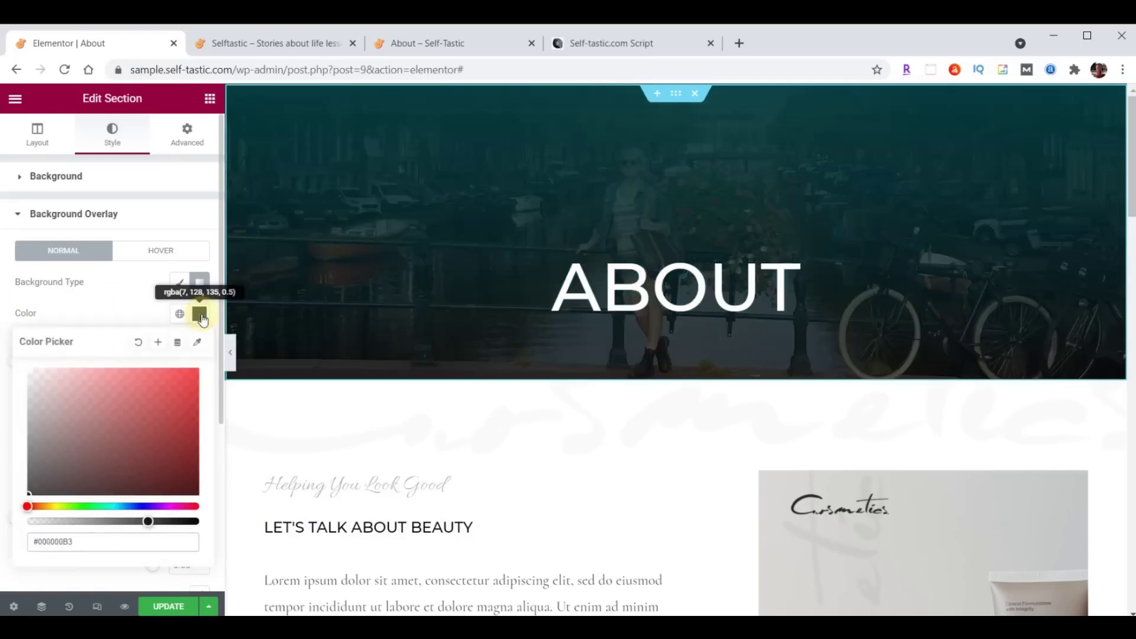
pyautogui.click(200, 315)
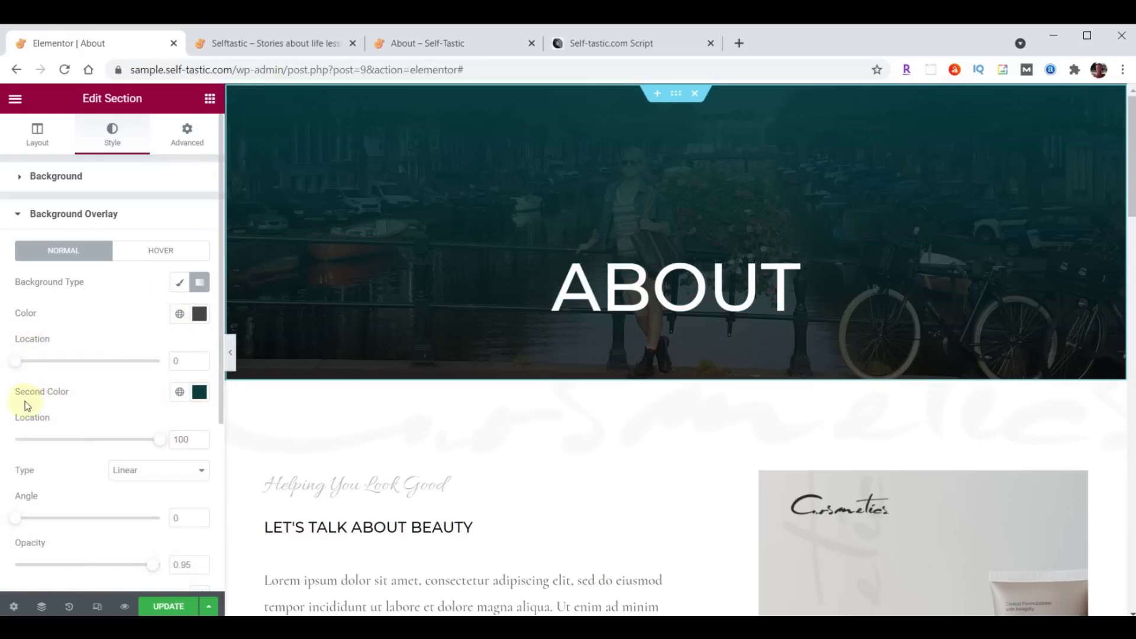
pyautogui.click(200, 392)
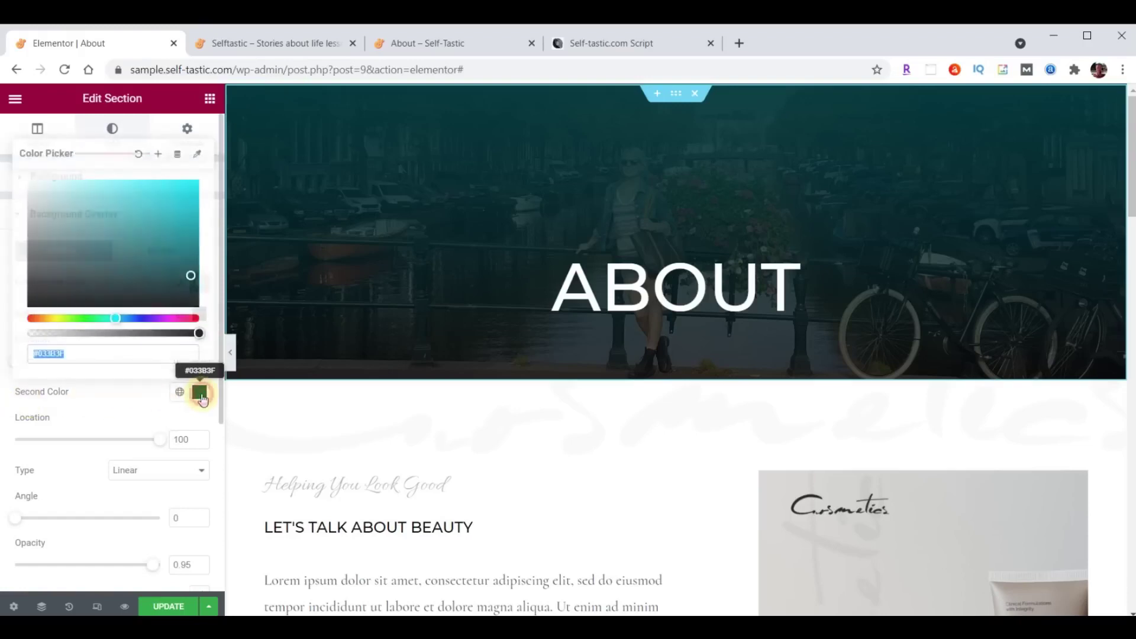
pyautogui.click(108, 352)
pyautogui.write('00')
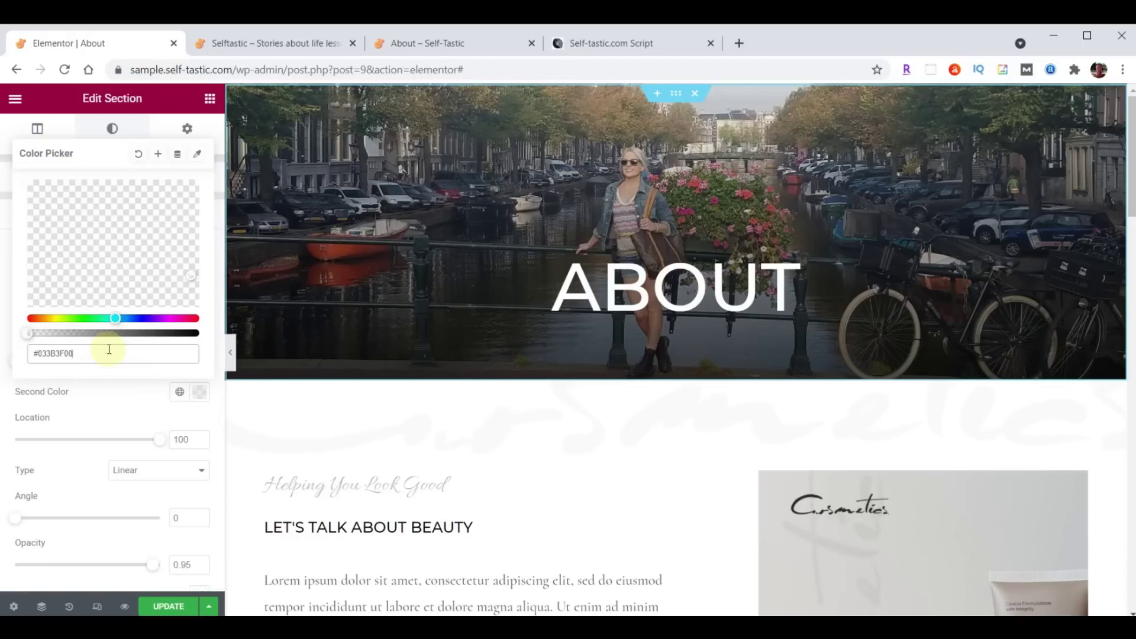
pyautogui.hotkey('alt', 'Tab')
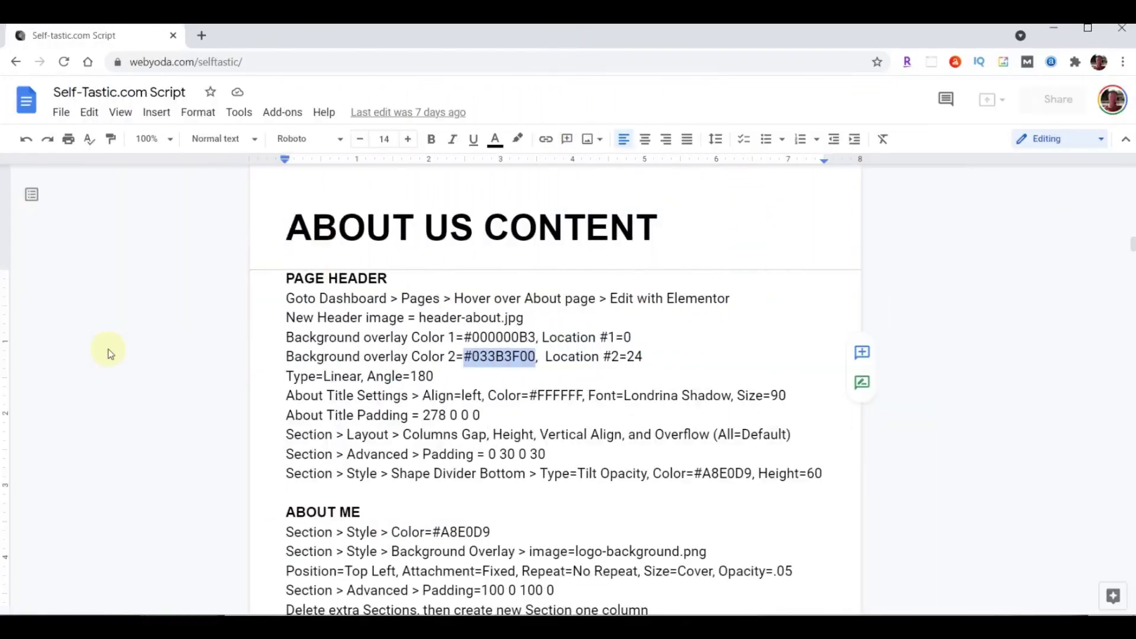
pyautogui.hotkey('alt', 'Tab')
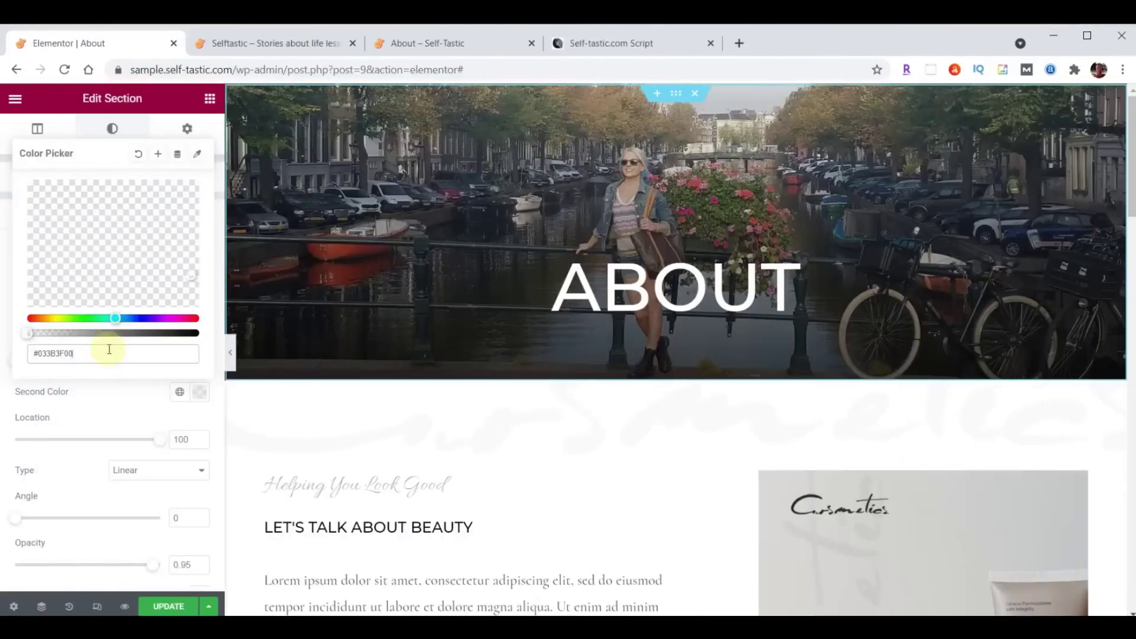
pyautogui.click(199, 395)
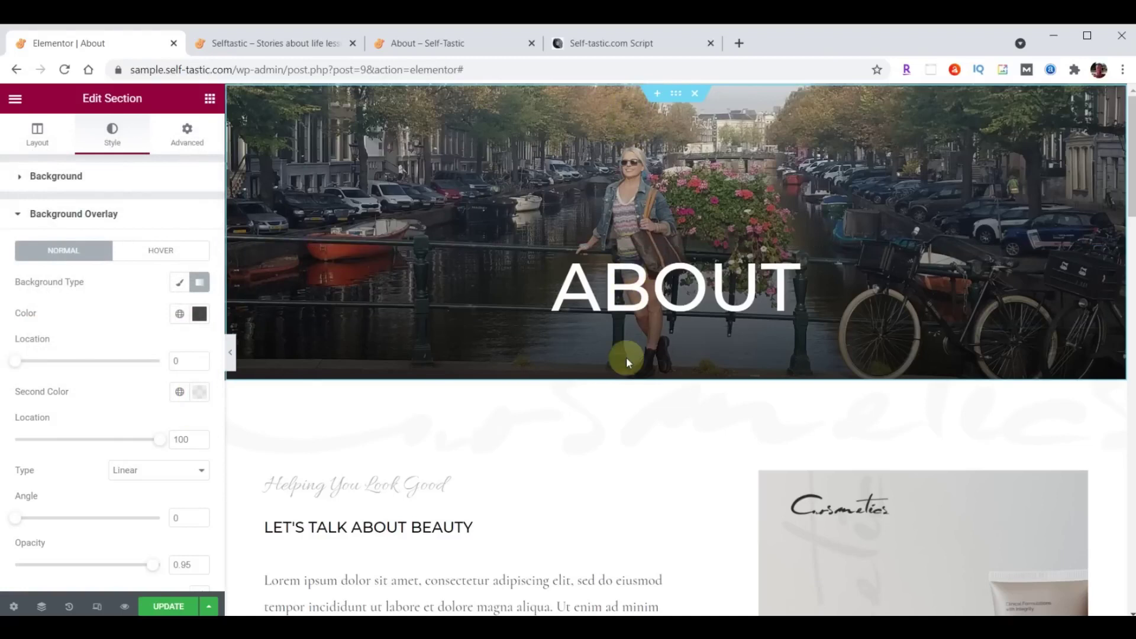
# Set the gradient angle to 180 and the second colour location to 24, then save.
pyautogui.doubleClick(174, 518)
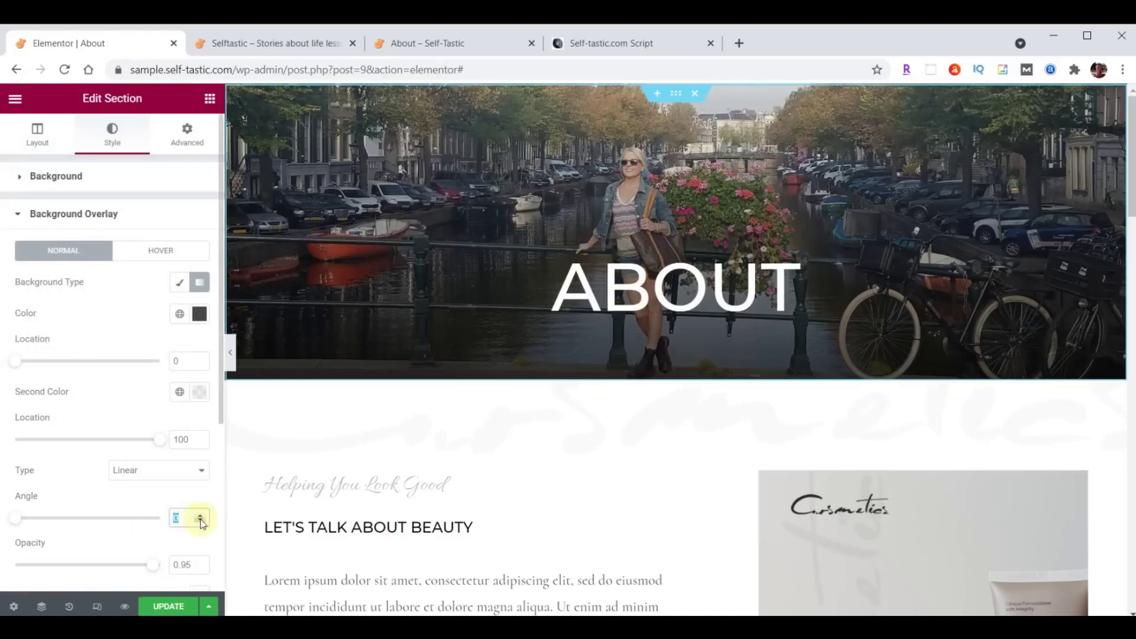
pyautogui.write('180')
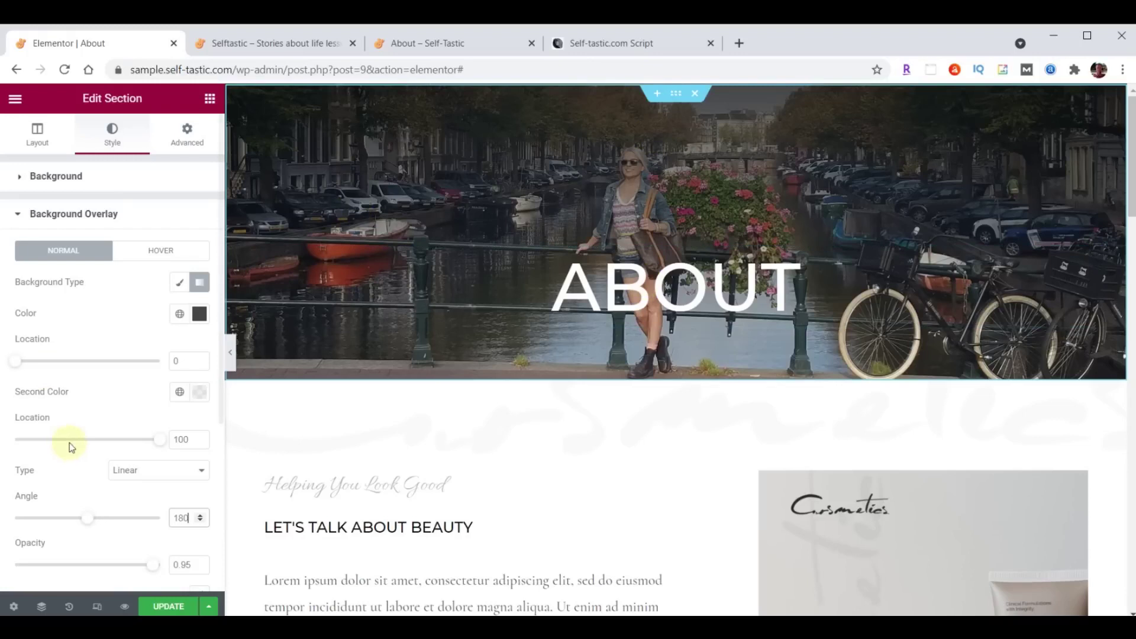
pyautogui.moveTo(174, 441); pyautogui.dragTo(201, 447)
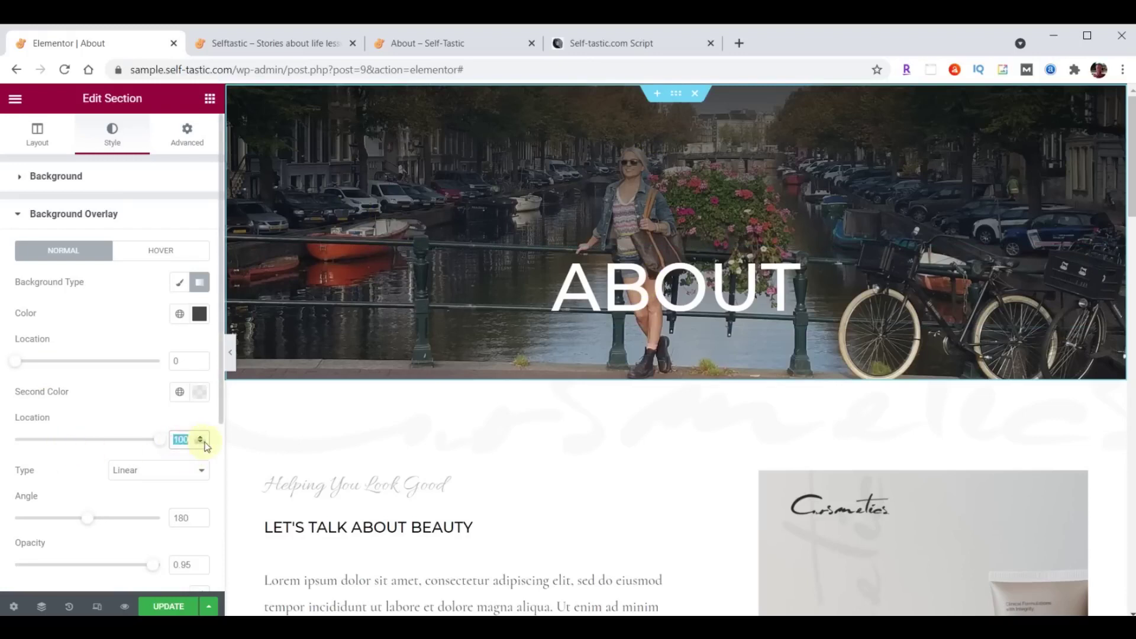
pyautogui.write('24')
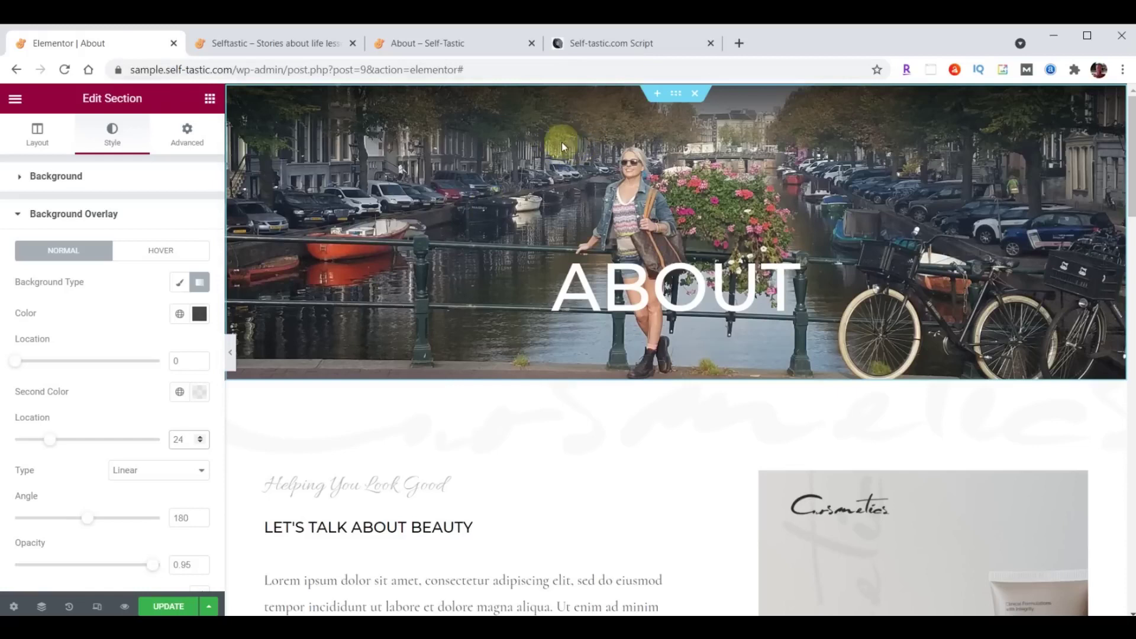
pyautogui.click(170, 606)
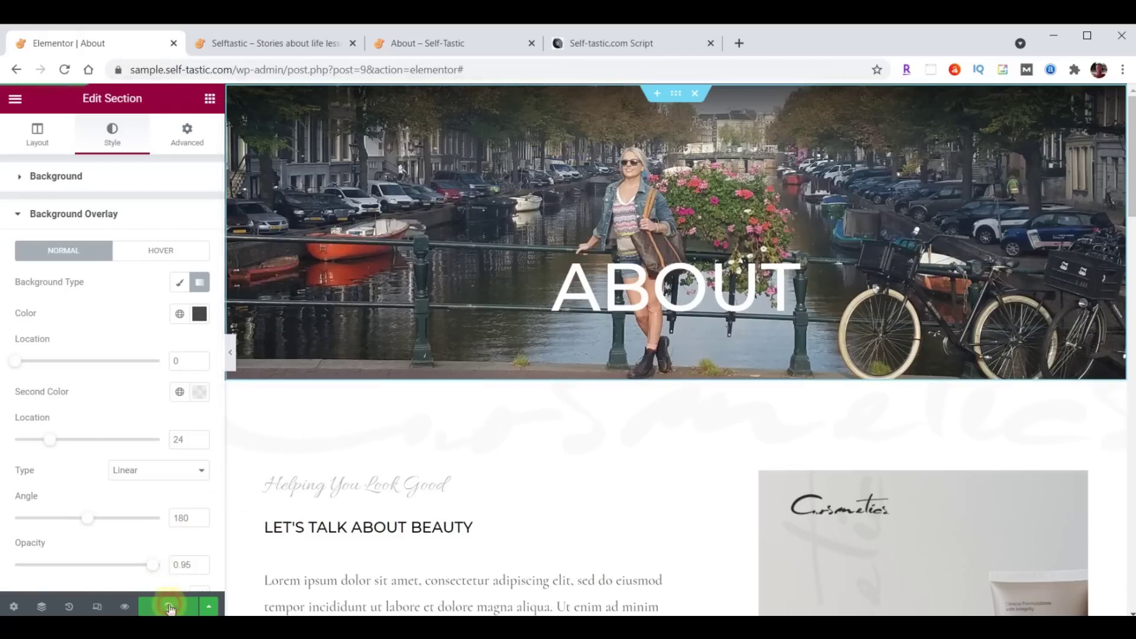
pyautogui.click(275, 42)
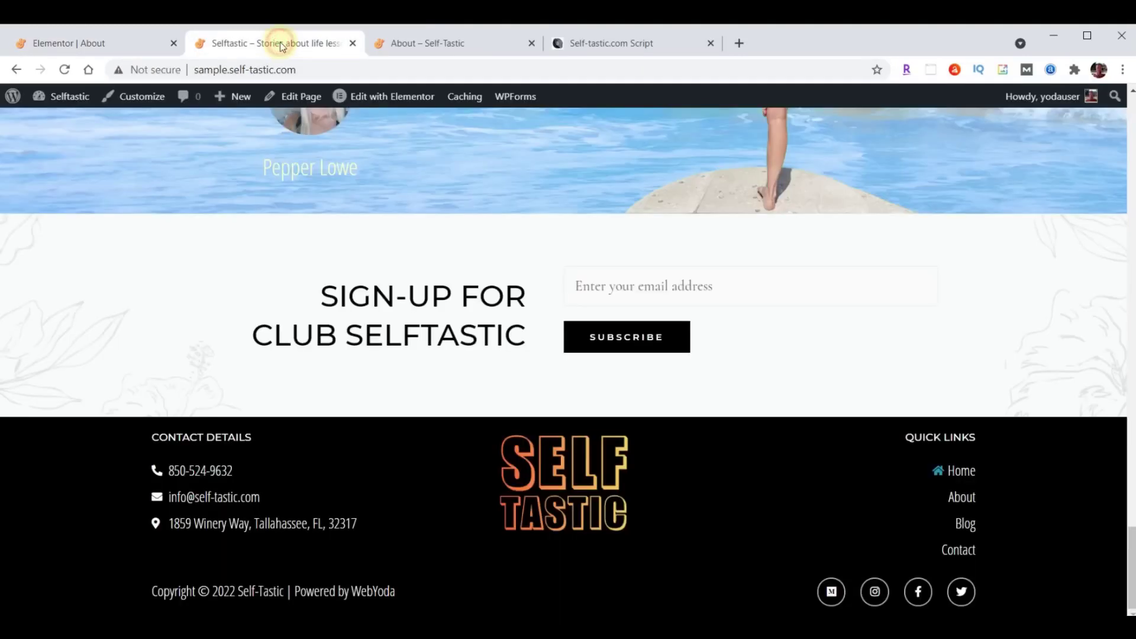
pyautogui.scroll(3, 784, 408)
pyautogui.scroll(20, 784, 408)
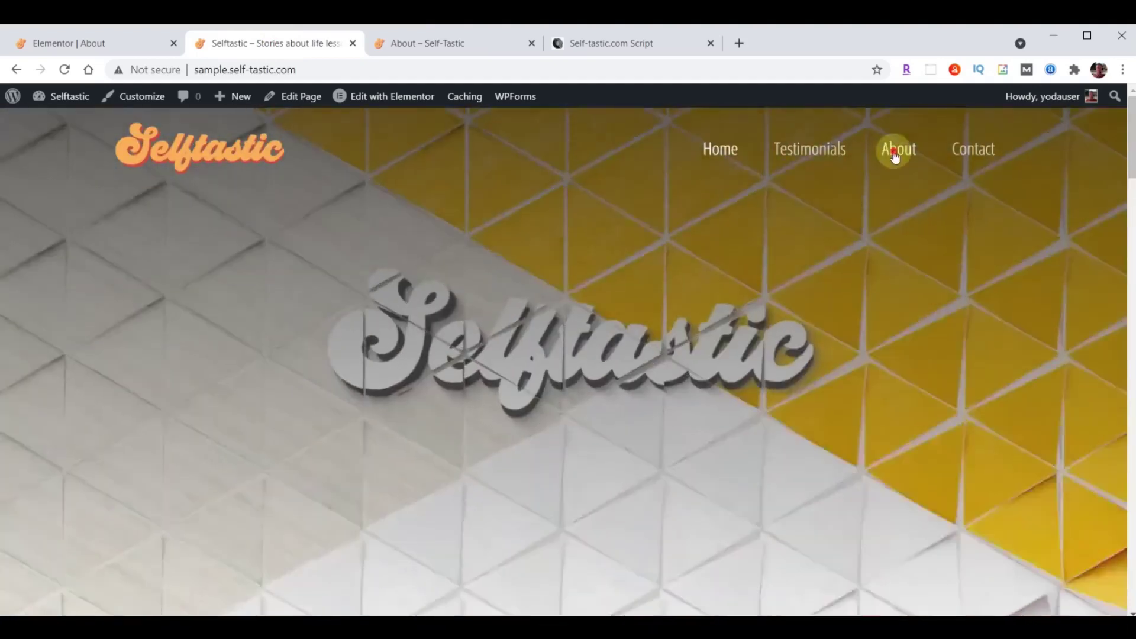
pyautogui.click(894, 153)
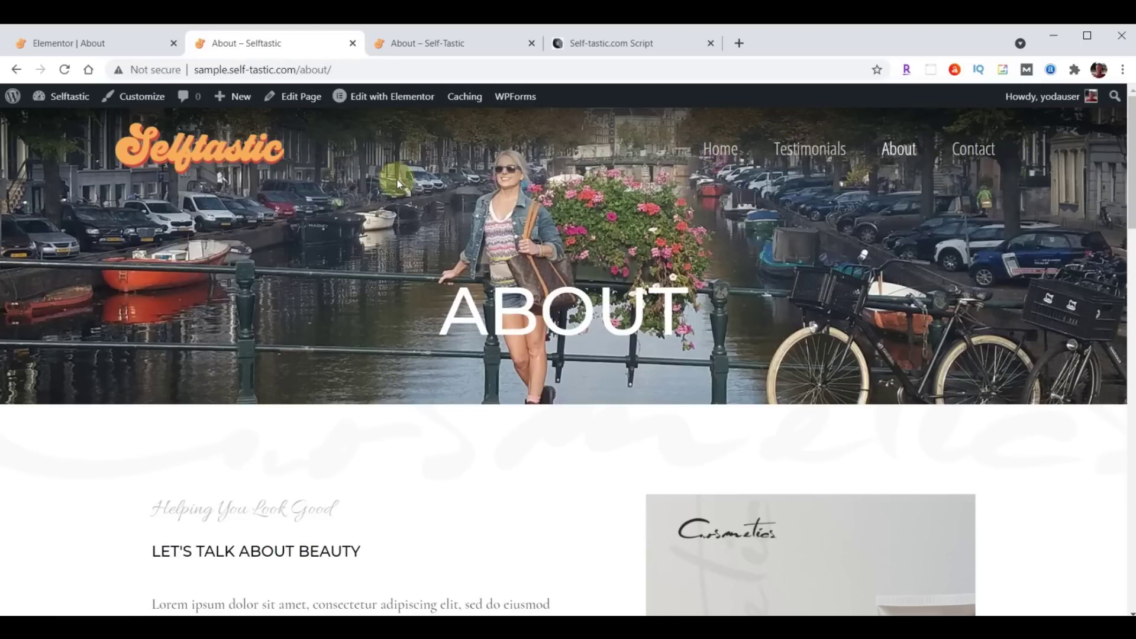
pyautogui.click(89, 54)
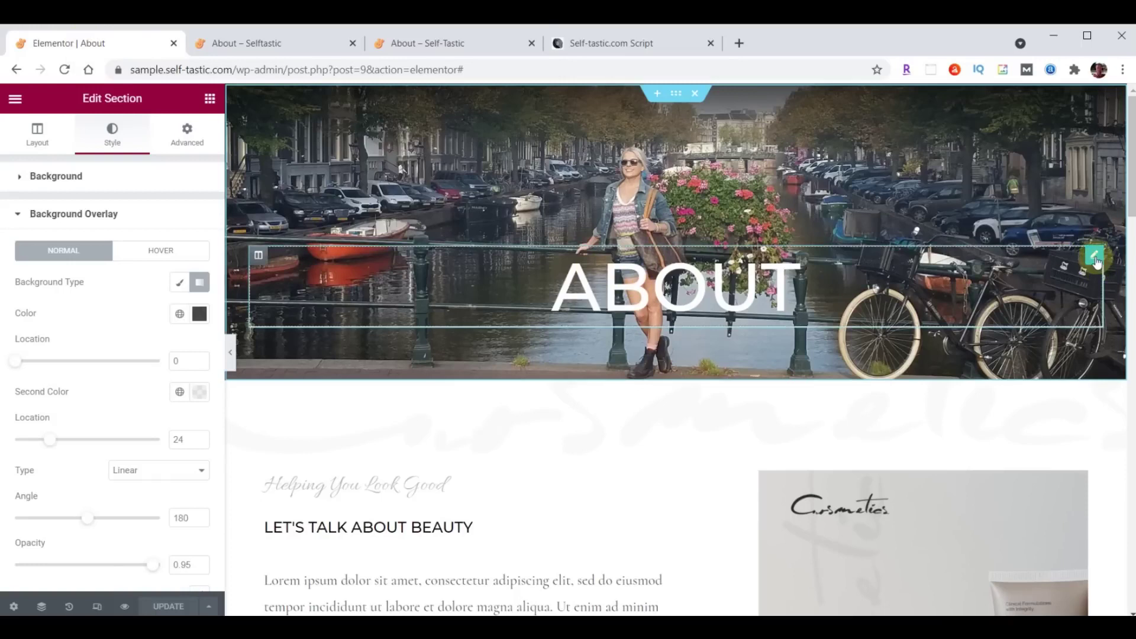
# Left-align the ABOUT heading and set its font family to Londrina Shadow.
pyautogui.click(1094, 254)
pyautogui.click(138, 426)
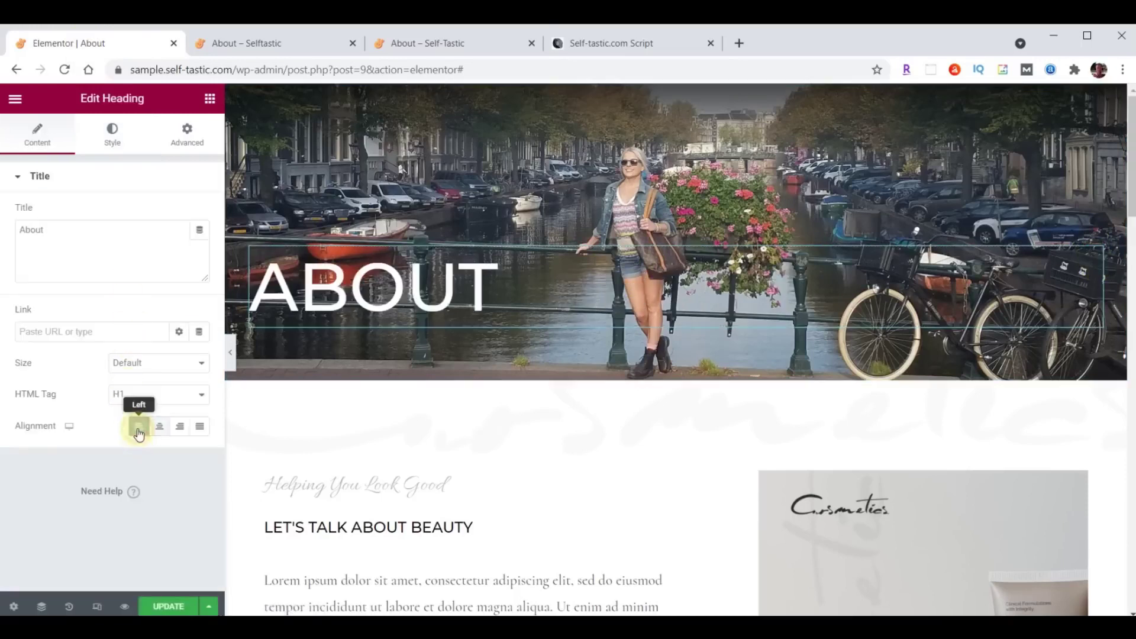
pyautogui.click(112, 140)
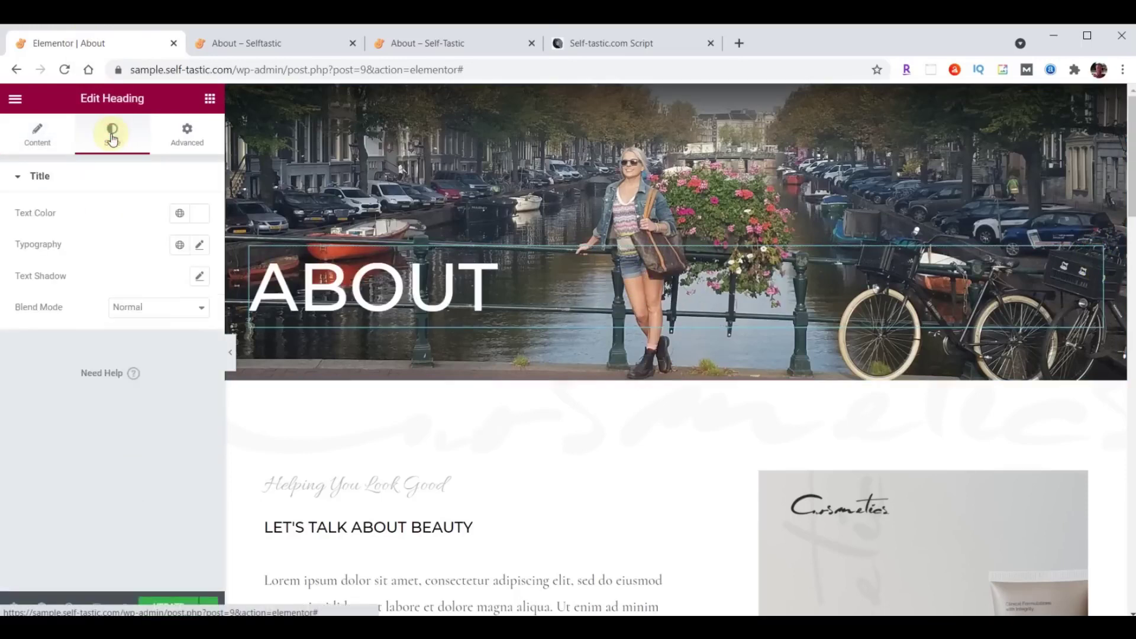
pyautogui.click(197, 213)
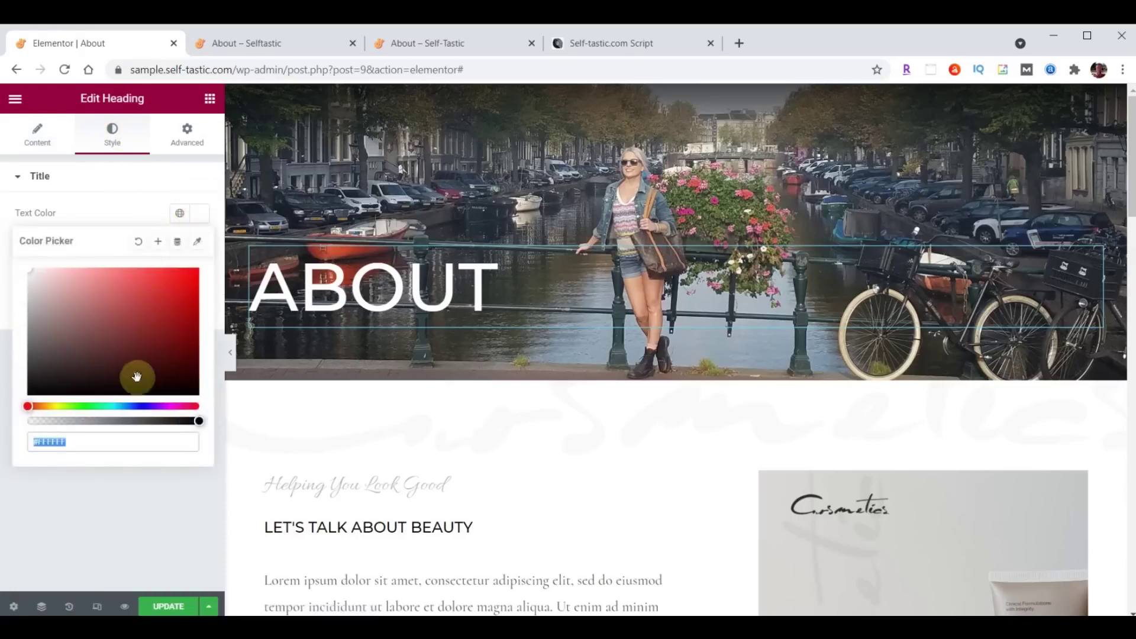
pyautogui.click(204, 213)
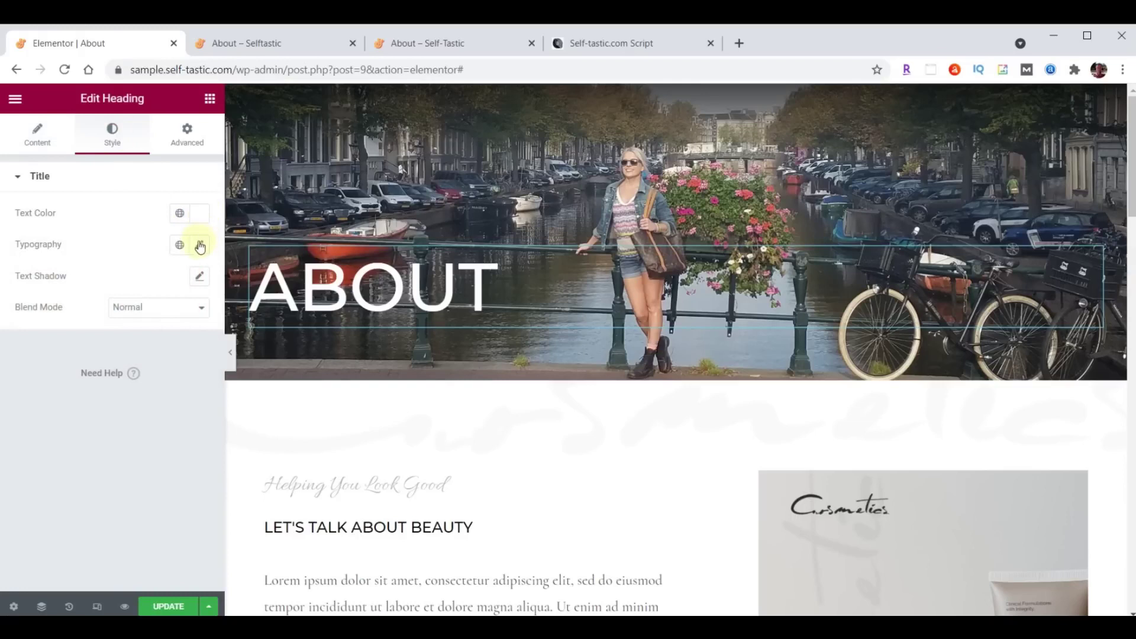
pyautogui.click(200, 245)
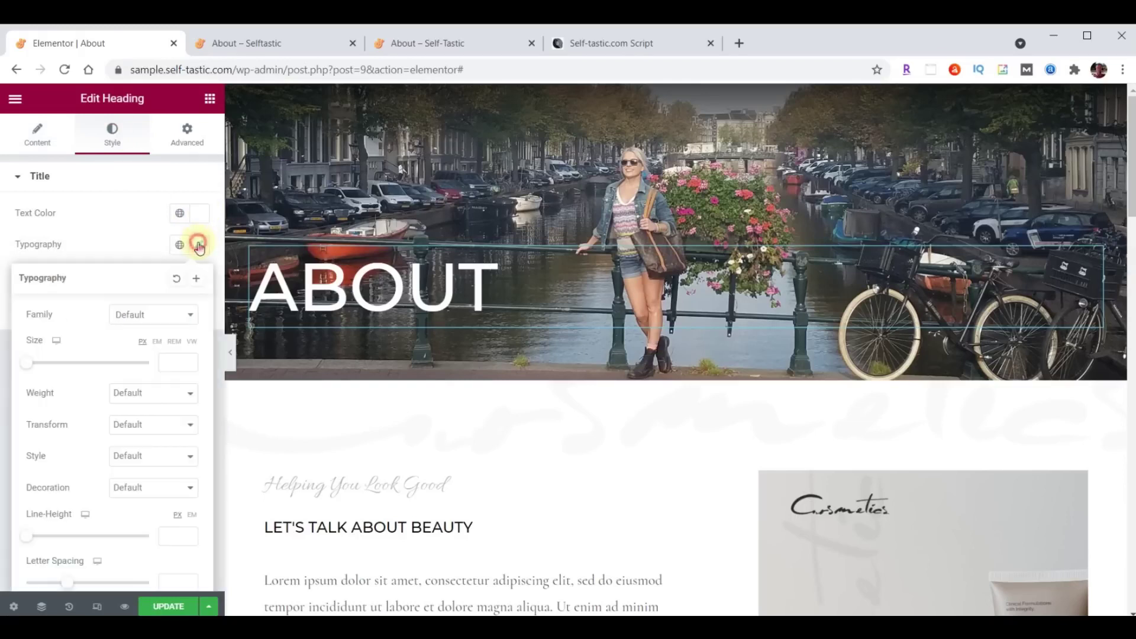
pyautogui.click(145, 314)
pyautogui.write('Londrina')
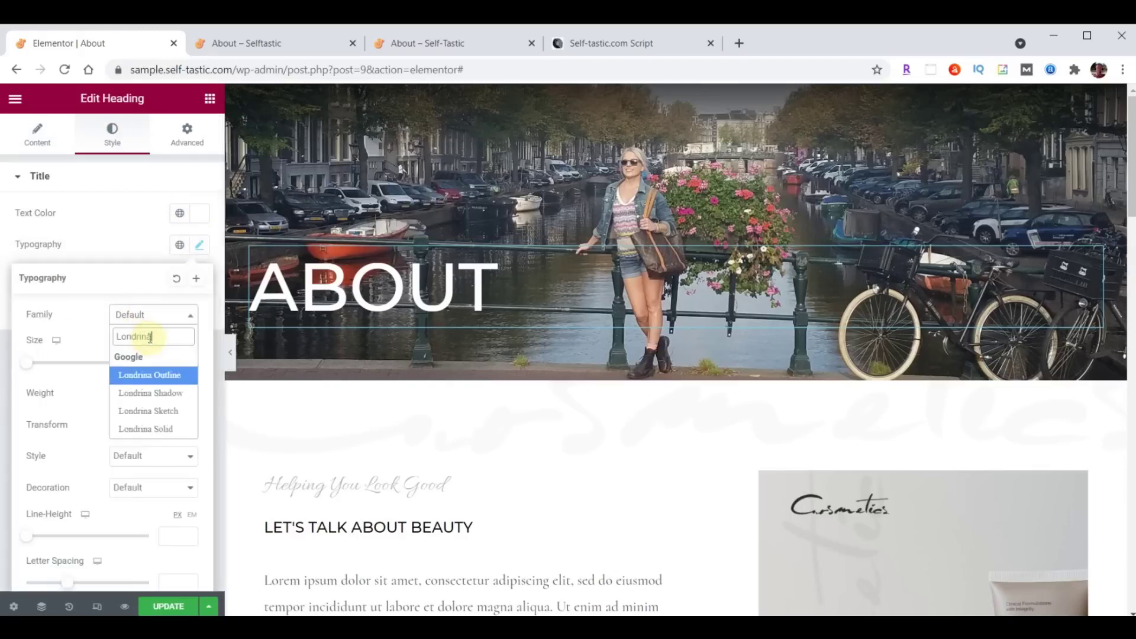
pyautogui.click(151, 393)
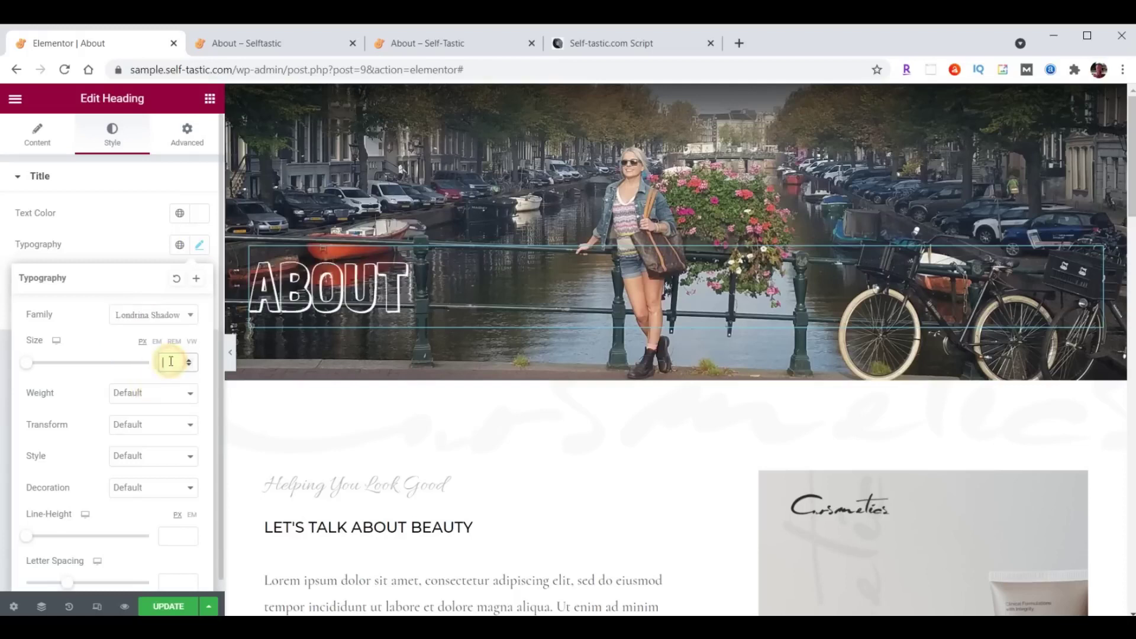
# Give the heading 150 top padding with sides unlinked, save, and bring up the live About page.
pyautogui.click(188, 137)
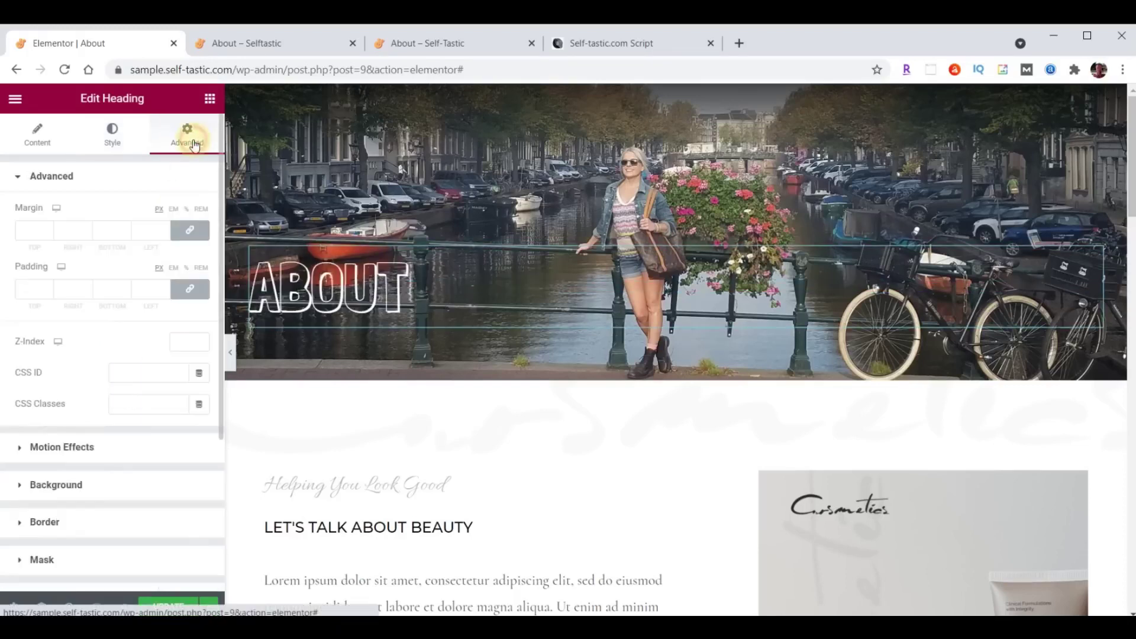
pyautogui.click(190, 290)
pyautogui.click(21, 288)
pyautogui.write('150')
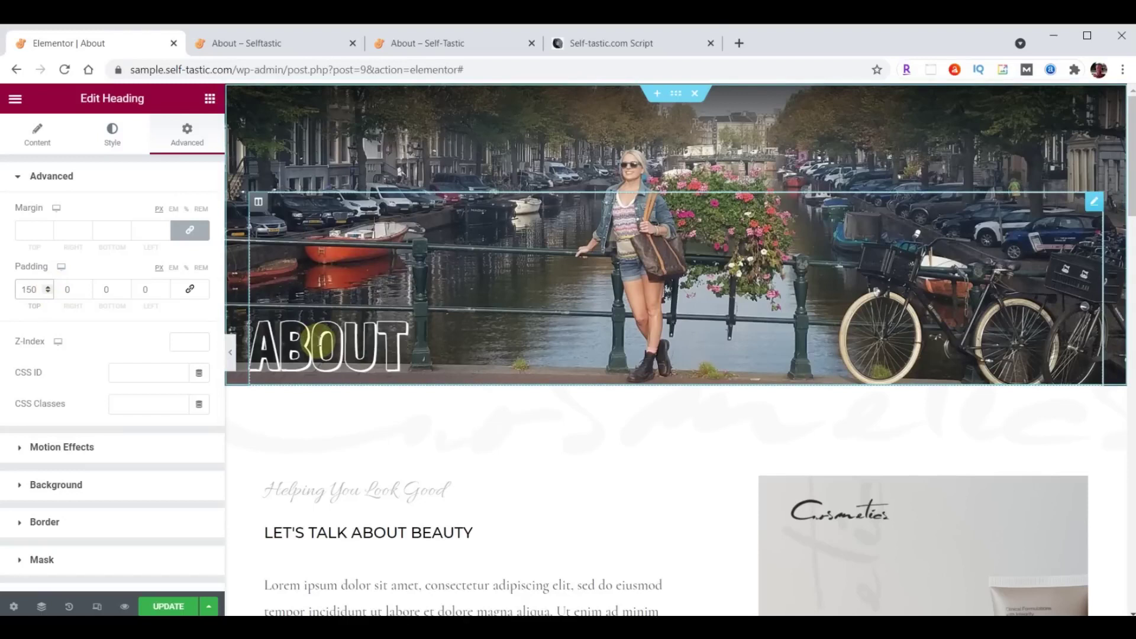
pyautogui.click(164, 604)
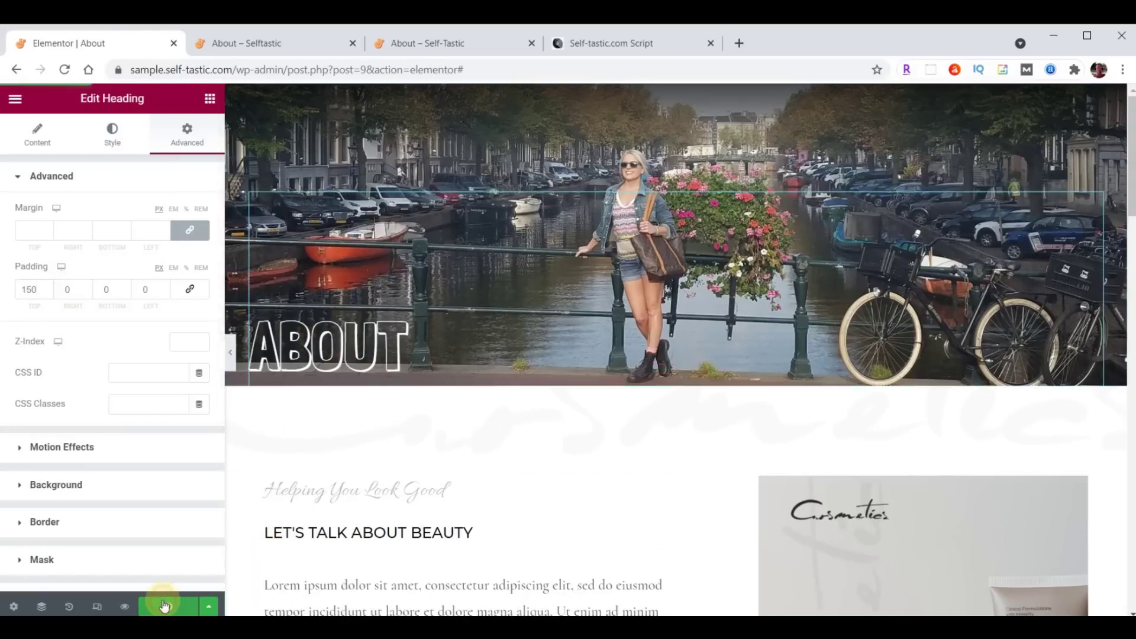
pyautogui.click(429, 51)
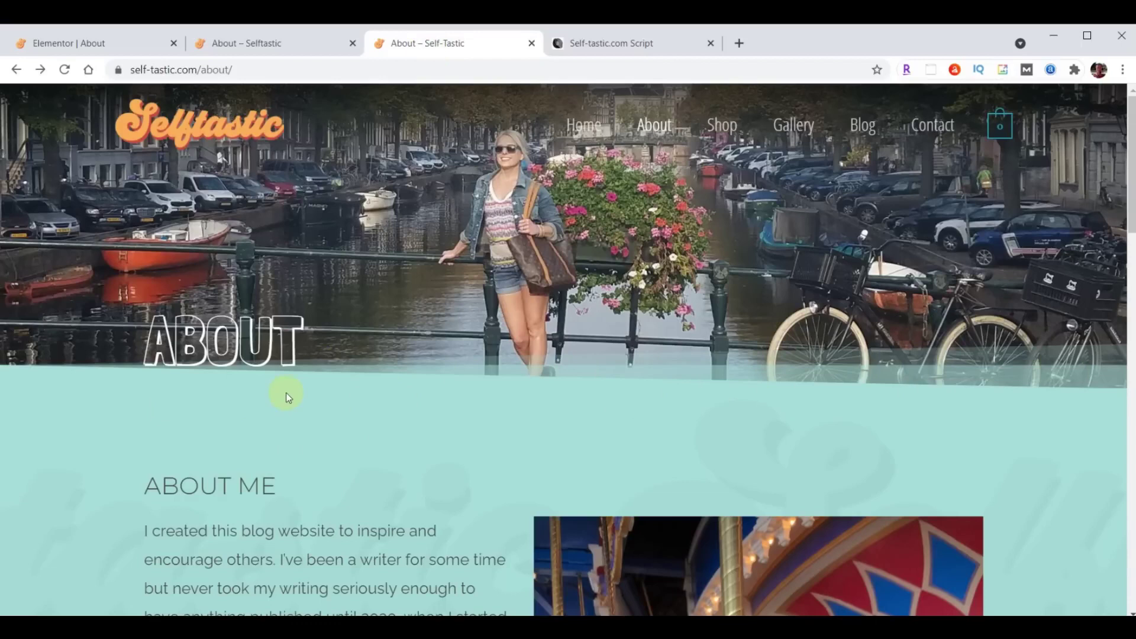
# Add a teal Tilt Opacity bottom shape divider to the About header section and save.
pyautogui.click(81, 49)
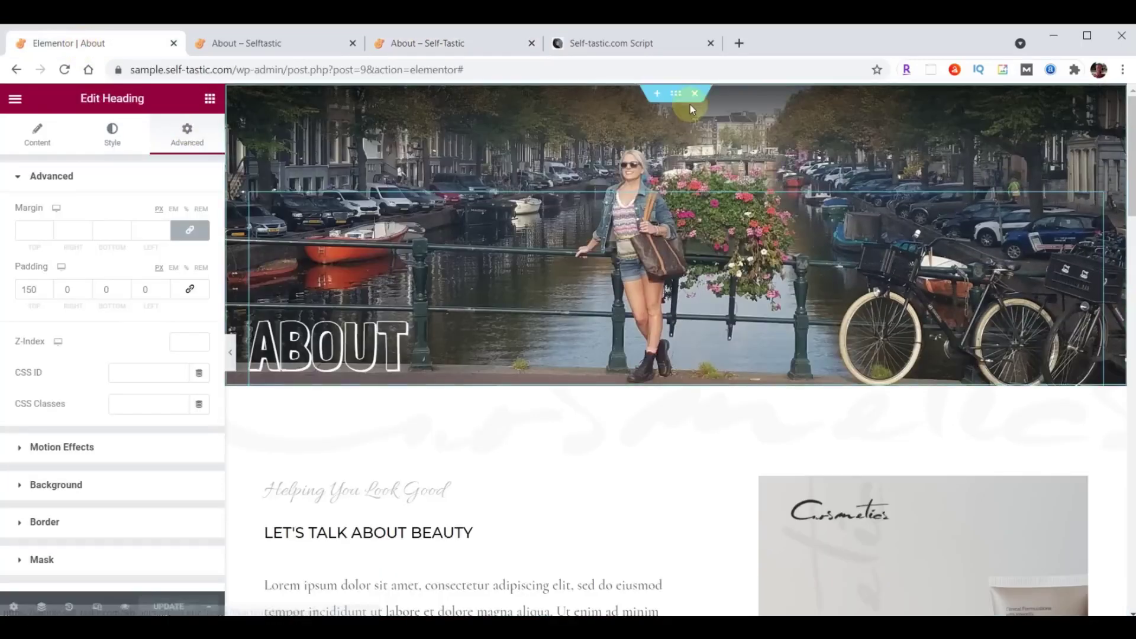
pyautogui.click(679, 95)
pyautogui.click(113, 133)
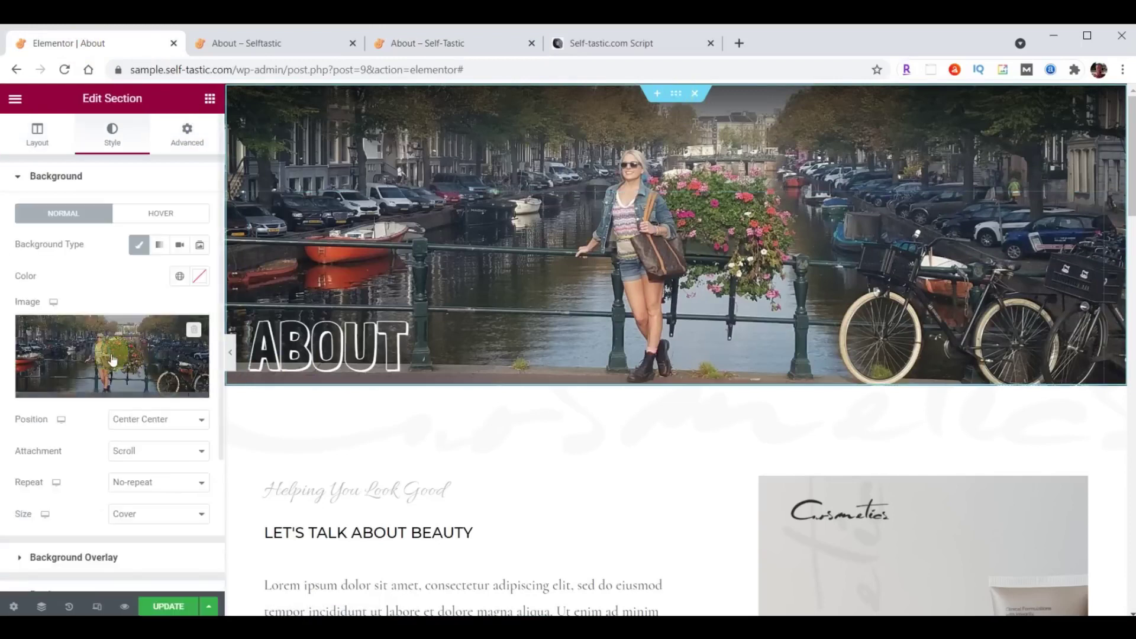
pyautogui.scroll(-3, 94, 355)
pyautogui.click(70, 450)
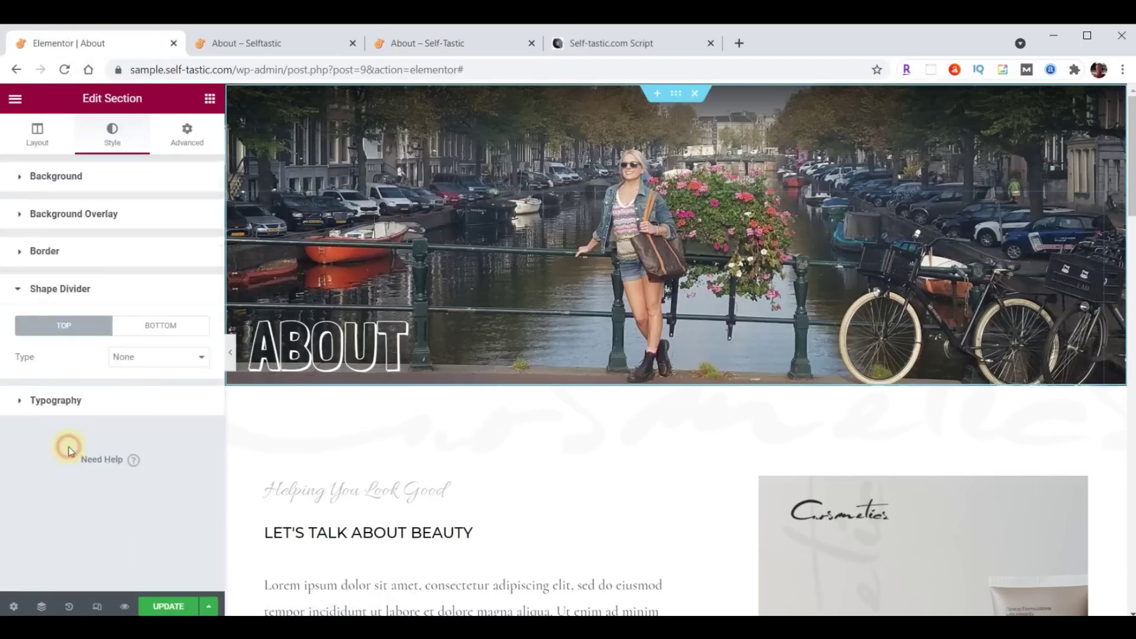
pyautogui.click(155, 327)
pyautogui.click(155, 357)
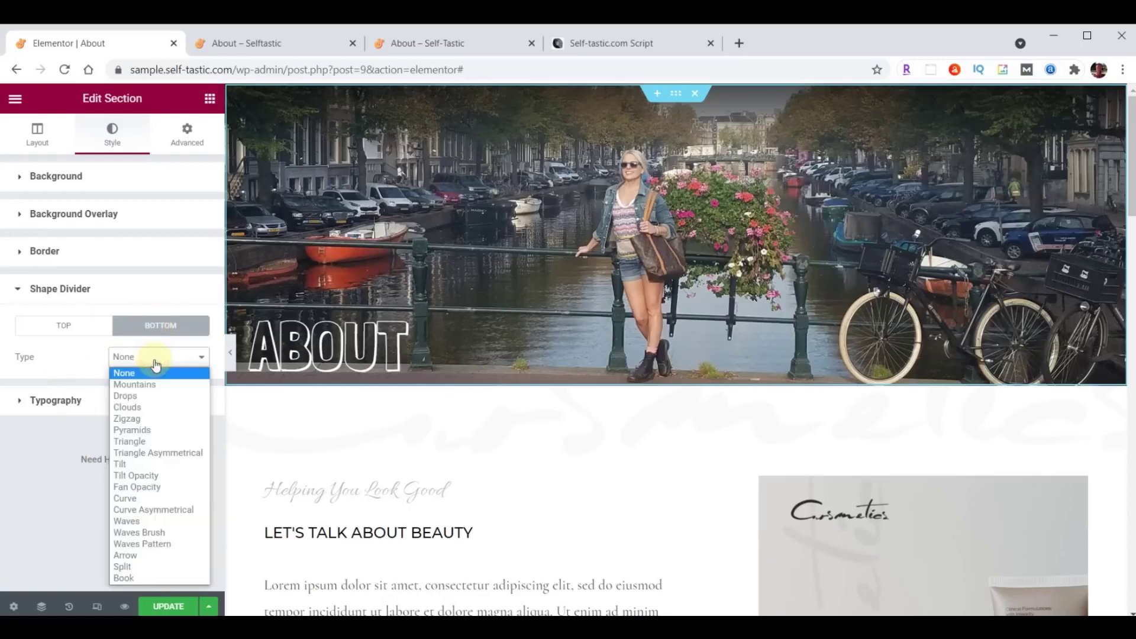
pyautogui.click(153, 477)
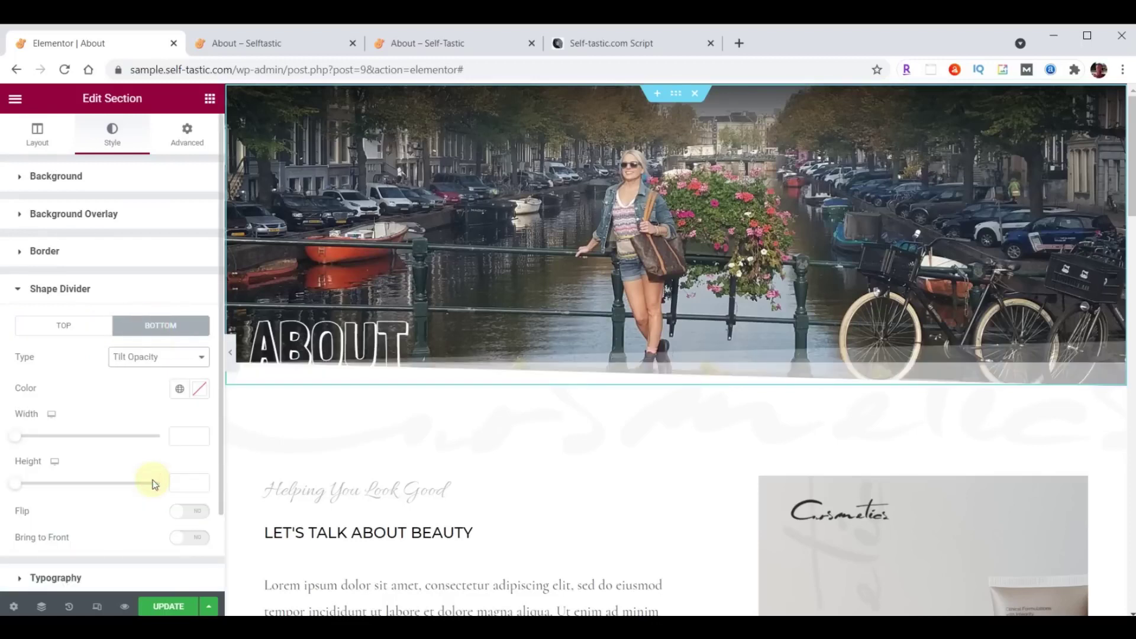
pyautogui.click(199, 389)
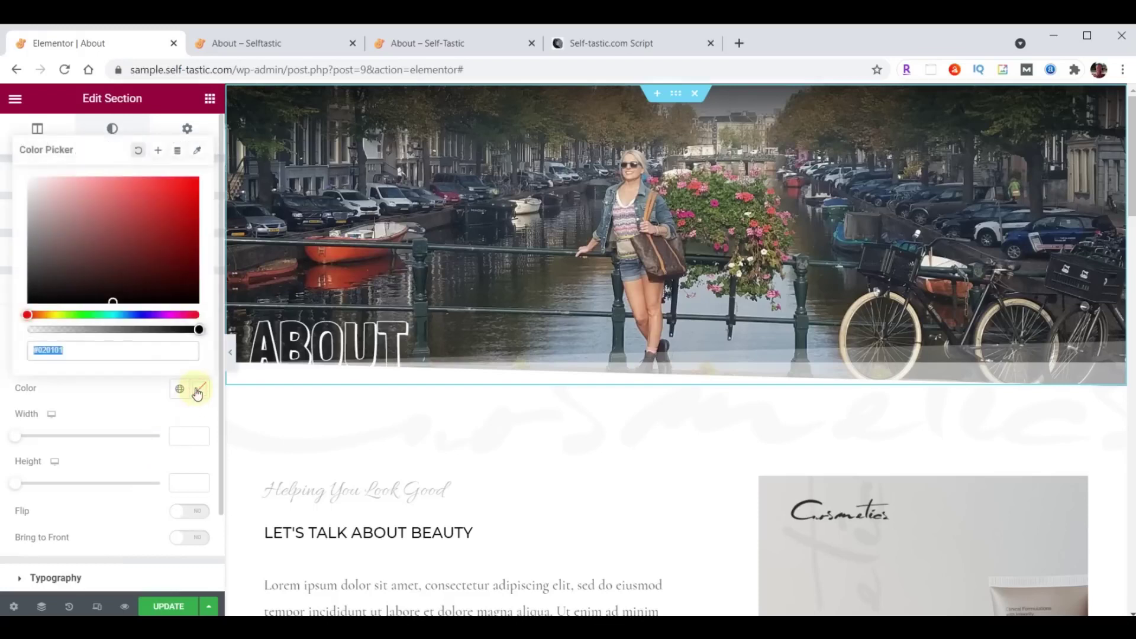
pyautogui.hotkey('ctrl', 'v')
pyautogui.click(198, 389)
pyautogui.click(172, 606)
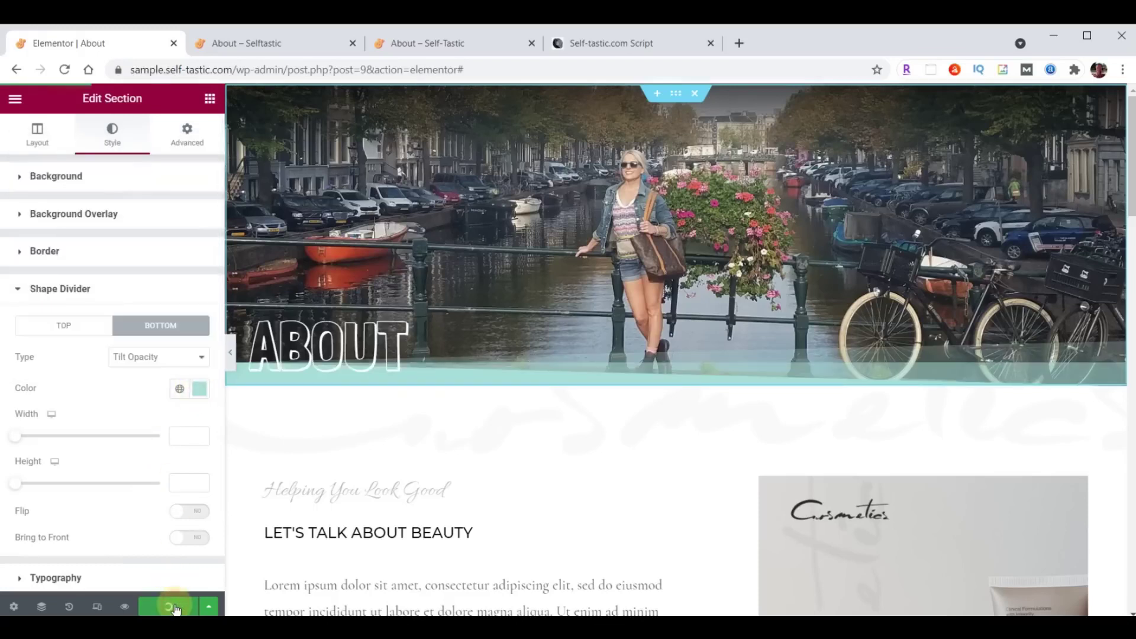
# Reload the live About page to check the header, then return to the Elementor editor.
pyautogui.click(294, 40)
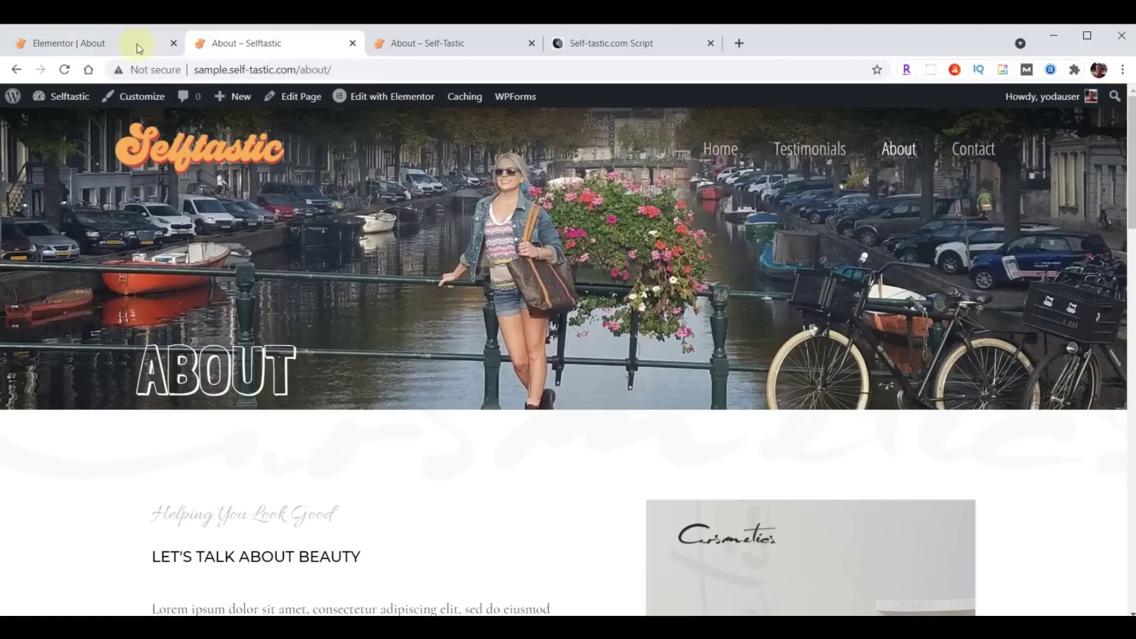
pyautogui.click(65, 70)
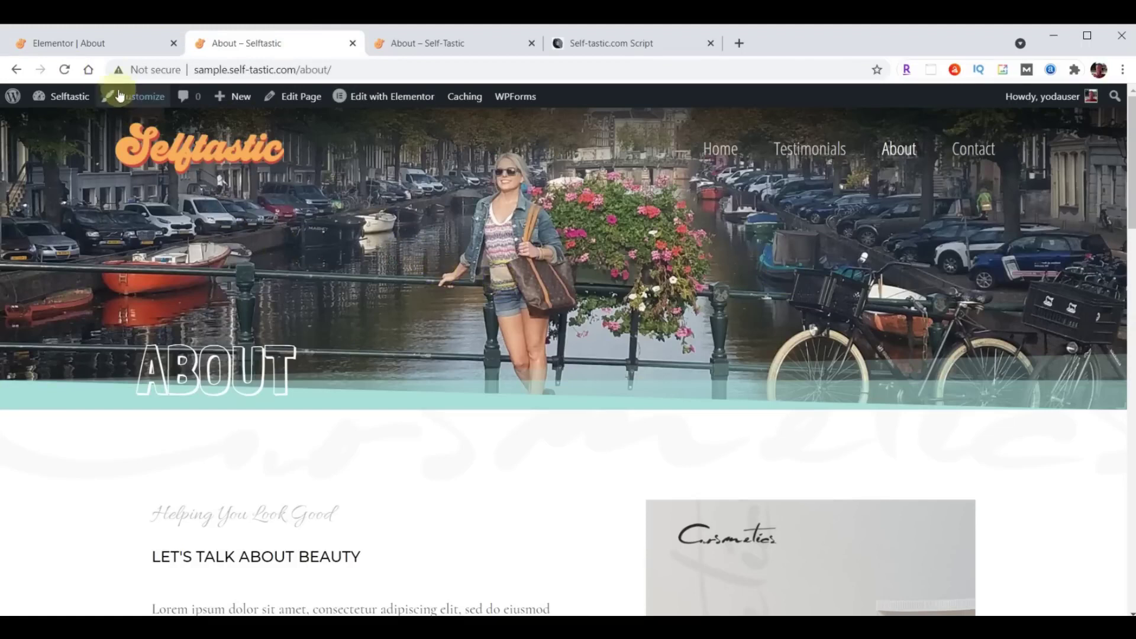
pyautogui.click(96, 45)
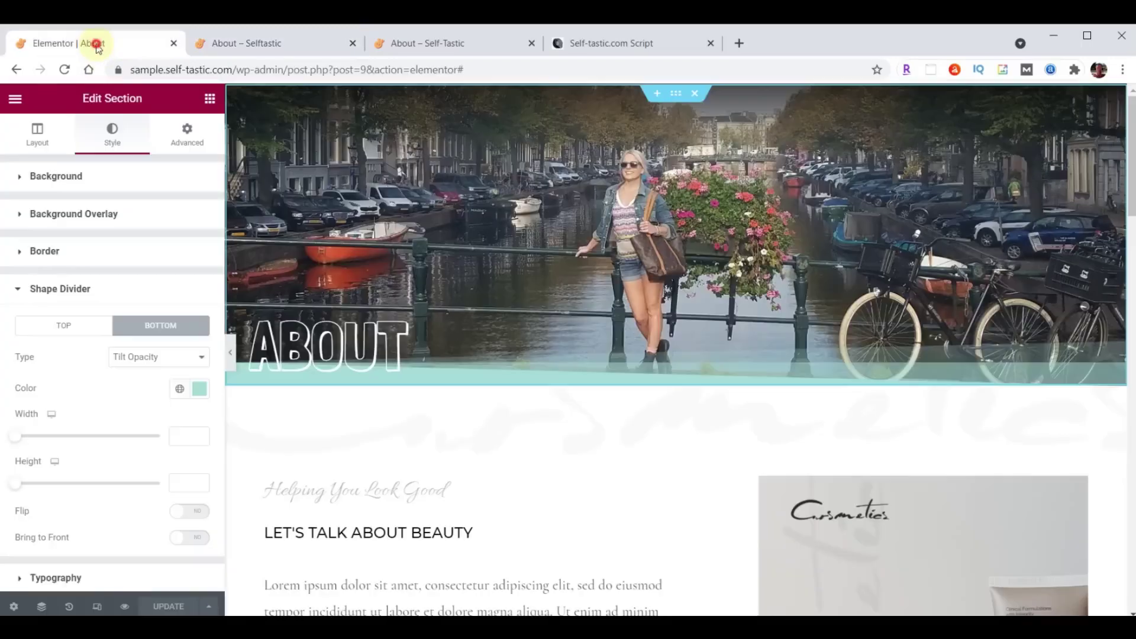
# Save the About hero section to the Elementor library as the template 'Selftastic About Header'.
pyautogui.rightClick(675, 93)
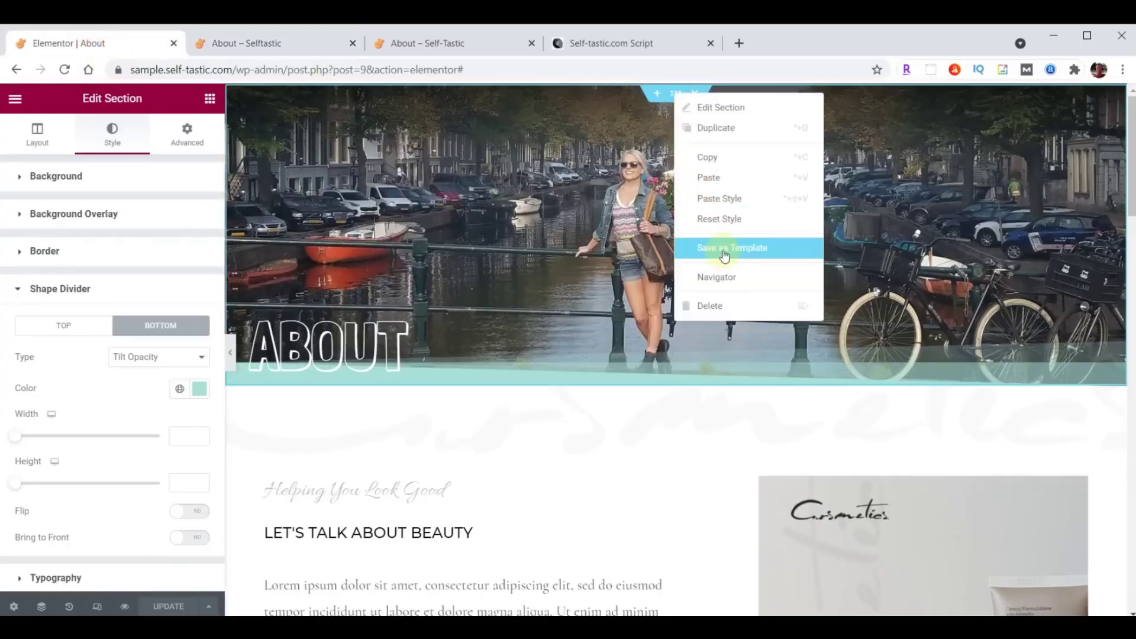
pyautogui.click(724, 258)
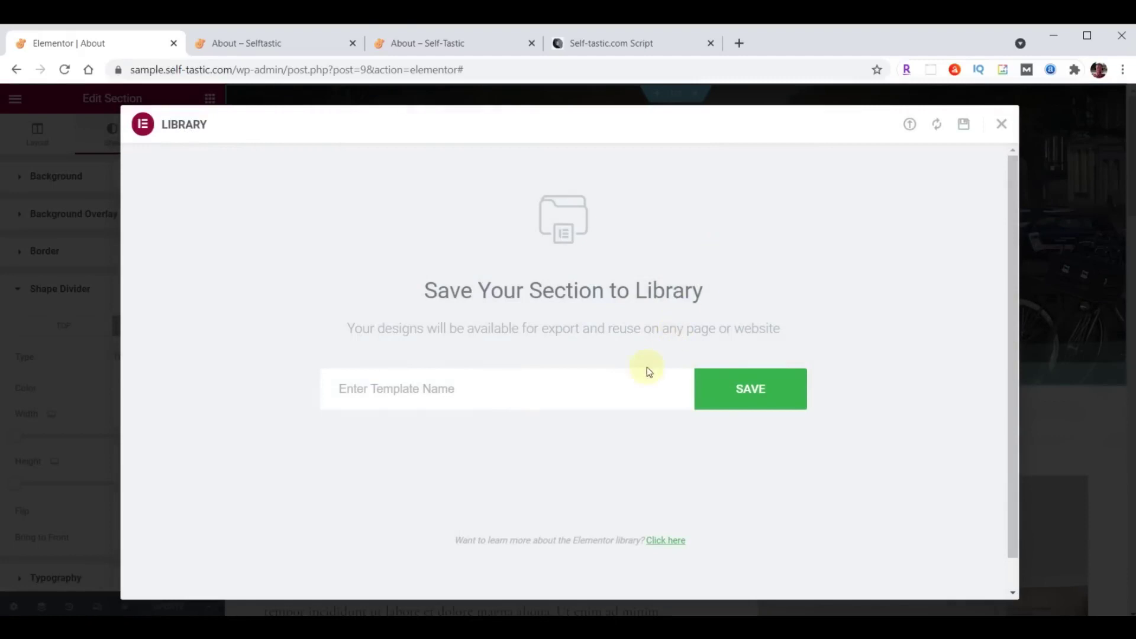
pyautogui.click(507, 386)
pyautogui.write('Selftastic About Header')
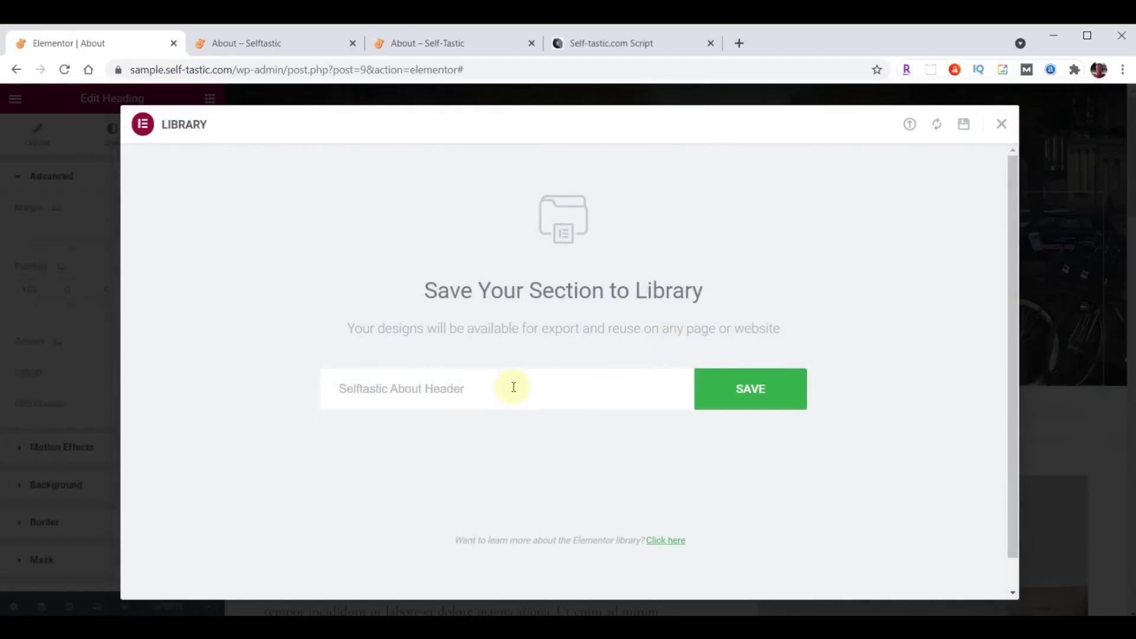
pyautogui.click(748, 389)
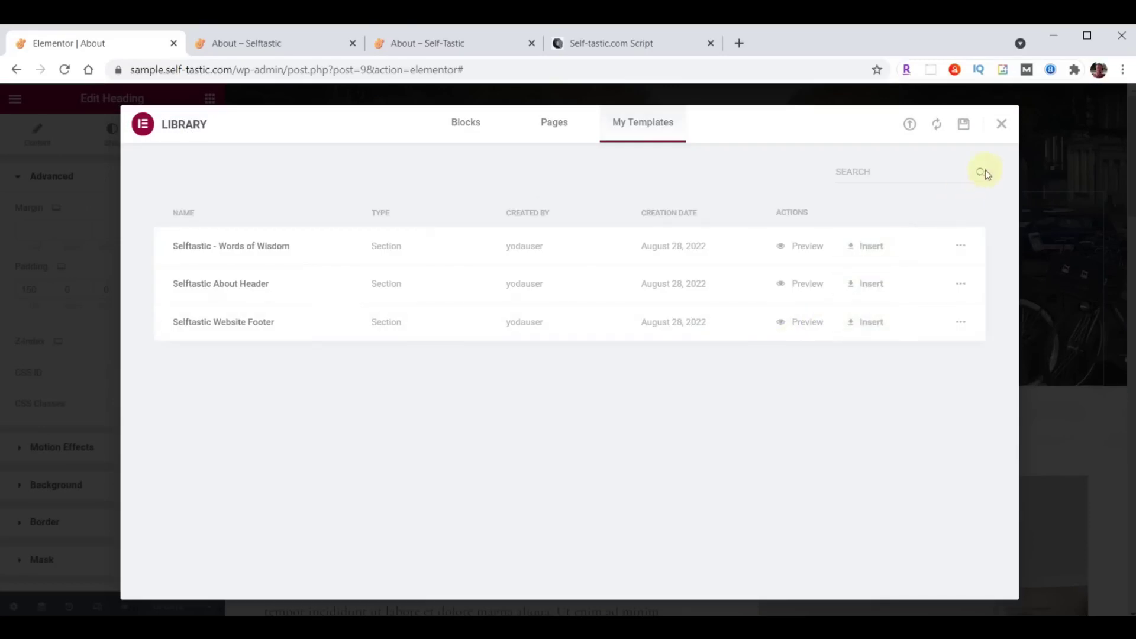
pyautogui.click(1001, 124)
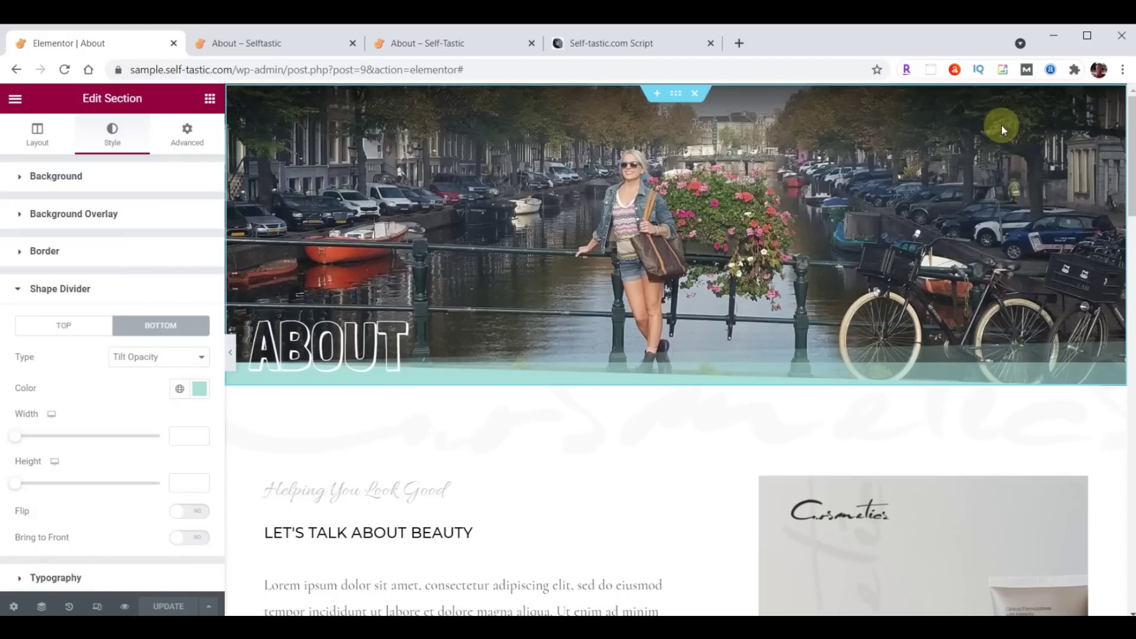
# Give the bio section a teal #A8E0D9 background colour.
pyautogui.scroll(-3, 573, 292)
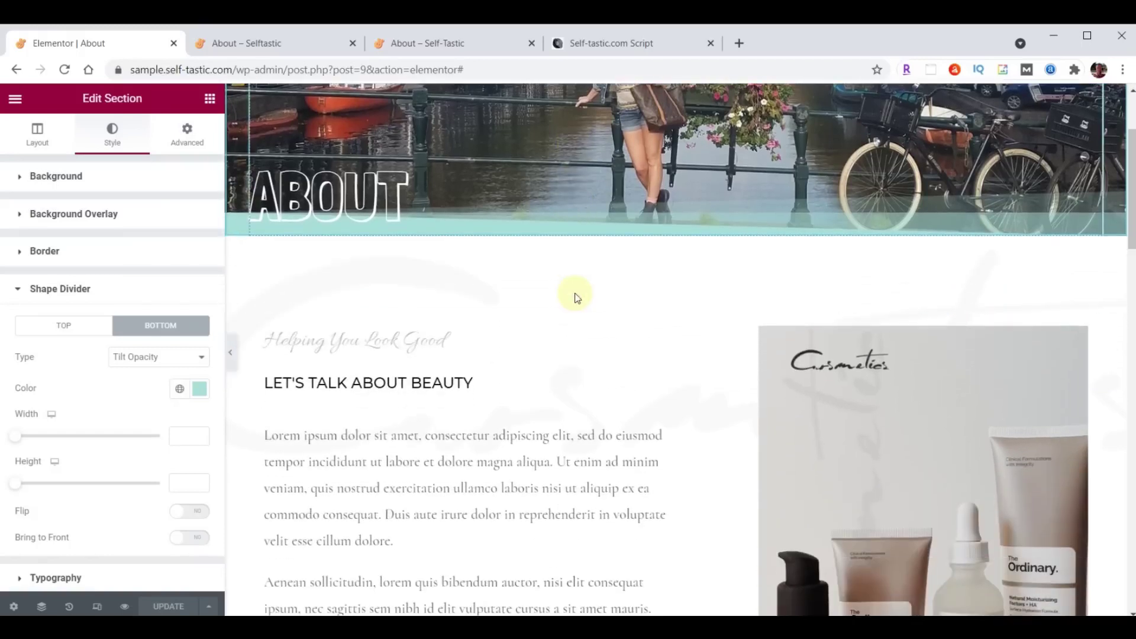
pyautogui.click(675, 233)
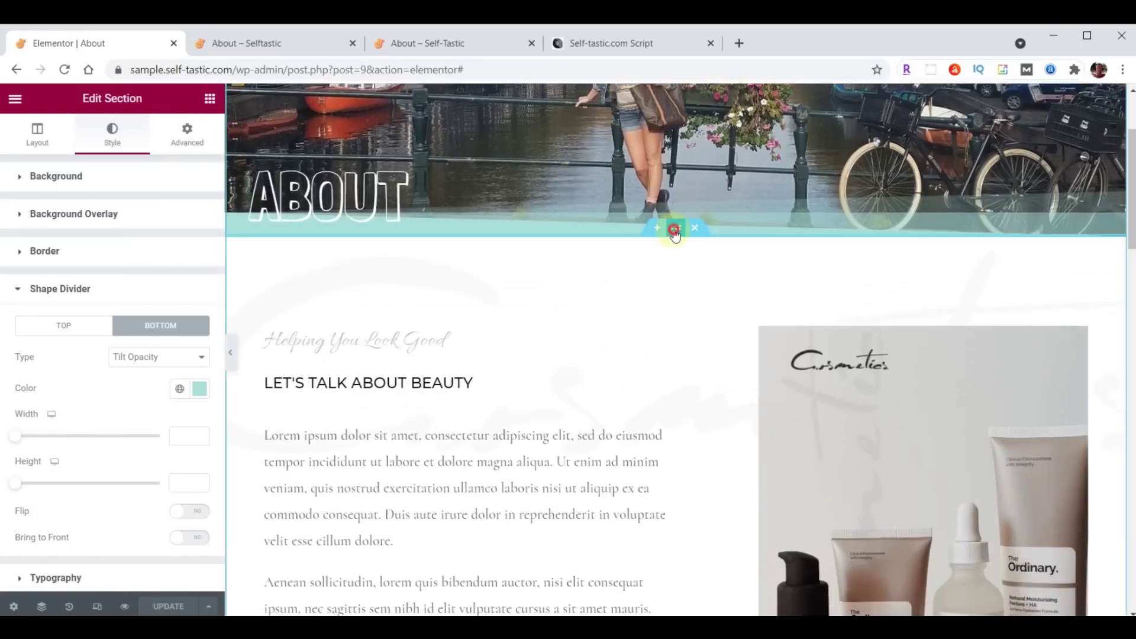
pyautogui.click(104, 138)
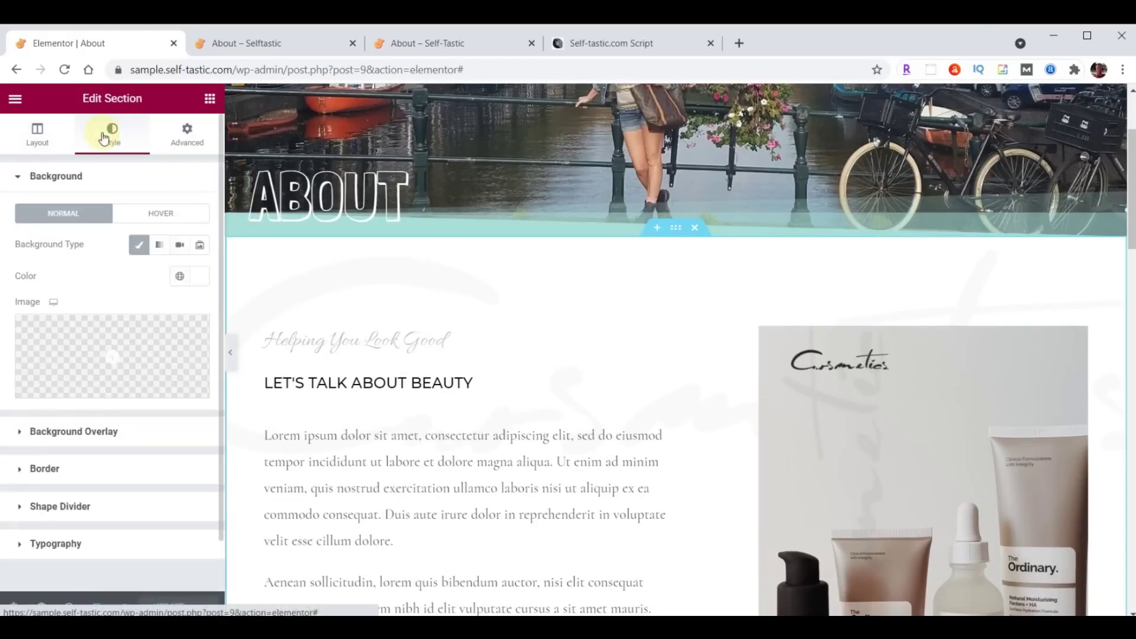
pyautogui.click(194, 278)
pyautogui.hotkey('ctrl', 'v')
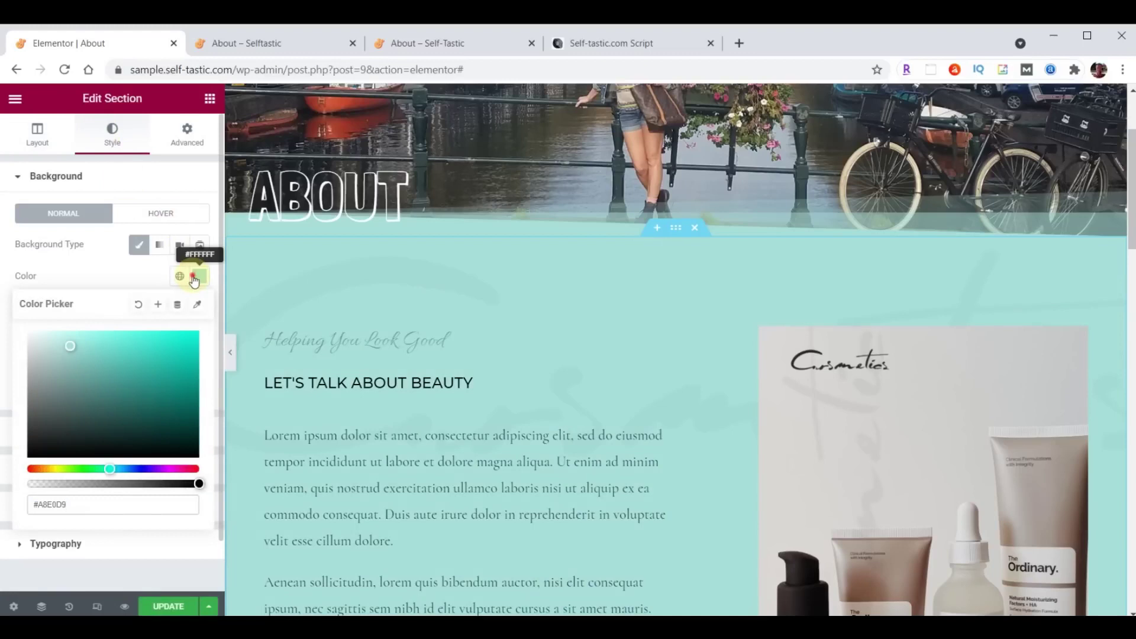
pyautogui.click(193, 277)
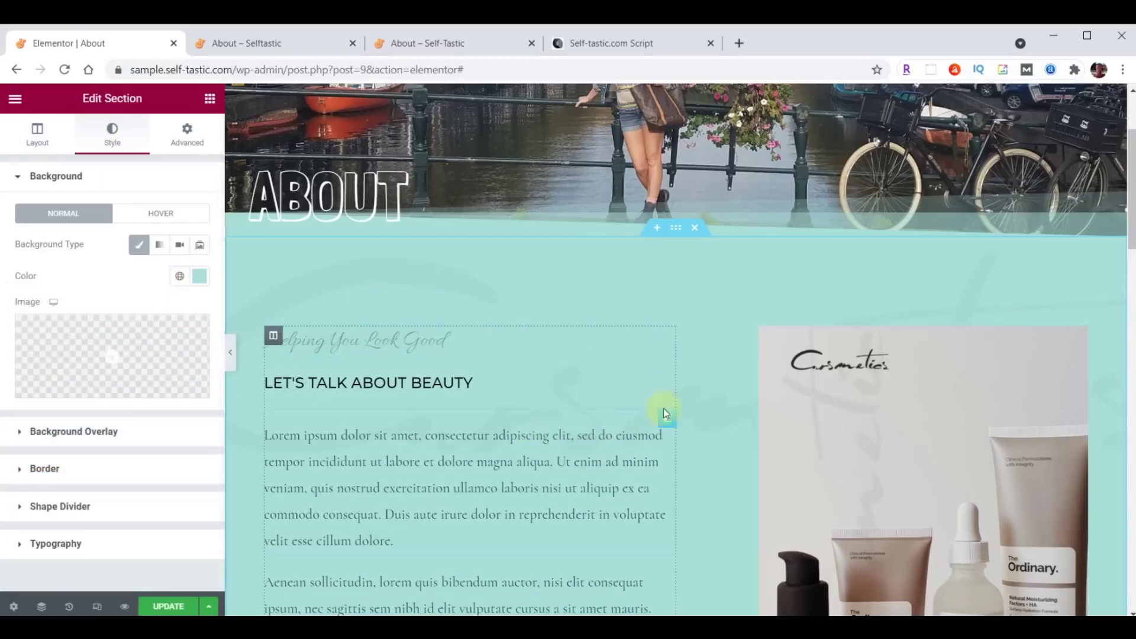
# Upload logo-background.png to the media library for the section's background overlay image.
pyautogui.click(63, 433)
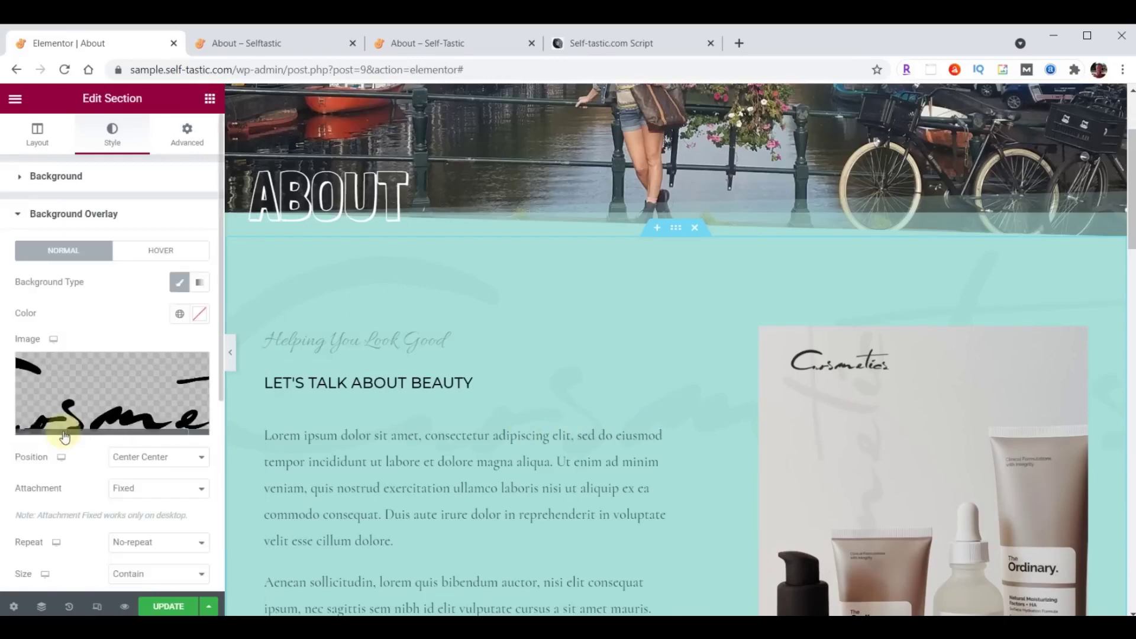
pyautogui.click(93, 397)
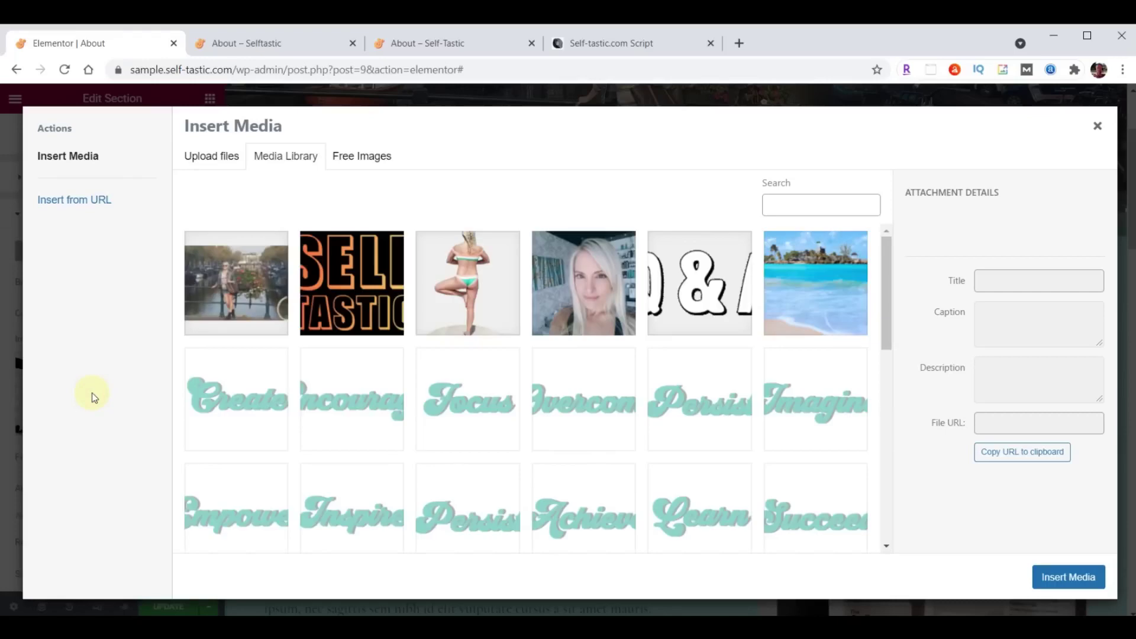
pyautogui.hotkey('alt', 'Tab')
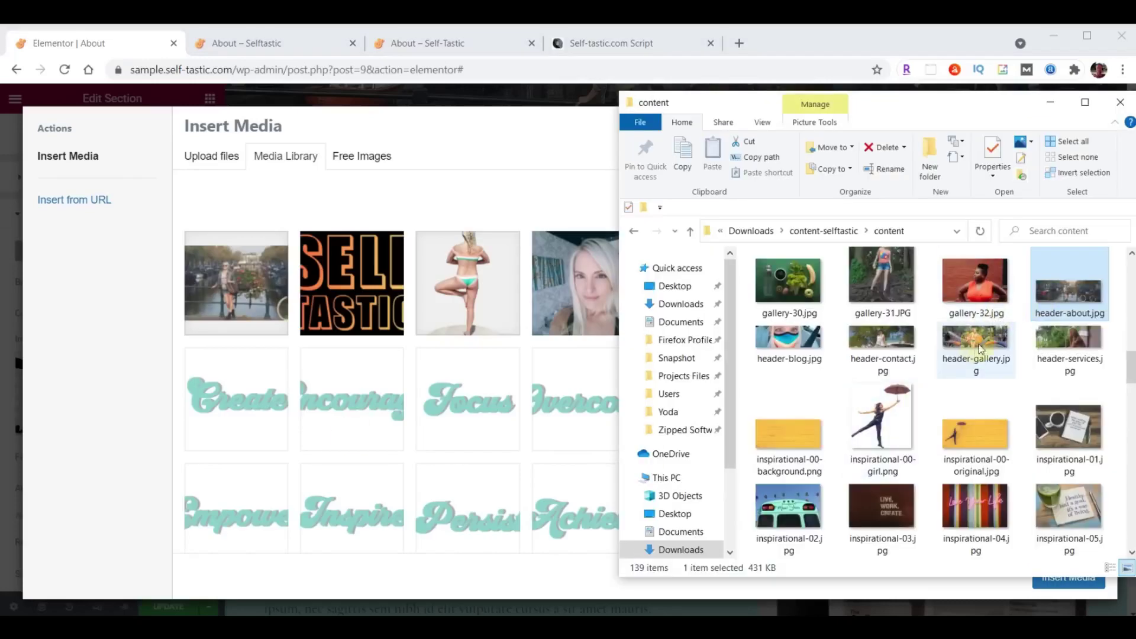
pyautogui.scroll(-10, 984, 343)
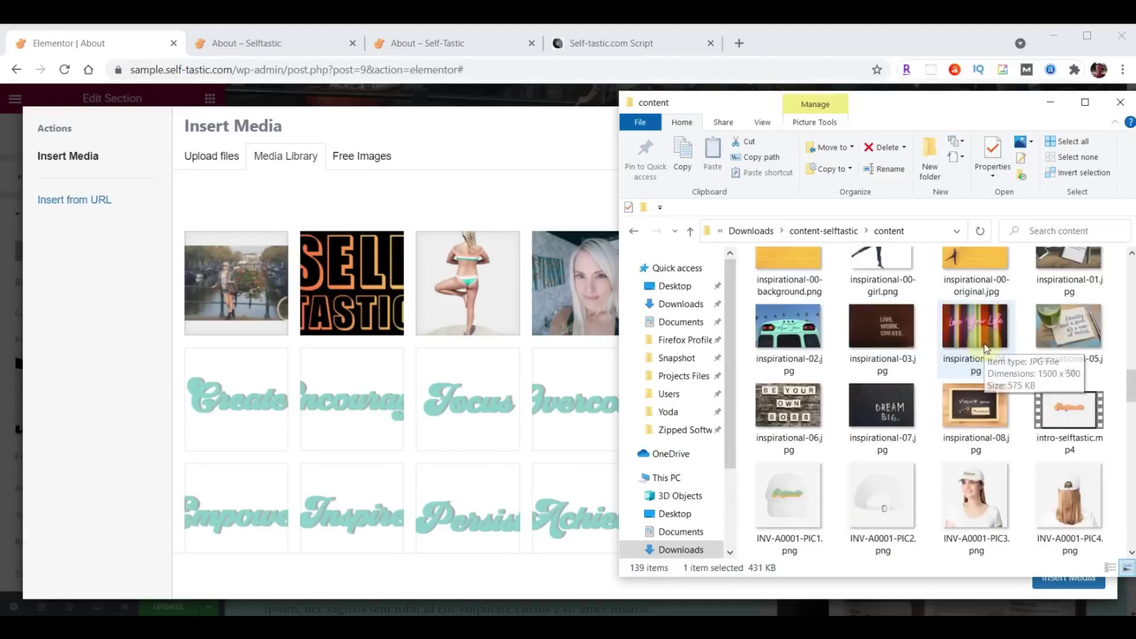
pyautogui.scroll(-8, 984, 343)
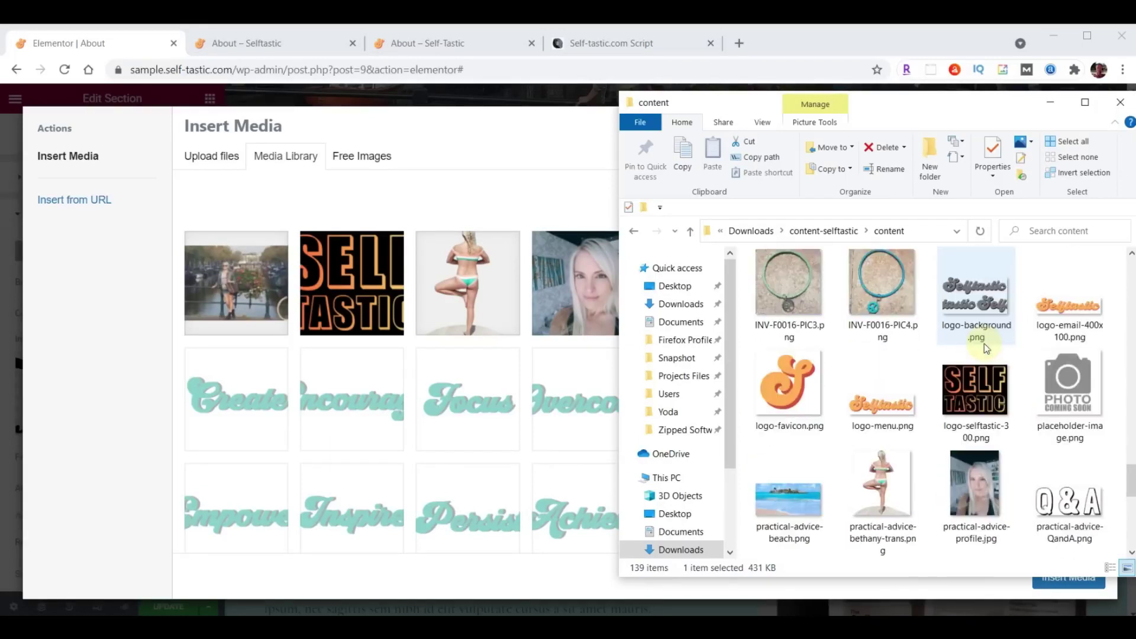
pyautogui.moveTo(985, 343); pyautogui.dragTo(527, 382)
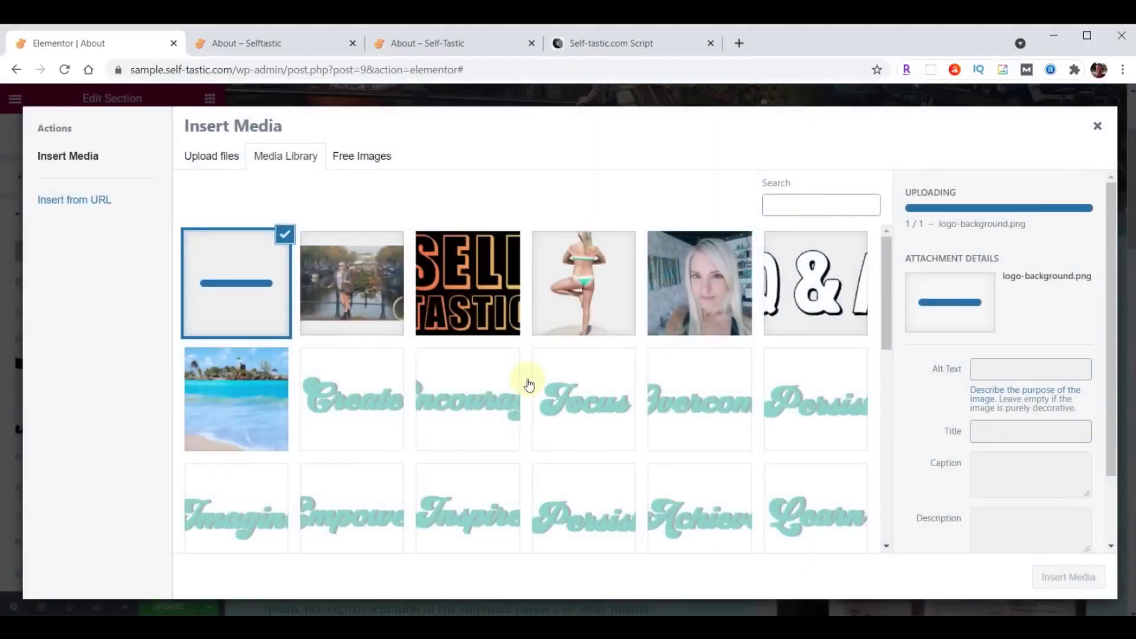
# Use logo-background.png as the overlay, positioned Top Left, sized Cover, at opacity .05.
pyautogui.click(1068, 576)
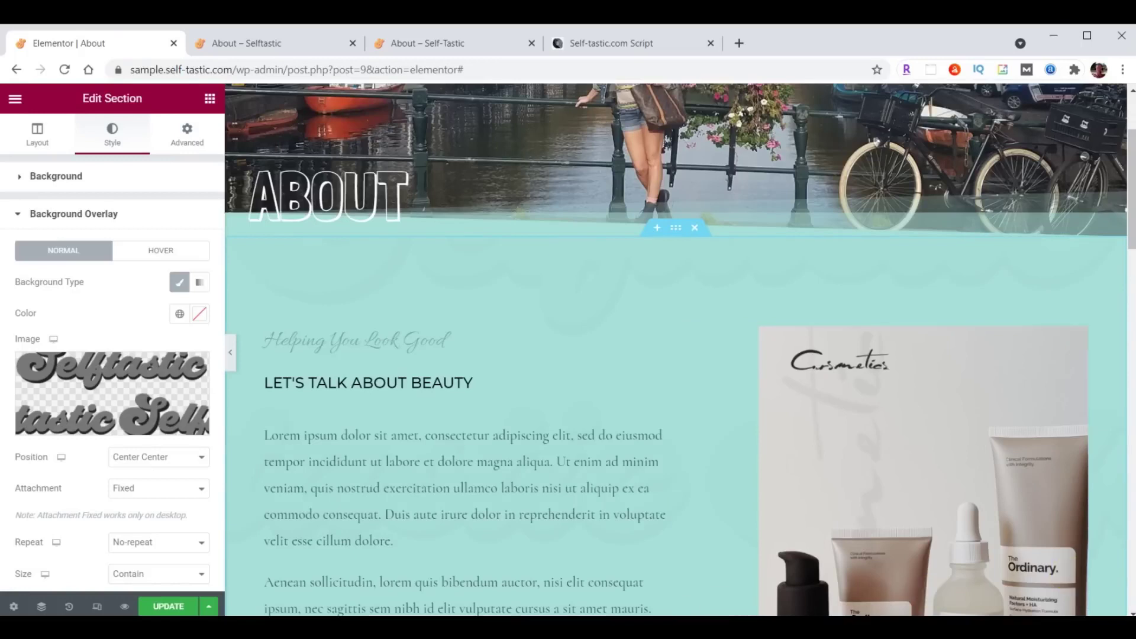
pyautogui.click(150, 459)
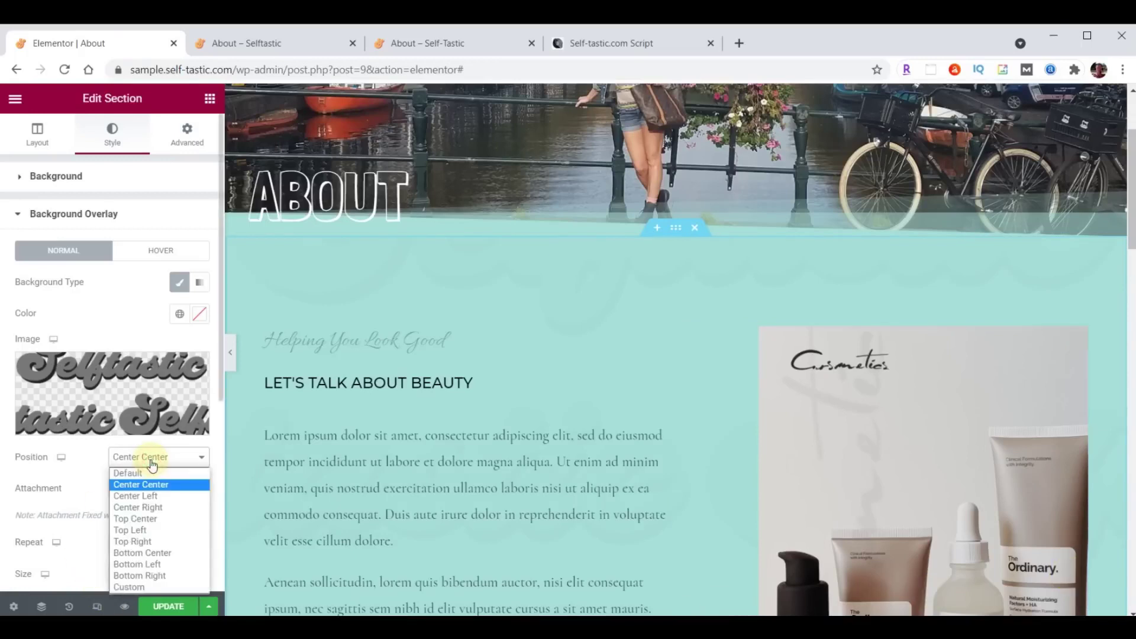
pyautogui.click(140, 531)
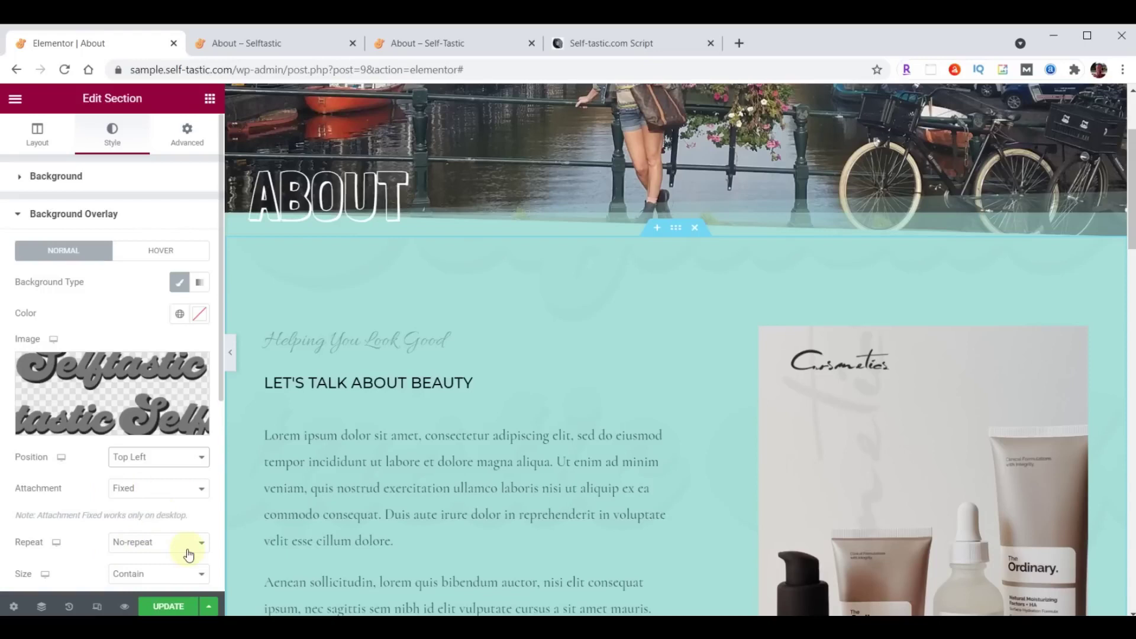
pyautogui.scroll(-3, 188, 554)
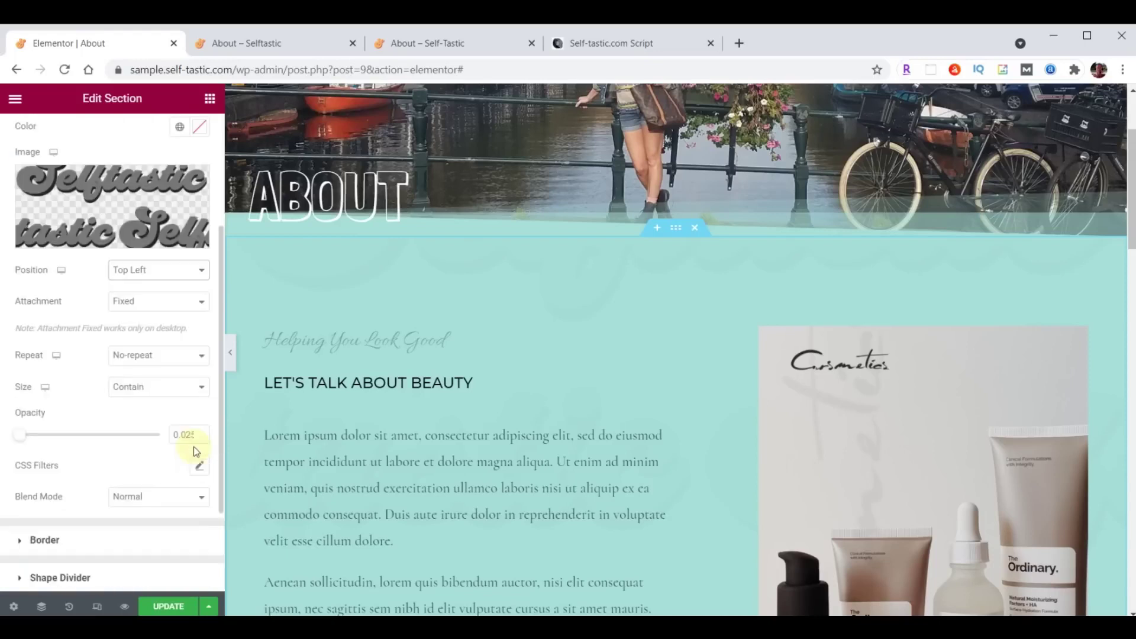
pyautogui.click(152, 388)
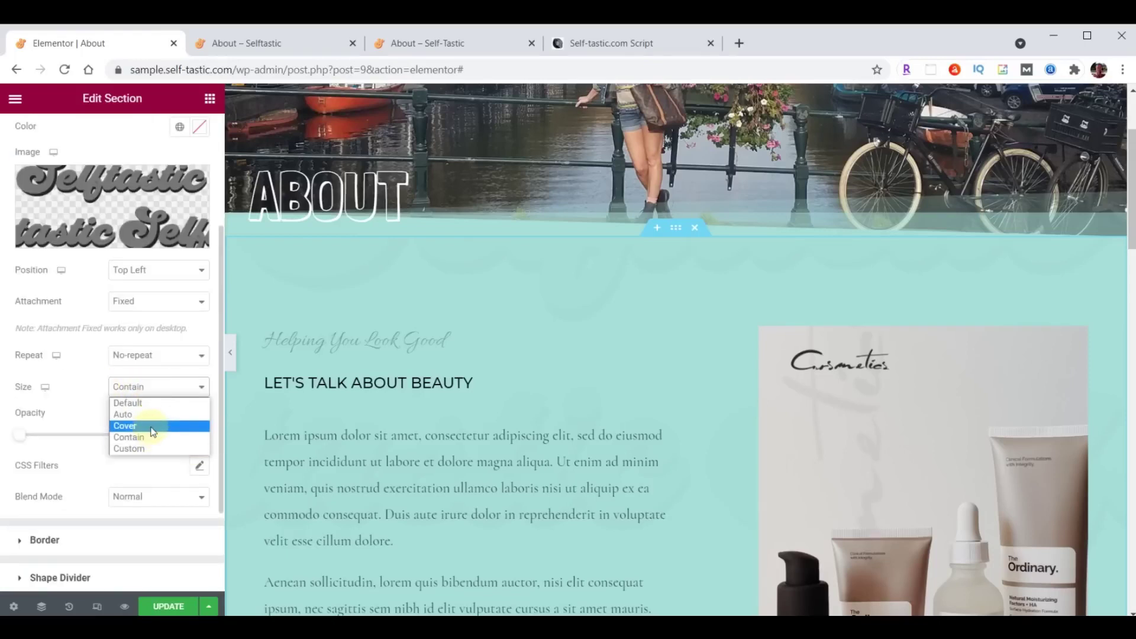
pyautogui.click(152, 427)
pyautogui.doubleClick(176, 435)
pyautogui.write('.05')
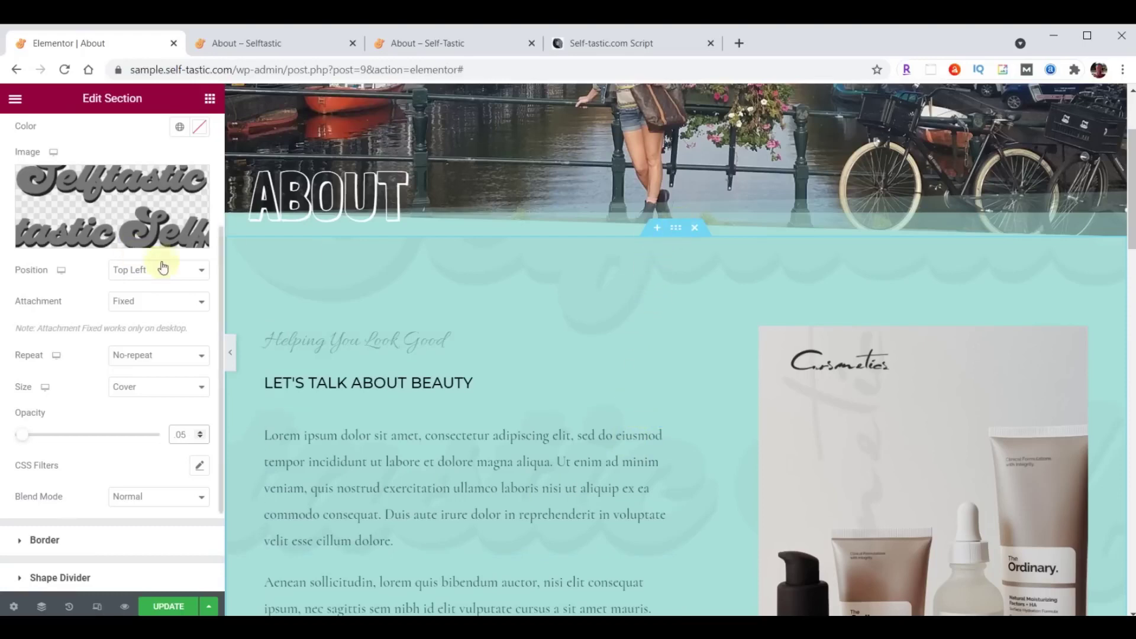
pyautogui.scroll(3, 142, 258)
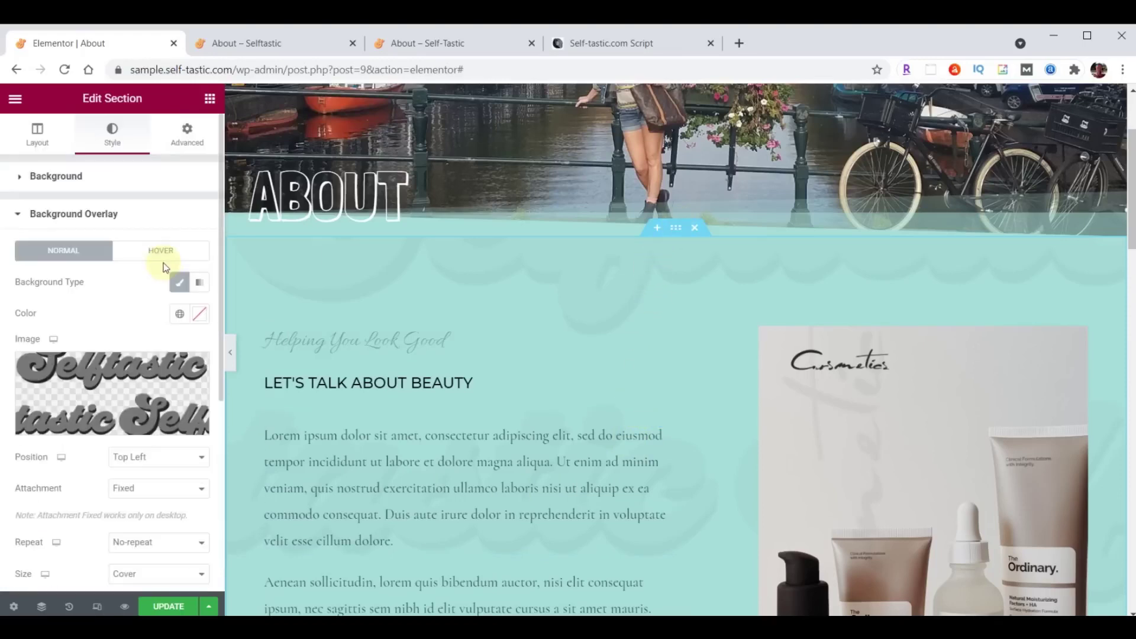
# Set the bio section's top padding to 100.
pyautogui.click(188, 135)
pyautogui.doubleClick(30, 290)
pyautogui.write('100')
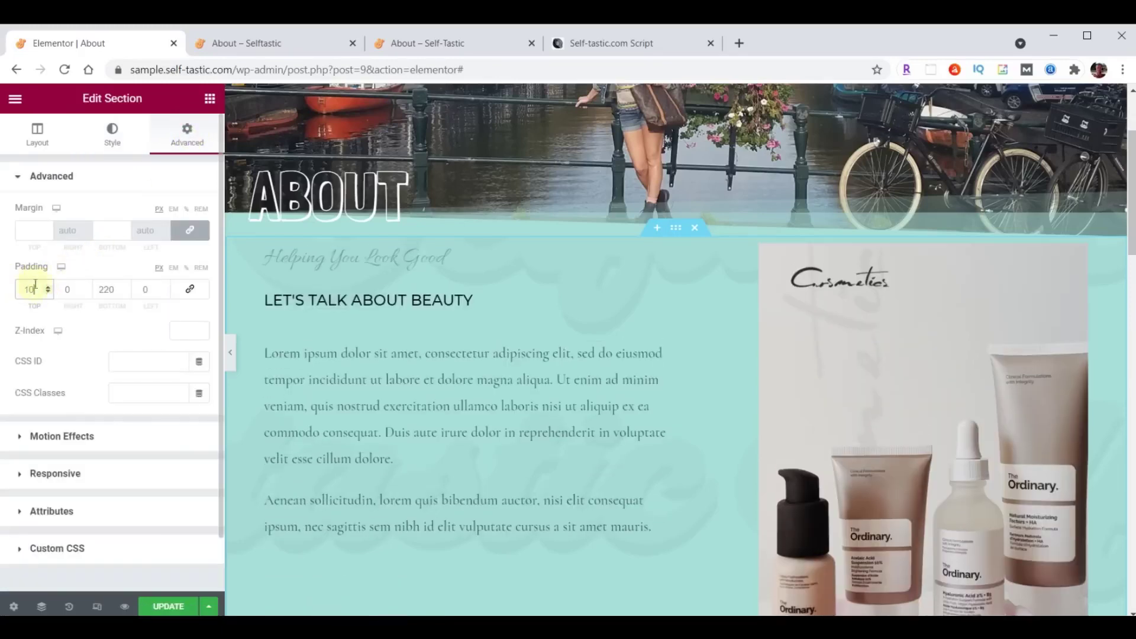
pyautogui.doubleClick(102, 290)
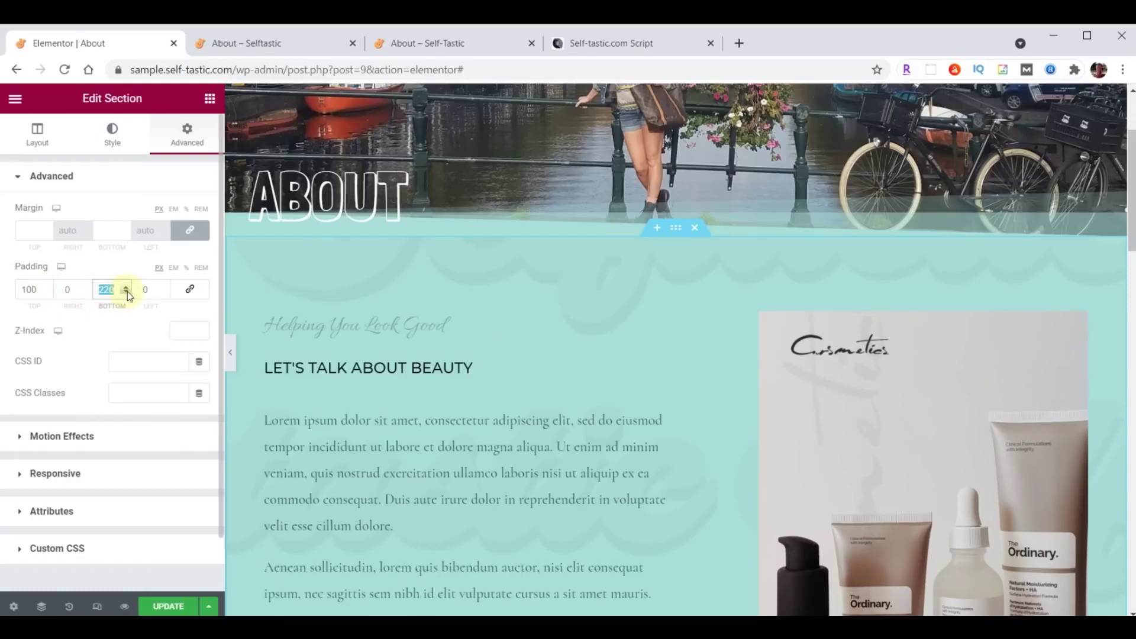
pyautogui.scroll(3, 663, 322)
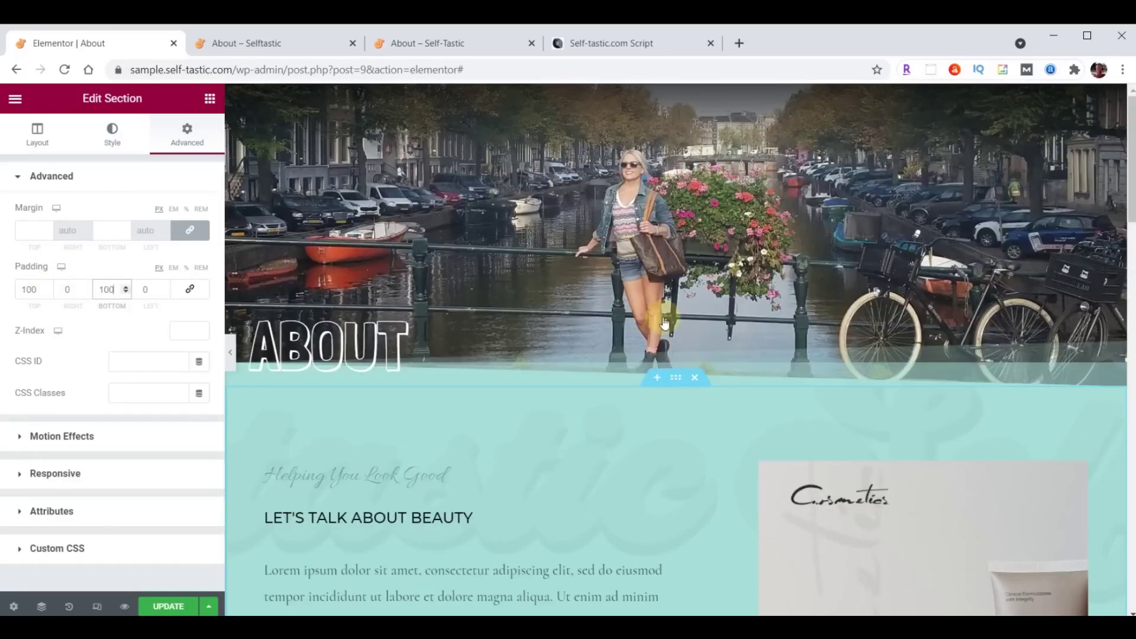
pyautogui.scroll(-3, 672, 414)
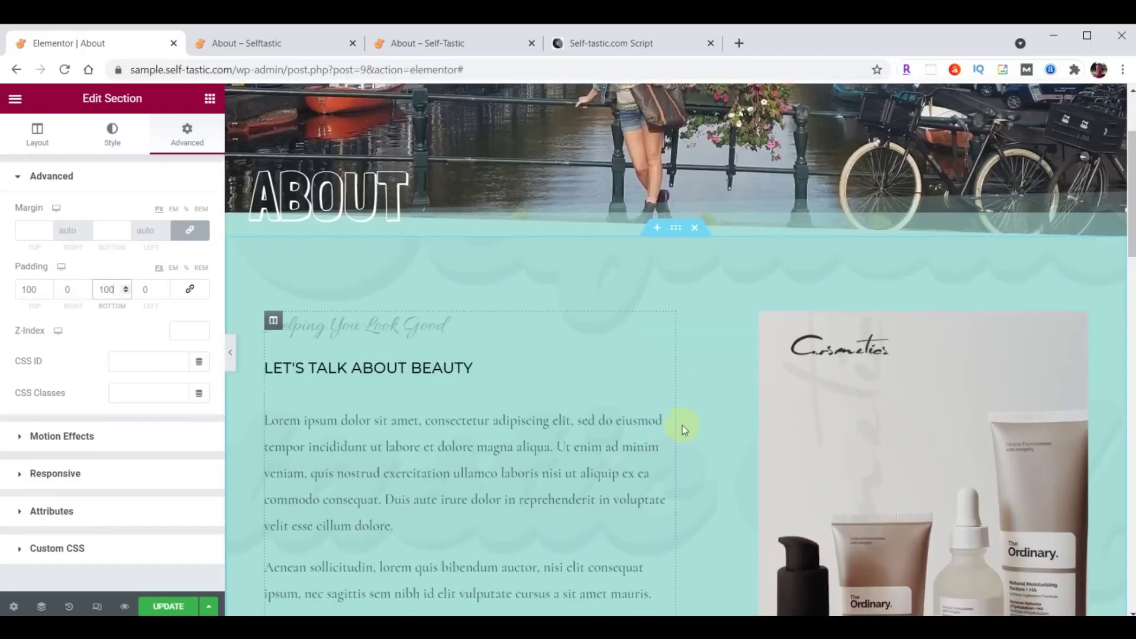
# Delete the product-image column, the product photo section and the logos section.
pyautogui.rightClick(683, 327)
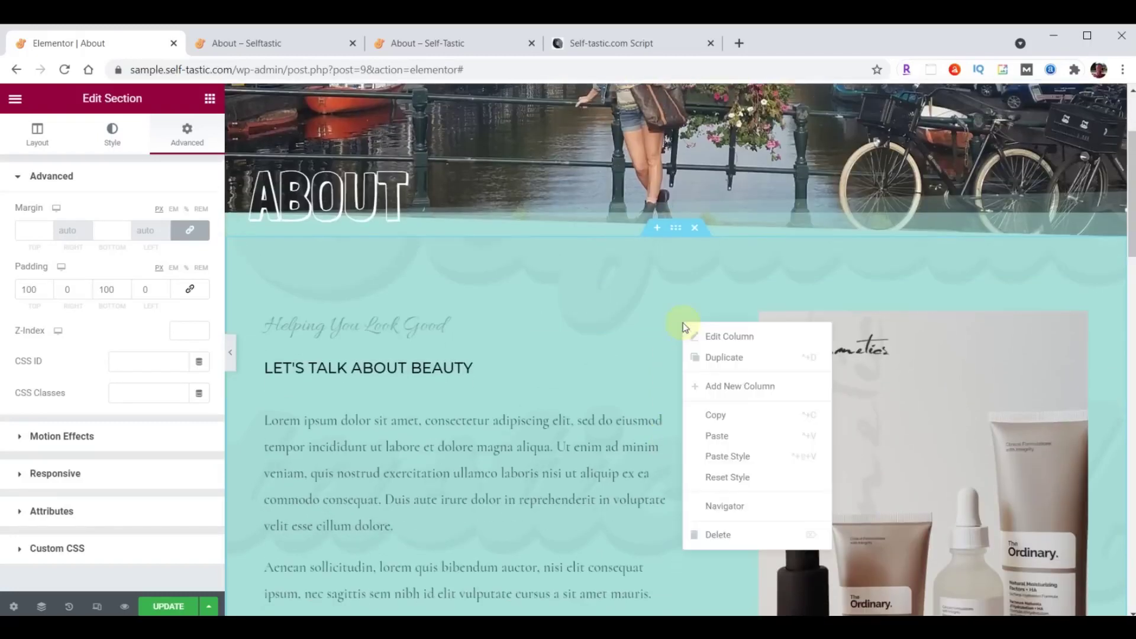
pyautogui.click(715, 534)
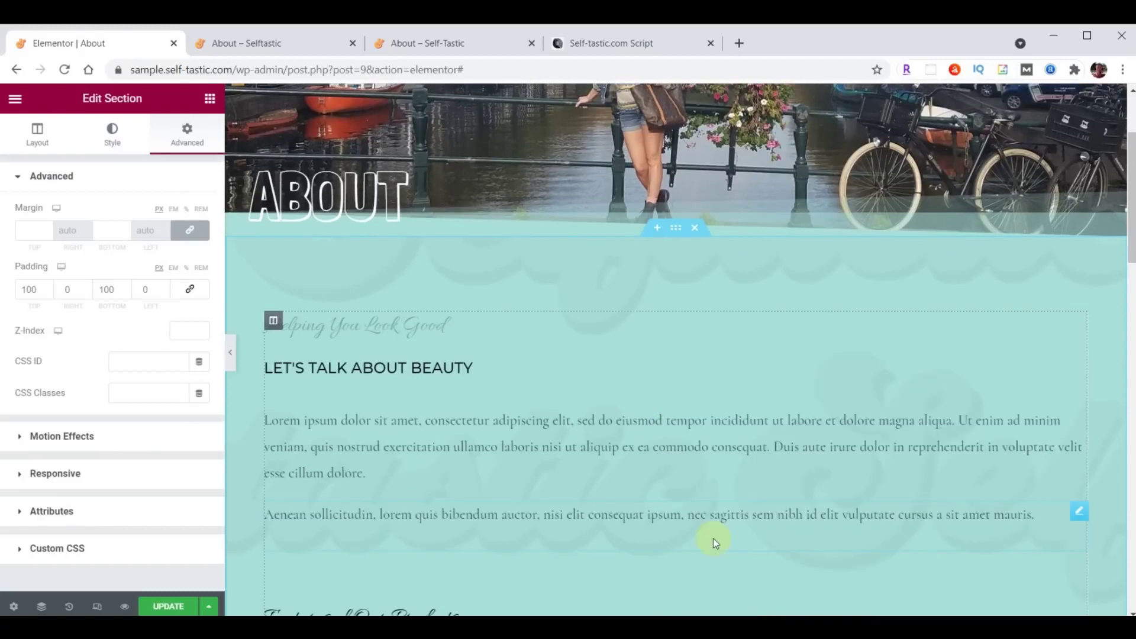
pyautogui.scroll(-7, 730, 431)
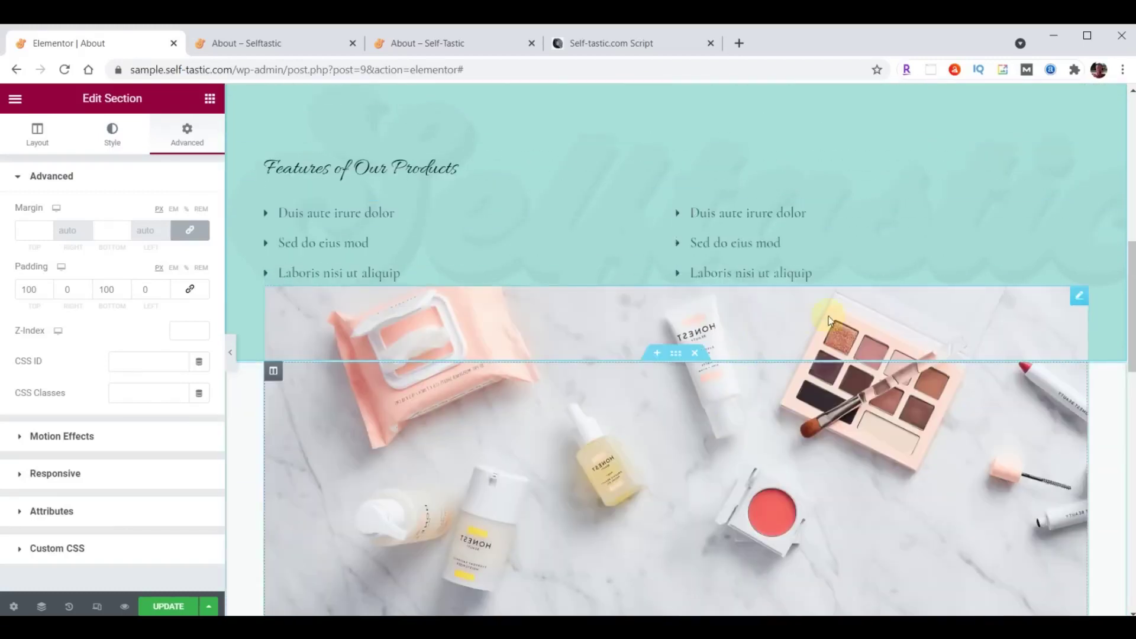
pyautogui.click(696, 353)
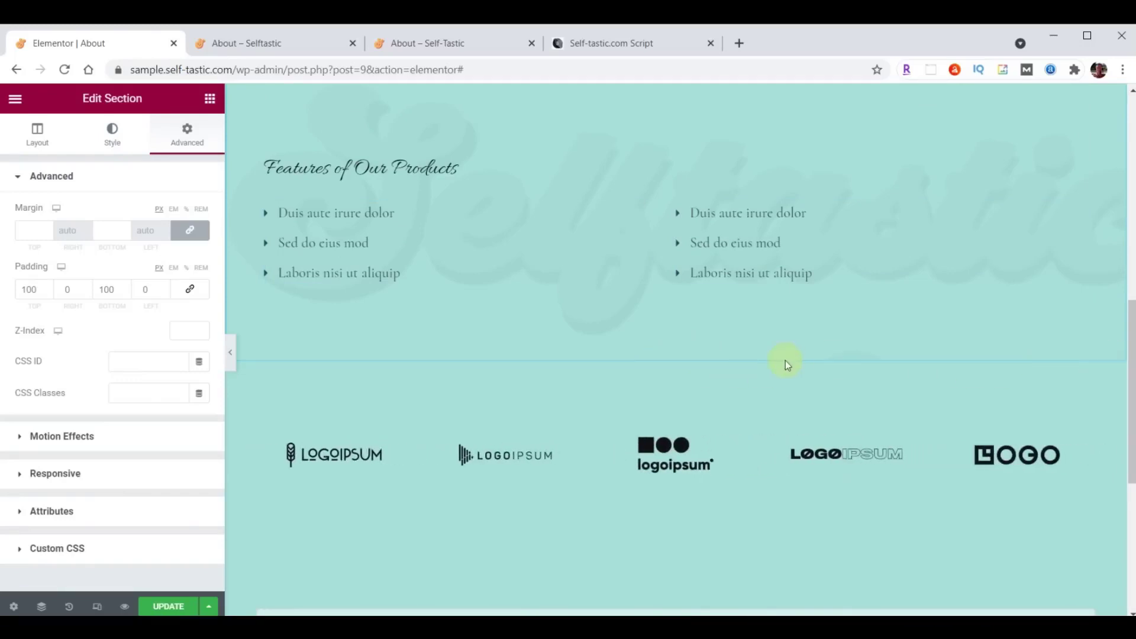
pyautogui.click(695, 354)
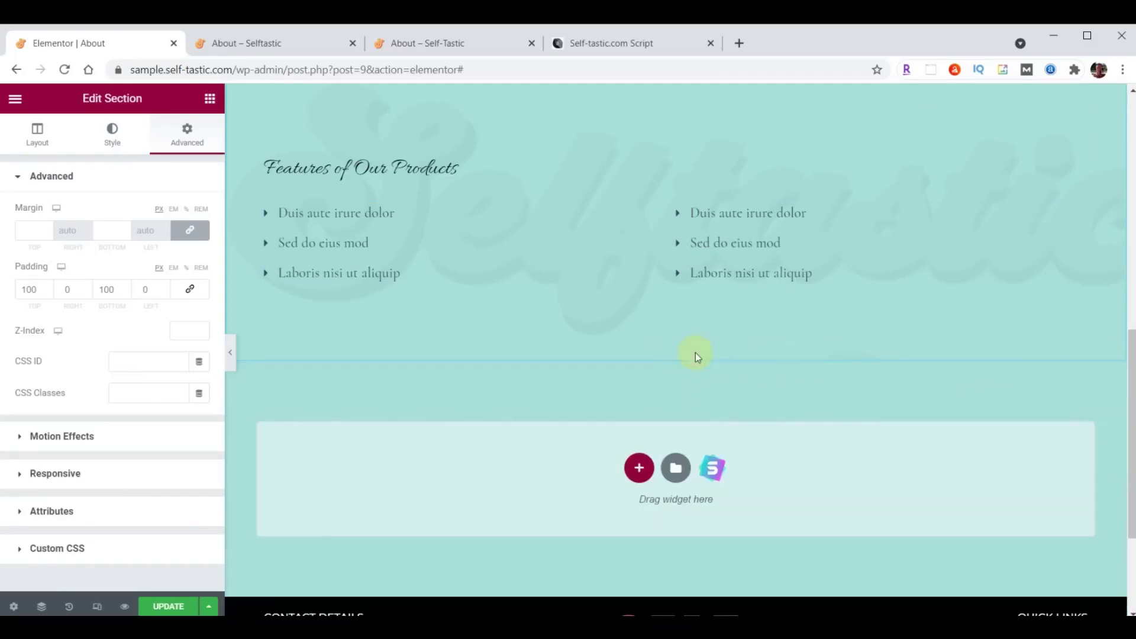
pyautogui.scroll(5, 733, 436)
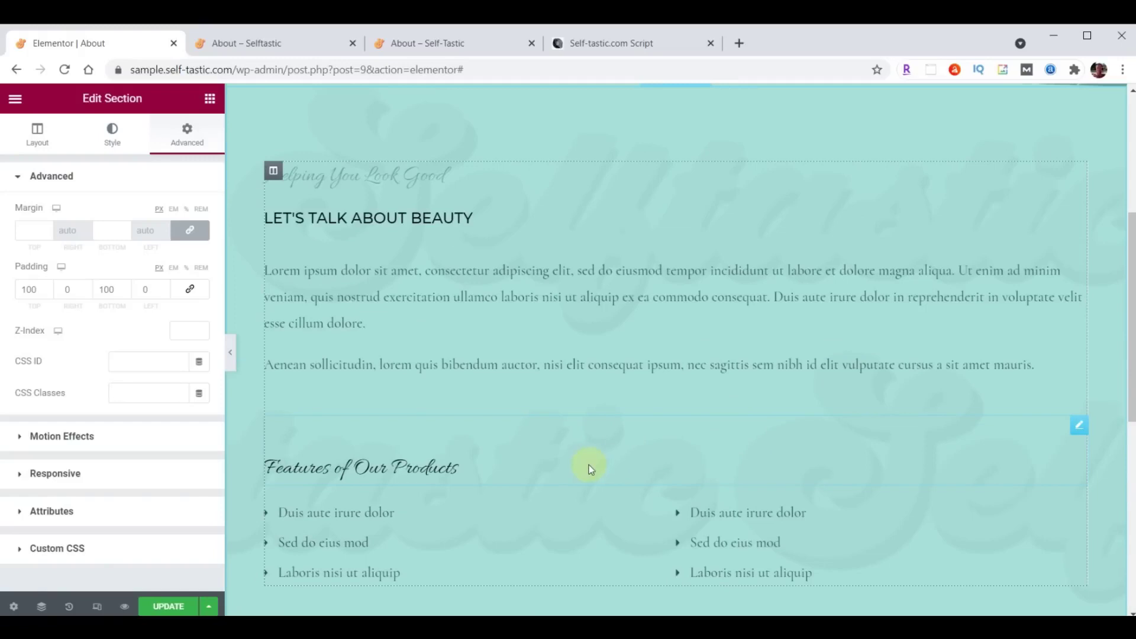
# Delete the Features of Our Products heading, both bullet lists and the Helping You Look Good heading.
pyautogui.rightClick(1077, 431)
pyautogui.click(1007, 604)
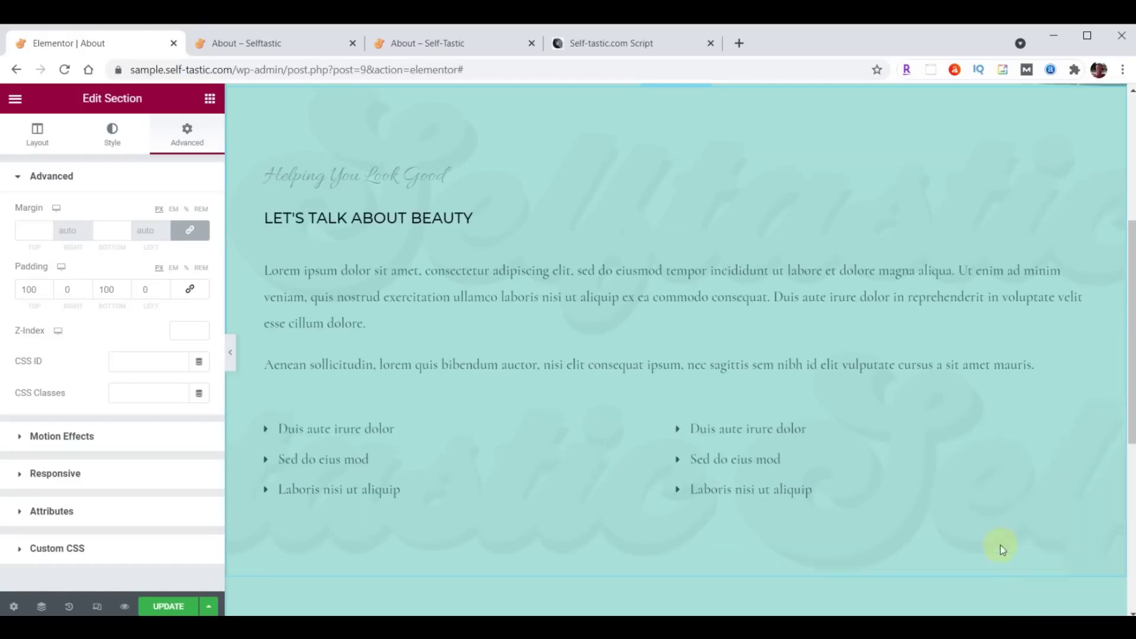
pyautogui.rightClick(1079, 430)
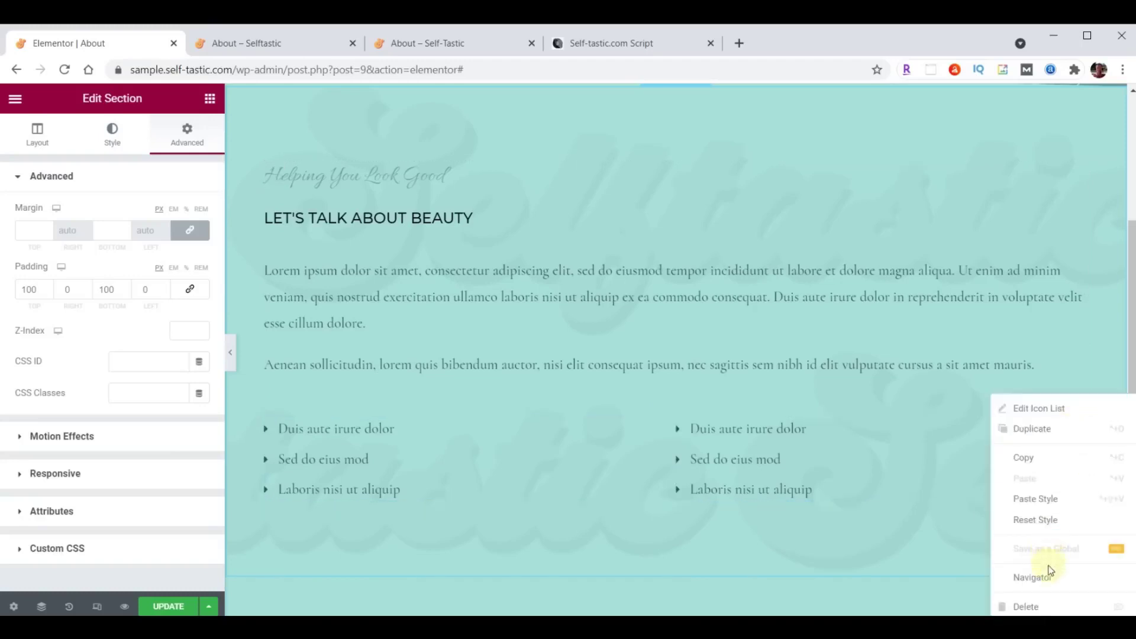
pyautogui.click(1025, 606)
pyautogui.rightClick(1071, 170)
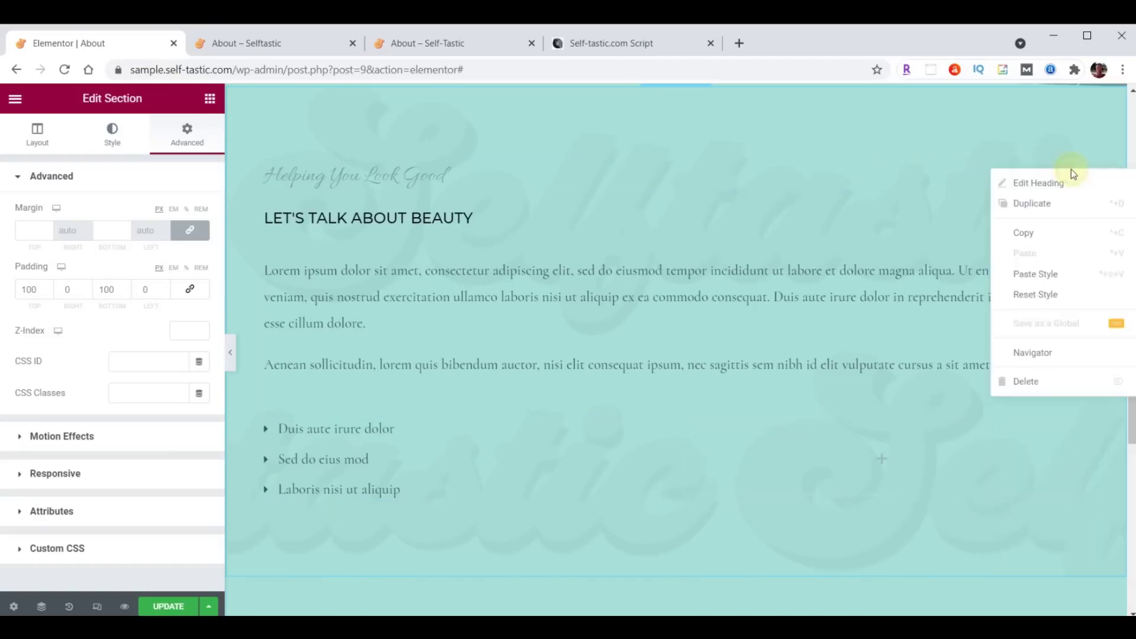
pyautogui.click(1030, 381)
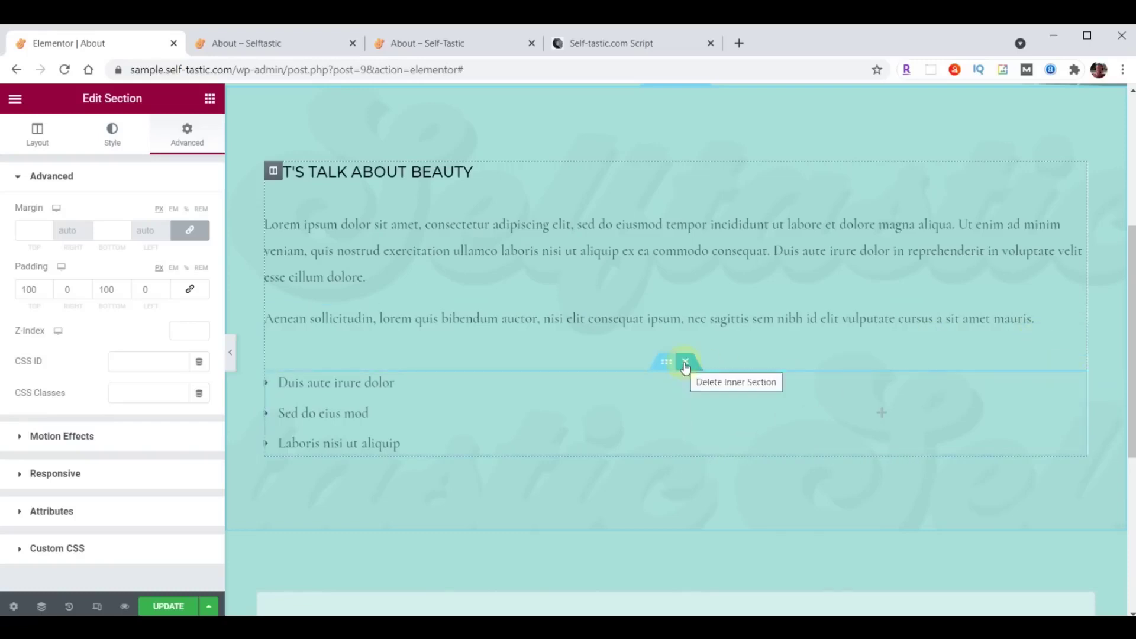
pyautogui.click(685, 363)
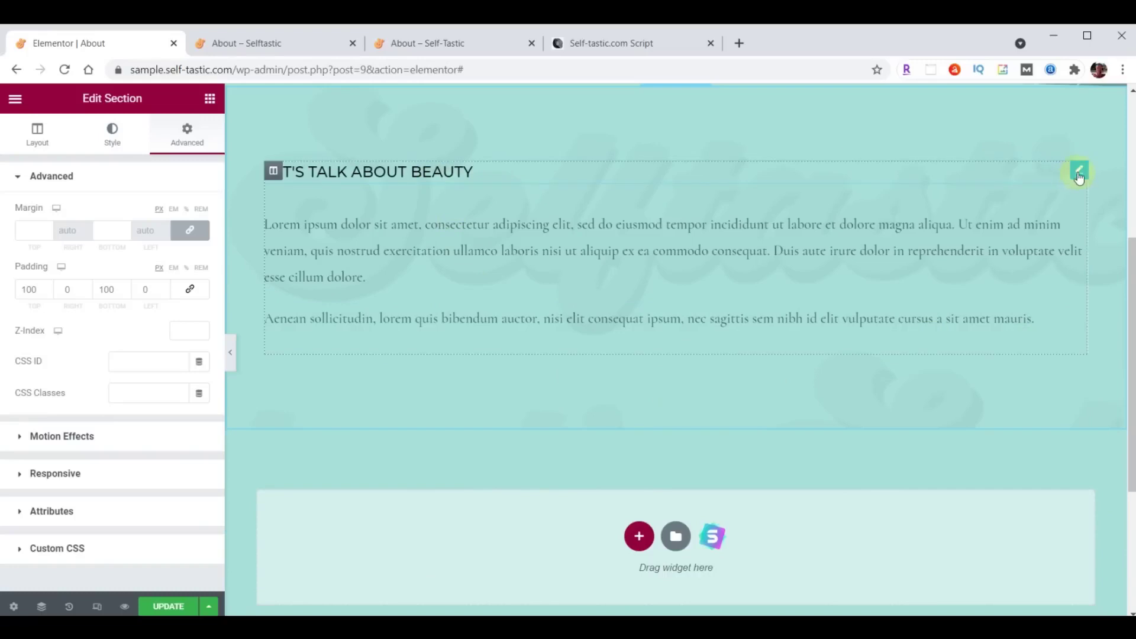
# Change the bio heading's title to 'About Me'.
pyautogui.click(1079, 172)
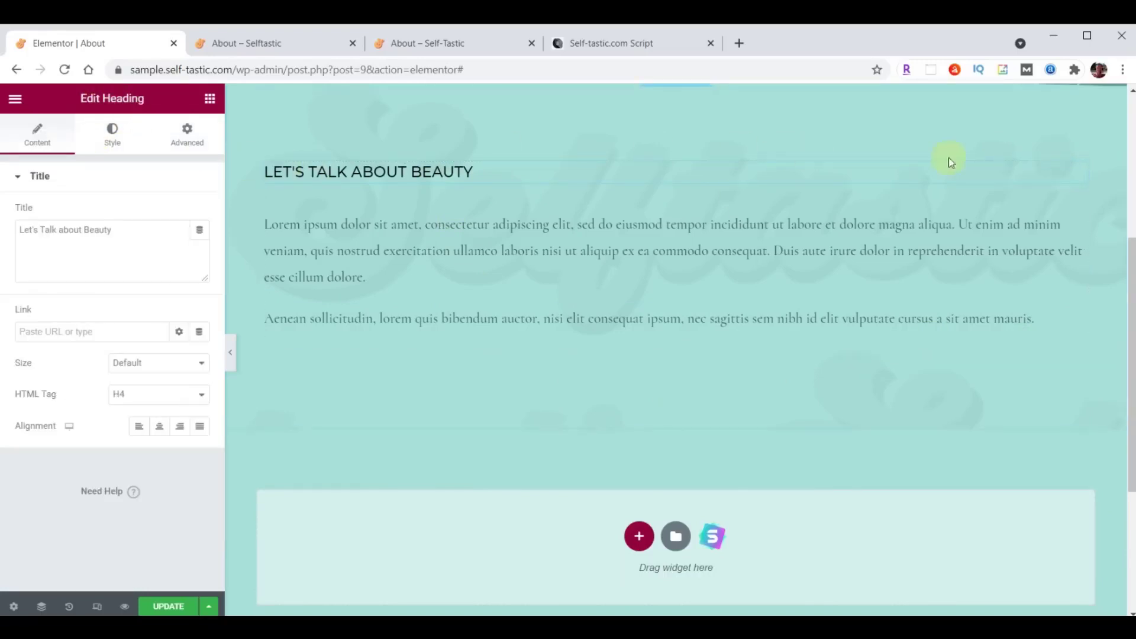
pyautogui.click(1080, 208)
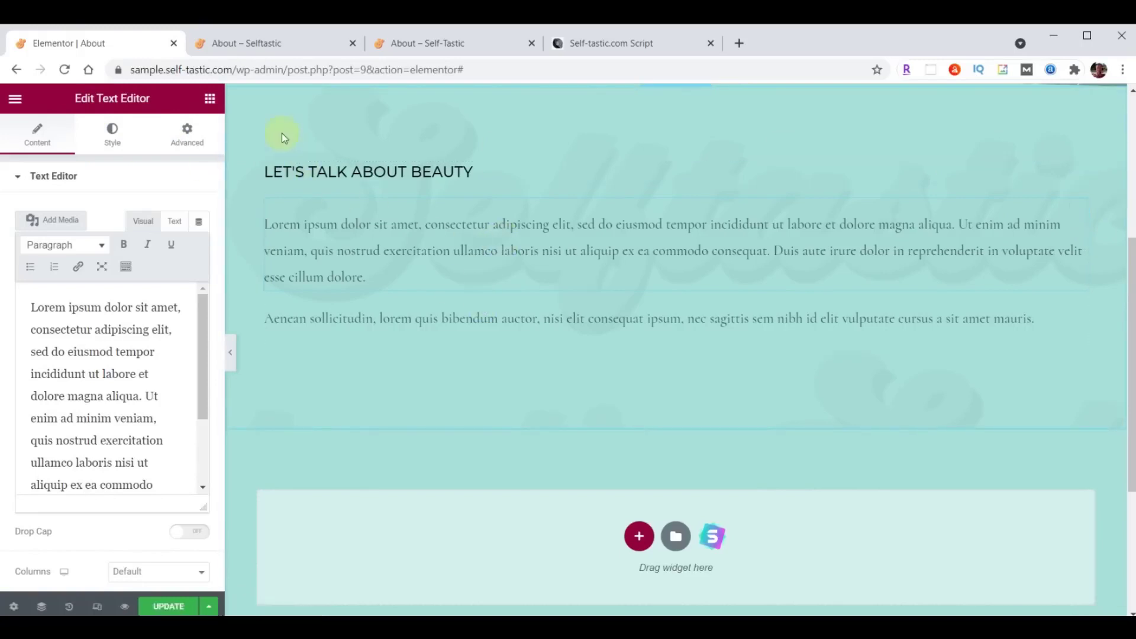
pyautogui.click(210, 99)
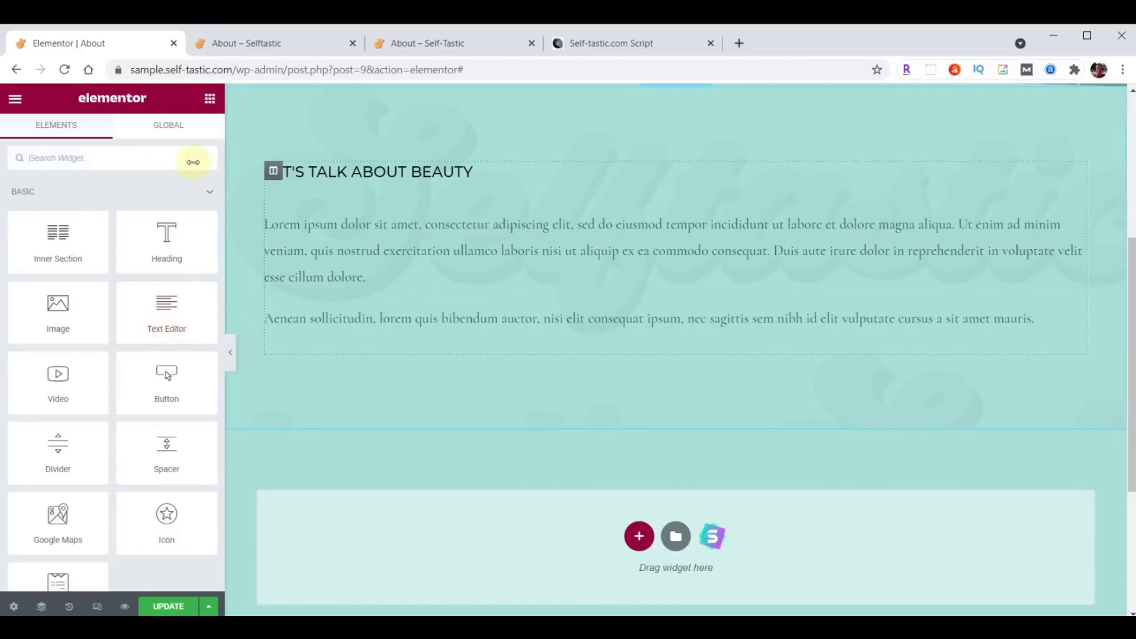
pyautogui.click(1077, 173)
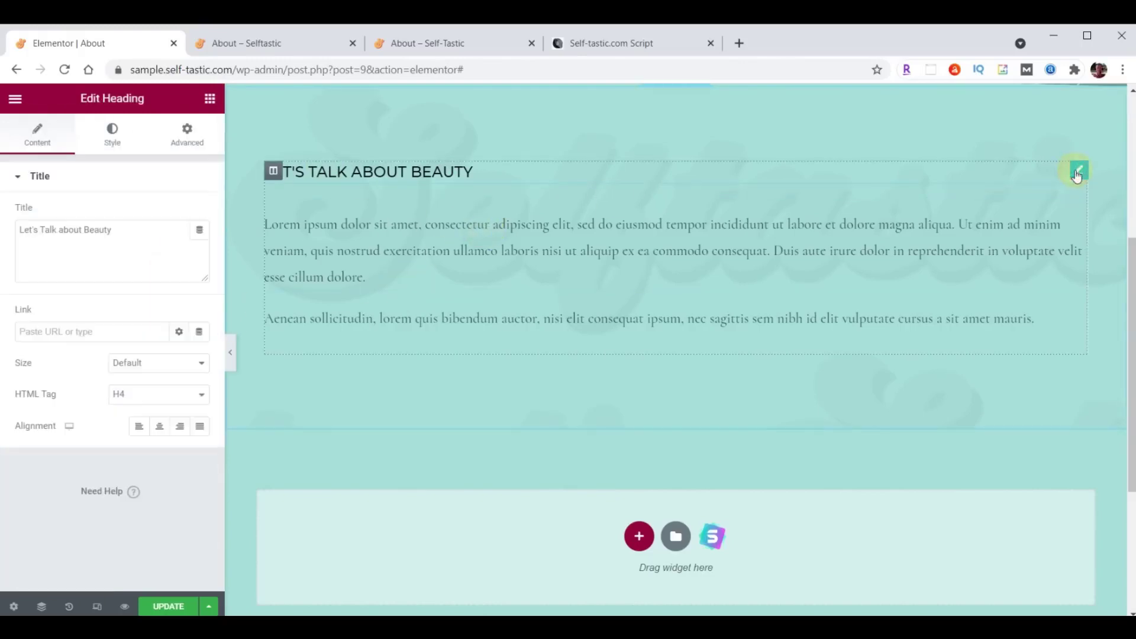
pyautogui.tripleClick(134, 230)
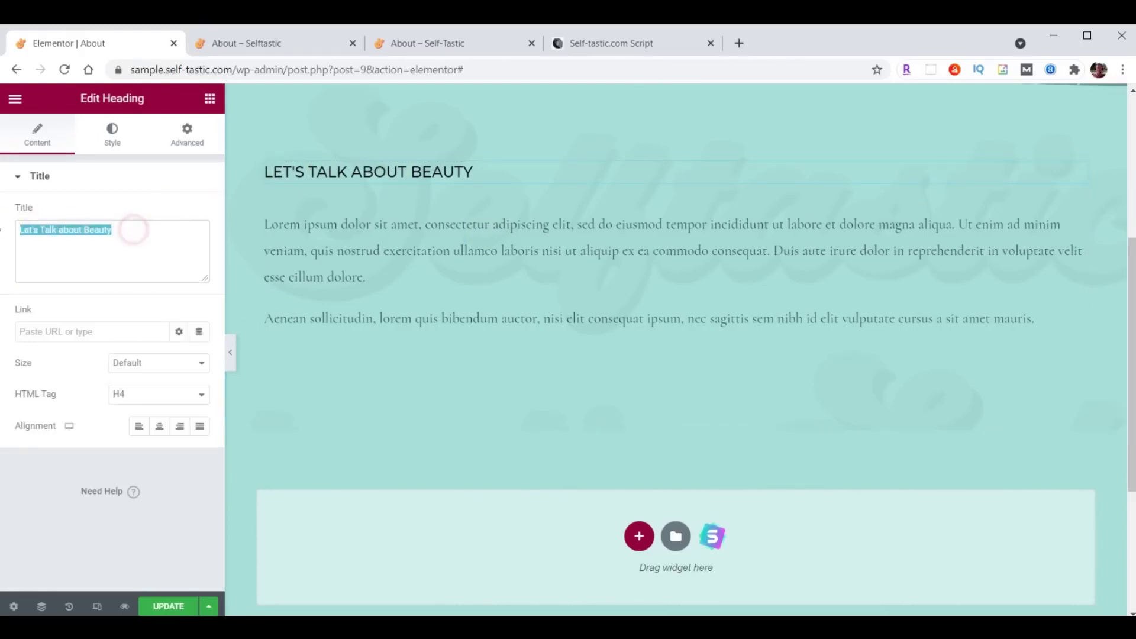
pyautogui.write('About Me')
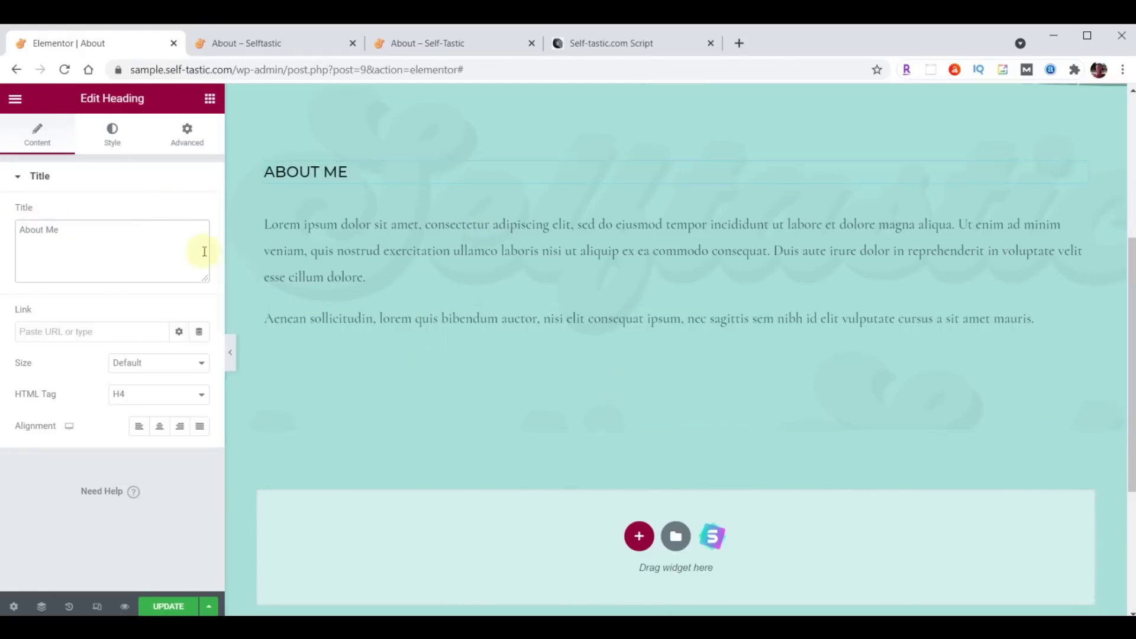
# Set the heading typography to Montserrat, size 32, weight 300.
pyautogui.click(112, 135)
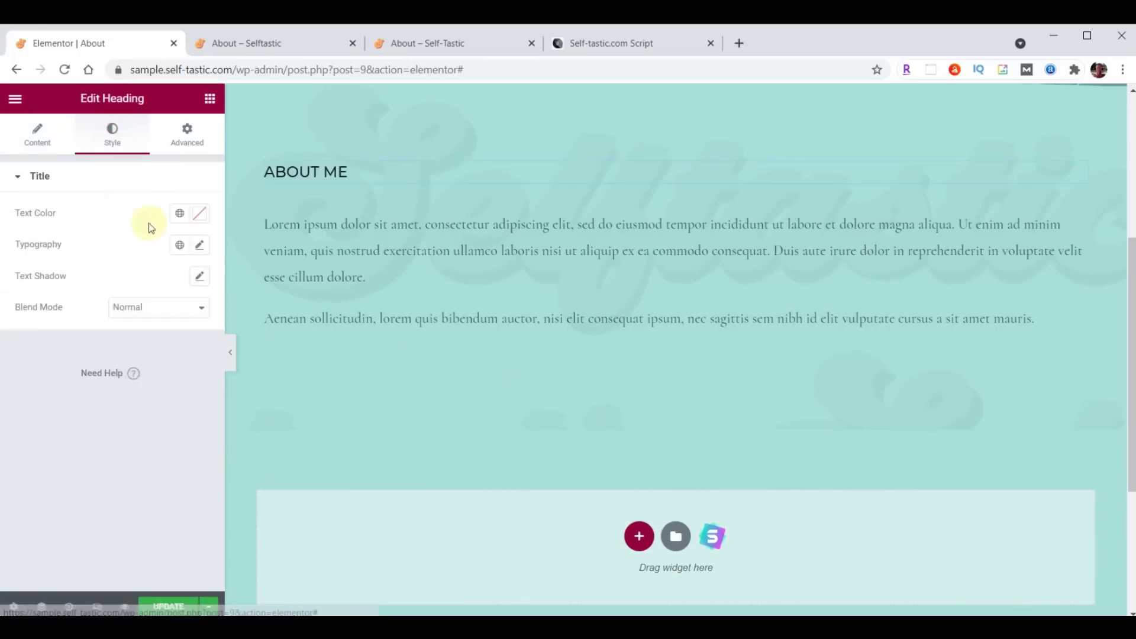
pyautogui.click(201, 245)
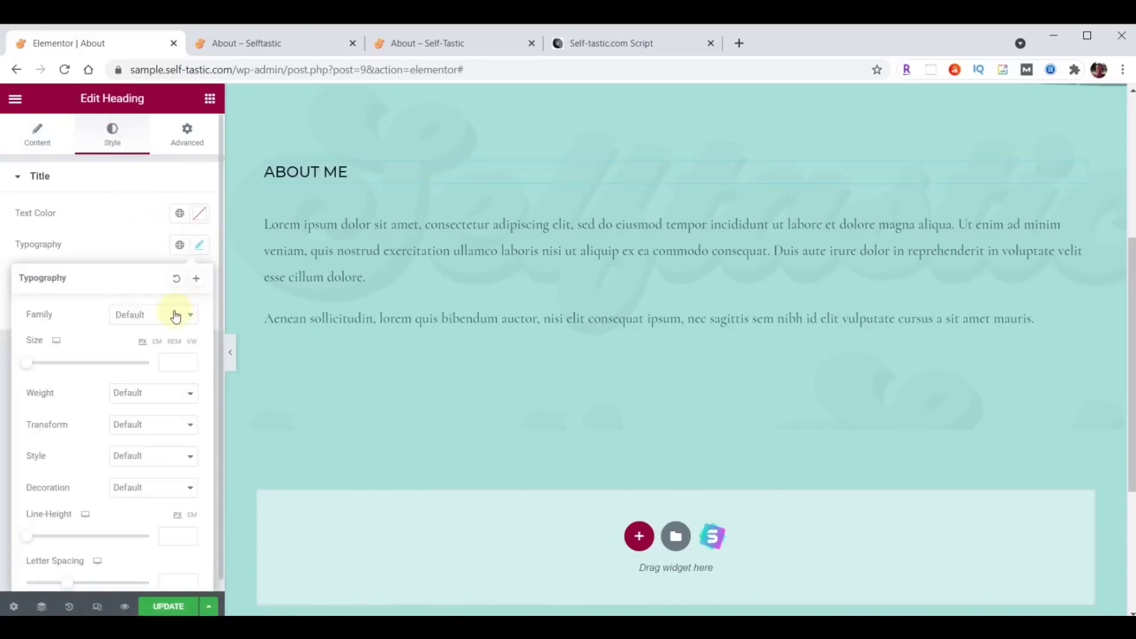
pyautogui.click(170, 315)
pyautogui.write('Montserrat')
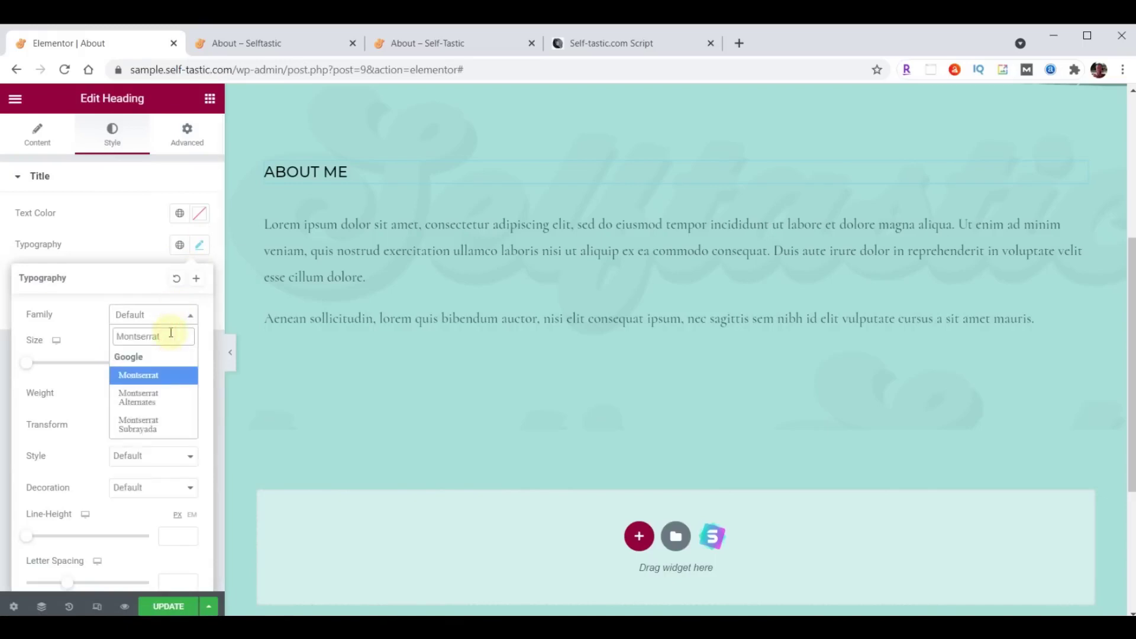
pyautogui.press('Return')
pyautogui.click(168, 362)
pyautogui.write('32')
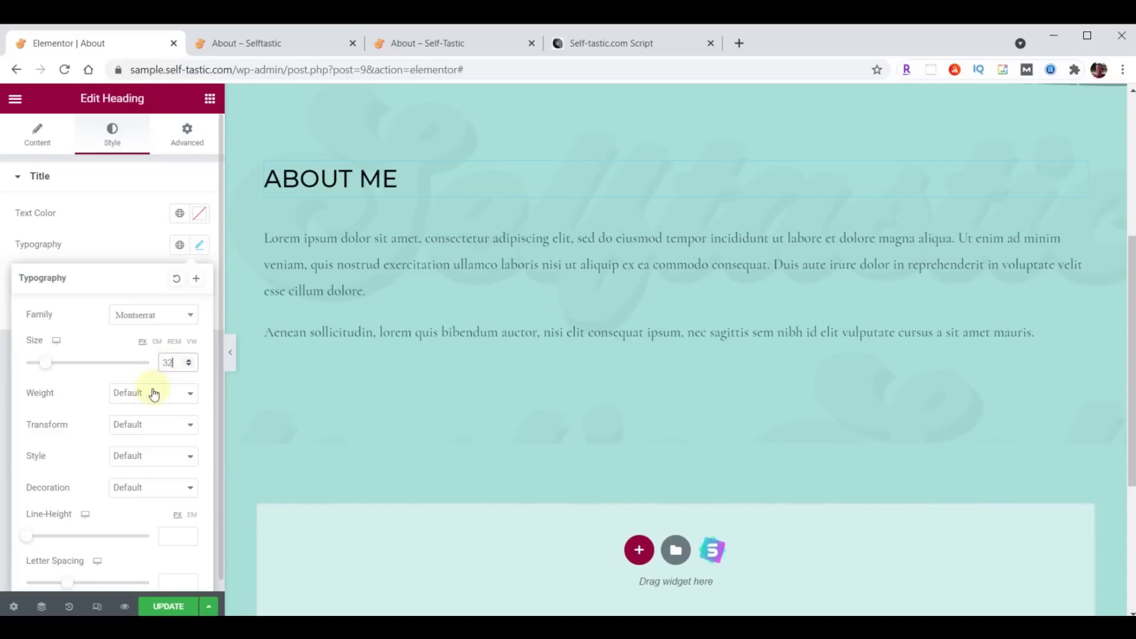
pyautogui.click(154, 392)
pyautogui.click(144, 433)
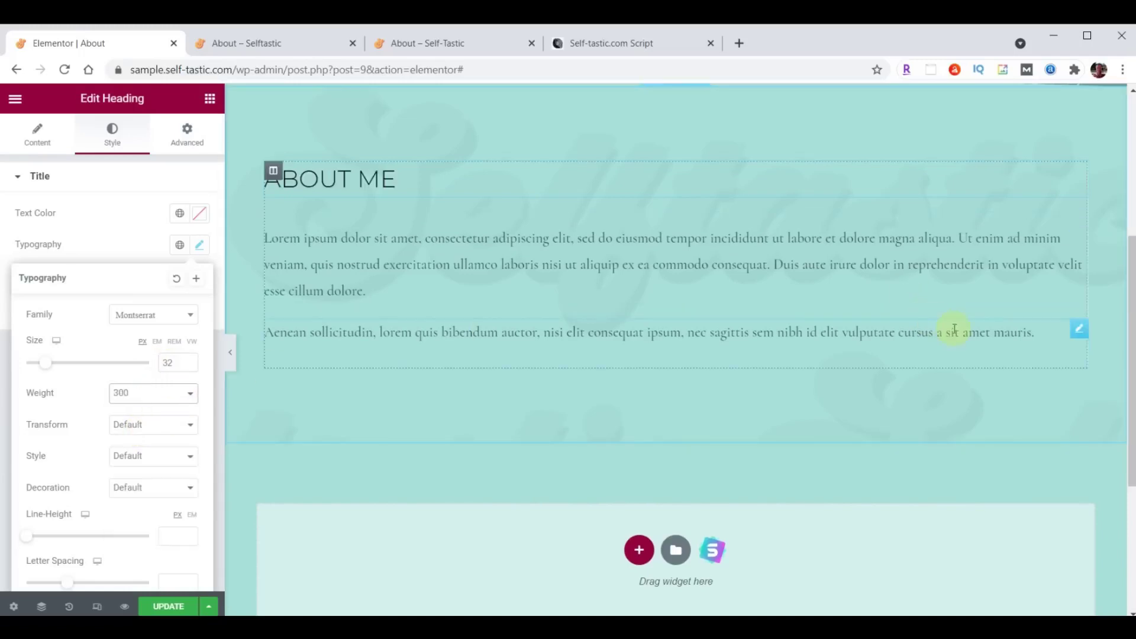
# Delete the Aenean sollicitudin paragraph and check the remaining paragraph's #473C31 text colour.
pyautogui.rightClick(1075, 329)
pyautogui.click(1041, 537)
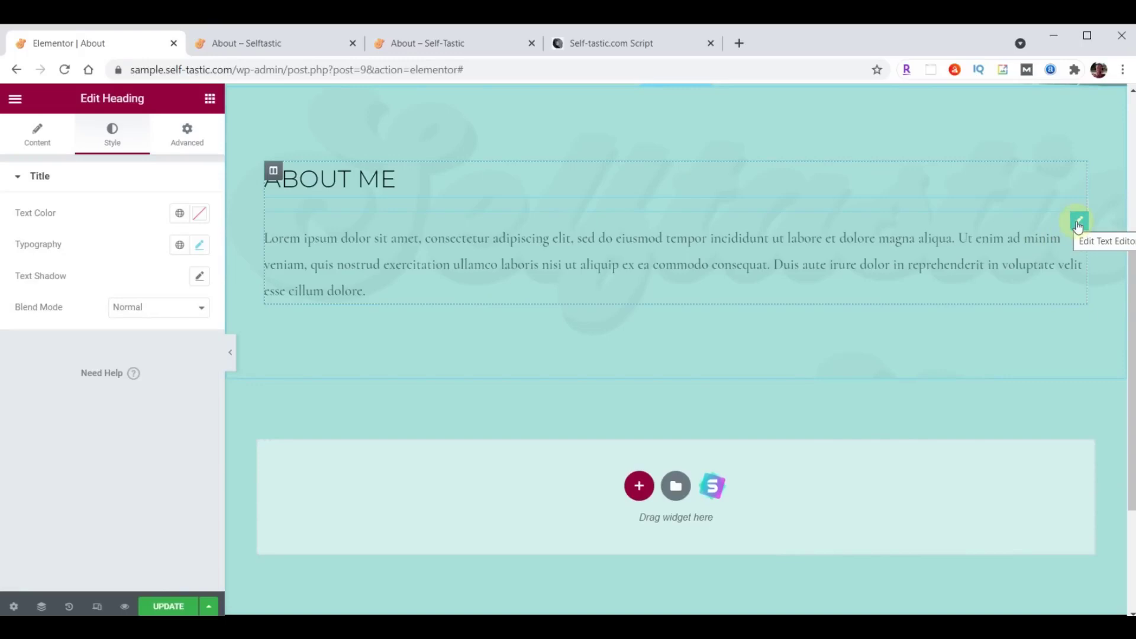
pyautogui.click(1078, 226)
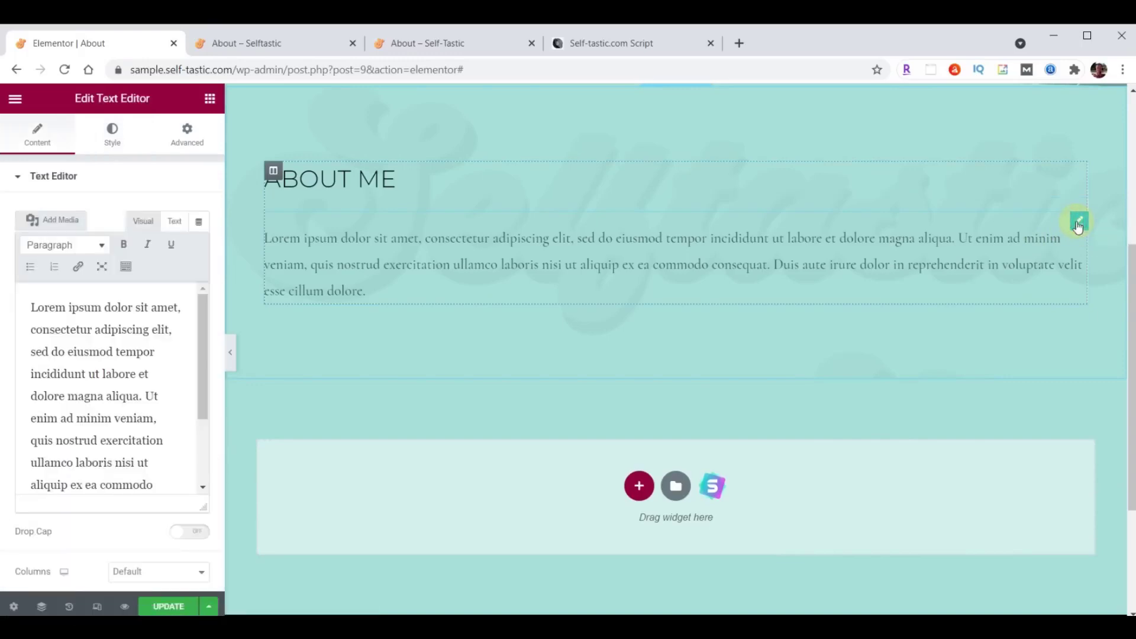
pyautogui.click(112, 130)
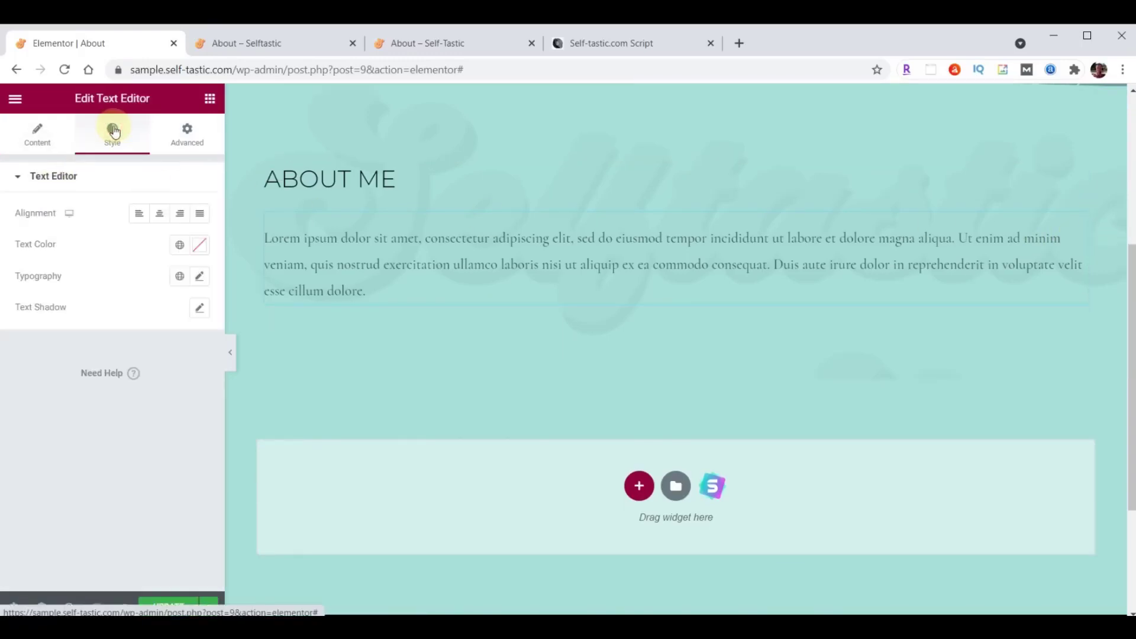
pyautogui.click(200, 245)
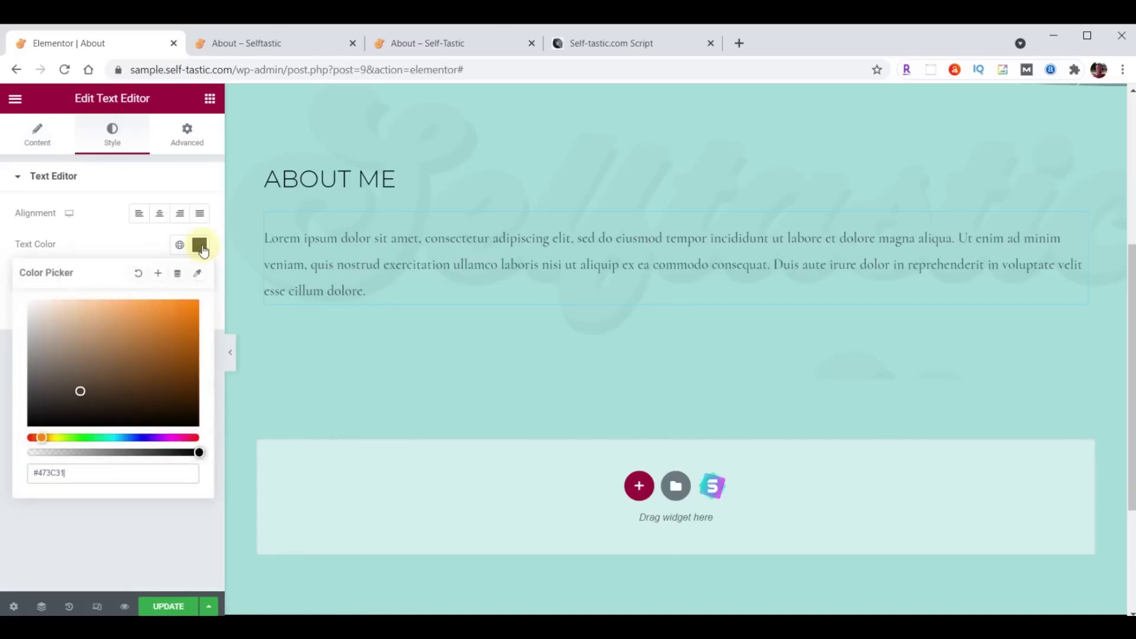
pyautogui.click(200, 245)
# Set the paragraph typography to Raleway, size 21, weight 400.
pyautogui.click(200, 276)
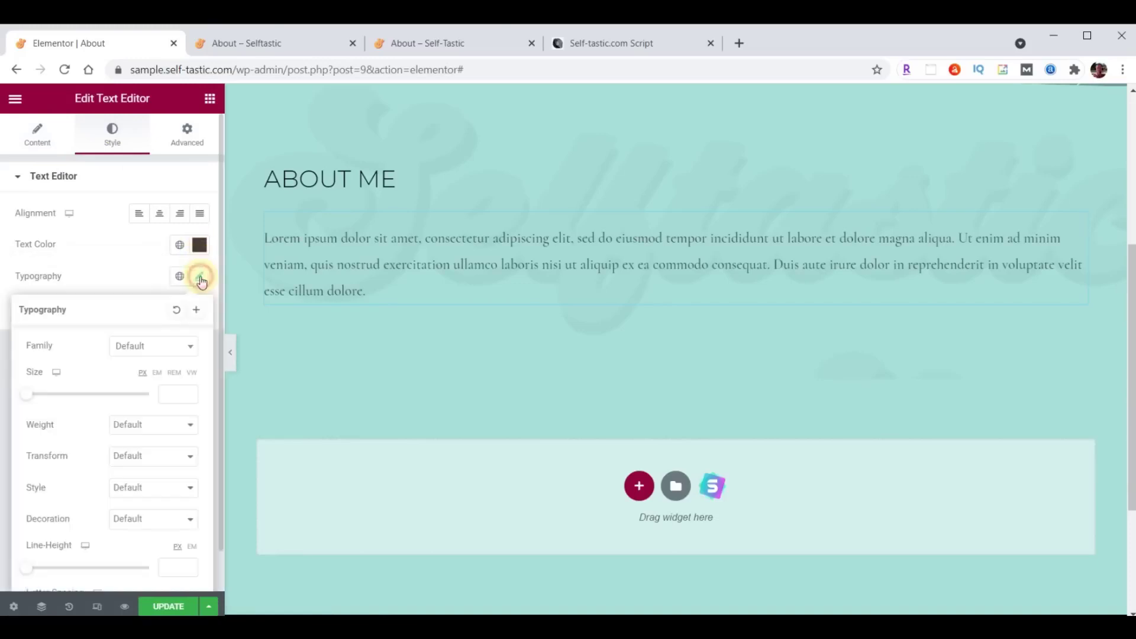
pyautogui.click(147, 343)
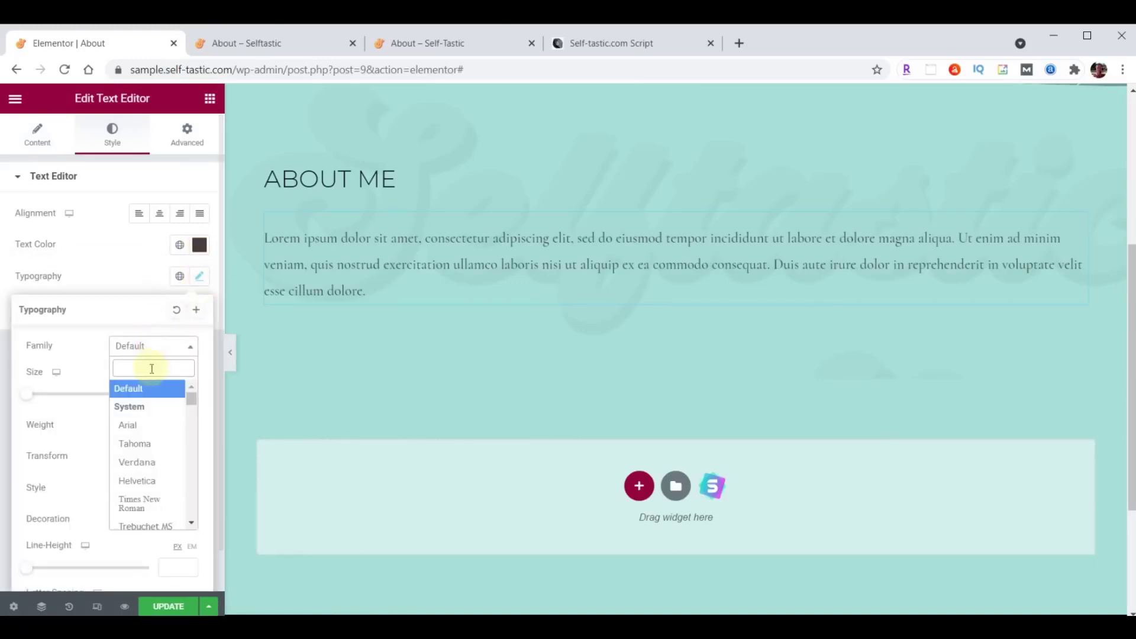
pyautogui.click(151, 368)
pyautogui.write('Raleway')
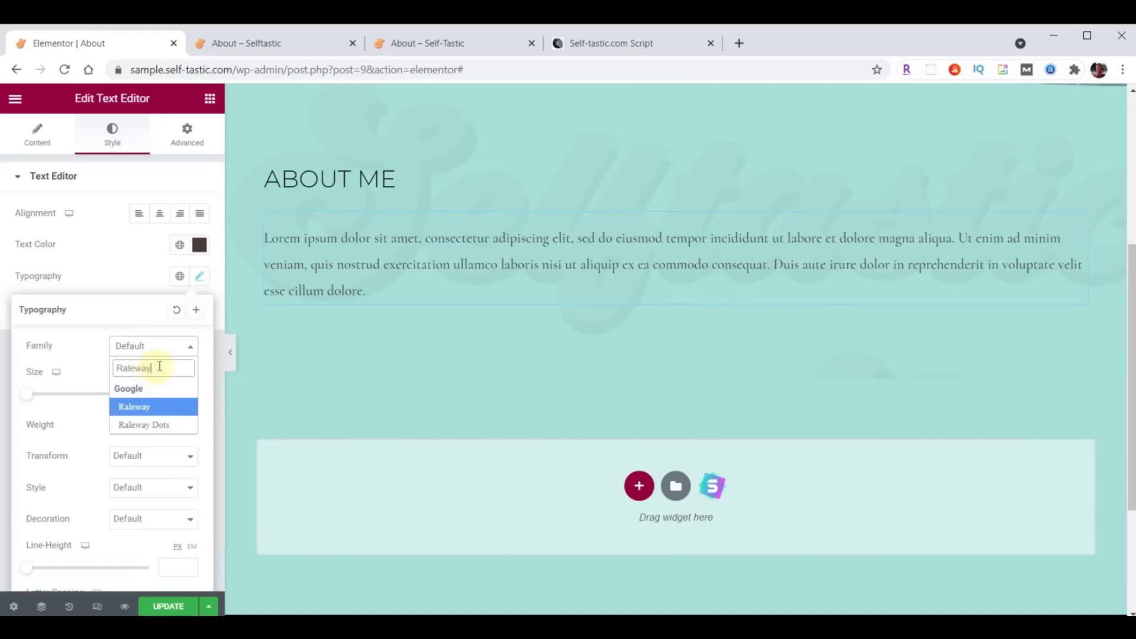
pyautogui.click(168, 393)
pyautogui.write('21')
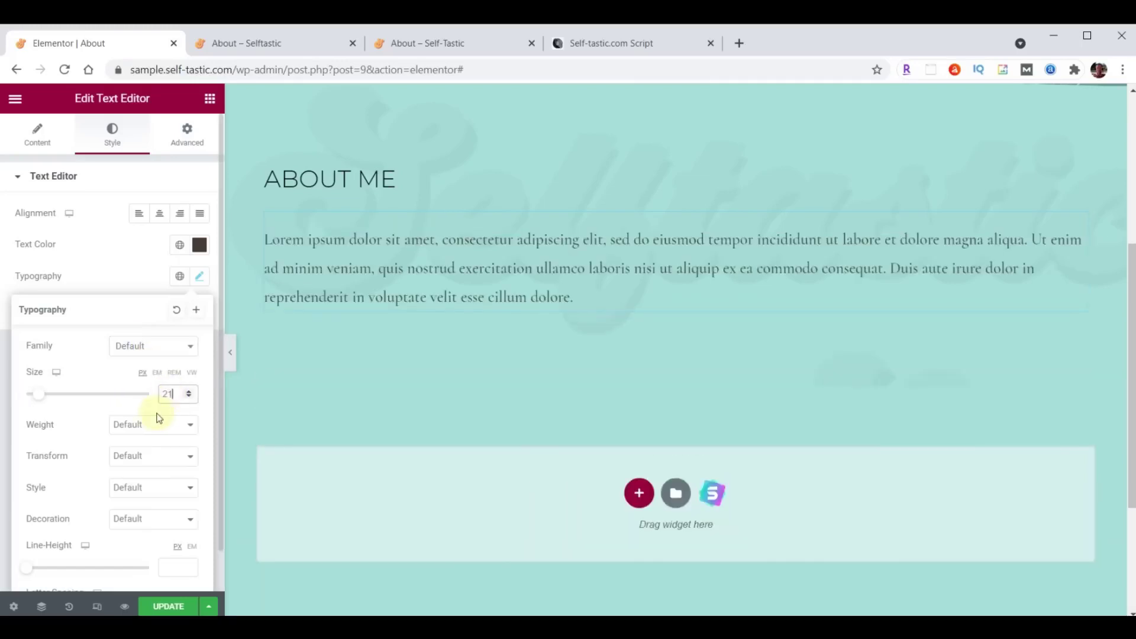
pyautogui.click(142, 424)
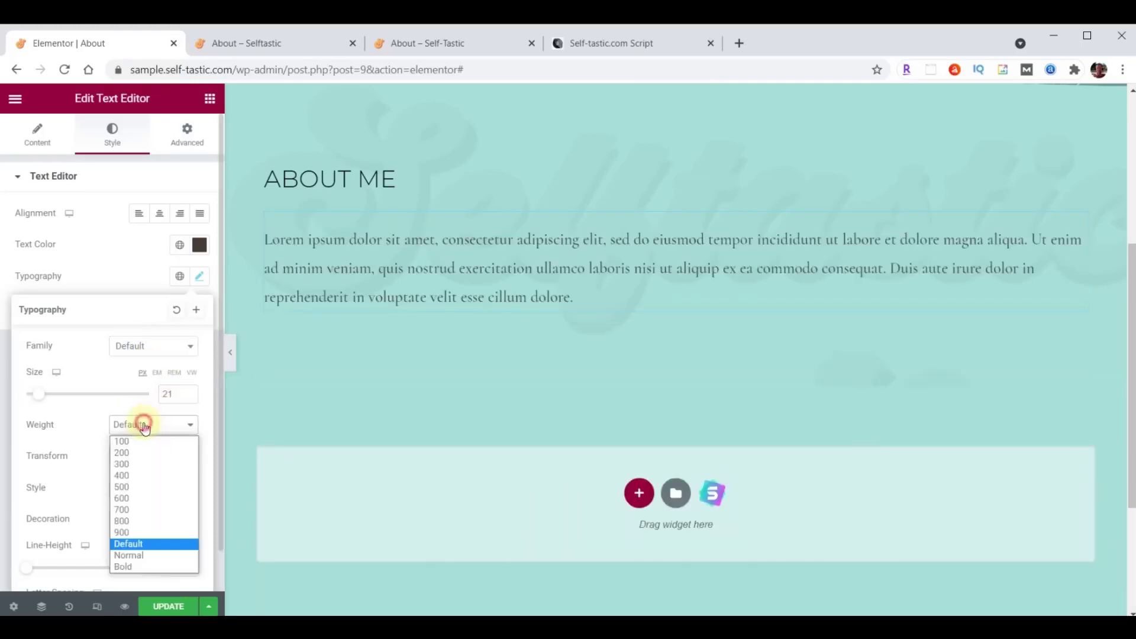
pyautogui.click(131, 476)
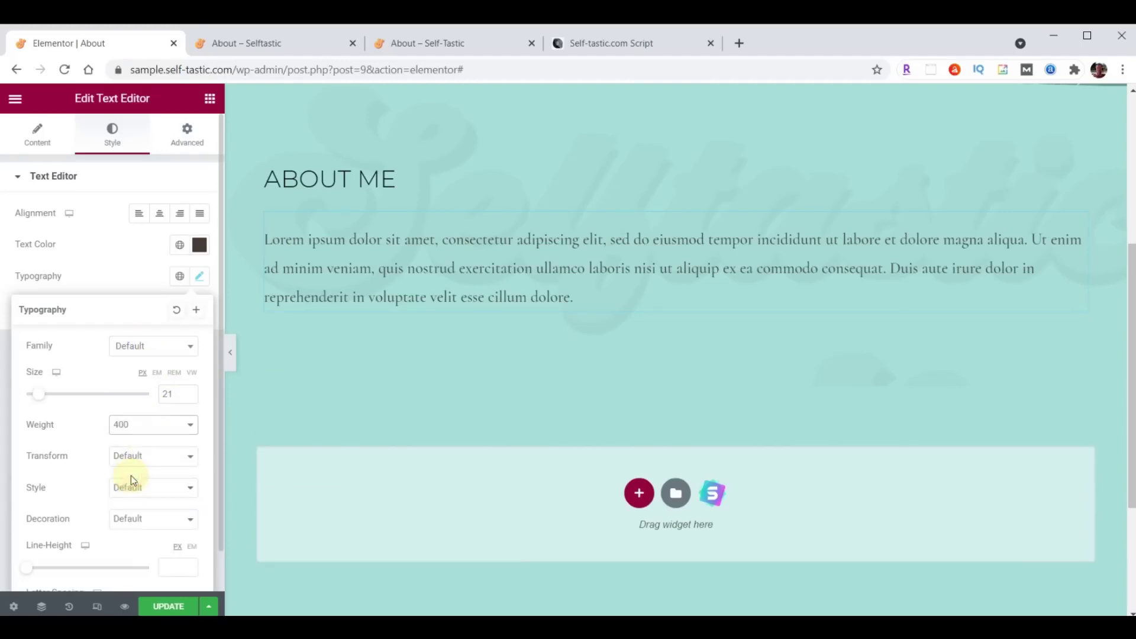
pyautogui.click(33, 145)
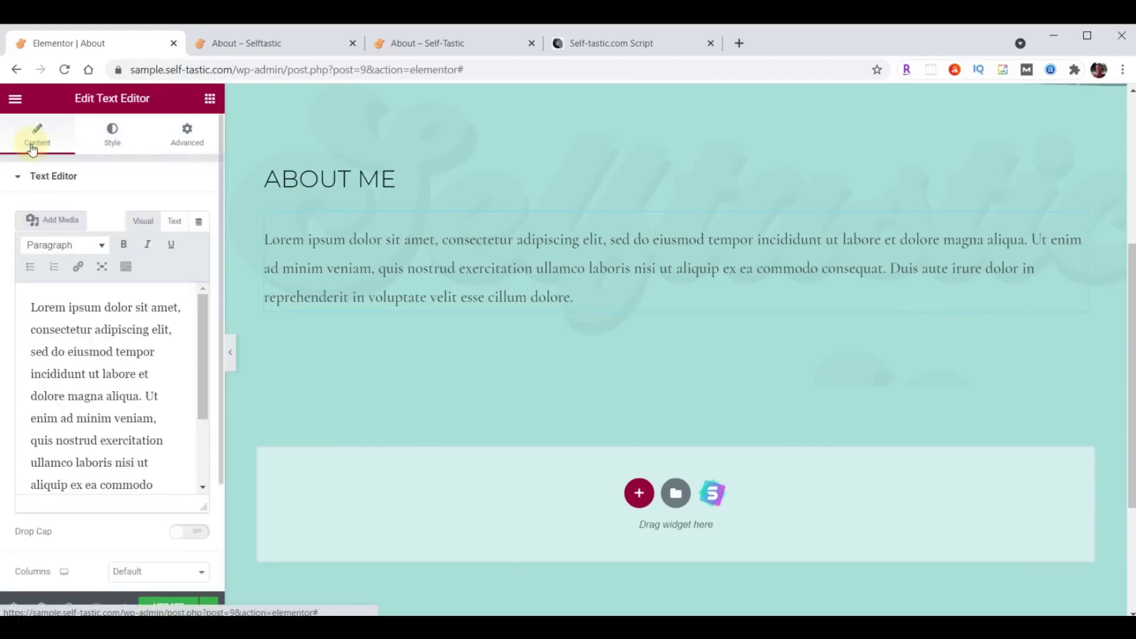
# Replace the Lorem ipsum placeholder with the pasted bio text.
pyautogui.click(77, 342)
pyautogui.hotkey('ctrl', 'a')
pyautogui.hotkey('ctrl', 'v')
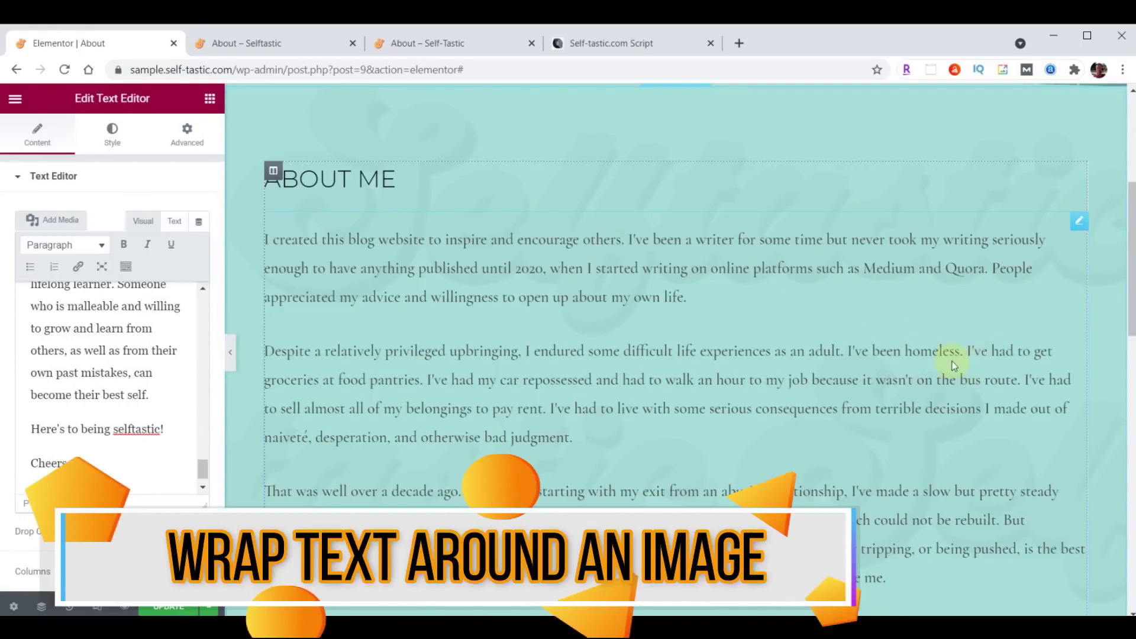
# Upload the about-bethany photo, insert it into the bio, then remove it again.
pyautogui.click(61, 220)
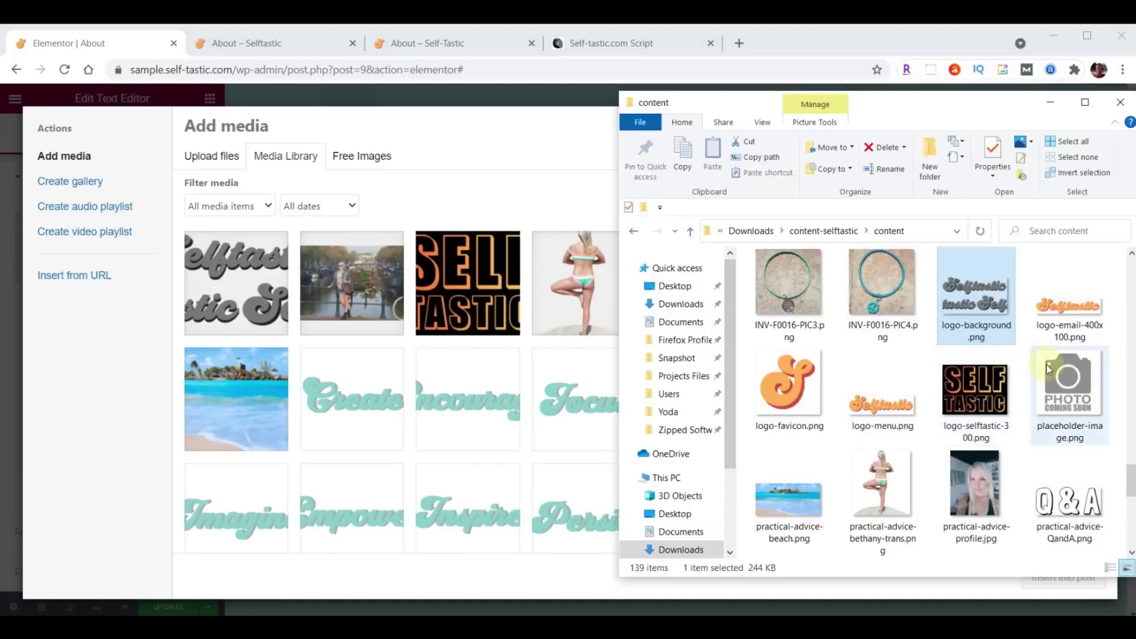
pyautogui.scroll(6, 1048, 370)
pyautogui.moveTo(792, 299); pyautogui.dragTo(424, 346)
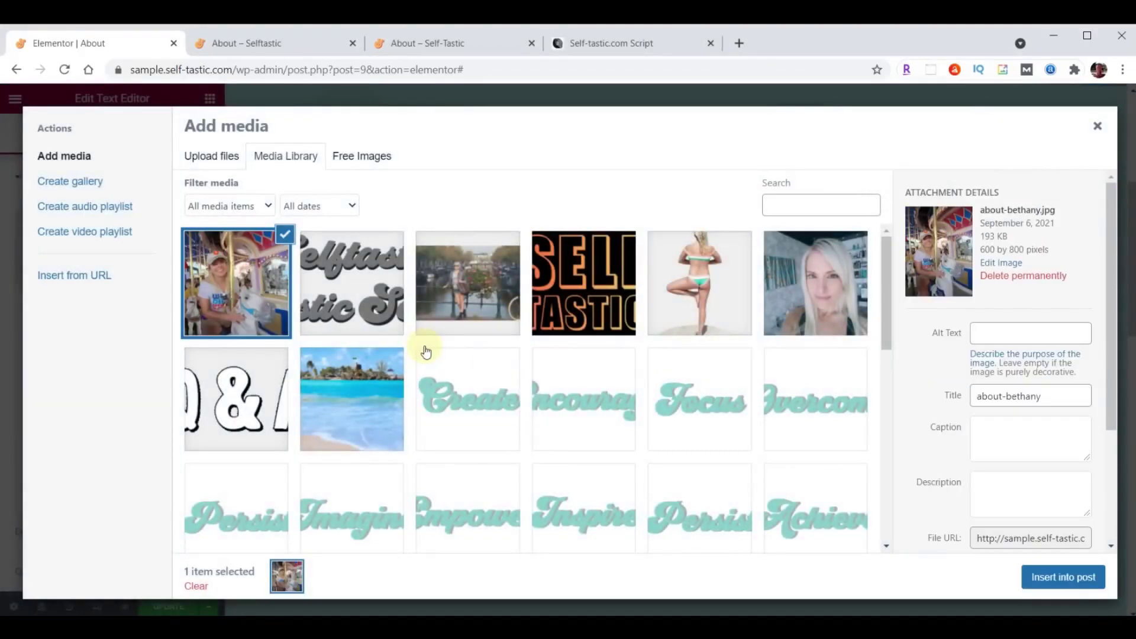
pyautogui.click(1060, 579)
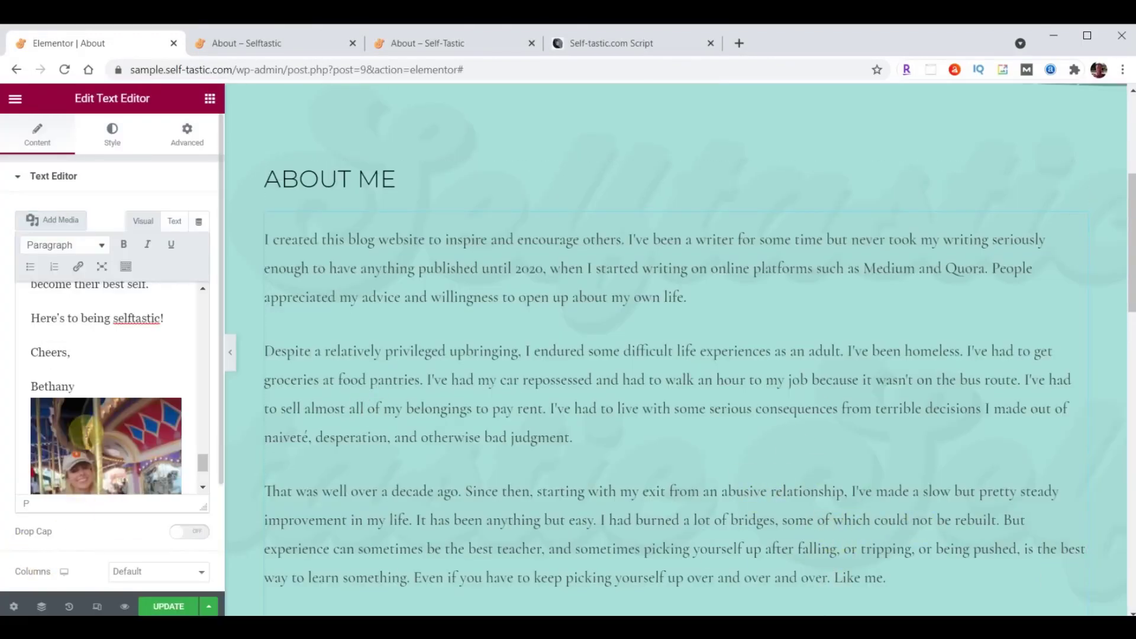
pyautogui.click(86, 427)
pyautogui.click(169, 376)
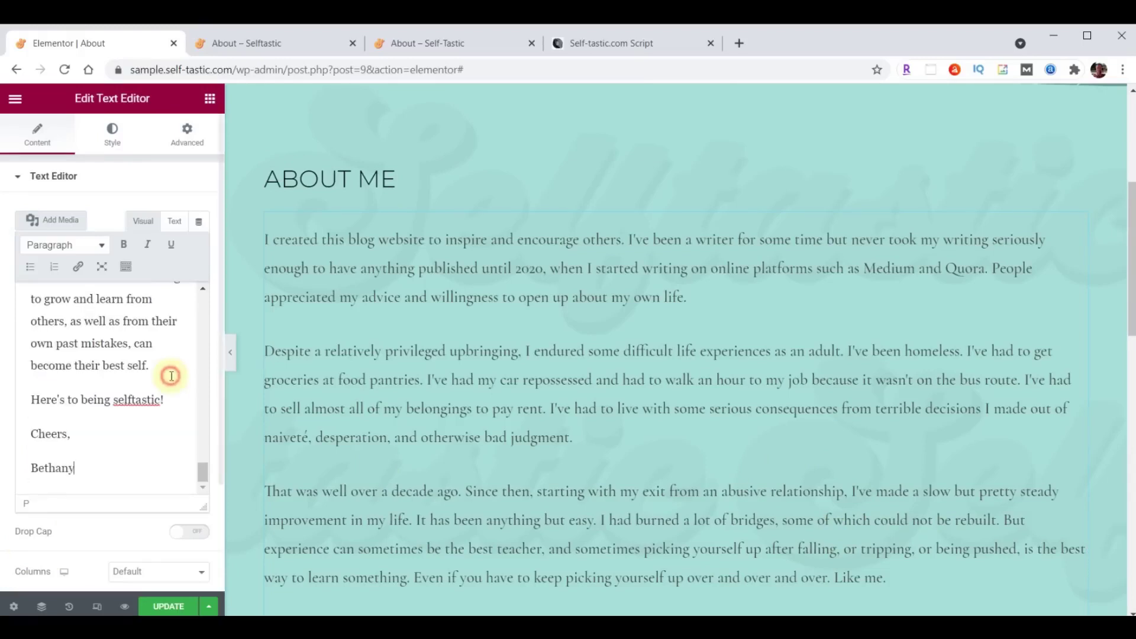
pyautogui.scroll(5, 74, 424)
pyautogui.scroll(6, 74, 424)
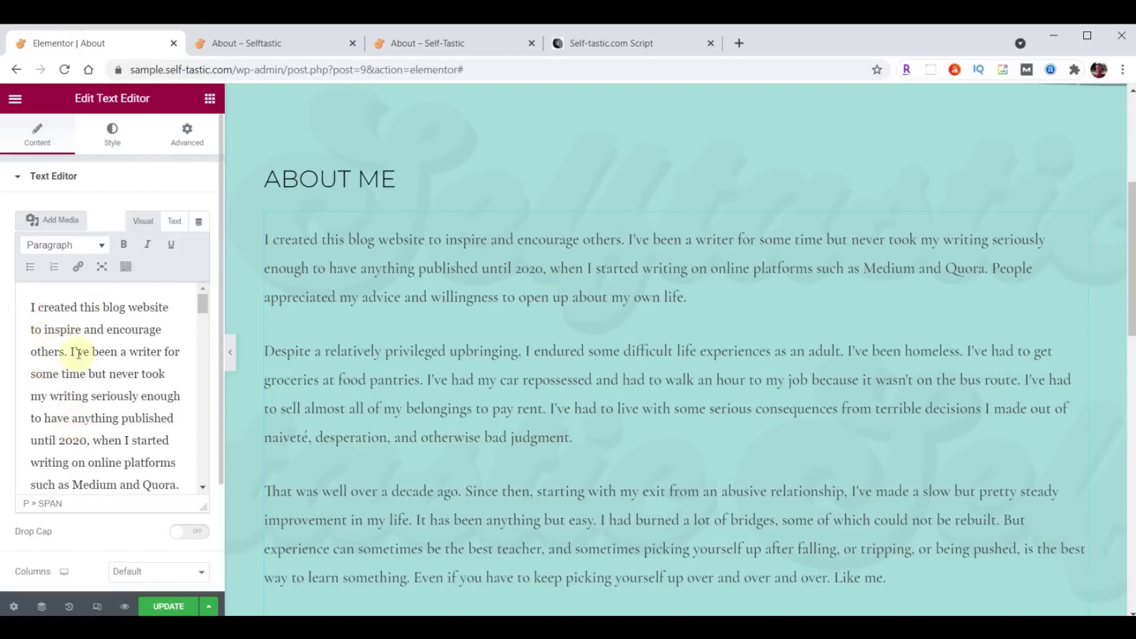
# Insert the about-bethany photo at the start of the bio, aligned right with text wrapping.
pyautogui.click(55, 224)
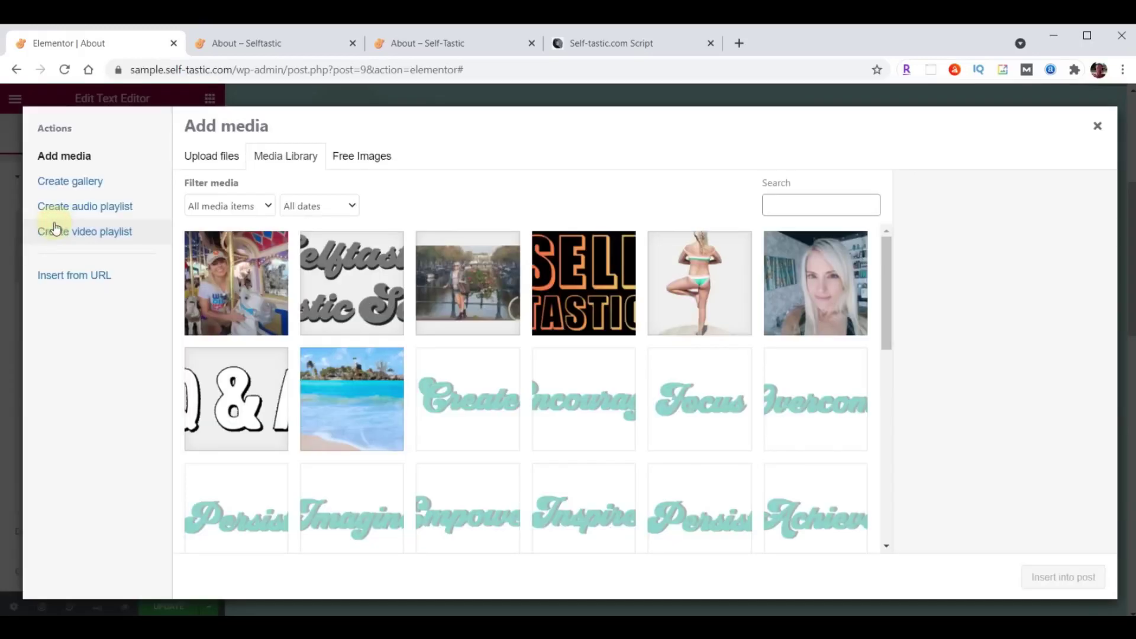
pyautogui.click(236, 264)
pyautogui.click(1082, 584)
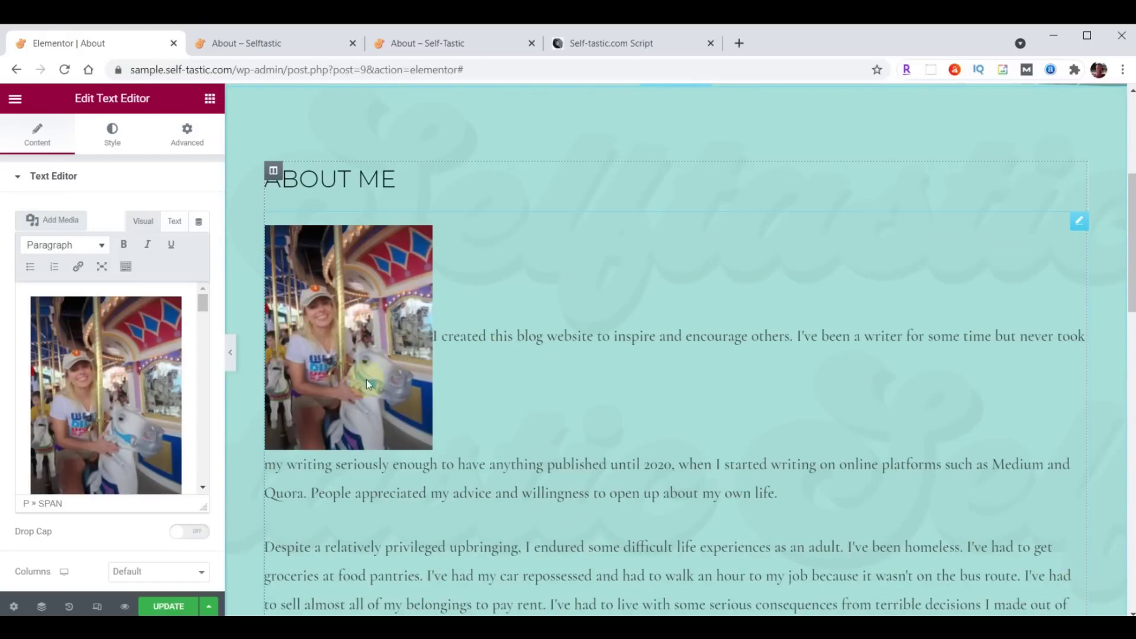
pyautogui.click(99, 369)
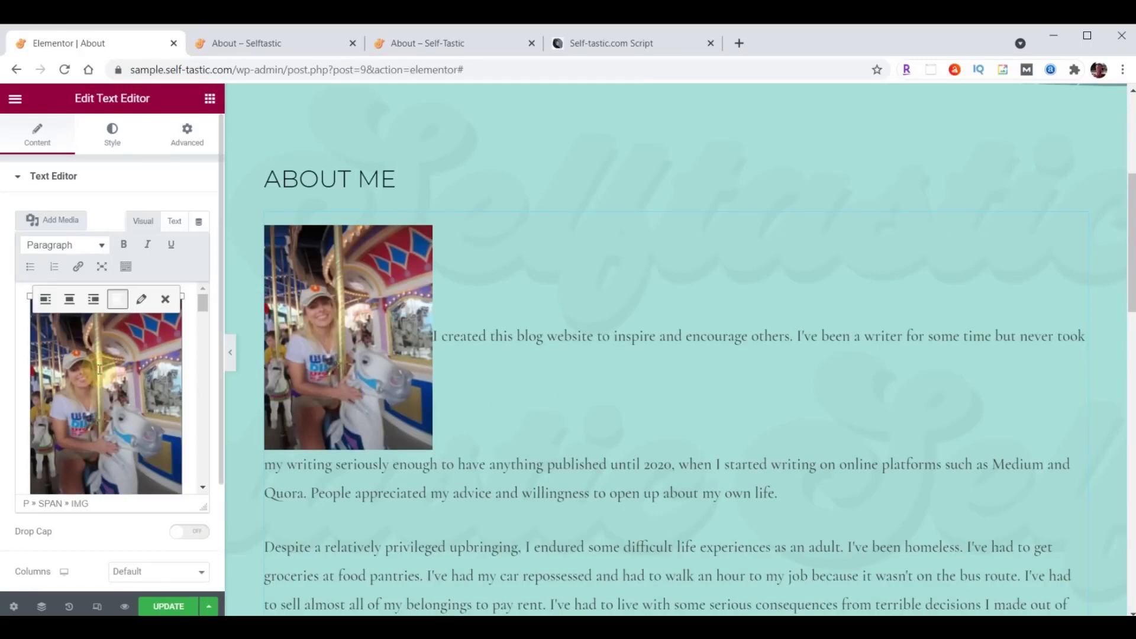
pyautogui.click(93, 299)
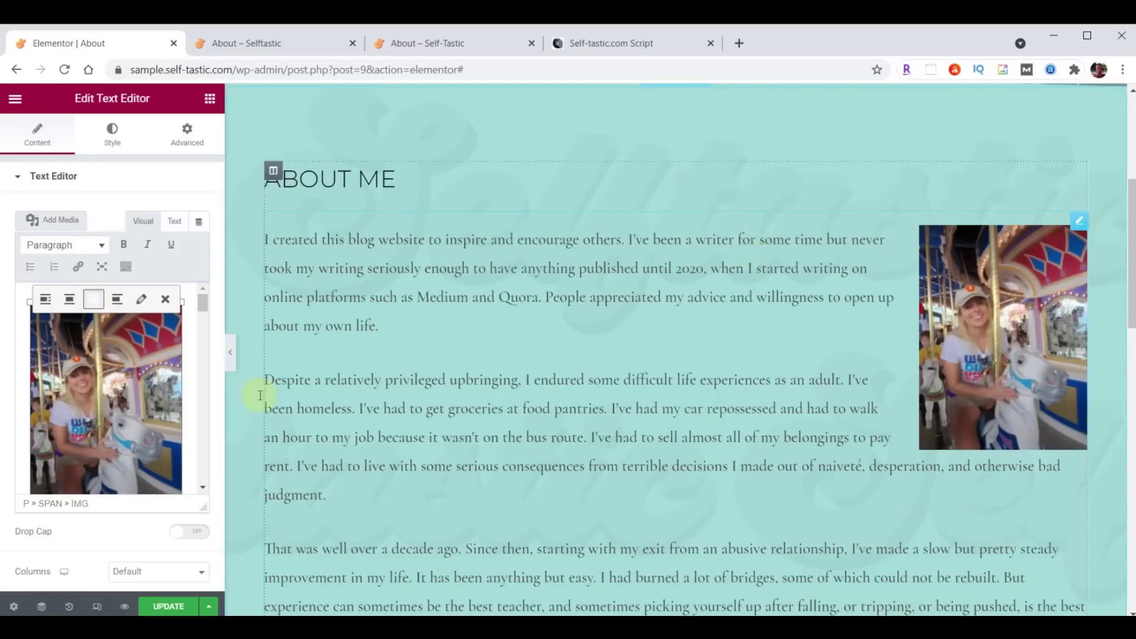
# Set the photo to Full Size 600 × 800 with no link, then update the page.
pyautogui.click(141, 298)
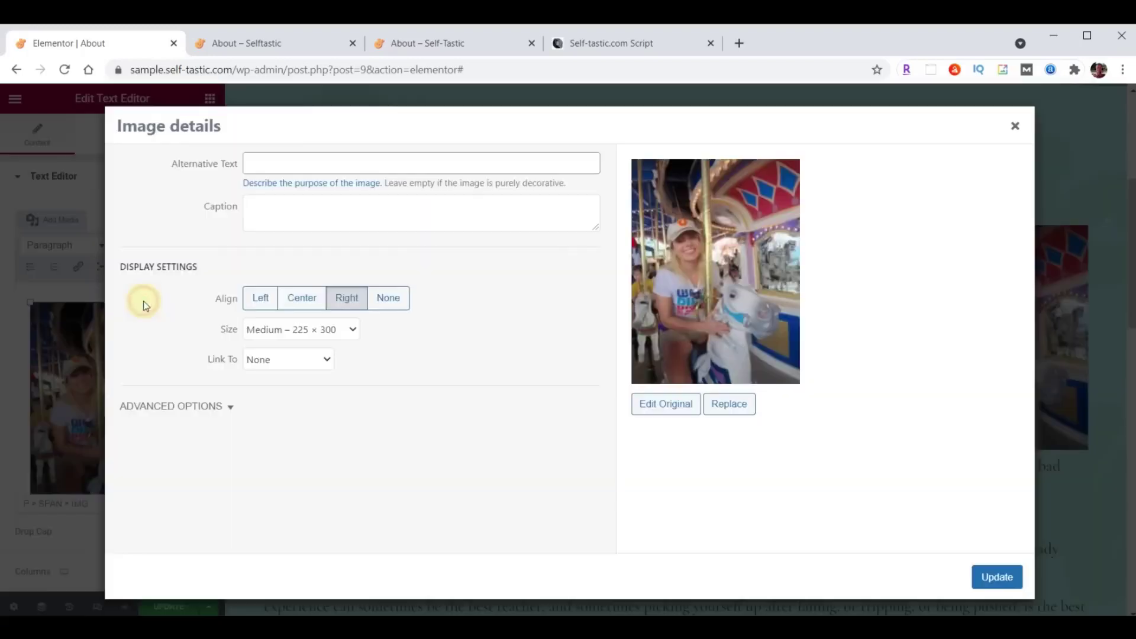
pyautogui.click(352, 331)
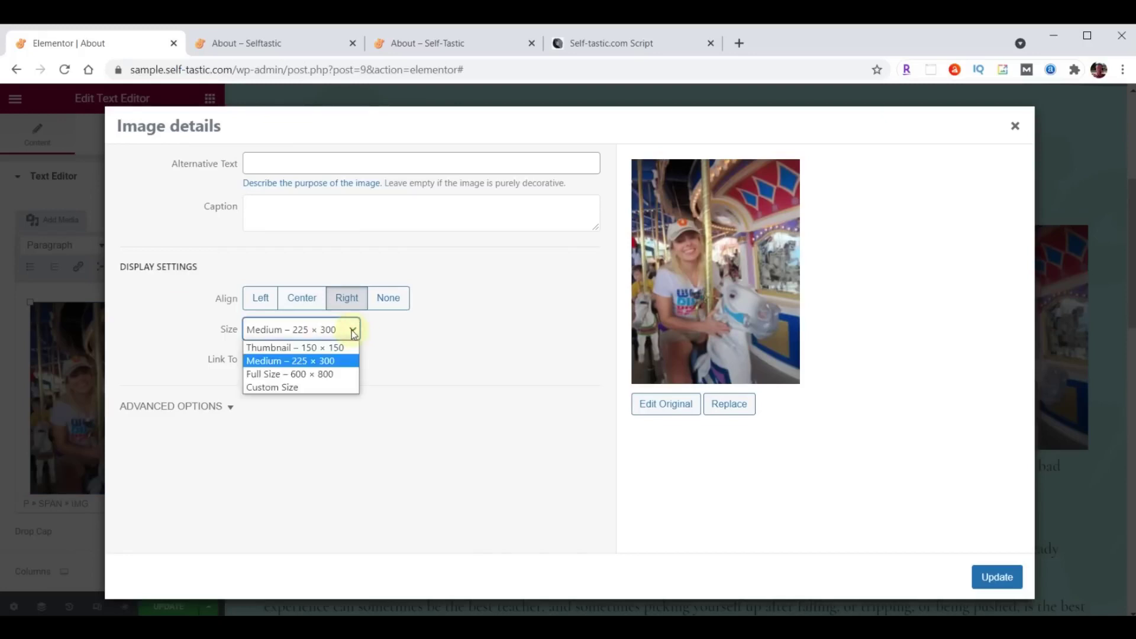
pyautogui.click(267, 373)
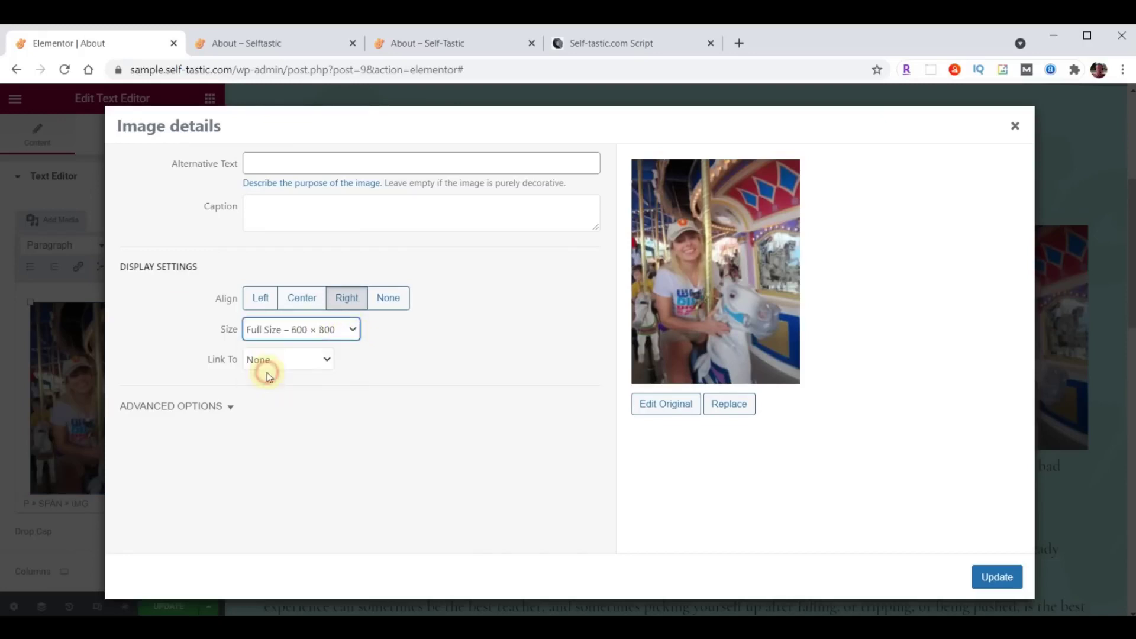
pyautogui.click(259, 359)
pyautogui.click(260, 361)
pyautogui.click(997, 576)
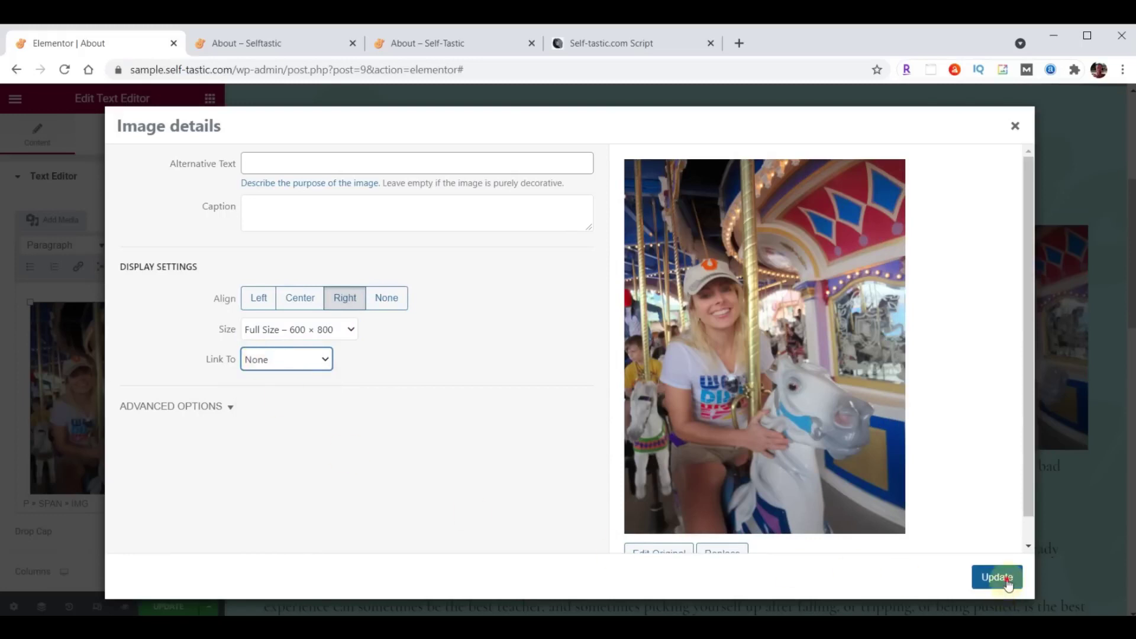
pyautogui.scroll(-10, 560, 396)
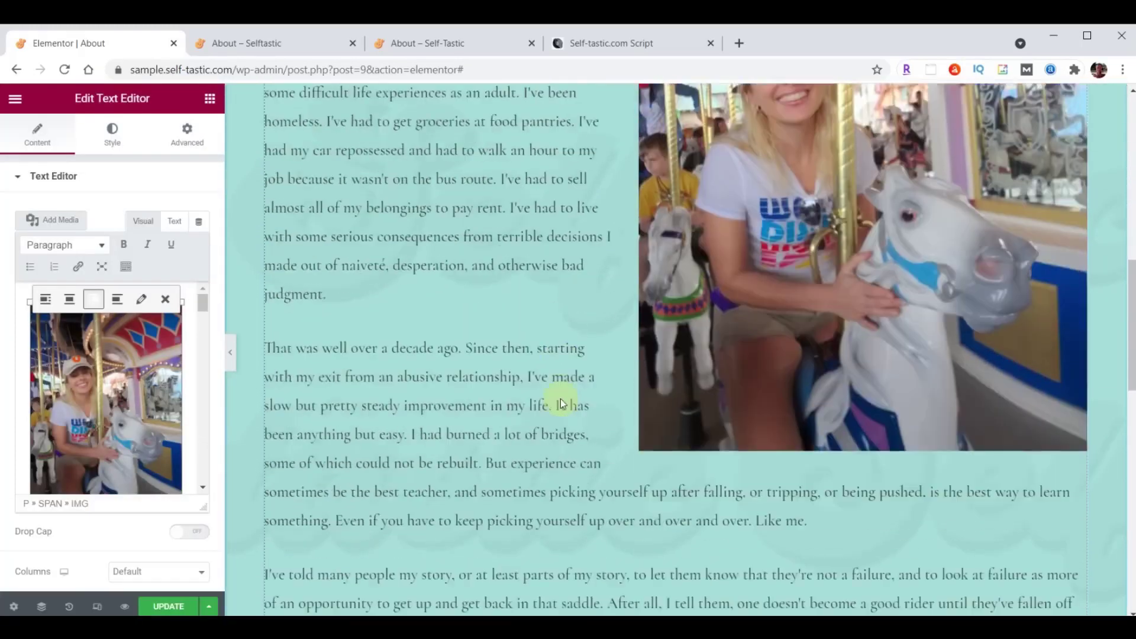
pyautogui.click(164, 607)
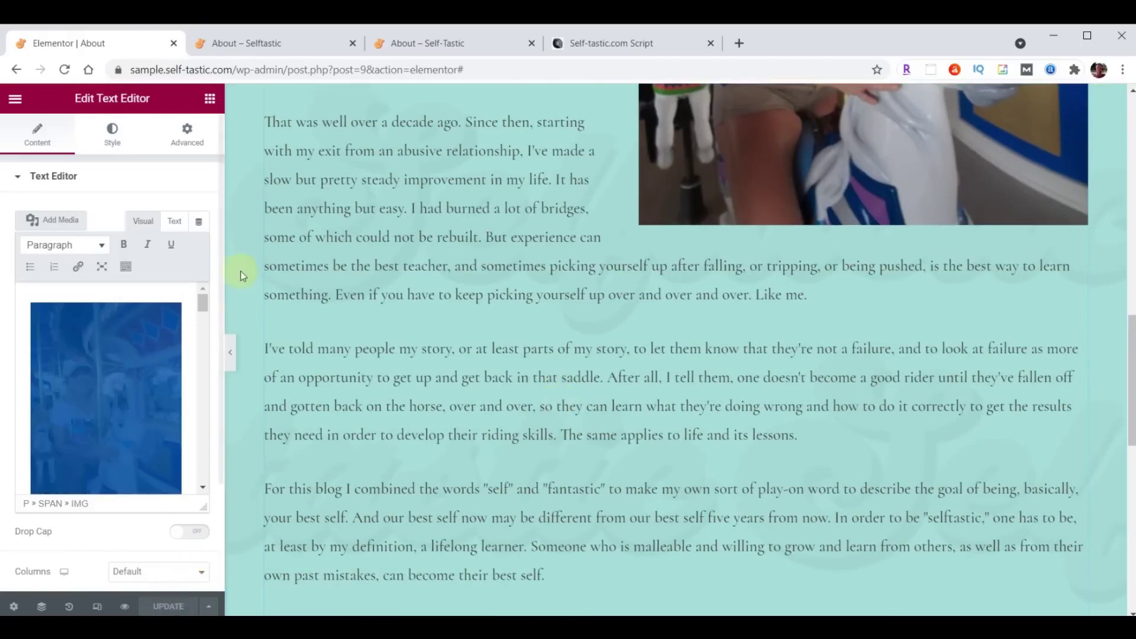
pyautogui.click(262, 44)
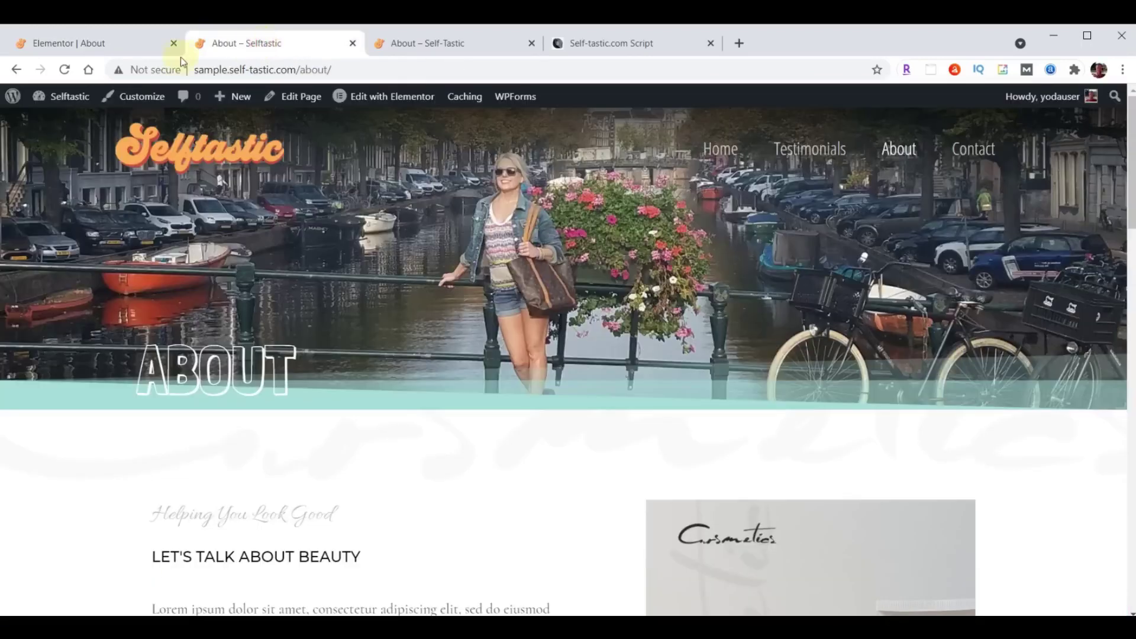
pyautogui.click(64, 69)
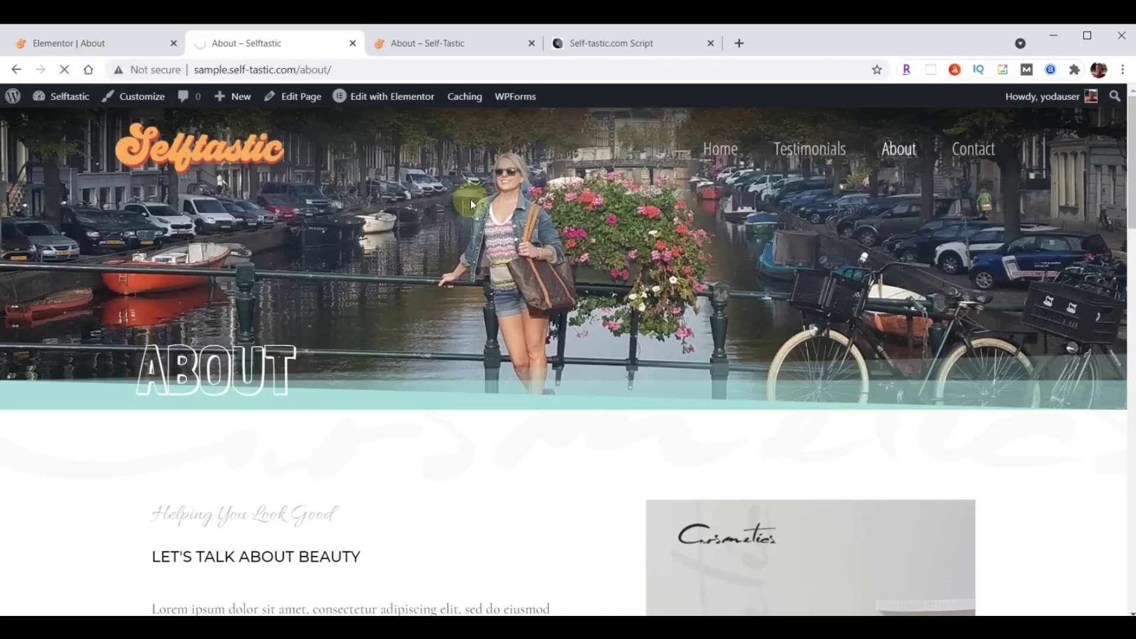
pyautogui.scroll(-20, 536, 359)
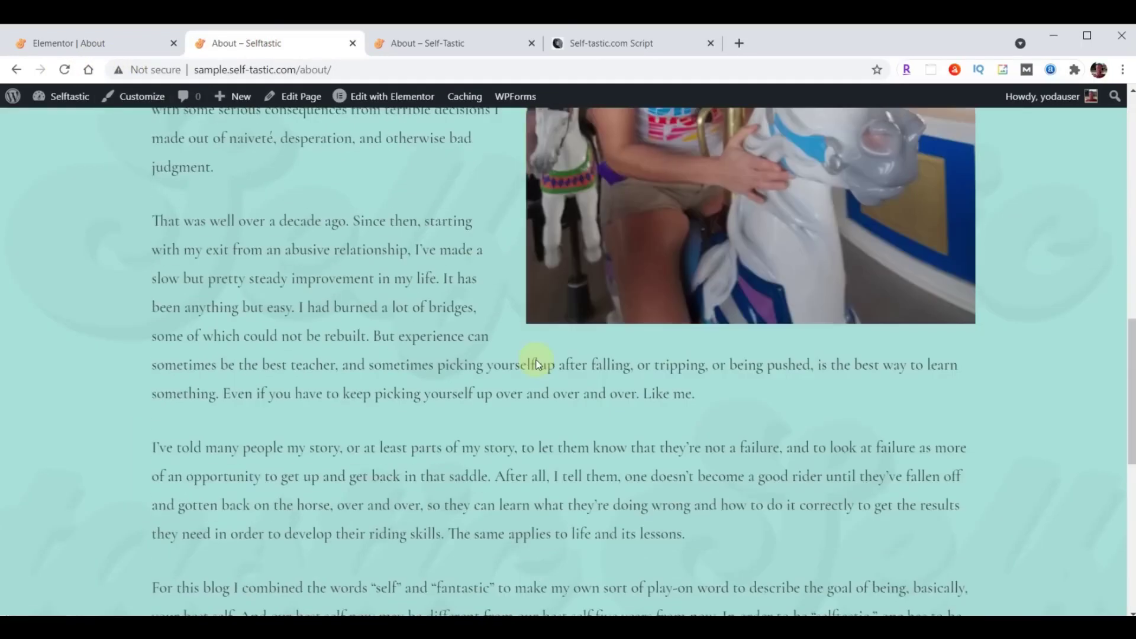
pyautogui.click(459, 48)
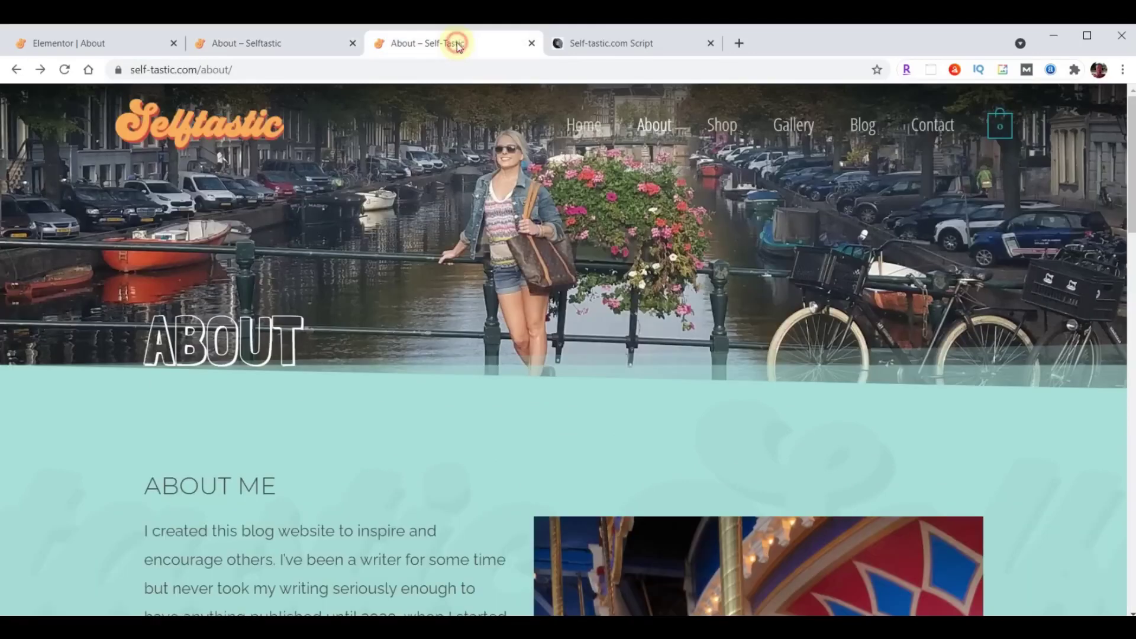
pyautogui.scroll(-20, 680, 394)
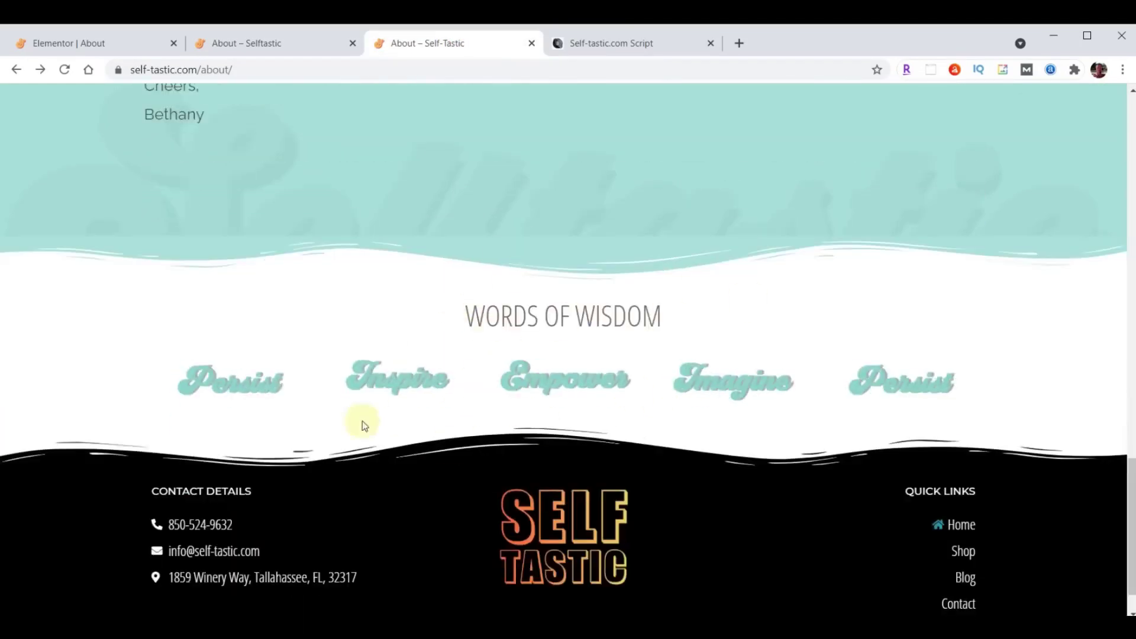
pyautogui.click(81, 48)
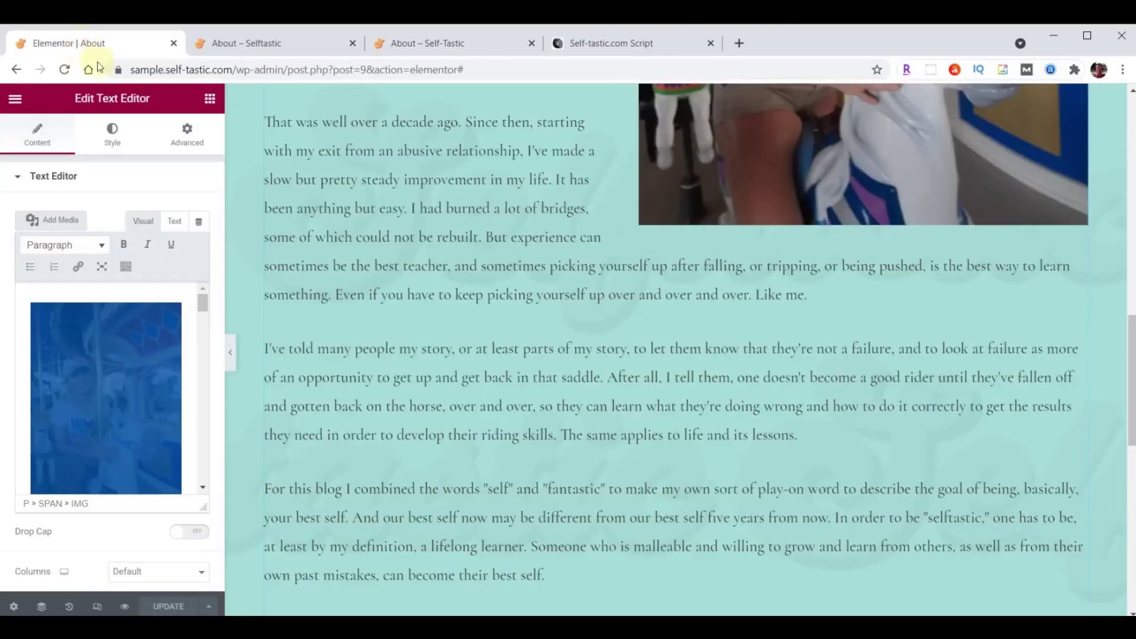
# Insert the 'Selftastic - Words of Wisdom' template below the bio without document settings, then update.
pyautogui.scroll(-9, 701, 321)
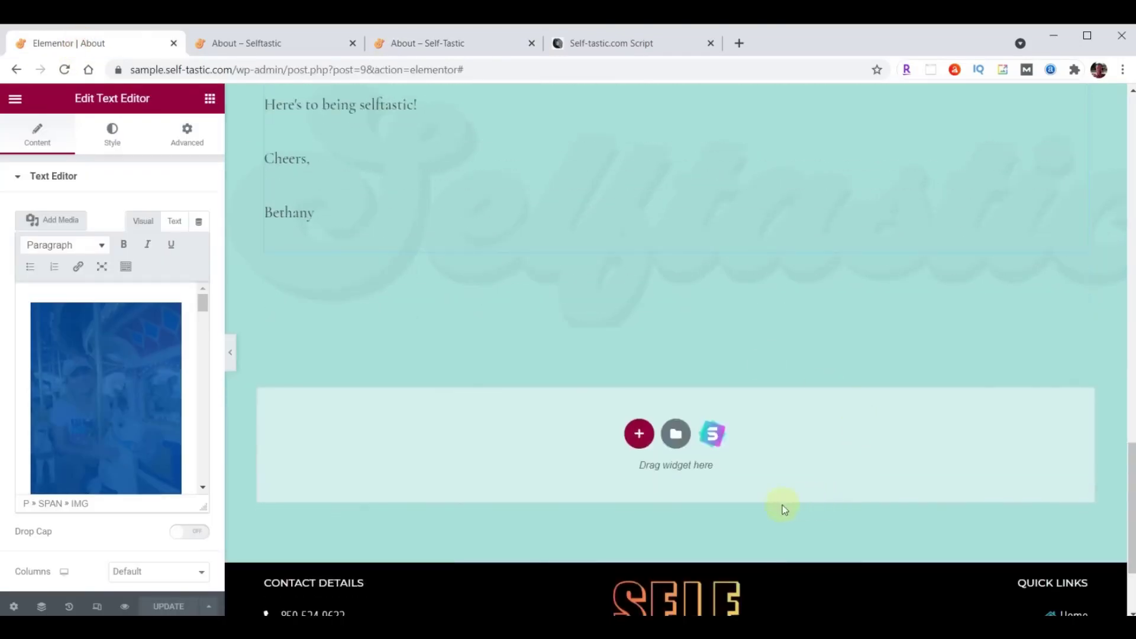
pyautogui.click(675, 434)
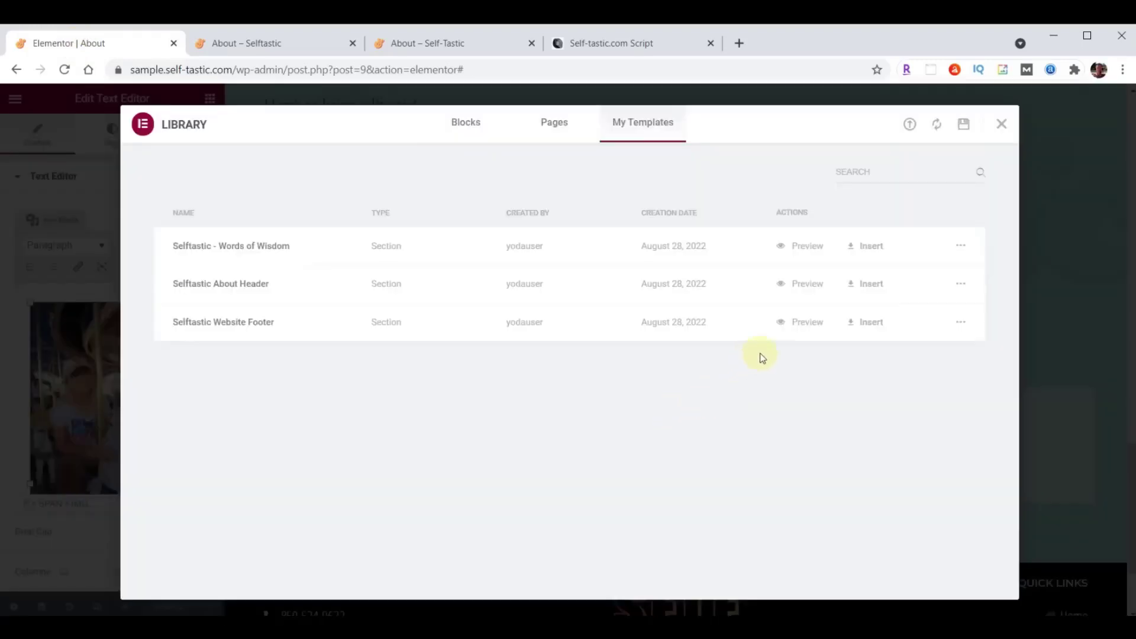
pyautogui.click(870, 247)
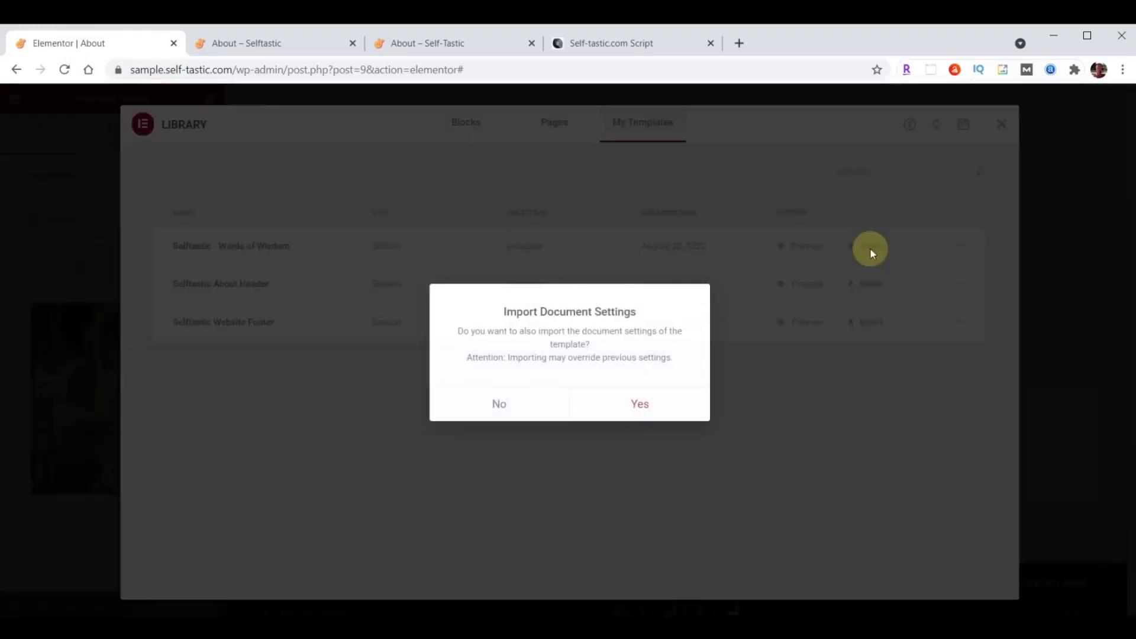
pyautogui.click(502, 403)
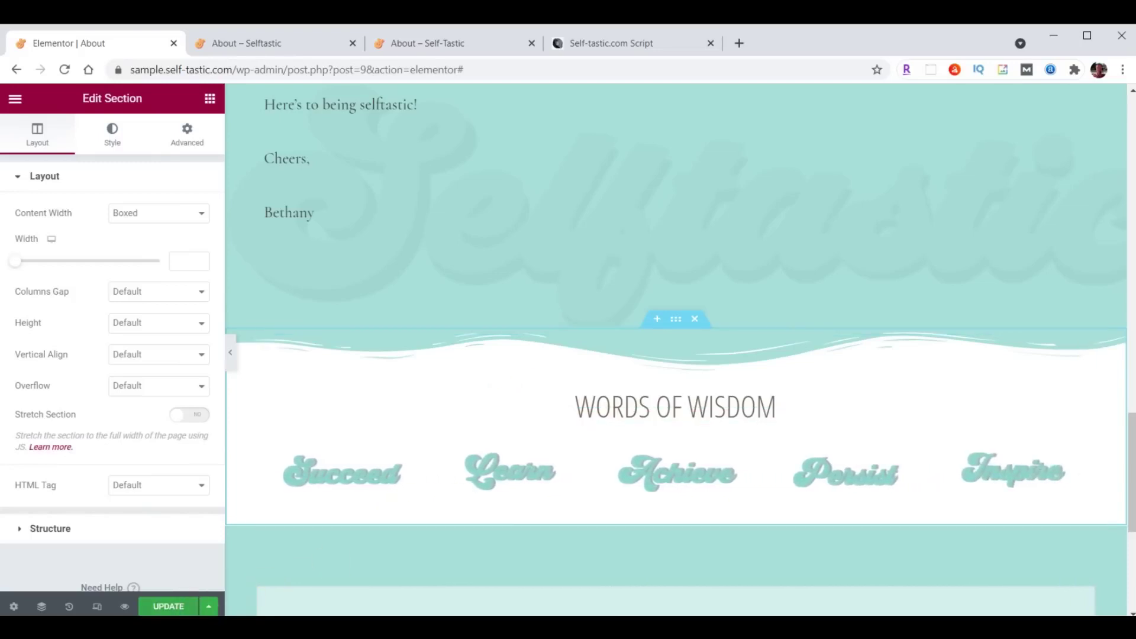
pyautogui.click(166, 605)
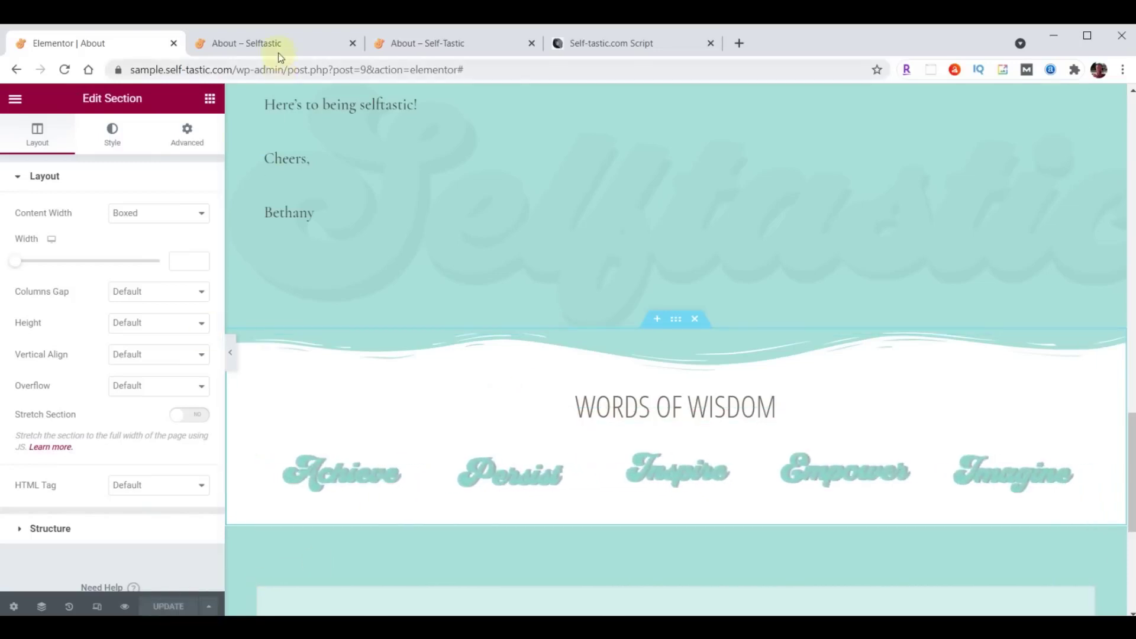
# View the live About page's Words of Wisdom carousel, then return to the Elementor editor.
pyautogui.click(278, 52)
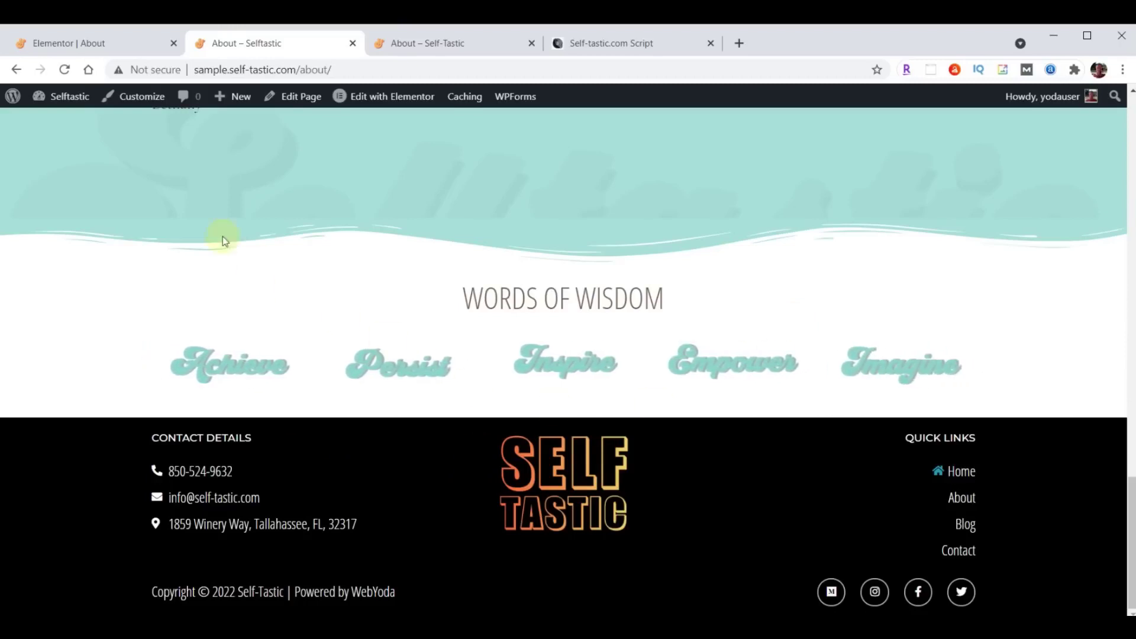
pyautogui.click(47, 42)
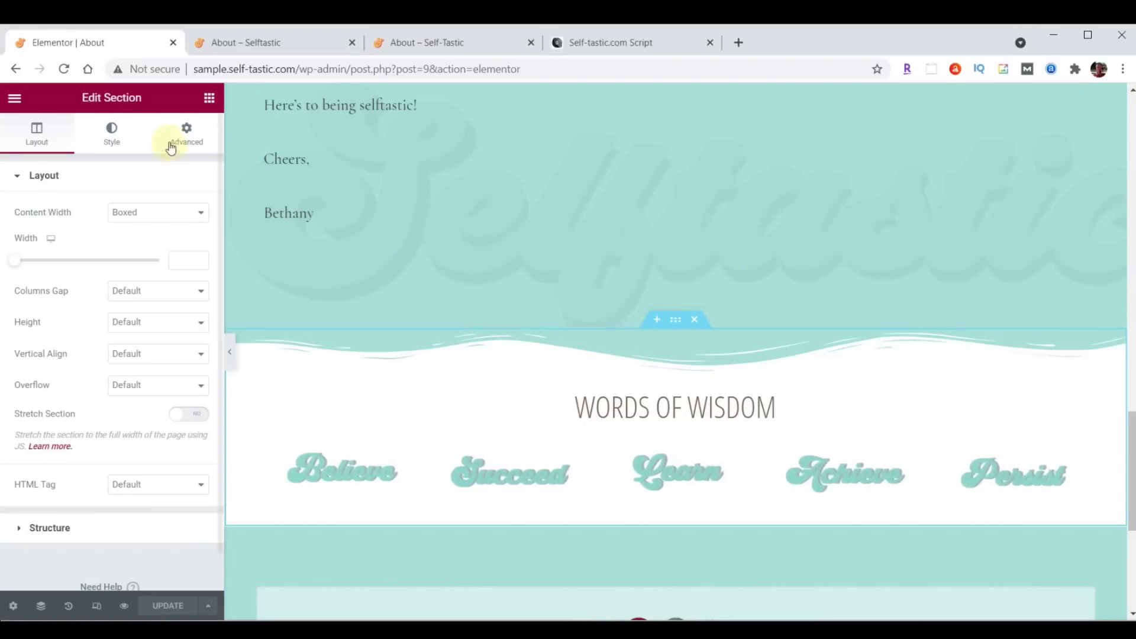
# Add a bottom Waves Brush shape divider in #000000 with height 60 to the section.
pyautogui.click(113, 140)
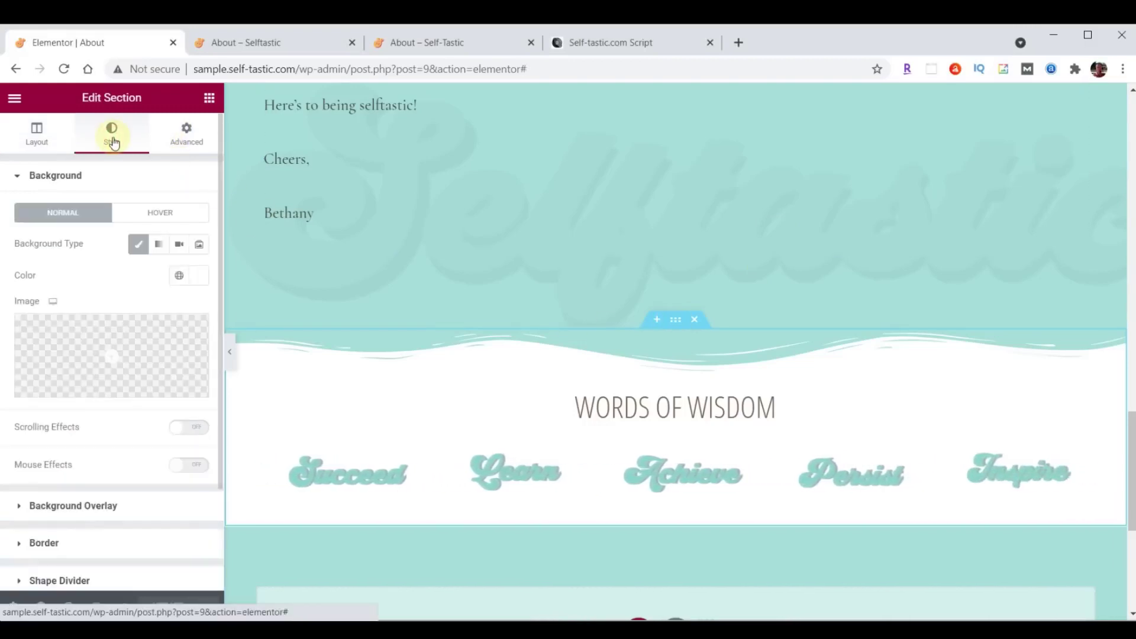
pyautogui.scroll(-2, 109, 223)
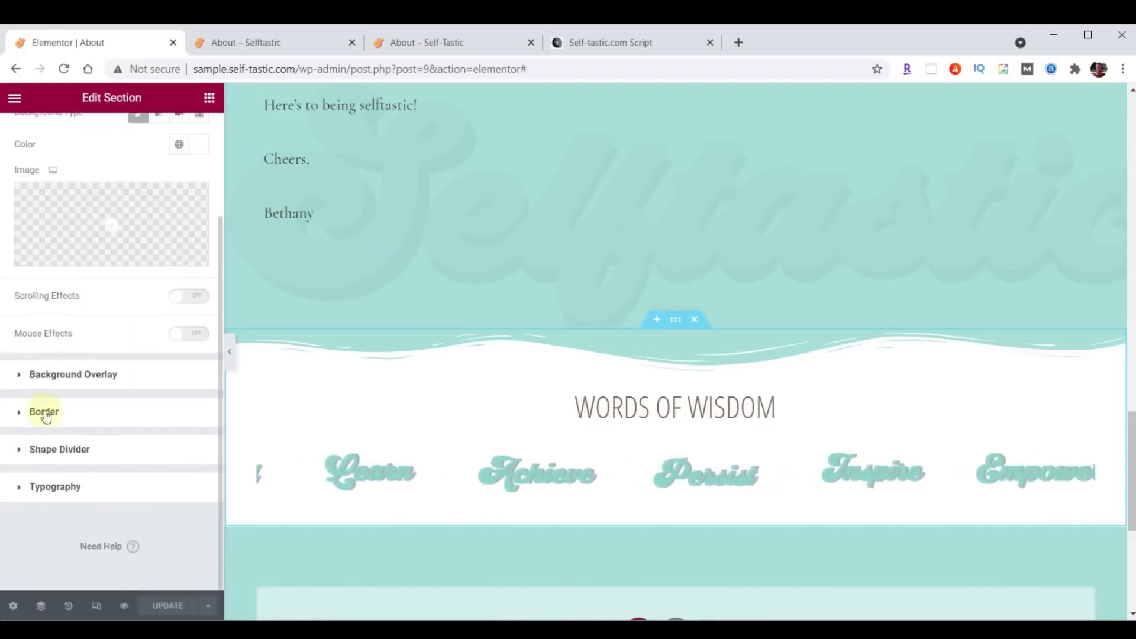
pyautogui.click(42, 449)
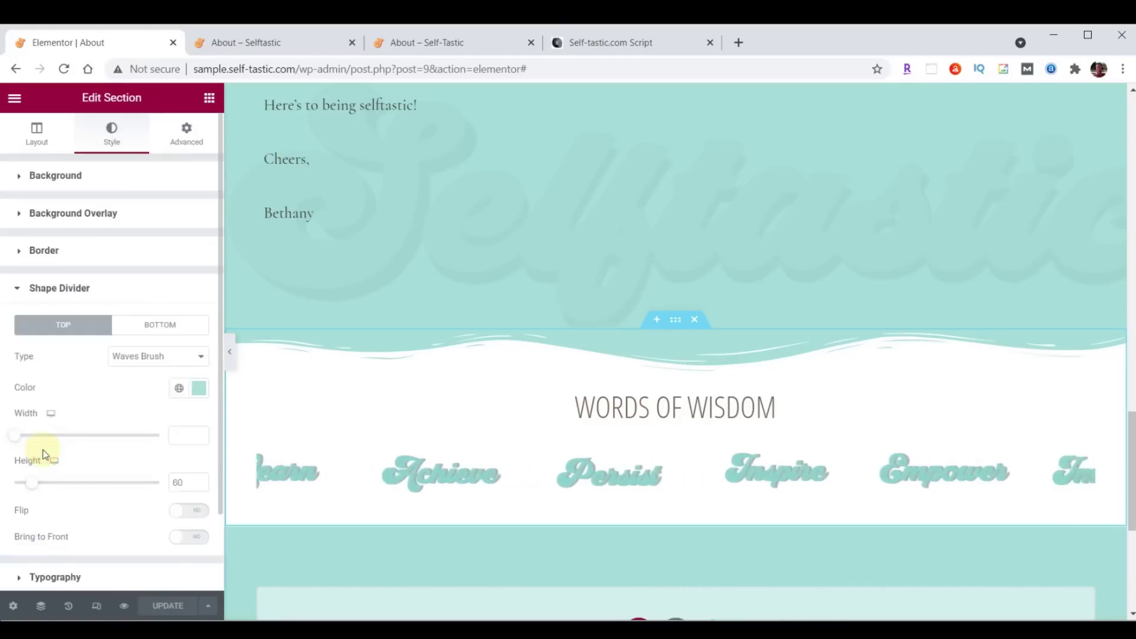
pyautogui.click(147, 338)
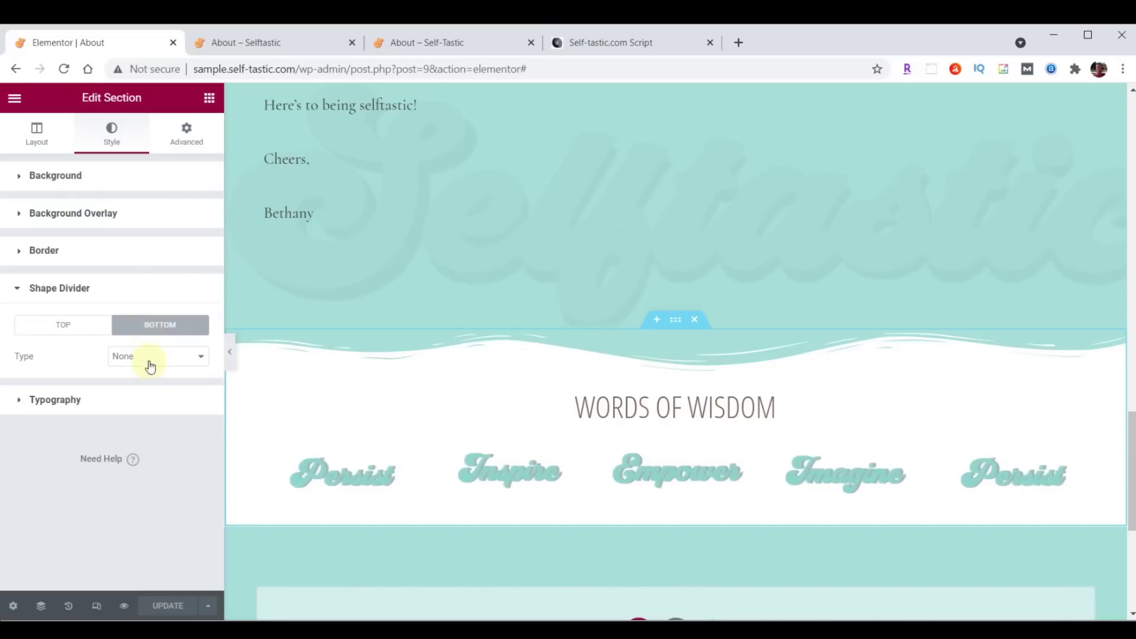
pyautogui.click(152, 357)
pyautogui.click(154, 535)
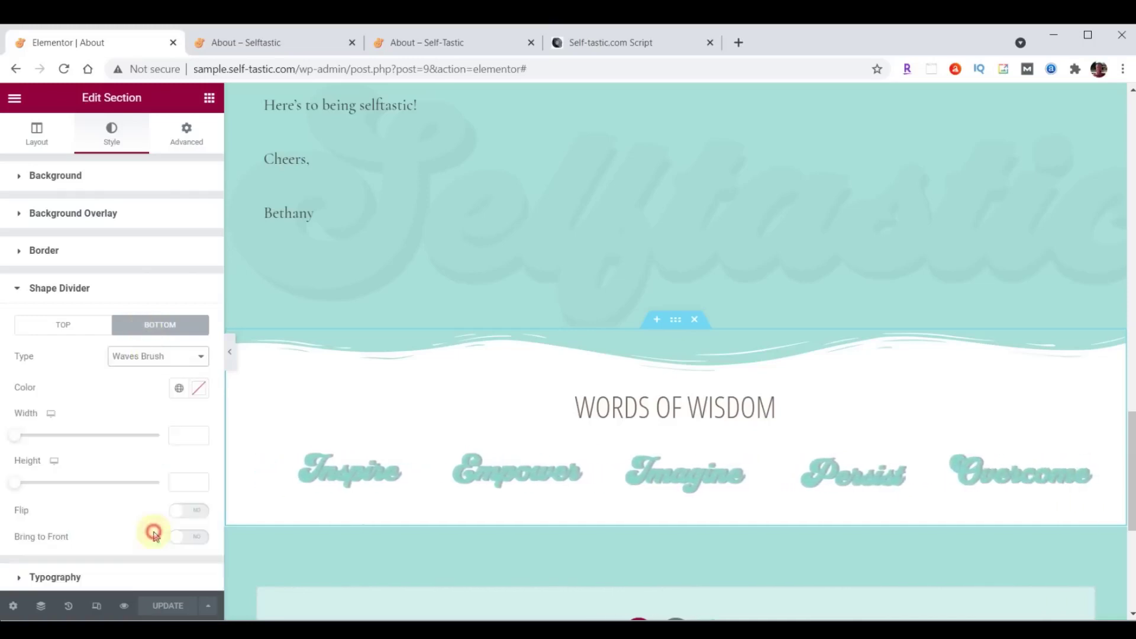
pyautogui.click(200, 389)
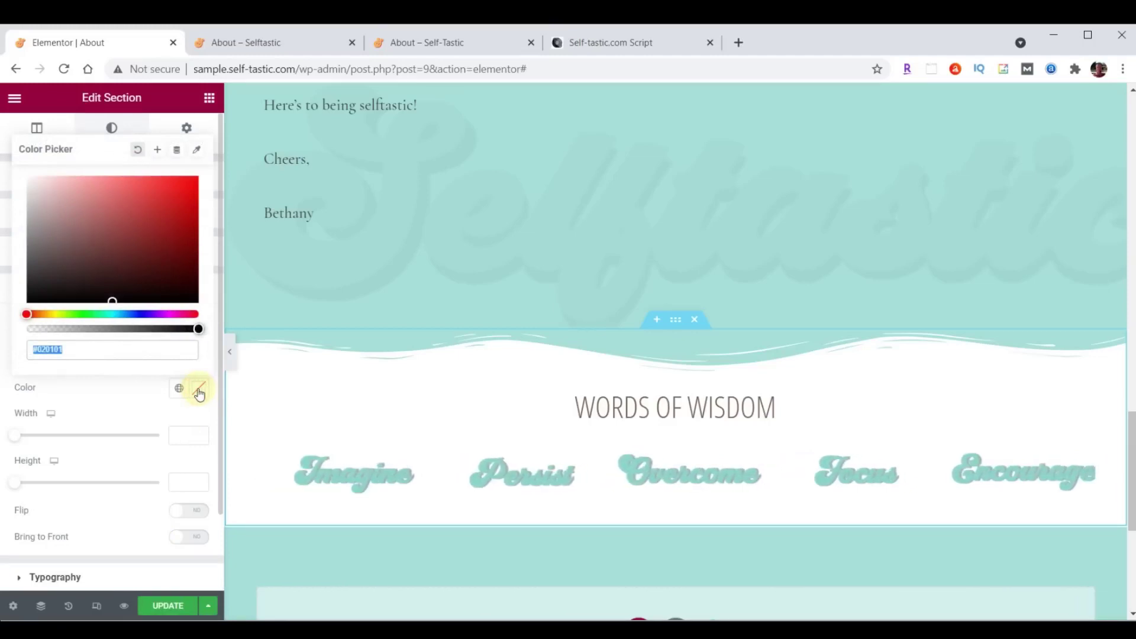
pyautogui.write('#000000')
pyautogui.click(200, 389)
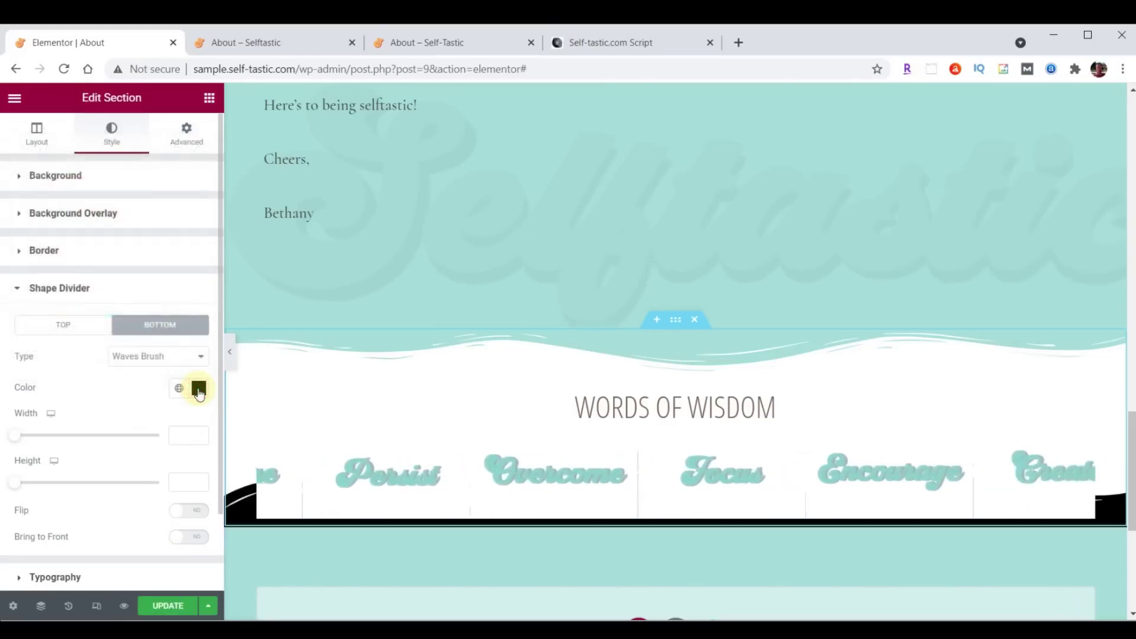
pyautogui.write('60')
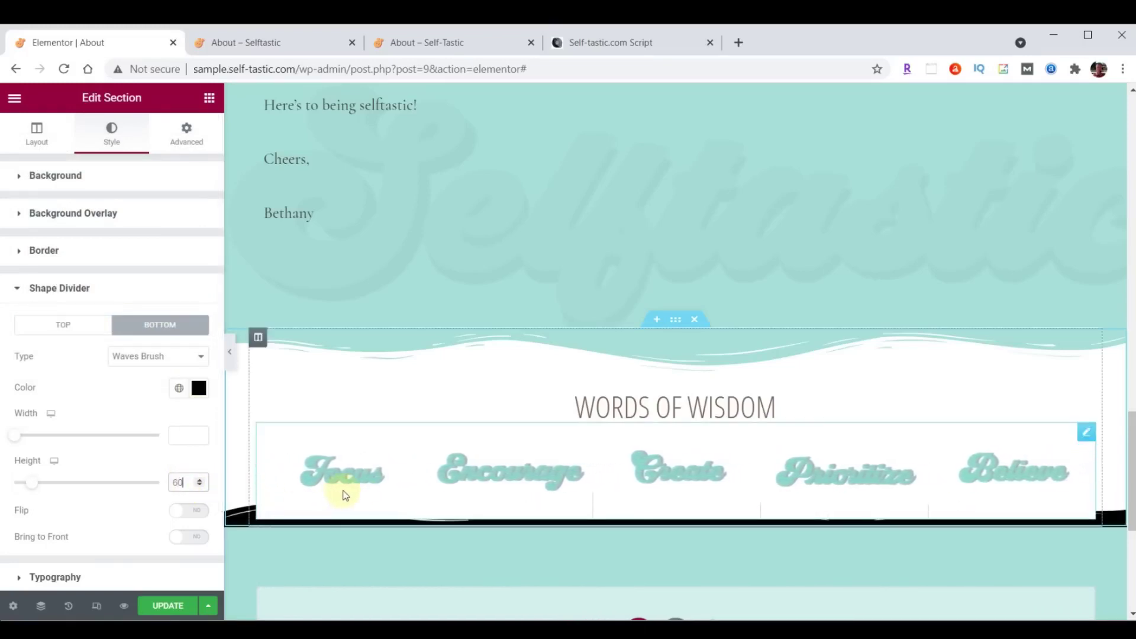
# Set the section's unlinked bottom padding to 50, update the page, and view it live.
pyautogui.click(188, 140)
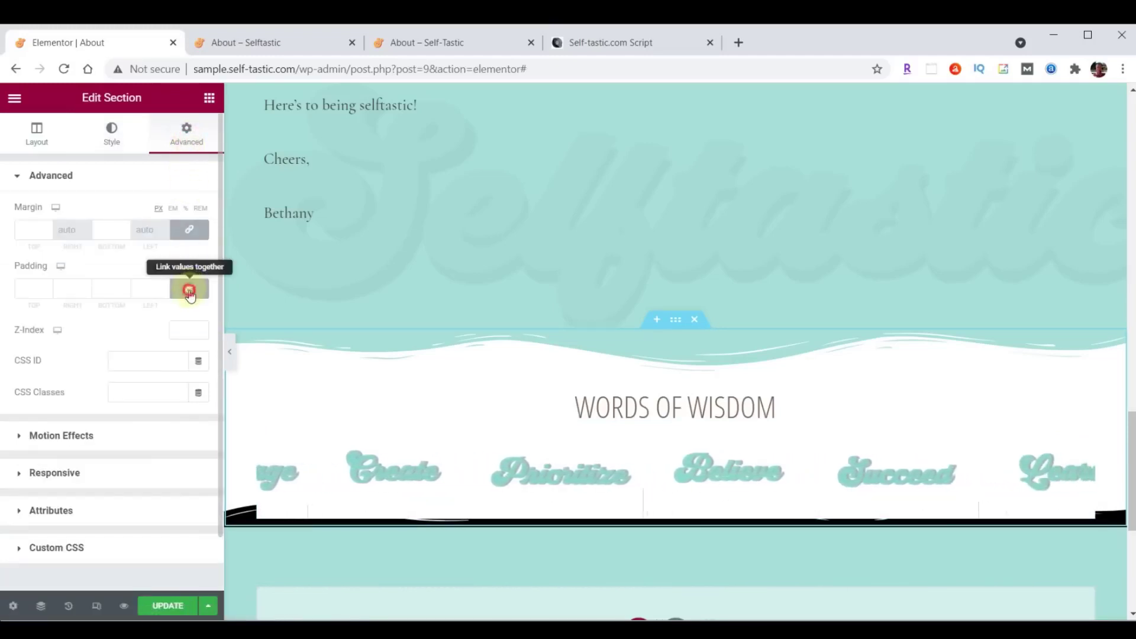
pyautogui.click(190, 288)
pyautogui.click(104, 290)
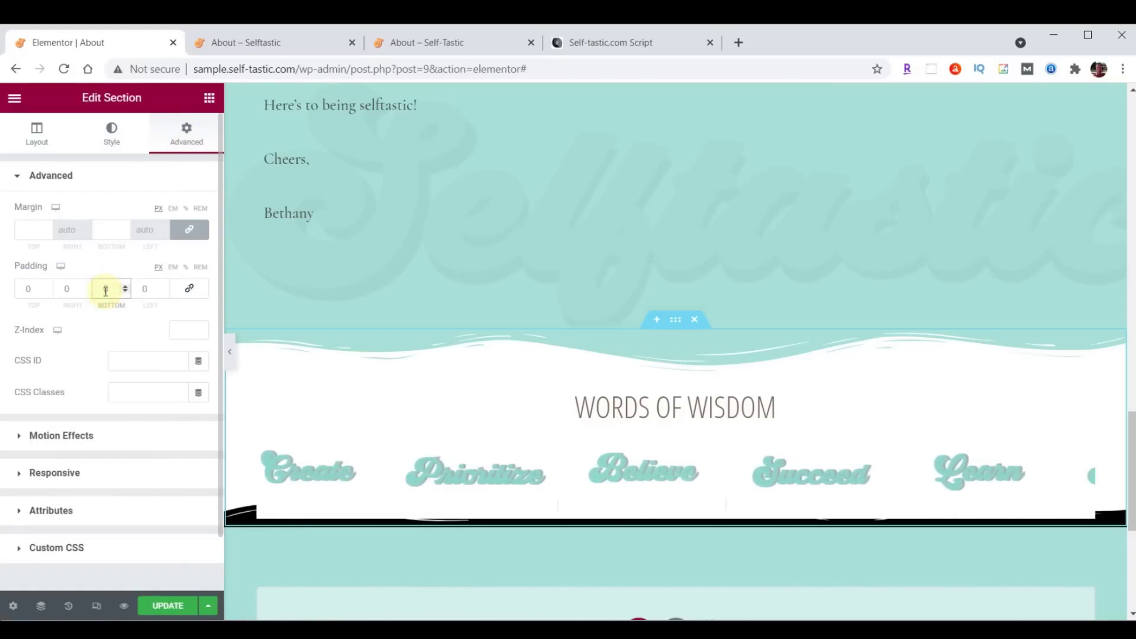
pyautogui.write('50')
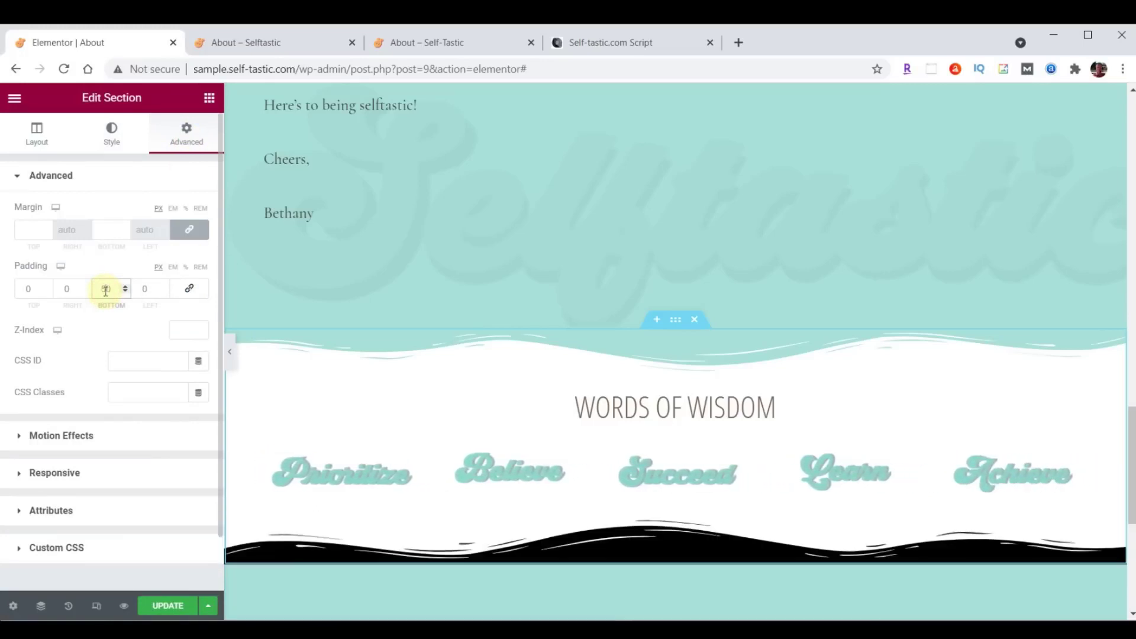
pyautogui.click(178, 606)
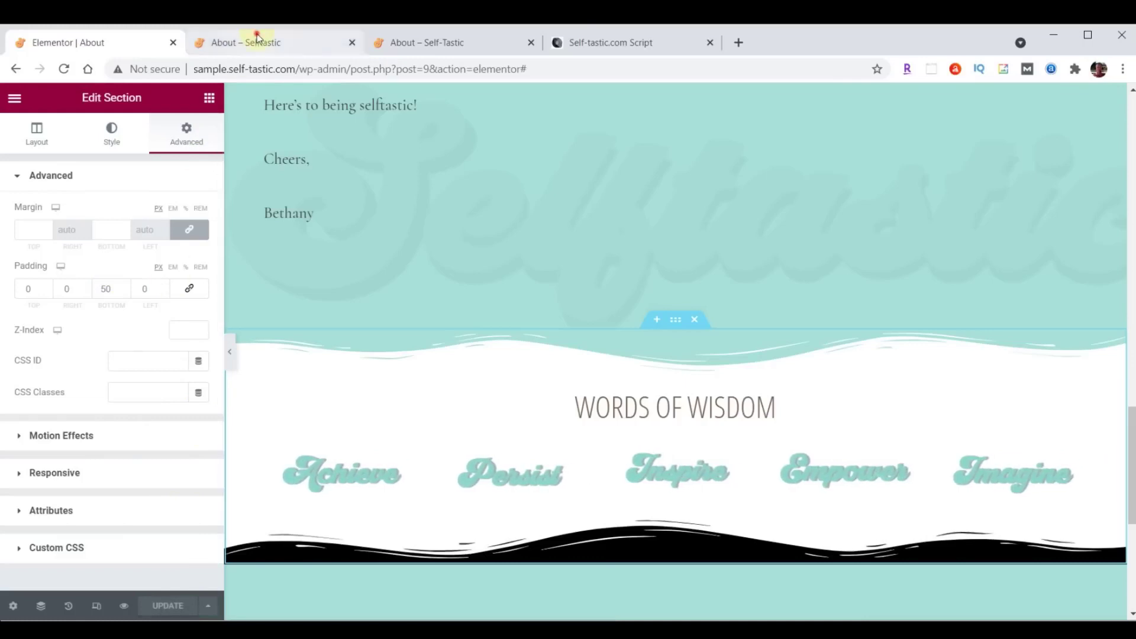
pyautogui.click(257, 41)
# After reloading the live page, change the About Me bio text's font family to Raleway and update.
pyautogui.click(64, 69)
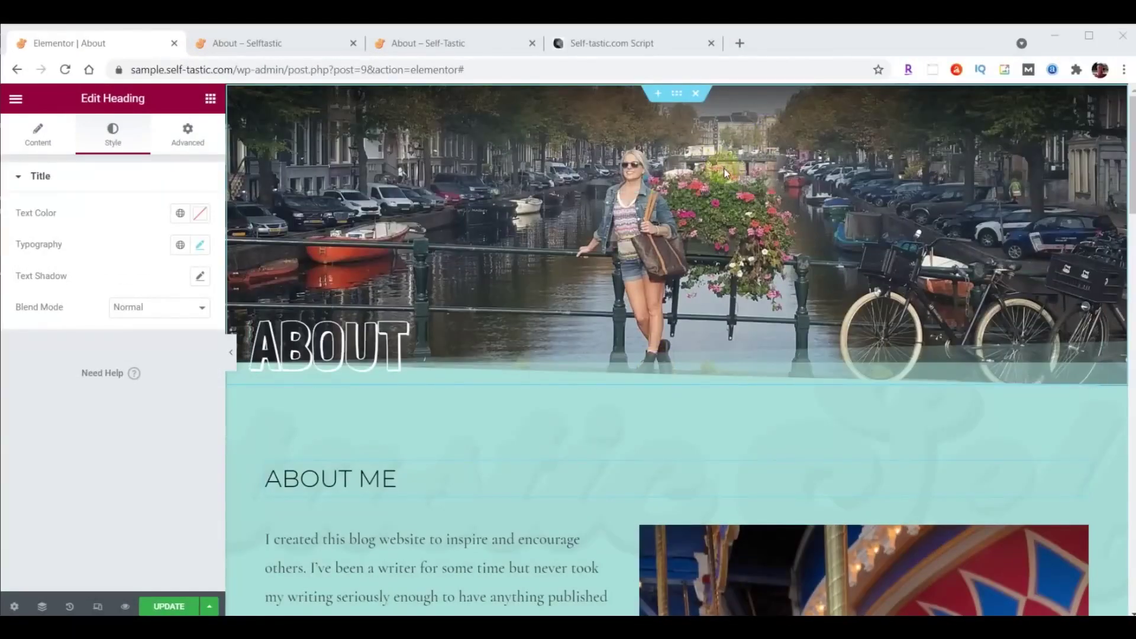
pyautogui.scroll(-4, 710, 184)
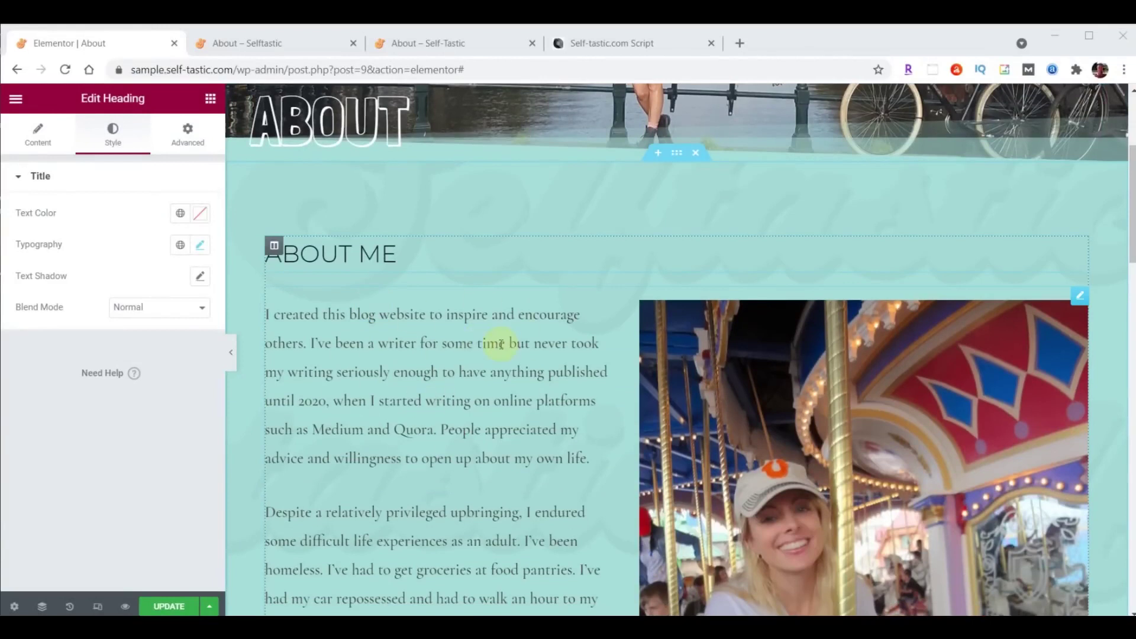
pyautogui.click(1079, 295)
pyautogui.click(116, 133)
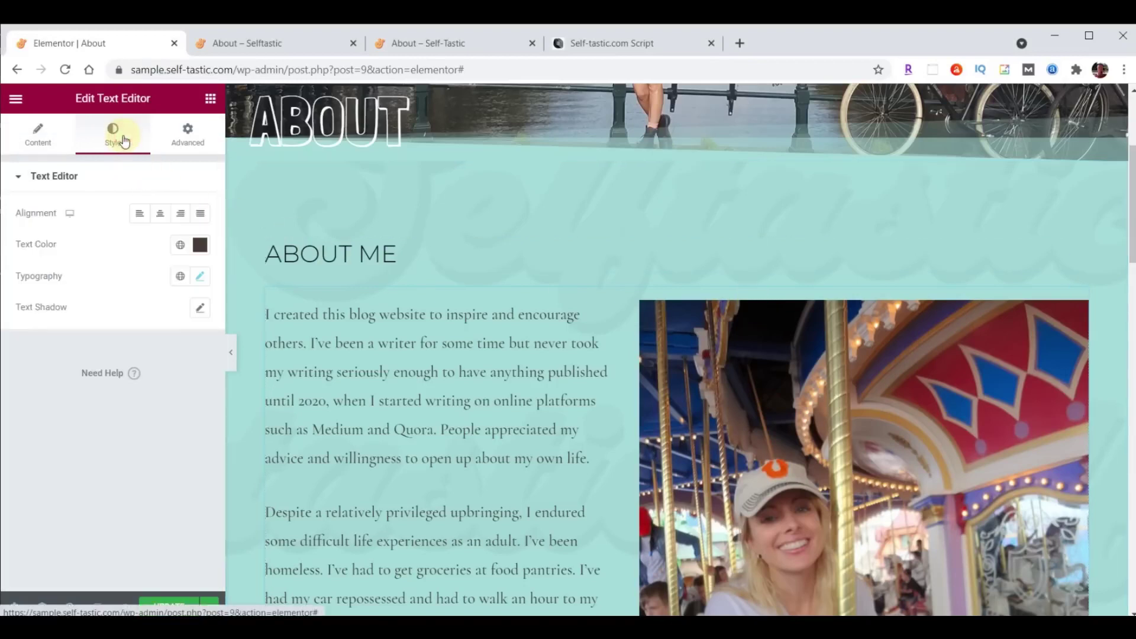
pyautogui.click(200, 276)
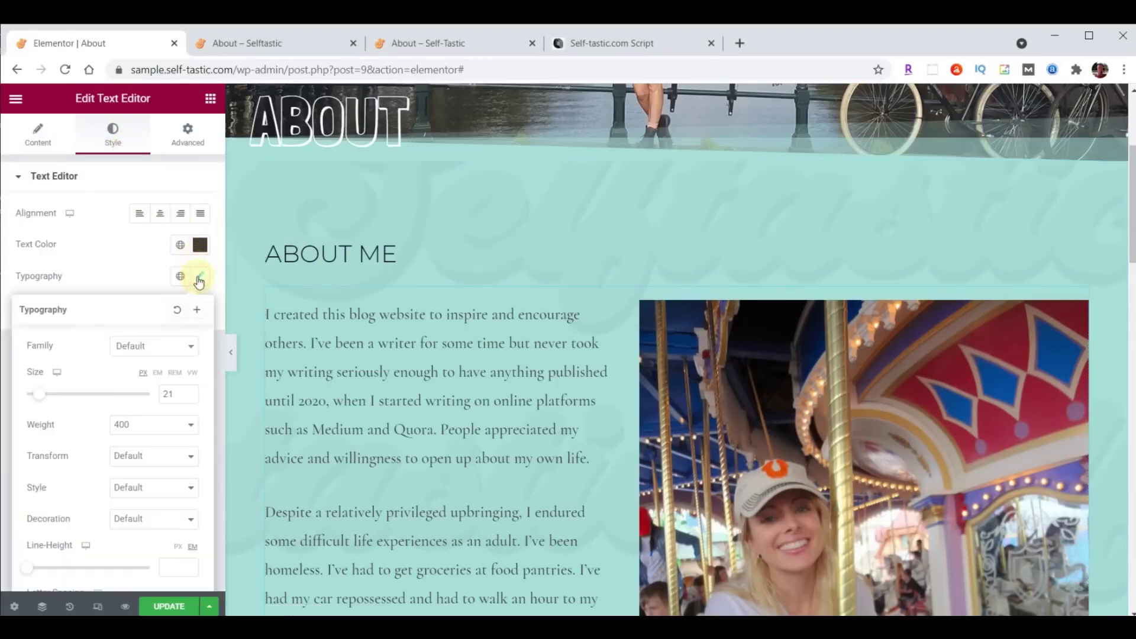
pyautogui.click(158, 348)
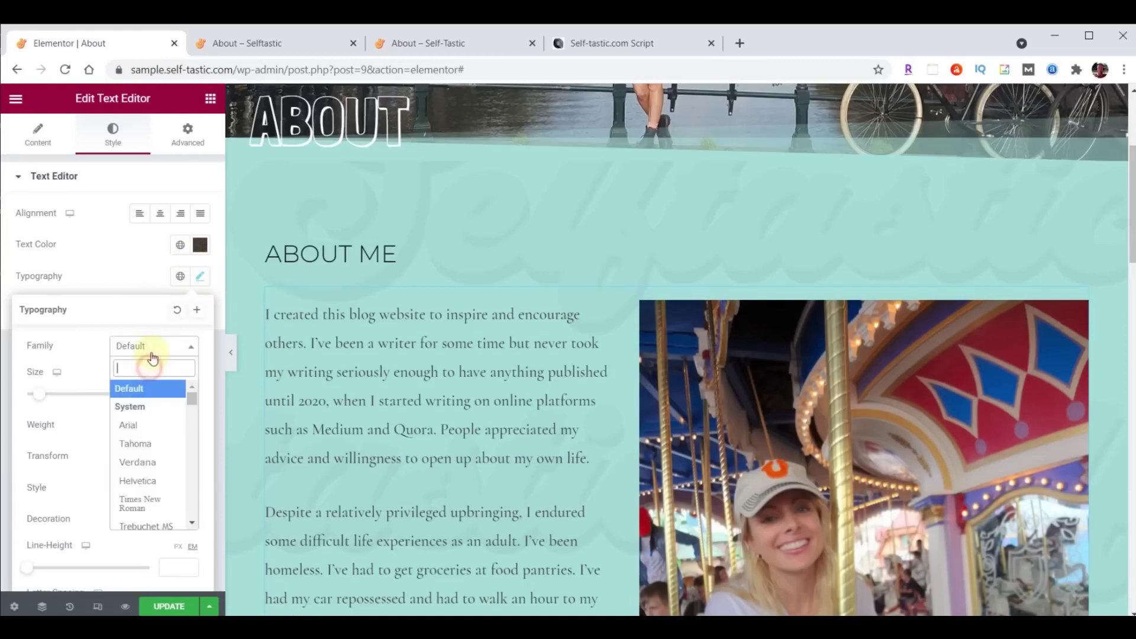
pyautogui.write('Rale')
pyautogui.click(141, 424)
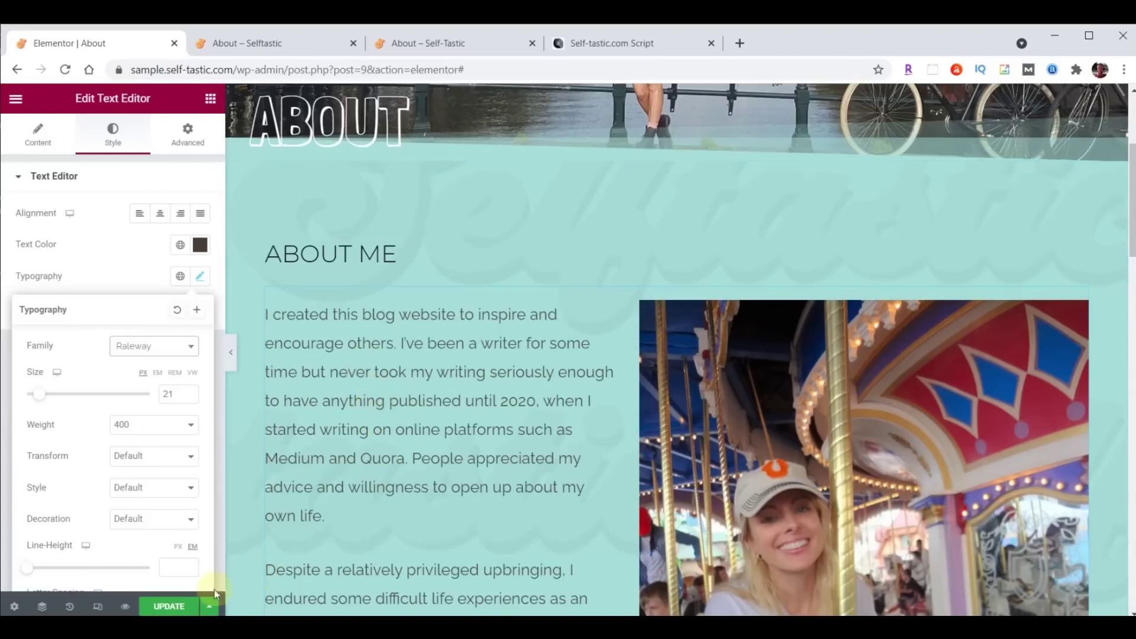
pyautogui.click(159, 608)
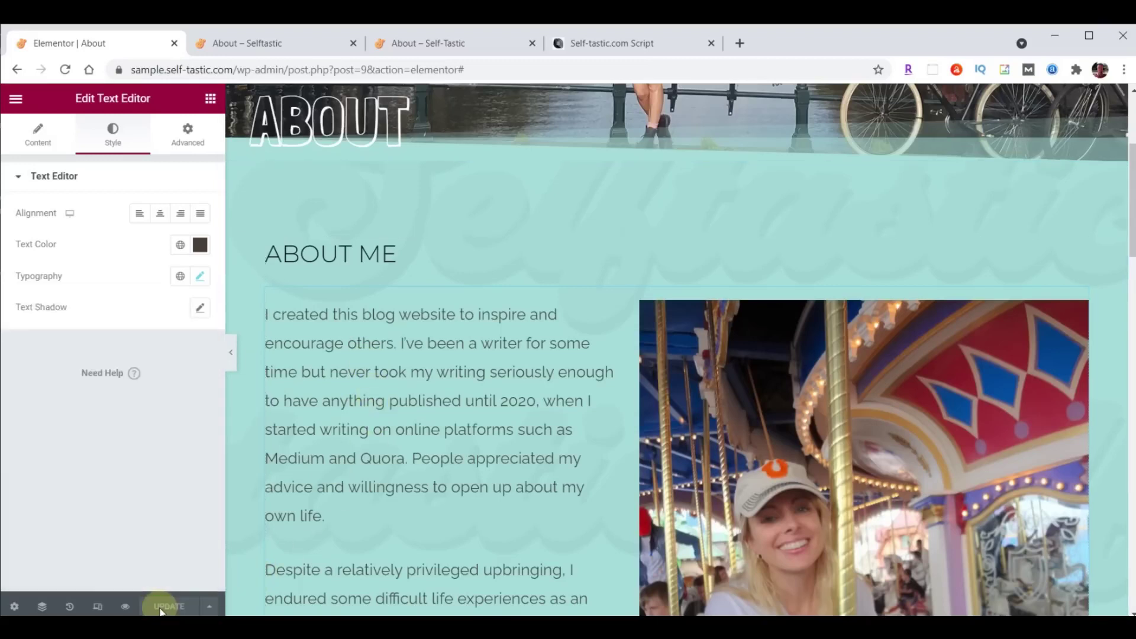
# Reload the live About page to check the new Raleway bio font.
pyautogui.click(247, 48)
pyautogui.scroll(-12, 563, 384)
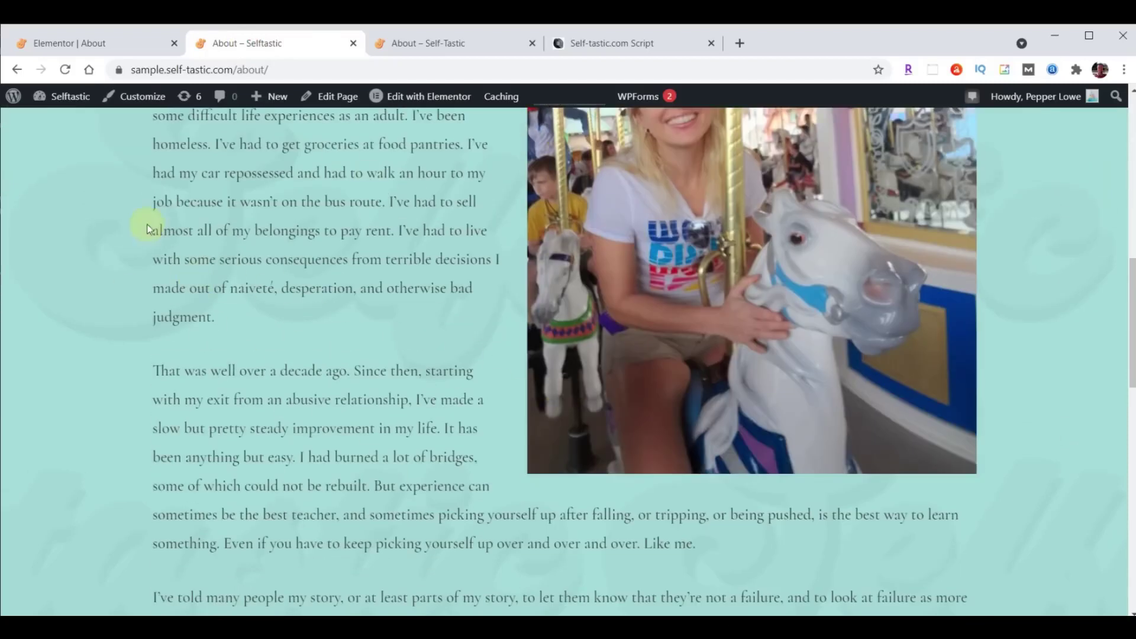
pyautogui.click(65, 70)
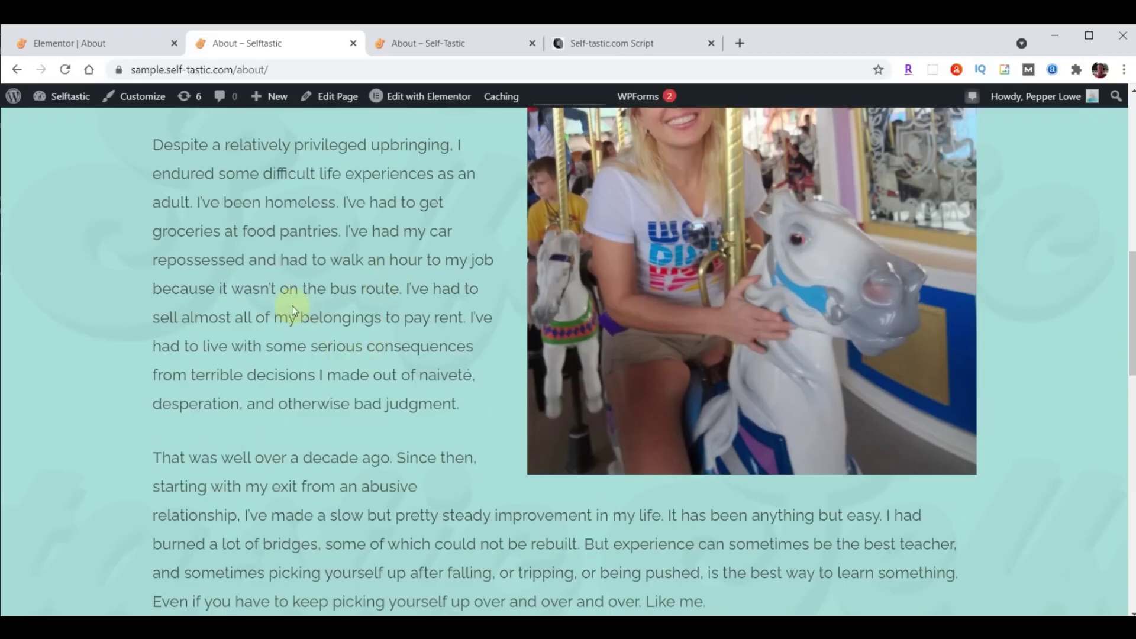
# Exit Elementor to the WordPress dashboard and go to the Pages list.
pyautogui.click(80, 47)
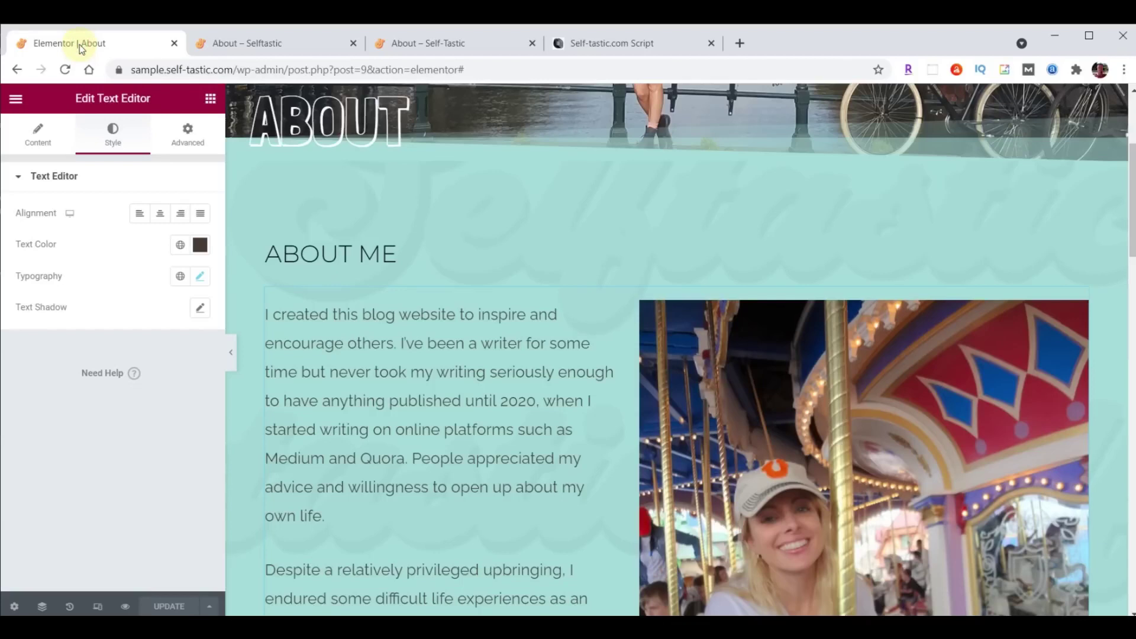
pyautogui.click(13, 100)
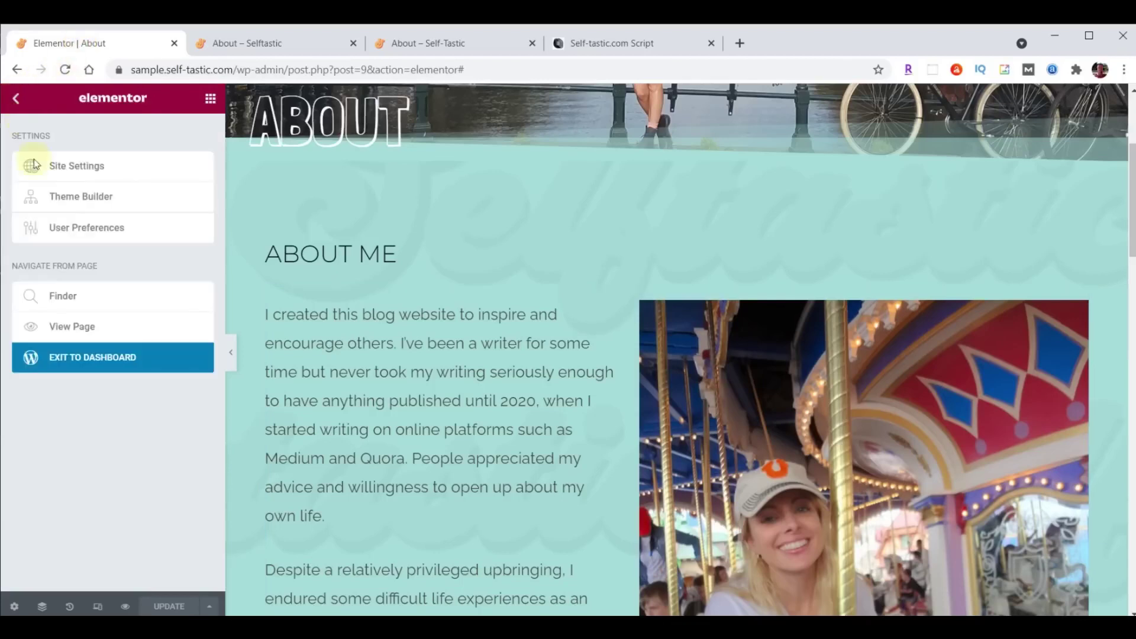
pyautogui.click(74, 355)
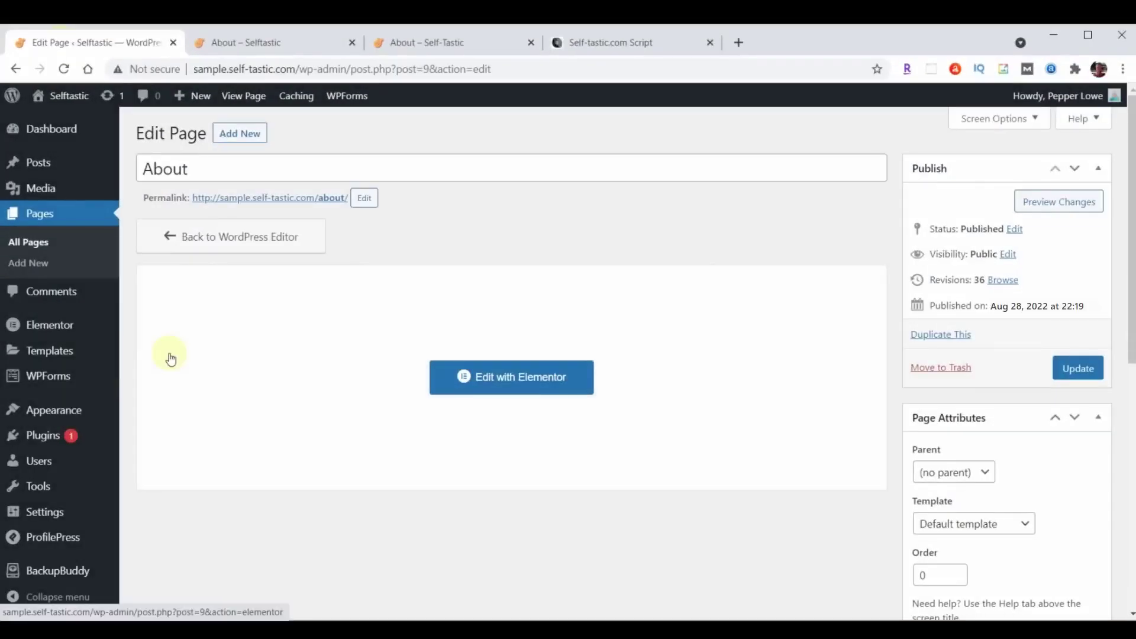
pyautogui.click(42, 225)
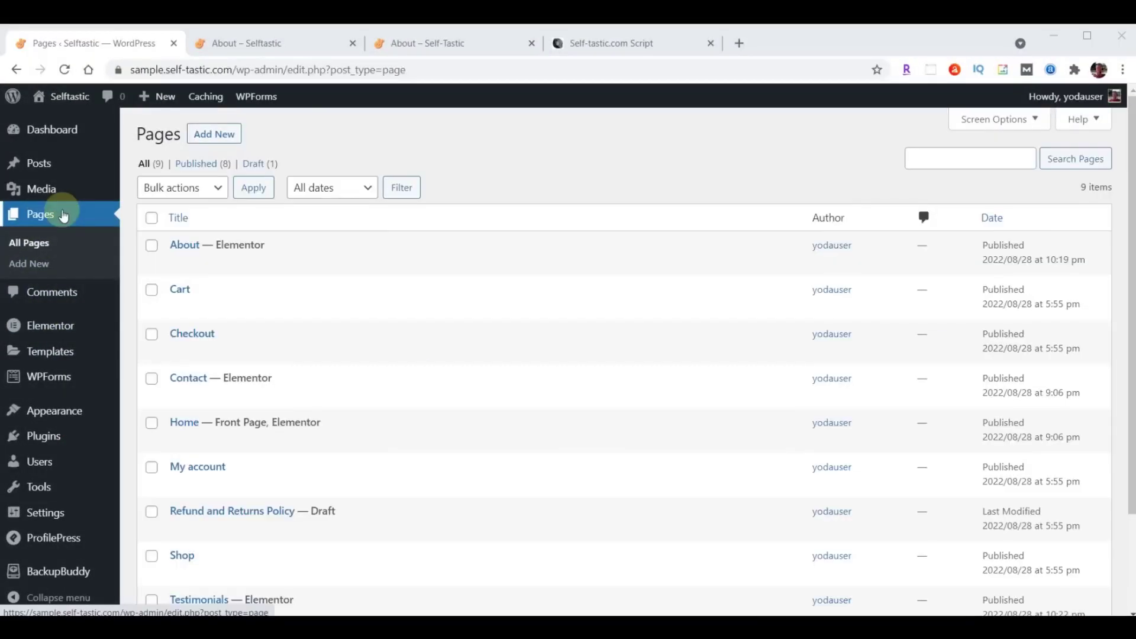
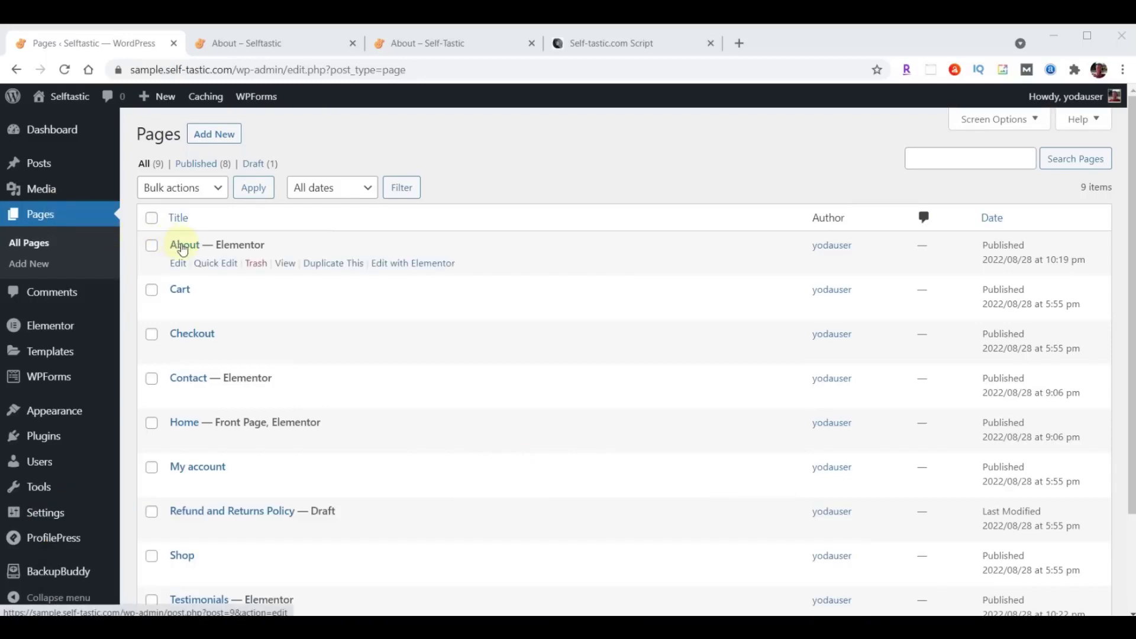
# Duplicate the About page and rename the copy to Gallery with slug gallery.
pyautogui.click(329, 267)
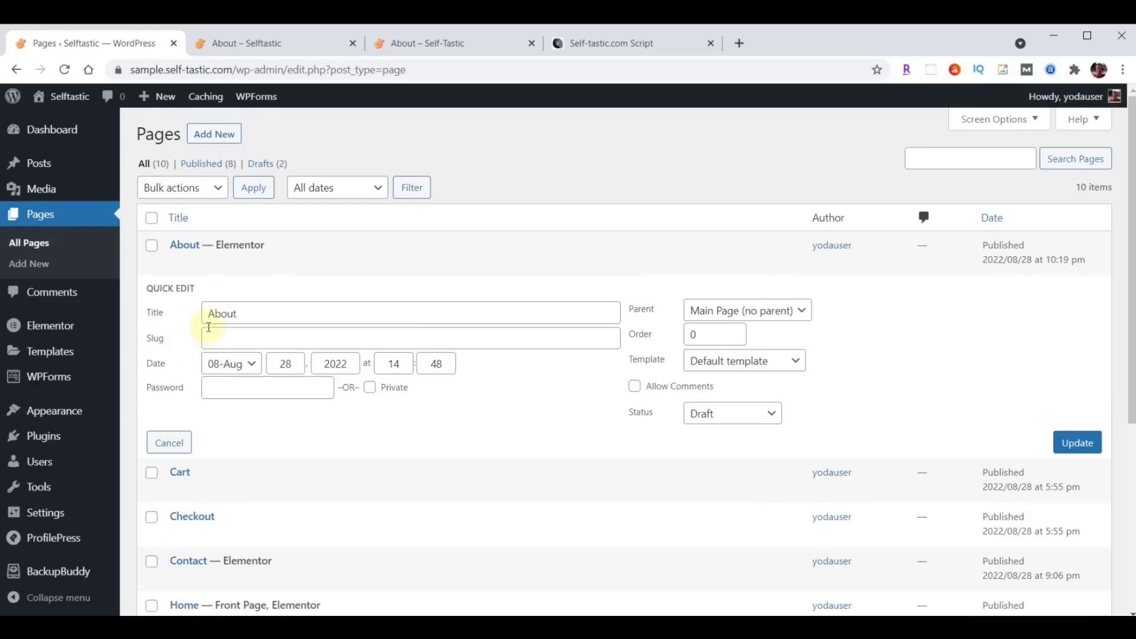
pyautogui.moveTo(204, 312); pyautogui.dragTo(314, 313)
pyautogui.write('Gallery')
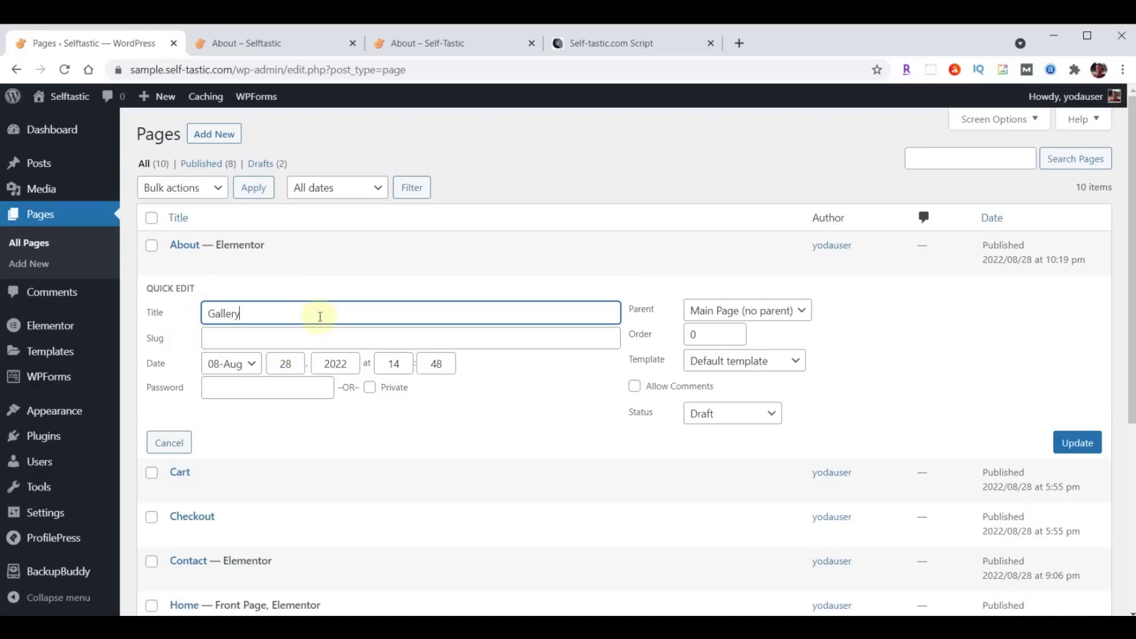
pyautogui.click(287, 336)
pyautogui.write('Gallery')
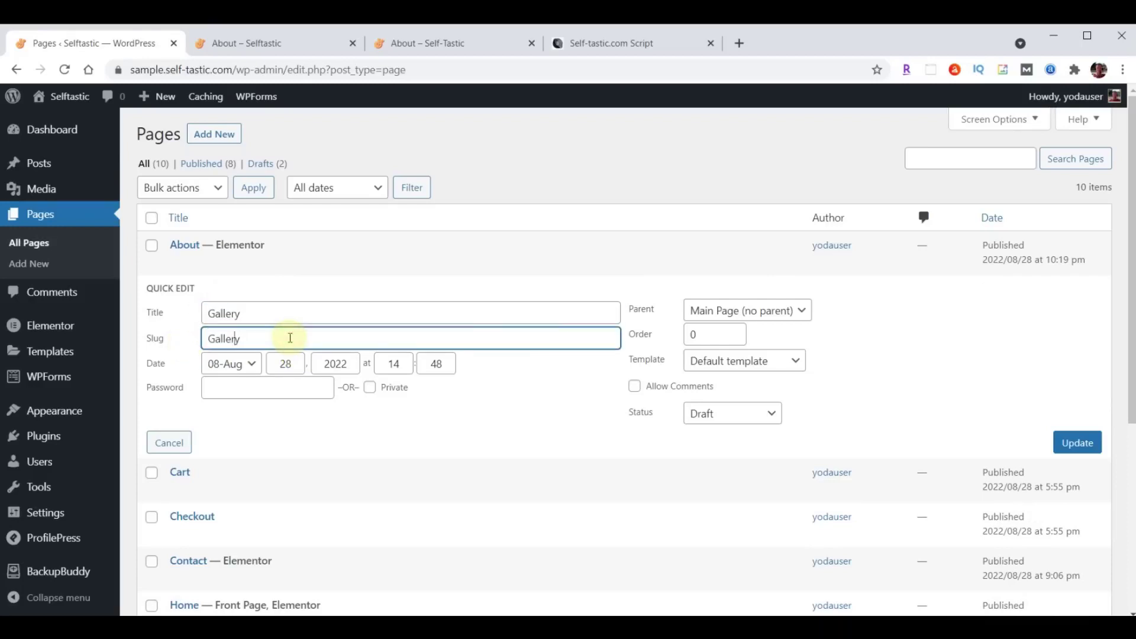
pyautogui.press('Home')
pyautogui.press('Delete')
pyautogui.write('g')
# Publish the Gallery page and make another draft copy of About.
pyautogui.click(731, 420)
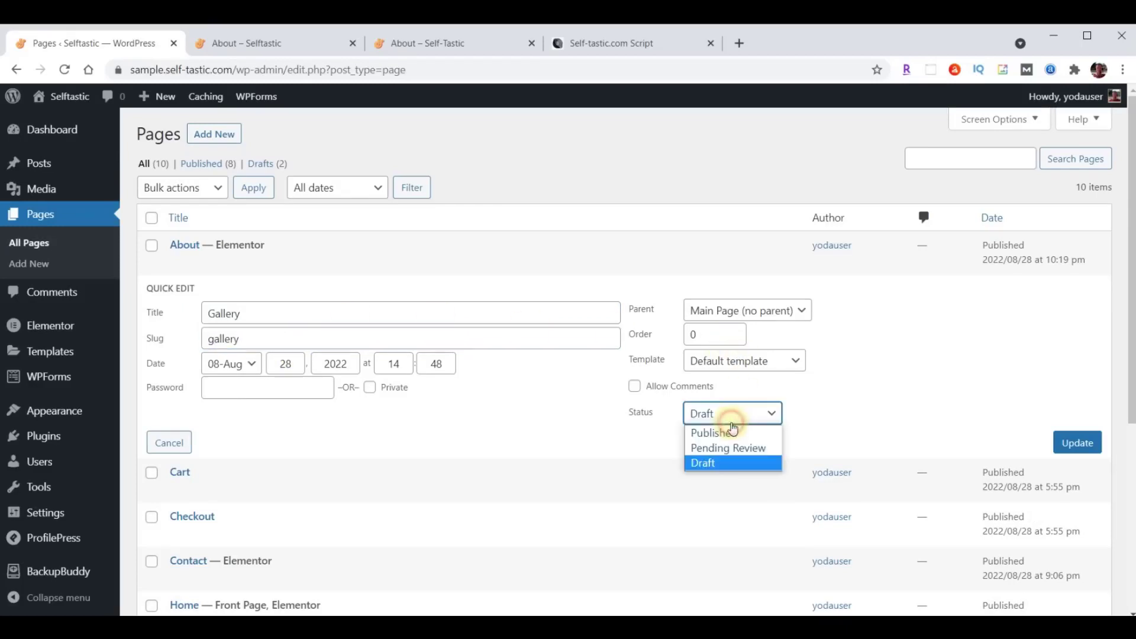
pyautogui.click(731, 433)
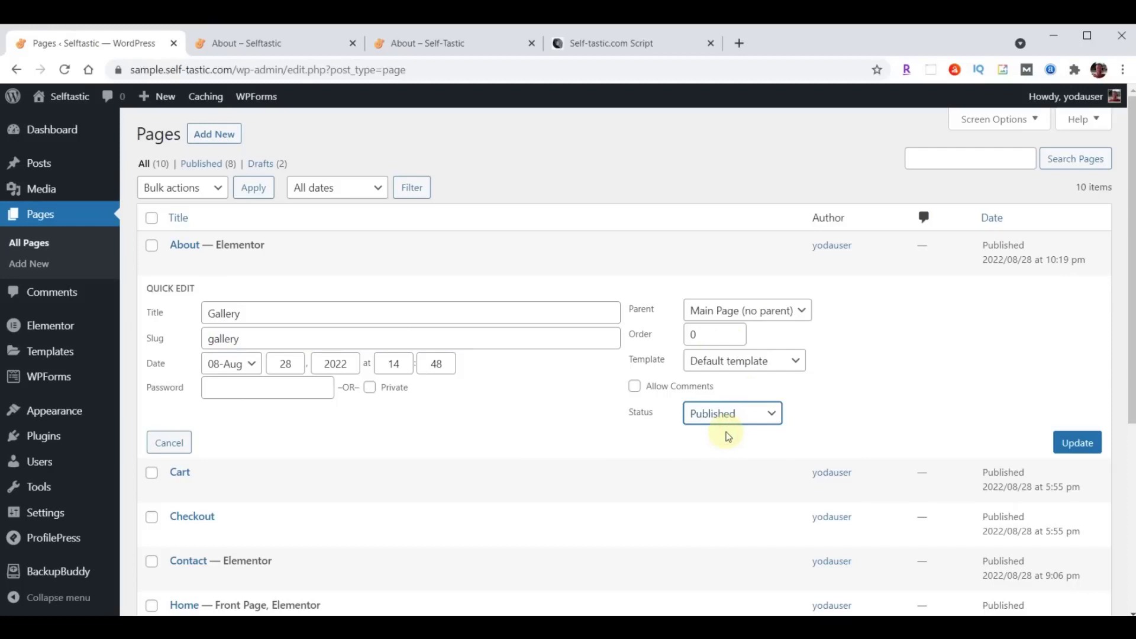
pyautogui.click(1077, 450)
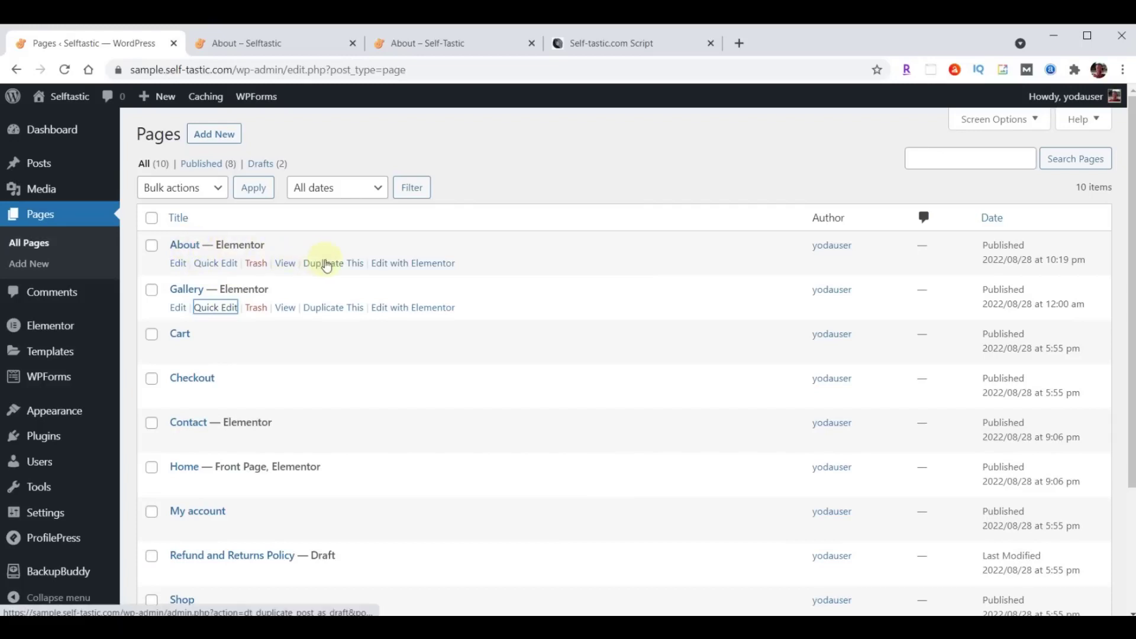
pyautogui.click(329, 263)
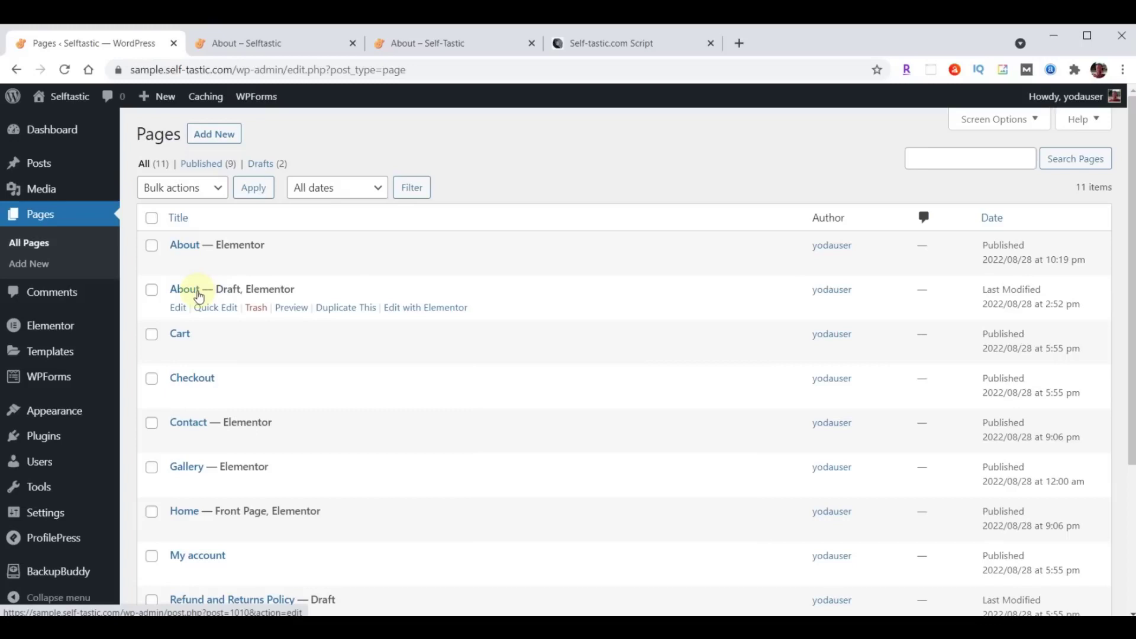
# Retitle the new About draft to Blog with slug blog.
pyautogui.click(212, 307)
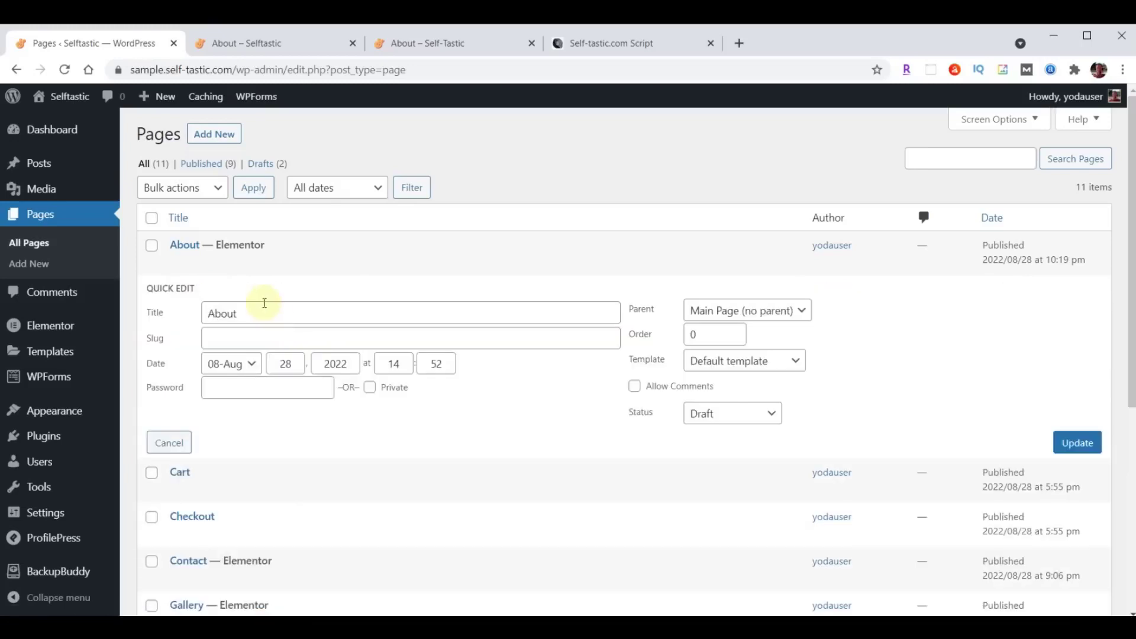
pyautogui.moveTo(259, 313); pyautogui.dragTo(201, 314)
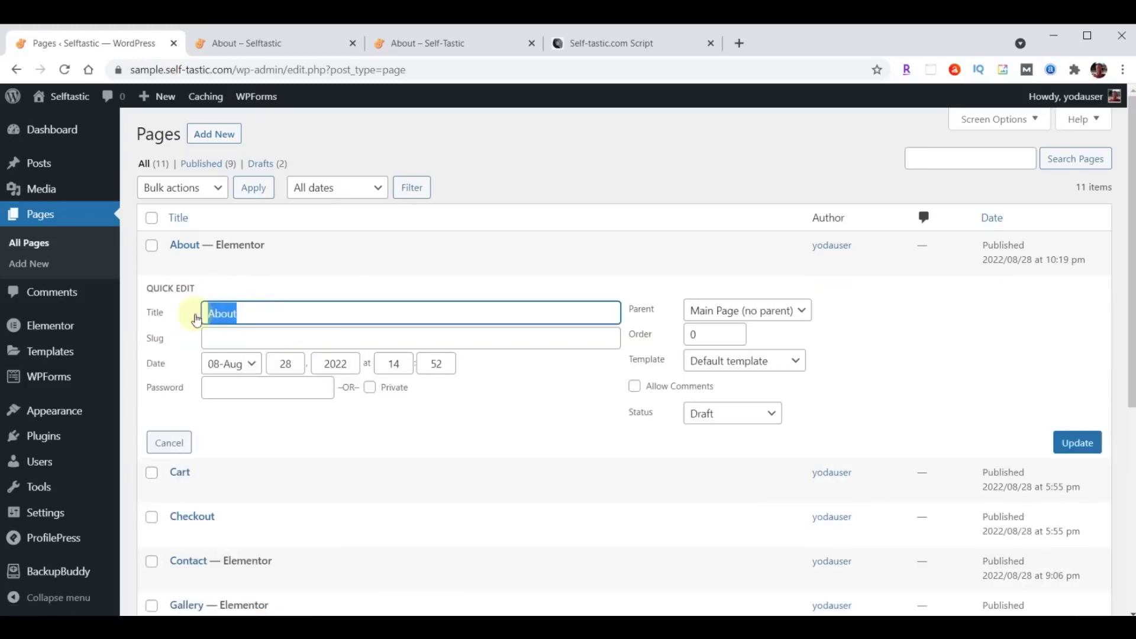
pyautogui.write('Blog')
pyautogui.click(236, 338)
pyautogui.write('Blog')
pyautogui.press('Delete')
pyautogui.write('b')
# Publish the Blog page and create a third draft copy of About.
pyautogui.click(723, 414)
pyautogui.click(720, 433)
pyautogui.click(1073, 448)
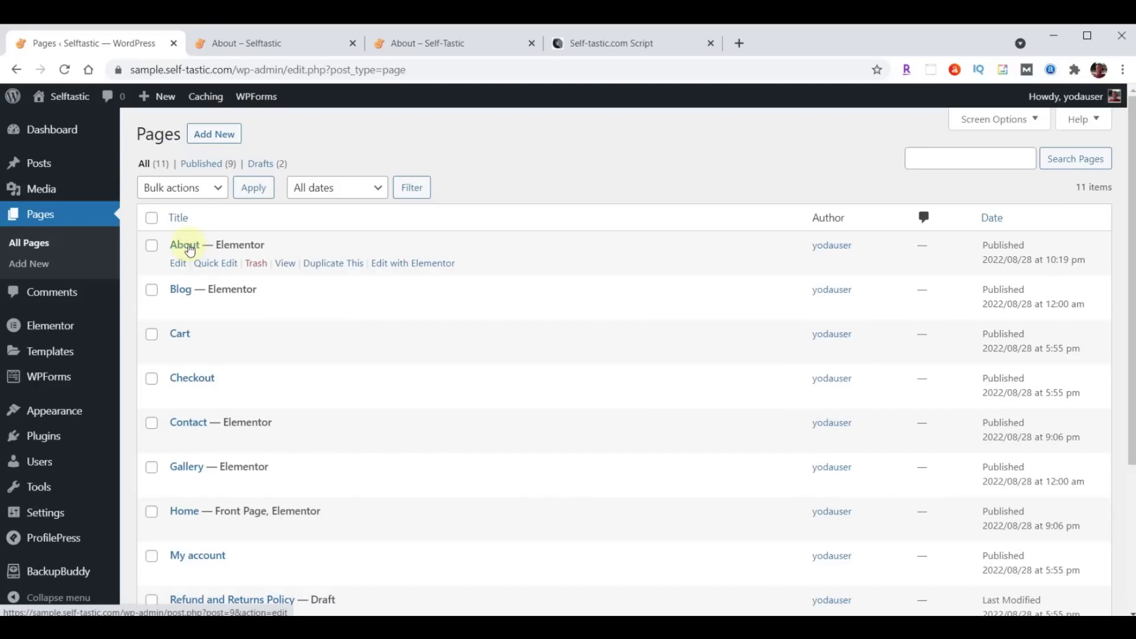
pyautogui.click(330, 267)
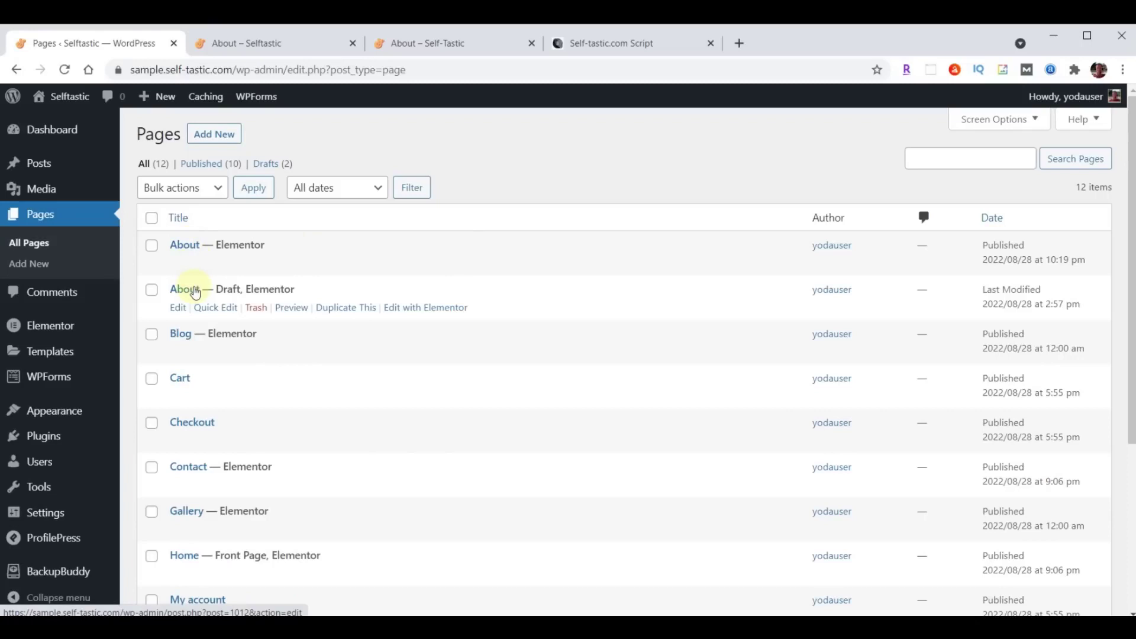
# Retitle the third About draft to Services with slug services.
pyautogui.click(213, 307)
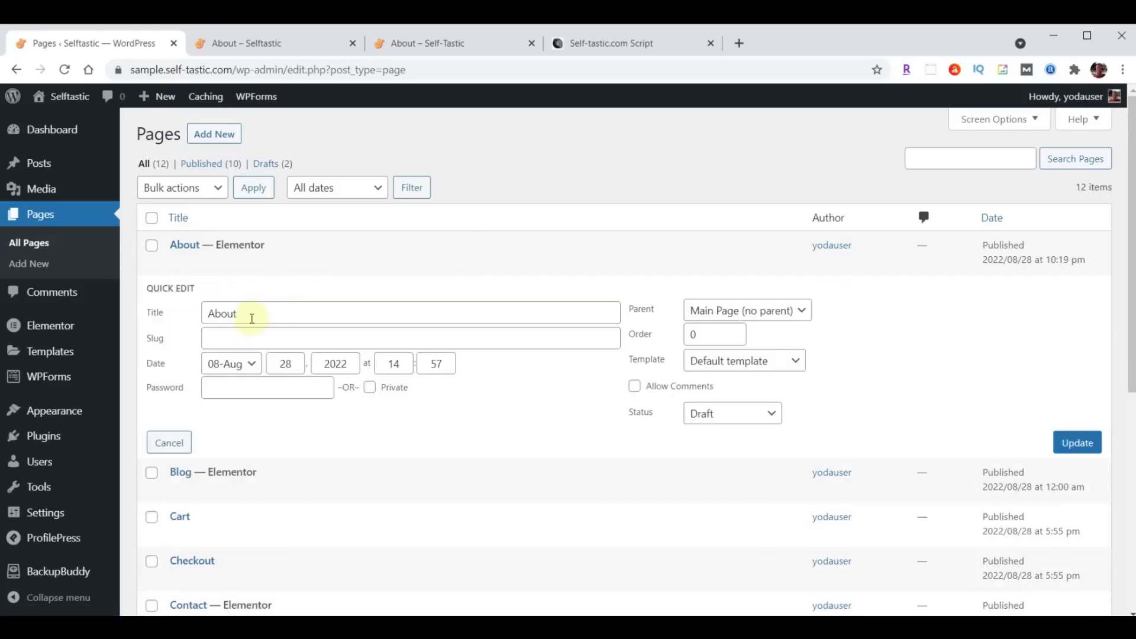
pyautogui.doubleClick(259, 313)
pyautogui.write('Services')
pyautogui.click(236, 339)
pyautogui.write('Services')
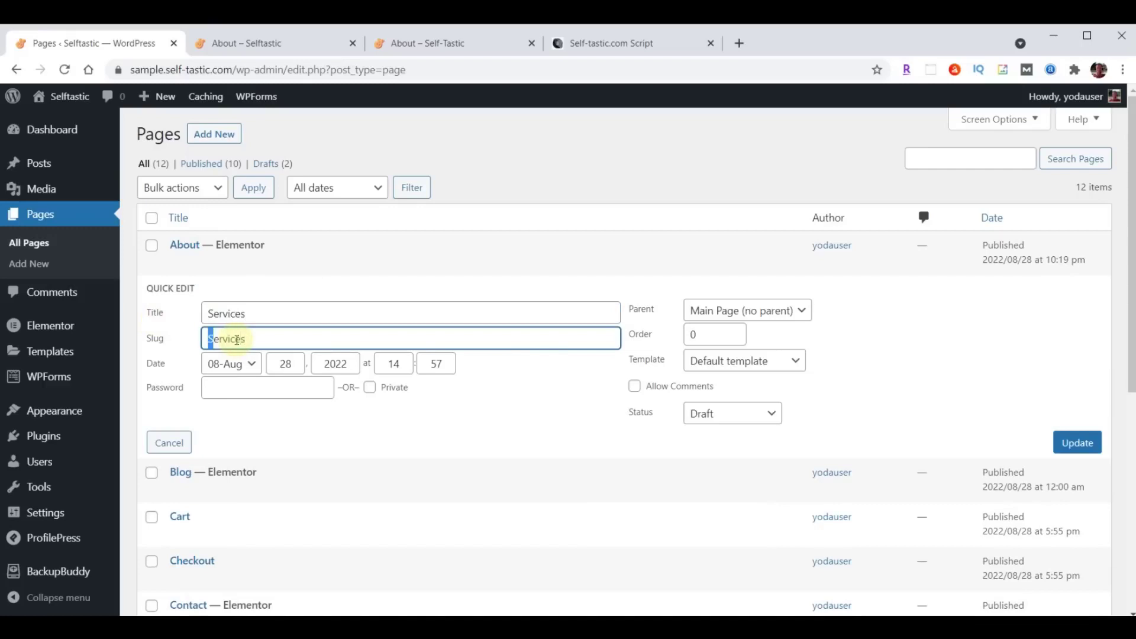
pyautogui.press('Home')
pyautogui.press('Delete')
pyautogui.write('s')
# Publish the Services page and bring up the live About page.
pyautogui.click(729, 415)
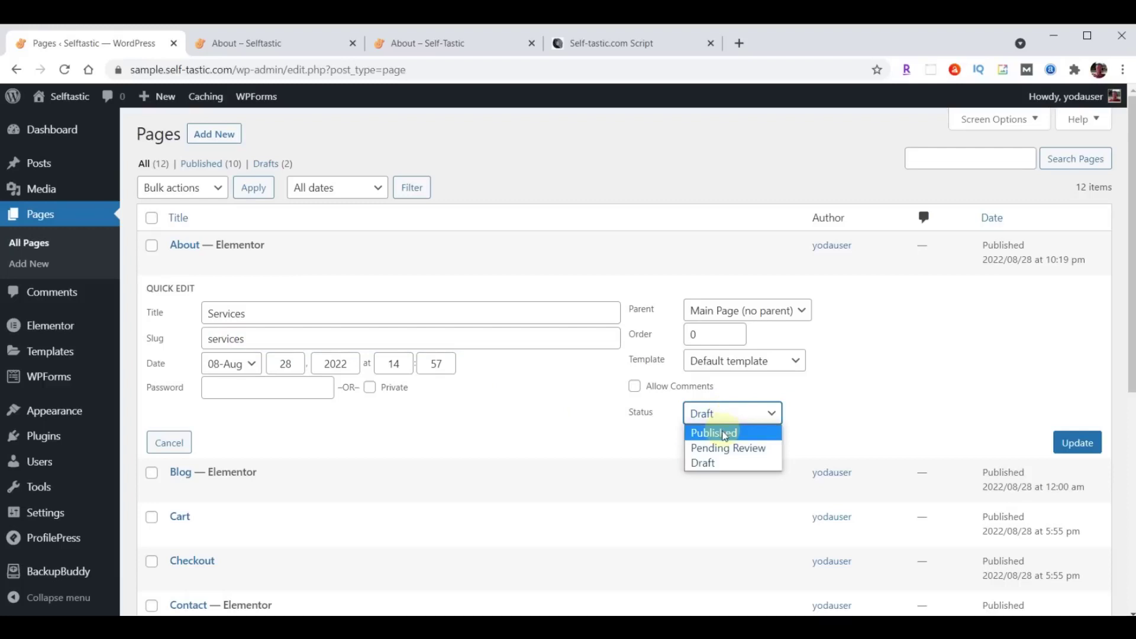
pyautogui.click(725, 434)
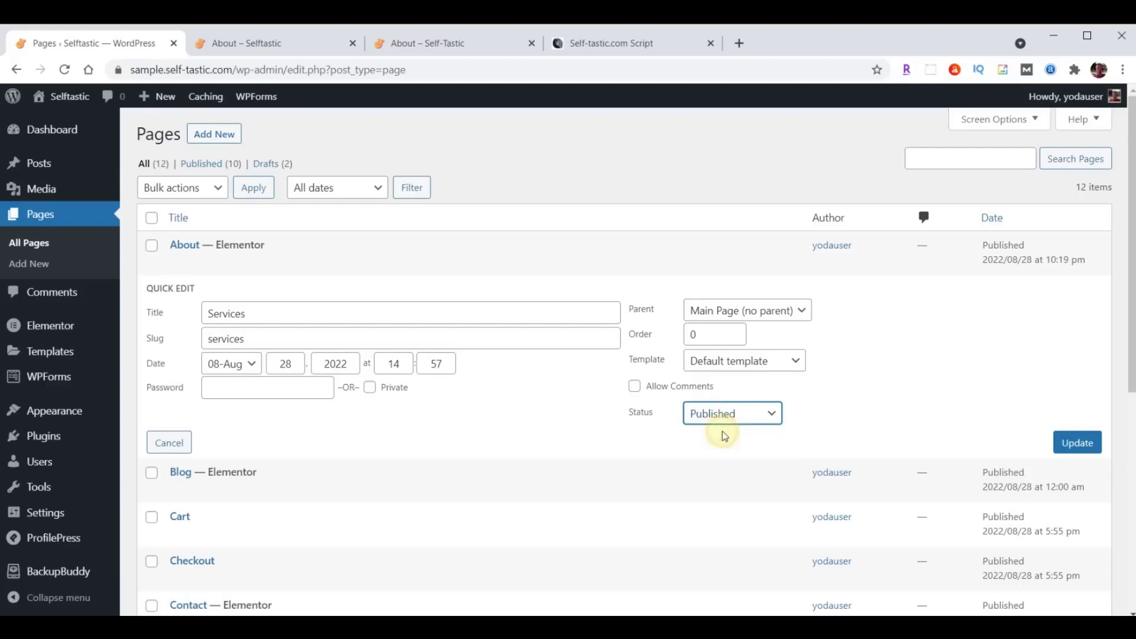
pyautogui.click(1078, 445)
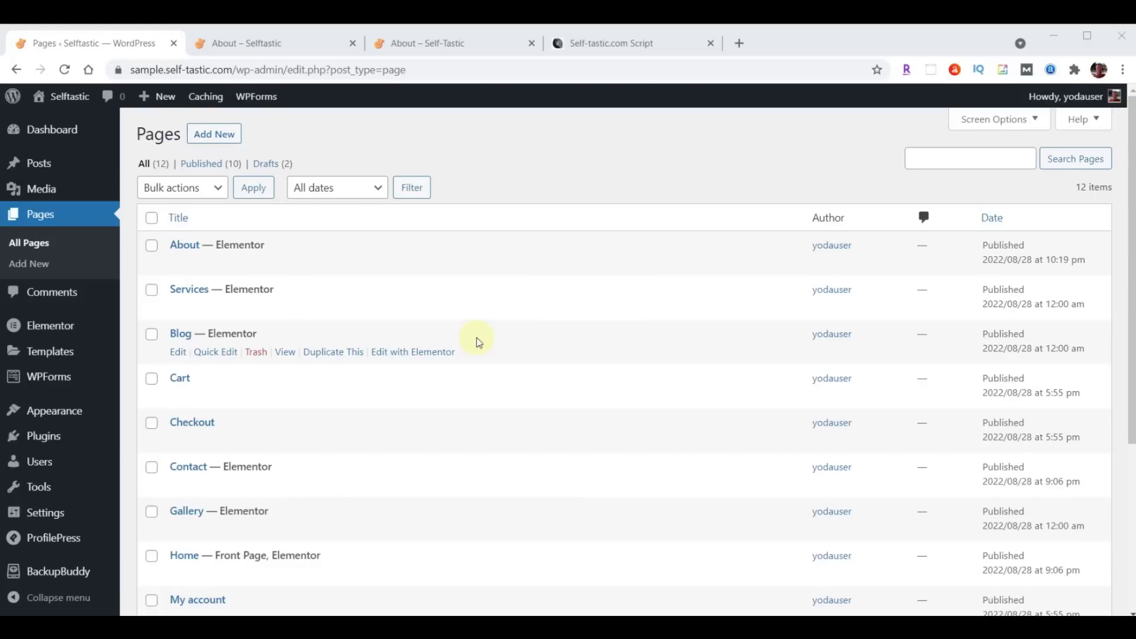
pyautogui.click(419, 46)
pyautogui.scroll(15, 694, 357)
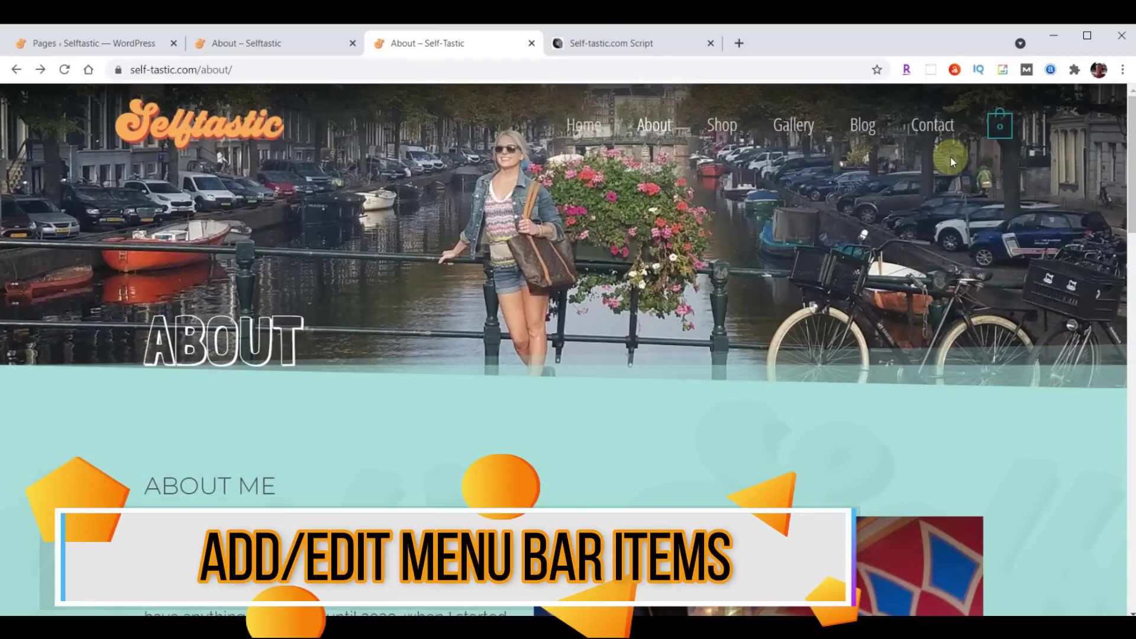
# Remove Testimonials from the primary menu in Appearance > Menus, then check the live site.
pyautogui.click(91, 42)
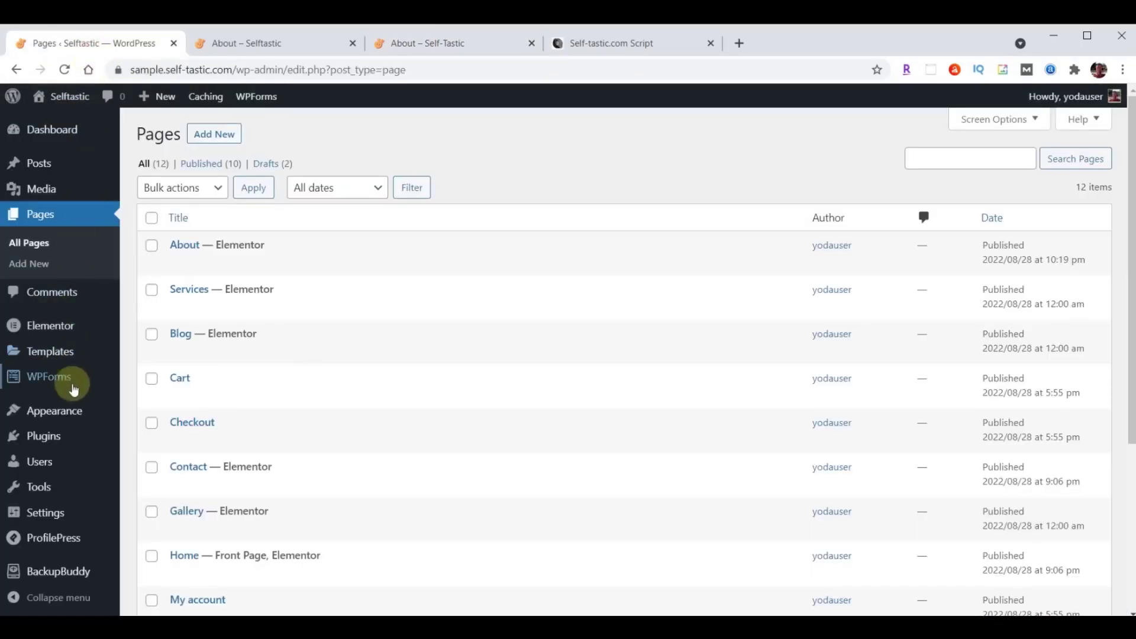
pyautogui.moveTo(69, 414)
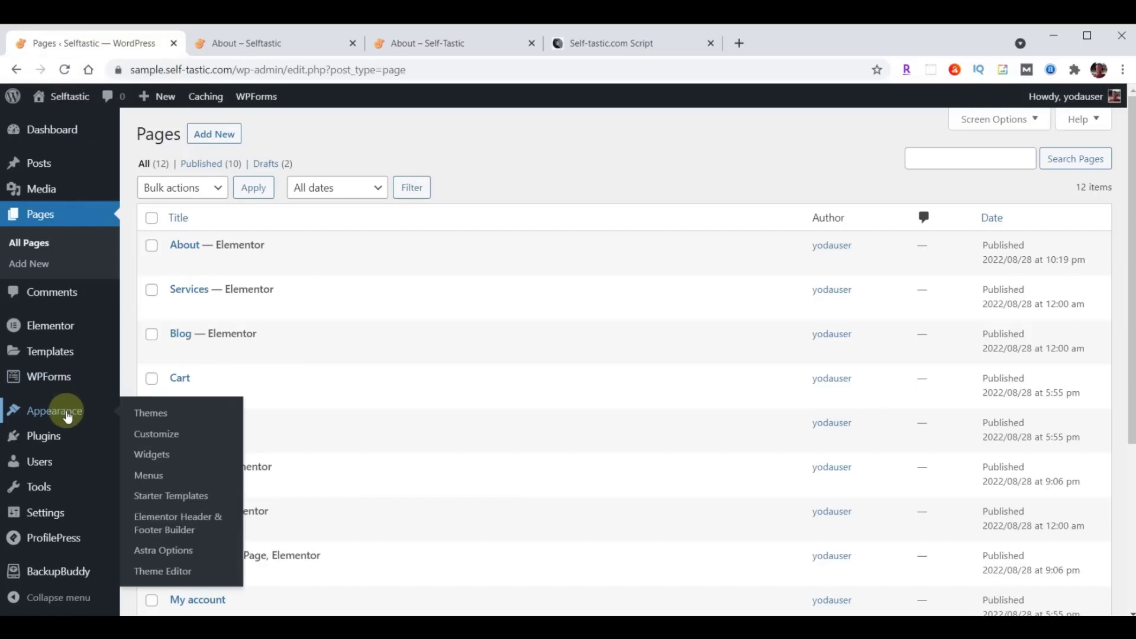
pyautogui.click(151, 475)
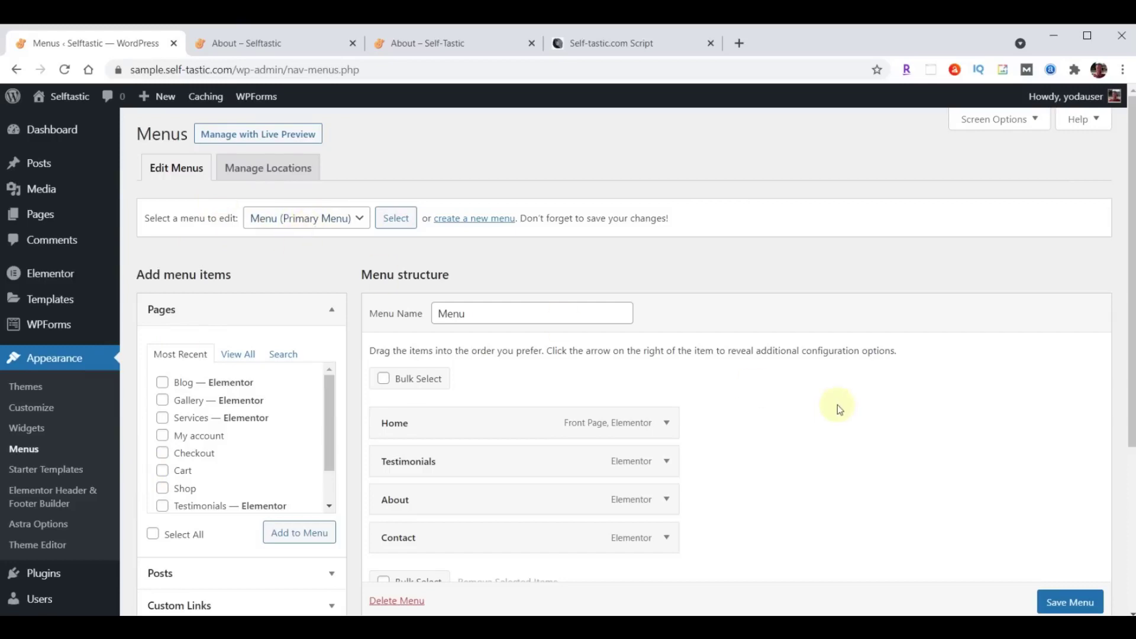
pyautogui.scroll(-1, 837, 405)
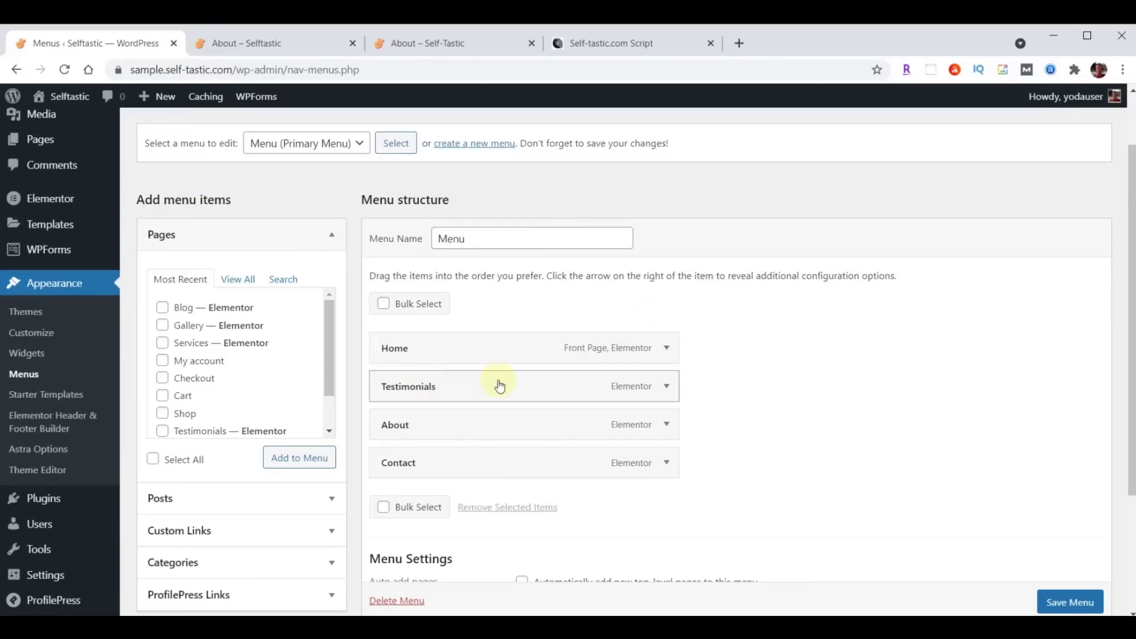
pyautogui.click(666, 388)
pyautogui.click(395, 525)
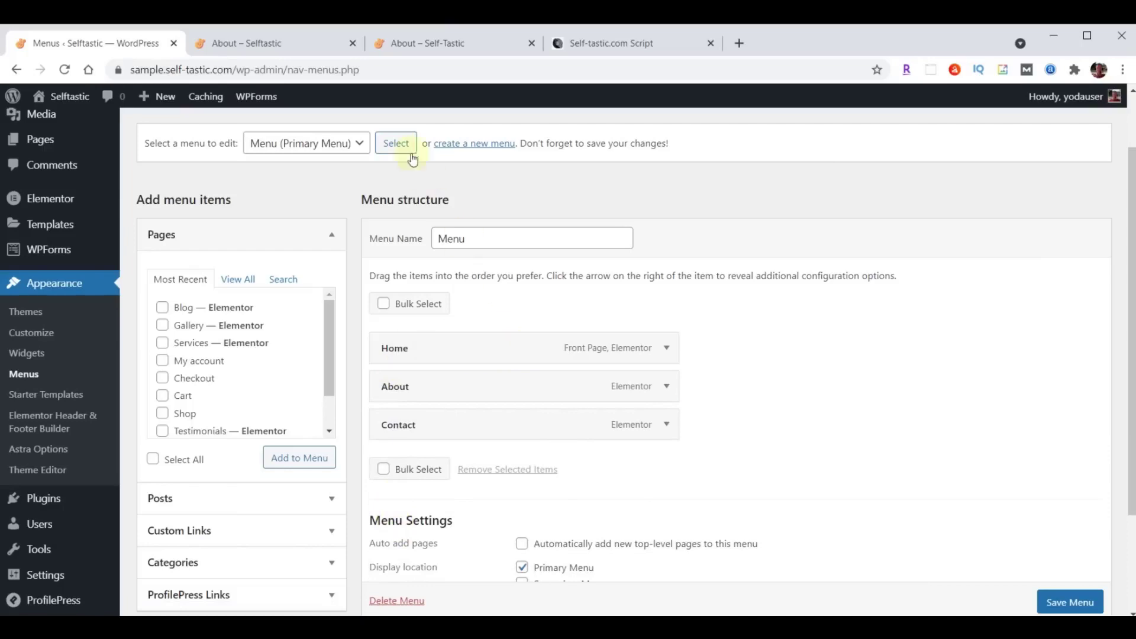
pyautogui.click(403, 39)
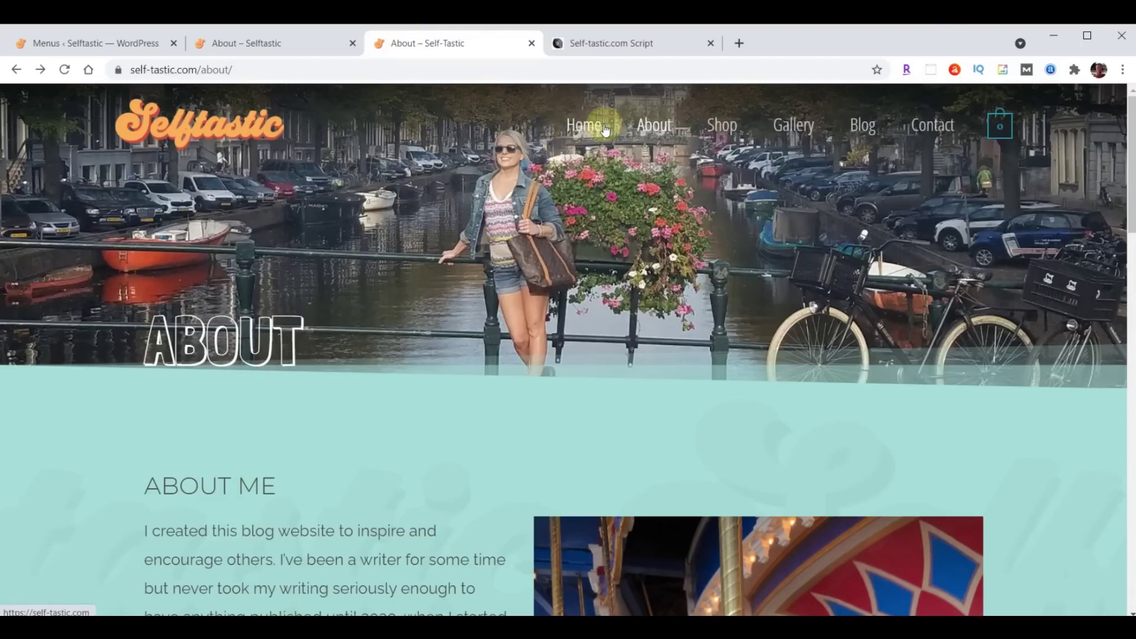
# Add the Blog and Gallery pages to the primary menu.
pyautogui.click(89, 42)
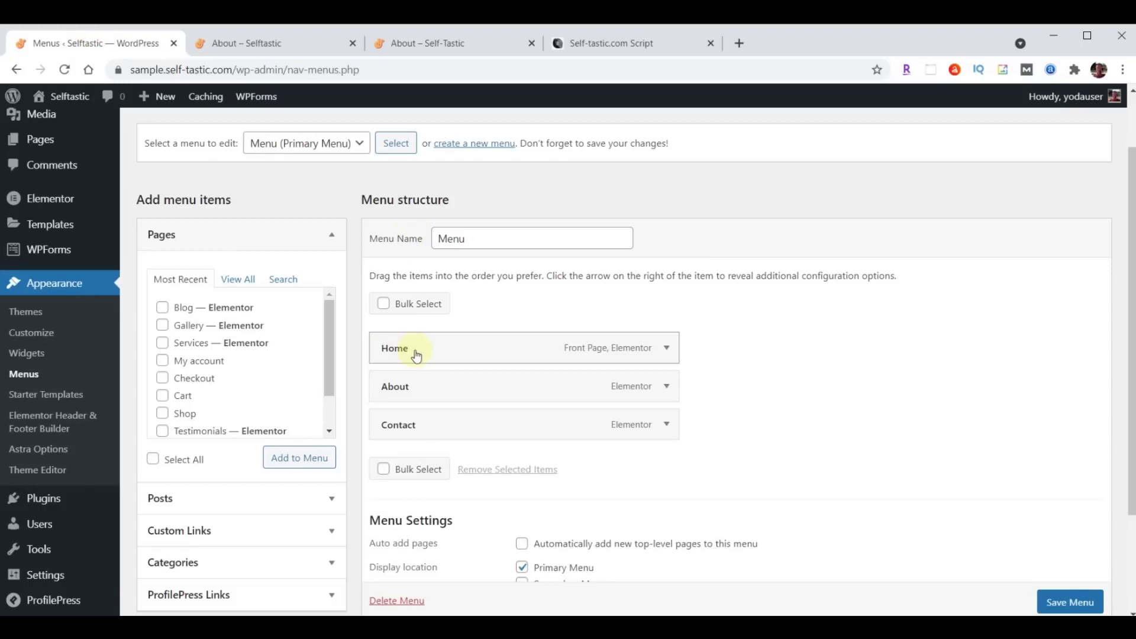
pyautogui.click(165, 311)
pyautogui.click(163, 326)
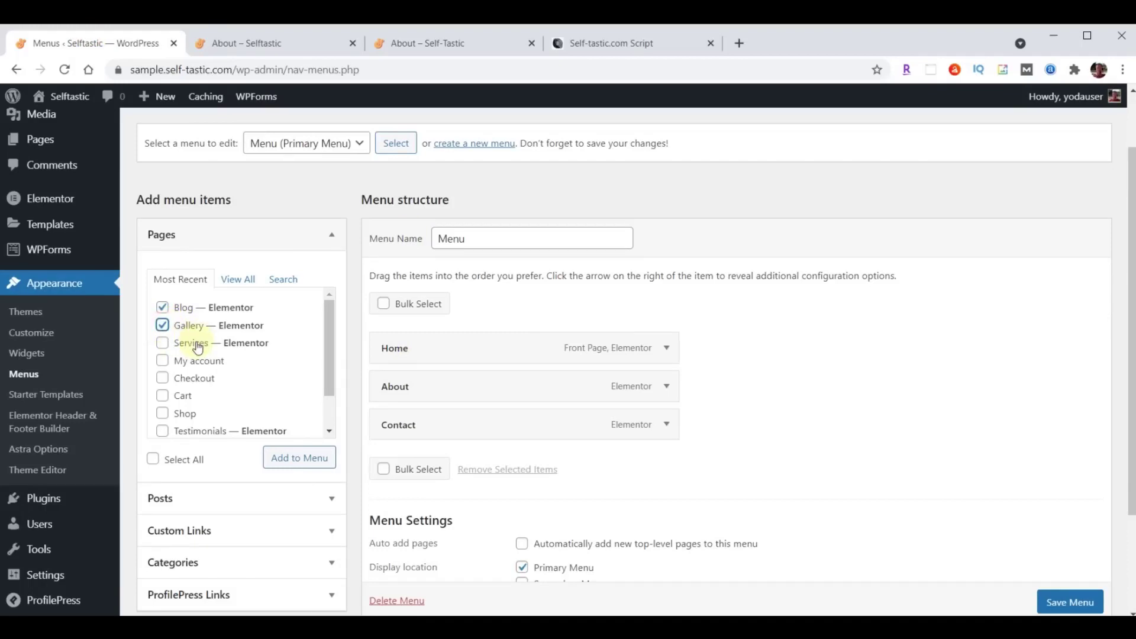
pyautogui.click(289, 465)
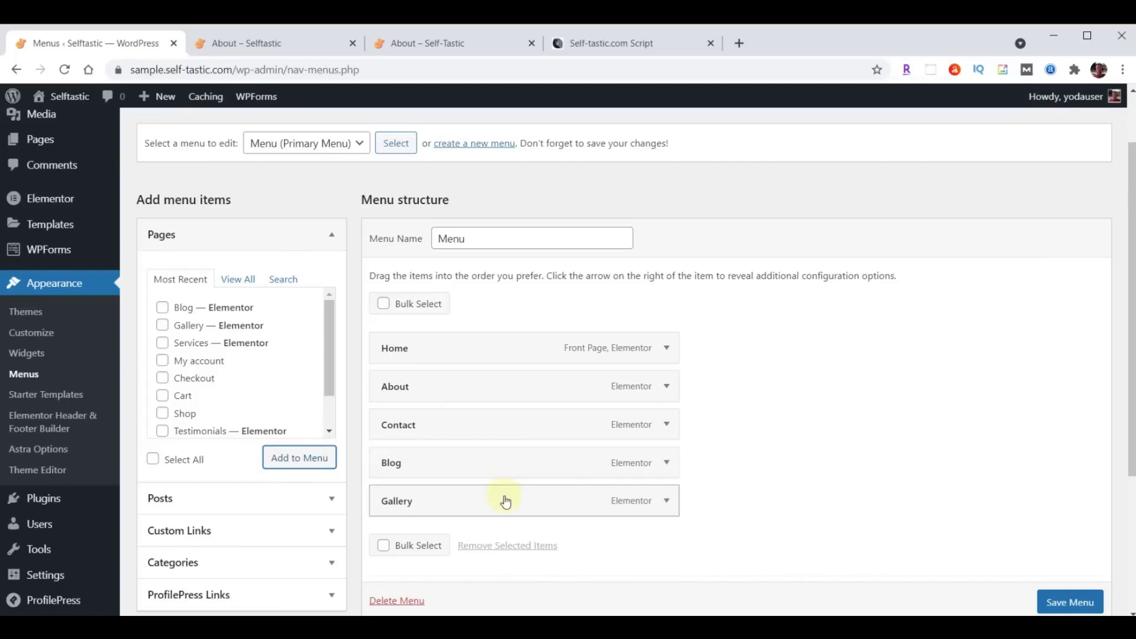
# Reorder the menu to Home, About, Gallery, Blog, Contact and save it.
pyautogui.moveTo(505, 502); pyautogui.dragTo(508, 430)
pyautogui.moveTo(481, 507); pyautogui.dragTo(461, 463)
pyautogui.scroll(-3, 823, 404)
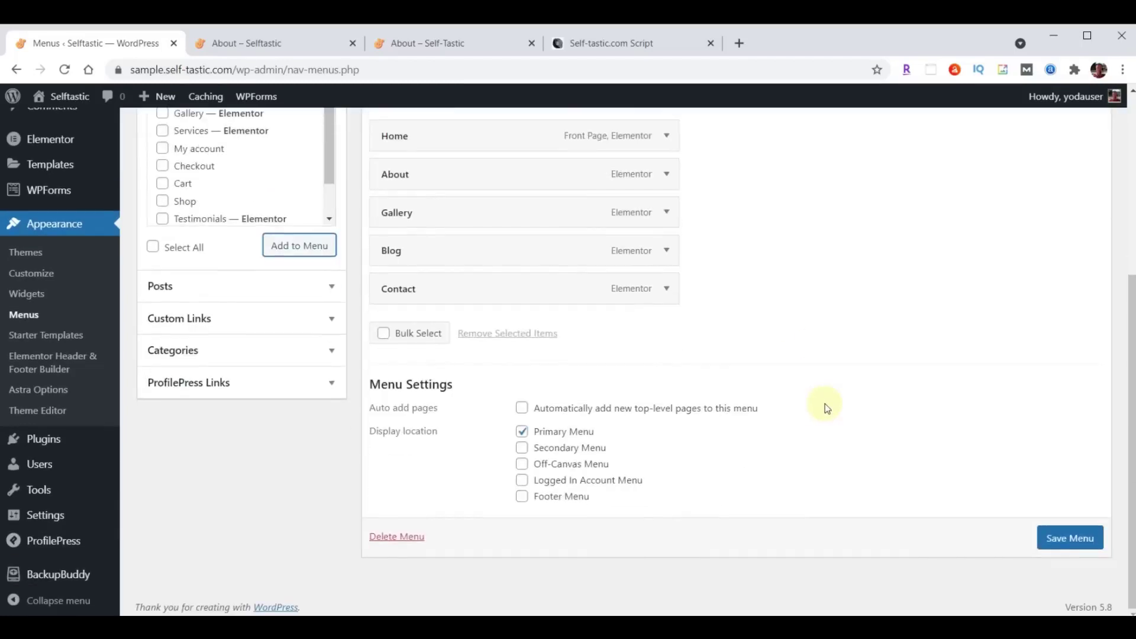
pyautogui.click(1059, 541)
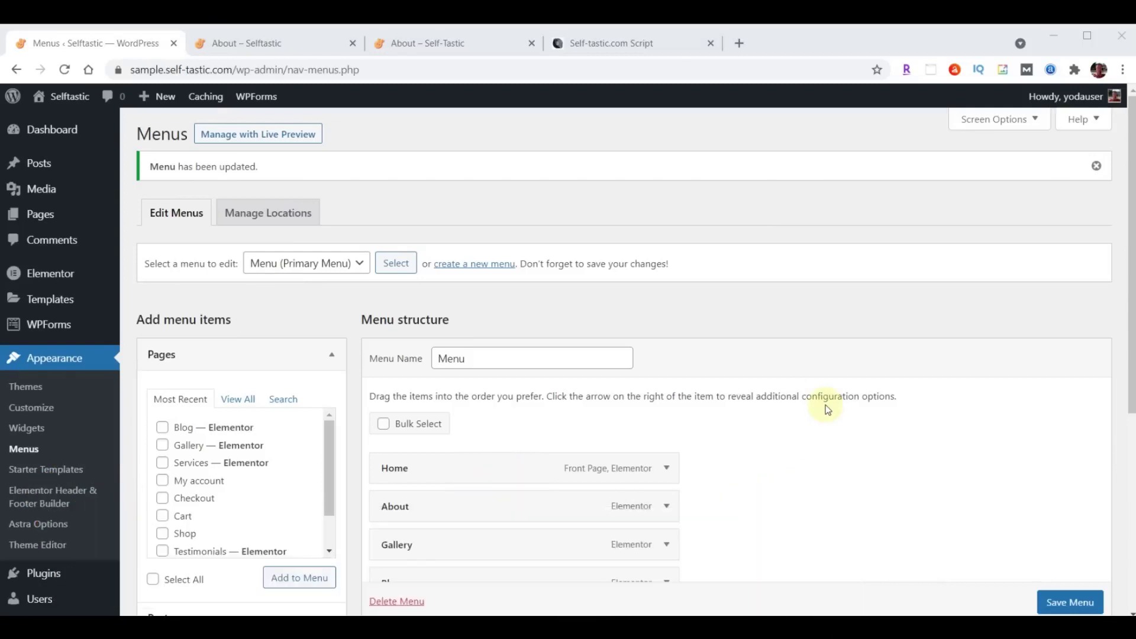
# Open the Services page in Elementor from the Pages list.
pyautogui.click(40, 215)
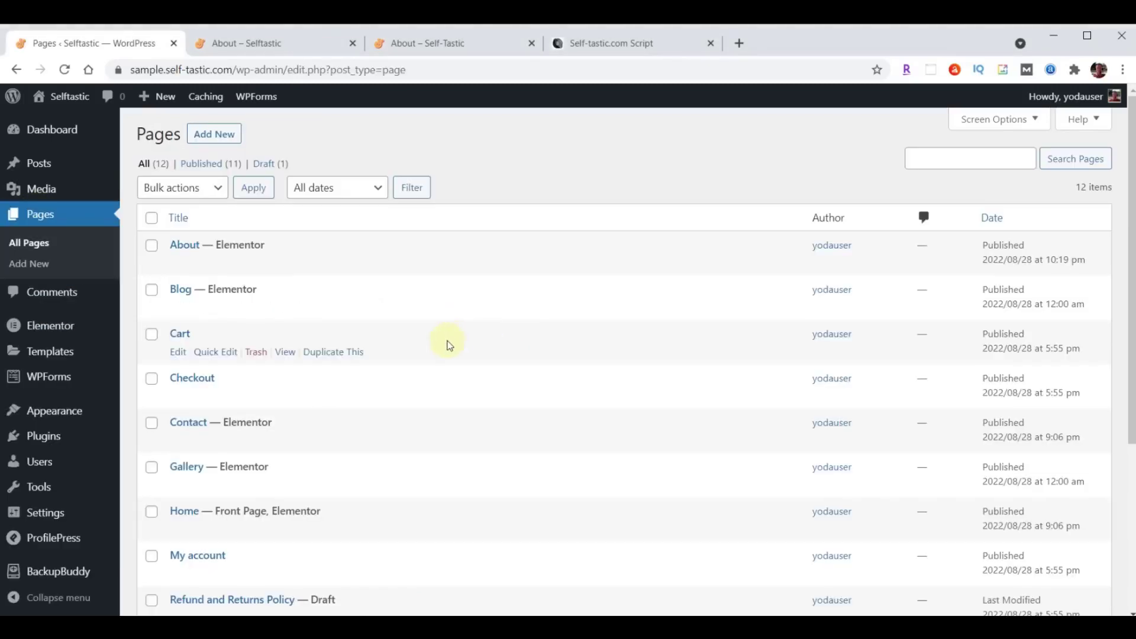
pyautogui.scroll(-4, 416, 378)
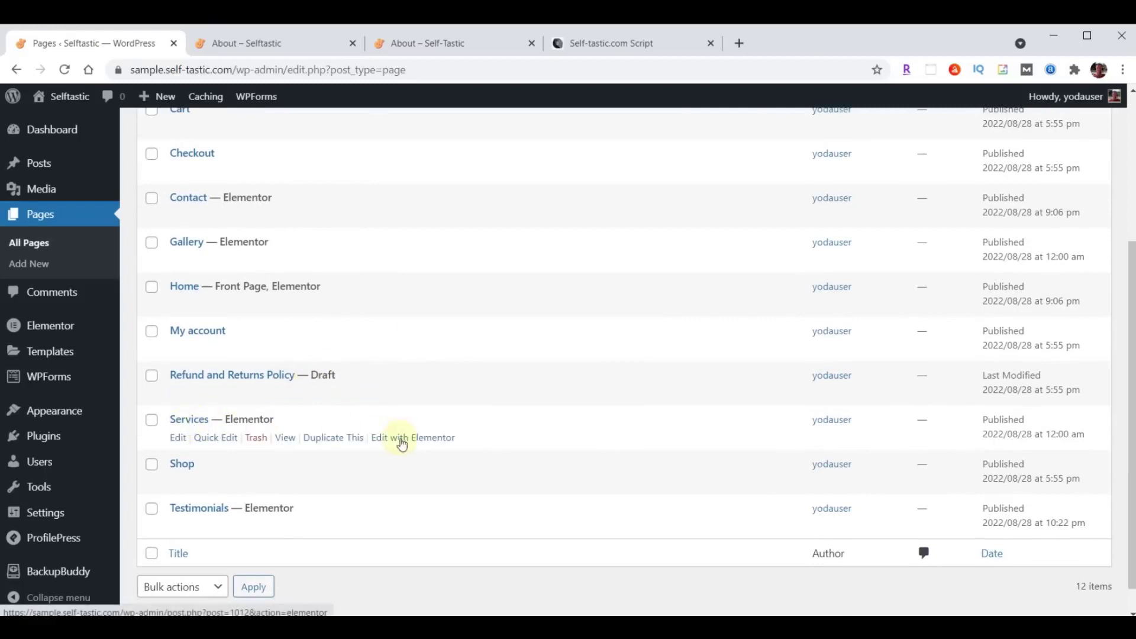
pyautogui.click(421, 443)
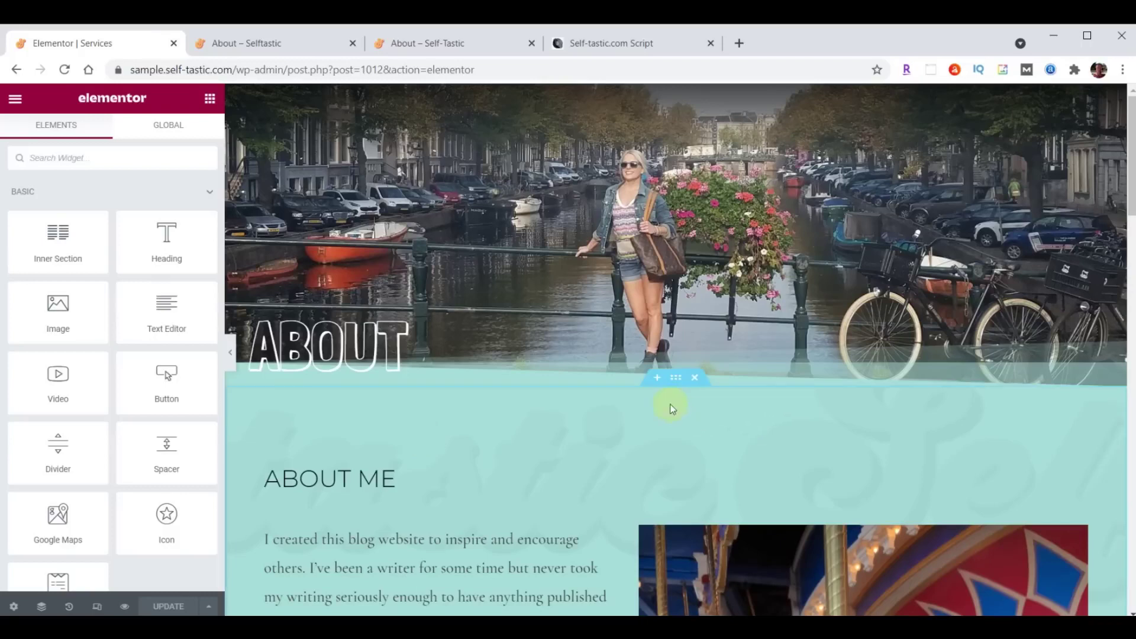
# Delete the copied ABOUT hero, About Me and Words of Wisdom sections, then open the template library.
pyautogui.click(693, 96)
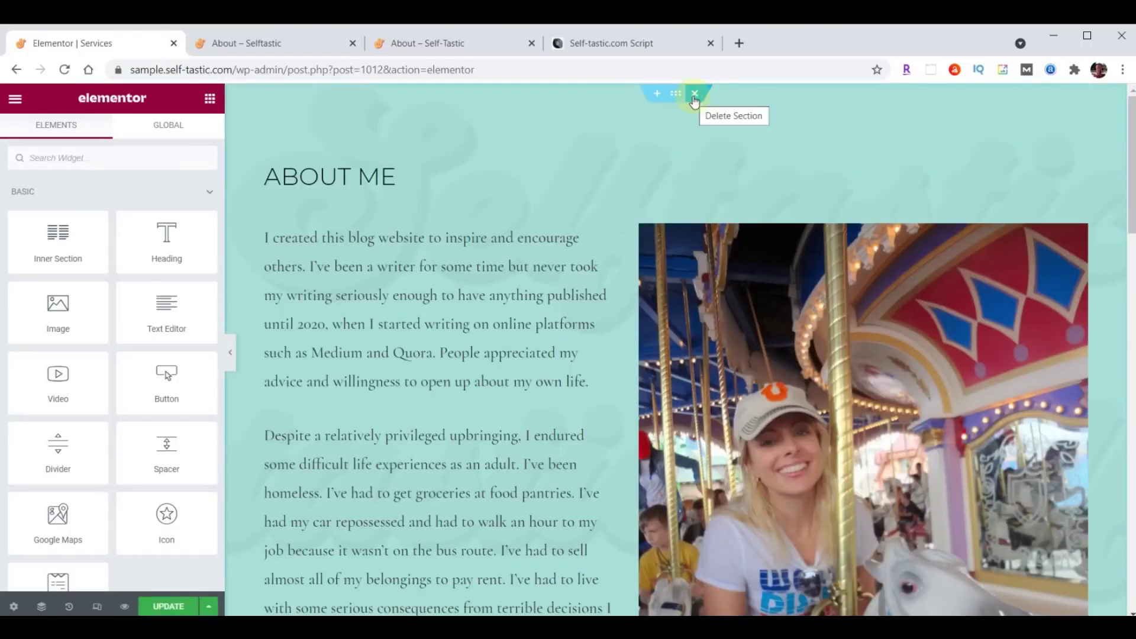
pyautogui.click(693, 95)
pyautogui.click(693, 96)
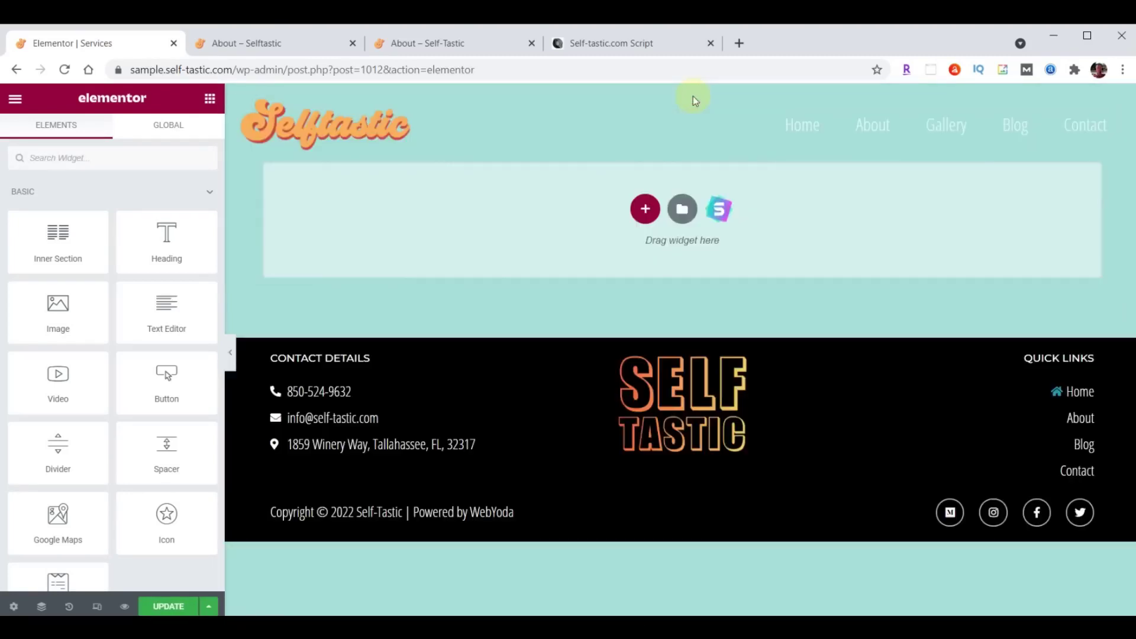
pyautogui.click(681, 208)
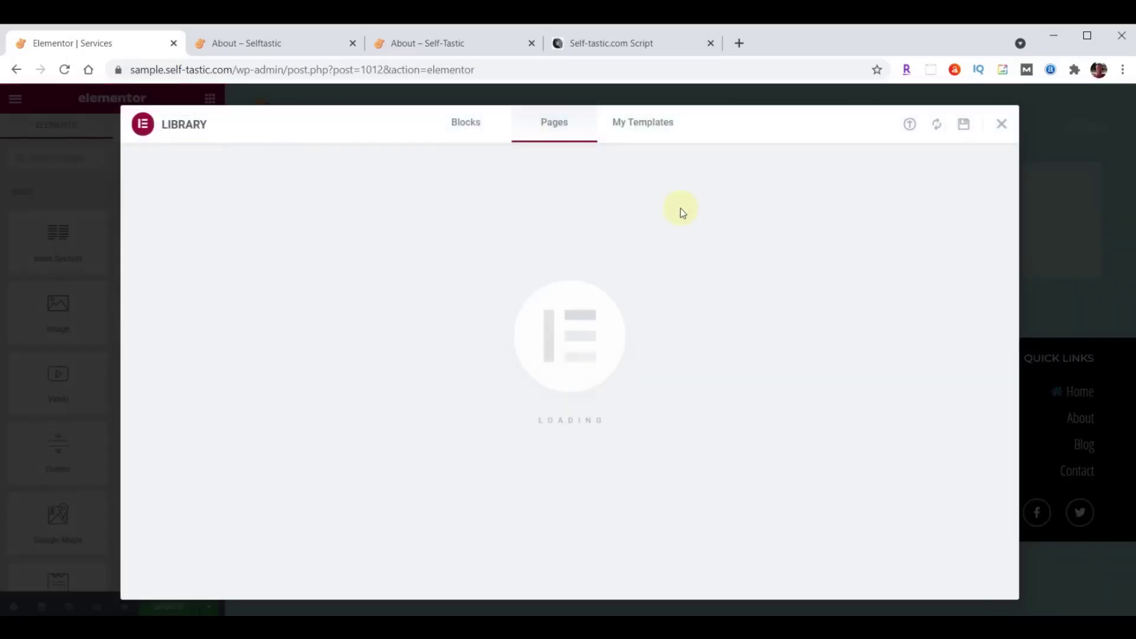
# Import services-page.json and insert the Selftastic Services Page template without its document settings.
pyautogui.click(910, 125)
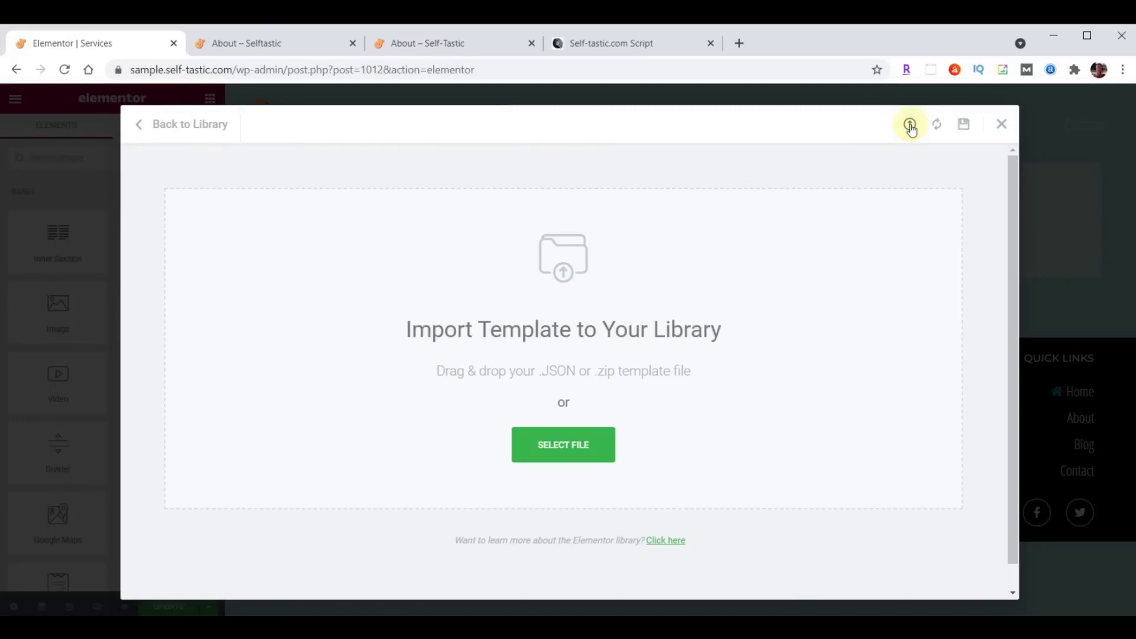
pyautogui.hotkey('alt', 'Tab')
pyautogui.scroll(-5, 1010, 370)
pyautogui.scroll(-10, 1011, 370)
pyautogui.moveTo(892, 460); pyautogui.dragTo(494, 383)
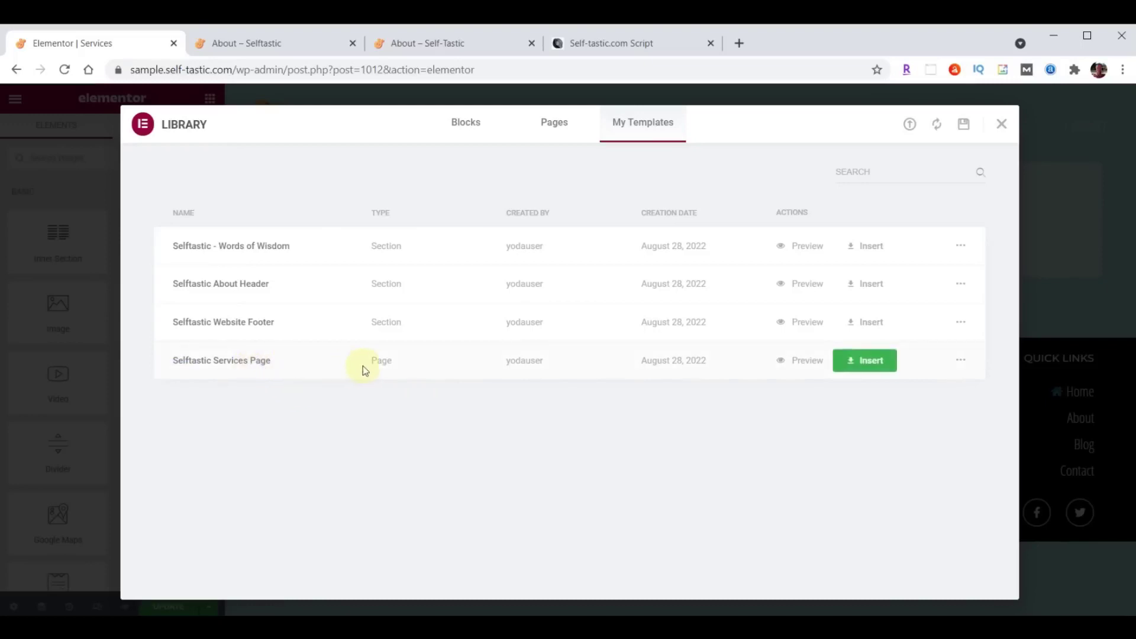
pyautogui.click(868, 361)
pyautogui.click(499, 403)
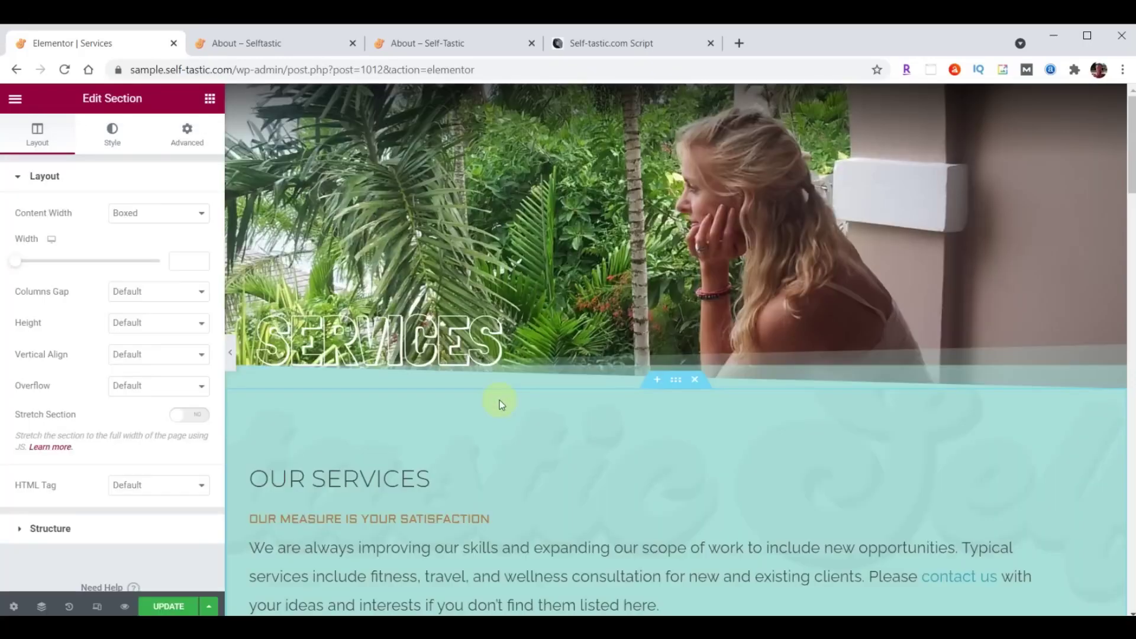
# Save the Services page and exit Elementor to the WordPress dashboard.
pyautogui.scroll(-15, 499, 400)
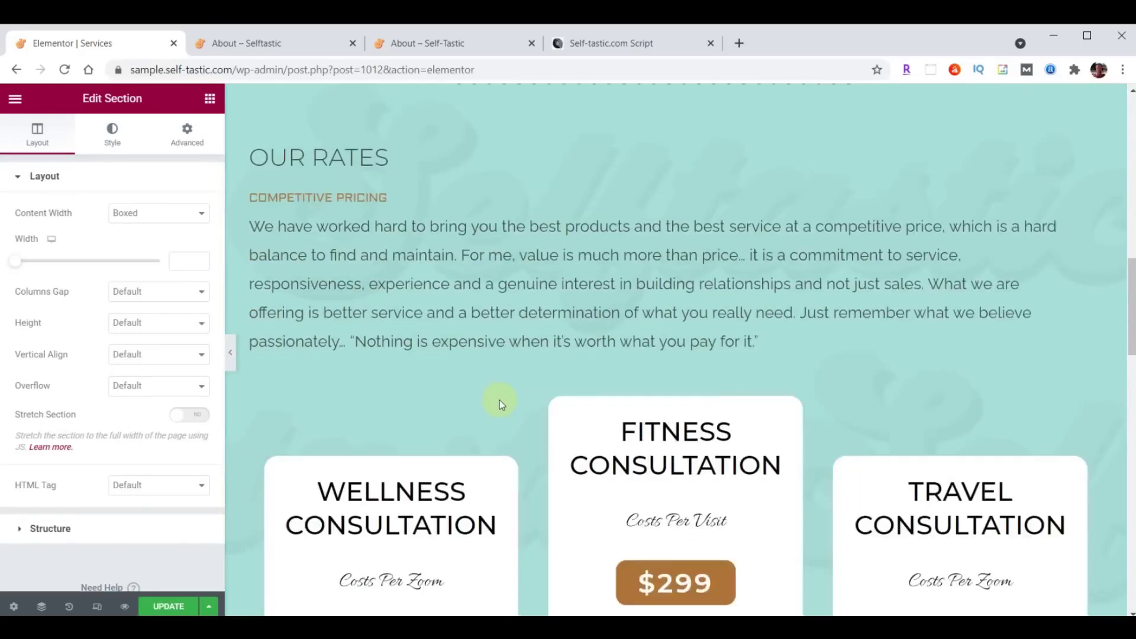
pyautogui.scroll(-17, 499, 400)
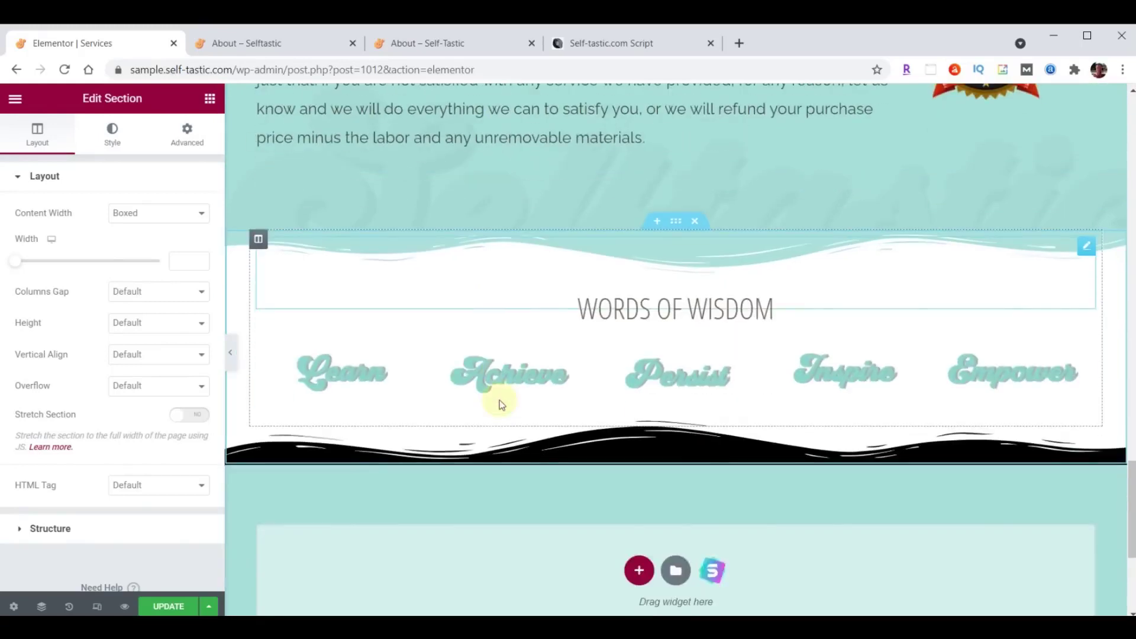
pyautogui.scroll(-1, 499, 400)
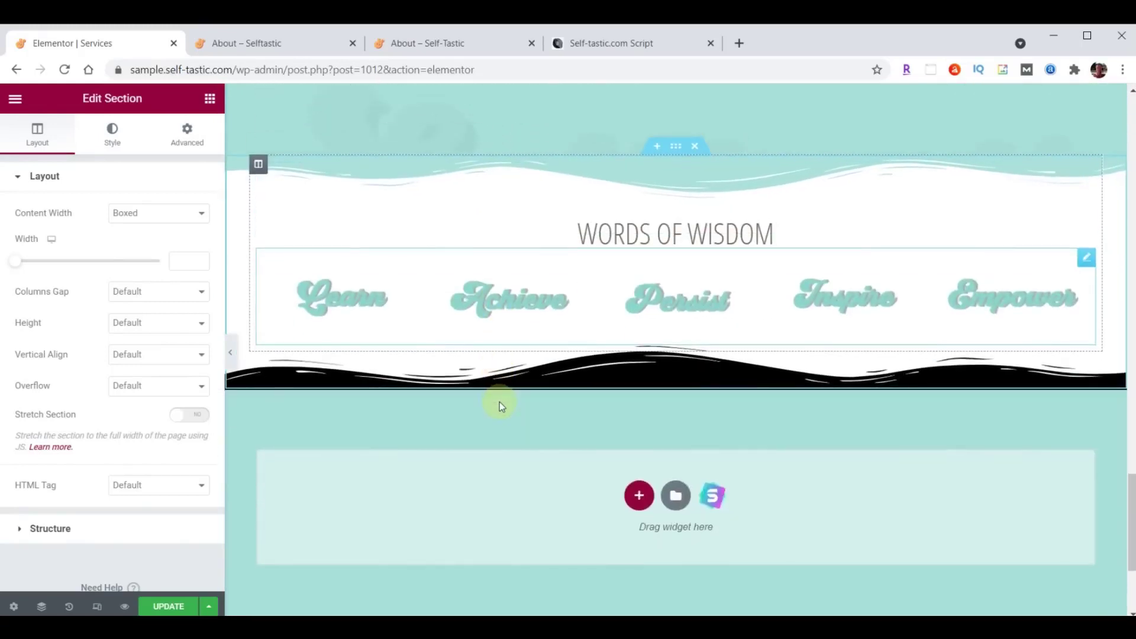
pyautogui.click(168, 606)
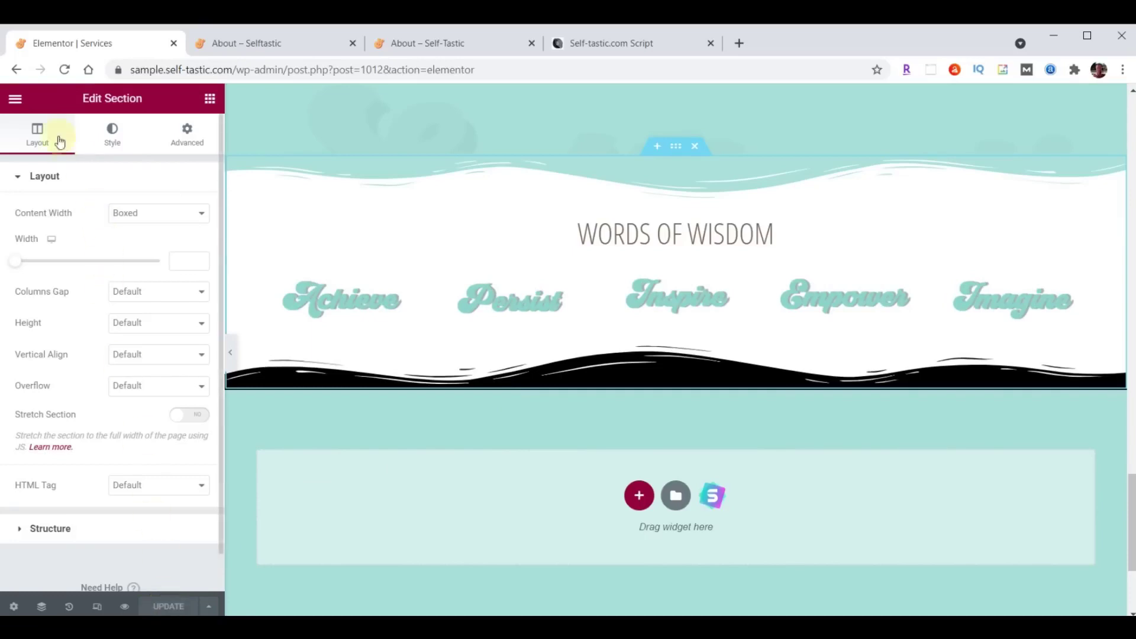
pyautogui.click(15, 98)
pyautogui.click(104, 358)
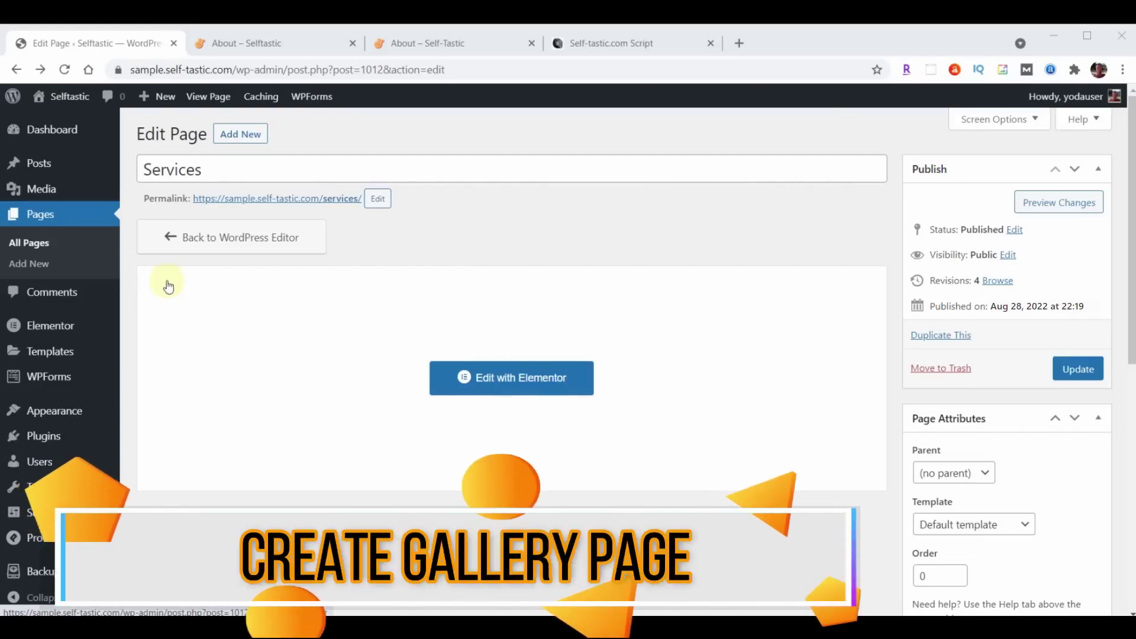
# Open the Gallery page in Elementor and change its header title from About to Gallery.
pyautogui.click(47, 216)
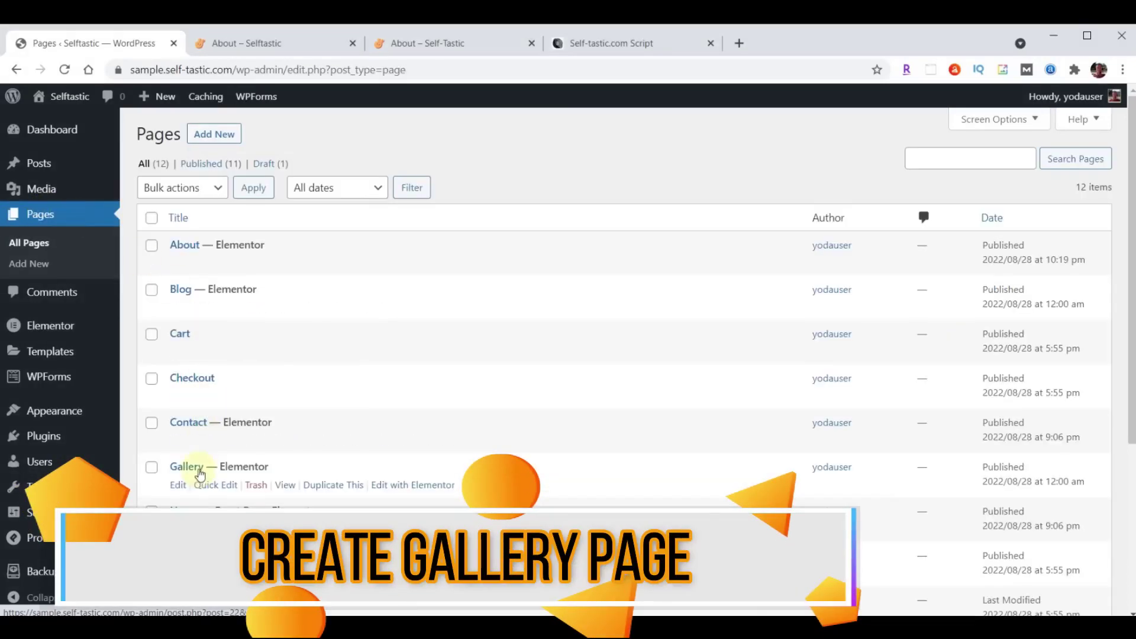
pyautogui.moveTo(201, 480)
pyautogui.click(415, 486)
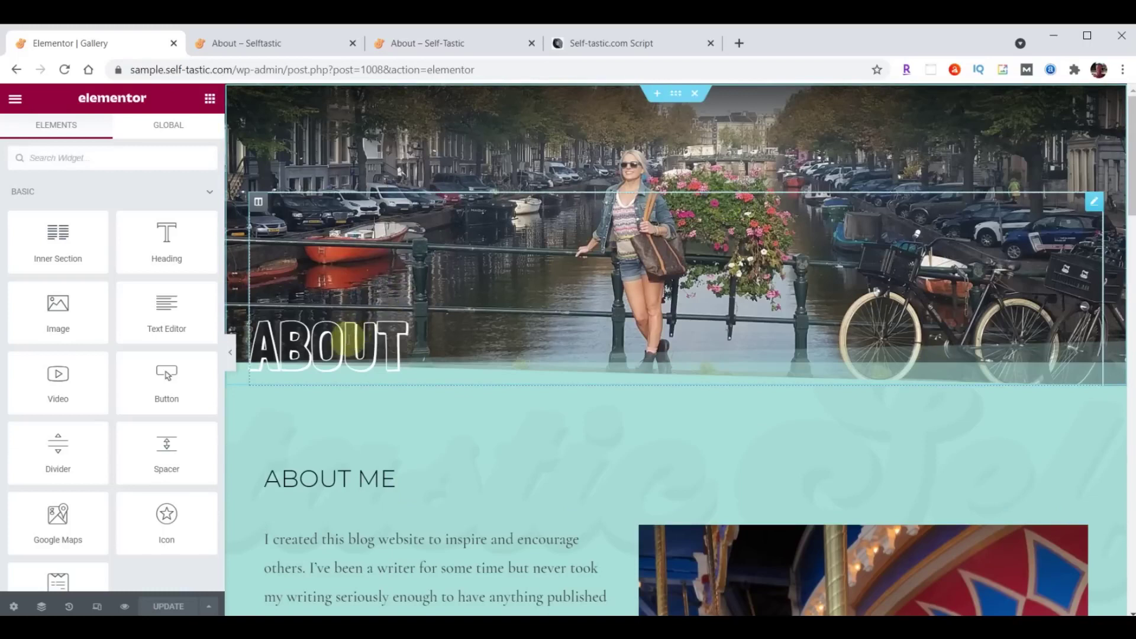
pyautogui.click(349, 338)
pyautogui.doubleClick(64, 233)
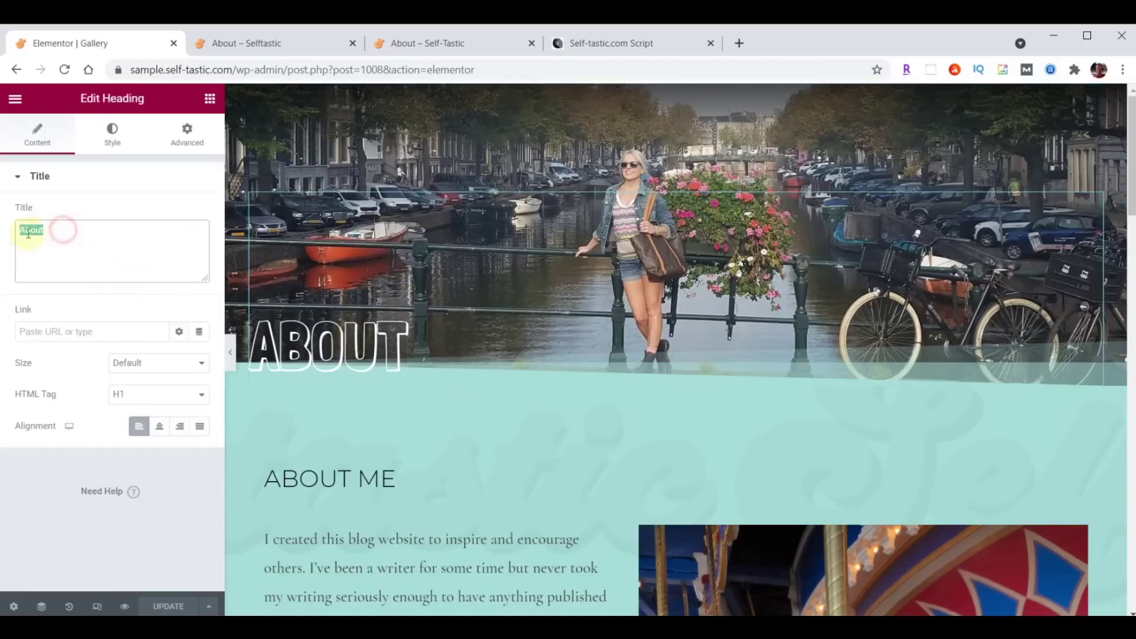
pyautogui.write('Gallery')
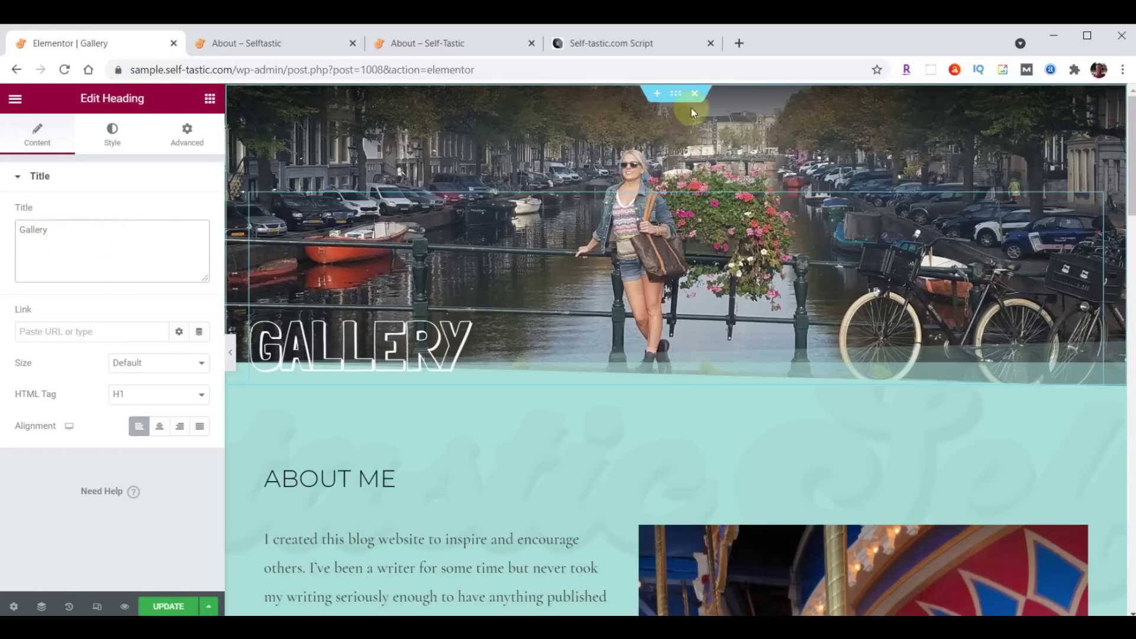
pyautogui.click(676, 93)
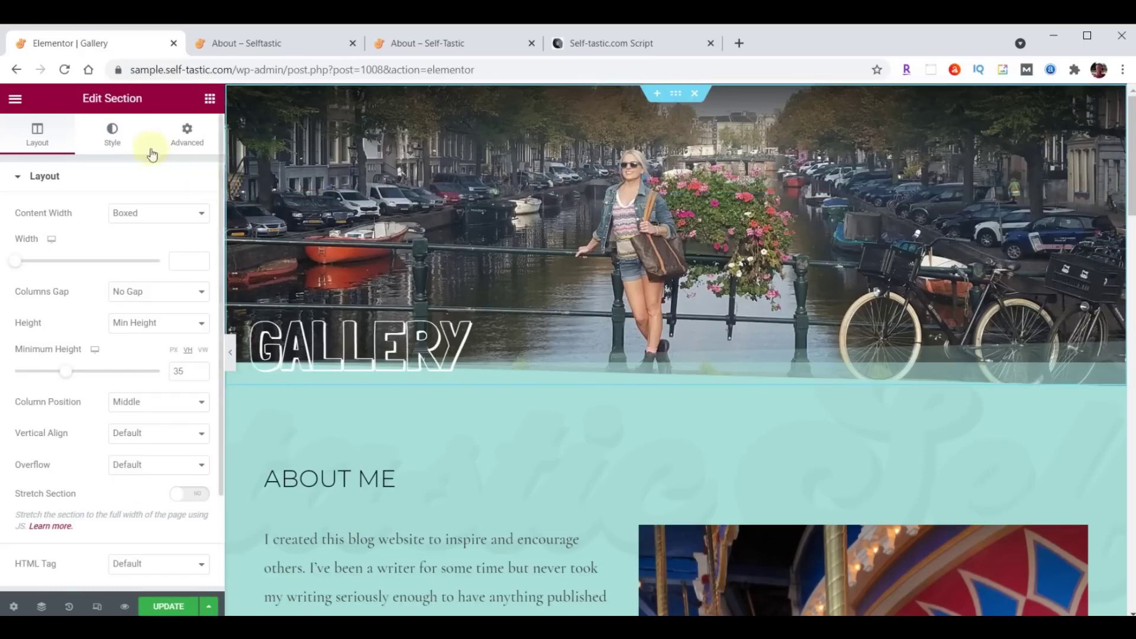
# Upload header-gallery.jpg and set it as the header section's background image.
pyautogui.click(112, 131)
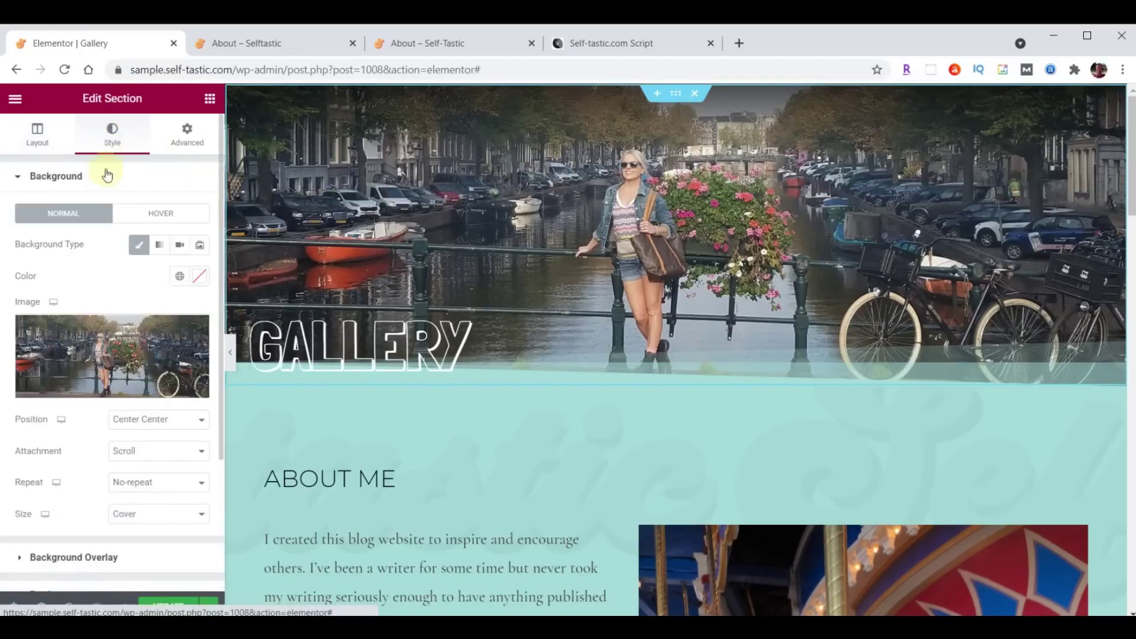
pyautogui.click(102, 356)
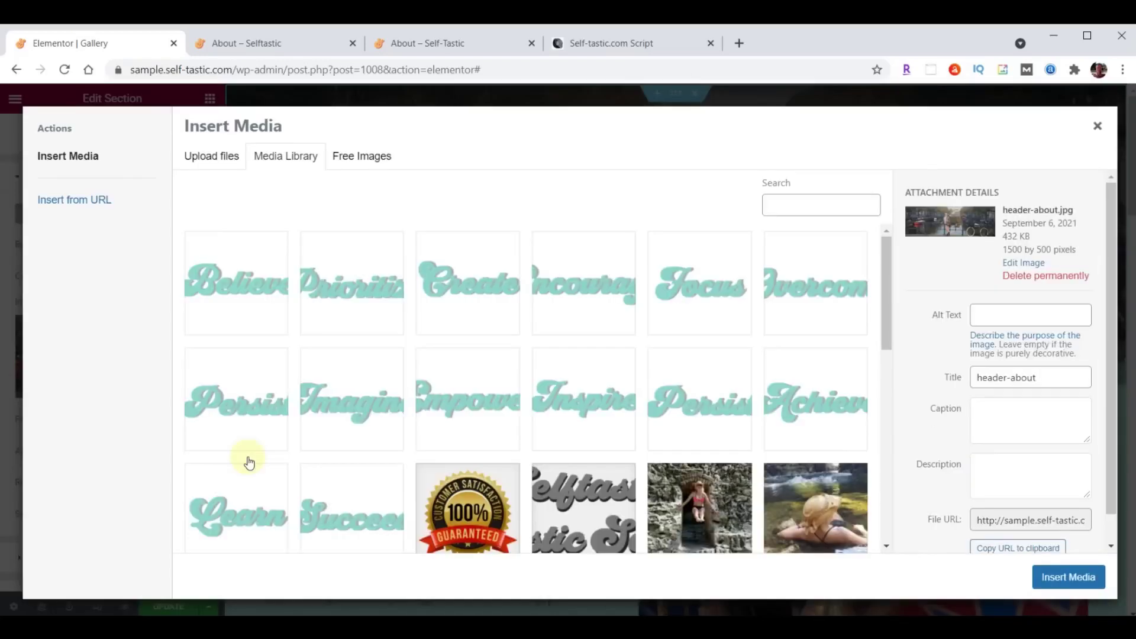
pyautogui.hotkey('alt', 'Tab')
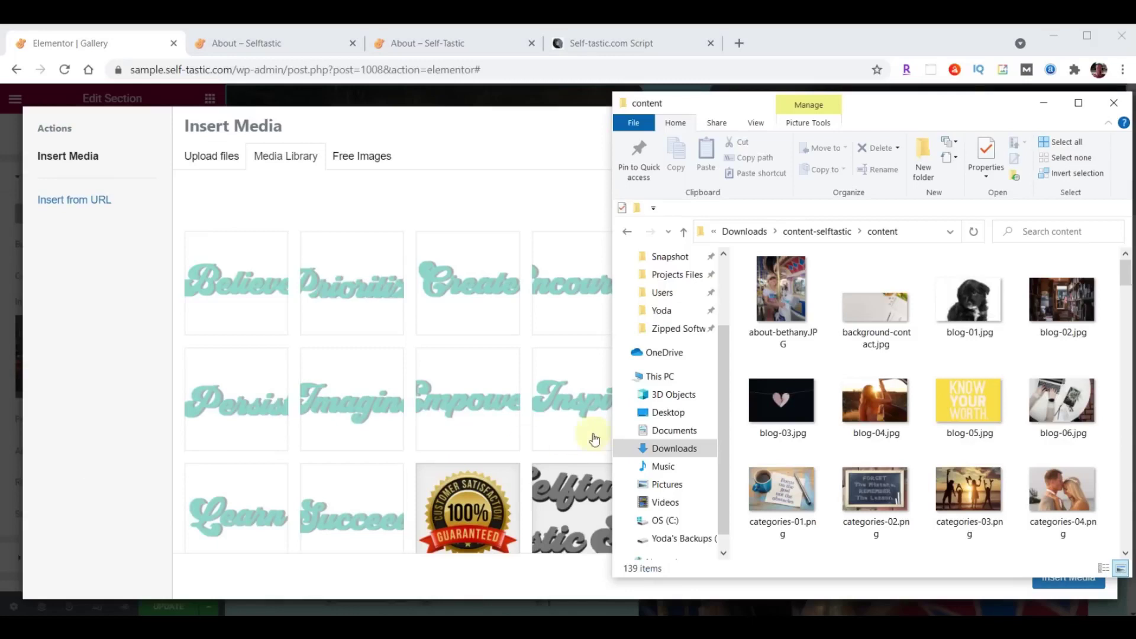
pyautogui.scroll(-15, 1030, 307)
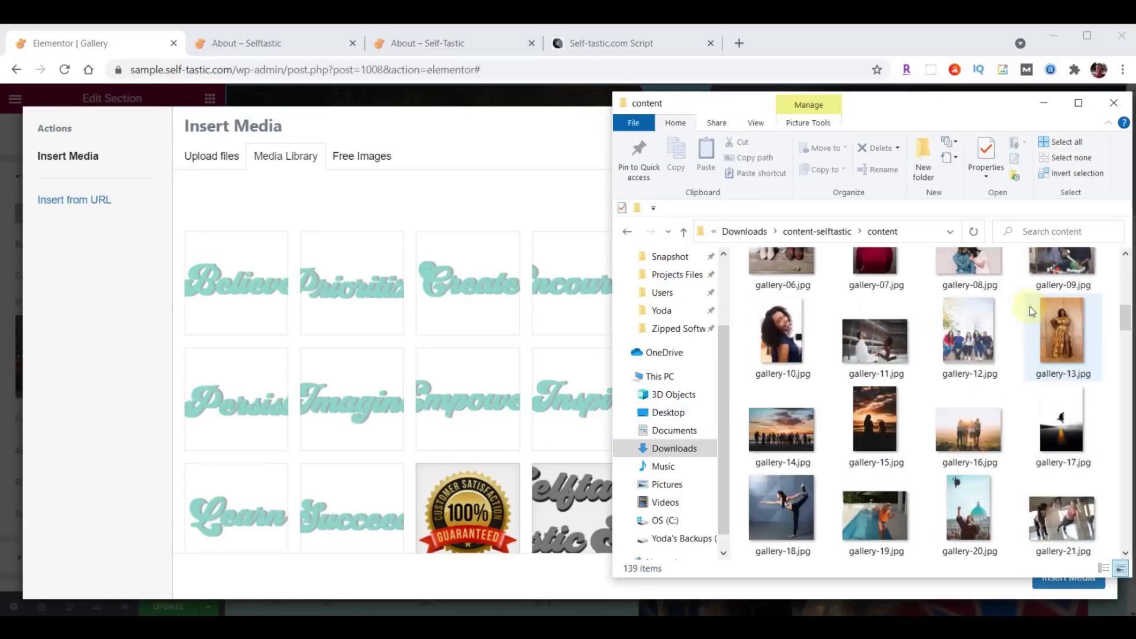
pyautogui.scroll(-3, 1029, 306)
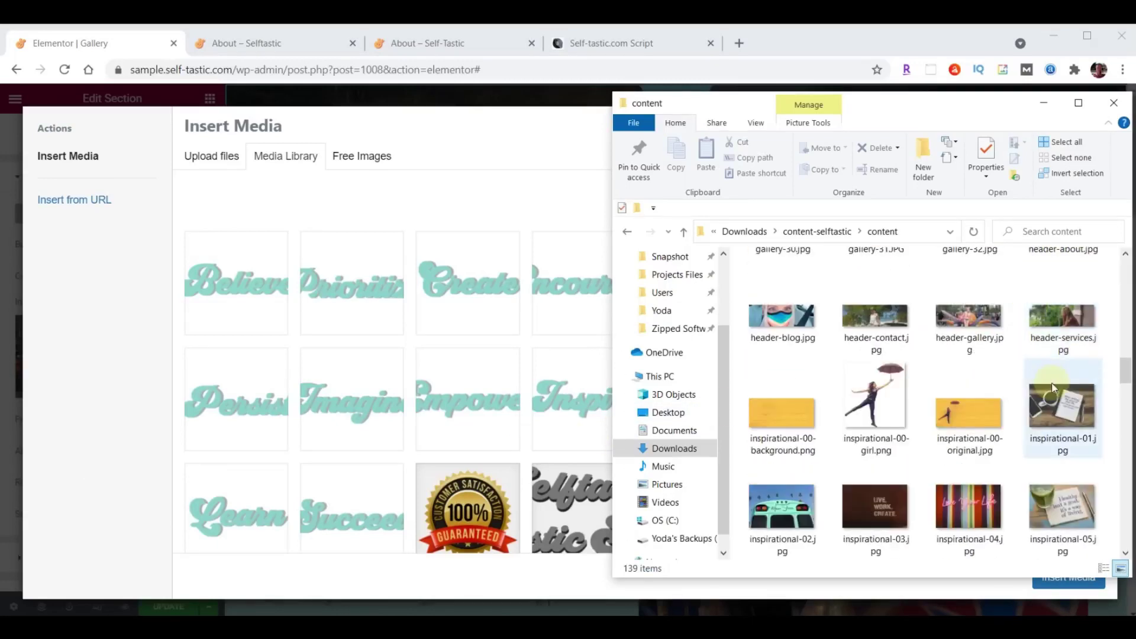
pyautogui.moveTo(975, 315); pyautogui.dragTo(376, 322)
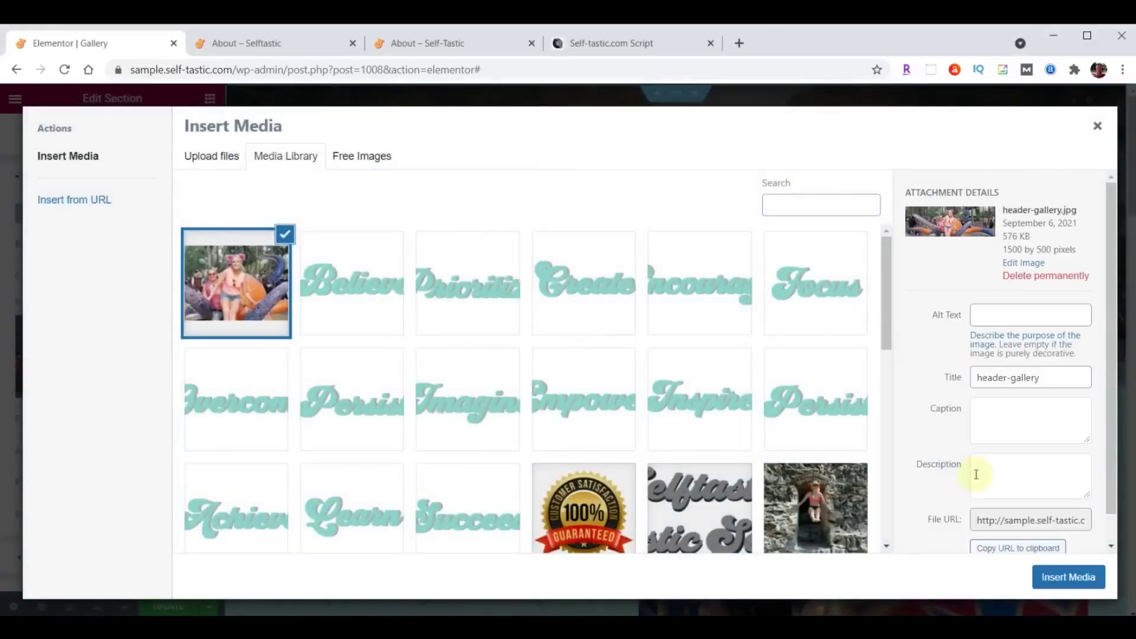
pyautogui.click(1076, 578)
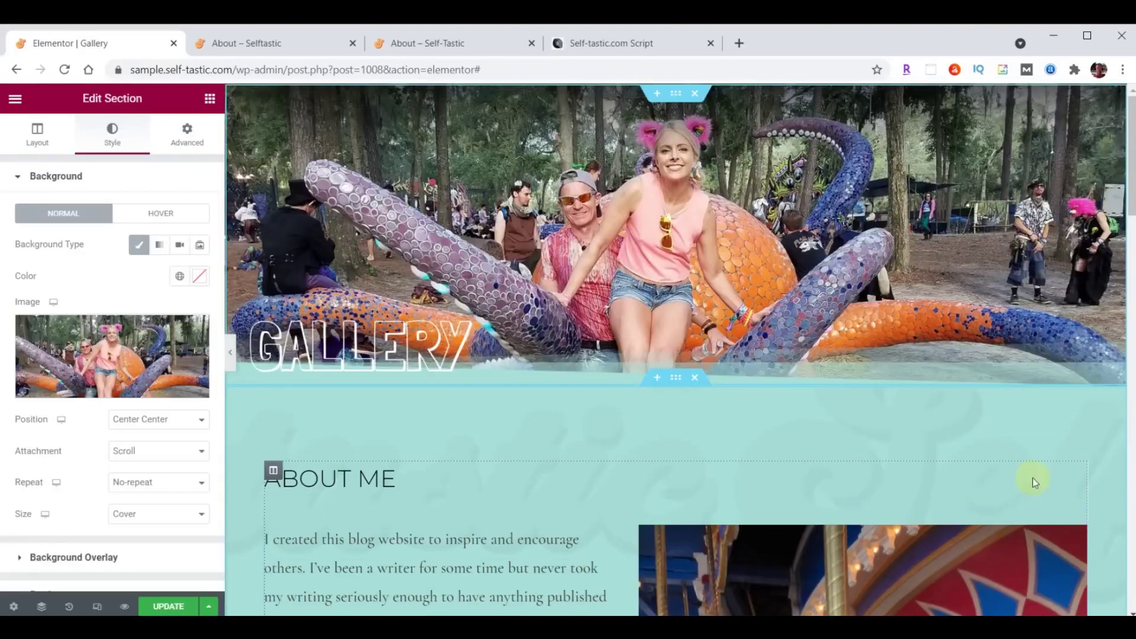
# Delete the ABOUT ME heading and the About Me text and photo widgets.
pyautogui.scroll(-3, 851, 340)
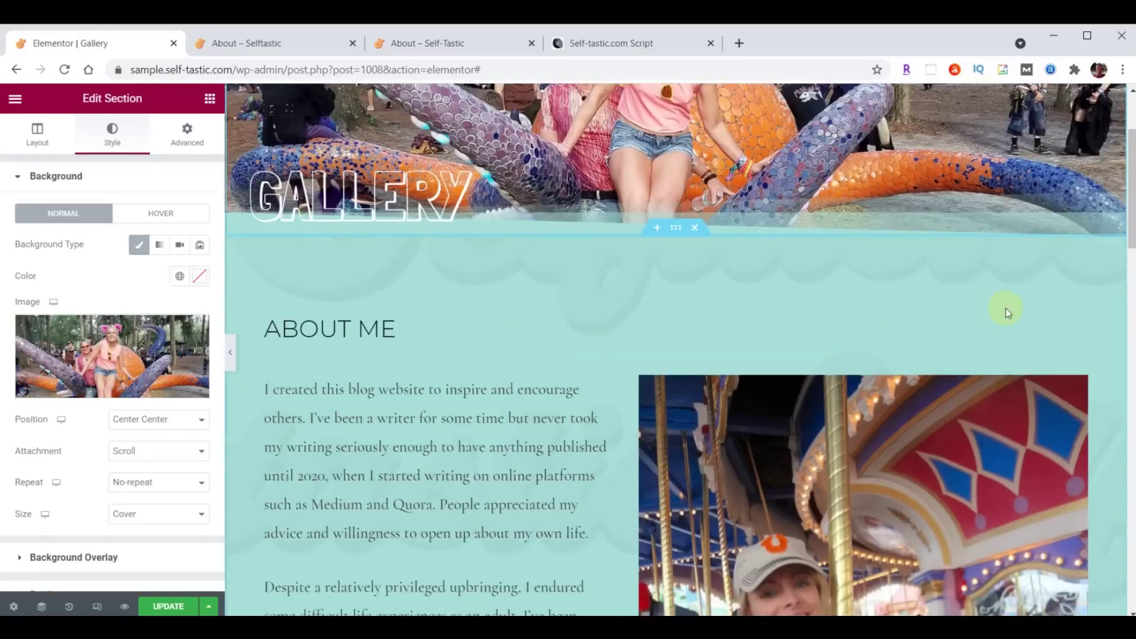
pyautogui.rightClick(1075, 321)
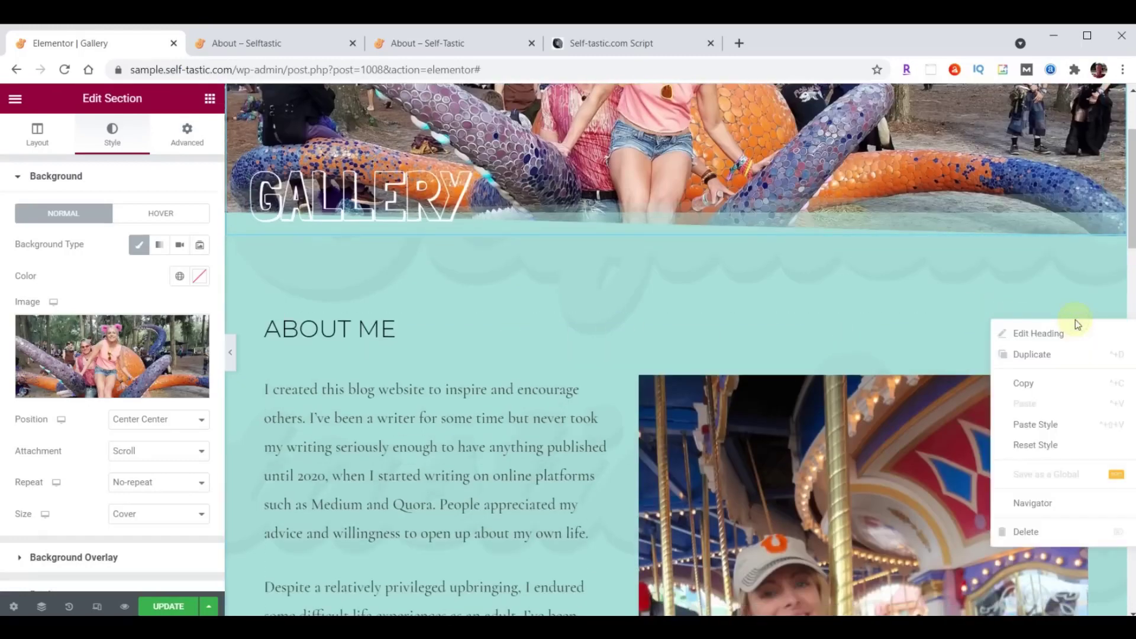
pyautogui.press('Delete')
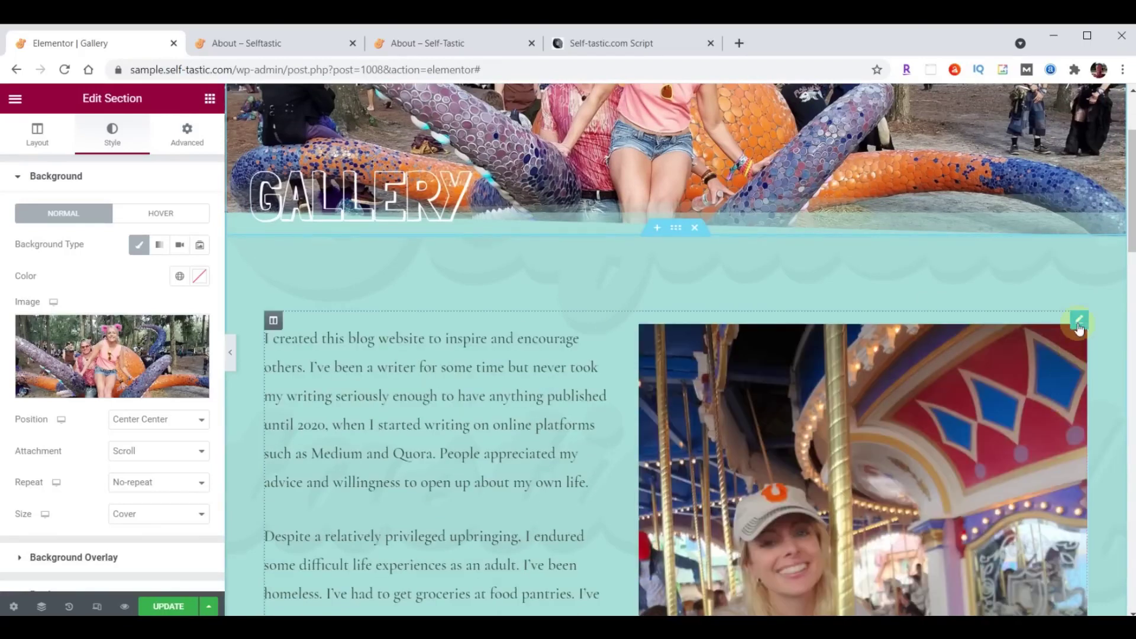
pyautogui.rightClick(1078, 324)
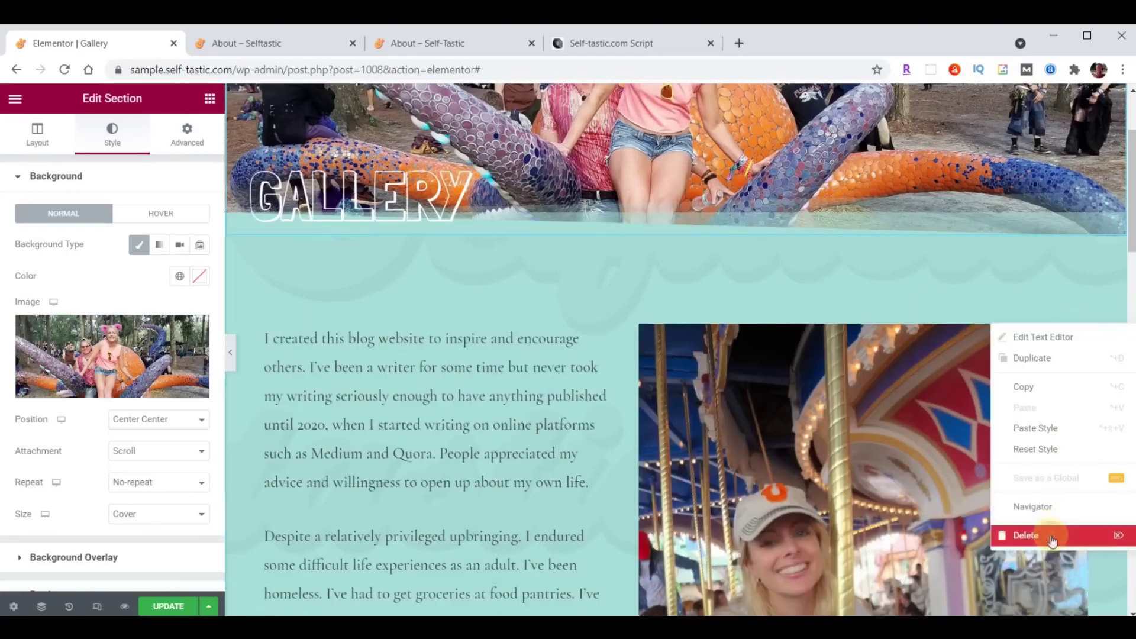
pyautogui.click(1051, 539)
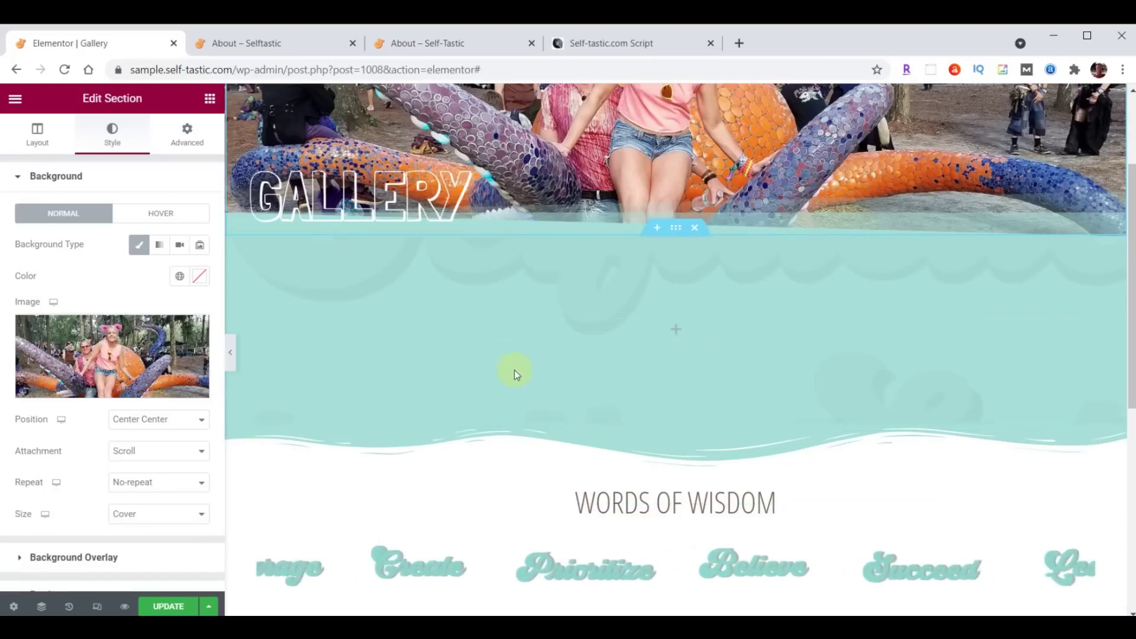
# Add a Basic Gallery widget to the empty column.
pyautogui.click(210, 99)
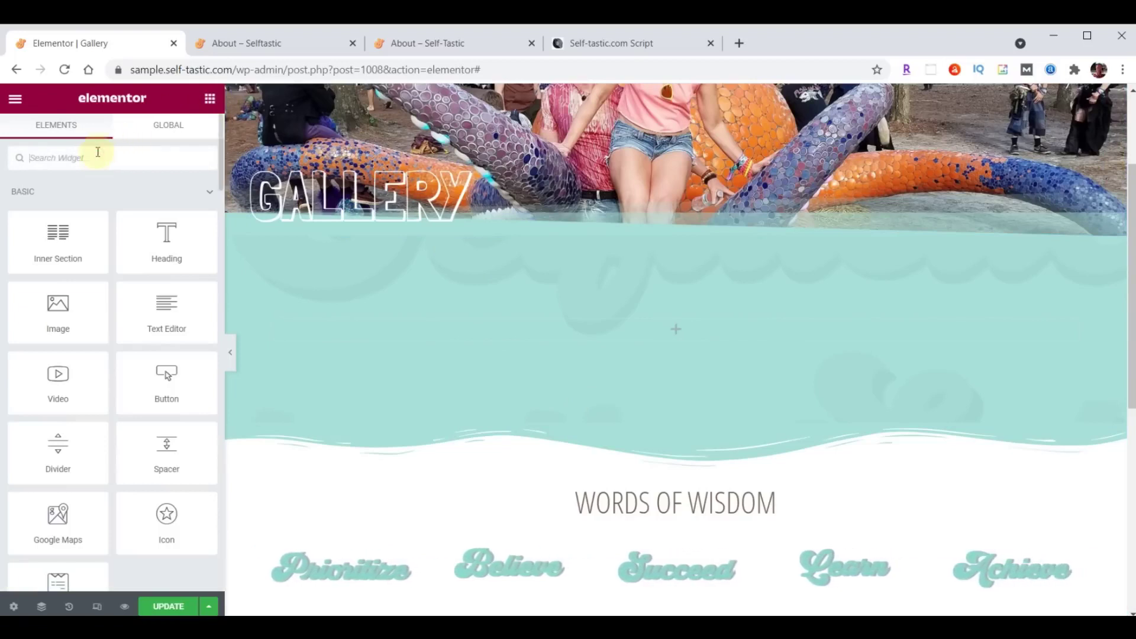
pyautogui.write('gallery')
pyautogui.moveTo(80, 191); pyautogui.dragTo(683, 324)
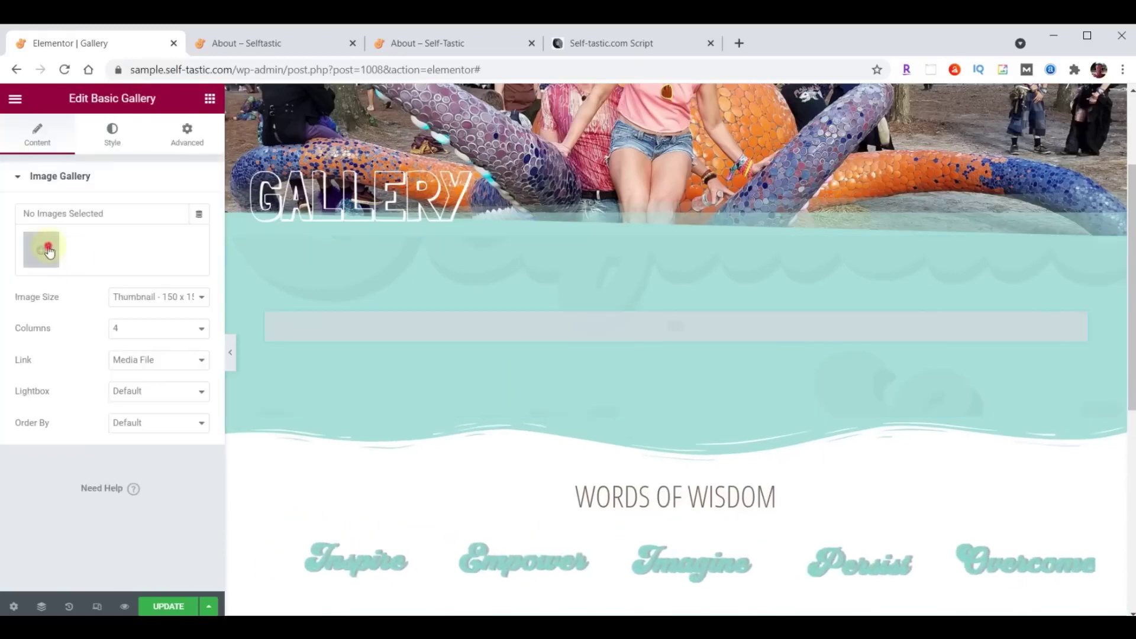
# Upload the 32 photos, gallery-01 through gallery-32, into the Media Library.
pyautogui.click(49, 252)
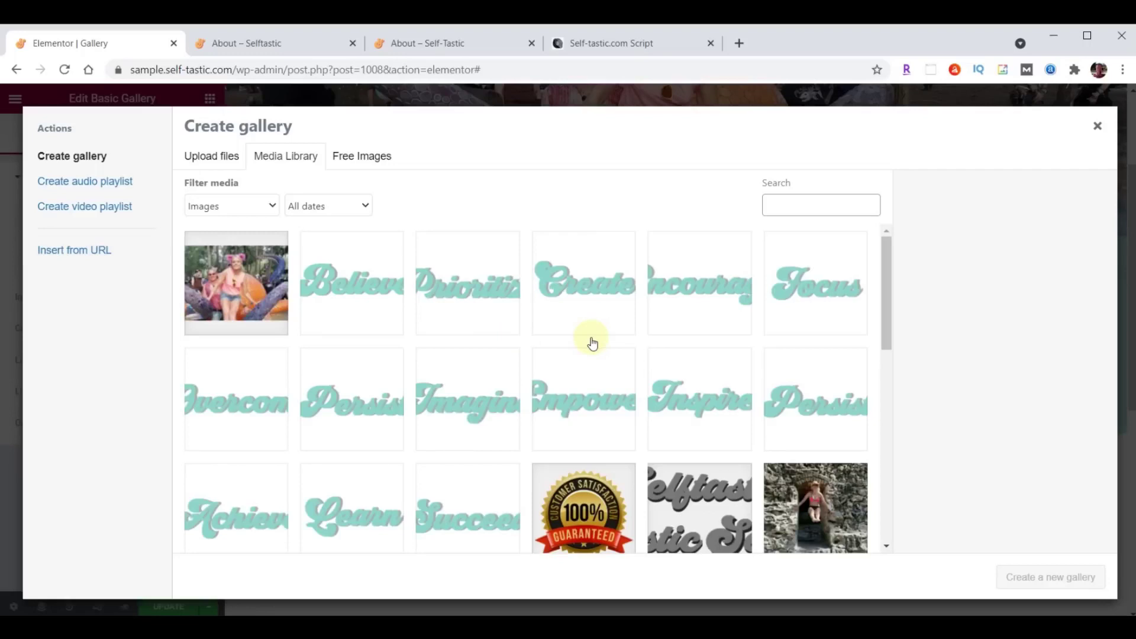
pyautogui.hotkey('alt', 'Tab')
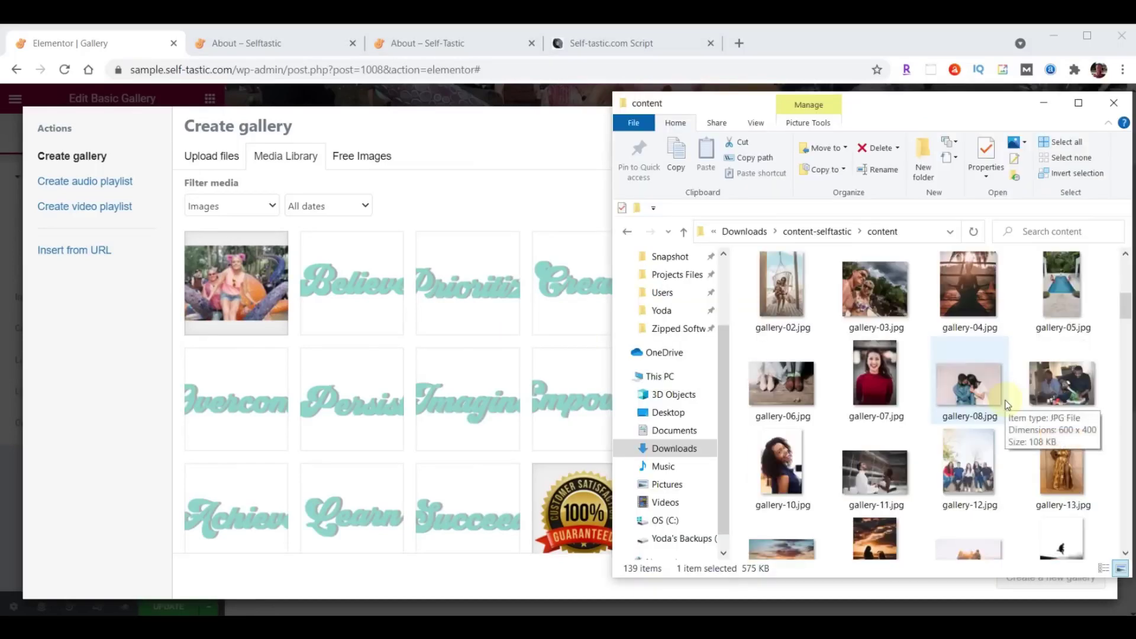
pyautogui.scroll(2, 1008, 404)
pyautogui.click(1051, 363)
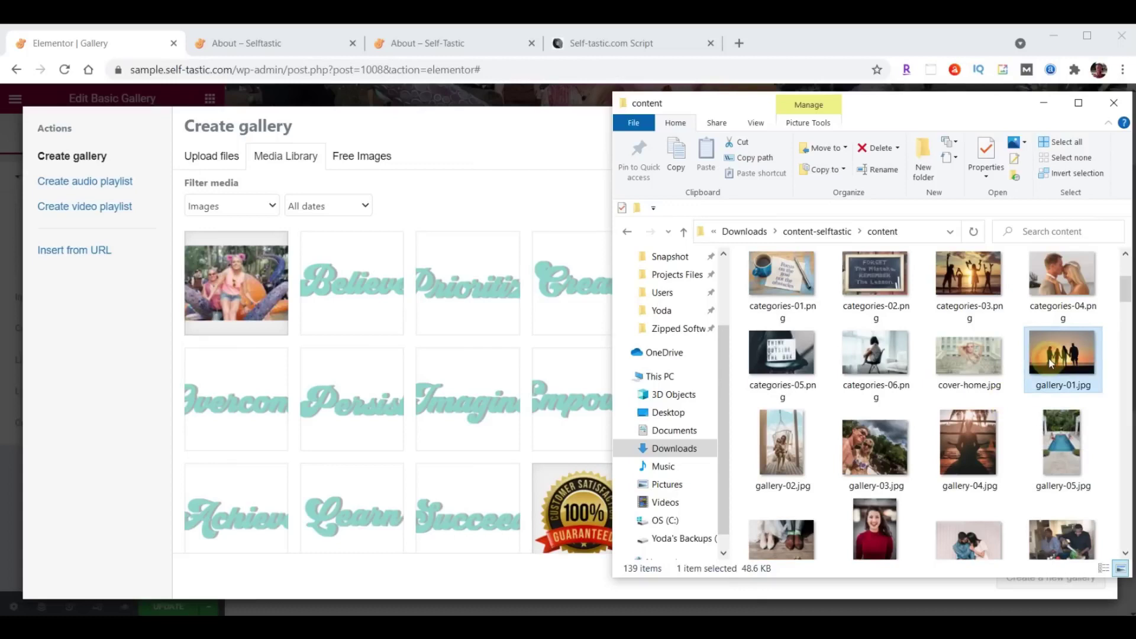
pyautogui.scroll(-5, 1051, 364)
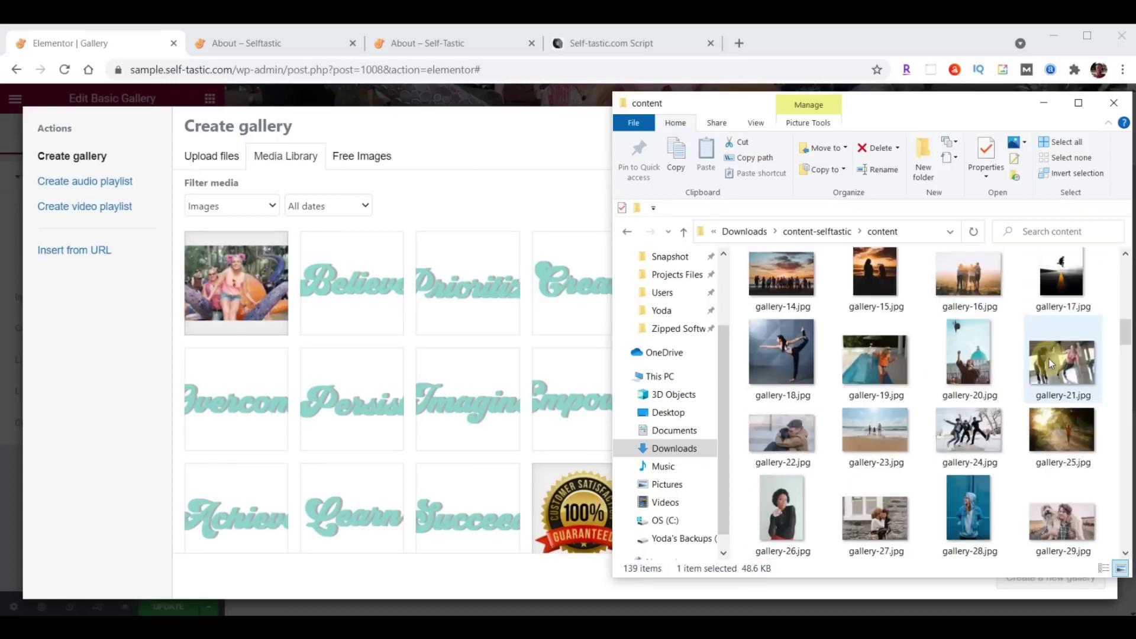
pyautogui.scroll(-4, 1049, 358)
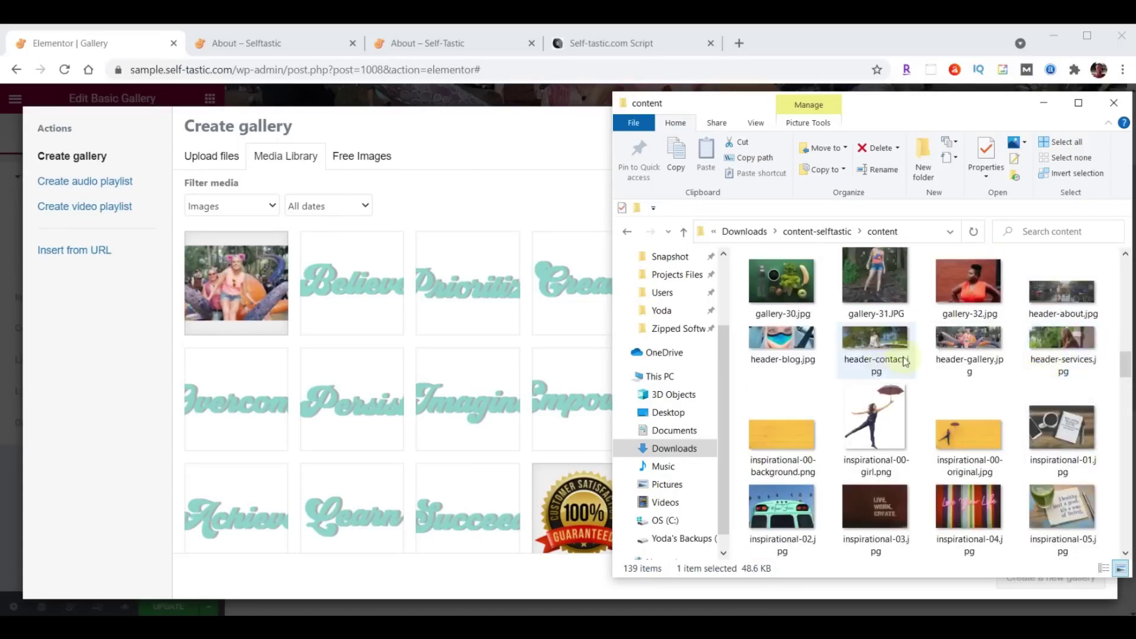
pyautogui.keyDown('shift'); pyautogui.click(977, 295); pyautogui.keyUp('shift')
pyautogui.moveTo(978, 296); pyautogui.dragTo(248, 414)
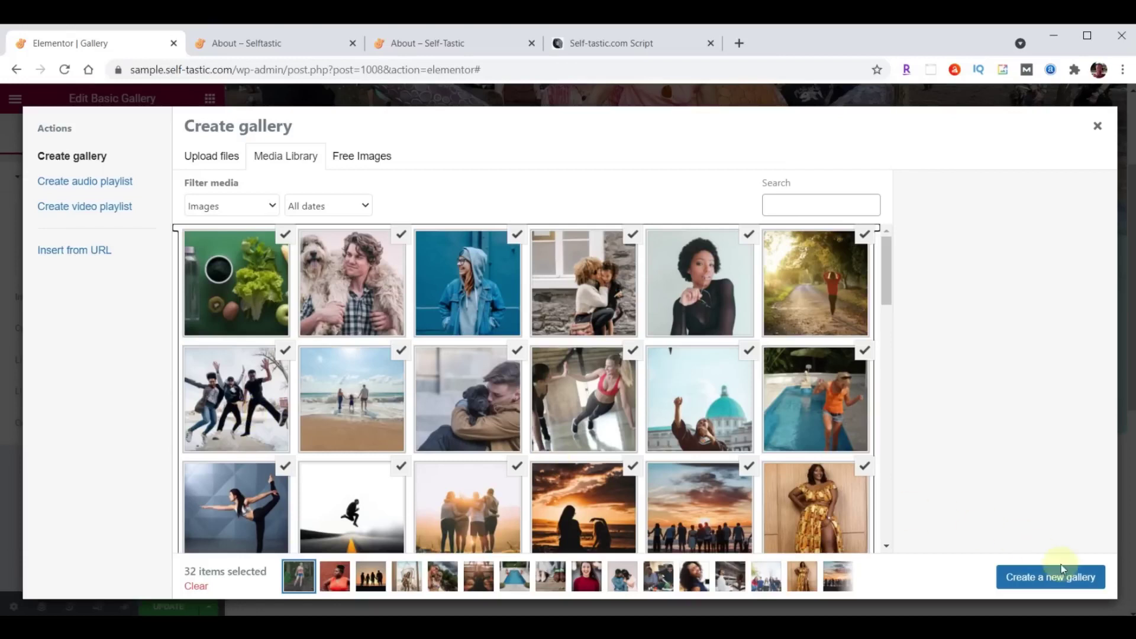
# Create the gallery with the sunset photo second, insert it at Medium 300 x 300, and save.
pyautogui.click(1040, 579)
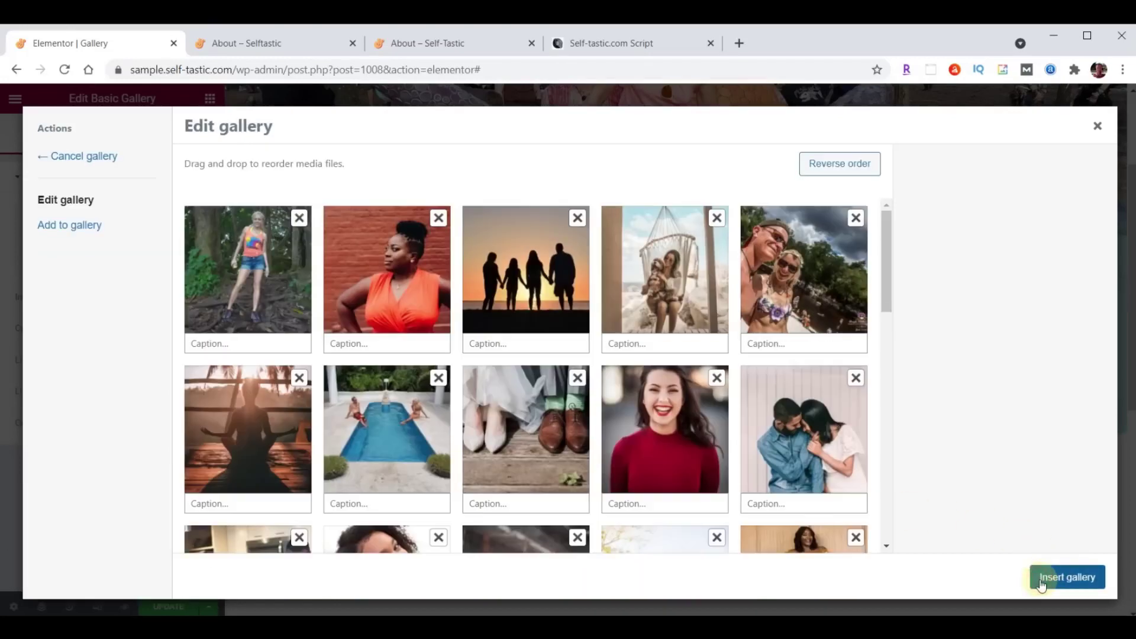
pyautogui.moveTo(524, 290); pyautogui.dragTo(390, 292)
pyautogui.click(1066, 589)
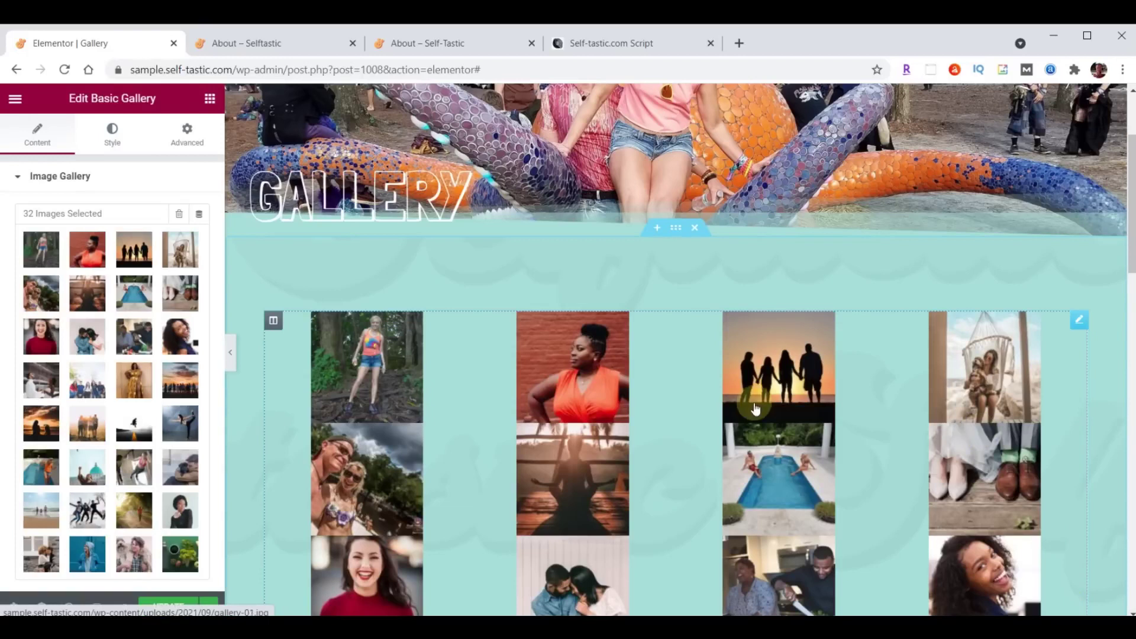
pyautogui.scroll(-3, 88, 360)
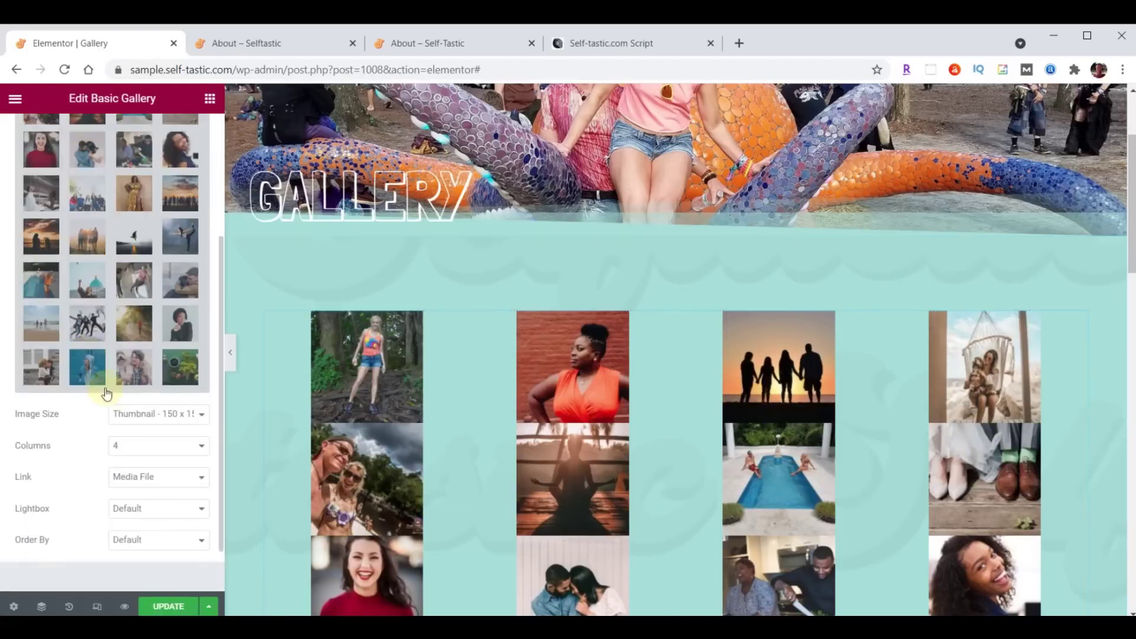
pyautogui.click(144, 415)
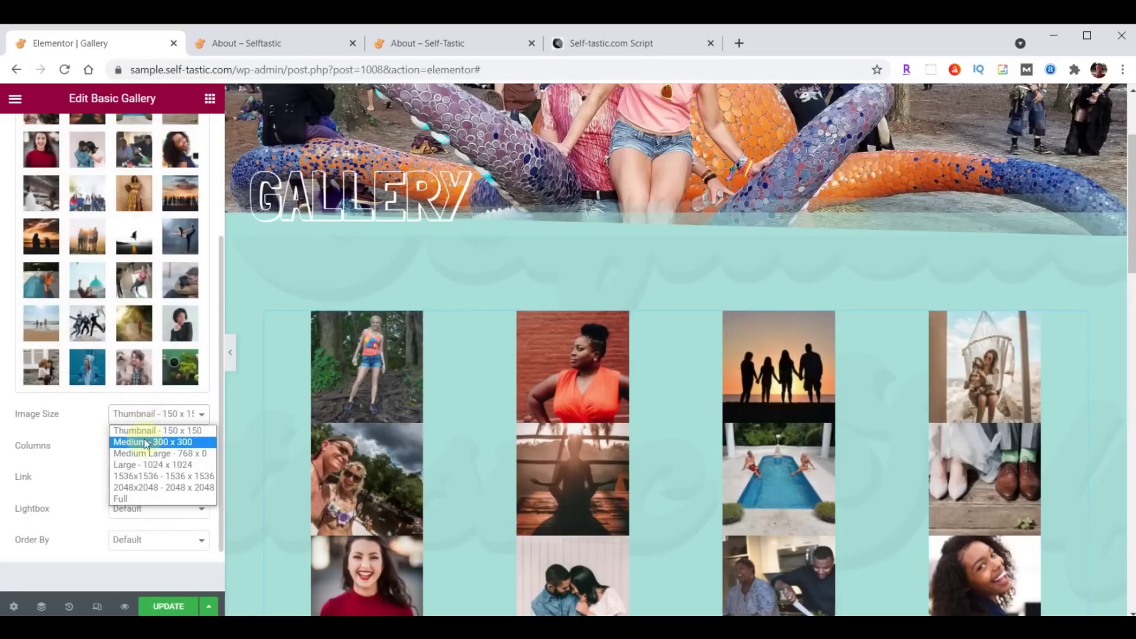
pyautogui.click(145, 443)
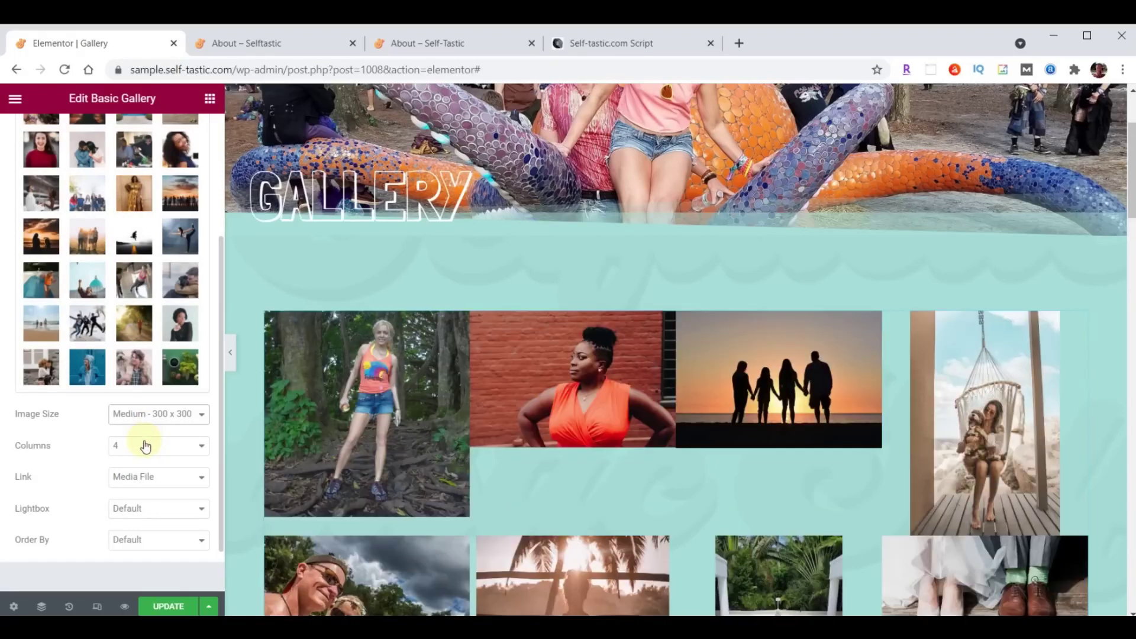
pyautogui.click(175, 607)
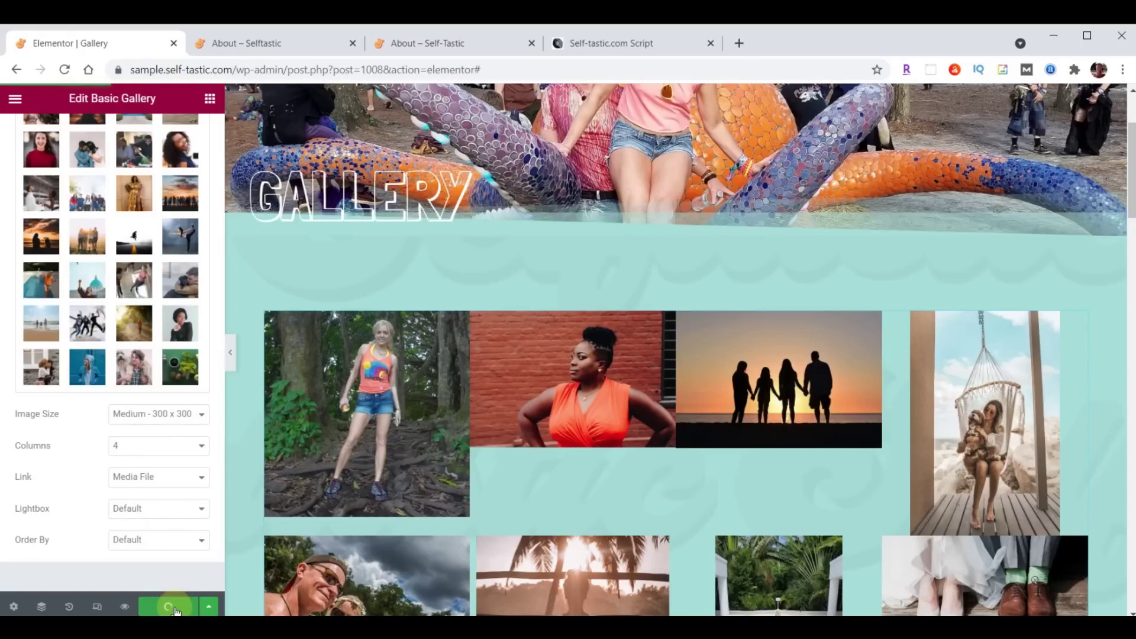
pyautogui.click(279, 43)
pyautogui.scroll(15, 786, 353)
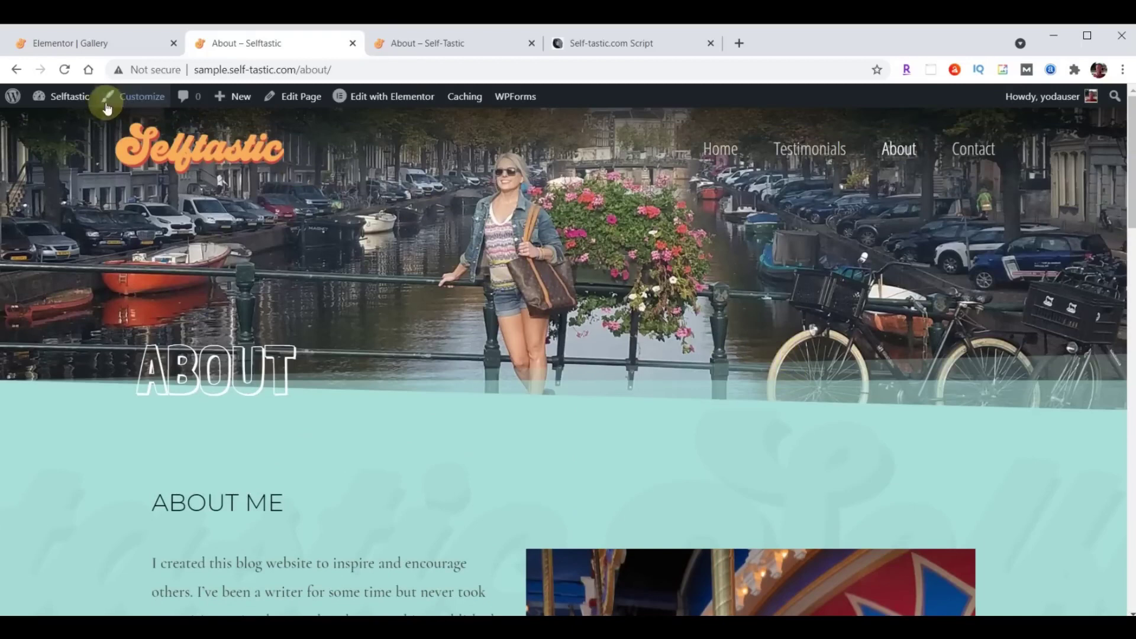
pyautogui.click(66, 70)
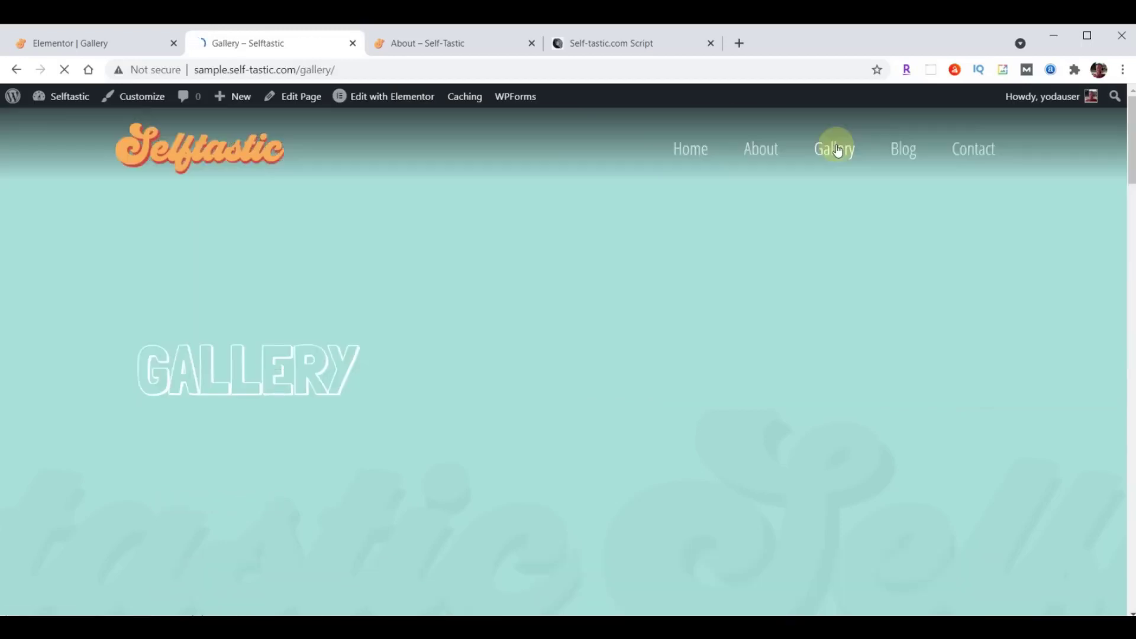
pyautogui.scroll(-10, 836, 150)
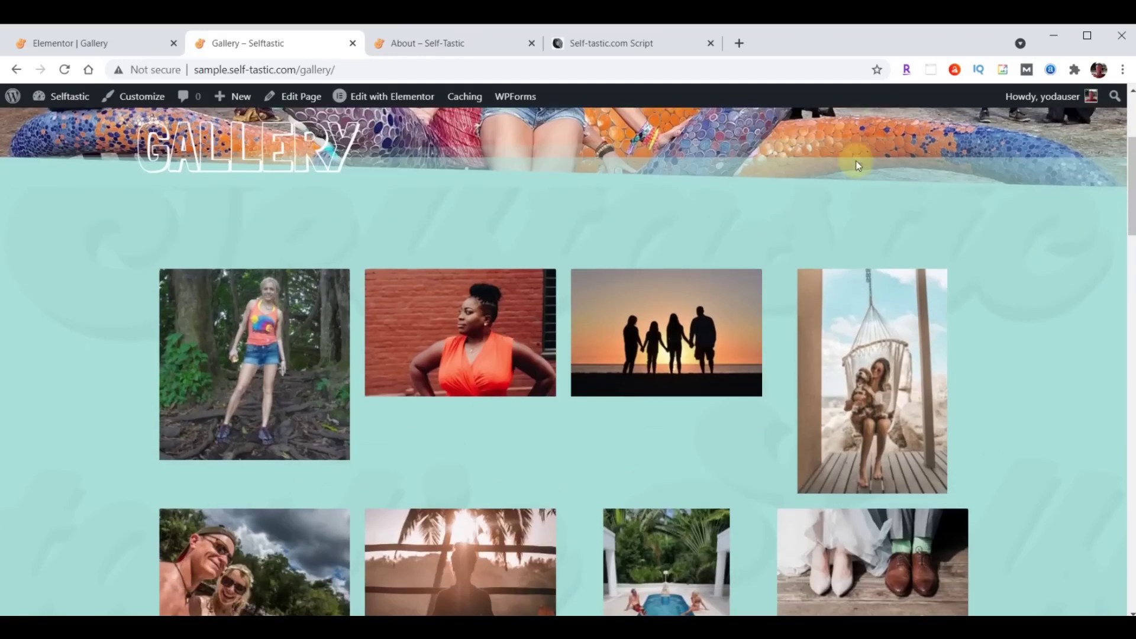
pyautogui.scroll(-20, 874, 179)
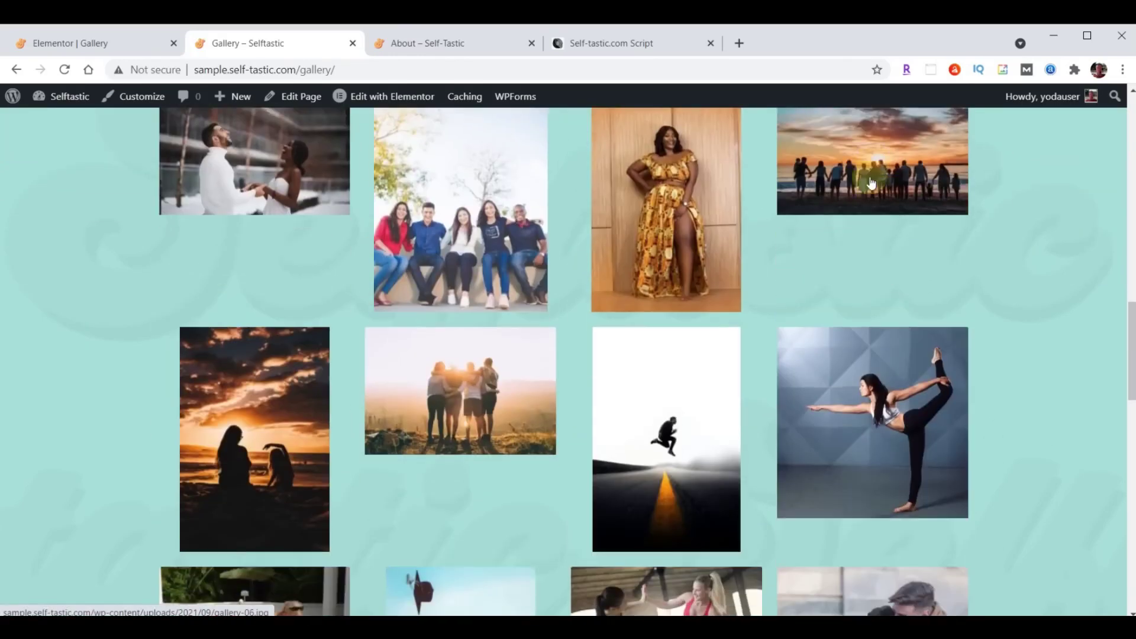
pyautogui.scroll(15, 702, 354)
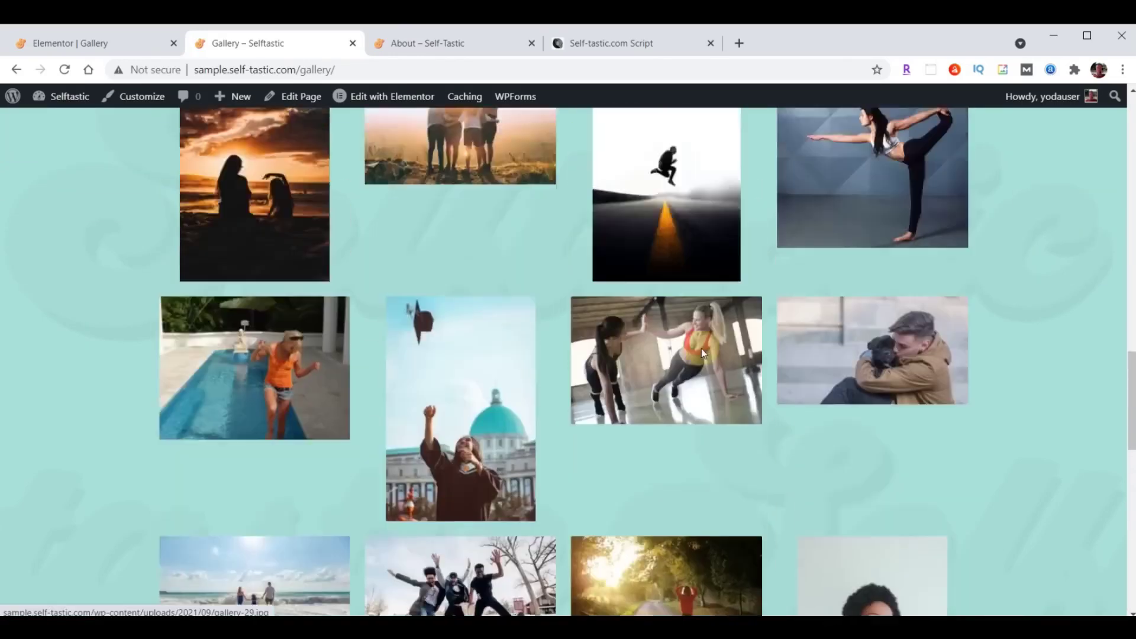
pyautogui.scroll(-11, 565, 271)
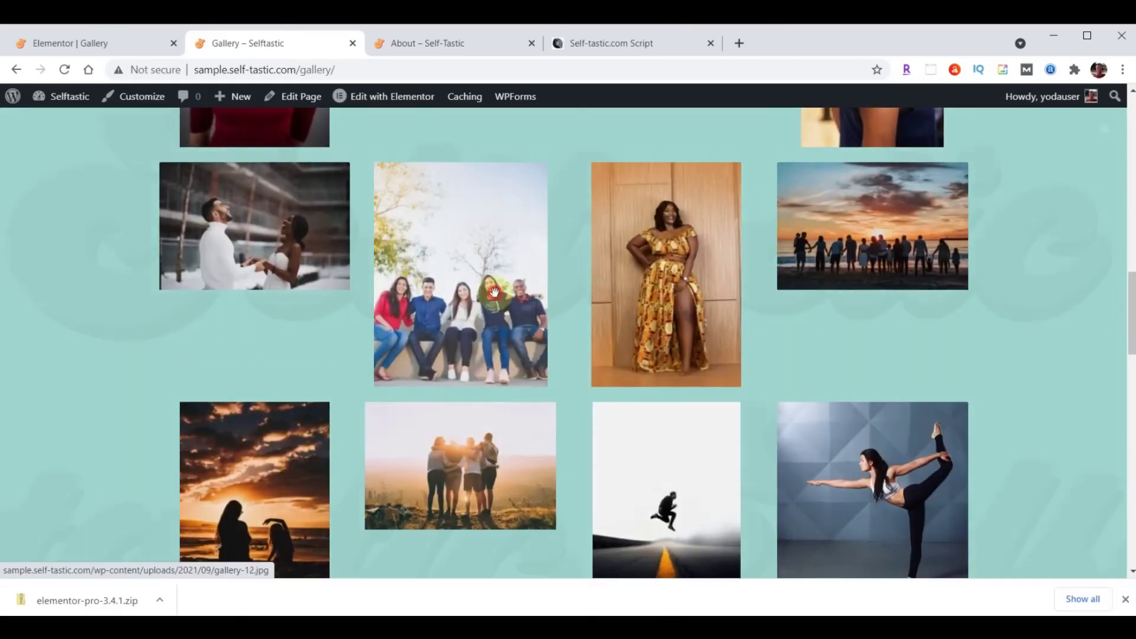
pyautogui.click(494, 291)
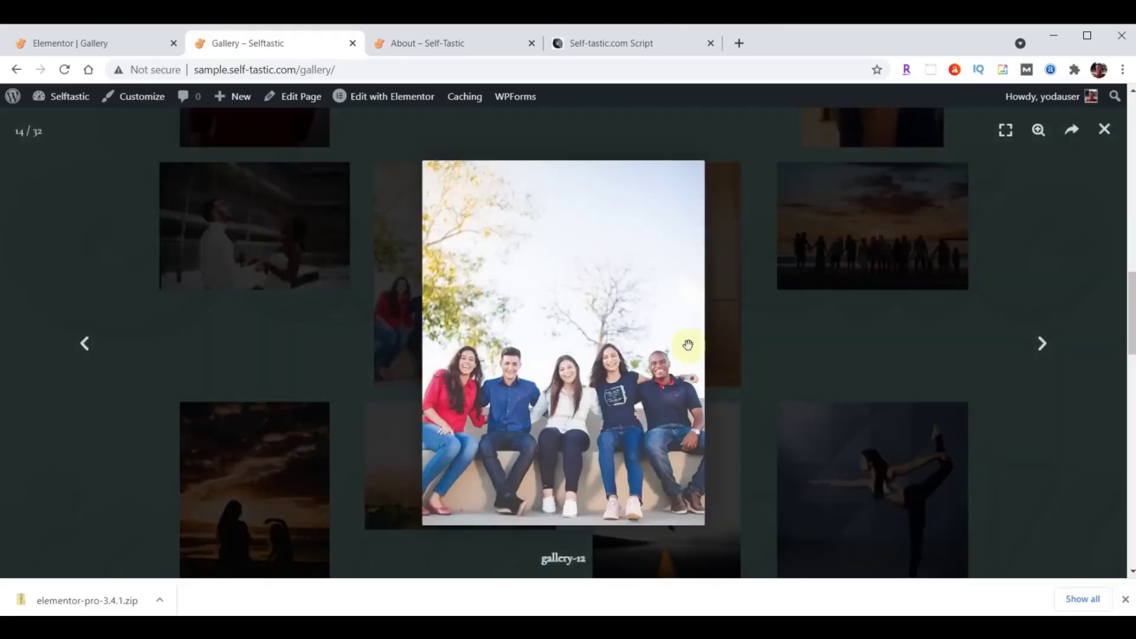
pyautogui.click(1040, 345)
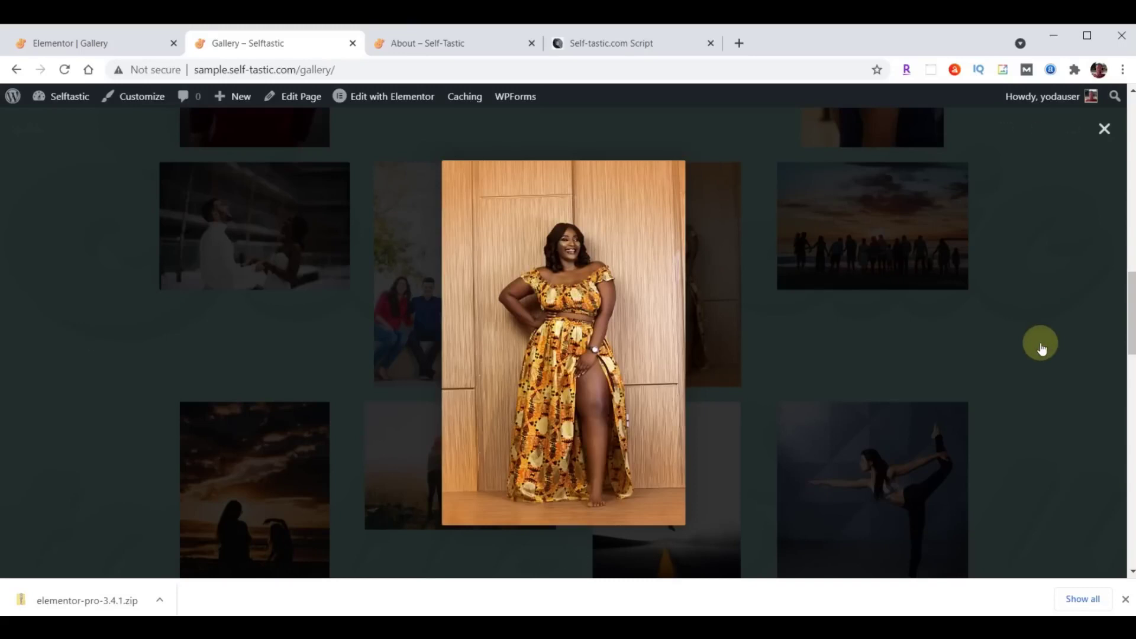
pyautogui.click(1041, 344)
pyautogui.click(1040, 343)
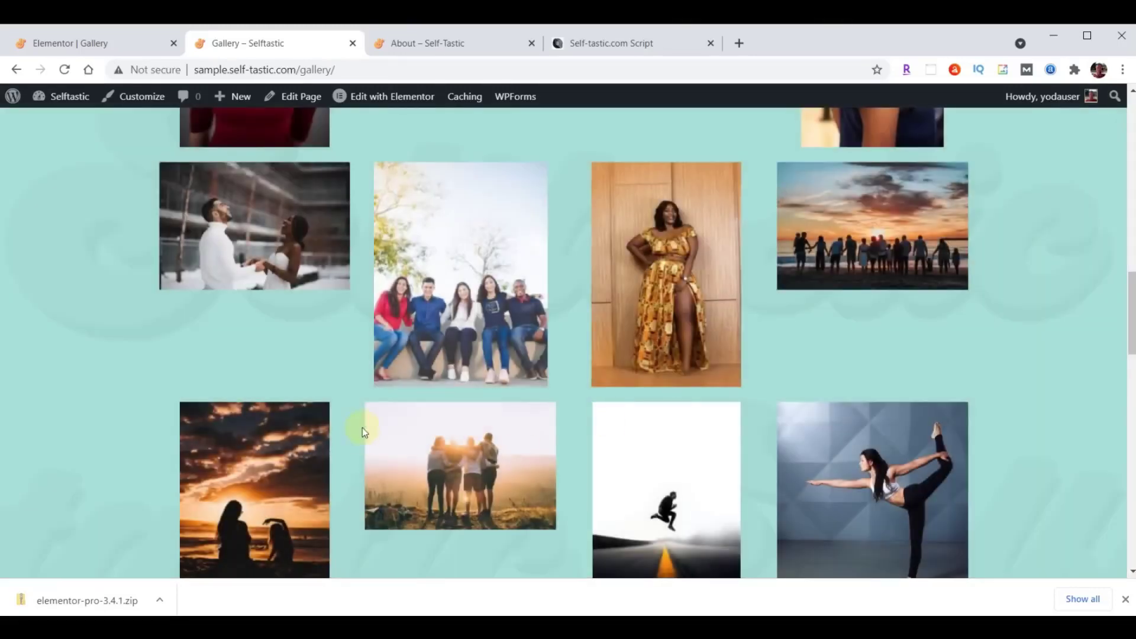
pyautogui.scroll(15, 550, 426)
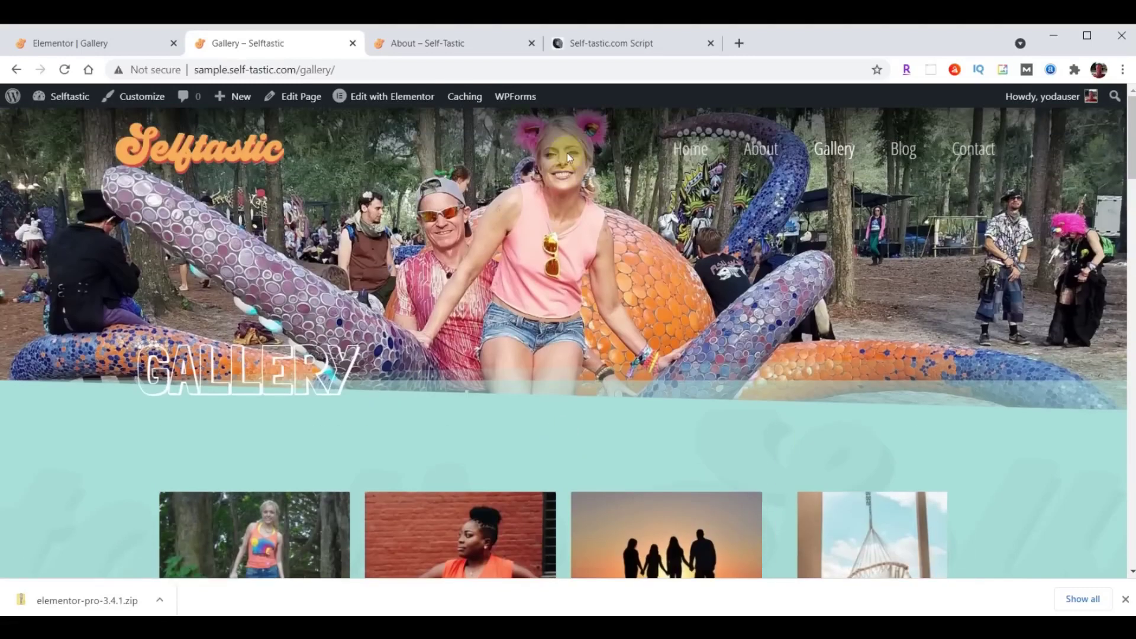
pyautogui.click(431, 57)
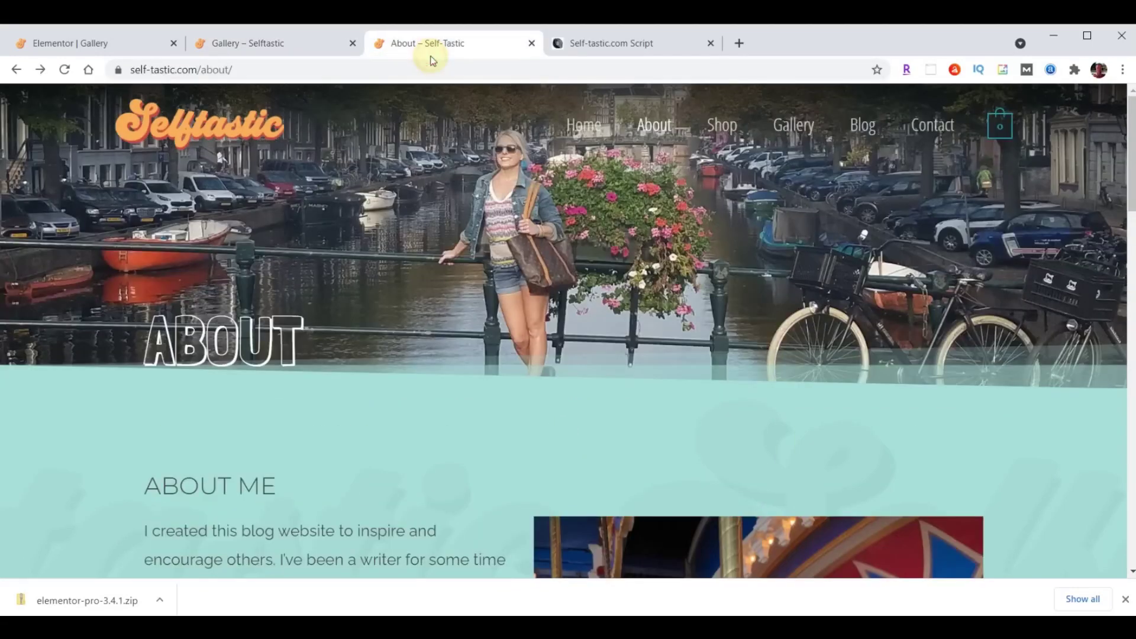
pyautogui.click(791, 123)
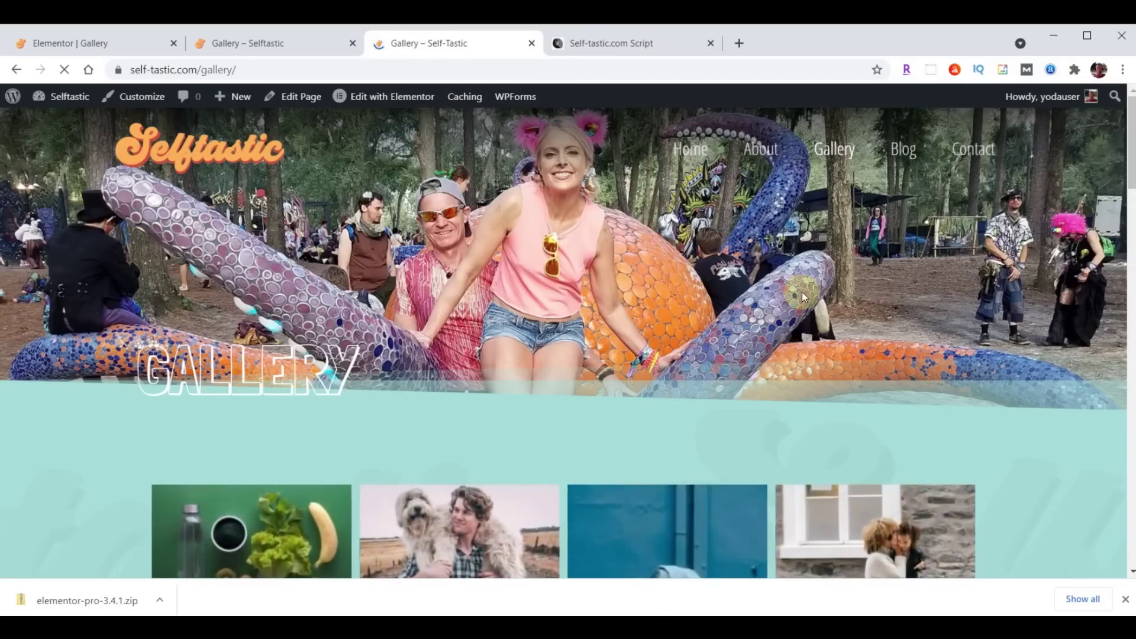
pyautogui.scroll(-10, 801, 293)
pyautogui.scroll(-15, 803, 299)
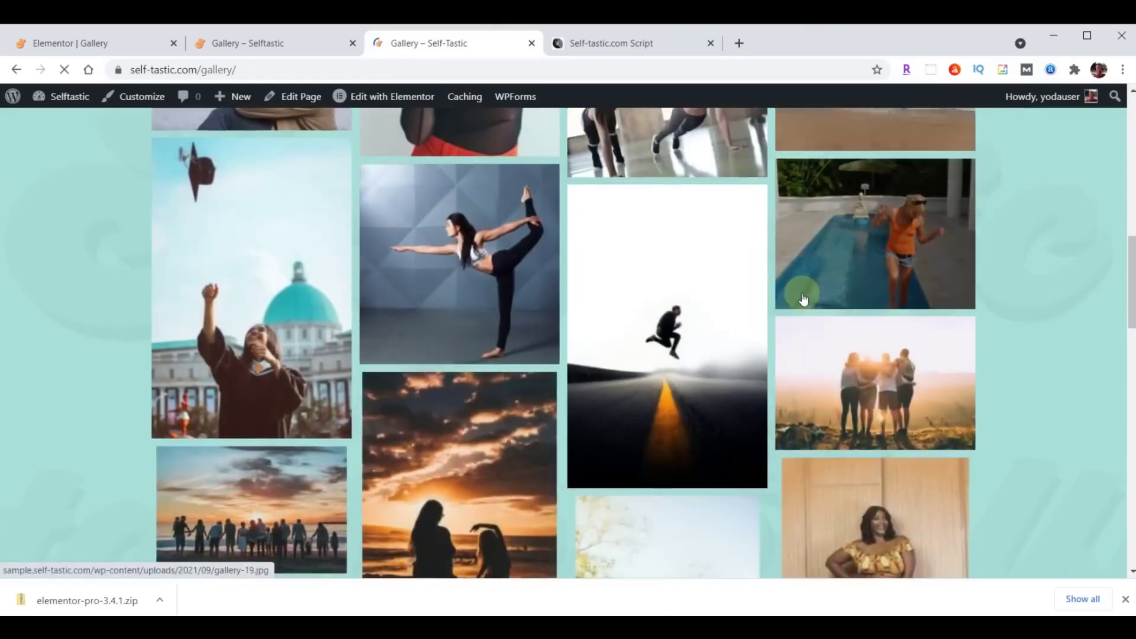
pyautogui.scroll(-9, 802, 299)
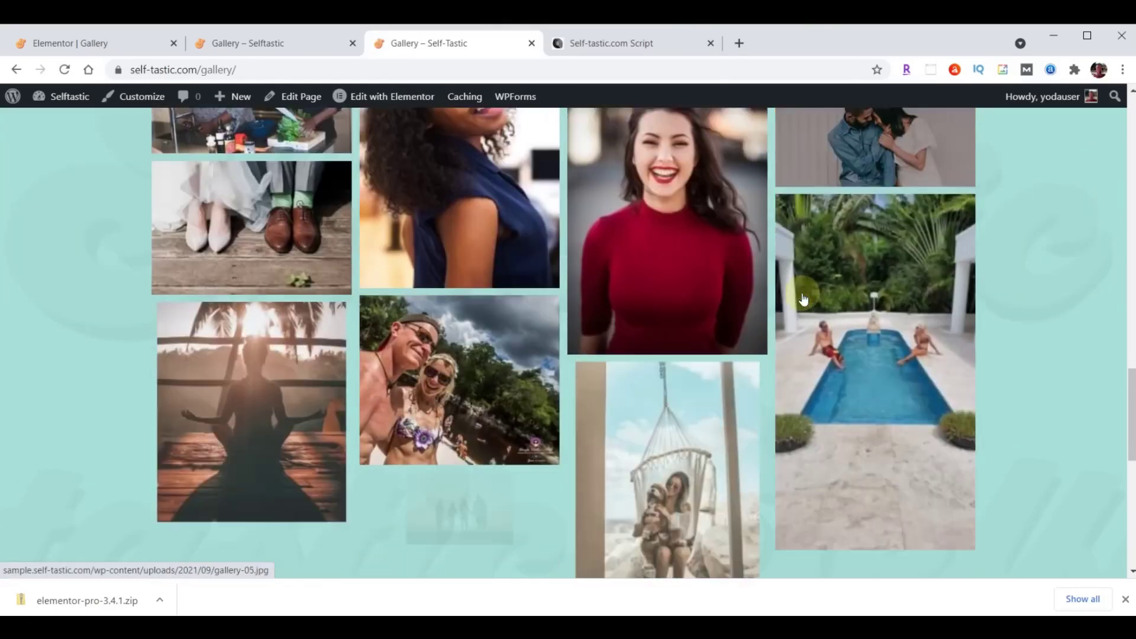
pyautogui.hotkey('ctrl', 'shift', 'Tab')
pyautogui.scroll(20, 792, 339)
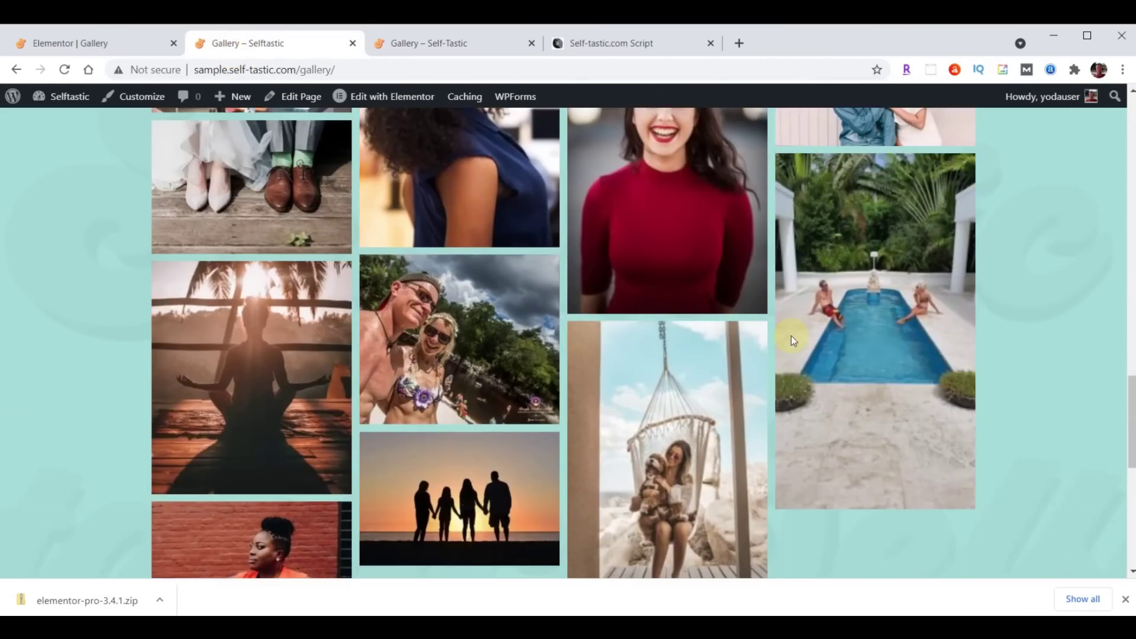
pyautogui.scroll(5, 792, 345)
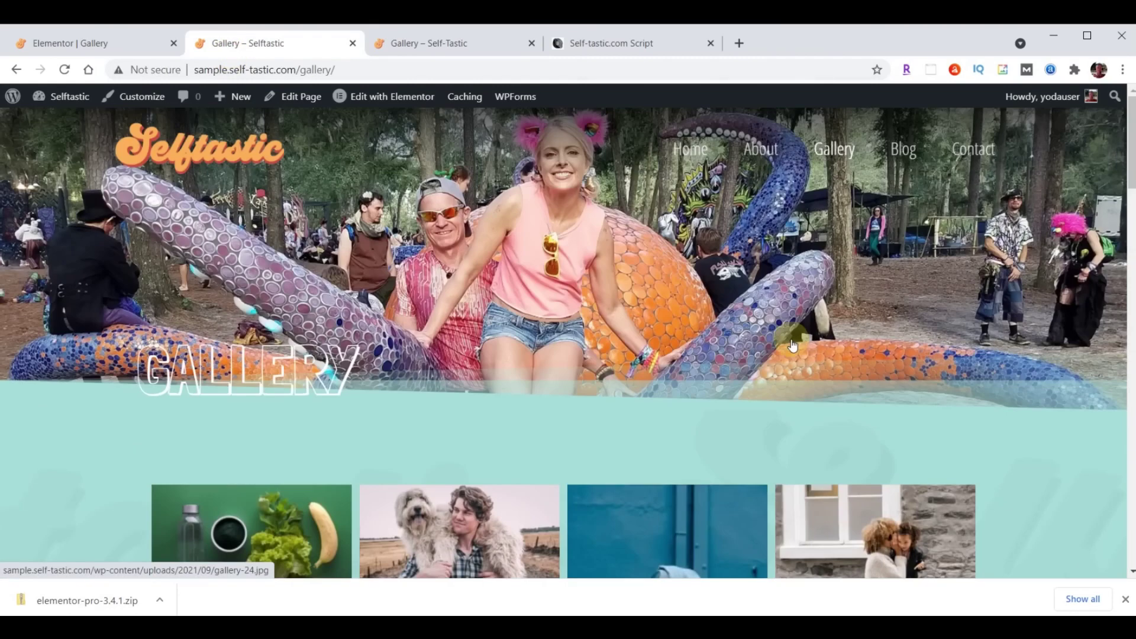
pyautogui.scroll(-8, 791, 340)
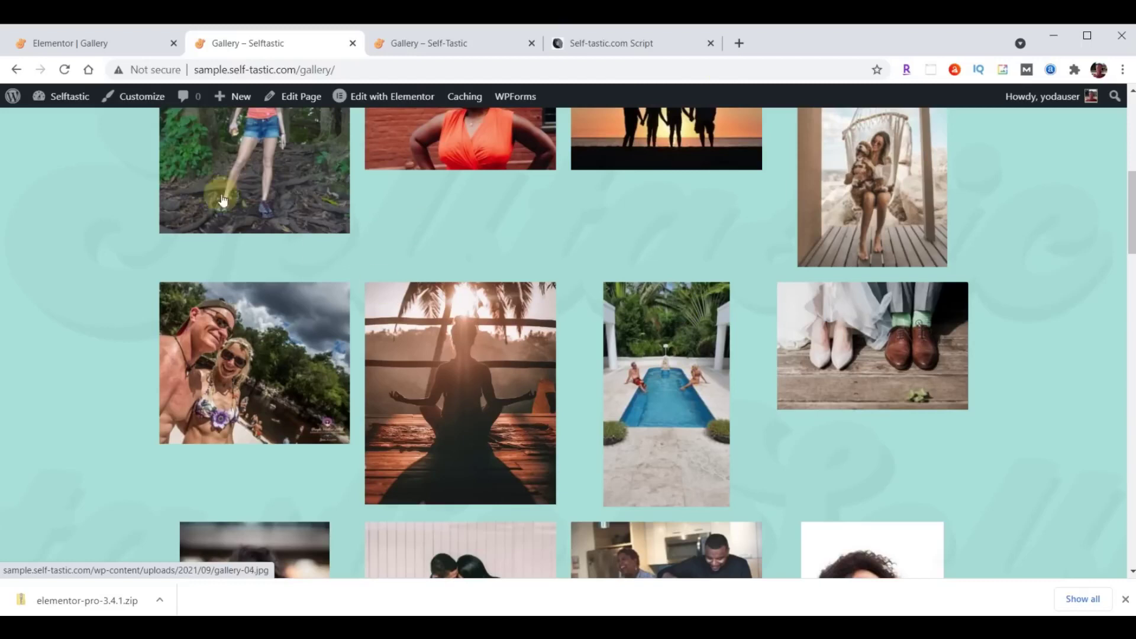
pyautogui.click(67, 52)
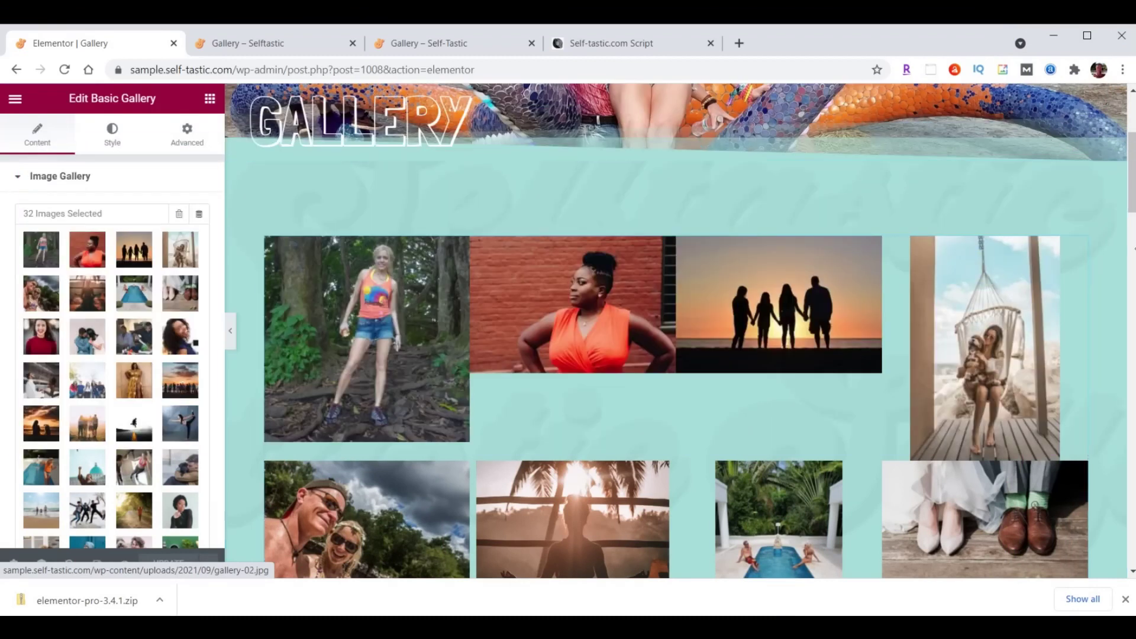
# Replace the Basic Gallery widget with a Gallery widget in the empty teal section.
pyautogui.rightClick(1078, 248)
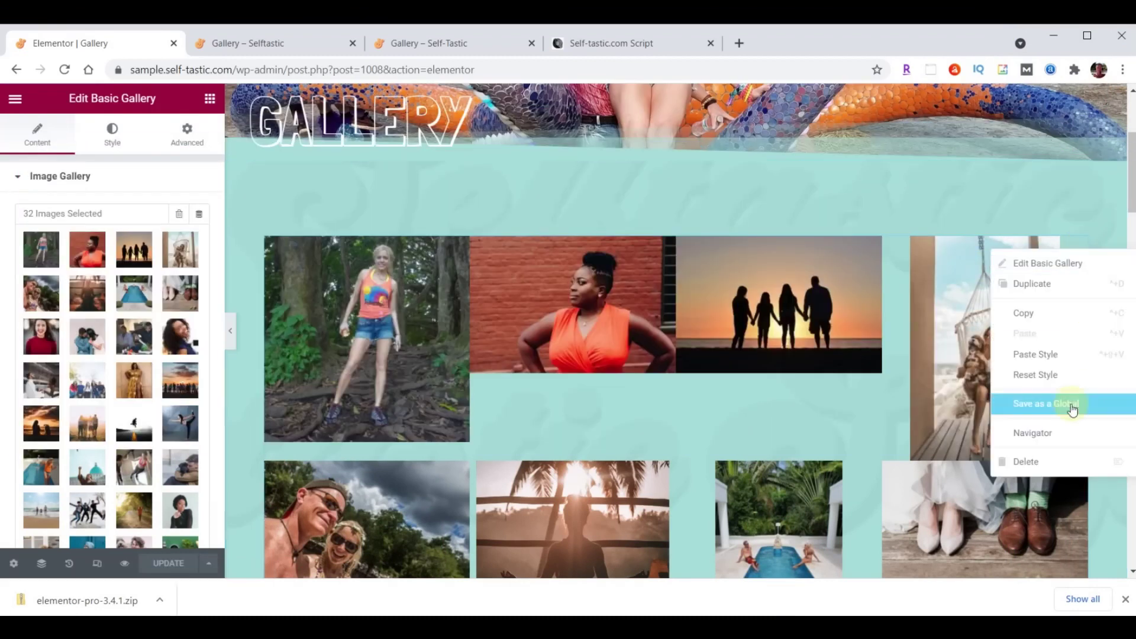
pyautogui.click(1054, 462)
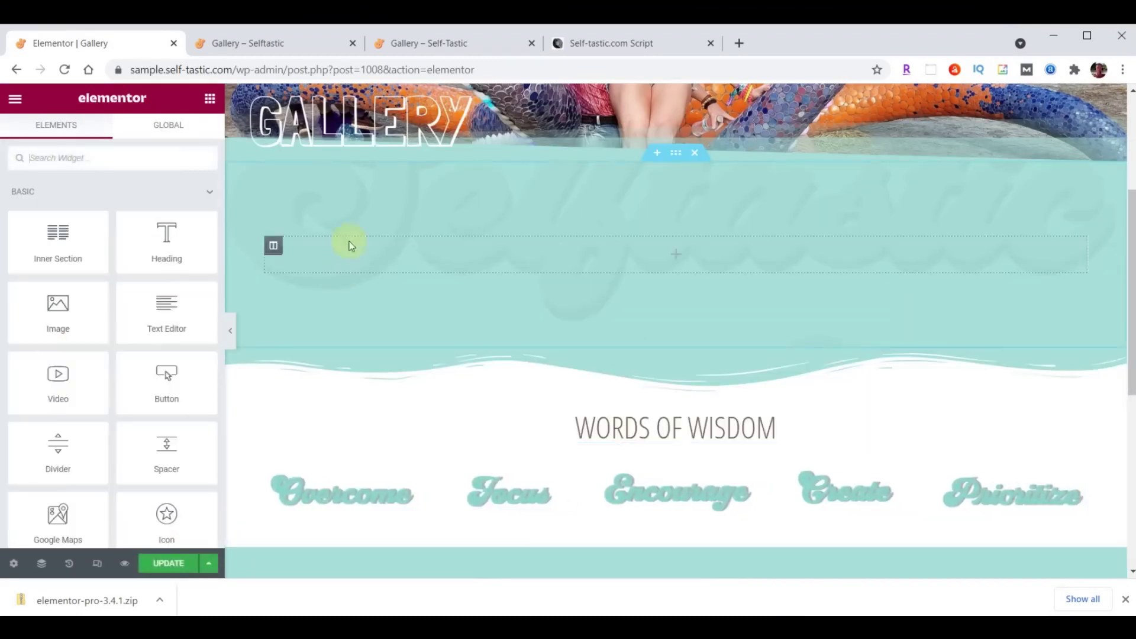
pyautogui.click(91, 166)
pyautogui.write('gallery')
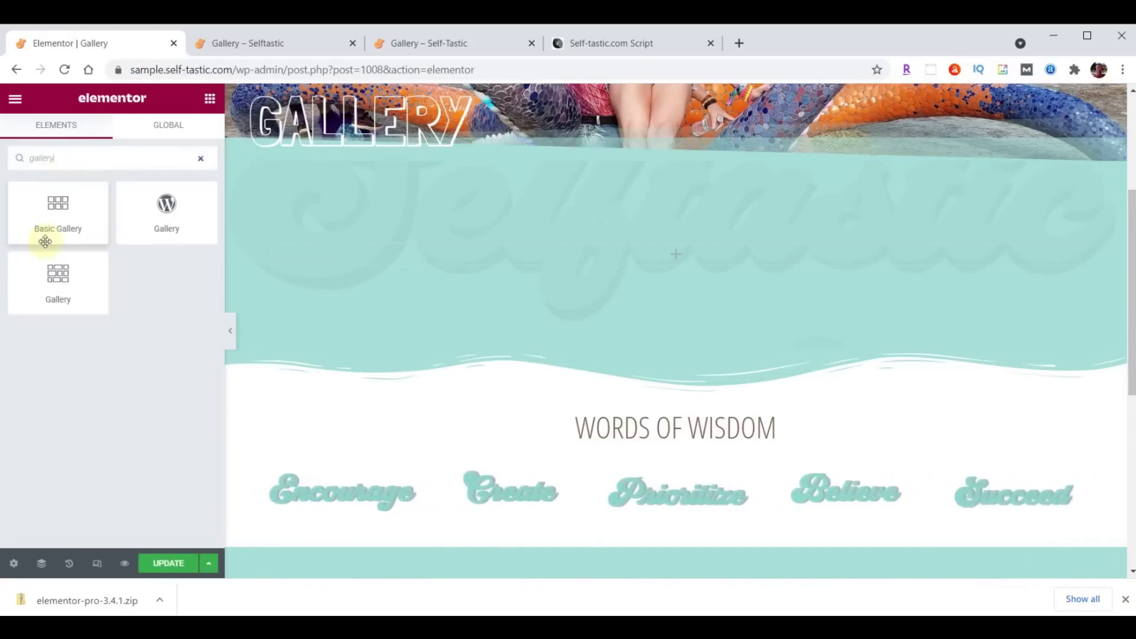
pyautogui.moveTo(52, 271); pyautogui.dragTo(755, 248)
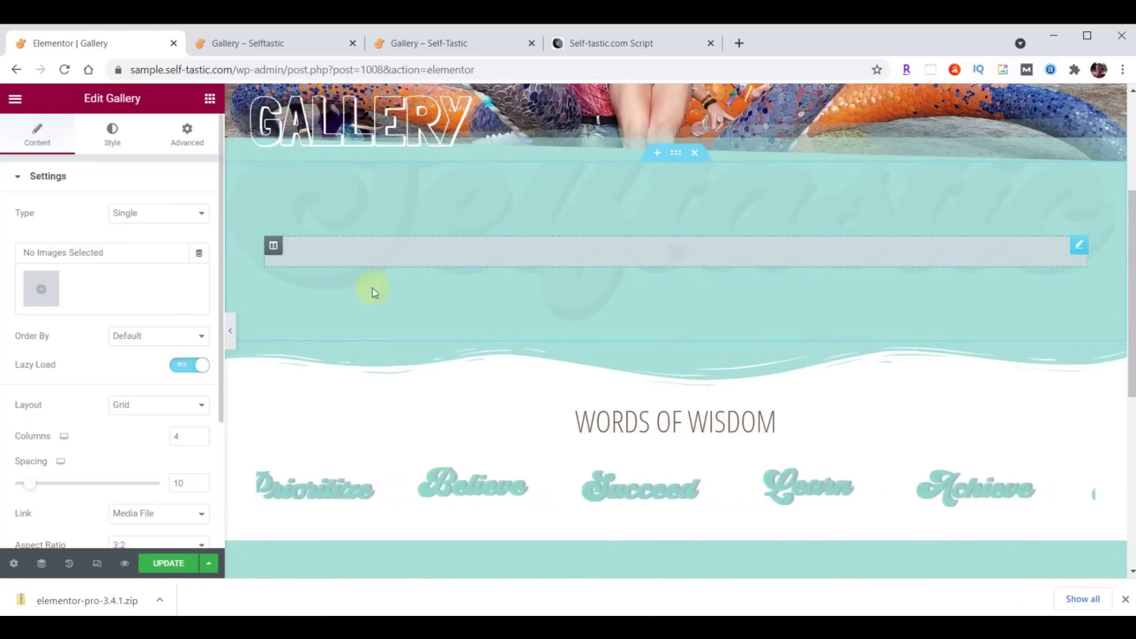
# Fill the gallery with the 31 photos from the salad to the orange-top woman, reordered.
pyautogui.click(43, 291)
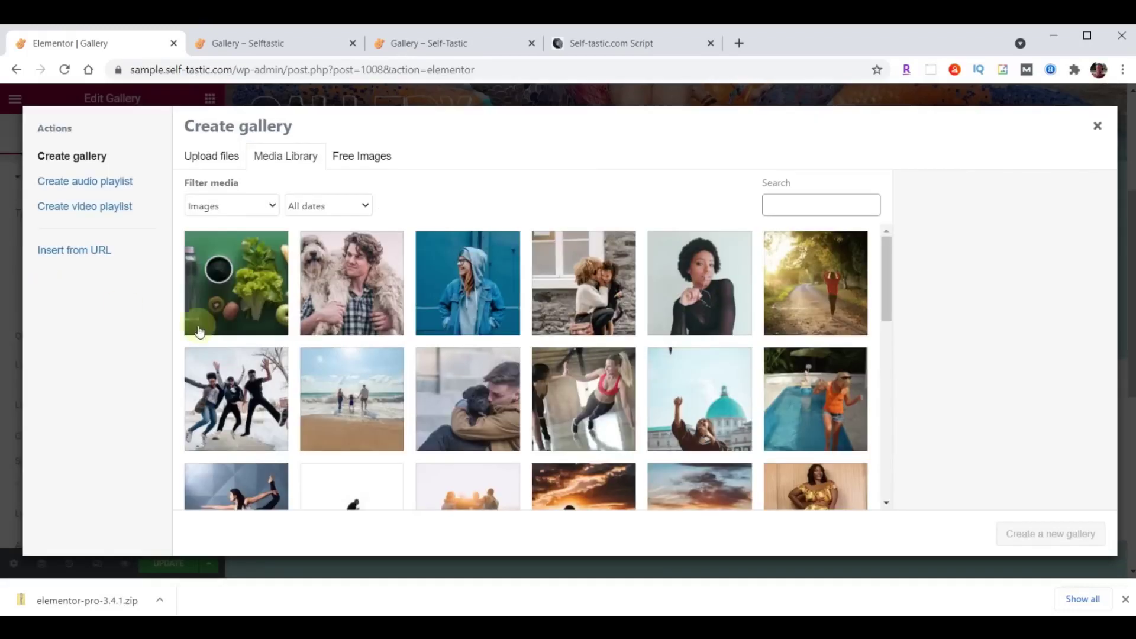
pyautogui.click(244, 283)
pyautogui.scroll(-5, 693, 286)
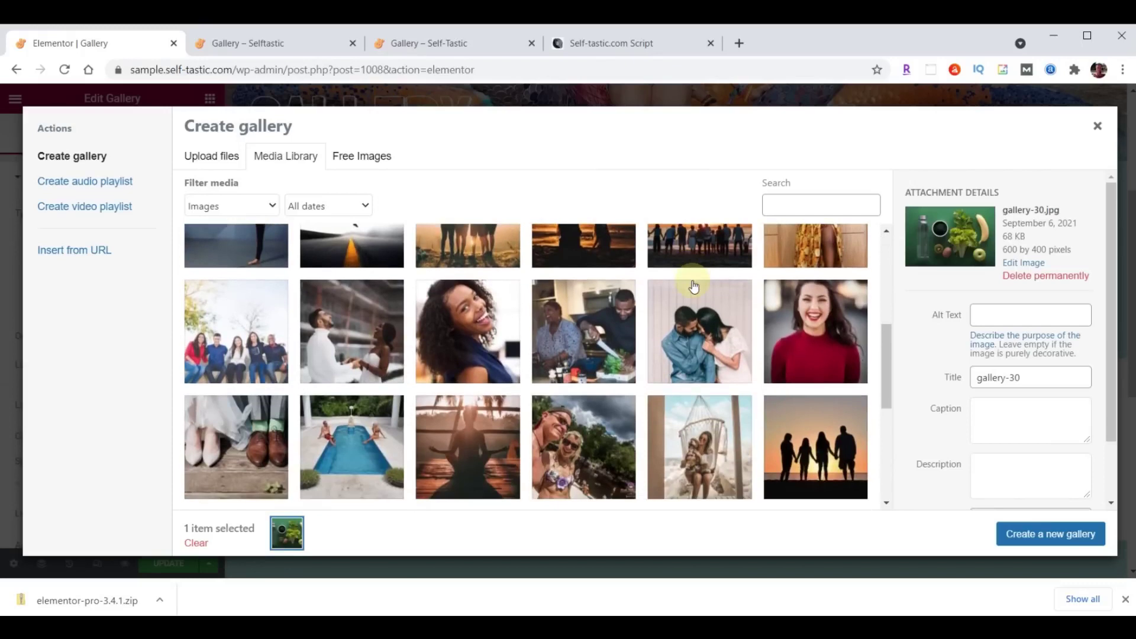
pyautogui.scroll(-4, 693, 285)
pyautogui.keyDown('shift'); pyautogui.click(244, 325); pyautogui.keyUp('shift')
pyautogui.click(1032, 536)
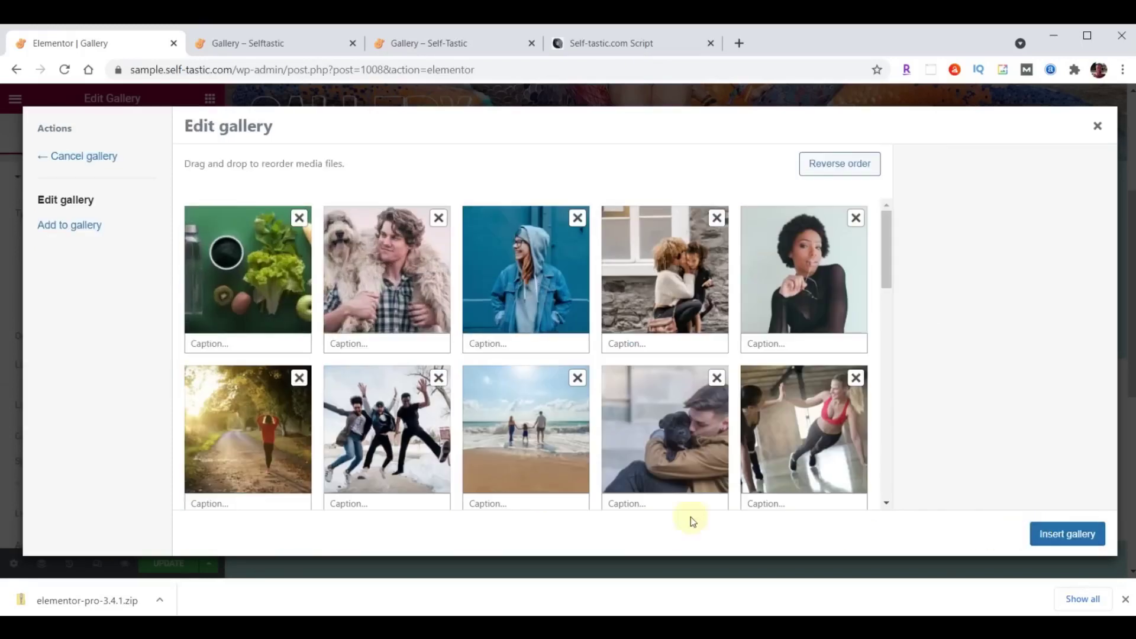
pyautogui.moveTo(273, 276); pyautogui.dragTo(363, 278)
pyautogui.moveTo(272, 284); pyautogui.dragTo(405, 284)
pyautogui.click(1067, 535)
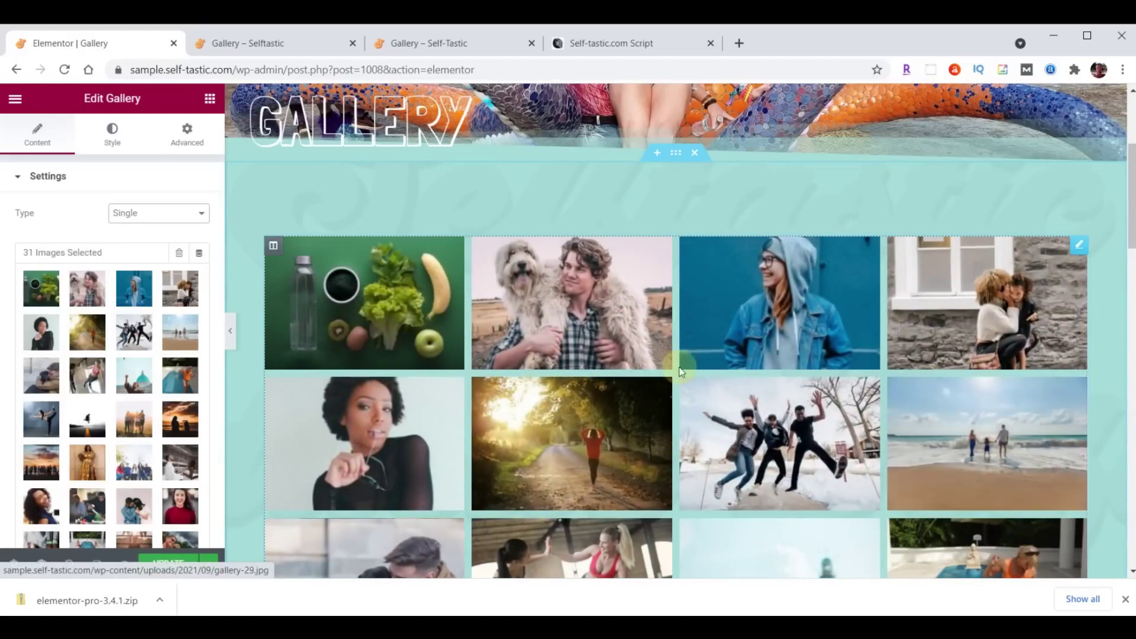
# Change the gallery Layout from Grid to Masonry and update the page.
pyautogui.scroll(-5, 144, 370)
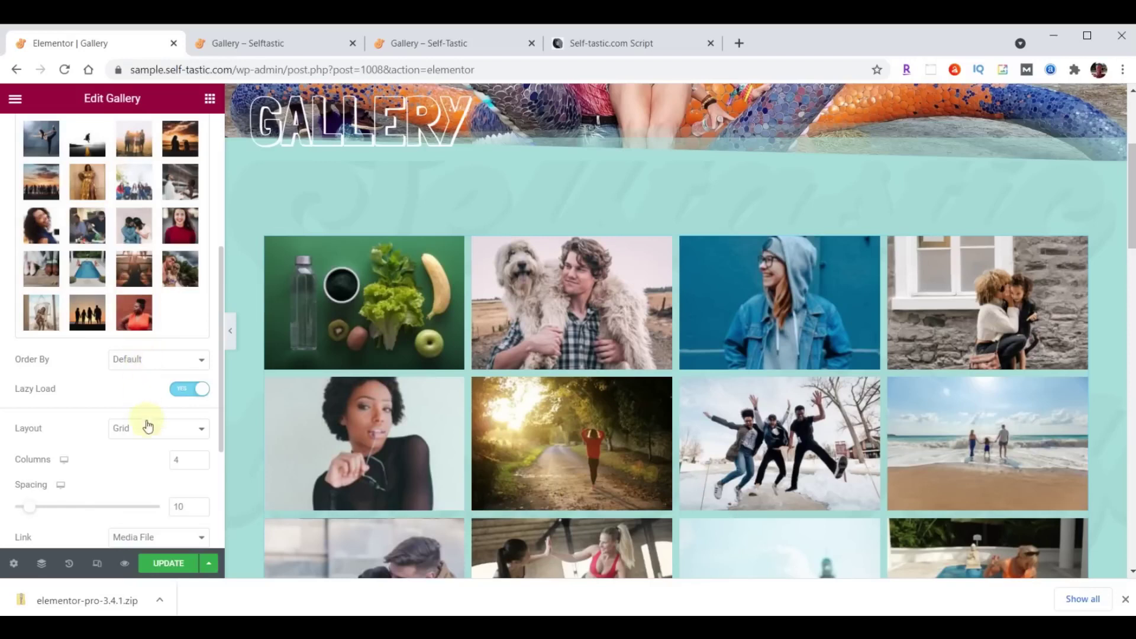
pyautogui.click(148, 428)
pyautogui.click(148, 468)
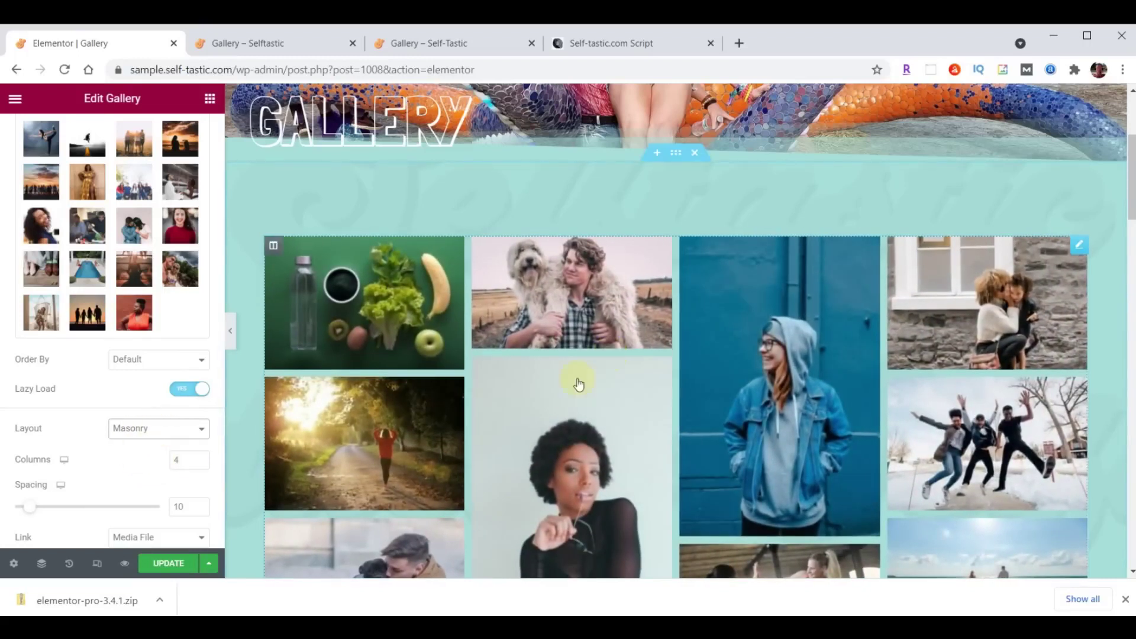
pyautogui.click(169, 564)
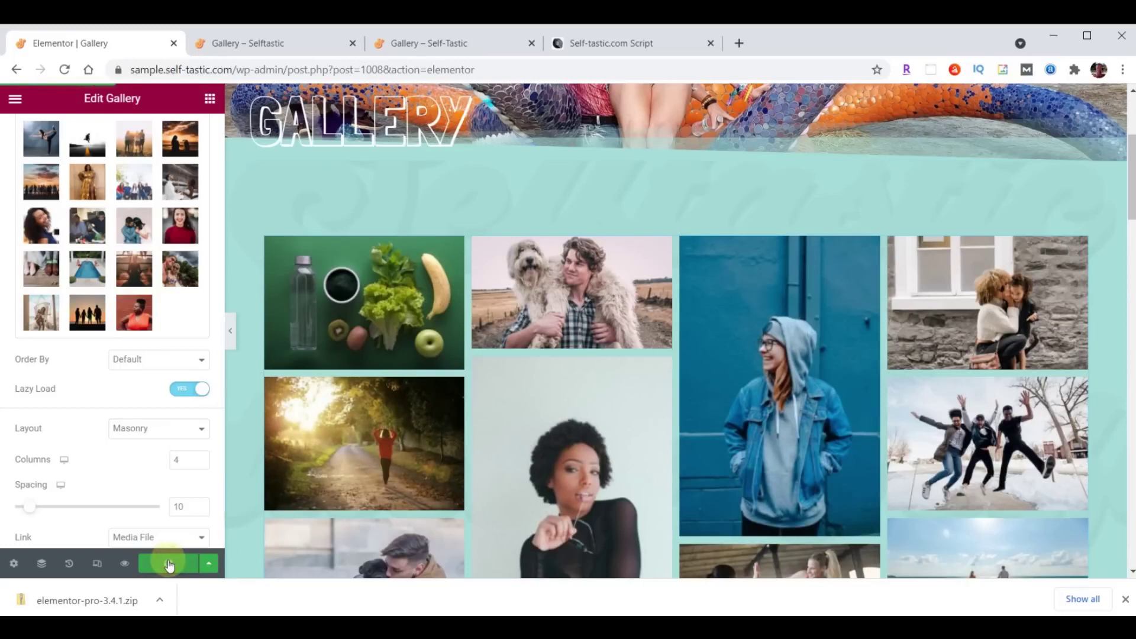
pyautogui.click(282, 50)
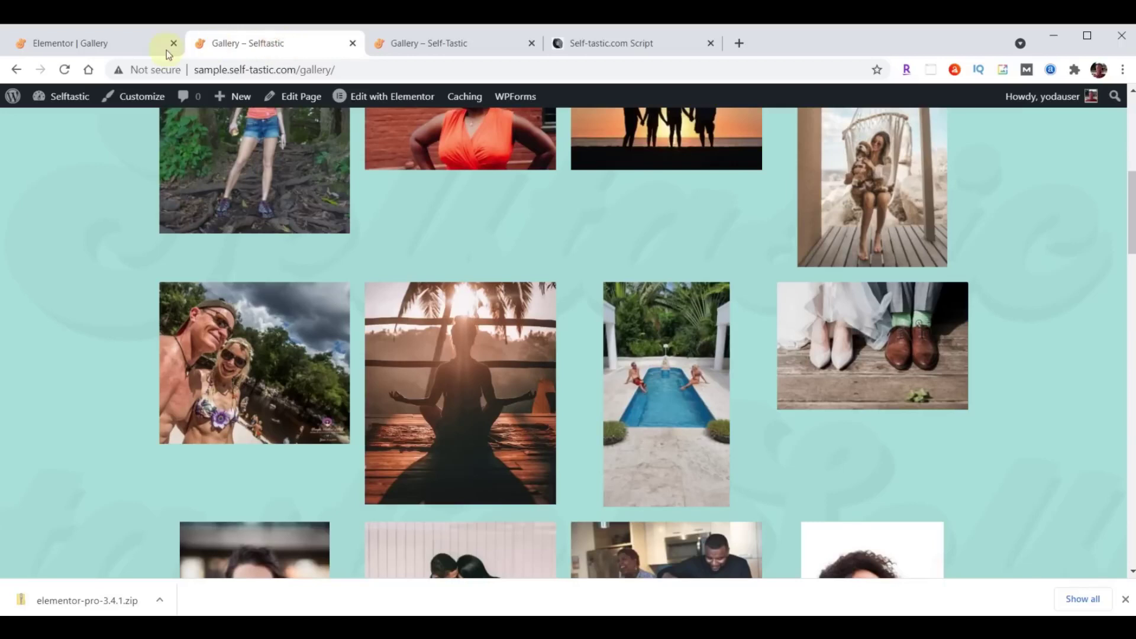
pyautogui.click(64, 70)
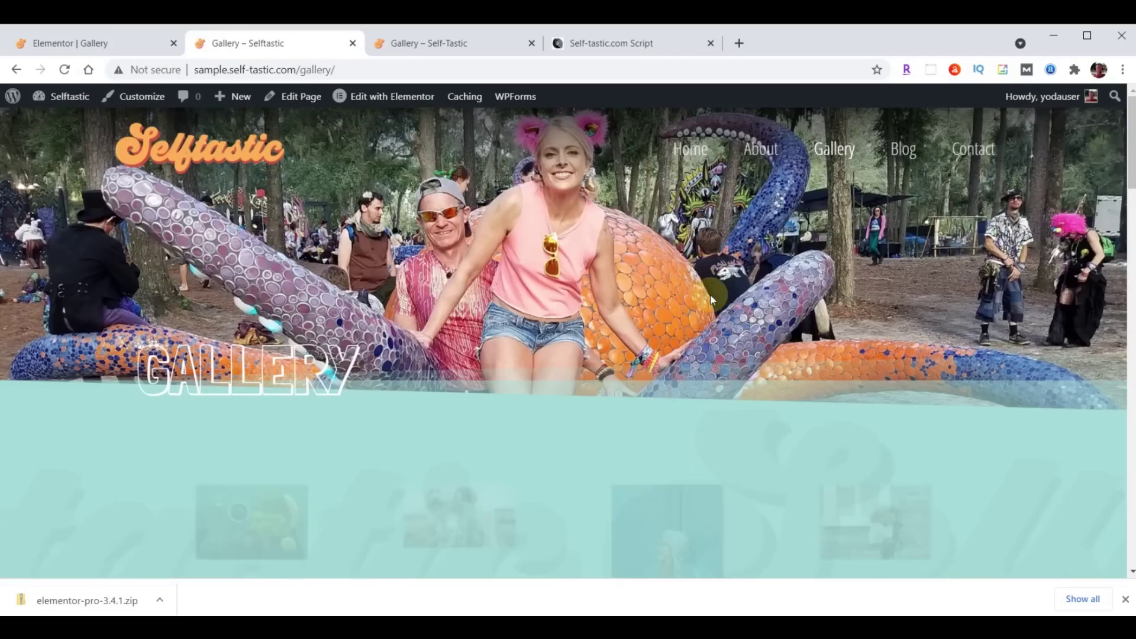
pyautogui.scroll(-5, 801, 292)
pyautogui.scroll(-12, 801, 293)
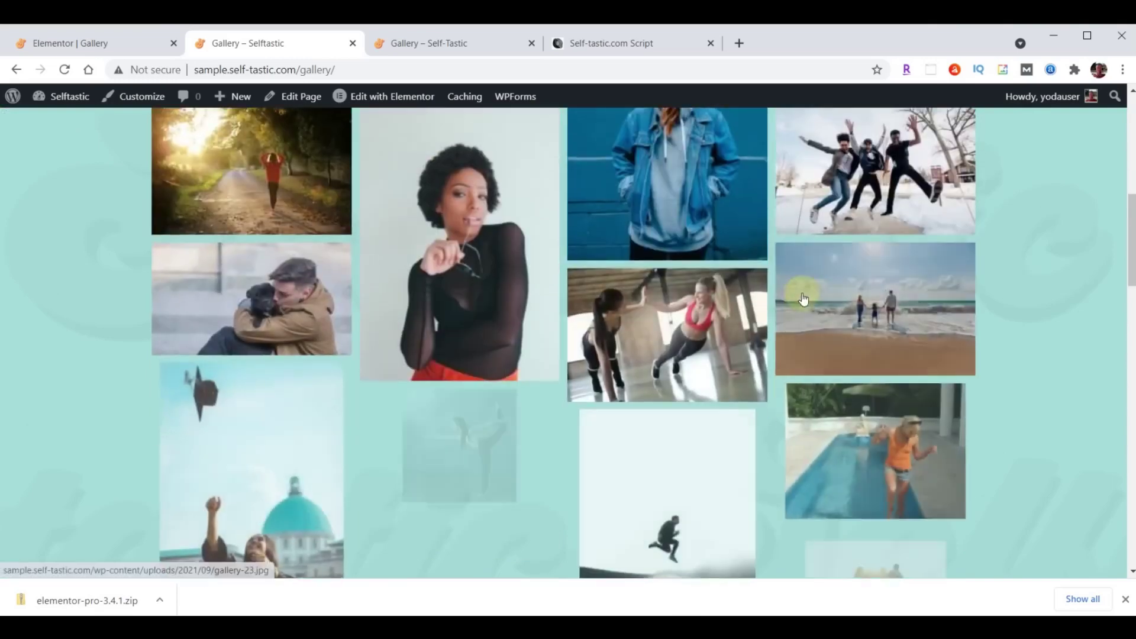
pyautogui.scroll(-12, 802, 297)
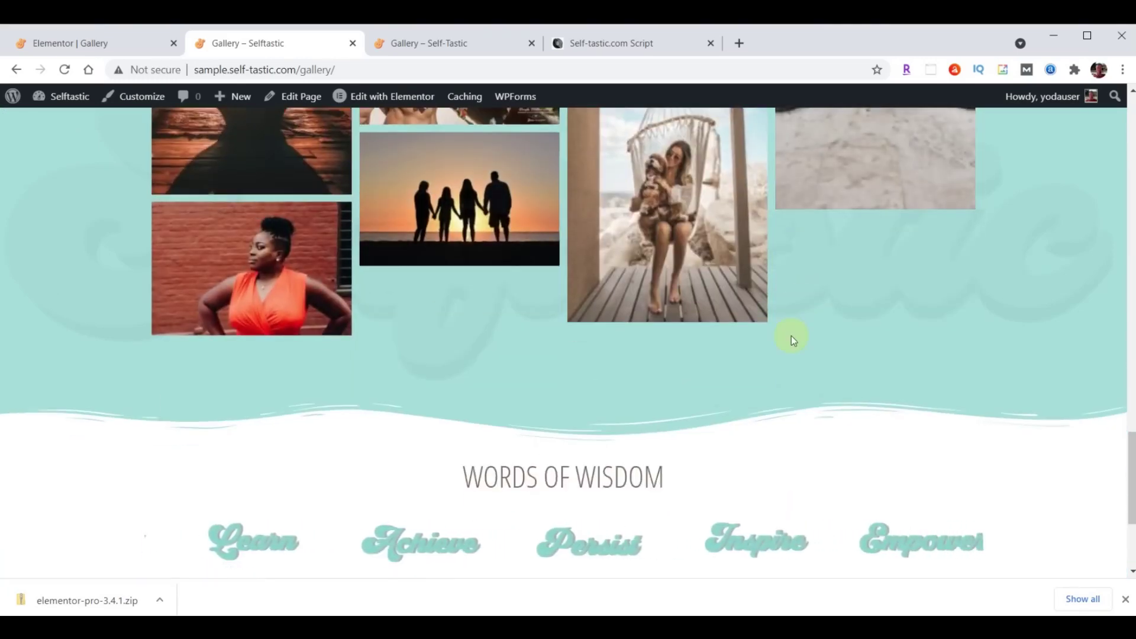
pyautogui.scroll(15, 790, 335)
pyautogui.scroll(10, 790, 336)
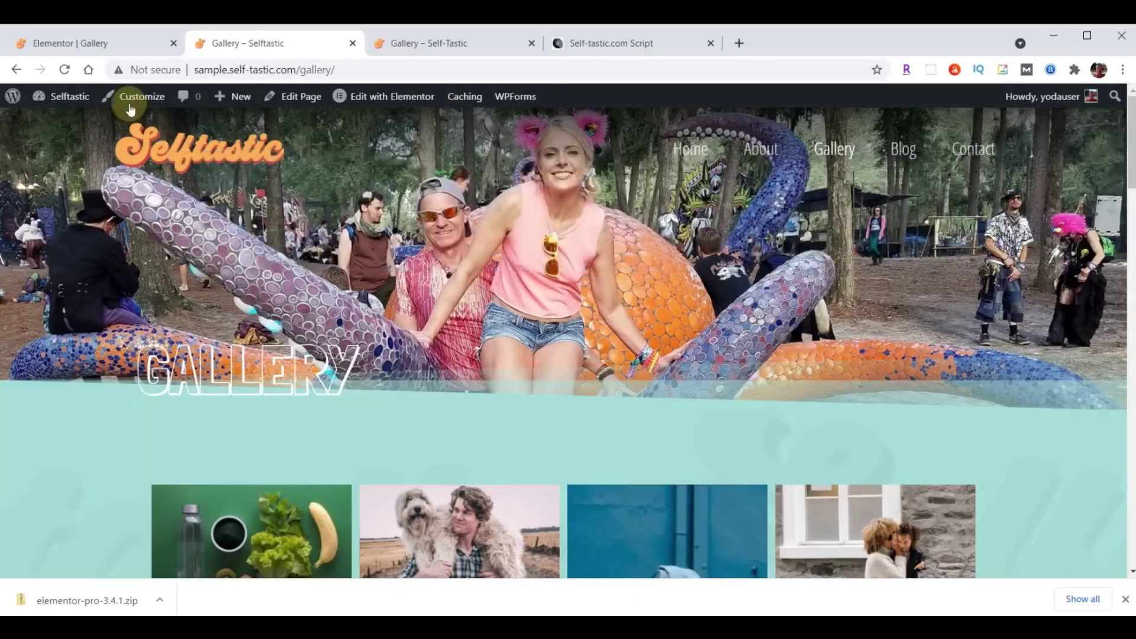
pyautogui.click(91, 35)
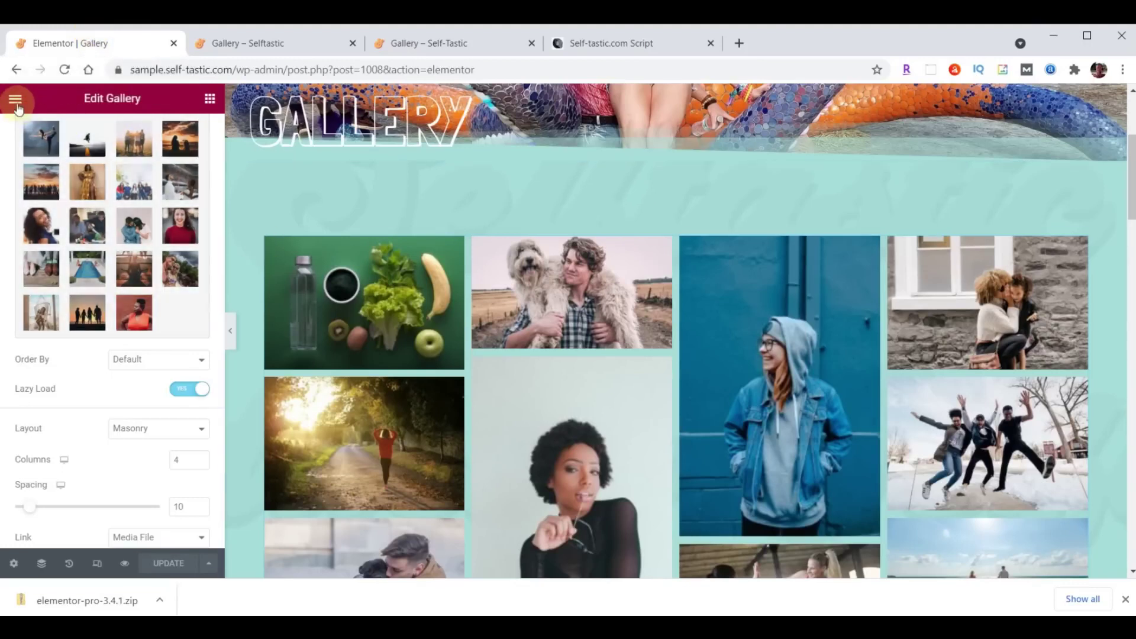
# Exit Elementor to the Gallery page's Edit Page screen in the dashboard.
pyautogui.click(16, 101)
pyautogui.click(94, 356)
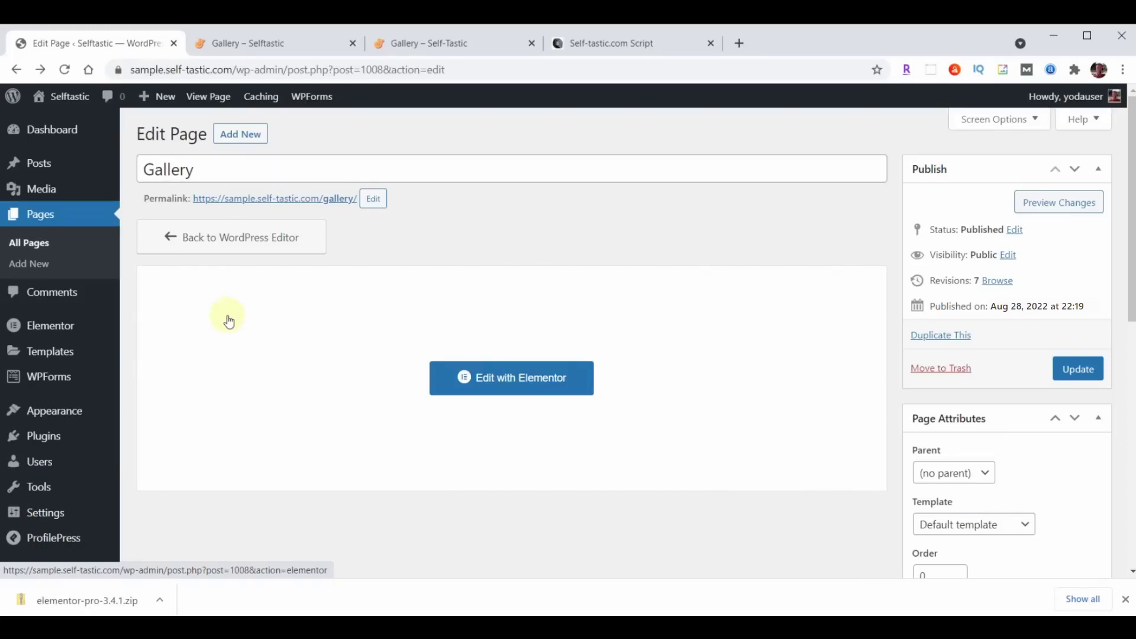
pyautogui.moveTo(52, 408)
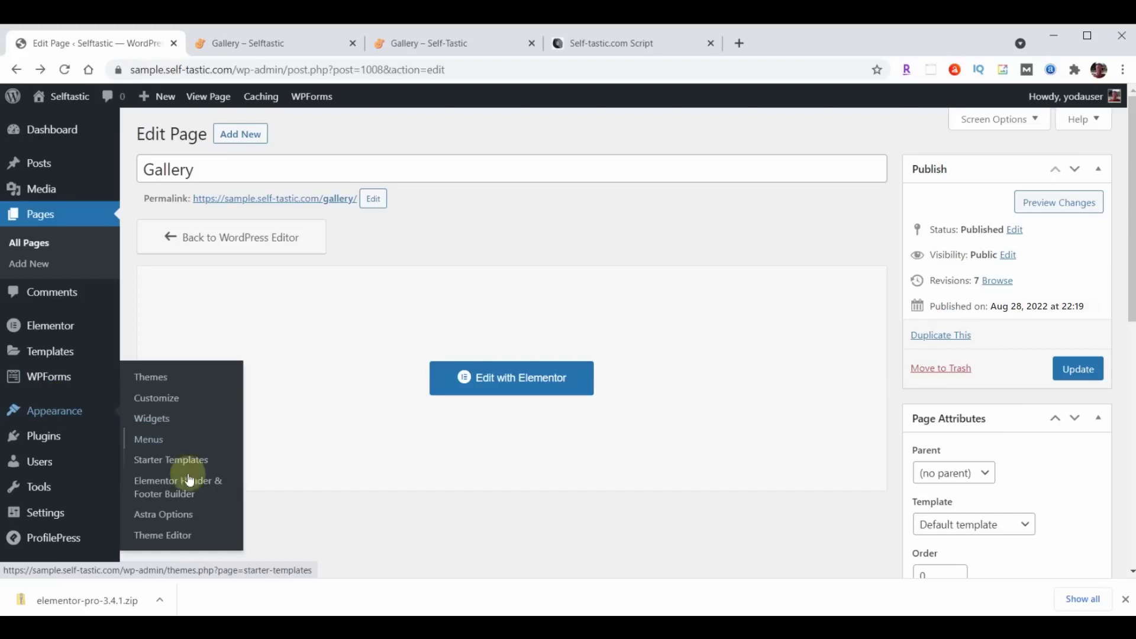
# Create a Header template titled 'Blog Page Header' shown on the Blog / Posts Page to all users.
pyautogui.click(172, 486)
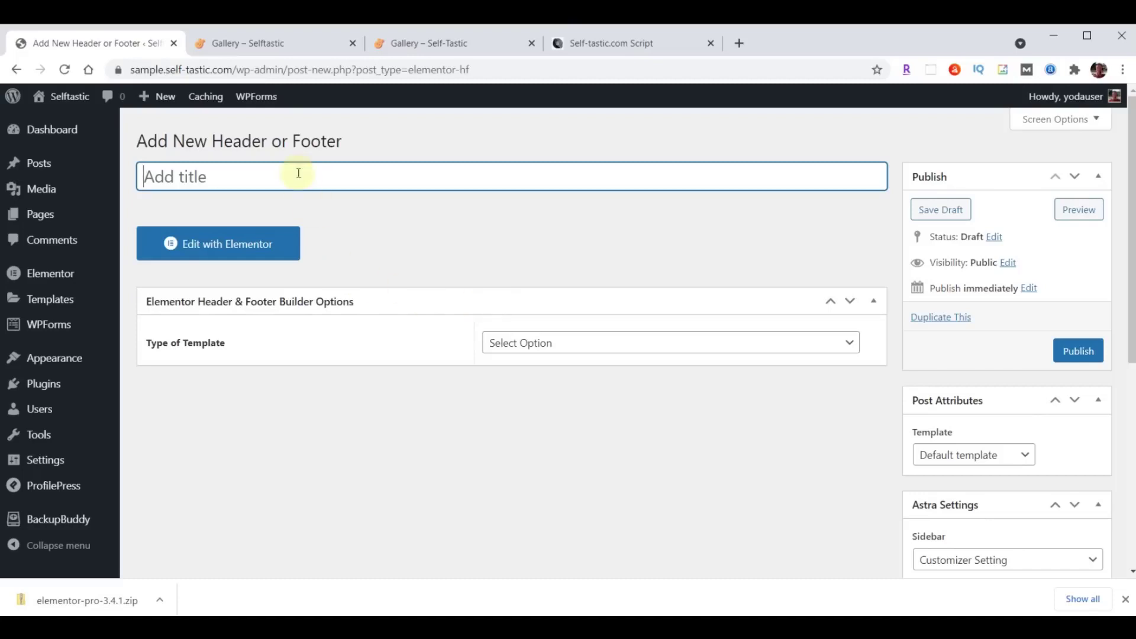
pyautogui.write('Blog Page Header')
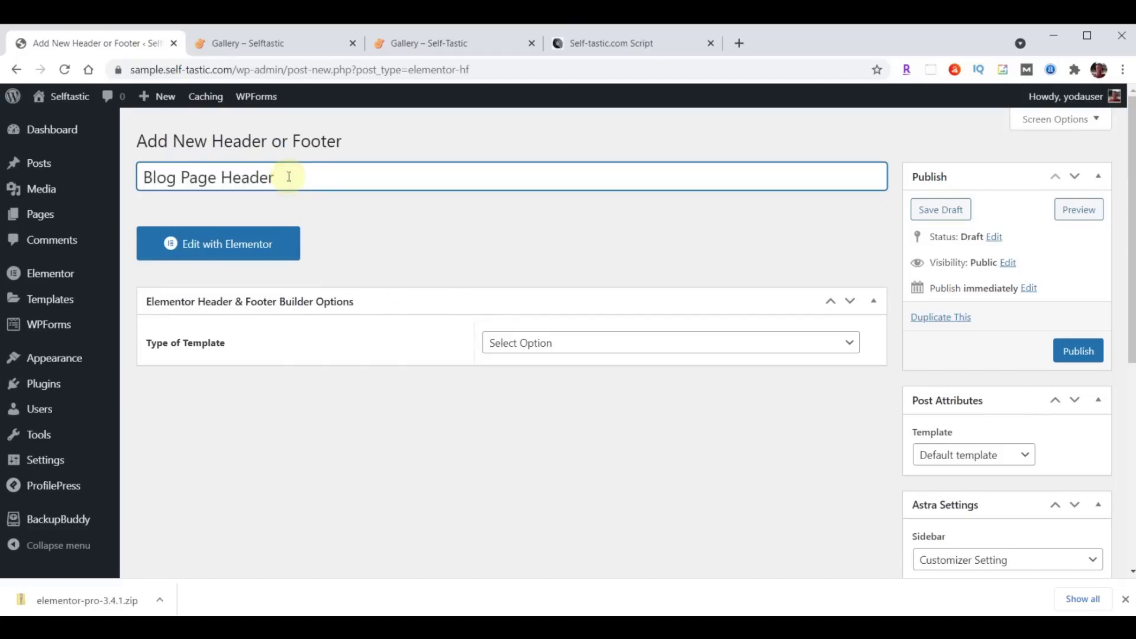
pyautogui.click(604, 345)
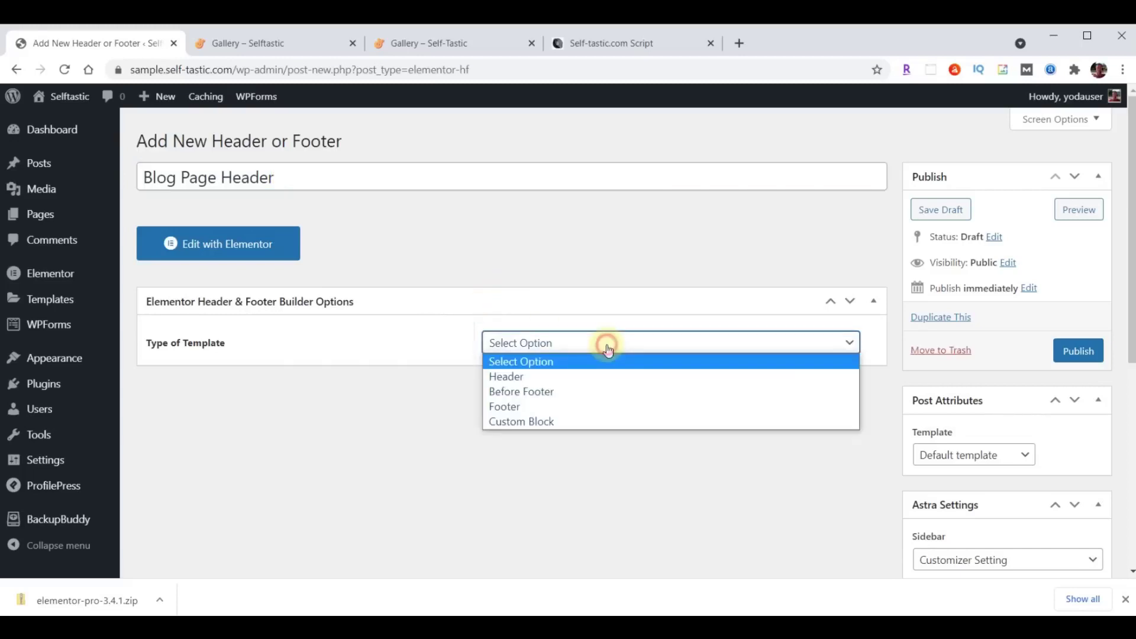
pyautogui.click(570, 377)
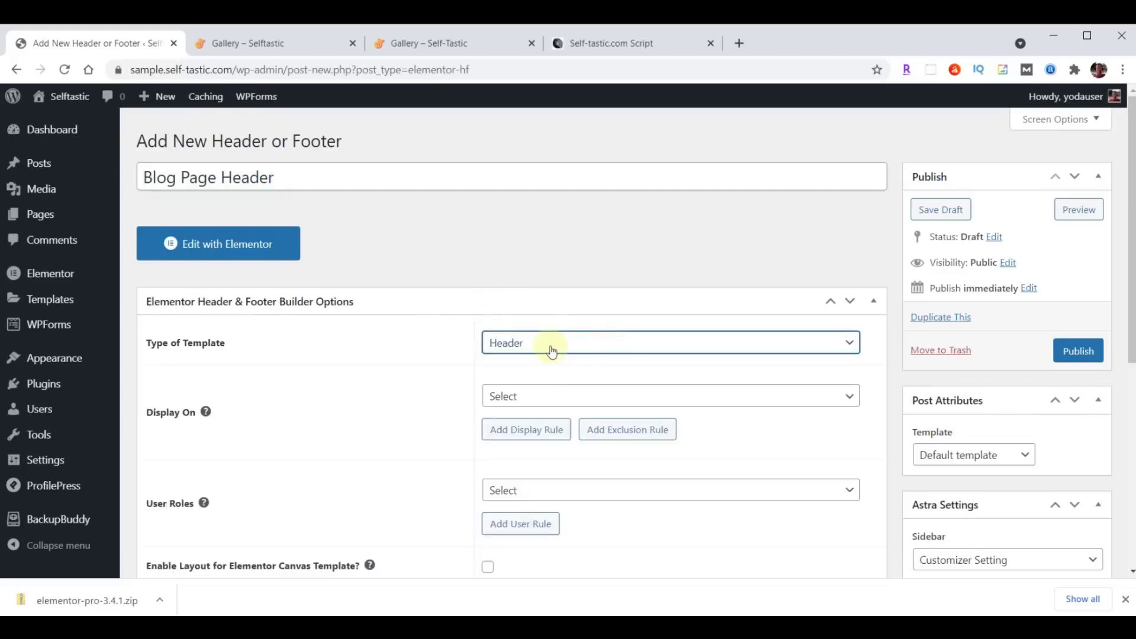
pyautogui.click(559, 395)
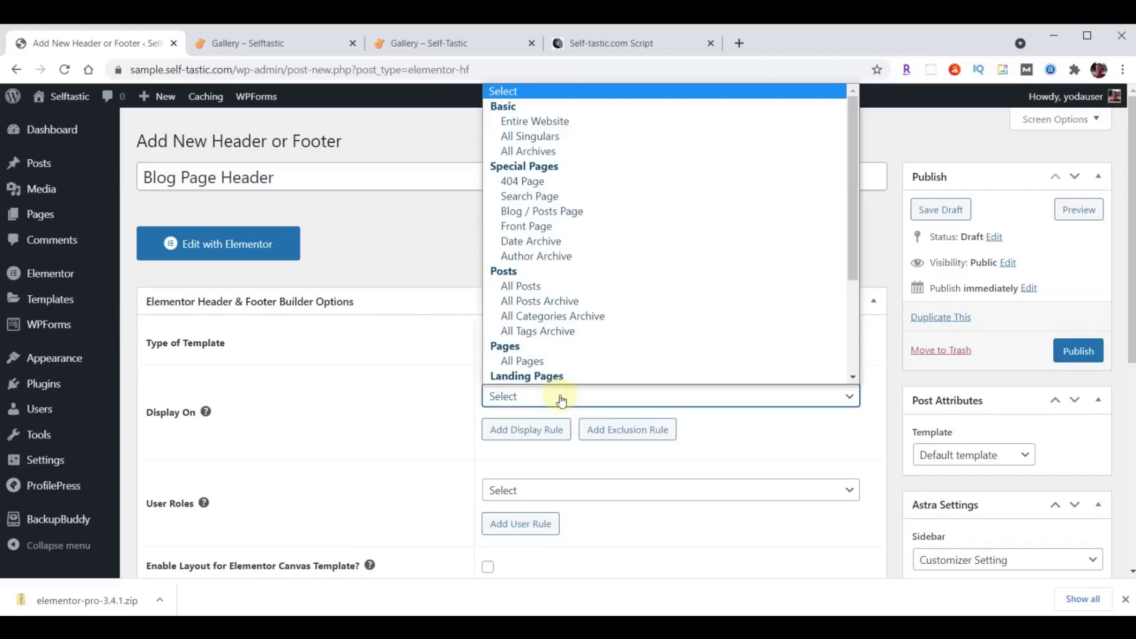
pyautogui.click(563, 214)
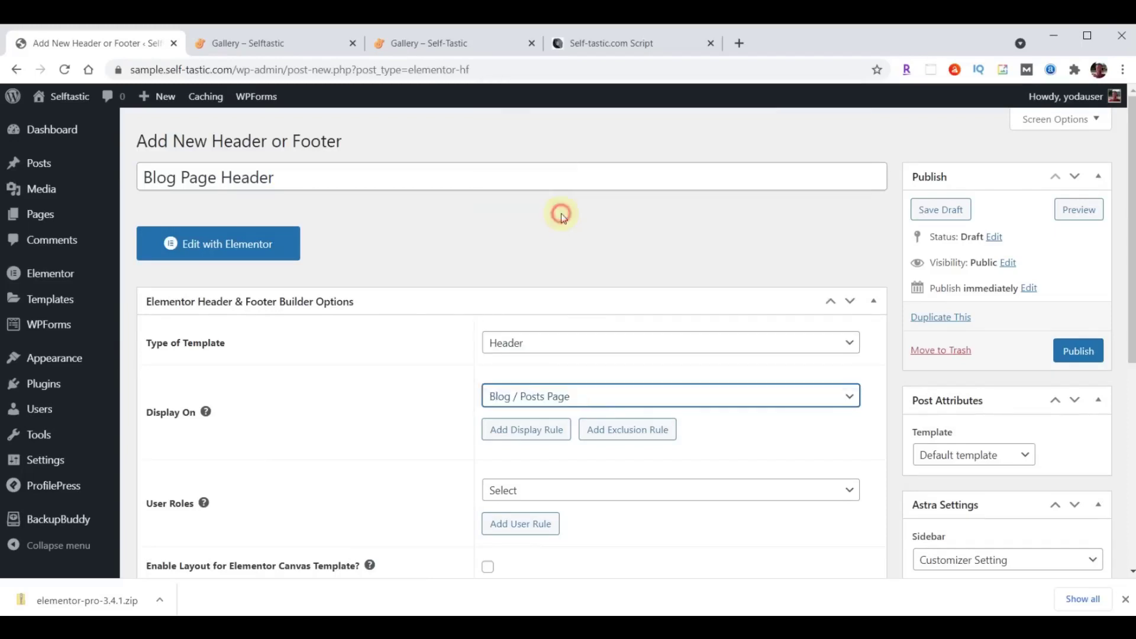
pyautogui.click(538, 489)
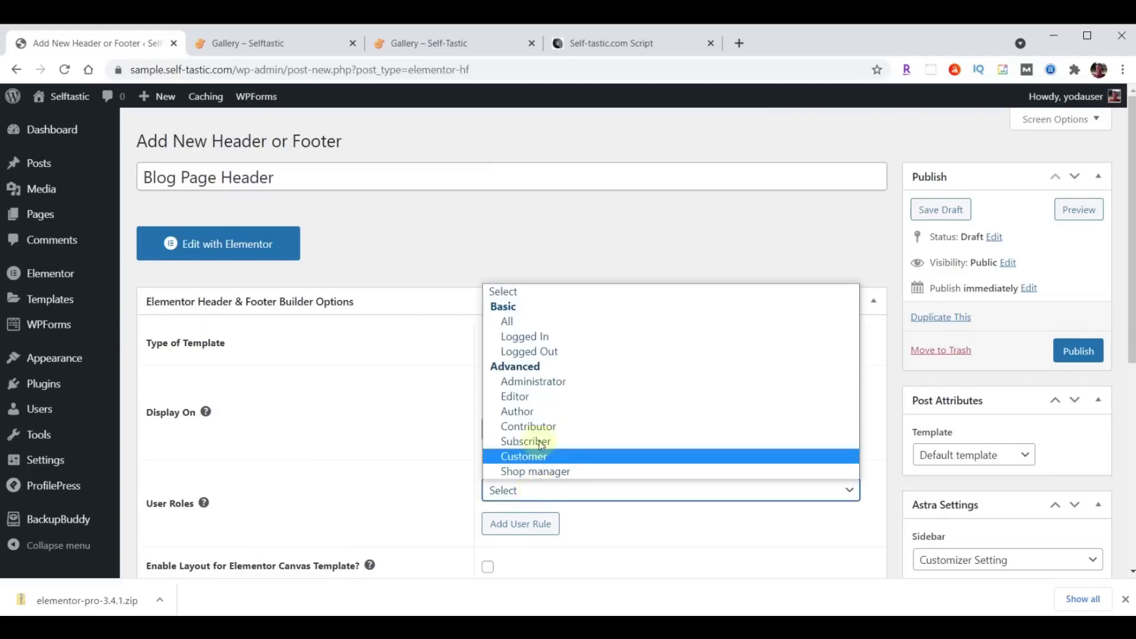
pyautogui.click(539, 322)
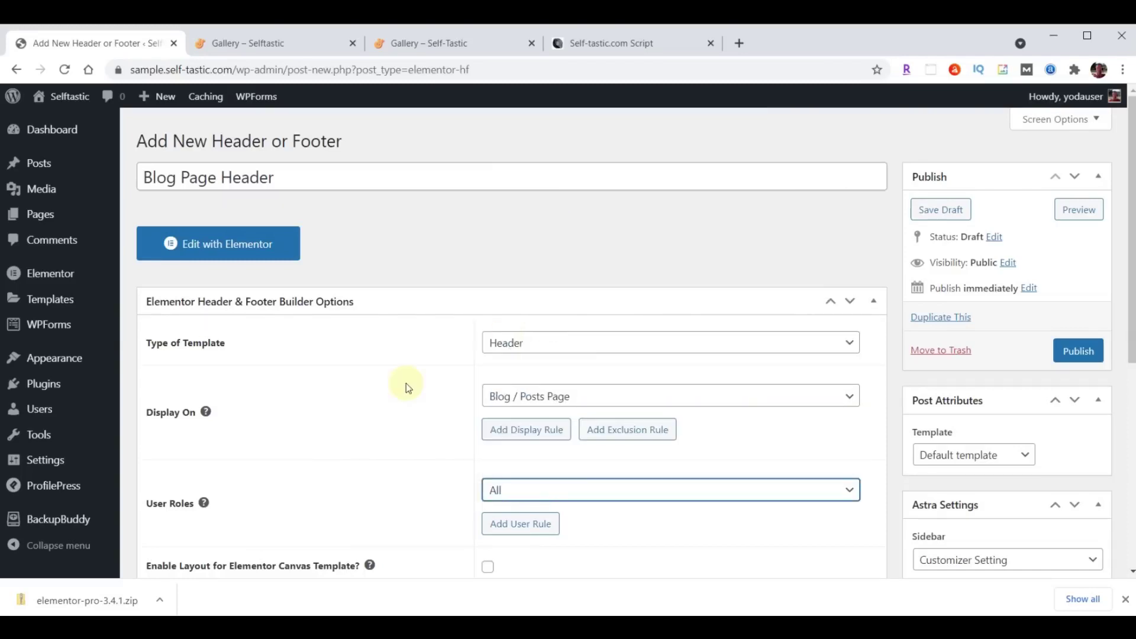
# Enable the Canvas layout, publish the template, and open it in Elementor.
pyautogui.scroll(-3, 406, 382)
pyautogui.click(488, 417)
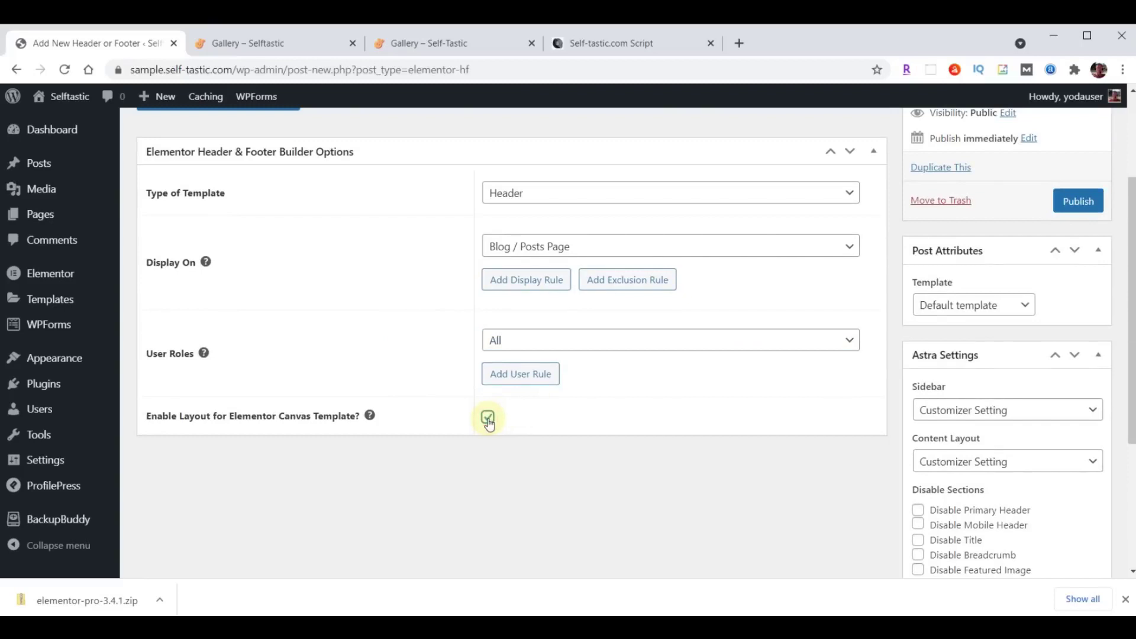
pyautogui.click(1080, 202)
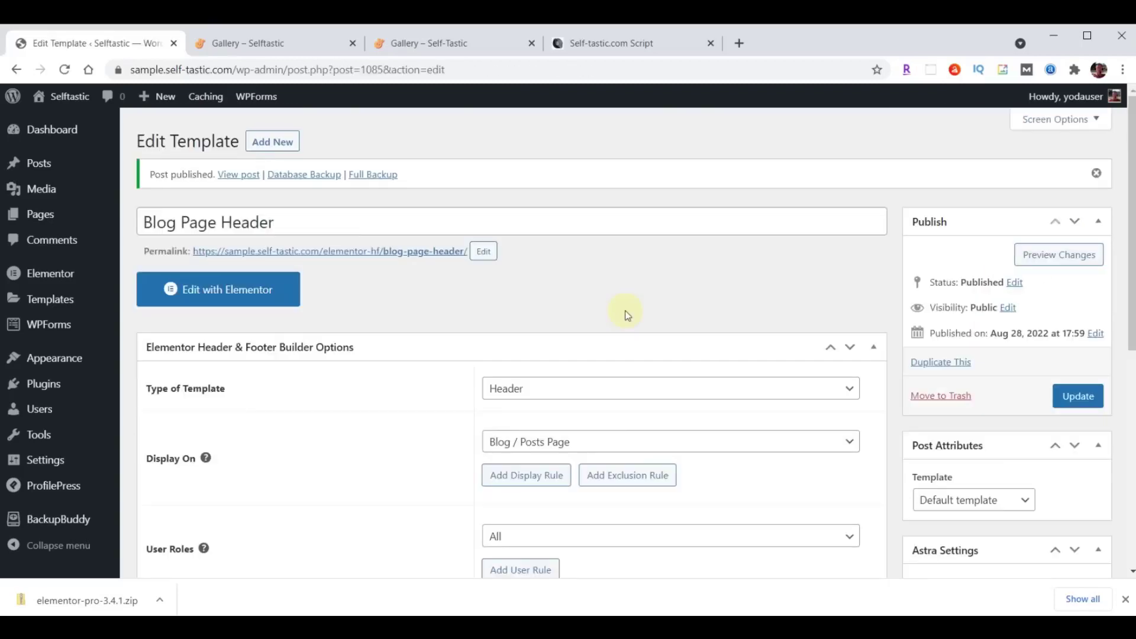
pyautogui.click(248, 289)
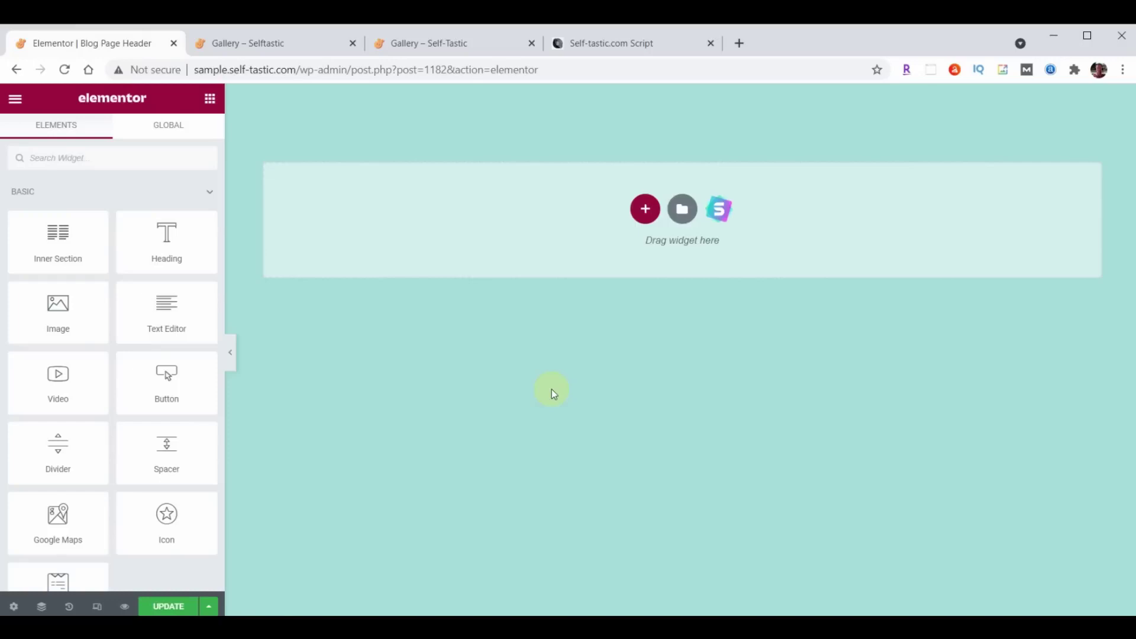
# Import the blog page header file and insert the Selftastic Blog Page Header design without document settings.
pyautogui.click(682, 213)
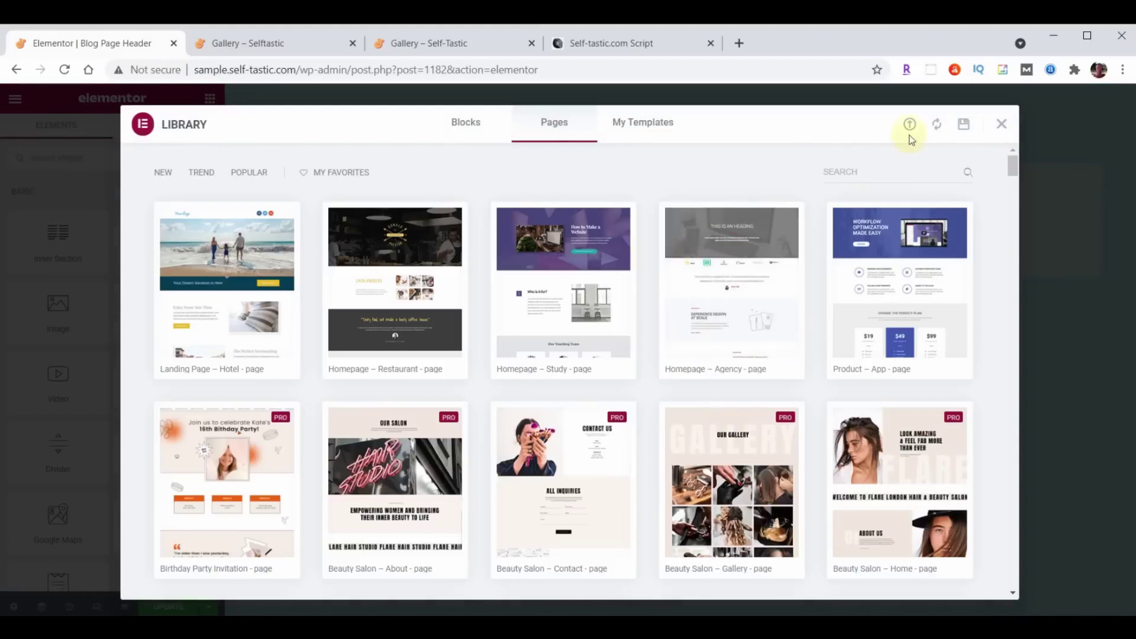
pyautogui.click(910, 125)
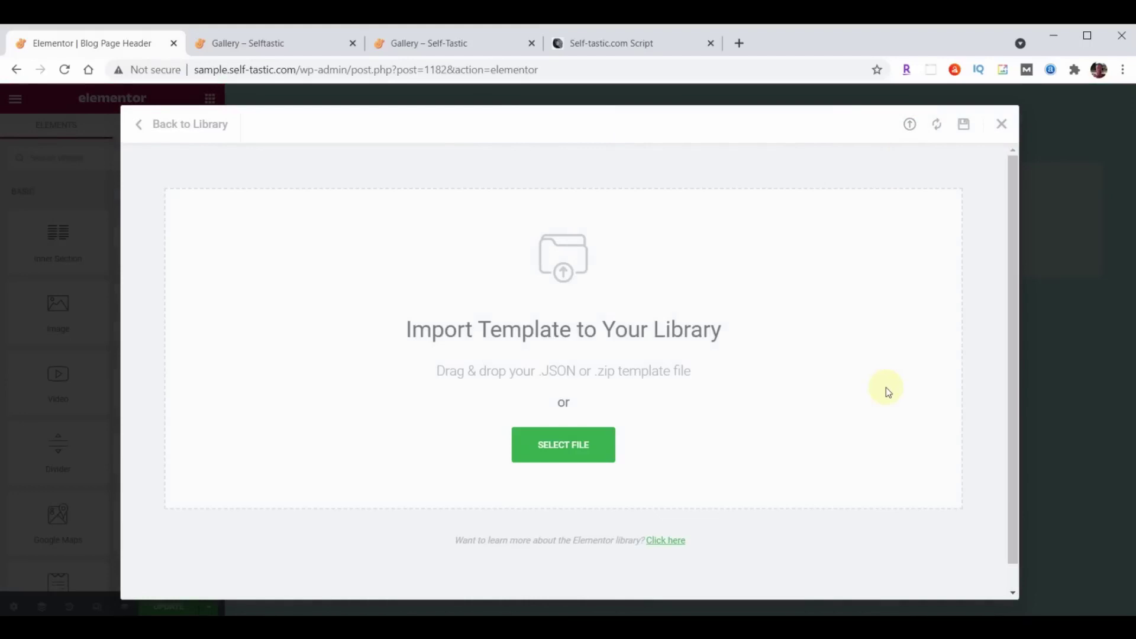
pyautogui.hotkey('alt', 'Tab')
pyautogui.scroll(-10, 1021, 317)
pyautogui.scroll(-1, 1021, 317)
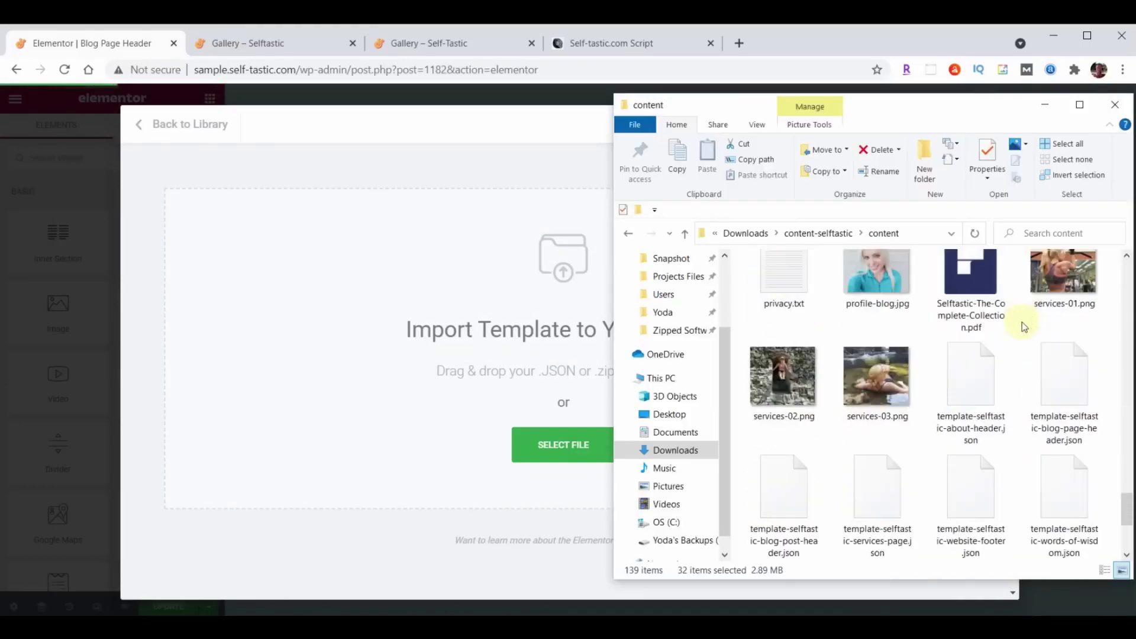
pyautogui.moveTo(1067, 395); pyautogui.dragTo(451, 367)
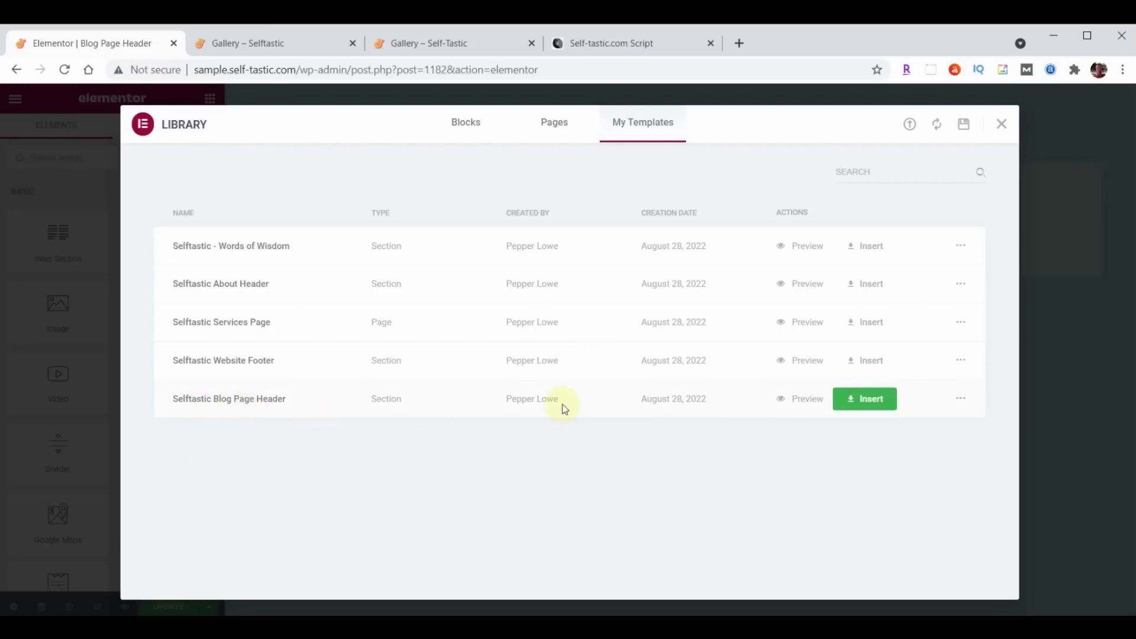
pyautogui.click(889, 400)
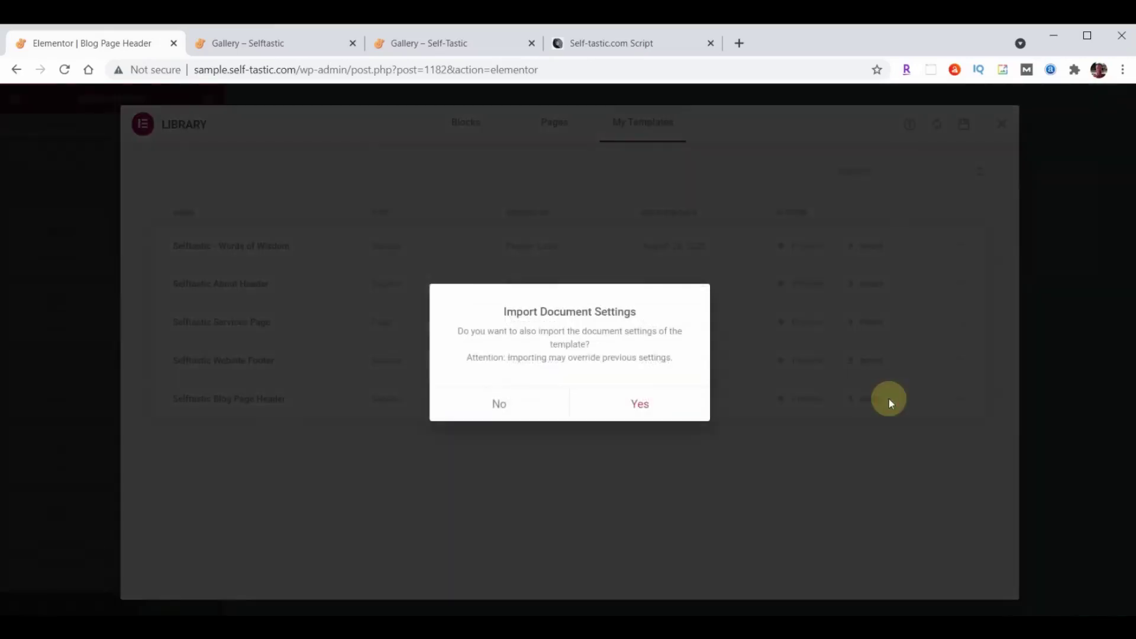
pyautogui.click(500, 403)
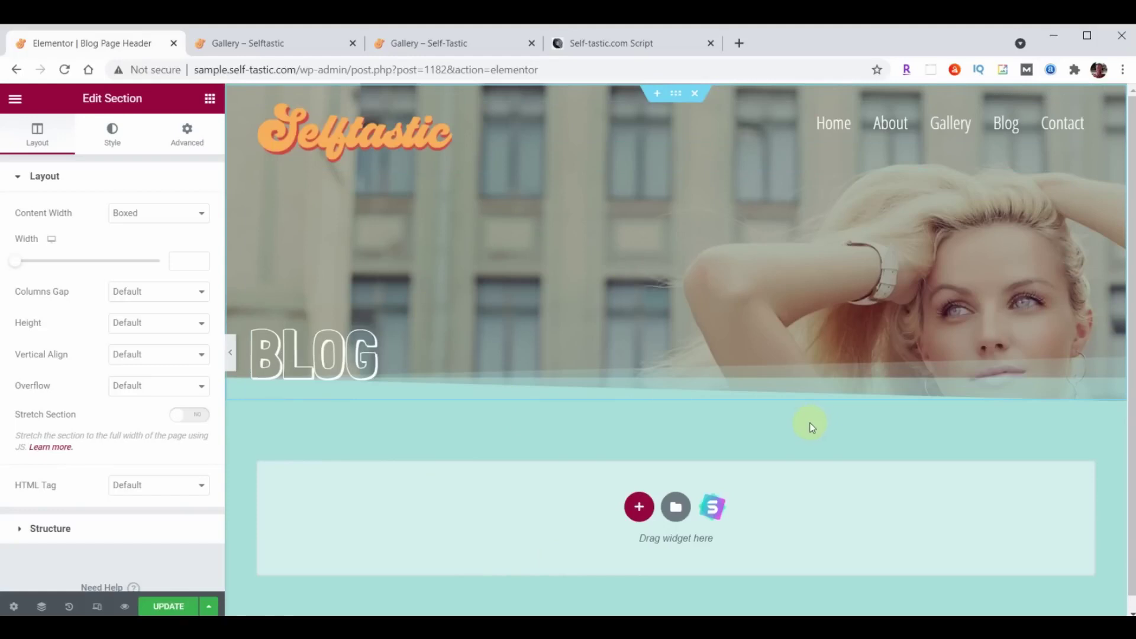
# Save the template and exit Elementor to the dashboard.
pyautogui.click(167, 606)
pyautogui.click(15, 99)
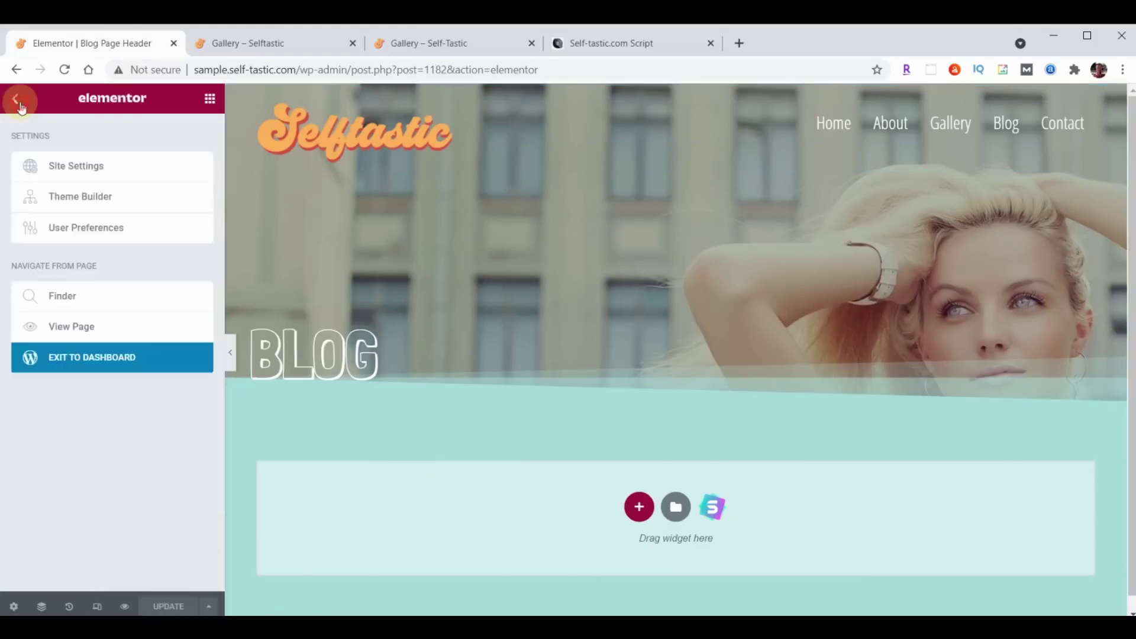
pyautogui.click(115, 357)
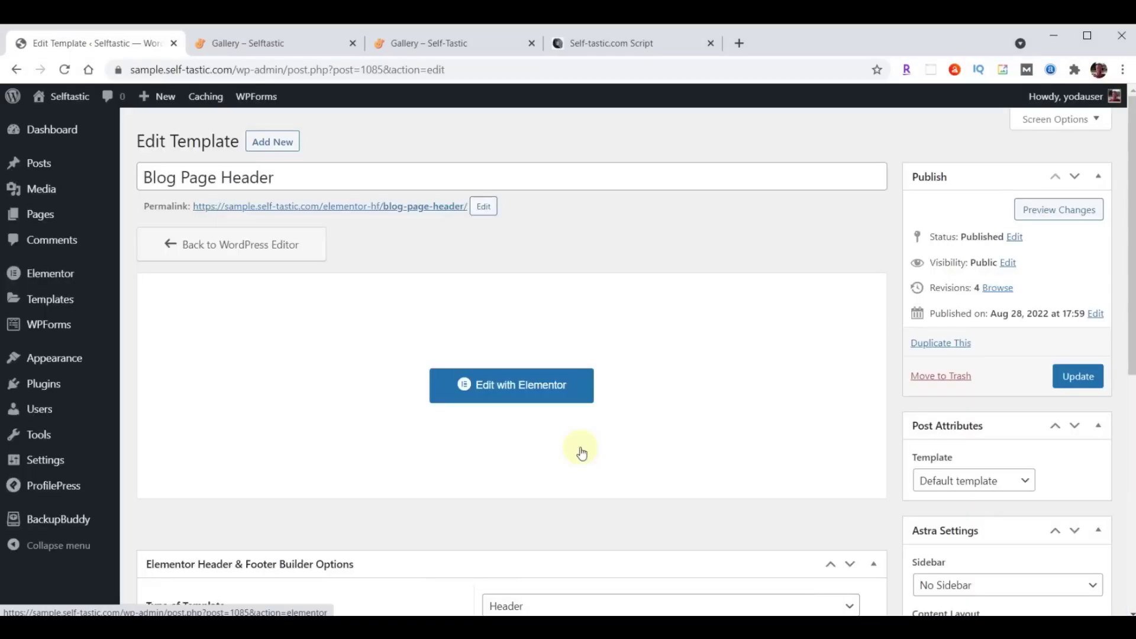
# Add a new Header template titled 'Blog Post Header' displayed on All Posts.
pyautogui.click(284, 145)
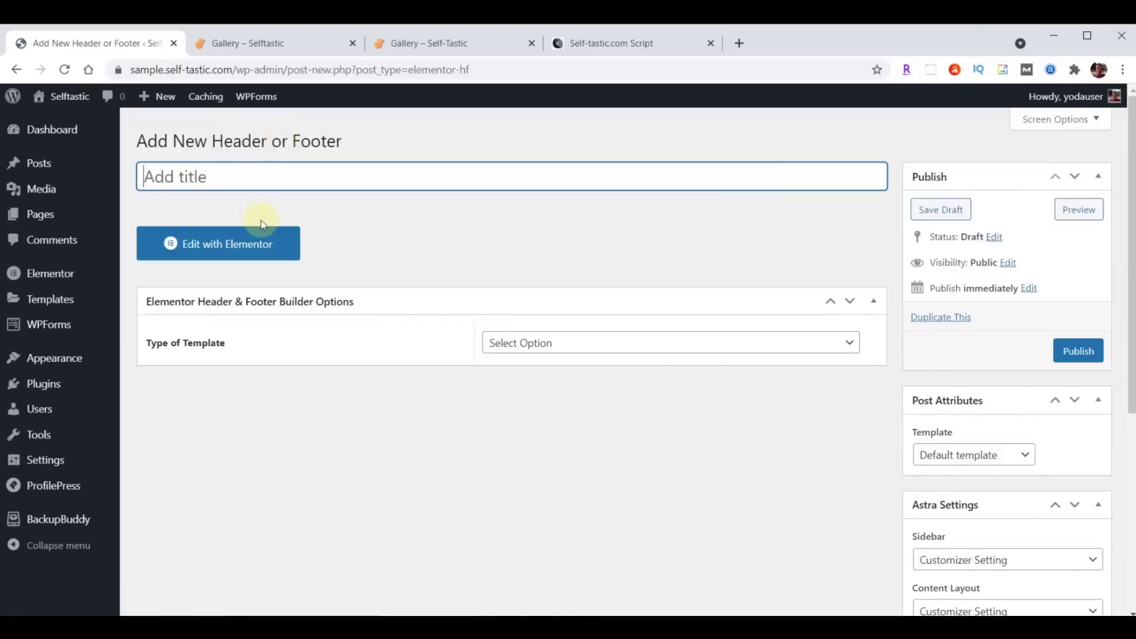
pyautogui.click(262, 177)
pyautogui.write('Blog Post Header')
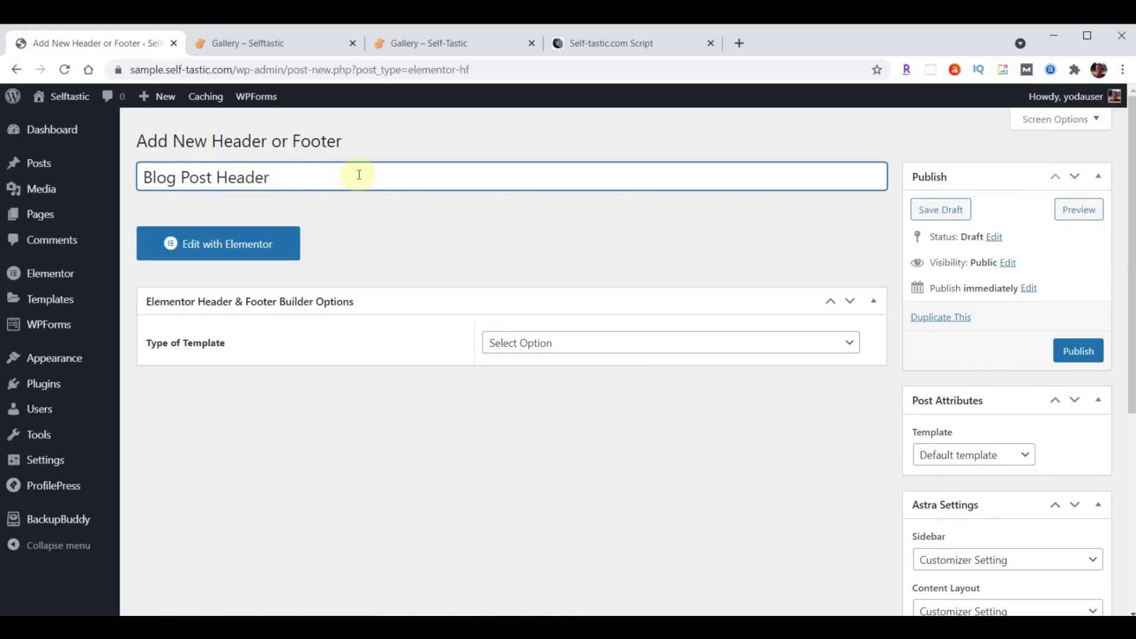
pyautogui.click(620, 343)
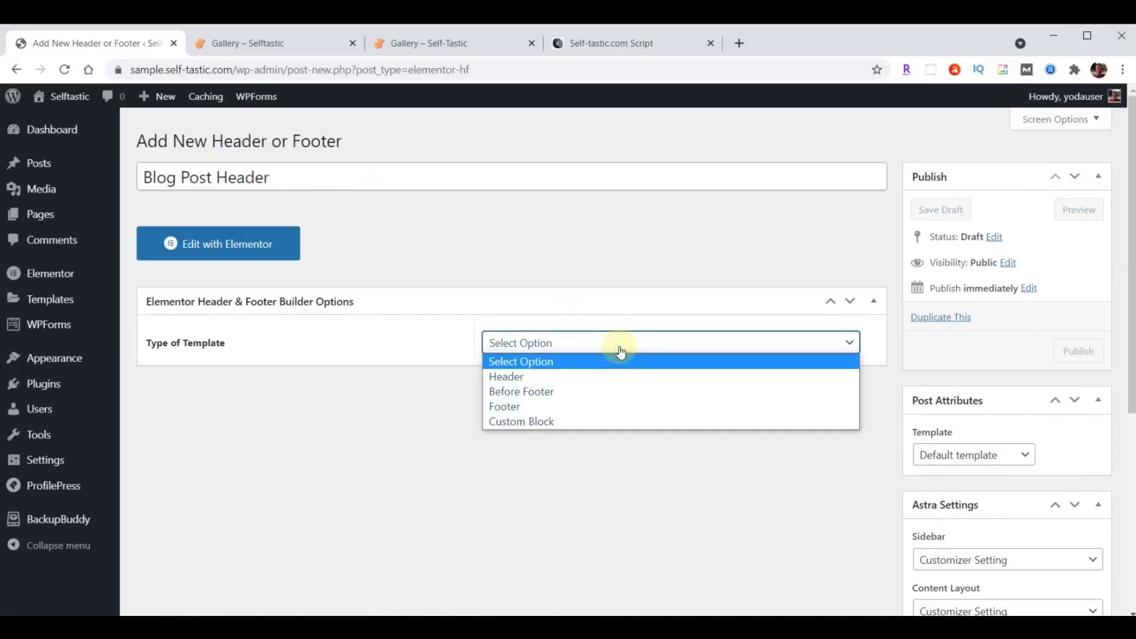
pyautogui.click(589, 377)
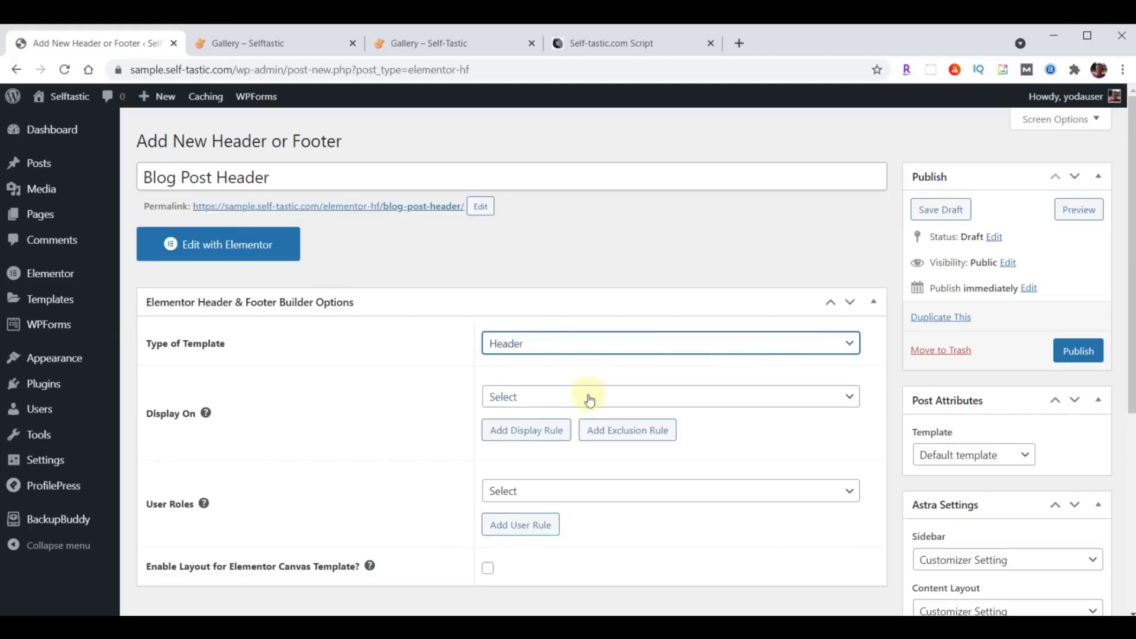
pyautogui.click(589, 396)
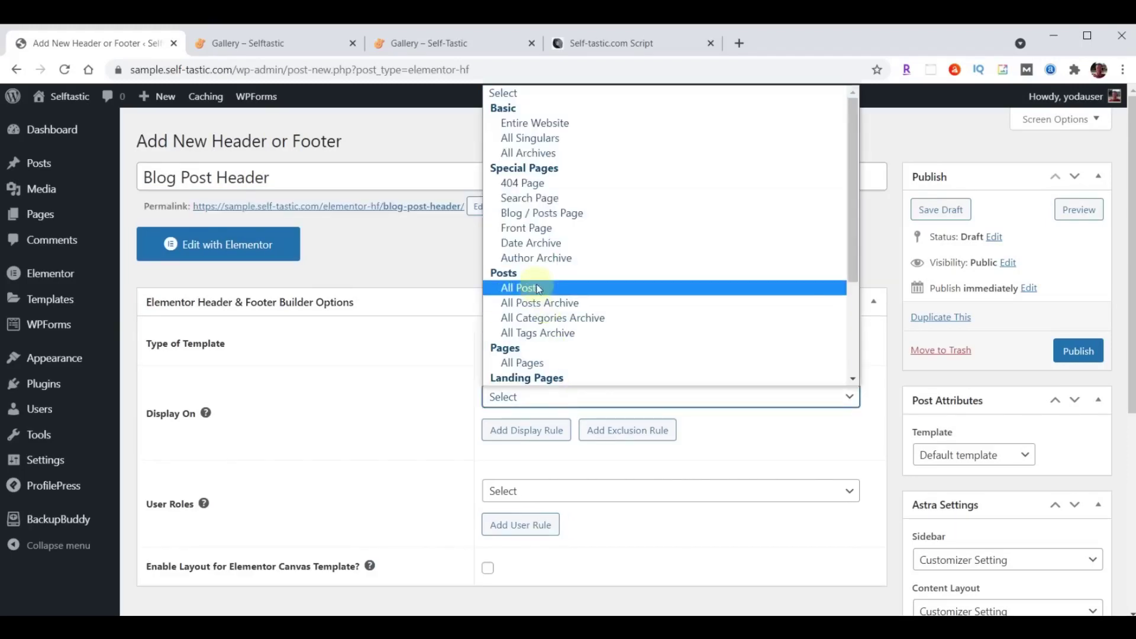
pyautogui.click(539, 288)
# Show it to all user roles, enable the Canvas layout, and publish it.
pyautogui.scroll(-3, 600, 283)
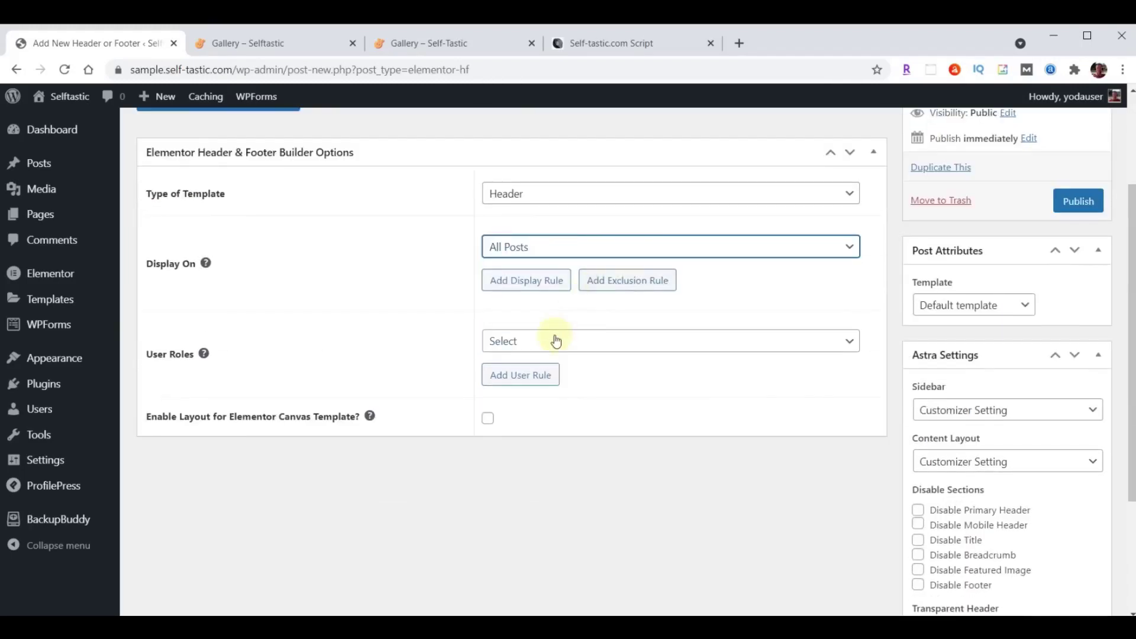
pyautogui.click(555, 341)
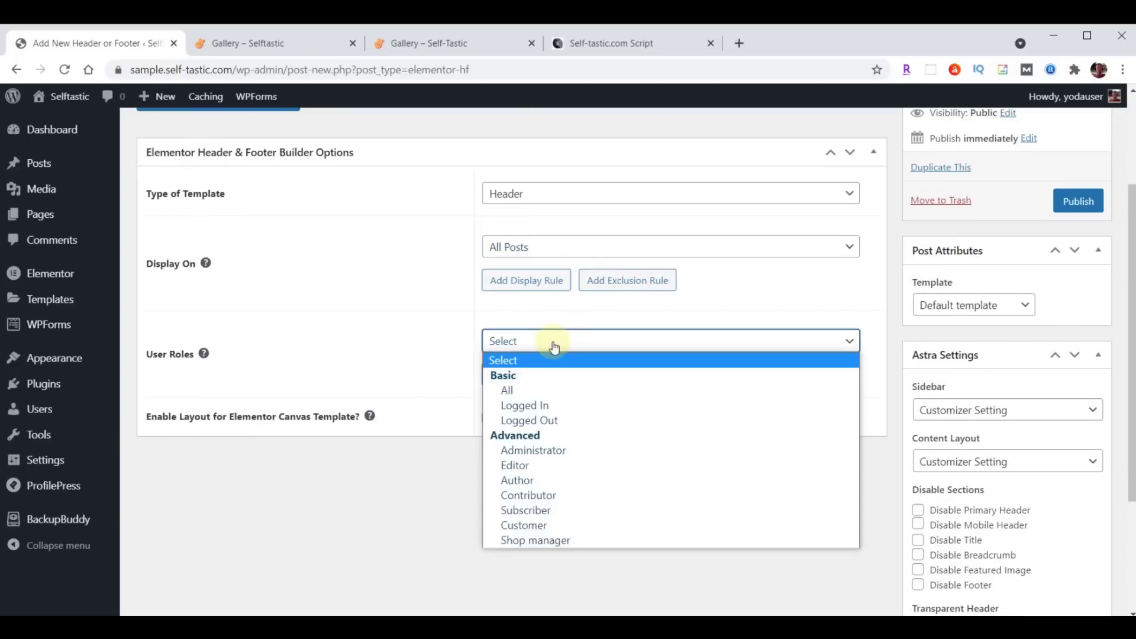
pyautogui.click(546, 390)
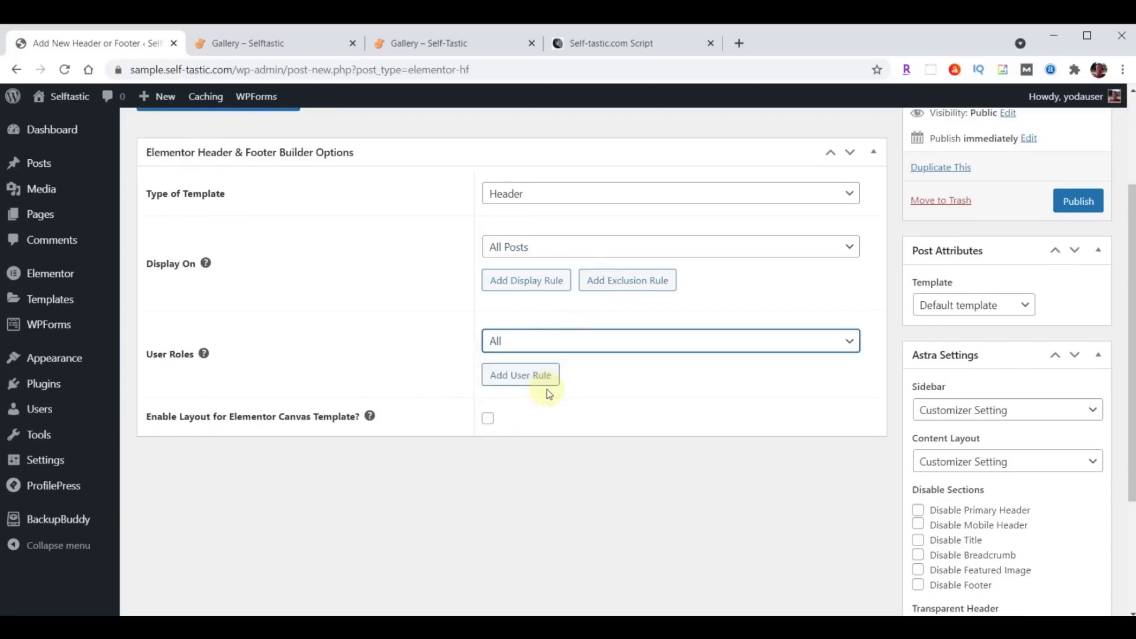
pyautogui.click(489, 421)
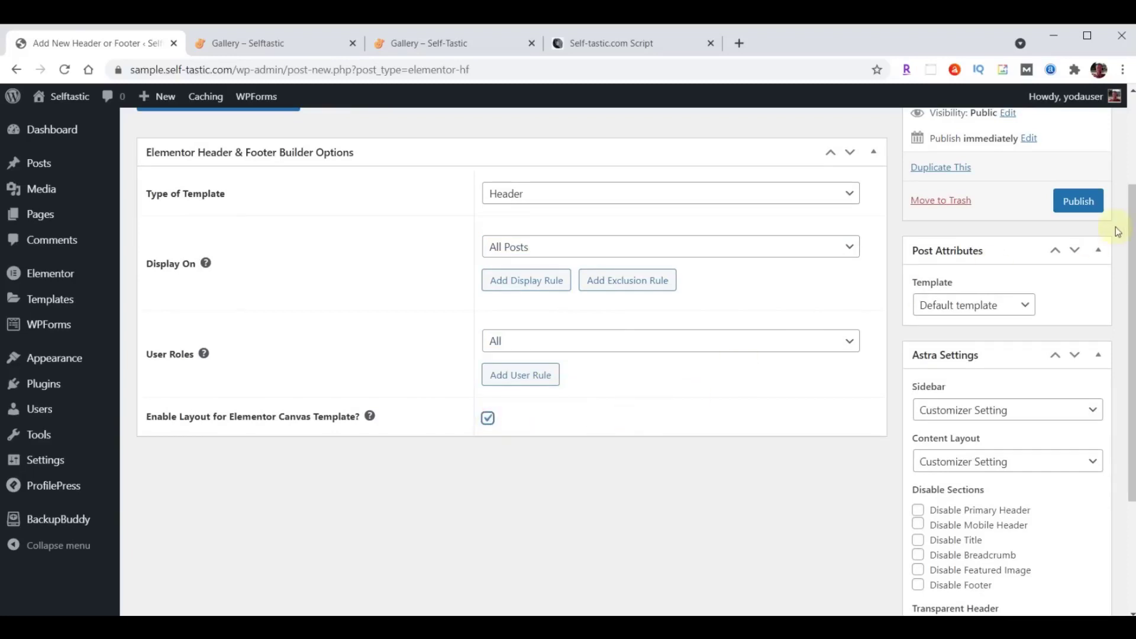
pyautogui.click(1079, 201)
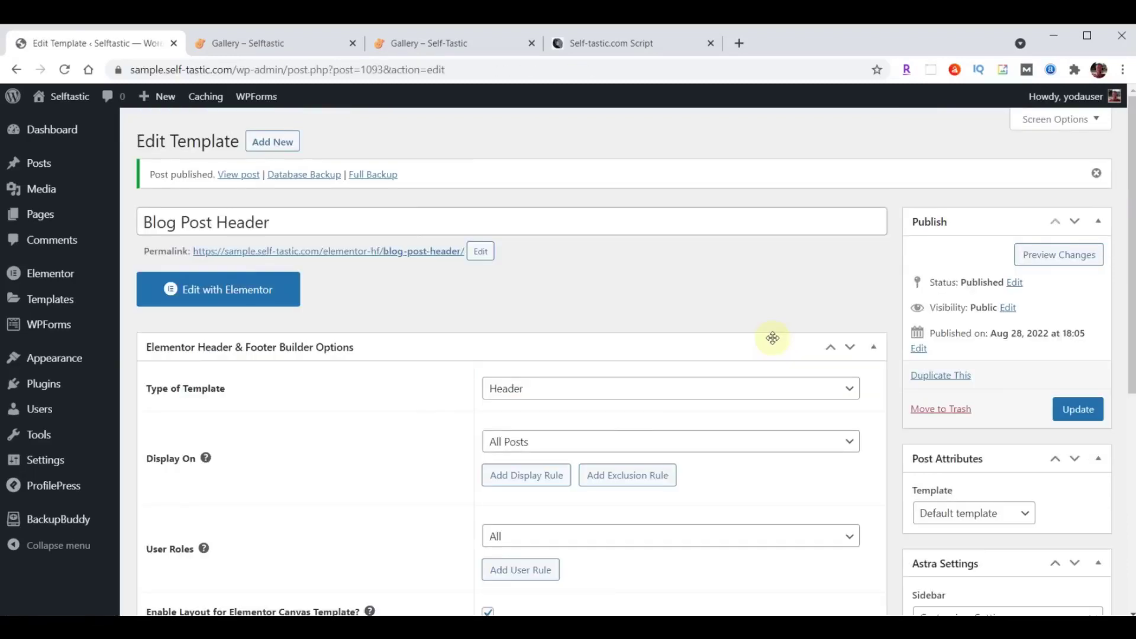
# In Elementor, import the blog-post-header file and insert the Selftastic Blog Post Header without document settings.
pyautogui.click(238, 290)
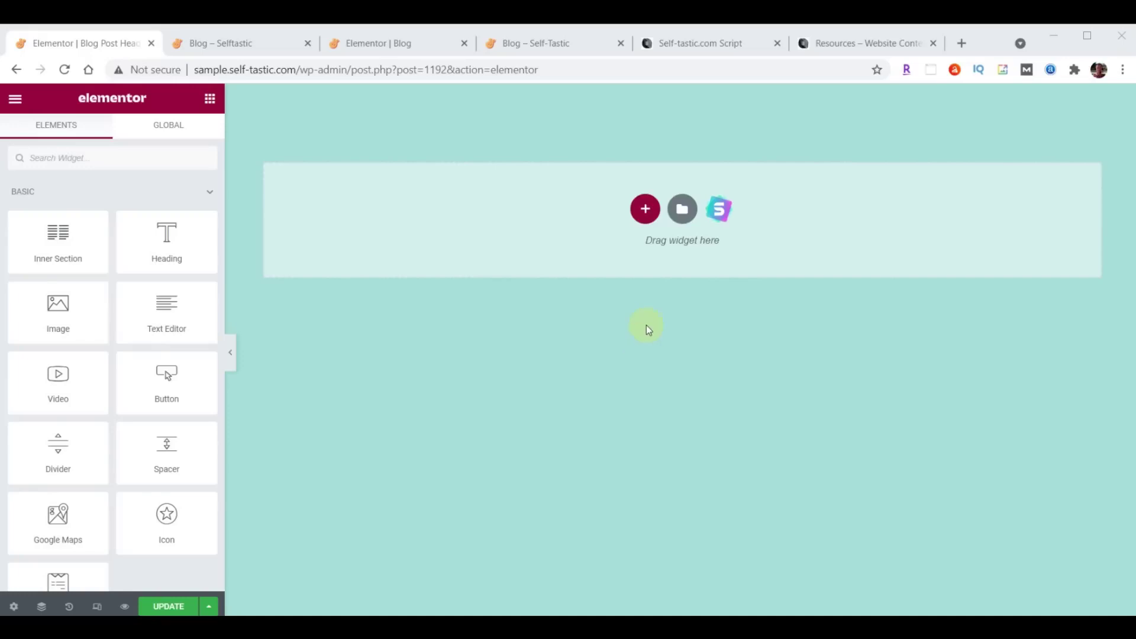
pyautogui.click(682, 209)
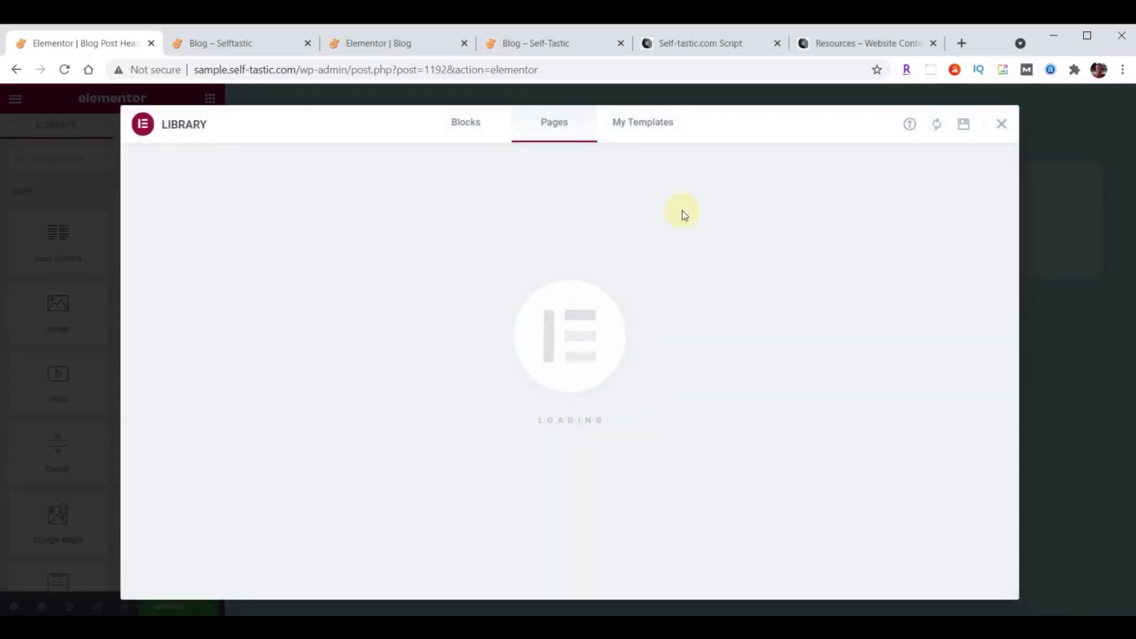
pyautogui.click(911, 126)
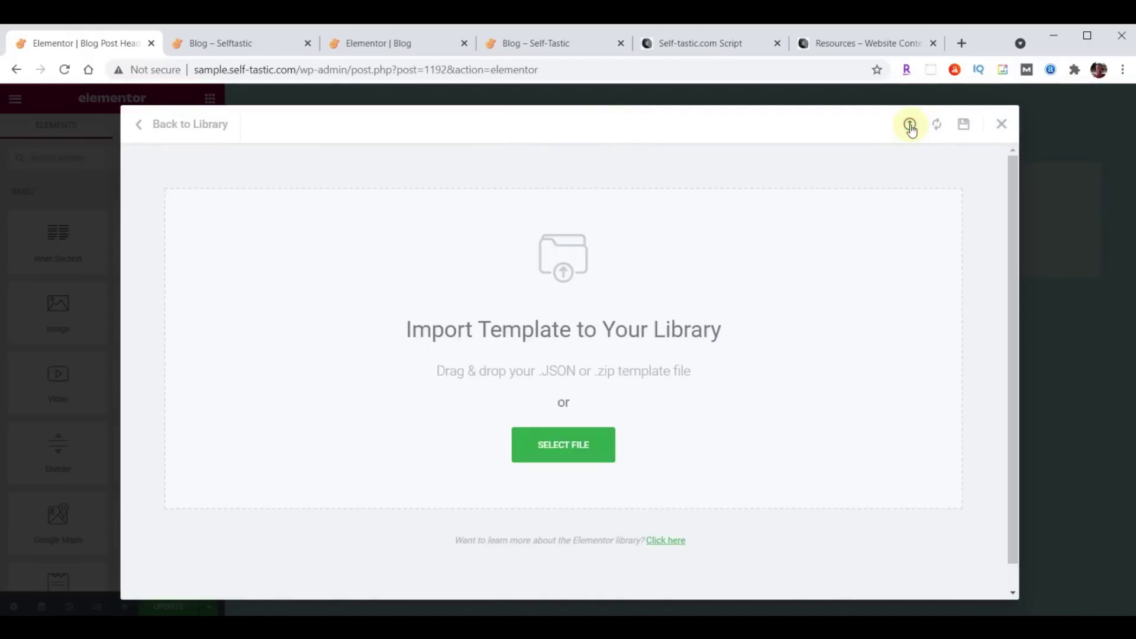
pyautogui.hotkey('alt', 'Tab')
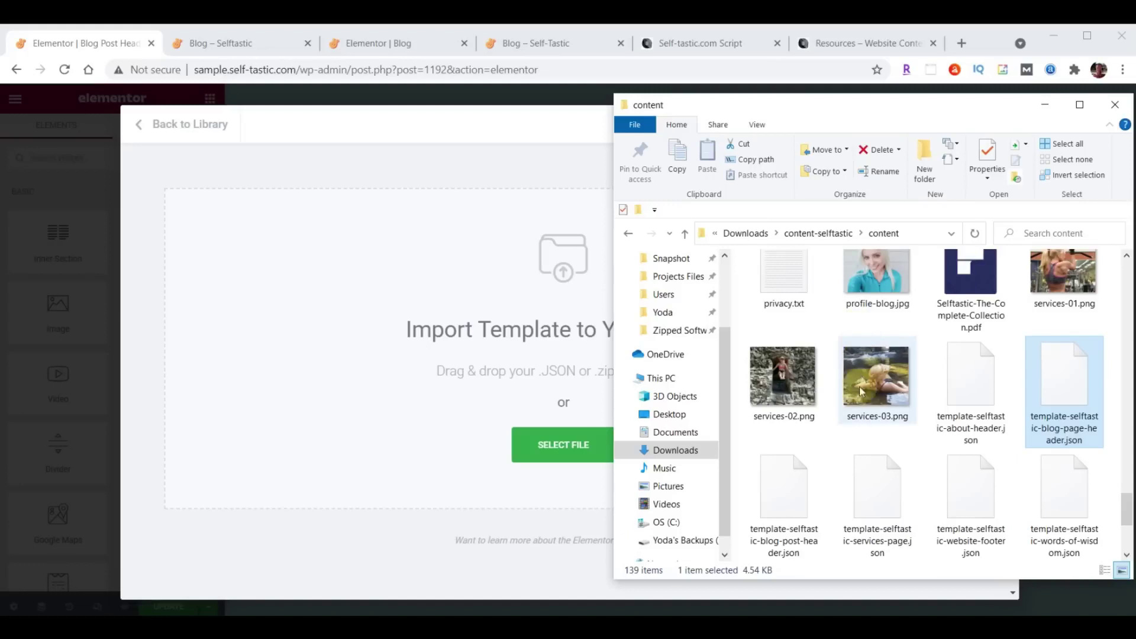
pyautogui.moveTo(789, 495); pyautogui.dragTo(495, 300)
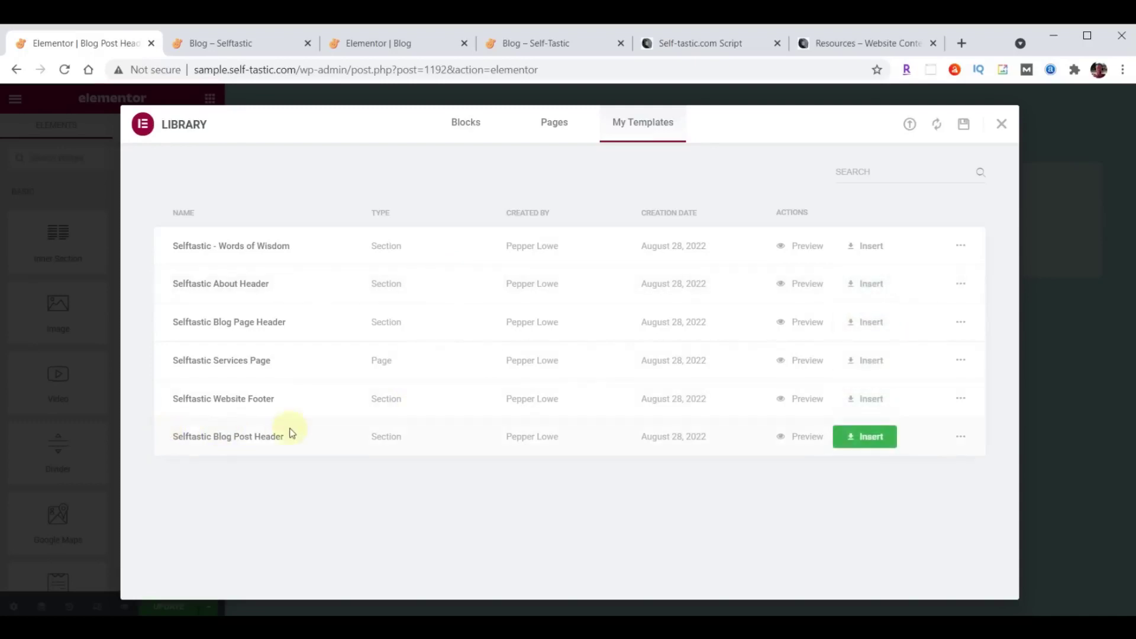
pyautogui.click(877, 444)
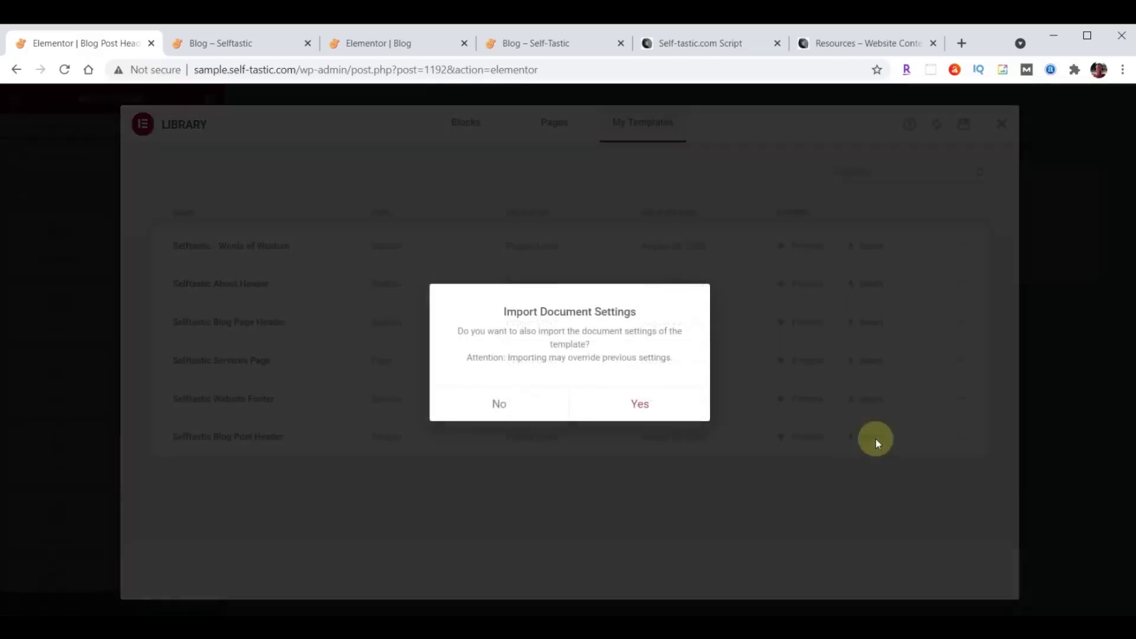
pyautogui.click(499, 407)
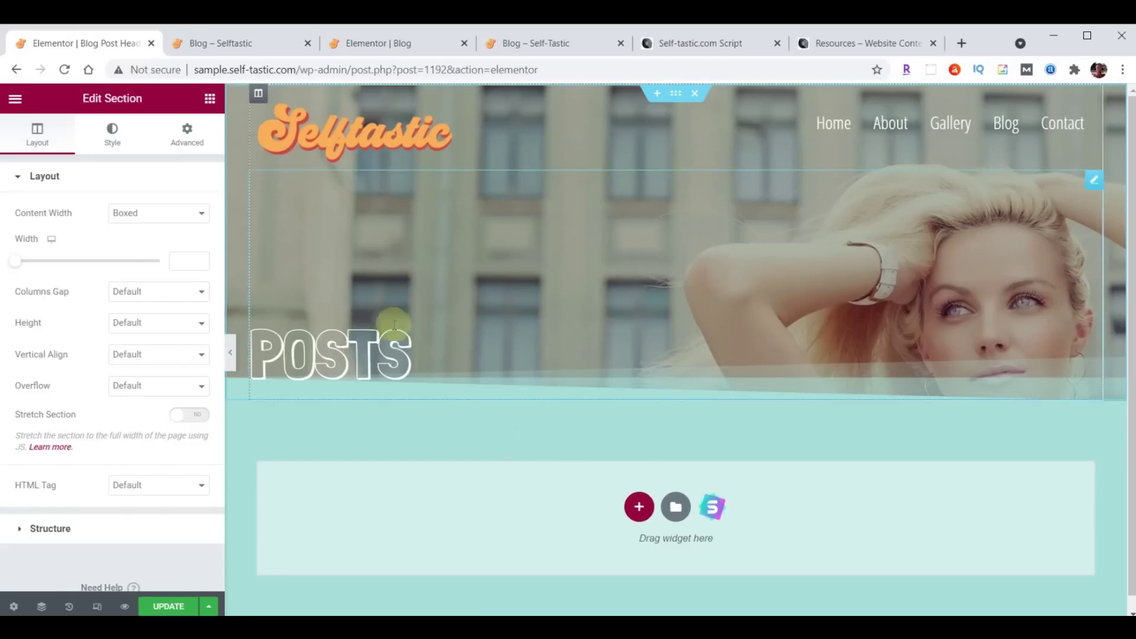
# Save the template and exit Elementor to the dashboard.
pyautogui.click(165, 609)
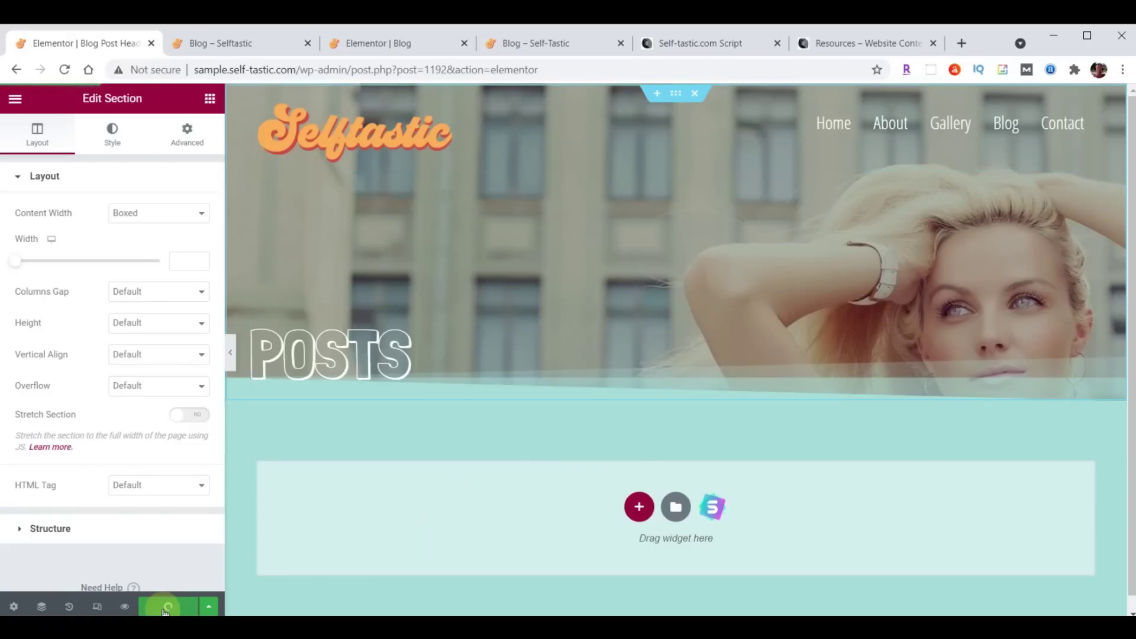
pyautogui.click(14, 99)
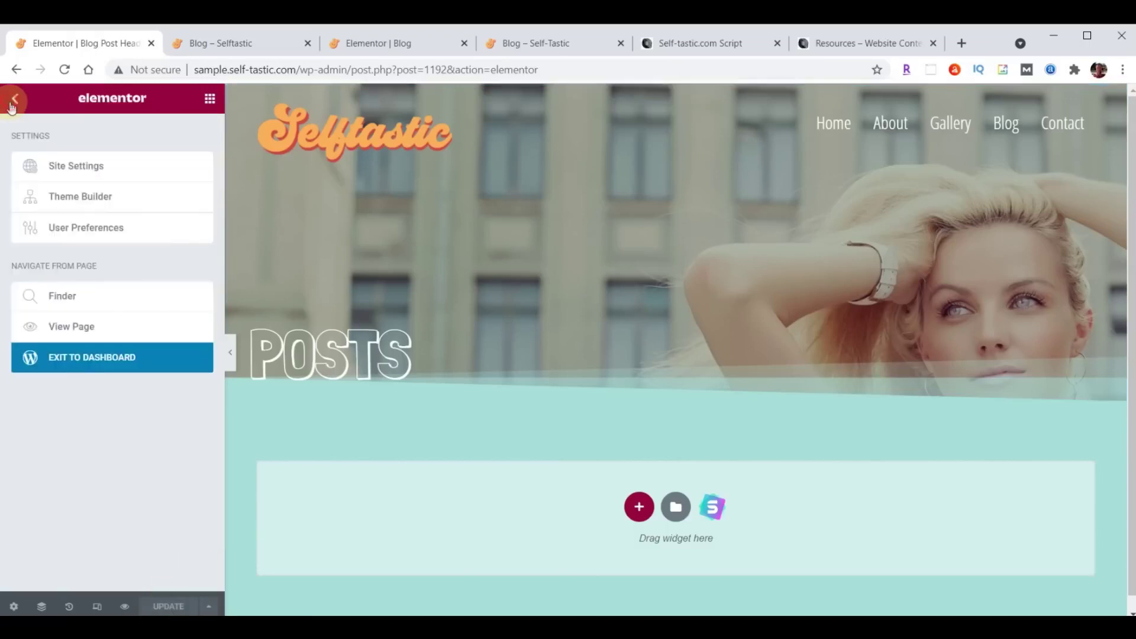
pyautogui.click(98, 362)
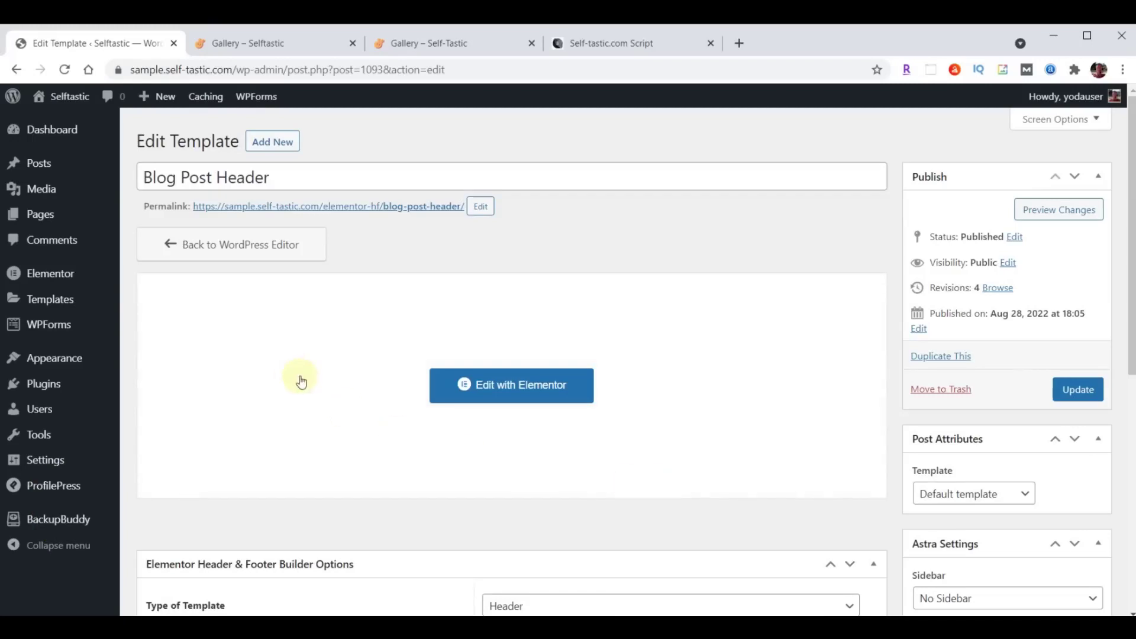
# Select all posts and bulk-trash the Hello world! post from the Posts list.
pyautogui.click(41, 173)
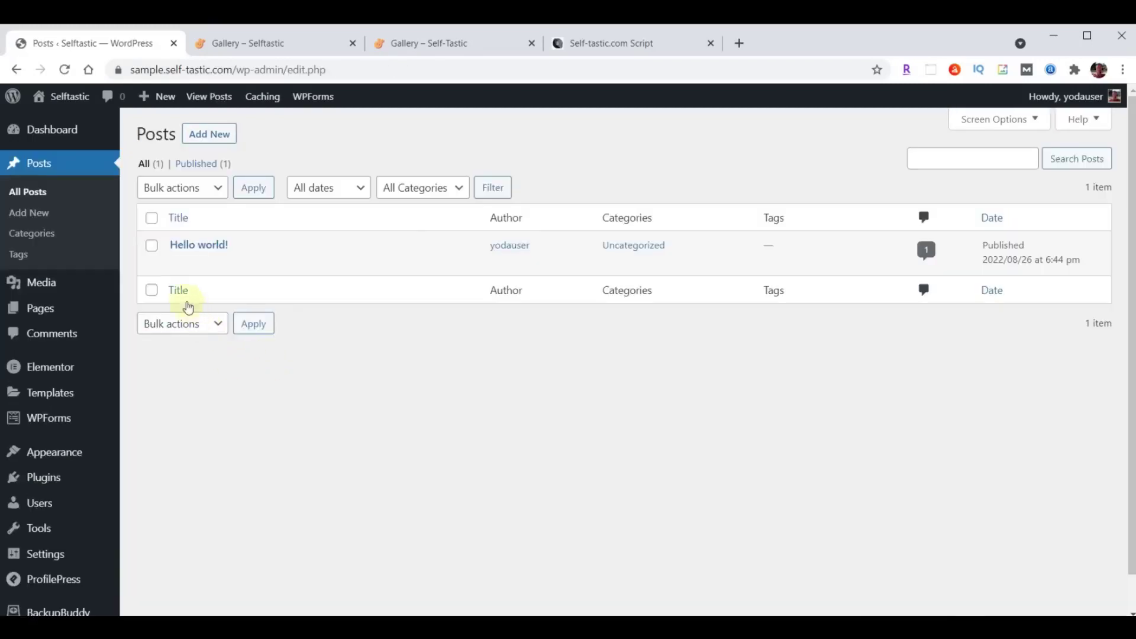
pyautogui.click(152, 218)
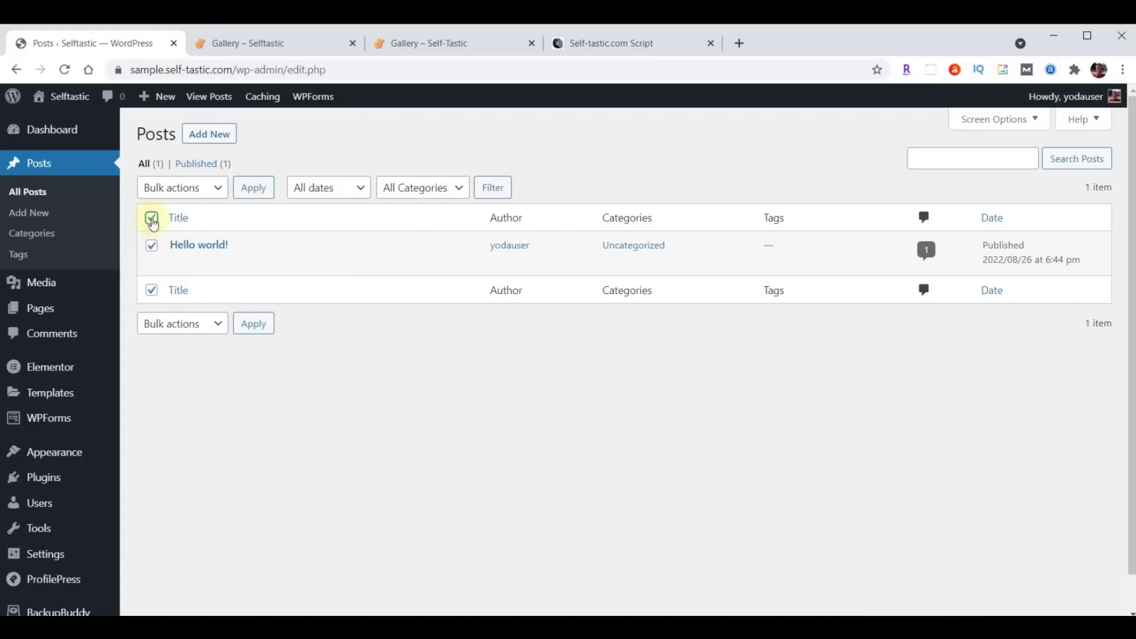
pyautogui.click(218, 186)
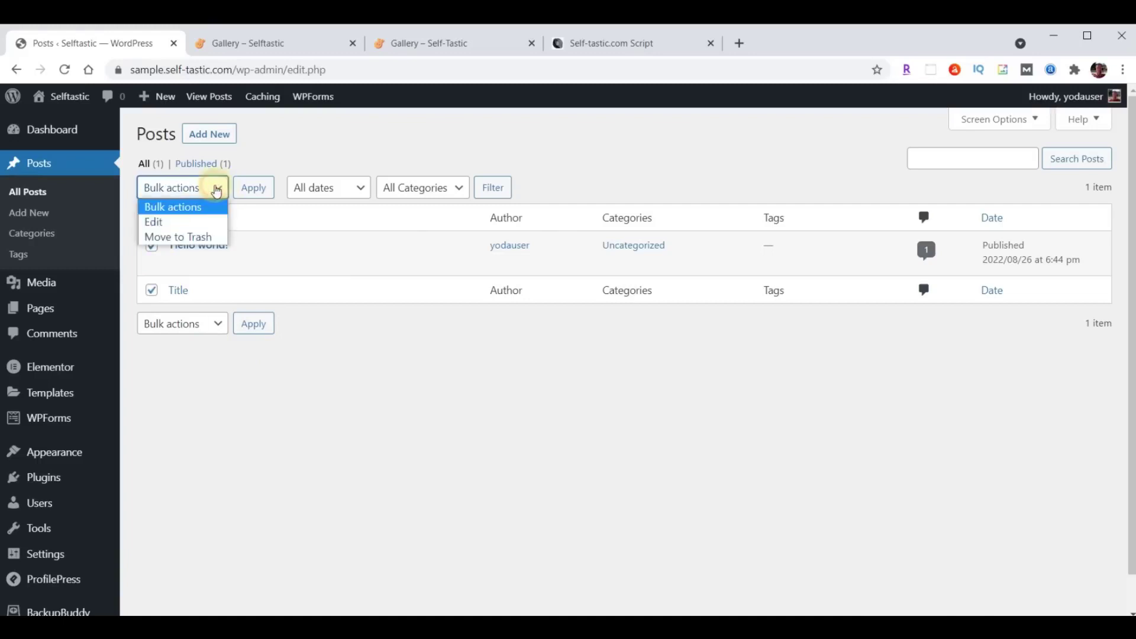
pyautogui.click(196, 236)
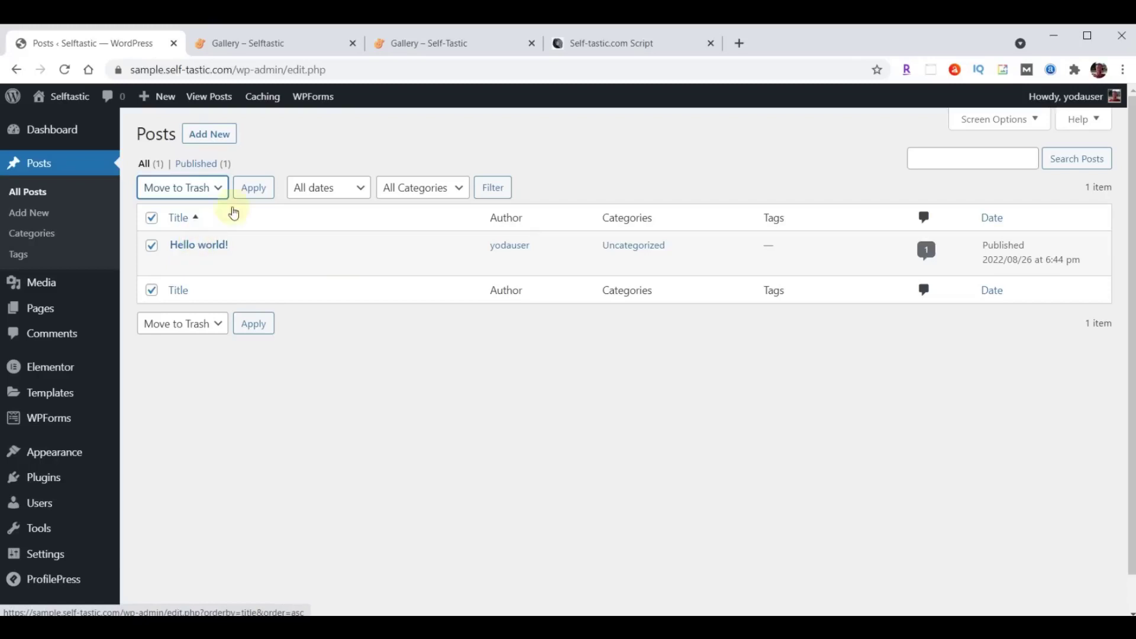
pyautogui.click(256, 193)
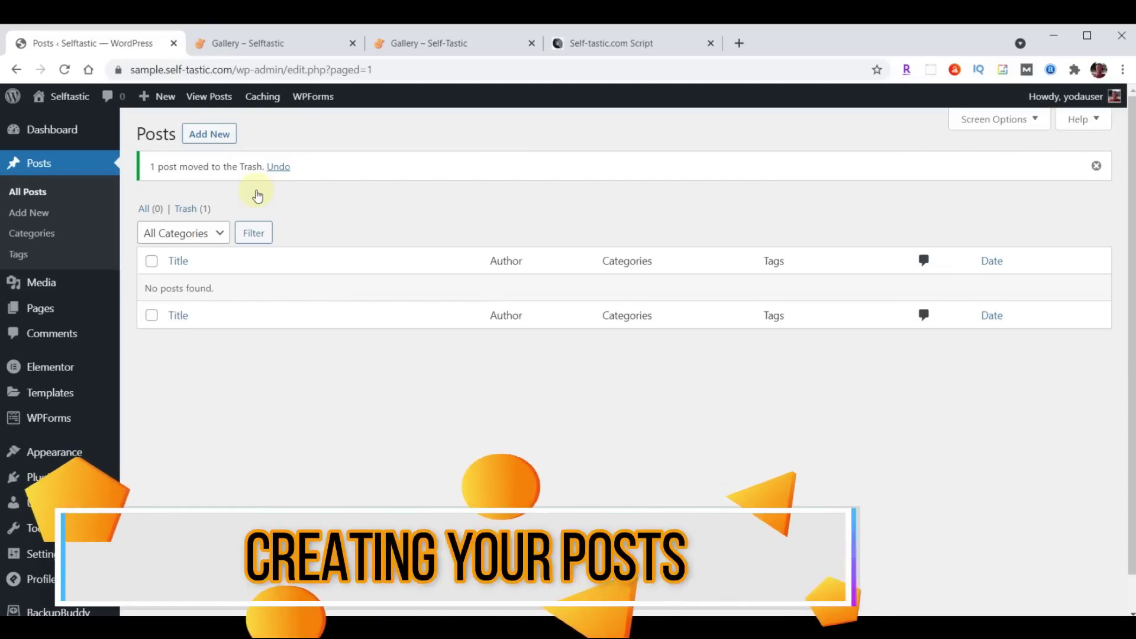
# Start a new post and highlight the title 'What Our Kids Learned After Fostering a Puppy for a Weekend' in the script.
pyautogui.click(223, 133)
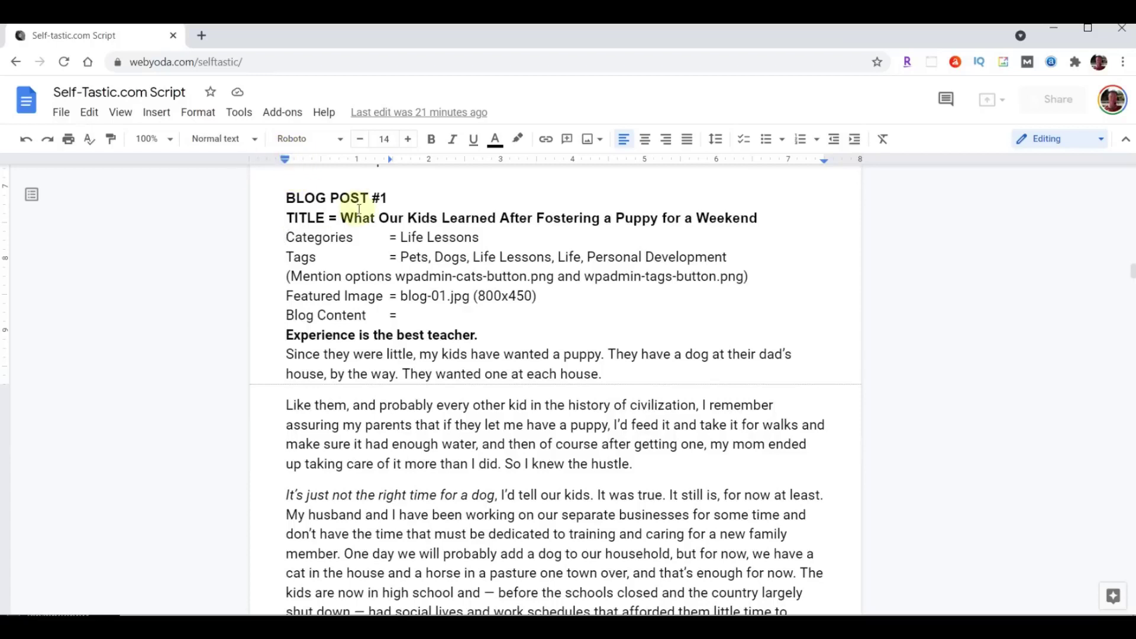
pyautogui.moveTo(343, 218); pyautogui.dragTo(743, 218)
pyautogui.moveTo(743, 218); pyautogui.dragTo(757, 218)
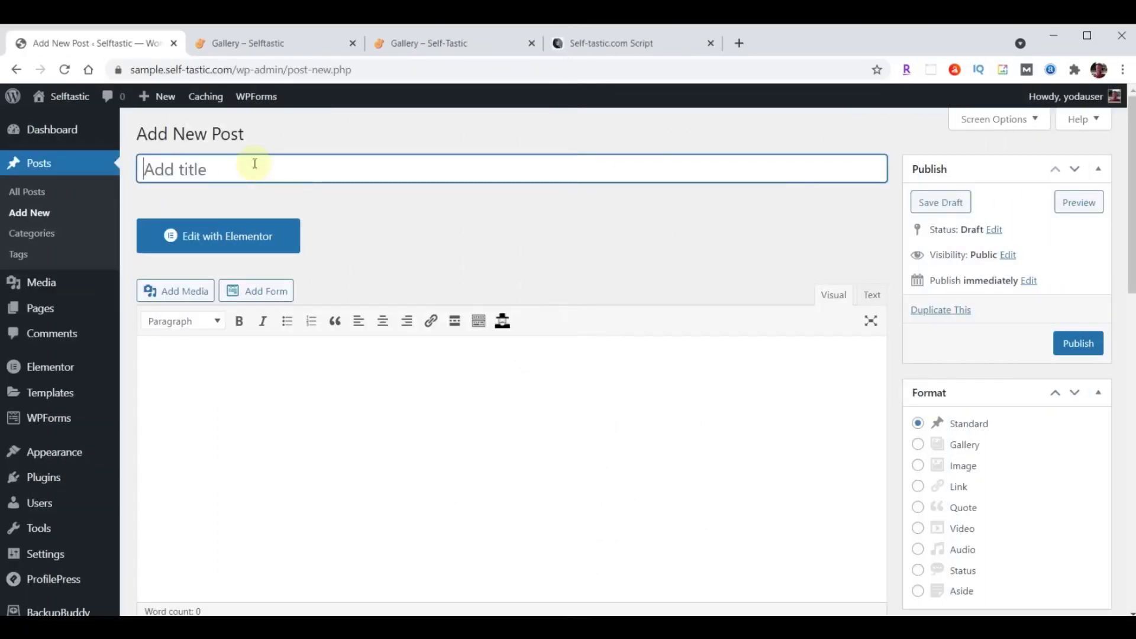
# Paste 'What Our Kids Learned After Fostering a Puppy for a Weekend' as the title and the full article as the body.
pyautogui.write('What Our Kids Learned After Fostering a Puppy for a Weekend')
pyautogui.scroll(-1, 317, 438)
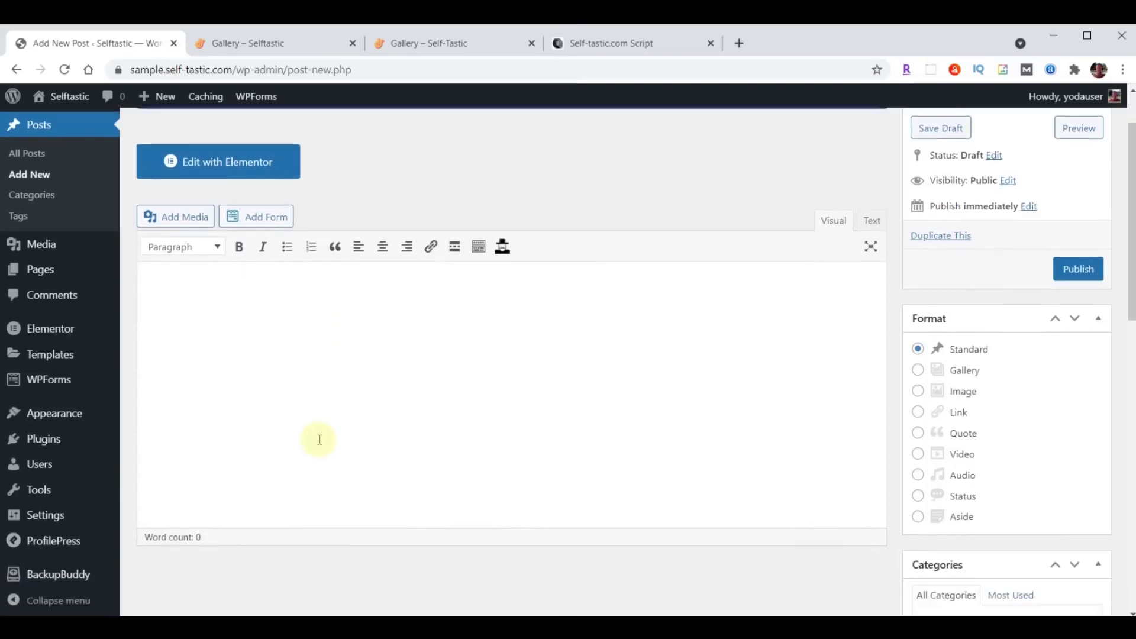
pyautogui.click(244, 336)
pyautogui.hotkey('ctrl', 'v')
pyautogui.scroll(15, 272, 408)
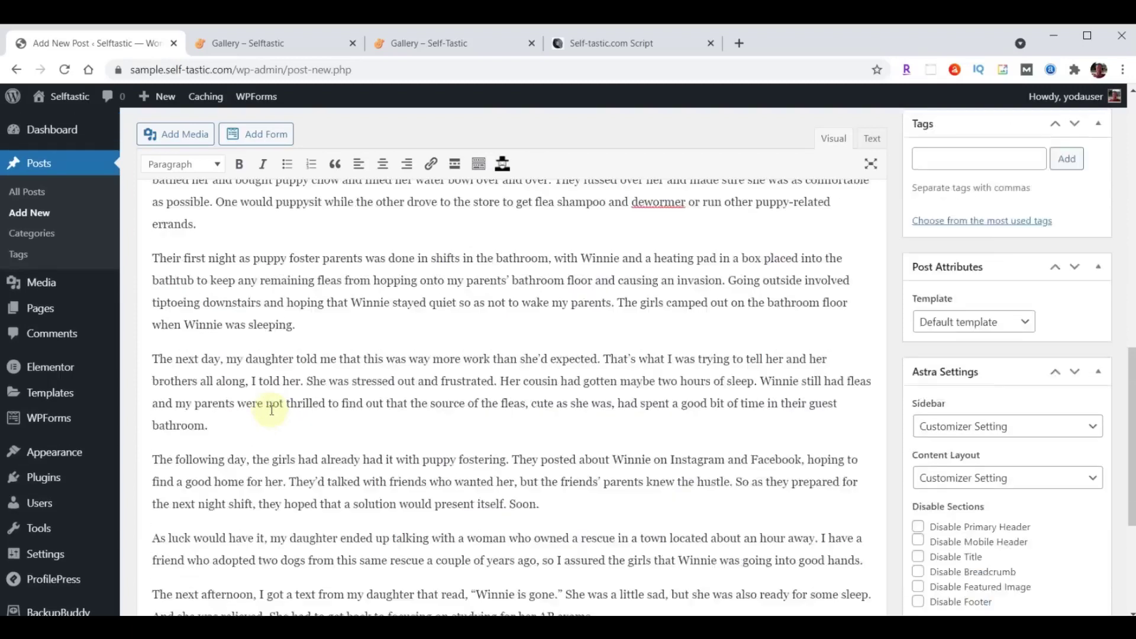
pyautogui.scroll(2, 272, 410)
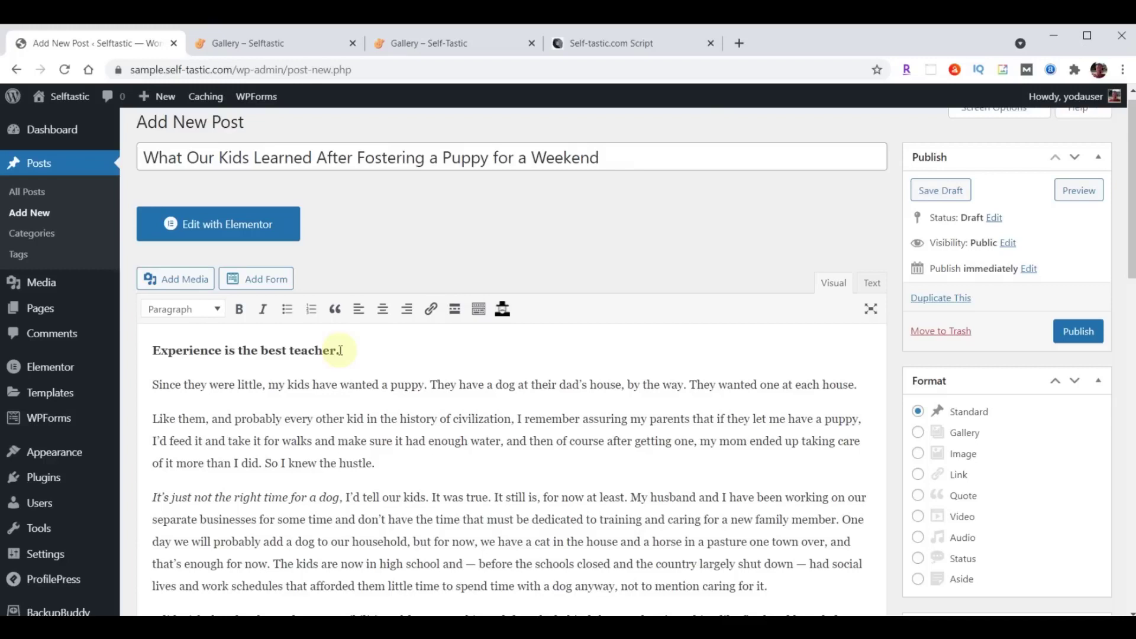
pyautogui.scroll(1, 373, 385)
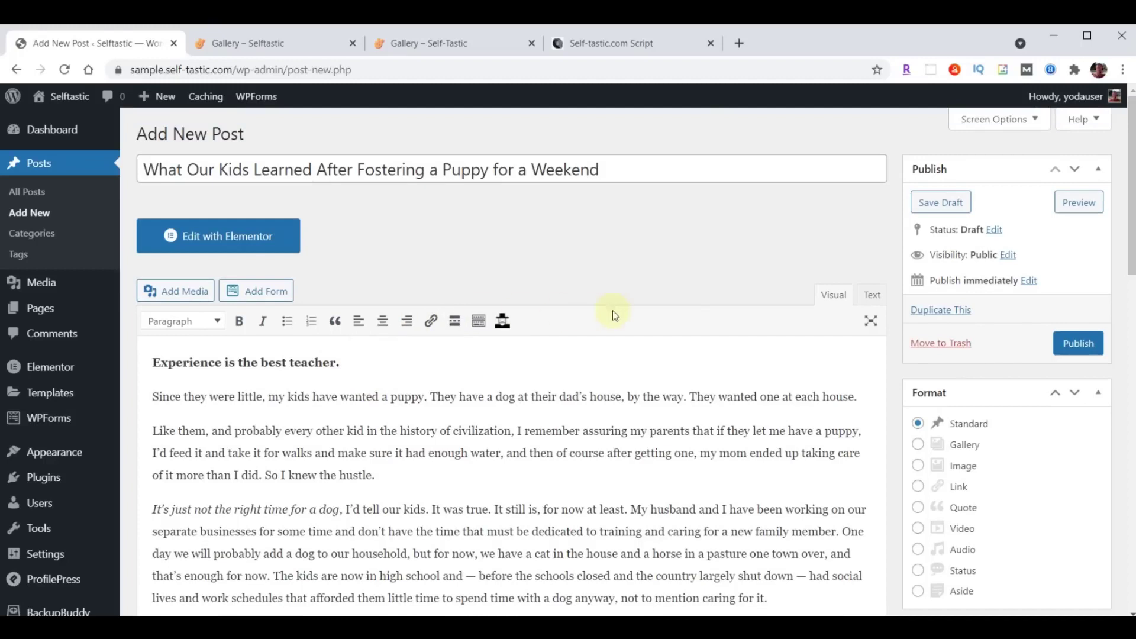
pyautogui.scroll(-5, 703, 302)
pyautogui.scroll(-1, 700, 306)
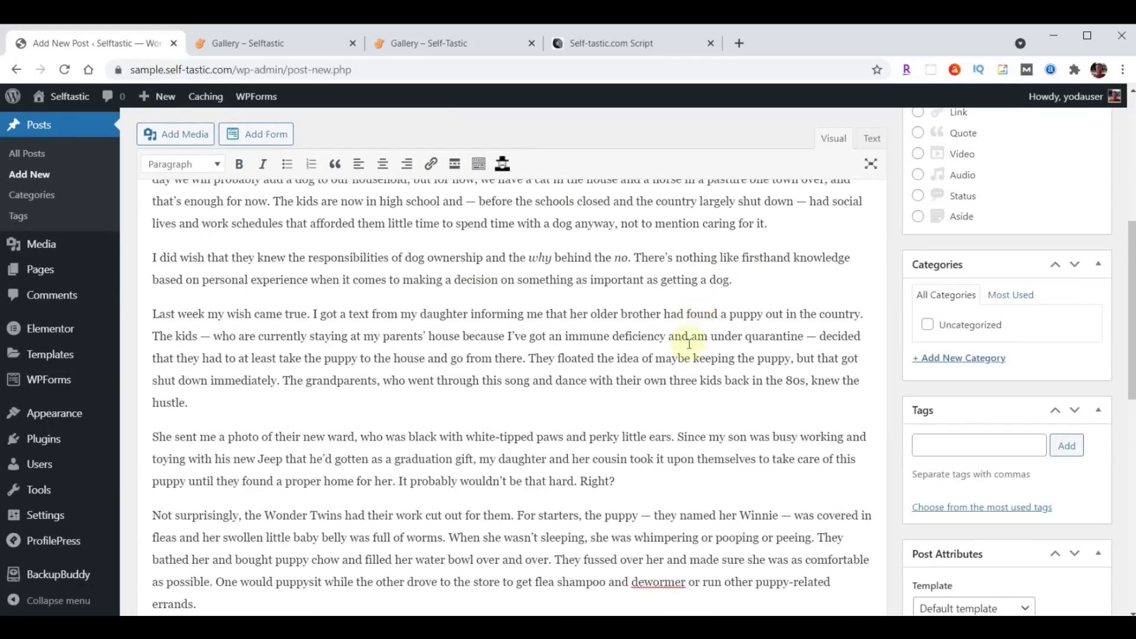
# Create a new 'Life Lessons' category for the post.
pyautogui.click(956, 360)
pyautogui.write('Life Lessons')
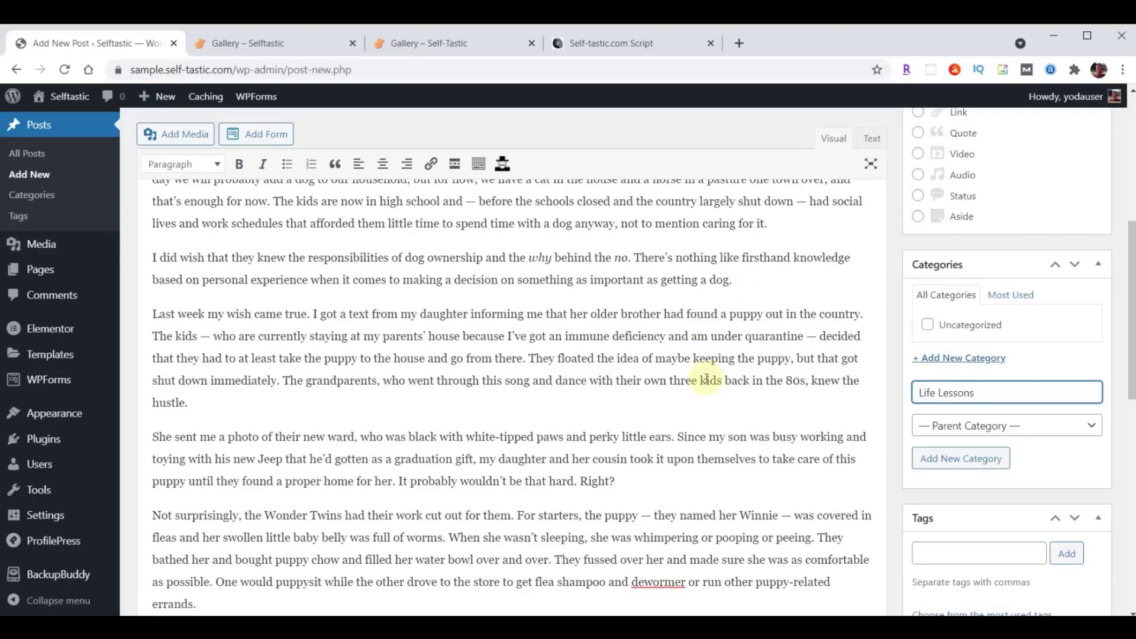
pyautogui.press('Return')
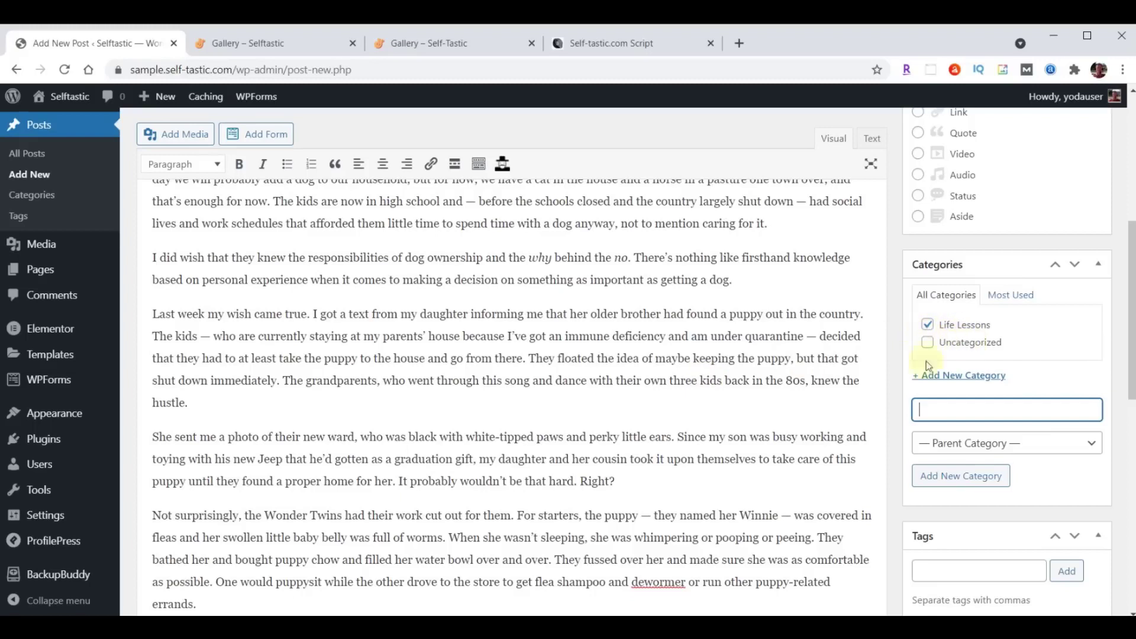
# Add the tags Pets, Dogs, Life Lessons, Life and Personal Development.
pyautogui.scroll(-3, 691, 350)
pyautogui.scroll(-1, 710, 350)
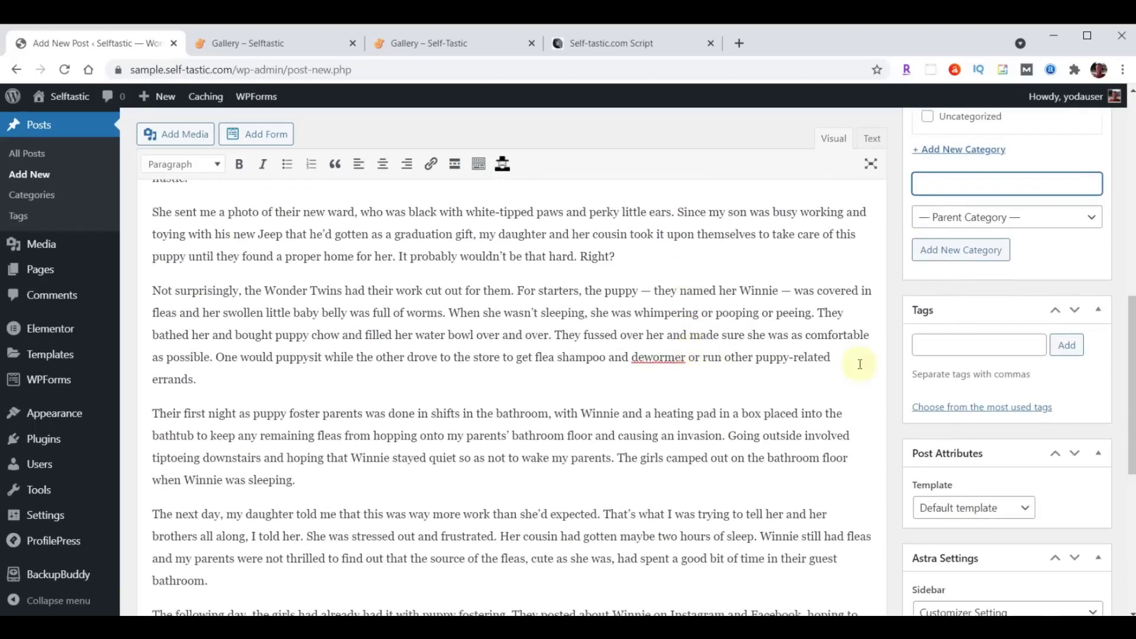
pyautogui.click(944, 348)
pyautogui.write('Pets, Dogs, Life Lessons, Life, Personal Development')
pyautogui.click(1066, 346)
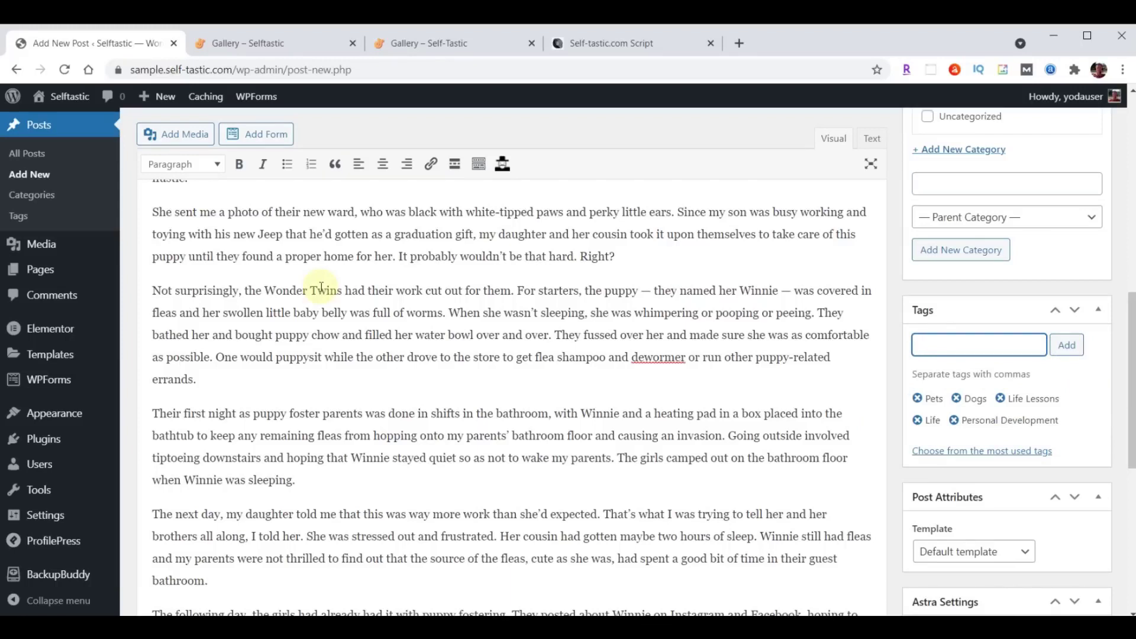
pyautogui.click(73, 219)
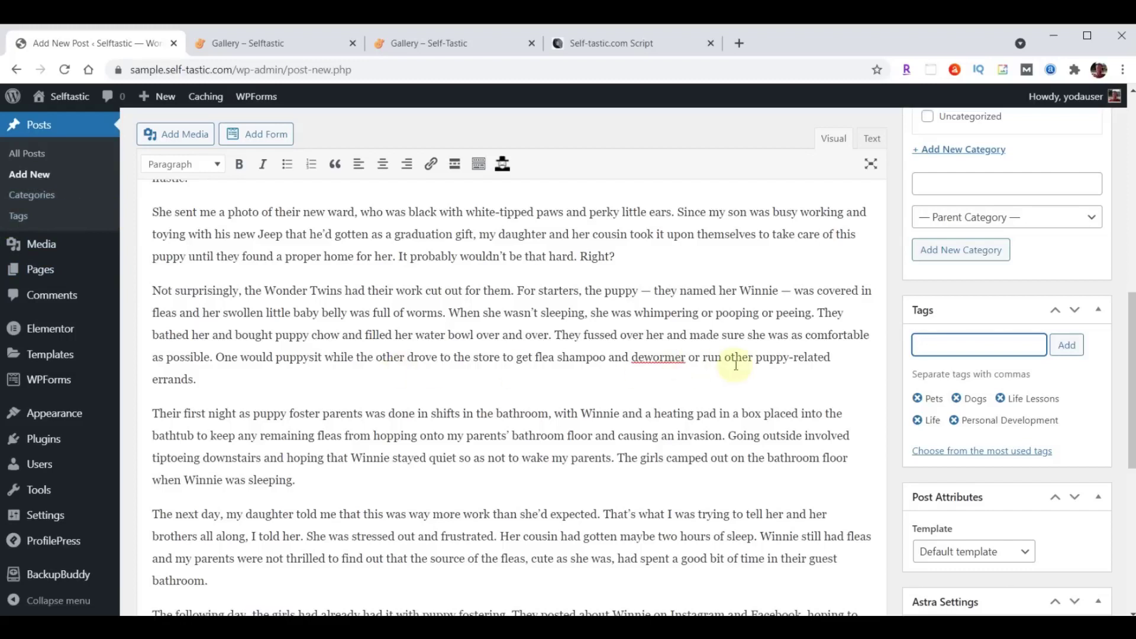
pyautogui.scroll(-6, 735, 367)
pyautogui.scroll(-1, 735, 367)
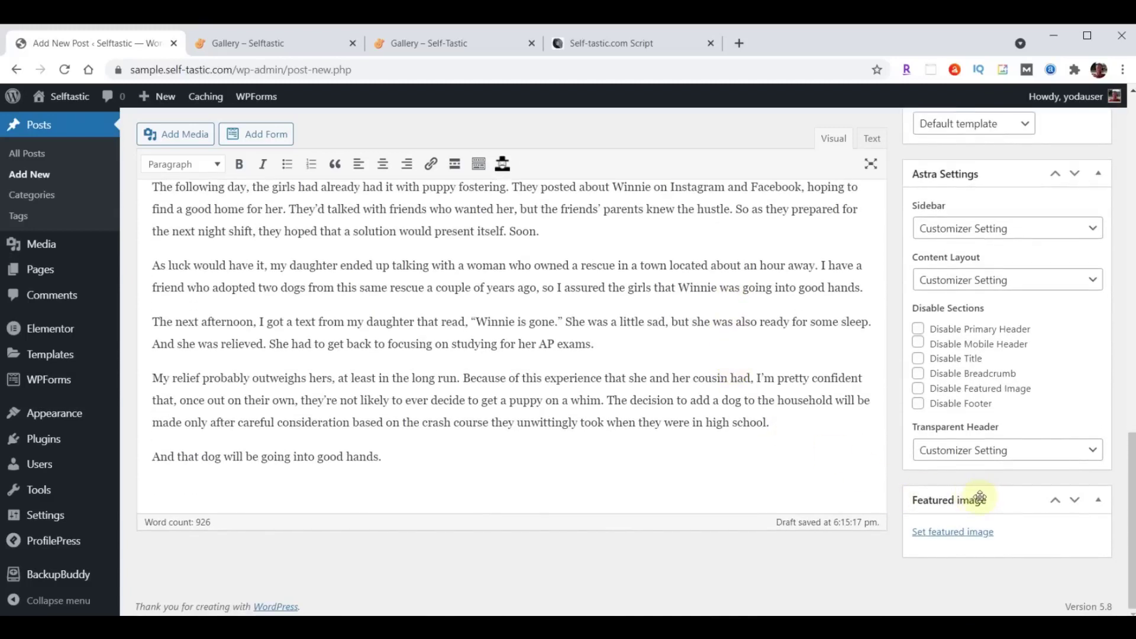
# Upload blog-01.jpg through blog-06.jpg into the Media Library from the featured image chooser.
pyautogui.click(950, 532)
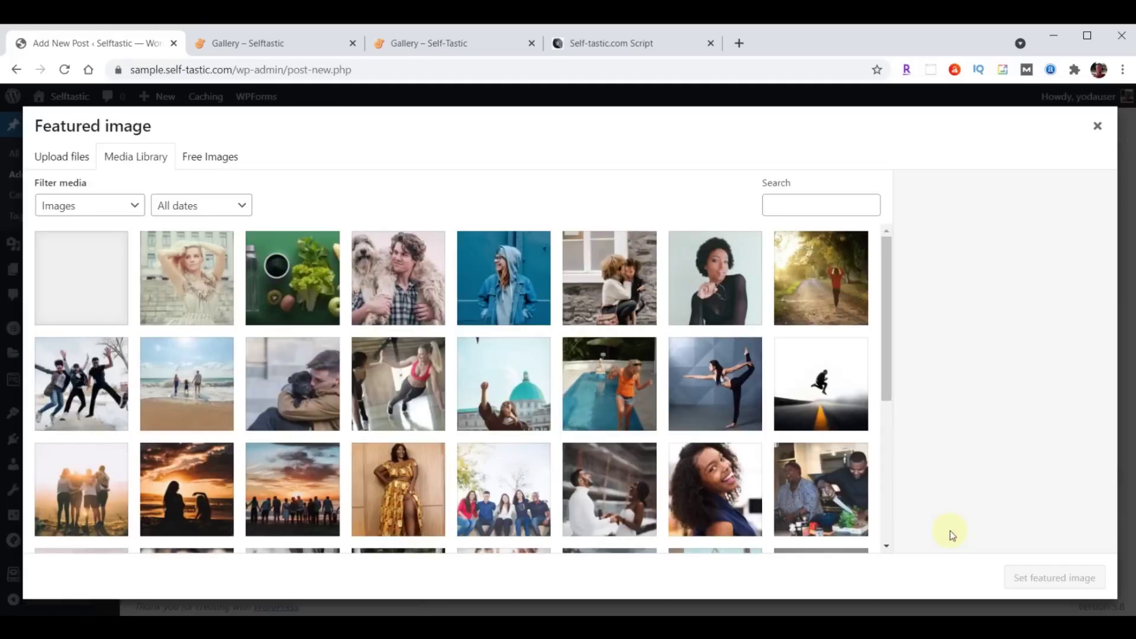
pyautogui.hotkey('alt', 'Tab')
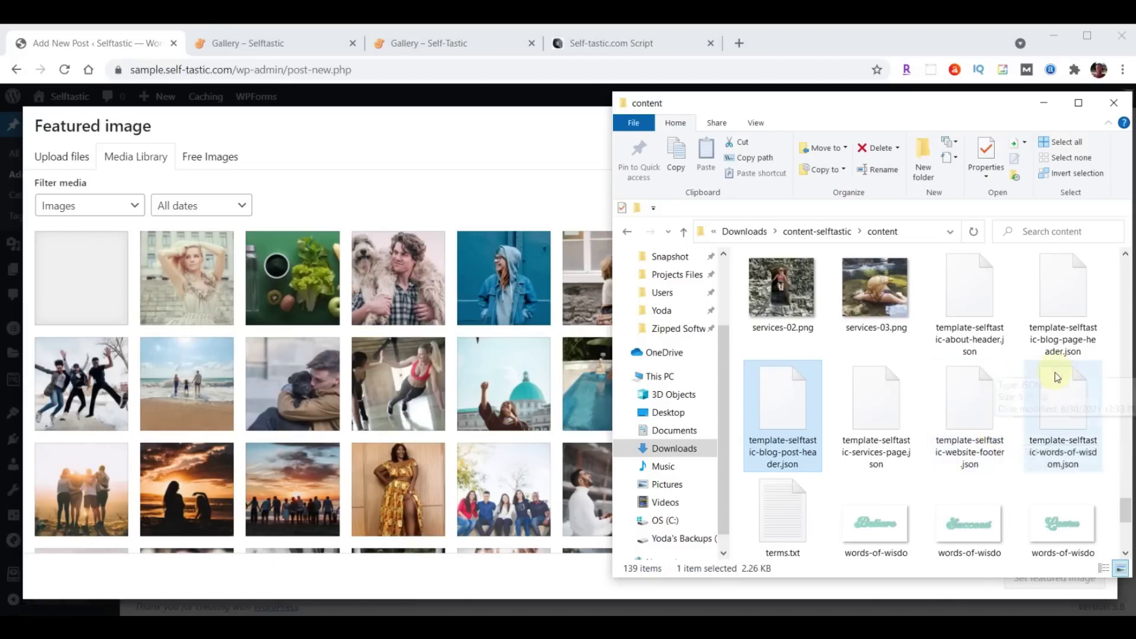
pyautogui.scroll(15, 967, 407)
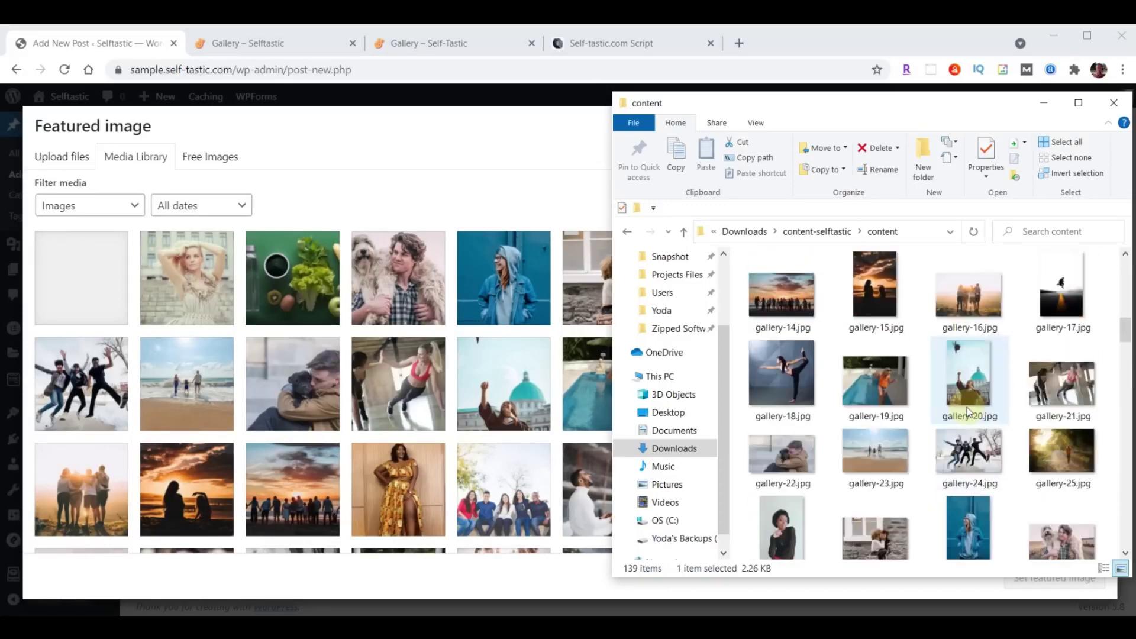
pyautogui.click(967, 309)
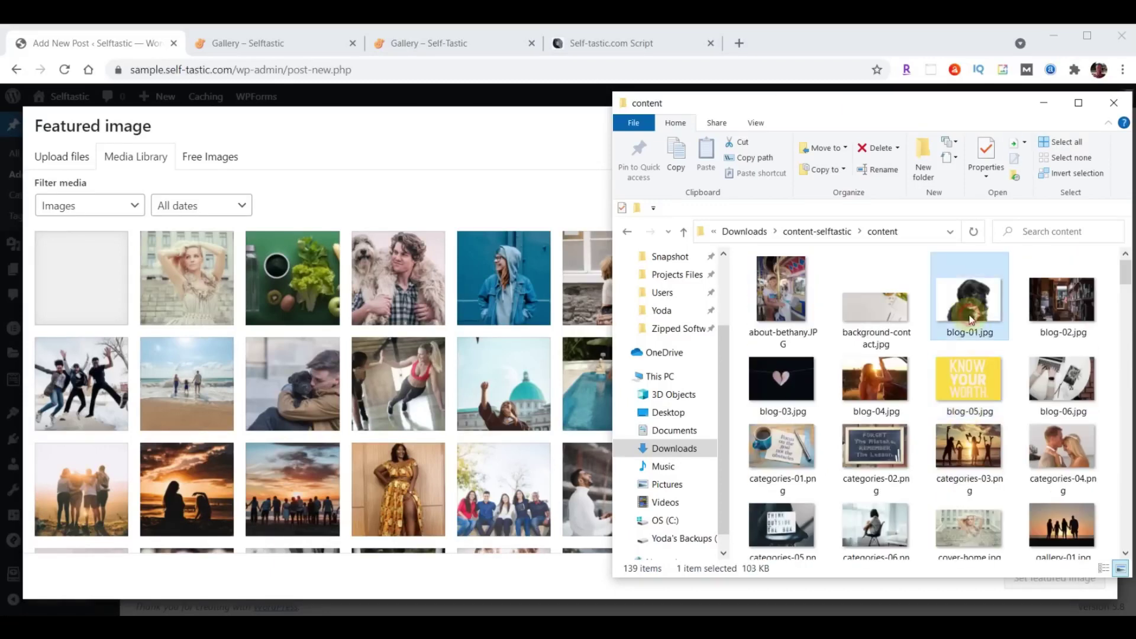
pyautogui.keyDown('shift'); pyautogui.click(1074, 374); pyautogui.keyUp('shift')
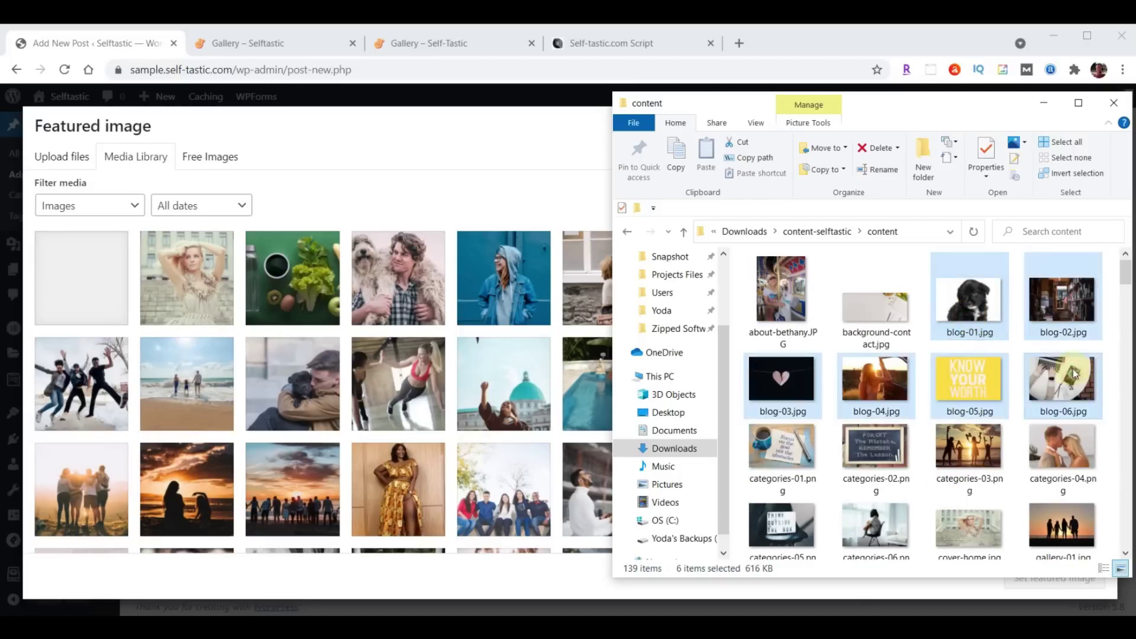
pyautogui.moveTo(1073, 374); pyautogui.dragTo(350, 370)
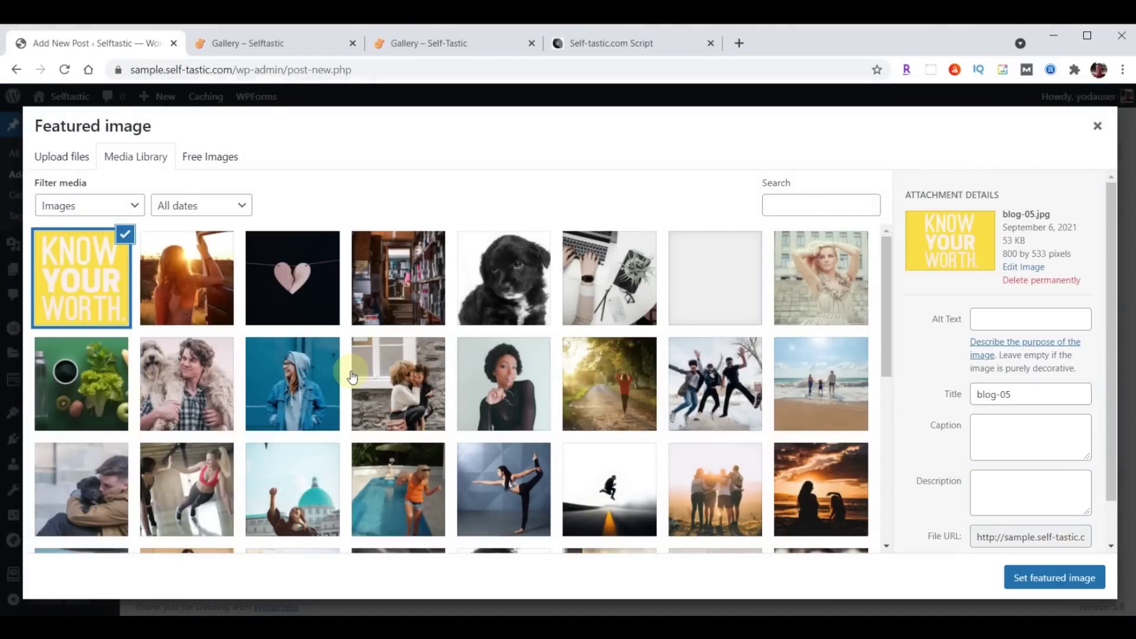
# Set the black puppy photo blog-01.jpg as the featured image.
pyautogui.click(515, 277)
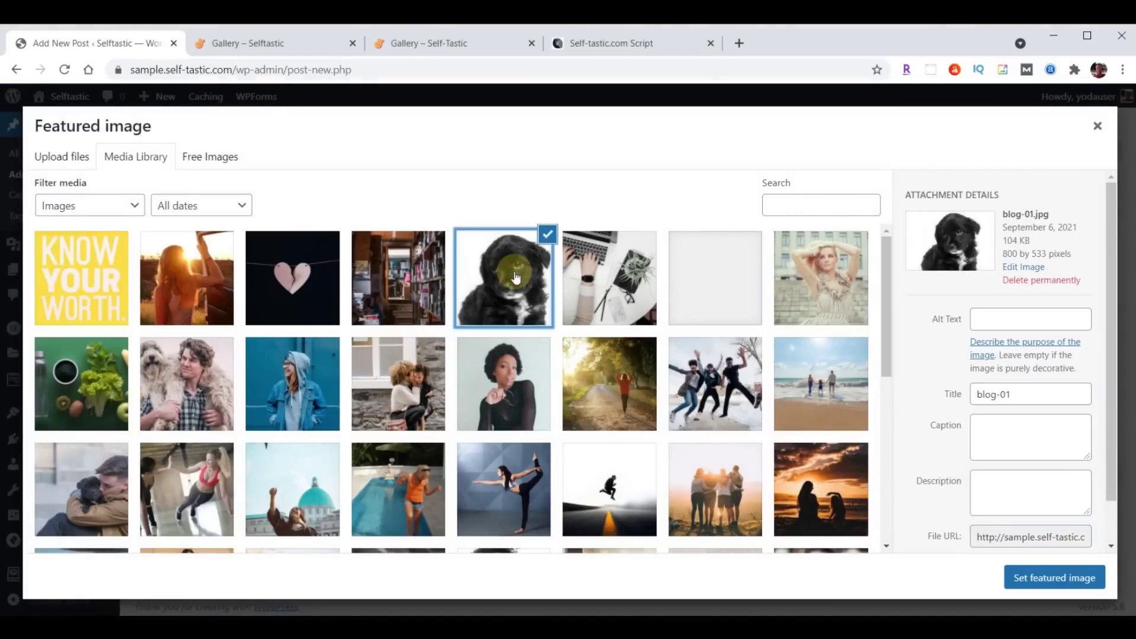
pyautogui.click(1054, 578)
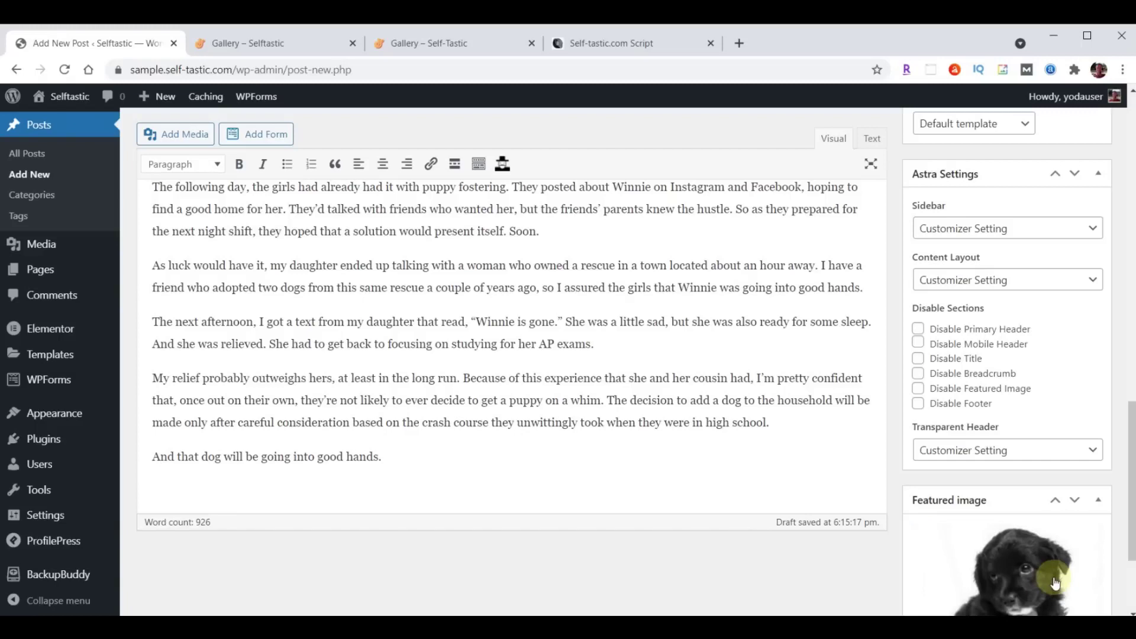
pyautogui.scroll(15, 834, 565)
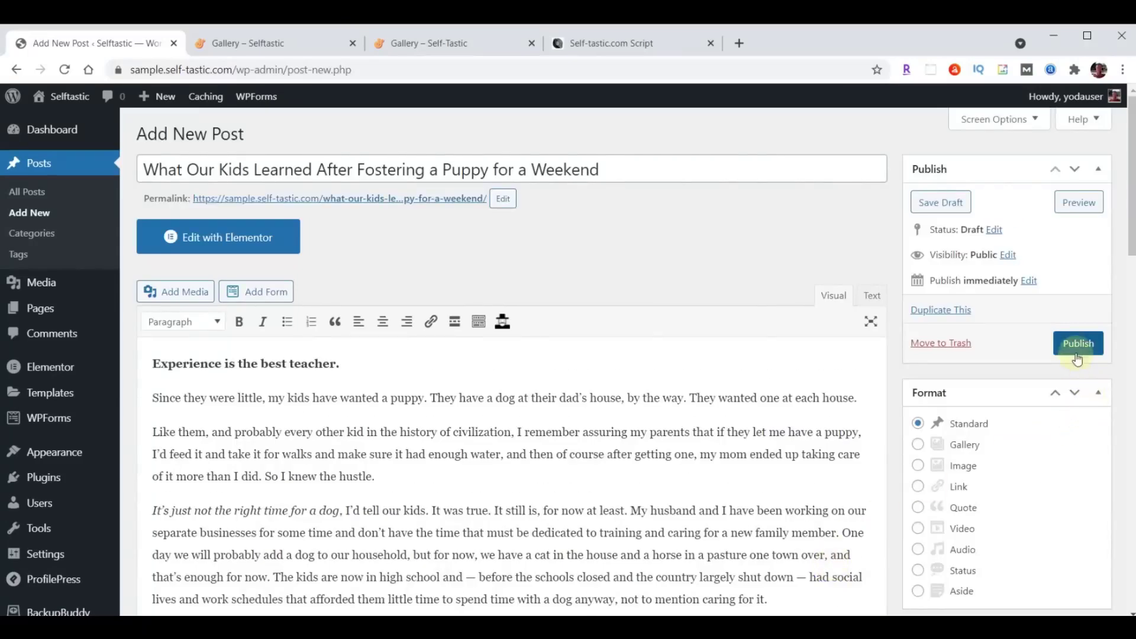
# Publish the puppy post and open its permalink in a new tab.
pyautogui.click(1077, 346)
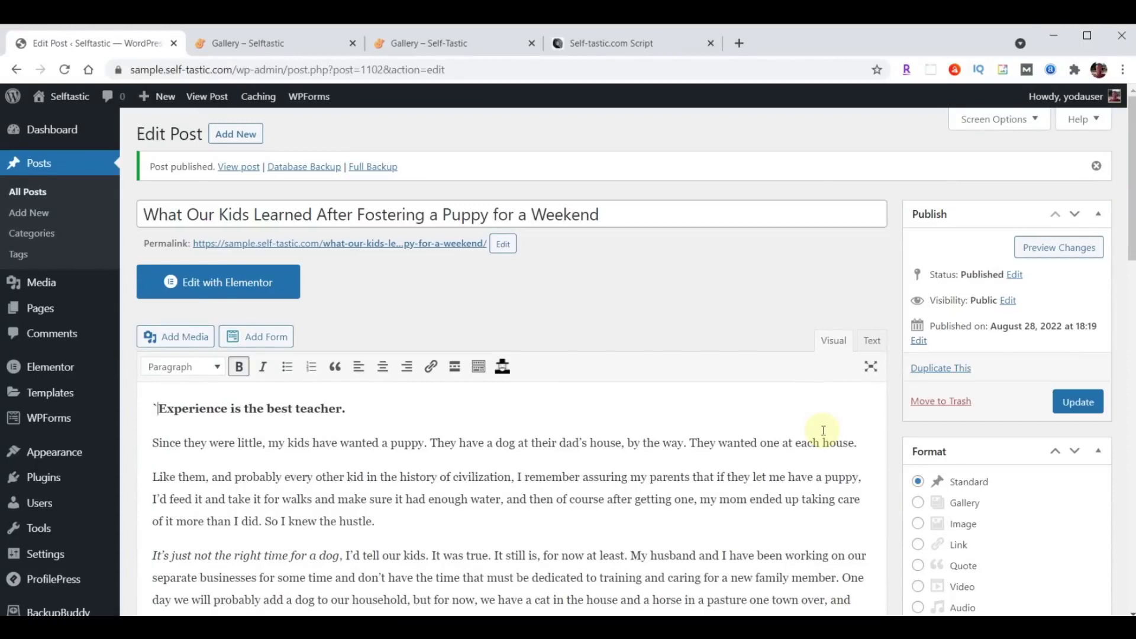
pyautogui.rightClick(376, 252)
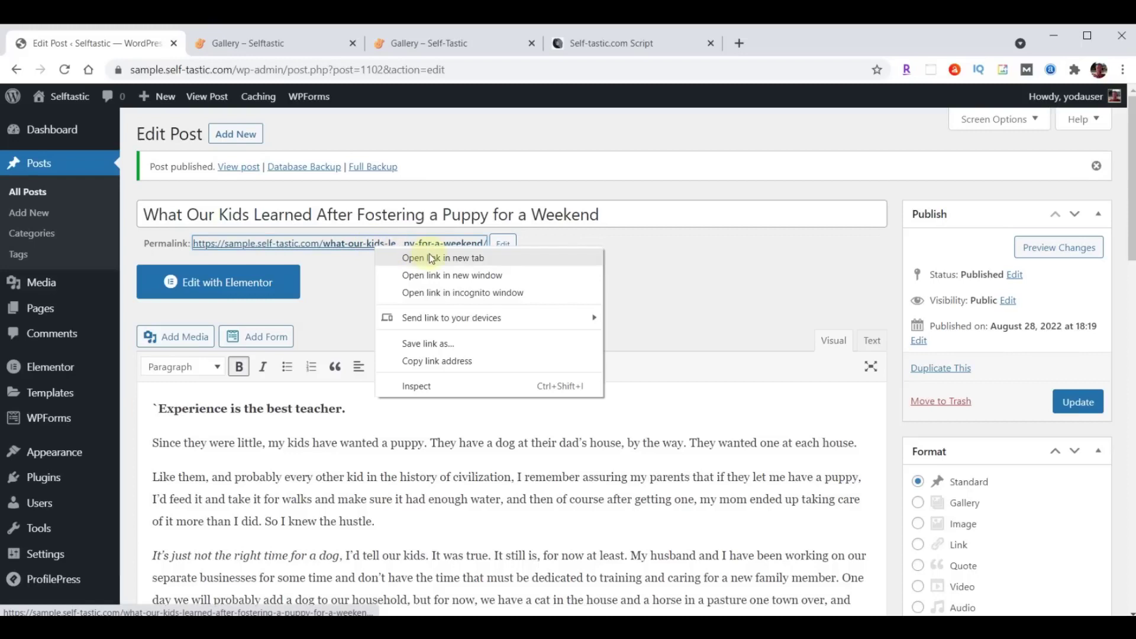
pyautogui.click(430, 256)
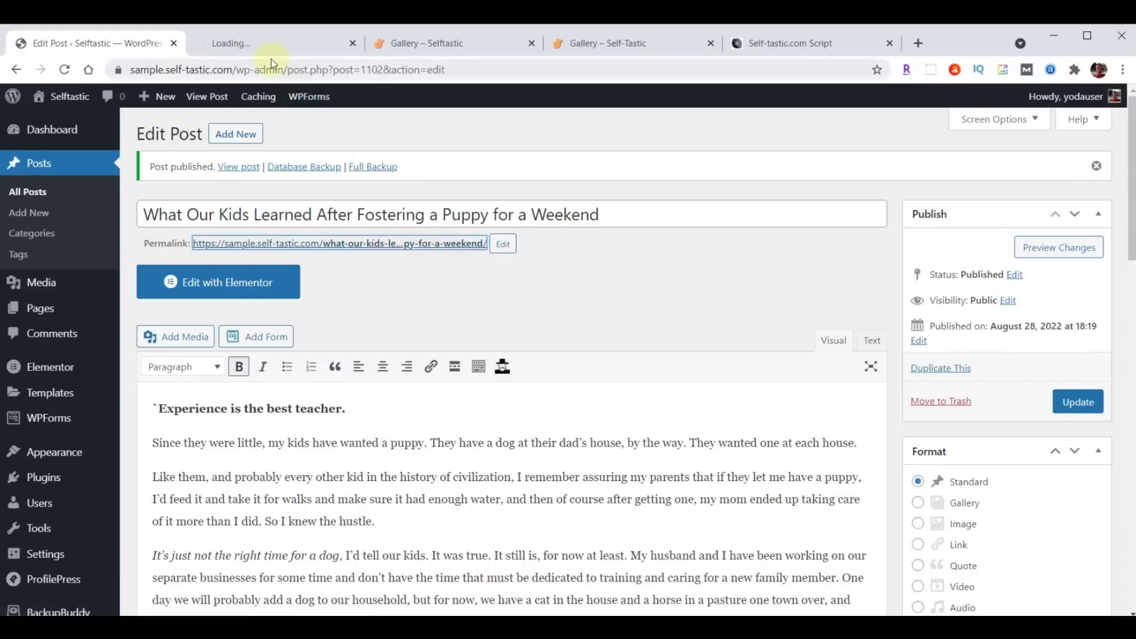
pyautogui.click(262, 44)
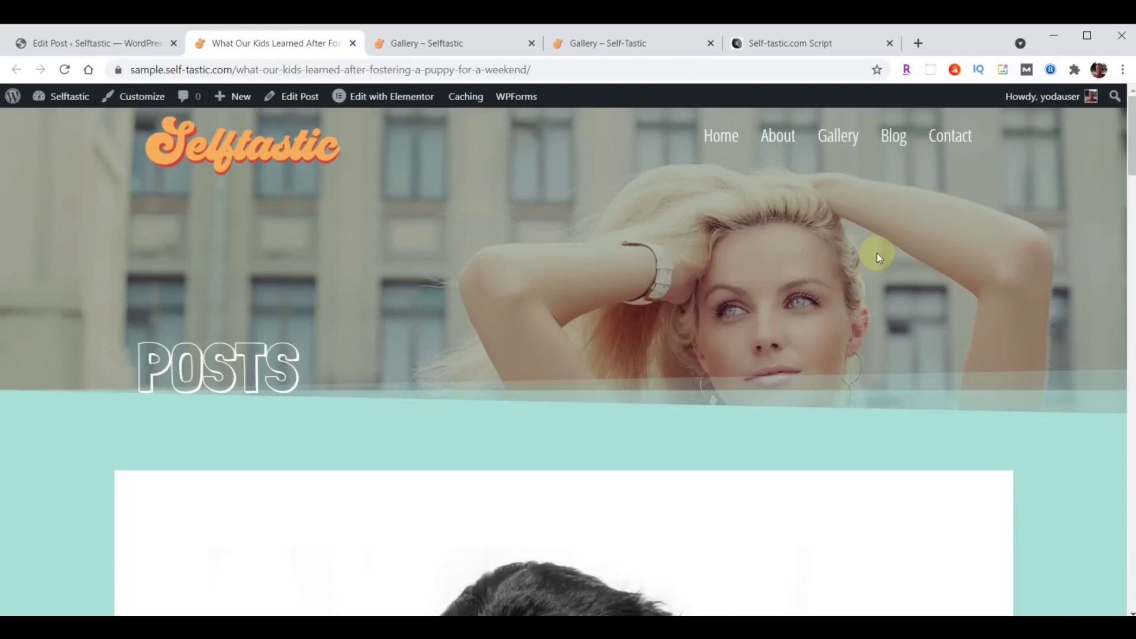
# Scroll through the live puppy post page, then close its tab.
pyautogui.scroll(-15, 877, 254)
pyautogui.scroll(-15, 877, 255)
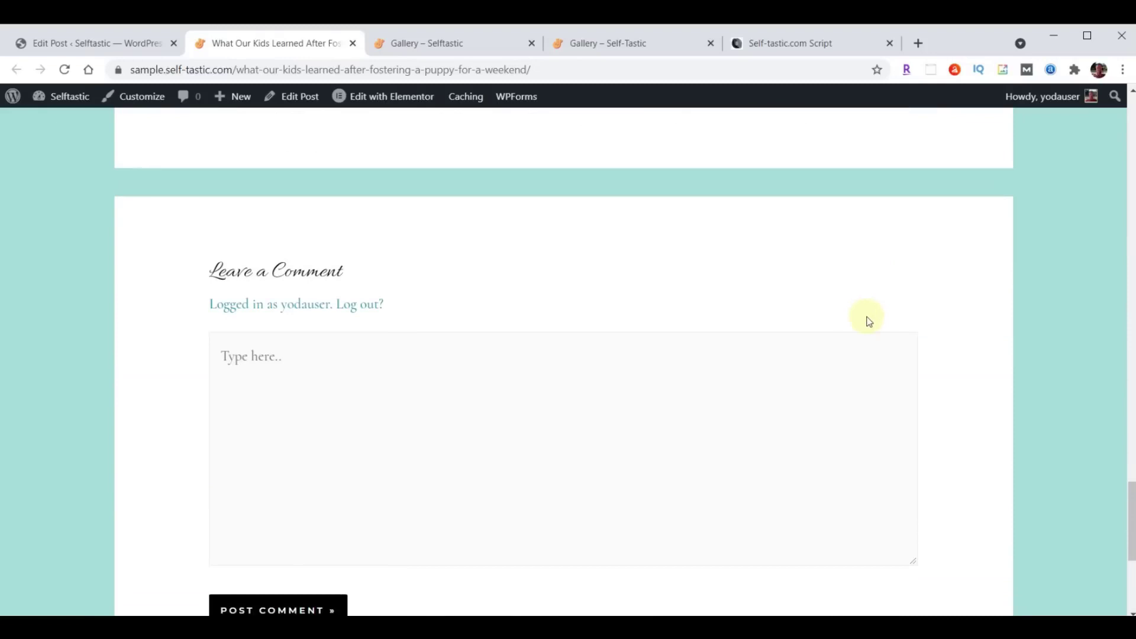
pyautogui.scroll(20, 870, 313)
pyautogui.scroll(6, 871, 312)
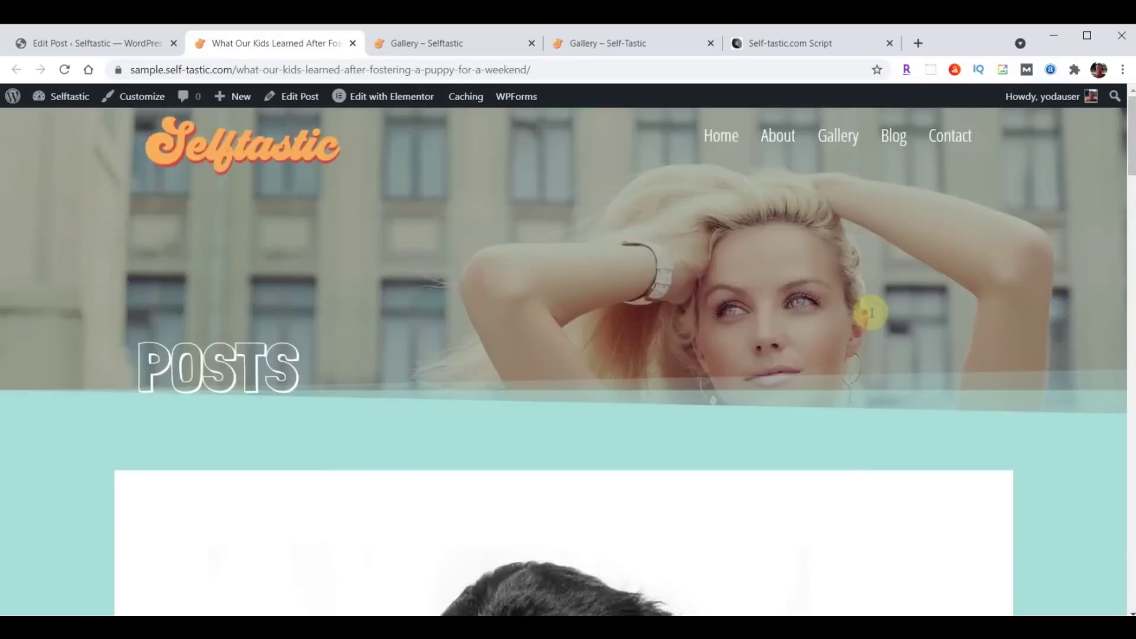
pyautogui.click(353, 43)
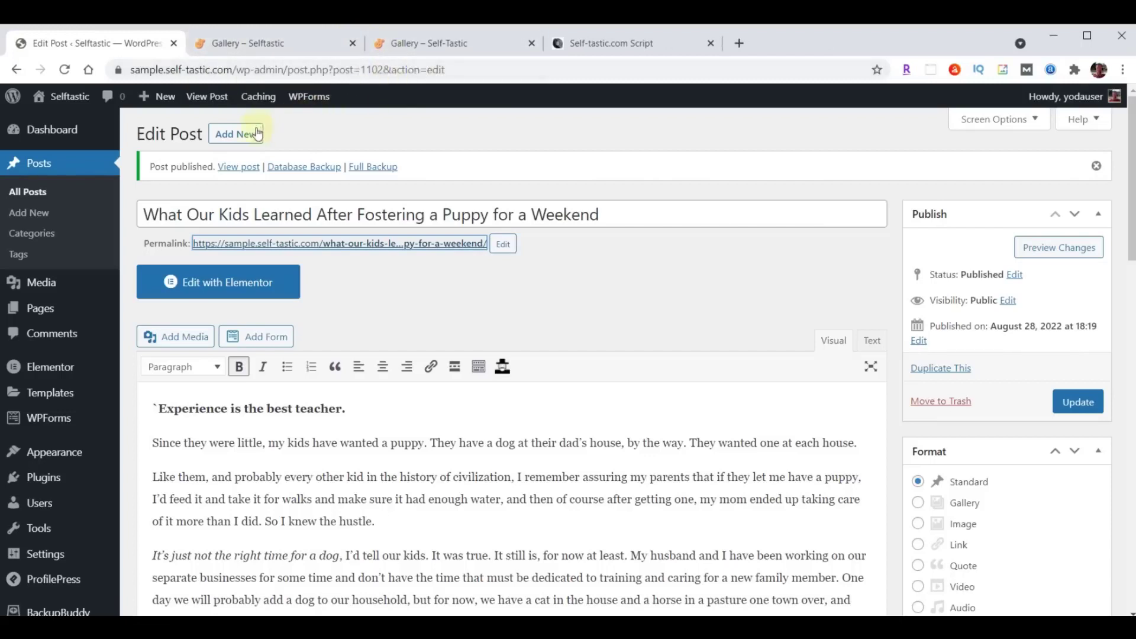
# Start a new post and paste in the 'Am I Really a Secret Hoarder?' title and article body.
pyautogui.click(232, 136)
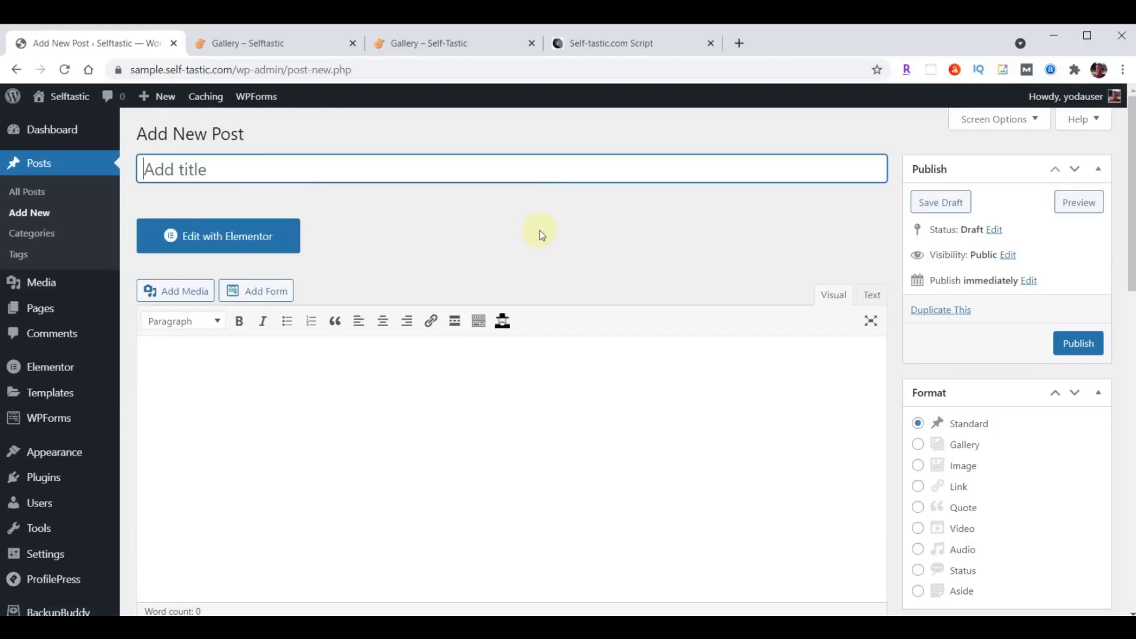
pyautogui.hotkey('ctrl', 'v')
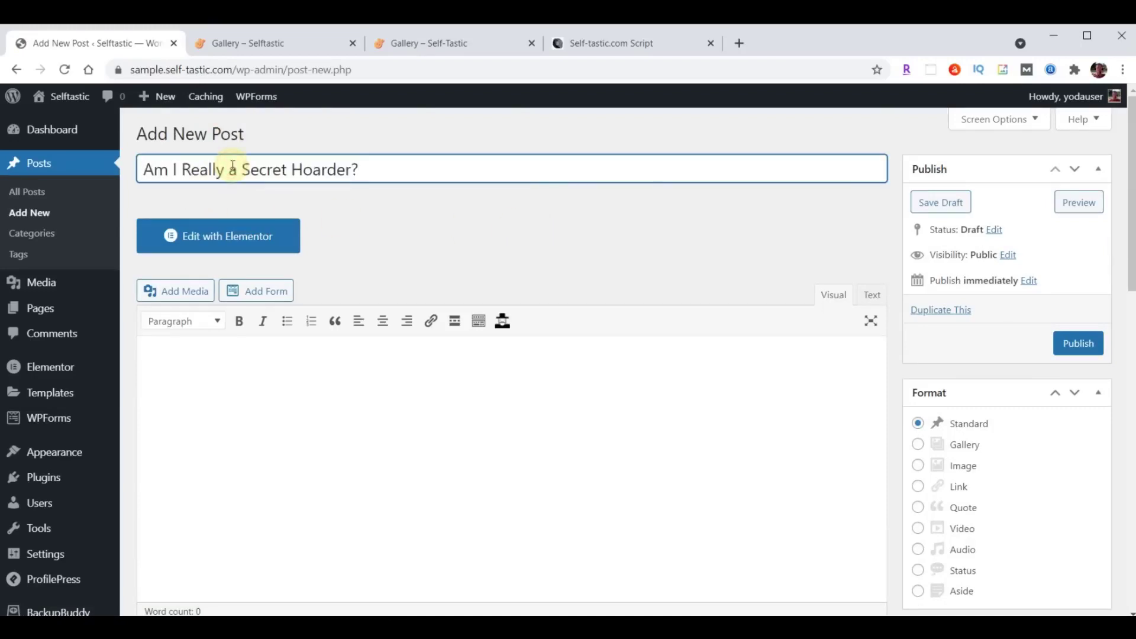
pyautogui.scroll(-3, 411, 391)
pyautogui.click(324, 248)
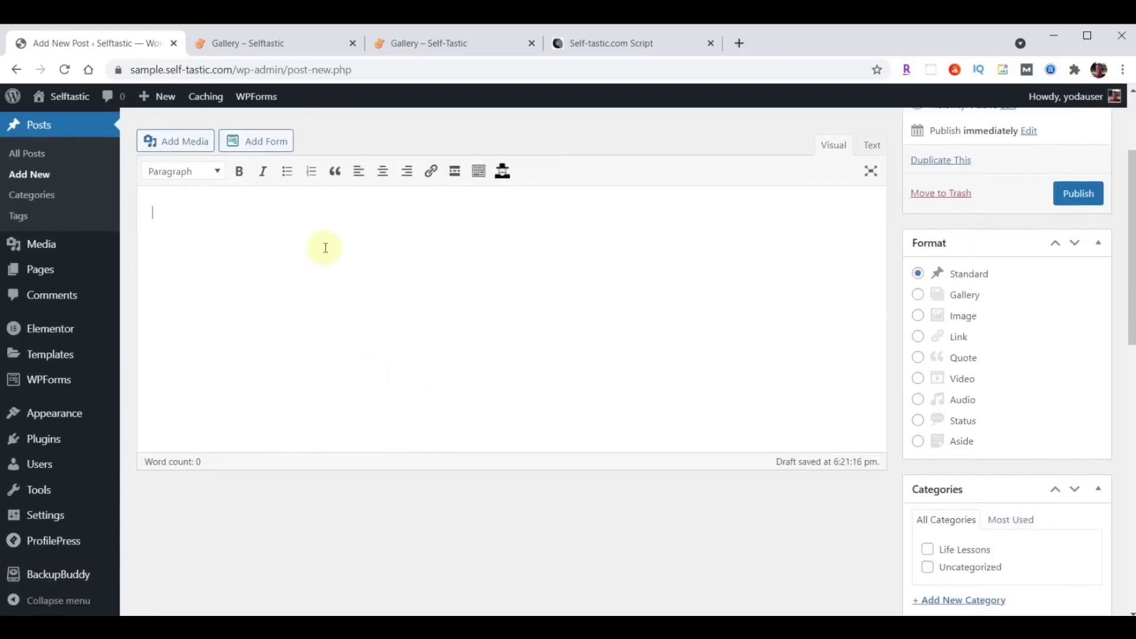
pyautogui.hotkey('ctrl', 'v')
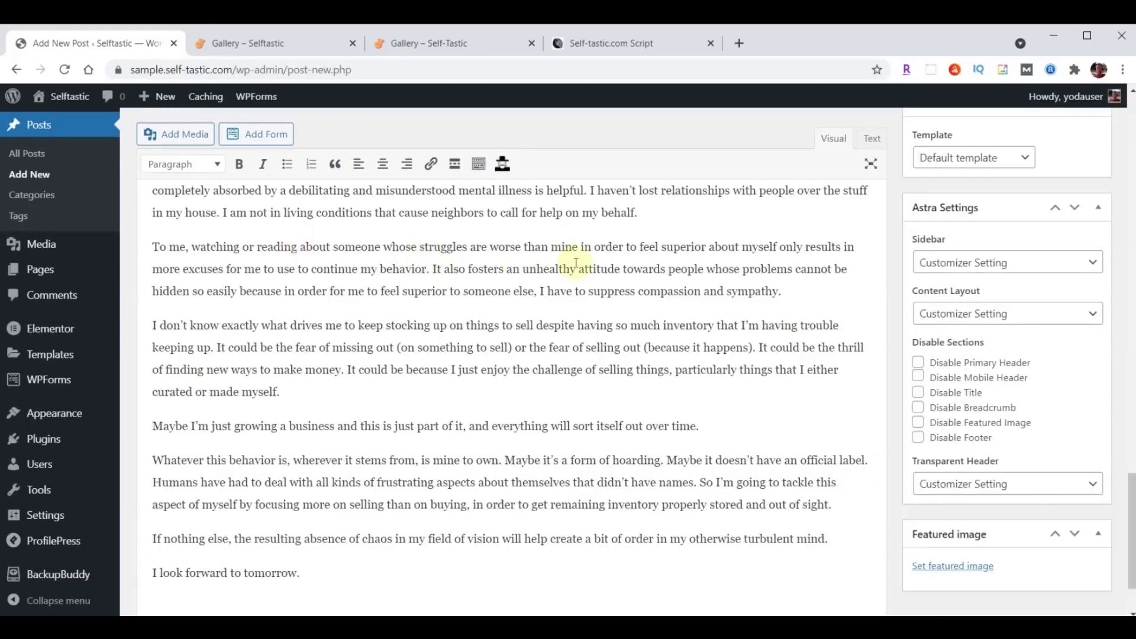
pyautogui.scroll(6, 590, 324)
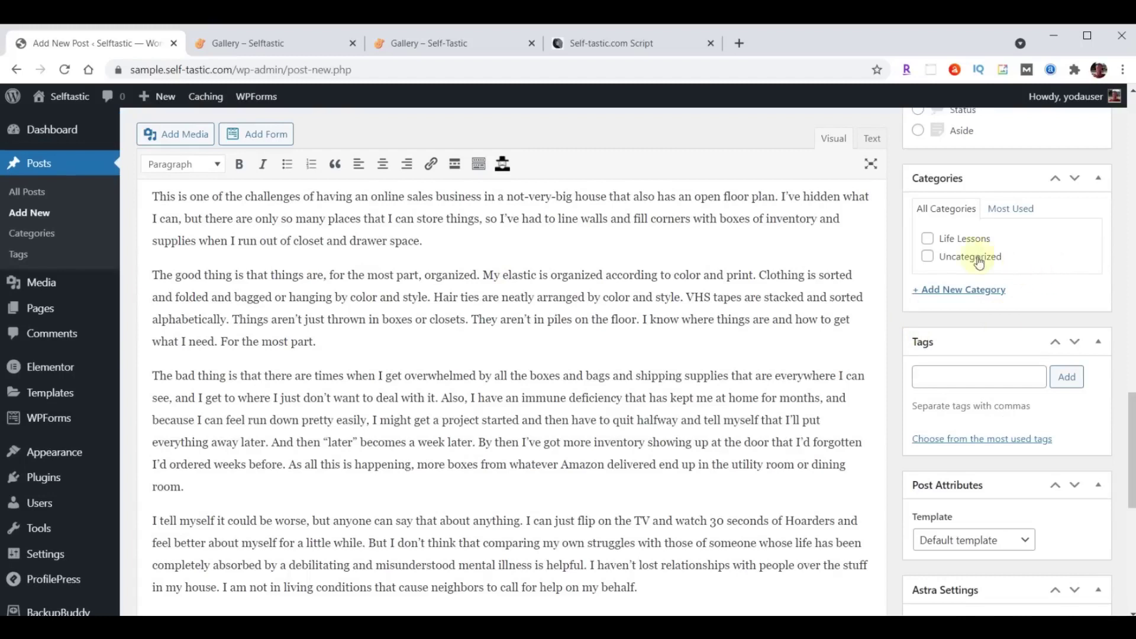
# Check Life Lessons and add new categories Business, Mental Health and Personal Development.
pyautogui.click(928, 239)
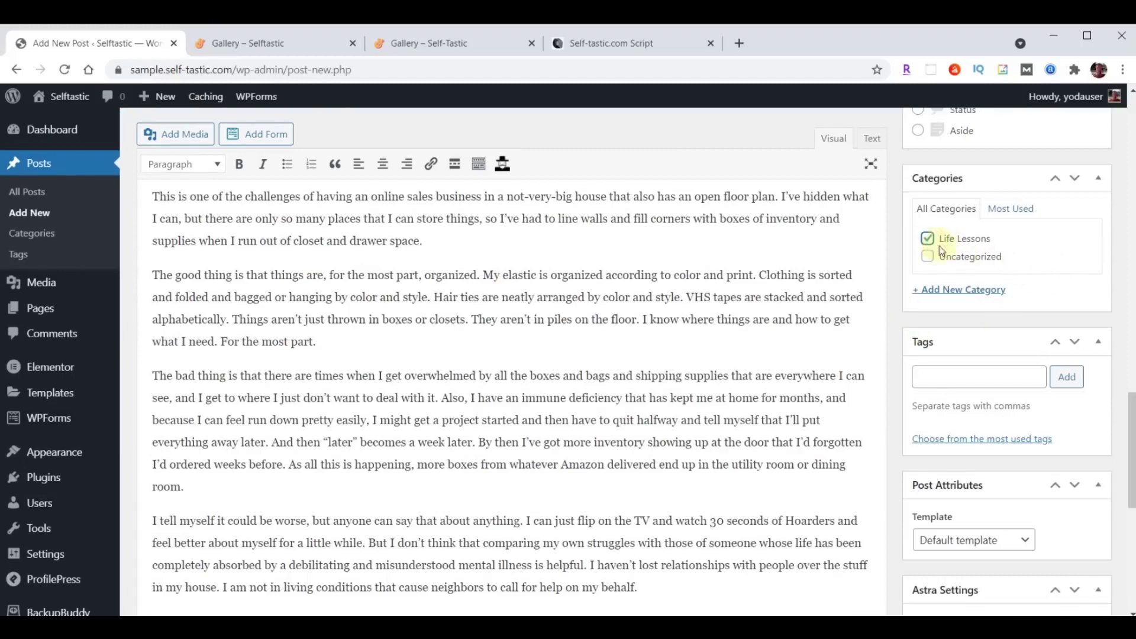
pyautogui.click(963, 290)
pyautogui.write('Business')
pyautogui.press('Return')
pyautogui.write('Mental Health')
pyautogui.press('Return')
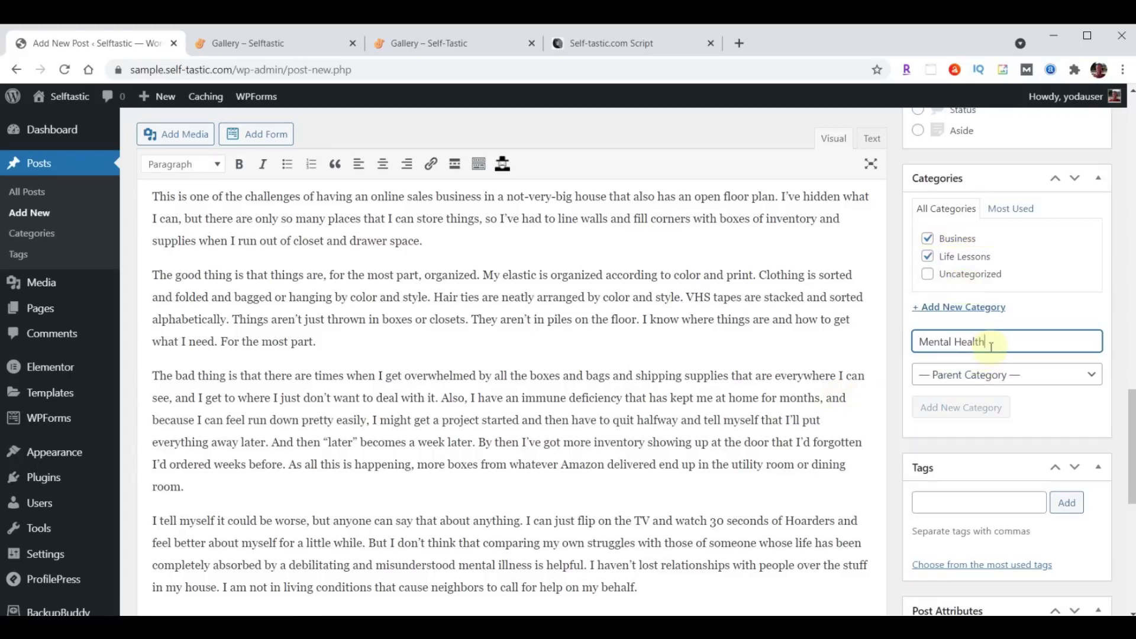
pyautogui.write('Personal Development')
pyautogui.press('Return')
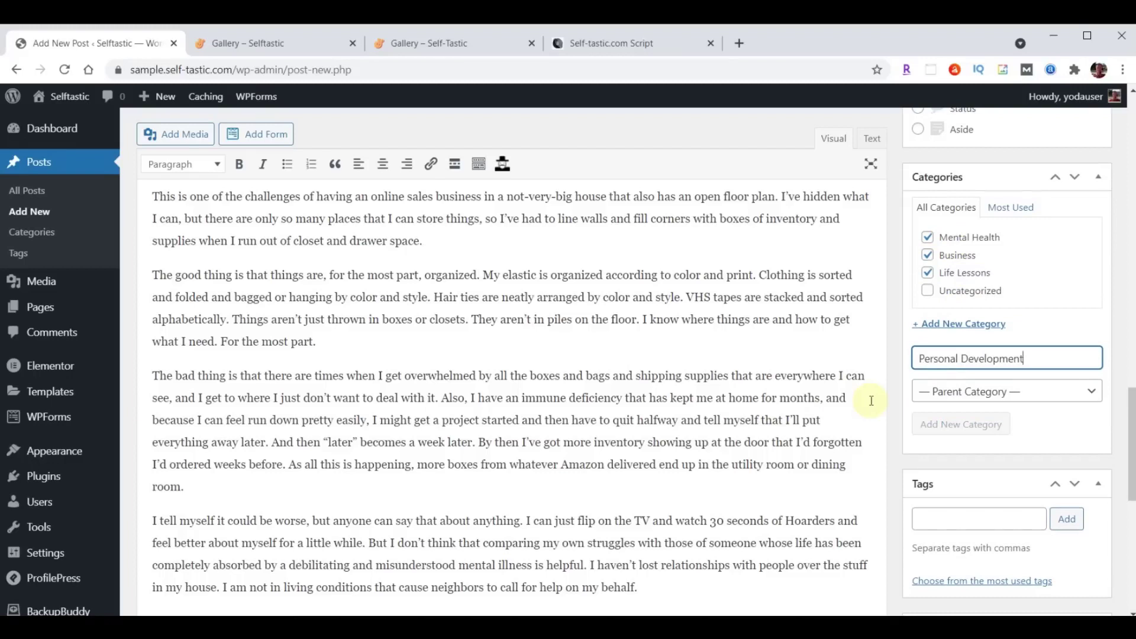
# Add the tags Self Improvement and Money.
pyautogui.scroll(-1, 1012, 320)
pyautogui.scroll(-3, 1012, 316)
pyautogui.click(961, 388)
pyautogui.write('Self Improvement, Money')
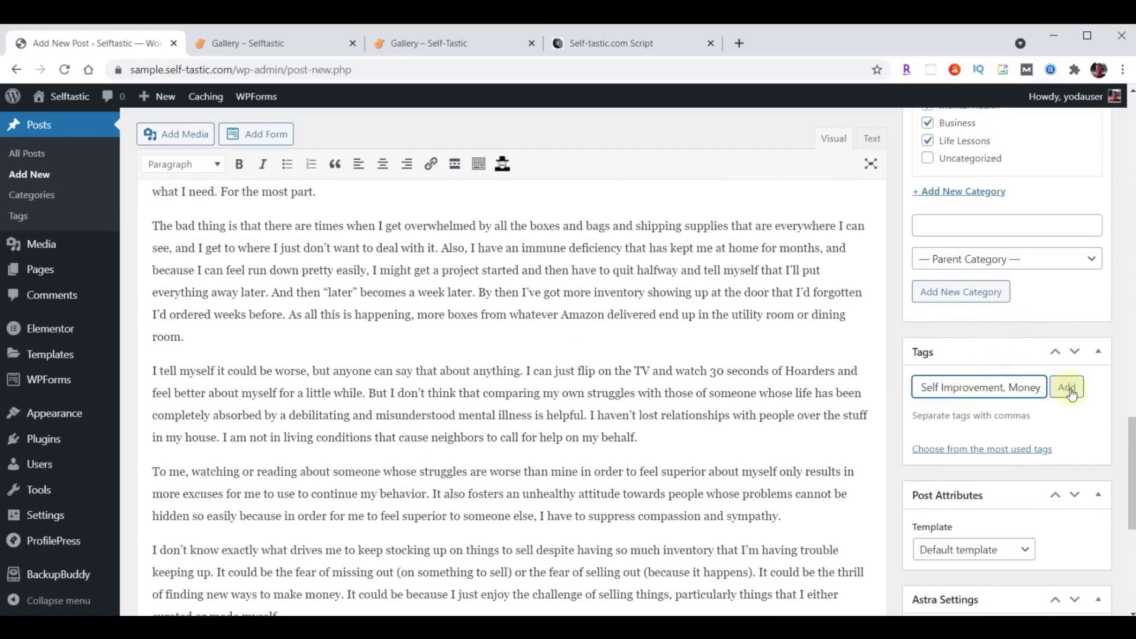
pyautogui.click(1069, 391)
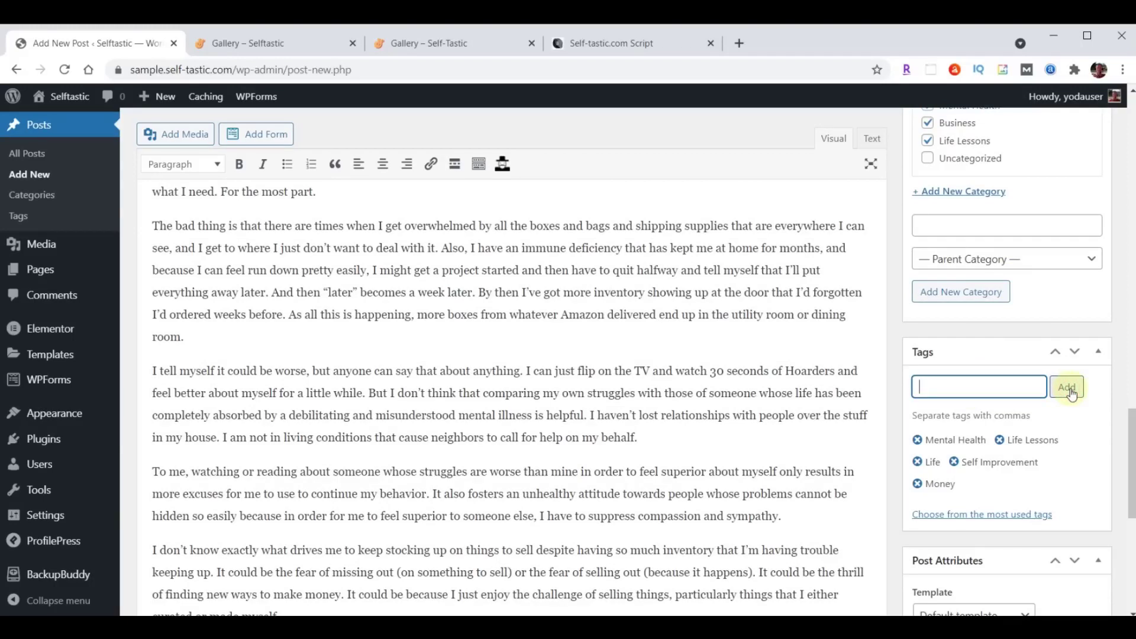
# Set the bookshelf photo blog-02.jpg as the featured image.
pyautogui.scroll(-10, 1071, 391)
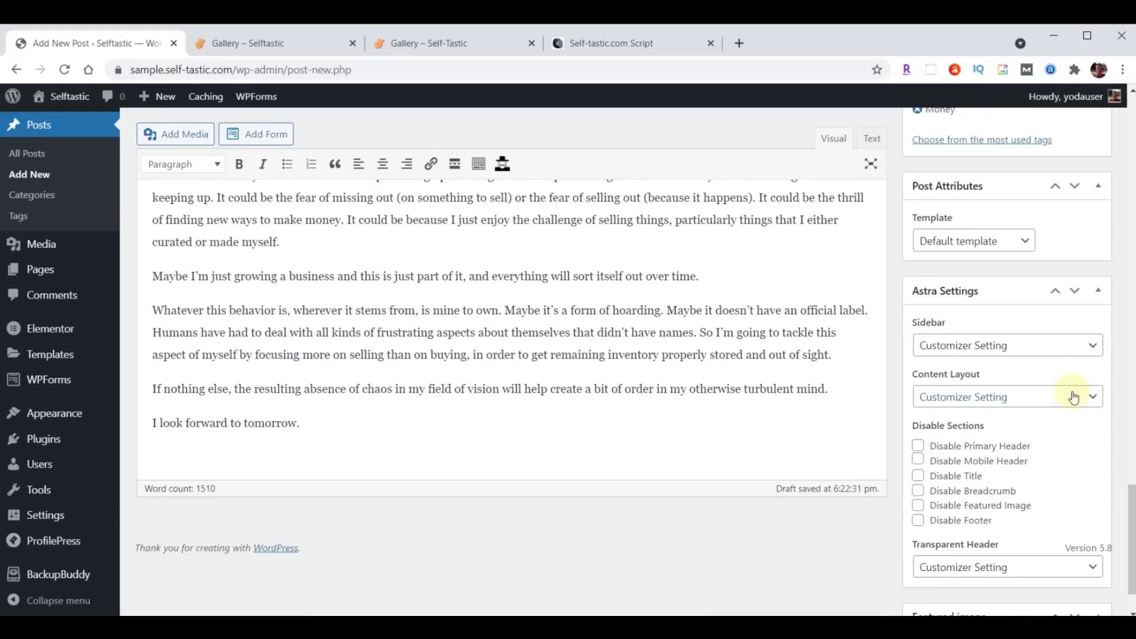
pyautogui.click(958, 580)
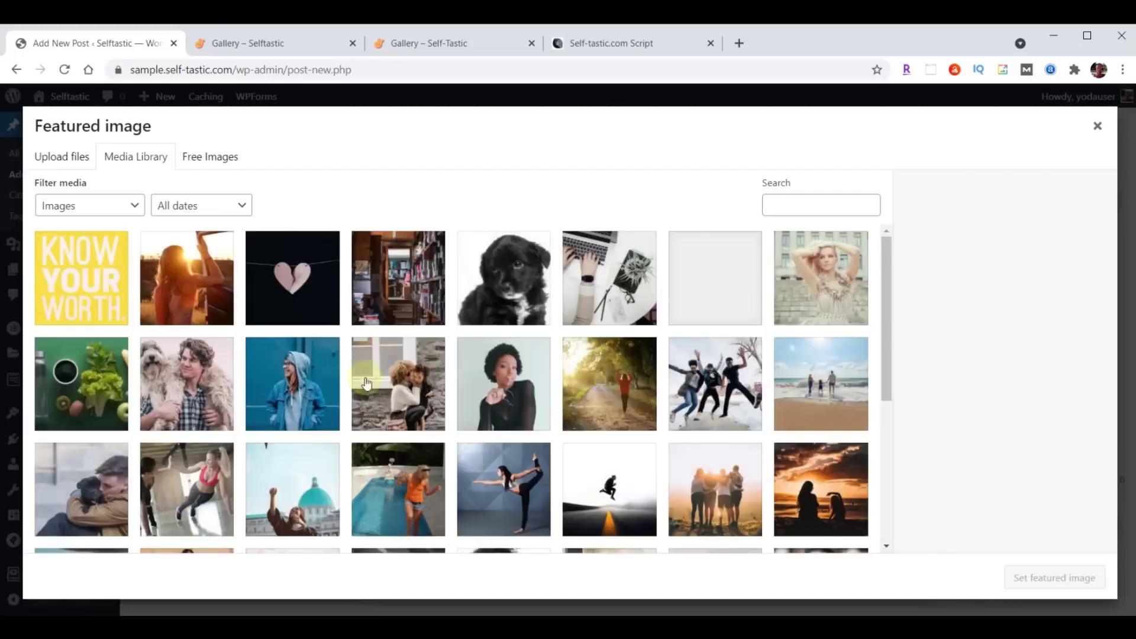
pyautogui.click(390, 280)
pyautogui.click(1058, 578)
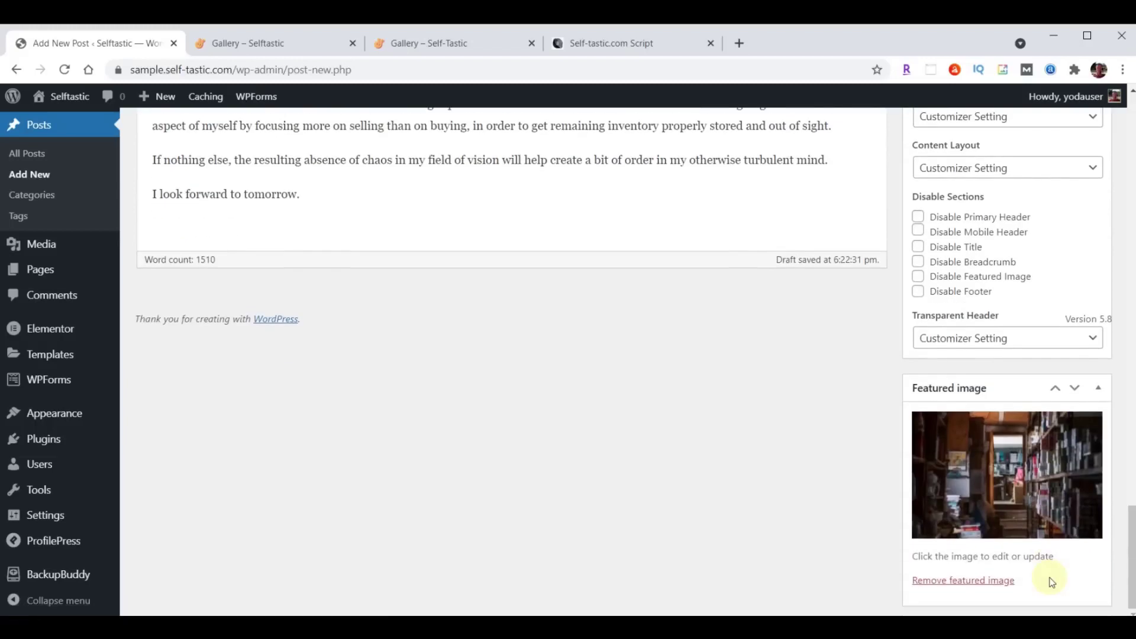
pyautogui.scroll(15, 1051, 581)
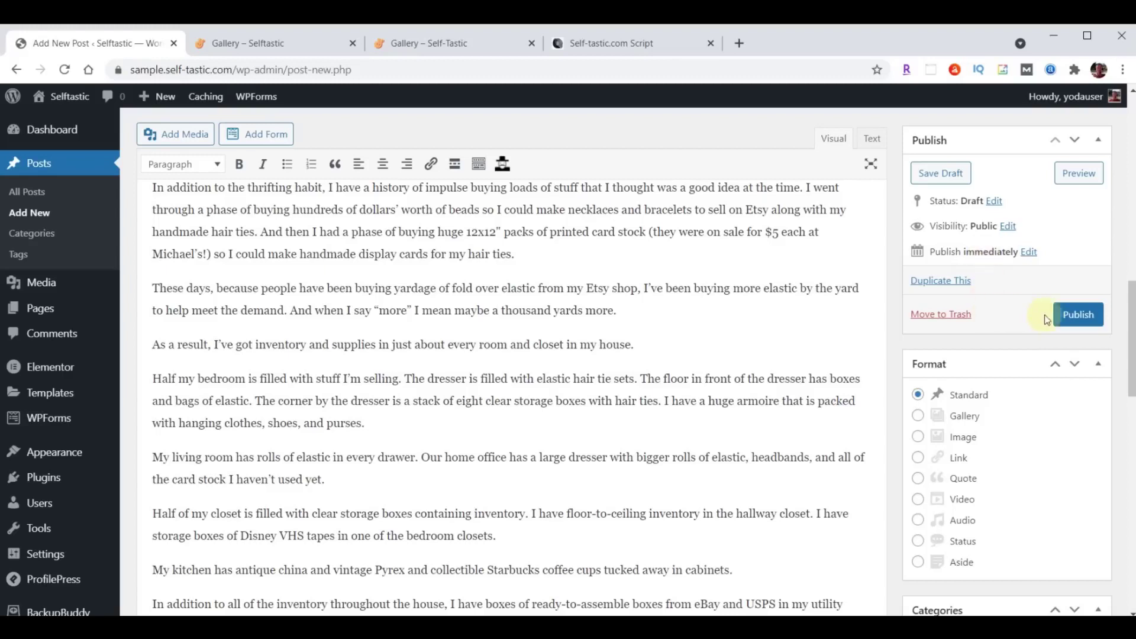
# Publish the hoarder post and open its permalink in a new tab.
pyautogui.click(1071, 315)
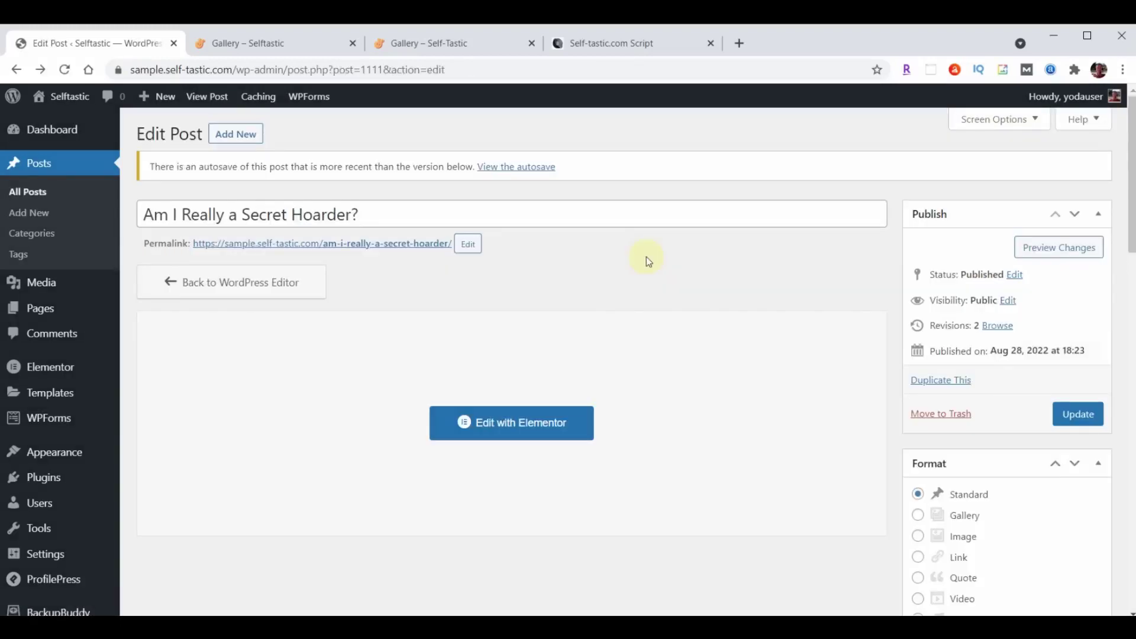
pyautogui.rightClick(374, 244)
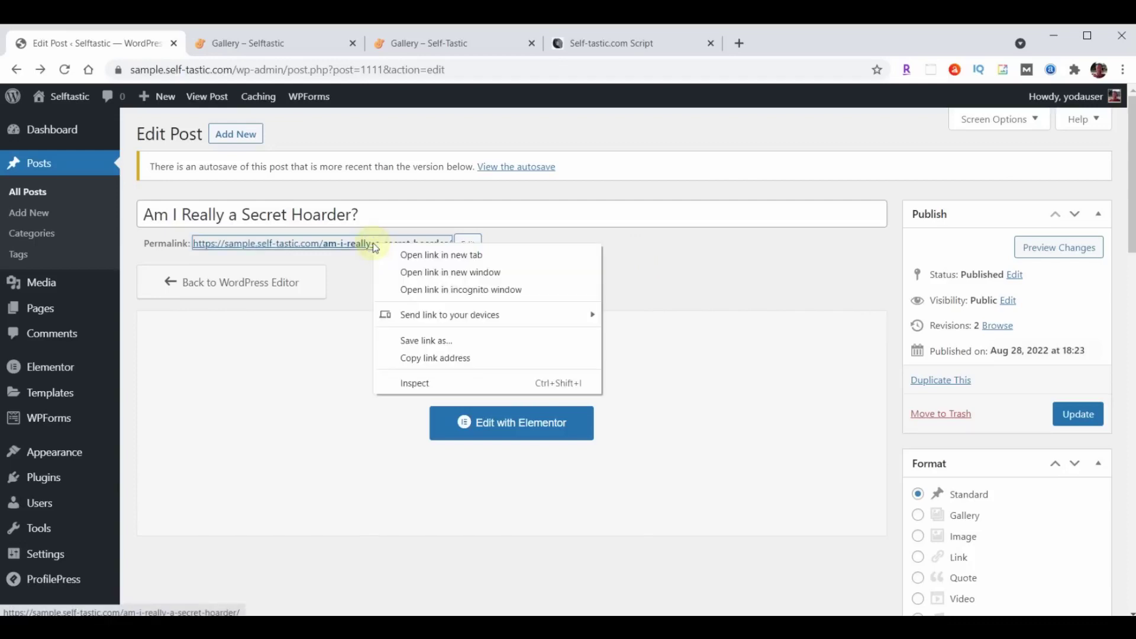
pyautogui.click(416, 255)
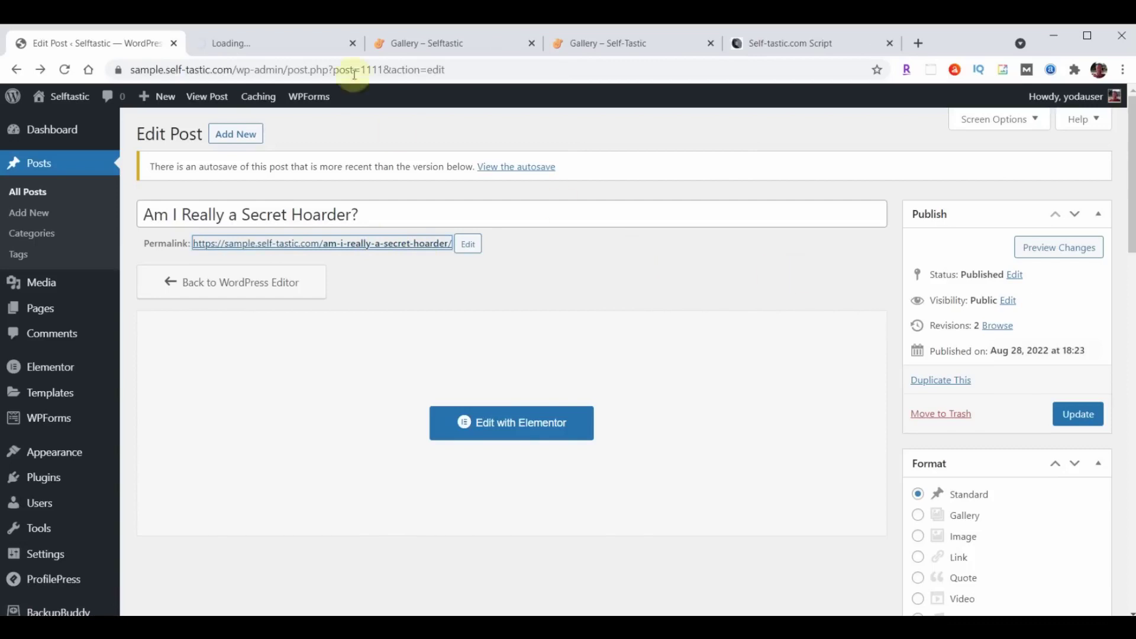
pyautogui.click(271, 43)
# Scroll through the live hoarder post, then close its tab.
pyautogui.scroll(-15, 1024, 284)
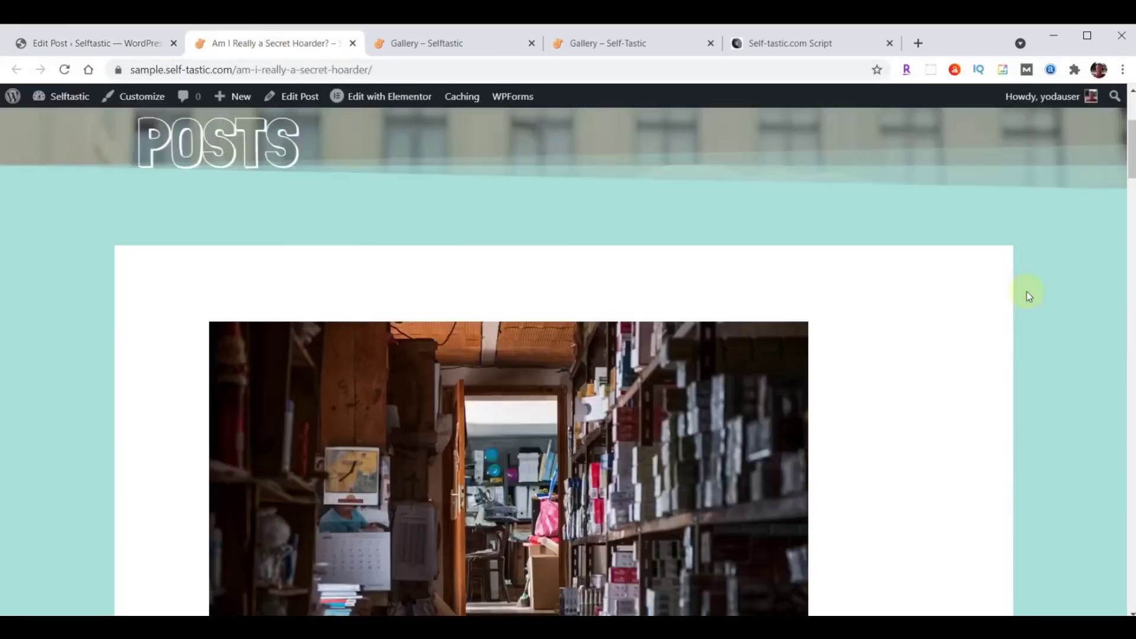
pyautogui.scroll(-20, 991, 355)
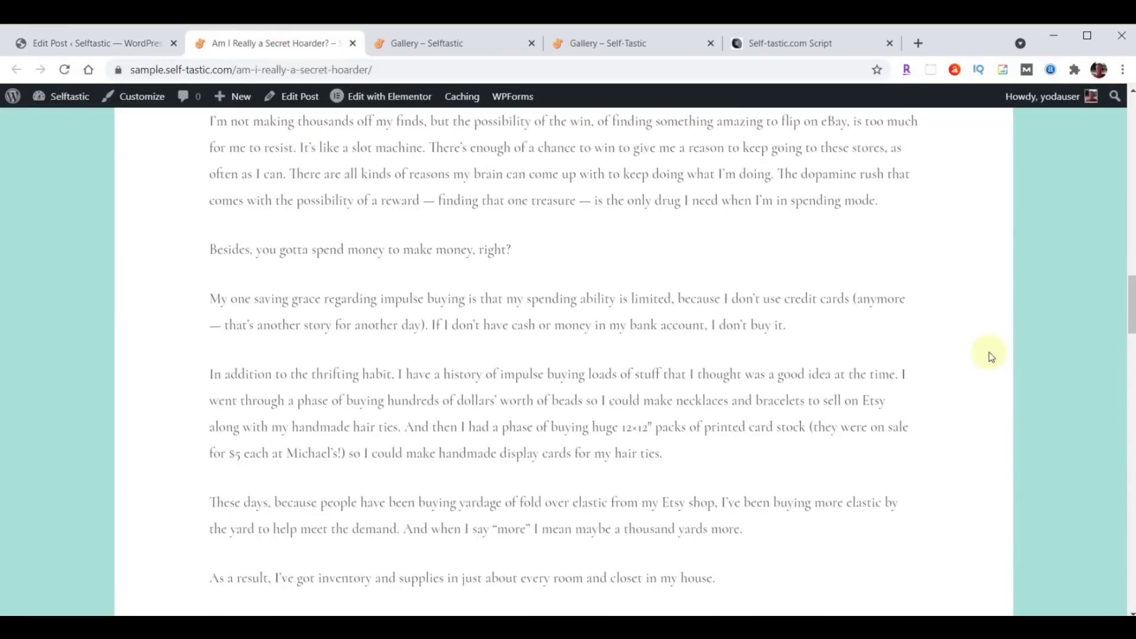
pyautogui.scroll(-1, 998, 359)
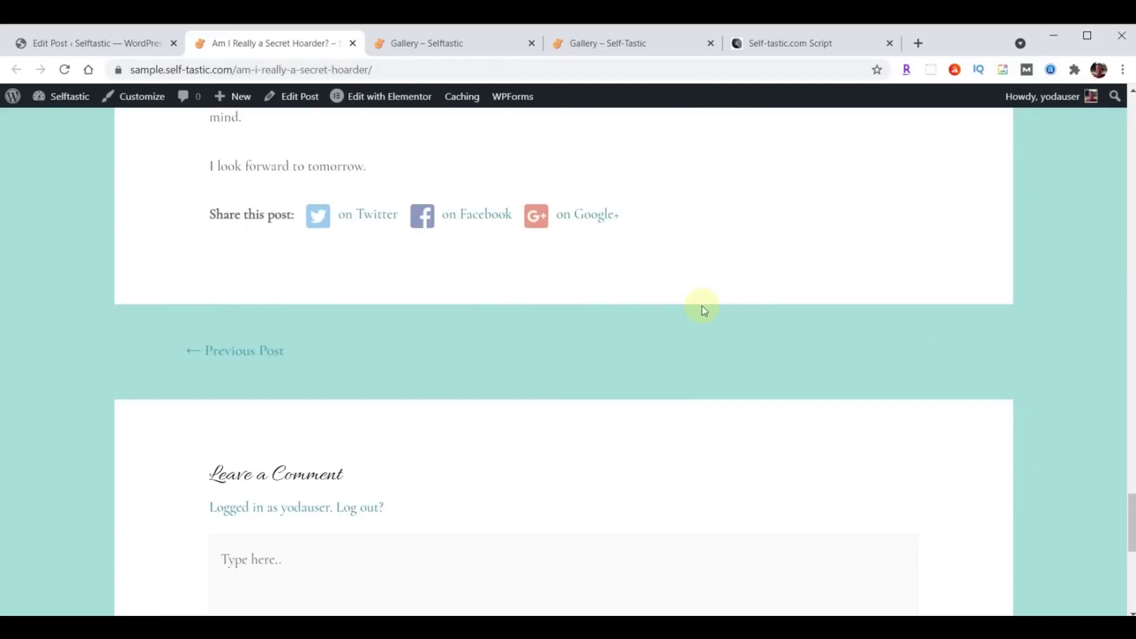
pyautogui.scroll(20, 702, 306)
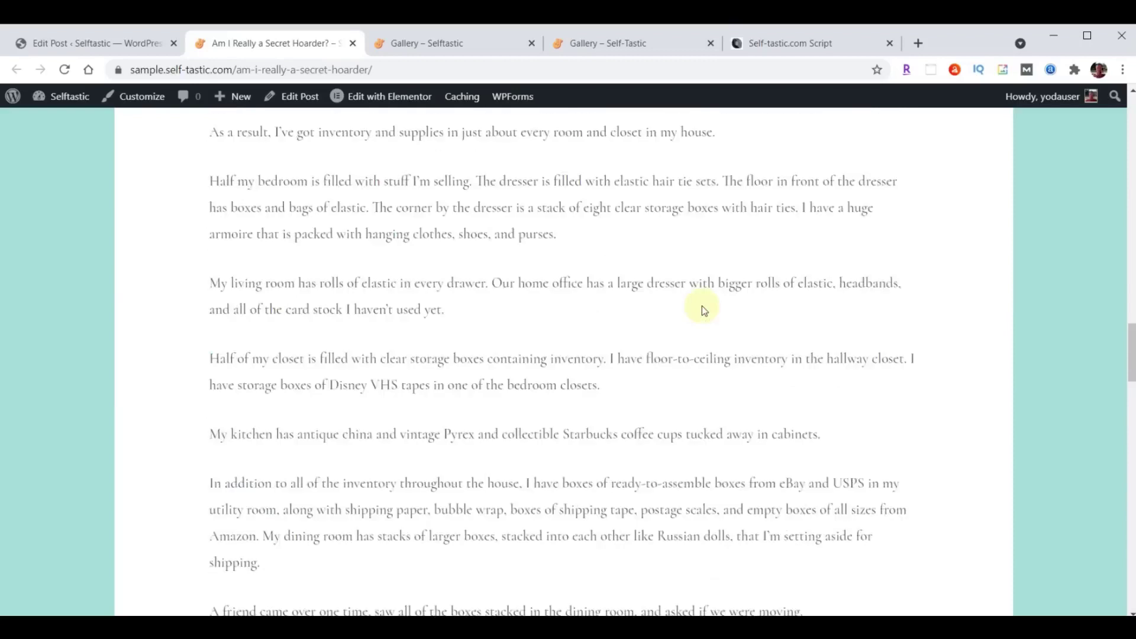
pyautogui.click(352, 43)
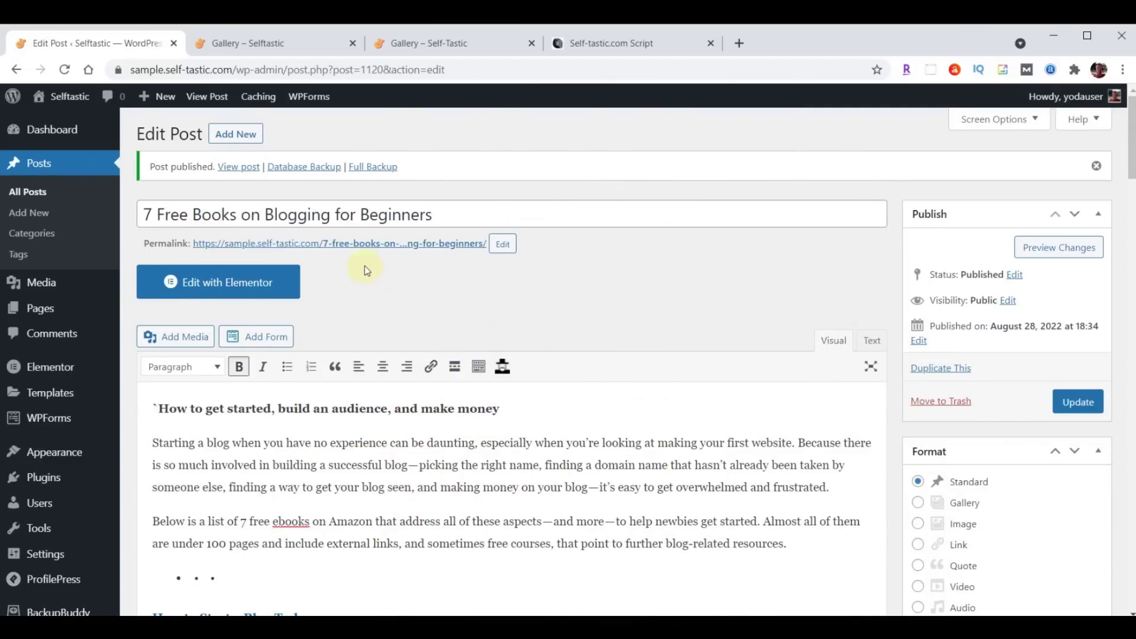
# Open the published 7 Free Books on Blogging for Beginners post in a new tab and scroll through it.
pyautogui.rightClick(366, 246)
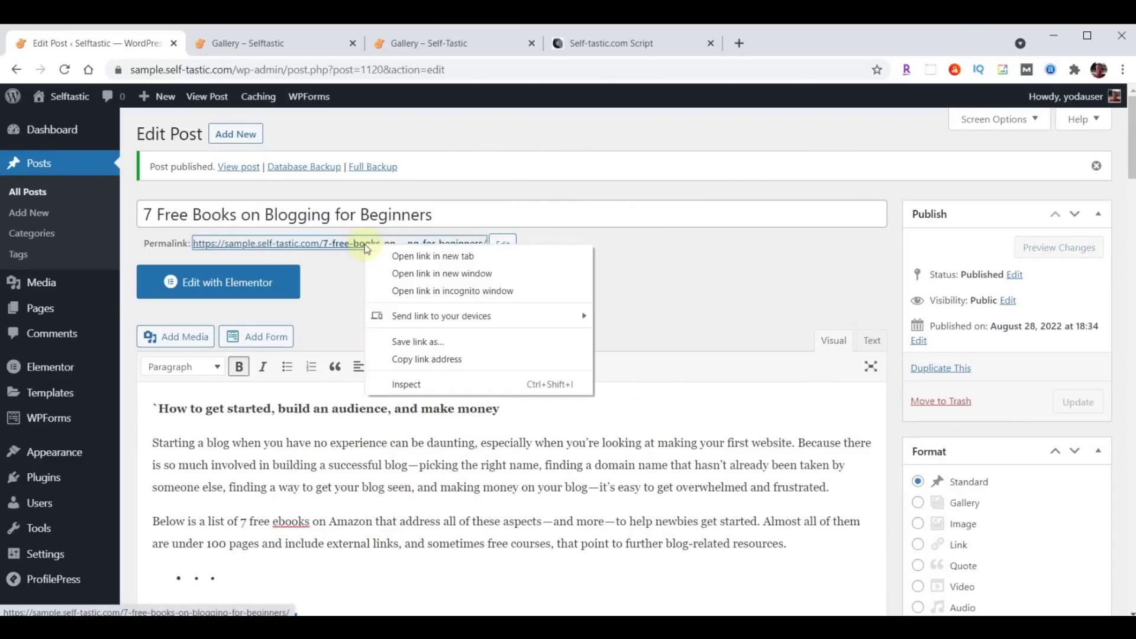
pyautogui.click(432, 256)
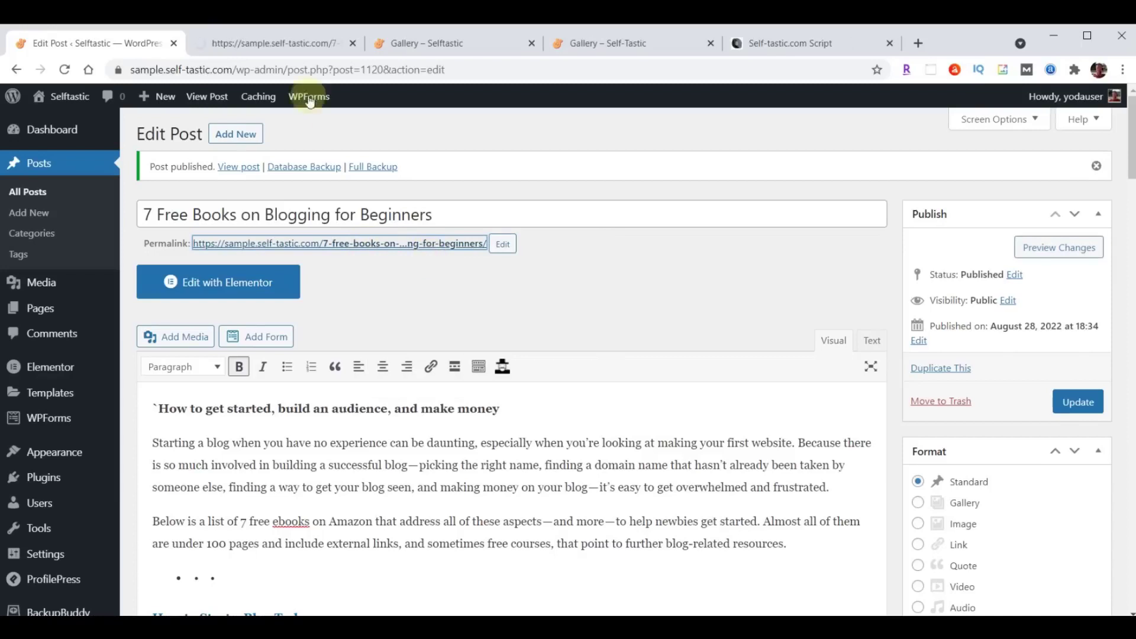
pyautogui.click(241, 43)
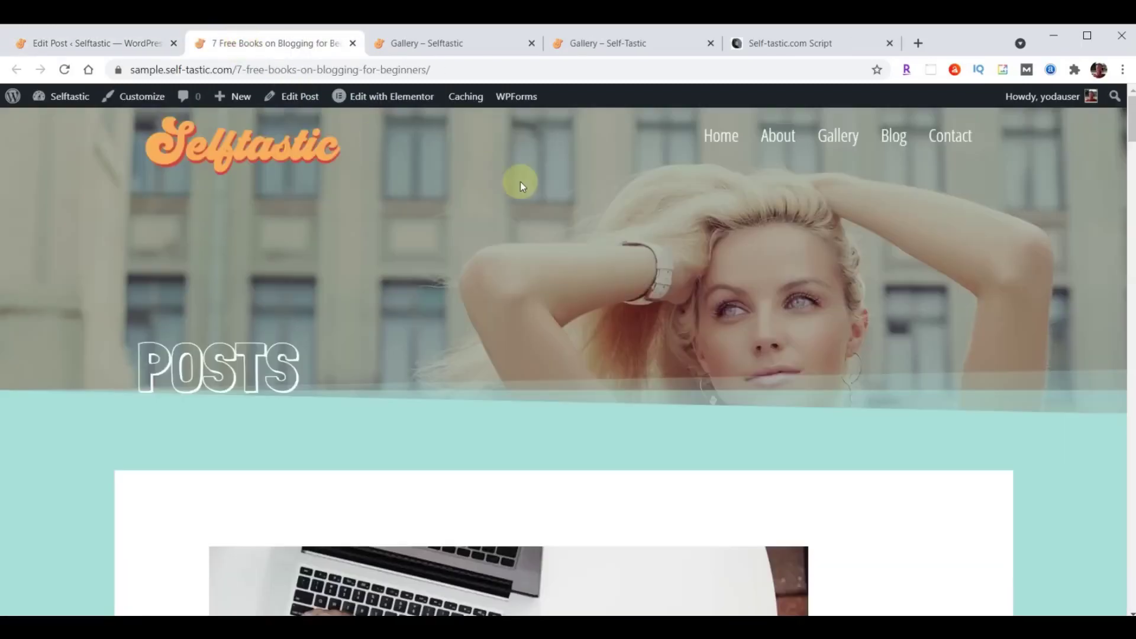
pyautogui.scroll(-5, 793, 362)
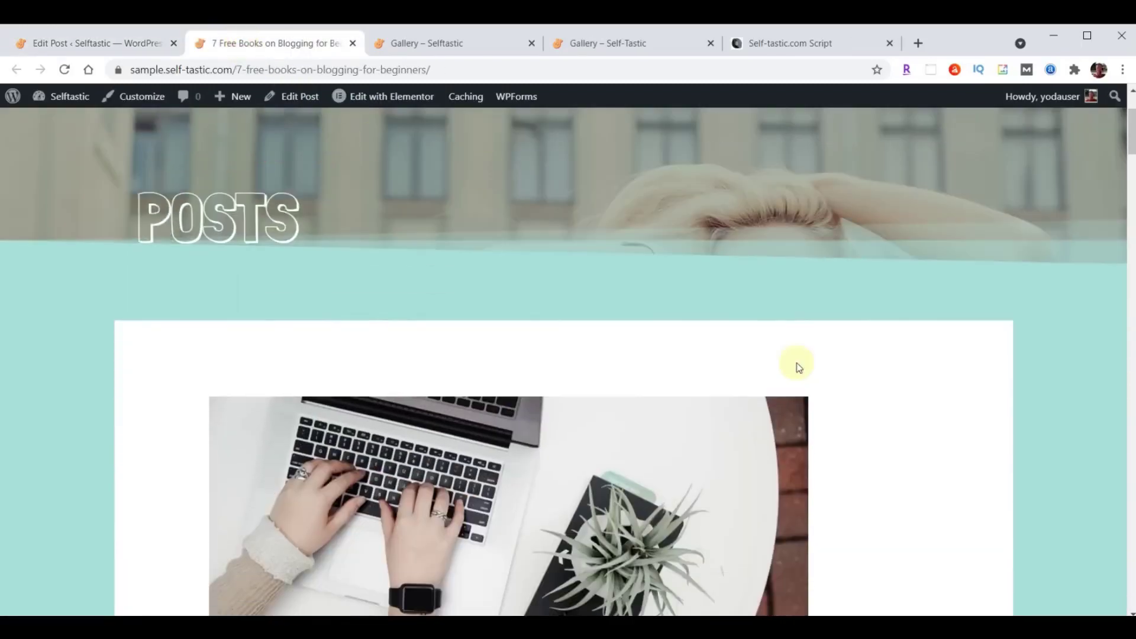
pyautogui.scroll(-4, 796, 363)
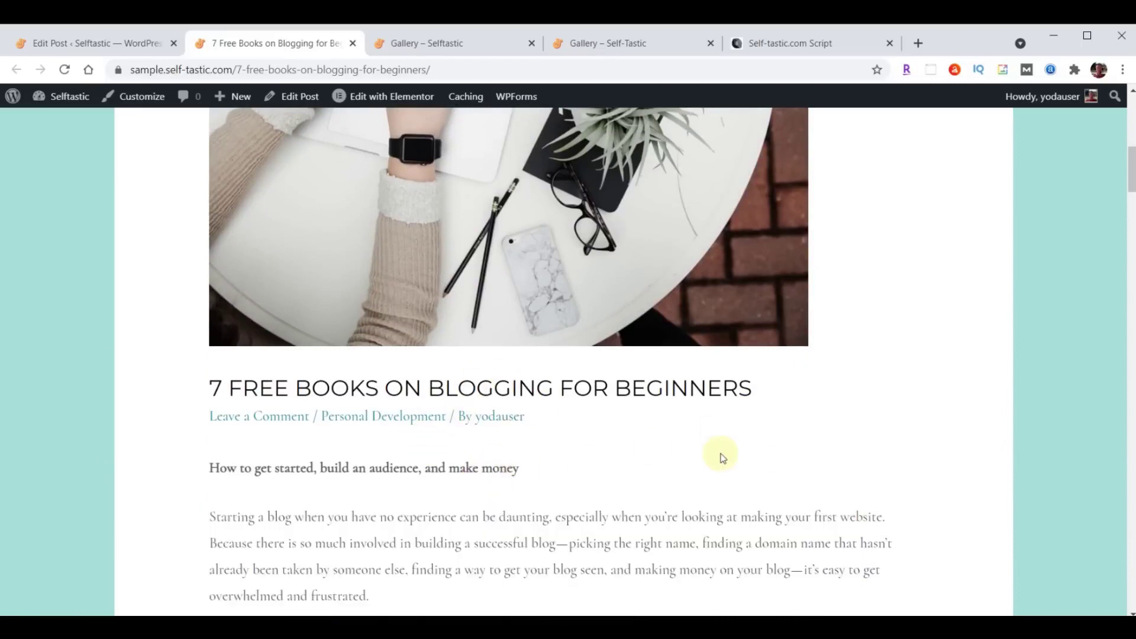
# View the author's archive page, then go back to the post and the Edit Post tab.
pyautogui.click(491, 417)
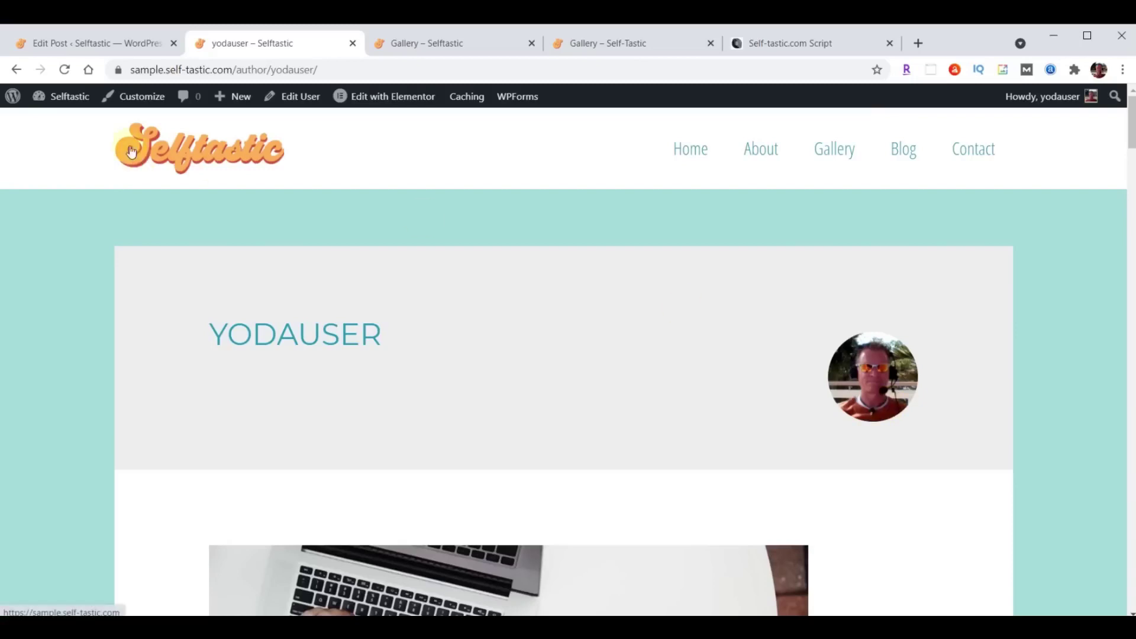
pyautogui.click(16, 70)
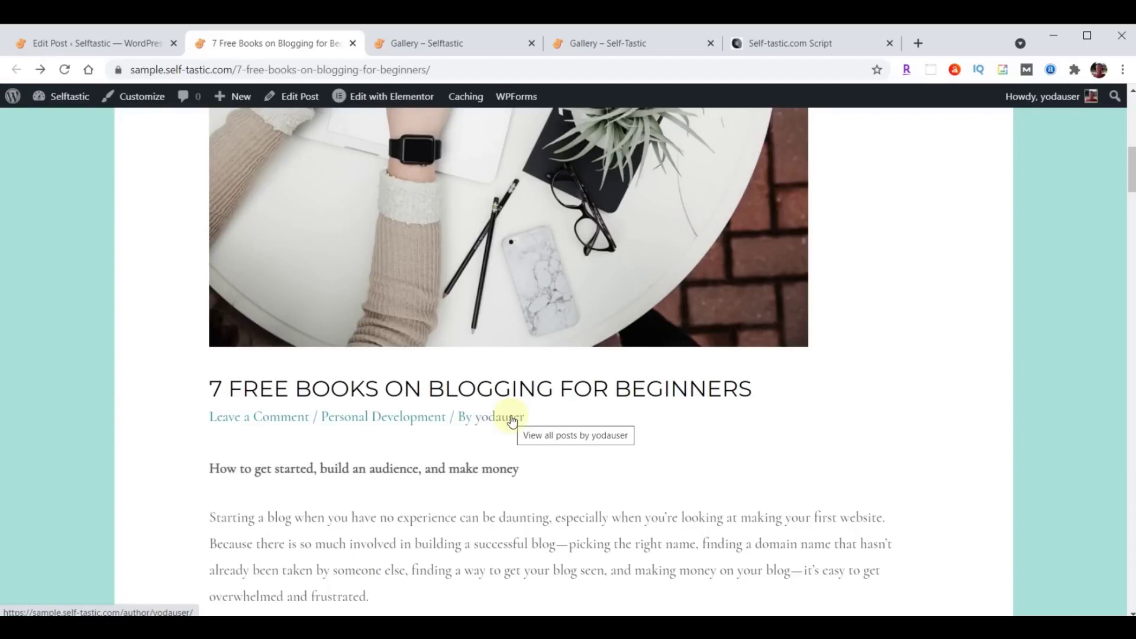
pyautogui.click(62, 45)
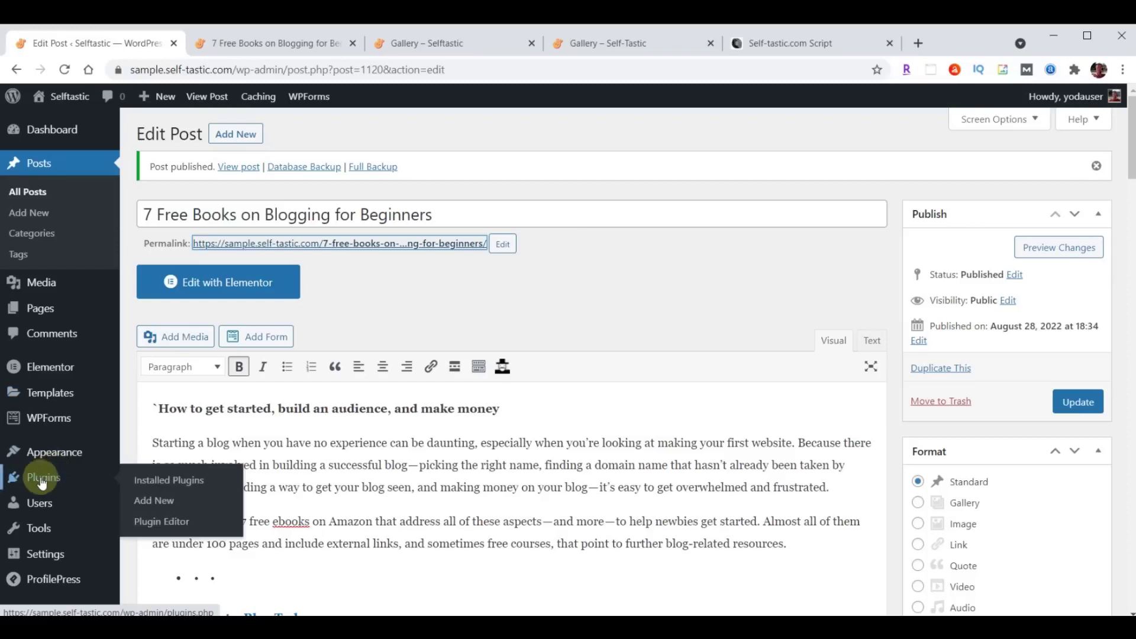
# In ProfilePress profile picture settings, disable Gravatar to use only local avatars.
pyautogui.click(42, 480)
pyautogui.scroll(-6, 353, 421)
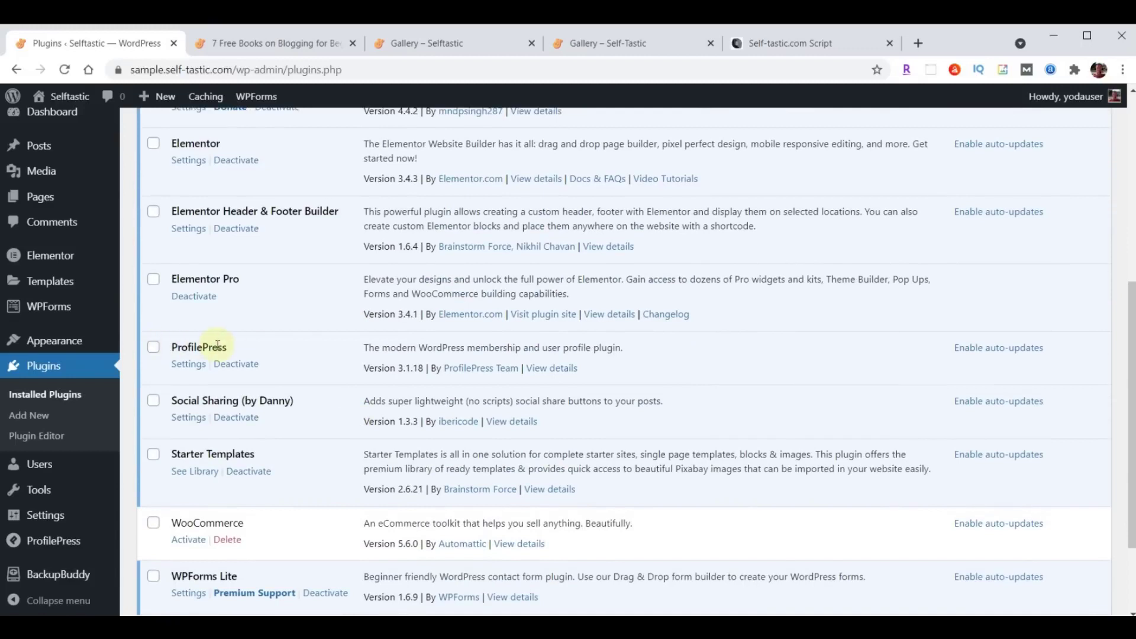
pyautogui.click(188, 365)
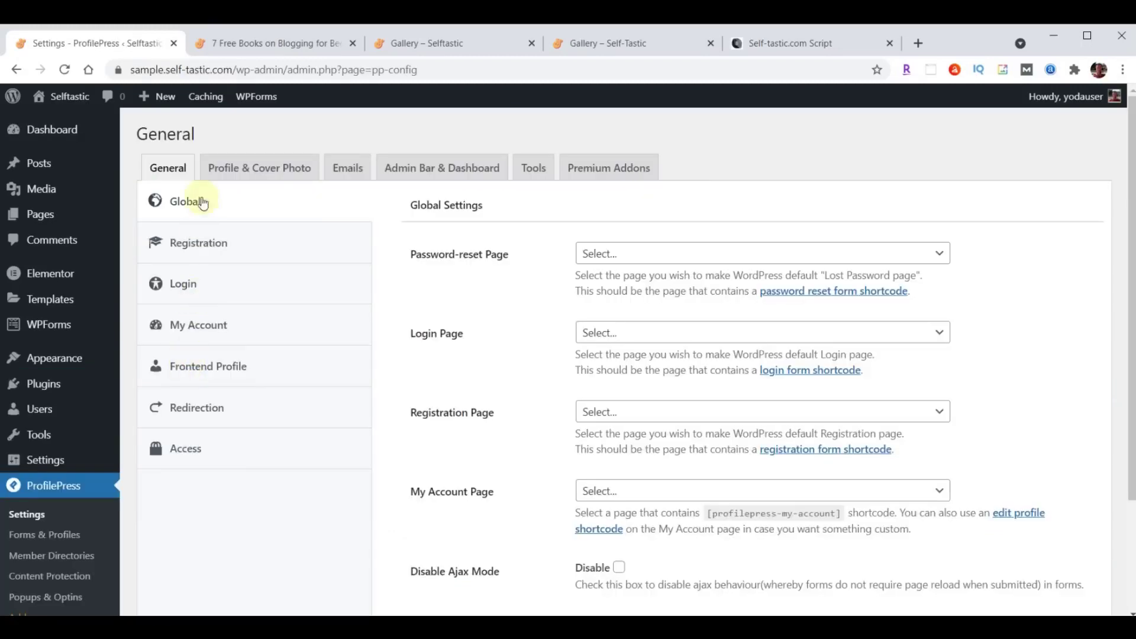
pyautogui.click(280, 171)
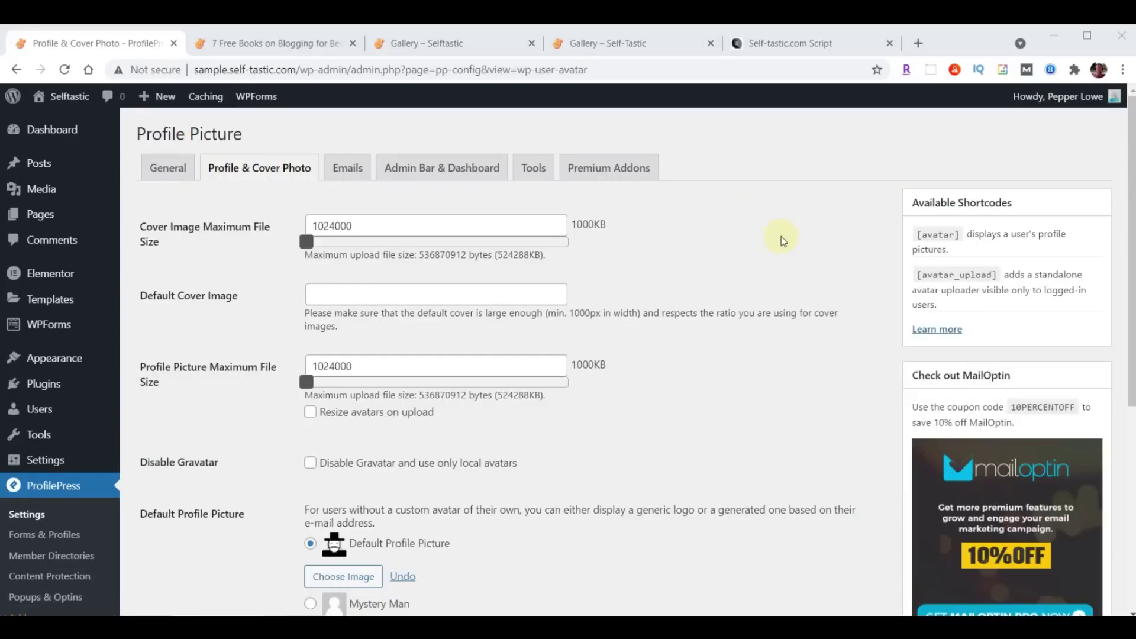
pyautogui.scroll(-3, 787, 246)
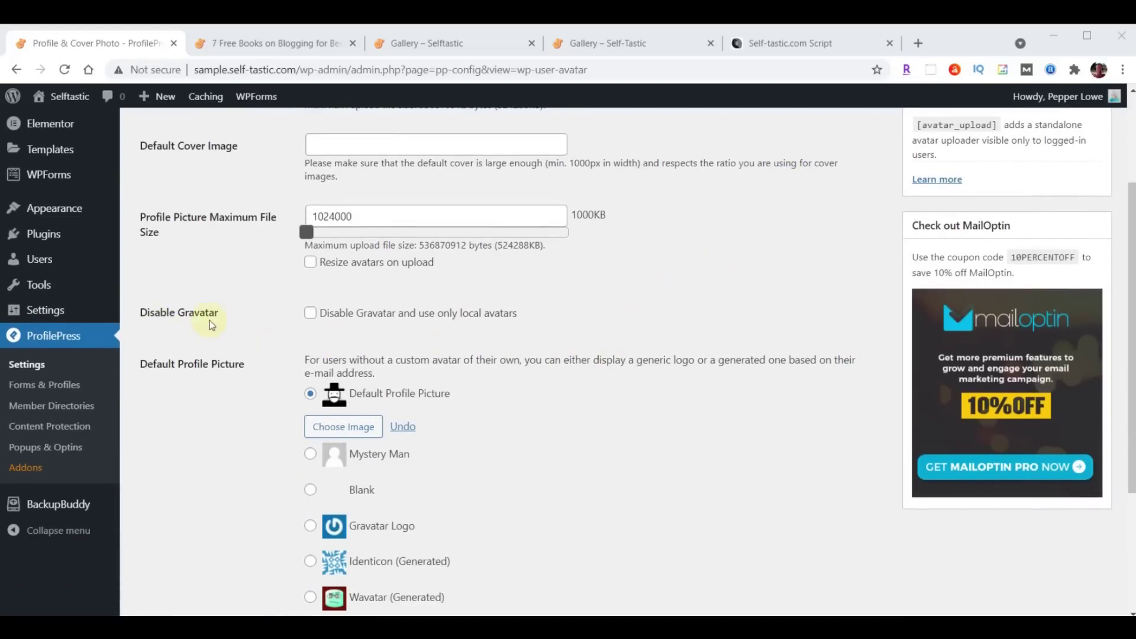
pyautogui.click(310, 315)
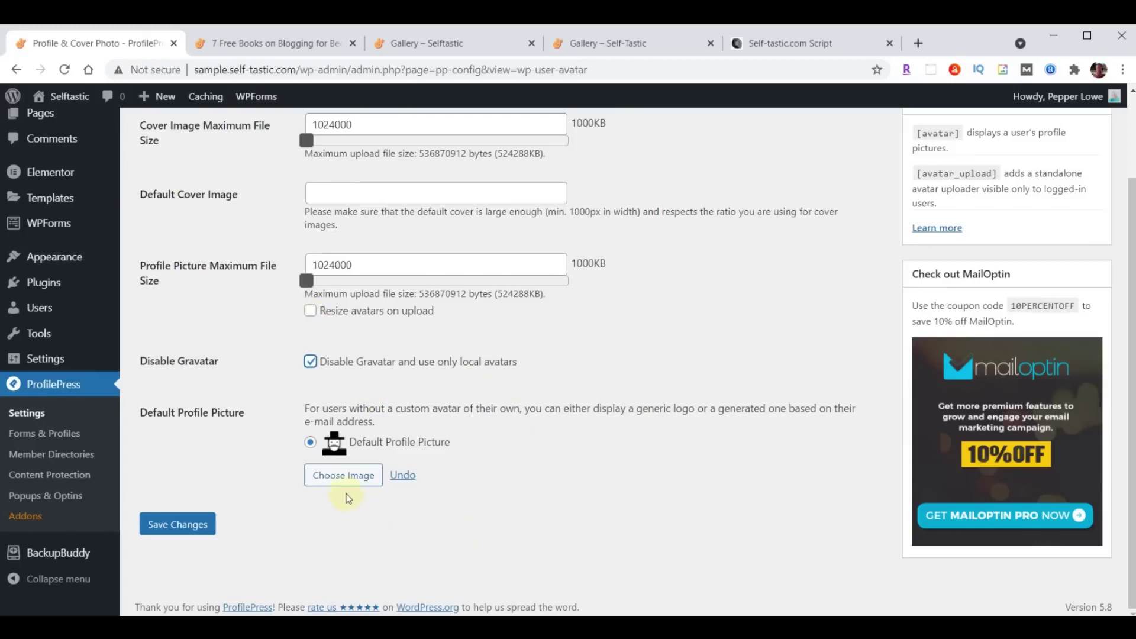
# Upload profile-blog.jpg as the Default Profile Picture and save the settings.
pyautogui.click(337, 477)
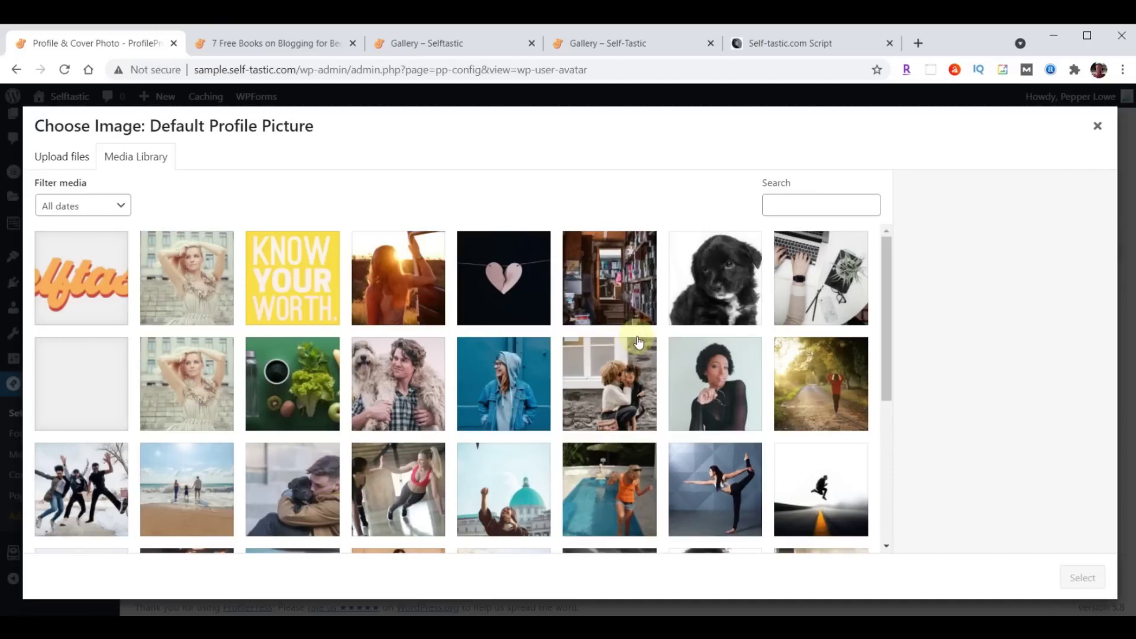
pyautogui.hotkey('alt', 'Tab')
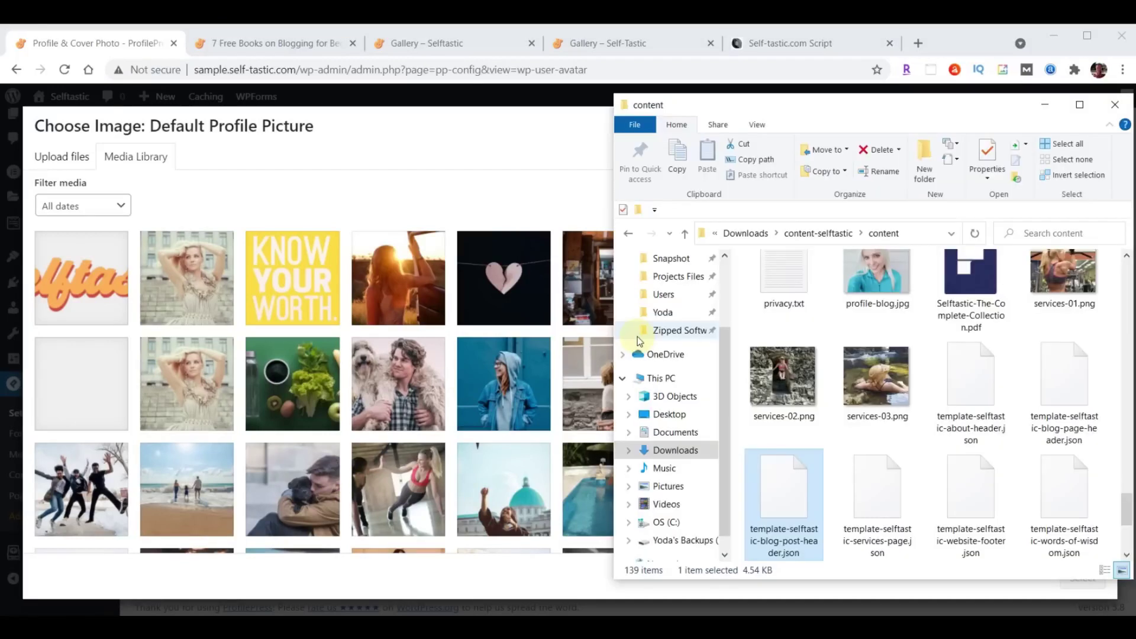
pyautogui.scroll(1, 1062, 414)
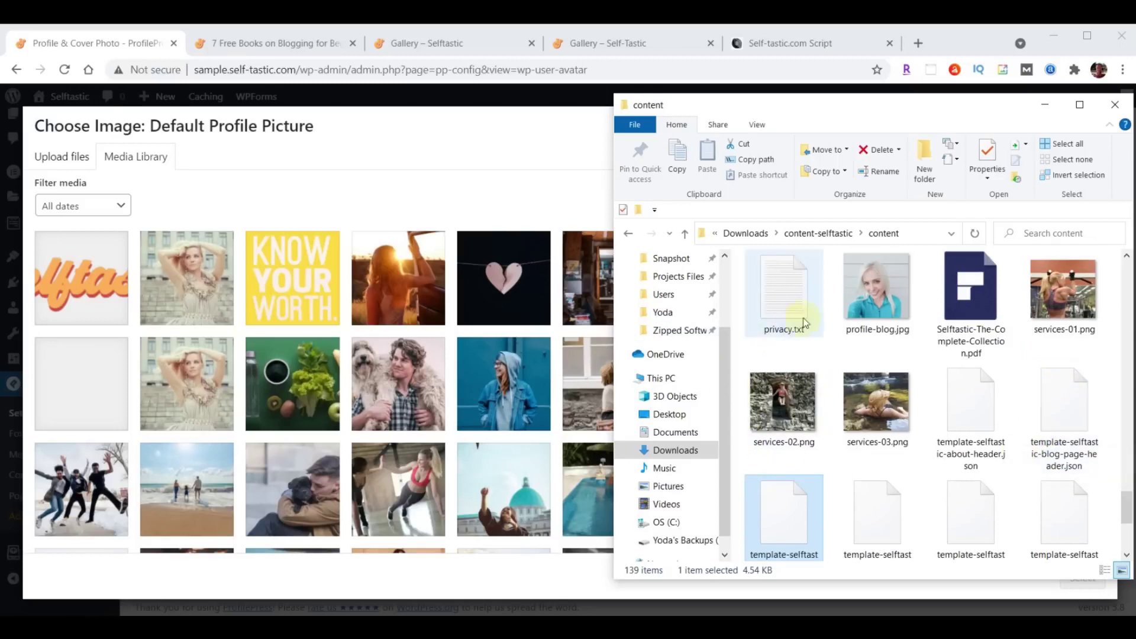
pyautogui.moveTo(861, 296); pyautogui.dragTo(296, 326)
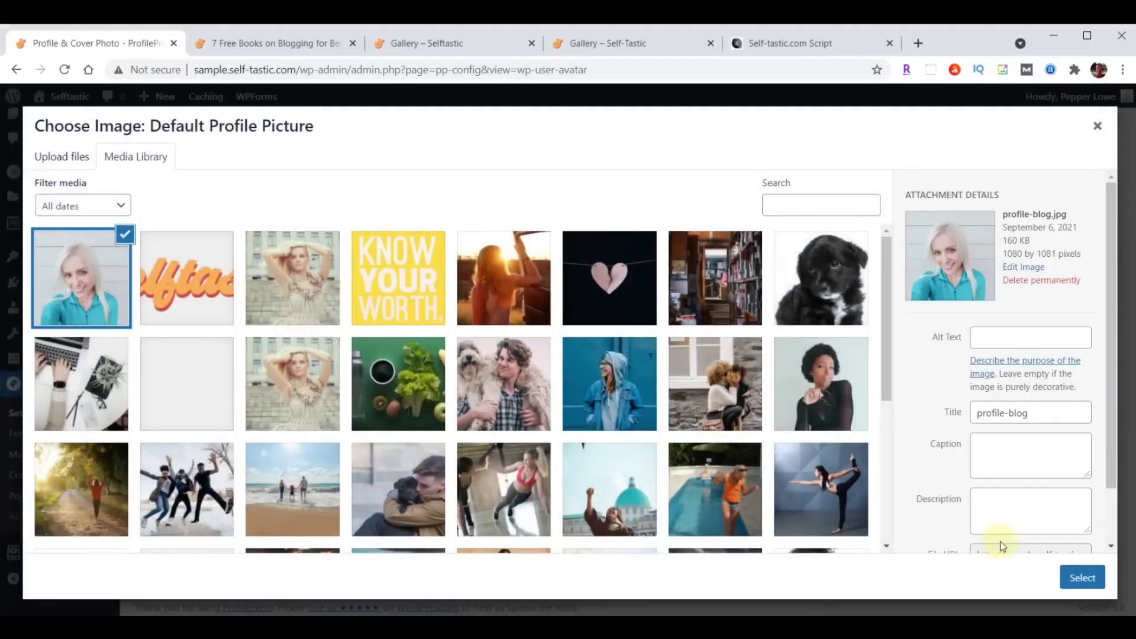
pyautogui.click(1071, 575)
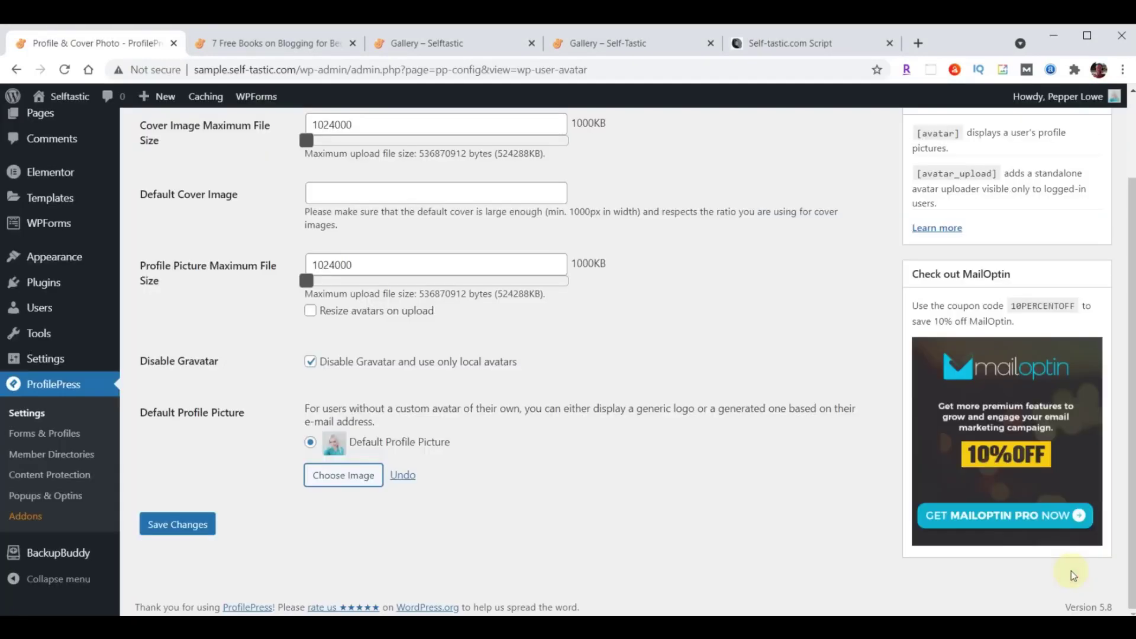
pyautogui.click(184, 524)
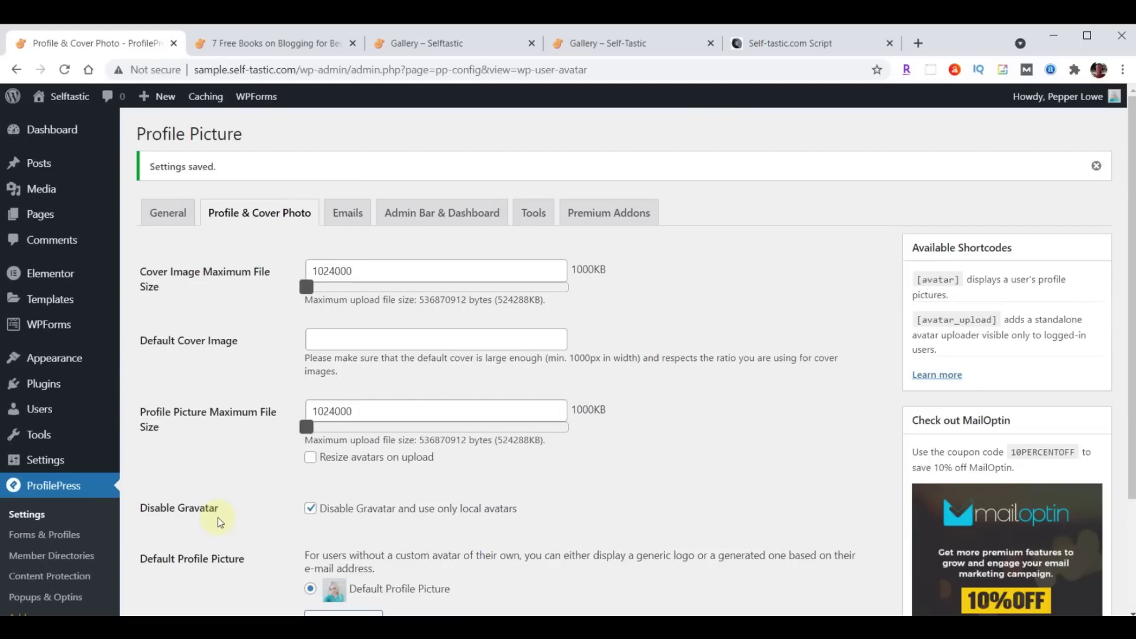
# Set the user's nickname and public display name to the author's full name.
pyautogui.click(39, 410)
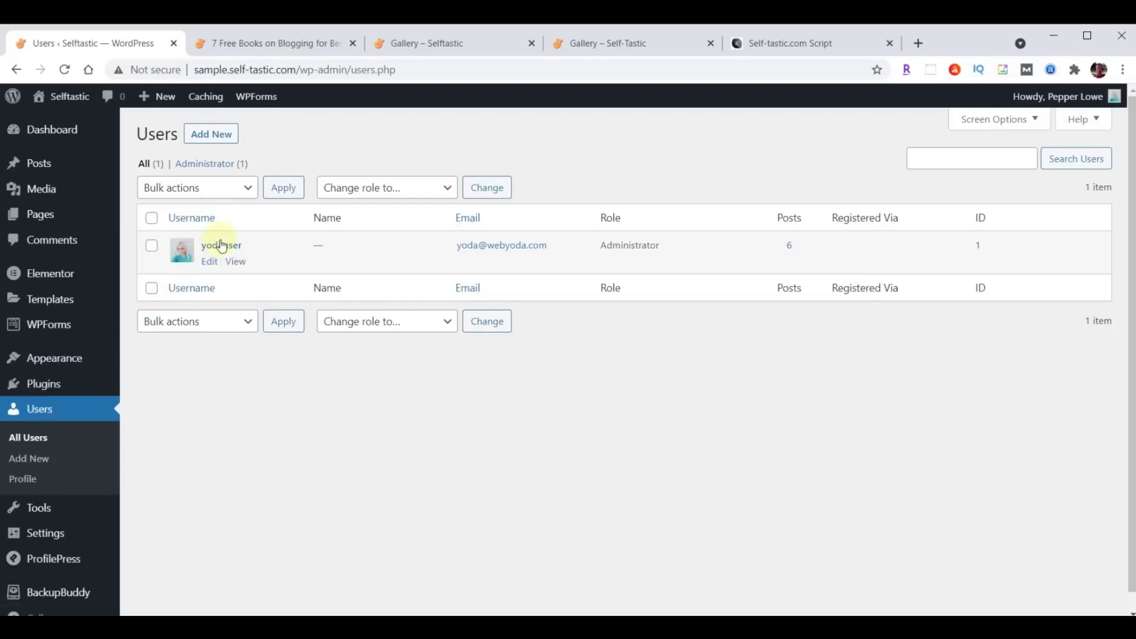
pyautogui.click(222, 246)
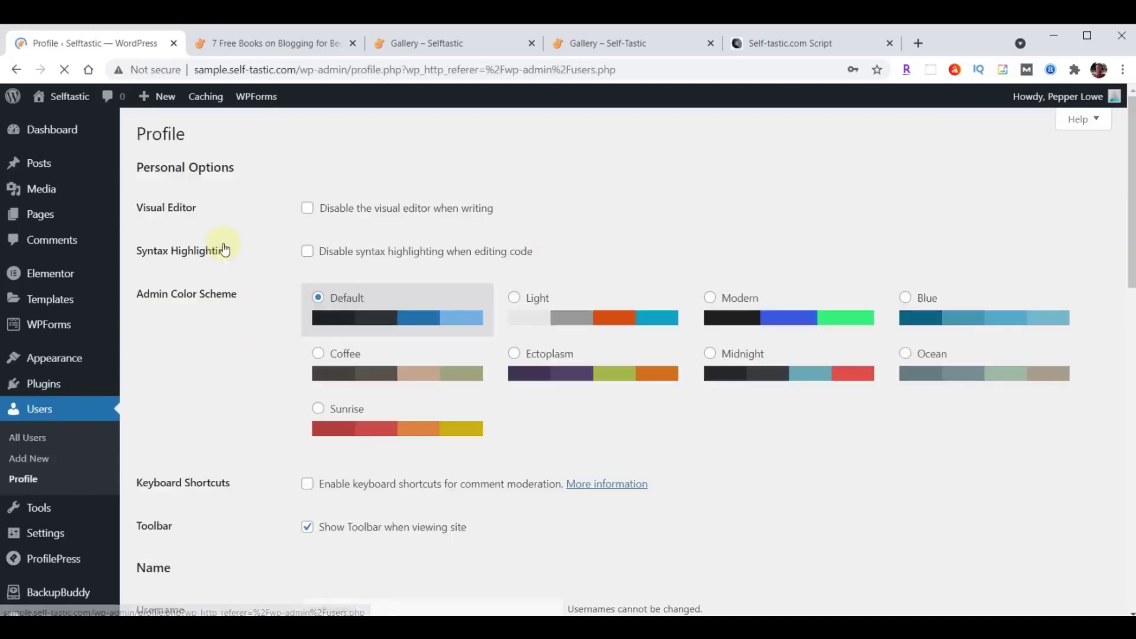
pyautogui.scroll(-6, 559, 290)
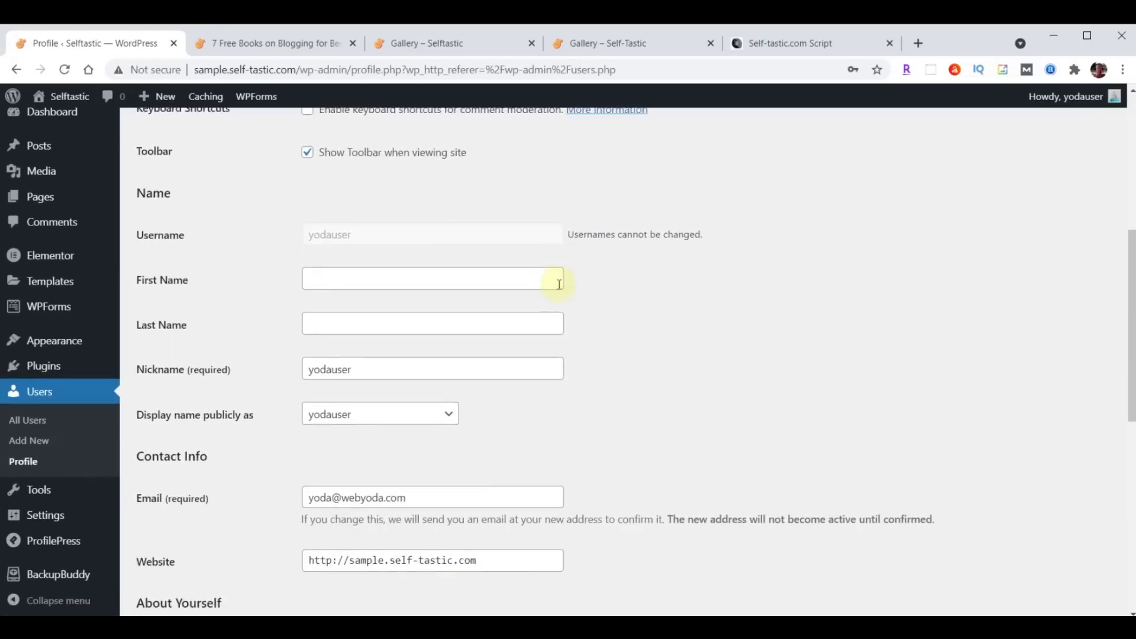
pyautogui.doubleClick(413, 373)
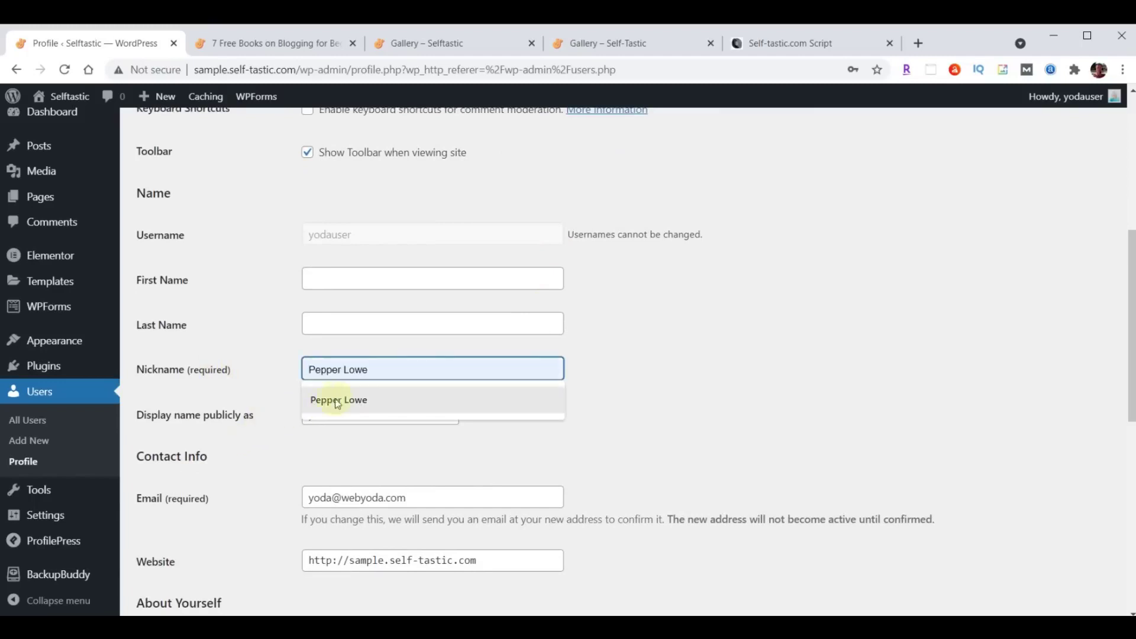
pyautogui.click(340, 400)
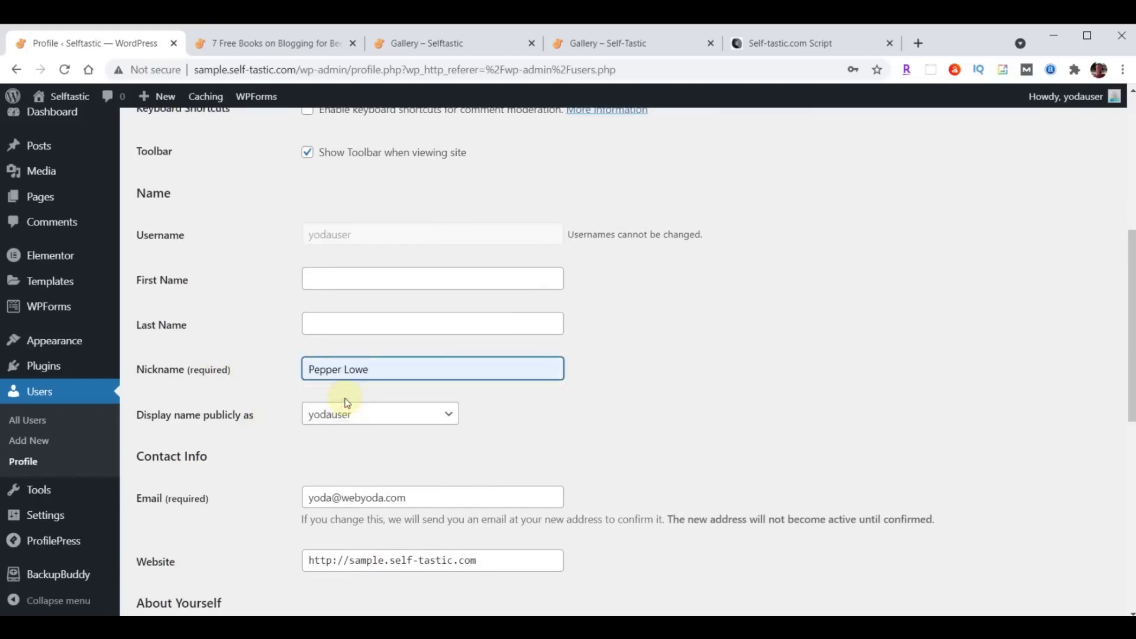
pyautogui.click(353, 420)
pyautogui.click(354, 443)
# Paste the biography into Biographical Info and update the profile.
pyautogui.scroll(-4, 640, 362)
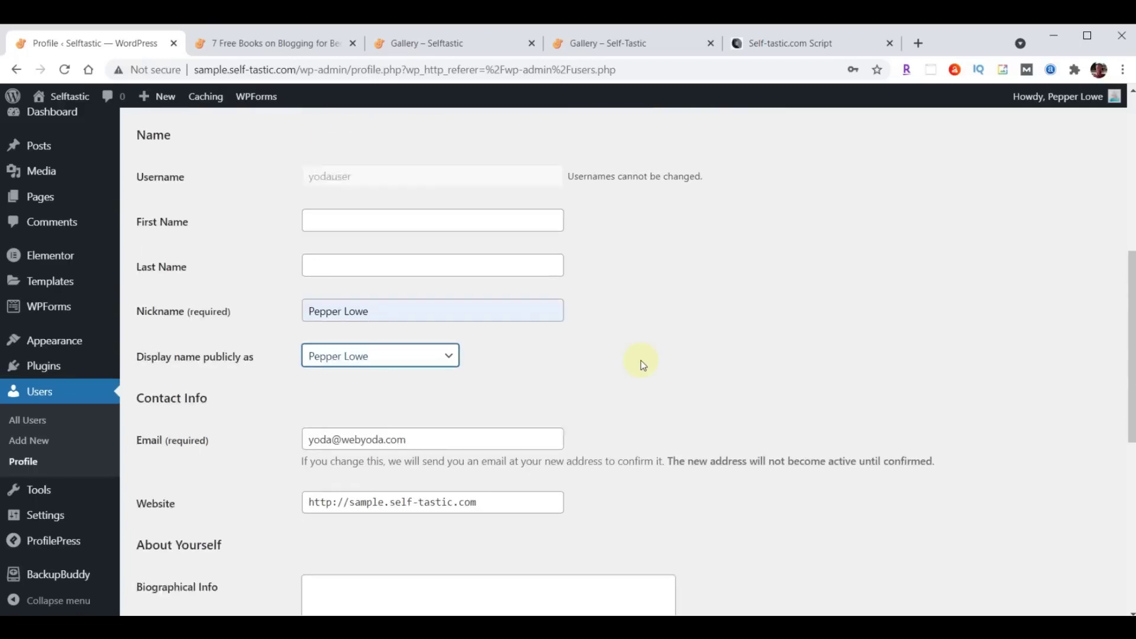
pyautogui.scroll(-1, 640, 360)
pyautogui.click(459, 355)
pyautogui.write("I created this blog website to inspire and encourage others. I've been a writer for some time but never took my writing seriously enough to have anything published until 2020, when I started writing on online platforms such as Medium and Quora. People appreciated my advice and willingness to open up about my own life")
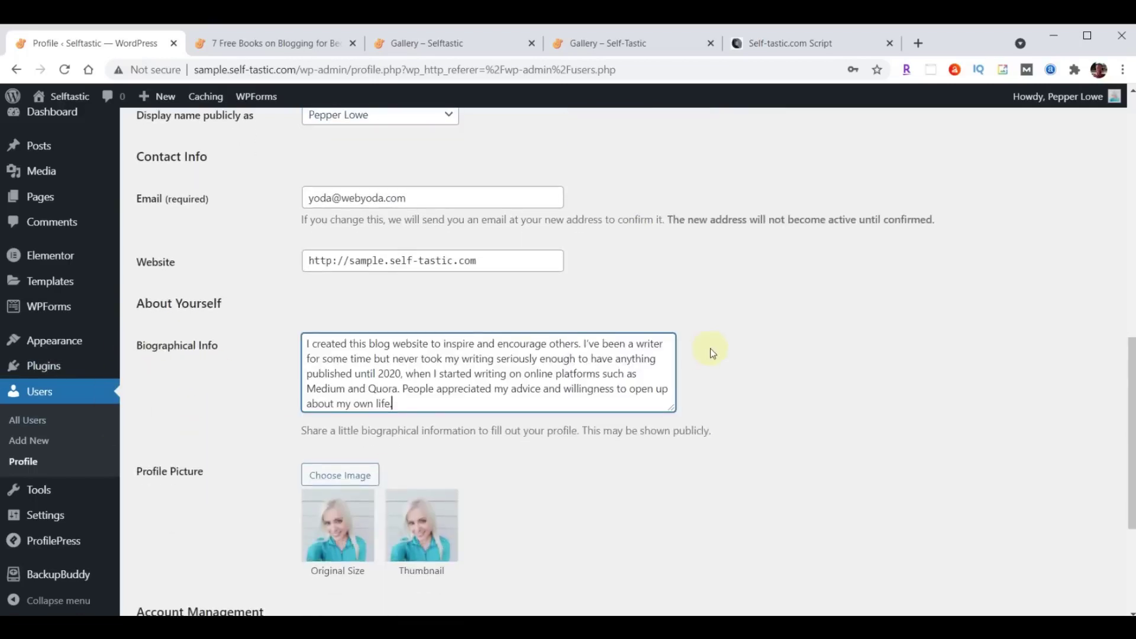
pyautogui.scroll(-4, 710, 348)
pyautogui.click(174, 543)
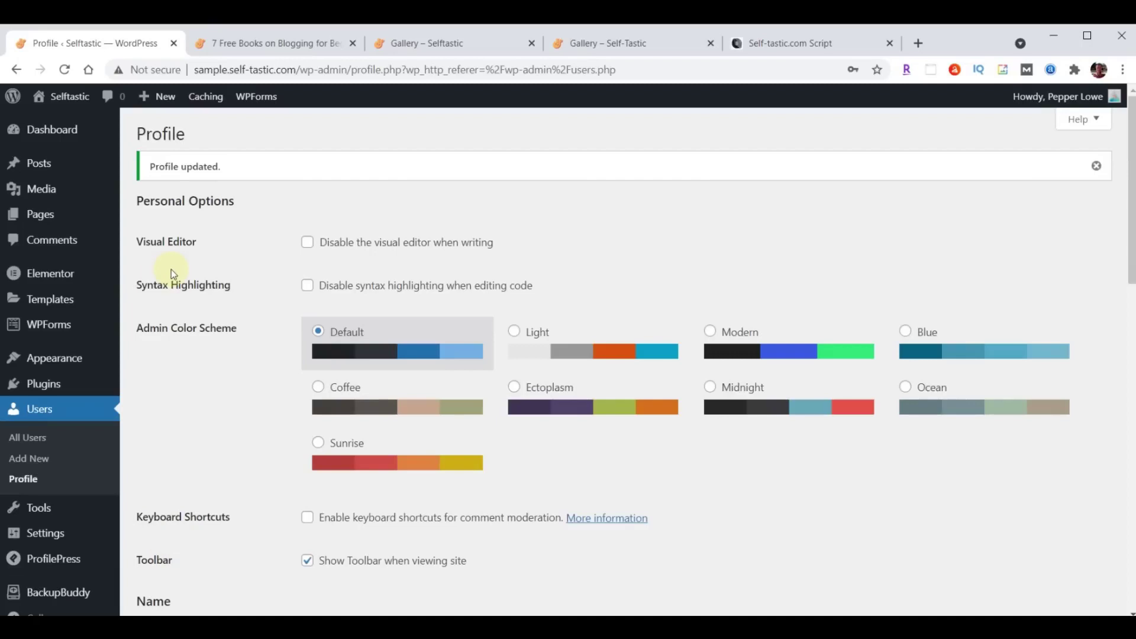
# Reload the 7 Free Books on Blogging for Beginners post to show the new byline.
pyautogui.click(293, 42)
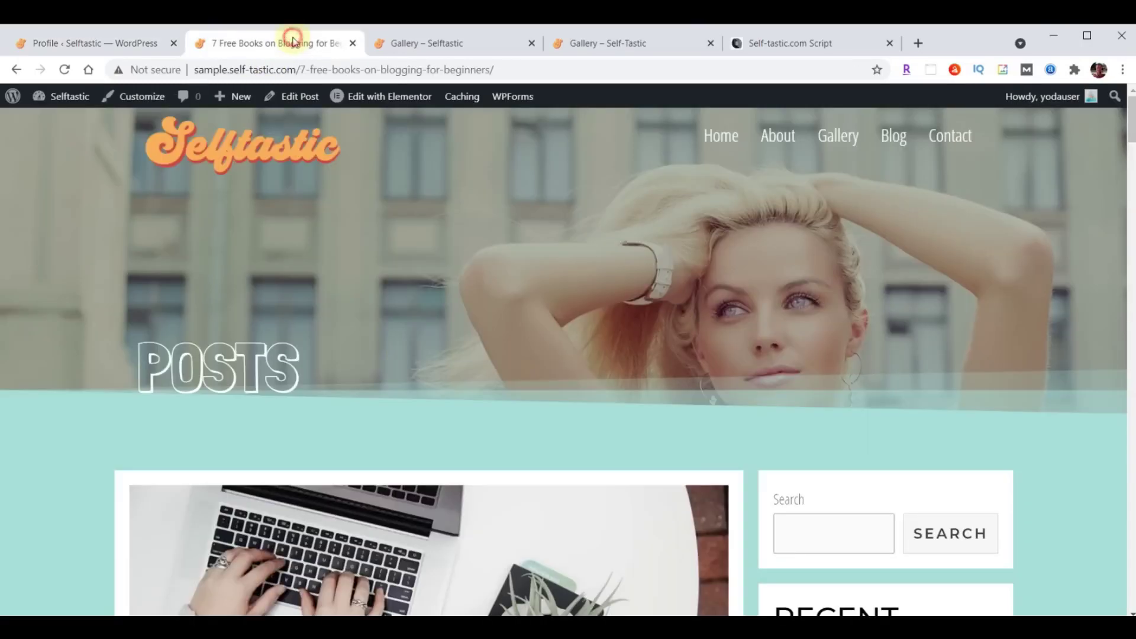
pyautogui.scroll(-9, 612, 275)
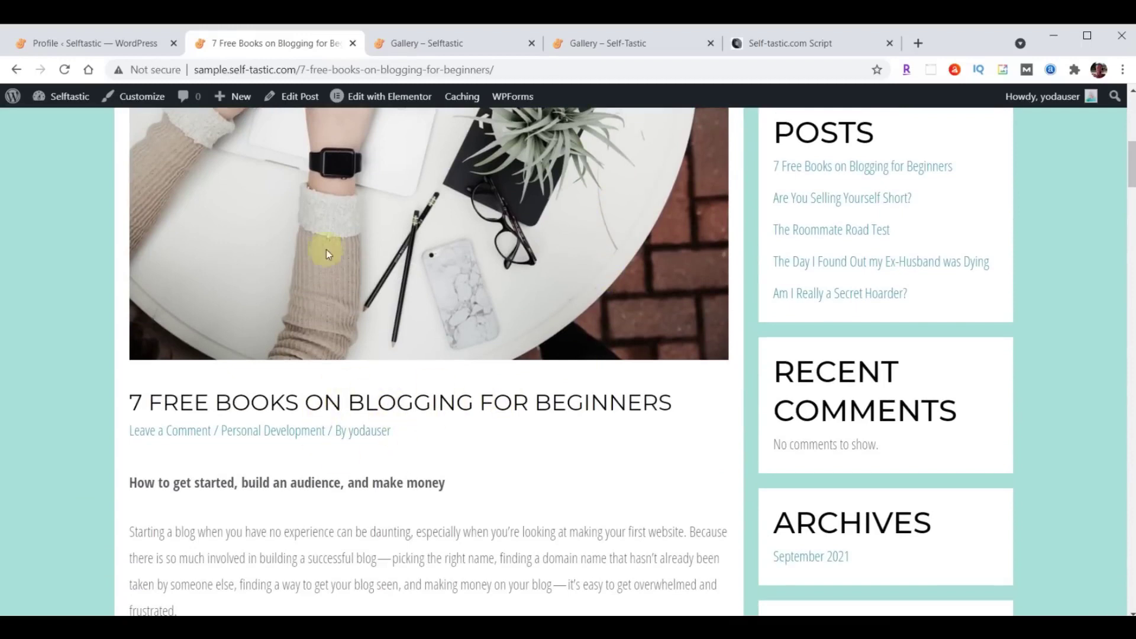
pyautogui.click(62, 69)
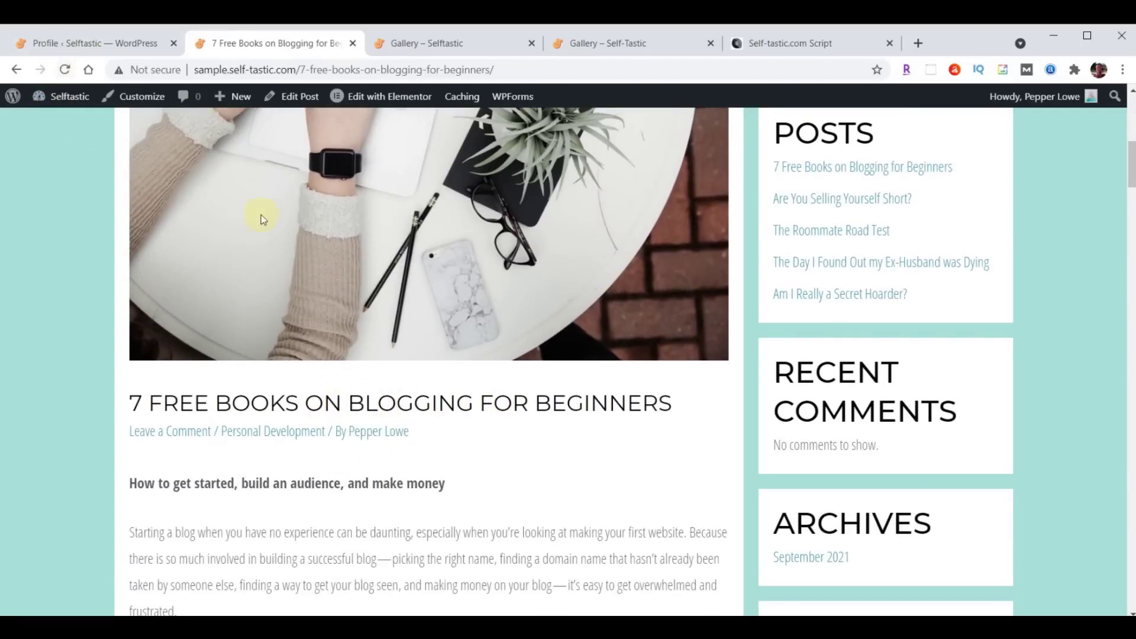
# Open the author's page from the byline, then return and scroll through the post.
pyautogui.click(385, 441)
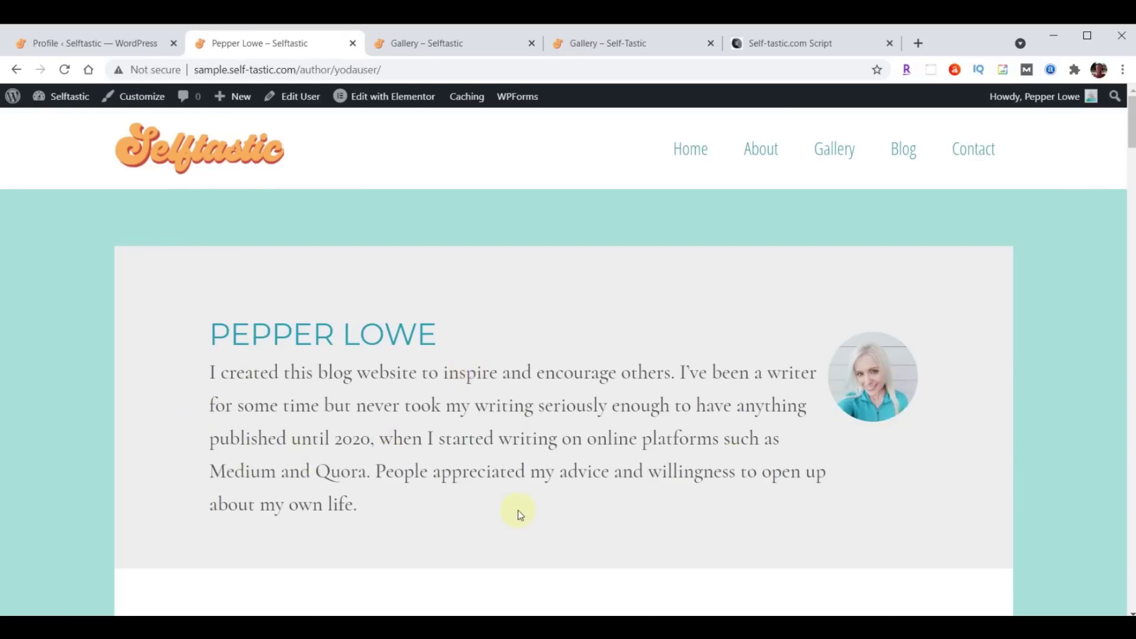
pyautogui.click(16, 70)
pyautogui.scroll(5, 726, 489)
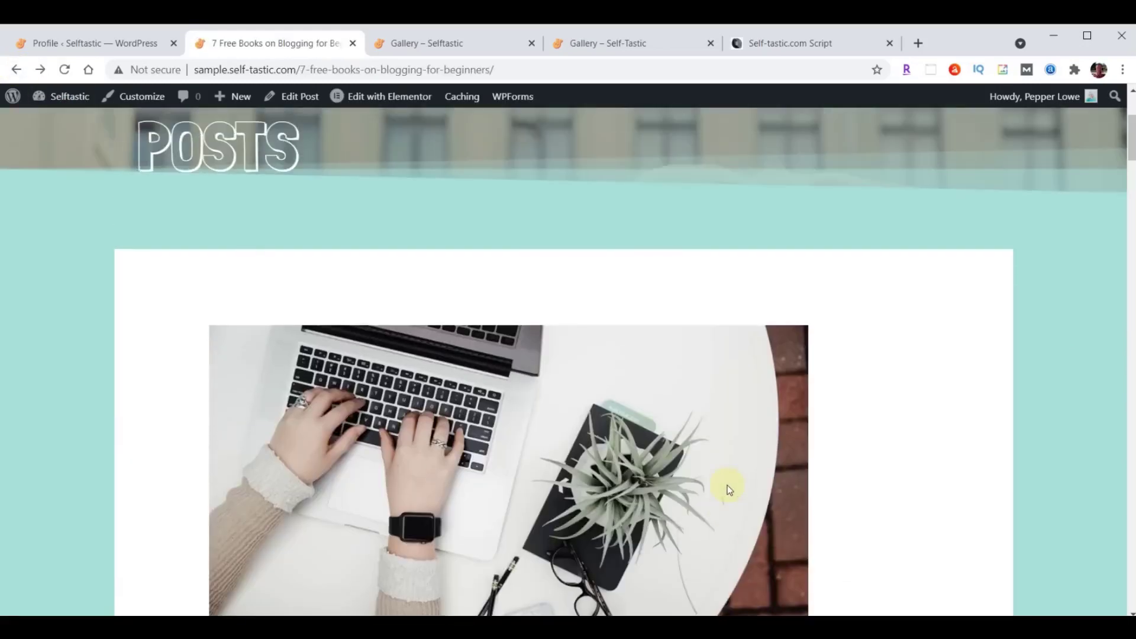
pyautogui.scroll(4, 728, 489)
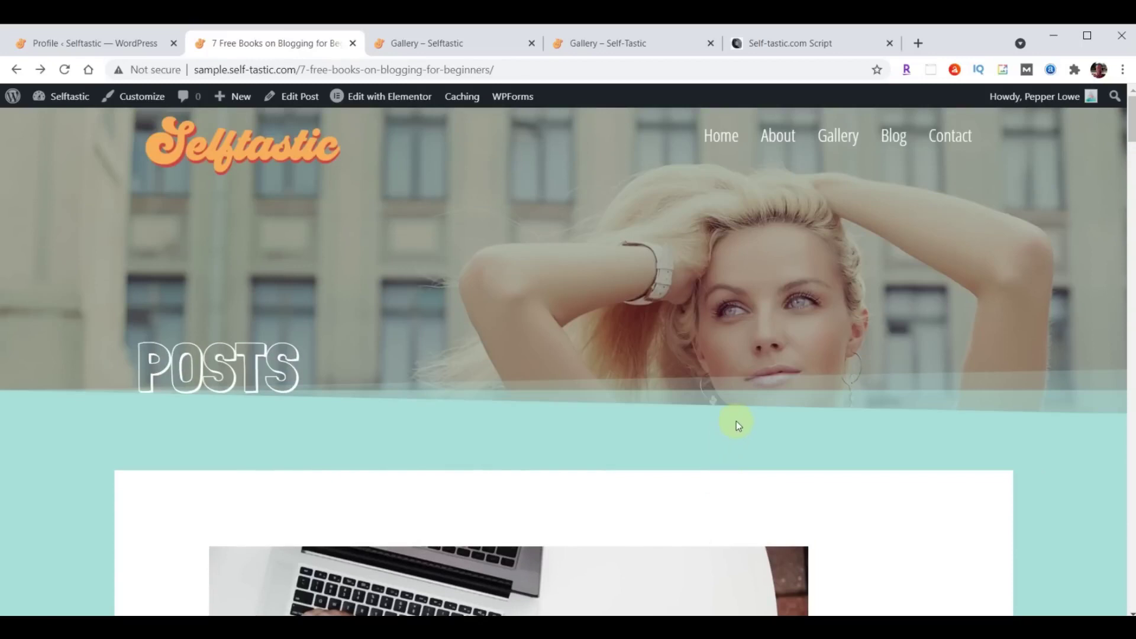
pyautogui.scroll(-15, 736, 420)
pyautogui.scroll(-20, 736, 421)
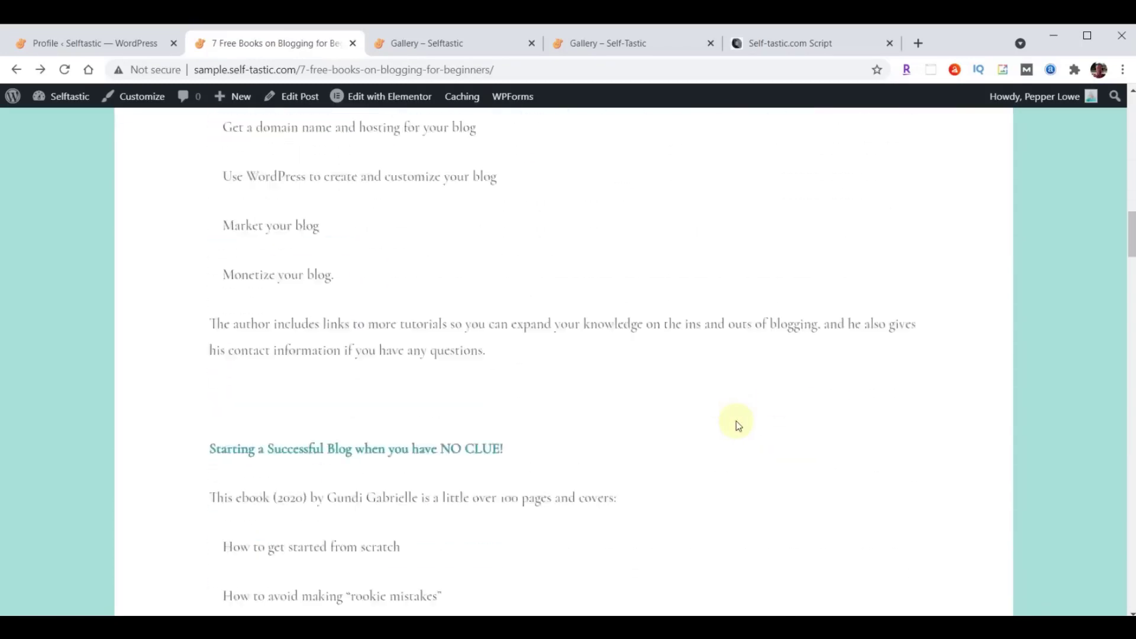
pyautogui.scroll(-6, 736, 421)
pyautogui.scroll(20, 736, 420)
pyautogui.scroll(20, 736, 424)
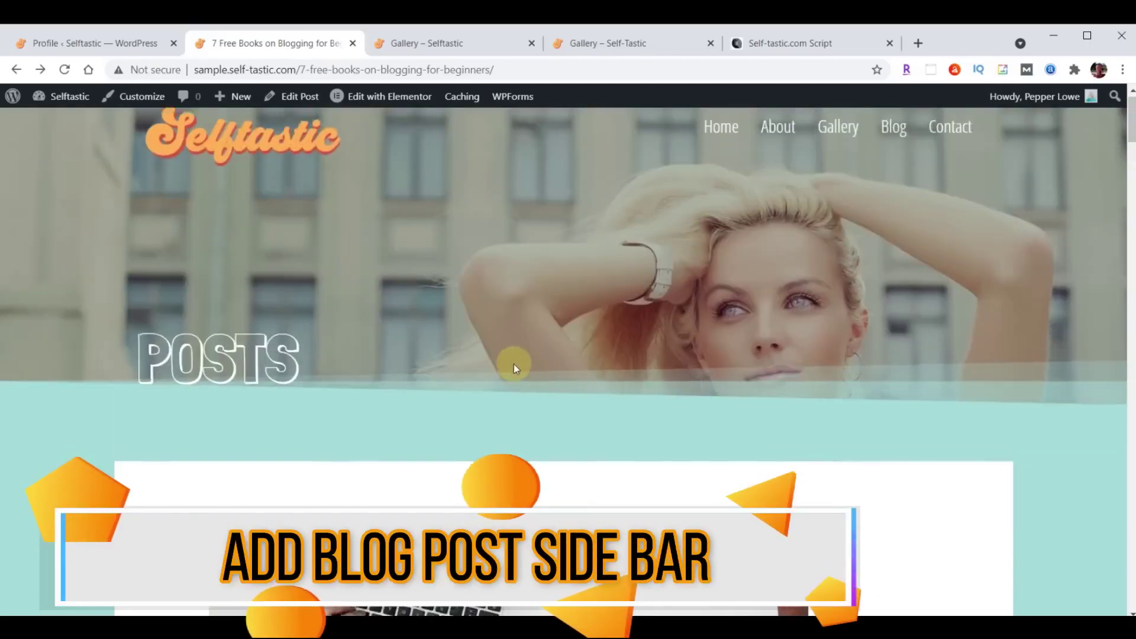
pyautogui.scroll(-10, 515, 367)
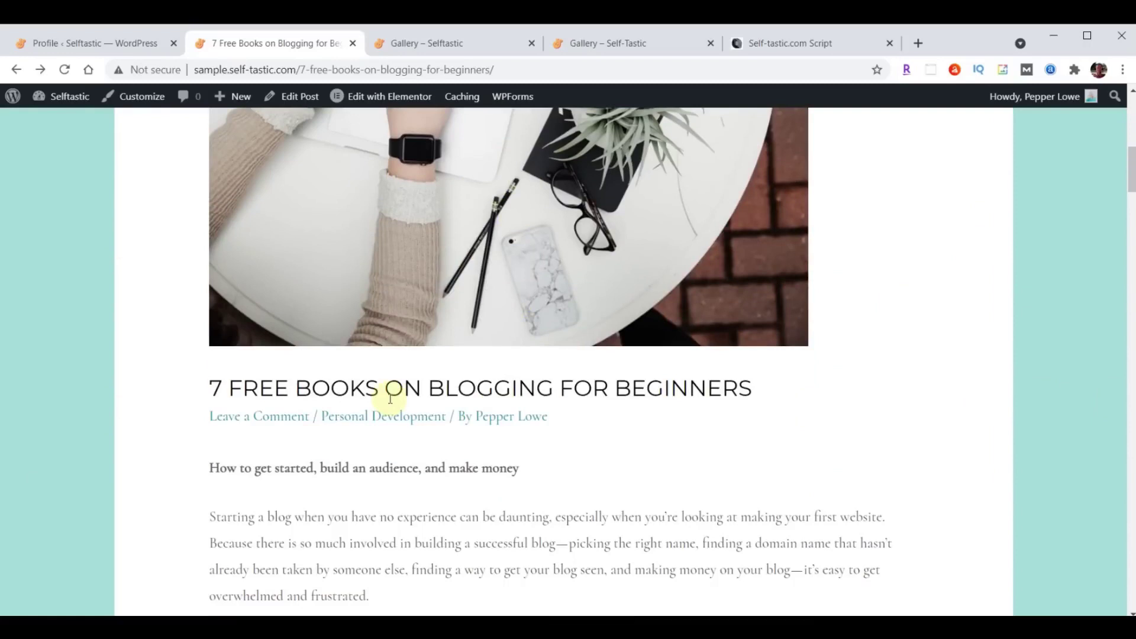
pyautogui.scroll(10, 509, 426)
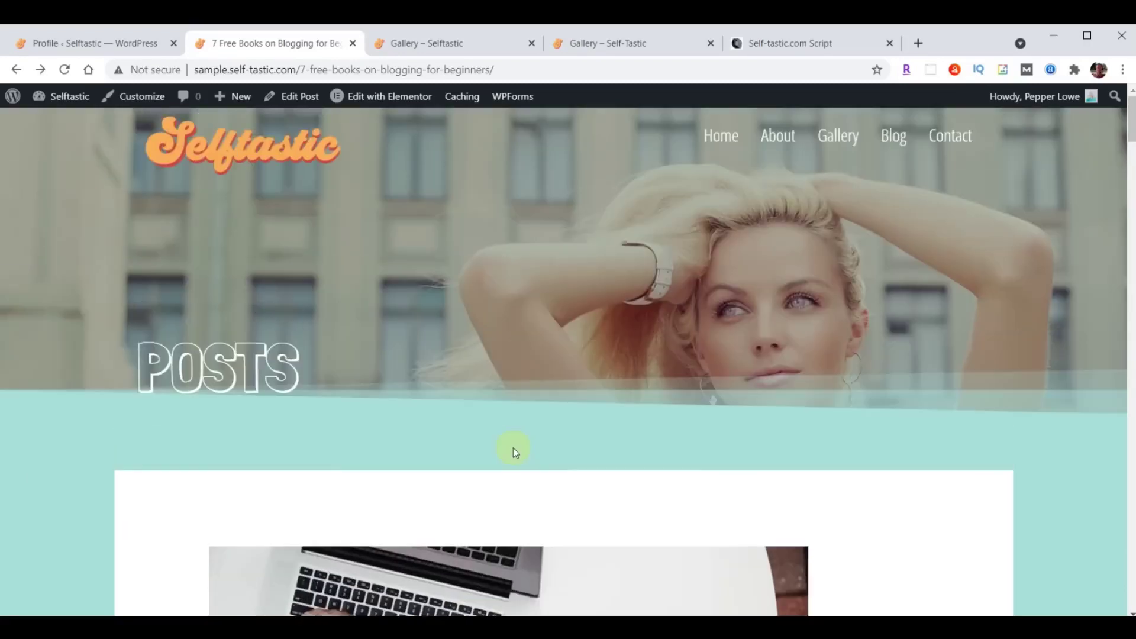
# In the Customizer's Sidebar settings, set Blog Posts to Right Sidebar and publish.
pyautogui.click(81, 45)
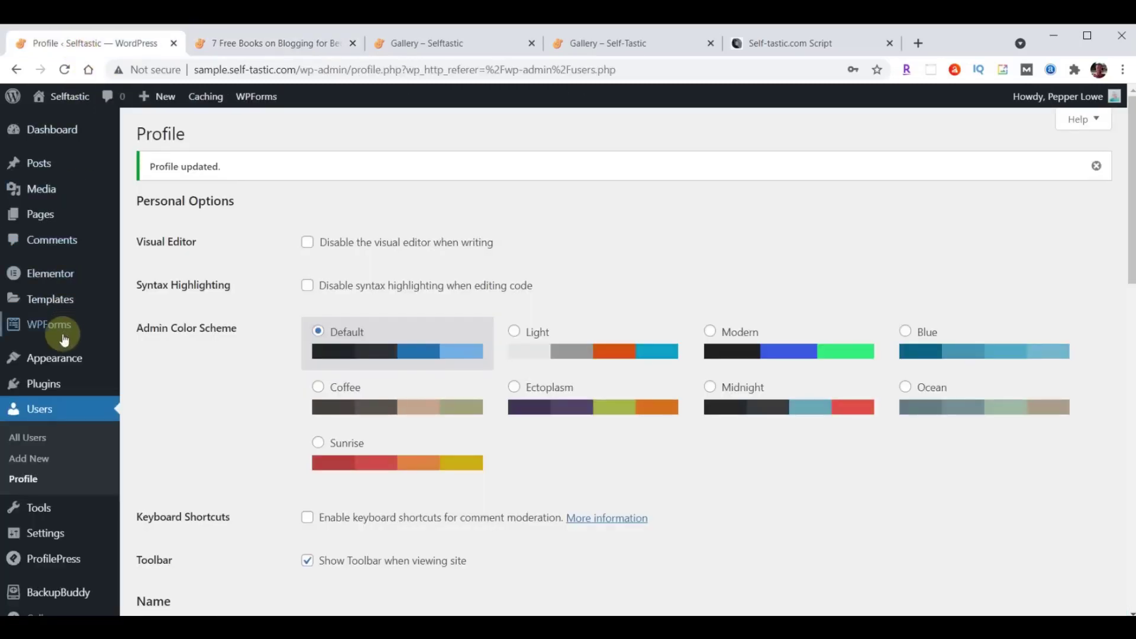
pyautogui.moveTo(50, 359)
pyautogui.click(158, 384)
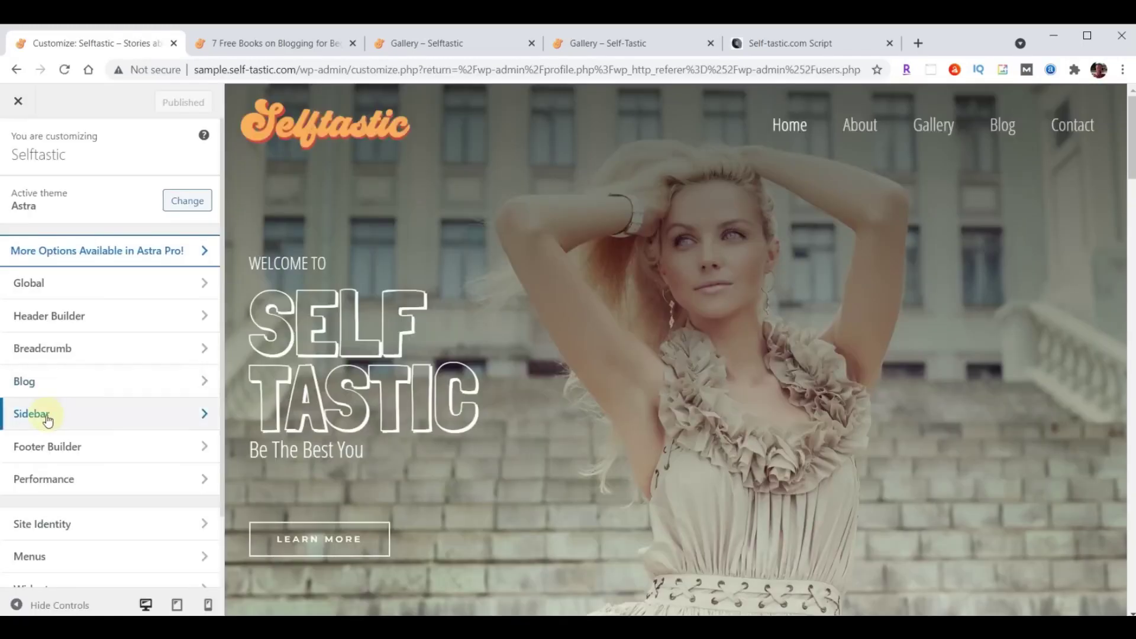
pyautogui.click(46, 418)
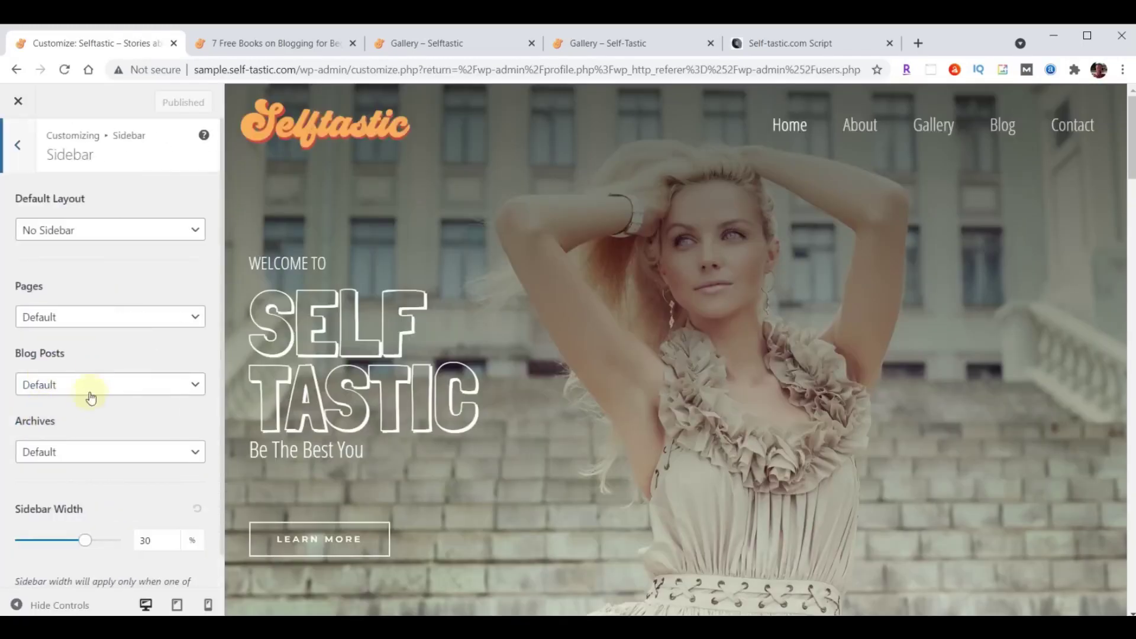
pyautogui.click(88, 392)
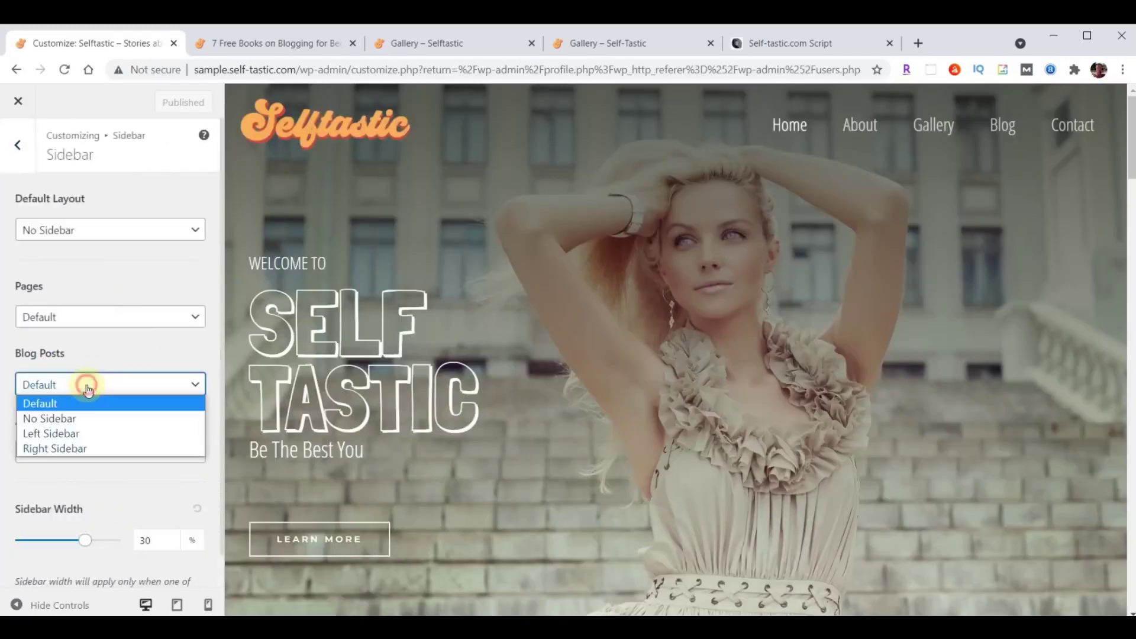
pyautogui.click(75, 448)
pyautogui.click(167, 103)
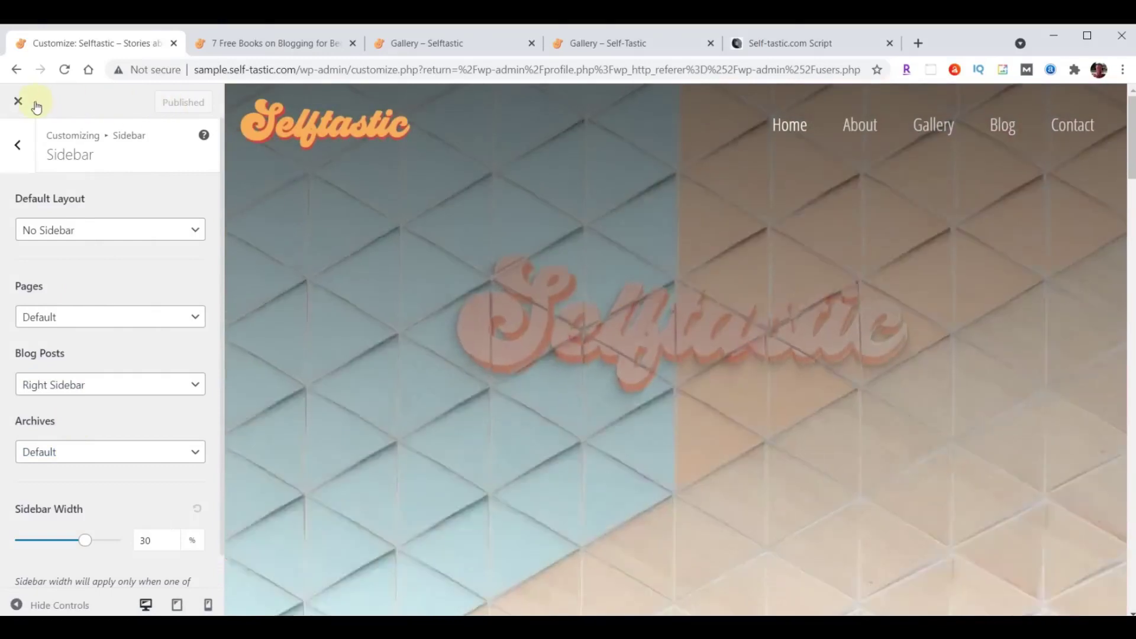
# Leave the Customizer and bring up the Widgets page showing the Main Sidebar contents.
pyautogui.click(18, 101)
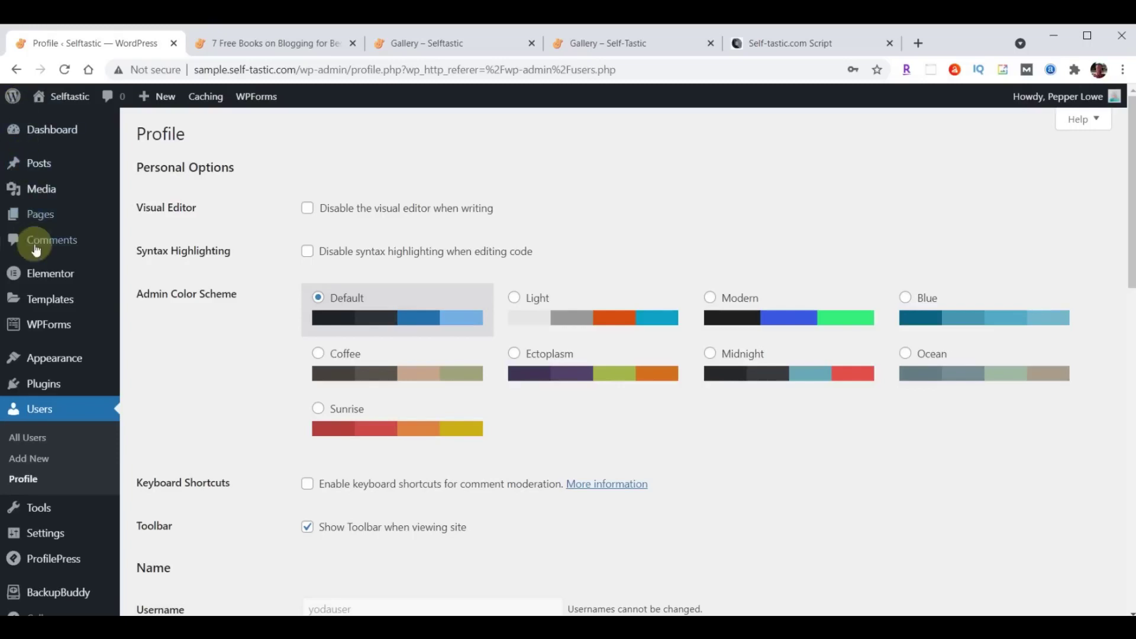
pyautogui.moveTo(37, 358)
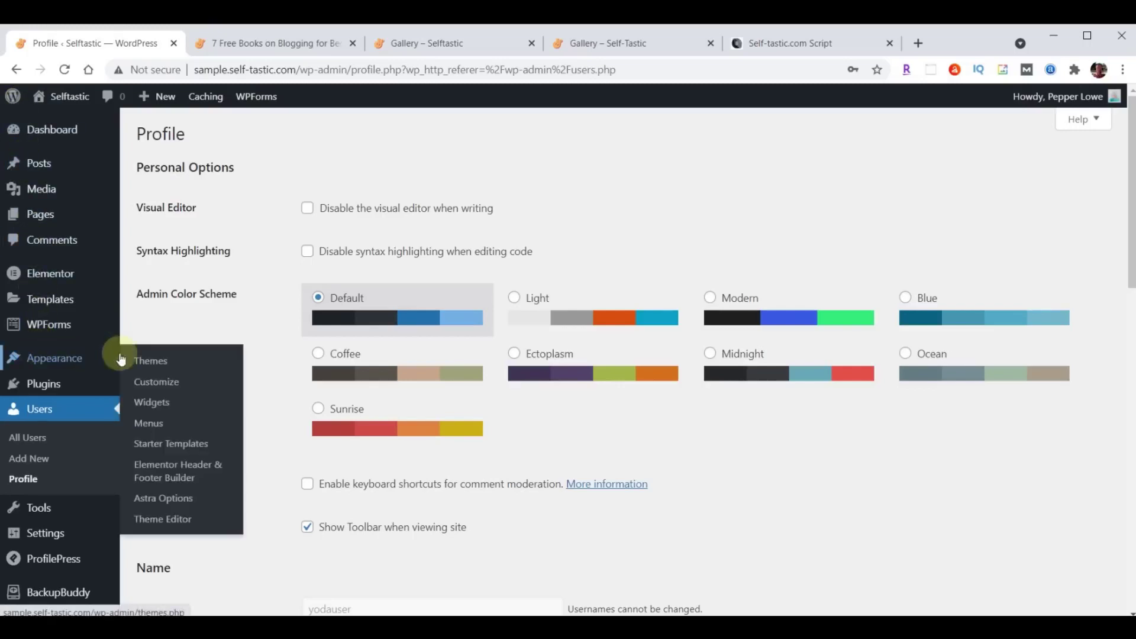
pyautogui.click(162, 408)
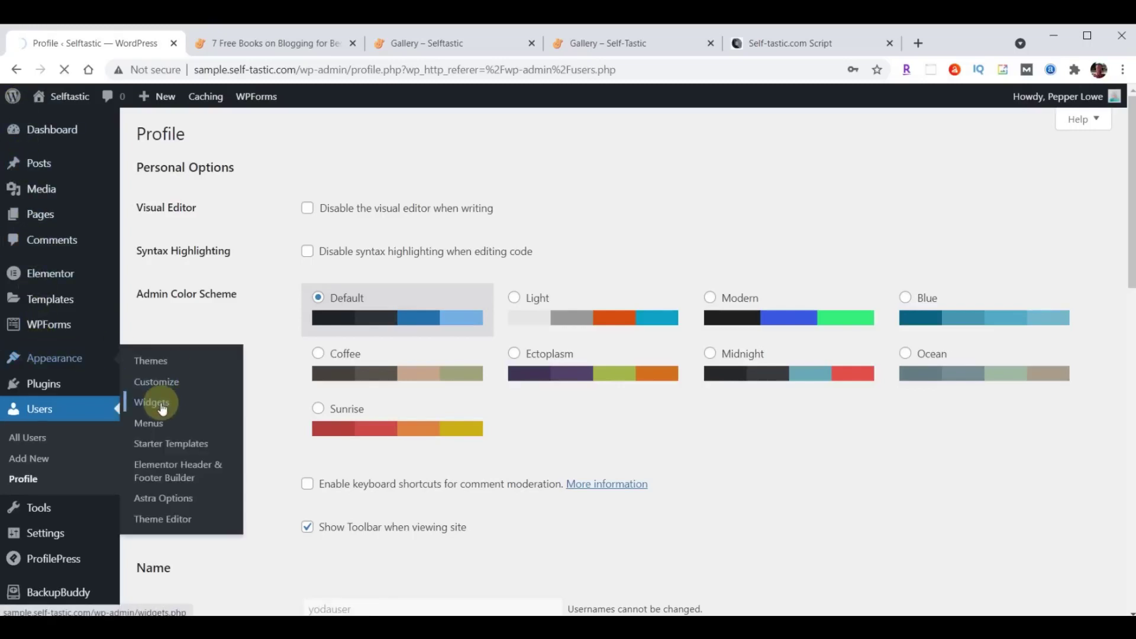
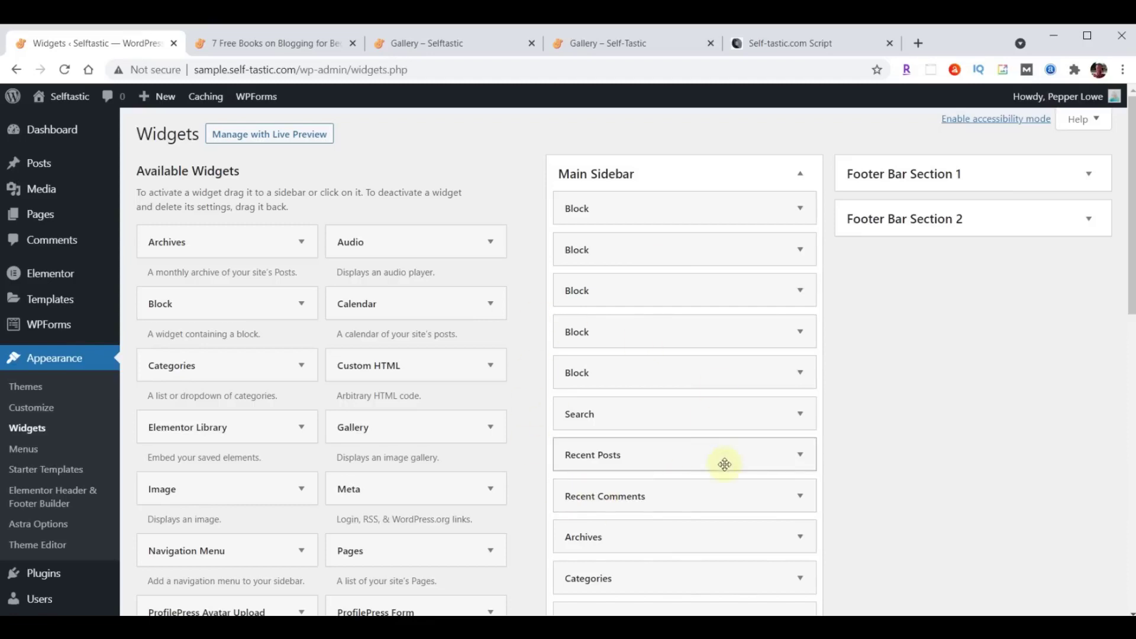
# Delete the duplicate Search, Recent Posts and Categories Block widgets from Main Sidebar, checking against the script.
pyautogui.click(801, 46)
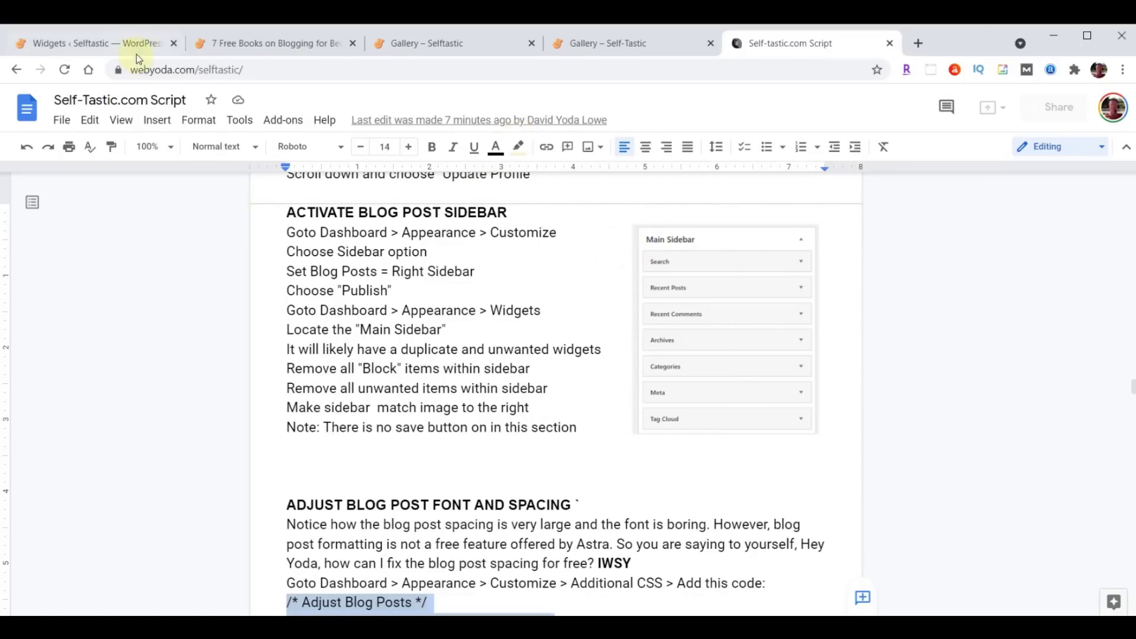
pyautogui.click(101, 40)
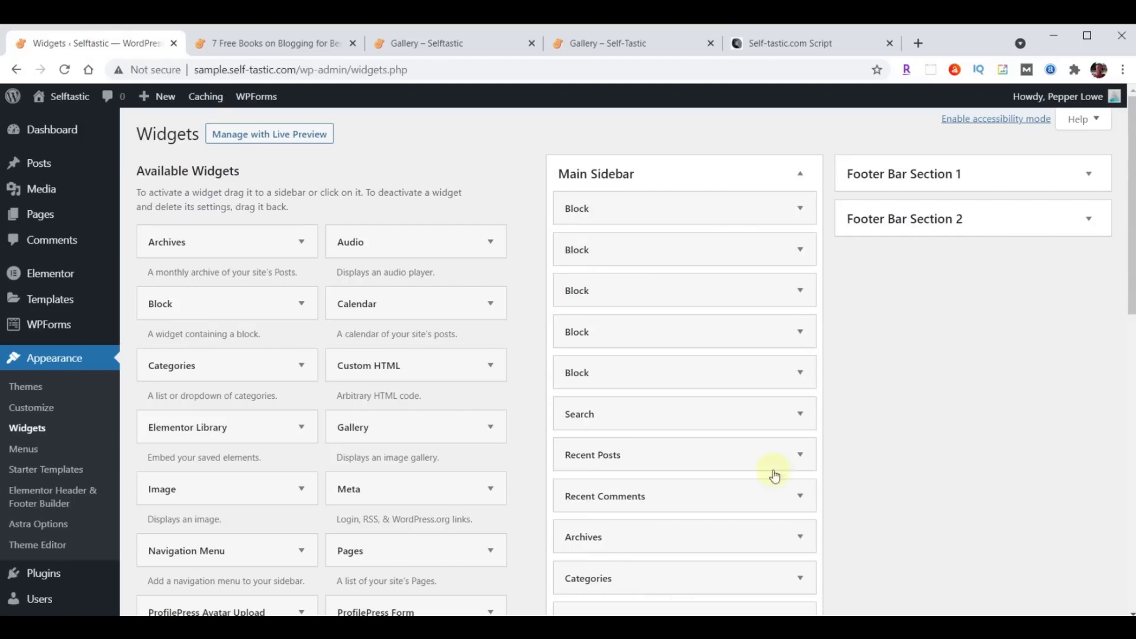
pyautogui.click(801, 211)
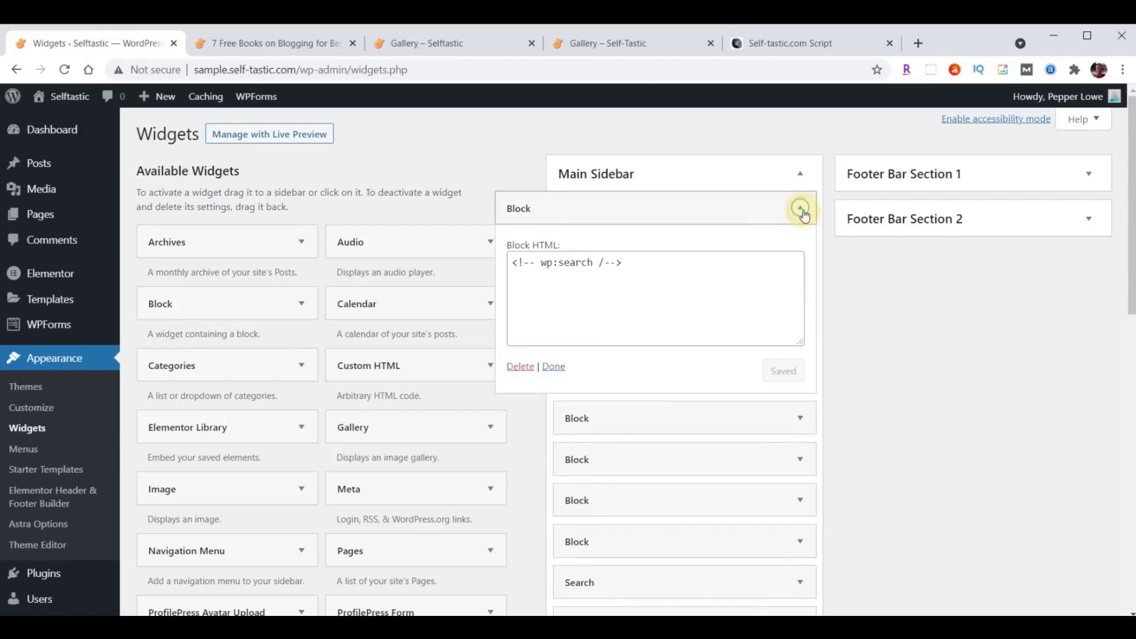
pyautogui.click(522, 366)
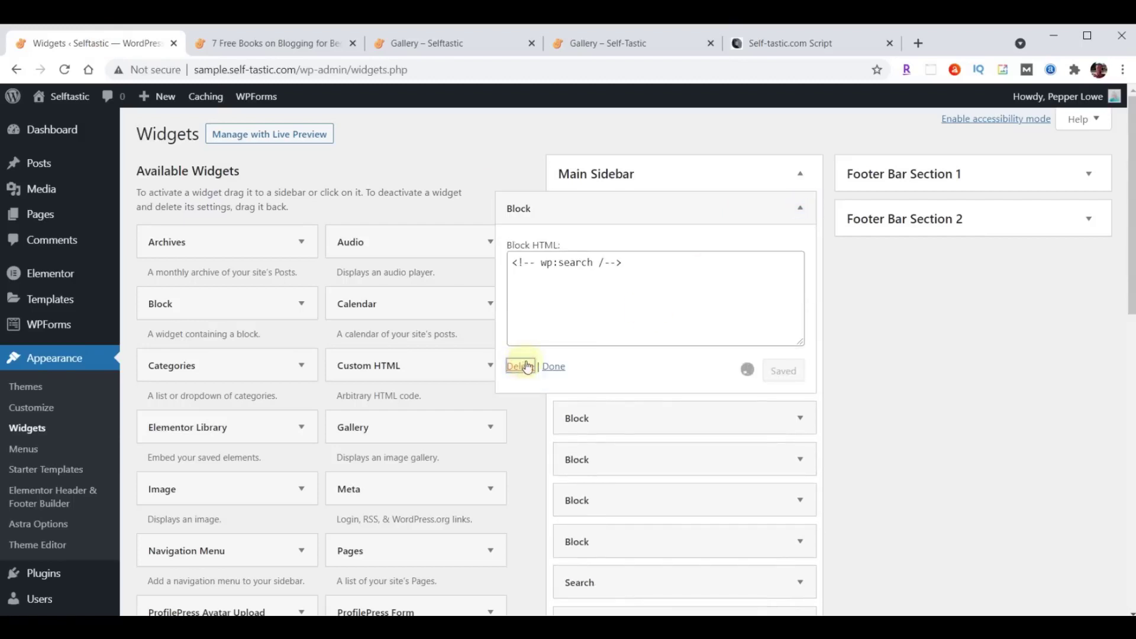
pyautogui.click(800, 207)
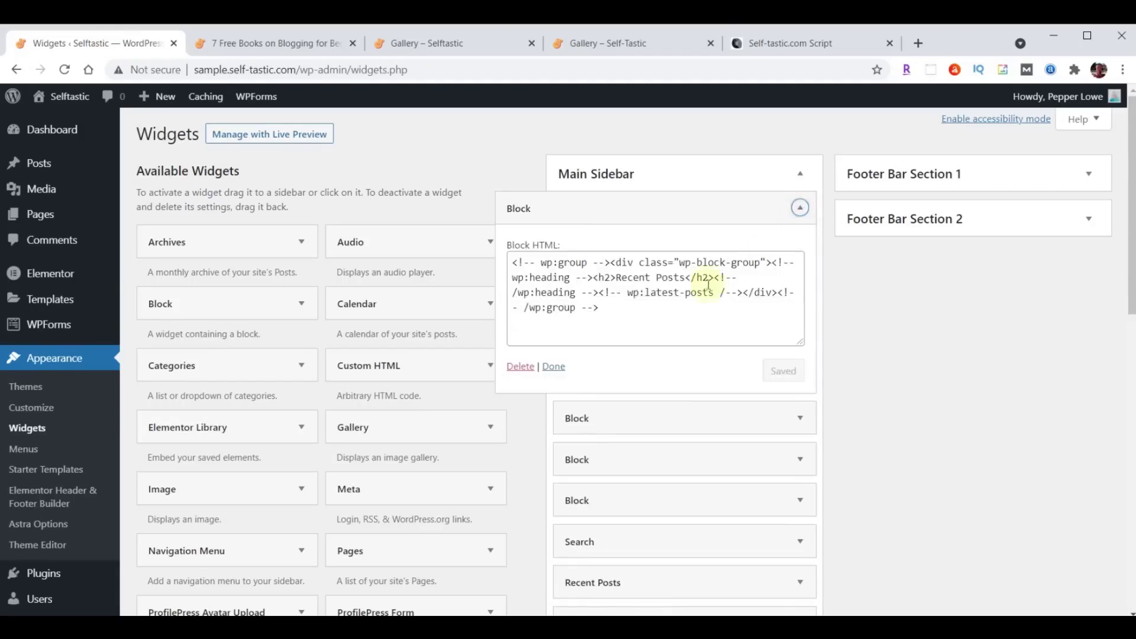
pyautogui.click(520, 366)
pyautogui.click(800, 208)
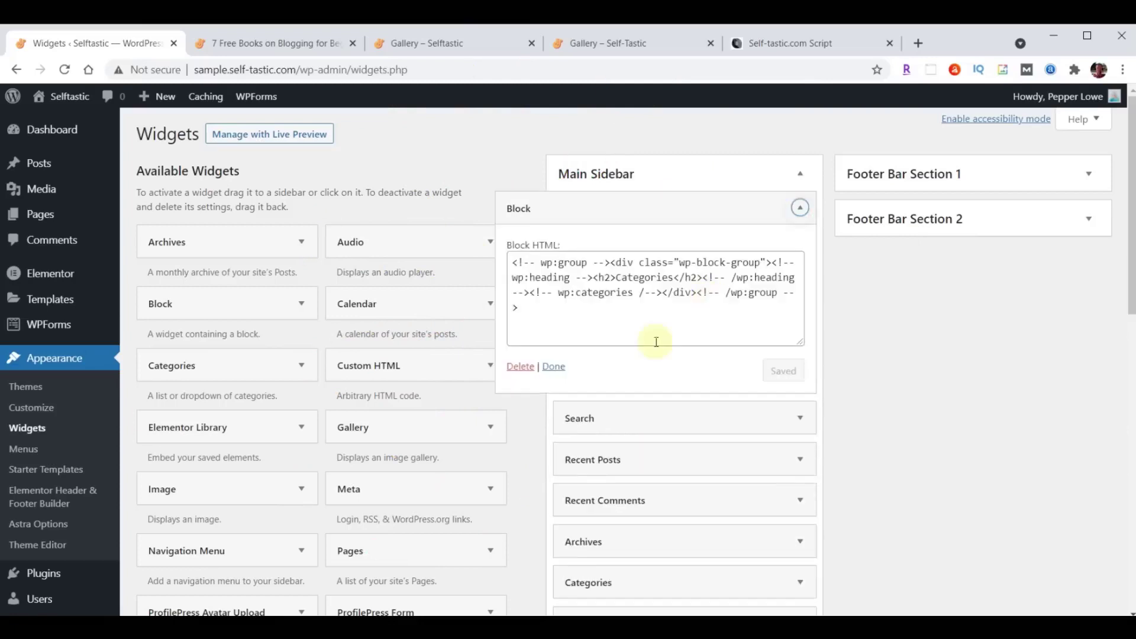
pyautogui.click(520, 366)
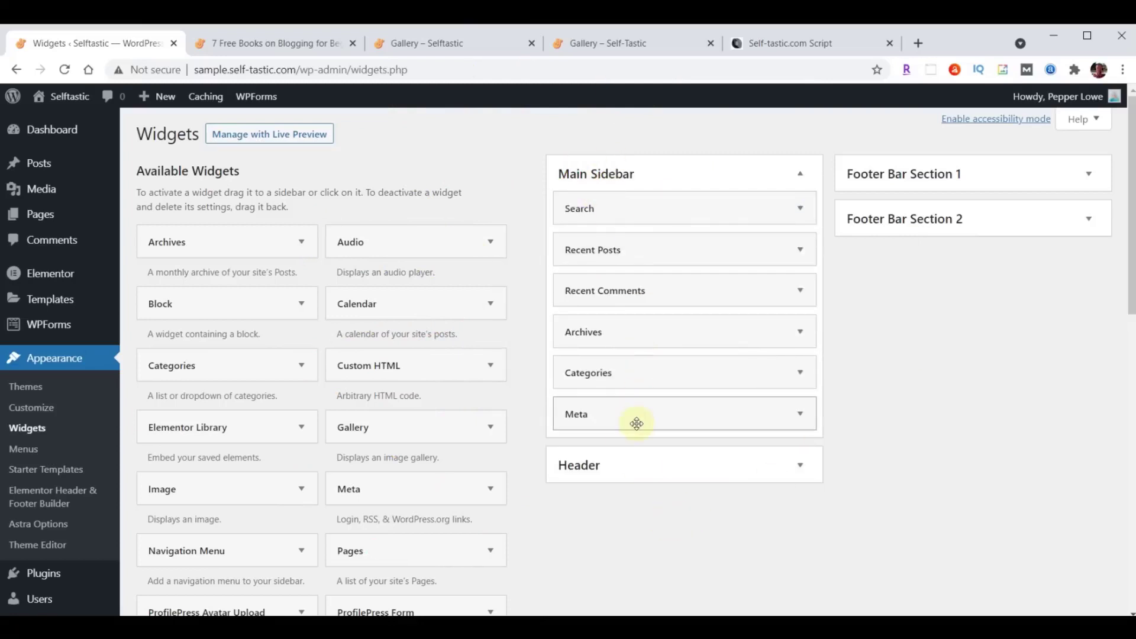
pyautogui.click(763, 47)
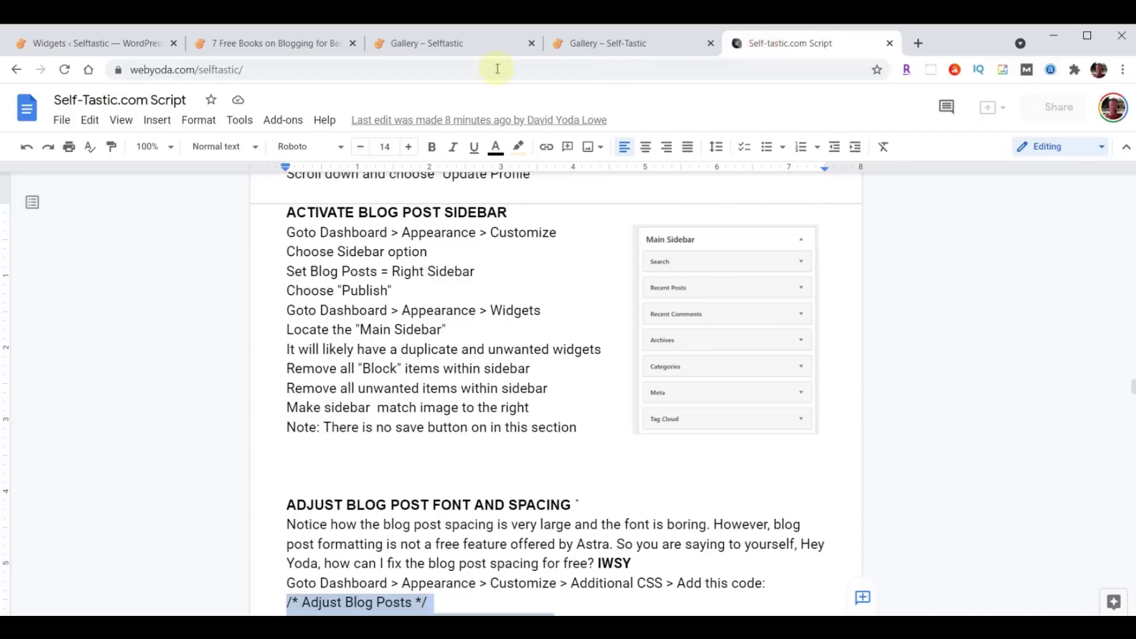
pyautogui.click(112, 43)
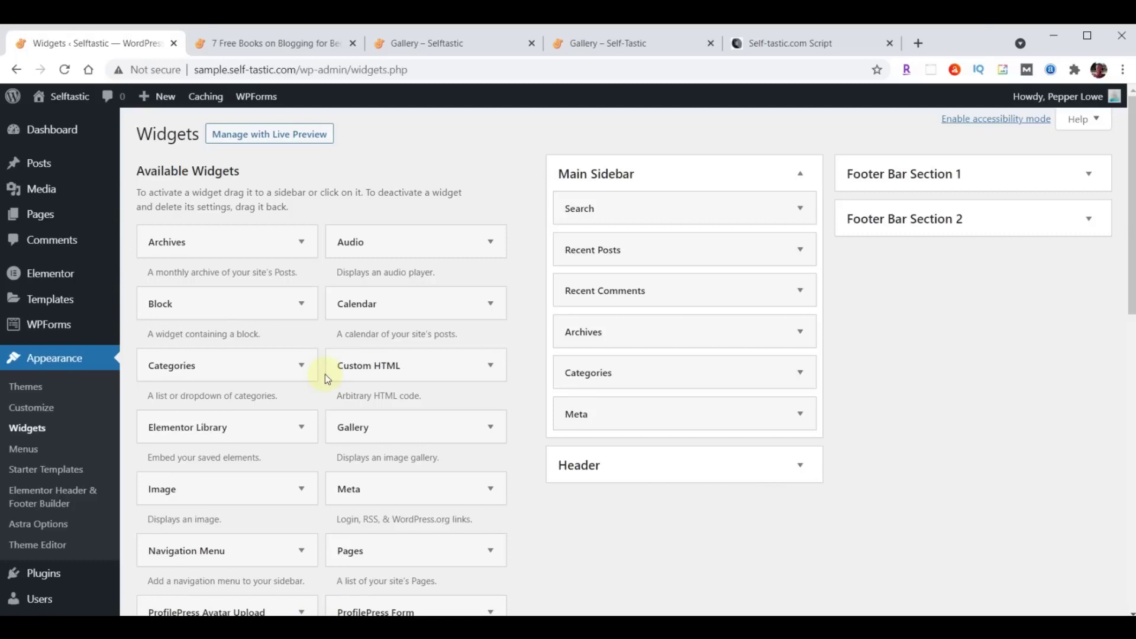
# Add a Tag Cloud widget to Main Sidebar and collapse it below Meta.
pyautogui.scroll(-5, 310, 381)
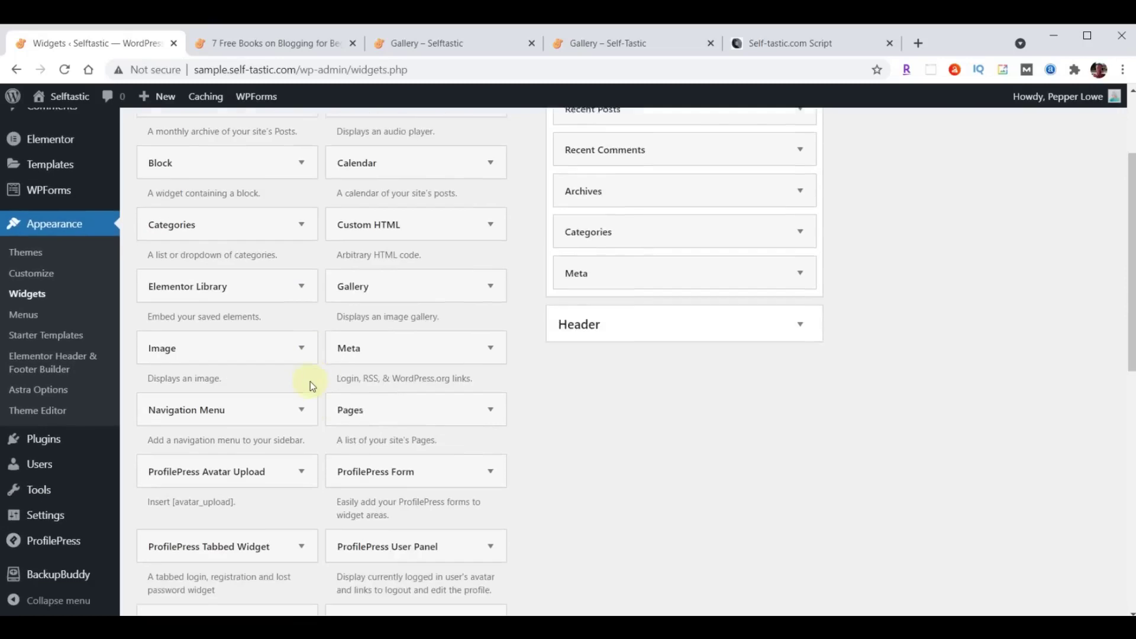
pyautogui.scroll(-3, 310, 381)
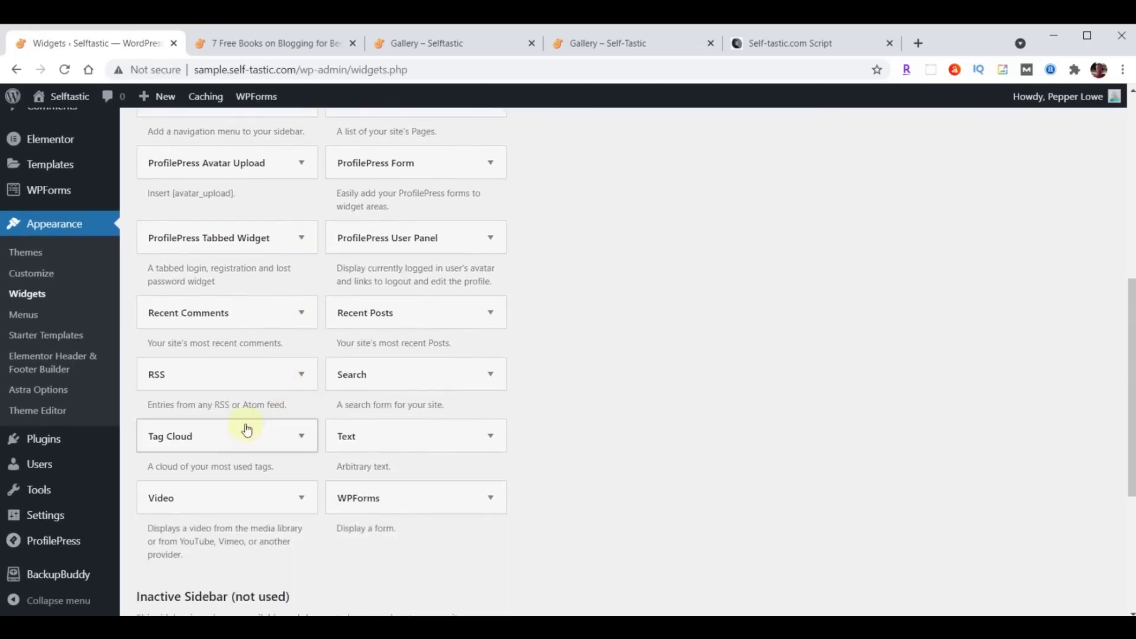
pyautogui.click(296, 442)
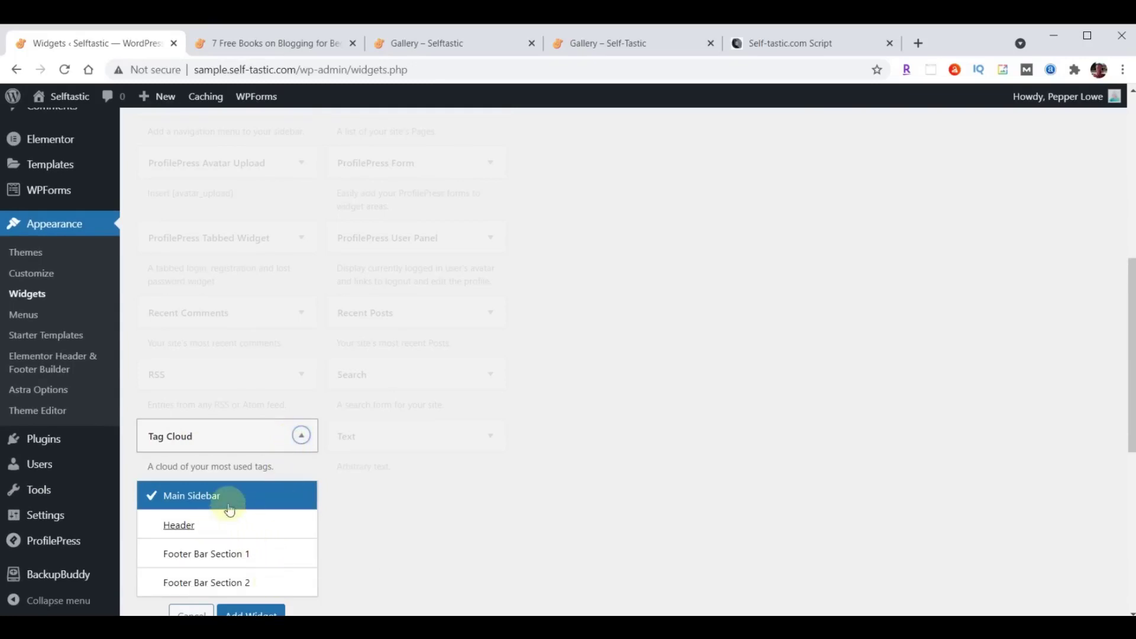
pyautogui.scroll(-1, 524, 462)
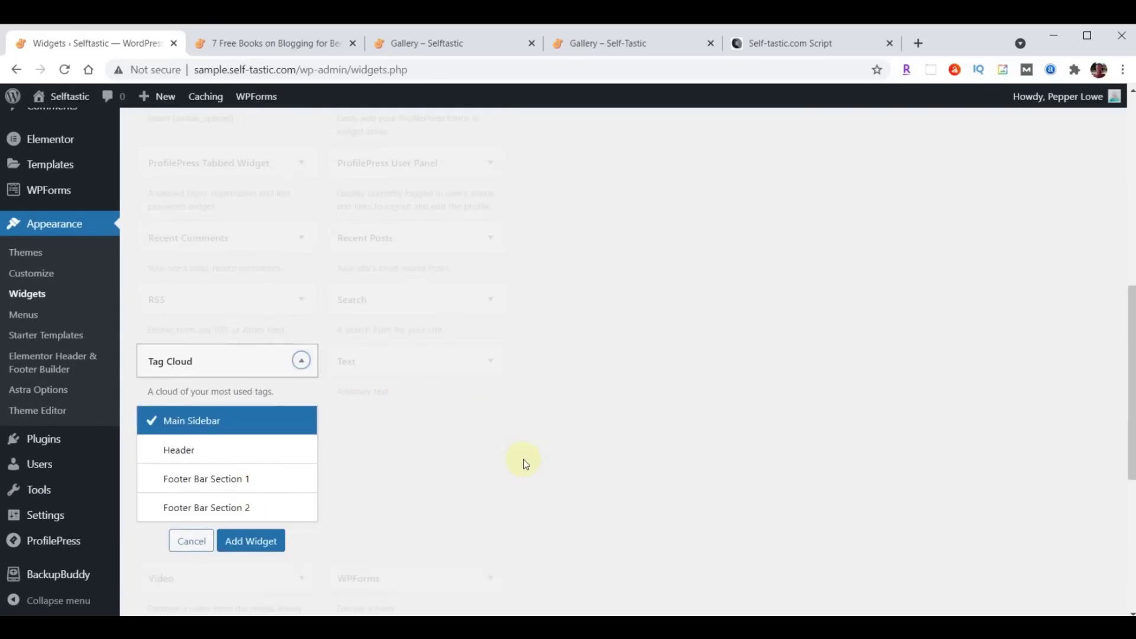
pyautogui.click(247, 541)
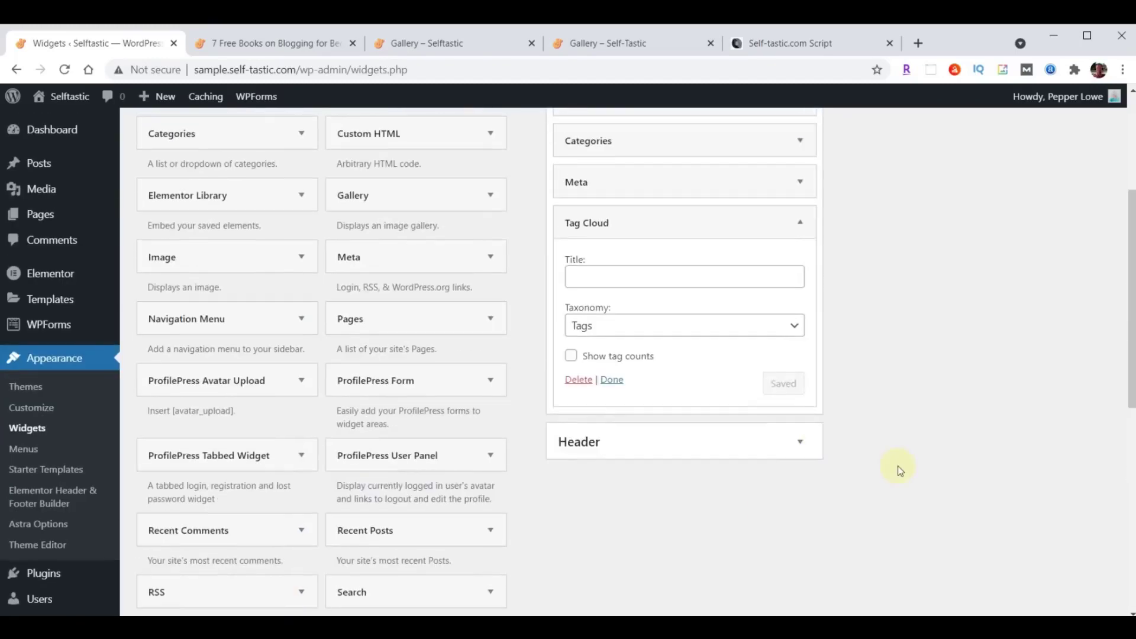
pyautogui.scroll(-1, 897, 470)
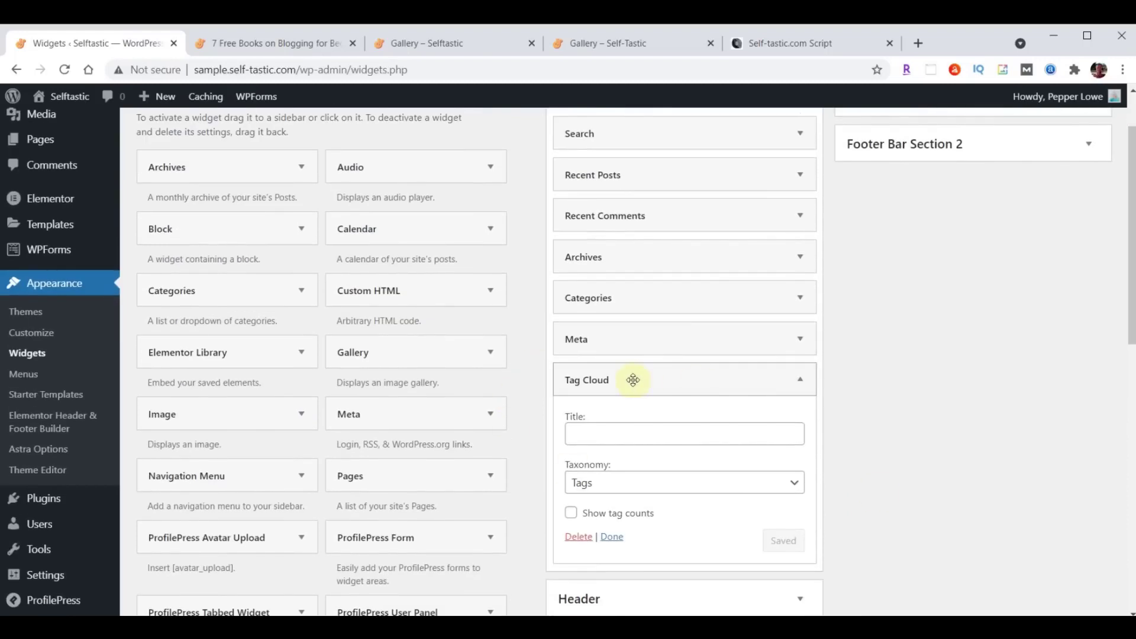
pyautogui.scroll(-1, 886, 400)
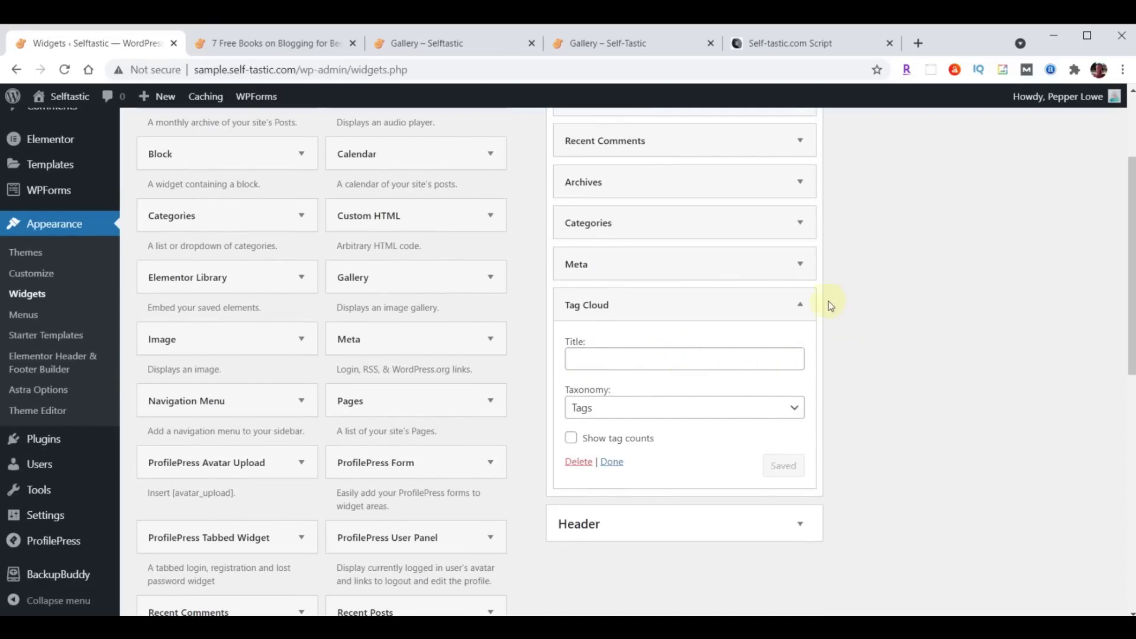
pyautogui.click(804, 307)
pyautogui.moveTo(702, 307)
pyautogui.mouseDown()
pyautogui.moveTo(702, 257)
pyautogui.moveTo(702, 307)
pyautogui.mouseUp()
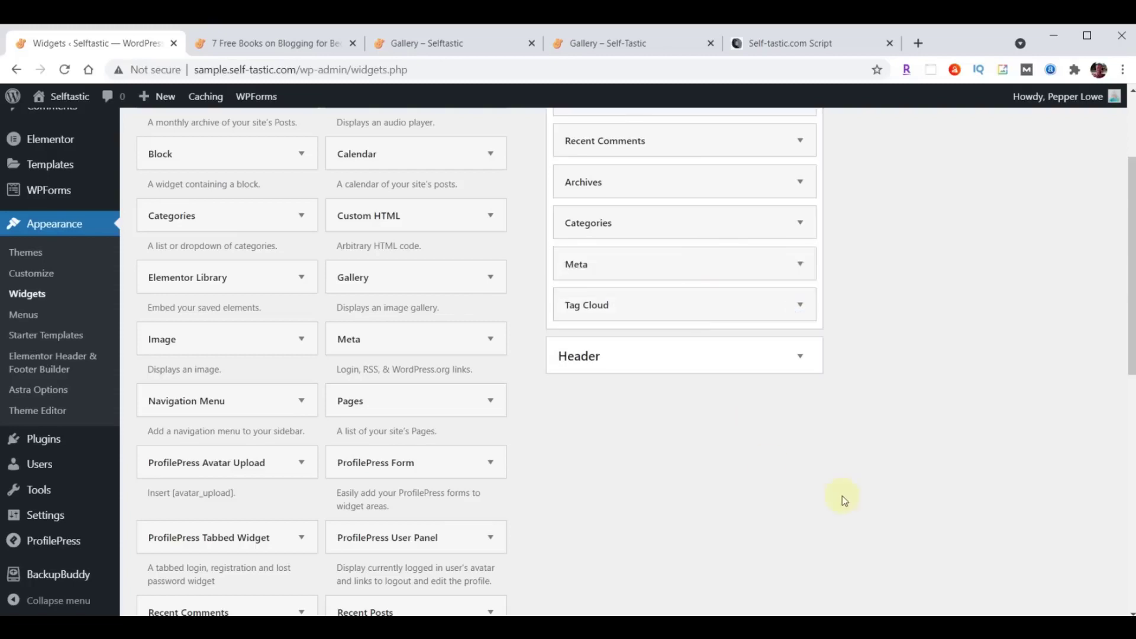
# Compare the Main Sidebar widget list with the script's reference image.
pyautogui.scroll(3, 852, 495)
pyautogui.click(784, 47)
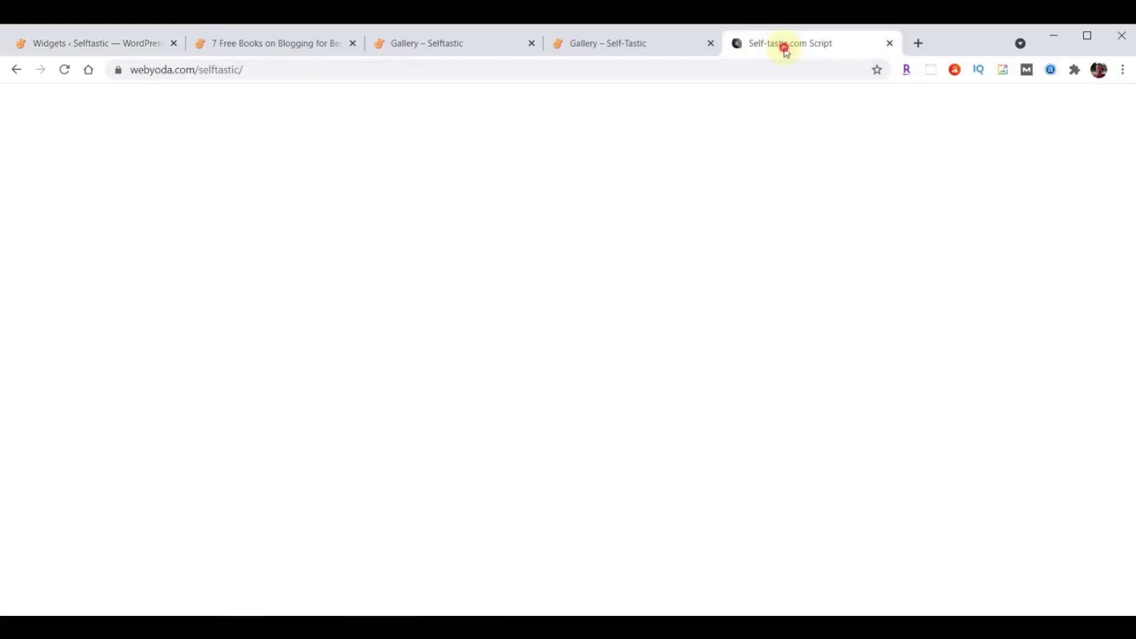
pyautogui.click(95, 43)
pyautogui.scroll(-1, 446, 515)
pyautogui.scroll(-3, 274, 464)
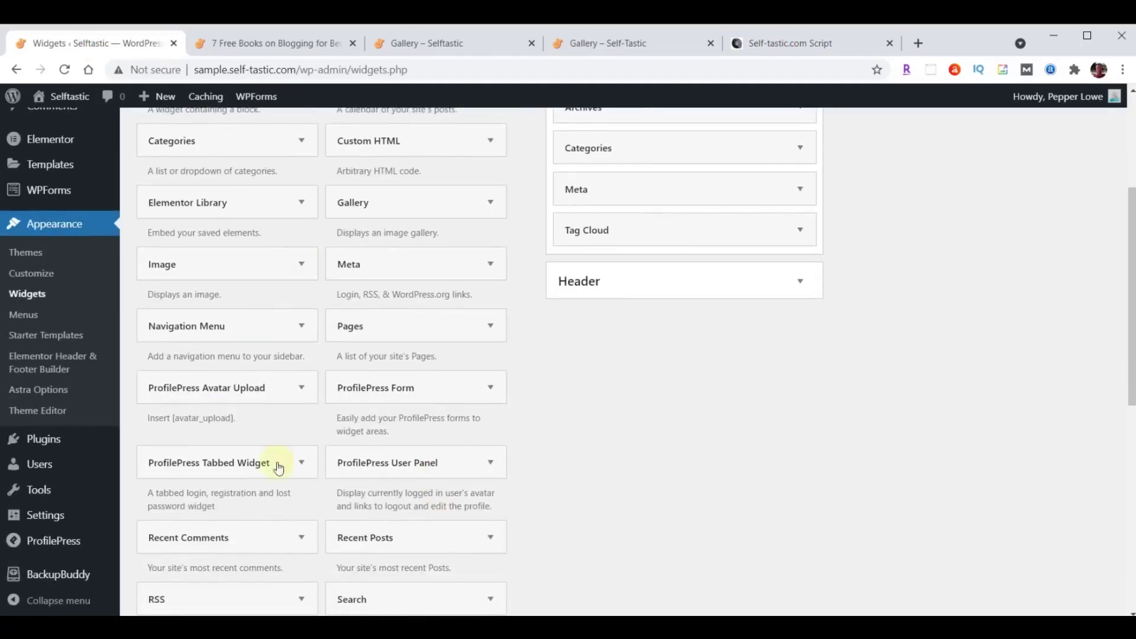
pyautogui.scroll(5, 316, 475)
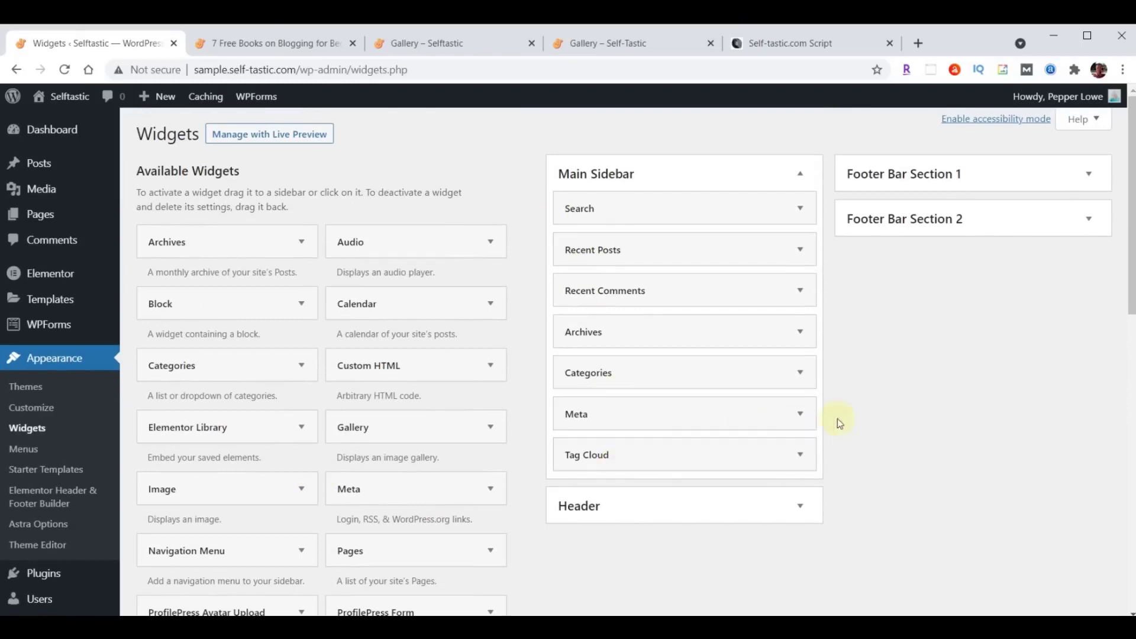
pyautogui.scroll(-10, 436, 497)
pyautogui.scroll(10, 462, 539)
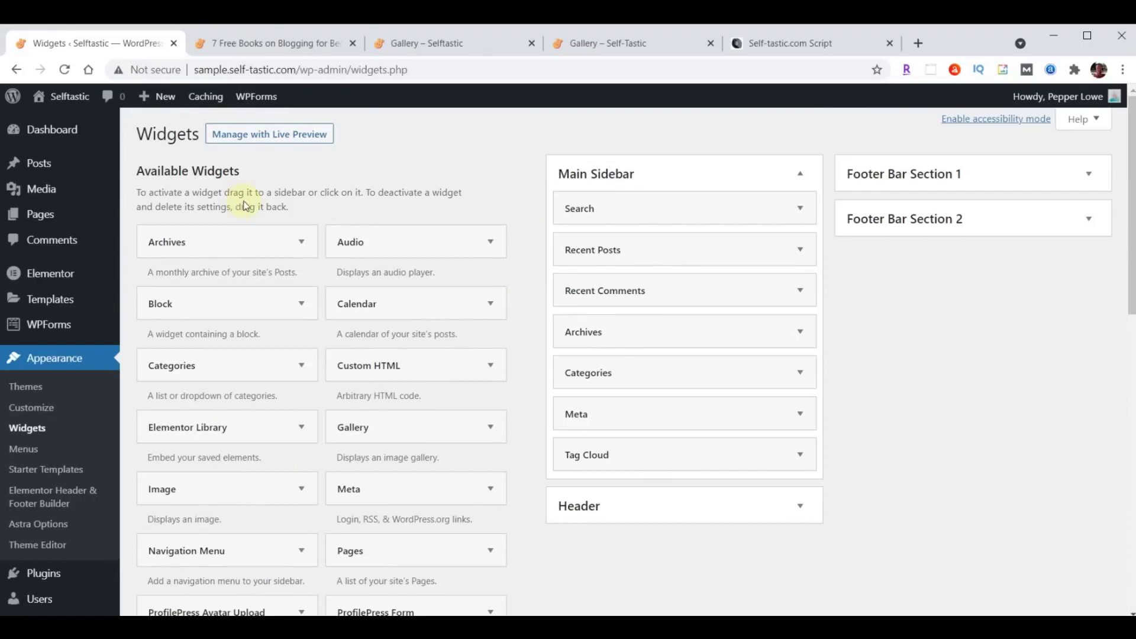
# Reload the '7 Free Books on Blogging for Beginners' post and scroll through its sidebar widgets.
pyautogui.click(250, 45)
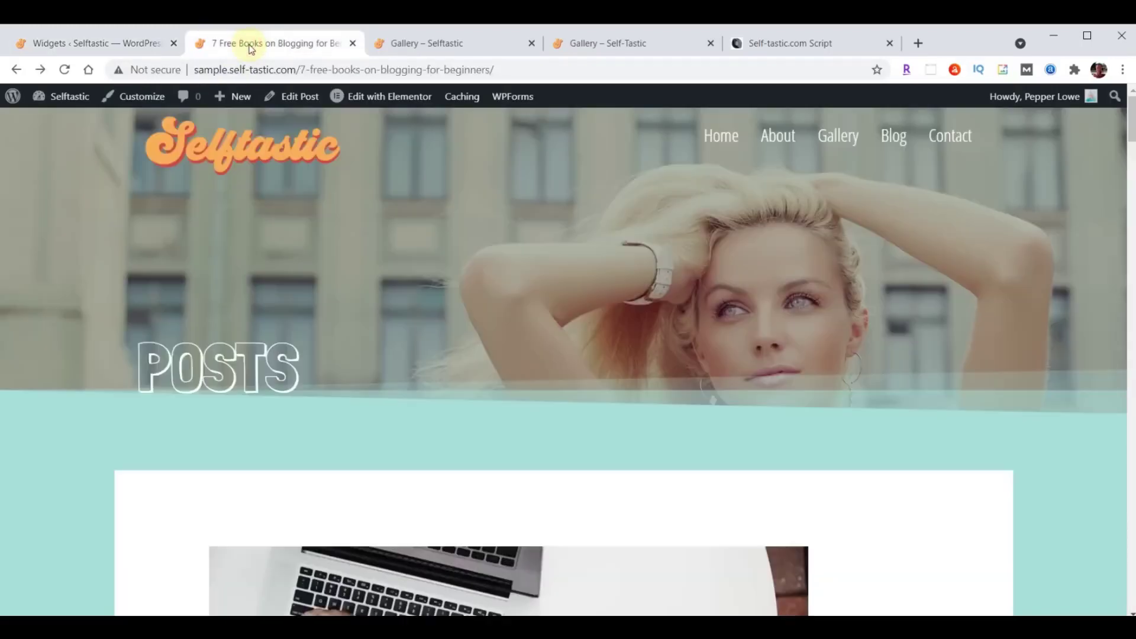
pyautogui.click(65, 69)
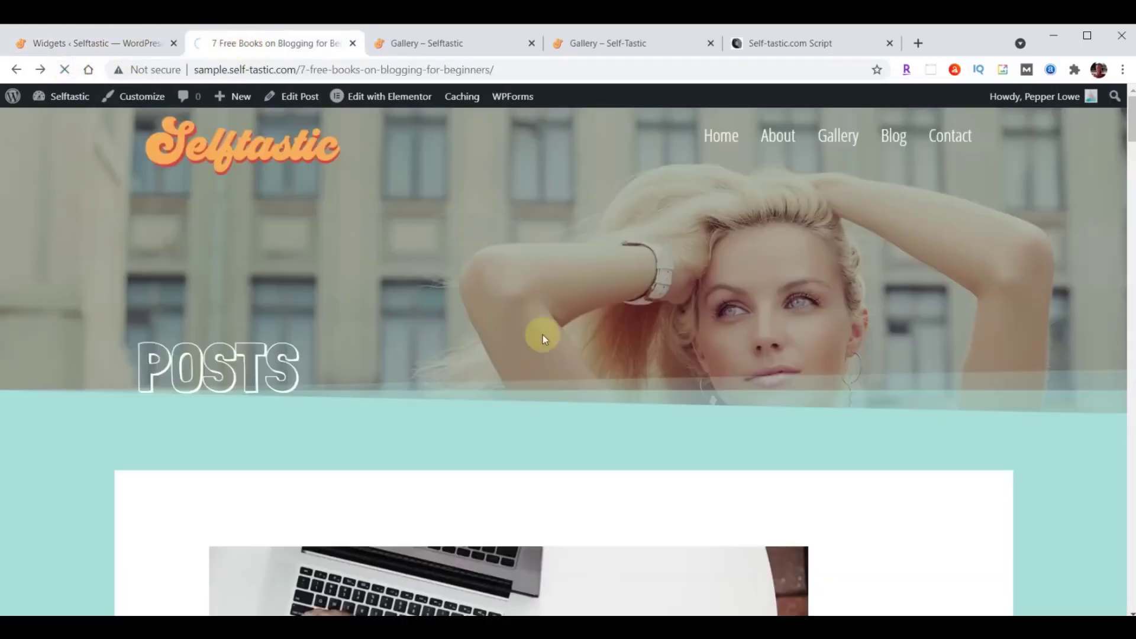
pyautogui.scroll(-4, 689, 223)
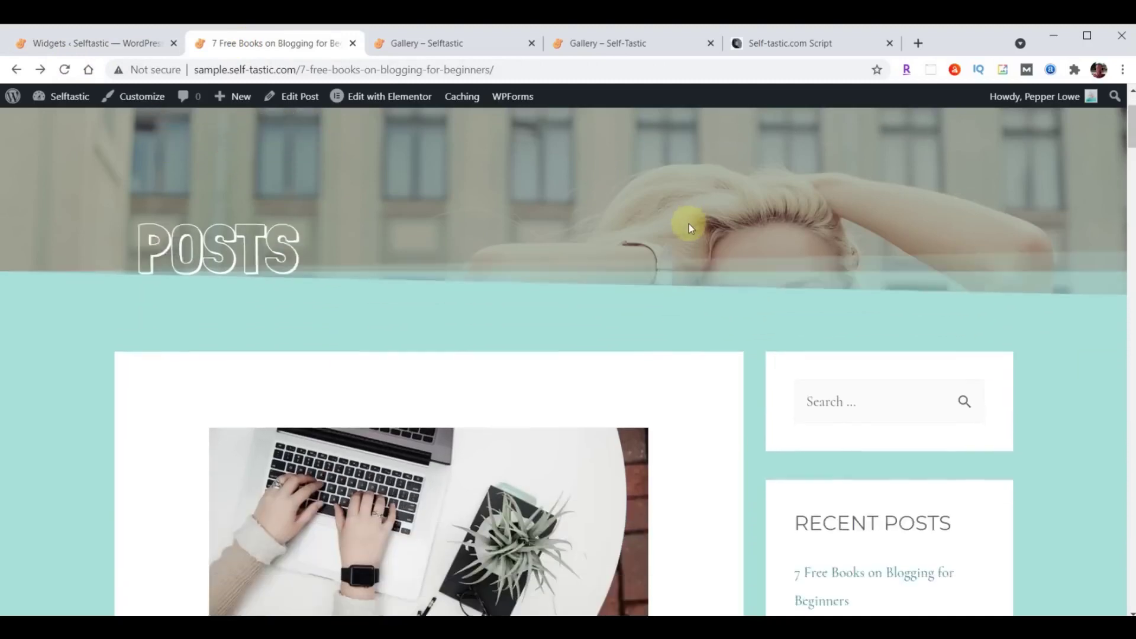
pyautogui.scroll(-4, 1045, 273)
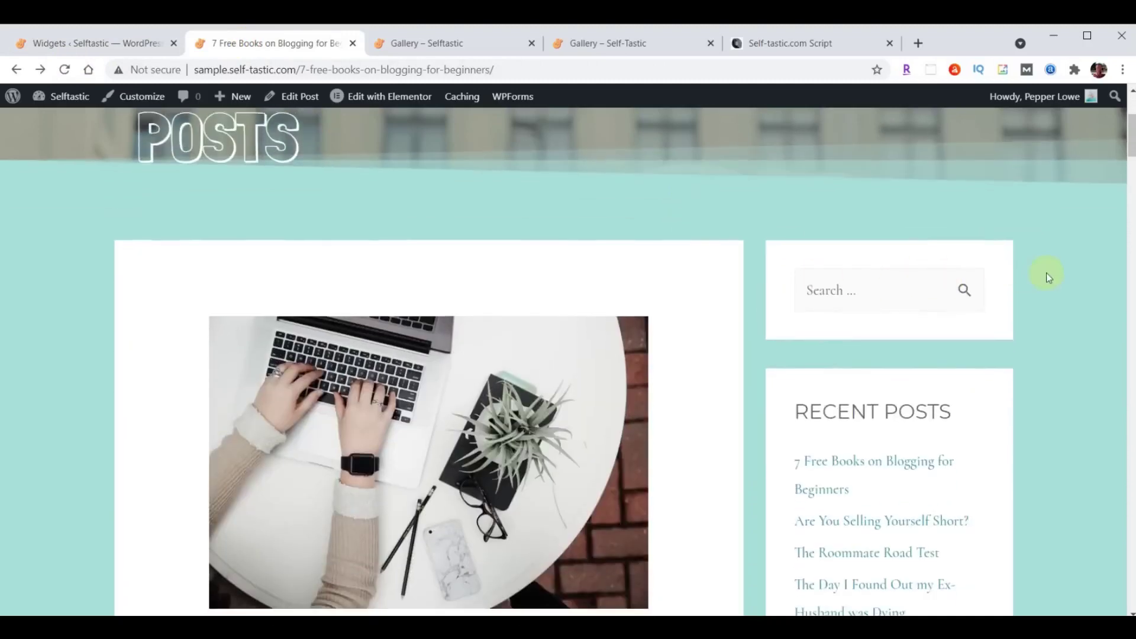
pyautogui.scroll(-4, 1019, 243)
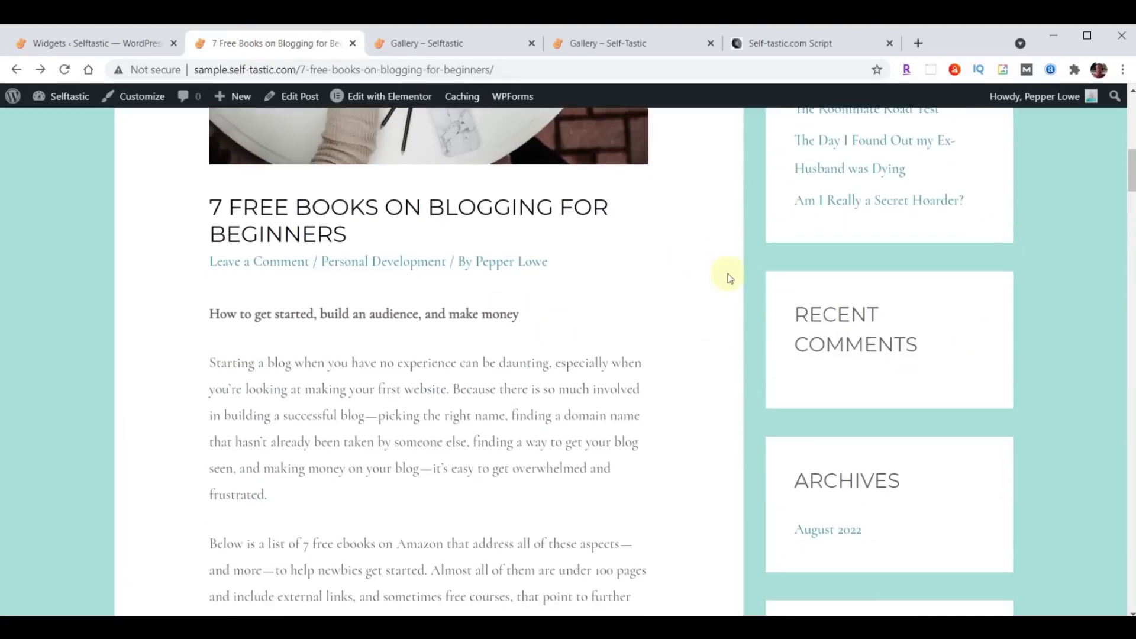
pyautogui.scroll(-3, 728, 274)
pyautogui.scroll(-4, 1039, 247)
pyautogui.scroll(-1, 1039, 246)
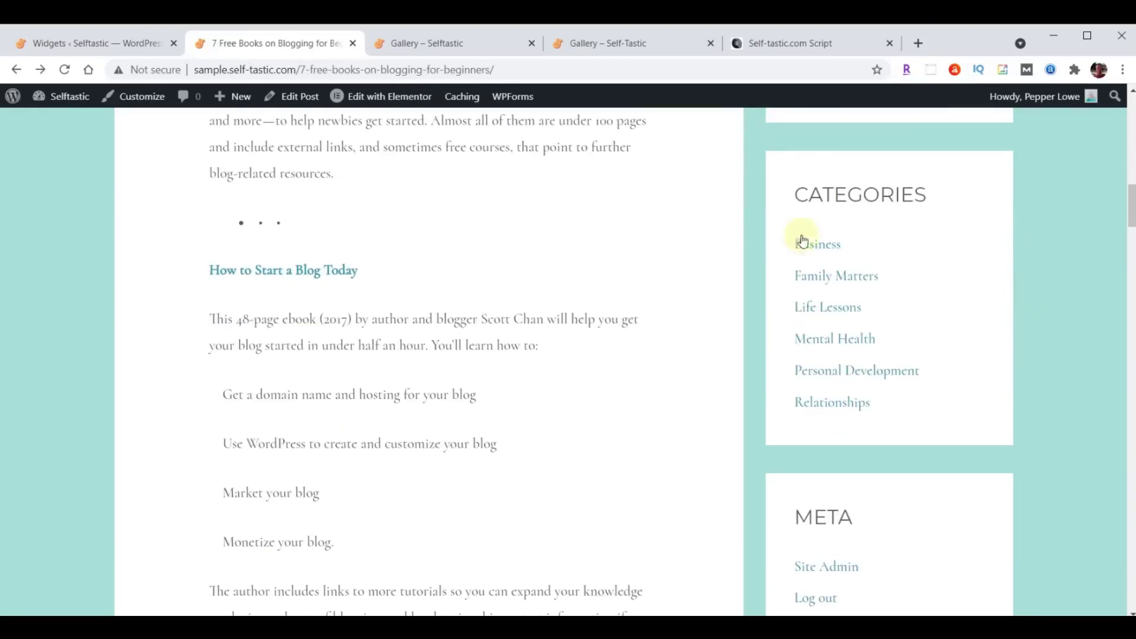
pyautogui.scroll(-4, 1068, 276)
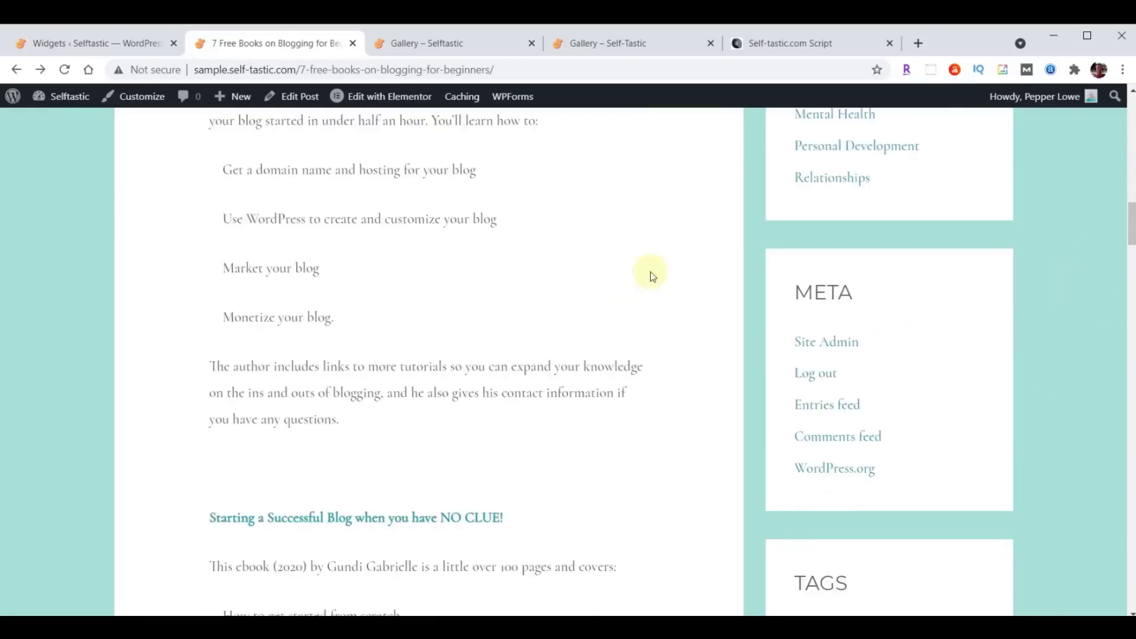
pyautogui.scroll(-6, 1090, 261)
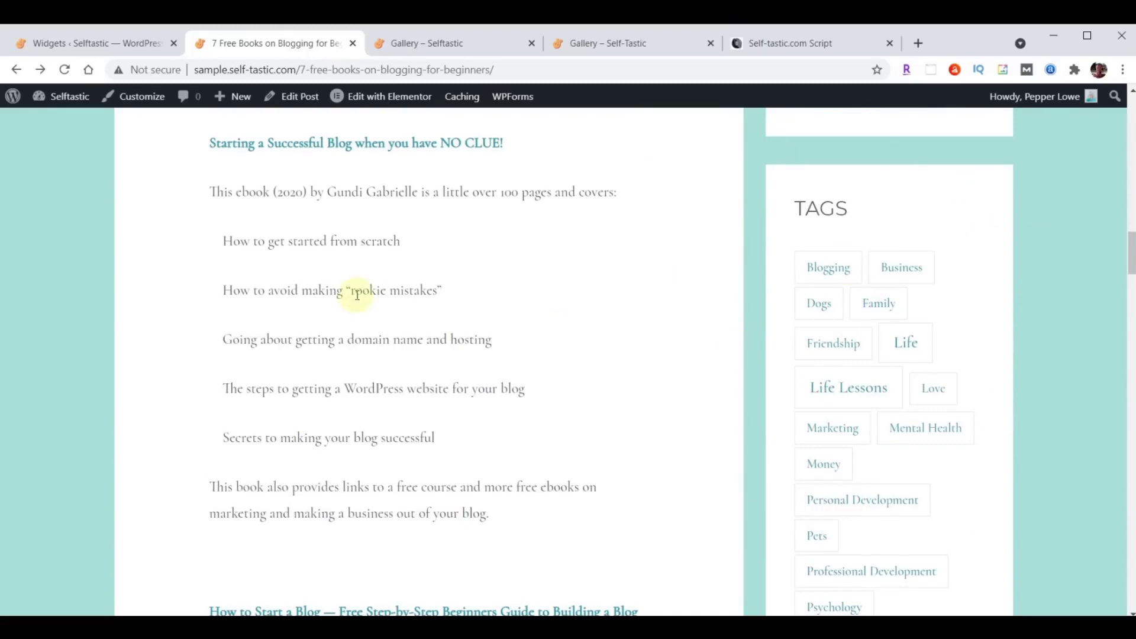
pyautogui.scroll(20, 362, 424)
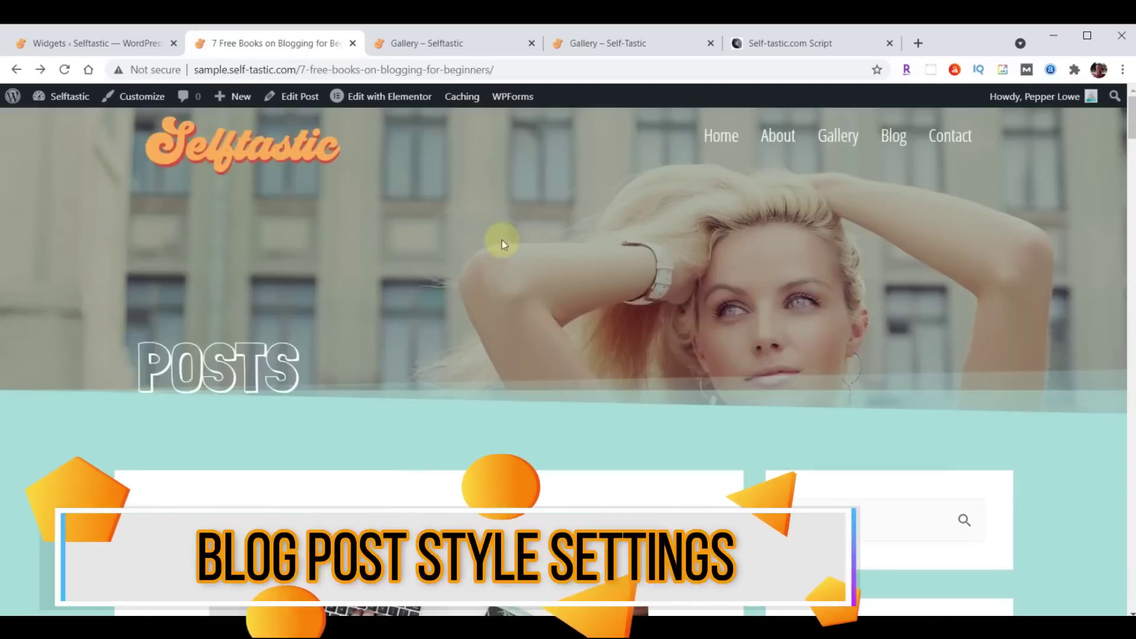
pyautogui.scroll(-6, 612, 247)
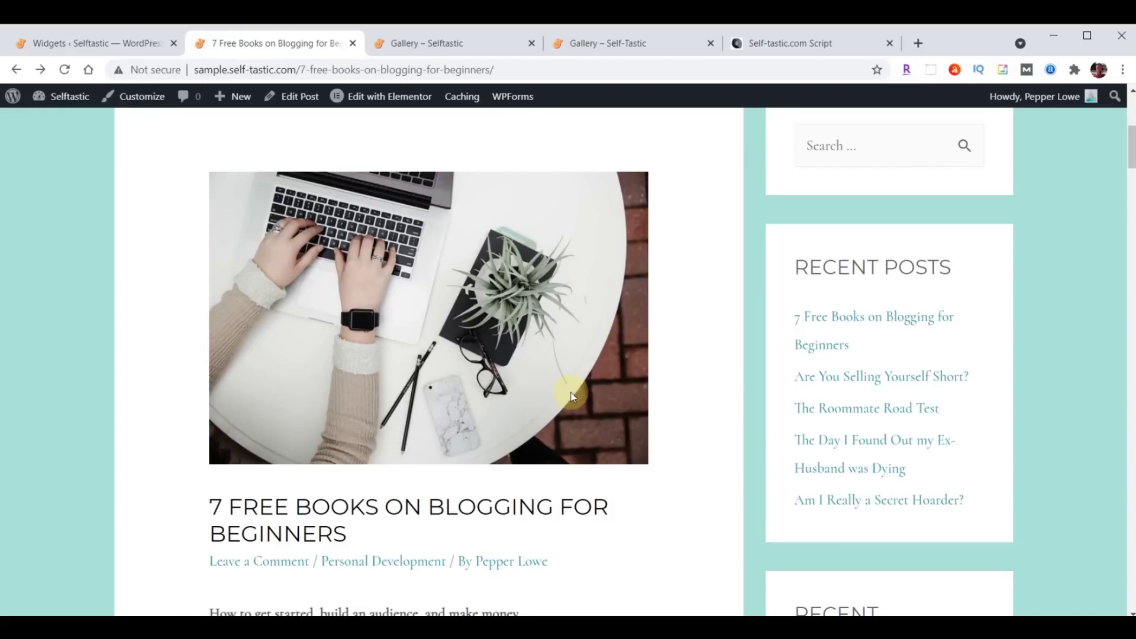
pyautogui.scroll(1, 364, 256)
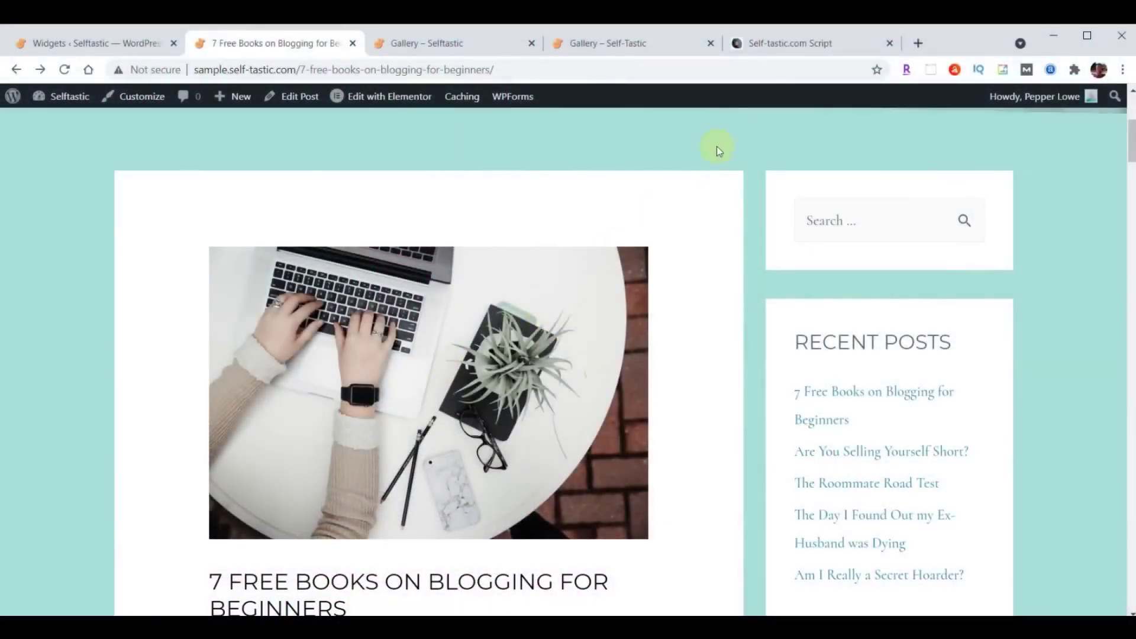
# Select and copy the CSS code under 'Adjust Blog Posts' in the script, then go back to Widgets.
pyautogui.click(779, 47)
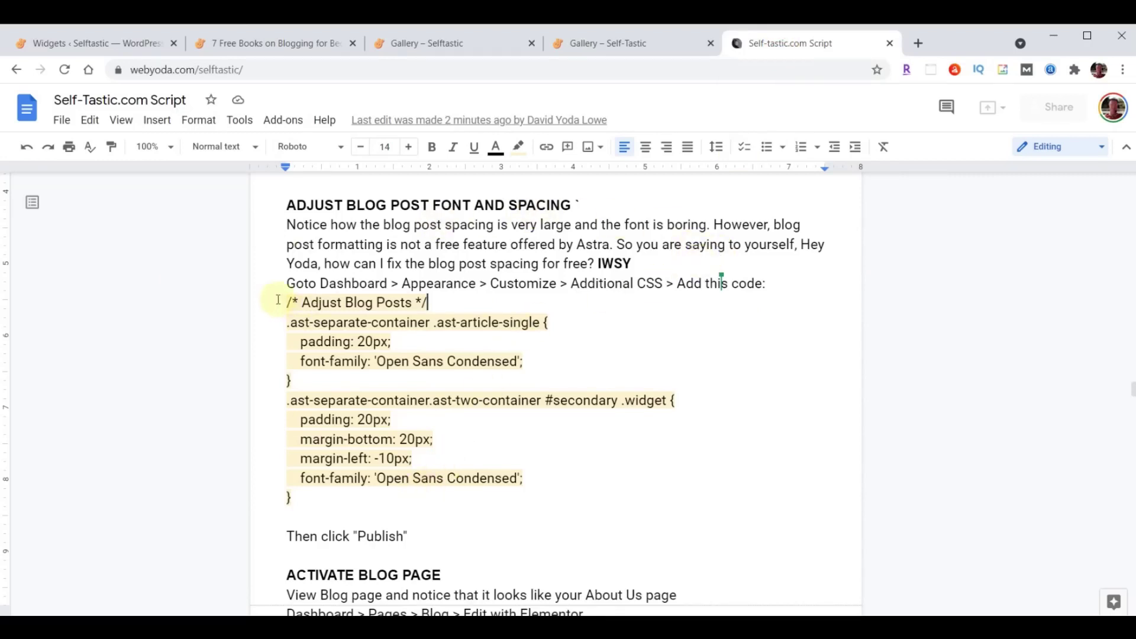
pyautogui.moveTo(287, 302); pyautogui.dragTo(567, 503)
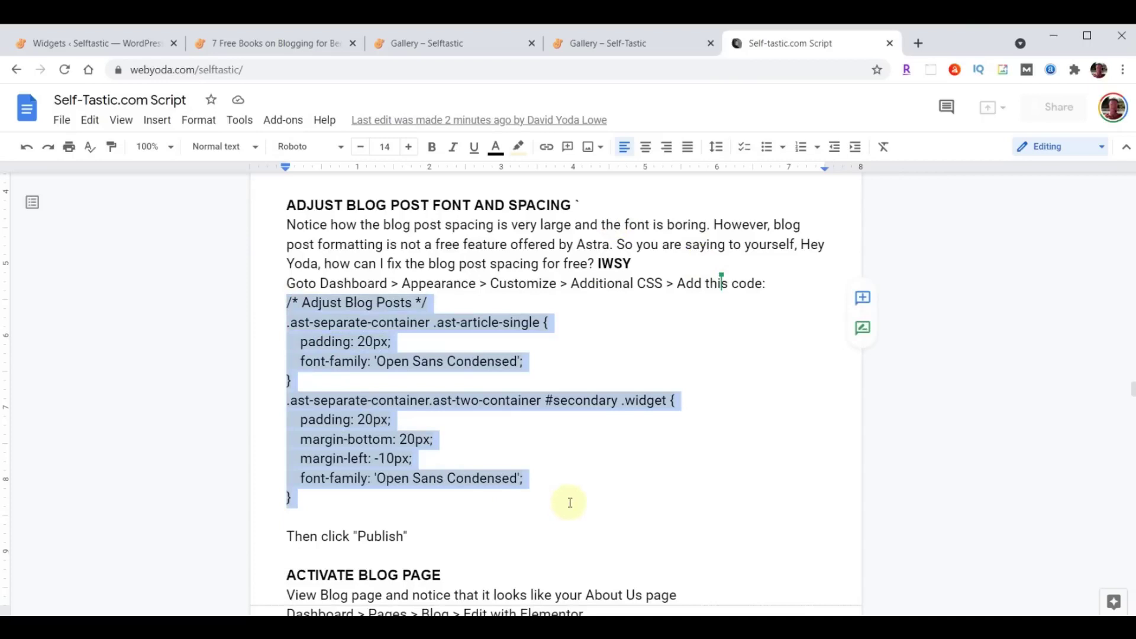
pyautogui.click(413, 458)
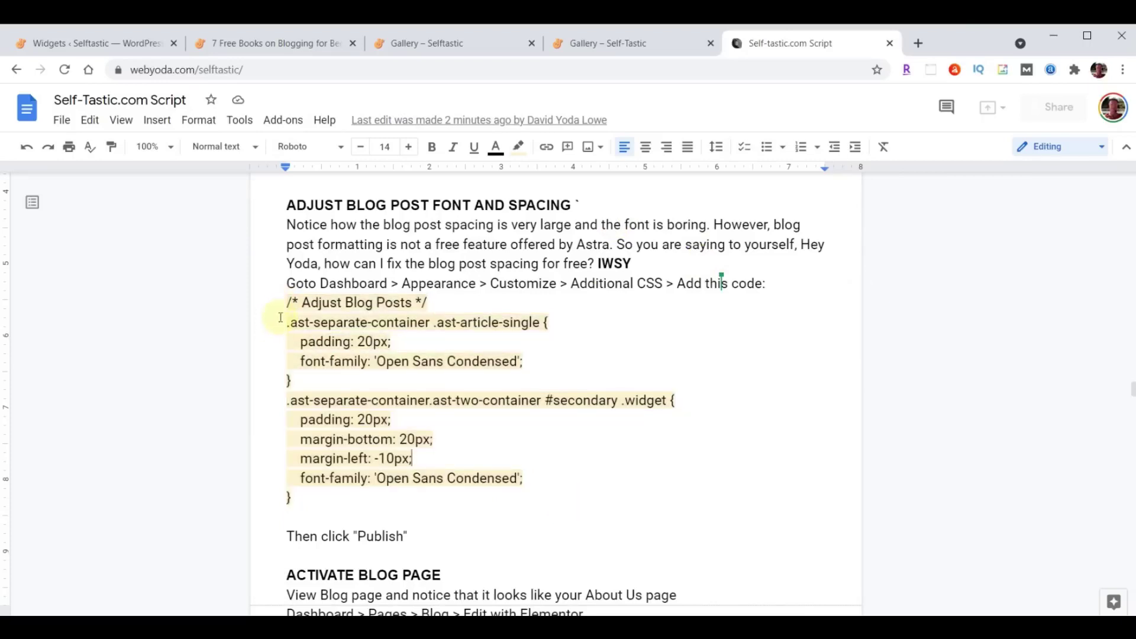
pyautogui.moveTo(282, 302); pyautogui.dragTo(570, 490)
pyautogui.hotkey('ctrl', 'c')
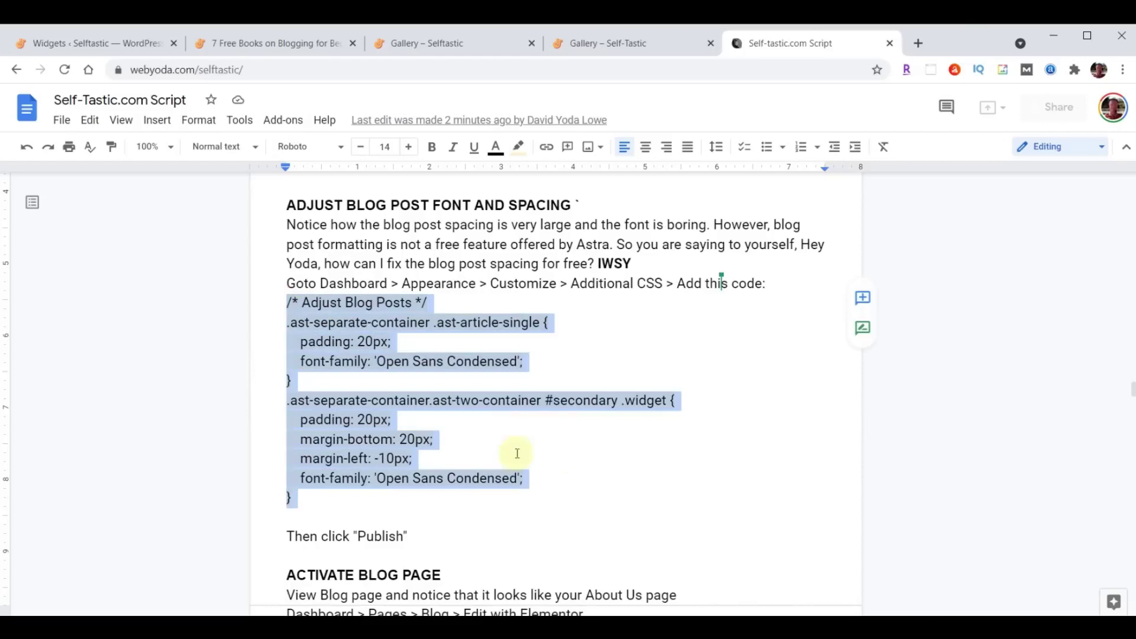
pyautogui.click(79, 46)
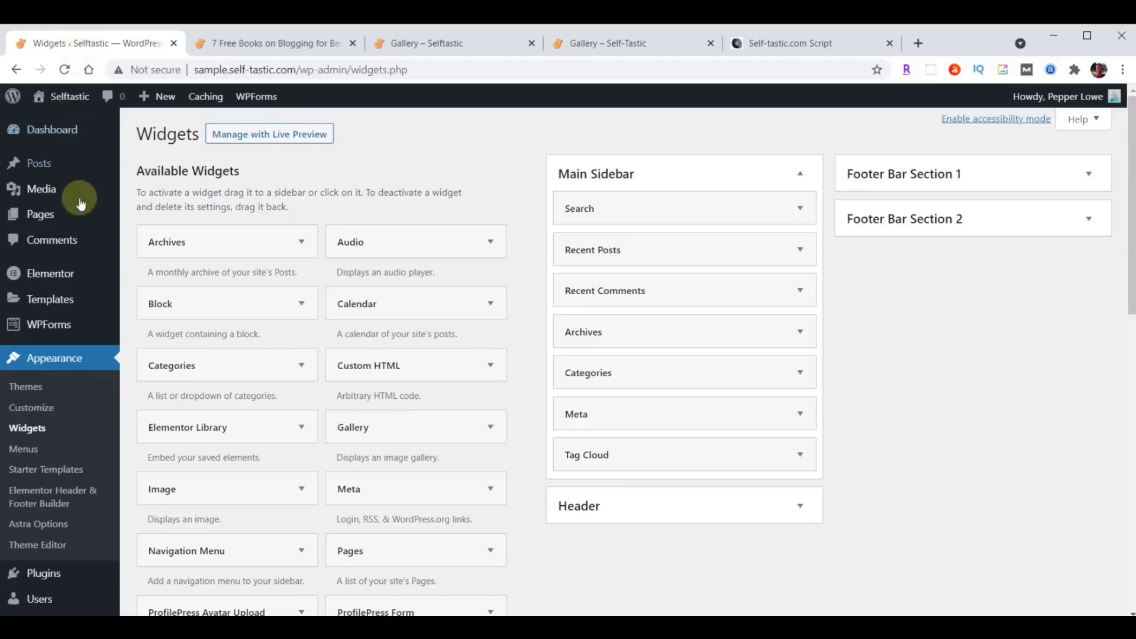
# Paste the blog-post padding and Open Sans Condensed CSS into Additional CSS and publish.
pyautogui.click(34, 409)
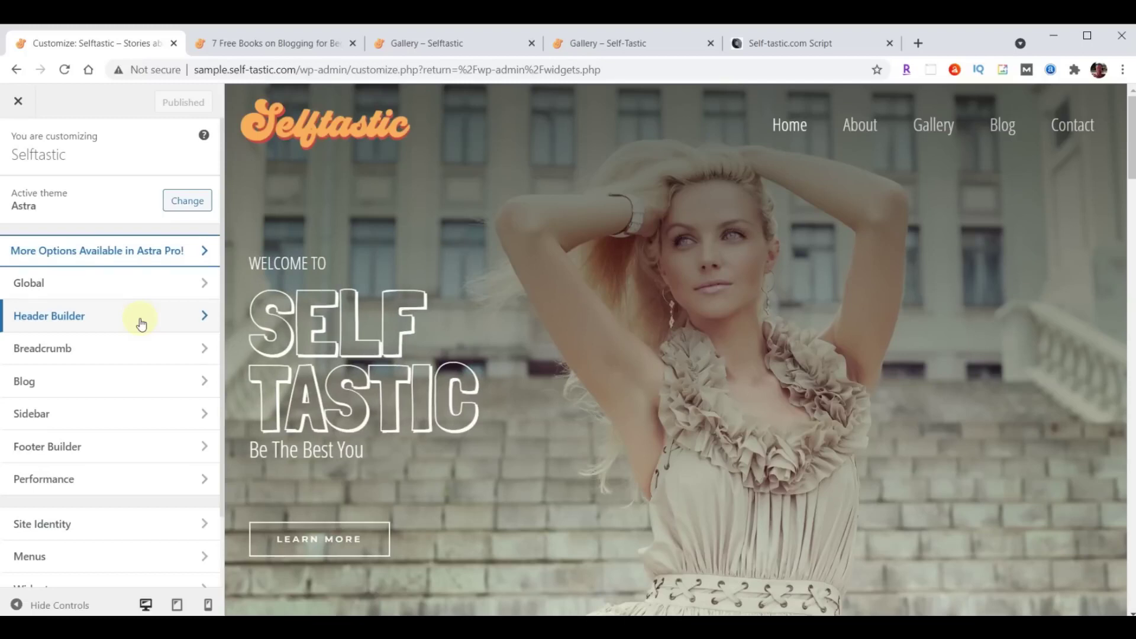
pyautogui.scroll(-3, 140, 320)
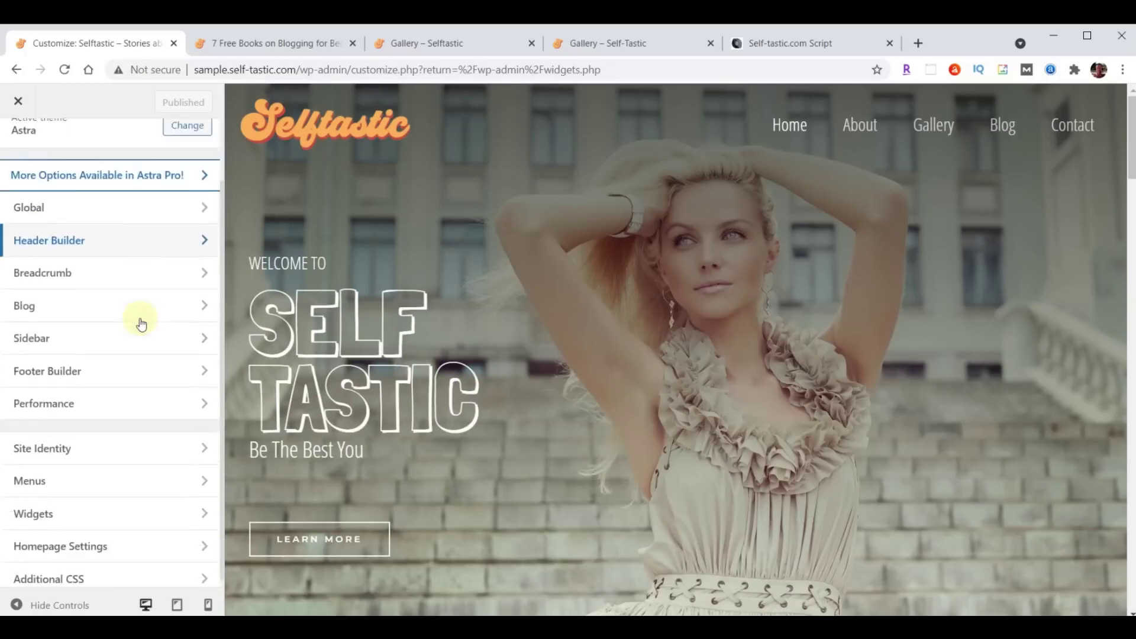
pyautogui.click(99, 575)
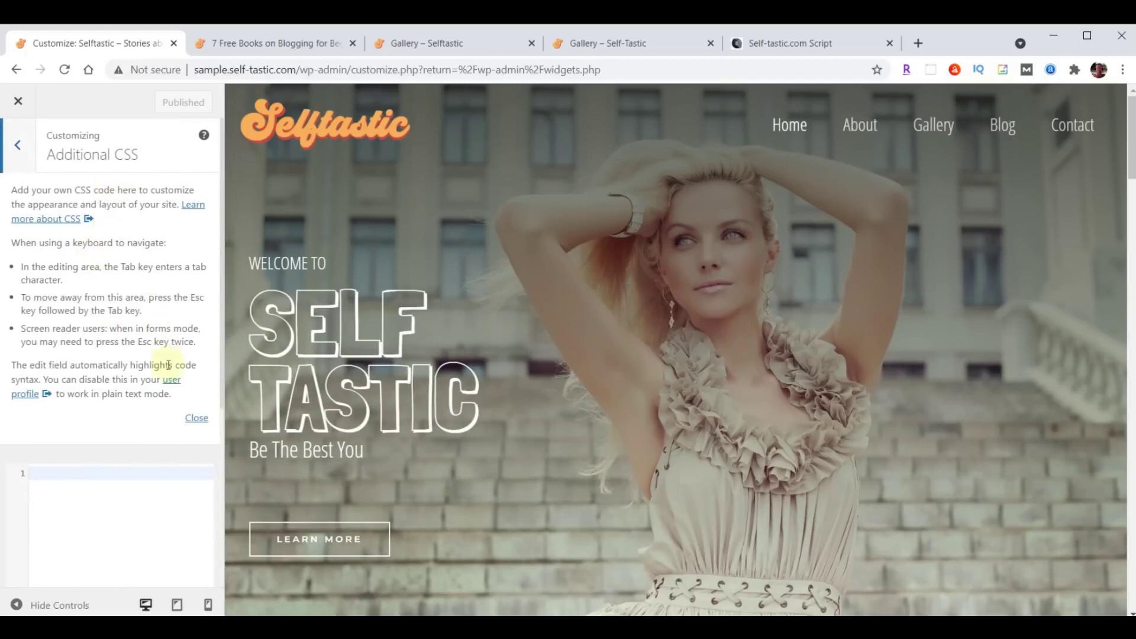
pyautogui.click(198, 420)
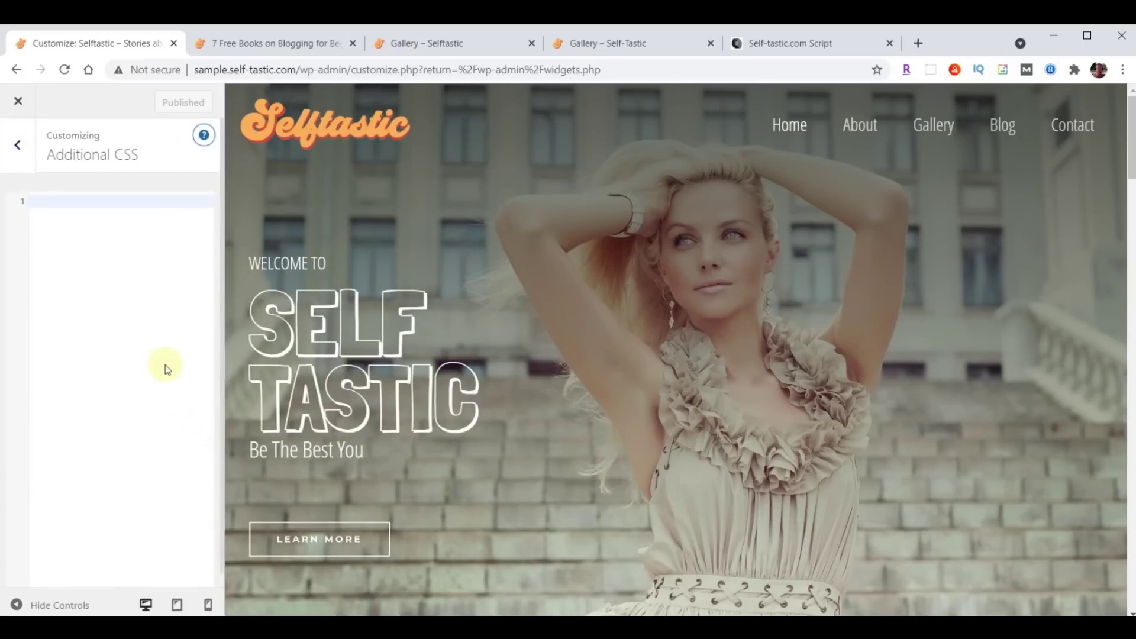
pyautogui.click(95, 204)
pyautogui.hotkey('ctrl', 'v')
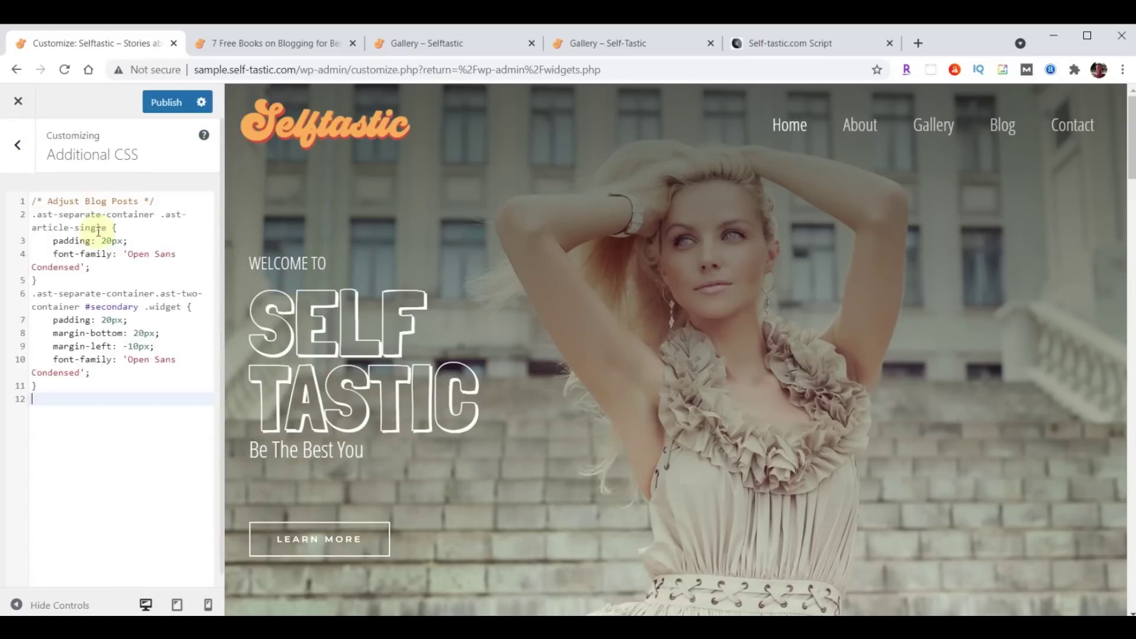
pyautogui.click(161, 100)
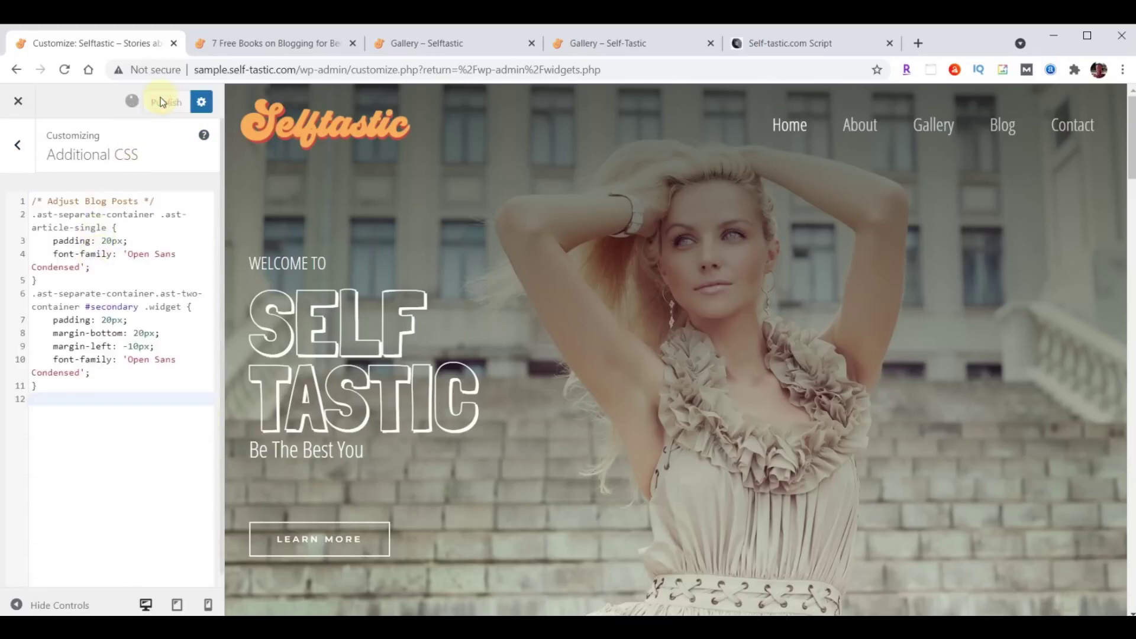
# Reload the '7 Free Books on Blogging' post and scroll through it to check the new fonts.
pyautogui.click(275, 44)
pyautogui.scroll(-7, 943, 304)
pyautogui.scroll(-4, 765, 363)
pyautogui.scroll(6, 799, 431)
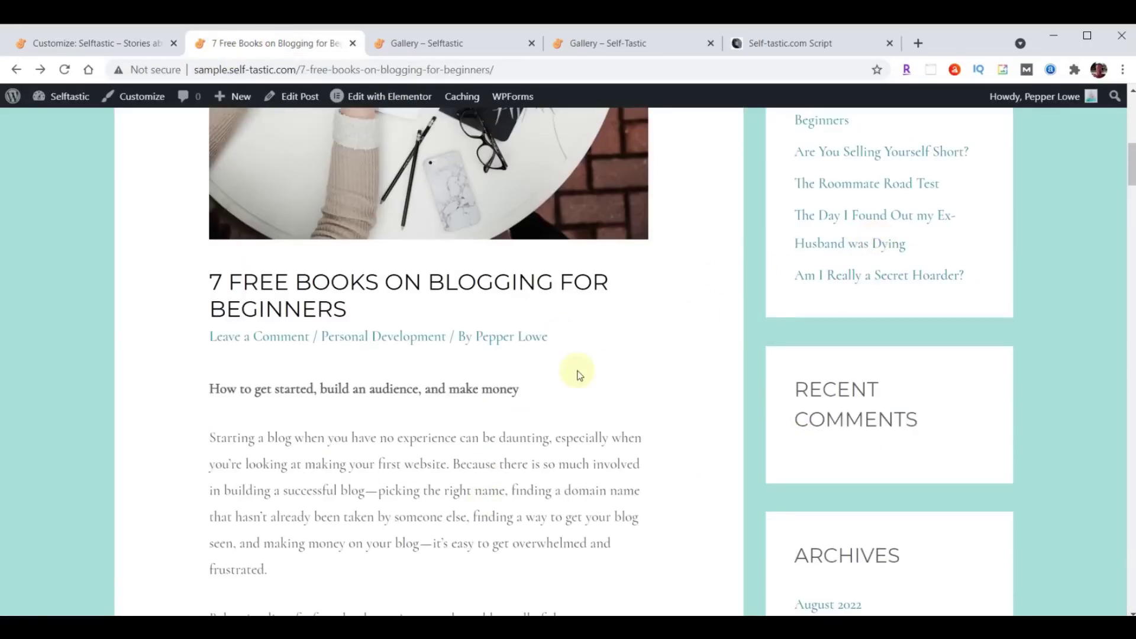
pyautogui.scroll(4, 615, 367)
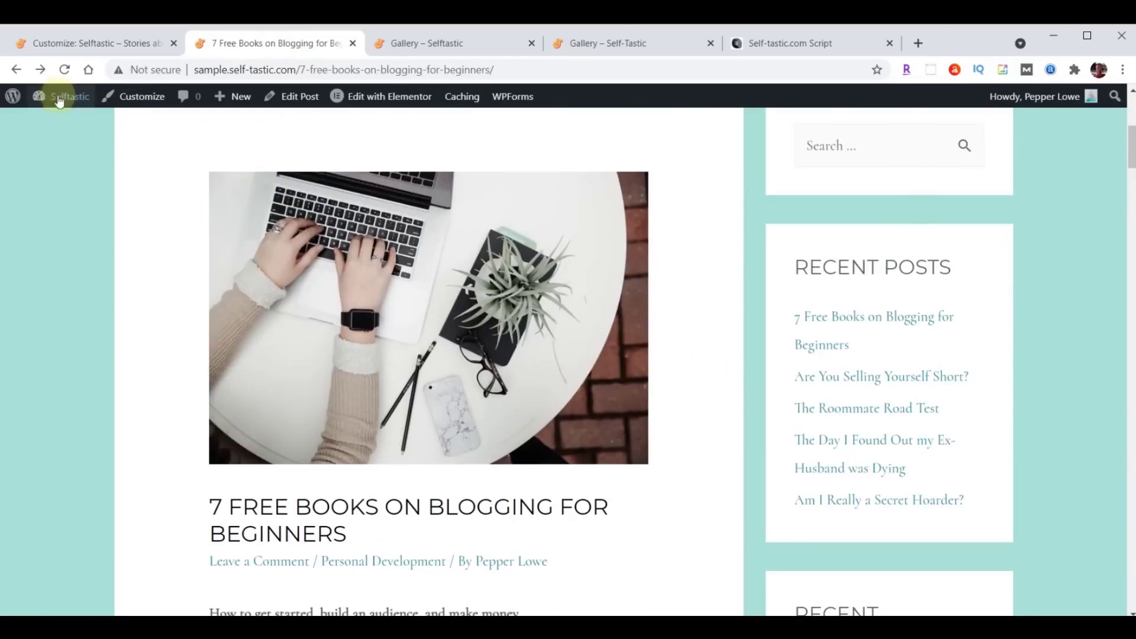
pyautogui.click(65, 69)
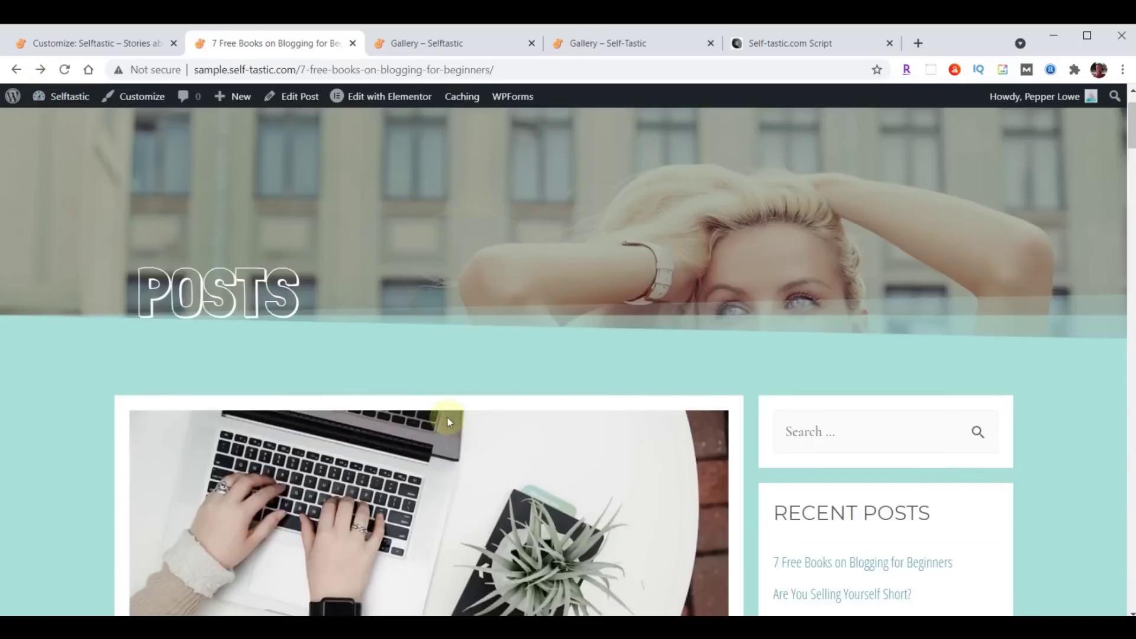
pyautogui.scroll(-4, 446, 416)
pyautogui.scroll(-5, 624, 404)
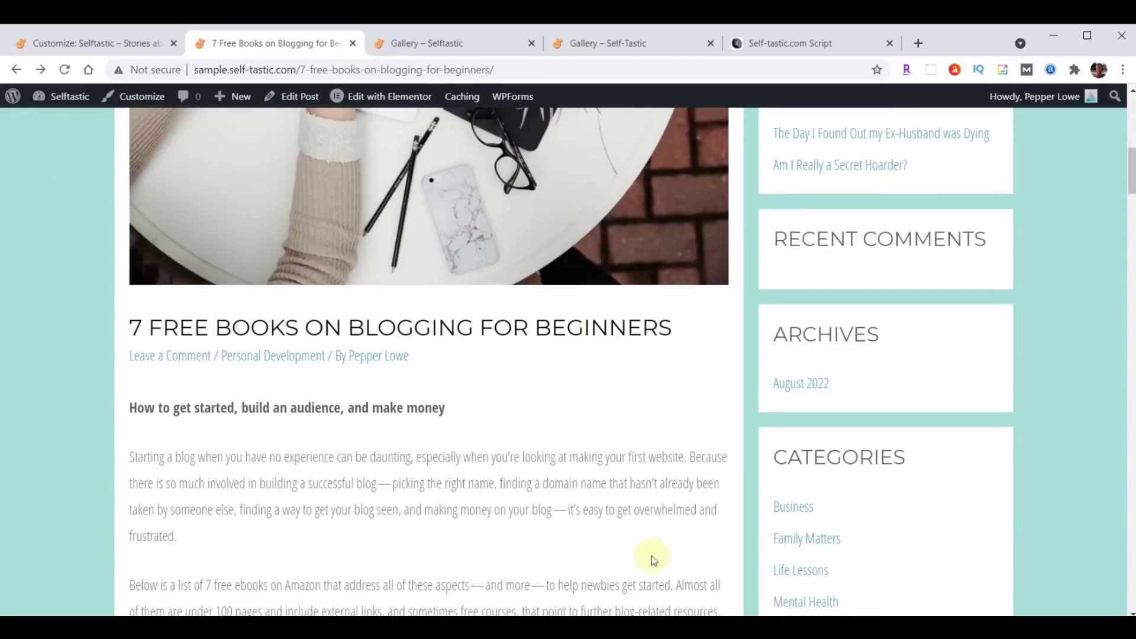
pyautogui.scroll(-11, 588, 451)
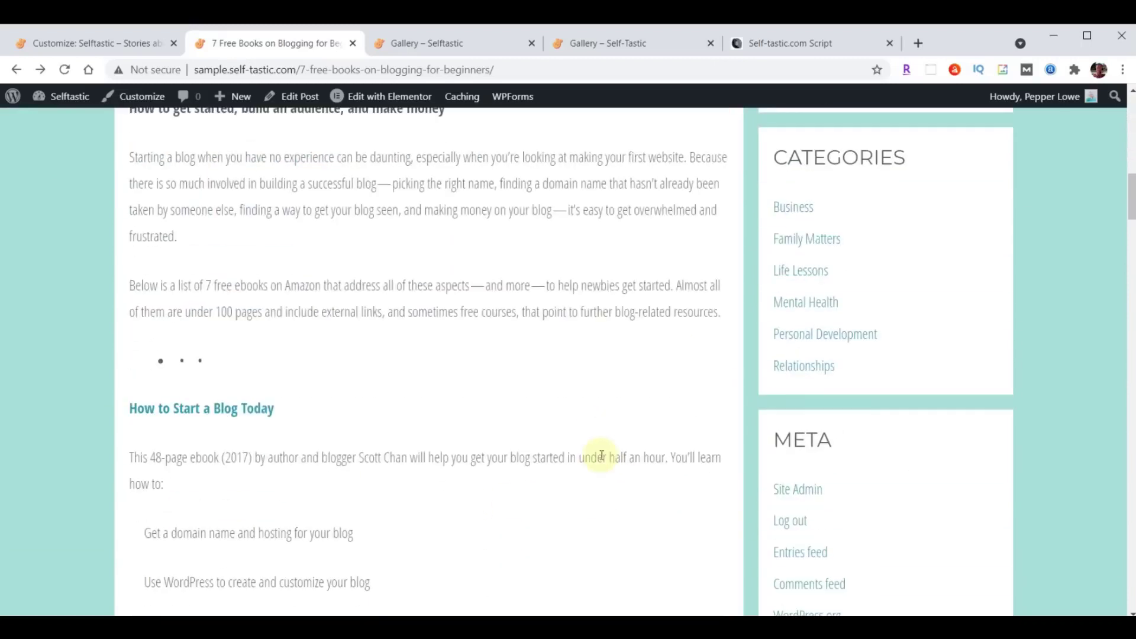
pyautogui.scroll(-6, 598, 480)
pyautogui.scroll(15, 598, 510)
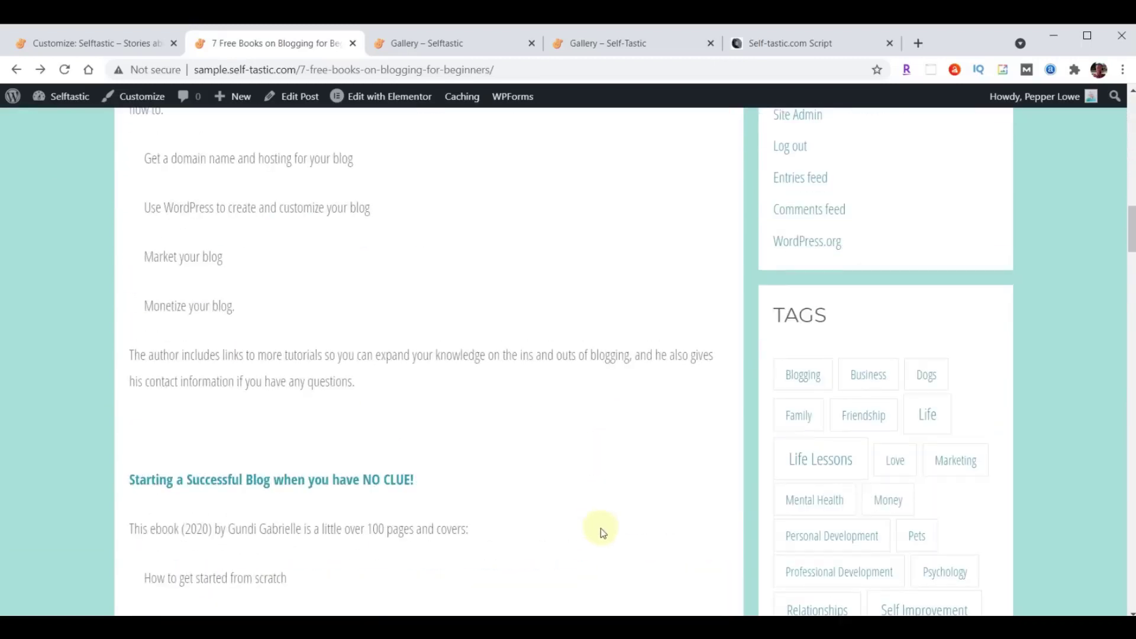
pyautogui.scroll(8, 601, 527)
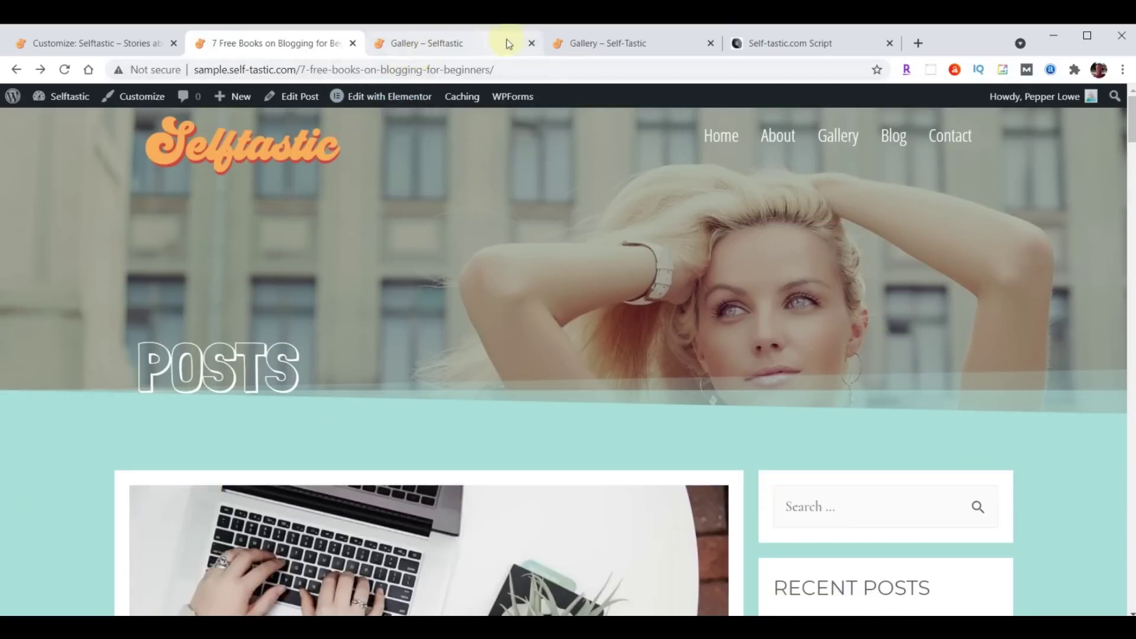
# Close the Gallery tab, open the site's Blog page, and exit the Customizer.
pyautogui.click(531, 42)
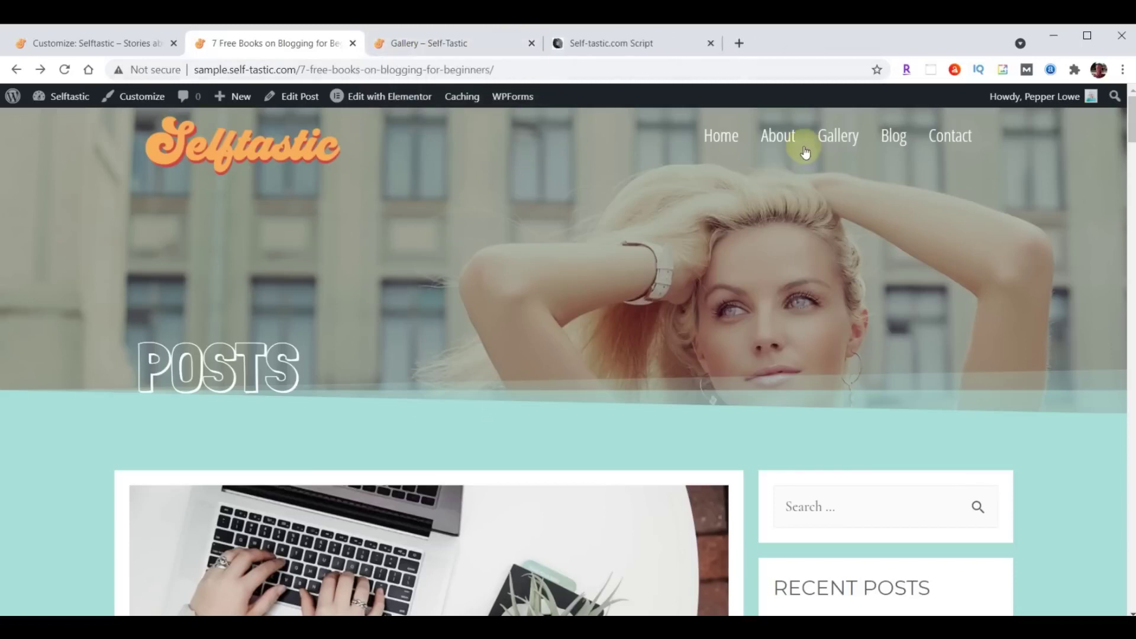
pyautogui.click(892, 136)
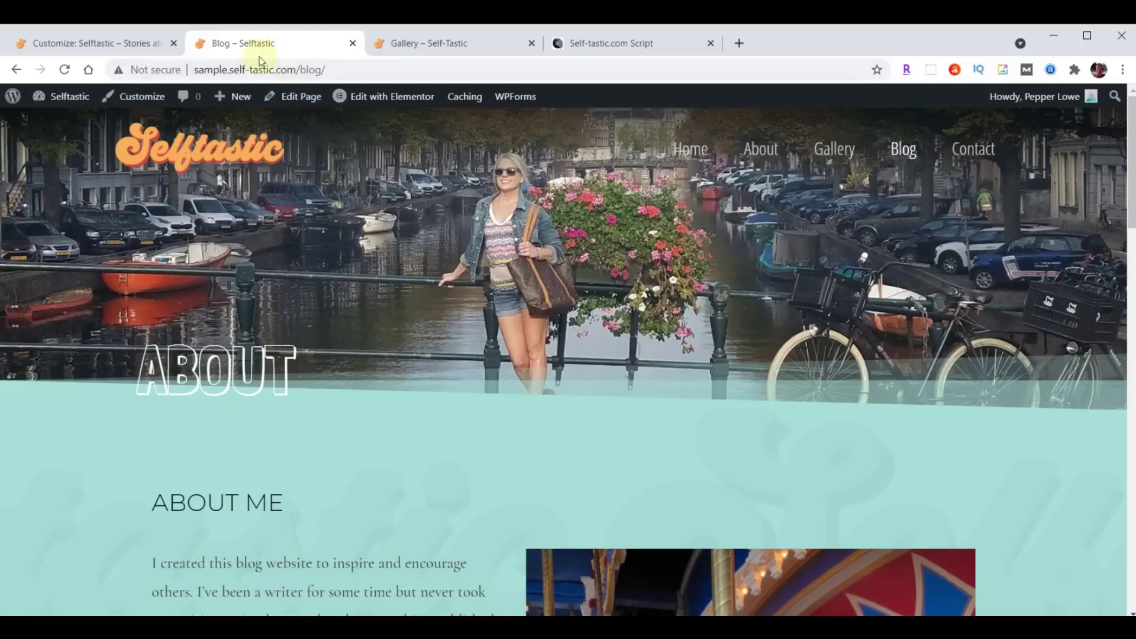
pyautogui.click(80, 47)
pyautogui.click(19, 103)
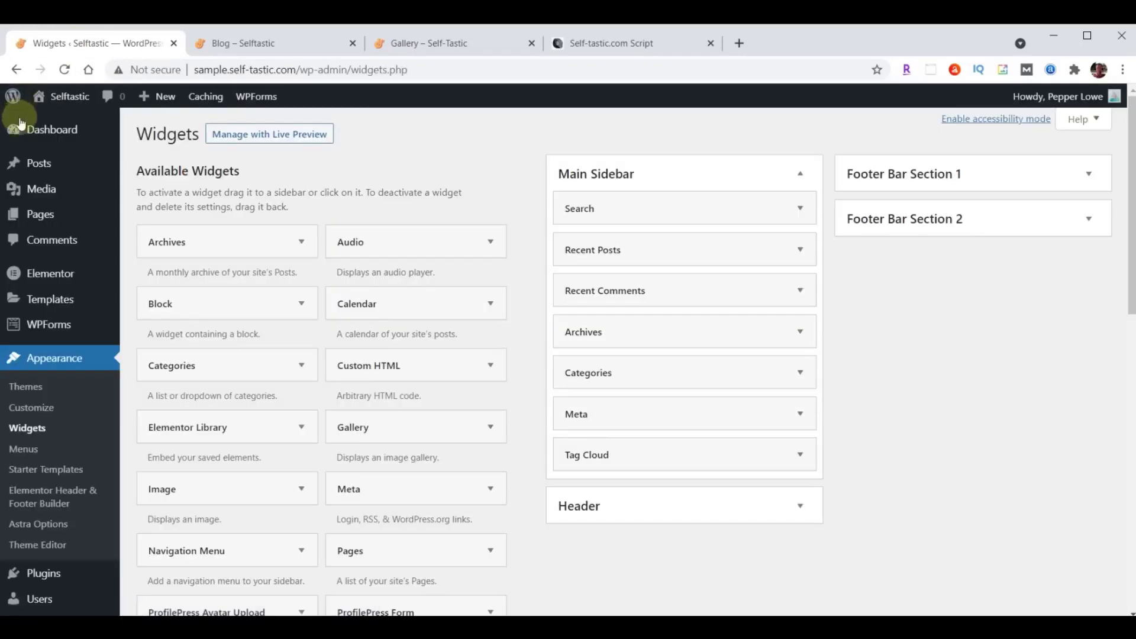
# Delete the canal-photo ABOUT hero section from the Blog page in Elementor, update, and exit to the dashboard.
pyautogui.moveTo(42, 220)
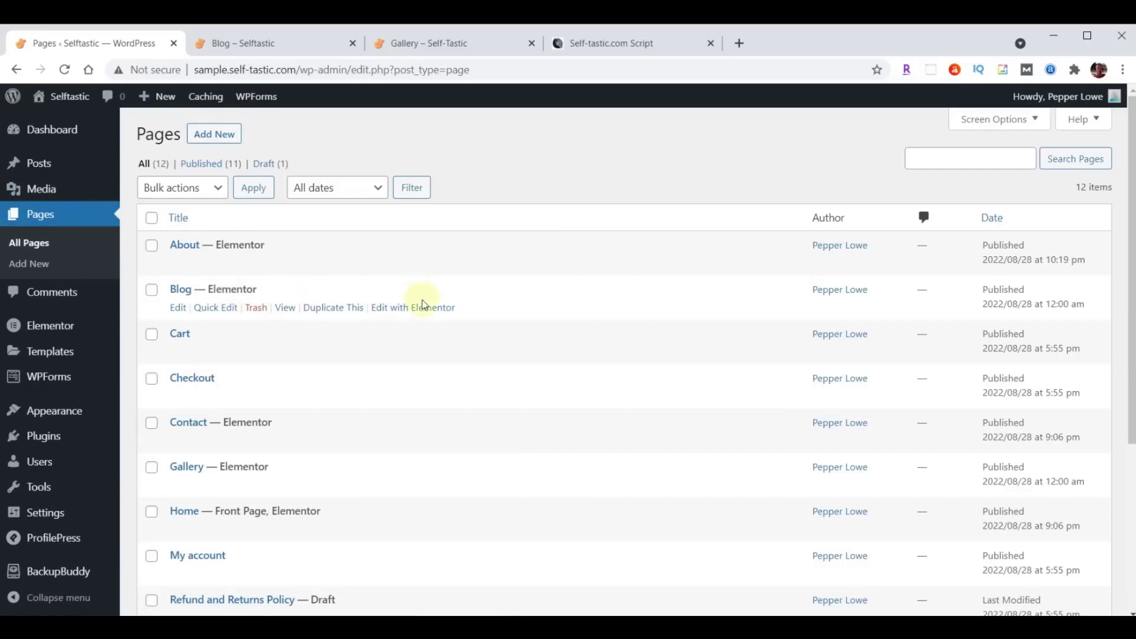
pyautogui.click(421, 308)
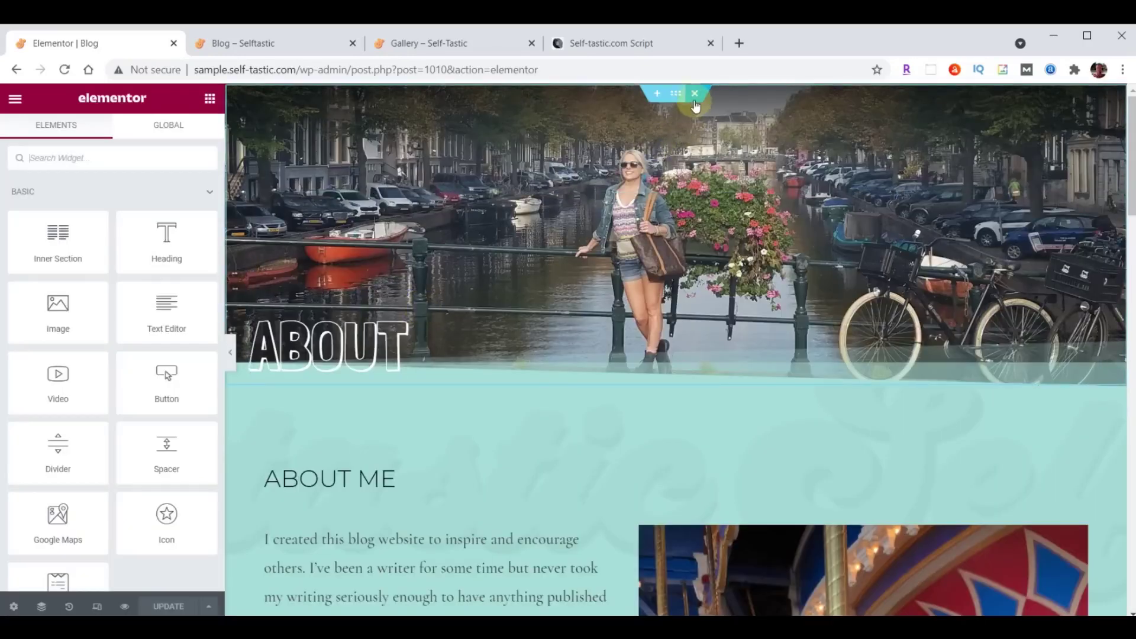
pyautogui.click(695, 93)
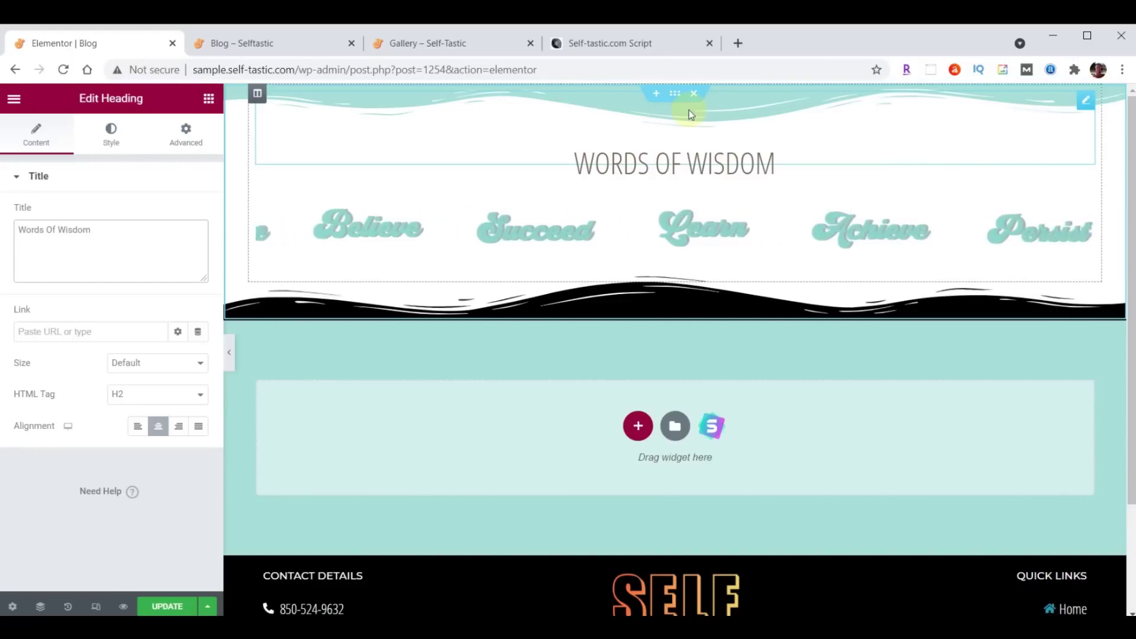
pyautogui.click(168, 606)
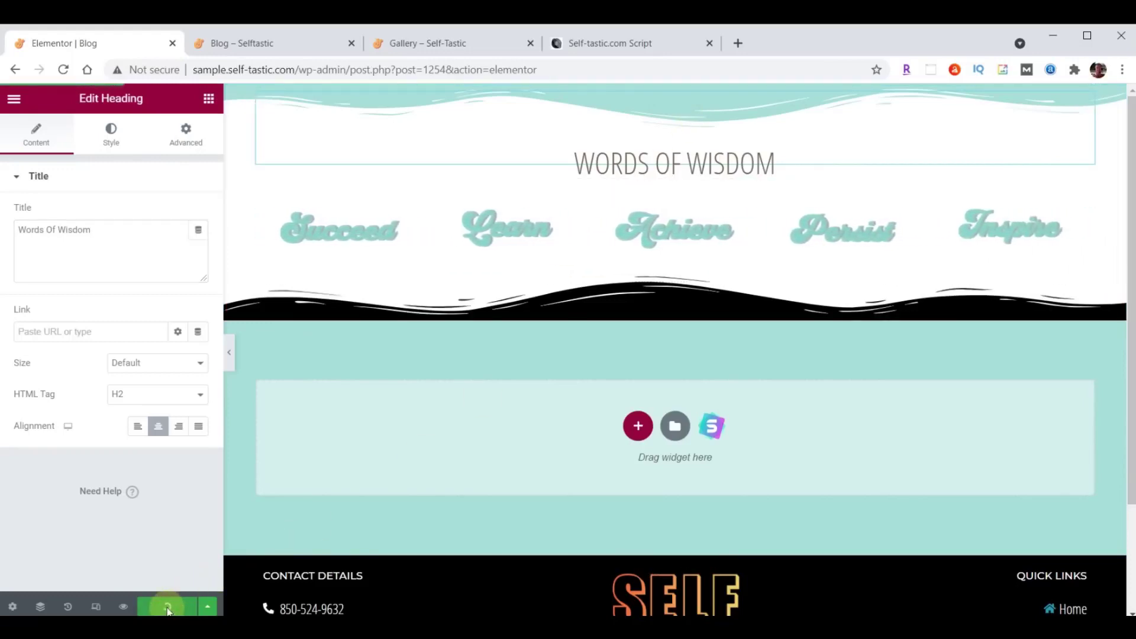
pyautogui.click(14, 98)
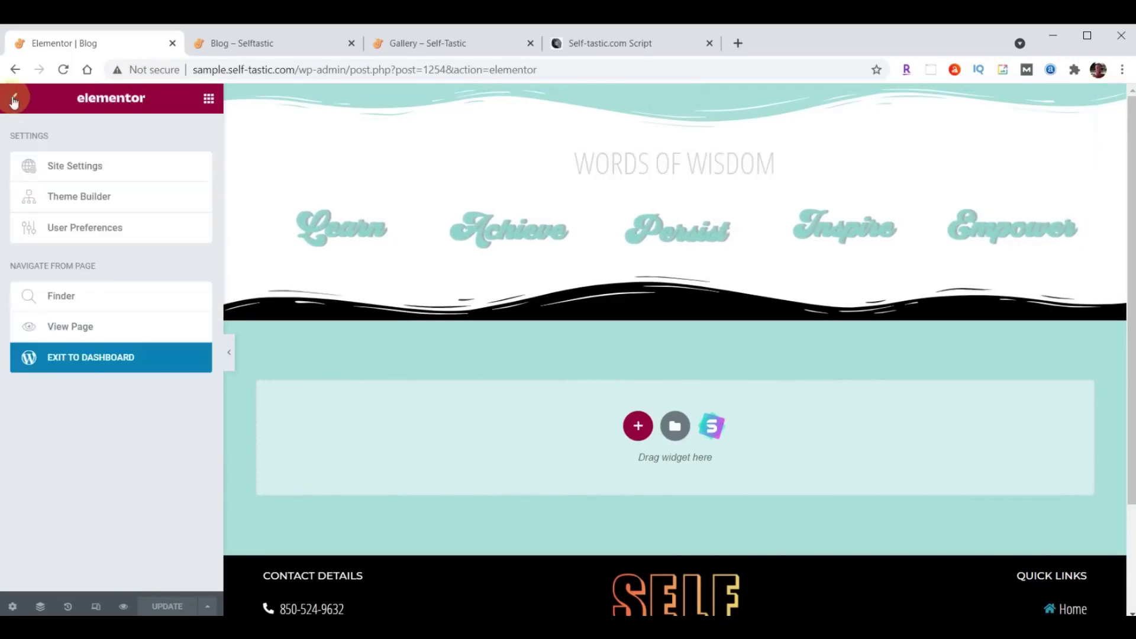
pyautogui.click(137, 362)
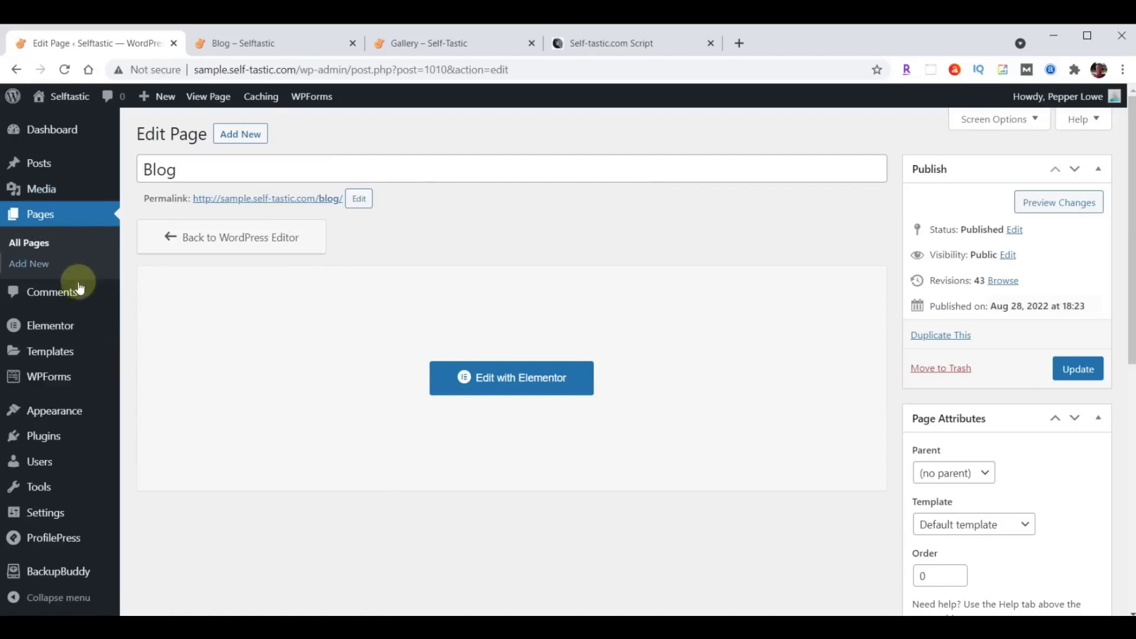
pyautogui.moveTo(59, 415)
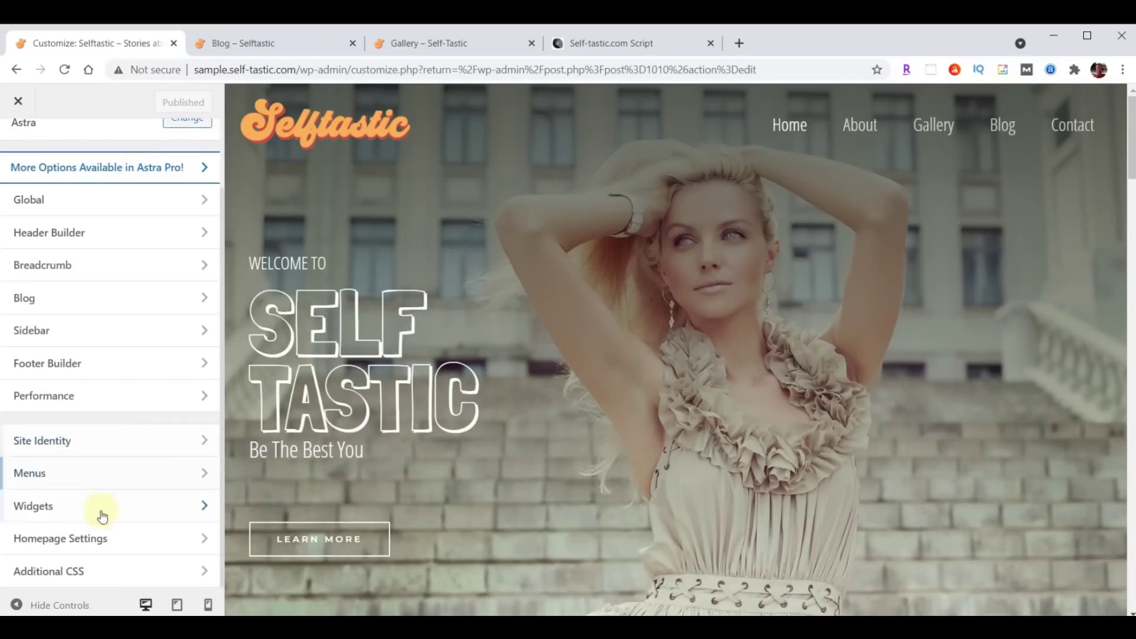
# Set Blog as the posts page in Homepage Settings and publish.
pyautogui.click(61, 546)
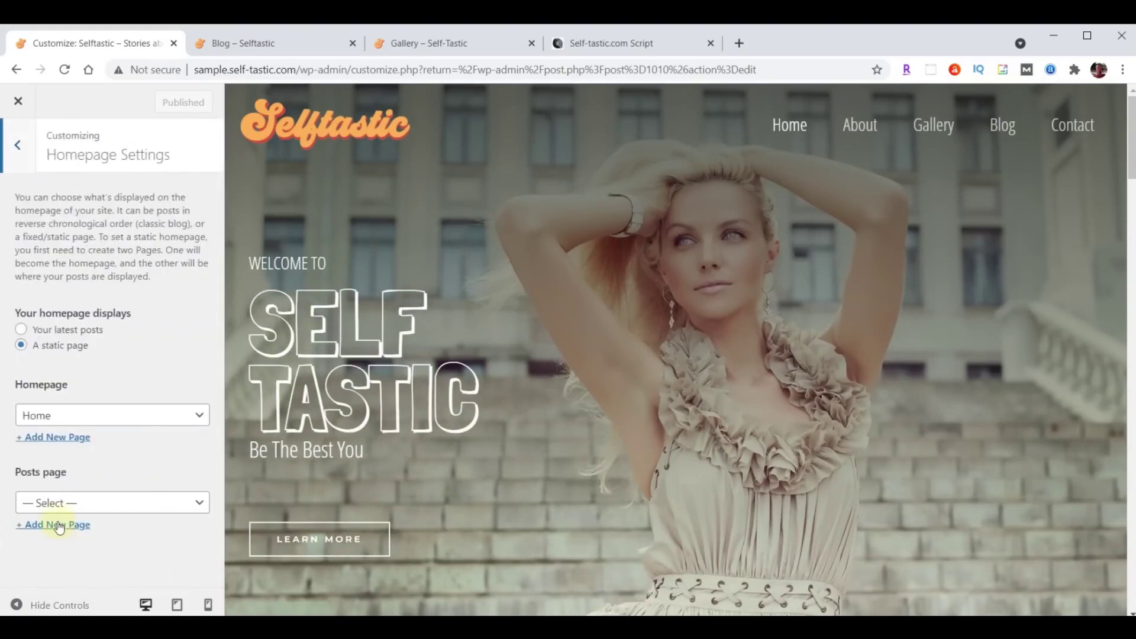
pyautogui.click(66, 504)
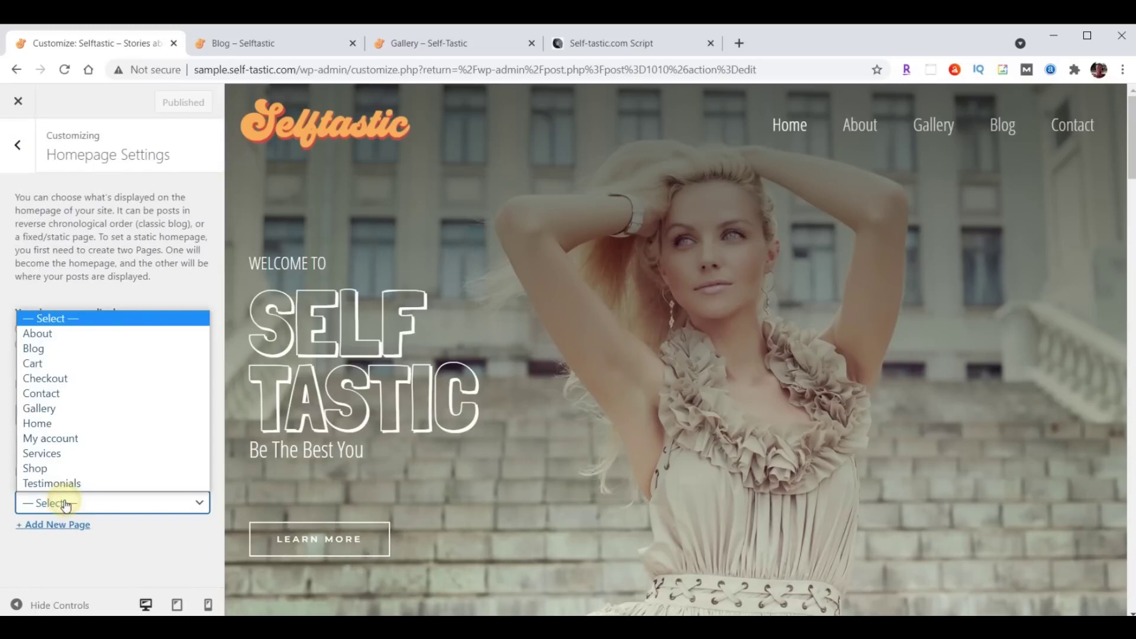
pyautogui.click(64, 350)
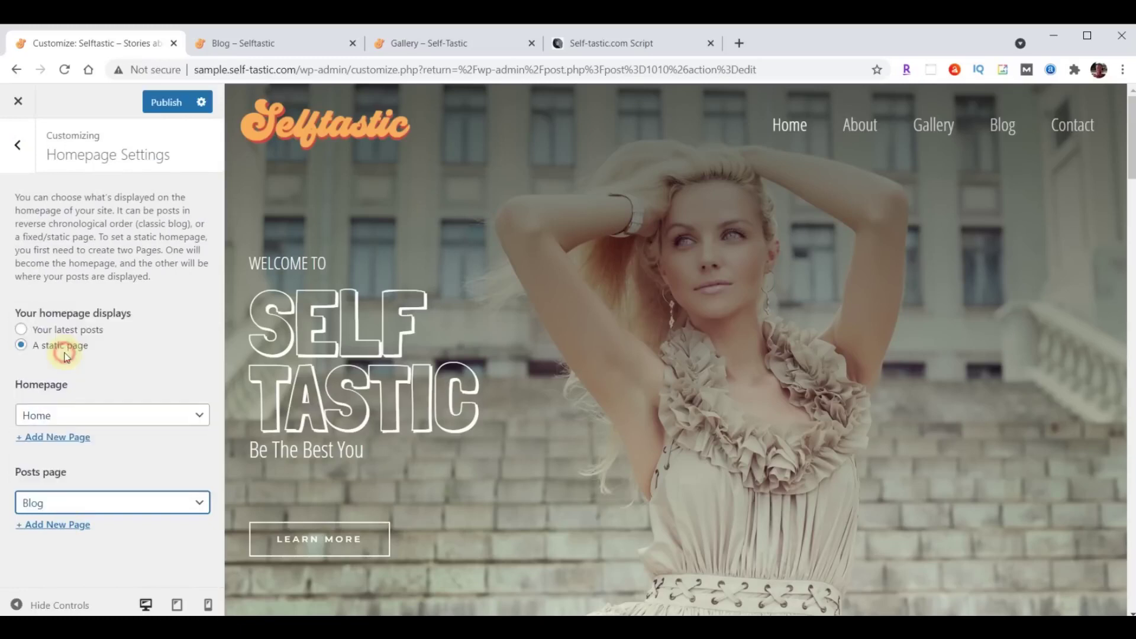
pyautogui.click(159, 106)
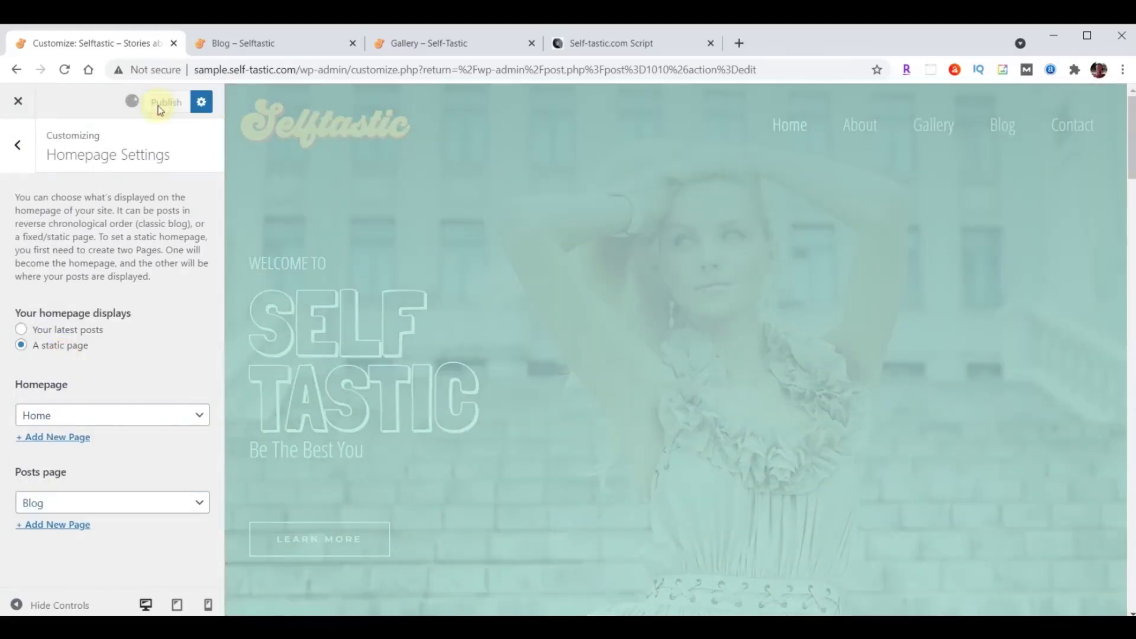
# Reload the Blog page tab and scroll through its list of posts.
pyautogui.click(265, 49)
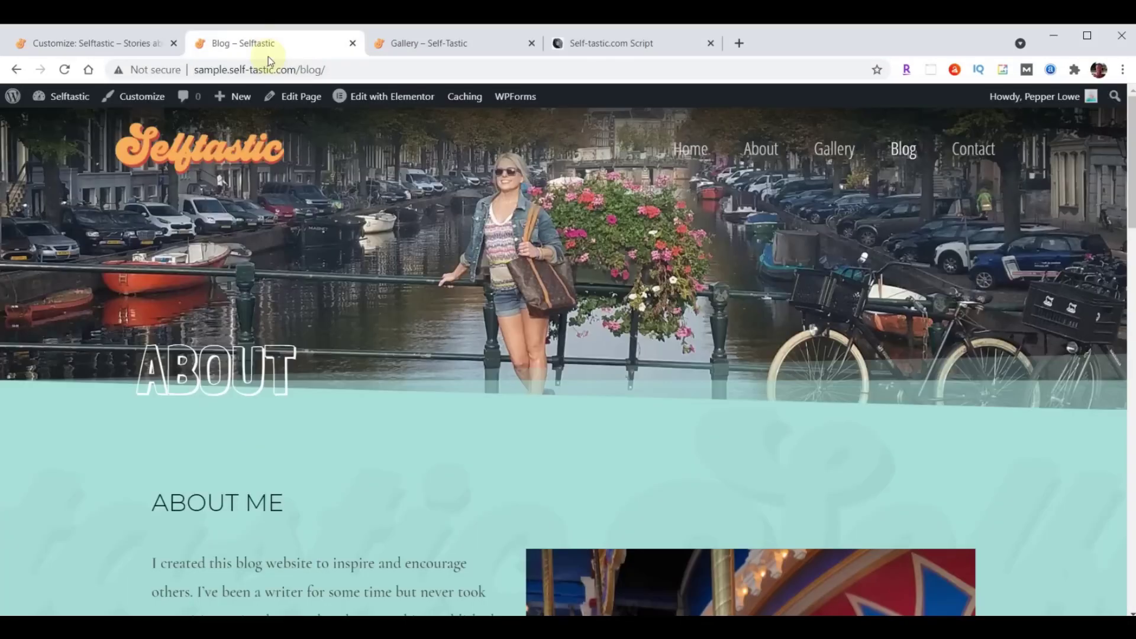
pyautogui.press('F5')
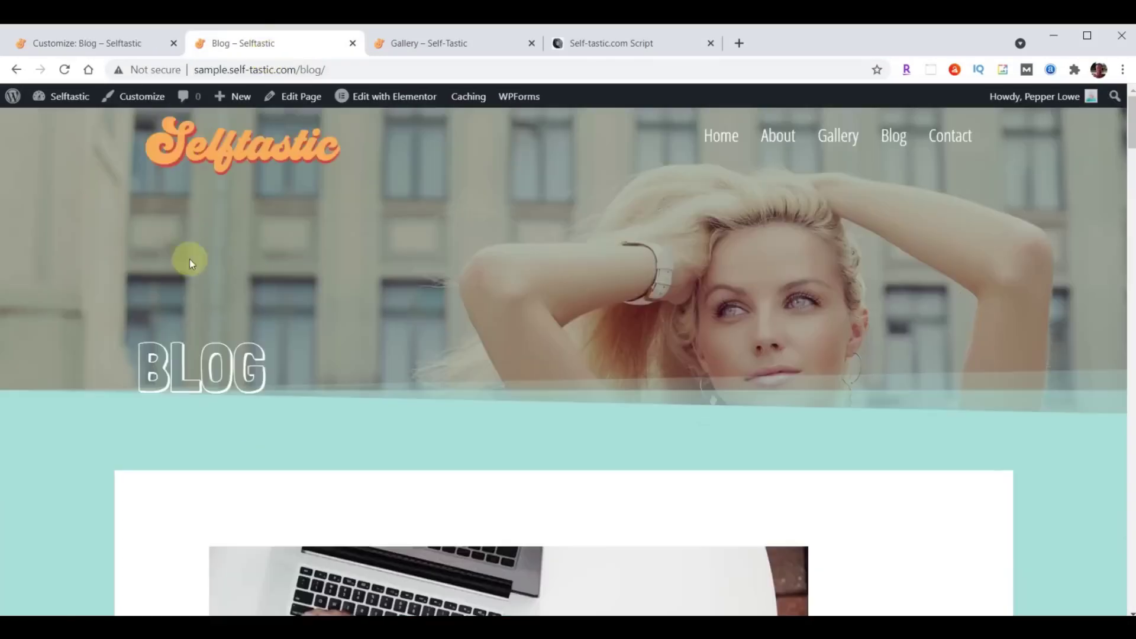
pyautogui.scroll(-15, 899, 253)
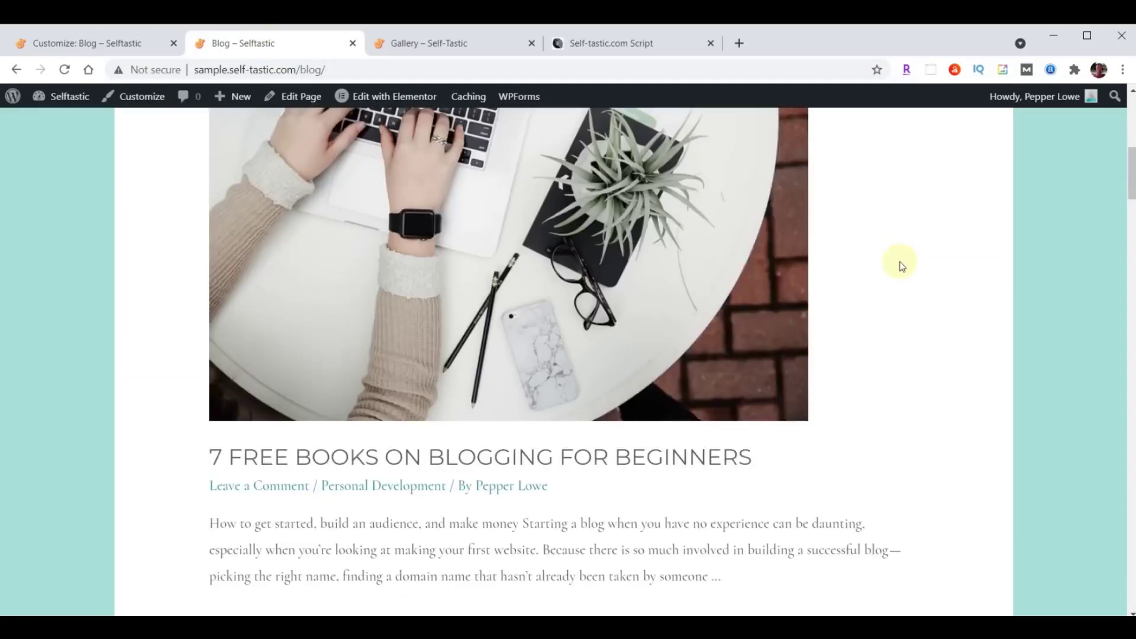
pyautogui.scroll(-20, 901, 267)
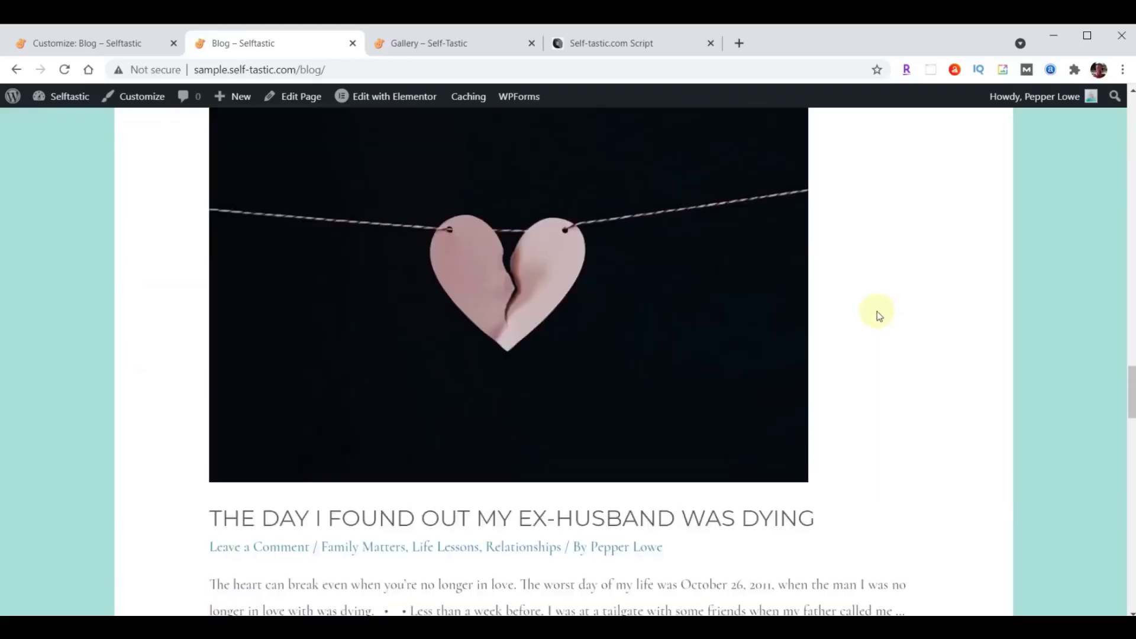
pyautogui.scroll(-14, 877, 314)
pyautogui.scroll(15, 840, 349)
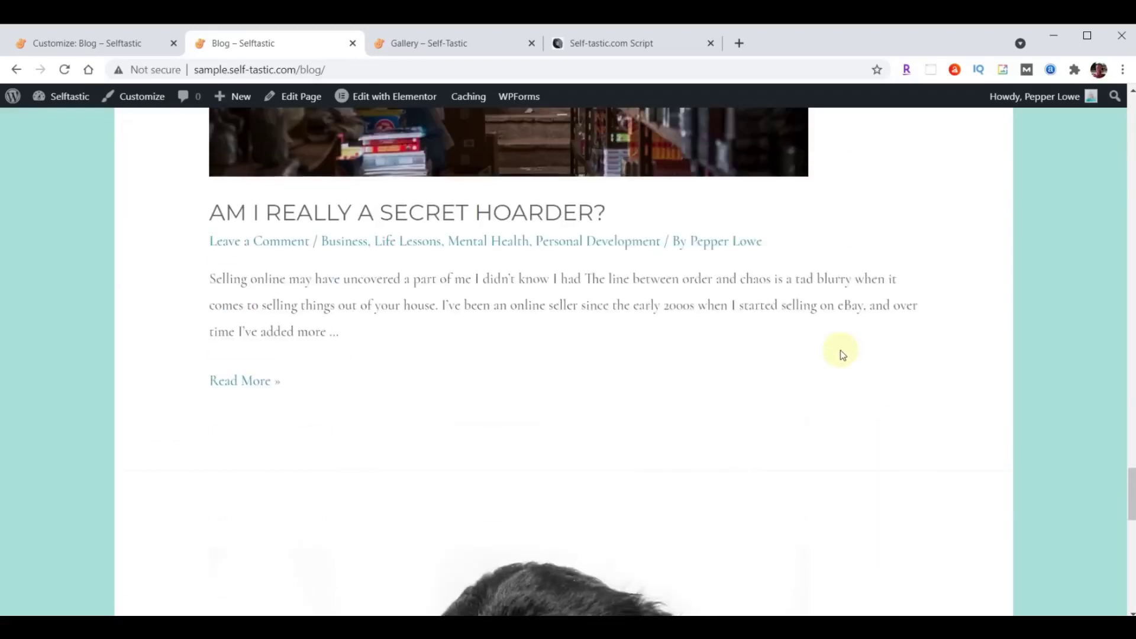
pyautogui.scroll(20, 839, 351)
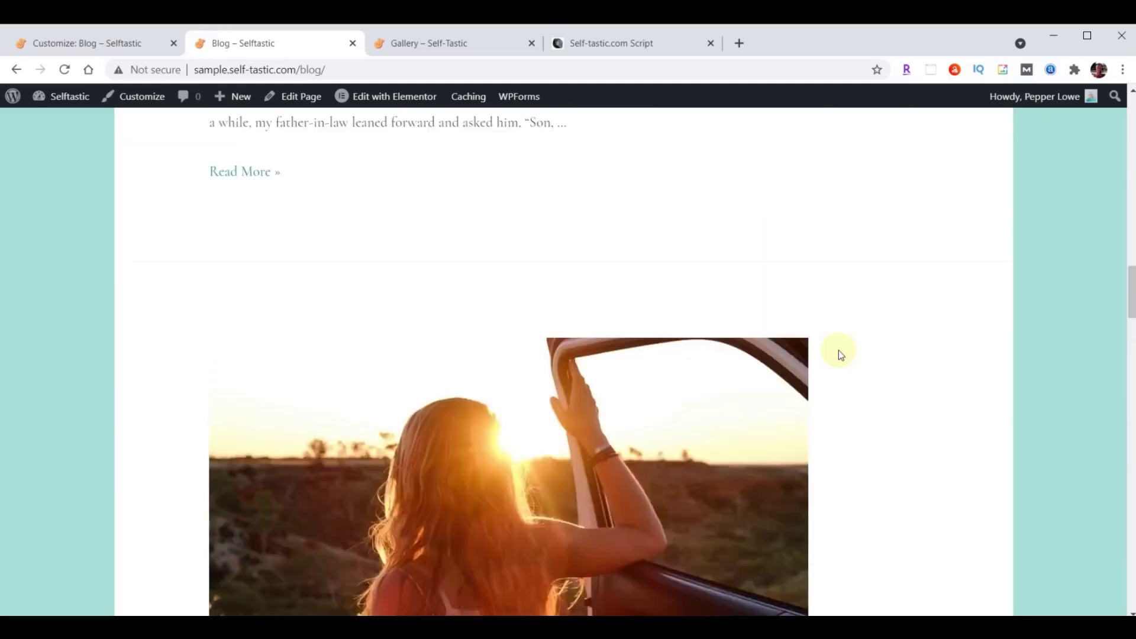
pyautogui.scroll(20, 839, 354)
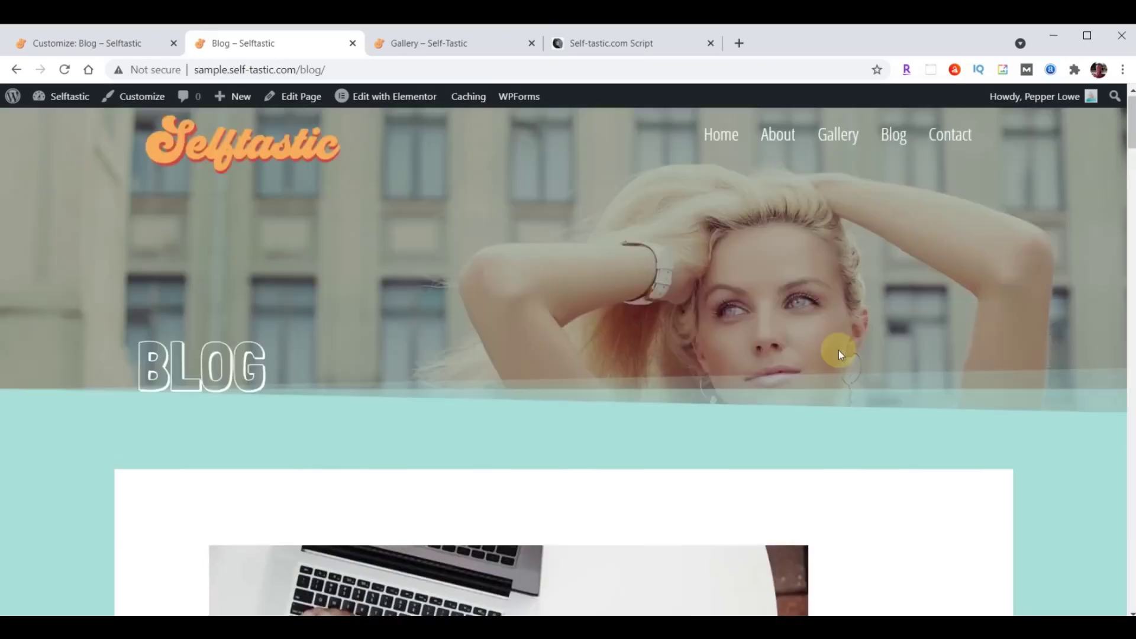
pyautogui.scroll(-13, 838, 353)
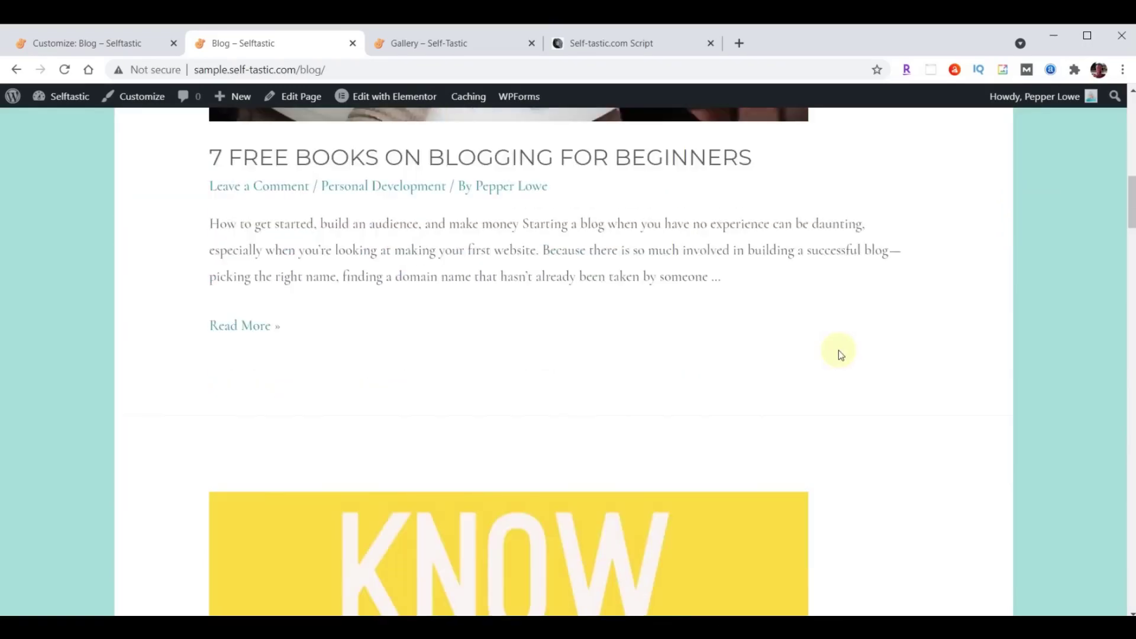
pyautogui.scroll(12, 839, 353)
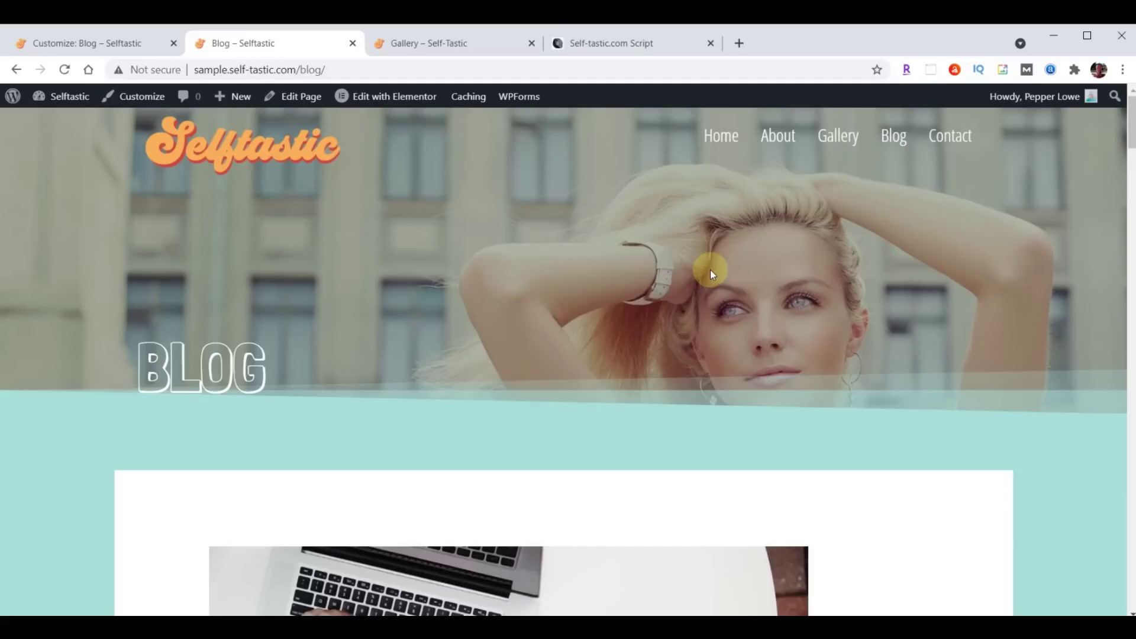
# Reset the posts page to '— Select —' in Homepage Settings, publish, and close the Customizer.
pyautogui.click(53, 44)
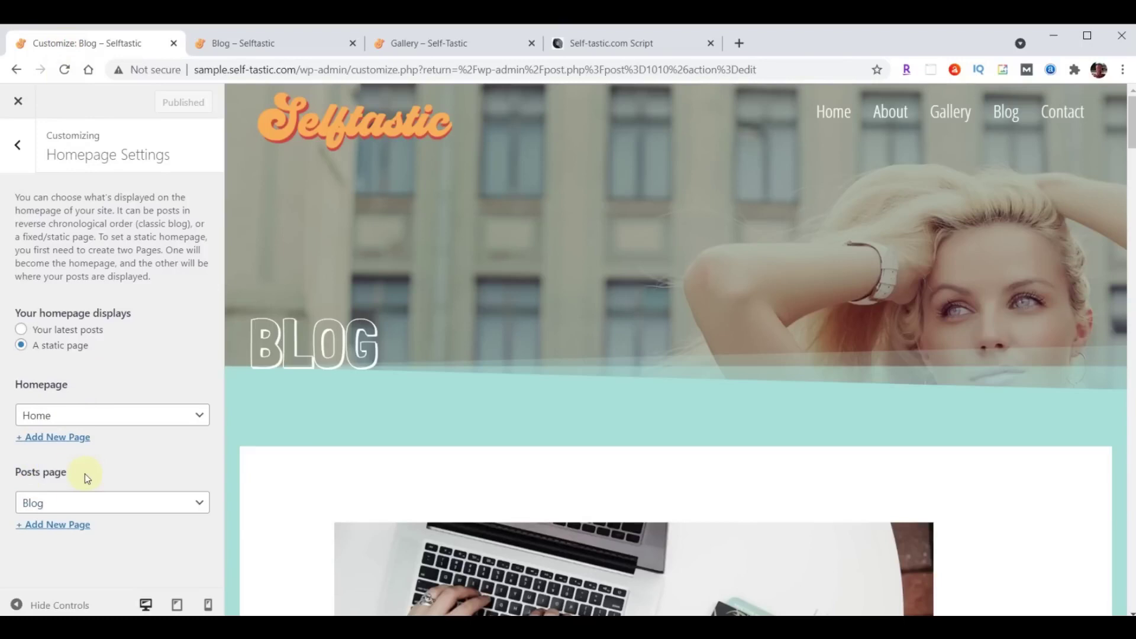
pyautogui.click(107, 506)
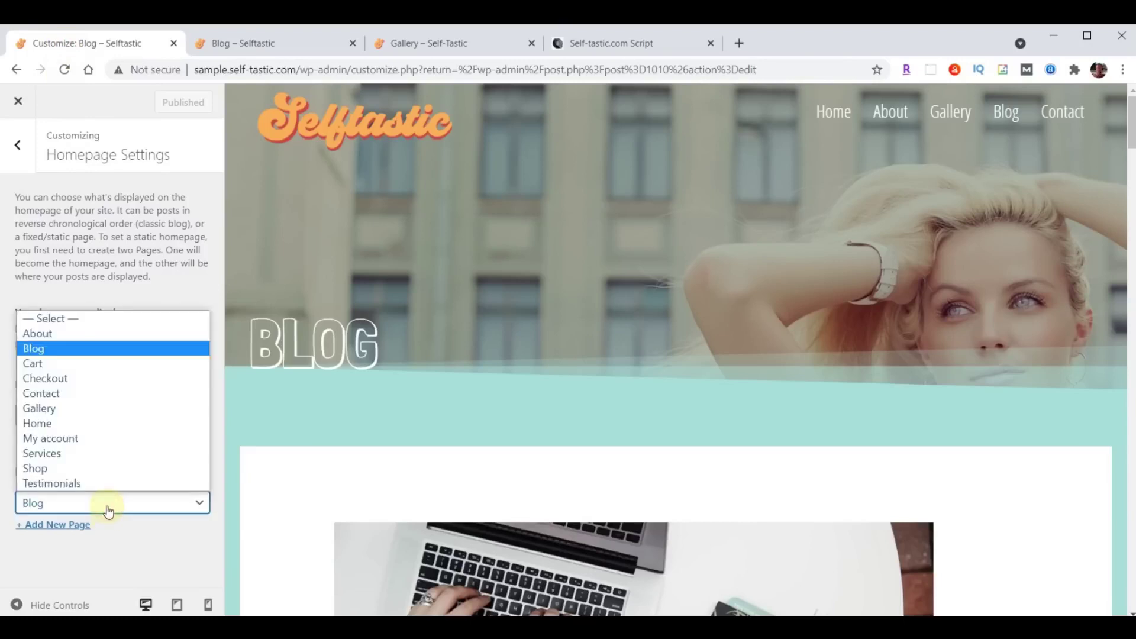
pyautogui.click(69, 320)
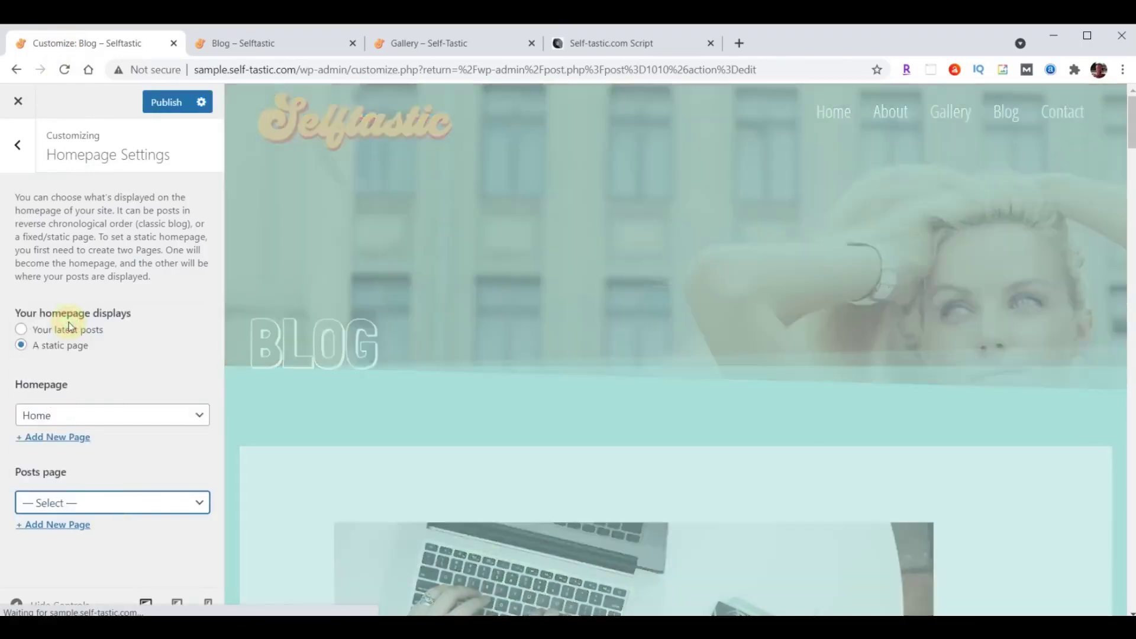
pyautogui.click(167, 104)
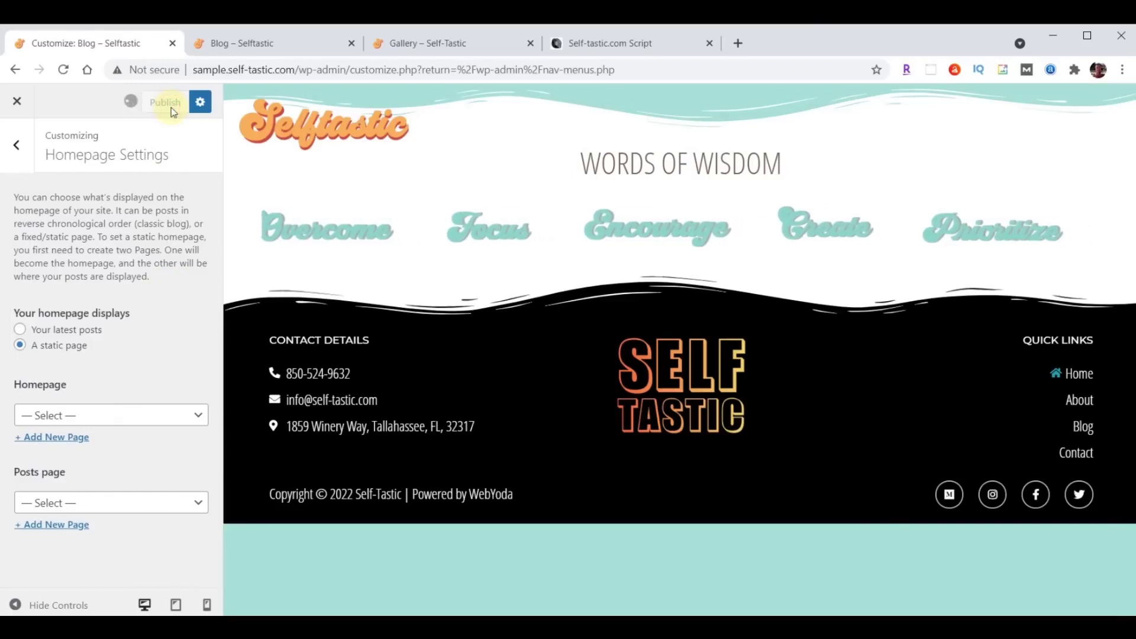
pyautogui.click(20, 105)
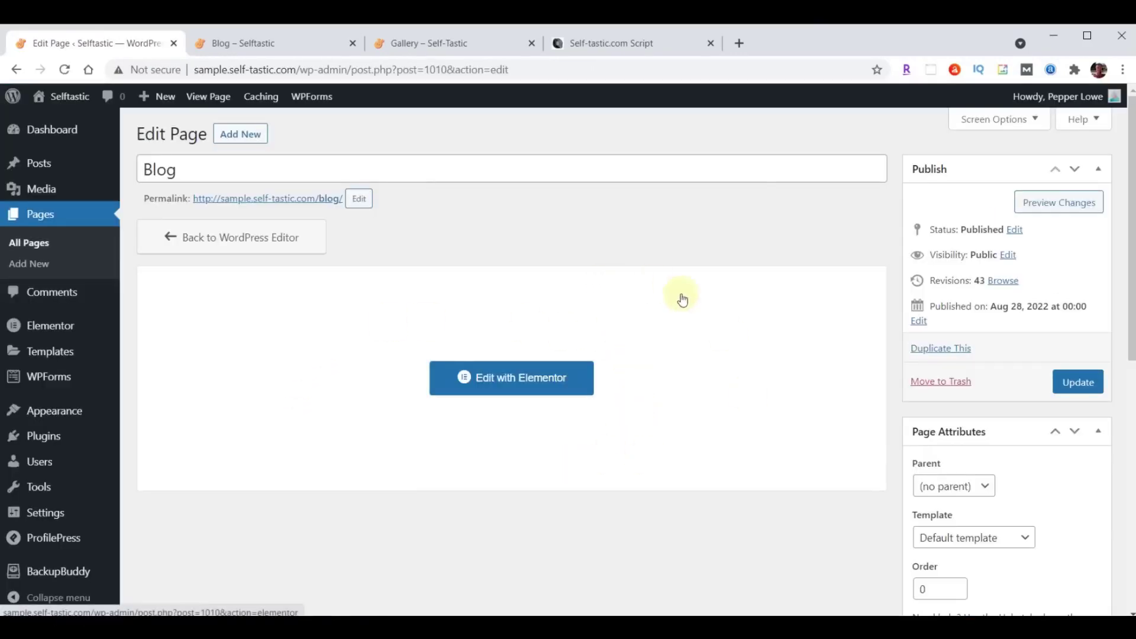
# Insert the 'Selftastic Blog Page Header' template from My Templates into a new top section, declining document settings.
pyautogui.click(482, 377)
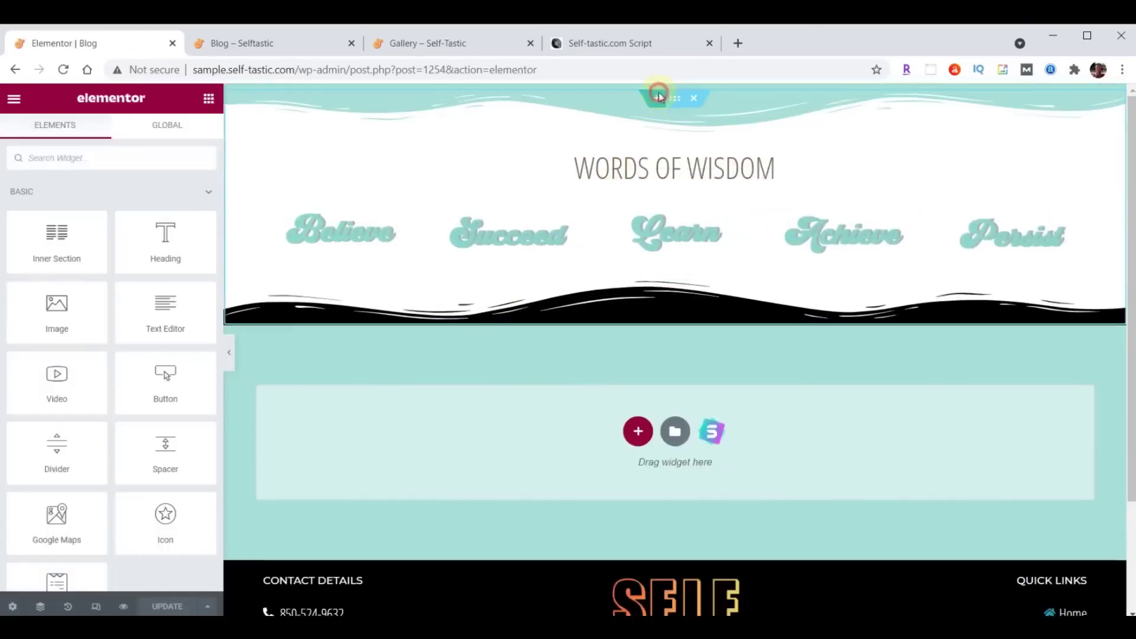
pyautogui.click(656, 94)
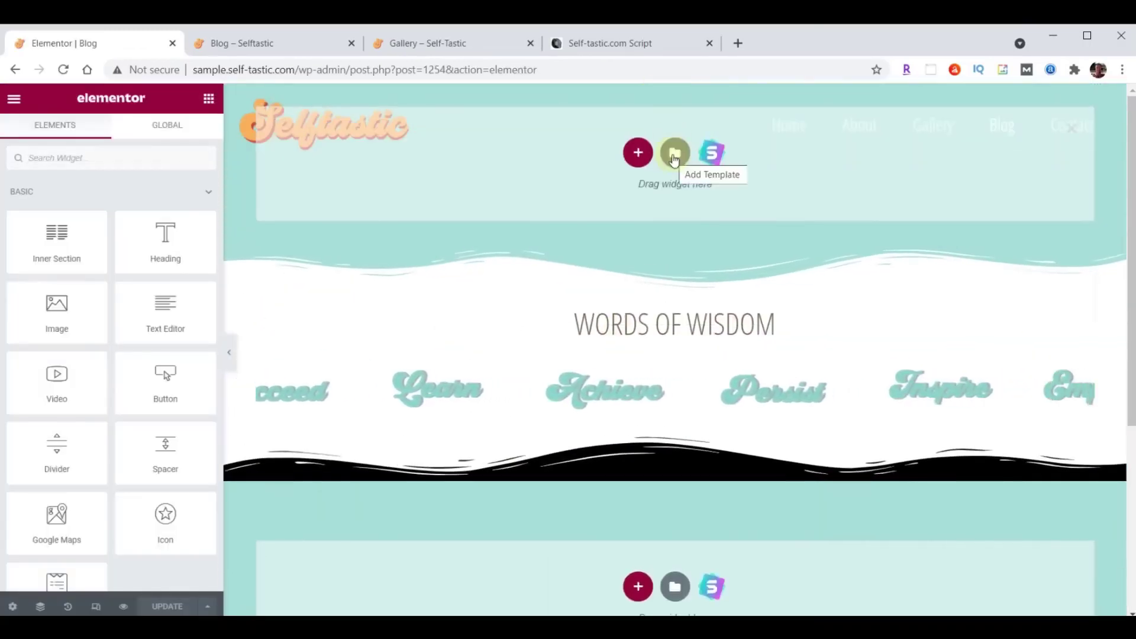
pyautogui.click(673, 156)
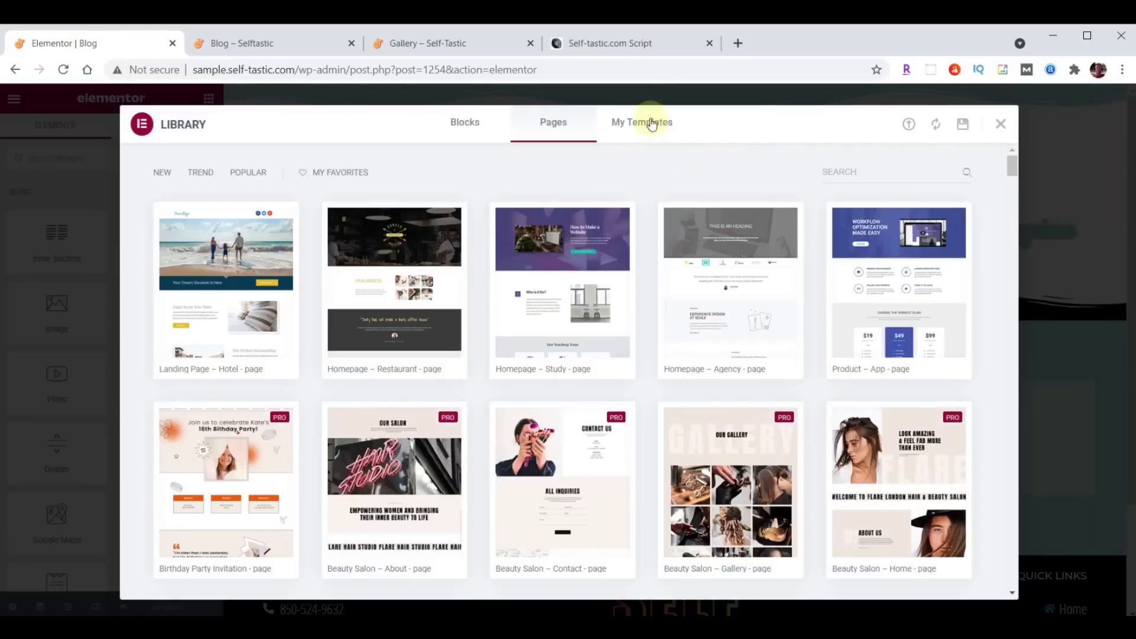
pyautogui.click(651, 124)
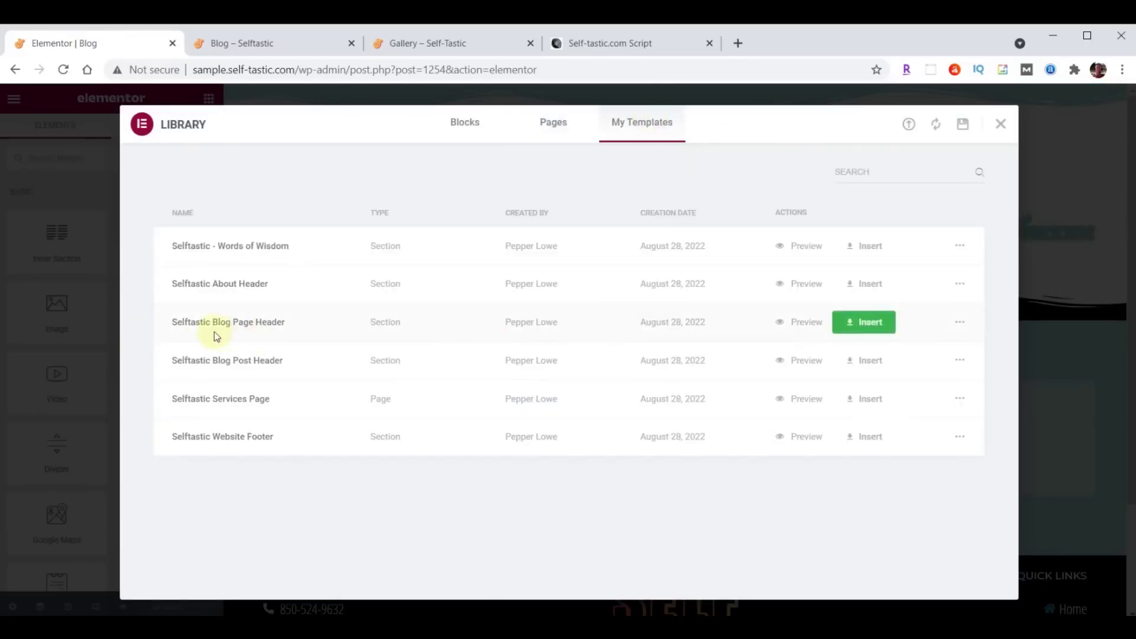
pyautogui.click(864, 322)
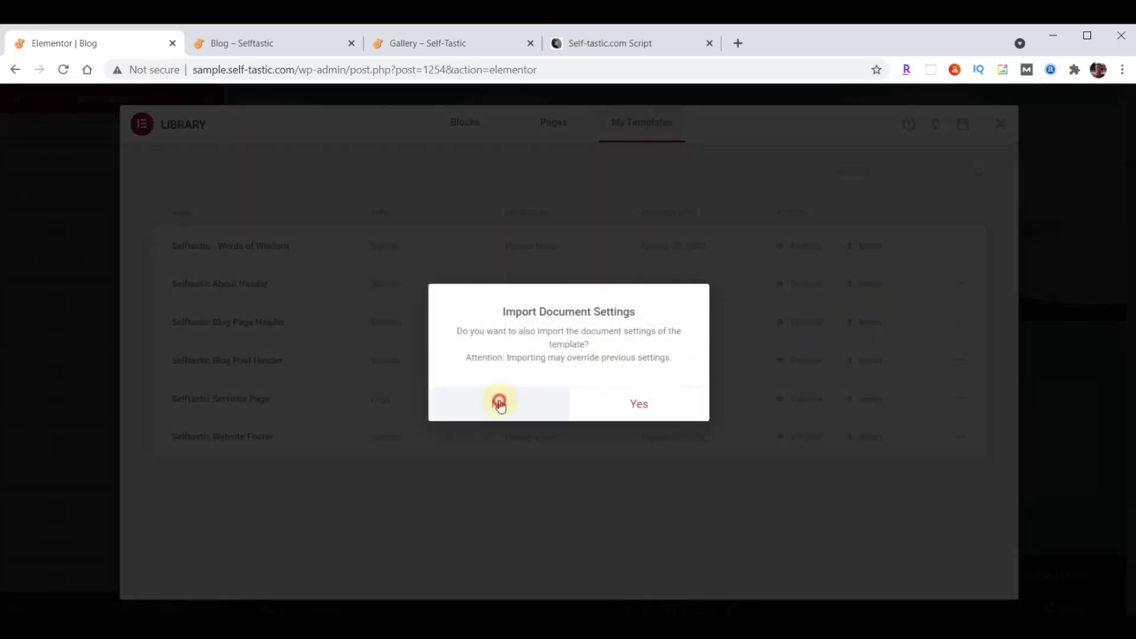
pyautogui.click(499, 402)
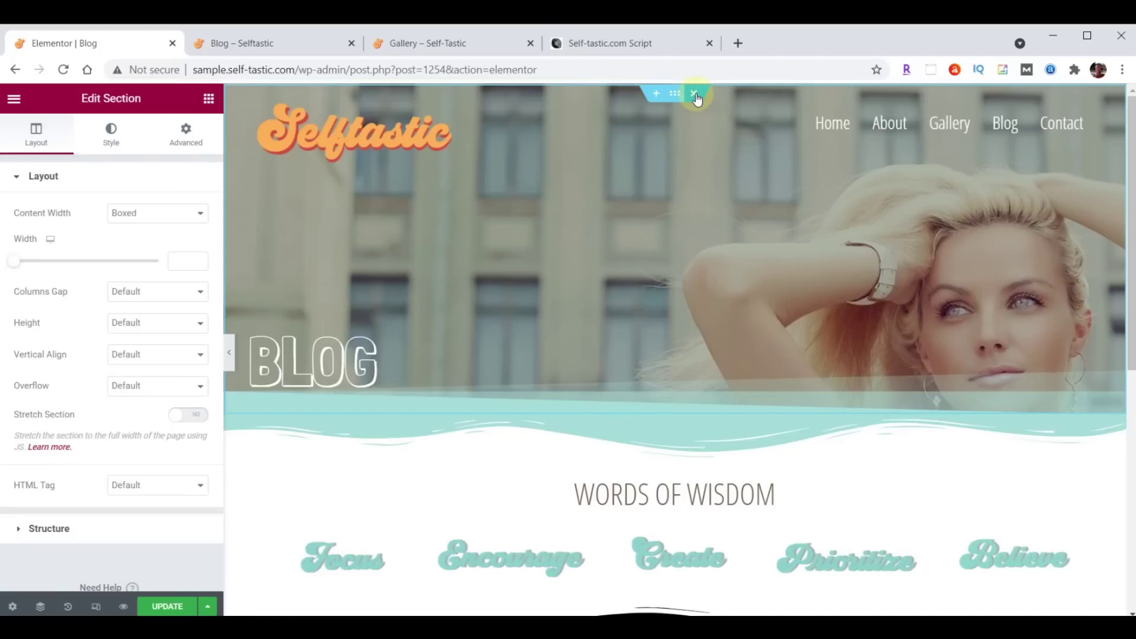
# Remove the logo-and-menu inner section and give the BLOG heading a top padding of 300.
pyautogui.click(685, 111)
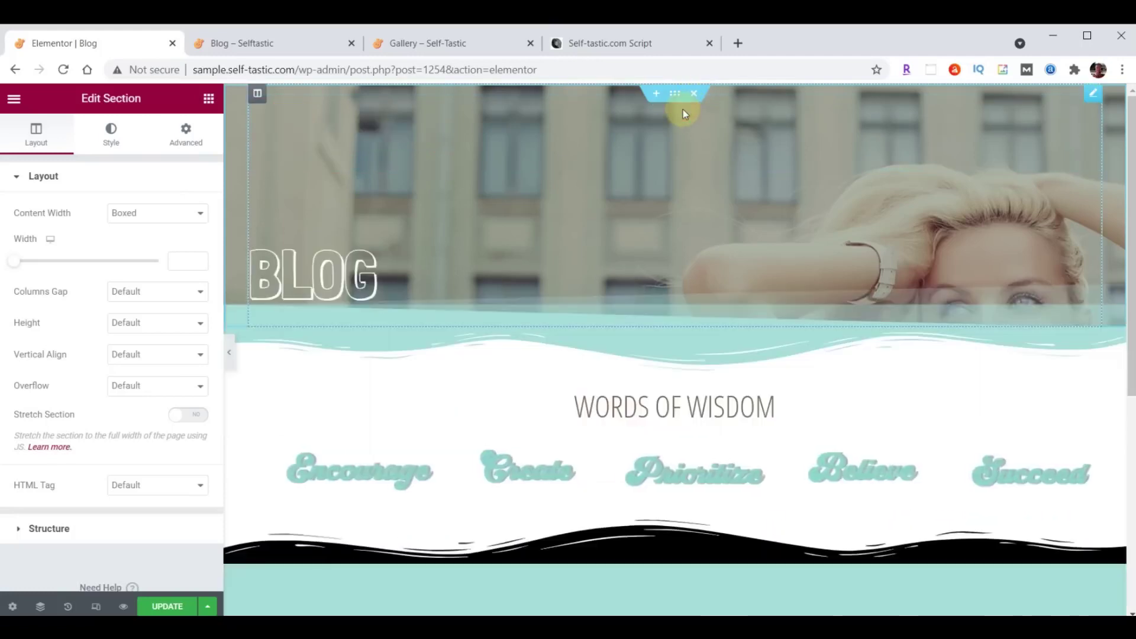
pyautogui.click(1093, 97)
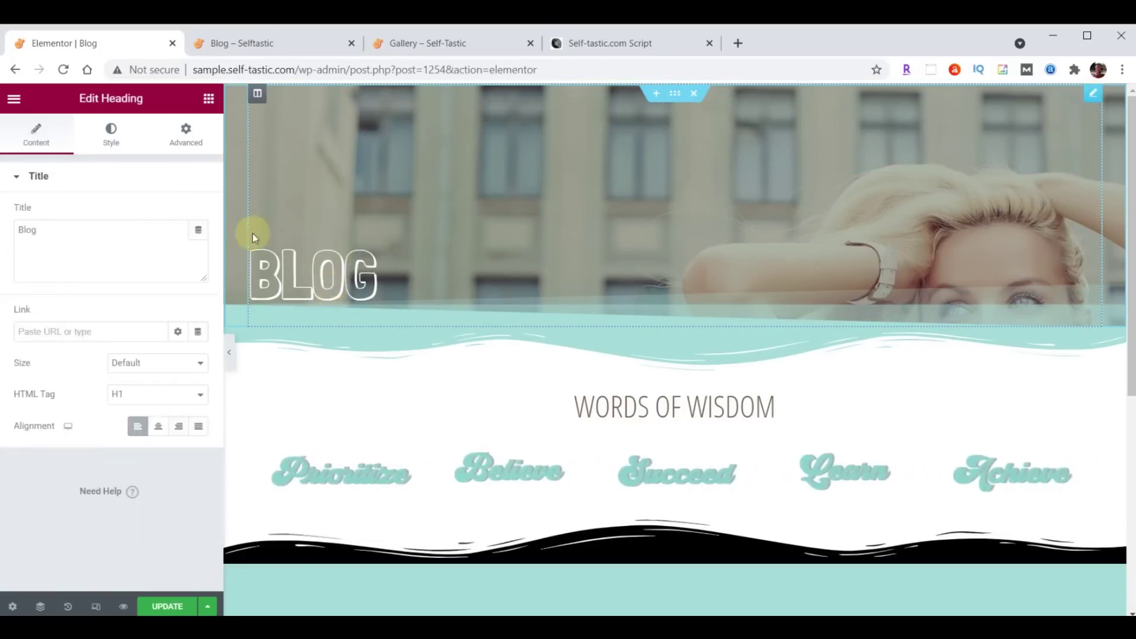
pyautogui.click(185, 133)
pyautogui.doubleClick(27, 293)
pyautogui.write('300')
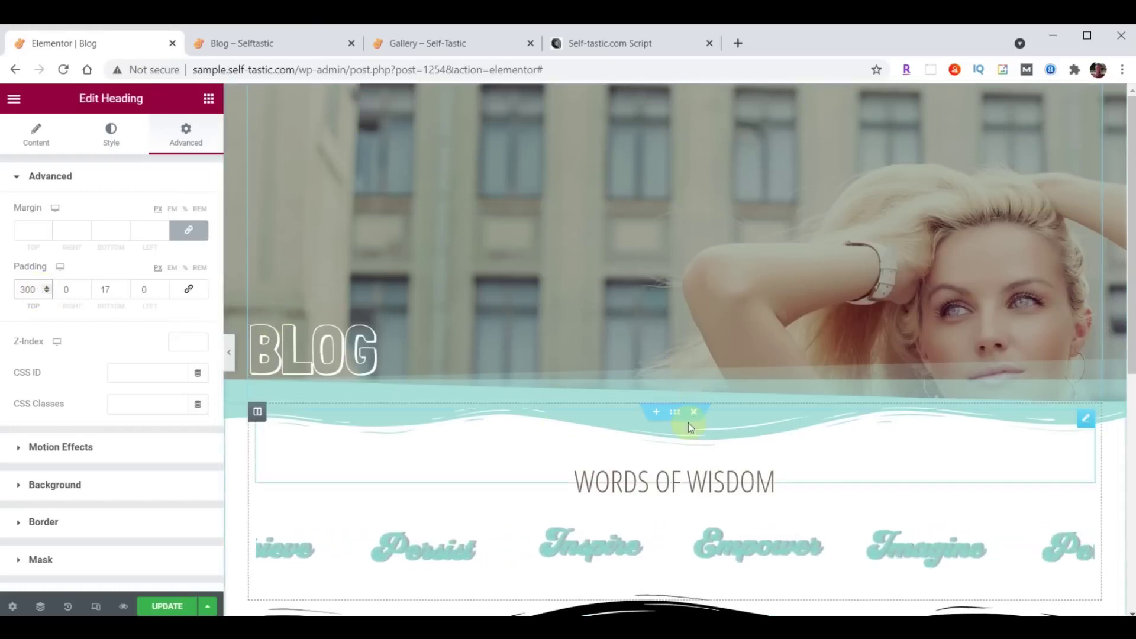
# Add a single-column section above Words of Wisdom holding a Posts widget.
pyautogui.click(655, 412)
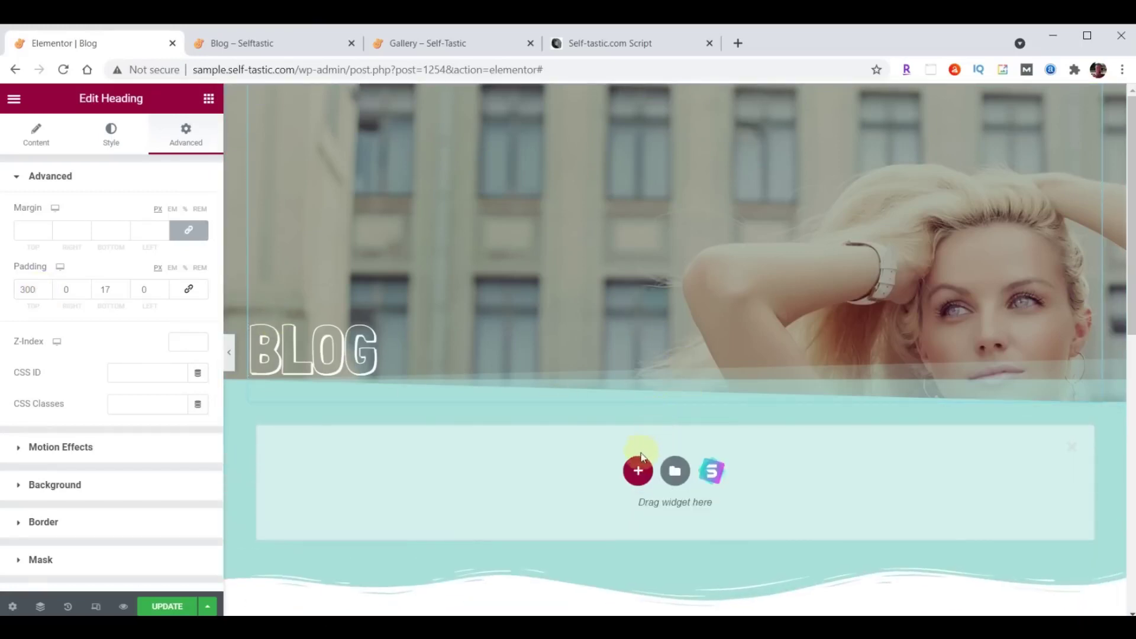
pyautogui.click(638, 471)
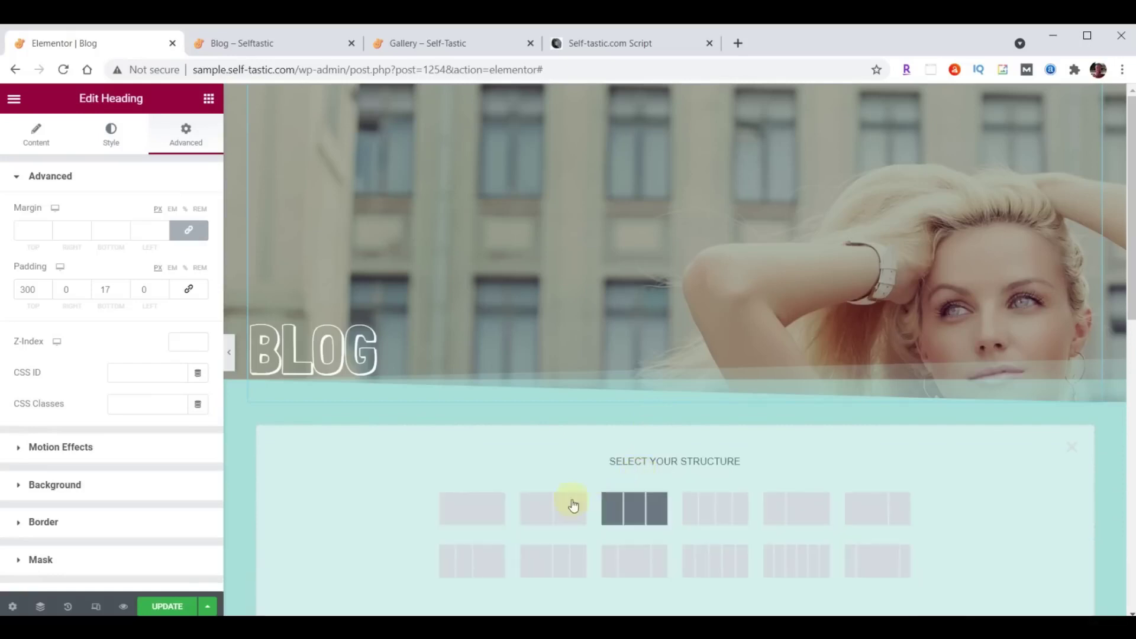
pyautogui.click(467, 505)
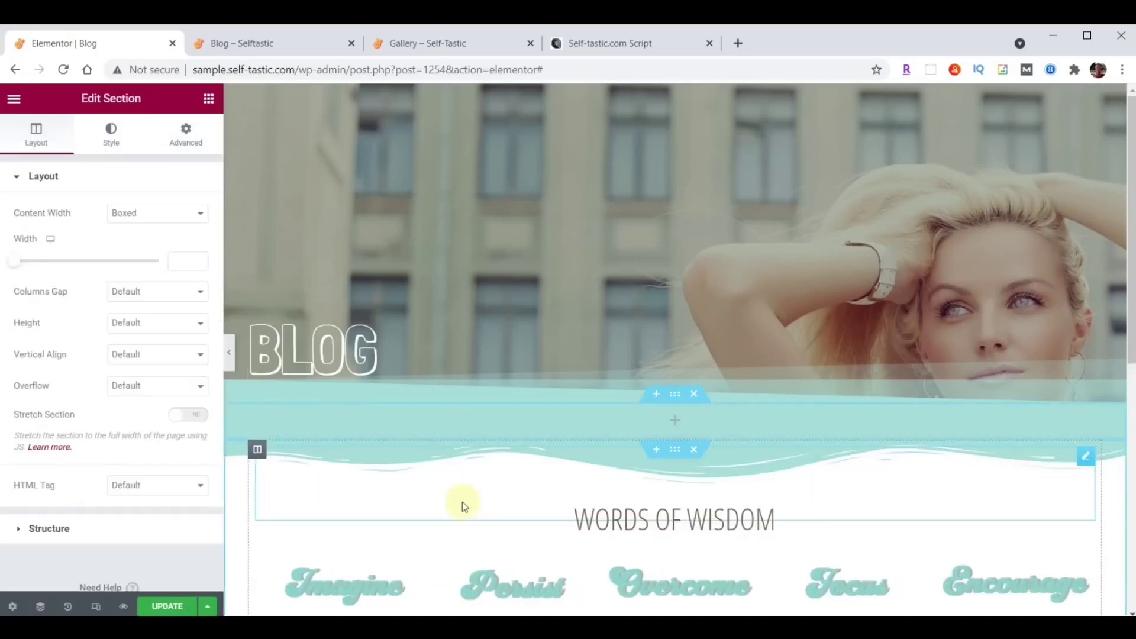
pyautogui.click(208, 98)
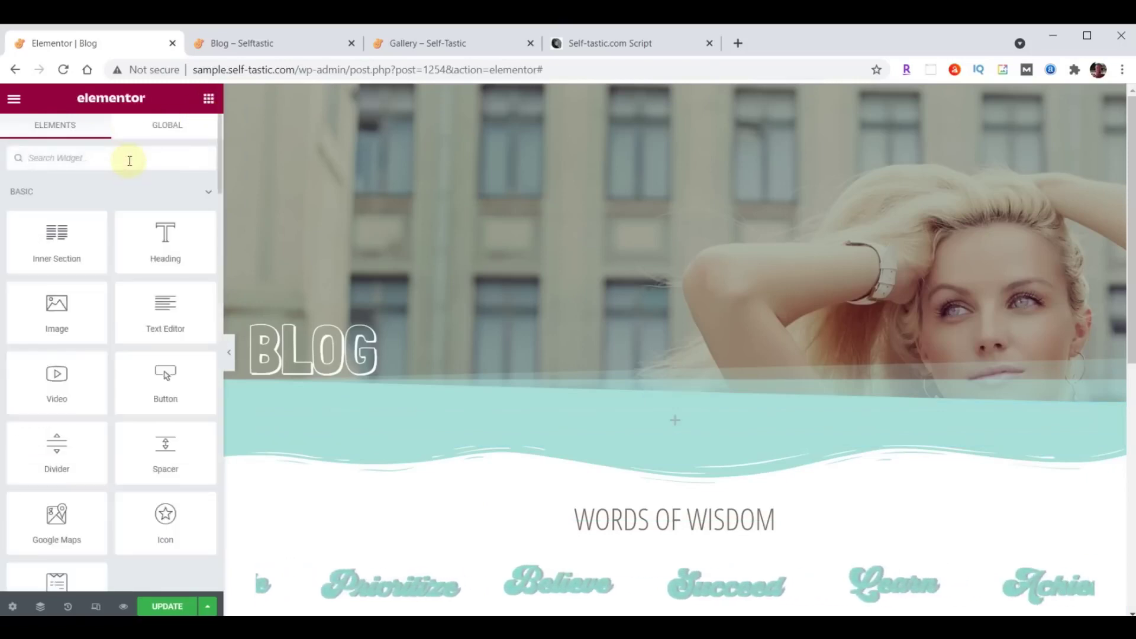
pyautogui.write('Posts')
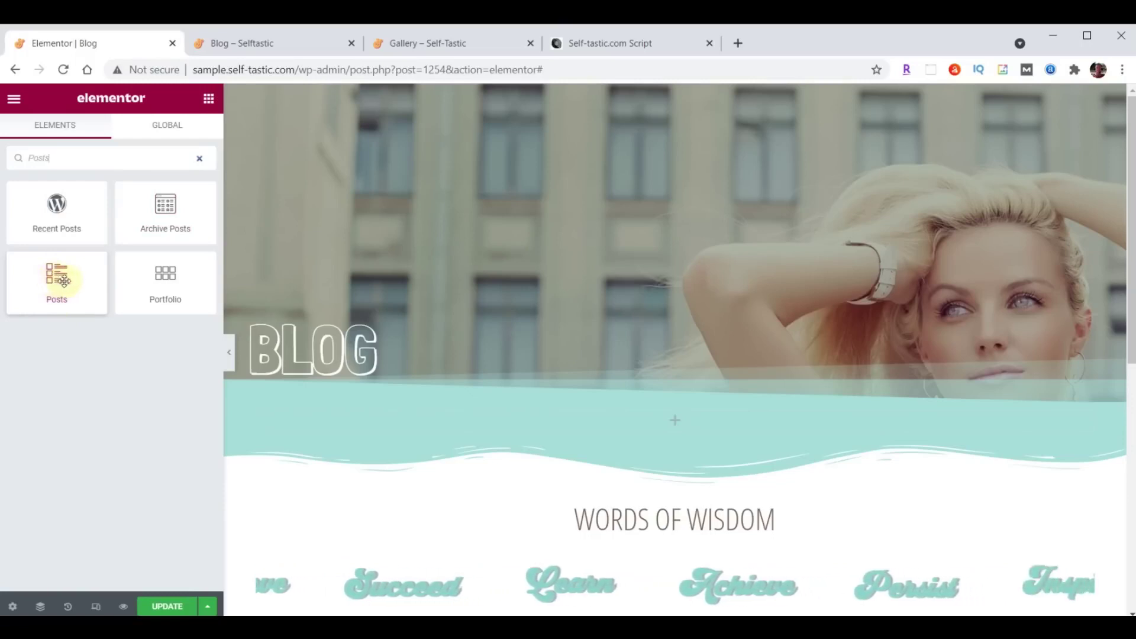
pyautogui.moveTo(63, 280); pyautogui.dragTo(681, 420)
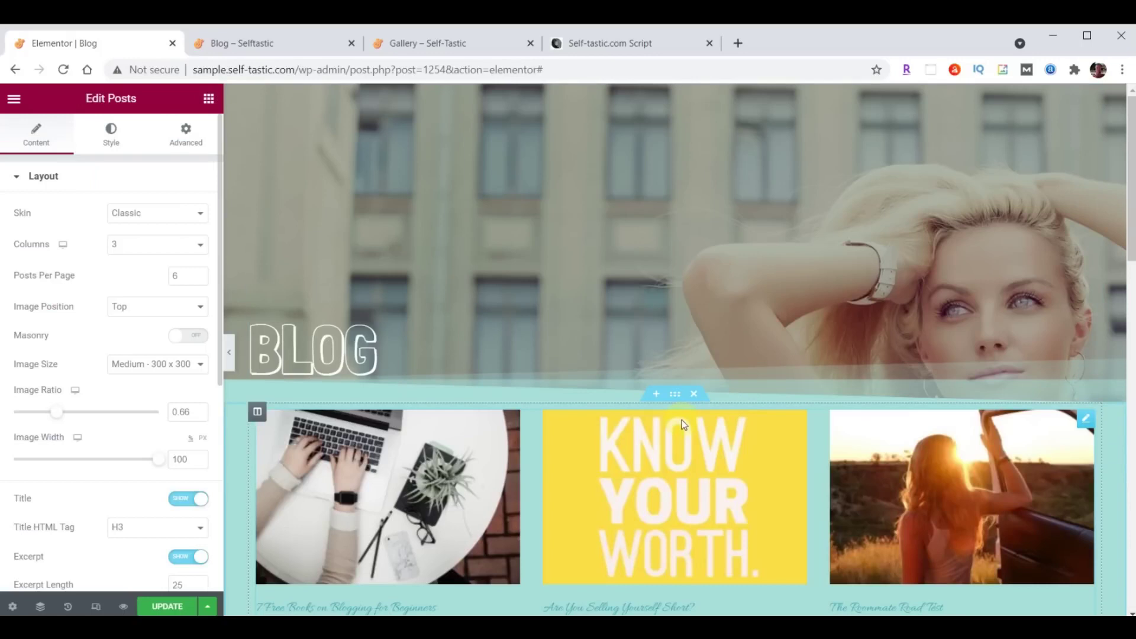
# Switch the Posts widget's skin from Classic to Cards.
pyautogui.scroll(-1, 681, 420)
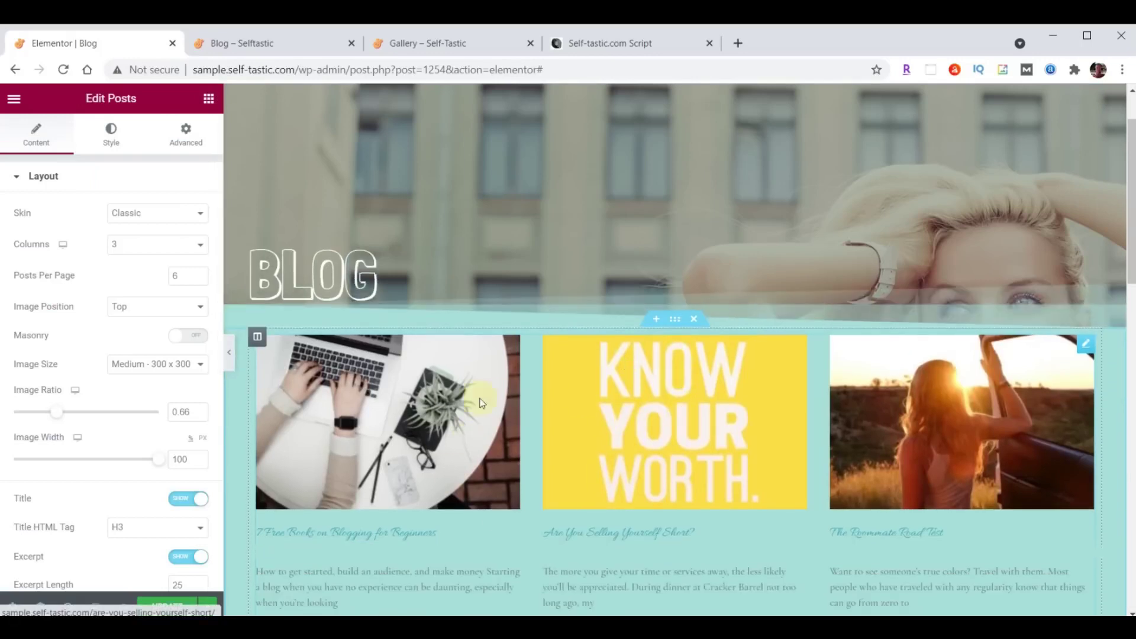
pyautogui.click(170, 216)
pyautogui.click(145, 242)
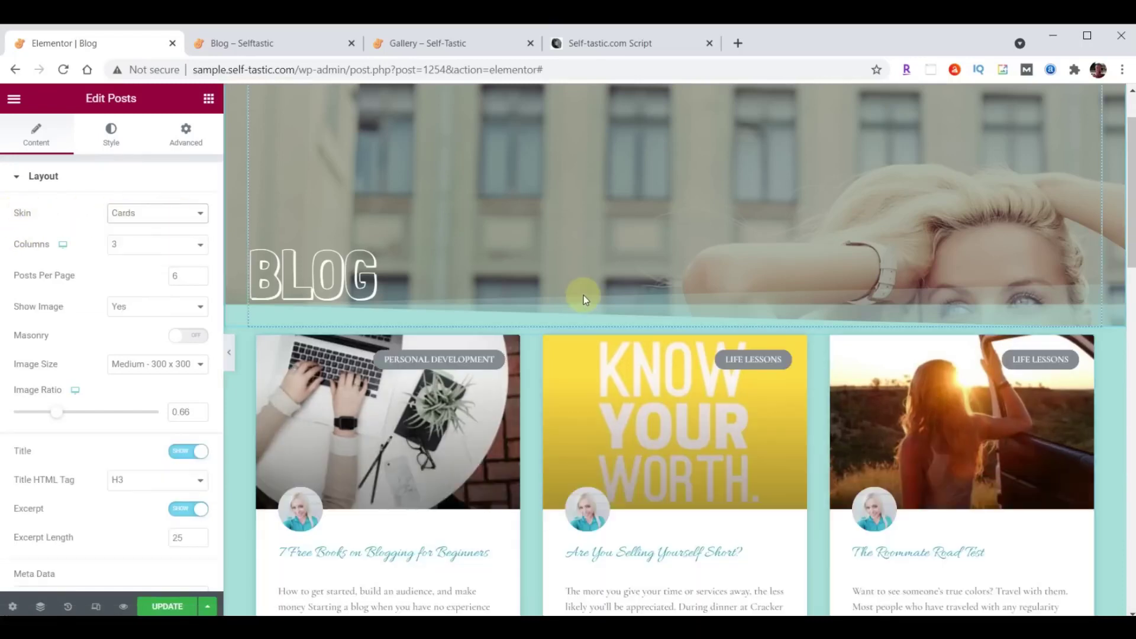
pyautogui.scroll(-1, 583, 296)
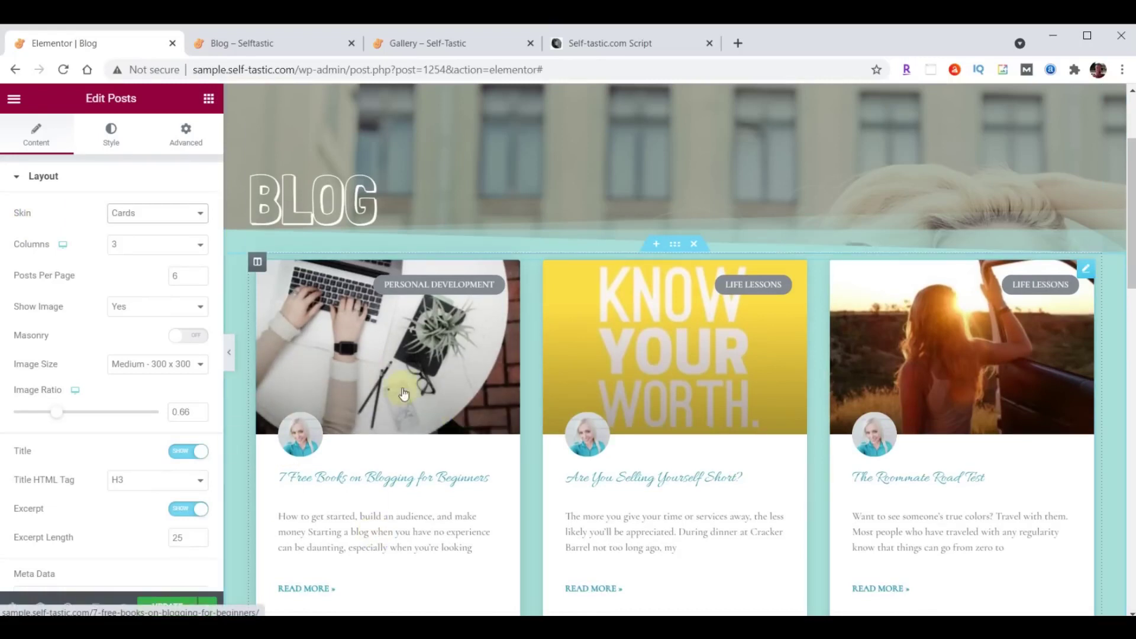
pyautogui.click(114, 142)
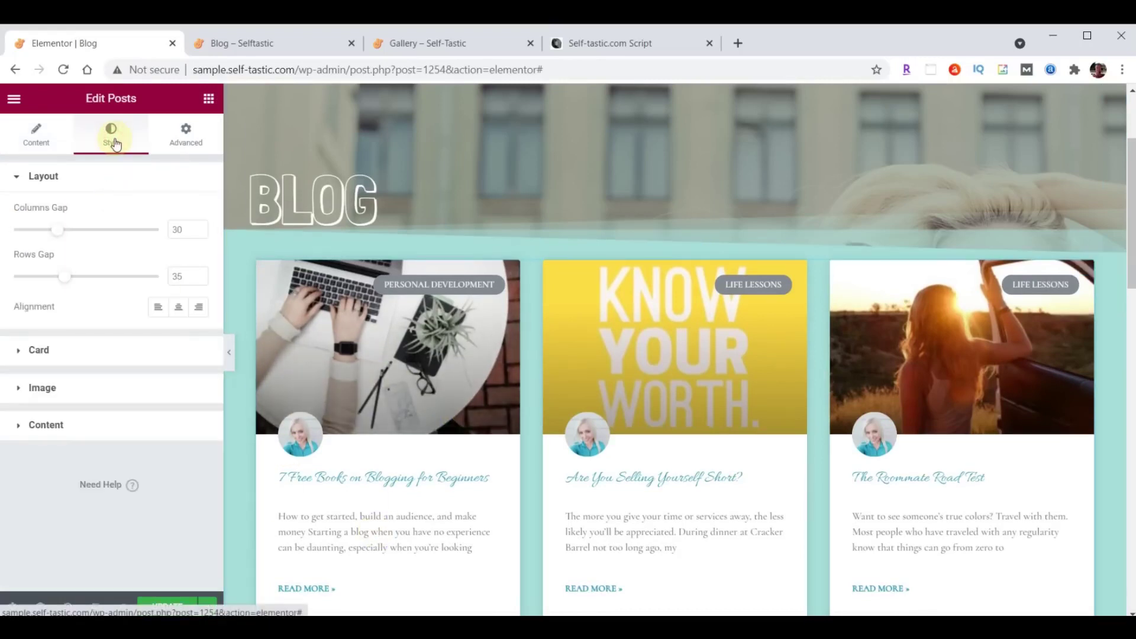
# Set the blog grid post titles to Open Sans Condensed at 24 px.
pyautogui.click(39, 427)
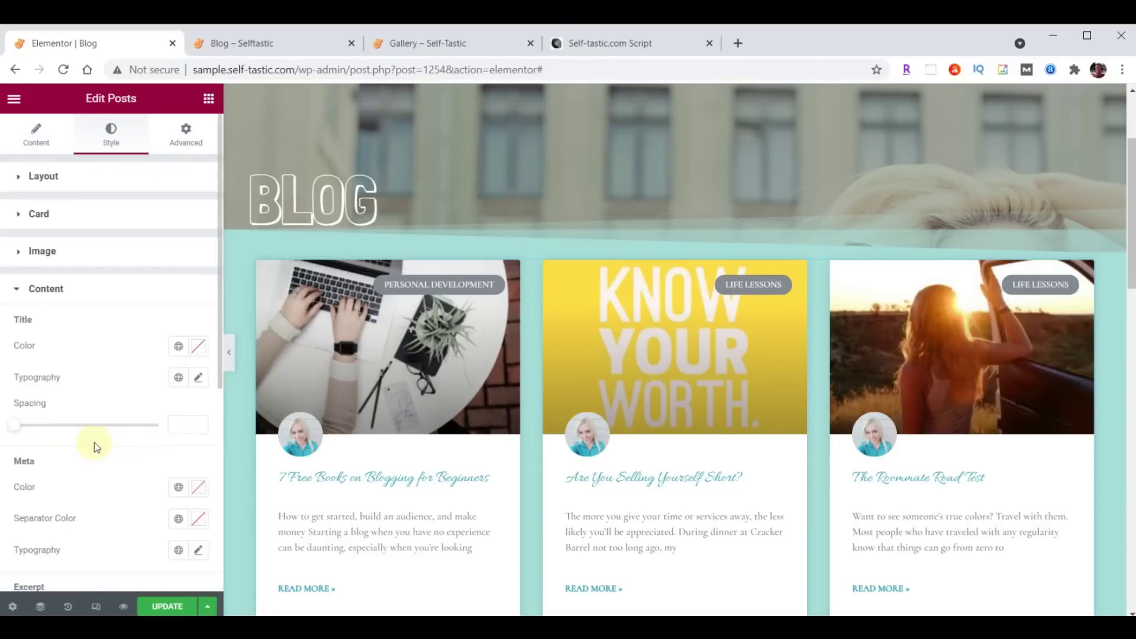
pyautogui.click(199, 382)
pyautogui.click(152, 448)
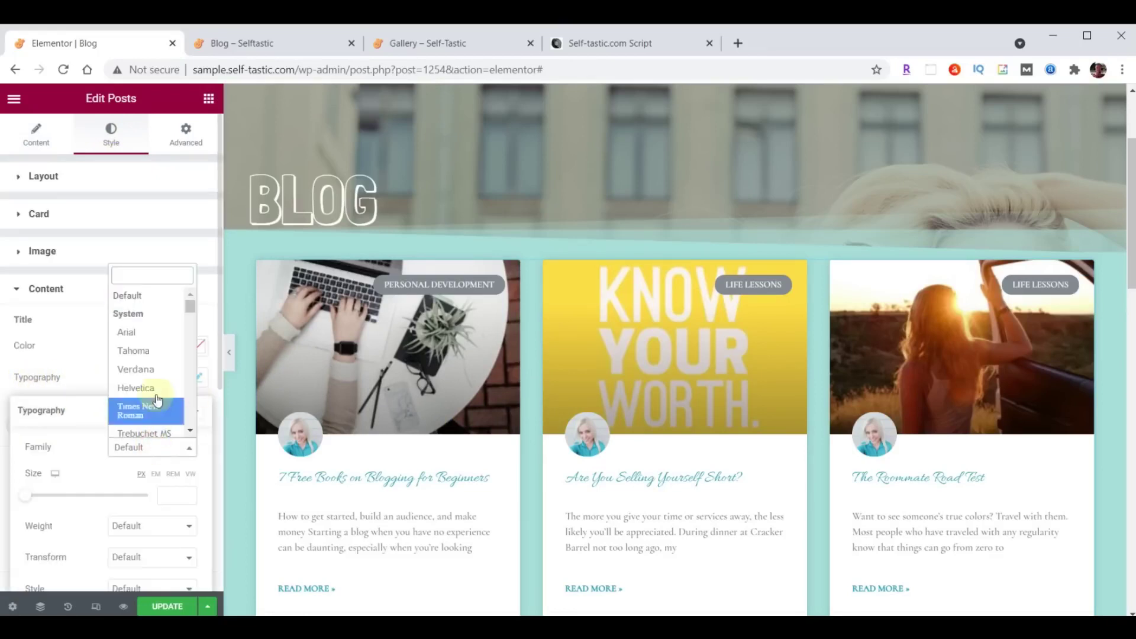
pyautogui.write('Open')
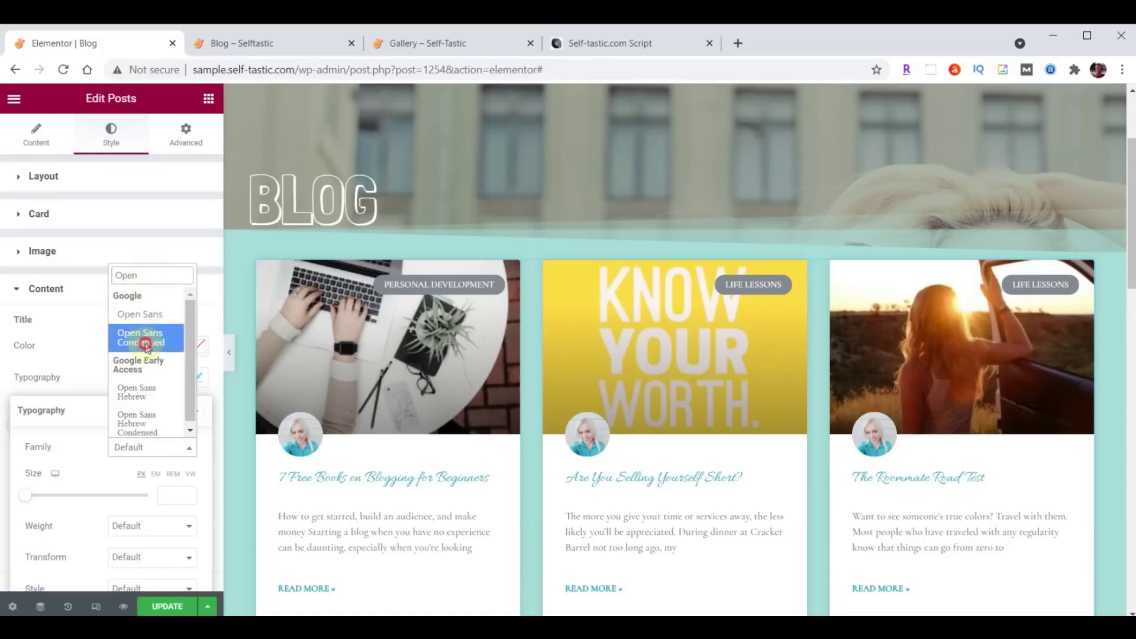
pyautogui.click(146, 346)
pyautogui.click(166, 495)
pyautogui.write('2')
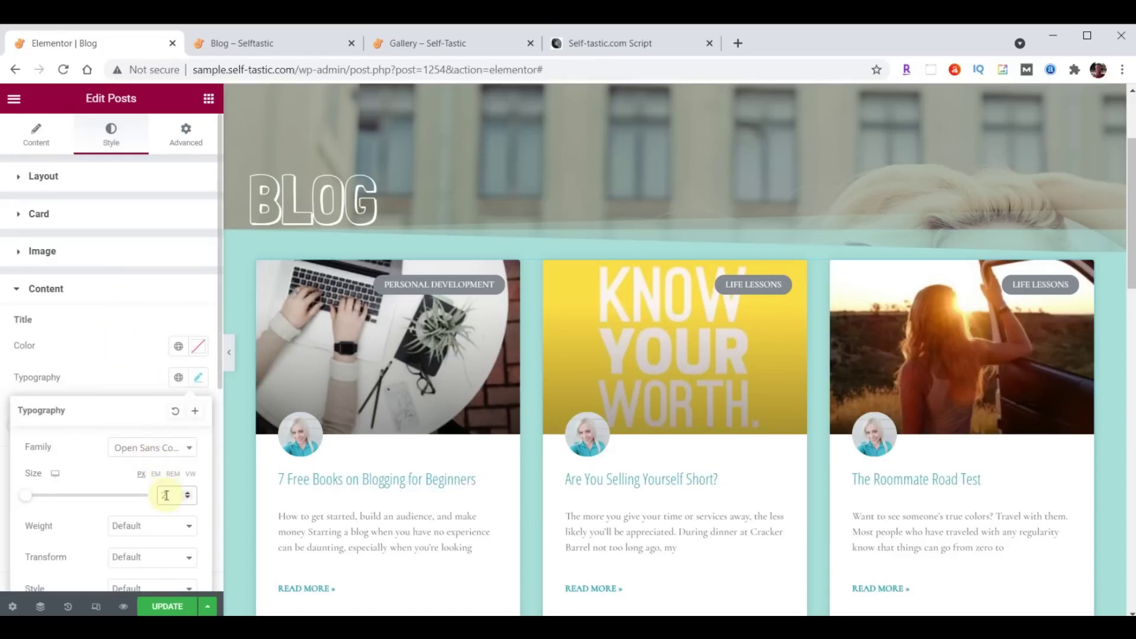
pyautogui.write('4')
pyautogui.click(198, 381)
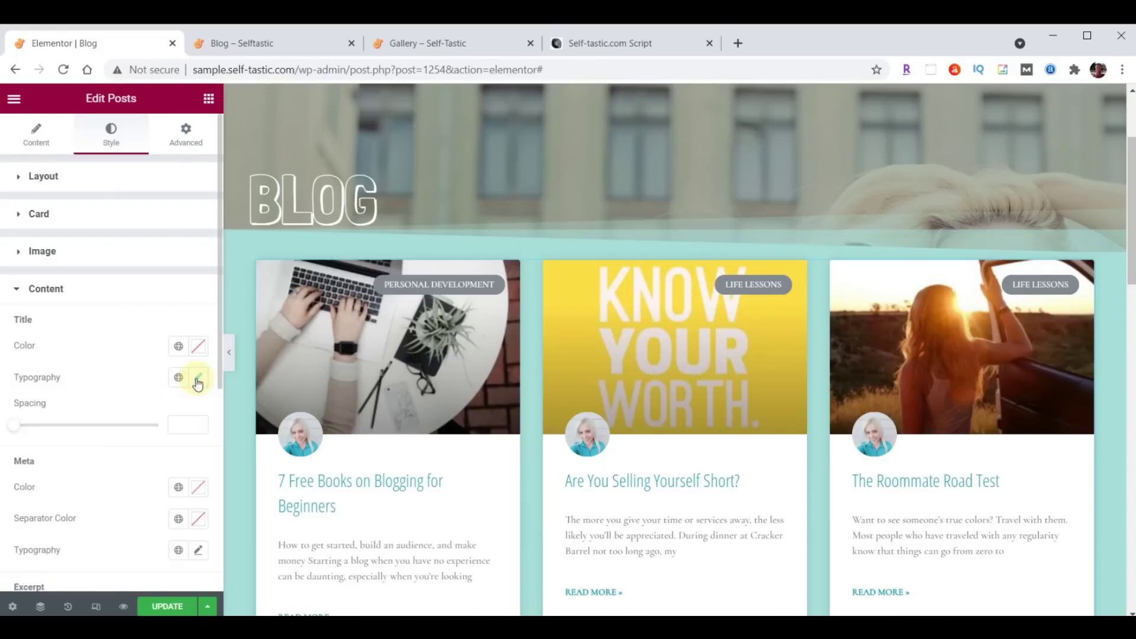
# Set the post excerpts to Open Sans Condensed at 21 px.
pyautogui.scroll(-3, 177, 393)
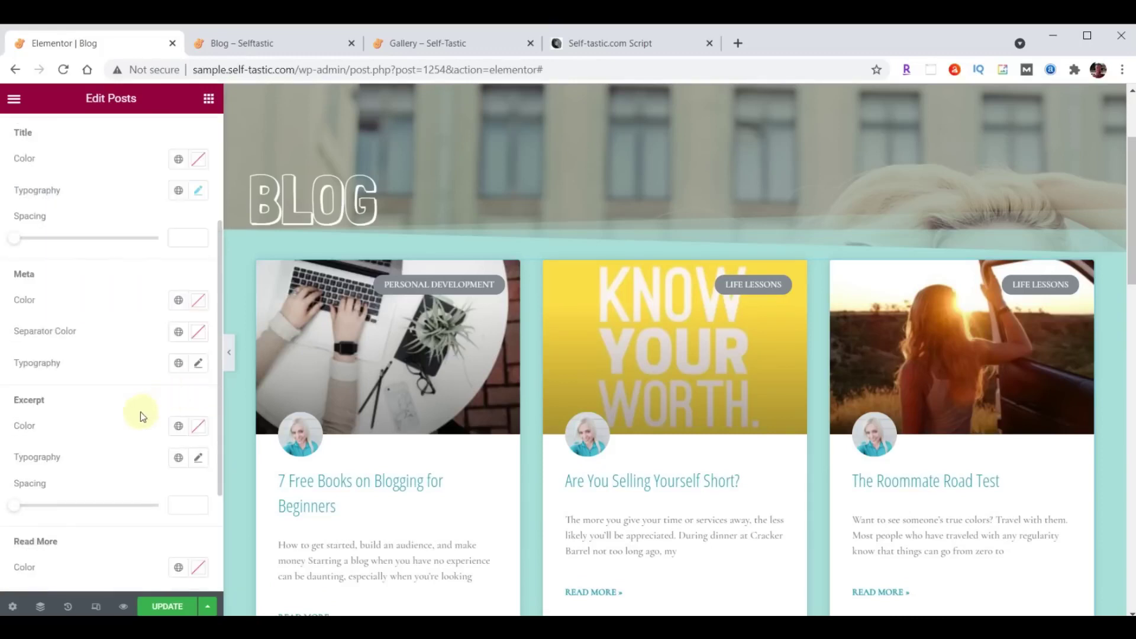
pyautogui.scroll(-2, 140, 411)
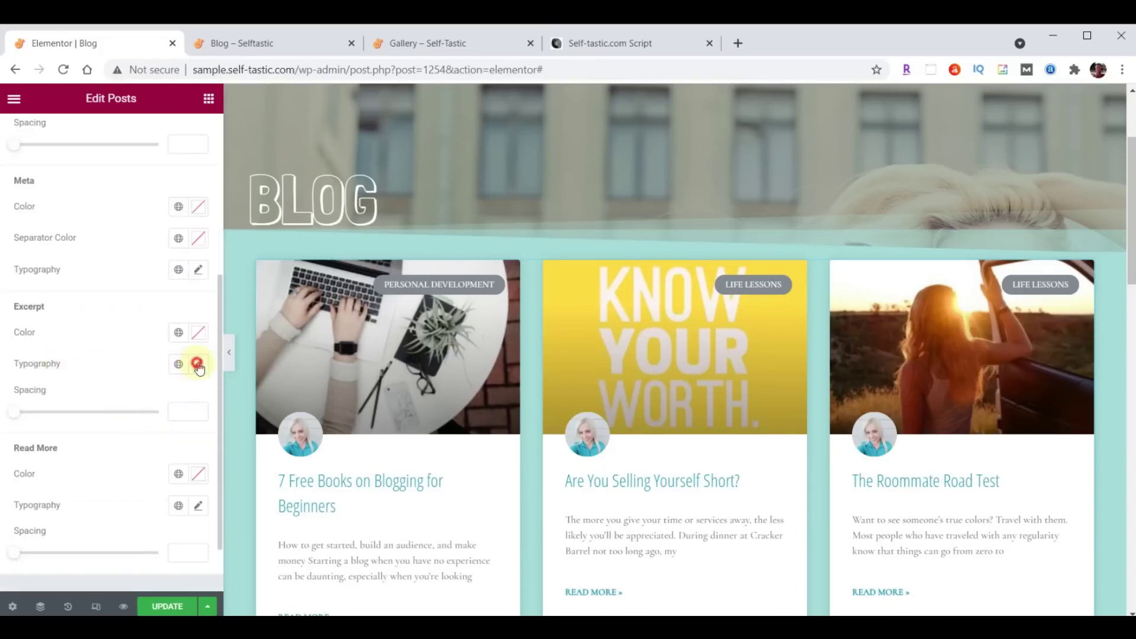
pyautogui.click(198, 365)
pyautogui.click(133, 435)
pyautogui.write('Open')
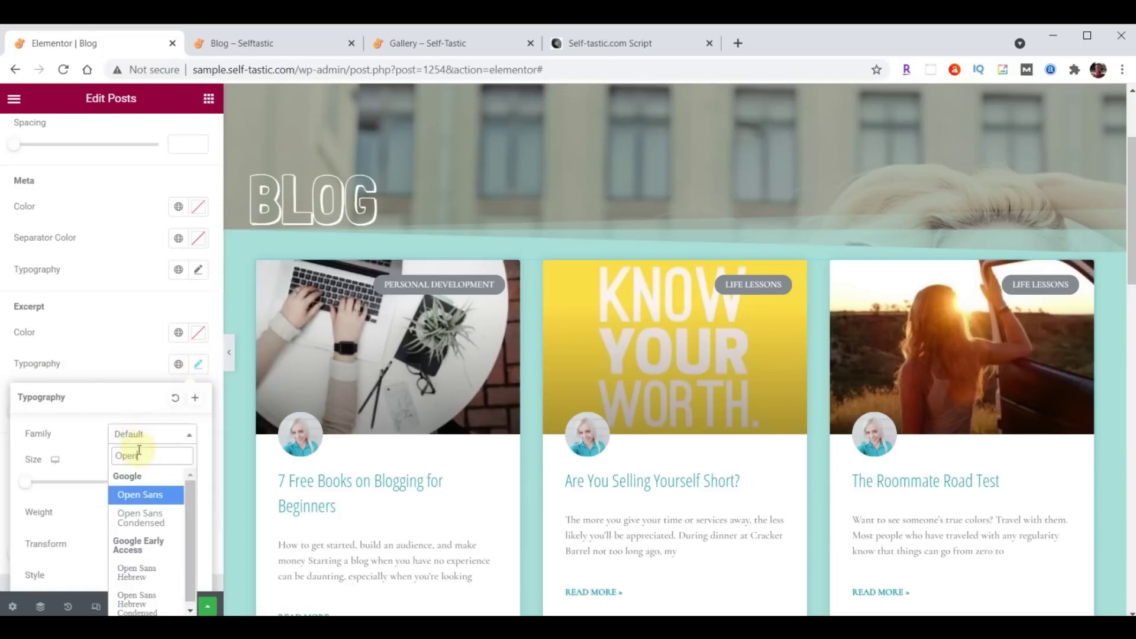
pyautogui.click(145, 518)
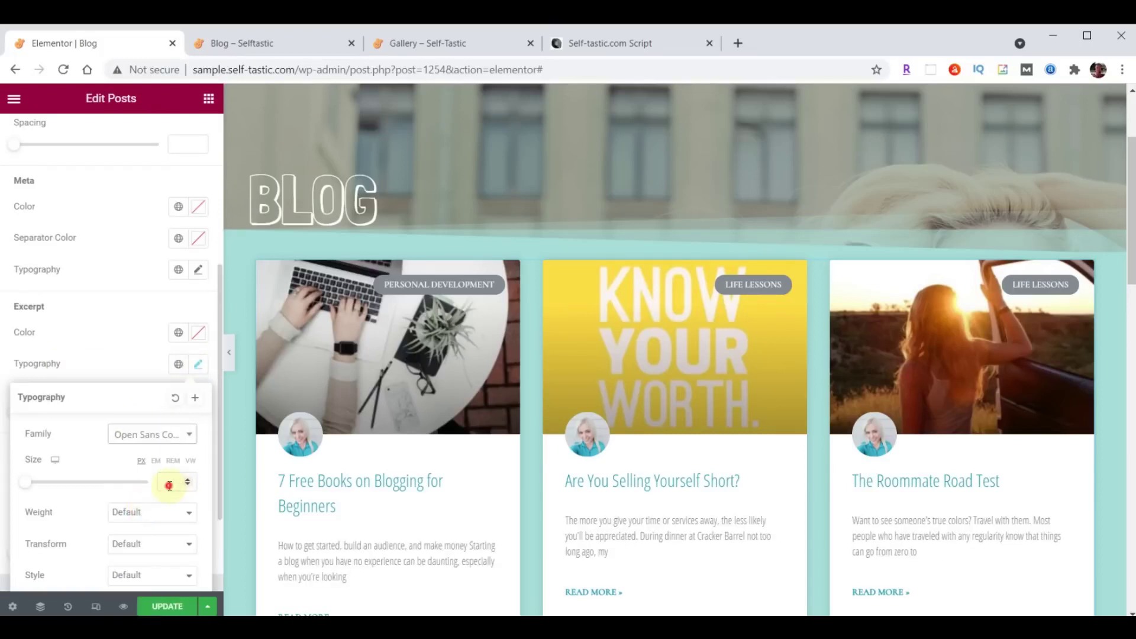
pyautogui.write('21')
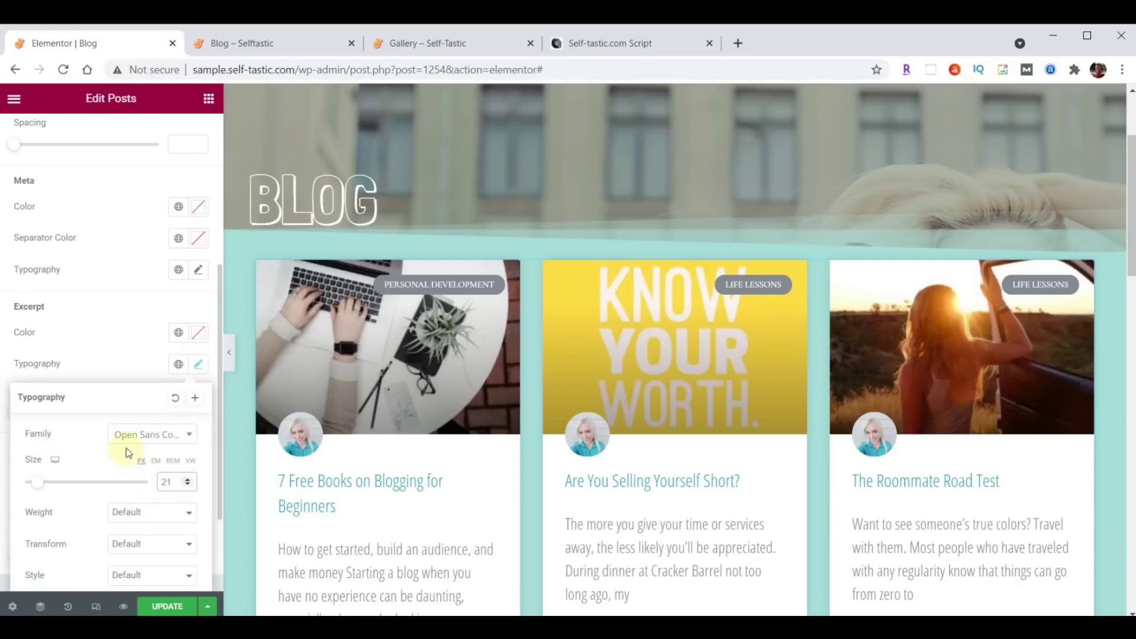
pyautogui.click(198, 365)
# Set the Read More links to Open Sans Condensed at 15 px and save the Blog page.
pyautogui.scroll(-2, 147, 349)
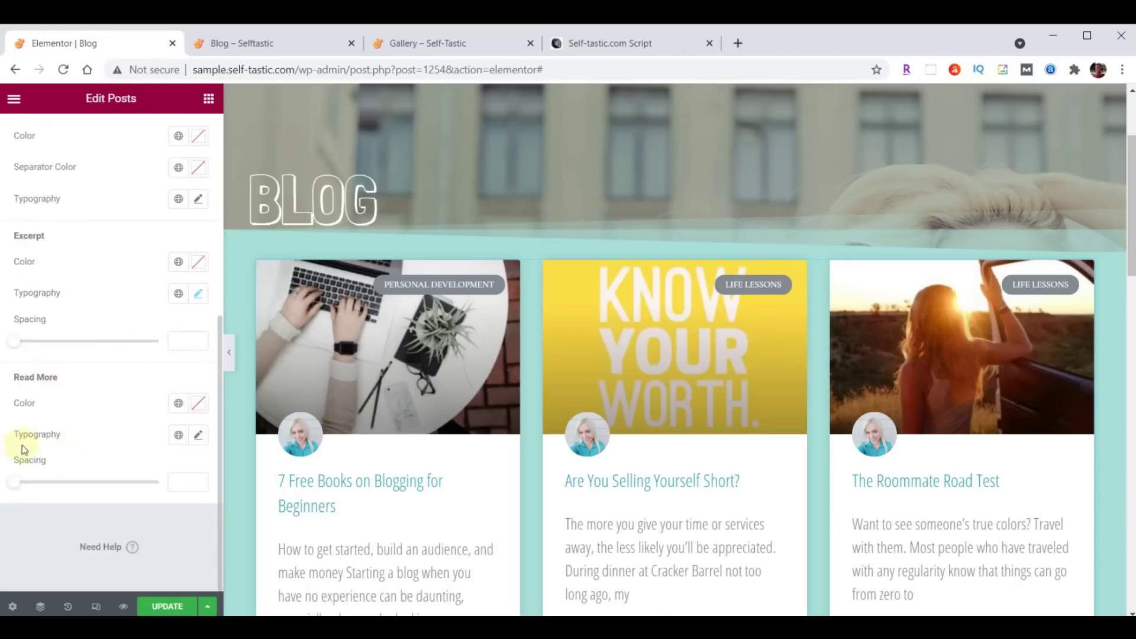
pyautogui.click(199, 436)
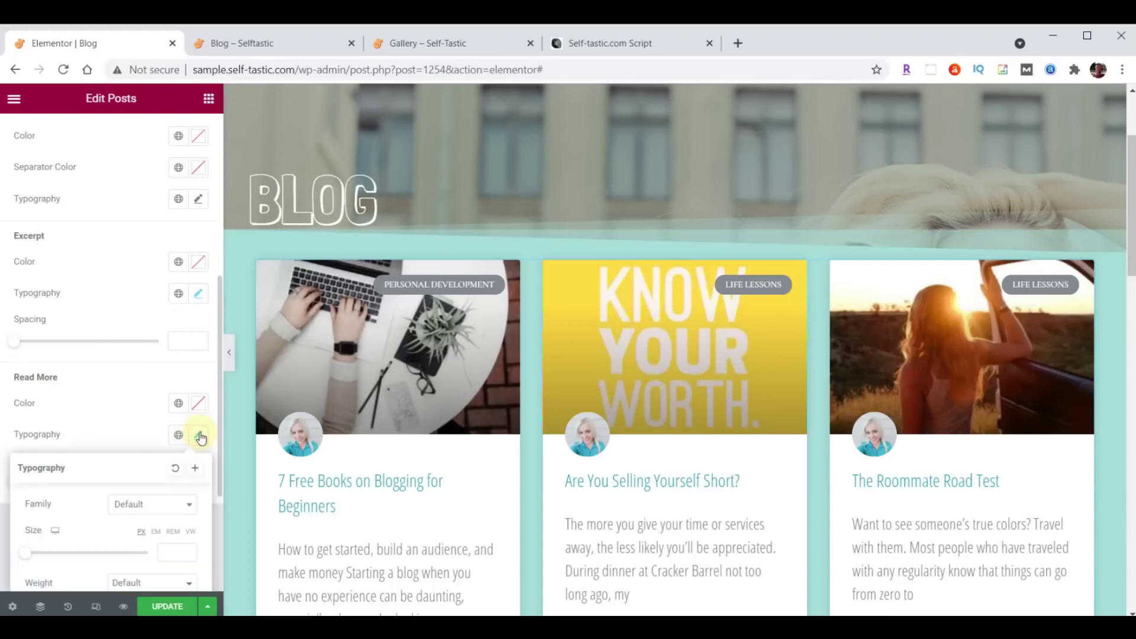
pyautogui.click(150, 503)
pyautogui.write('Open')
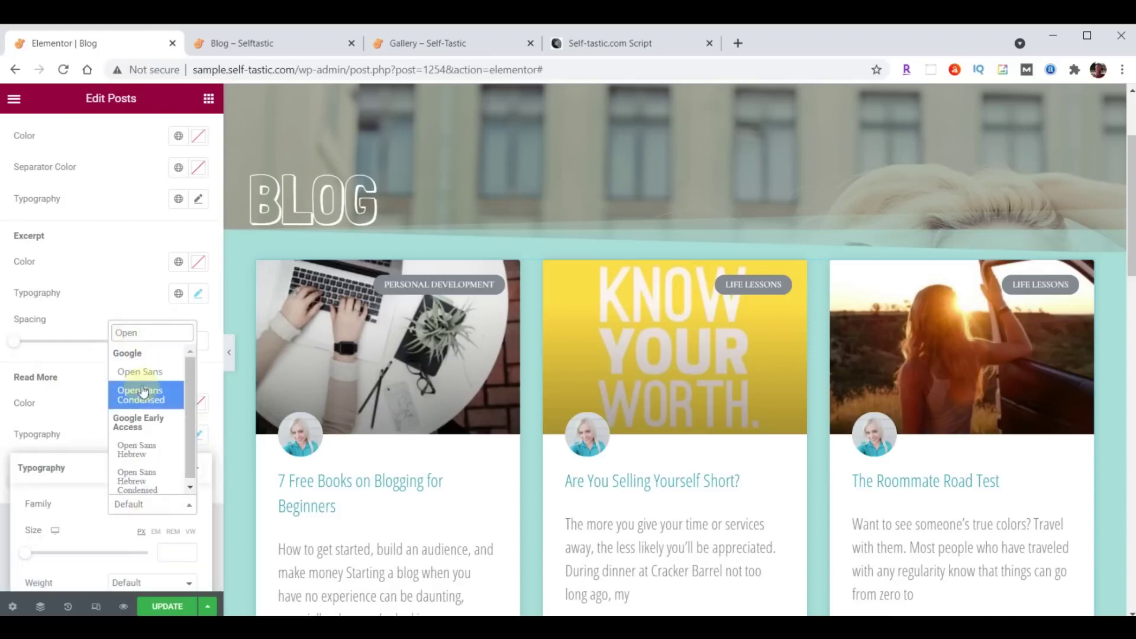
pyautogui.click(143, 392)
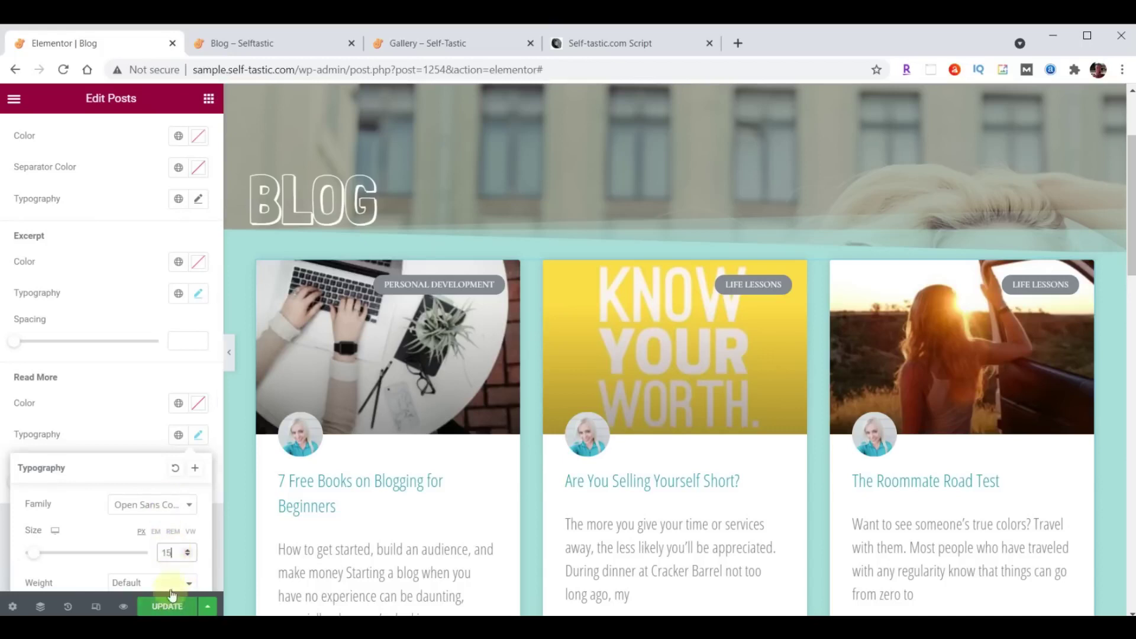
pyautogui.click(199, 435)
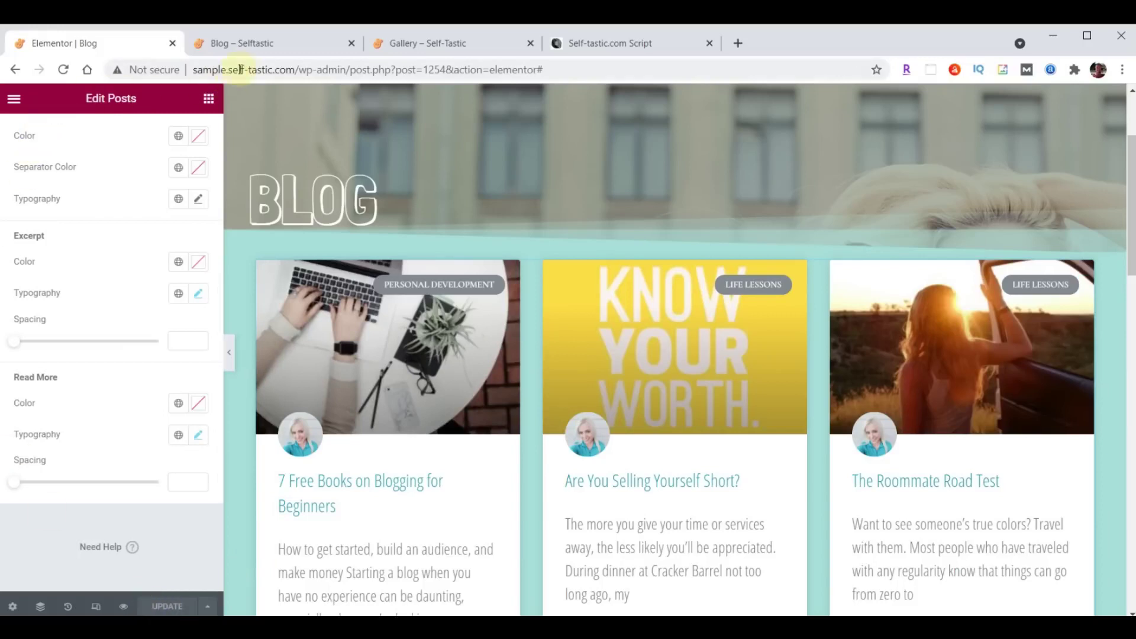
pyautogui.click(253, 44)
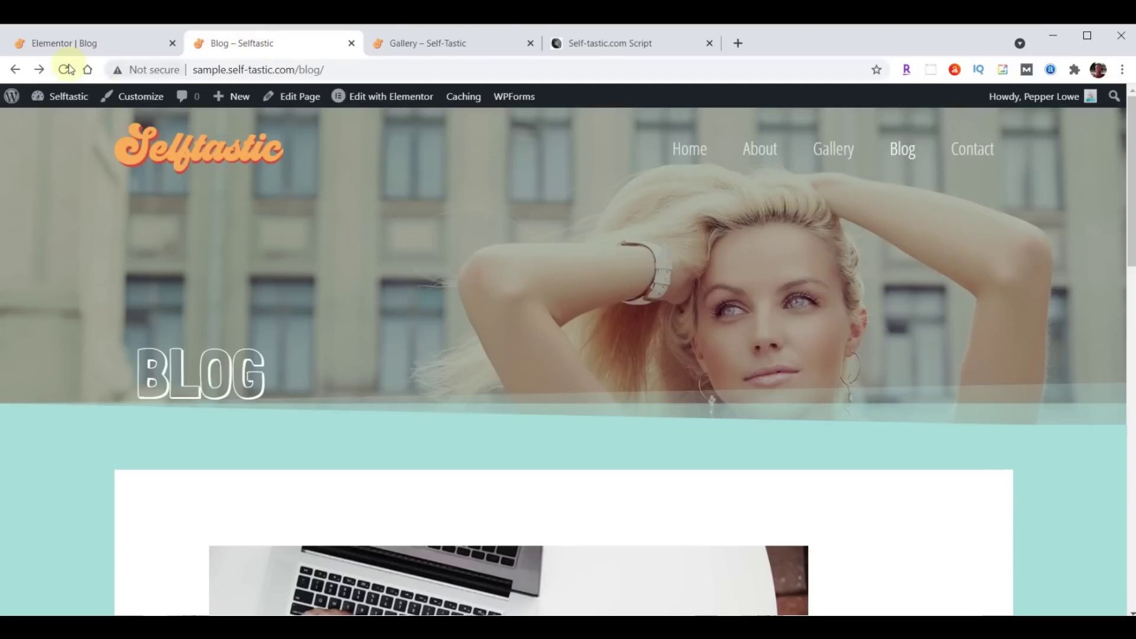
# Scroll through the reloaded Blog page to check the post cards' condensed titles, excerpts and links.
pyautogui.scroll(-7, 759, 207)
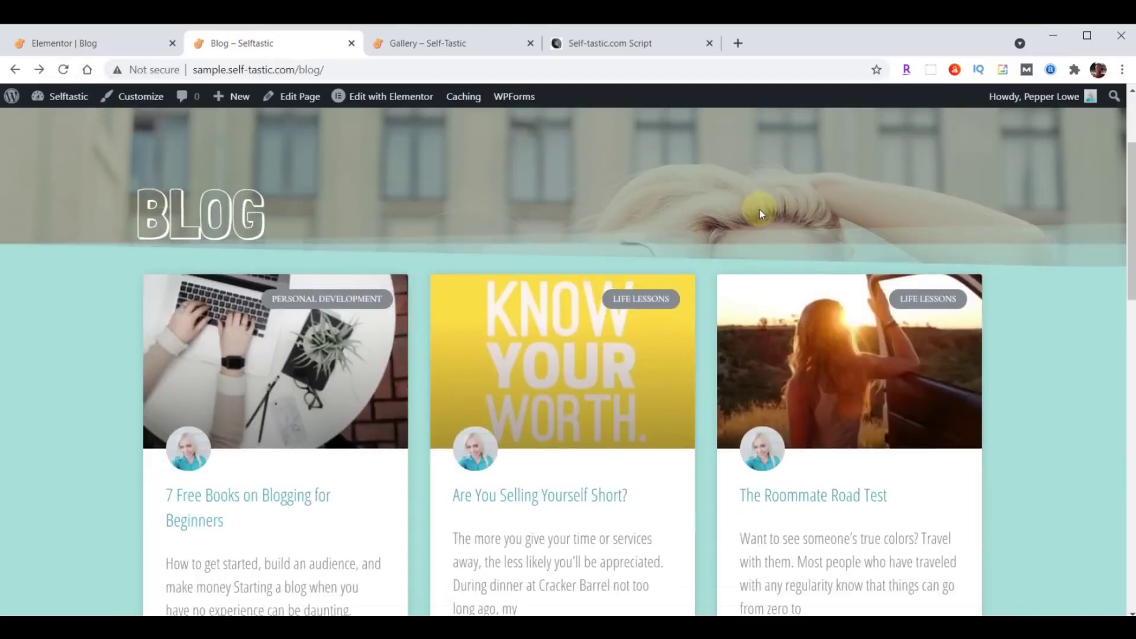
pyautogui.scroll(-9, 761, 213)
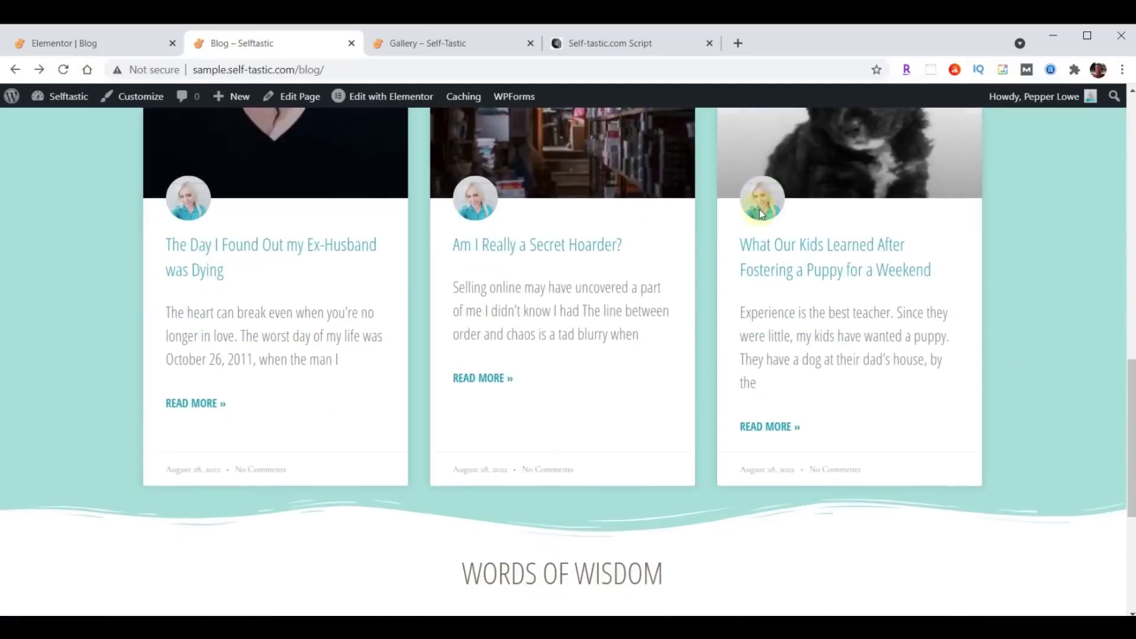
pyautogui.scroll(15, 761, 288)
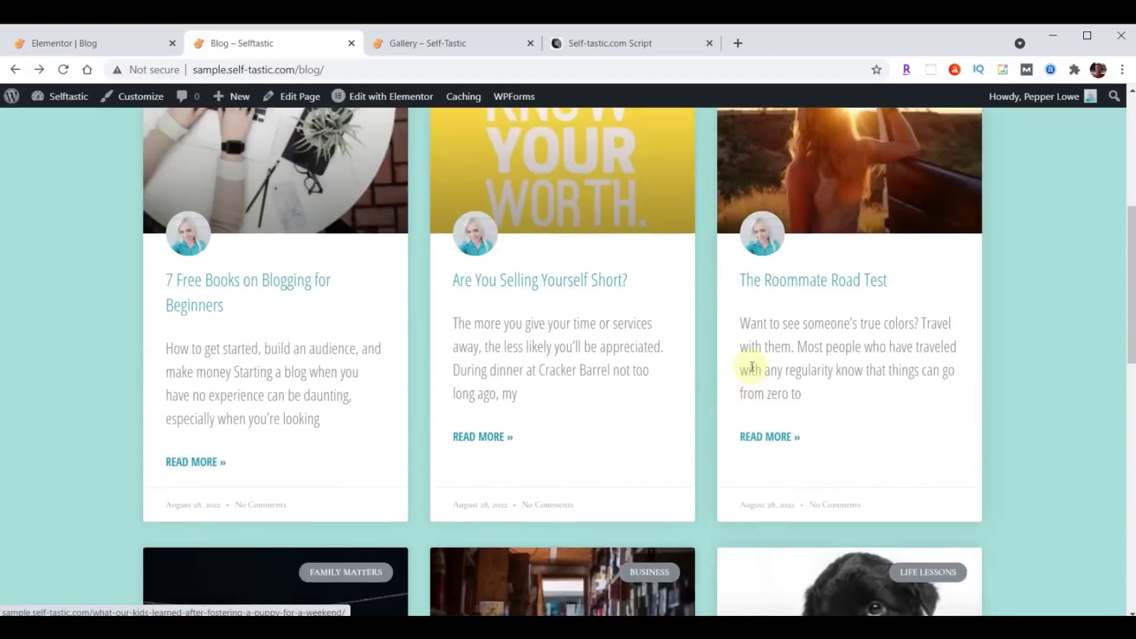
pyautogui.scroll(-11, 751, 367)
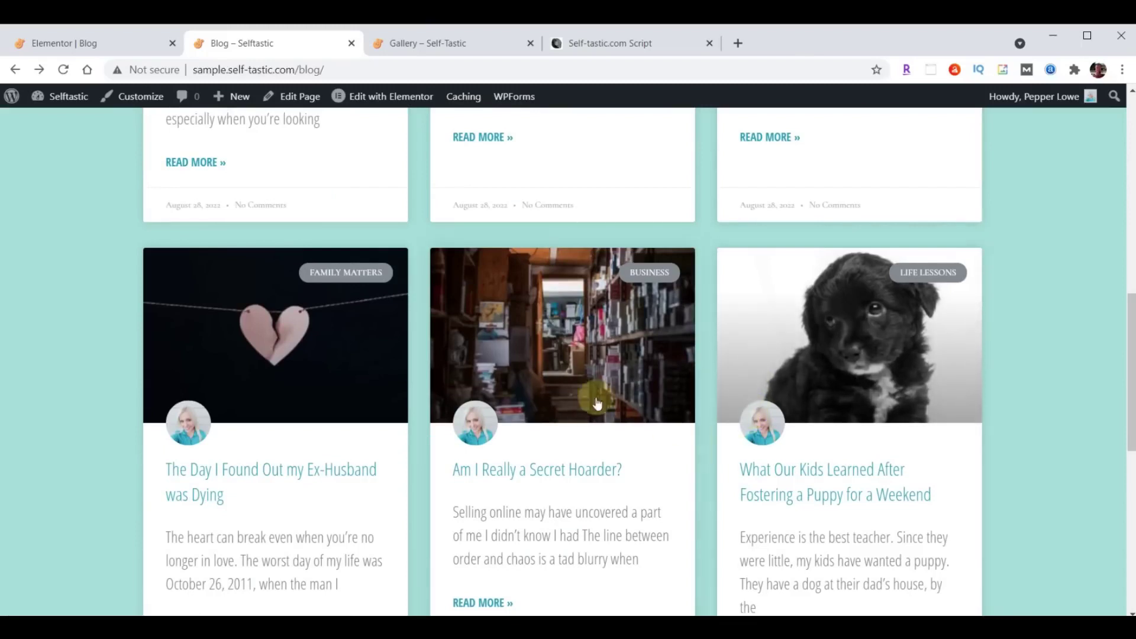
pyautogui.scroll(10, 612, 402)
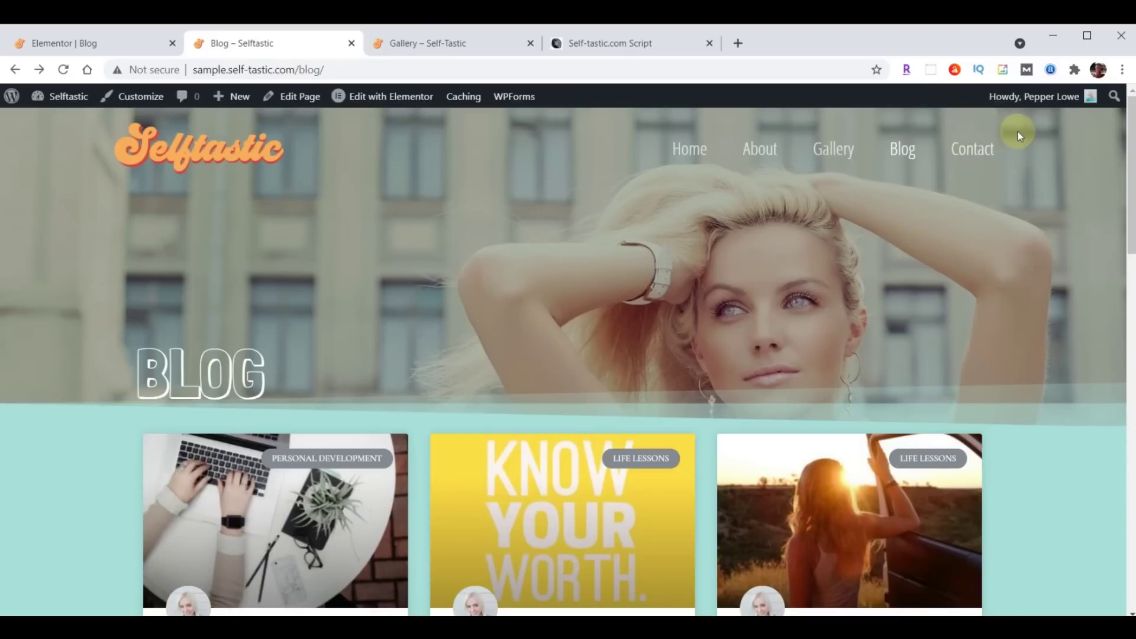
# Leave the Blog page editor for the dashboard and open the Contact page in Elementor from Pages.
pyautogui.click(52, 40)
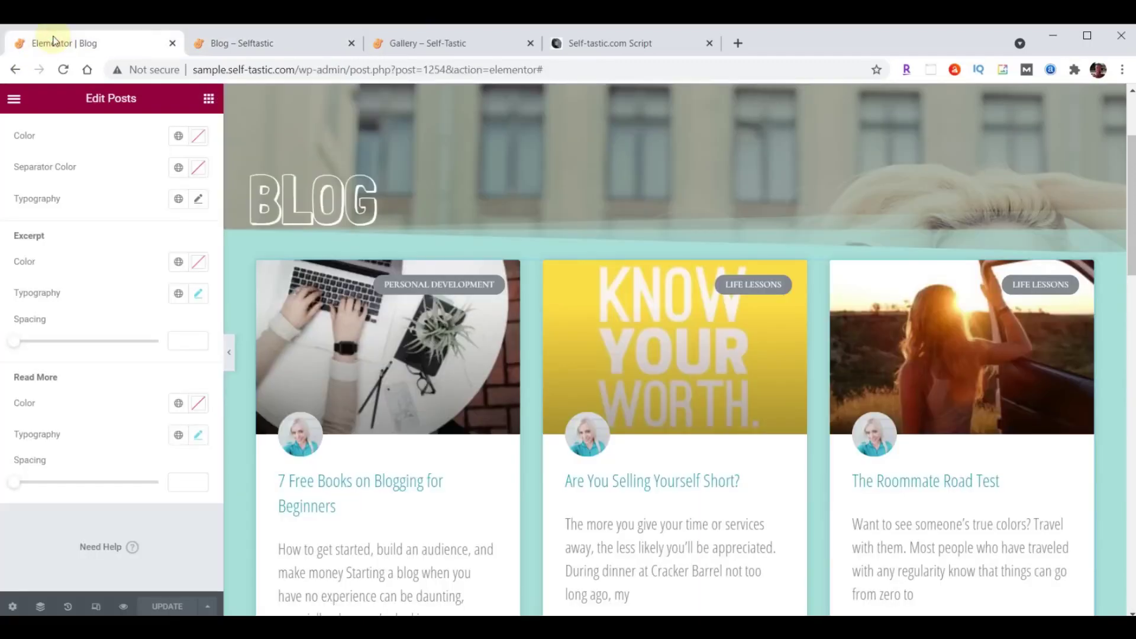
pyautogui.click(14, 100)
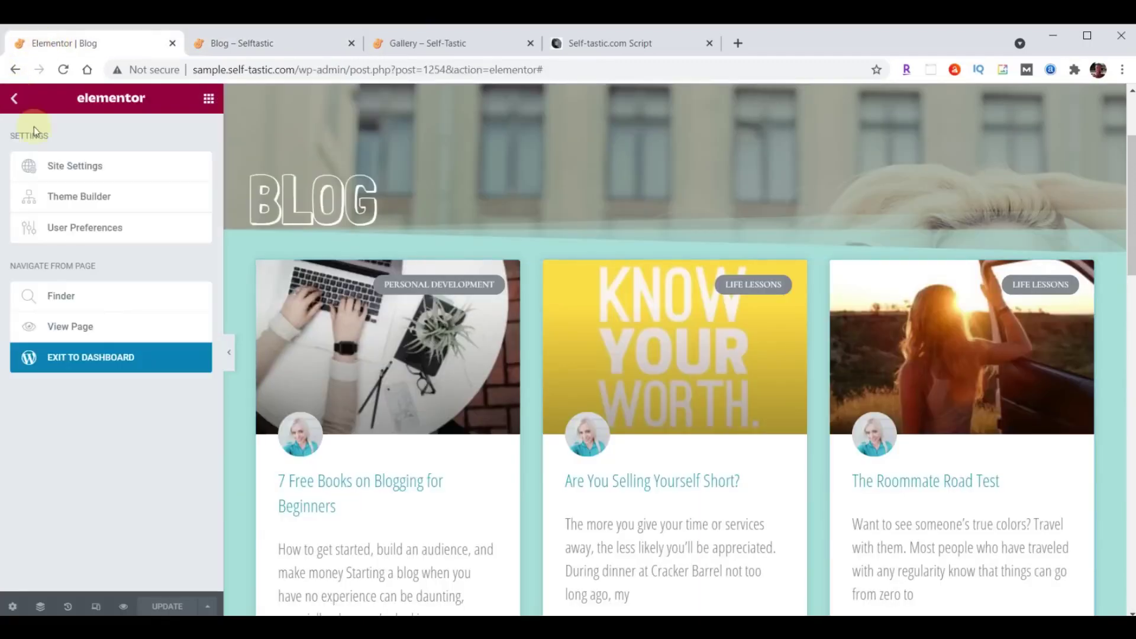
pyautogui.click(90, 364)
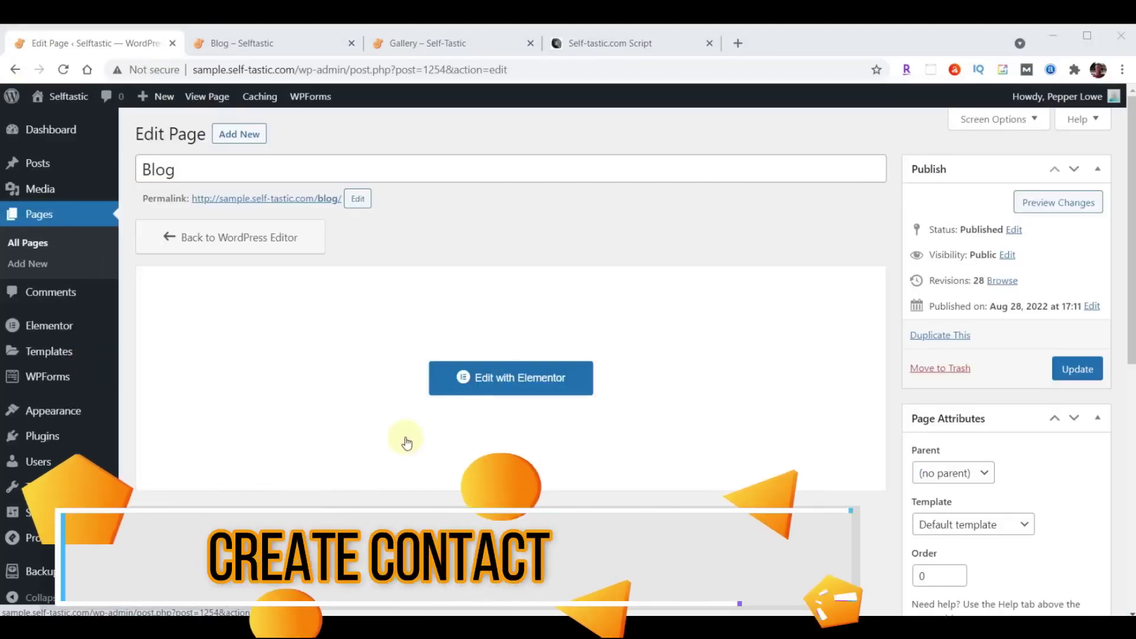
pyautogui.click(39, 216)
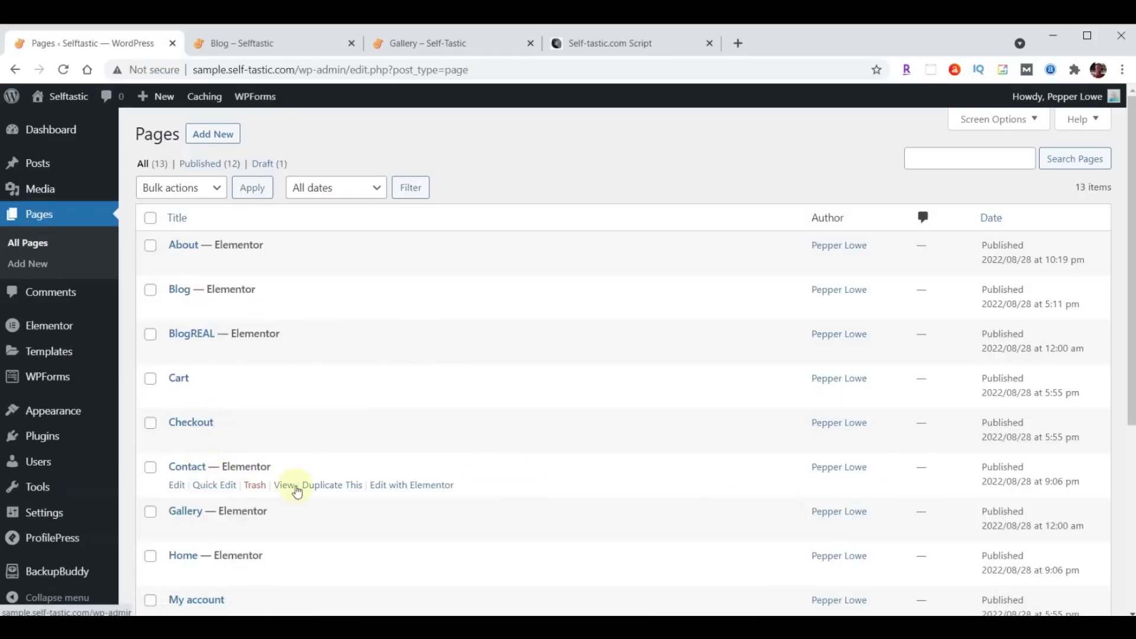
pyautogui.click(410, 490)
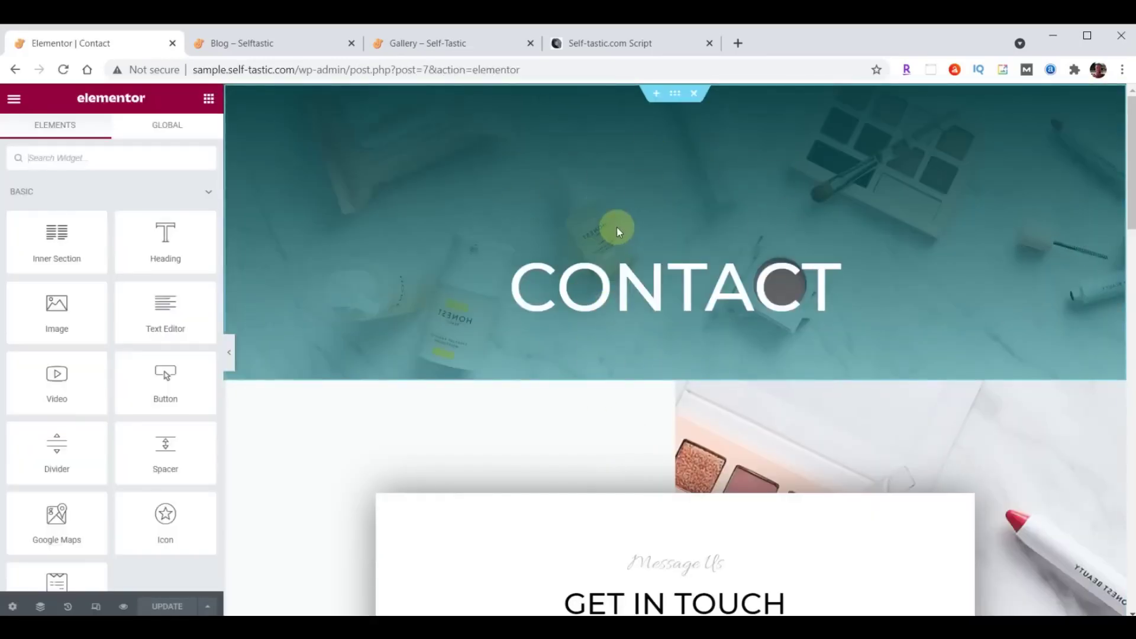
# Replace the CONTACT hero with the saved 'Selftastic About Header' template, without its document settings.
pyautogui.click(695, 95)
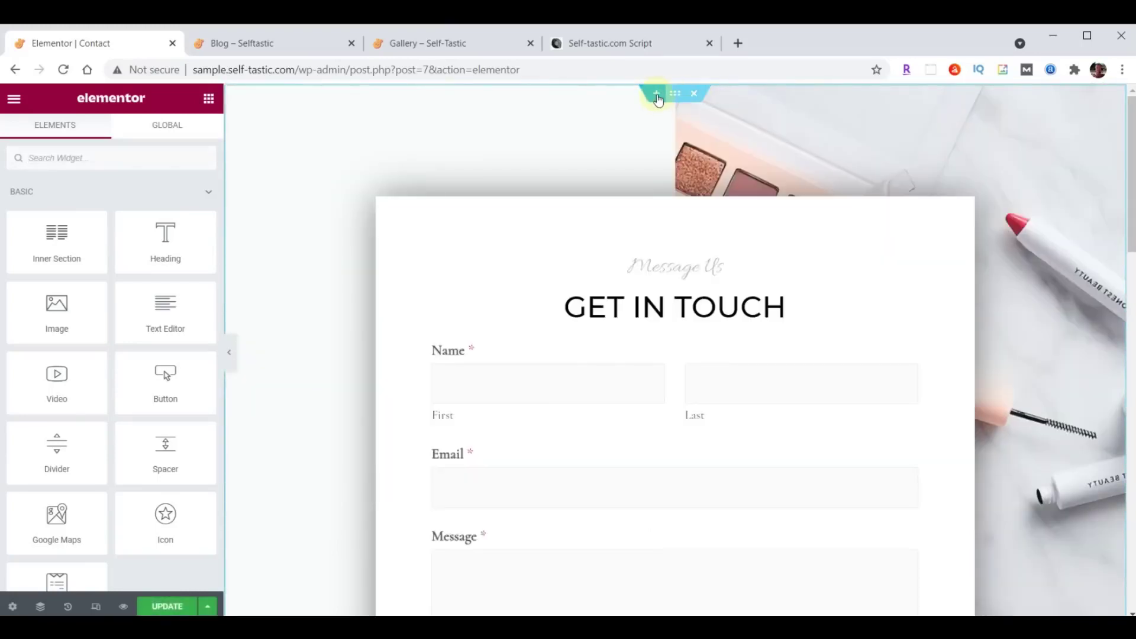
pyautogui.click(656, 94)
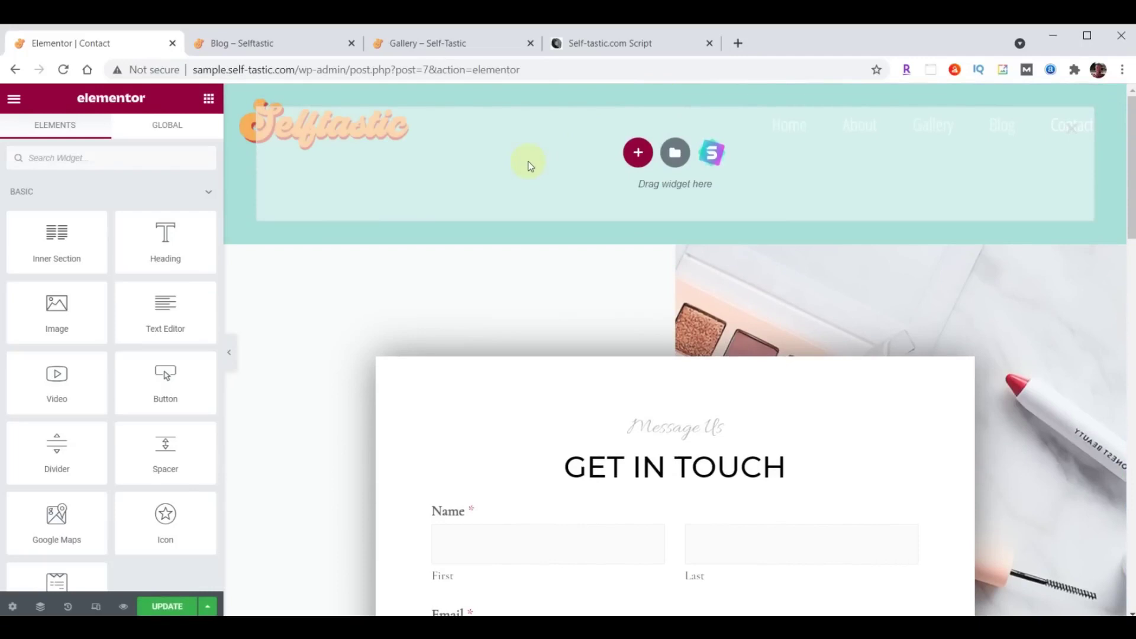
pyautogui.click(675, 154)
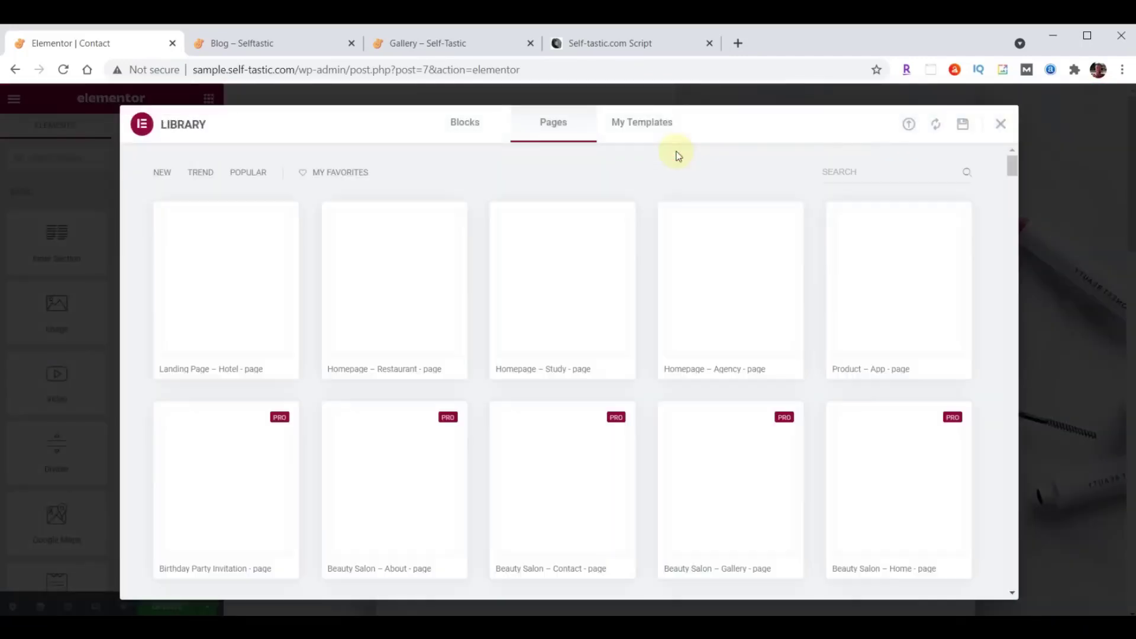
pyautogui.click(643, 126)
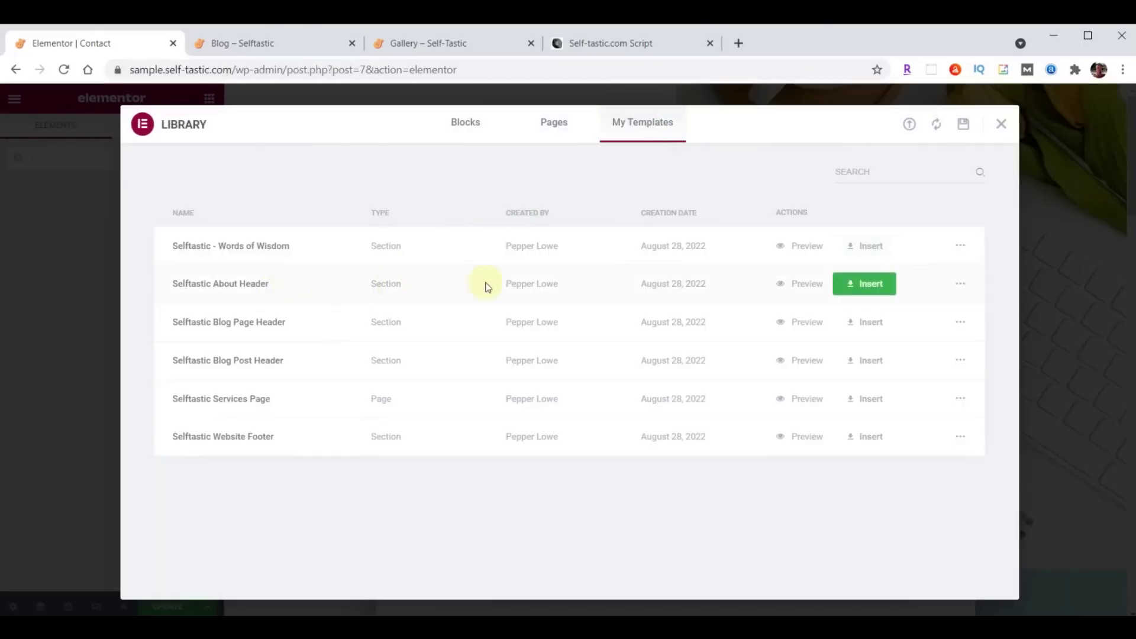
pyautogui.click(864, 287)
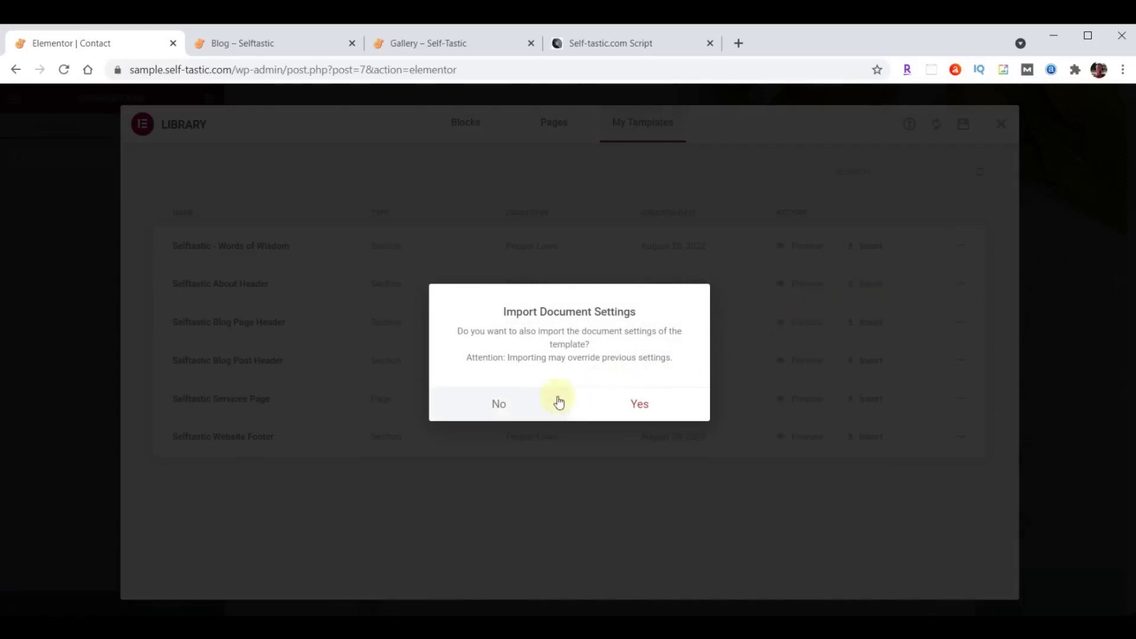
pyautogui.click(502, 404)
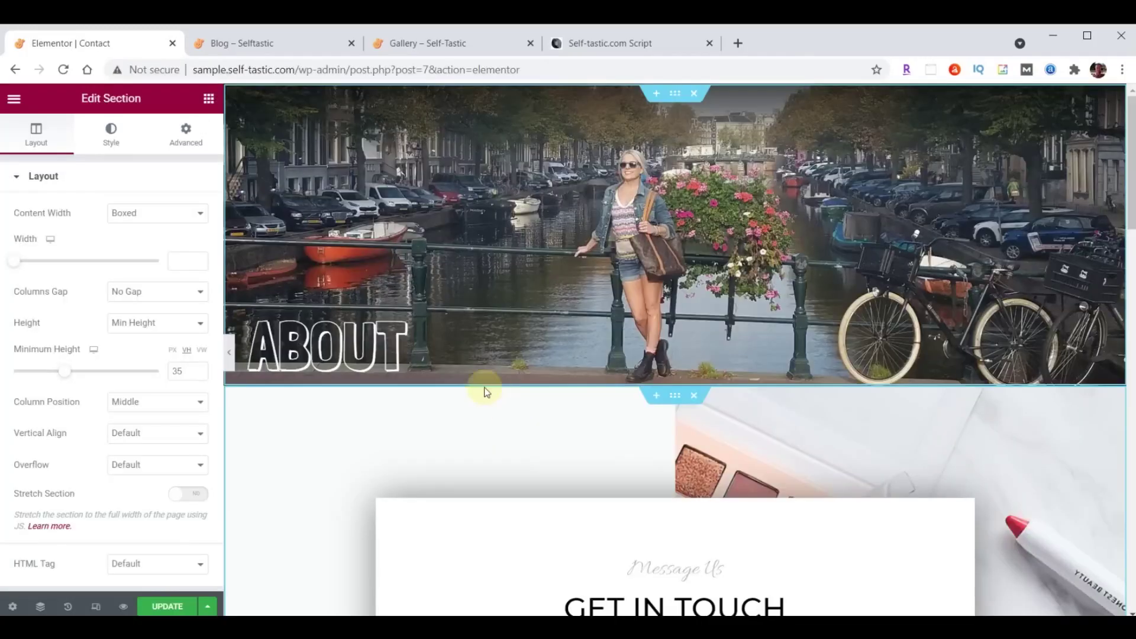
# Change the inserted header's heading from About to Contact.
pyautogui.click(373, 354)
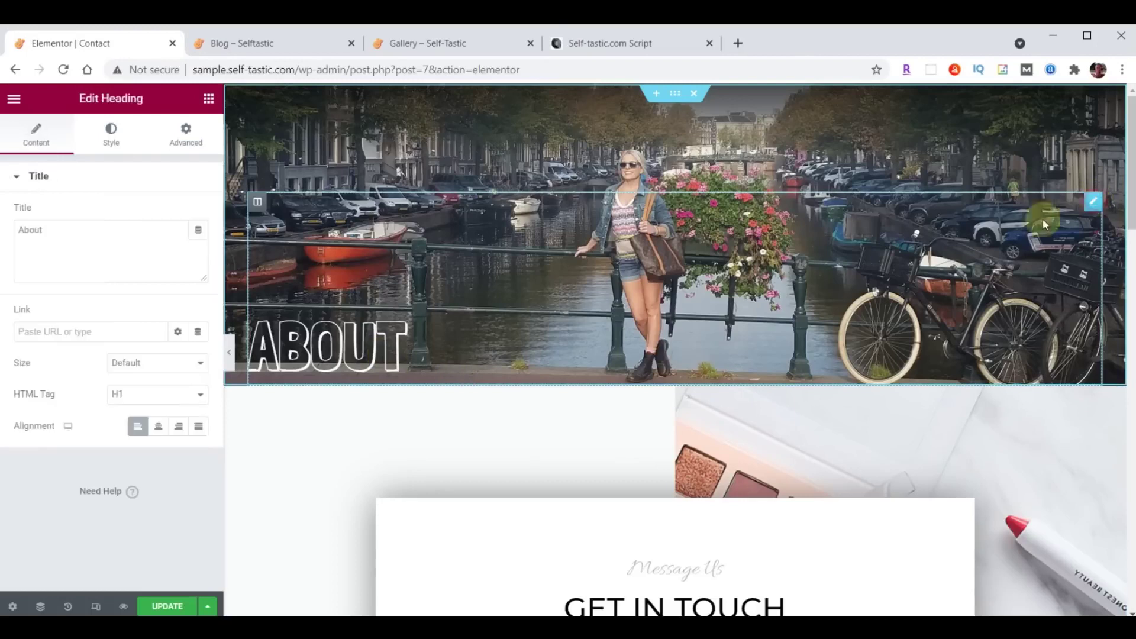
pyautogui.moveTo(69, 230); pyautogui.dragTo(1, 228)
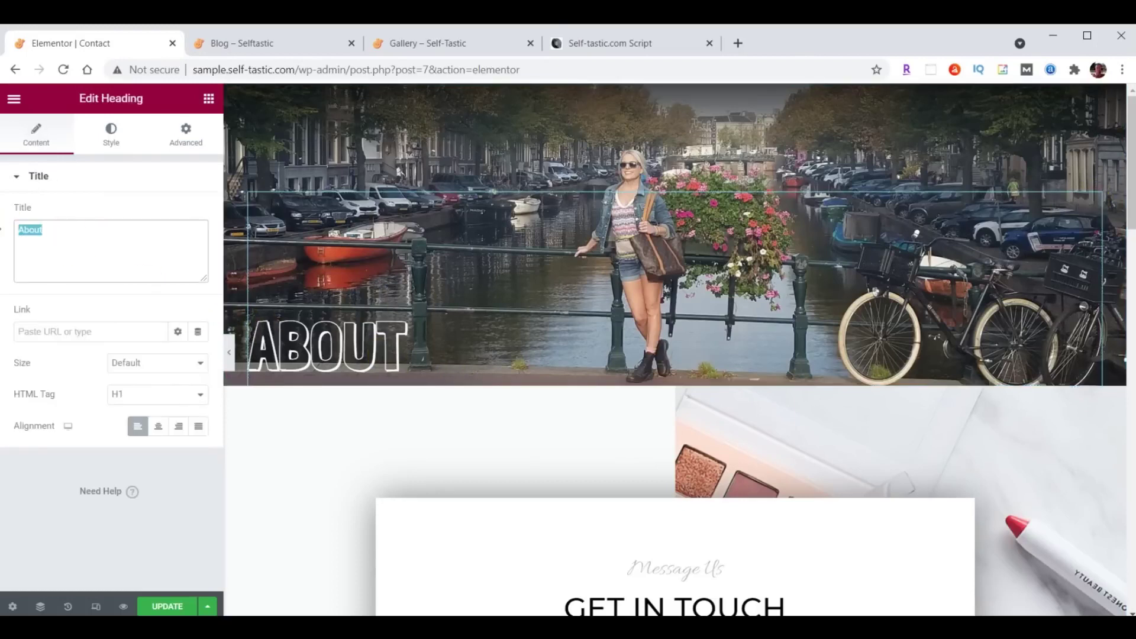
pyautogui.write('Contact')
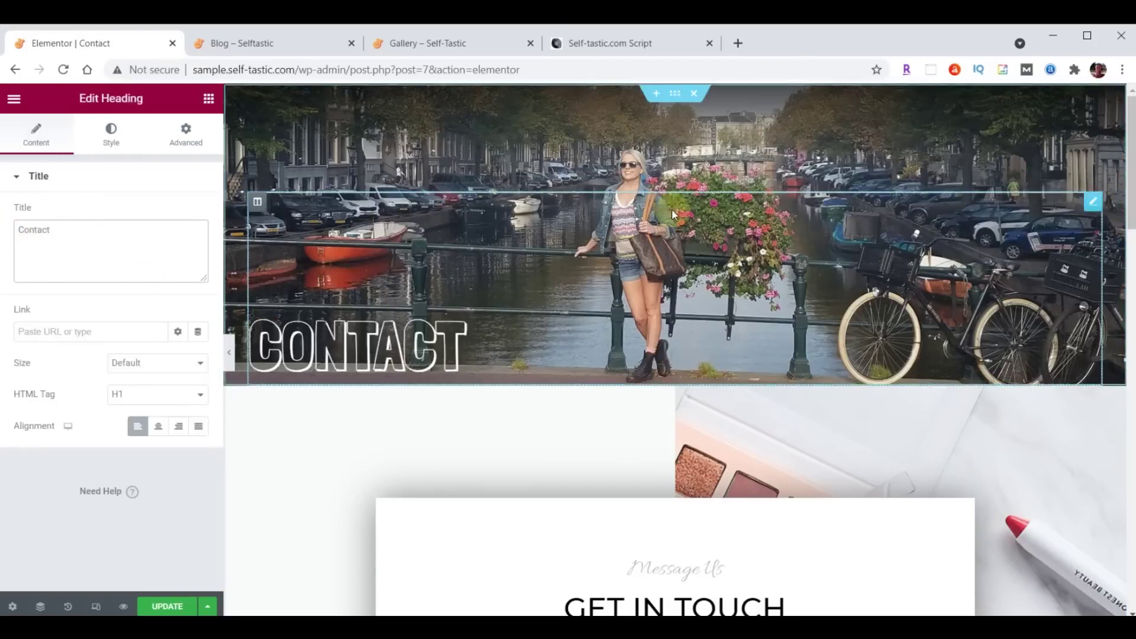
pyautogui.click(675, 94)
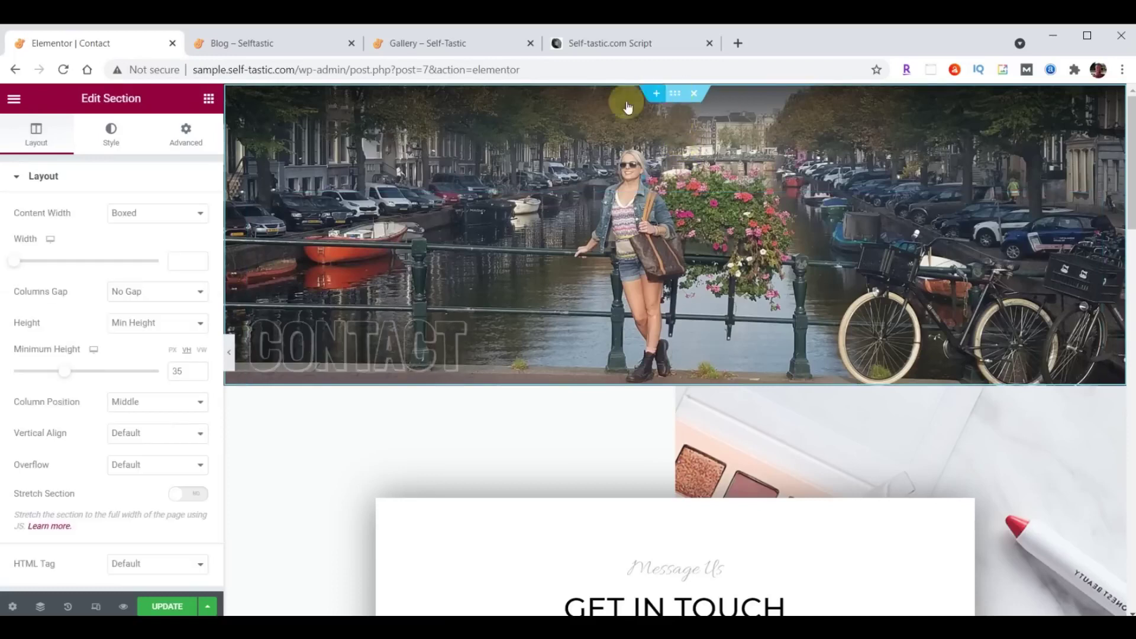
pyautogui.click(107, 141)
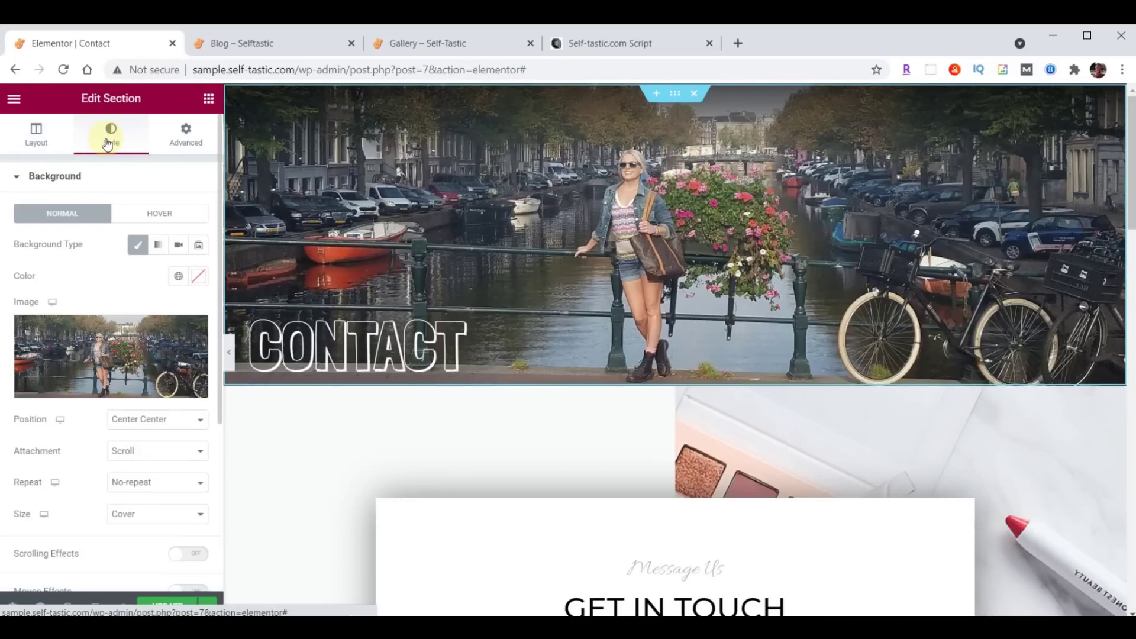
# Upload header-contact.jpg and make it the header section's background image.
pyautogui.click(96, 349)
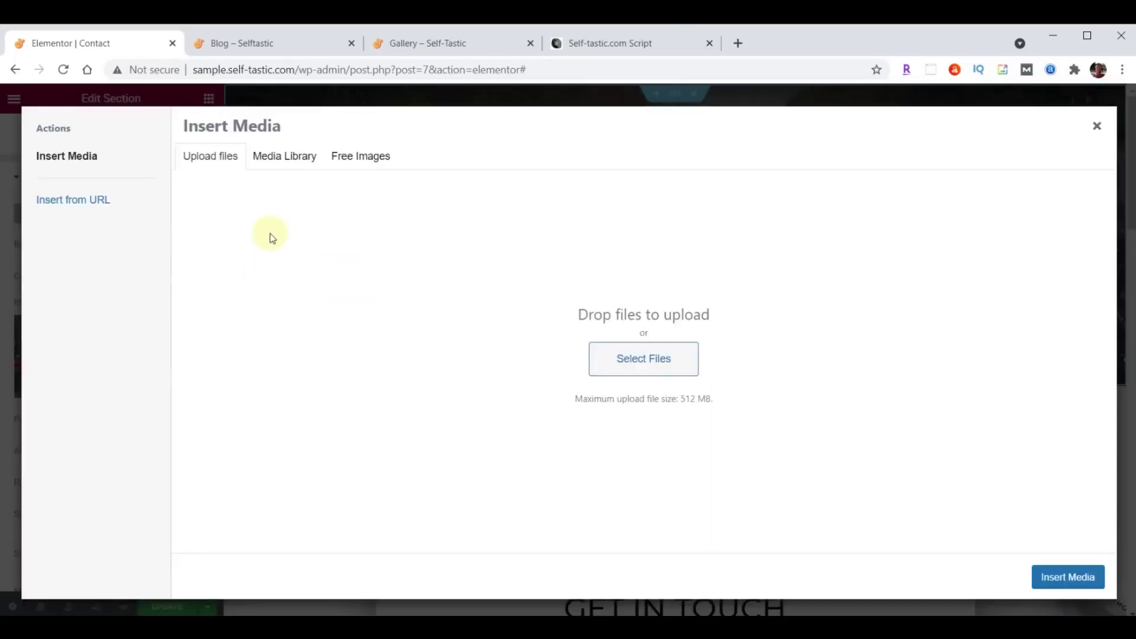
pyautogui.click(298, 157)
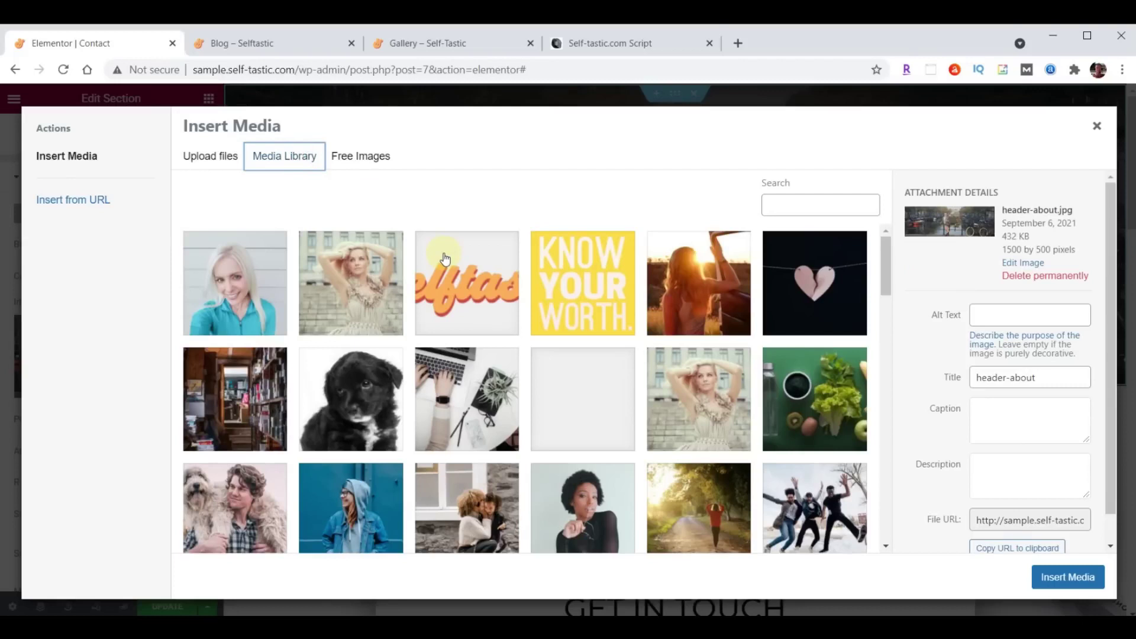
pyautogui.hotkey('alt', 'Tab')
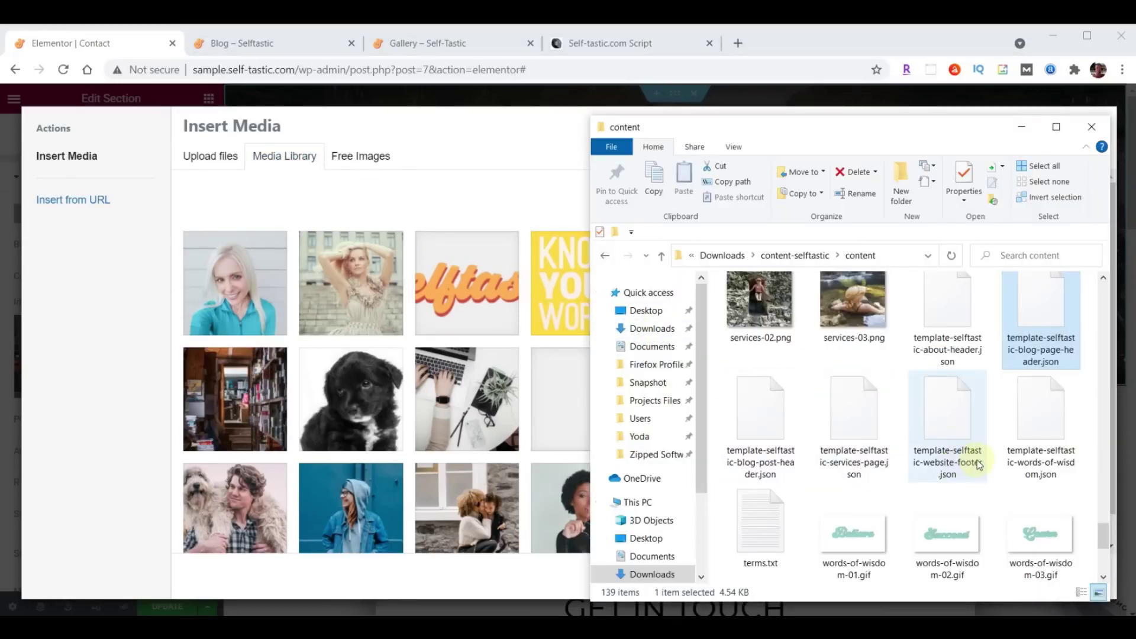
pyautogui.scroll(15, 992, 449)
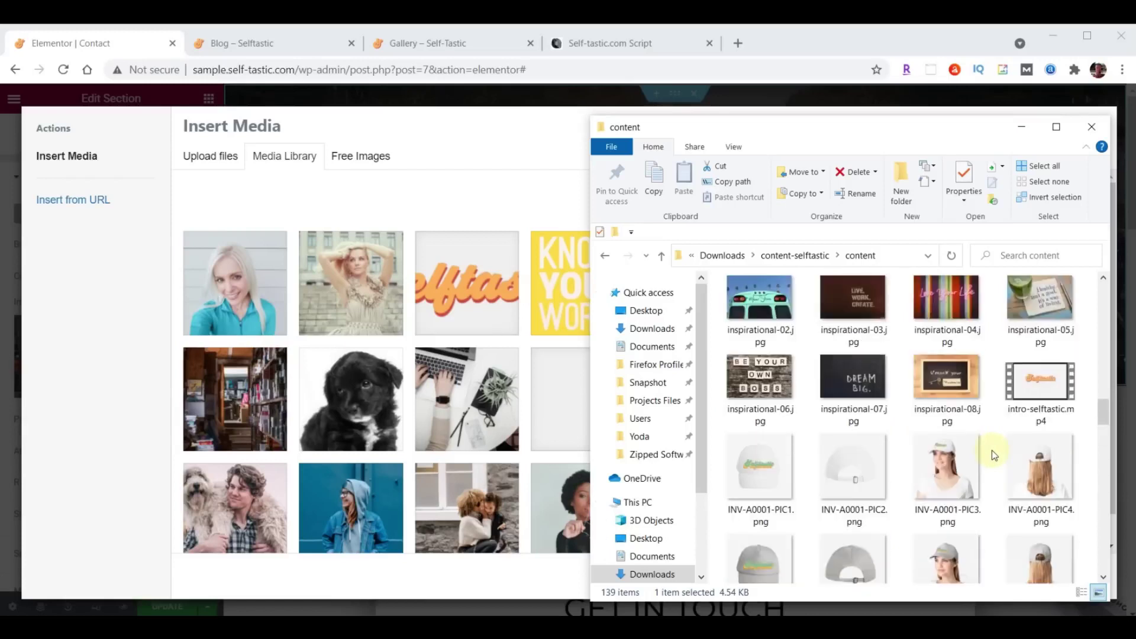
pyautogui.scroll(3, 991, 453)
pyautogui.scroll(1, 992, 453)
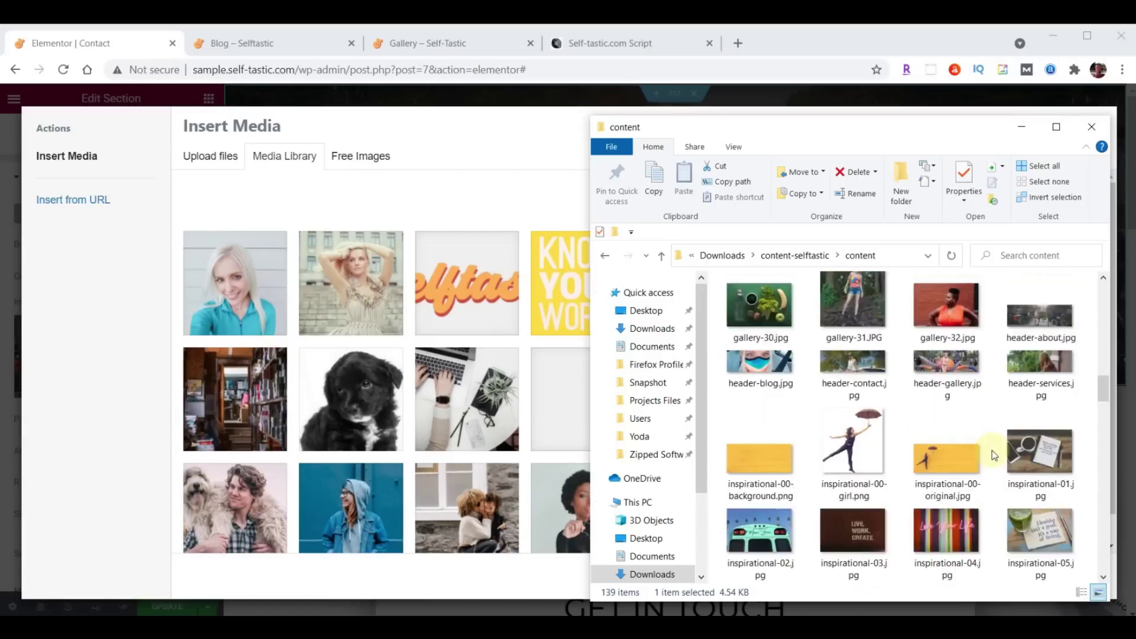
pyautogui.click(864, 368)
pyautogui.moveTo(864, 368); pyautogui.dragTo(443, 370)
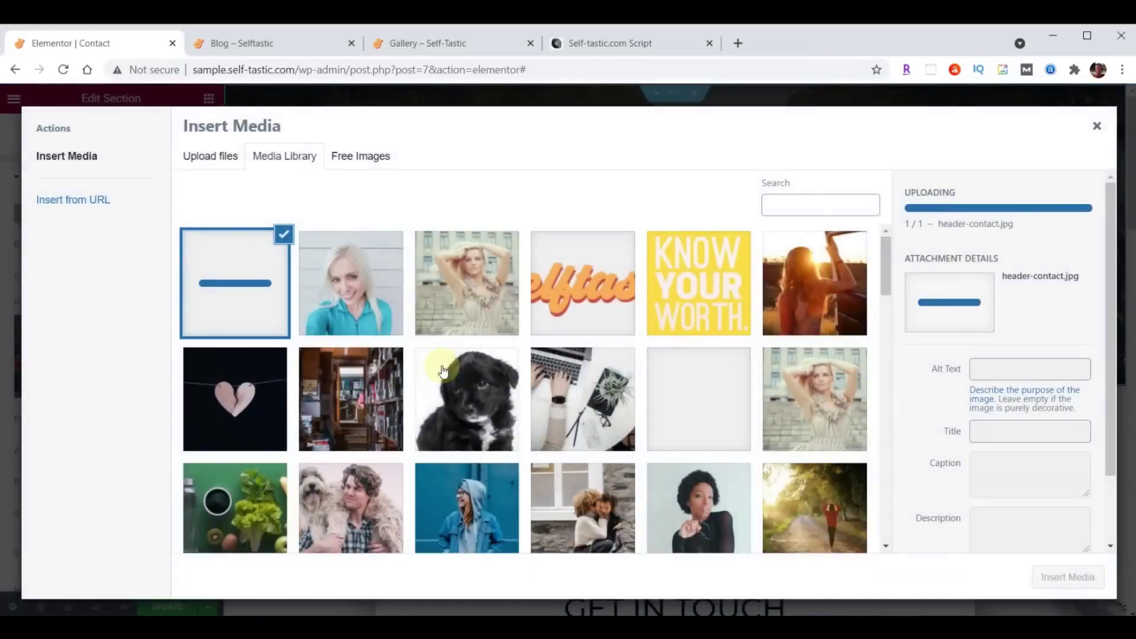
pyautogui.click(1068, 577)
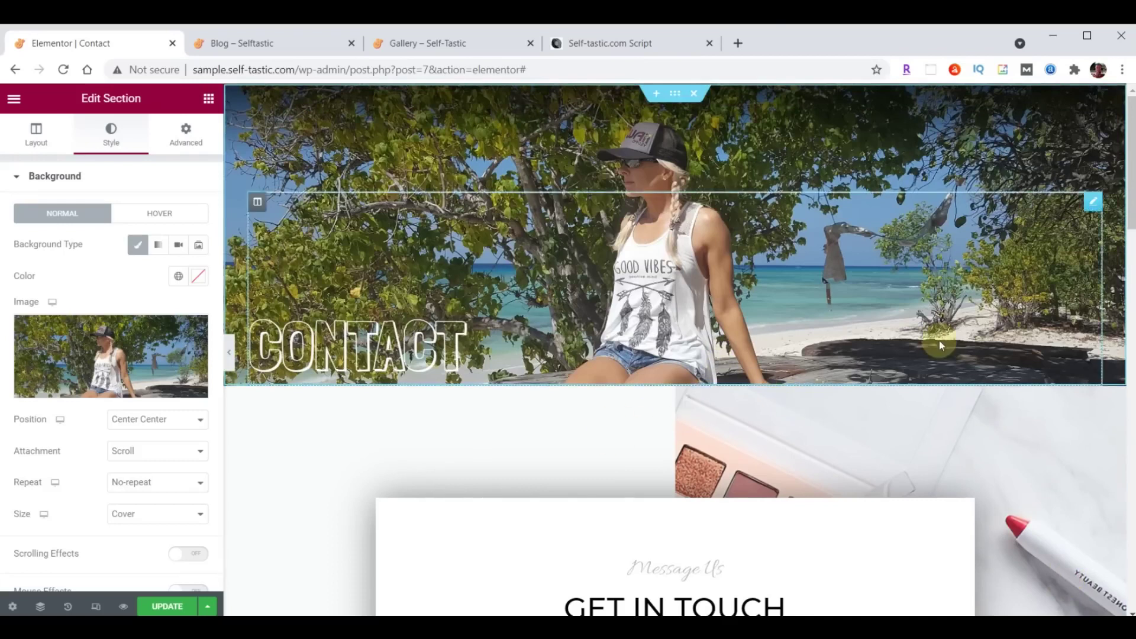
pyautogui.scroll(-4, 939, 340)
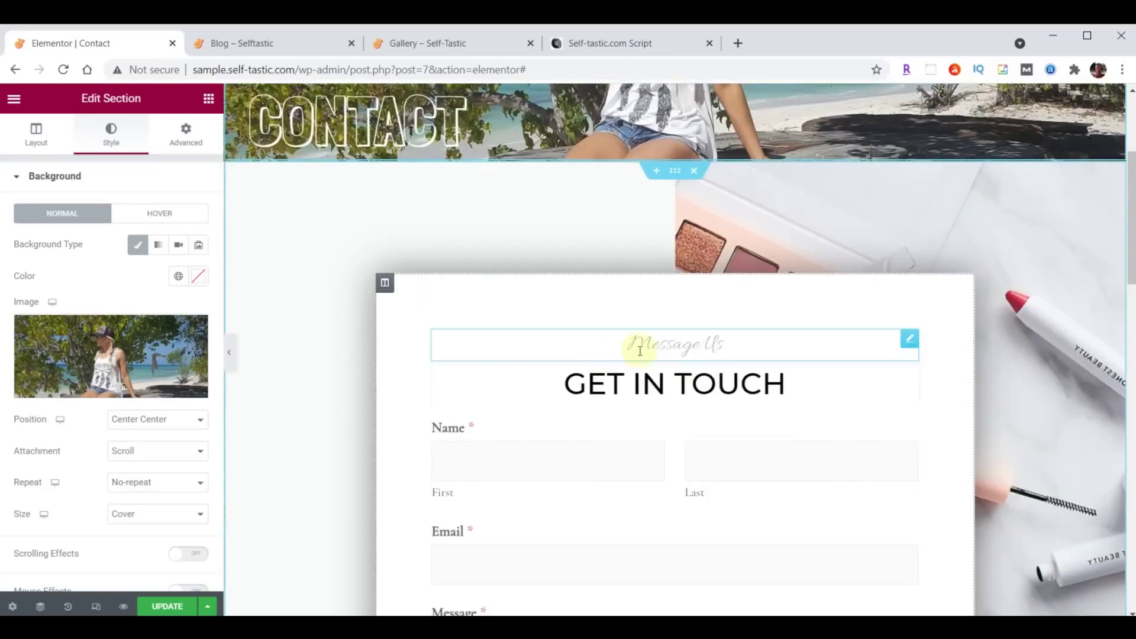
# Style the Message Us heading in Open Sans Condensed at 30 px.
pyautogui.click(907, 342)
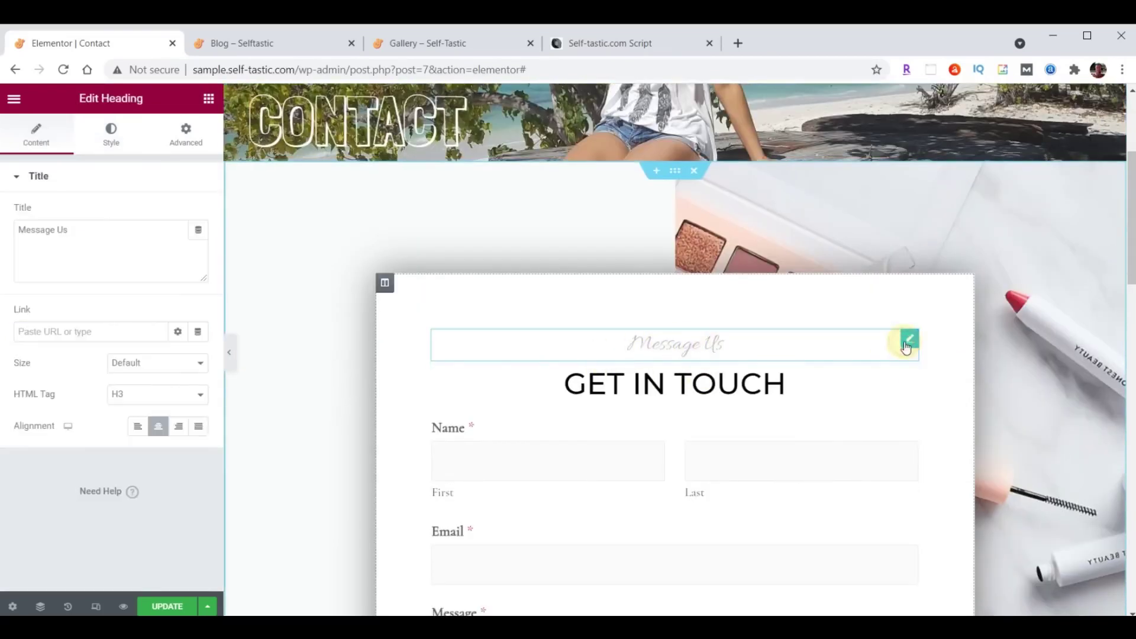
pyautogui.click(112, 133)
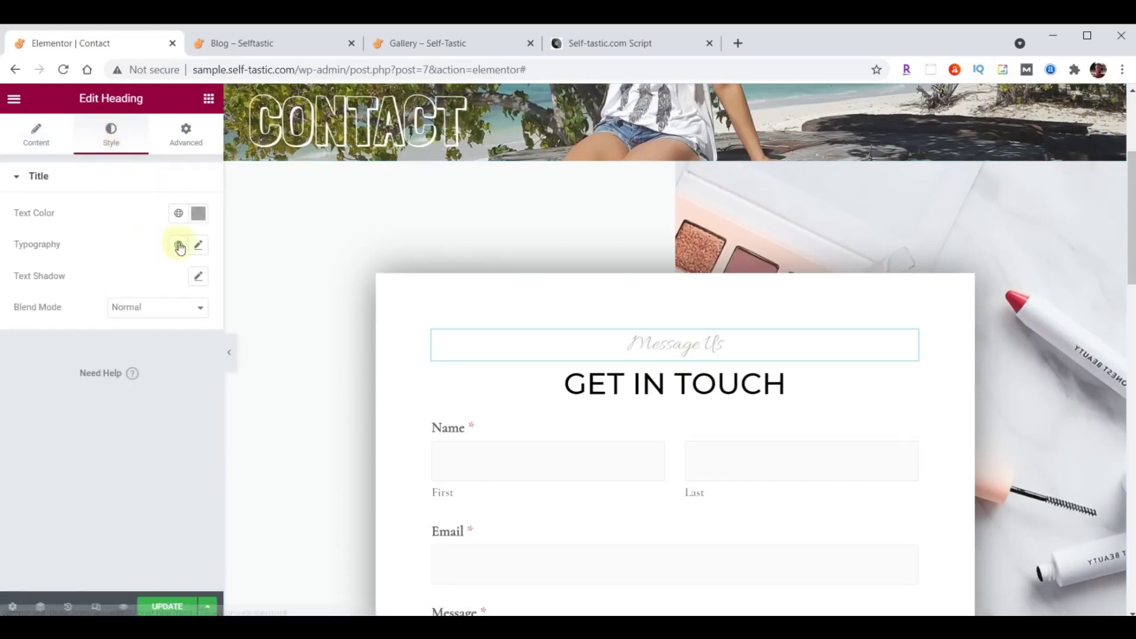
pyautogui.click(198, 246)
pyautogui.click(152, 313)
pyautogui.write('Open')
pyautogui.click(140, 399)
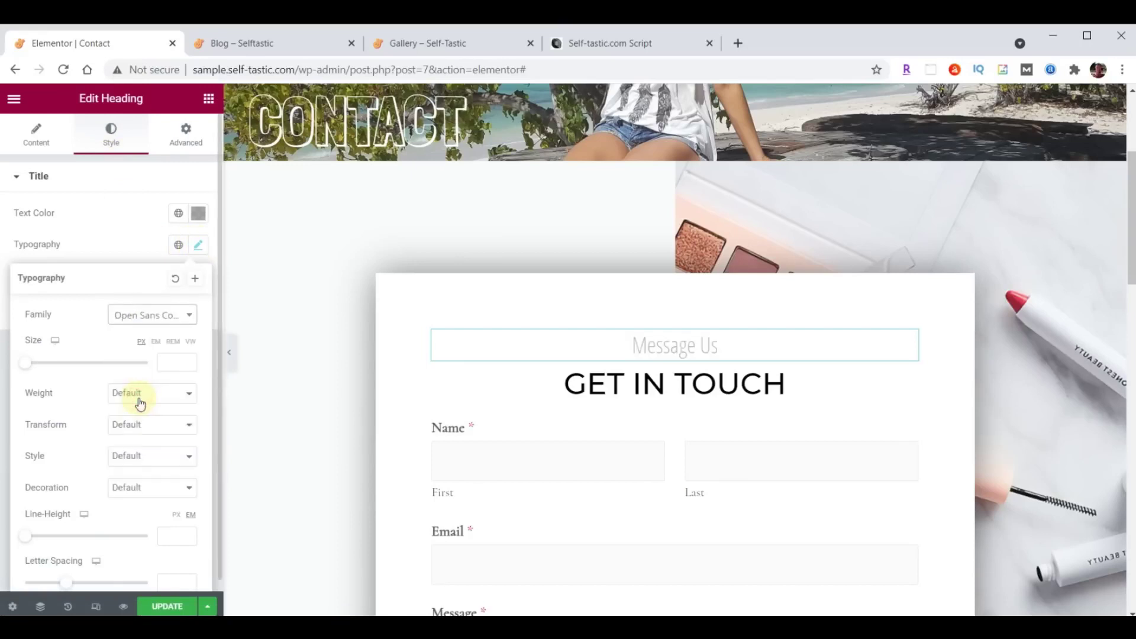
pyautogui.click(164, 366)
pyautogui.write('30')
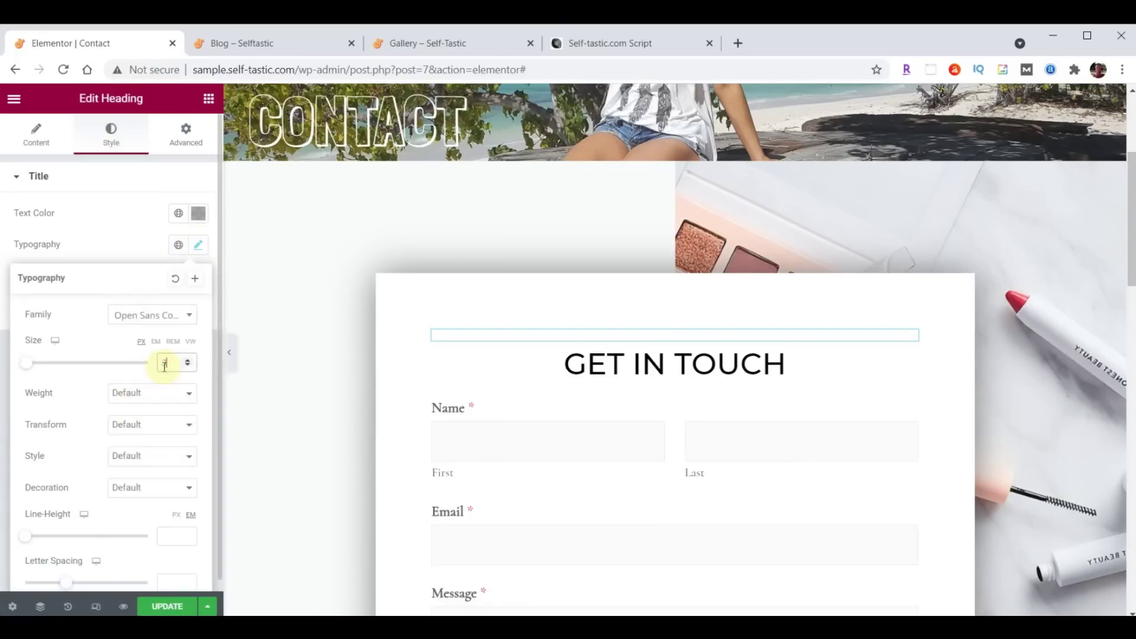
pyautogui.click(198, 248)
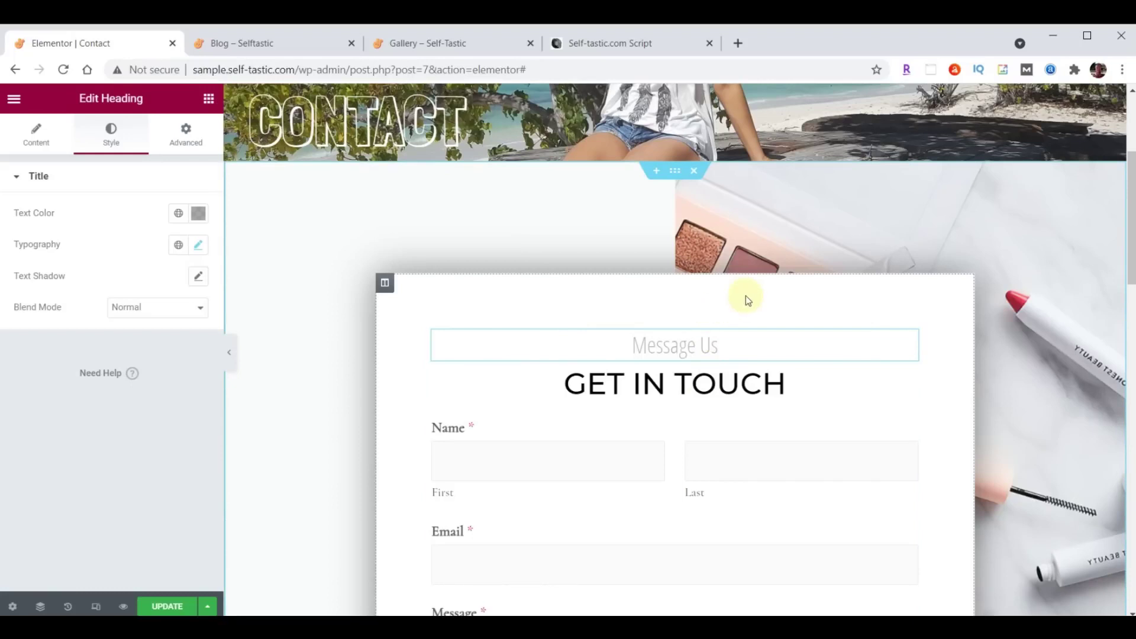
# Upload background-contact.jpg and make it the Get In Touch section's background image.
pyautogui.click(676, 173)
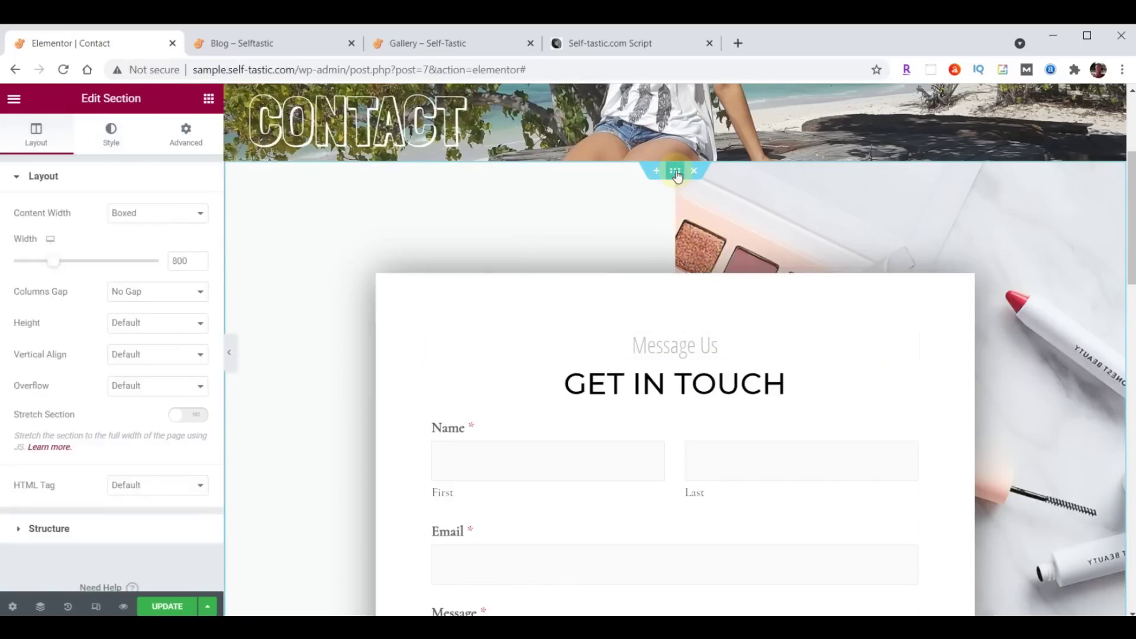
pyautogui.click(121, 134)
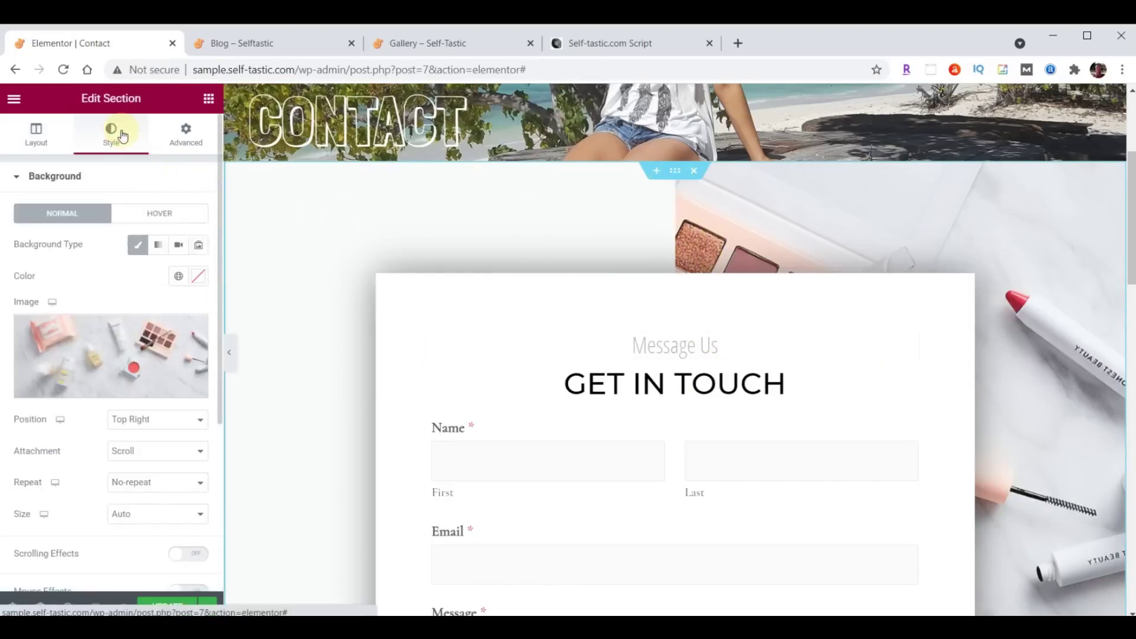
pyautogui.click(105, 347)
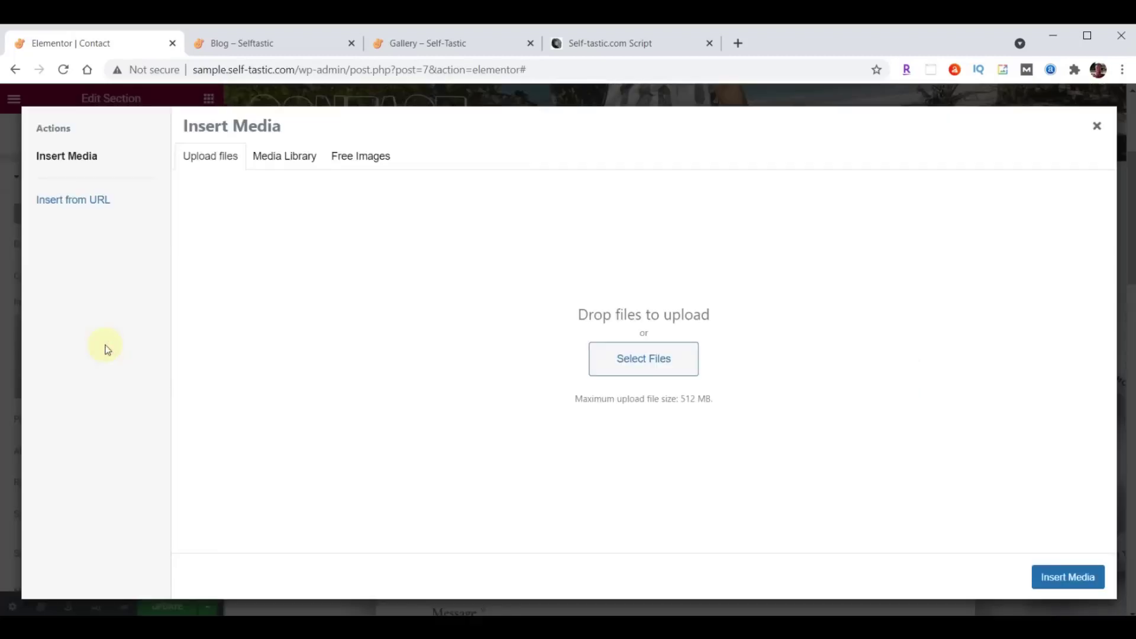
pyautogui.hotkey('alt', 'Tab')
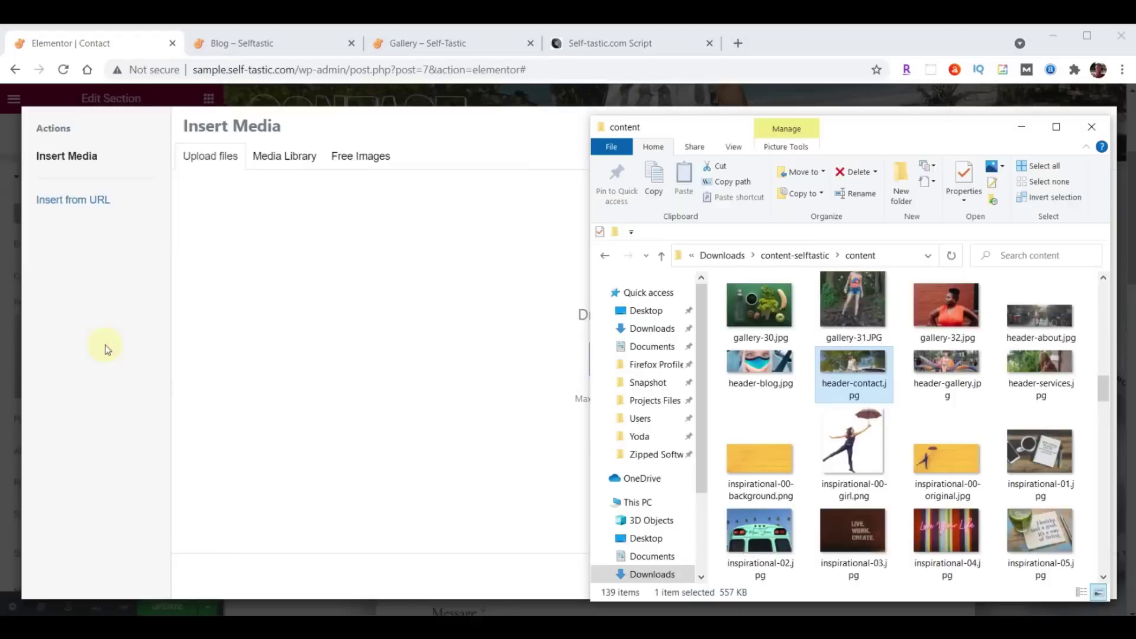
pyautogui.scroll(6, 924, 414)
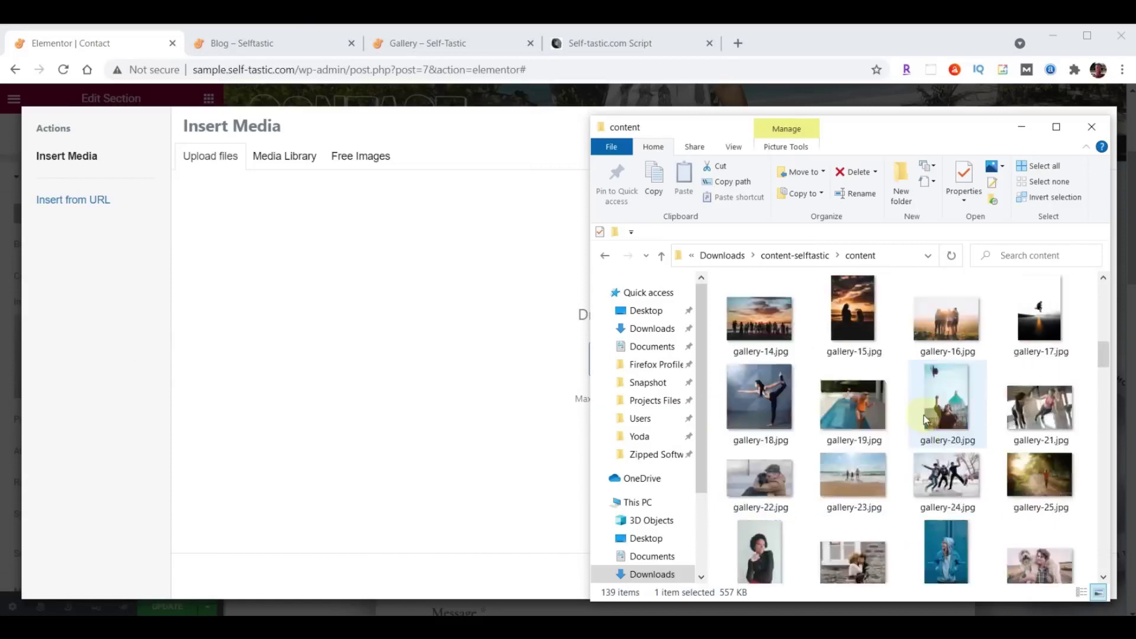
pyautogui.click(862, 334)
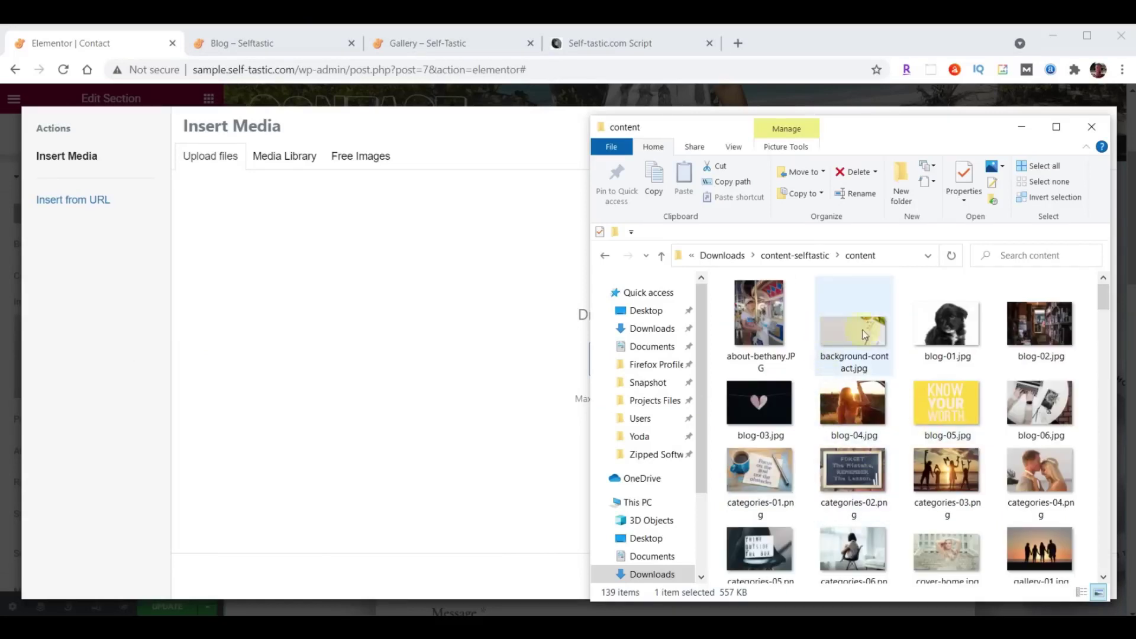
pyautogui.moveTo(861, 336); pyautogui.dragTo(365, 349)
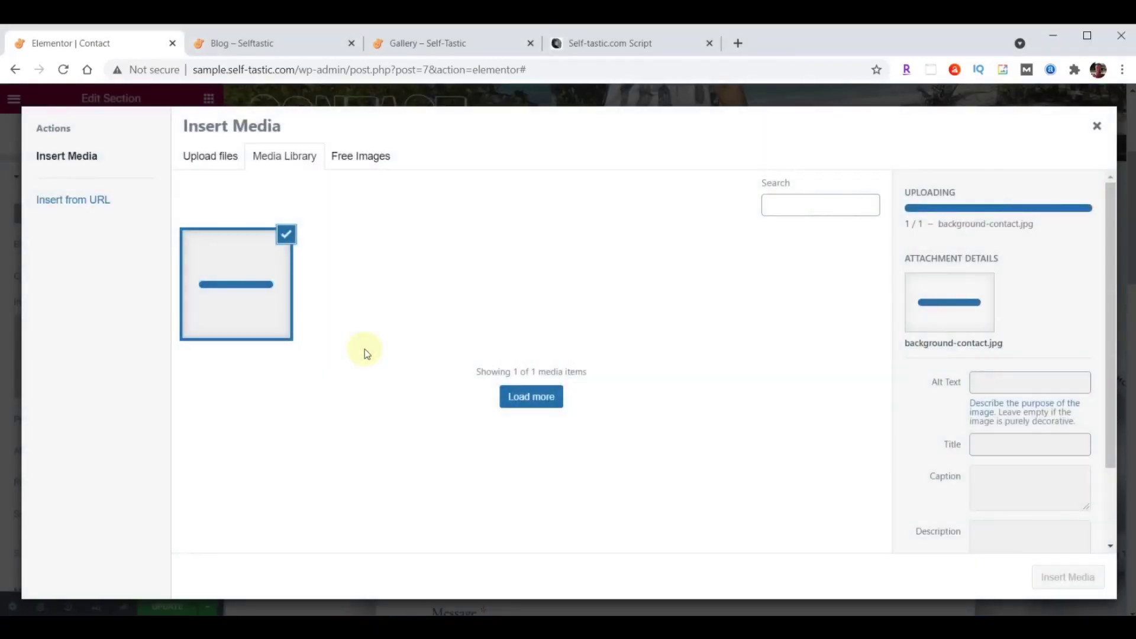
pyautogui.click(1049, 575)
pyautogui.scroll(-5, 630, 284)
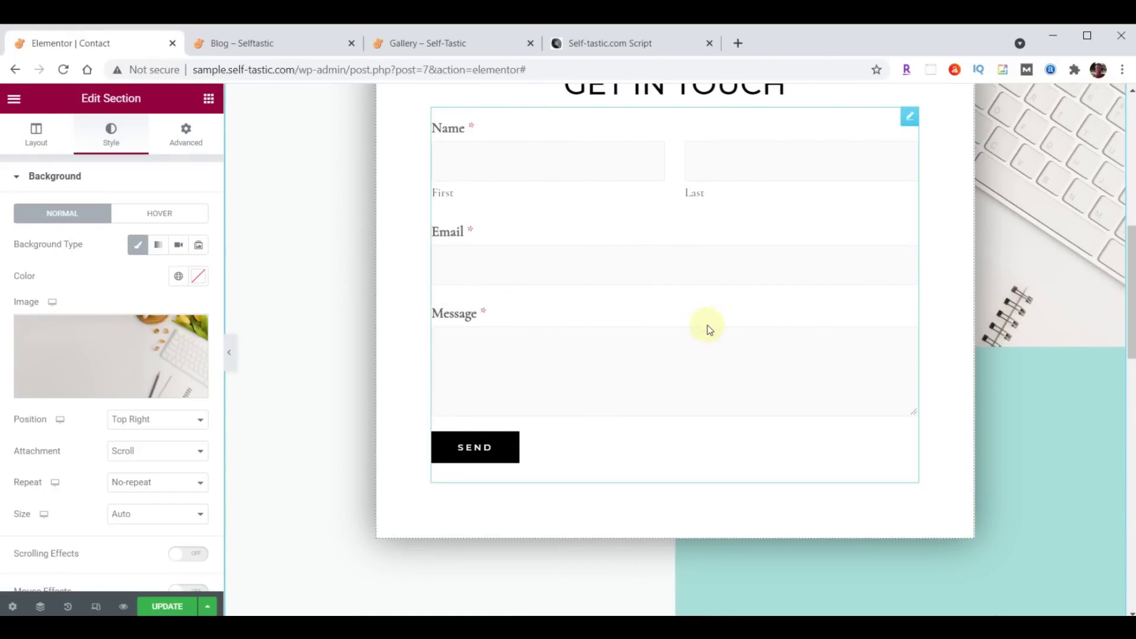
# Replace the Contact Us paragraph's Lorem ipsum placeholder with the prepared thank-you text.
pyautogui.scroll(-9, 707, 325)
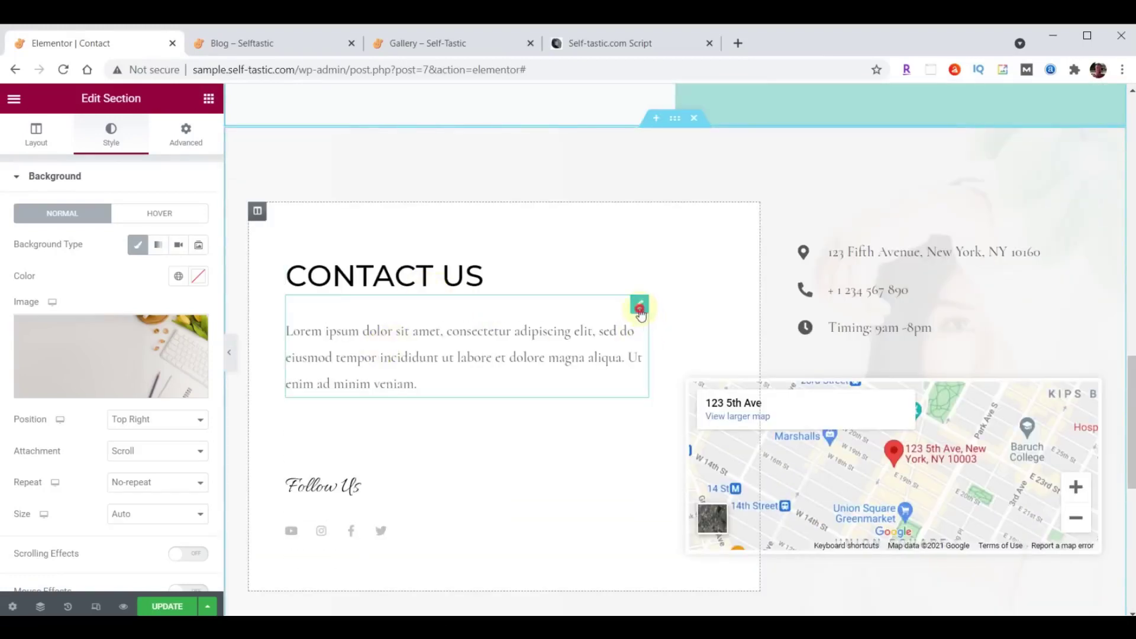
pyautogui.click(639, 306)
pyautogui.moveTo(26, 307); pyautogui.dragTo(118, 426)
pyautogui.write('Thanks so much for visiting my site. Please be sure to send me your comments and suggestions. I look forward to hearing from you.')
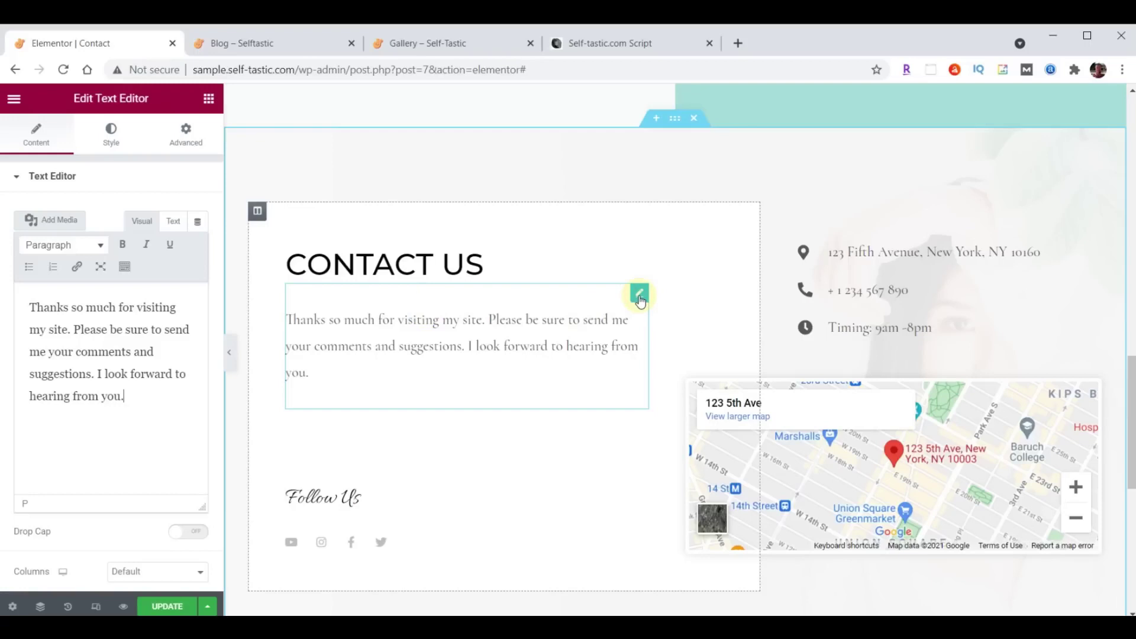
# Set the paragraph's text colour to #222222.
pyautogui.click(110, 136)
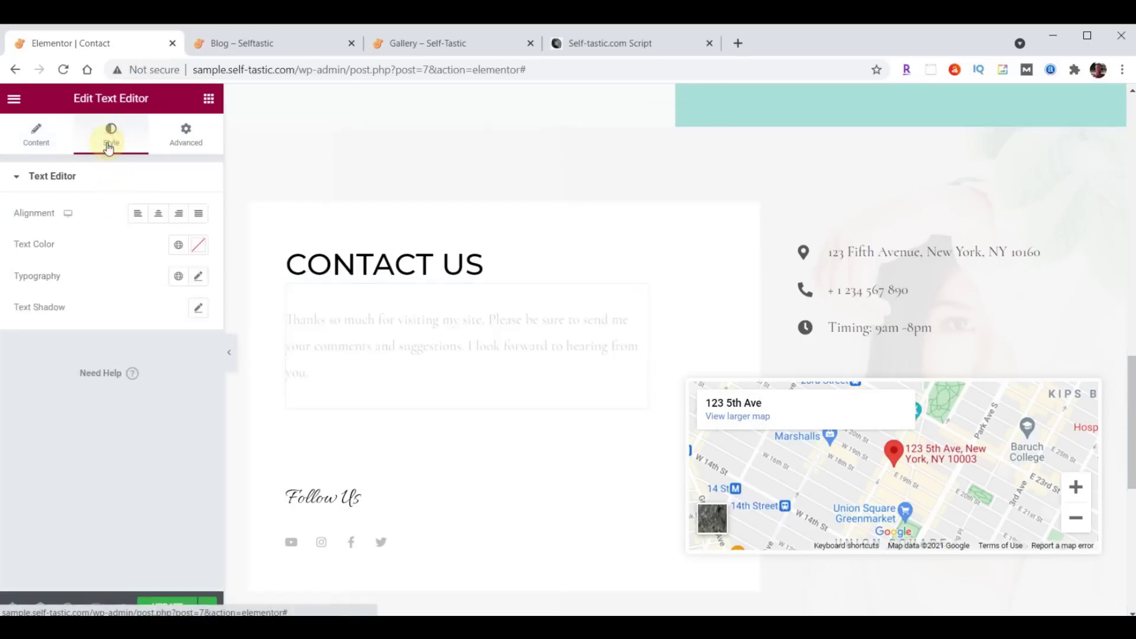
pyautogui.click(194, 248)
pyautogui.click(131, 468)
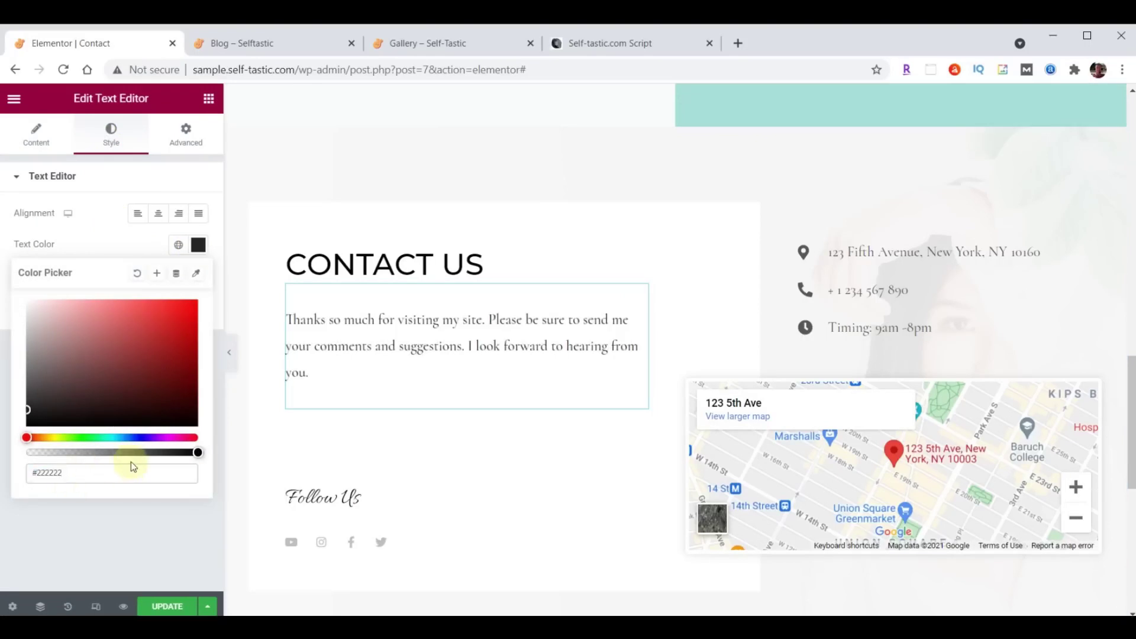
pyautogui.click(198, 247)
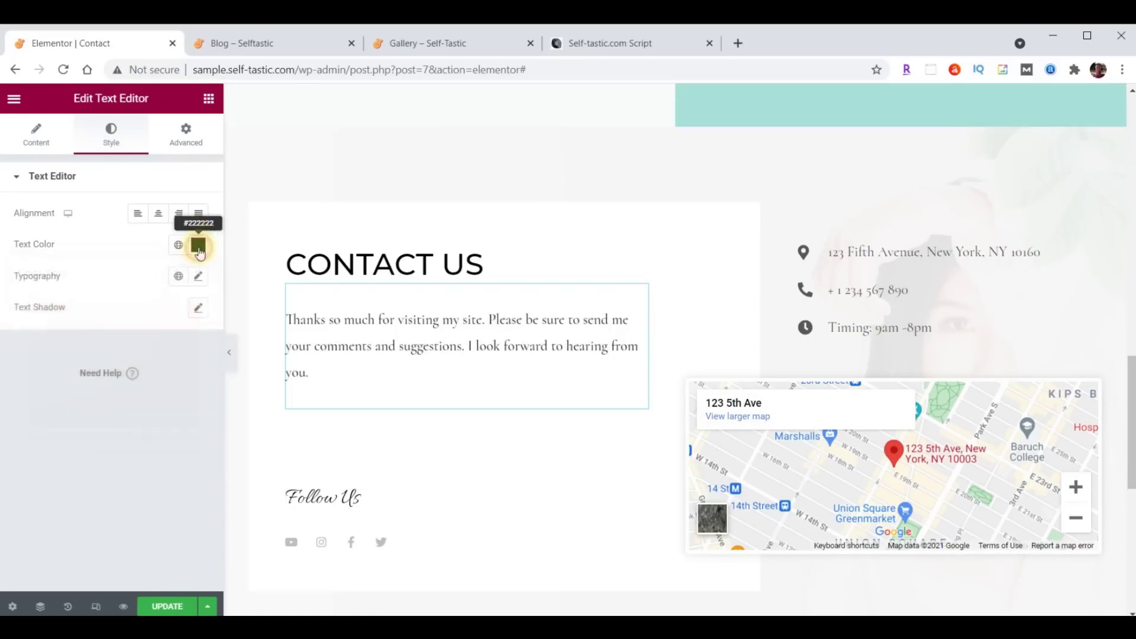
# Set the paragraph typography to Open Sans Condensed, size 21, weight 400.
pyautogui.click(199, 277)
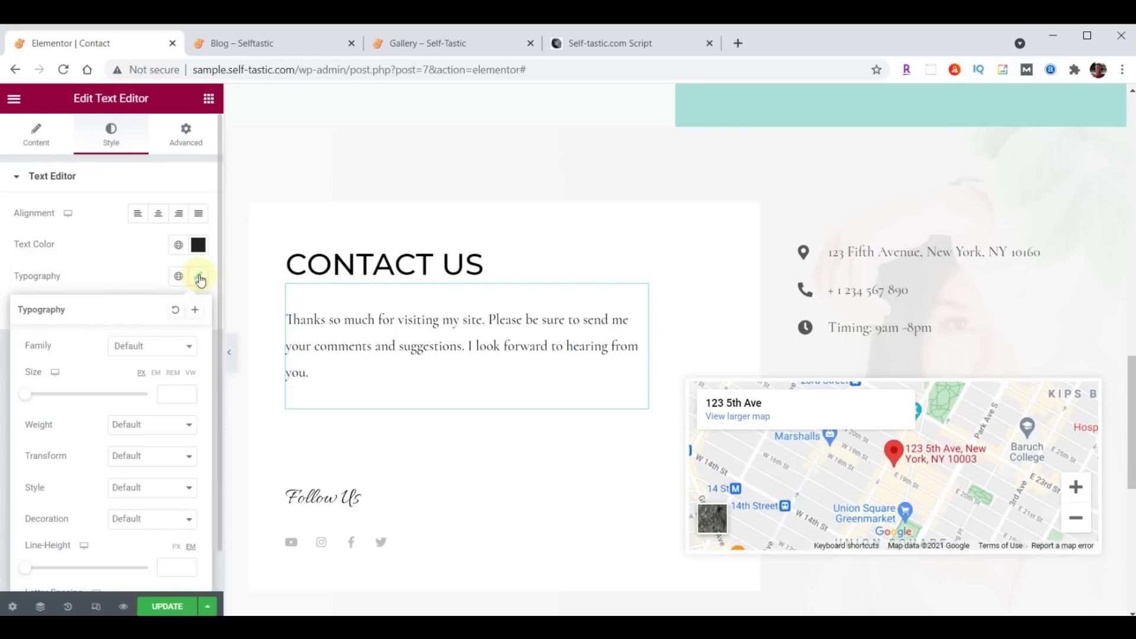
pyautogui.click(159, 346)
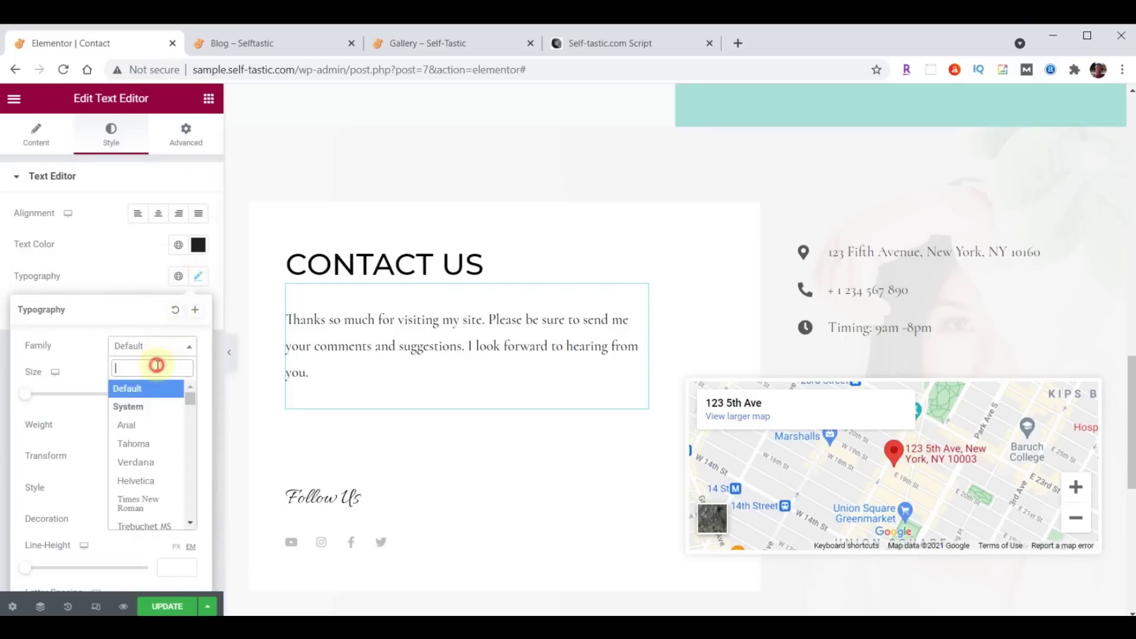
pyautogui.write('open')
pyautogui.click(149, 429)
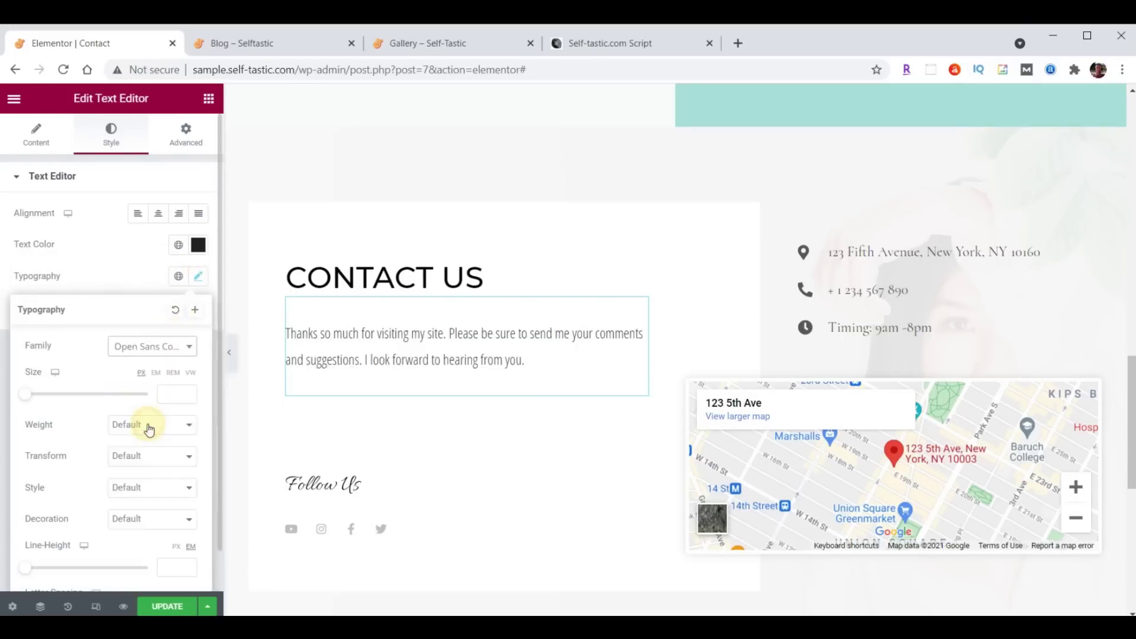
pyautogui.click(165, 393)
pyautogui.write('21')
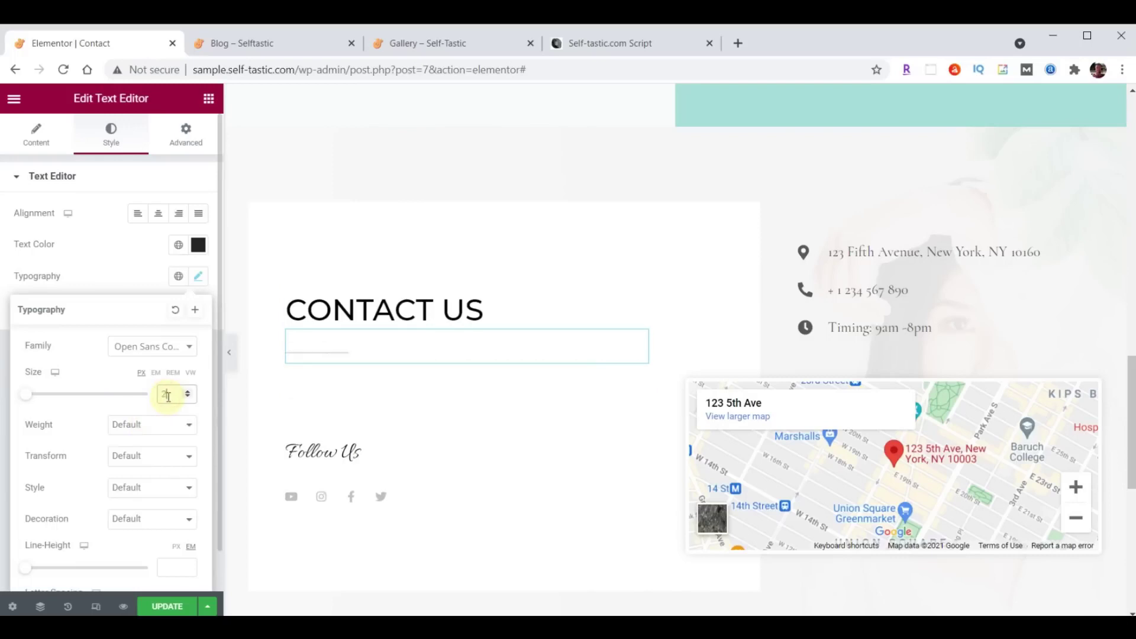
pyautogui.click(158, 421)
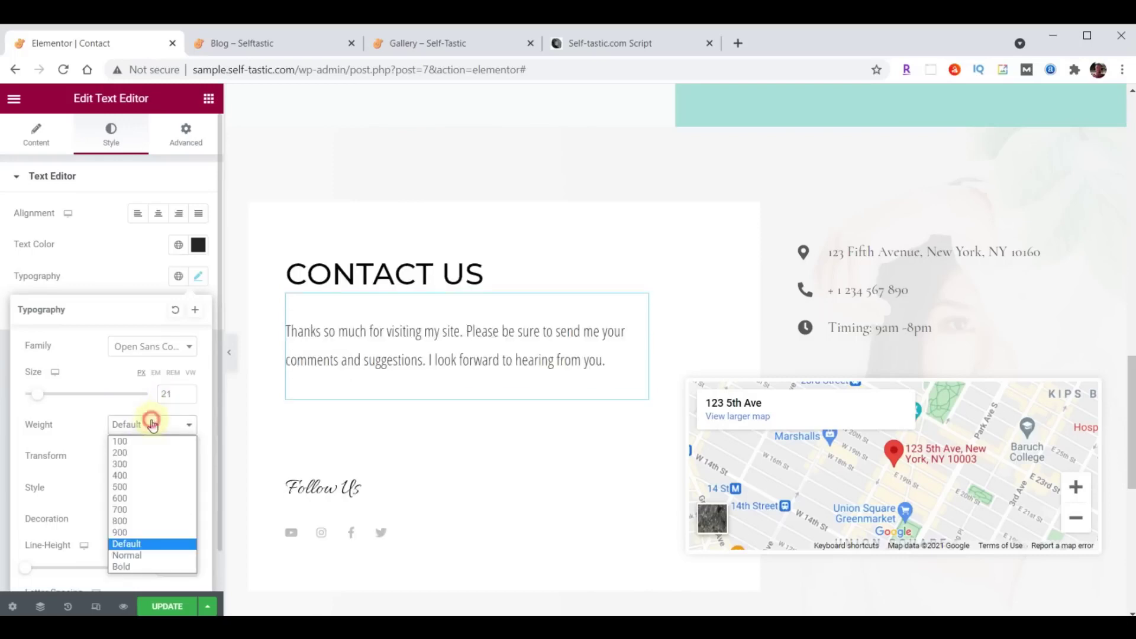
pyautogui.click(143, 472)
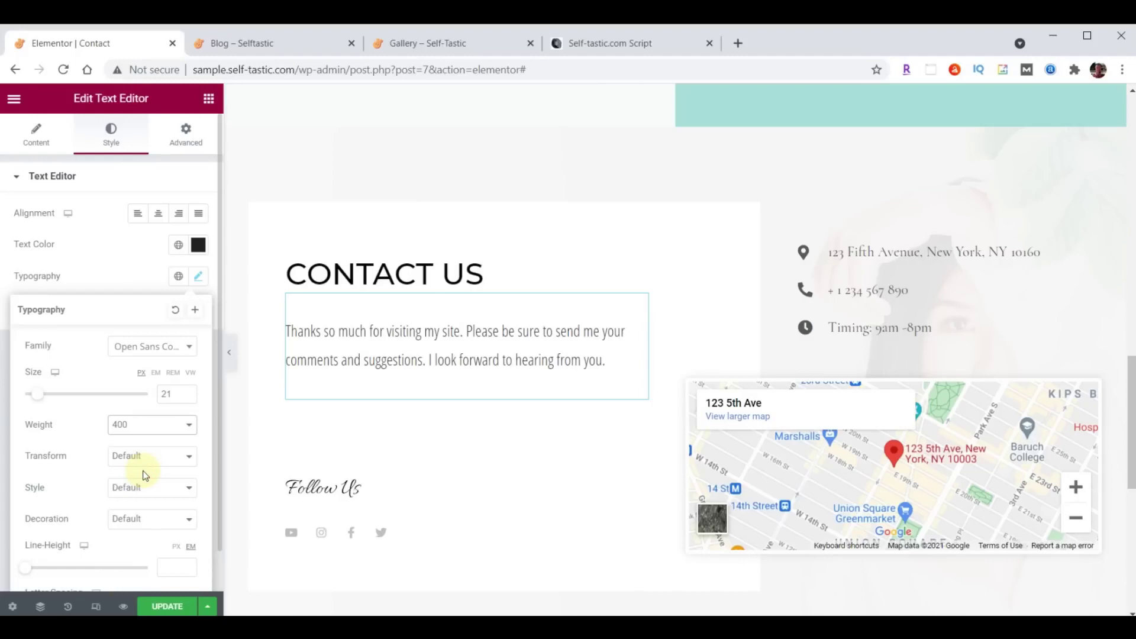
pyautogui.click(199, 276)
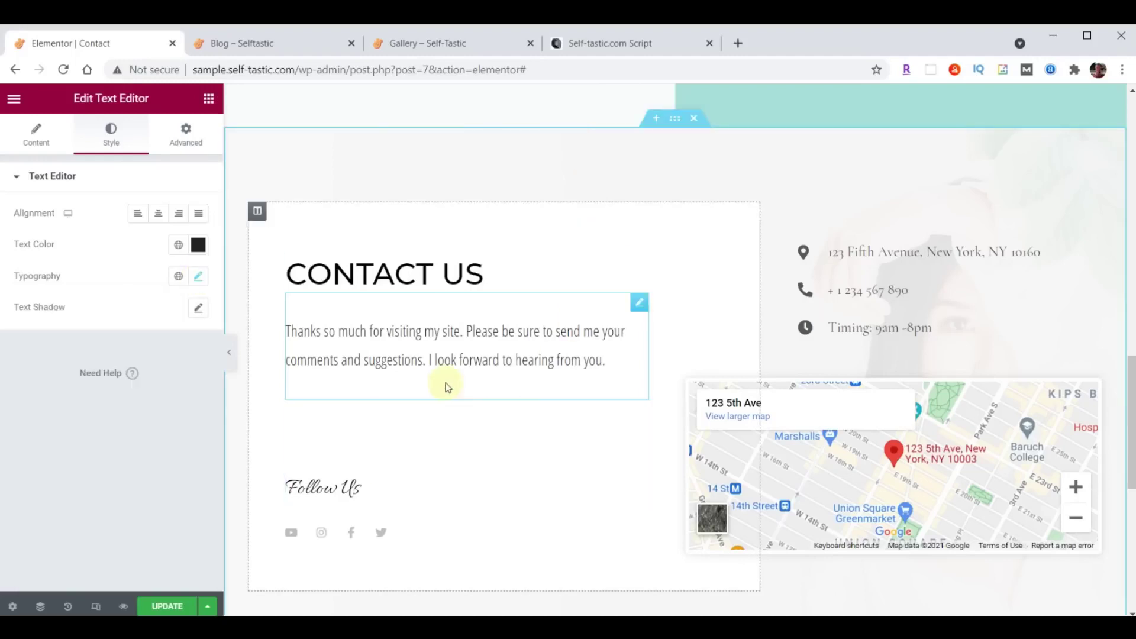
# Add an Image widget below the paragraph showing the woman's portrait from the media library.
pyautogui.click(209, 98)
pyautogui.moveTo(68, 303); pyautogui.dragTo(432, 382)
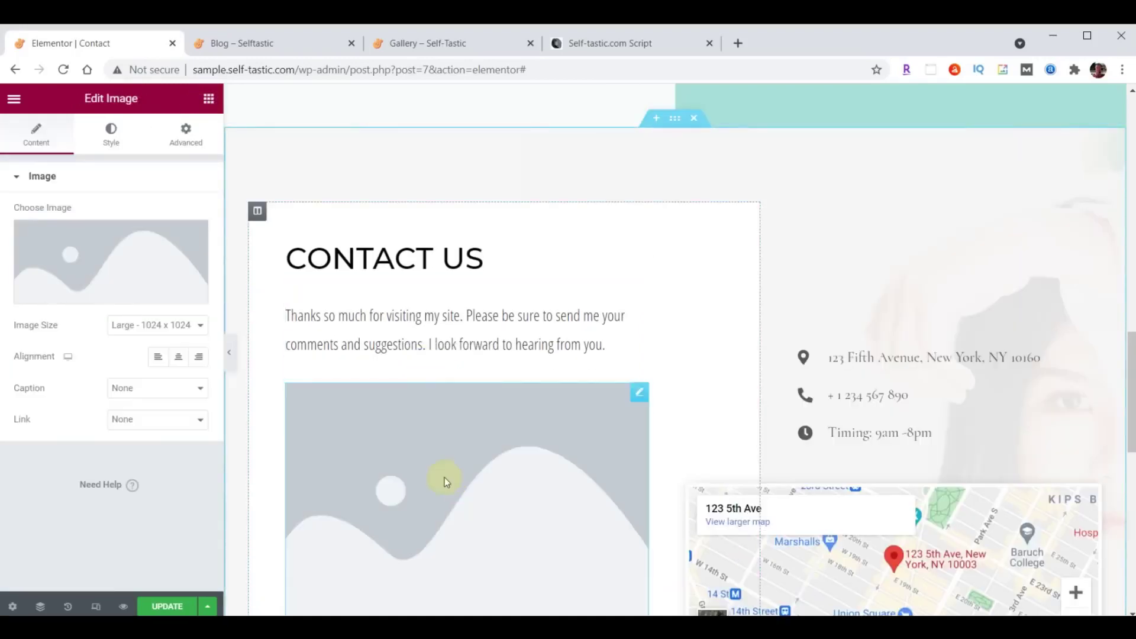
pyautogui.click(119, 273)
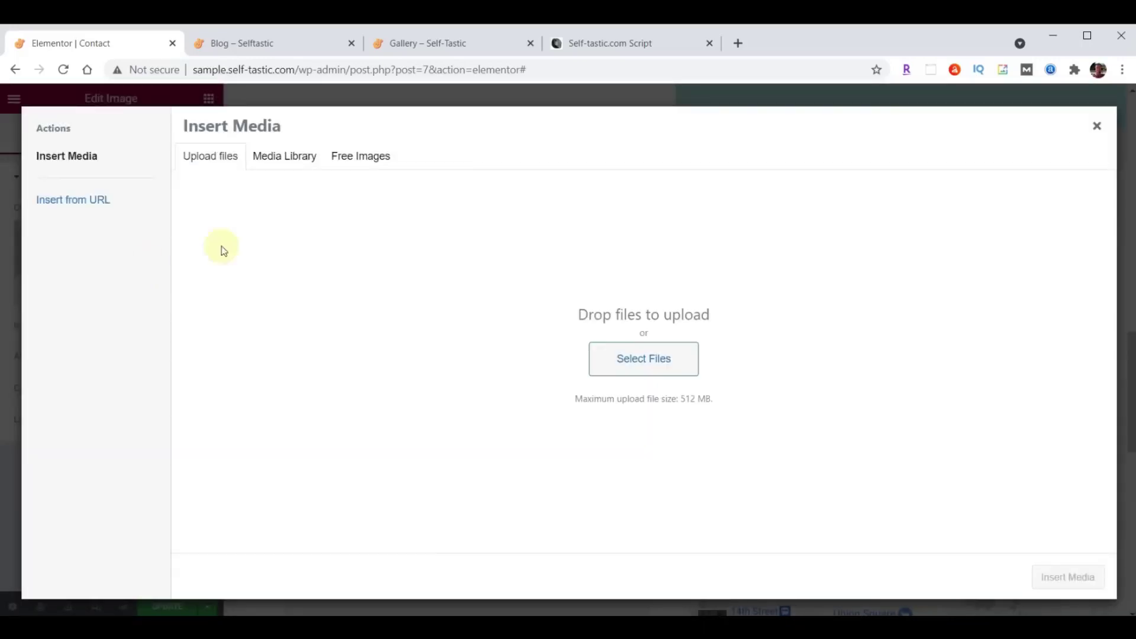
pyautogui.click(276, 158)
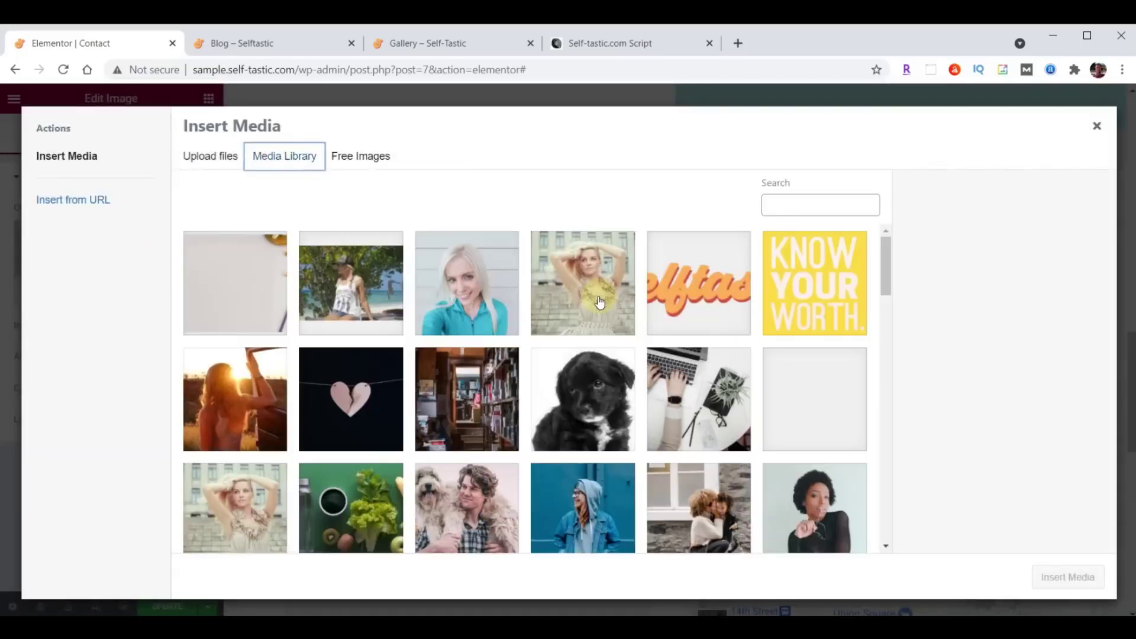
pyautogui.scroll(-10, 601, 302)
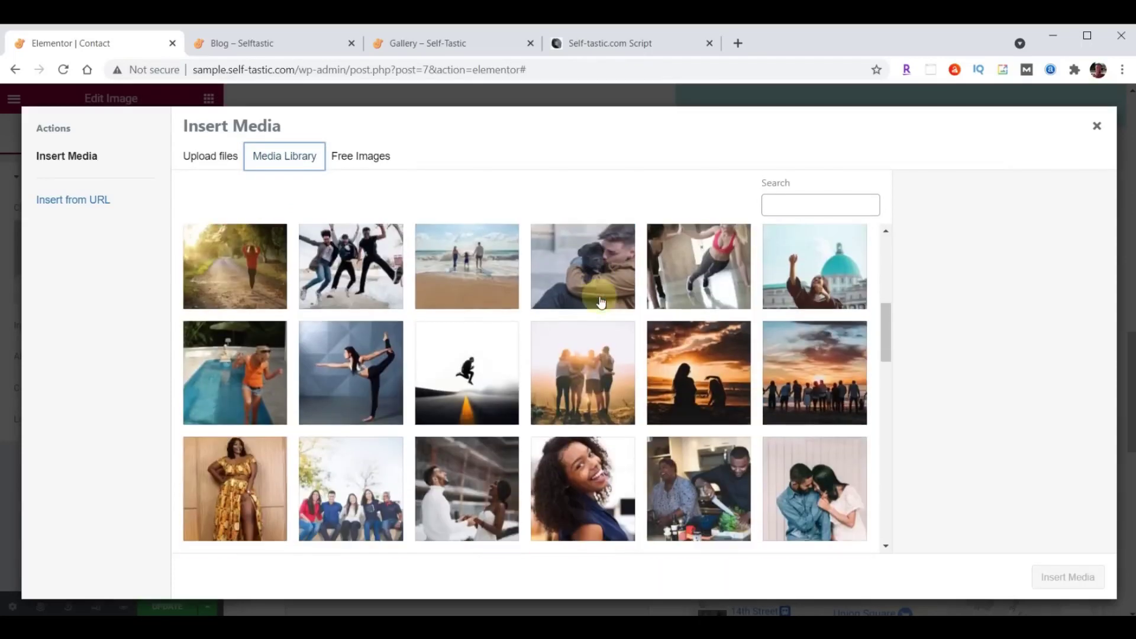
pyautogui.scroll(-8, 601, 303)
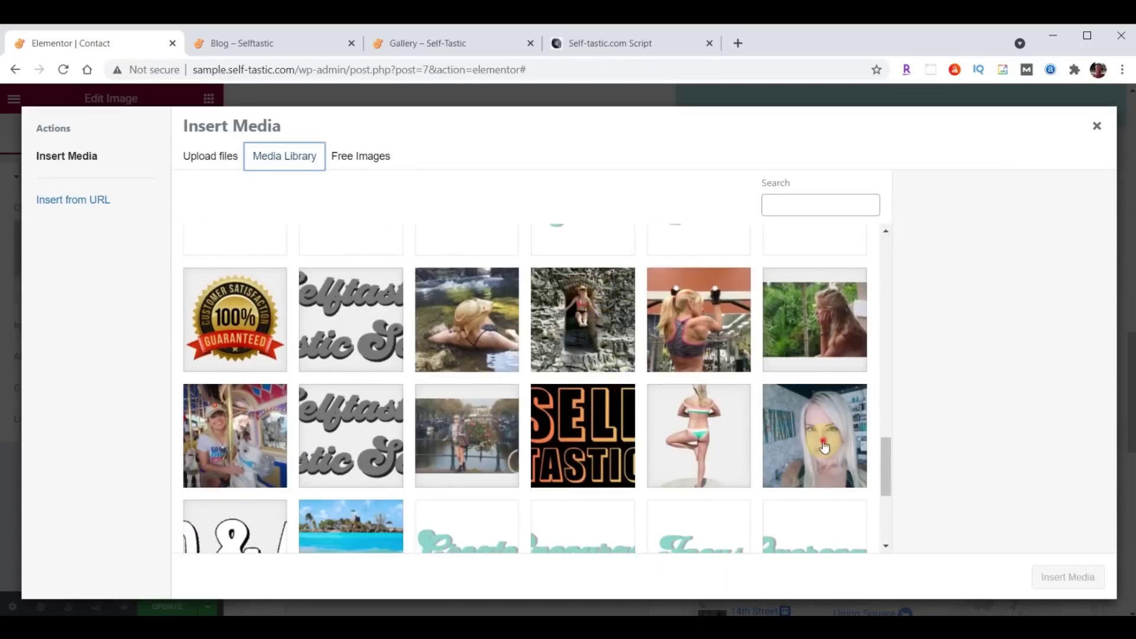
pyautogui.click(827, 441)
pyautogui.click(1079, 579)
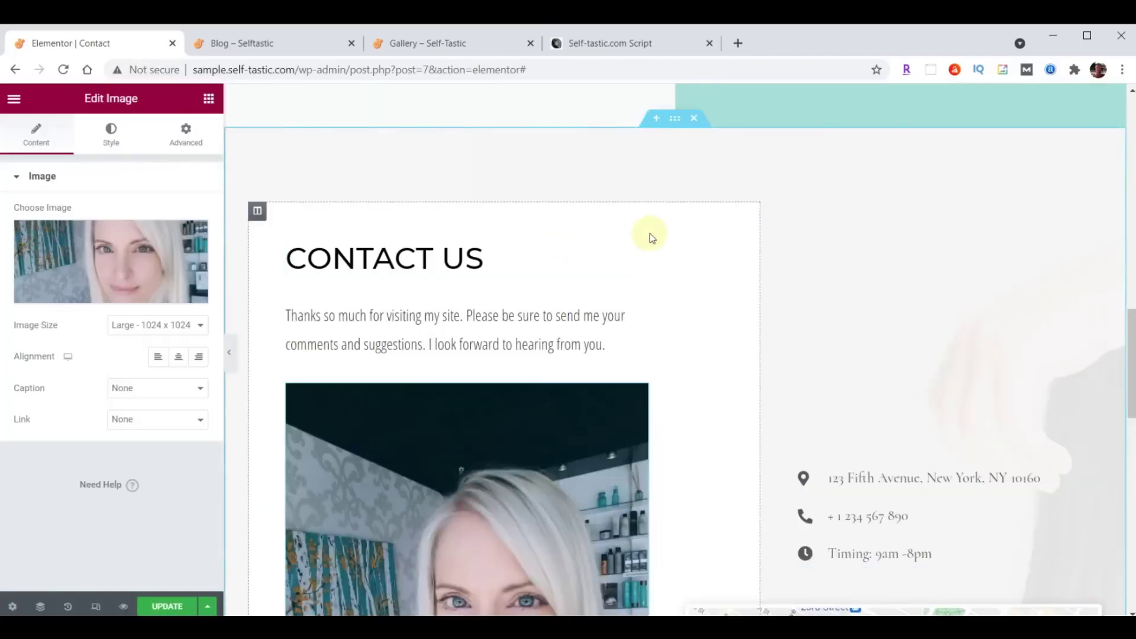
pyautogui.scroll(-5, 649, 235)
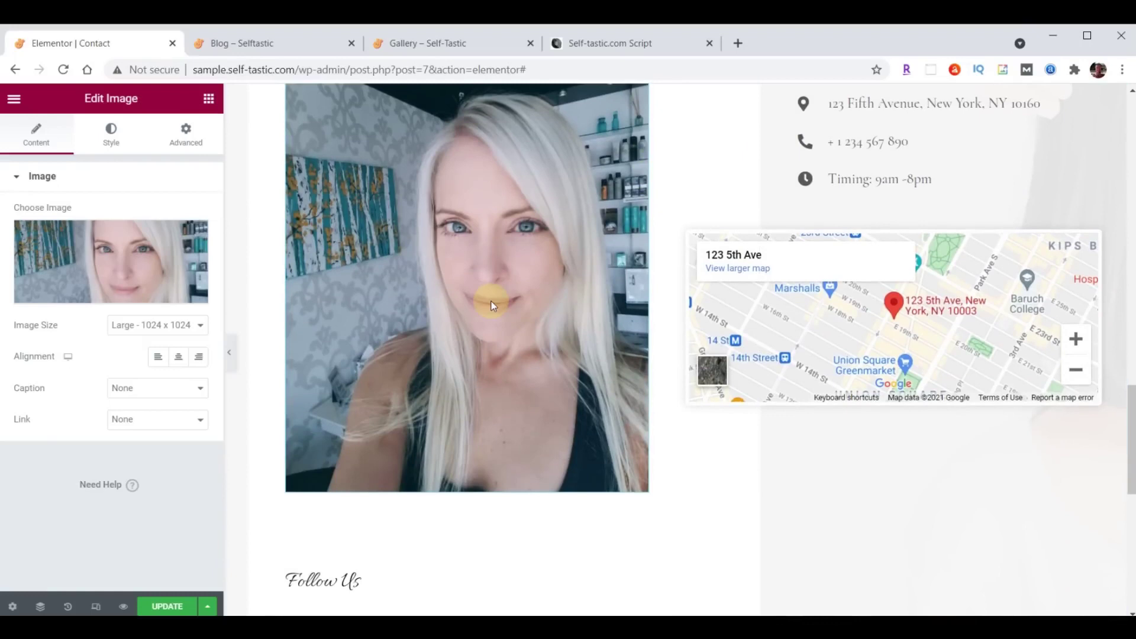
# Set the portrait image's max width to 75.
pyautogui.click(114, 137)
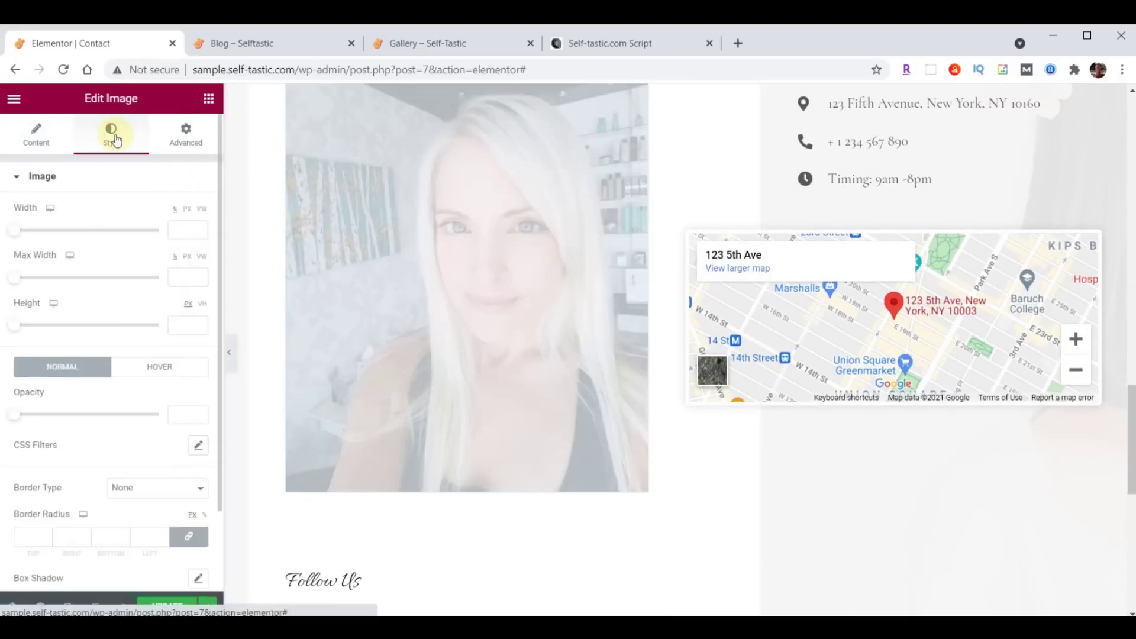
pyautogui.click(183, 280)
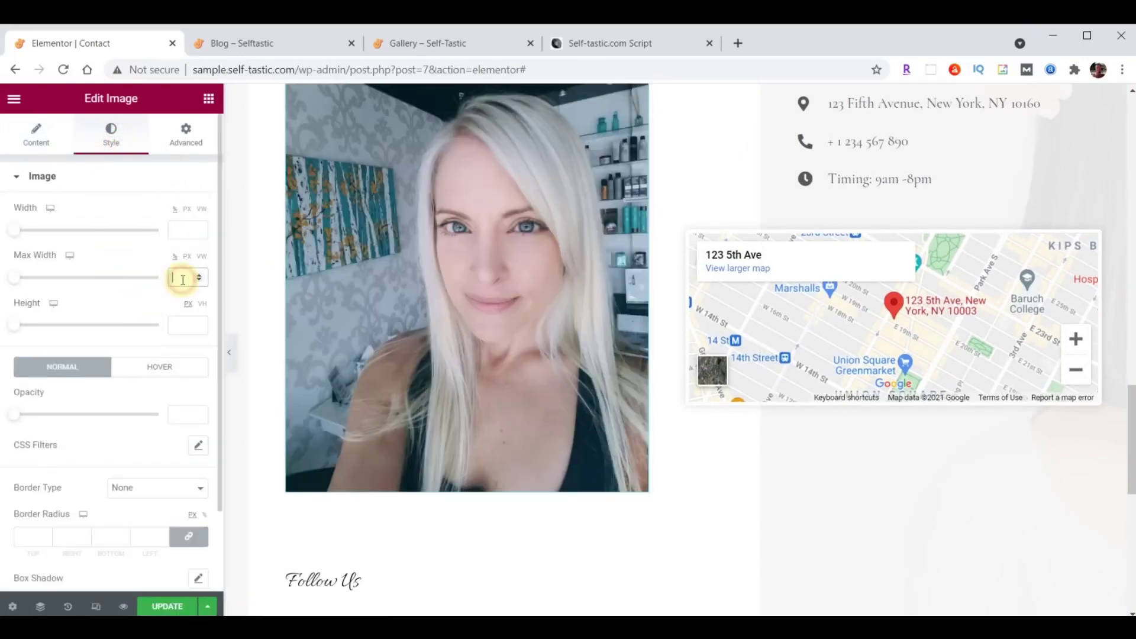
pyautogui.write('75')
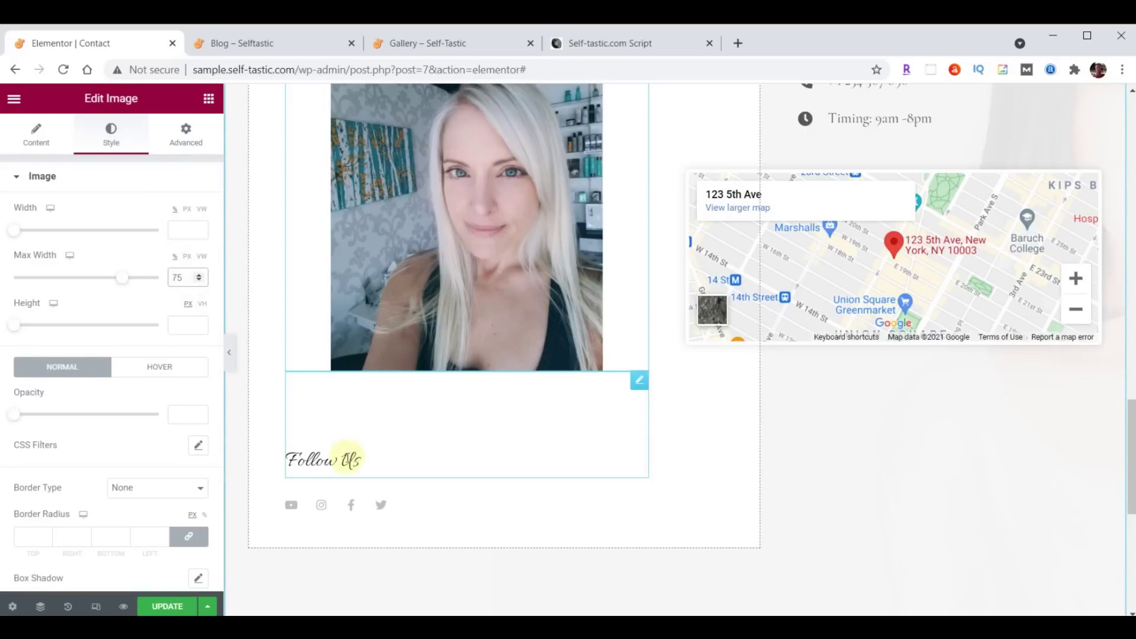
# Change the Follow Us heading's top margin from 100 to 70.
pyautogui.click(637, 383)
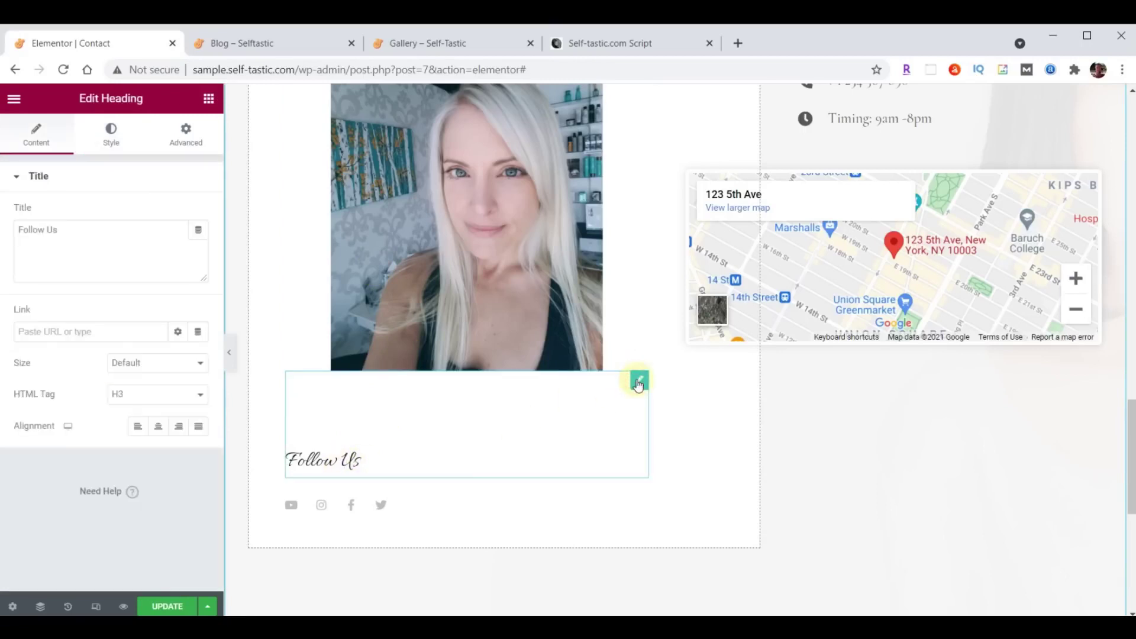
pyautogui.click(184, 131)
pyautogui.click(99, 291)
pyautogui.moveTo(39, 230); pyautogui.dragTo(7, 236)
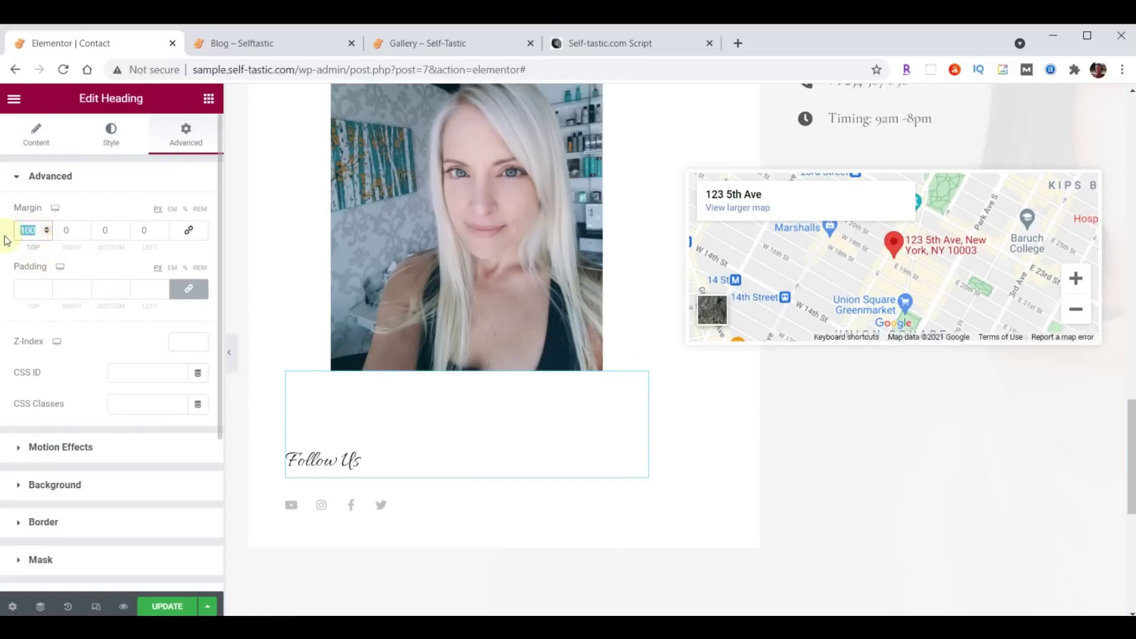
pyautogui.write('70')
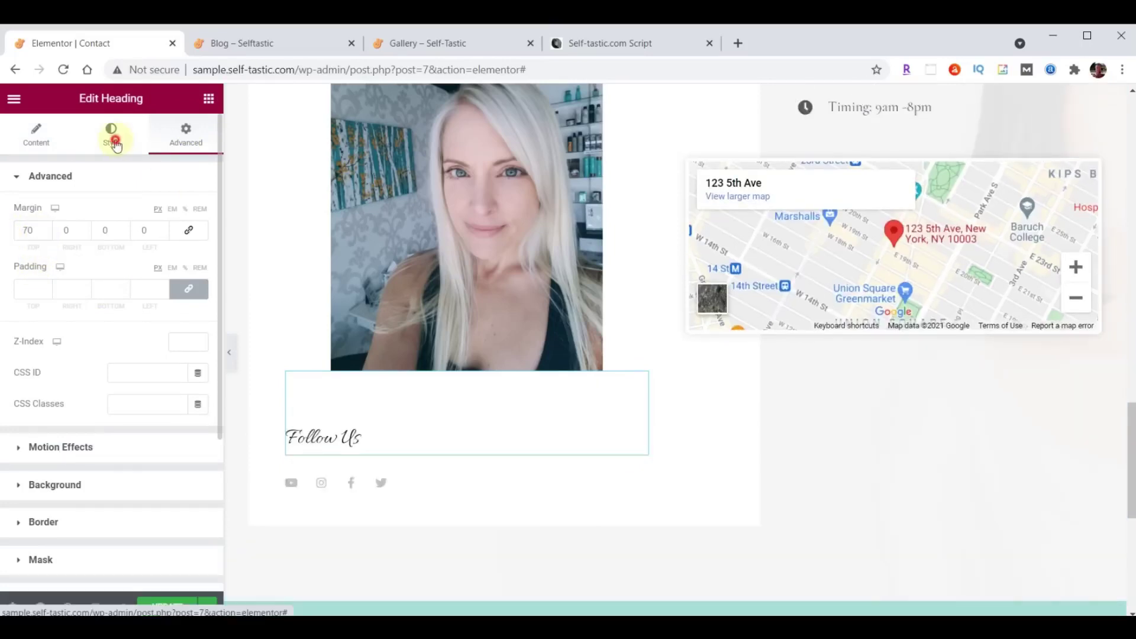
# Set the Follow Us heading to Open Sans Condensed at 30.
pyautogui.click(111, 133)
pyautogui.click(198, 246)
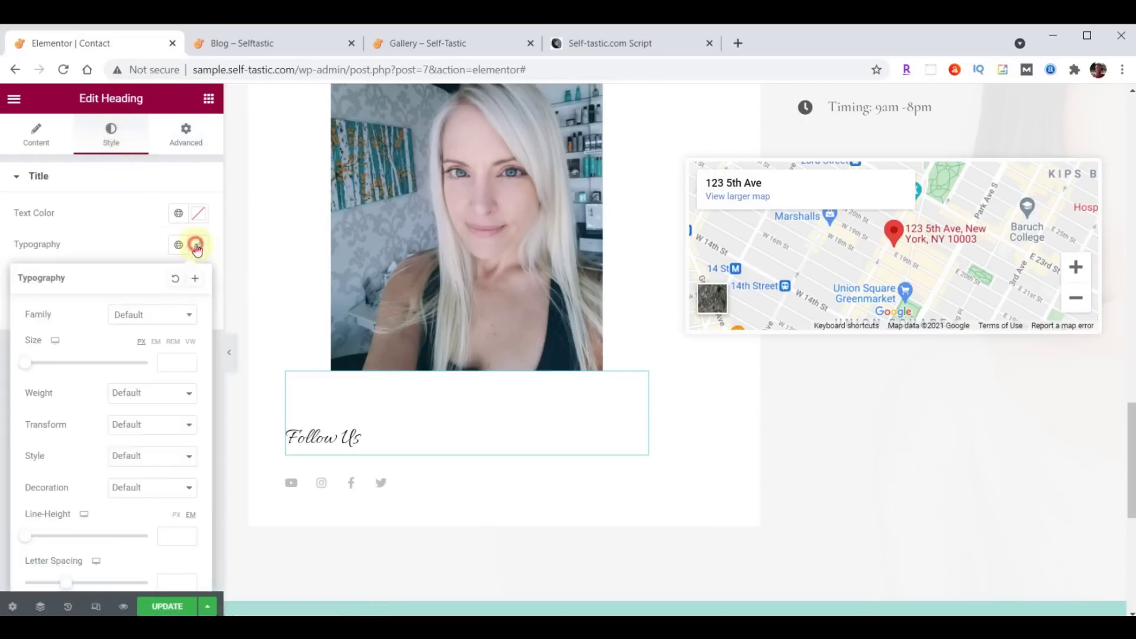
pyautogui.click(163, 315)
pyautogui.write('open')
pyautogui.click(144, 394)
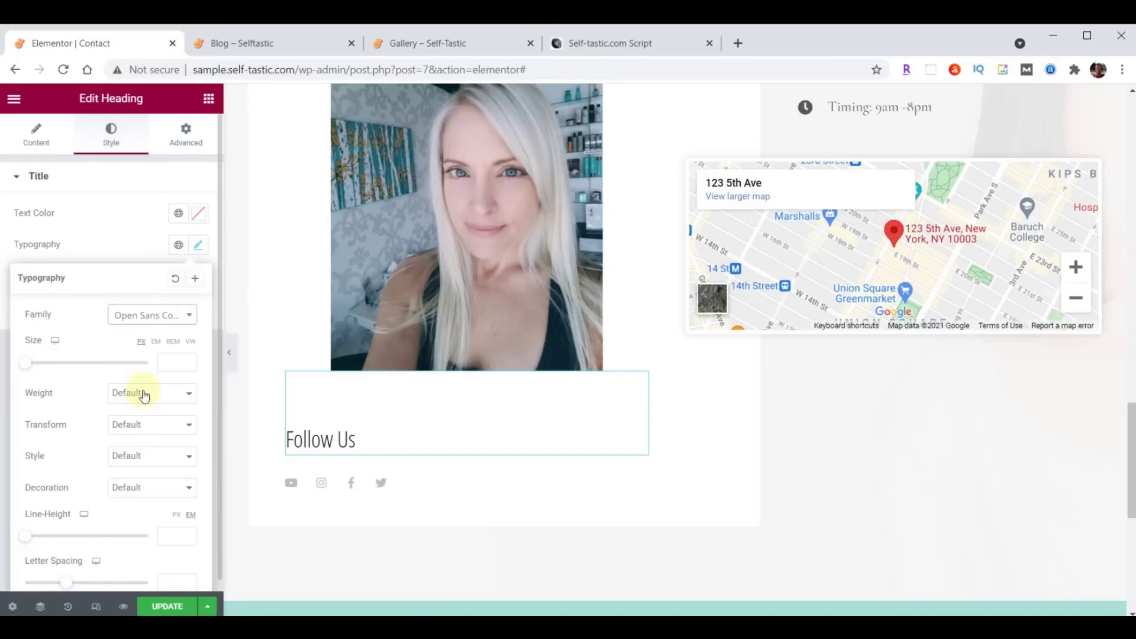
pyautogui.write('30')
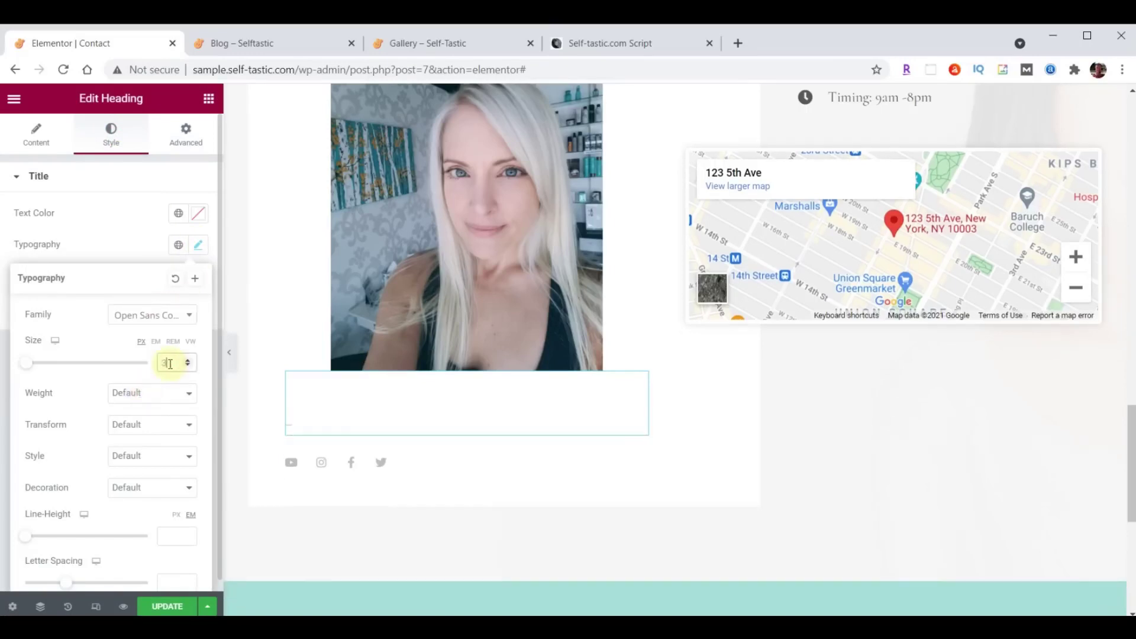
pyautogui.click(199, 249)
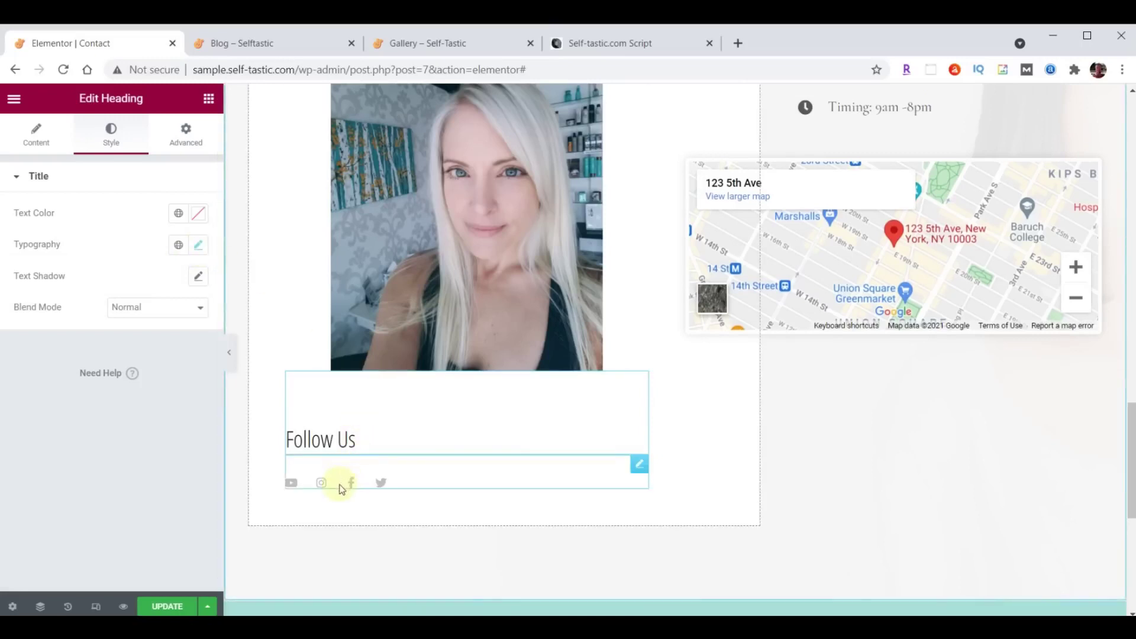
# Set the social icons' size to 32.
pyautogui.click(639, 464)
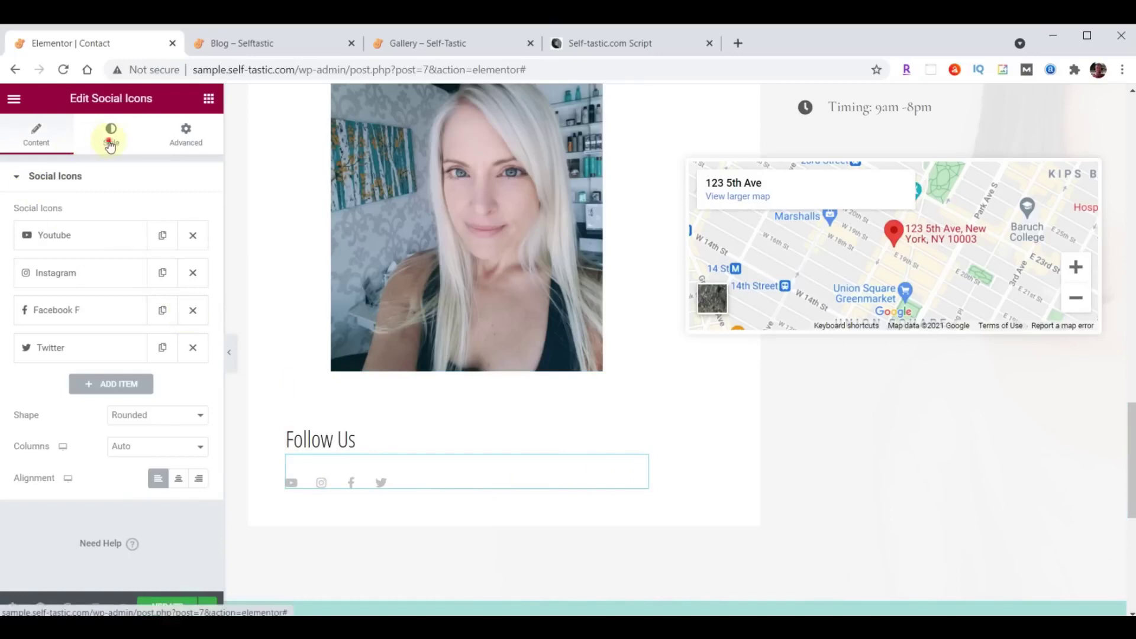
pyautogui.click(110, 136)
pyautogui.click(185, 323)
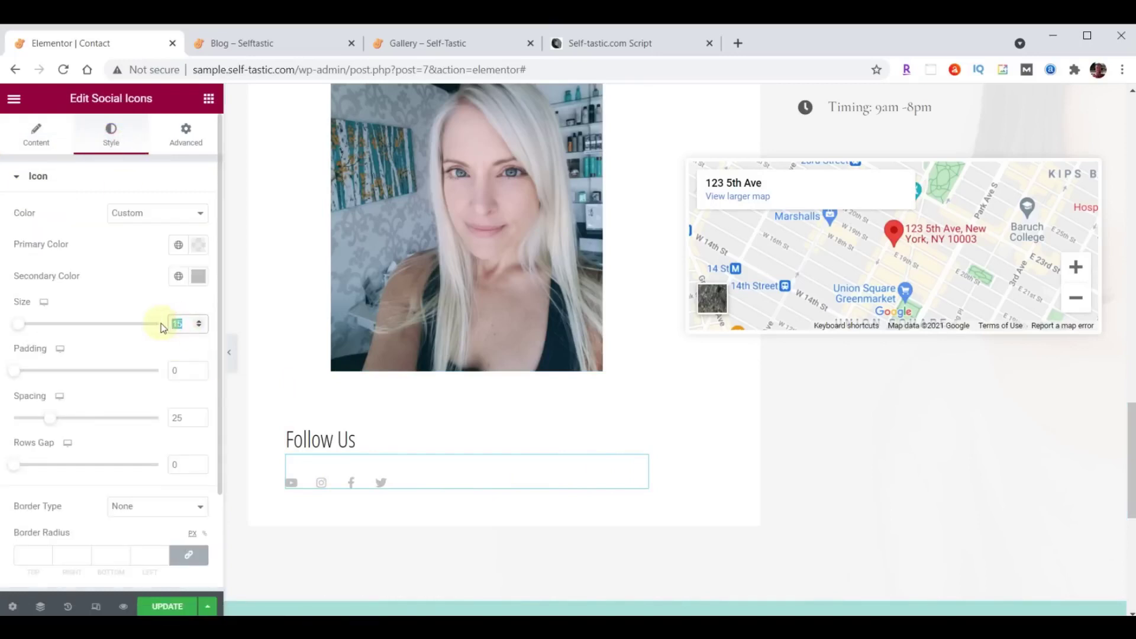
pyautogui.write('32')
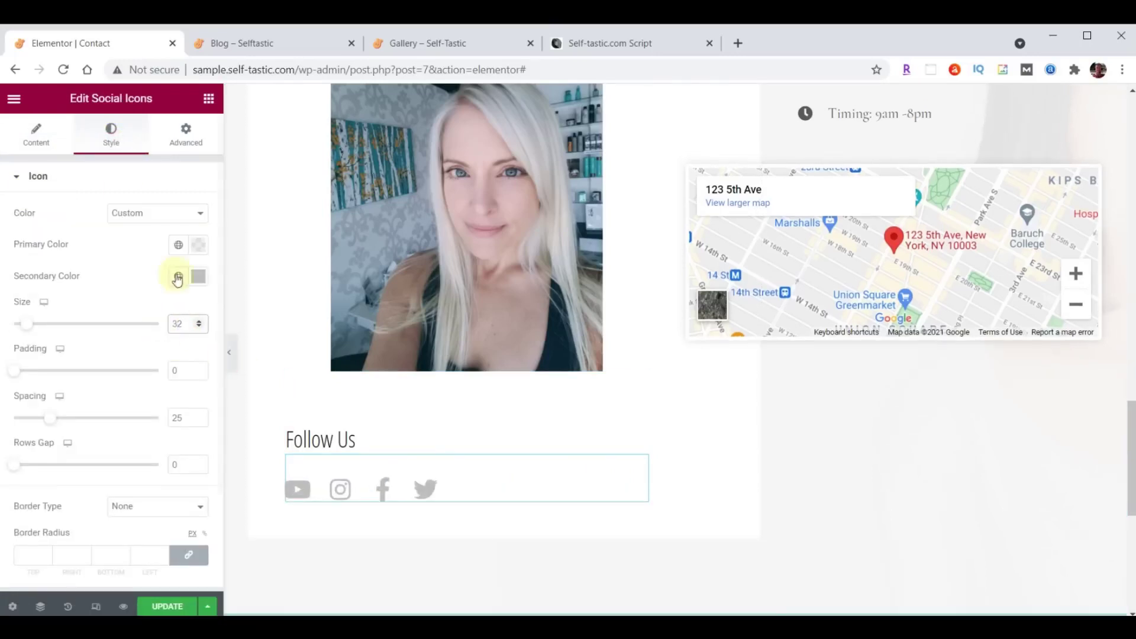
pyautogui.click(35, 145)
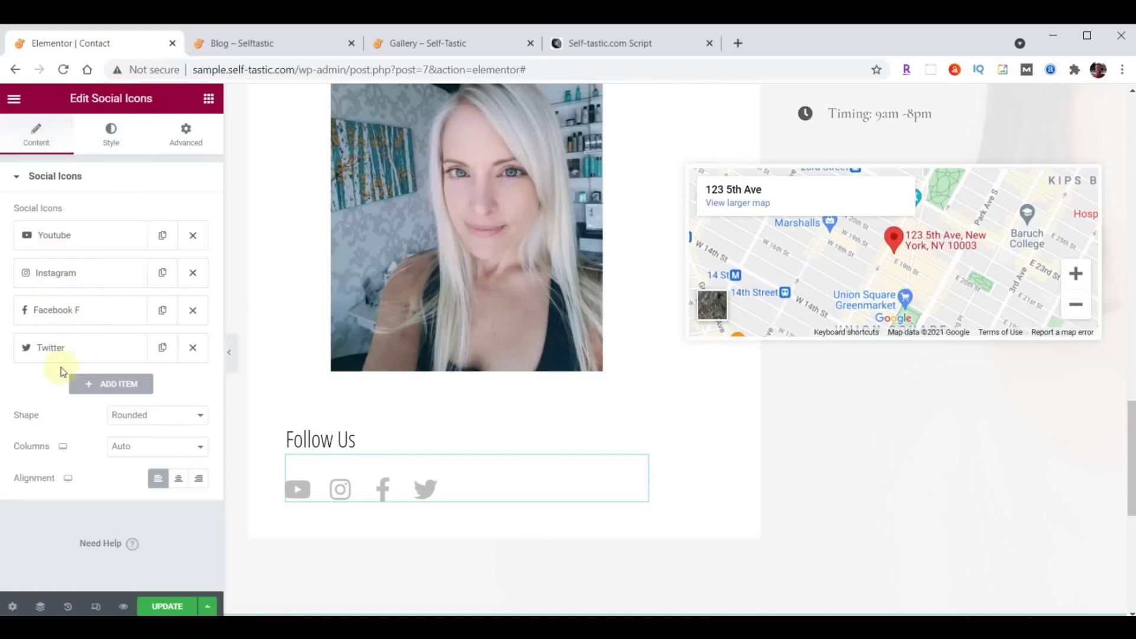
# Move Instagram to the end of the social icons and begin choosing a replacement YouTube icon.
pyautogui.moveTo(73, 275); pyautogui.dragTo(77, 363)
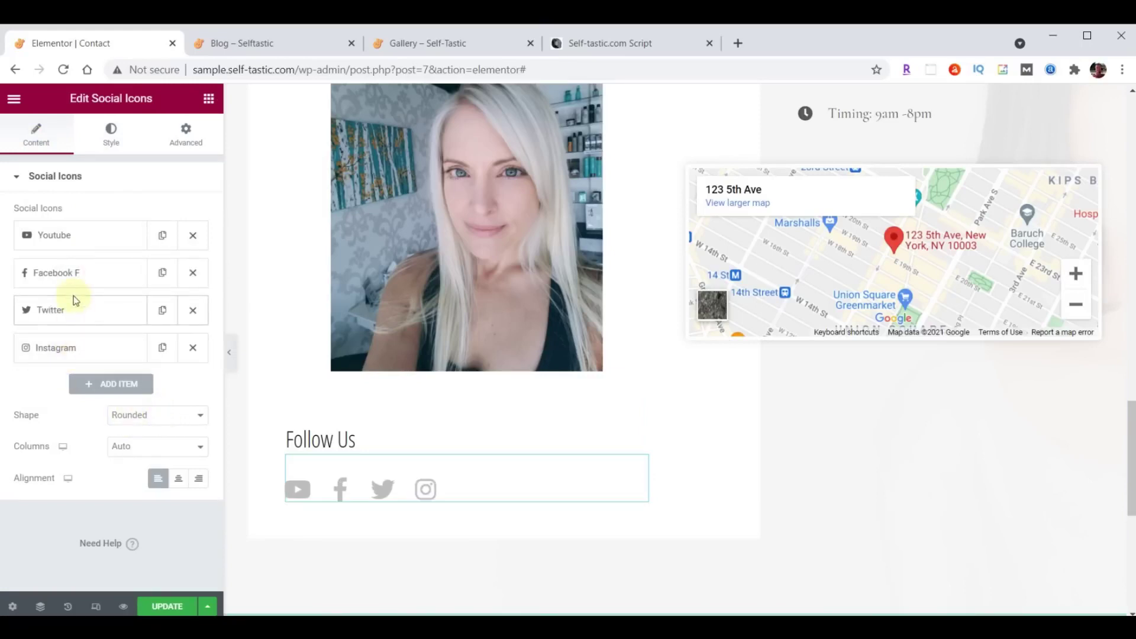
pyautogui.click(74, 242)
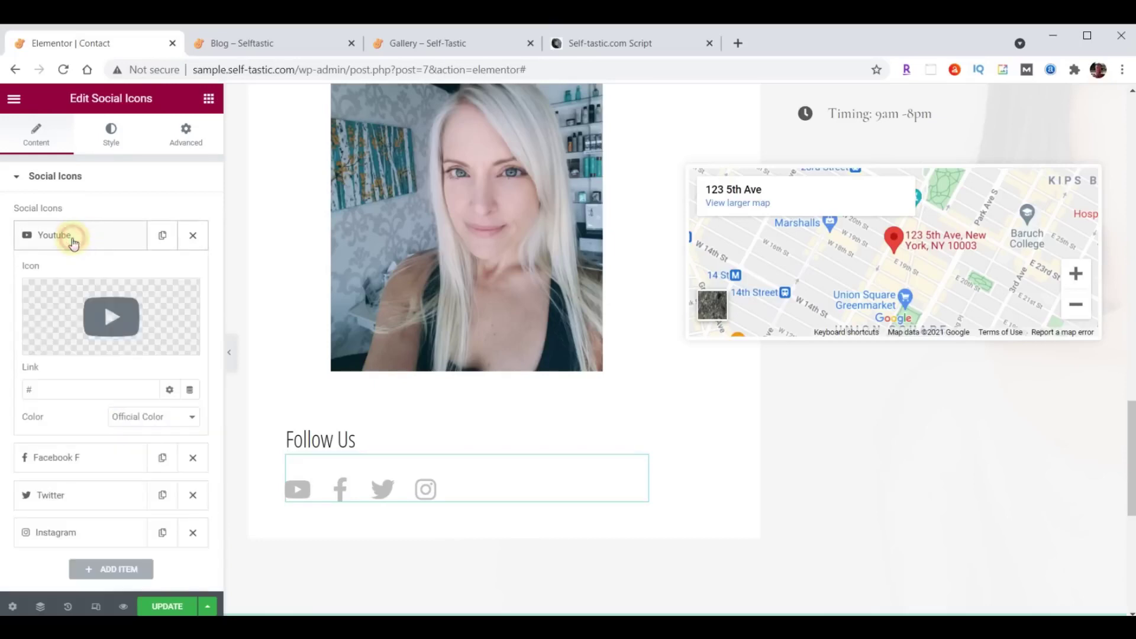
pyautogui.click(73, 241)
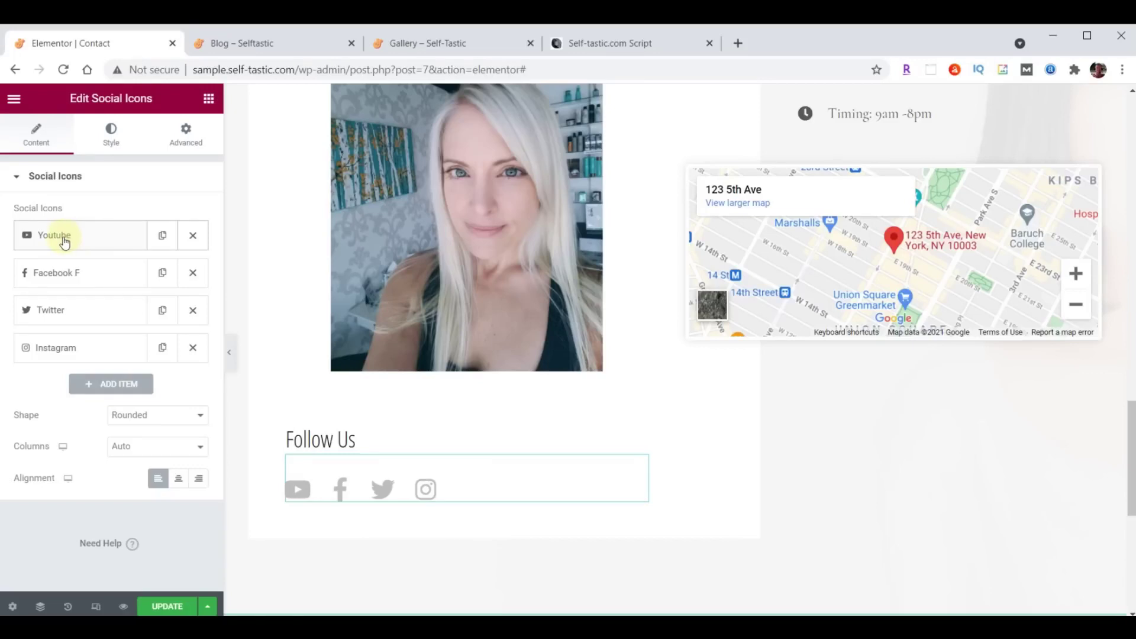
pyautogui.click(64, 242)
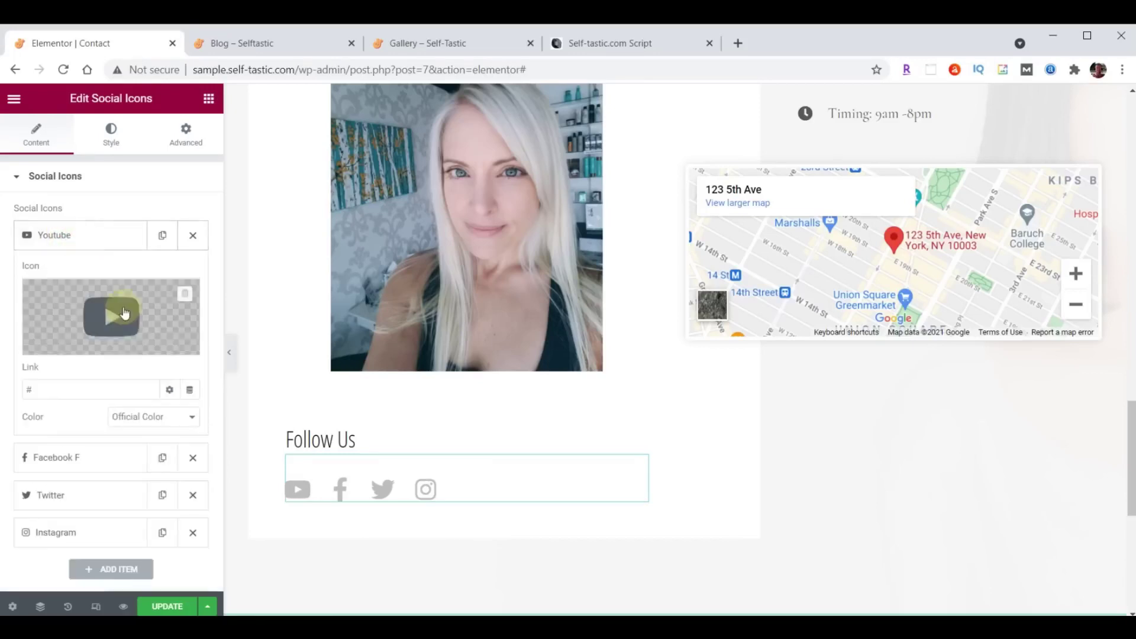
pyautogui.click(120, 318)
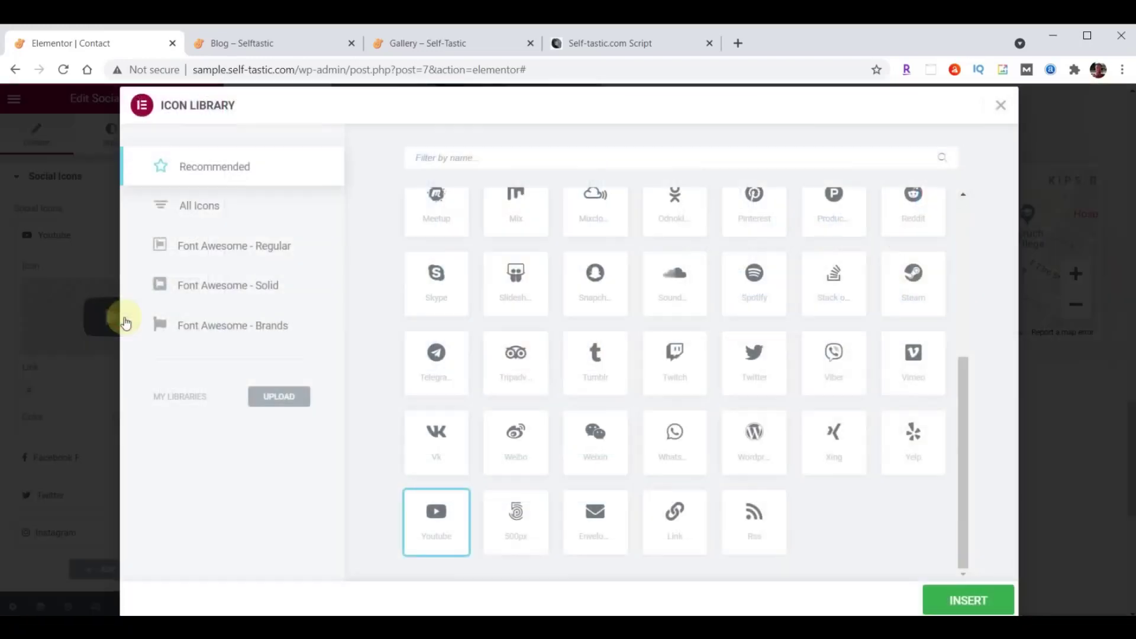
# Replace the YouTube icon with Medium, paste its profile link, and move it to the end.
pyautogui.click(504, 158)
pyautogui.write('Medium')
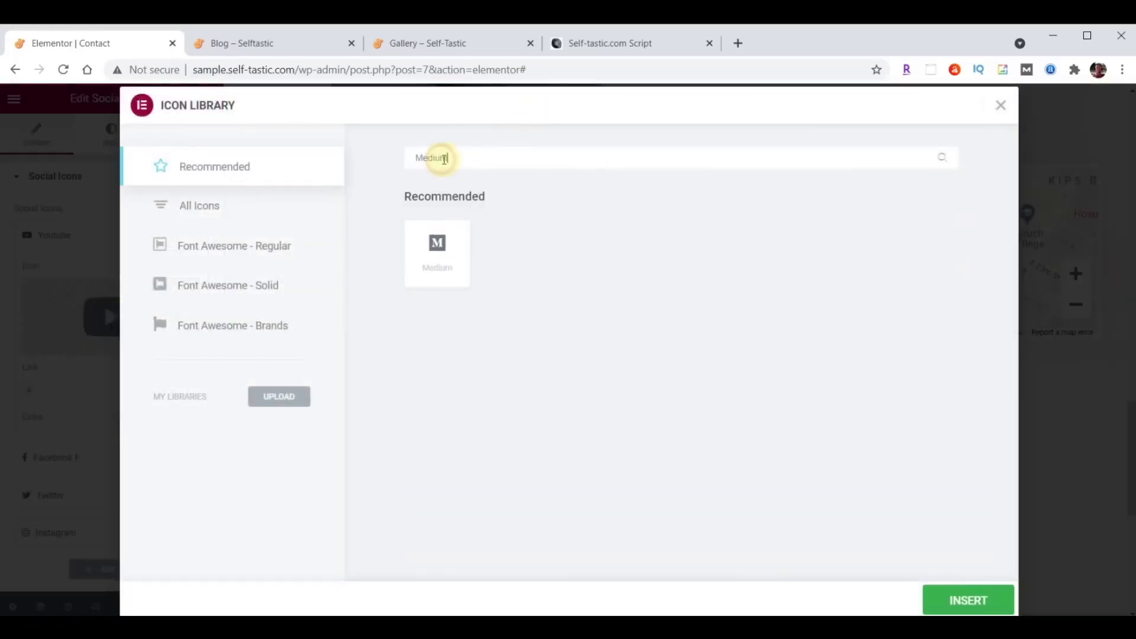
pyautogui.click(438, 254)
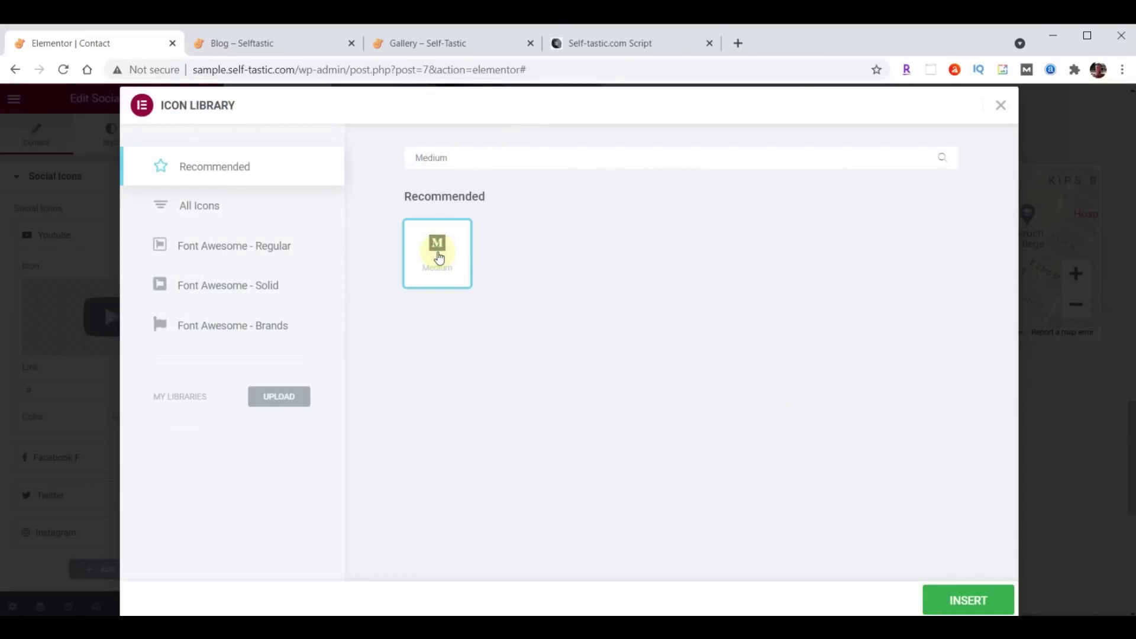
pyautogui.click(974, 602)
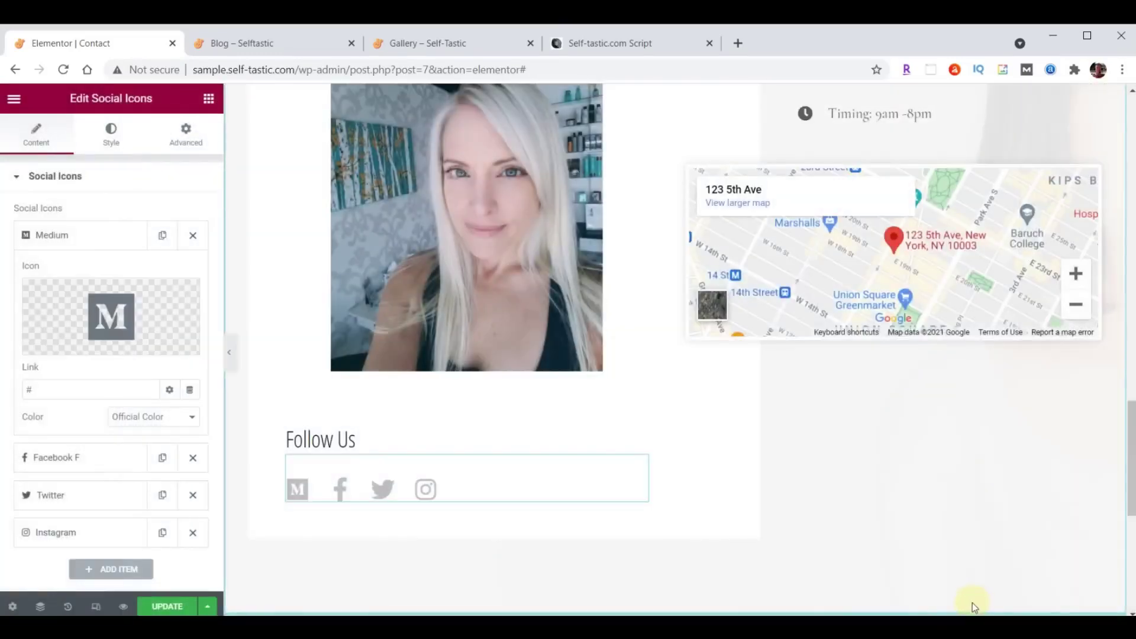
pyautogui.click(47, 389)
pyautogui.click(62, 236)
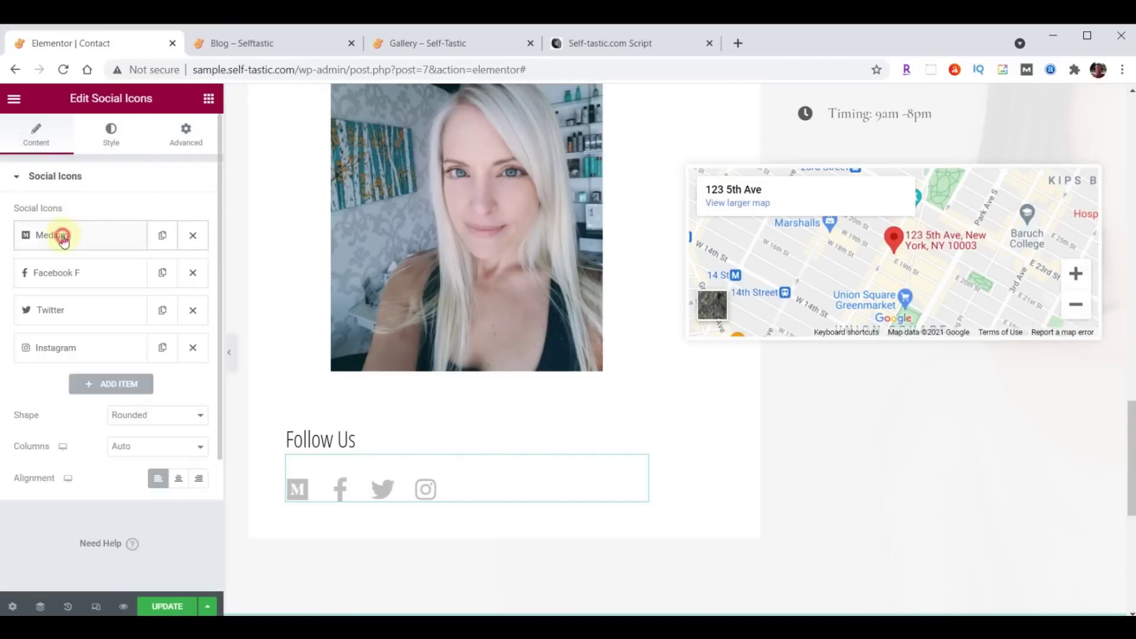
pyautogui.moveTo(84, 242); pyautogui.dragTo(91, 358)
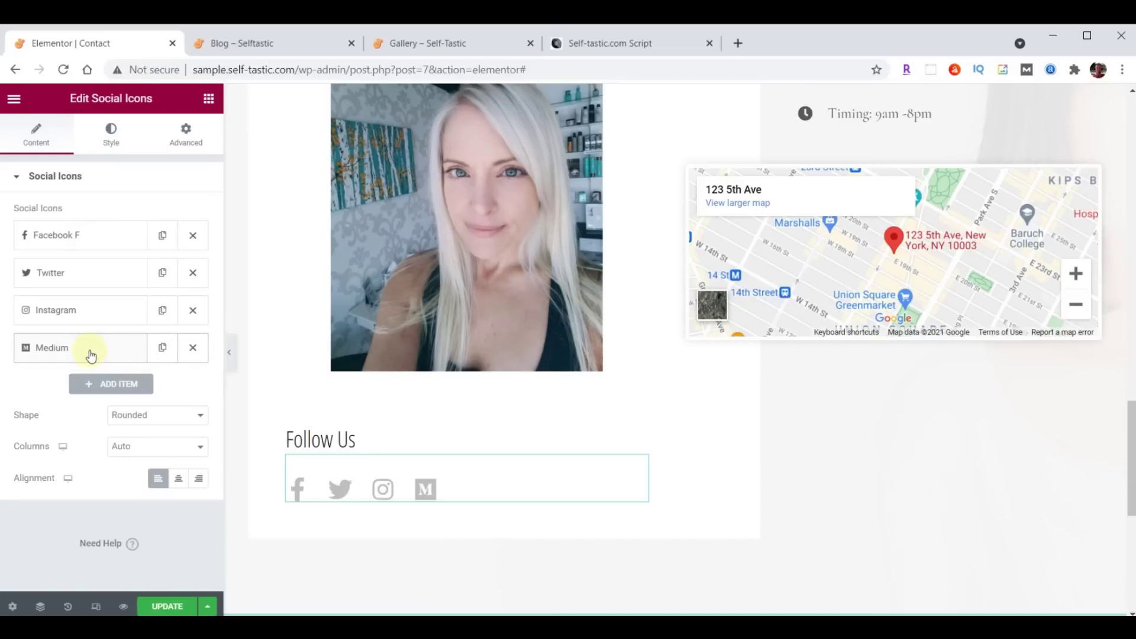
# Add profile links for Facebook, Twitter and Instagram, and move Twitter to the front.
pyautogui.click(71, 235)
pyautogui.doubleClick(81, 386)
pyautogui.write('https://facebook.com/selftastic')
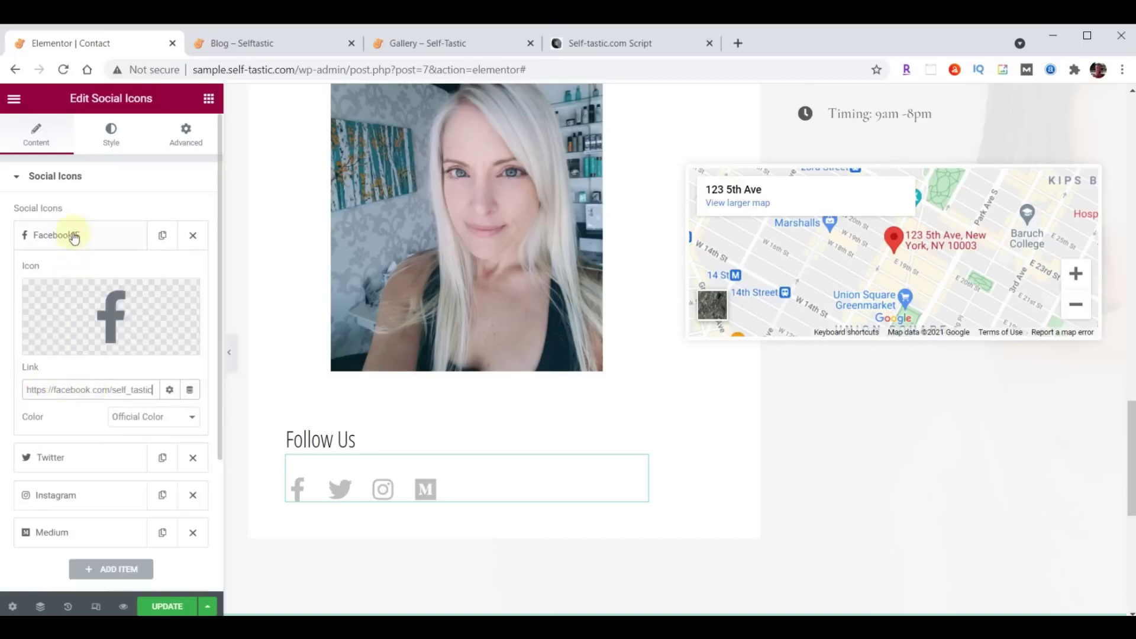
pyautogui.click(73, 235)
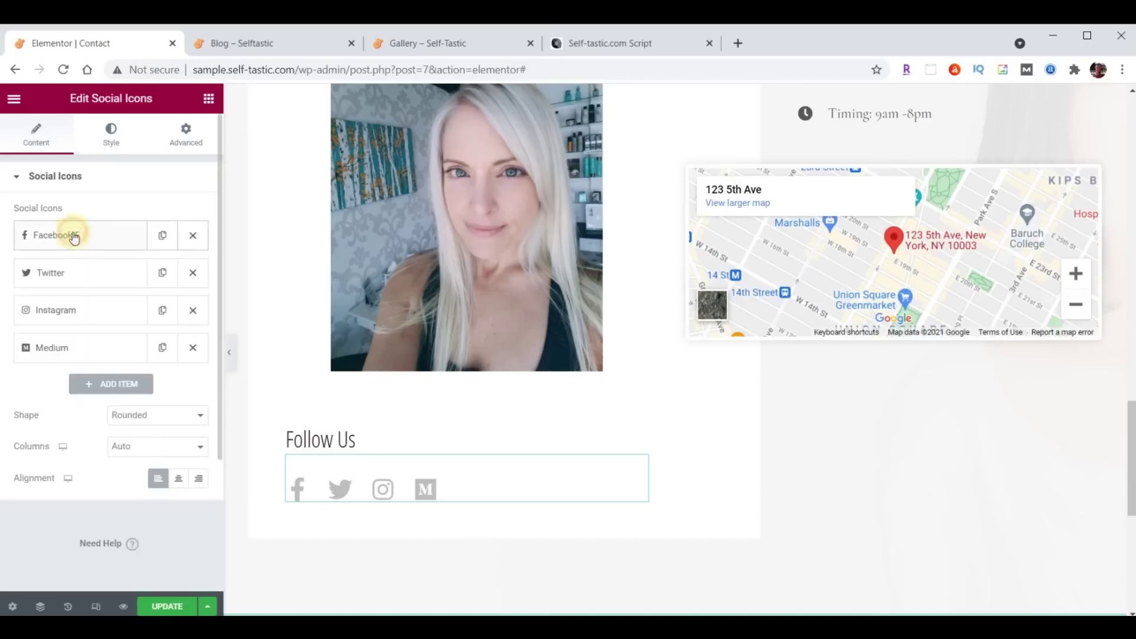
pyautogui.click(67, 273)
pyautogui.doubleClick(65, 427)
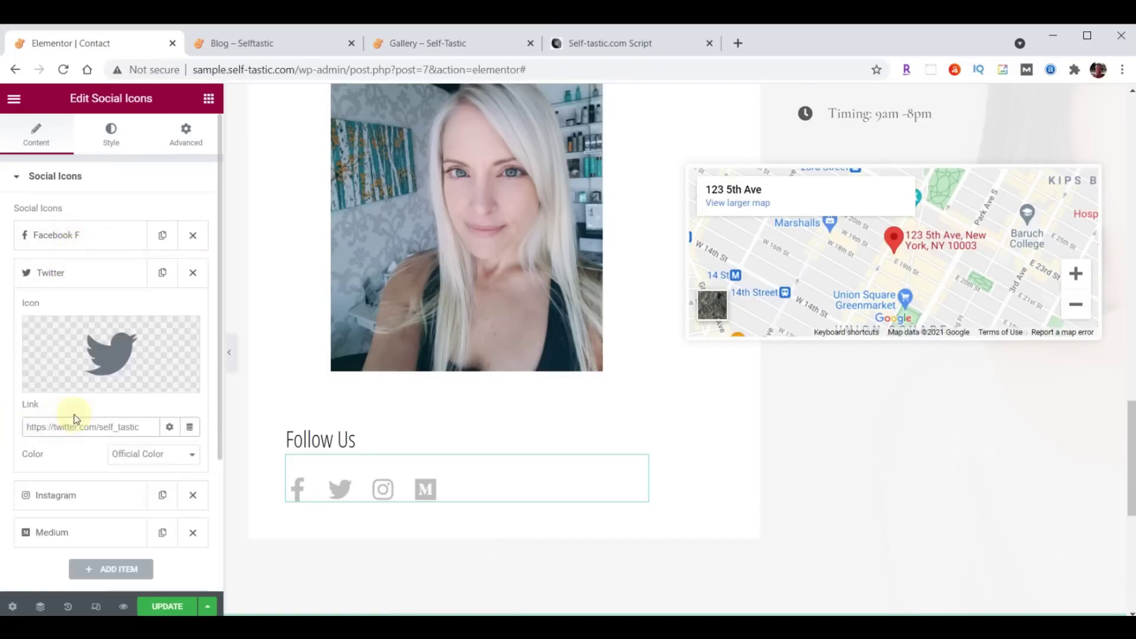
pyautogui.click(62, 274)
pyautogui.moveTo(67, 274); pyautogui.dragTo(65, 236)
pyautogui.click(74, 311)
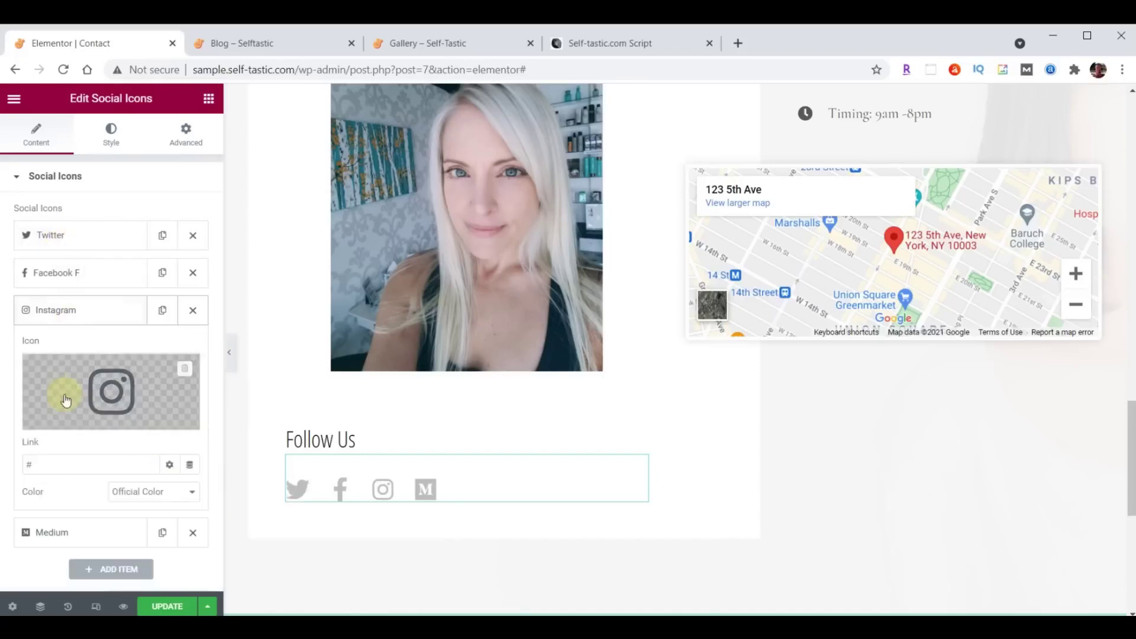
pyautogui.doubleClick(27, 459)
pyautogui.write('https://instagram.com/self_tastic')
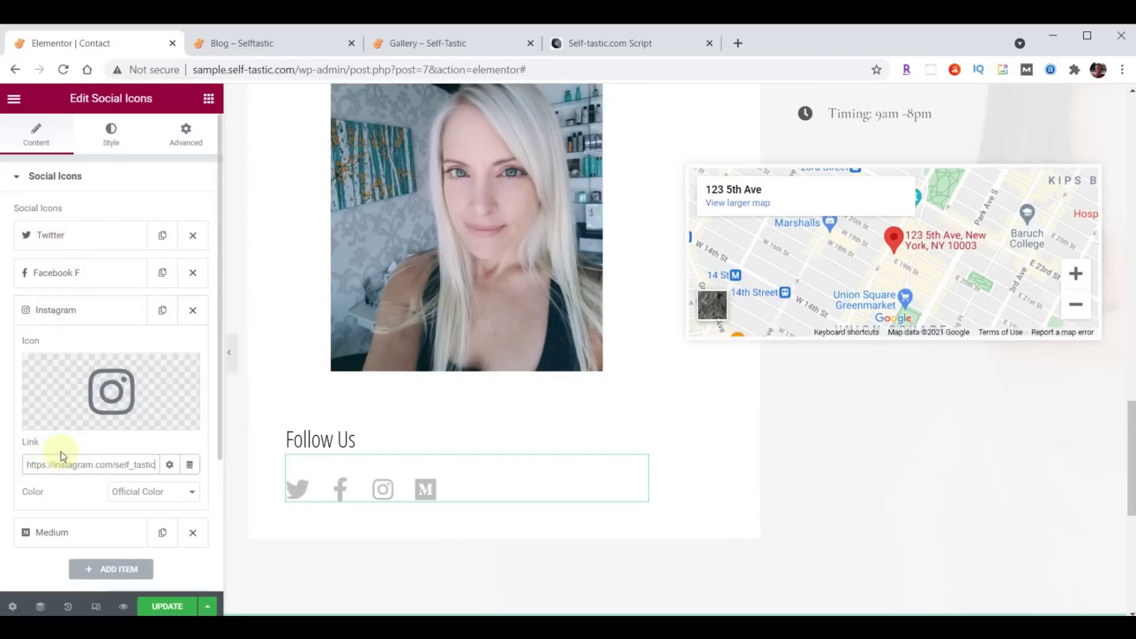
pyautogui.click(52, 309)
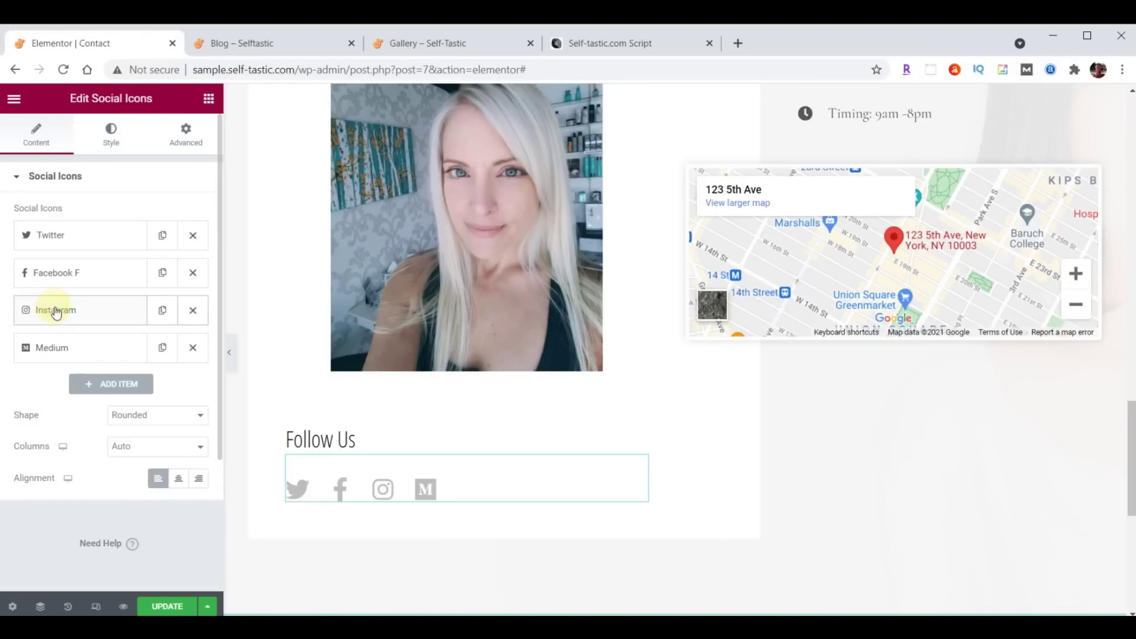
# In the contact icon list, replace the old address and phone number with the new ones.
pyautogui.scroll(6, 1008, 438)
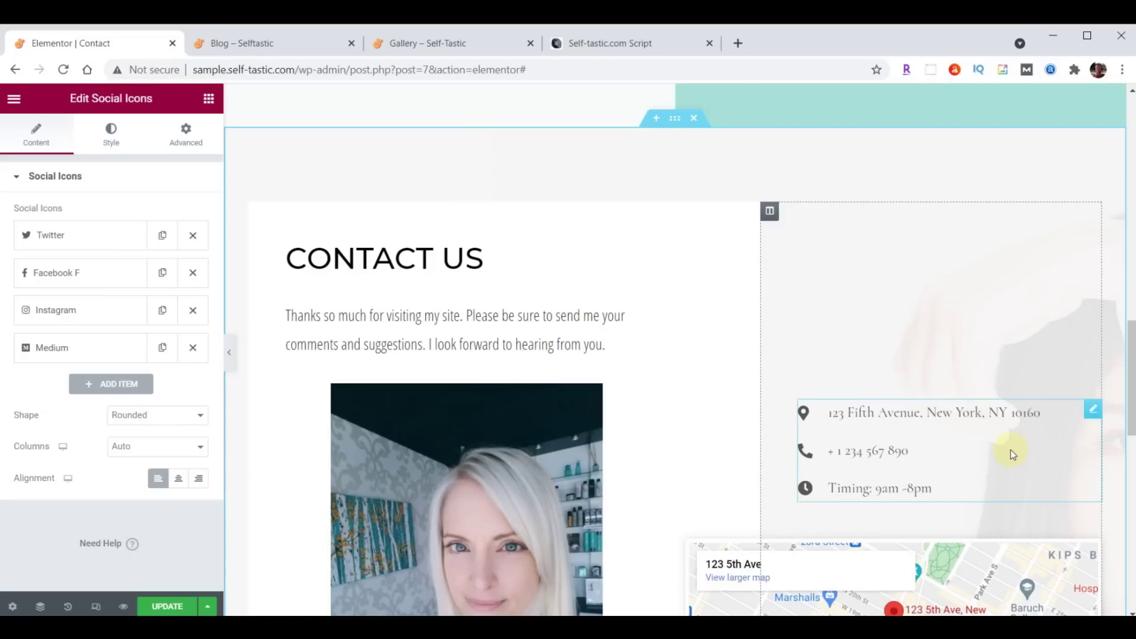
pyautogui.click(1092, 411)
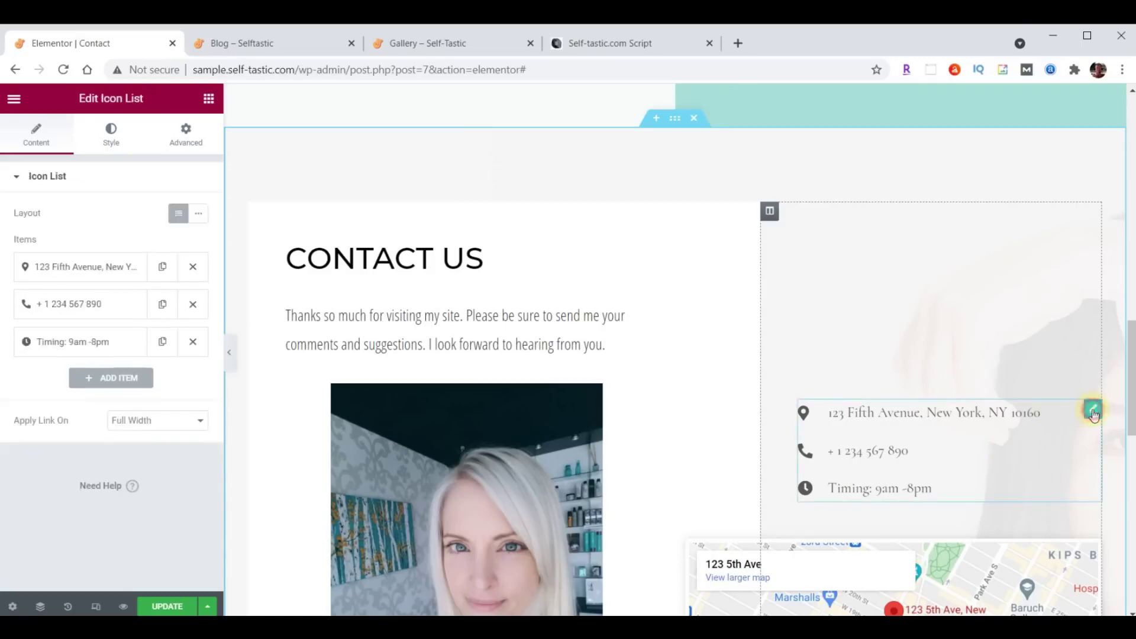
pyautogui.click(94, 269)
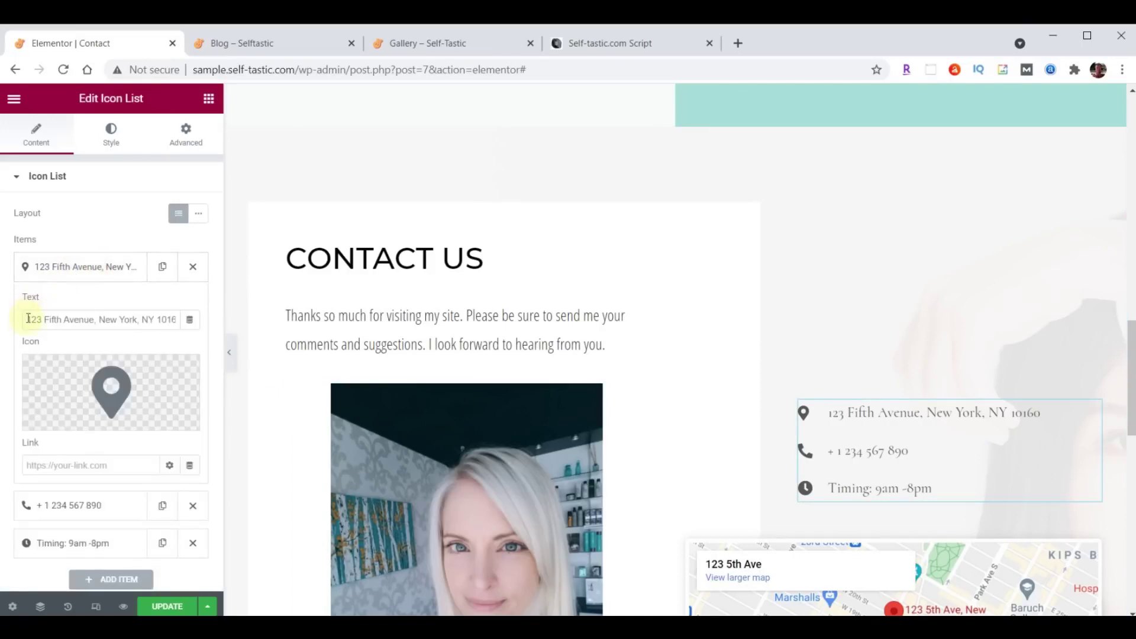
pyautogui.moveTo(28, 319); pyautogui.dragTo(183, 318)
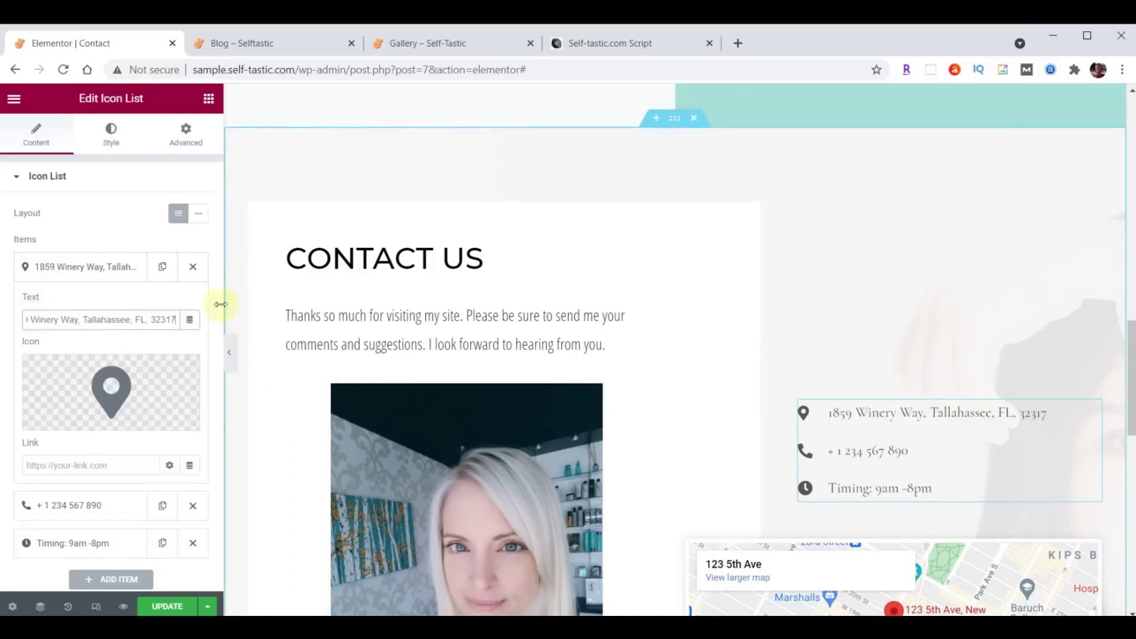
pyautogui.click(67, 266)
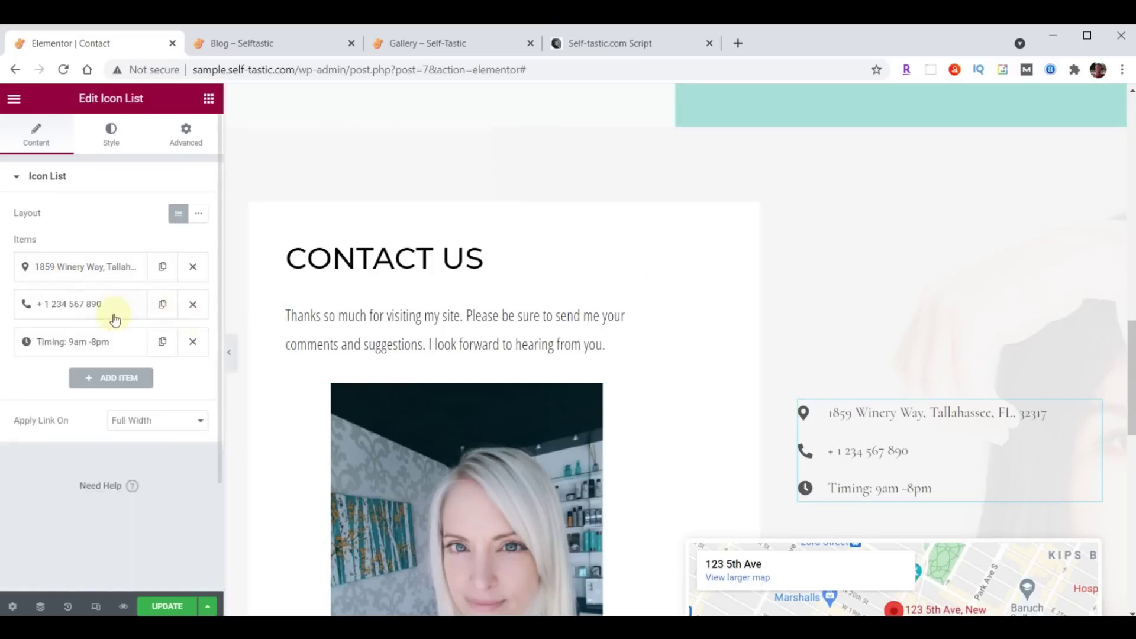
pyautogui.click(64, 304)
pyautogui.moveTo(119, 356); pyautogui.dragTo(6, 356)
pyautogui.hotkey('ctrl', 'v')
pyautogui.click(91, 304)
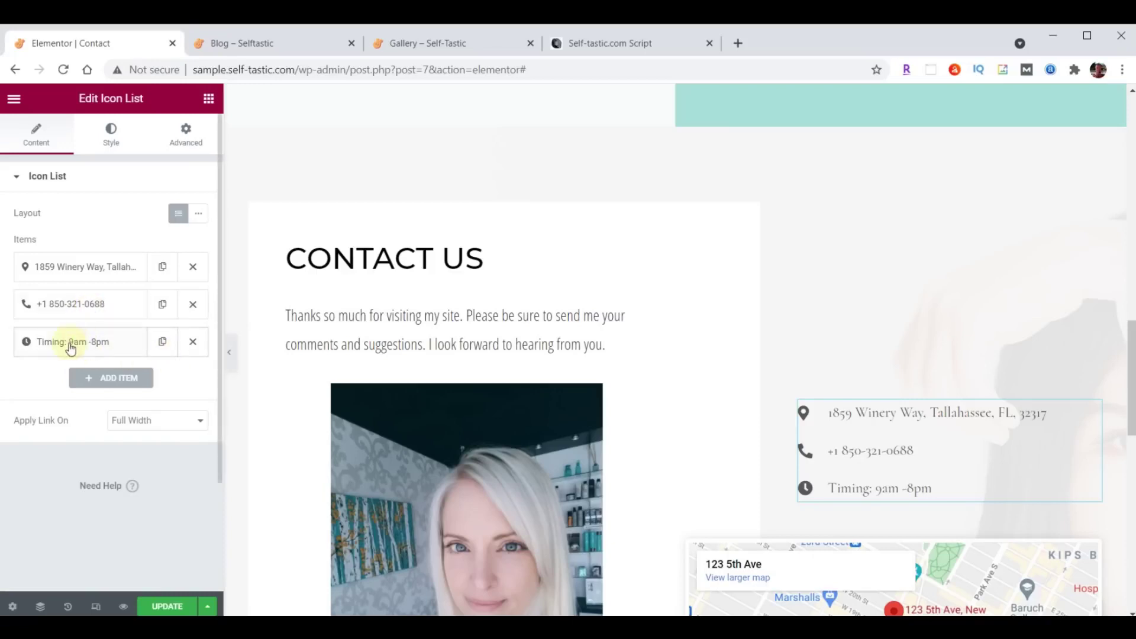
# Change the hours item to 'Hours 9am-5pm, Mon-Fri' and keep the address at the top.
pyautogui.click(71, 342)
pyautogui.click(119, 388)
pyautogui.moveTo(119, 388); pyautogui.dragTo(24, 394)
pyautogui.write('Hours 9am-5pm, Mon-Fri')
pyautogui.click(92, 348)
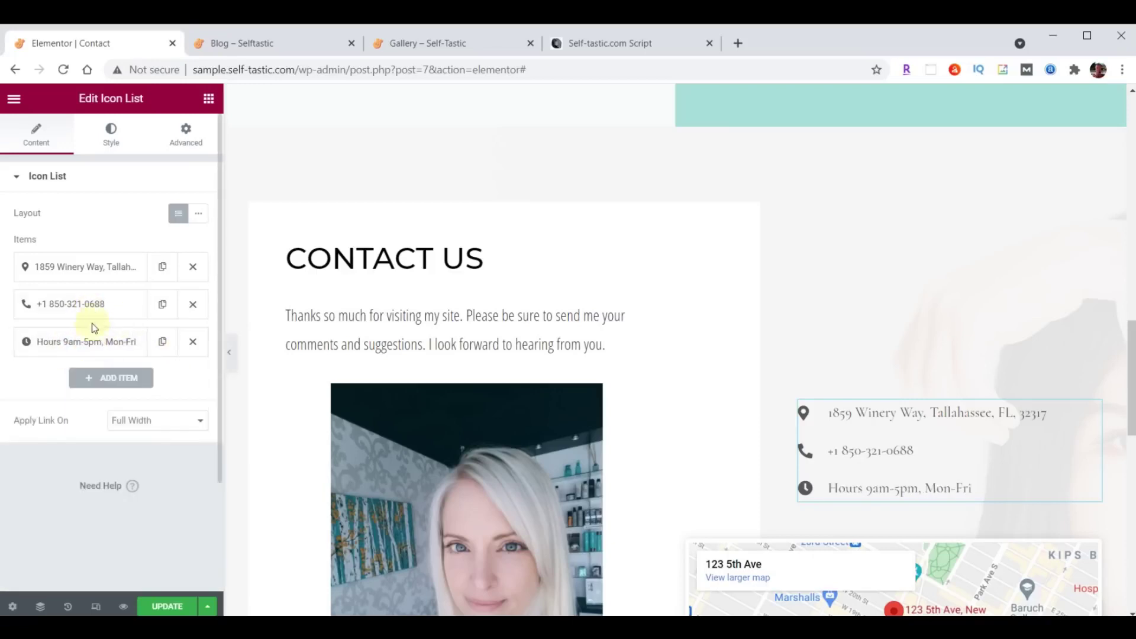
pyautogui.moveTo(77, 297); pyautogui.dragTo(81, 256)
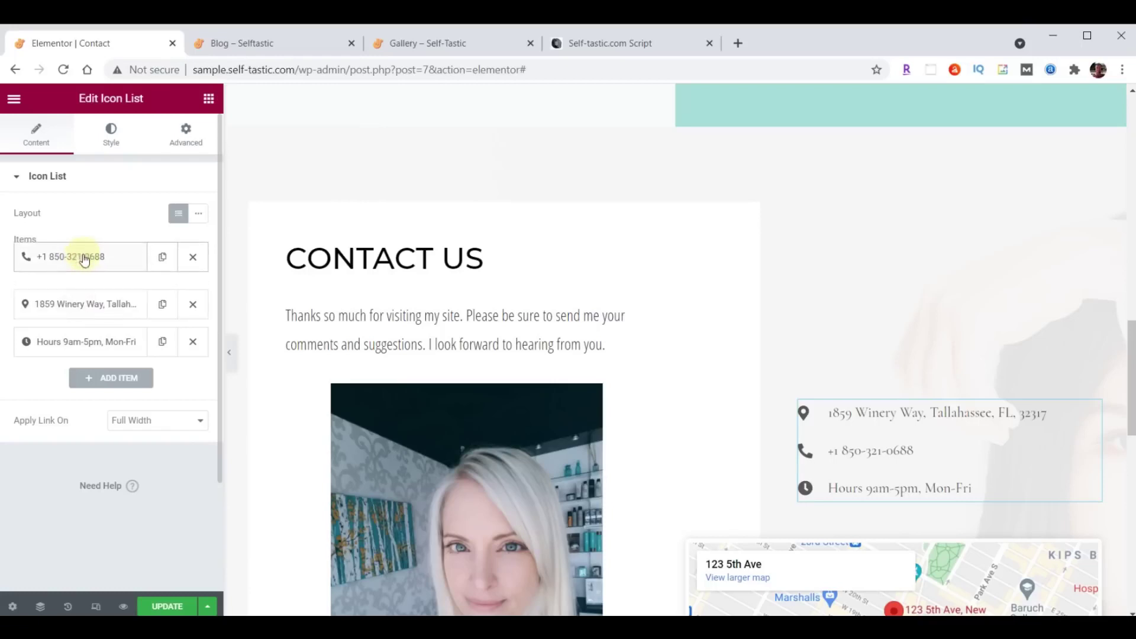
pyautogui.moveTo(77, 300); pyautogui.dragTo(80, 265)
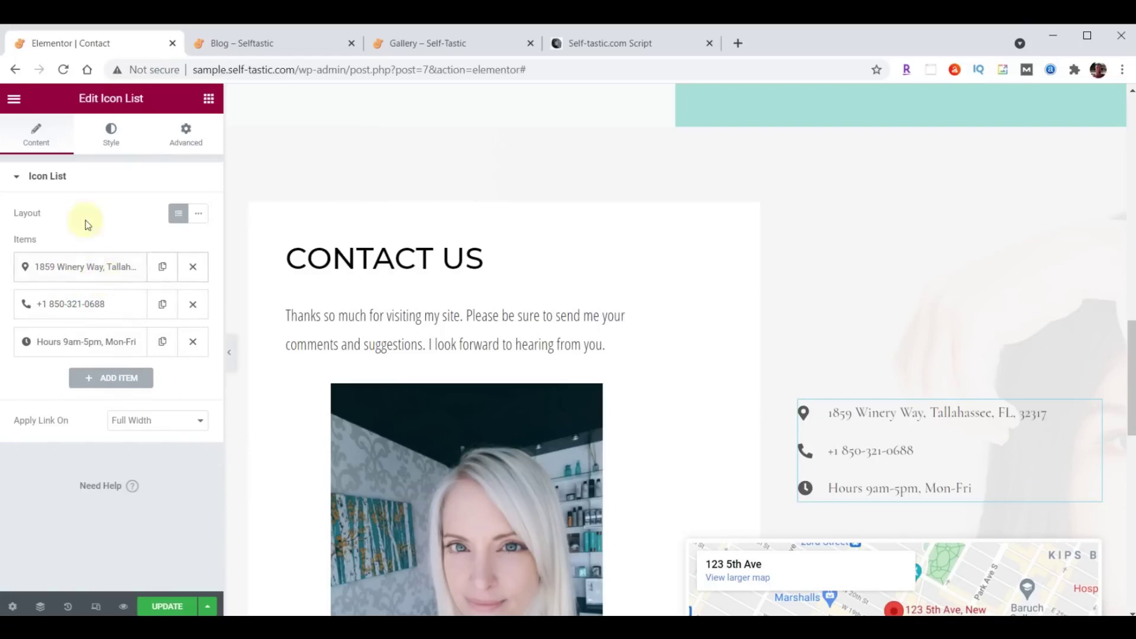
pyautogui.click(112, 132)
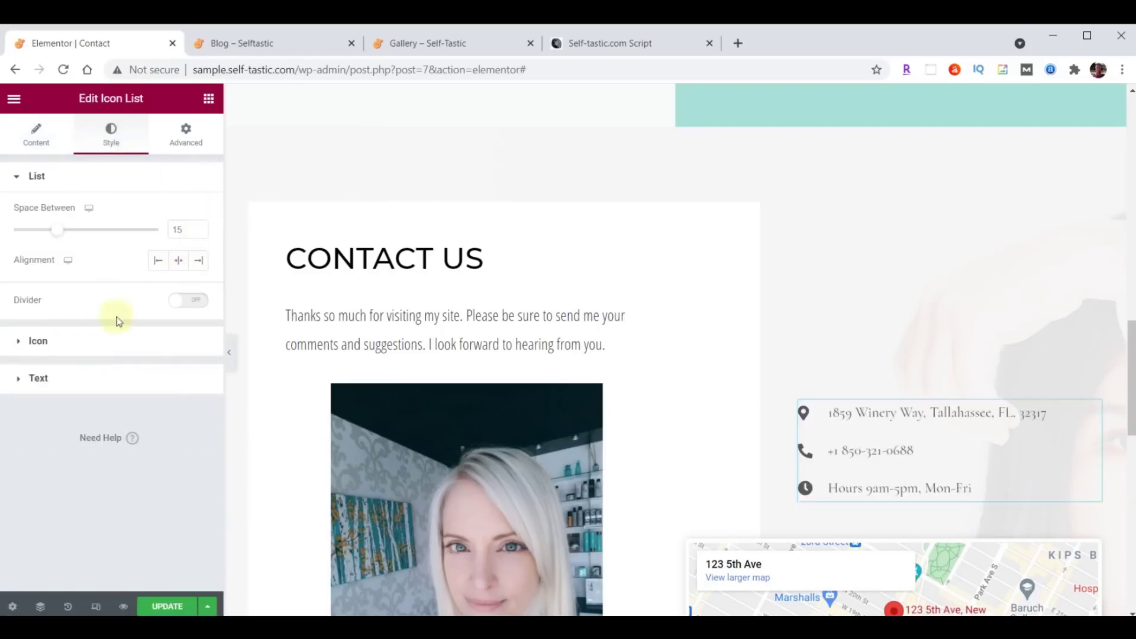
# Set the contact list text colour to #222222.
pyautogui.click(38, 377)
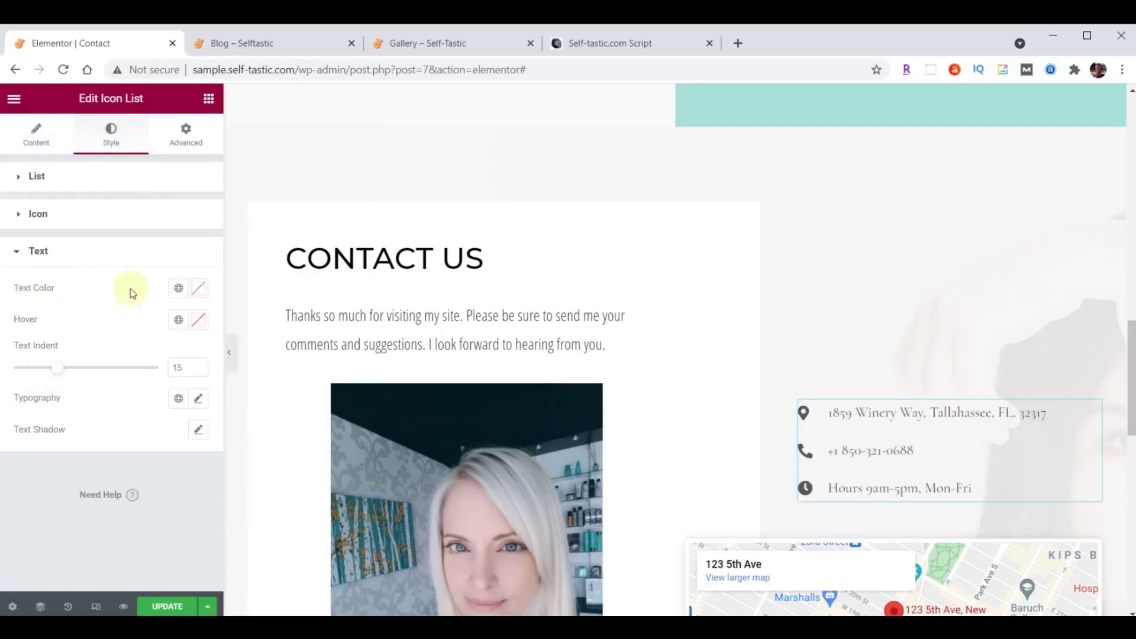
pyautogui.click(199, 290)
pyautogui.write('#222222')
pyautogui.click(199, 290)
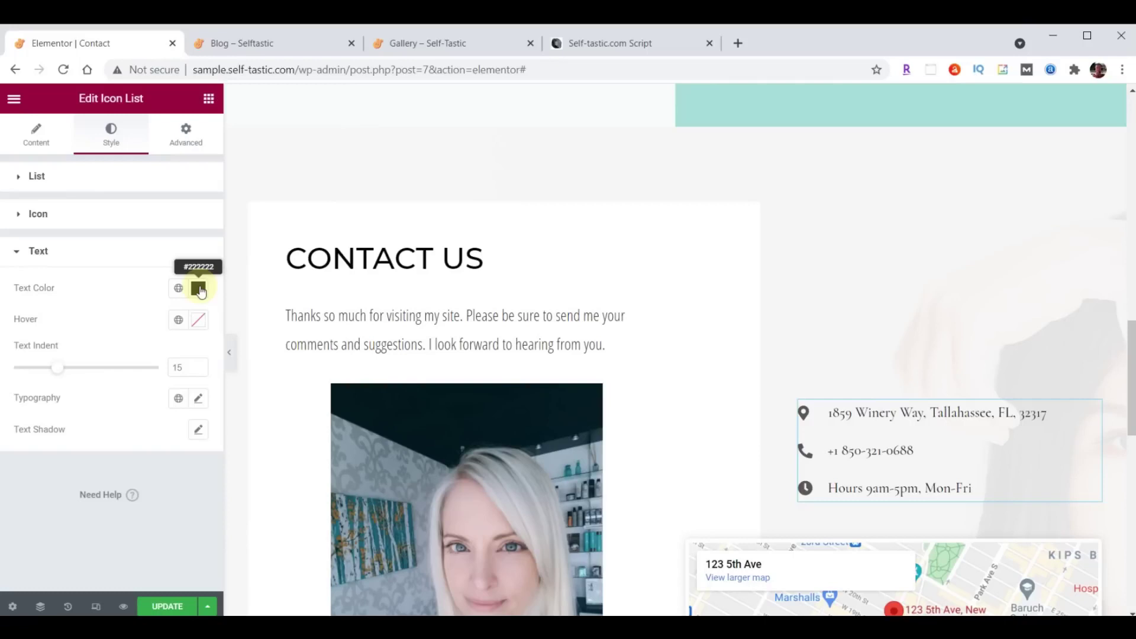
# Set the list typography to Open Sans Condensed, size 21, weight 400.
pyautogui.click(199, 400)
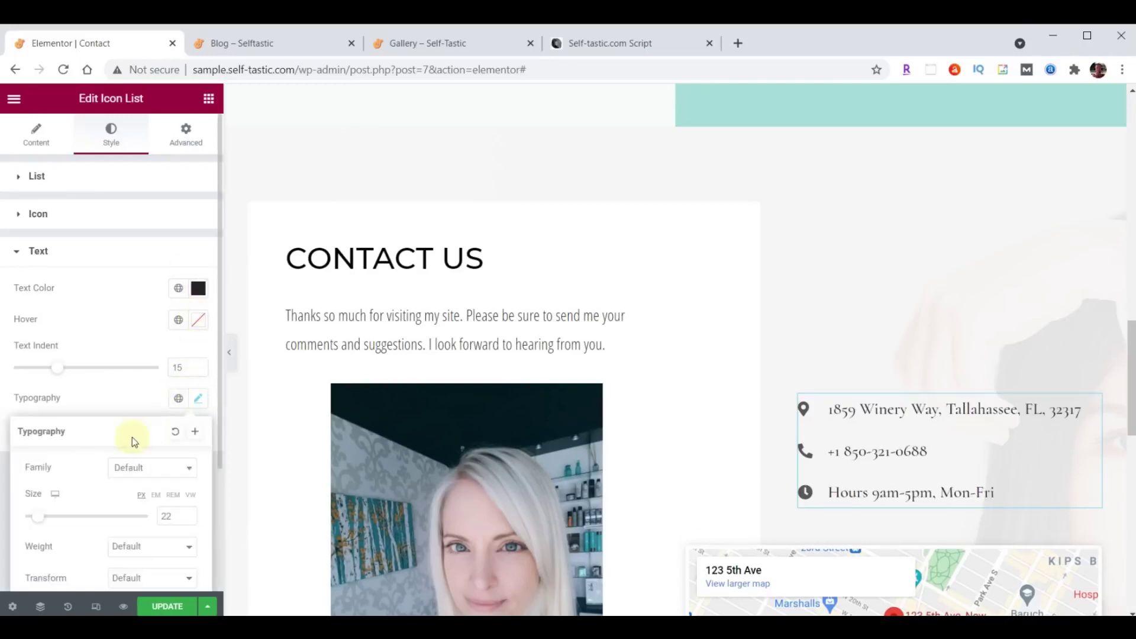
pyautogui.click(141, 469)
pyautogui.click(148, 297)
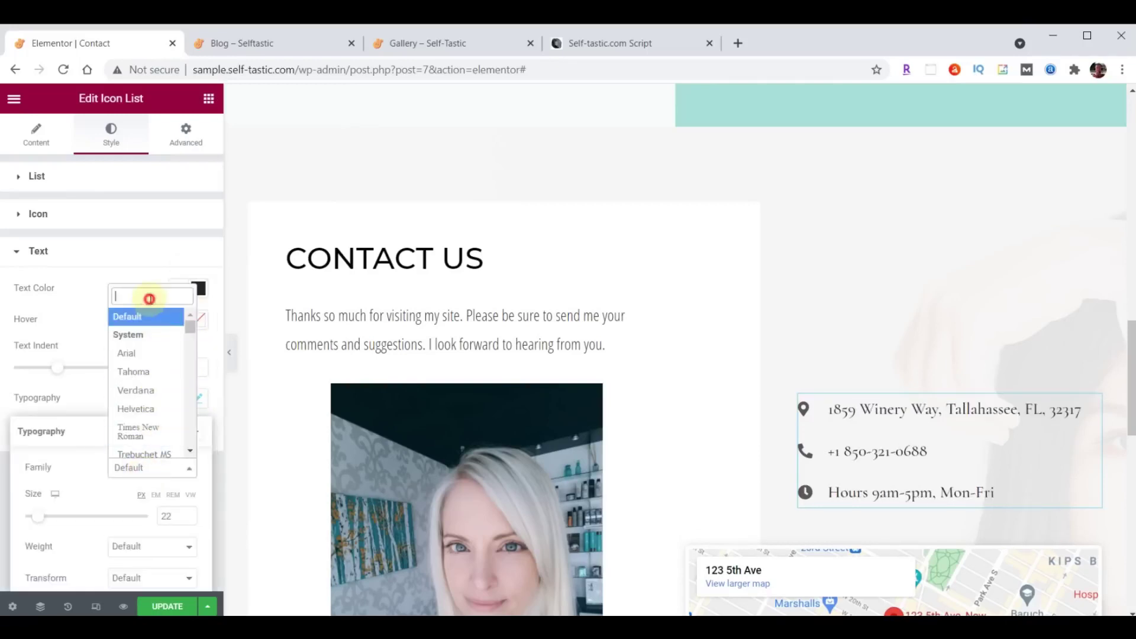
pyautogui.write('open')
pyautogui.click(148, 361)
pyautogui.click(174, 516)
pyautogui.write('21')
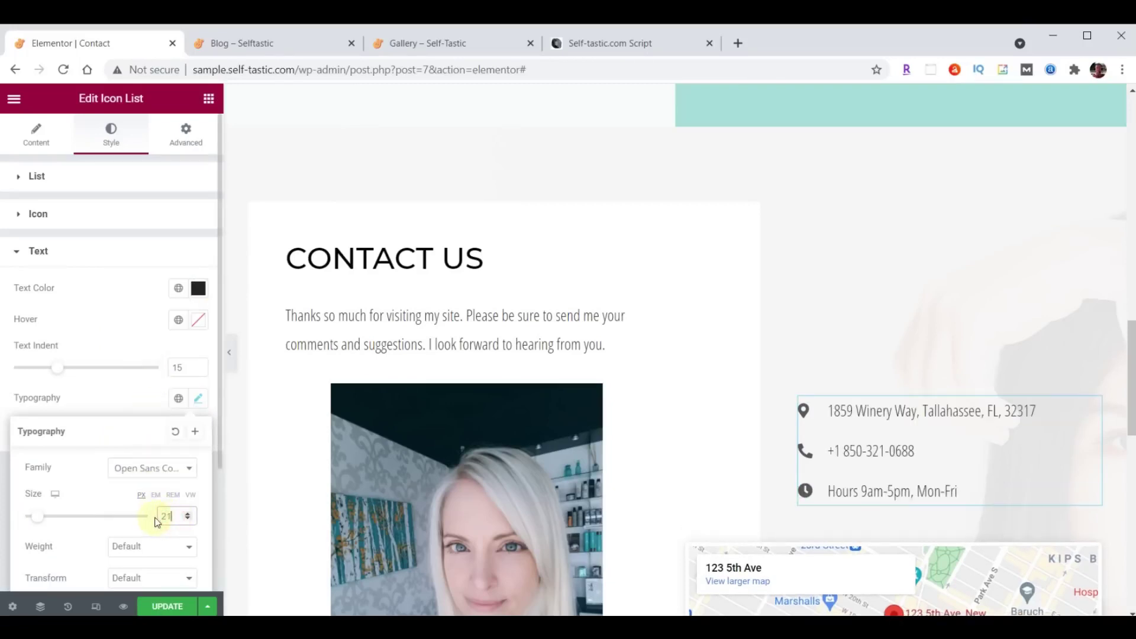
pyautogui.click(149, 548)
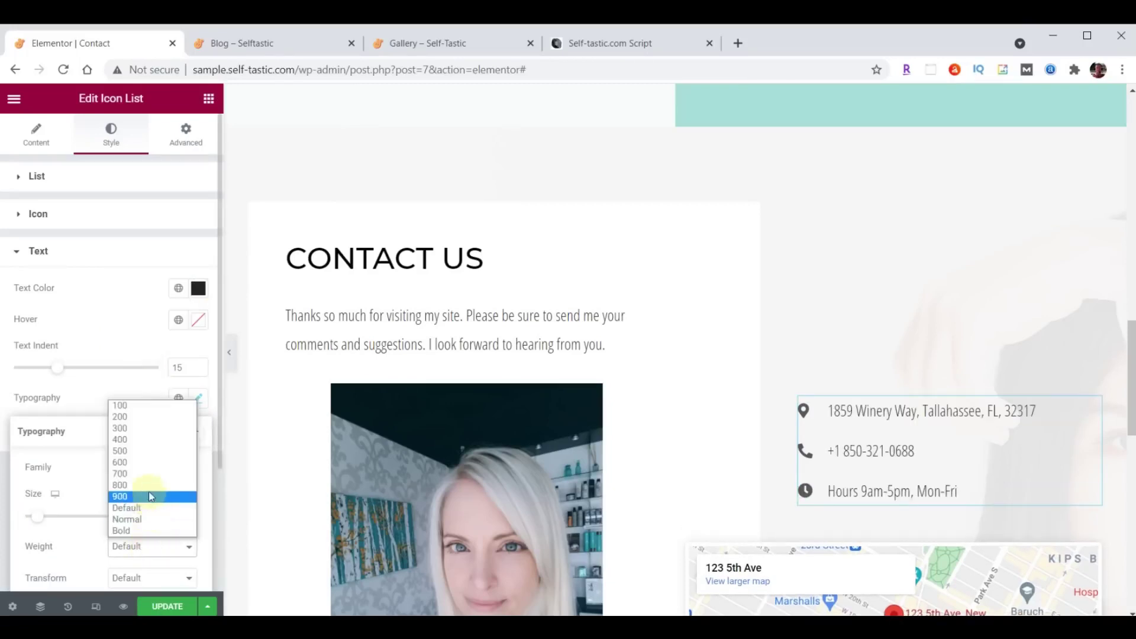
pyautogui.click(144, 439)
pyautogui.scroll(-4, 958, 302)
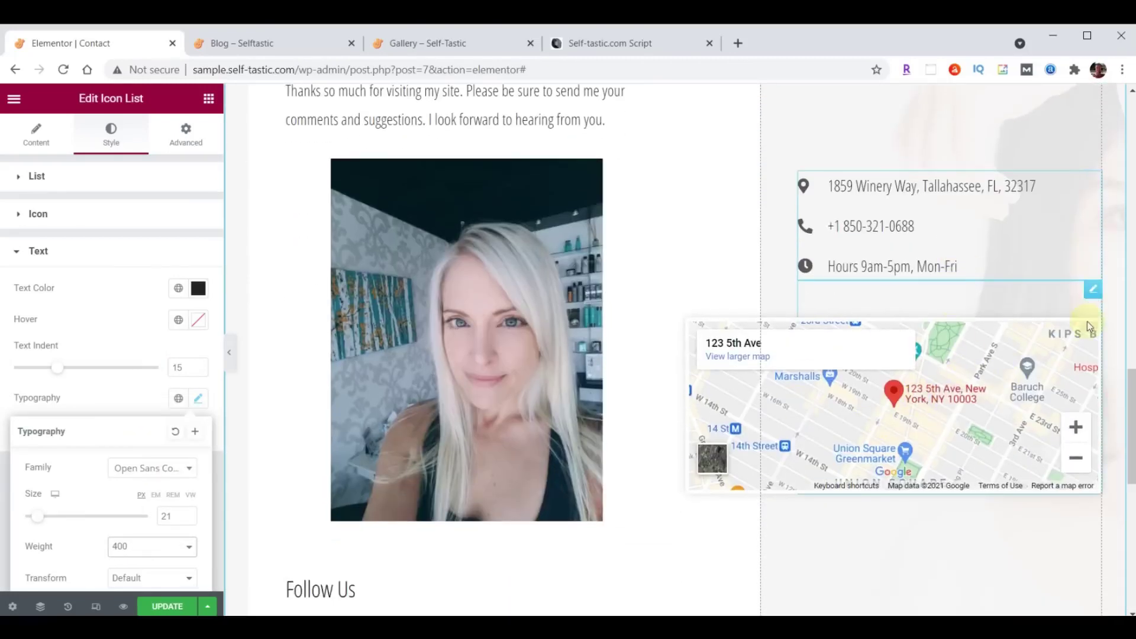
pyautogui.click(1094, 295)
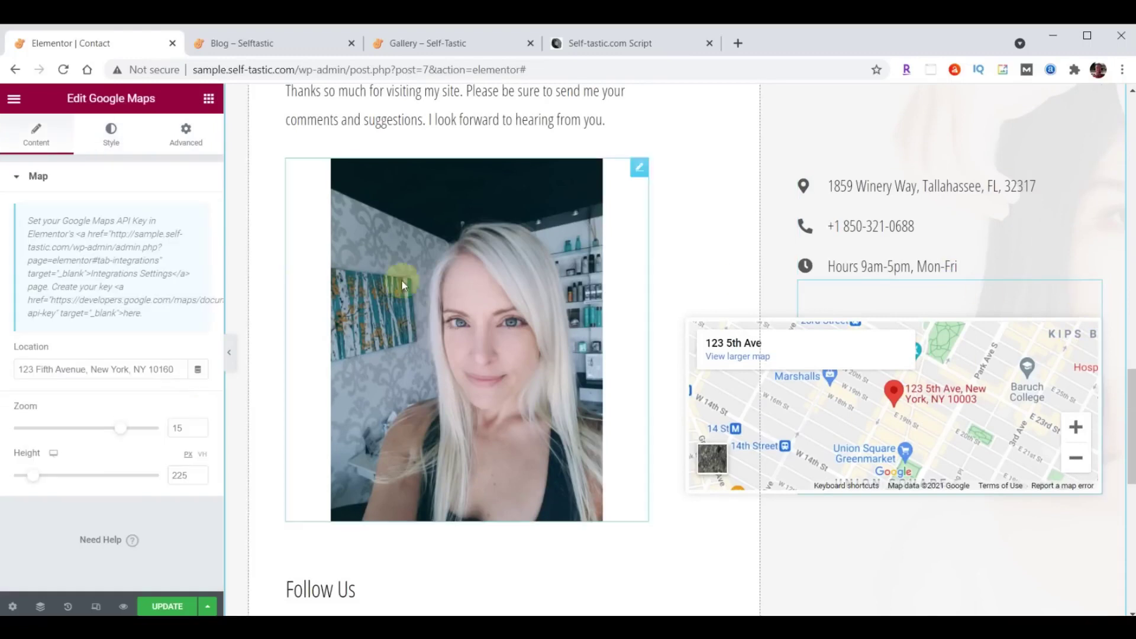
pyautogui.click(35, 368)
pyautogui.moveTo(23, 368); pyautogui.dragTo(203, 364)
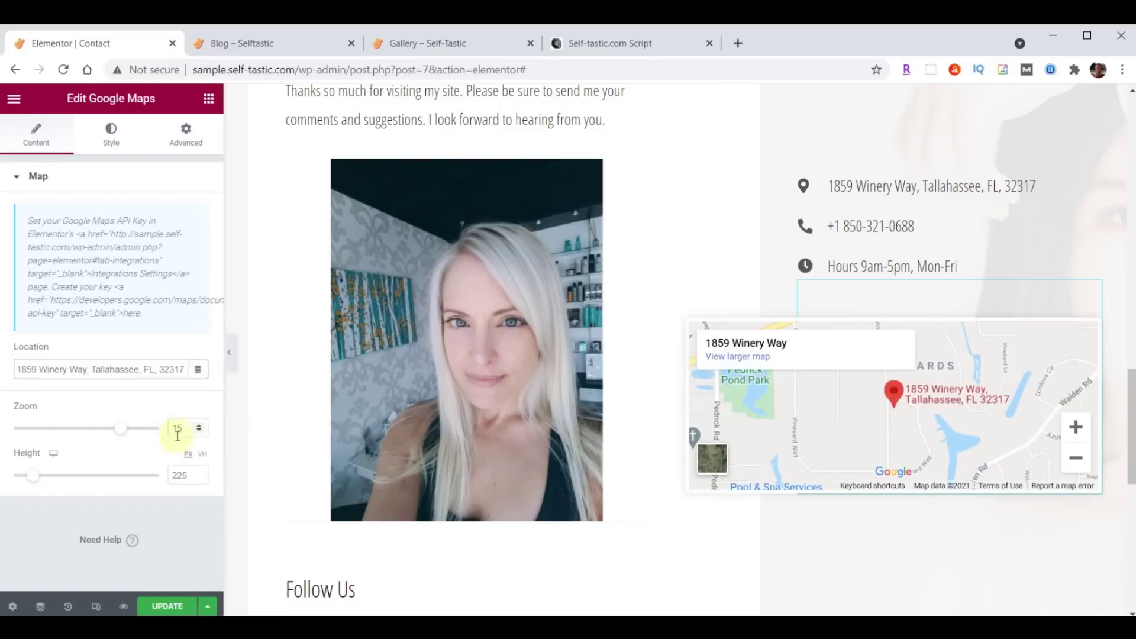
# Set the map height to 500 px, update the page, and switch to the Blog tab.
pyautogui.scroll(-3, 885, 410)
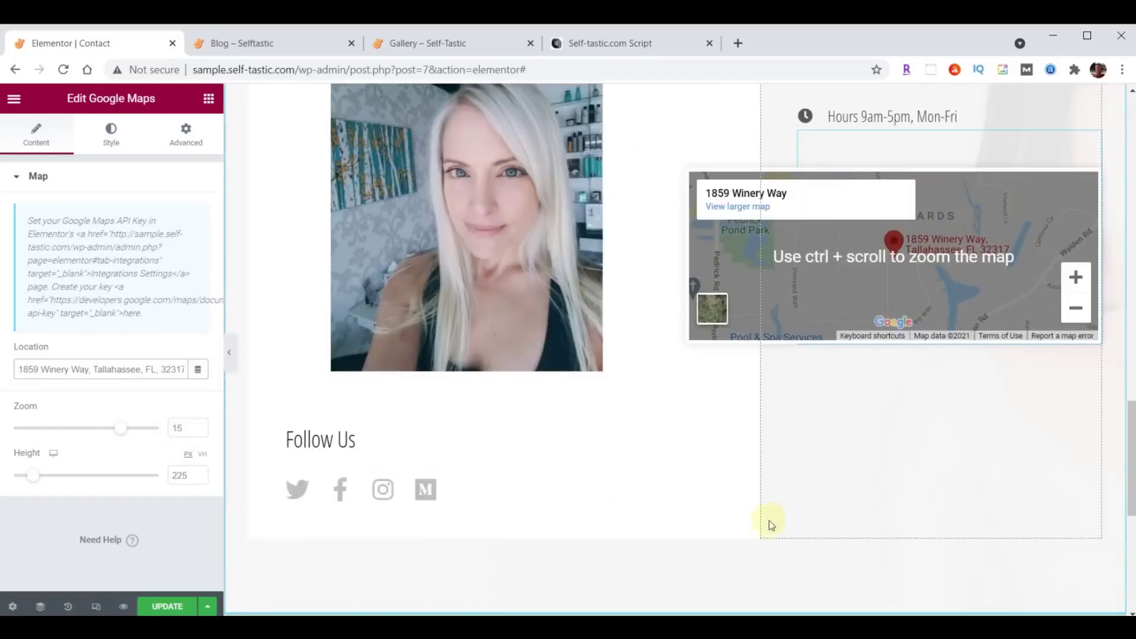
pyautogui.doubleClick(184, 476)
pyautogui.write('500')
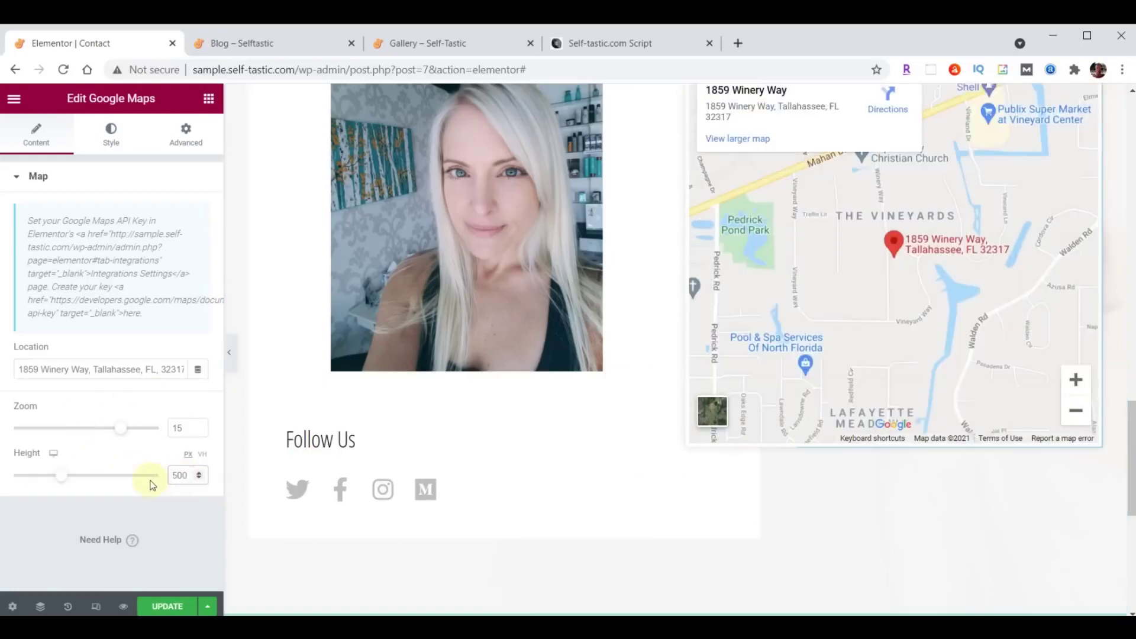
pyautogui.scroll(3, 656, 521)
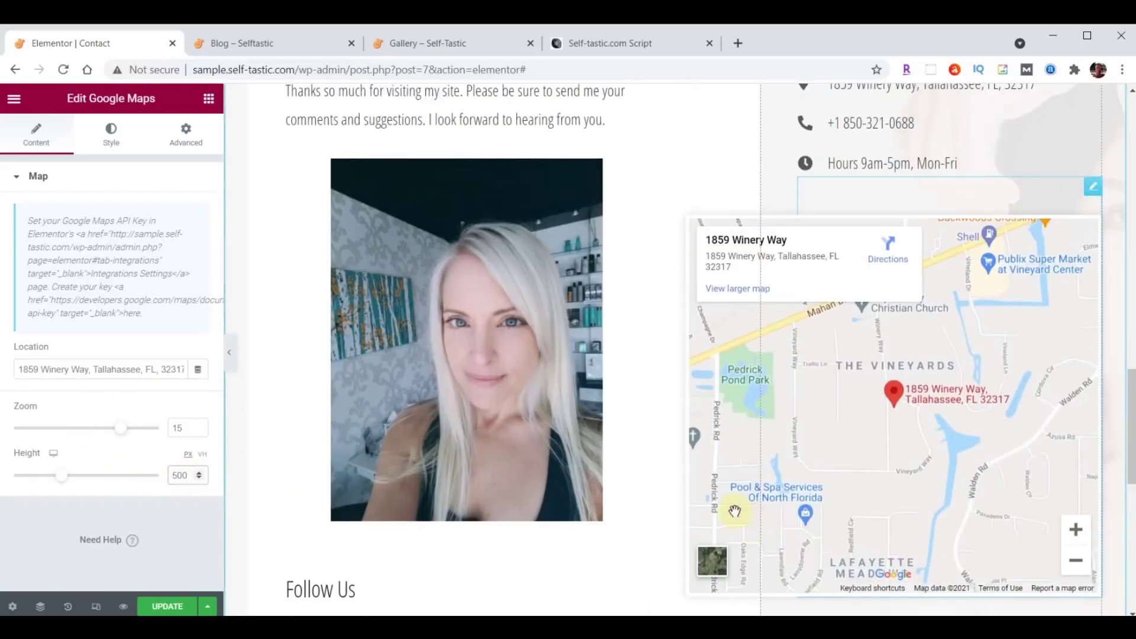
pyautogui.scroll(-4, 686, 521)
pyautogui.click(158, 606)
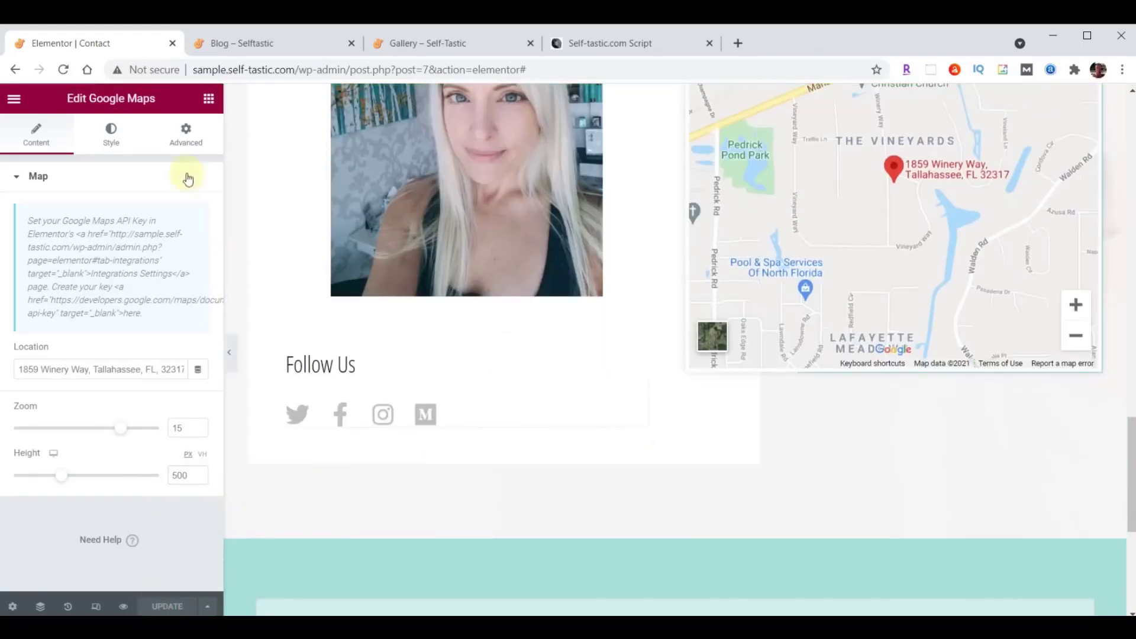
pyautogui.click(264, 47)
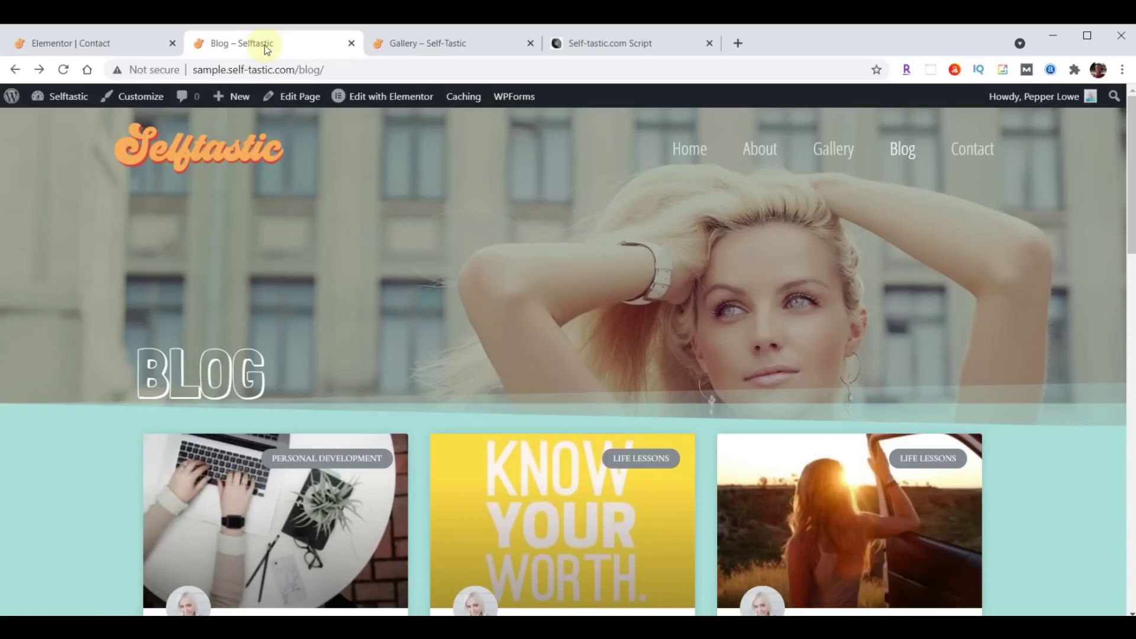
# Open the live Contact page and scroll through it to review the changes.
pyautogui.click(972, 151)
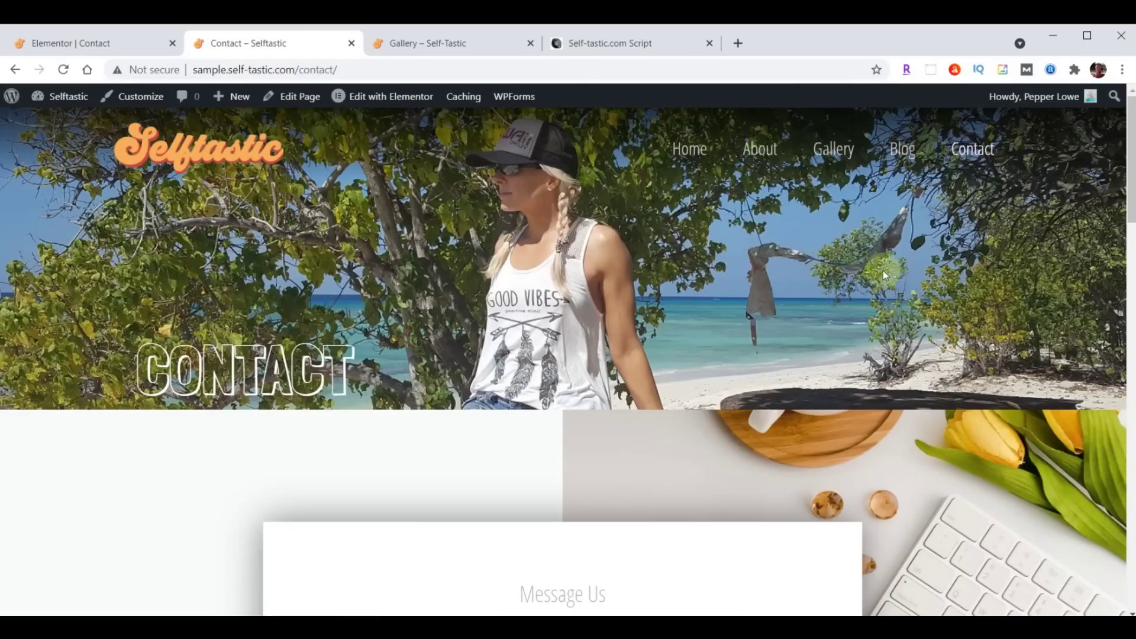
pyautogui.scroll(-15, 882, 271)
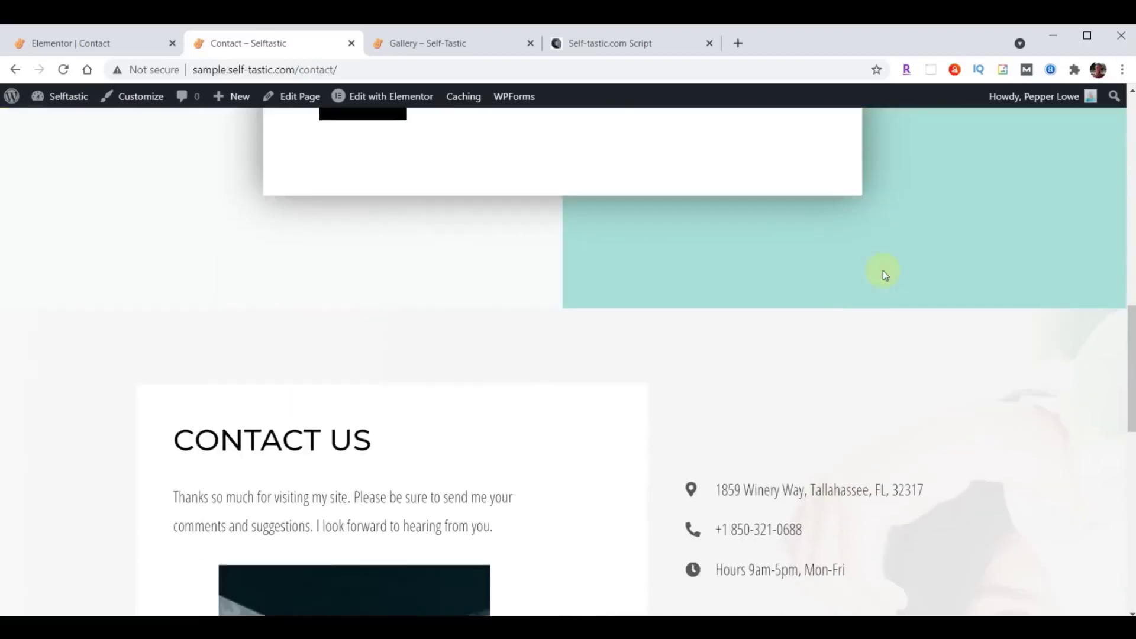
pyautogui.scroll(-10, 884, 273)
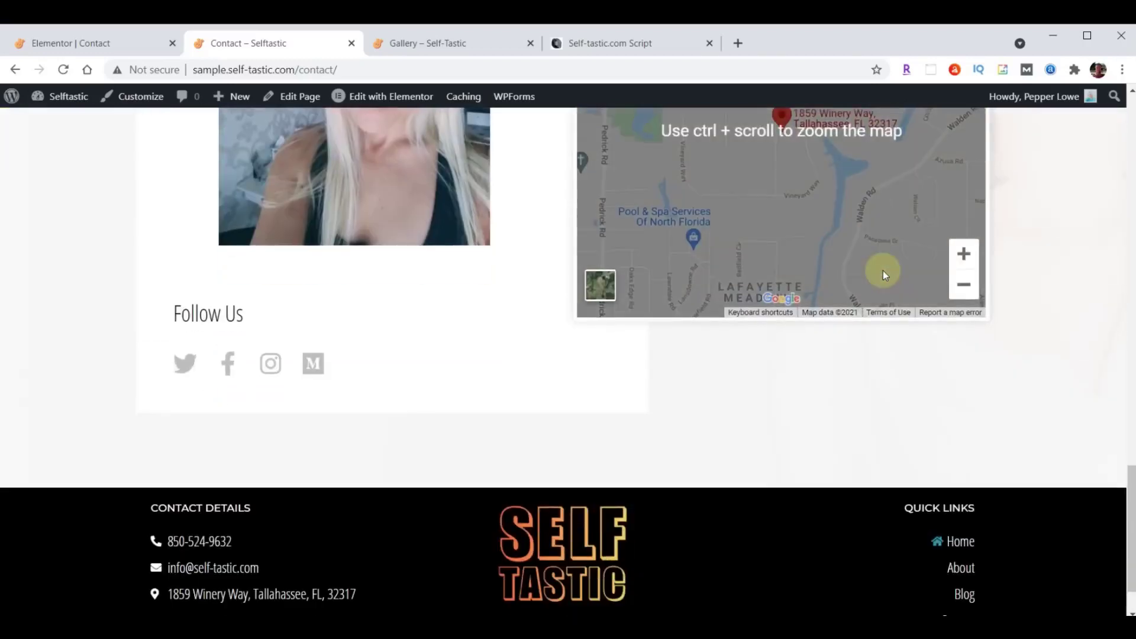
pyautogui.scroll(-1, 883, 271)
pyautogui.scroll(9, 848, 406)
pyautogui.scroll(5, 841, 417)
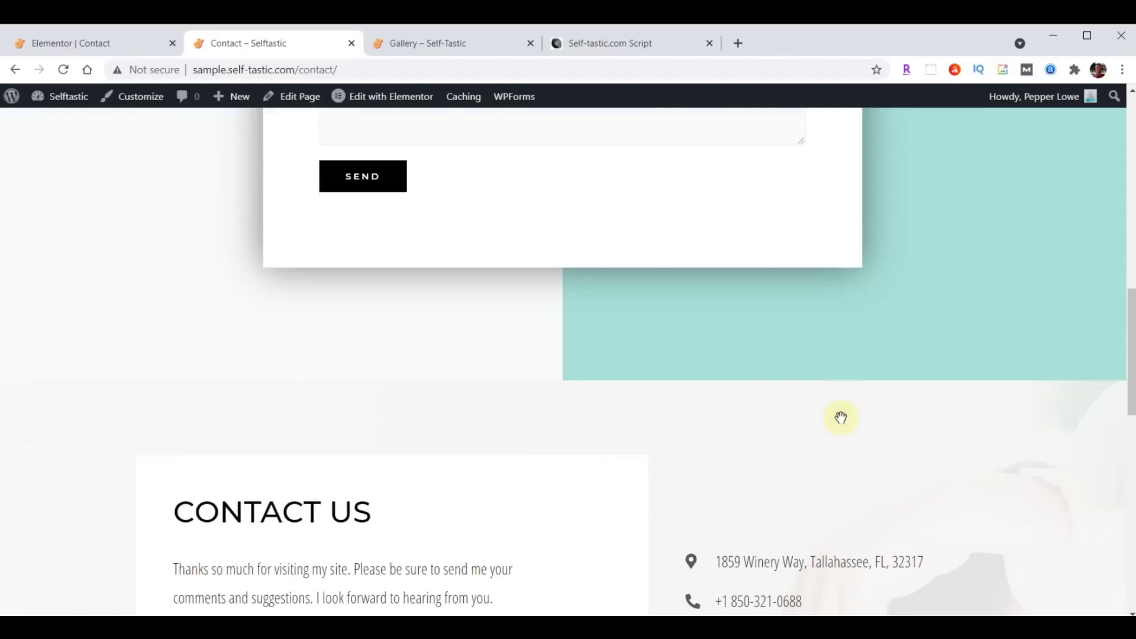
pyautogui.scroll(8, 841, 417)
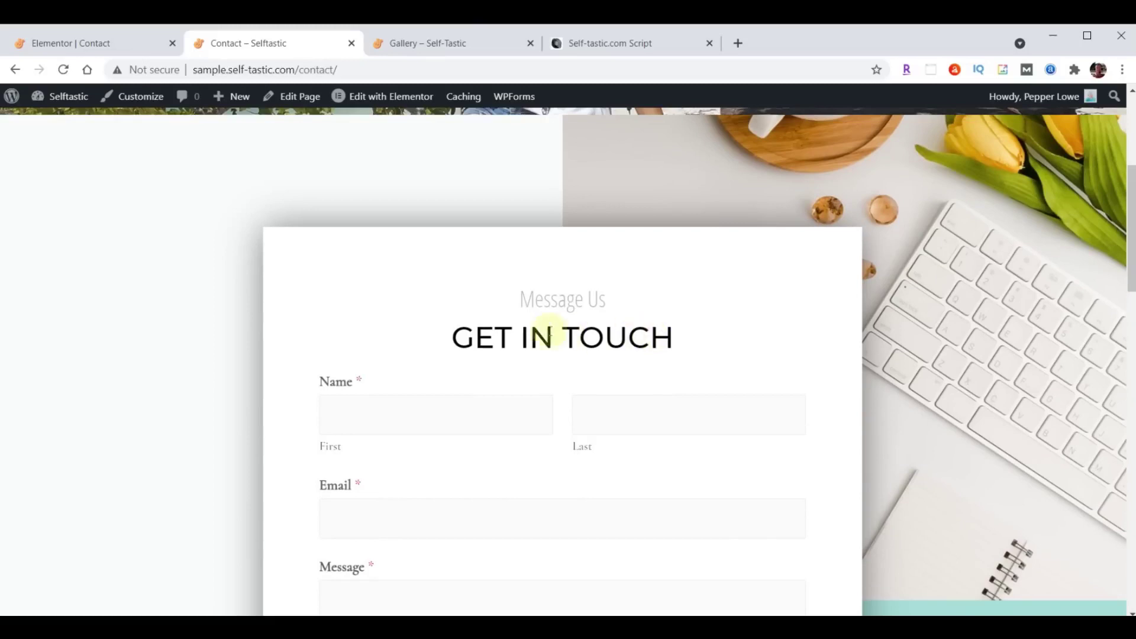
# Return to the Elementor editor and exit to the WordPress dashboard.
pyautogui.click(69, 45)
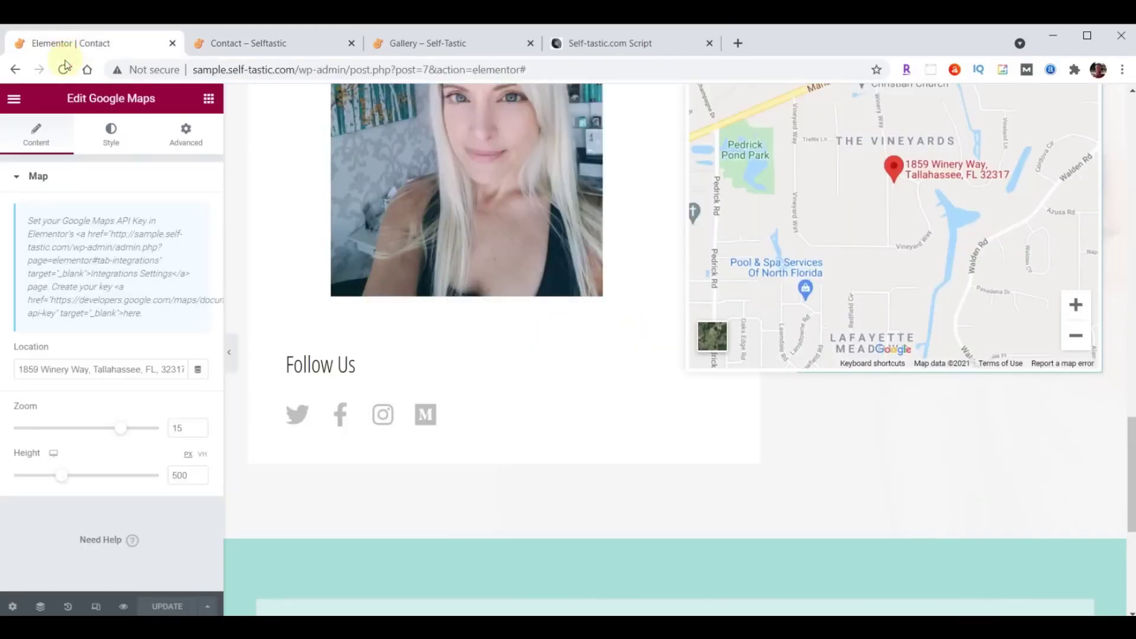
pyautogui.click(14, 98)
pyautogui.click(93, 362)
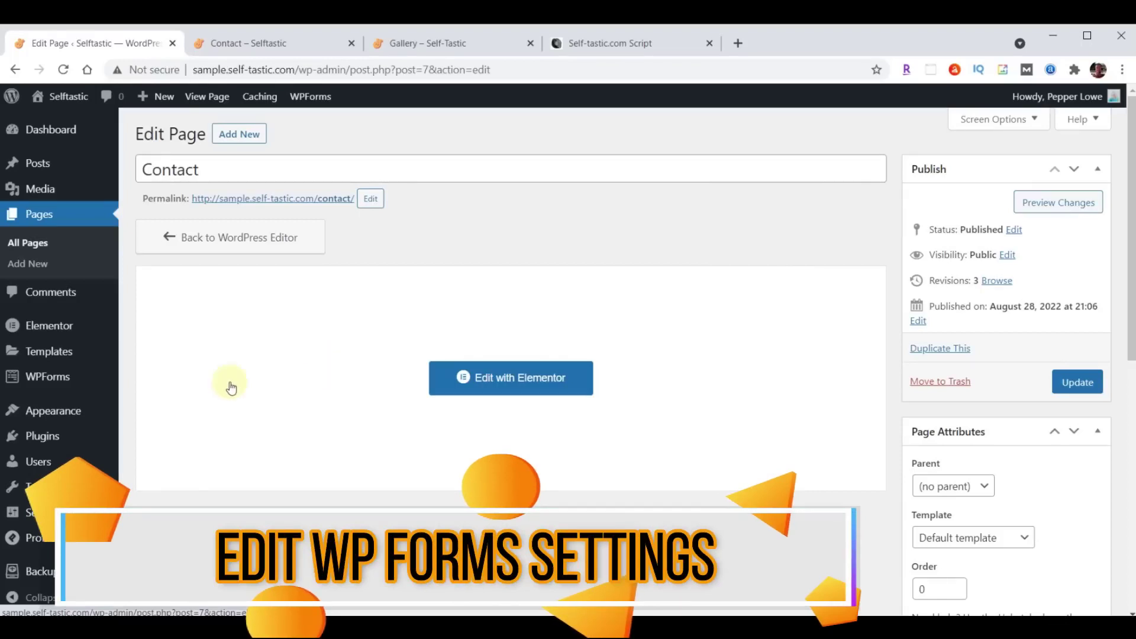
# Go to WPForms' Forms Overview and open Contact Form in the builder.
pyautogui.click(44, 383)
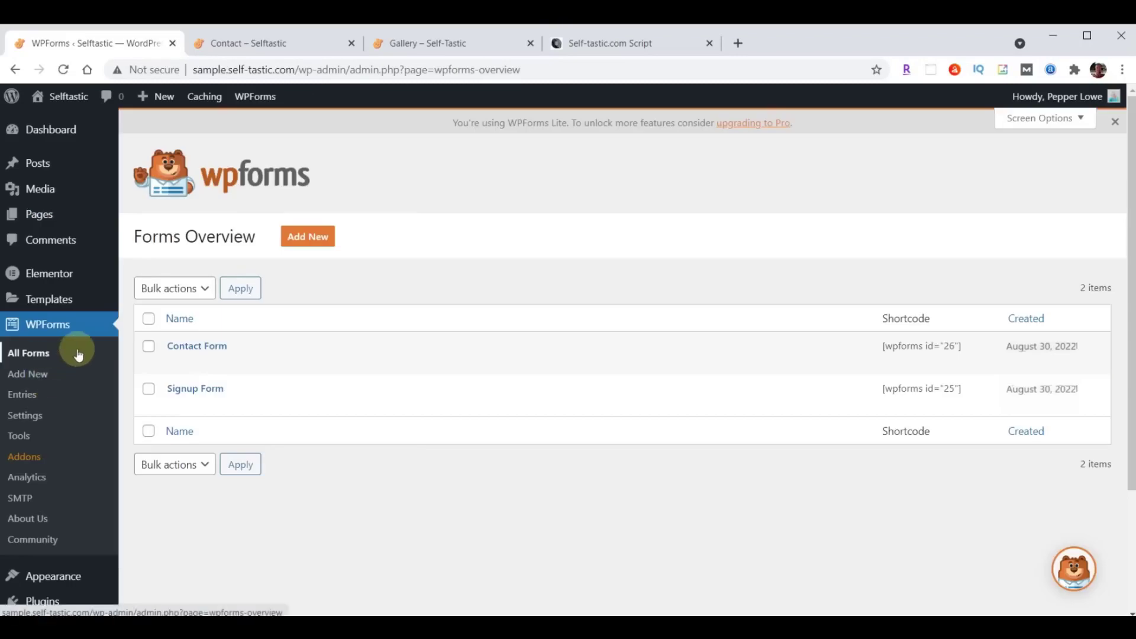
pyautogui.click(197, 349)
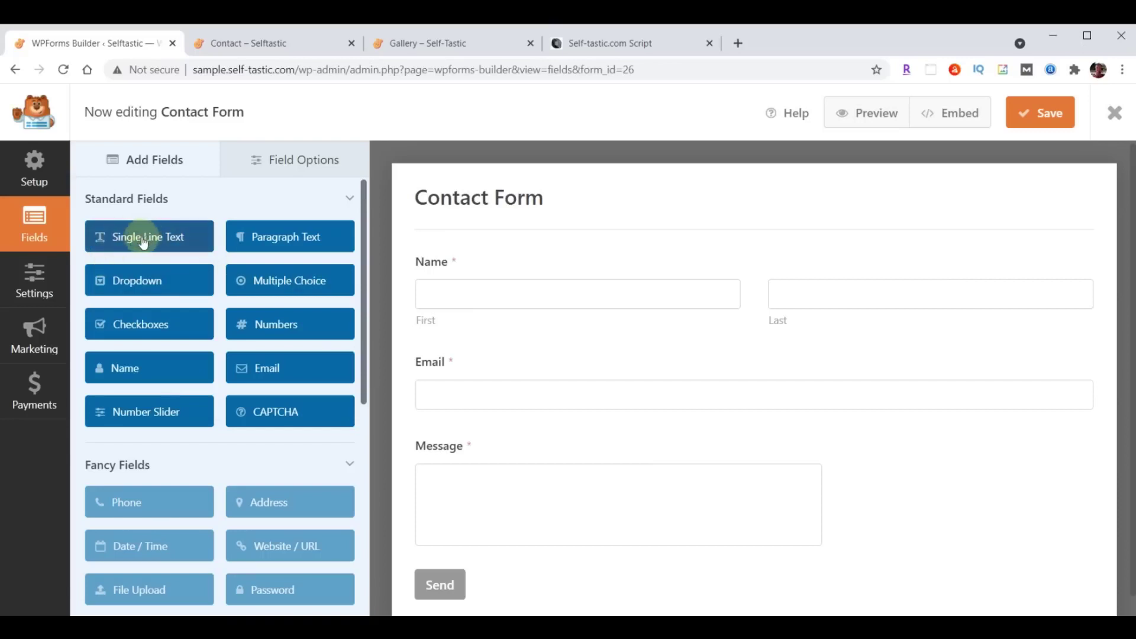
# Insert a Single Line Text field between Name and Email, label it Subject, size Large.
pyautogui.moveTo(126, 237); pyautogui.dragTo(452, 349)
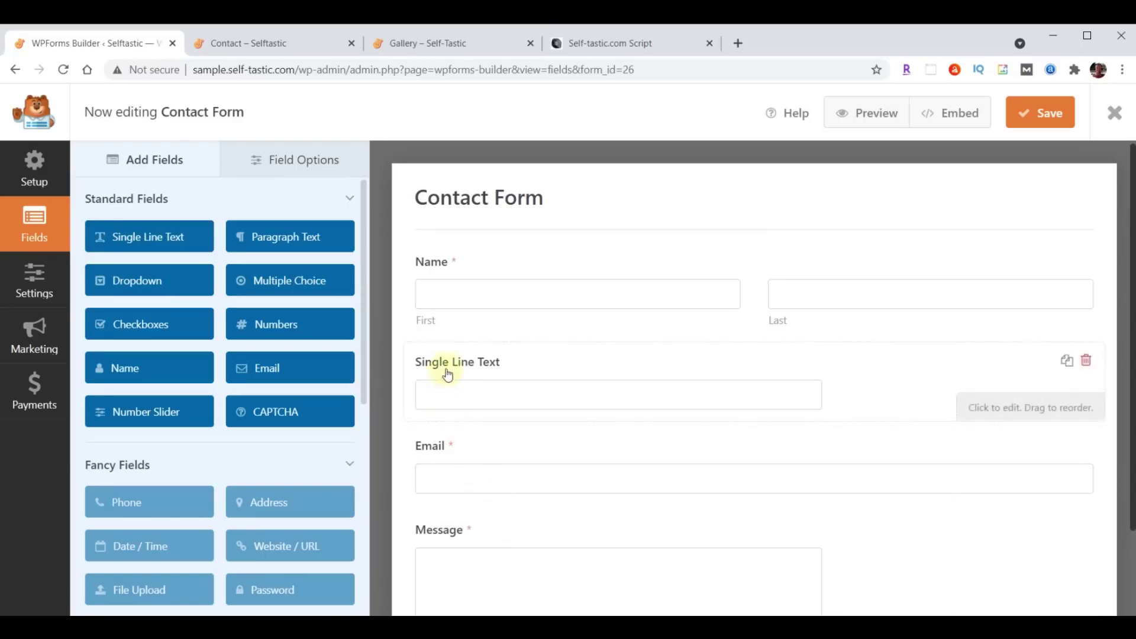
pyautogui.click(295, 161)
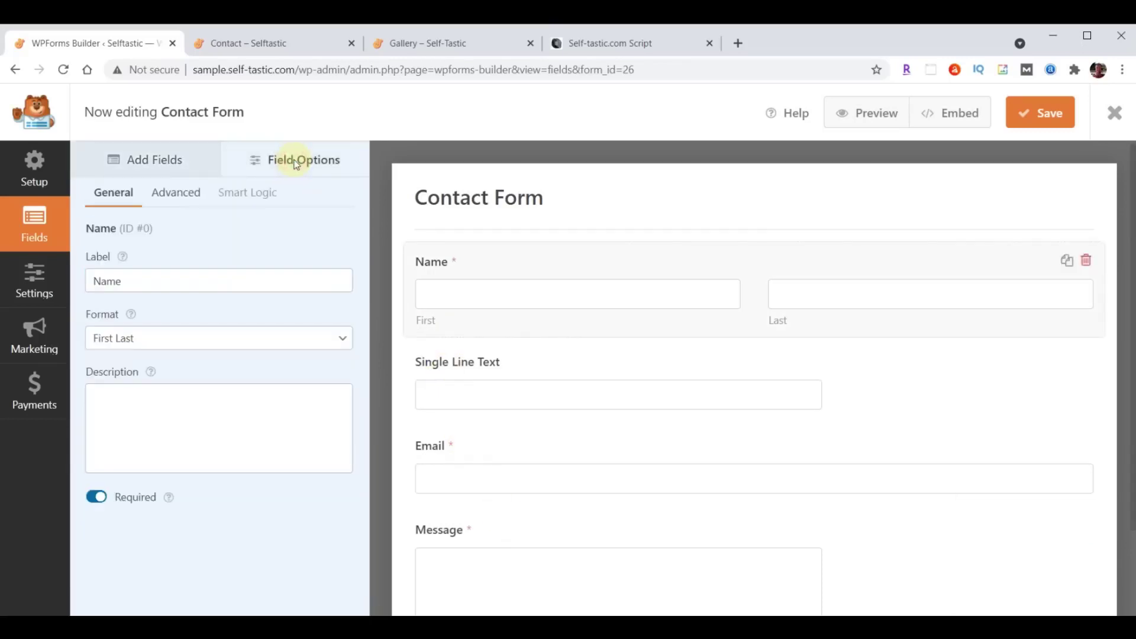
pyautogui.click(474, 366)
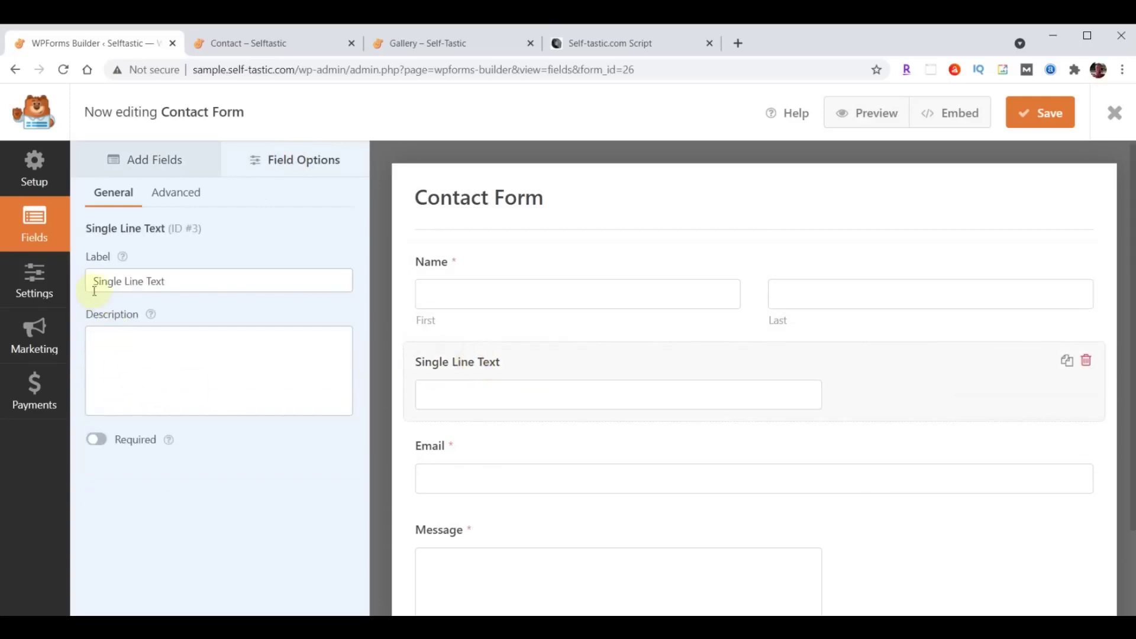
pyautogui.moveTo(94, 285); pyautogui.dragTo(219, 287)
pyautogui.write('Subject')
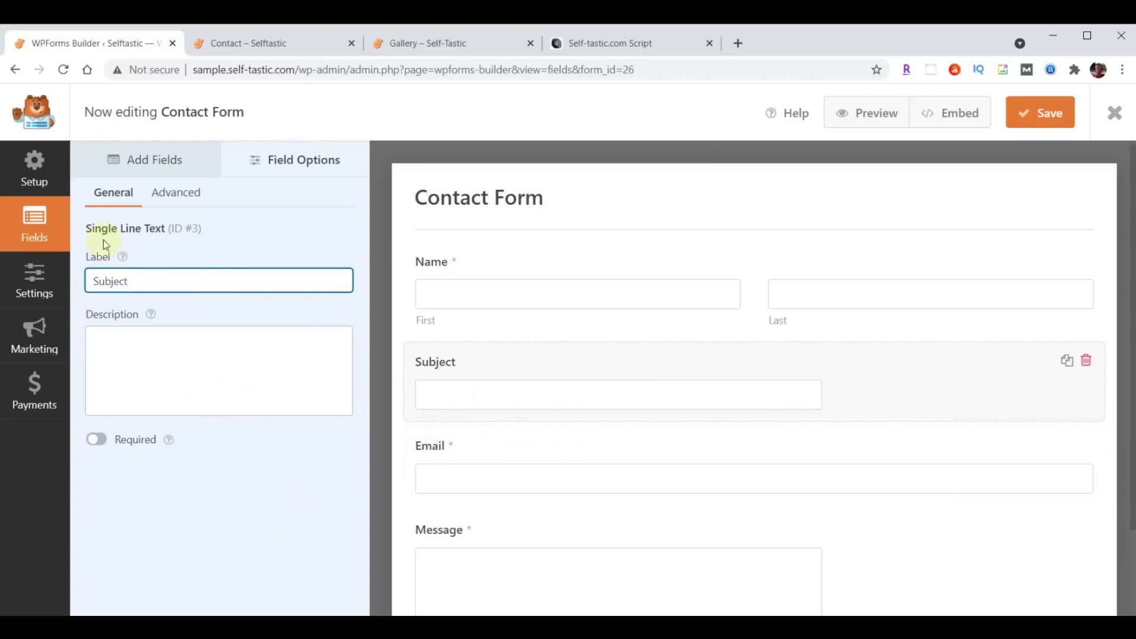
pyautogui.click(174, 194)
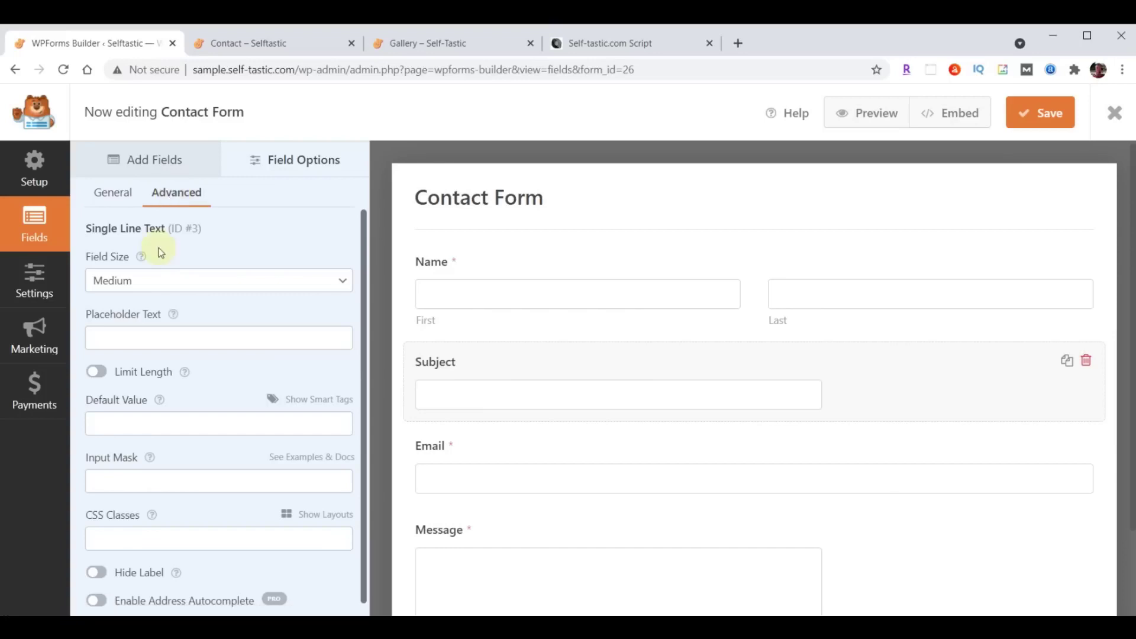
pyautogui.click(172, 283)
pyautogui.click(160, 328)
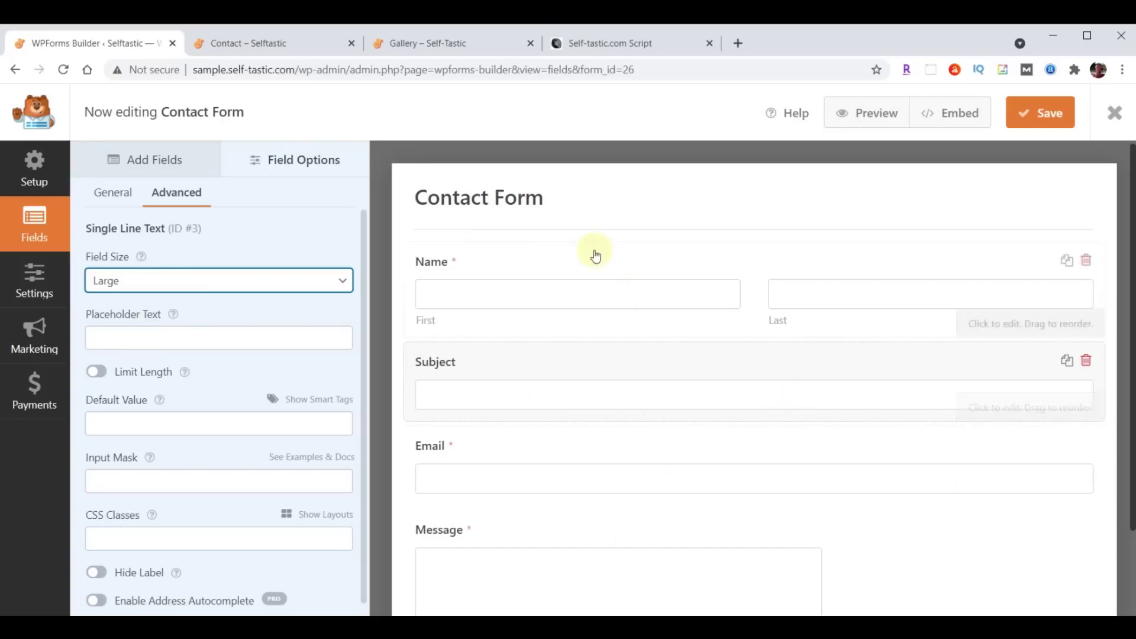
pyautogui.click(140, 165)
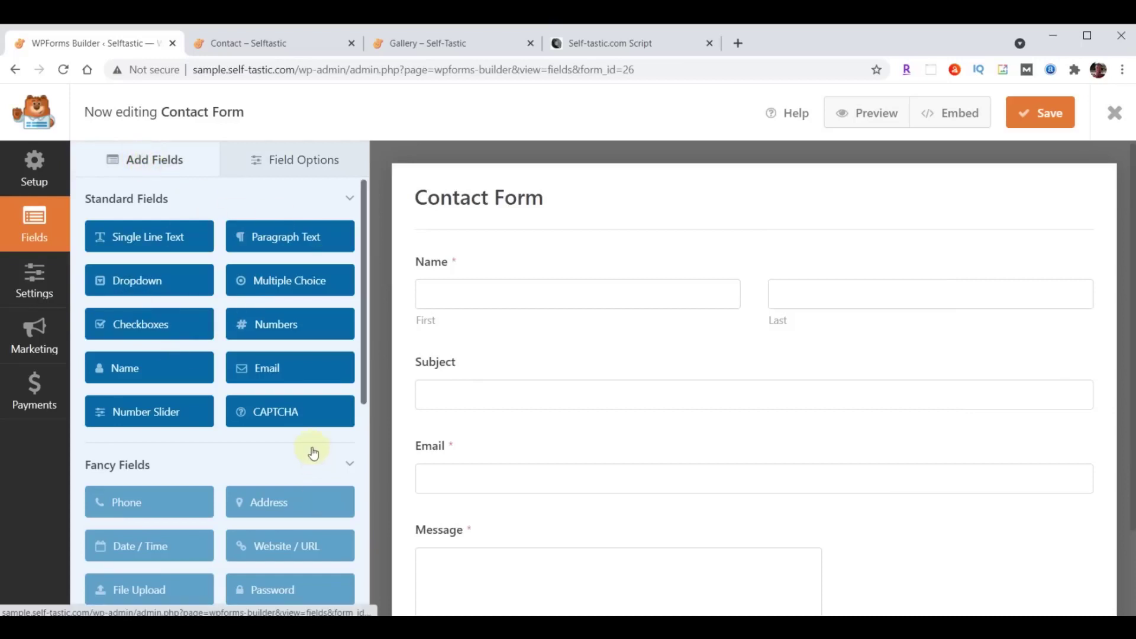
pyautogui.scroll(-1, 296, 473)
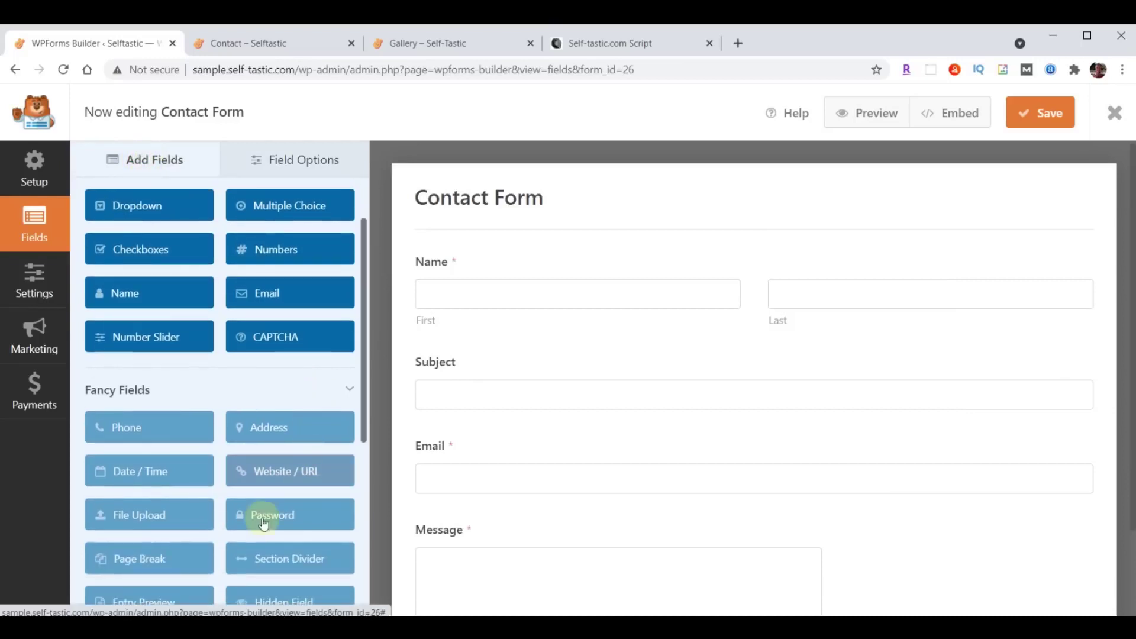
pyautogui.click(116, 432)
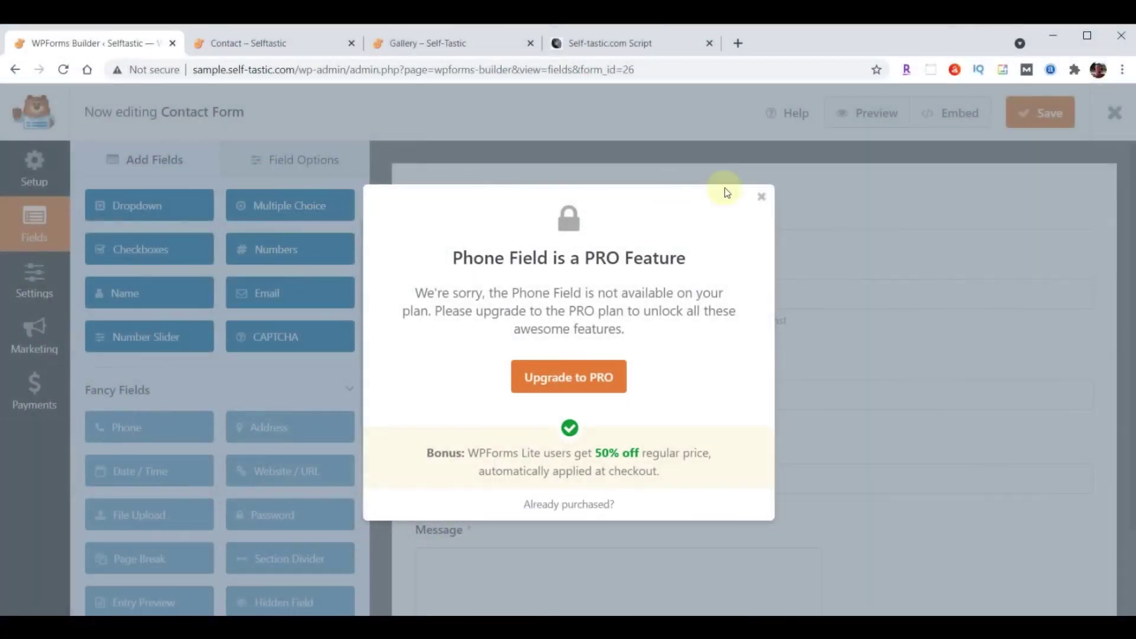
pyautogui.click(760, 198)
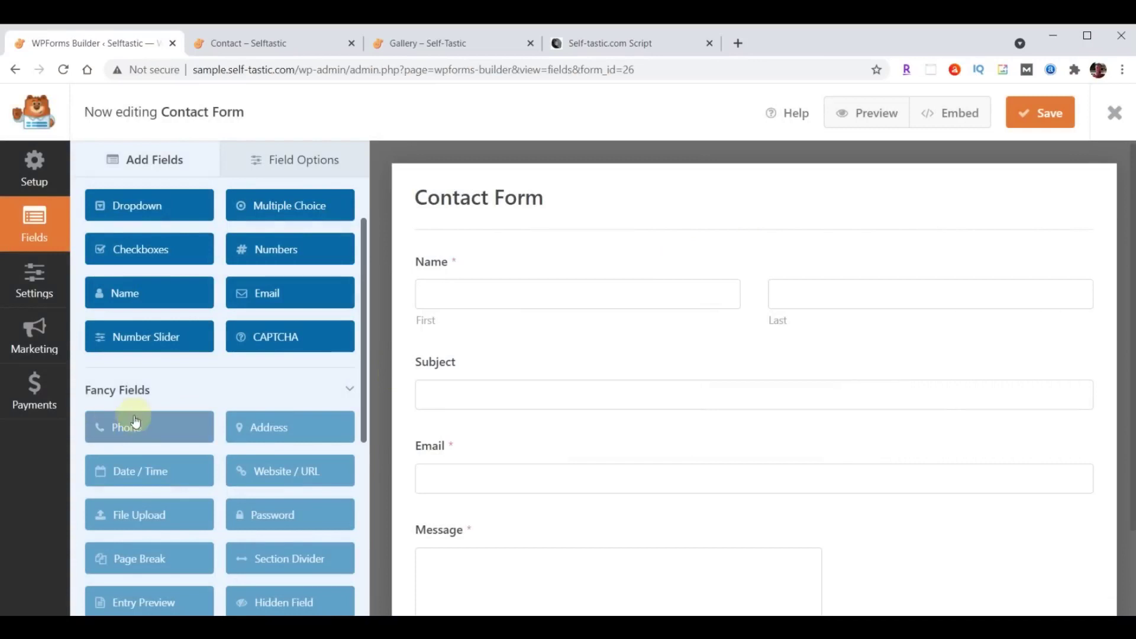
pyautogui.scroll(2, 178, 380)
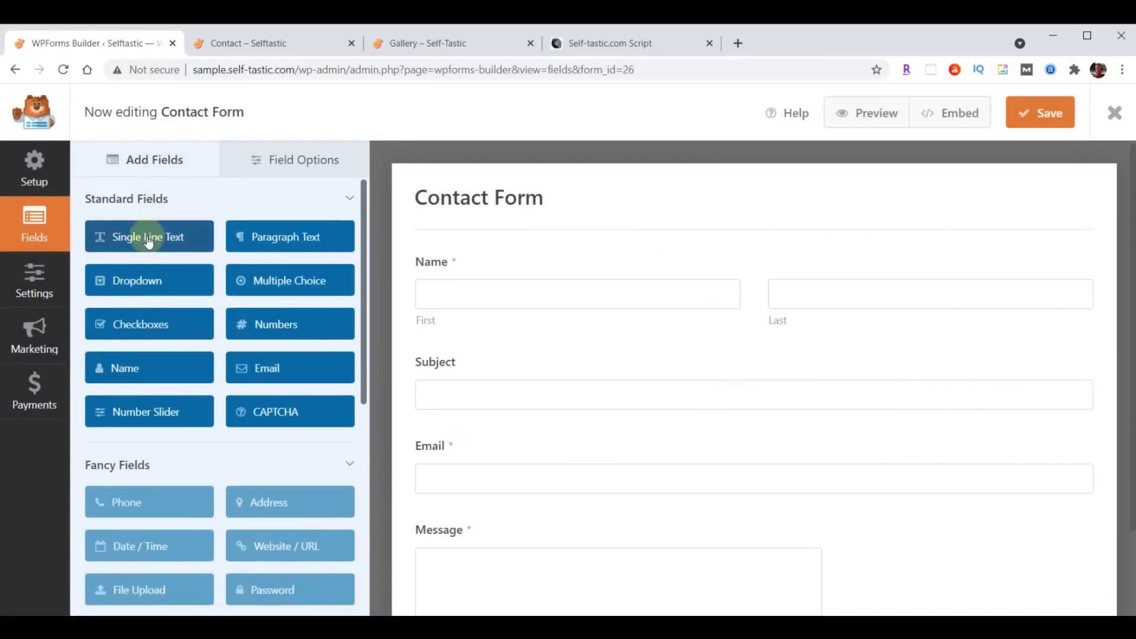
# Add a Single Line Text field below Subject and label it Phone.
pyautogui.moveTo(148, 245); pyautogui.dragTo(485, 442)
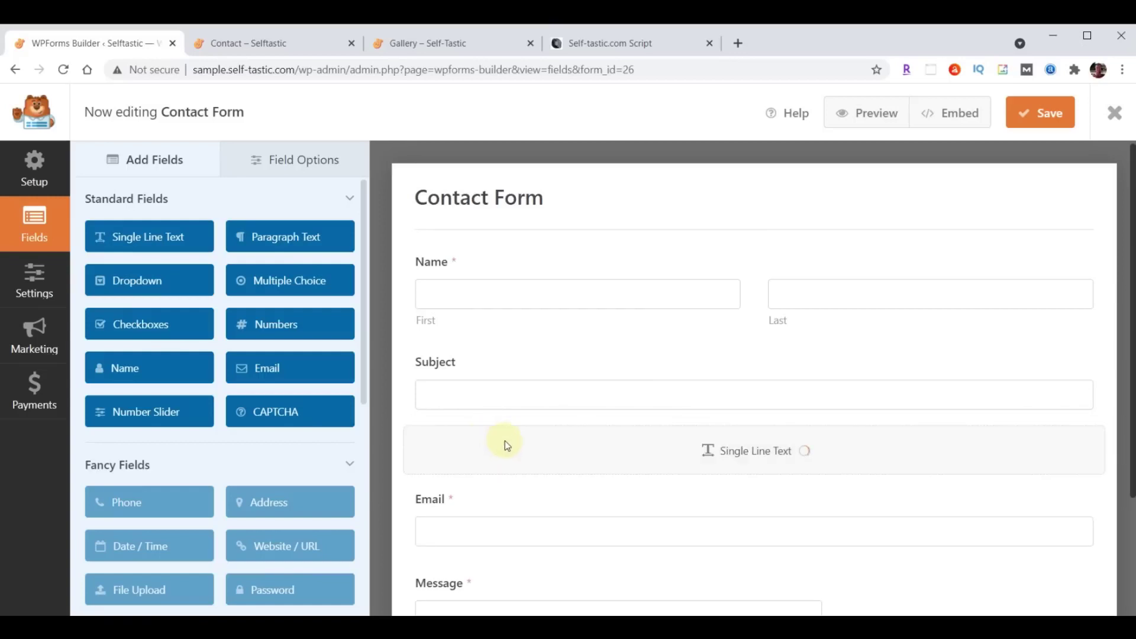
pyautogui.click(319, 161)
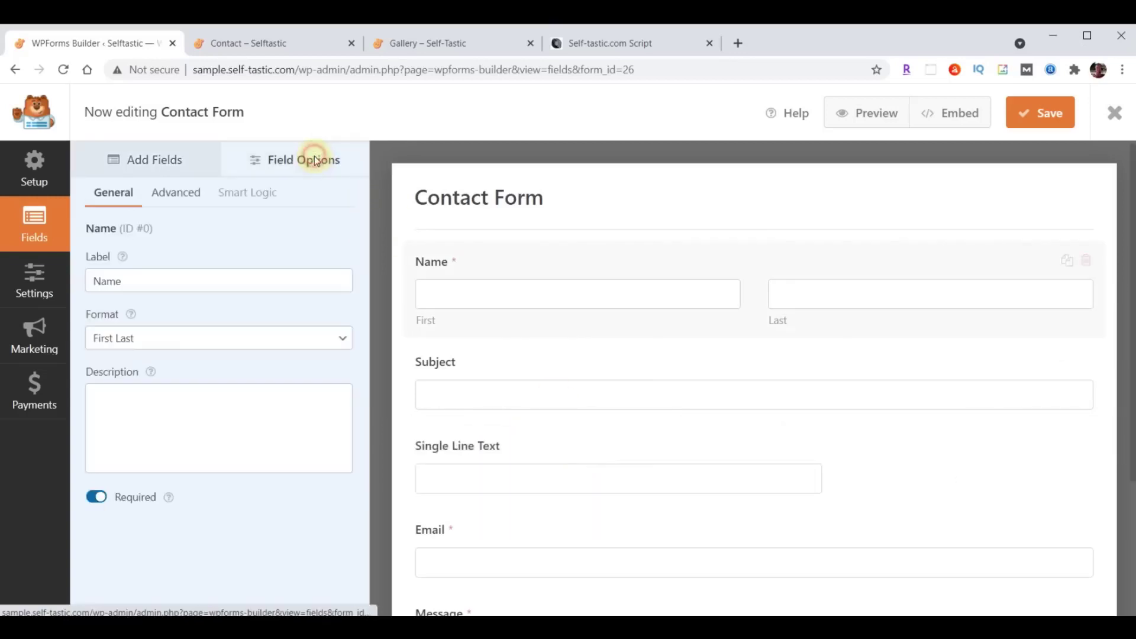
pyautogui.click(476, 478)
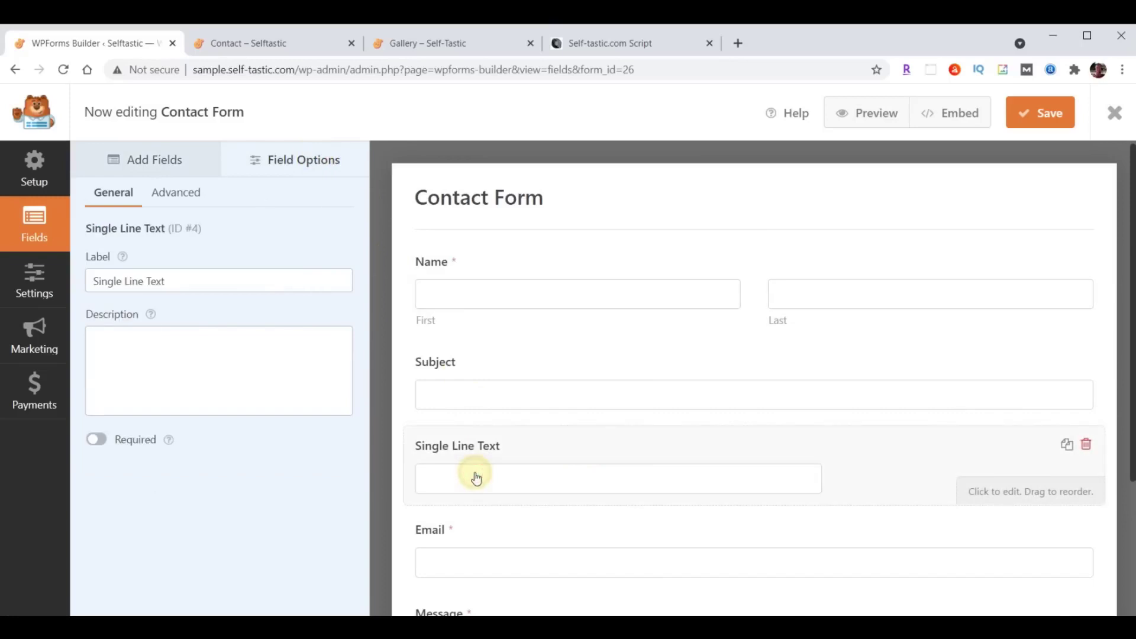
pyautogui.tripleClick(164, 281)
pyautogui.write('Phone')
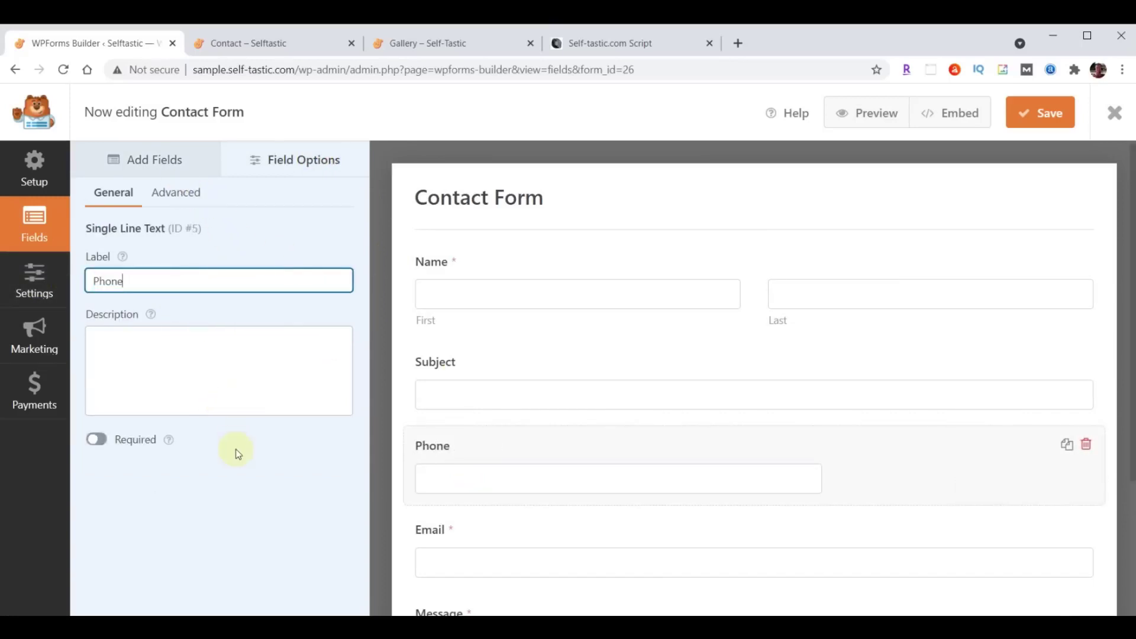
pyautogui.click(295, 478)
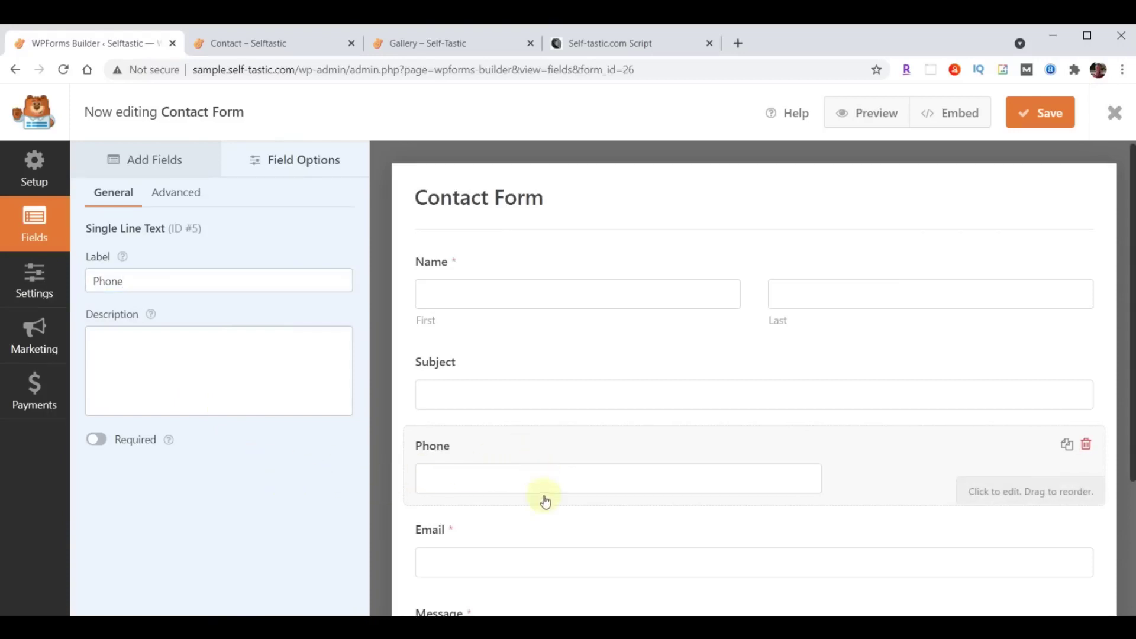
# Make the Phone field required with a Large field size.
pyautogui.scroll(-1, 509, 521)
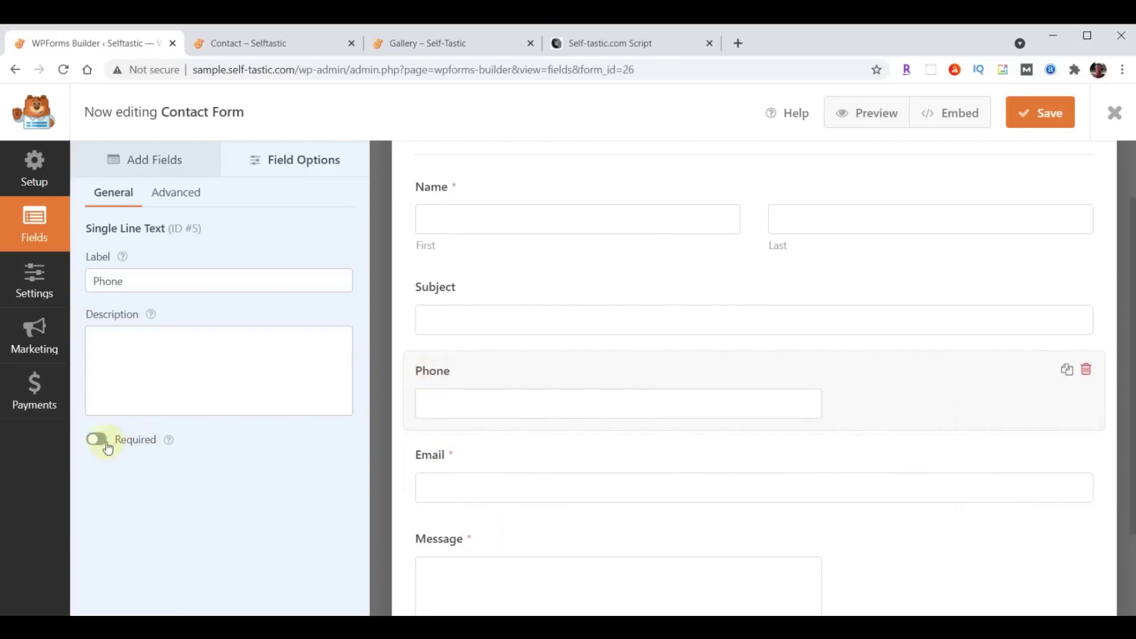
pyautogui.click(101, 448)
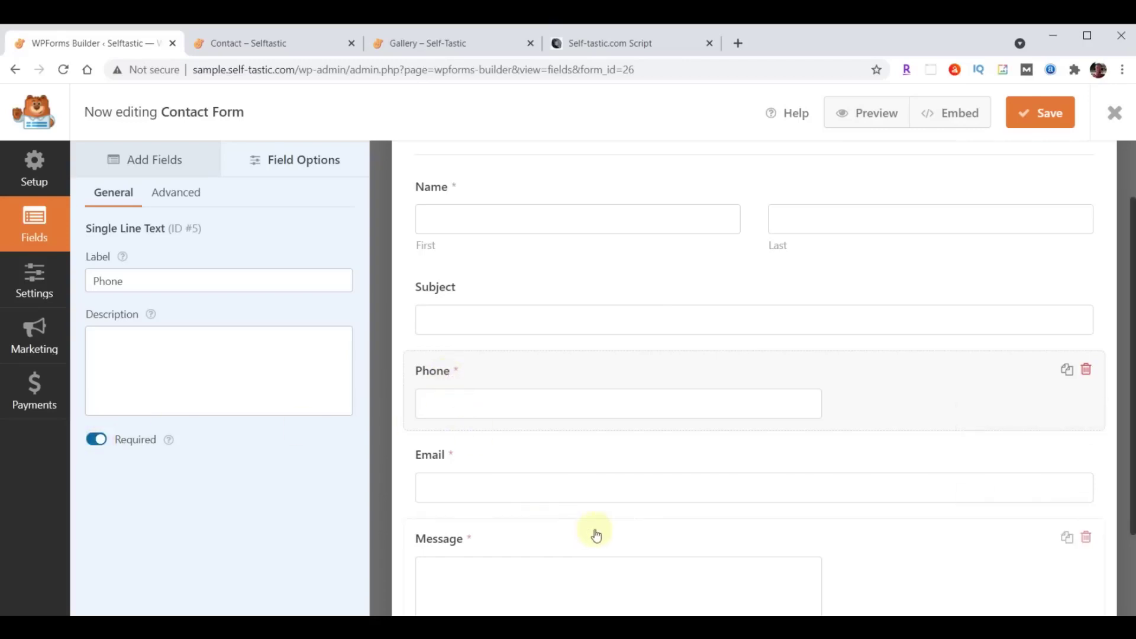
pyautogui.scroll(2, 585, 527)
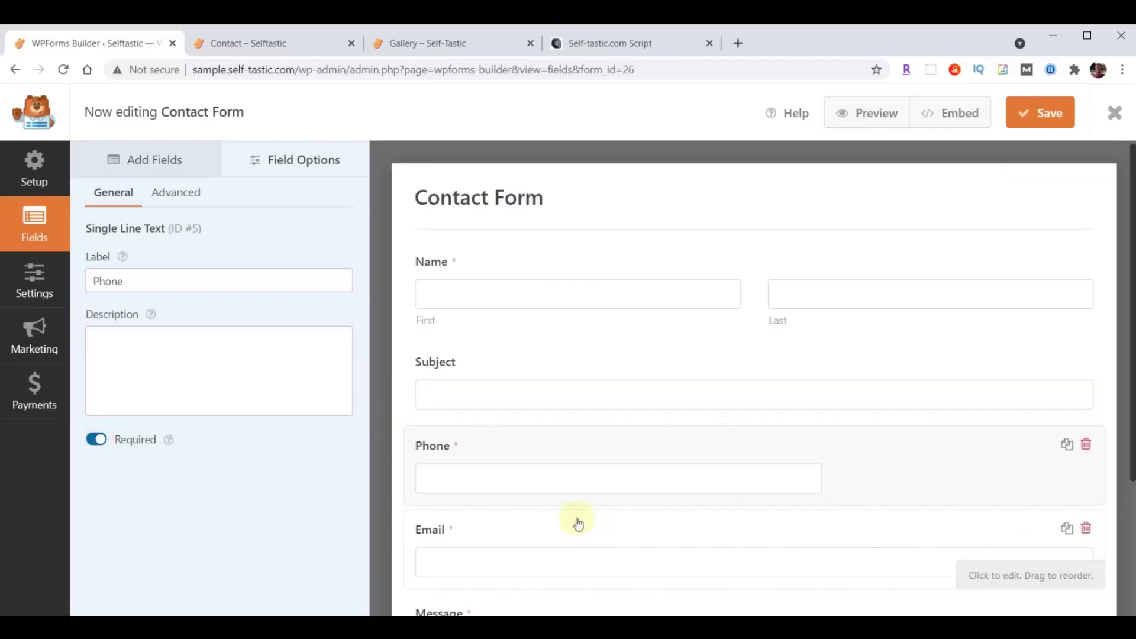
pyautogui.click(175, 193)
pyautogui.click(236, 288)
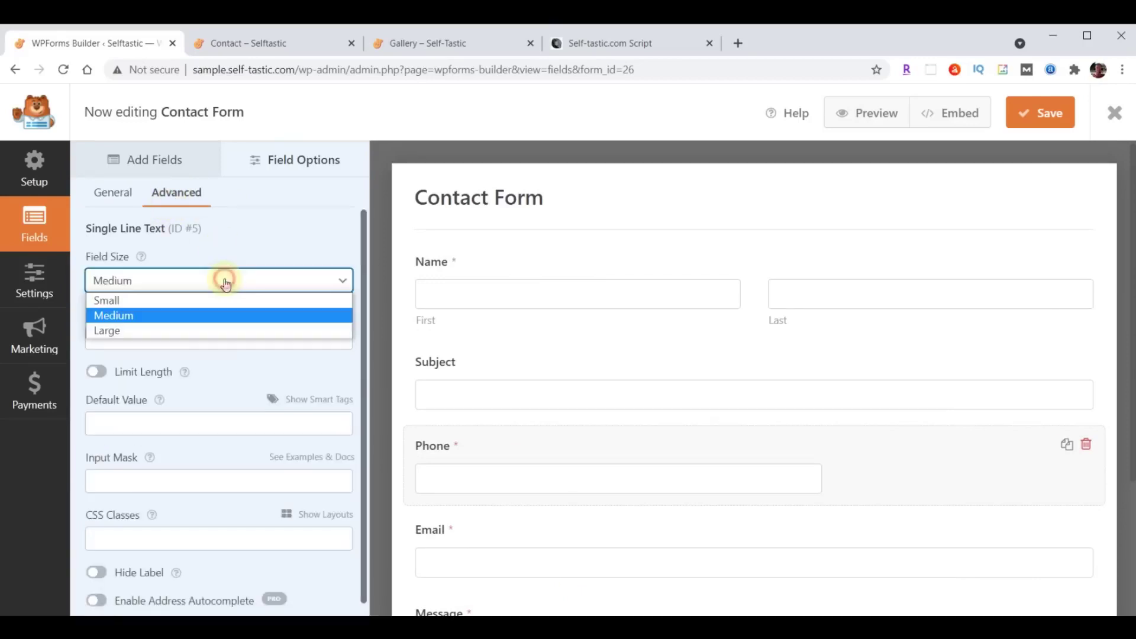
pyautogui.click(197, 328)
pyautogui.scroll(-3, 440, 389)
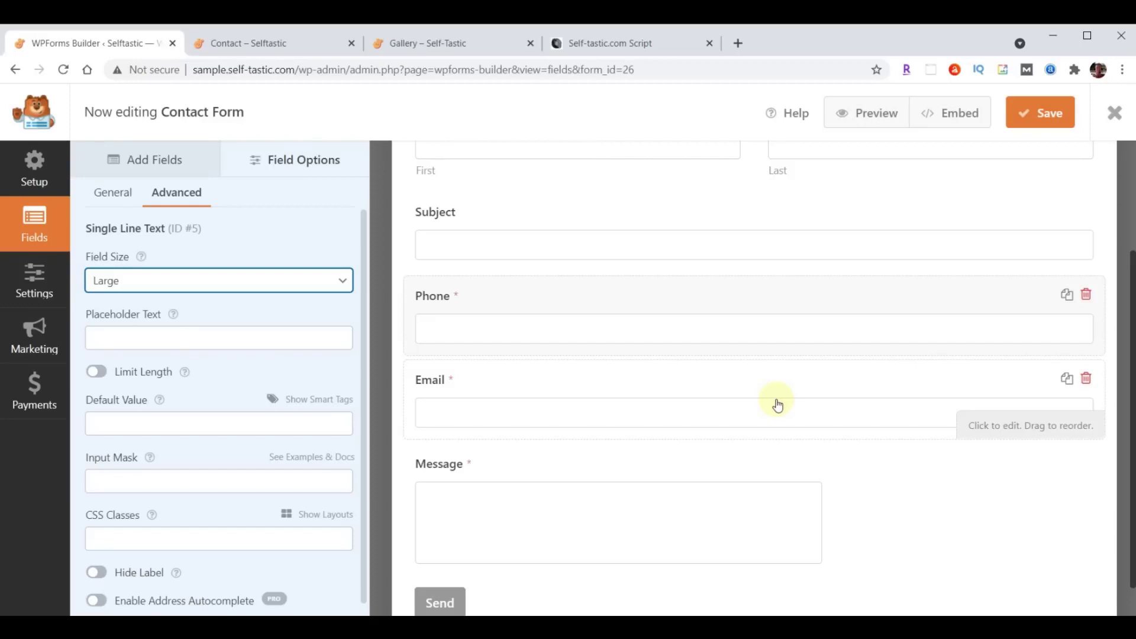
pyautogui.scroll(3, 707, 520)
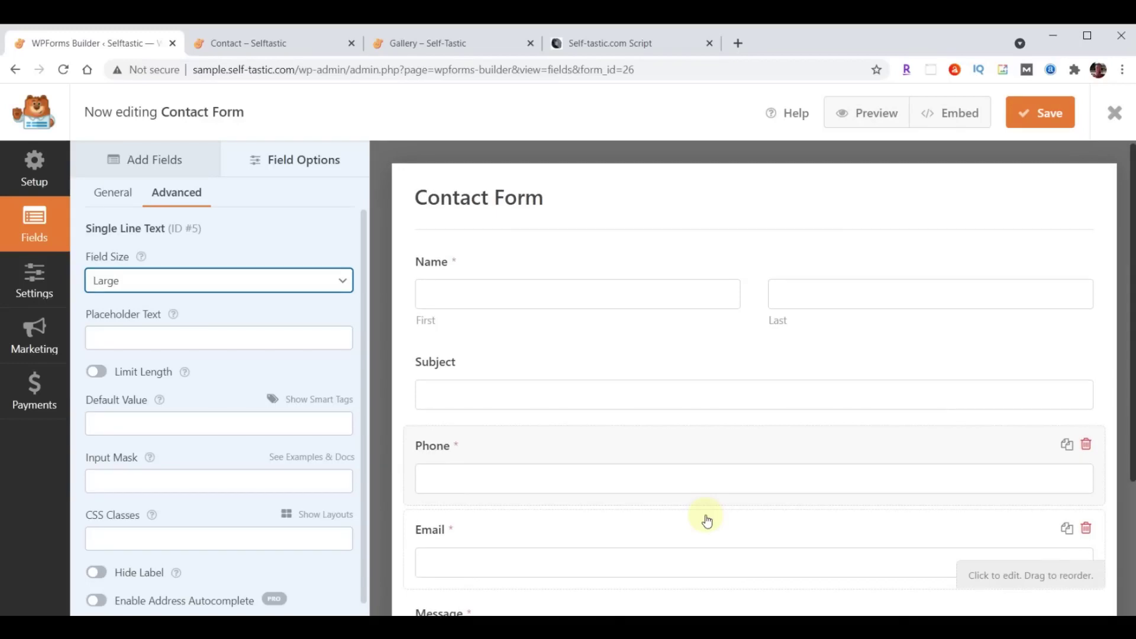
pyautogui.click(25, 284)
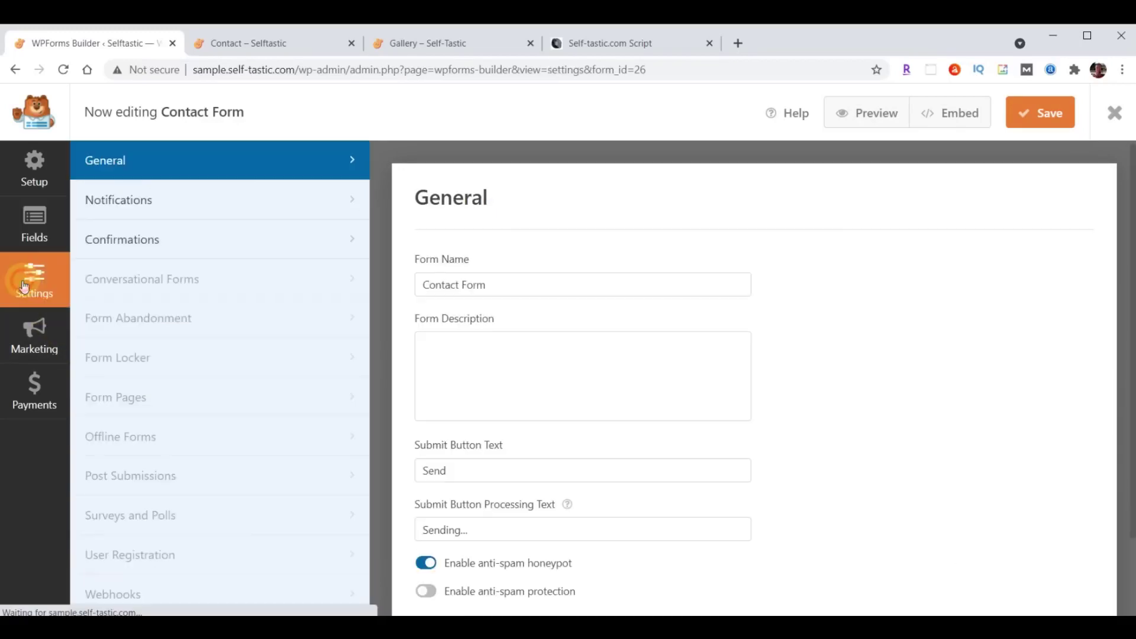
# Set notifications to the owner's email, subject 'Selftastic - Comments', sender Self-Tastic.com, and save.
pyautogui.click(115, 201)
pyautogui.scroll(-3, 909, 379)
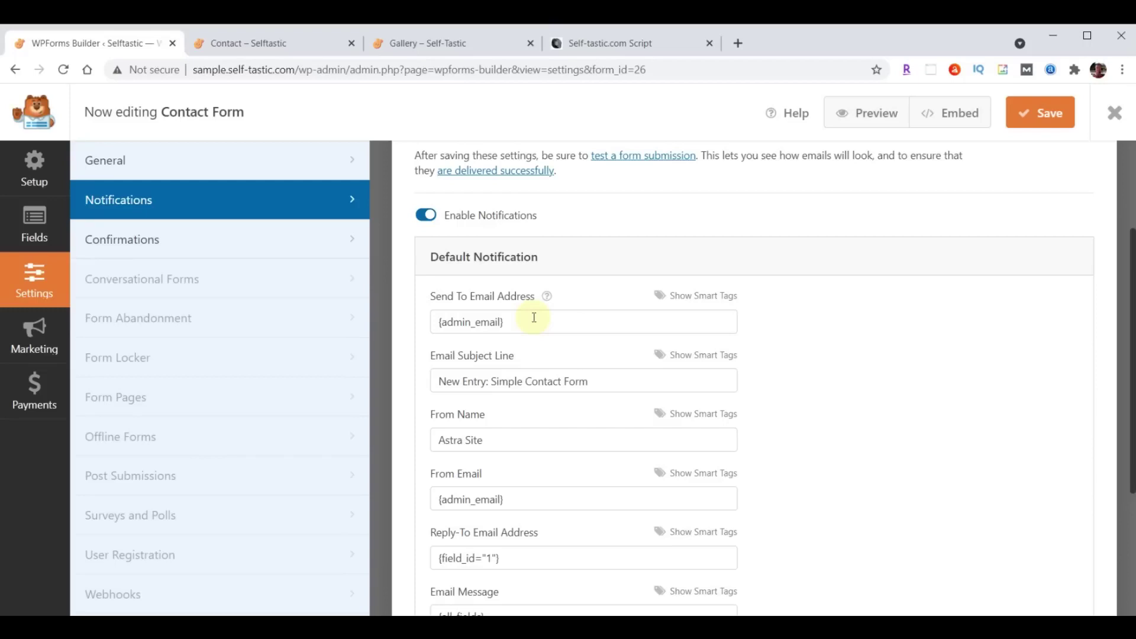
pyautogui.tripleClick(535, 321)
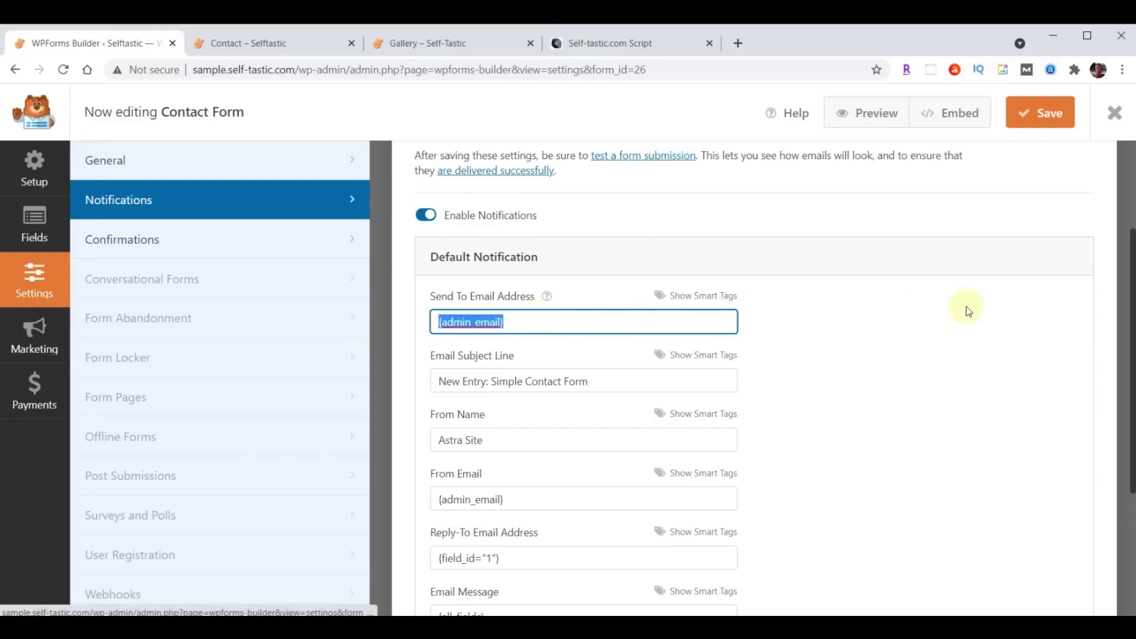
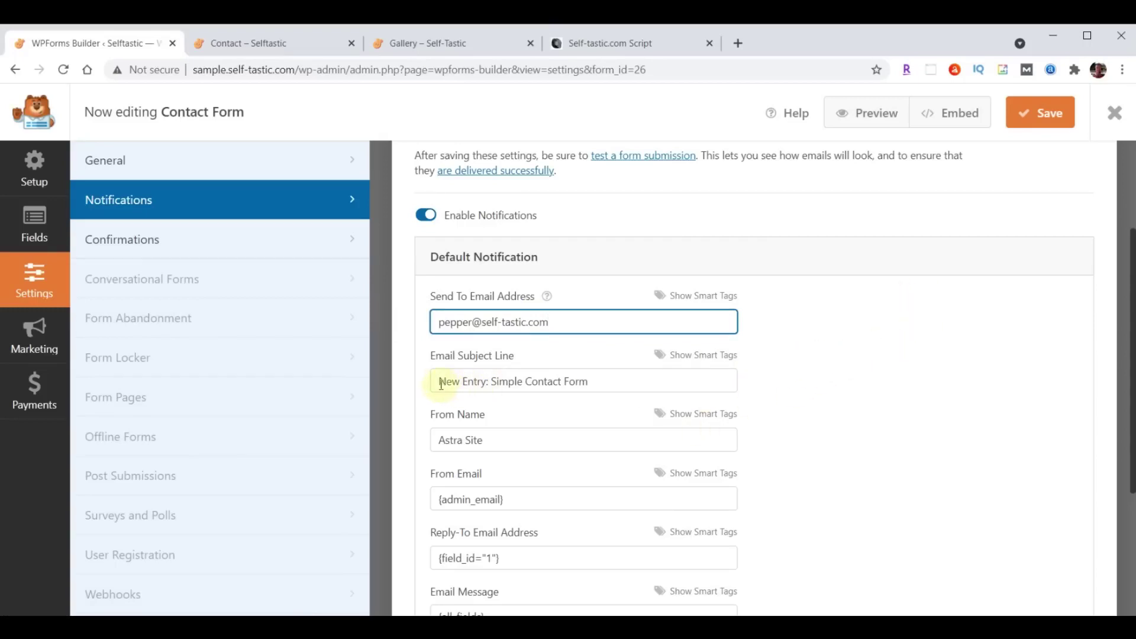
pyautogui.moveTo(439, 381); pyautogui.dragTo(629, 382)
pyautogui.write('Selftastic - Comments')
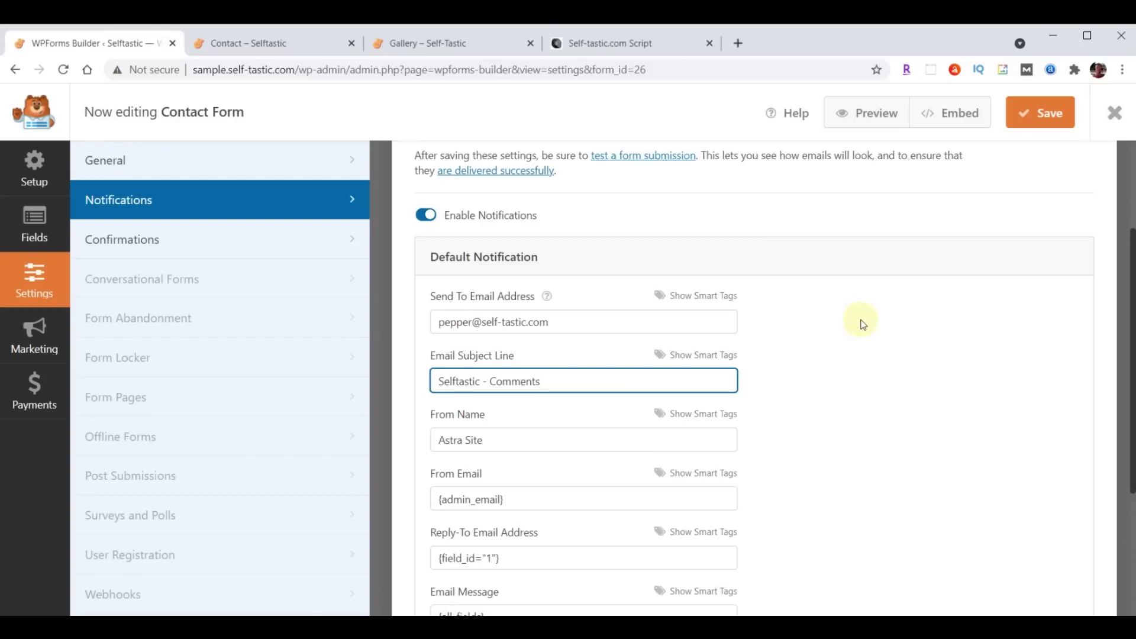
pyautogui.click(439, 444)
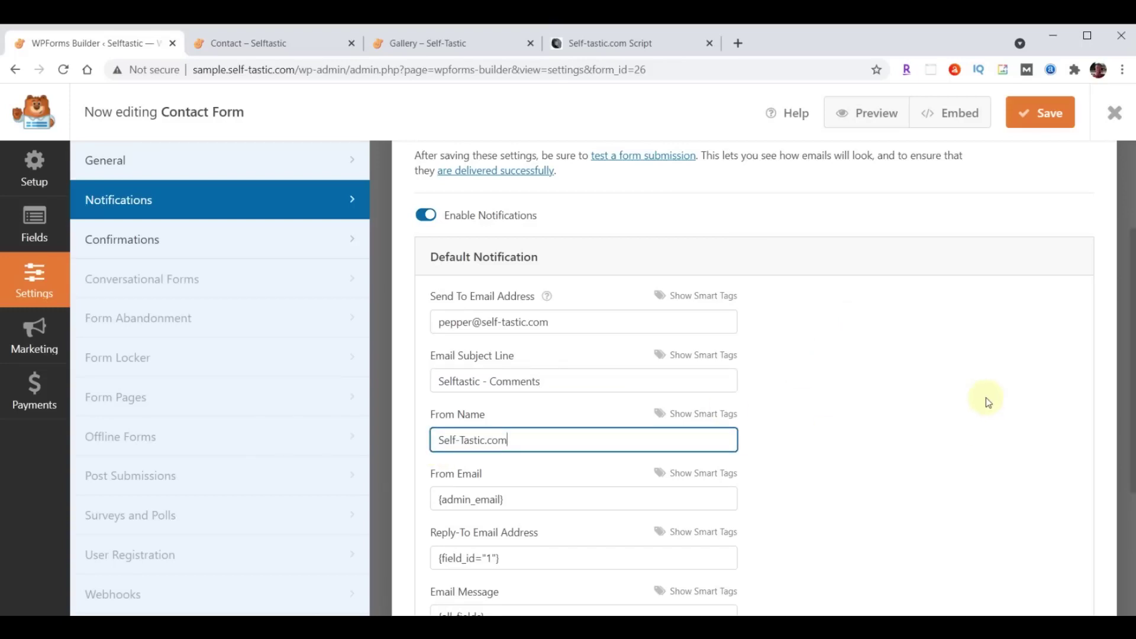
pyautogui.click(1043, 116)
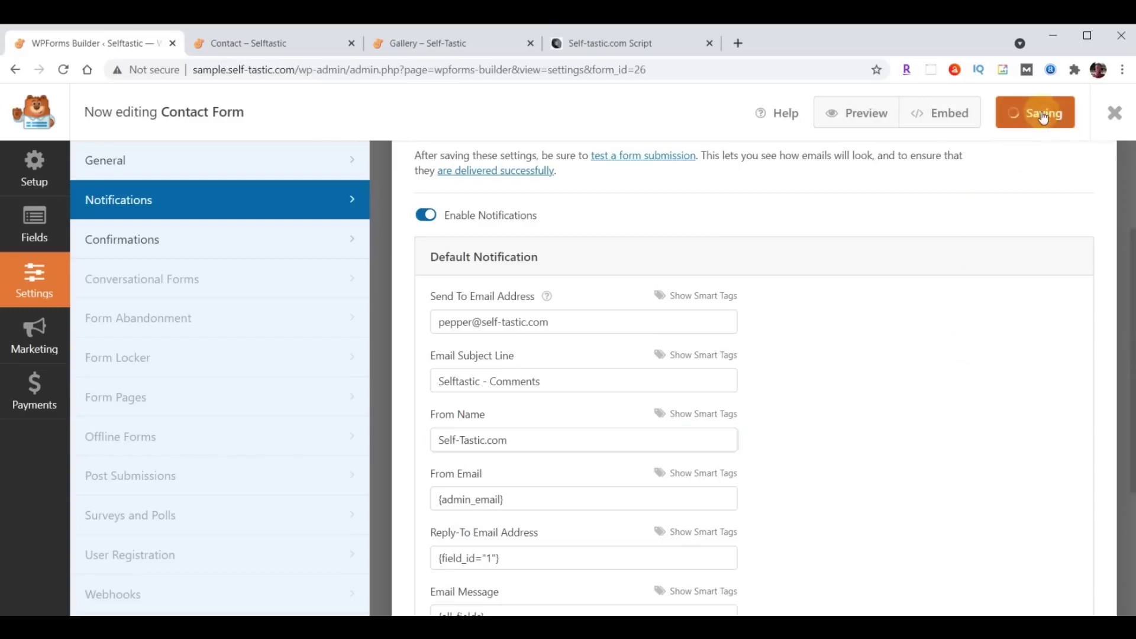
pyautogui.click(1113, 116)
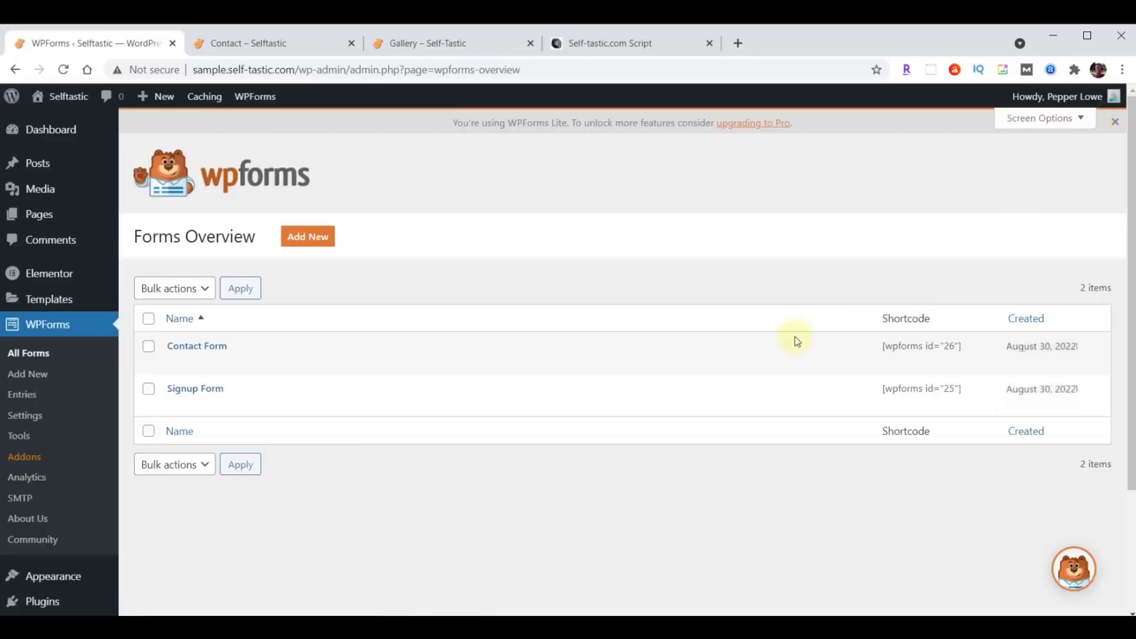
# Open the Signup Form's notification settings.
pyautogui.click(185, 392)
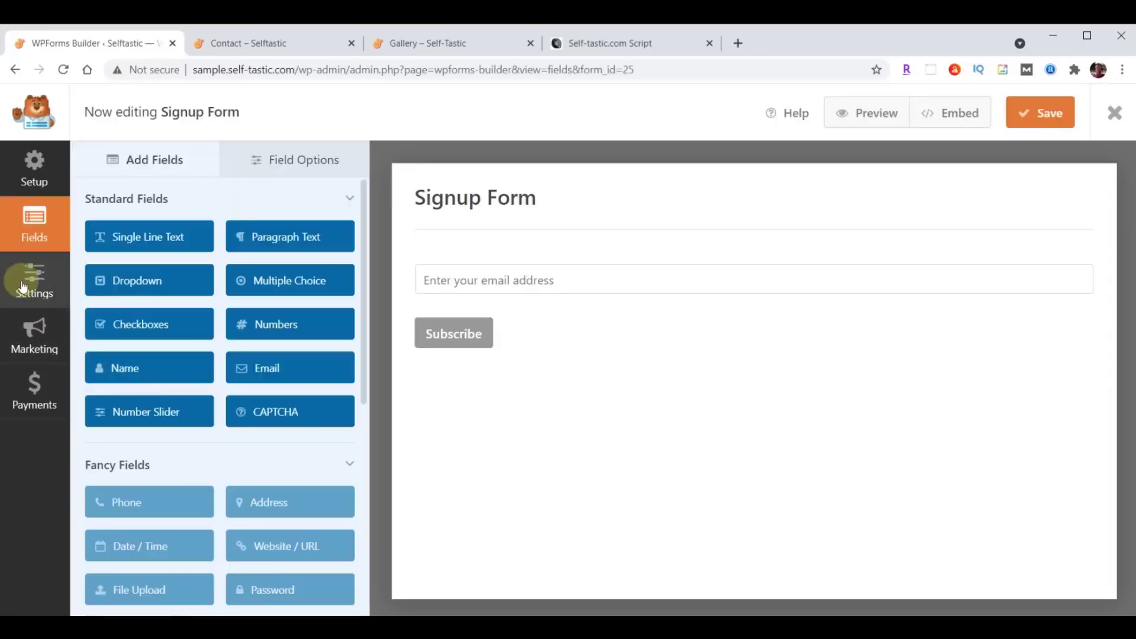
pyautogui.click(22, 287)
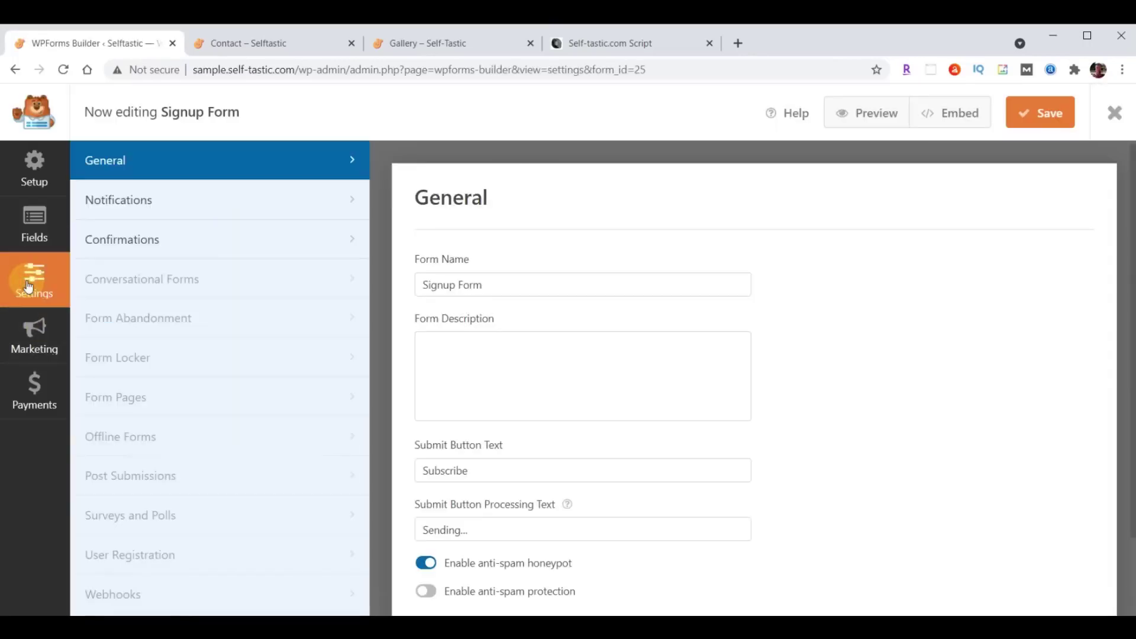
pyautogui.click(113, 202)
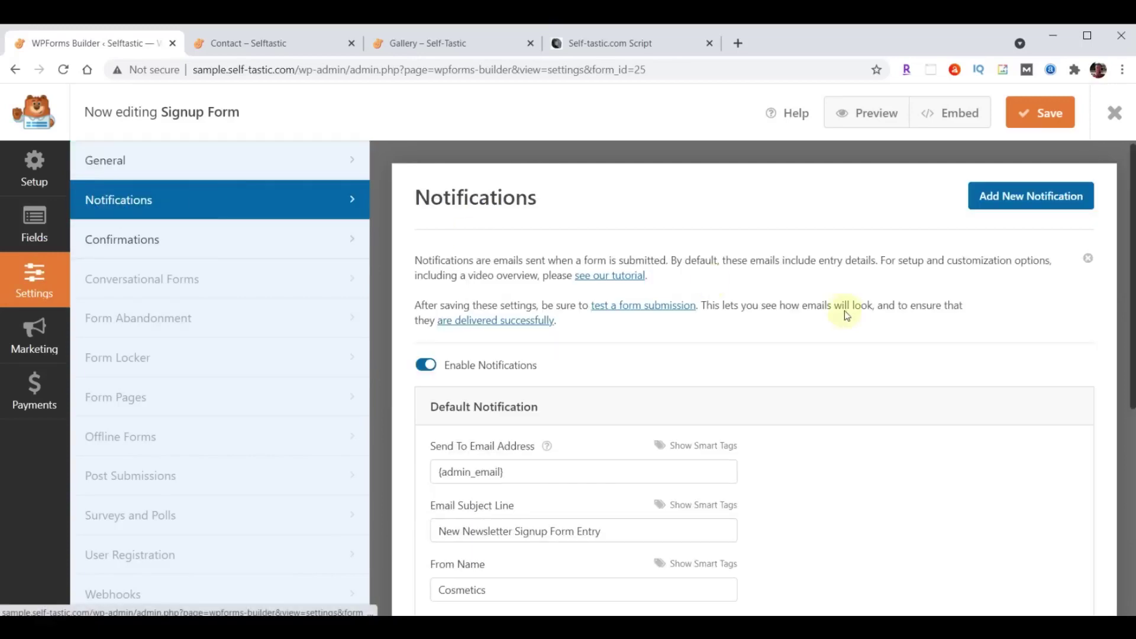
pyautogui.scroll(-2, 752, 384)
pyautogui.scroll(-1, 752, 384)
# Send to the owner's email with subject 'Selftastic - Join Club Selftastic', sender Self-Tastic.com, and save.
pyautogui.tripleClick(540, 322)
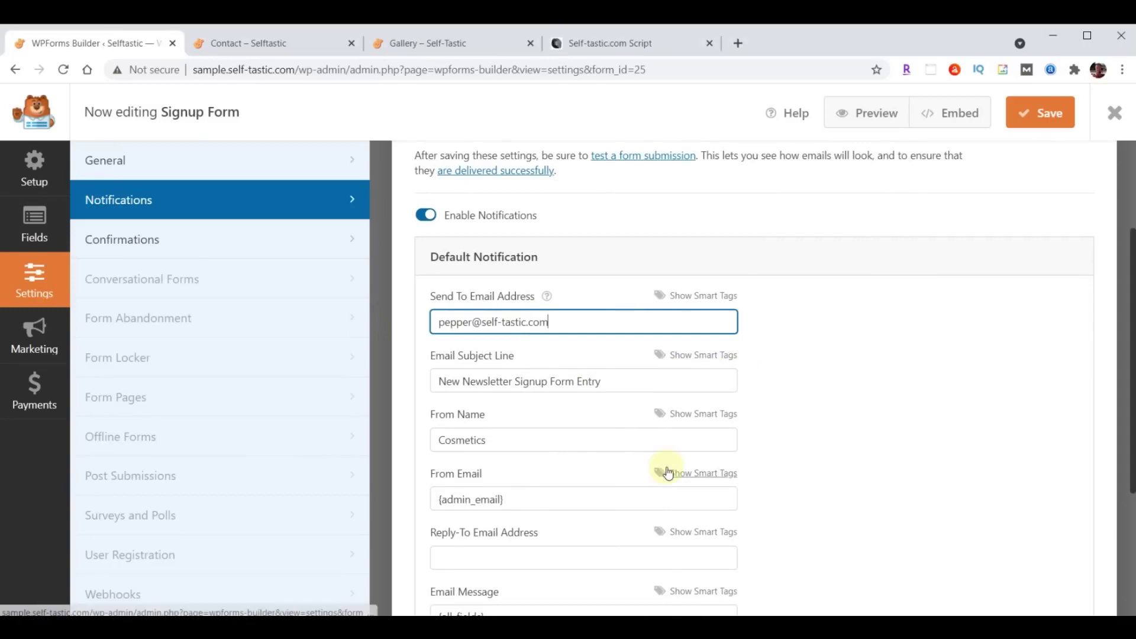
pyautogui.moveTo(440, 381); pyautogui.dragTo(662, 379)
pyautogui.write('Selftastic - Join Club Selftastic')
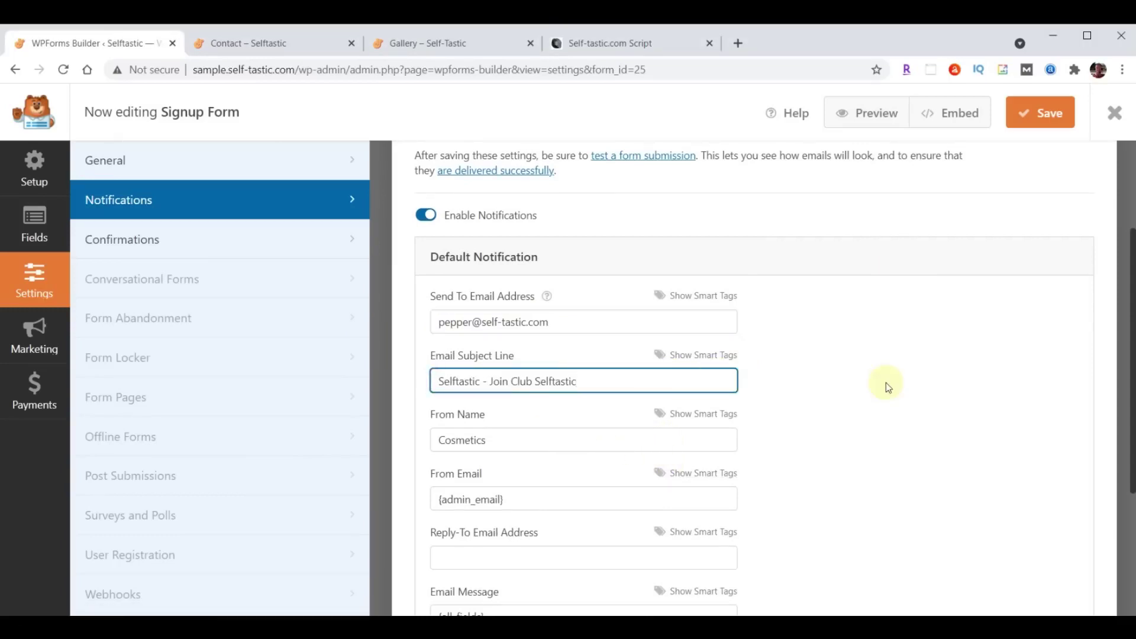
pyautogui.doubleClick(544, 444)
pyautogui.write('Self-Tastic.com')
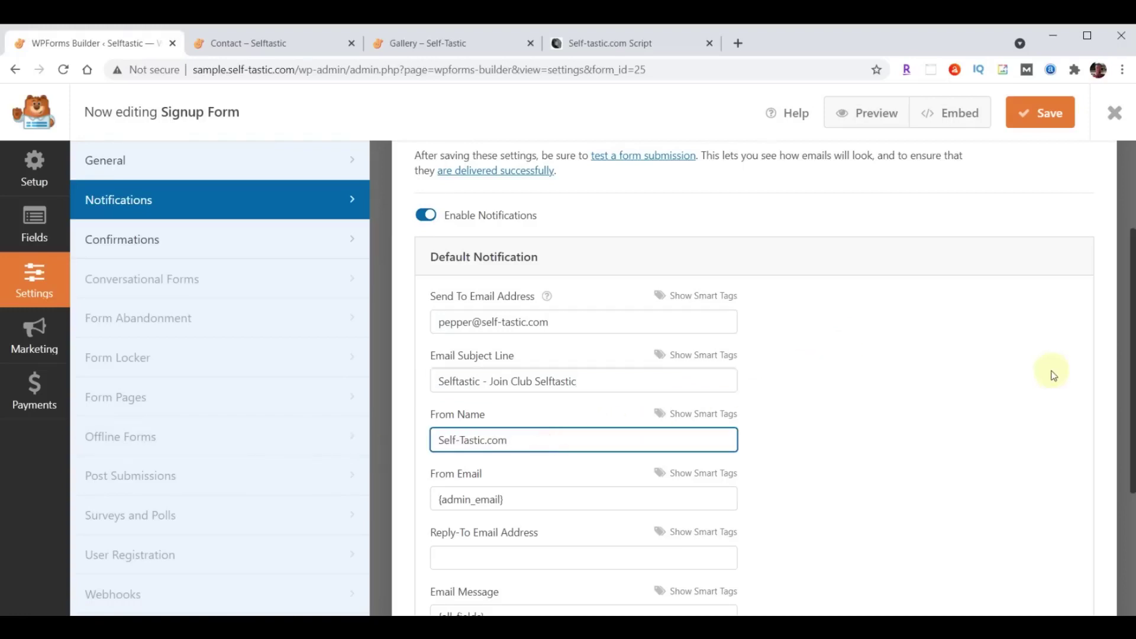
pyautogui.click(1046, 115)
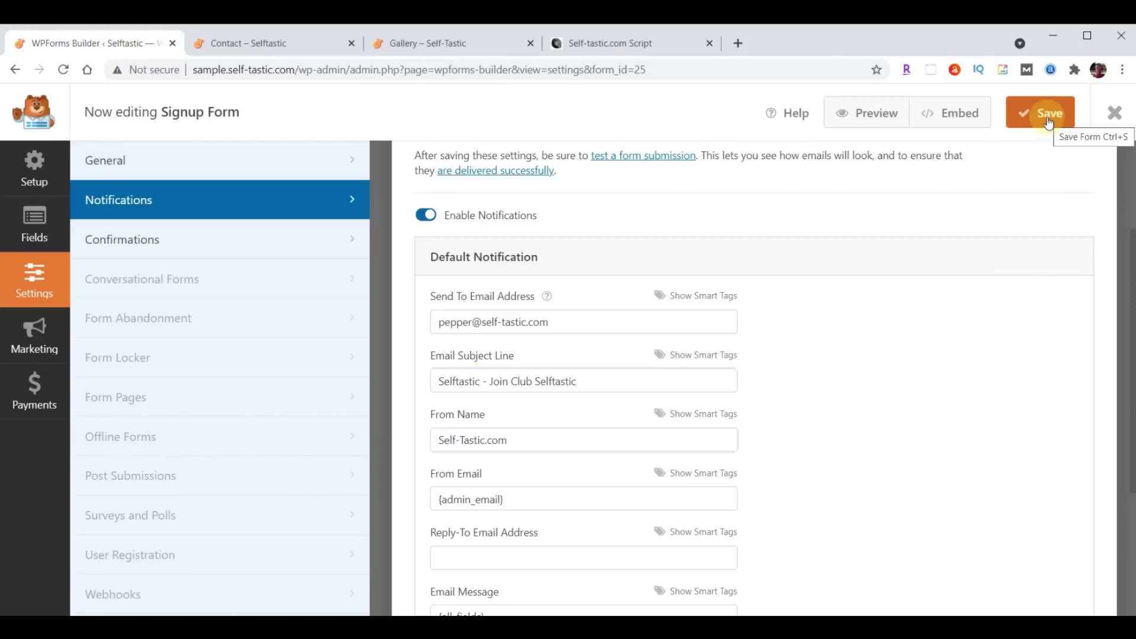
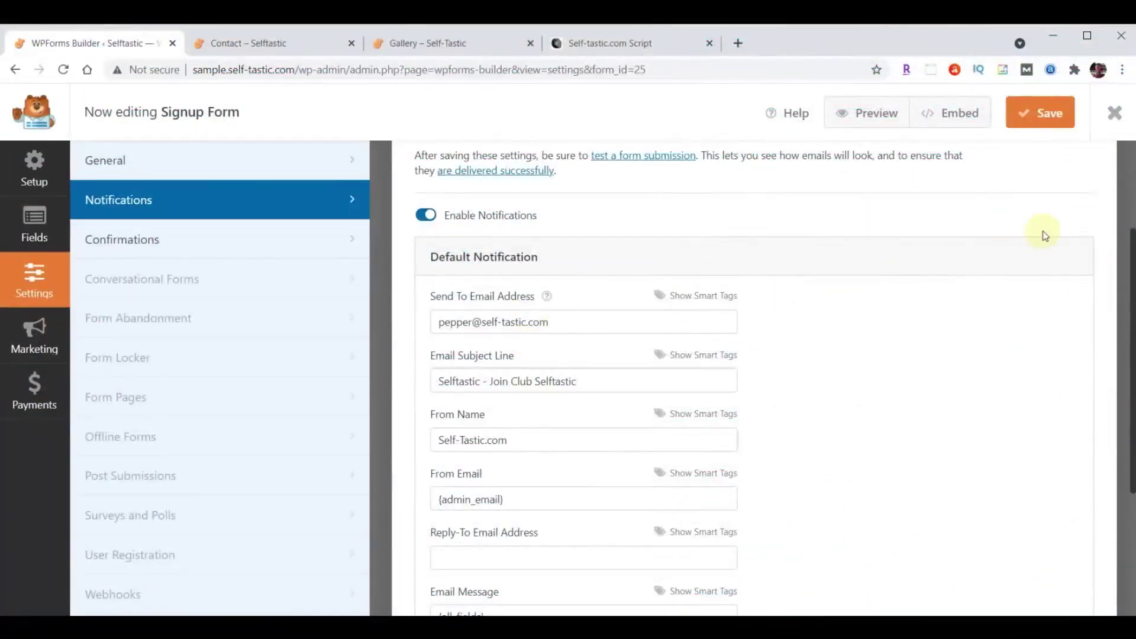
# Close the Signup Form builder and switch to the Contact – Selftastic page.
pyautogui.click(1115, 113)
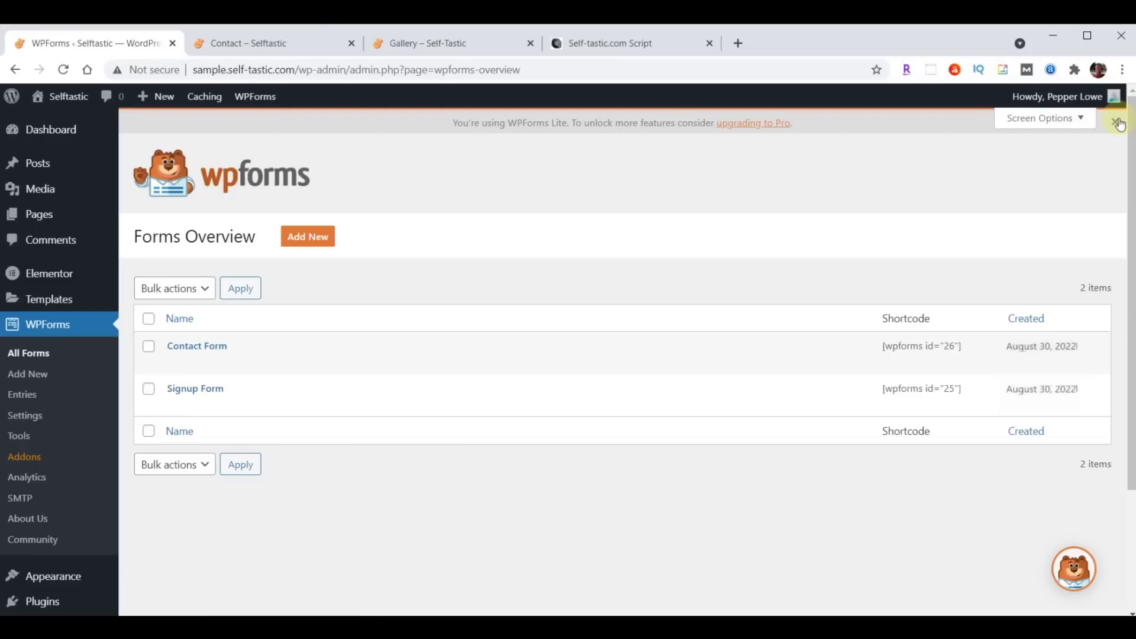
pyautogui.click(263, 45)
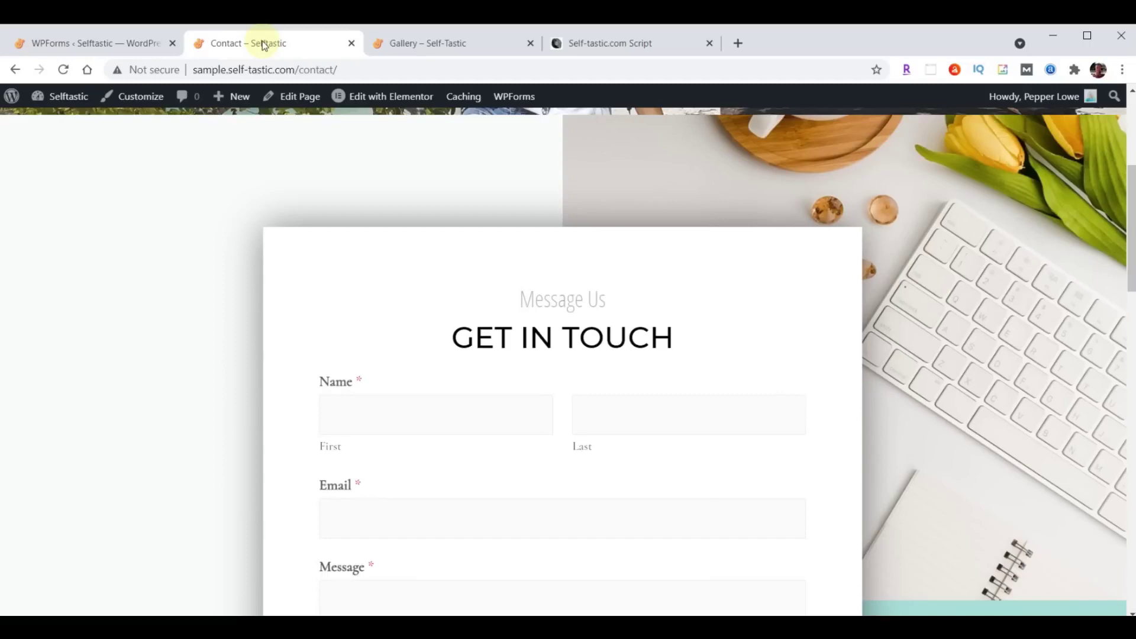
# Send a test message from the reloaded Contact form with autofilled details and subject 'Test'.
pyautogui.click(63, 69)
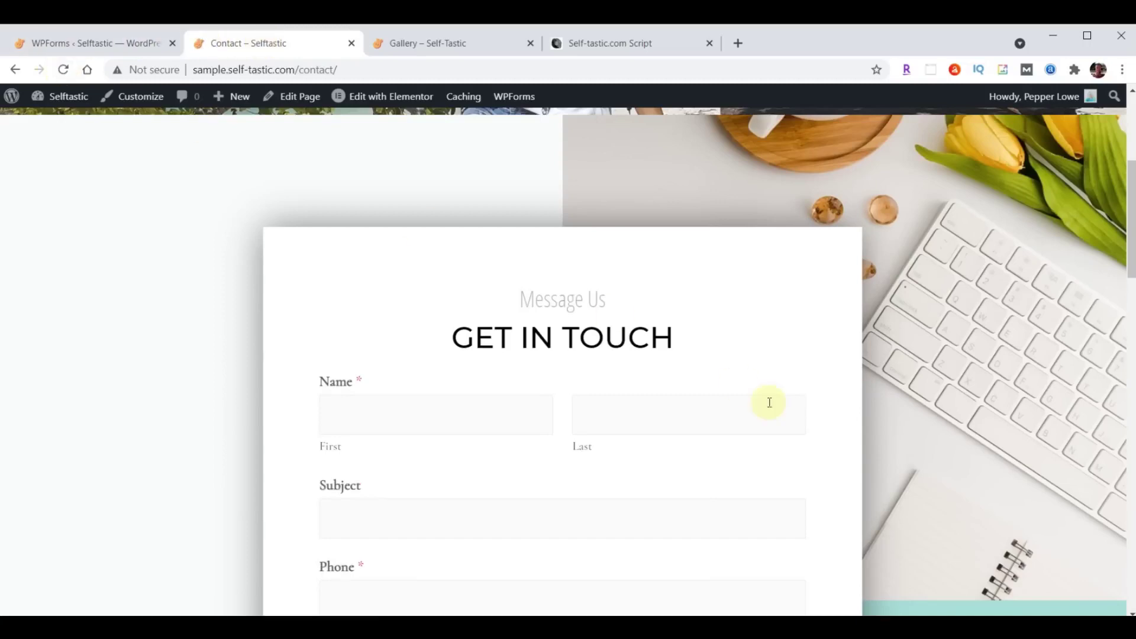
pyautogui.scroll(-3, 769, 402)
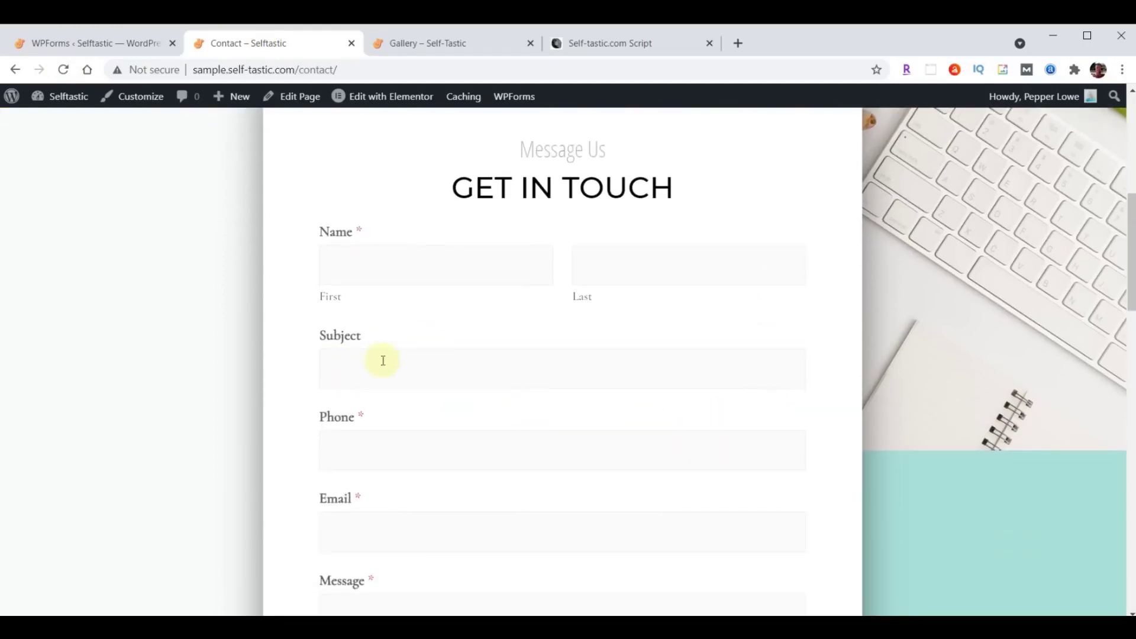
pyautogui.click(443, 269)
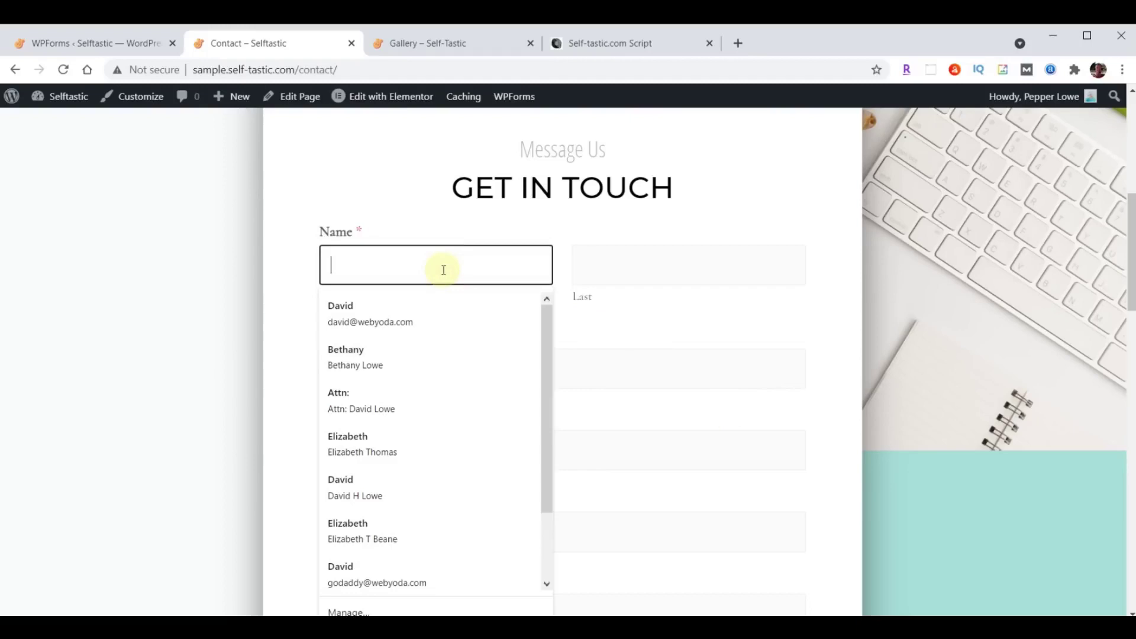
pyautogui.click(371, 300)
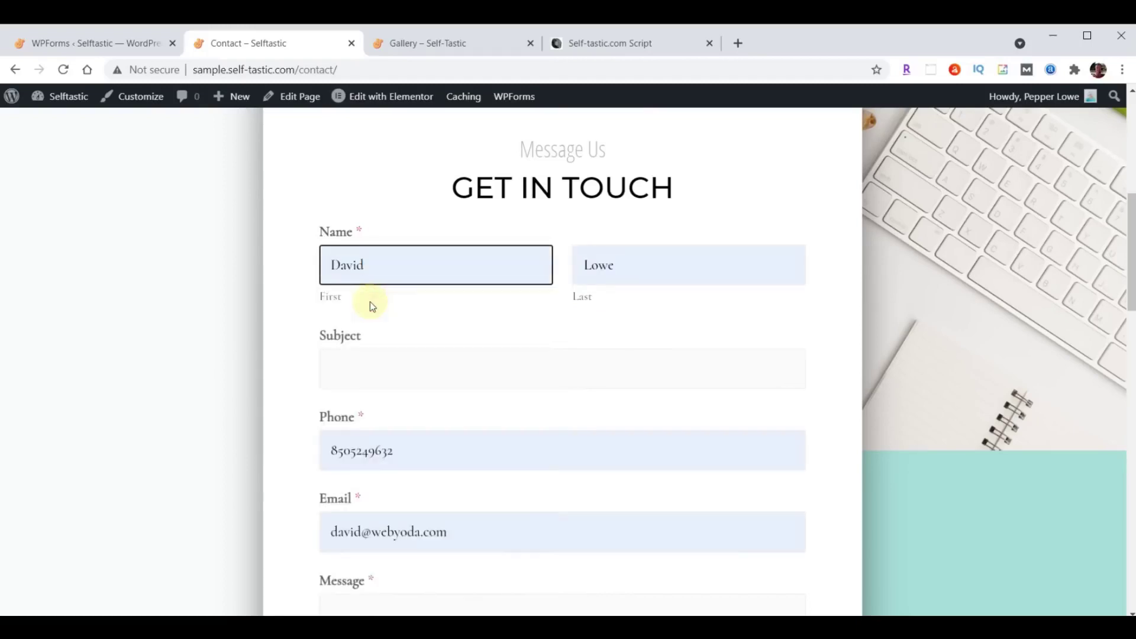
pyautogui.click(383, 373)
pyautogui.write('Test')
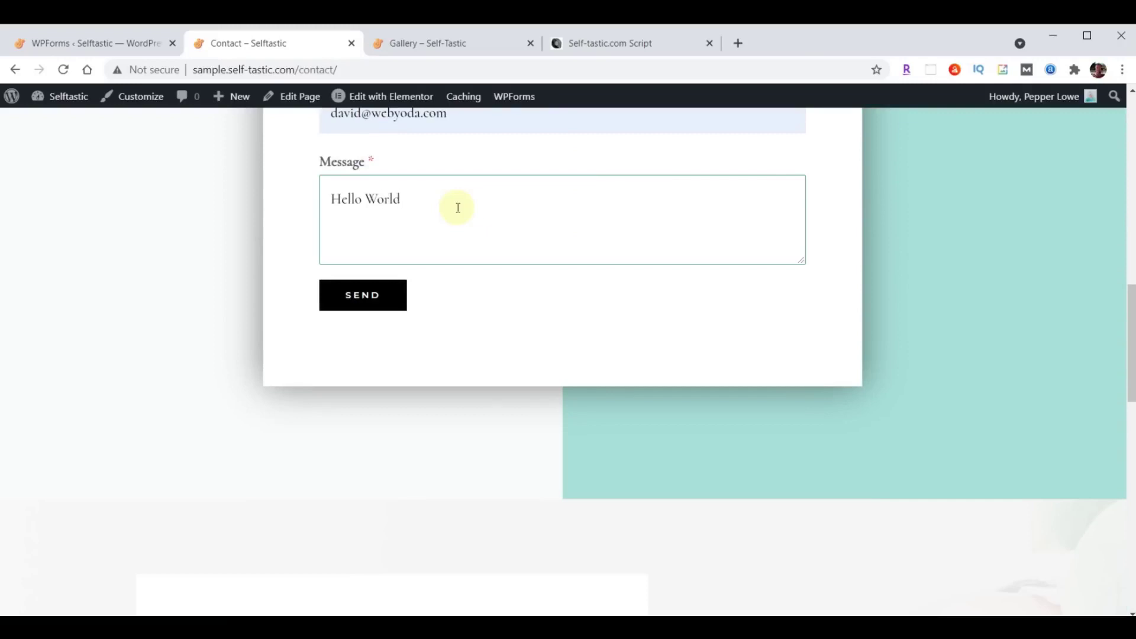
pyautogui.click(373, 293)
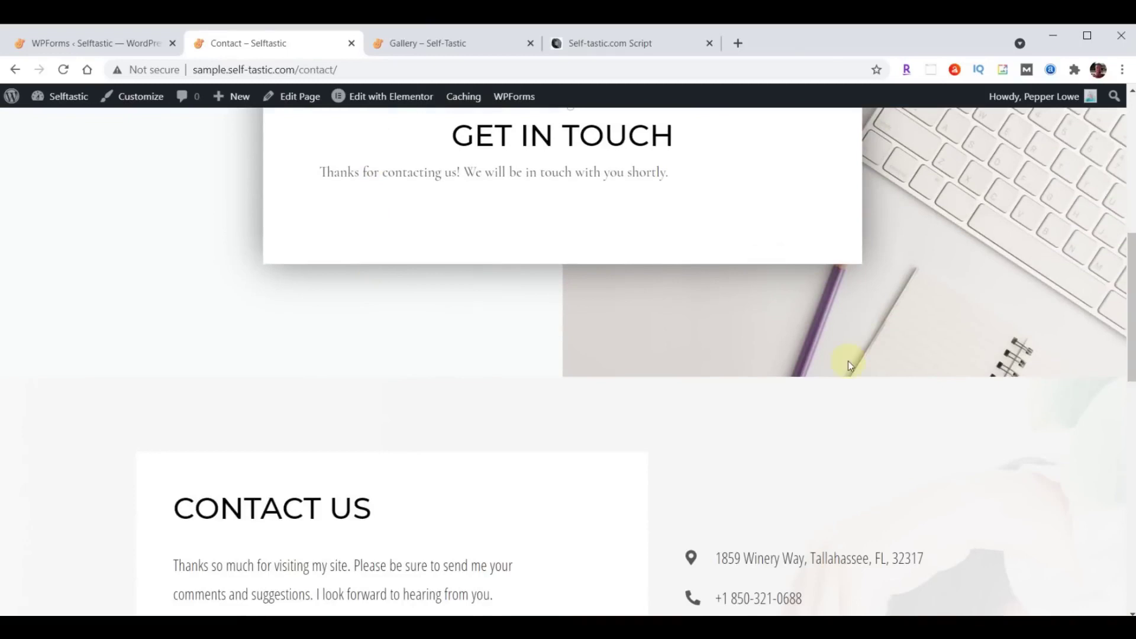
# Check the Contact page after sending, then bring up the Self-Tastic.com Script document.
pyautogui.scroll(9, 844, 380)
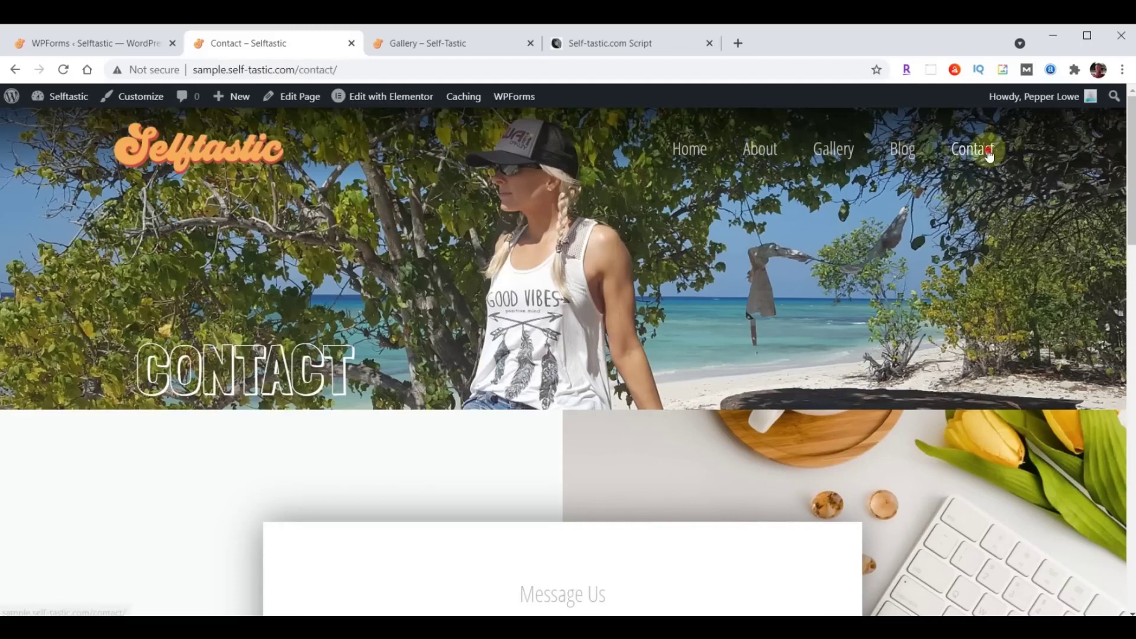
pyautogui.scroll(-5, 646, 303)
pyautogui.scroll(-3, 644, 302)
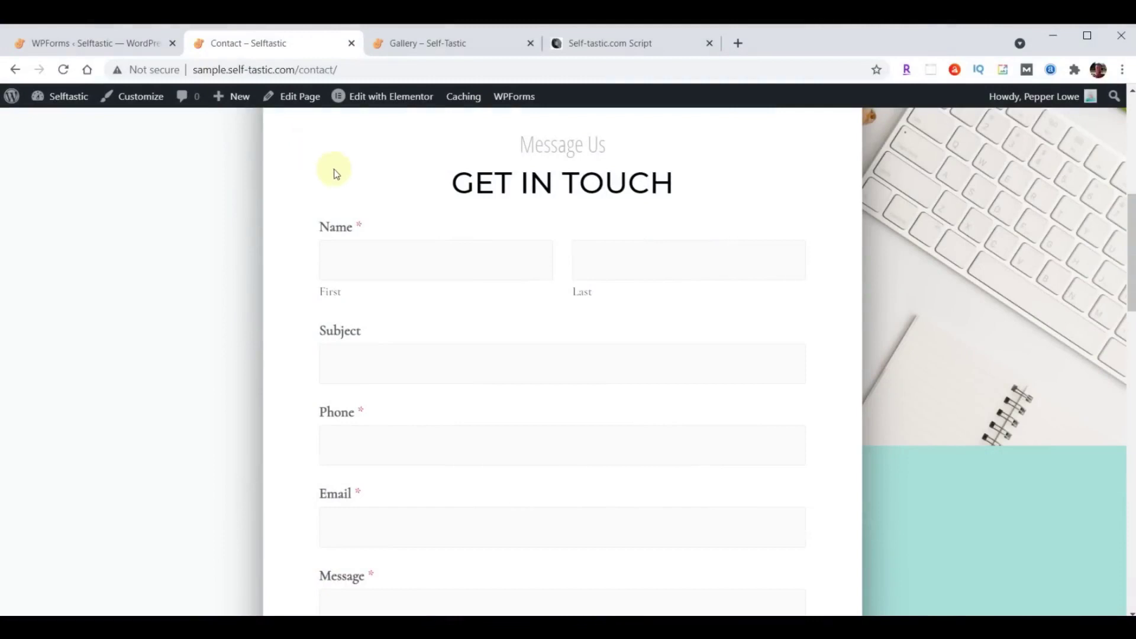
pyautogui.click(628, 43)
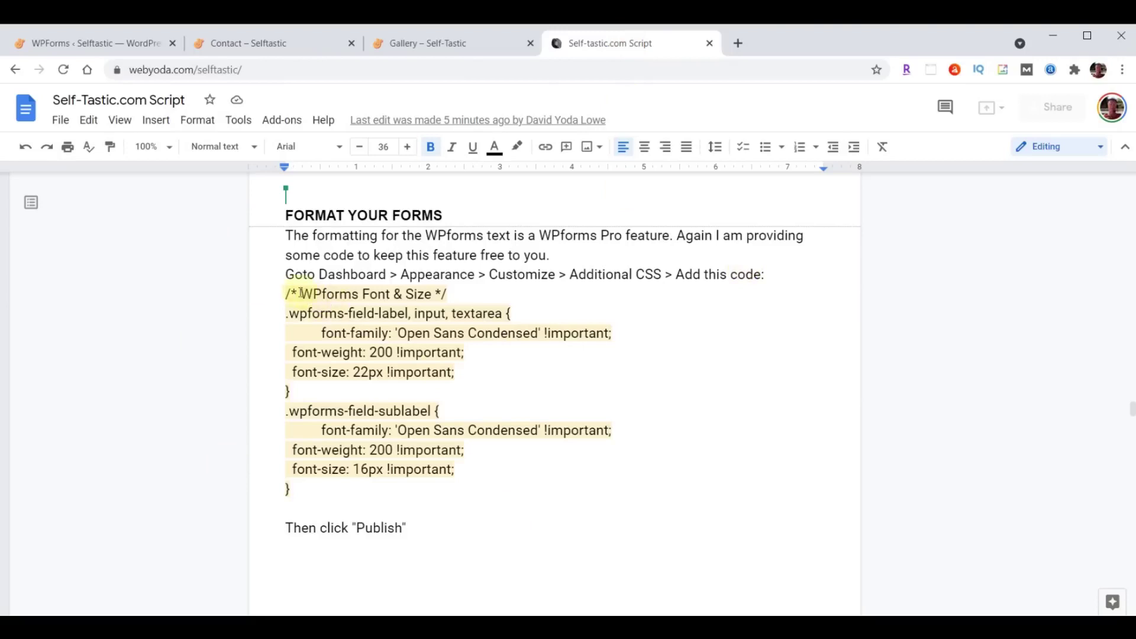
# Copy the WPforms Font & Size CSS block and return to the WPForms overview.
pyautogui.moveTo(286, 294); pyautogui.dragTo(417, 498)
pyautogui.hotkey('ctrl', 'c')
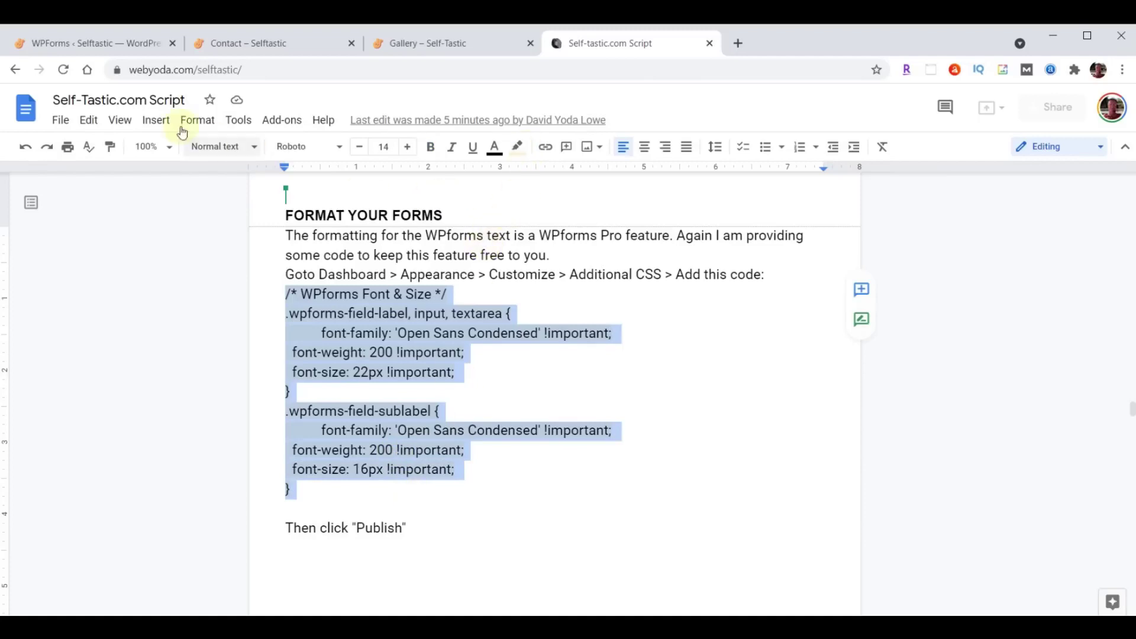
pyautogui.click(85, 46)
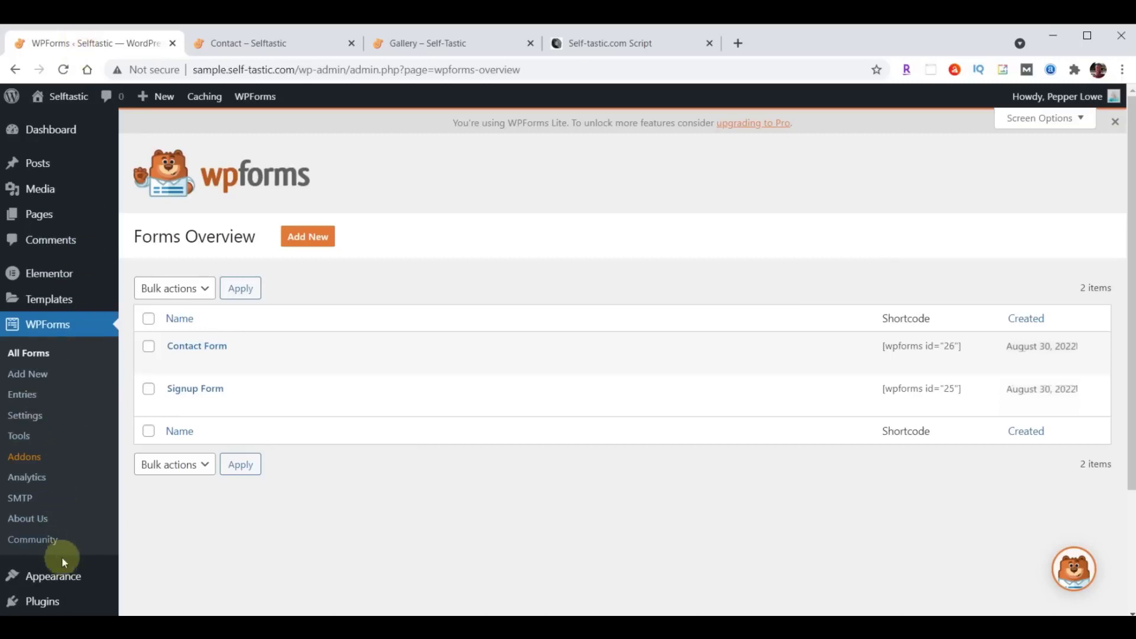
# Open the Customizer's Additional CSS panel with the Contact page in the live preview.
pyautogui.click(56, 578)
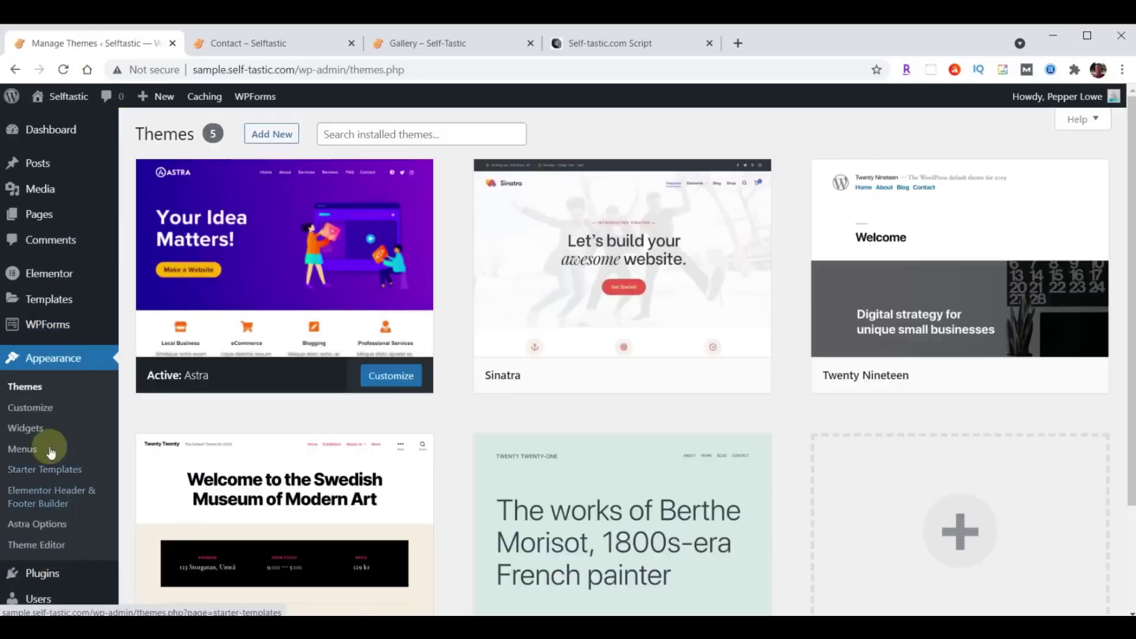
pyautogui.click(43, 408)
pyautogui.scroll(-2, 86, 399)
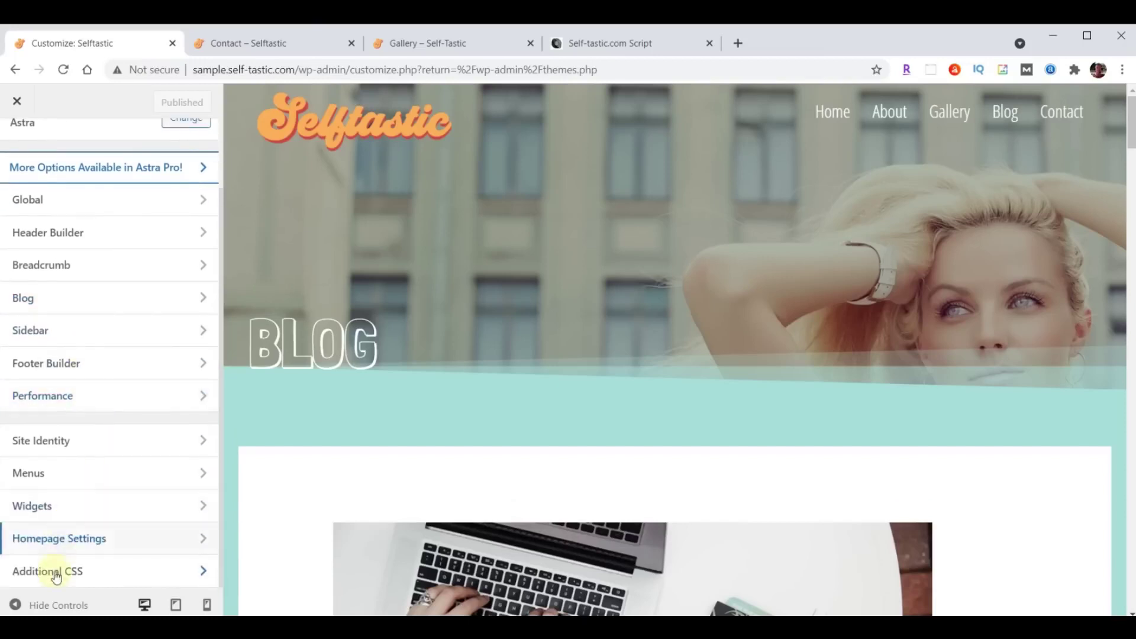
pyautogui.click(54, 575)
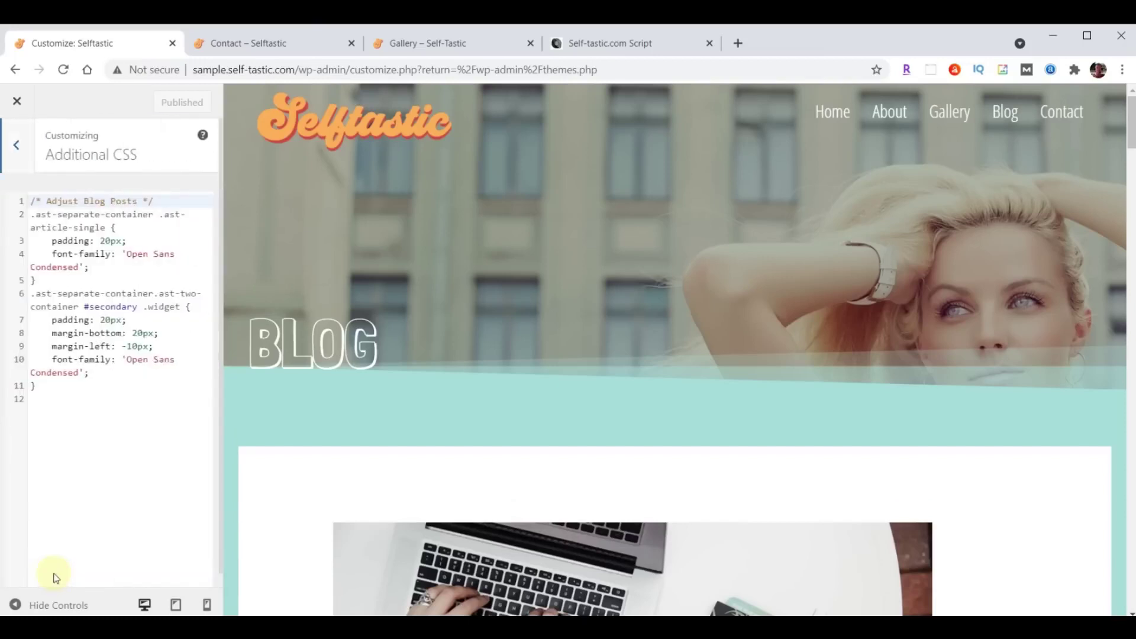
pyautogui.click(1060, 115)
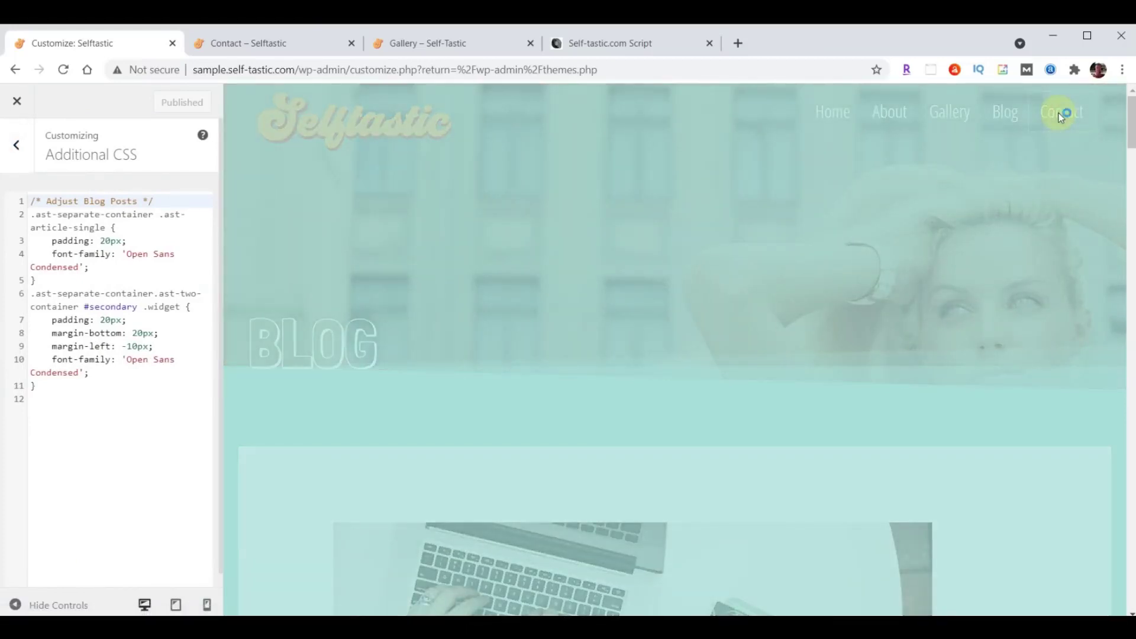
pyautogui.scroll(-8, 1007, 175)
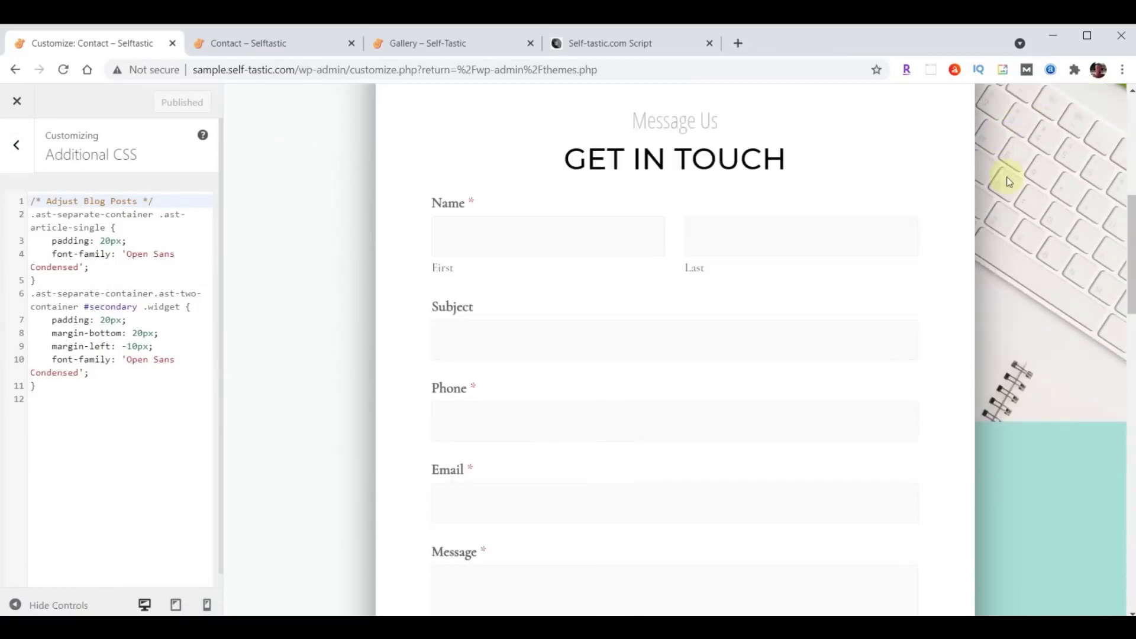
# Paste the WPforms font and size CSS below the existing Additional CSS.
pyautogui.click(66, 390)
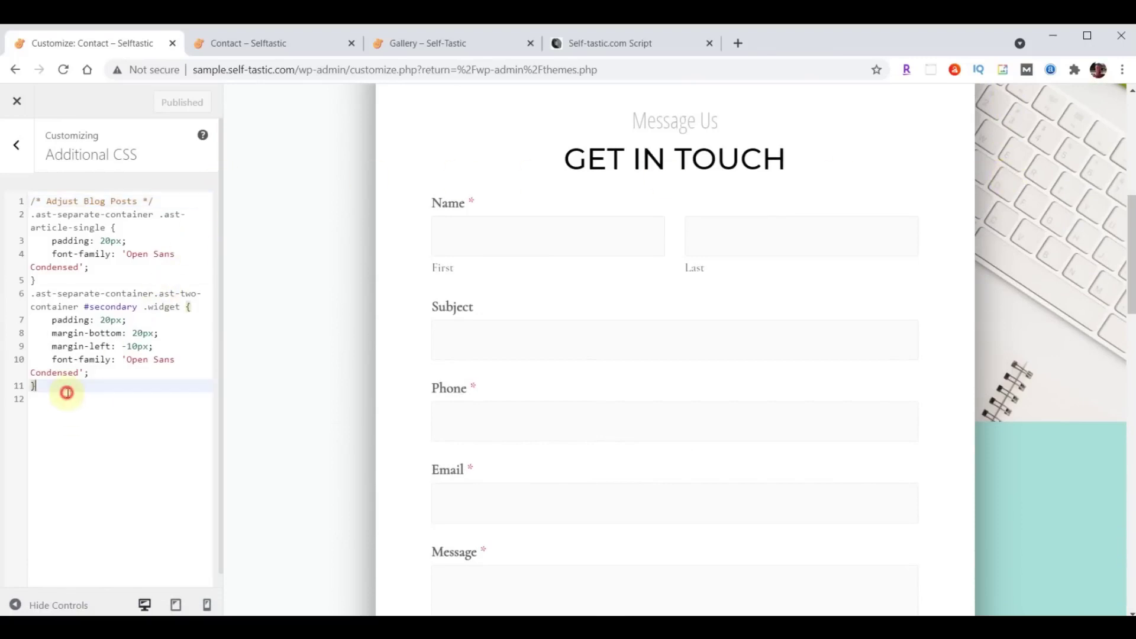
pyautogui.press('Return')
pyautogui.press('Return')
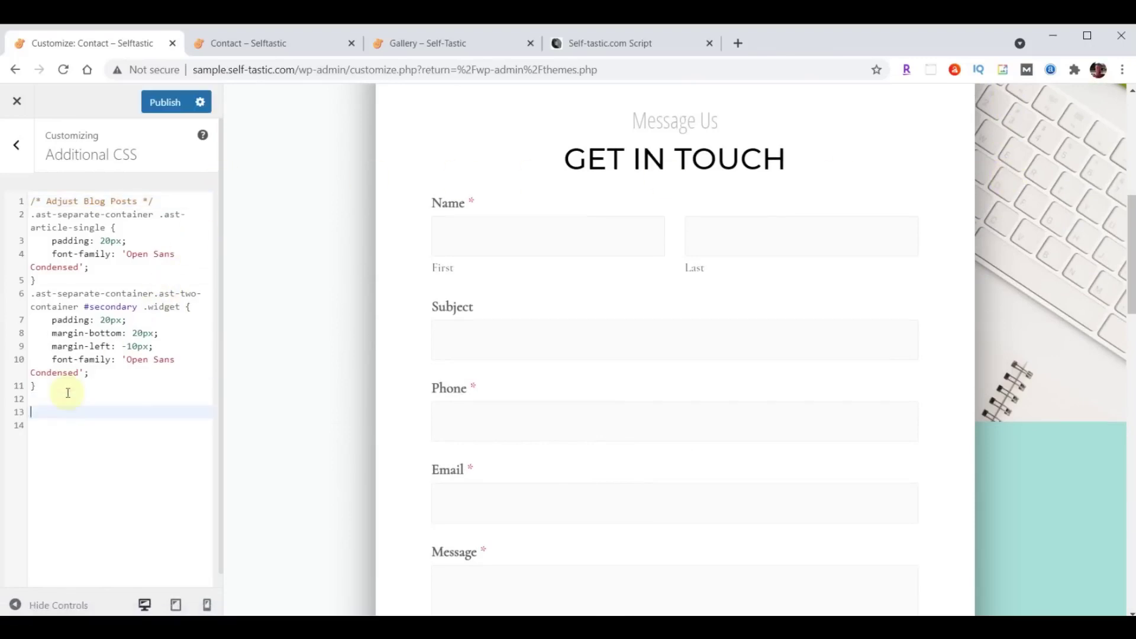
pyautogui.hotkey('ctrl', 'v')
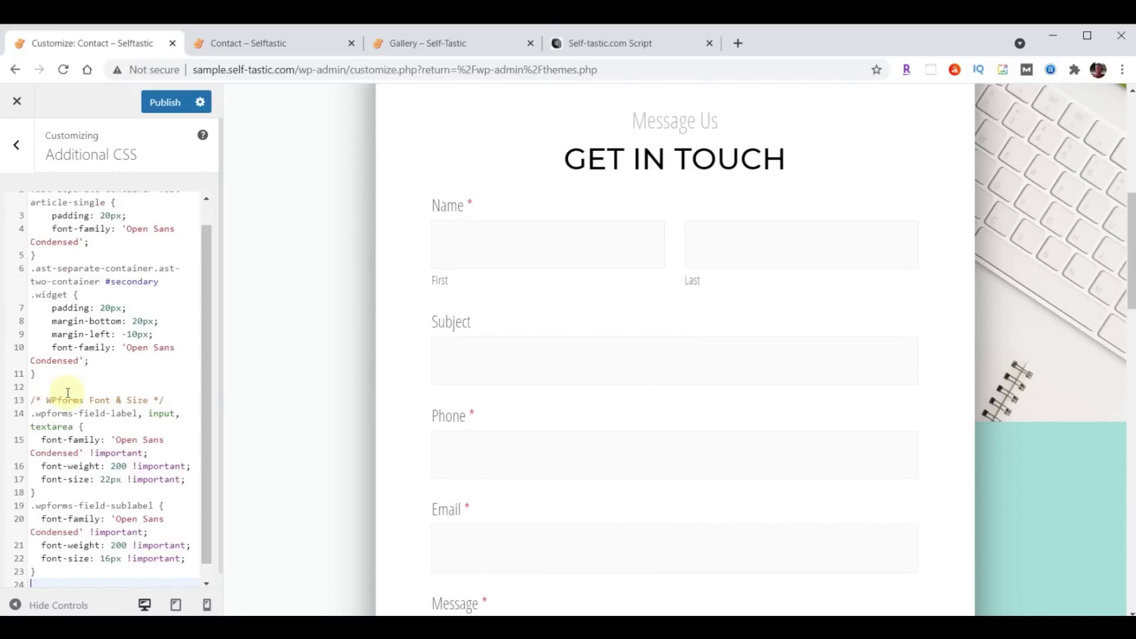
pyautogui.scroll(-5, 736, 308)
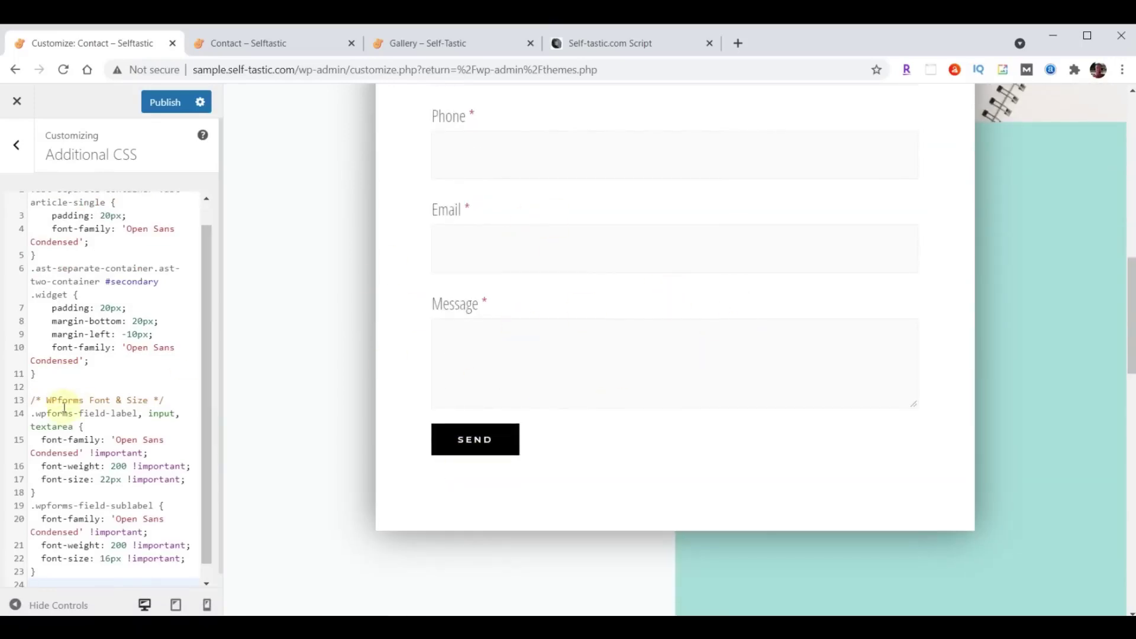
pyautogui.scroll(1, 94, 447)
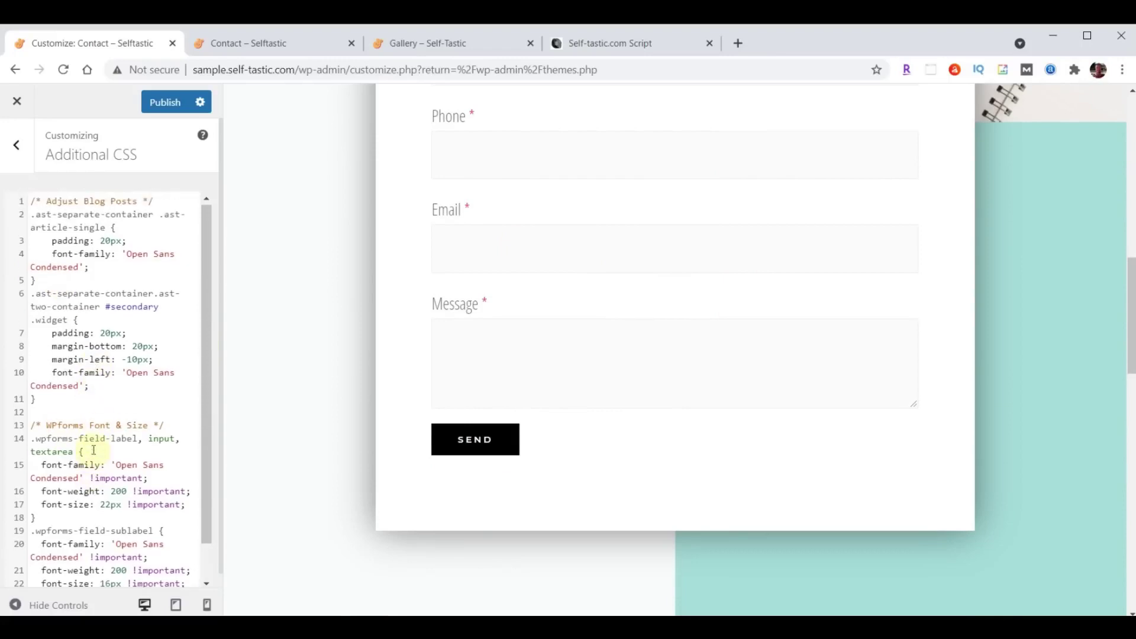
pyautogui.scroll(-2, 95, 296)
pyautogui.click(129, 567)
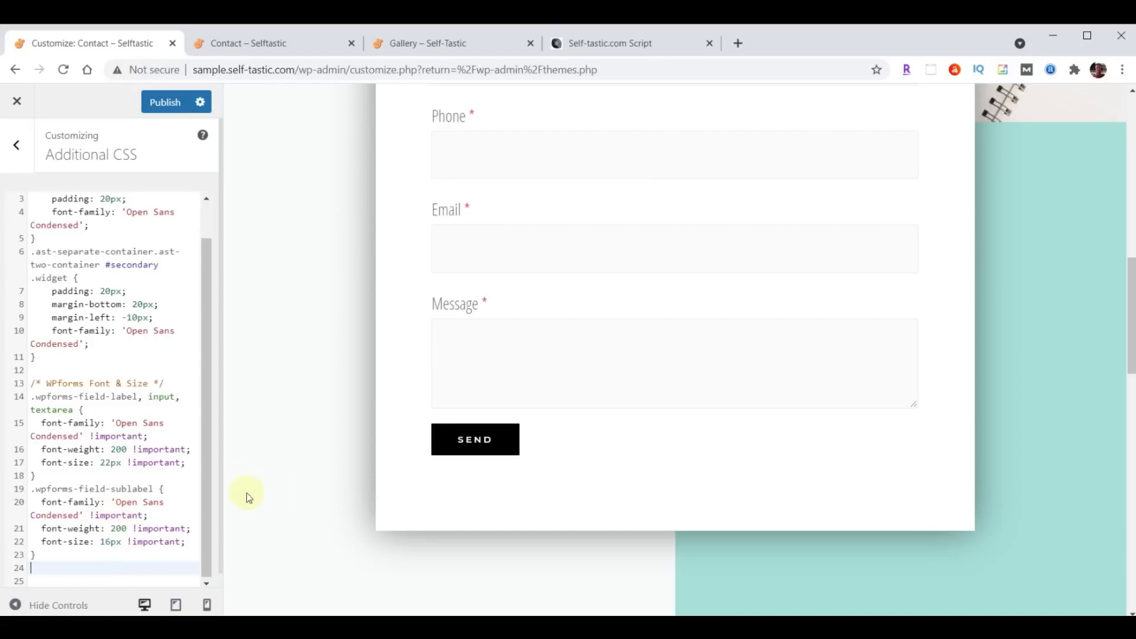
pyautogui.scroll(2, 97, 402)
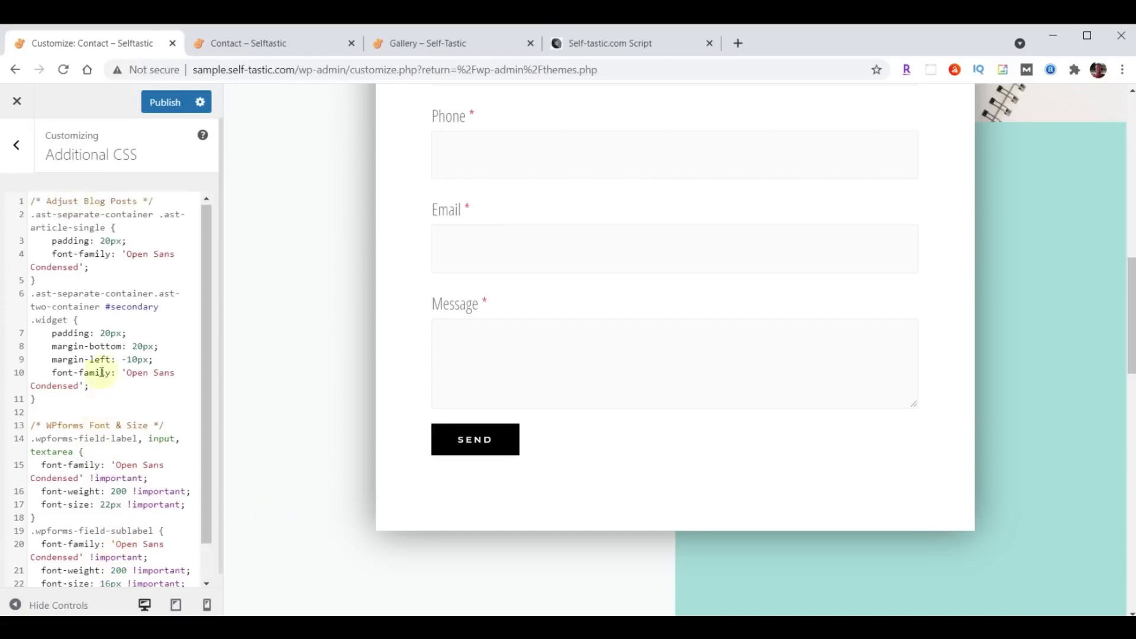
# Publish the updated custom CSS and view the live Contact page.
pyautogui.click(165, 103)
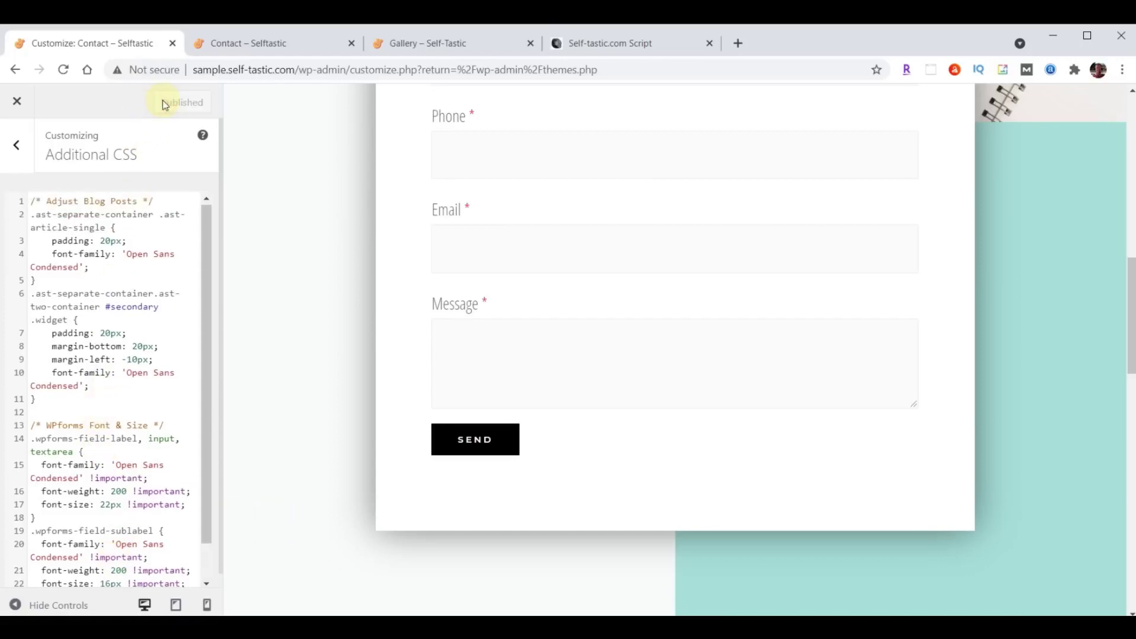
pyautogui.click(240, 41)
pyautogui.scroll(-4, 198, 213)
pyautogui.scroll(2, 199, 217)
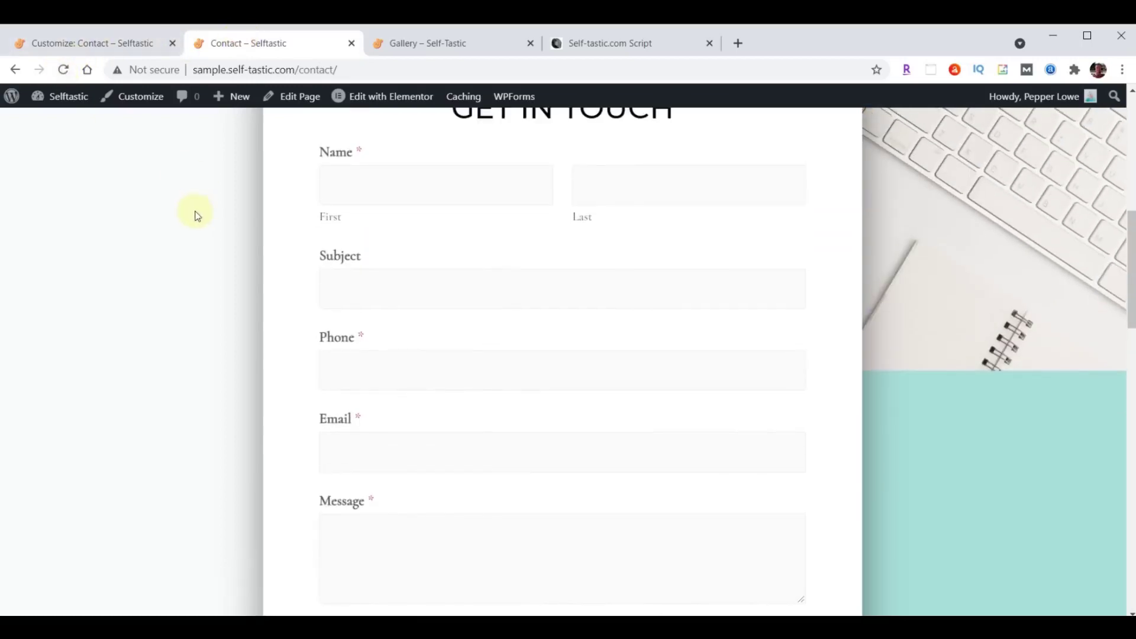
# Reload the Contact page to check the new form styling, then close the Customizer.
pyautogui.scroll(1, 152, 157)
pyautogui.click(63, 69)
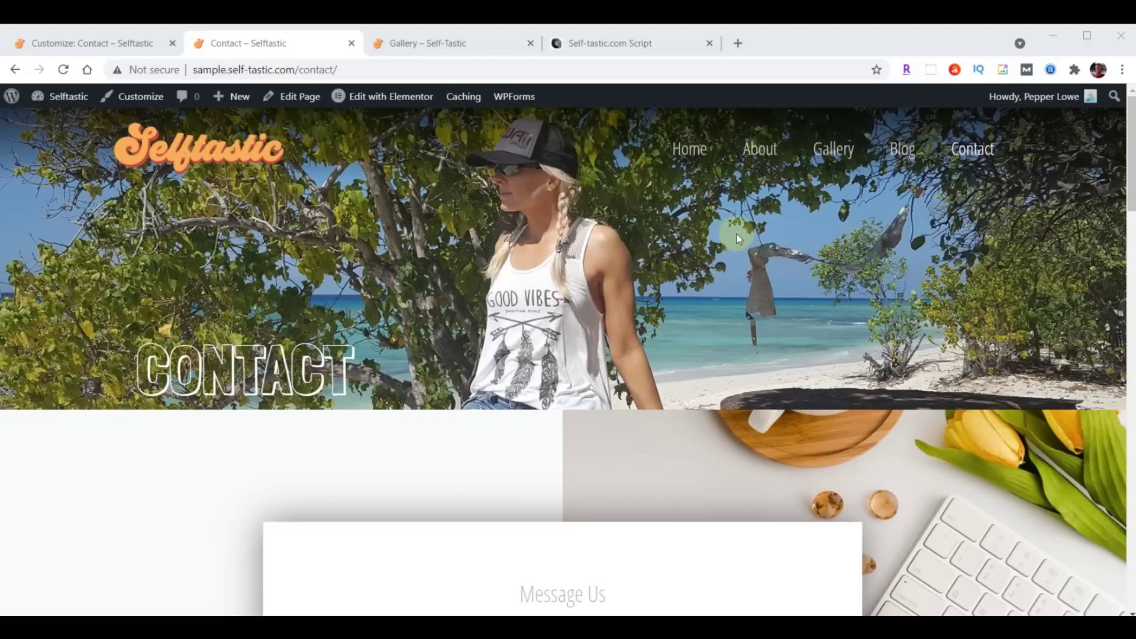
pyautogui.click(65, 43)
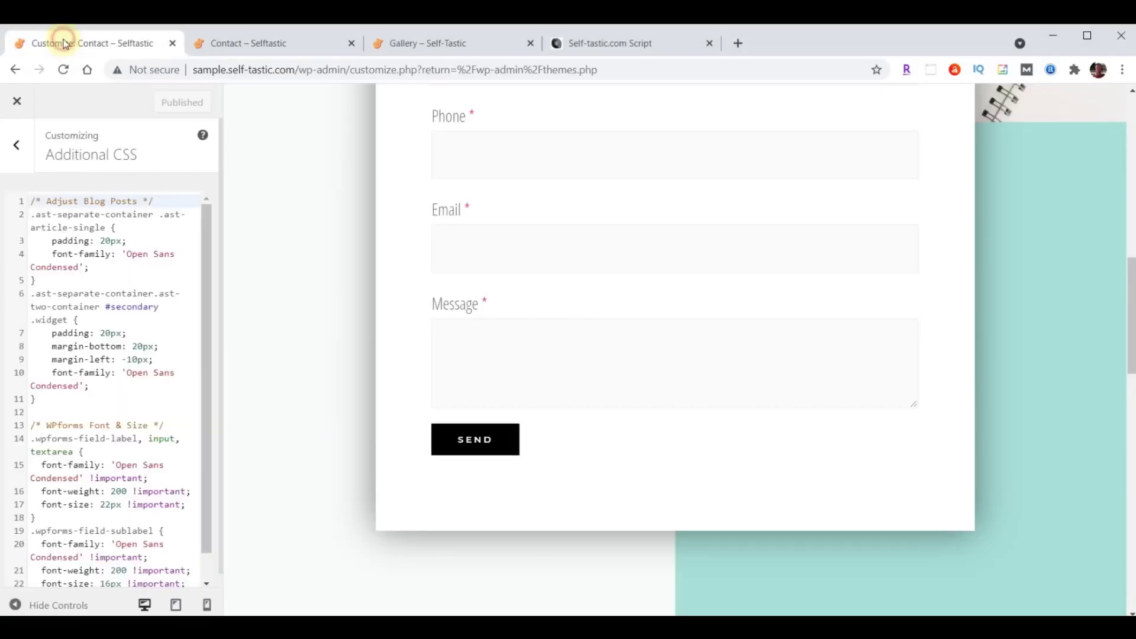
pyautogui.click(17, 101)
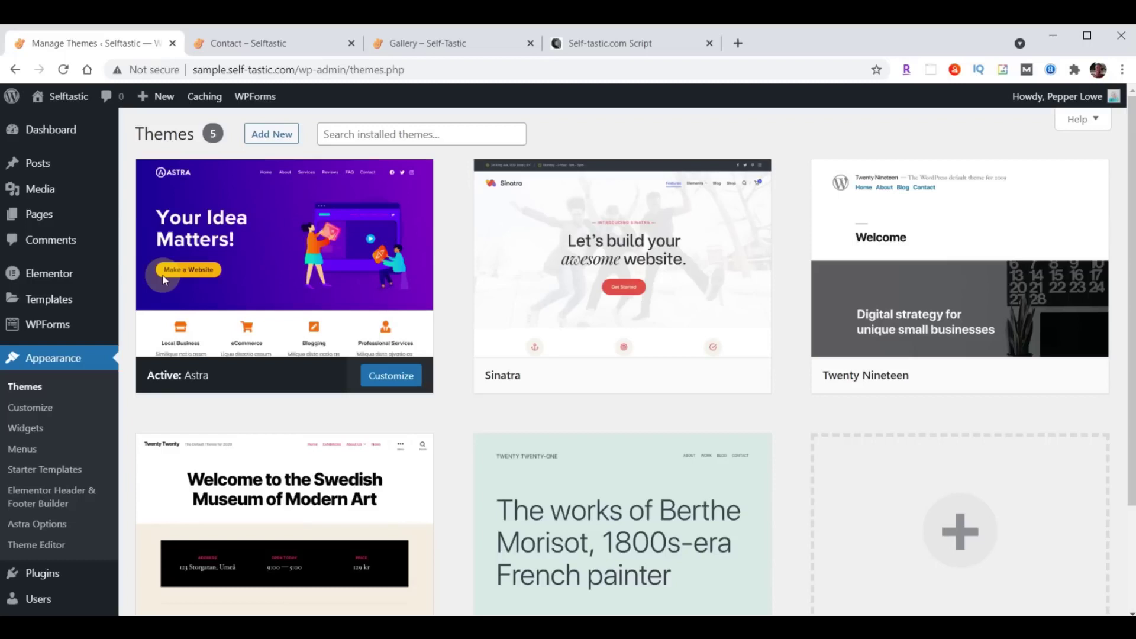
# Upload really-simple-ssl-master.zip as a new plugin, install it and activate it.
pyautogui.click(41, 574)
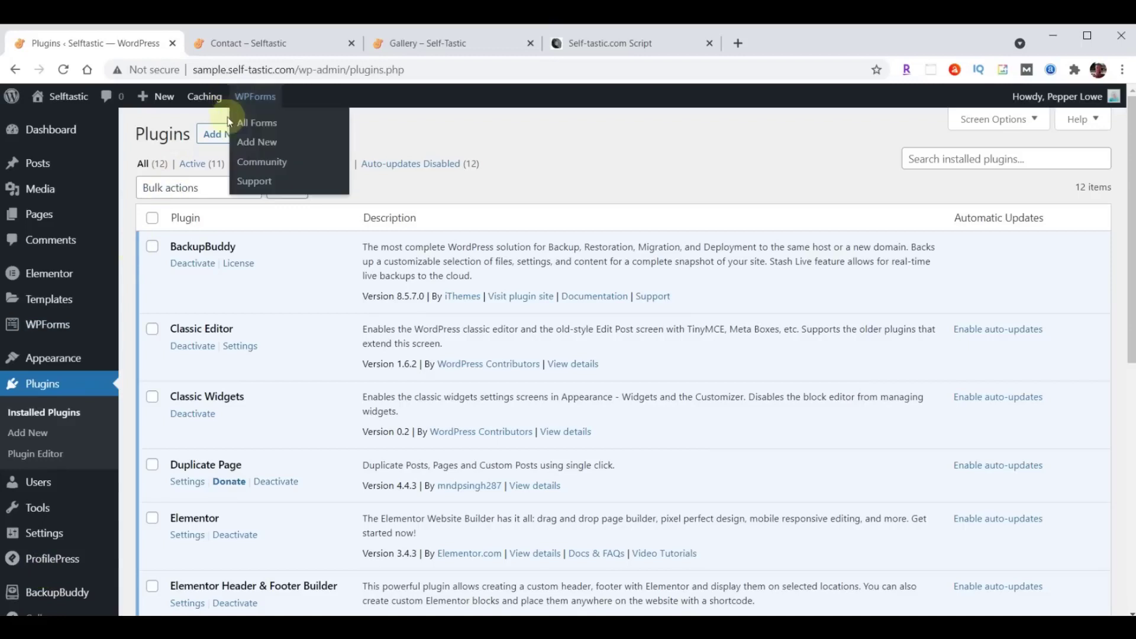
pyautogui.click(215, 135)
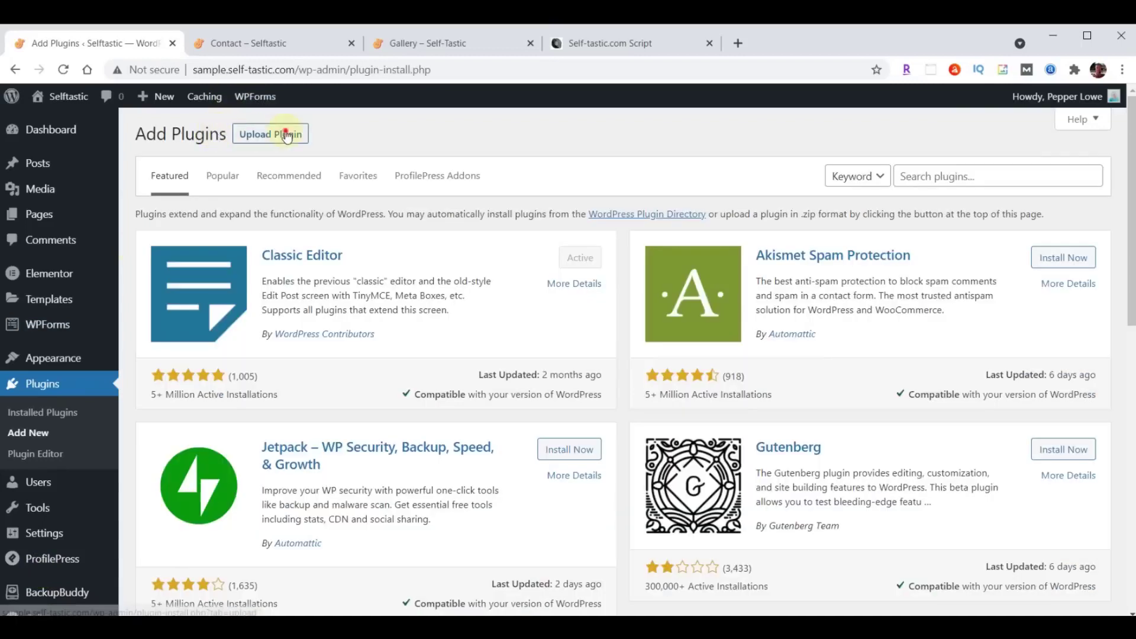
pyautogui.click(286, 135)
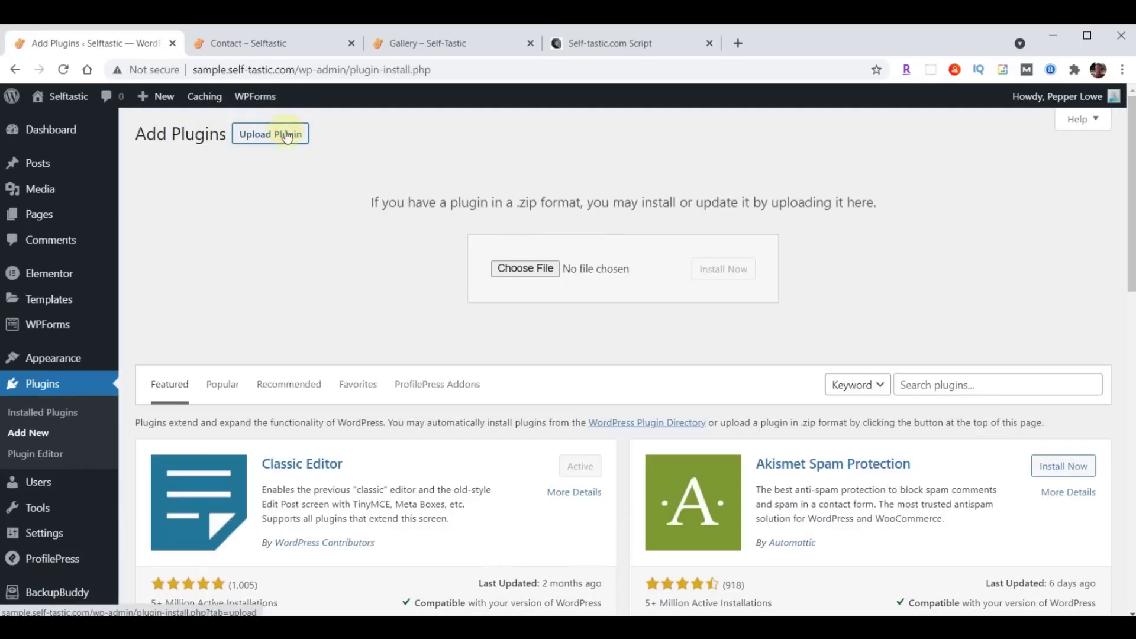
pyautogui.click(525, 268)
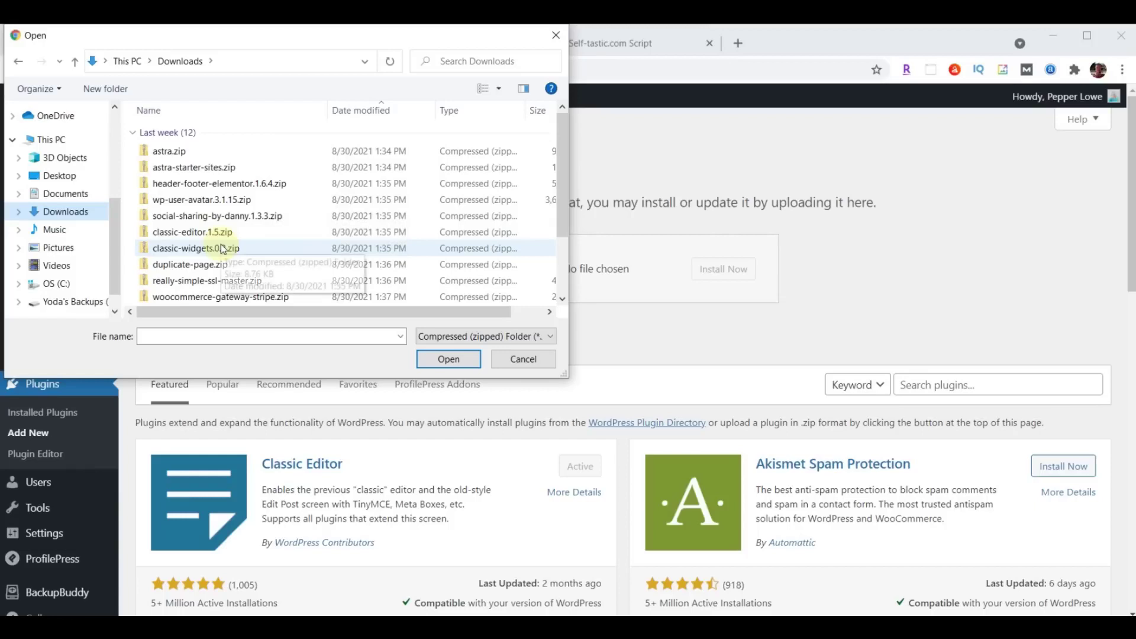
pyautogui.click(203, 283)
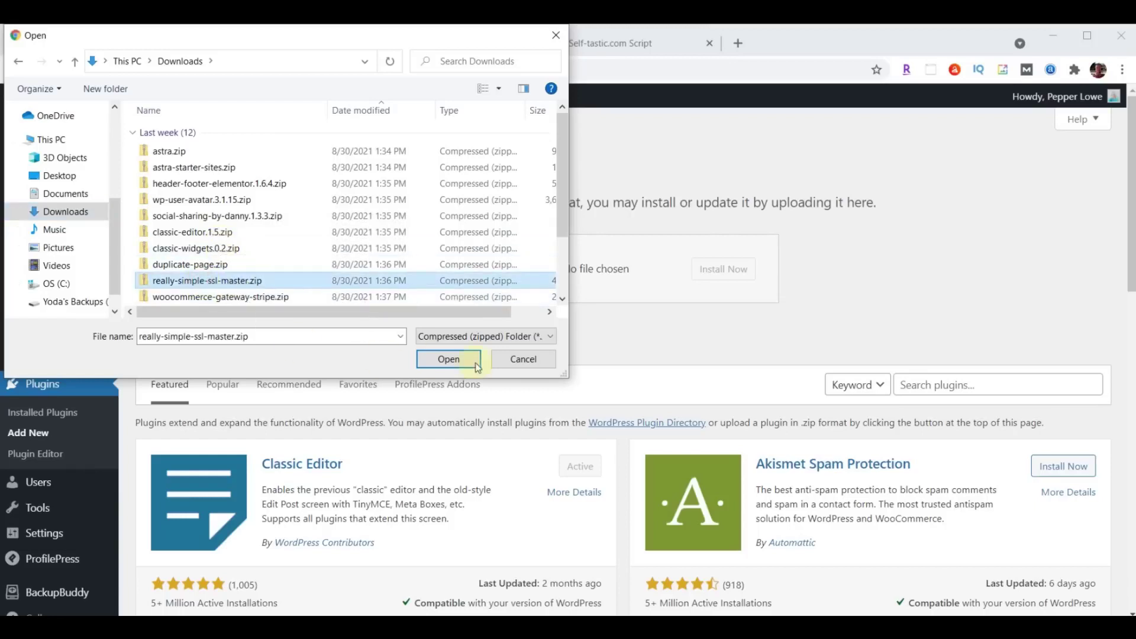
pyautogui.click(443, 358)
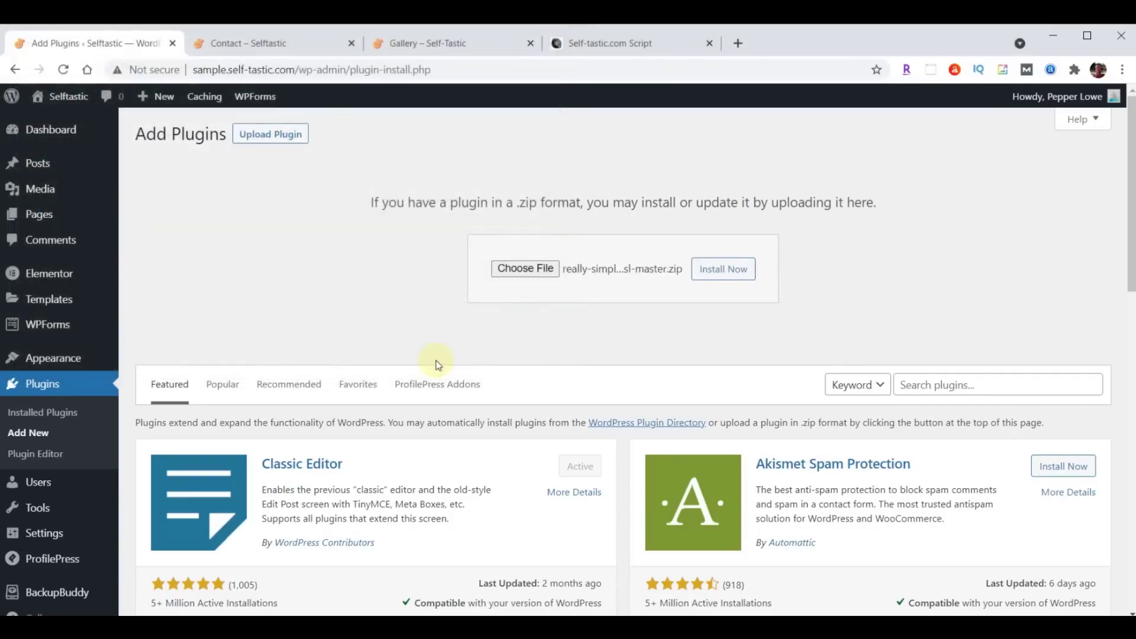
pyautogui.click(715, 276)
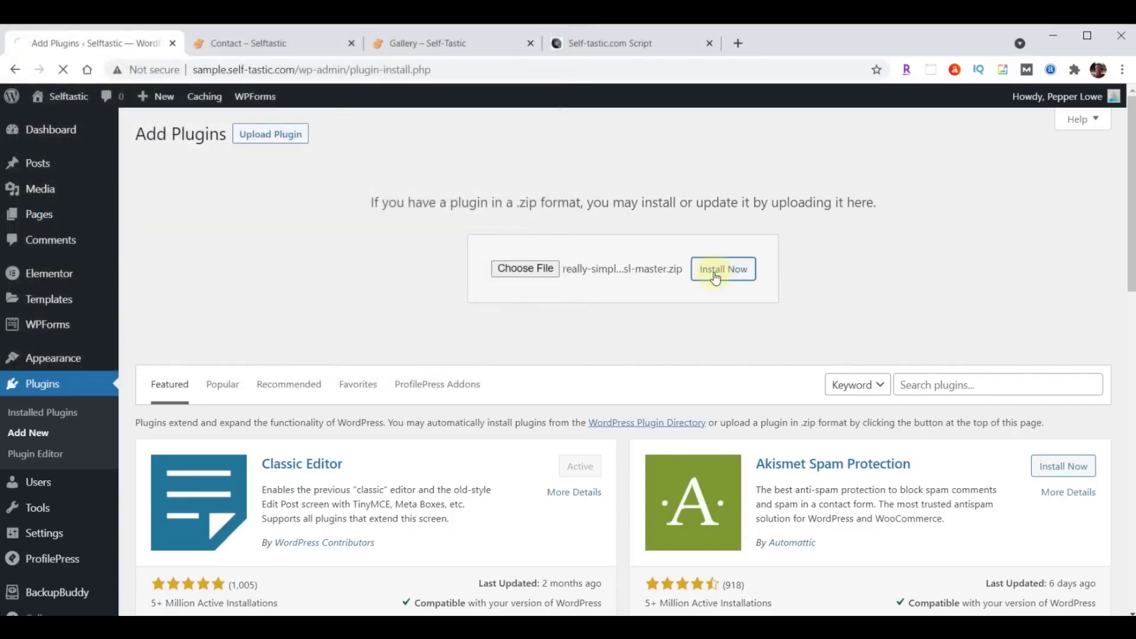
pyautogui.click(188, 272)
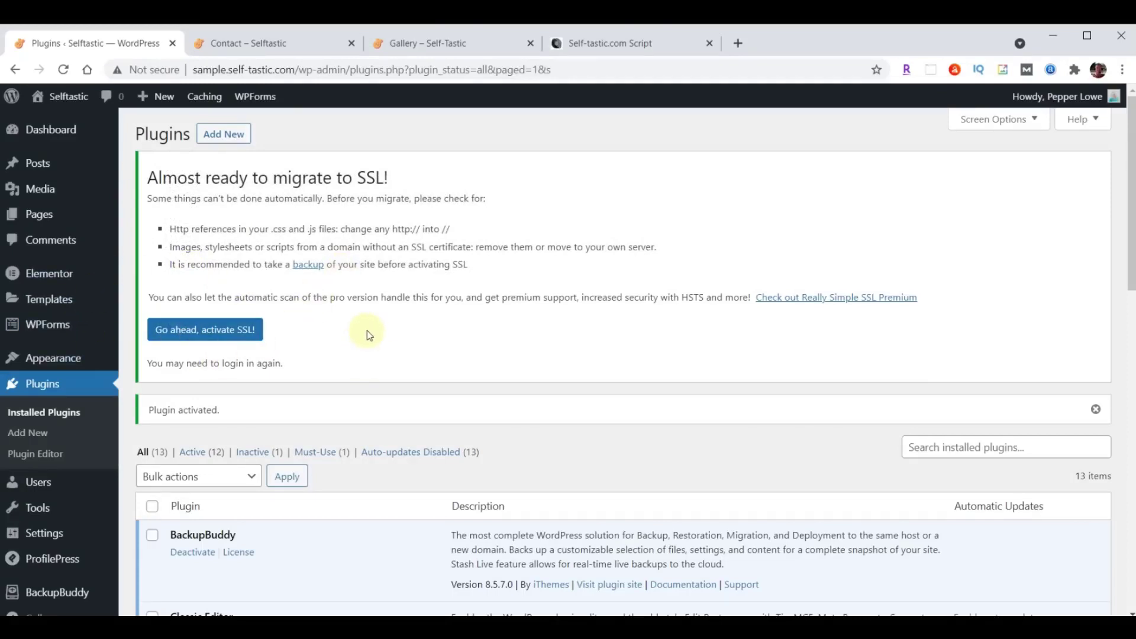
# Activate SSL from Really Simple SSL settings, then sign back in to reach Elementor's Settings.
pyautogui.scroll(-9, 367, 330)
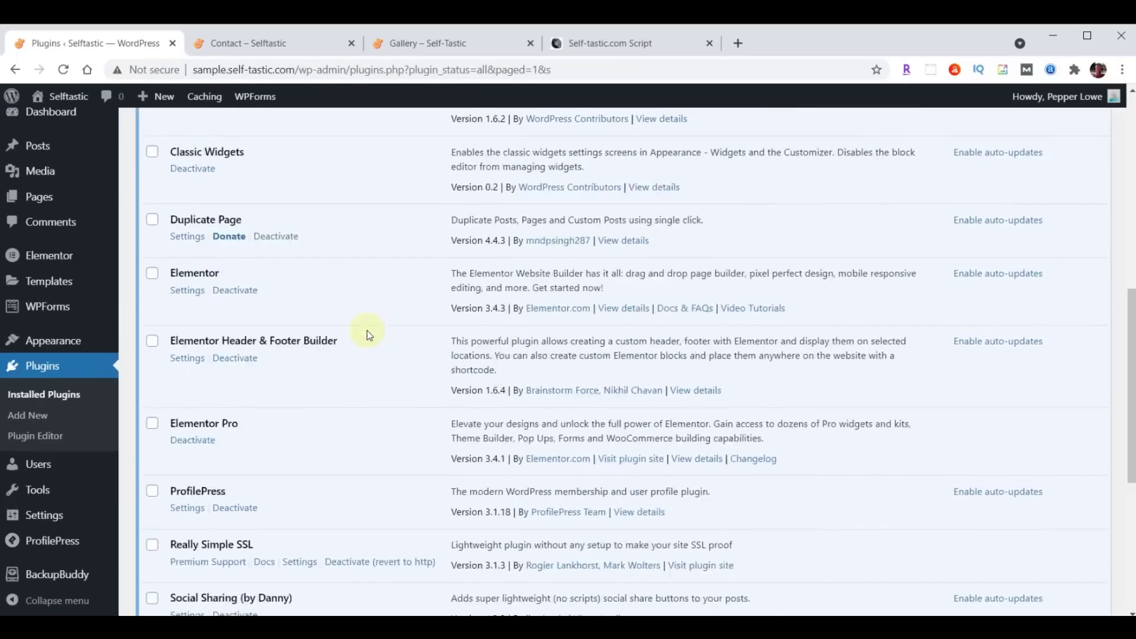
pyautogui.scroll(-4, 366, 330)
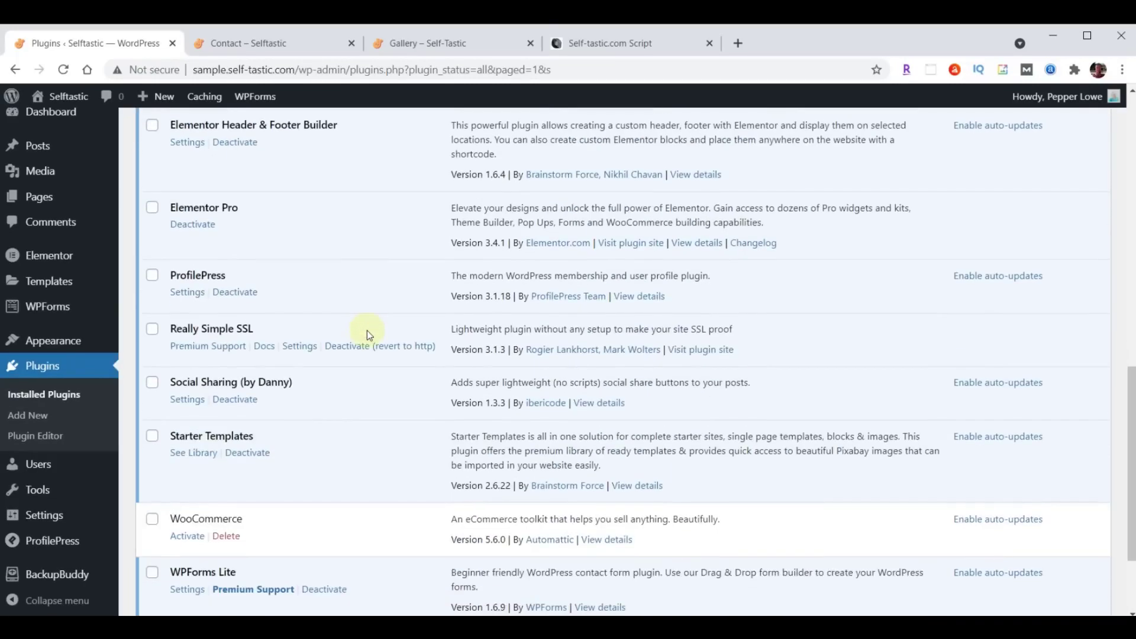
pyautogui.click(302, 347)
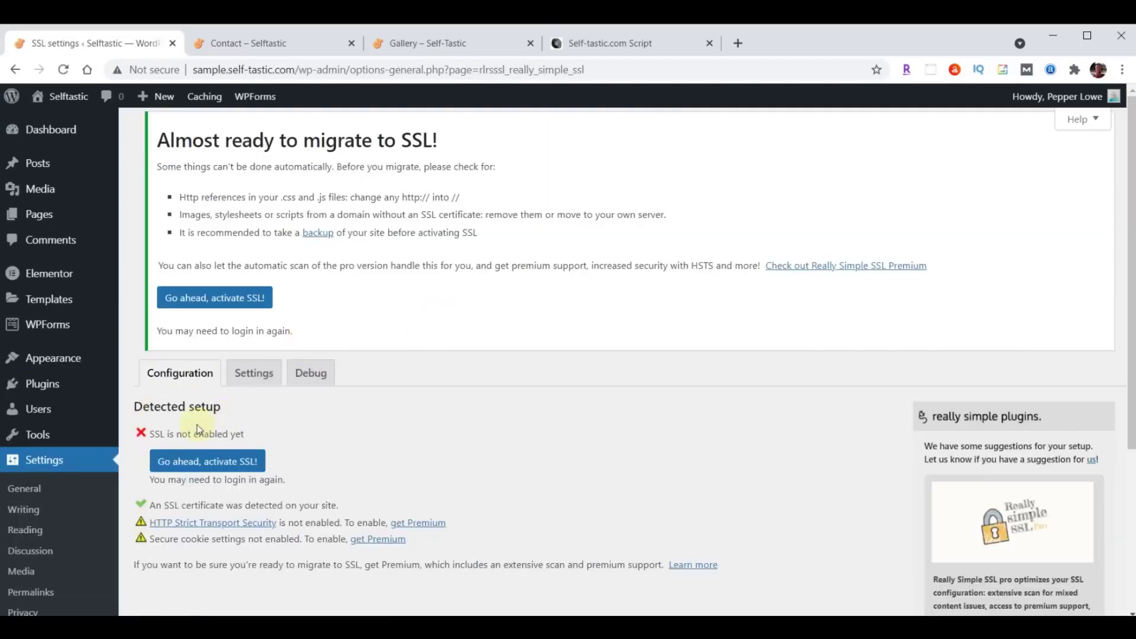
pyautogui.scroll(-3, 478, 271)
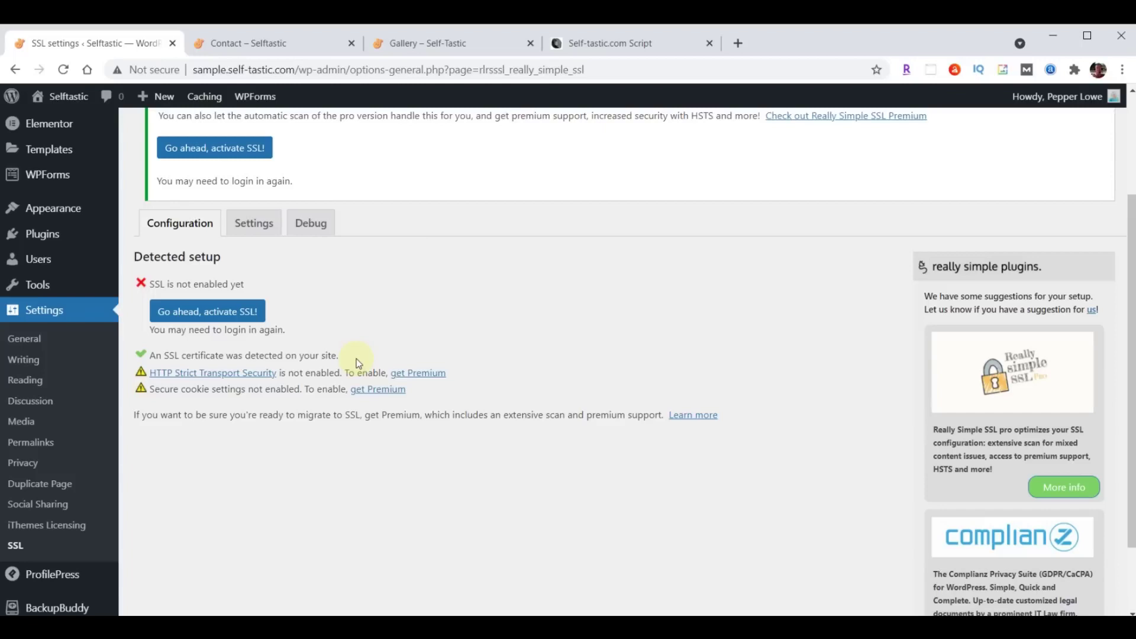
pyautogui.click(196, 314)
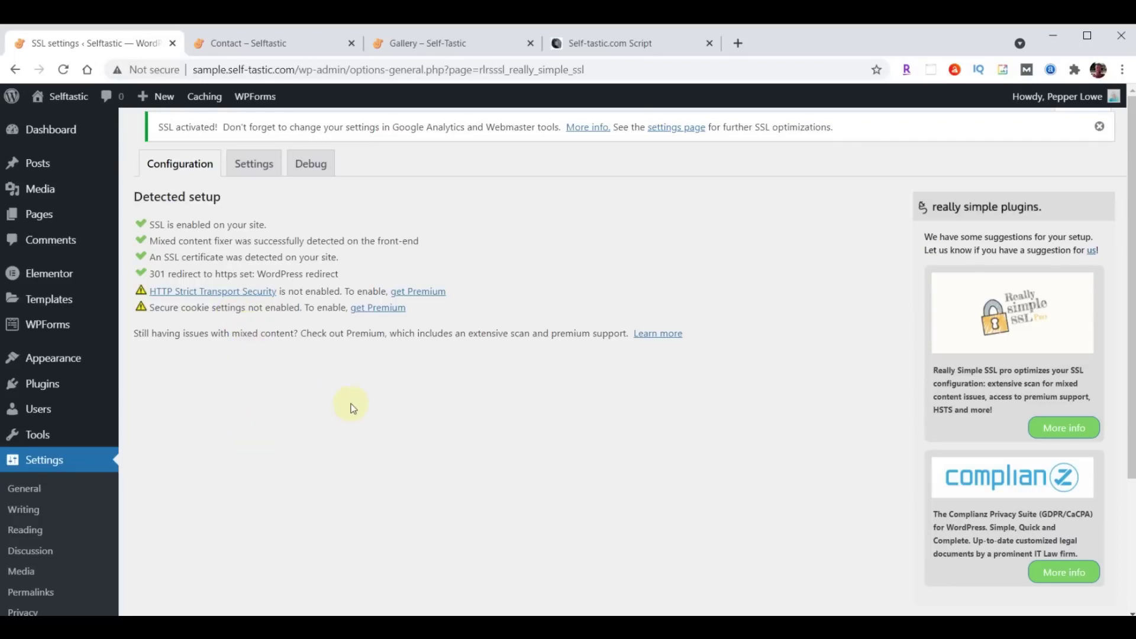
pyautogui.click(50, 275)
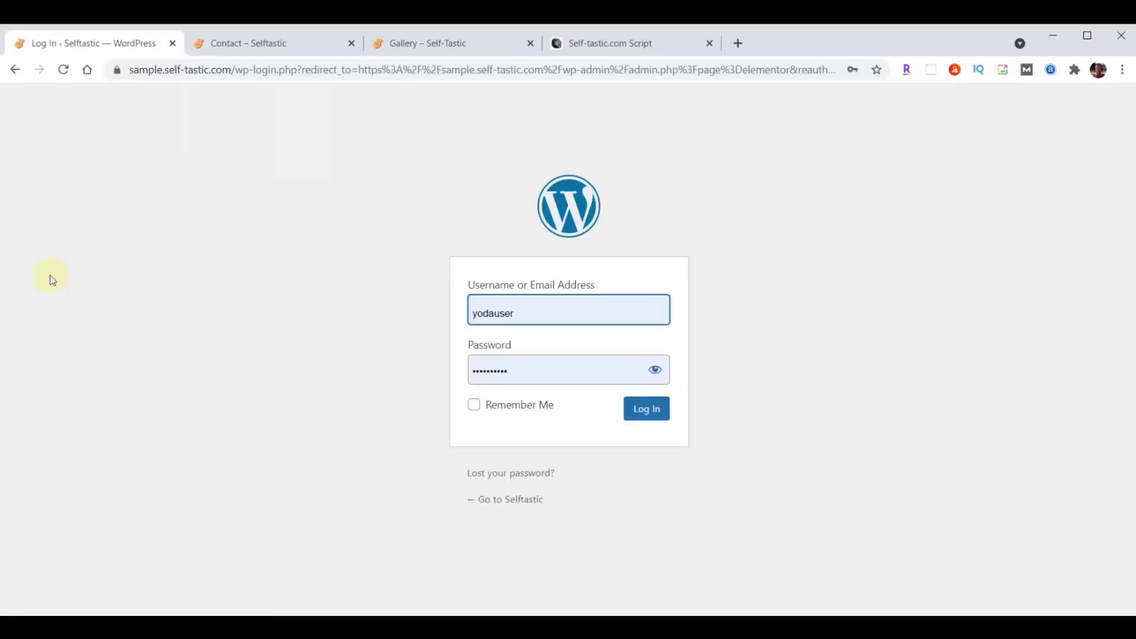
pyautogui.click(638, 412)
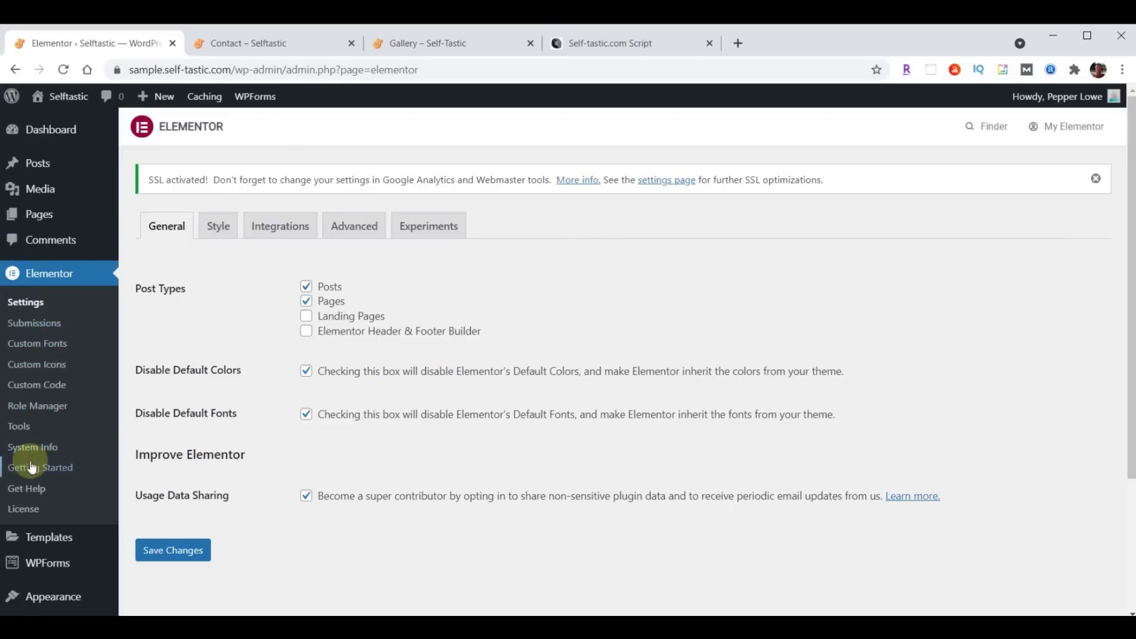
pyautogui.click(20, 427)
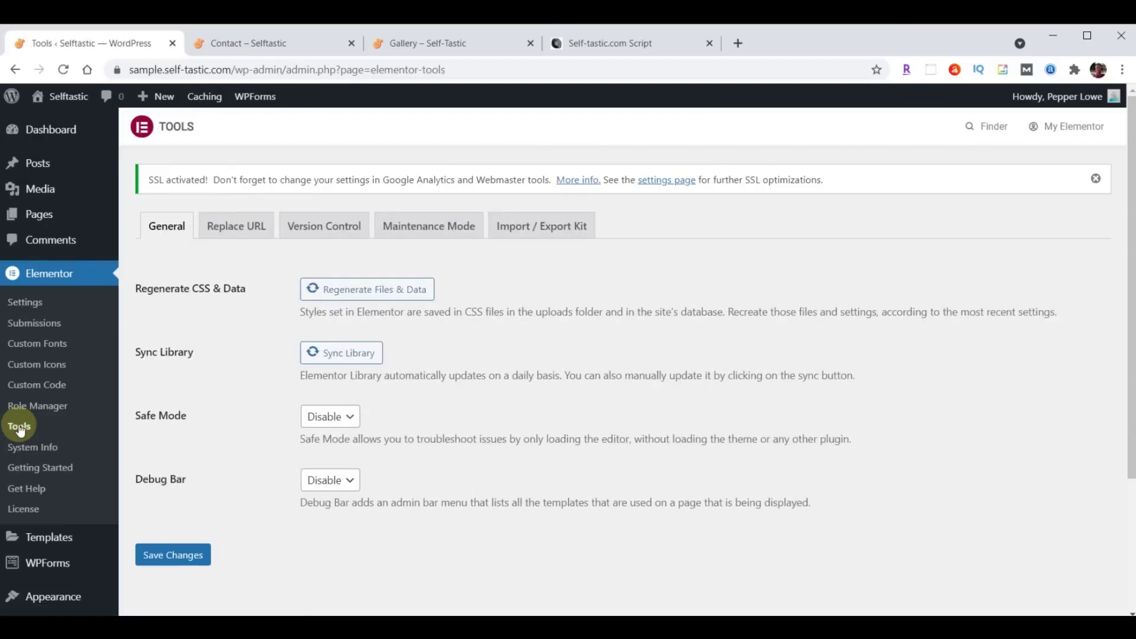
pyautogui.click(237, 228)
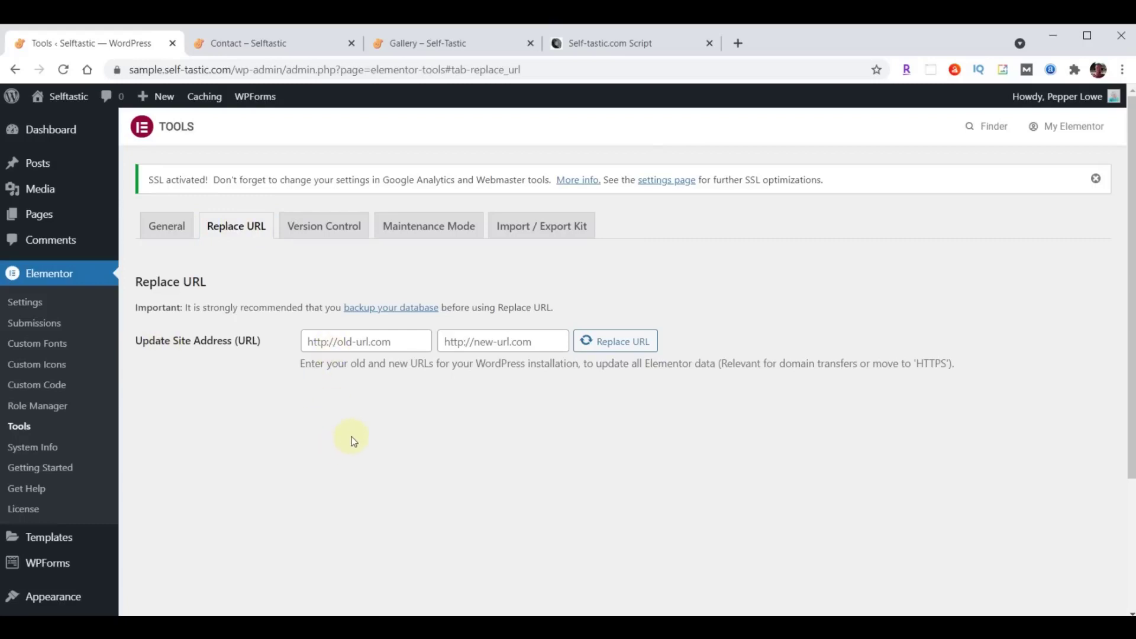
pyautogui.click(407, 339)
pyautogui.write('http://sample.self-tastic.com')
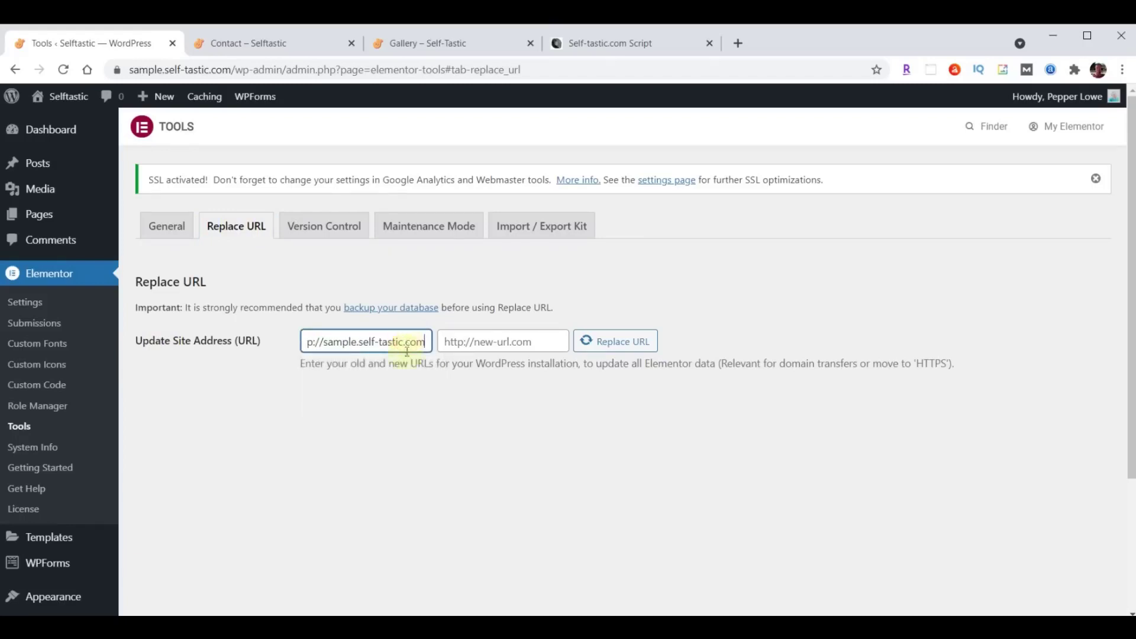
pyautogui.moveTo(380, 348); pyautogui.dragTo(253, 339)
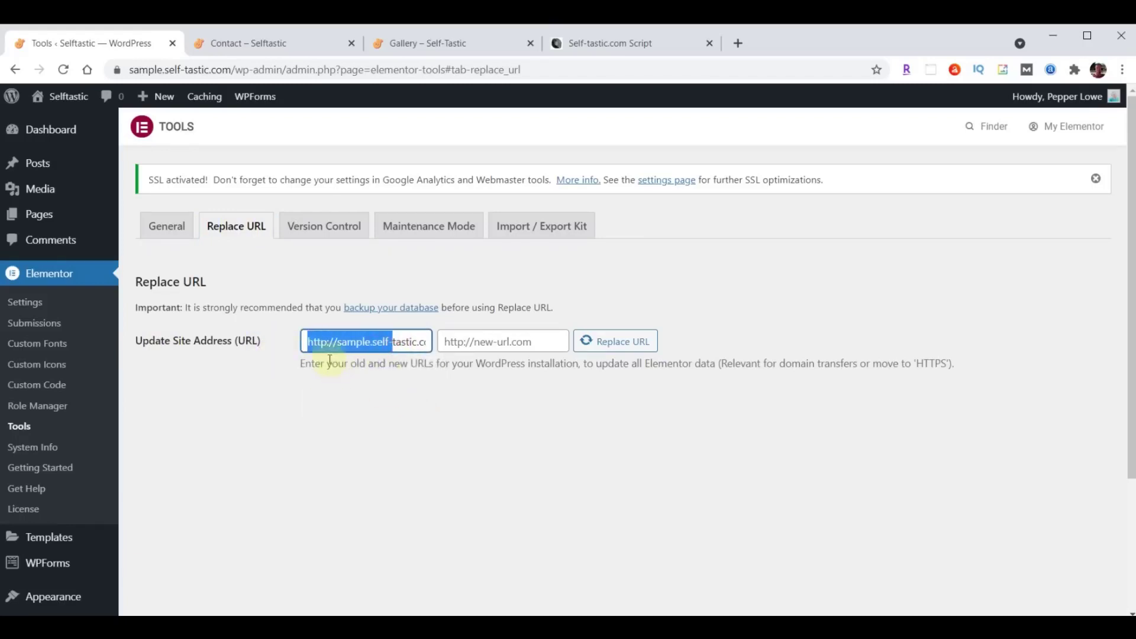
pyautogui.click(335, 398)
pyautogui.click(346, 408)
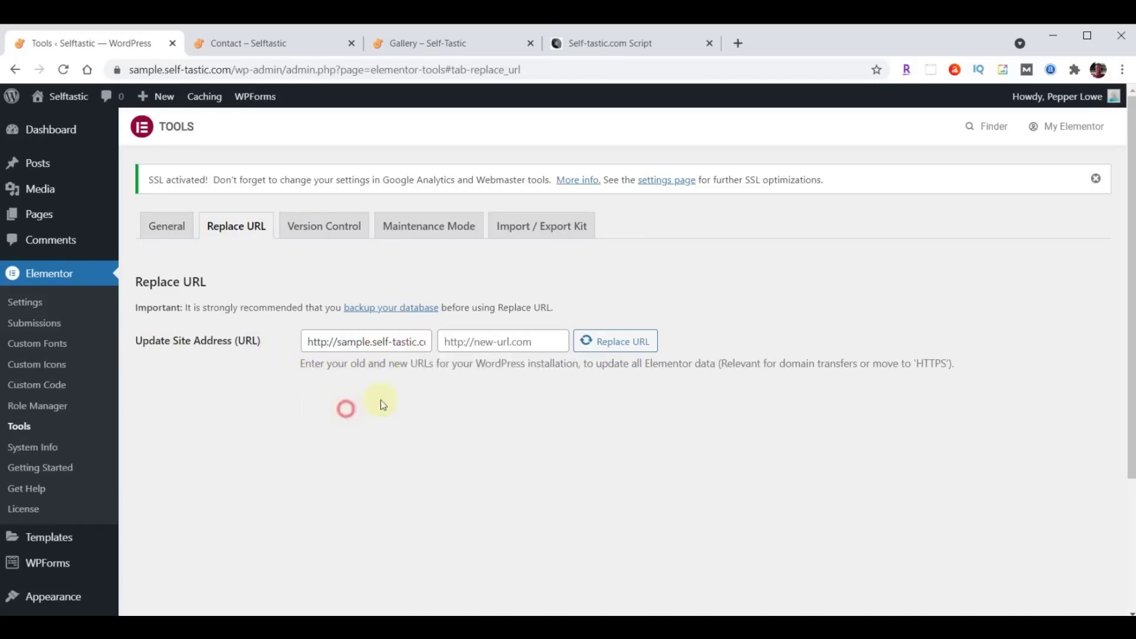
pyautogui.click(535, 341)
pyautogui.write('http://sample.self-tastic.com')
pyautogui.moveTo(525, 341); pyautogui.dragTo(415, 342)
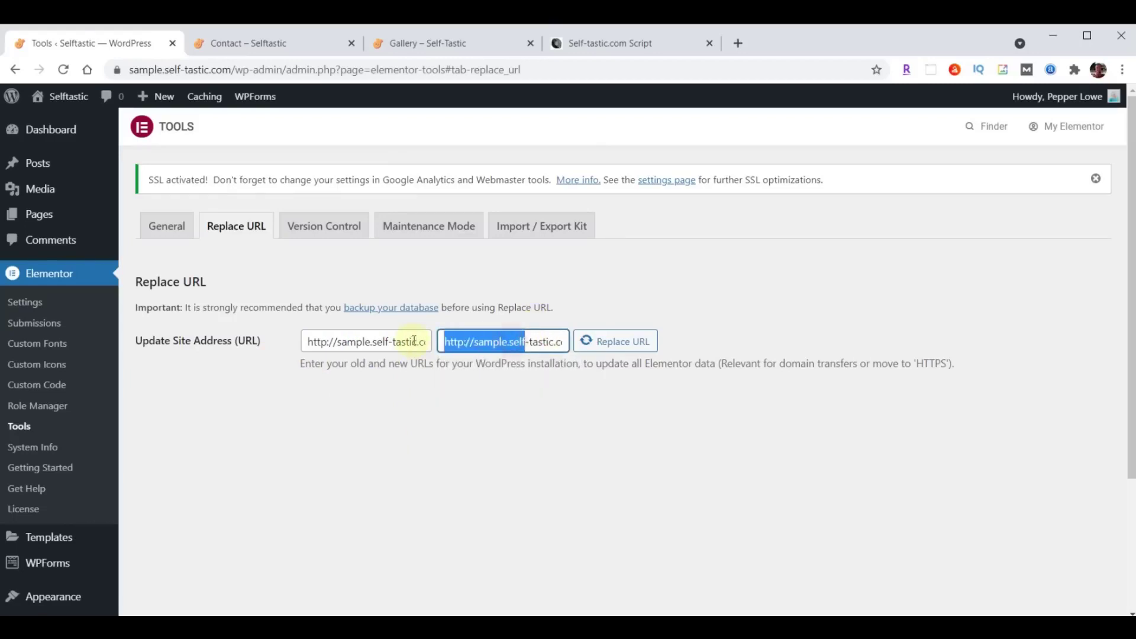
pyautogui.click(463, 342)
pyautogui.write('s')
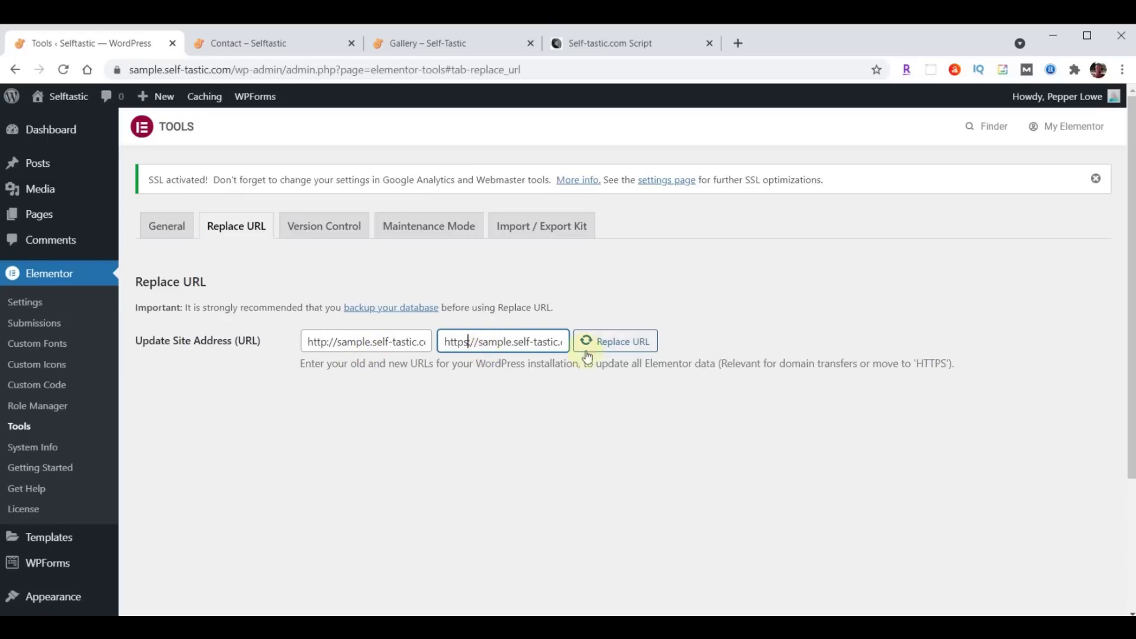
pyautogui.click(611, 346)
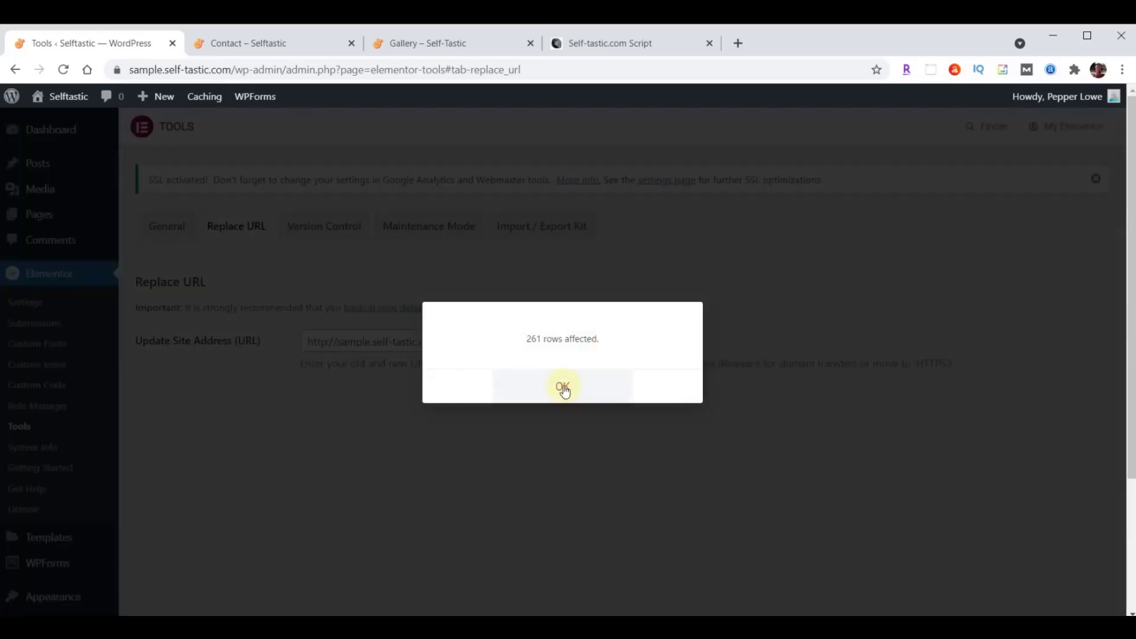
pyautogui.click(562, 386)
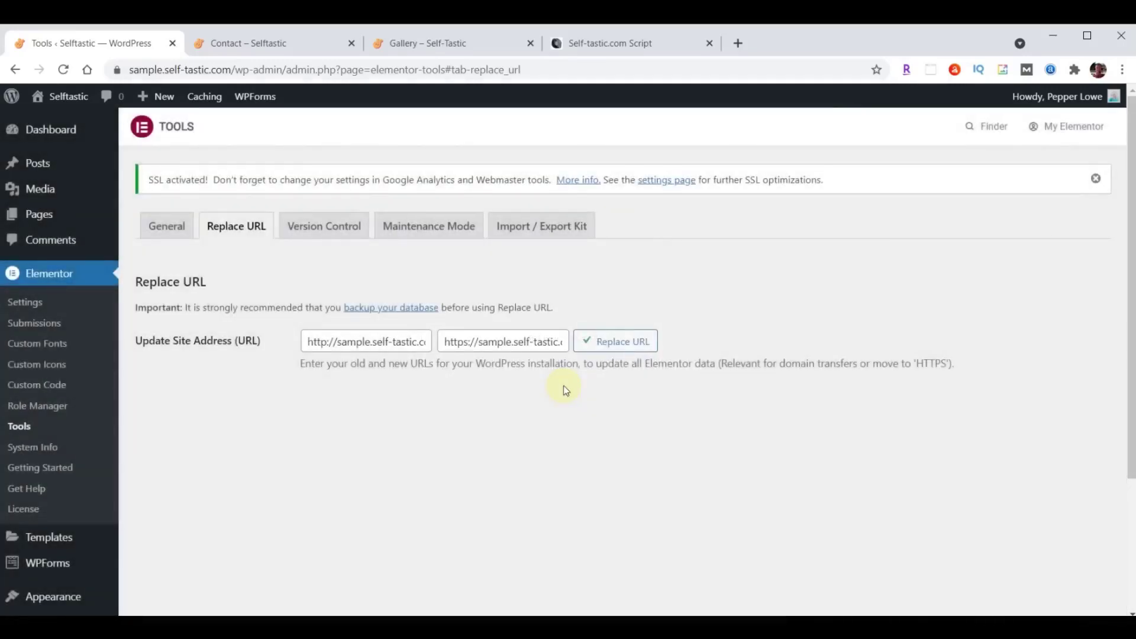
pyautogui.click(263, 43)
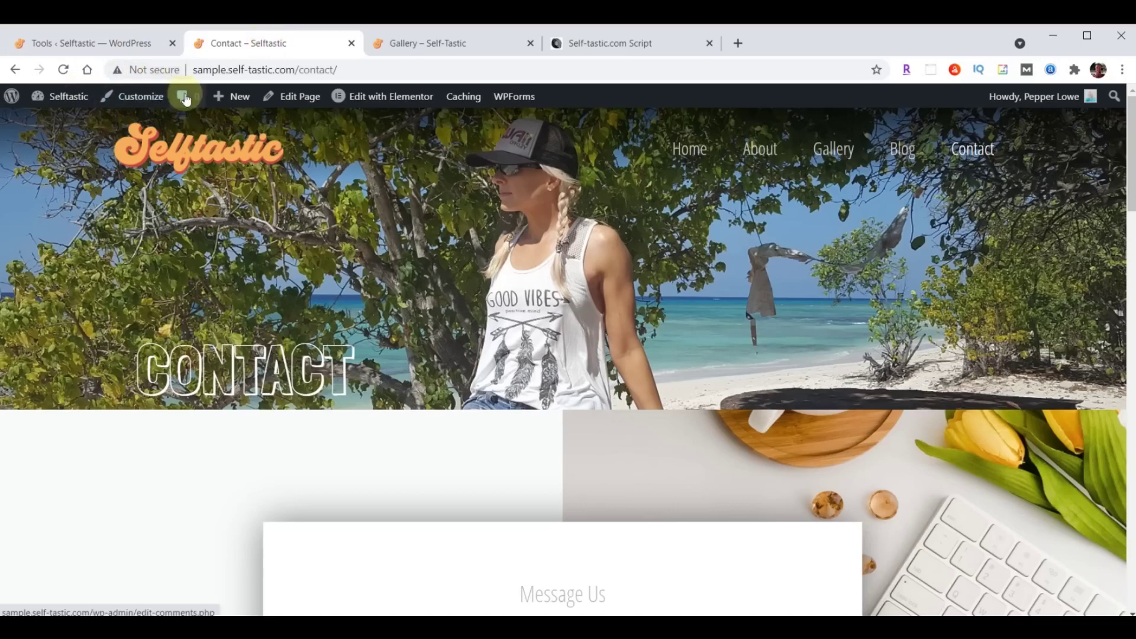
# Reload the Contact page to confirm it loads over https.
pyautogui.click(63, 70)
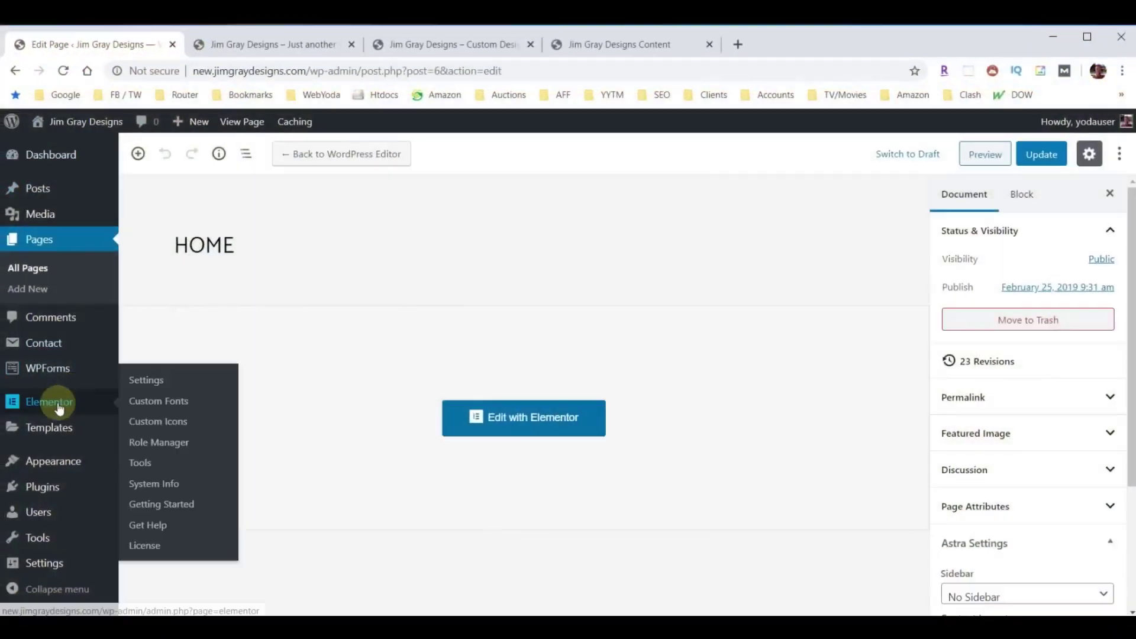
# Uncheck 'Discourage search engines from indexing this site' in Reading Settings, save, and go to Add Plugins.
pyautogui.moveTo(53, 563)
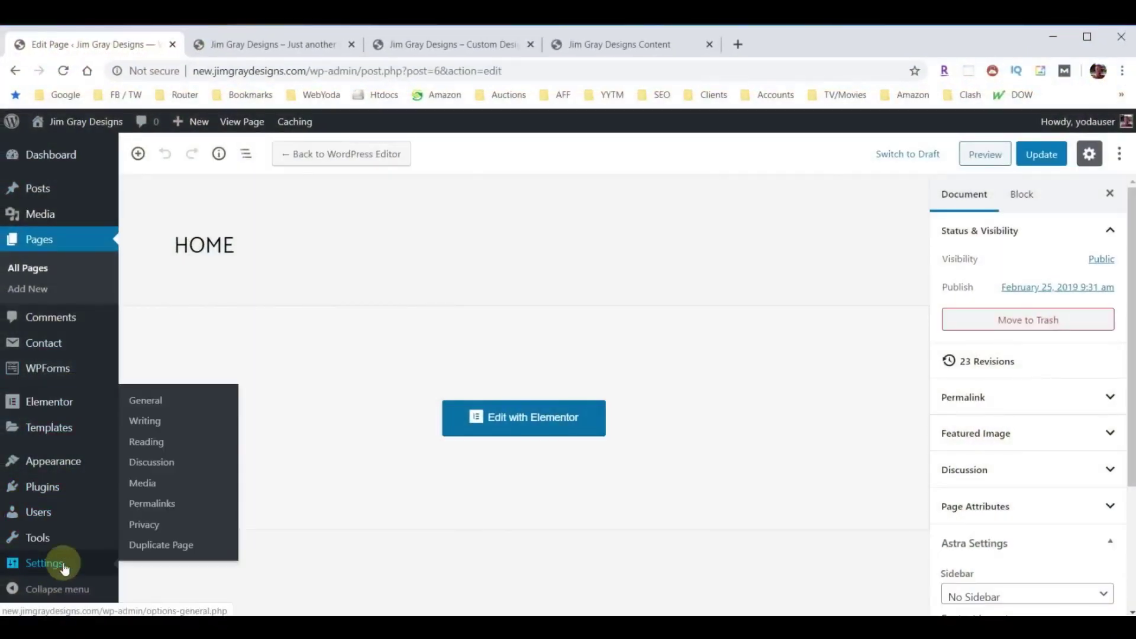
pyautogui.click(148, 448)
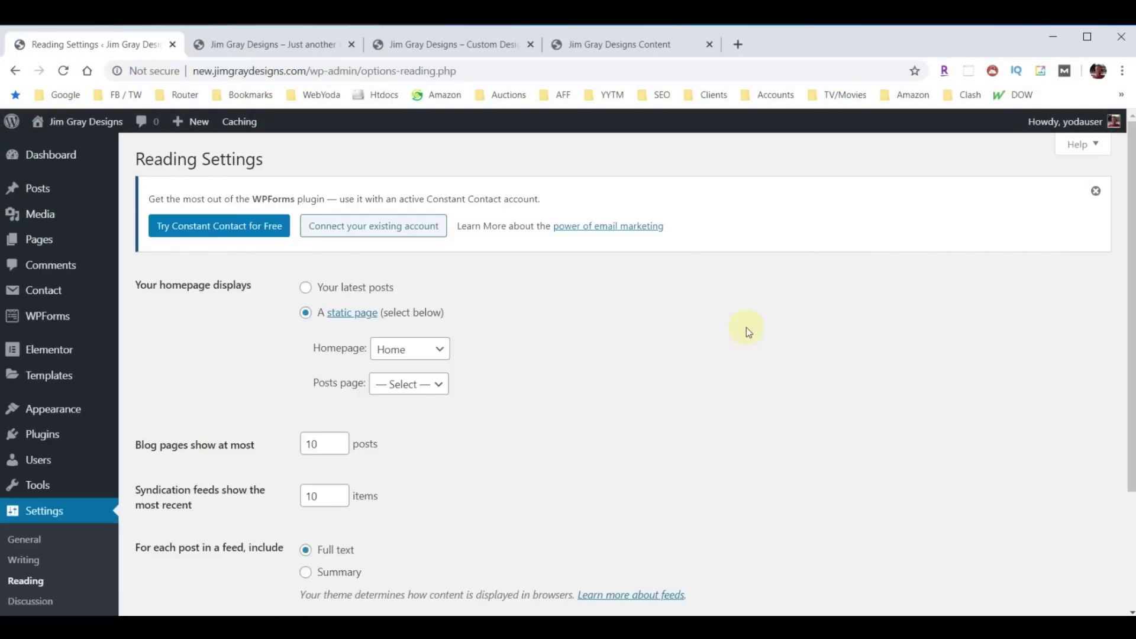
pyautogui.scroll(-3, 747, 327)
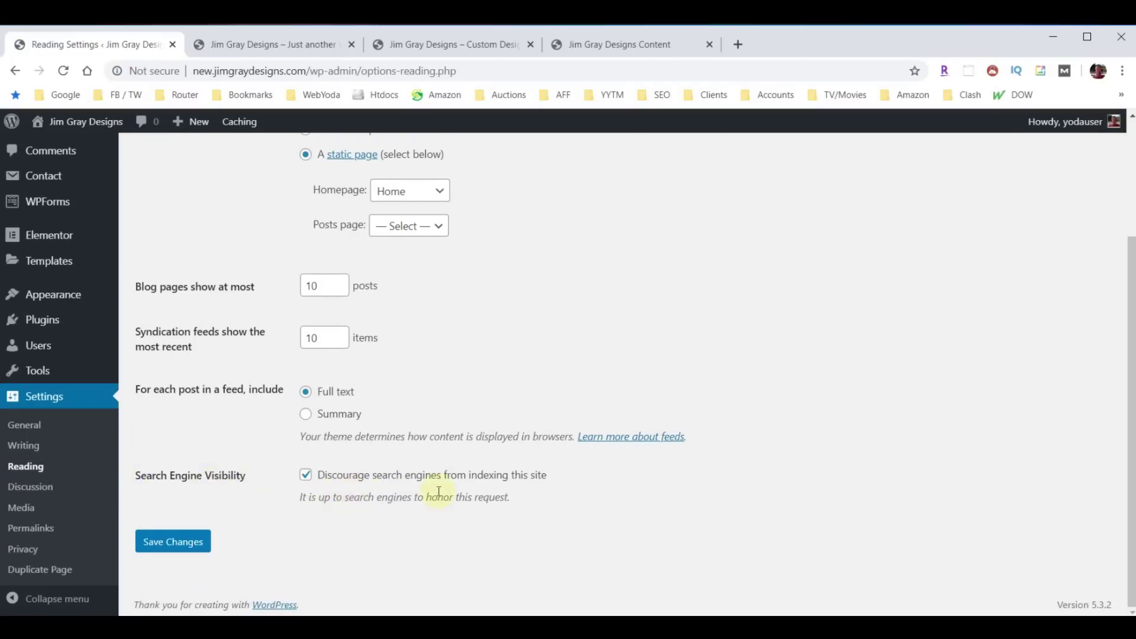
pyautogui.click(305, 476)
pyautogui.click(148, 541)
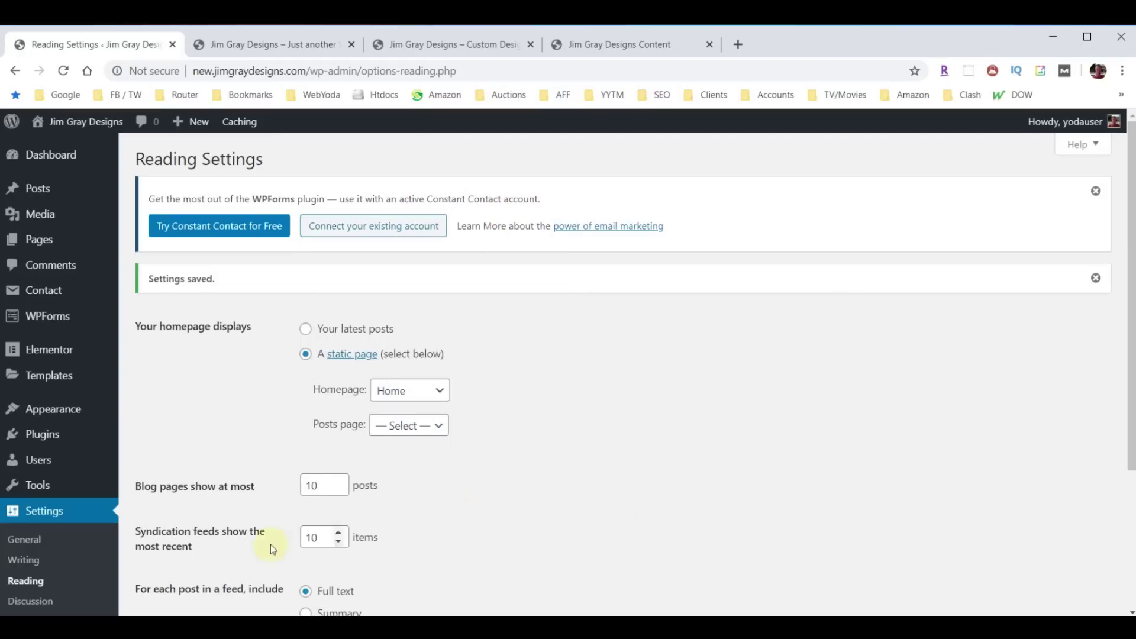
pyautogui.click(42, 435)
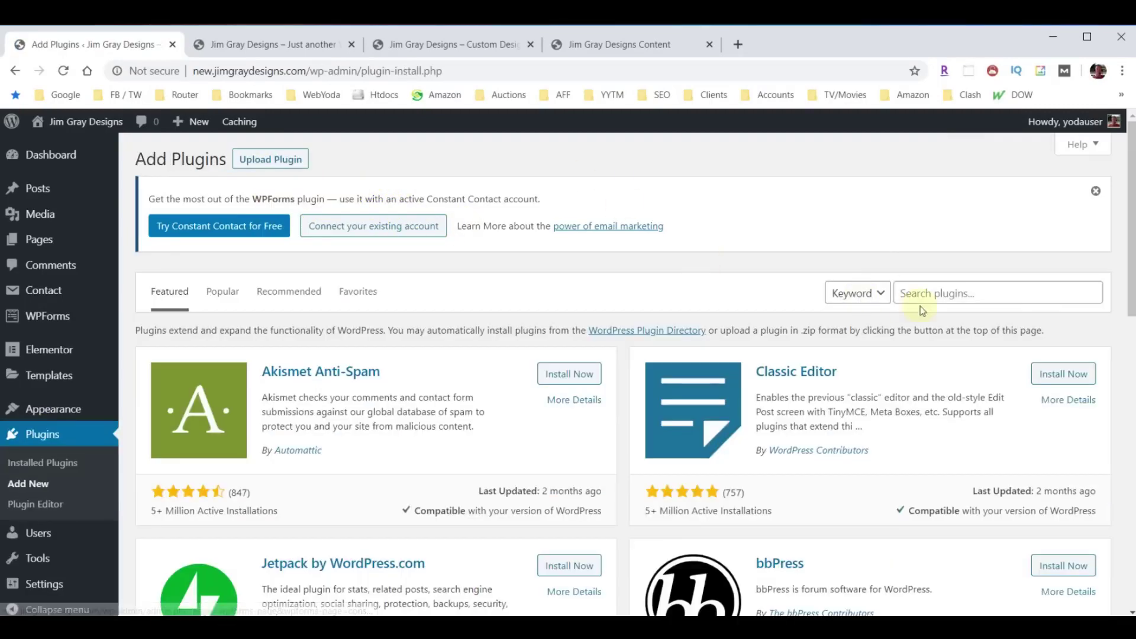
# Search the plugin directory for 'Yoast', then install and activate Yoast SEO.
pyautogui.click(953, 294)
pyautogui.write('Yoast')
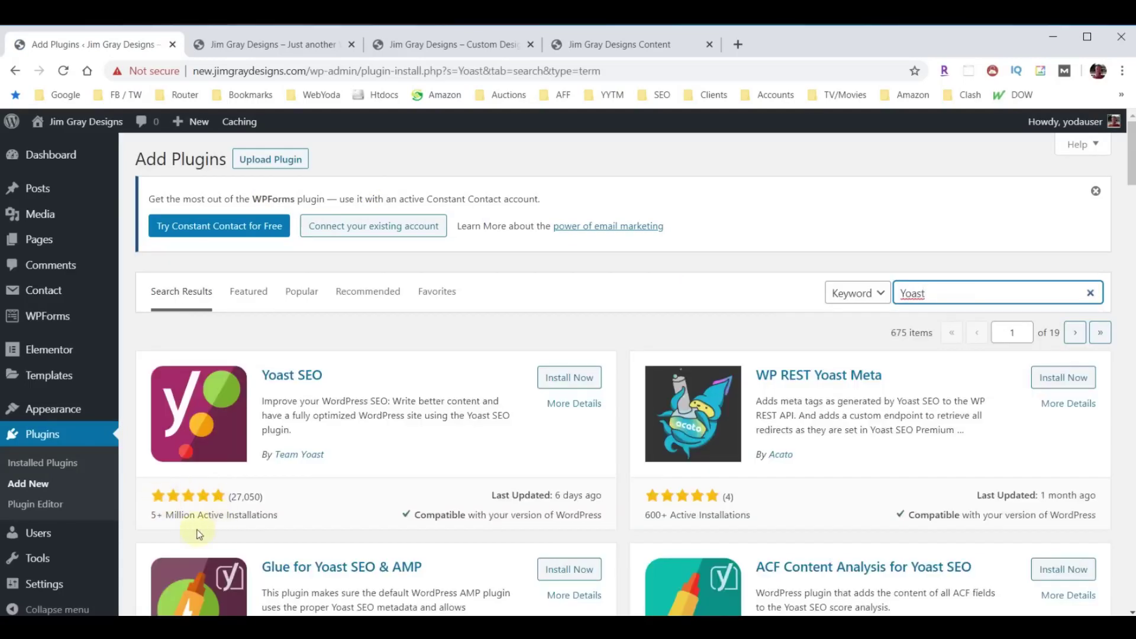
pyautogui.click(564, 377)
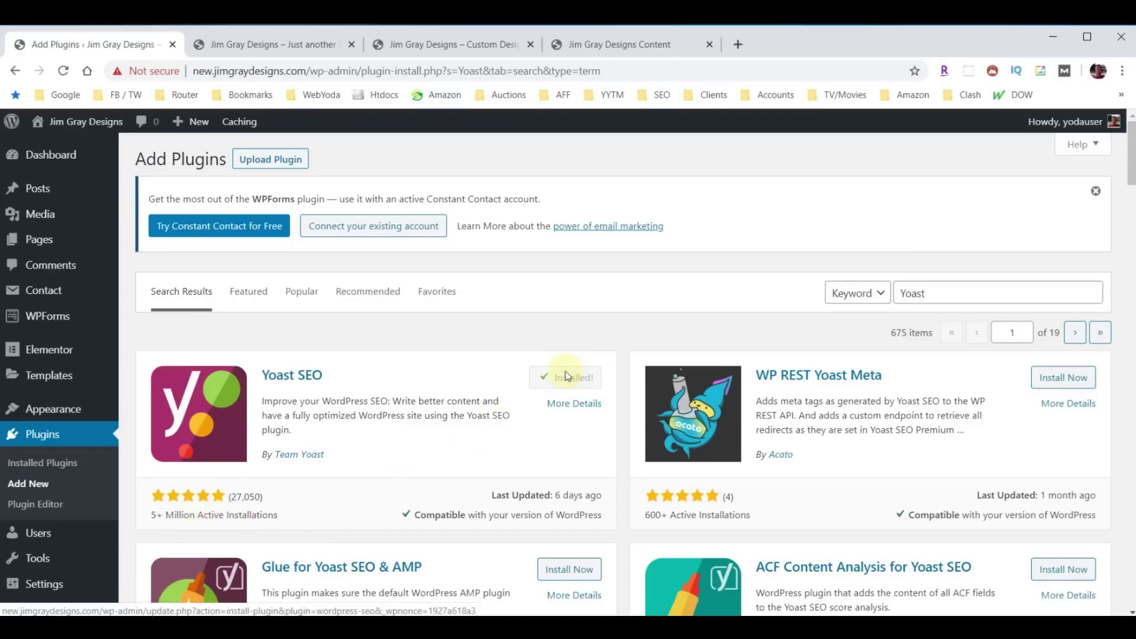
pyautogui.click(566, 377)
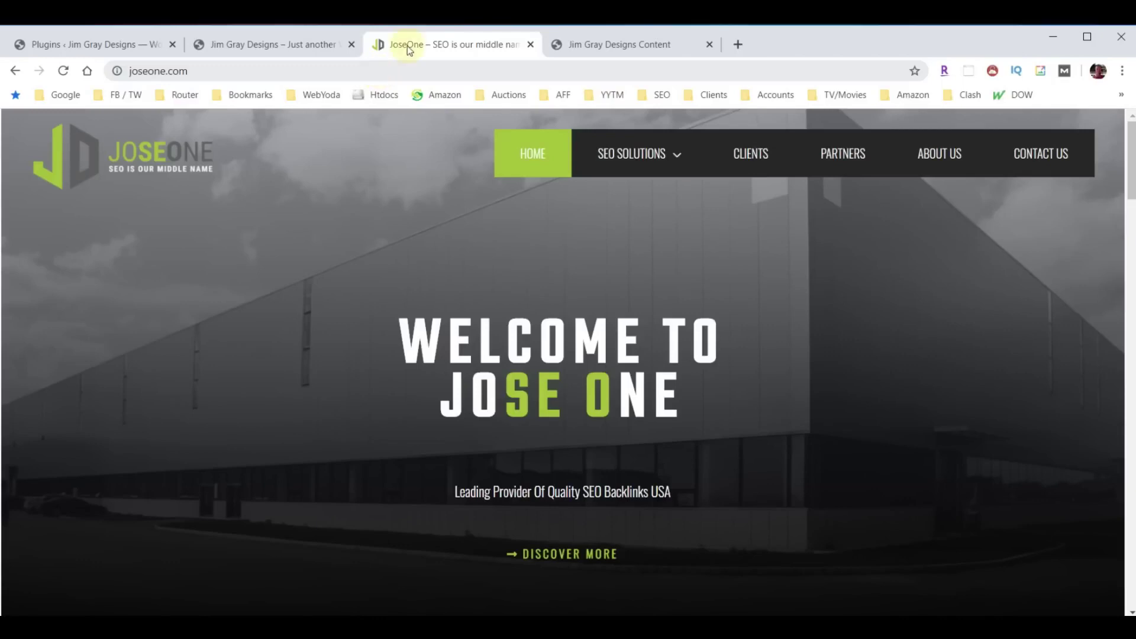
# Open SEO Basics from the JoseOne SEO Solutions menu and scroll to the footer and back.
pyautogui.click(665, 165)
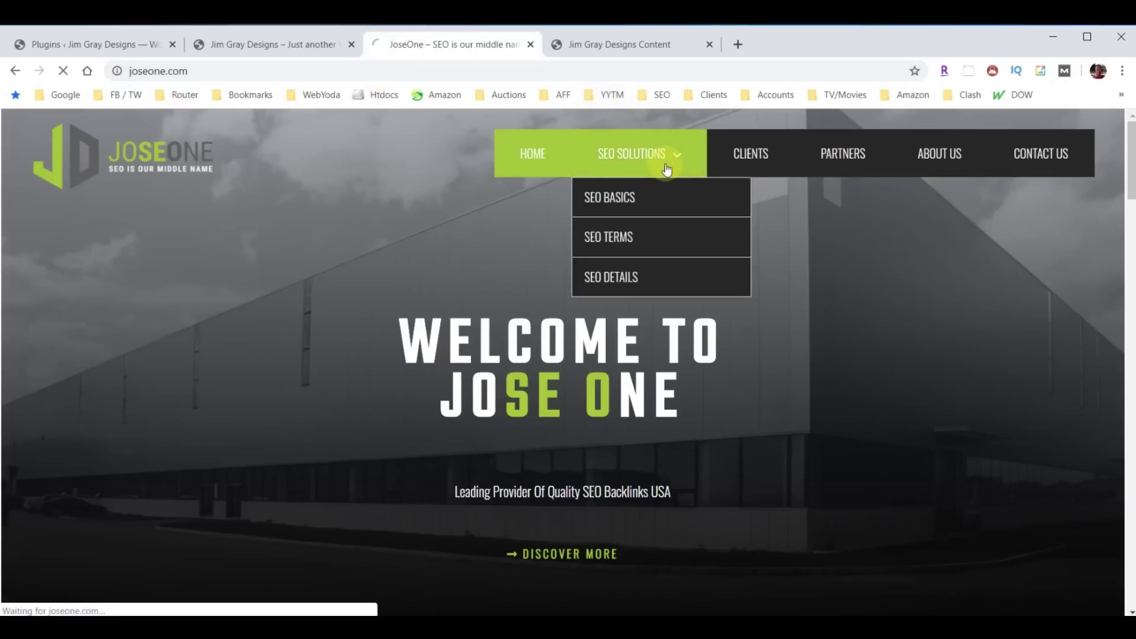
pyautogui.click(609, 194)
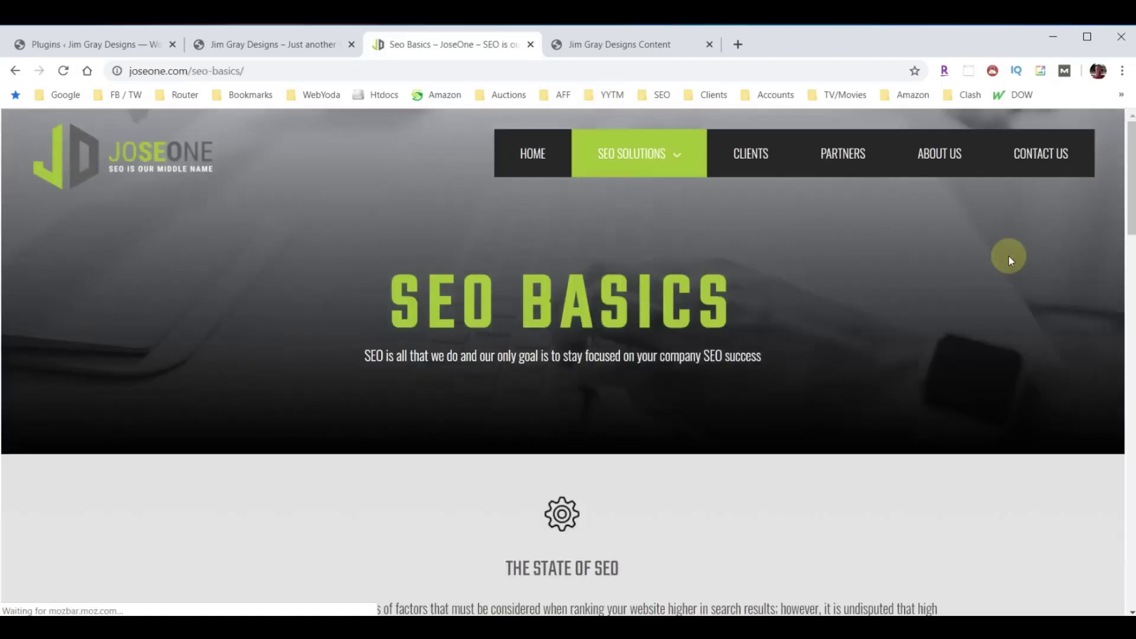
pyautogui.scroll(-8, 911, 276)
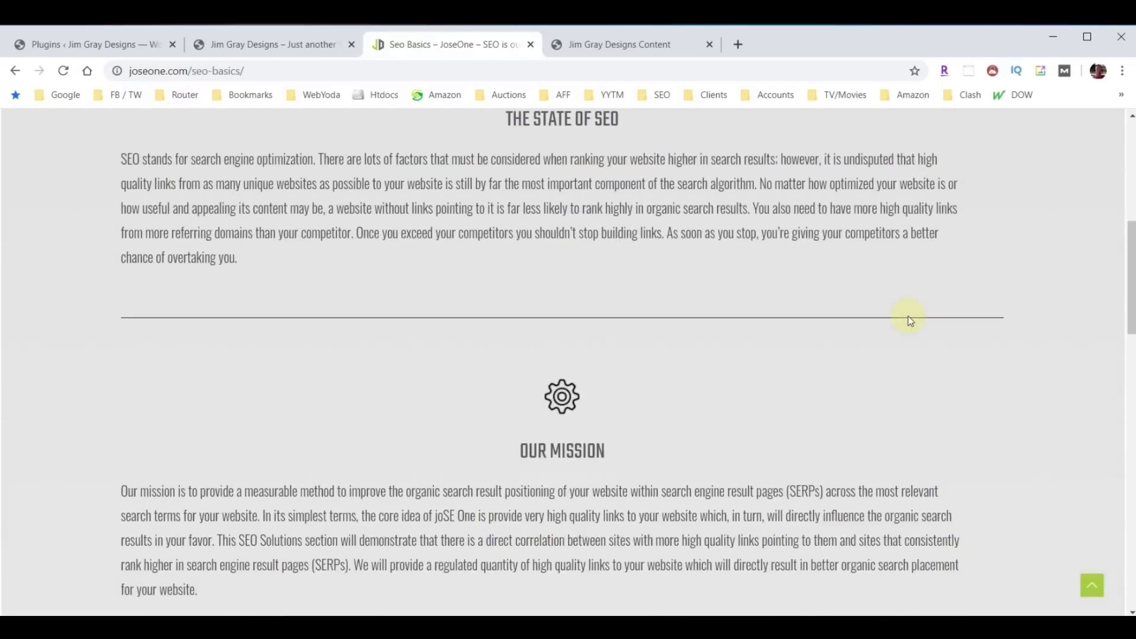
pyautogui.scroll(-15, 909, 320)
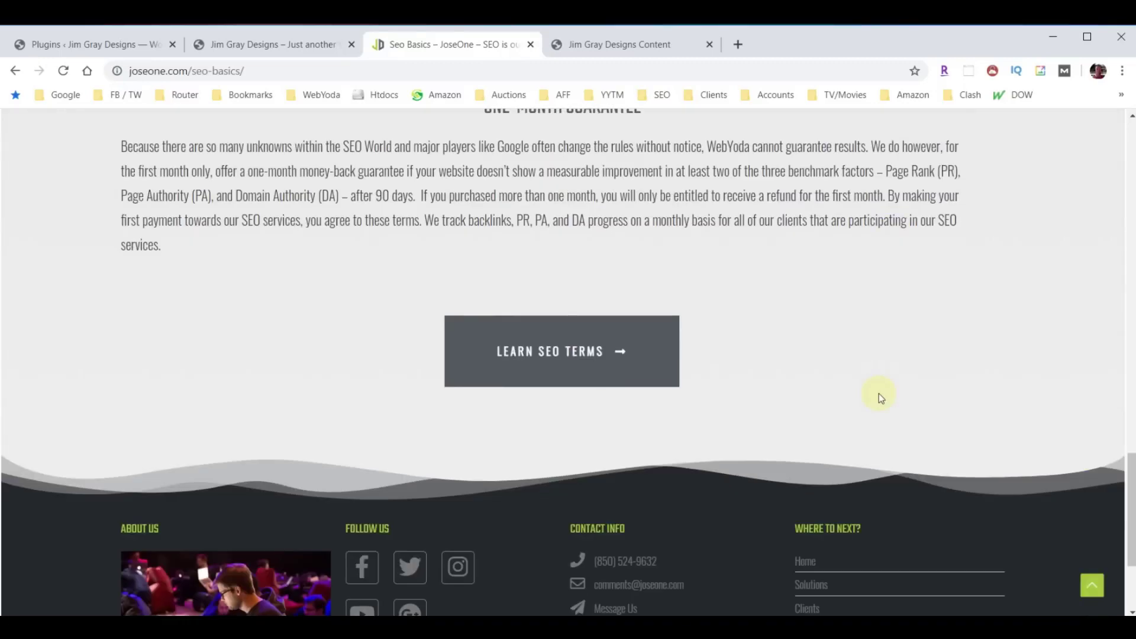
pyautogui.scroll(20, 878, 396)
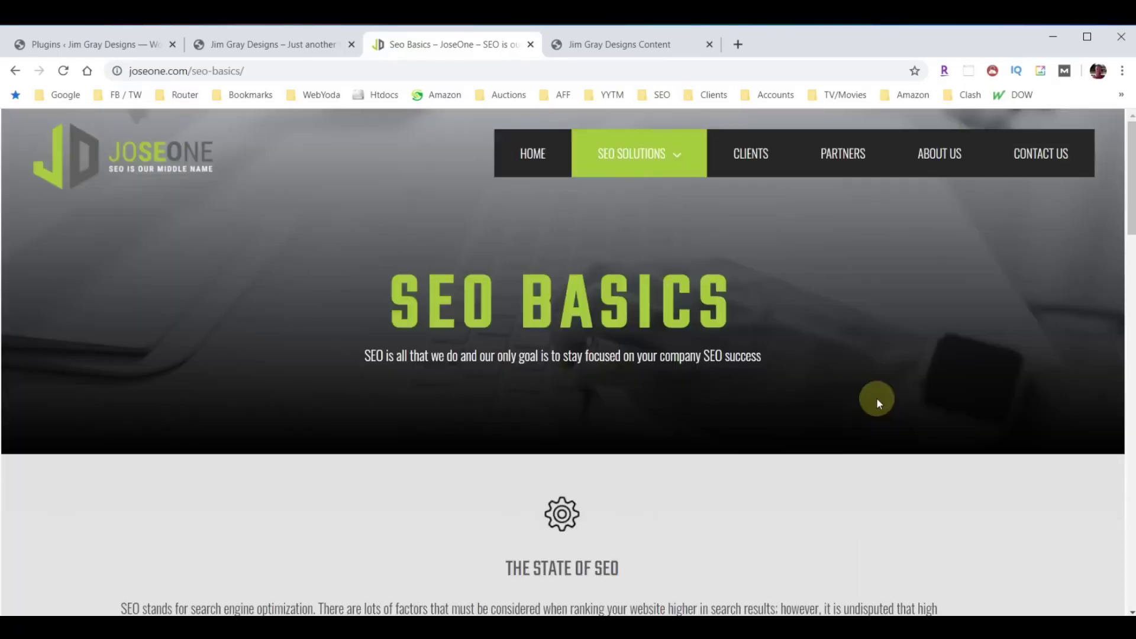